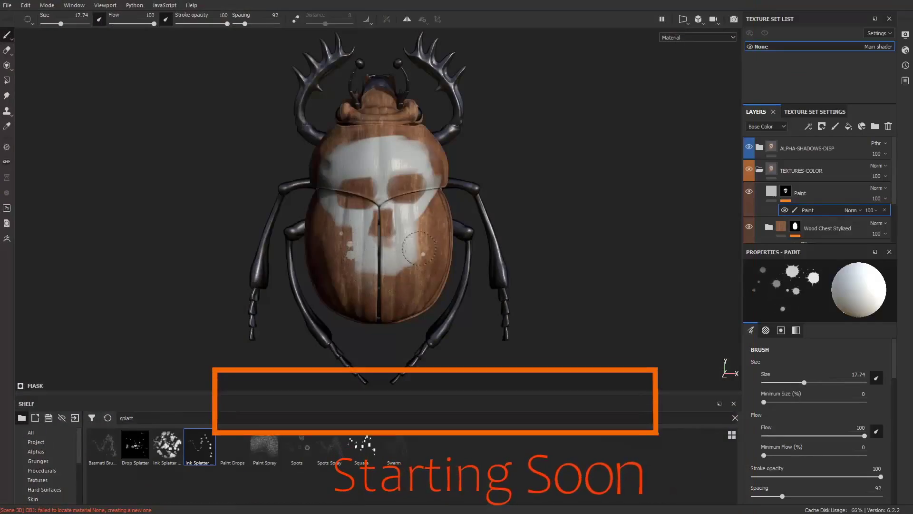
# Relight the scarab by rotating the sky and repositioning Sky Light 1, and open the main camera's Post Effect presets.
pyautogui.click(772, 191)
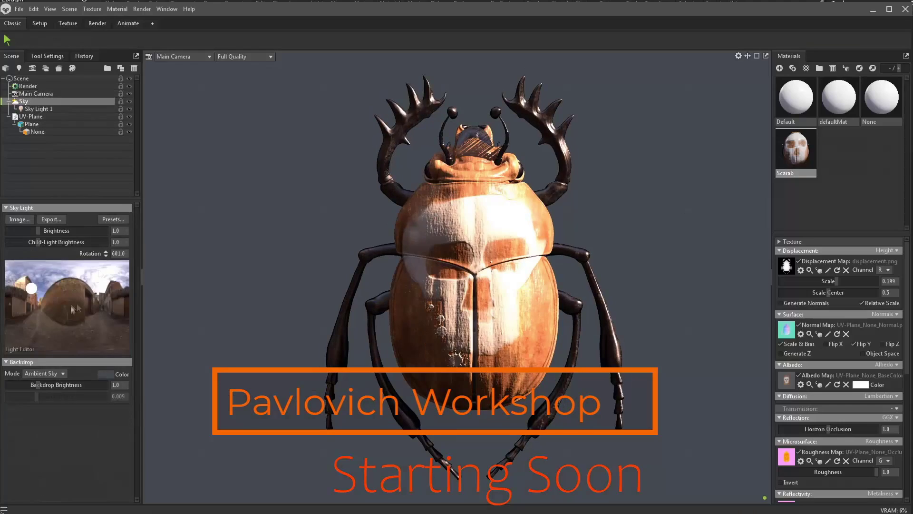
pyautogui.keyDown('shift'); pyautogui.moveTo(475, 228); pyautogui.dragTo(561, 221); pyautogui.keyUp('shift')
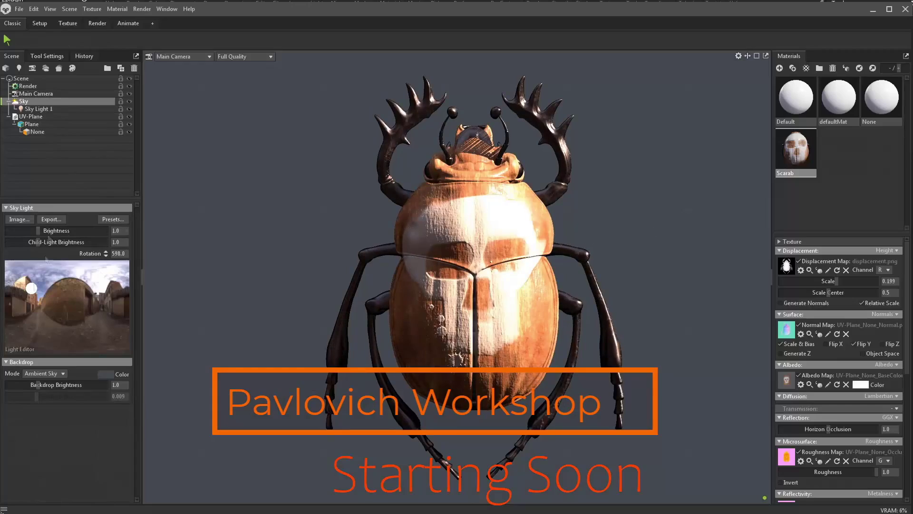
pyautogui.click(38, 109)
pyautogui.moveTo(63, 290); pyautogui.dragTo(53, 288)
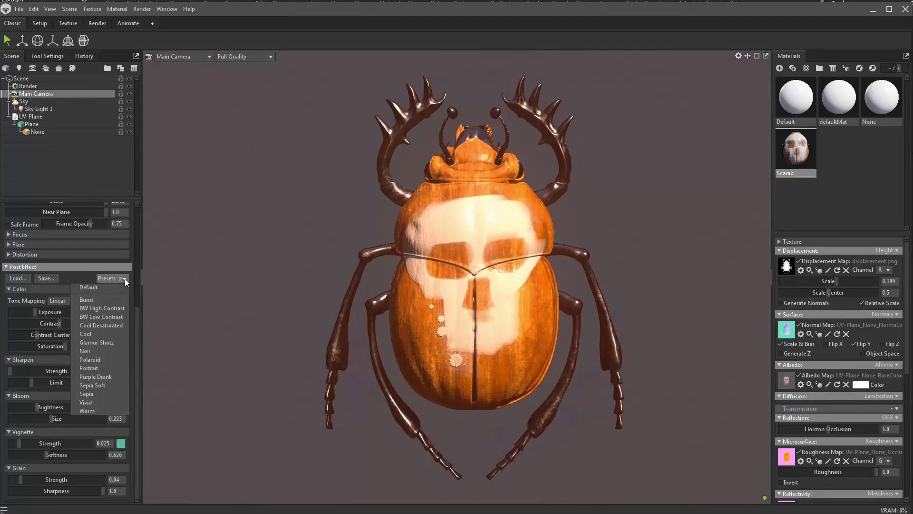
pyautogui.click(125, 278)
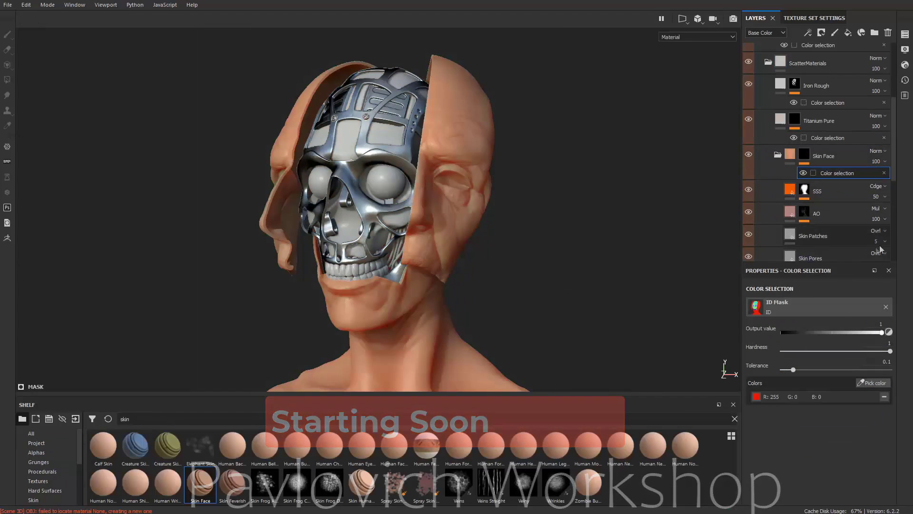
# Adjust the viewport's shadow opacity for the robot-skull head in the Substance Painter display settings.
pyautogui.moveTo(808, 204); pyautogui.dragTo(815, 157)
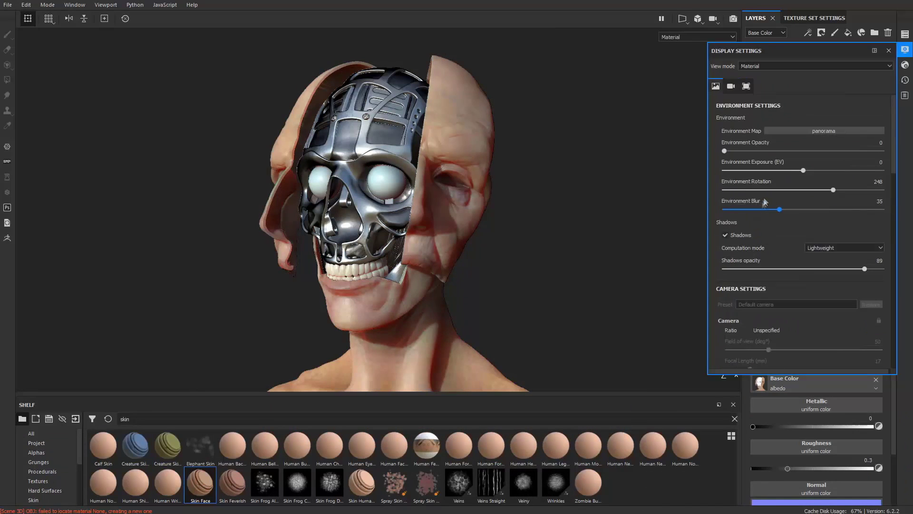
pyautogui.moveTo(862, 270); pyautogui.dragTo(864, 270)
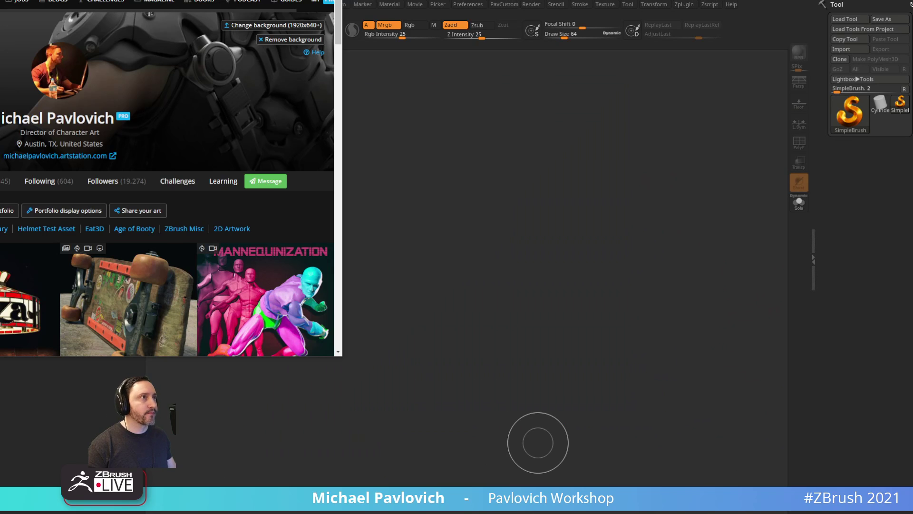
pyautogui.moveTo(201, 0); pyautogui.dragTo(584, 30)
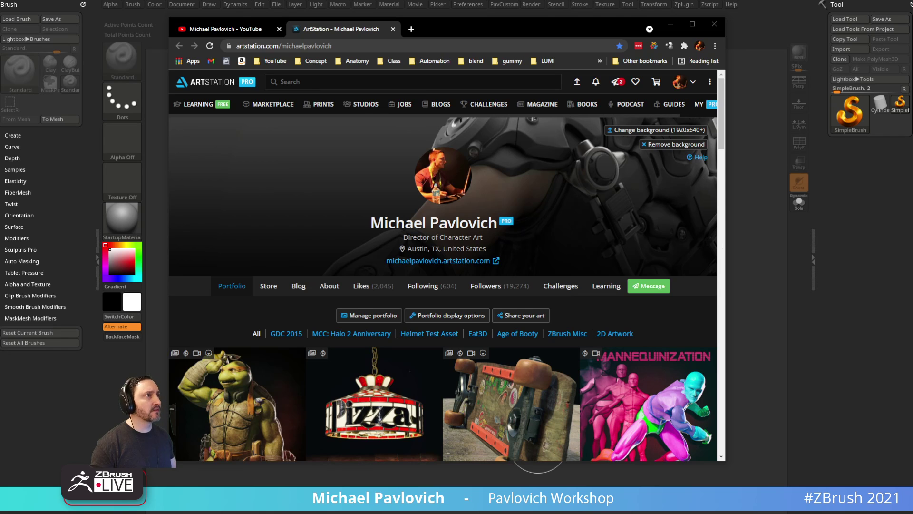
pyautogui.moveTo(468, 32); pyautogui.dragTo(11, 0)
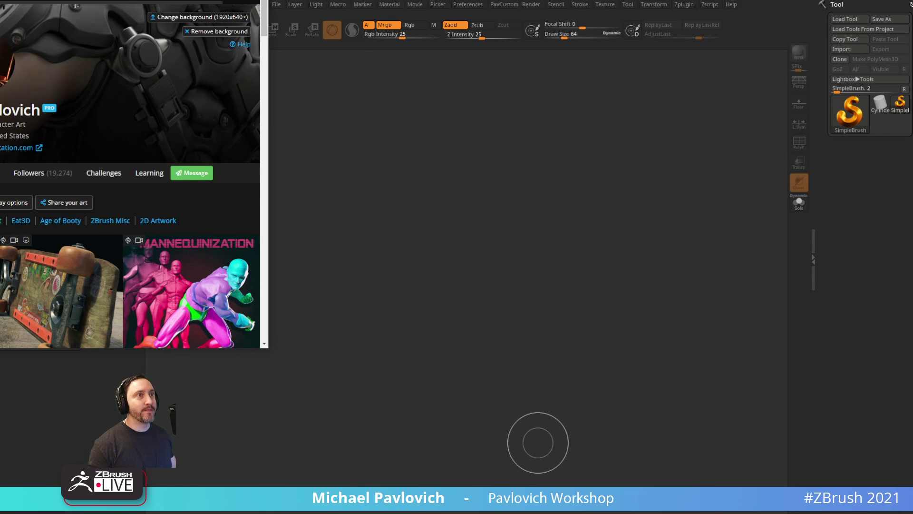
pyautogui.click(537, 442)
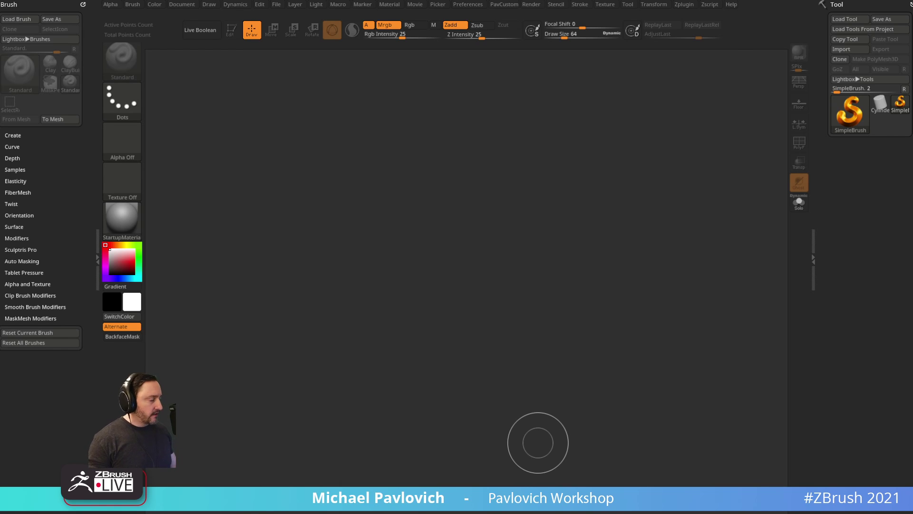
# Bring the browser with the ArtStation portfolio over ZBrush, enlarge its window to fill the screen and show the artwork thumbnails.
pyautogui.moveTo(491, 0); pyautogui.dragTo(477, 29)
pyautogui.moveTo(541, 33); pyautogui.dragTo(372, 0)
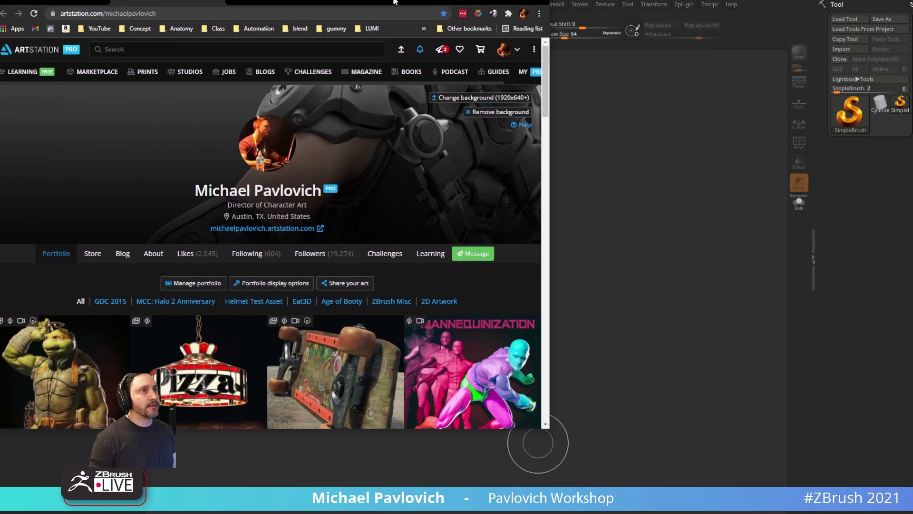
pyautogui.moveTo(540, 432); pyautogui.dragTo(912, 513)
pyautogui.scroll(-4, 385, 318)
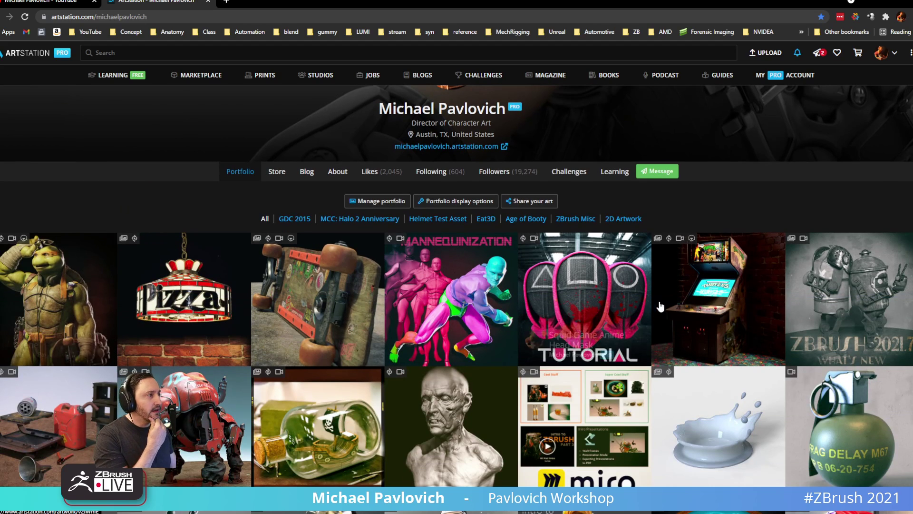
# Open the TMNT Michelangelo Scene artwork, briefly preview its making-of video and open that video on YouTube.
pyautogui.click(85, 274)
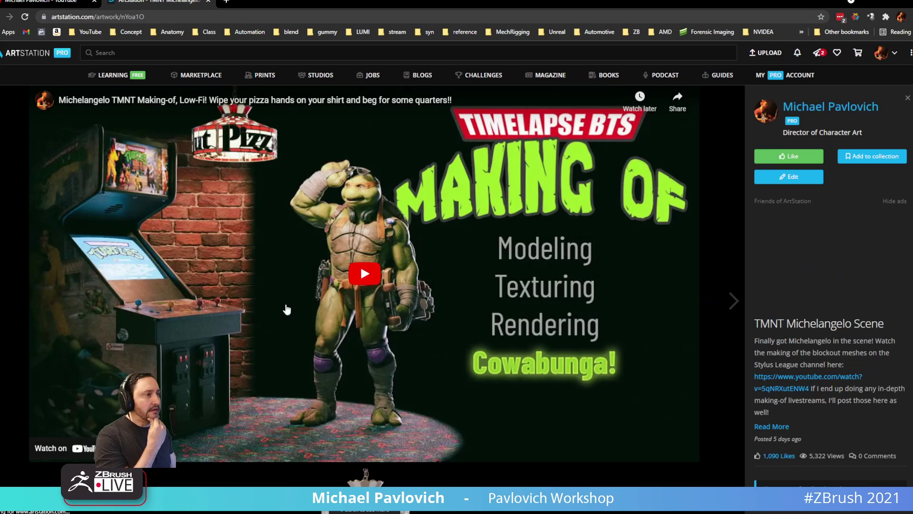
pyautogui.scroll(-5, 348, 296)
pyautogui.scroll(5, 372, 285)
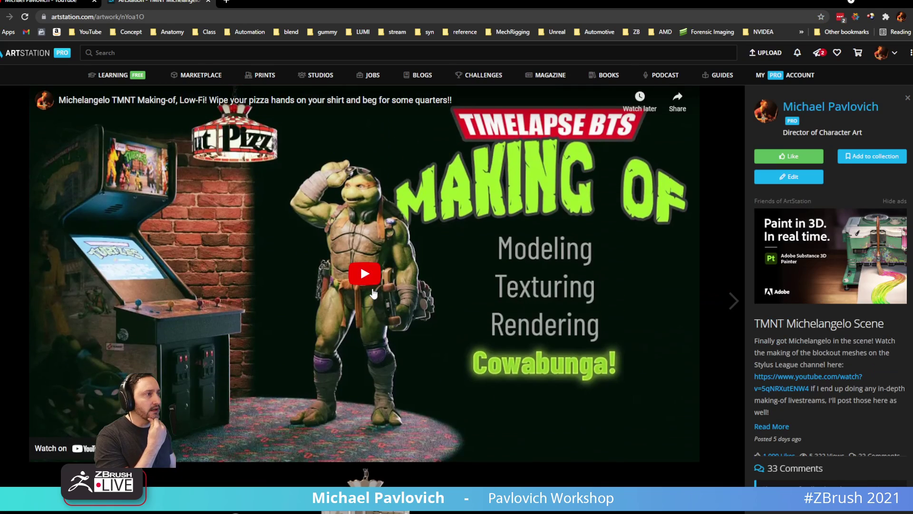
pyautogui.click(375, 280)
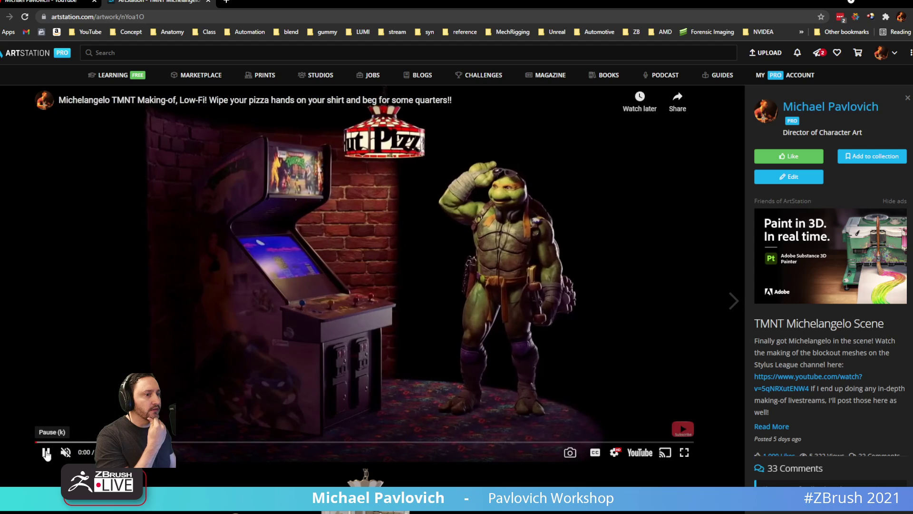
pyautogui.click(46, 452)
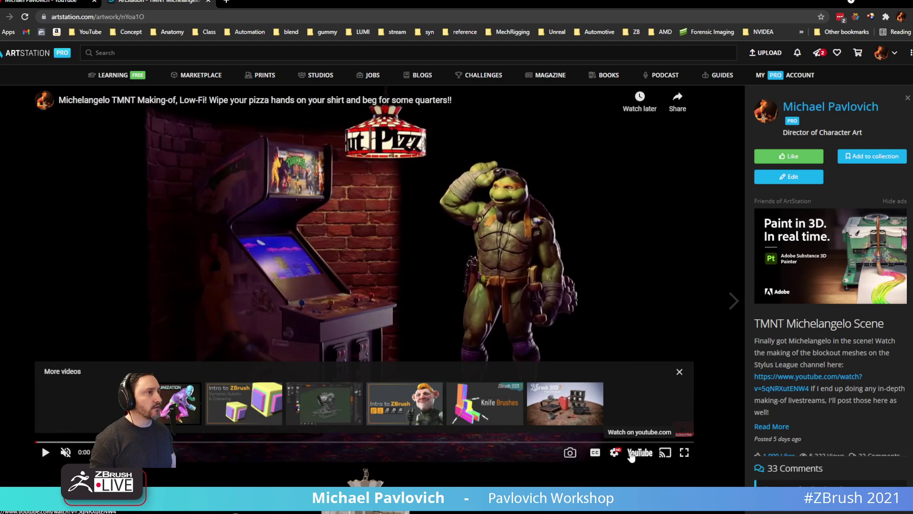
pyautogui.click(632, 454)
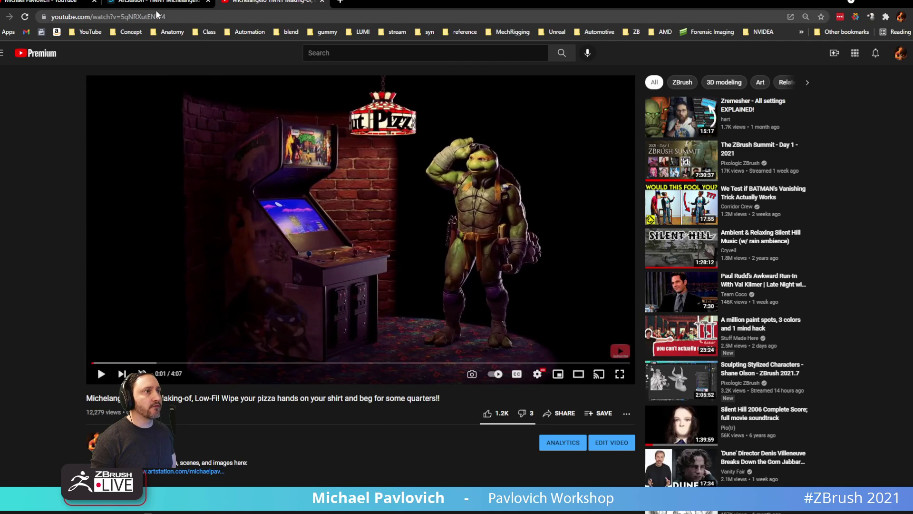
# Return to the ArtStation portfolio page and select its full web address for sharing.
pyautogui.click(159, 3)
pyautogui.click(1, 17)
pyautogui.click(176, 18)
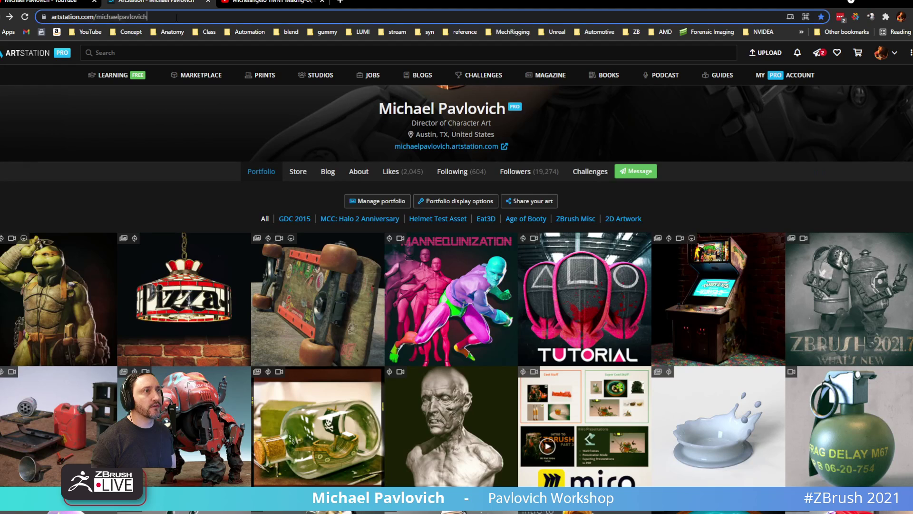
pyautogui.hotkey('ctrl', 'a')
pyautogui.hotkey('alt', 'Tab')
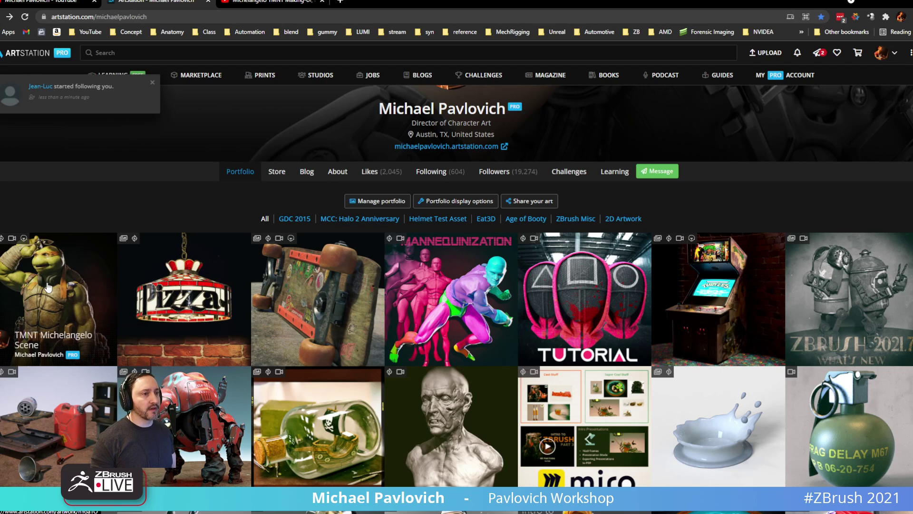
# Show the YouTube channel's playlists, filter them to Created playlists and browse through the list.
pyautogui.click(252, 3)
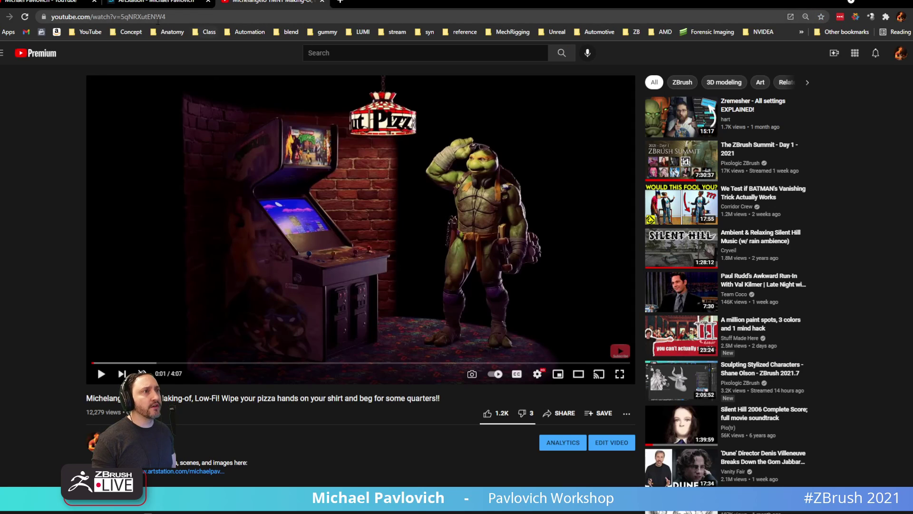
pyautogui.click(56, 4)
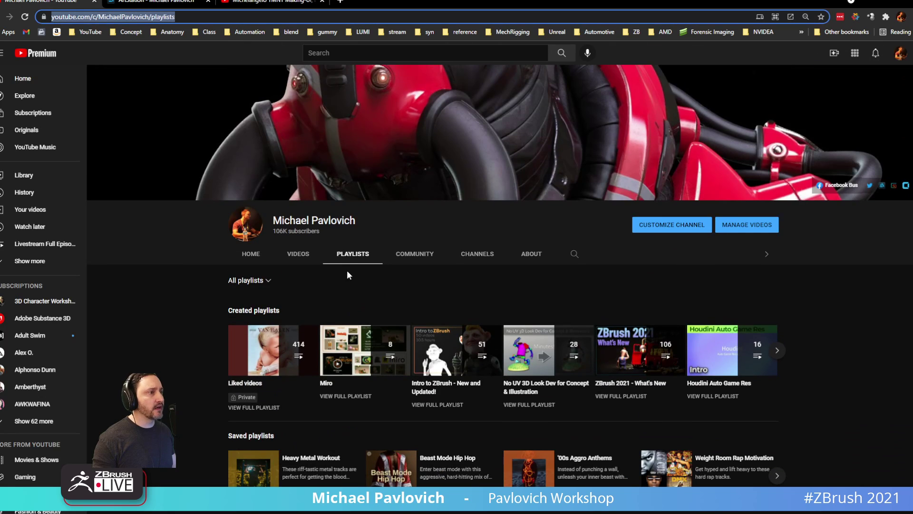
pyautogui.click(354, 255)
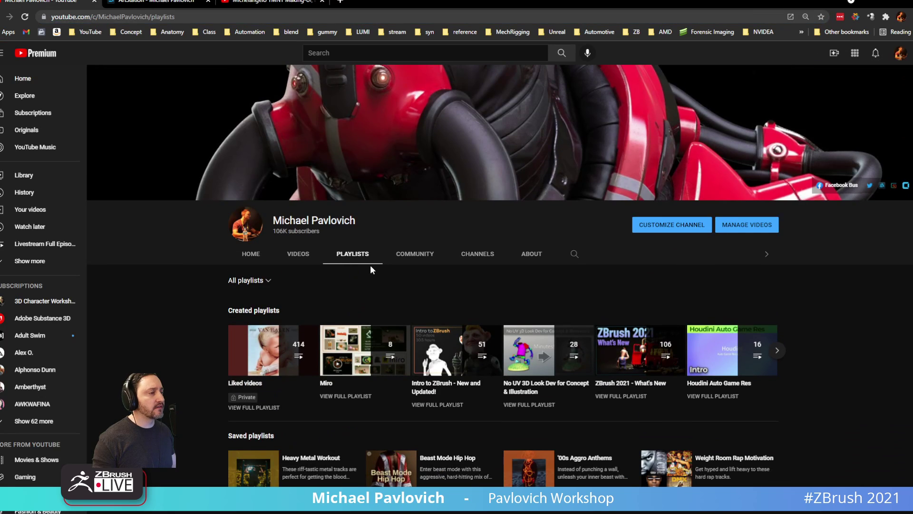
pyautogui.scroll(-4, 361, 306)
pyautogui.scroll(3, 438, 252)
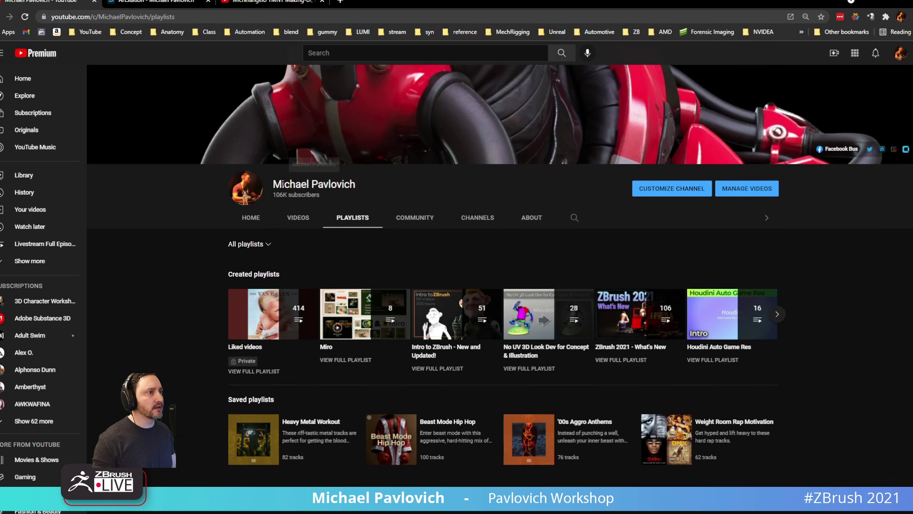
pyautogui.click(251, 245)
pyautogui.click(253, 273)
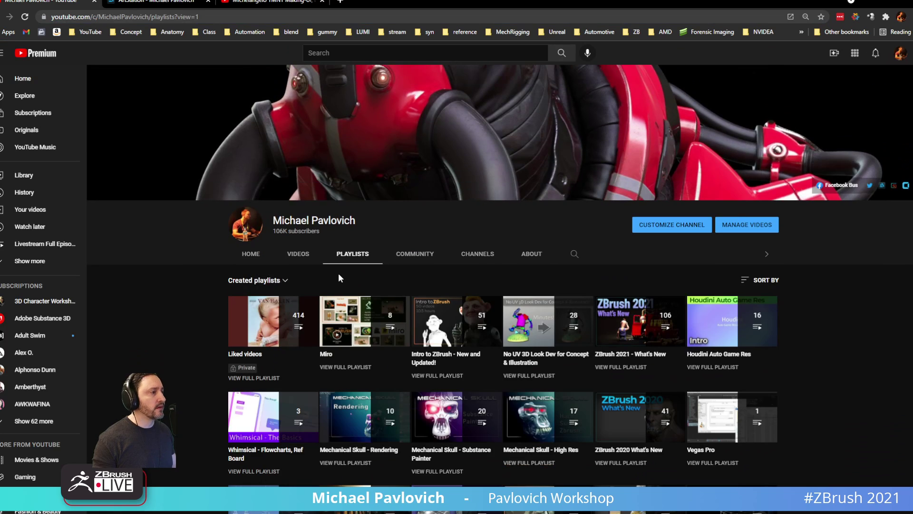
pyautogui.scroll(-4, 338, 273)
pyautogui.scroll(-4, 558, 307)
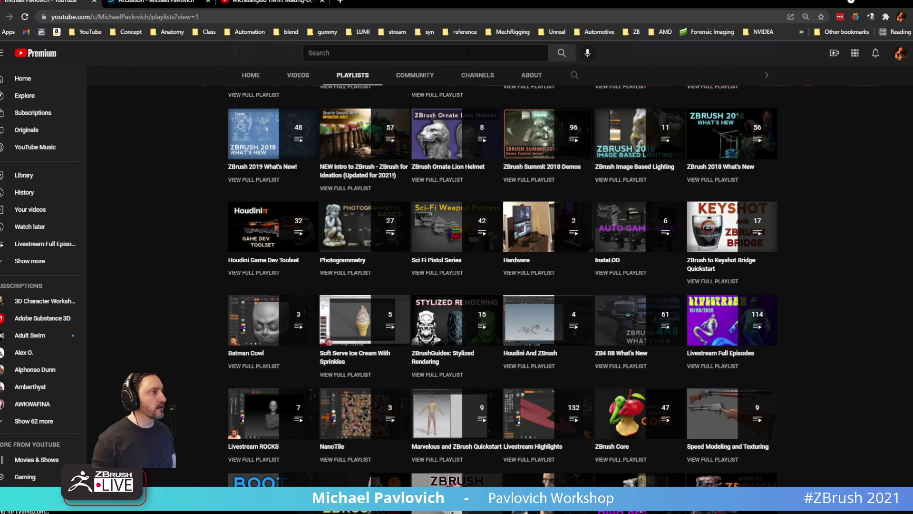
# Select the full web address of the created playlists page for sharing.
pyautogui.scroll(15, 706, 370)
pyautogui.click(338, 18)
pyautogui.hotkey('ctrl', 'a')
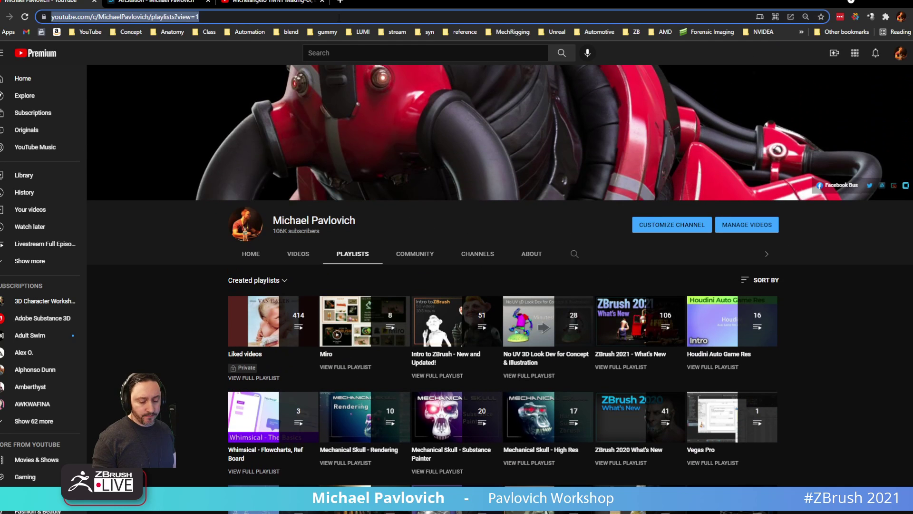
pyautogui.hotkey('alt', 'Tab')
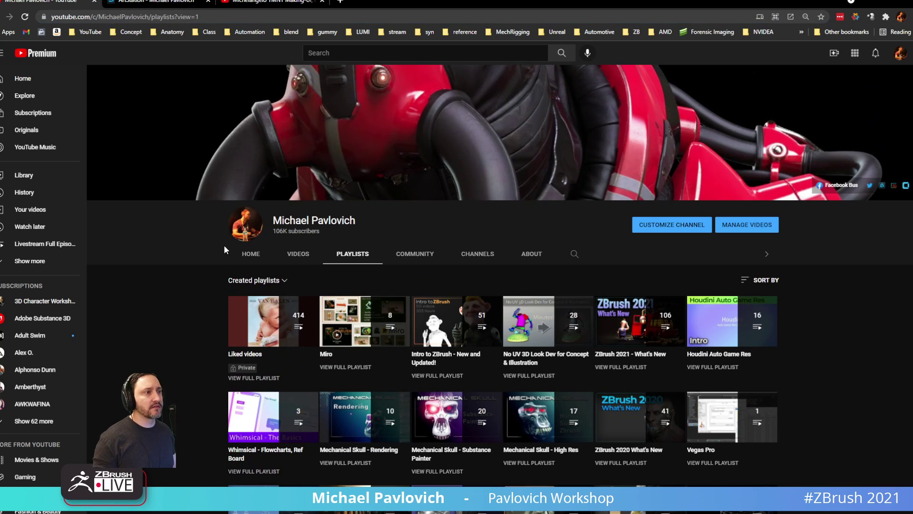
# Open the Michelangelo TMNT making-of video from the channel's uploads, pause it at the start and select its web address.
pyautogui.click(295, 253)
pyautogui.scroll(-4, 173, 224)
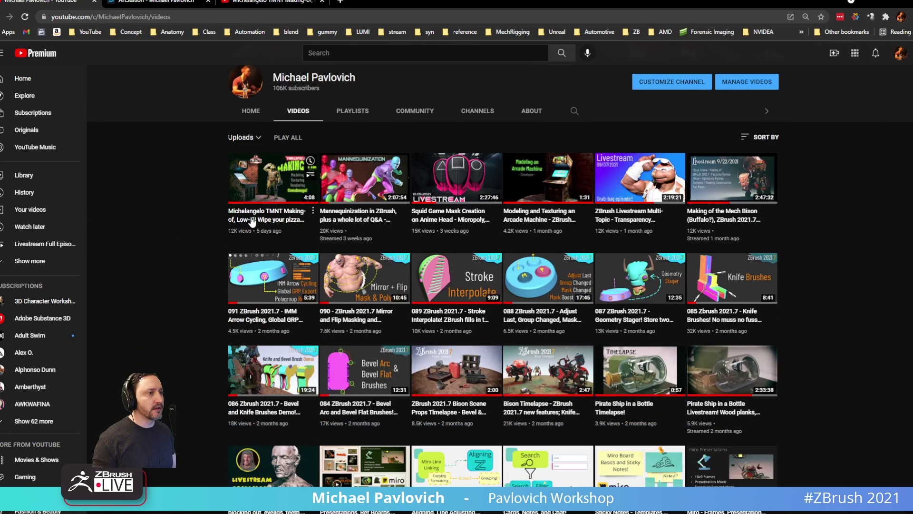
pyautogui.click(252, 198)
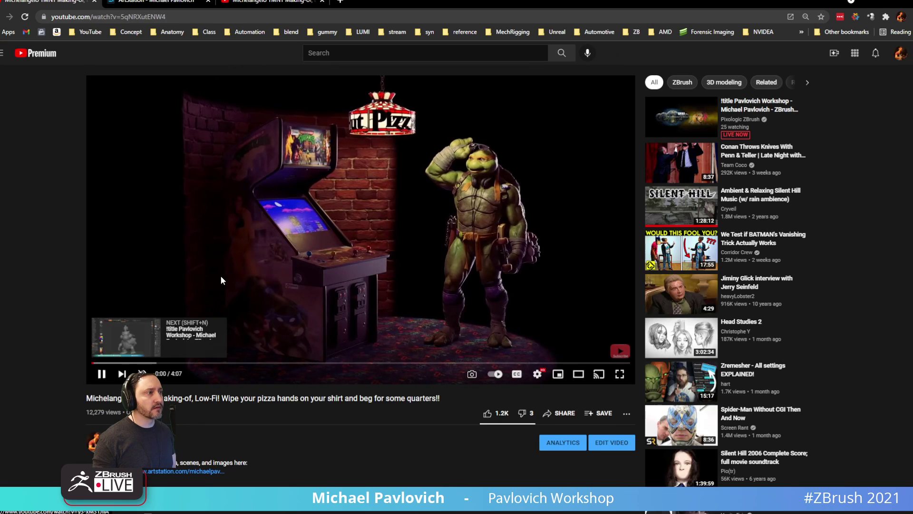
pyautogui.click(97, 364)
pyautogui.click(201, 20)
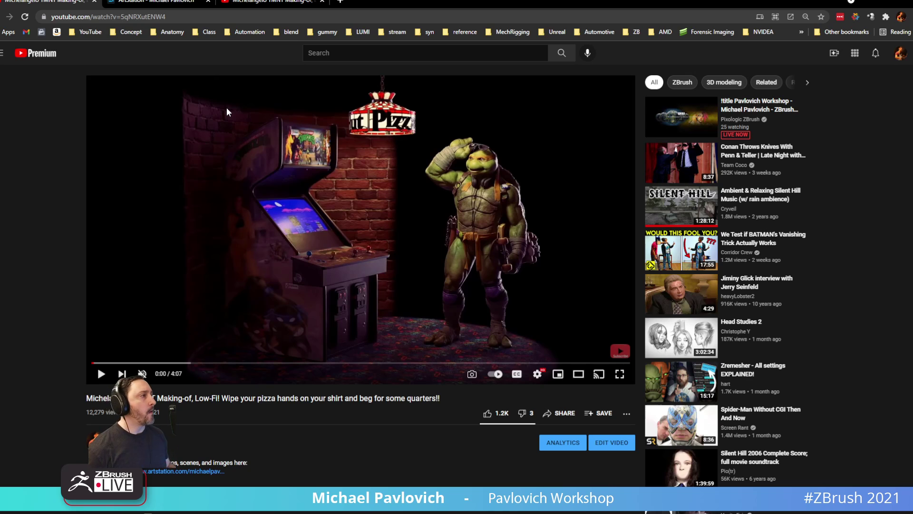
pyautogui.hotkey('alt', 'Tab')
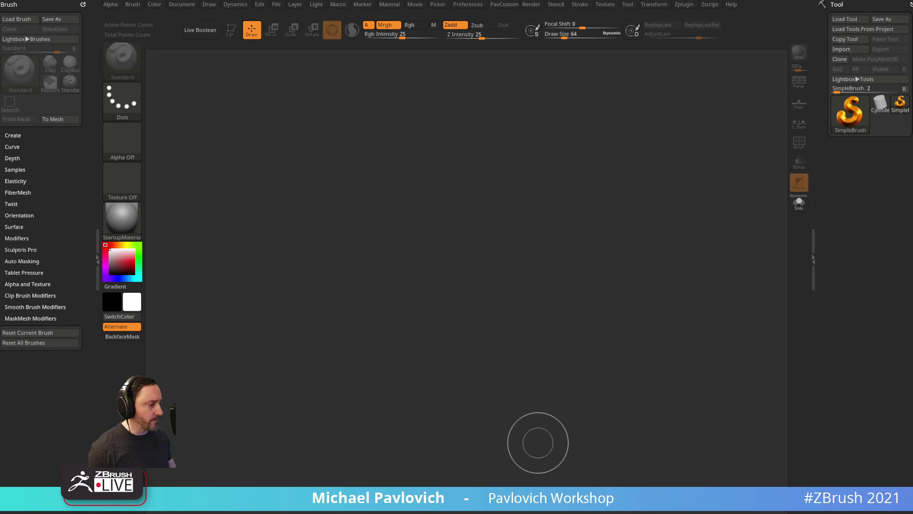
# Return to the Michelangelo making-of video, play its opening and pause on the turtle concept sketch at 0:16.
pyautogui.hotkey('alt', 'Tab')
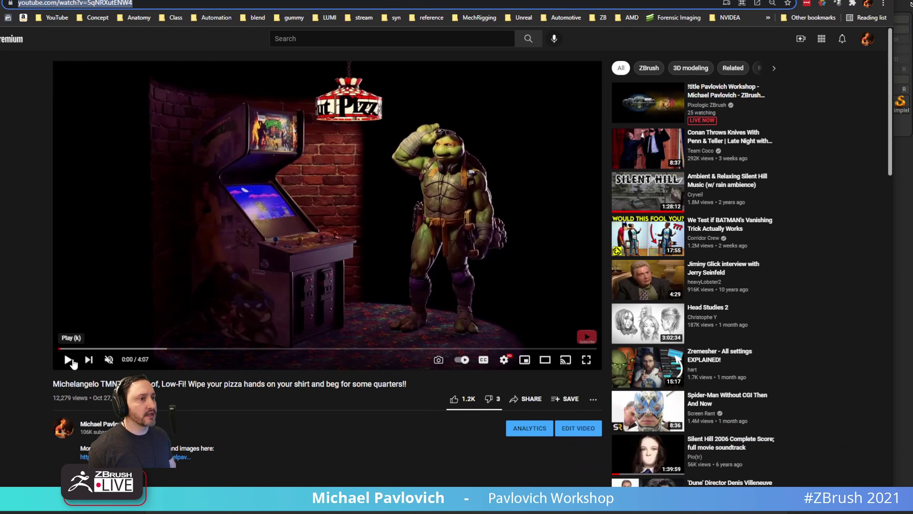
pyautogui.click(129, 0)
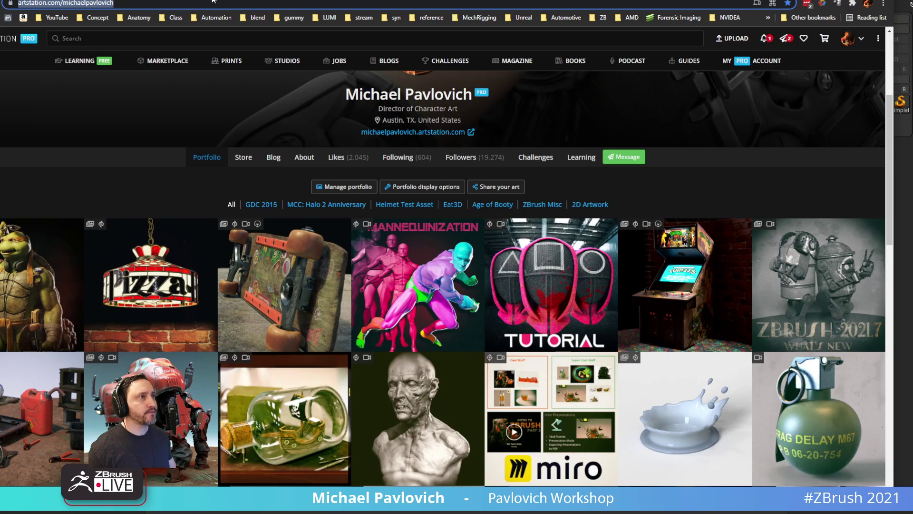
pyautogui.hotkey('ctrl', 'shift', 'Tab')
pyautogui.click(66, 360)
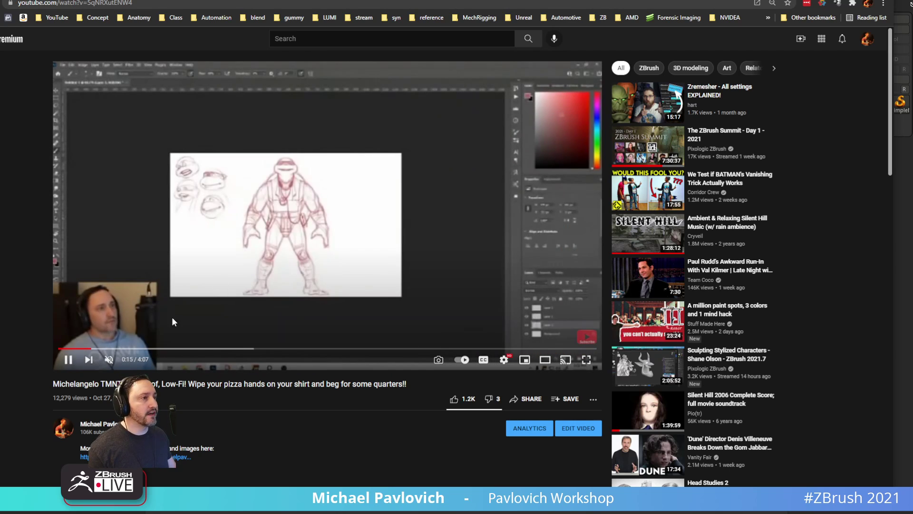
pyautogui.click(227, 257)
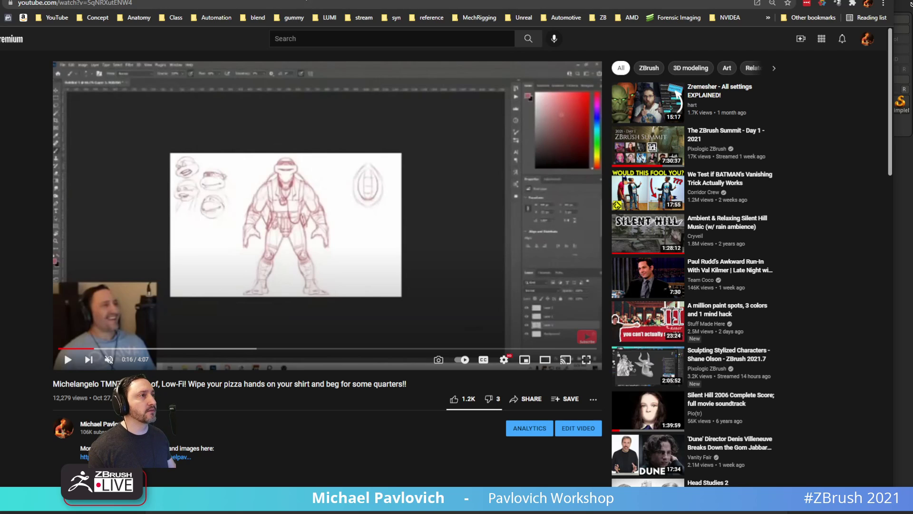
# Search the web for "stylus league youtube" in a new tab, open the Stylus League channel and pause its promo video.
pyautogui.hotkey('ctrl', 't')
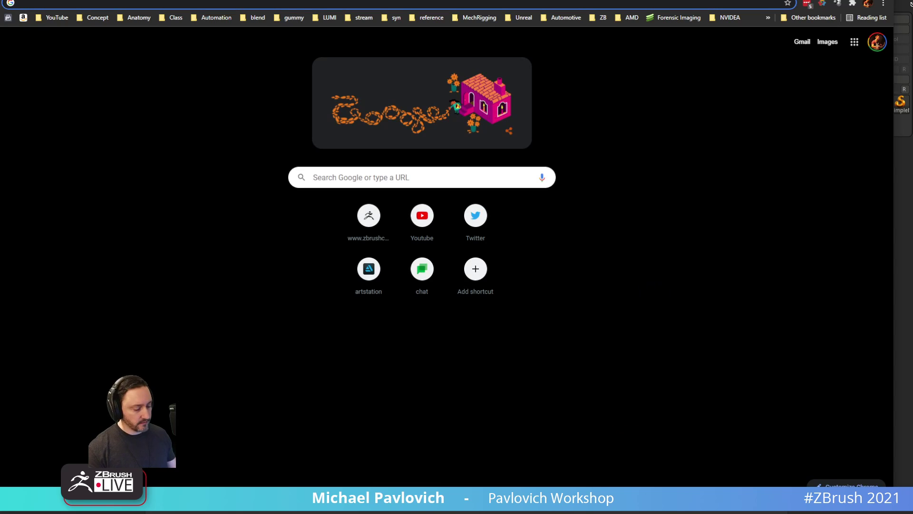
pyautogui.write('stylus league youtube')
pyautogui.press('Return')
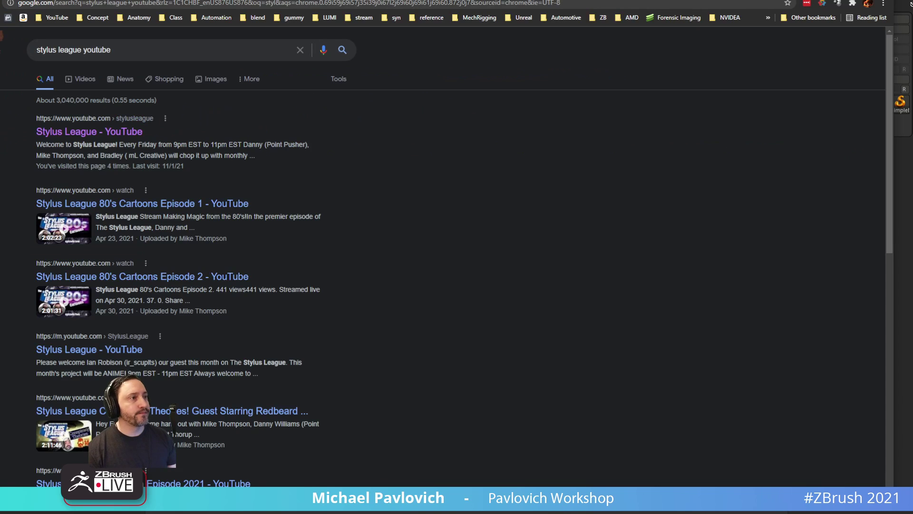
pyautogui.click(112, 135)
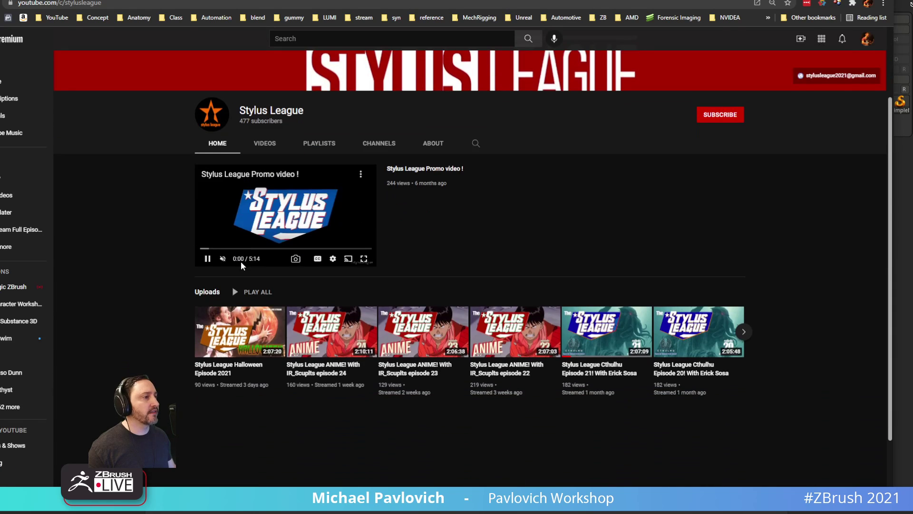
pyautogui.click(207, 259)
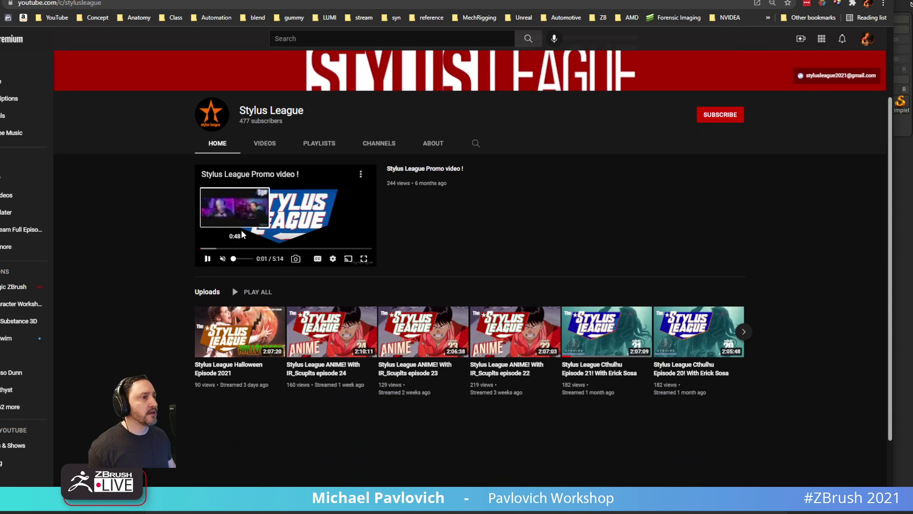
# Browse the channel's videos, open the Teenage Mutant Ninja Turtles Episode 15 stream and skip ahead to about 21:02.
pyautogui.click(265, 143)
pyautogui.scroll(-5, 528, 311)
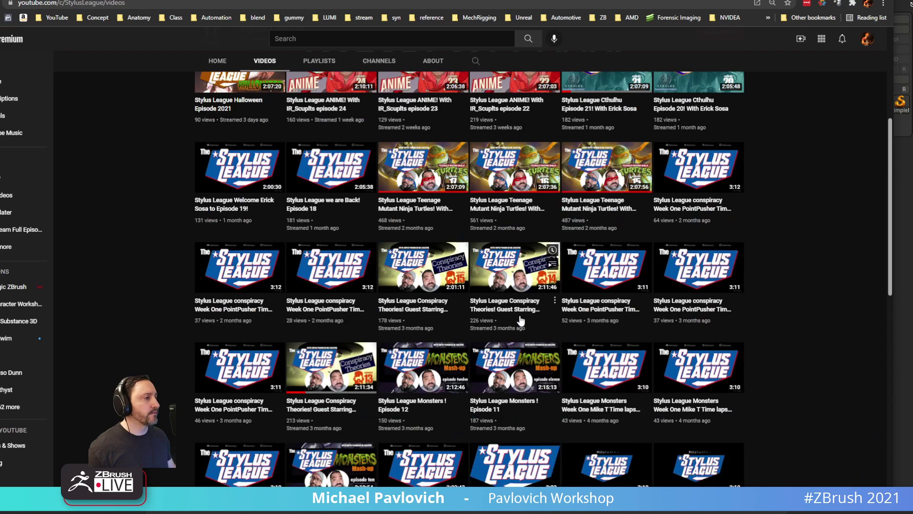
pyautogui.scroll(3, 520, 320)
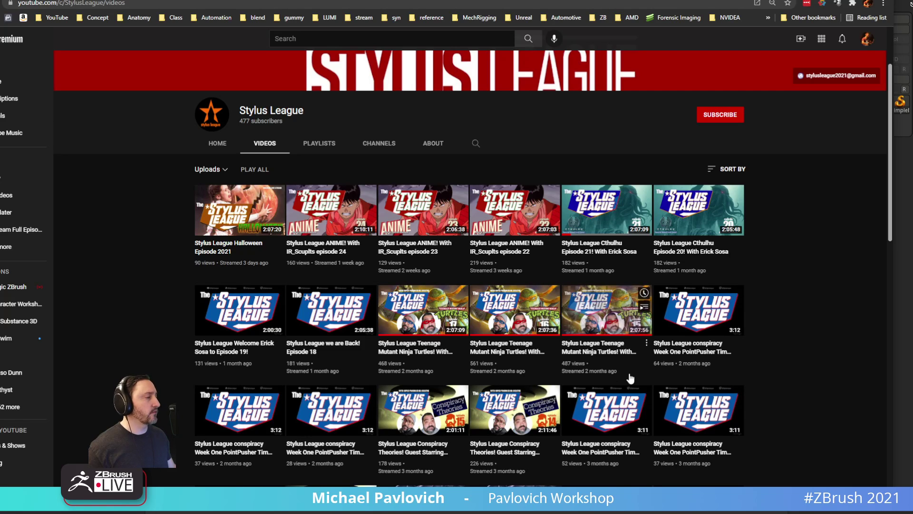
pyautogui.click(609, 352)
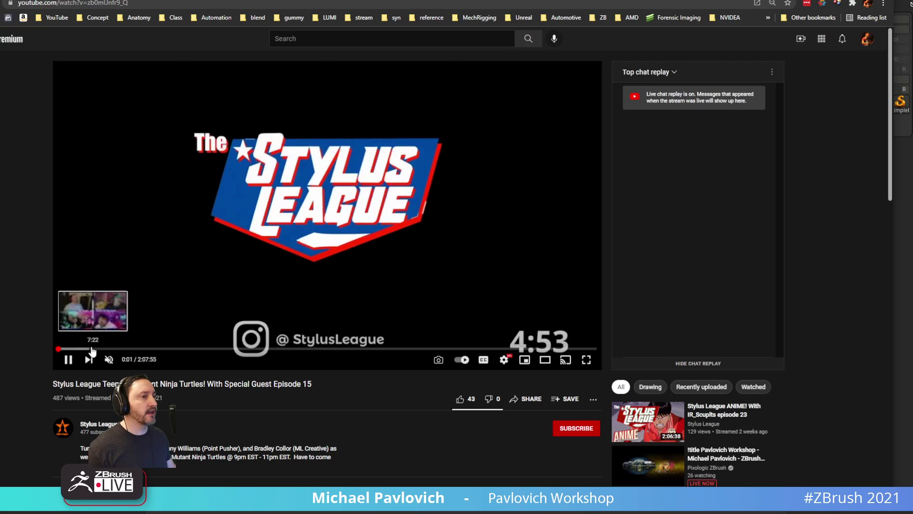
pyautogui.click(93, 349)
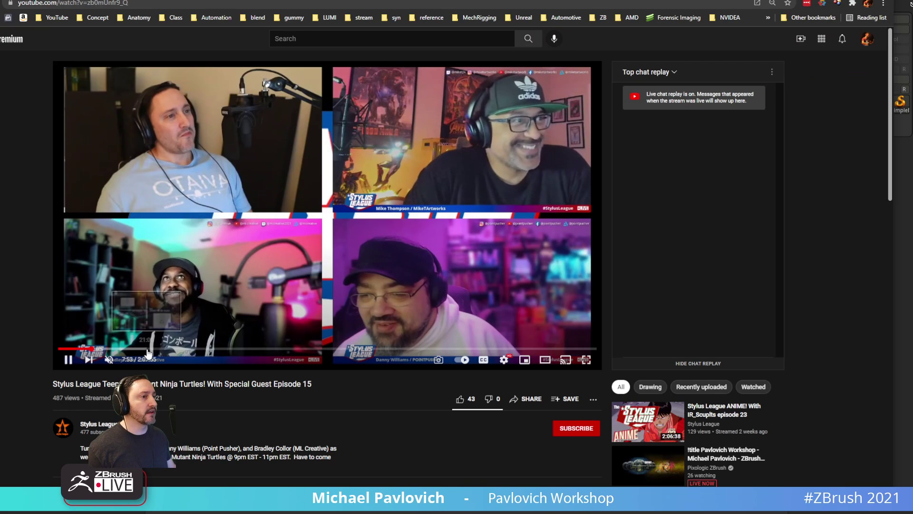
pyautogui.click(147, 349)
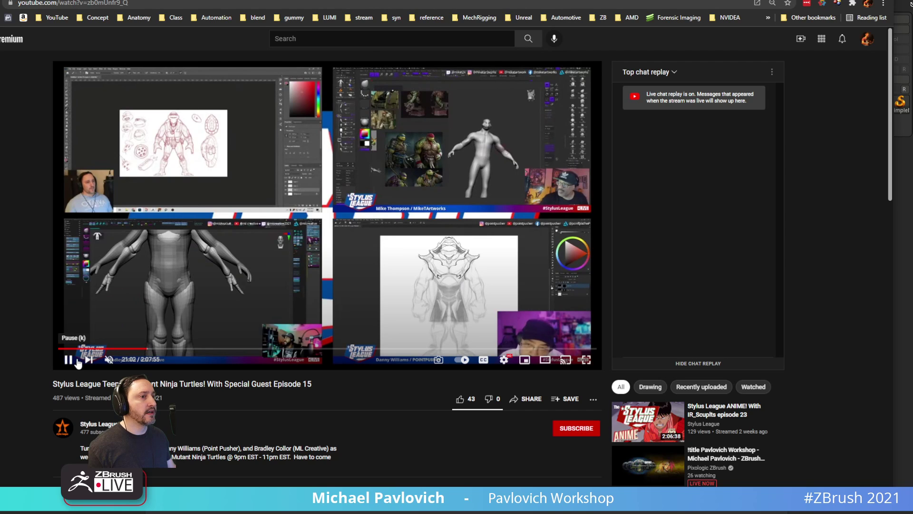
# Return to the Stylus League videos page and select its full web address for sharing.
pyautogui.hotkey('alt', 'Left')
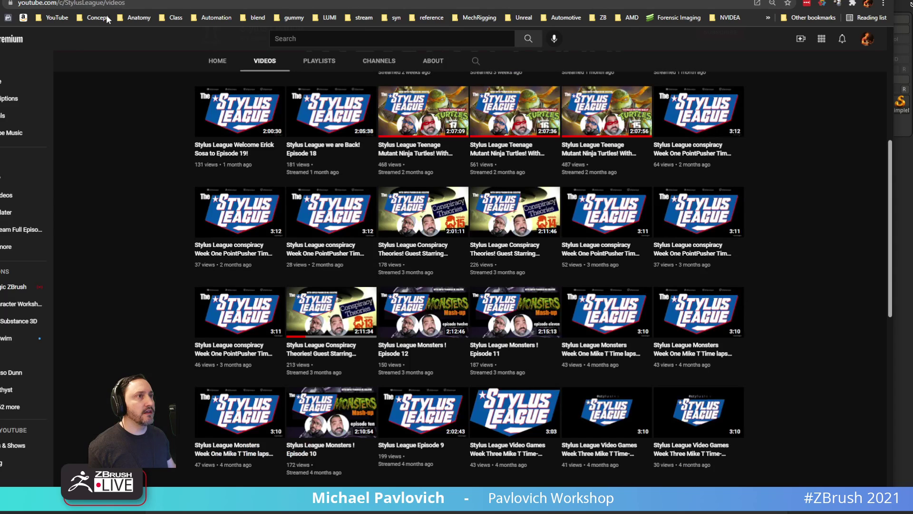
pyautogui.click(138, 3)
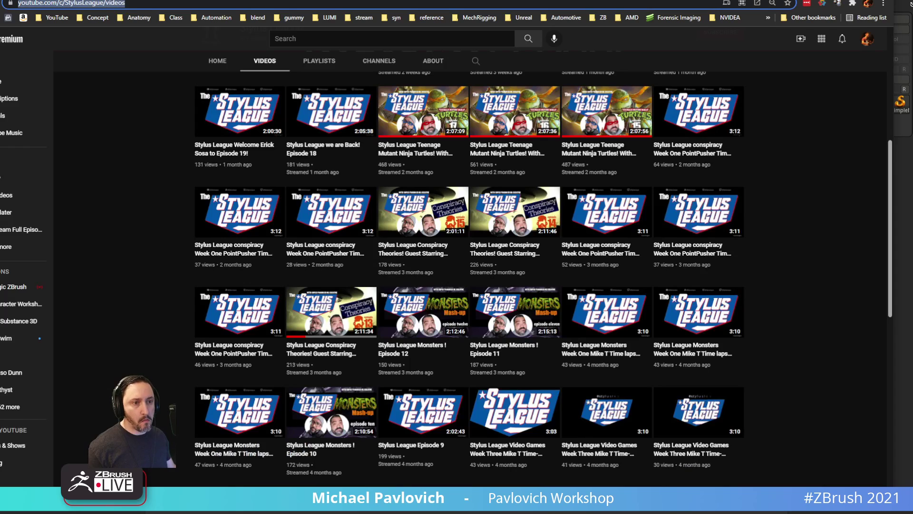
pyautogui.hotkey('alt', 'Tab')
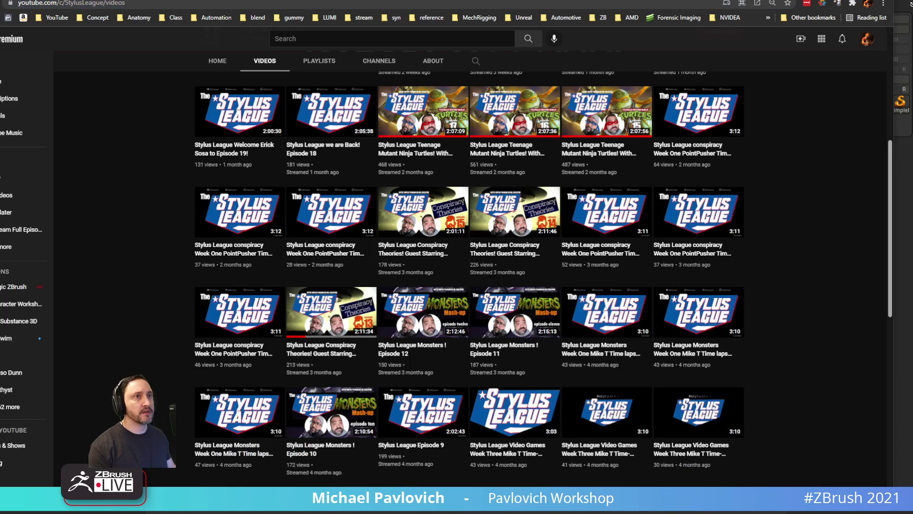
# Switch to ZBrush and clear the stray brush stamp from the canvas.
pyautogui.hotkey('alt', 'Tab')
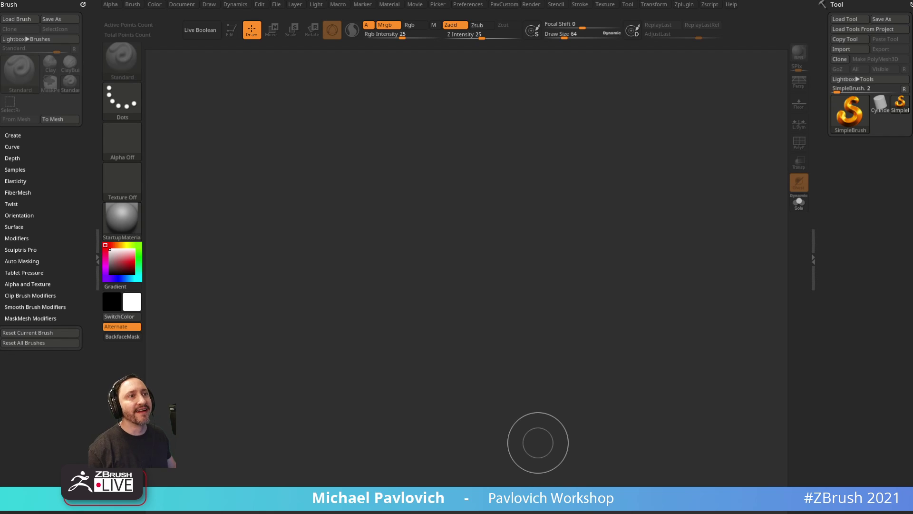
pyautogui.click(544, 167)
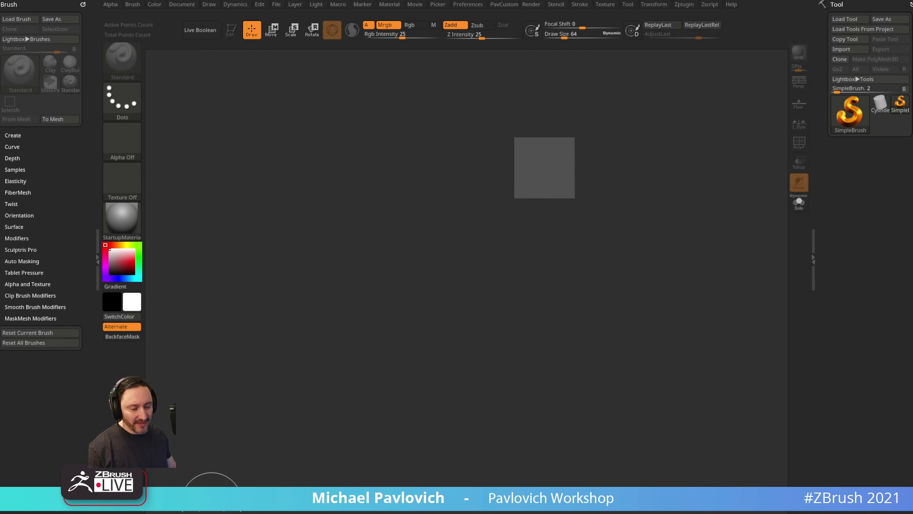
pyautogui.hotkey('ctrl', 'n')
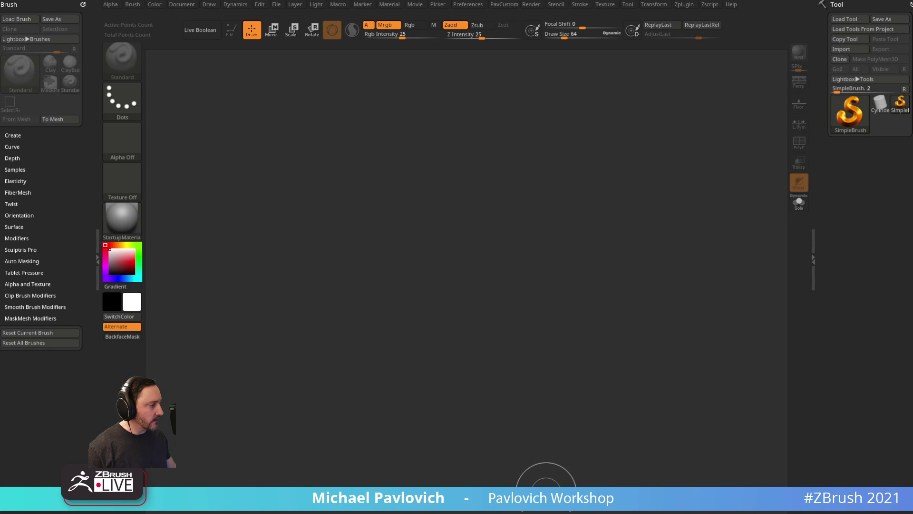
# Show the making-of video window over ZBrush, enlarge the turtle concept sketch reference in front of it for viewing, and leave the sketch.
pyautogui.moveTo(570, 513); pyautogui.dragTo(502, 0)
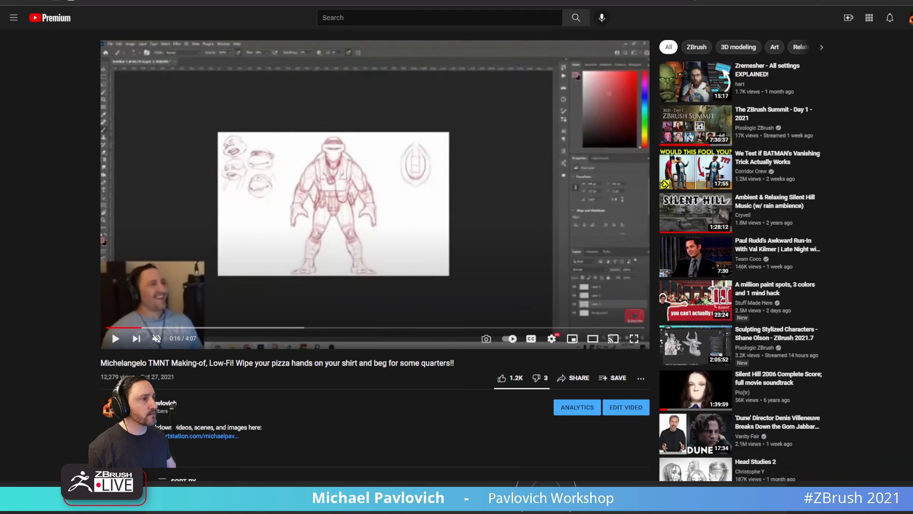
pyautogui.moveTo(285, 0)
pyautogui.mouseDown(button='right')
pyautogui.moveTo(234, 31)
pyautogui.moveTo(152, 52)
pyautogui.mouseUp(button='right')
pyautogui.moveTo(322, 147); pyautogui.dragTo(667, 424)
pyautogui.scroll(8, 394, 234)
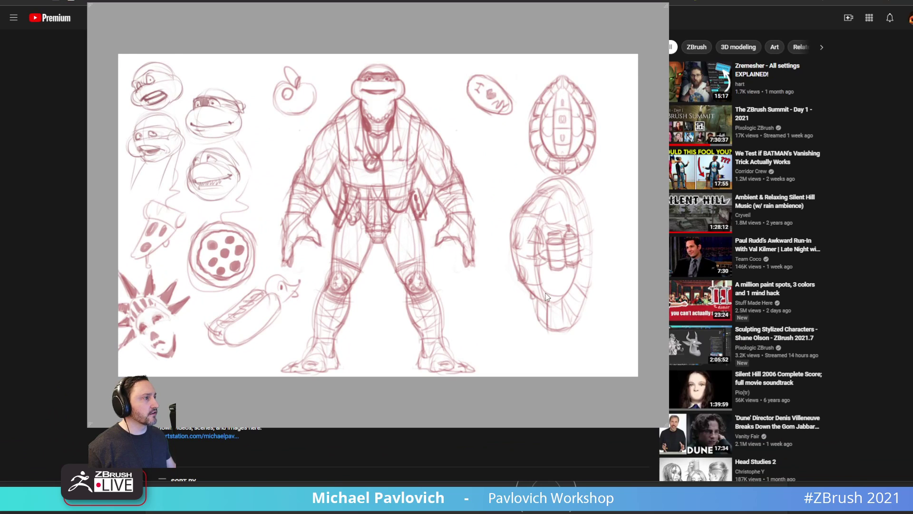
pyautogui.hotkey('alt', 'Tab')
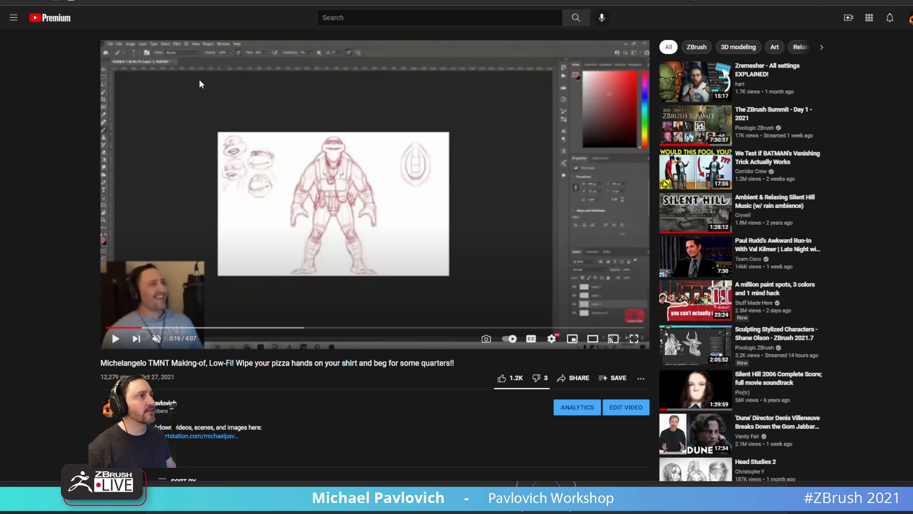
# Skip through the Michelangelo making-of video from the body sculpt to the shoulder strap modelling at 1:29.
pyautogui.click(152, 328)
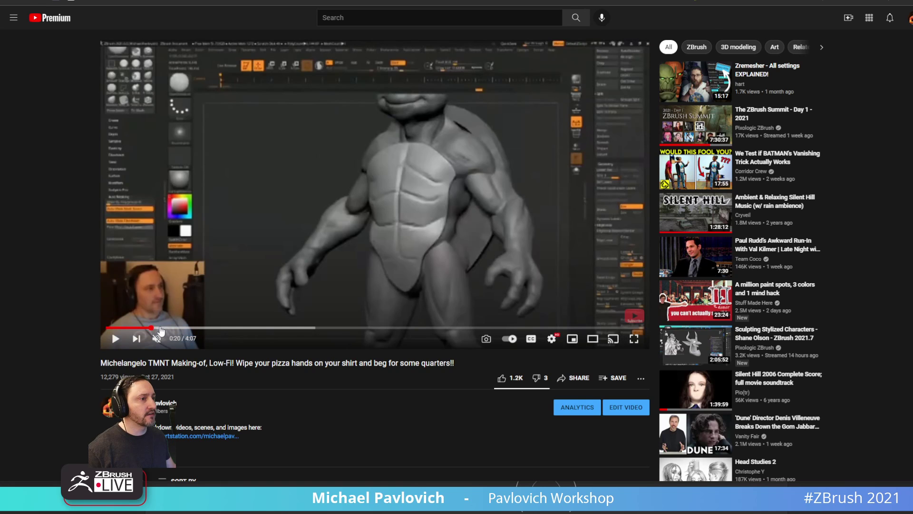
pyautogui.click(161, 327)
pyautogui.click(183, 327)
pyautogui.moveTo(186, 328); pyautogui.dragTo(302, 330)
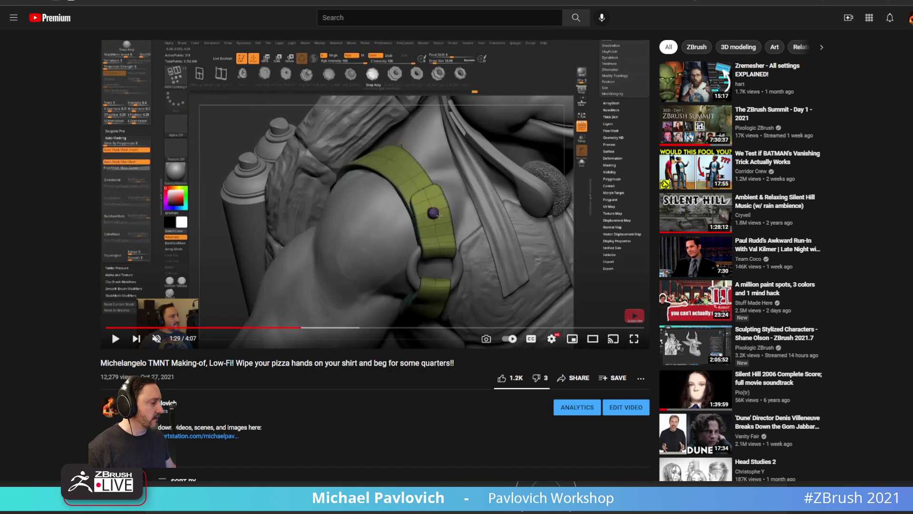
# Lay the boombox reference photos over the video and enlarge the painting of Michelangelo holding a boombox and pizza.
pyautogui.moveTo(352, 276); pyautogui.dragTo(225, 147)
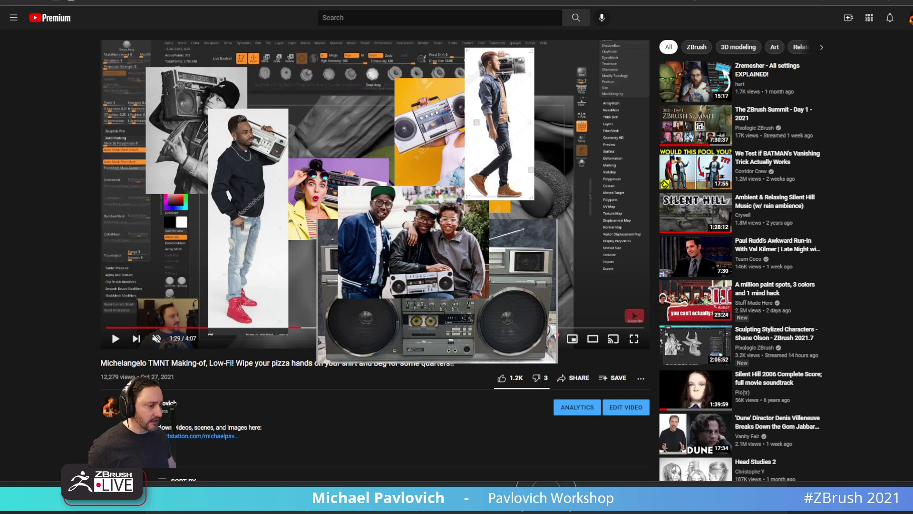
pyautogui.moveTo(279, 134); pyautogui.dragTo(246, 90)
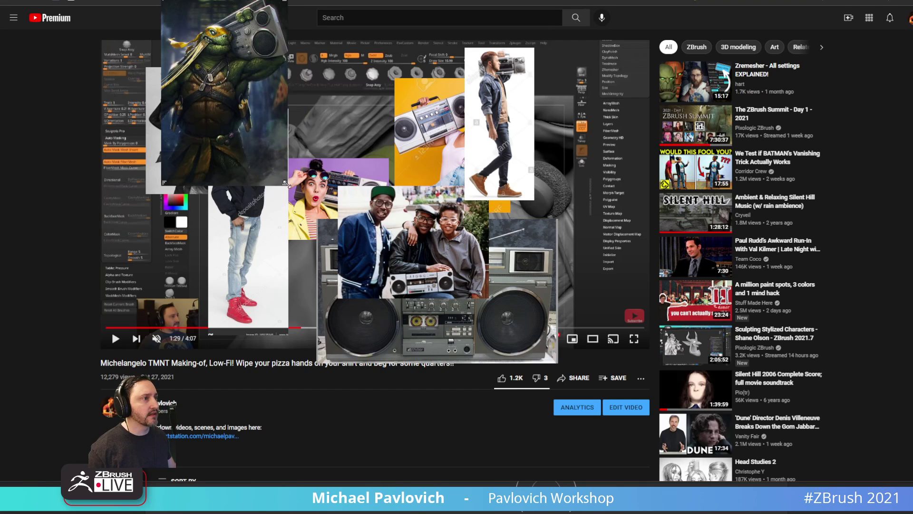
pyautogui.moveTo(286, 184); pyautogui.dragTo(518, 407)
pyautogui.scroll(7, 363, 160)
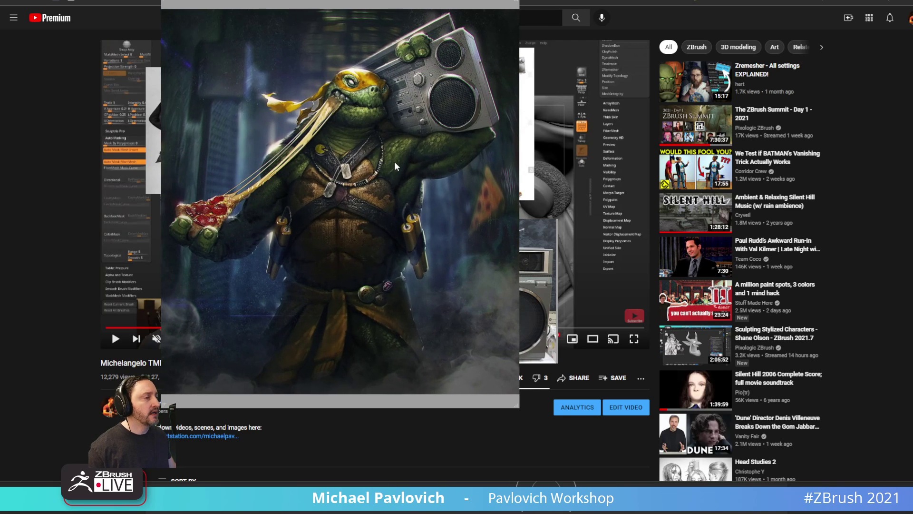
# Reposition the enlarged Michelangelo painting to examine its details, and minimize it.
pyautogui.moveTo(394, 162)
pyautogui.mouseDown(button='middle')
pyautogui.moveTo(426, 166)
pyautogui.moveTo(397, 163)
pyautogui.mouseUp(button='middle')
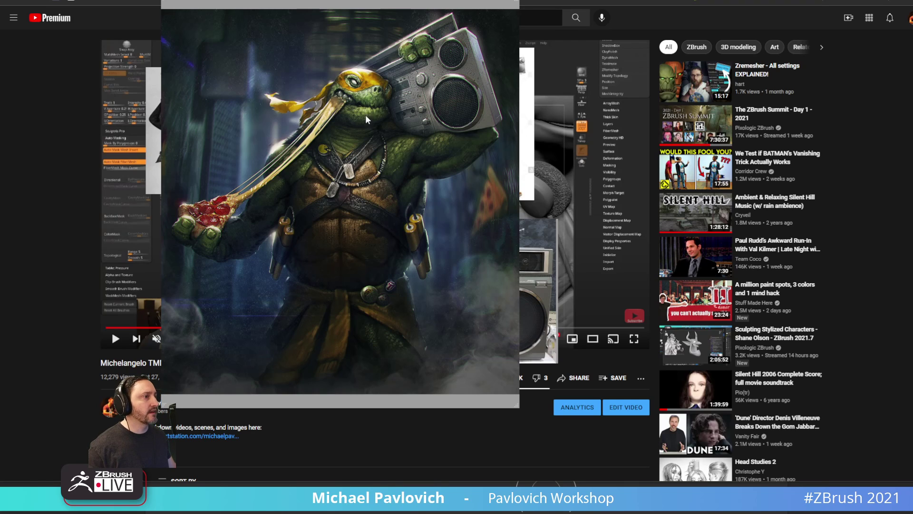
pyautogui.moveTo(363, 171); pyautogui.dragTo(354, 190)
pyautogui.moveTo(354, 189); pyautogui.dragTo(347, 208, button='middle')
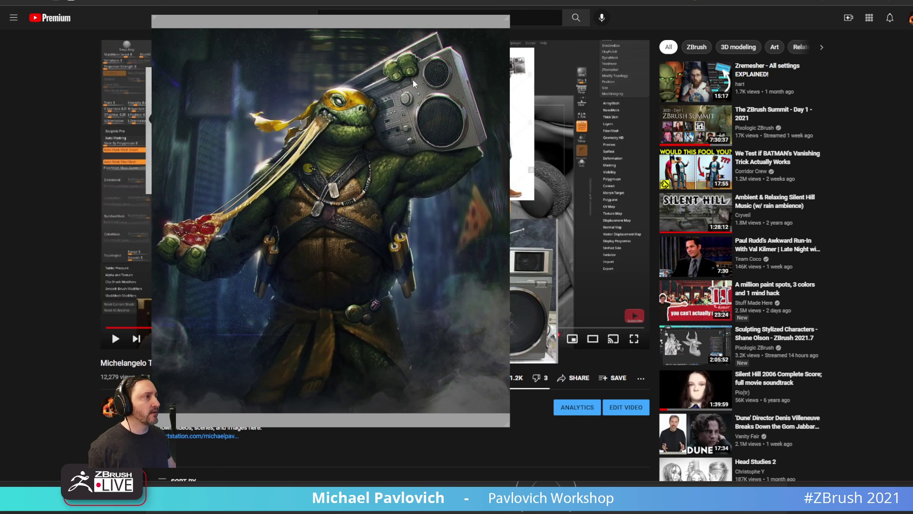
pyautogui.hotkey('ctrl', 'm')
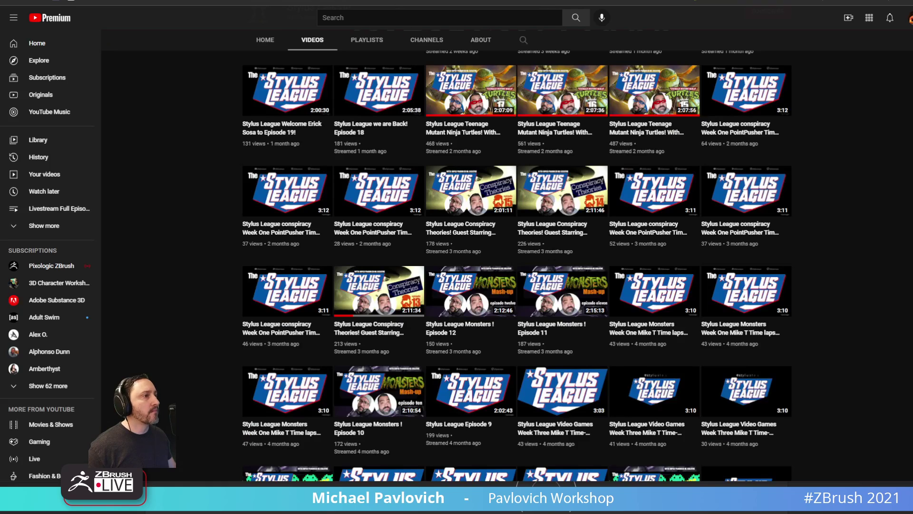
# Return to the Michelangelo making-of video and jump to the coloured head sculpt at 0:29.
pyautogui.hotkey('ctrl', 'shift', 'Tab')
pyautogui.hotkey('ctrl', 'shift', 'Tab')
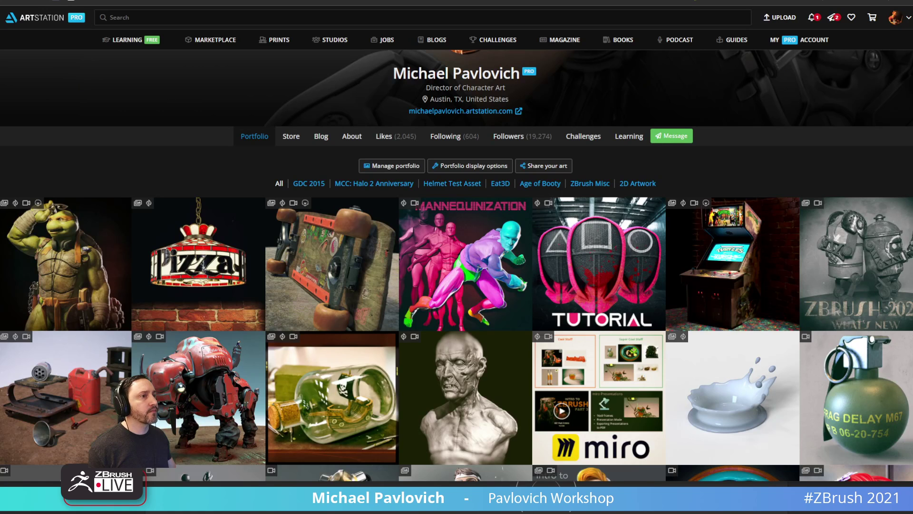
pyautogui.hotkey('ctrl', 'shift', 'Tab')
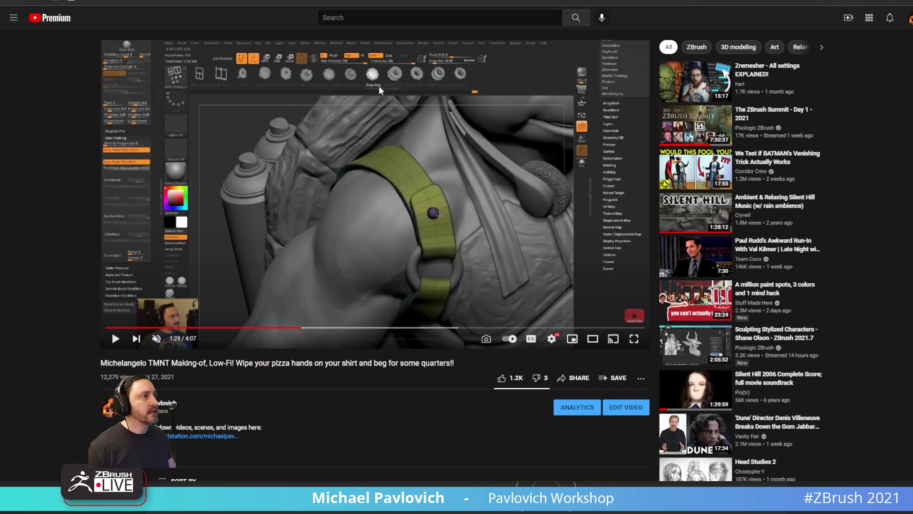
pyautogui.click(169, 327)
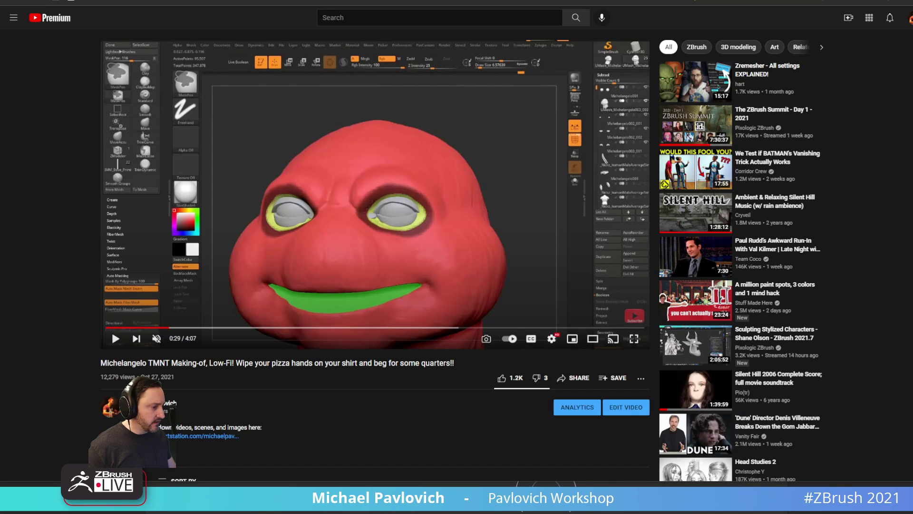
# Place the two illustrations of turtles with patched jackets over the video and enlarge both for viewing.
pyautogui.moveTo(238, 511); pyautogui.dragTo(143, 159)
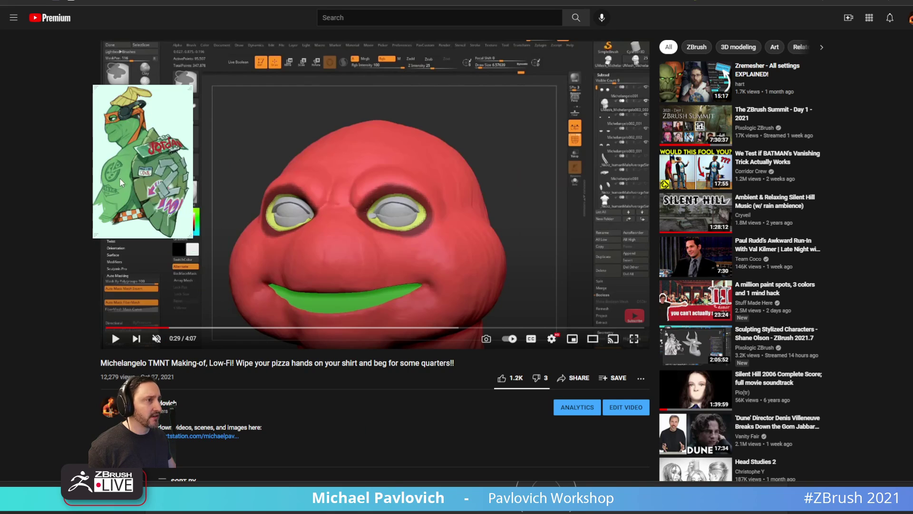
pyautogui.moveTo(353, 511); pyautogui.dragTo(313, 127)
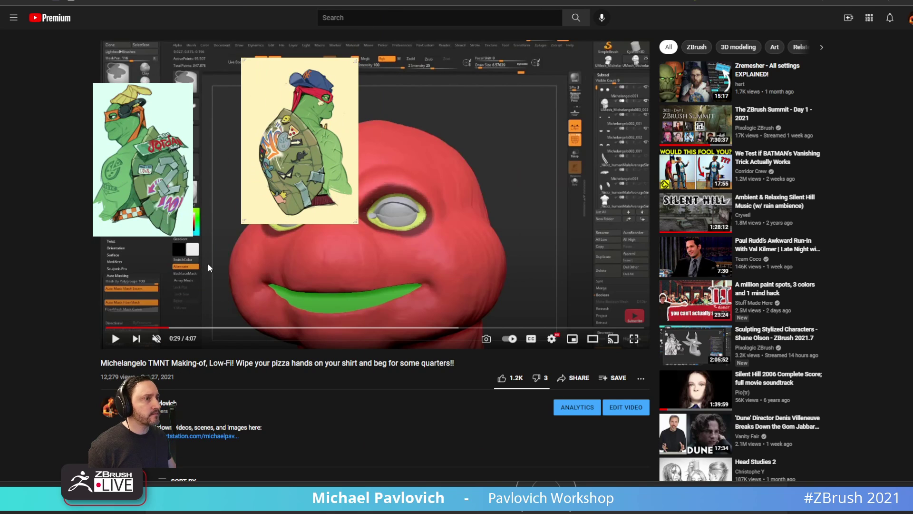
pyautogui.doubleClick(187, 231)
pyautogui.scroll(2, 186, 231)
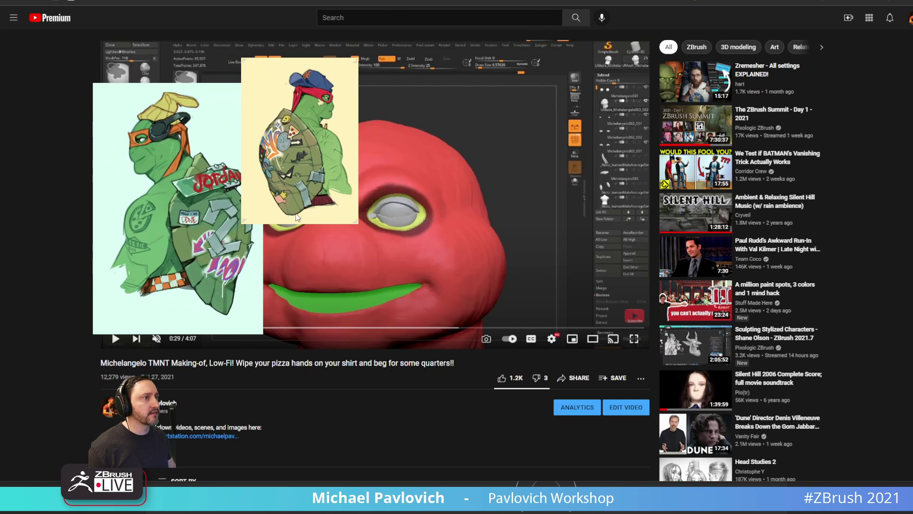
pyautogui.moveTo(350, 217); pyautogui.dragTo(496, 351)
pyautogui.scroll(3, 404, 255)
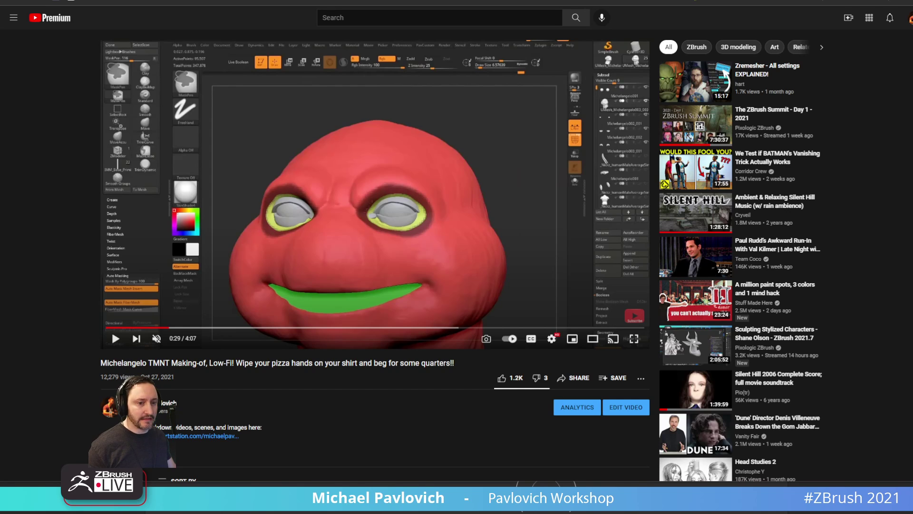
# Move the browser window off the screen to return to the empty ZBrush canvas.
pyautogui.moveTo(432, 264); pyautogui.dragTo(410, 241)
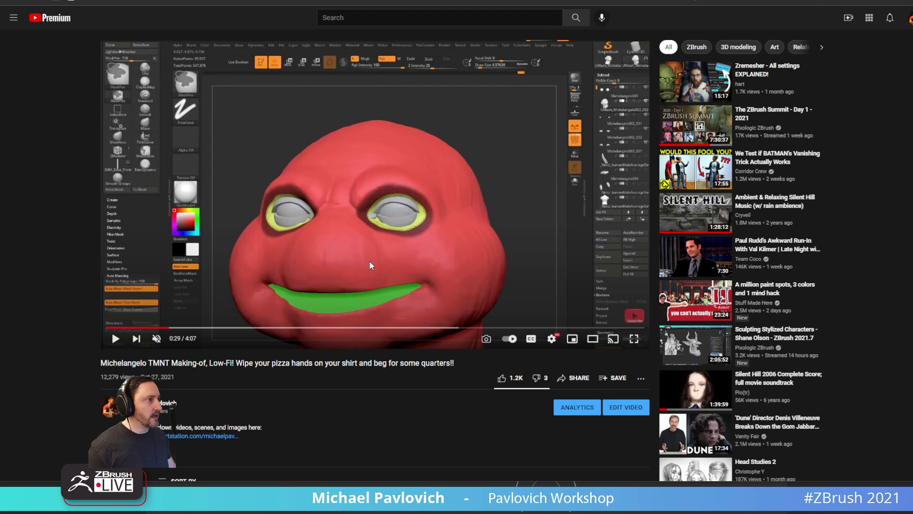
pyautogui.moveTo(511, 2); pyautogui.dragTo(912, 181)
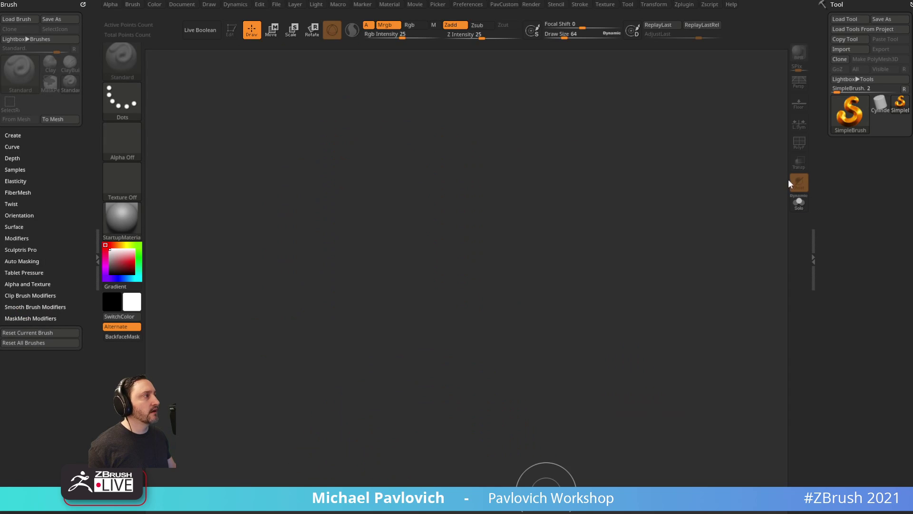
# Load the HeadphoneWire_high tool from disk, keeping the file dialog out of view.
pyautogui.click(843, 19)
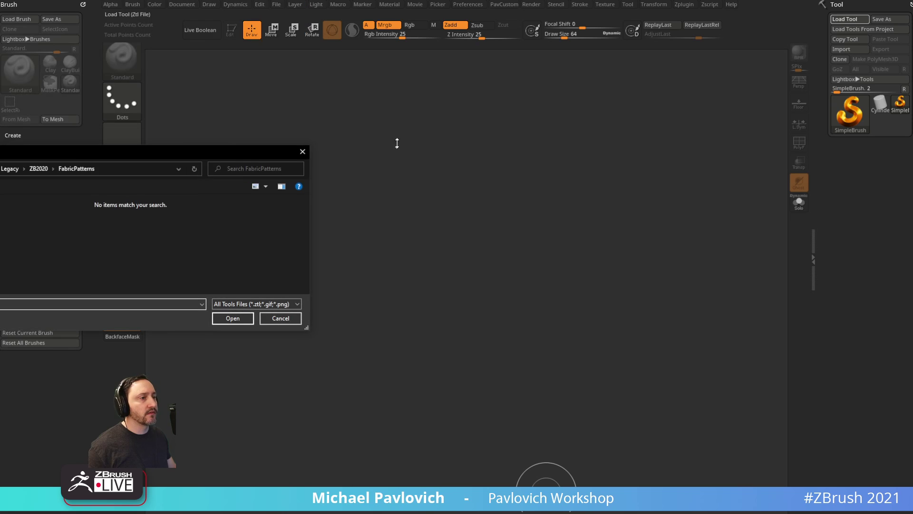
pyautogui.moveTo(397, 144); pyautogui.dragTo(397, 0)
pyautogui.moveTo(211, 0); pyautogui.dragTo(0, 29)
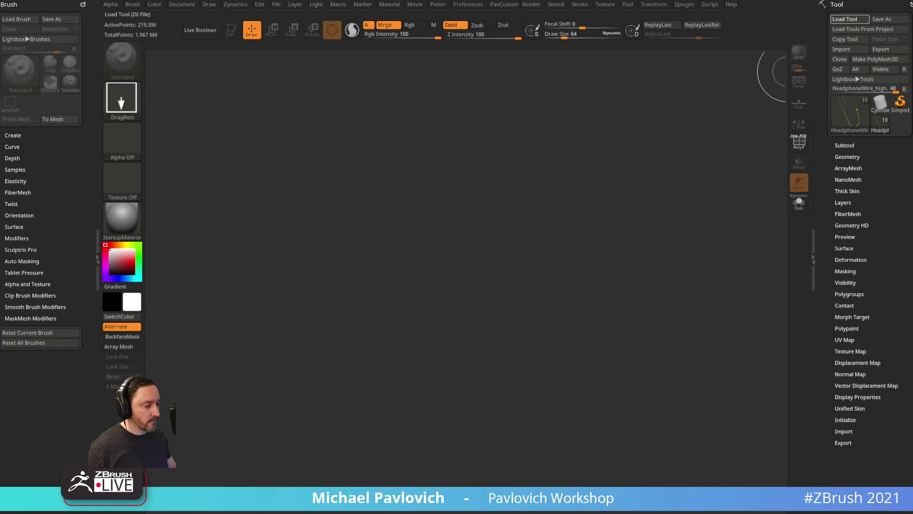
# Switch to the Michelangelo making-of video, review the body blockout between 0:18 and 0:22, and return to ZBrush.
pyautogui.hotkey('alt', 'Tab')
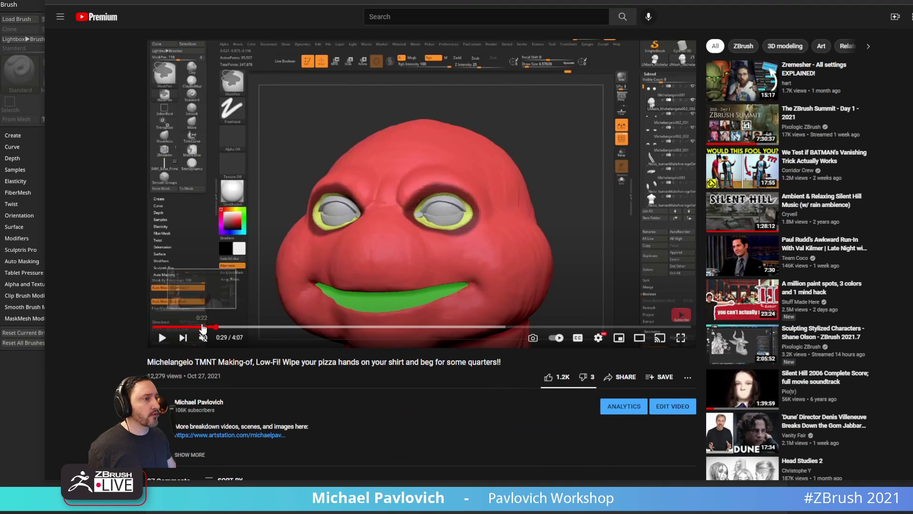
pyautogui.click(158, 329)
pyautogui.click(195, 326)
pyautogui.moveTo(194, 325); pyautogui.dragTo(193, 327)
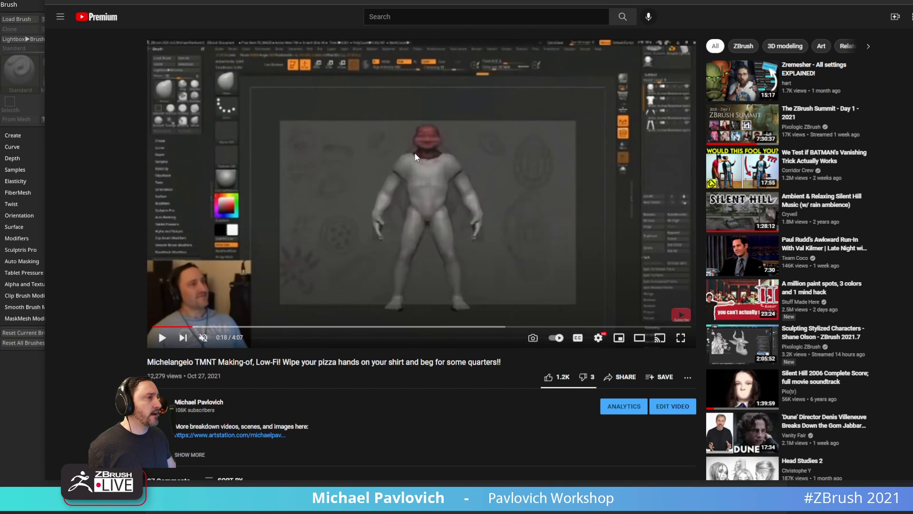
pyautogui.click(197, 328)
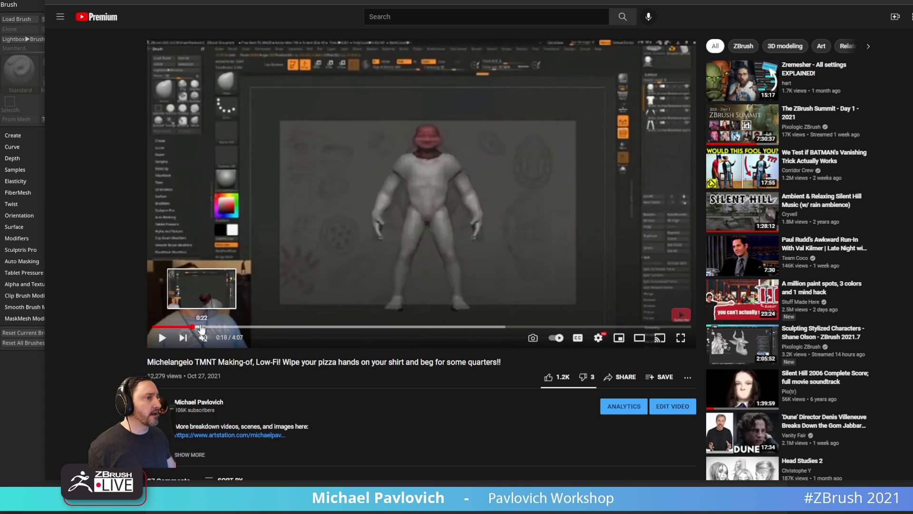
pyautogui.click(200, 328)
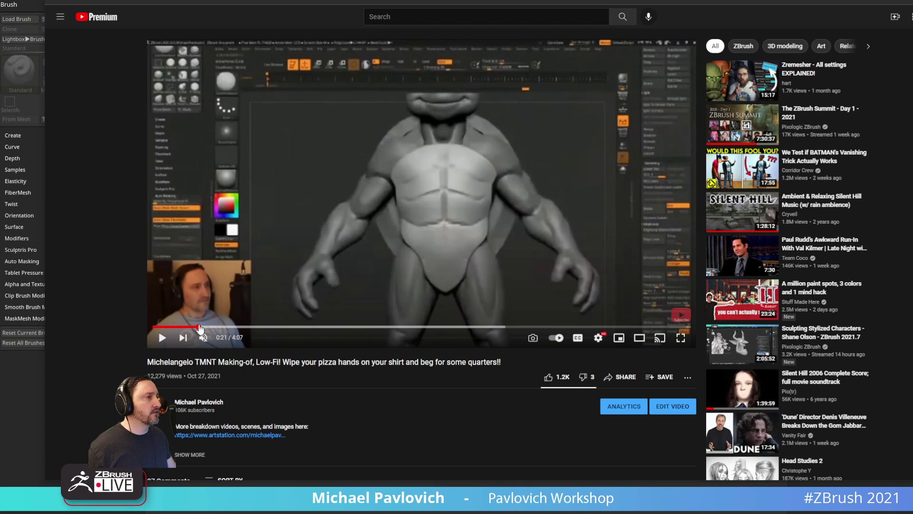
pyautogui.click(198, 328)
pyautogui.hotkey('alt', 'Tab')
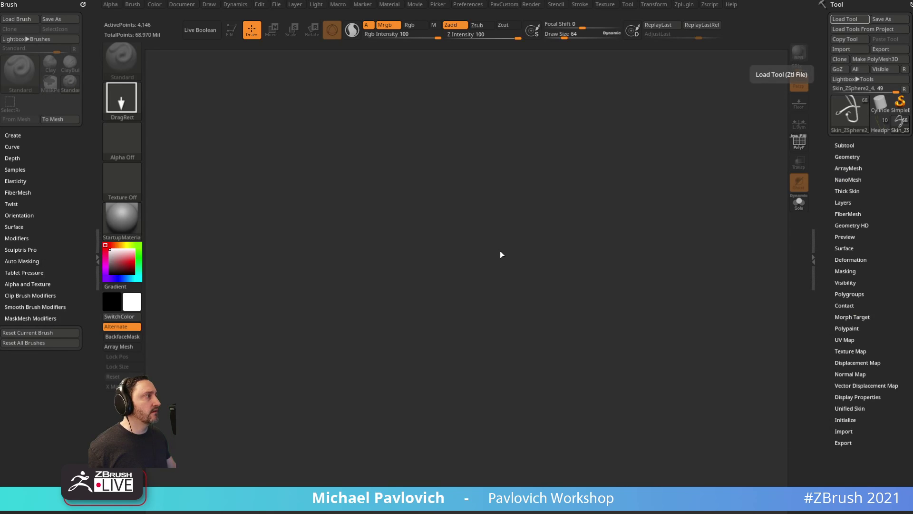
# Make the loaded turtle scene editable and examine the turtle's arm subtools up close.
pyautogui.click(231, 30)
pyautogui.moveTo(583, 166); pyautogui.dragTo(602, 268)
pyautogui.press('s')
pyautogui.keyDown('alt'); pyautogui.click(565, 237); pyautogui.keyUp('alt')
pyautogui.moveTo(627, 223)
pyautogui.mouseDown()
pyautogui.moveTo(672, 189)
pyautogui.moveTo(614, 221)
pyautogui.moveTo(658, 239)
pyautogui.moveTo(572, 224)
pyautogui.mouseUp()
pyautogui.press('s')
pyautogui.keyDown('alt'); pyautogui.click(558, 213); pyautogui.keyUp('alt')
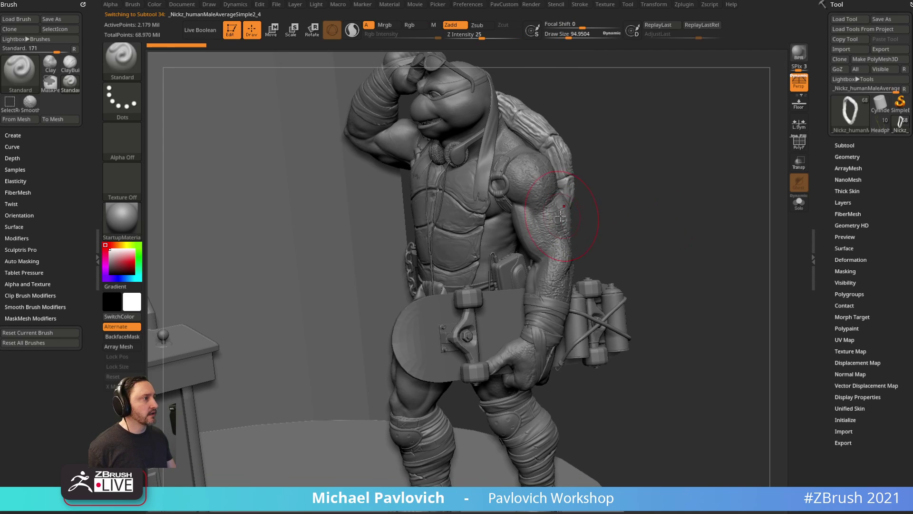
# Examine the arcade cabinet, backdrop wall and floor beside the turtle, activating their subtools.
pyautogui.press('space')
pyautogui.moveTo(603, 170)
pyautogui.mouseDown()
pyautogui.moveTo(629, 136)
pyautogui.moveTo(647, 168)
pyautogui.moveTo(595, 186)
pyautogui.moveTo(607, 212)
pyautogui.mouseUp()
pyautogui.keyDown('alt'); pyautogui.click(397, 260); pyautogui.keyUp('alt')
pyautogui.press('s')
pyautogui.moveTo(375, 294); pyautogui.dragTo(396, 295)
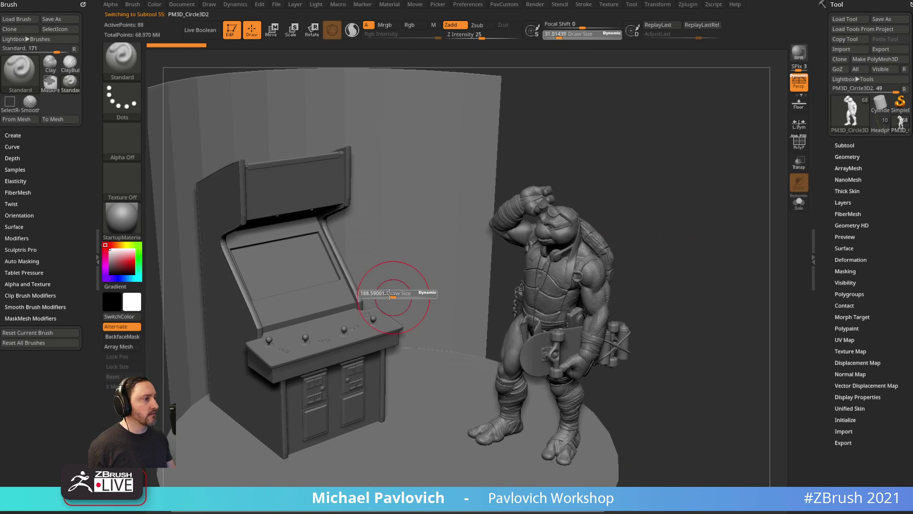
pyautogui.keyDown('alt'); pyautogui.click(342, 298); pyautogui.keyUp('alt')
pyautogui.moveTo(613, 202); pyautogui.dragTo(630, 267)
pyautogui.press('s')
pyautogui.moveTo(452, 338); pyautogui.dragTo(444, 338)
pyautogui.keyDown('alt'); pyautogui.click(497, 414); pyautogui.keyUp('alt')
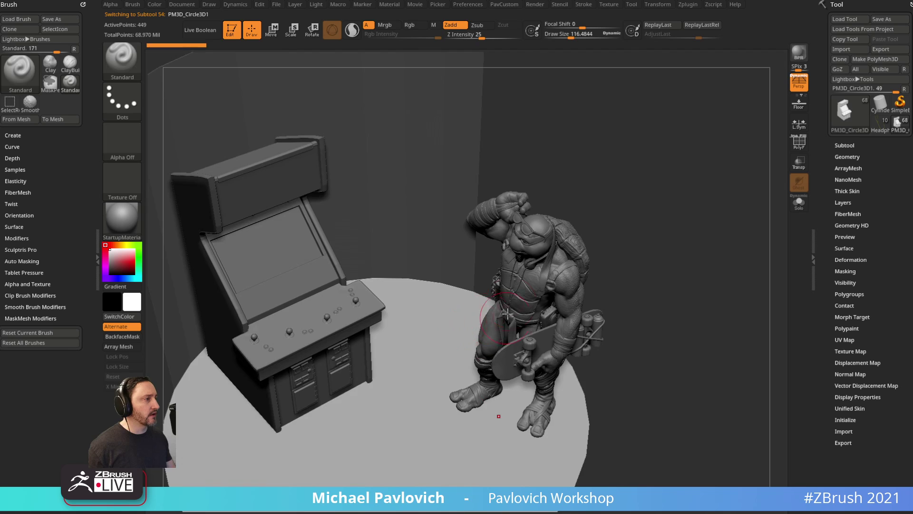
# Inspect the turtle's head, torso and full pose from the front, activating the body subtool.
pyautogui.keyDown('alt'); pyautogui.click(528, 278); pyautogui.keyUp('alt')
pyautogui.moveTo(651, 281)
pyautogui.mouseDown()
pyautogui.moveTo(631, 246)
pyautogui.moveTo(581, 240)
pyautogui.mouseUp()
pyautogui.press('s')
pyautogui.moveTo(576, 261); pyautogui.dragTo(456, 257)
pyautogui.keyDown('alt'); pyautogui.click(537, 252); pyautogui.keyUp('alt')
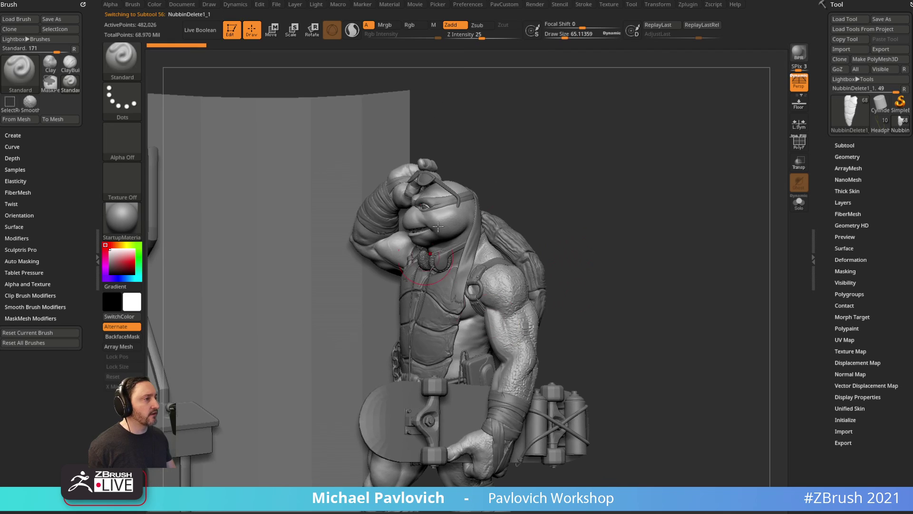
pyautogui.press('s')
pyautogui.moveTo(549, 218)
pyautogui.mouseDown()
pyautogui.moveTo(566, 221)
pyautogui.moveTo(552, 222)
pyautogui.mouseUp()
pyautogui.moveTo(568, 242)
pyautogui.keyDown('alt'); pyautogui.mouseDown()
pyautogui.moveTo(569, 267)
pyautogui.moveTo(519, 266)
pyautogui.mouseUp(); pyautogui.keyUp('alt')
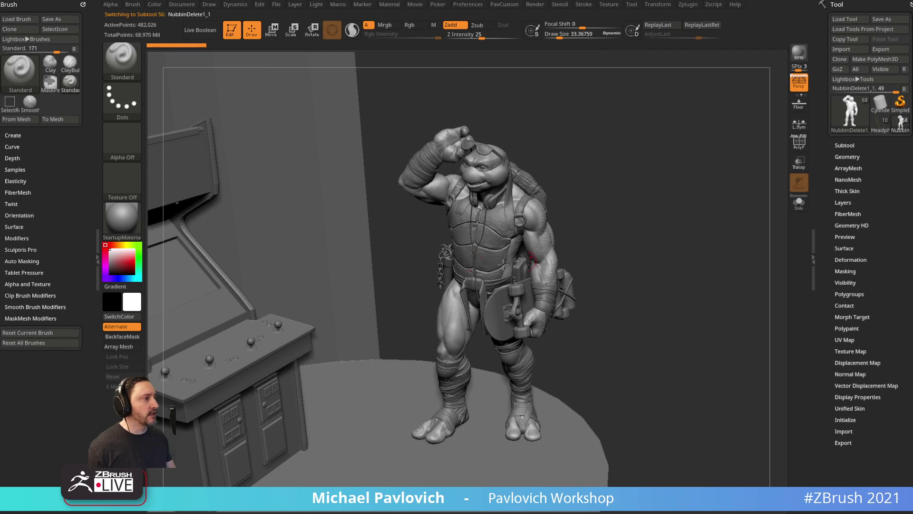
# Inspect the shell, skateboard and chest armour from the side and front, activating their subtools.
pyautogui.moveTo(623, 257); pyautogui.dragTo(523, 266)
pyautogui.keyDown('alt'); pyautogui.click(610, 289); pyautogui.keyUp('alt')
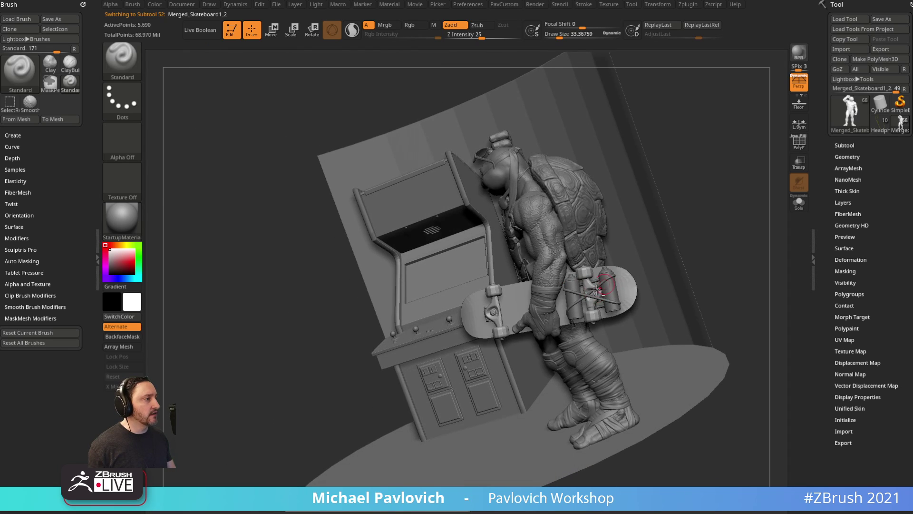
pyautogui.keyDown('alt'); pyautogui.click(467, 240); pyautogui.keyUp('alt')
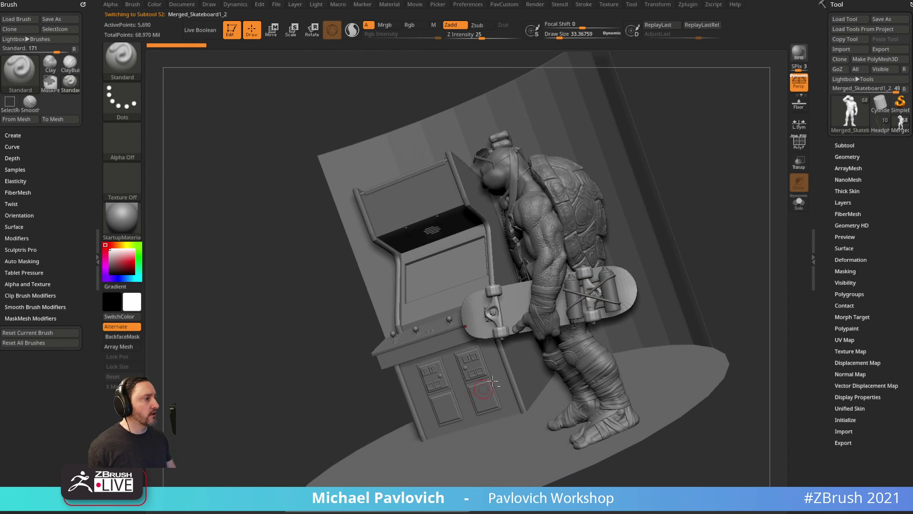
pyautogui.moveTo(666, 206); pyautogui.dragTo(603, 284)
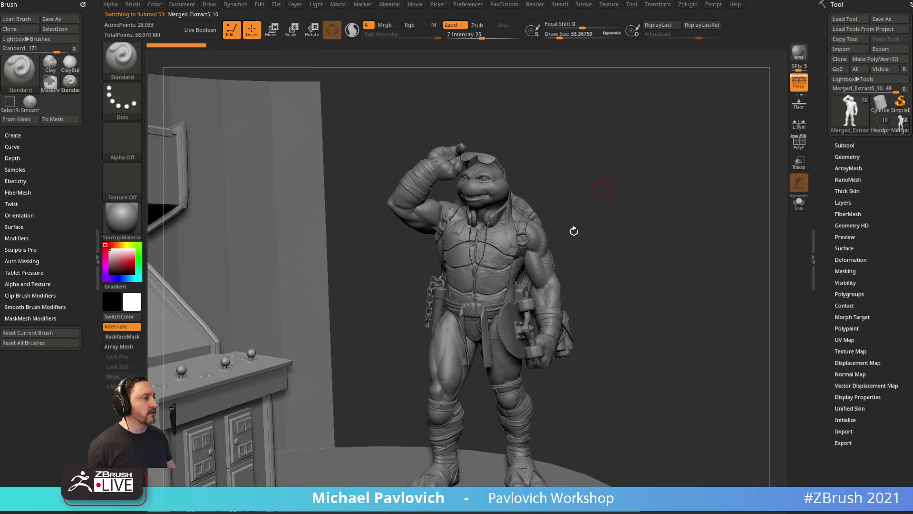
pyautogui.moveTo(627, 221); pyautogui.dragTo(629, 153)
pyautogui.moveTo(650, 200); pyautogui.dragTo(592, 189)
pyautogui.keyDown('alt'); pyautogui.click(470, 252); pyautogui.keyUp('alt')
# Leave edit mode on the turtle scene and load the Nickz_humanMaleAverage figure from the Lightbox tools.
pyautogui.click(233, 32)
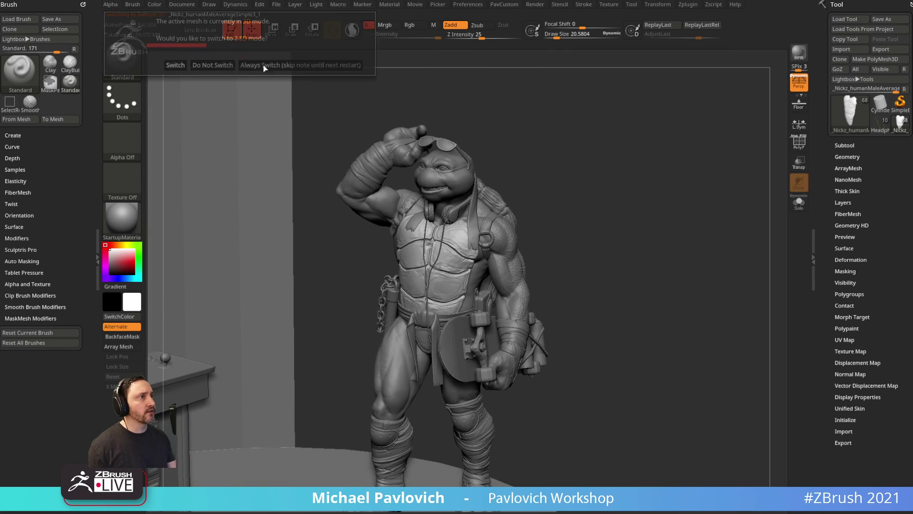
pyautogui.click(289, 66)
pyautogui.click(844, 114)
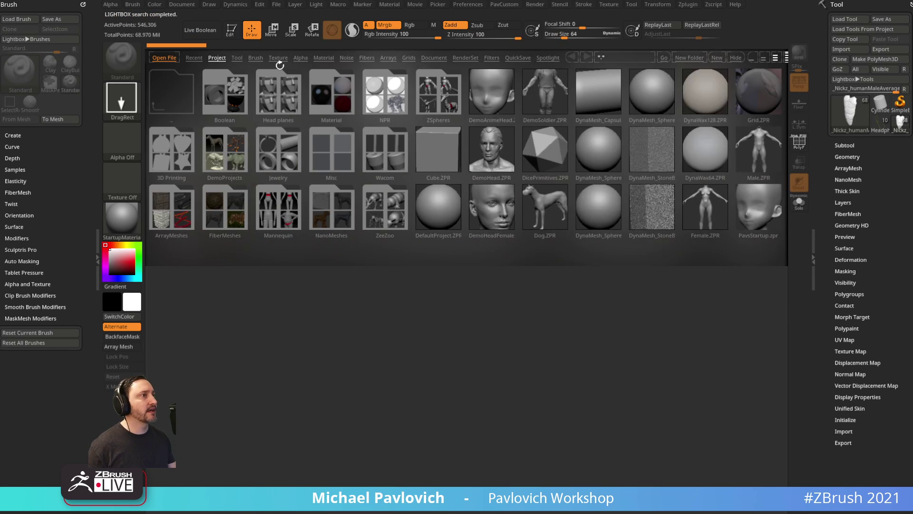
pyautogui.click(236, 58)
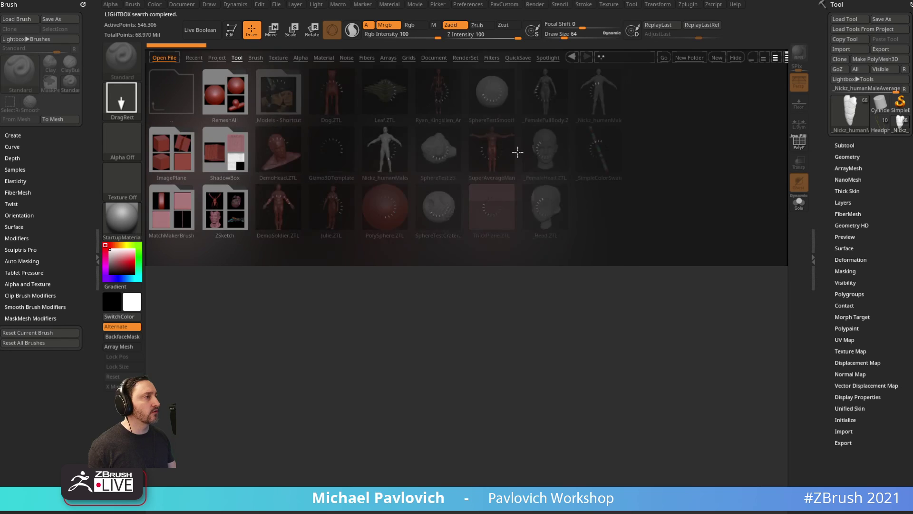
pyautogui.doubleClick(392, 155)
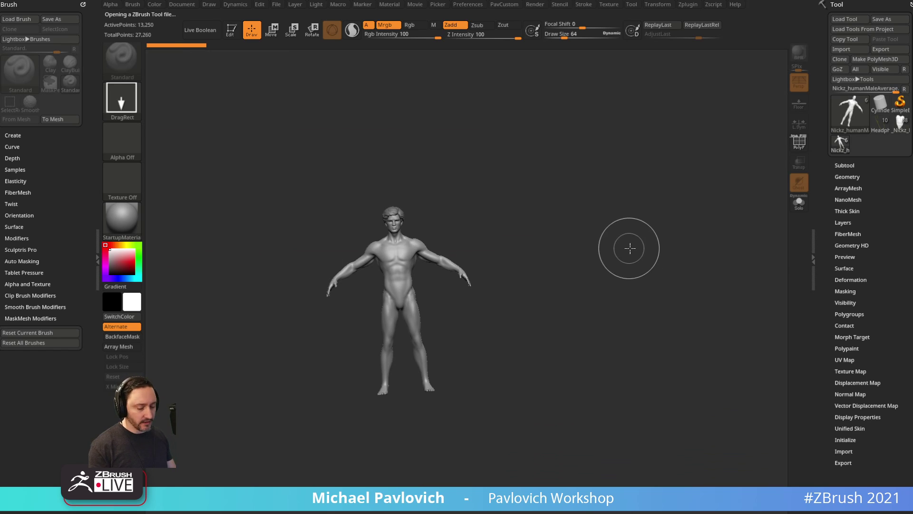
# Load the _Nickz_humanMaleAverage base mesh from Lightbox, clear the canvas, and draw it as an editable, framed figure.
pyautogui.press(',')
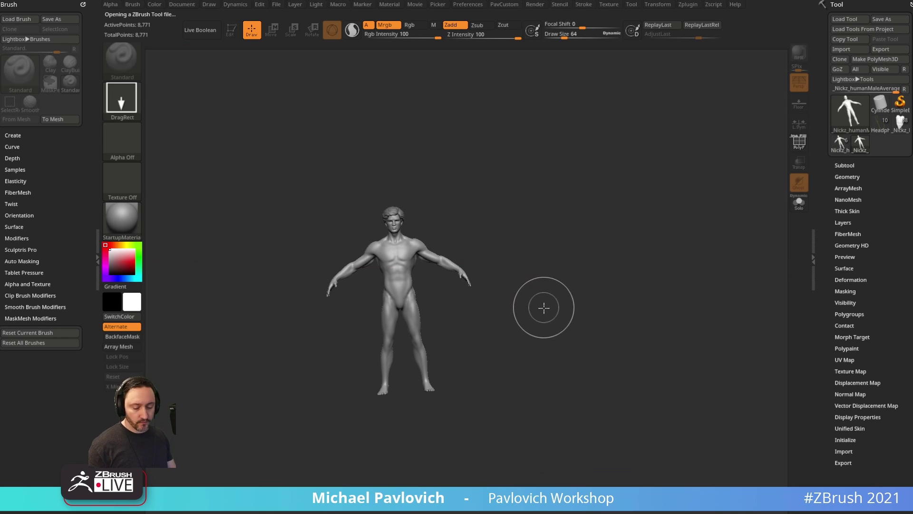
pyautogui.hotkey('ctrl', 'n')
pyautogui.moveTo(450, 282); pyautogui.dragTo(451, 373)
pyautogui.press('t')
pyautogui.keyDown('alt'); pyautogui.moveTo(612, 201); pyautogui.dragTo(509, 250); pyautogui.keyUp('alt')
pyautogui.press('f')
# Show the figure's polygroups and wireframe in a full front view, and reduce the draw size to about 38.
pyautogui.moveTo(634, 187); pyautogui.dragTo(630, 158)
pyautogui.click(791, 150)
pyautogui.moveTo(713, 166)
pyautogui.mouseDown()
pyautogui.moveTo(554, 180)
pyautogui.moveTo(599, 190)
pyautogui.mouseUp()
pyautogui.press('s')
pyautogui.moveTo(599, 191)
pyautogui.mouseDown()
pyautogui.moveTo(622, 191)
pyautogui.moveTo(610, 190)
pyautogui.moveTo(611, 208)
pyautogui.mouseUp()
pyautogui.press('s')
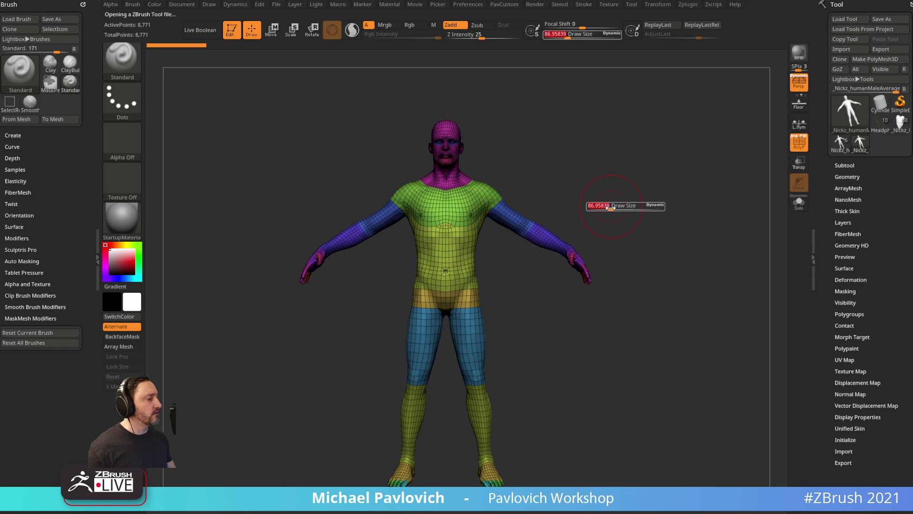
pyautogui.keyDown('alt'); pyautogui.moveTo(641, 327); pyautogui.dragTo(638, 315); pyautogui.keyUp('alt')
pyautogui.press('s')
pyautogui.moveTo(635, 261); pyautogui.dragTo(628, 261)
pyautogui.keyDown('alt'); pyautogui.moveTo(647, 236); pyautogui.dragTo(636, 230); pyautogui.keyUp('alt')
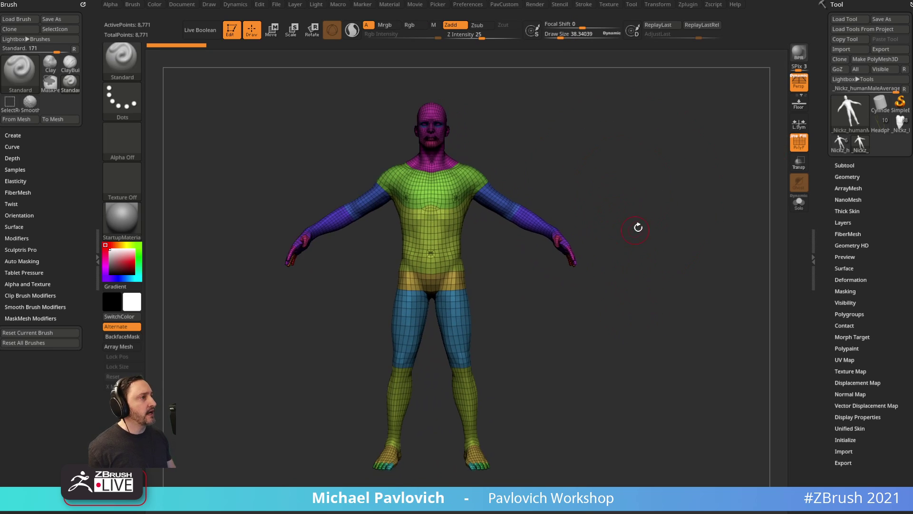
# Add the imported Michelangelo sketch sheet texture to Spotlight.
pyautogui.click(608, 4)
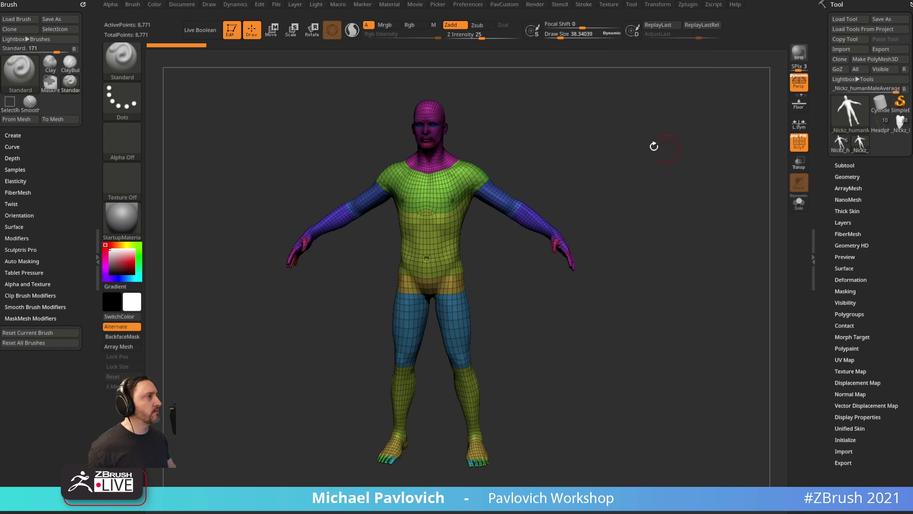
pyautogui.click(590, 5)
pyautogui.click(609, 5)
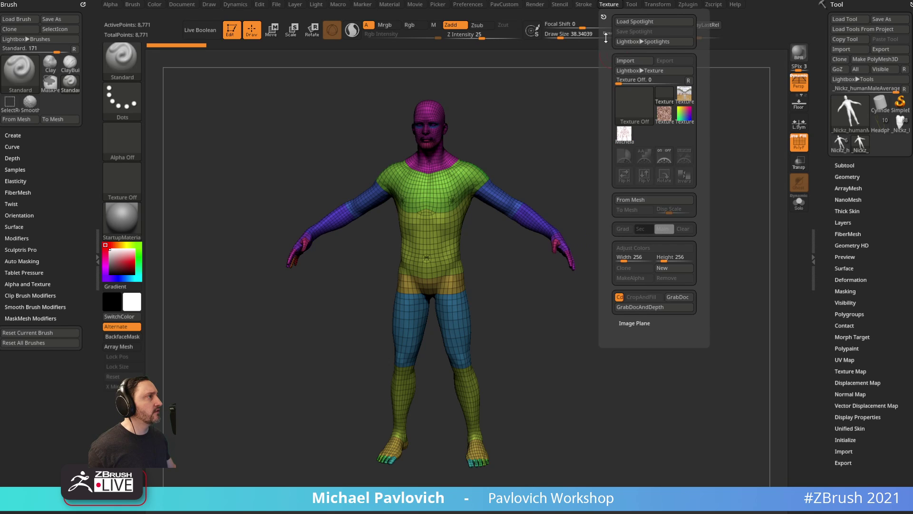
pyautogui.click(620, 136)
pyautogui.click(684, 157)
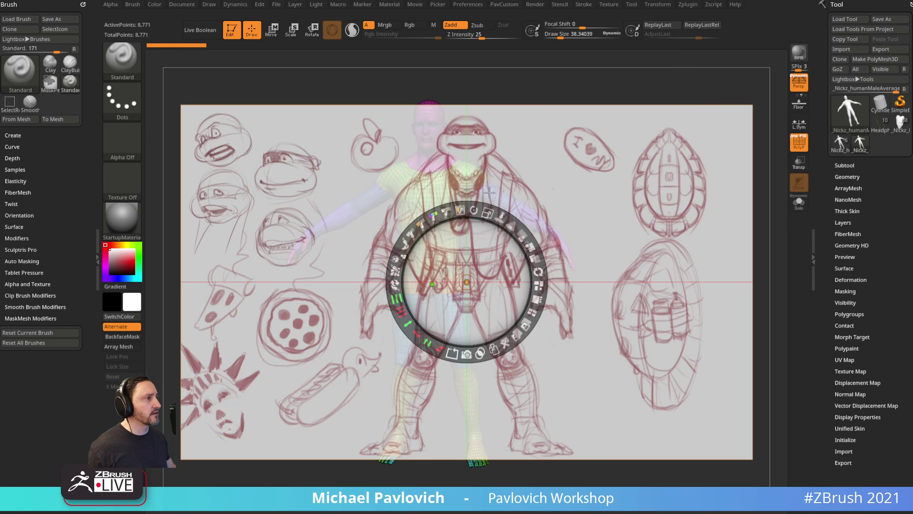
# Dim the sketch sheet, leave Spotlight editing, and center the figure over the front-view turtle drawing.
pyautogui.moveTo(522, 235); pyautogui.dragTo(459, 177)
pyautogui.press('z')
pyautogui.moveTo(604, 182)
pyautogui.mouseDown()
pyautogui.moveTo(630, 184)
pyautogui.moveTo(652, 200)
pyautogui.mouseUp()
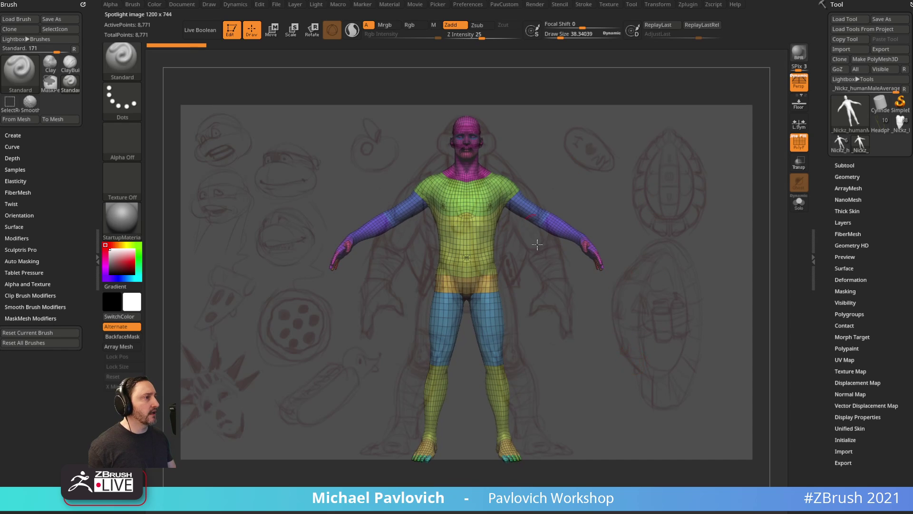
# Enlarge the brush and select the Move brush with a draw size of about 212.
pyautogui.press('s')
pyautogui.click(468, 223)
pyautogui.press('s')
pyautogui.click(462, 229)
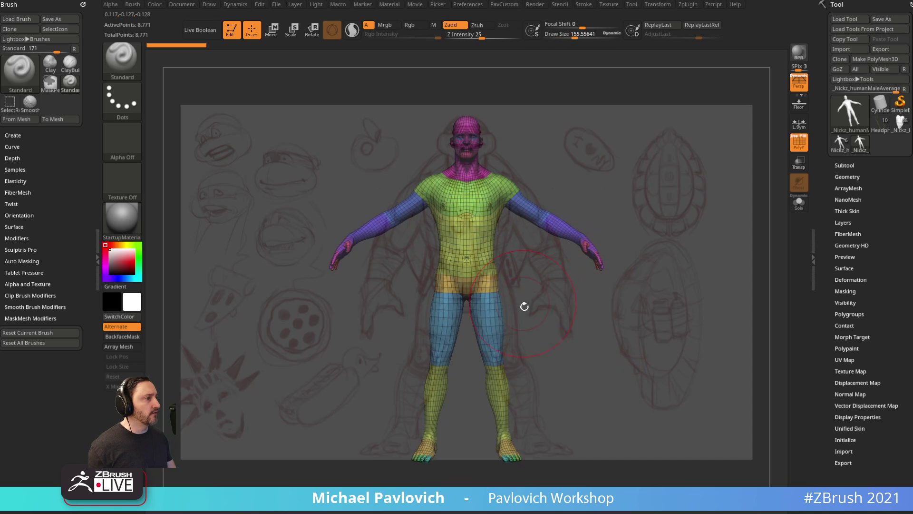
pyautogui.press('b')
pyautogui.press('m')
pyautogui.press('v')
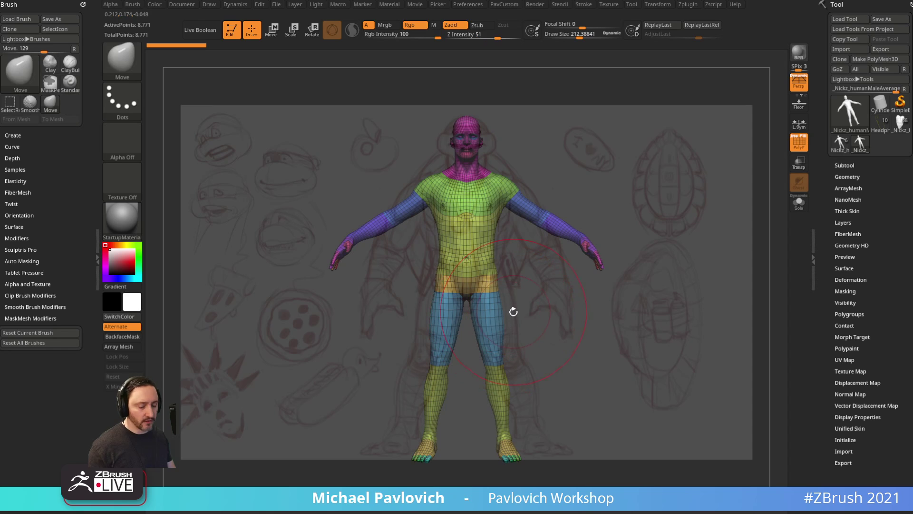
# Activate the rotate gizmo, choose MaskLasso for masking, and mask everything above the figure's legs.
pyautogui.press('r')
pyautogui.hotkey('ctrl', 'b')
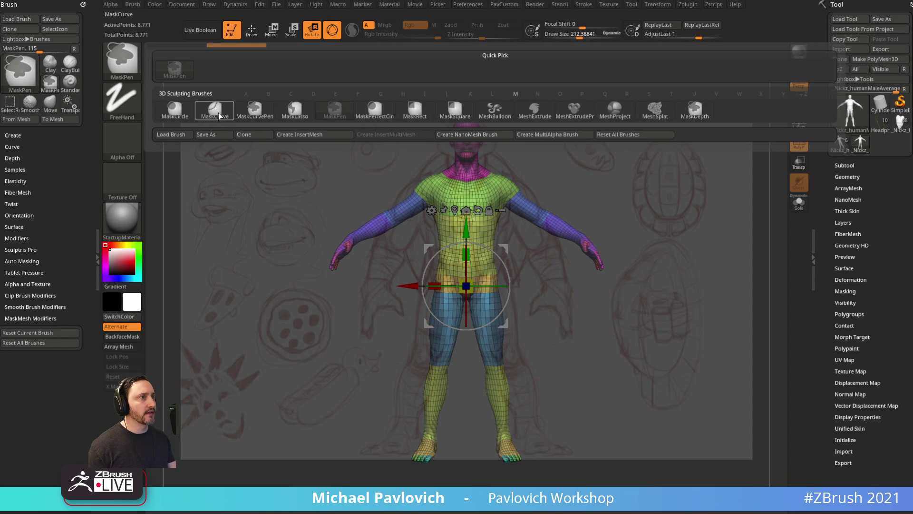
pyautogui.keyDown('ctrl'); pyautogui.click(291, 112); pyautogui.keyUp('ctrl')
pyautogui.moveTo(534, 343)
pyautogui.keyDown('ctrl'); pyautogui.mouseDown()
pyautogui.moveTo(513, 282)
pyautogui.moveTo(468, 284)
pyautogui.moveTo(561, 366)
pyautogui.mouseUp(); pyautogui.keyUp('ctrl')
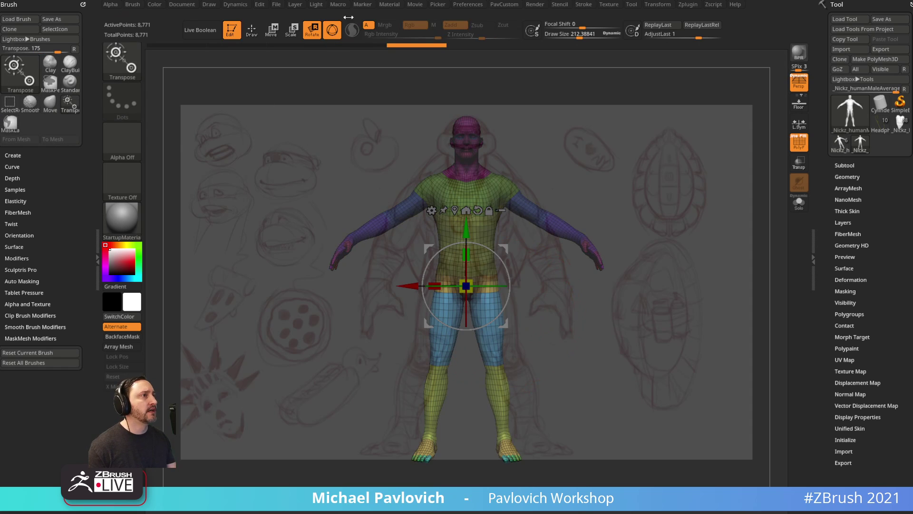
# Show the movie timeline, store the front view as a camera keyframe at about 2.9 seconds, and jump back to it.
pyautogui.click(416, 5)
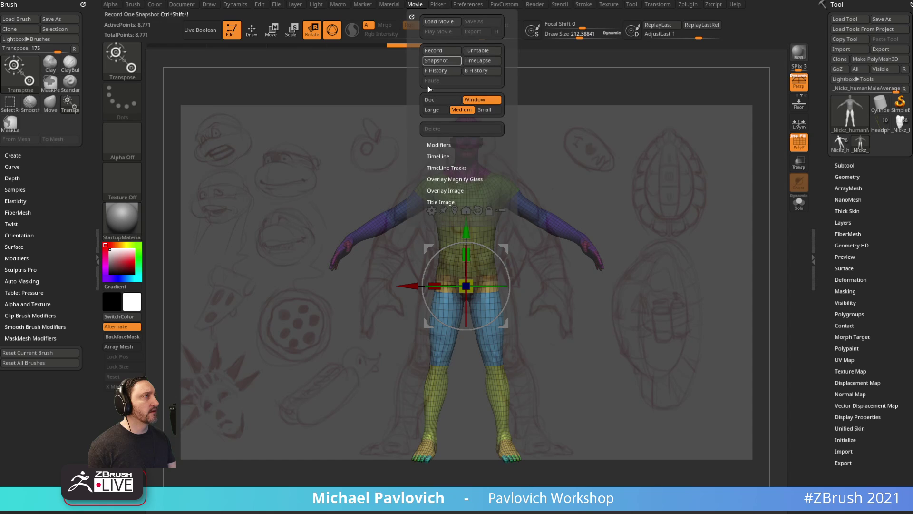
pyautogui.click(441, 157)
pyautogui.click(450, 174)
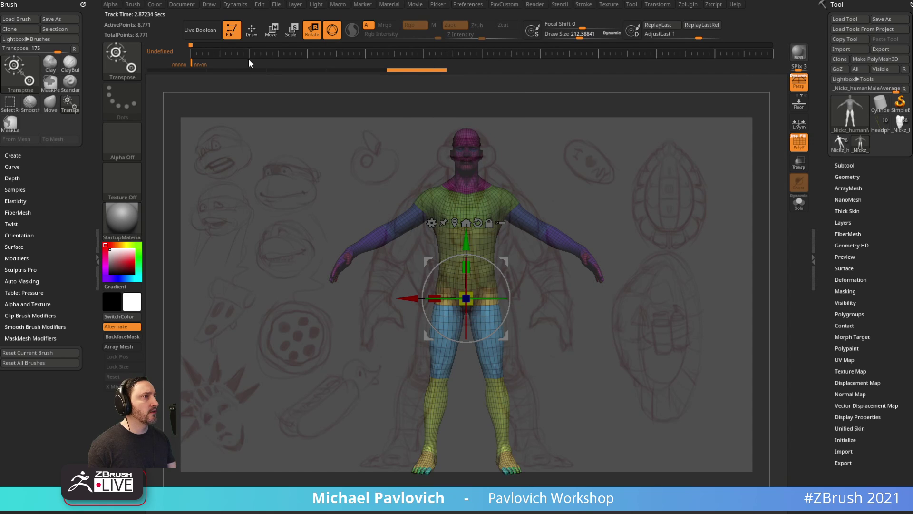
pyautogui.moveTo(717, 265)
pyautogui.keyDown('alt'); pyautogui.mouseDown()
pyautogui.moveTo(560, 276)
pyautogui.moveTo(618, 237)
pyautogui.mouseUp(); pyautogui.keyUp('alt')
pyautogui.moveTo(618, 237); pyautogui.dragTo(530, 313)
pyautogui.press('Right')
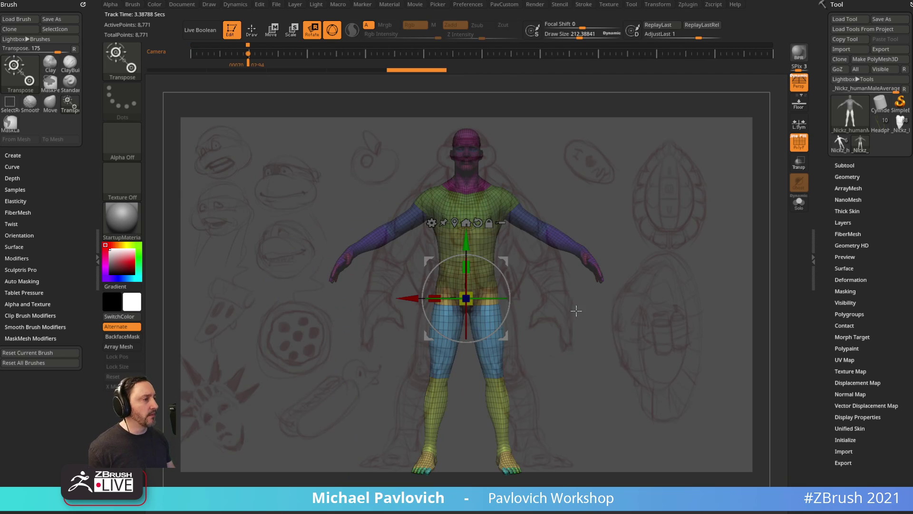
# Spread the unmasked legs outward to the drawing's wide stance, clear the mask, and return to the Move brush.
pyautogui.press('q')
pyautogui.press('s')
pyautogui.press('e')
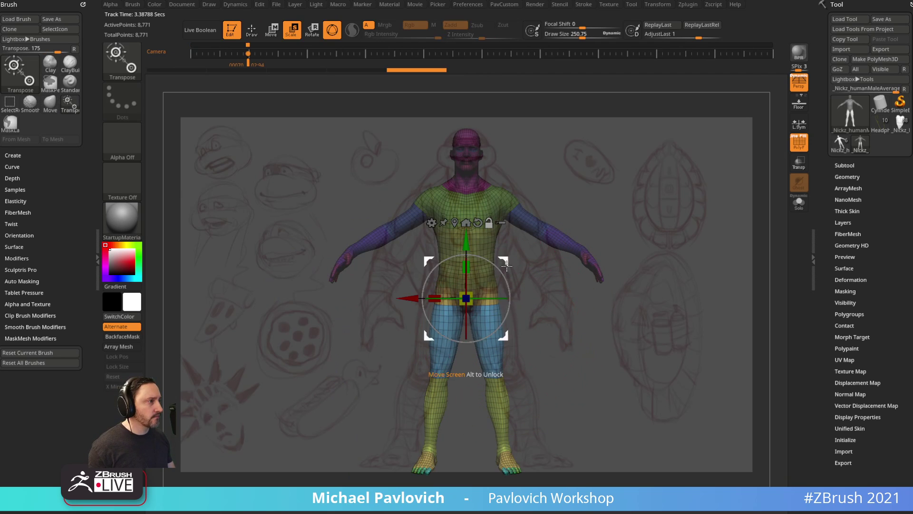
pyautogui.moveTo(504, 261)
pyautogui.keyDown('alt'); pyautogui.mouseDown()
pyautogui.moveTo(523, 280)
pyautogui.moveTo(502, 277)
pyautogui.moveTo(516, 284)
pyautogui.moveTo(496, 260)
pyautogui.mouseUp(); pyautogui.keyUp('alt')
pyautogui.press('q')
pyautogui.press('s')
pyautogui.press('s')
pyautogui.moveTo(494, 255); pyautogui.dragTo(502, 254)
pyautogui.moveTo(502, 253); pyautogui.dragTo(508, 252, button='right')
pyautogui.press('s')
pyautogui.moveTo(508, 308); pyautogui.dragTo(512, 310)
pyautogui.keyDown('shift'); pyautogui.moveTo(519, 314); pyautogui.dragTo(552, 336, button='right'); pyautogui.keyUp('shift')
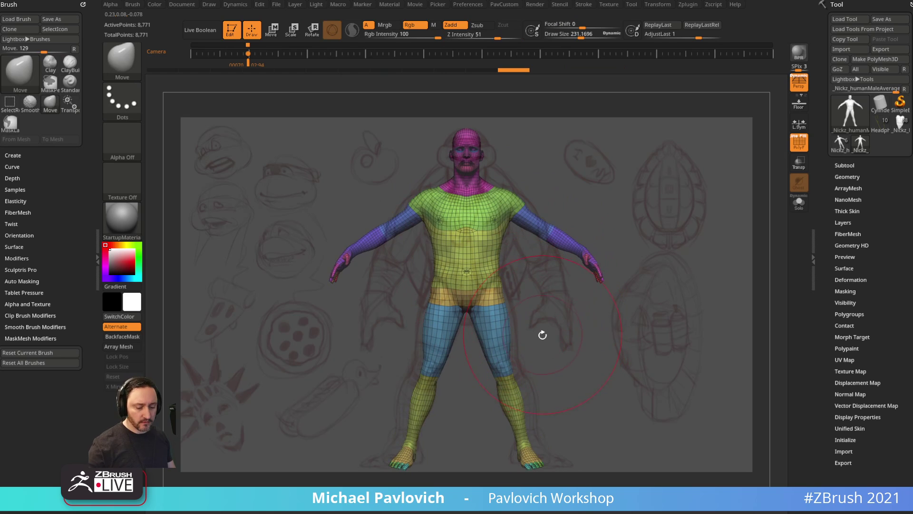
# Bulk out the thighs, knees and calves with the Move brush to follow the front-view turtle drawing.
pyautogui.hotkey('ctrl', 'shift', 'z')
pyautogui.hotkey('ctrl', 'shift', 'z')
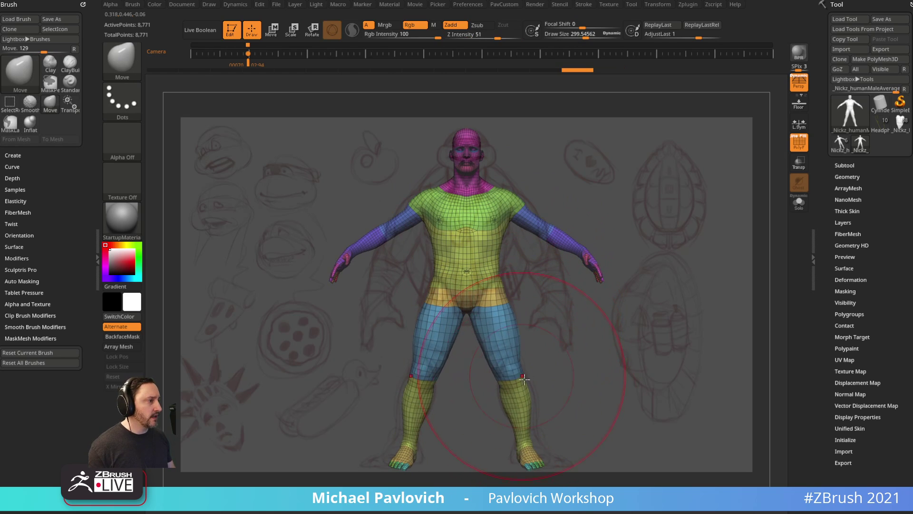
pyautogui.hotkey('ctrl', 'shift', 'z')
pyautogui.hotkey('ctrl', 'shift', 'z')
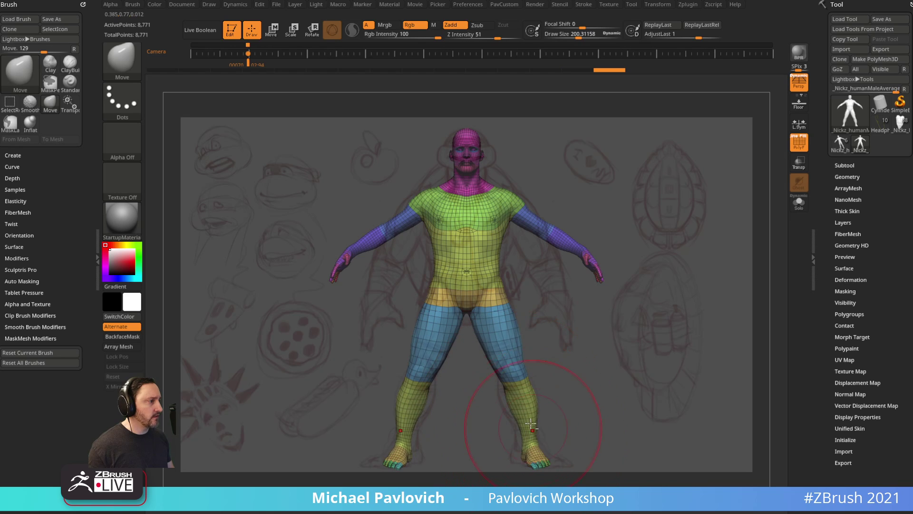
pyautogui.hotkey('ctrl', 'shift', 'z')
pyautogui.hotkey('ctrl', 'shift', 'z')
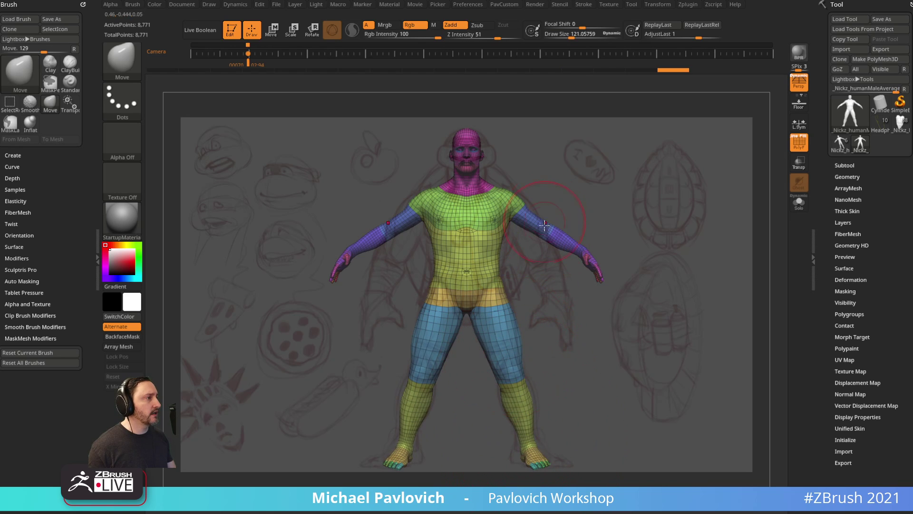
# Mask the whole figure except the arms and activate the move gizmo.
pyautogui.moveTo(569, 223)
pyautogui.keyDown('ctrl'); pyautogui.mouseDown()
pyautogui.moveTo(542, 179)
pyautogui.moveTo(509, 200)
pyautogui.moveTo(585, 318)
pyautogui.moveTo(550, 222)
pyautogui.mouseUp(); pyautogui.keyUp('ctrl')
pyautogui.keyDown('ctrl'); pyautogui.click(656, 181); pyautogui.keyUp('ctrl')
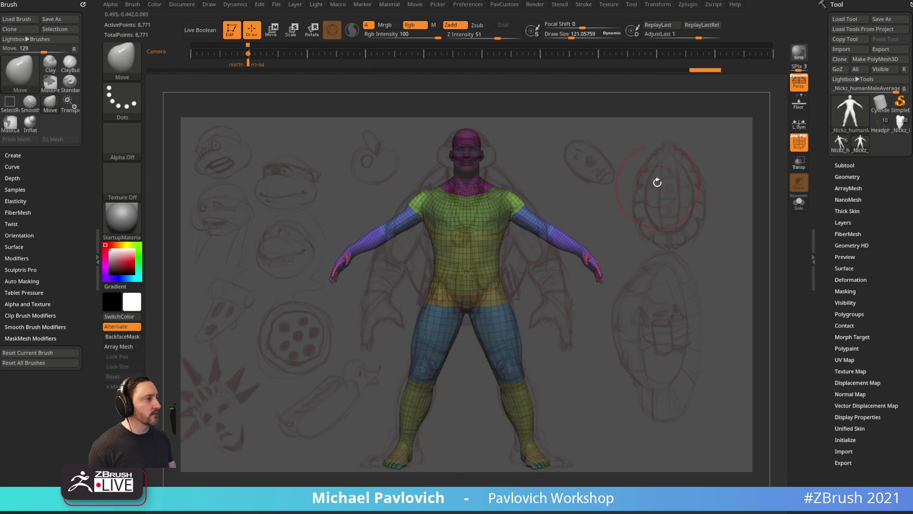
pyautogui.press('`')
pyautogui.moveTo(665, 200); pyautogui.dragTo(679, 203)
pyautogui.press('w')
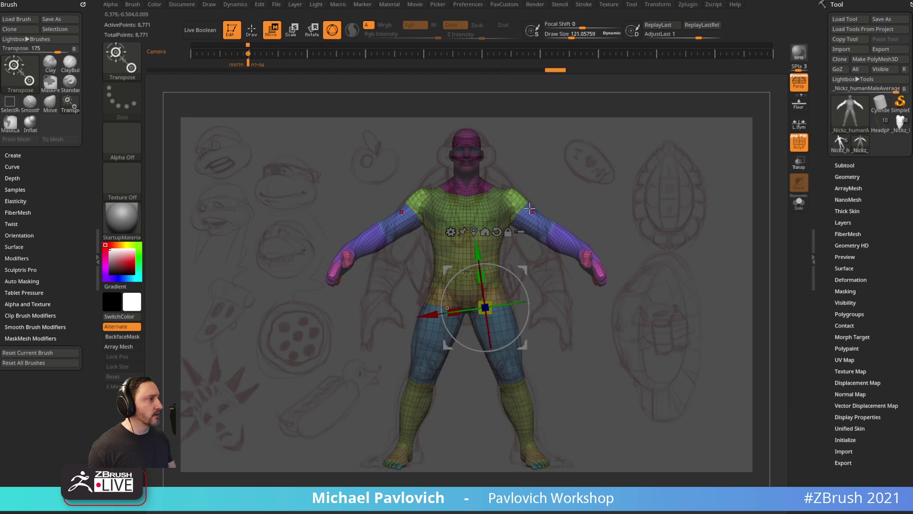
# Center the gizmo on the shoulder, turn on local symmetry, and rotate both arms down along the torso to match the drawing.
pyautogui.keyDown('alt'); pyautogui.click(517, 203); pyautogui.keyUp('alt')
pyautogui.moveTo(540, 221)
pyautogui.mouseDown()
pyautogui.moveTo(540, 238)
pyautogui.moveTo(614, 257)
pyautogui.mouseUp()
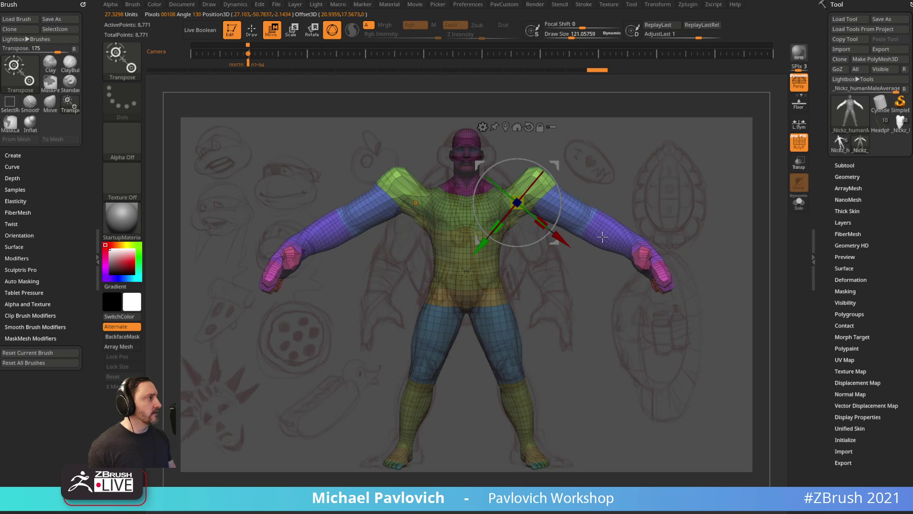
pyautogui.hotkey('ctrl', 'z')
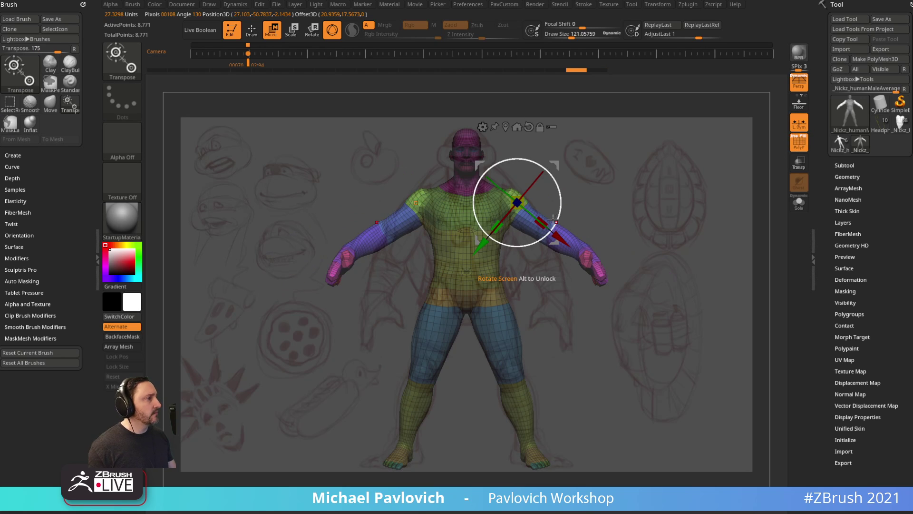
pyautogui.moveTo(541, 222); pyautogui.dragTo(559, 236)
pyautogui.moveTo(560, 202)
pyautogui.mouseDown()
pyautogui.moveTo(559, 228)
pyautogui.moveTo(551, 224)
pyautogui.mouseUp()
pyautogui.press('q')
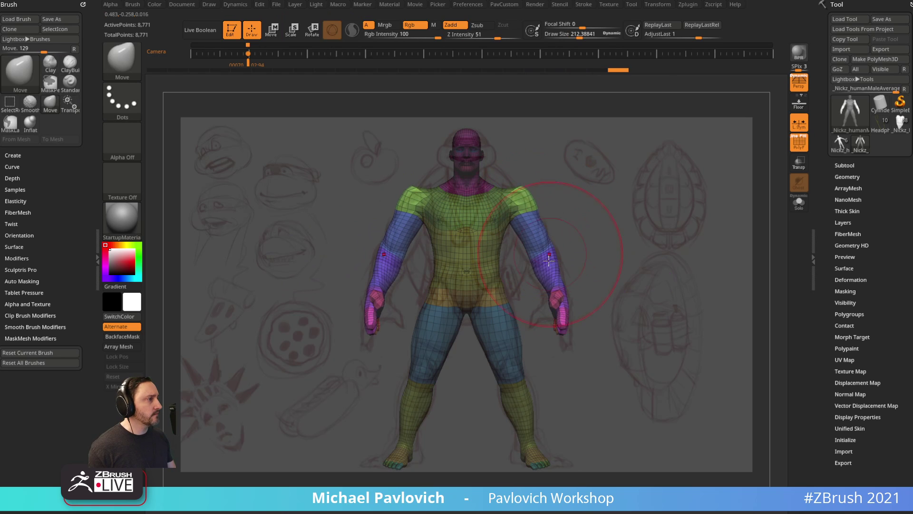
# Adjust the lowered arms with the Move brush, clear the mask, and smooth out the shoulder shape.
pyautogui.moveTo(551, 306); pyautogui.dragTo(550, 310)
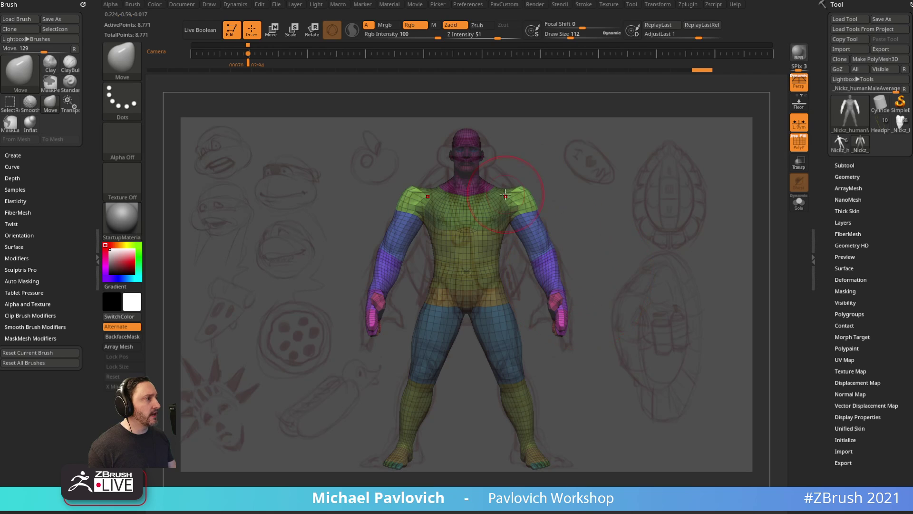
pyautogui.keyDown('ctrl'); pyautogui.moveTo(556, 191); pyautogui.dragTo(561, 200); pyautogui.keyUp('ctrl')
pyautogui.moveTo(446, 196); pyautogui.dragTo(415, 196)
pyautogui.press('[')
pyautogui.press('s')
pyautogui.moveTo(469, 156); pyautogui.dragTo(477, 155)
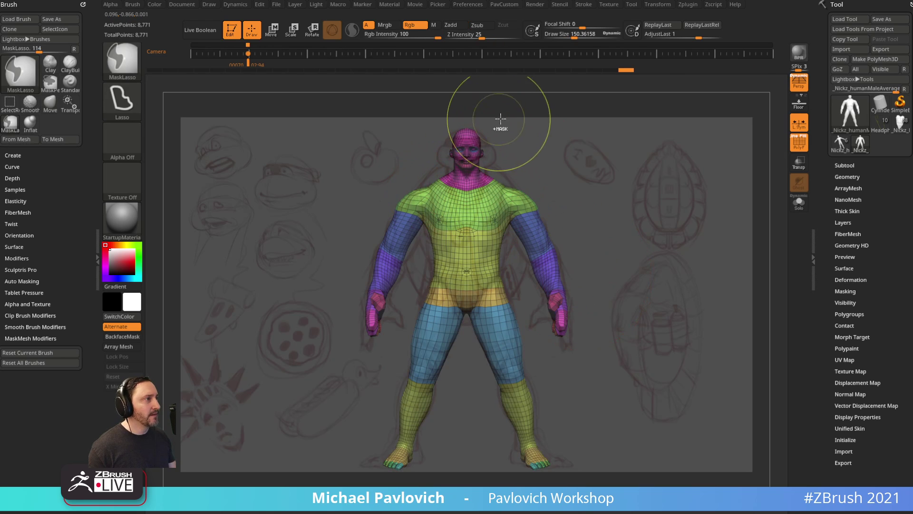
# Lasso-mask the head, invert the mask, and scale the head wider along X with the gizmo.
pyautogui.moveTo(500, 119)
pyautogui.keyDown('ctrl'); pyautogui.mouseDown()
pyautogui.moveTo(444, 115)
pyautogui.moveTo(505, 146)
pyautogui.moveTo(464, 114)
pyautogui.moveTo(507, 157)
pyautogui.mouseUp(); pyautogui.keyUp('ctrl')
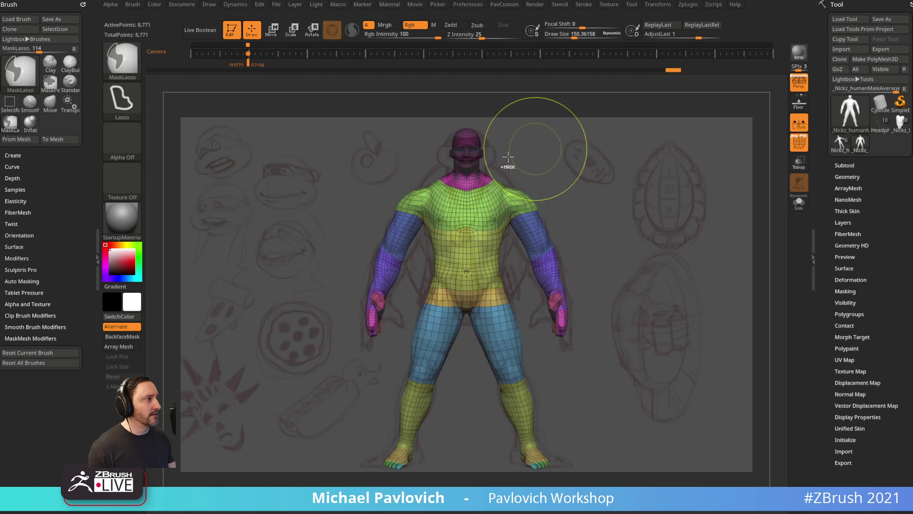
pyautogui.keyDown('ctrl'); pyautogui.click(551, 143); pyautogui.keyUp('ctrl')
pyautogui.press('w')
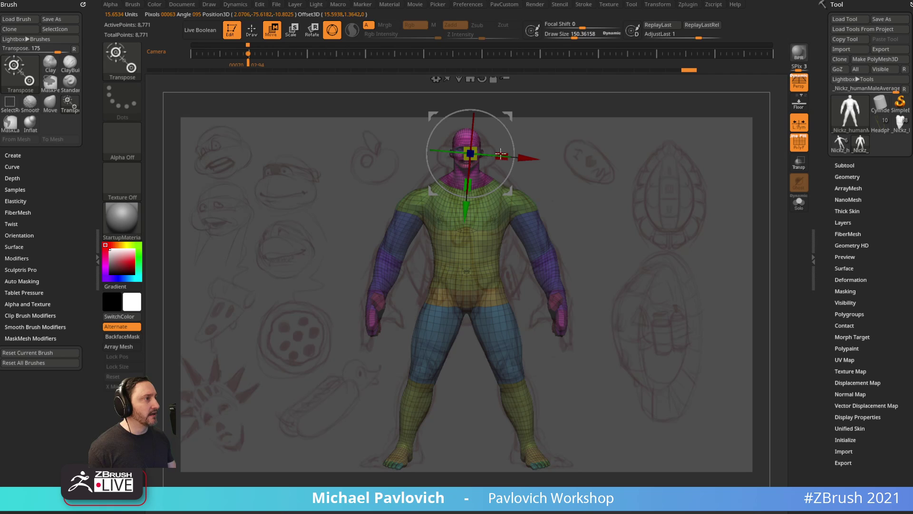
pyautogui.click(501, 154)
pyautogui.moveTo(507, 115)
pyautogui.keyDown('alt'); pyautogui.mouseDown()
pyautogui.moveTo(483, 143)
pyautogui.moveTo(510, 138)
pyautogui.mouseUp(); pyautogui.keyUp('alt')
pyautogui.keyDown('alt'); pyautogui.click(466, 141); pyautogui.keyUp('alt')
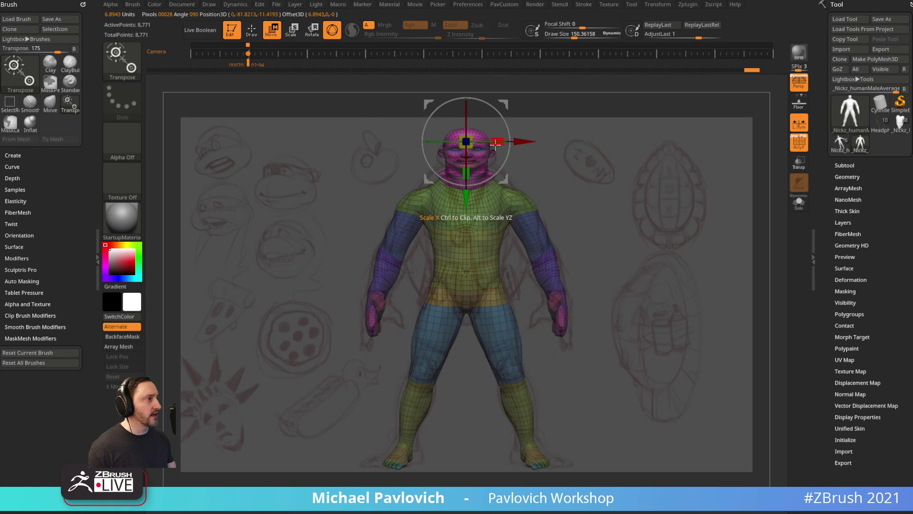
# Widen the jaw and neck with the Move brush at a draw size of about 121, and turn perspective off.
pyautogui.press('q')
pyautogui.moveTo(449, 160); pyautogui.dragTo(439, 177)
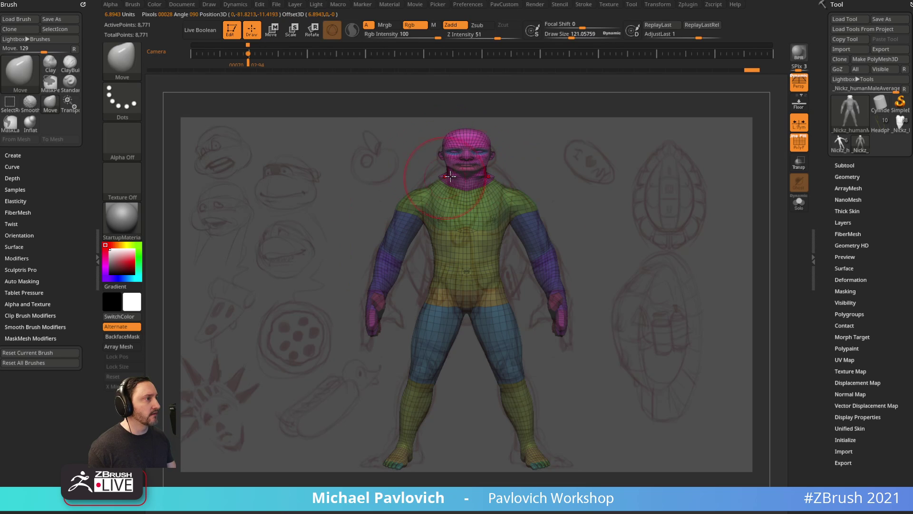
pyautogui.moveTo(589, 170)
pyautogui.mouseDown()
pyautogui.moveTo(516, 186)
pyautogui.moveTo(562, 171)
pyautogui.mouseUp()
pyautogui.press('b')
pyautogui.press('m')
pyautogui.press('v')
pyautogui.press('p')
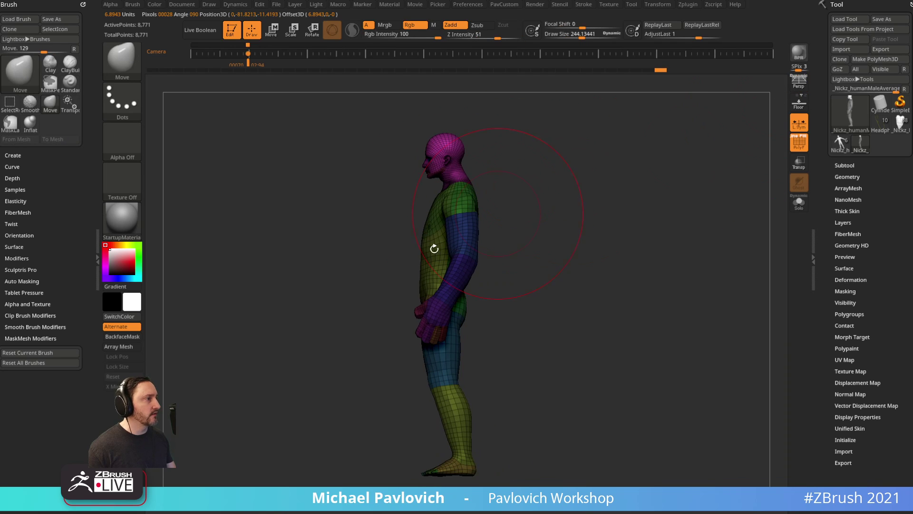
# Reshape the side profile with the Move brush, pushing the chest and thighs forward and the calves back.
pyautogui.moveTo(429, 214); pyautogui.dragTo(417, 229)
pyautogui.press('s')
pyautogui.moveTo(422, 260); pyautogui.dragTo(415, 259)
pyautogui.press('s')
pyautogui.moveTo(542, 247)
pyautogui.mouseDown()
pyautogui.moveTo(496, 245)
pyautogui.moveTo(486, 255)
pyautogui.mouseUp()
pyautogui.moveTo(436, 318); pyautogui.dragTo(418, 302)
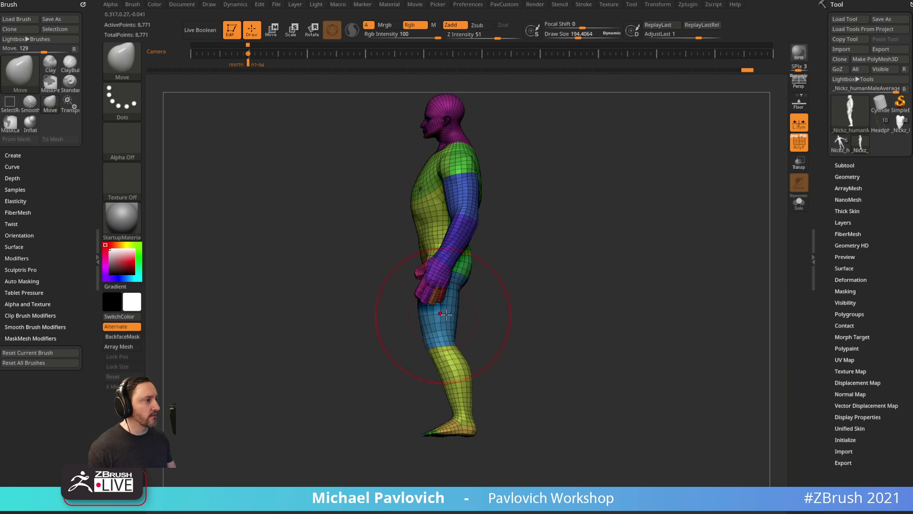
pyautogui.moveTo(463, 356); pyautogui.dragTo(473, 359)
pyautogui.press(']')
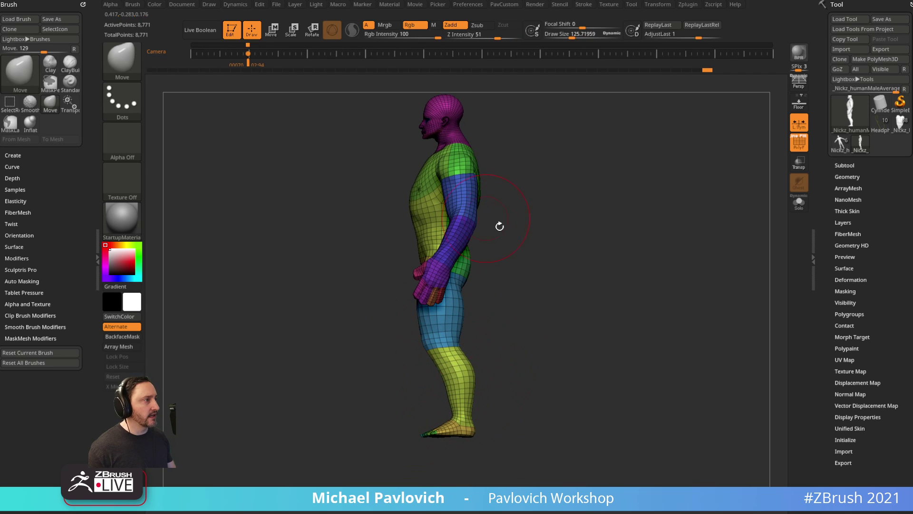
# Round out the lower belly and refine the torso's side profile with the Move brush.
pyautogui.moveTo(500, 226); pyautogui.dragTo(483, 365)
pyautogui.moveTo(537, 169)
pyautogui.keyDown('alt'); pyautogui.mouseDown()
pyautogui.moveTo(558, 201)
pyautogui.moveTo(517, 233)
pyautogui.moveTo(456, 243)
pyautogui.mouseUp(); pyautogui.keyUp('alt')
pyautogui.press(']')
pyautogui.moveTo(417, 292); pyautogui.dragTo(422, 296)
pyautogui.keyDown('shift'); pyautogui.moveTo(534, 332); pyautogui.dragTo(529, 330); pyautogui.keyUp('shift')
pyautogui.press('s')
pyautogui.moveTo(528, 330); pyautogui.dragTo(514, 328)
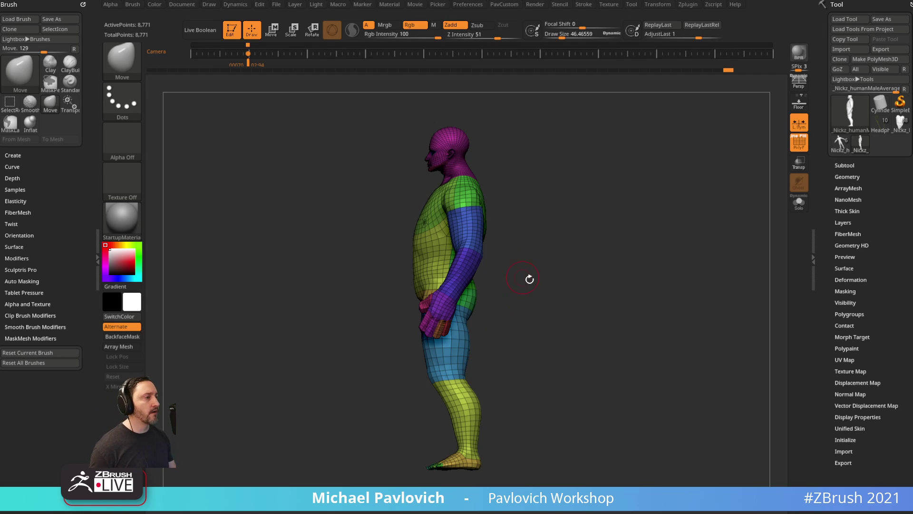
# Mask everything except the feet, enlarge them with the gizmo, and clear the mask.
pyautogui.moveTo(494, 463)
pyautogui.keyDown('alt'); pyautogui.mouseDown()
pyautogui.moveTo(503, 397)
pyautogui.moveTo(414, 384)
pyautogui.moveTo(516, 456)
pyautogui.mouseUp(); pyautogui.keyUp('alt')
pyautogui.keyDown('ctrl'); pyautogui.click(568, 346); pyautogui.keyUp('ctrl')
pyautogui.press('w')
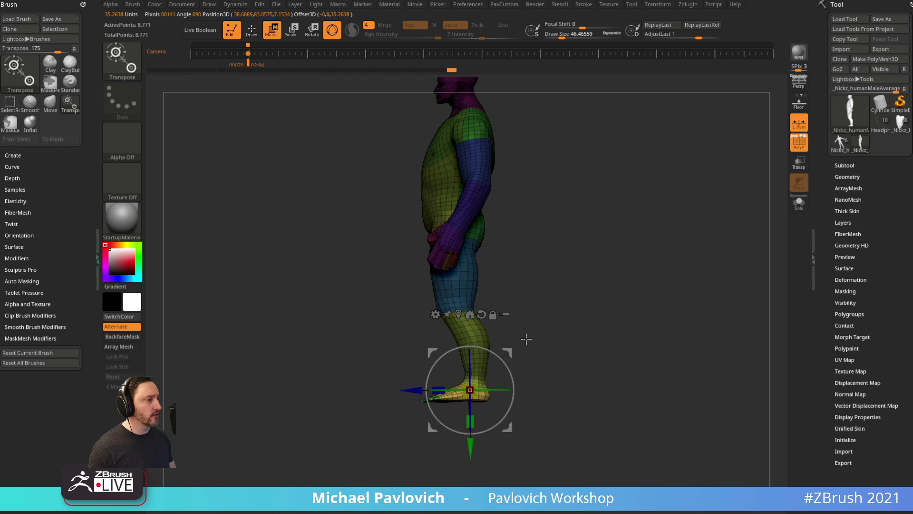
pyautogui.press('q')
pyautogui.keyDown('ctrl'); pyautogui.click(552, 261); pyautogui.keyUp('ctrl')
pyautogui.moveTo(553, 261)
pyautogui.mouseDown()
pyautogui.moveTo(642, 251)
pyautogui.moveTo(589, 263)
pyautogui.mouseUp()
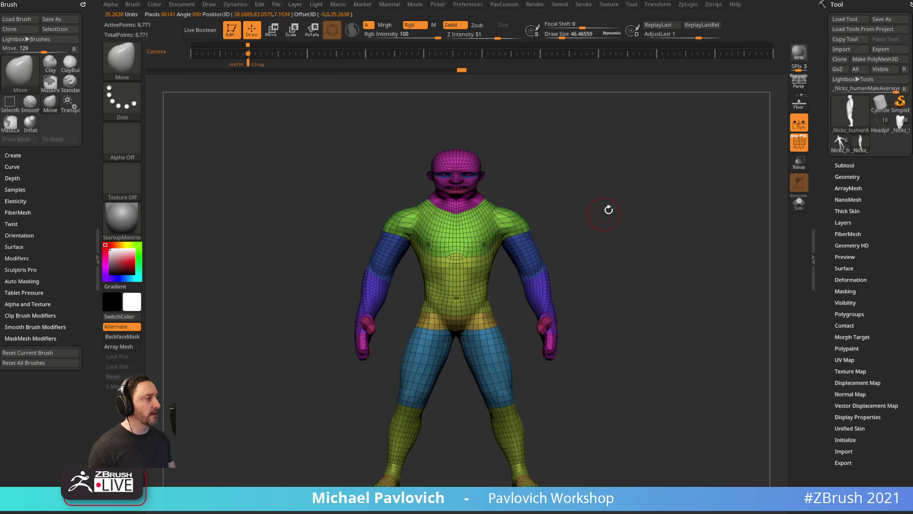
# Reshape the chin, mouth and face profile with the Move brush at draw sizes of about 79 and 69.
pyautogui.moveTo(608, 209)
pyautogui.mouseDown()
pyautogui.moveTo(623, 228)
pyautogui.moveTo(588, 270)
pyautogui.moveTo(489, 270)
pyautogui.mouseUp()
pyautogui.press('s')
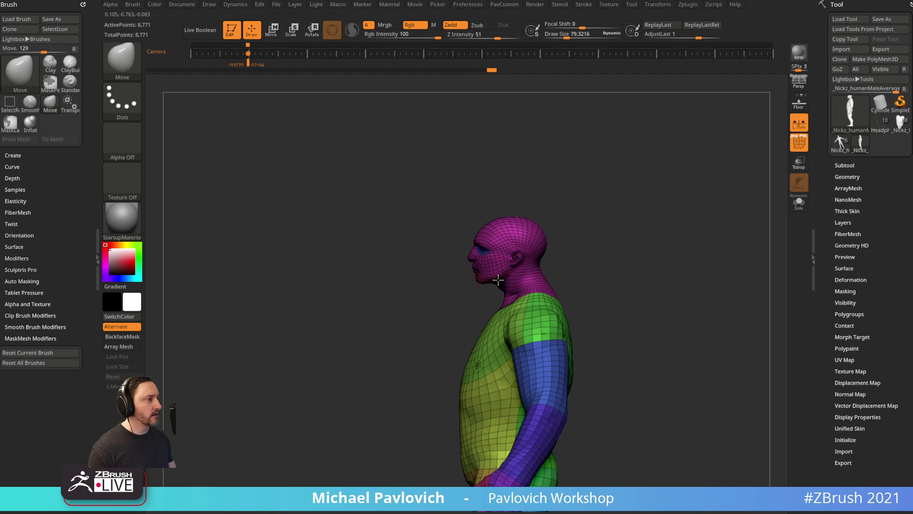
pyautogui.moveTo(498, 280); pyautogui.dragTo(496, 279)
pyautogui.moveTo(497, 279)
pyautogui.mouseDown(button='right')
pyautogui.moveTo(615, 257)
pyautogui.moveTo(526, 252)
pyautogui.mouseUp(button='right')
pyautogui.press('s')
pyautogui.moveTo(498, 257); pyautogui.dragTo(498, 257)
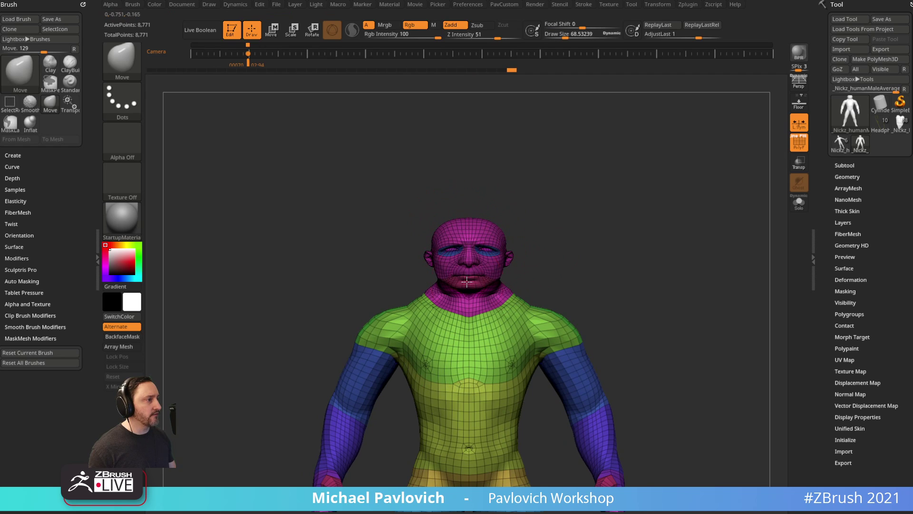
pyautogui.moveTo(561, 222); pyautogui.dragTo(505, 253)
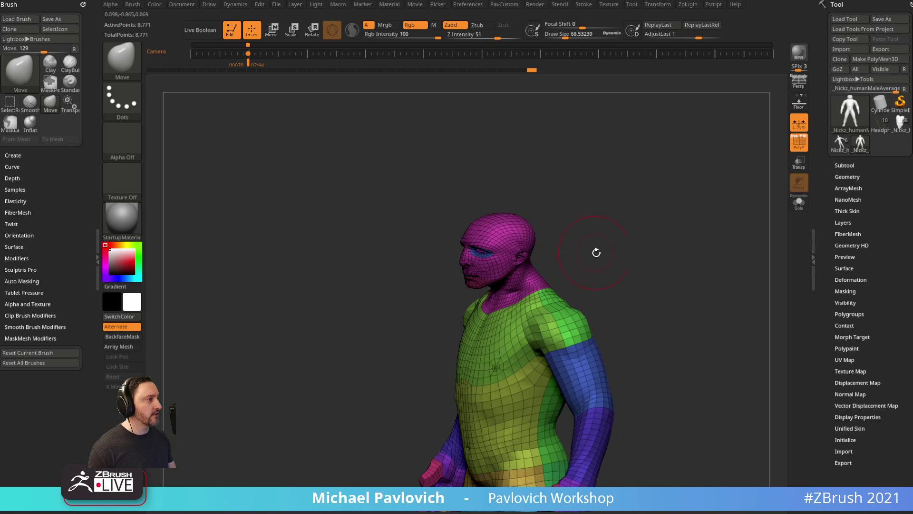
pyautogui.moveTo(596, 252); pyautogui.dragTo(662, 233)
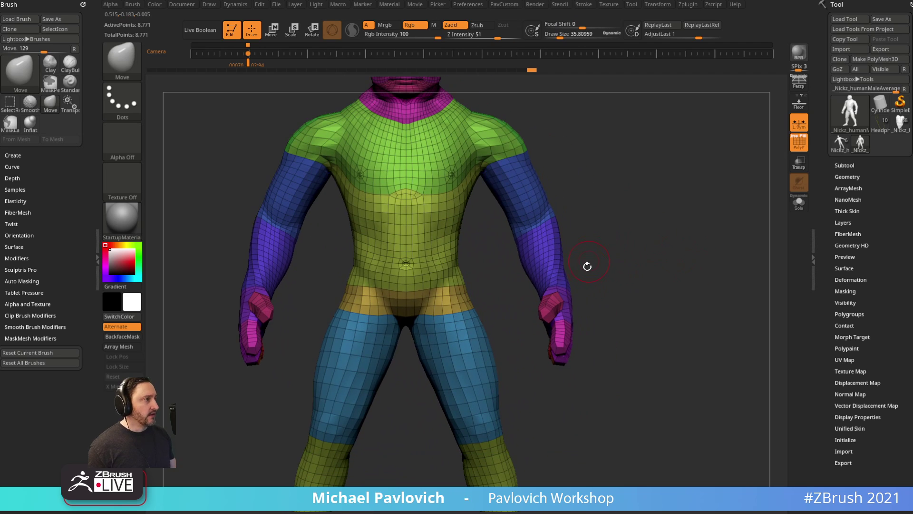
# Hide the head and neck polygroups.
pyautogui.moveTo(592, 268)
pyautogui.mouseDown()
pyautogui.moveTo(603, 263)
pyautogui.moveTo(638, 306)
pyautogui.moveTo(319, 193)
pyautogui.mouseUp()
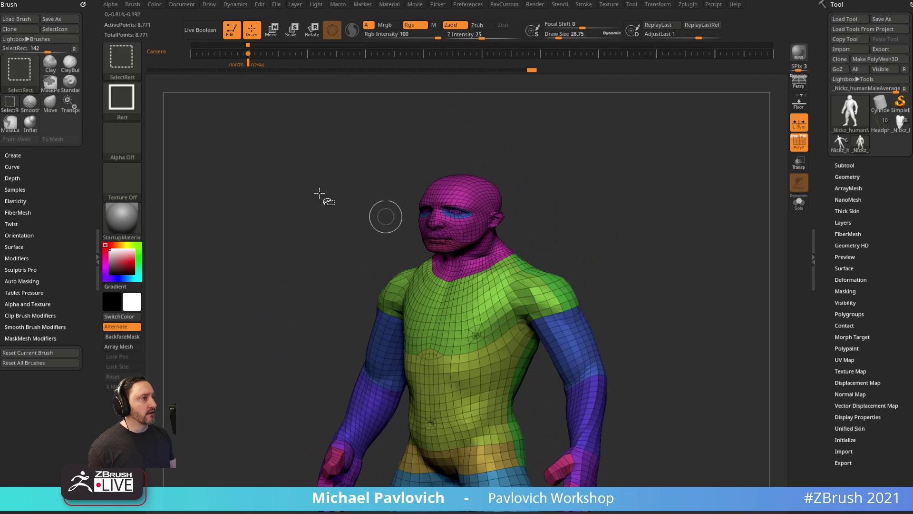
pyautogui.keyDown('ctrl'); pyautogui.keyDown('shift'); pyautogui.click(491, 253); pyautogui.keyUp('shift'); pyautogui.keyUp('ctrl')
pyautogui.keyDown('ctrl'); pyautogui.keyDown('shift'); pyautogui.click(478, 225); pyautogui.keyUp('shift'); pyautogui.keyUp('ctrl')
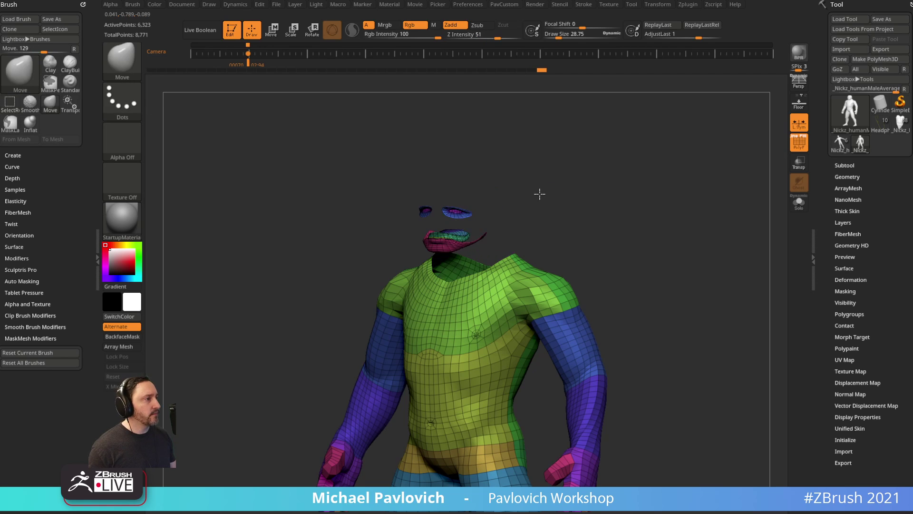
pyautogui.moveTo(538, 194); pyautogui.dragTo(497, 201)
# Switch the selection brush to SelectLasso, hide the leftover eye and mouth pieces, and split the hidden head into its own subtool.
pyautogui.click(123, 64)
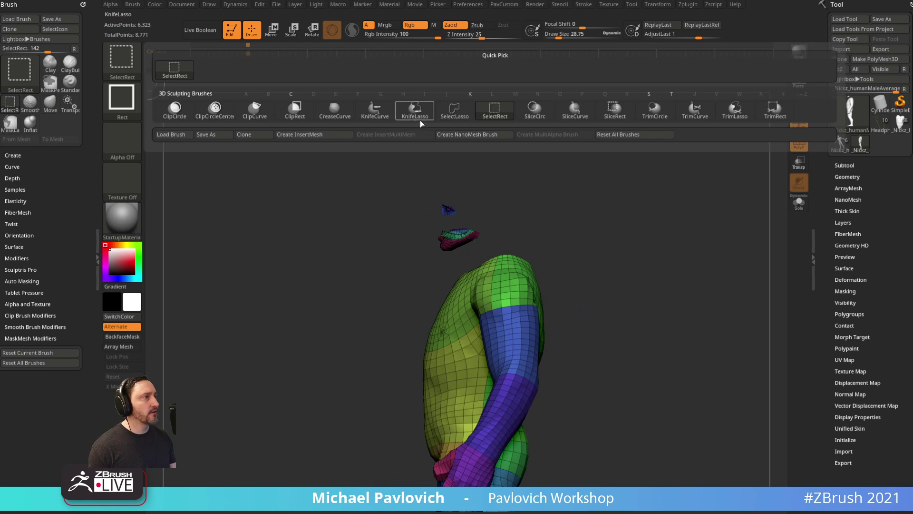
pyautogui.click(454, 109)
pyautogui.keyDown('ctrl'); pyautogui.keyDown('alt'); pyautogui.keyDown('shift'); pyautogui.moveTo(428, 266); pyautogui.dragTo(497, 240); pyautogui.keyUp('shift'); pyautogui.keyUp('alt'); pyautogui.keyUp('ctrl')
pyautogui.press('2')
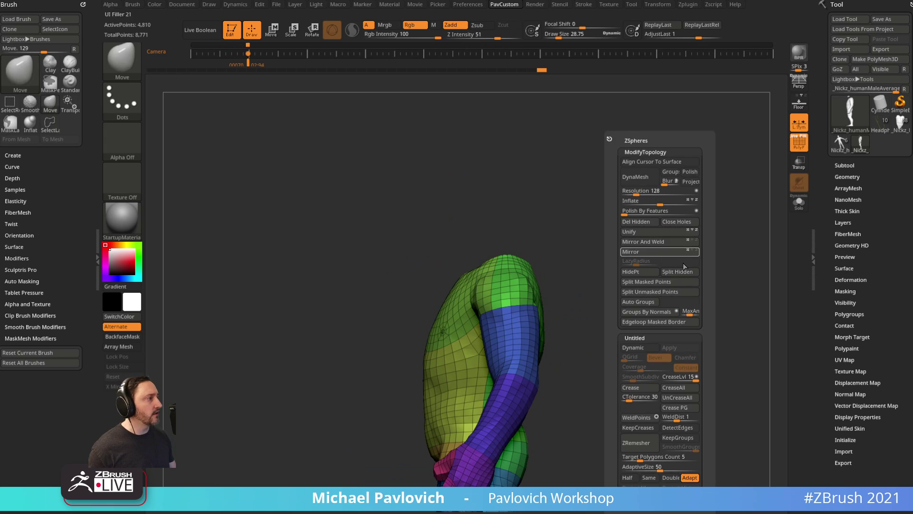
pyautogui.click(635, 252)
# Hide both hands at the wrists and split them off into a separate subtool.
pyautogui.keyDown('alt'); pyautogui.moveTo(623, 376); pyautogui.dragTo(618, 216); pyautogui.keyUp('alt')
pyautogui.moveTo(619, 216); pyautogui.dragTo(644, 220)
pyautogui.moveTo(547, 314)
pyautogui.keyDown('ctrl'); pyautogui.keyDown('shift'); pyautogui.mouseDown()
pyautogui.moveTo(627, 306)
pyautogui.moveTo(554, 318)
pyautogui.mouseUp(); pyautogui.keyUp('shift'); pyautogui.keyUp('ctrl')
pyautogui.moveTo(663, 301)
pyautogui.mouseDown()
pyautogui.moveTo(597, 387)
pyautogui.moveTo(591, 305)
pyautogui.moveTo(532, 311)
pyautogui.moveTo(544, 371)
pyautogui.mouseUp()
pyautogui.press('2')
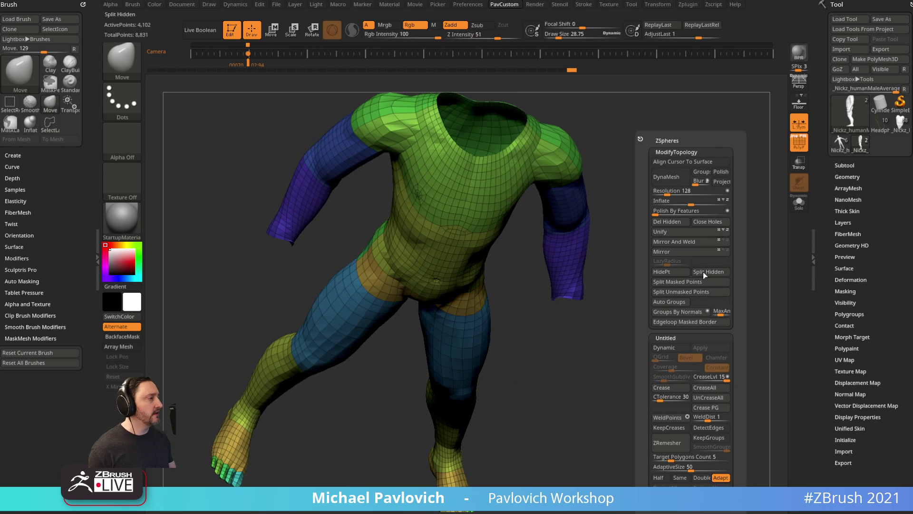
pyautogui.click(707, 270)
# Isolate the front part of both feet, including the toes, with SelectLasso.
pyautogui.moveTo(596, 300)
pyautogui.keyDown('shift'); pyautogui.mouseDown()
pyautogui.moveTo(655, 255)
pyautogui.moveTo(636, 229)
pyautogui.moveTo(560, 299)
pyautogui.mouseUp(); pyautogui.keyUp('shift')
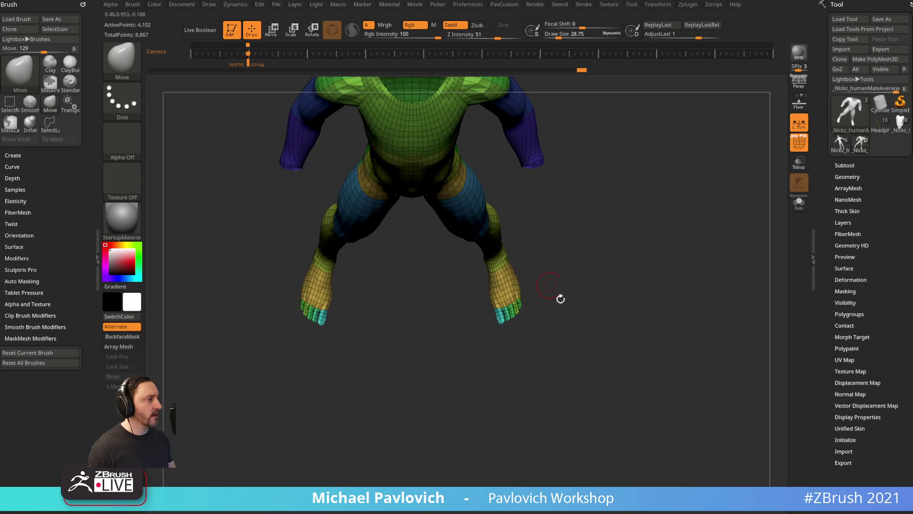
pyautogui.moveTo(571, 247); pyautogui.dragTo(507, 340)
pyautogui.moveTo(556, 291)
pyautogui.keyDown('alt'); pyautogui.mouseDown()
pyautogui.moveTo(594, 350)
pyautogui.moveTo(563, 318)
pyautogui.moveTo(679, 279)
pyautogui.moveTo(651, 306)
pyautogui.mouseUp(); pyautogui.keyUp('alt')
pyautogui.press('s')
pyautogui.click(565, 301)
pyautogui.moveTo(570, 433)
pyautogui.keyDown('ctrl'); pyautogui.keyDown('shift'); pyautogui.mouseDown()
pyautogui.moveTo(612, 386)
pyautogui.moveTo(588, 357)
pyautogui.moveTo(487, 445)
pyautogui.mouseUp(); pyautogui.keyUp('shift'); pyautogui.keyUp('ctrl')
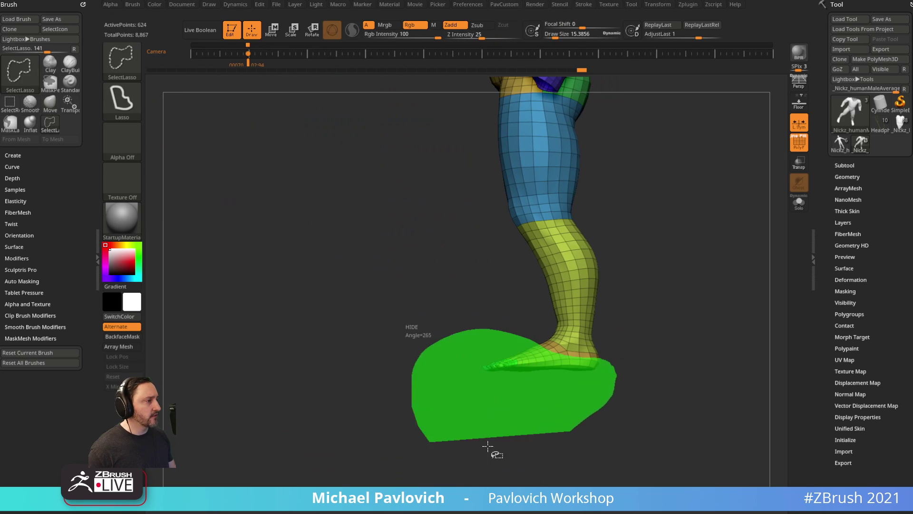
pyautogui.moveTo(675, 287); pyautogui.dragTo(687, 294)
pyautogui.keyDown('ctrl'); pyautogui.keyDown('shift'); pyautogui.click(594, 328); pyautogui.keyUp('shift'); pyautogui.keyUp('ctrl')
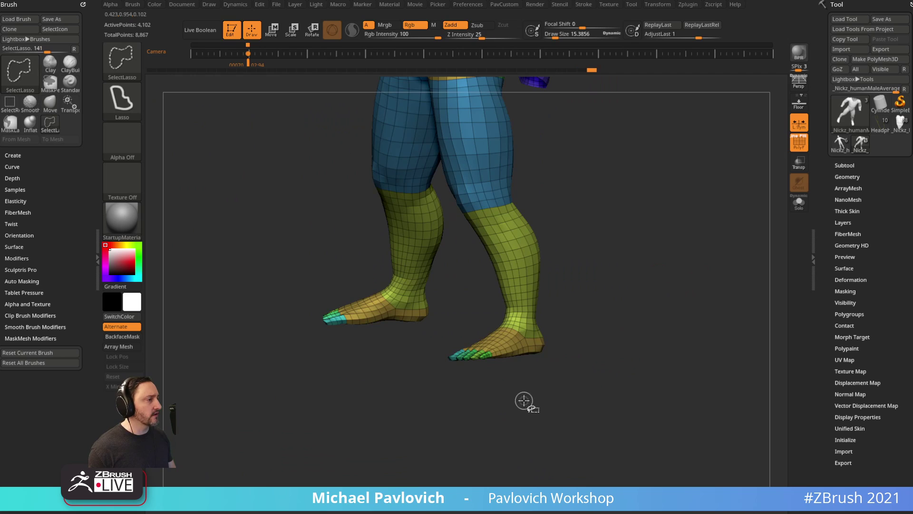
pyautogui.moveTo(523, 401)
pyautogui.keyDown('ctrl'); pyautogui.keyDown('shift'); pyautogui.mouseDown()
pyautogui.moveTo(494, 395)
pyautogui.moveTo(523, 400)
pyautogui.mouseUp(); pyautogui.keyUp('shift'); pyautogui.keyUp('ctrl')
pyautogui.scroll(-1, 850, 310)
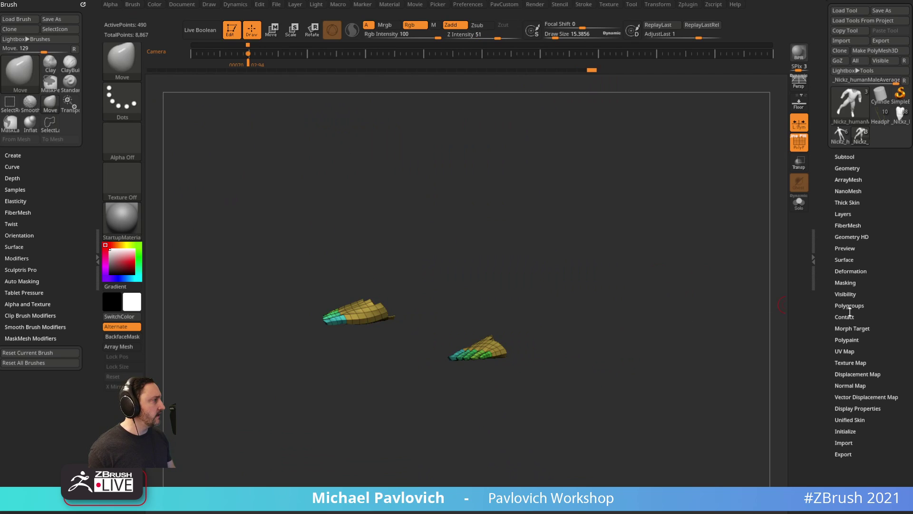
# Grow the visible front part of both feet back to the heels.
pyautogui.press('shift')
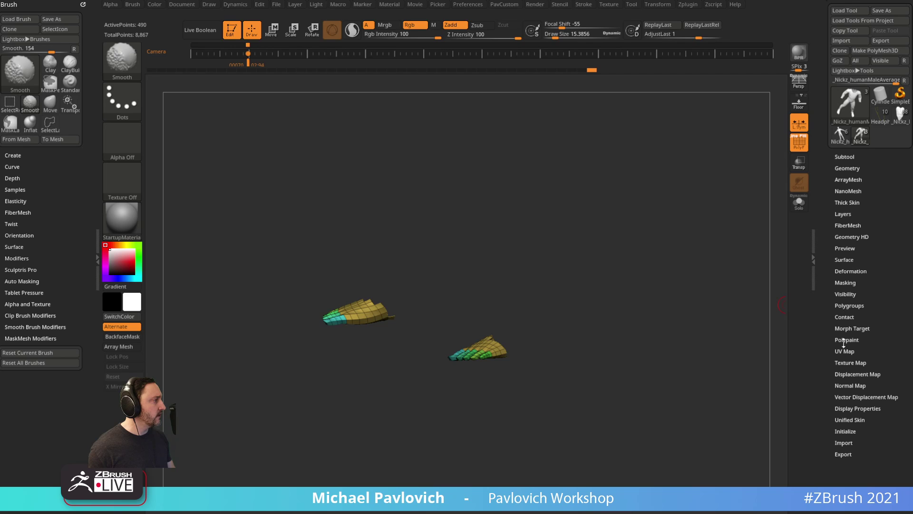
pyautogui.hotkey('ctrl', 'shift', 'x')
pyautogui.hotkey('ctrl', 'shift', 'x')
pyautogui.hotkey('ctrl', 'shift', 'x')
pyautogui.hotkey('ctrl', 'shift', 'x')
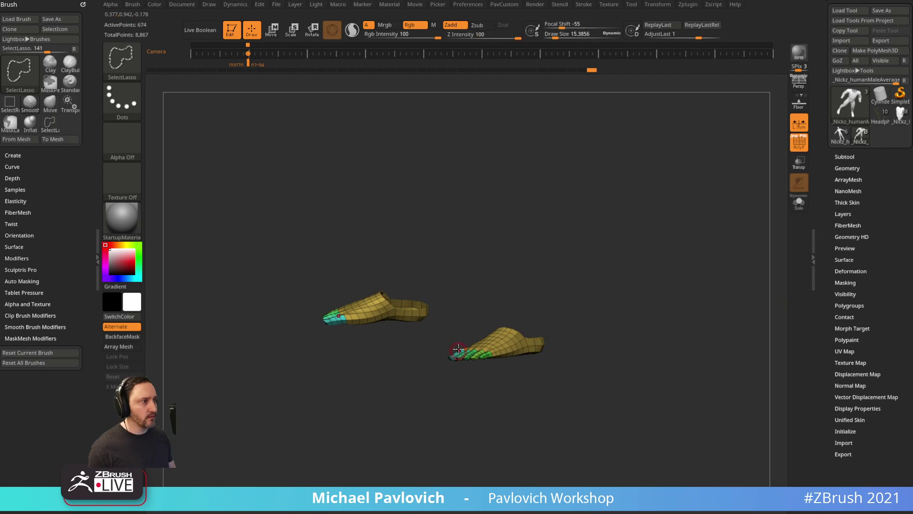
pyautogui.moveTo(618, 296)
pyautogui.mouseDown()
pyautogui.moveTo(597, 340)
pyautogui.moveTo(646, 307)
pyautogui.mouseUp()
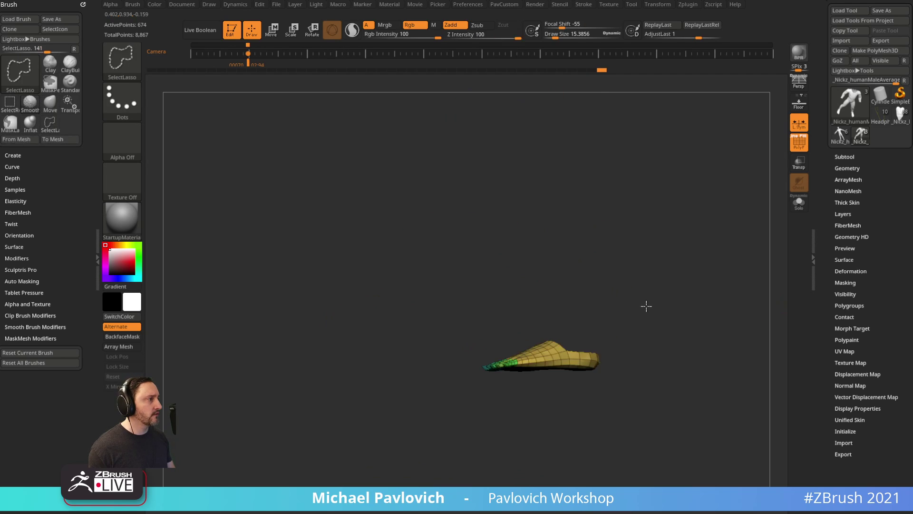
# Re-isolate the front of both feet and expand the visible area to the complete feet.
pyautogui.keyDown('ctrl'); pyautogui.keyDown('shift'); pyautogui.click(683, 241); pyautogui.keyUp('shift'); pyautogui.keyUp('ctrl')
pyautogui.keyDown('alt'); pyautogui.moveTo(683, 241); pyautogui.dragTo(663, 283); pyautogui.keyUp('alt')
pyautogui.keyDown('ctrl'); pyautogui.keyDown('shift'); pyautogui.click(475, 416); pyautogui.keyUp('shift'); pyautogui.keyUp('ctrl')
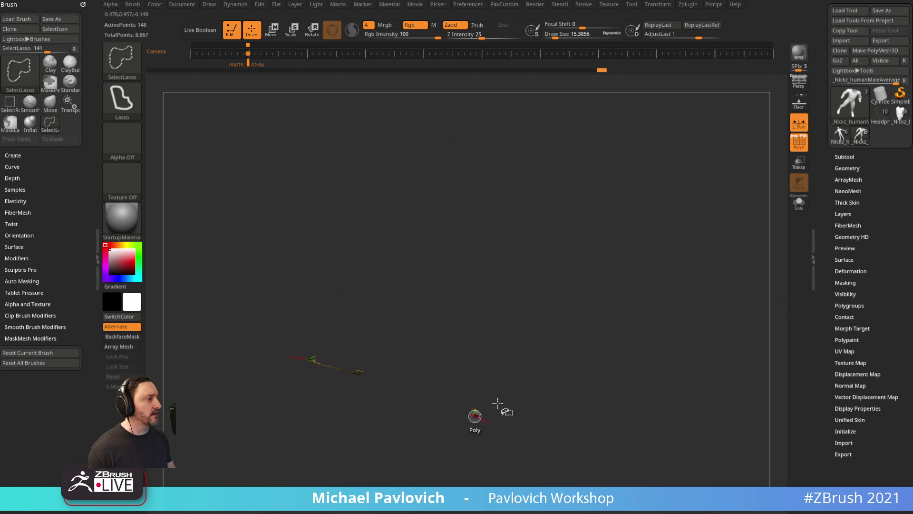
pyautogui.keyDown('ctrl'); pyautogui.keyDown('shift'); pyautogui.click(653, 344); pyautogui.keyUp('shift'); pyautogui.keyUp('ctrl')
pyautogui.moveTo(595, 236)
pyautogui.mouseDown()
pyautogui.moveTo(644, 219)
pyautogui.moveTo(656, 192)
pyautogui.moveTo(662, 263)
pyautogui.moveTo(509, 362)
pyautogui.moveTo(507, 386)
pyautogui.mouseUp()
pyautogui.hotkey('ctrl', 'shift')
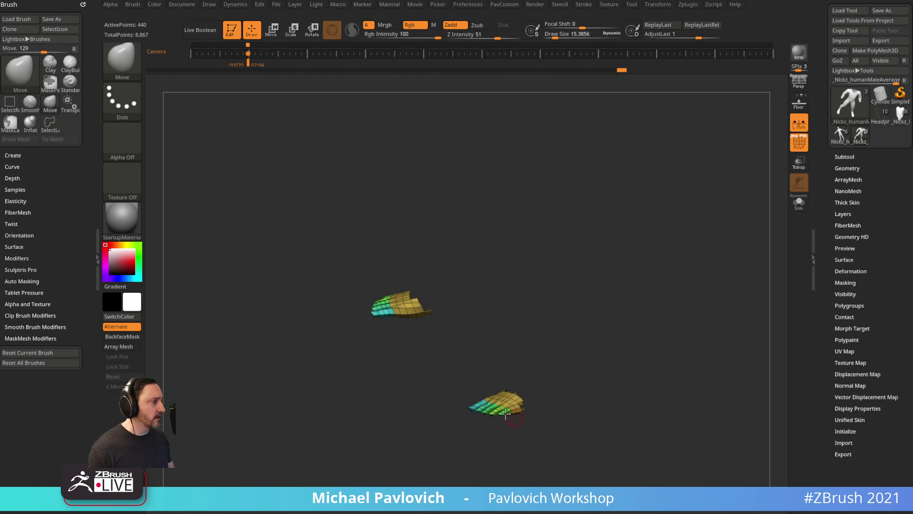
pyautogui.hotkey('ctrl', 'shift', 'a')
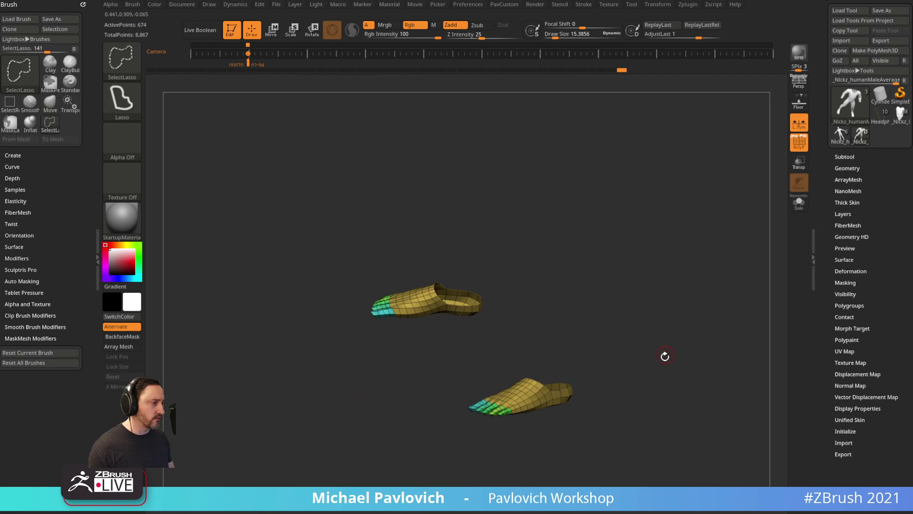
# Split the hidden geometry off so that the feet become their own subtool.
pyautogui.moveTo(643, 263); pyautogui.dragTo(661, 269)
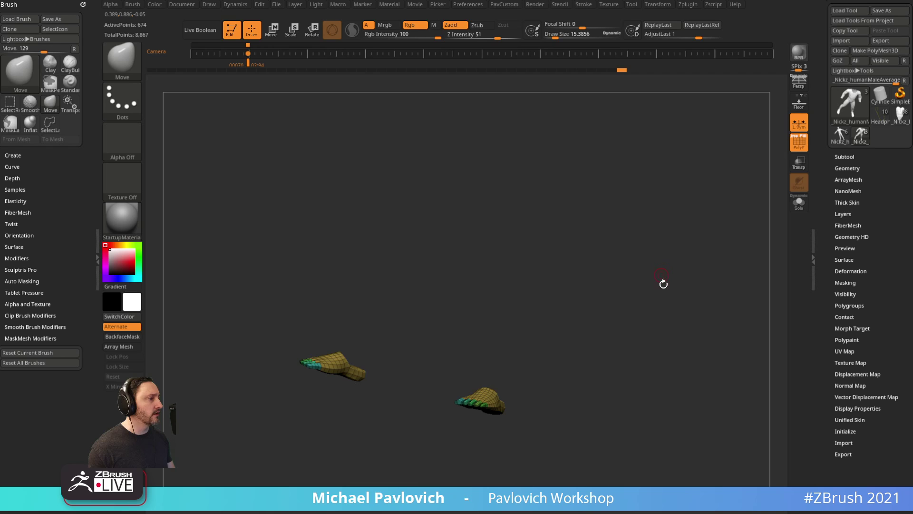
pyautogui.press('space')
pyautogui.click(686, 272)
pyautogui.moveTo(523, 300); pyautogui.dragTo(637, 366)
pyautogui.moveTo(563, 346)
pyautogui.keyDown('alt'); pyautogui.mouseDown()
pyautogui.moveTo(671, 264)
pyautogui.moveTo(613, 275)
pyautogui.mouseUp(); pyautogui.keyUp('alt')
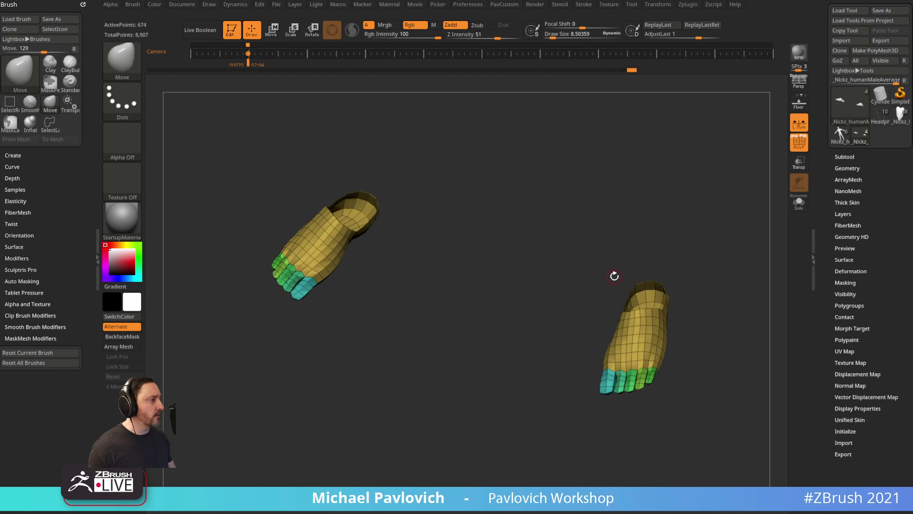
# Switch the selection brush to SelectRect, hide the middle toe of both feet, delete it and close the holes.
pyautogui.keyDown('ctrl'); pyautogui.keyDown('shift'); pyautogui.click(136, 71); pyautogui.keyUp('shift'); pyautogui.keyUp('ctrl')
pyautogui.click(213, 71)
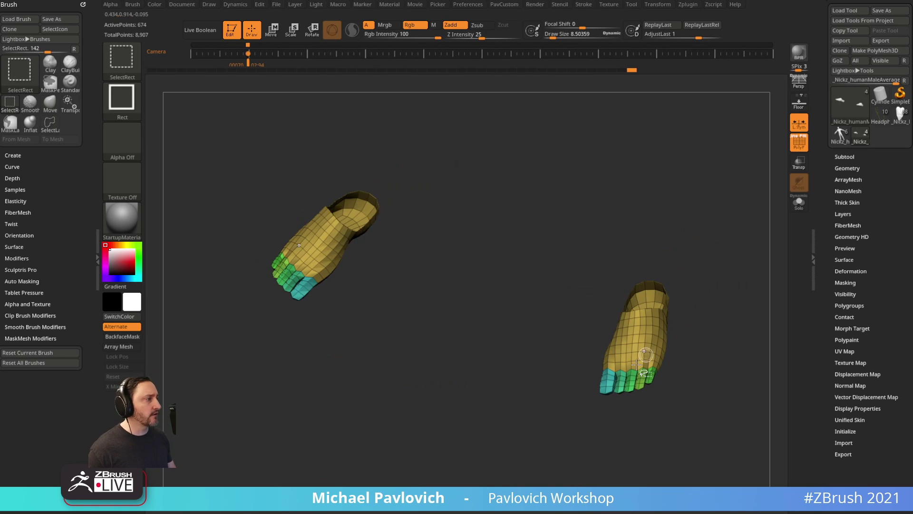
pyautogui.keyDown('ctrl'); pyautogui.keyDown('shift'); pyautogui.click(629, 381); pyautogui.keyUp('shift'); pyautogui.keyUp('ctrl')
pyautogui.keyDown('ctrl'); pyautogui.keyDown('shift'); pyautogui.click(632, 447); pyautogui.keyUp('shift'); pyautogui.keyUp('ctrl')
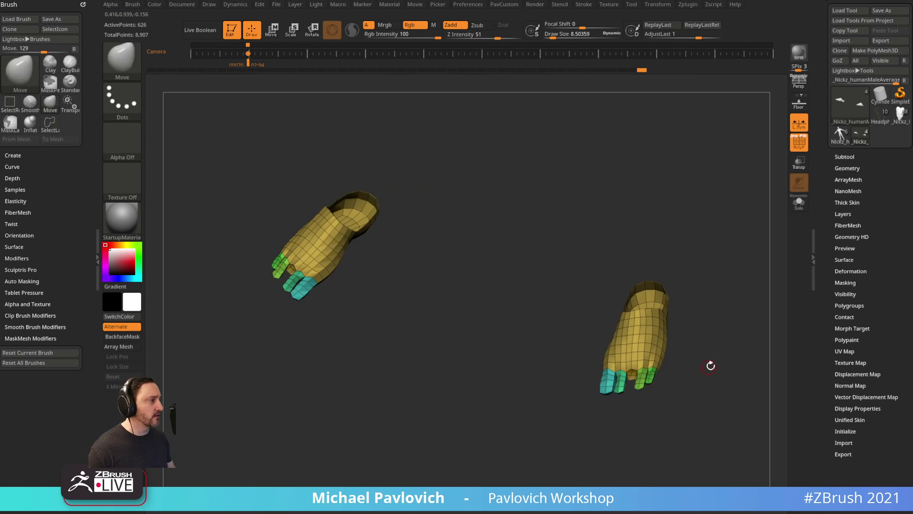
pyautogui.moveTo(709, 367); pyautogui.dragTo(689, 348)
pyautogui.press('2')
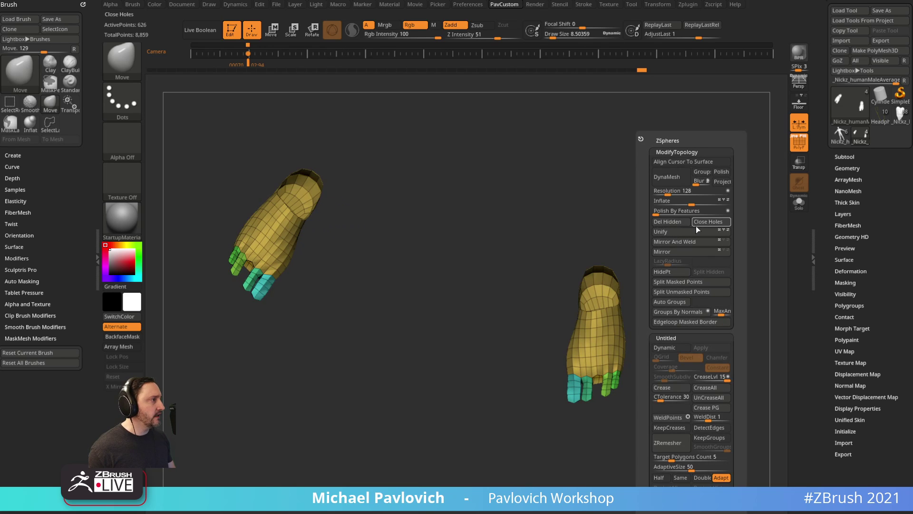
pyautogui.click(702, 223)
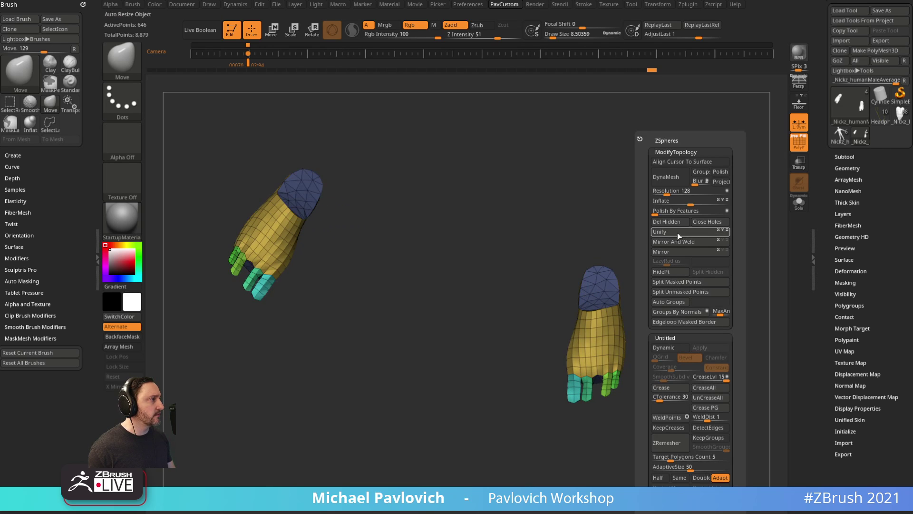
# DynaMesh the feet at resolution 128.
pyautogui.keyDown('alt'); pyautogui.moveTo(683, 299); pyautogui.dragTo(619, 360); pyautogui.keyUp('alt')
pyautogui.press('2')
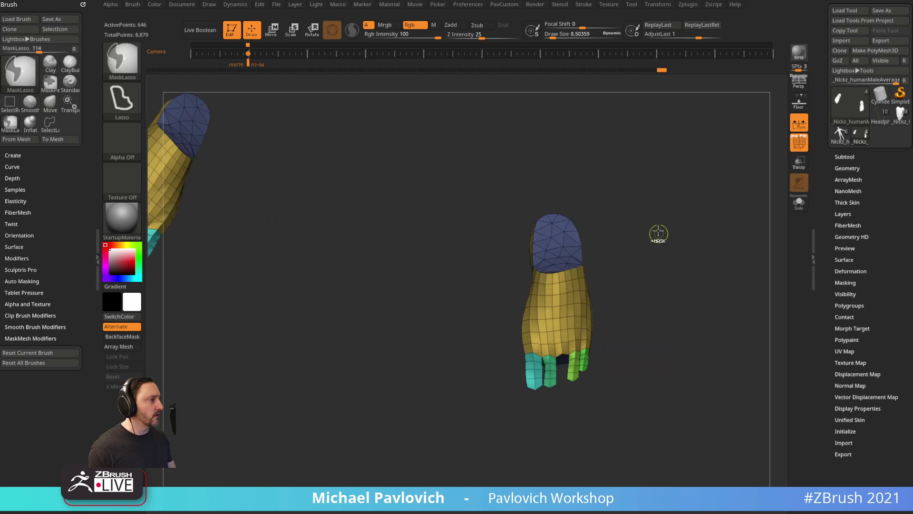
pyautogui.press('space')
pyautogui.click(653, 181)
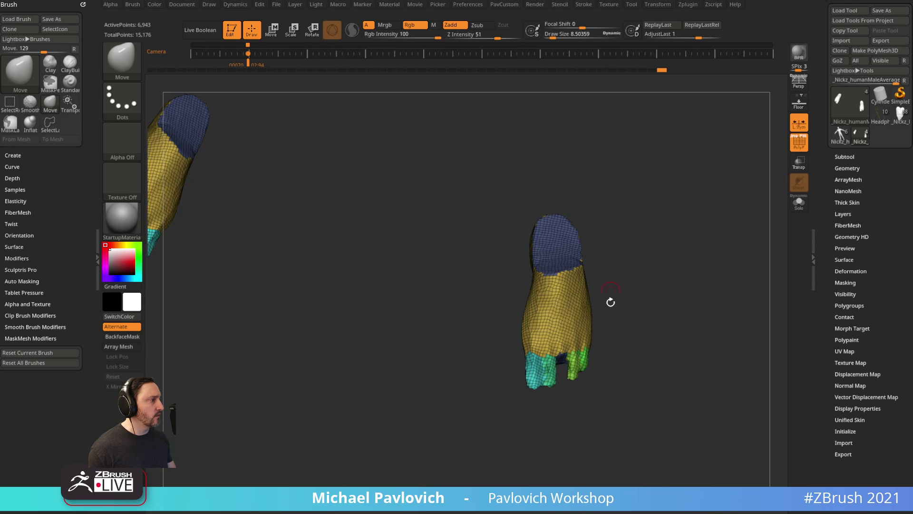
# Turn off the polyframe display and smooth the toes at a draw size of about 72.
pyautogui.press('s')
pyautogui.moveTo(611, 302)
pyautogui.mouseDown()
pyautogui.moveTo(600, 328)
pyautogui.moveTo(608, 336)
pyautogui.mouseUp()
pyautogui.click(794, 164)
pyautogui.keyDown('alt'); pyautogui.moveTo(678, 307); pyautogui.dragTo(679, 261); pyautogui.keyUp('alt')
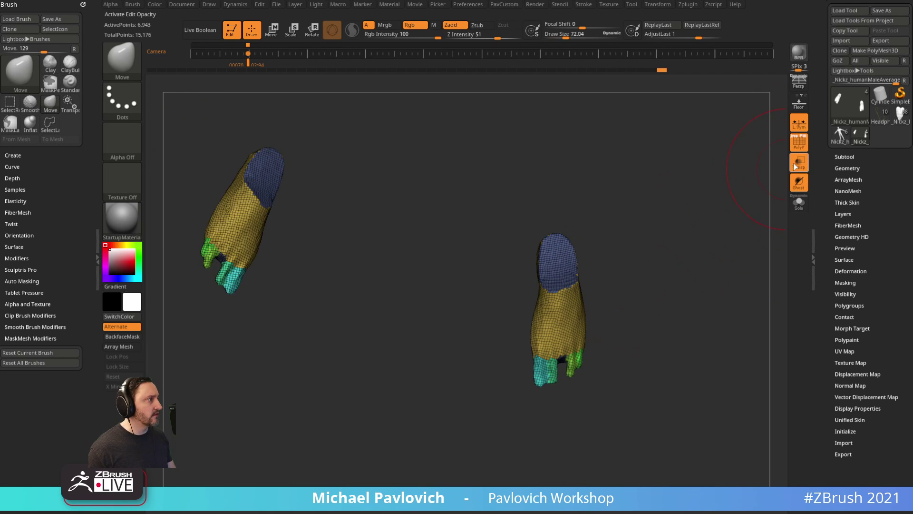
pyautogui.click(799, 164)
pyautogui.hotkey('shift', 'f')
pyautogui.moveTo(605, 339); pyautogui.dragTo(630, 339, button='right')
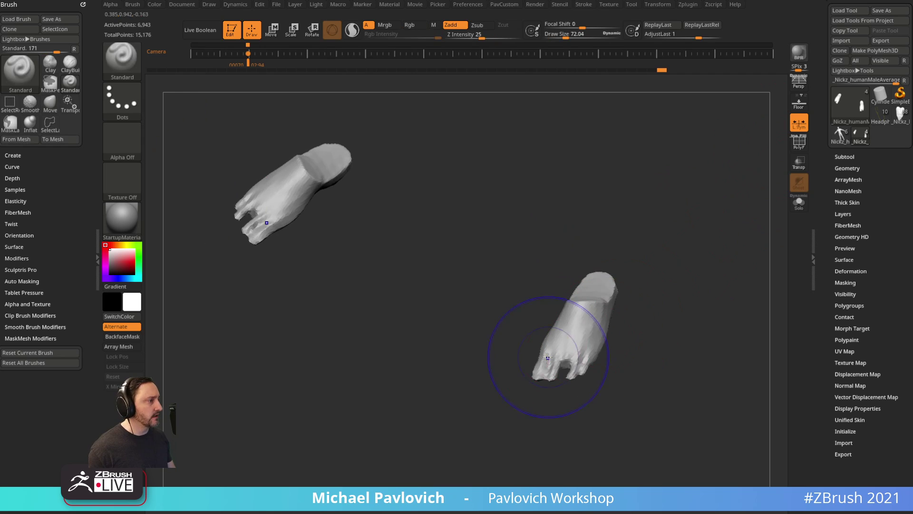
pyautogui.keyDown('shift'); pyautogui.moveTo(549, 354); pyautogui.dragTo(573, 363); pyautogui.keyUp('shift')
# Inflate the toes of both feet into thicker shapes with the Inflat brush.
pyautogui.press('b')
pyautogui.press('s')
pyautogui.press('t')
pyautogui.press('b')
pyautogui.press('i')
pyautogui.press('n')
pyautogui.moveTo(652, 302); pyautogui.dragTo(646, 325, button='right')
pyautogui.moveTo(546, 352); pyautogui.dragTo(546, 373)
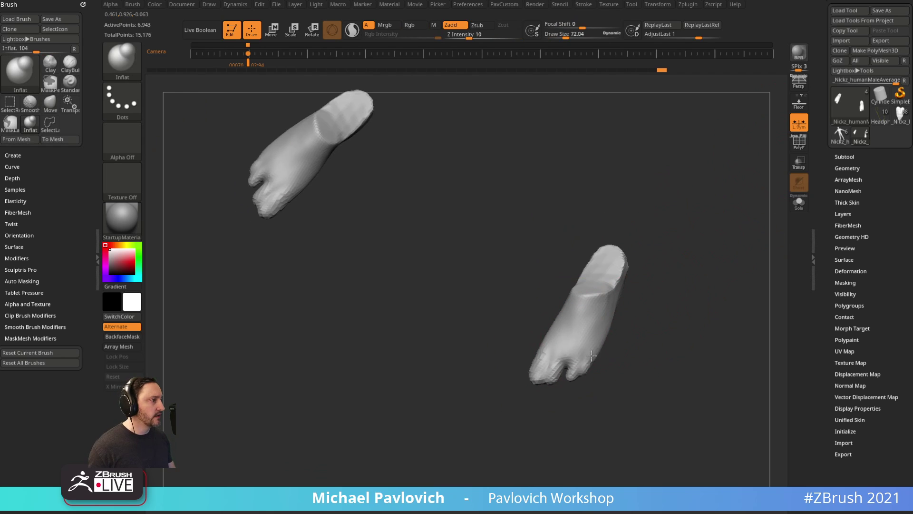
pyautogui.moveTo(582, 335); pyautogui.dragTo(589, 359)
pyautogui.press('s')
pyautogui.moveTo(597, 351); pyautogui.dragTo(593, 350)
pyautogui.hotkey('ctrl', 'z')
# Reshape the toes and front of the feet with the Move brush.
pyautogui.press('b')
pyautogui.press('m')
pyautogui.press('v')
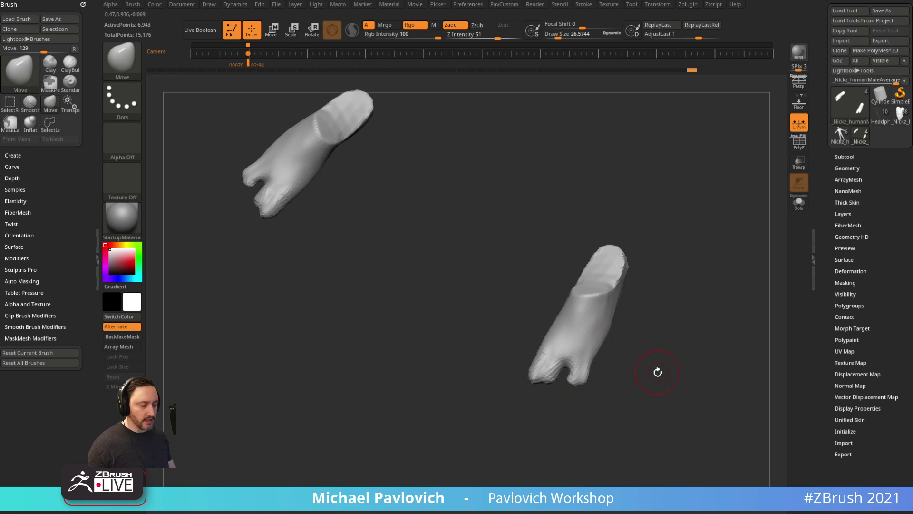
pyautogui.moveTo(657, 372); pyautogui.dragTo(672, 329, button='right')
pyautogui.press('s')
pyautogui.moveTo(642, 373); pyautogui.dragTo(649, 373)
pyautogui.moveTo(592, 391); pyautogui.dragTo(594, 382)
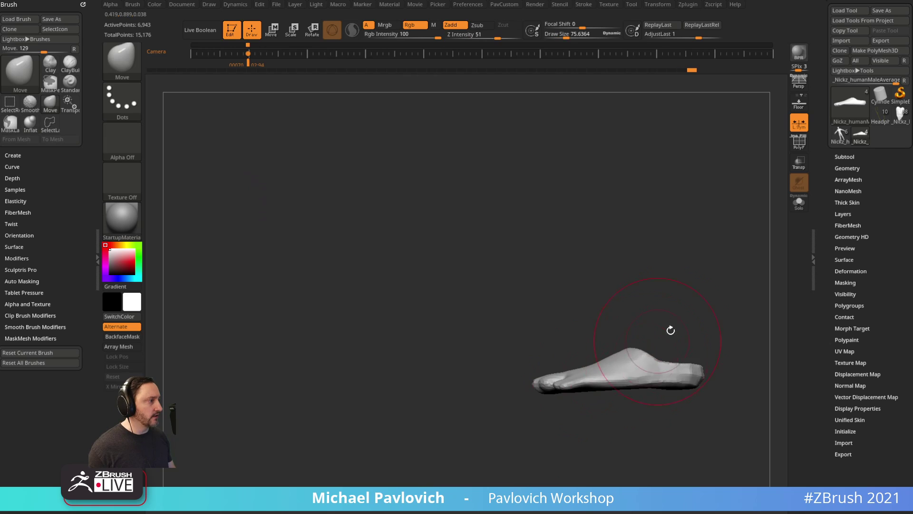
# Open the Subtool list and make all subtools visible again.
pyautogui.moveTo(670, 330); pyautogui.dragTo(780, 220, button='right')
pyautogui.click(845, 157)
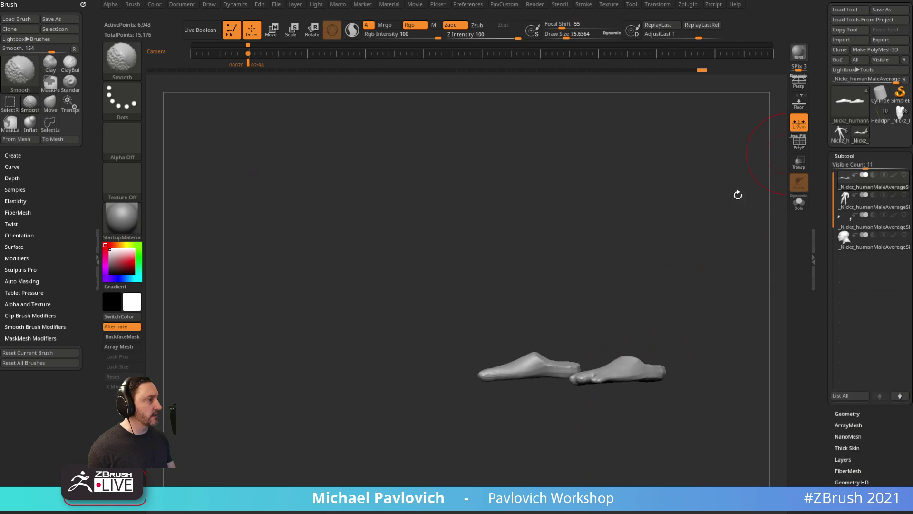
pyautogui.keyDown('shift'); pyautogui.click(905, 148); pyautogui.keyUp('shift')
pyautogui.moveTo(741, 208); pyautogui.dragTo(703, 229, button='right')
# Set the draw size to about 22, switch to the Standard brush and make the hands the active subtool.
pyautogui.press('s')
pyautogui.moveTo(702, 228); pyautogui.dragTo(698, 229)
pyautogui.press('b')
pyautogui.press('s')
pyautogui.press('t')
pyautogui.keyDown('alt'); pyautogui.click(601, 259); pyautogui.keyUp('alt')
pyautogui.press('f')
pyautogui.moveTo(707, 281); pyautogui.dragTo(671, 259, button='right')
pyautogui.keyDown('alt'); pyautogui.click(605, 312); pyautogui.keyUp('alt')
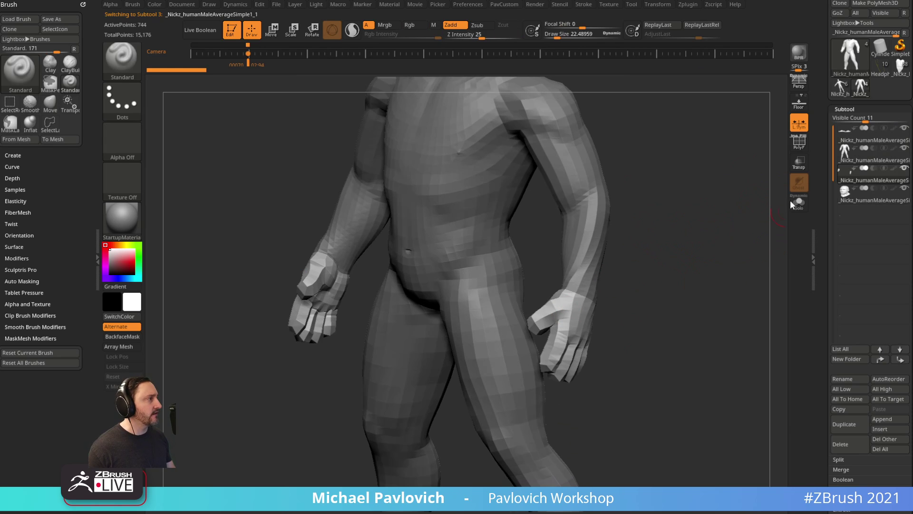
# Show the polygroups, hide the two middle fingers of both hands, delete them and close the holes.
pyautogui.hotkey('shift', 'f')
pyautogui.moveTo(719, 237); pyautogui.dragTo(648, 271, button='right')
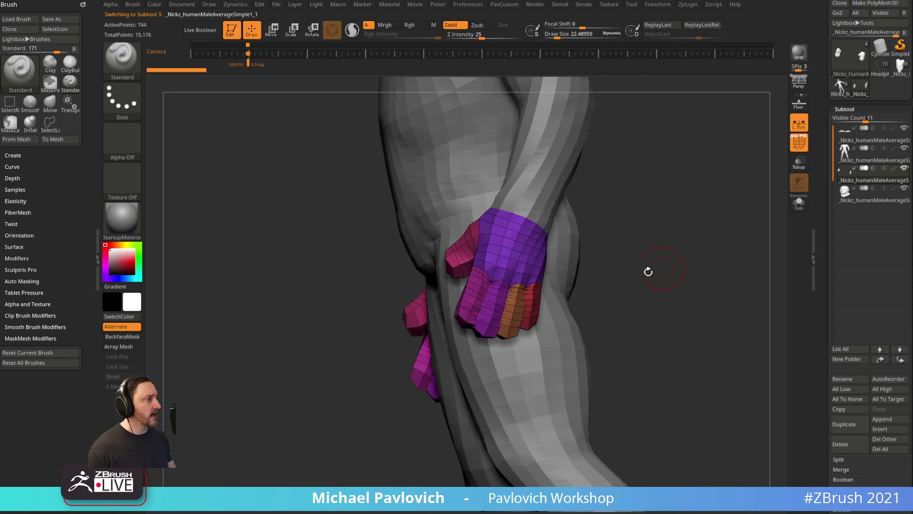
pyautogui.hotkey('ctrl', 'shift')
pyautogui.keyDown('ctrl'); pyautogui.keyDown('shift'); pyautogui.click(495, 310); pyautogui.keyUp('shift'); pyautogui.keyUp('ctrl')
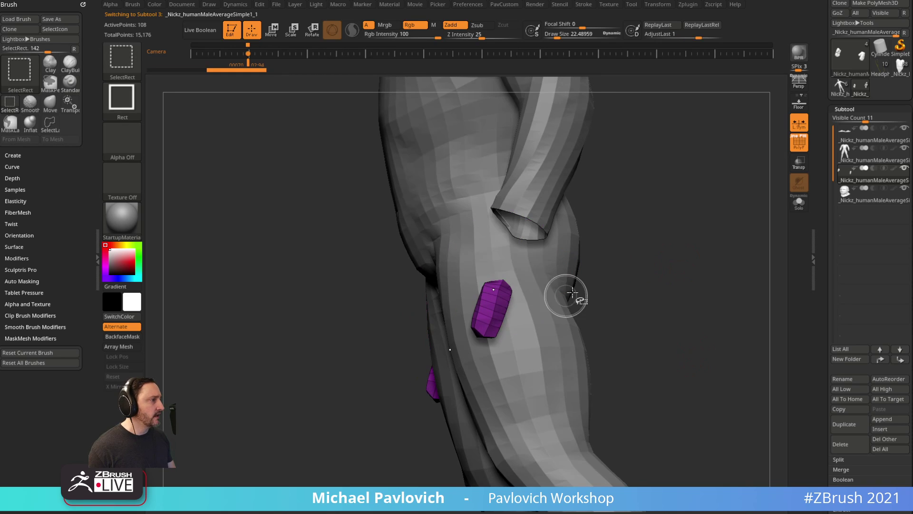
pyautogui.keyDown('ctrl'); pyautogui.keyDown('shift'); pyautogui.click(504, 309); pyautogui.keyUp('shift'); pyautogui.keyUp('ctrl')
pyautogui.keyDown('ctrl'); pyautogui.keyDown('shift'); pyautogui.click(523, 319); pyautogui.keyUp('shift'); pyautogui.keyUp('ctrl')
pyautogui.press('space')
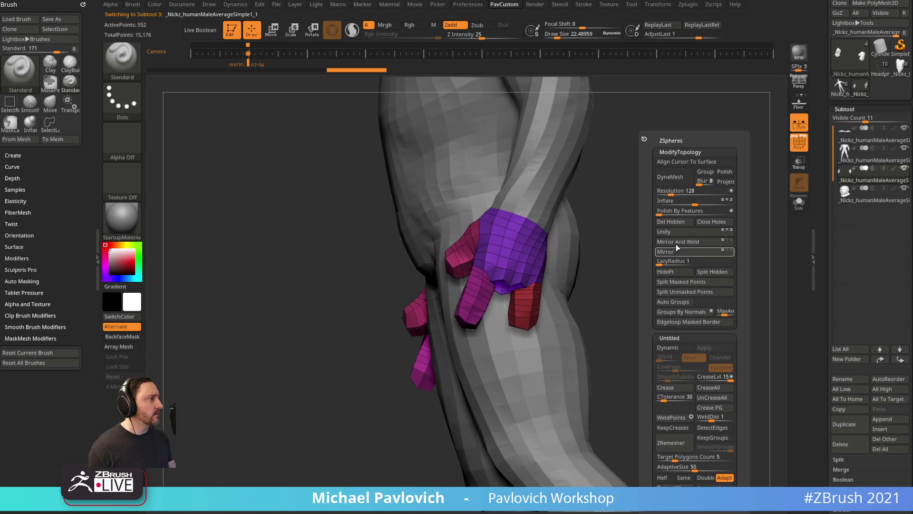
pyautogui.click(677, 222)
pyautogui.click(706, 223)
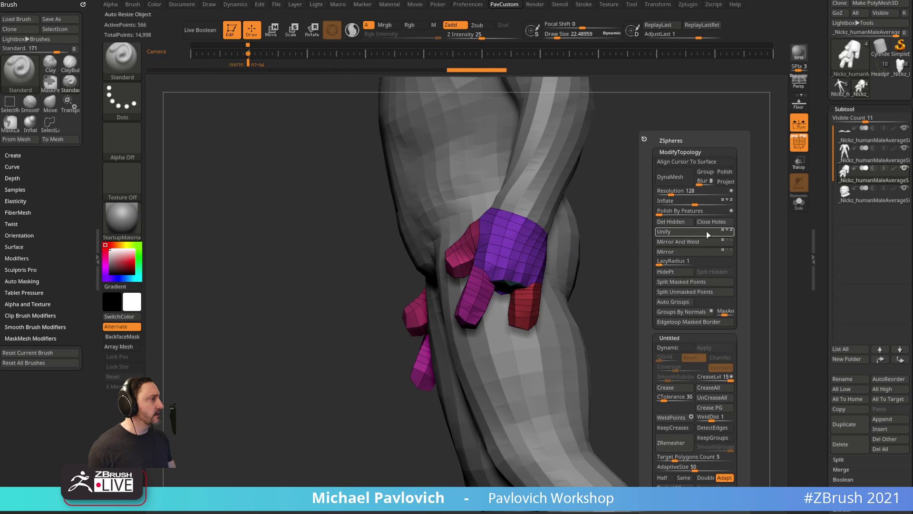
# Solo the hands and inspect their capped wrists and finger gaps with the ZModeler brush active.
pyautogui.moveTo(610, 239); pyautogui.dragTo(527, 257)
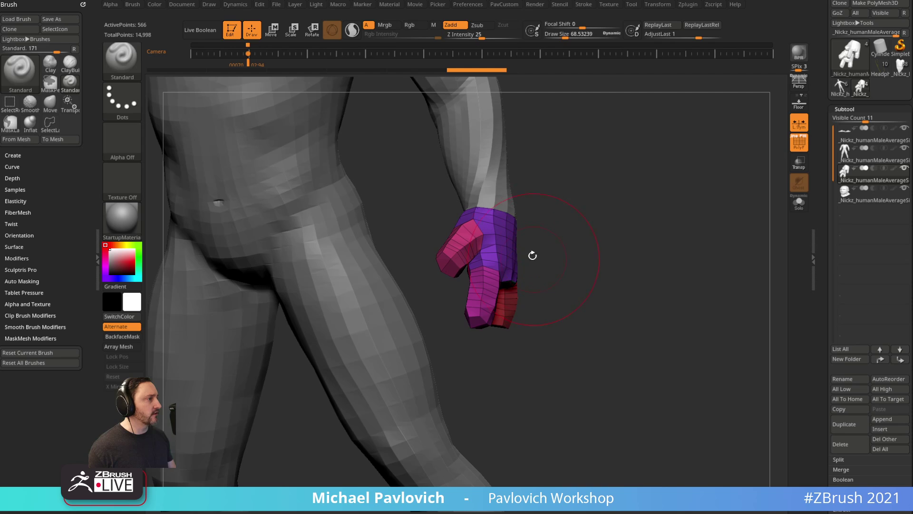
pyautogui.moveTo(606, 219)
pyautogui.keyDown('alt'); pyautogui.mouseDown()
pyautogui.moveTo(583, 258)
pyautogui.moveTo(613, 265)
pyautogui.moveTo(612, 255)
pyautogui.moveTo(601, 269)
pyautogui.moveTo(605, 327)
pyautogui.mouseUp(); pyautogui.keyUp('alt')
pyautogui.click(796, 205)
pyautogui.moveTo(693, 208); pyautogui.dragTo(665, 257)
pyautogui.press('b')
pyautogui.press('z')
pyautogui.press('m')
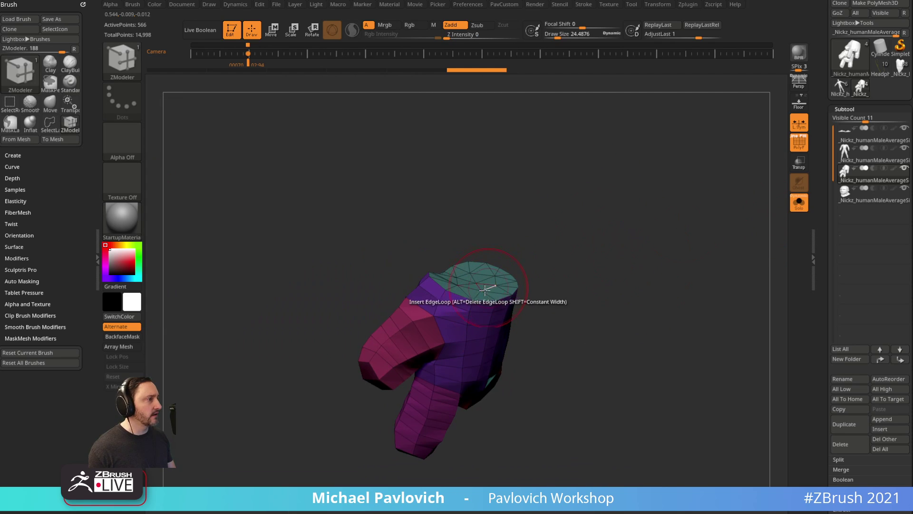
pyautogui.moveTo(668, 294); pyautogui.dragTo(639, 281)
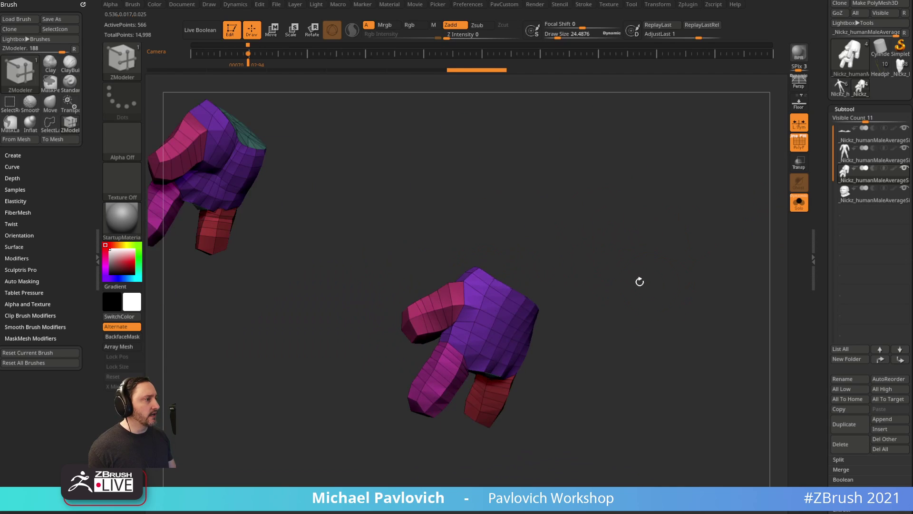
# Subdivide the hands once, then turn off the polyframe display and Solo mode.
pyautogui.press('d')
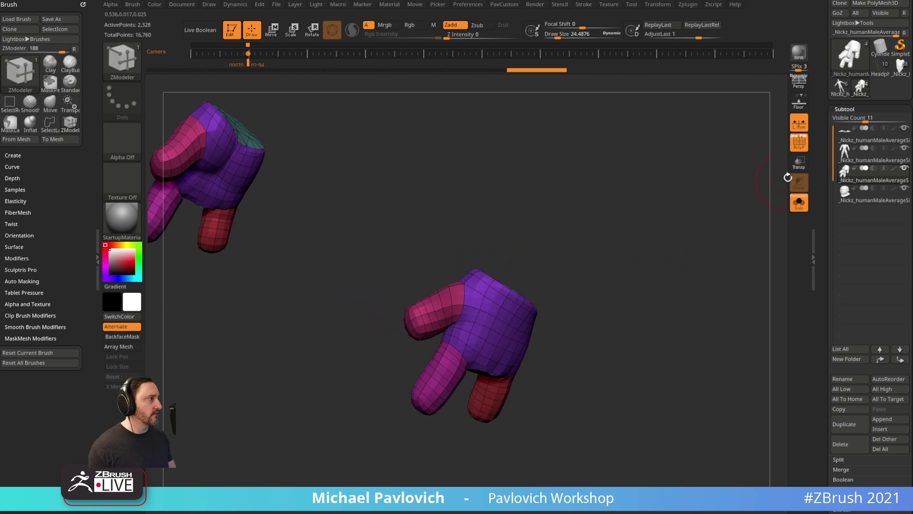
pyautogui.click(801, 151)
pyautogui.click(796, 207)
# Reposition the index finger with the Move brush at a draw size of about 29.
pyautogui.moveTo(721, 263)
pyautogui.mouseDown()
pyautogui.moveTo(679, 275)
pyautogui.moveTo(648, 258)
pyautogui.moveTo(680, 255)
pyautogui.mouseUp()
pyautogui.press('s')
pyautogui.moveTo(515, 297); pyautogui.dragTo(520, 297)
pyautogui.press('b')
pyautogui.press('m')
pyautogui.press('v')
pyautogui.moveTo(486, 287)
pyautogui.mouseDown(button='right')
pyautogui.moveTo(492, 359)
pyautogui.moveTo(445, 402)
pyautogui.mouseUp(button='right')
pyautogui.moveTo(457, 417); pyautogui.dragTo(476, 414)
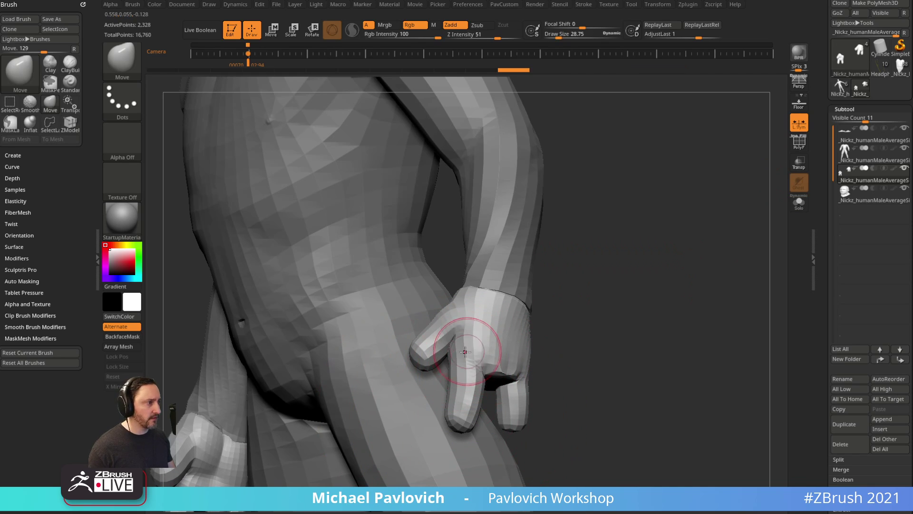
pyautogui.moveTo(544, 314); pyautogui.dragTo(506, 324, button='right')
pyautogui.moveTo(462, 381); pyautogui.dragTo(469, 377)
pyautogui.moveTo(469, 377); pyautogui.dragTo(499, 382, button='right')
# Enlarge the draw size to about 41, reshape the base of the fingers and smooth the hand.
pyautogui.press('s')
pyautogui.moveTo(493, 394); pyautogui.dragTo(477, 379)
pyautogui.moveTo(582, 376); pyautogui.dragTo(547, 377, button='right')
pyautogui.moveTo(523, 373)
pyautogui.keyDown('shift'); pyautogui.mouseDown()
pyautogui.moveTo(532, 393)
pyautogui.moveTo(503, 383)
pyautogui.mouseUp(); pyautogui.keyUp('shift')
# Reduce the draw size to about 31 and refine the index finger with the Move brush.
pyautogui.press('s')
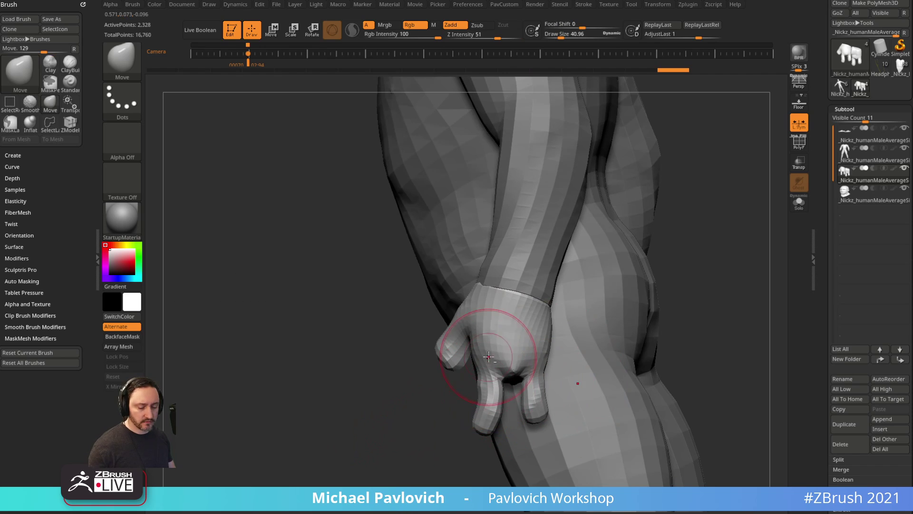
pyautogui.press('b')
pyautogui.press('i')
pyautogui.press('f')
pyautogui.moveTo(443, 463); pyautogui.dragTo(464, 376, button='right')
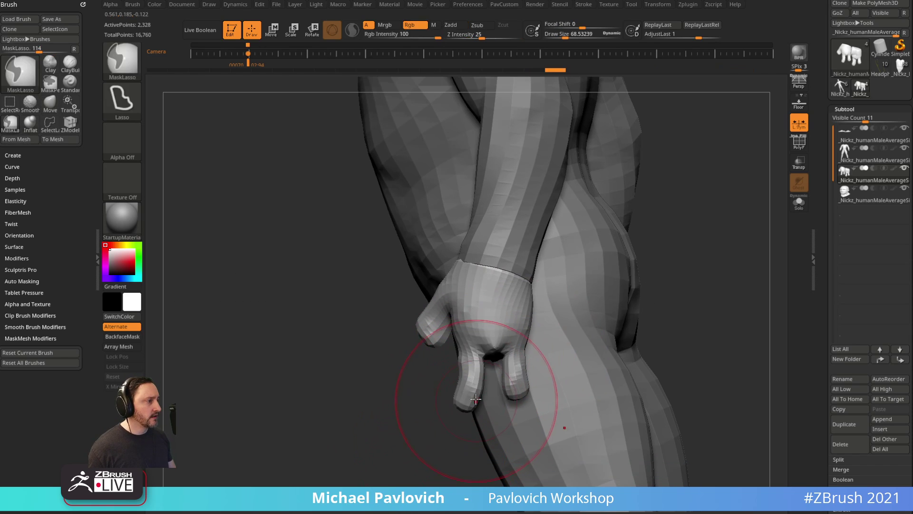
pyautogui.press('[')
pyautogui.press('[')
pyautogui.press('b')
pyautogui.press('m')
pyautogui.press('v')
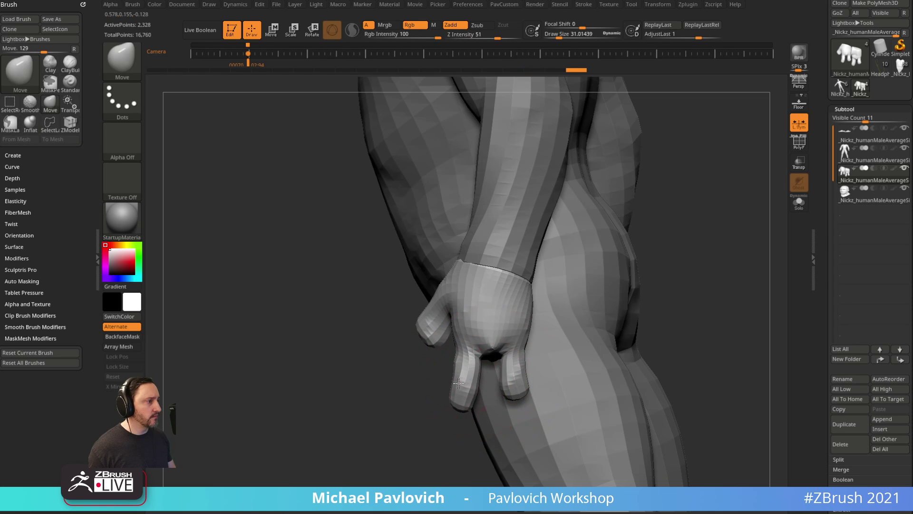
# Switch to the Standard brush, make the head the active subtool and set the draw size to about 27.
pyautogui.moveTo(713, 311); pyautogui.dragTo(720, 258, button='right')
pyautogui.keyDown('alt'); pyautogui.moveTo(631, 226); pyautogui.dragTo(704, 347, button='right'); pyautogui.keyUp('alt')
pyautogui.press('b')
pyautogui.press('s')
pyautogui.press('t')
pyautogui.keyDown('alt'); pyautogui.click(453, 229); pyautogui.keyUp('alt')
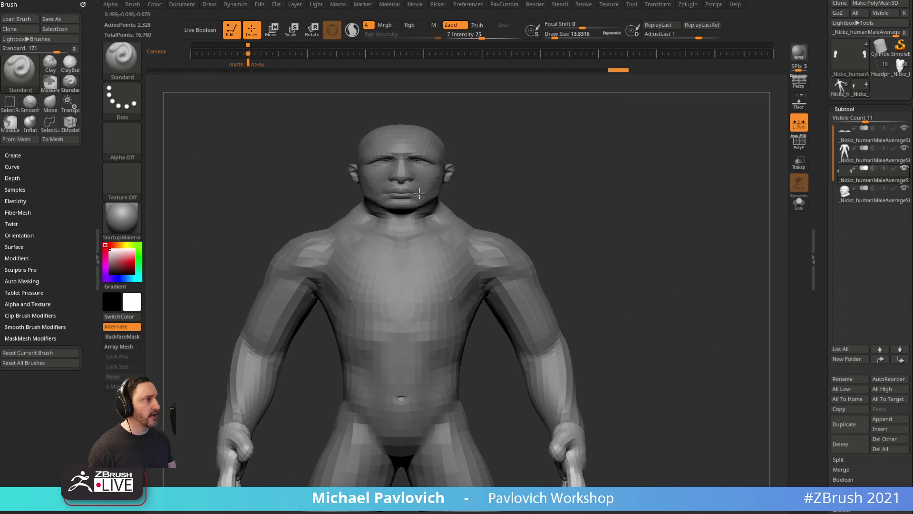
pyautogui.moveTo(561, 190)
pyautogui.keyDown('alt'); pyautogui.mouseDown(button='right')
pyautogui.moveTo(594, 282)
pyautogui.moveTo(435, 255)
pyautogui.mouseUp(button='right'); pyautogui.keyUp('alt')
pyautogui.press('s')
pyautogui.moveTo(552, 274); pyautogui.dragTo(576, 273)
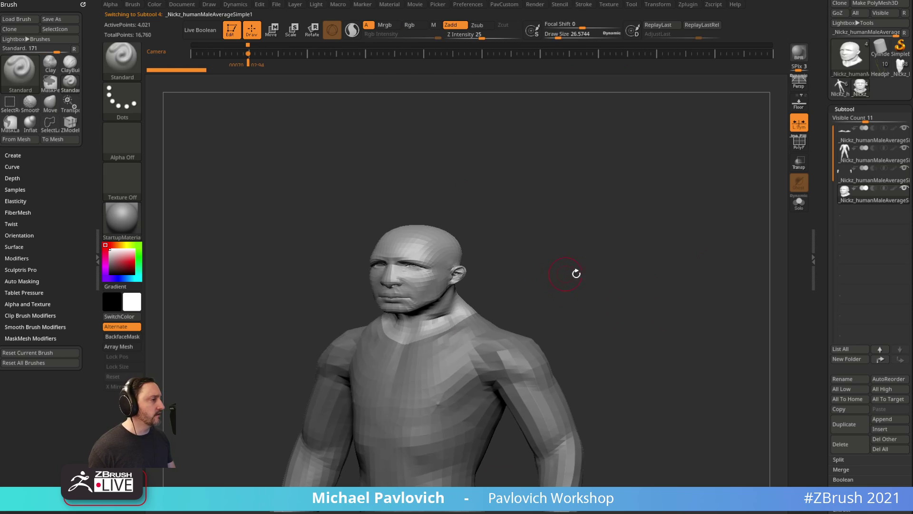
# DynaMesh the head at a resolution of 408 and set the draw size to about 65.
pyautogui.press('`')
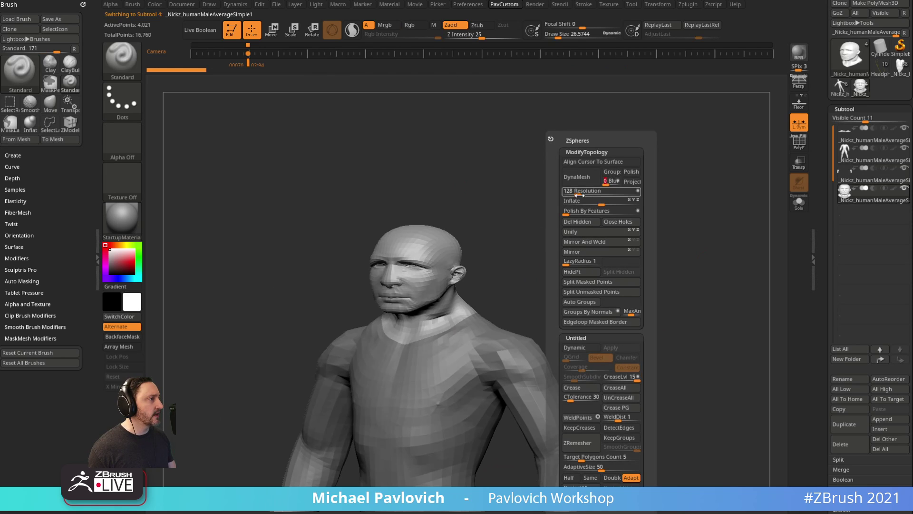
pyautogui.click(591, 179)
pyautogui.moveTo(516, 254); pyautogui.dragTo(483, 272, button='right')
pyautogui.press('s')
pyautogui.moveTo(448, 318)
pyautogui.mouseDown()
pyautogui.moveTo(458, 317)
pyautogui.moveTo(441, 328)
pyautogui.mouseUp()
# Make the hands the active subtool, then scale them up by about 1.12 and rotate them with the transform gizmo.
pyautogui.keyDown('alt'); pyautogui.click(527, 329); pyautogui.keyUp('alt')
pyautogui.moveTo(637, 308)
pyautogui.keyDown('alt'); pyautogui.mouseDown(button='right')
pyautogui.moveTo(646, 231)
pyautogui.moveTo(664, 265)
pyautogui.moveTo(648, 267)
pyautogui.mouseUp(button='right'); pyautogui.keyUp('alt')
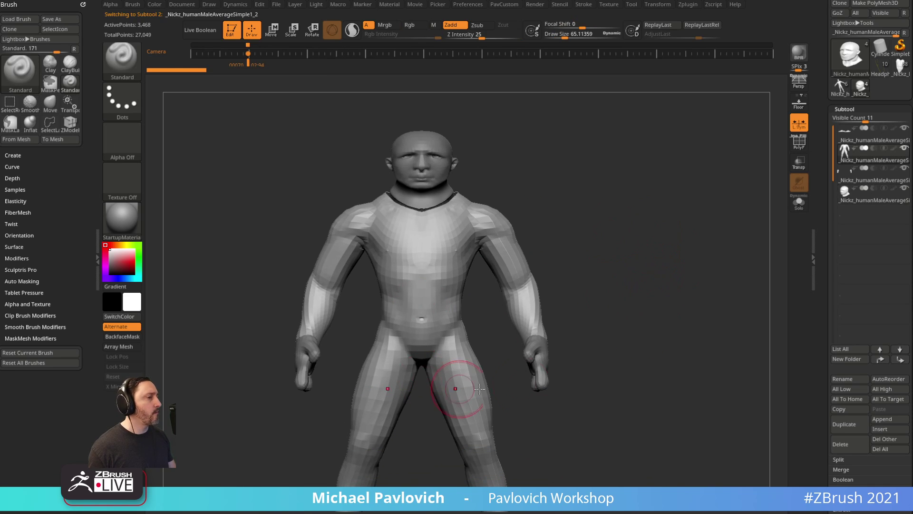
pyautogui.keyDown('alt'); pyautogui.moveTo(597, 358); pyautogui.dragTo(509, 355, button='right'); pyautogui.keyUp('alt')
pyautogui.press('w')
pyautogui.keyDown('alt'); pyautogui.click(438, 350); pyautogui.keyUp('alt')
pyautogui.keyDown('shift'); pyautogui.moveTo(542, 328); pyautogui.dragTo(596, 311, button='right'); pyautogui.keyUp('shift')
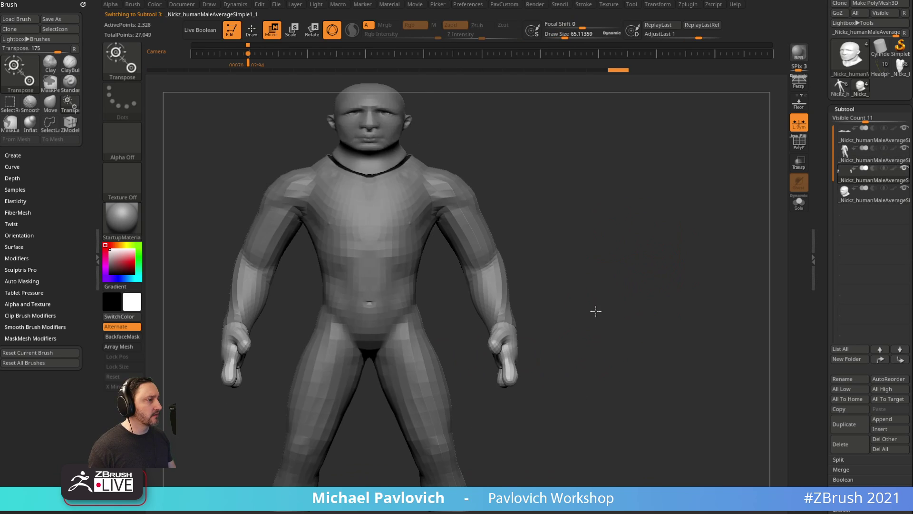
pyautogui.keyDown('alt'); pyautogui.moveTo(596, 311); pyautogui.dragTo(612, 272); pyautogui.keyUp('alt')
pyautogui.click(519, 234)
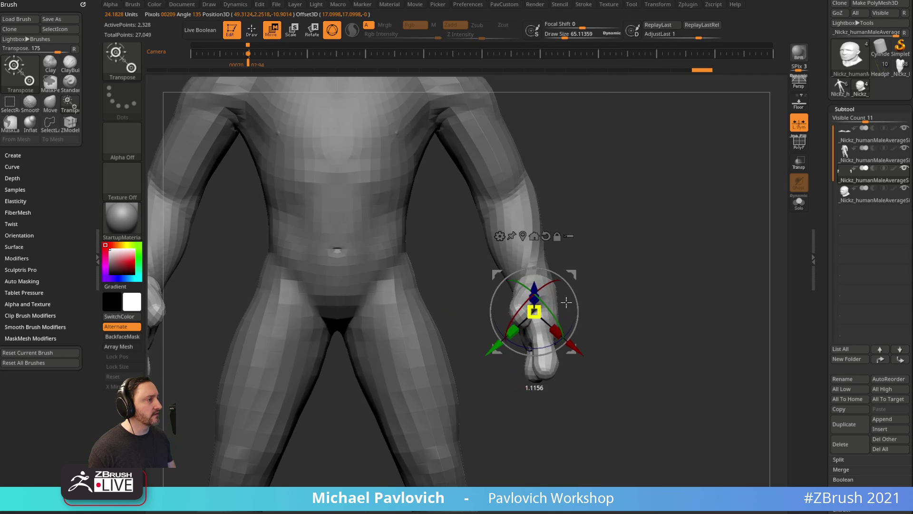
pyautogui.keyDown('alt'); pyautogui.moveTo(605, 291); pyautogui.dragTo(616, 261); pyautogui.keyUp('alt')
pyautogui.moveTo(576, 298)
pyautogui.mouseDown()
pyautogui.moveTo(573, 285)
pyautogui.moveTo(582, 309)
pyautogui.mouseUp()
pyautogui.moveTo(581, 290)
pyautogui.mouseDown()
pyautogui.moveTo(552, 288)
pyautogui.moveTo(547, 309)
pyautogui.moveTo(626, 265)
pyautogui.moveTo(557, 265)
pyautogui.mouseUp()
pyautogui.press('q')
pyautogui.press('w')
pyautogui.press('q')
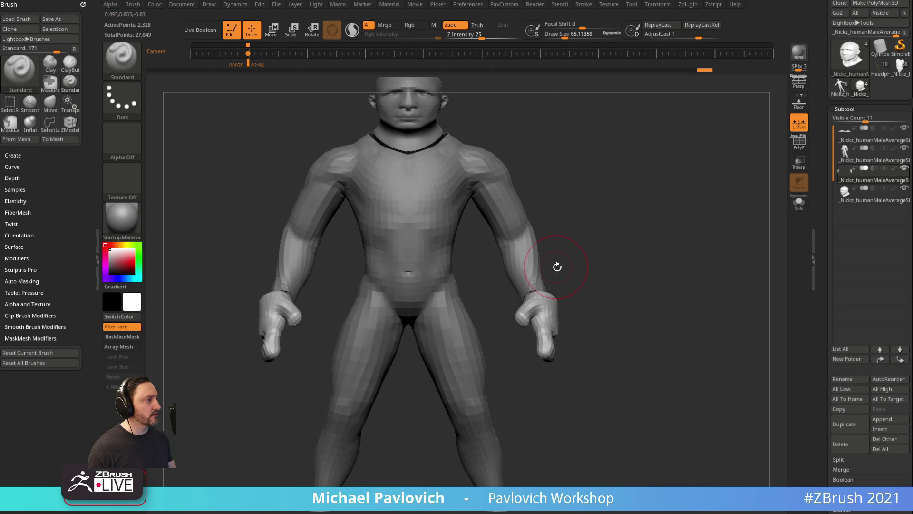
# Move the hands outward off the wrists and angle them away from the body.
pyautogui.keyDown('alt'); pyautogui.click(527, 234); pyautogui.keyUp('alt')
pyautogui.moveTo(601, 209)
pyautogui.keyDown('alt'); pyautogui.mouseDown()
pyautogui.moveTo(590, 287)
pyautogui.moveTo(545, 277)
pyautogui.mouseUp(); pyautogui.keyUp('alt')
pyautogui.keyDown('alt'); pyautogui.moveTo(569, 363); pyautogui.dragTo(570, 320); pyautogui.keyUp('alt')
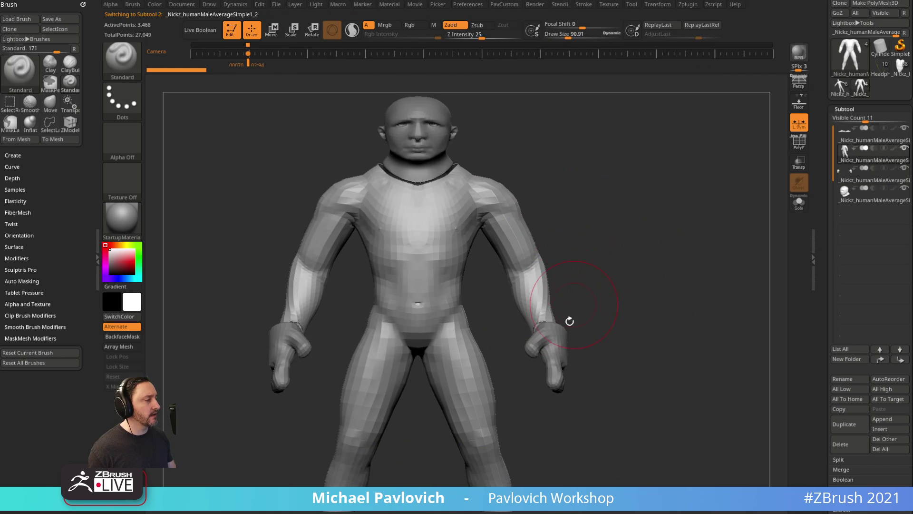
pyautogui.press('w')
pyautogui.keyDown('alt'); pyautogui.click(557, 342); pyautogui.keyUp('alt')
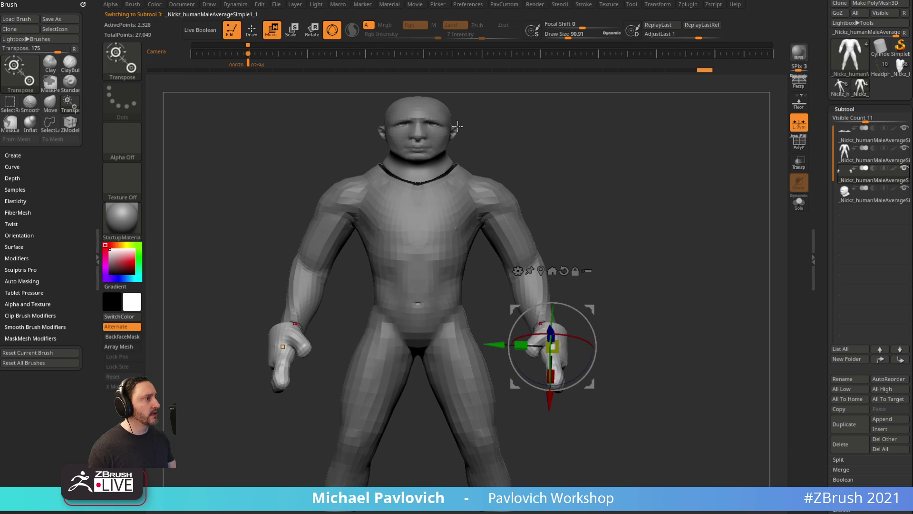
pyautogui.moveTo(572, 310)
pyautogui.mouseDown()
pyautogui.moveTo(555, 307)
pyautogui.moveTo(619, 295)
pyautogui.mouseUp()
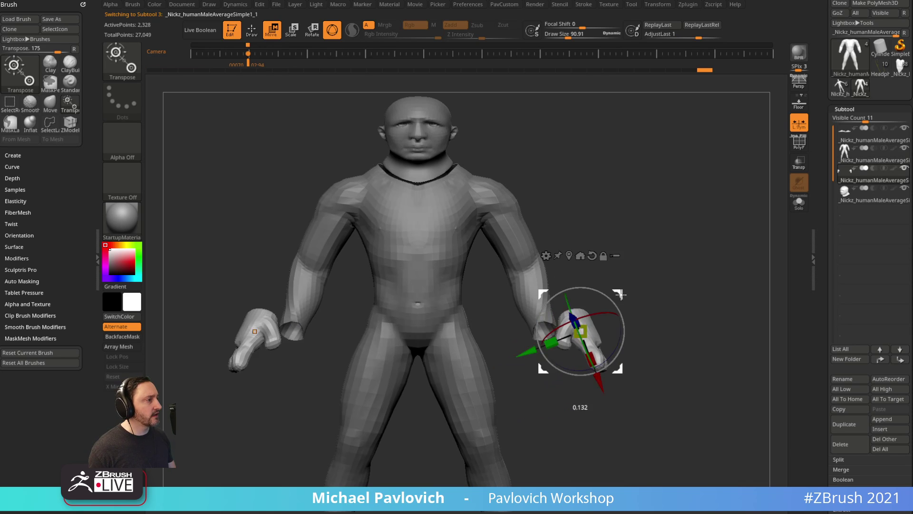
pyautogui.press('q')
# On the body subtool, isolate the arms with an inverted lasso mask, rotate them outward to meet the hands, and clear the mask.
pyautogui.keyDown('alt'); pyautogui.click(516, 228); pyautogui.keyUp('alt')
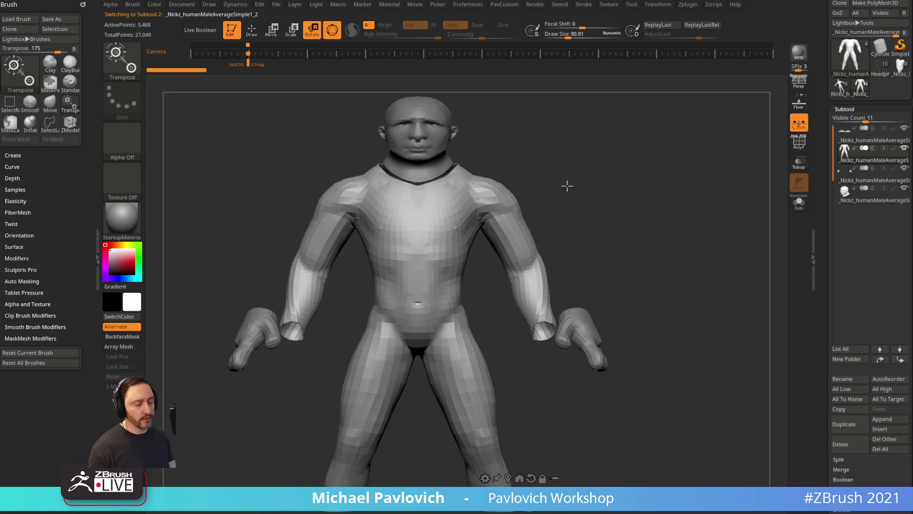
pyautogui.moveTo(574, 240)
pyautogui.keyDown('ctrl'); pyautogui.mouseDown()
pyautogui.moveTo(499, 138)
pyautogui.moveTo(480, 200)
pyautogui.moveTo(591, 420)
pyautogui.moveTo(583, 221)
pyautogui.mouseUp(); pyautogui.keyUp('ctrl')
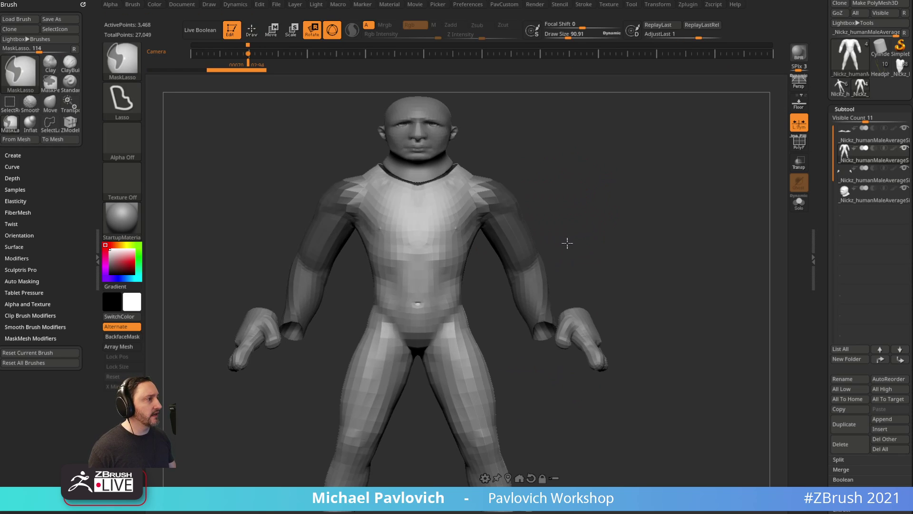
pyautogui.keyDown('ctrl'); pyautogui.click(567, 242); pyautogui.keyUp('ctrl')
pyautogui.press('w')
pyautogui.moveTo(491, 189); pyautogui.dragTo(556, 279)
pyautogui.moveTo(535, 190); pyautogui.dragTo(532, 175)
pyautogui.moveTo(529, 152); pyautogui.dragTo(521, 153)
pyautogui.press('q')
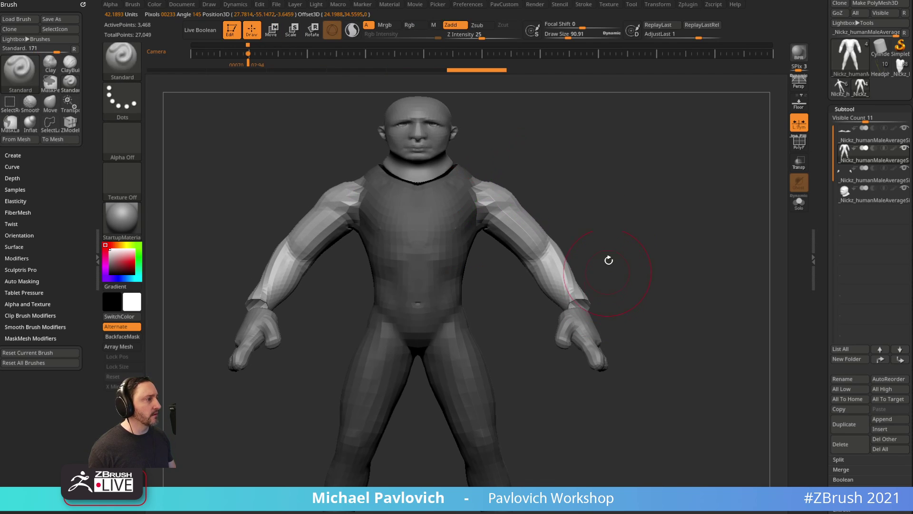
pyautogui.keyDown('ctrl'); pyautogui.moveTo(610, 260); pyautogui.dragTo(621, 283); pyautogui.keyUp('ctrl')
# Set the draw size to about 44 and reposition the hands onto the ends of the forearms with the gizmo.
pyautogui.press('s')
pyautogui.moveTo(593, 329); pyautogui.dragTo(586, 329)
pyautogui.keyDown('alt'); pyautogui.click(588, 330); pyautogui.keyUp('alt')
pyautogui.press('w')
pyautogui.moveTo(652, 306)
pyautogui.keyDown('shift'); pyautogui.mouseDown()
pyautogui.moveTo(599, 314)
pyautogui.moveTo(607, 281)
pyautogui.moveTo(636, 281)
pyautogui.moveTo(612, 280)
pyautogui.mouseUp(); pyautogui.keyUp('shift')
pyautogui.press('q')
pyautogui.press('w')
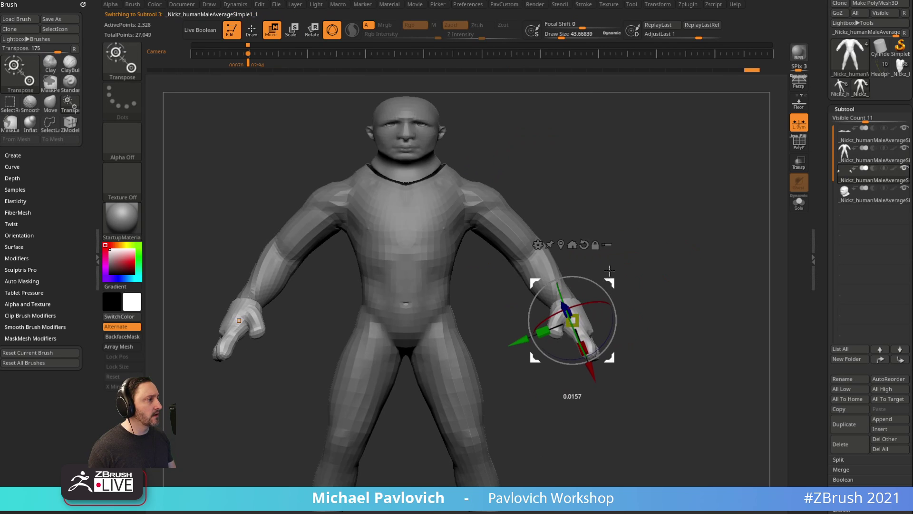
# Make the body the active subtool and DynaMesh it at a resolution of 240.
pyautogui.keyDown('alt'); pyautogui.click(546, 254); pyautogui.keyUp('alt')
pyautogui.press('q')
pyautogui.moveTo(603, 177)
pyautogui.keyDown('alt'); pyautogui.mouseDown()
pyautogui.moveTo(645, 204)
pyautogui.moveTo(631, 229)
pyautogui.mouseUp(); pyautogui.keyUp('alt')
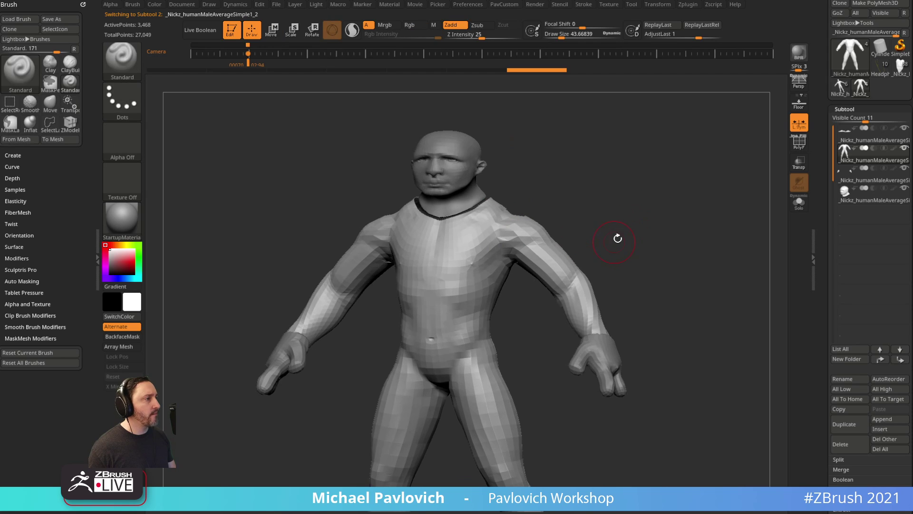
pyautogui.press('space')
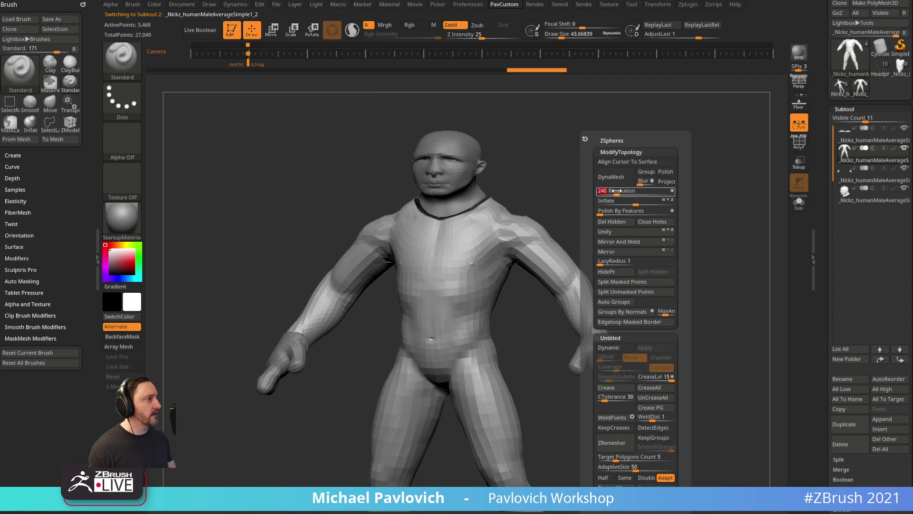
pyautogui.click(611, 177)
# Smooth the front and back of the torso, legs and shoulders with a draw size of about 108.
pyautogui.keyDown('shift'); pyautogui.moveTo(599, 220); pyautogui.dragTo(621, 222); pyautogui.keyUp('shift')
pyautogui.press('s')
pyautogui.moveTo(491, 250); pyautogui.dragTo(497, 249)
pyautogui.keyDown('shift'); pyautogui.moveTo(512, 238); pyautogui.dragTo(584, 295); pyautogui.keyUp('shift')
pyautogui.press('f')
pyautogui.keyDown('alt'); pyautogui.moveTo(653, 254); pyautogui.dragTo(639, 221); pyautogui.keyUp('alt')
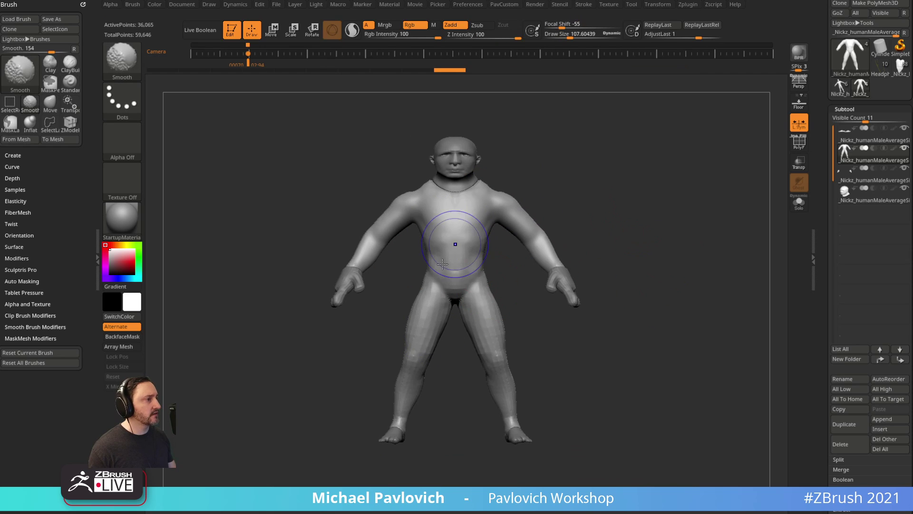
pyautogui.keyDown('shift'); pyautogui.moveTo(465, 368); pyautogui.dragTo(569, 235); pyautogui.keyUp('shift')
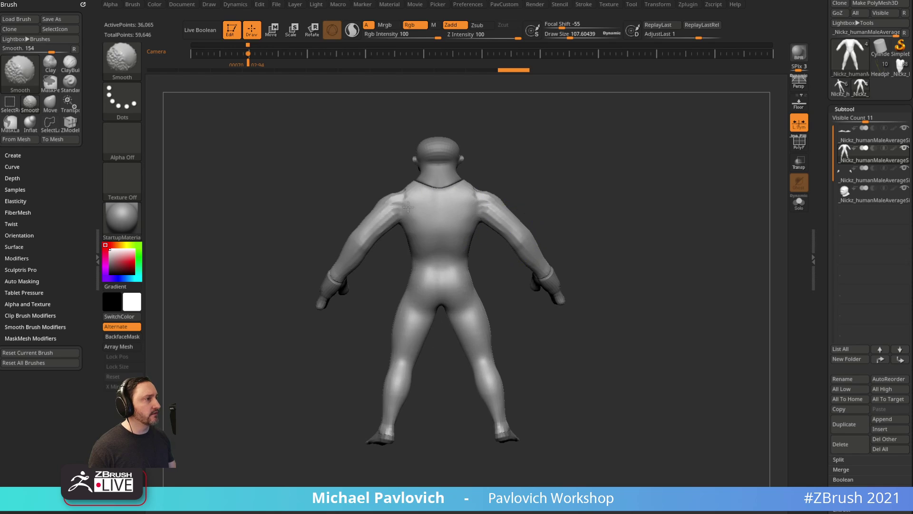
pyautogui.keyDown('shift'); pyautogui.moveTo(408, 207); pyautogui.dragTo(390, 222); pyautogui.keyUp('shift')
pyautogui.moveTo(366, 176)
pyautogui.keyDown('shift'); pyautogui.mouseDown()
pyautogui.moveTo(495, 143)
pyautogui.moveTo(550, 157)
pyautogui.mouseUp(); pyautogui.keyUp('shift')
# Make the head the active subtool and smooth away its facial features.
pyautogui.keyDown('alt'); pyautogui.click(421, 159); pyautogui.keyUp('alt')
pyautogui.moveTo(410, 157)
pyautogui.keyDown('shift'); pyautogui.mouseDown()
pyautogui.moveTo(410, 175)
pyautogui.moveTo(415, 164)
pyautogui.mouseUp(); pyautogui.keyUp('shift')
pyautogui.moveTo(533, 152)
pyautogui.keyDown('alt'); pyautogui.mouseDown()
pyautogui.moveTo(566, 189)
pyautogui.moveTo(527, 206)
pyautogui.mouseUp(); pyautogui.keyUp('alt')
# Reshape the head's profile with the Move brush at a draw size of about 103.
pyautogui.press('b')
pyautogui.press('m')
pyautogui.press('v')
pyautogui.press('s')
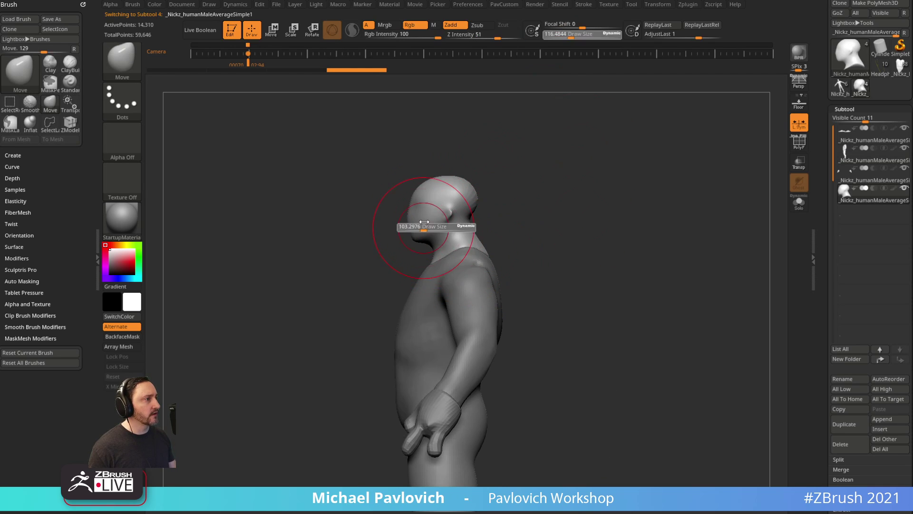
pyautogui.click(425, 227)
pyautogui.moveTo(413, 195); pyautogui.dragTo(430, 176)
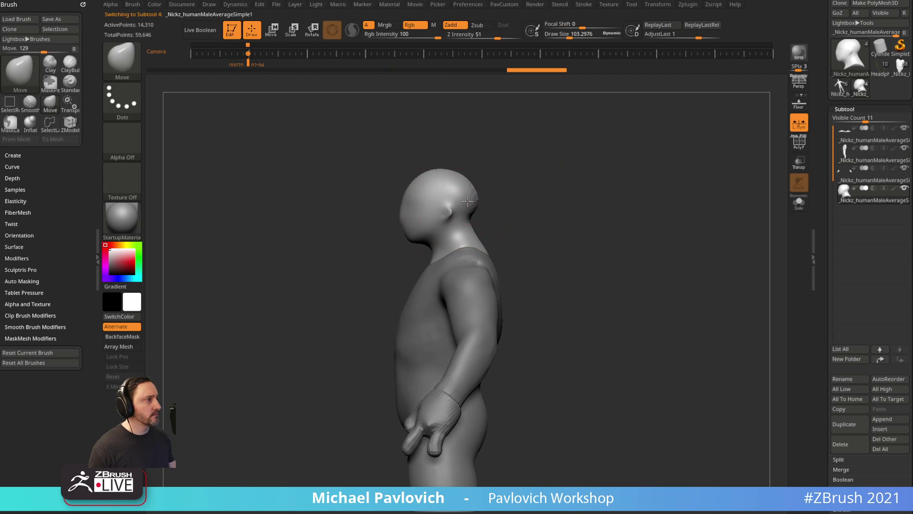
# Carve a vertical centre line and a horizontal lower line into the body's chest with DamStandard at a draw size of about 41.
pyautogui.moveTo(547, 203)
pyautogui.mouseDown()
pyautogui.moveTo(608, 234)
pyautogui.moveTo(597, 240)
pyautogui.moveTo(597, 224)
pyautogui.moveTo(586, 223)
pyautogui.mouseUp()
pyautogui.keyDown('alt'); pyautogui.click(479, 281); pyautogui.keyUp('alt')
pyautogui.press('b')
pyautogui.press('d')
pyautogui.press('s')
pyautogui.press('[')
pyautogui.press('[')
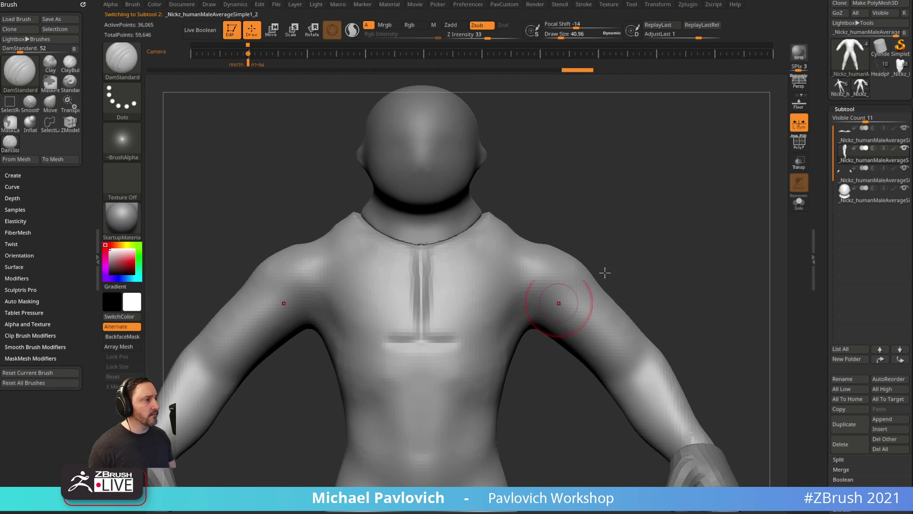
# Reduce the draw size to about 33 and extend the horizontal line under the chest toward the sides.
pyautogui.moveTo(605, 272); pyautogui.dragTo(581, 278)
pyautogui.press('[')
pyautogui.moveTo(418, 344); pyautogui.dragTo(504, 341)
pyautogui.moveTo(632, 210)
pyautogui.keyDown('alt'); pyautogui.mouseDown()
pyautogui.moveTo(587, 230)
pyautogui.moveTo(605, 225)
pyautogui.mouseUp(); pyautogui.keyUp('alt')
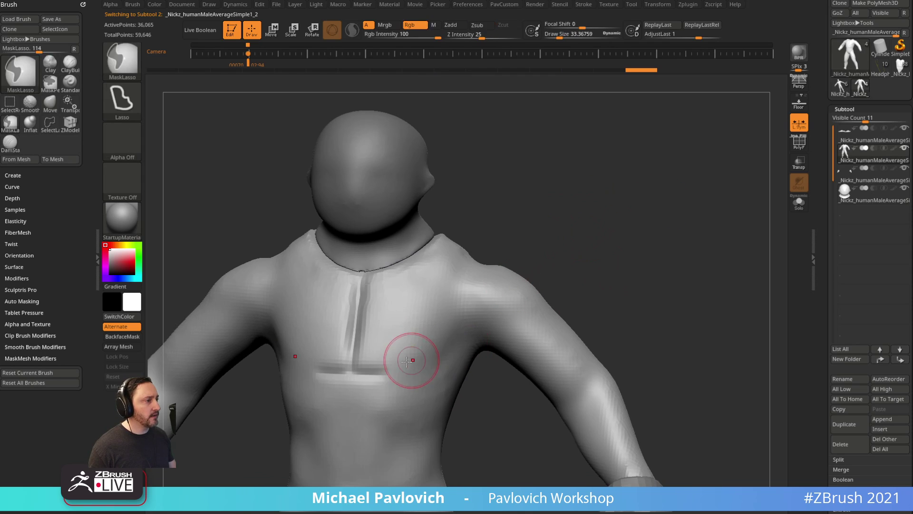
pyautogui.moveTo(357, 372); pyautogui.dragTo(426, 374)
# Carve lines around the upper arms and shoulder-blade outlines into the back with DamStandard.
pyautogui.moveTo(551, 256); pyautogui.dragTo(568, 314)
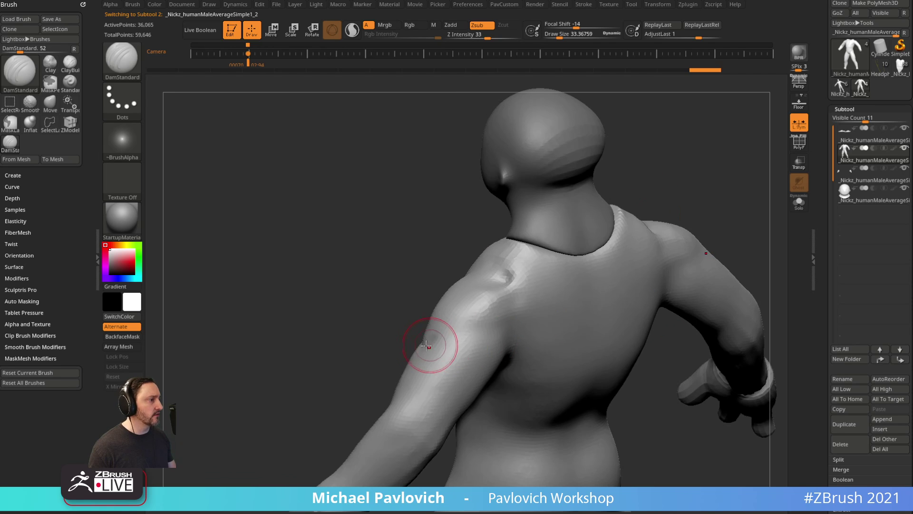
pyautogui.moveTo(426, 345); pyautogui.dragTo(481, 336)
pyautogui.moveTo(417, 289)
pyautogui.mouseDown()
pyautogui.moveTo(737, 204)
pyautogui.moveTo(400, 262)
pyautogui.moveTo(443, 284)
pyautogui.moveTo(439, 320)
pyautogui.mouseUp()
pyautogui.moveTo(425, 362); pyautogui.dragTo(411, 353)
pyautogui.keyDown('alt'); pyautogui.moveTo(554, 204); pyautogui.dragTo(527, 246); pyautogui.keyUp('alt')
# Try to reshape the base of the head's neck with the Move brush, using a draw size of about 36.
pyautogui.keyDown('alt'); pyautogui.click(482, 232); pyautogui.keyUp('alt')
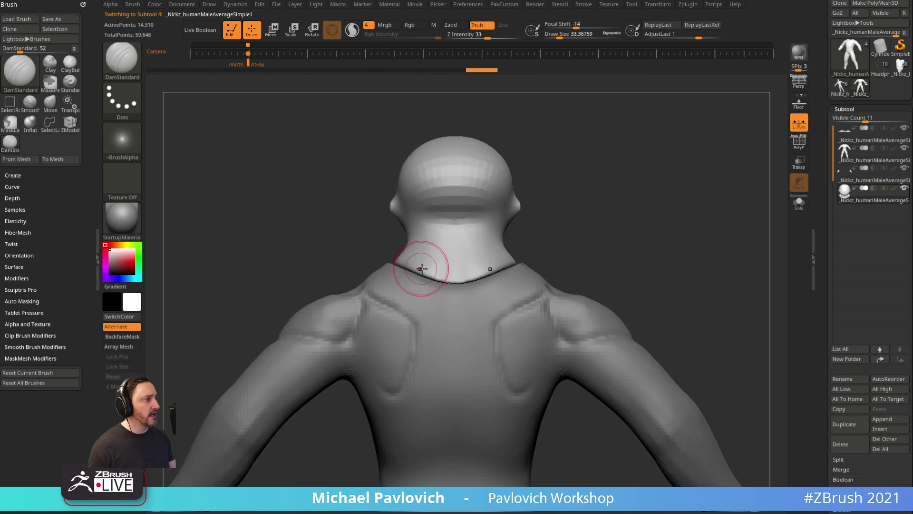
pyautogui.press('b')
pyautogui.press('m')
pyautogui.press('v')
pyautogui.moveTo(416, 267); pyautogui.dragTo(440, 279)
pyautogui.moveTo(333, 237)
pyautogui.mouseDown()
pyautogui.moveTo(455, 262)
pyautogui.moveTo(455, 255)
pyautogui.mouseUp()
pyautogui.moveTo(319, 284); pyautogui.dragTo(327, 276)
pyautogui.keyDown('shift'); pyautogui.moveTo(470, 257); pyautogui.dragTo(424, 255); pyautogui.keyUp('shift')
pyautogui.press('s')
pyautogui.moveTo(371, 275); pyautogui.dragTo(385, 281)
pyautogui.keyDown('alt'); pyautogui.moveTo(452, 243); pyautogui.dragTo(485, 244); pyautogui.keyUp('alt')
pyautogui.moveTo(485, 244)
pyautogui.keyDown('shift'); pyautogui.mouseDown()
pyautogui.moveTo(510, 251)
pyautogui.moveTo(528, 238)
pyautogui.moveTo(507, 237)
pyautogui.mouseUp(); pyautogui.keyUp('shift')
# Undo the Move brush edits at the base of the neck.
pyautogui.hotkey('ctrl', 'z')
pyautogui.hotkey('ctrl', 'z')
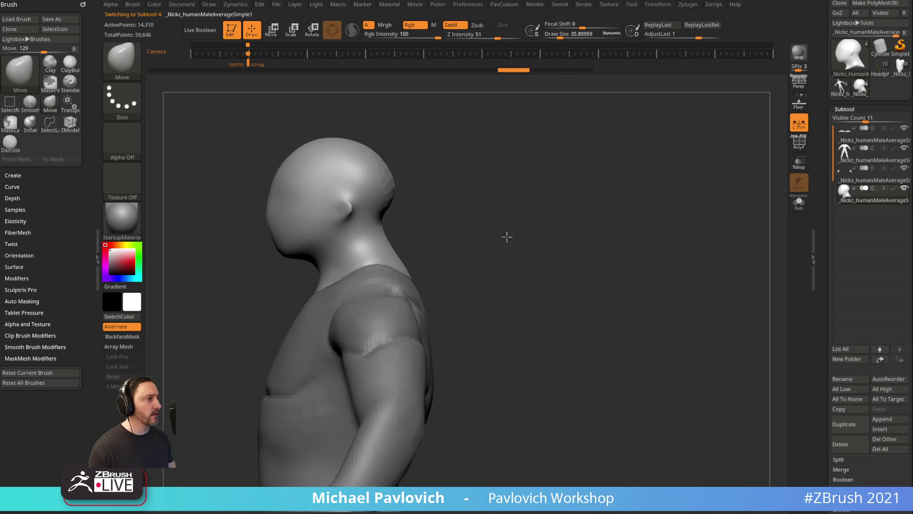
pyautogui.hotkey('ctrl', 'z')
pyautogui.hotkey('ctrl', 'z')
# Isolate the skull above the neck with SelectLasso and split the hidden neck into its own subtool.
pyautogui.click(123, 72)
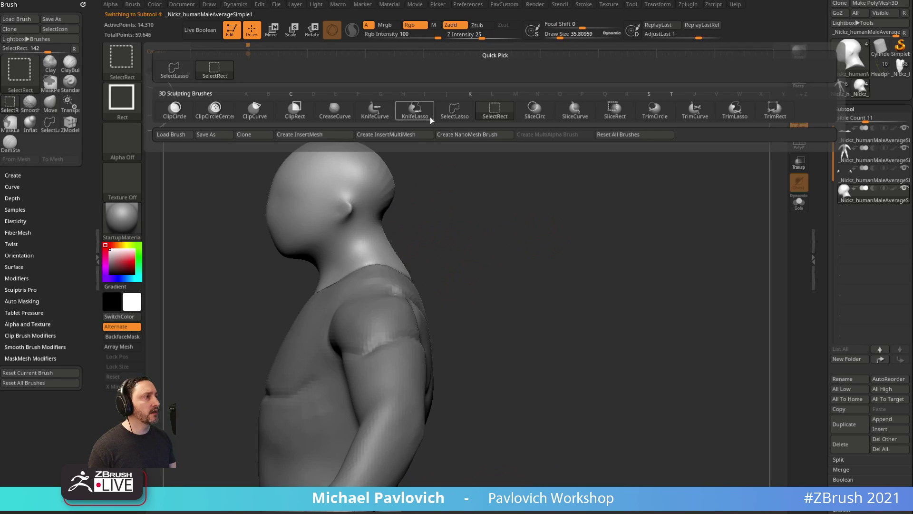
pyautogui.click(454, 110)
pyautogui.moveTo(424, 193)
pyautogui.keyDown('ctrl'); pyautogui.keyDown('shift'); pyautogui.mouseDown()
pyautogui.moveTo(261, 246)
pyautogui.moveTo(314, 257)
pyautogui.mouseUp(); pyautogui.keyUp('shift'); pyautogui.keyUp('ctrl')
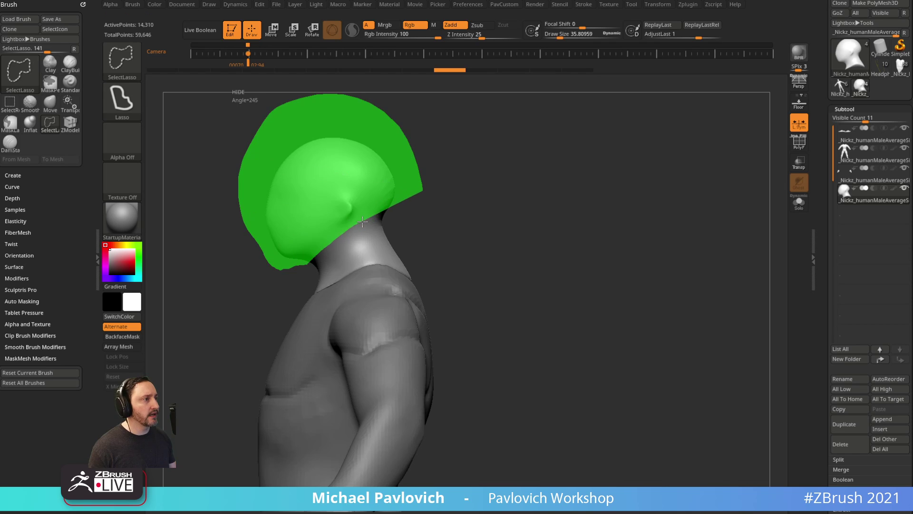
pyautogui.keyDown('ctrl'); pyautogui.keyDown('shift'); pyautogui.moveTo(362, 222); pyautogui.dragTo(410, 206); pyautogui.keyUp('shift'); pyautogui.keyUp('ctrl')
pyautogui.keyDown('shift'); pyautogui.moveTo(611, 232); pyautogui.dragTo(626, 227); pyautogui.keyUp('shift')
pyautogui.press('2')
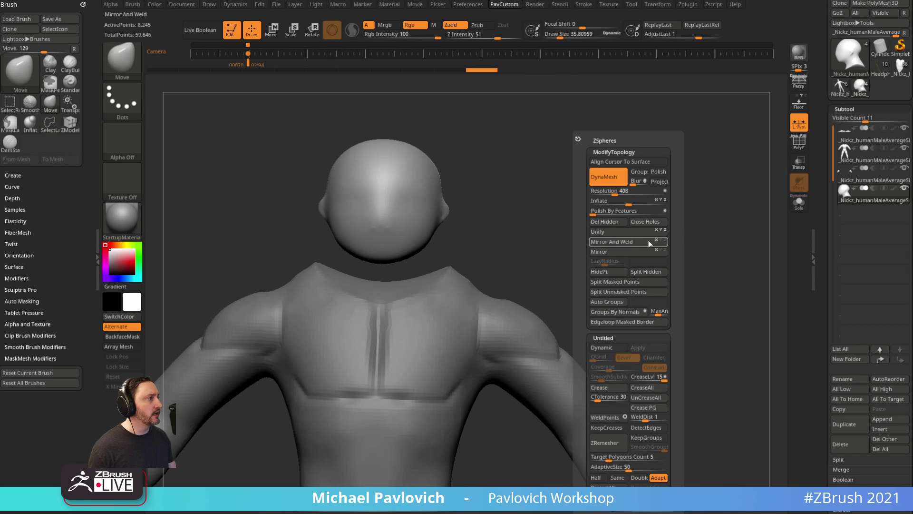
pyautogui.click(647, 274)
# Place the body subtool directly above the neck and merge the two, skipping the non-undoable note until the next restart.
pyautogui.moveTo(546, 265); pyautogui.dragTo(575, 246)
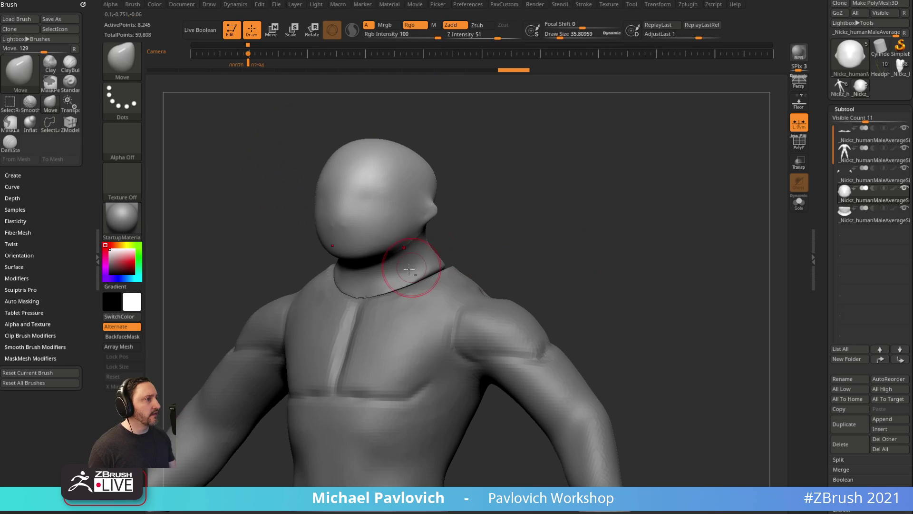
pyautogui.press('b')
pyautogui.press('s')
pyautogui.press('t')
pyautogui.keyDown('alt'); pyautogui.click(441, 256); pyautogui.keyUp('alt')
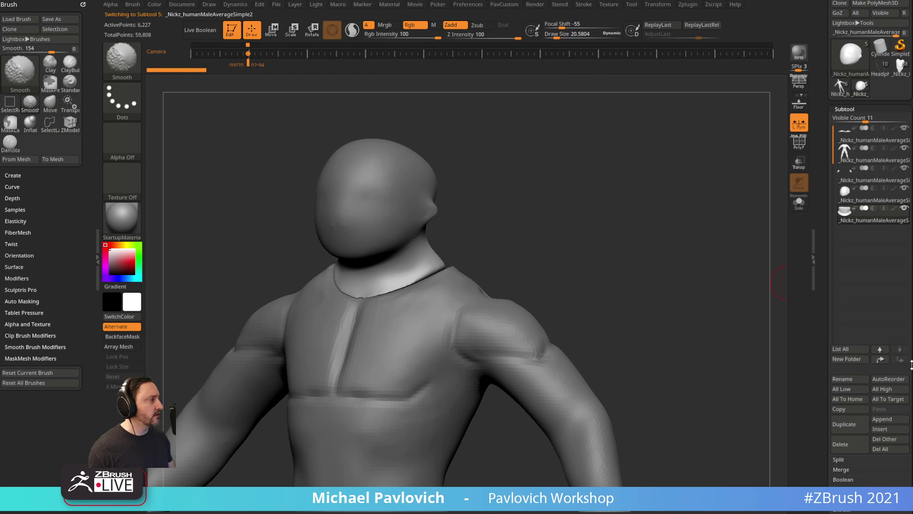
pyautogui.keyDown('alt'); pyautogui.click(423, 336); pyautogui.keyUp('alt')
pyautogui.click(899, 360)
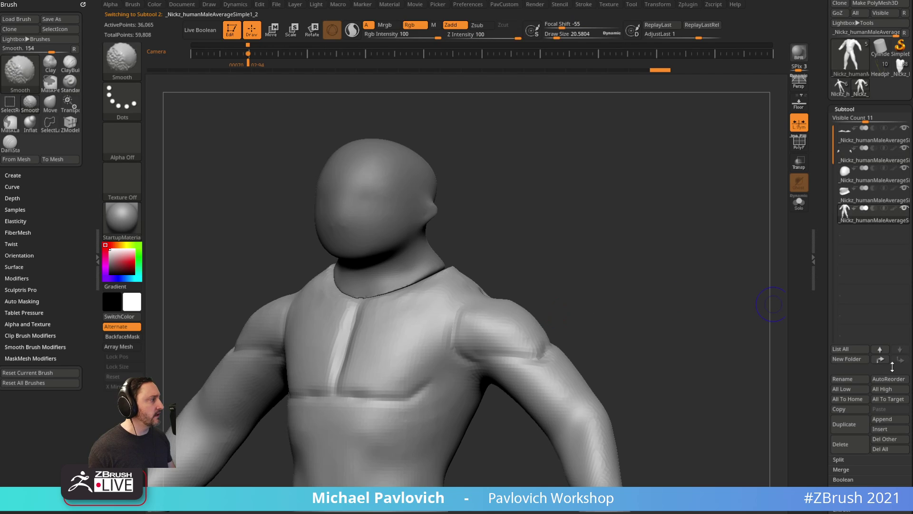
pyautogui.press('ctrl')
pyautogui.hotkey('ctrl', 'm')
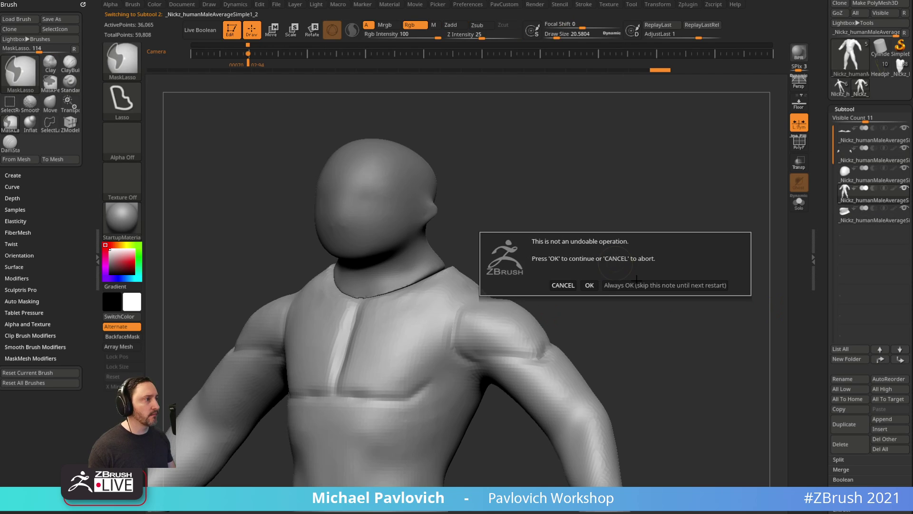
pyautogui.click(648, 286)
# Update the DynaMesh of the merged body and of the head, and smooth both along the neck joint.
pyautogui.moveTo(648, 287)
pyautogui.mouseDown()
pyautogui.moveTo(513, 234)
pyautogui.moveTo(438, 268)
pyautogui.mouseUp()
pyautogui.press('shift')
pyautogui.moveTo(438, 264); pyautogui.dragTo(495, 215, button='right')
pyautogui.keyDown('shift'); pyautogui.moveTo(410, 232); pyautogui.dragTo(363, 260); pyautogui.keyUp('shift')
pyautogui.moveTo(485, 231); pyautogui.dragTo(425, 195, button='right')
pyautogui.keyDown('alt'); pyautogui.click(435, 192); pyautogui.keyUp('alt')
pyautogui.keyDown('shift'); pyautogui.moveTo(395, 242); pyautogui.dragTo(445, 216); pyautogui.keyUp('shift')
pyautogui.moveTo(513, 192); pyautogui.dragTo(566, 191)
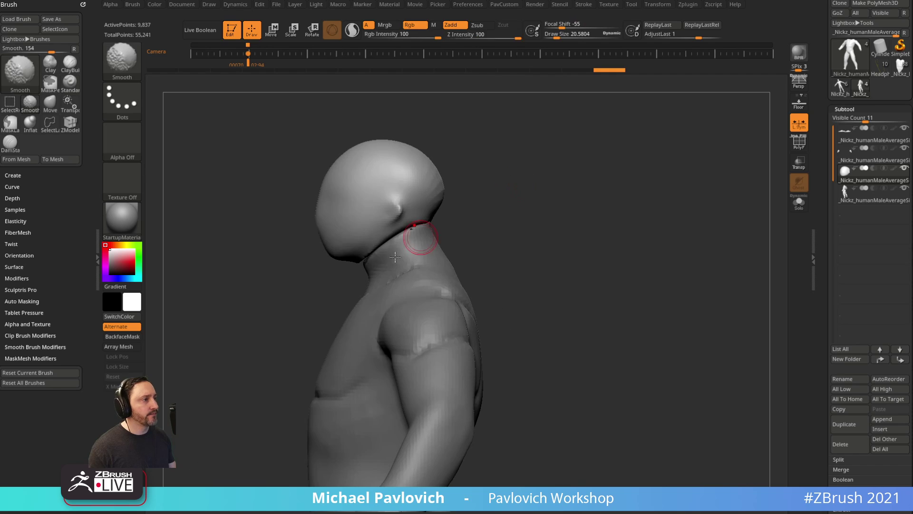
# Adjust the lower side of the head with the Move brush and set the draw size to about 46.
pyautogui.press('b')
pyautogui.press('m')
pyautogui.press('v')
pyautogui.moveTo(400, 233); pyautogui.dragTo(404, 226)
pyautogui.moveTo(471, 204)
pyautogui.keyDown('shift'); pyautogui.mouseDown()
pyautogui.moveTo(530, 206)
pyautogui.moveTo(476, 211)
pyautogui.mouseUp(); pyautogui.keyUp('shift')
pyautogui.press('s')
pyautogui.moveTo(466, 177)
pyautogui.keyDown('alt'); pyautogui.mouseDown()
pyautogui.moveTo(534, 203)
pyautogui.moveTo(753, 208)
pyautogui.mouseUp(); pyautogui.keyUp('alt')
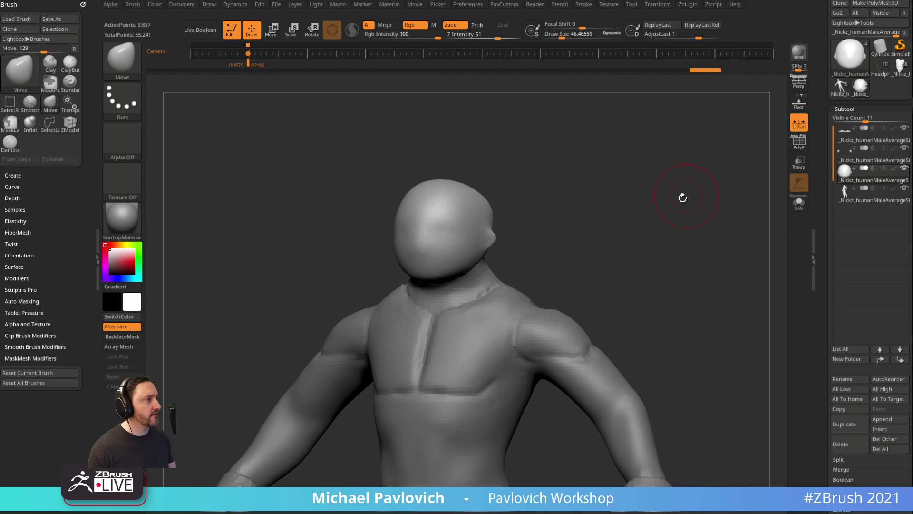
# Show only the head in Solo mode, DynaMesh it again at a higher resolution, and leave Solo mode.
pyautogui.keyDown('ctrl'); pyautogui.moveTo(682, 197); pyautogui.dragTo(709, 237, button='right'); pyautogui.keyUp('ctrl')
pyautogui.click(798, 203)
pyautogui.moveTo(387, 212); pyautogui.dragTo(570, 202, button='right')
pyautogui.press('3')
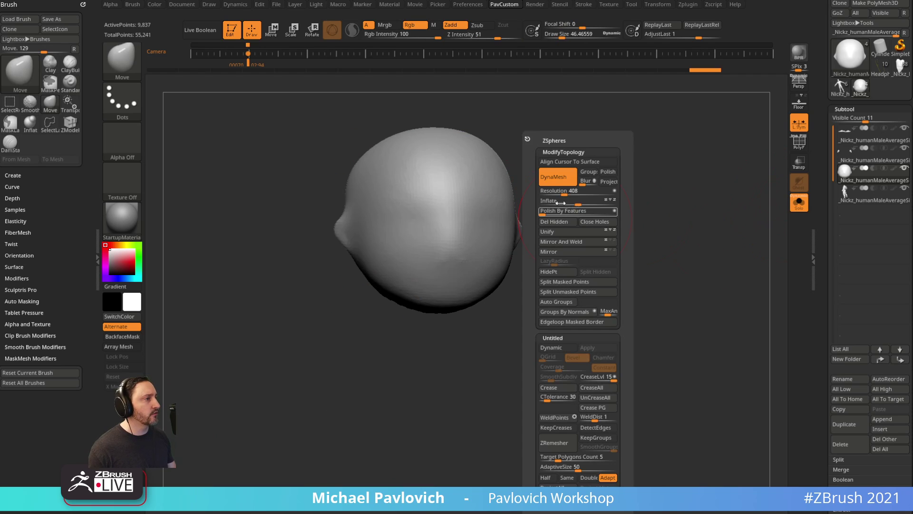
pyautogui.click(553, 176)
pyautogui.moveTo(630, 245); pyautogui.dragTo(786, 203)
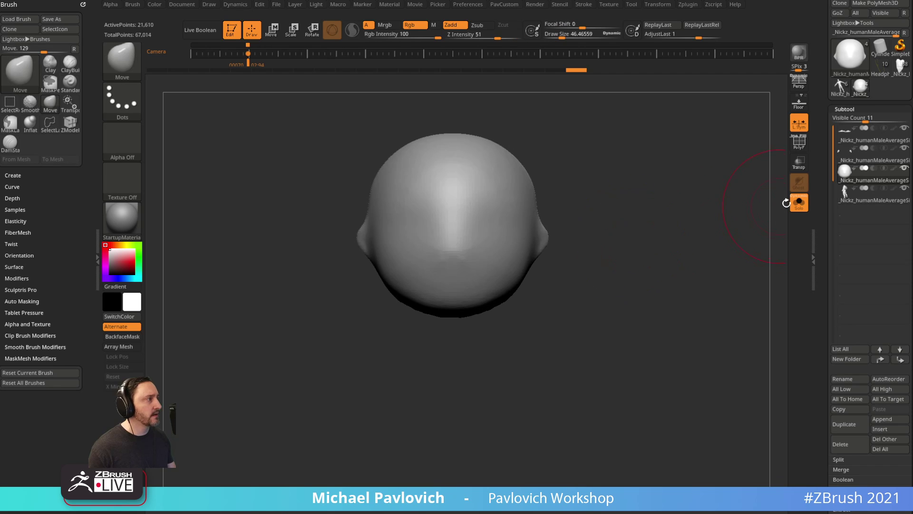
pyautogui.click(797, 204)
# Leave Solo mode and make the body the active subtool for sculpting, with its torso in view.
pyautogui.press('b')
pyautogui.press('s')
pyautogui.press('t')
pyautogui.keyDown('alt'); pyautogui.click(581, 328); pyautogui.keyUp('alt')
pyautogui.moveTo(619, 298)
pyautogui.keyDown('ctrl'); pyautogui.mouseDown(button='right')
pyautogui.moveTo(645, 199)
pyautogui.moveTo(633, 175)
pyautogui.mouseUp(button='right'); pyautogui.keyUp('ctrl')
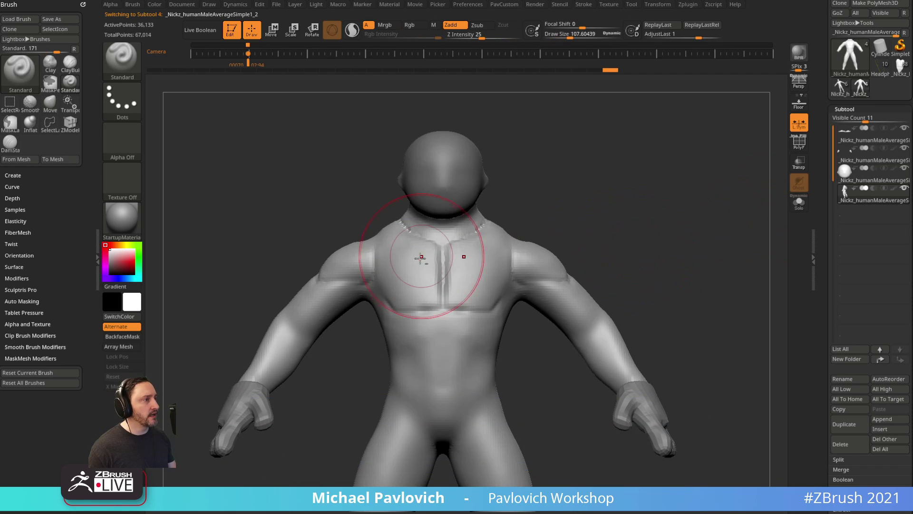
# Build up the sides and front of the neck and the middle of the chest with the ClayBuildup brush.
pyautogui.press('b')
pyautogui.press('m')
pyautogui.press('v')
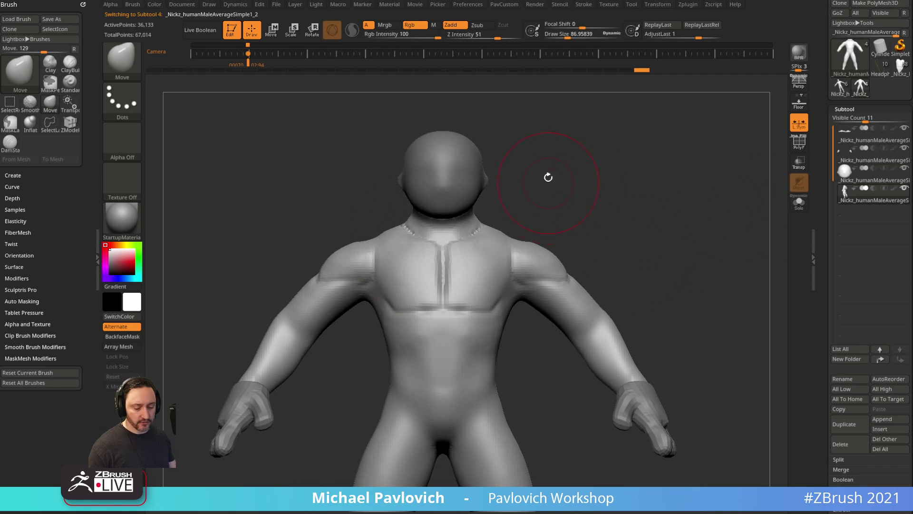
pyautogui.press('b')
pyautogui.press('c')
pyautogui.press('b')
pyautogui.moveTo(547, 177)
pyautogui.keyDown('ctrl'); pyautogui.mouseDown(button='right')
pyautogui.moveTo(589, 191)
pyautogui.moveTo(518, 190)
pyautogui.mouseUp(button='right'); pyautogui.keyUp('ctrl')
pyautogui.moveTo(448, 227); pyautogui.dragTo(475, 214)
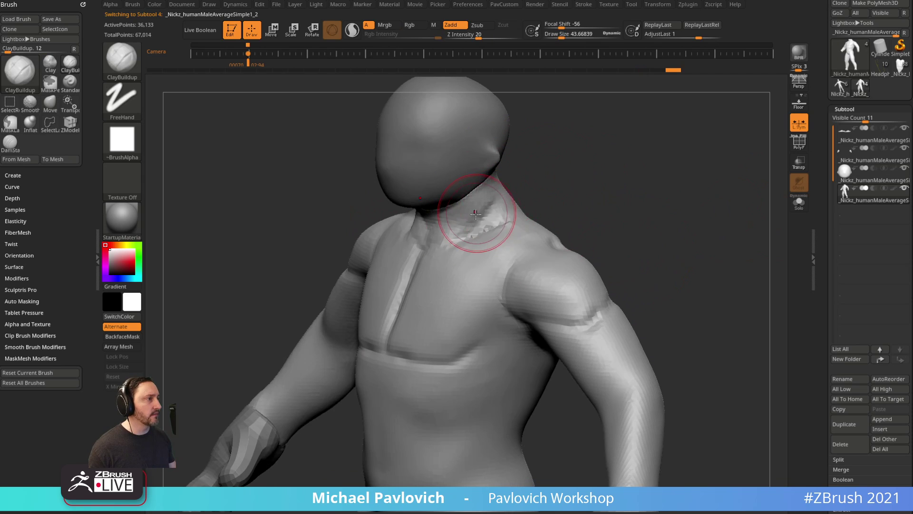
pyautogui.moveTo(455, 225); pyautogui.dragTo(574, 172, button='right')
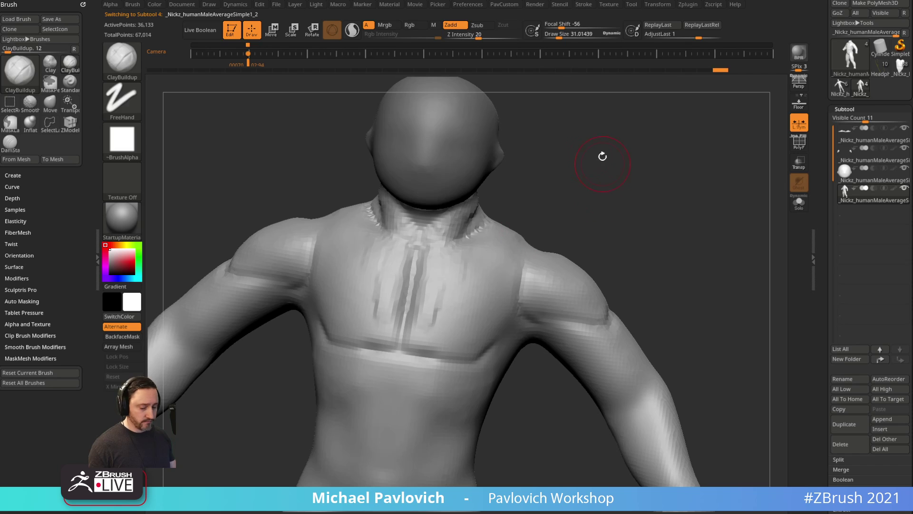
# Carve the outlines of both shoulder blades on the upper back with the DamStandard brush.
pyautogui.press('b')
pyautogui.press('d')
pyautogui.press('s')
pyautogui.moveTo(581, 147); pyautogui.dragTo(451, 243)
pyautogui.moveTo(485, 245)
pyautogui.mouseDown(button='right')
pyautogui.moveTo(628, 139)
pyautogui.moveTo(487, 258)
pyautogui.mouseUp(button='right')
pyautogui.moveTo(629, 232); pyautogui.dragTo(435, 246, button='right')
pyautogui.moveTo(435, 246)
pyautogui.mouseDown()
pyautogui.moveTo(442, 316)
pyautogui.moveTo(418, 306)
pyautogui.mouseUp()
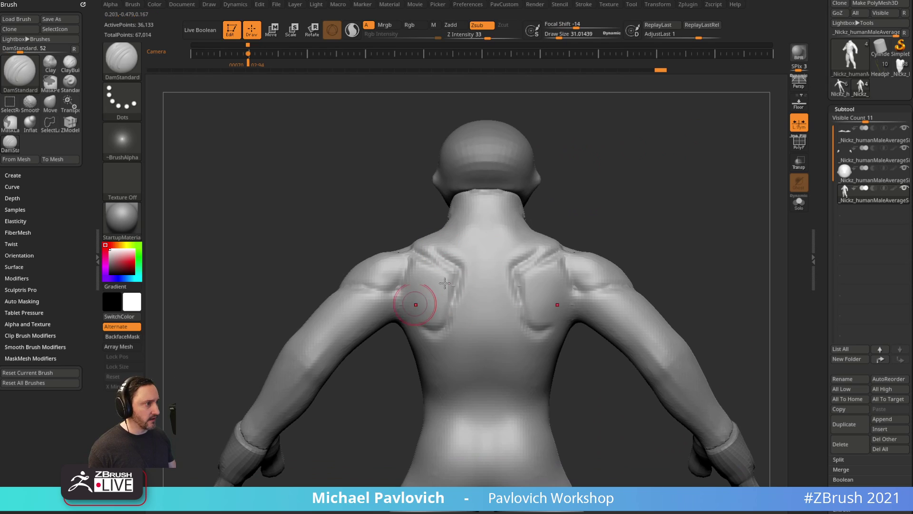
# Build up the edges around the shoulder blades with the ClayBuildup brush, mainly along their lower sides.
pyautogui.moveTo(418, 305)
pyautogui.mouseDown(button='right')
pyautogui.moveTo(599, 183)
pyautogui.moveTo(559, 214)
pyautogui.mouseUp(button='right')
pyautogui.press('b')
pyautogui.press('c')
pyautogui.press('b')
pyautogui.moveTo(504, 284); pyautogui.dragTo(518, 295)
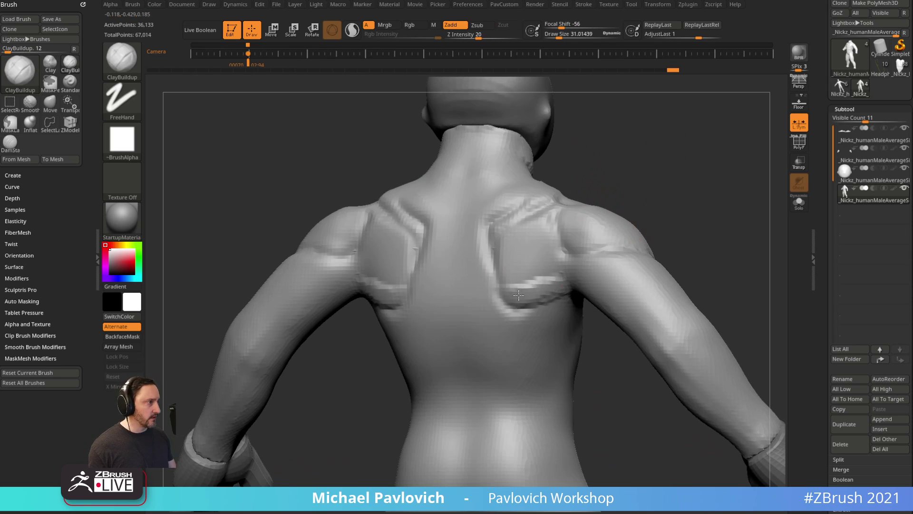
# Carve the spine grooves from the back of the neck down to the lower back with the DamStandard brush.
pyautogui.moveTo(688, 234)
pyautogui.keyDown('ctrl'); pyautogui.mouseDown(button='right')
pyautogui.moveTo(711, 249)
pyautogui.moveTo(615, 237)
pyautogui.moveTo(624, 211)
pyautogui.mouseUp(button='right'); pyautogui.keyUp('ctrl')
pyautogui.press('b')
pyautogui.press('d')
pyautogui.press('s')
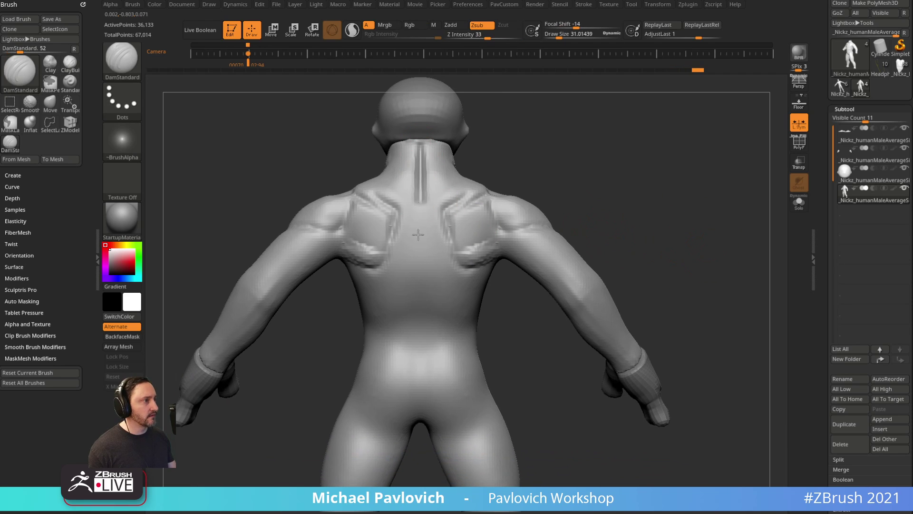
pyautogui.moveTo(566, 179)
pyautogui.mouseDown(button='right')
pyautogui.moveTo(462, 147)
pyautogui.moveTo(417, 163)
pyautogui.mouseUp(button='right')
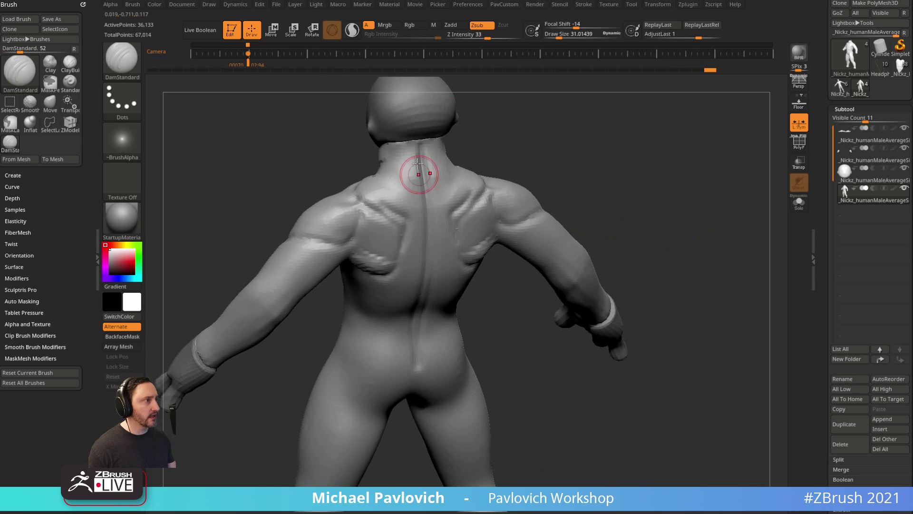
pyautogui.moveTo(410, 227); pyautogui.dragTo(405, 159, button='right')
# Carve muscle lines into the sides of the neck and deepen the spine grooves between the shoulder blades with DamStandard.
pyautogui.moveTo(447, 121); pyautogui.dragTo(386, 159, button='right')
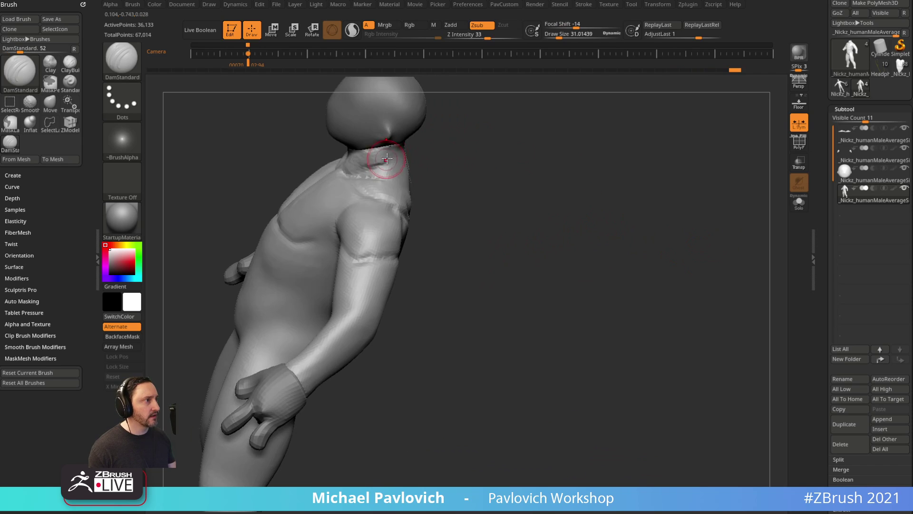
pyautogui.moveTo(475, 140); pyautogui.dragTo(508, 90, button='right')
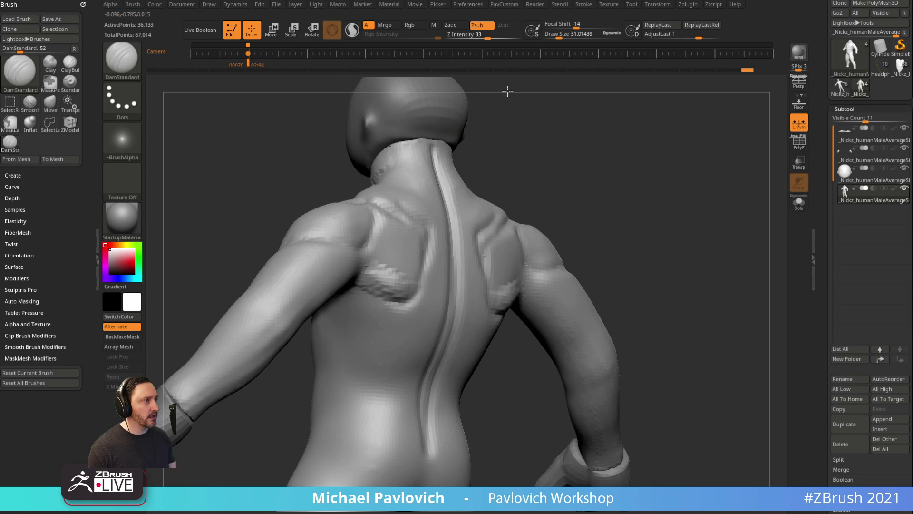
pyautogui.moveTo(439, 132); pyautogui.dragTo(396, 152, button='right')
pyautogui.moveTo(487, 123); pyautogui.dragTo(402, 166, button='right')
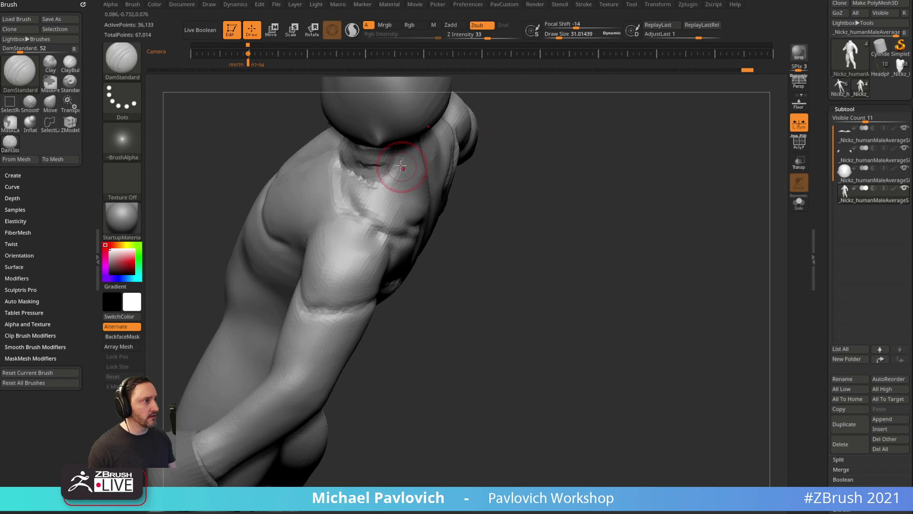
pyautogui.moveTo(366, 220); pyautogui.dragTo(605, 171, button='right')
# Carve a horizontal line below the shoulder blades and diagonal lines converging on the lower spine.
pyautogui.moveTo(513, 174)
pyautogui.mouseDown()
pyautogui.moveTo(475, 183)
pyautogui.moveTo(510, 230)
pyautogui.mouseUp()
pyautogui.moveTo(573, 152)
pyautogui.mouseDown()
pyautogui.moveTo(558, 149)
pyautogui.moveTo(557, 165)
pyautogui.moveTo(539, 173)
pyautogui.mouseUp()
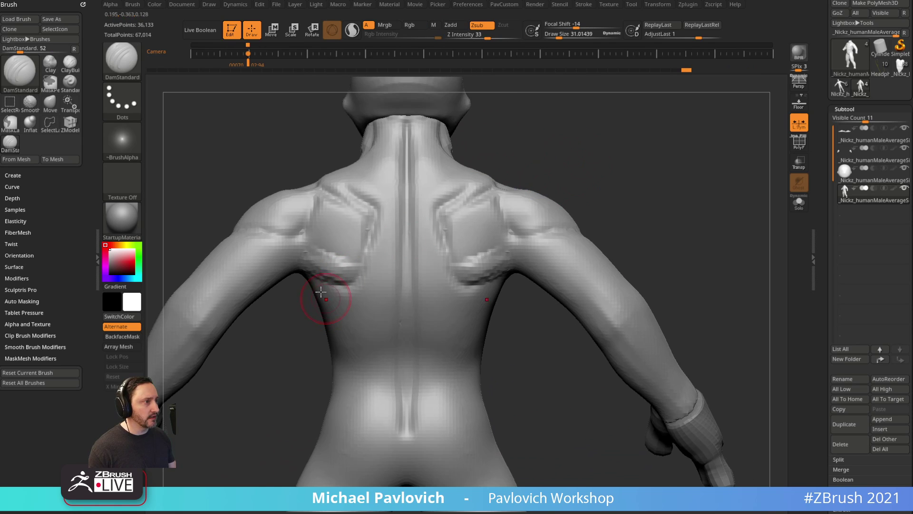
pyautogui.moveTo(321, 281); pyautogui.dragTo(483, 287)
pyautogui.moveTo(629, 234)
pyautogui.keyDown('alt'); pyautogui.mouseDown()
pyautogui.moveTo(628, 173)
pyautogui.moveTo(594, 171)
pyautogui.moveTo(620, 149)
pyautogui.moveTo(635, 150)
pyautogui.mouseUp(); pyautogui.keyUp('alt')
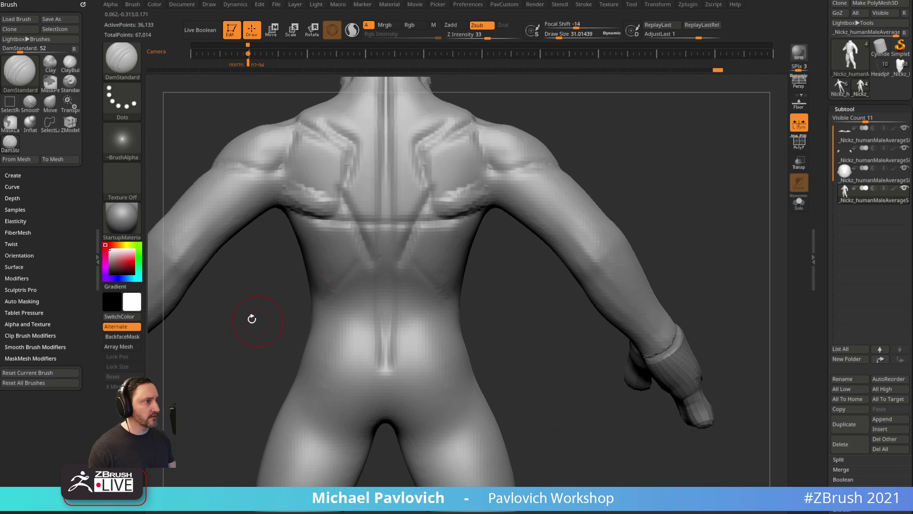
# Carve the slanted back muscle lines on the flanks and rework the grooves beneath the shoulder blades.
pyautogui.moveTo(251, 319); pyautogui.dragTo(395, 267)
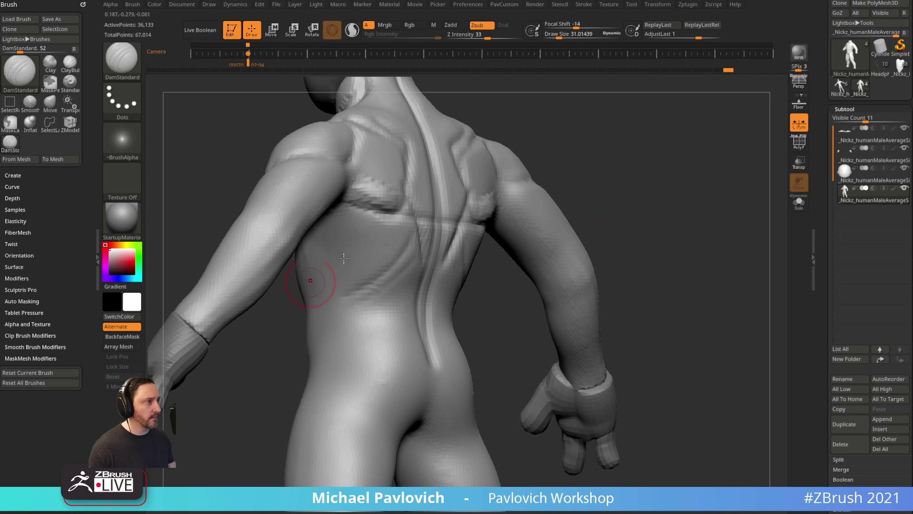
pyautogui.moveTo(397, 219); pyautogui.dragTo(380, 216)
pyautogui.moveTo(594, 119); pyautogui.dragTo(518, 111)
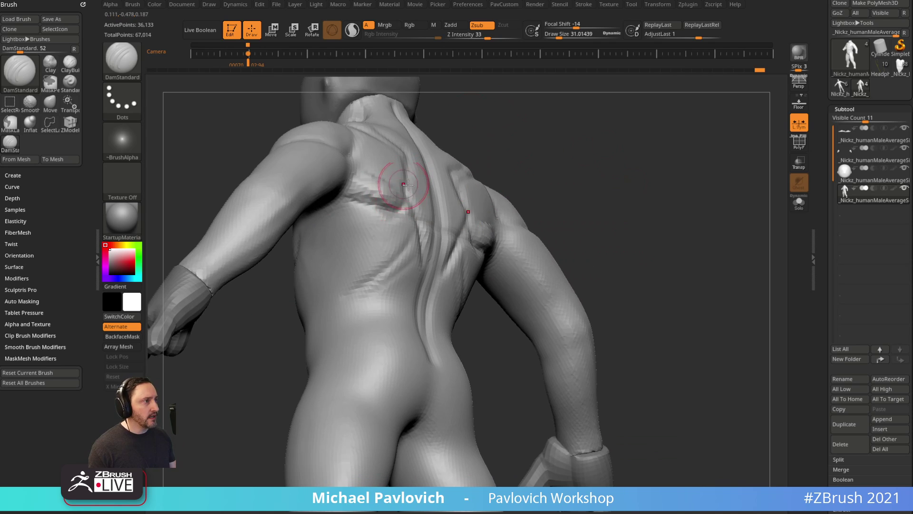
pyautogui.moveTo(233, 138); pyautogui.dragTo(560, 183)
# Carve the rib muscle creases on the sides of the torso just below the chest.
pyautogui.moveTo(544, 185)
pyautogui.mouseDown(button='right')
pyautogui.moveTo(573, 171)
pyautogui.moveTo(312, 206)
pyautogui.mouseUp(button='right')
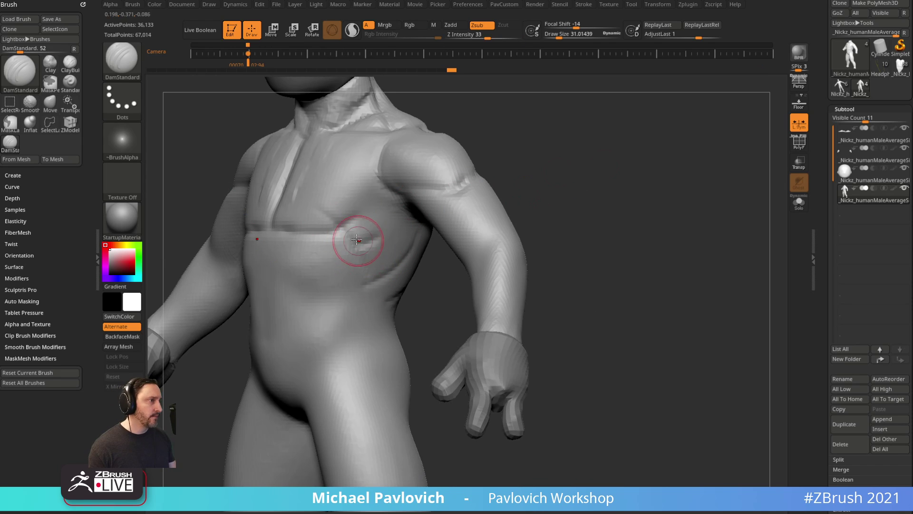
pyautogui.moveTo(416, 236); pyautogui.dragTo(386, 248, button='right')
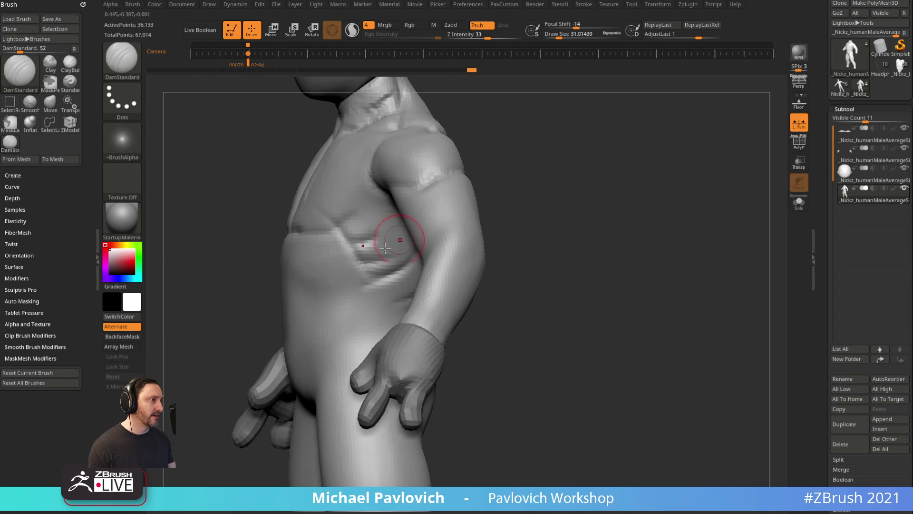
pyautogui.moveTo(483, 178); pyautogui.dragTo(473, 198, button='right')
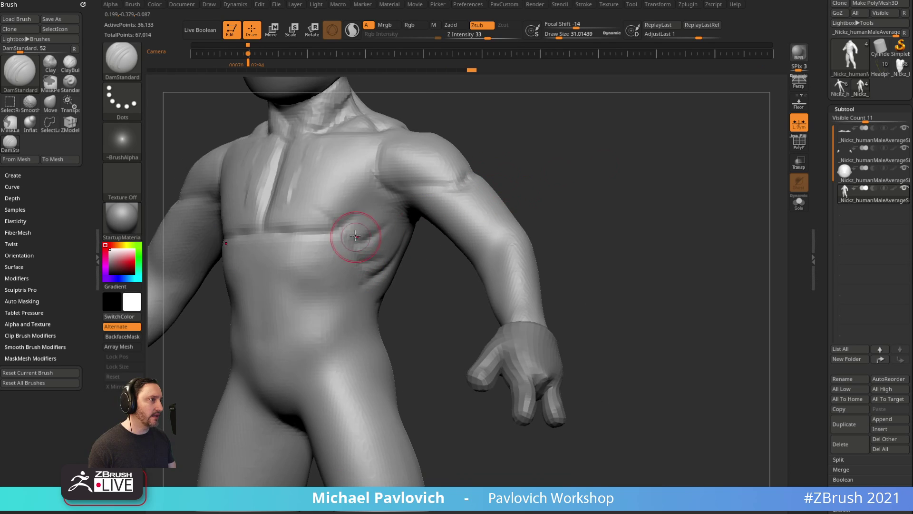
pyautogui.moveTo(365, 288); pyautogui.dragTo(326, 209, button='right')
# Carve the abdomen's centre line, its outer edges and the side muscles down to the waist with DamStandard.
pyautogui.moveTo(396, 194); pyautogui.dragTo(373, 318)
pyautogui.moveTo(464, 295); pyautogui.dragTo(412, 272, button='right')
pyautogui.moveTo(427, 238); pyautogui.dragTo(376, 300)
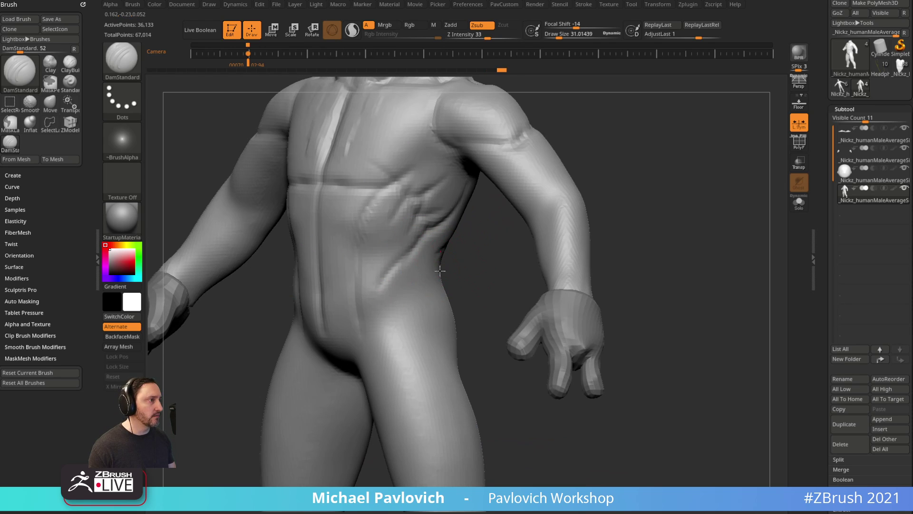
pyautogui.moveTo(440, 271); pyautogui.dragTo(410, 294, button='right')
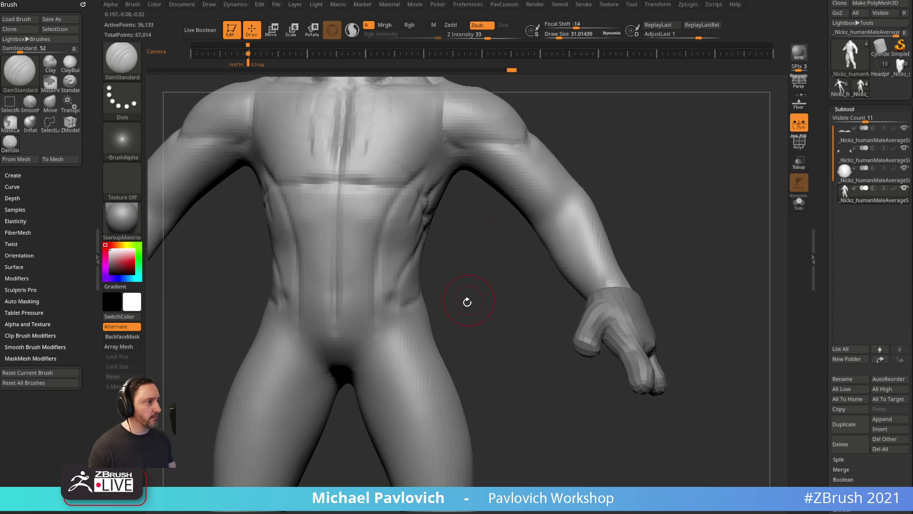
# Carve the waist crease above the hips, continuing it from the front of the pelvis around to the lower back.
pyautogui.keyDown('alt'); pyautogui.moveTo(467, 302); pyautogui.dragTo(419, 252, button='right'); pyautogui.keyUp('alt')
pyautogui.moveTo(427, 272); pyautogui.dragTo(383, 310)
pyautogui.moveTo(274, 375)
pyautogui.keyDown('shift'); pyautogui.mouseDown(button='right')
pyautogui.moveTo(434, 281)
pyautogui.moveTo(420, 275)
pyautogui.mouseUp(button='right'); pyautogui.keyUp('shift')
pyautogui.moveTo(504, 248)
pyautogui.mouseDown(button='right')
pyautogui.moveTo(585, 265)
pyautogui.moveTo(407, 278)
pyautogui.moveTo(508, 260)
pyautogui.moveTo(430, 255)
pyautogui.mouseUp(button='right')
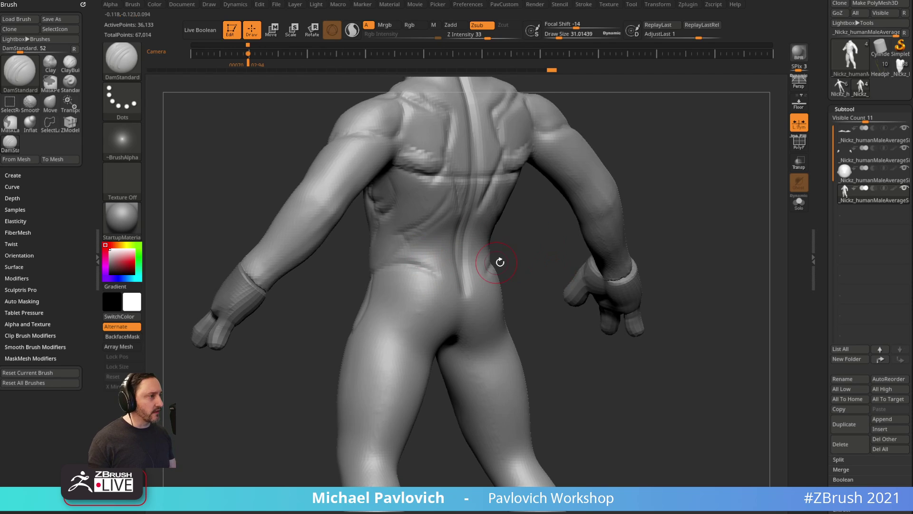
# Carve the V-shaped hip lines and the triangular area at the base of the spine with DamStandard.
pyautogui.moveTo(499, 262); pyautogui.dragTo(441, 284, button='right')
pyautogui.moveTo(510, 304); pyautogui.dragTo(433, 254, button='right')
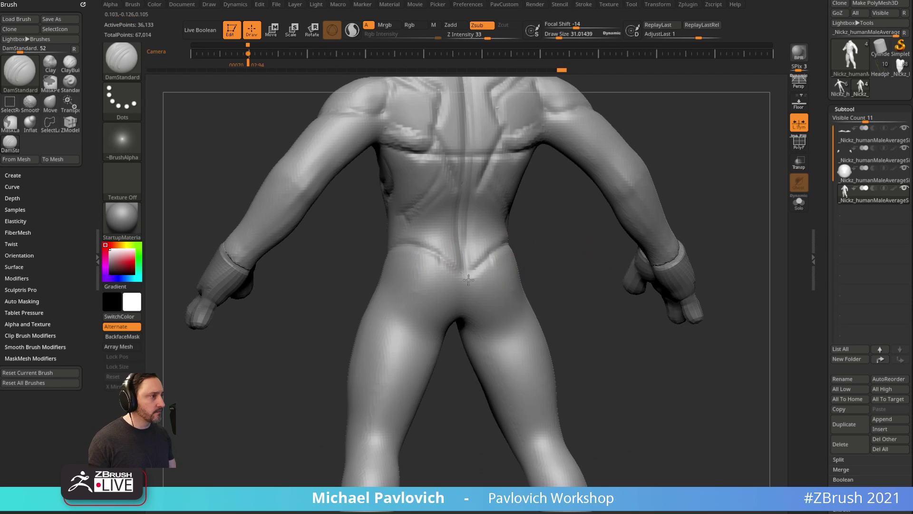
pyautogui.moveTo(468, 280)
pyautogui.mouseDown(button='right')
pyautogui.moveTo(560, 248)
pyautogui.moveTo(442, 224)
pyautogui.mouseUp(button='right')
pyautogui.moveTo(561, 232); pyautogui.dragTo(432, 220, button='right')
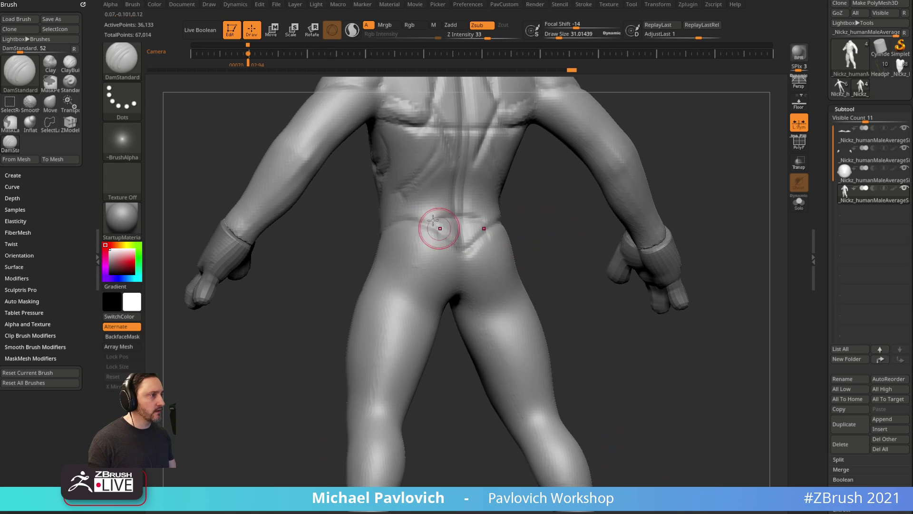
pyautogui.moveTo(481, 297); pyautogui.dragTo(430, 257, button='right')
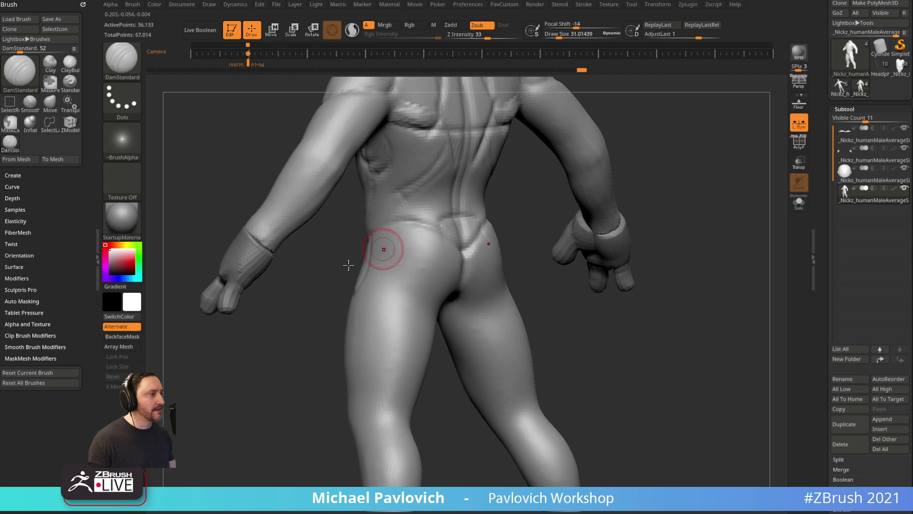
# Carve the outlines of the buttocks and the creases where they meet the hips and upper thighs.
pyautogui.moveTo(348, 265); pyautogui.dragTo(401, 239, button='right')
pyautogui.moveTo(424, 269)
pyautogui.mouseDown(button='right')
pyautogui.moveTo(488, 276)
pyautogui.moveTo(466, 269)
pyautogui.mouseUp(button='right')
pyautogui.moveTo(467, 269); pyautogui.dragTo(449, 270)
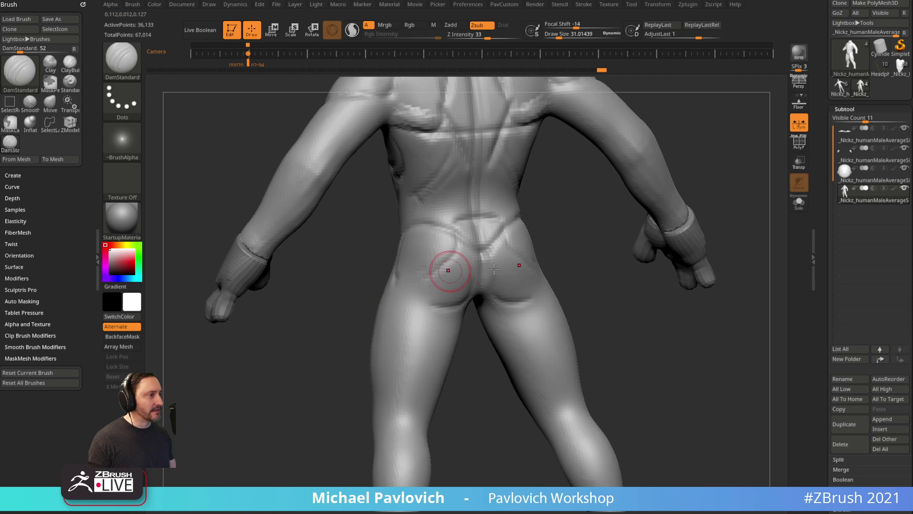
# Carve the front hip muscles and the long inner thigh lines, undoing and redrawing one stroke along the thigh.
pyautogui.moveTo(641, 308)
pyautogui.mouseDown(button='right')
pyautogui.moveTo(634, 283)
pyautogui.moveTo(409, 243)
pyautogui.mouseUp(button='right')
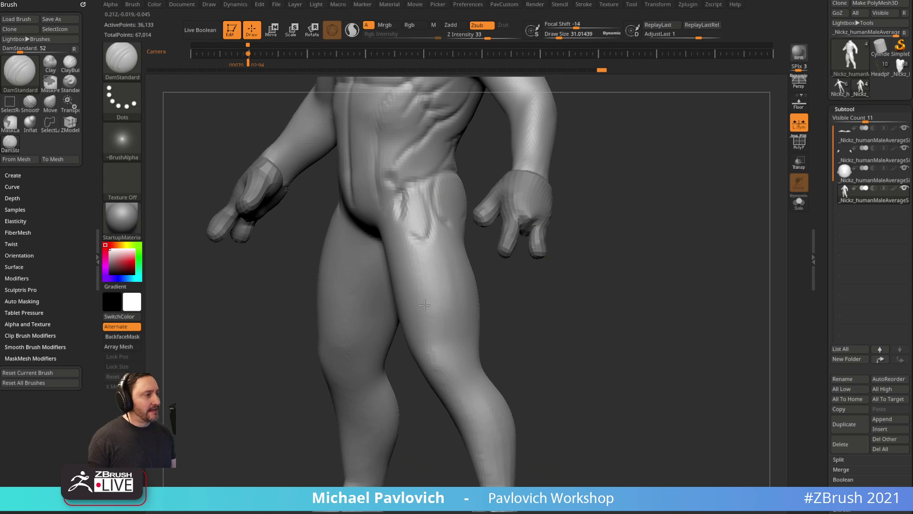
pyautogui.keyDown('shift'); pyautogui.moveTo(425, 305); pyautogui.dragTo(469, 259, button='right'); pyautogui.keyUp('shift')
pyautogui.moveTo(411, 209); pyautogui.dragTo(423, 338)
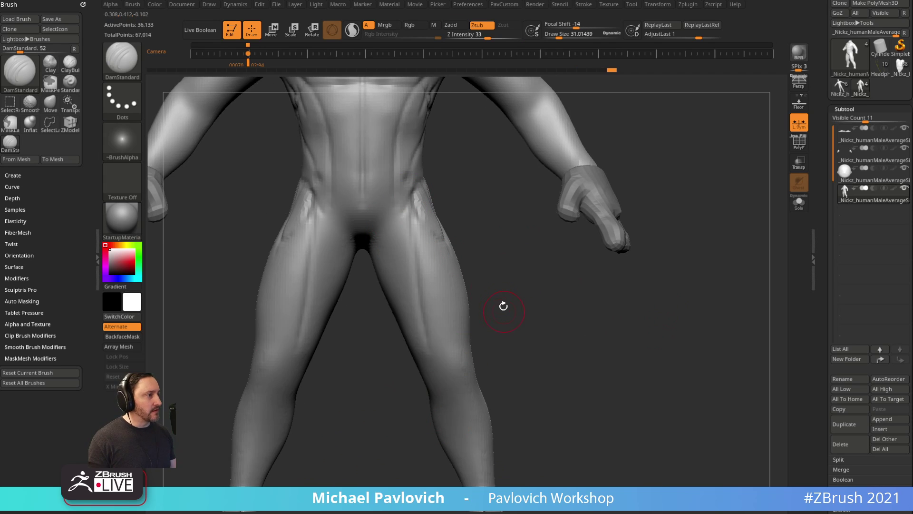
pyautogui.hotkey('ctrl', 'z')
pyautogui.moveTo(414, 203); pyautogui.dragTo(411, 296)
pyautogui.moveTo(510, 301); pyautogui.dragTo(552, 247)
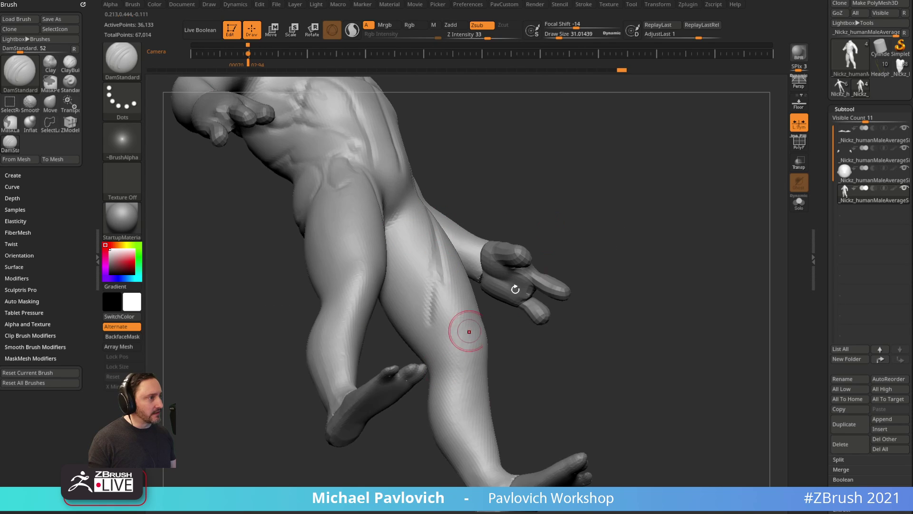
# Carve the outer thigh and hamstring separations on the backs of the legs with DamStandard.
pyautogui.moveTo(515, 289)
pyautogui.mouseDown(button='right')
pyautogui.moveTo(422, 326)
pyautogui.moveTo(541, 240)
pyautogui.moveTo(456, 307)
pyautogui.moveTo(377, 320)
pyautogui.moveTo(397, 310)
pyautogui.moveTo(467, 322)
pyautogui.moveTo(434, 210)
pyautogui.moveTo(444, 249)
pyautogui.moveTo(518, 221)
pyautogui.moveTo(426, 247)
pyautogui.moveTo(510, 247)
pyautogui.moveTo(571, 228)
pyautogui.moveTo(477, 237)
pyautogui.mouseUp(button='right')
pyautogui.moveTo(503, 134); pyautogui.dragTo(488, 180, button='right')
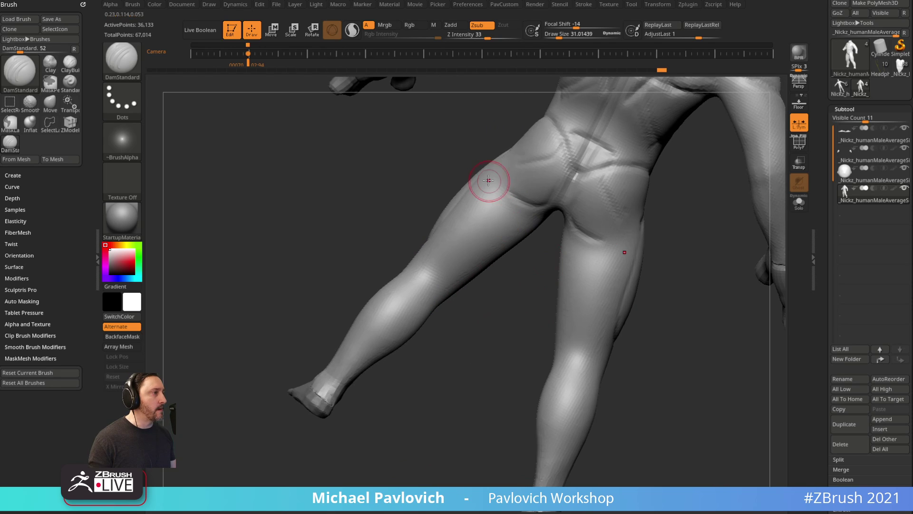
pyautogui.moveTo(518, 219); pyautogui.dragTo(507, 259, button='right')
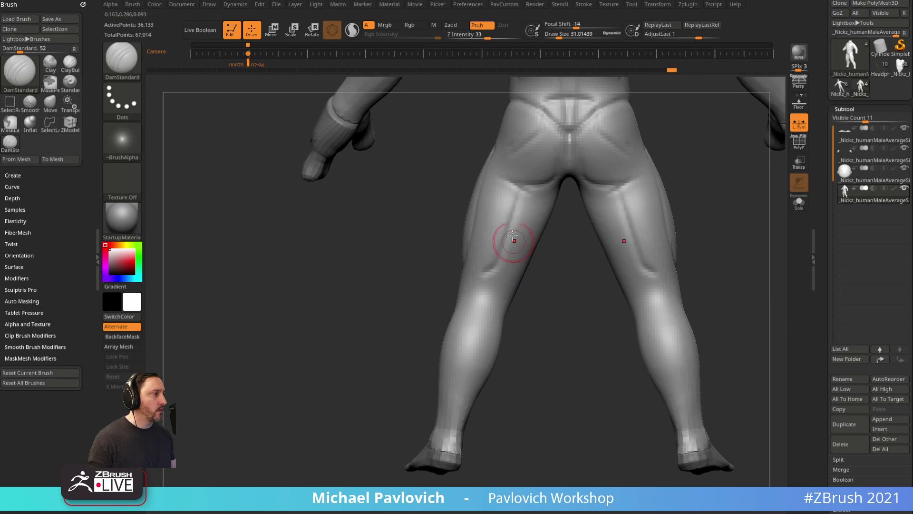
pyautogui.moveTo(512, 235); pyautogui.dragTo(499, 257)
pyautogui.keyDown('alt'); pyautogui.moveTo(522, 306); pyautogui.dragTo(516, 281, button='right'); pyautogui.keyUp('alt')
# Carve the muscle lines around the knees and down the sides of the calves.
pyautogui.moveTo(461, 272); pyautogui.dragTo(535, 327, button='right')
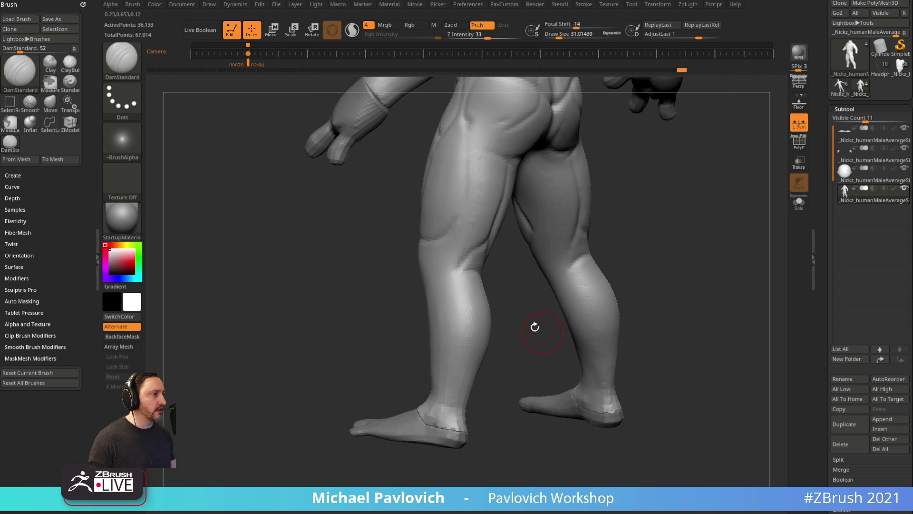
pyautogui.moveTo(447, 291); pyautogui.dragTo(537, 379, button='right')
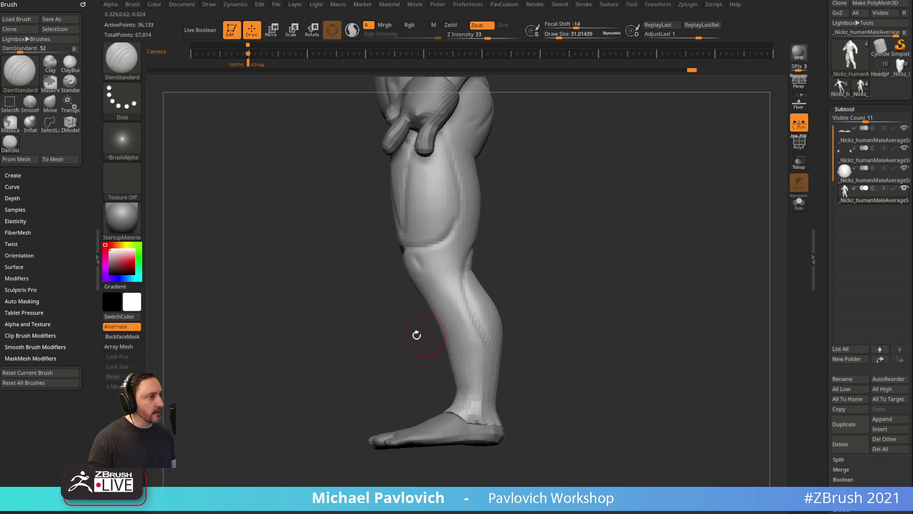
pyautogui.keyDown('shift'); pyautogui.moveTo(416, 335); pyautogui.dragTo(444, 312, button='right'); pyautogui.keyUp('shift')
pyautogui.moveTo(378, 276); pyautogui.dragTo(425, 330)
# Reshape and smooth the arms from behind with the Move and Smooth brushes, and set the Move draw size to about 91.
pyautogui.keyDown('alt'); pyautogui.moveTo(511, 337); pyautogui.dragTo(628, 288, button='right'); pyautogui.keyUp('alt')
pyautogui.moveTo(495, 189); pyautogui.dragTo(442, 228, button='right')
pyautogui.keyDown('shift'); pyautogui.moveTo(567, 239); pyautogui.dragTo(561, 241, button='right'); pyautogui.keyUp('shift')
pyautogui.press('b')
pyautogui.press('m')
pyautogui.press('v')
pyautogui.moveTo(501, 252); pyautogui.dragTo(472, 279)
pyautogui.press('[')
pyautogui.keyDown('shift'); pyautogui.moveTo(554, 235); pyautogui.dragTo(666, 239, button='right'); pyautogui.keyUp('shift')
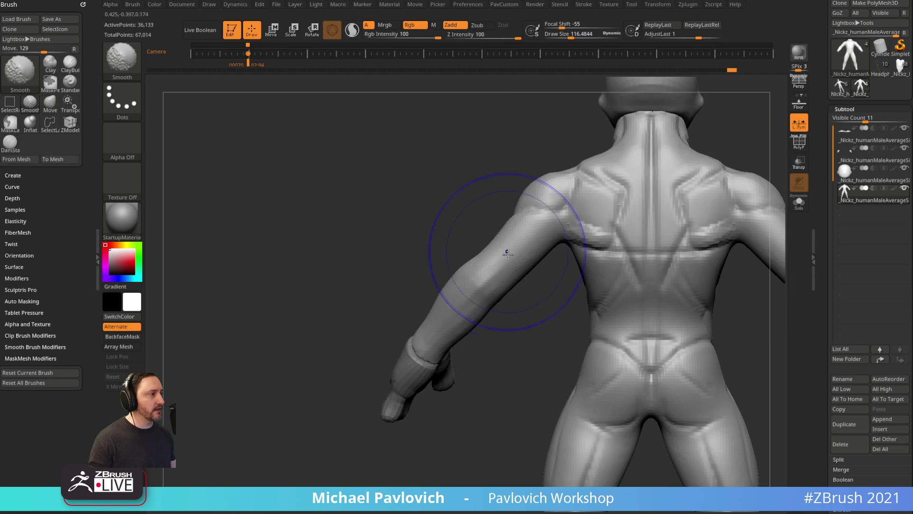
pyautogui.moveTo(465, 279); pyautogui.dragTo(476, 272)
pyautogui.moveTo(418, 226)
pyautogui.mouseDown(button='right')
pyautogui.moveTo(532, 239)
pyautogui.moveTo(581, 218)
pyautogui.moveTo(579, 247)
pyautogui.moveTo(652, 212)
pyautogui.moveTo(612, 153)
pyautogui.moveTo(577, 210)
pyautogui.moveTo(640, 212)
pyautogui.moveTo(654, 202)
pyautogui.moveTo(607, 190)
pyautogui.moveTo(607, 143)
pyautogui.moveTo(595, 266)
pyautogui.mouseUp(button='right')
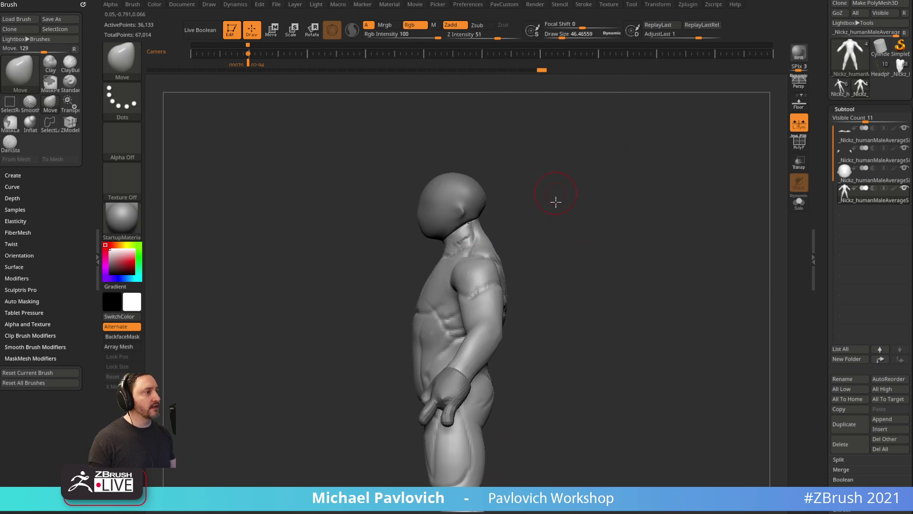
pyautogui.keyDown('ctrl'); pyautogui.moveTo(555, 202); pyautogui.dragTo(597, 240, button='right'); pyautogui.keyUp('ctrl')
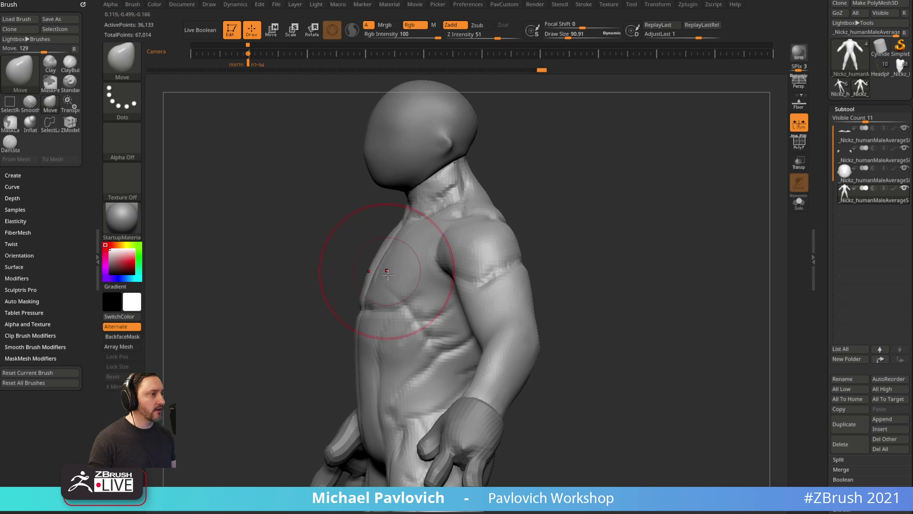
# Nudge the side of the neck base with the Move brush at draw size about 55, and reselect the body subtool after the head.
pyautogui.moveTo(387, 273)
pyautogui.mouseDown(button='right')
pyautogui.moveTo(536, 177)
pyautogui.moveTo(540, 198)
pyautogui.moveTo(569, 157)
pyautogui.moveTo(447, 174)
pyautogui.mouseUp(button='right')
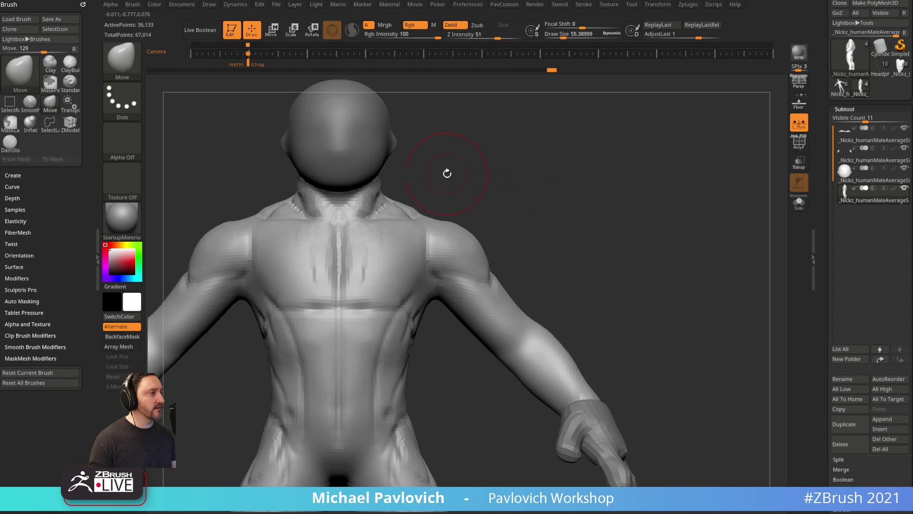
pyautogui.moveTo(303, 189); pyautogui.dragTo(313, 187)
pyautogui.keyDown('alt'); pyautogui.moveTo(432, 161); pyautogui.dragTo(469, 171, button='right'); pyautogui.keyUp('alt')
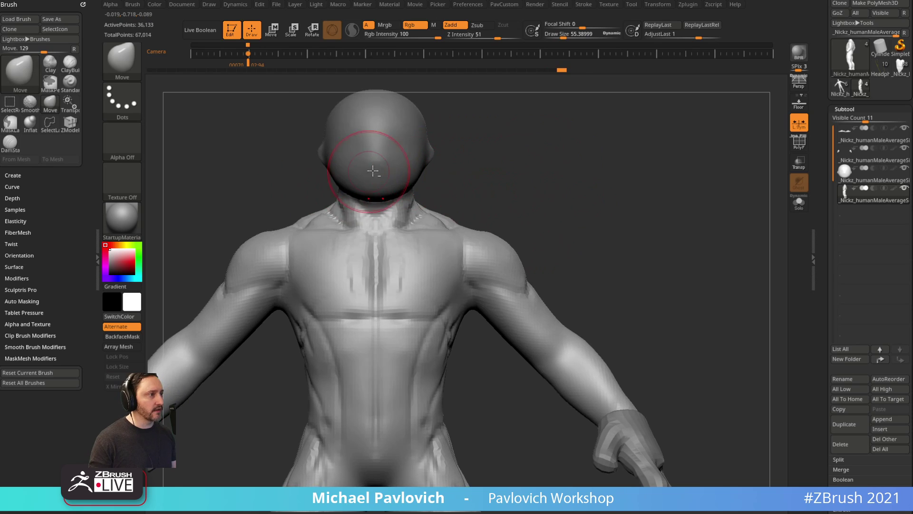
pyautogui.keyDown('alt'); pyautogui.moveTo(373, 171); pyautogui.dragTo(392, 183, button='right'); pyautogui.keyUp('alt')
pyautogui.keyDown('alt'); pyautogui.click(373, 193); pyautogui.keyUp('alt')
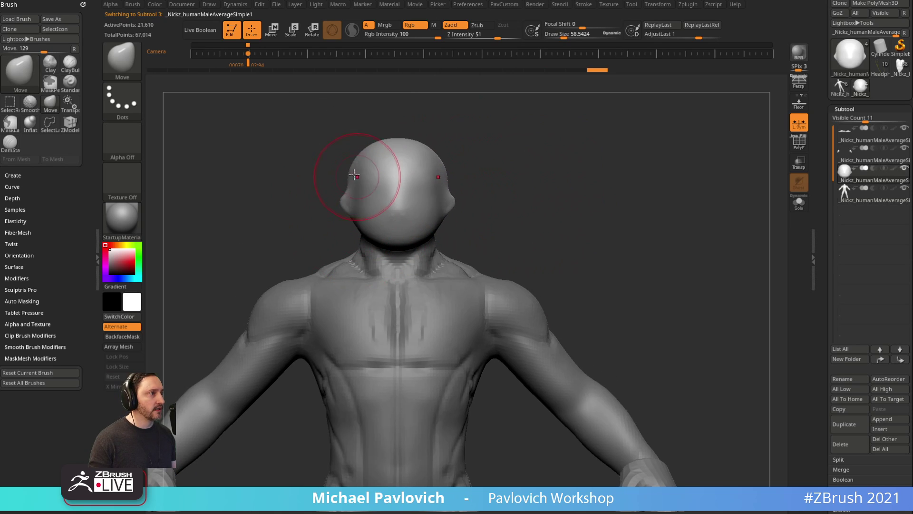
pyautogui.keyDown('ctrl'); pyautogui.moveTo(530, 222); pyautogui.dragTo(514, 190, button='right'); pyautogui.keyUp('ctrl')
pyautogui.keyDown('alt'); pyautogui.moveTo(400, 329); pyautogui.dragTo(381, 300, button='right'); pyautogui.keyUp('alt')
pyautogui.keyDown('alt'); pyautogui.click(407, 312); pyautogui.keyUp('alt')
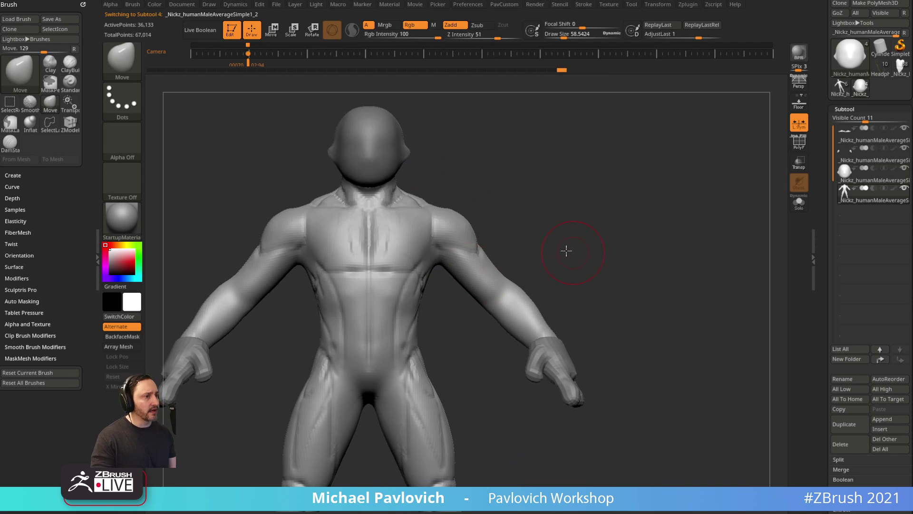
# Choose the Standard brush, set its draw size to about 46, and make the hands the active subtool.
pyautogui.moveTo(566, 250)
pyautogui.mouseDown(button='right')
pyautogui.moveTo(532, 256)
pyautogui.moveTo(638, 218)
pyautogui.moveTo(623, 190)
pyautogui.mouseUp(button='right')
pyautogui.press('b')
pyautogui.press('s')
pyautogui.press('t')
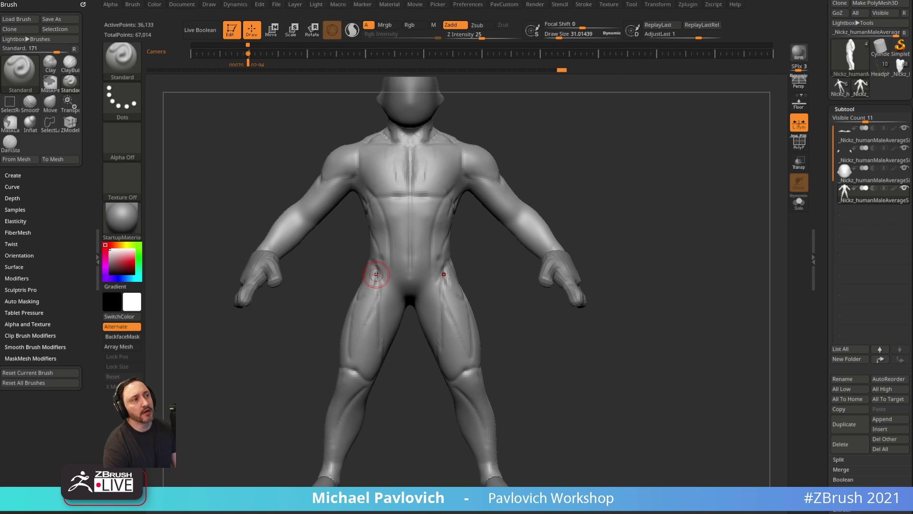
pyautogui.press('s')
pyautogui.moveTo(631, 221)
pyautogui.mouseDown()
pyautogui.moveTo(544, 269)
pyautogui.moveTo(580, 237)
pyautogui.moveTo(581, 278)
pyautogui.mouseUp()
pyautogui.keyDown('alt'); pyautogui.click(509, 276); pyautogui.keyUp('alt')
pyautogui.moveTo(581, 279); pyautogui.dragTo(547, 306)
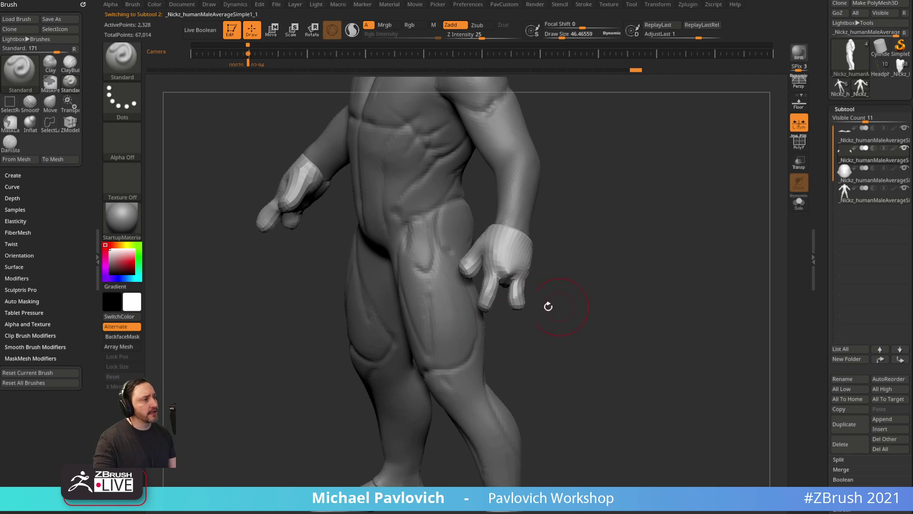
# Reshape the palm at the base of the fingers with the Move brush and smooth it.
pyautogui.press('b')
pyautogui.press('m')
pyautogui.press('v')
pyautogui.moveTo(500, 284)
pyautogui.mouseDown()
pyautogui.moveTo(491, 274)
pyautogui.moveTo(526, 293)
pyautogui.moveTo(513, 265)
pyautogui.mouseUp()
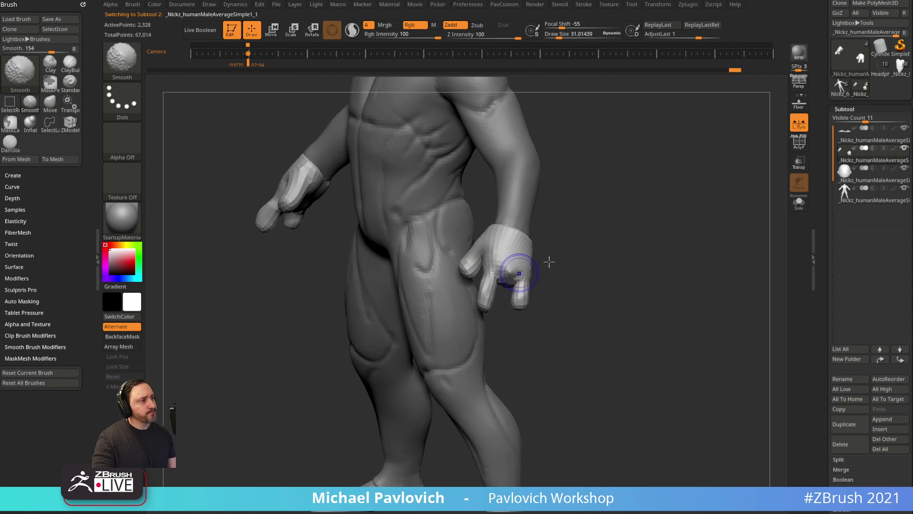
pyautogui.moveTo(587, 257); pyautogui.dragTo(672, 248)
# Open the DynaMesh settings in the hands subtool's geometry options.
pyautogui.scroll(-5, 850, 201)
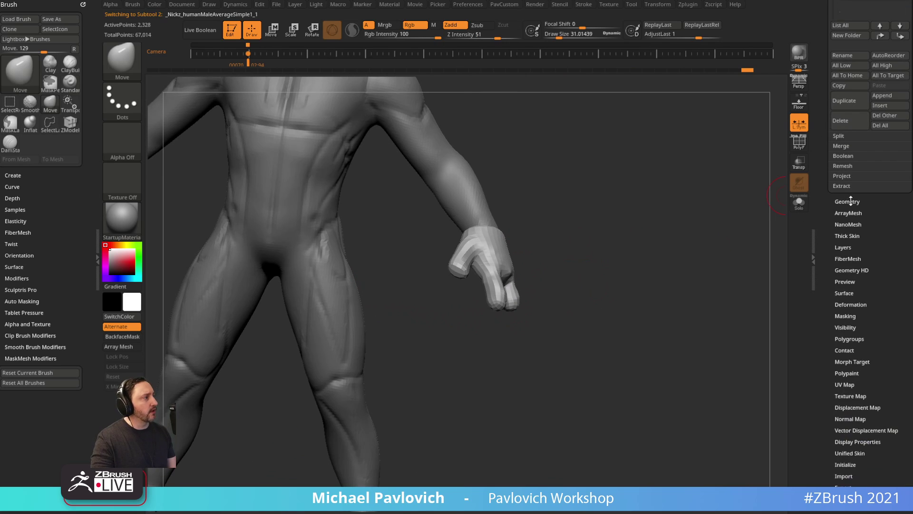
pyautogui.click(847, 202)
pyautogui.scroll(-3, 851, 205)
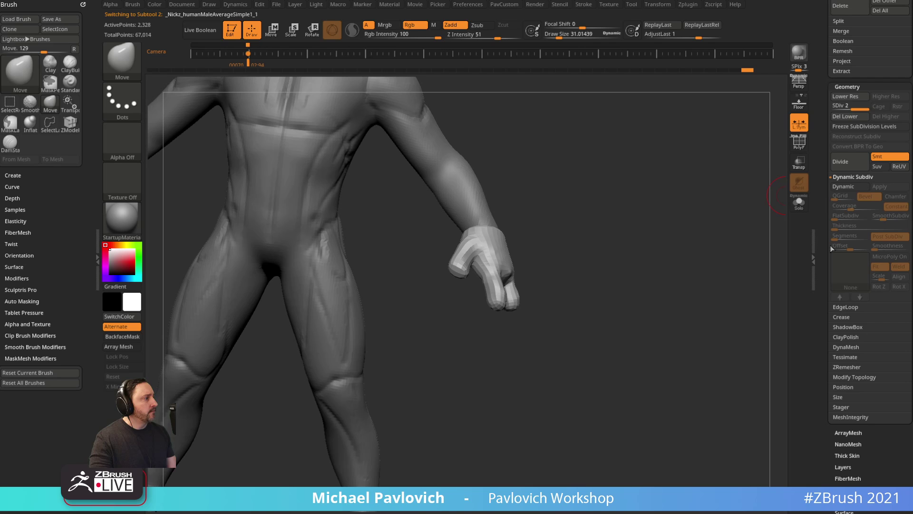
pyautogui.click(846, 346)
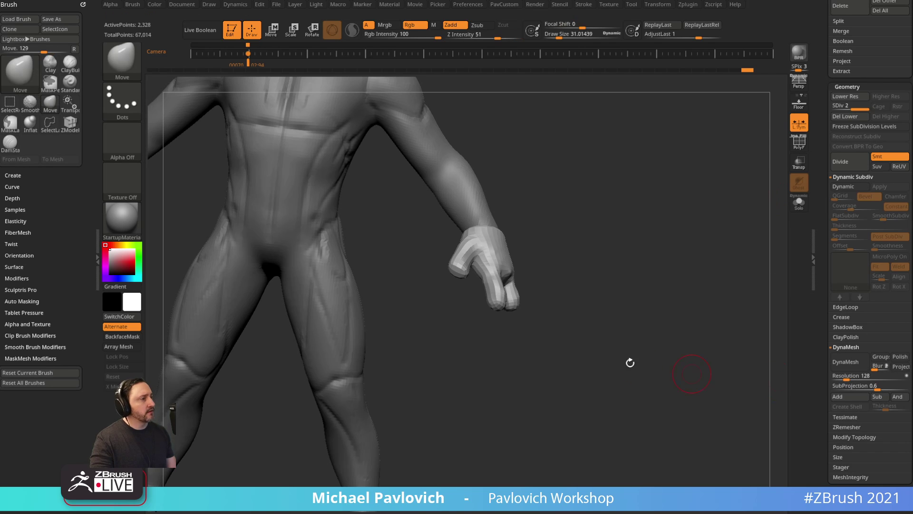
pyautogui.moveTo(537, 230); pyautogui.dragTo(690, 219, button='right')
pyautogui.moveTo(689, 219); pyautogui.dragTo(663, 215, button='right')
# Examine the DynaMesh Utility plugin's target polycount option and the body subtool's DynaMesh resolution controls.
pyautogui.click(709, 5)
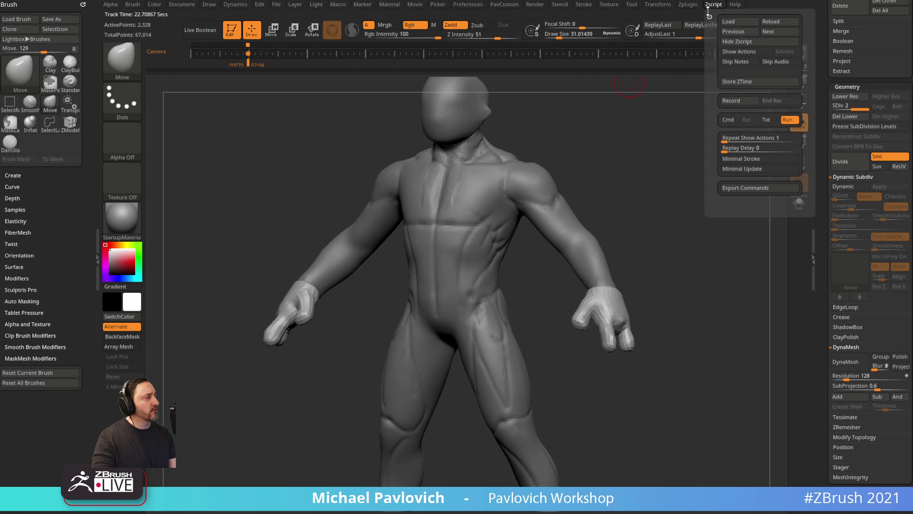
pyautogui.click(688, 6)
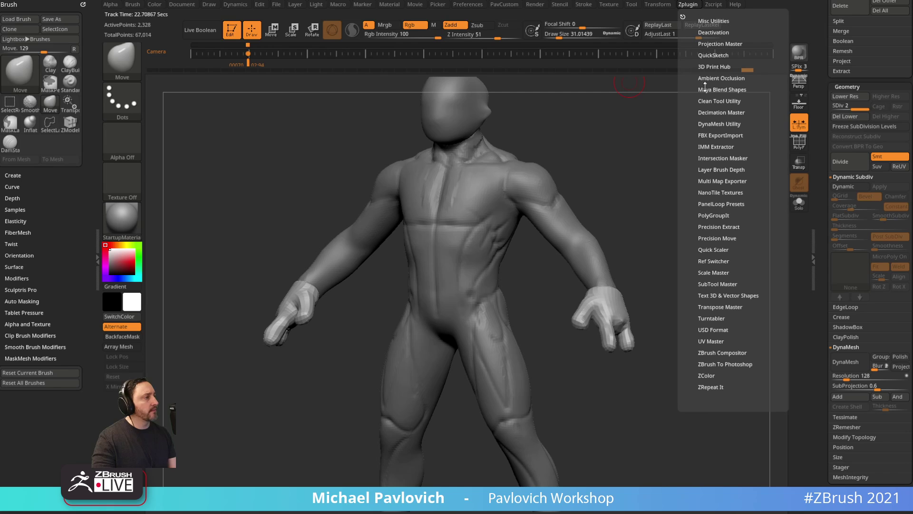
pyautogui.press('shift')
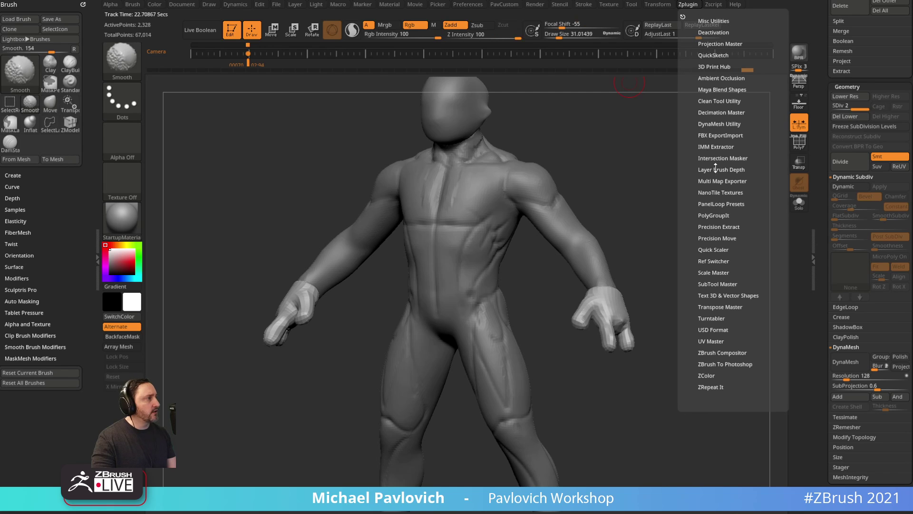
pyautogui.click(715, 123)
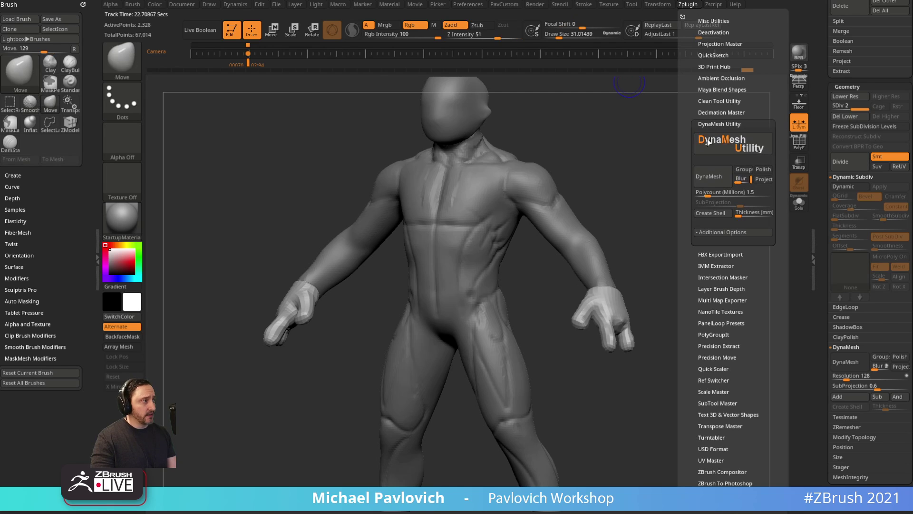
pyautogui.click(707, 193)
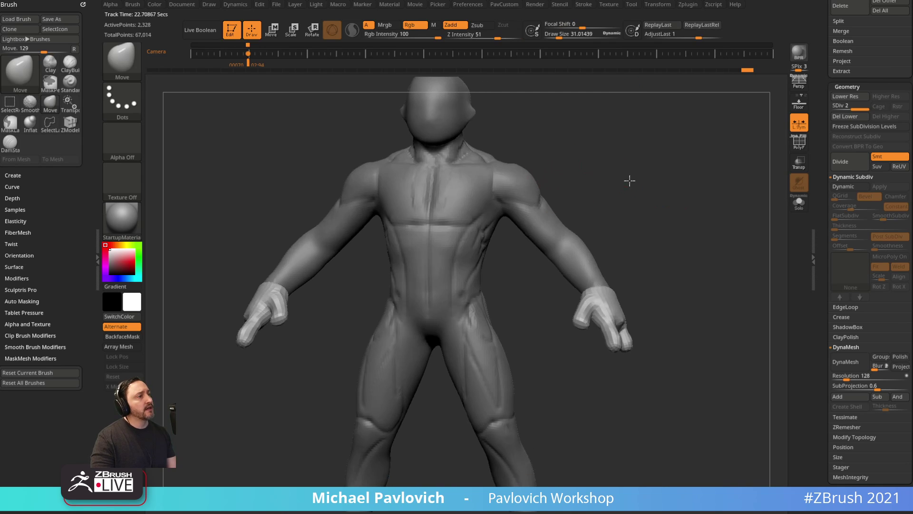
pyautogui.press('space')
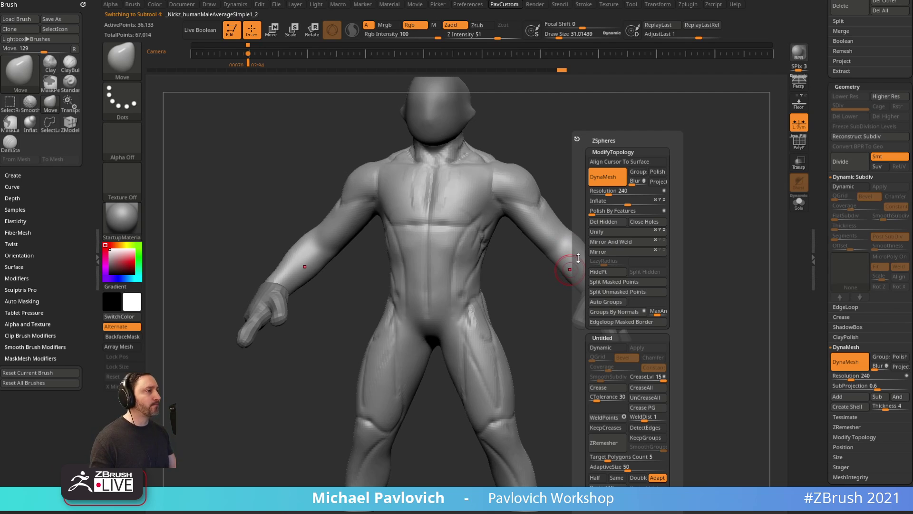
pyautogui.moveTo(607, 183); pyautogui.dragTo(640, 226)
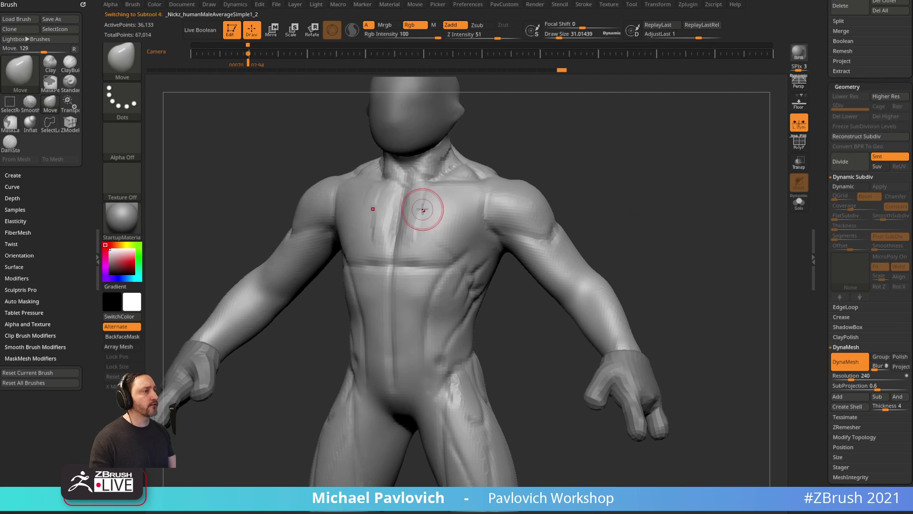
# Work the area between chest and shoulder with the Standard brush, adjusting its draw size to about 15, 17 and 24.
pyautogui.press('b')
pyautogui.press('s')
pyautogui.press('t')
pyautogui.moveTo(604, 180); pyautogui.dragTo(590, 174)
pyautogui.keyDown('alt'); pyautogui.moveTo(590, 174); pyautogui.dragTo(600, 162); pyautogui.keyUp('alt')
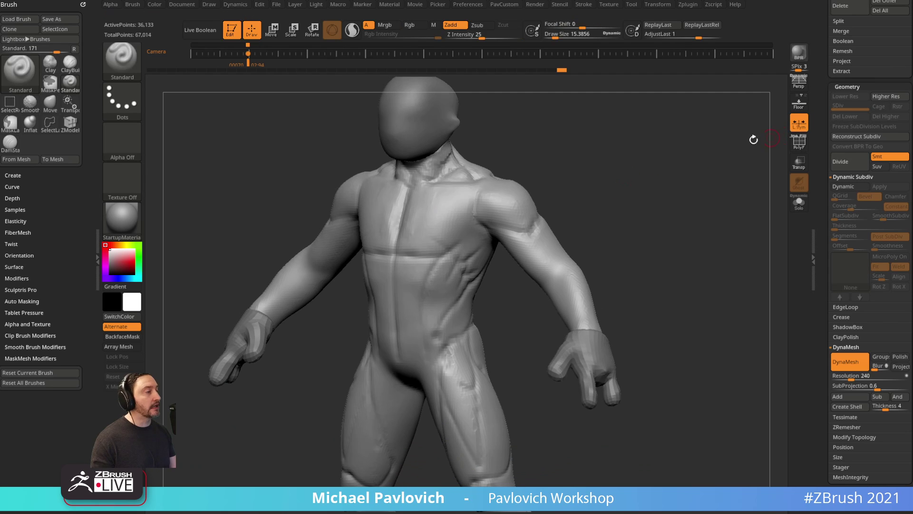
pyautogui.press('s')
pyautogui.moveTo(499, 196); pyautogui.dragTo(493, 198)
pyautogui.moveTo(568, 149)
pyautogui.keyDown('alt'); pyautogui.mouseDown()
pyautogui.moveTo(573, 170)
pyautogui.moveTo(569, 162)
pyautogui.mouseUp(); pyautogui.keyUp('alt')
pyautogui.press('s')
pyautogui.moveTo(580, 164); pyautogui.dragTo(562, 152)
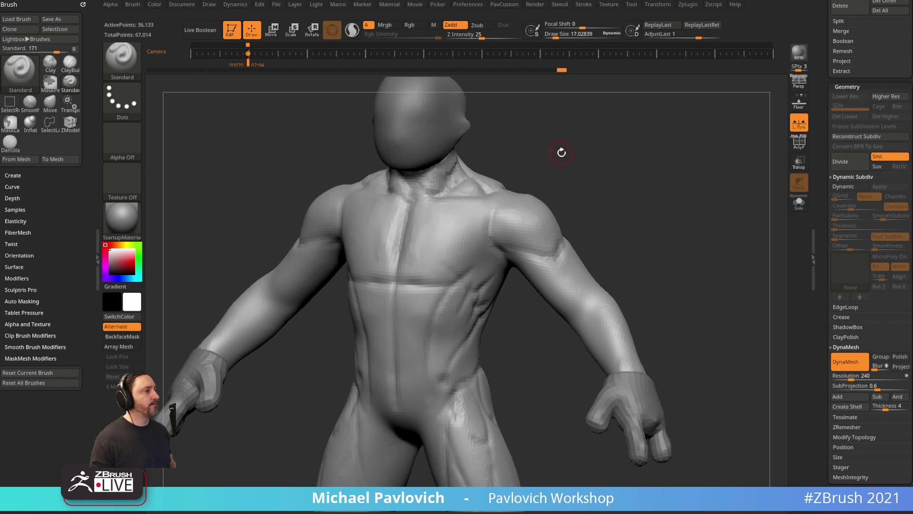
pyautogui.moveTo(587, 173)
pyautogui.mouseDown()
pyautogui.moveTo(506, 216)
pyautogui.moveTo(571, 202)
pyautogui.moveTo(564, 222)
pyautogui.mouseUp()
pyautogui.press('shift')
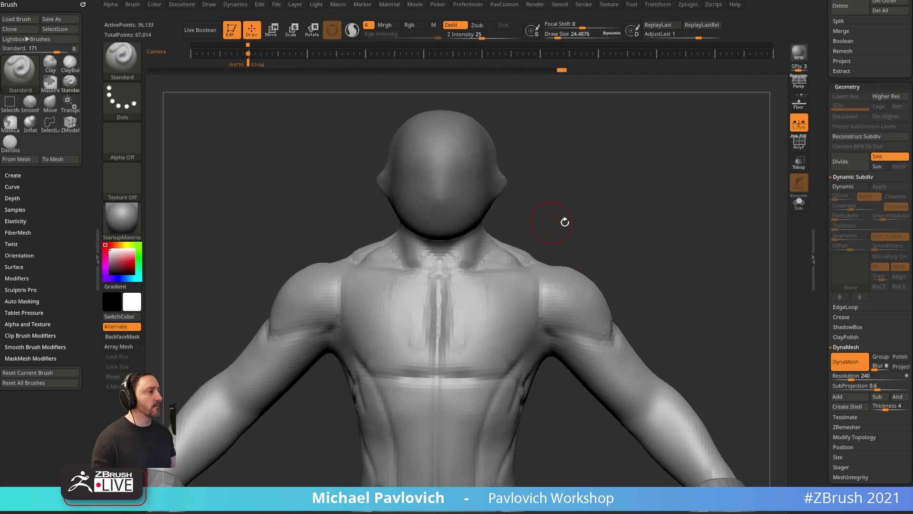
# Inspect the body's mesh density and polygroups with the polyframe display, and turn the display off again.
pyautogui.moveTo(633, 239)
pyautogui.keyDown('alt'); pyautogui.mouseDown()
pyautogui.moveTo(729, 196)
pyautogui.moveTo(639, 189)
pyautogui.moveTo(654, 199)
pyautogui.moveTo(744, 158)
pyautogui.moveTo(637, 163)
pyautogui.moveTo(583, 182)
pyautogui.moveTo(652, 186)
pyautogui.mouseUp(); pyautogui.keyUp('alt')
pyautogui.hotkey('shift', 'f')
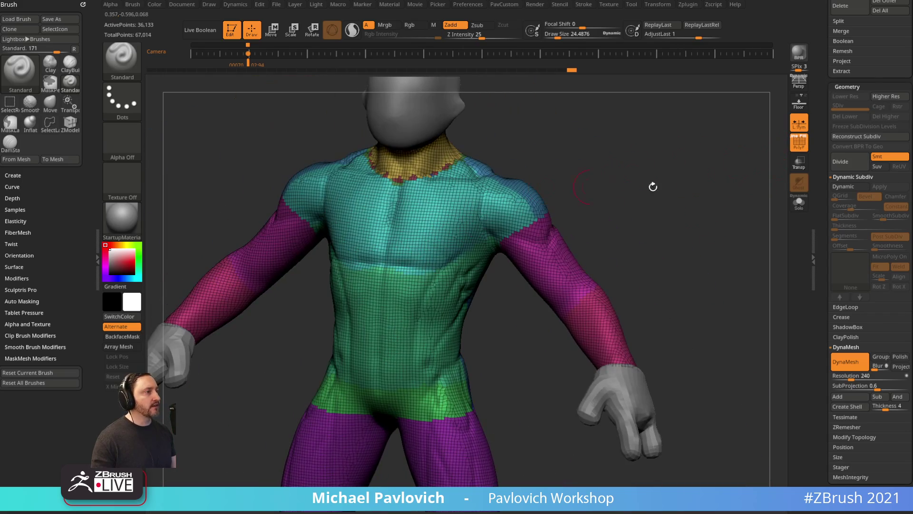
pyautogui.click(799, 143)
pyautogui.moveTo(753, 190); pyautogui.dragTo(661, 184)
# Load the finished turtle character tool for comparison, select its torso subtool, and toggle Solo on and off.
pyautogui.moveTo(826, 162); pyautogui.dragTo(826, 351)
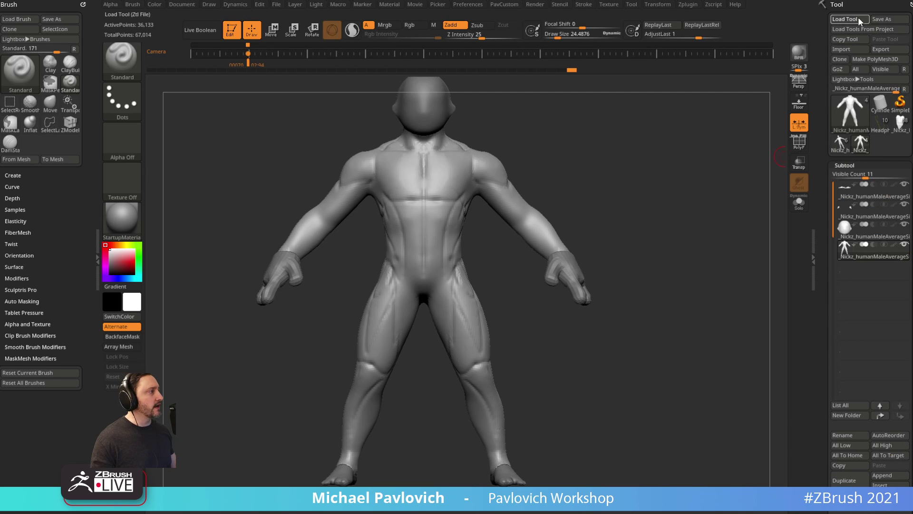
pyautogui.click(842, 150)
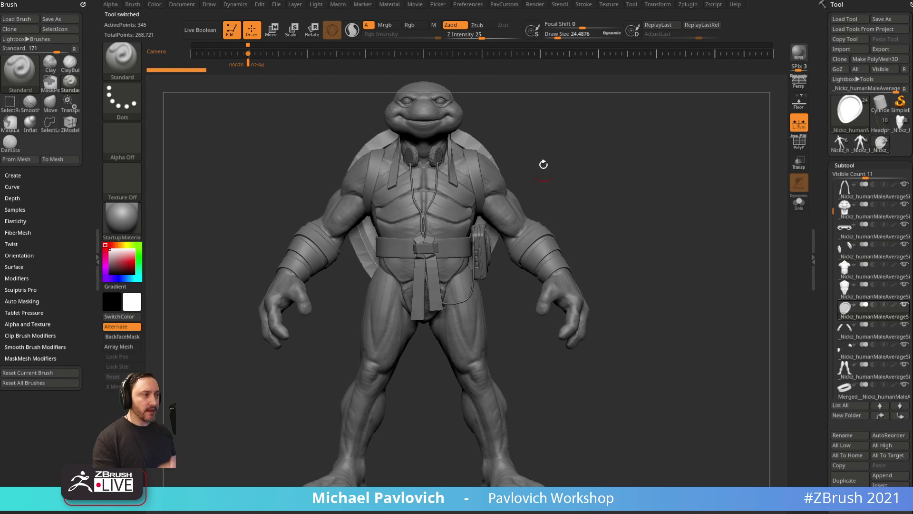
pyautogui.moveTo(584, 159)
pyautogui.mouseDown()
pyautogui.moveTo(546, 170)
pyautogui.moveTo(517, 194)
pyautogui.mouseUp()
pyautogui.keyDown('alt'); pyautogui.click(517, 194); pyautogui.keyUp('alt')
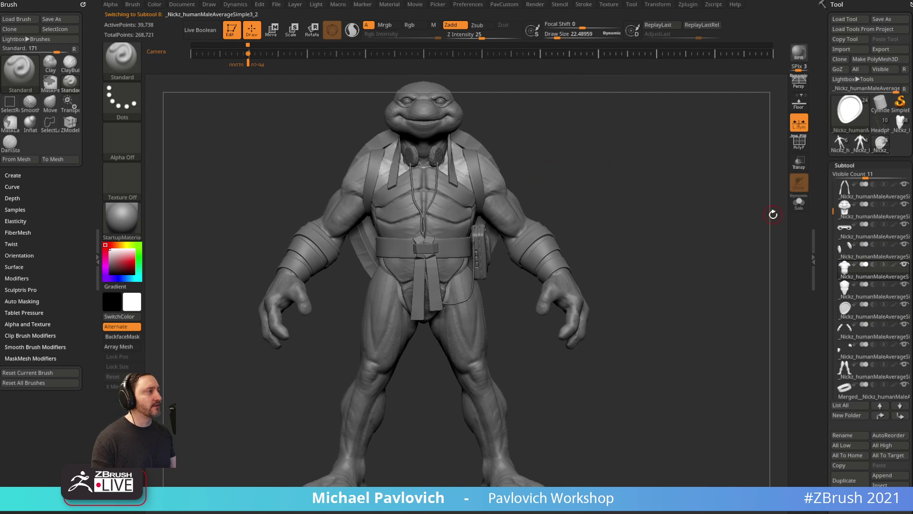
pyautogui.click(792, 200)
pyautogui.click(799, 202)
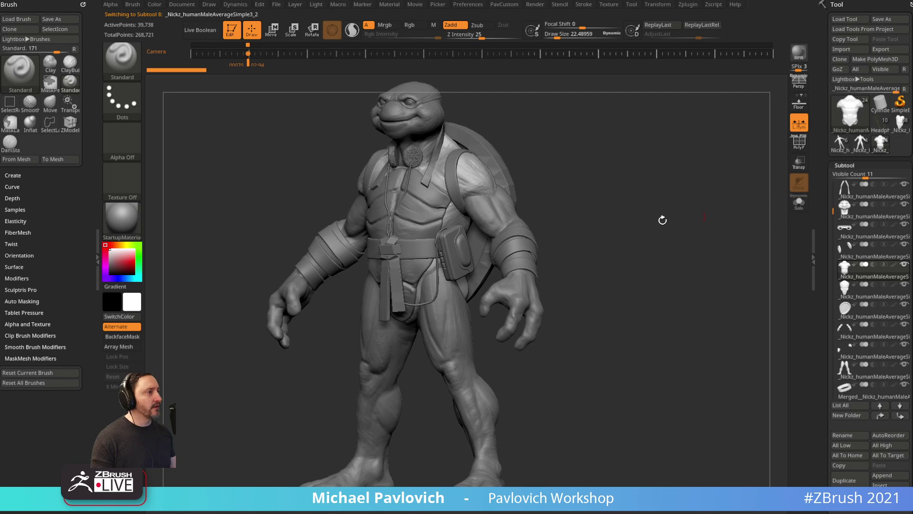
# Examine the finished turtle's separate parts by selecting its legs, torso, head and Walkman subtools in turn.
pyautogui.keyDown('alt'); pyautogui.click(495, 217); pyautogui.keyUp('alt')
pyautogui.keyDown('shift'); pyautogui.moveTo(566, 214); pyautogui.dragTo(617, 212); pyautogui.keyUp('shift')
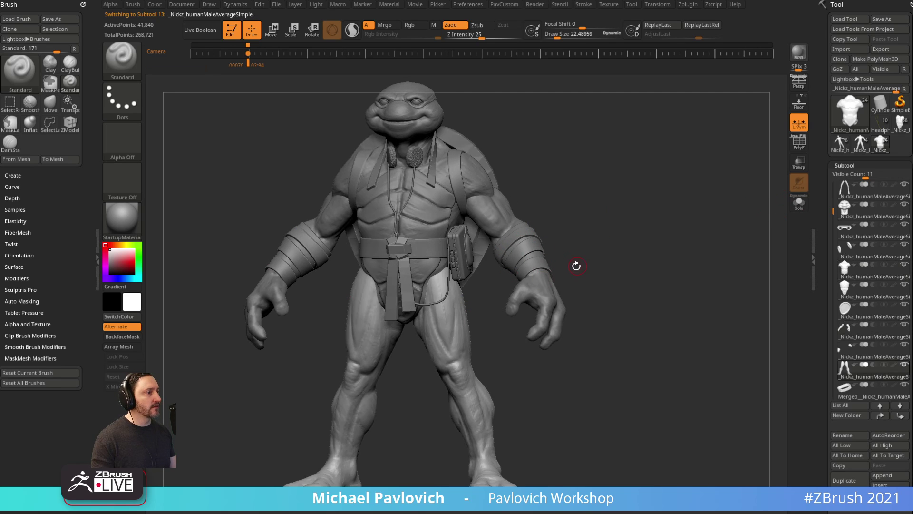
pyautogui.moveTo(577, 265); pyautogui.dragTo(513, 194)
pyautogui.keyDown('alt'); pyautogui.click(516, 195); pyautogui.keyUp('alt')
pyautogui.moveTo(642, 194); pyautogui.dragTo(661, 184)
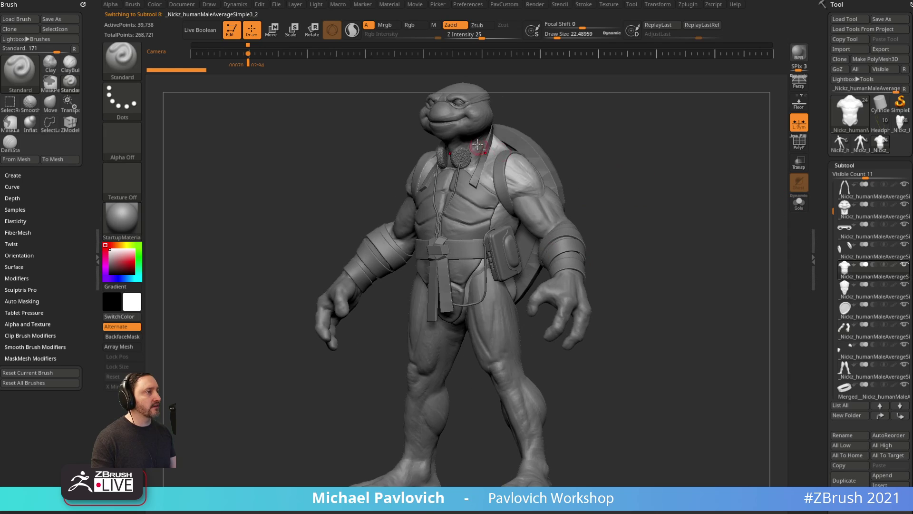
pyautogui.keyDown('alt'); pyautogui.click(477, 148); pyautogui.keyUp('alt')
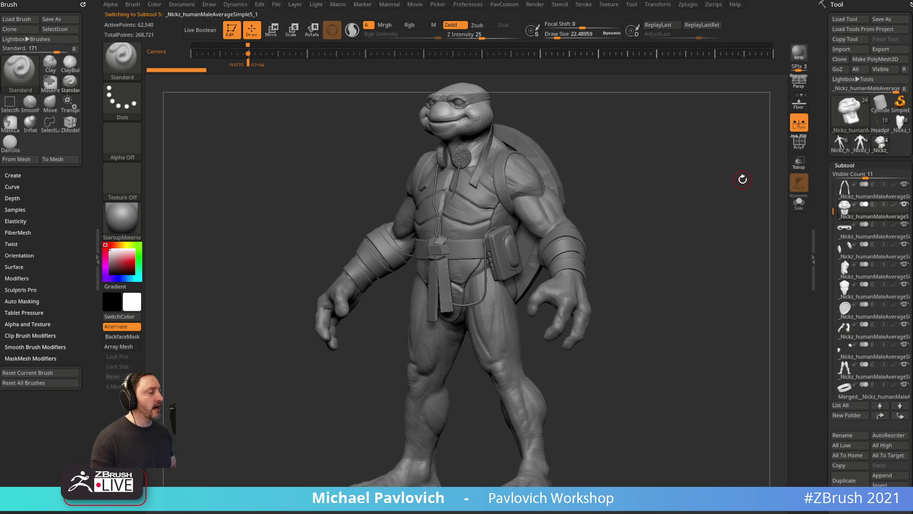
pyautogui.keyDown('alt'); pyautogui.click(497, 249); pyautogui.keyUp('alt')
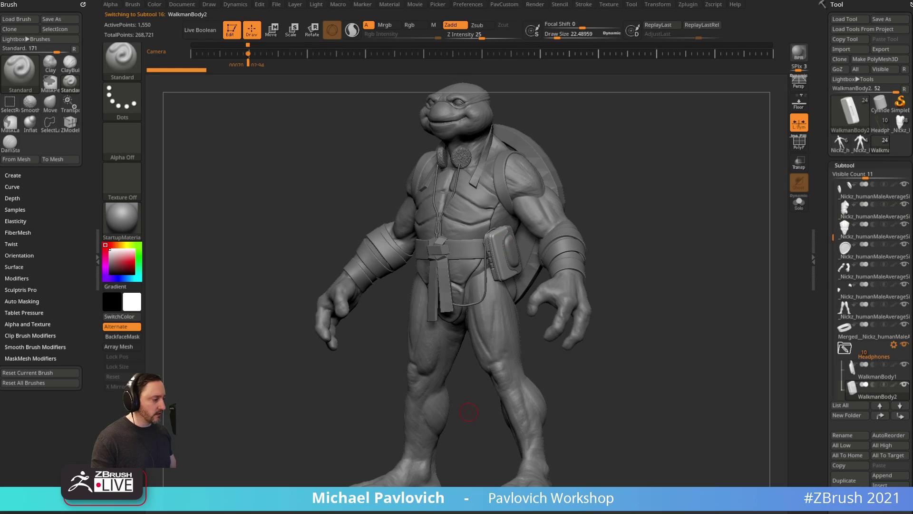
# Switch to ArtStation in the browser and examine the images of the basketball teen character with headphones and a Walkman.
pyautogui.hotkey('alt', 'Tab')
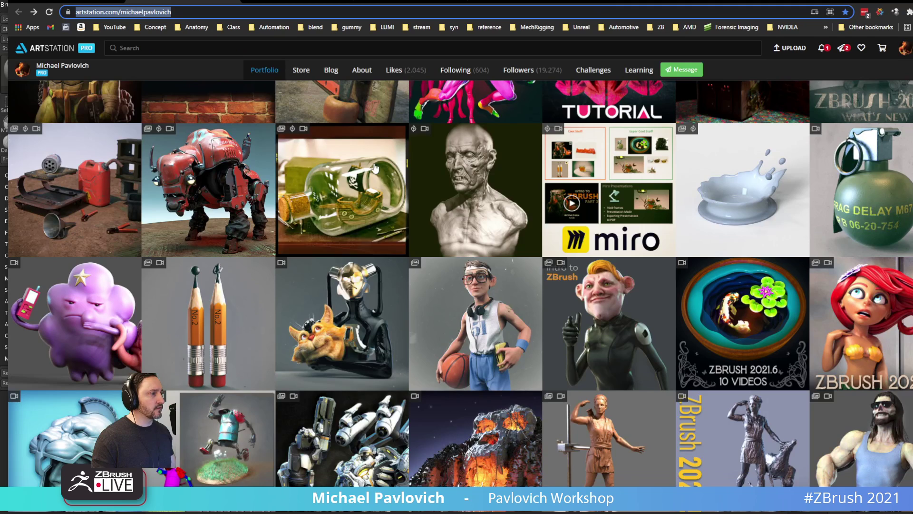
pyautogui.click(452, 300)
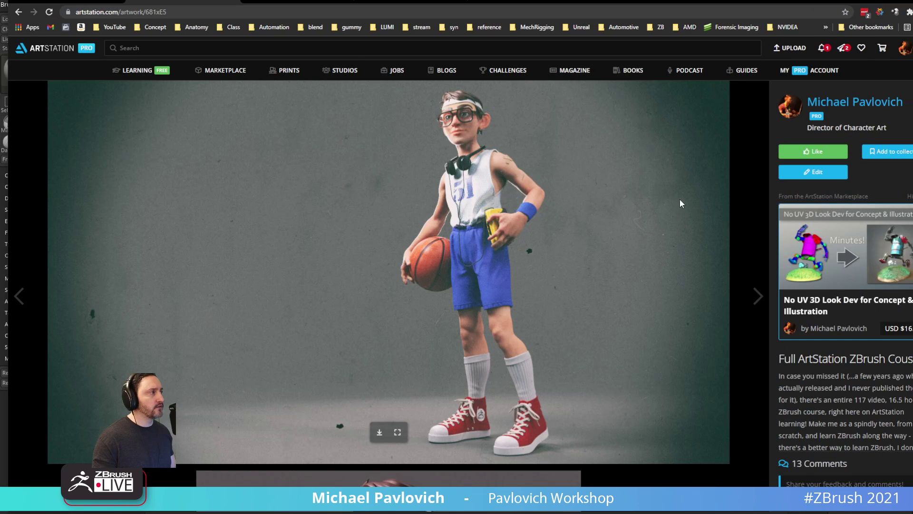
pyautogui.scroll(-4, 481, 190)
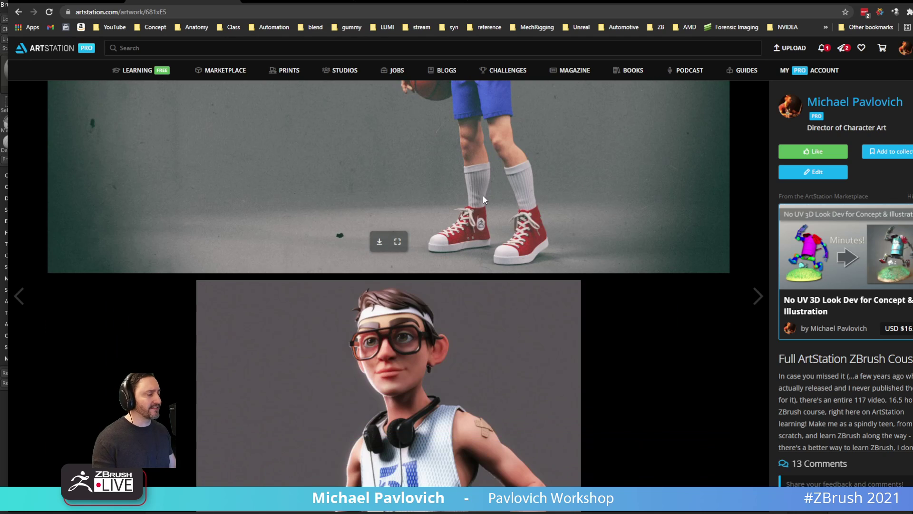
pyautogui.scroll(-5, 483, 195)
pyautogui.scroll(-12, 479, 223)
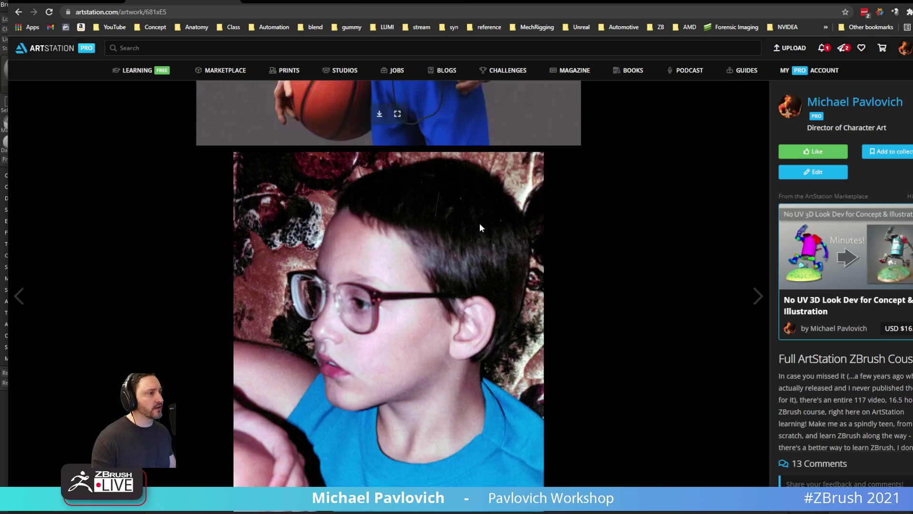
pyautogui.scroll(13, 453, 227)
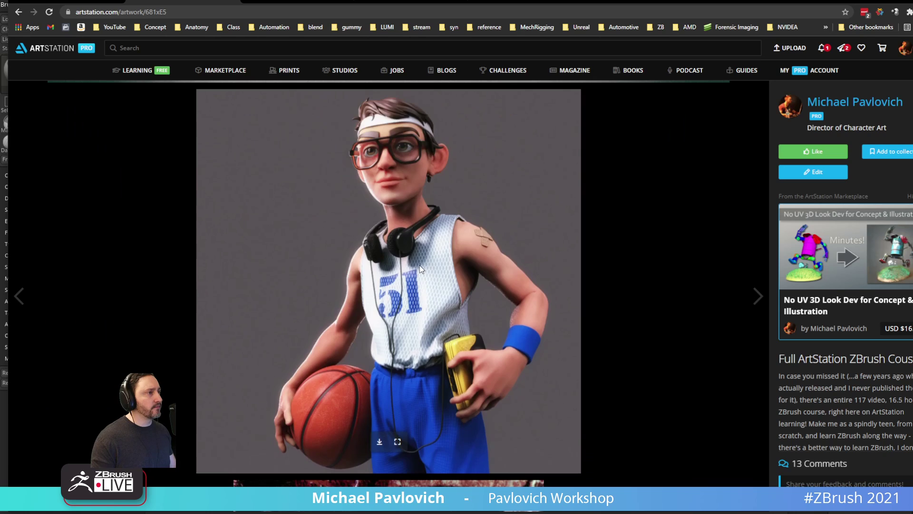
pyautogui.scroll(-6, 409, 285)
pyautogui.scroll(14, 427, 289)
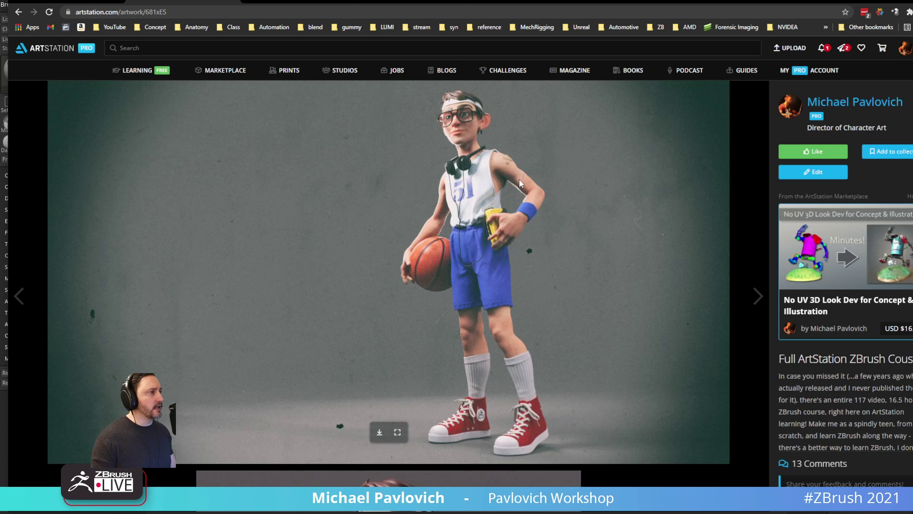
# Switch back to ZBrush from the browser and show the SubTool Master plugin's commands alongside the finished turtle.
pyautogui.click(254, 13)
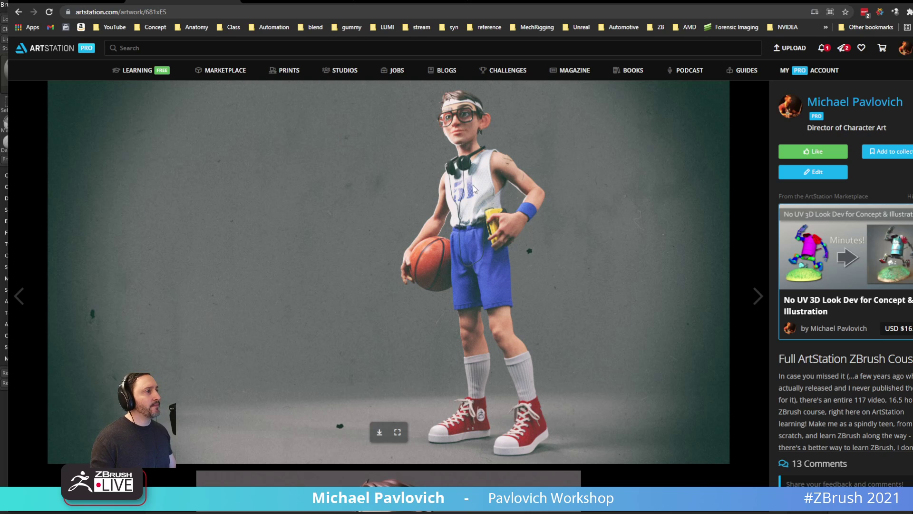
pyautogui.hotkey('alt', 'Tab')
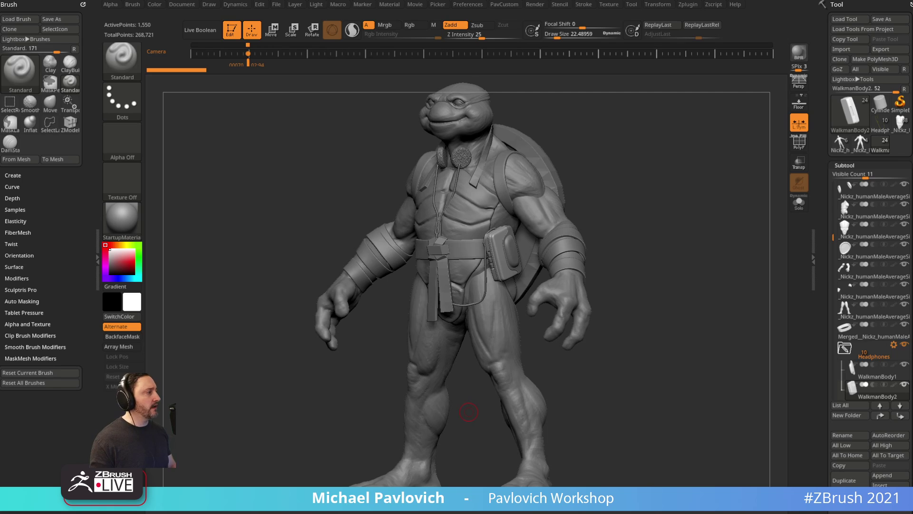
pyautogui.scroll(-5, 818, 286)
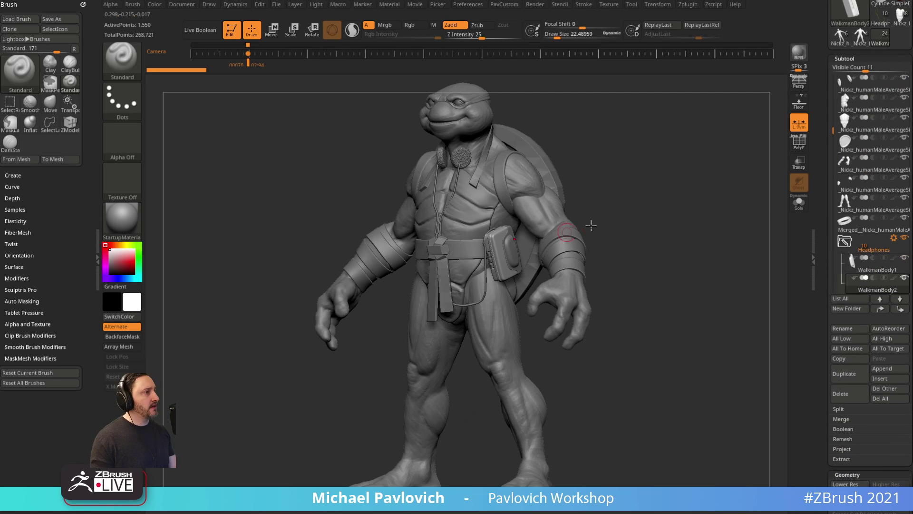
pyautogui.click(894, 239)
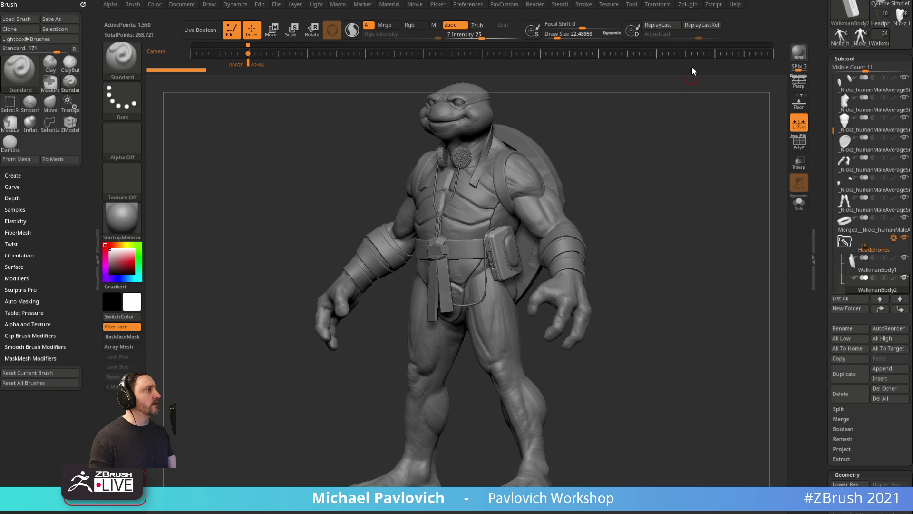
pyautogui.click(688, 6)
pyautogui.click(685, 15)
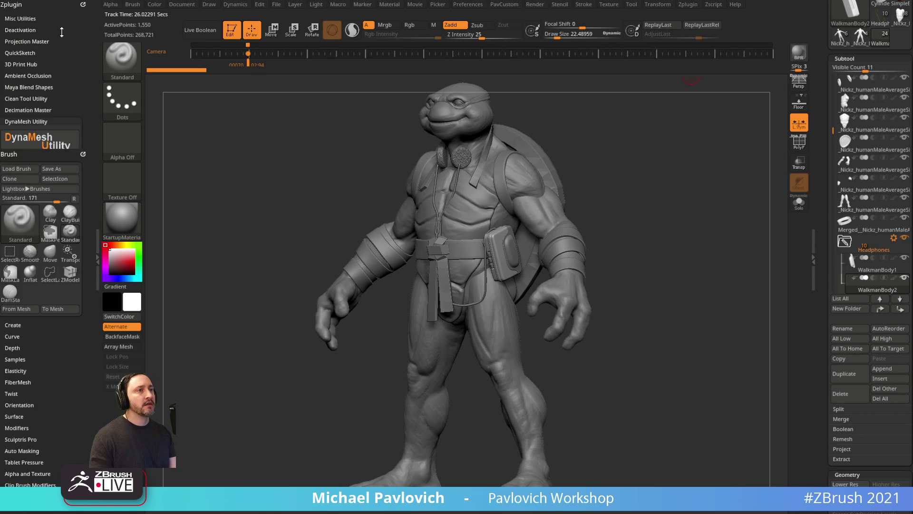
pyautogui.click(37, 120)
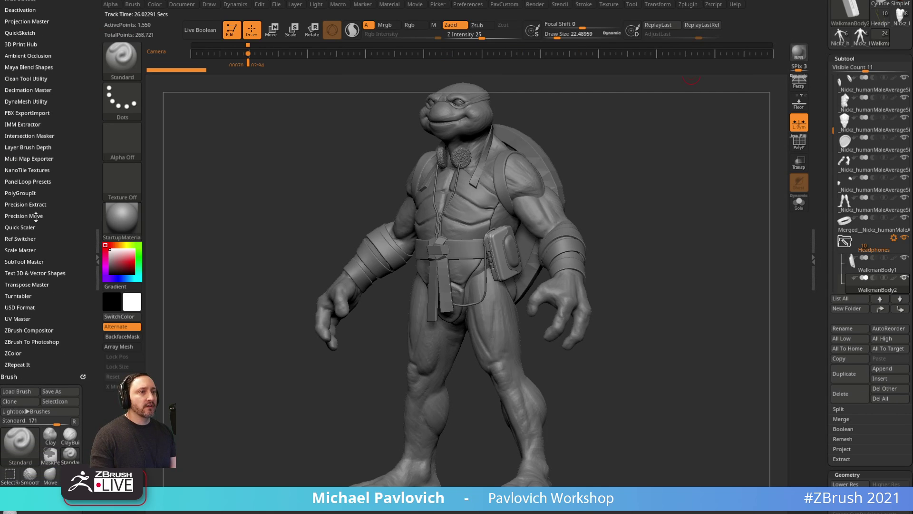
pyautogui.click(24, 262)
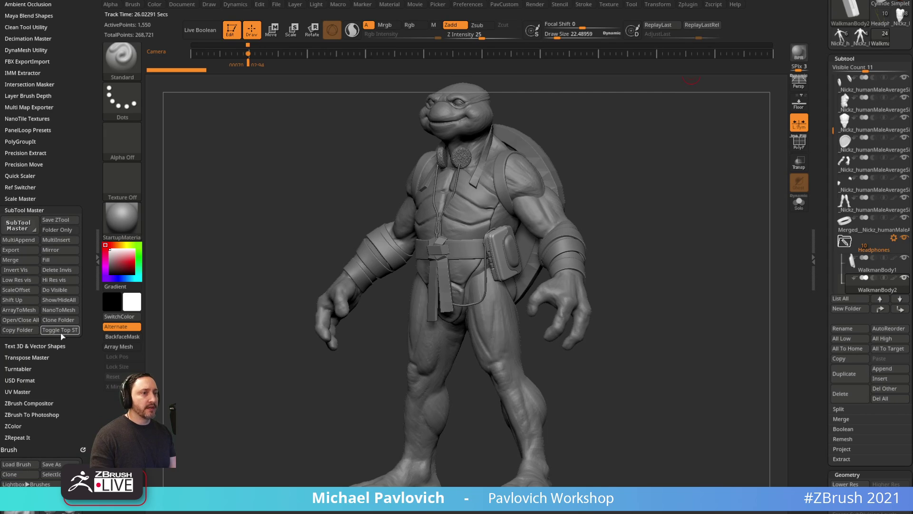
# Copy the finished turtle's Headphones folder with SubTool Master and paste it into the human base mesh tool.
pyautogui.click(848, 257)
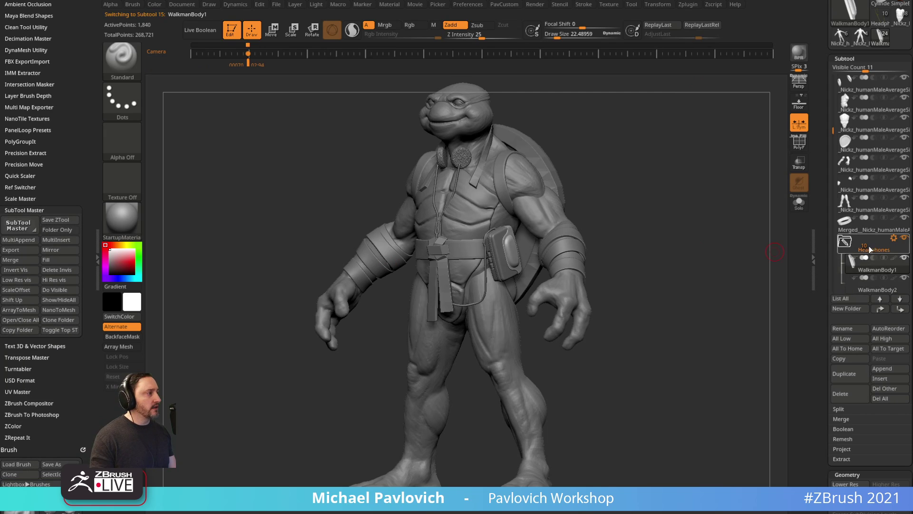
pyautogui.click(18, 330)
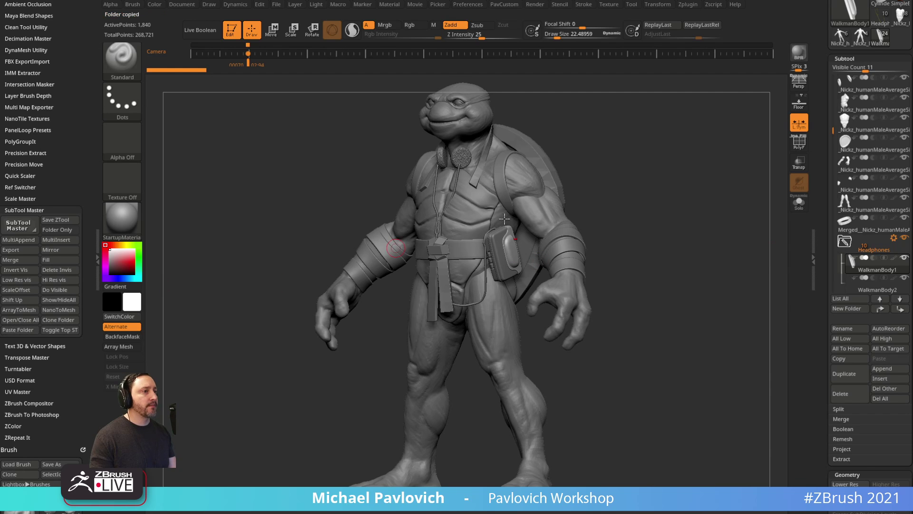
pyautogui.moveTo(822, 104); pyautogui.dragTo(823, 211)
pyautogui.click(860, 143)
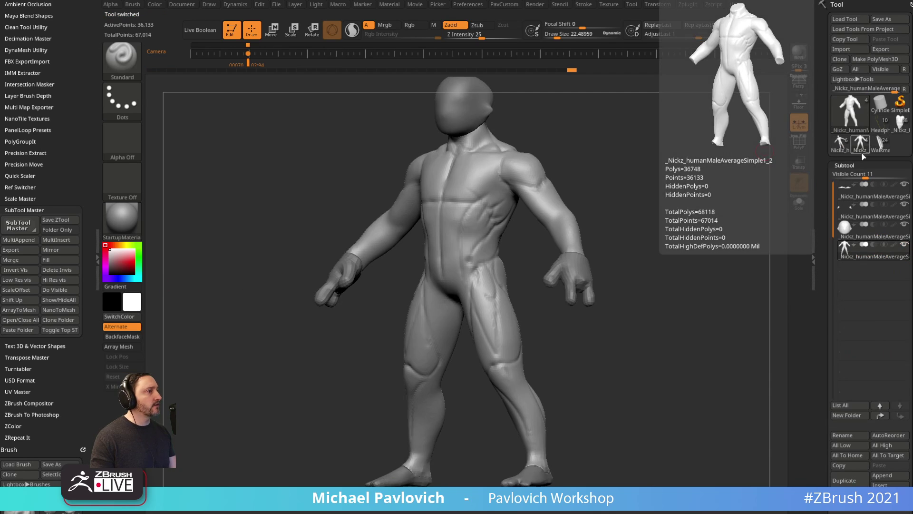
pyautogui.click(21, 330)
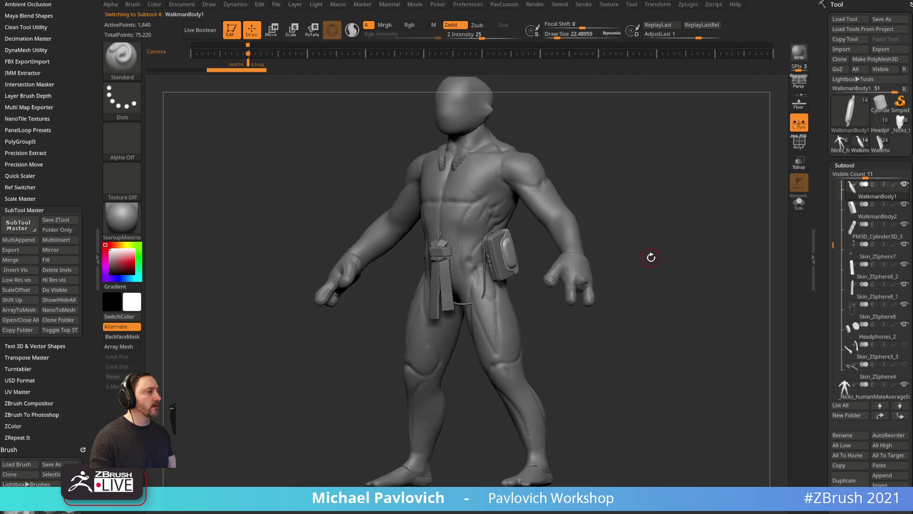
# Apply Transpose Set to the pasted Headphones folder, try the move gizmo on its parts together, and return to Draw mode.
pyautogui.moveTo(732, 249); pyautogui.dragTo(703, 242)
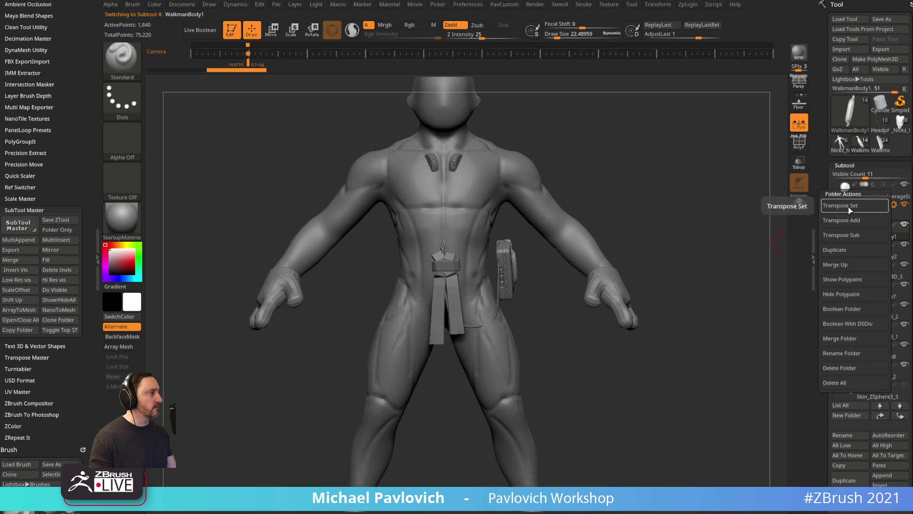
pyautogui.press('w')
pyautogui.keyDown('shift'); pyautogui.moveTo(714, 258); pyautogui.dragTo(642, 262); pyautogui.keyUp('shift')
pyautogui.moveTo(513, 286)
pyautogui.mouseDown()
pyautogui.moveTo(487, 267)
pyautogui.moveTo(522, 294)
pyautogui.moveTo(554, 295)
pyautogui.moveTo(518, 293)
pyautogui.mouseUp()
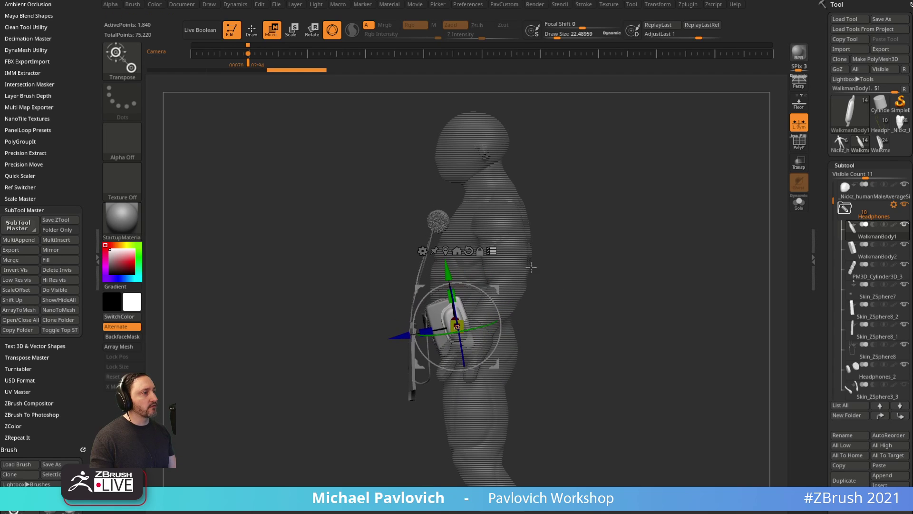
pyautogui.press('q')
pyautogui.moveTo(596, 241)
pyautogui.mouseDown()
pyautogui.moveTo(658, 247)
pyautogui.moveTo(627, 225)
pyautogui.moveTo(606, 228)
pyautogui.moveTo(625, 240)
pyautogui.moveTo(616, 245)
pyautogui.moveTo(647, 234)
pyautogui.moveTo(626, 210)
pyautogui.mouseUp()
pyautogui.press('s')
pyautogui.press('s')
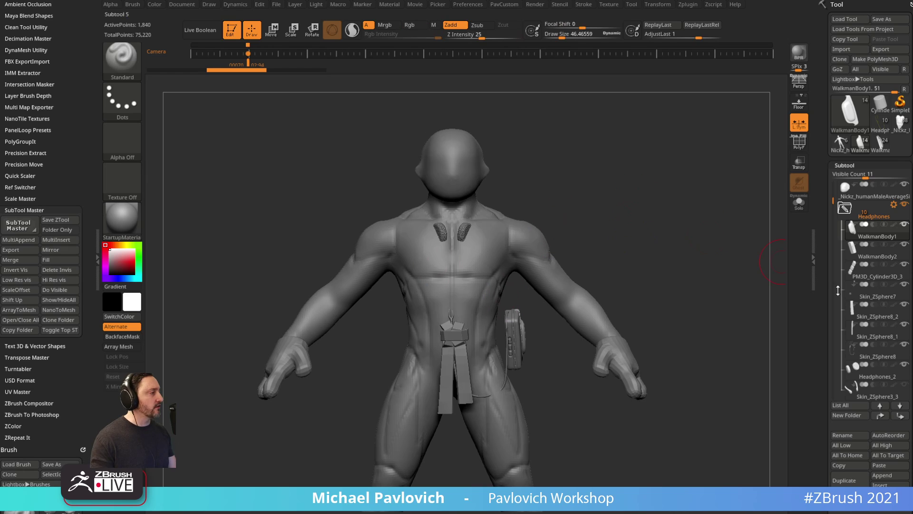
# Delete the pasted Headphones folder from the body's tool.
pyautogui.click(894, 205)
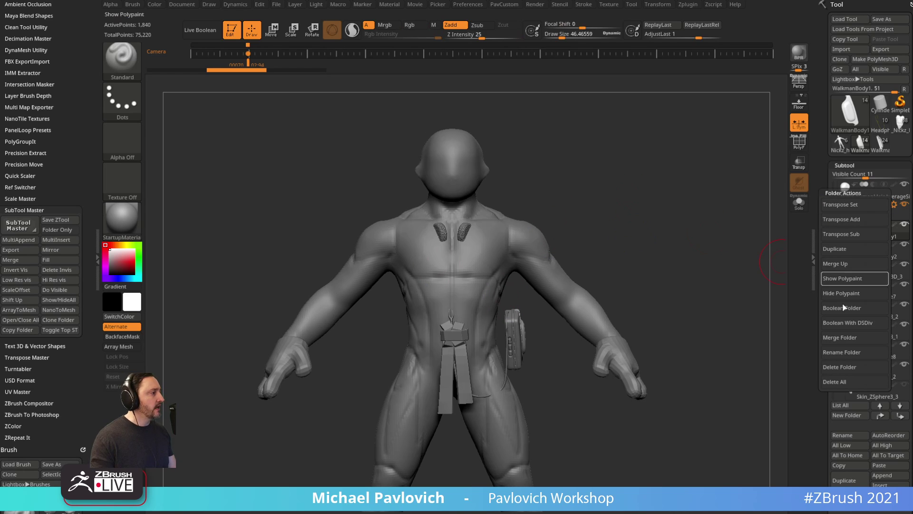
pyautogui.click(843, 367)
pyautogui.click(788, 406)
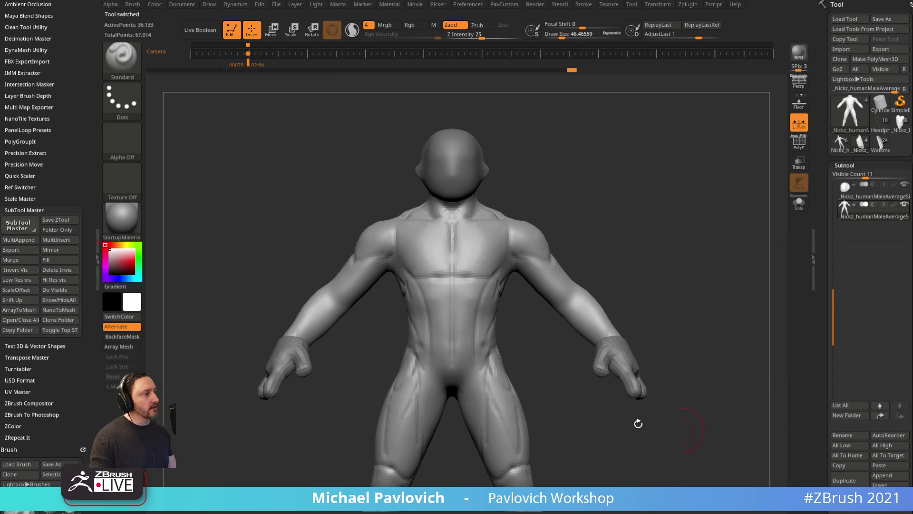
# Collapse the SubTool Master commands and examine the brush's Alpha and Texture settings.
pyautogui.moveTo(655, 173); pyautogui.dragTo(643, 212)
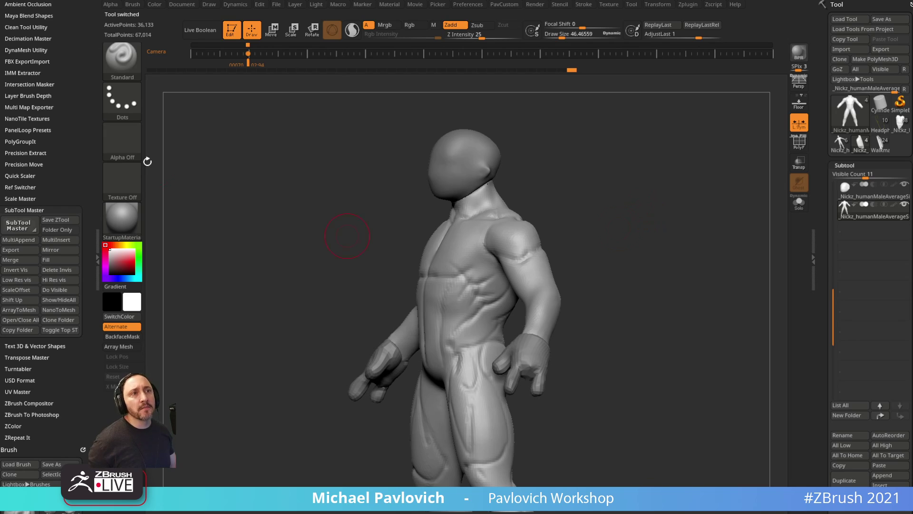
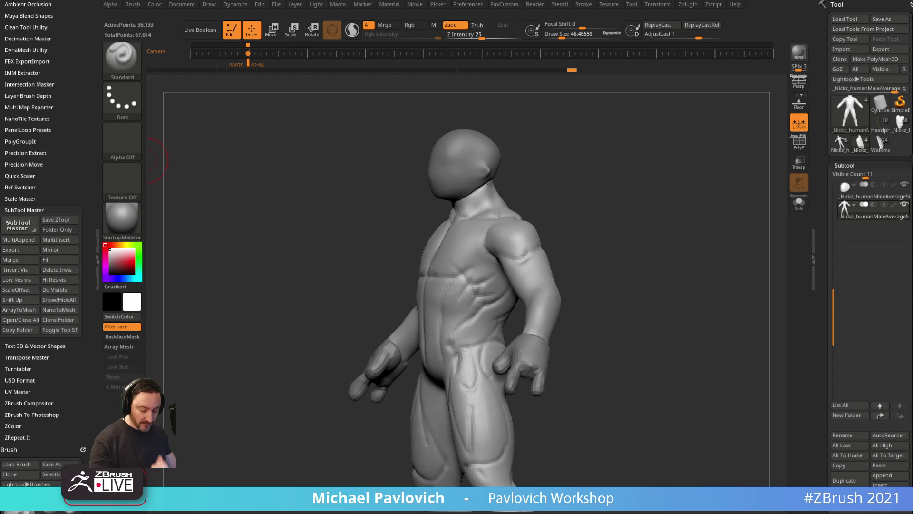
pyautogui.moveTo(585, 202)
pyautogui.keyDown('shift'); pyautogui.mouseDown()
pyautogui.moveTo(606, 222)
pyautogui.moveTo(595, 223)
pyautogui.moveTo(622, 176)
pyautogui.mouseUp(); pyautogui.keyUp('shift')
pyautogui.click(30, 210)
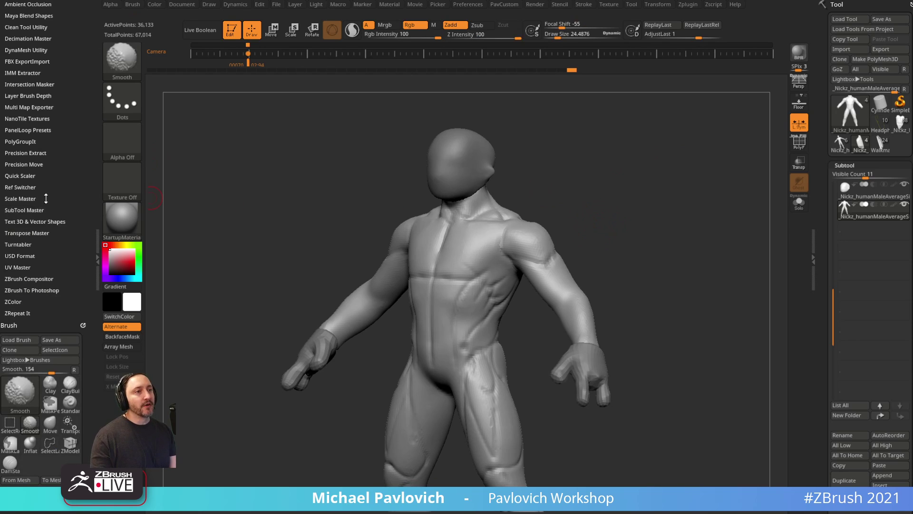
pyautogui.moveTo(38, 316); pyautogui.dragTo(37, 142)
pyautogui.moveTo(55, 368); pyautogui.dragTo(57, 325)
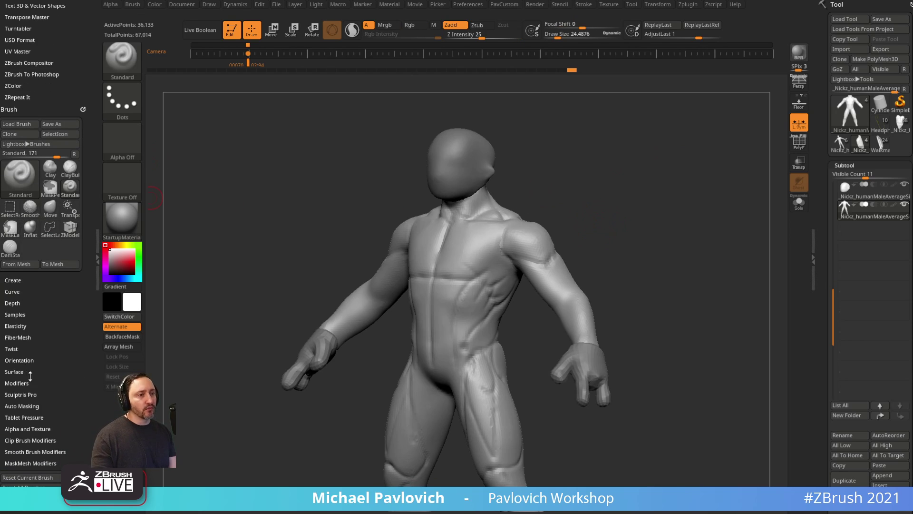
pyautogui.press('shift')
pyautogui.moveTo(28, 418); pyautogui.dragTo(31, 413)
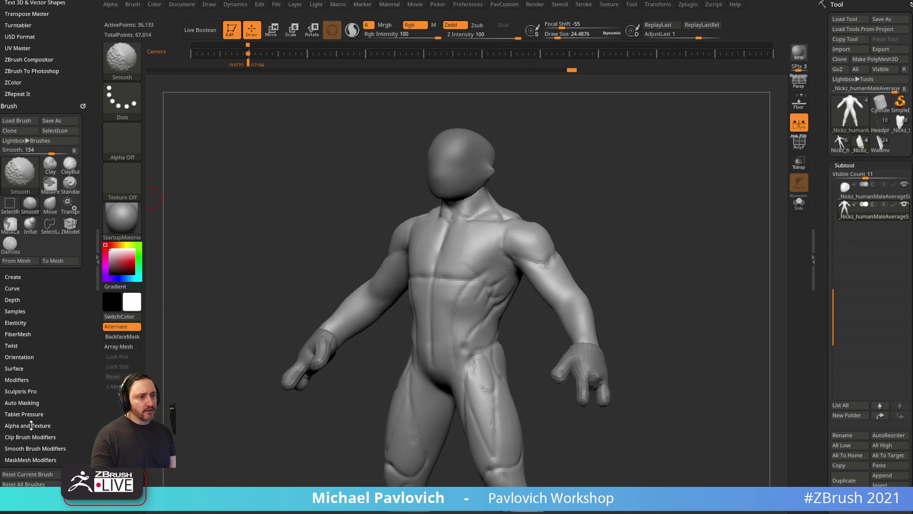
pyautogui.click(31, 425)
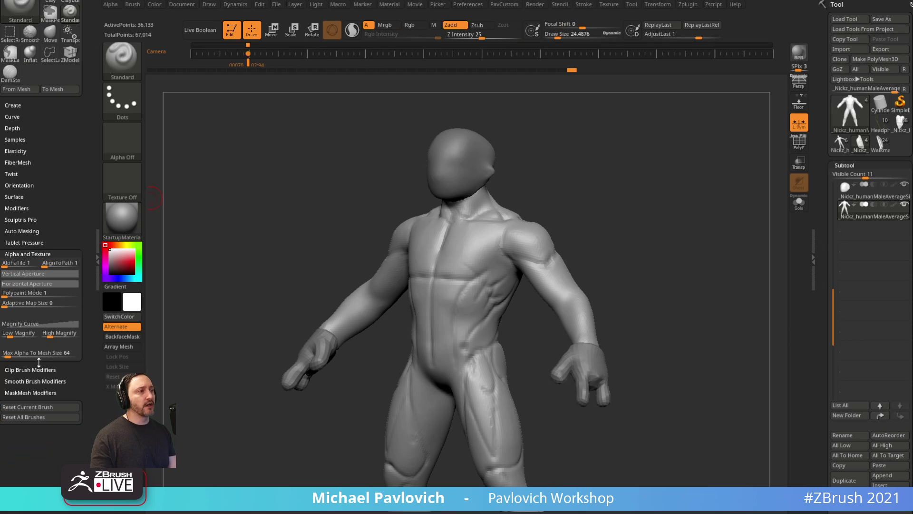
# Select the hands subtool and adjust the hands with the Move brush at draw size 28.75.
pyautogui.keyDown('alt'); pyautogui.click(325, 353); pyautogui.keyUp('alt')
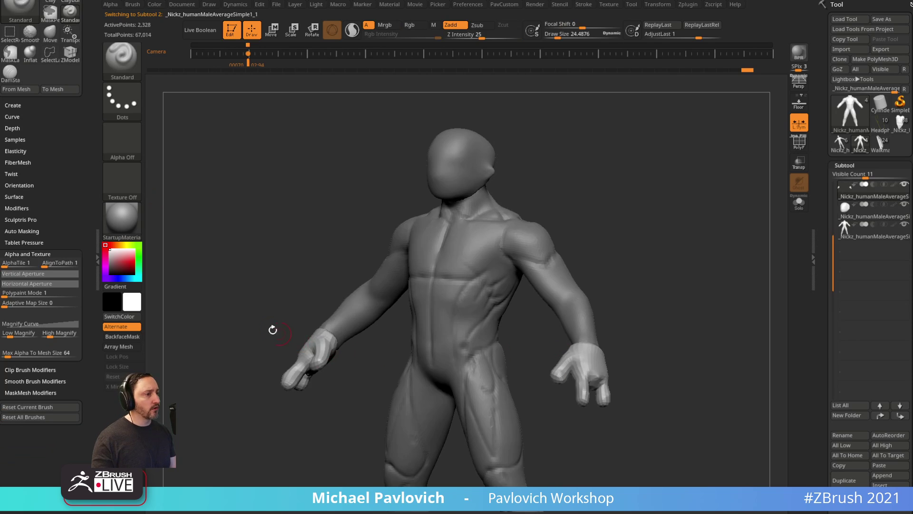
pyautogui.moveTo(272, 330)
pyautogui.keyDown('alt'); pyautogui.mouseDown()
pyautogui.moveTo(286, 359)
pyautogui.moveTo(321, 348)
pyautogui.moveTo(278, 343)
pyautogui.moveTo(330, 352)
pyautogui.moveTo(328, 374)
pyautogui.mouseUp(); pyautogui.keyUp('alt')
pyautogui.press('s')
pyautogui.press('b')
pyautogui.press('m')
pyautogui.press('v')
pyautogui.moveTo(403, 342); pyautogui.dragTo(415, 334)
pyautogui.keyDown('alt'); pyautogui.moveTo(415, 334); pyautogui.dragTo(421, 329); pyautogui.keyUp('alt')
pyautogui.moveTo(357, 343); pyautogui.dragTo(361, 343)
pyautogui.keyDown('alt'); pyautogui.moveTo(422, 348); pyautogui.dragTo(314, 353); pyautogui.keyUp('alt')
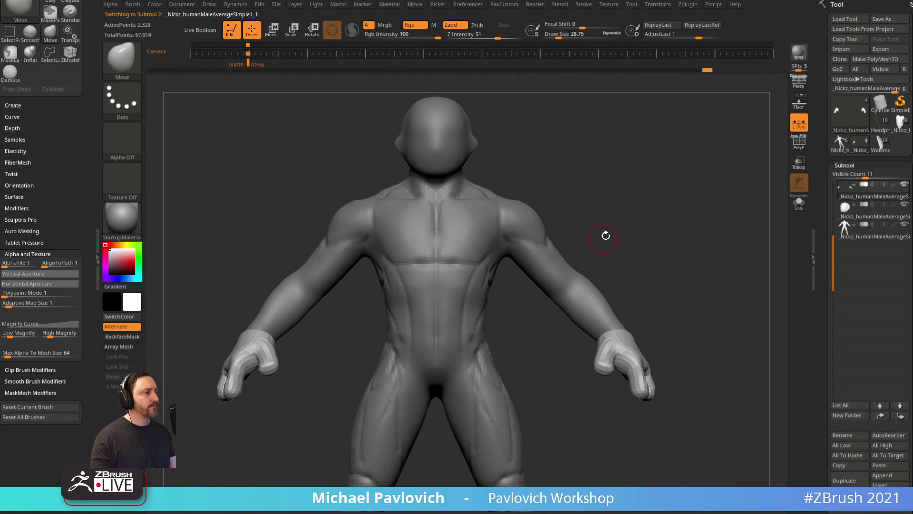
# Select the body subtool and show the Move brush's Tablet Pressure settings.
pyautogui.keyDown('alt'); pyautogui.moveTo(606, 235); pyautogui.dragTo(499, 242); pyautogui.keyUp('alt')
pyautogui.keyDown('alt'); pyautogui.click(497, 250); pyautogui.keyUp('alt')
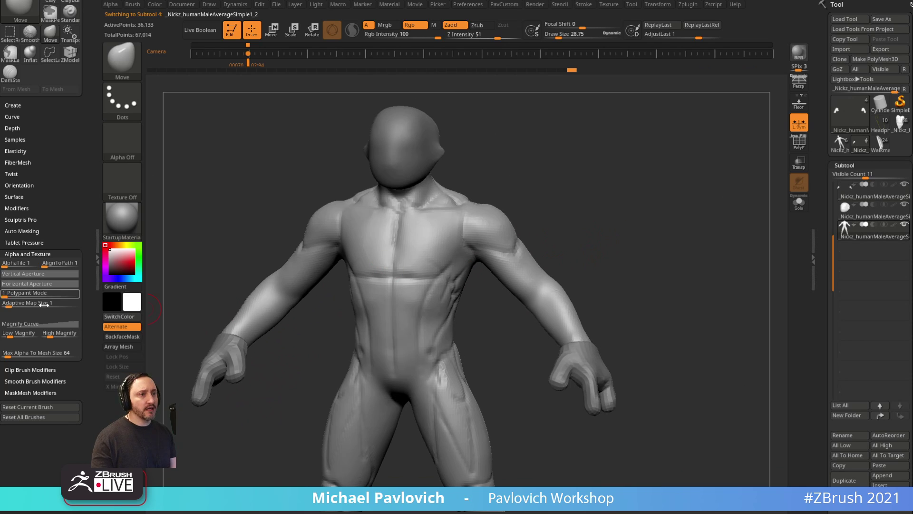
pyautogui.click(30, 253)
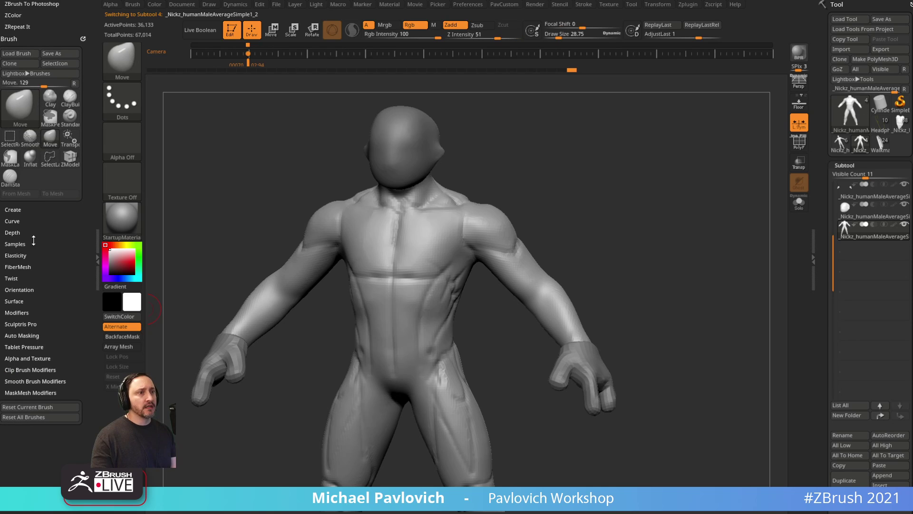
pyautogui.press('shift')
pyautogui.click(24, 347)
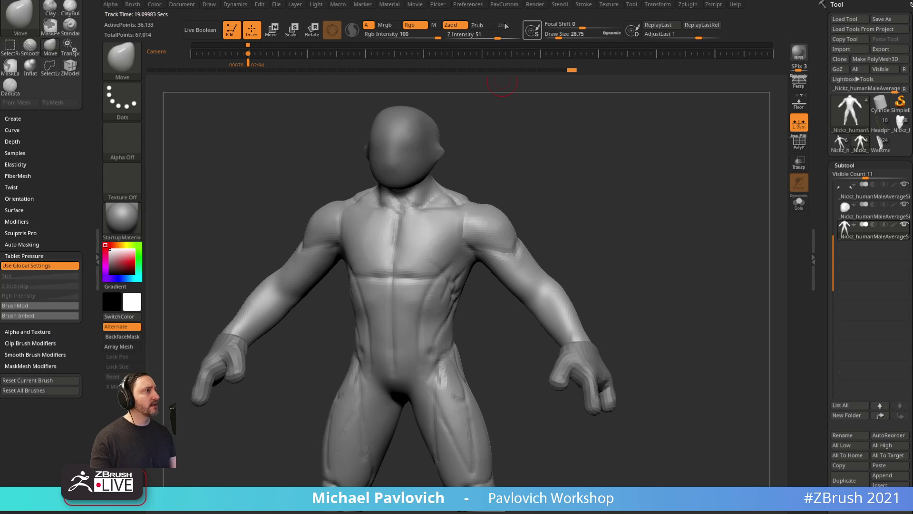
# Examine the Tablet preferences for size, Z and color sensitivity.
pyautogui.click(467, 4)
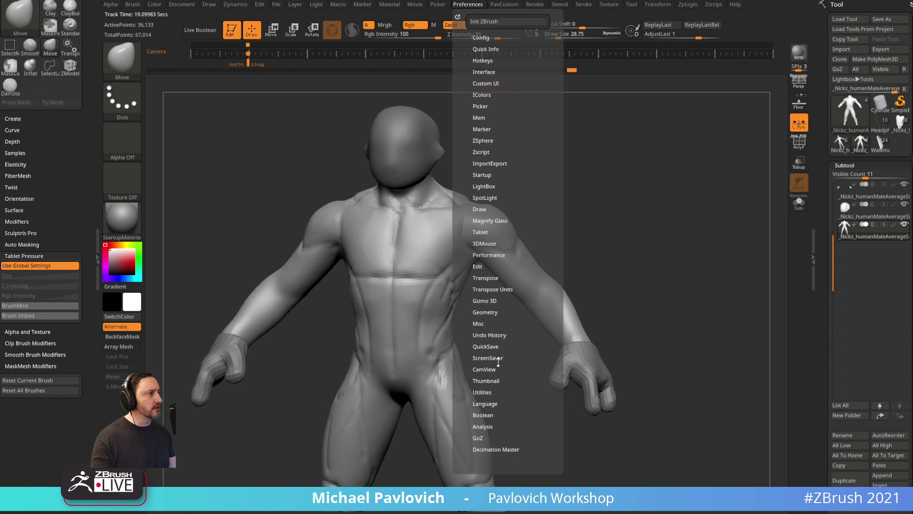
pyautogui.click(481, 232)
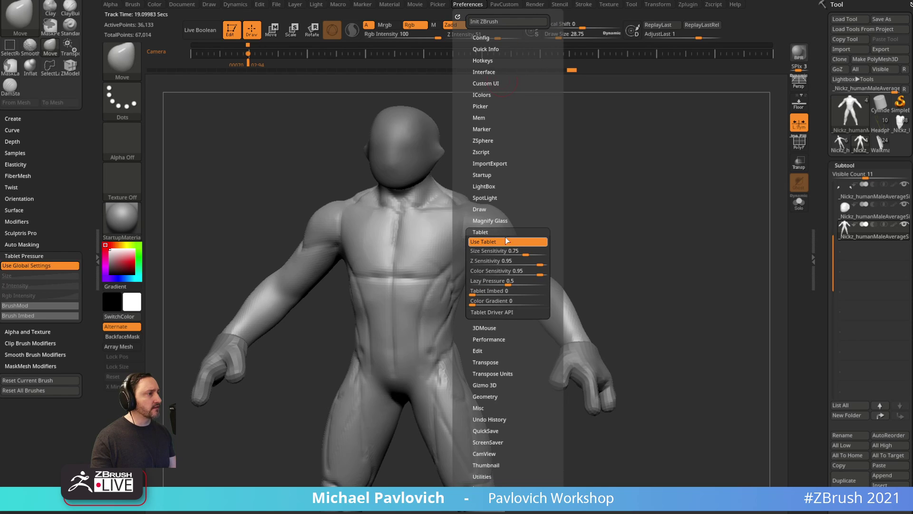
pyautogui.click(523, 270)
pyautogui.click(523, 262)
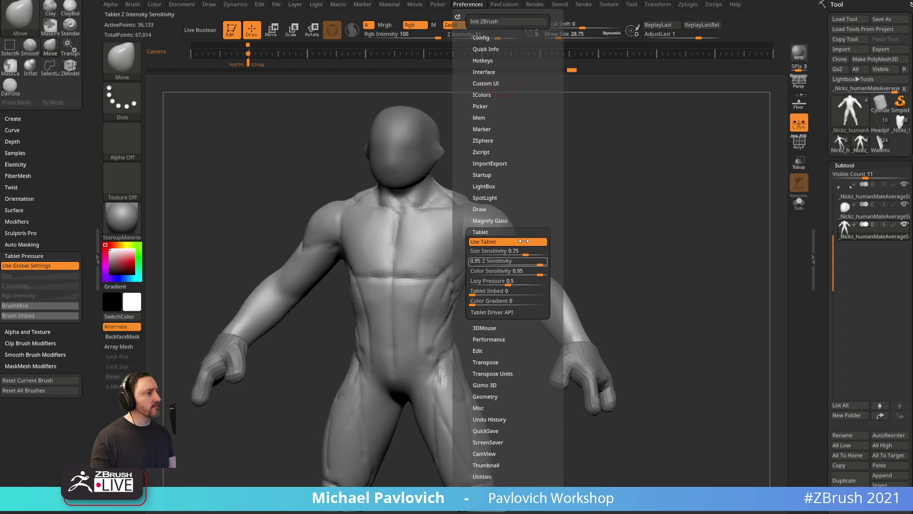
pyautogui.moveTo(674, 207); pyautogui.dragTo(658, 215)
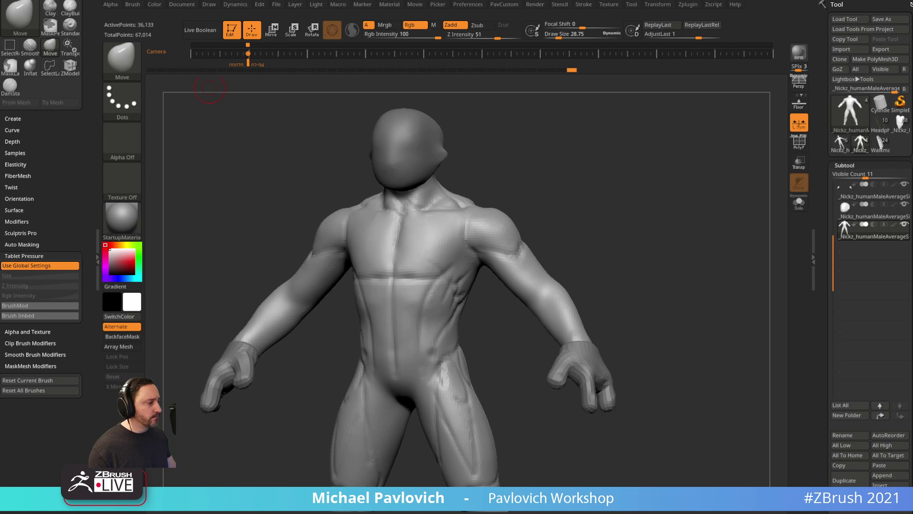
# Bring up Bookshelf.jpg in Google Drive and examine the anatomy and figure drawing books on the shelves.
pyautogui.moveTo(528, 512); pyautogui.dragTo(536, 23)
pyautogui.keyDown('ctrl'); pyautogui.scroll(6, 468, 192); pyautogui.keyUp('ctrl')
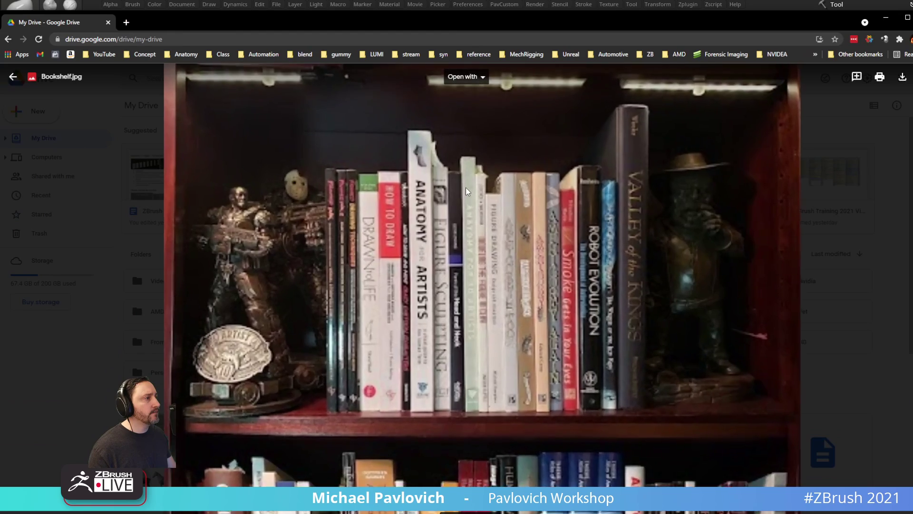
pyautogui.scroll(-6, 466, 191)
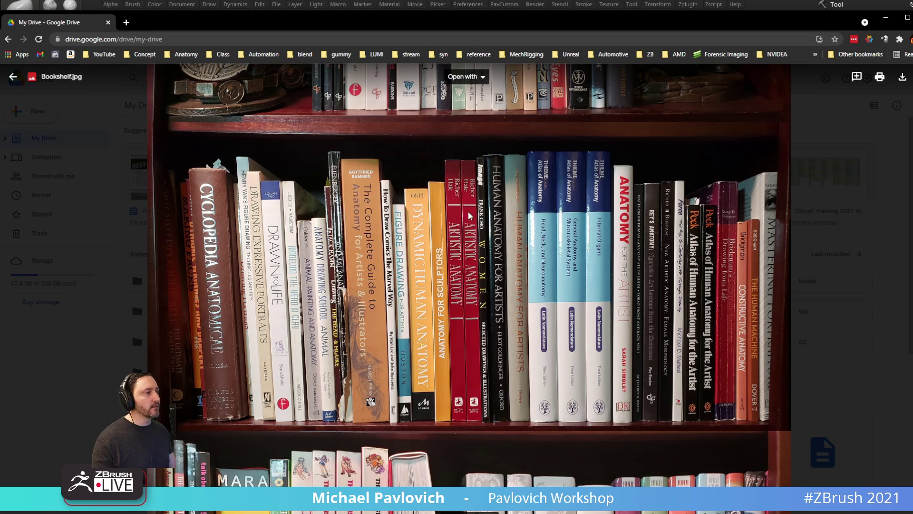
pyautogui.scroll(6, 491, 214)
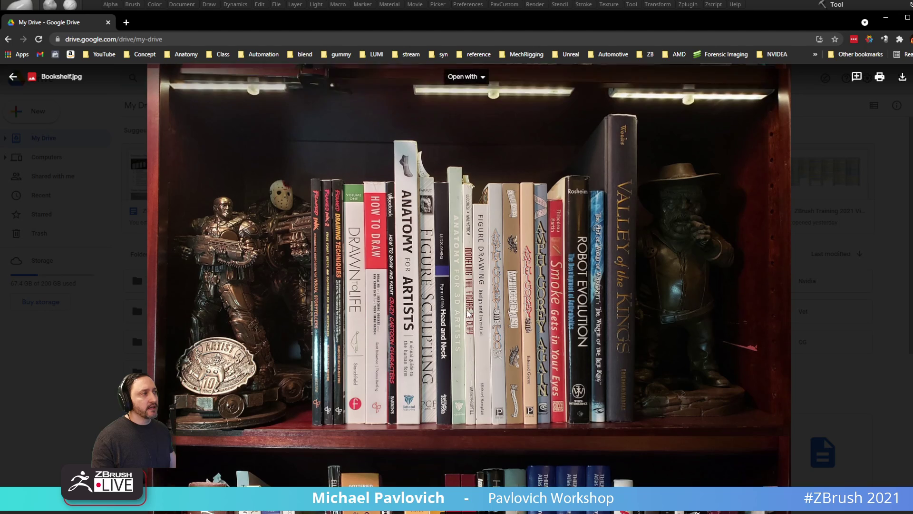
pyautogui.scroll(-3, 474, 352)
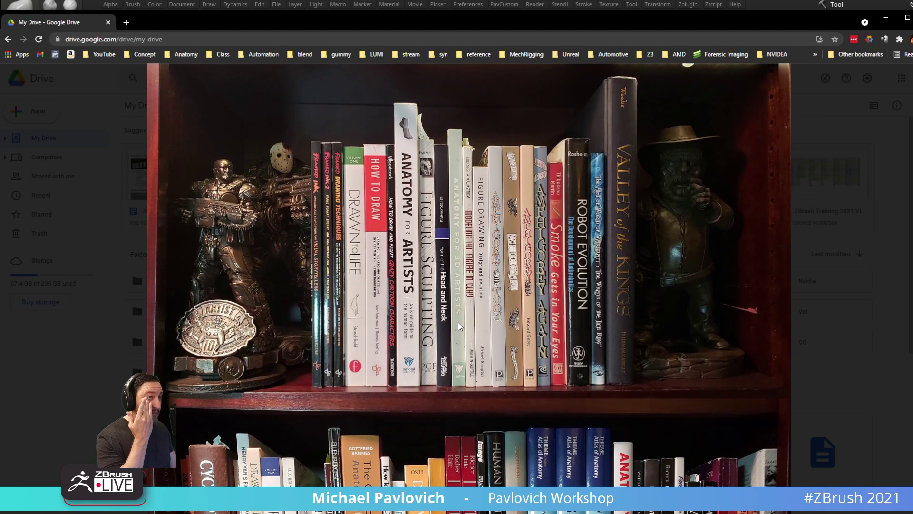
# Switch from the bookshelf photo back to ZBrush and inspect the body from the front and three-quarter views.
pyautogui.click(357, 3)
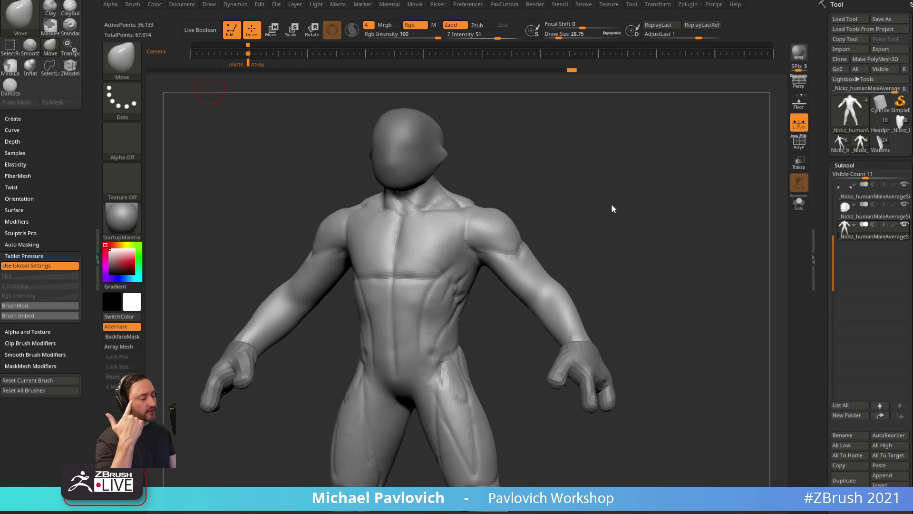
pyautogui.moveTo(600, 230)
pyautogui.mouseDown()
pyautogui.moveTo(622, 218)
pyautogui.moveTo(608, 223)
pyautogui.mouseUp()
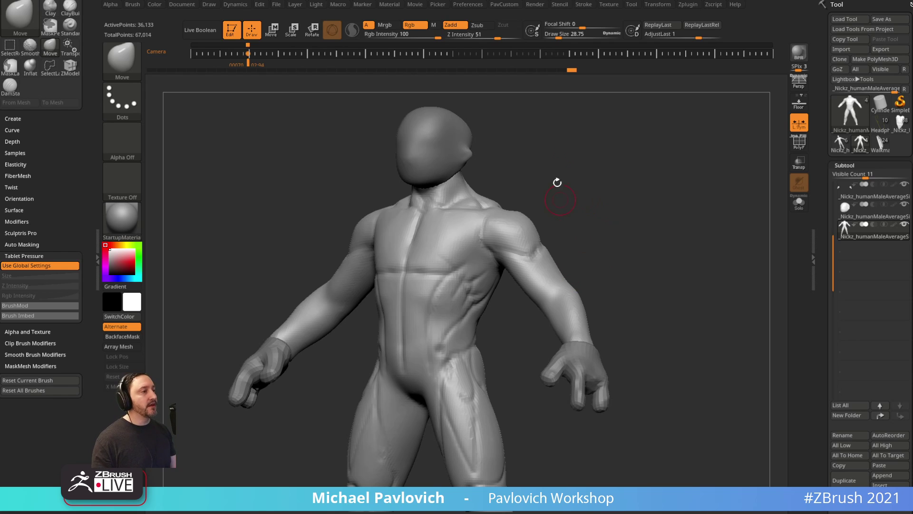
pyautogui.keyDown('shift'); pyautogui.moveTo(554, 183); pyautogui.dragTo(608, 179); pyautogui.keyUp('shift')
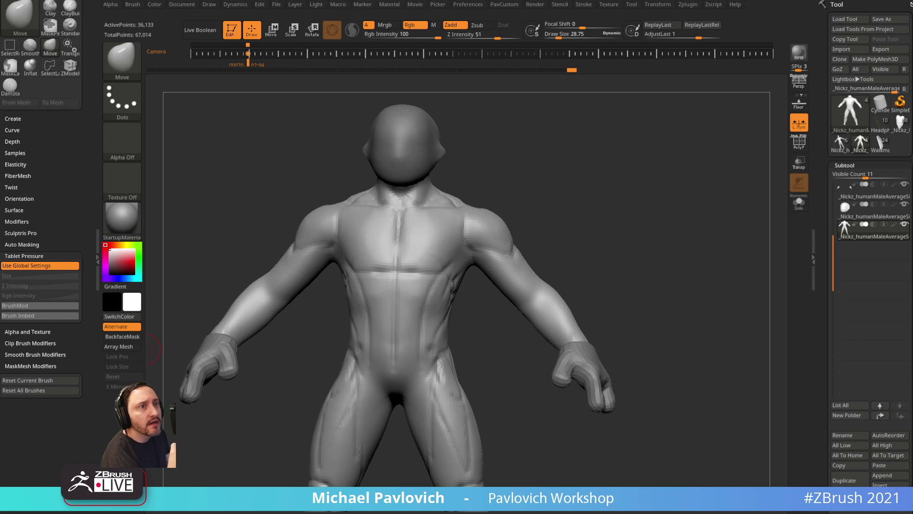
pyautogui.click(508, 5)
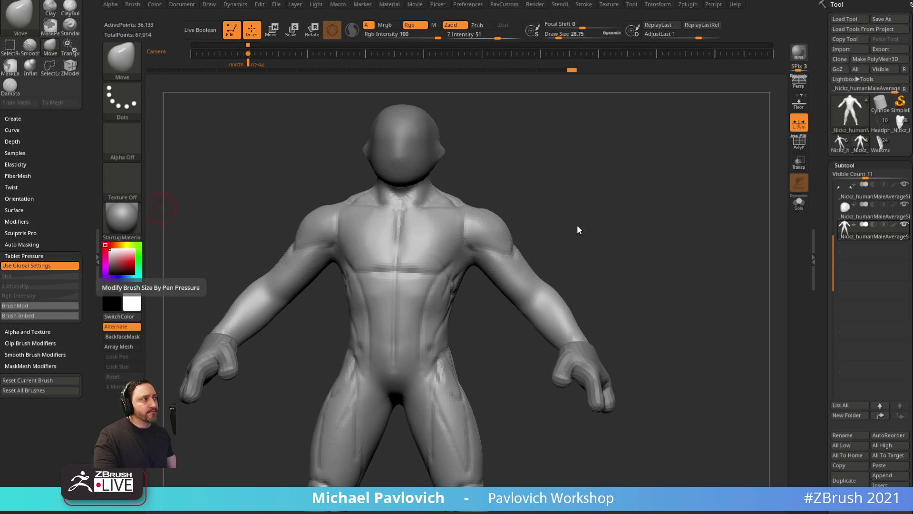
pyautogui.moveTo(577, 226)
pyautogui.mouseDown()
pyautogui.moveTo(599, 212)
pyautogui.moveTo(587, 206)
pyautogui.moveTo(614, 211)
pyautogui.moveTo(597, 208)
pyautogui.mouseUp()
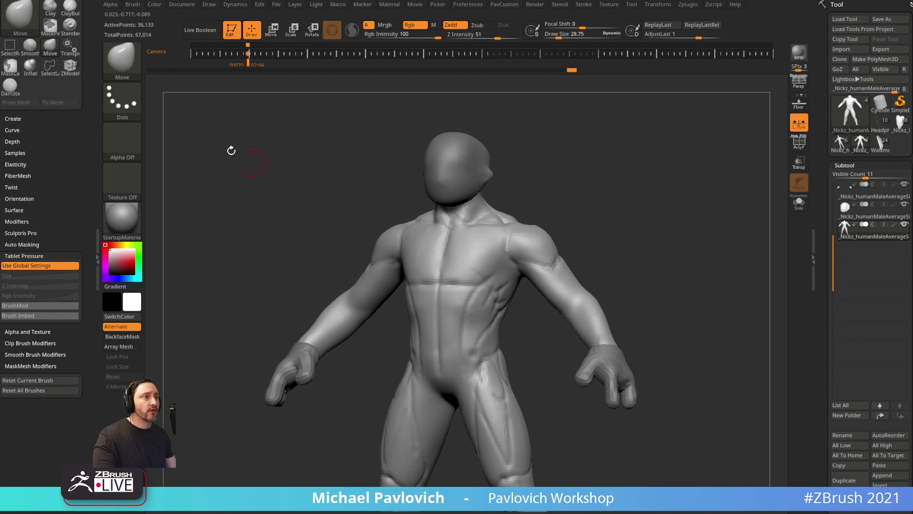
# Look over the available materials and the FBX export options without exporting anything.
pyautogui.click(125, 215)
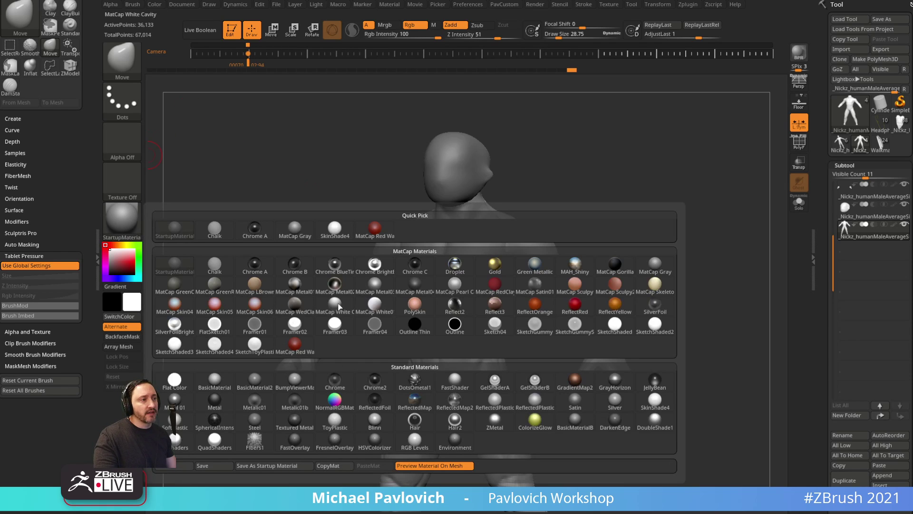
pyautogui.keyDown('shift'); pyautogui.moveTo(405, 176); pyautogui.dragTo(562, 185); pyautogui.keyUp('shift')
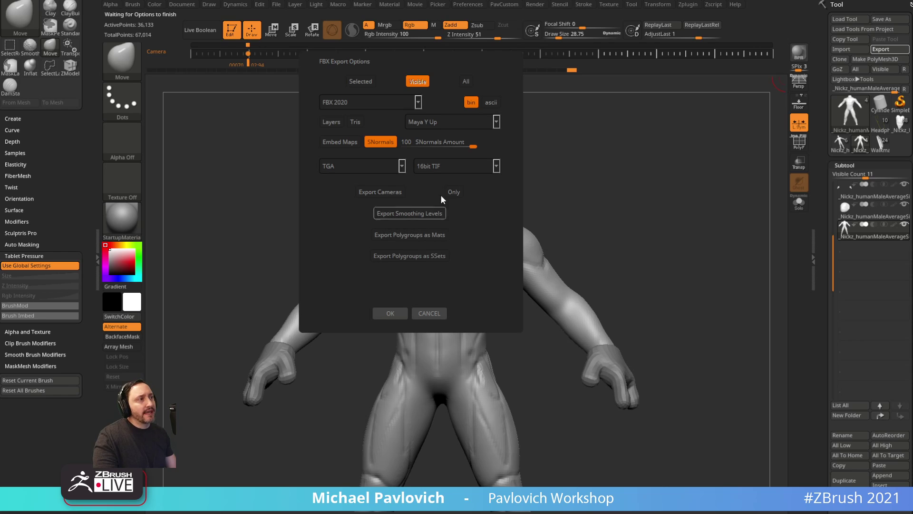
pyautogui.click(442, 316)
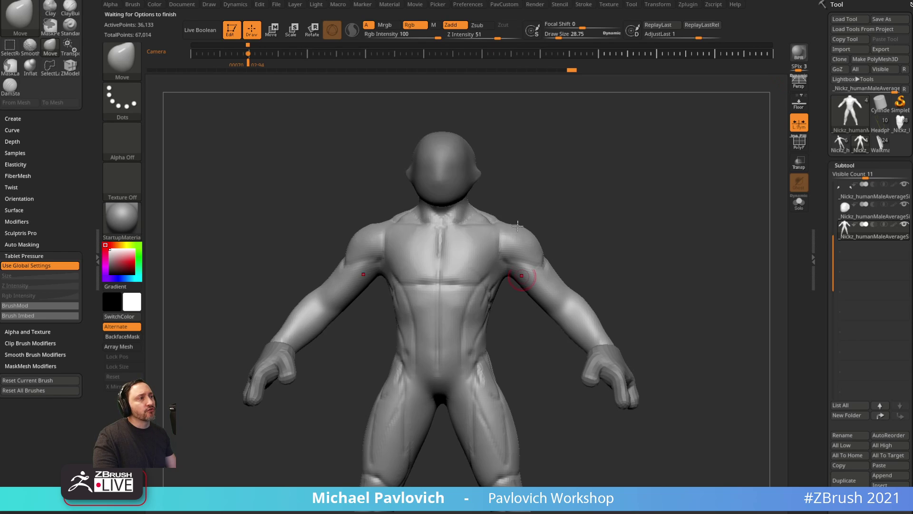
pyautogui.click(122, 217)
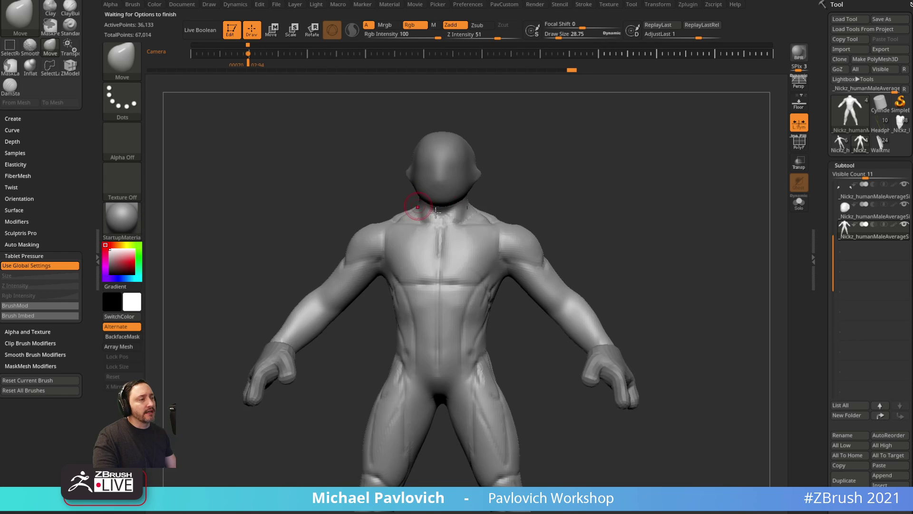
pyautogui.moveTo(701, 272); pyautogui.dragTo(532, 230)
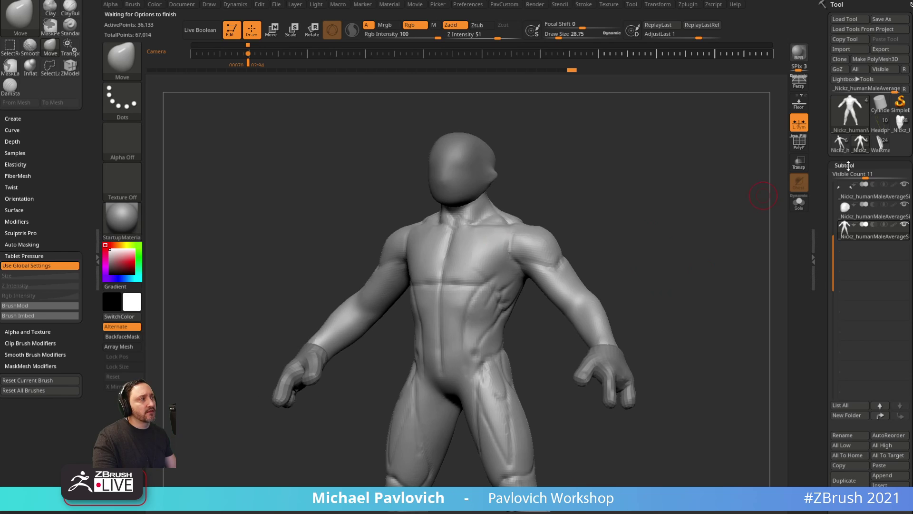
pyautogui.moveTo(685, 253); pyautogui.dragTo(691, 261)
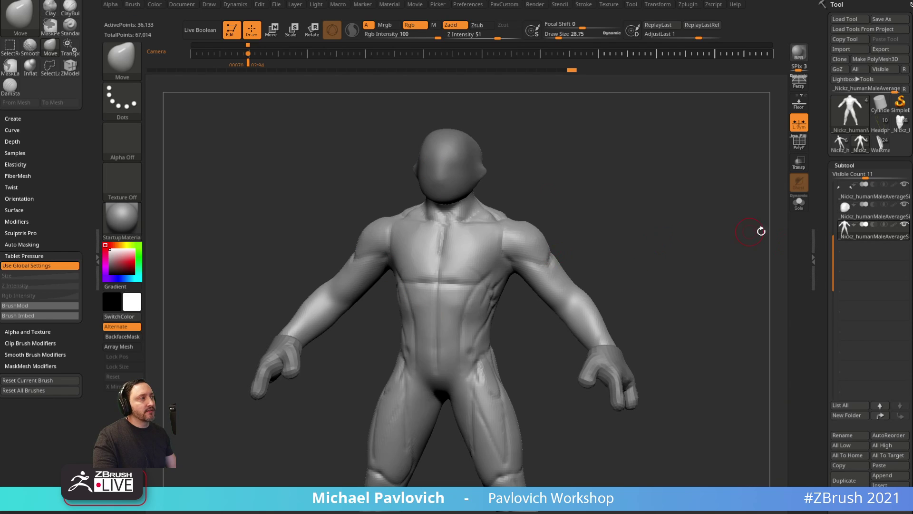
pyautogui.moveTo(833, 245); pyautogui.dragTo(834, 191)
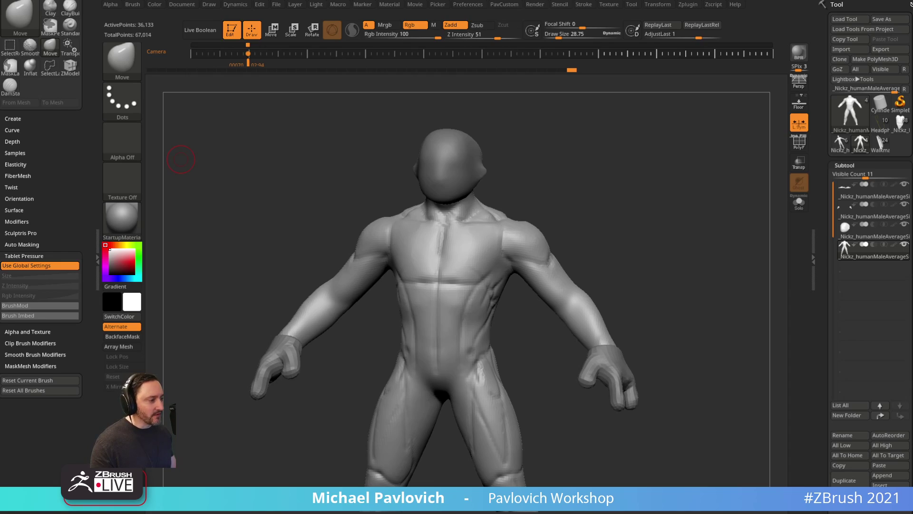
# Switch to the ArtStation profile in the browser, open the blog post "Motivation and Inspiration" and highlight its title.
pyautogui.hotkey('alt', 'Tab')
pyautogui.scroll(9, 589, 192)
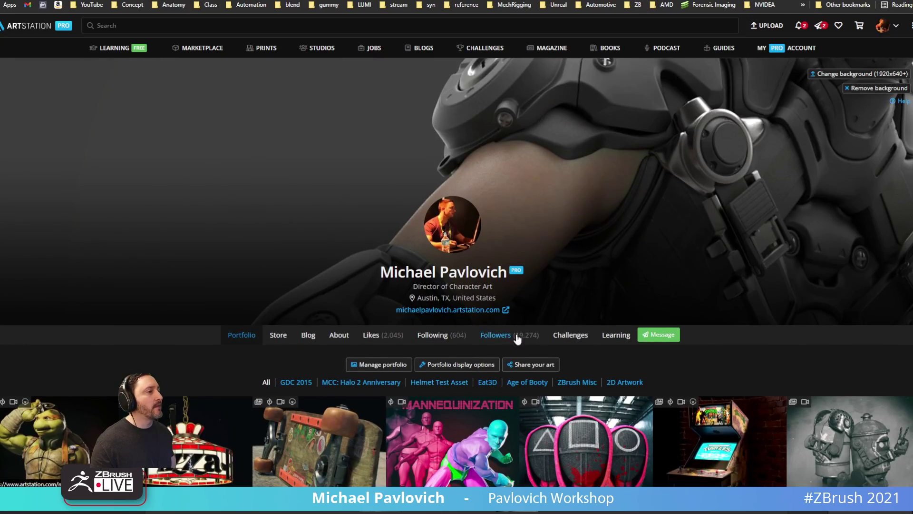
pyautogui.click(308, 335)
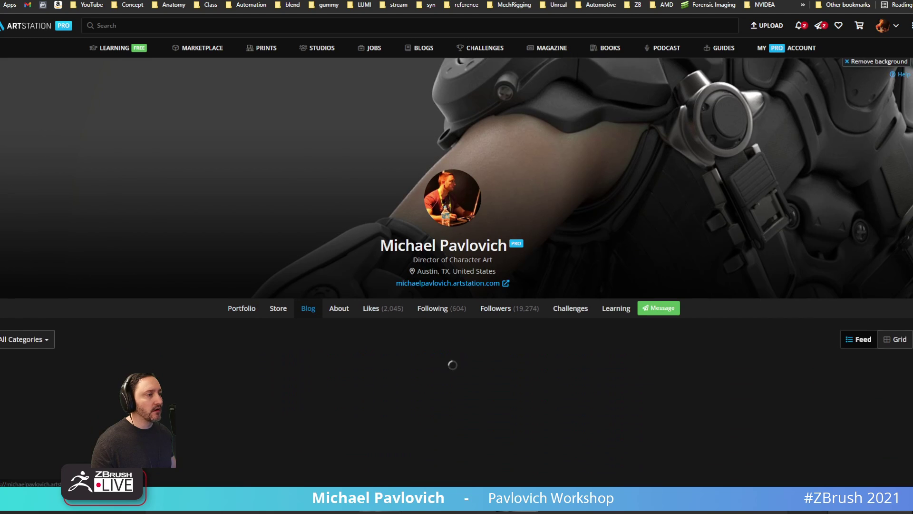
pyautogui.scroll(-3, 312, 274)
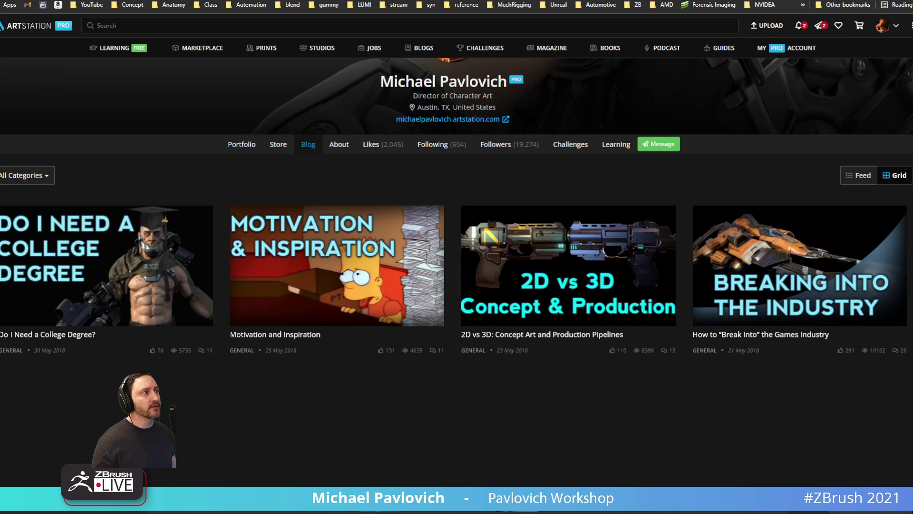
pyautogui.moveTo(482, 0); pyautogui.dragTo(553, 0)
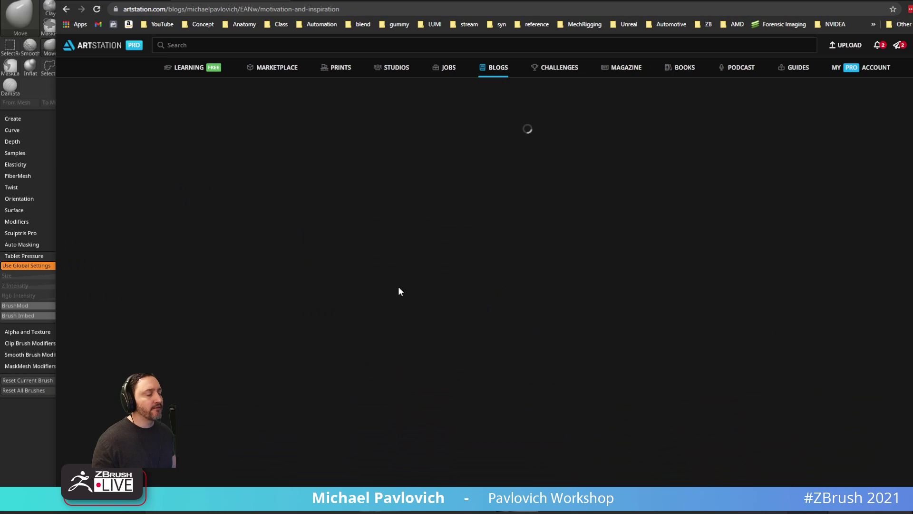
pyautogui.moveTo(542, 0); pyautogui.dragTo(505, 0)
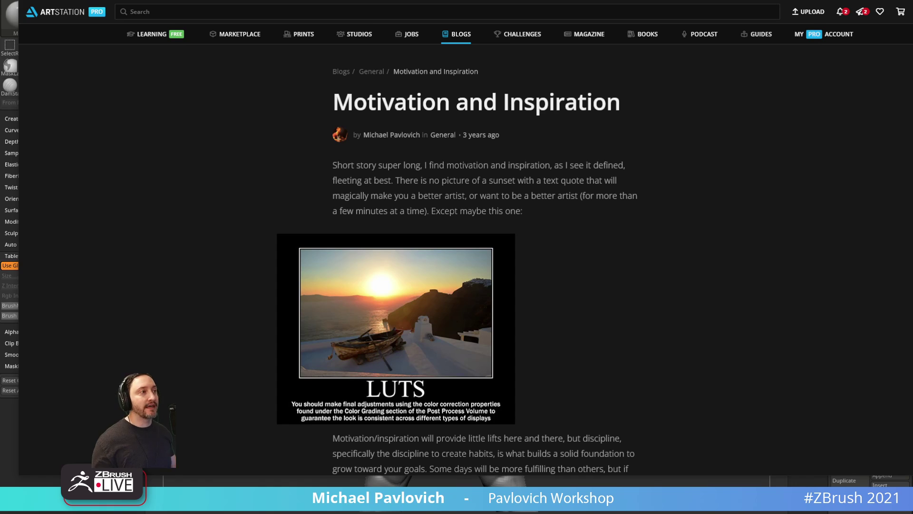
pyautogui.moveTo(503, 102); pyautogui.dragTo(622, 101)
pyautogui.moveTo(333, 102); pyautogui.dragTo(620, 102)
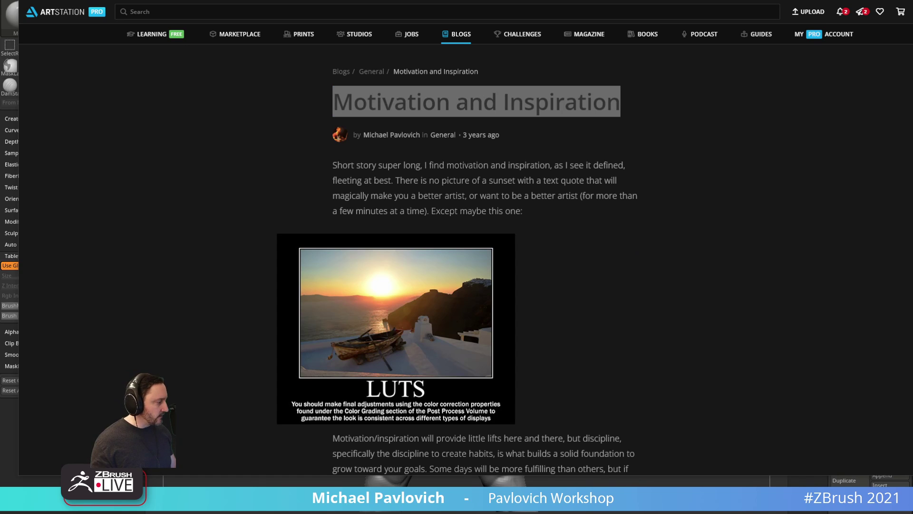
# Bring the boombox and spray can reference photo over the blog post, enlarge and examine it, and put it away.
pyautogui.moveTo(561, 509); pyautogui.dragTo(283, 183, button='right')
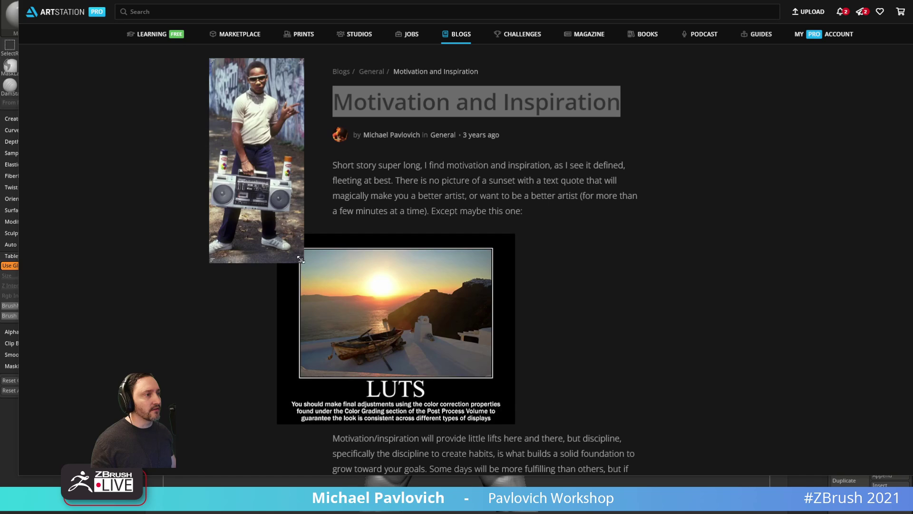
pyautogui.moveTo(298, 257); pyautogui.dragTo(537, 415)
pyautogui.scroll(3, 411, 304)
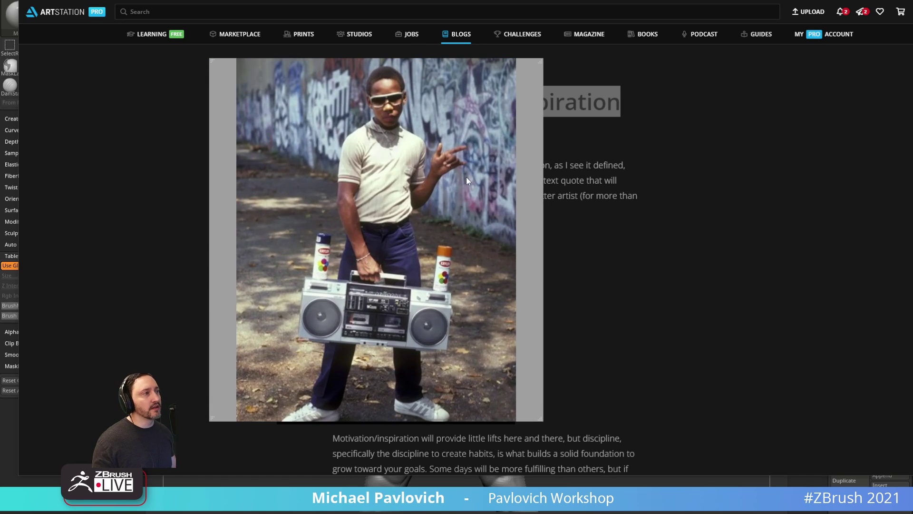
pyautogui.moveTo(319, 228); pyautogui.dragTo(279, 193, button='right')
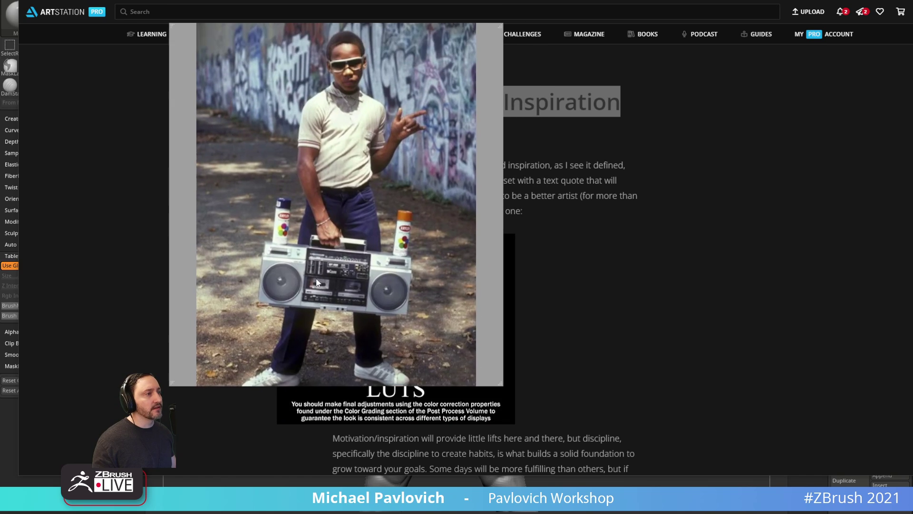
pyautogui.moveTo(279, 193); pyautogui.dragTo(272, 152, button='middle')
pyautogui.moveTo(272, 157); pyautogui.dragTo(373, 195)
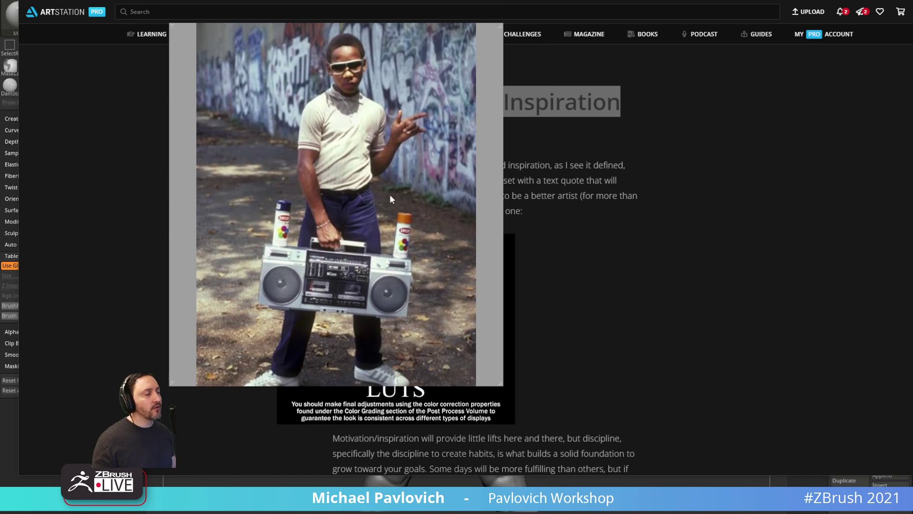
pyautogui.hotkey('alt', 'Tab')
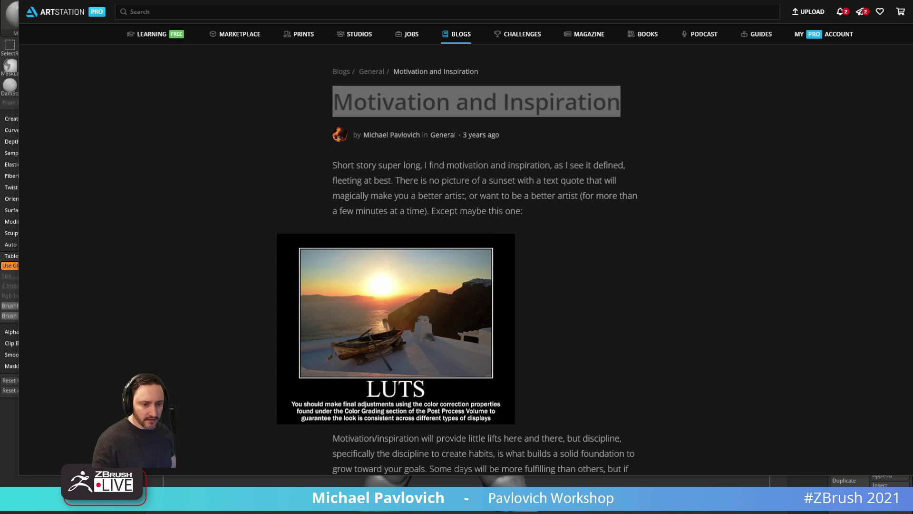
# View the turtle with skateboard image and the Turtles arcade cabinet photo enlarged over the blog post, and move them away.
pyautogui.moveTo(490, 513); pyautogui.dragTo(188, 133)
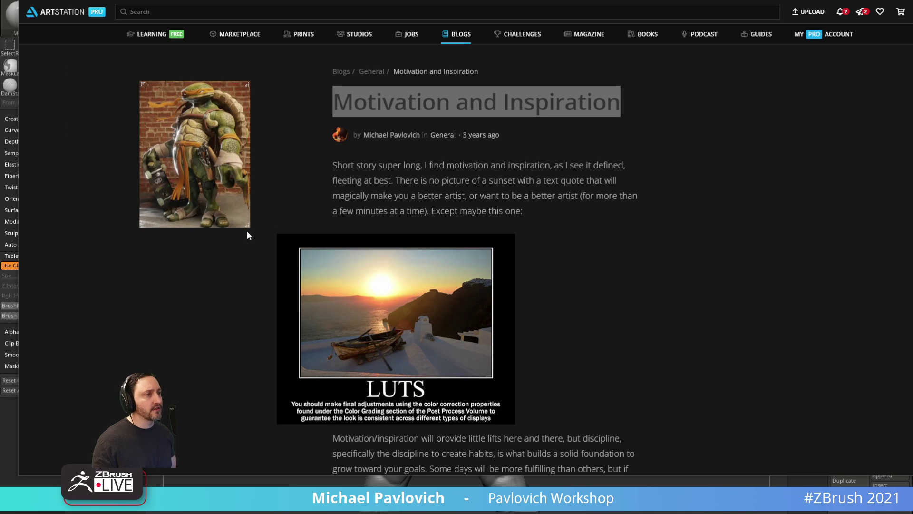
pyautogui.moveTo(247, 225); pyautogui.dragTo(450, 397)
pyautogui.scroll(5, 287, 247)
pyautogui.scroll(2, 287, 243)
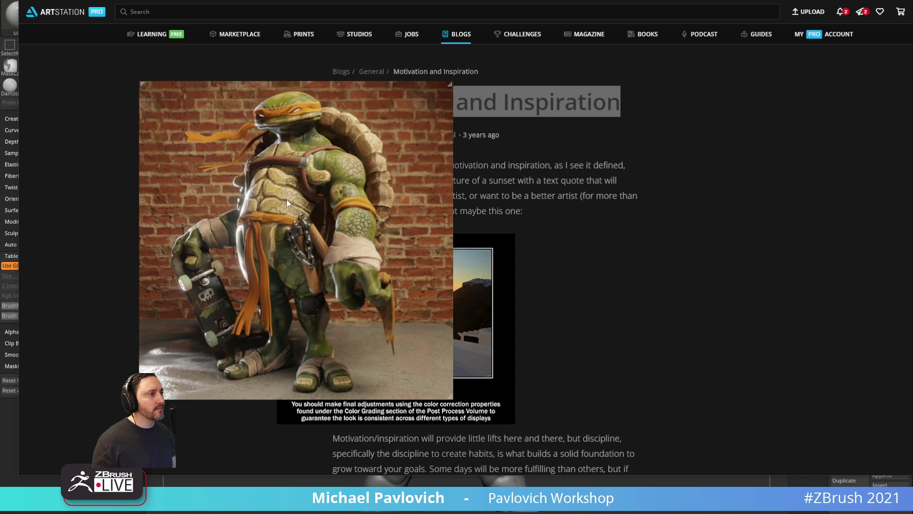
pyautogui.moveTo(315, 175); pyautogui.dragTo(912, 247)
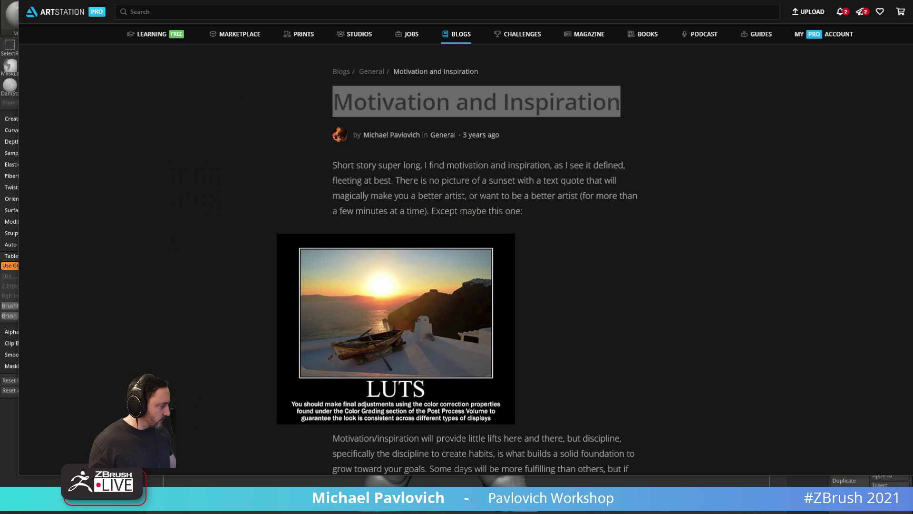
pyautogui.moveTo(912, 199); pyautogui.dragTo(354, 203)
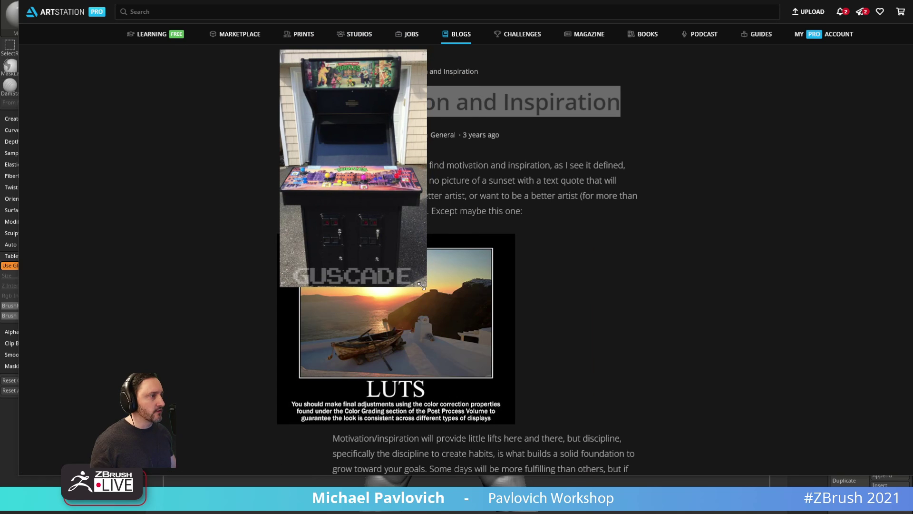
pyautogui.moveTo(429, 286); pyautogui.dragTo(699, 439)
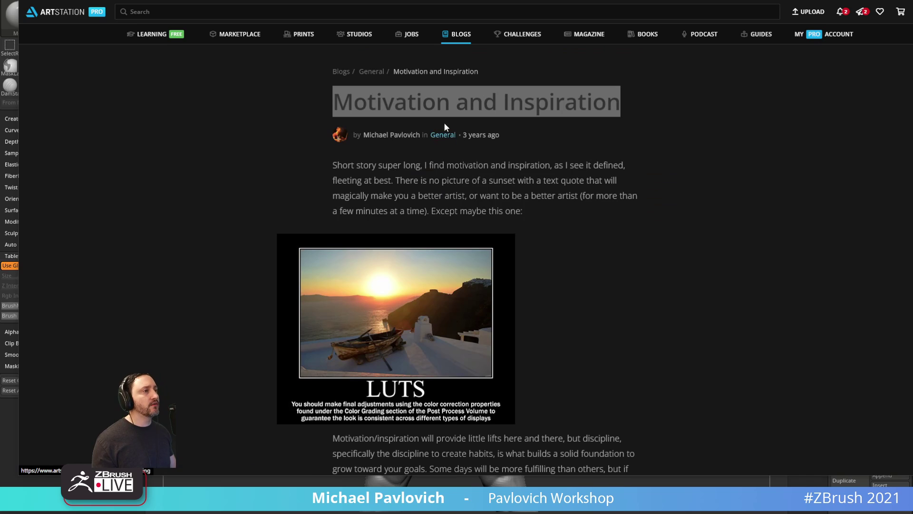
# Read through the "Motivation and Inspiration" post, from the title to the sections on discipline, making games and getting better.
pyautogui.click(439, 102)
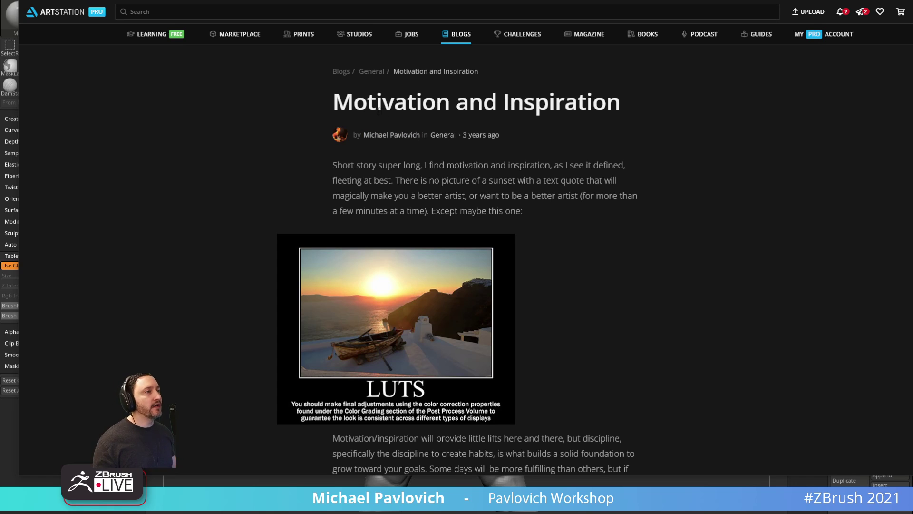
pyautogui.moveTo(333, 102); pyautogui.dragTo(606, 102)
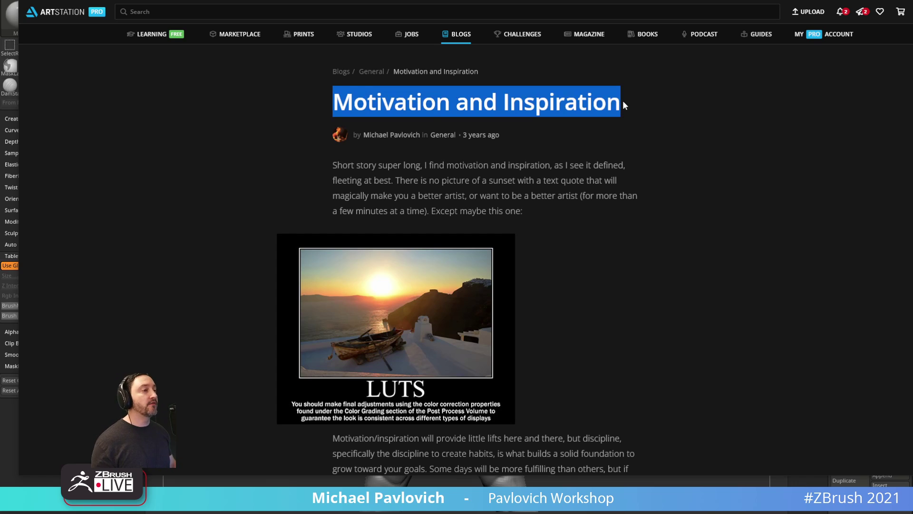
pyautogui.click(599, 142)
pyautogui.scroll(-7, 576, 181)
pyautogui.scroll(-10, 574, 188)
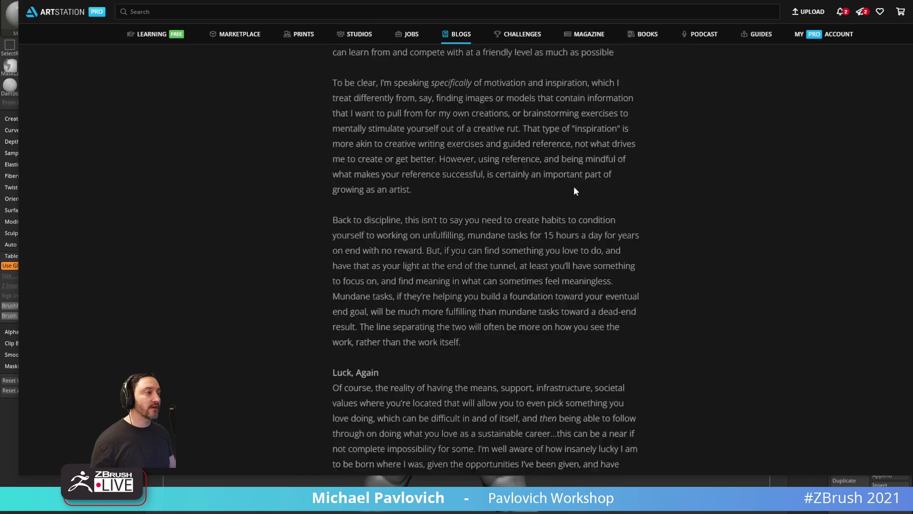
pyautogui.scroll(-15, 588, 250)
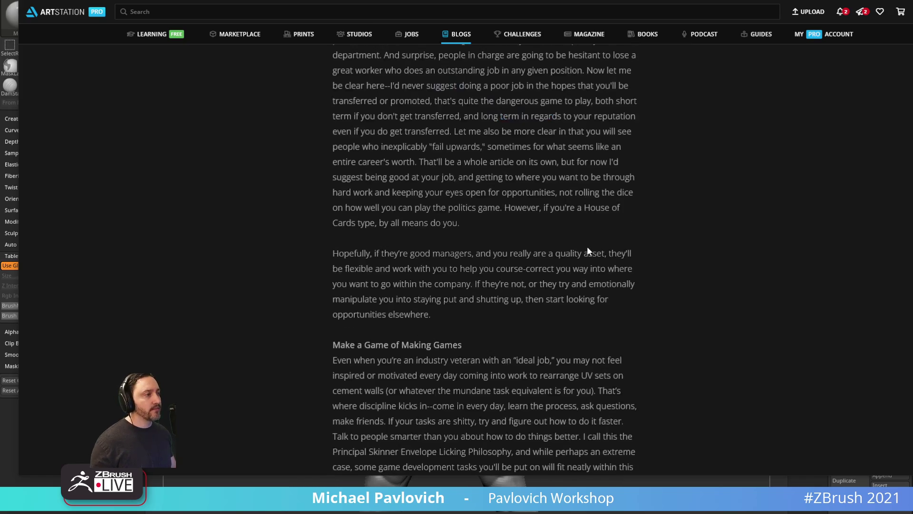
pyautogui.scroll(-13, 588, 250)
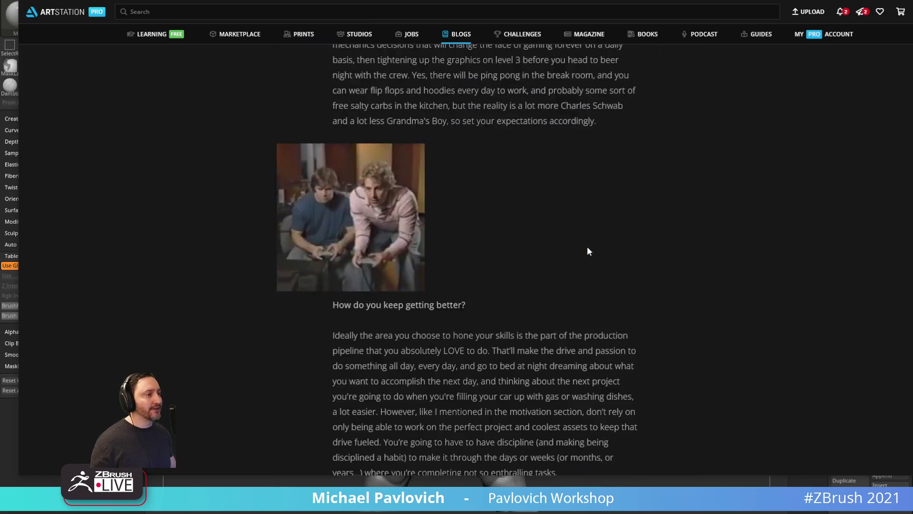
pyautogui.scroll(13, 587, 247)
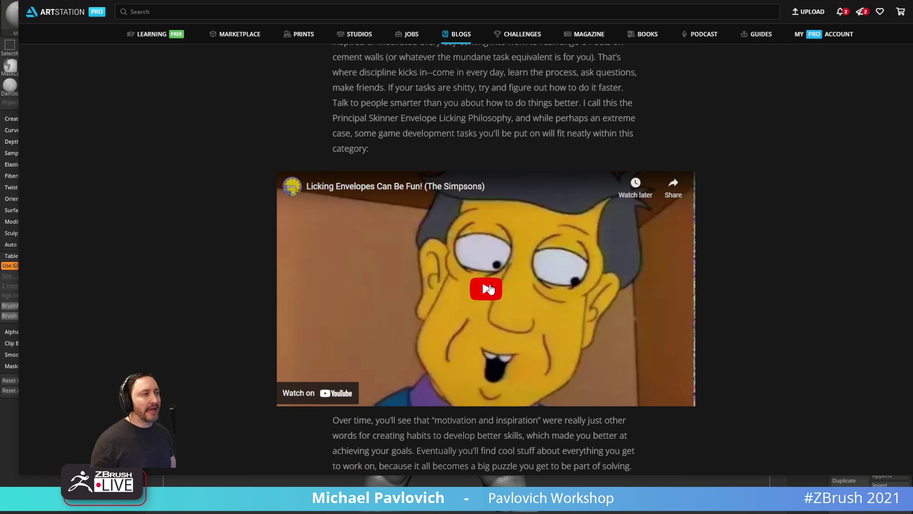
pyautogui.scroll(-3, 458, 272)
pyautogui.scroll(-10, 459, 273)
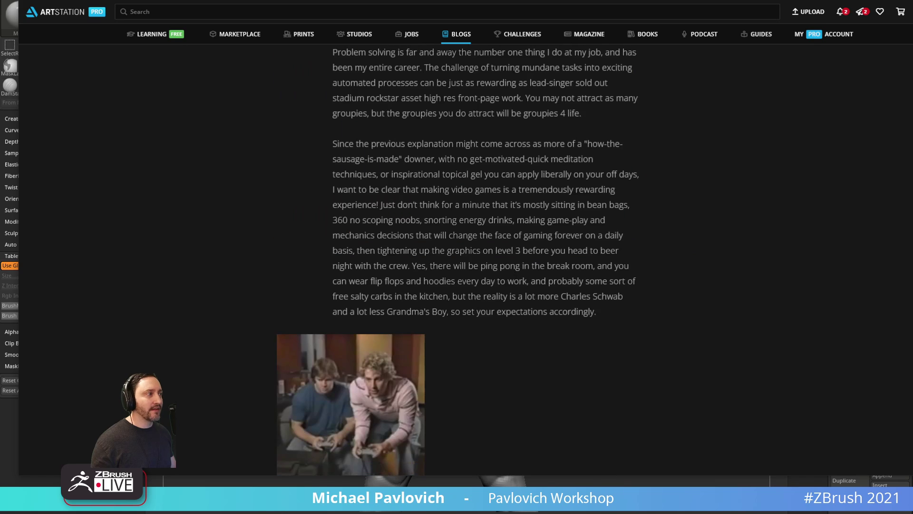
# Skim the rest of the "Motivation and Inspiration" post down to the reader comments, and return to its title.
pyautogui.scroll(-2, 515, 282)
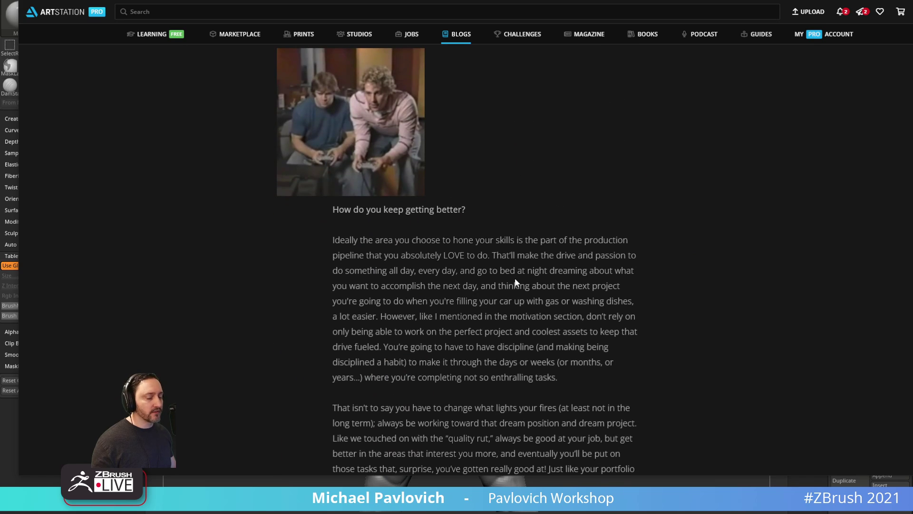
pyautogui.scroll(-9, 533, 276)
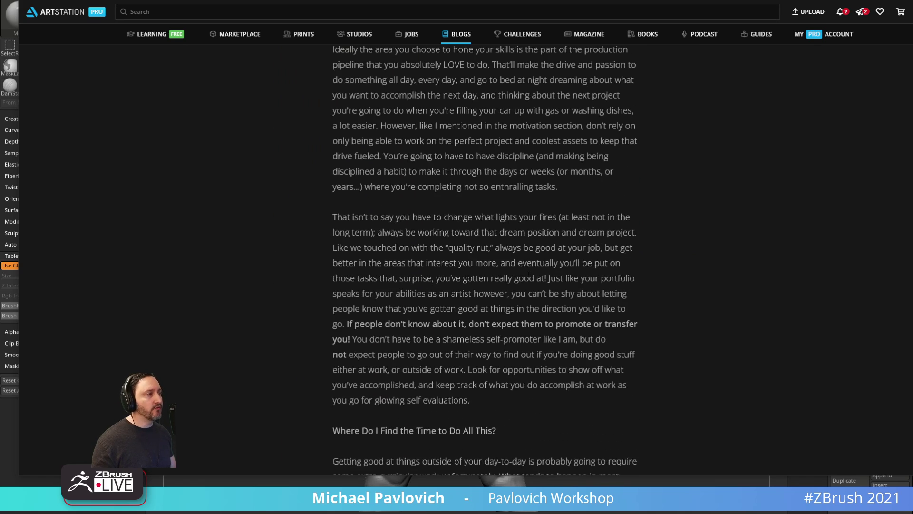
pyautogui.scroll(-12, 528, 275)
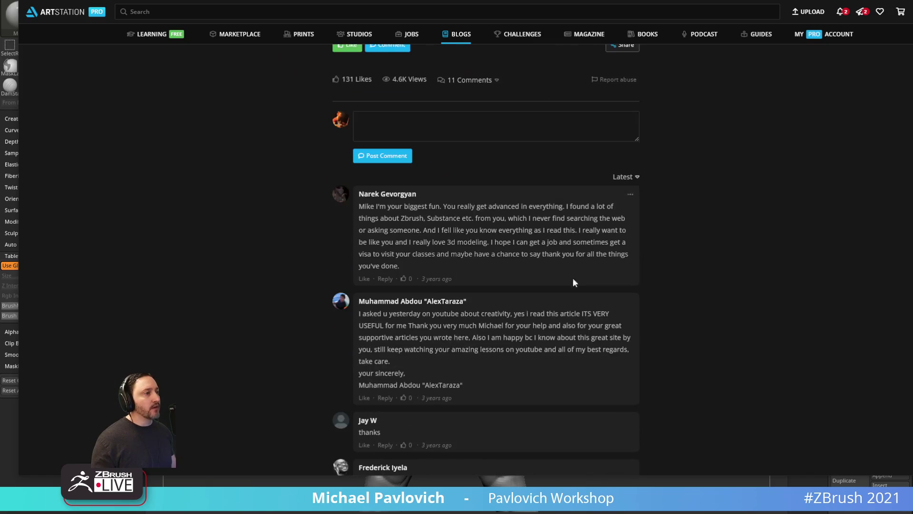
pyautogui.scroll(11, 576, 285)
pyautogui.scroll(20, 581, 303)
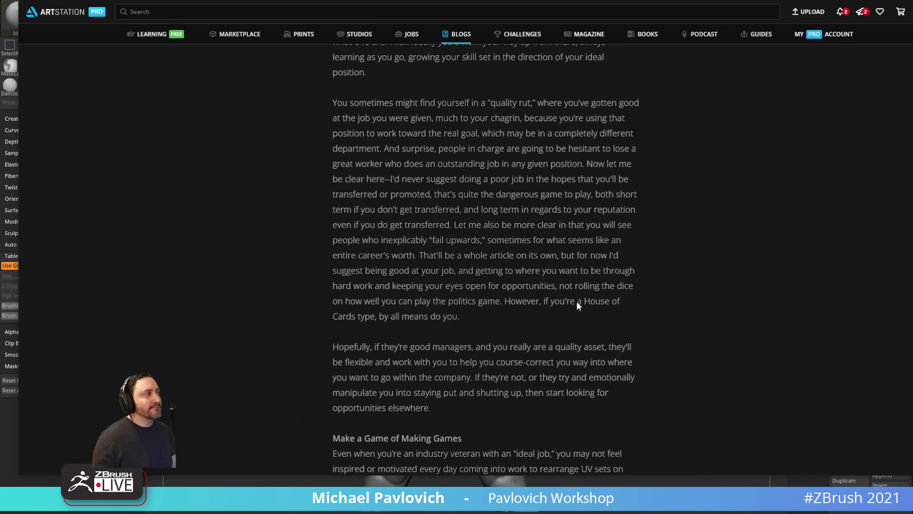
pyautogui.scroll(15, 576, 301)
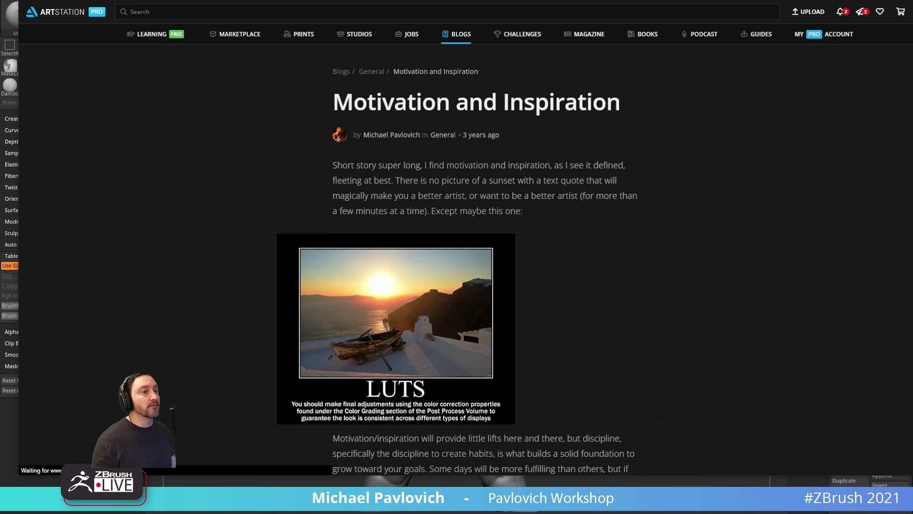
# Switch back to ZBrush and choose the Standard brush for sculpting the human base mesh, framing its head and torso.
pyautogui.hotkey('alt', 'Tab')
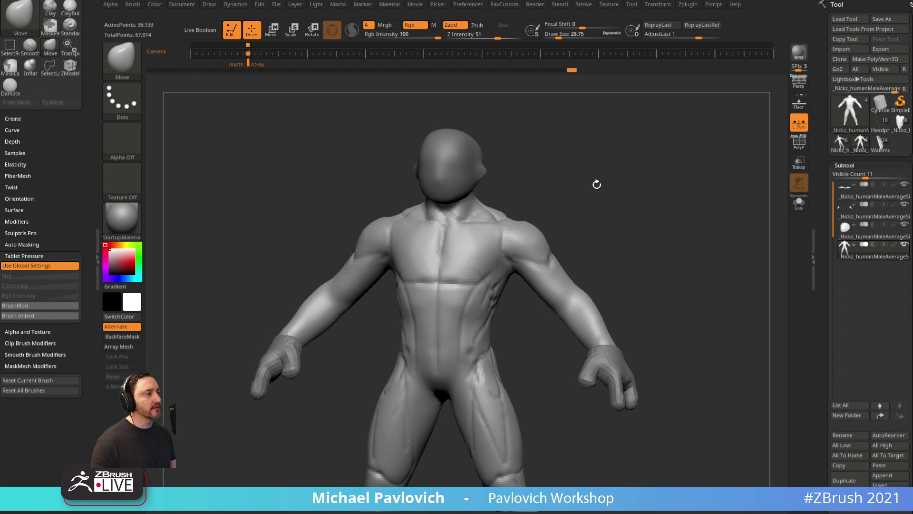
pyautogui.moveTo(597, 184); pyautogui.dragTo(542, 189)
pyautogui.press('s')
pyautogui.press('b')
pyautogui.press('s')
pyautogui.press('t')
pyautogui.moveTo(573, 235)
pyautogui.mouseDown()
pyautogui.moveTo(581, 212)
pyautogui.moveTo(524, 255)
pyautogui.mouseUp()
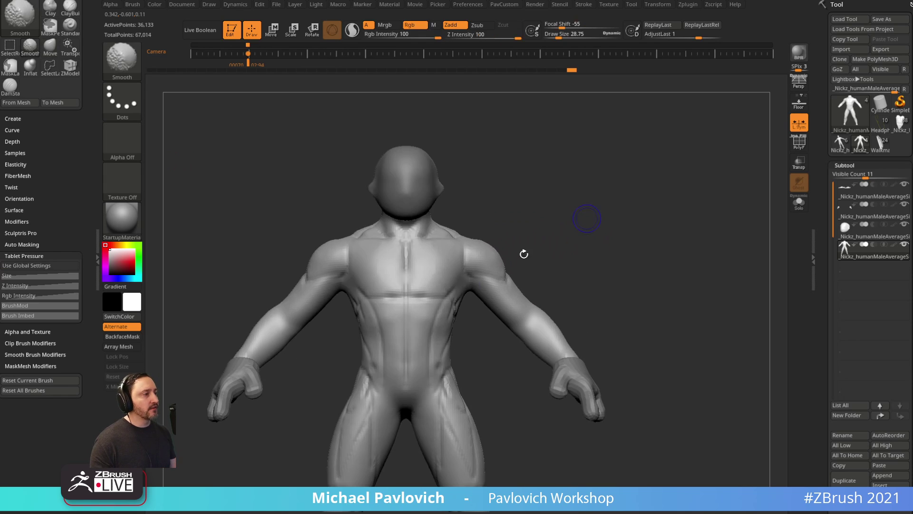
pyautogui.moveTo(572, 222)
pyautogui.mouseDown()
pyautogui.moveTo(563, 224)
pyautogui.moveTo(609, 259)
pyautogui.mouseUp()
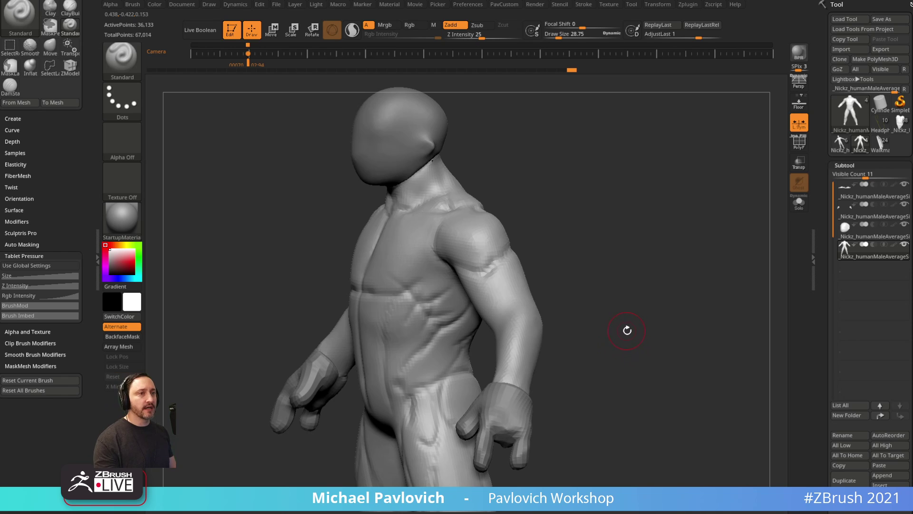
pyautogui.moveTo(599, 301); pyautogui.dragTo(470, 252)
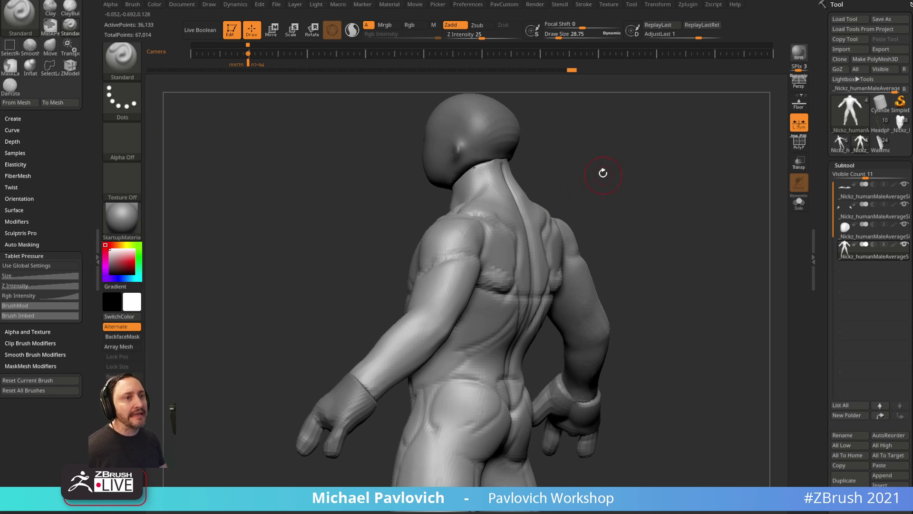
pyautogui.moveTo(606, 140); pyautogui.dragTo(634, 134)
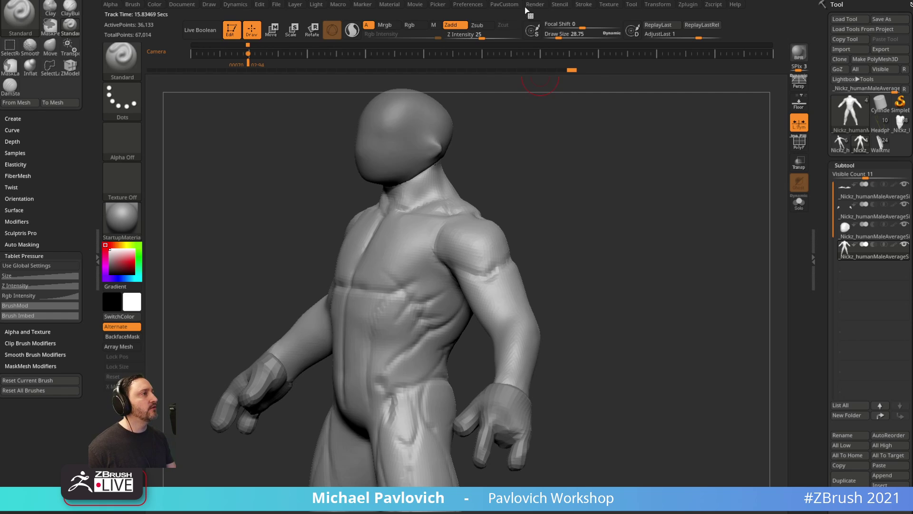
pyautogui.click(504, 5)
pyautogui.click(468, 4)
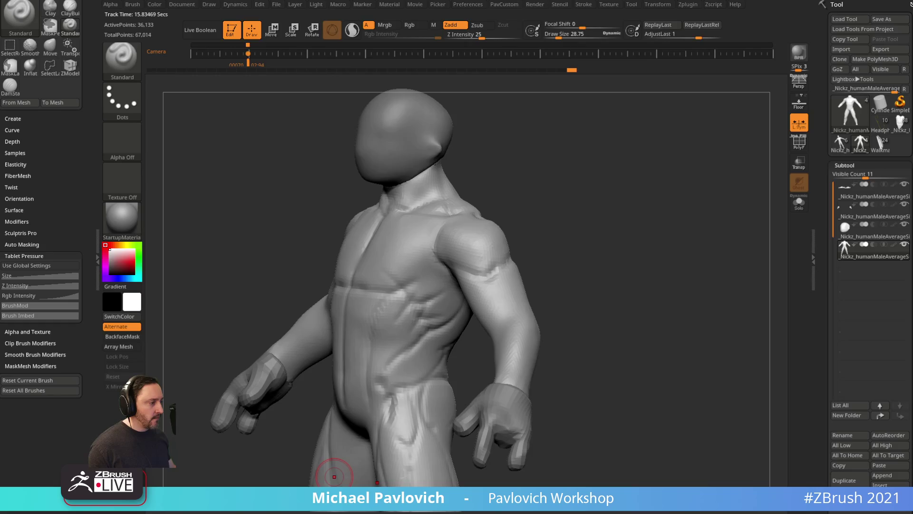
# Bring up the browser with the YouTube channel and look through its uploaded videos.
pyautogui.moveTo(647, 513); pyautogui.dragTo(559, 0)
pyautogui.scroll(6, 535, 228)
pyautogui.scroll(-1, 548, 229)
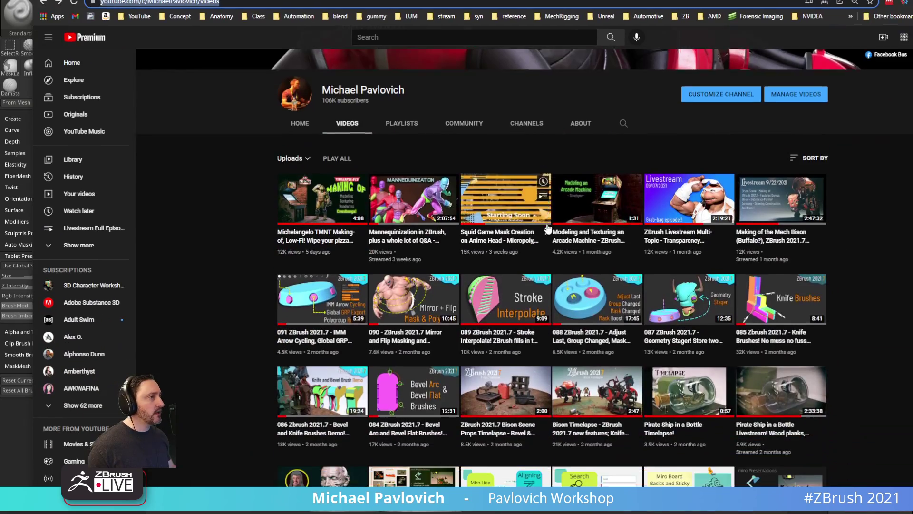
pyautogui.scroll(-5, 548, 229)
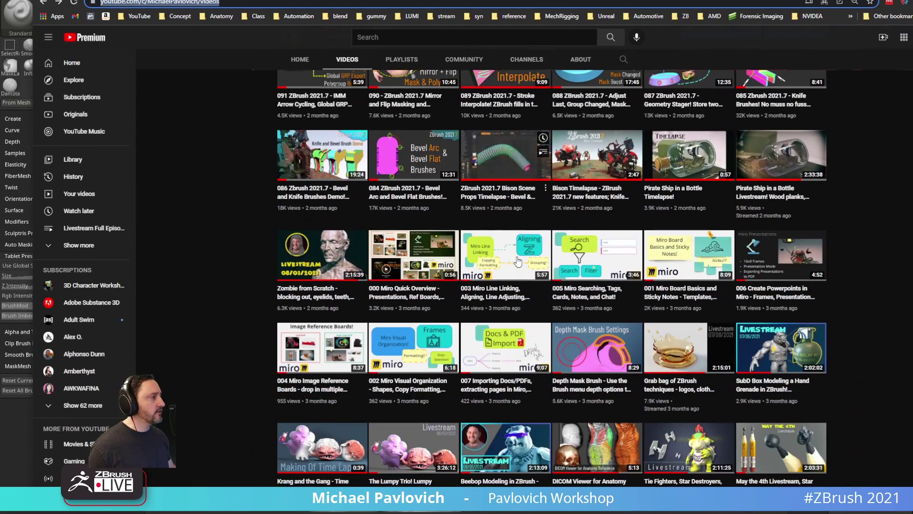
pyautogui.scroll(-2, 517, 261)
pyautogui.scroll(5, 442, 149)
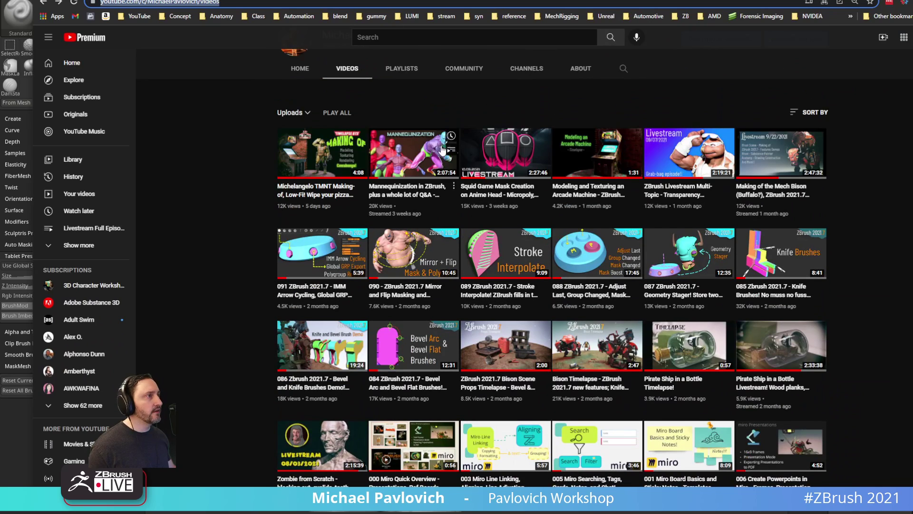
# Filter the channel's playlists to created ones and open the full "Intro to ZBrush - New and Updated!" playlist, selecting its URL.
pyautogui.click(401, 68)
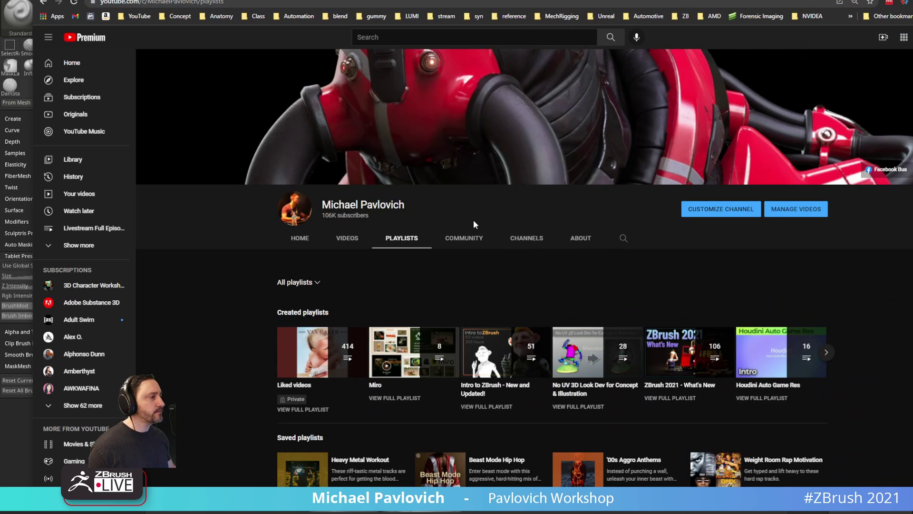
pyautogui.click(300, 283)
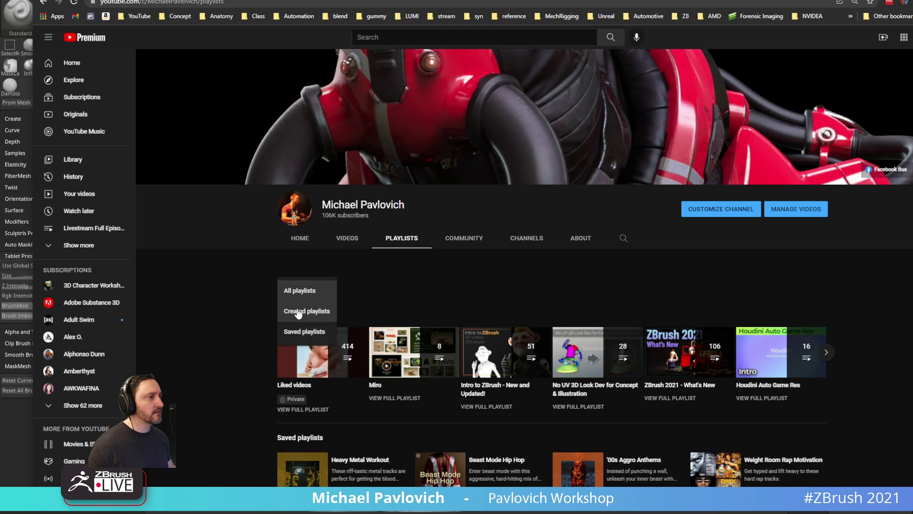
pyautogui.click(300, 312)
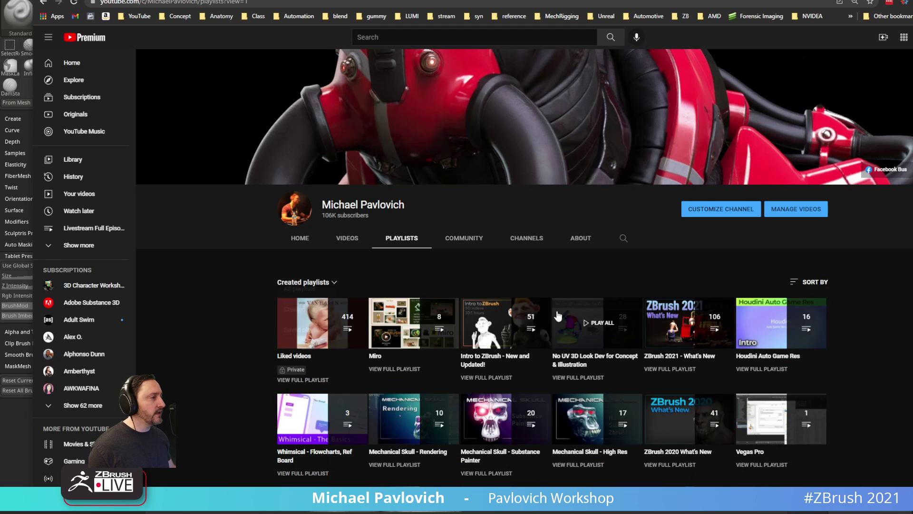
pyautogui.click(486, 377)
pyautogui.click(372, 3)
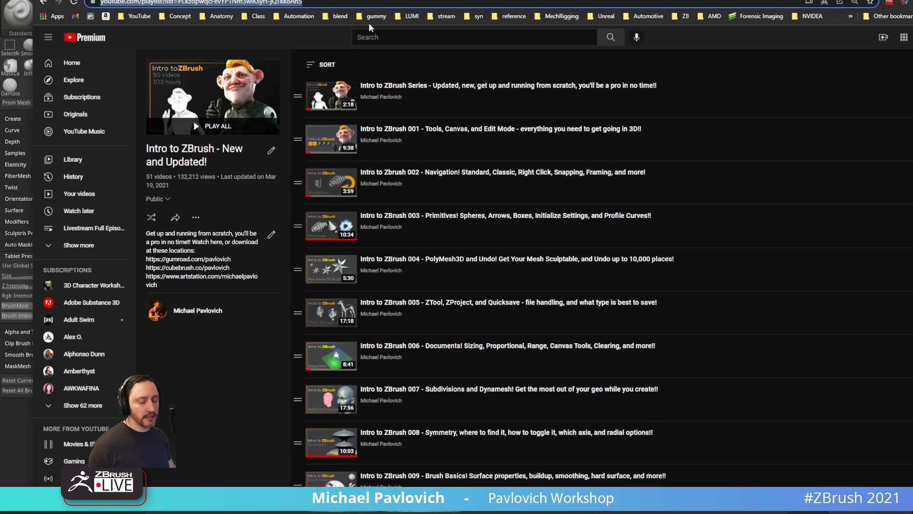
pyautogui.hotkey('alt', 'Tab')
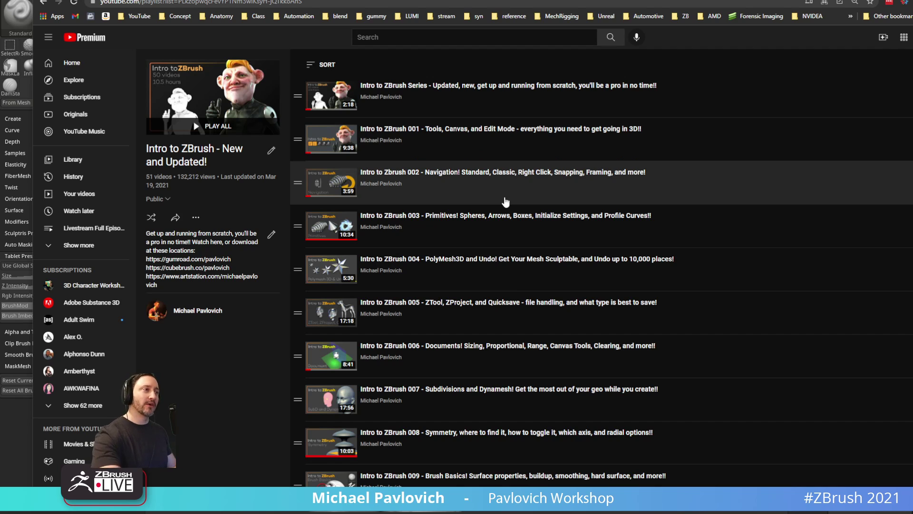
# Look through the Intro to ZBrush playlist's videos down to the 040s and select the page's URL.
pyautogui.scroll(-13, 505, 202)
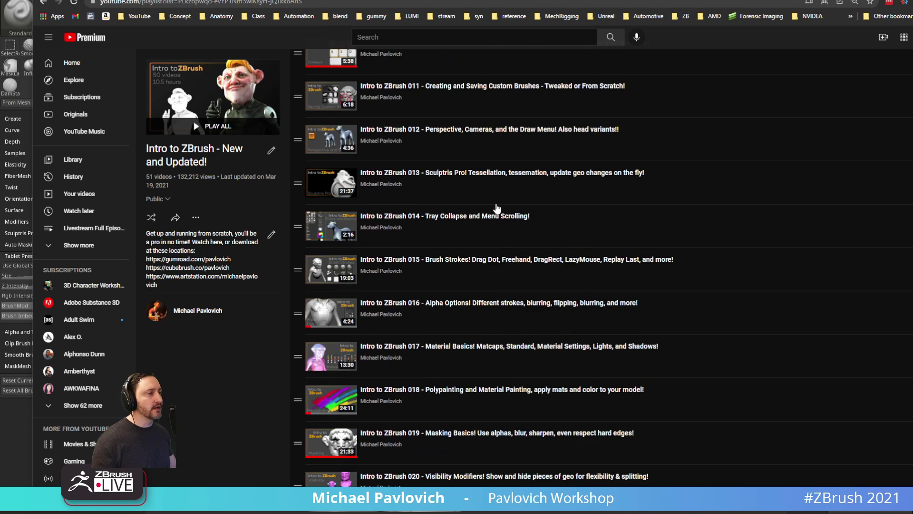
pyautogui.scroll(-13, 496, 207)
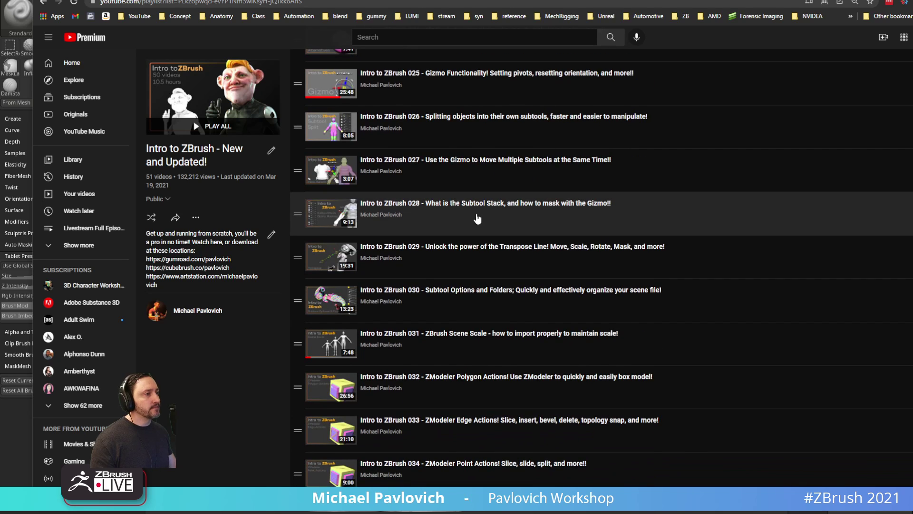
pyautogui.scroll(-4, 478, 217)
pyautogui.scroll(-7, 477, 217)
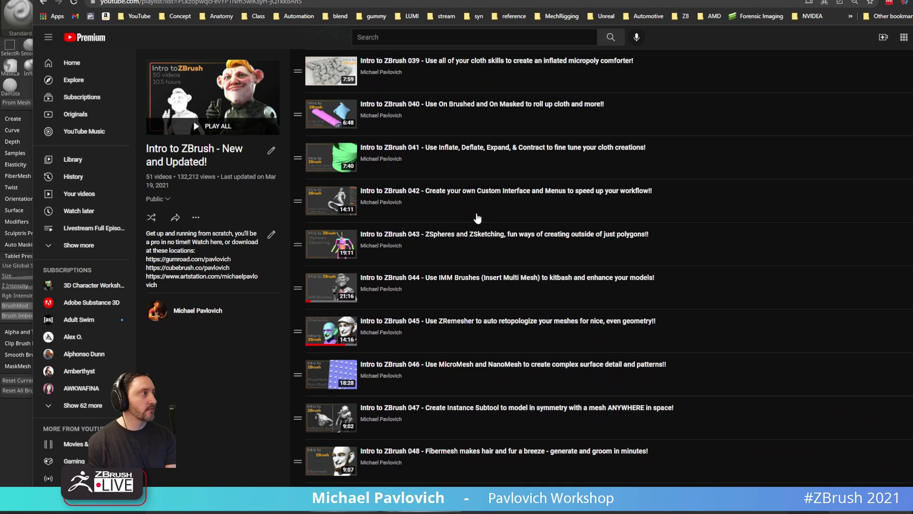
pyautogui.click(523, 2)
pyautogui.moveTo(523, 0); pyautogui.dragTo(516, 1)
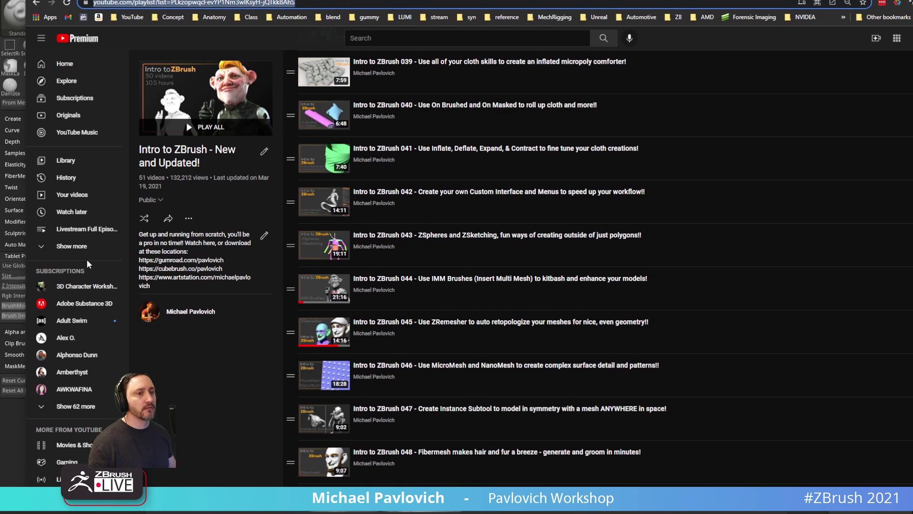
pyautogui.hotkey('alt', 'Tab')
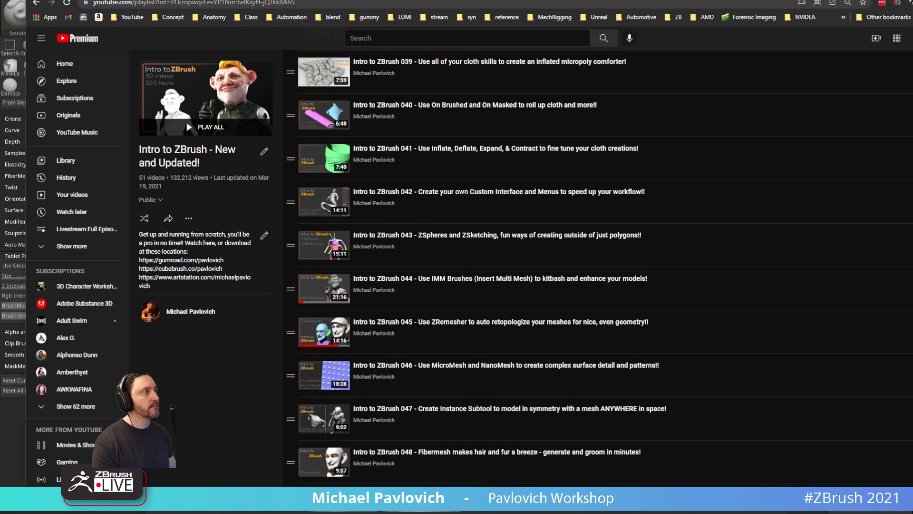
# Search the playlist page for "custom" and go to the second match.
pyautogui.hotkey('ctrl', 'f')
pyautogui.write('custom')
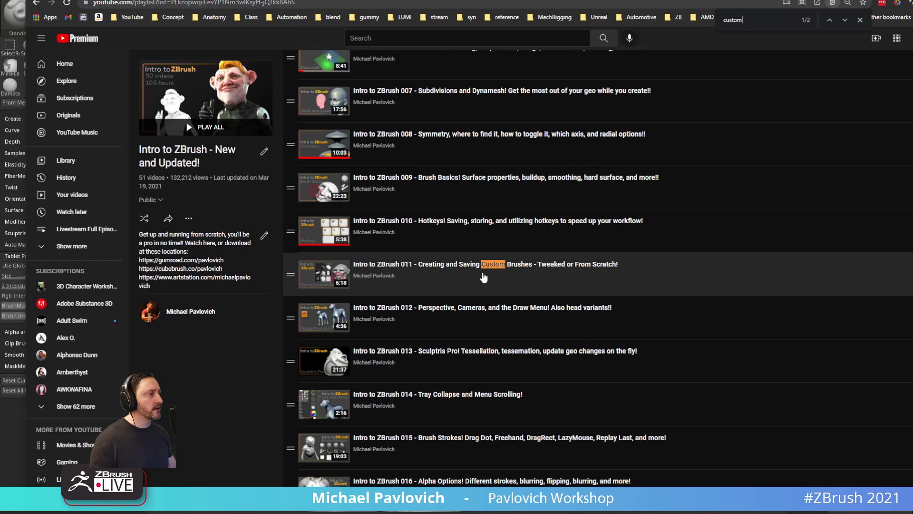
pyautogui.click(844, 21)
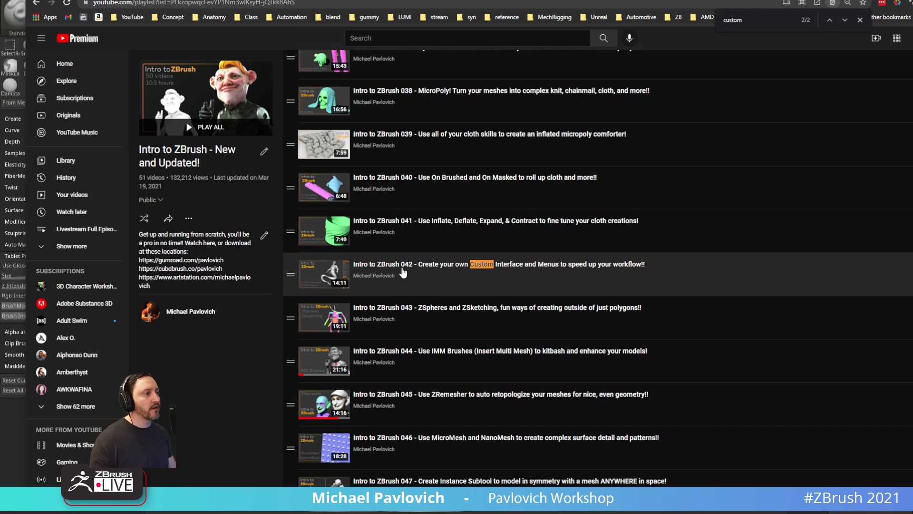
# Switch to ZBrush, enable interface customization and dock the PavCustom menu in the tray that holds Brush.
pyautogui.hotkey('alt', 'Tab')
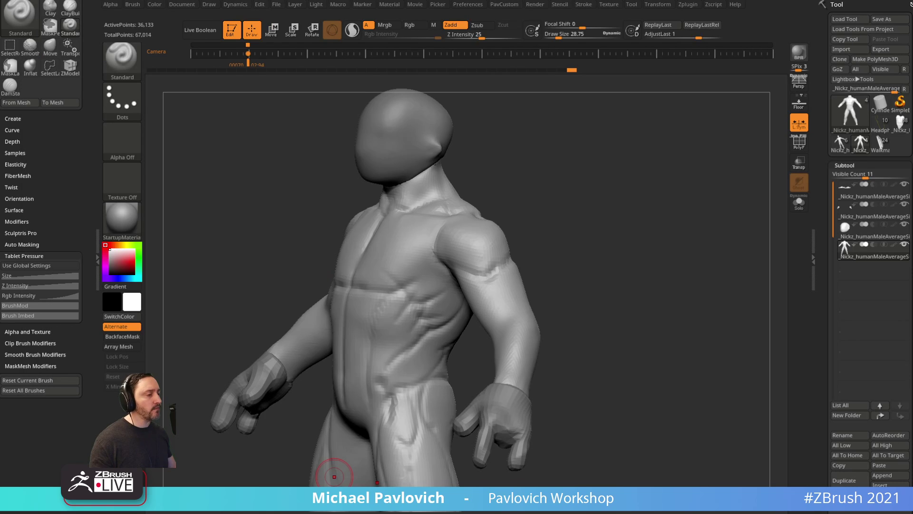
pyautogui.click(467, 4)
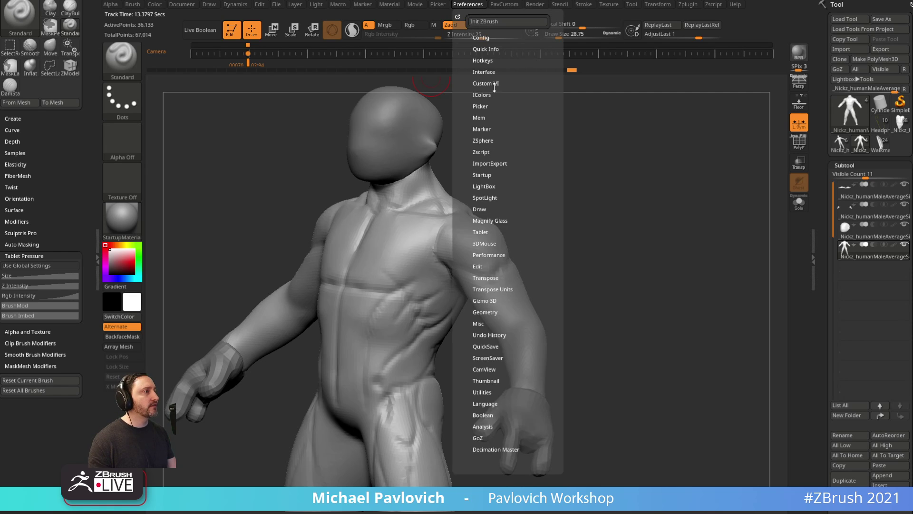
pyautogui.press('shift')
pyautogui.click(484, 38)
pyautogui.click(491, 87)
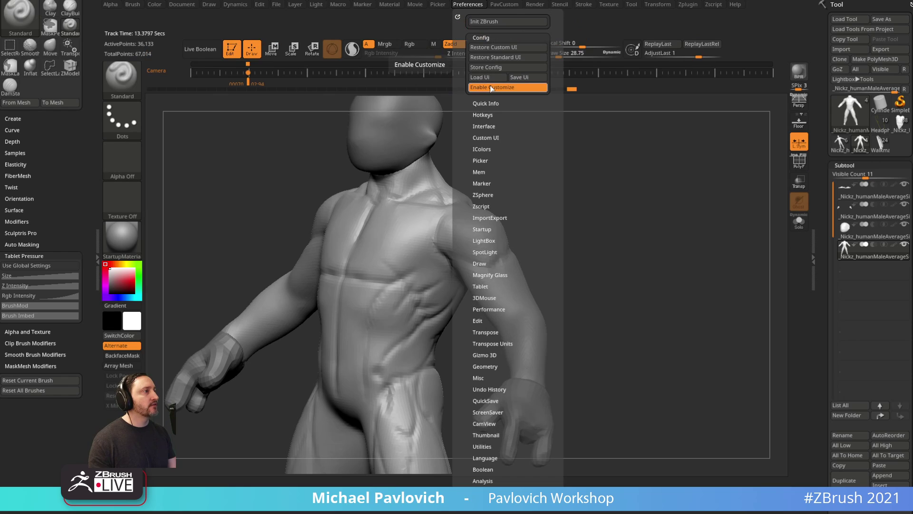
pyautogui.click(504, 4)
pyautogui.moveTo(488, 19); pyautogui.dragTo(51, 22)
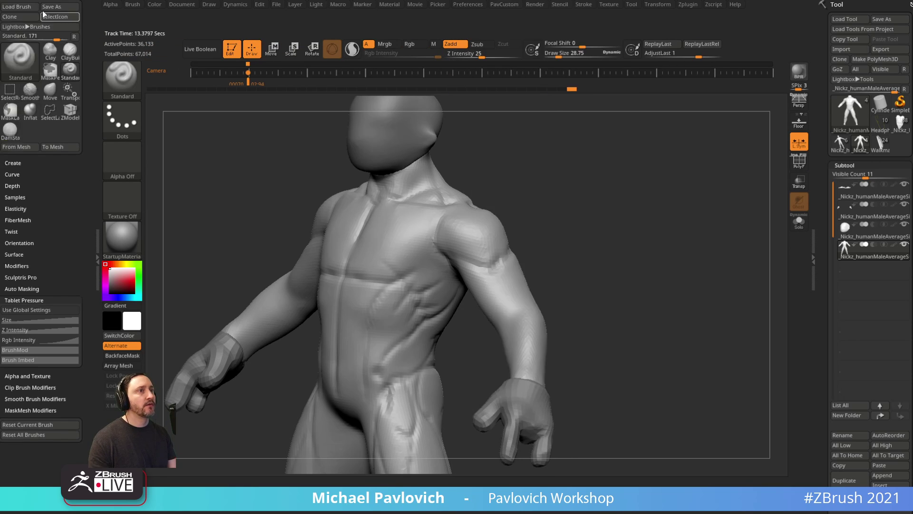
# Collapse the menus docked in the tray and open PavCustom's title for editing, leaving it without entering a new title.
pyautogui.click(29, 6)
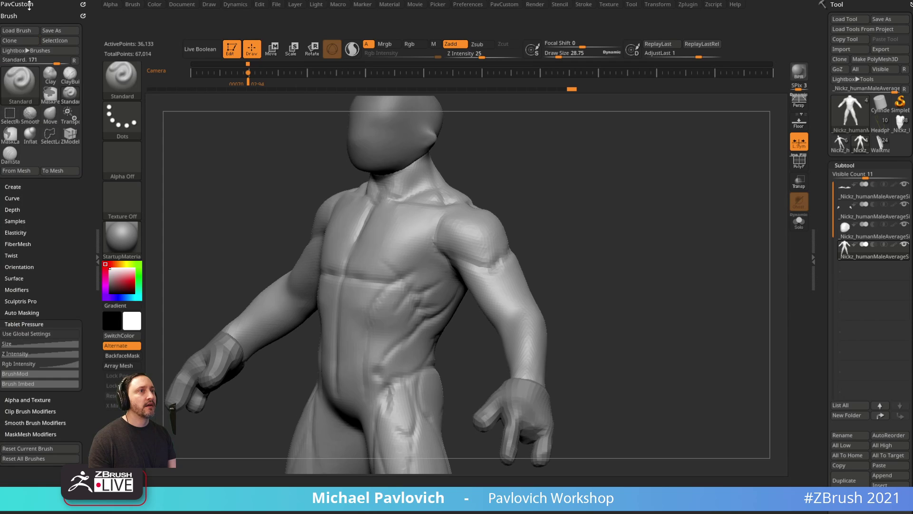
pyautogui.click(27, 4)
pyautogui.click(26, 5)
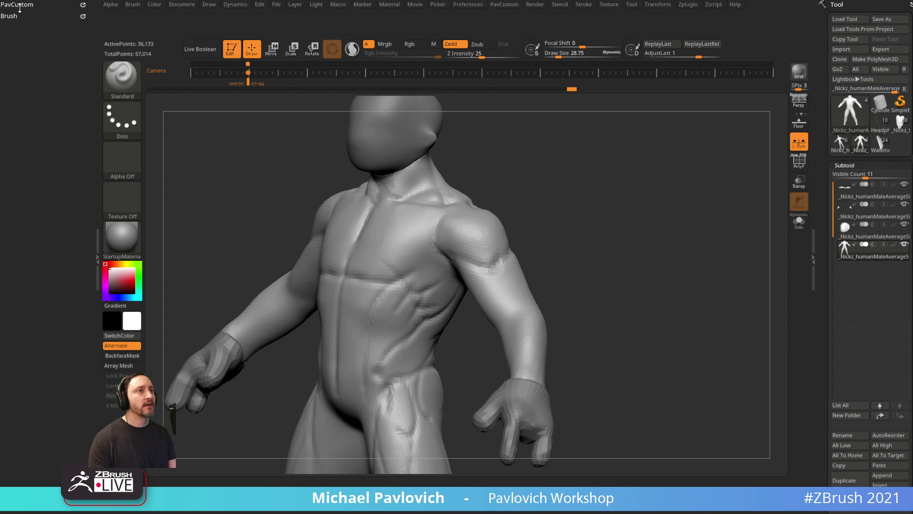
pyautogui.keyDown('ctrl'); pyautogui.click(20, 5); pyautogui.keyUp('ctrl')
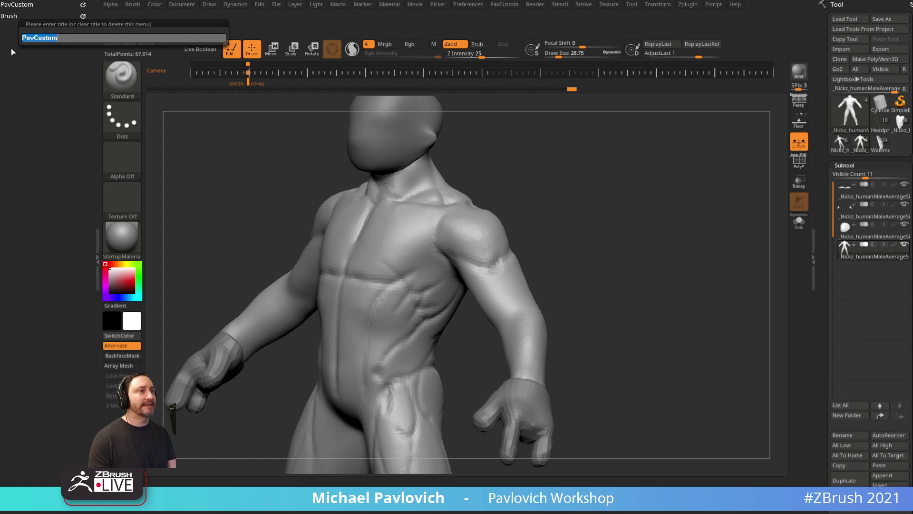
pyautogui.click(51, 120)
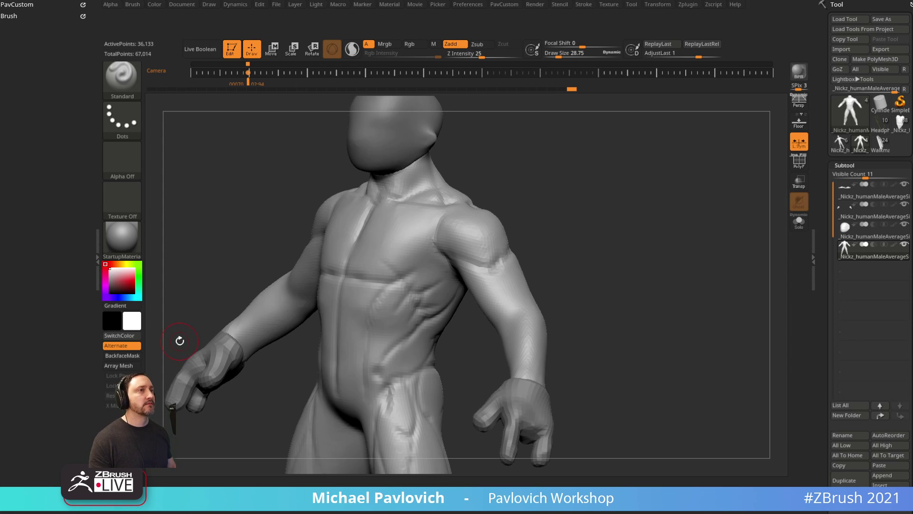
# Turn off interface customization and expand the docked PavCustom menu.
pyautogui.click(468, 4)
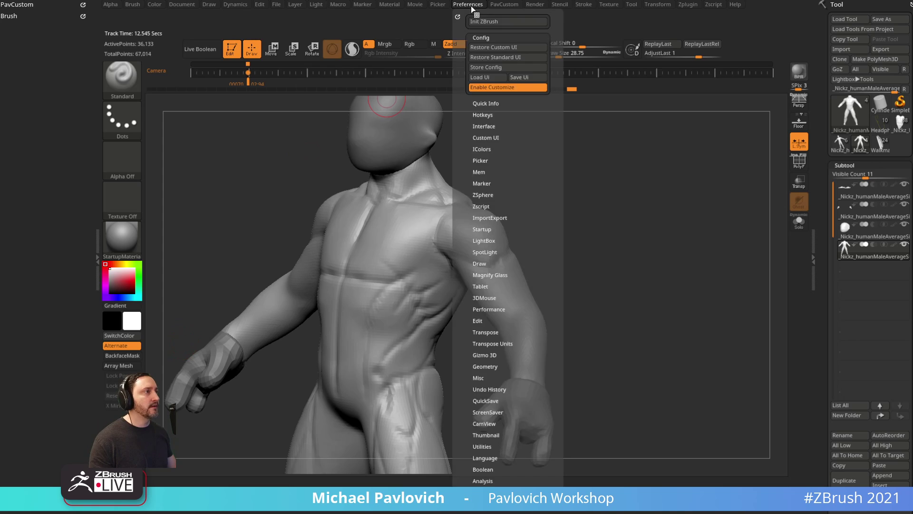
pyautogui.click(489, 90)
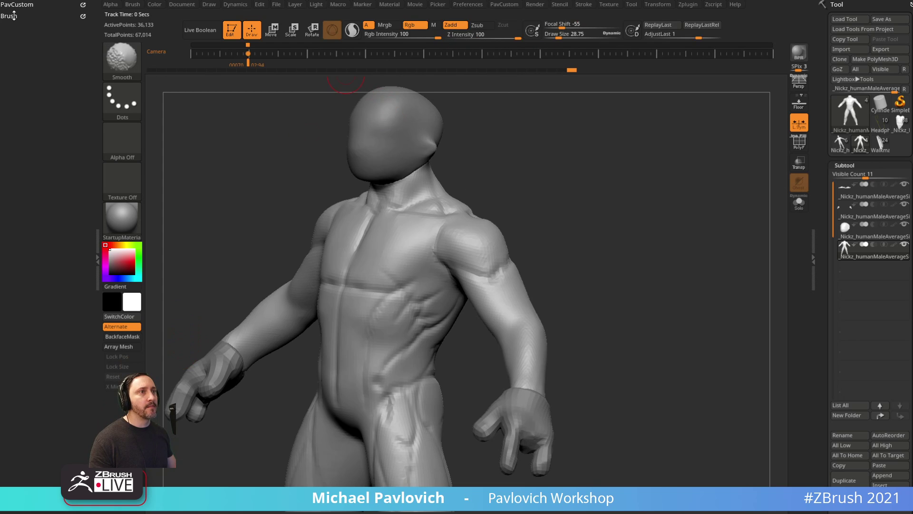
pyautogui.click(19, 6)
pyautogui.keyDown('shift'); pyautogui.click(24, 7); pyautogui.keyUp('shift')
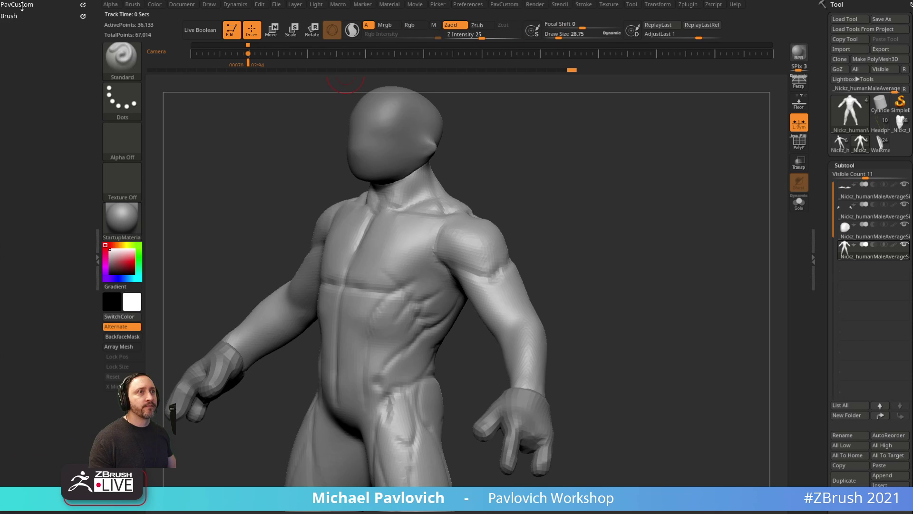
pyautogui.click(23, 7)
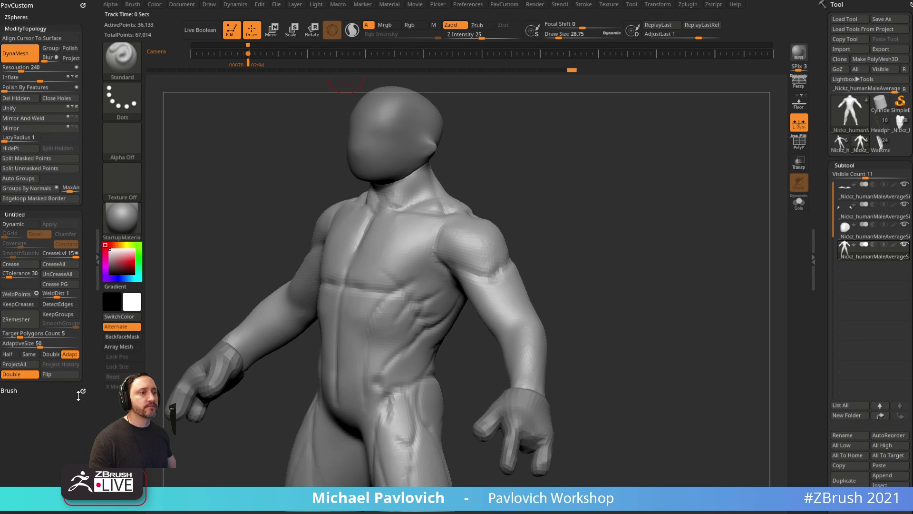
# Remove the PavCustom menu from the tray and dock the Brush palette there again.
pyautogui.click(83, 5)
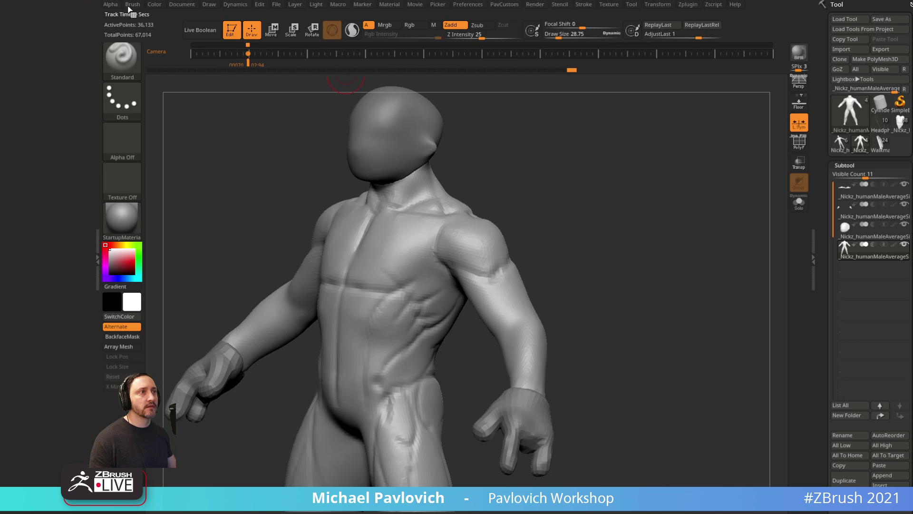
pyautogui.click(132, 5)
pyautogui.click(132, 13)
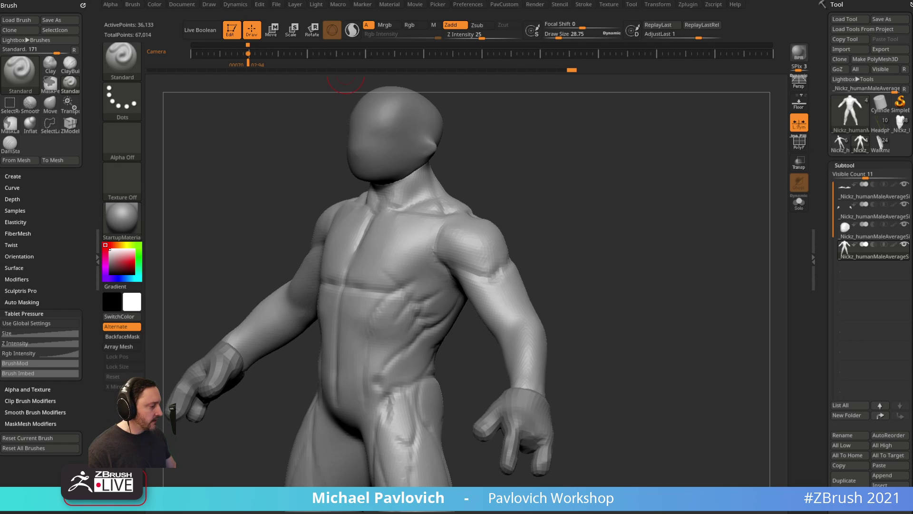
# Switch to the browser and open the full "Livestream Full Episodes" playlist.
pyautogui.hotkey('alt', 'Tab')
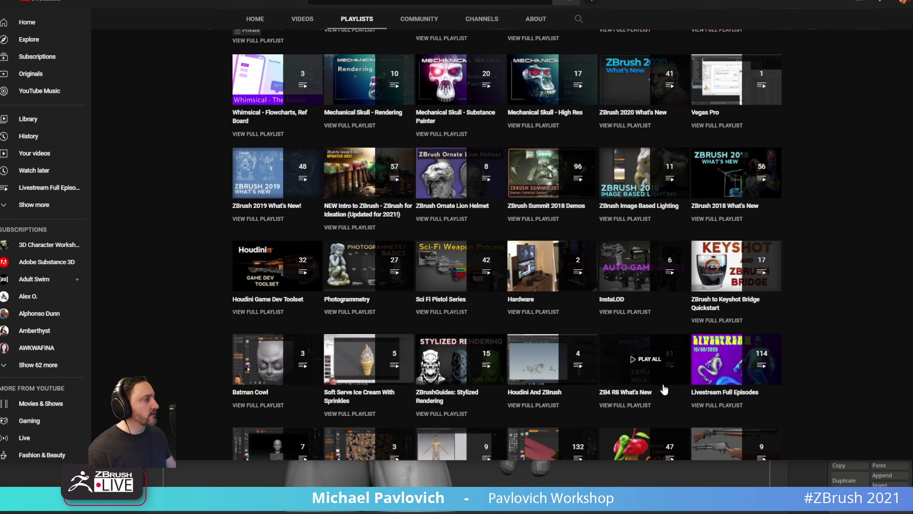
pyautogui.click(695, 408)
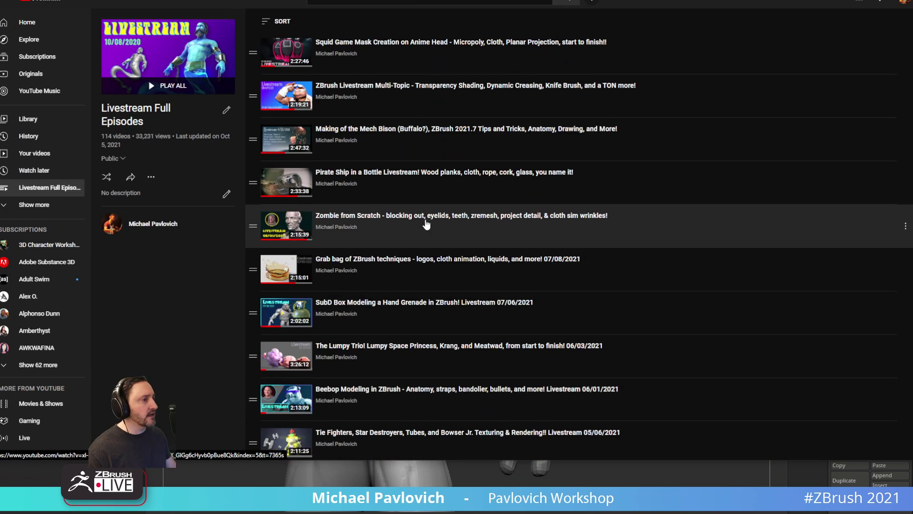
# Open the "Seance Table for Skeptics Game" livestream from the playlist, skip ahead to about 2:22:30 and pause it.
pyautogui.scroll(-7, 427, 227)
pyautogui.scroll(-8, 427, 229)
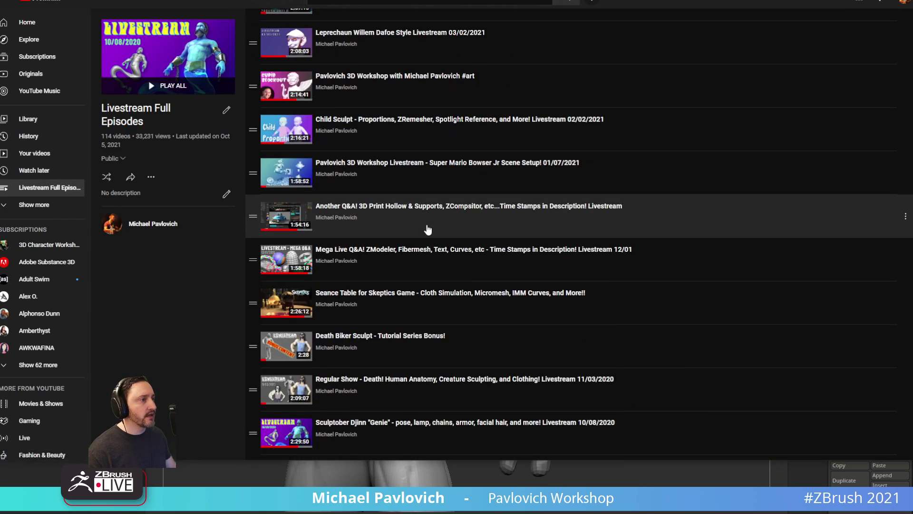
pyautogui.click(376, 151)
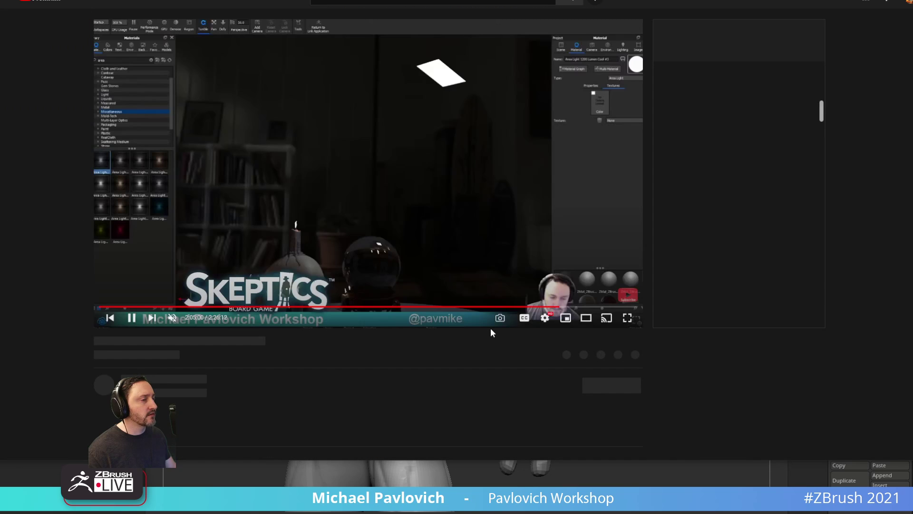
pyautogui.click(610, 308)
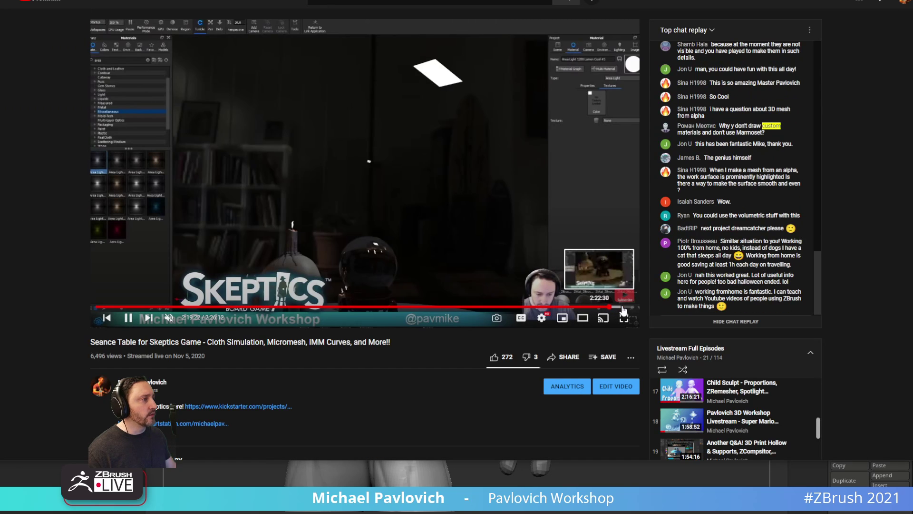
pyautogui.click(623, 308)
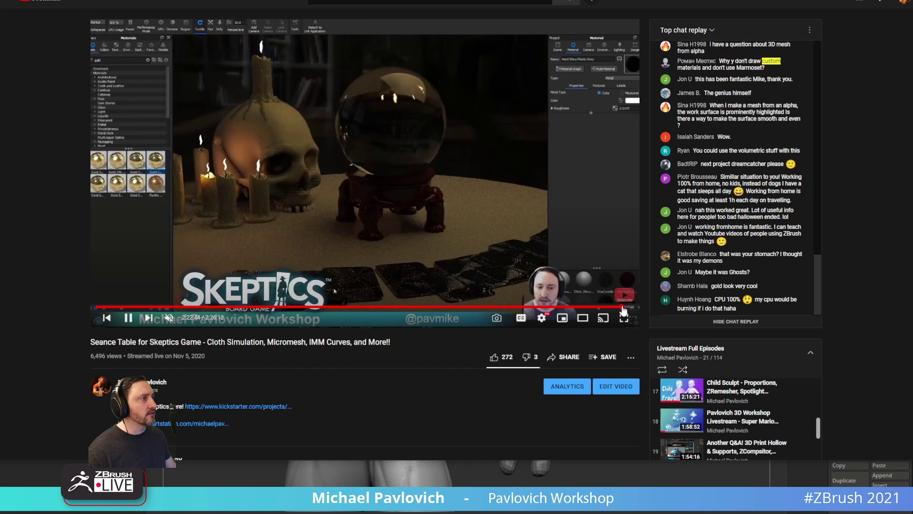
pyautogui.click(132, 319)
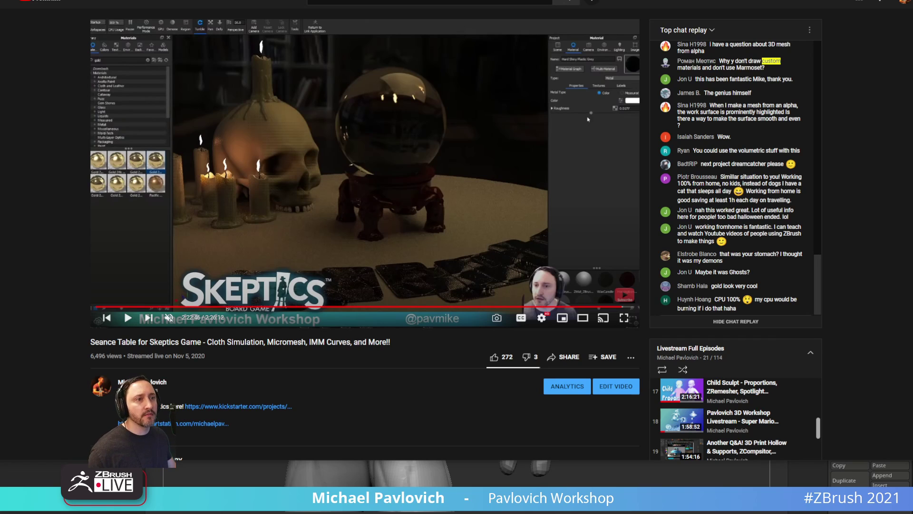
# Switch back to ZBrush, frame the whole figure from the front, and activate the head, hands and body subtools in turn.
pyautogui.hotkey('alt', 'Tab')
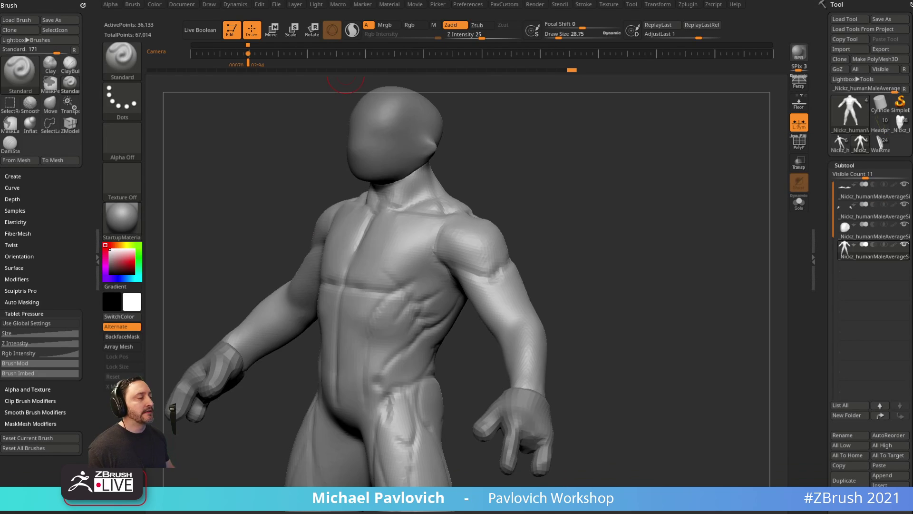
pyautogui.press('f')
pyautogui.keyDown('shift'); pyautogui.moveTo(587, 186); pyautogui.dragTo(579, 191); pyautogui.keyUp('shift')
pyautogui.keyDown('alt'); pyautogui.click(399, 200); pyautogui.keyUp('alt')
pyautogui.keyDown('alt'); pyautogui.click(481, 325); pyautogui.keyUp('alt')
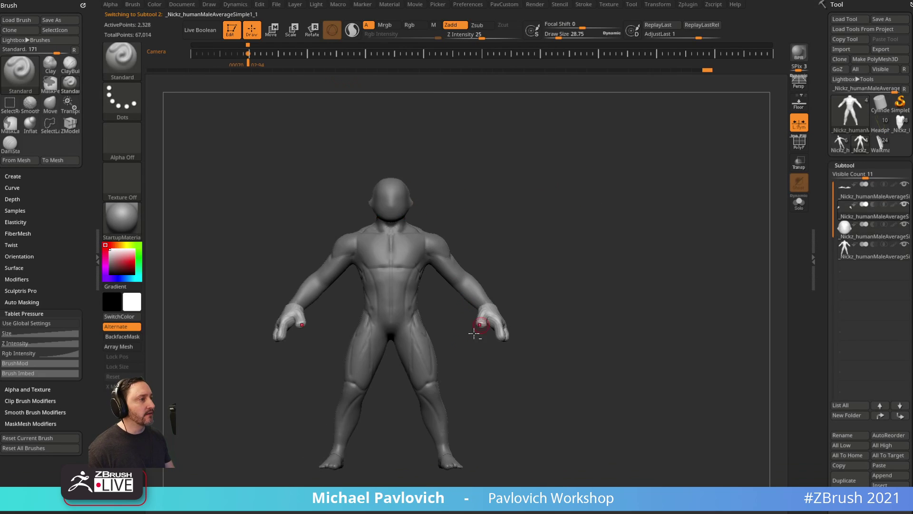
pyautogui.keyDown('alt'); pyautogui.click(420, 348); pyautogui.keyUp('alt')
# Turn the figure to a three-quarter view and activate its head, body, hands and feet subtools one after another.
pyautogui.moveTo(562, 260); pyautogui.dragTo(475, 266)
pyautogui.keyDown('alt'); pyautogui.click(409, 199); pyautogui.keyUp('alt')
pyautogui.keyDown('alt'); pyautogui.click(455, 399); pyautogui.keyUp('alt')
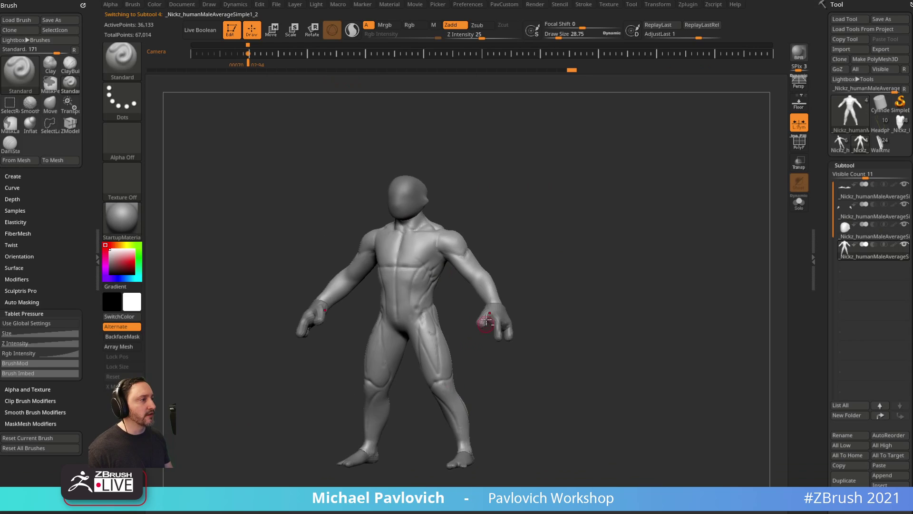
pyautogui.keyDown('alt'); pyautogui.click(486, 320); pyautogui.keyUp('alt')
pyautogui.keyDown('alt'); pyautogui.click(464, 448); pyautogui.keyUp('alt')
pyautogui.keyDown('alt'); pyautogui.click(392, 361); pyautogui.keyUp('alt')
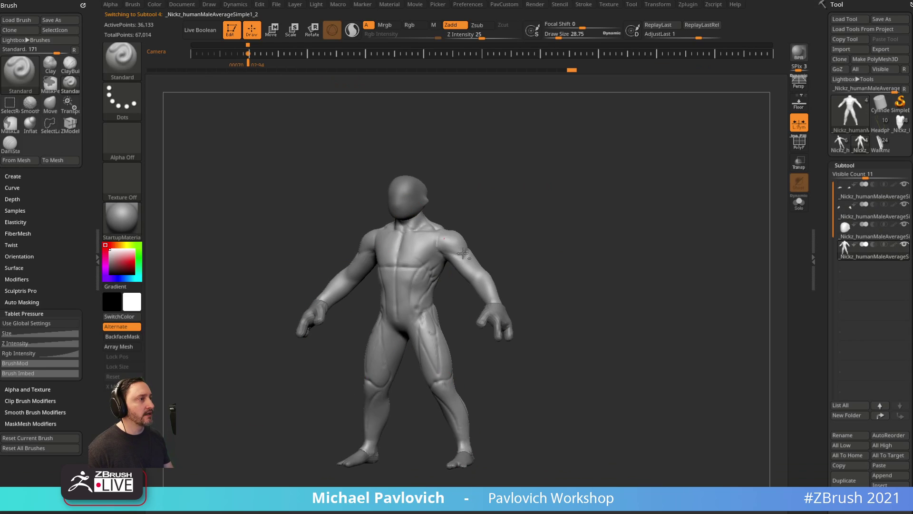
# Cycle through the figure's hands, head and body subtools again, finishing with the hands subtool active.
pyautogui.keyDown('alt'); pyautogui.click(487, 319); pyautogui.keyUp('alt')
pyautogui.keyDown('alt'); pyautogui.click(407, 201); pyautogui.keyUp('alt')
pyautogui.keyDown('alt'); pyautogui.click(408, 302); pyautogui.keyUp('alt')
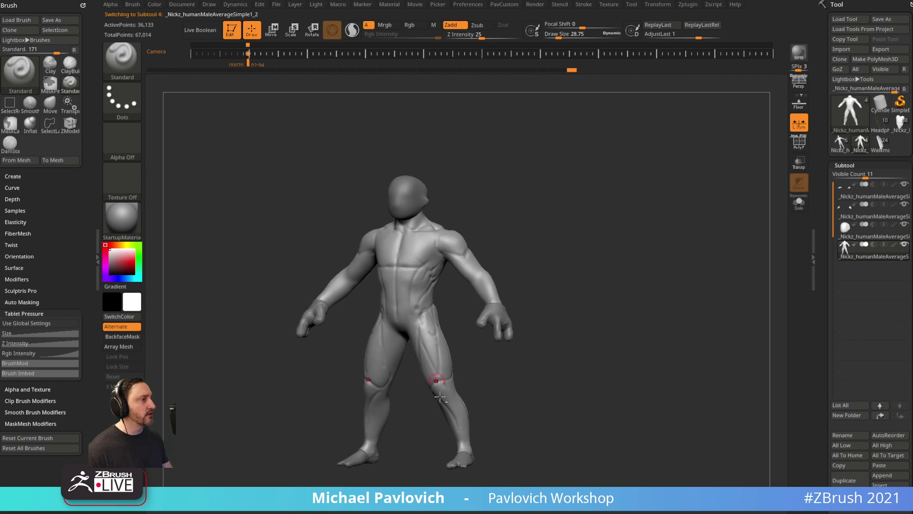
pyautogui.keyDown('alt'); pyautogui.click(473, 261); pyautogui.keyUp('alt')
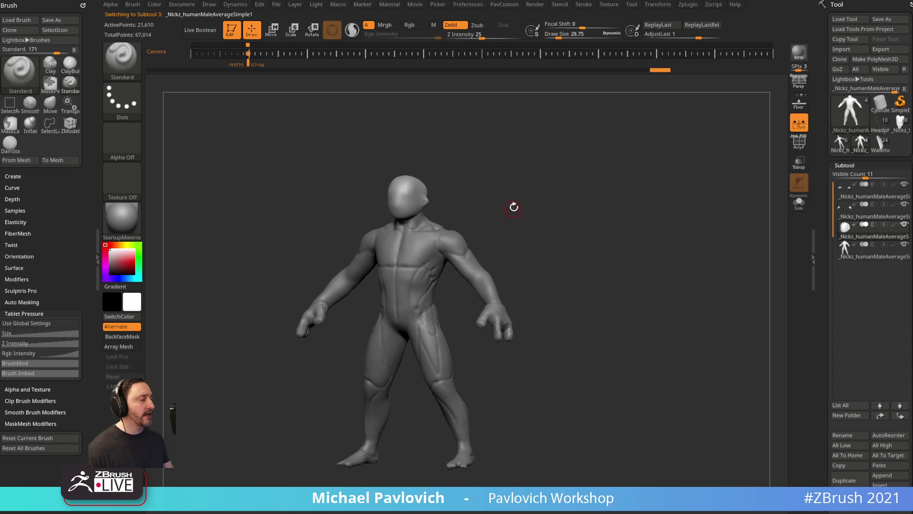
pyautogui.moveTo(513, 207); pyautogui.dragTo(481, 214)
pyautogui.keyDown('alt'); pyautogui.click(488, 243); pyautogui.keyUp('alt')
pyautogui.keyDown('alt'); pyautogui.moveTo(540, 174); pyautogui.dragTo(481, 187); pyautogui.keyUp('alt')
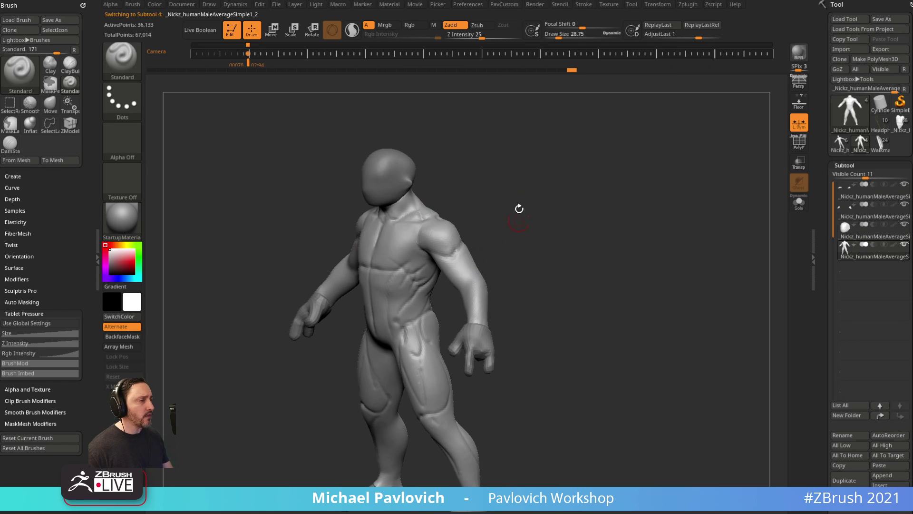
pyautogui.keyDown('alt'); pyautogui.click(484, 331); pyautogui.keyUp('alt')
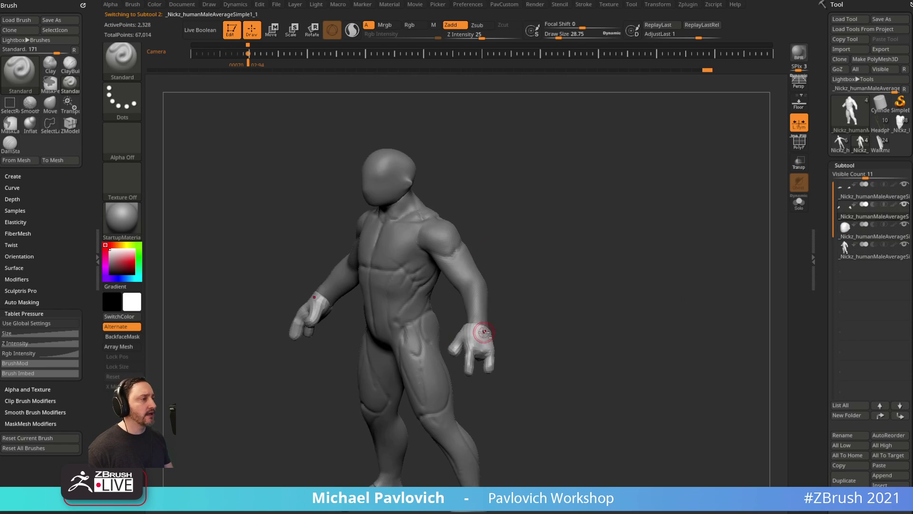
pyautogui.keyDown('alt'); pyautogui.click(402, 164); pyautogui.keyUp('alt')
pyautogui.keyDown('alt'); pyautogui.click(475, 335); pyautogui.keyUp('alt')
# Zoom in on the figure's hand, show its PolyFrame wireframe, and set the Draw Size to about 9.7.
pyautogui.moveTo(538, 267)
pyautogui.keyDown('alt'); pyautogui.mouseDown()
pyautogui.moveTo(549, 309)
pyautogui.moveTo(588, 373)
pyautogui.mouseUp(); pyautogui.keyUp('alt')
pyautogui.press('s')
pyautogui.moveTo(589, 375); pyautogui.dragTo(578, 375)
pyautogui.keyDown('alt'); pyautogui.moveTo(690, 304); pyautogui.dragTo(509, 57); pyautogui.keyUp('alt')
pyautogui.click(798, 143)
pyautogui.moveTo(674, 303)
pyautogui.keyDown('alt'); pyautogui.mouseDown()
pyautogui.moveTo(679, 168)
pyautogui.moveTo(512, 310)
pyautogui.mouseUp(); pyautogui.keyUp('alt')
pyautogui.press('s')
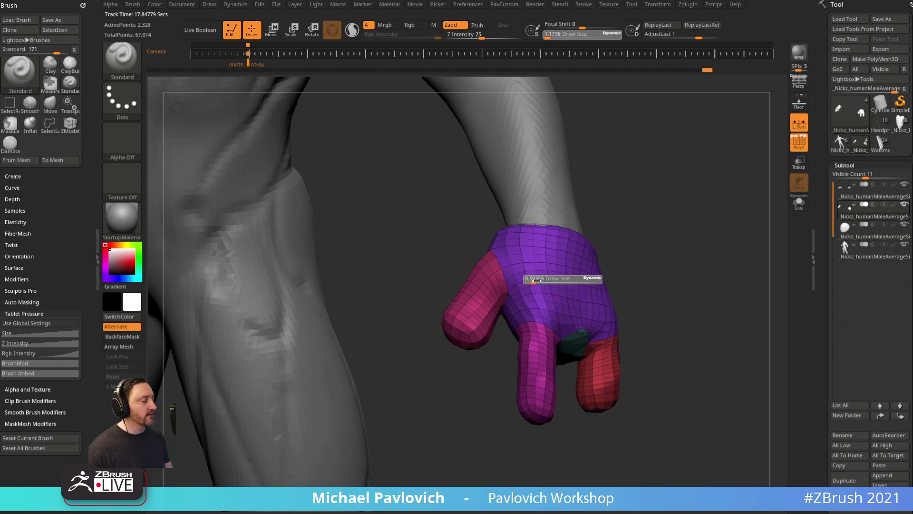
pyautogui.click(530, 280)
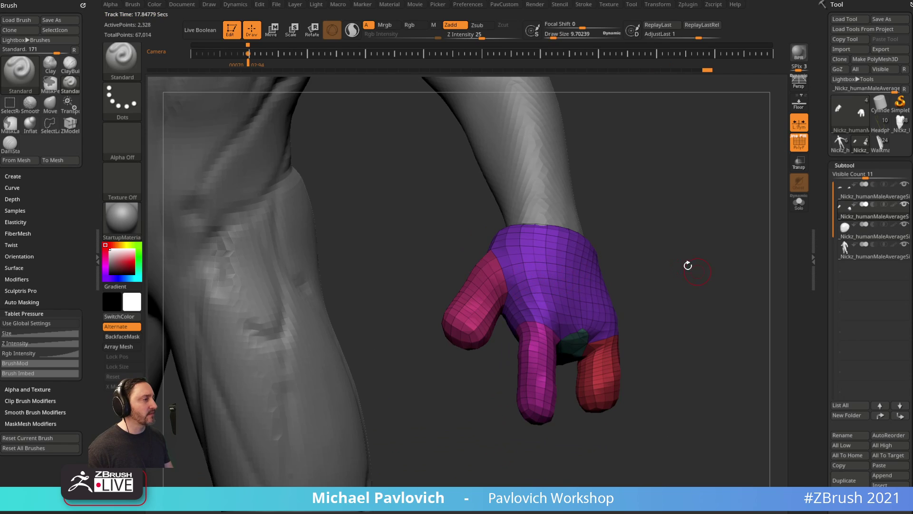
# Frame the figure and switch between its body, head and feet subtools to examine each one's polygroups.
pyautogui.press('f')
pyautogui.press('f')
pyautogui.keyDown('alt'); pyautogui.click(551, 224); pyautogui.keyUp('alt')
pyautogui.keyDown('alt'); pyautogui.click(449, 135); pyautogui.keyUp('alt')
pyautogui.keyDown('alt'); pyautogui.click(462, 246); pyautogui.keyUp('alt')
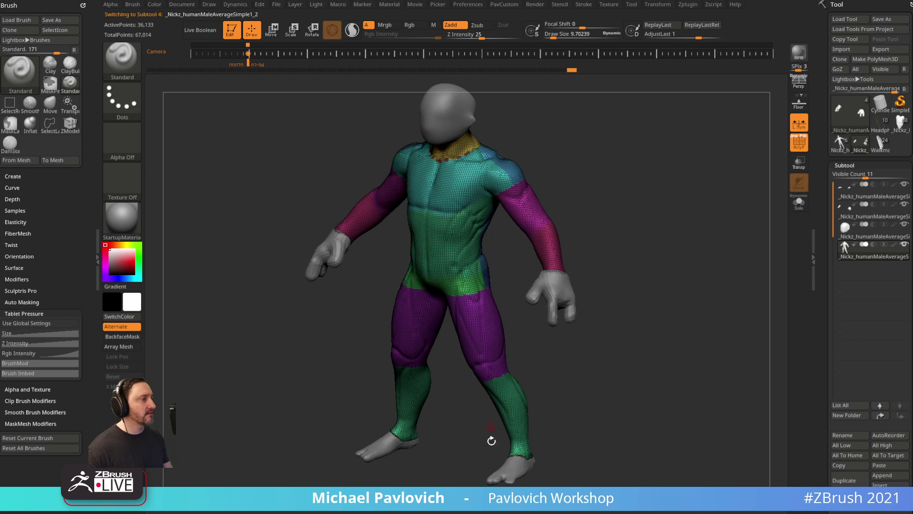
pyautogui.keyDown('alt'); pyautogui.click(504, 469); pyautogui.keyUp('alt')
pyautogui.keyDown('alt'); pyautogui.click(512, 400); pyautogui.keyUp('alt')
pyautogui.keyDown('alt'); pyautogui.click(543, 284); pyautogui.keyUp('alt')
pyautogui.keyDown('alt'); pyautogui.click(516, 167); pyautogui.keyUp('alt')
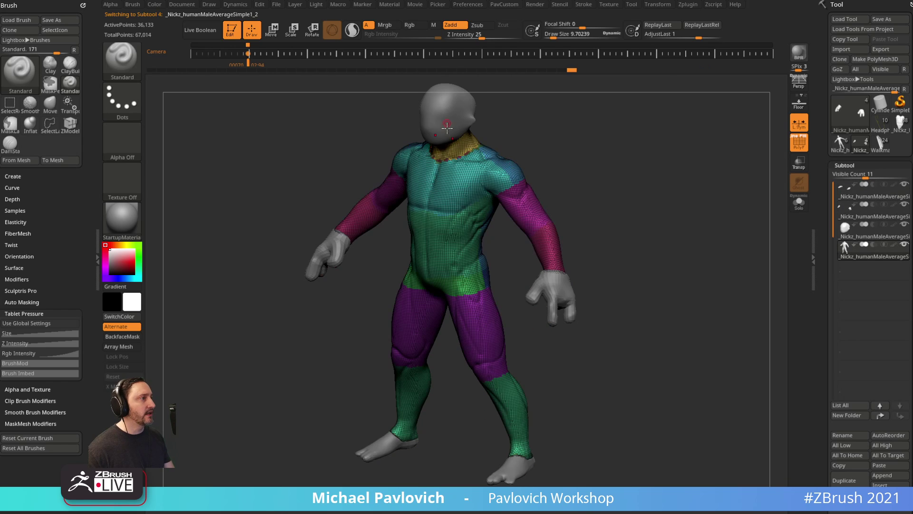
pyautogui.keyDown('alt'); pyautogui.click(447, 128); pyautogui.keyUp('alt')
pyautogui.keyDown('alt'); pyautogui.click(513, 464); pyautogui.keyUp('alt')
pyautogui.keyDown('alt'); pyautogui.click(516, 400); pyautogui.keyUp('alt')
pyautogui.keyDown('shift'); pyautogui.moveTo(604, 238); pyautogui.dragTo(613, 219); pyautogui.keyUp('shift')
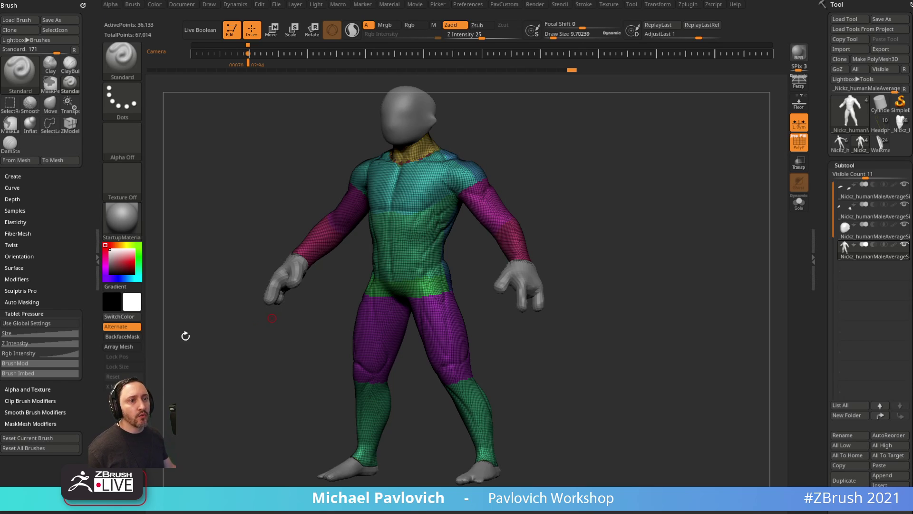
# Snap the figure to a front view, turn off PolyFrame, and close ZBrush without saving the project.
pyautogui.keyDown('shift'); pyautogui.moveTo(609, 178); pyautogui.dragTo(731, 176); pyautogui.keyUp('shift')
pyautogui.click(800, 143)
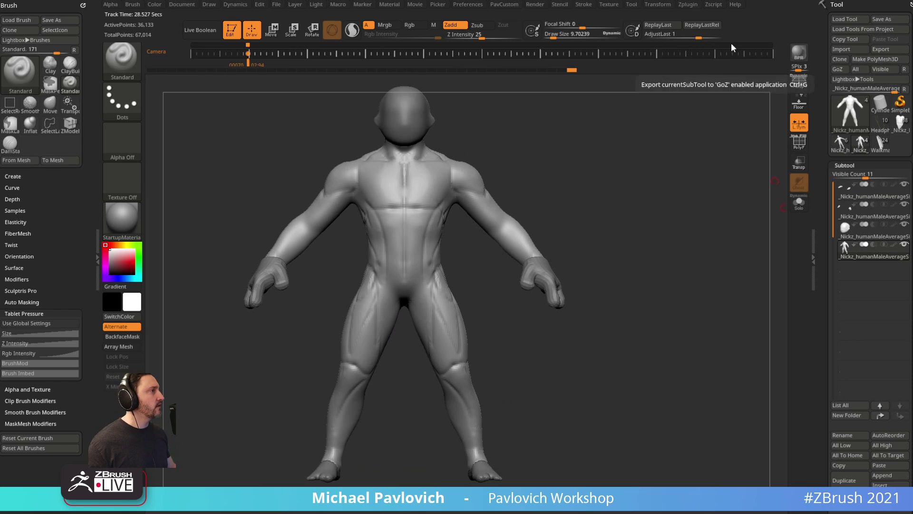
pyautogui.click(908, 2)
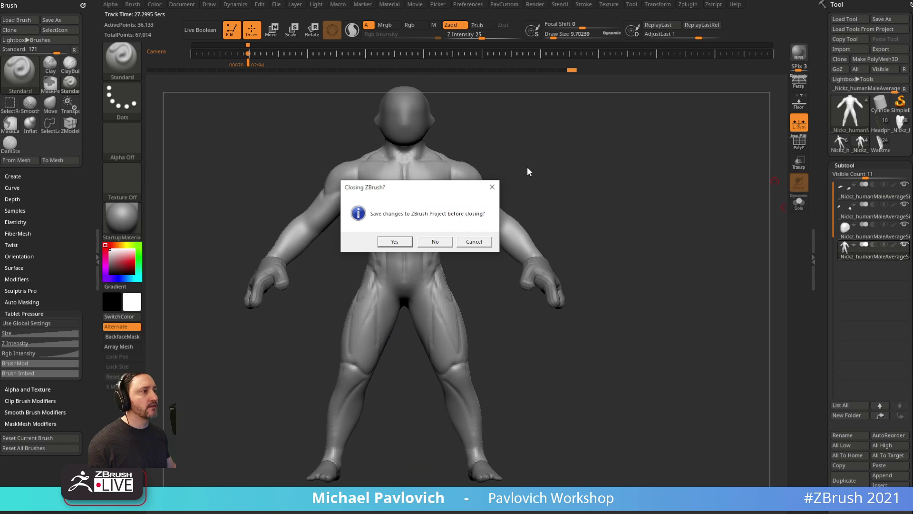
pyautogui.click(434, 241)
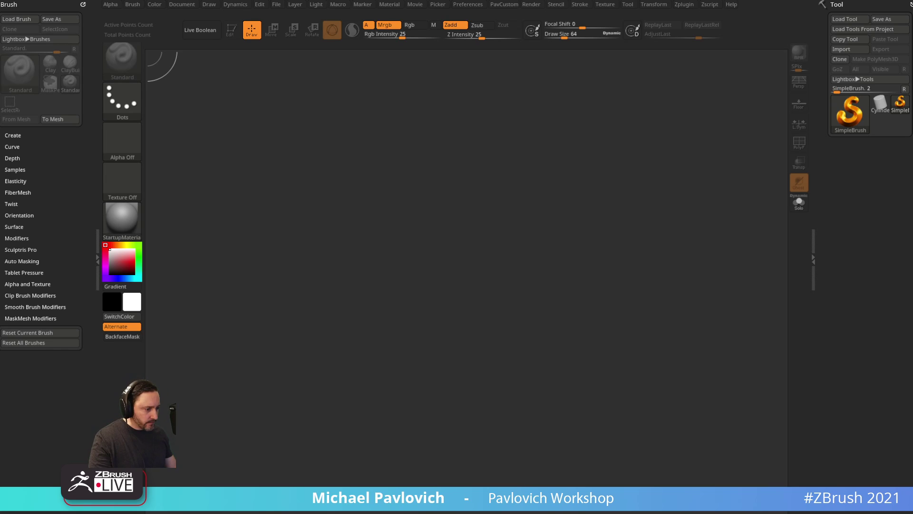
# Draw the Michelangelo turtle model on the canvas, enter Edit mode, and frame it in a three-quarter view.
pyautogui.moveTo(408, 300); pyautogui.dragTo(412, 399)
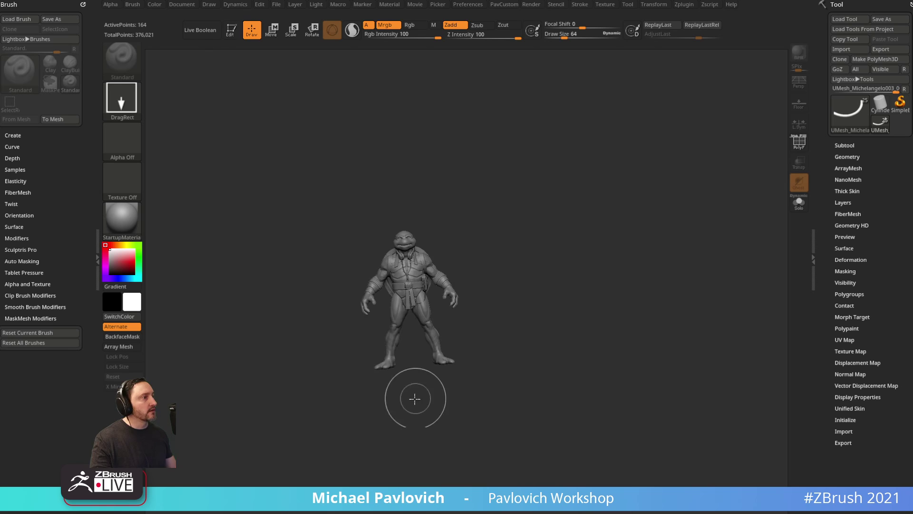
pyautogui.click(230, 27)
pyautogui.click(230, 27)
pyautogui.moveTo(518, 195); pyautogui.dragTo(648, 406)
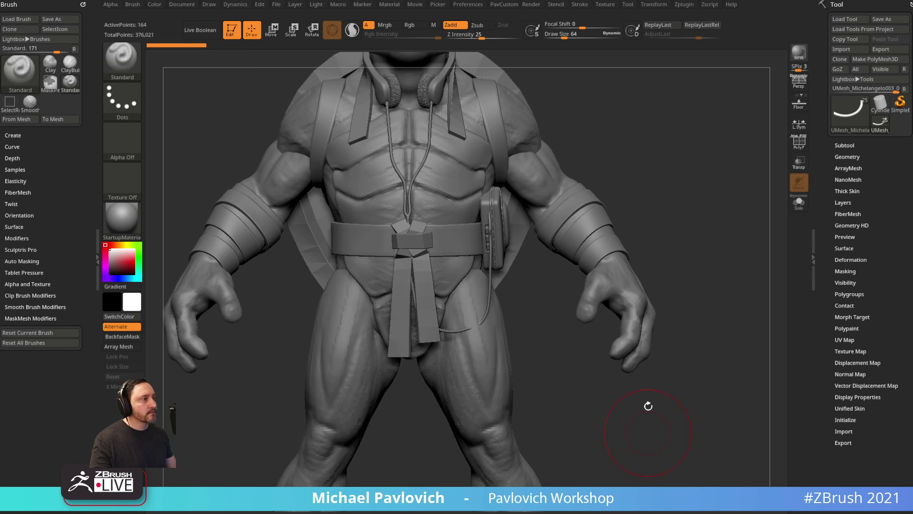
pyautogui.press('f')
pyautogui.moveTo(681, 141); pyautogui.dragTo(660, 148)
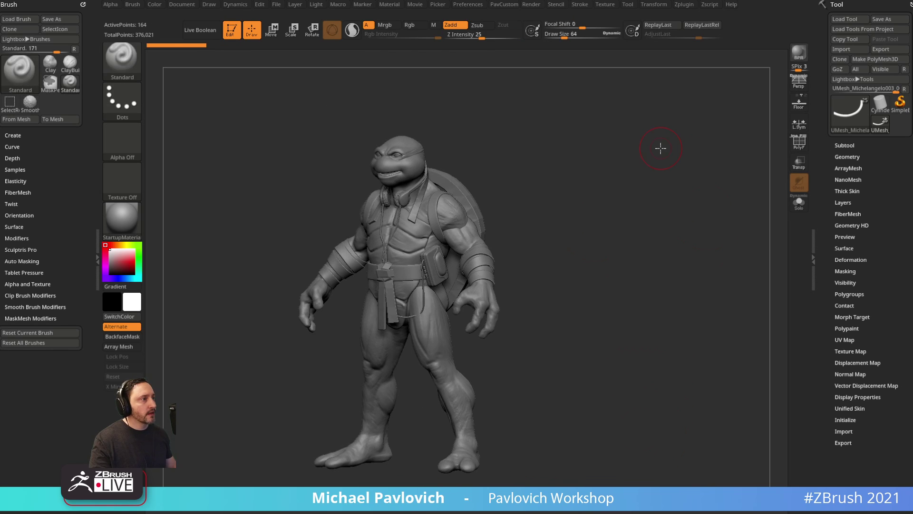
# Activate the turtle's head subtool and the shoulder subtool in turn, examining the upper body up close.
pyautogui.keyDown('alt'); pyautogui.click(407, 173); pyautogui.keyUp('alt')
pyautogui.moveTo(511, 150); pyautogui.dragTo(549, 193)
pyautogui.keyDown('alt'); pyautogui.click(522, 268); pyautogui.keyUp('alt')
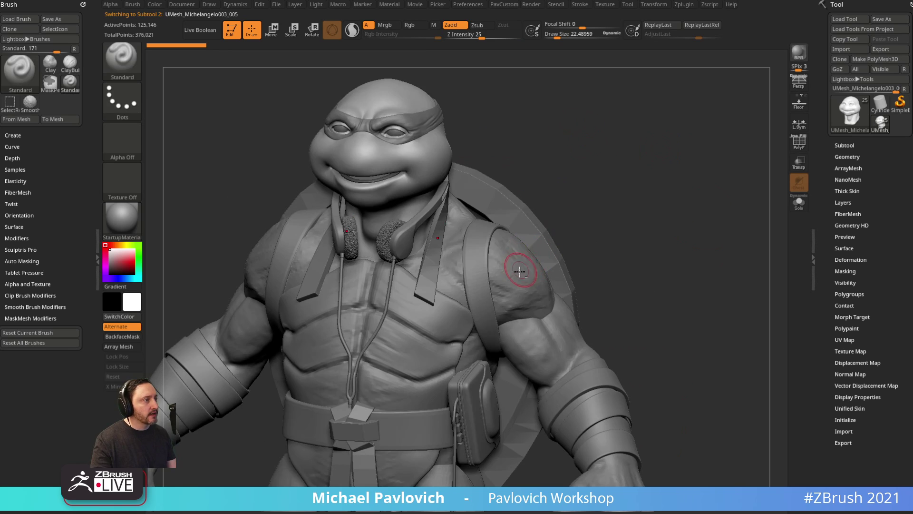
pyautogui.keyDown('alt'); pyautogui.moveTo(618, 243); pyautogui.dragTo(601, 220); pyautogui.keyUp('alt')
pyautogui.press('5')
pyautogui.moveTo(582, 188); pyautogui.dragTo(546, 181)
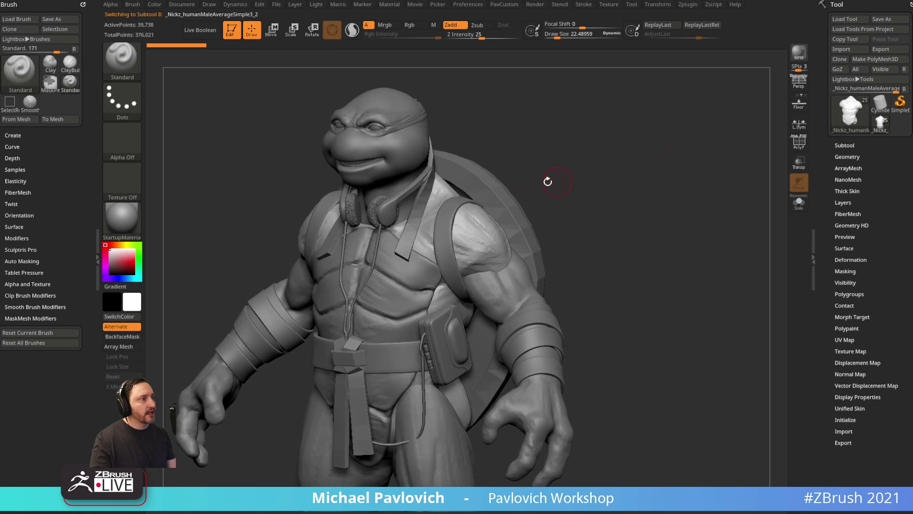
# Turn on PolyFrame and examine the polygroups of the turtle's head subtool, followed by those of the shoulder subtool.
pyautogui.keyDown('alt'); pyautogui.click(419, 152); pyautogui.keyUp('alt')
pyautogui.keyDown('alt'); pyautogui.moveTo(604, 123); pyautogui.dragTo(771, 166); pyautogui.keyUp('alt')
pyautogui.click(799, 142)
pyautogui.moveTo(670, 175); pyautogui.dragTo(652, 175)
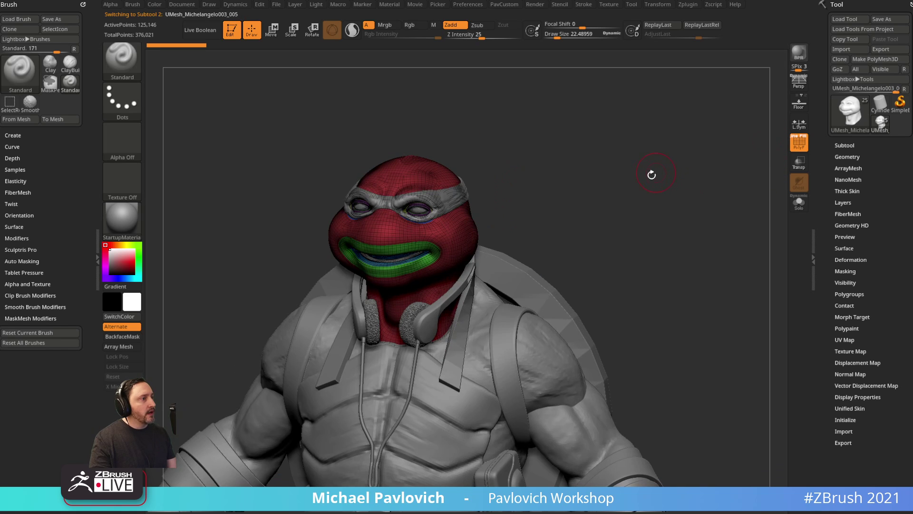
pyautogui.keyDown('alt'); pyautogui.click(547, 354); pyautogui.keyUp('alt')
pyautogui.moveTo(668, 307); pyautogui.dragTo(688, 248)
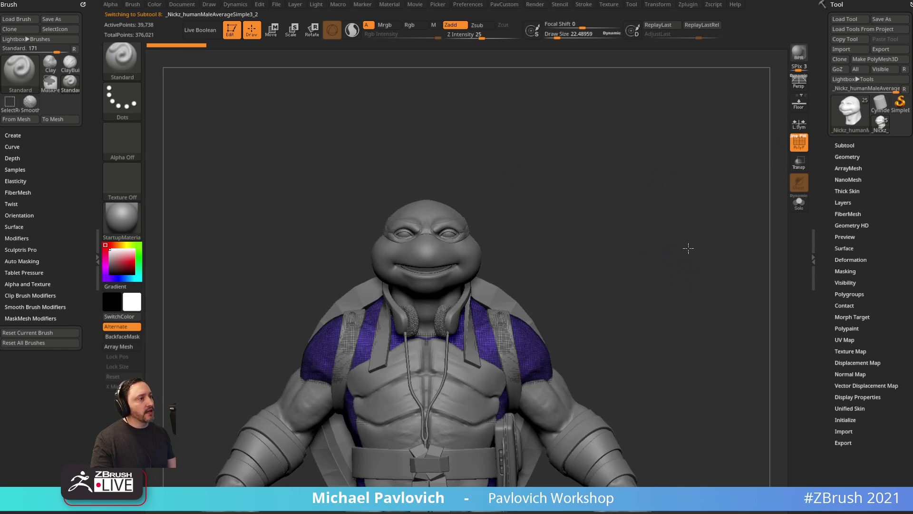
# Make the turtle's head subtool active, frame it, and turn off PolyFrame.
pyautogui.keyDown('alt'); pyautogui.click(466, 257); pyautogui.keyUp('alt')
pyautogui.press('f')
pyautogui.moveTo(616, 216); pyautogui.dragTo(549, 242)
pyautogui.click(798, 143)
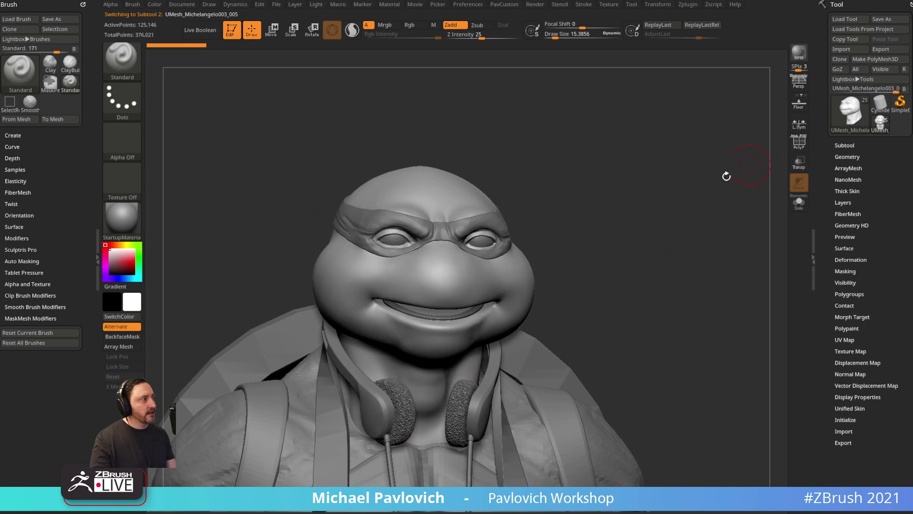
# Activate the turtle's shoulder subtool and then the arm subtool, examining where they meet from several angles.
pyautogui.keyDown('shift'); pyautogui.moveTo(725, 175); pyautogui.dragTo(690, 181); pyautogui.keyUp('shift')
pyautogui.keyDown('alt'); pyautogui.moveTo(544, 285); pyautogui.dragTo(585, 193); pyautogui.keyUp('alt')
pyautogui.keyDown('alt'); pyautogui.click(594, 333); pyautogui.keyUp('alt')
pyautogui.moveTo(707, 324); pyautogui.dragTo(639, 212)
pyautogui.moveTo(638, 214); pyautogui.dragTo(708, 218)
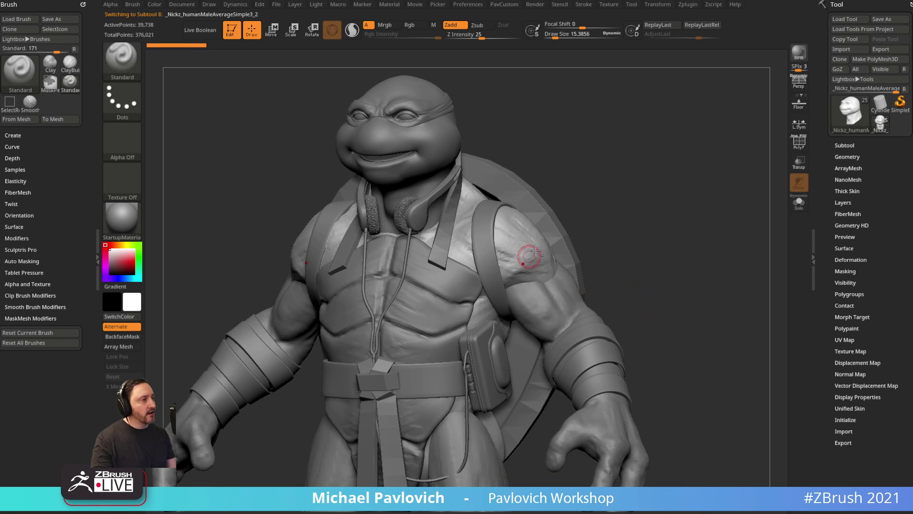
pyautogui.keyDown('alt'); pyautogui.click(543, 301); pyautogui.keyUp('alt')
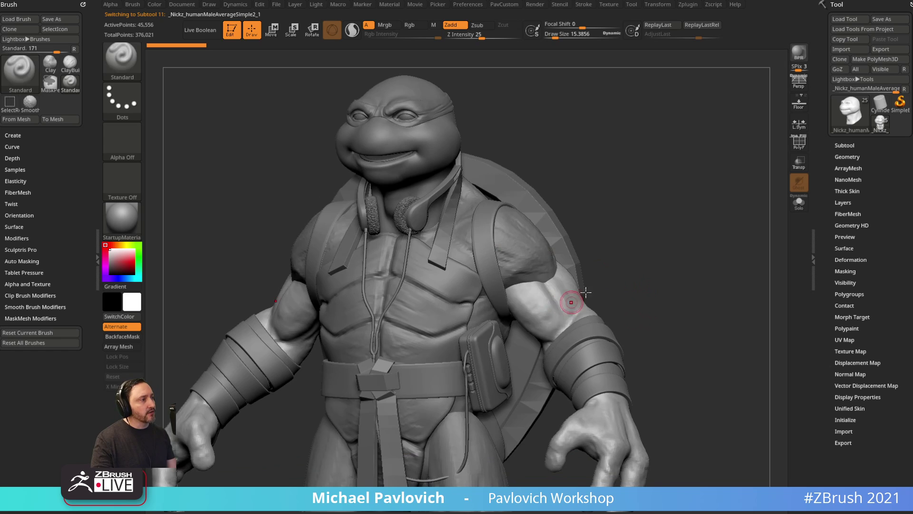
pyautogui.moveTo(587, 294); pyautogui.dragTo(615, 278)
pyautogui.keyDown('alt'); pyautogui.moveTo(644, 305); pyautogui.dragTo(602, 274); pyautogui.keyUp('alt')
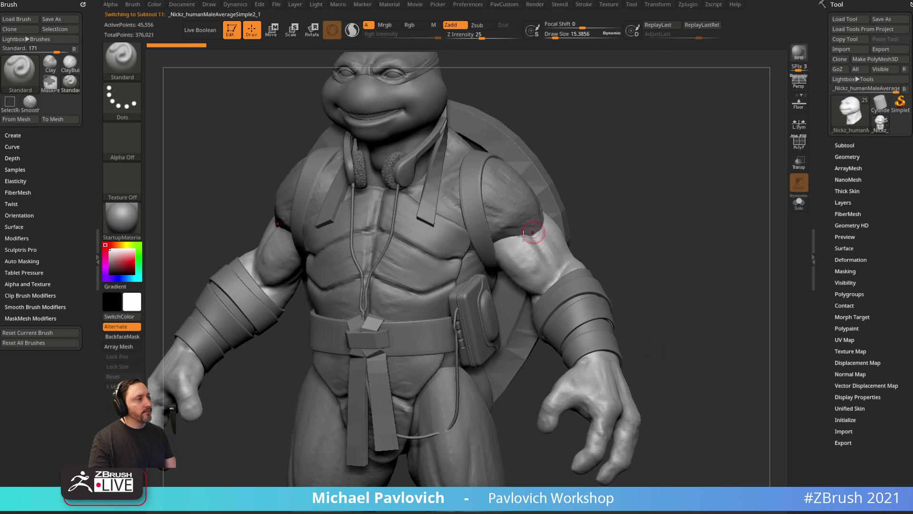
pyautogui.moveTo(543, 219); pyautogui.dragTo(529, 224, button='right')
pyautogui.moveTo(613, 164); pyautogui.dragTo(566, 238, button='right')
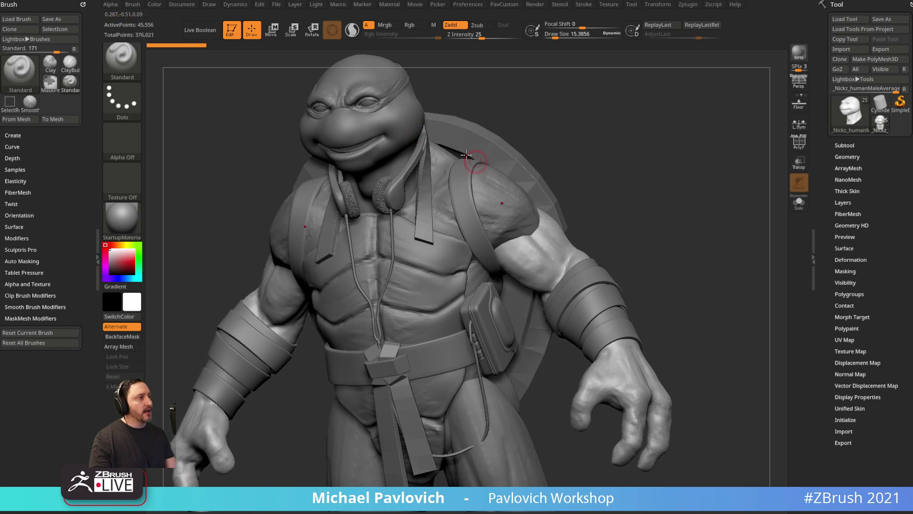
# Activate the turtle's head subtool, turn on PolyFrame, and set its geometry to subdivision level 1.
pyautogui.keyDown('alt'); pyautogui.click(415, 131); pyautogui.keyUp('alt')
pyautogui.moveTo(613, 184); pyautogui.dragTo(670, 172)
pyautogui.click(799, 143)
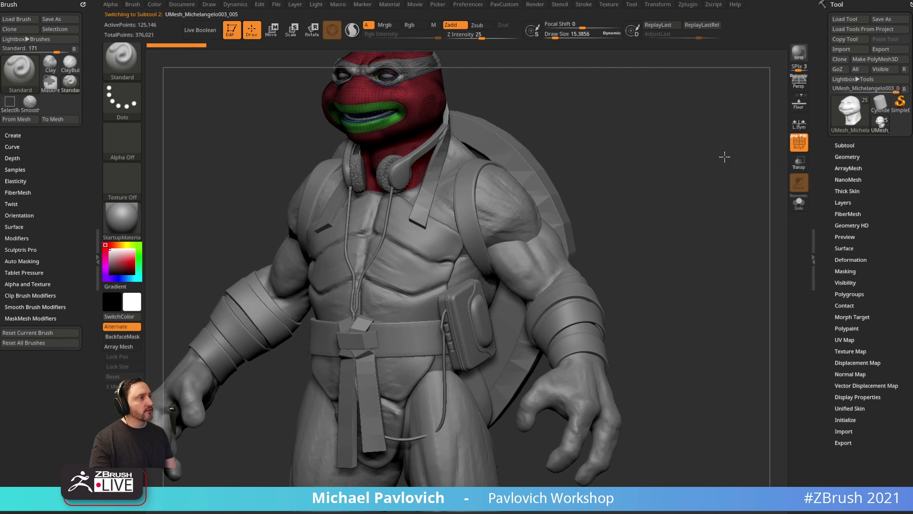
pyautogui.keyDown('alt'); pyautogui.moveTo(723, 155); pyautogui.dragTo(747, 275); pyautogui.keyUp('alt')
pyautogui.click(844, 158)
pyautogui.moveTo(843, 176); pyautogui.dragTo(828, 171)
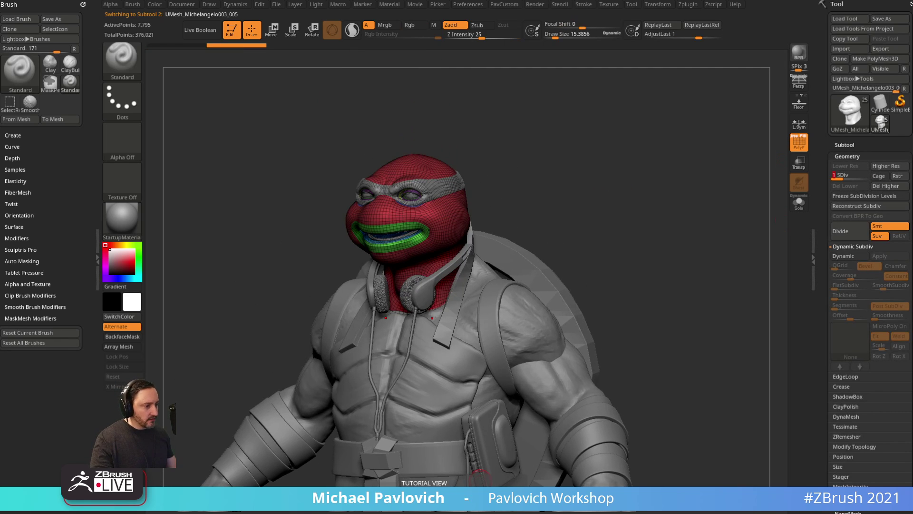
# Switch to the browser and open the "Leprechaun Willem Dafoe Style Livestream 03/02/2021" video from the Livestream Full Episodes playlist.
pyautogui.hotkey('alt', 'Tab')
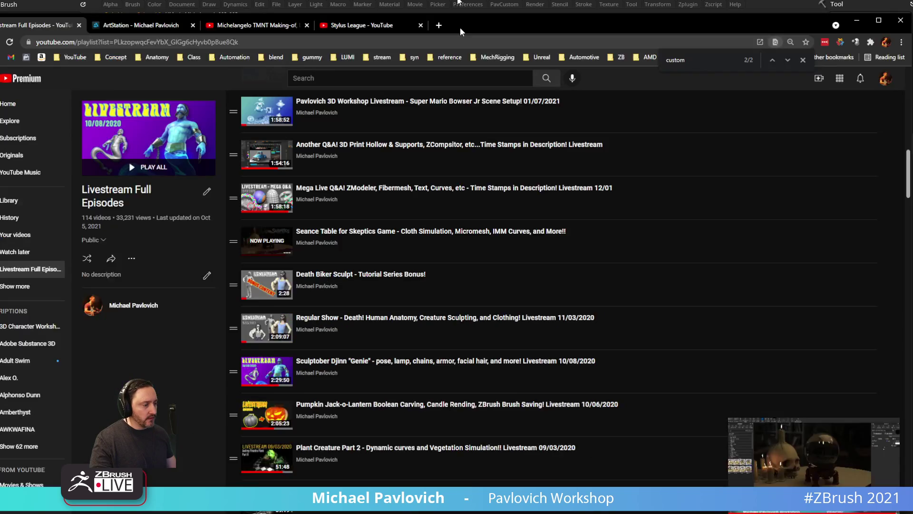
pyautogui.scroll(-5, 528, 180)
pyautogui.scroll(-10, 527, 179)
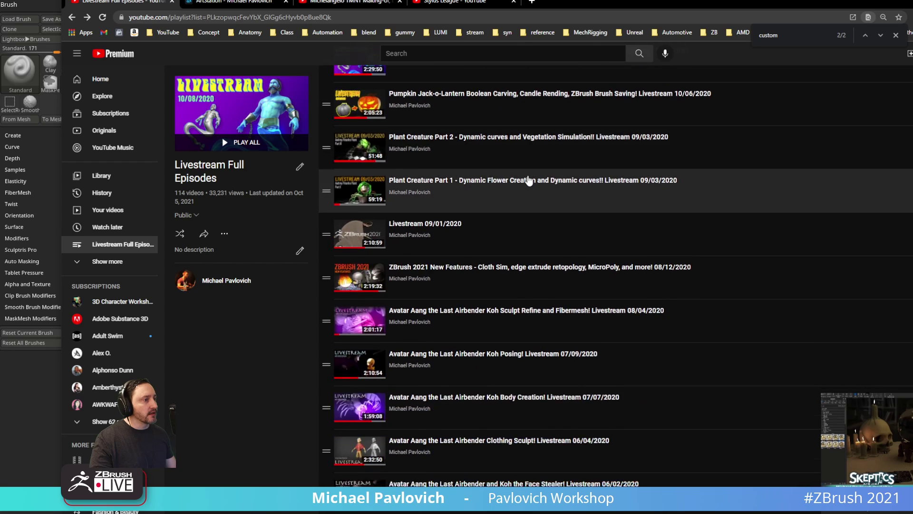
pyautogui.scroll(-6, 528, 180)
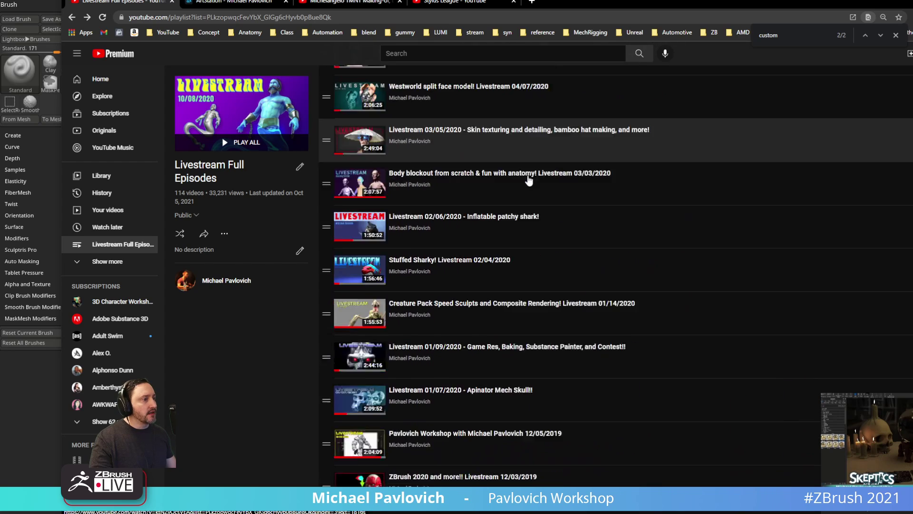
pyautogui.scroll(15, 465, 200)
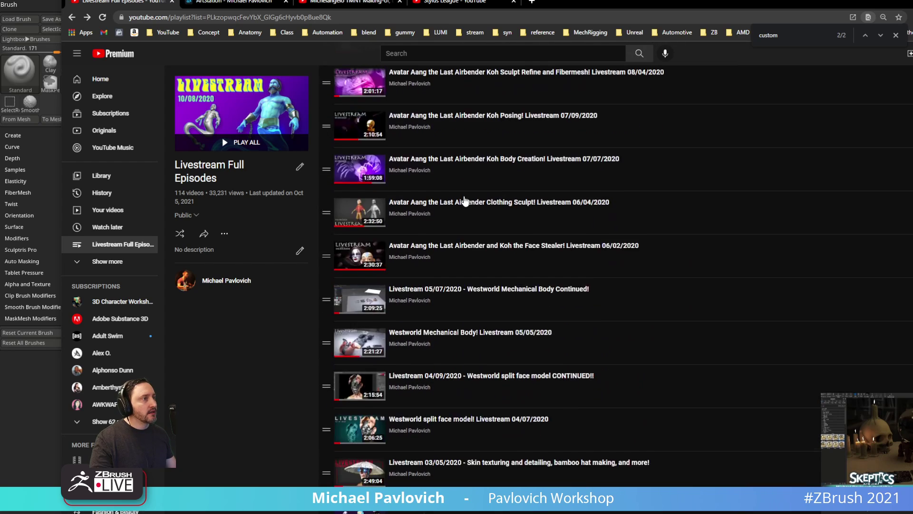
pyautogui.scroll(9, 465, 200)
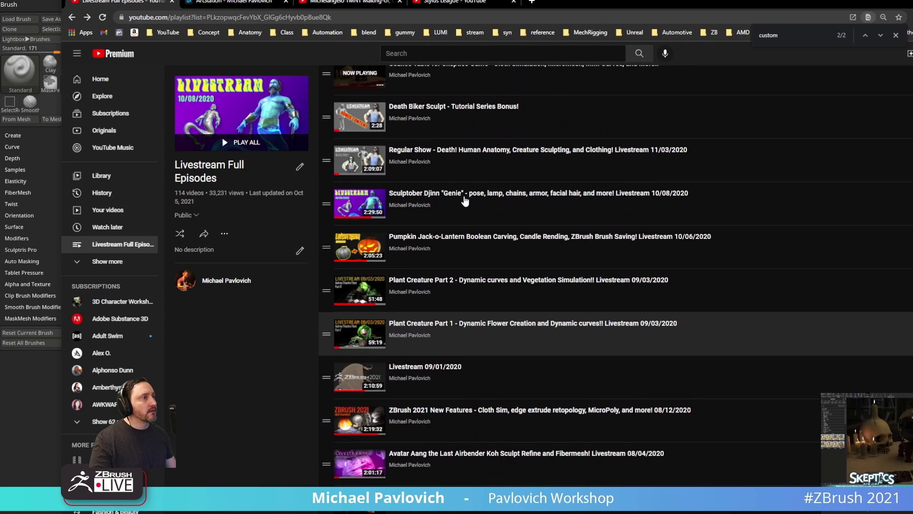
pyautogui.scroll(2, 465, 200)
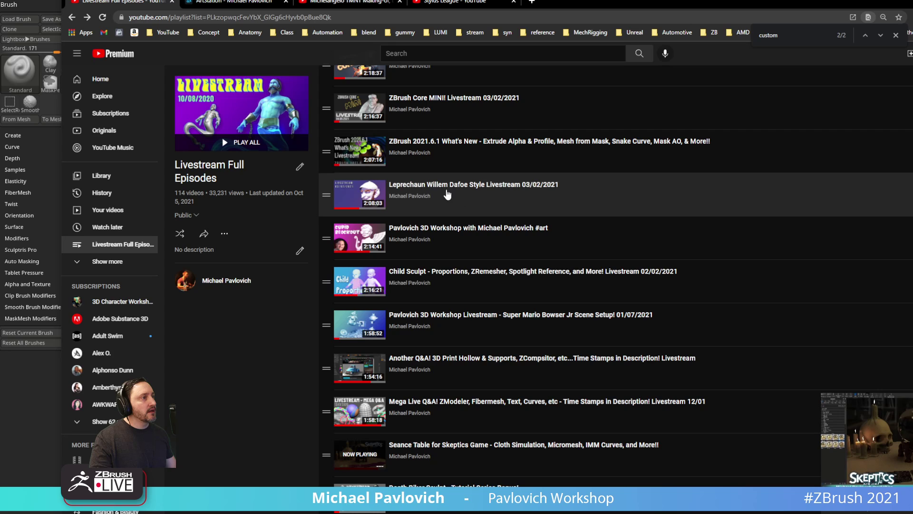
pyautogui.click(464, 197)
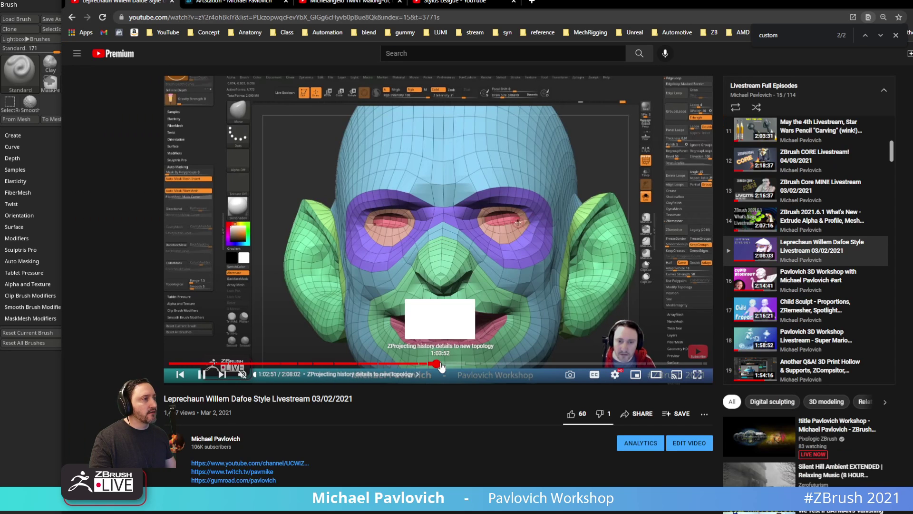
# Skip back through the leprechaun video to the section on making ZRemesher topology guide polygroups.
pyautogui.click(429, 364)
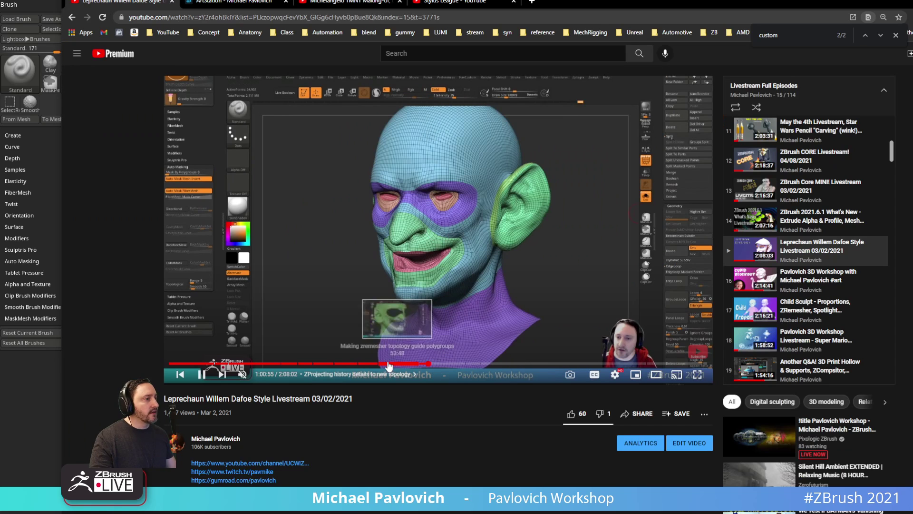
pyautogui.click(421, 364)
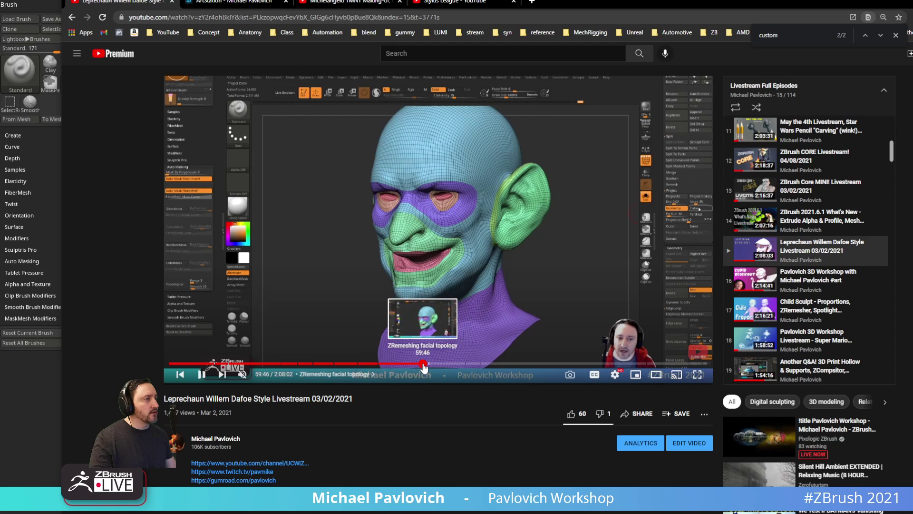
pyautogui.click(386, 365)
pyautogui.click(382, 364)
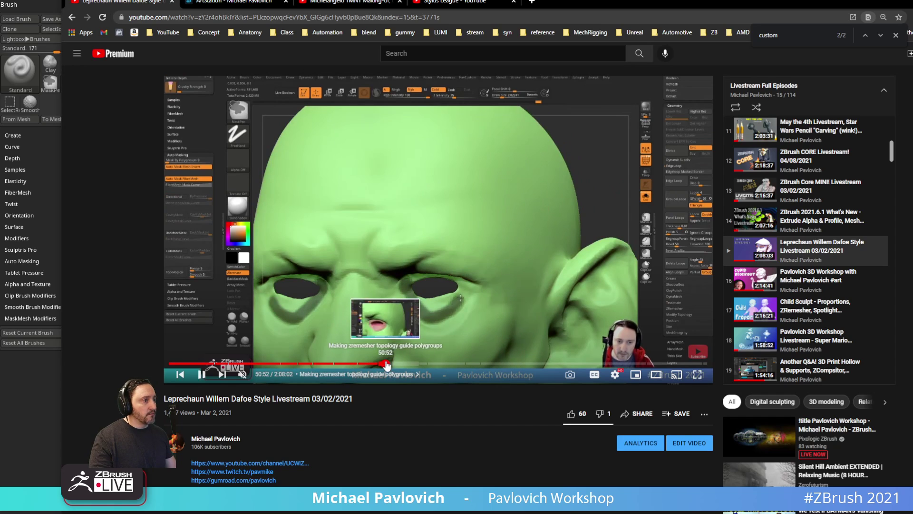
# Skim forward through the guide polygroups and facial ZRemeshing sections to the projection of history details onto the new topology.
pyautogui.click(388, 364)
pyautogui.click(397, 364)
pyautogui.click(402, 364)
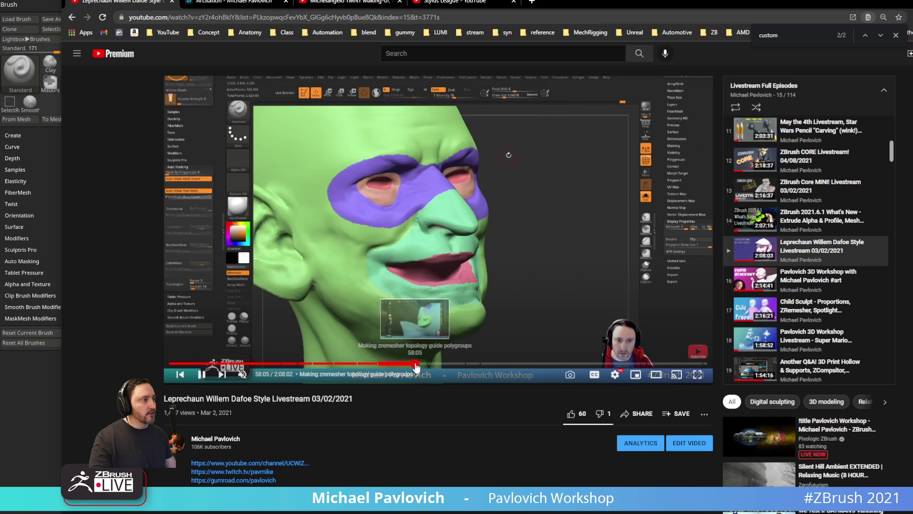
pyautogui.click(421, 365)
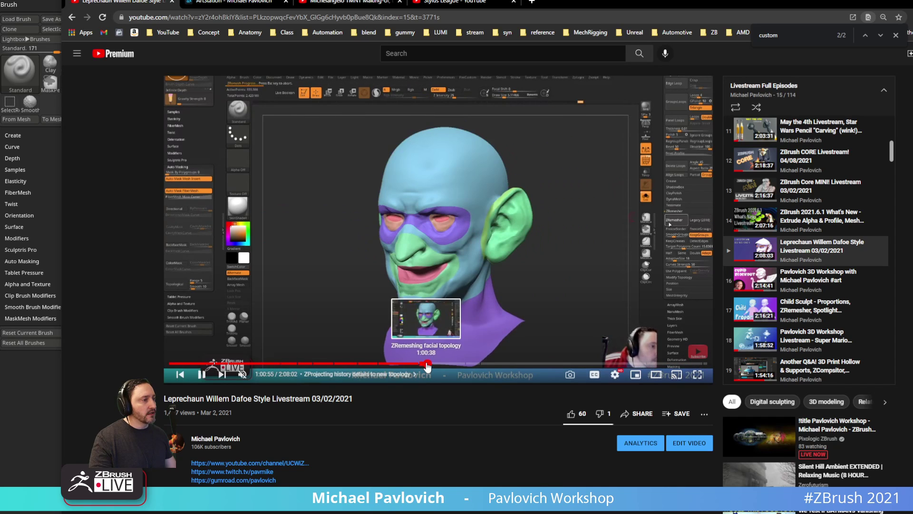
pyautogui.click(429, 364)
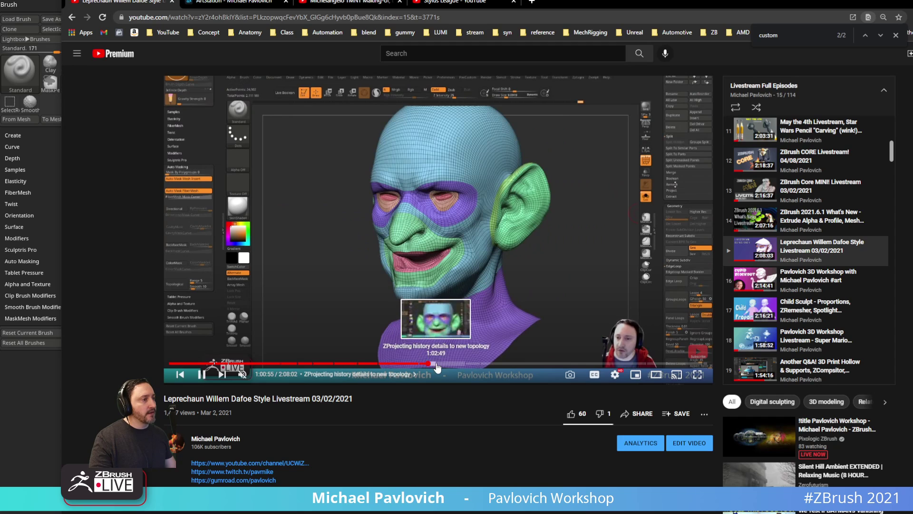
pyautogui.click(442, 365)
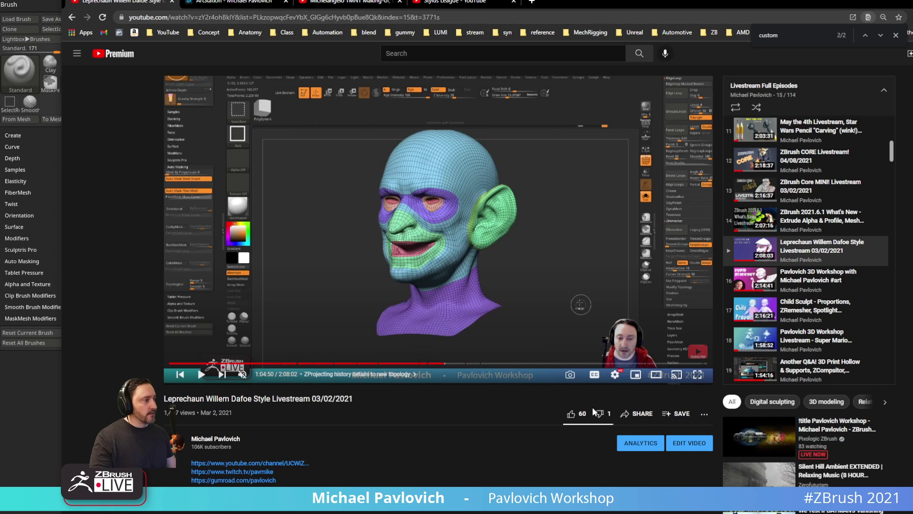
# Copy the video's share link with its start time at 1:04:50 and close the sharing dialog.
pyautogui.click(642, 414)
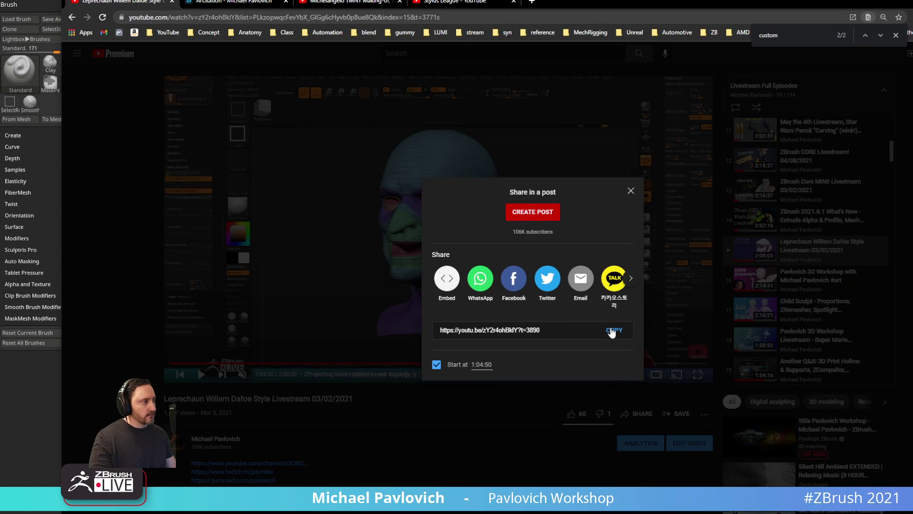
pyautogui.click(613, 331)
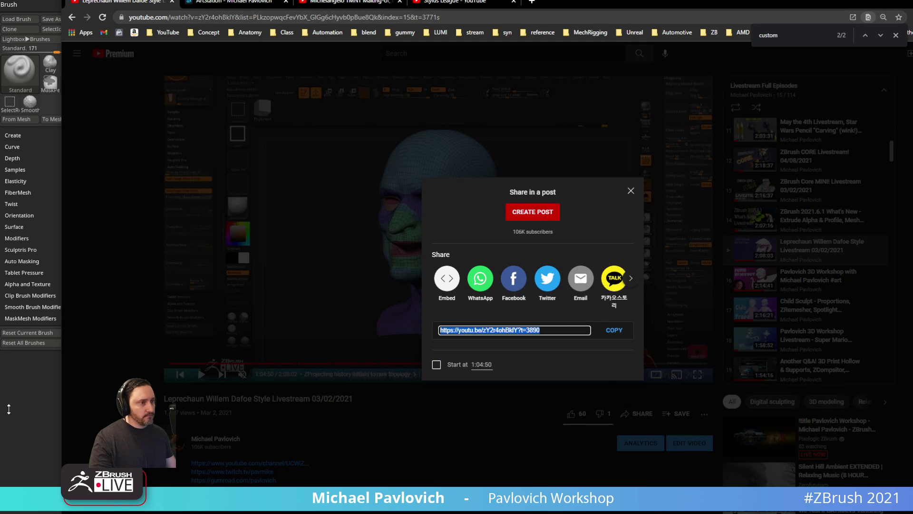
pyautogui.click(631, 191)
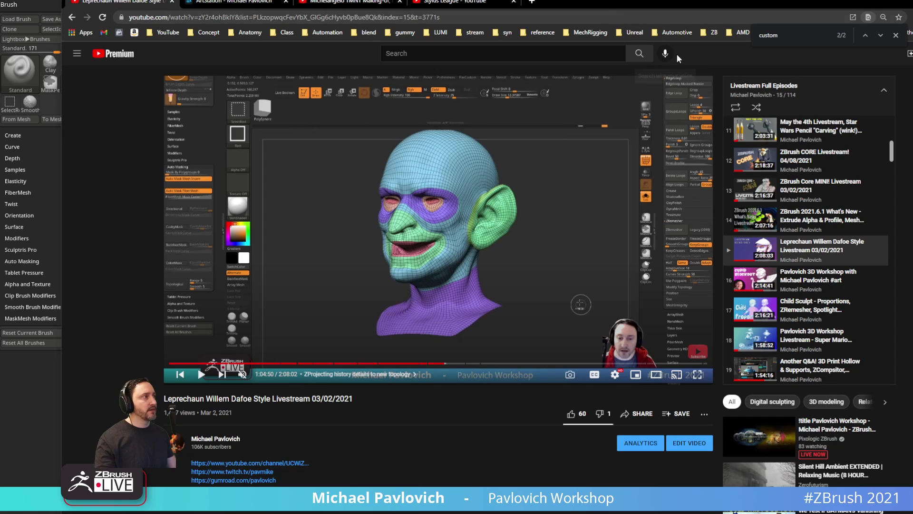
# Return to ZBrush, examine the turtle from the front and at an angle, and turn off PolyFrame.
pyautogui.hotkey('alt', 'Tab')
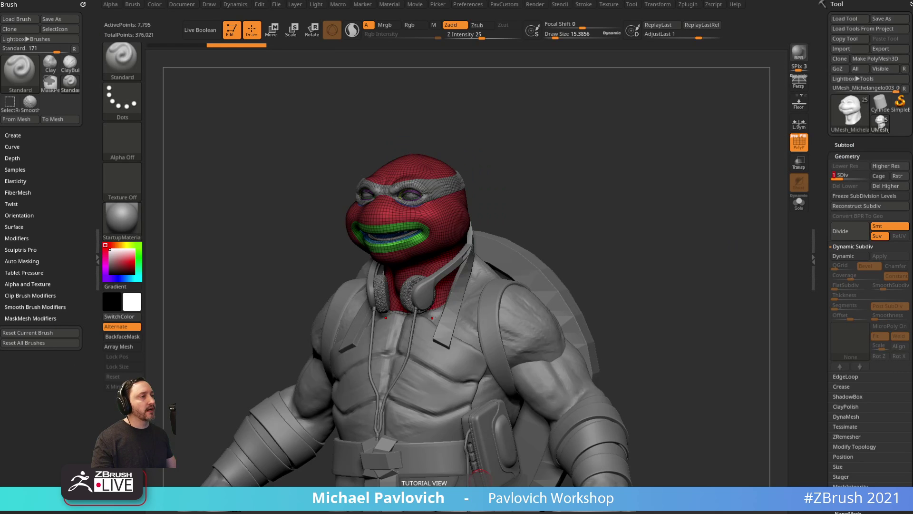
pyautogui.moveTo(645, 195); pyautogui.dragTo(529, 257)
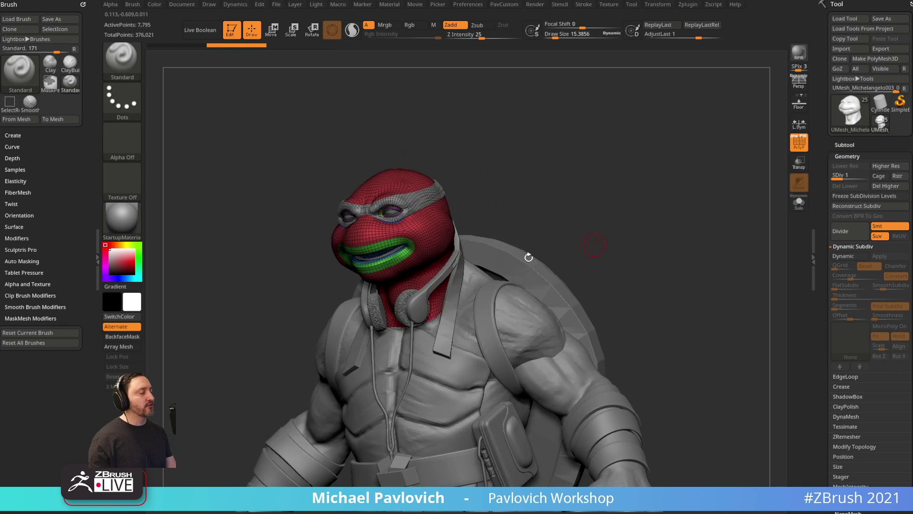
pyautogui.press('s')
pyautogui.moveTo(597, 238)
pyautogui.mouseDown()
pyautogui.moveTo(620, 238)
pyautogui.moveTo(601, 238)
pyautogui.mouseUp()
pyautogui.keyDown('shift'); pyautogui.moveTo(601, 238); pyautogui.dragTo(610, 235); pyautogui.keyUp('shift')
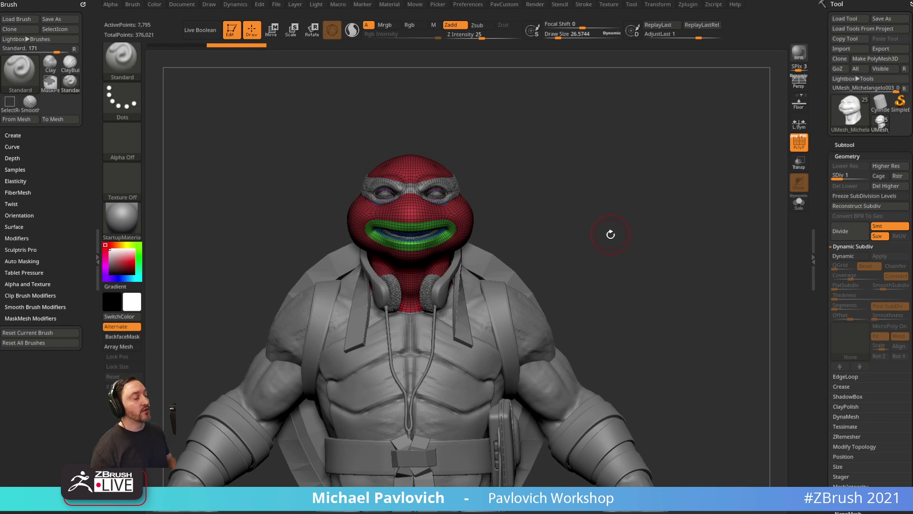
pyautogui.moveTo(644, 215)
pyautogui.mouseDown()
pyautogui.moveTo(610, 234)
pyautogui.moveTo(614, 216)
pyautogui.mouseUp()
pyautogui.press('s')
pyautogui.press('s')
pyautogui.moveTo(618, 257)
pyautogui.keyDown('alt'); pyautogui.mouseDown()
pyautogui.moveTo(605, 206)
pyautogui.moveTo(613, 227)
pyautogui.mouseUp(); pyautogui.keyUp('alt')
pyautogui.hotkey('shift', 'f')
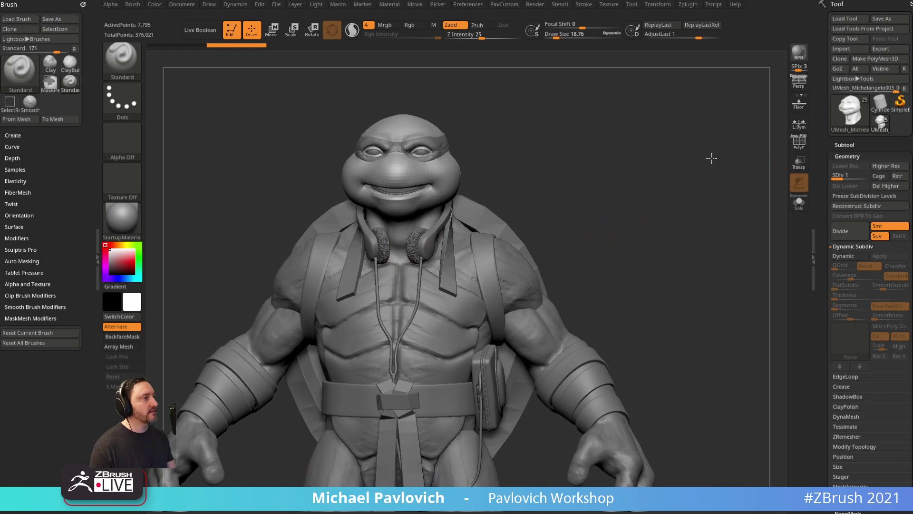
pyautogui.moveTo(712, 157); pyautogui.dragTo(604, 184)
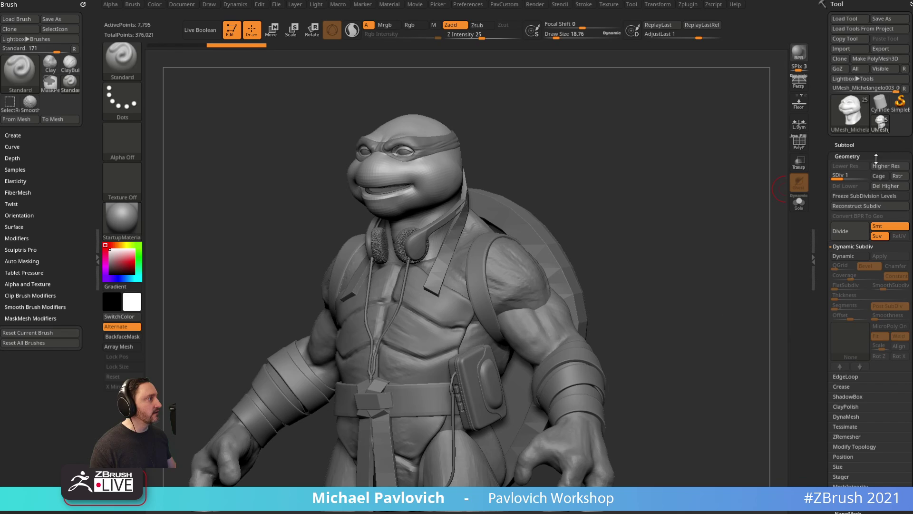
# Delete all subtools of the current turtle tool and switch to the tool containing the turtle and two male figures.
pyautogui.click(844, 144)
pyautogui.moveTo(827, 300); pyautogui.dragTo(827, 63)
pyautogui.click(883, 188)
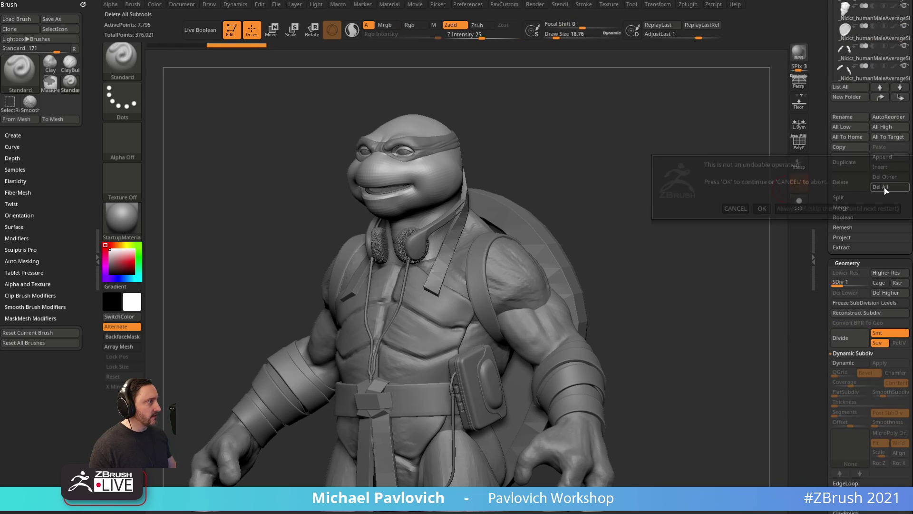
pyautogui.click(870, 207)
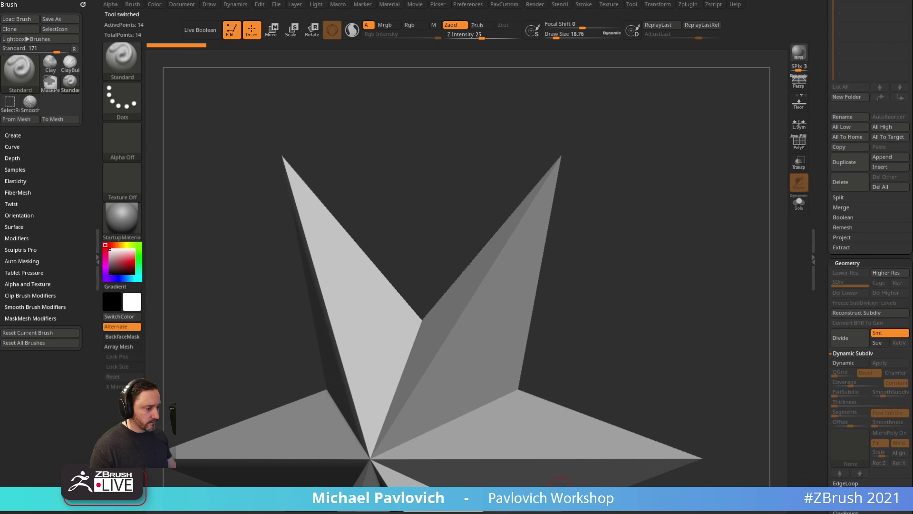
pyautogui.hotkey('ctrl', 'z')
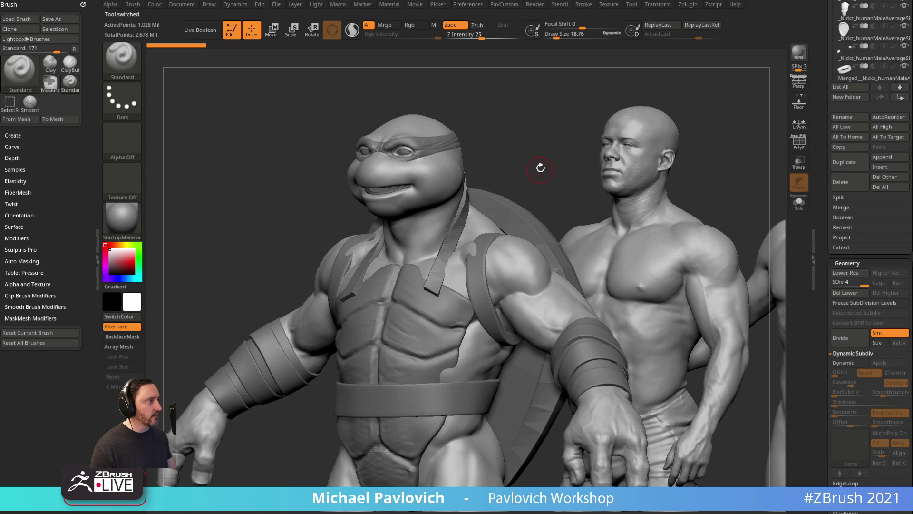
# Frame all three figures and activate the Body_Male1 subtool, followed by the Base Clean_No Hair6 subtool.
pyautogui.moveTo(500, 142); pyautogui.dragTo(565, 161)
pyautogui.moveTo(680, 132); pyautogui.dragTo(609, 176)
pyautogui.press('s')
pyautogui.keyDown('alt'); pyautogui.moveTo(726, 196); pyautogui.dragTo(673, 137); pyautogui.keyUp('alt')
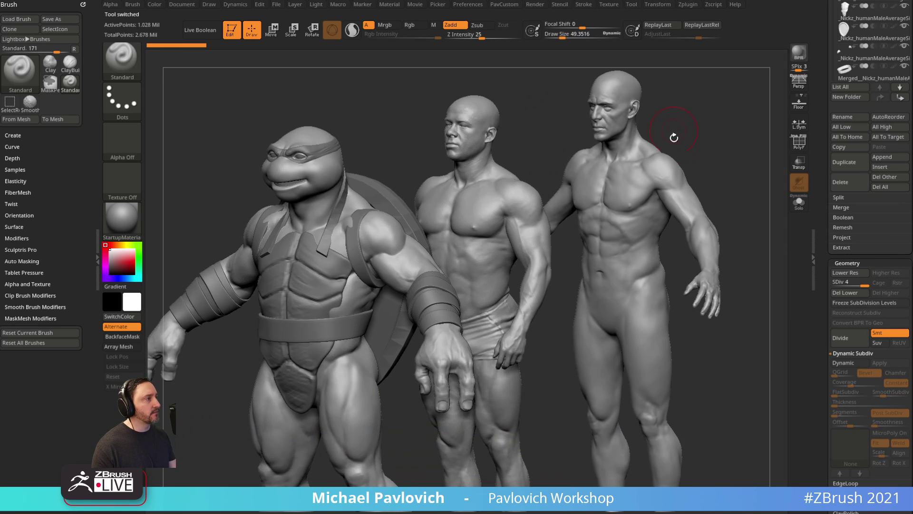
pyautogui.keyDown('alt'); pyautogui.click(628, 172); pyautogui.keyUp('alt')
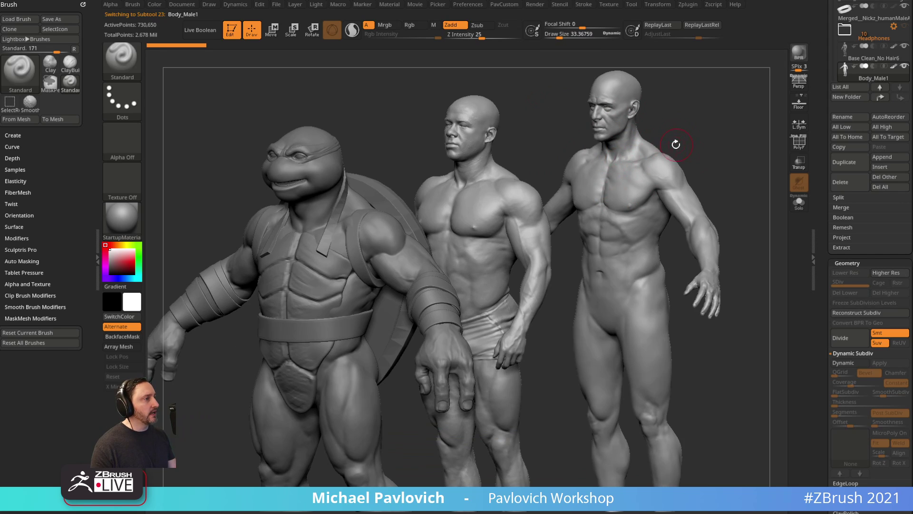
pyautogui.keyDown('alt'); pyautogui.click(487, 188); pyautogui.keyUp('alt')
# Activate the turtle's Michelangelo003 body subtool and compare it with the two male figures from several angles.
pyautogui.moveTo(716, 138)
pyautogui.mouseDown()
pyautogui.moveTo(608, 208)
pyautogui.moveTo(699, 145)
pyautogui.mouseUp()
pyautogui.moveTo(699, 146)
pyautogui.mouseDown()
pyautogui.moveTo(592, 150)
pyautogui.moveTo(594, 169)
pyautogui.mouseUp()
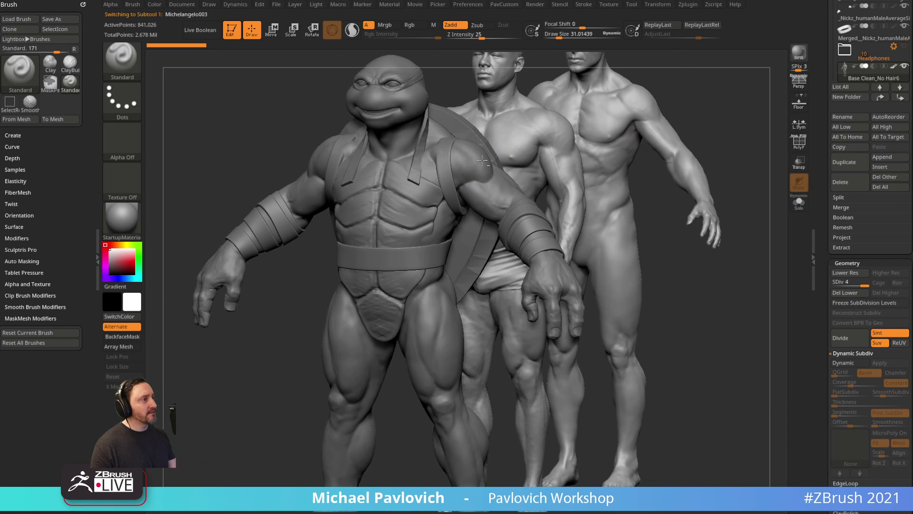
pyautogui.moveTo(483, 161)
pyautogui.mouseDown()
pyautogui.moveTo(725, 119)
pyautogui.moveTo(713, 173)
pyautogui.moveTo(685, 178)
pyautogui.mouseUp()
pyautogui.press('s')
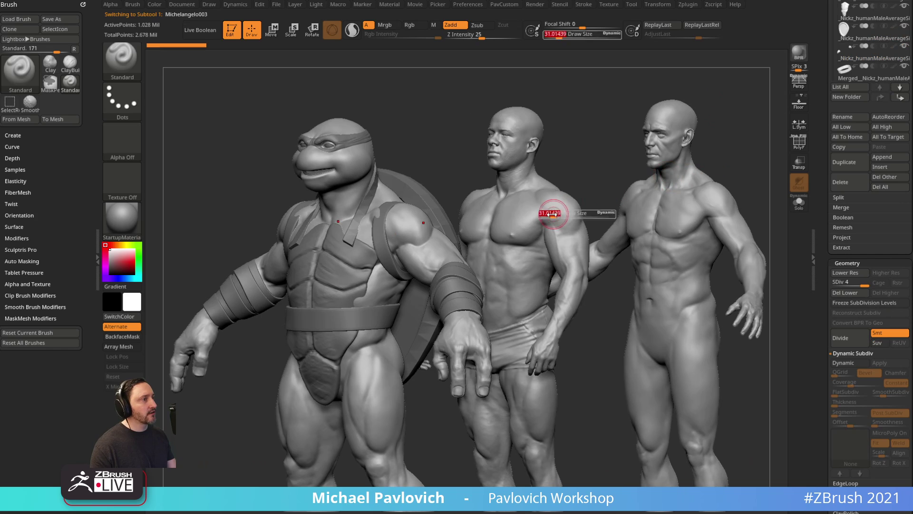
pyautogui.moveTo(552, 215); pyautogui.dragTo(547, 214)
pyautogui.moveTo(758, 159); pyautogui.dragTo(647, 165)
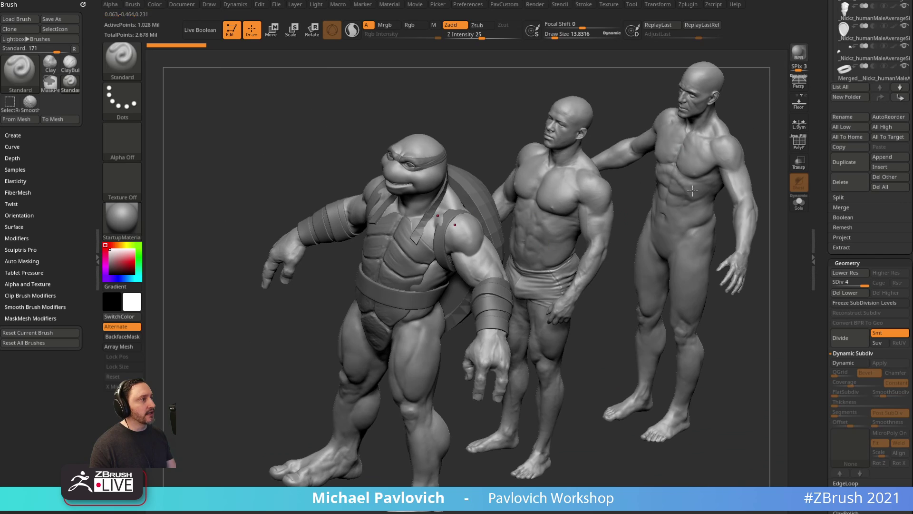
# Isolate the turtle's body with Solo, turn on PolyFrame, and examine its polygroups over the whole figure.
pyautogui.click(799, 203)
pyautogui.moveTo(532, 195); pyautogui.dragTo(652, 183)
pyautogui.click(796, 149)
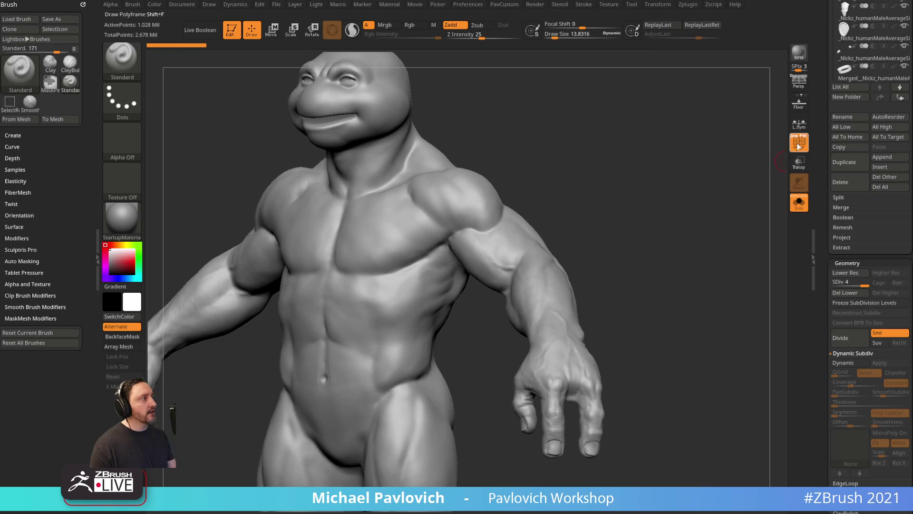
pyautogui.moveTo(665, 149)
pyautogui.keyDown('alt'); pyautogui.mouseDown()
pyautogui.moveTo(686, 221)
pyautogui.moveTo(663, 238)
pyautogui.moveTo(686, 180)
pyautogui.moveTo(626, 180)
pyautogui.moveTo(650, 215)
pyautogui.moveTo(740, 220)
pyautogui.moveTo(679, 120)
pyautogui.moveTo(698, 200)
pyautogui.moveTo(676, 204)
pyautogui.moveTo(685, 234)
pyautogui.mouseUp(); pyautogui.keyUp('alt')
pyautogui.press('s')
pyautogui.click(675, 204)
pyautogui.press('s')
pyautogui.click(617, 261)
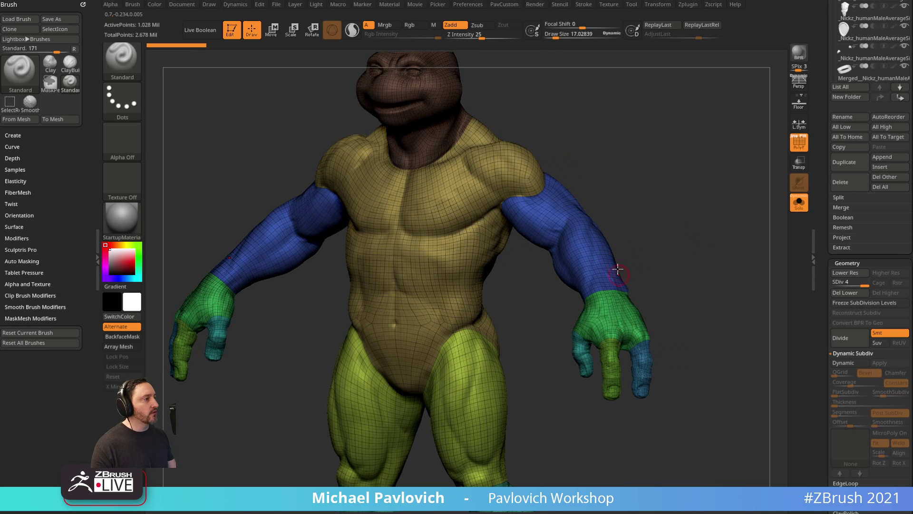
pyautogui.keyDown('alt'); pyautogui.moveTo(683, 287); pyautogui.dragTo(687, 264); pyautogui.keyUp('alt')
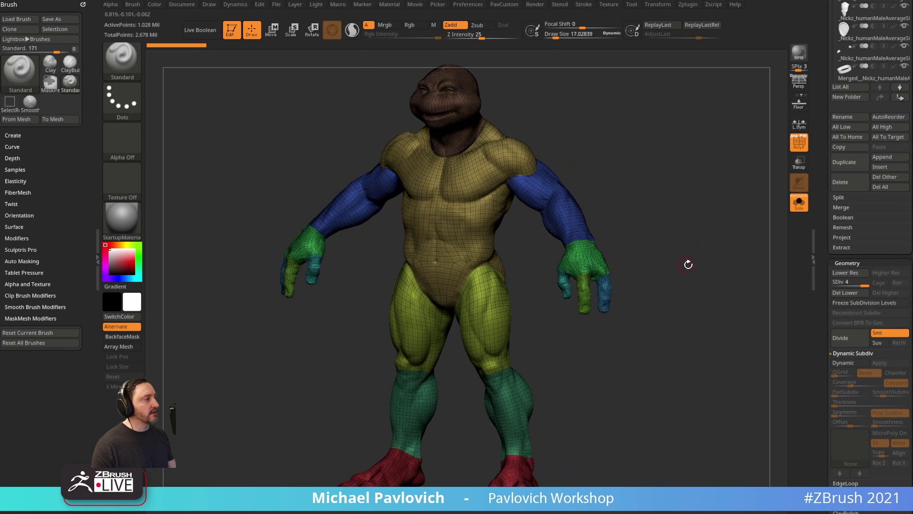
# Set the turtle body's geometry to subdivision level 1 and examine its base topology from several angles.
pyautogui.click(831, 283)
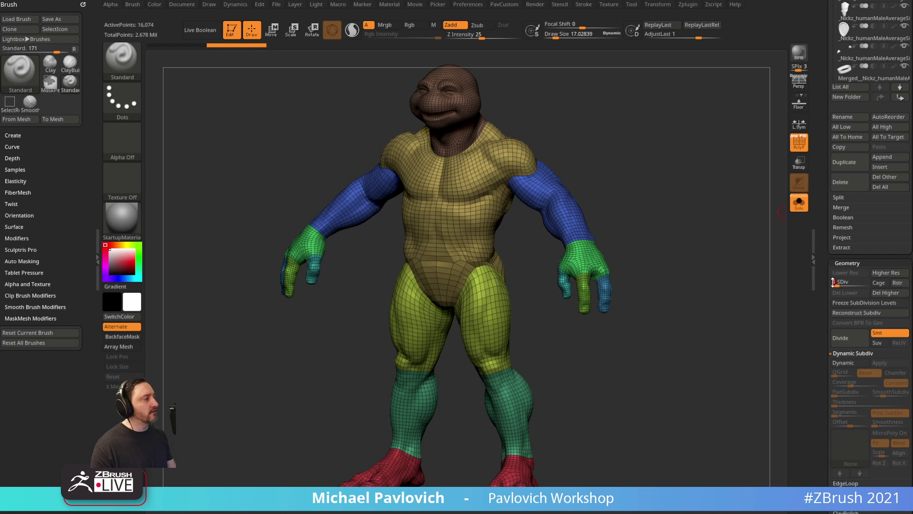
pyautogui.moveTo(693, 320); pyautogui.dragTo(466, 326)
pyautogui.moveTo(663, 257); pyautogui.dragTo(737, 255)
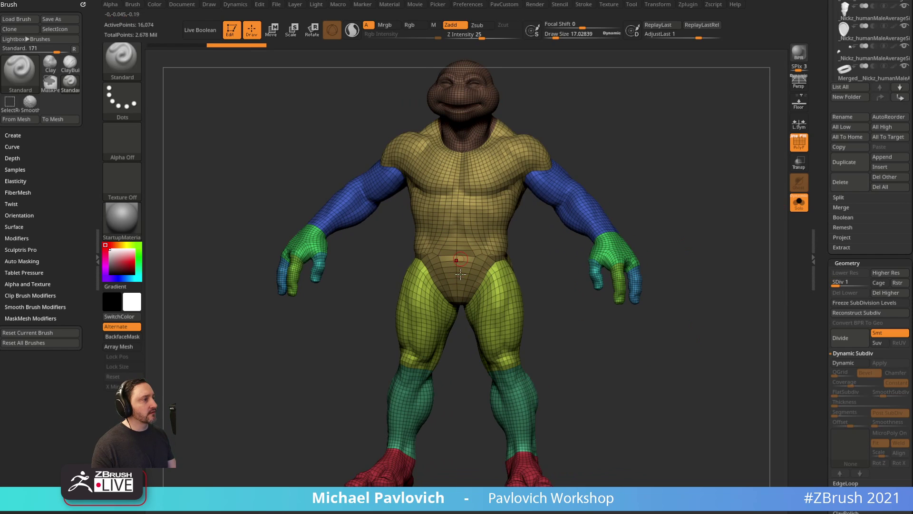
# Raise the turtle body to subdivision level 2 and turn off PolyFrame to examine its shaded surface.
pyautogui.keyDown('alt'); pyautogui.moveTo(609, 165); pyautogui.dragTo(600, 187); pyautogui.keyUp('alt')
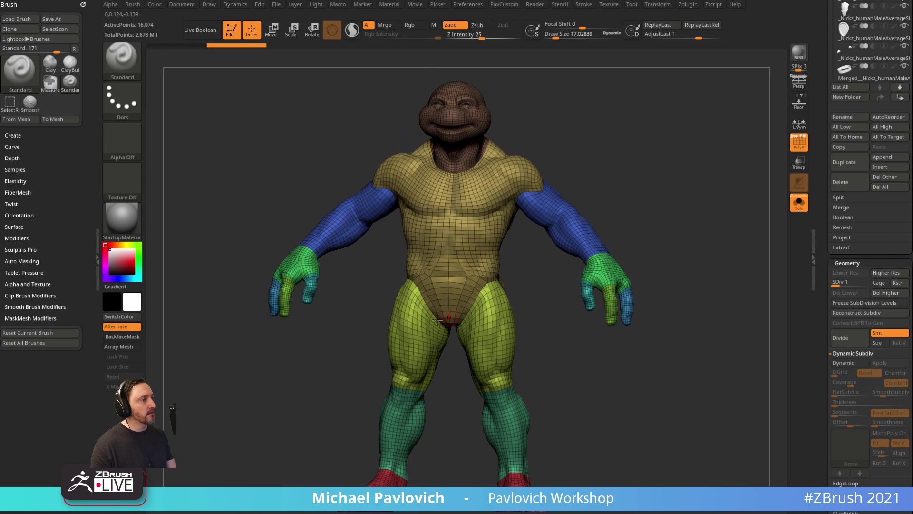
pyautogui.moveTo(680, 191); pyautogui.dragTo(453, 159)
pyautogui.moveTo(590, 240)
pyautogui.mouseDown()
pyautogui.moveTo(707, 144)
pyautogui.moveTo(699, 214)
pyautogui.moveTo(660, 204)
pyautogui.moveTo(670, 239)
pyautogui.moveTo(676, 198)
pyautogui.mouseUp()
pyautogui.press('s')
pyautogui.moveTo(675, 198)
pyautogui.mouseDown()
pyautogui.moveTo(547, 206)
pyautogui.moveTo(549, 167)
pyautogui.moveTo(523, 147)
pyautogui.moveTo(601, 143)
pyautogui.moveTo(612, 130)
pyautogui.moveTo(650, 185)
pyautogui.moveTo(670, 193)
pyautogui.mouseUp()
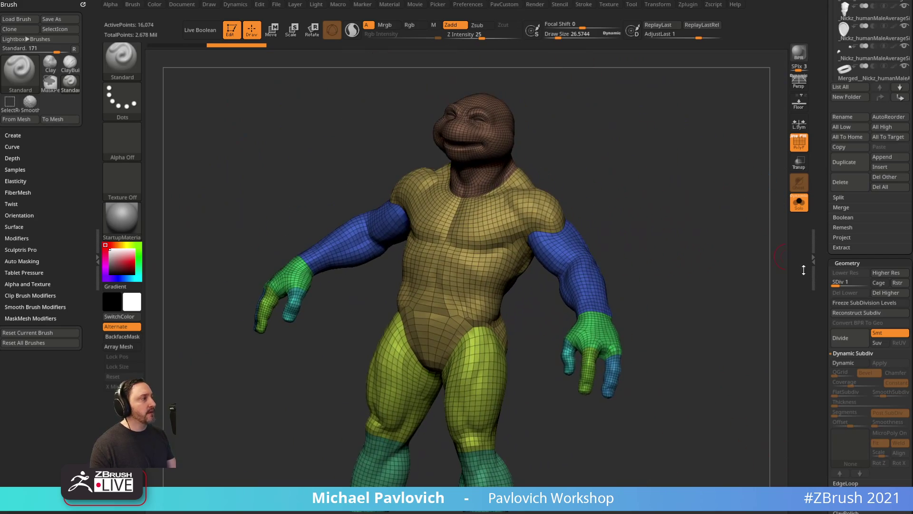
pyautogui.click(841, 281)
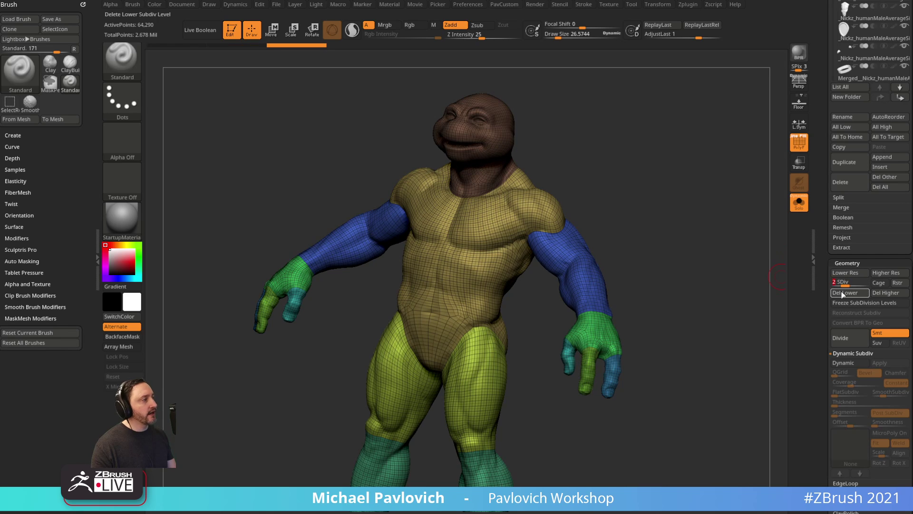
pyautogui.moveTo(751, 285); pyautogui.dragTo(733, 258)
pyautogui.hotkey('shift', 'f')
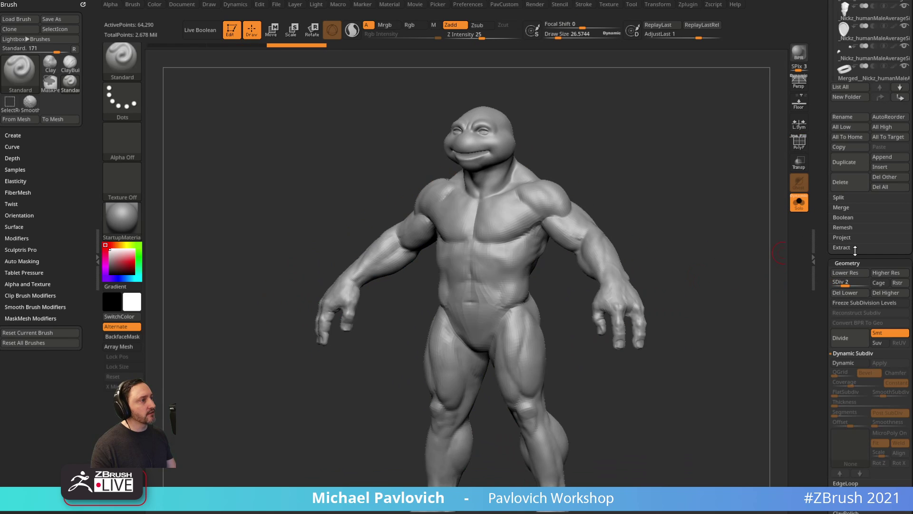
# Raise the turtle body to subdivision level 4 and examine the sculpted muscles from front and back.
pyautogui.moveTo(855, 282); pyautogui.dragTo(866, 283)
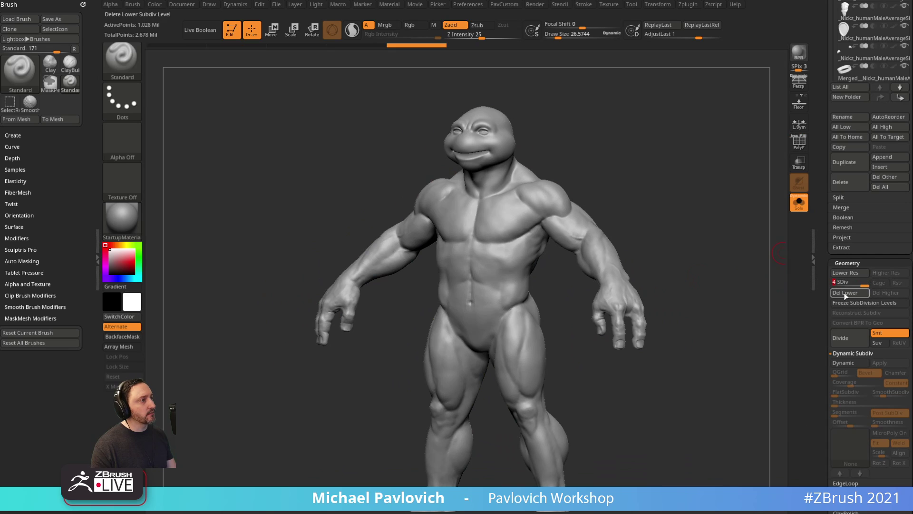
pyautogui.moveTo(704, 271); pyautogui.dragTo(735, 260)
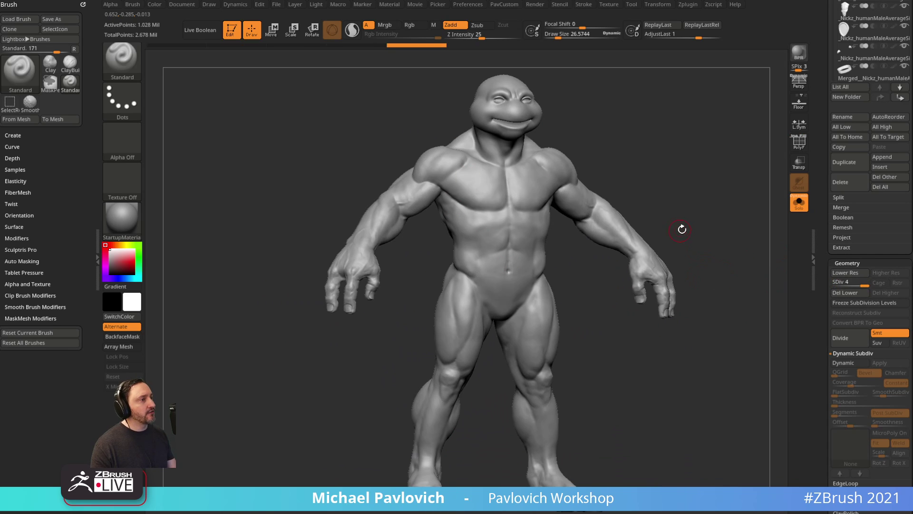
pyautogui.moveTo(667, 243); pyautogui.dragTo(732, 187)
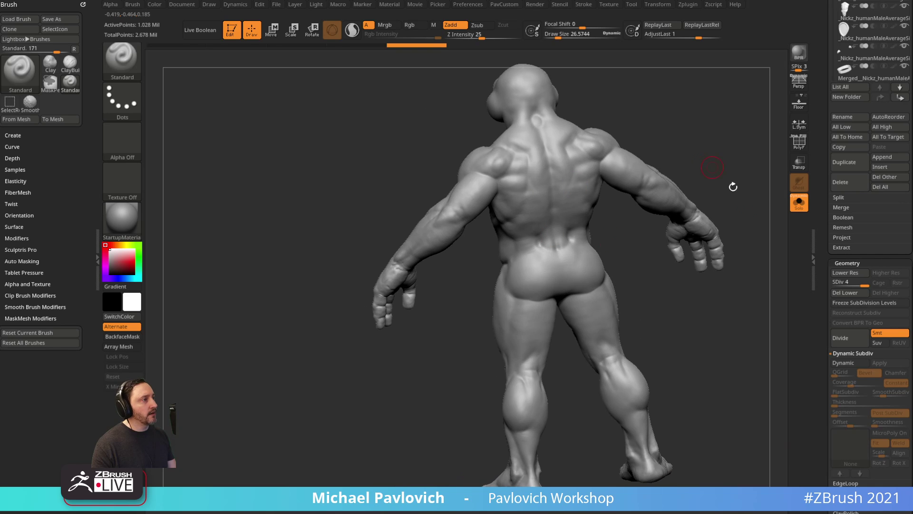
# Set the turtle body back to subdivision level 1 and examine the upper body up close.
pyautogui.moveTo(836, 283); pyautogui.dragTo(831, 283)
pyautogui.moveTo(775, 300)
pyautogui.mouseDown()
pyautogui.moveTo(764, 316)
pyautogui.moveTo(751, 312)
pyautogui.moveTo(782, 301)
pyautogui.mouseUp()
pyautogui.moveTo(738, 249); pyautogui.dragTo(737, 271)
pyautogui.moveTo(835, 282)
pyautogui.mouseDown()
pyautogui.moveTo(845, 283)
pyautogui.moveTo(832, 282)
pyautogui.mouseUp()
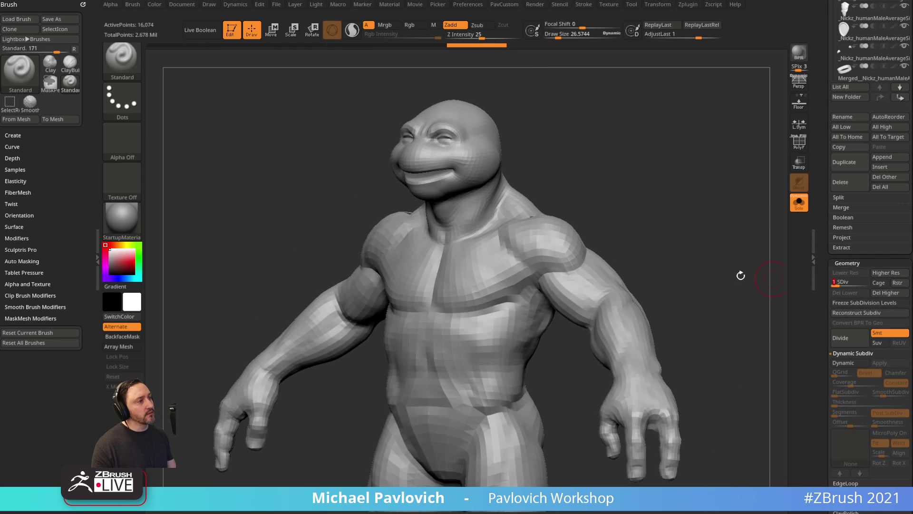
pyautogui.moveTo(740, 272)
pyautogui.mouseDown()
pyautogui.moveTo(472, 258)
pyautogui.moveTo(461, 278)
pyautogui.mouseUp()
# With the Move brush active at a draw size of about 36, smooth the low-resolution torso.
pyautogui.press('b')
pyautogui.press('m')
pyautogui.press('v')
pyautogui.moveTo(461, 279); pyautogui.dragTo(560, 249, button='right')
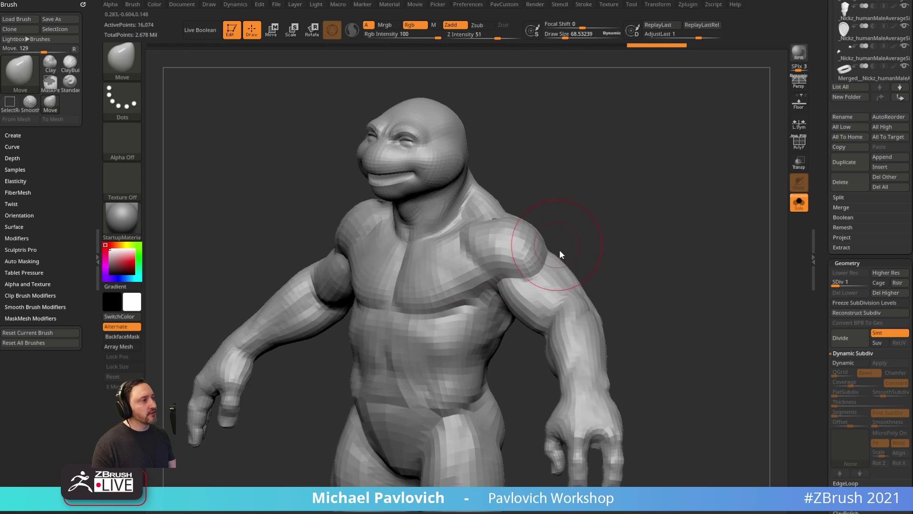
pyautogui.press('s')
pyautogui.moveTo(536, 286); pyautogui.dragTo(532, 285)
pyautogui.moveTo(466, 297)
pyautogui.keyDown('shift'); pyautogui.mouseDown()
pyautogui.moveTo(460, 369)
pyautogui.moveTo(454, 350)
pyautogui.mouseUp(); pyautogui.keyUp('shift')
pyautogui.moveTo(457, 350); pyautogui.dragTo(596, 235, button='right')
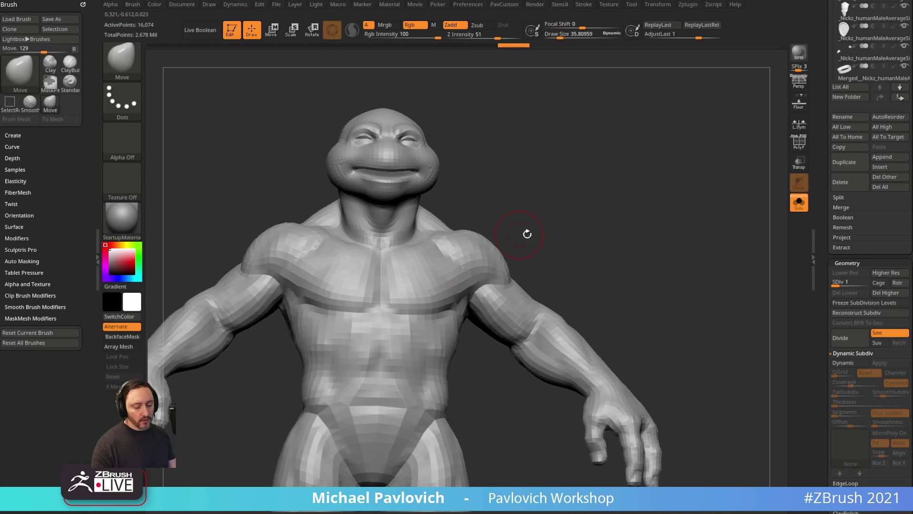
# Switch to the Clay brush and make a short stroke on the low-resolution torso.
pyautogui.press('b')
pyautogui.press('c')
pyautogui.press('l')
pyautogui.moveTo(526, 231); pyautogui.dragTo(518, 249)
pyautogui.moveTo(439, 331); pyautogui.dragTo(450, 326)
pyautogui.moveTo(651, 259); pyautogui.dragTo(566, 253, button='right')
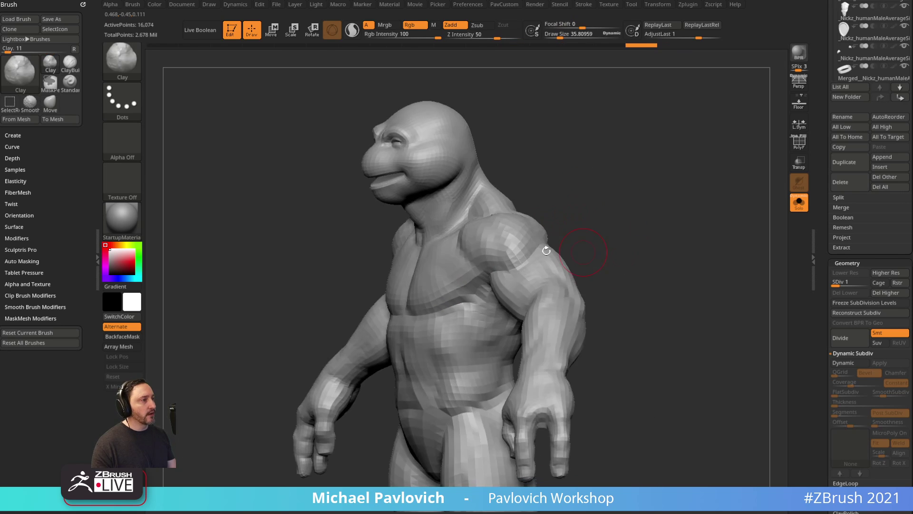
# Raise the turtle body to subdivision level 3 and turn on PolyFrame.
pyautogui.click(842, 281)
pyautogui.click(856, 284)
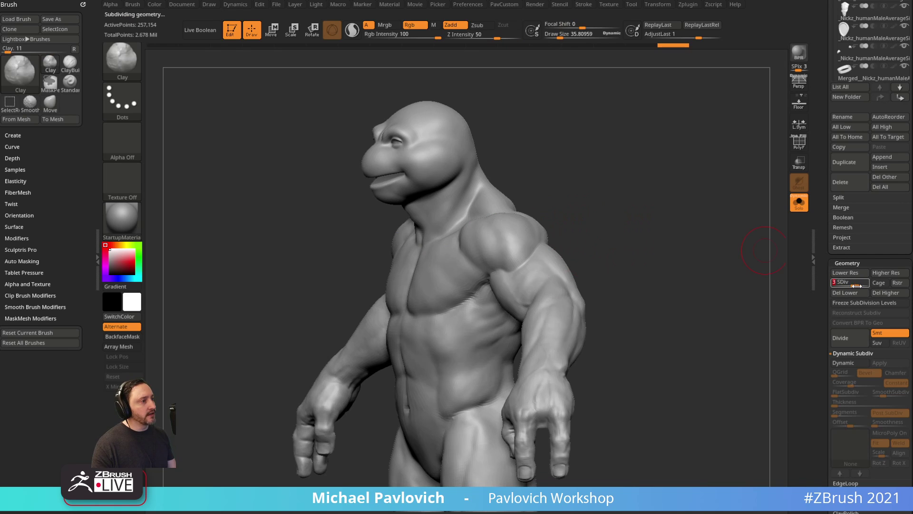
pyautogui.moveTo(738, 298)
pyautogui.mouseDown(button='right')
pyautogui.moveTo(767, 287)
pyautogui.moveTo(648, 281)
pyautogui.moveTo(685, 285)
pyautogui.moveTo(685, 328)
pyautogui.moveTo(666, 310)
pyautogui.mouseUp(button='right')
pyautogui.hotkey('shift', 'f')
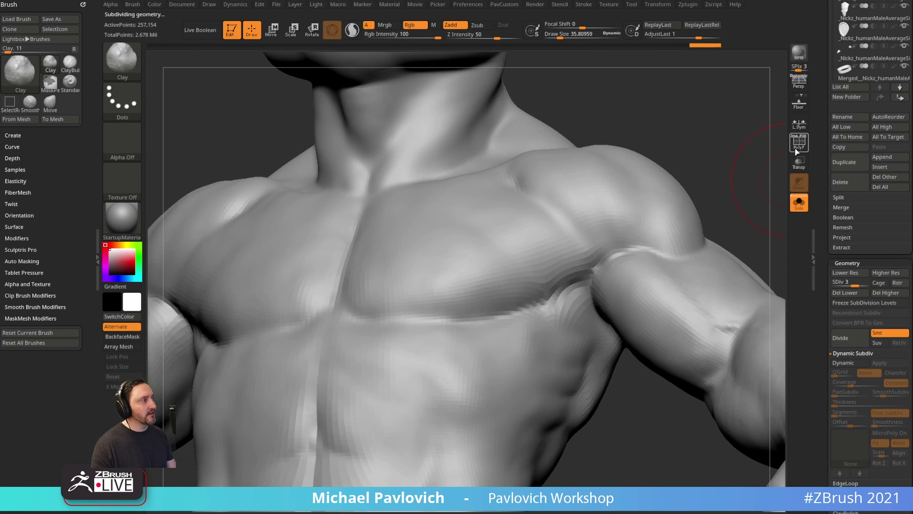
pyautogui.keyDown('ctrl'); pyautogui.moveTo(700, 205); pyautogui.dragTo(804, 227, button='right'); pyautogui.keyUp('ctrl')
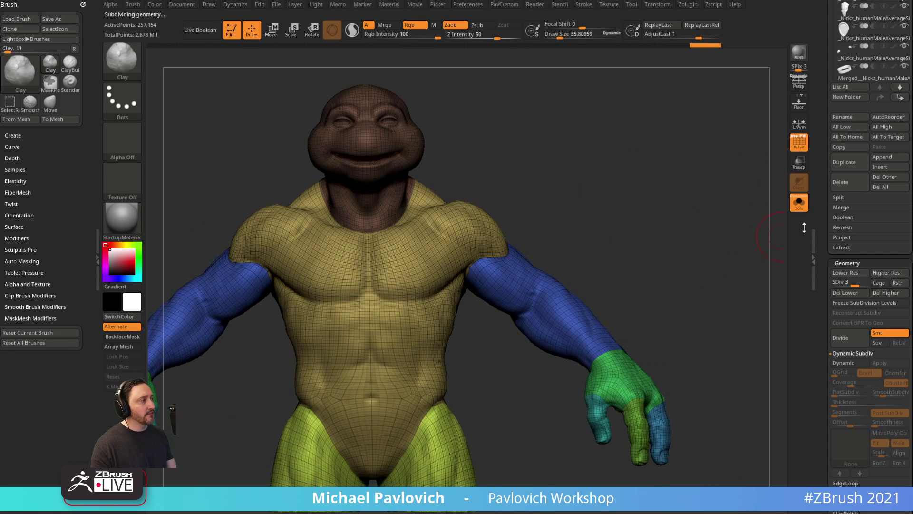
# Toggle Solo and PolyFrame off and back on to compare the level 3 body's shaded surface with its polygroups.
pyautogui.click(800, 210)
pyautogui.click(799, 145)
pyautogui.moveTo(727, 224)
pyautogui.keyDown('ctrl'); pyautogui.mouseDown(button='right')
pyautogui.moveTo(723, 196)
pyautogui.moveTo(703, 231)
pyautogui.moveTo(717, 264)
pyautogui.mouseUp(button='right'); pyautogui.keyUp('ctrl')
pyautogui.press('s')
pyautogui.click(801, 209)
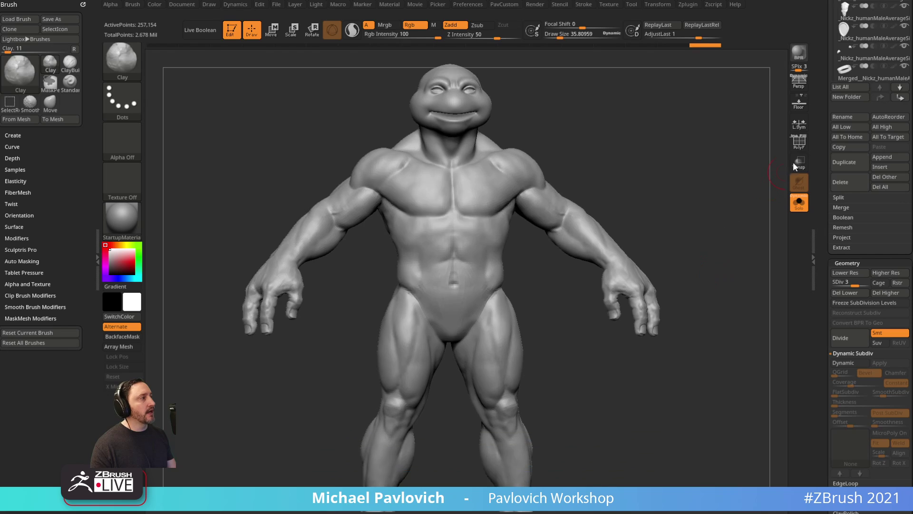
pyautogui.click(798, 146)
pyautogui.moveTo(751, 178); pyautogui.dragTo(717, 237)
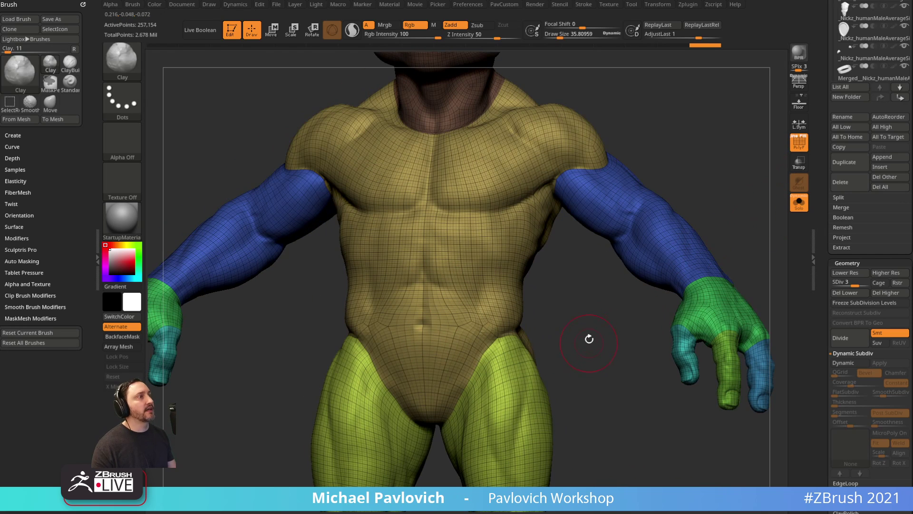
pyautogui.moveTo(703, 173); pyautogui.dragTo(704, 102)
pyautogui.keyDown('alt'); pyautogui.moveTo(692, 173); pyautogui.dragTo(689, 199); pyautogui.keyUp('alt')
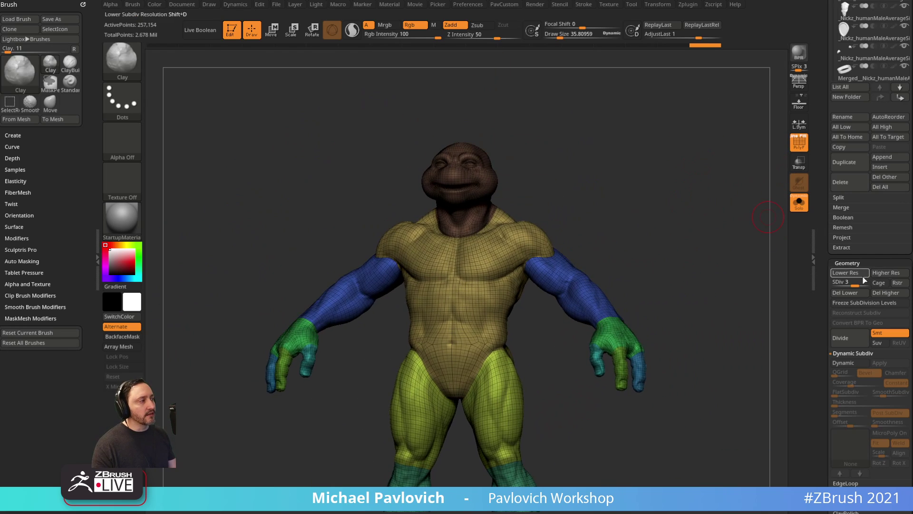
# Set the turtle body to subdivision level 1 and delete its higher subdivision levels.
pyautogui.click(885, 272)
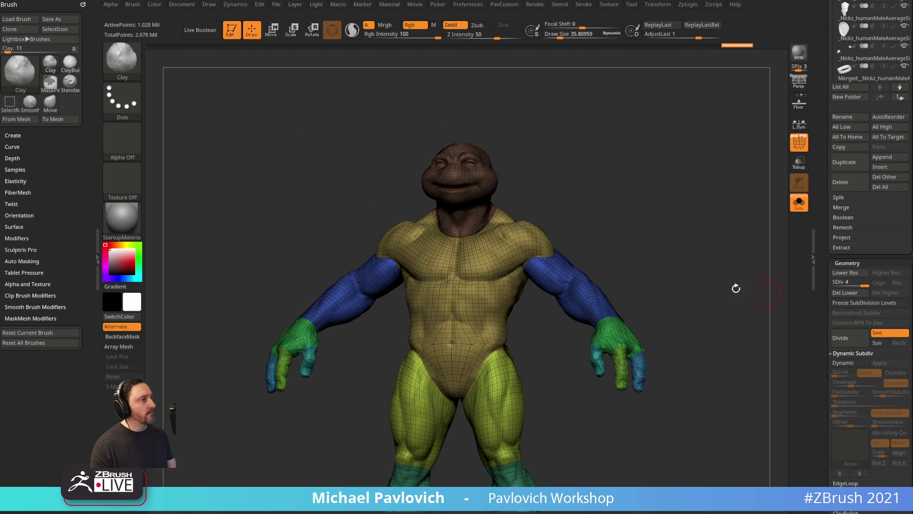
pyautogui.click(835, 284)
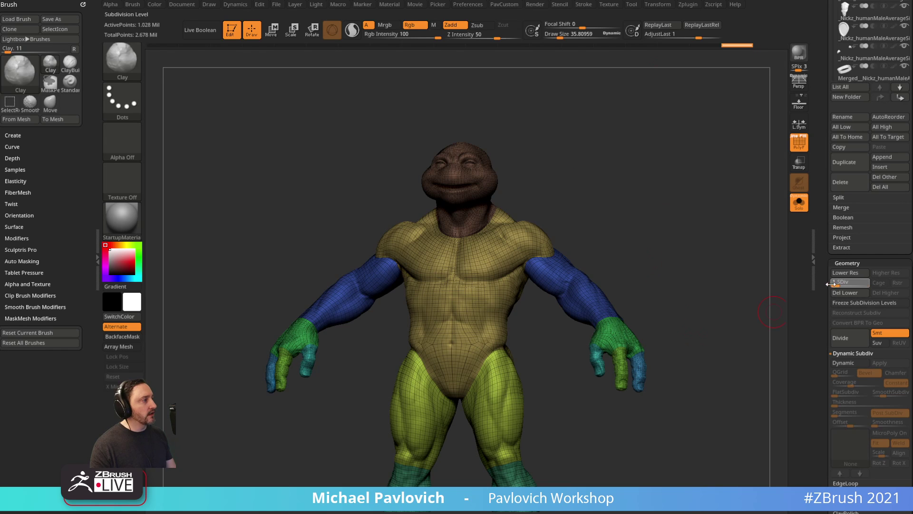
pyautogui.click(877, 293)
pyautogui.keyDown('alt'); pyautogui.moveTo(737, 251); pyautogui.dragTo(653, 271); pyautogui.keyUp('alt')
# Activate ZModeler, switch to the ZM_Slice brush, and slice a vertical line through the lower torso beside the centre line.
pyautogui.press('b')
pyautogui.press('z')
pyautogui.press('m')
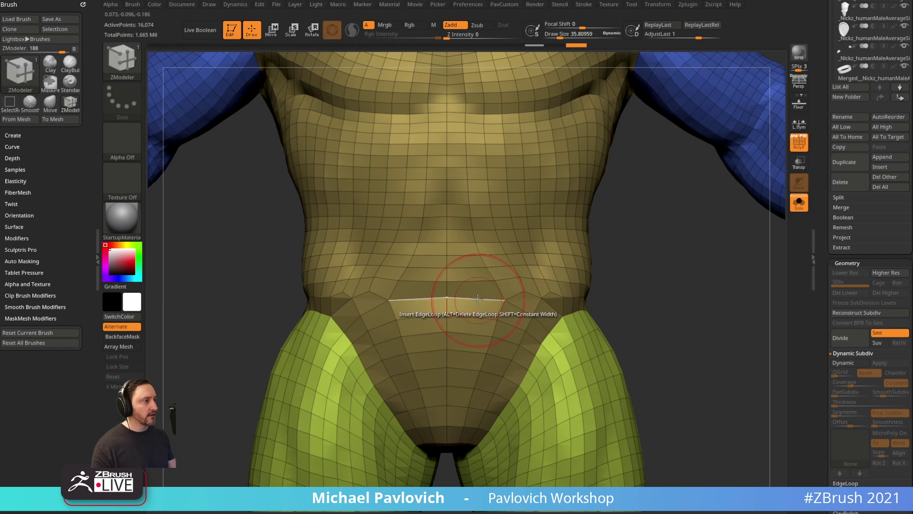
pyautogui.press('space')
pyautogui.press('b')
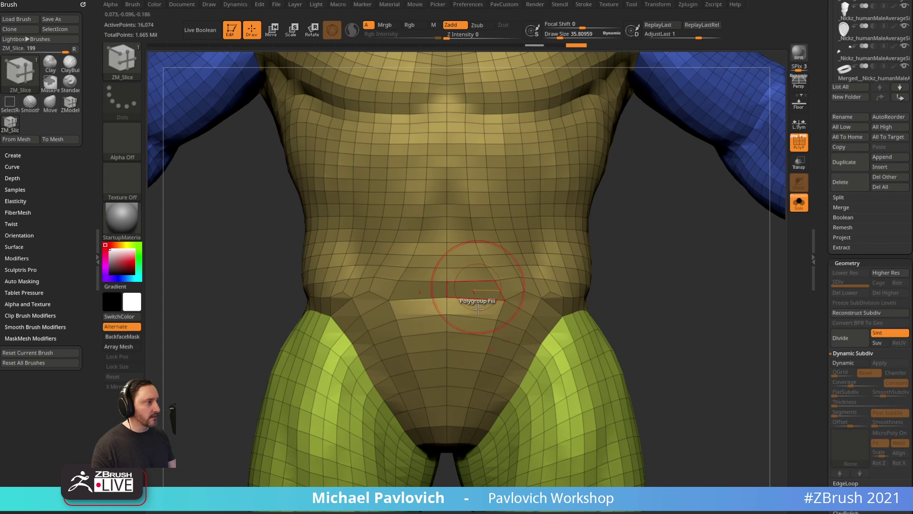
pyautogui.moveTo(470, 408); pyautogui.dragTo(474, 230)
pyautogui.moveTo(663, 290); pyautogui.dragTo(666, 286)
# Apply Mirror And Weld to copy the slice to the other side of the torso and remove all creases.
pyautogui.press('2')
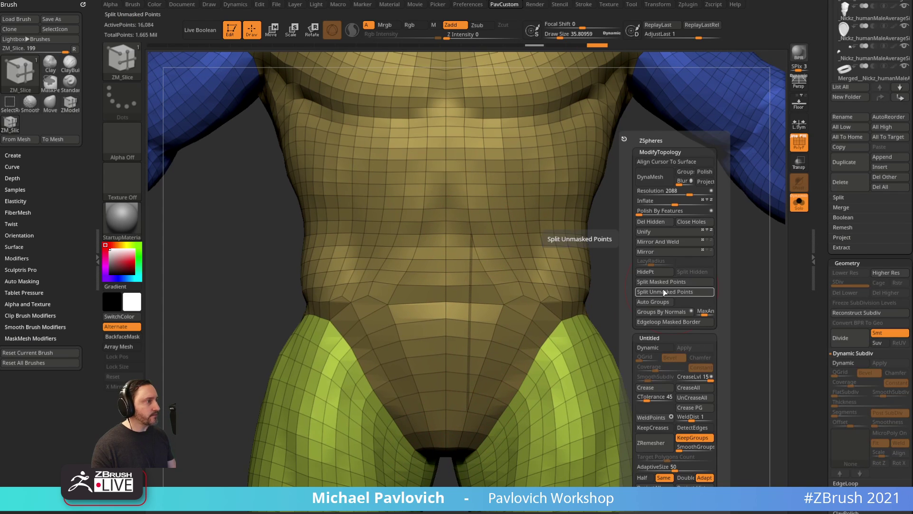
pyautogui.click(641, 243)
pyautogui.keyDown('ctrl'); pyautogui.moveTo(663, 277); pyautogui.dragTo(691, 283, button='right'); pyautogui.keyUp('ctrl')
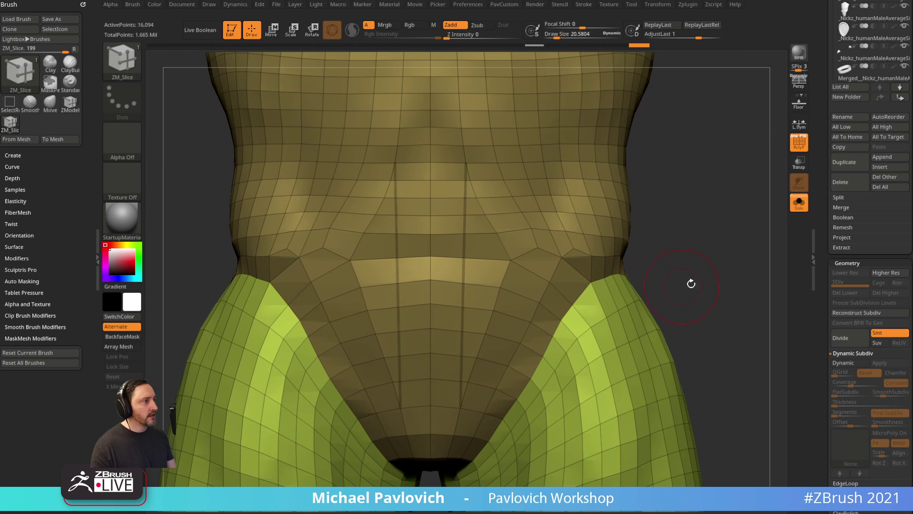
pyautogui.press('2')
pyautogui.click(719, 399)
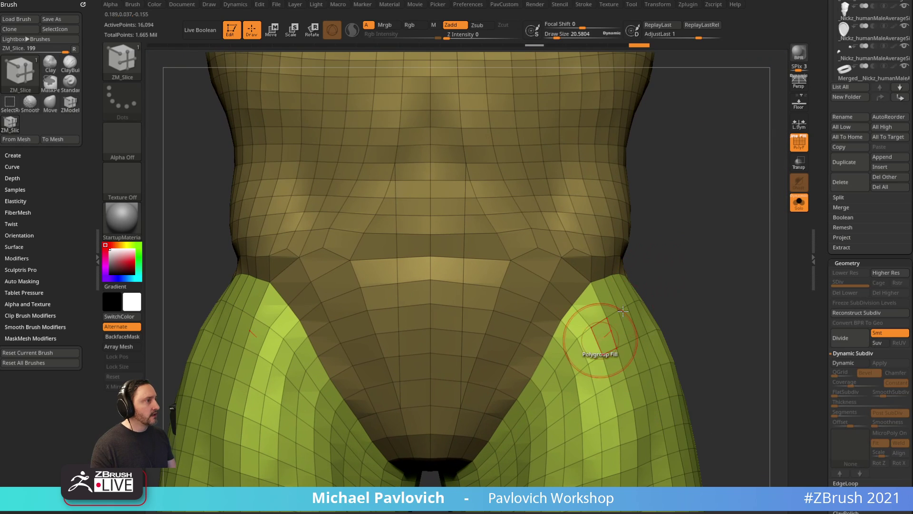
# Smooth the sliced topology down the centre of the lower torso, undoing one stroke and smoothing again.
pyautogui.keyDown('alt'); pyautogui.moveTo(513, 217); pyautogui.dragTo(516, 255, button='right'); pyautogui.keyUp('alt')
pyautogui.keyDown('shift'); pyautogui.moveTo(478, 202); pyautogui.dragTo(482, 375); pyautogui.keyUp('shift')
pyautogui.moveTo(680, 257); pyautogui.dragTo(752, 251, button='right')
pyautogui.keyDown('shift'); pyautogui.moveTo(536, 209); pyautogui.dragTo(504, 201); pyautogui.keyUp('shift')
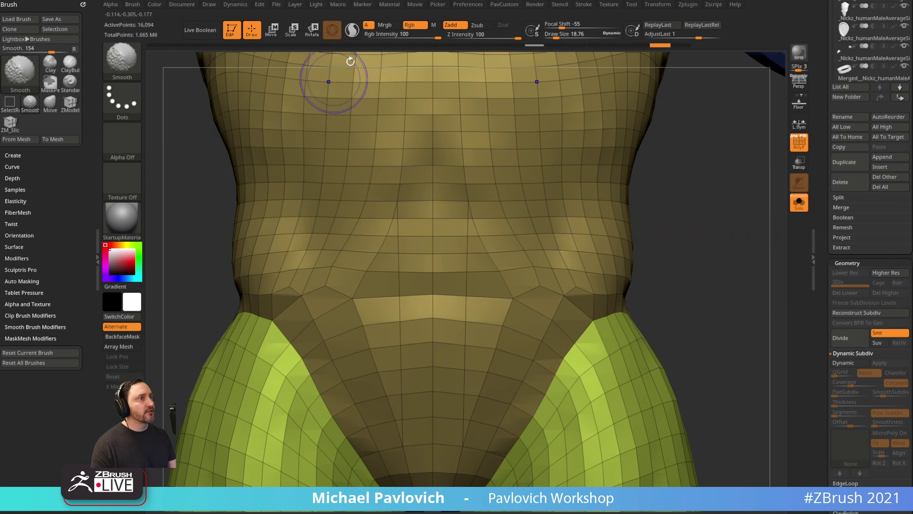
pyautogui.click(471, 36)
pyautogui.hotkey('ctrl', 'z')
pyautogui.keyDown('shift'); pyautogui.moveTo(472, 227); pyautogui.dragTo(469, 428); pyautogui.keyUp('shift')
pyautogui.moveTo(526, 240)
pyautogui.keyDown('ctrl'); pyautogui.mouseDown(button='right')
pyautogui.moveTo(667, 306)
pyautogui.moveTo(677, 290)
pyautogui.moveTo(673, 323)
pyautogui.mouseUp(button='right'); pyautogui.keyUp('ctrl')
pyautogui.moveTo(666, 291)
pyautogui.keyDown('alt'); pyautogui.mouseDown(button='right')
pyautogui.moveTo(659, 265)
pyautogui.moveTo(657, 321)
pyautogui.moveTo(620, 303)
pyautogui.mouseUp(button='right'); pyautogui.keyUp('alt')
pyautogui.keyDown('ctrl'); pyautogui.moveTo(643, 276); pyautogui.dragTo(689, 216, button='right'); pyautogui.keyUp('ctrl')
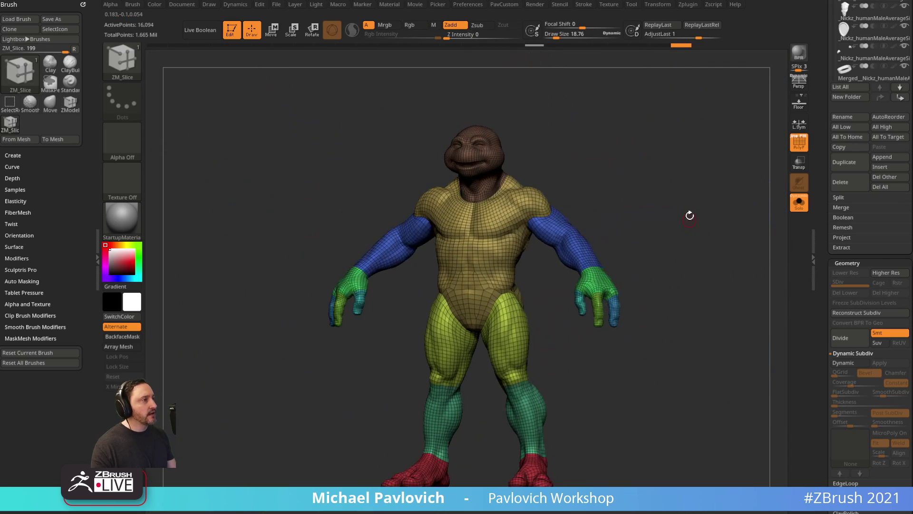
# Open the Project settings, divide the body to subdivision level 2, and project the undo history's detail onto it.
pyautogui.moveTo(716, 273); pyautogui.dragTo(712, 267, button='right')
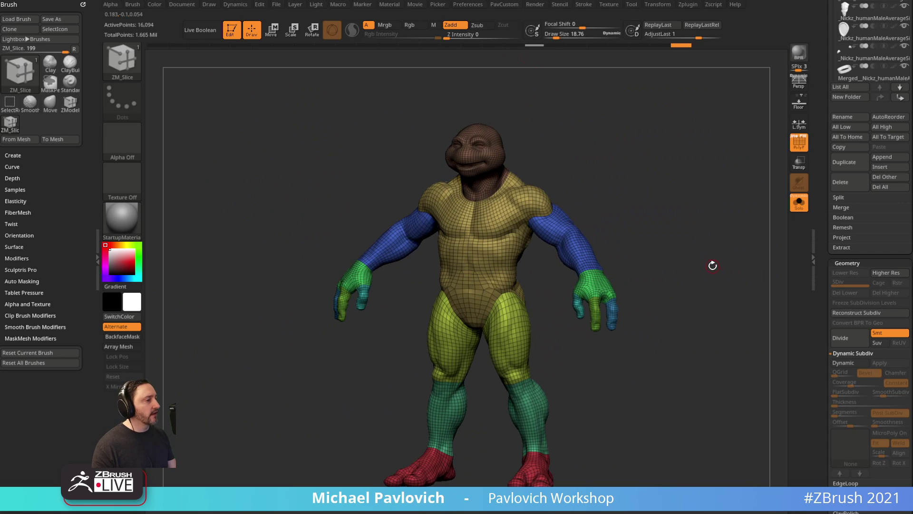
pyautogui.press('3')
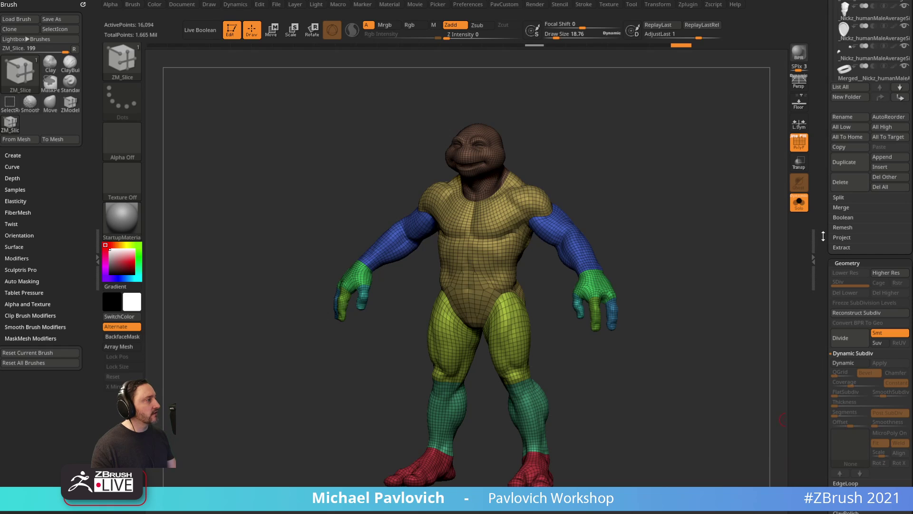
pyautogui.click(841, 238)
pyautogui.moveTo(693, 240); pyautogui.dragTo(697, 218, button='right')
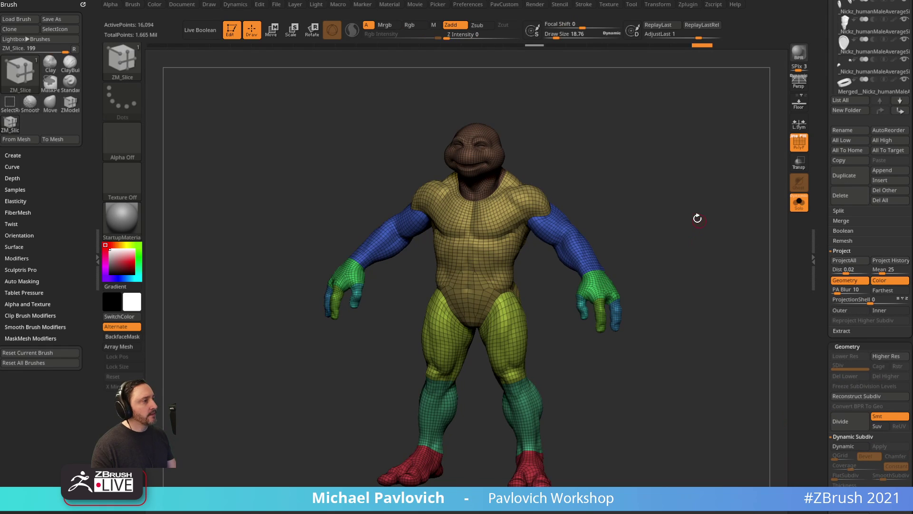
pyautogui.hotkey('ctrl', 'd')
pyautogui.press('3')
pyautogui.click(704, 468)
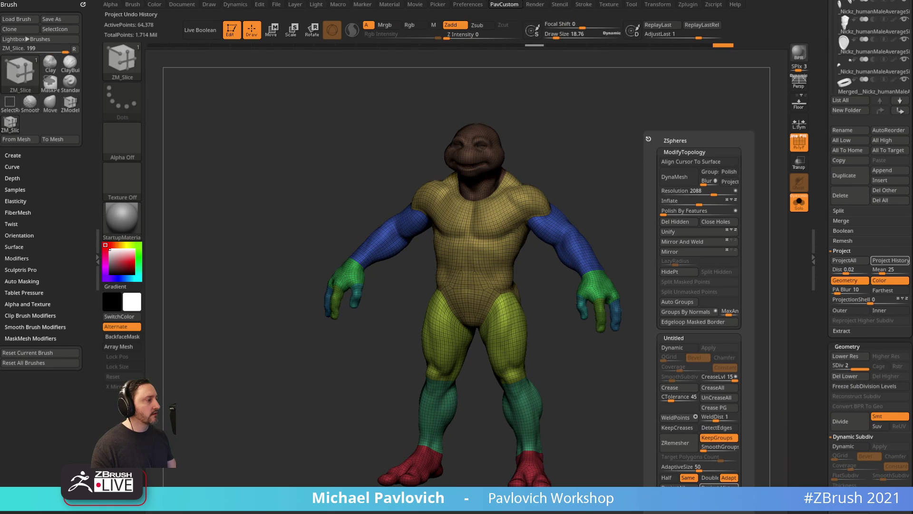
# Divide the body to subdivision levels 3 and 4, projecting the undo history's detail at each level.
pyautogui.hotkey('ctrl', 'd')
pyautogui.press('space')
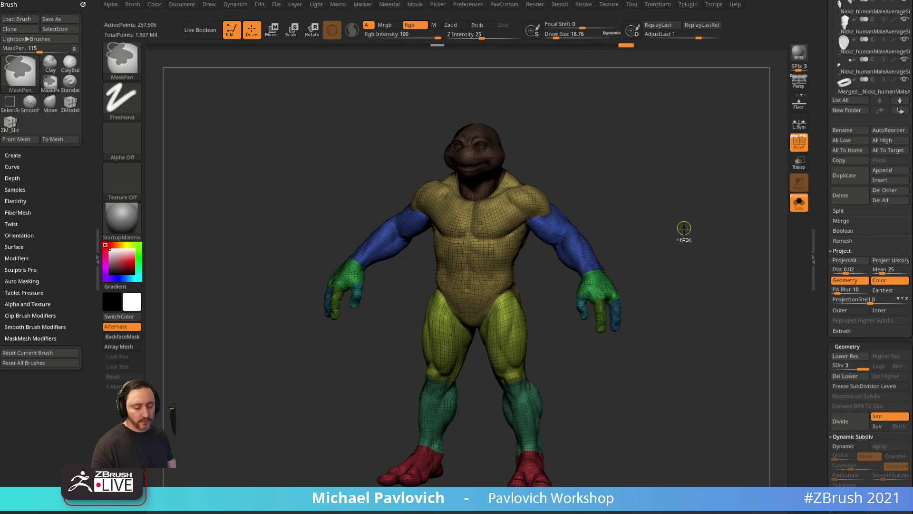
pyautogui.hotkey('ctrl', 'd')
pyautogui.press('space')
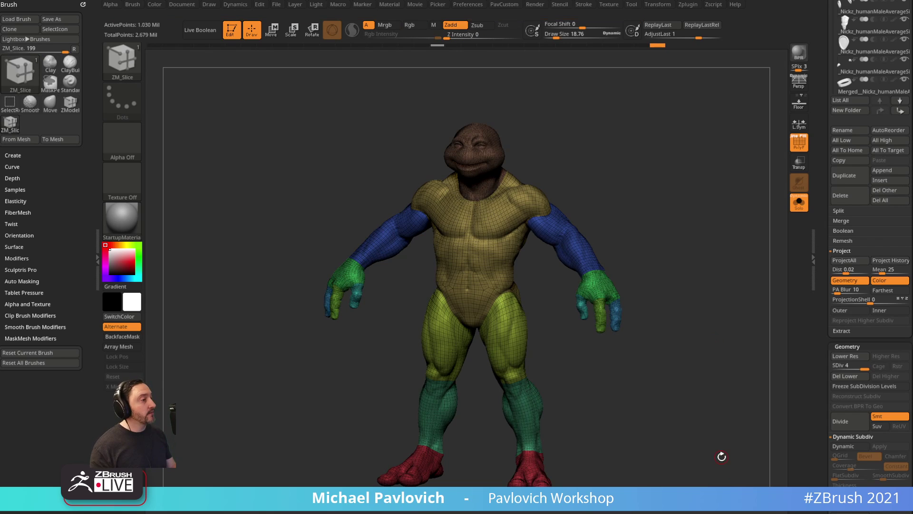
# Turn off PolyFrame and examine the reprojected muscle detail on the torso and arms.
pyautogui.keyDown('ctrl'); pyautogui.moveTo(745, 283); pyautogui.dragTo(752, 383, button='right'); pyautogui.keyUp('ctrl')
pyautogui.keyDown('alt'); pyautogui.moveTo(768, 157); pyautogui.dragTo(721, 260, button='right'); pyautogui.keyUp('alt')
pyautogui.hotkey('shift', 'f')
pyautogui.moveTo(645, 160)
pyautogui.mouseDown()
pyautogui.moveTo(695, 188)
pyautogui.moveTo(649, 218)
pyautogui.moveTo(629, 400)
pyautogui.mouseUp()
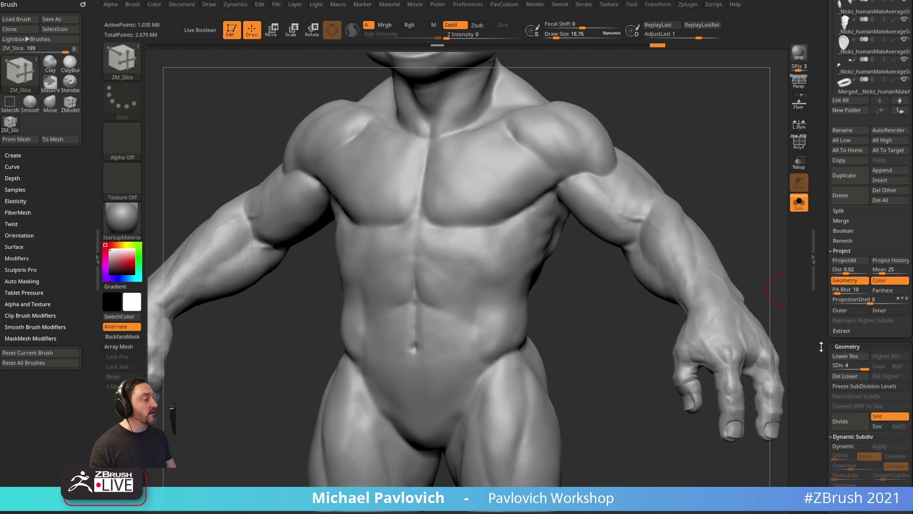
# Enable Freeze SubDivision Levels for the turtle body and turn on PolyFrame.
pyautogui.moveTo(821, 346); pyautogui.dragTo(823, 305)
pyautogui.click(863, 344)
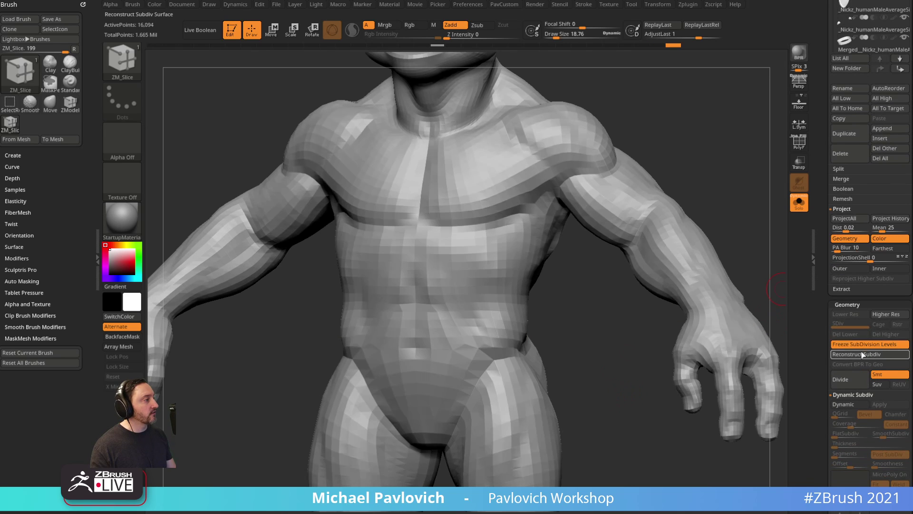
pyautogui.click(799, 143)
# Mask a small patch on the side of the turtle's head and turn it into a new polygroup.
pyautogui.moveTo(672, 118)
pyautogui.keyDown('alt'); pyautogui.mouseDown()
pyautogui.moveTo(636, 316)
pyautogui.moveTo(618, 267)
pyautogui.moveTo(486, 306)
pyautogui.mouseUp(); pyautogui.keyUp('alt')
pyautogui.keyDown('ctrl'); pyautogui.click(483, 316); pyautogui.keyUp('ctrl')
pyautogui.moveTo(587, 286)
pyautogui.mouseDown()
pyautogui.moveTo(573, 259)
pyautogui.moveTo(689, 273)
pyautogui.moveTo(629, 241)
pyautogui.mouseUp()
pyautogui.hotkey('ctrl', 'w')
pyautogui.press('b')
pyautogui.press('i')
pyautogui.press('Escape')
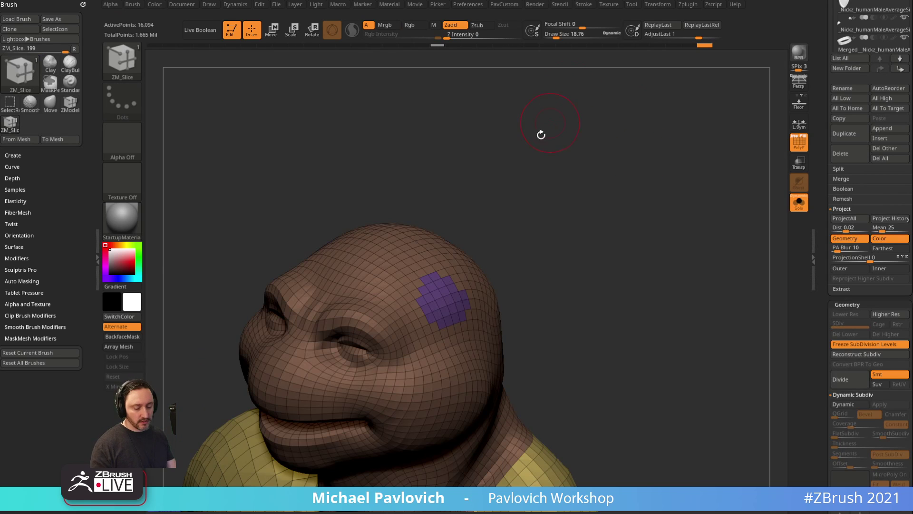
# Load the IMM Dragon Bones brush from the insert brush library and choose its Horn3 mesh.
pyautogui.press(',')
pyautogui.click(253, 58)
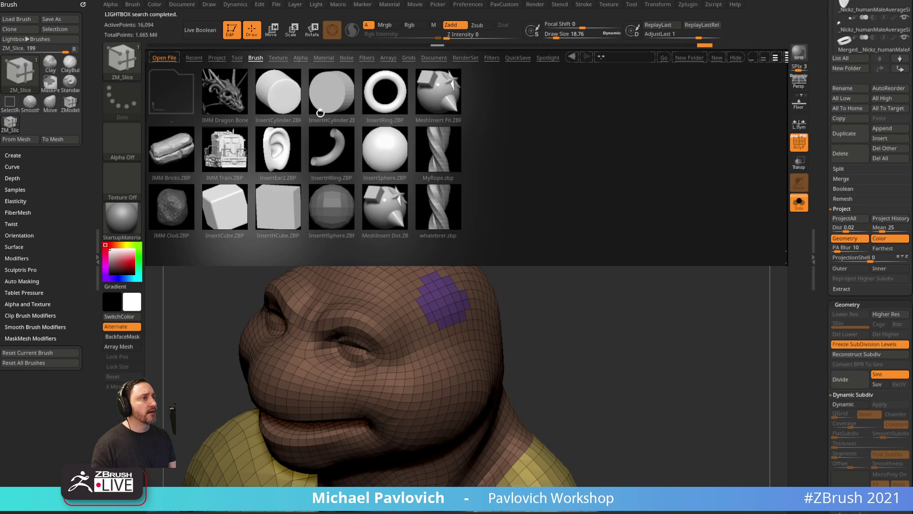
pyautogui.doubleClick(240, 97)
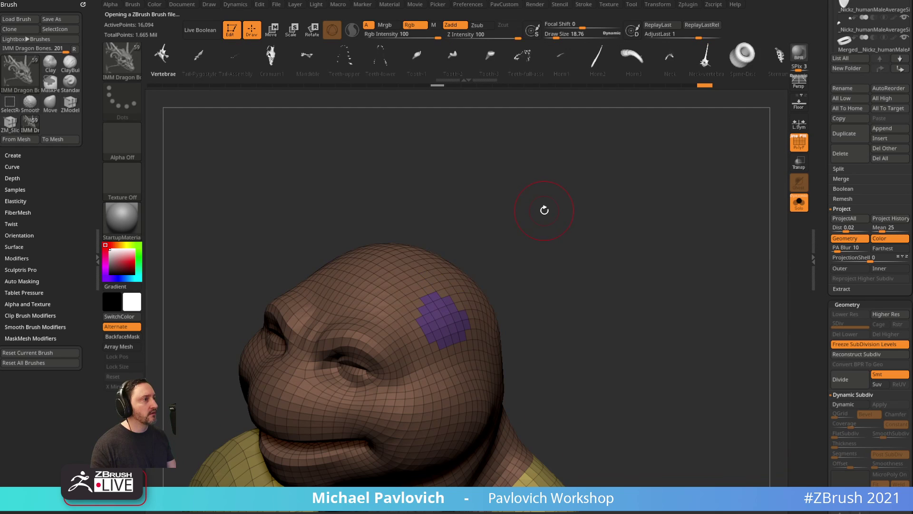
pyautogui.press('m')
pyautogui.click(483, 284)
# Insert a Horn3 mesh on the purple polygroup patch at the side of the head, mirrored on the other side.
pyautogui.keyDown('ctrl'); pyautogui.moveTo(597, 295); pyautogui.dragTo(603, 258, button='right'); pyautogui.keyUp('ctrl')
pyautogui.moveTo(603, 258); pyautogui.dragTo(527, 240)
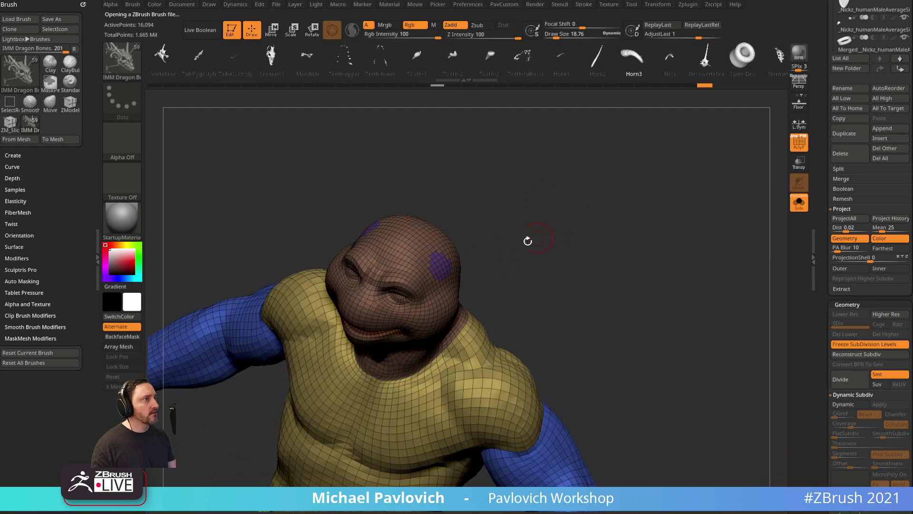
pyautogui.moveTo(439, 265)
pyautogui.mouseDown()
pyautogui.moveTo(500, 308)
pyautogui.moveTo(615, 191)
pyautogui.moveTo(511, 222)
pyautogui.mouseUp()
# Move the horns outward from the head and clear the mask to bridge them to the head's polygroup patches.
pyautogui.press('w')
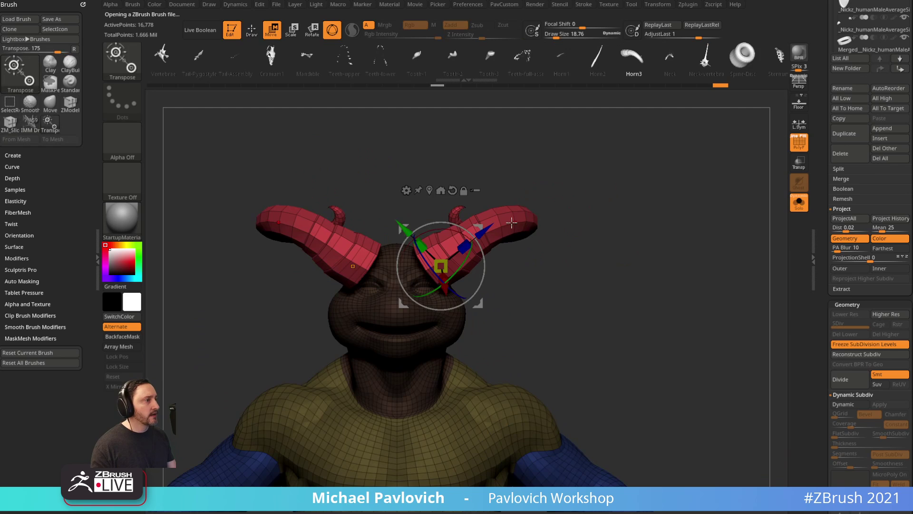
pyautogui.moveTo(585, 219); pyautogui.dragTo(544, 225)
pyautogui.moveTo(618, 182); pyautogui.dragTo(723, 195)
pyautogui.moveTo(525, 257); pyautogui.dragTo(442, 260)
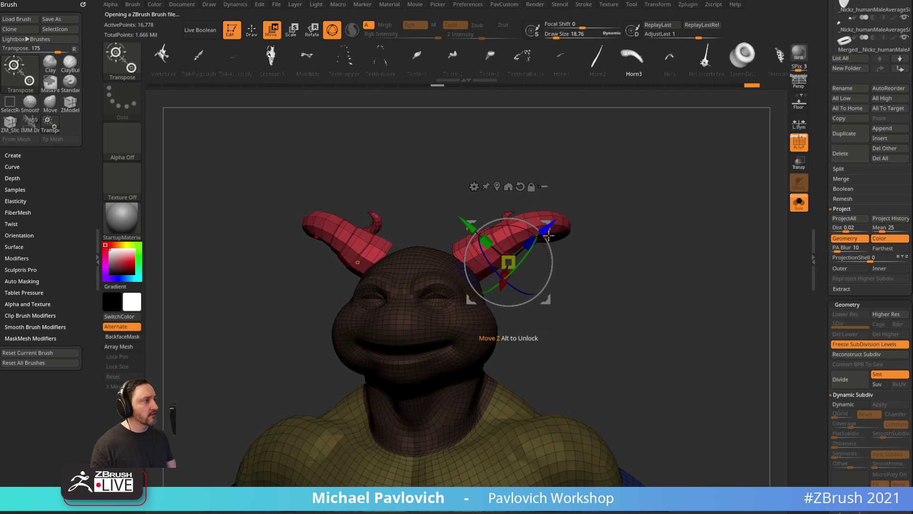
pyautogui.moveTo(634, 219); pyautogui.dragTo(513, 226)
pyautogui.moveTo(550, 190); pyautogui.dragTo(651, 204)
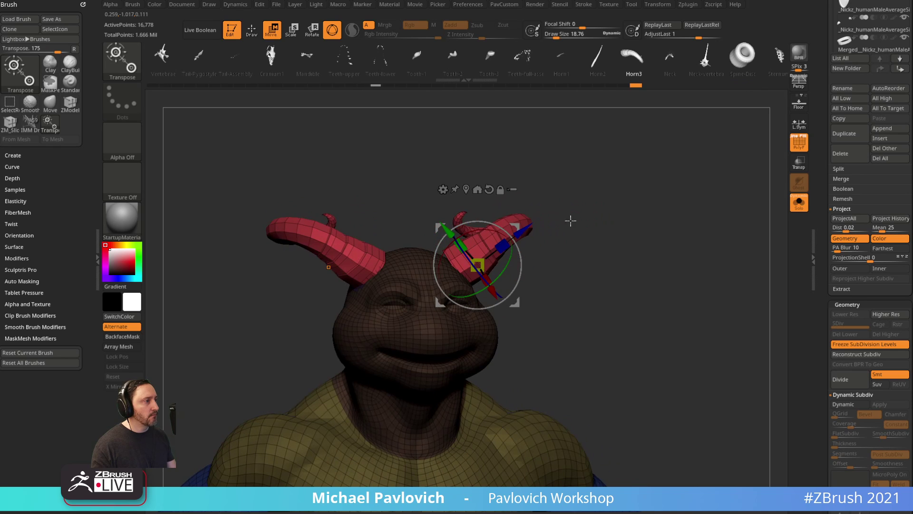
pyautogui.moveTo(514, 223); pyautogui.dragTo(530, 225)
pyautogui.press('q')
pyautogui.moveTo(633, 202)
pyautogui.mouseDown()
pyautogui.moveTo(601, 200)
pyautogui.moveTo(626, 191)
pyautogui.moveTo(678, 251)
pyautogui.moveTo(667, 222)
pyautogui.moveTo(661, 252)
pyautogui.mouseUp()
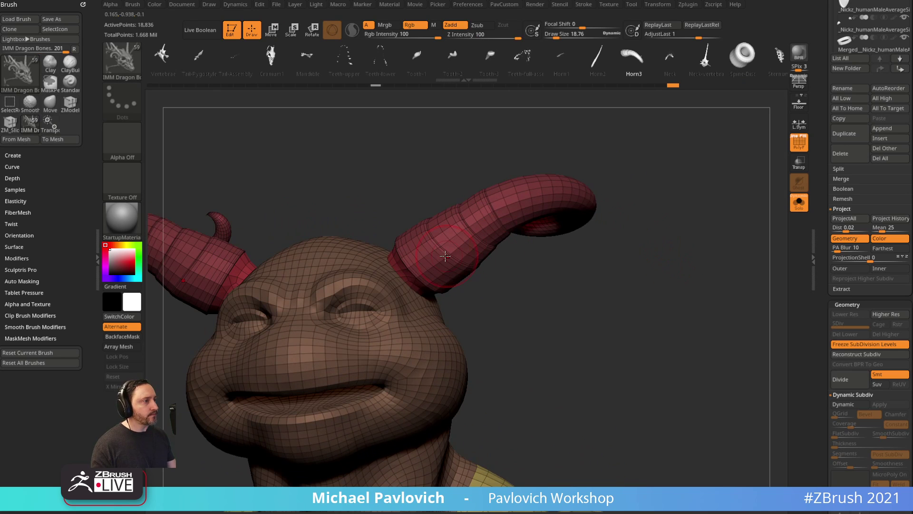
# Smooth the bridged geometry at the base of the horns.
pyautogui.keyDown('shift'); pyautogui.moveTo(426, 259); pyautogui.dragTo(395, 224); pyautogui.keyUp('shift')
pyautogui.moveTo(538, 259)
pyautogui.mouseDown()
pyautogui.moveTo(419, 266)
pyautogui.moveTo(465, 250)
pyautogui.moveTo(426, 233)
pyautogui.moveTo(473, 251)
pyautogui.mouseUp()
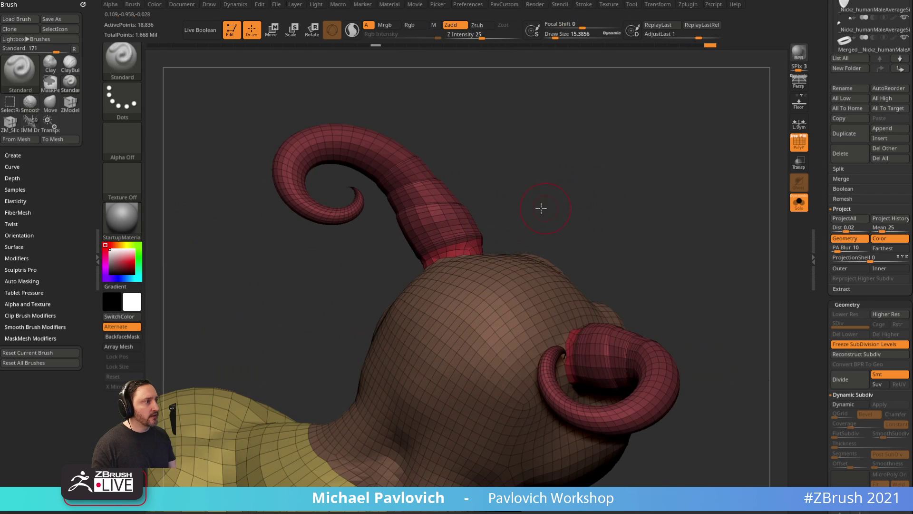
pyautogui.moveTo(540, 206); pyautogui.dragTo(468, 209)
pyautogui.moveTo(692, 209)
pyautogui.mouseDown()
pyautogui.moveTo(675, 167)
pyautogui.moveTo(779, 227)
pyautogui.mouseUp()
# Turn off PolyFrame and Freeze SubDivision Levels for the horned body, and clear its mask.
pyautogui.click(798, 143)
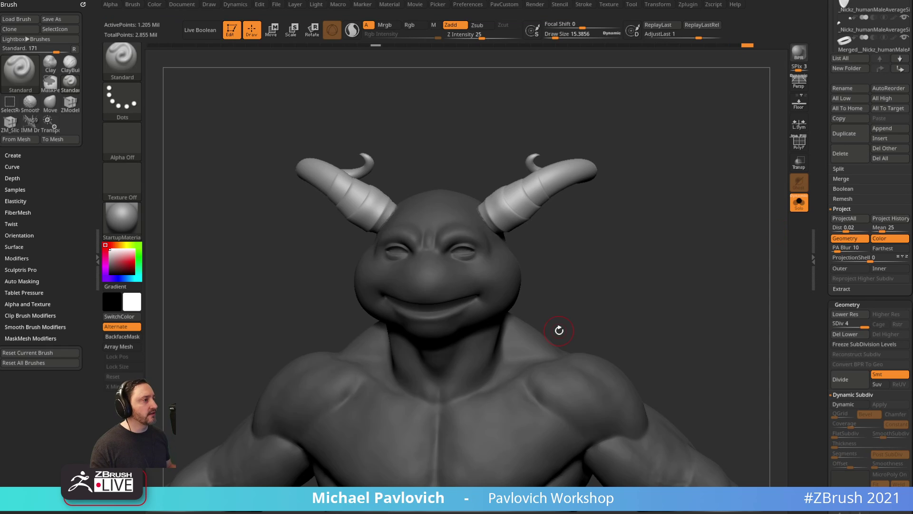
pyautogui.moveTo(618, 197); pyautogui.dragTo(626, 228)
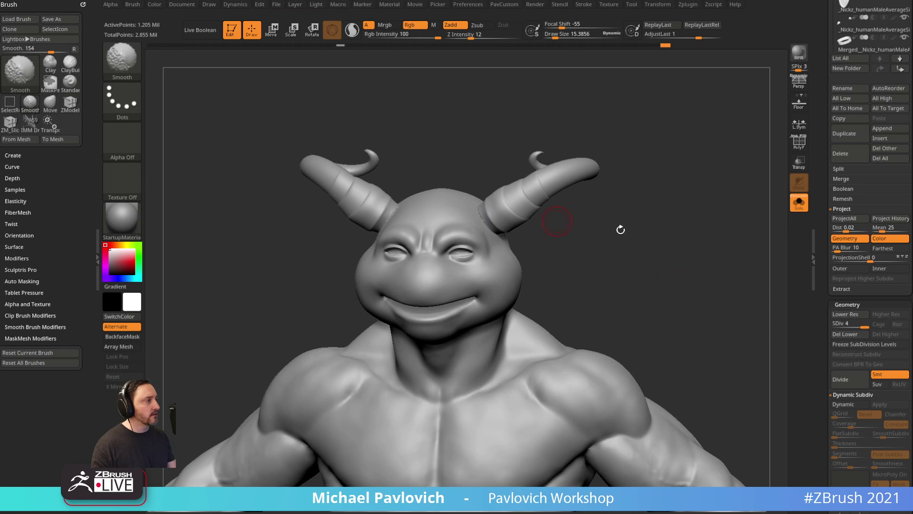
pyautogui.moveTo(833, 328); pyautogui.dragTo(867, 324)
pyautogui.press('shift')
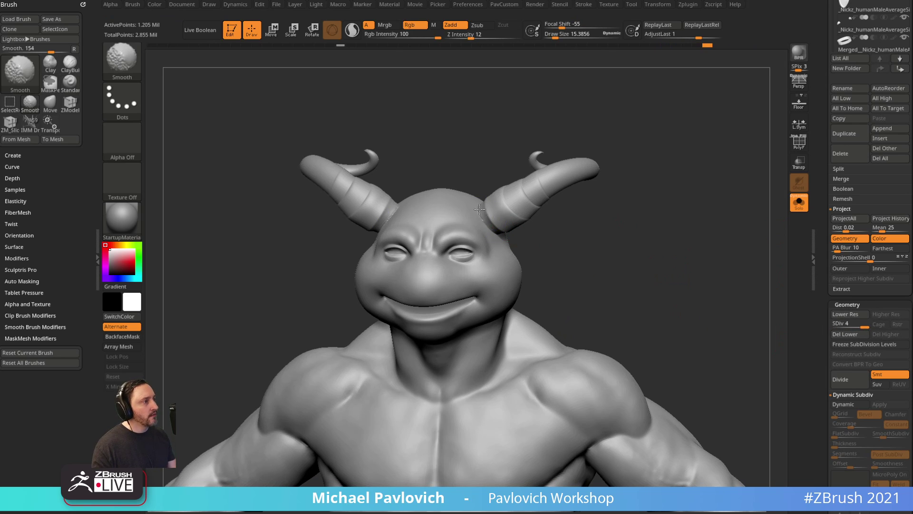
# Set the body to subdivision level 2 and smooth the transitions between the horns and the head.
pyautogui.click(845, 325)
pyautogui.moveTo(703, 300)
pyautogui.keyDown('alt'); pyautogui.mouseDown()
pyautogui.moveTo(685, 314)
pyautogui.moveTo(676, 345)
pyautogui.mouseUp(); pyautogui.keyUp('alt')
pyautogui.moveTo(476, 270)
pyautogui.keyDown('shift'); pyautogui.mouseDown()
pyautogui.moveTo(454, 249)
pyautogui.moveTo(453, 259)
pyautogui.mouseUp(); pyautogui.keyUp('shift')
pyautogui.moveTo(561, 283); pyautogui.dragTo(442, 285)
pyautogui.keyDown('shift'); pyautogui.moveTo(494, 278); pyautogui.dragTo(469, 288); pyautogui.keyUp('shift')
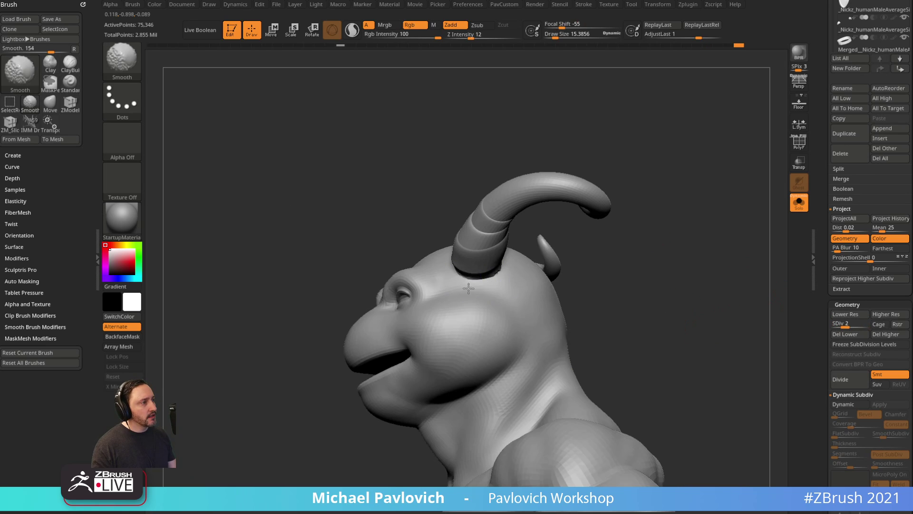
pyautogui.moveTo(532, 262)
pyautogui.mouseDown()
pyautogui.moveTo(509, 265)
pyautogui.moveTo(489, 244)
pyautogui.mouseUp()
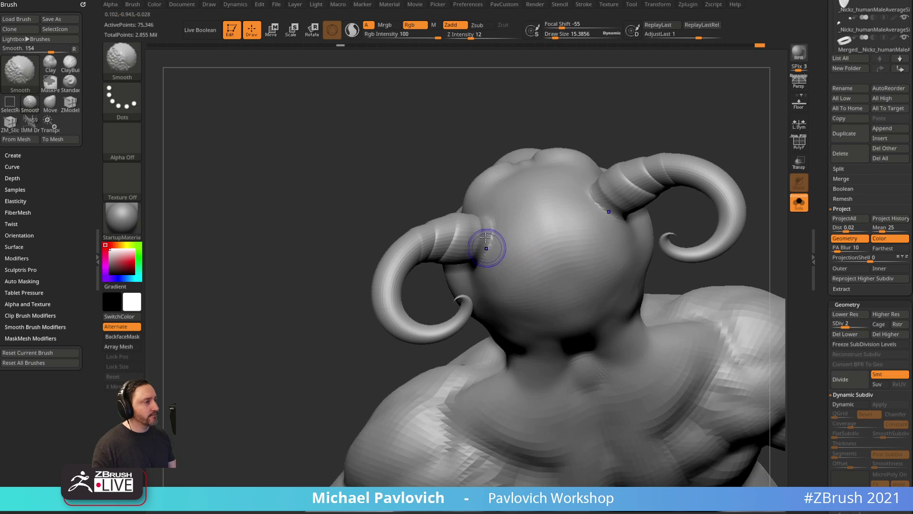
pyautogui.moveTo(626, 144)
pyautogui.keyDown('alt'); pyautogui.mouseDown()
pyautogui.moveTo(626, 157)
pyautogui.moveTo(679, 149)
pyautogui.moveTo(622, 174)
pyautogui.moveTo(632, 185)
pyautogui.moveTo(635, 243)
pyautogui.mouseUp(); pyautogui.keyUp('alt')
# Hide the horns to examine the rest of the body, and show the complete mesh again.
pyautogui.press('f')
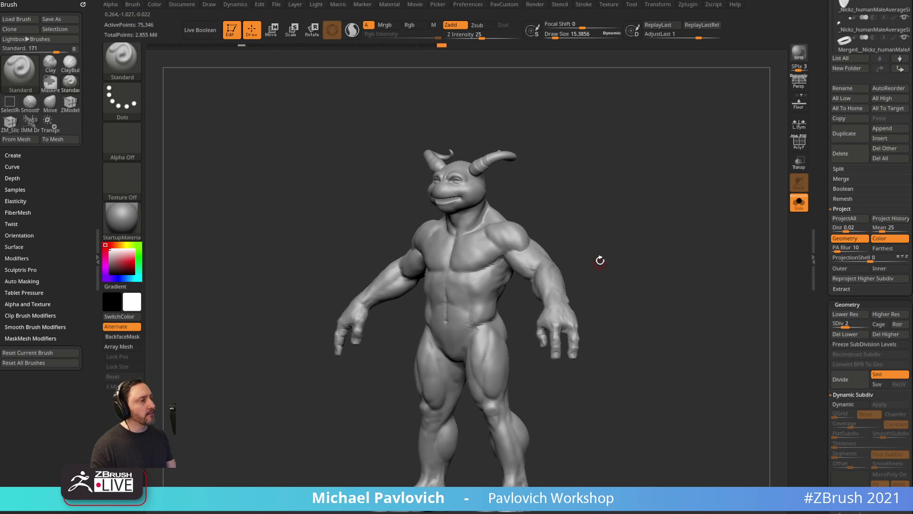
pyautogui.moveTo(597, 253)
pyautogui.mouseDown()
pyautogui.moveTo(595, 243)
pyautogui.moveTo(601, 254)
pyautogui.mouseUp()
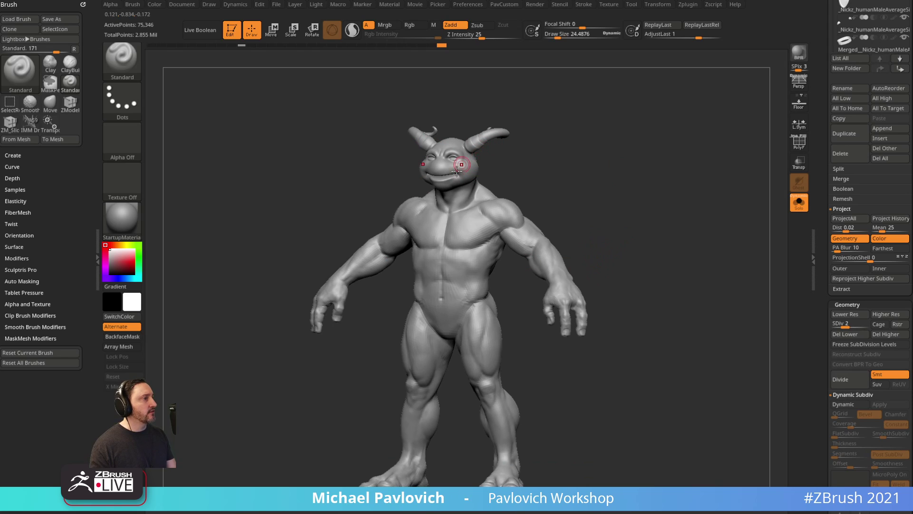
pyautogui.keyDown('ctrl'); pyautogui.keyDown('shift'); pyautogui.moveTo(583, 162); pyautogui.dragTo(280, 487); pyautogui.keyUp('shift'); pyautogui.keyUp('ctrl')
pyautogui.keyDown('ctrl'); pyautogui.keyDown('shift'); pyautogui.click(624, 245); pyautogui.keyUp('shift'); pyautogui.keyUp('ctrl')
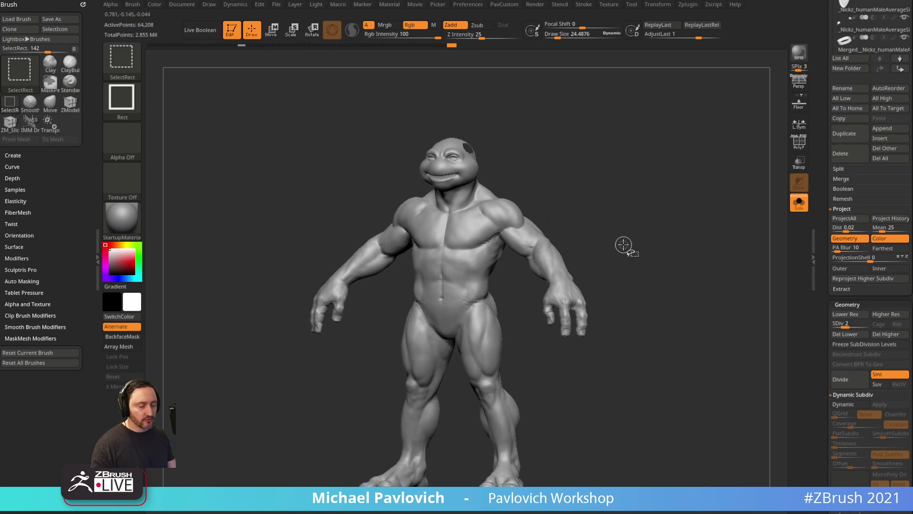
pyautogui.moveTo(618, 291)
pyautogui.mouseDown()
pyautogui.moveTo(648, 169)
pyautogui.moveTo(670, 177)
pyautogui.moveTo(665, 249)
pyautogui.moveTo(649, 228)
pyautogui.mouseUp()
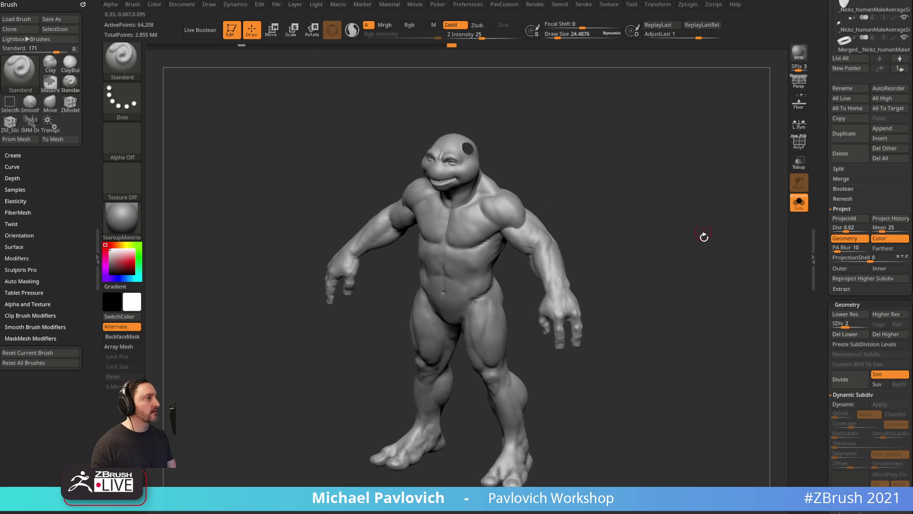
pyautogui.keyDown('ctrl'); pyautogui.keyDown('shift'); pyautogui.click(674, 260); pyautogui.keyUp('shift'); pyautogui.keyUp('ctrl')
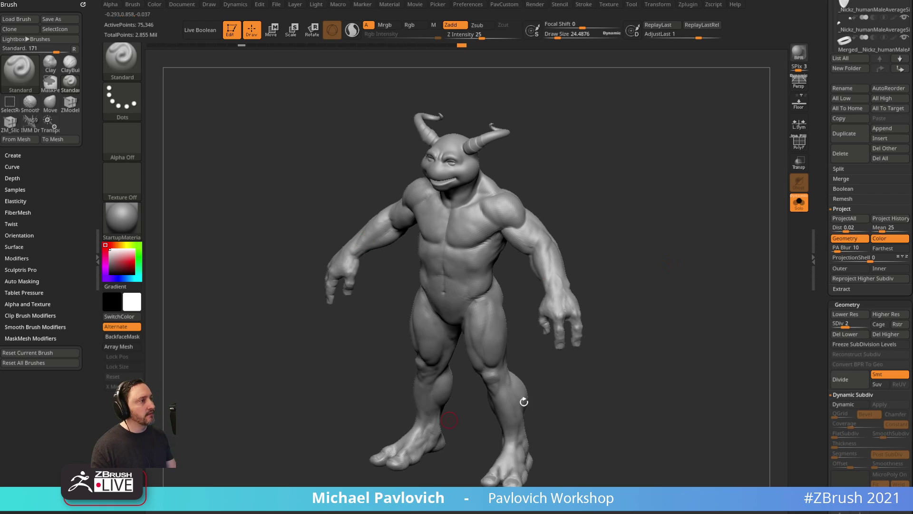
pyautogui.moveTo(694, 280); pyautogui.dragTo(676, 237)
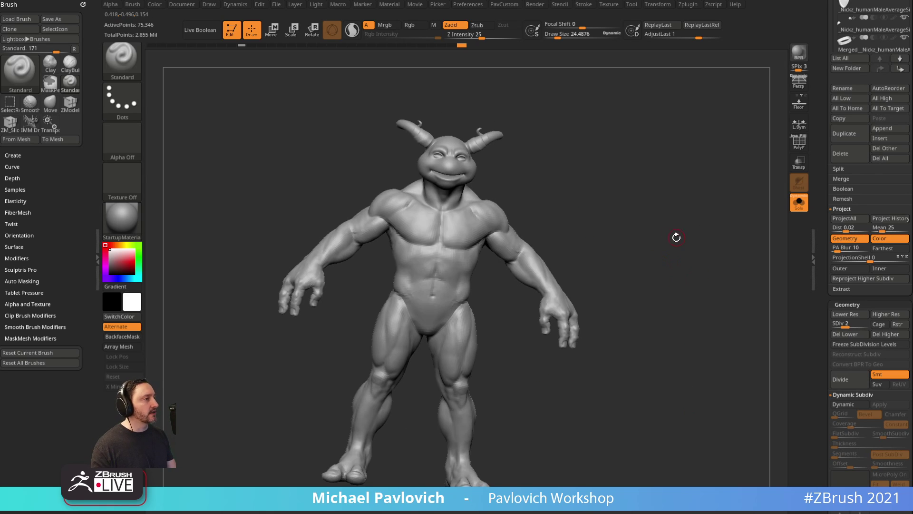
# Turn Solo off to view the horned body with the other subtools, and solo the body again.
pyautogui.moveTo(610, 184); pyautogui.dragTo(569, 179)
pyautogui.click(798, 202)
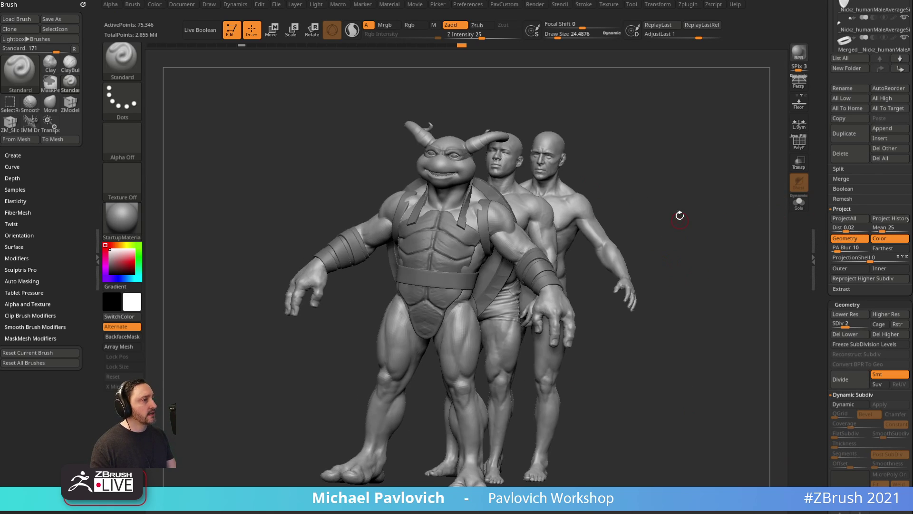
pyautogui.keyDown('alt'); pyautogui.moveTo(680, 216); pyautogui.dragTo(700, 233); pyautogui.keyUp('alt')
pyautogui.click(800, 206)
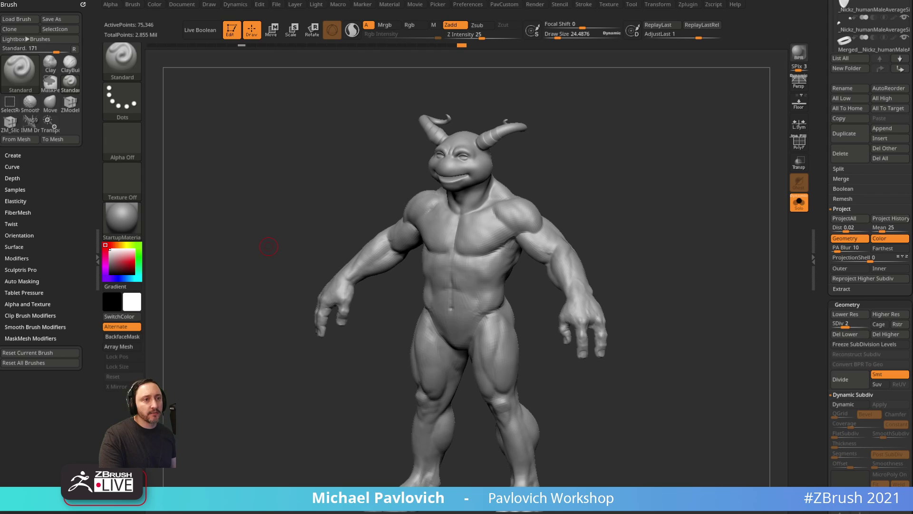
pyautogui.moveTo(636, 234); pyautogui.dragTo(649, 200)
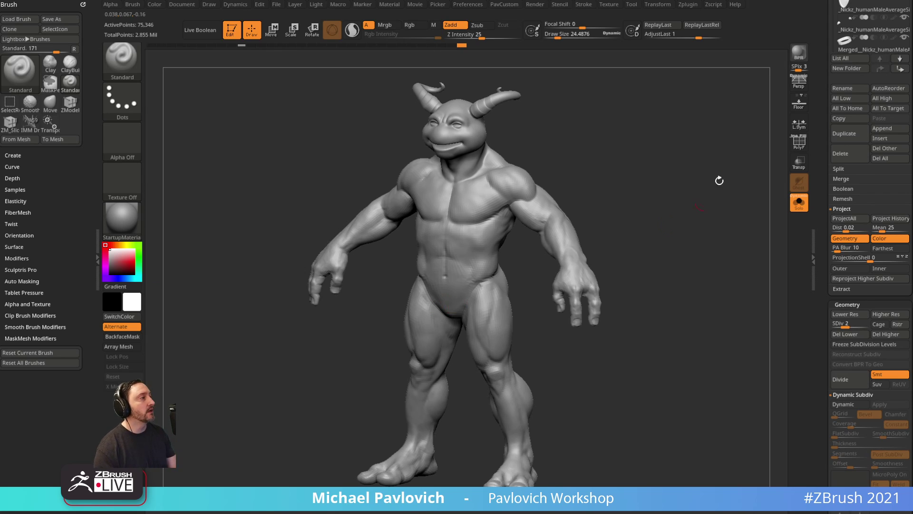
# Delete the body's lower and higher subdivision levels and turn on PolyFrame.
pyautogui.click(846, 334)
pyautogui.click(885, 334)
pyautogui.moveTo(710, 284); pyautogui.dragTo(713, 254)
pyautogui.click(799, 143)
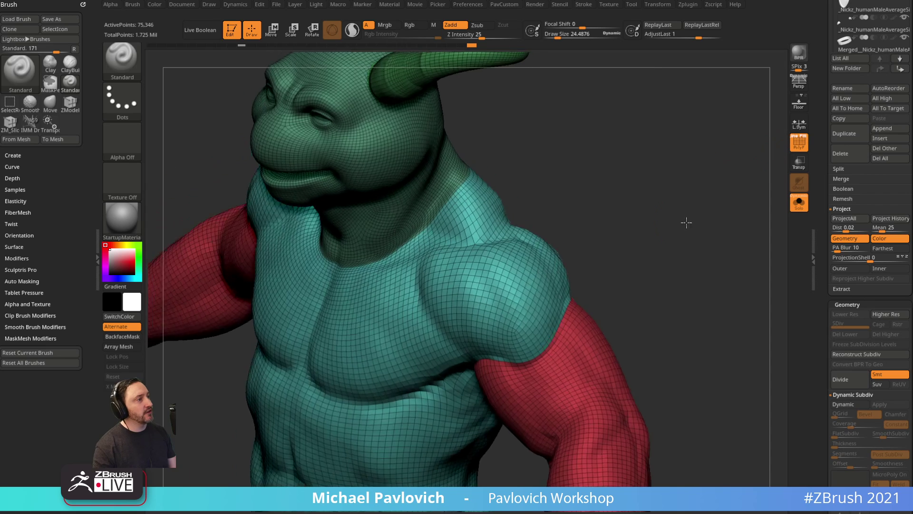
# Reduce the brush to a draw size of about 14, mask an oval patch on the shoulder and make it a new polygroup.
pyautogui.moveTo(686, 222)
pyautogui.mouseDown()
pyautogui.moveTo(667, 191)
pyautogui.moveTo(497, 271)
pyautogui.moveTo(512, 287)
pyautogui.mouseUp()
pyautogui.press('s')
pyautogui.press('s')
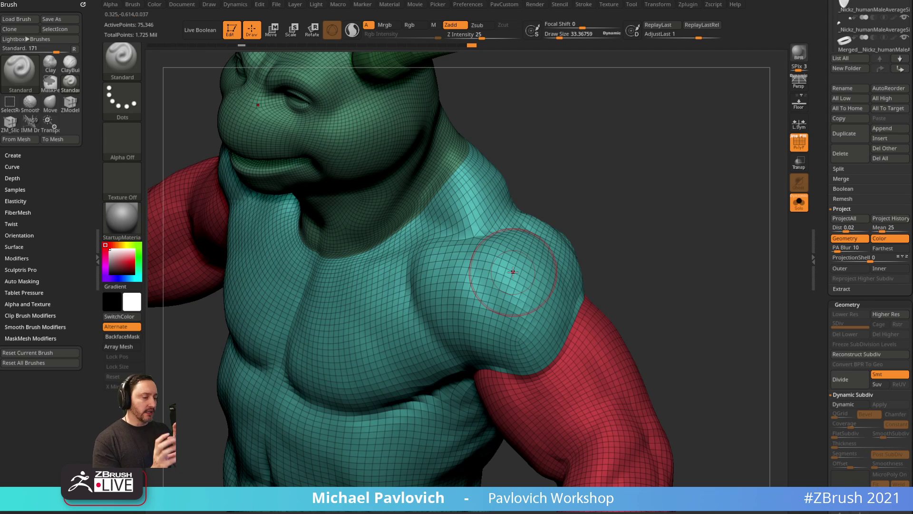
pyautogui.press('[')
pyautogui.press('[')
pyautogui.press('[')
pyautogui.press('[')
pyautogui.press('[')
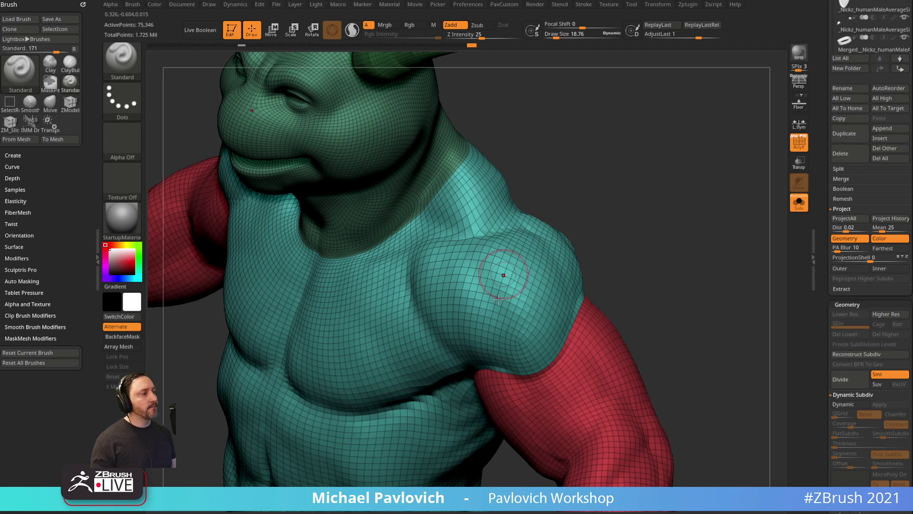
pyautogui.press('[')
pyautogui.press('[')
pyautogui.moveTo(506, 283)
pyautogui.keyDown('ctrl'); pyautogui.mouseDown()
pyautogui.moveTo(518, 318)
pyautogui.moveTo(490, 260)
pyautogui.moveTo(495, 267)
pyautogui.mouseUp(); pyautogui.keyUp('ctrl')
pyautogui.moveTo(646, 244); pyautogui.dragTo(653, 227)
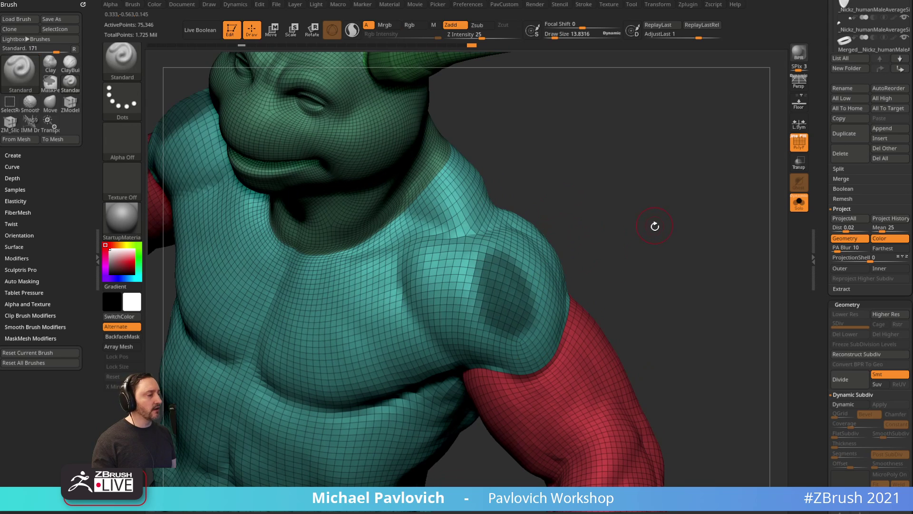
pyautogui.hotkey('ctrl', 'w')
pyautogui.keyDown('alt'); pyautogui.moveTo(611, 261); pyautogui.dragTo(614, 253); pyautogui.keyUp('alt')
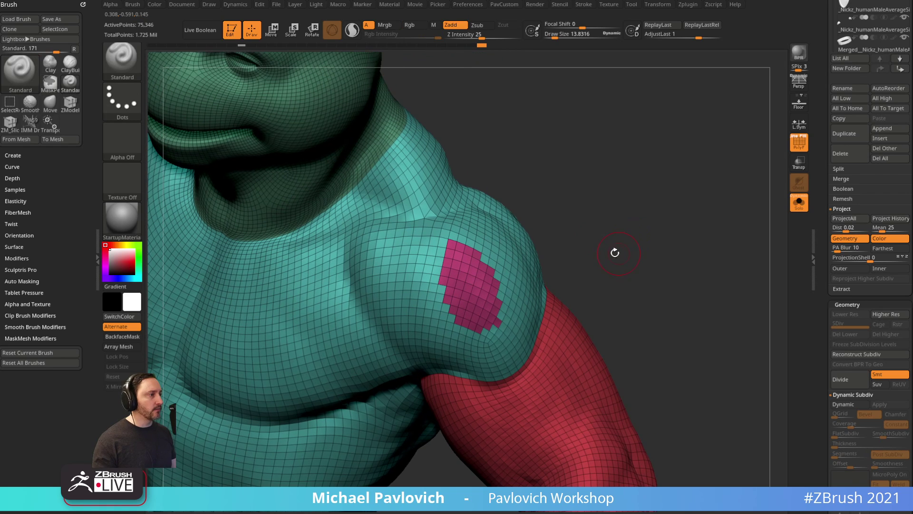
# Load Smooth Groups as the smoothing brush and show the Smooth Brush Modifiers settings.
pyautogui.press(',')
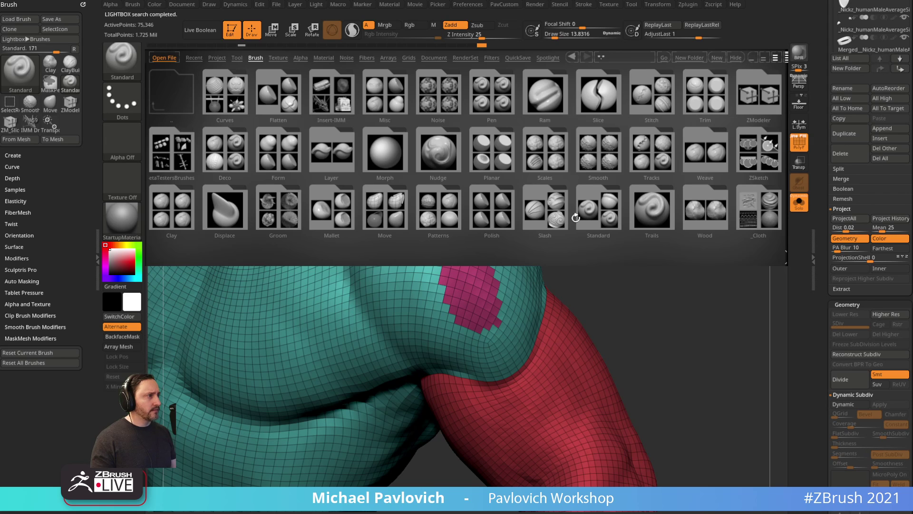
pyautogui.doubleClick(590, 177)
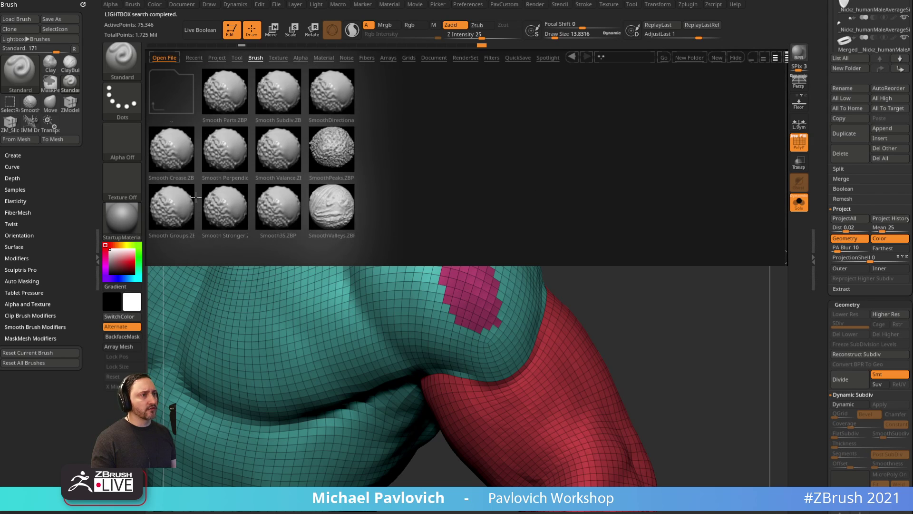
pyautogui.doubleClick(171, 211)
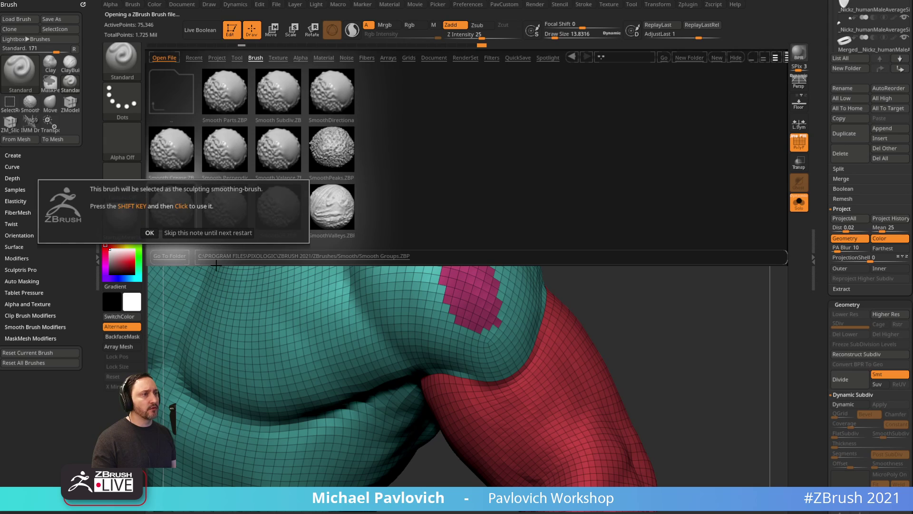
pyautogui.click(149, 232)
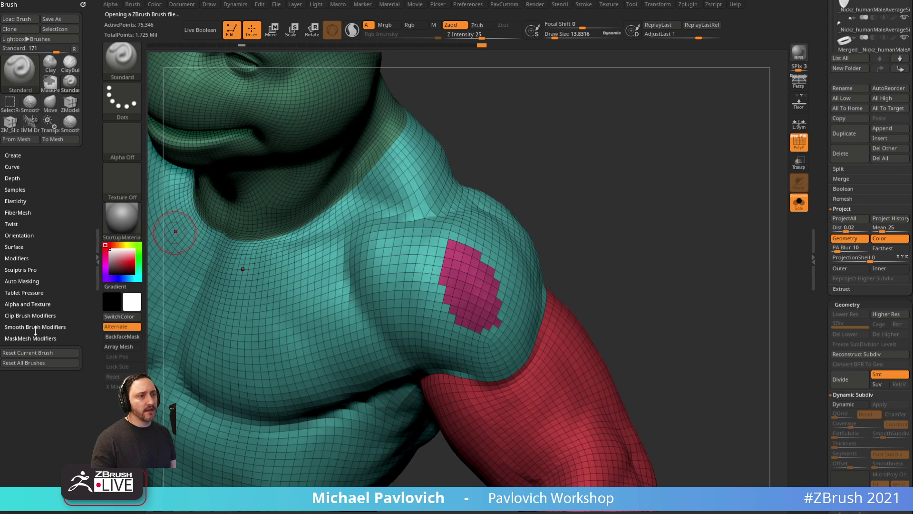
pyautogui.click(35, 327)
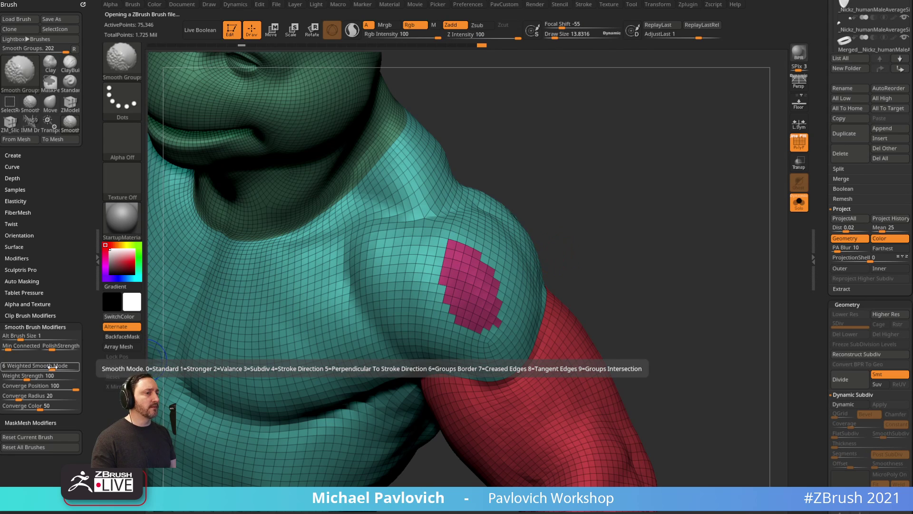
# Adjust the Smooth Groups brush's intensity and smooth the jagged border of the new shoulder polygroup.
pyautogui.moveTo(535, 202); pyautogui.dragTo(509, 194)
pyautogui.moveTo(439, 238)
pyautogui.keyDown('shift'); pyautogui.mouseDown()
pyautogui.moveTo(435, 316)
pyautogui.moveTo(449, 241)
pyautogui.moveTo(413, 280)
pyautogui.moveTo(471, 308)
pyautogui.moveTo(411, 266)
pyautogui.moveTo(457, 329)
pyautogui.mouseUp(); pyautogui.keyUp('shift')
pyautogui.hotkey('ctrl', 'z')
pyautogui.keyDown('shift'); pyautogui.click(486, 38); pyautogui.keyUp('shift')
pyautogui.moveTo(583, 238)
pyautogui.mouseDown()
pyautogui.moveTo(593, 220)
pyautogui.moveTo(520, 232)
pyautogui.moveTo(591, 211)
pyautogui.mouseUp()
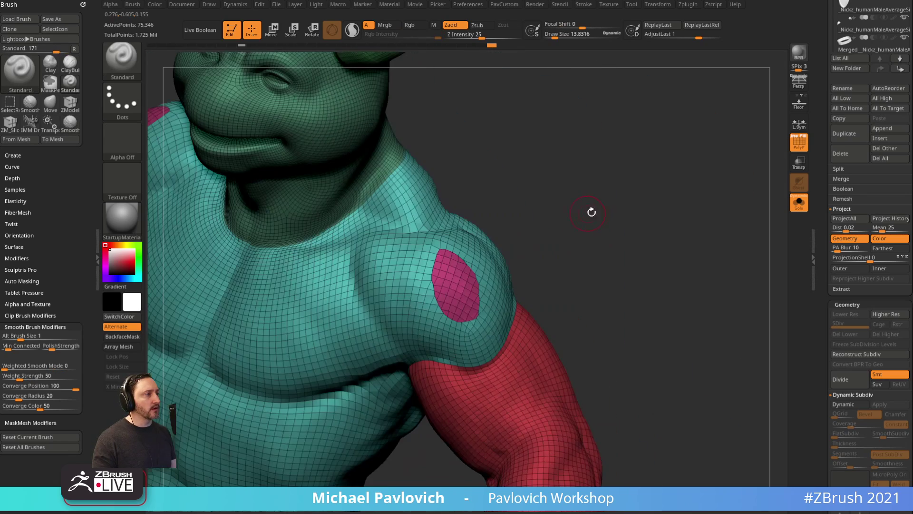
# Insert an H Cylinder from the IMM Primitives H brush onto the new oval polygroup on the shoulder.
pyautogui.press('b')
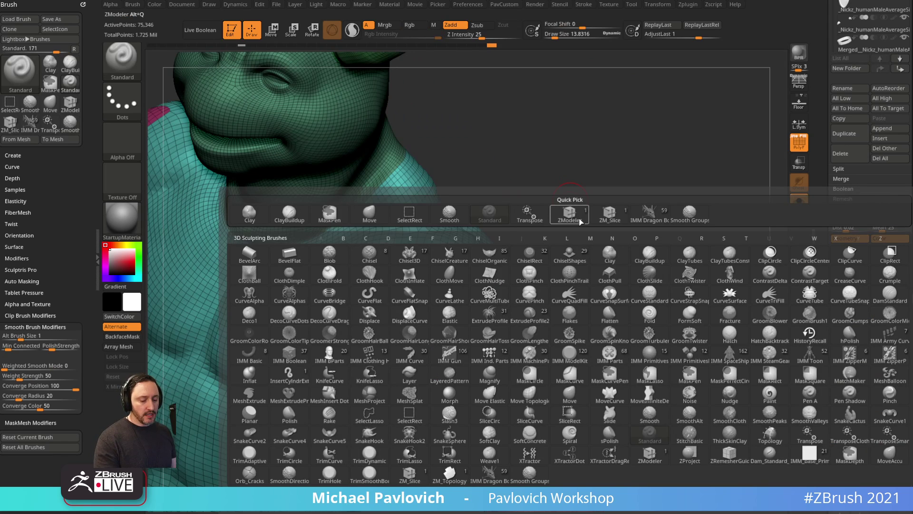
pyautogui.press('i')
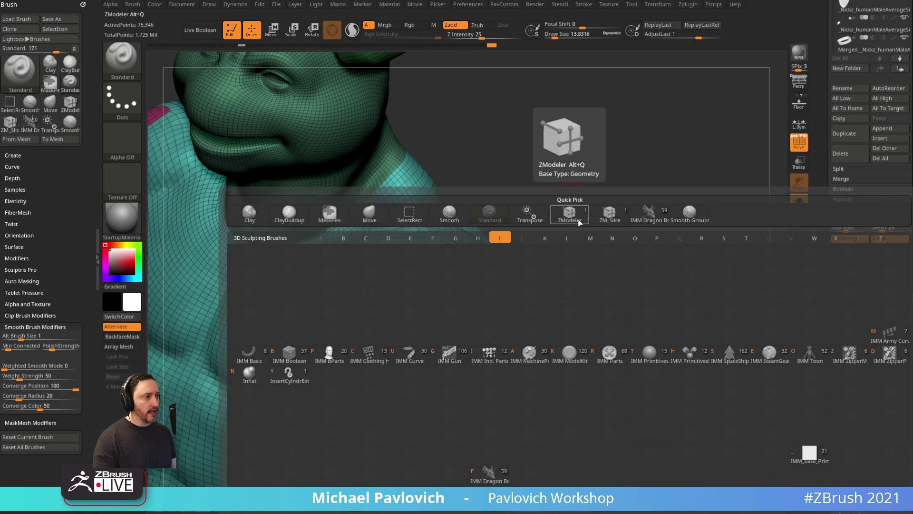
pyautogui.click(686, 358)
pyautogui.press('m')
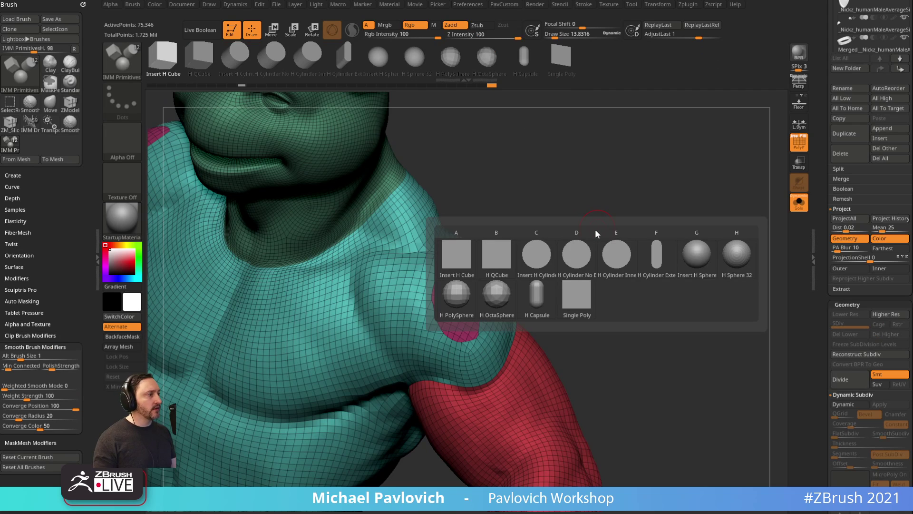
pyautogui.click(542, 261)
pyautogui.moveTo(459, 306); pyautogui.dragTo(481, 291)
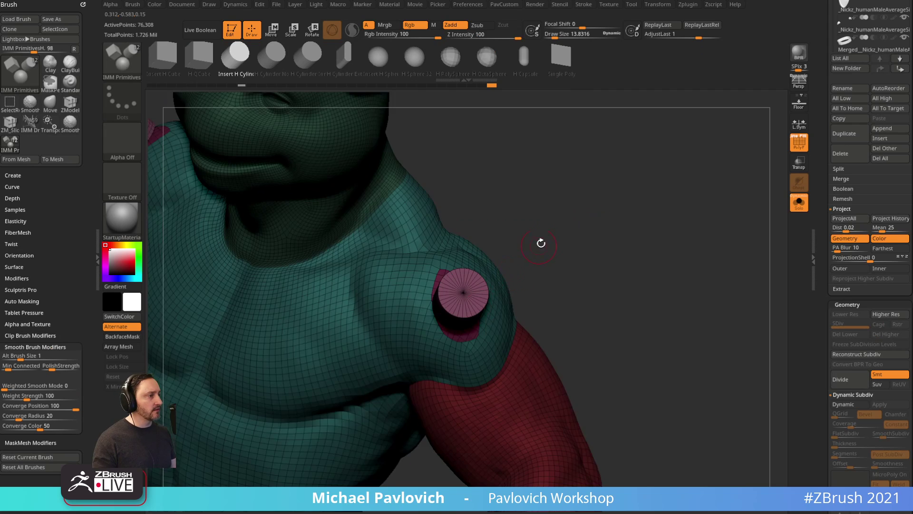
# Bridge the inserted cylinder to the shoulder polygroup and smooth the border of the bridge with Smooth Groups.
pyautogui.press('w')
pyautogui.moveTo(540, 242); pyautogui.dragTo(541, 275)
pyautogui.press('q')
pyautogui.moveTo(591, 245); pyautogui.dragTo(538, 262)
pyautogui.moveTo(614, 232)
pyautogui.mouseDown()
pyautogui.moveTo(620, 218)
pyautogui.moveTo(669, 312)
pyautogui.moveTo(664, 300)
pyautogui.moveTo(607, 268)
pyautogui.moveTo(683, 278)
pyautogui.moveTo(581, 300)
pyautogui.mouseUp()
pyautogui.keyDown('shift'); pyautogui.moveTo(432, 289); pyautogui.dragTo(437, 261); pyautogui.keyUp('shift')
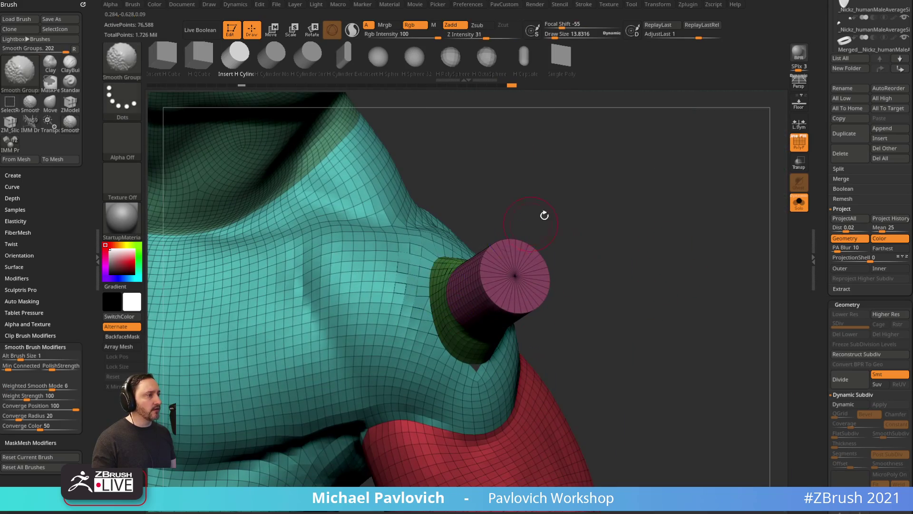
pyautogui.moveTo(544, 213); pyautogui.dragTo(540, 307)
pyautogui.moveTo(727, 214); pyautogui.dragTo(719, 130)
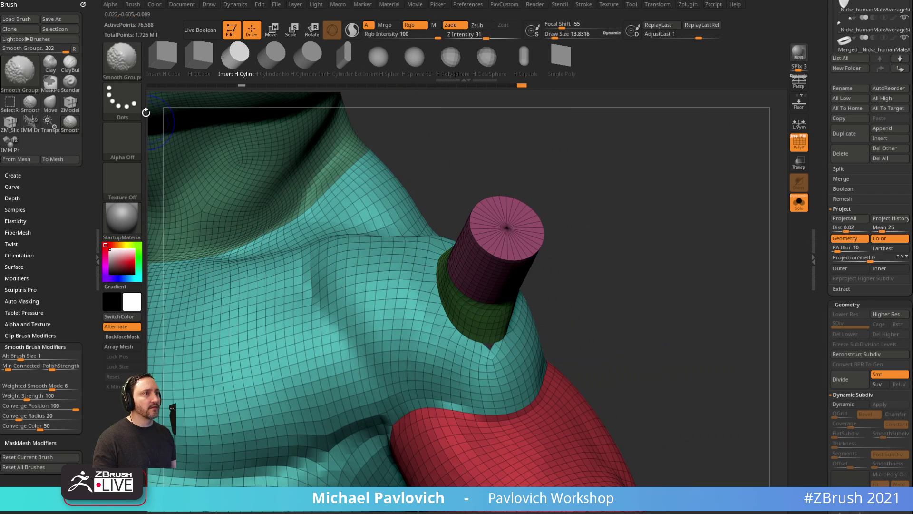
# Restore plain Smooth as the smoothing brush and review its Weighted Smooth Mode options.
pyautogui.press('b')
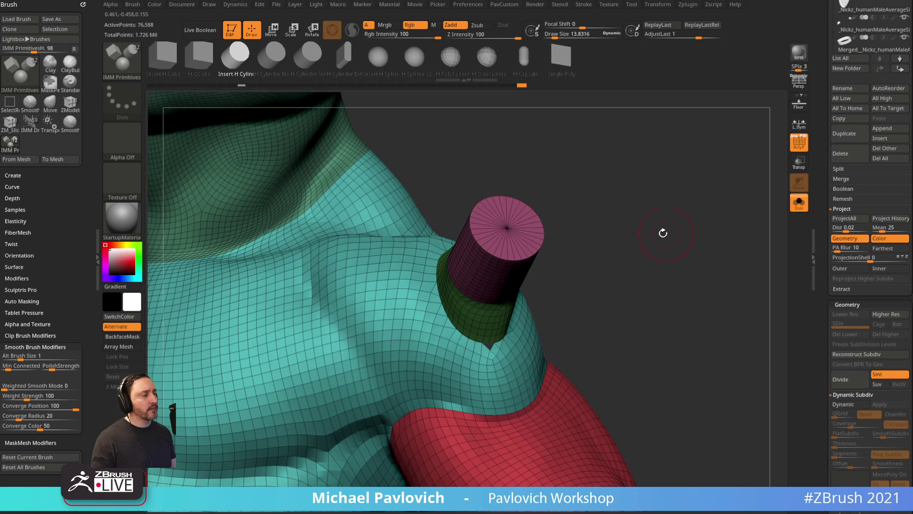
pyautogui.keyDown('alt'); pyautogui.moveTo(662, 233); pyautogui.dragTo(622, 250); pyautogui.keyUp('alt')
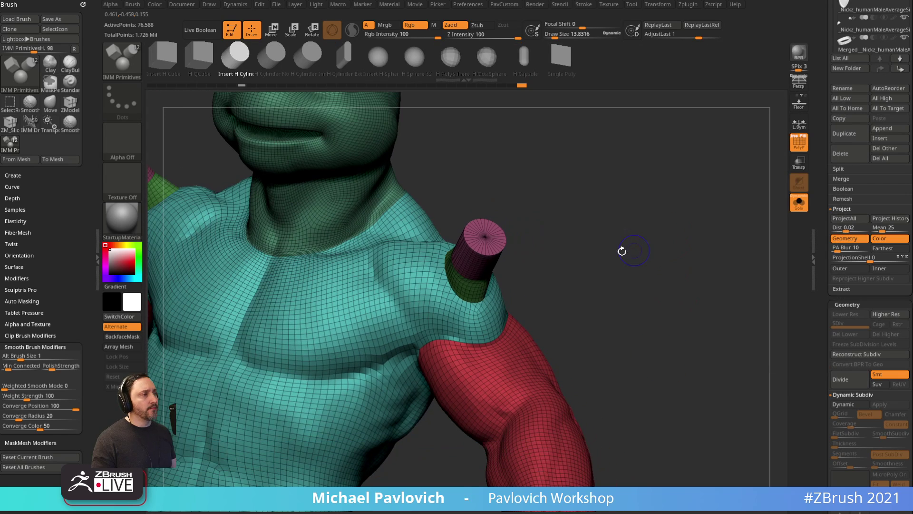
pyautogui.press('shift')
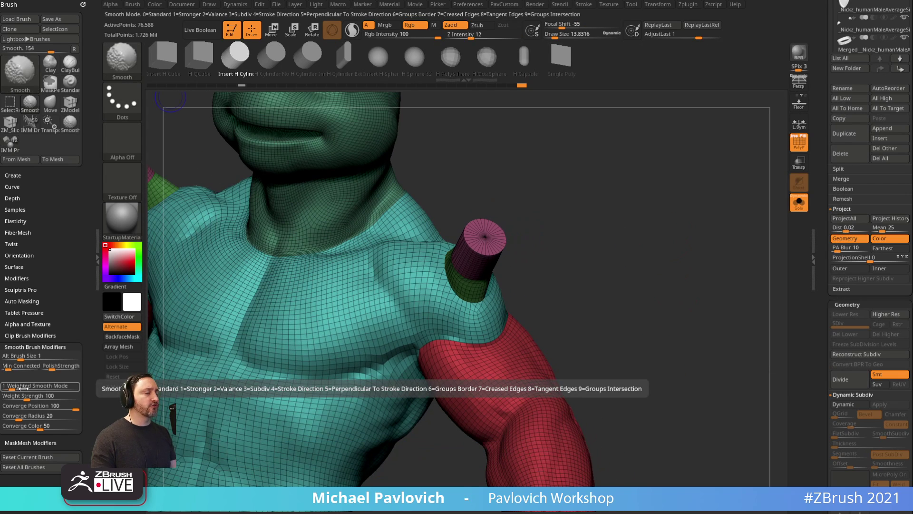
pyautogui.moveTo(559, 223)
pyautogui.keyDown('alt'); pyautogui.mouseDown()
pyautogui.moveTo(552, 190)
pyautogui.moveTo(620, 176)
pyautogui.mouseUp(); pyautogui.keyUp('alt')
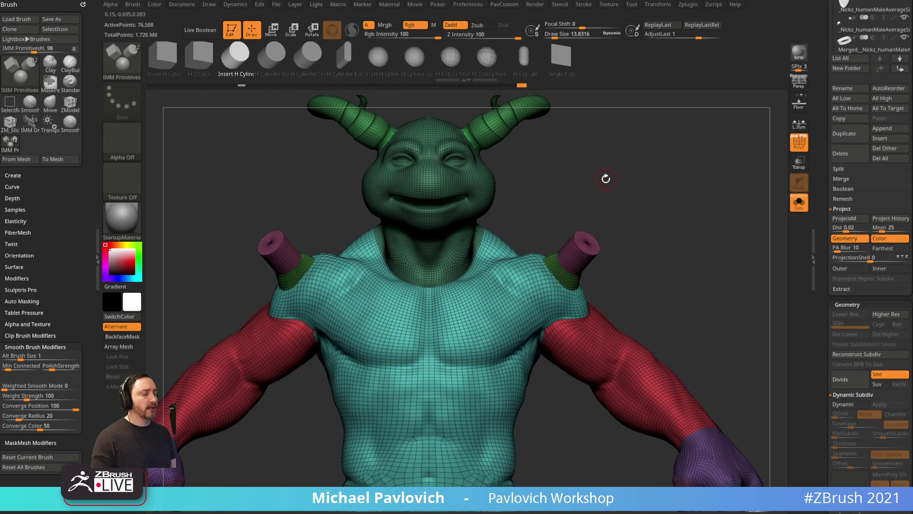
# Show the full brush library, switch to File Explorer and open the ZData folder in Program Files\Pixologic\ZBrush 2021.
pyautogui.press('b')
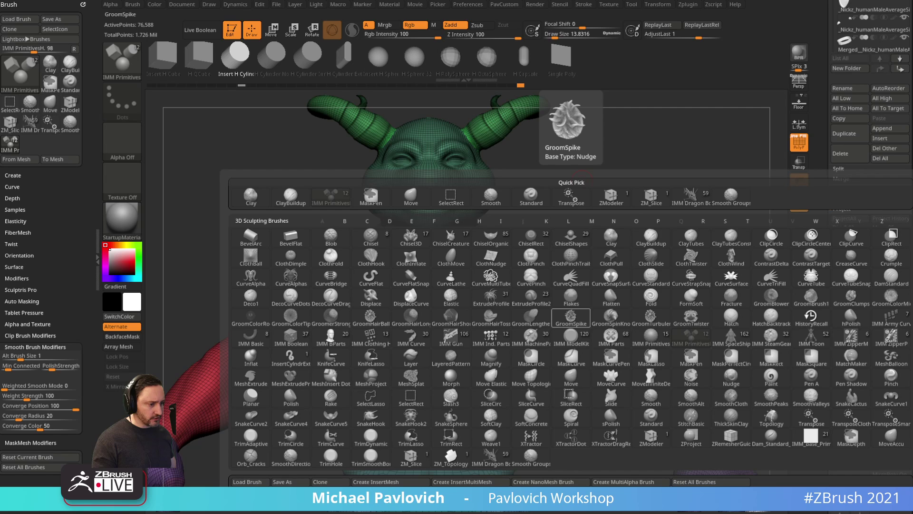
pyautogui.moveTo(348, 91); pyautogui.dragTo(351, 59)
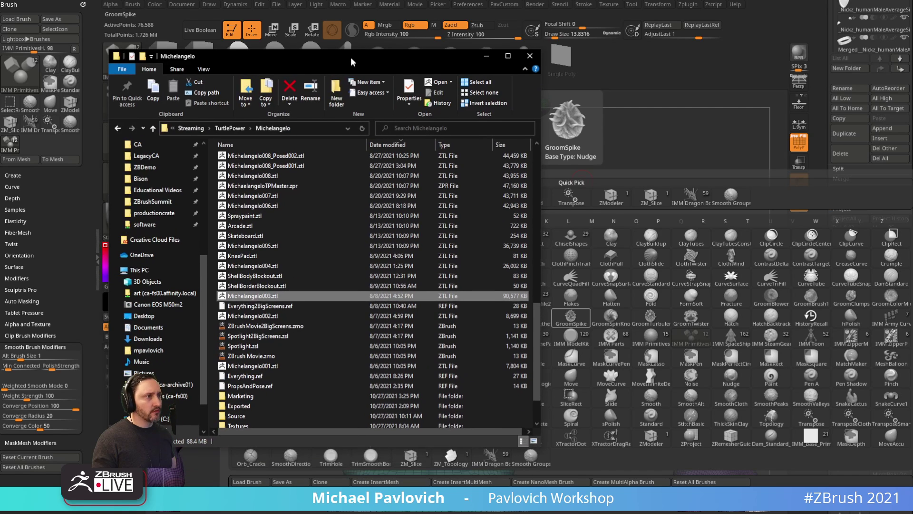
pyautogui.hotkey('alt', 'Tab')
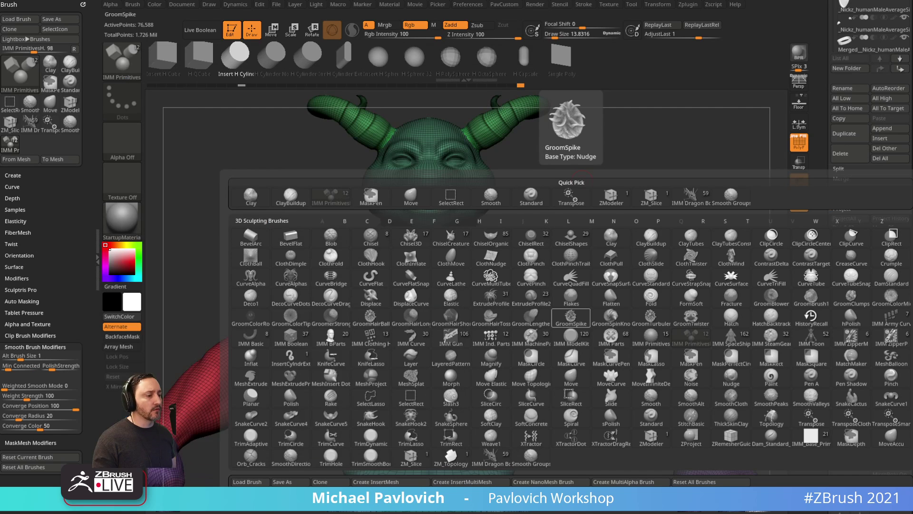
pyautogui.moveTo(247, 512); pyautogui.dragTo(212, 51)
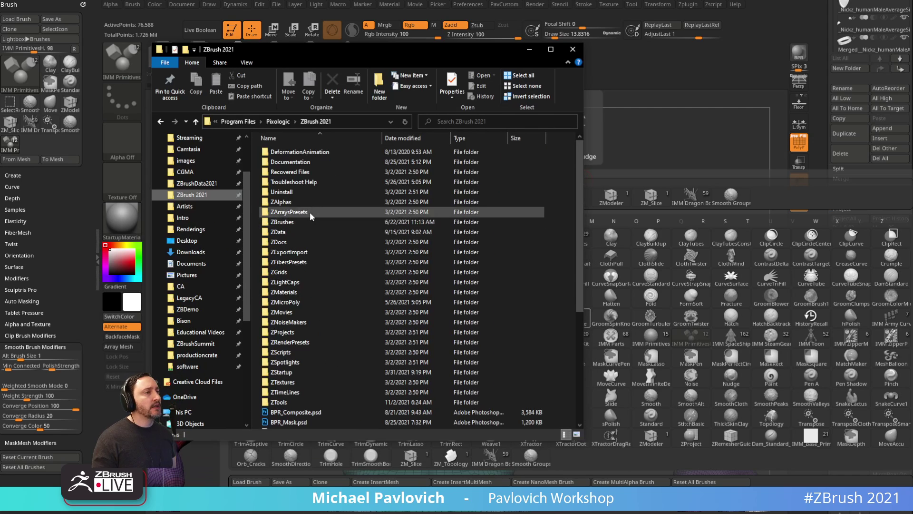
pyautogui.click(353, 122)
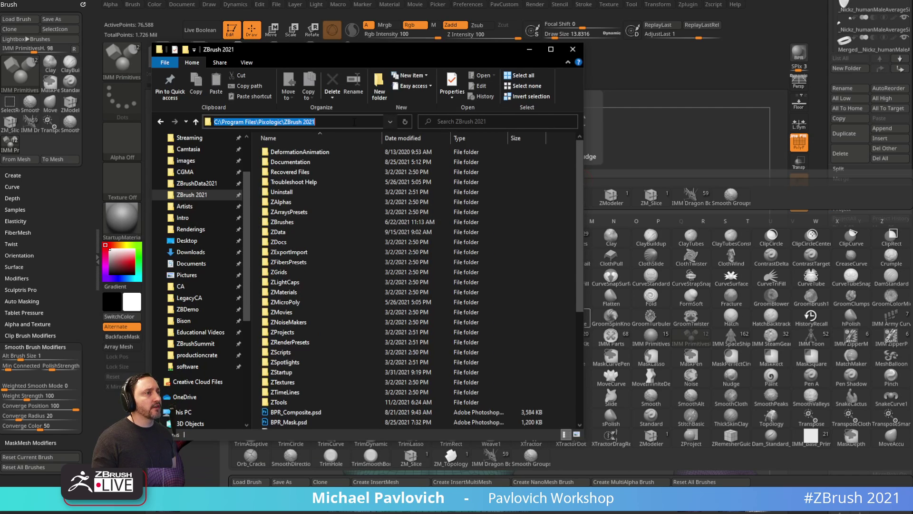
pyautogui.click(336, 192)
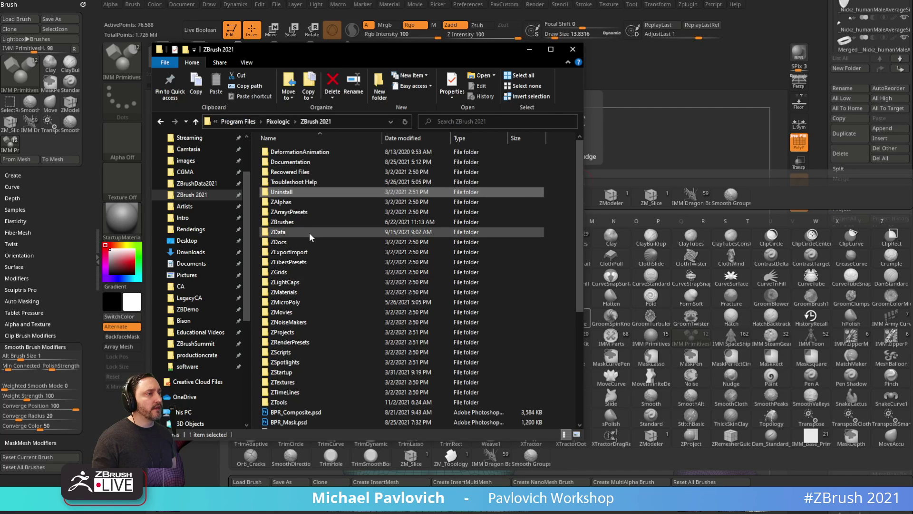
pyautogui.doubleClick(309, 232)
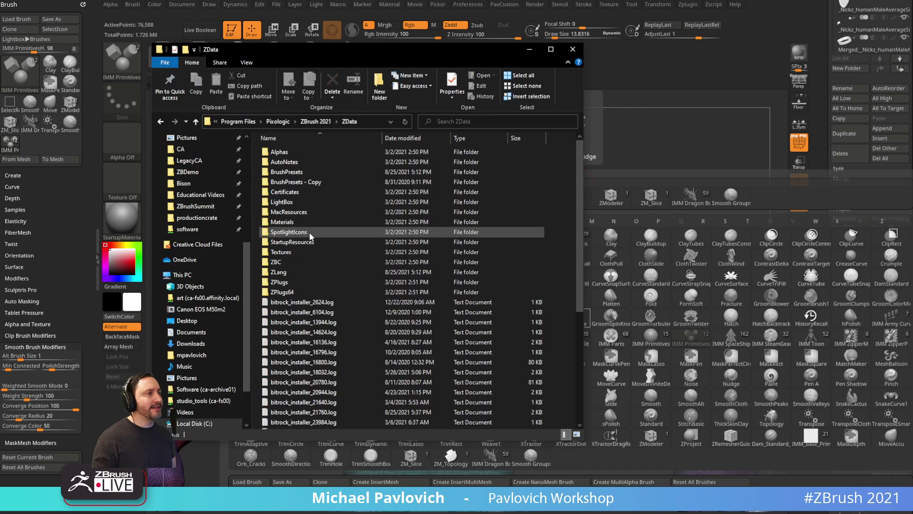
# Look through the brush files in ZData's BrushPresets - Copy and BrushPresets folders.
pyautogui.click(302, 173)
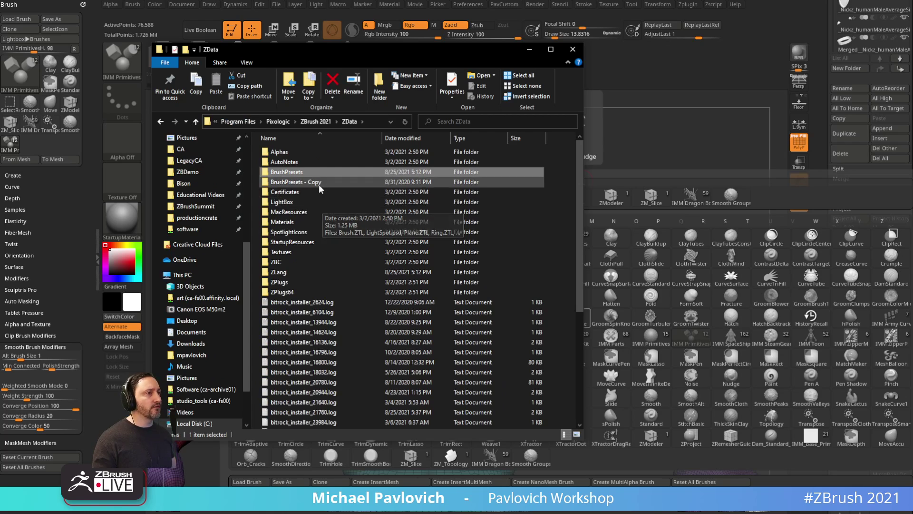
pyautogui.doubleClick(319, 182)
pyautogui.moveTo(579, 150)
pyautogui.mouseDown()
pyautogui.moveTo(579, 345)
pyautogui.moveTo(577, 146)
pyautogui.mouseUp()
pyautogui.click(270, 121)
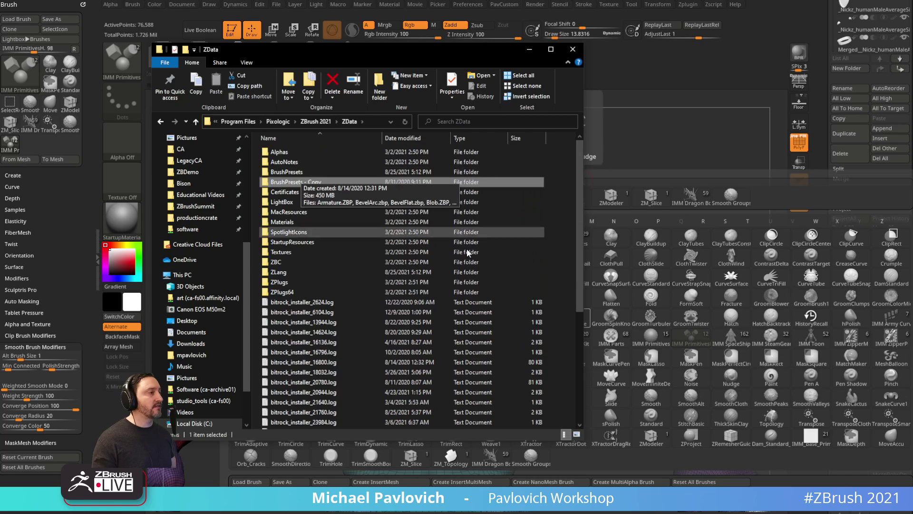
pyautogui.doubleClick(297, 173)
pyautogui.scroll(-5, 355, 317)
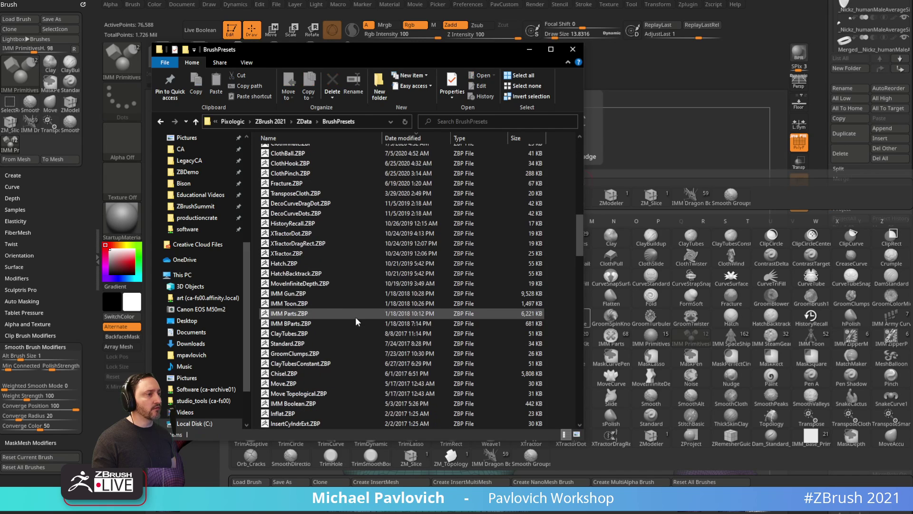
pyautogui.scroll(-15, 355, 316)
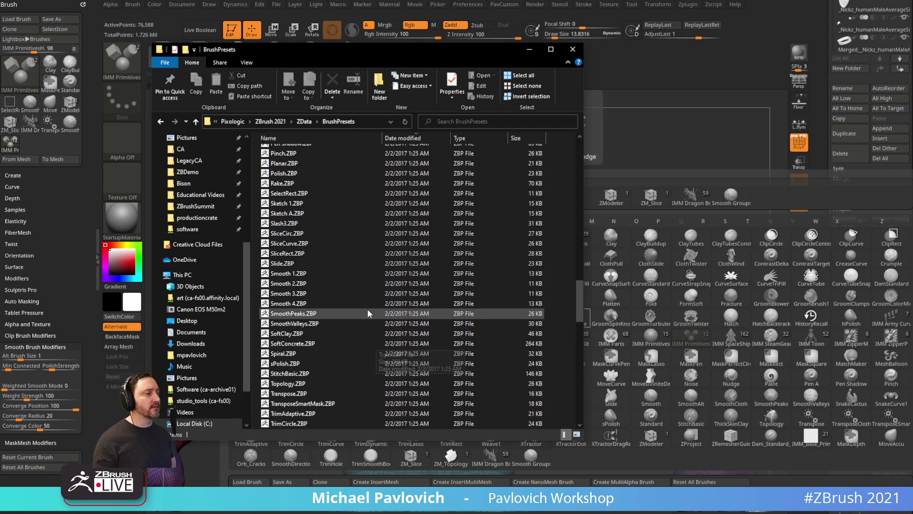
pyautogui.scroll(-9, 367, 309)
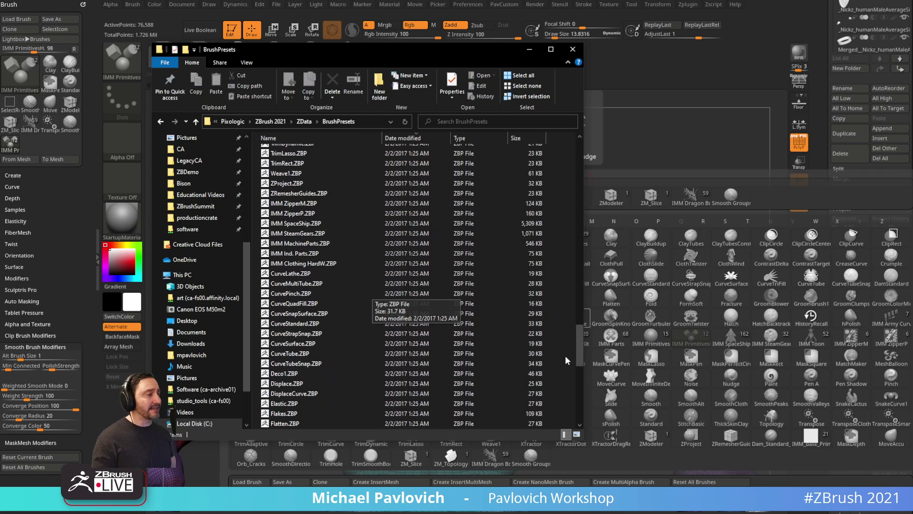
pyautogui.moveTo(581, 343); pyautogui.dragTo(558, 152)
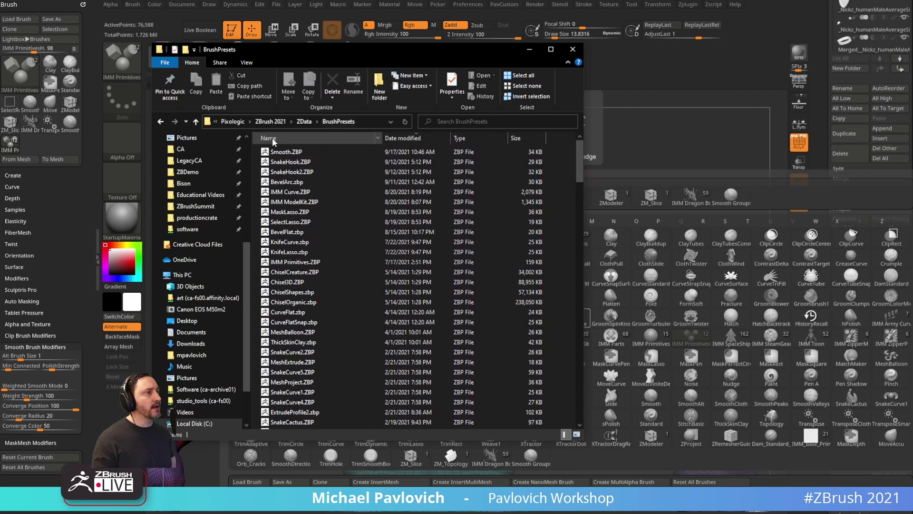
# Look in the ZBrushes folder and in ZStartup's BrushPresets folder, select all the startup brush files there, and return to the model.
pyautogui.click(270, 122)
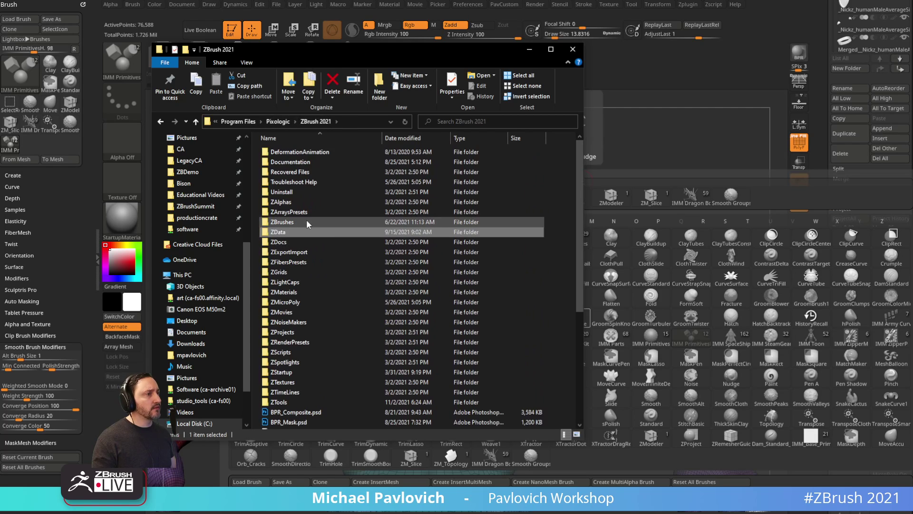
pyautogui.doubleClick(307, 220)
pyautogui.click(274, 123)
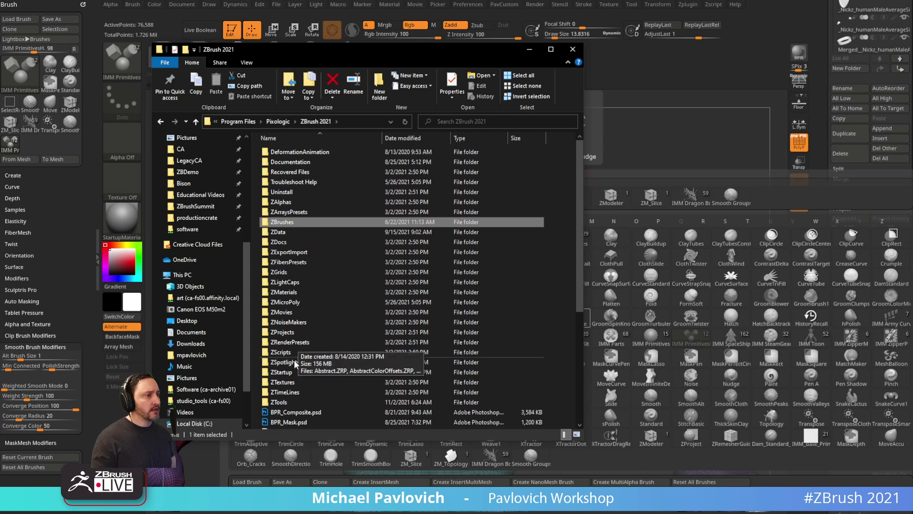
pyautogui.doubleClick(285, 372)
pyautogui.click(289, 174)
pyautogui.doubleClick(289, 173)
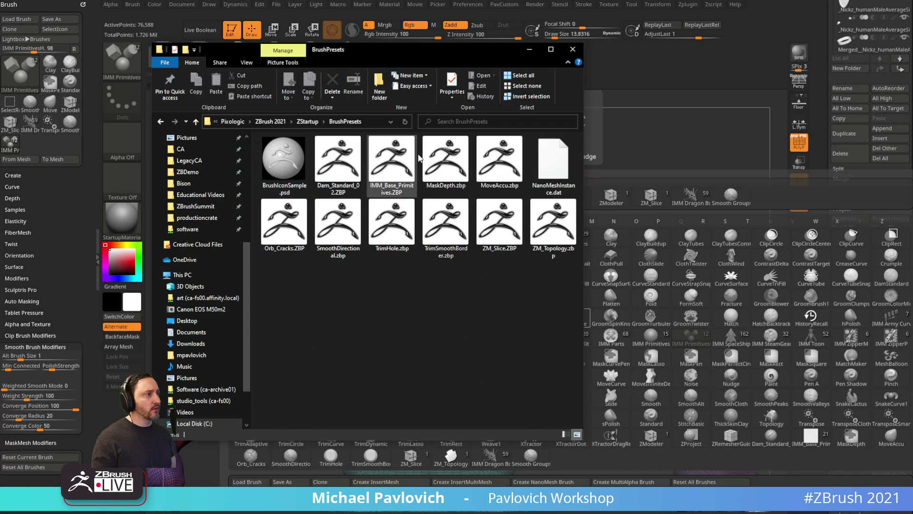
pyautogui.moveTo(554, 289); pyautogui.dragTo(261, 136)
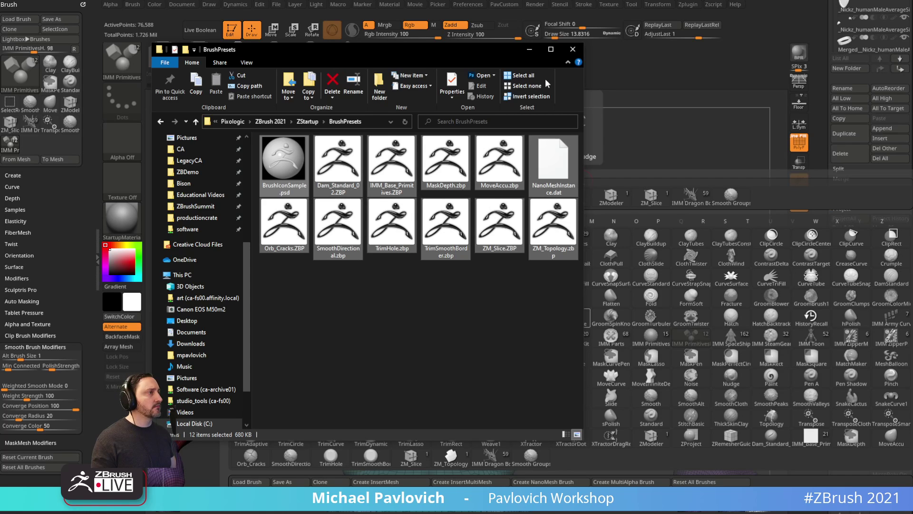
pyautogui.moveTo(502, 58); pyautogui.dragTo(439, 73)
pyautogui.click(510, 66)
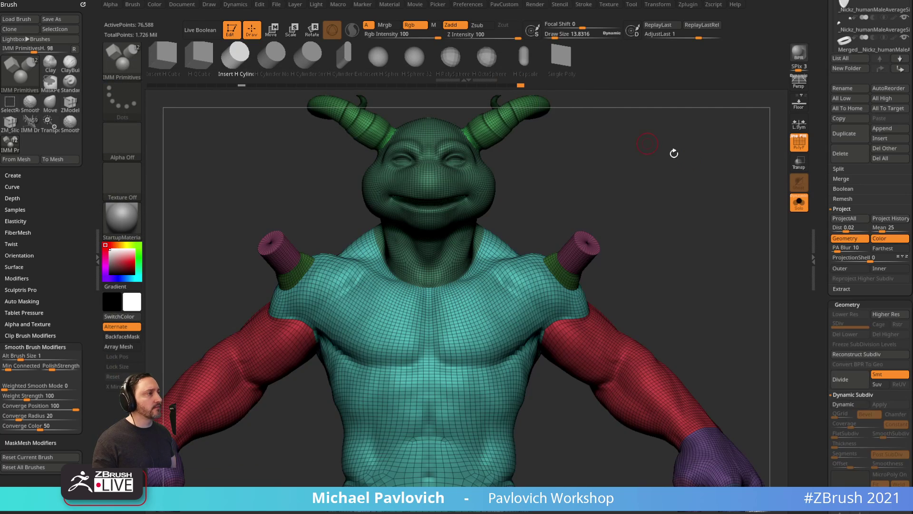
pyautogui.moveTo(640, 195)
pyautogui.mouseDown()
pyautogui.moveTo(658, 163)
pyautogui.moveTo(679, 167)
pyautogui.moveTo(640, 163)
pyautogui.moveTo(198, 212)
pyautogui.mouseUp()
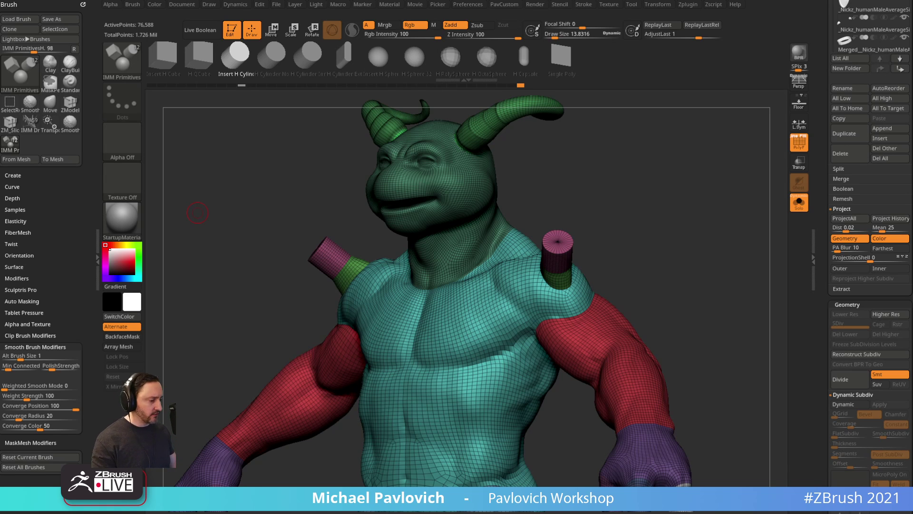
# Switch to the browser and go back from the livestream video to the head of the YouTube channel's playlists page.
pyautogui.moveTo(620, 511); pyautogui.dragTo(615, 30)
pyautogui.click(83, 46)
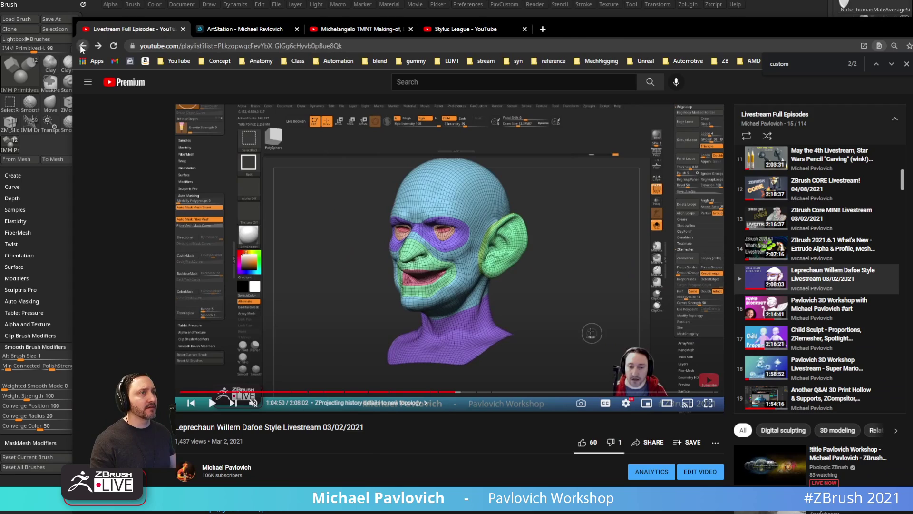
pyautogui.click(86, 47)
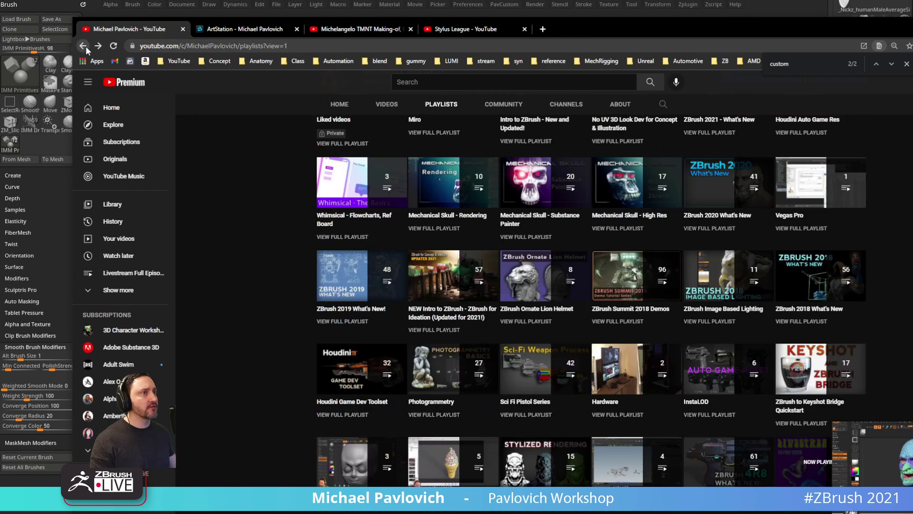
pyautogui.scroll(5, 506, 201)
# Search the YouTube channel for "mesh fusion" videos.
pyautogui.click(662, 284)
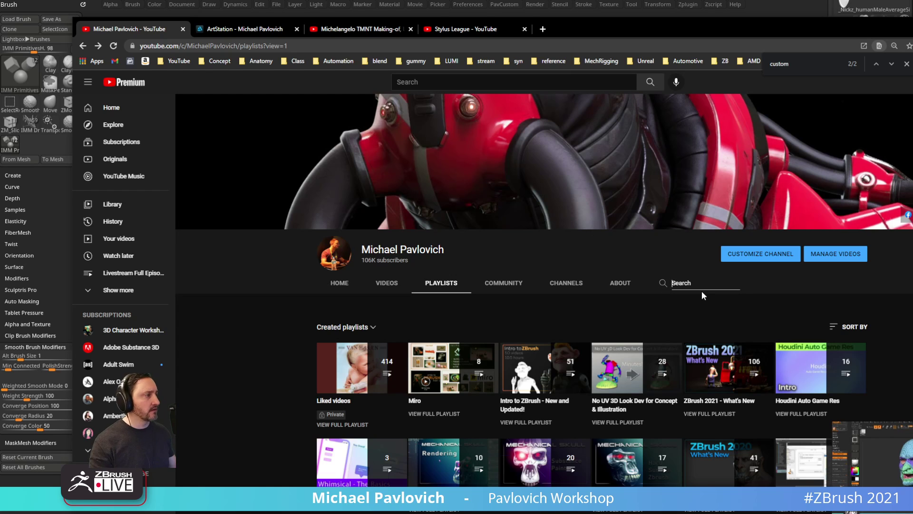
pyautogui.write('mesh fusi')
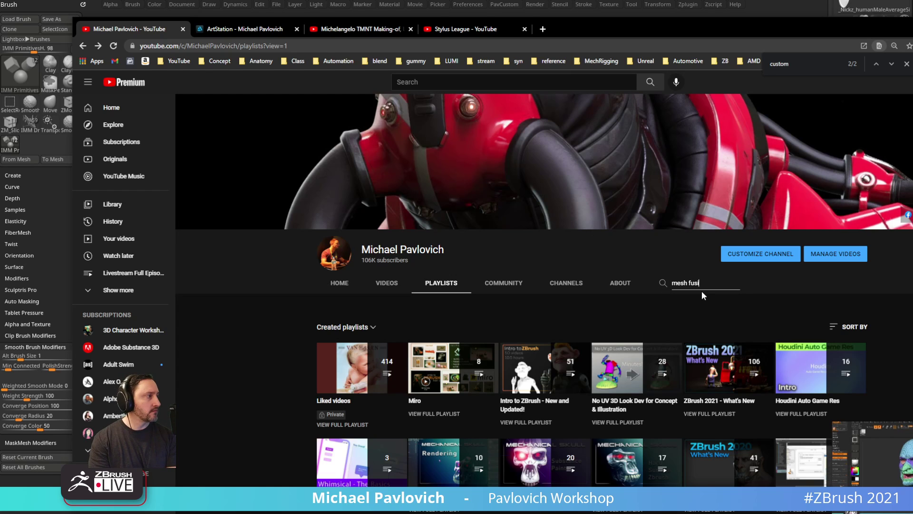
pyautogui.write('on')
pyautogui.press('Return')
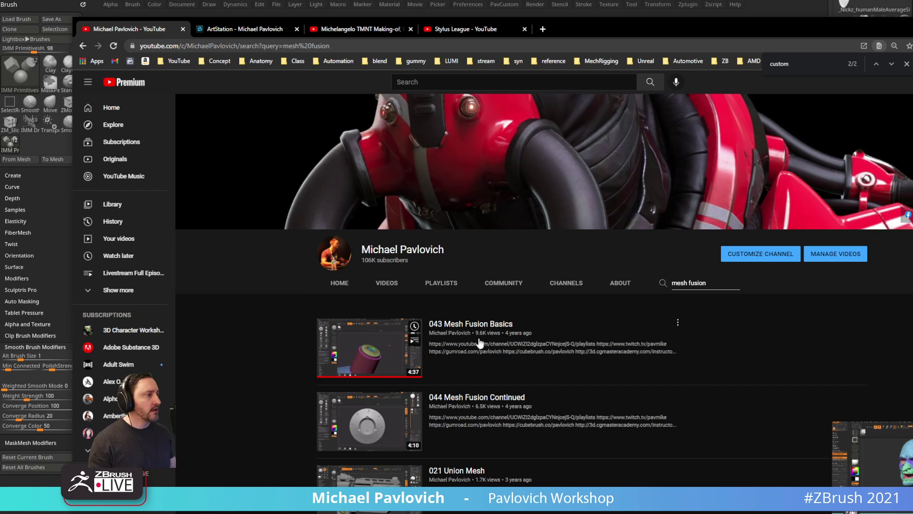
# Copy the link address of the 043 Mesh Fusion Basics video and switch back to ZBrush.
pyautogui.rightClick(476, 321)
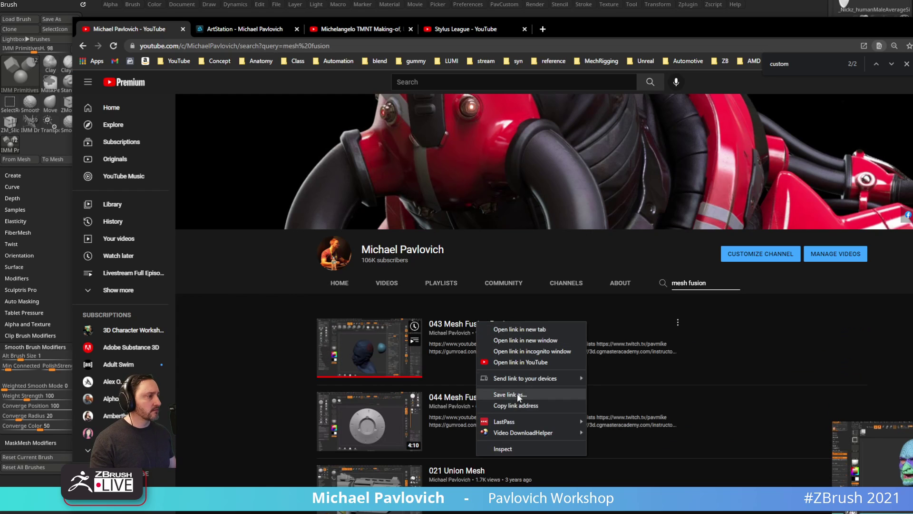
pyautogui.click(514, 406)
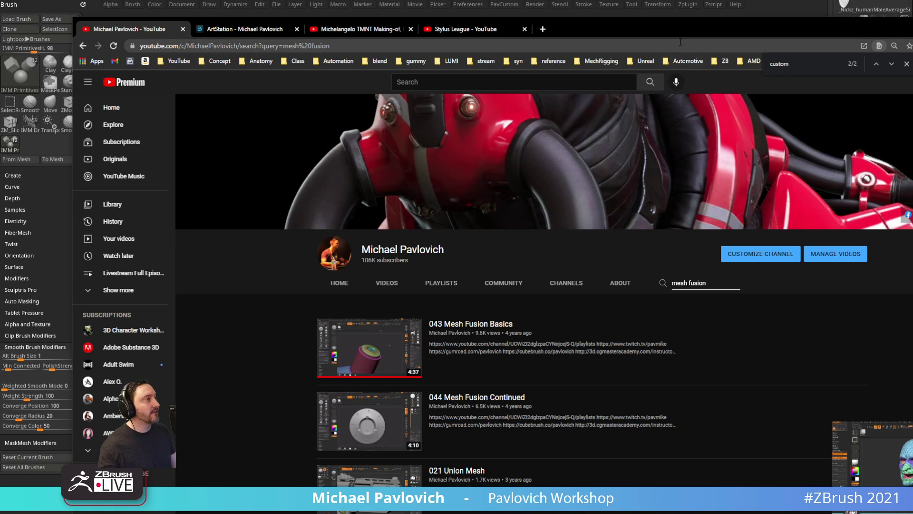
pyautogui.hotkey('alt', 'Tab')
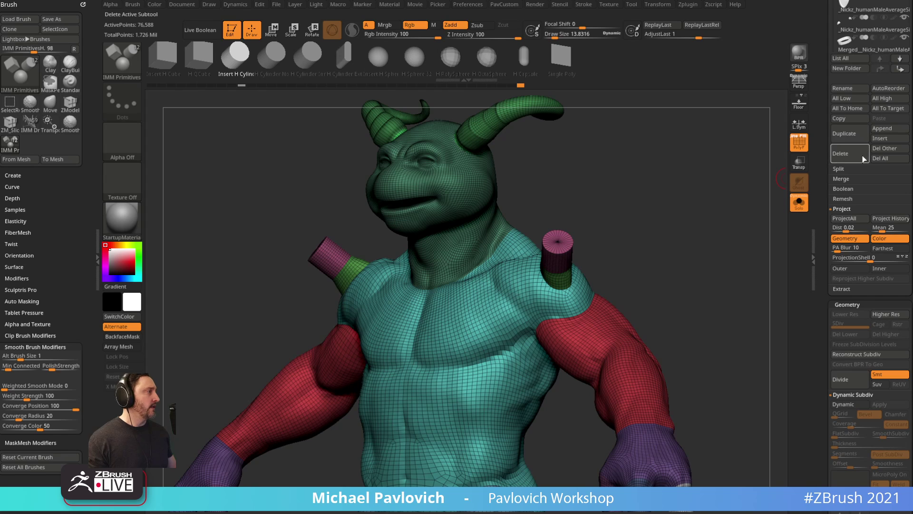
# Delete all subtools of the horned turtle bust and bring up the full-body turtle sculpt with the polyframe hidden.
pyautogui.click(884, 160)
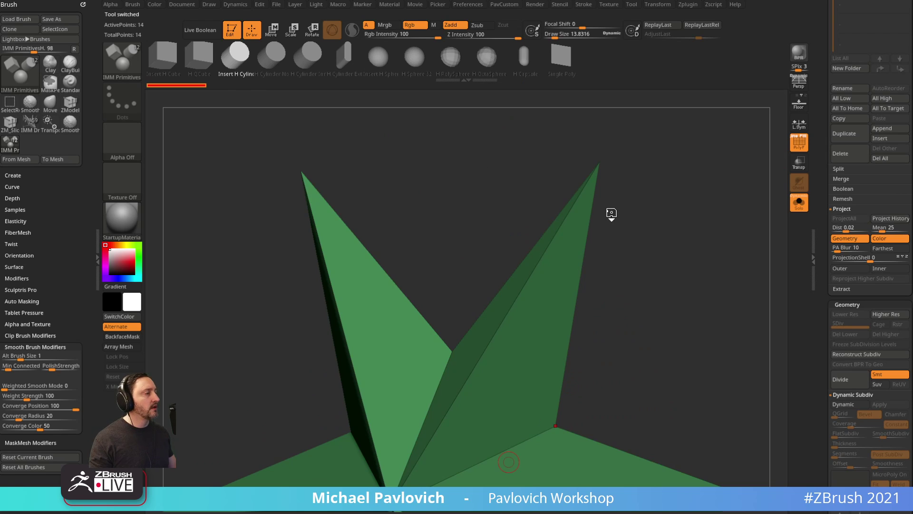
pyautogui.hotkey('ctrl', 'z')
pyautogui.moveTo(615, 208)
pyautogui.mouseDown()
pyautogui.moveTo(695, 210)
pyautogui.moveTo(669, 177)
pyautogui.moveTo(680, 180)
pyautogui.mouseUp()
pyautogui.click(799, 144)
pyautogui.keyDown('alt'); pyautogui.moveTo(675, 307); pyautogui.dragTo(676, 168); pyautogui.keyUp('alt')
pyautogui.press('s')
pyautogui.moveTo(650, 216)
pyautogui.mouseDown()
pyautogui.moveTo(666, 217)
pyautogui.moveTo(667, 182)
pyautogui.mouseUp()
# Choose the Standard brush, show the polyframe and examine the full-body turtle's polygroups from front and back.
pyautogui.press('b')
pyautogui.press('s')
pyautogui.press('t')
pyautogui.moveTo(692, 200)
pyautogui.mouseDown()
pyautogui.moveTo(606, 210)
pyautogui.moveTo(591, 200)
pyautogui.mouseUp()
pyautogui.moveTo(525, 179); pyautogui.dragTo(493, 219)
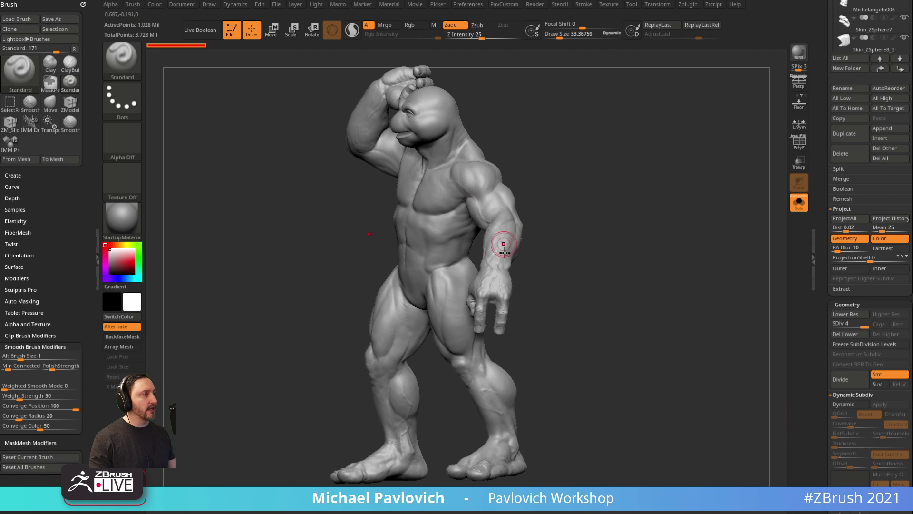
pyautogui.moveTo(569, 181); pyautogui.dragTo(524, 193)
pyautogui.moveTo(593, 179)
pyautogui.mouseDown()
pyautogui.moveTo(536, 188)
pyautogui.moveTo(550, 163)
pyautogui.moveTo(638, 171)
pyautogui.moveTo(630, 190)
pyautogui.moveTo(555, 204)
pyautogui.moveTo(644, 192)
pyautogui.moveTo(654, 205)
pyautogui.moveTo(697, 180)
pyautogui.moveTo(530, 196)
pyautogui.moveTo(736, 206)
pyautogui.moveTo(644, 199)
pyautogui.mouseUp()
pyautogui.click(799, 141)
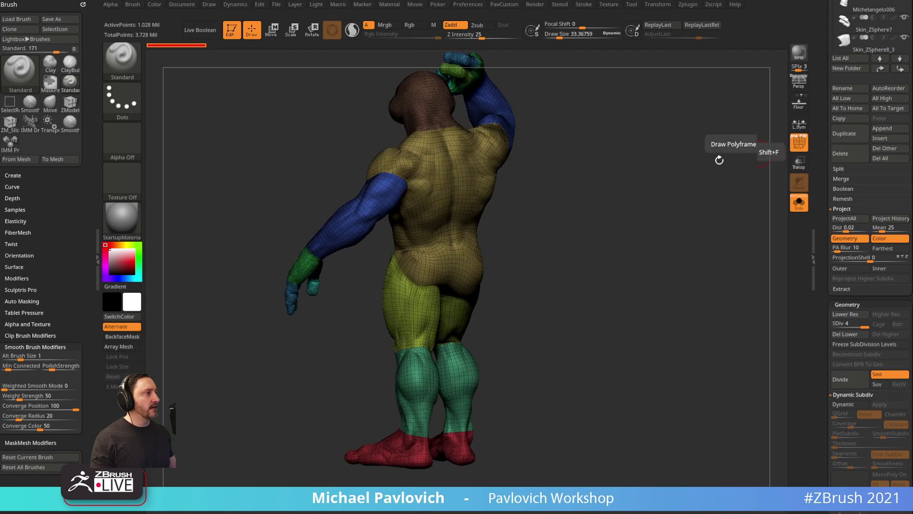
pyautogui.moveTo(719, 160)
pyautogui.mouseDown()
pyautogui.moveTo(693, 171)
pyautogui.moveTo(594, 168)
pyautogui.mouseUp()
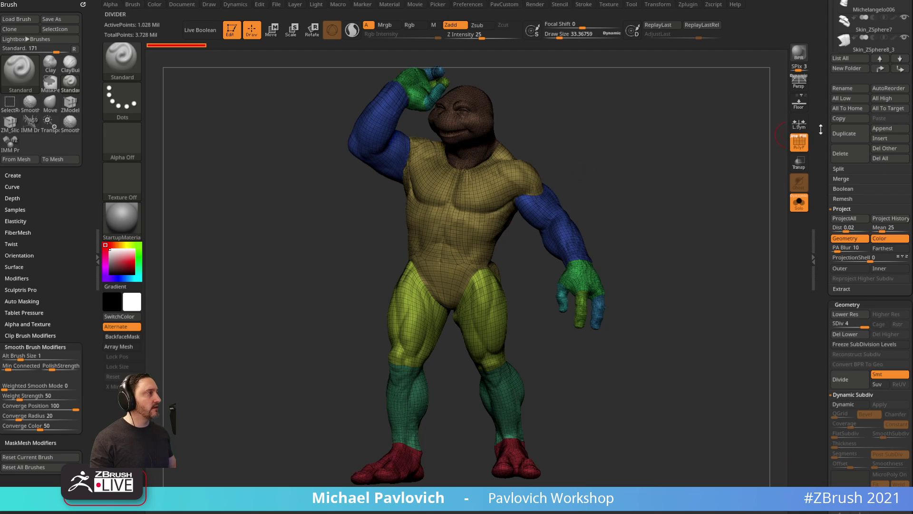
# Delete all subtools of the current tool and bring up the Scan_Wrapped turtle body.
pyautogui.click(891, 157)
pyautogui.moveTo(819, 148); pyautogui.dragTo(836, 264)
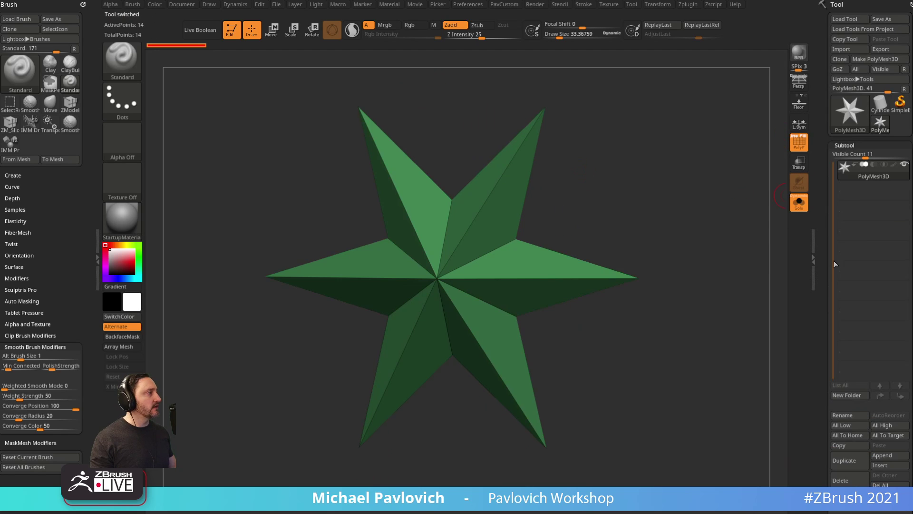
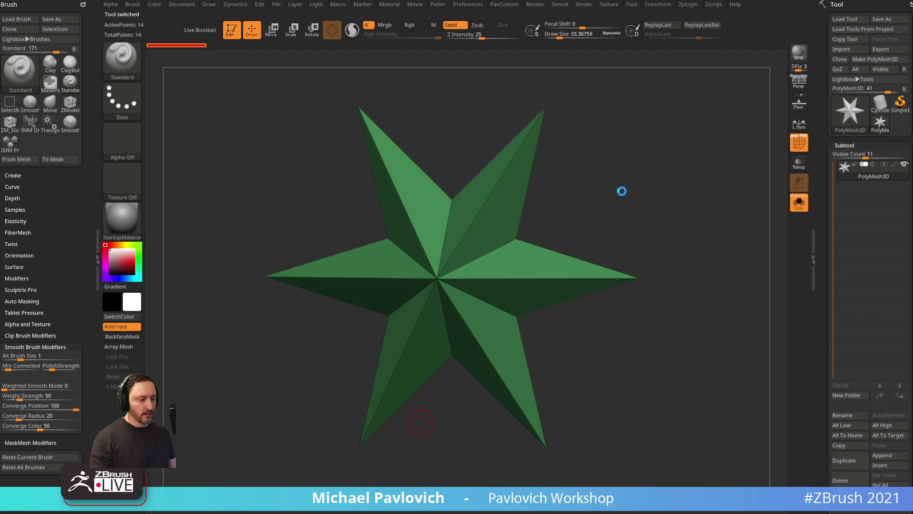
pyautogui.click(797, 147)
pyautogui.click(797, 147)
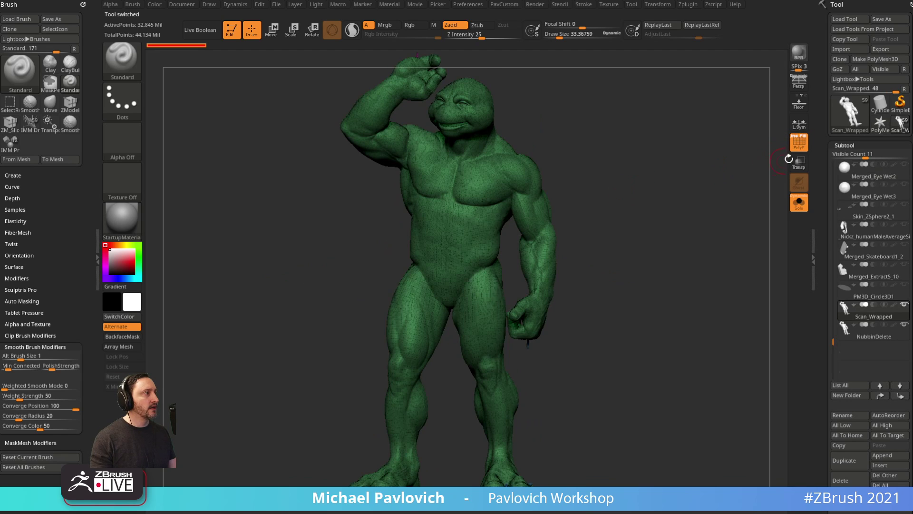
# Hide the polyframe and examine the muscle forms of the Scan_Wrapped body from the front, side and back.
pyautogui.hotkey('shift', 'f')
pyautogui.moveTo(709, 179); pyautogui.dragTo(594, 183)
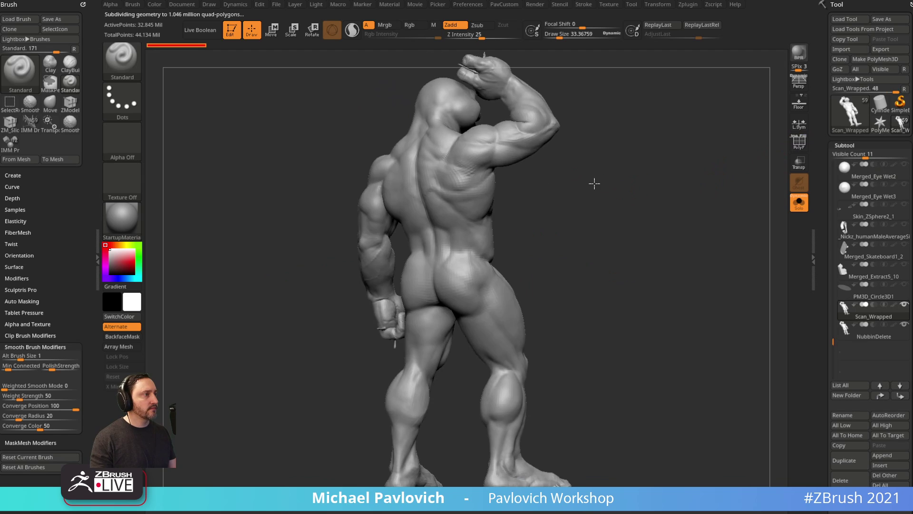
pyautogui.press('s')
pyautogui.moveTo(534, 163)
pyautogui.mouseDown()
pyautogui.moveTo(556, 206)
pyautogui.moveTo(568, 203)
pyautogui.moveTo(561, 240)
pyautogui.moveTo(605, 257)
pyautogui.moveTo(592, 265)
pyautogui.moveTo(529, 246)
pyautogui.mouseUp()
pyautogui.click(557, 206)
pyautogui.moveTo(595, 193)
pyautogui.mouseDown()
pyautogui.moveTo(540, 202)
pyautogui.moveTo(540, 161)
pyautogui.moveTo(563, 182)
pyautogui.mouseUp()
pyautogui.press('s')
pyautogui.moveTo(563, 185)
pyautogui.mouseDown()
pyautogui.moveTo(570, 186)
pyautogui.moveTo(562, 184)
pyautogui.moveTo(573, 143)
pyautogui.moveTo(603, 159)
pyautogui.moveTo(625, 214)
pyautogui.moveTo(642, 222)
pyautogui.moveTo(634, 230)
pyautogui.moveTo(616, 209)
pyautogui.moveTo(668, 238)
pyautogui.moveTo(728, 239)
pyautogui.moveTo(594, 237)
pyautogui.moveTo(611, 236)
pyautogui.moveTo(521, 228)
pyautogui.moveTo(633, 235)
pyautogui.moveTo(507, 221)
pyautogui.moveTo(594, 225)
pyautogui.moveTo(659, 273)
pyautogui.moveTo(646, 185)
pyautogui.moveTo(643, 225)
pyautogui.moveTo(597, 230)
pyautogui.moveTo(634, 232)
pyautogui.moveTo(569, 269)
pyautogui.mouseUp()
pyautogui.moveTo(496, 298)
pyautogui.mouseDown()
pyautogui.moveTo(694, 255)
pyautogui.moveTo(740, 261)
pyautogui.moveTo(695, 249)
pyautogui.moveTo(736, 236)
pyautogui.moveTo(677, 226)
pyautogui.moveTo(638, 255)
pyautogui.moveTo(646, 201)
pyautogui.moveTo(657, 232)
pyautogui.moveTo(673, 228)
pyautogui.moveTo(601, 224)
pyautogui.mouseUp()
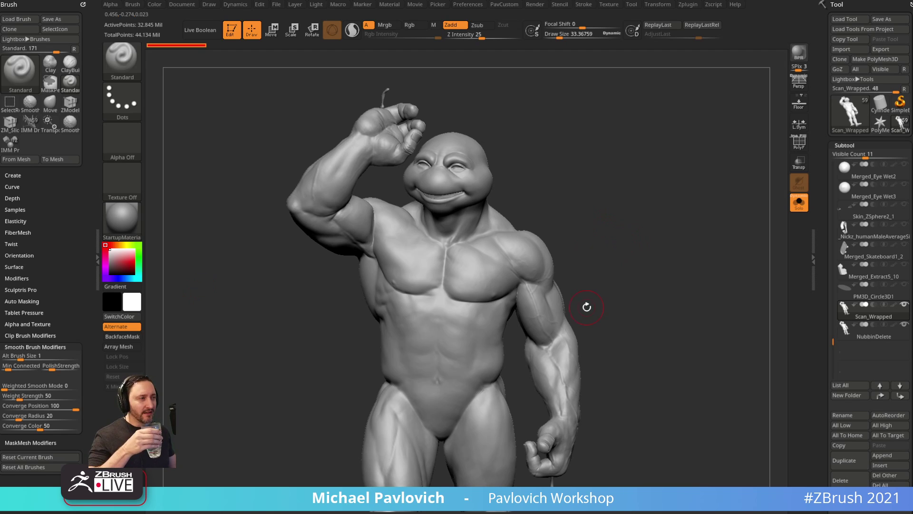
pyautogui.moveTo(587, 306)
pyautogui.mouseDown()
pyautogui.moveTo(642, 257)
pyautogui.moveTo(621, 259)
pyautogui.mouseUp()
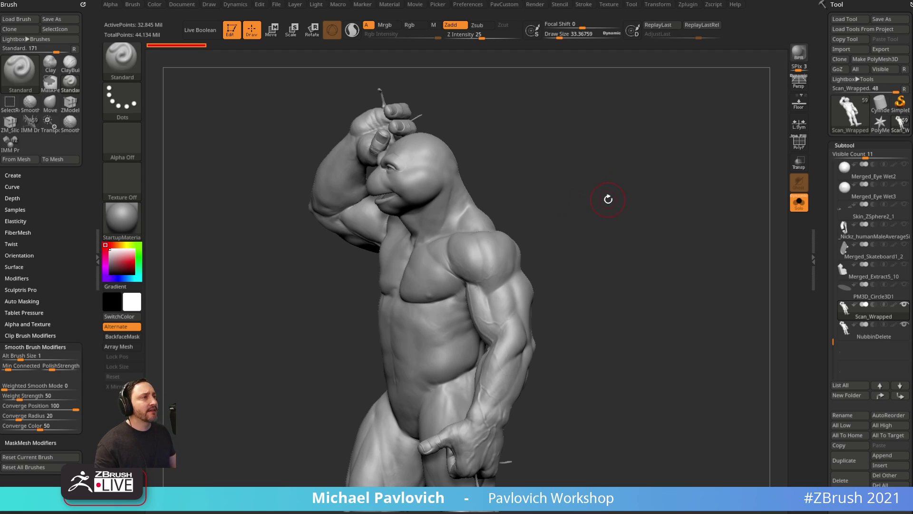
pyautogui.press('ctrl')
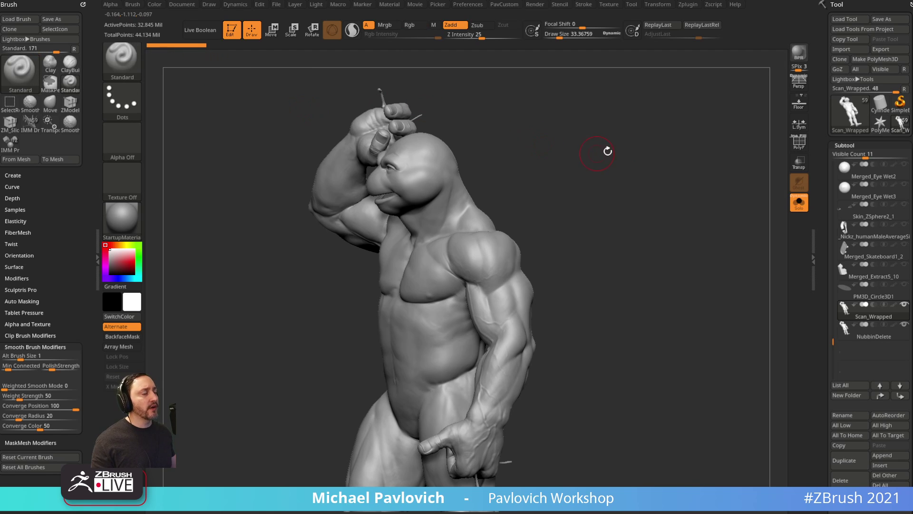
pyautogui.moveTo(608, 150); pyautogui.dragTo(643, 144)
pyautogui.press('s')
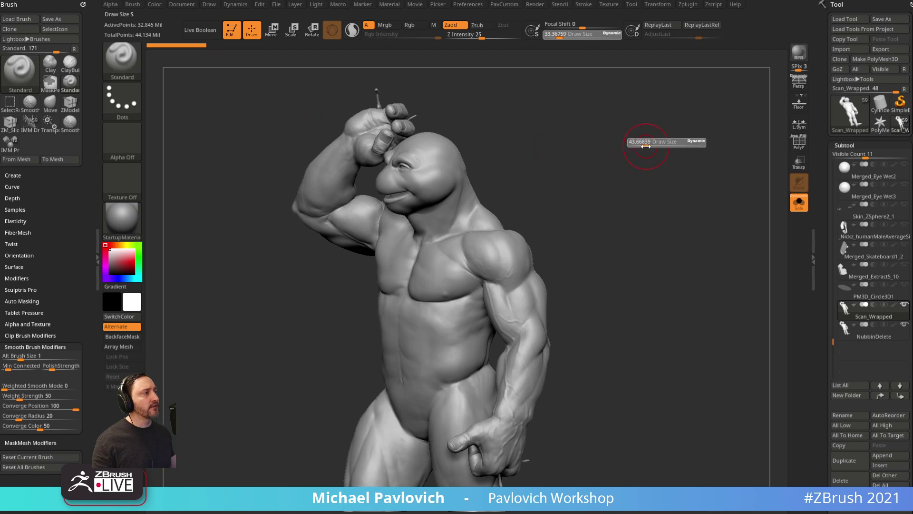
pyautogui.moveTo(681, 218); pyautogui.dragTo(697, 225)
pyautogui.keyDown('alt'); pyautogui.moveTo(696, 226); pyautogui.dragTo(689, 171); pyautogui.keyUp('alt')
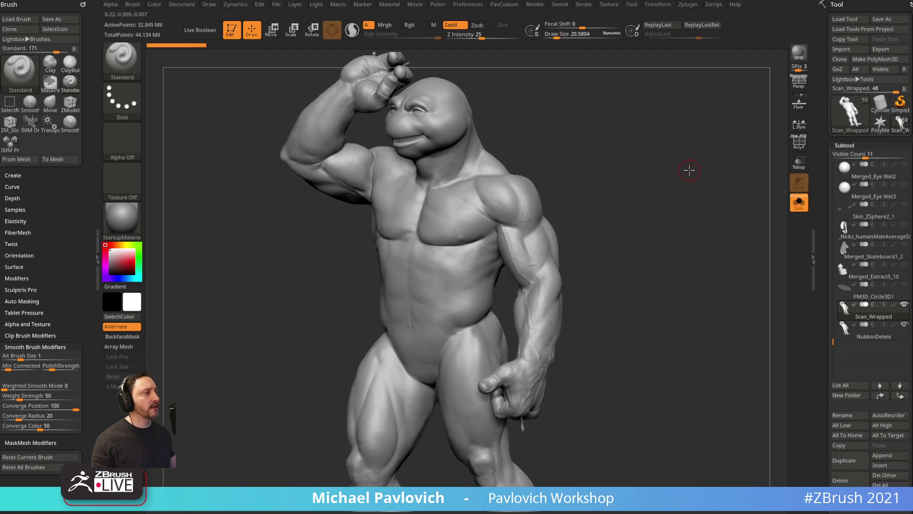
# Show the polyframe on the Scan_Wrapped body and examine its topology close up around the waist and hip.
pyautogui.moveTo(826, 285); pyautogui.dragTo(826, 267)
pyautogui.scroll(-5, 825, 266)
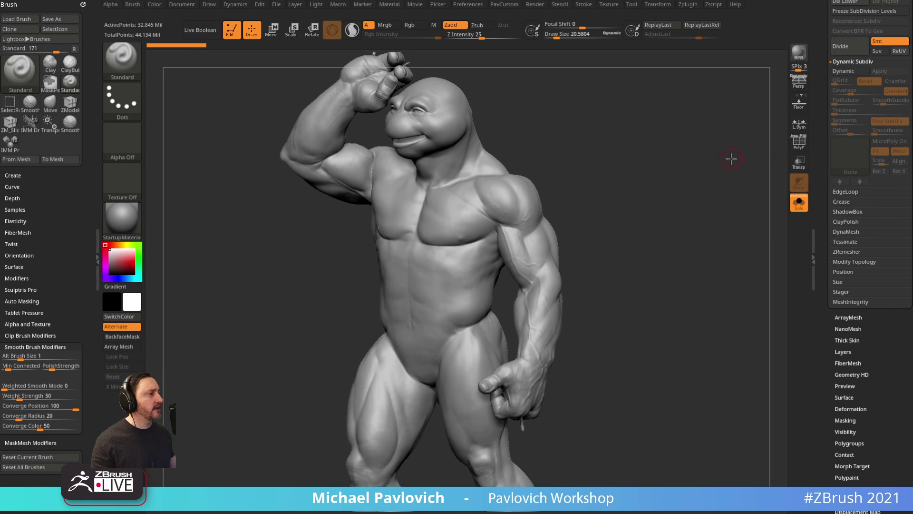
pyautogui.moveTo(729, 157); pyautogui.dragTo(751, 220)
pyautogui.keyDown('alt'); pyautogui.moveTo(683, 201); pyautogui.dragTo(795, 363); pyautogui.keyUp('alt')
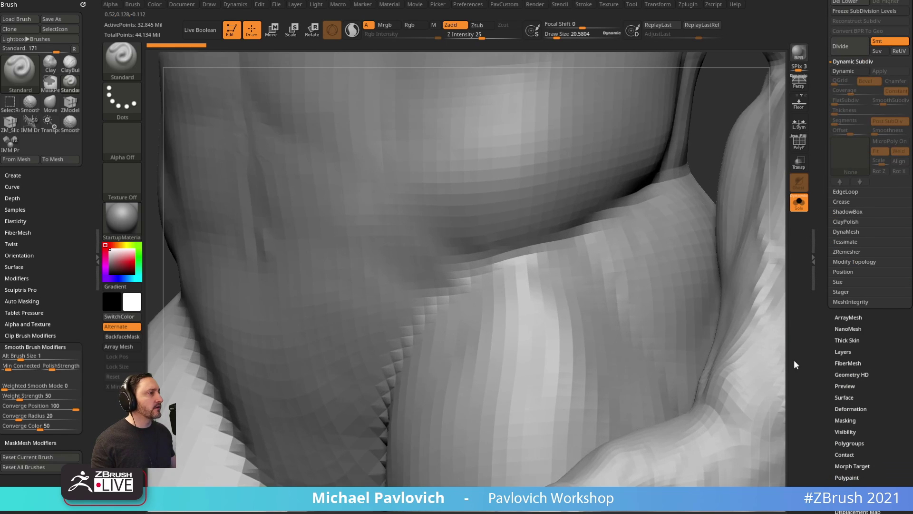
pyautogui.click(801, 145)
pyautogui.press('s')
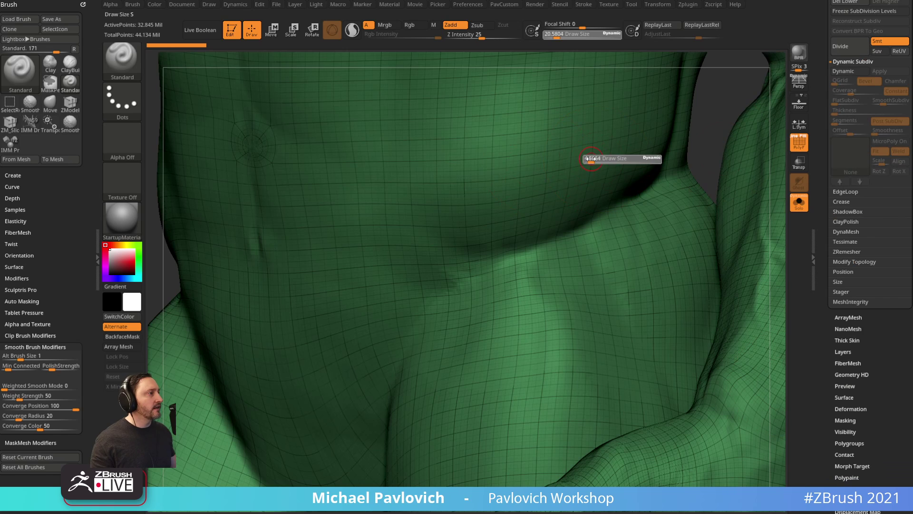
pyautogui.moveTo(591, 159); pyautogui.dragTo(591, 159)
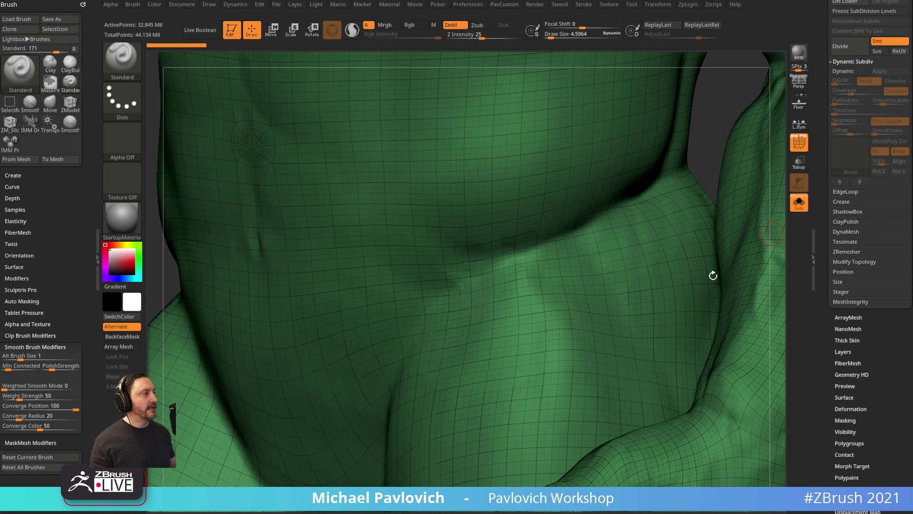
# Examine how the topology flows over the turtle's head, arms, chest and back.
pyautogui.moveTo(718, 97)
pyautogui.keyDown('alt'); pyautogui.mouseDown()
pyautogui.moveTo(588, 57)
pyautogui.moveTo(652, 128)
pyautogui.moveTo(643, 142)
pyautogui.mouseUp(); pyautogui.keyUp('alt')
pyautogui.press('s')
pyautogui.moveTo(643, 143); pyautogui.dragTo(644, 190)
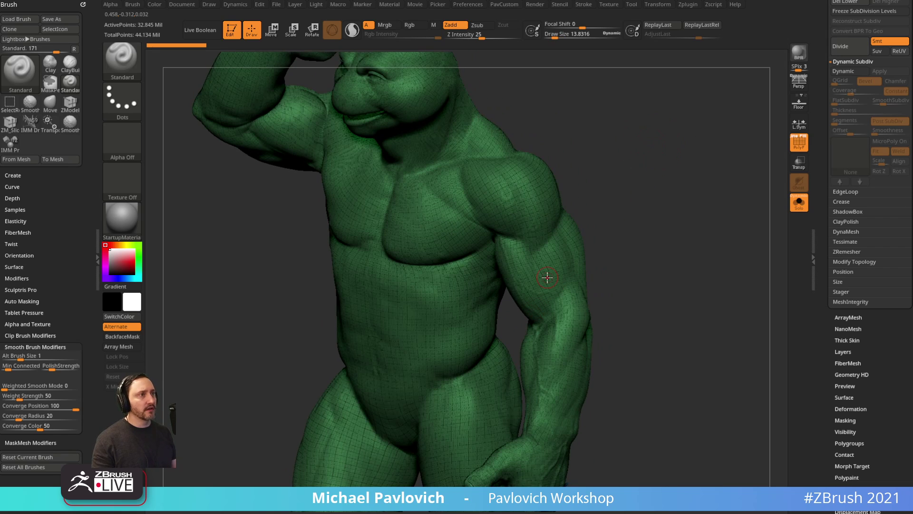
pyautogui.moveTo(620, 143); pyautogui.dragTo(524, 263)
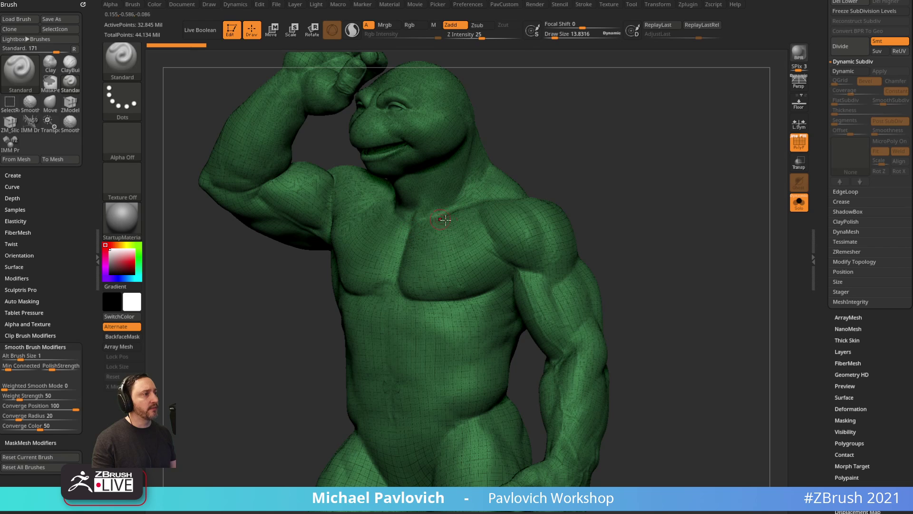
pyautogui.moveTo(372, 285); pyautogui.dragTo(493, 232)
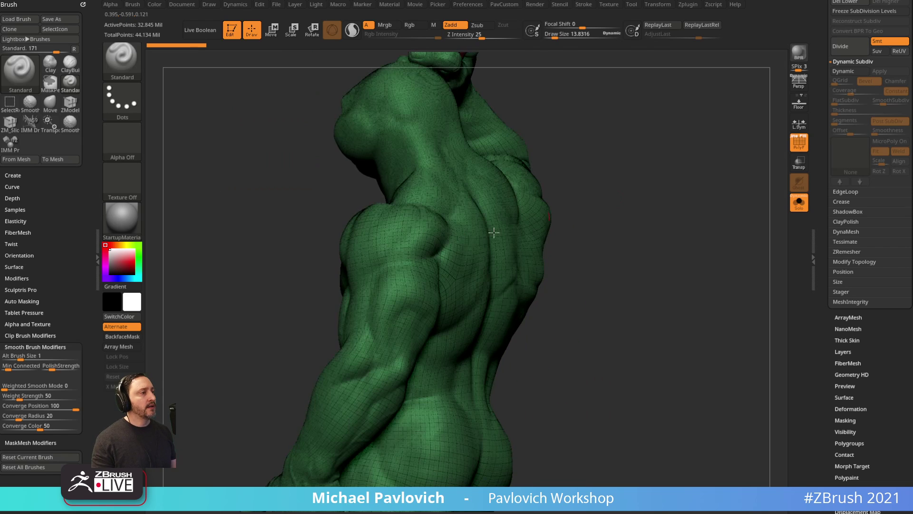
pyautogui.moveTo(419, 324); pyautogui.dragTo(661, 277)
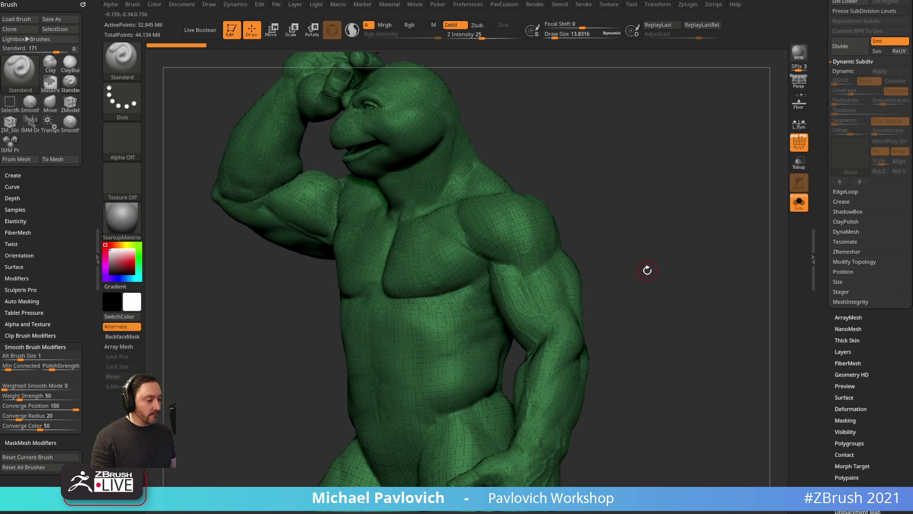
# Leave Edit mode with the always-switch option, clear the canvas and return to the subtool list.
pyautogui.click(231, 30)
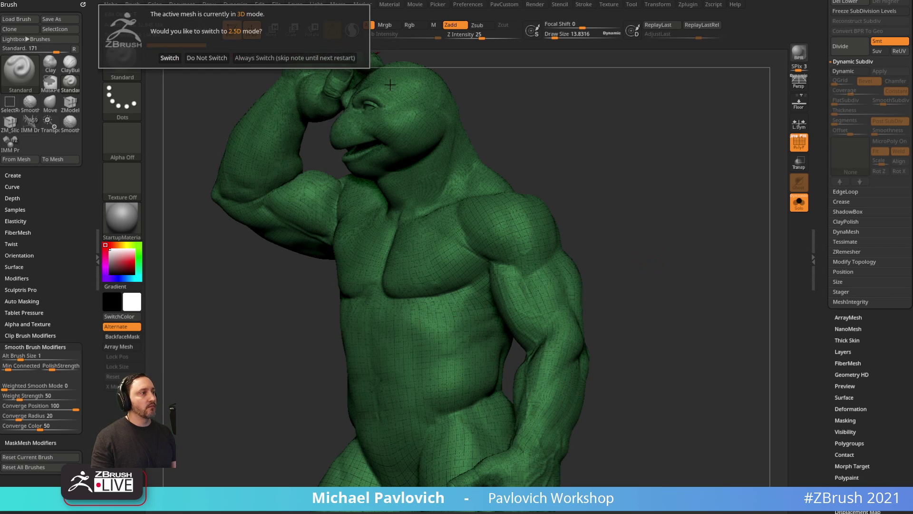
pyautogui.click(276, 57)
pyautogui.hotkey('ctrl', 'n')
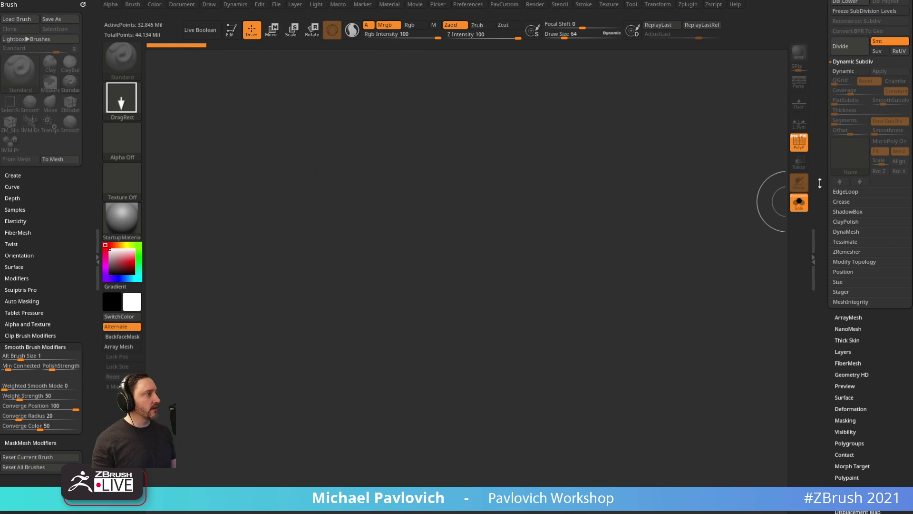
pyautogui.click(820, 182)
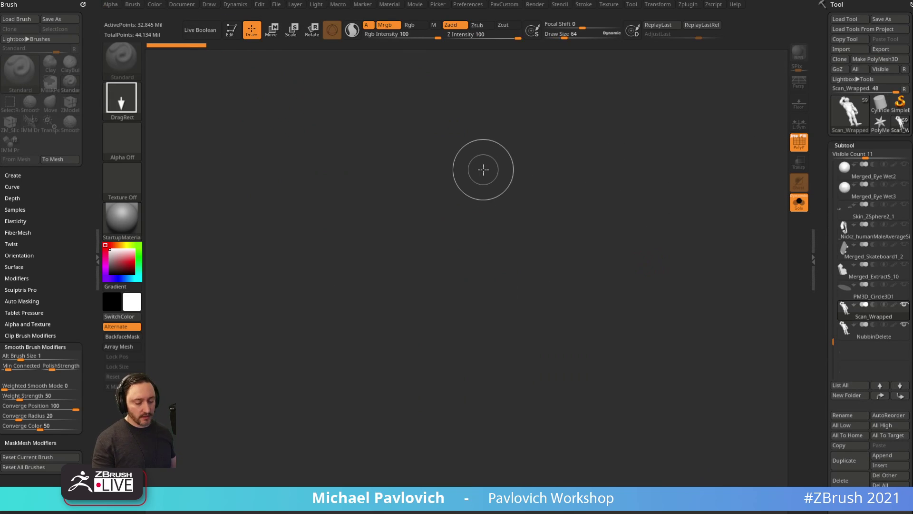
# Browse the filters, projects and tools in Lightbox and load the Ryan_Kingslien anatomy tool.
pyautogui.press(',')
pyautogui.click(517, 57)
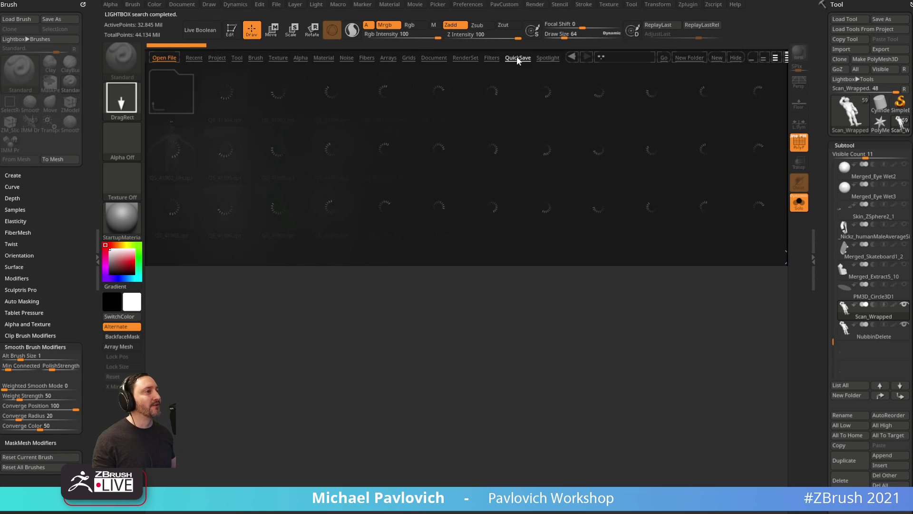
pyautogui.click(490, 58)
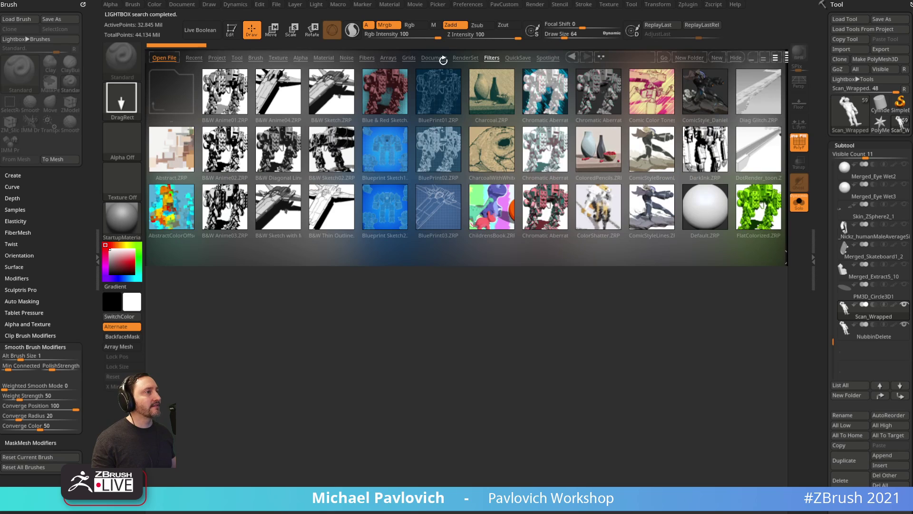
pyautogui.click(218, 58)
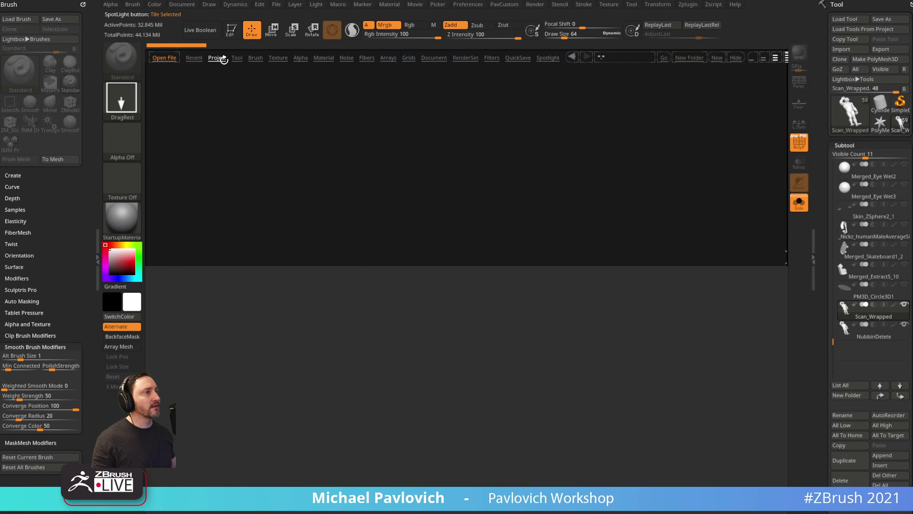
pyautogui.click(237, 58)
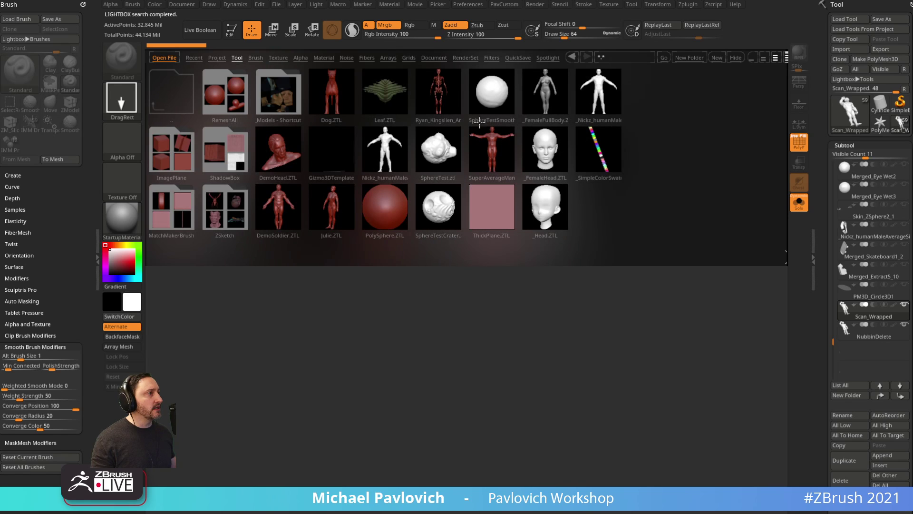
pyautogui.doubleClick(448, 97)
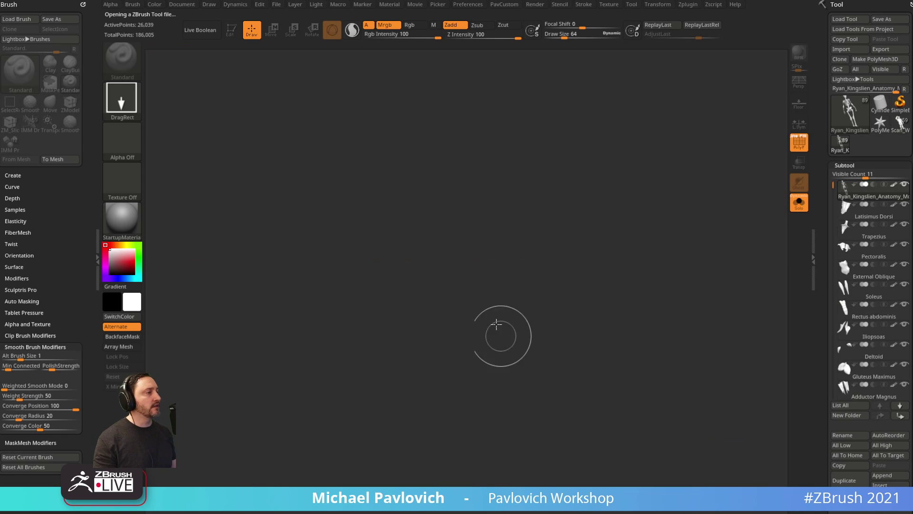
# Enter Edit mode on the anatomy model, turn the skeleton to a side view and choose SelectLasso for partial visibility.
pyautogui.click(230, 31)
pyautogui.moveTo(695, 120)
pyautogui.keyDown('alt'); pyautogui.mouseDown()
pyautogui.moveTo(685, 106)
pyautogui.moveTo(701, 247)
pyautogui.moveTo(637, 102)
pyautogui.mouseUp(); pyautogui.keyUp('alt')
pyautogui.keyDown('alt'); pyautogui.moveTo(638, 101); pyautogui.dragTo(636, 157); pyautogui.keyUp('alt')
pyautogui.keyDown('ctrl'); pyautogui.keyDown('shift'); pyautogui.click(135, 63); pyautogui.keyUp('shift'); pyautogui.keyUp('ctrl')
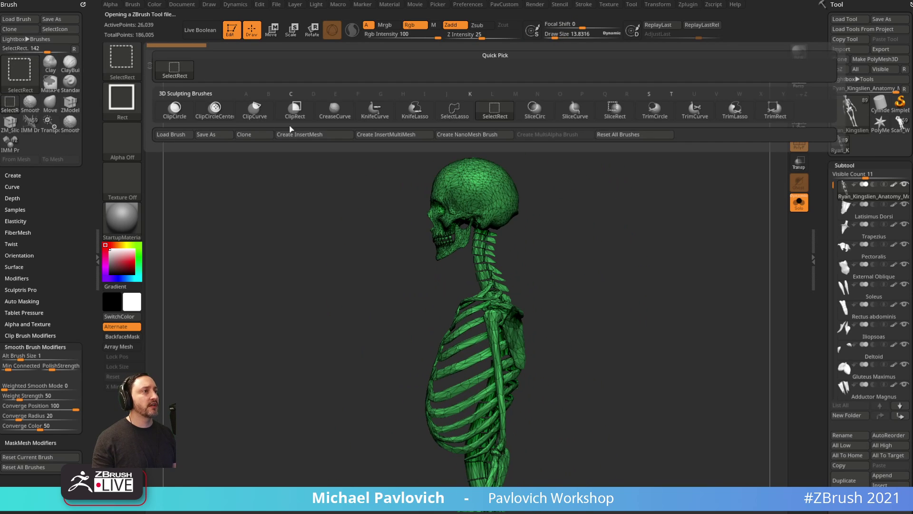
pyautogui.keyDown('ctrl'); pyautogui.keyDown('shift'); pyautogui.click(450, 113); pyautogui.keyUp('shift'); pyautogui.keyUp('ctrl')
# Isolate the skull and upper neck, delete the hidden geometry and delete all subtools.
pyautogui.moveTo(574, 194)
pyautogui.keyDown('ctrl'); pyautogui.keyDown('shift'); pyautogui.mouseDown()
pyautogui.moveTo(357, 264)
pyautogui.moveTo(366, 267)
pyautogui.mouseUp(); pyautogui.keyUp('shift'); pyautogui.keyUp('ctrl')
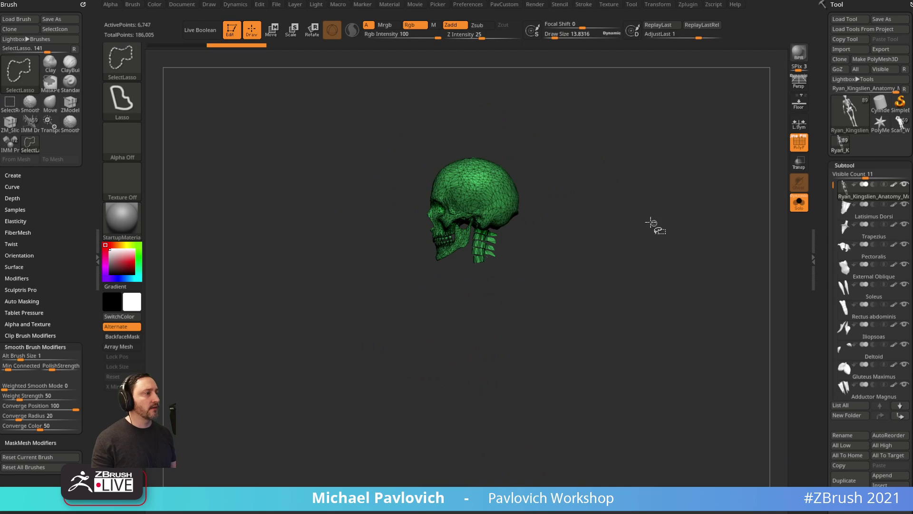
pyautogui.moveTo(642, 220); pyautogui.dragTo(658, 211)
pyautogui.press('space')
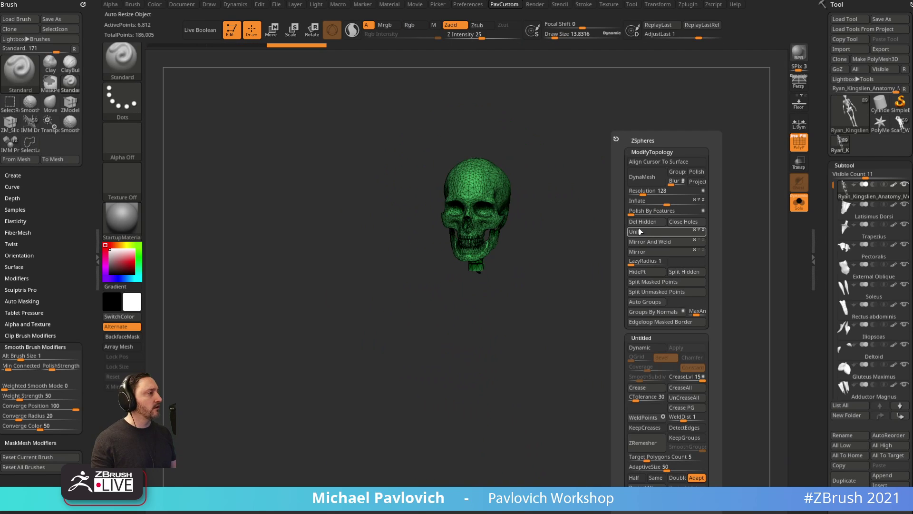
pyautogui.click(651, 220)
pyautogui.moveTo(821, 289); pyautogui.dragTo(822, 255)
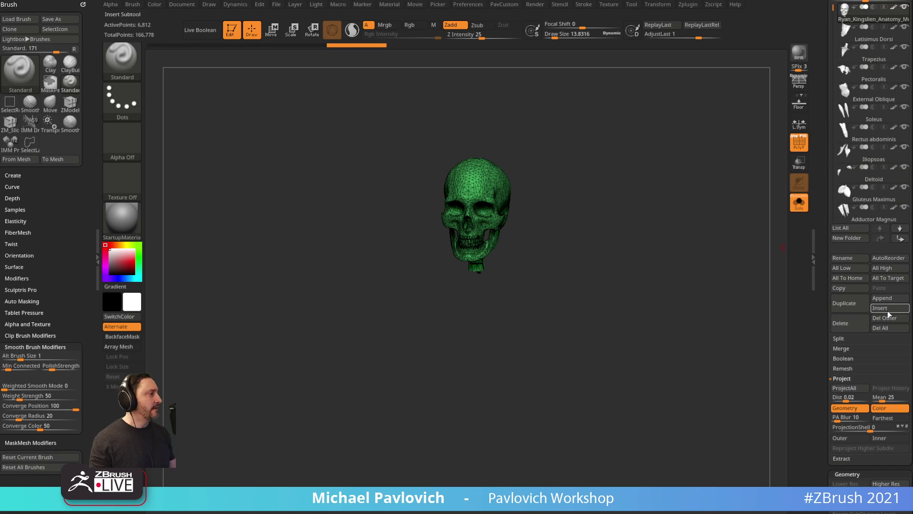
pyautogui.click(883, 328)
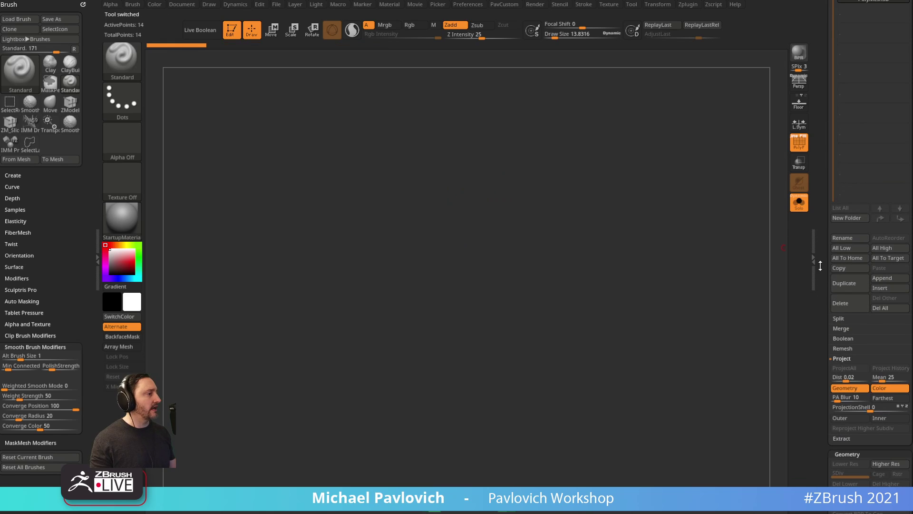
# Reload Ryan_Kingslien_Anatomy_Model.ZTL from Lightbox.
pyautogui.press(',')
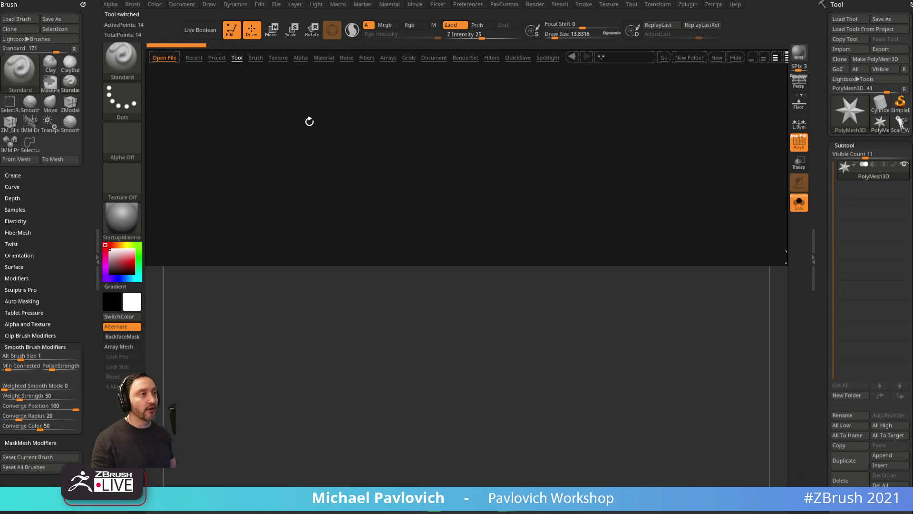
pyautogui.doubleClick(430, 99)
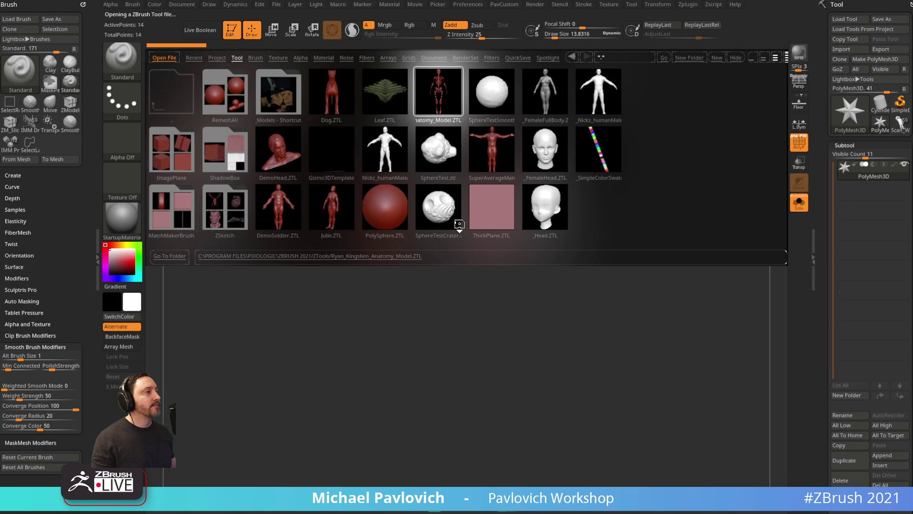
pyautogui.press(',')
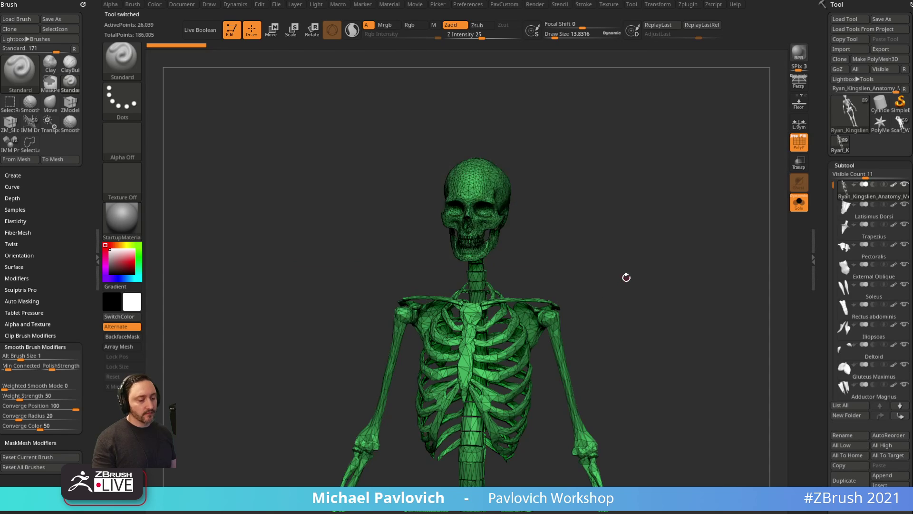
# Isolate the skull and upper neck with a lasso, delete the hidden geometry and remove all other subtools.
pyautogui.keyDown('shift'); pyautogui.moveTo(688, 267); pyautogui.dragTo(611, 230); pyautogui.keyUp('shift')
pyautogui.moveTo(587, 201)
pyautogui.keyDown('ctrl'); pyautogui.keyDown('shift'); pyautogui.mouseDown()
pyautogui.moveTo(375, 257)
pyautogui.moveTo(594, 261)
pyautogui.mouseUp(); pyautogui.keyUp('shift'); pyautogui.keyUp('ctrl')
pyautogui.press('2')
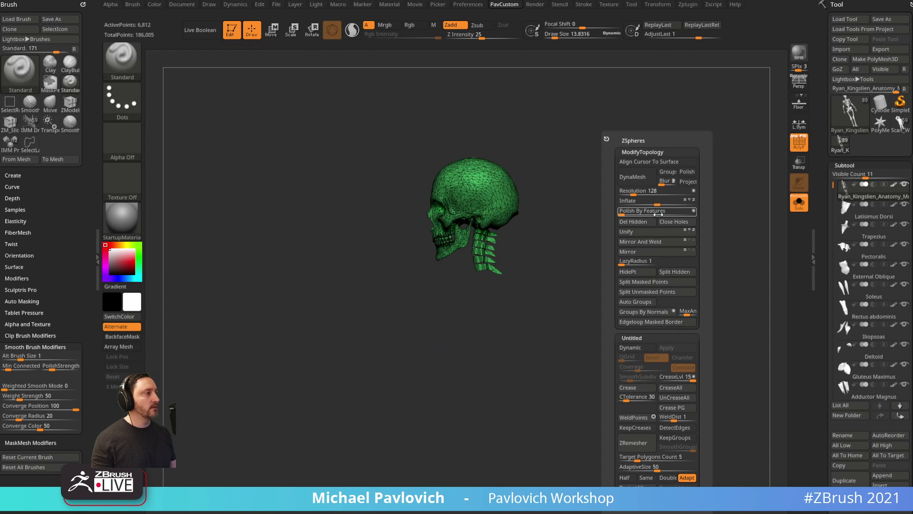
pyautogui.click(649, 222)
pyautogui.click(674, 272)
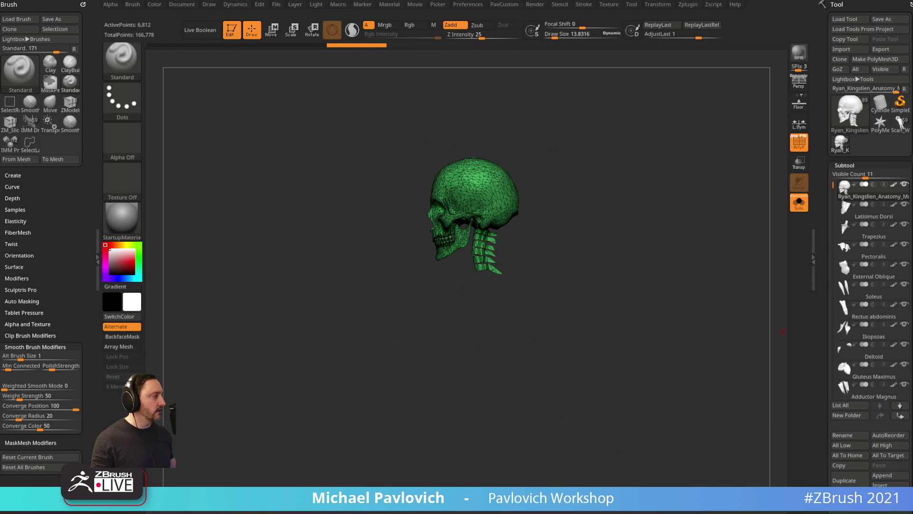
pyautogui.click(804, 510)
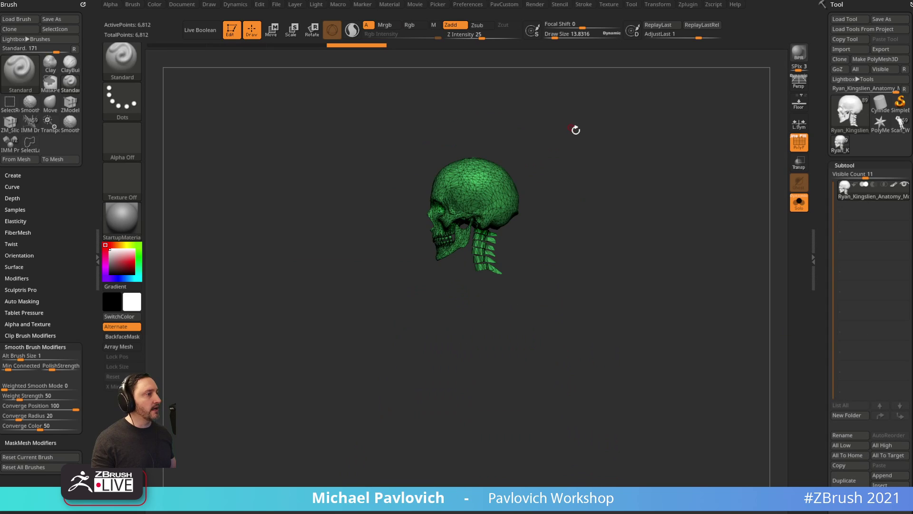
# Unify the skull's size and subdivide it to subdivision level 2.
pyautogui.keyDown('shift'); pyautogui.moveTo(575, 129); pyautogui.dragTo(605, 146); pyautogui.keyUp('shift')
pyautogui.press('2')
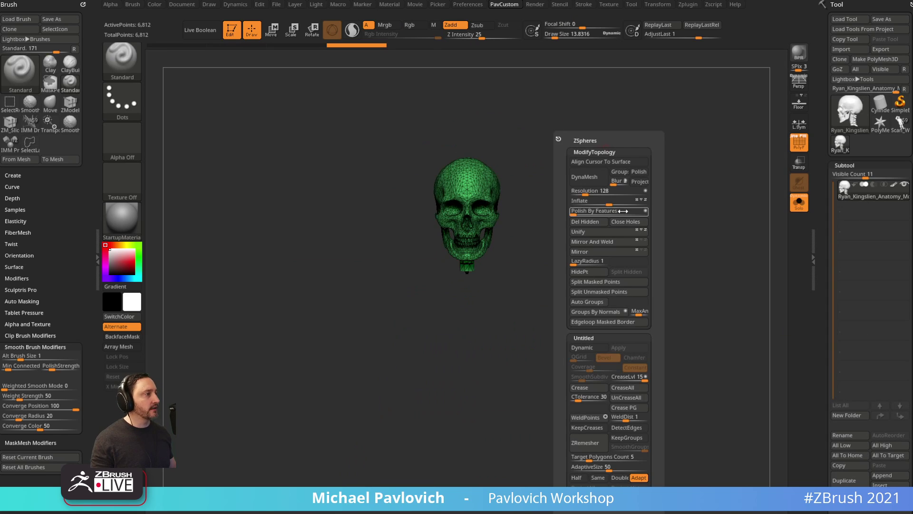
pyautogui.click(593, 235)
pyautogui.press('f')
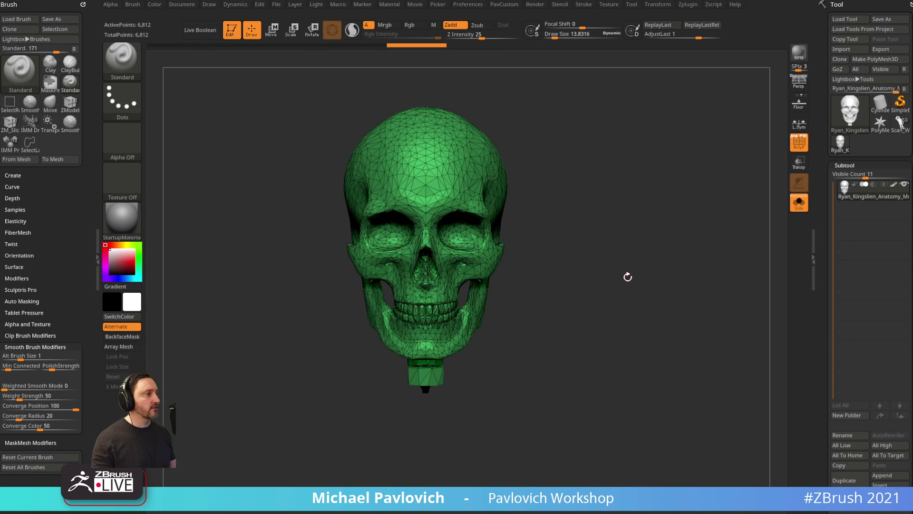
pyautogui.moveTo(625, 277); pyautogui.dragTo(638, 308)
pyautogui.moveTo(827, 256); pyautogui.dragTo(822, 142)
pyautogui.moveTo(676, 245); pyautogui.dragTo(671, 265)
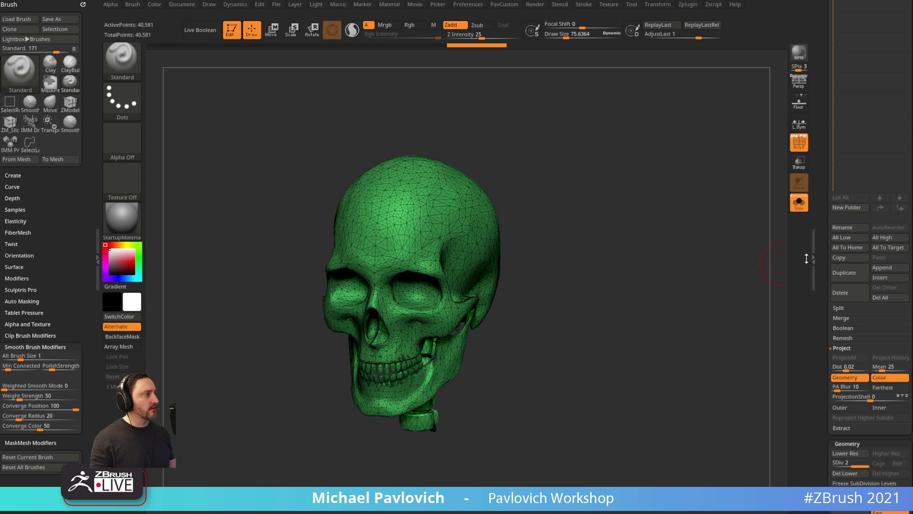
# Append a Plane3D subtool to the skull, select it and turn off Solo.
pyautogui.click(849, 278)
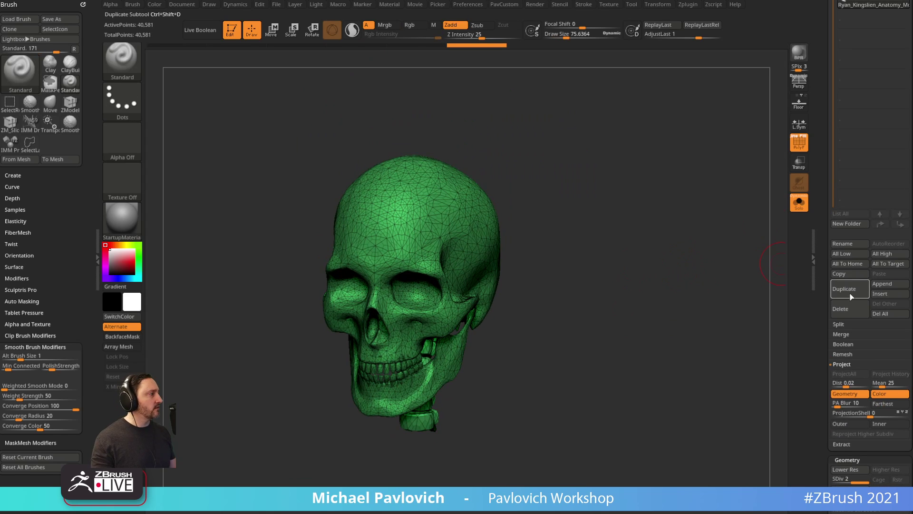
pyautogui.click(880, 286)
pyautogui.click(878, 284)
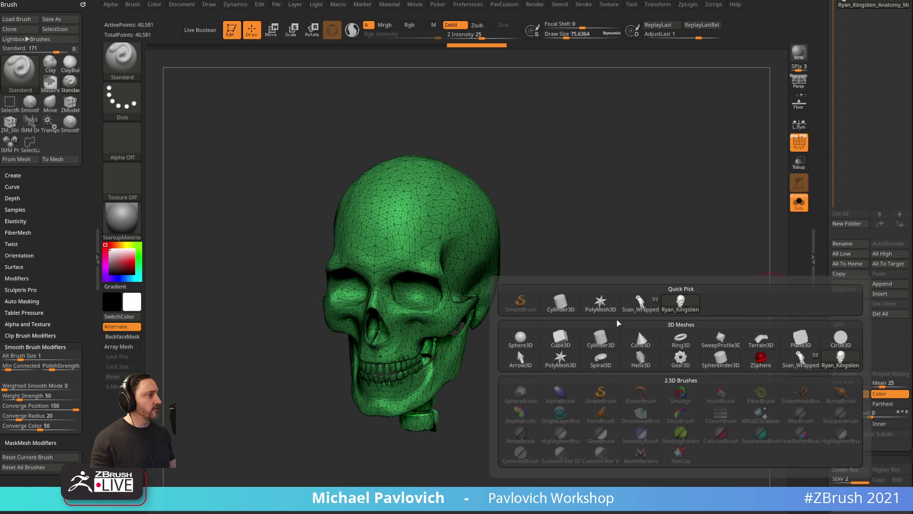
pyautogui.click(800, 339)
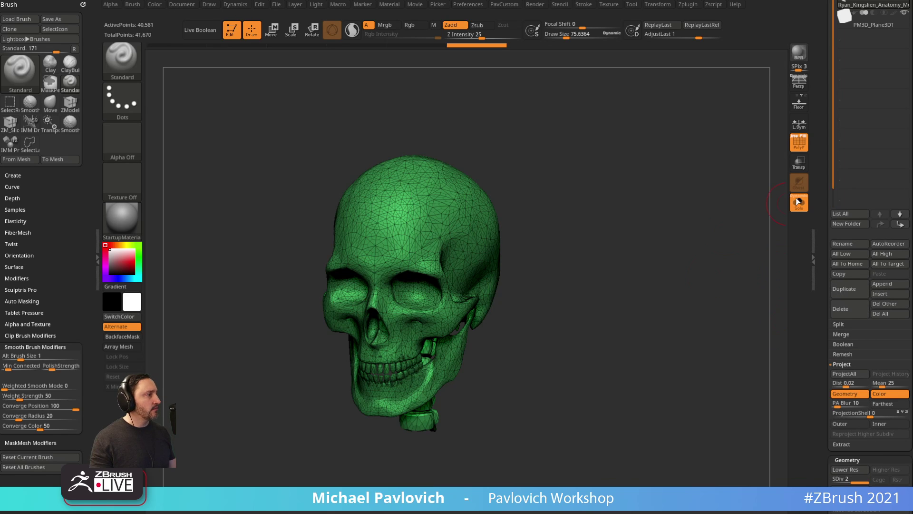
pyautogui.click(867, 195)
pyautogui.click(798, 204)
# Rotate the plane by -90 degrees so it lies horizontal and move it above the skull.
pyautogui.keyDown('shift'); pyautogui.moveTo(732, 233); pyautogui.dragTo(658, 242); pyautogui.keyUp('shift')
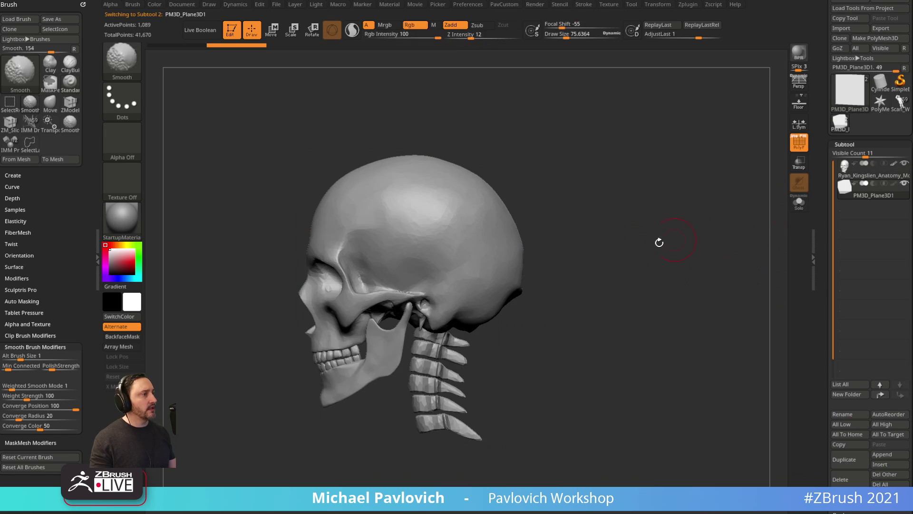
pyautogui.press('w')
pyautogui.moveTo(442, 267); pyautogui.dragTo(466, 309)
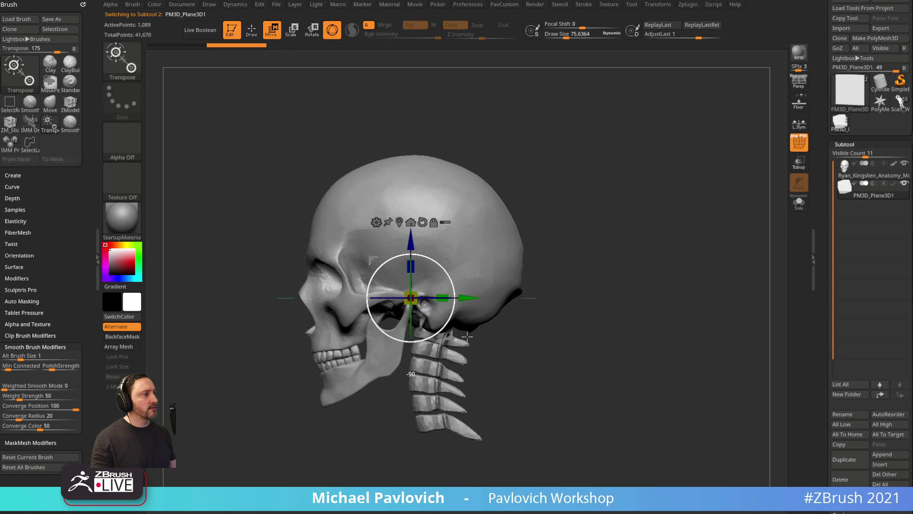
pyautogui.moveTo(410, 242); pyautogui.dragTo(413, 119)
pyautogui.moveTo(565, 147)
pyautogui.mouseDown()
pyautogui.moveTo(597, 197)
pyautogui.moveTo(663, 171)
pyautogui.mouseUp()
pyautogui.press('q')
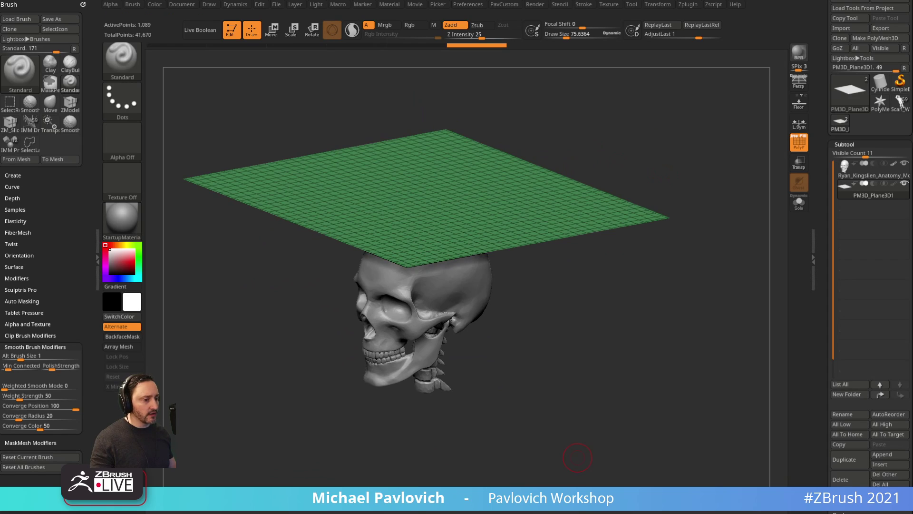
# Switch to the browser and look through the ArtStation portfolio for the ZBrush 2021 What's New post.
pyautogui.hotkey('alt', 'Tab')
pyautogui.scroll(-10, 507, 255)
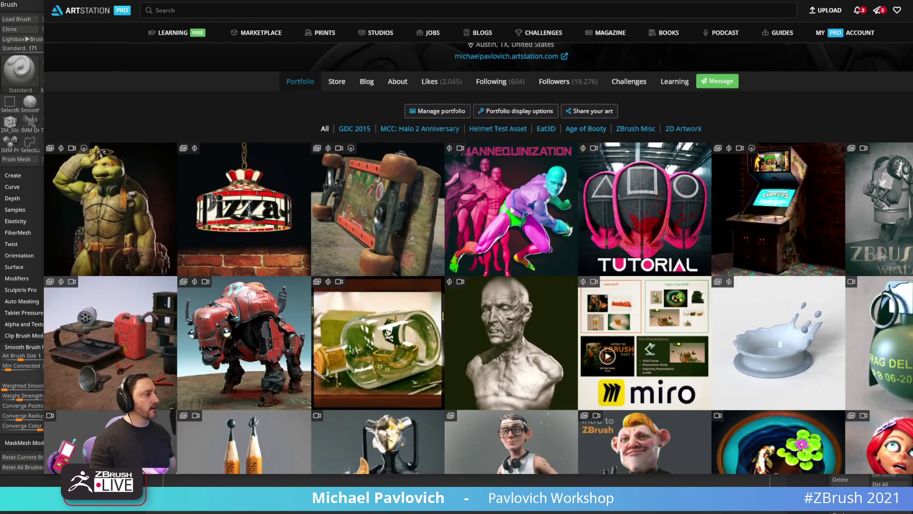
pyautogui.scroll(-5, 537, 286)
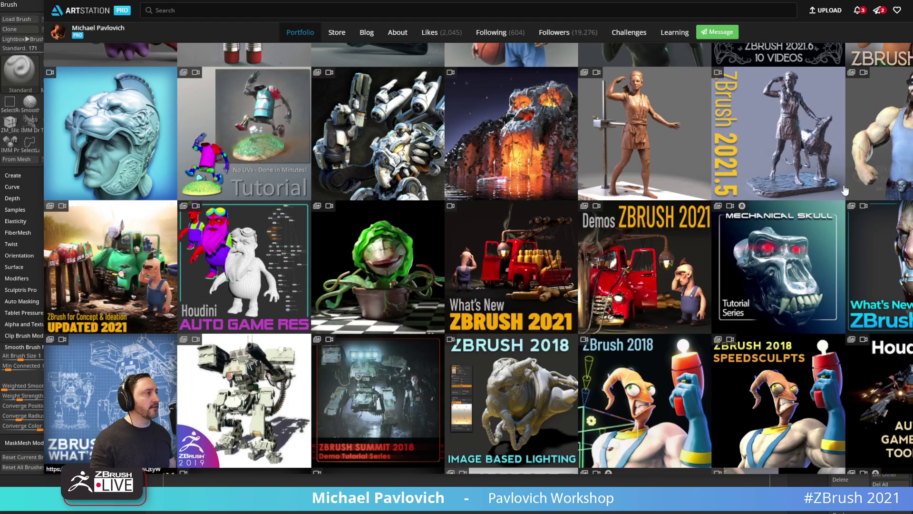
pyautogui.scroll(3, 554, 261)
pyautogui.scroll(4, 554, 260)
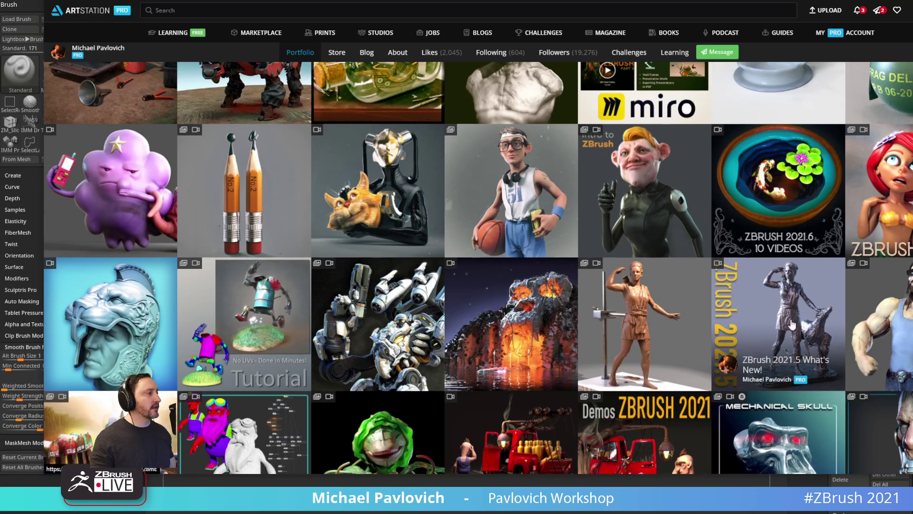
pyautogui.scroll(4, 407, 273)
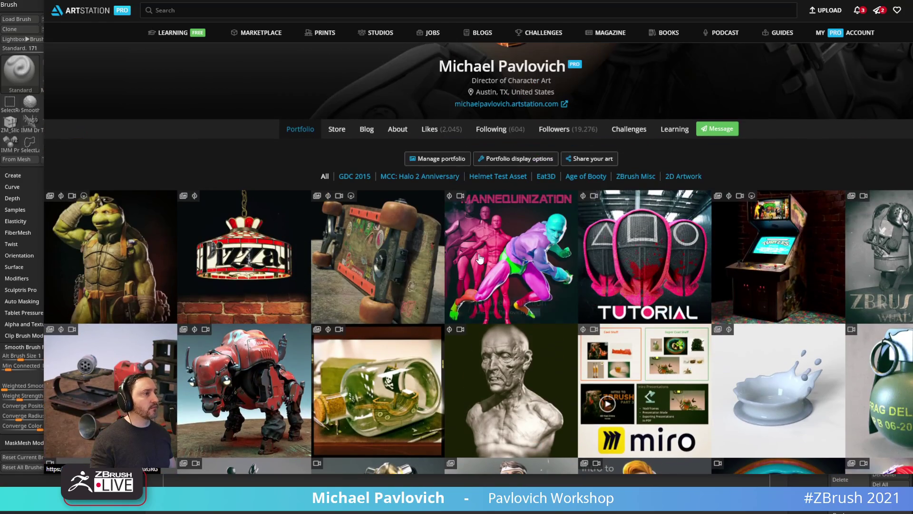
pyautogui.scroll(-5, 481, 262)
pyautogui.scroll(-3, 481, 261)
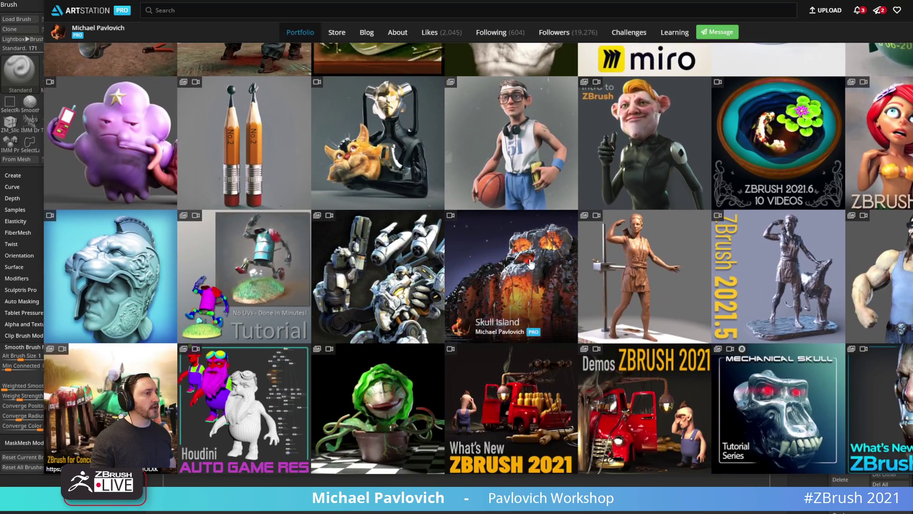
pyautogui.scroll(-2, 509, 372)
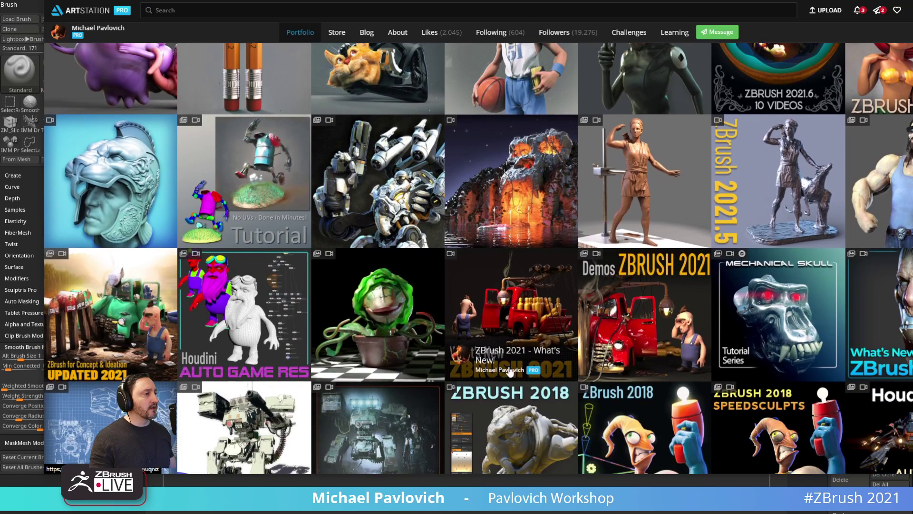
# Open the ZBrush 2021 What's New post, view its video on YouTube and browse the playlist to its end.
pyautogui.click(506, 315)
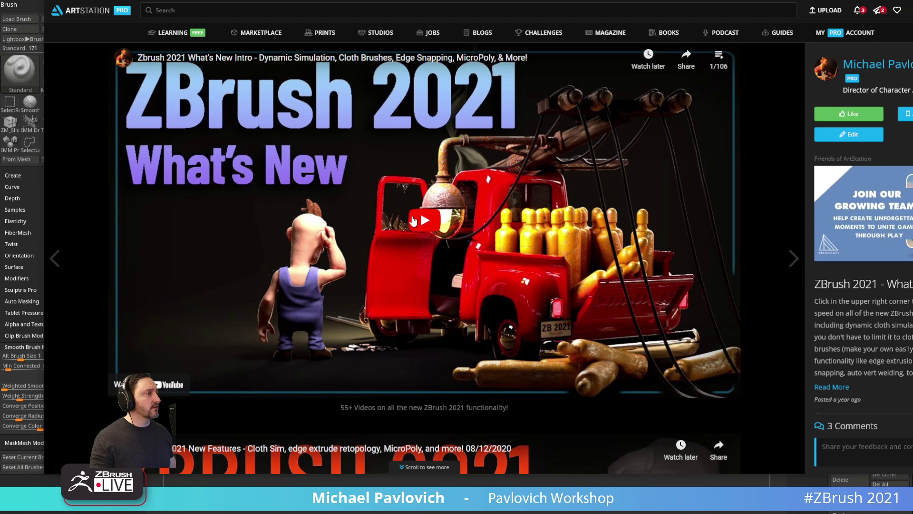
pyautogui.click(412, 220)
pyautogui.click(680, 385)
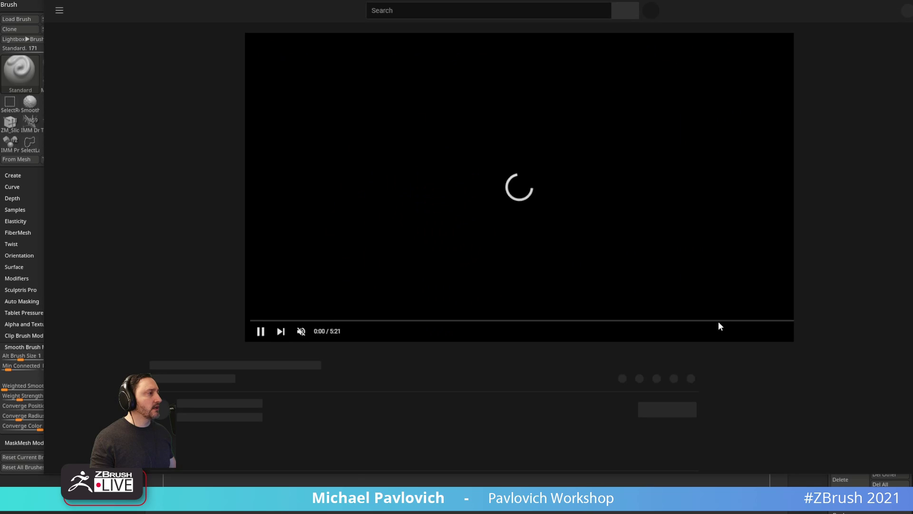
pyautogui.scroll(-10, 802, 190)
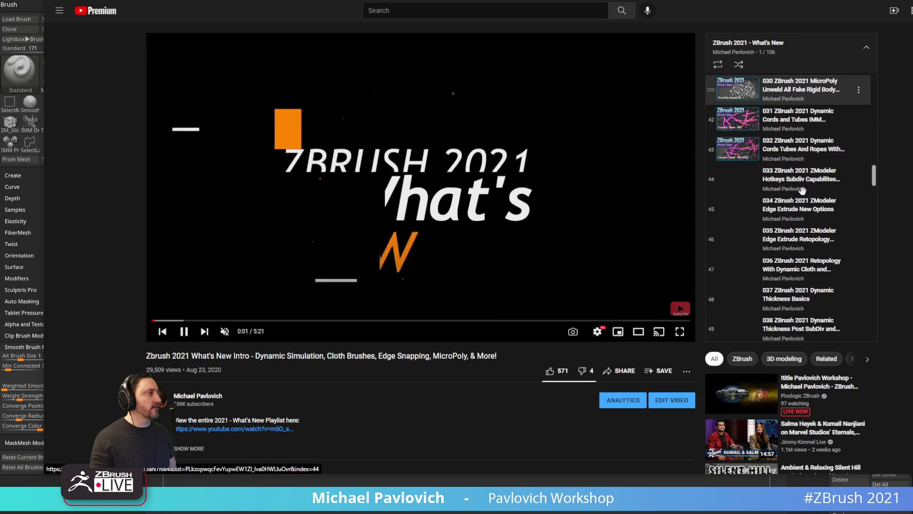
pyautogui.scroll(-20, 802, 190)
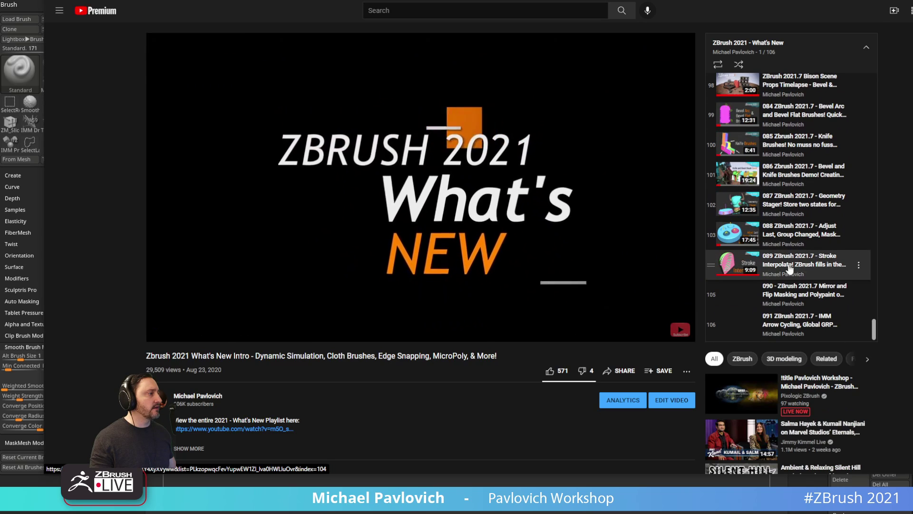
# Leave the YouTube video, go back to the ArtStation portfolio and return to ZBrush.
pyautogui.click(167, 1)
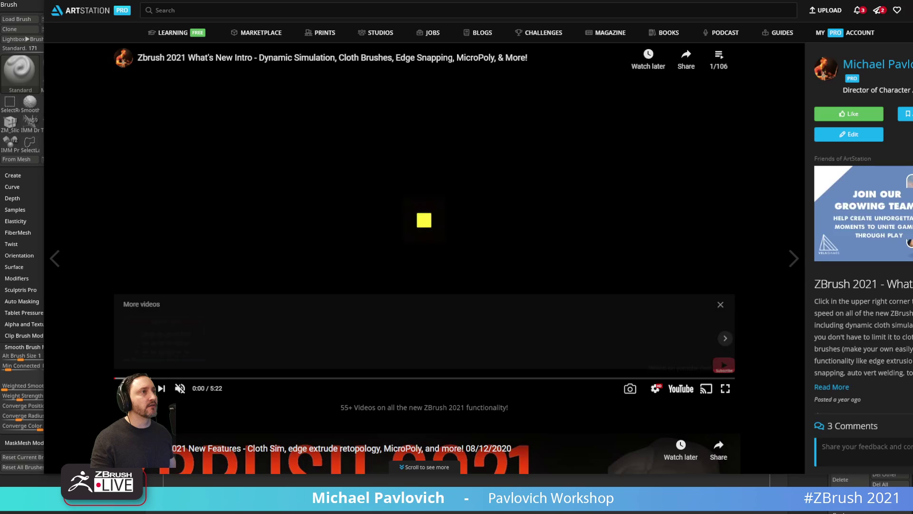
pyautogui.hotkey('alt', 'Left')
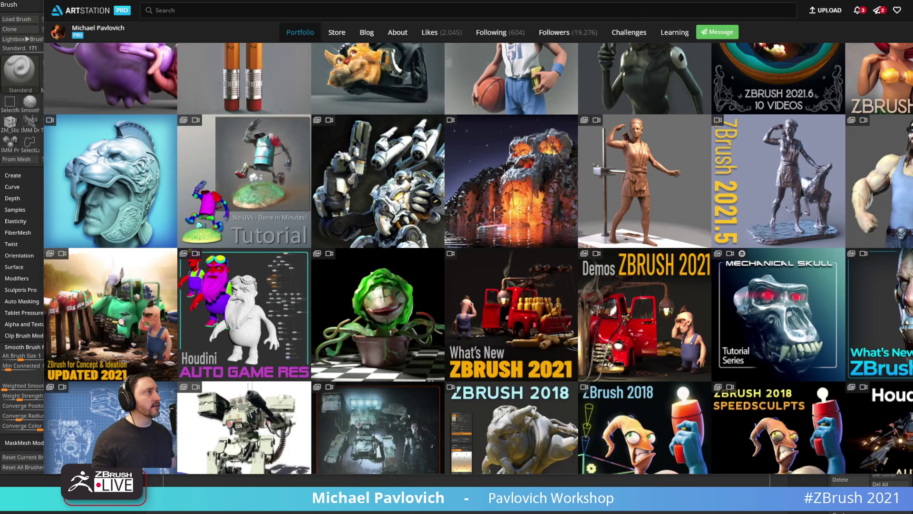
pyautogui.moveTo(659, 1); pyautogui.dragTo(637, 510)
# Dock the Dynamics simulation settings and bring up the gravity options for the plane above the skull.
pyautogui.moveTo(654, 194); pyautogui.dragTo(661, 151)
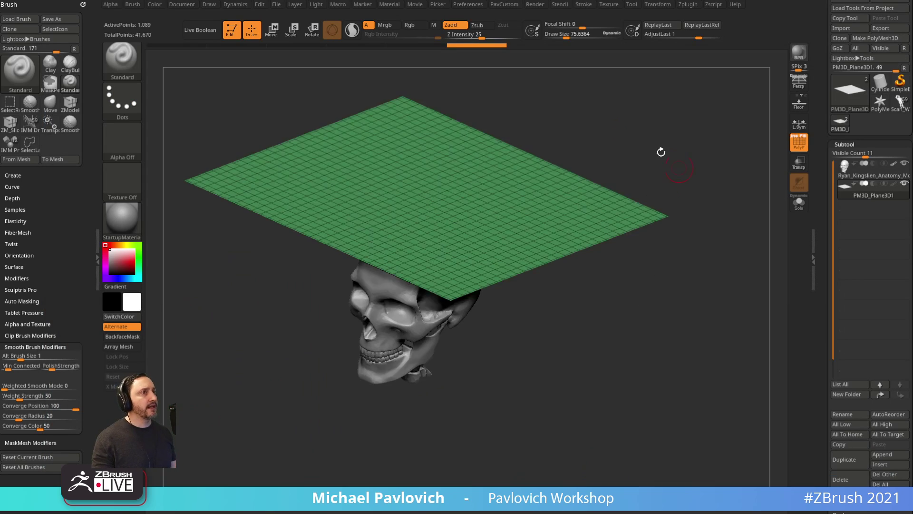
pyautogui.click(235, 5)
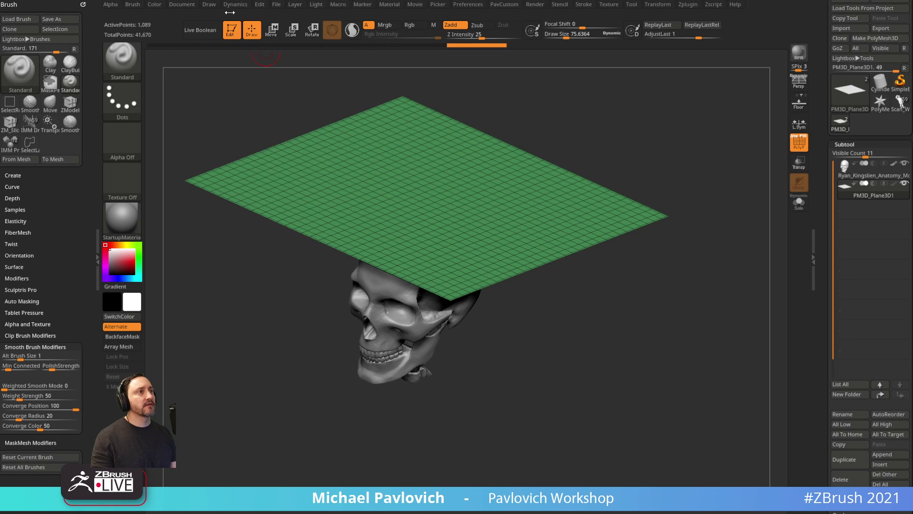
pyautogui.click(230, 7)
pyautogui.moveTo(88, 24); pyautogui.dragTo(37, 126)
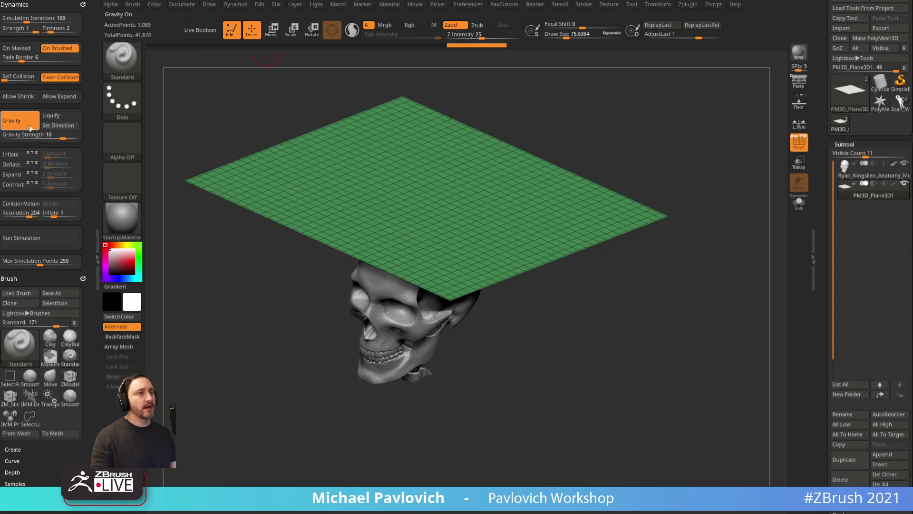
# Turn on Dynamic Subdiv for the plane above the skull and set its SmoothSubdiv level to 0.
pyautogui.moveTo(628, 139)
pyautogui.mouseDown()
pyautogui.moveTo(611, 124)
pyautogui.moveTo(620, 154)
pyautogui.mouseUp()
pyautogui.moveTo(821, 286); pyautogui.dragTo(825, 143)
pyautogui.press('shift')
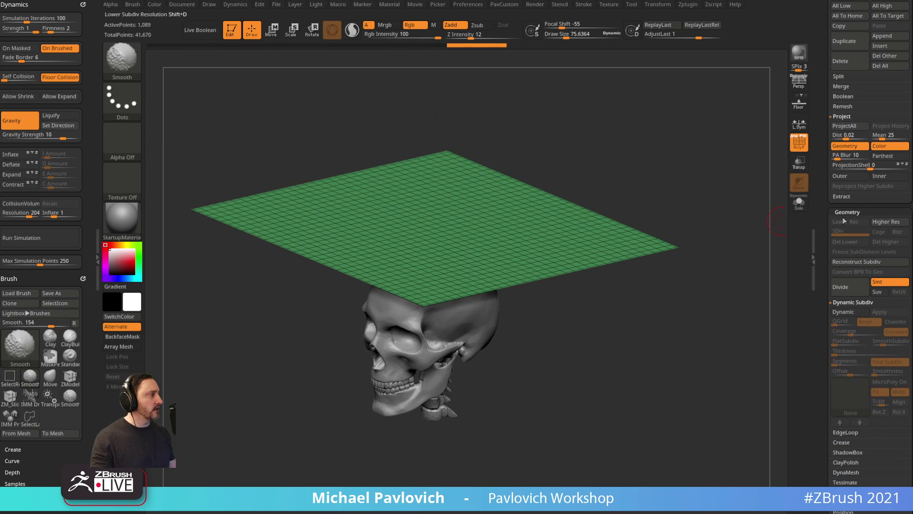
pyautogui.moveTo(835, 430); pyautogui.dragTo(840, 391)
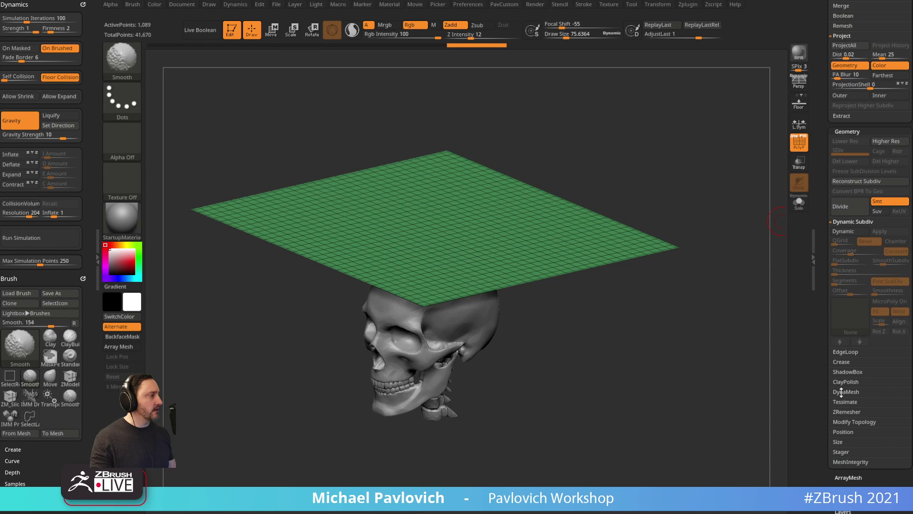
pyautogui.click(846, 232)
pyautogui.moveTo(738, 279); pyautogui.dragTo(752, 301)
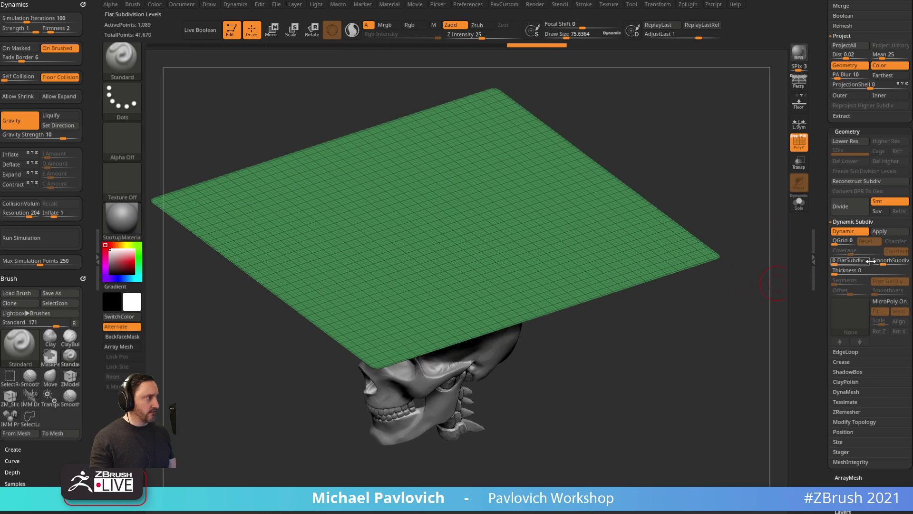
pyautogui.moveTo(883, 262); pyautogui.dragTo(829, 290)
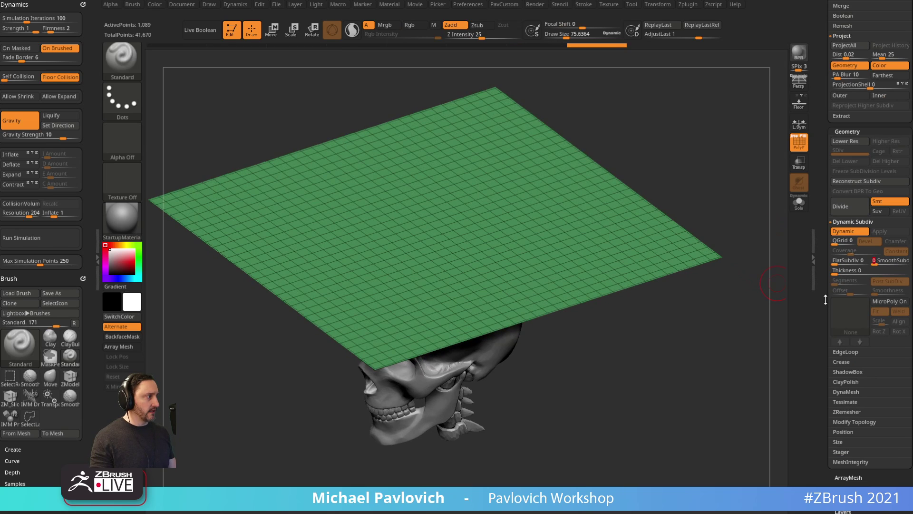
# Turn on MicroPoly for the plane with the Chain Link mesh and inspect the resulting chain mail from several angles.
pyautogui.click(882, 303)
pyautogui.click(359, 243)
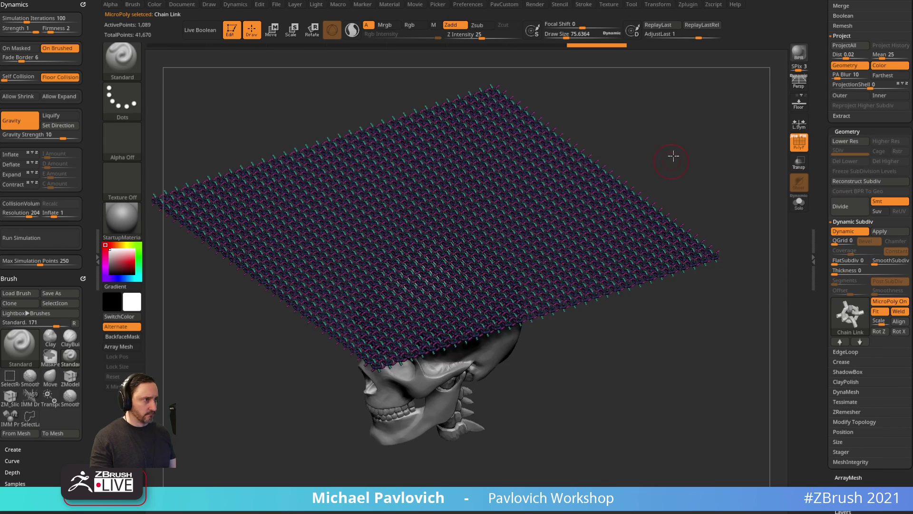
pyautogui.moveTo(673, 152); pyautogui.dragTo(675, 195)
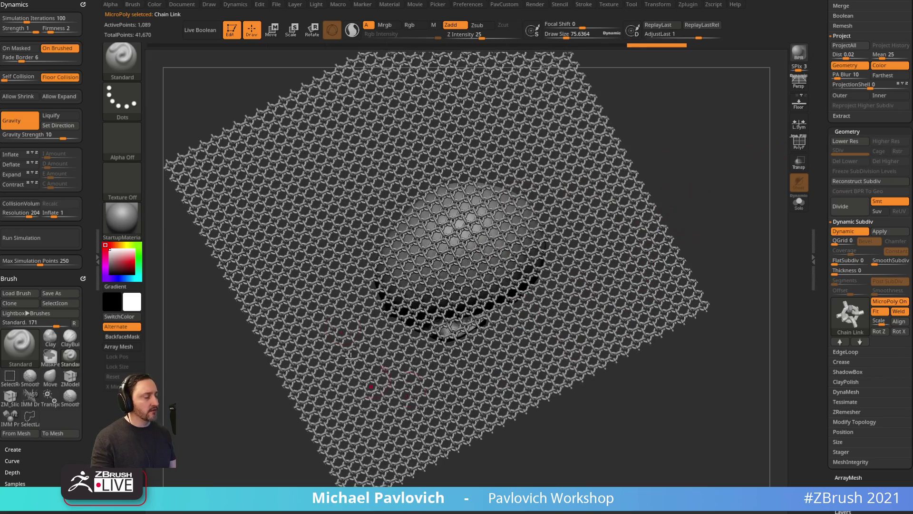
pyautogui.moveTo(715, 229); pyautogui.dragTo(646, 283)
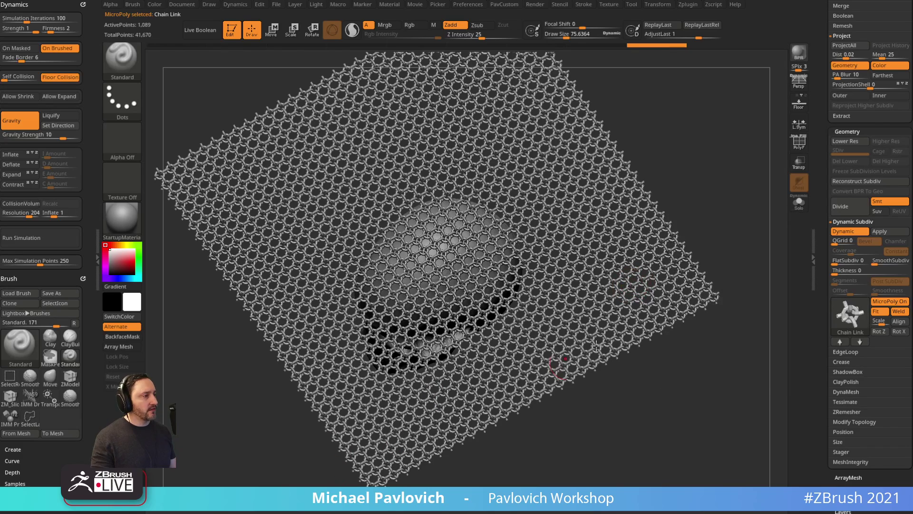
pyautogui.moveTo(718, 156)
pyautogui.mouseDown()
pyautogui.moveTo(711, 145)
pyautogui.moveTo(724, 169)
pyautogui.mouseUp()
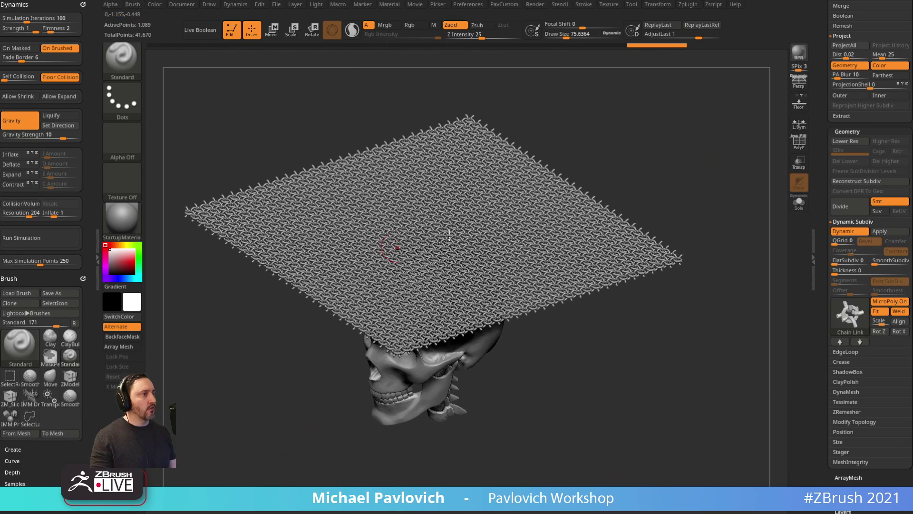
# Toggle Dynamic Subdiv off and on to compare the chain mail with the base plane, with the polyframe displayed.
pyautogui.click(842, 231)
pyautogui.click(841, 232)
pyautogui.click(840, 232)
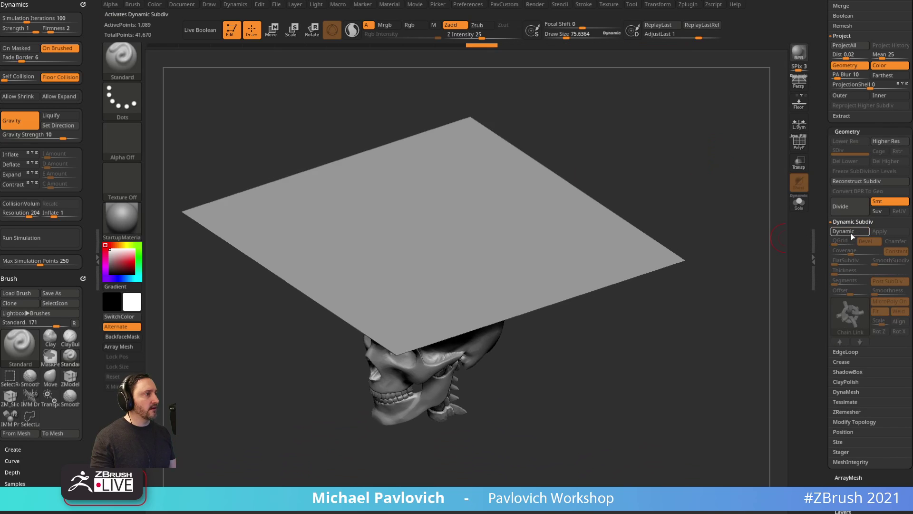
pyautogui.click(844, 232)
pyautogui.click(844, 231)
pyautogui.click(844, 232)
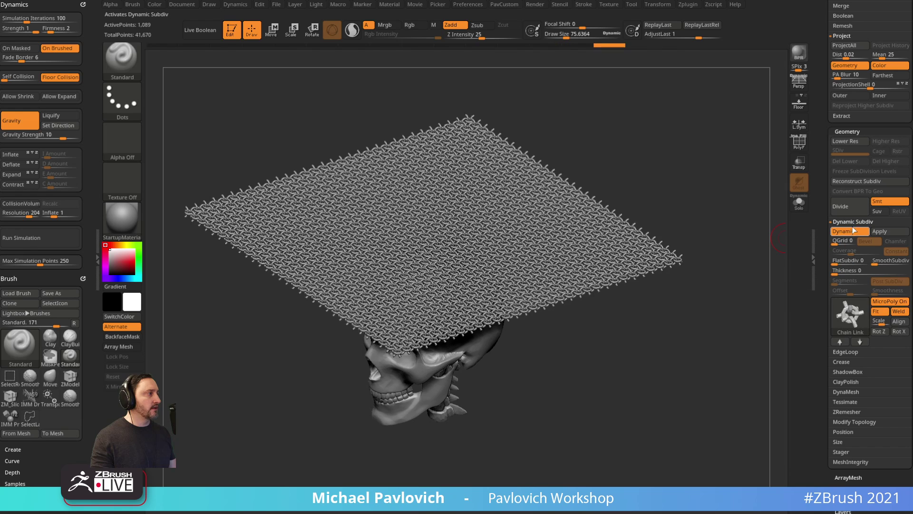
pyautogui.click(800, 143)
pyautogui.hotkey('shift', 'd')
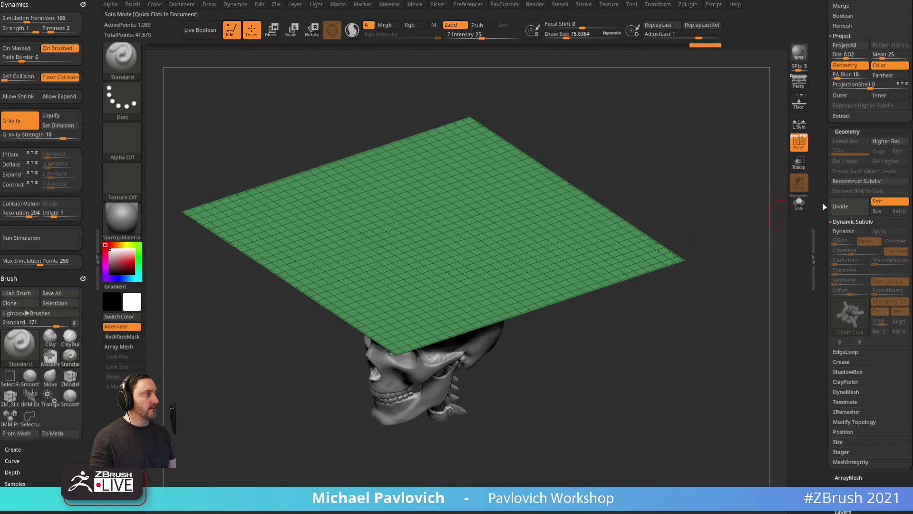
pyautogui.click(844, 232)
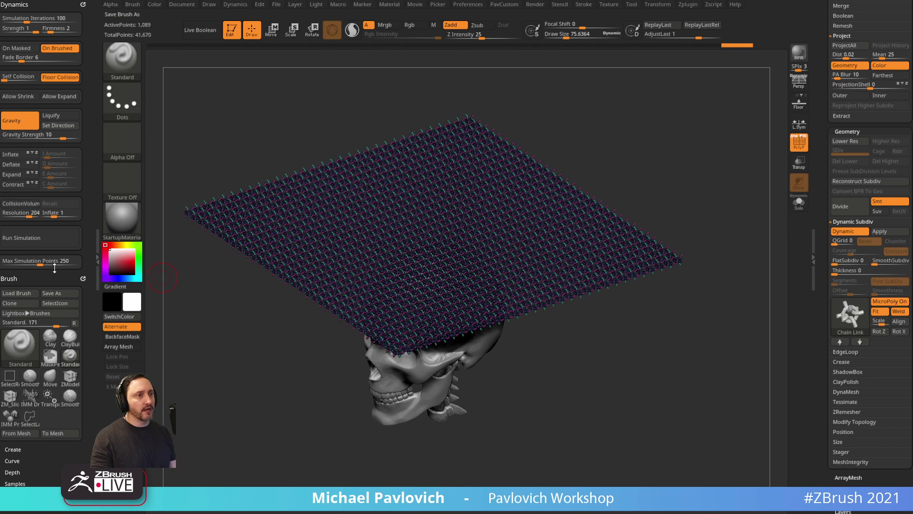
# Try the gravity simulation, undo it, and turn on the collision volume with an Inflate of 0.33057.
pyautogui.click(22, 238)
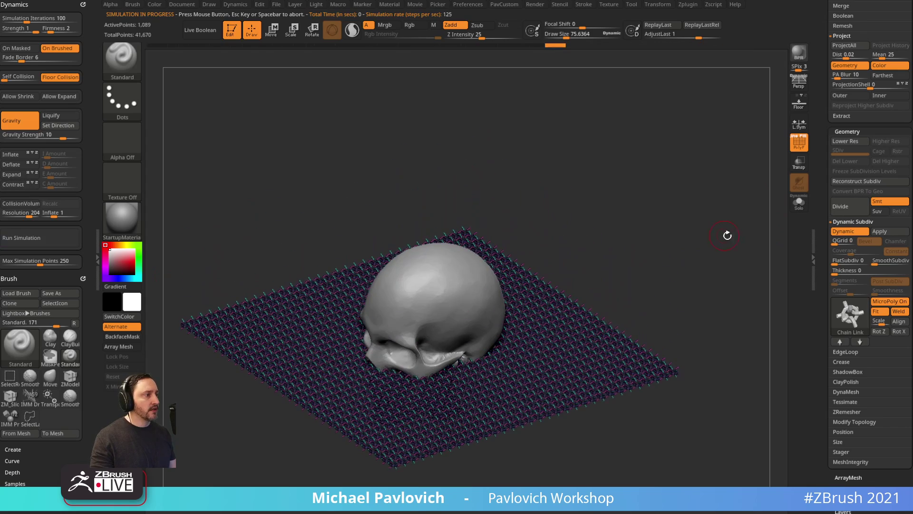
pyautogui.hotkey('ctrl', 'z')
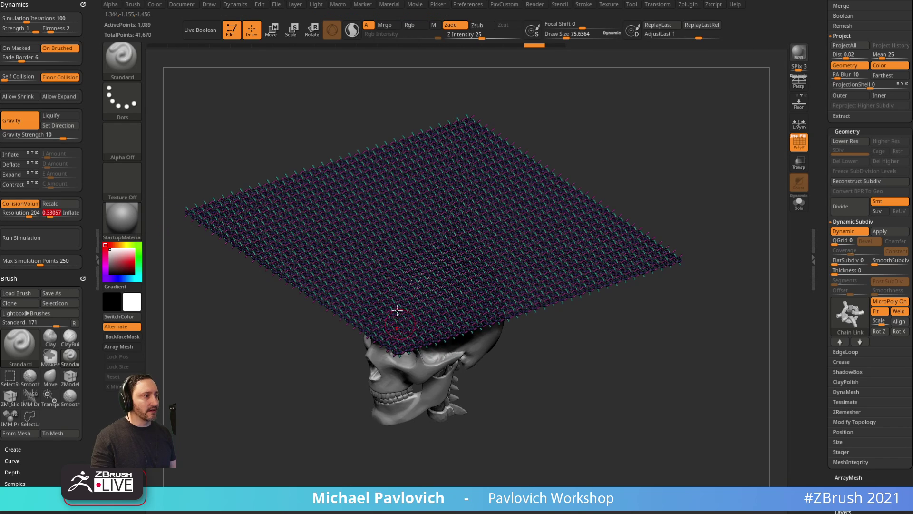
pyautogui.moveTo(558, 351); pyautogui.dragTo(399, 269)
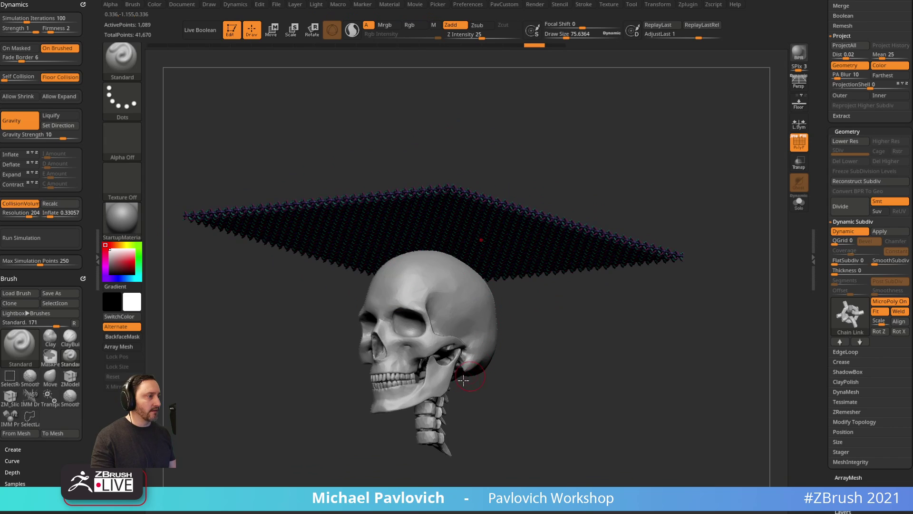
pyautogui.moveTo(506, 423); pyautogui.dragTo(505, 457)
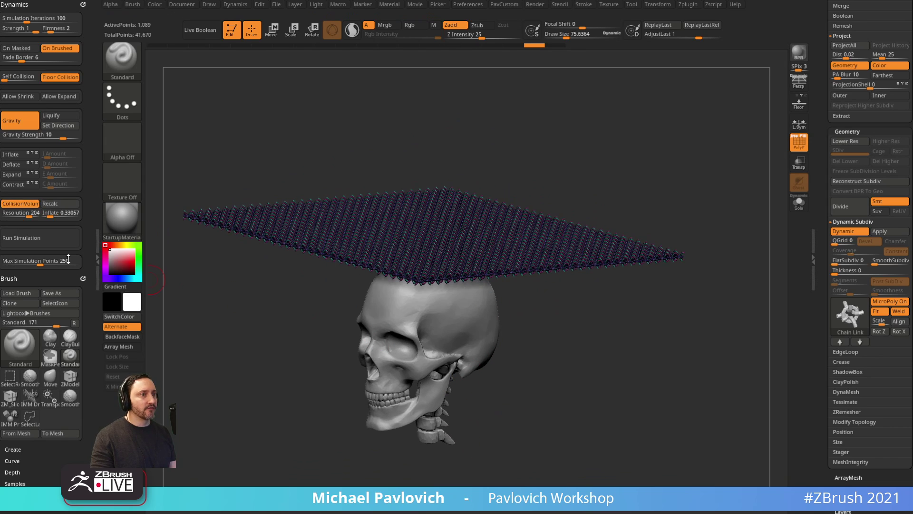
# Run the simulation to drape the chain-link plane over the skull, and display the floor grid.
pyautogui.click(29, 238)
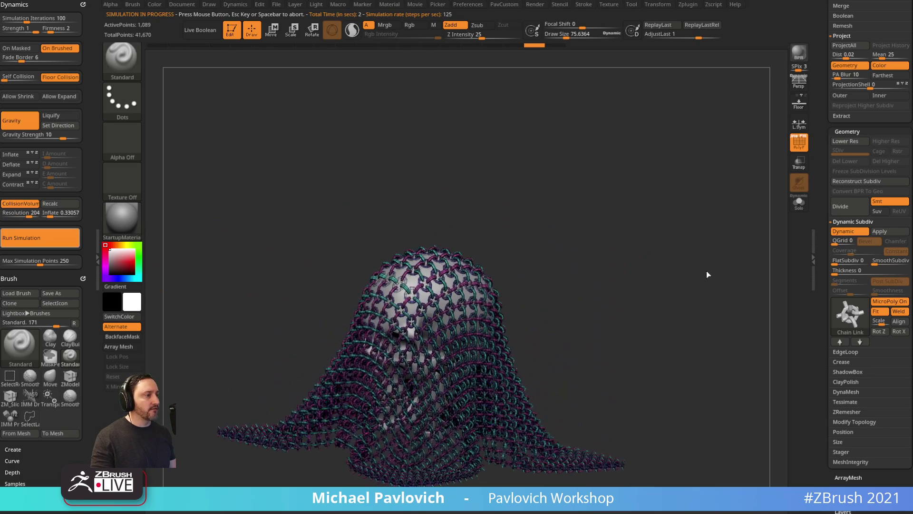
pyautogui.click(799, 105)
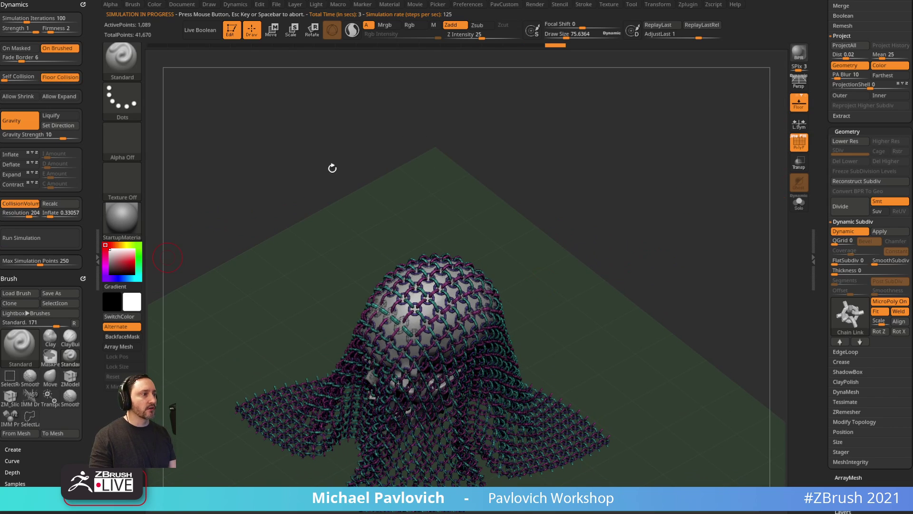
pyautogui.moveTo(332, 167); pyautogui.dragTo(665, 191)
pyautogui.click(797, 148)
pyautogui.moveTo(699, 242)
pyautogui.mouseDown()
pyautogui.moveTo(657, 237)
pyautogui.moveTo(703, 252)
pyautogui.mouseUp()
# Turn off Dynamic Subdiv and isolate the draped plane with its polyframe displayed to examine the low-resolution cloth.
pyautogui.click(844, 232)
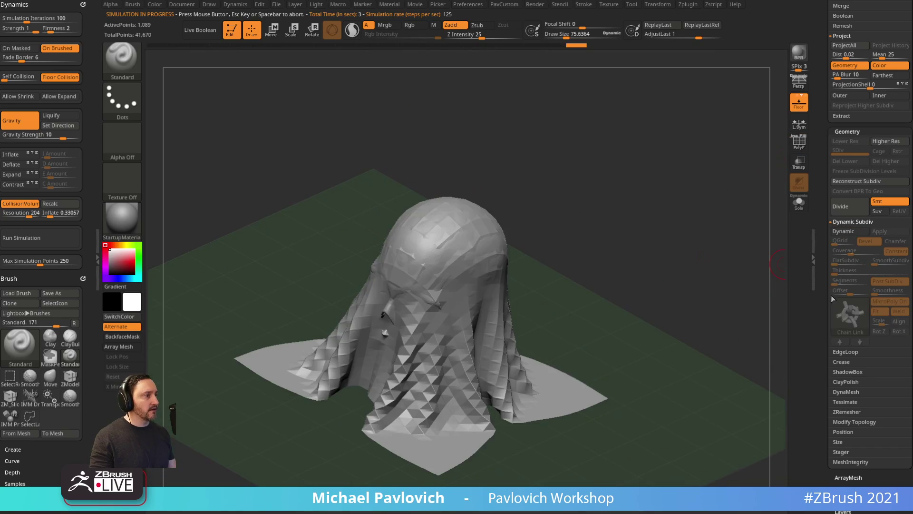
pyautogui.click(799, 141)
pyautogui.moveTo(720, 201)
pyautogui.keyDown('alt'); pyautogui.mouseDown()
pyautogui.moveTo(728, 218)
pyautogui.moveTo(733, 203)
pyautogui.moveTo(703, 205)
pyautogui.mouseUp(); pyautogui.keyUp('alt')
pyautogui.click(799, 203)
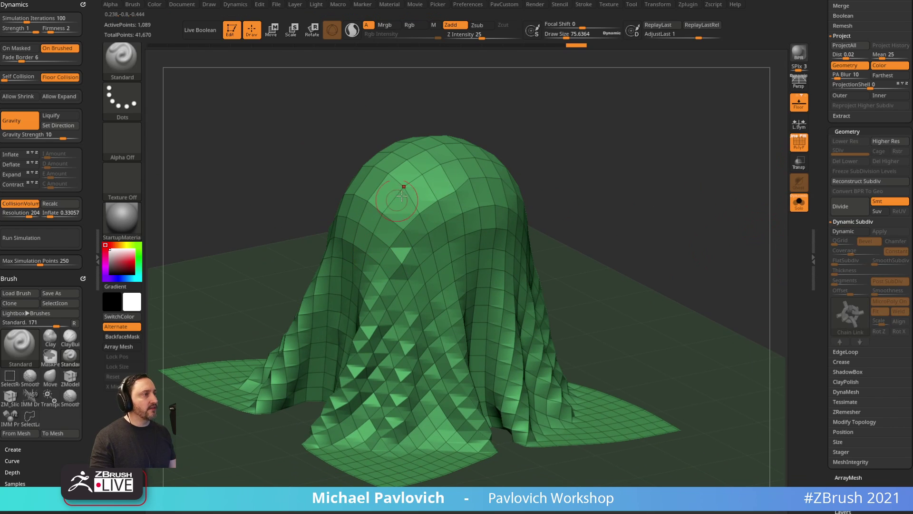
pyautogui.moveTo(585, 185); pyautogui.dragTo(600, 195)
# Undo the draping simulation, set the gravity strength to 1.11537 and leave solo mode to show the skull again.
pyautogui.press('d')
pyautogui.hotkey('ctrl', 'z')
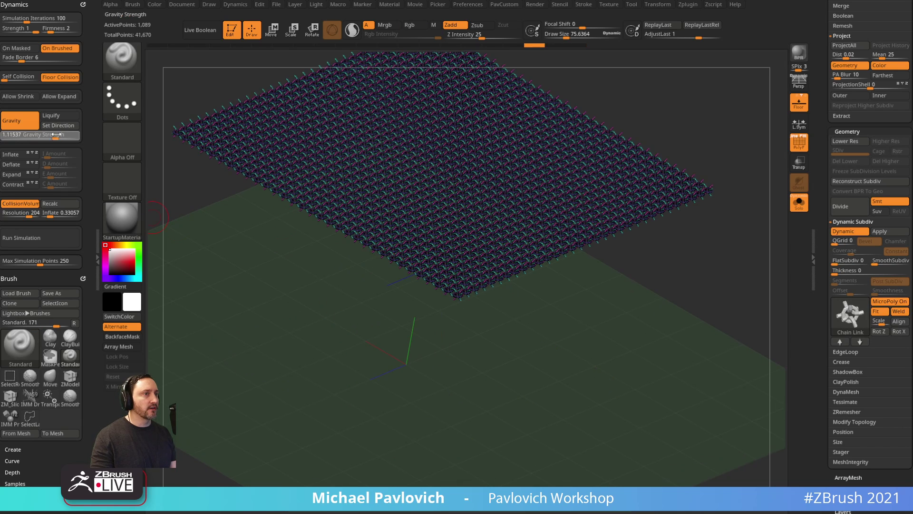
pyautogui.click(799, 202)
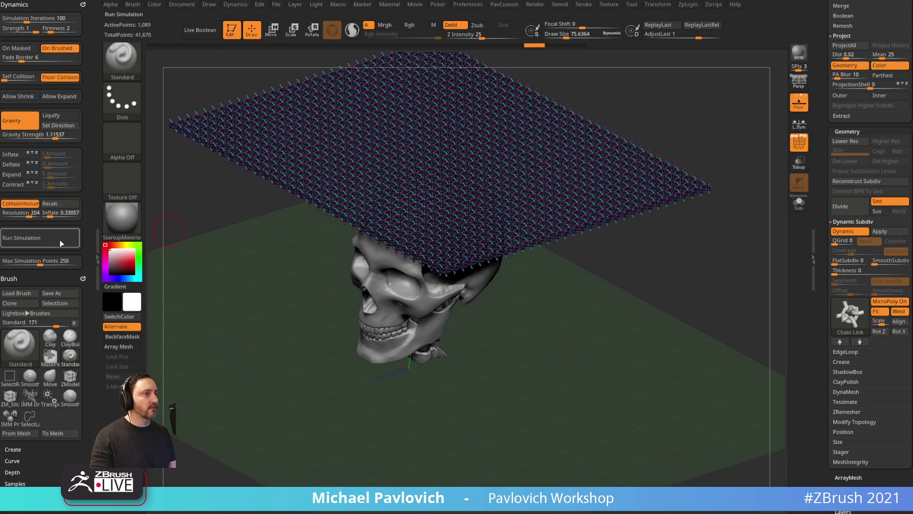
# Run the cloth simulation over the skull with the weaker gravity and undo the result.
pyautogui.click(59, 240)
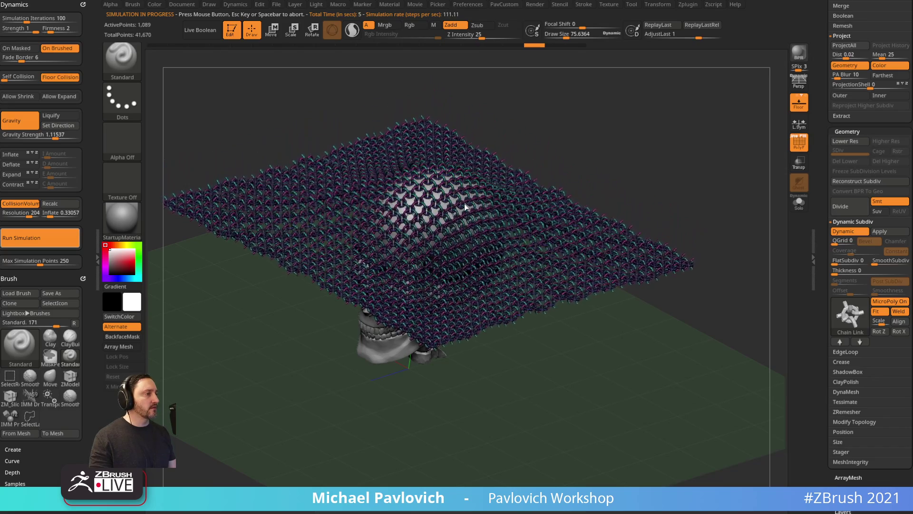
pyautogui.keyDown('alt'); pyautogui.moveTo(589, 128); pyautogui.dragTo(586, 153); pyautogui.keyUp('alt')
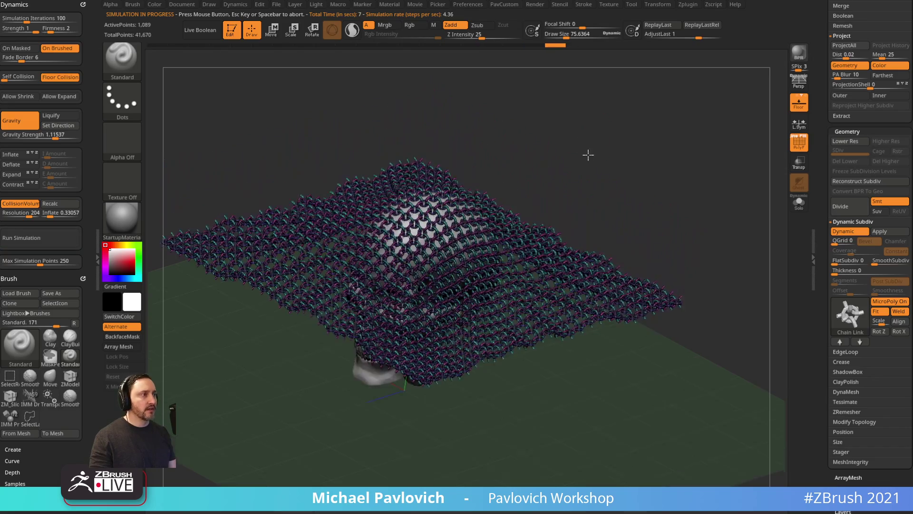
pyautogui.hotkey('ctrl', 'z')
# Select the TransposeCloth brush and tilt the chain-link plane about 56 degrees above the skull.
pyautogui.moveTo(654, 141); pyautogui.dragTo(664, 122)
pyautogui.press('b')
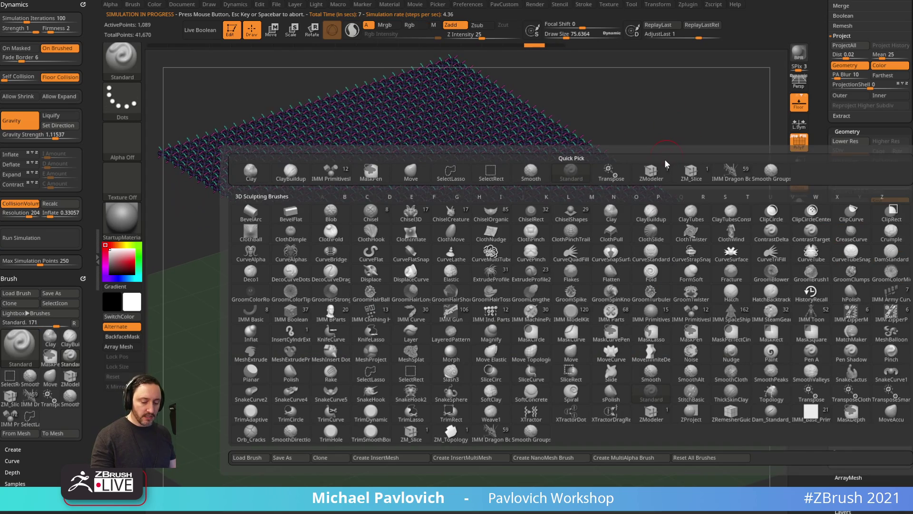
pyautogui.press('t')
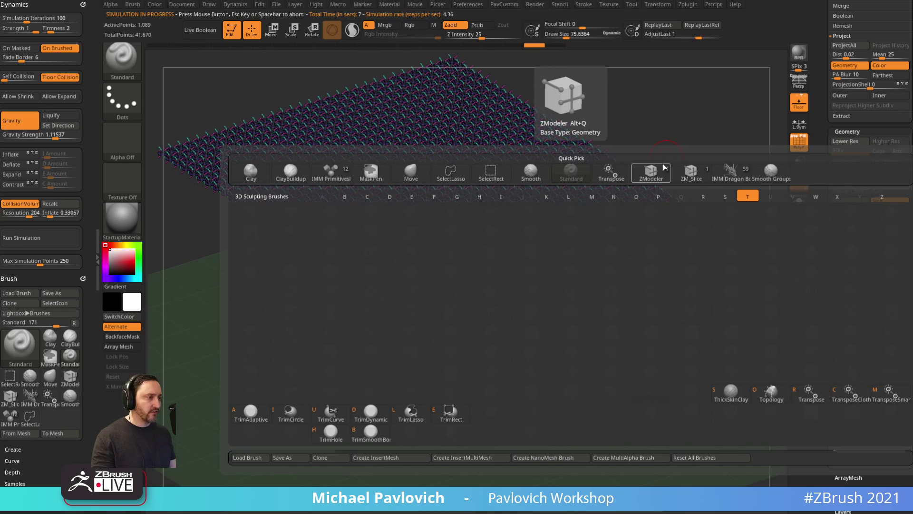
pyautogui.press('c')
pyautogui.moveTo(659, 165)
pyautogui.mouseDown()
pyautogui.moveTo(715, 120)
pyautogui.moveTo(720, 104)
pyautogui.mouseUp()
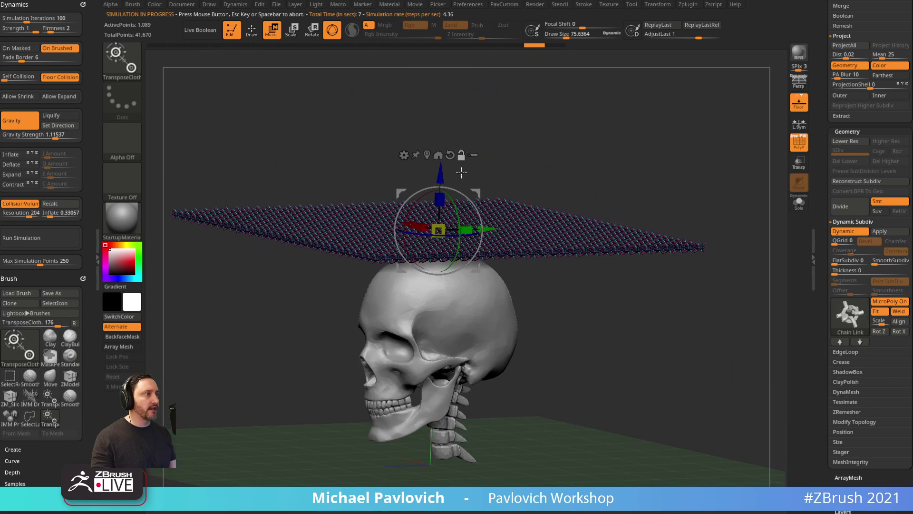
pyautogui.moveTo(418, 202); pyautogui.dragTo(403, 242)
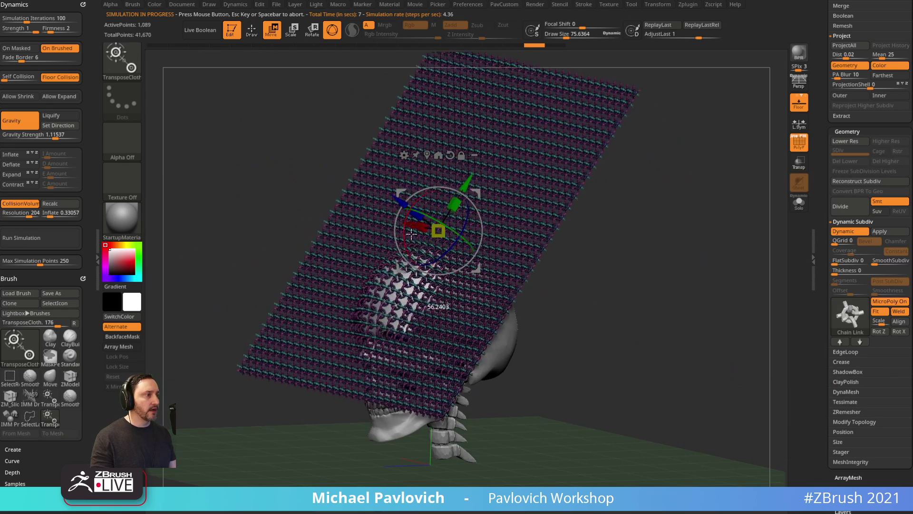
# Push the tilted chain-link plane against the skull's face with TransposeCloth, try moving it further down and undo that last move.
pyautogui.moveTo(611, 231); pyautogui.dragTo(571, 198)
pyautogui.moveTo(396, 205); pyautogui.dragTo(435, 256)
pyautogui.moveTo(602, 279); pyautogui.dragTo(672, 290)
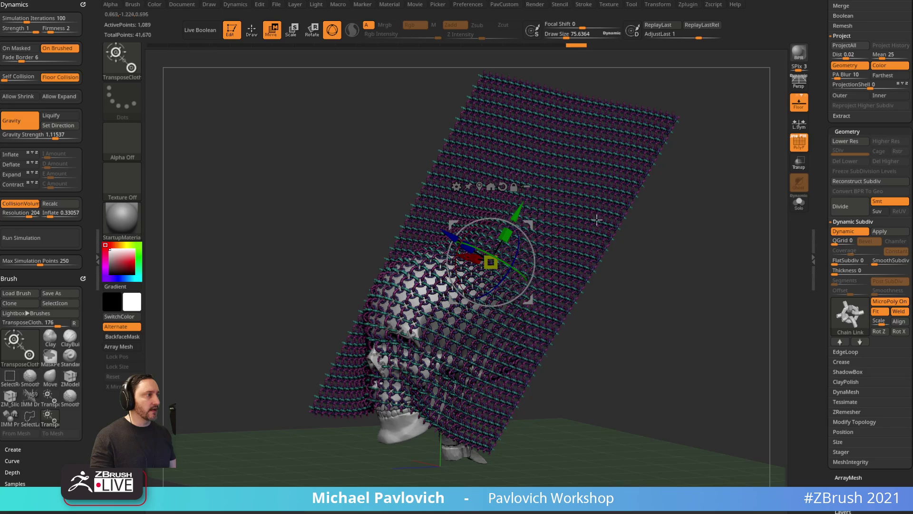
pyautogui.moveTo(529, 226); pyautogui.dragTo(529, 363)
pyautogui.moveTo(680, 349); pyautogui.dragTo(718, 247)
pyautogui.hotkey('shift', 'f')
pyautogui.hotkey('ctrl', 'z')
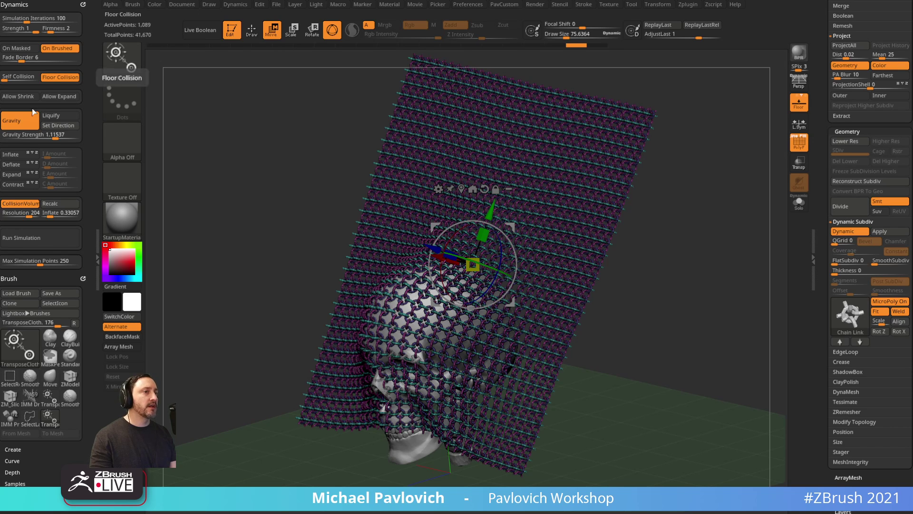
# Run the gravity simulation twice on the tilted chain mail, hide the polyframe and return to the Standard brush.
pyautogui.moveTo(502, 248); pyautogui.dragTo(669, 263)
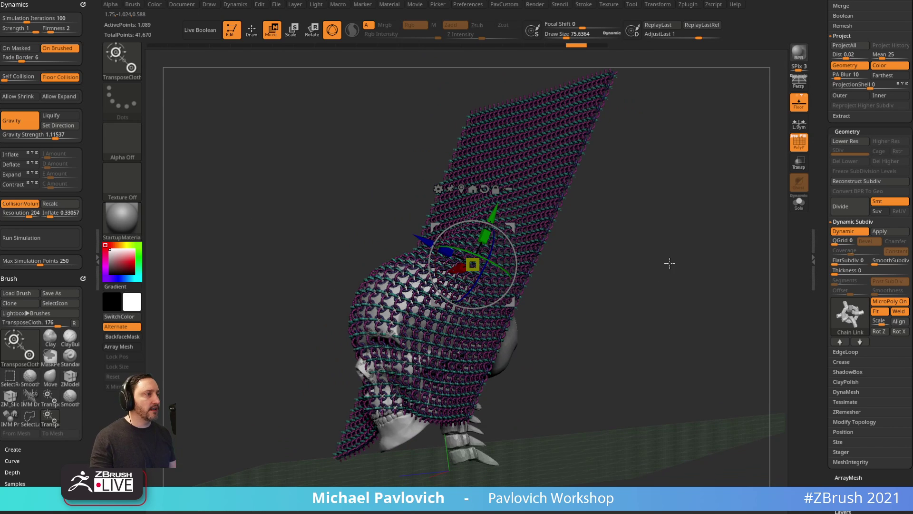
pyautogui.click(76, 237)
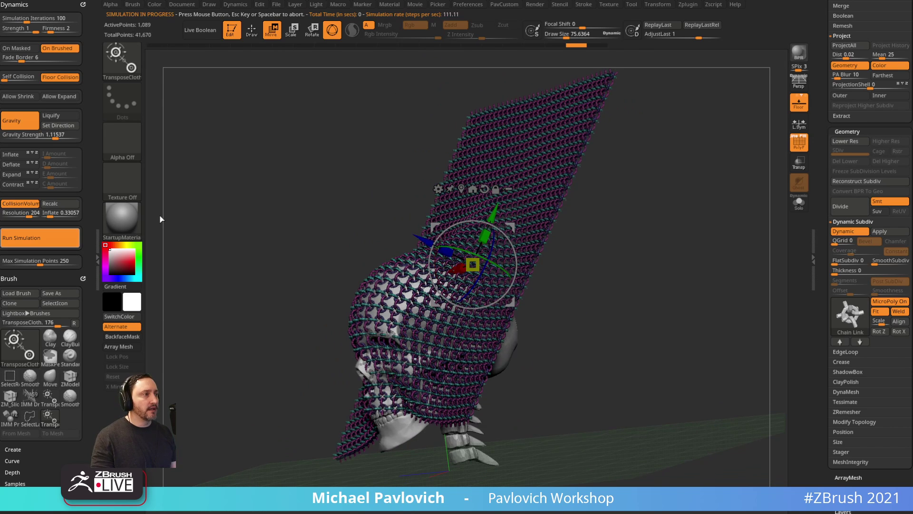
pyautogui.click(799, 143)
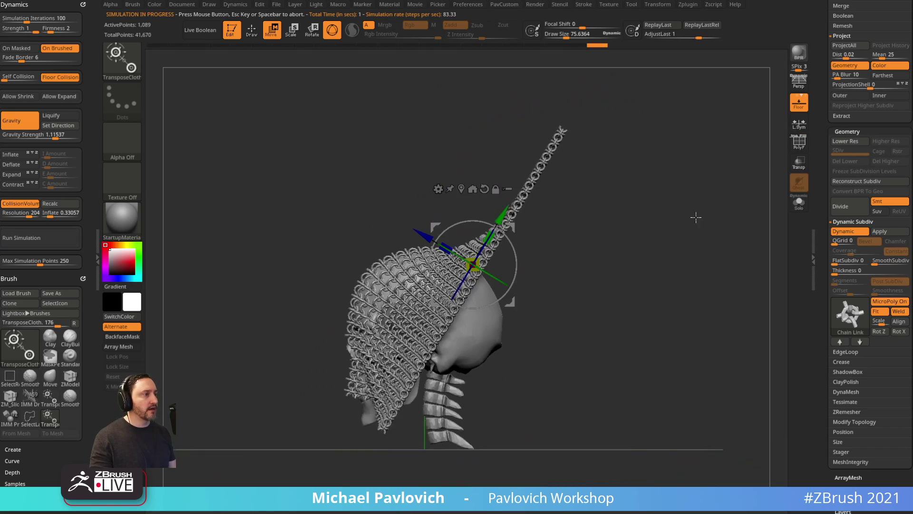
pyautogui.click(41, 236)
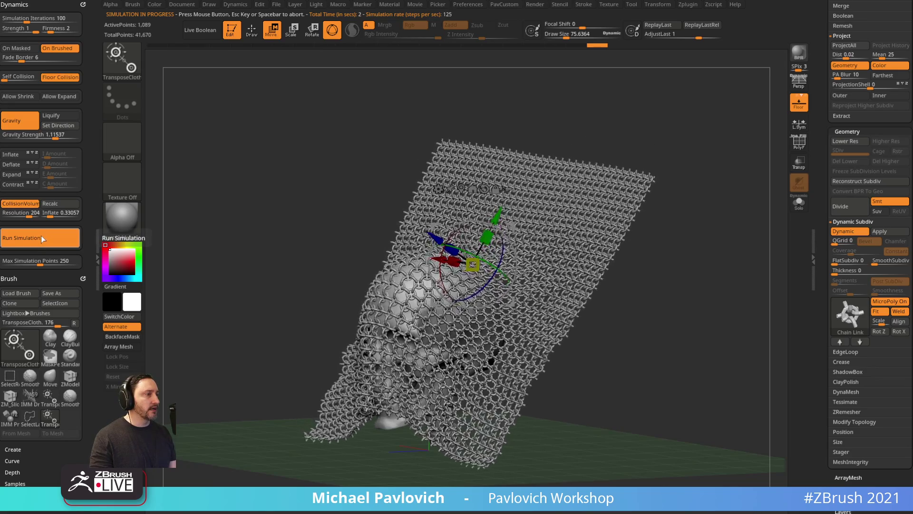
pyautogui.press('q')
pyautogui.moveTo(652, 278); pyautogui.dragTo(630, 347)
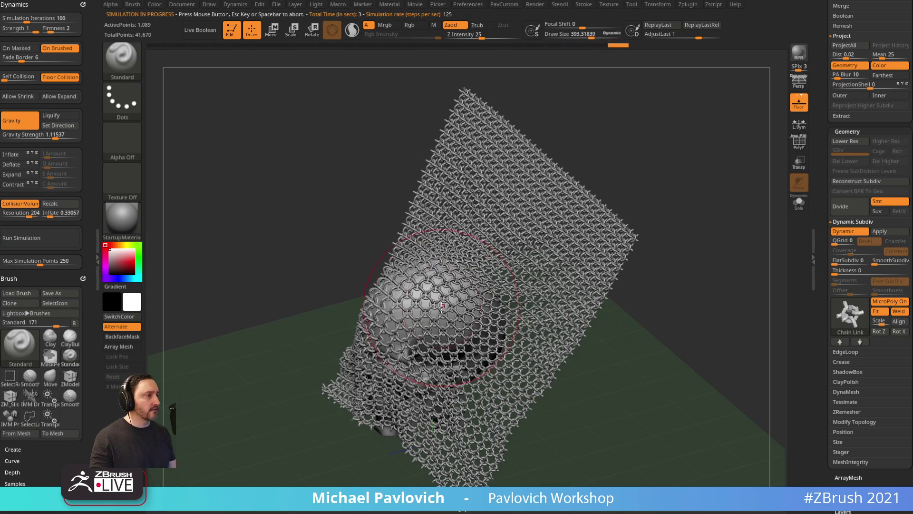
# Select the Move brush, enlarge it and reshape the chain-link cloth where it drapes over the skull.
pyautogui.press(']')
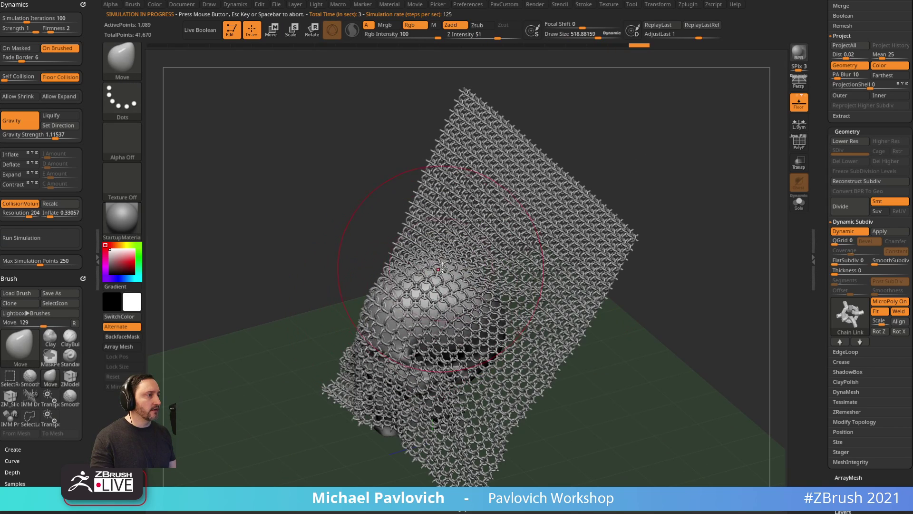
pyautogui.moveTo(443, 260); pyautogui.dragTo(452, 285)
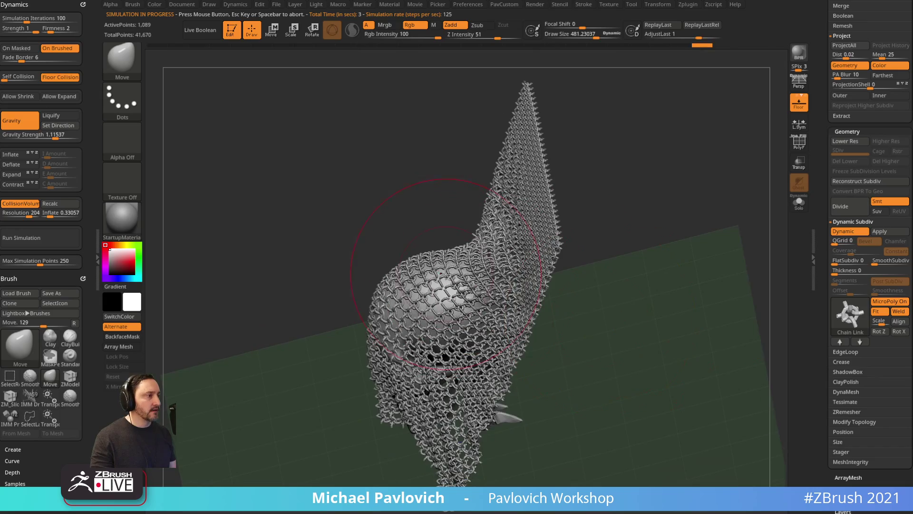
pyautogui.moveTo(377, 325); pyautogui.dragTo(383, 313)
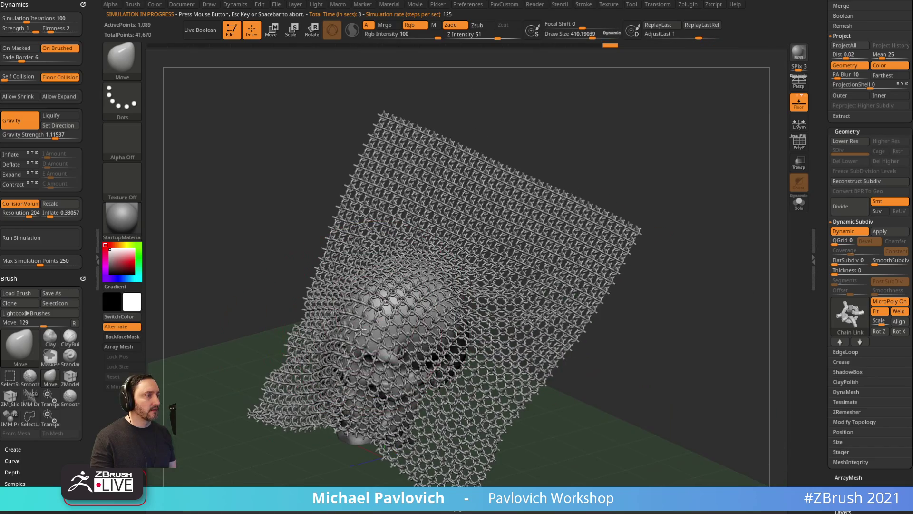
pyautogui.moveTo(611, 315)
pyautogui.mouseDown()
pyautogui.moveTo(636, 315)
pyautogui.moveTo(626, 333)
pyautogui.moveTo(600, 326)
pyautogui.mouseUp()
# Shrink the brush and replace the cloth's chain-link MicroPoly with Knit02.
pyautogui.press('s')
pyautogui.moveTo(641, 276)
pyautogui.mouseDown()
pyautogui.moveTo(641, 293)
pyautogui.moveTo(644, 274)
pyautogui.moveTo(662, 306)
pyautogui.moveTo(664, 336)
pyautogui.moveTo(681, 350)
pyautogui.moveTo(809, 301)
pyautogui.mouseUp()
pyautogui.click(845, 320)
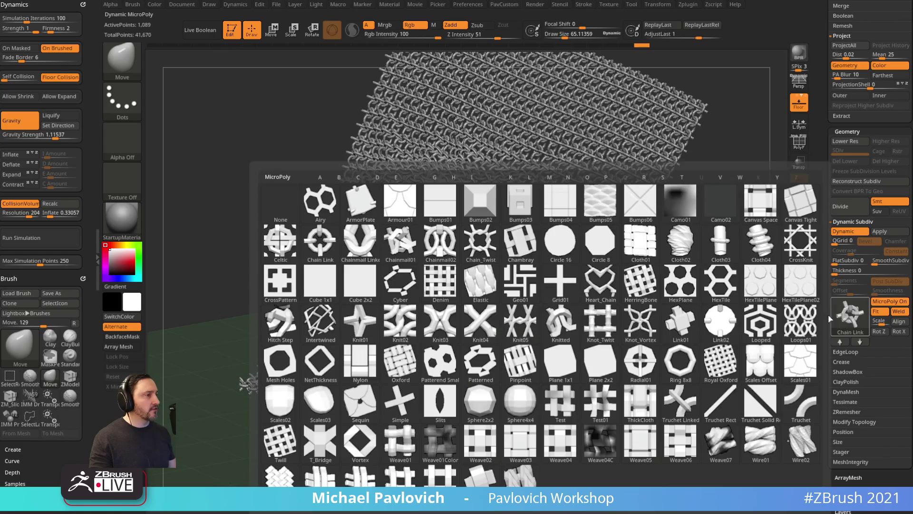
pyautogui.click(401, 332)
# Raise Gravity Strength to 2.81482 and run the simulation to drop the knitted cloth over the skull.
pyautogui.moveTo(691, 299); pyautogui.dragTo(718, 261)
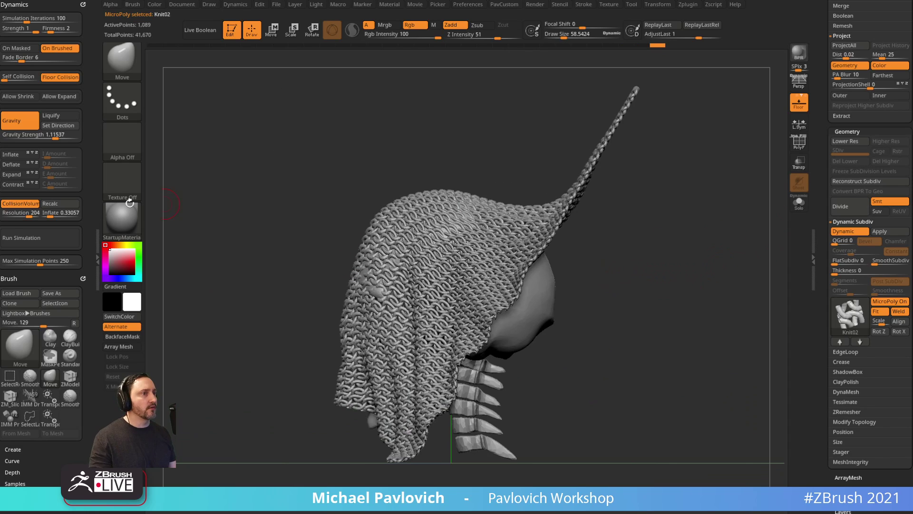
pyautogui.click(56, 134)
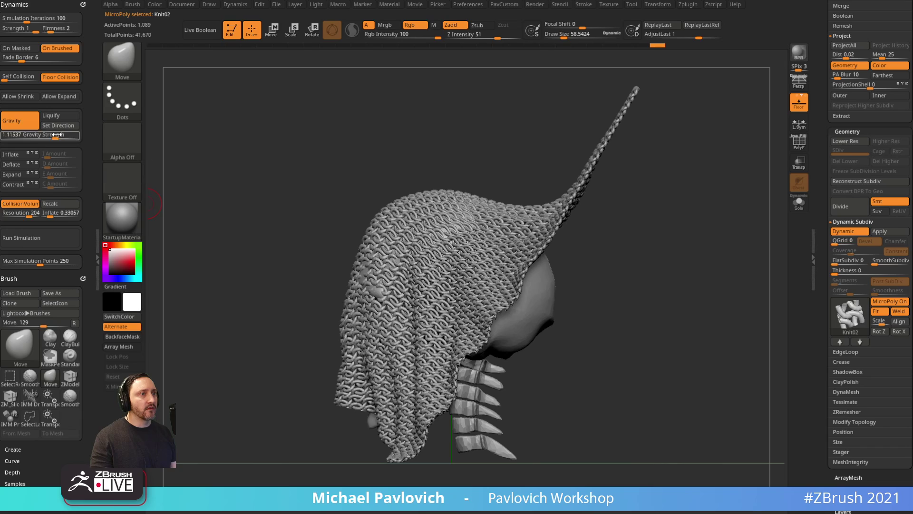
pyautogui.click(48, 234)
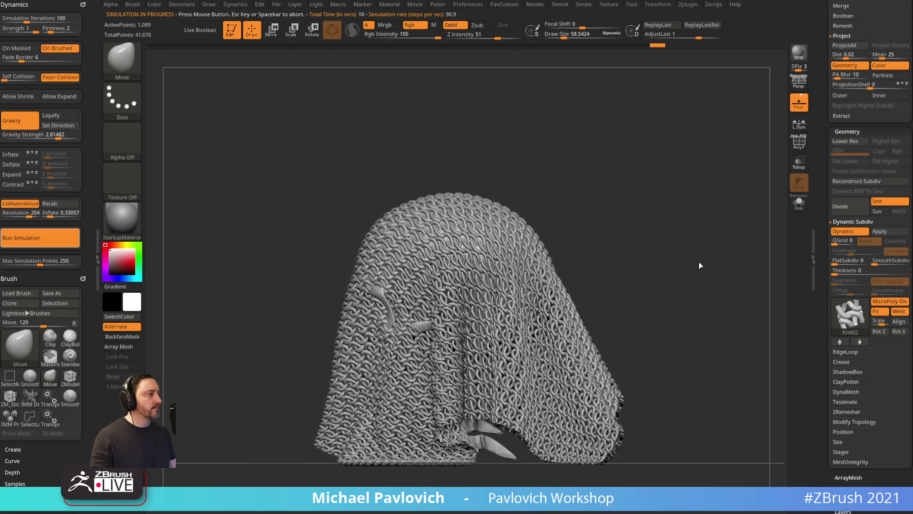
# Switch off dynamic subdivision, show the polyframe, slice the cloth with SliceCurve and delete the part covering the face.
pyautogui.click(864, 231)
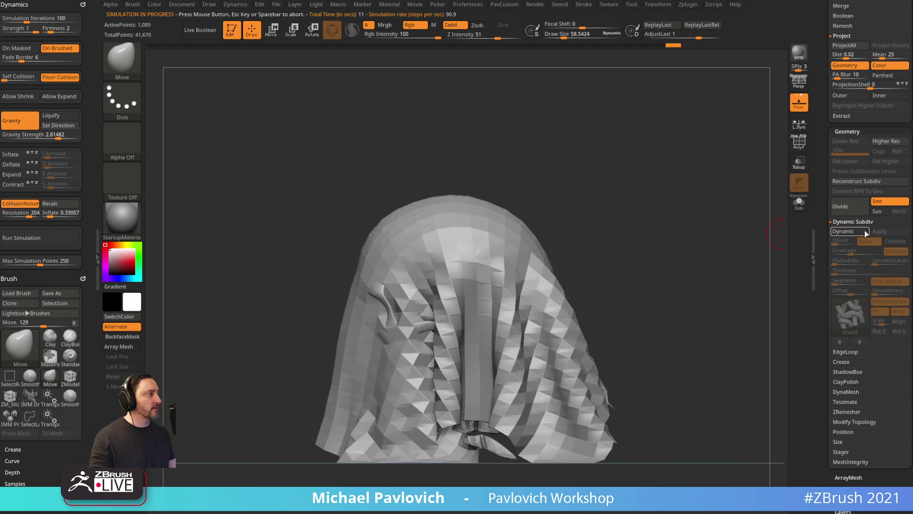
pyautogui.click(798, 142)
pyautogui.keyDown('ctrl'); pyautogui.keyDown('shift'); pyautogui.click(122, 60); pyautogui.keyUp('shift'); pyautogui.keyUp('ctrl')
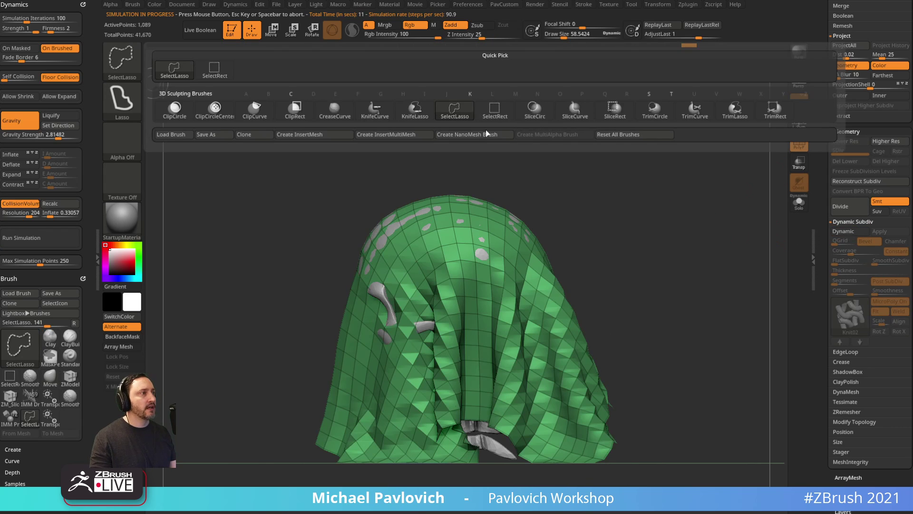
pyautogui.click(575, 109)
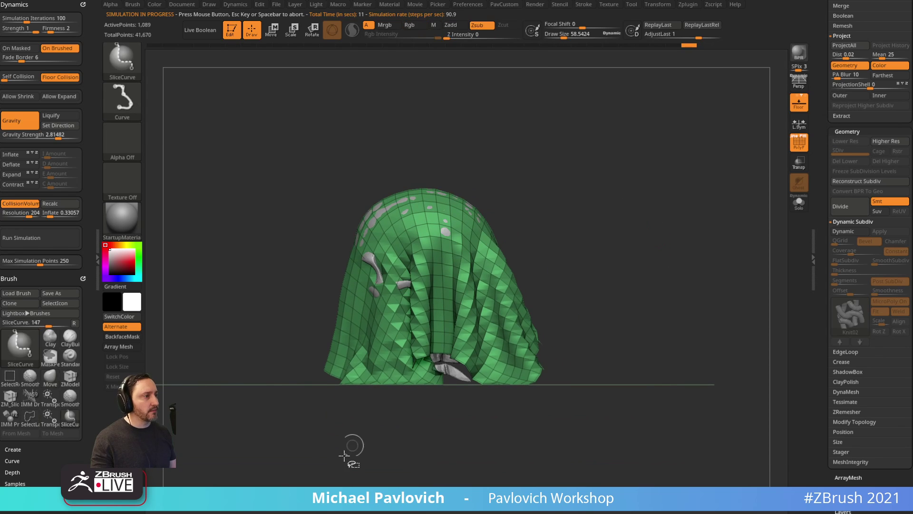
pyautogui.keyDown('ctrl'); pyautogui.keyDown('shift'); pyautogui.moveTo(394, 346); pyautogui.dragTo(369, 110); pyautogui.keyUp('shift'); pyautogui.keyUp('ctrl')
pyautogui.moveTo(533, 190); pyautogui.dragTo(595, 212)
pyautogui.keyDown('ctrl'); pyautogui.keyDown('shift'); pyautogui.click(476, 247); pyautogui.keyUp('shift'); pyautogui.keyUp('ctrl')
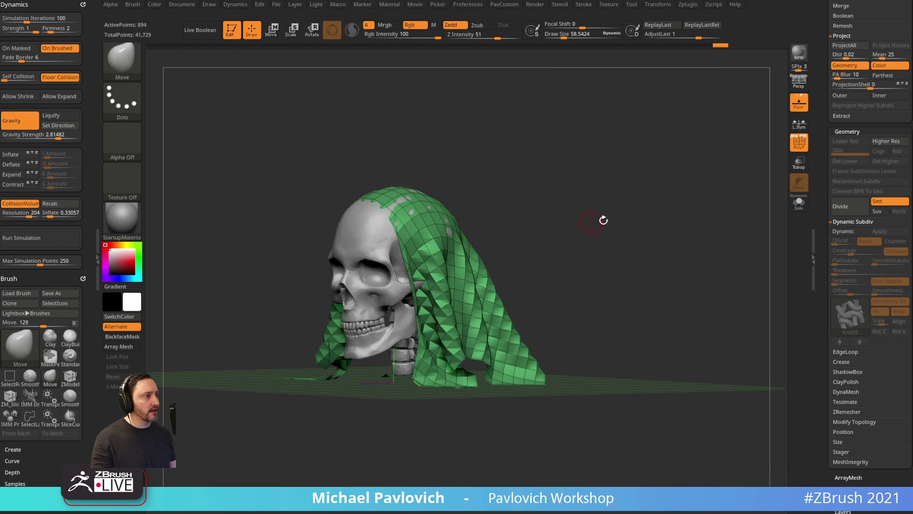
pyautogui.press('3')
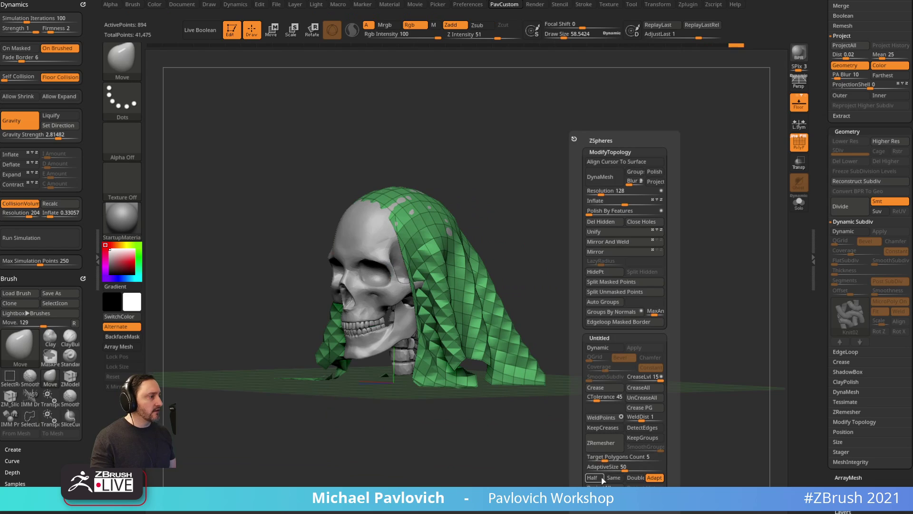
# Try remeshing the trimmed cloth with ZRemesher set to Same, and undo the remesh.
pyautogui.click(614, 477)
pyautogui.click(612, 444)
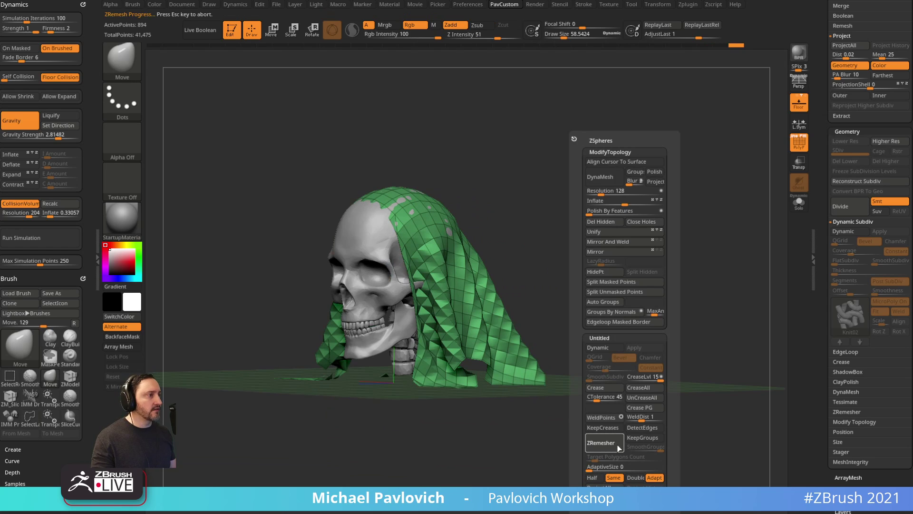
pyautogui.moveTo(609, 208); pyautogui.dragTo(623, 291)
pyautogui.hotkey('ctrl', 'z')
# Remesh the trimmed cloth with ZRemesher using the Double and Adapt options and AdaptiveSize 0.
pyautogui.press('3')
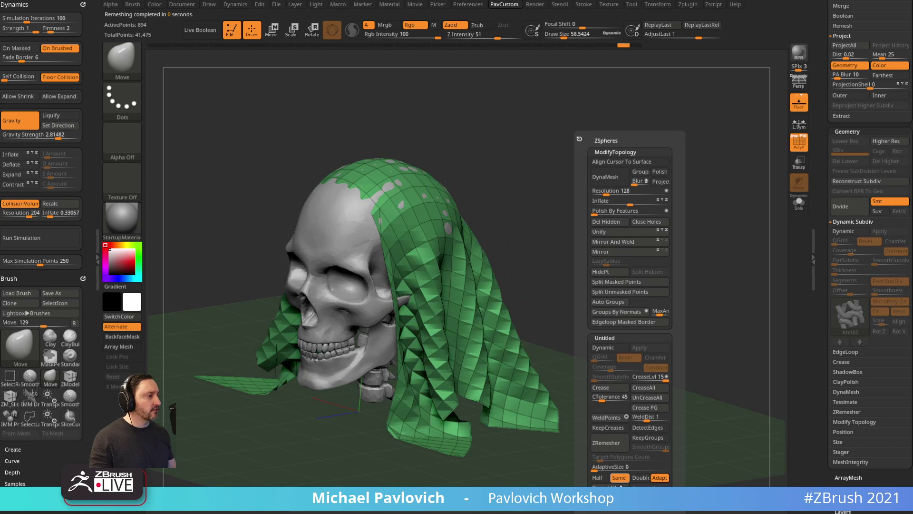
pyautogui.click(604, 480)
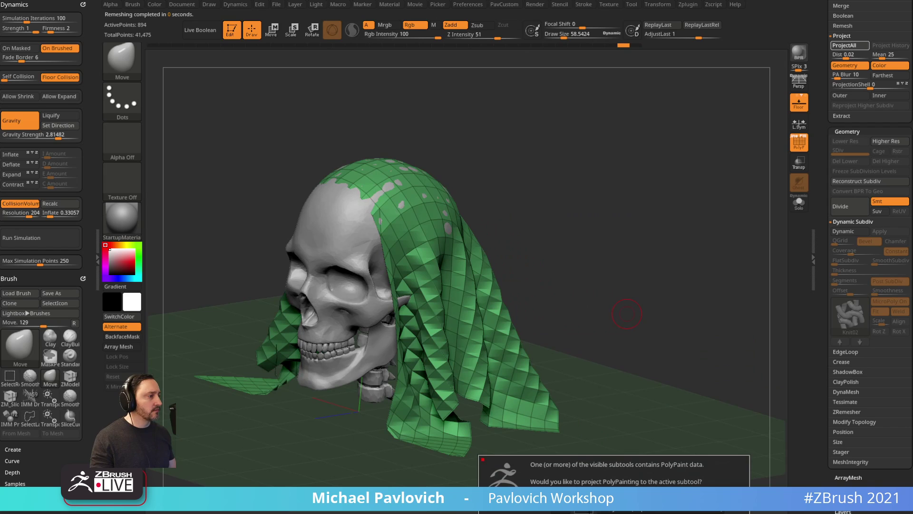
pyautogui.press('3')
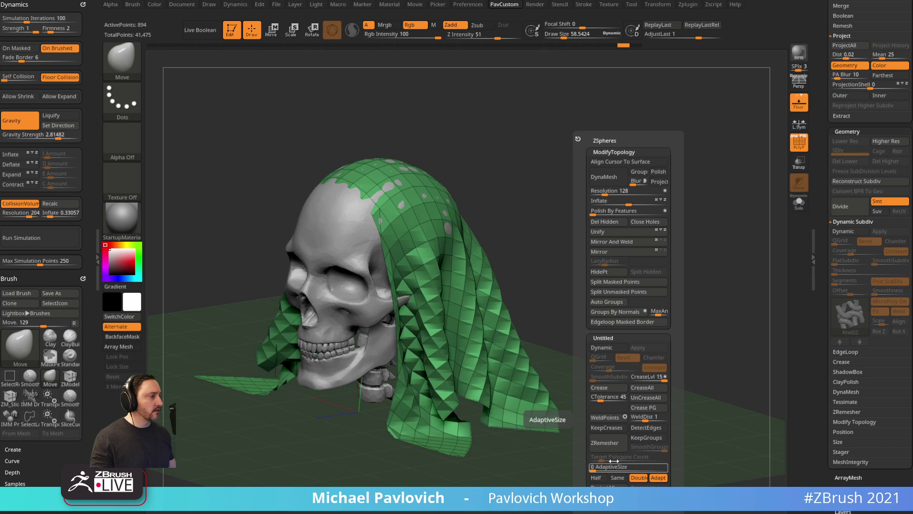
pyautogui.click(617, 445)
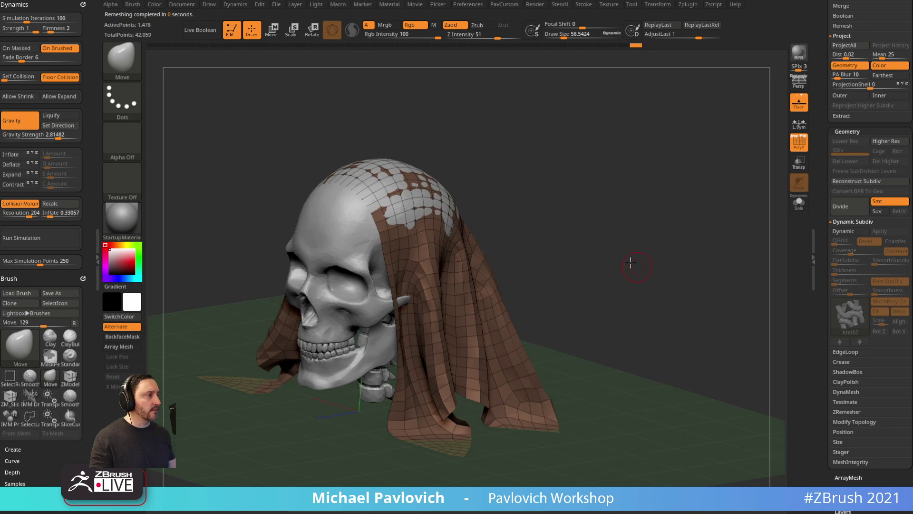
# Turn dynamic subdivision back on, hide the polyframe and align the Knit02 MicroPoly edges on the remeshed cloth.
pyautogui.moveTo(629, 261); pyautogui.dragTo(817, 230)
pyautogui.click(843, 231)
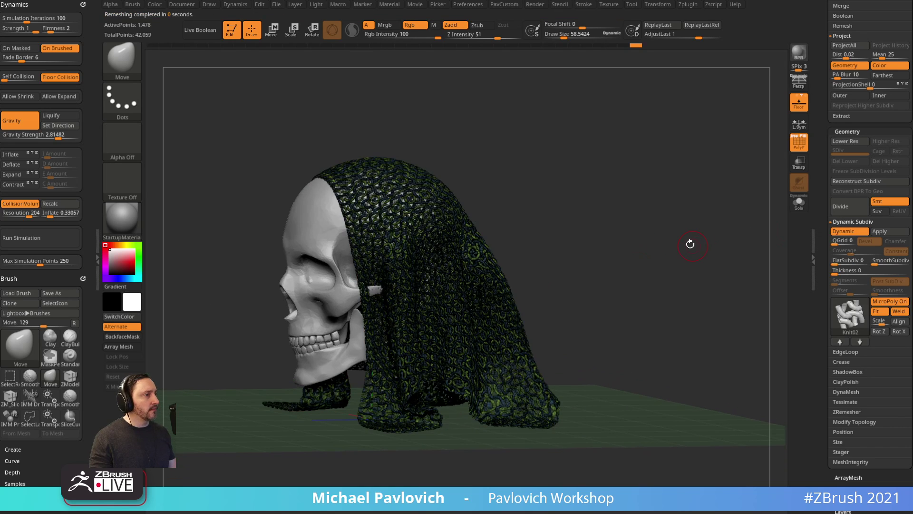
pyautogui.moveTo(691, 240); pyautogui.dragTo(639, 227)
pyautogui.scroll(-2, 816, 328)
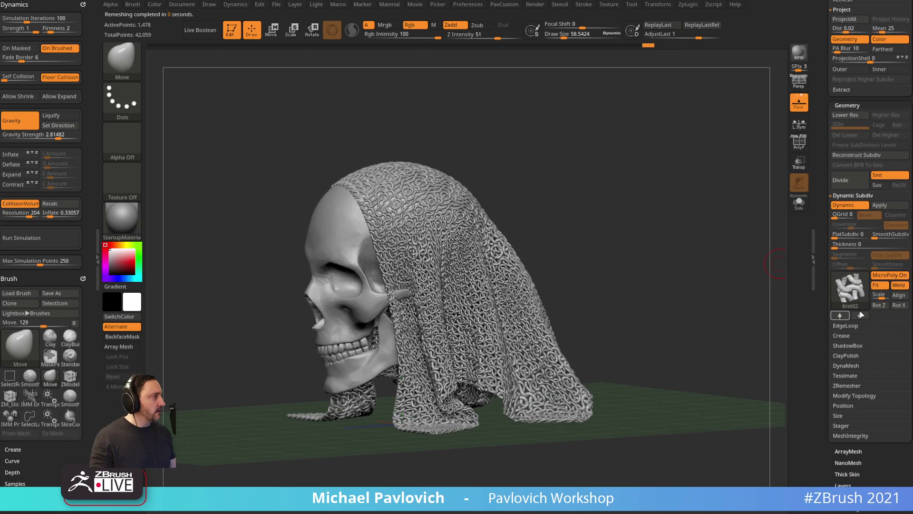
pyautogui.click(901, 298)
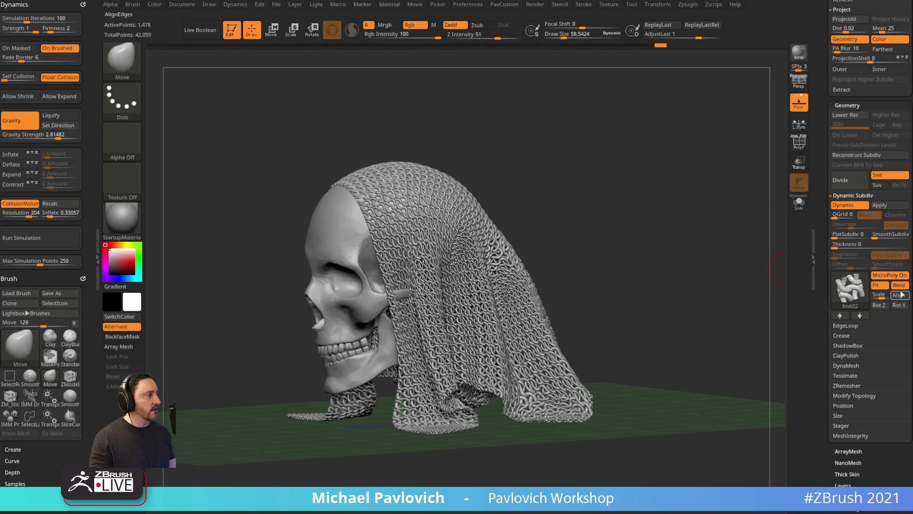
pyautogui.moveTo(638, 250); pyautogui.dragTo(652, 164)
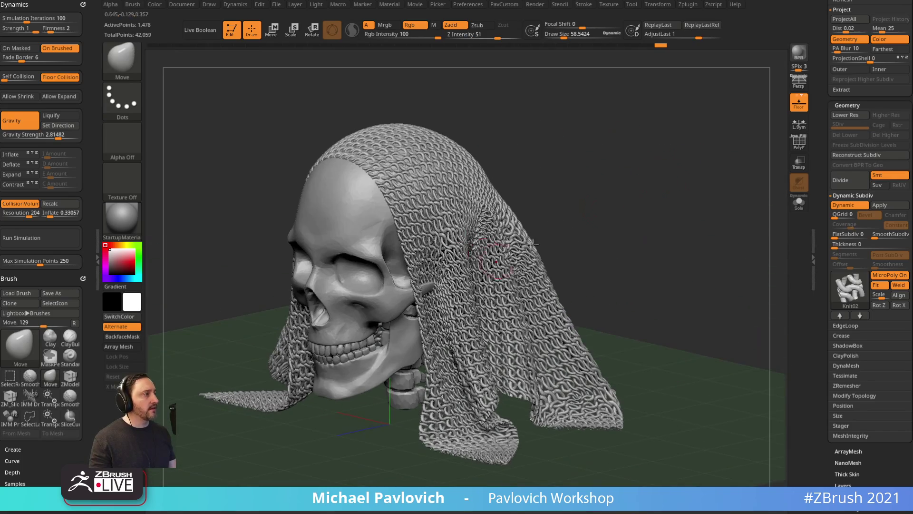
# Set the knitted cloth's SmoothSubdiv to 1, try level 2 and return to 1.
pyautogui.click(878, 236)
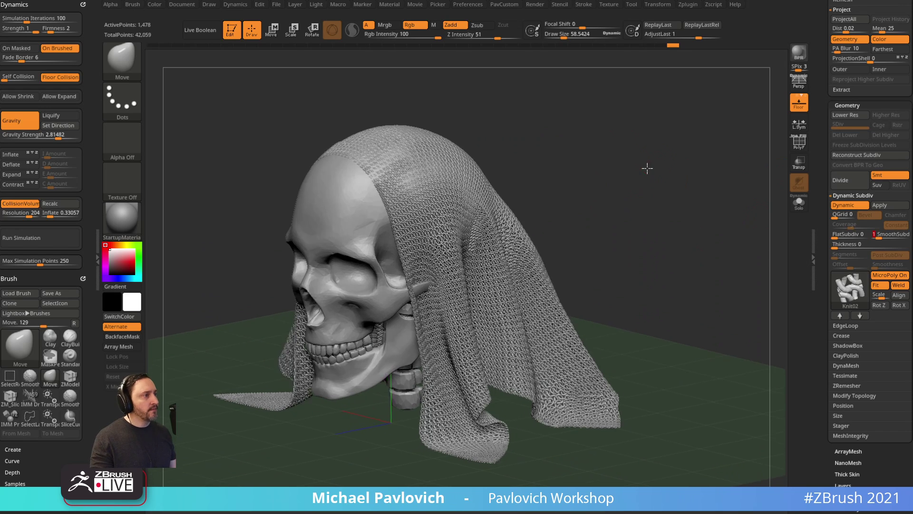
pyautogui.moveTo(643, 167); pyautogui.dragTo(760, 209)
pyautogui.click(875, 236)
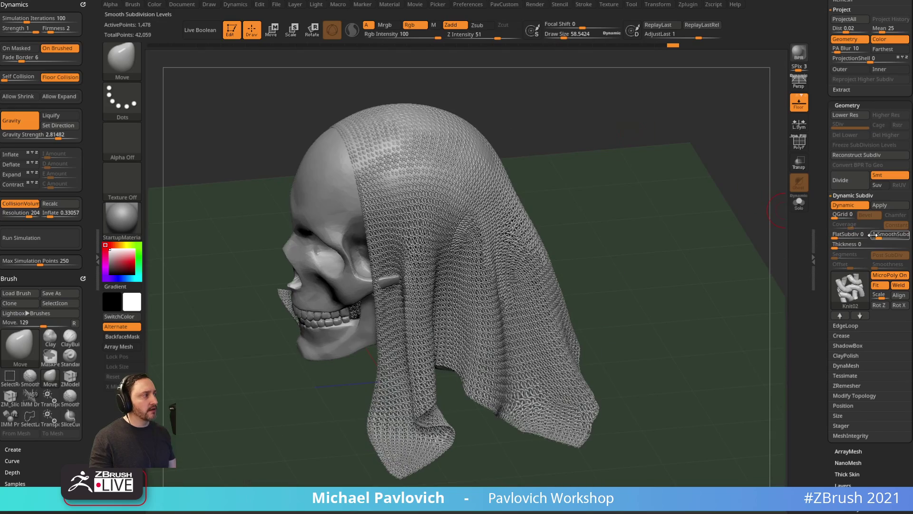
pyautogui.click(878, 237)
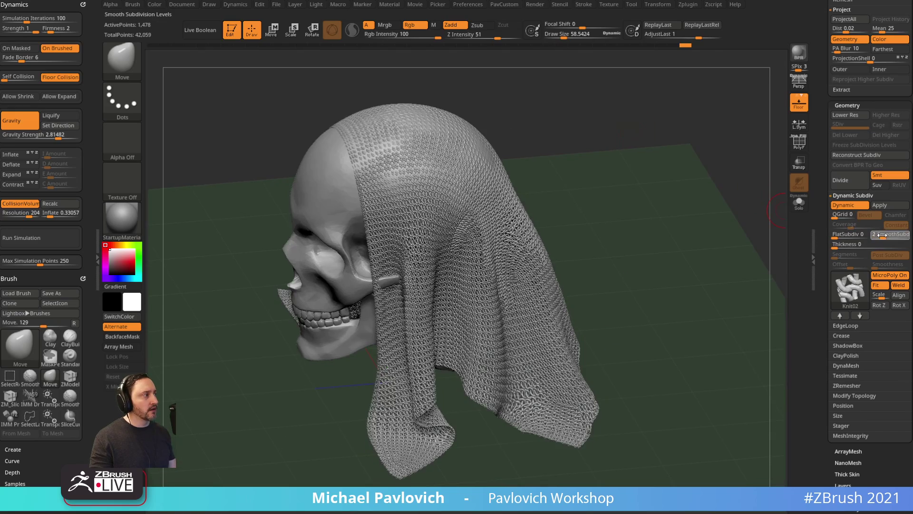
pyautogui.click(880, 236)
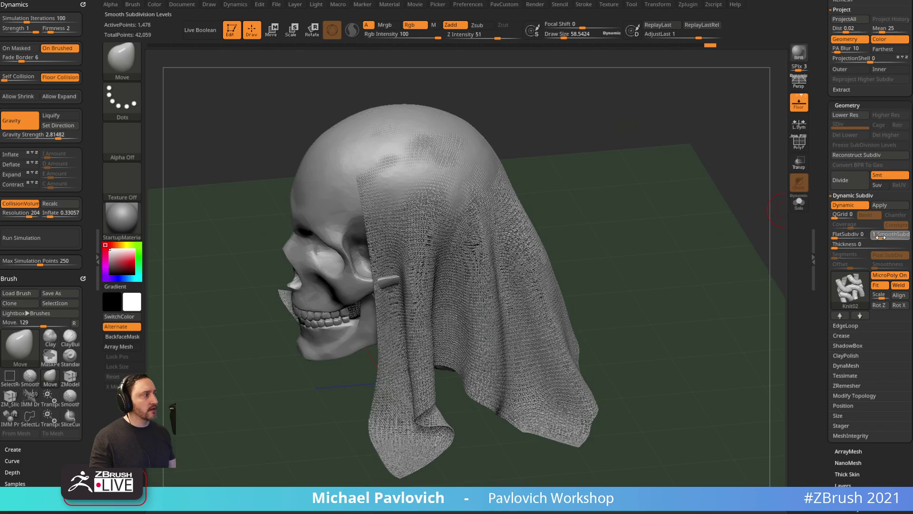
# Apply the dynamic subdivision to turn the knit into real geometry and check its wireframe with the polyframe.
pyautogui.moveTo(689, 249); pyautogui.dragTo(742, 185)
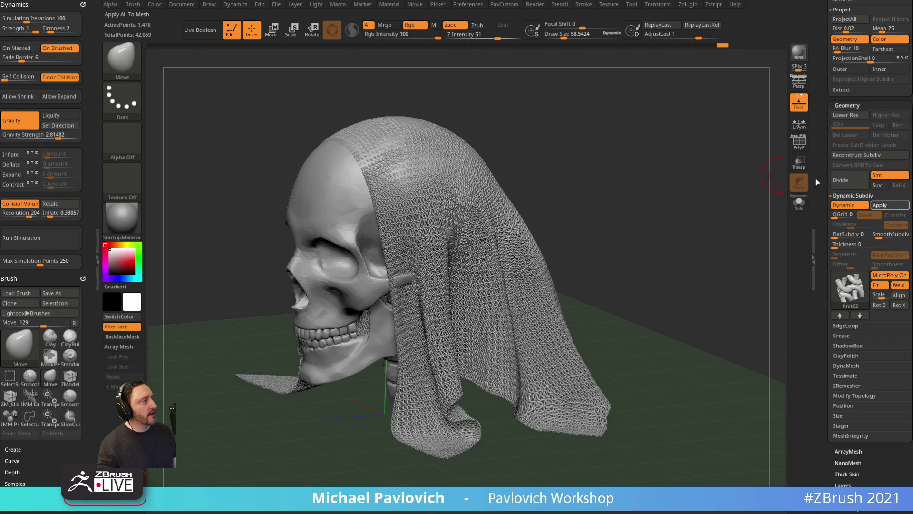
pyautogui.click(799, 142)
pyautogui.keyDown('alt'); pyautogui.moveTo(623, 161); pyautogui.dragTo(294, 214); pyautogui.keyUp('alt')
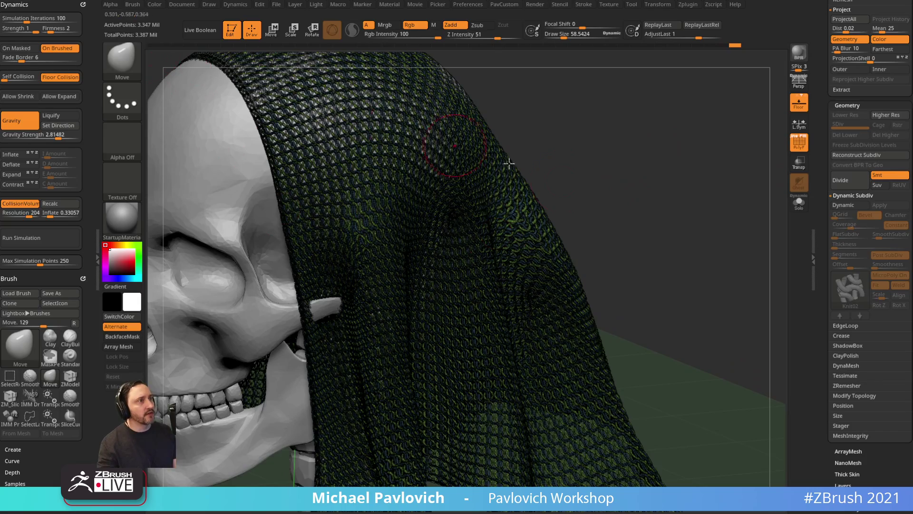
pyautogui.click(799, 143)
pyautogui.keyDown('alt'); pyautogui.moveTo(699, 189); pyautogui.dragTo(671, 187); pyautogui.keyUp('alt')
# Inflate the applied knit mesh by 1 to thicken its strands.
pyautogui.press('2')
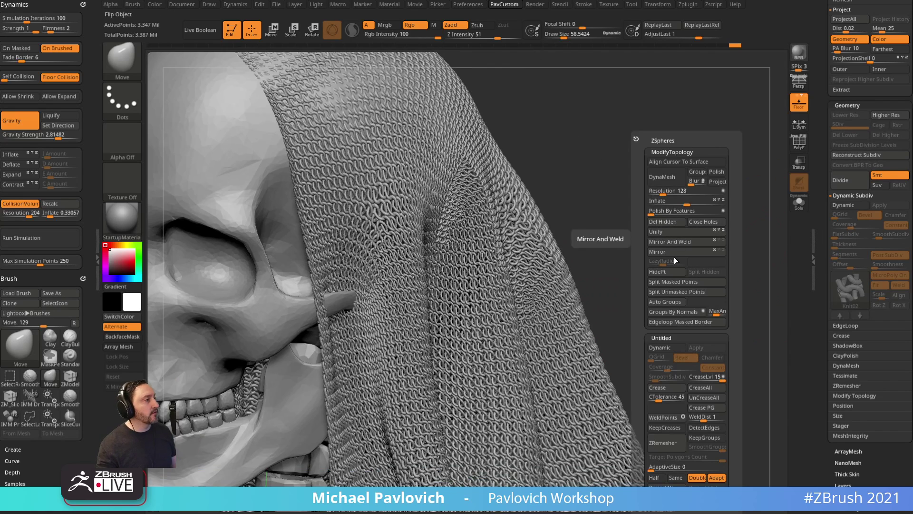
pyautogui.moveTo(829, 275); pyautogui.dragTo(832, 184)
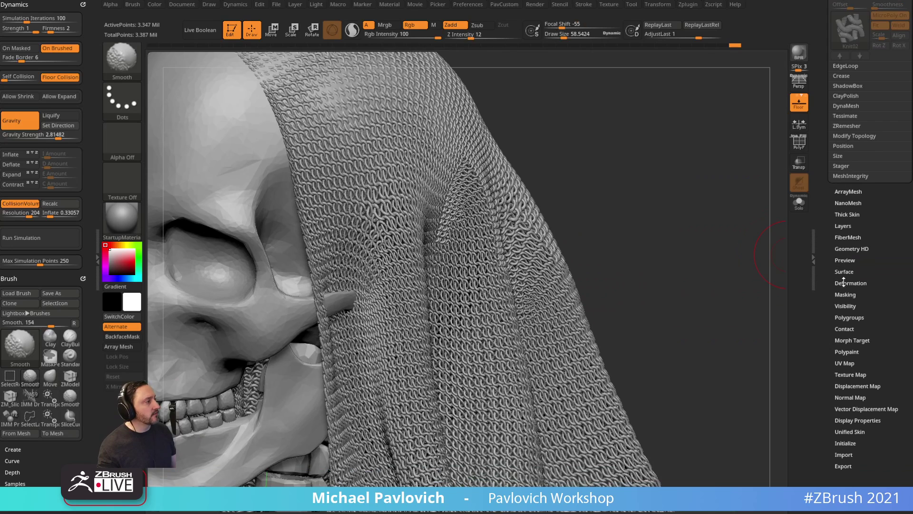
pyautogui.keyDown('shift'); pyautogui.click(843, 282); pyautogui.keyUp('shift')
pyautogui.keyDown('shift'); pyautogui.click(842, 148); pyautogui.keyUp('shift')
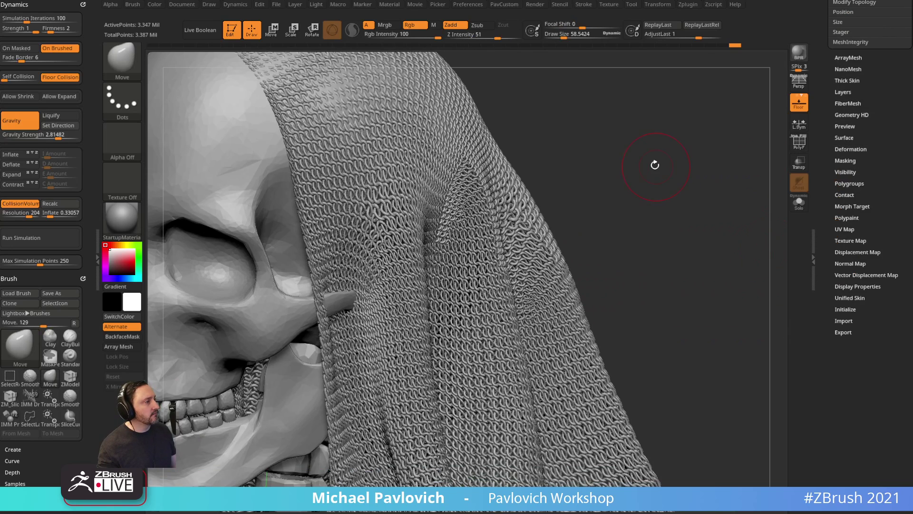
pyautogui.press('space')
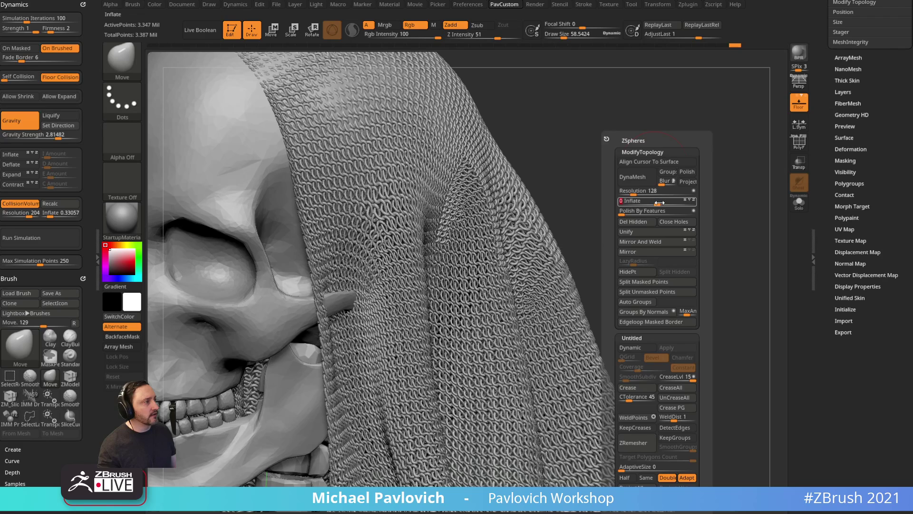
pyautogui.write('1')
pyautogui.press('Return')
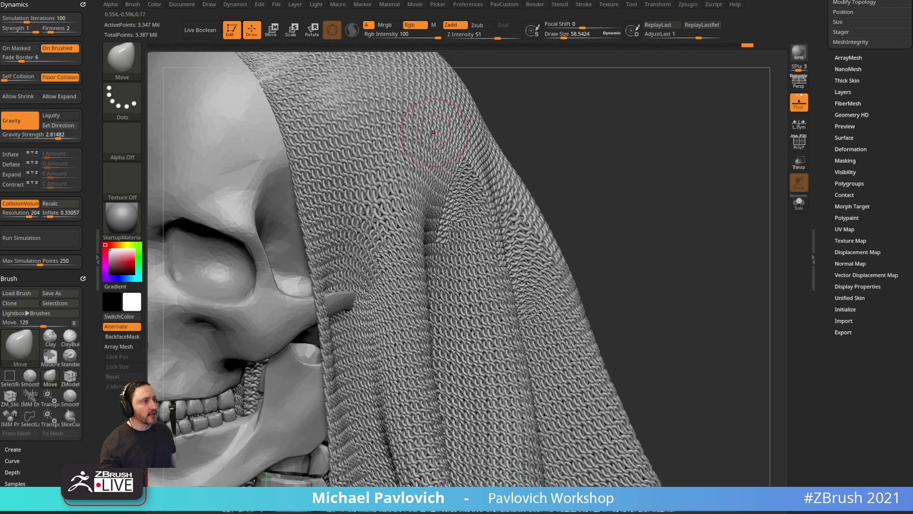
# Examine the inflated knit veil as a whole and its interlocking strands up close.
pyautogui.moveTo(663, 139); pyautogui.dragTo(571, 200)
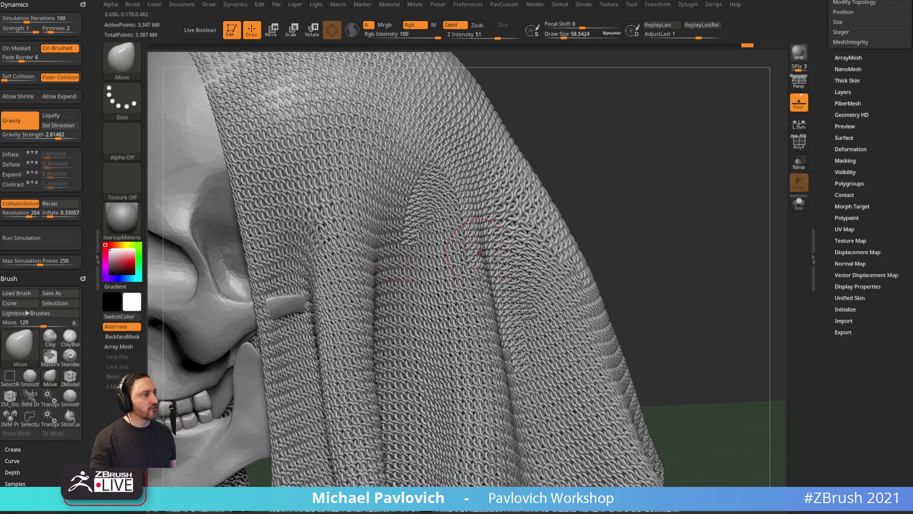
pyautogui.press('f')
pyautogui.moveTo(598, 136); pyautogui.dragTo(642, 174)
pyautogui.moveTo(820, 125); pyautogui.dragTo(819, 172)
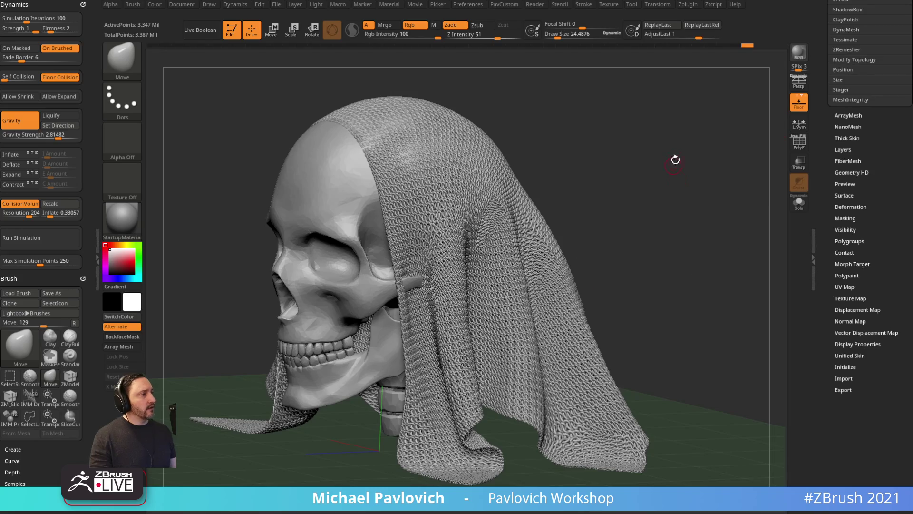
pyautogui.keyDown('alt'); pyautogui.moveTo(675, 160); pyautogui.dragTo(704, 231); pyautogui.keyUp('alt')
pyautogui.keyDown('alt'); pyautogui.moveTo(697, 175); pyautogui.dragTo(666, 238); pyautogui.keyUp('alt')
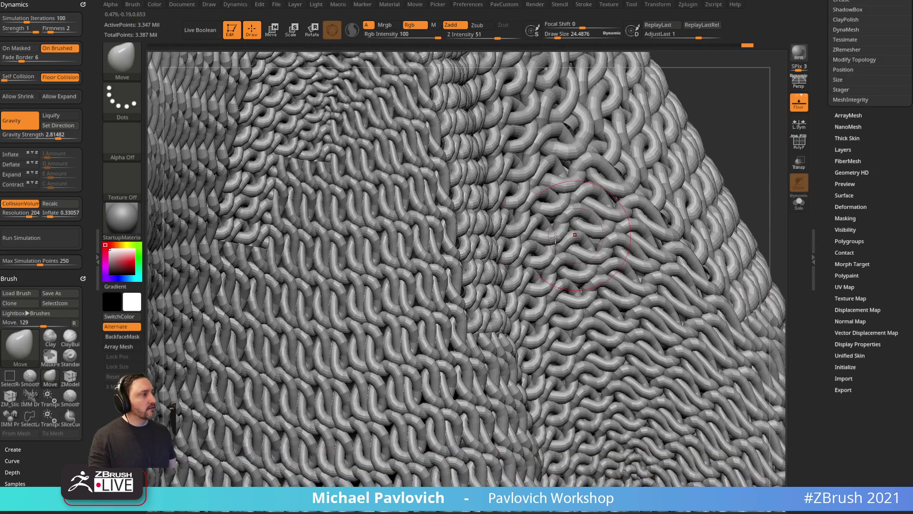
# Try dynamic subdivision with the Knit02 MicroPoly on the applied knit mesh and turn it back off.
pyautogui.moveTo(844, 143); pyautogui.dragTo(833, 219)
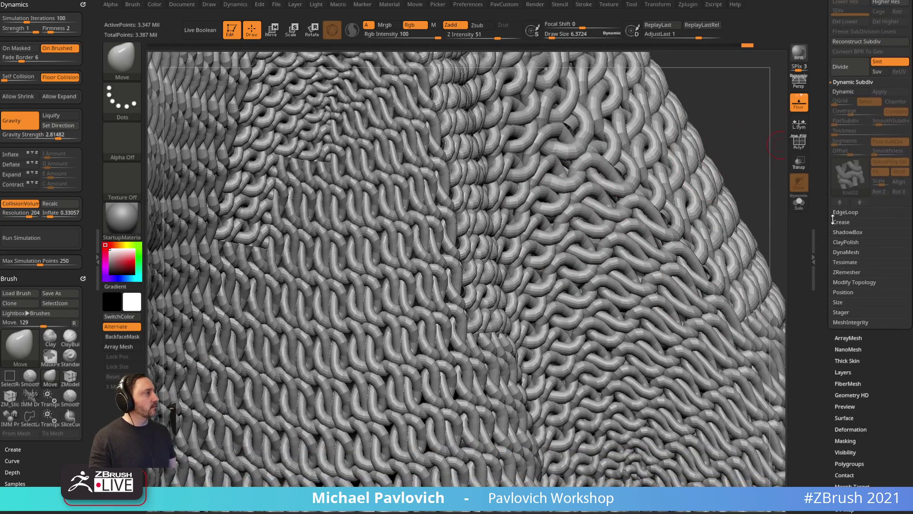
pyautogui.click(843, 92)
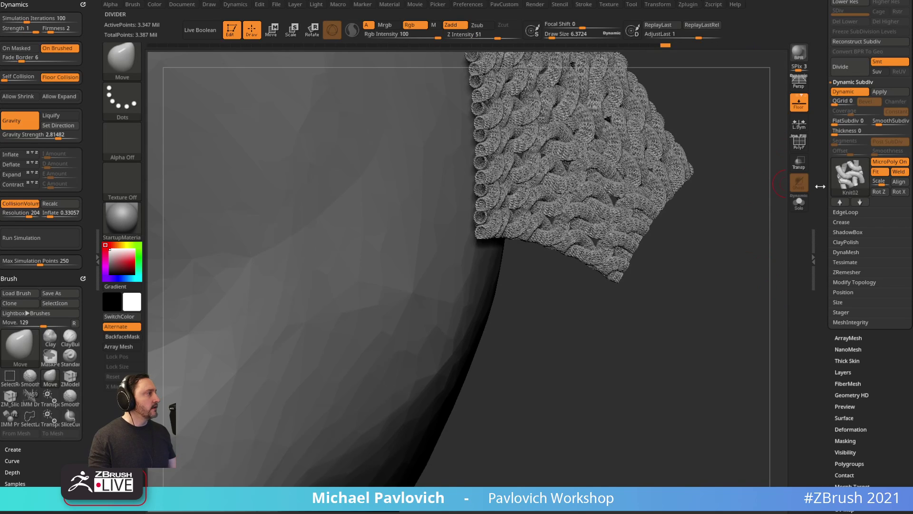
pyautogui.click(883, 164)
pyautogui.click(843, 92)
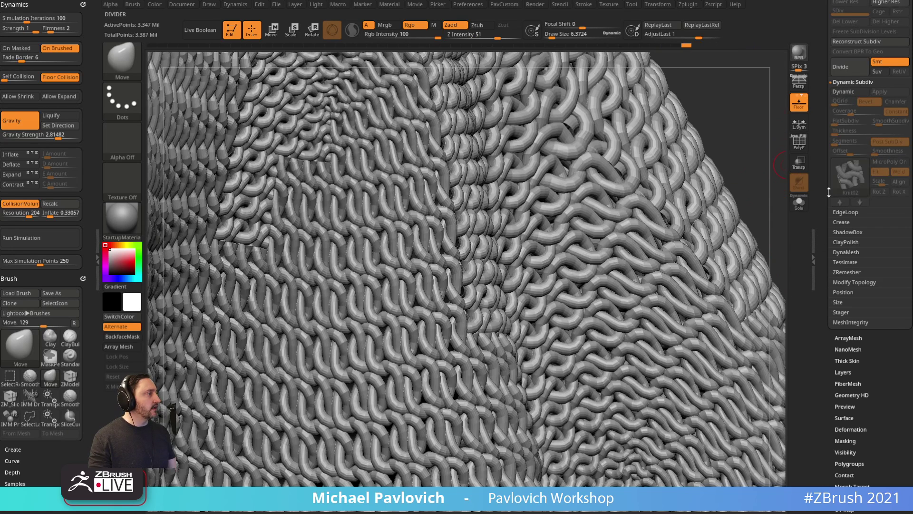
# Repair the applied knit mesh with the Fix Mesh command of Mesh Integrity.
pyautogui.press('shift')
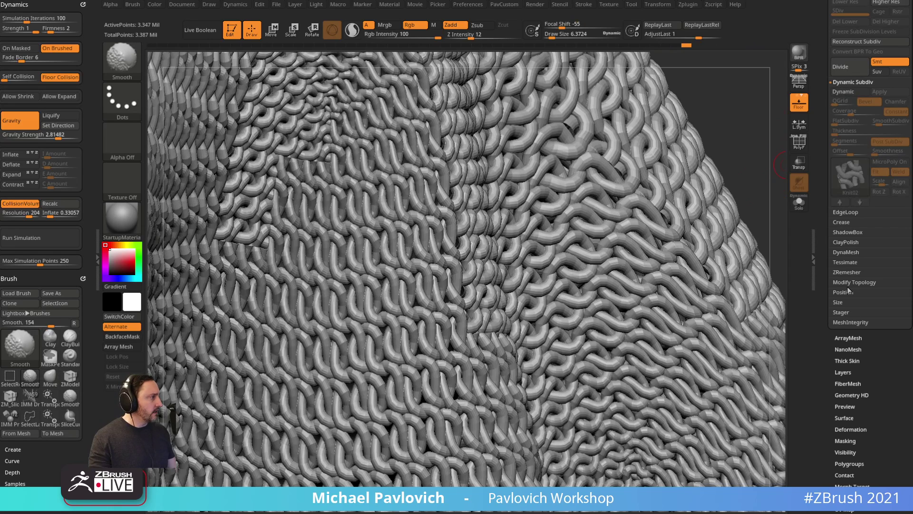
pyautogui.click(846, 322)
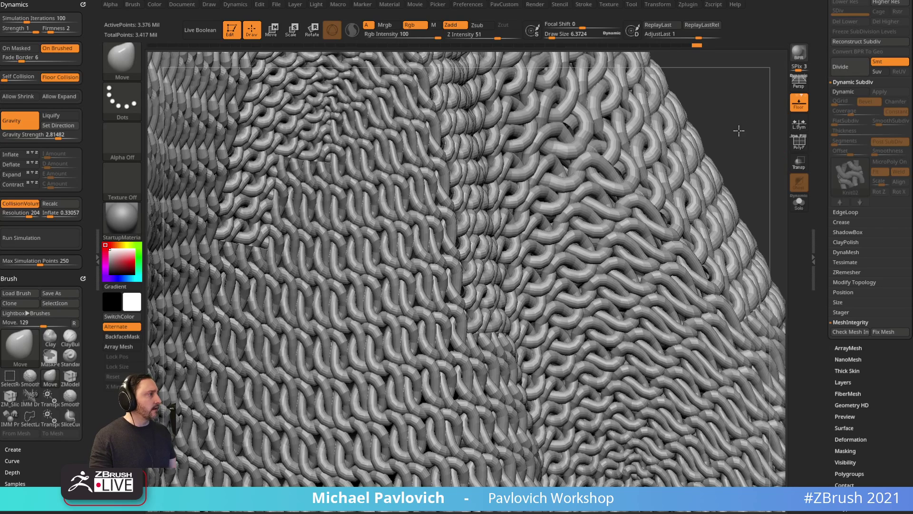
# Enable dynamic subdivision with the Knit02 MicroPoly on the repaired knit mesh.
pyautogui.keyDown('alt'); pyautogui.moveTo(737, 131); pyautogui.dragTo(725, 129); pyautogui.keyUp('alt')
pyautogui.click(844, 92)
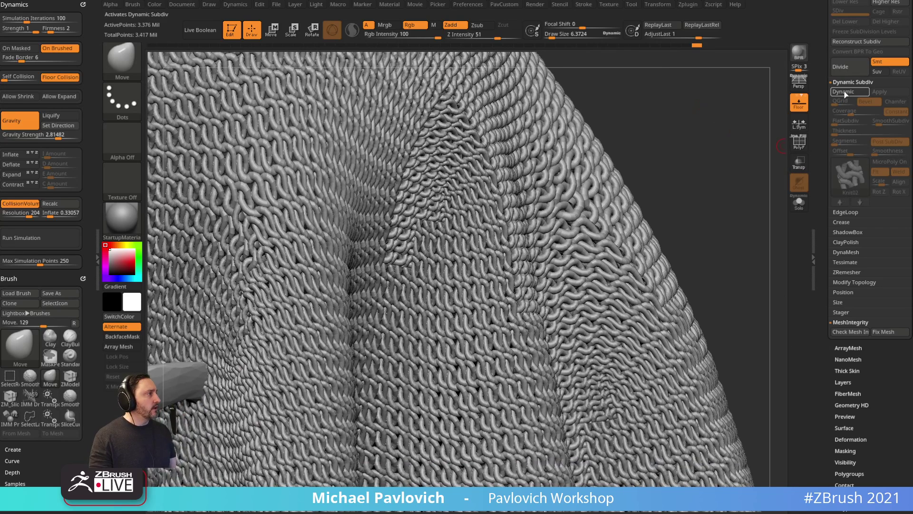
pyautogui.click(884, 163)
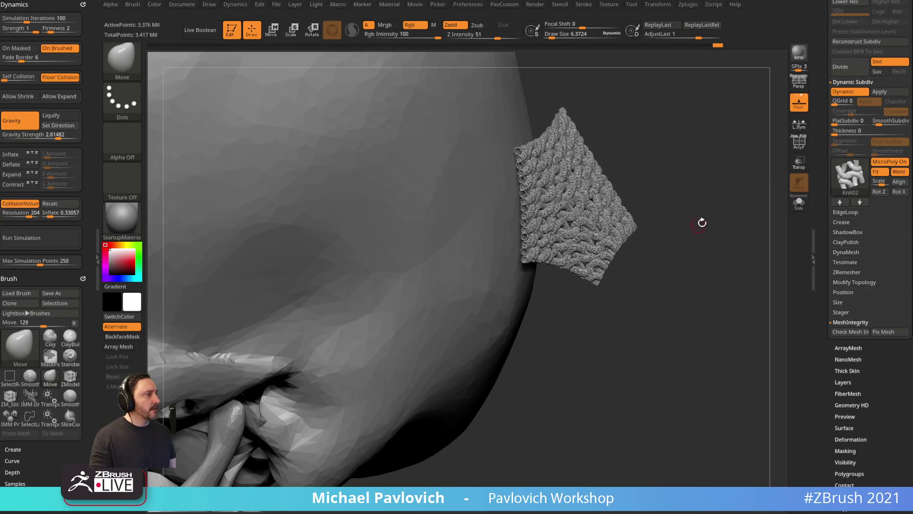
# Set the draw size to 1 and examine the knit-on-knit patches up close and around the skull.
pyautogui.moveTo(654, 145)
pyautogui.keyDown('alt'); pyautogui.mouseDown()
pyautogui.moveTo(680, 175)
pyautogui.moveTo(514, 171)
pyautogui.moveTo(679, 201)
pyautogui.moveTo(658, 192)
pyautogui.moveTo(685, 241)
pyautogui.moveTo(707, 143)
pyautogui.moveTo(693, 236)
pyautogui.moveTo(761, 359)
pyautogui.moveTo(759, 383)
pyautogui.mouseUp(); pyautogui.keyUp('alt')
pyautogui.press('s')
pyautogui.moveTo(746, 321); pyautogui.dragTo(731, 322)
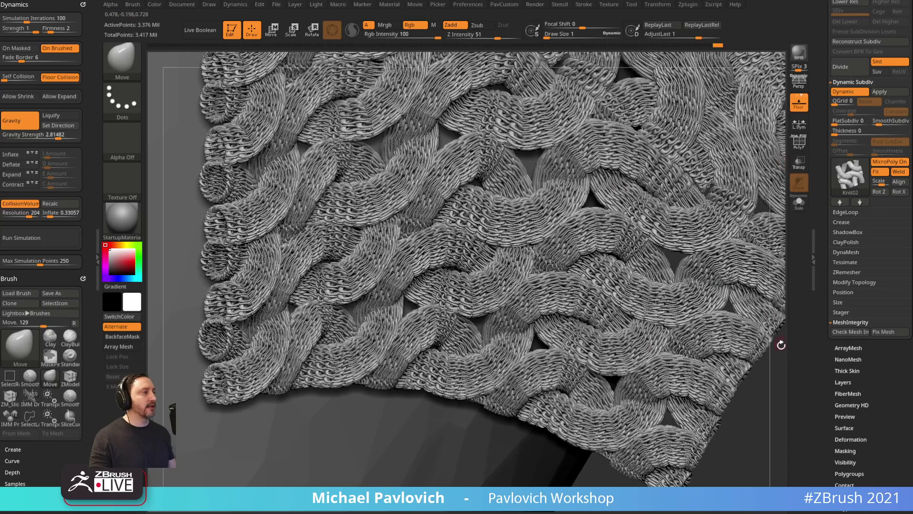
pyautogui.moveTo(780, 377); pyautogui.dragTo(522, 262)
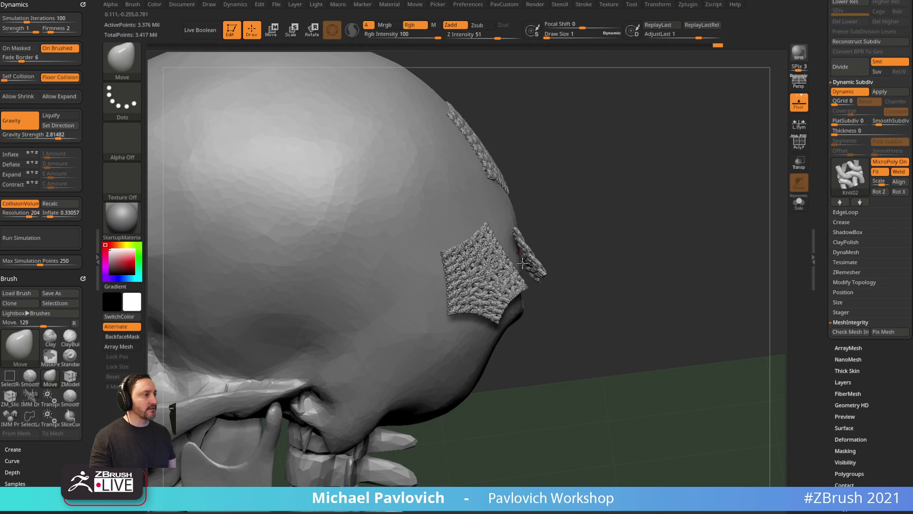
# Turn off MicroPoly on the cloth draped over the skull and set its SmoothSubdiv to 0.
pyautogui.click(889, 162)
pyautogui.moveTo(706, 259); pyautogui.dragTo(783, 144)
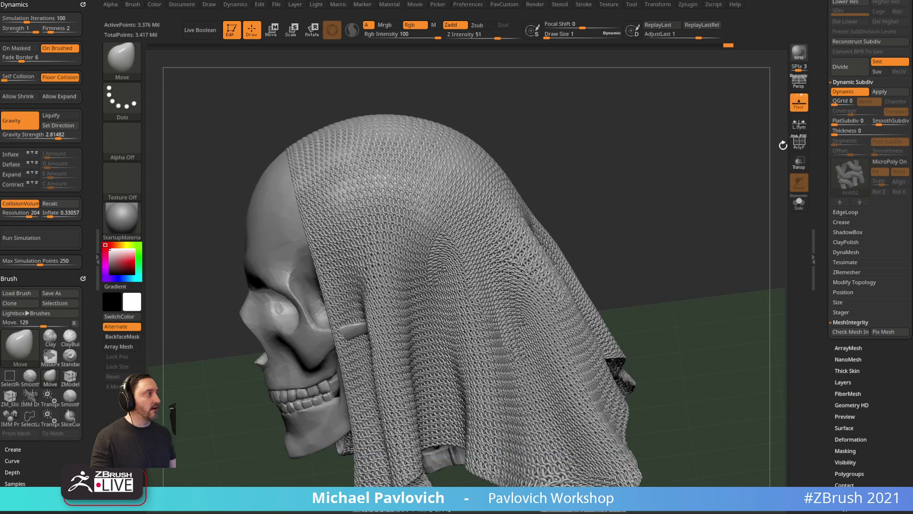
pyautogui.click(879, 122)
pyautogui.write('0')
pyautogui.press('Return')
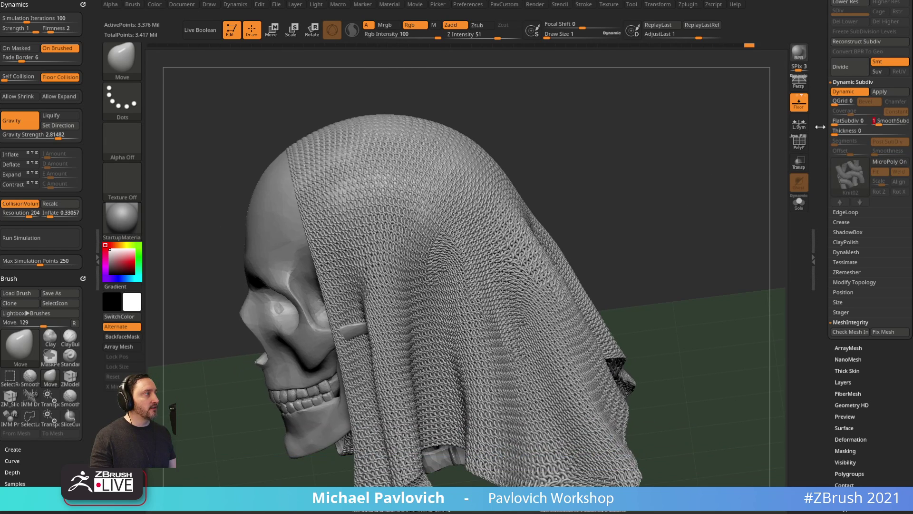
pyautogui.click(847, 93)
pyautogui.click(847, 93)
# Show the polyframe on the knitted cloth, reduce the draw size to about 2.6 and examine the individual threads up close.
pyautogui.keyDown('alt'); pyautogui.moveTo(723, 167); pyautogui.dragTo(771, 248); pyautogui.keyUp('alt')
pyautogui.press('s')
pyautogui.press('s')
pyautogui.moveTo(717, 219); pyautogui.dragTo(722, 219)
pyautogui.press('f')
pyautogui.moveTo(653, 172)
pyautogui.mouseDown()
pyautogui.moveTo(705, 202)
pyautogui.moveTo(728, 254)
pyautogui.mouseUp()
pyautogui.press('s')
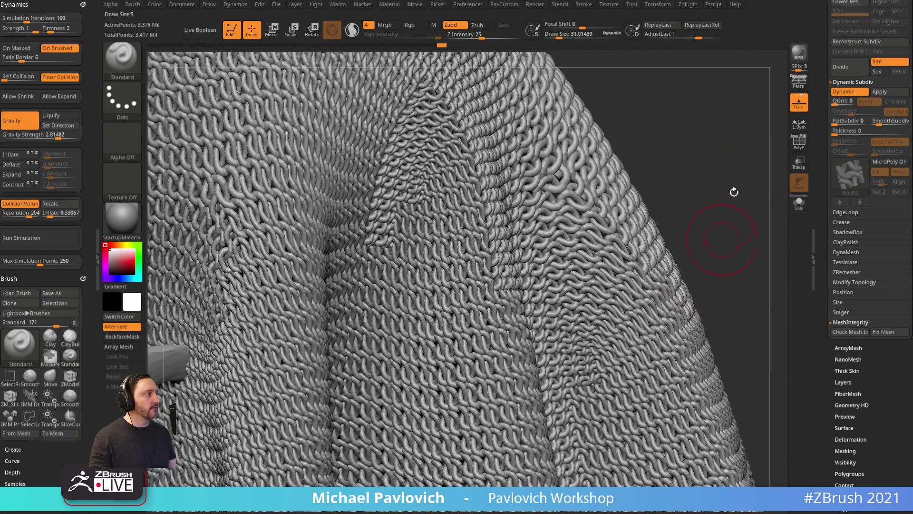
pyautogui.click(804, 144)
pyautogui.moveTo(875, 122); pyautogui.dragTo(858, 121)
pyautogui.moveTo(749, 153); pyautogui.dragTo(628, 195)
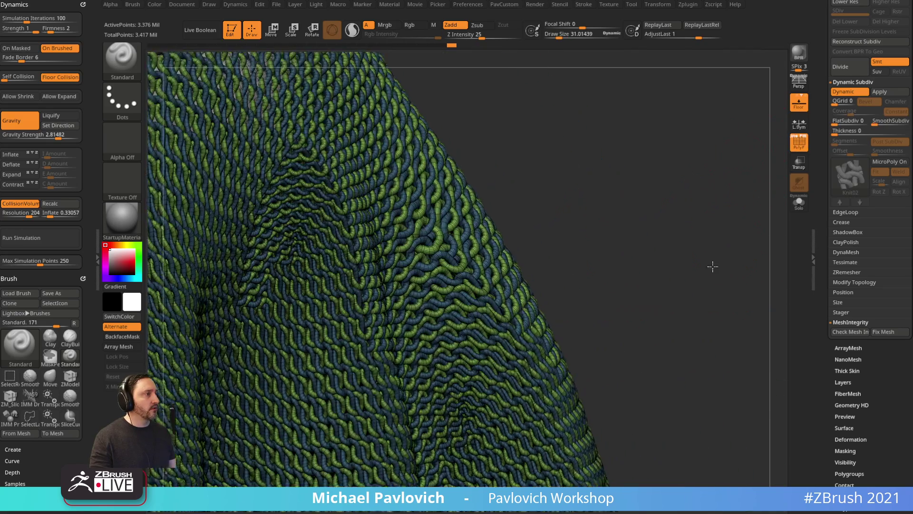
pyautogui.keyDown('alt'); pyautogui.moveTo(712, 266); pyautogui.dragTo(737, 328); pyautogui.keyUp('alt')
pyautogui.press('s')
pyautogui.moveTo(519, 220); pyautogui.dragTo(508, 219)
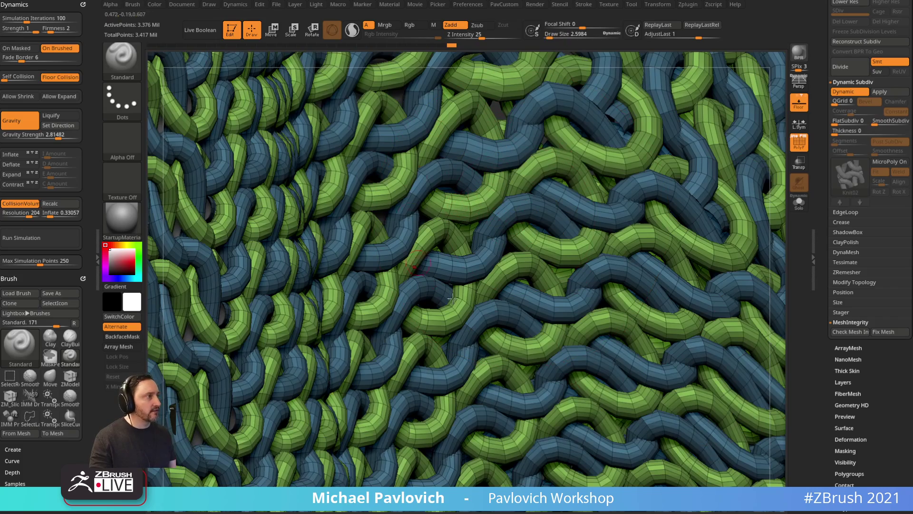
# Turn off dynamic subdivision and the polyframe, and review the whole skull with its knitted cloth from several sides.
pyautogui.keyDown('alt'); pyautogui.moveTo(774, 185); pyautogui.dragTo(731, 137); pyautogui.keyUp('alt')
pyautogui.click(849, 93)
pyautogui.hotkey('shift', 'f')
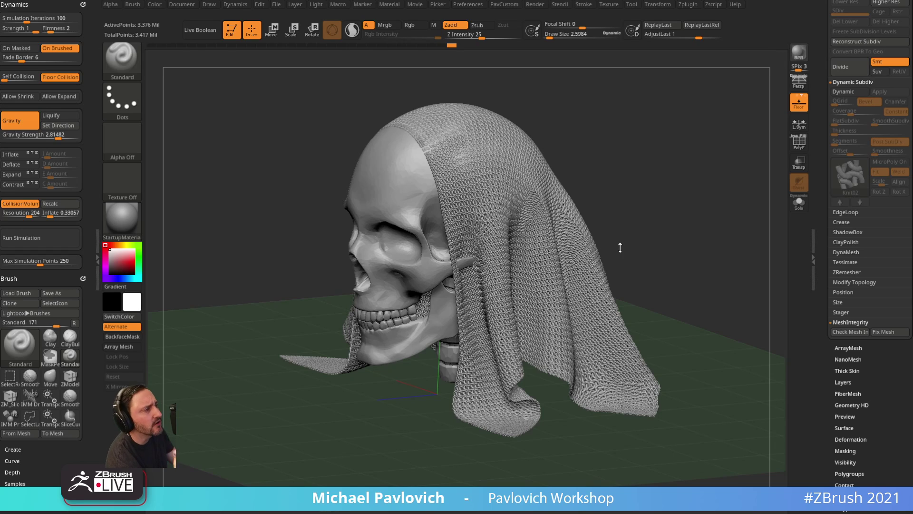
pyautogui.moveTo(648, 176)
pyautogui.mouseDown()
pyautogui.moveTo(683, 149)
pyautogui.moveTo(689, 165)
pyautogui.moveTo(664, 171)
pyautogui.mouseUp()
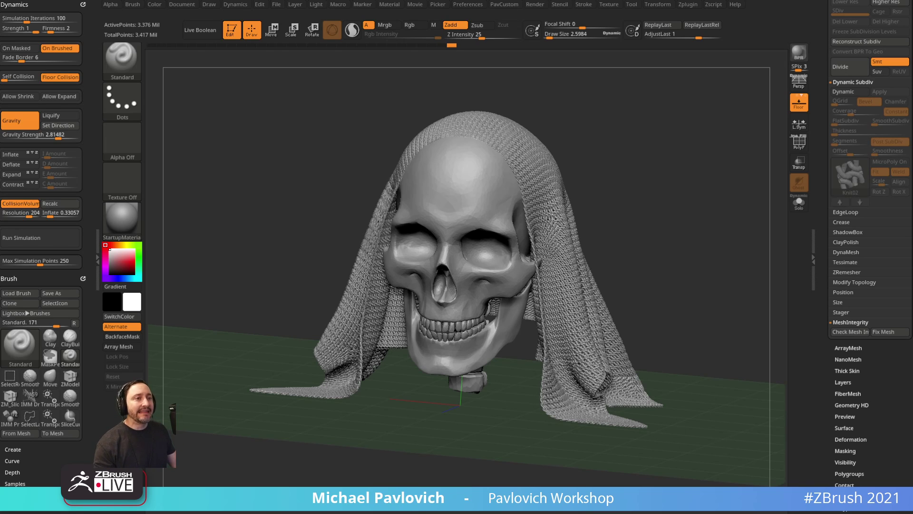
pyautogui.moveTo(665, 221); pyautogui.dragTo(674, 206)
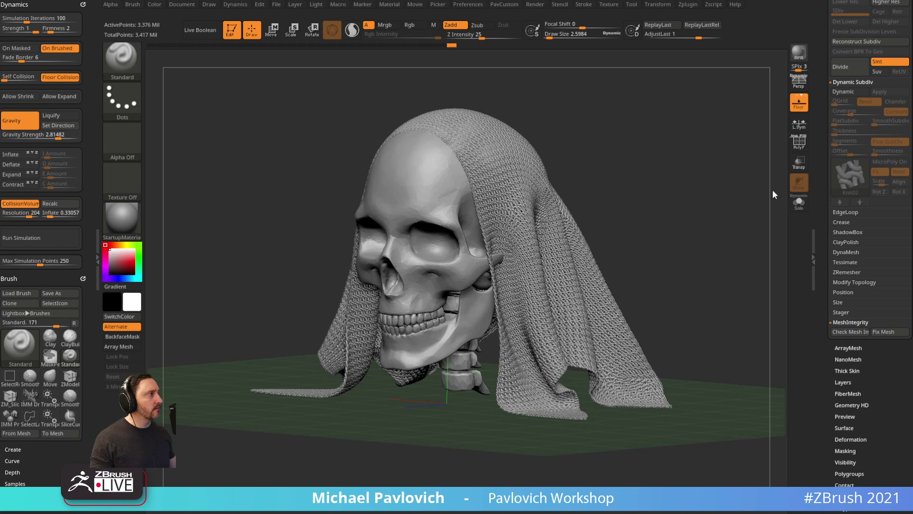
# Bring up the 01_Male03_Neutral head scan and turn it to a three-quarter view.
pyautogui.moveTo(822, 122); pyautogui.dragTo(813, 366)
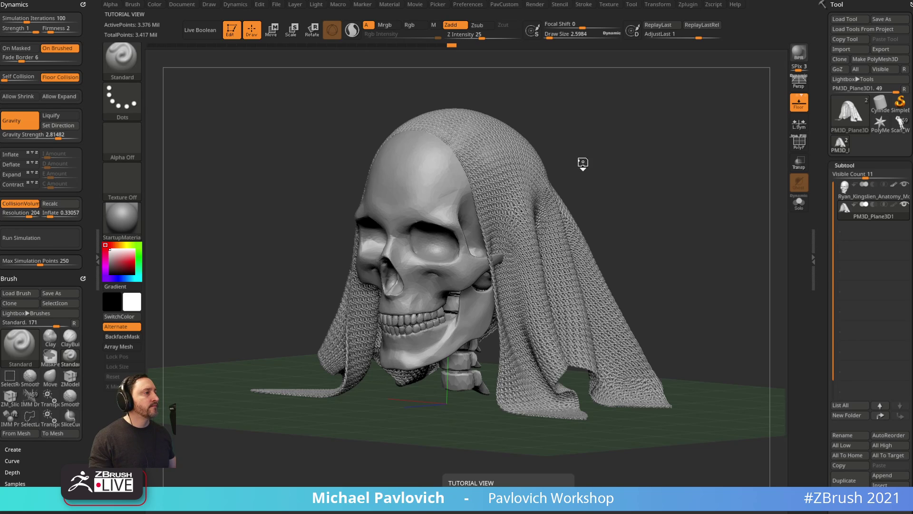
pyautogui.moveTo(622, 165); pyautogui.dragTo(636, 253)
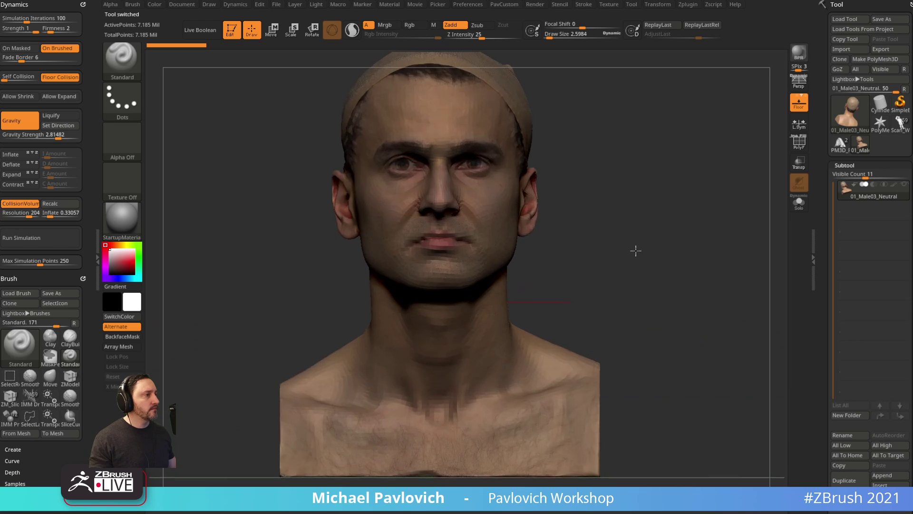
pyautogui.moveTo(713, 234); pyautogui.dragTo(680, 241)
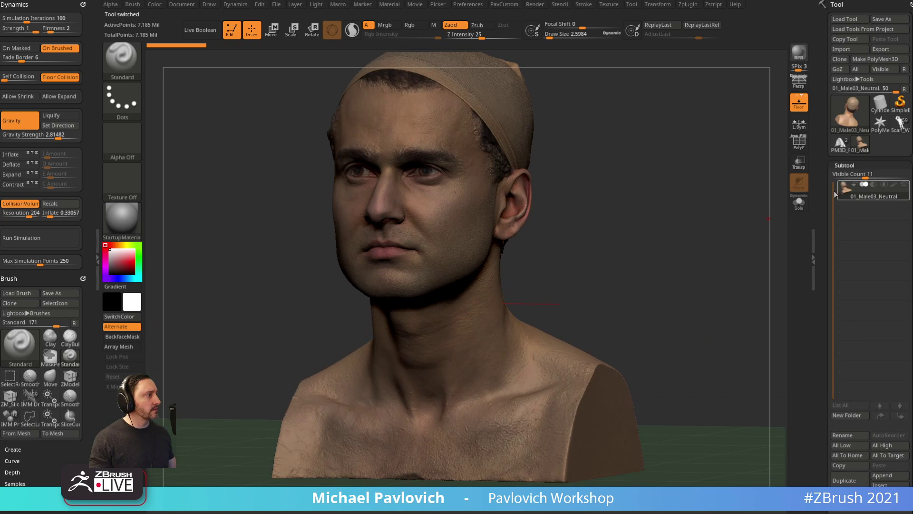
# Display the head scan with the SkinShade4 material and its colour texture map turned on.
pyautogui.moveTo(826, 192); pyautogui.dragTo(841, 53)
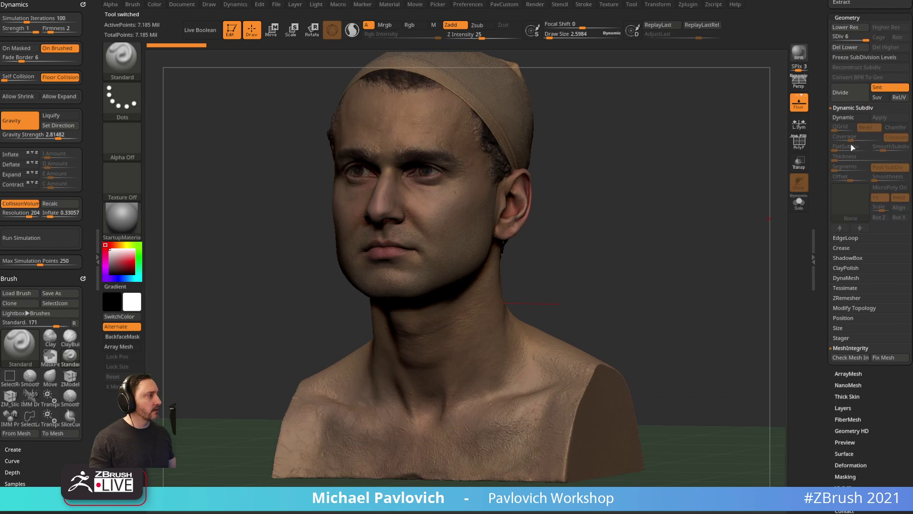
pyautogui.click(116, 220)
pyautogui.click(619, 402)
pyautogui.moveTo(825, 347); pyautogui.dragTo(822, 267)
pyautogui.click(848, 347)
pyautogui.click(884, 357)
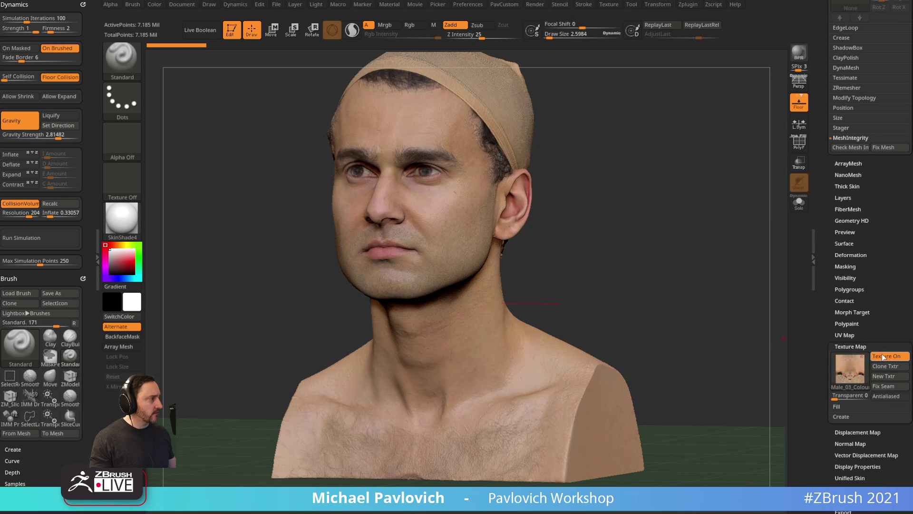
# Turn off the head scan's texture map and assign StartupMaterial to it.
pyautogui.click(884, 357)
pyautogui.click(121, 219)
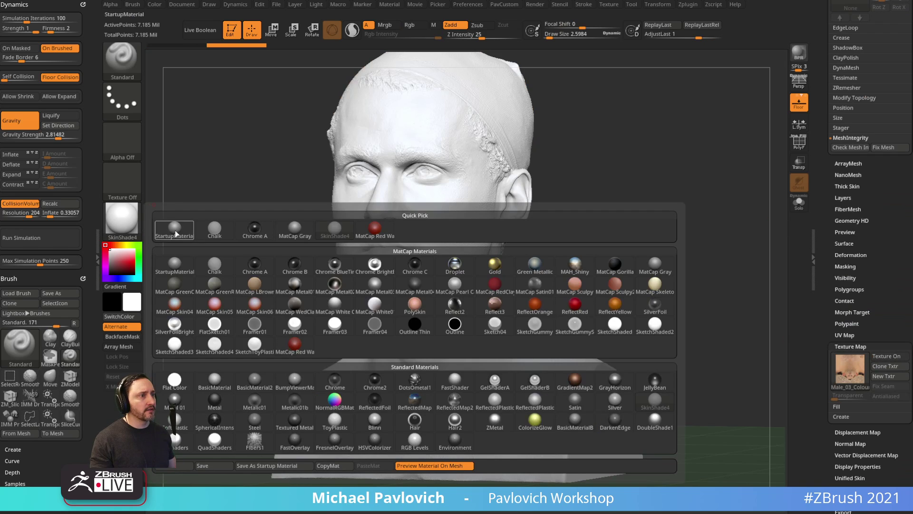
pyautogui.click(175, 232)
# Set the draw size to about 22, hide the floor grid and frame the whole bust in a three-quarter view.
pyautogui.moveTo(602, 199)
pyautogui.mouseDown()
pyautogui.moveTo(647, 201)
pyautogui.moveTo(642, 283)
pyautogui.moveTo(678, 197)
pyautogui.moveTo(584, 199)
pyautogui.mouseUp()
pyautogui.press(']')
pyautogui.press(']')
pyautogui.moveTo(251, 310); pyautogui.dragTo(777, 113)
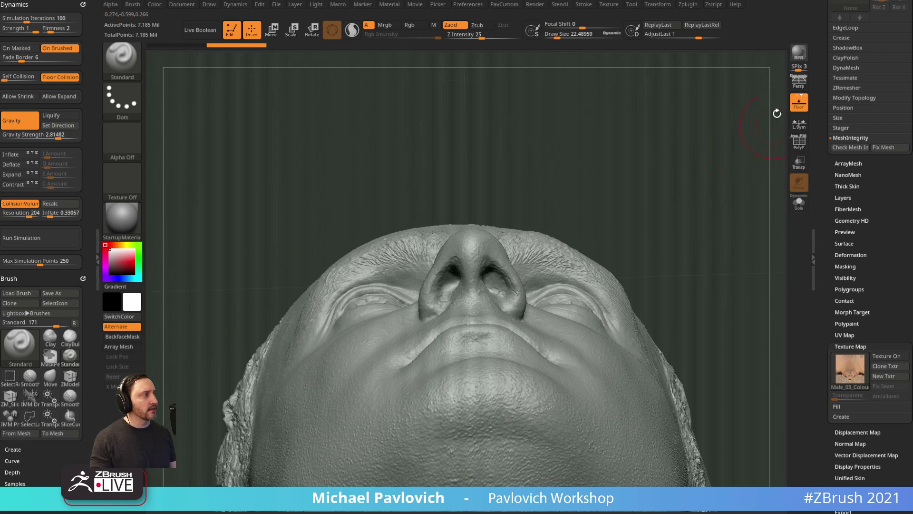
pyautogui.click(799, 102)
pyautogui.moveTo(713, 138); pyautogui.dragTo(597, 379)
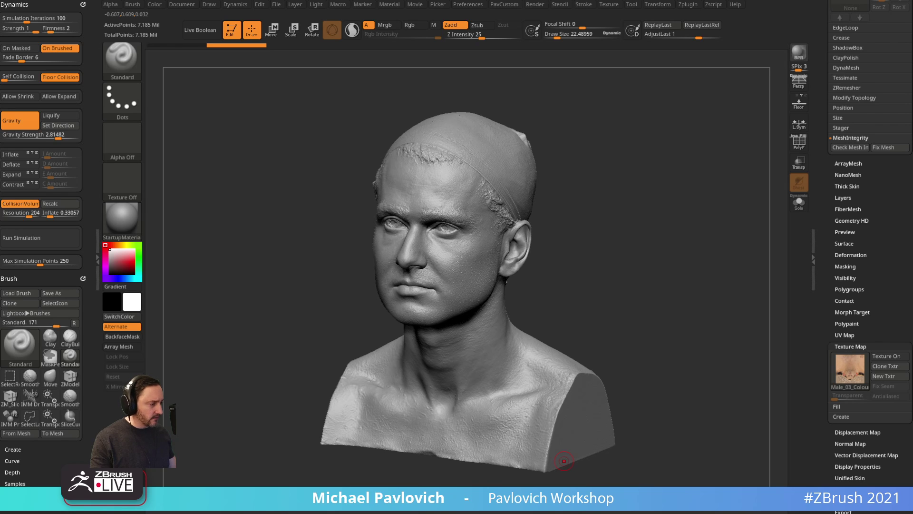
# Switch to Google Drive in the browser and copy the sharing link of Bookshelf.jpg.
pyautogui.moveTo(666, 0); pyautogui.dragTo(713, 1)
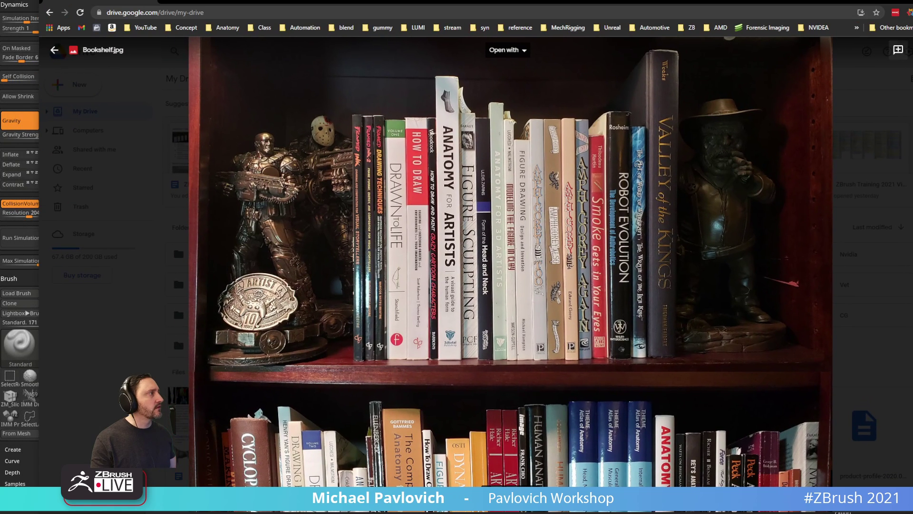
pyautogui.click(912, 50)
pyautogui.click(869, 72)
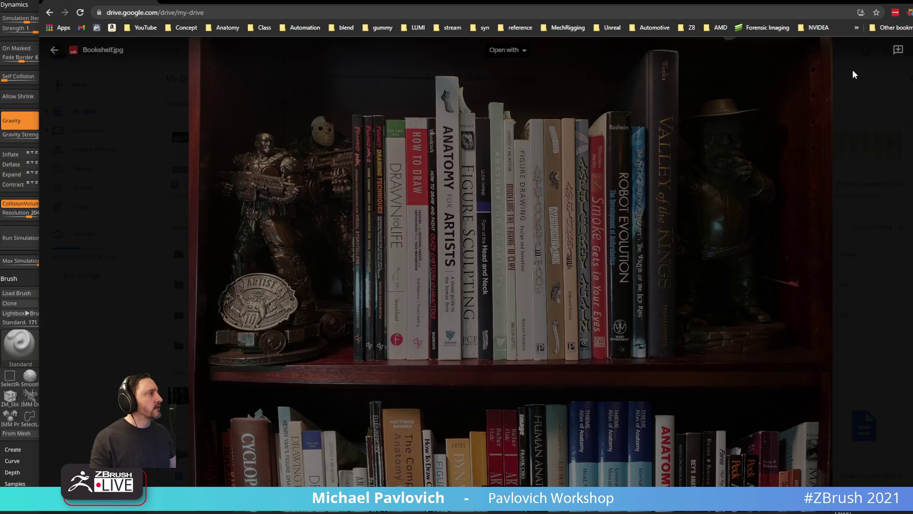
pyautogui.click(613, 338)
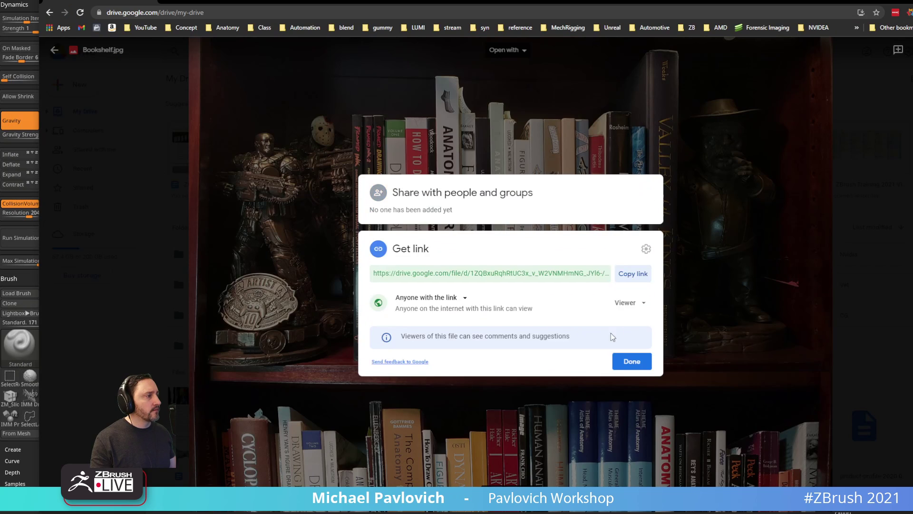
pyautogui.click(633, 273)
pyautogui.click(634, 357)
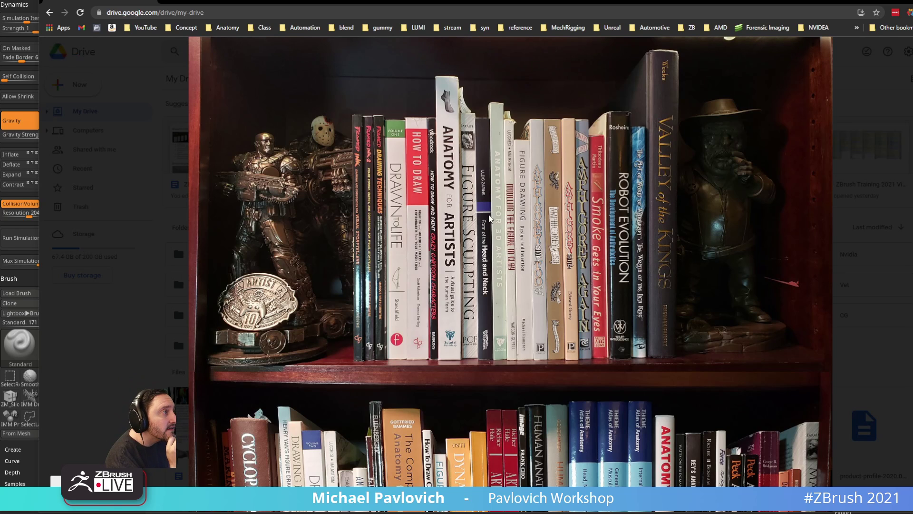
# Examine the book titles on each shelf in the Bookshelf.jpg photo.
pyautogui.scroll(4, 485, 204)
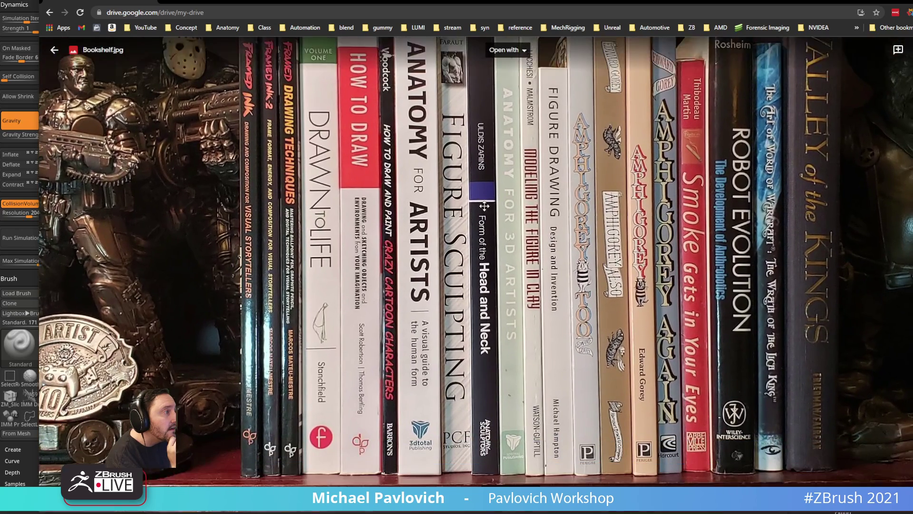
pyautogui.moveTo(484, 206); pyautogui.dragTo(442, 247)
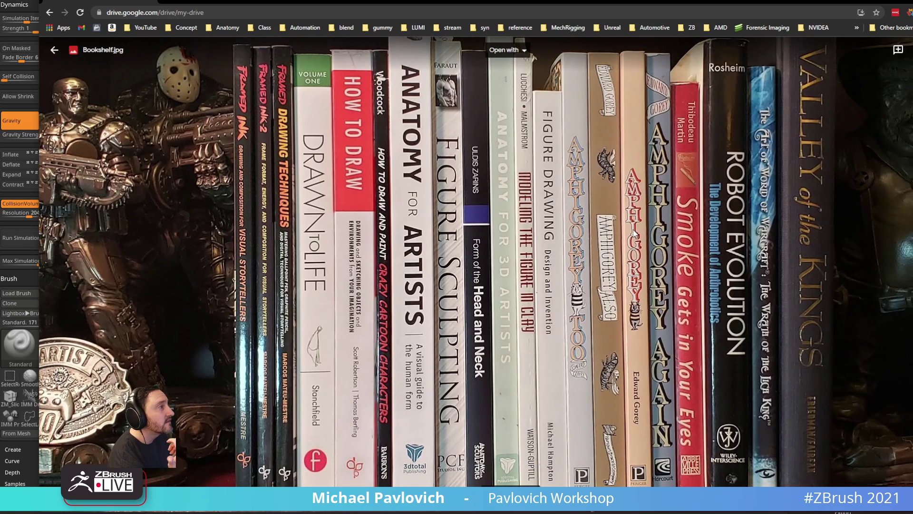
pyautogui.scroll(-3, 541, 216)
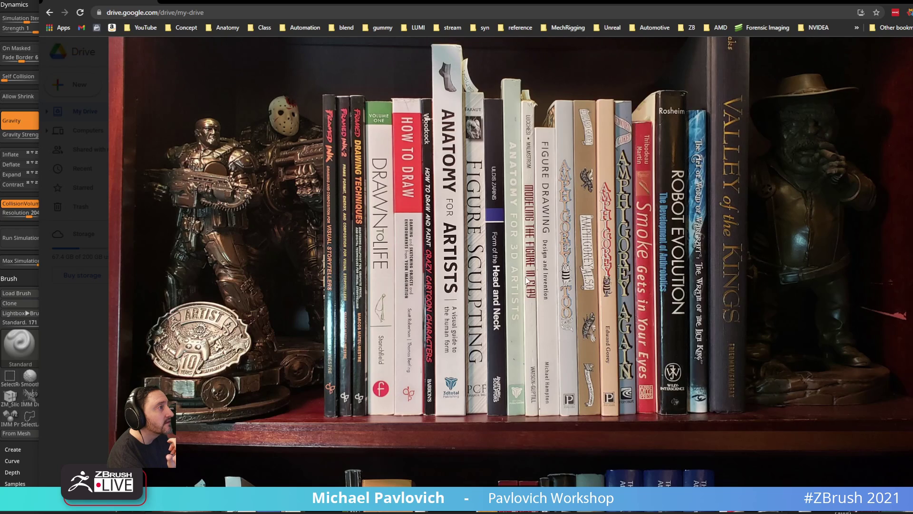
pyautogui.scroll(-5, 518, 238)
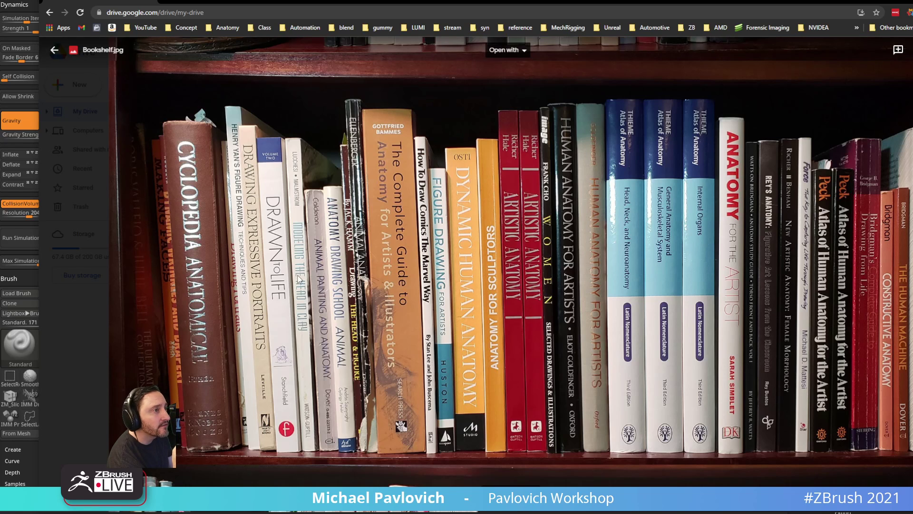
pyautogui.scroll(-8, 405, 227)
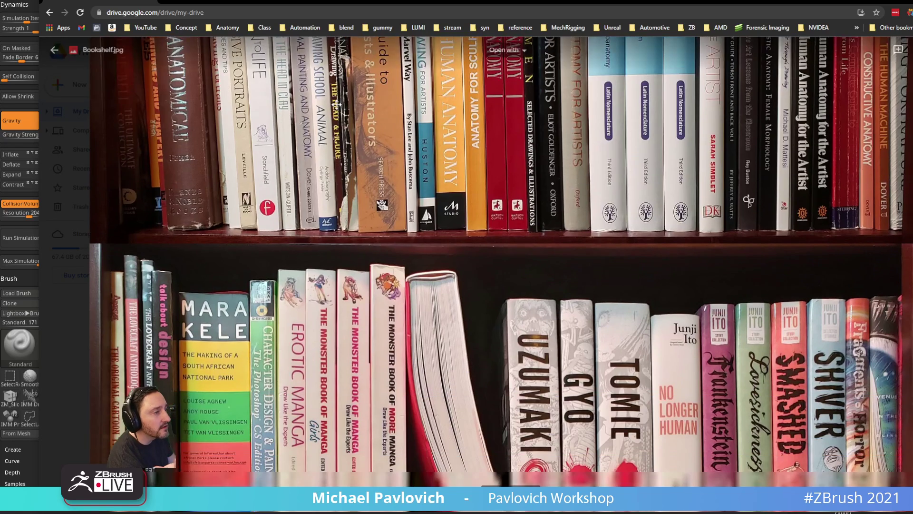
pyautogui.scroll(10, 405, 227)
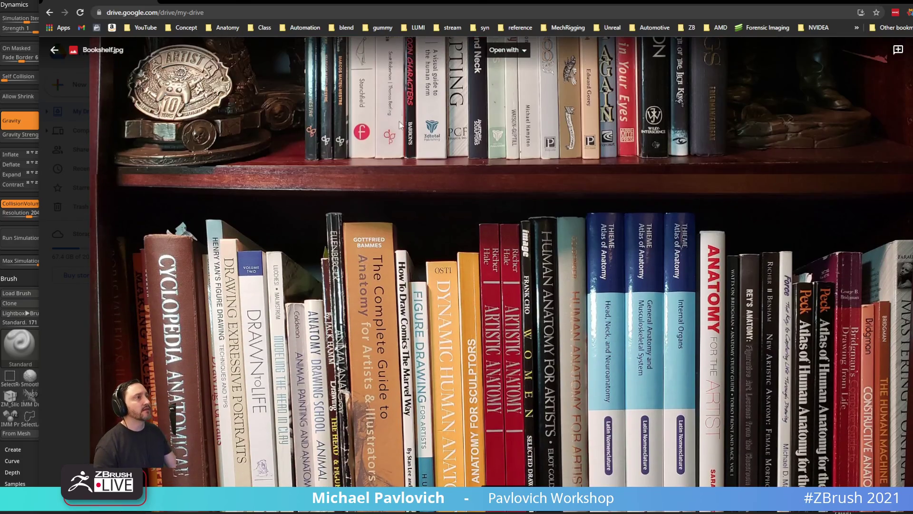
# Switch back to ZBrush and delete all subtools of the head scan tool and of the draped cloth tool.
pyautogui.moveTo(328, 3); pyautogui.dragTo(328, 0)
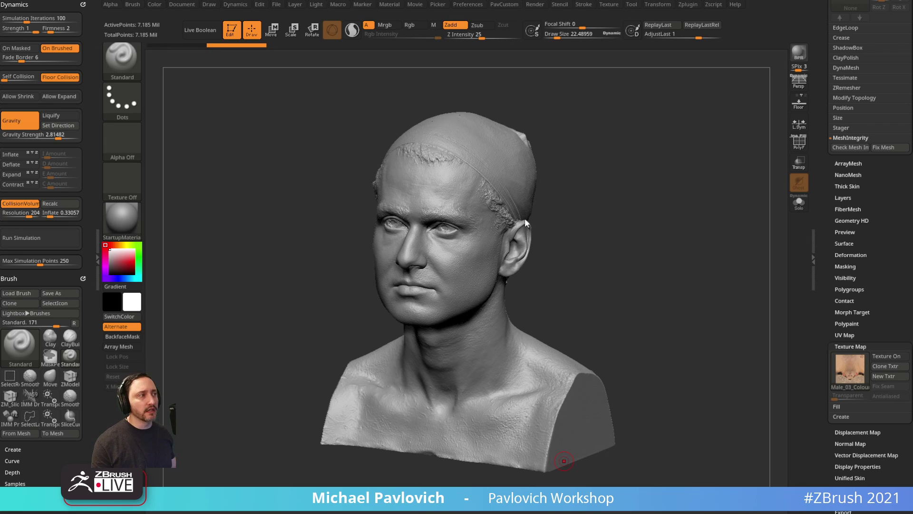
pyautogui.moveTo(824, 59); pyautogui.dragTo(836, 371)
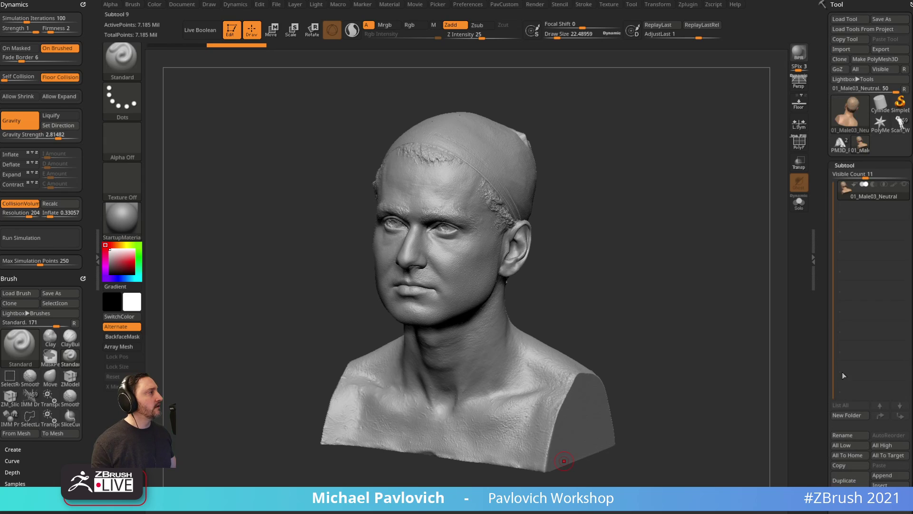
pyautogui.moveTo(822, 198); pyautogui.dragTo(822, 156)
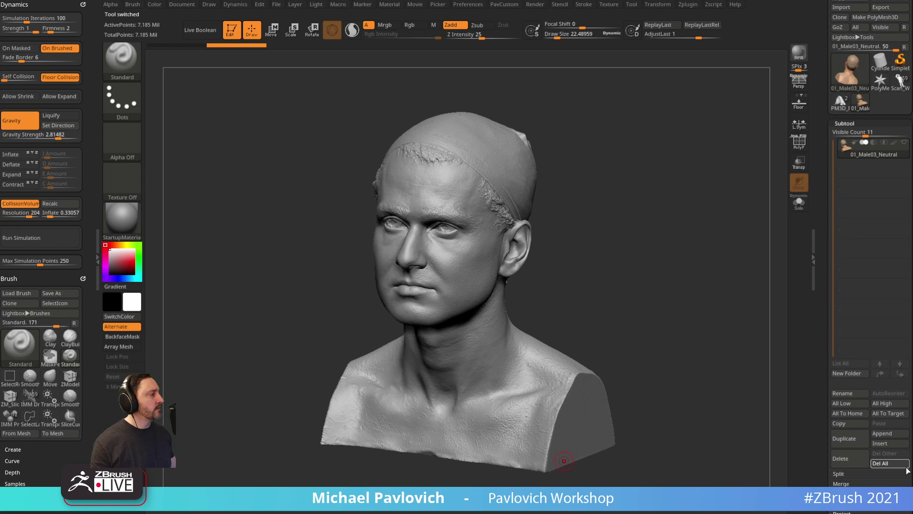
pyautogui.click(902, 464)
pyautogui.click(841, 102)
pyautogui.click(891, 463)
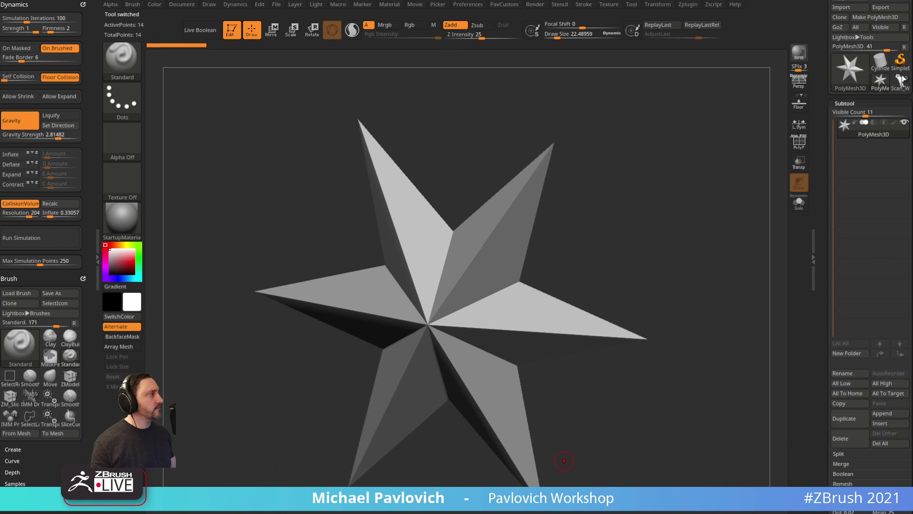
# Make Scan_Wrapped the active tool, view the figure from the front and isolate the Scan_Wrapped subtool with Solo.
pyautogui.click(900, 82)
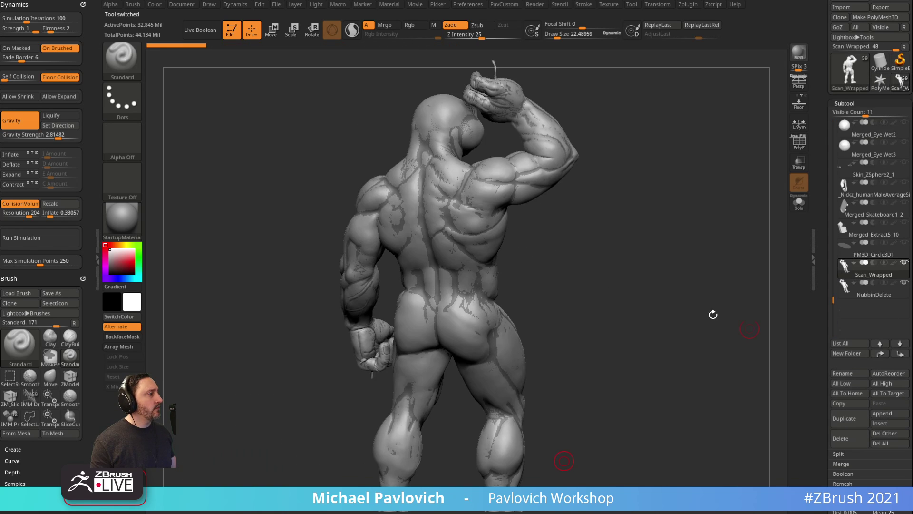
pyautogui.moveTo(711, 314); pyautogui.dragTo(607, 292)
pyautogui.click(802, 208)
pyautogui.moveTo(721, 213); pyautogui.dragTo(704, 214)
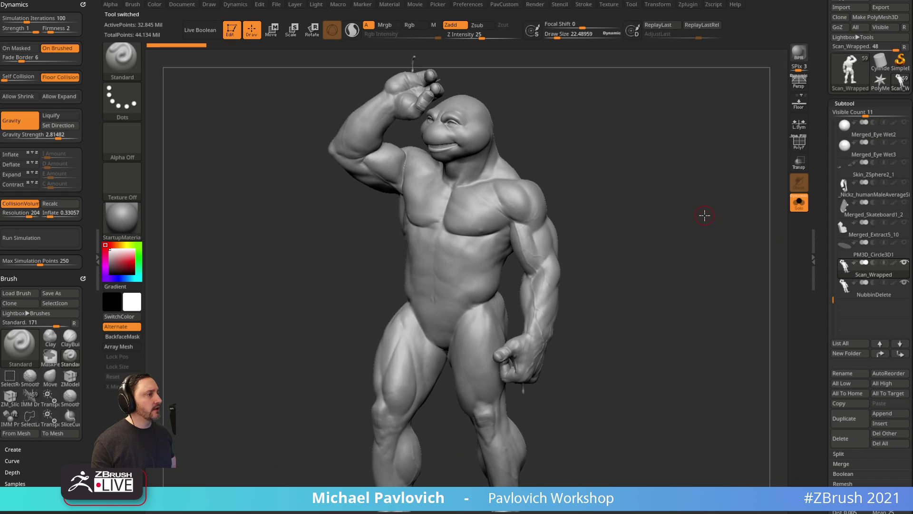
# Set the draw size to about 8.5, show the polyframe on the figure and inspect its head, hand and torso.
pyautogui.moveTo(610, 100)
pyautogui.keyDown('ctrl'); pyautogui.mouseDown(button='right')
pyautogui.moveTo(656, 179)
pyautogui.moveTo(634, 471)
pyautogui.mouseUp(button='right'); pyautogui.keyUp('ctrl')
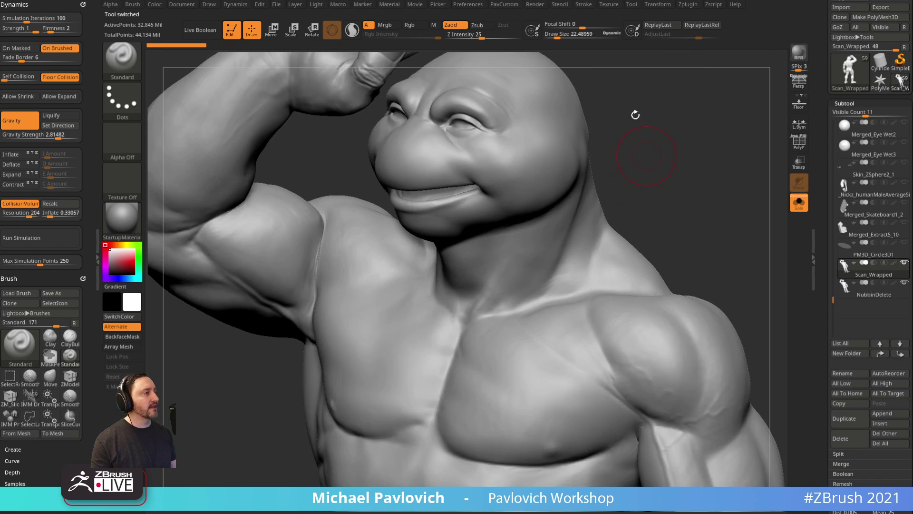
pyautogui.keyDown('alt'); pyautogui.moveTo(634, 114); pyautogui.dragTo(630, 270, button='right'); pyautogui.keyUp('alt')
pyautogui.press('s')
pyautogui.click(418, 182)
pyautogui.moveTo(463, 110)
pyautogui.mouseDown()
pyautogui.moveTo(589, 170)
pyautogui.moveTo(654, 177)
pyautogui.moveTo(632, 163)
pyautogui.mouseUp()
pyautogui.hotkey('shift', 'f')
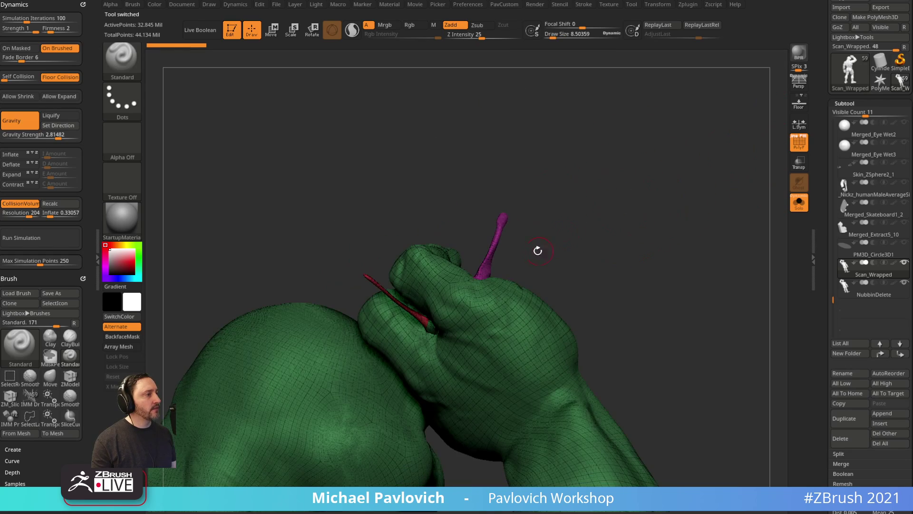
pyautogui.moveTo(537, 248); pyautogui.dragTo(647, 154)
pyautogui.moveTo(646, 154)
pyautogui.keyDown('ctrl'); pyautogui.mouseDown(button='right')
pyautogui.moveTo(675, 138)
pyautogui.moveTo(618, 157)
pyautogui.mouseUp(button='right'); pyautogui.keyUp('ctrl')
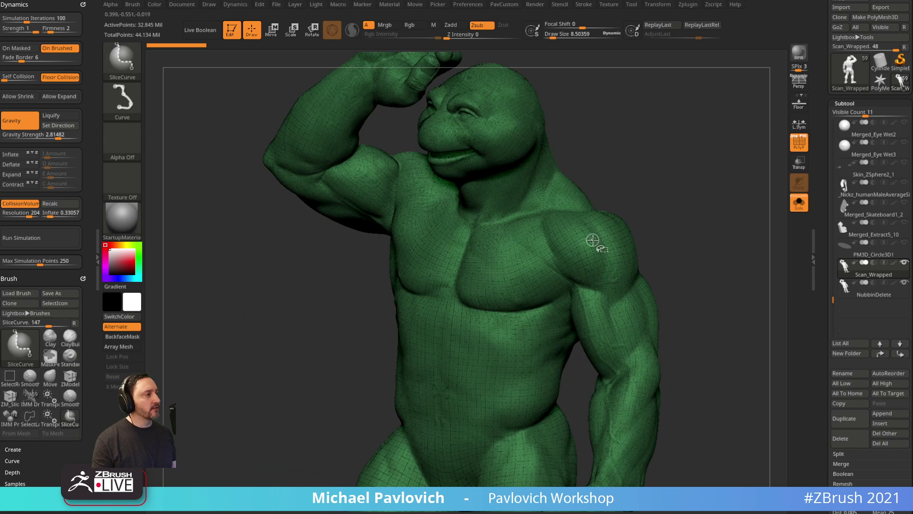
# Switch the mesh-visibility selection brush from SliceCurve to SelectRect.
pyautogui.keyDown('ctrl'); pyautogui.keyDown('shift'); pyautogui.click(593, 243); pyautogui.keyUp('shift'); pyautogui.keyUp('ctrl')
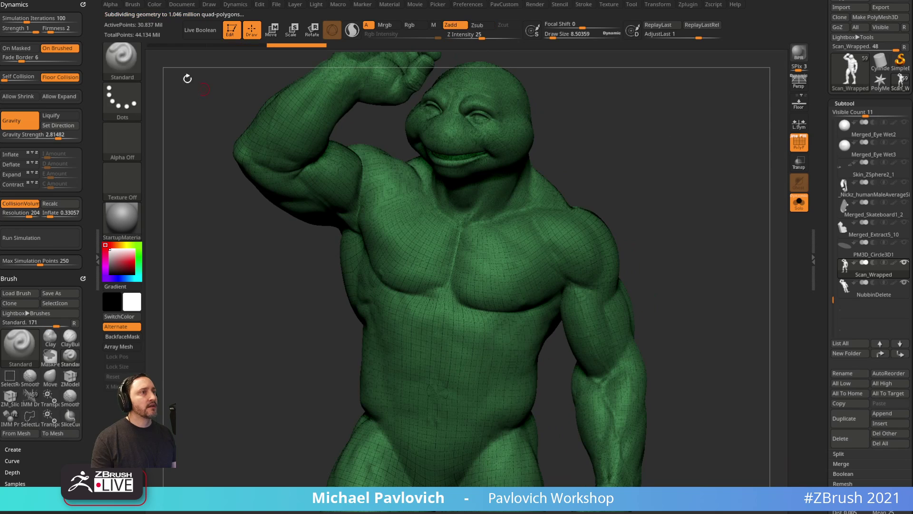
pyautogui.press('b')
pyautogui.keyDown('ctrl'); pyautogui.keyDown('shift'); pyautogui.click(175, 78); pyautogui.keyUp('shift'); pyautogui.keyUp('ctrl')
pyautogui.moveTo(675, 216); pyautogui.dragTo(506, 199, button='right')
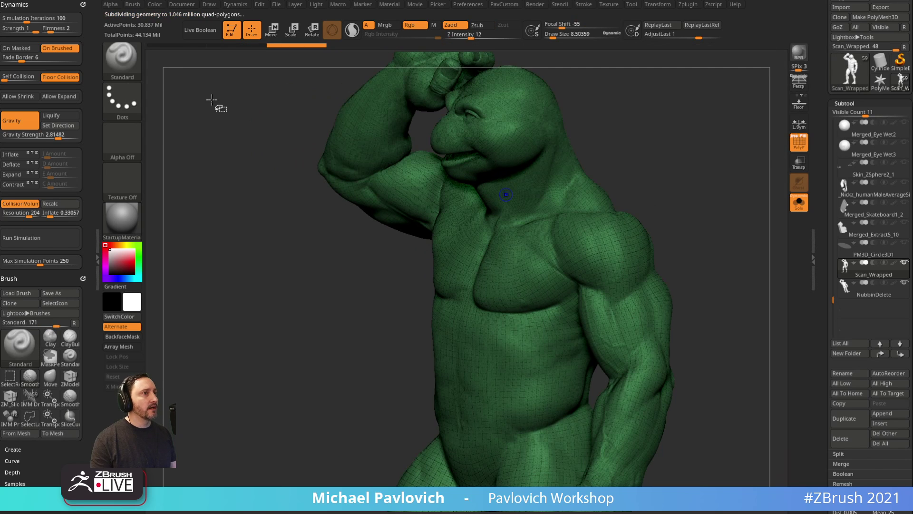
pyautogui.keyDown('ctrl'); pyautogui.keyDown('shift'); pyautogui.click(125, 63); pyautogui.keyUp('shift'); pyautogui.keyUp('ctrl')
pyautogui.keyDown('ctrl'); pyautogui.keyDown('shift'); pyautogui.click(215, 77); pyautogui.keyUp('shift'); pyautogui.keyUp('ctrl')
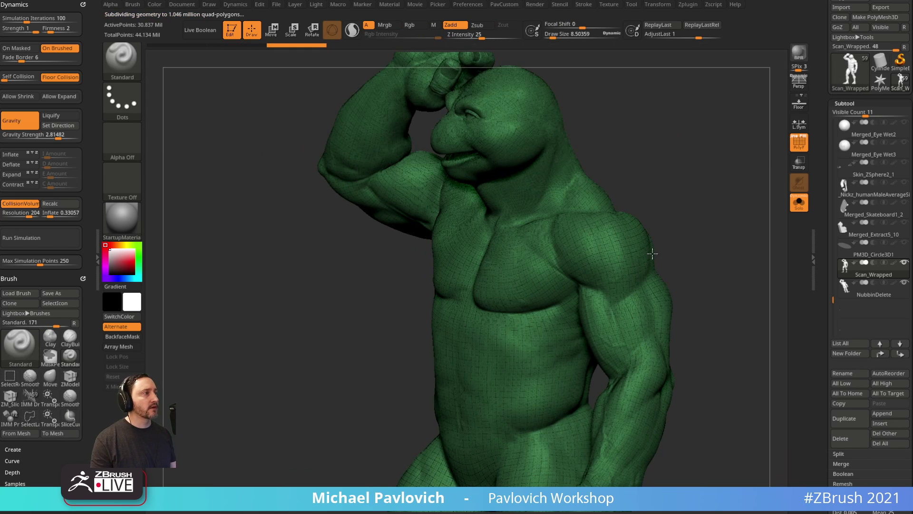
pyautogui.moveTo(652, 254); pyautogui.dragTo(583, 277, button='right')
pyautogui.moveTo(583, 277)
pyautogui.mouseDown()
pyautogui.moveTo(461, 189)
pyautogui.moveTo(545, 170)
pyautogui.mouseUp()
pyautogui.hotkey('ctrl', 'shift')
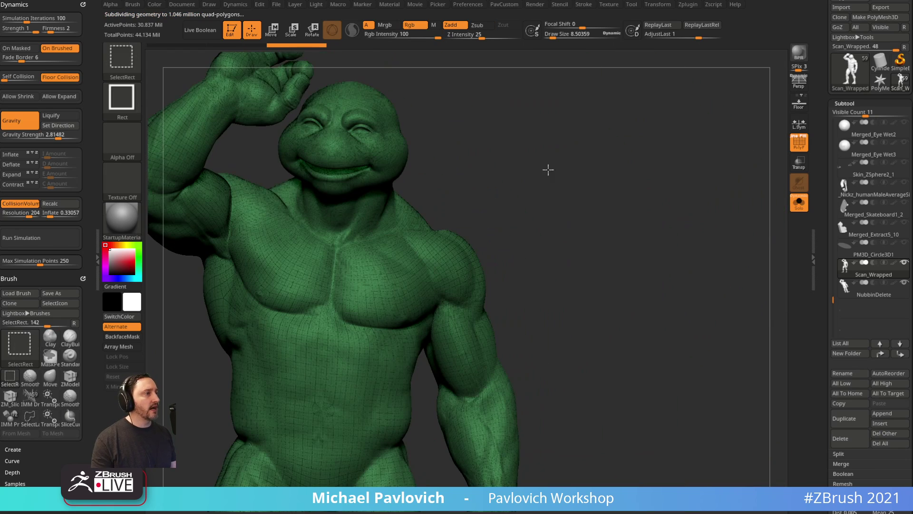
pyautogui.keyDown('ctrl'); pyautogui.keyDown('shift'); pyautogui.click(458, 112); pyautogui.keyUp('shift'); pyautogui.keyUp('ctrl')
# Hide the polyframe on the Scan_Wrapped figure and lower its subdivision level.
pyautogui.moveTo(467, 120)
pyautogui.keyDown('alt'); pyautogui.mouseDown()
pyautogui.moveTo(517, 251)
pyautogui.moveTo(538, 277)
pyautogui.mouseUp(); pyautogui.keyUp('alt')
pyautogui.click(798, 146)
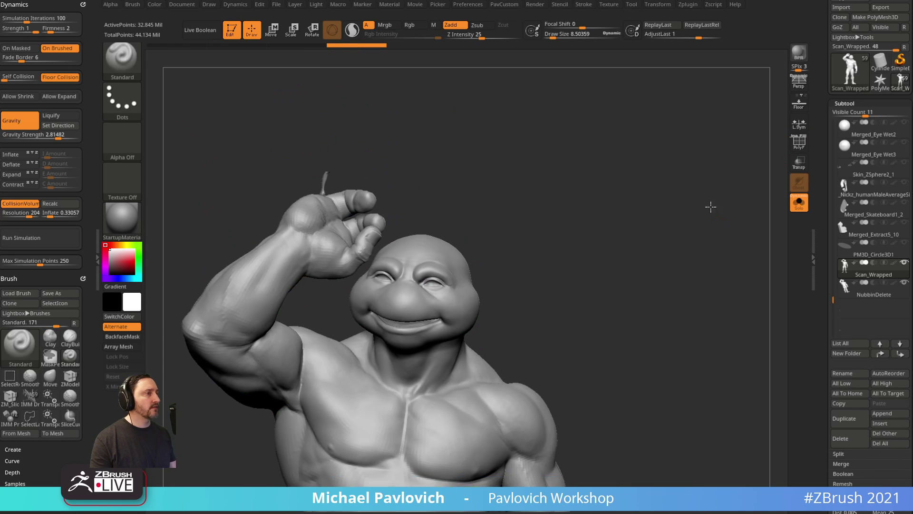
pyautogui.keyDown('alt'); pyautogui.moveTo(711, 206); pyautogui.dragTo(709, 158); pyautogui.keyUp('alt')
pyautogui.moveTo(827, 258); pyautogui.dragTo(825, 100)
pyautogui.moveTo(859, 208); pyautogui.dragTo(831, 209)
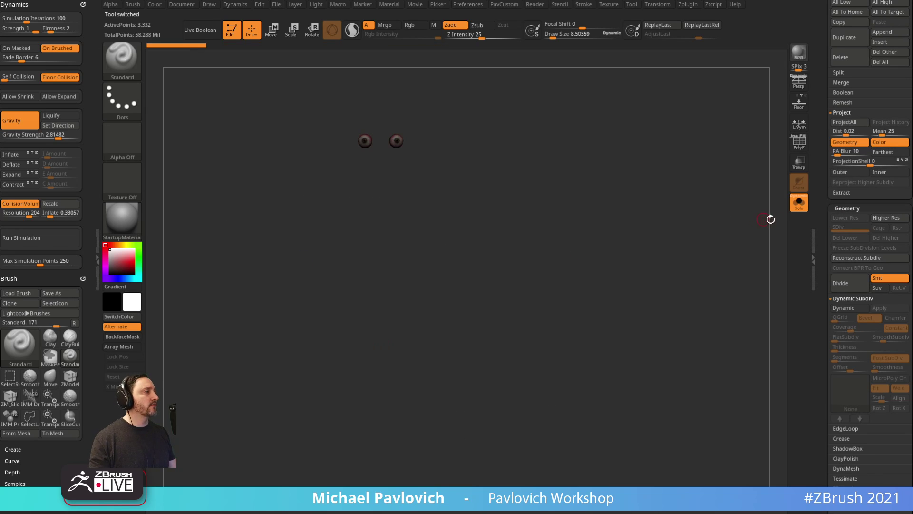
# Turn off Solo on the scanned male tool, select the Male_03_Animation_Ready subtool and set it to subdivision level 1.
pyautogui.click(799, 202)
pyautogui.moveTo(823, 138); pyautogui.dragTo(834, 334)
pyautogui.click(873, 194)
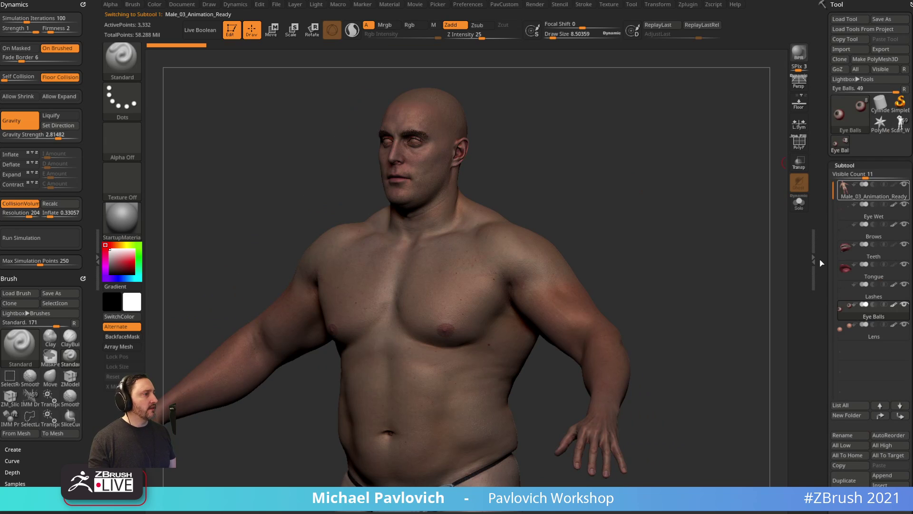
pyautogui.scroll(-10, 851, 219)
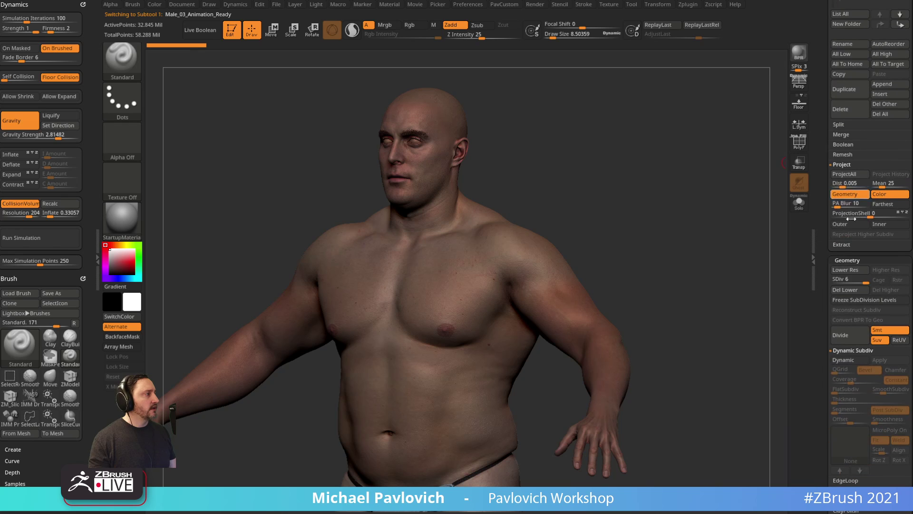
pyautogui.click(833, 282)
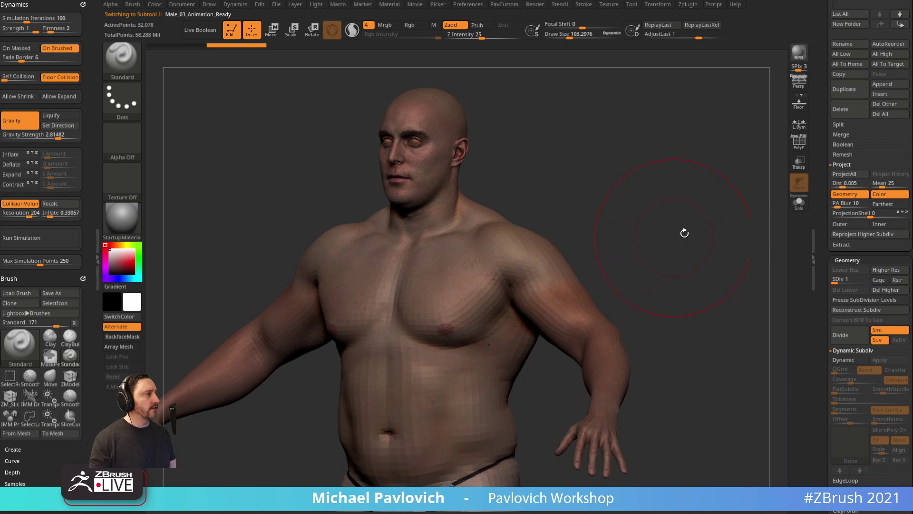
# Inspect the male body's base topology with the polyframe on, then hide it and view the body from the front.
pyautogui.click(799, 143)
pyautogui.keyDown('shift'); pyautogui.moveTo(703, 198); pyautogui.dragTo(650, 212); pyautogui.keyUp('shift')
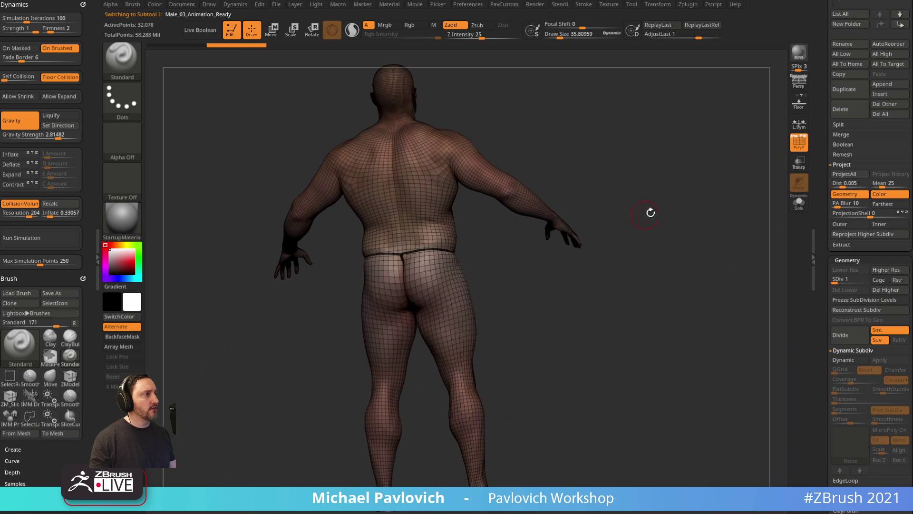
pyautogui.click(799, 142)
pyautogui.moveTo(743, 179)
pyautogui.mouseDown()
pyautogui.moveTo(622, 221)
pyautogui.moveTo(679, 220)
pyautogui.moveTo(612, 222)
pyautogui.moveTo(684, 202)
pyautogui.moveTo(636, 217)
pyautogui.moveTo(642, 208)
pyautogui.moveTo(701, 249)
pyautogui.moveTo(675, 245)
pyautogui.moveTo(683, 220)
pyautogui.moveTo(677, 241)
pyautogui.mouseUp()
pyautogui.press('s')
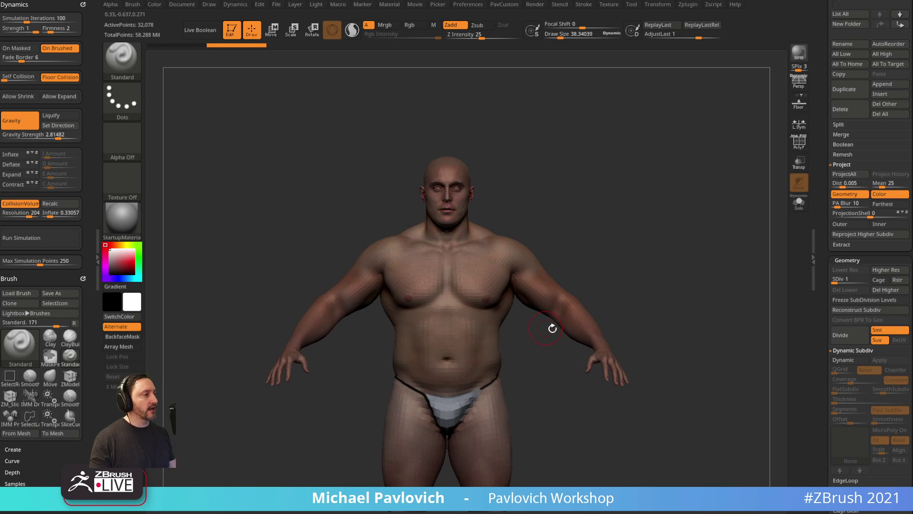
pyautogui.moveTo(631, 311); pyautogui.dragTo(595, 196)
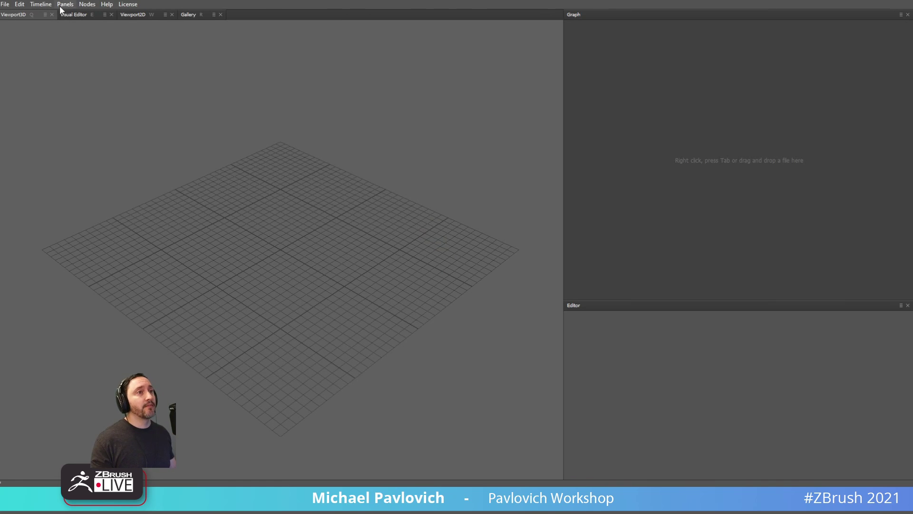
# Switch to Wrap and open the recent project MichelangeloWrap.wrap.
pyautogui.click(6, 6)
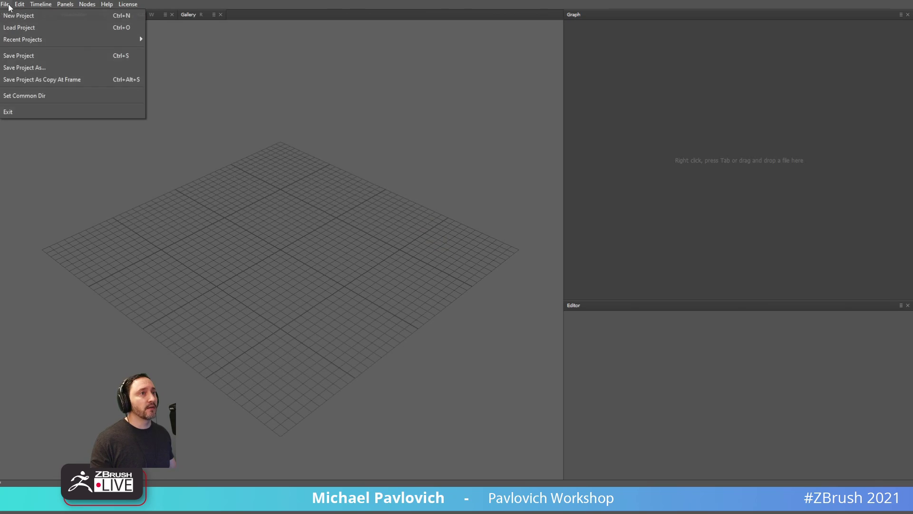
pyautogui.moveTo(29, 40)
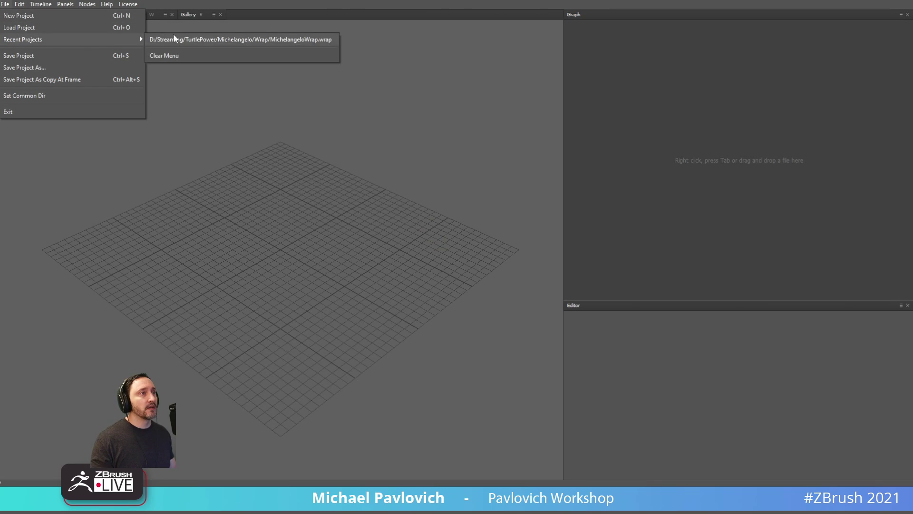
pyautogui.click(191, 38)
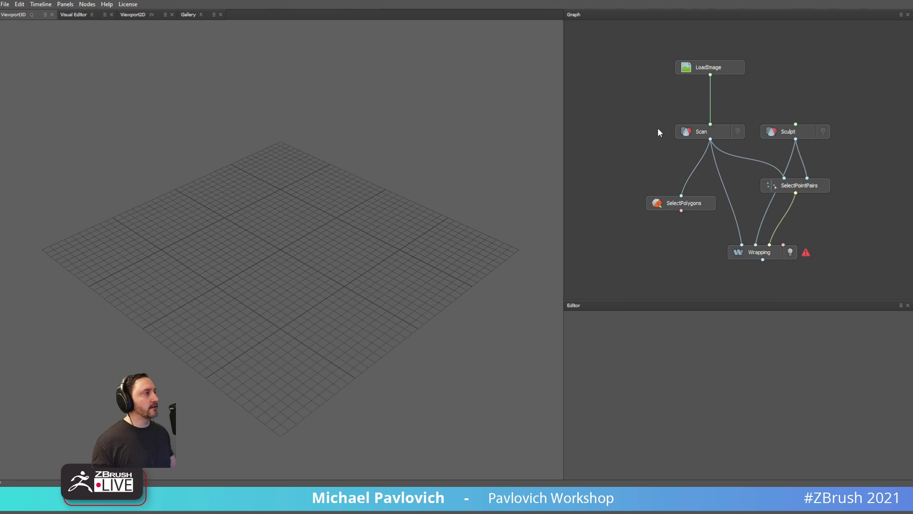
# Show the Scan and Sculpt geometries together in the 3D viewport, framed at full height.
pyautogui.click(721, 67)
pyautogui.click(708, 132)
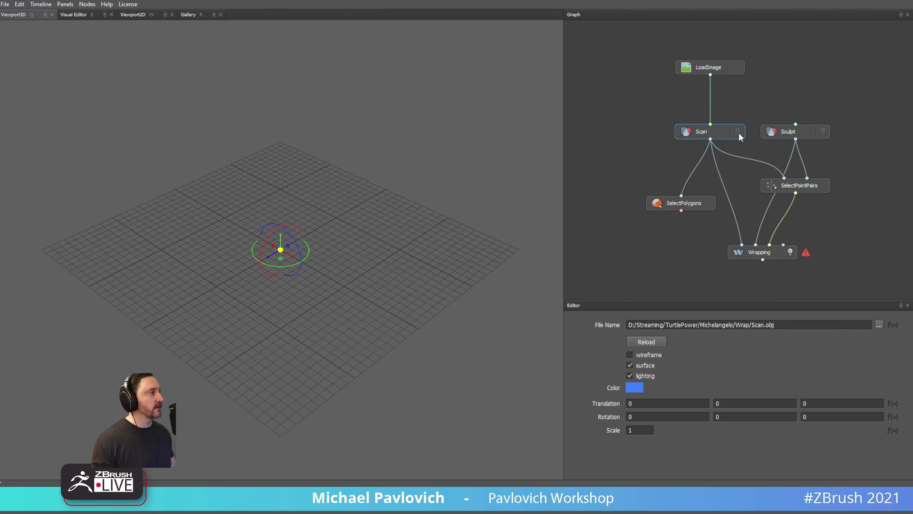
pyautogui.keyDown('alt'); pyautogui.moveTo(404, 148); pyautogui.dragTo(260, 92, button='right'); pyautogui.keyUp('alt')
pyautogui.keyDown('alt'); pyautogui.moveTo(314, 101); pyautogui.dragTo(327, 258, button='middle'); pyautogui.keyUp('alt')
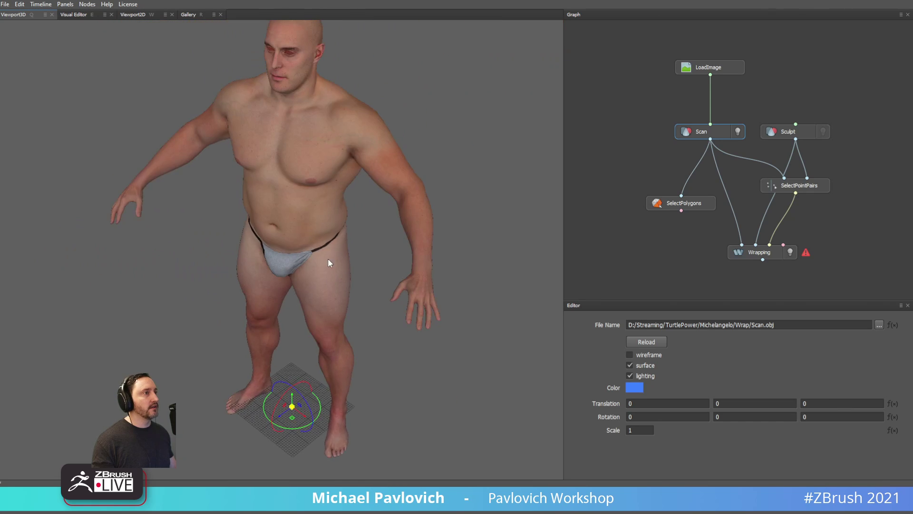
pyautogui.keyDown('alt'); pyautogui.moveTo(328, 258); pyautogui.dragTo(334, 203); pyautogui.keyUp('alt')
pyautogui.keyDown('alt'); pyautogui.moveTo(335, 203); pyautogui.dragTo(333, 240, button='middle'); pyautogui.keyUp('alt')
pyautogui.keyDown('alt'); pyautogui.moveTo(333, 239); pyautogui.dragTo(335, 199, button='right'); pyautogui.keyUp('alt')
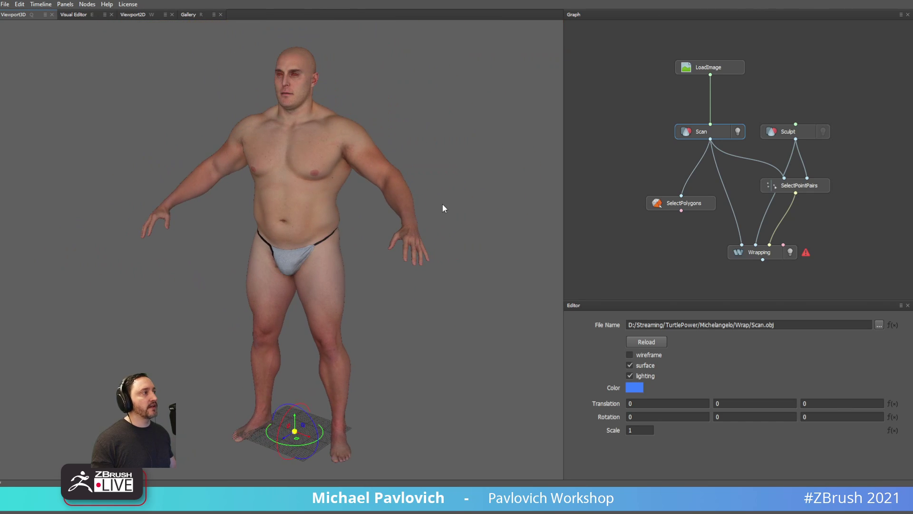
pyautogui.click(823, 131)
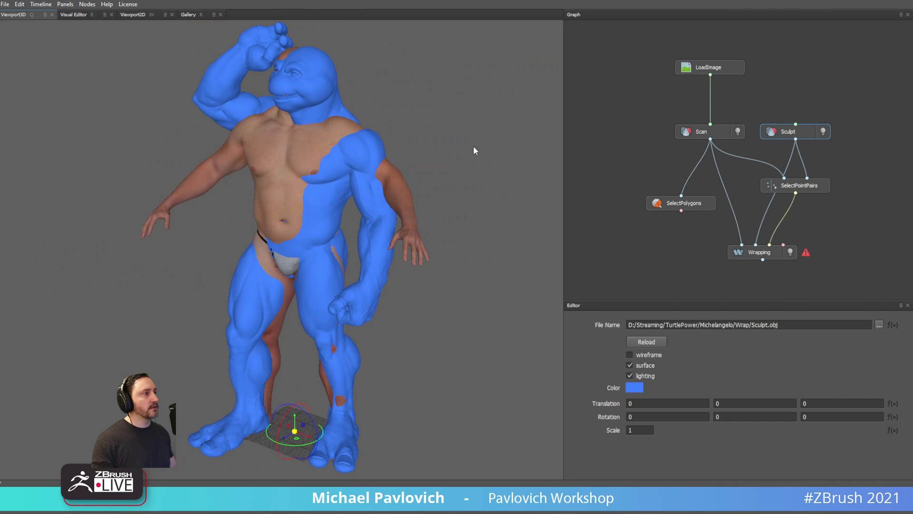
pyautogui.keyDown('alt'); pyautogui.moveTo(474, 150); pyautogui.dragTo(494, 157); pyautogui.keyUp('alt')
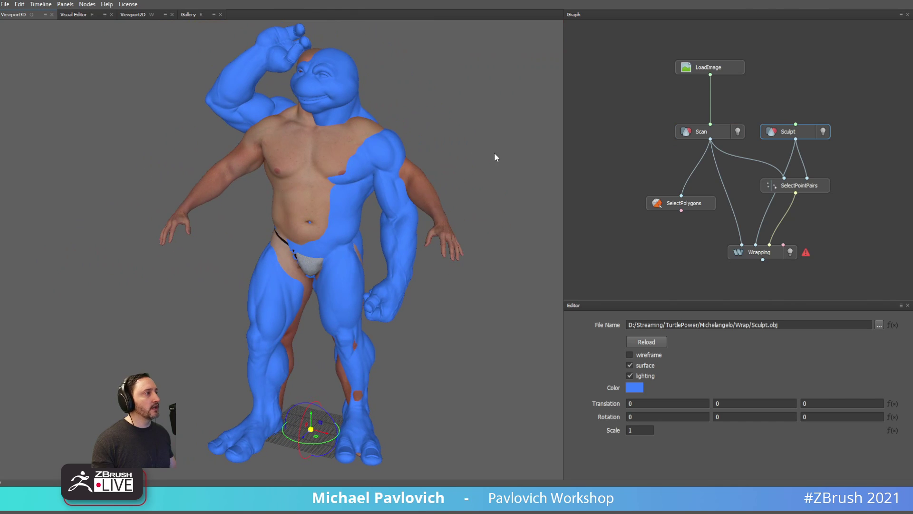
# Open the SelectPointPairs node in the Visual Editor to compare the paired points on the scan and the sculpt.
pyautogui.click(802, 189)
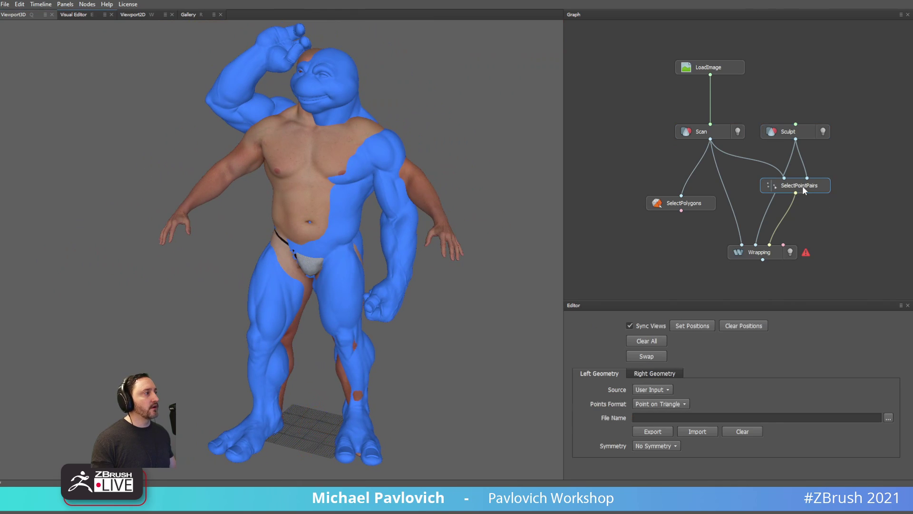
pyautogui.click(142, 16)
pyautogui.click(24, 16)
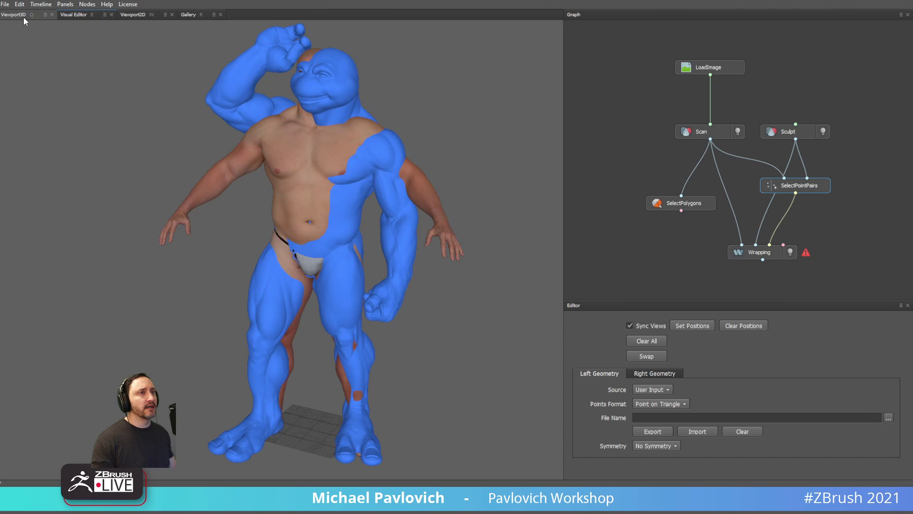
pyautogui.click(83, 17)
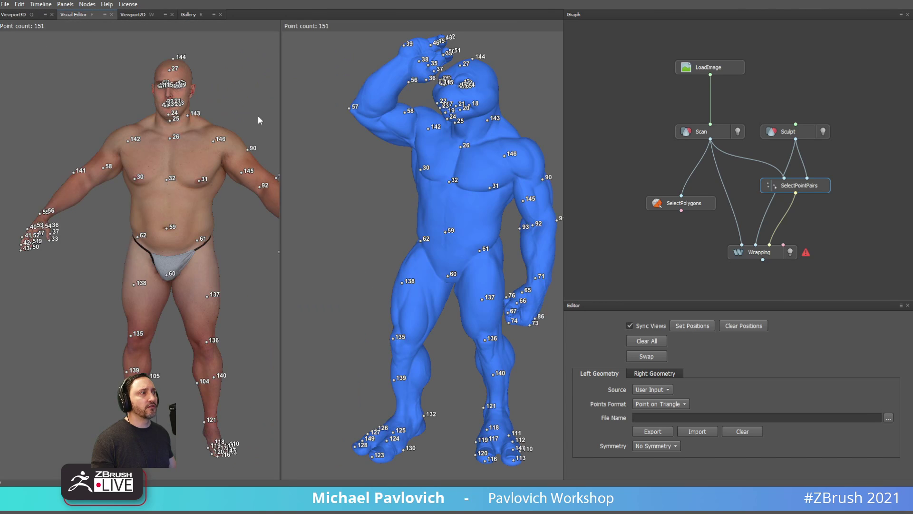
pyautogui.moveTo(349, 161); pyautogui.dragTo(375, 172)
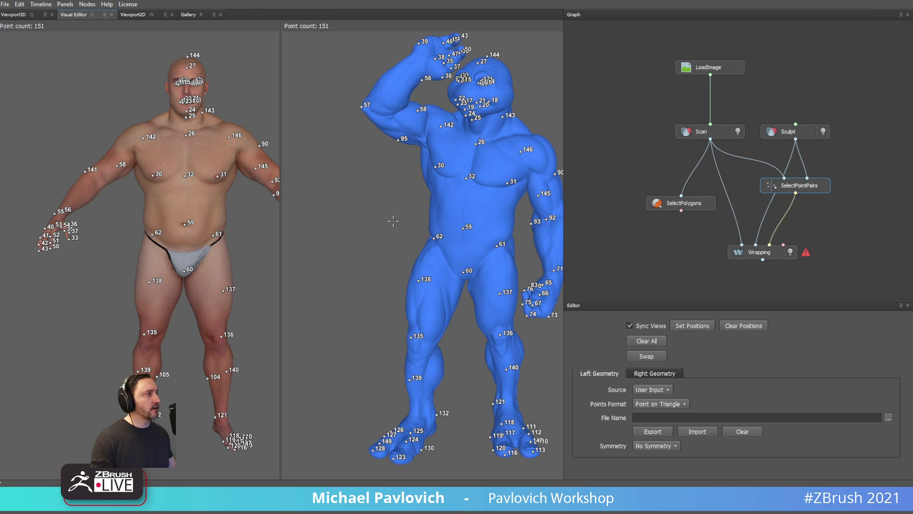
# Examine the matching points around the eyelids on the scan and the sculpt up close.
pyautogui.moveTo(393, 220); pyautogui.dragTo(327, 262, button='middle')
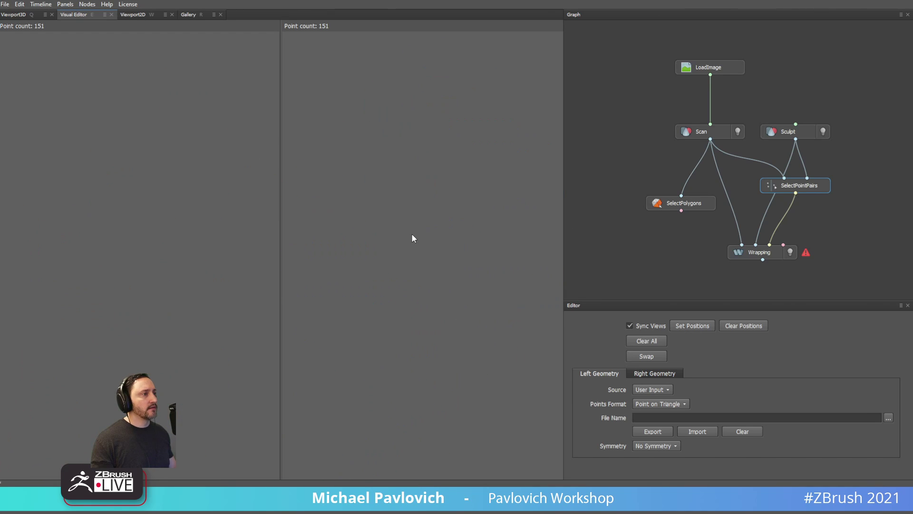
pyautogui.moveTo(412, 234); pyautogui.dragTo(442, 504, button='right')
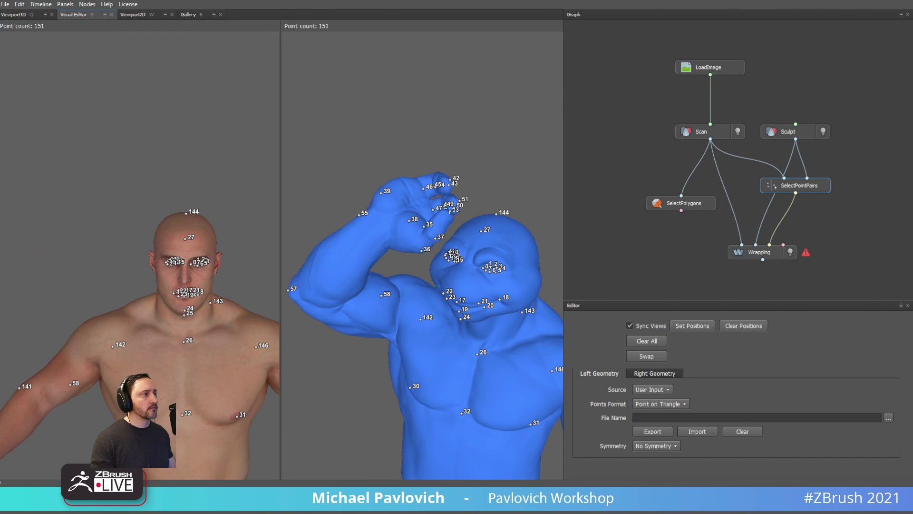
pyautogui.moveTo(483, 295); pyautogui.dragTo(412, 272, button='middle')
pyautogui.moveTo(412, 272); pyautogui.dragTo(421, 169, button='right')
pyautogui.moveTo(420, 169); pyautogui.dragTo(423, 231, button='middle')
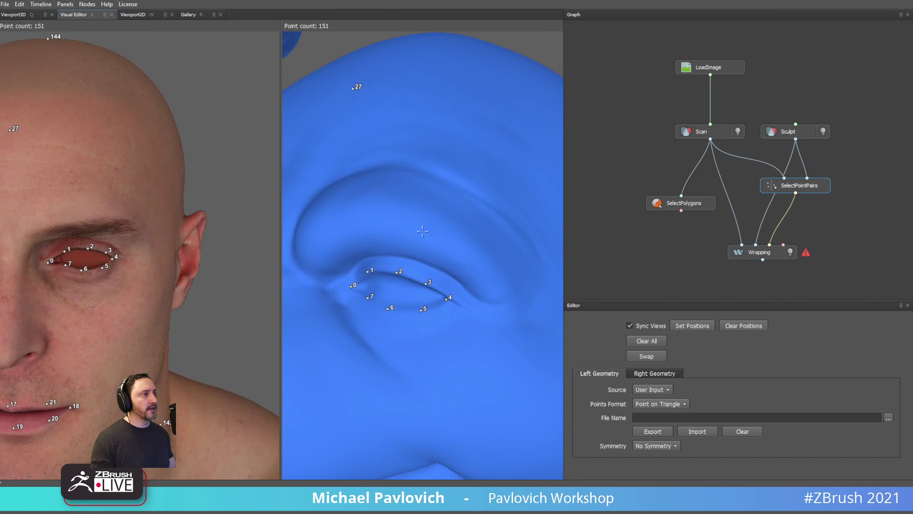
pyautogui.moveTo(421, 237)
pyautogui.mouseDown()
pyautogui.moveTo(454, 225)
pyautogui.moveTo(397, 246)
pyautogui.moveTo(424, 237)
pyautogui.mouseUp()
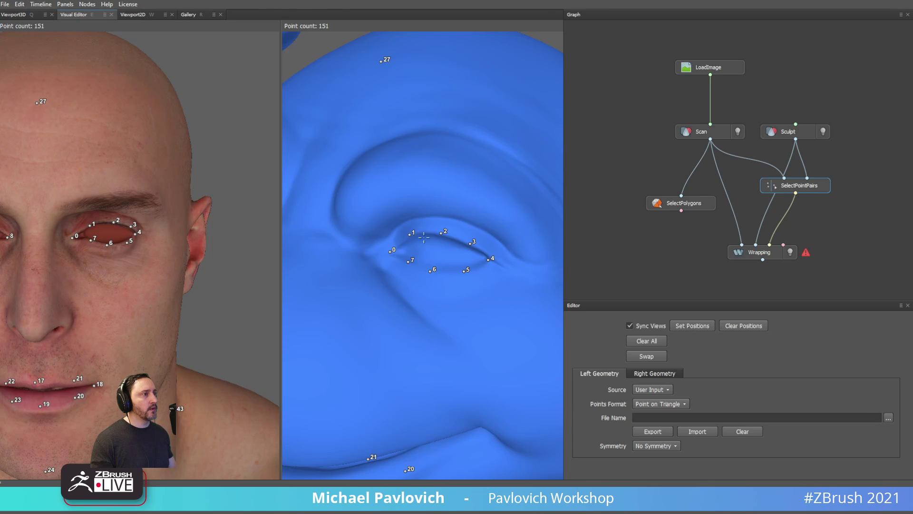
pyautogui.scroll(-6, 411, 227)
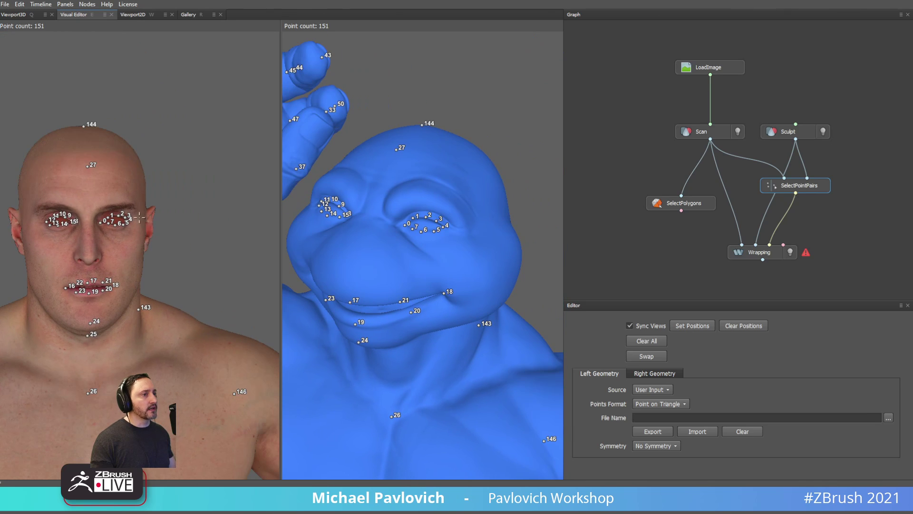
# Examine the point pairs on the side of the head, the face and the mouth of both models.
pyautogui.moveTo(381, 216); pyautogui.dragTo(94, 252)
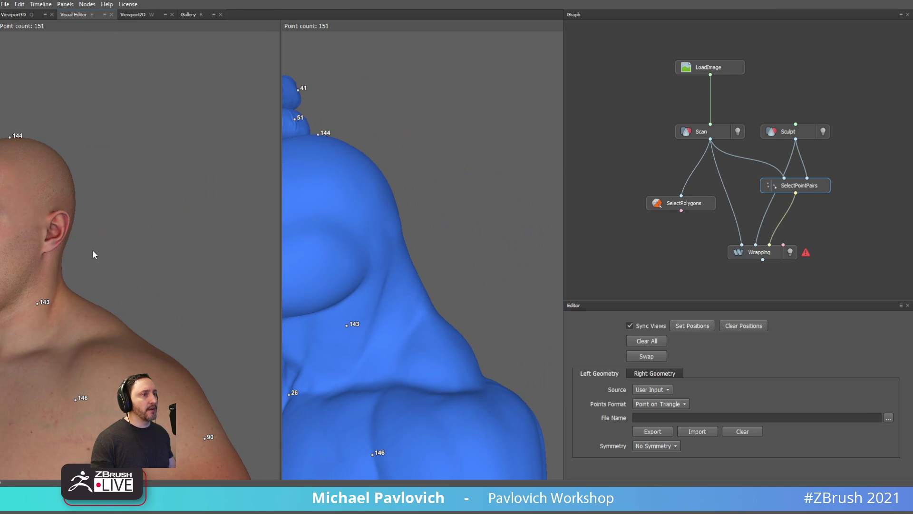
pyautogui.moveTo(368, 223); pyautogui.dragTo(393, 268)
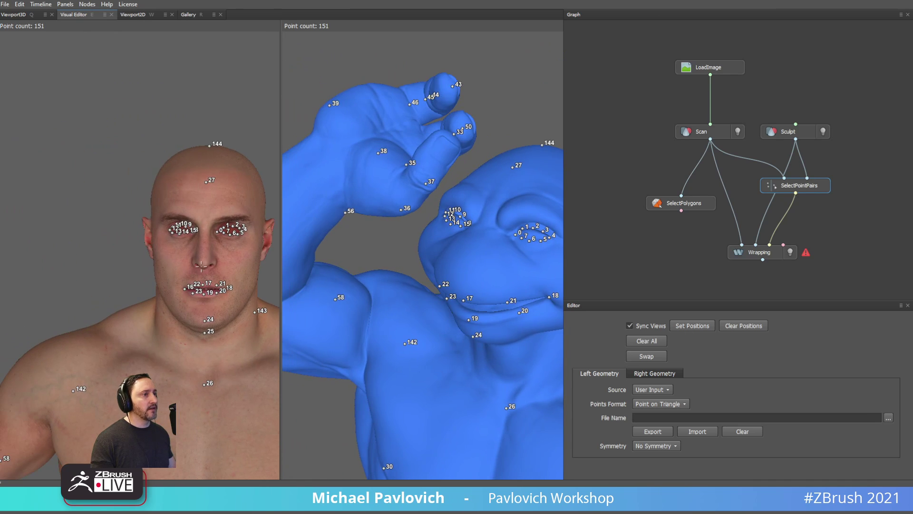
pyautogui.moveTo(201, 266); pyautogui.dragTo(432, 222)
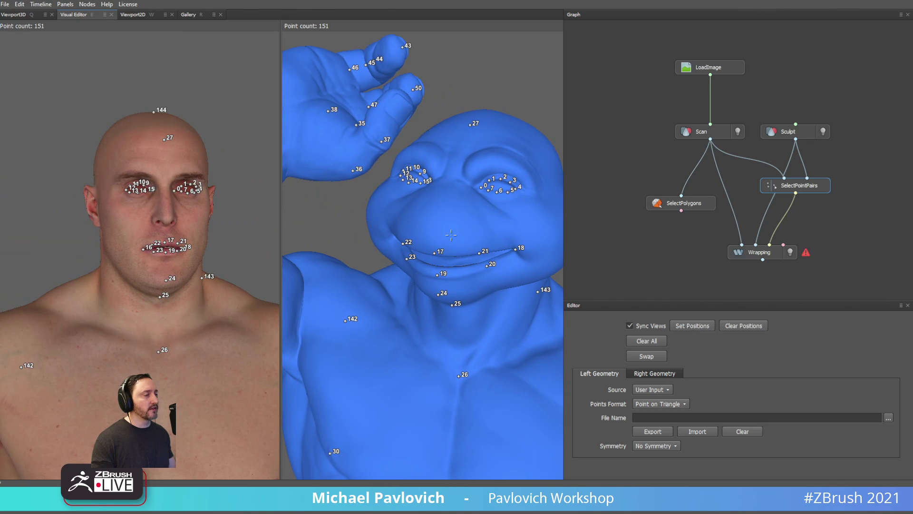
pyautogui.moveTo(451, 234); pyautogui.dragTo(426, 244, button='middle')
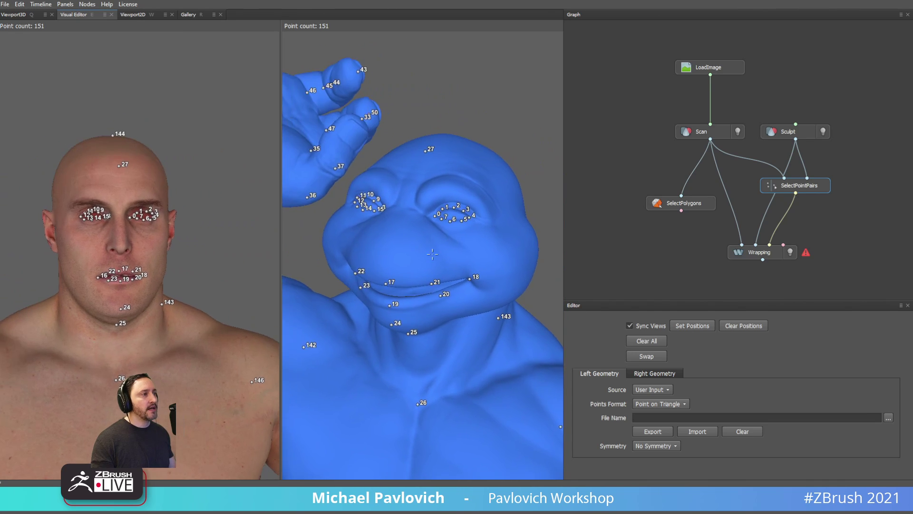
pyautogui.scroll(4, 427, 244)
pyautogui.moveTo(426, 245); pyautogui.dragTo(477, 263)
pyautogui.scroll(4, 477, 263)
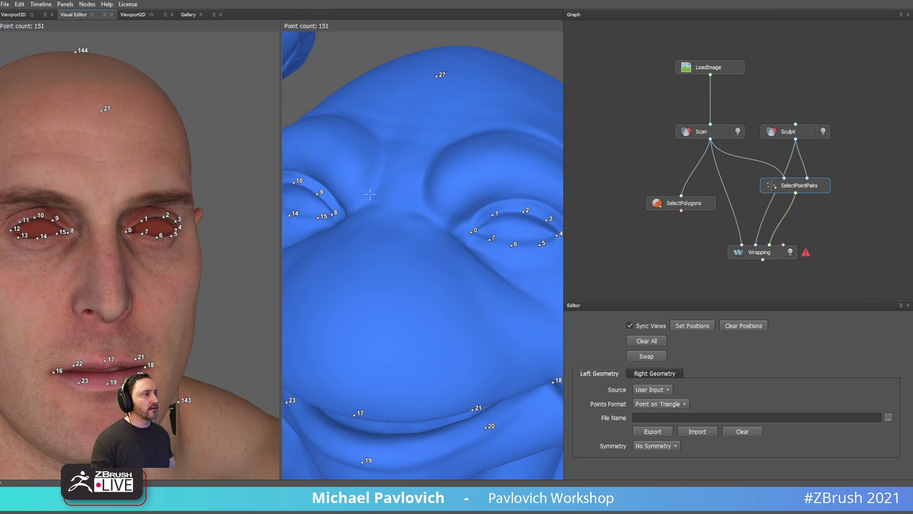
pyautogui.scroll(-4, 409, 238)
pyautogui.moveTo(408, 239)
pyautogui.mouseDown()
pyautogui.moveTo(371, 236)
pyautogui.moveTo(411, 254)
pyautogui.mouseUp()
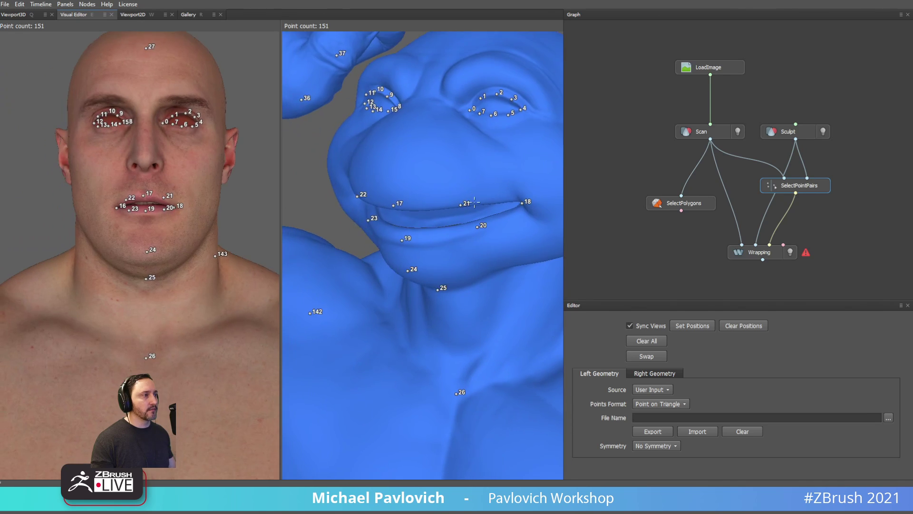
# Examine the point pairs from the side of the head down to the neck and chest on the scan and the sculpt.
pyautogui.moveTo(411, 254); pyautogui.dragTo(470, 199, button='middle')
pyautogui.scroll(-3, 470, 199)
pyautogui.moveTo(470, 199); pyautogui.dragTo(393, 242)
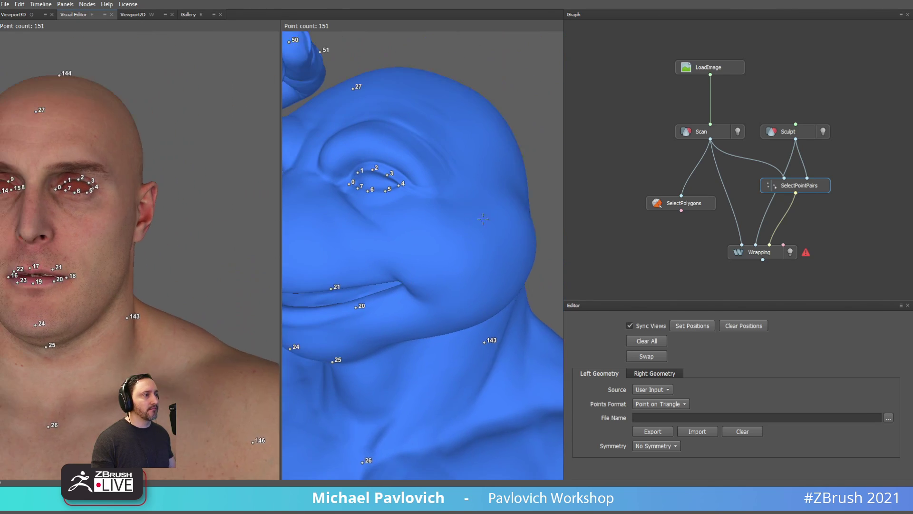
pyautogui.moveTo(392, 242); pyautogui.dragTo(484, 216, button='middle')
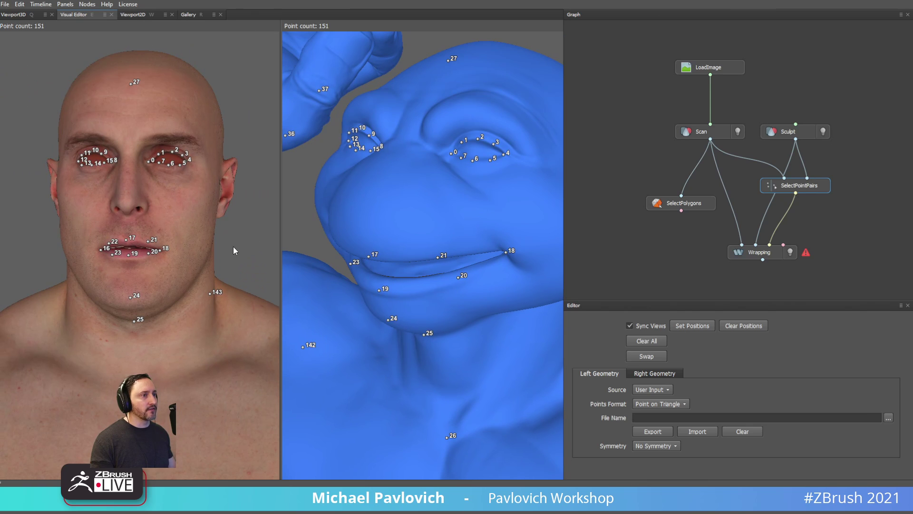
pyautogui.scroll(-5, 375, 286)
pyautogui.moveTo(371, 245); pyautogui.dragTo(431, 248)
pyautogui.moveTo(461, 328); pyautogui.dragTo(433, 214, button='middle')
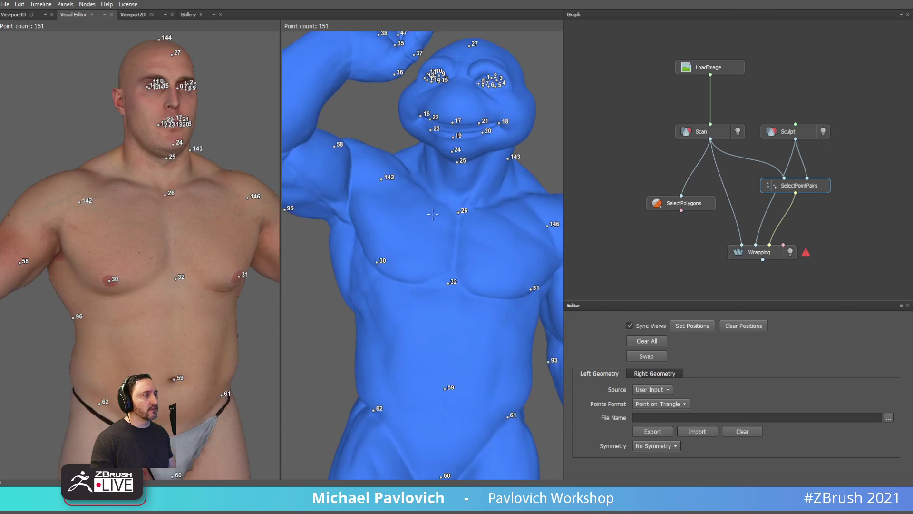
# Add a matching point pair on the upper abdomen below point 30 on both the scan and the sculpt.
pyautogui.scroll(4, 434, 217)
pyautogui.moveTo(460, 291); pyautogui.dragTo(469, 238, button='middle')
pyautogui.moveTo(503, 302); pyautogui.dragTo(464, 257, button='middle')
pyautogui.click(106, 243)
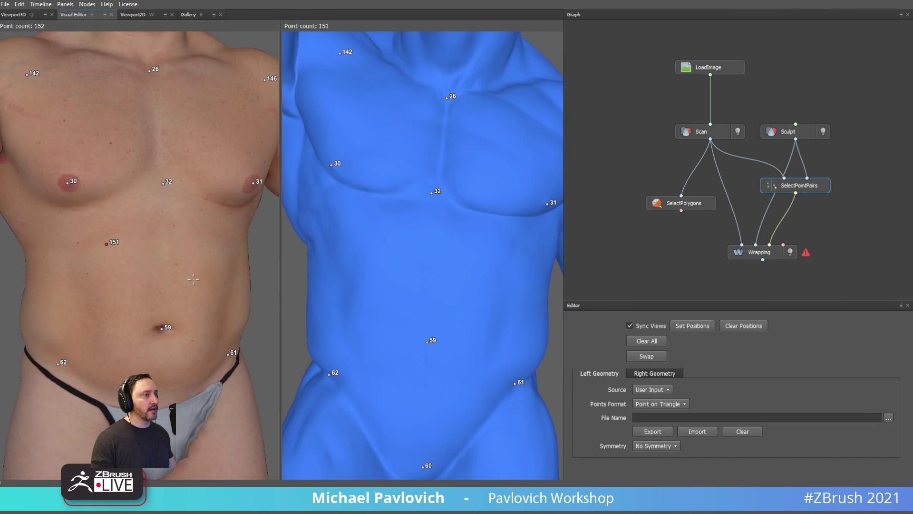
pyautogui.click(386, 246)
# Add a matching point pair just above knee point 136 on both models, and frame both full figures.
pyautogui.moveTo(209, 260); pyautogui.dragTo(243, 252)
pyautogui.moveTo(243, 252); pyautogui.dragTo(233, 228, button='middle')
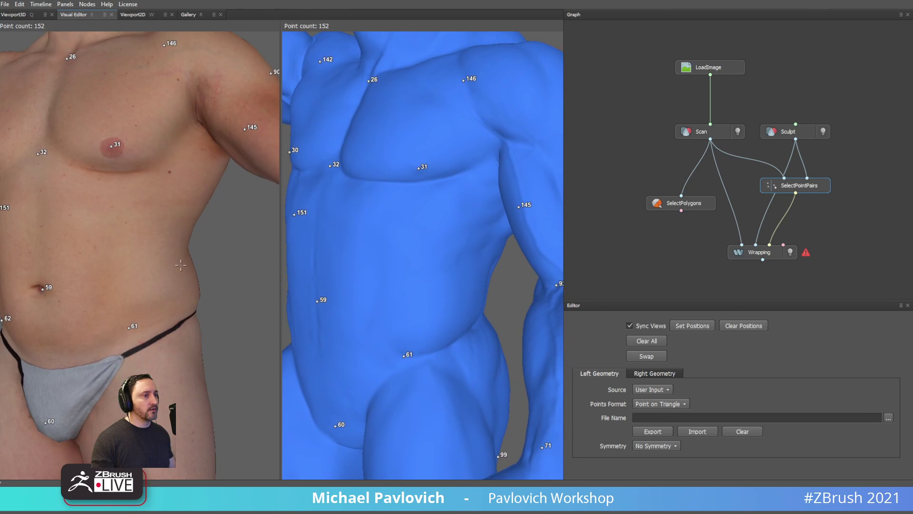
pyautogui.moveTo(204, 342); pyautogui.dragTo(229, 207, button='middle')
pyautogui.moveTo(230, 207); pyautogui.dragTo(257, 205)
pyautogui.moveTo(468, 359); pyautogui.dragTo(442, 240, button='middle')
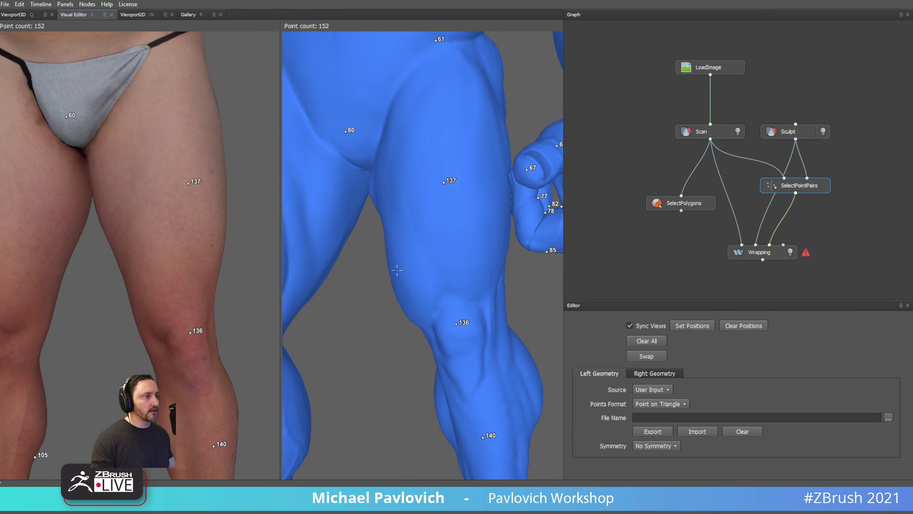
pyautogui.click(451, 298)
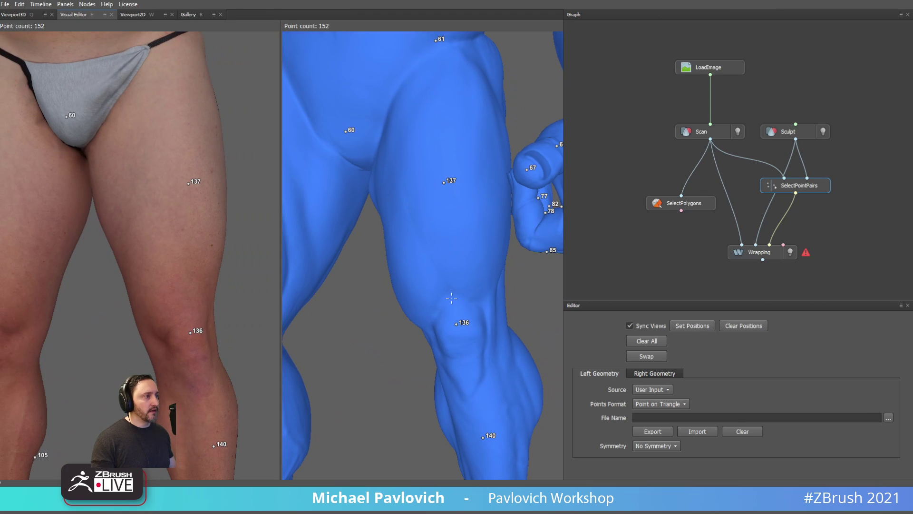
pyautogui.click(186, 312)
pyautogui.press('f')
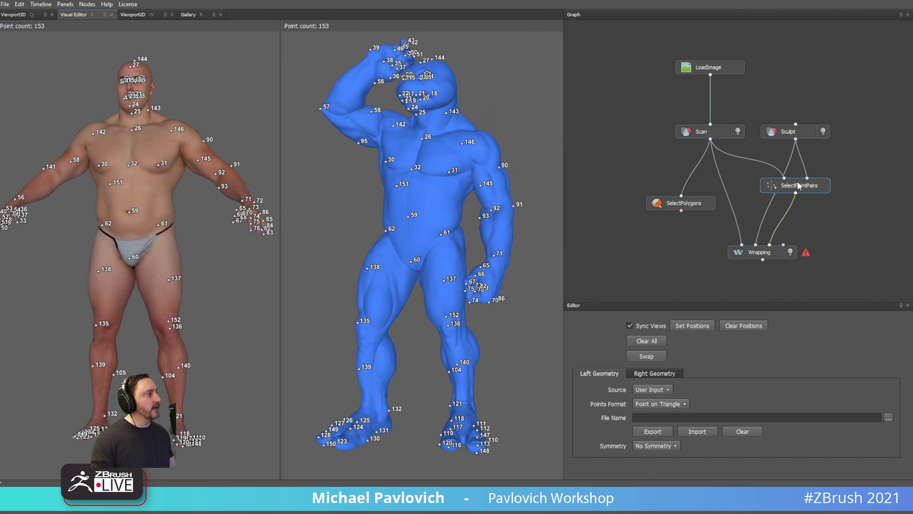
# Review the Wrapping, LoadImage and Scan nodes in turn, and return to the 3D viewport.
pyautogui.click(760, 253)
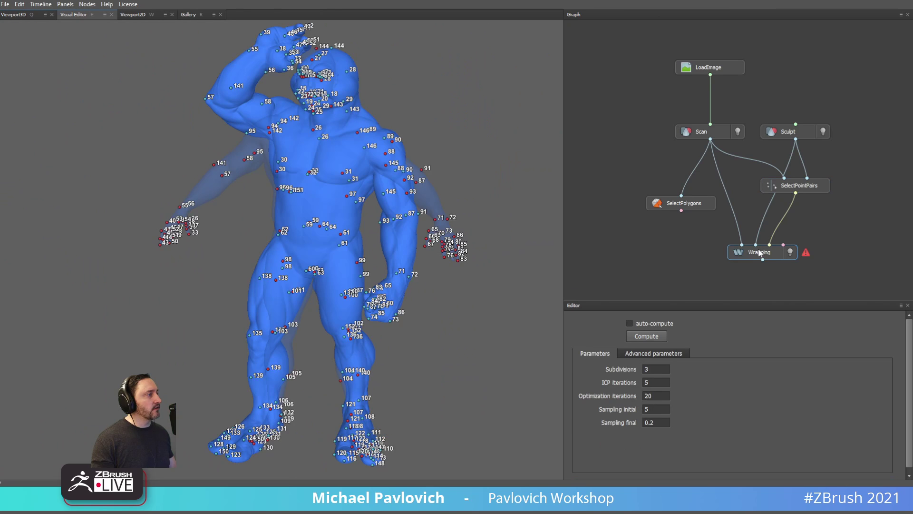
pyautogui.click(711, 68)
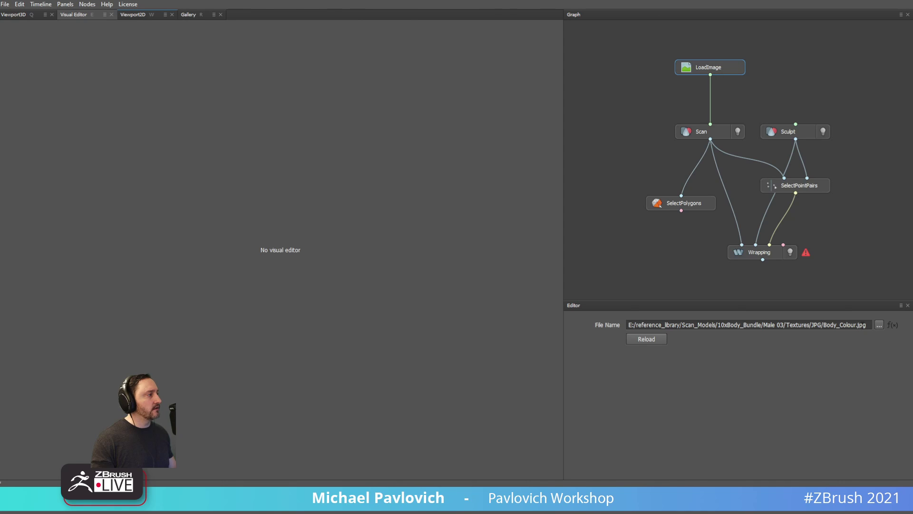
pyautogui.click(702, 129)
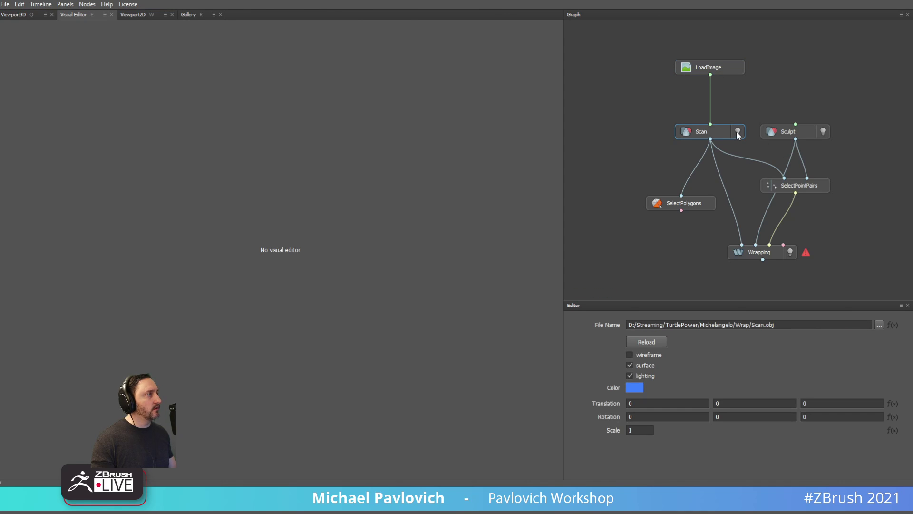
pyautogui.click(13, 14)
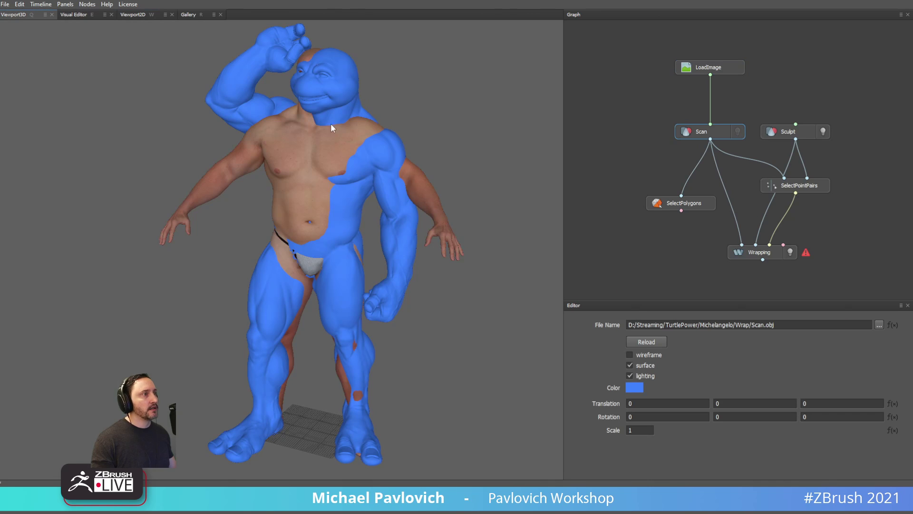
# Turn on the Scan node's display and compute the Wrapping node.
pyautogui.click(761, 253)
pyautogui.click(737, 131)
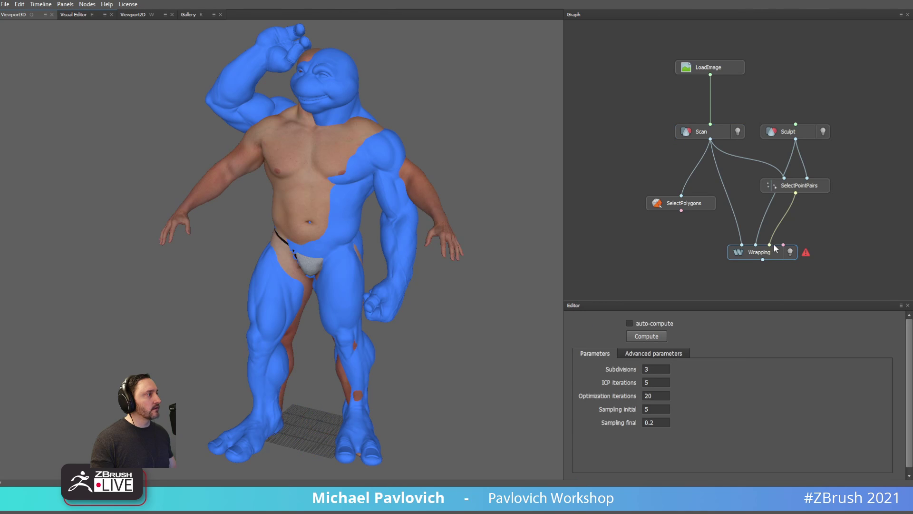
pyautogui.click(651, 339)
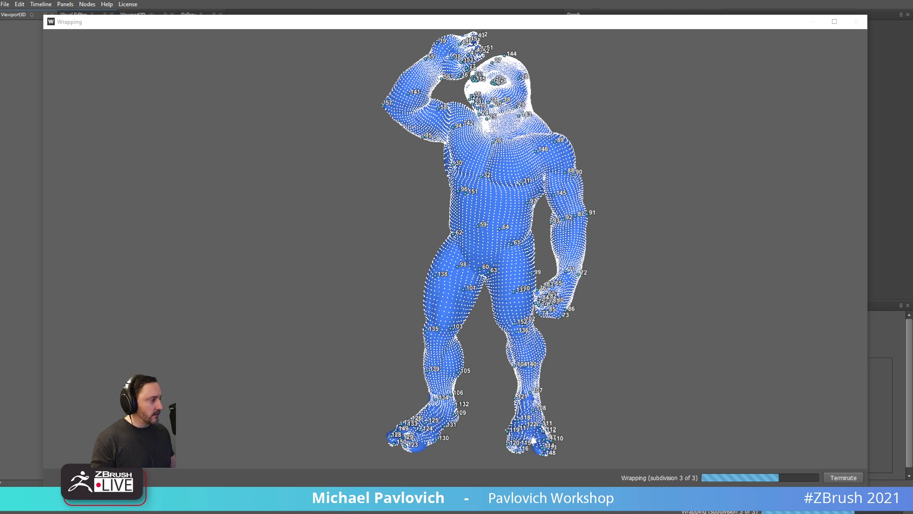
# Switch to the TMNT Michelangelo Scene page on ArtStation, expand its description and highlight the note on projecting ten24 scan data using Wrap.
pyautogui.hotkey('alt', 'Tab')
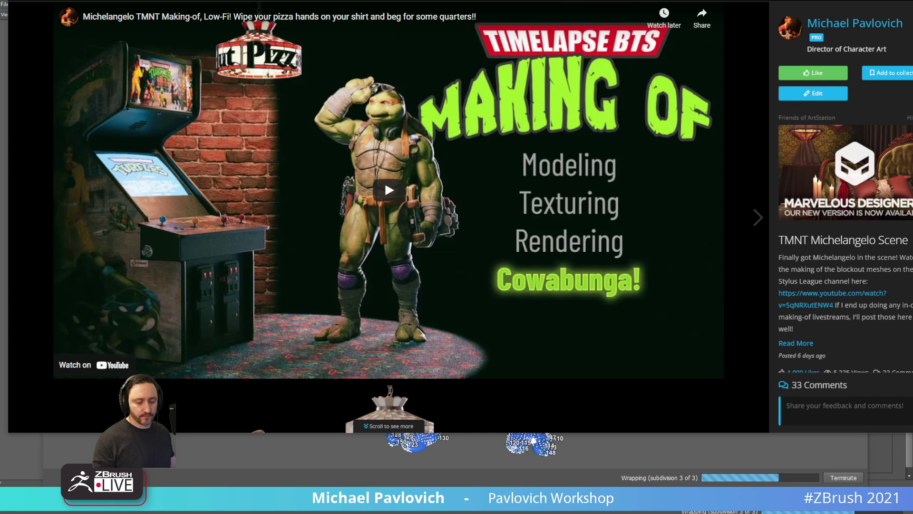
pyautogui.scroll(-3, 823, 224)
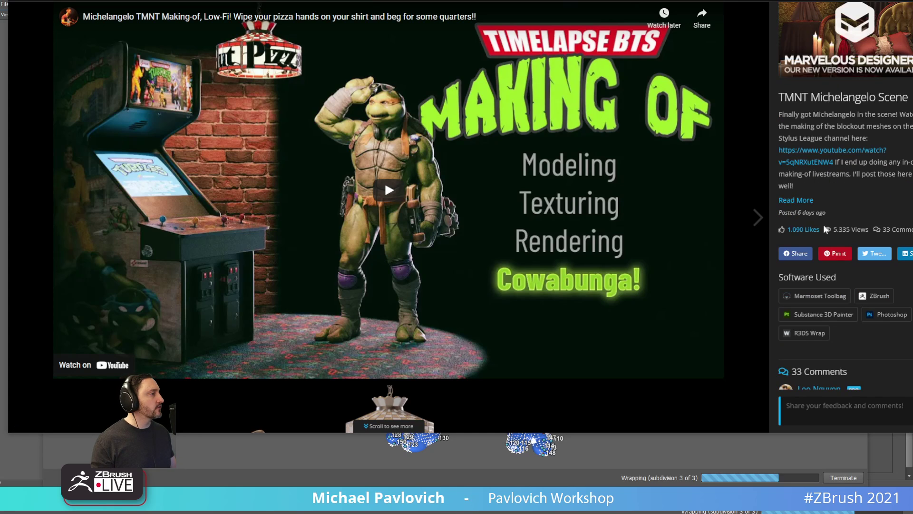
pyautogui.click(799, 202)
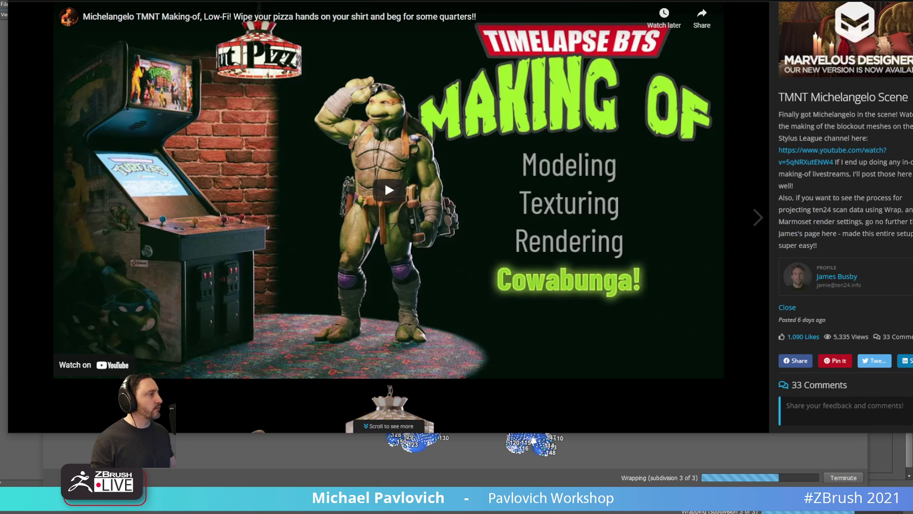
pyautogui.moveTo(783, 197); pyautogui.dragTo(890, 209)
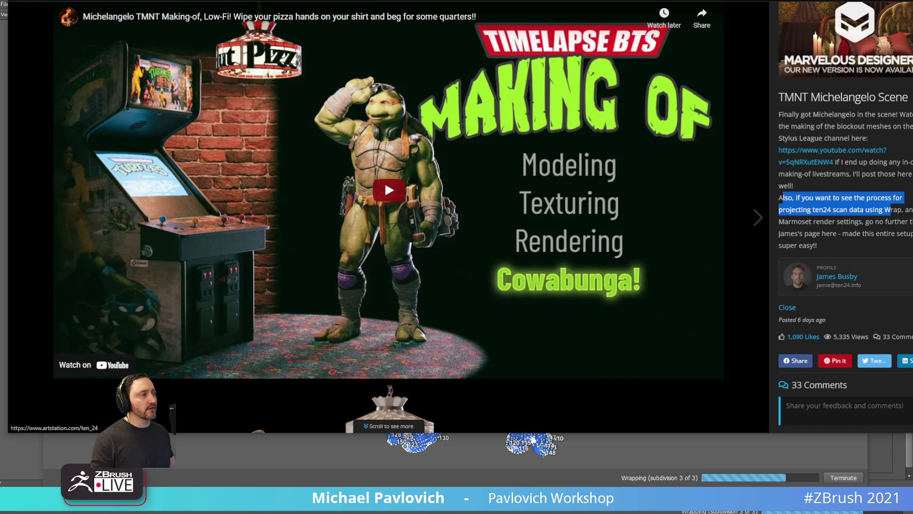
# Open the linked artist's ArtStation profile, browse the portfolio's scan-based tutorials, and return to Wrap.
pyautogui.click(851, 279)
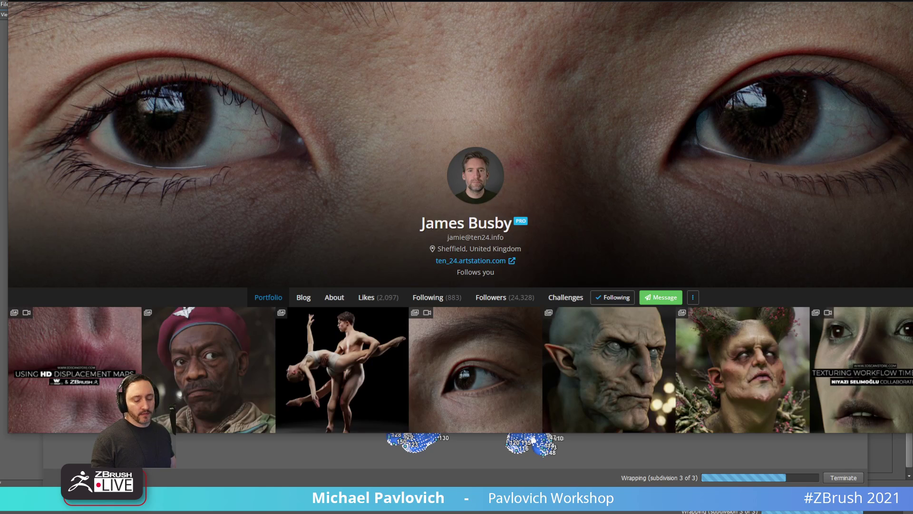
pyautogui.scroll(-5, 316, 252)
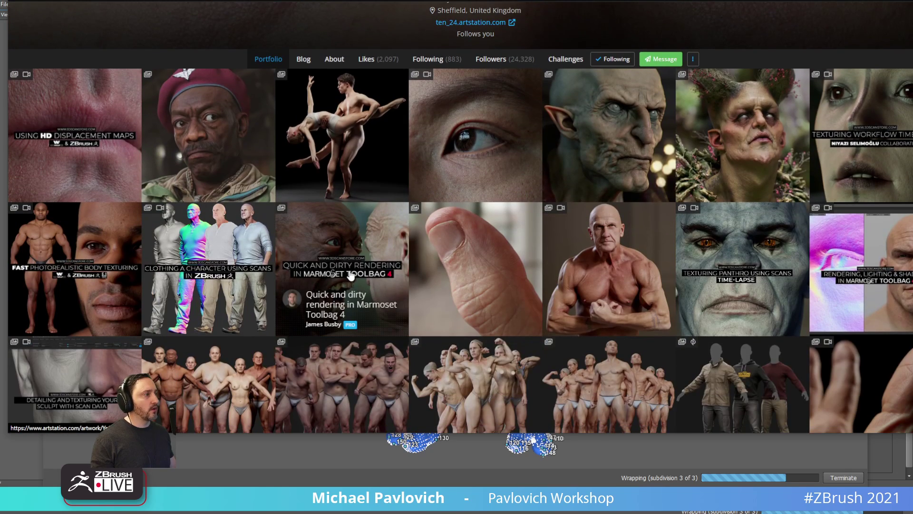
pyautogui.scroll(-1, 351, 276)
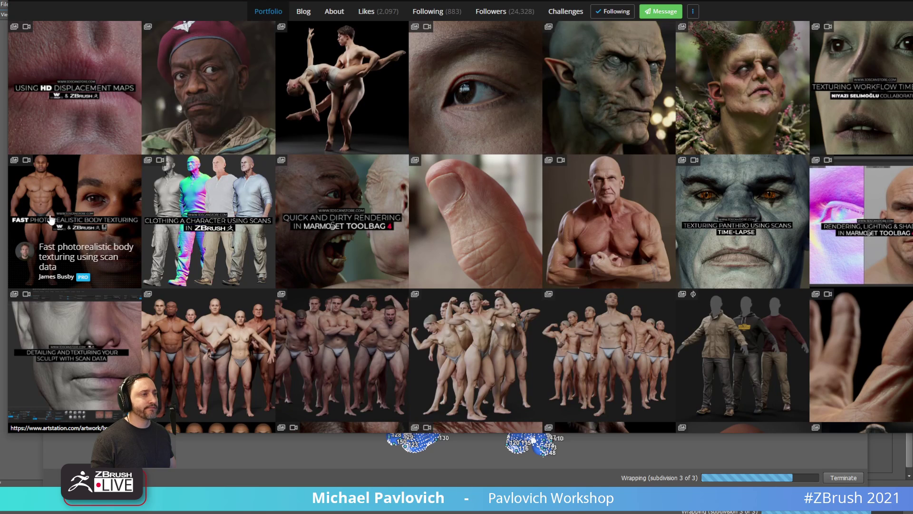
pyautogui.scroll(-2, 51, 219)
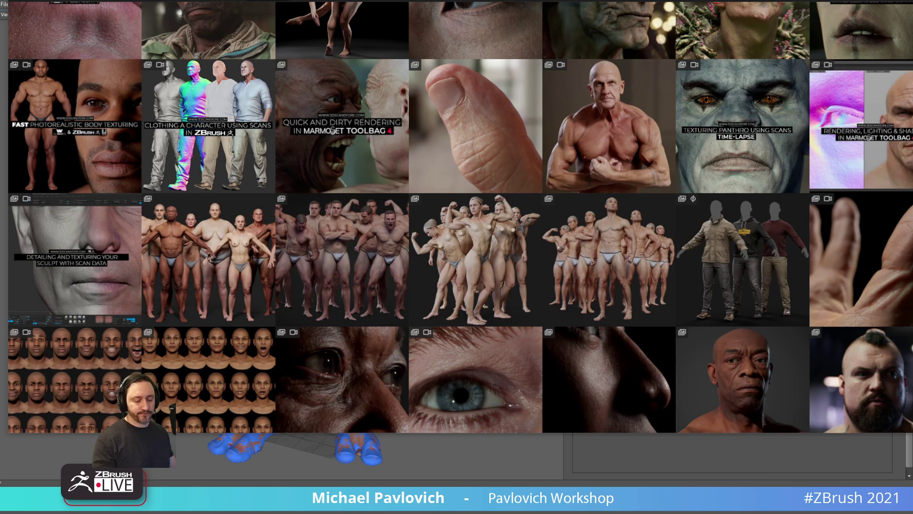
pyautogui.moveTo(713, 1); pyautogui.dragTo(761, 513)
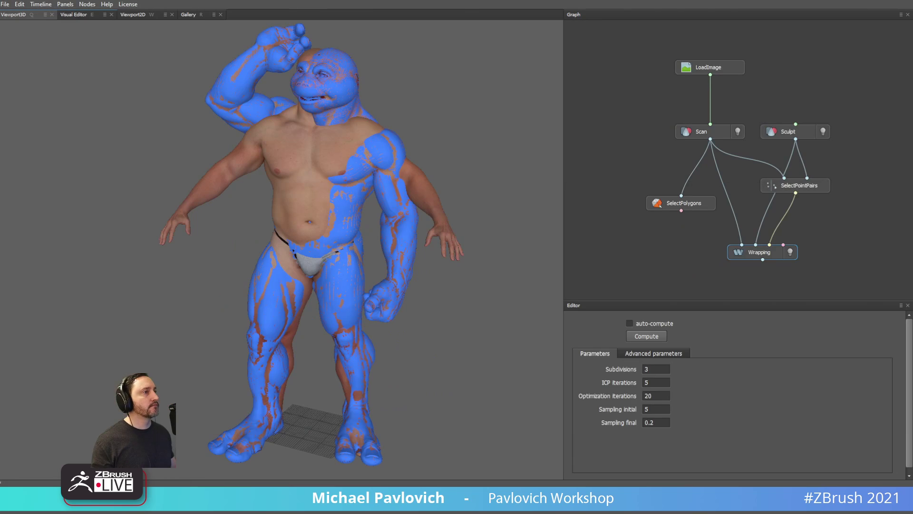
# Hide the Scan and Sculpt geometries so that only the Wrapping result is displayed in the 3D viewport.
pyautogui.click(451, 135)
pyautogui.keyDown('alt'); pyautogui.moveTo(469, 144); pyautogui.dragTo(467, 147); pyautogui.keyUp('alt')
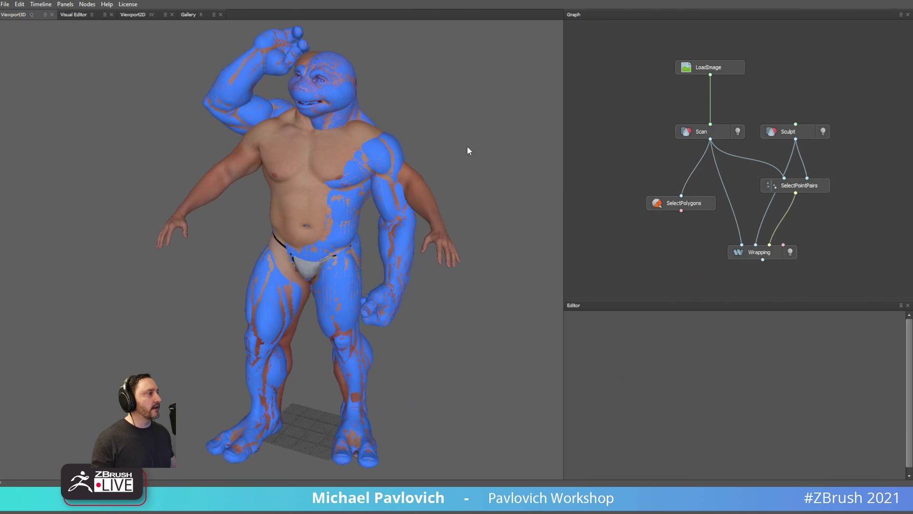
pyautogui.click(769, 255)
pyautogui.click(738, 131)
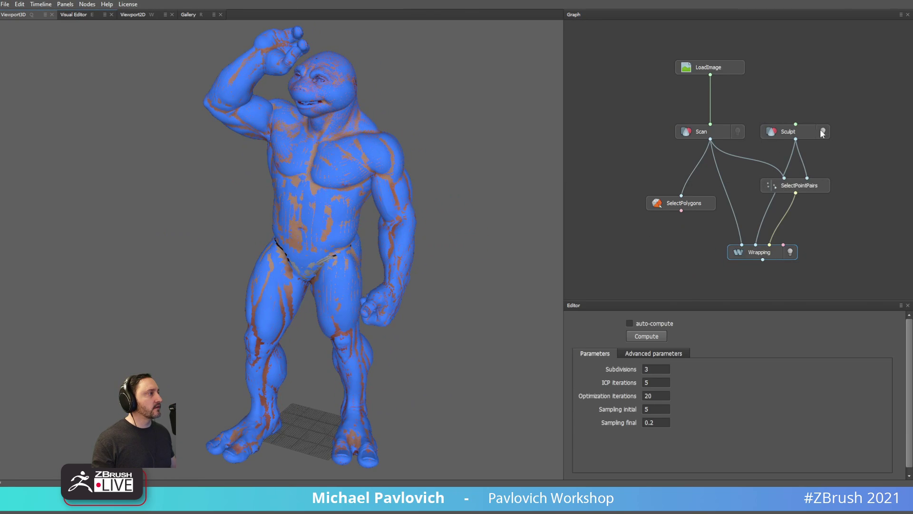
pyautogui.click(823, 131)
# Examine the wrapped, textured scan up close at the torso, face and raised hand, and as a full figure.
pyautogui.moveTo(453, 247)
pyautogui.mouseDown()
pyautogui.moveTo(457, 128)
pyautogui.moveTo(193, 128)
pyautogui.moveTo(457, 123)
pyautogui.mouseUp()
pyautogui.moveTo(267, 137); pyautogui.dragTo(374, 142, button='right')
pyautogui.moveTo(375, 141); pyautogui.dragTo(350, 262, button='middle')
pyautogui.moveTo(350, 261); pyautogui.dragTo(285, 237, button='right')
pyautogui.moveTo(285, 238); pyautogui.dragTo(332, 221)
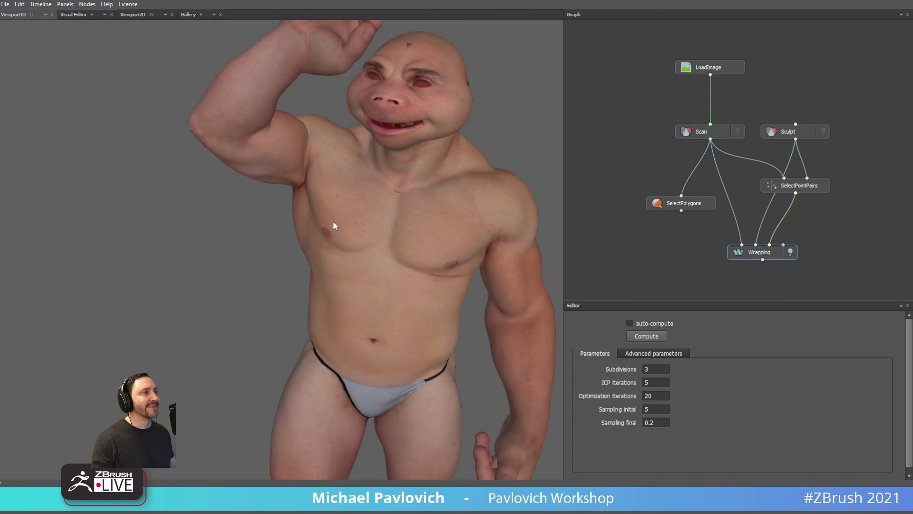
pyautogui.moveTo(333, 220); pyautogui.dragTo(273, 284, button='middle')
pyautogui.moveTo(273, 284); pyautogui.dragTo(377, 293, button='right')
pyautogui.moveTo(378, 293); pyautogui.dragTo(365, 306)
pyautogui.scroll(-6, 301, 167)
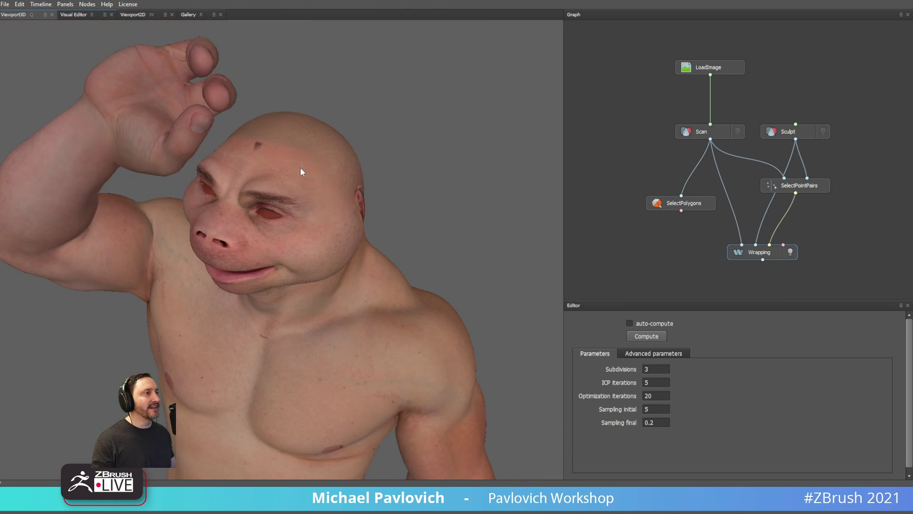
pyautogui.moveTo(292, 186); pyautogui.dragTo(391, 198)
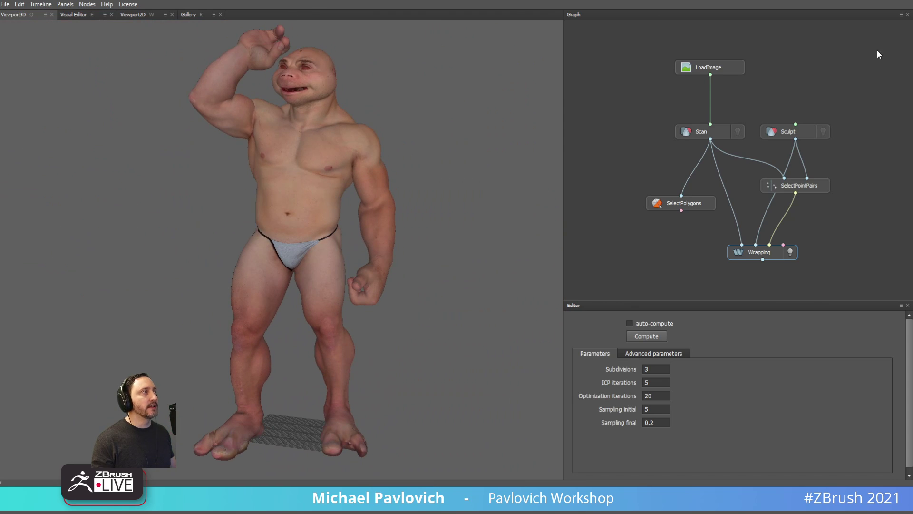
# Switch to ZBrush, make the Scan_Wrapped tool active and isolate its Scan_Wrapped subtool with Solo.
pyautogui.click(909, 3)
pyautogui.click(462, 262)
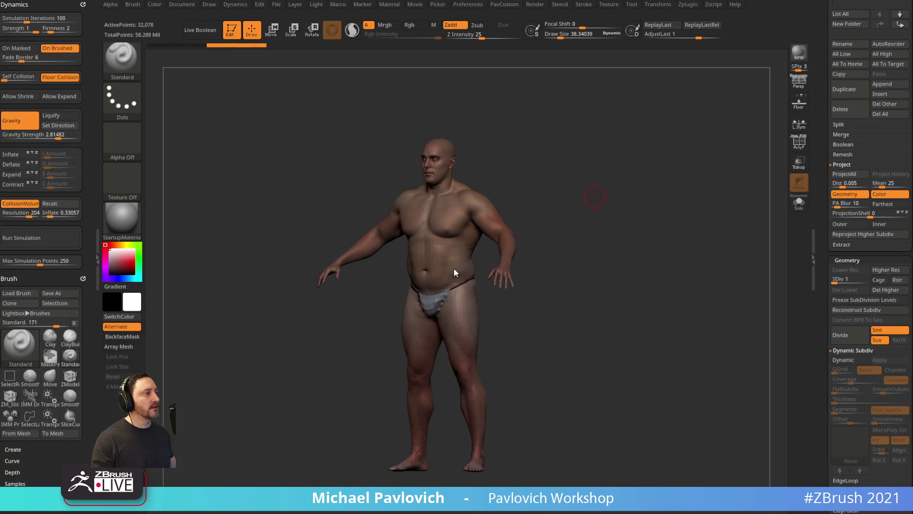
pyautogui.moveTo(821, 153); pyautogui.dragTo(821, 232)
pyautogui.moveTo(823, 446); pyautogui.dragTo(823, 376)
pyautogui.moveTo(819, 328); pyautogui.dragTo(821, 268)
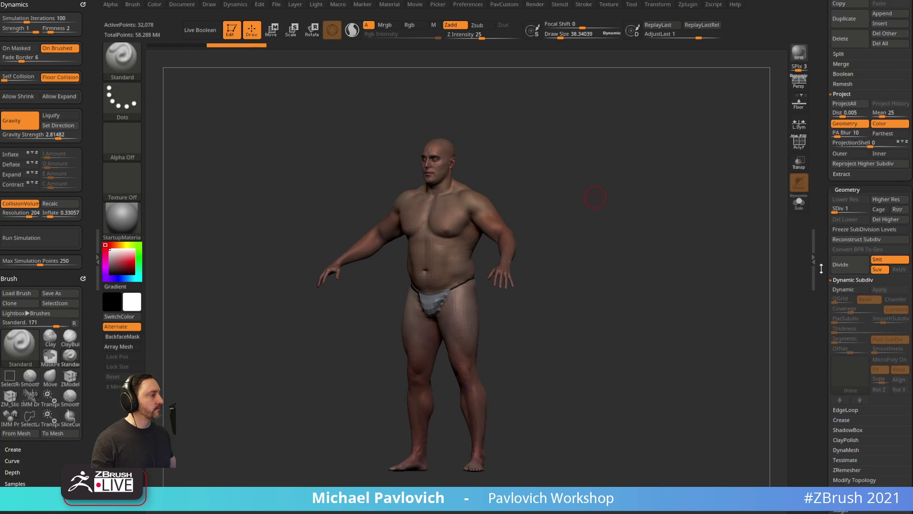
pyautogui.moveTo(823, 209); pyautogui.dragTo(830, 378)
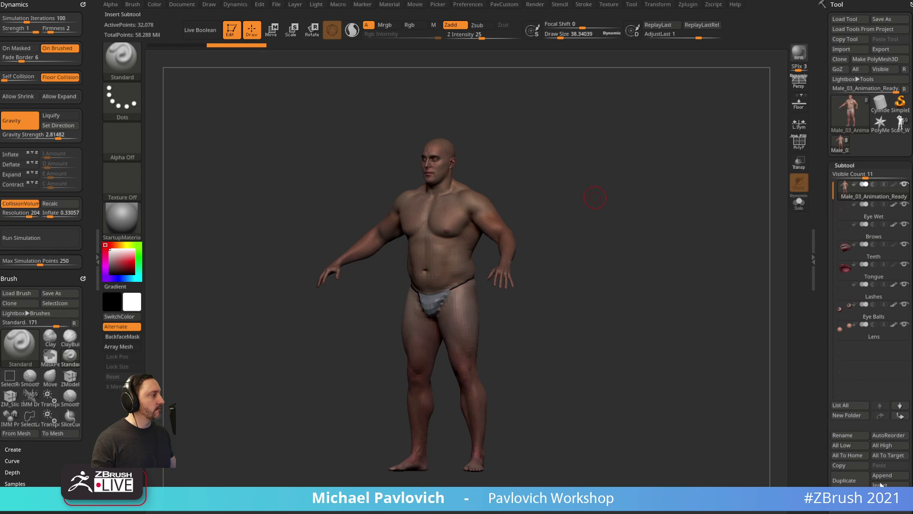
pyautogui.click(882, 505)
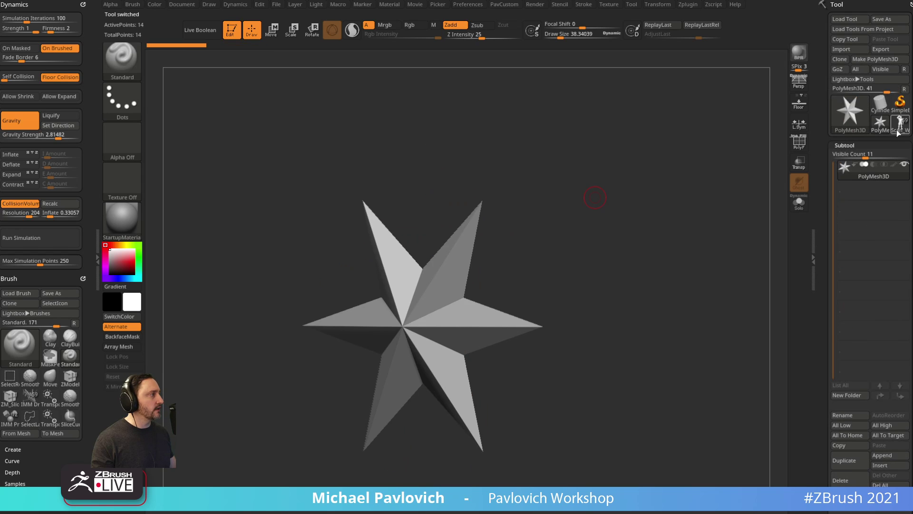
pyautogui.click(899, 125)
pyautogui.click(794, 204)
pyautogui.moveTo(725, 179); pyautogui.dragTo(593, 205)
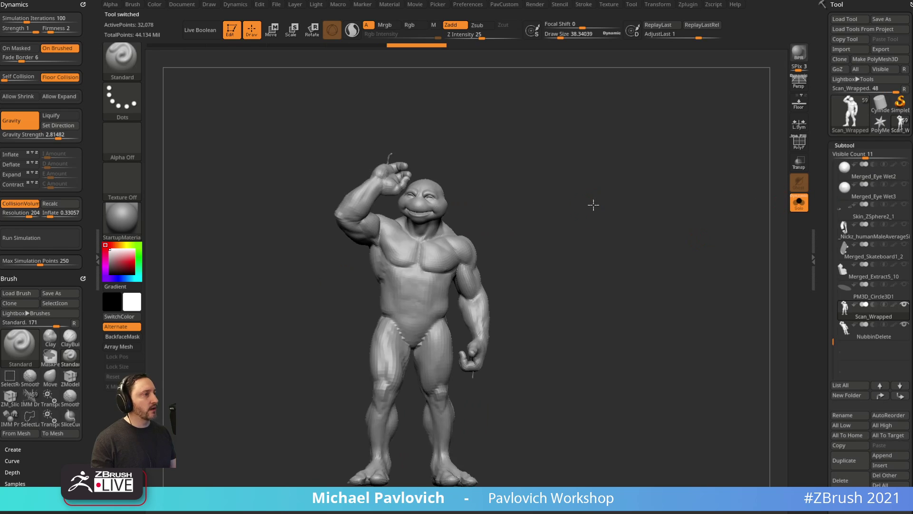
# Set the draw size to 10.99, show the polyframe at the lowered fist, and isolate the blue nub polygroup before restoring the full mesh.
pyautogui.moveTo(619, 162)
pyautogui.keyDown('alt'); pyautogui.mouseDown()
pyautogui.moveTo(670, 257)
pyautogui.moveTo(576, 294)
pyautogui.mouseUp(); pyautogui.keyUp('alt')
pyautogui.press('s')
pyautogui.click(550, 298)
pyautogui.keyDown('alt'); pyautogui.moveTo(703, 243); pyautogui.dragTo(717, 178); pyautogui.keyUp('alt')
pyautogui.moveTo(718, 177); pyautogui.dragTo(481, 296, button='right')
pyautogui.click(798, 145)
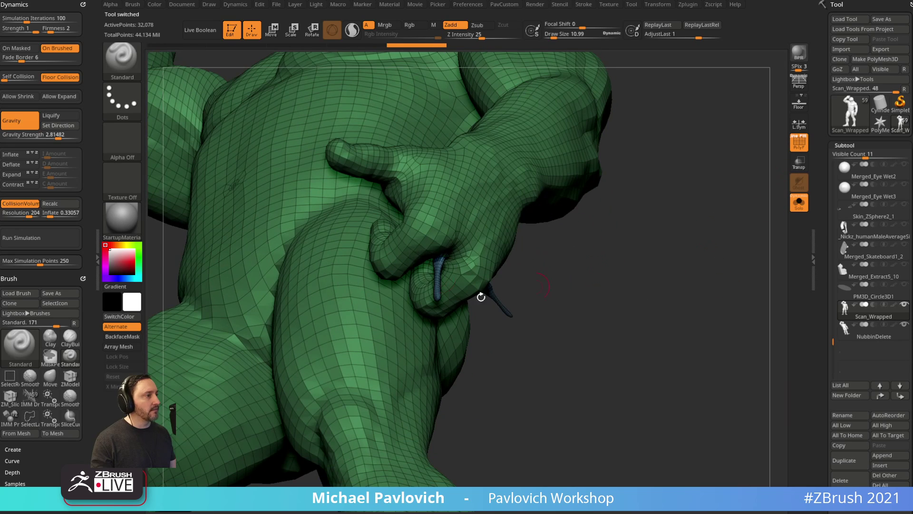
pyautogui.keyDown('ctrl'); pyautogui.keyDown('shift'); pyautogui.click(438, 280); pyautogui.keyUp('shift'); pyautogui.keyUp('ctrl')
pyautogui.keyDown('ctrl'); pyautogui.keyDown('shift'); pyautogui.click(529, 289); pyautogui.keyUp('shift'); pyautogui.keyUp('ctrl')
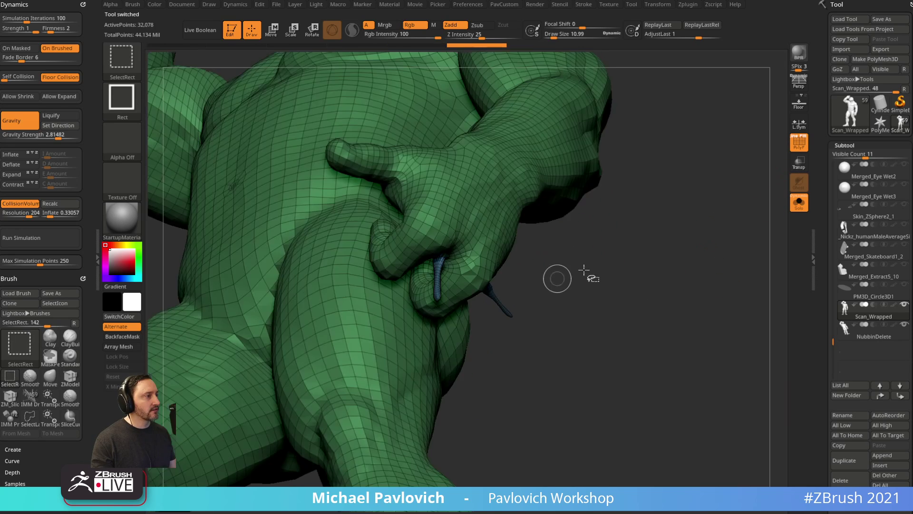
# Restore the full-figure view and raise the Scan_Wrapped mesh to subdivision level 6.
pyautogui.keyDown('ctrl'); pyautogui.moveTo(584, 274); pyautogui.dragTo(799, 227, button='right'); pyautogui.keyUp('ctrl')
pyautogui.moveTo(817, 311); pyautogui.dragTo(828, 207)
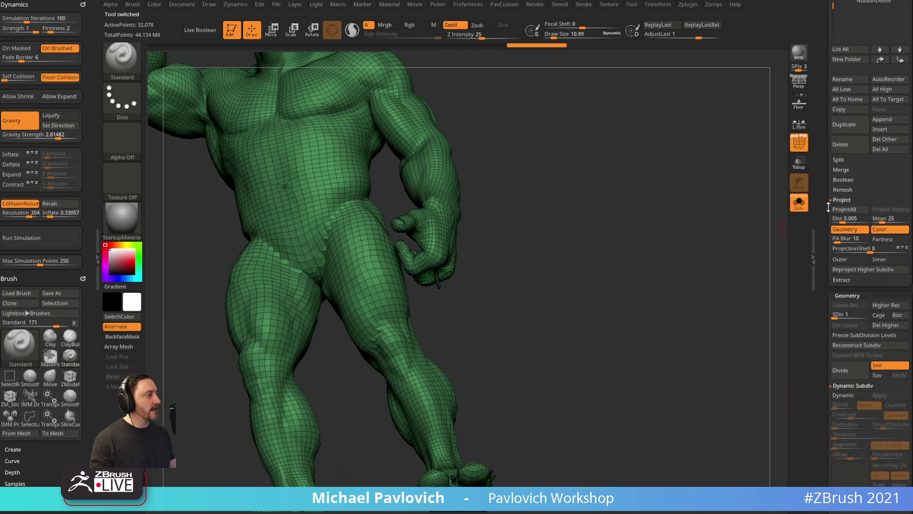
pyautogui.click(845, 314)
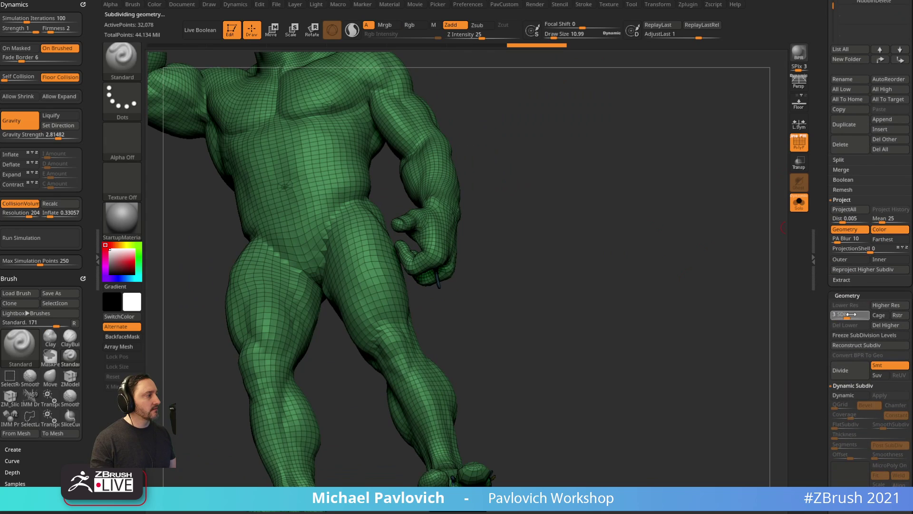
pyautogui.moveTo(850, 314); pyautogui.dragTo(859, 316)
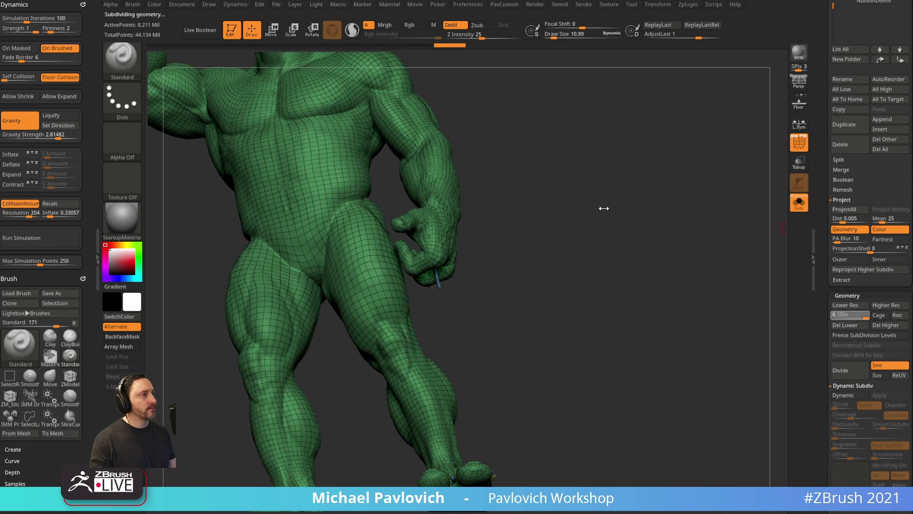
pyautogui.moveTo(580, 229); pyautogui.dragTo(667, 285)
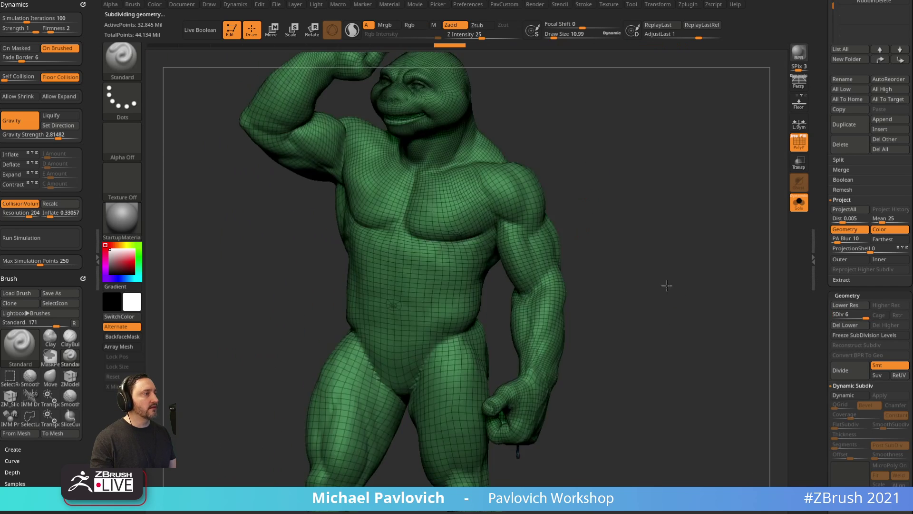
# Hide the polyframe, set the draw size to 26.57, and inspect the subdivided sculpt at the torso, arms and head.
pyautogui.click(799, 145)
pyautogui.click(799, 145)
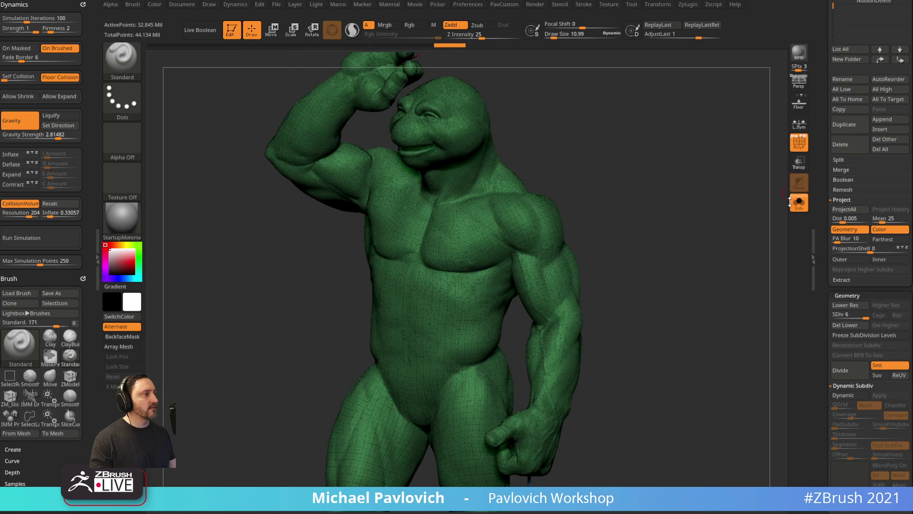
pyautogui.click(798, 151)
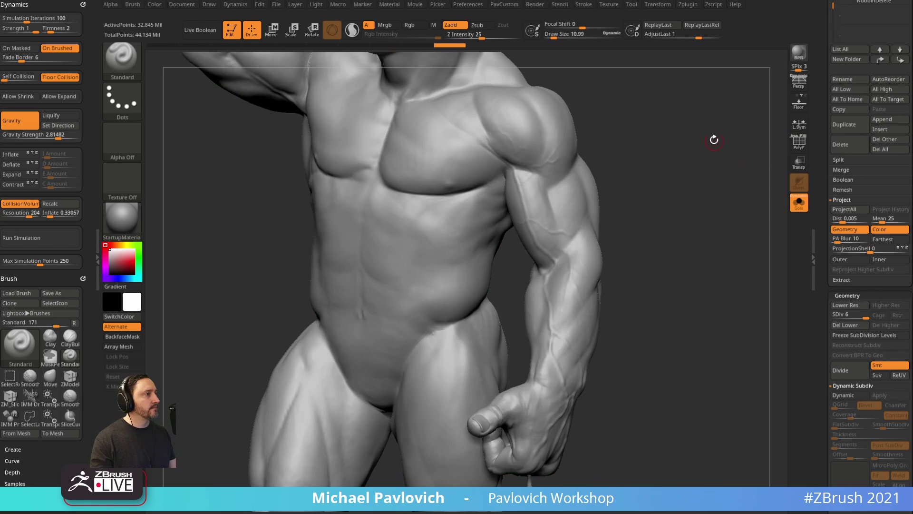
pyautogui.keyDown('alt'); pyautogui.moveTo(714, 139); pyautogui.dragTo(753, 274); pyautogui.keyUp('alt')
pyautogui.moveTo(694, 259)
pyautogui.mouseDown()
pyautogui.moveTo(697, 167)
pyautogui.moveTo(686, 208)
pyautogui.mouseUp()
pyautogui.press('s')
pyautogui.moveTo(686, 208)
pyautogui.mouseDown()
pyautogui.moveTo(758, 296)
pyautogui.moveTo(727, 285)
pyautogui.moveTo(718, 220)
pyautogui.mouseUp()
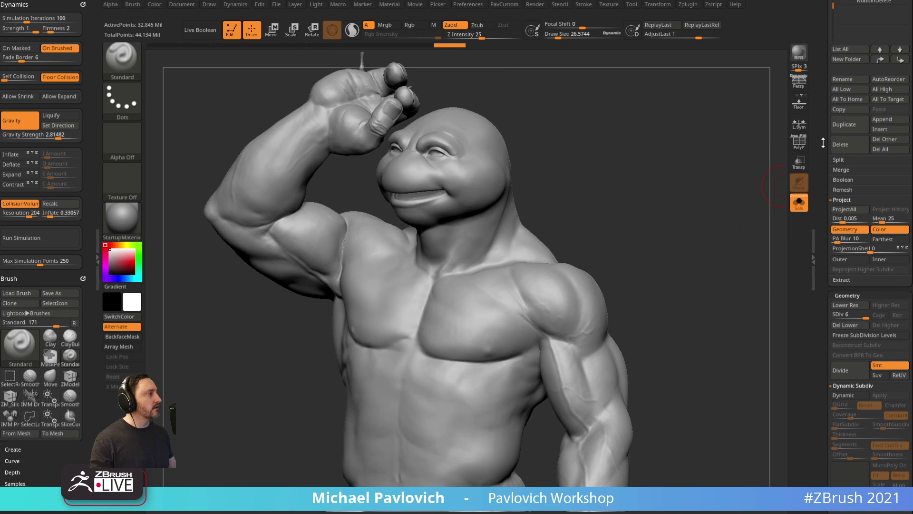
# Delete all subtools of the current tool, request to quit, and discard the preset.
pyautogui.click(895, 150)
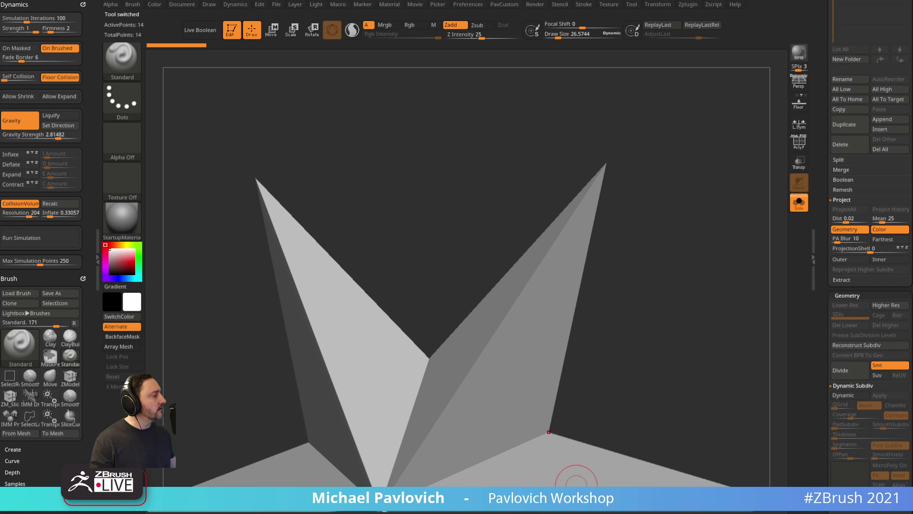
pyautogui.hotkey('ctrl', 'q')
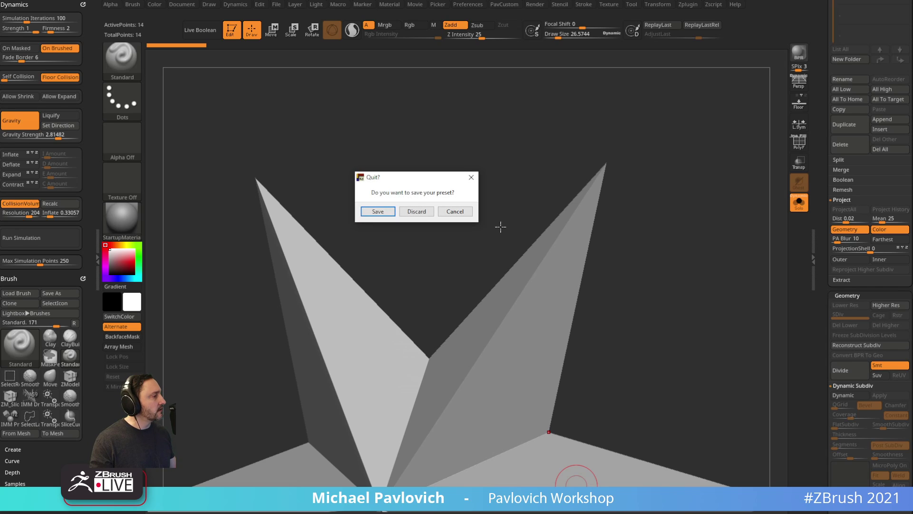
pyautogui.click(414, 211)
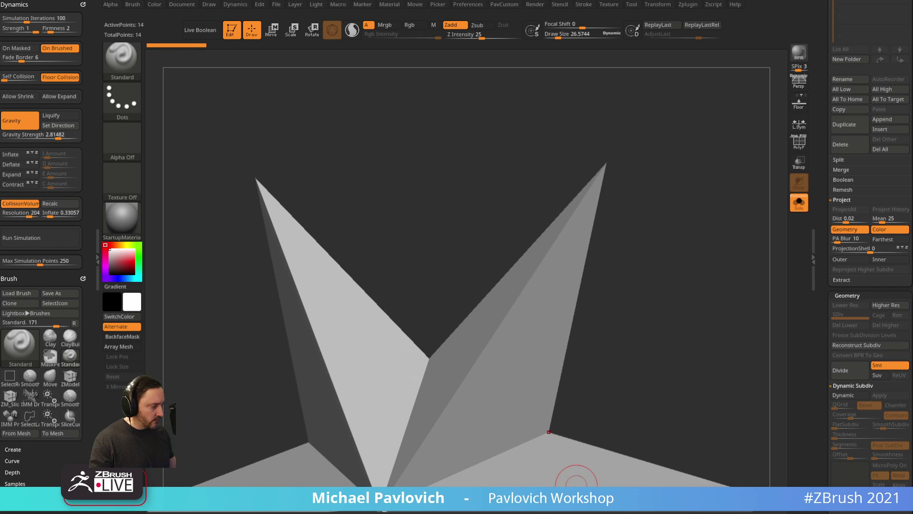
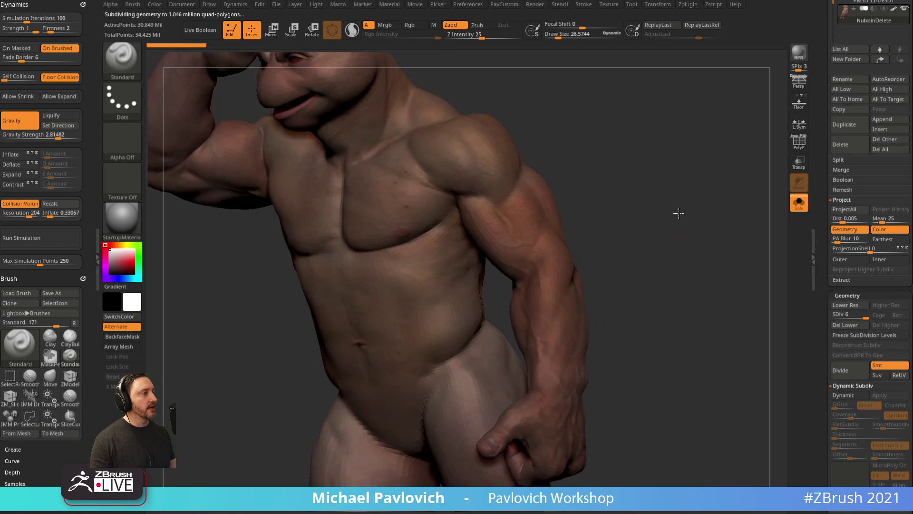
# Preview the painted figure with the SkinShade4 material, set the draw size to 3.84, and frame the chest.
pyautogui.moveTo(679, 213)
pyautogui.mouseDown()
pyautogui.moveTo(629, 225)
pyautogui.moveTo(650, 248)
pyautogui.mouseUp()
pyautogui.press('s')
pyautogui.moveTo(656, 245)
pyautogui.mouseDown()
pyautogui.moveTo(768, 222)
pyautogui.moveTo(734, 231)
pyautogui.moveTo(718, 200)
pyautogui.mouseUp()
pyautogui.click(134, 221)
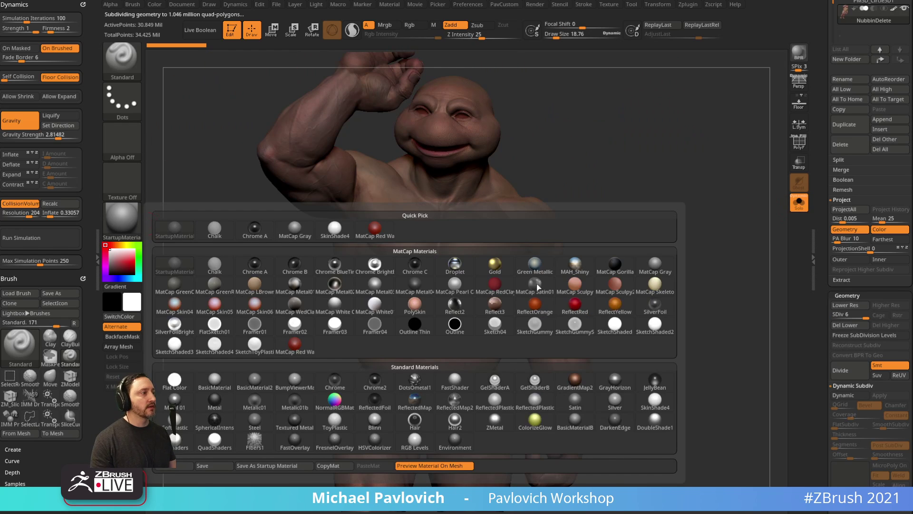
pyautogui.click(655, 399)
pyautogui.moveTo(666, 247); pyautogui.dragTo(635, 257)
pyautogui.press('s')
pyautogui.moveTo(653, 252)
pyautogui.mouseDown()
pyautogui.moveTo(748, 226)
pyautogui.moveTo(735, 253)
pyautogui.moveTo(699, 207)
pyautogui.moveTo(726, 245)
pyautogui.moveTo(717, 246)
pyautogui.mouseUp()
pyautogui.press('s')
pyautogui.keyDown('alt'); pyautogui.moveTo(748, 182); pyautogui.dragTo(713, 269); pyautogui.keyUp('alt')
# Turn the Body_Colour texture map on to compare it on the head and shoulders, and turn it off again.
pyautogui.moveTo(828, 258); pyautogui.dragTo(825, 105)
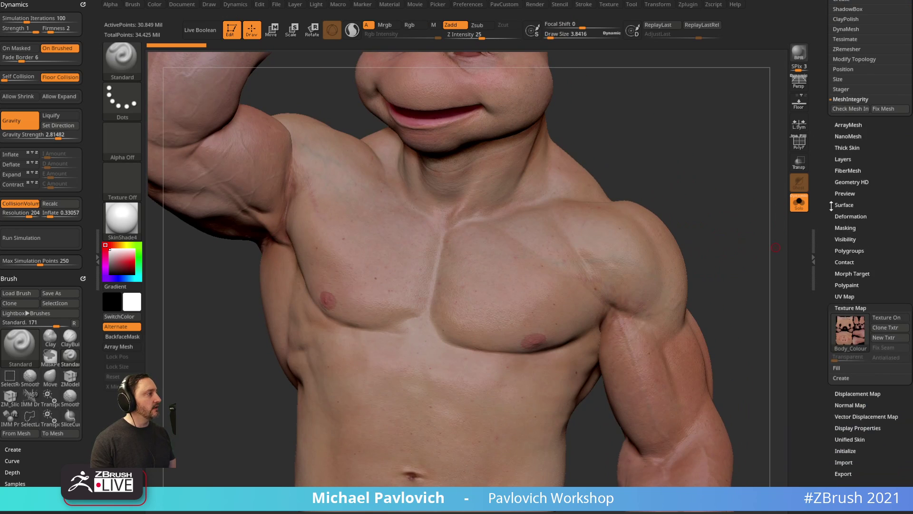
pyautogui.click(881, 319)
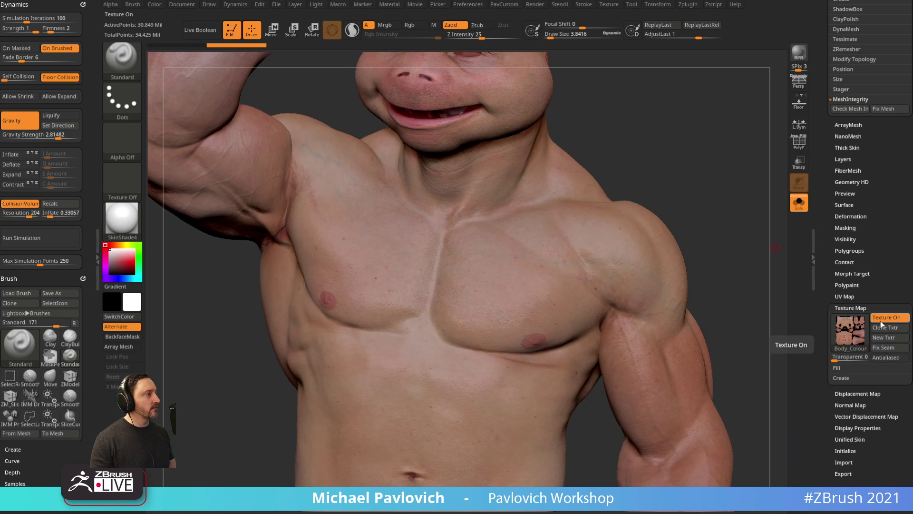
pyautogui.moveTo(742, 343); pyautogui.dragTo(661, 274)
pyautogui.keyDown('alt'); pyautogui.moveTo(661, 273); pyautogui.dragTo(698, 241); pyautogui.keyUp('alt')
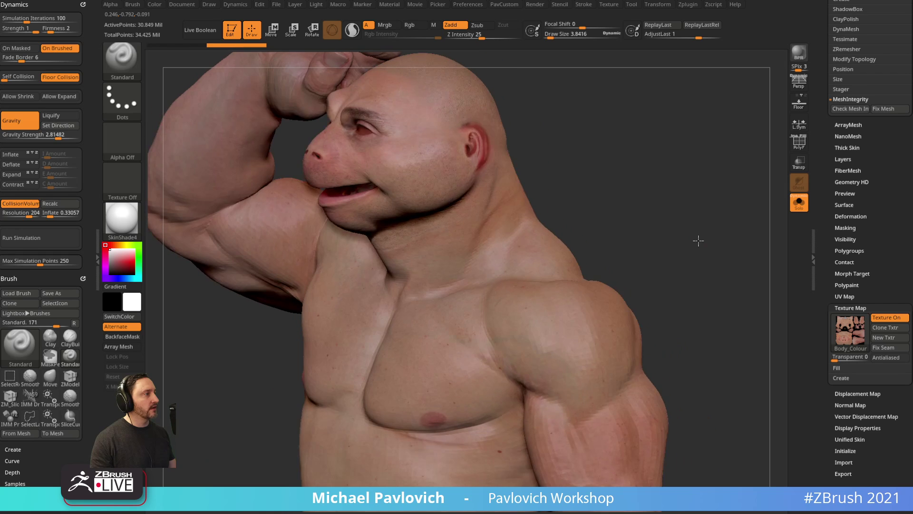
pyautogui.click(885, 319)
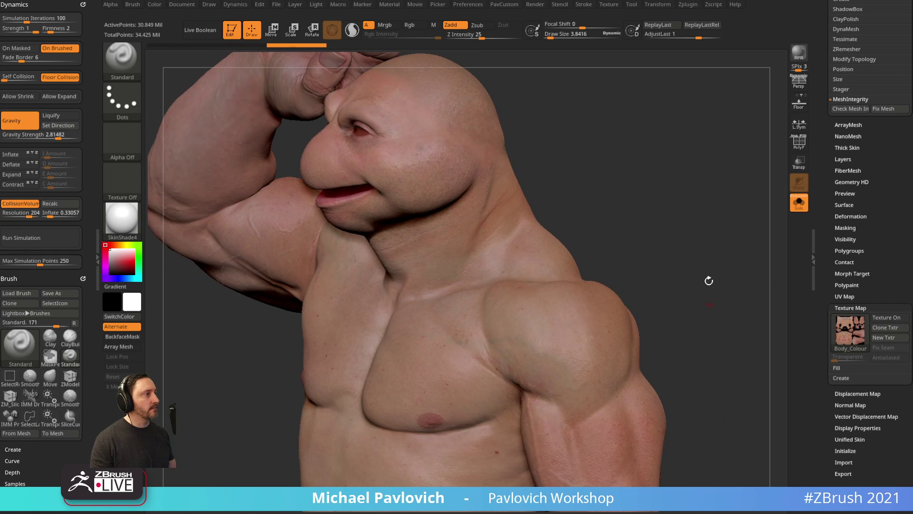
# Frame the chest closely and turn off the polypaint display of the NubbinDelete subtool.
pyautogui.moveTo(709, 281)
pyautogui.mouseDown()
pyautogui.moveTo(650, 238)
pyautogui.moveTo(713, 167)
pyautogui.moveTo(701, 186)
pyautogui.moveTo(717, 205)
pyautogui.mouseUp()
pyautogui.keyDown('alt'); pyautogui.moveTo(776, 155); pyautogui.dragTo(743, 125); pyautogui.keyUp('alt')
pyautogui.moveTo(823, 166)
pyautogui.mouseDown()
pyautogui.moveTo(824, 319)
pyautogui.moveTo(825, 259)
pyautogui.mouseUp()
pyautogui.click(894, 314)
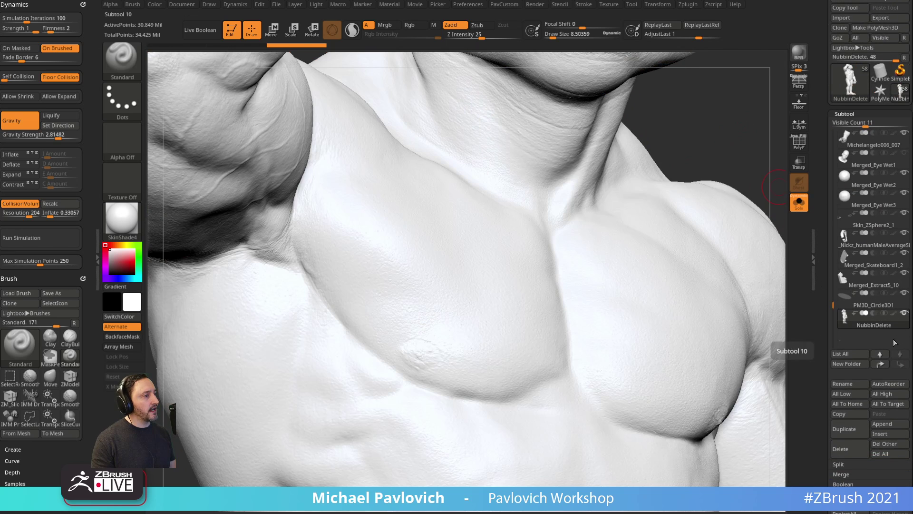
# Switch the material back to StartupMaterial and set the draw size to 5.44 while viewing the face and chest.
pyautogui.moveTo(770, 135)
pyautogui.mouseDown()
pyautogui.moveTo(737, 128)
pyautogui.moveTo(777, 102)
pyautogui.moveTo(738, 96)
pyautogui.mouseUp()
pyautogui.click(122, 218)
pyautogui.click(181, 260)
pyautogui.press('s')
pyautogui.click(741, 119)
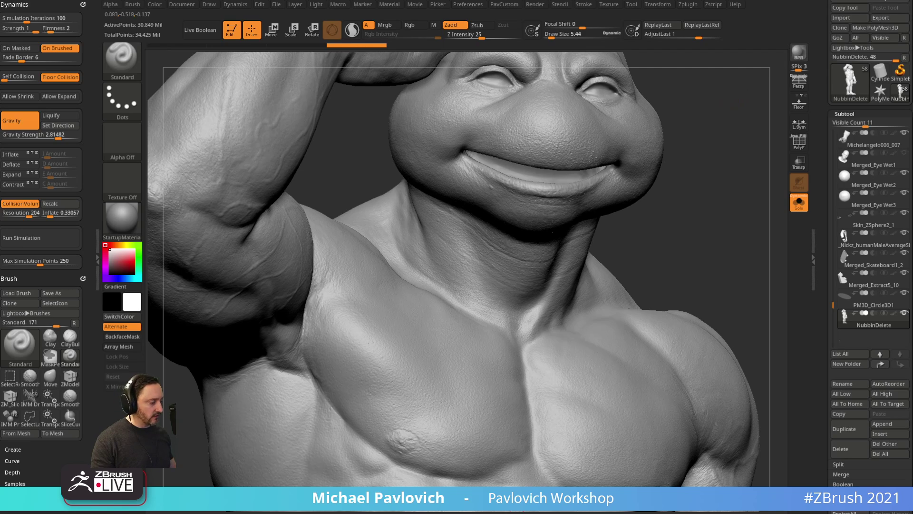
# Switch to the Chrome browser, go back to the ArtStation portfolio, and open the ZBrush 2020 What's New series post.
pyautogui.hotkey('alt', 'Tab')
pyautogui.click(211, 4)
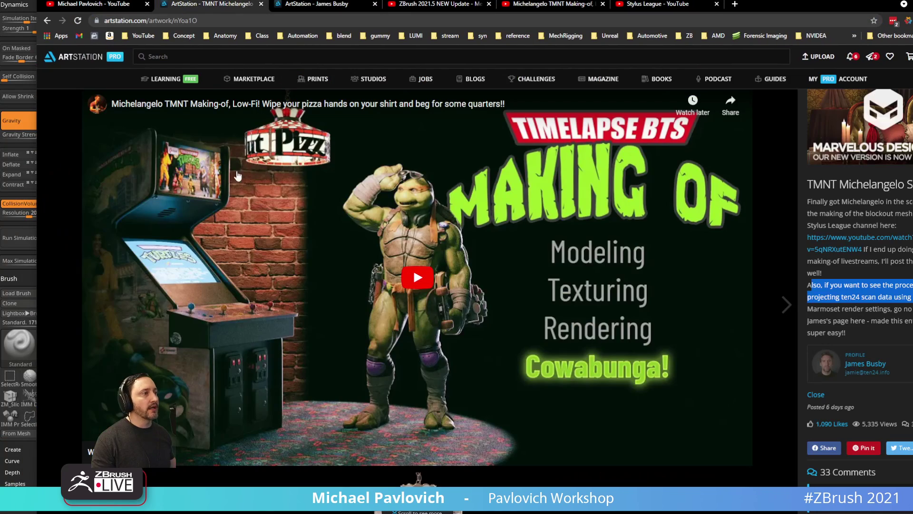
pyautogui.click(48, 20)
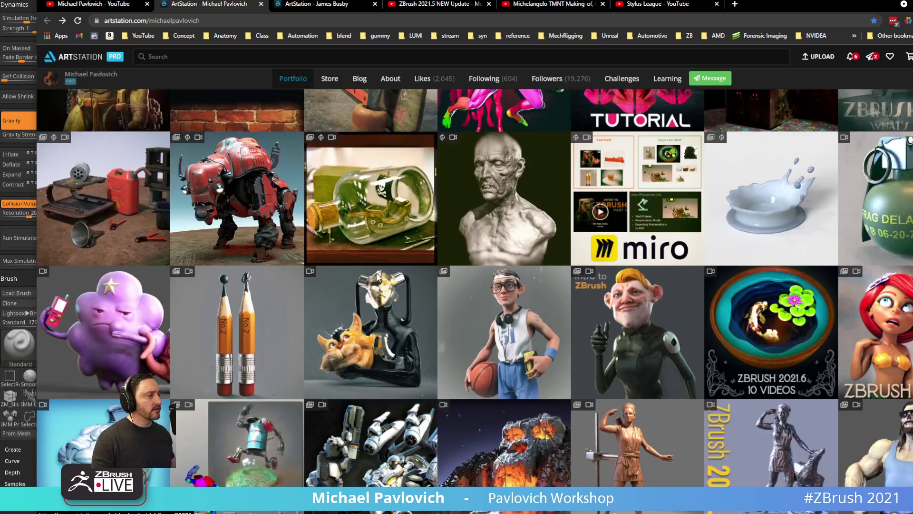
pyautogui.scroll(-8, 420, 332)
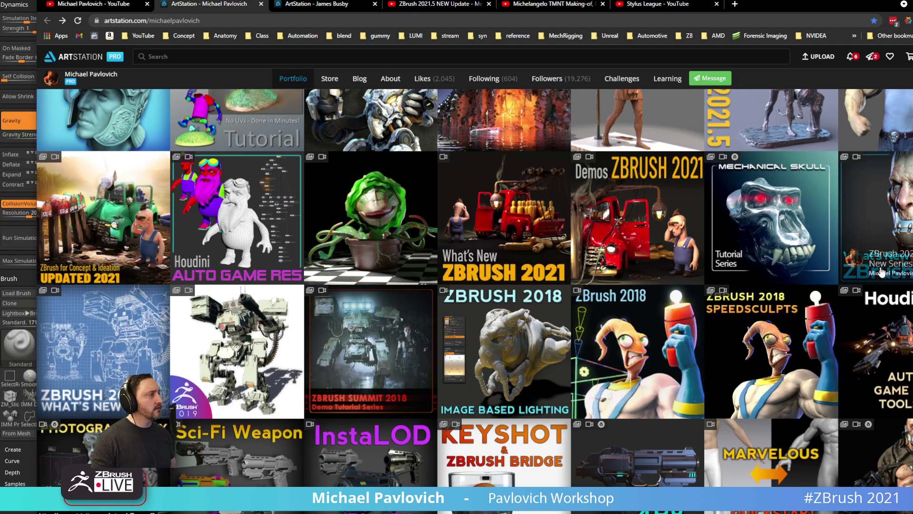
pyautogui.click(893, 217)
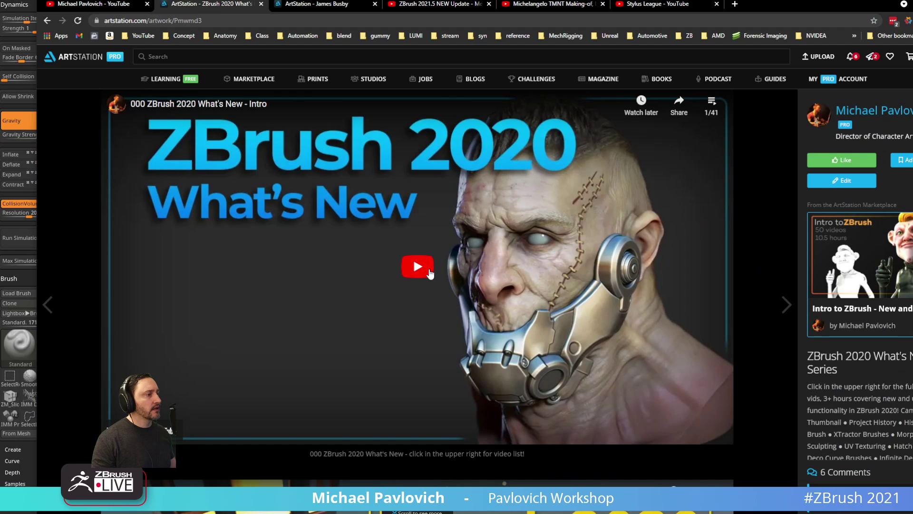
# Open the embedded series on YouTube and play video 022, XTractor Dot And Drag Rect Brush For Scan Data Cleanup, from its playlist.
pyautogui.click(433, 270)
pyautogui.click(672, 432)
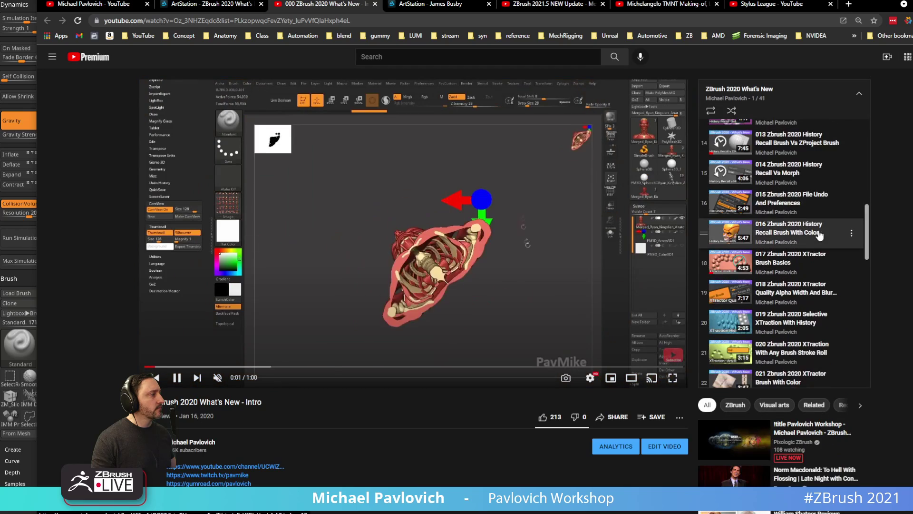
pyautogui.scroll(-3, 819, 235)
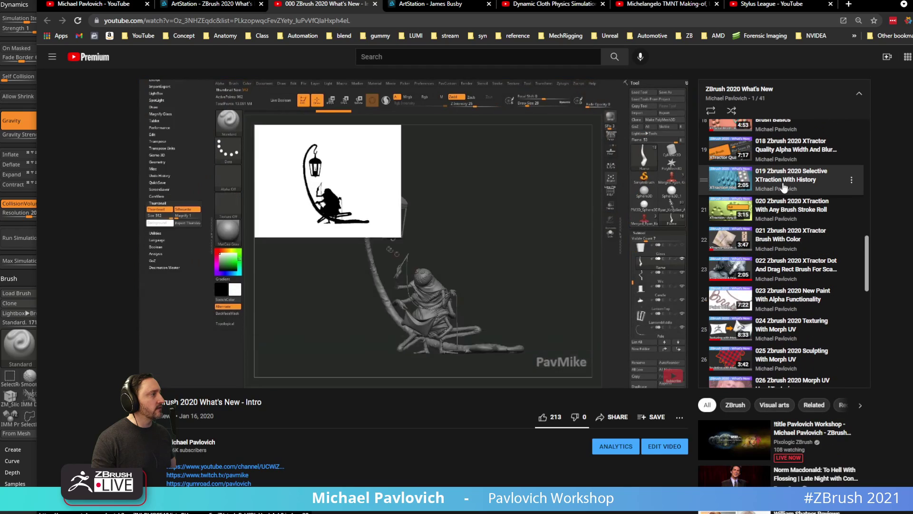
pyautogui.scroll(-1, 783, 214)
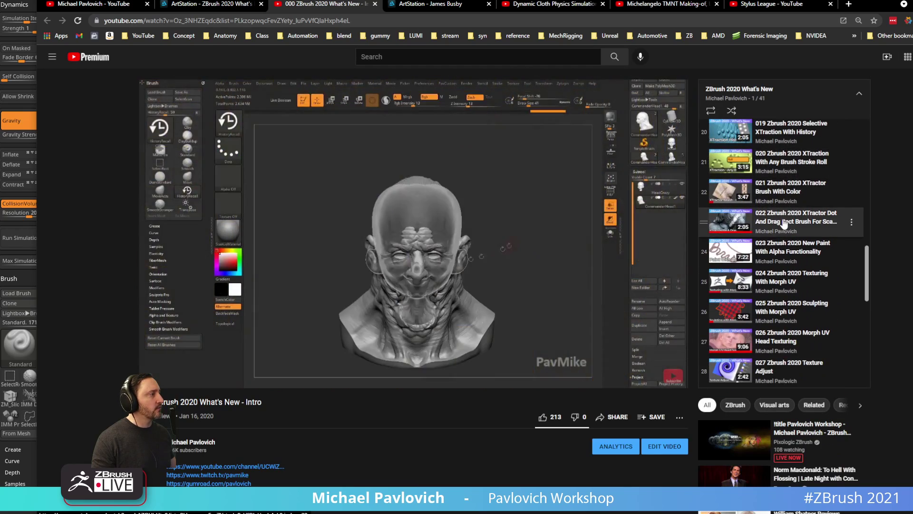
pyautogui.click(783, 223)
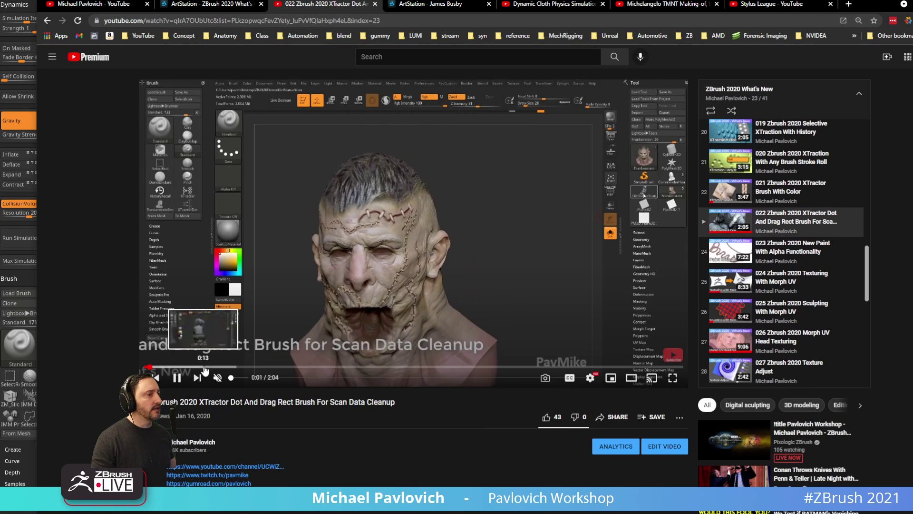
# Skim ahead through the scan data cleanup video to its back-of-jacket repair section and select the video's web address.
pyautogui.click(234, 367)
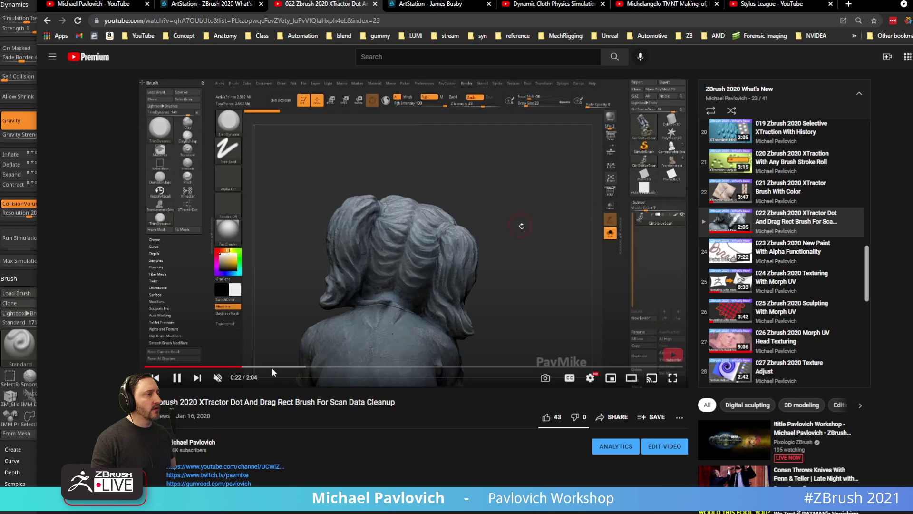
pyautogui.click(291, 367)
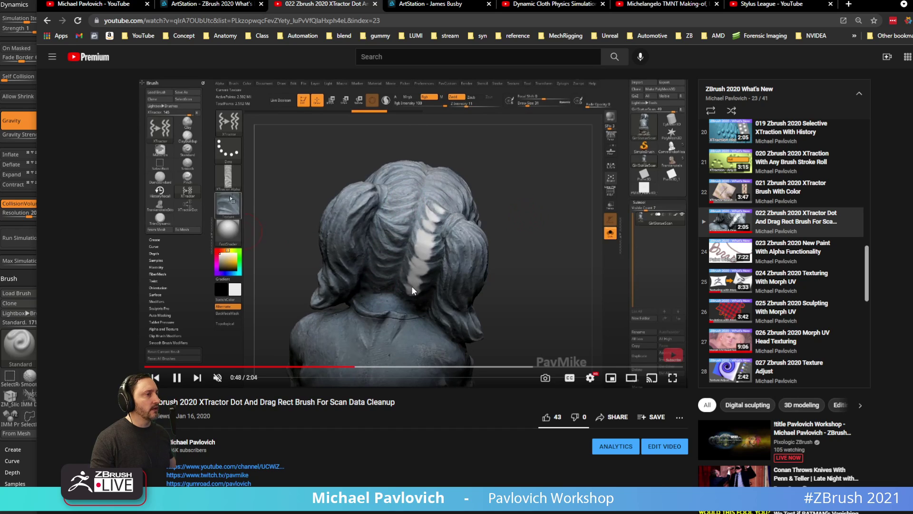
pyautogui.click(378, 367)
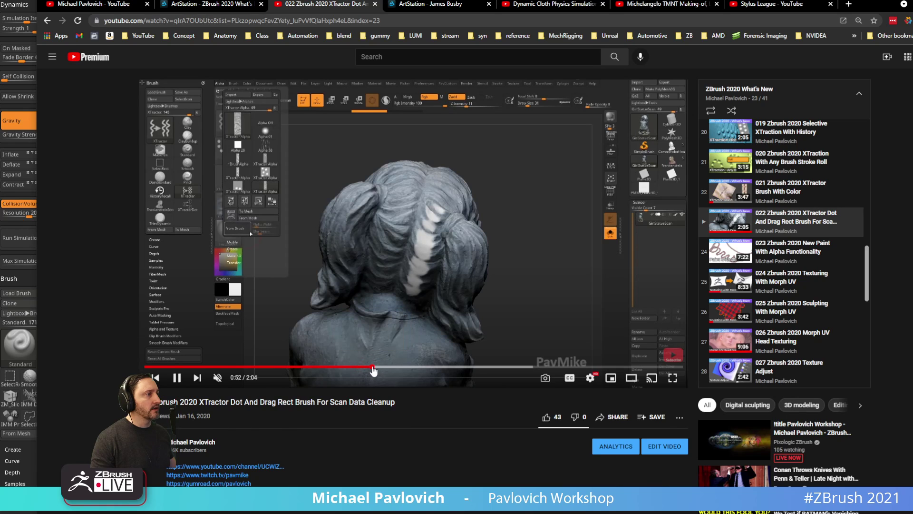
pyautogui.click(408, 367)
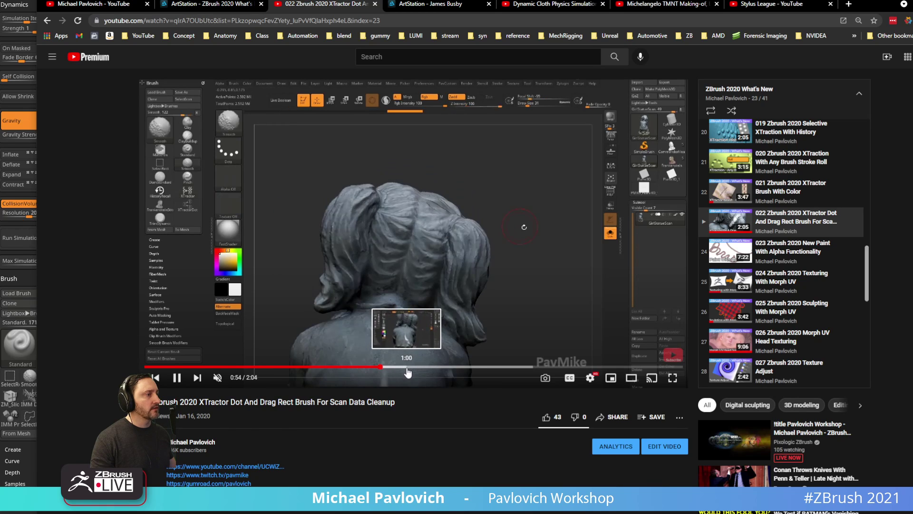
pyautogui.click(447, 367)
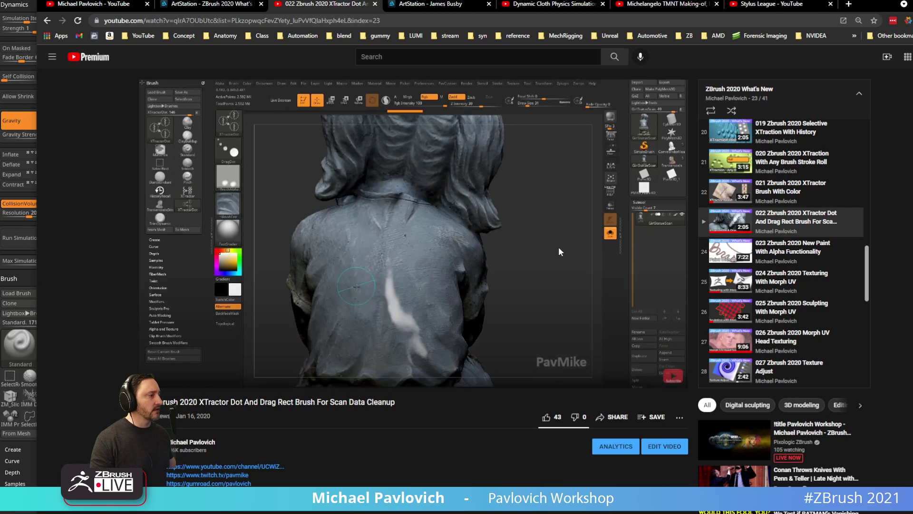
pyautogui.click(408, 21)
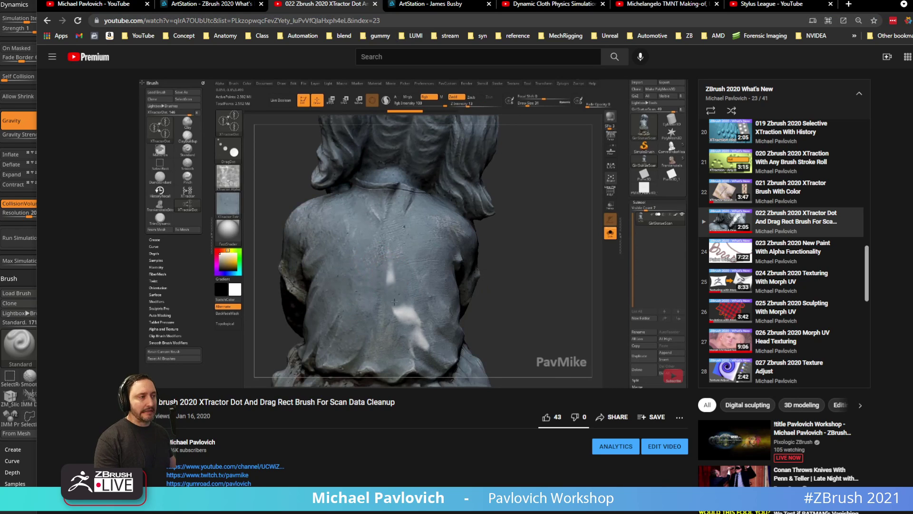
# Switch back to ZBrush, show all subtools for comparison, and isolate the NubbinDelete subtool again with Solo.
pyautogui.click(873, 5)
pyautogui.click(793, 210)
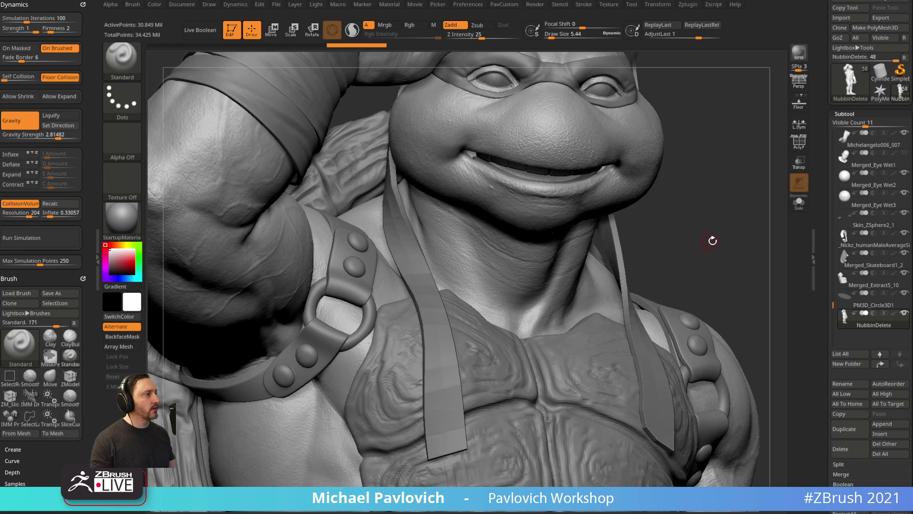
pyautogui.keyDown('alt'); pyautogui.moveTo(711, 241); pyautogui.dragTo(795, 214); pyautogui.keyUp('alt')
pyautogui.click(795, 212)
pyautogui.moveTo(718, 332); pyautogui.dragTo(722, 245)
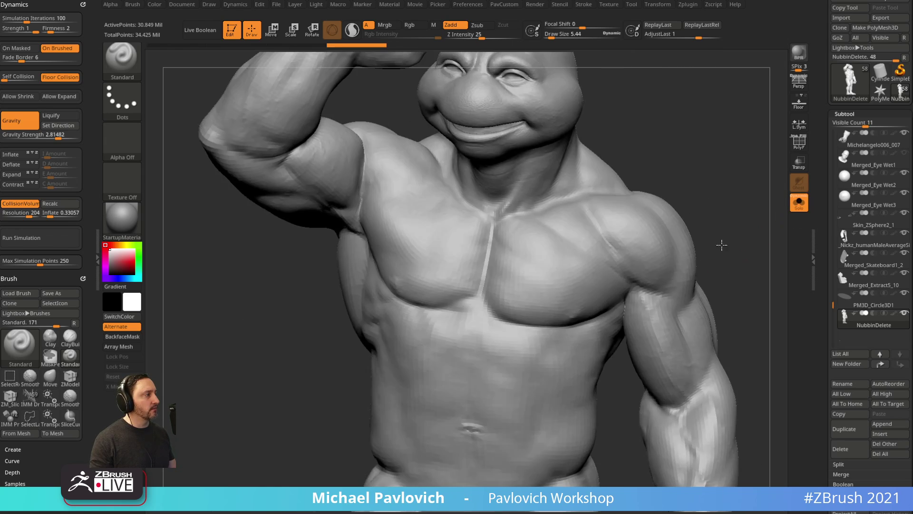
# Turn the NubbinDelete subtool's polypaint back on and set the draw size to 12.37 while viewing the torso.
pyautogui.click(894, 313)
pyautogui.moveTo(769, 202)
pyautogui.mouseDown()
pyautogui.moveTo(743, 183)
pyautogui.moveTo(720, 241)
pyautogui.moveTo(687, 242)
pyautogui.mouseUp()
pyautogui.press('s')
pyautogui.moveTo(688, 242); pyautogui.dragTo(711, 237)
pyautogui.press('s')
pyautogui.moveTo(710, 237)
pyautogui.mouseDown()
pyautogui.moveTo(702, 236)
pyautogui.moveTo(710, 233)
pyautogui.mouseUp()
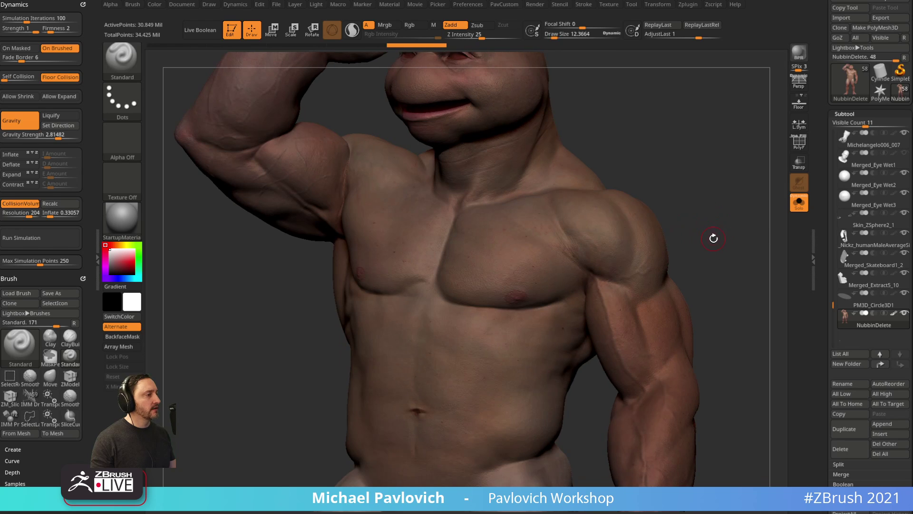
# Locate the Texture Map settings and toggle Solo to compare the NubbinDelete torso with the other subtools shown and hidden.
pyautogui.scroll(-10, 830, 325)
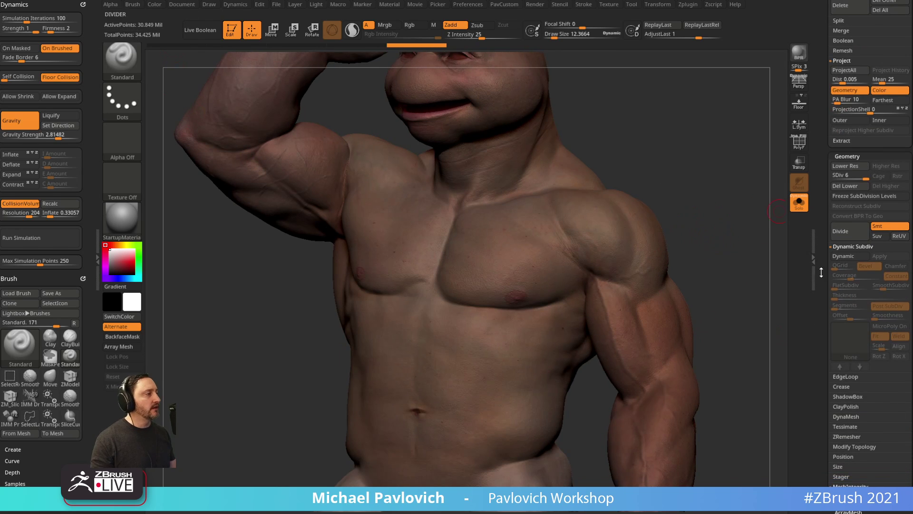
pyautogui.scroll(-10, 821, 272)
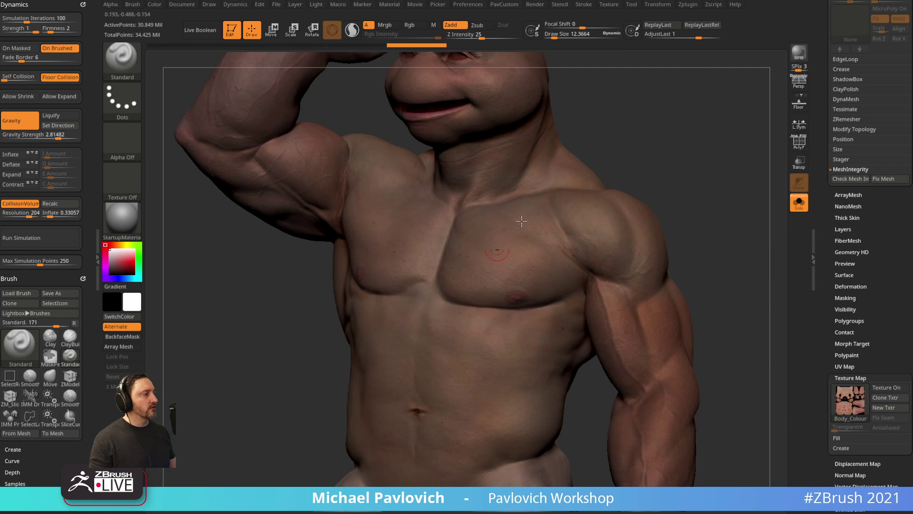
pyautogui.moveTo(674, 163); pyautogui.dragTo(776, 200)
pyautogui.click(799, 203)
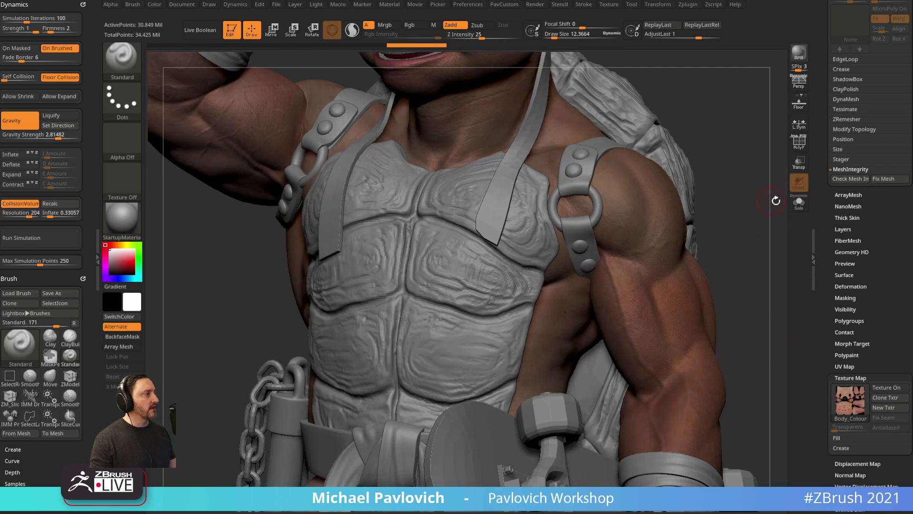
pyautogui.click(799, 203)
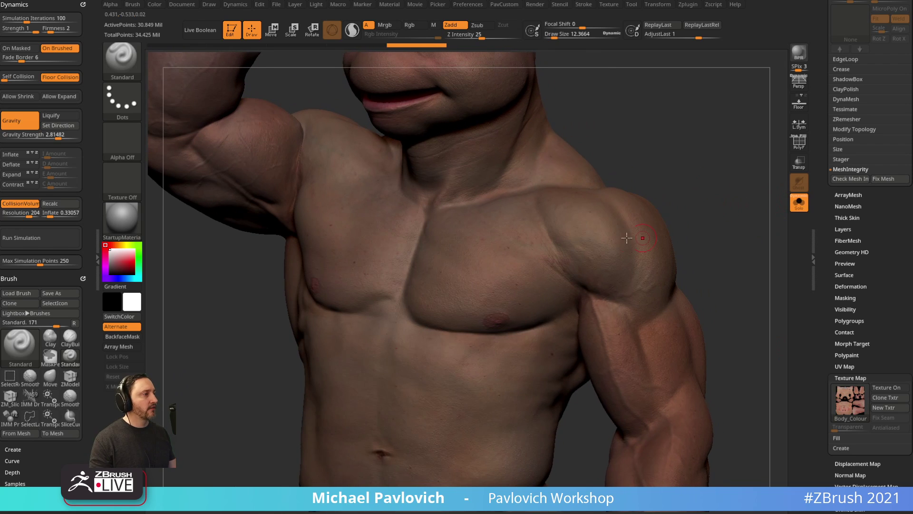
pyautogui.moveTo(727, 217); pyautogui.dragTo(723, 230)
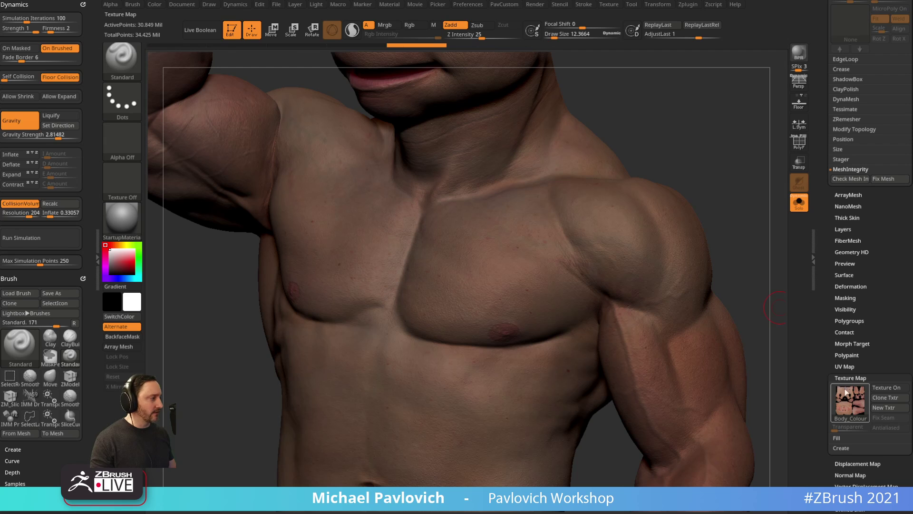
pyautogui.moveTo(741, 200); pyautogui.dragTo(731, 237)
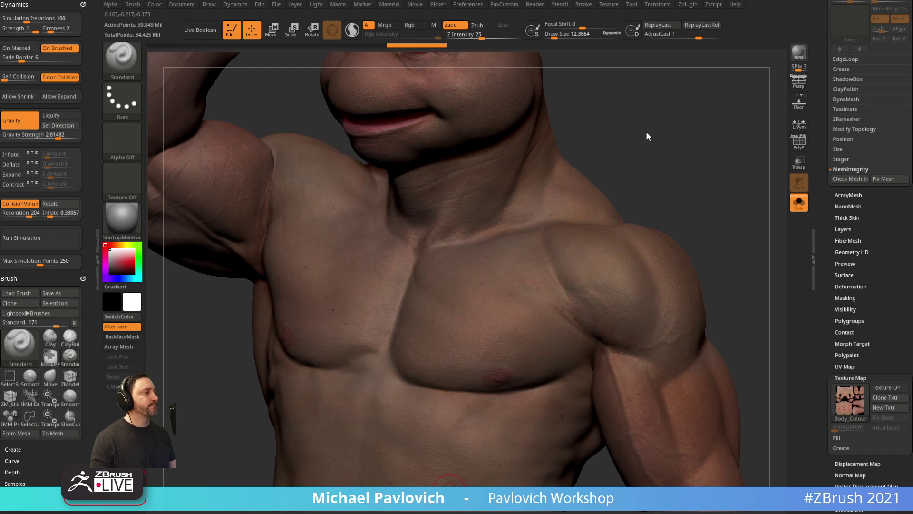
# Show all subtools, isolate the body again with Solo, and briefly turn on PolyFrame to inspect its wireframe.
pyautogui.click(798, 206)
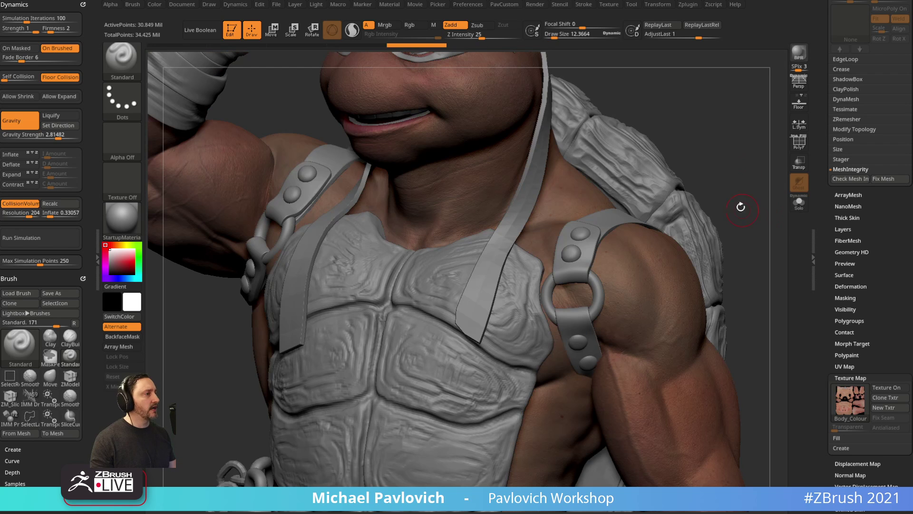
pyautogui.keyDown('alt'); pyautogui.moveTo(740, 206); pyautogui.dragTo(747, 227); pyautogui.keyUp('alt')
pyautogui.click(799, 204)
pyautogui.click(800, 146)
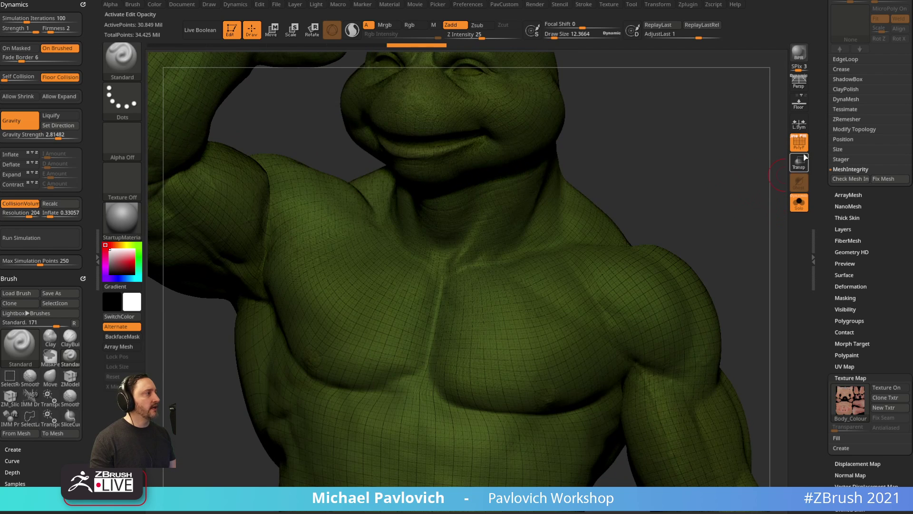
pyautogui.hotkey('shift', 'f')
pyautogui.press('m')
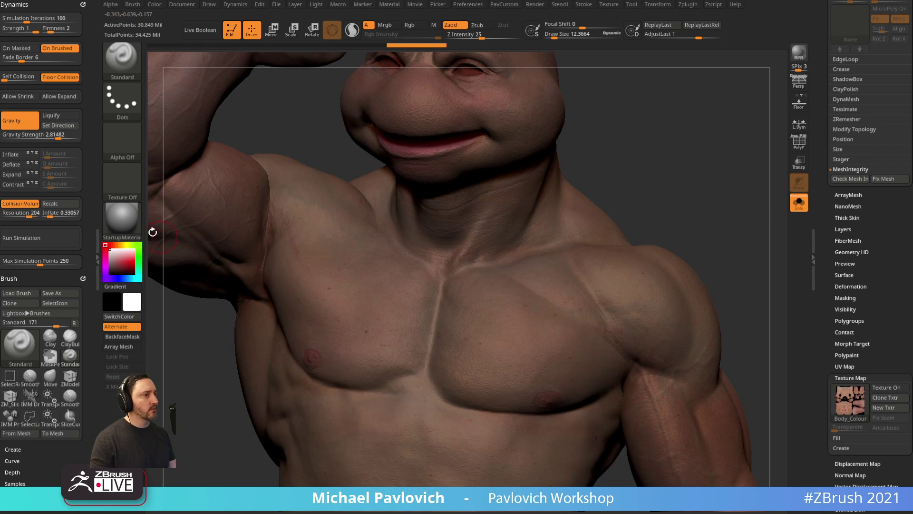
# Switch the material to SkinShade4 and look closely at the chest skin.
pyautogui.click(121, 220)
pyautogui.click(654, 402)
pyautogui.keyDown('alt'); pyautogui.moveTo(764, 271); pyautogui.dragTo(744, 227); pyautogui.keyUp('alt')
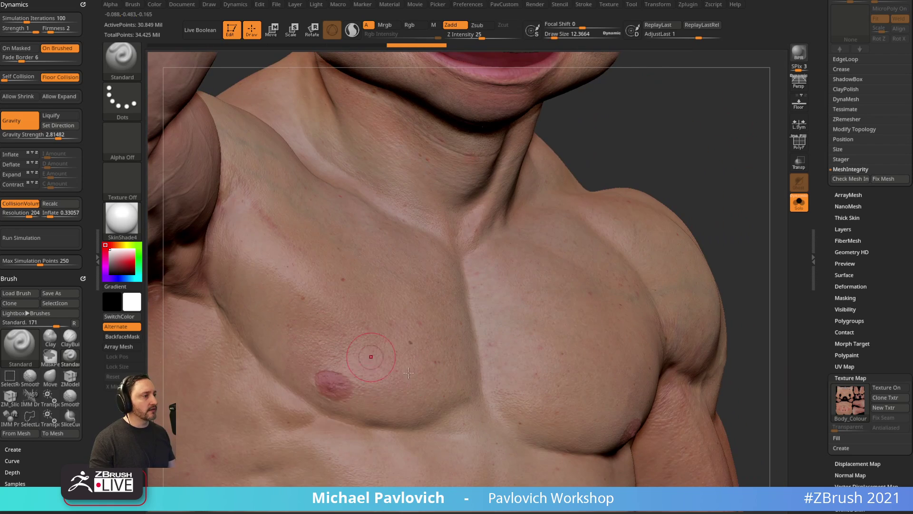
pyautogui.moveTo(738, 183)
pyautogui.mouseDown()
pyautogui.moveTo(735, 162)
pyautogui.moveTo(751, 177)
pyautogui.moveTo(736, 138)
pyautogui.moveTo(737, 147)
pyautogui.mouseUp()
# Set the draw size to 10.99 and select the XTractor brush.
pyautogui.press('s')
pyautogui.click(734, 167)
pyautogui.press('b')
pyautogui.press('x')
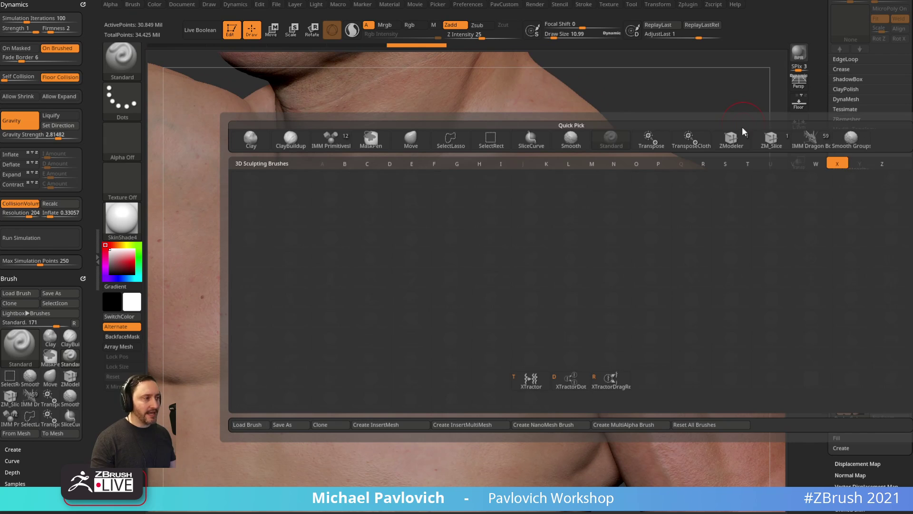
pyautogui.press('t')
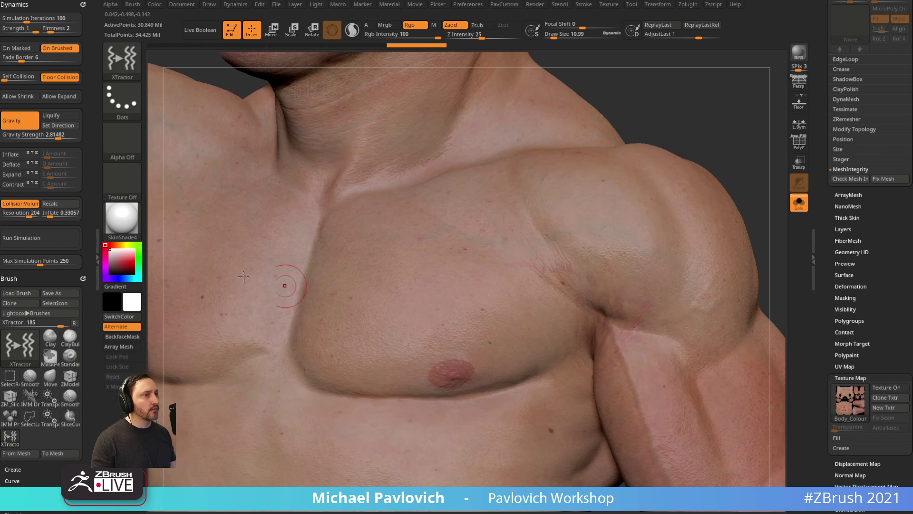
# Dock the Alpha palette above the Brush palette and set the From Brush alpha width to 256 pixels.
pyautogui.click(83, 4)
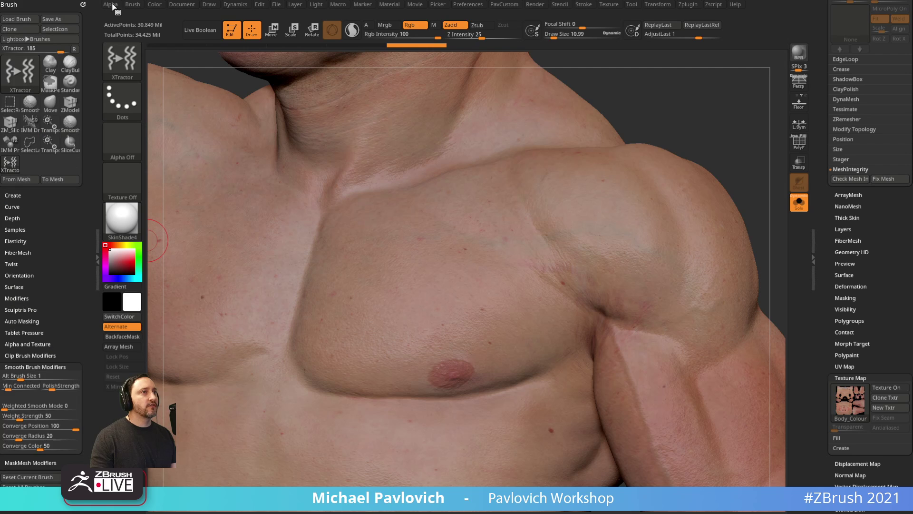
pyautogui.click(112, 5)
pyautogui.moveTo(107, 14); pyautogui.dragTo(42, 6)
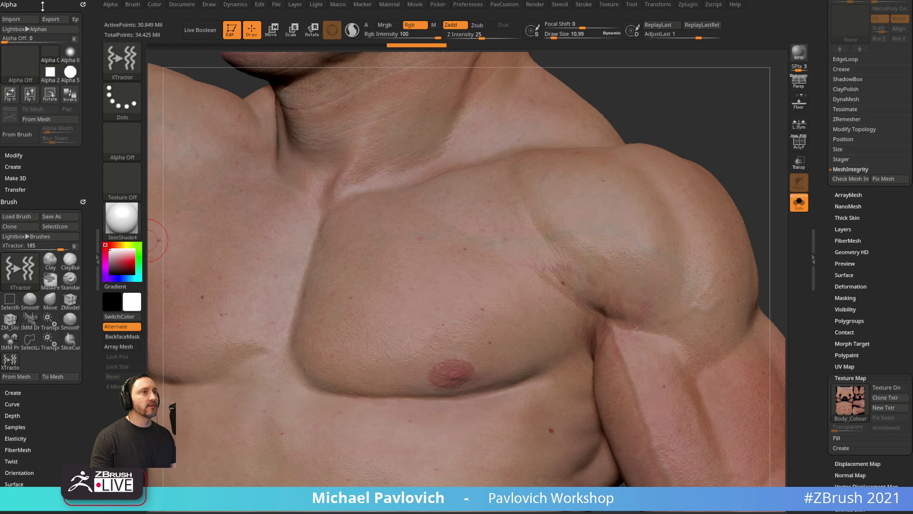
pyautogui.click(27, 137)
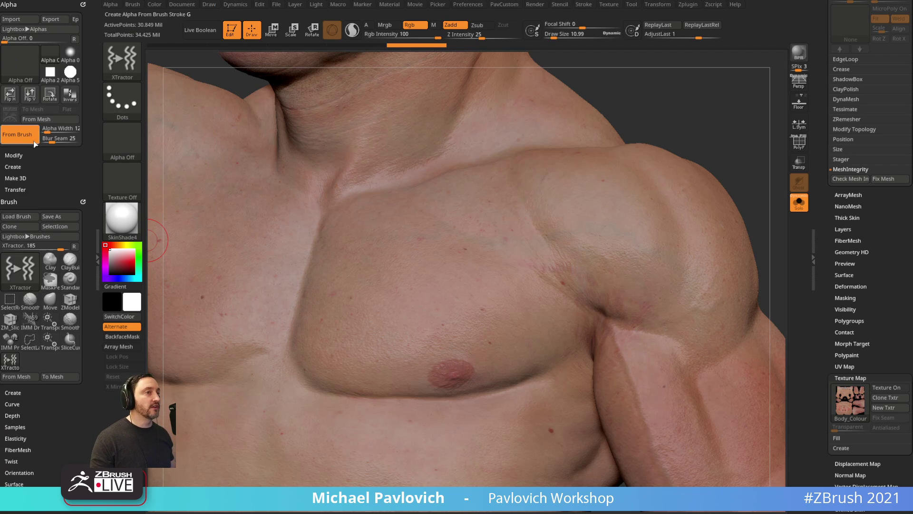
pyautogui.click(46, 129)
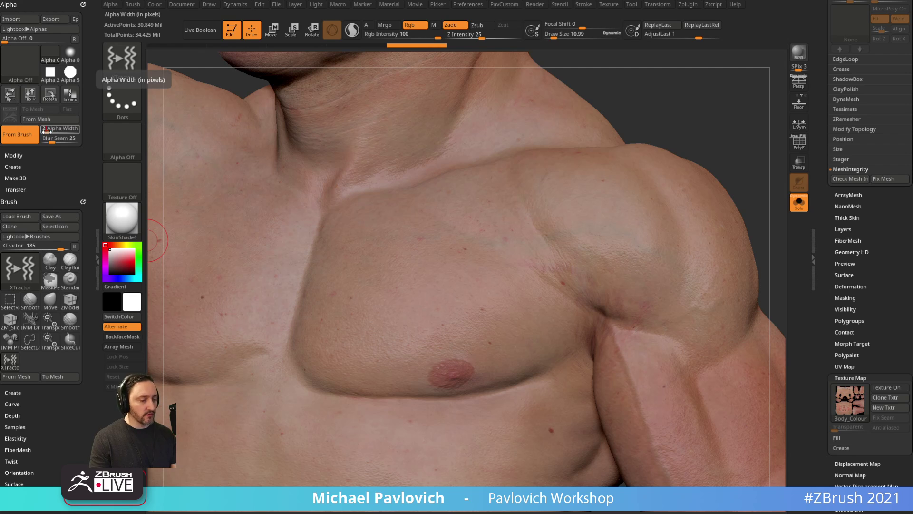
pyautogui.click(22, 140)
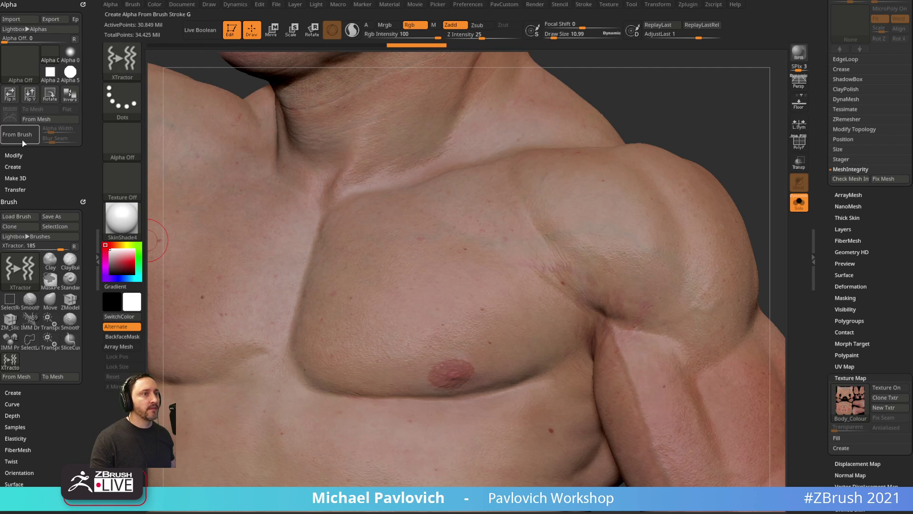
# Set the draw size to about 15.39, extract an alpha and texture from the chest skin above the nipple, and check the results.
pyautogui.press('s')
pyautogui.moveTo(427, 334); pyautogui.dragTo(427, 331)
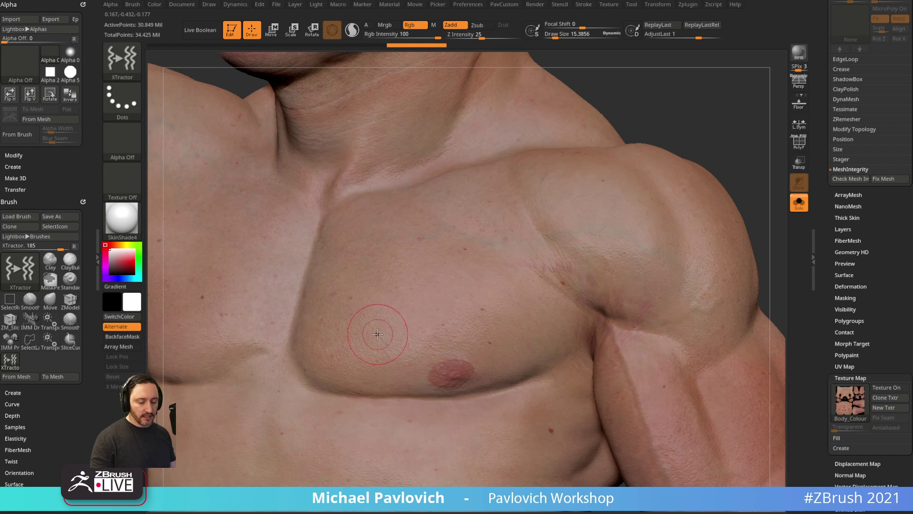
pyautogui.press('g')
pyautogui.moveTo(377, 333); pyautogui.dragTo(397, 331)
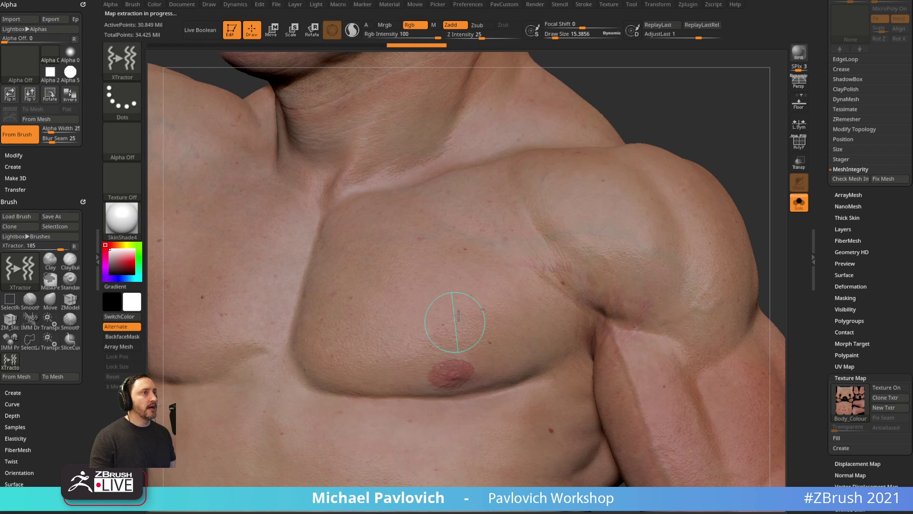
pyautogui.moveTo(132, 141)
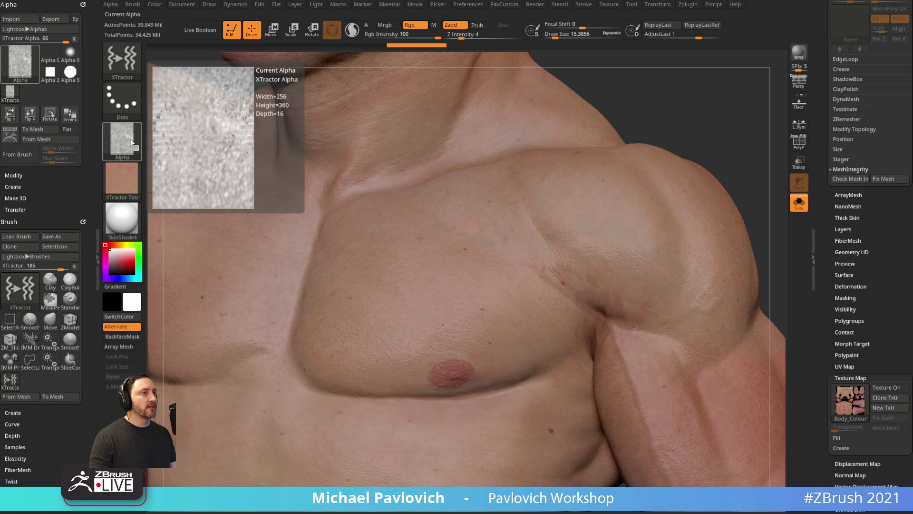
pyautogui.moveTo(127, 185)
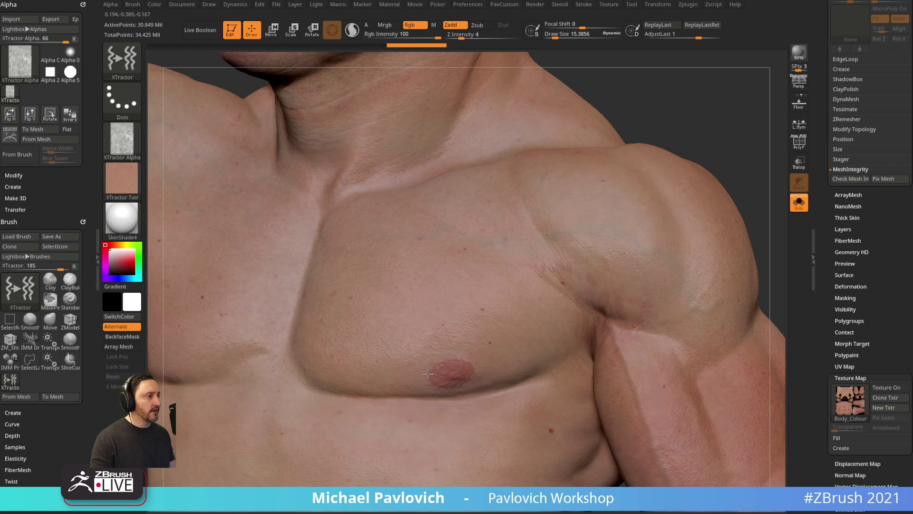
# Paint the extracted skin detail and colour over one nipple, undo it and repeat the stroke, and view the whole upper body.
pyautogui.moveTo(449, 374); pyautogui.dragTo(494, 368)
pyautogui.moveTo(759, 193); pyautogui.dragTo(760, 158)
pyautogui.hotkey('ctrl', 'z')
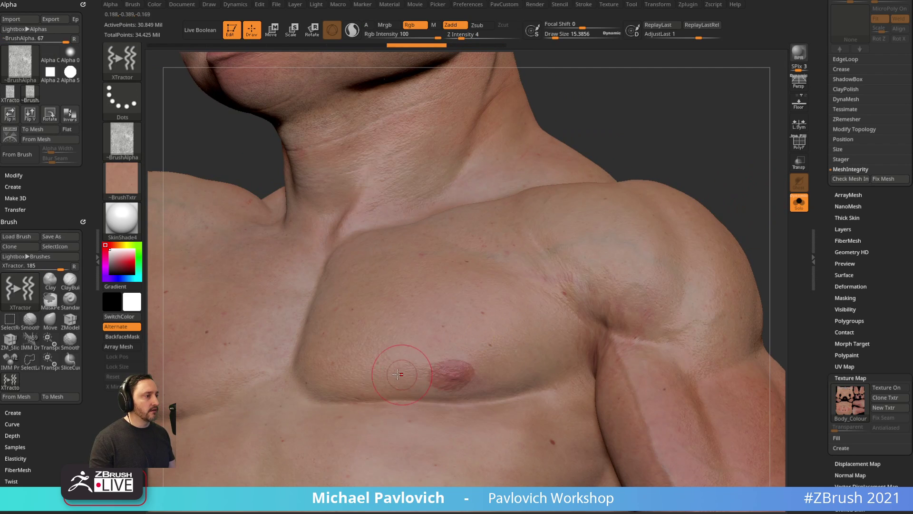
pyautogui.moveTo(430, 374); pyautogui.dragTo(456, 374)
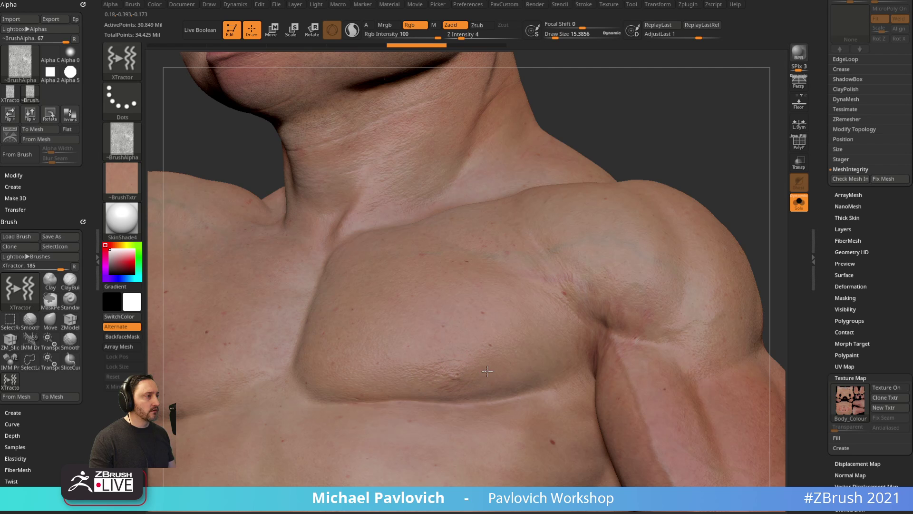
pyautogui.moveTo(749, 183)
pyautogui.mouseDown()
pyautogui.moveTo(743, 197)
pyautogui.moveTo(708, 199)
pyautogui.moveTo(675, 227)
pyautogui.moveTo(698, 181)
pyautogui.mouseUp()
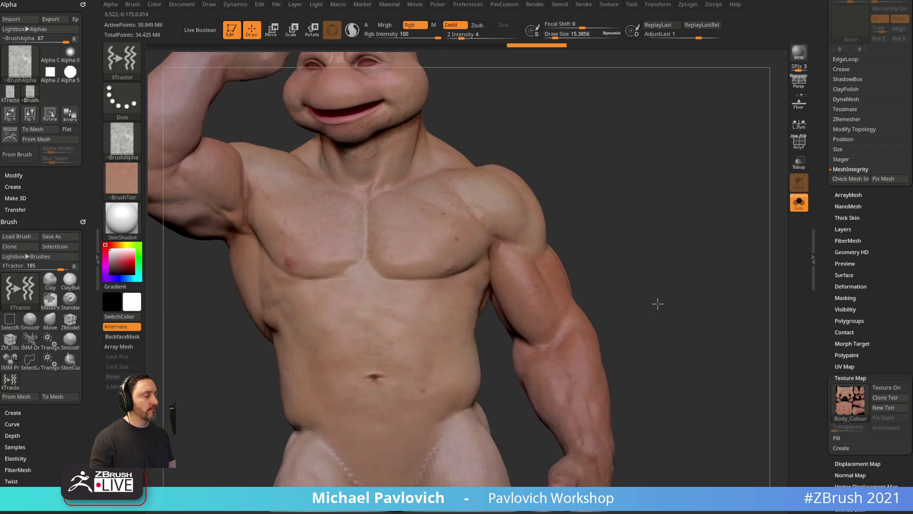
pyautogui.moveTo(656, 302); pyautogui.dragTo(402, 411)
pyautogui.moveTo(701, 398); pyautogui.dragTo(620, 246)
pyautogui.moveTo(632, 181); pyautogui.dragTo(649, 215)
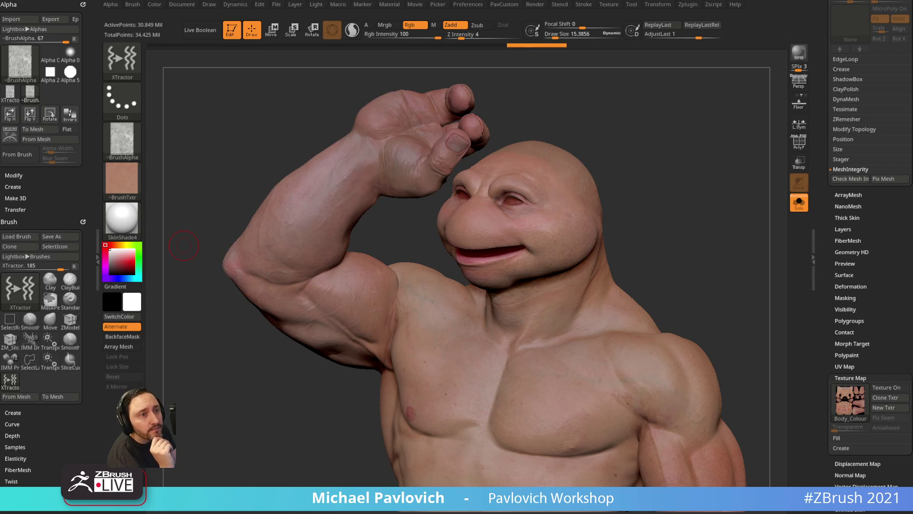
# Check the Polypaint and Texture Map settings and set the UV map size to 8192.
pyautogui.press('shift')
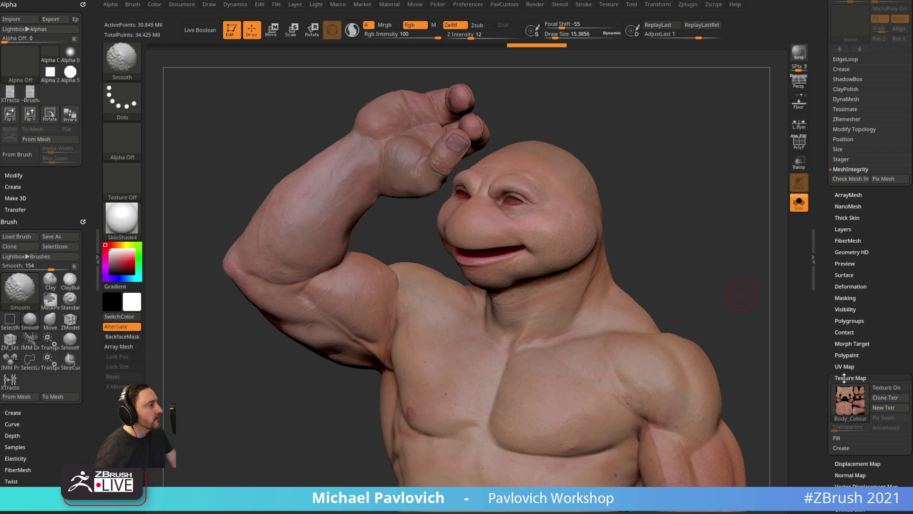
pyautogui.keyDown('shift'); pyautogui.click(846, 377); pyautogui.keyUp('shift')
pyautogui.keyDown('shift'); pyautogui.click(846, 355); pyautogui.keyUp('shift')
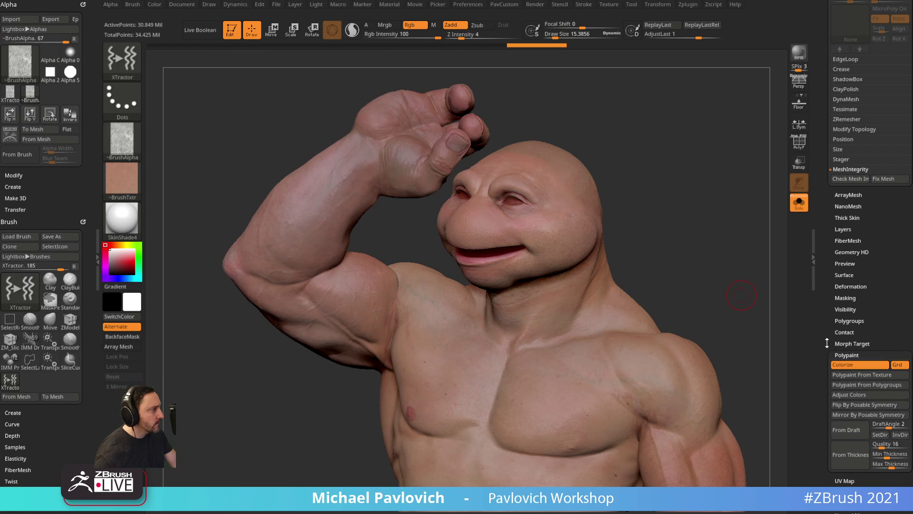
pyautogui.keyDown('shift'); pyautogui.click(845, 357); pyautogui.keyUp('shift')
pyautogui.keyDown('shift'); pyautogui.click(846, 378); pyautogui.keyUp('shift')
pyautogui.moveTo(835, 373); pyautogui.dragTo(836, 315)
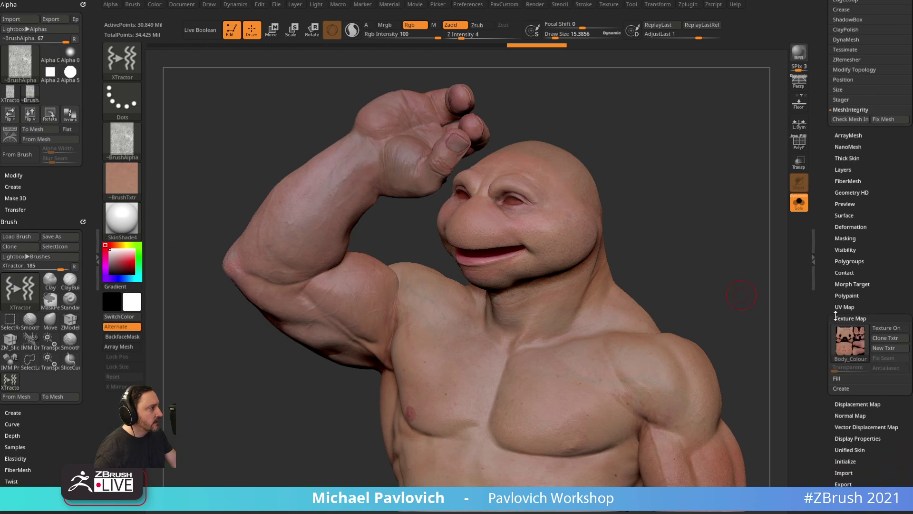
pyautogui.keyDown('shift'); pyautogui.click(845, 306); pyautogui.keyUp('shift')
pyautogui.click(907, 348)
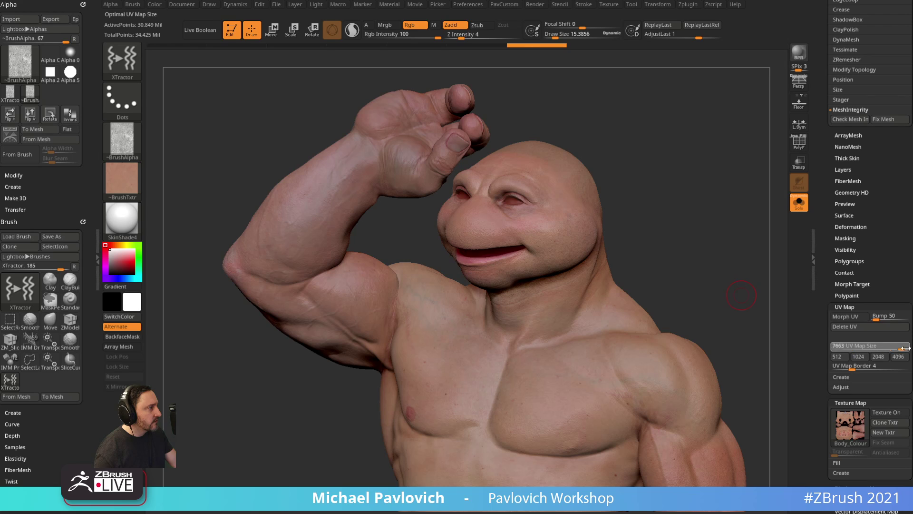
pyautogui.click(851, 307)
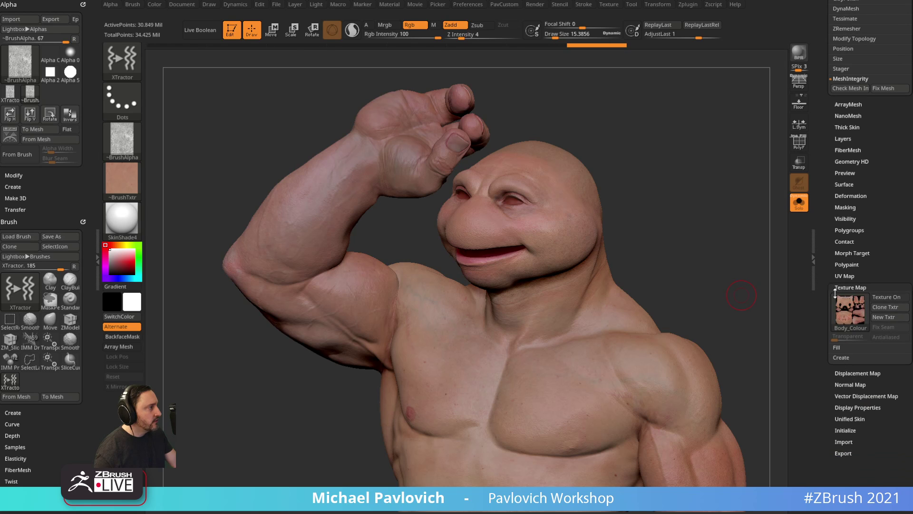
# Create a new texture map from the polypaint colours and clone it into the texture palette.
pyautogui.click(841, 356)
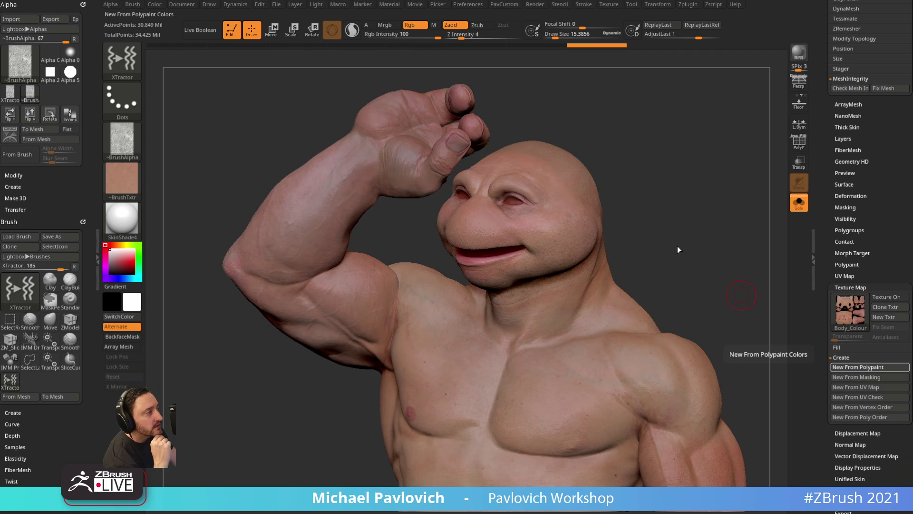
pyautogui.click(887, 306)
pyautogui.moveTo(854, 317)
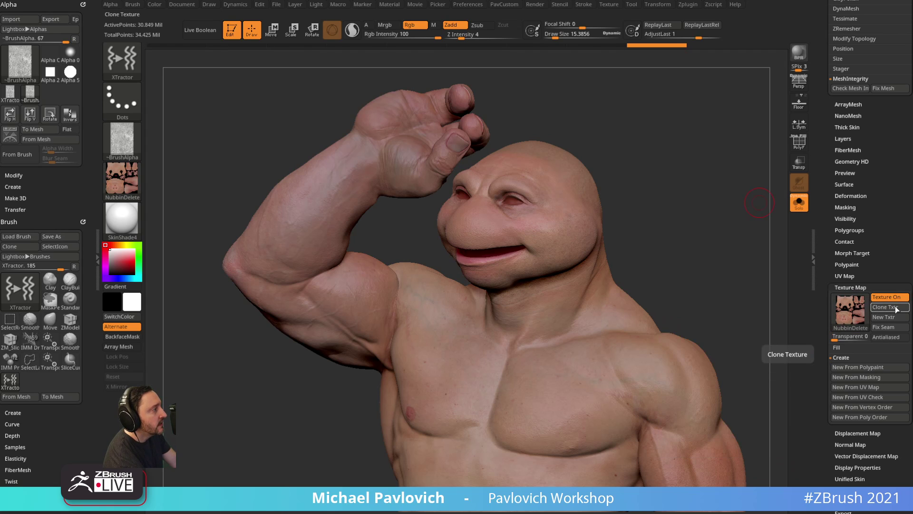
# Export the cloned texture map to the Desktop as the Photoshop file NubbinDelete1.psd.
pyautogui.click(608, 4)
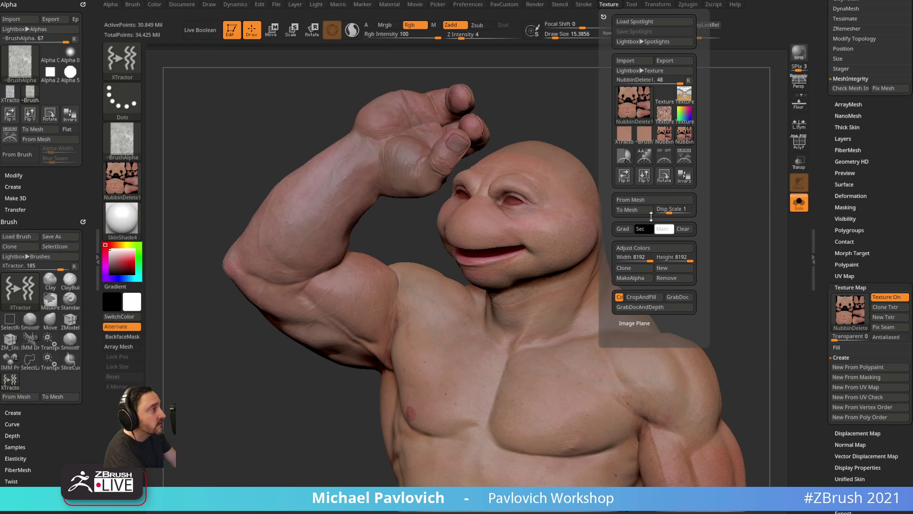
pyautogui.click(664, 61)
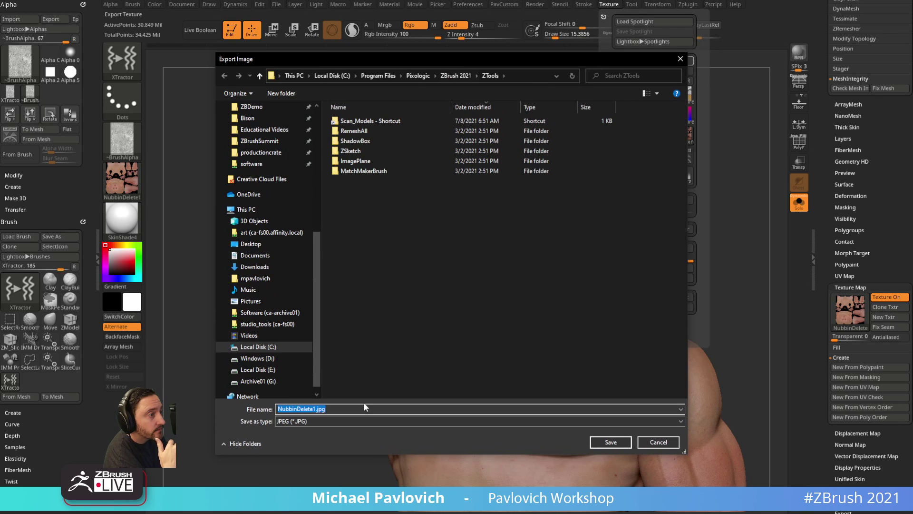
pyautogui.click(324, 421)
pyautogui.click(316, 437)
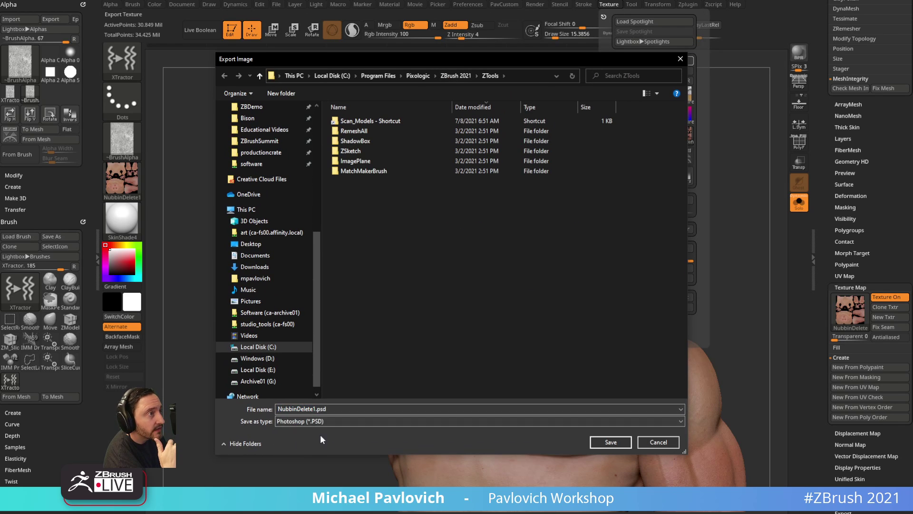
pyautogui.scroll(6, 288, 252)
pyautogui.scroll(2, 289, 260)
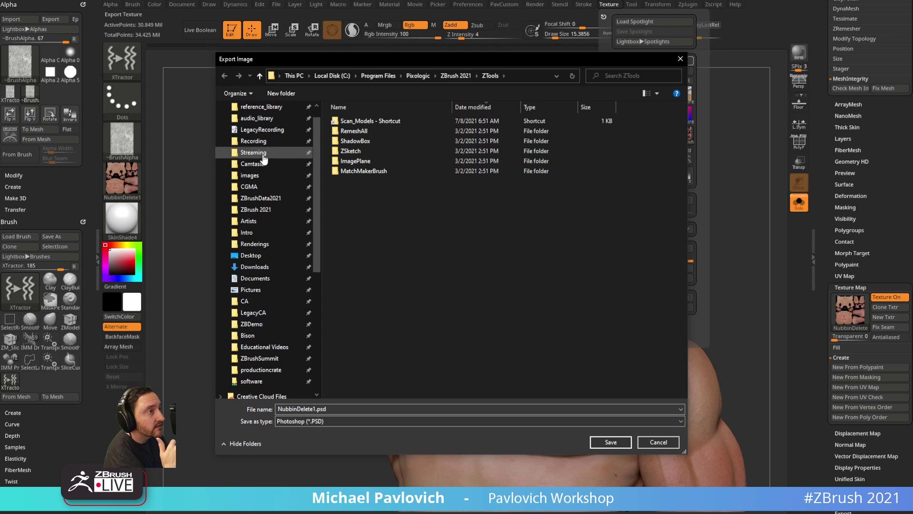
pyautogui.click(259, 256)
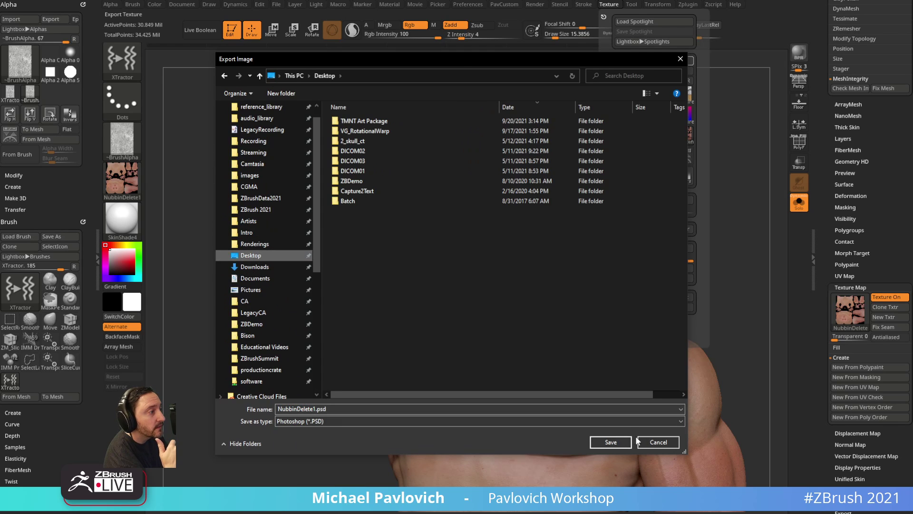
pyautogui.click(605, 440)
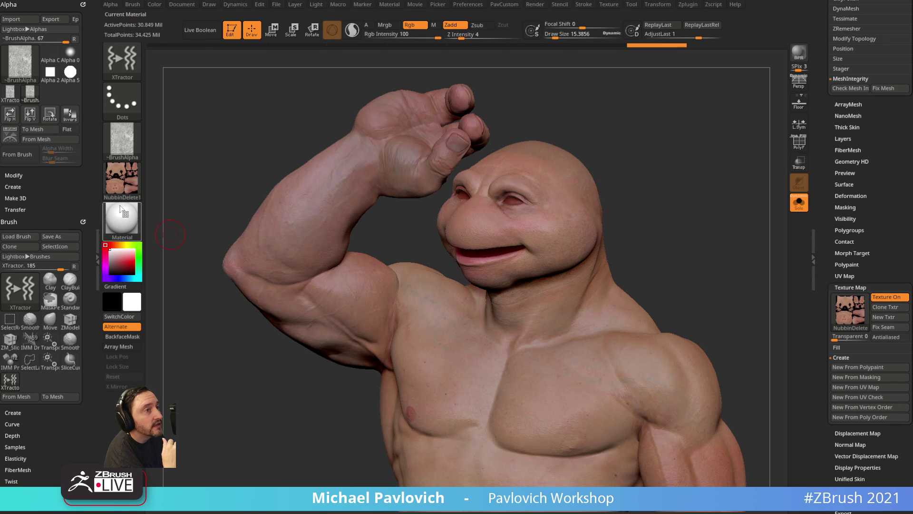
# Set the current texture to Texture Off and disable the texture map on the turtle mesh.
pyautogui.click(153, 186)
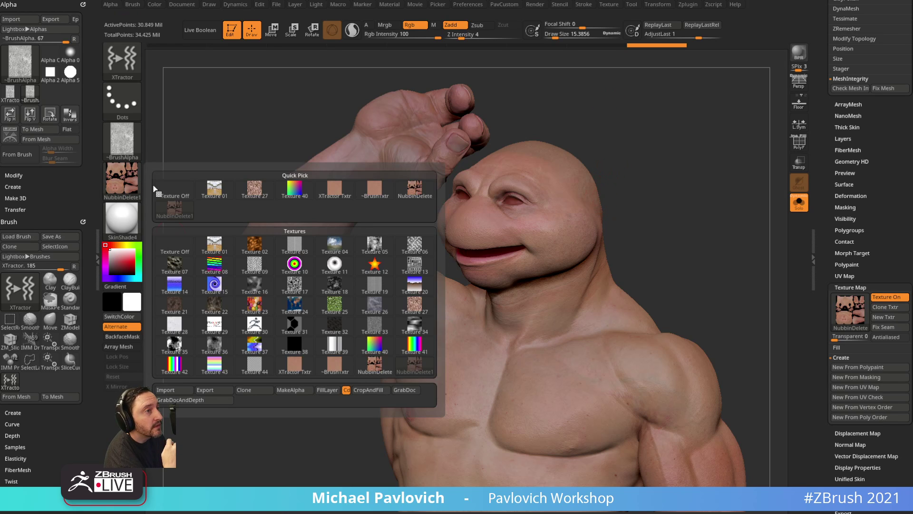
pyautogui.click(184, 196)
pyautogui.click(886, 296)
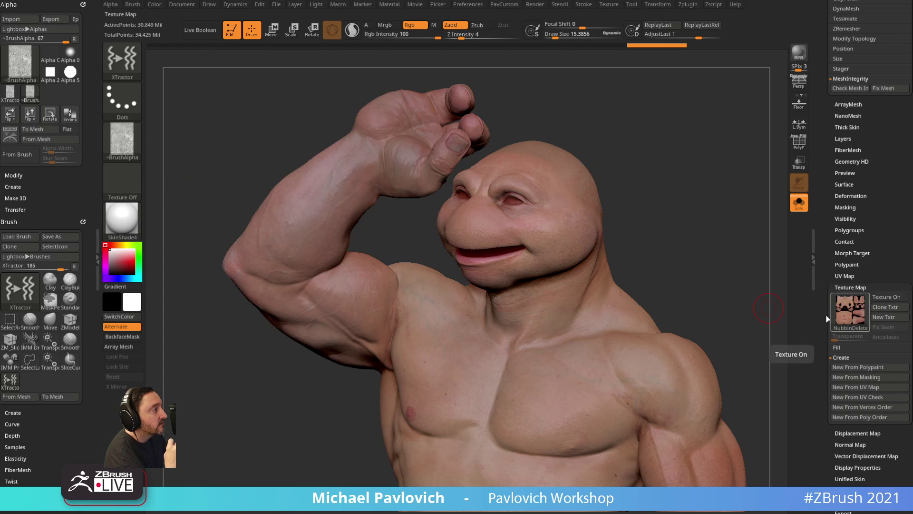
pyautogui.click(122, 181)
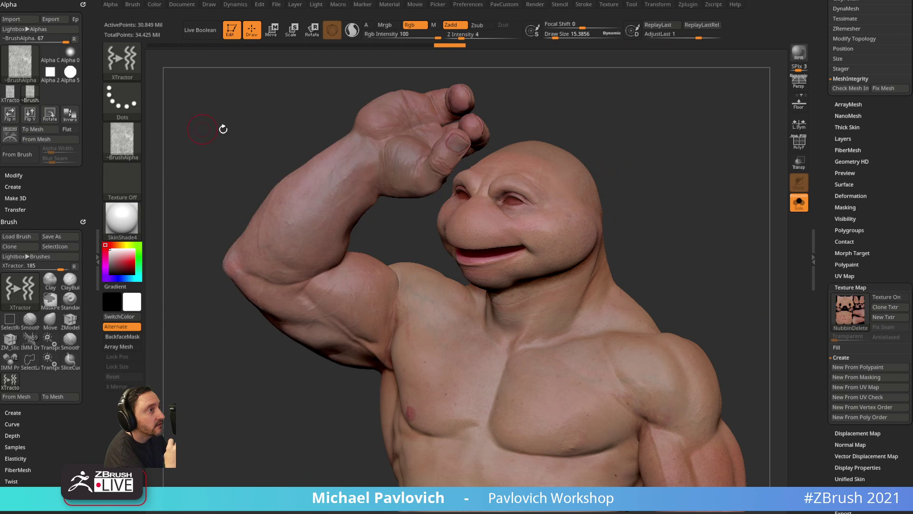
# Check the Wax Preview render property and set the SkinShade4 material's wax strength to 47.
pyautogui.moveTo(723, 170)
pyautogui.mouseDown()
pyautogui.moveTo(750, 173)
pyautogui.moveTo(672, 152)
pyautogui.mouseUp()
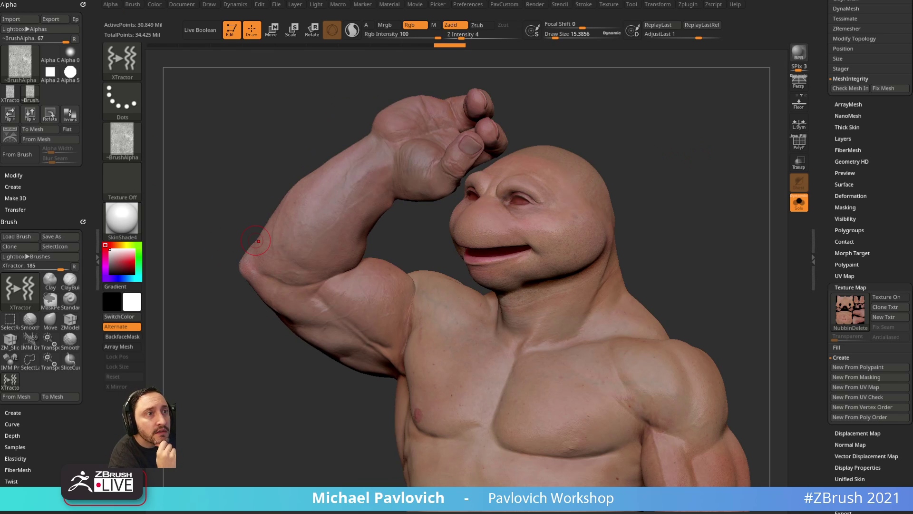
pyautogui.moveTo(642, 145); pyautogui.dragTo(710, 160)
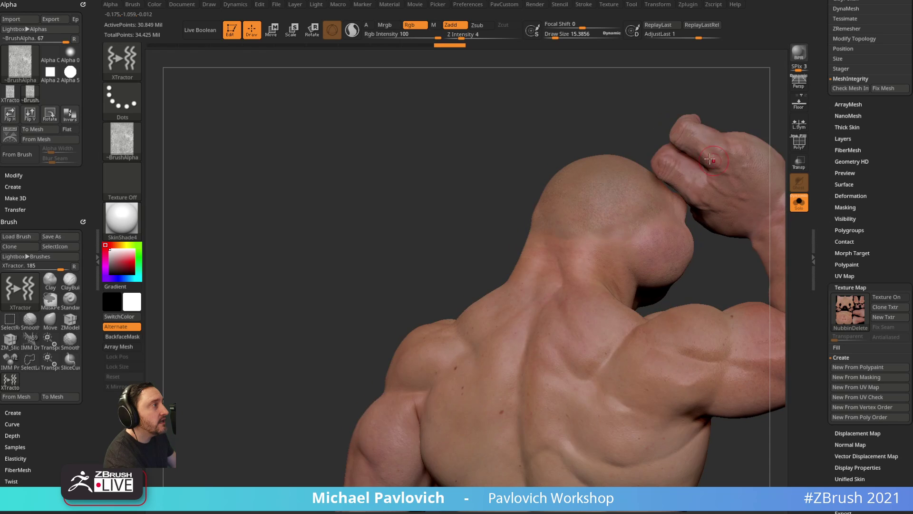
pyautogui.moveTo(724, 111)
pyautogui.mouseDown()
pyautogui.moveTo(662, 104)
pyautogui.moveTo(634, 139)
pyautogui.moveTo(713, 147)
pyautogui.mouseUp()
pyautogui.moveTo(586, 179); pyautogui.dragTo(555, 166)
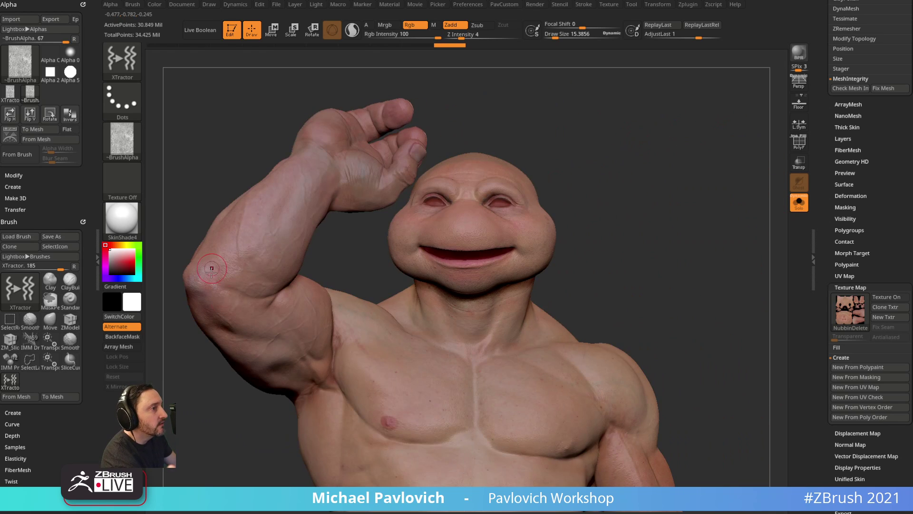
pyautogui.moveTo(637, 162)
pyautogui.mouseDown()
pyautogui.moveTo(680, 189)
pyautogui.moveTo(718, 156)
pyautogui.mouseUp()
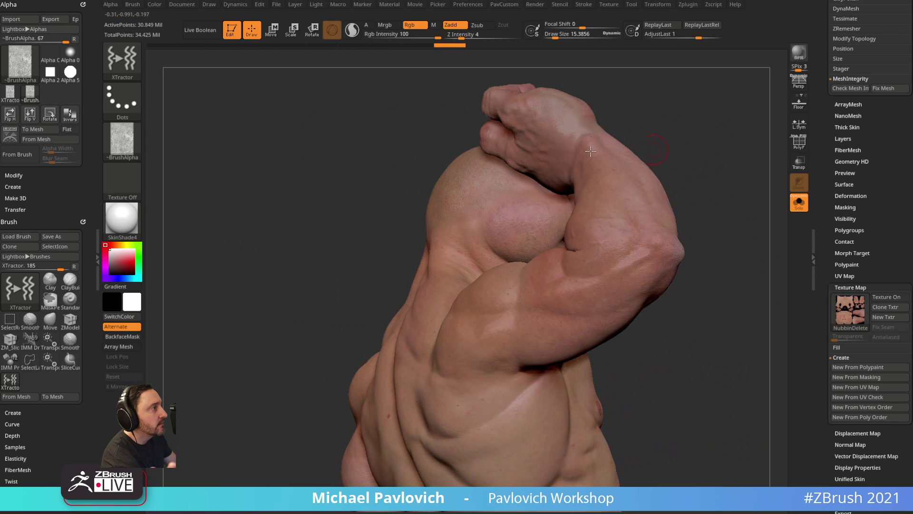
pyautogui.click(537, 5)
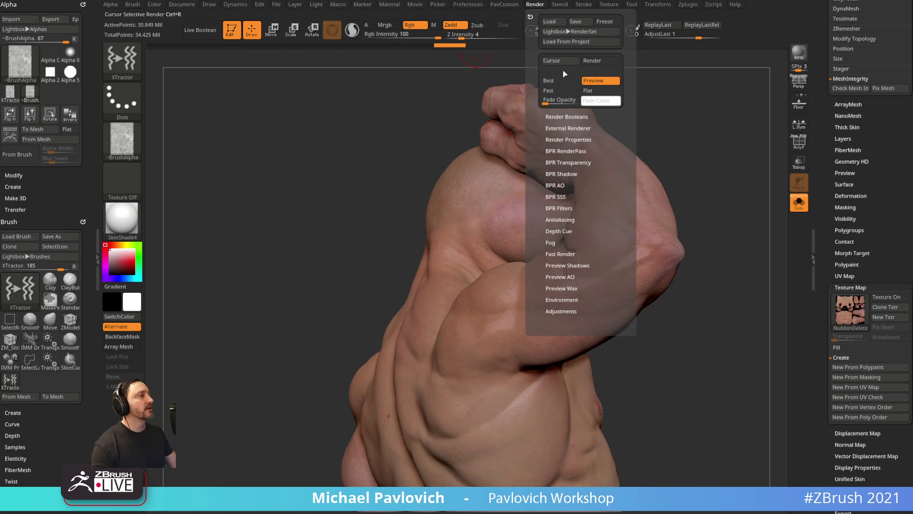
pyautogui.click(569, 139)
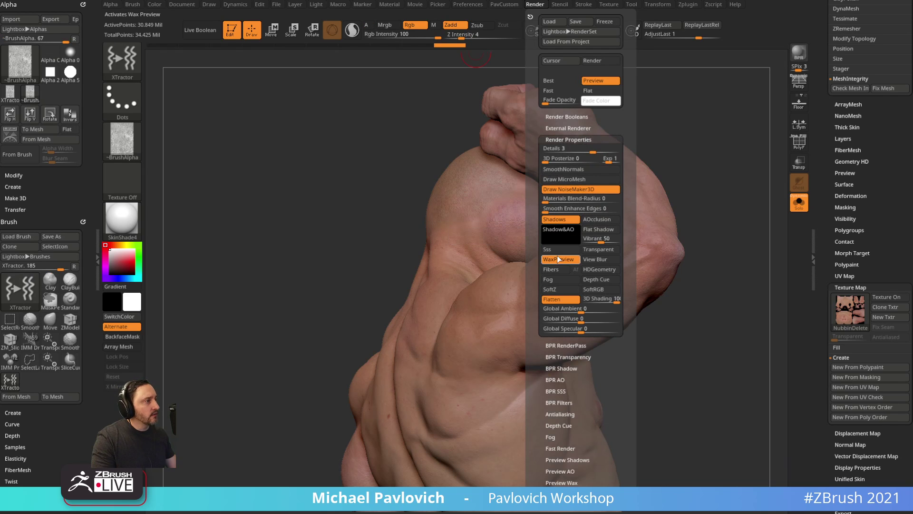
pyautogui.click(397, 5)
pyautogui.click(416, 157)
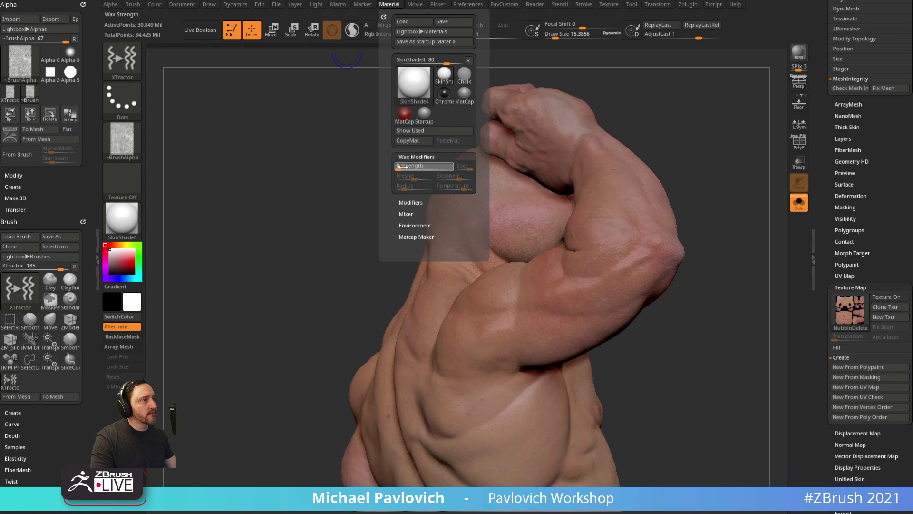
pyautogui.moveTo(399, 166); pyautogui.dragTo(424, 167)
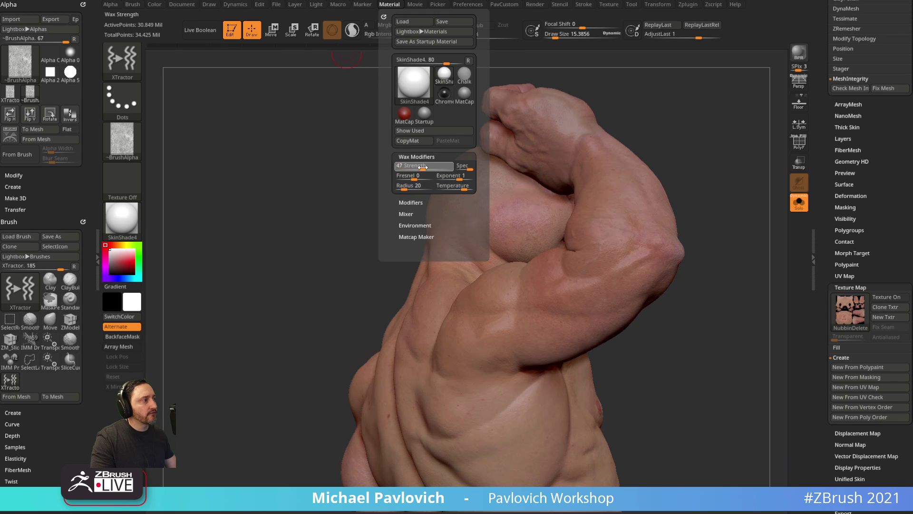
# Reduce the SkinShade4 material's wax strength and review the full figure from several angles.
pyautogui.moveTo(703, 92); pyautogui.dragTo(608, 96)
pyautogui.moveTo(648, 150)
pyautogui.keyDown('alt'); pyautogui.mouseDown()
pyautogui.moveTo(640, 87)
pyautogui.moveTo(645, 152)
pyautogui.mouseUp(); pyautogui.keyUp('alt')
pyautogui.moveTo(729, 164); pyautogui.dragTo(684, 164)
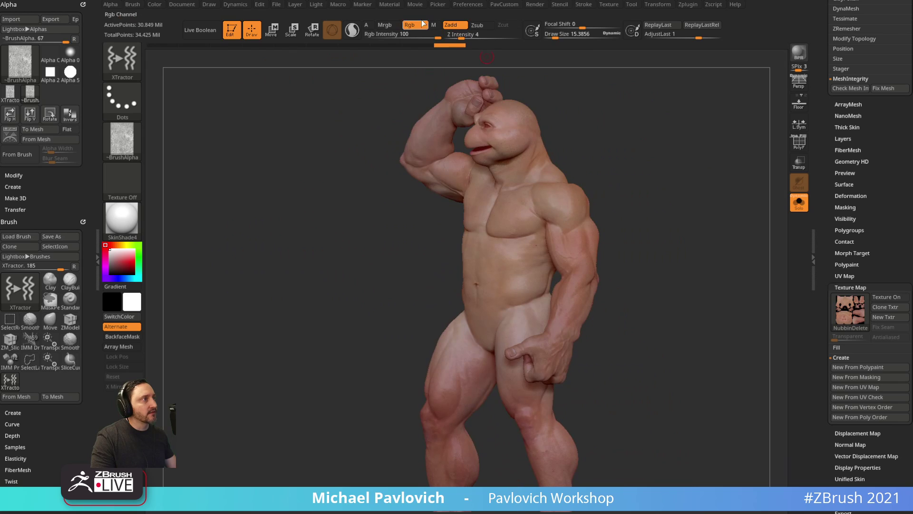
pyautogui.click(389, 4)
pyautogui.moveTo(414, 171); pyautogui.dragTo(407, 169)
pyautogui.moveTo(609, 164)
pyautogui.mouseDown()
pyautogui.moveTo(686, 167)
pyautogui.moveTo(618, 173)
pyautogui.moveTo(680, 266)
pyautogui.mouseUp()
pyautogui.press('shift')
pyautogui.moveTo(686, 239); pyautogui.dragTo(658, 237)
pyautogui.moveTo(684, 159); pyautogui.dragTo(672, 202)
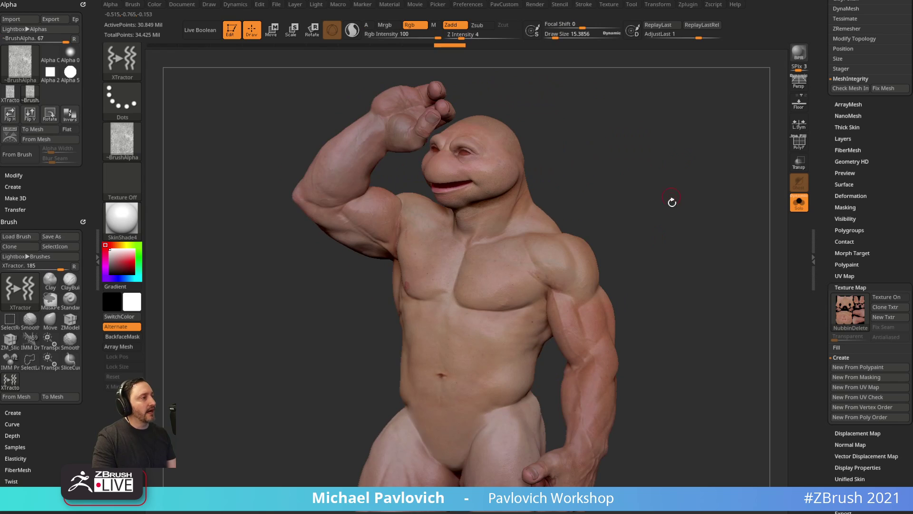
# Open Adjust Colors for the polypaint, sample the reddish skin colour in Mask mode, and set its tolerance to 2.
pyautogui.click(847, 264)
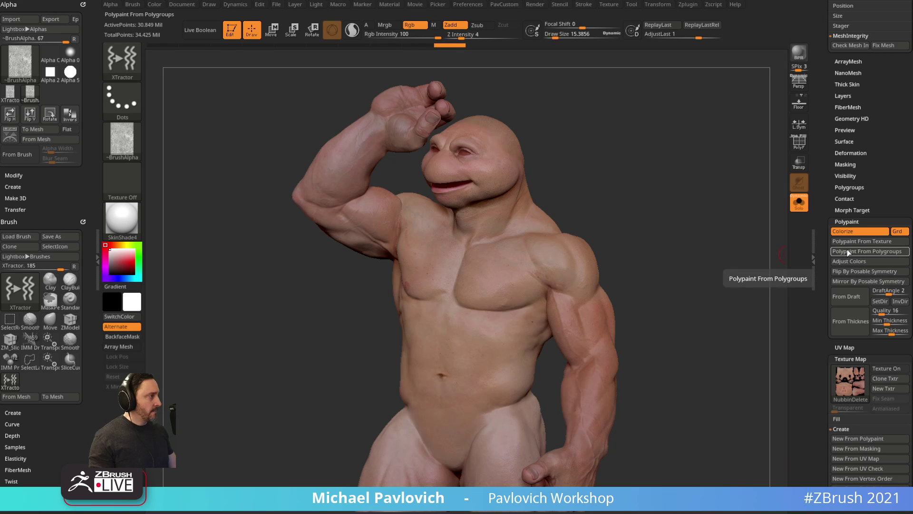
pyautogui.click(846, 261)
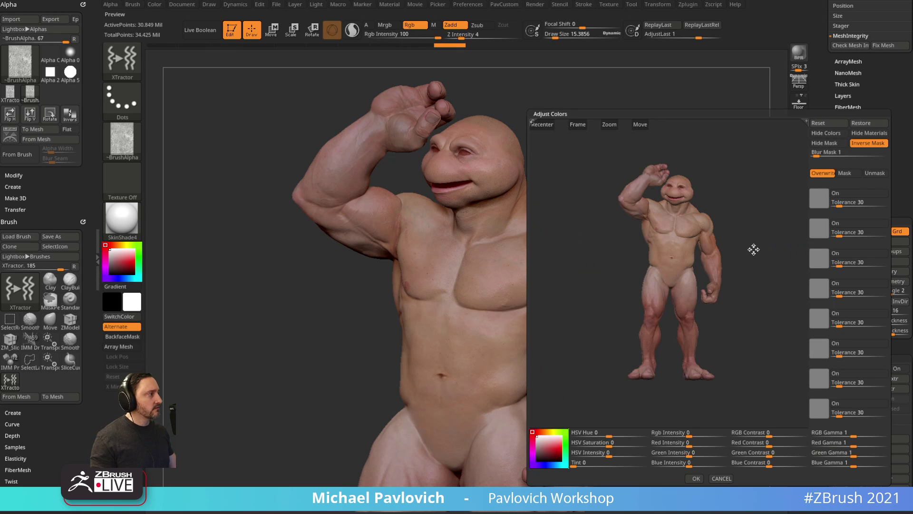
pyautogui.moveTo(752, 249); pyautogui.dragTo(792, 238)
pyautogui.moveTo(819, 198); pyautogui.dragTo(776, 316)
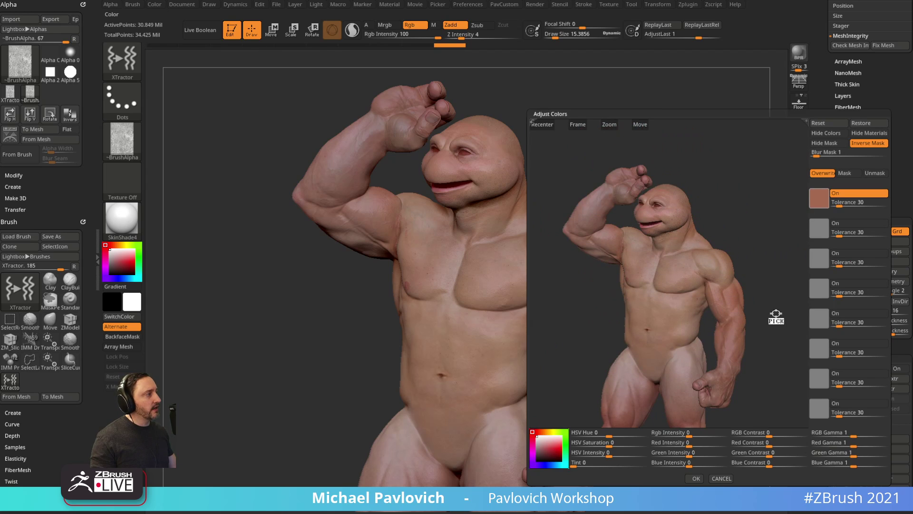
pyautogui.click(845, 174)
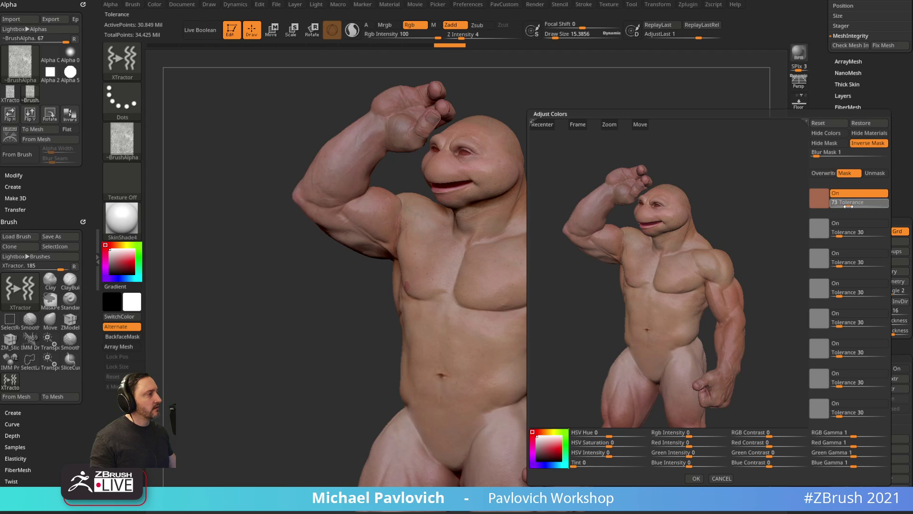
pyautogui.moveTo(825, 203); pyautogui.dragTo(834, 204)
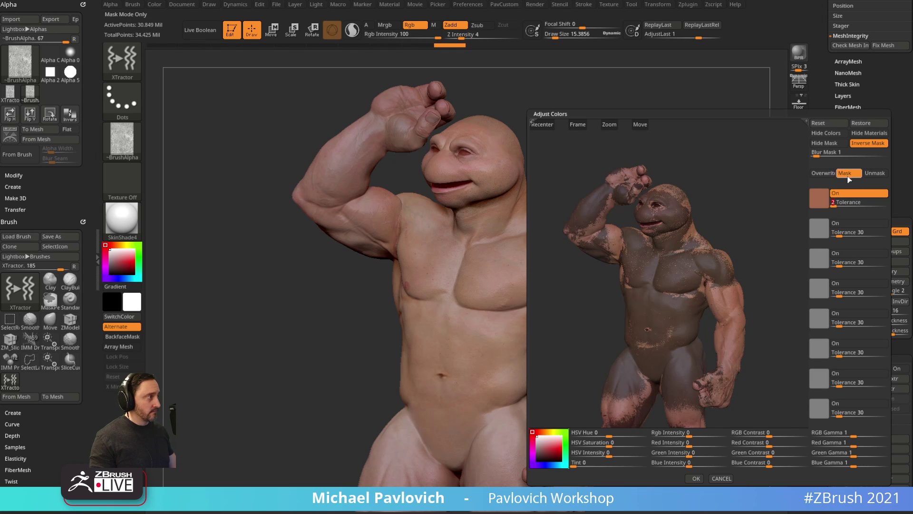
# Turn off Inverse Mask and examine the colour mask over the head, arms and torso.
pyautogui.click(867, 144)
pyautogui.moveTo(774, 235); pyautogui.dragTo(700, 232)
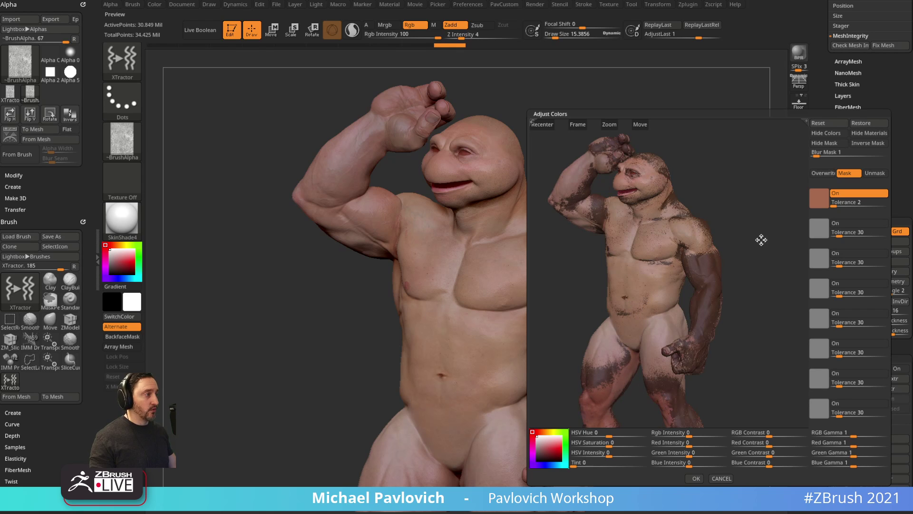
pyautogui.moveTo(760, 241); pyautogui.dragTo(800, 197)
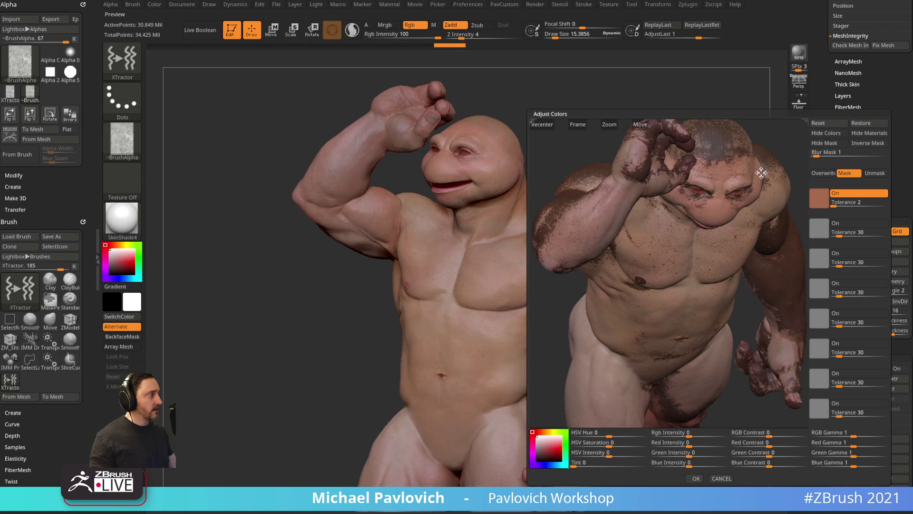
pyautogui.moveTo(761, 172); pyautogui.dragTo(778, 167)
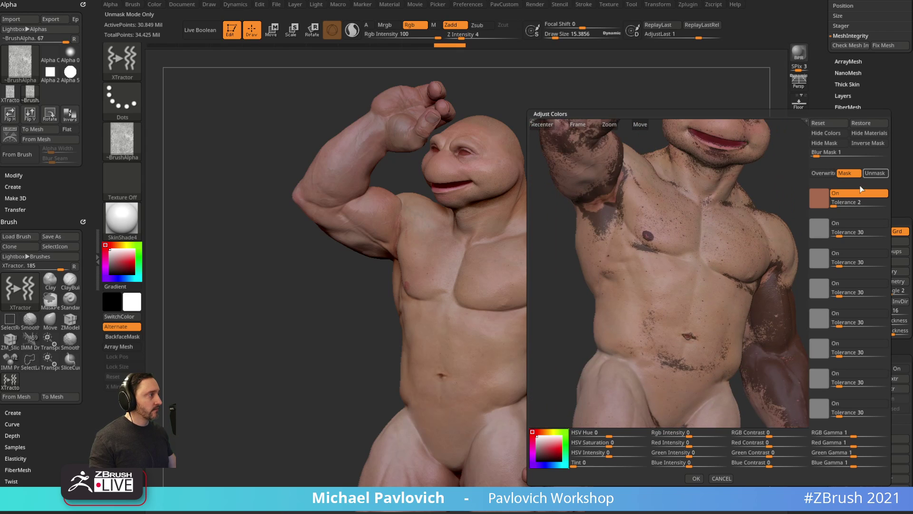
# Switch the colour selection to Unmask and resample its colour, first from the nipple area and finally as a dark red.
pyautogui.click(875, 173)
pyautogui.moveTo(759, 215); pyautogui.dragTo(649, 234)
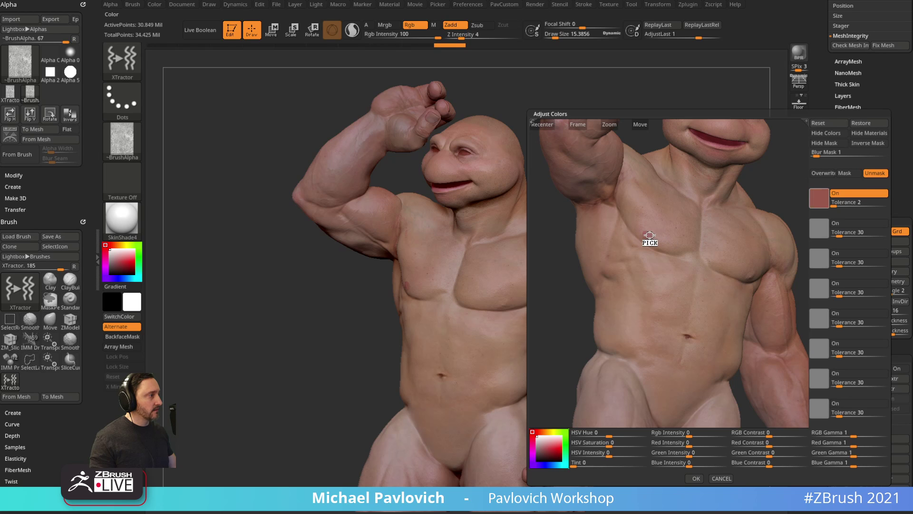
pyautogui.moveTo(699, 143); pyautogui.dragTo(712, 142)
pyautogui.moveTo(758, 185); pyautogui.dragTo(834, 177)
# Return to Mask mode with Inverse Mask on and set the dark red colour's tolerance to 38.
pyautogui.click(848, 173)
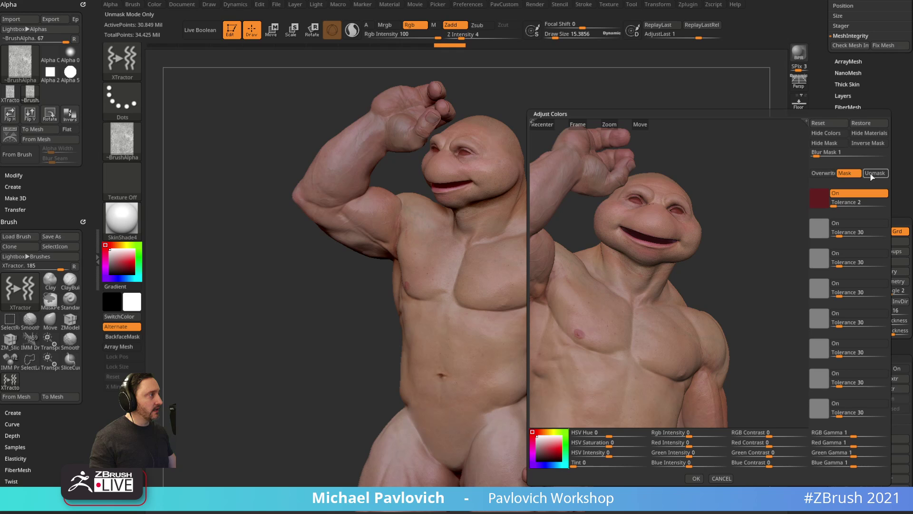
pyautogui.click(867, 143)
pyautogui.moveTo(740, 214); pyautogui.dragTo(722, 210)
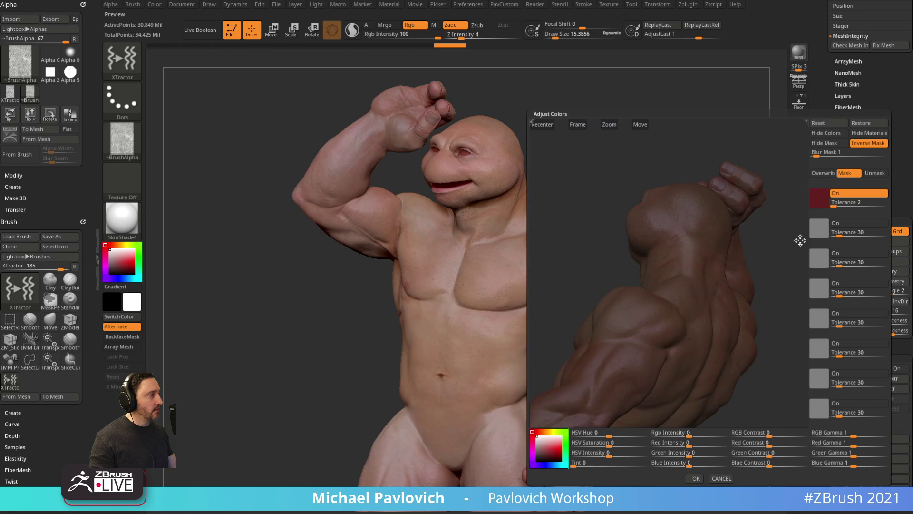
pyautogui.moveTo(800, 240); pyautogui.dragTo(815, 239)
pyautogui.moveTo(714, 227); pyautogui.dragTo(823, 236)
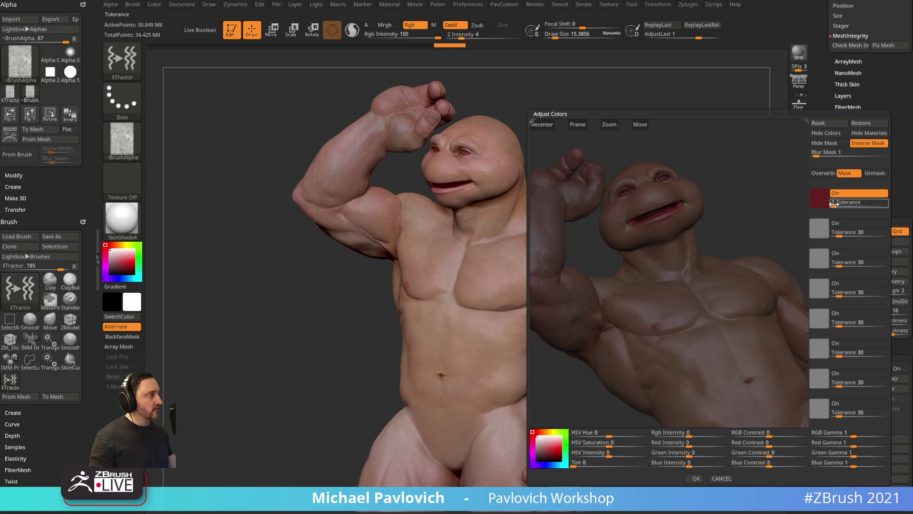
pyautogui.moveTo(832, 202); pyautogui.dragTo(840, 204)
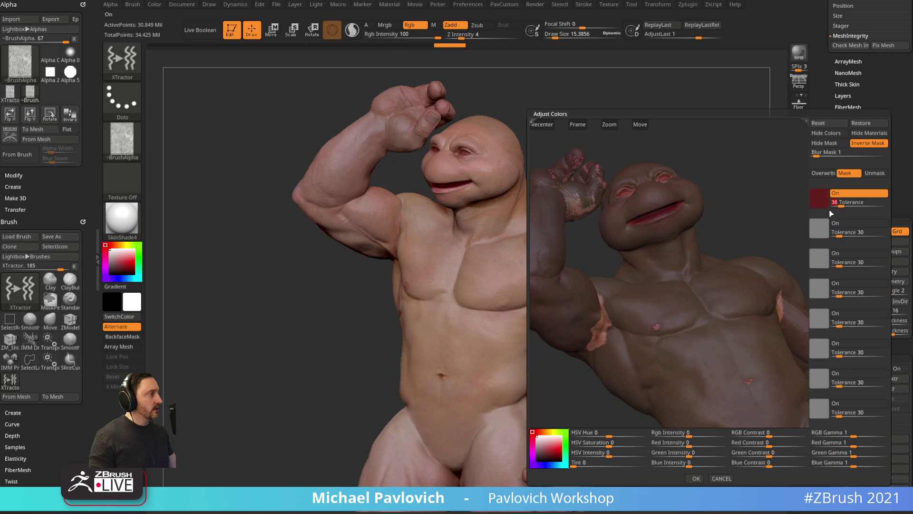
# Disable the dark red colour mask and shift the whole figure's HSV Hue to 0.18.
pyautogui.click(836, 195)
pyautogui.moveTo(771, 202); pyautogui.dragTo(783, 198)
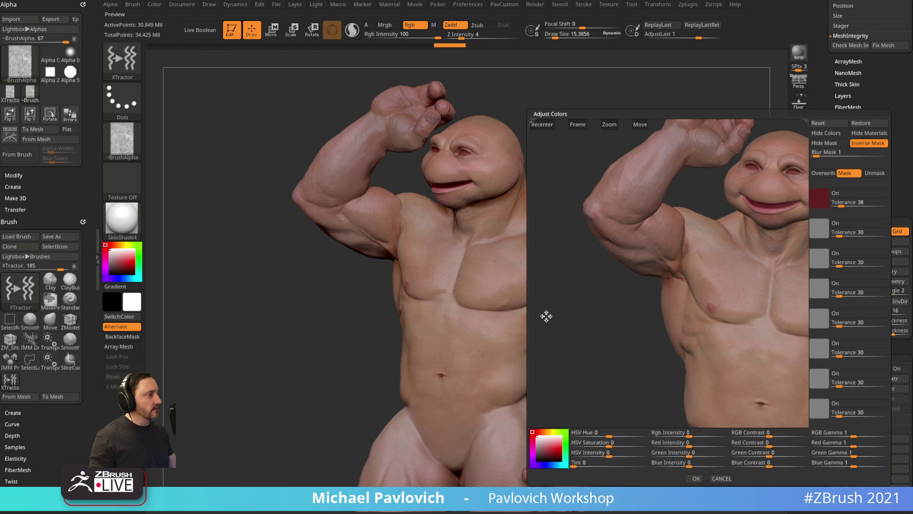
pyautogui.keyDown('alt'); pyautogui.moveTo(545, 316); pyautogui.dragTo(435, 313); pyautogui.keyUp('alt')
pyautogui.moveTo(778, 217); pyautogui.dragTo(770, 222)
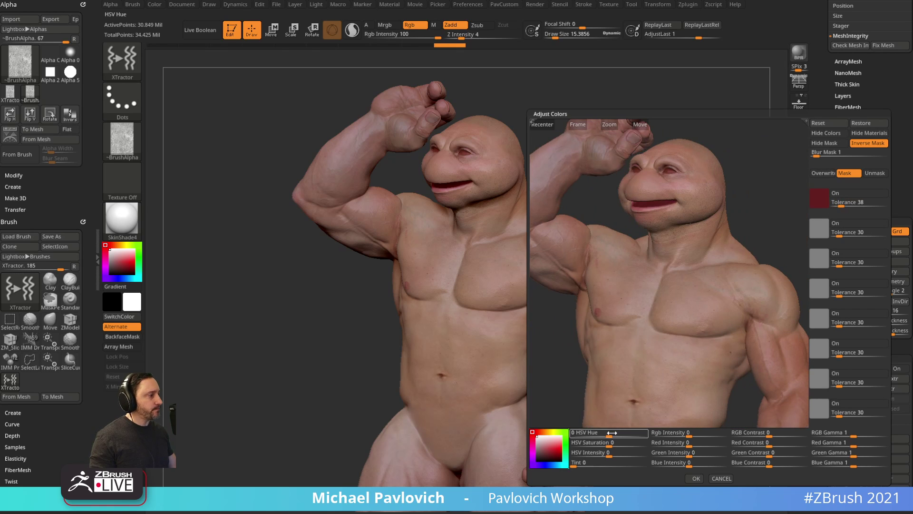
pyautogui.moveTo(612, 433); pyautogui.dragTo(635, 433)
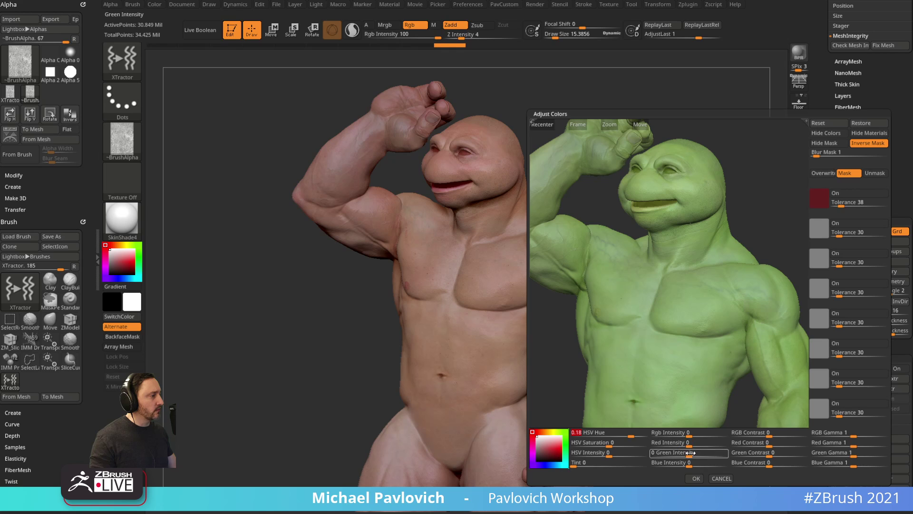
# Set Green Intensity to about 0.03 and HSV Hue to about 0.14, fine-tune the saturation and RGB Contrast, and apply the colour adjustment.
pyautogui.moveTo(690, 457); pyautogui.dragTo(696, 455)
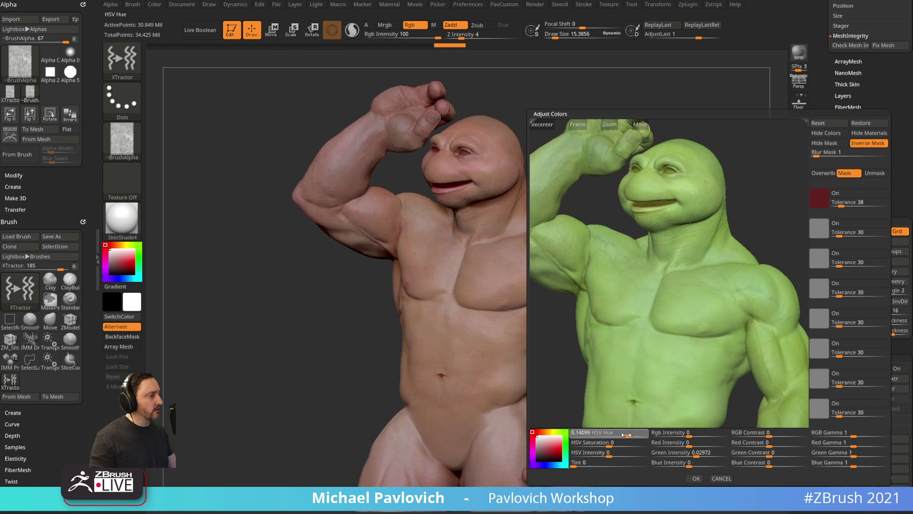
pyautogui.moveTo(606, 444); pyautogui.dragTo(568, 466)
pyautogui.moveTo(780, 433); pyautogui.dragTo(777, 434)
pyautogui.moveTo(748, 198); pyautogui.dragTo(757, 237)
pyautogui.click(695, 478)
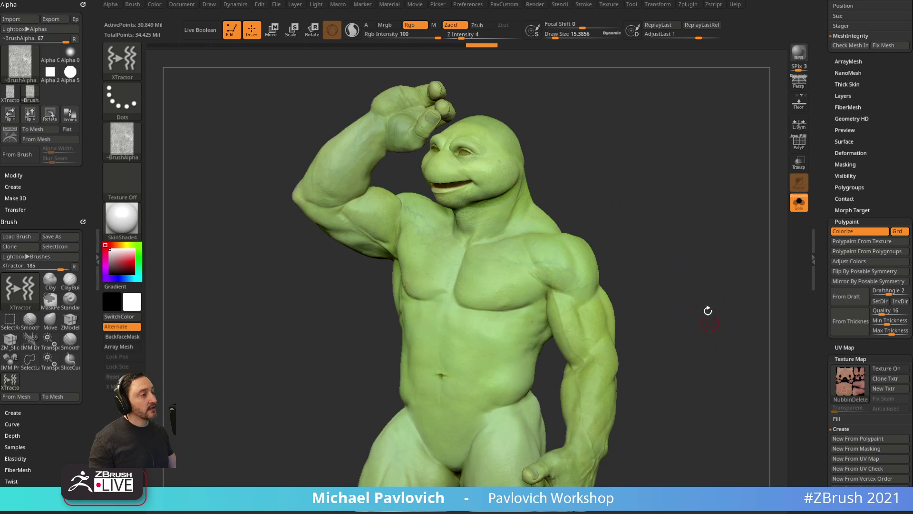
# Switch to the Standard brush and enlarge its draw size to about 65.
pyautogui.moveTo(708, 310); pyautogui.dragTo(641, 251)
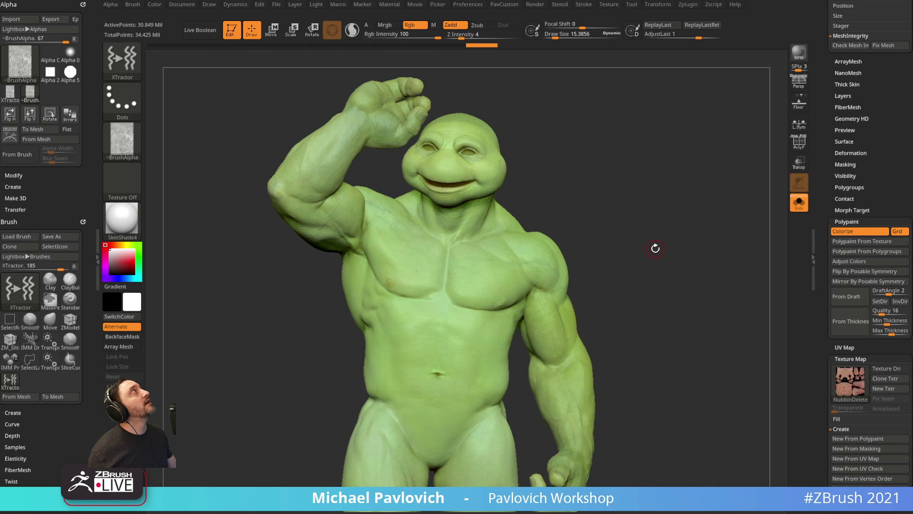
pyautogui.moveTo(686, 243)
pyautogui.mouseDown()
pyautogui.moveTo(579, 283)
pyautogui.moveTo(703, 267)
pyautogui.moveTo(673, 216)
pyautogui.moveTo(680, 223)
pyautogui.moveTo(663, 235)
pyautogui.mouseUp()
pyautogui.press('s')
pyautogui.press('b')
pyautogui.press('s')
pyautogui.press('t')
pyautogui.press('s')
pyautogui.click(646, 224)
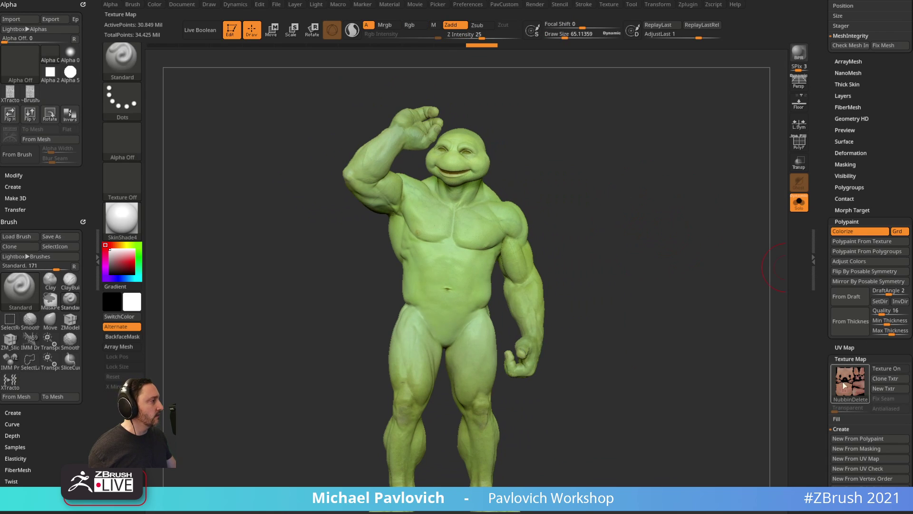
# Generate a new texture map from the figure's green polypaint and inspect the textured body.
pyautogui.moveTo(826, 353); pyautogui.dragTo(826, 294)
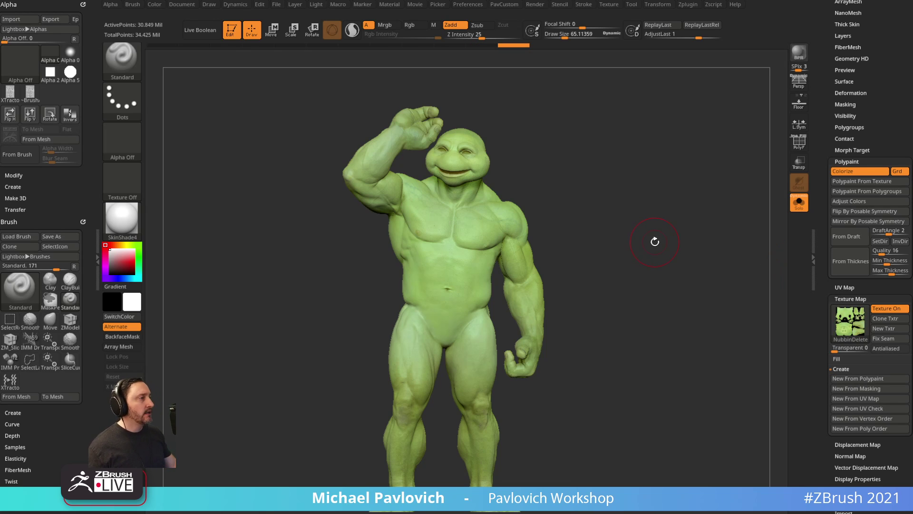
pyautogui.moveTo(655, 242)
pyautogui.mouseDown()
pyautogui.moveTo(666, 261)
pyautogui.moveTo(648, 263)
pyautogui.moveTo(705, 265)
pyautogui.moveTo(674, 258)
pyautogui.moveTo(730, 252)
pyautogui.mouseUp()
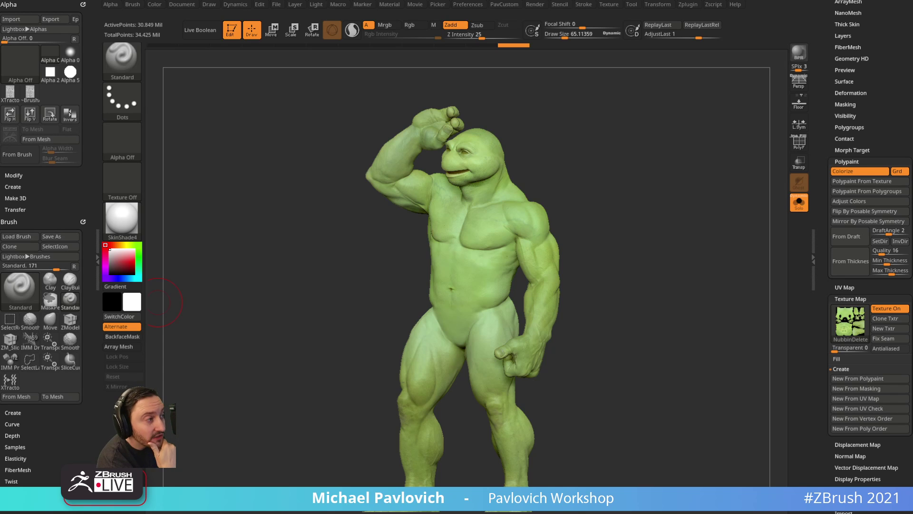
pyautogui.moveTo(658, 173); pyautogui.dragTo(655, 167)
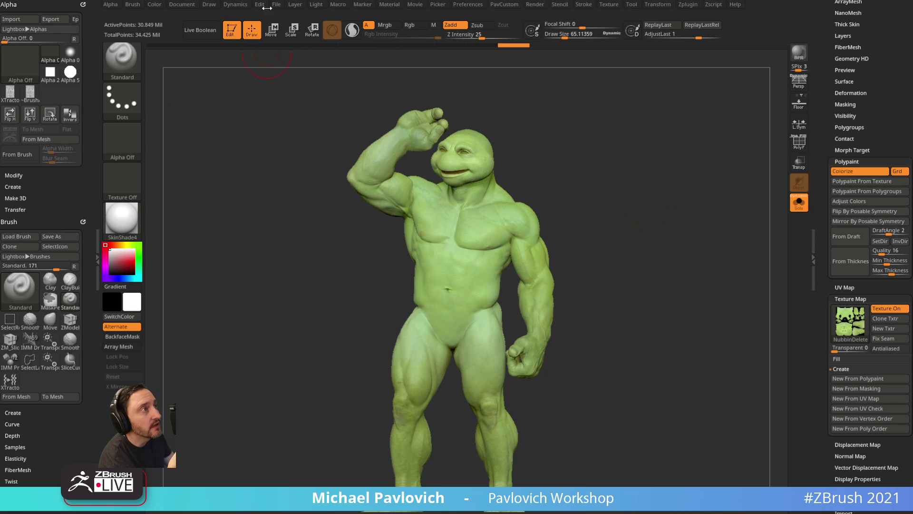
pyautogui.click(236, 4)
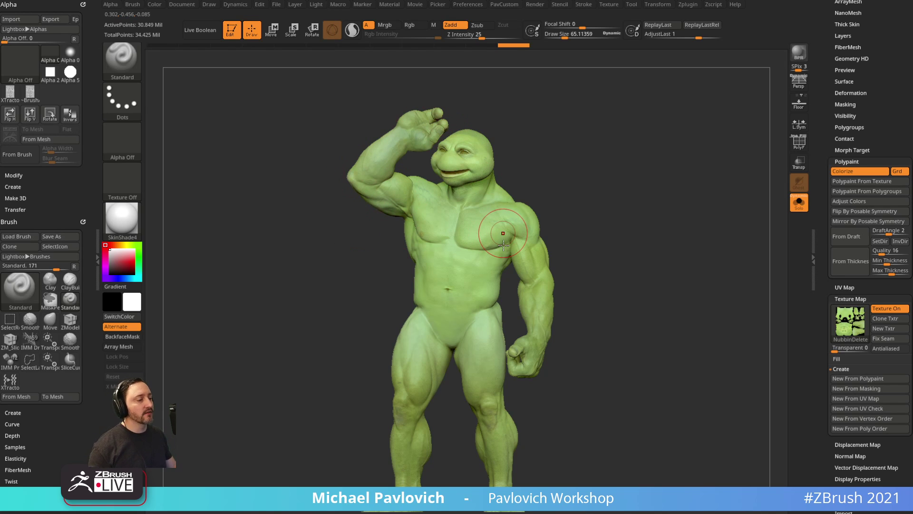
# Switch to the ArtStation portfolio in the browser, open the ZBrush 2021 Timelapse Demos and Renders post and play its retopology simulation video, then pause it.
pyautogui.moveTo(690, 513); pyautogui.dragTo(690, 1)
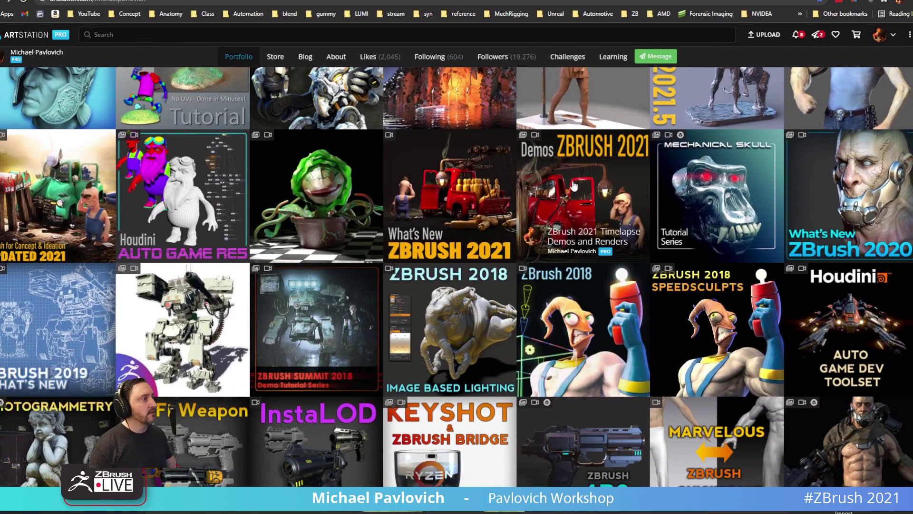
pyautogui.click(499, 203)
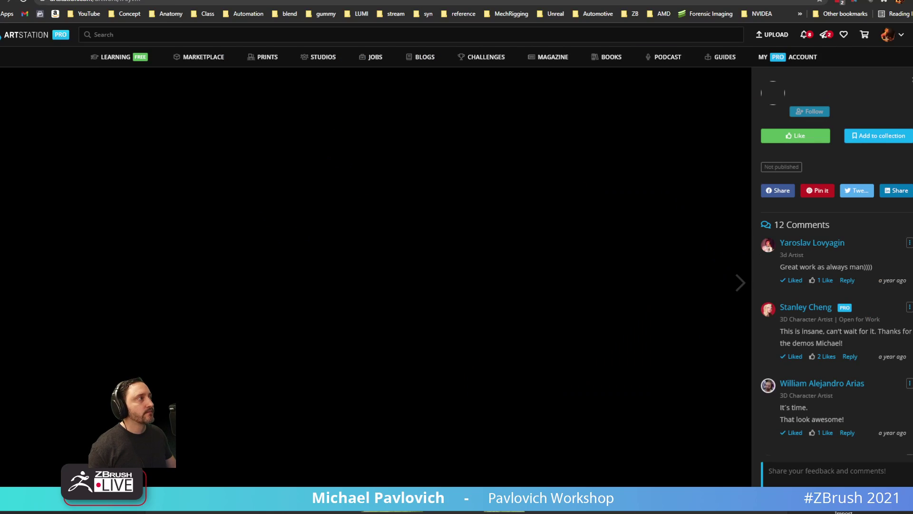
pyautogui.moveTo(235, 1); pyautogui.dragTo(271, 0)
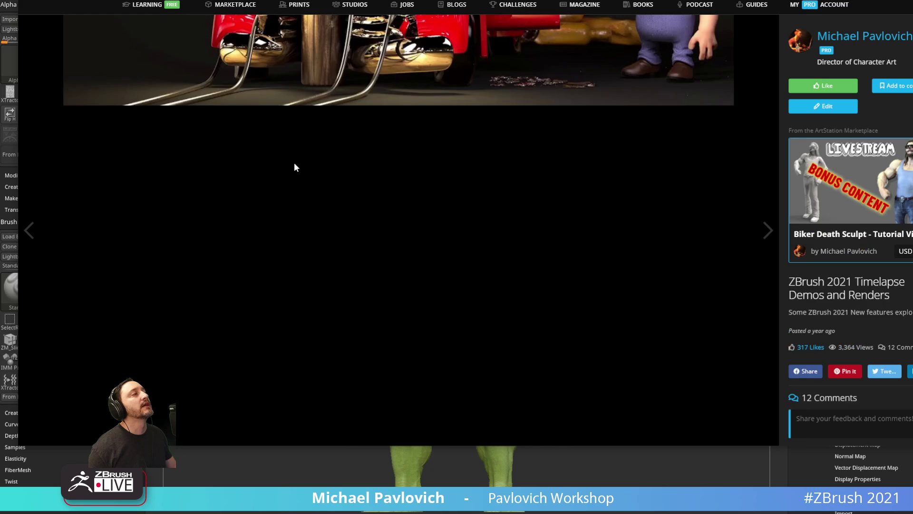
pyautogui.scroll(-10, 293, 169)
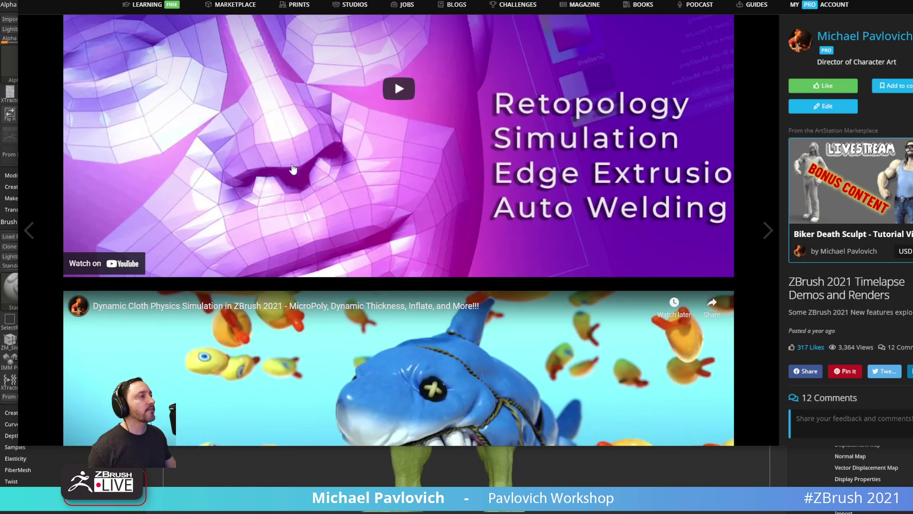
pyautogui.click(393, 88)
pyautogui.scroll(1, 387, 132)
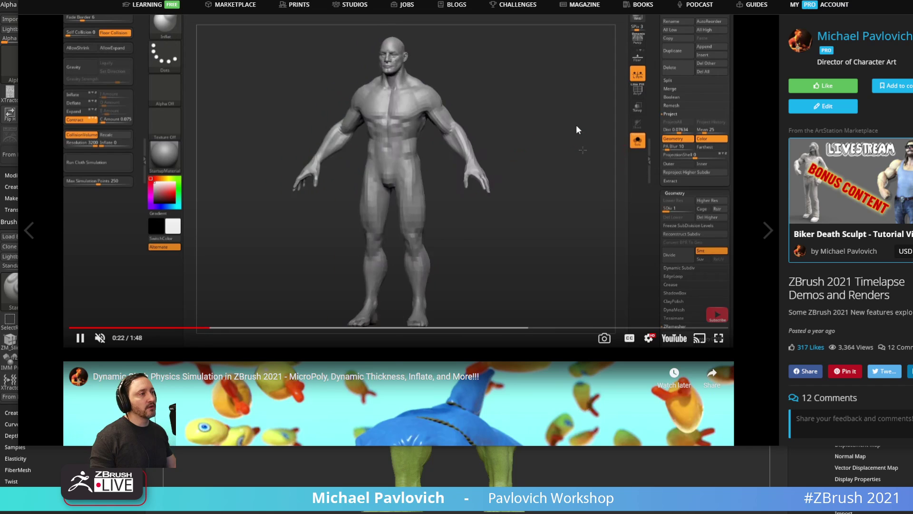
pyautogui.click(81, 338)
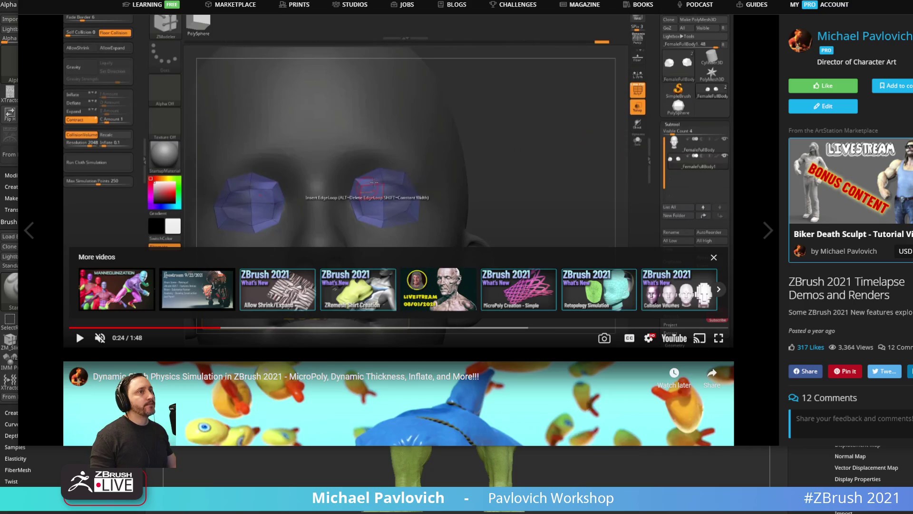
# Go back to the portfolio overview, look over the newest artworks and switch back to ZBrush.
pyautogui.hotkey('alt', 'Left')
pyautogui.scroll(6, 209, 71)
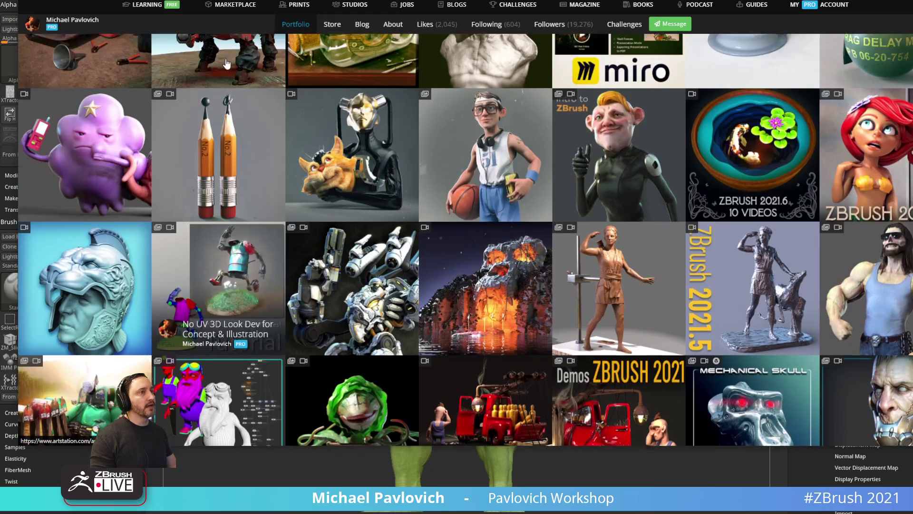
pyautogui.scroll(5, 306, 167)
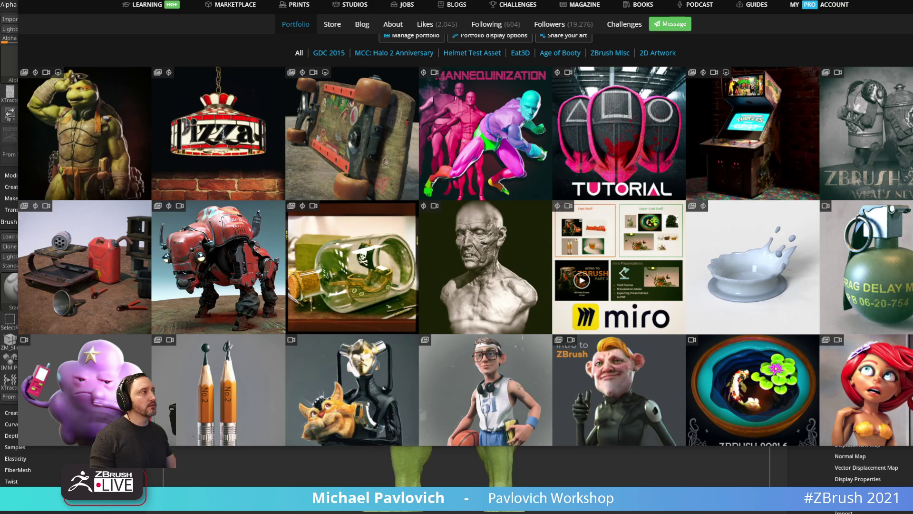
pyautogui.hotkey('alt', 'Tab')
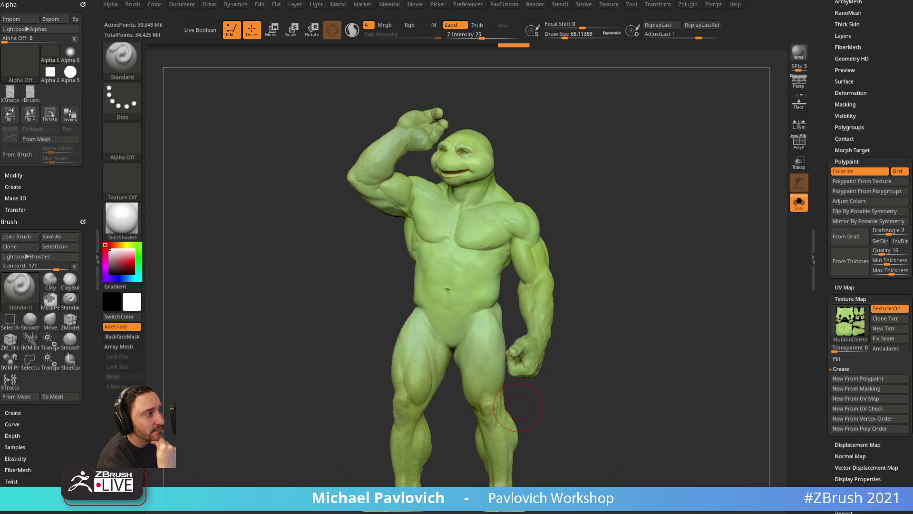
pyautogui.moveTo(594, 184); pyautogui.dragTo(619, 180)
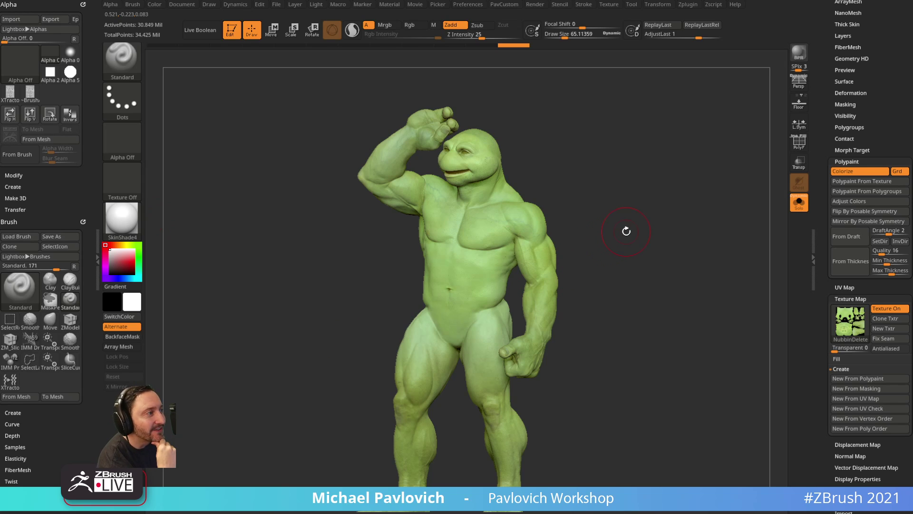
pyautogui.hotkey('ctrl', 'shift', 't')
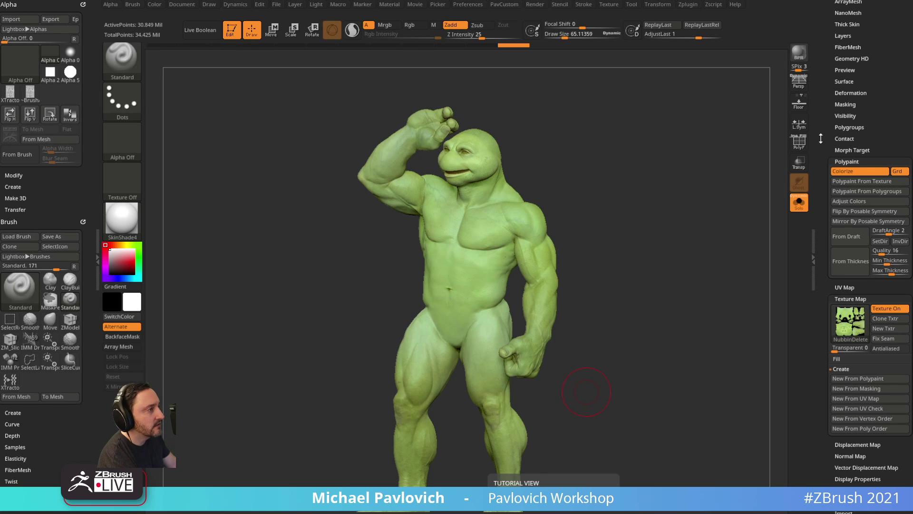
pyautogui.moveTo(607, 166); pyautogui.dragTo(618, 178)
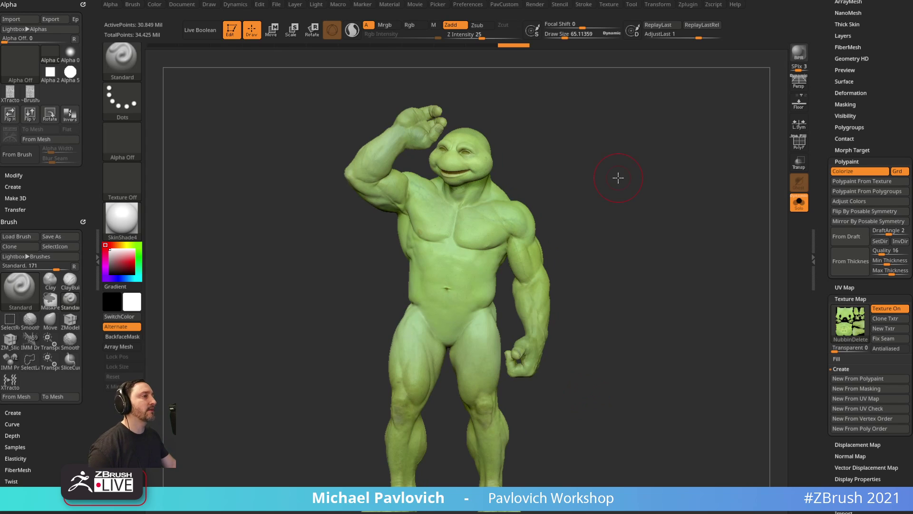
pyautogui.moveTo(642, 206)
pyautogui.keyDown('alt'); pyautogui.mouseDown()
pyautogui.moveTo(577, 163)
pyautogui.moveTo(588, 208)
pyautogui.moveTo(615, 243)
pyautogui.mouseUp(); pyautogui.keyUp('alt')
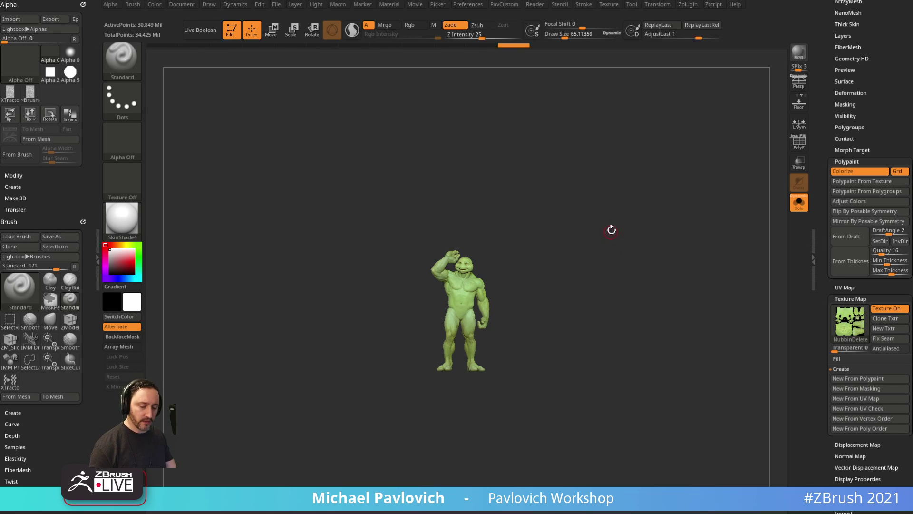
pyautogui.keyDown('alt'); pyautogui.moveTo(610, 200); pyautogui.dragTo(705, 247); pyautogui.keyUp('alt')
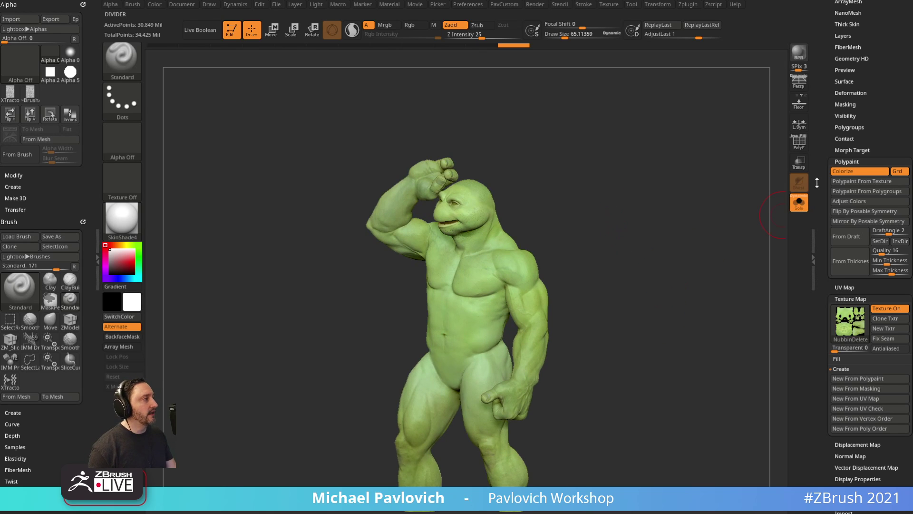
# Turn off Solo to show all of the turtle's gear and make the shoulder strap the active subtool.
pyautogui.click(799, 203)
pyautogui.moveTo(650, 228); pyautogui.dragTo(675, 233)
pyautogui.keyDown('alt'); pyautogui.click(512, 249); pyautogui.keyUp('alt')
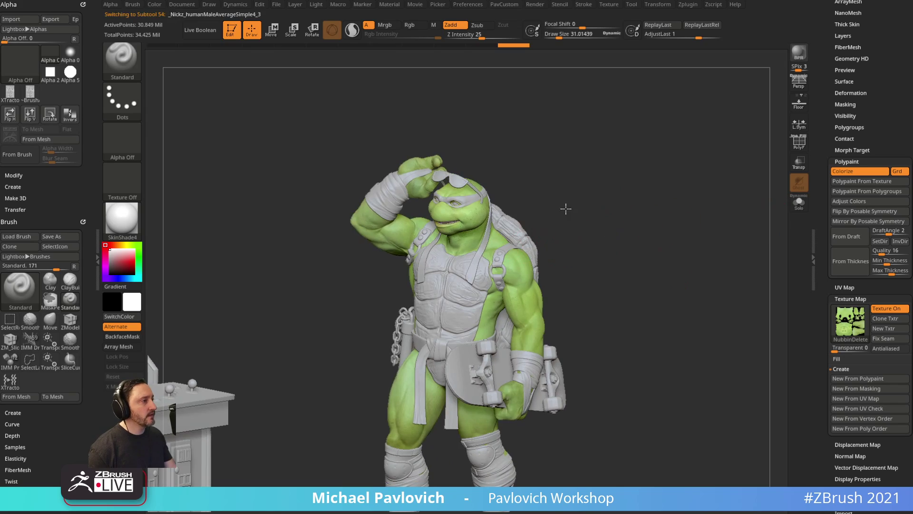
pyautogui.keyDown('alt'); pyautogui.moveTo(565, 208); pyautogui.dragTo(675, 250); pyautogui.keyUp('alt')
pyautogui.moveTo(700, 164)
pyautogui.keyDown('alt'); pyautogui.mouseDown()
pyautogui.moveTo(697, 215)
pyautogui.moveTo(688, 181)
pyautogui.mouseUp(); pyautogui.keyUp('alt')
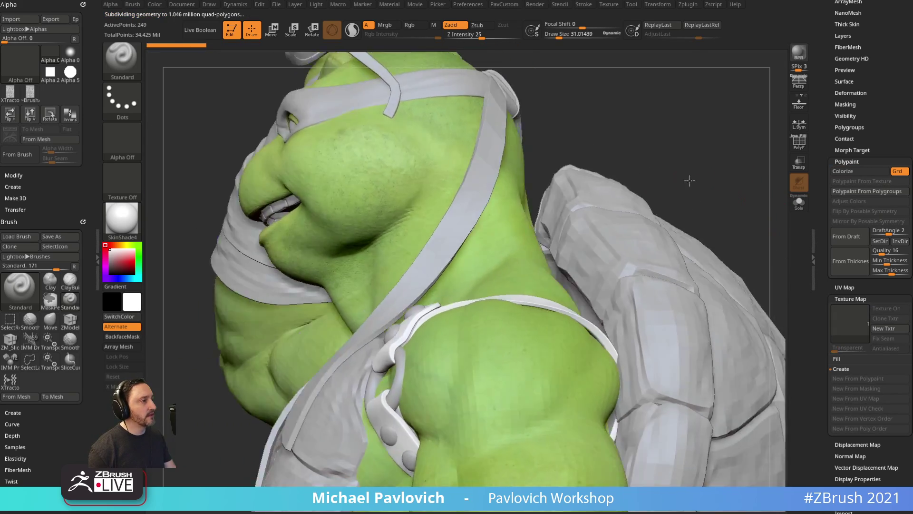
# Switch to the Move brush with a draw size of about 58.5.
pyautogui.press('s')
pyautogui.moveTo(551, 299); pyautogui.dragTo(546, 300)
pyautogui.press('b')
pyautogui.press('m')
pyautogui.press('v')
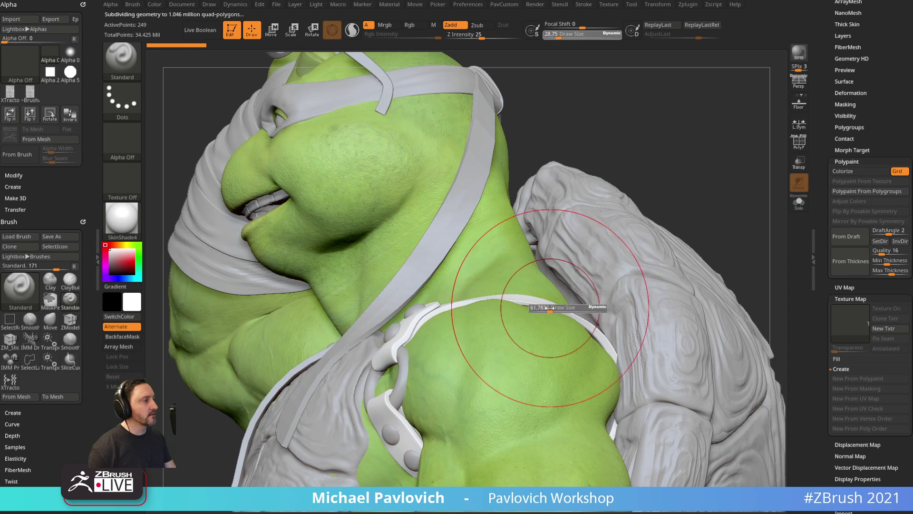
# Enable BackfaceMask in the Move brush's Auto Masking settings.
pyautogui.moveTo(60, 431); pyautogui.dragTo(25, 322)
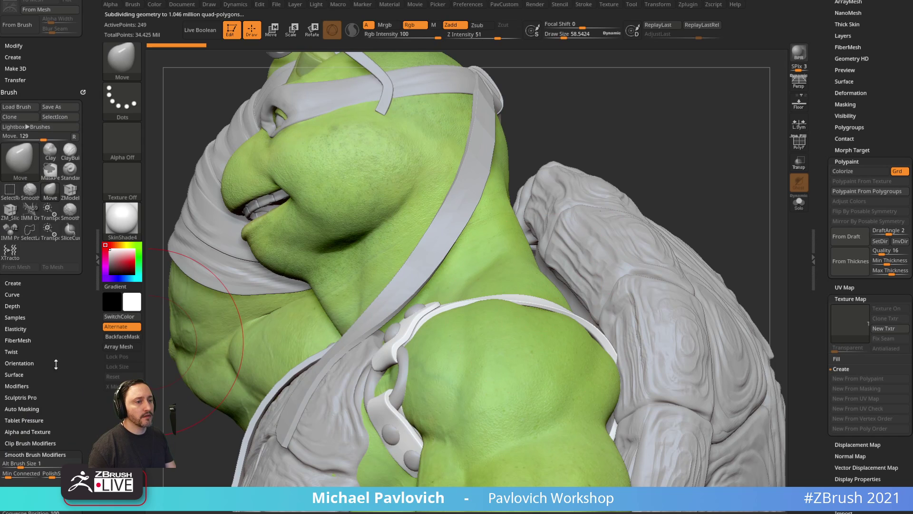
pyautogui.moveTo(56, 364); pyautogui.dragTo(22, 278)
pyautogui.press('shift')
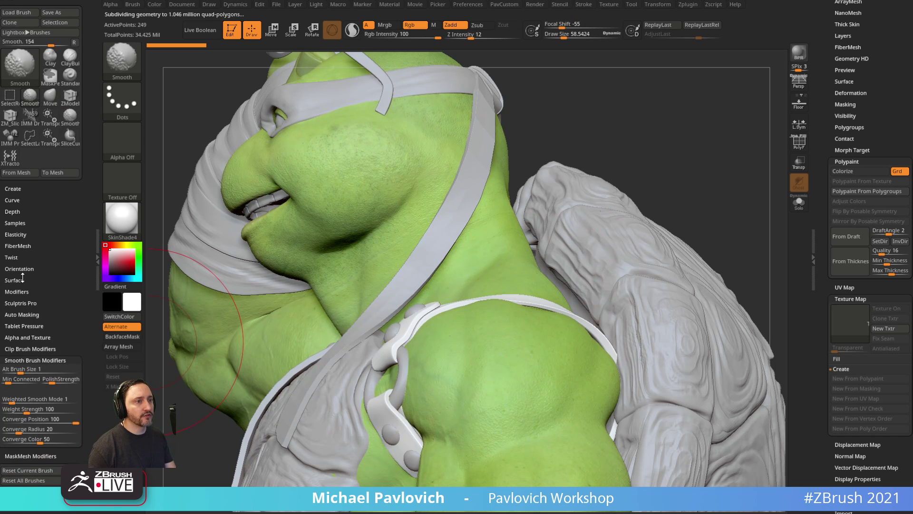
pyautogui.click(21, 315)
pyautogui.click(24, 438)
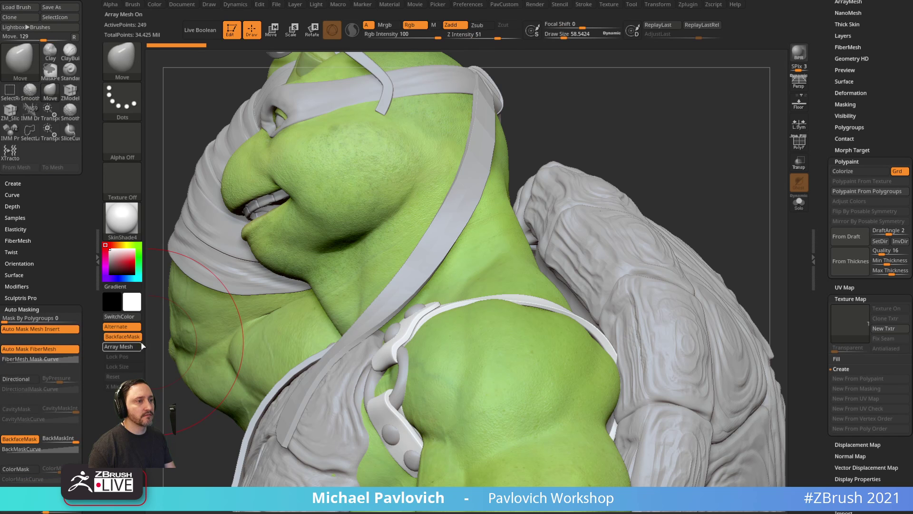
# Reduce the Move brush's draw size to about 36 and adjust the strap's fit over the shoulder from the side and front.
pyautogui.moveTo(693, 155)
pyautogui.mouseDown()
pyautogui.moveTo(690, 139)
pyautogui.moveTo(693, 157)
pyautogui.mouseUp()
pyautogui.press('s')
pyautogui.moveTo(565, 312); pyautogui.dragTo(561, 312)
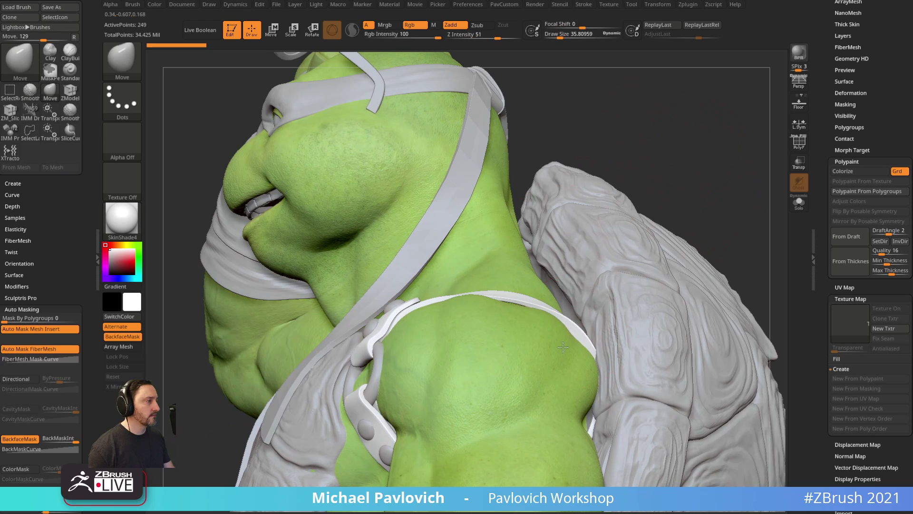
pyautogui.moveTo(563, 347); pyautogui.dragTo(561, 350)
pyautogui.moveTo(519, 308); pyautogui.dragTo(514, 345)
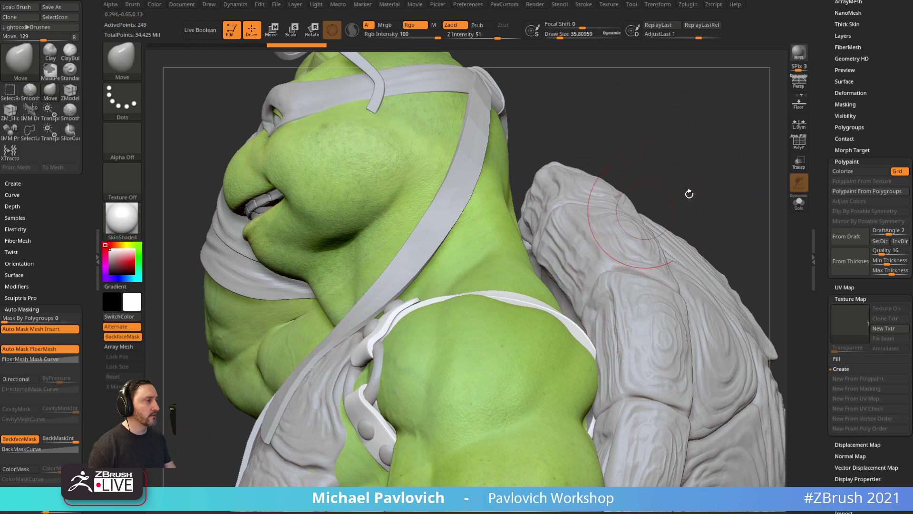
pyautogui.moveTo(689, 194); pyautogui.dragTo(715, 214)
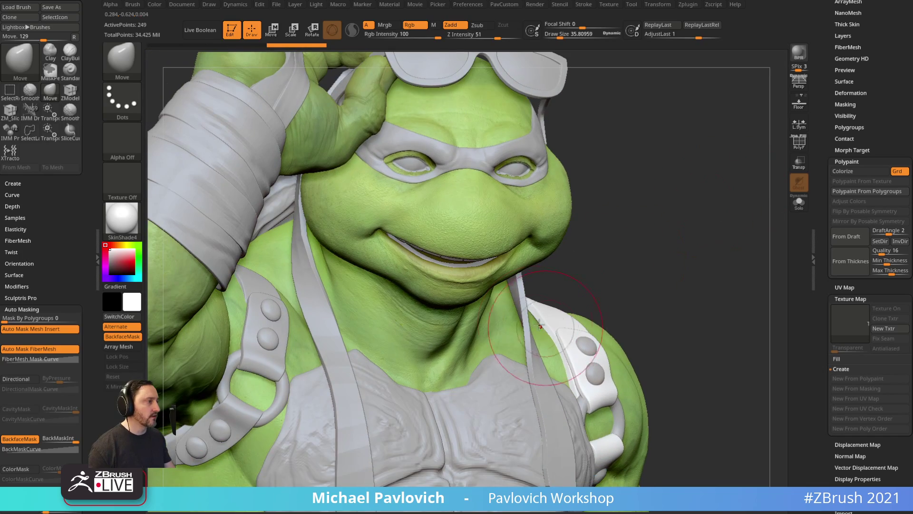
pyautogui.moveTo(695, 275); pyautogui.dragTo(578, 318)
pyautogui.moveTo(713, 137); pyautogui.dragTo(743, 148)
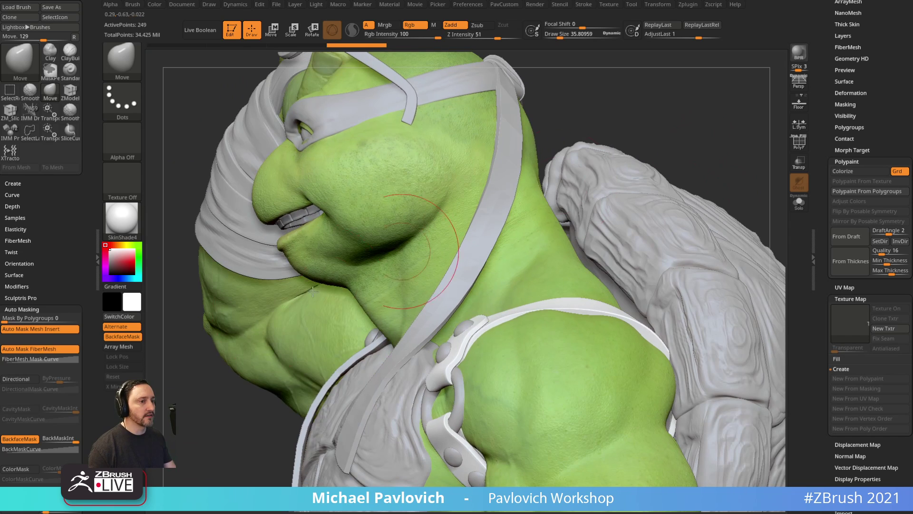
# Set the Move brush's draw size to about 52 and flip its BackfaceMask curve vertically.
pyautogui.press('s')
pyautogui.moveTo(532, 315); pyautogui.dragTo(535, 315)
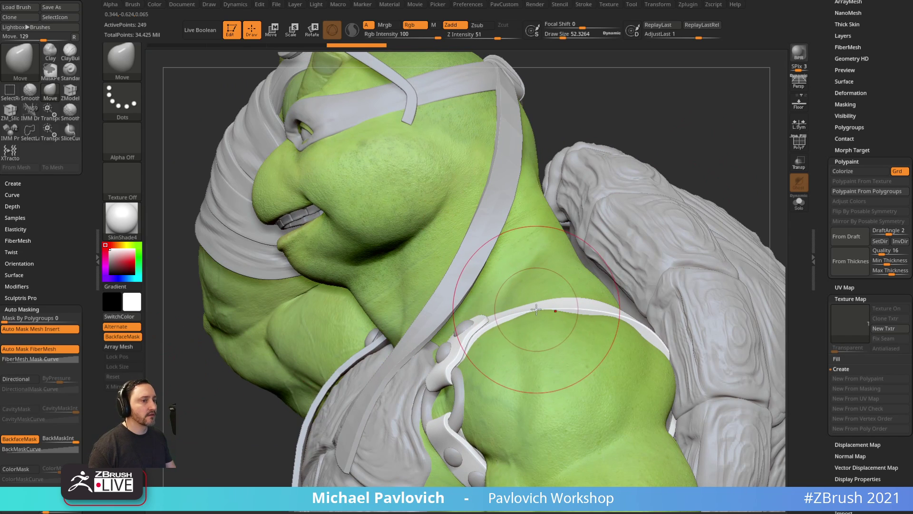
pyautogui.click(68, 449)
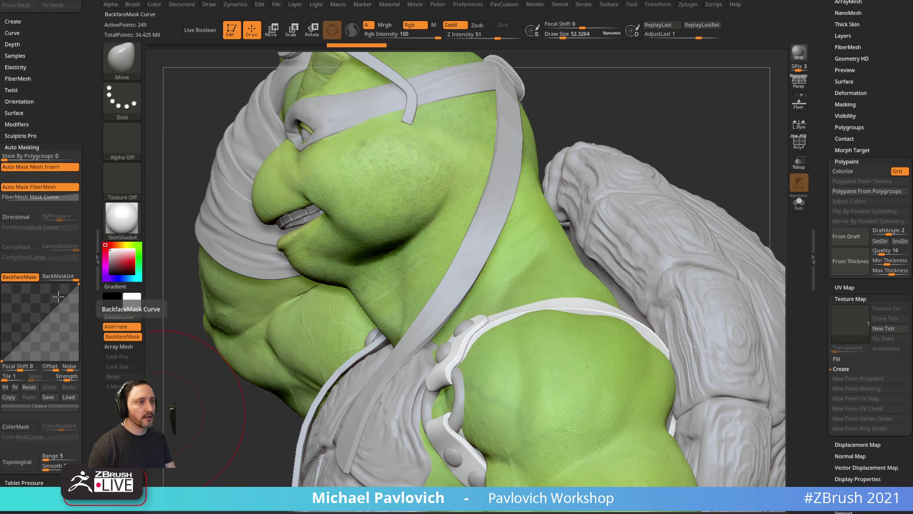
pyautogui.click(16, 387)
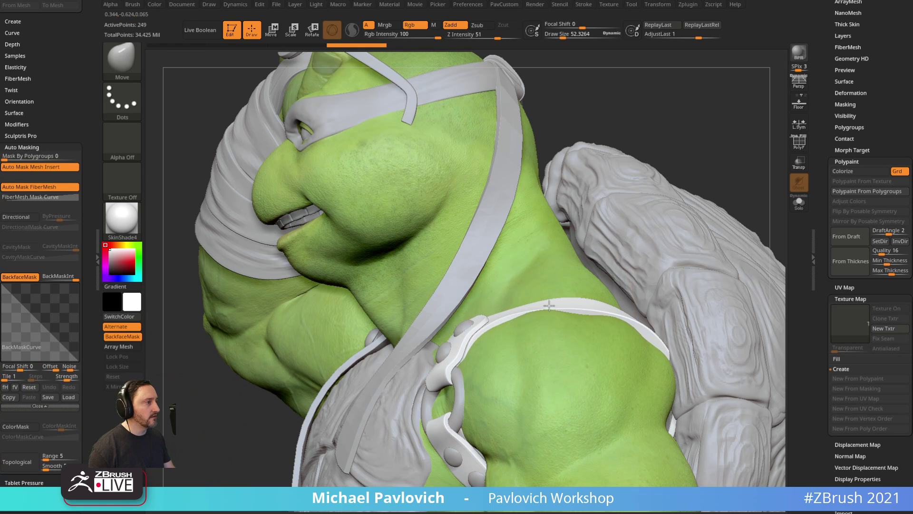
# Adjust the strap over the shoulder with the Move brush and flip its BackfaceMask curve horizontally.
pyautogui.moveTo(550, 300); pyautogui.dragTo(550, 296)
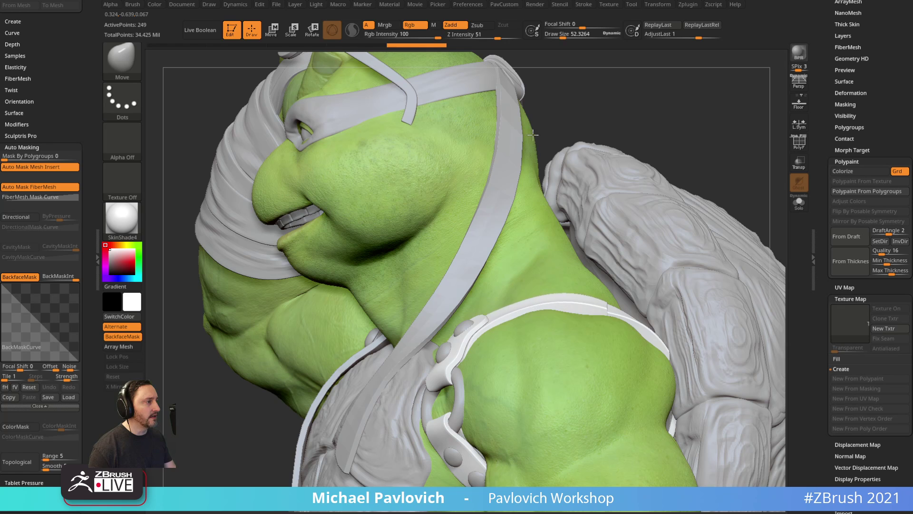
pyautogui.keyDown('alt'); pyautogui.moveTo(701, 154); pyautogui.dragTo(663, 160); pyautogui.keyUp('alt')
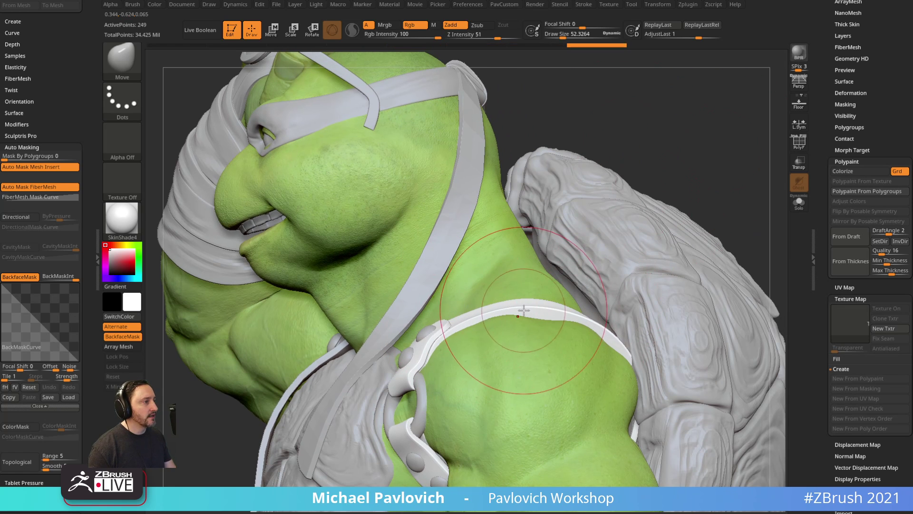
pyautogui.moveTo(594, 356); pyautogui.dragTo(259, 351, button='right')
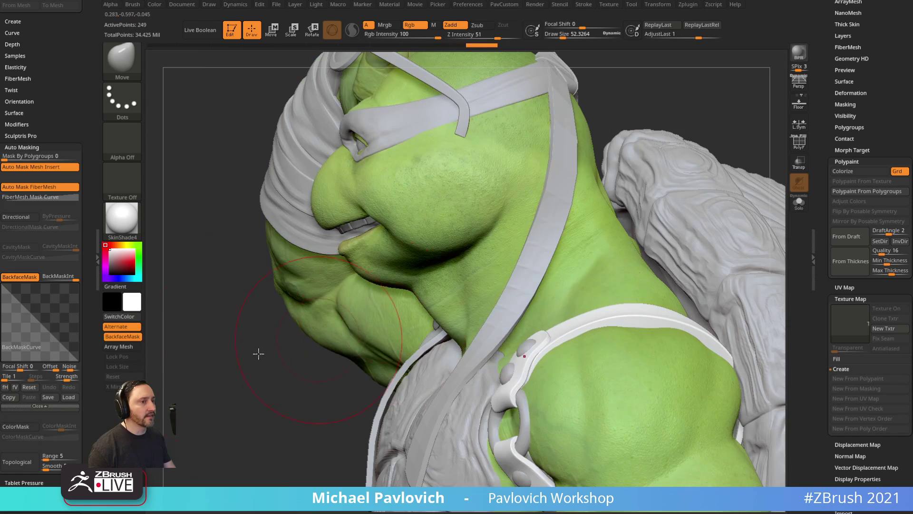
pyautogui.click(5, 387)
pyautogui.moveTo(690, 174); pyautogui.dragTo(687, 112, button='right')
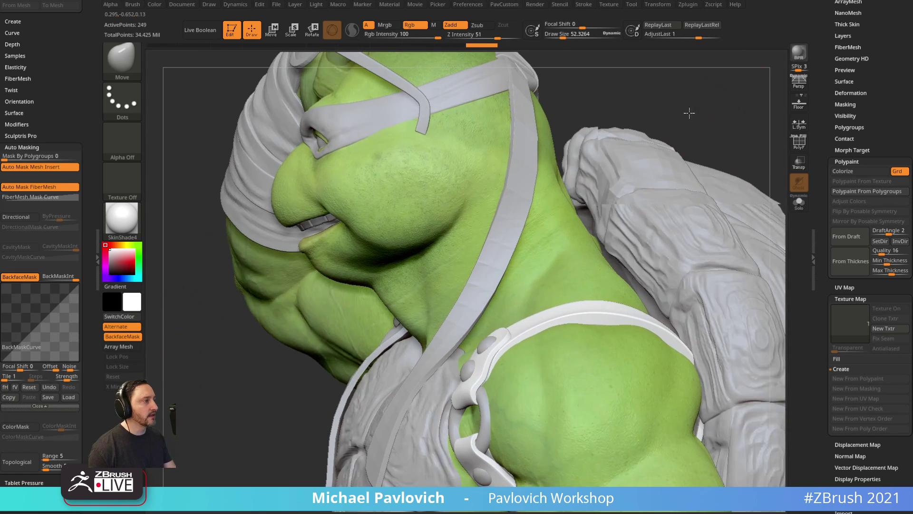
# Reduce the Move brush's draw size to about 46 and nudge the strap's front section near the studs, checking the shoulder fit.
pyautogui.moveTo(728, 178); pyautogui.dragTo(666, 209, button='right')
pyautogui.keyDown('ctrl'); pyautogui.moveTo(666, 209); pyautogui.dragTo(603, 150, button='right'); pyautogui.keyUp('ctrl')
pyautogui.keyDown('ctrl'); pyautogui.moveTo(670, 165); pyautogui.dragTo(753, 252, button='right'); pyautogui.keyUp('ctrl')
pyautogui.moveTo(305, 209)
pyautogui.mouseDown(button='right')
pyautogui.moveTo(344, 214)
pyautogui.moveTo(444, 349)
pyautogui.mouseUp(button='right')
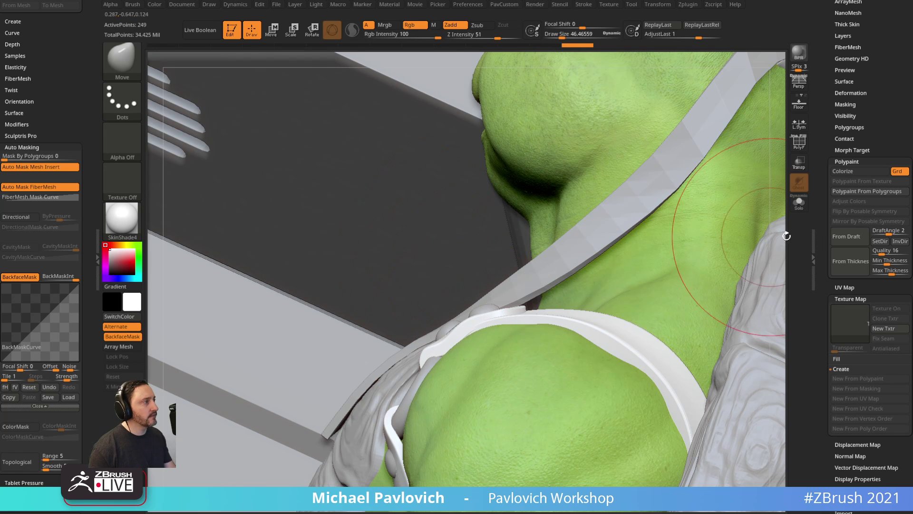
pyautogui.moveTo(784, 224); pyautogui.dragTo(357, 408, button='right')
pyautogui.moveTo(527, 276); pyautogui.dragTo(436, 314, button='right')
pyautogui.moveTo(413, 338); pyautogui.dragTo(411, 337)
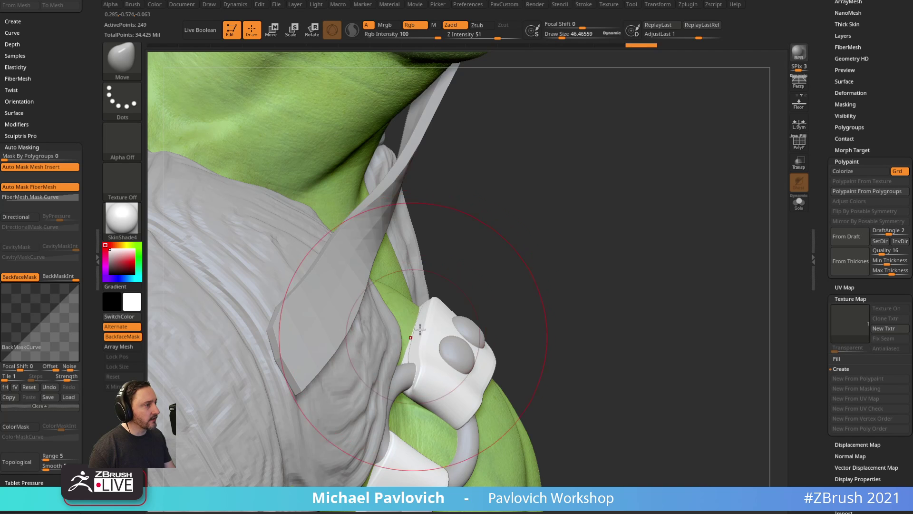
pyautogui.moveTo(613, 266)
pyautogui.keyDown('ctrl'); pyautogui.mouseDown(button='right')
pyautogui.moveTo(629, 256)
pyautogui.moveTo(653, 275)
pyautogui.mouseUp(button='right'); pyautogui.keyUp('ctrl')
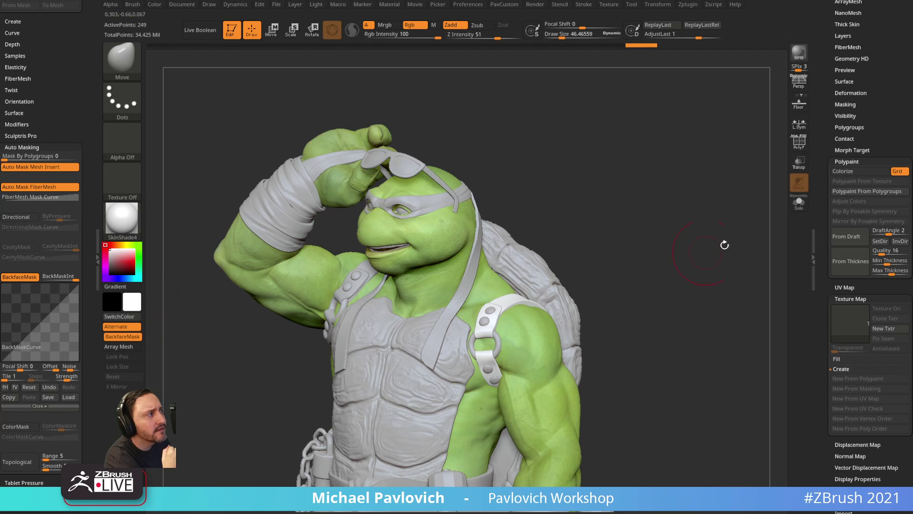
# Bring the Subtool list into view and switch to the Standard brush with a draw size of about 24.
pyautogui.moveTo(825, 127); pyautogui.dragTo(829, 399)
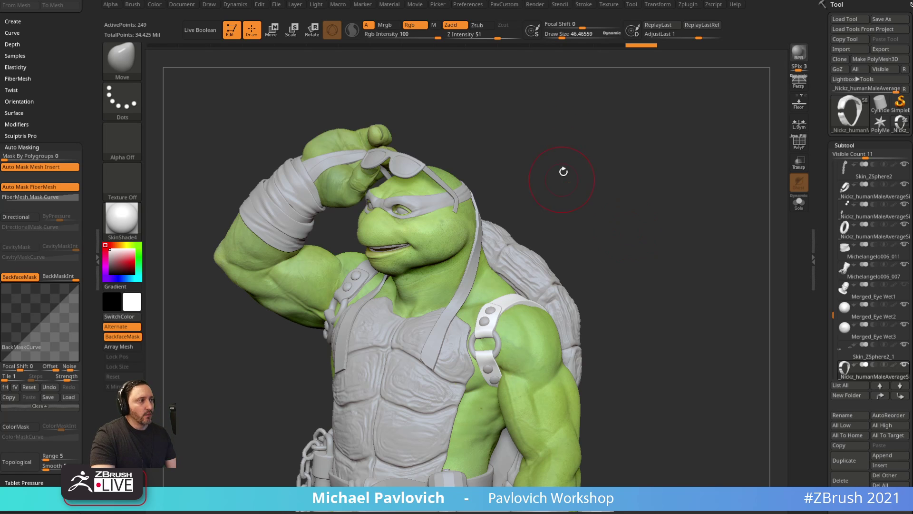
pyautogui.press('b')
pyautogui.press('s')
pyautogui.press('t')
pyautogui.press('s')
pyautogui.click(560, 170)
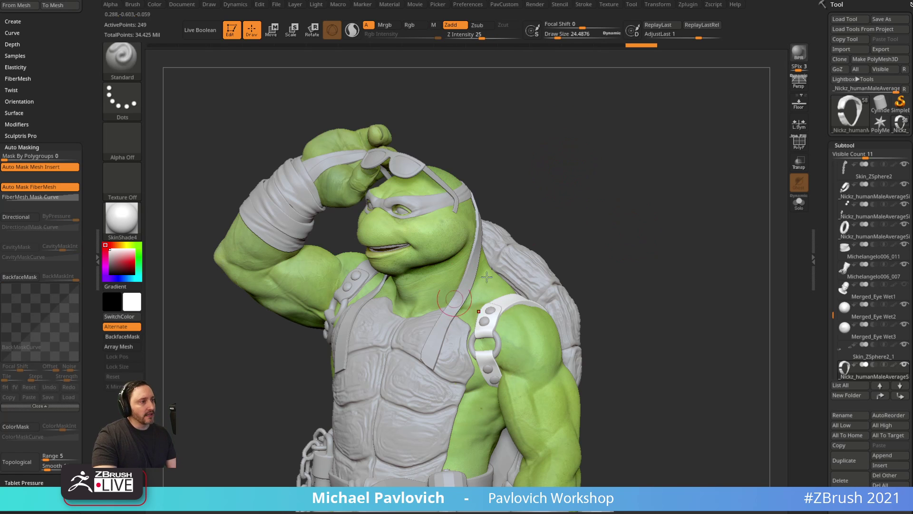
# Select the turtle's chest plate subtool, reduce it to its lowest subdivision level and delete the higher levels.
pyautogui.keyDown('alt'); pyautogui.moveTo(455, 304); pyautogui.dragTo(495, 284, button='right'); pyautogui.keyUp('alt')
pyautogui.keyDown('alt'); pyautogui.click(459, 311); pyautogui.keyUp('alt')
pyautogui.moveTo(579, 205); pyautogui.dragTo(613, 210)
pyautogui.moveTo(412, 358)
pyautogui.keyDown('alt'); pyautogui.mouseDown()
pyautogui.moveTo(403, 388)
pyautogui.moveTo(412, 360)
pyautogui.mouseUp(); pyautogui.keyUp('alt')
pyautogui.moveTo(600, 266)
pyautogui.mouseDown()
pyautogui.moveTo(533, 267)
pyautogui.moveTo(626, 255)
pyautogui.moveTo(528, 334)
pyautogui.mouseUp()
pyautogui.moveTo(575, 298); pyautogui.dragTo(618, 257)
pyautogui.hotkey('ctrl', 'z')
pyautogui.hotkey('ctrl', 'z')
pyautogui.hotkey('ctrl', 'z')
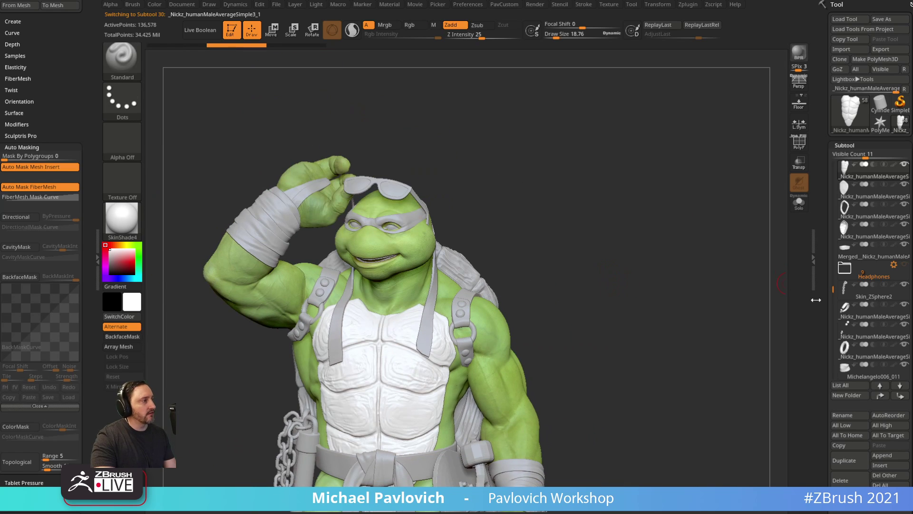
pyautogui.moveTo(822, 299); pyautogui.dragTo(833, 274)
pyautogui.moveTo(820, 276)
pyautogui.mouseDown()
pyautogui.moveTo(820, 268)
pyautogui.moveTo(827, 279)
pyautogui.mouseUp()
pyautogui.click(878, 287)
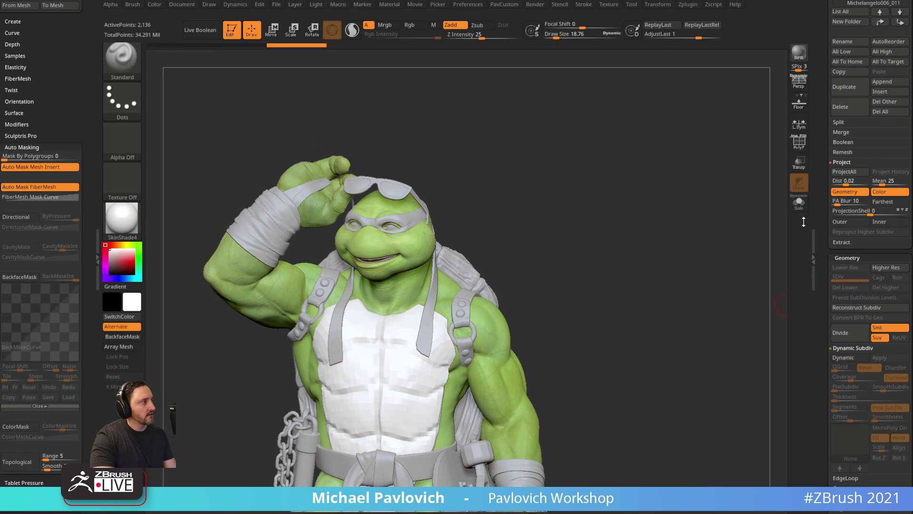
# Turn on the polyframe display, inspect the chest plate's topology in isolation, and set the draw size to about 7.4.
pyautogui.click(799, 151)
pyautogui.moveTo(752, 208)
pyautogui.mouseDown()
pyautogui.moveTo(766, 224)
pyautogui.moveTo(693, 244)
pyautogui.moveTo(711, 272)
pyautogui.moveTo(756, 262)
pyautogui.mouseUp()
pyautogui.click(799, 204)
pyautogui.press('s')
pyautogui.click(703, 273)
pyautogui.click(799, 203)
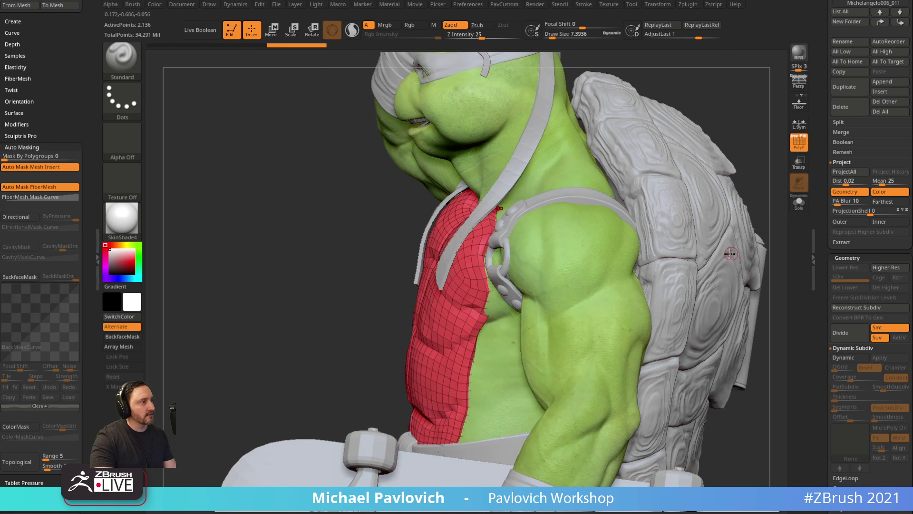
pyautogui.moveTo(763, 201); pyautogui.dragTo(759, 164)
# Select the back shell subtool, set it to subdivision level 1, delete its higher levels and isolate it.
pyautogui.keyDown('alt'); pyautogui.click(602, 201); pyautogui.keyUp('alt')
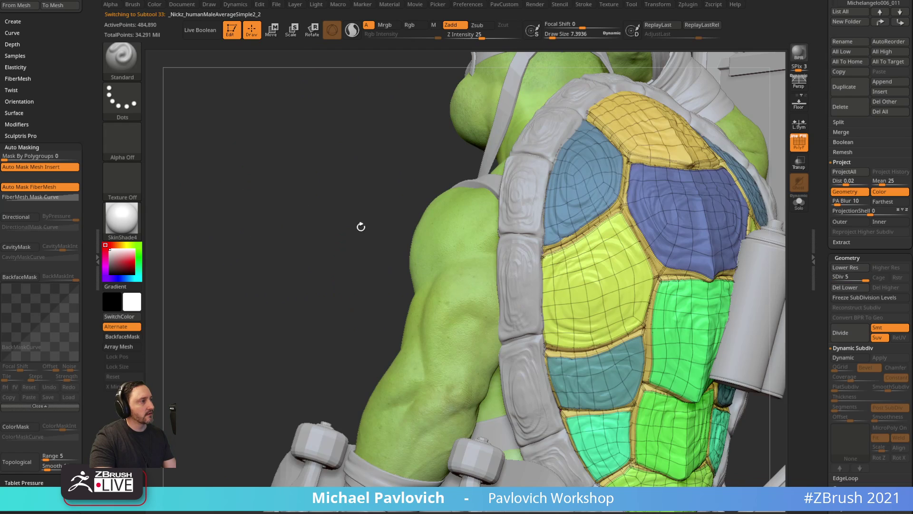
pyautogui.moveTo(358, 229); pyautogui.dragTo(804, 265)
pyautogui.click(832, 278)
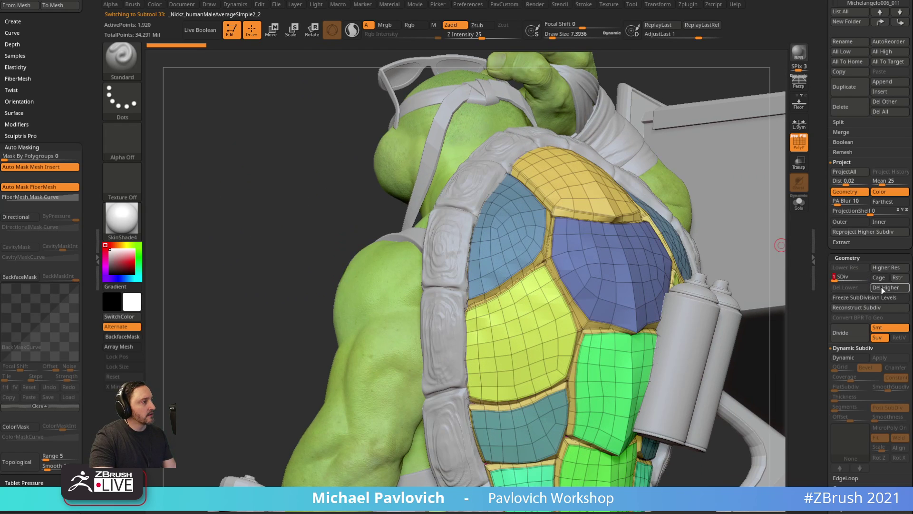
pyautogui.click(880, 287)
pyautogui.click(798, 203)
pyautogui.moveTo(745, 257); pyautogui.dragTo(704, 271)
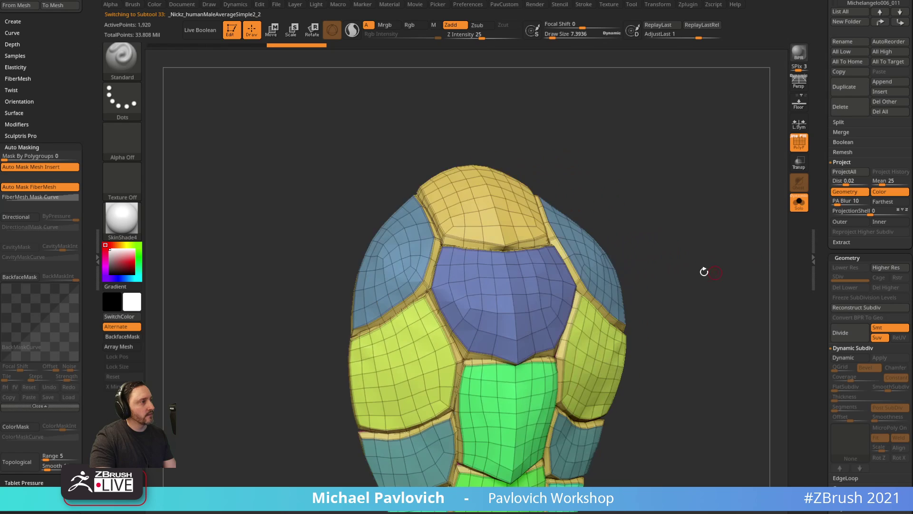
# Show only the shell's blue upper-central polygroup and delete the hidden geometry.
pyautogui.keyDown('ctrl'); pyautogui.keyDown('shift'); pyautogui.click(513, 286); pyautogui.keyUp('shift'); pyautogui.keyUp('ctrl')
pyautogui.press('`')
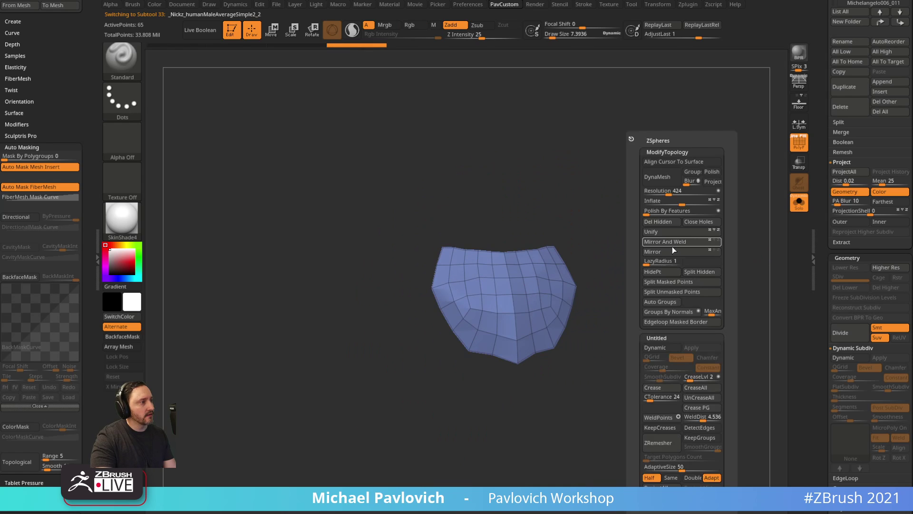
pyautogui.click(671, 222)
# Subdivide the plate once, delete the lower level, and switch to the ZModeler brush with a draw size of about 11.
pyautogui.hotkey('ctrl', 'd')
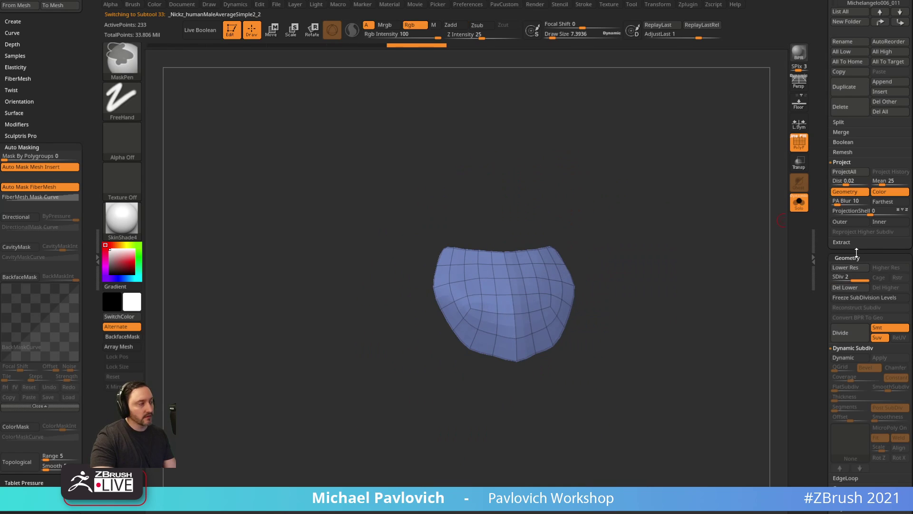
pyautogui.click(856, 288)
pyautogui.moveTo(712, 275); pyautogui.dragTo(703, 328)
pyautogui.press('b')
pyautogui.press('z')
pyautogui.press('m')
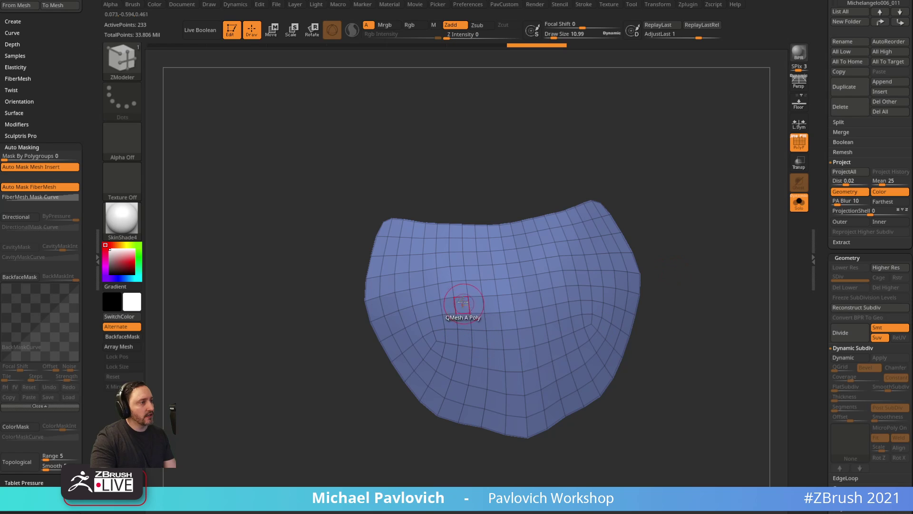
# Mark three small polygon patches, one inside the plate and two at its lower and right edges, and delete them with ZModeler.
pyautogui.click(498, 418)
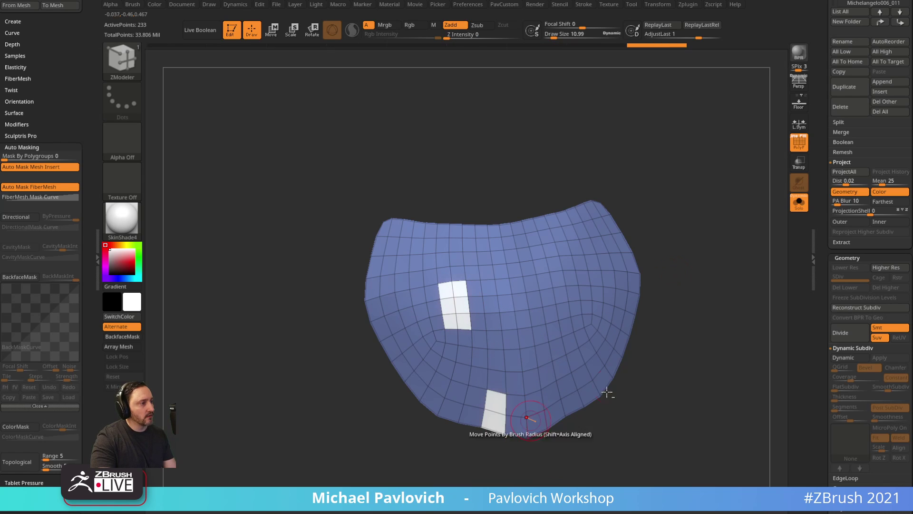
pyautogui.keyDown('alt'); pyautogui.moveTo(601, 345); pyautogui.dragTo(612, 361); pyautogui.keyUp('alt')
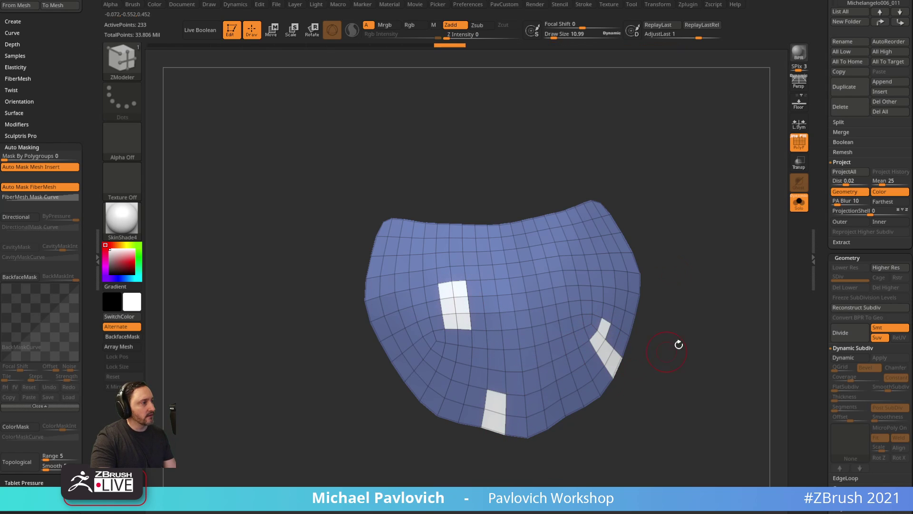
pyautogui.keyDown('ctrl'); pyautogui.keyDown('shift'); pyautogui.click(590, 293); pyautogui.keyUp('shift'); pyautogui.keyUp('ctrl')
pyautogui.press('2')
pyautogui.click(661, 222)
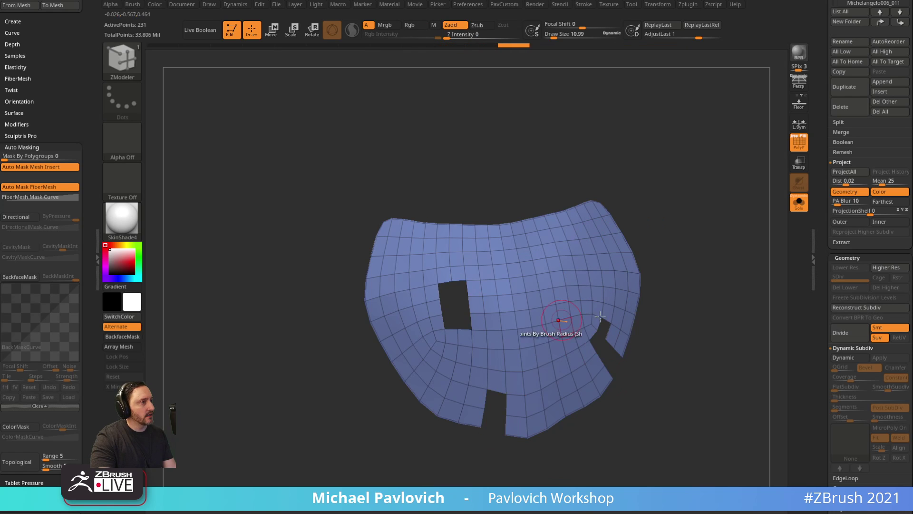
pyautogui.moveTo(663, 285)
pyautogui.mouseDown()
pyautogui.moveTo(697, 278)
pyautogui.moveTo(663, 285)
pyautogui.mouseUp()
# Mask the plate's upper edge and dock the Dynamics palette in the tray.
pyautogui.keyDown('ctrl'); pyautogui.moveTo(332, 192); pyautogui.dragTo(673, 229); pyautogui.keyUp('ctrl')
pyautogui.moveTo(674, 229); pyautogui.dragTo(743, 269)
pyautogui.click(241, 4)
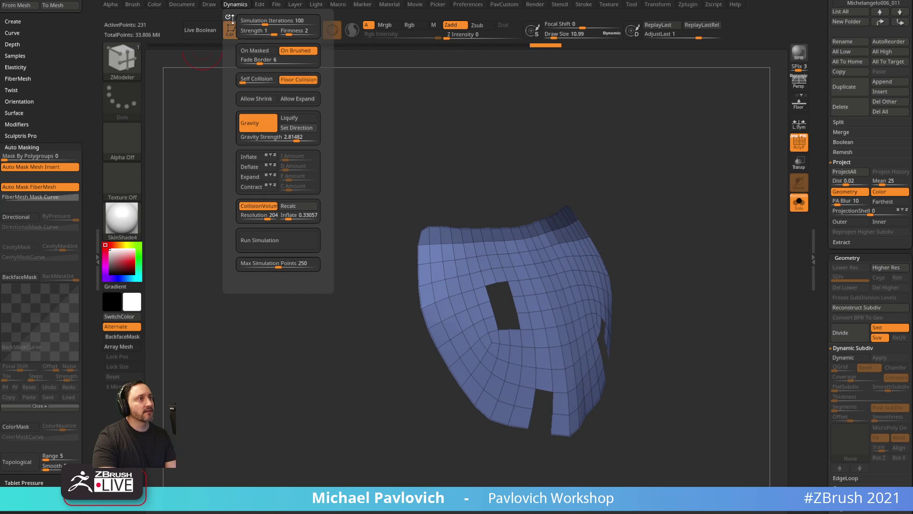
pyautogui.moveTo(227, 14); pyautogui.dragTo(42, 23)
# Turn off the collision volume, set the gravity strength to about 1.115, and run the cloth simulation on the plate.
pyautogui.click(27, 205)
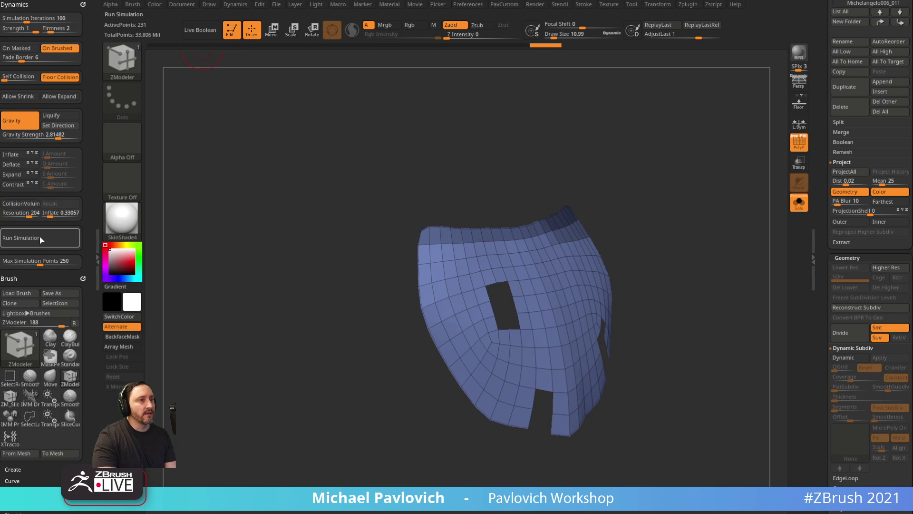
pyautogui.click(55, 136)
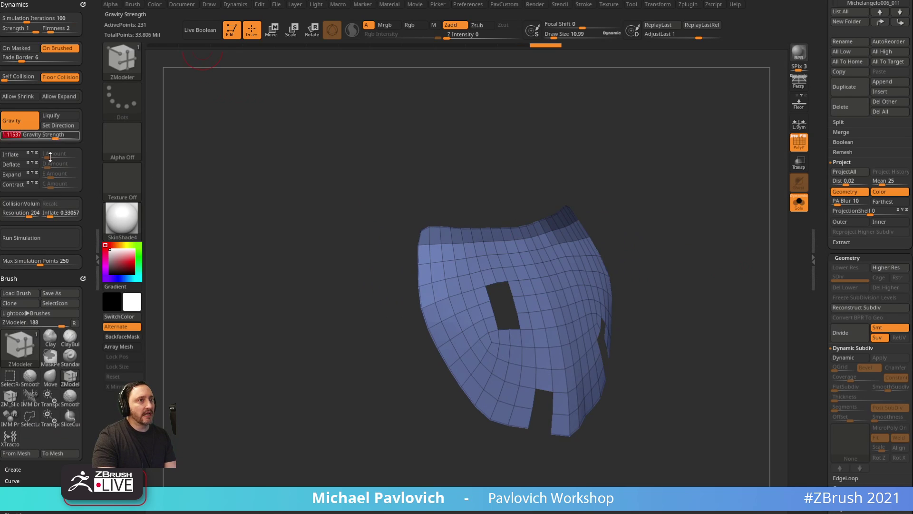
pyautogui.click(41, 241)
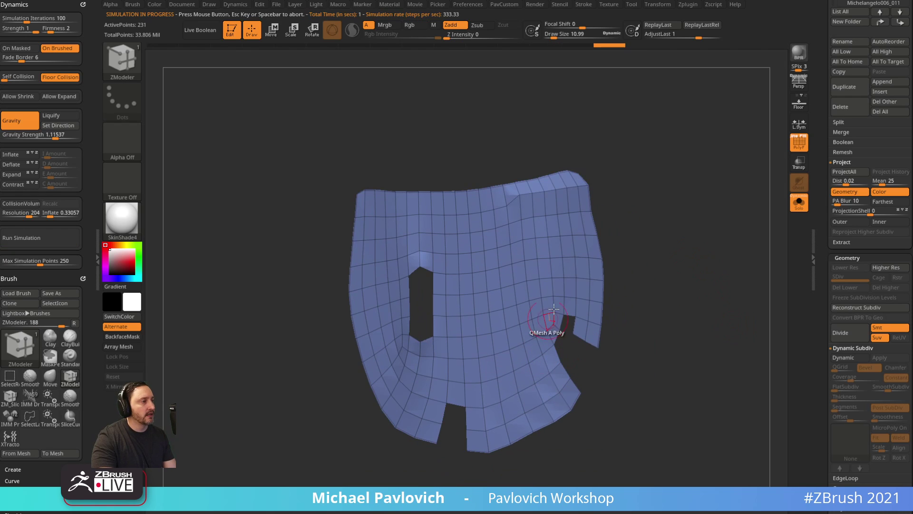
# Subdivide the plate to SDiv 3 and switch to the SnakeHook brush with a draw size of about 4.6.
pyautogui.press('ctrl')
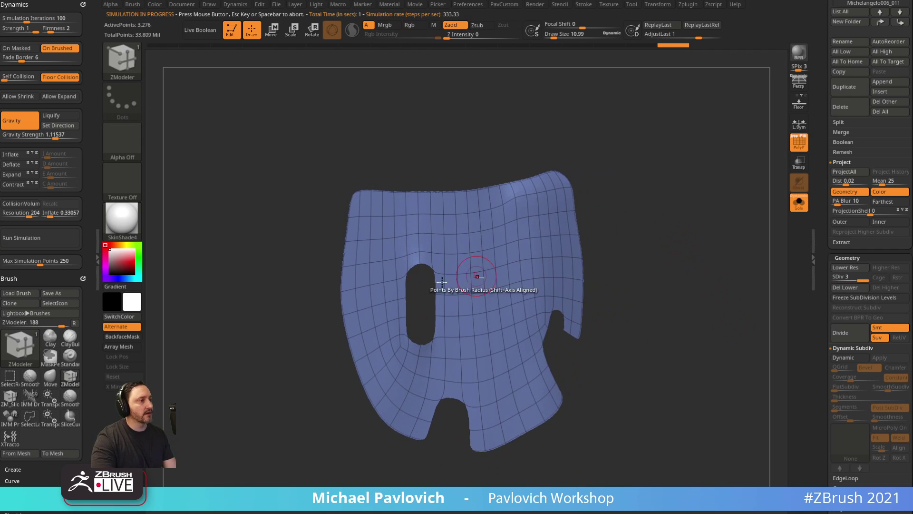
pyautogui.press('b')
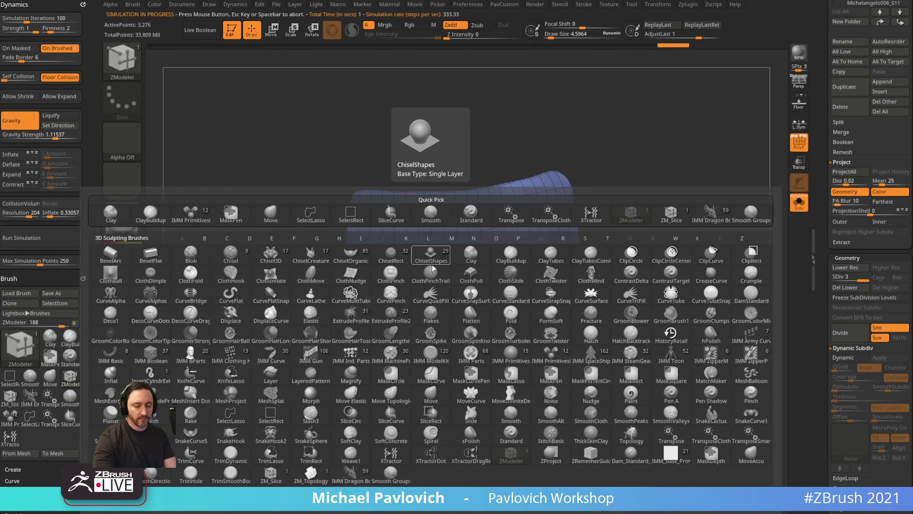
pyautogui.press('s')
pyautogui.click(477, 287)
pyautogui.press('h')
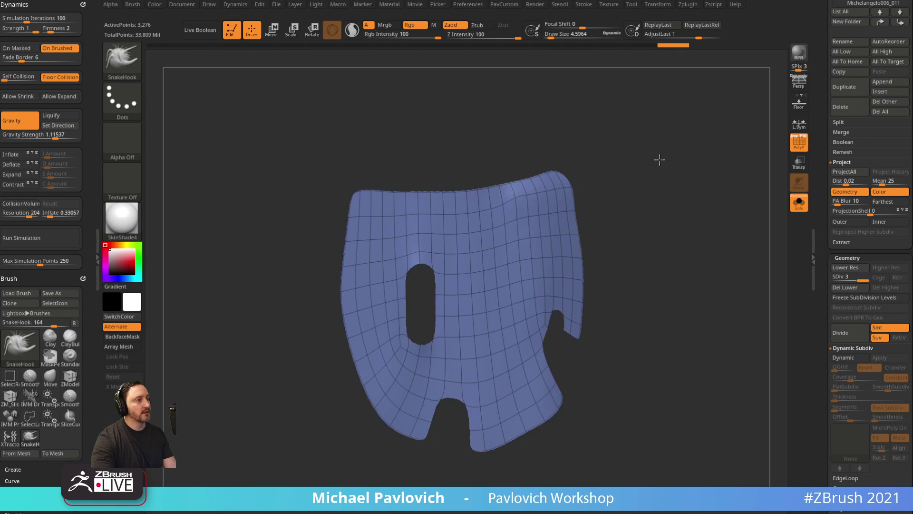
# Pull ragged tears into the upper and lower ends of the inner slot with SnakeHook, reducing the draw size to about 2.1.
pyautogui.moveTo(359, 283); pyautogui.dragTo(366, 284)
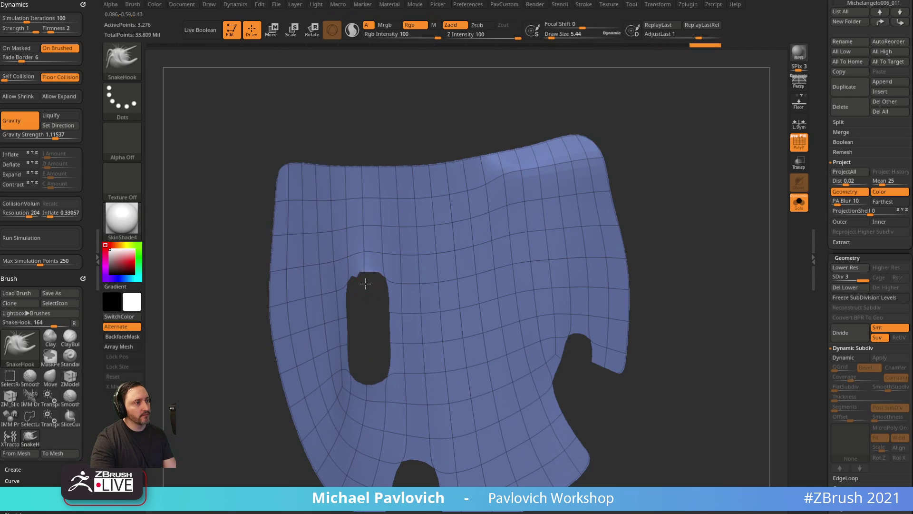
pyautogui.moveTo(366, 384); pyautogui.dragTo(363, 286)
pyautogui.press('s')
pyautogui.moveTo(367, 332); pyautogui.dragTo(364, 331)
pyautogui.moveTo(365, 305); pyautogui.dragTo(365, 310)
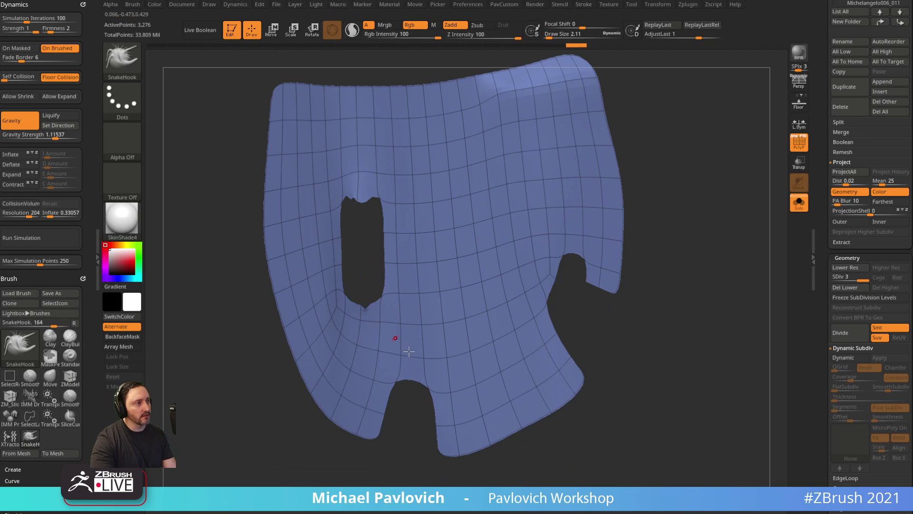
# Increase the SnakeHook draw size to about 3.8 and pull torn edges into the plate's bottom and right notches.
pyautogui.press(']')
pyautogui.moveTo(407, 382); pyautogui.dragTo(408, 396)
pyautogui.moveTo(390, 412); pyautogui.dragTo(399, 433)
pyautogui.hotkey('ctrl', 'shift', 'z')
pyautogui.hotkey('ctrl', 'shift', 'z')
pyautogui.hotkey('ctrl', 'shift', 'z')
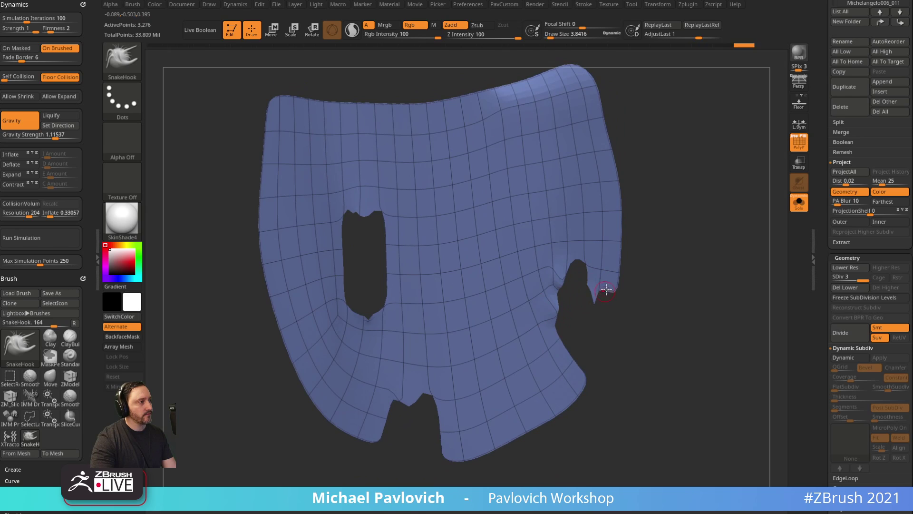
pyautogui.hotkey('ctrl', 'z')
# Switch to the Standard brush and examine the torn plate from several angles.
pyautogui.press('b')
pyautogui.press('s')
pyautogui.press('t')
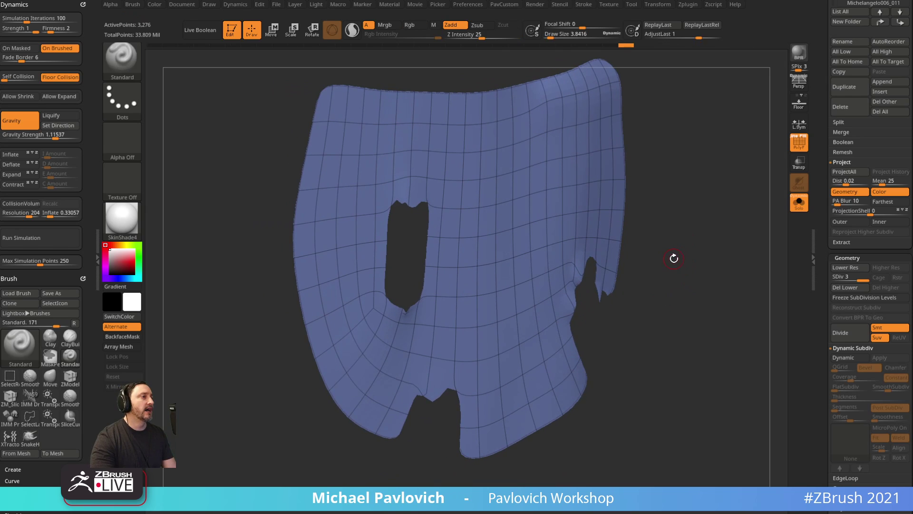
pyautogui.moveTo(674, 257); pyautogui.dragTo(535, 312)
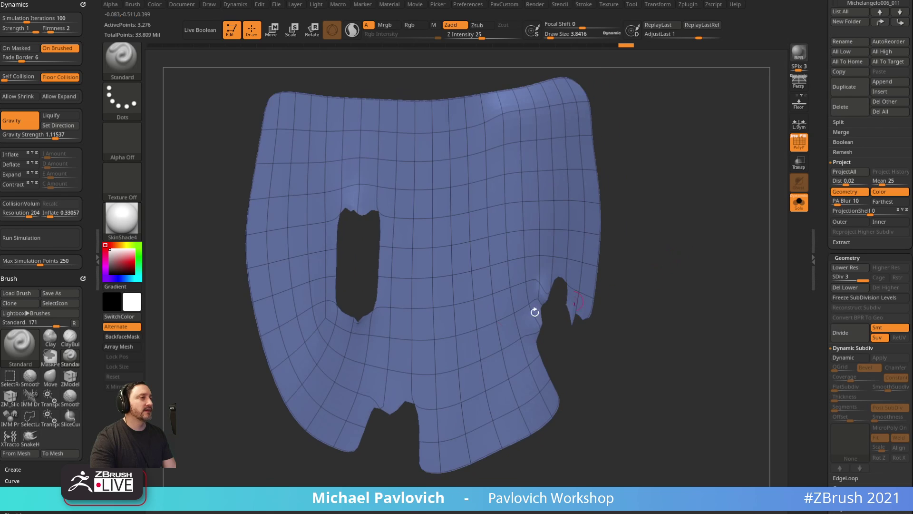
pyautogui.moveTo(666, 241); pyautogui.dragTo(659, 233)
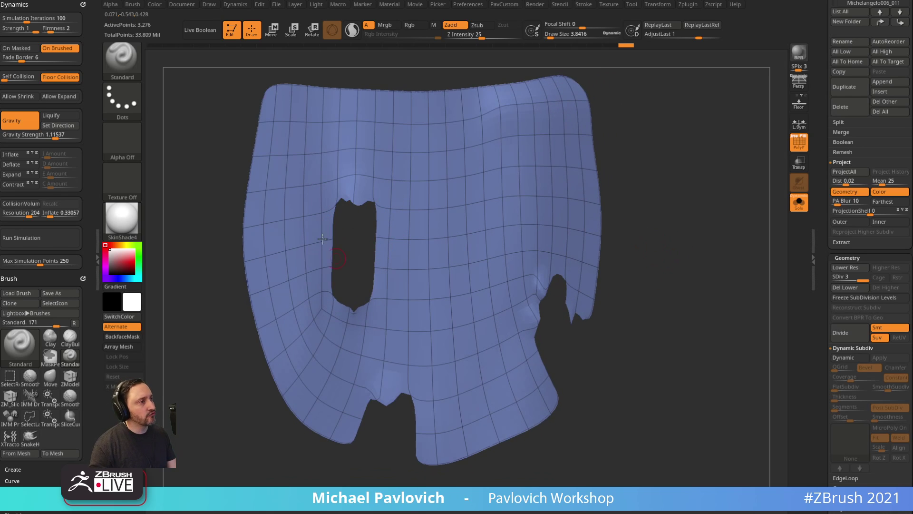
pyautogui.moveTo(703, 257)
pyautogui.mouseDown()
pyautogui.moveTo(724, 251)
pyautogui.moveTo(730, 265)
pyautogui.moveTo(658, 248)
pyautogui.moveTo(723, 238)
pyautogui.moveTo(704, 243)
pyautogui.mouseUp()
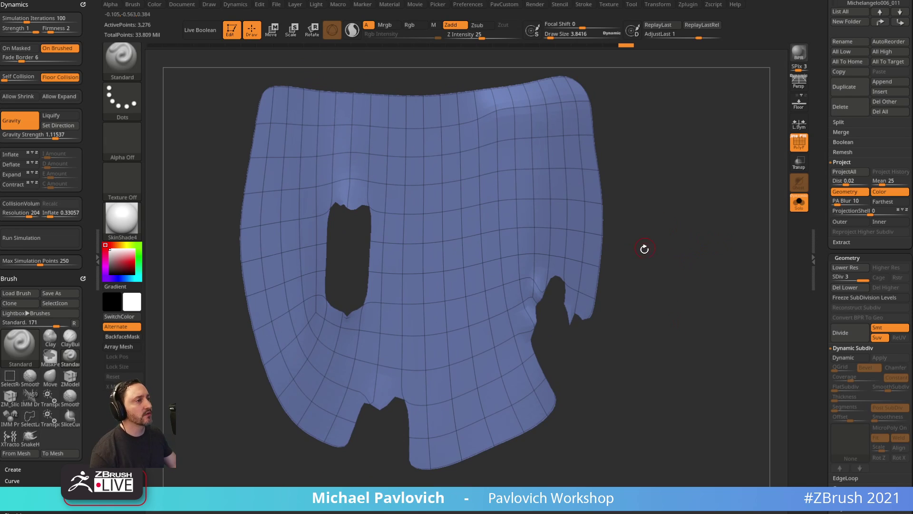
# Load the ClothDamageVDM brush from the _Cloth folder of the brush library.
pyautogui.press(',')
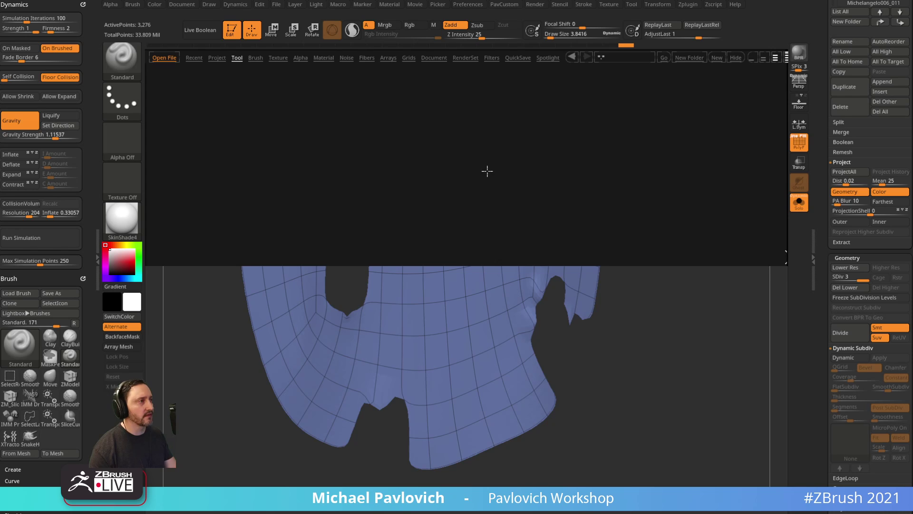
pyautogui.click(255, 57)
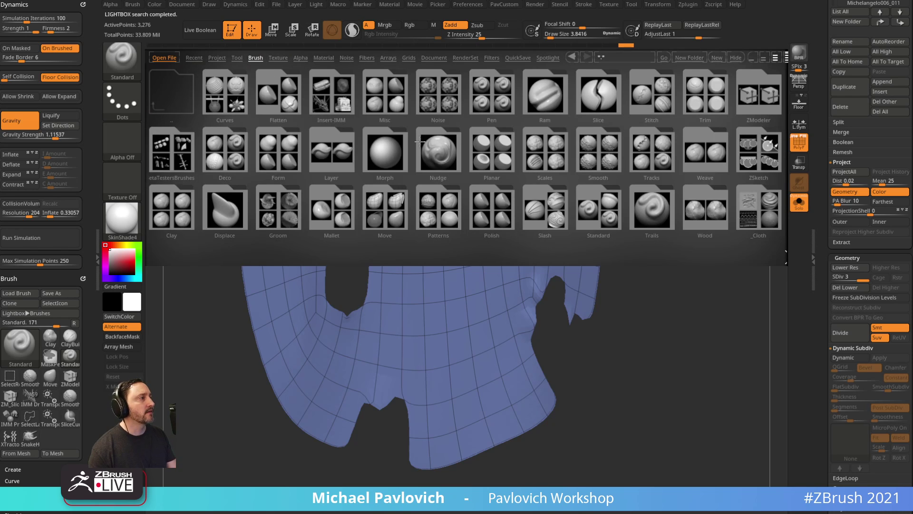
pyautogui.moveTo(600, 192); pyautogui.dragTo(517, 190)
pyautogui.doubleClick(530, 212)
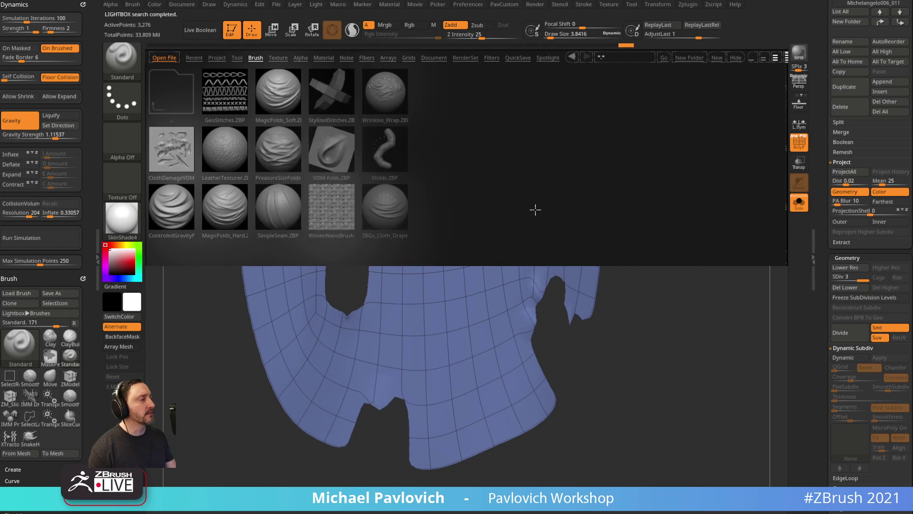
pyautogui.doubleClick(174, 155)
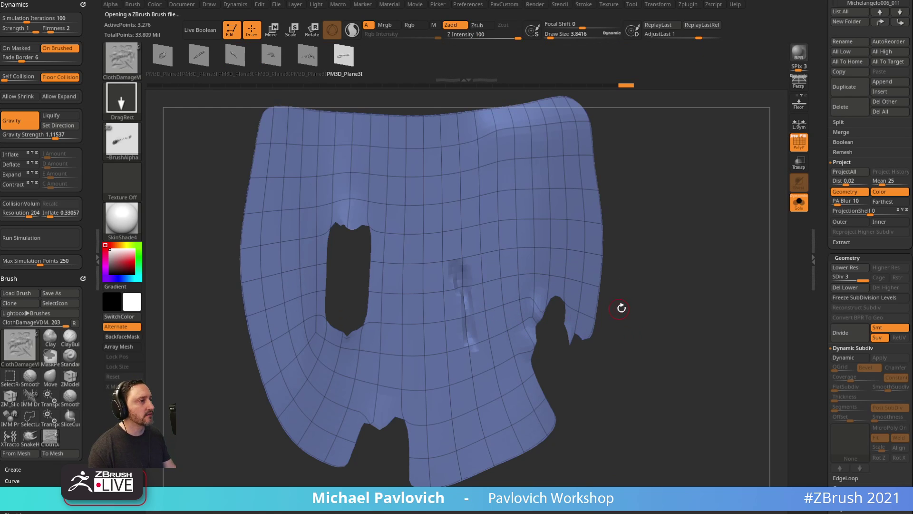
# Subdivide the plate to SDiv 5 and stamp several stretched cloth tears and wrinkles across it with ClothDamageVDM.
pyautogui.hotkey('ctrl', 'd')
pyautogui.hotkey('ctrl', 'd')
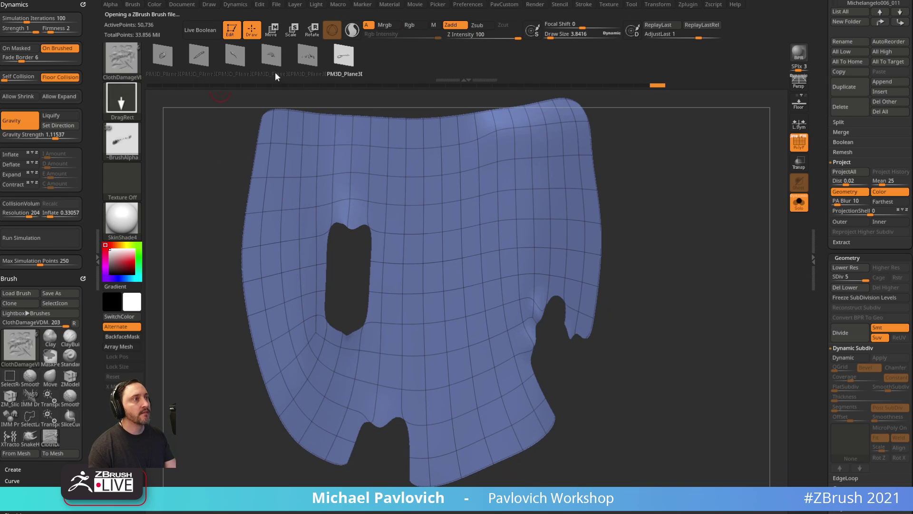
pyautogui.moveTo(391, 249); pyautogui.dragTo(477, 255)
pyautogui.moveTo(446, 302); pyautogui.dragTo(537, 366)
pyautogui.moveTo(437, 397); pyautogui.dragTo(548, 410)
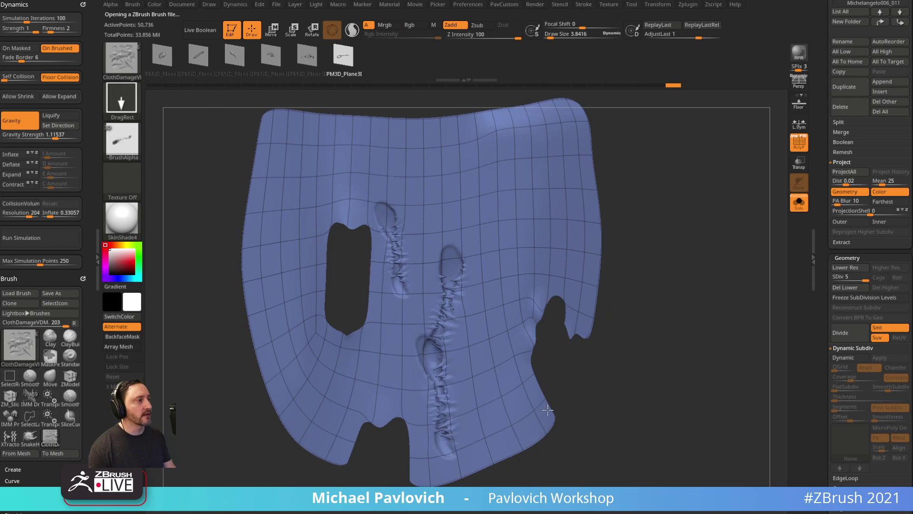
pyautogui.moveTo(299, 334); pyautogui.dragTo(294, 388)
pyautogui.moveTo(296, 197); pyautogui.dragTo(304, 238)
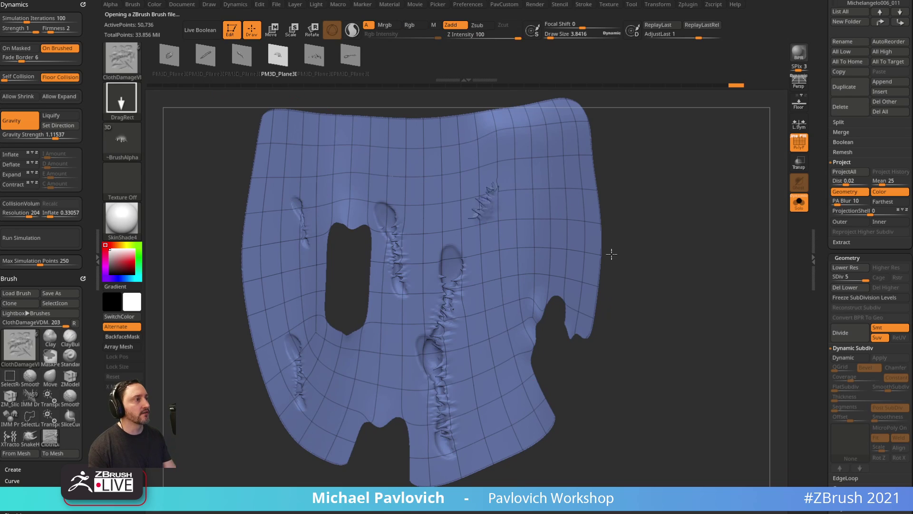
pyautogui.moveTo(612, 254); pyautogui.dragTo(741, 352)
# Clear the canvas, draw a Plane3D, convert it to a PolyMesh3D and frame it straight on.
pyautogui.click(233, 31)
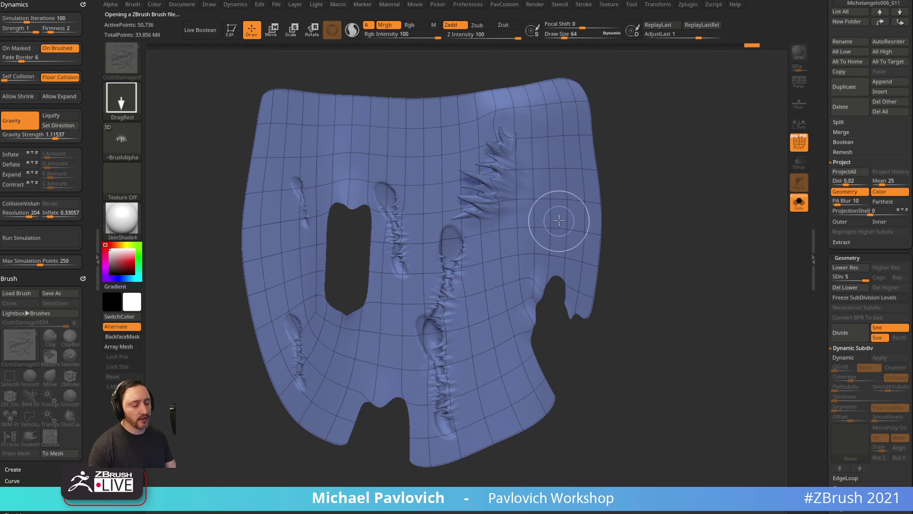
pyautogui.hotkey('ctrl', 'n')
pyautogui.moveTo(821, 167); pyautogui.dragTo(822, 323)
pyautogui.click(850, 118)
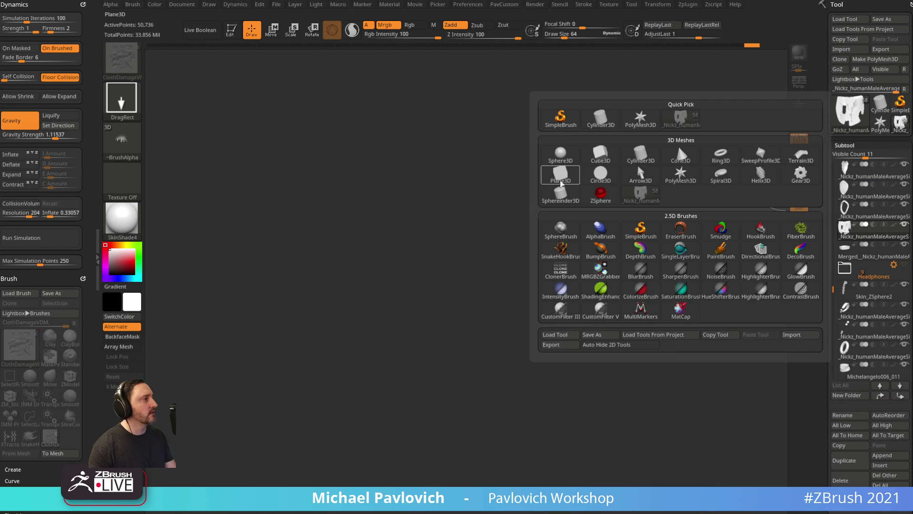
pyautogui.click(559, 176)
pyautogui.click(235, 36)
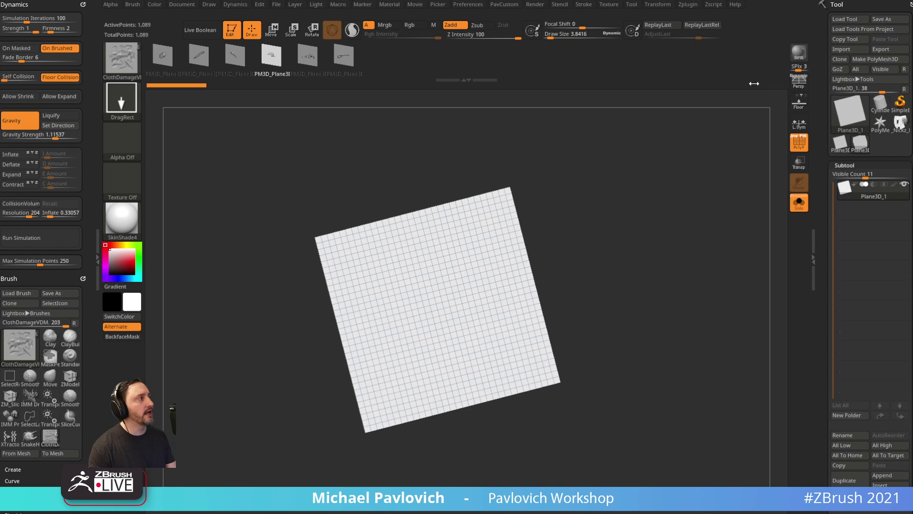
pyautogui.click(863, 59)
pyautogui.keyDown('shift'); pyautogui.moveTo(673, 203); pyautogui.dragTo(661, 207); pyautogui.keyUp('shift')
pyautogui.press('f')
pyautogui.moveTo(827, 235); pyautogui.dragTo(833, 52)
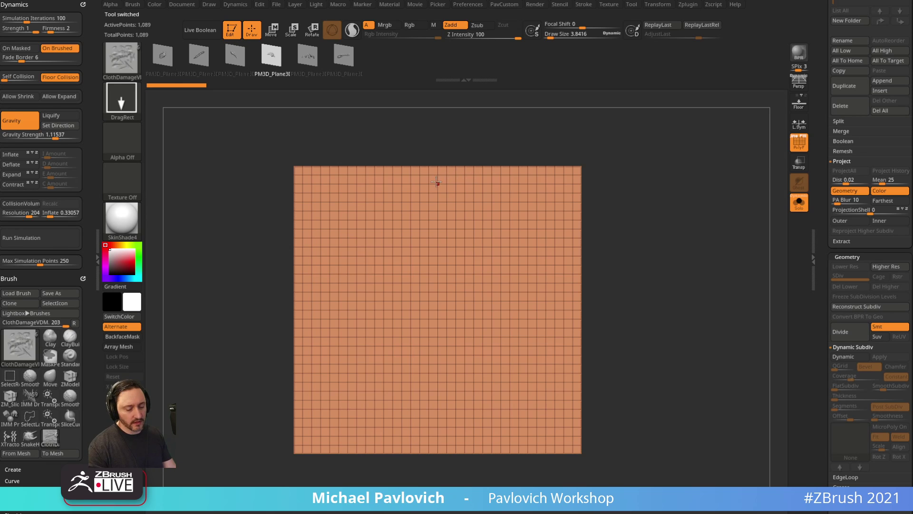
pyautogui.press(',')
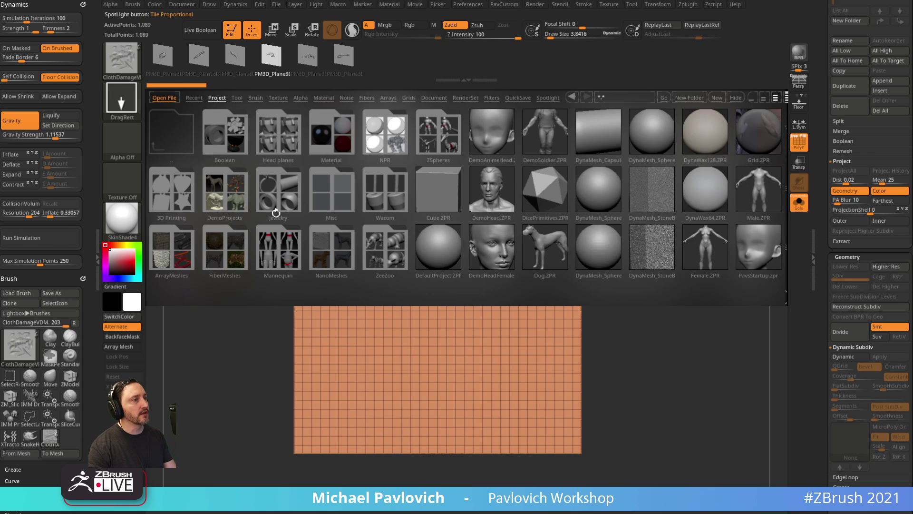
pyautogui.press(',')
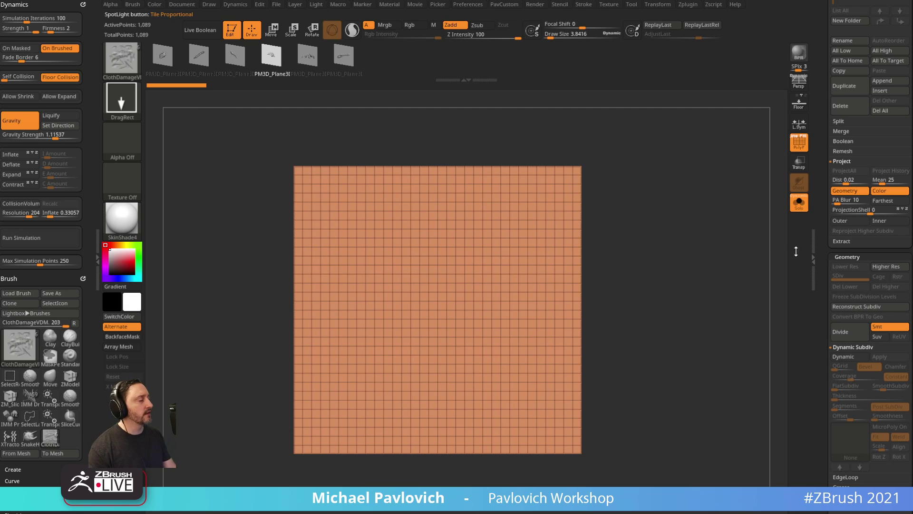
# Reconstruct the plane's lower subdivision levels, turn off Smt and divide the plane up to SDiv 11.
pyautogui.scroll(-1, 824, 232)
pyautogui.click(853, 253)
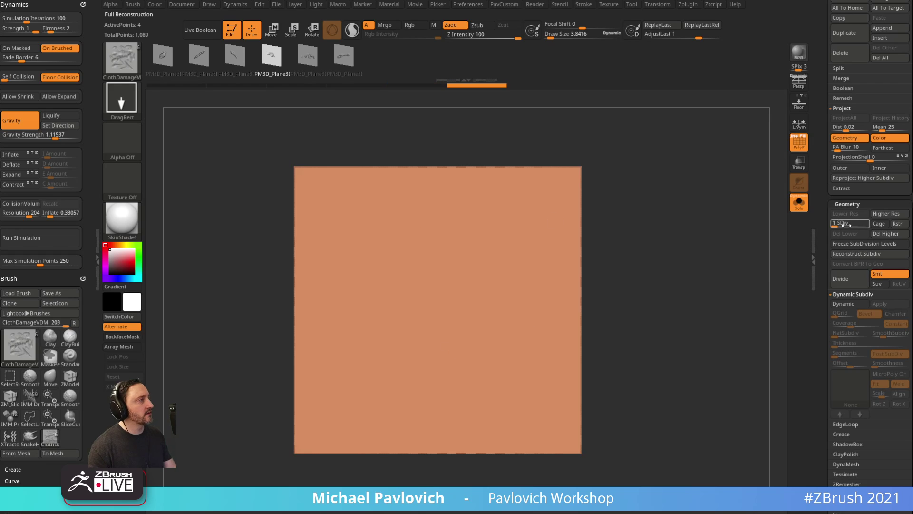
pyautogui.moveTo(840, 223); pyautogui.dragTo(880, 234)
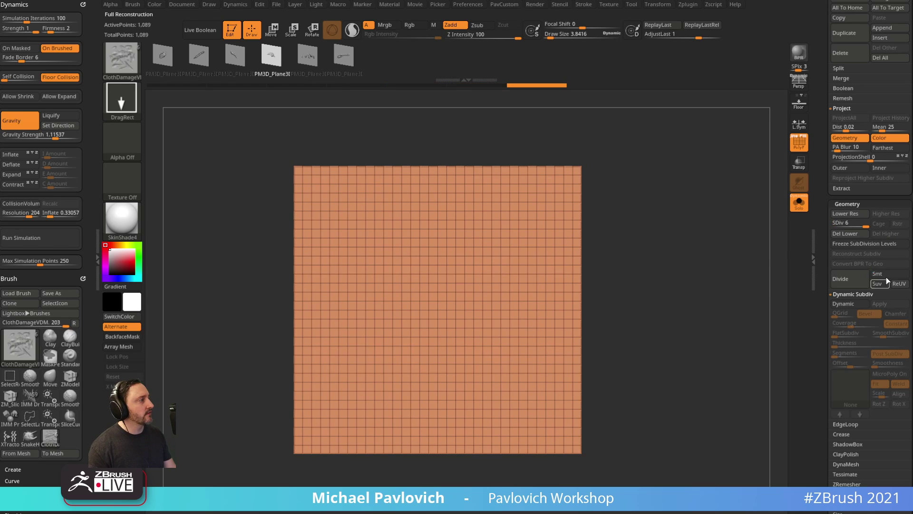
pyautogui.press('d')
pyautogui.press('ctrl')
pyautogui.press('d')
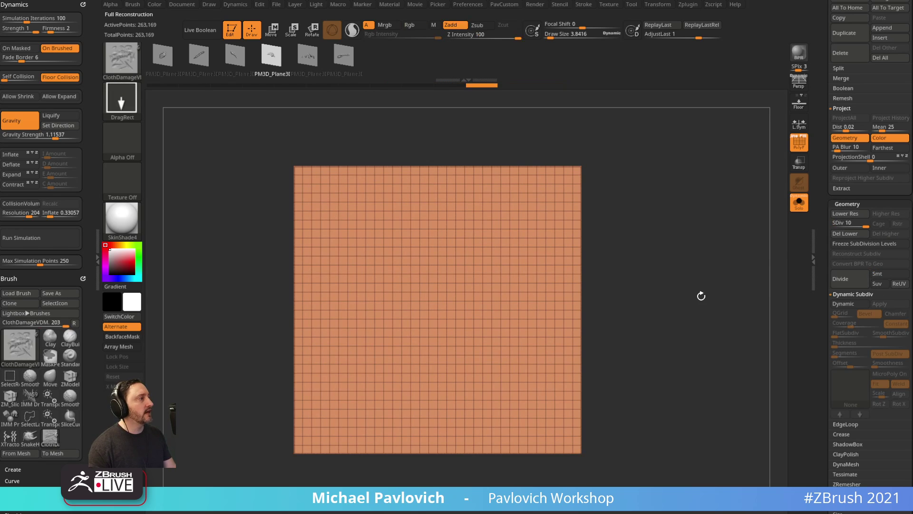
pyautogui.moveTo(699, 289); pyautogui.dragTo(694, 272)
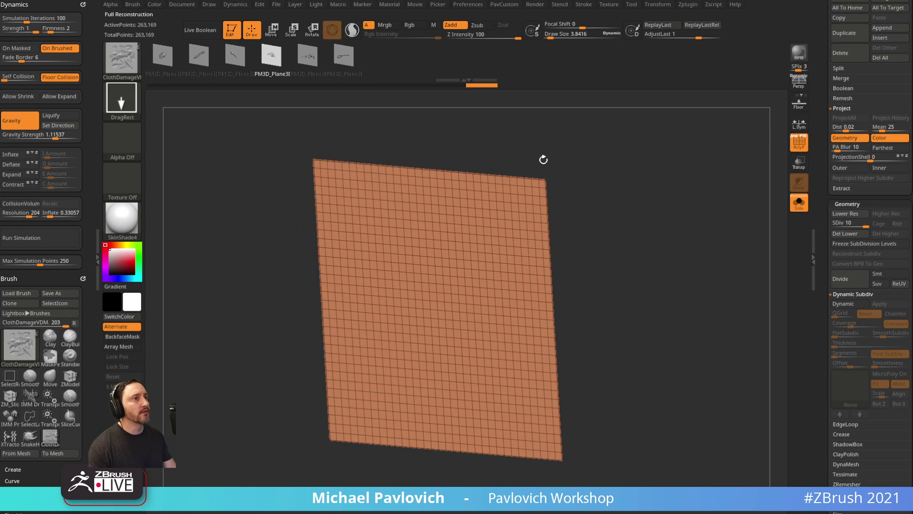
pyautogui.press('d')
pyautogui.keyDown('shift'); pyautogui.moveTo(635, 245); pyautogui.dragTo(657, 261); pyautogui.keyUp('shift')
# Choose the last ClothDamageVDM alpha, hide the polyframe and stamp one large tear down the middle of the plane.
pyautogui.click(346, 59)
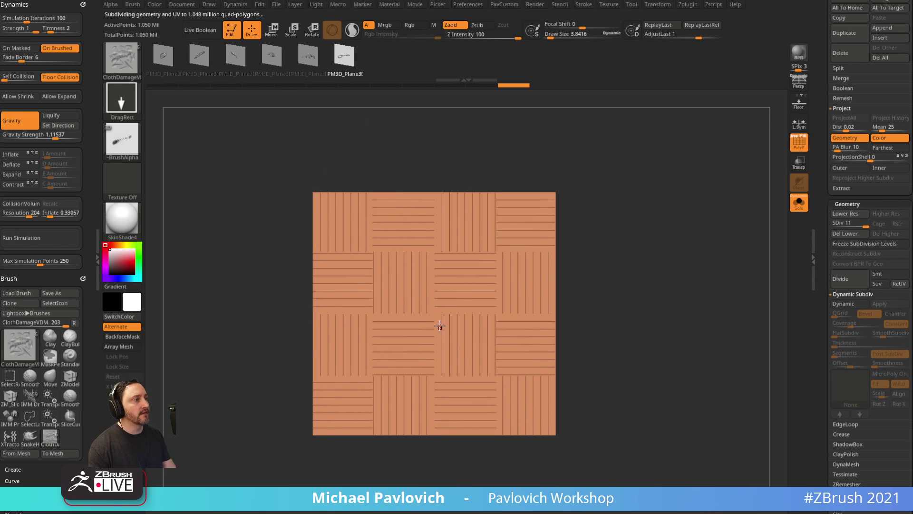
pyautogui.click(800, 146)
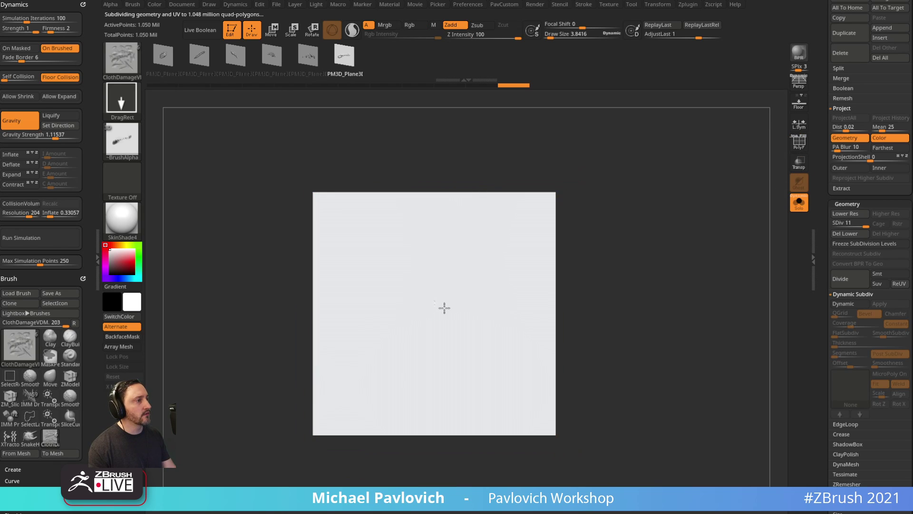
pyautogui.moveTo(444, 308); pyautogui.dragTo(579, 358)
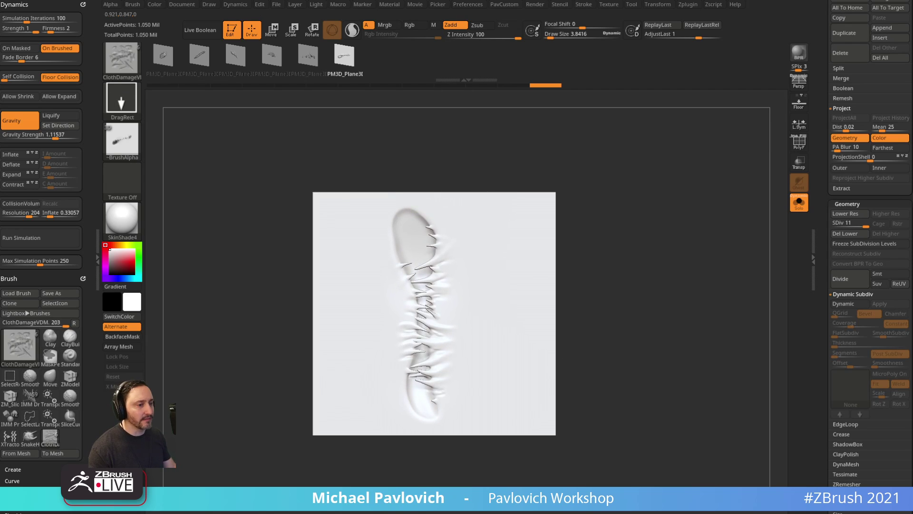
# Switch to the browser, search the YouTube channel for "vdm", select the results page address and return to ZBrush.
pyautogui.moveTo(827, 513); pyautogui.dragTo(818, 0)
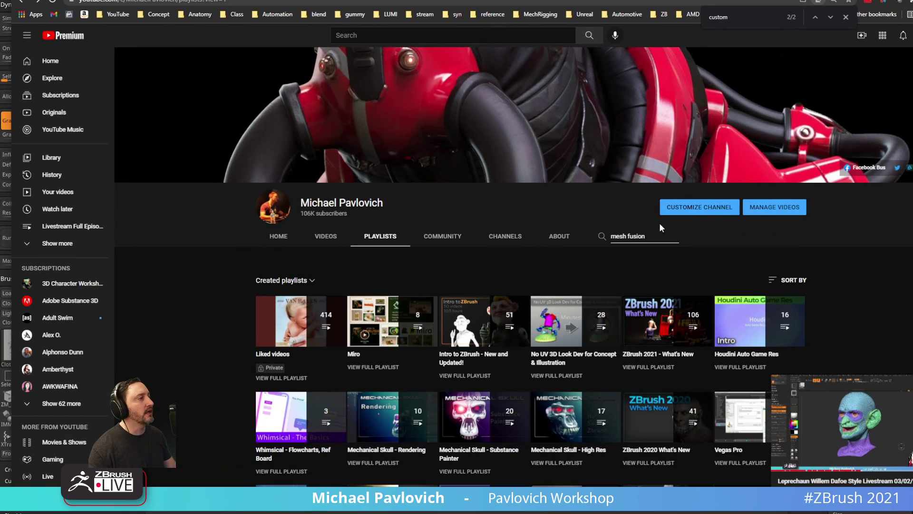
pyautogui.write('vdm')
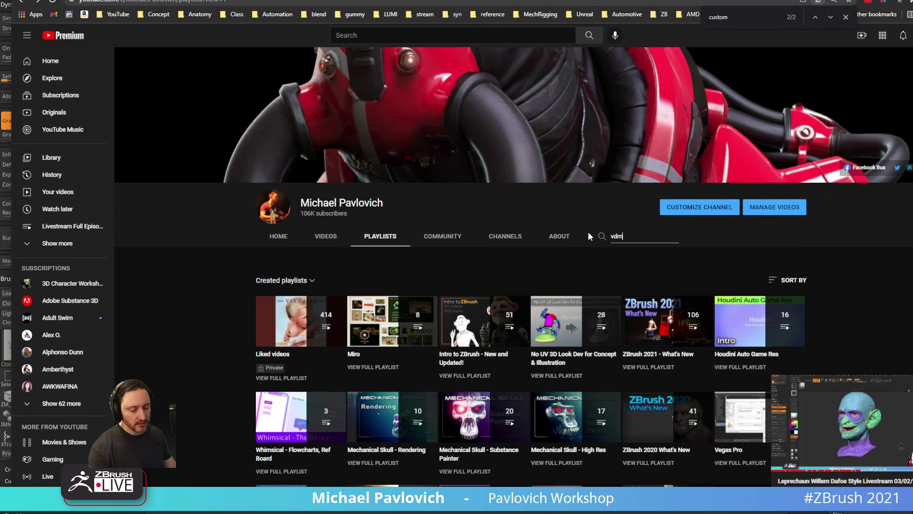
pyautogui.press('Return')
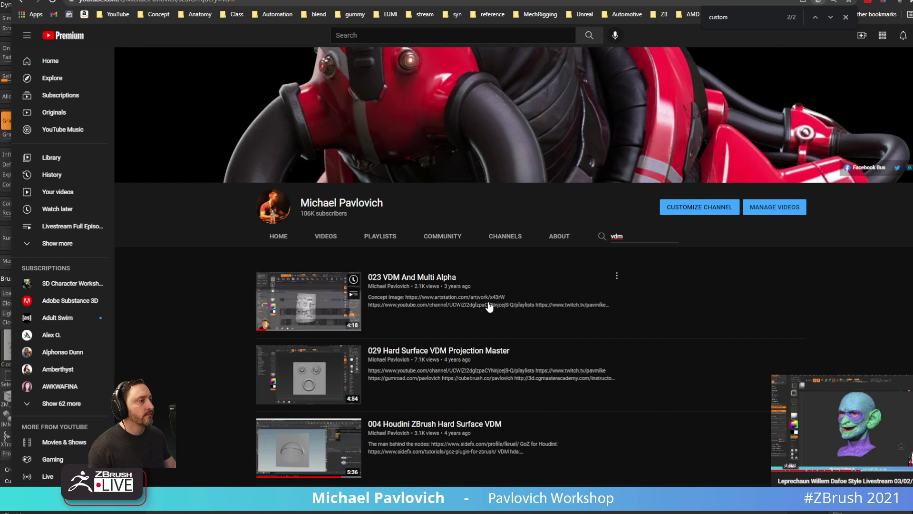
pyautogui.scroll(-3, 423, 199)
pyautogui.click(367, 2)
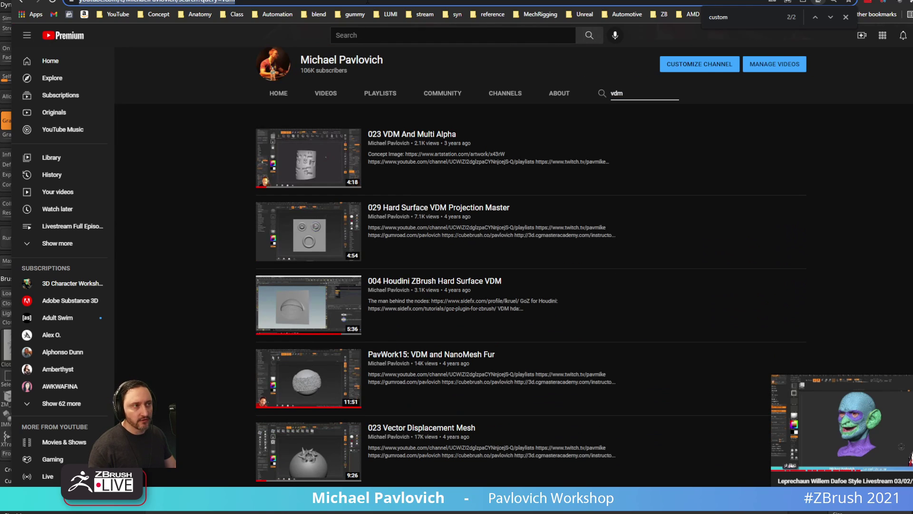
pyautogui.hotkey('alt', 'Tab')
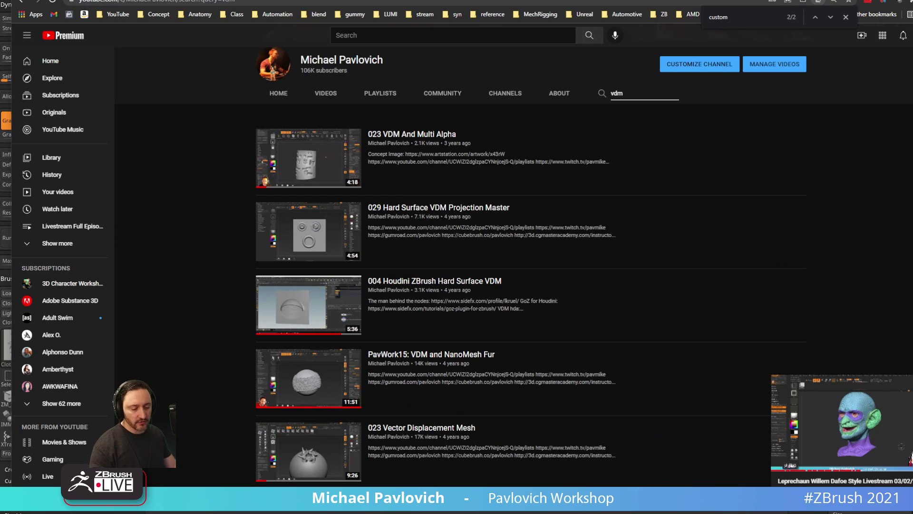
pyautogui.hotkey('alt', 'Tab')
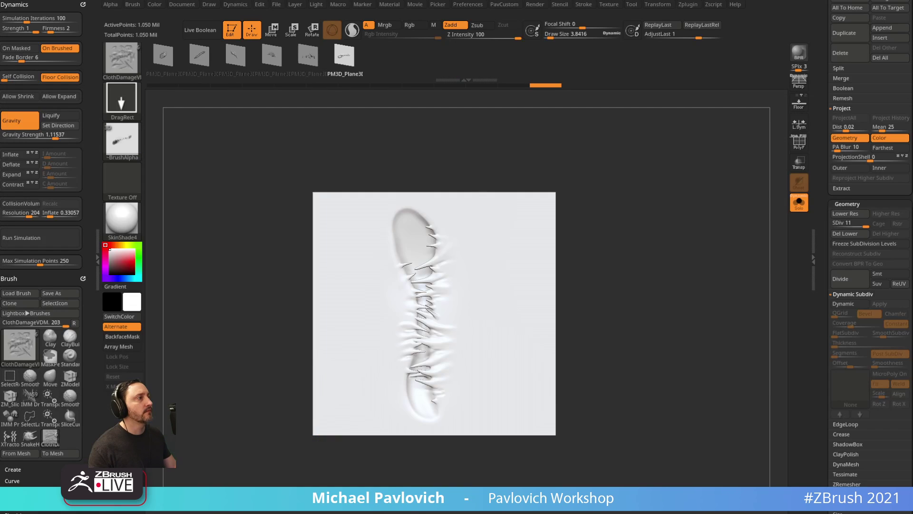
# Switch to the Standard brush, try smoothing the threads across the stamped tear at SDiv 11 and undo it.
pyautogui.moveTo(635, 207); pyautogui.dragTo(638, 244)
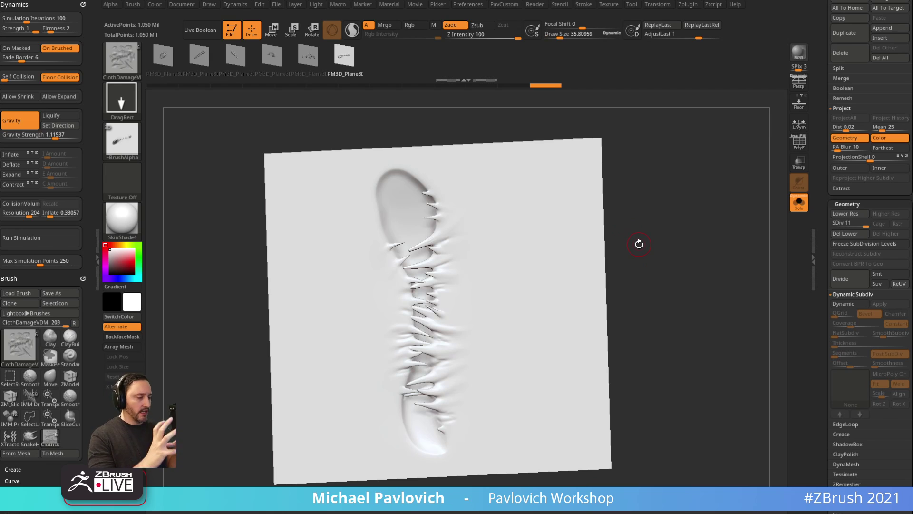
pyautogui.moveTo(627, 174); pyautogui.dragTo(613, 279)
pyautogui.moveTo(684, 200)
pyautogui.keyDown('shift'); pyautogui.mouseDown()
pyautogui.moveTo(693, 196)
pyautogui.moveTo(694, 210)
pyautogui.mouseUp(); pyautogui.keyUp('shift')
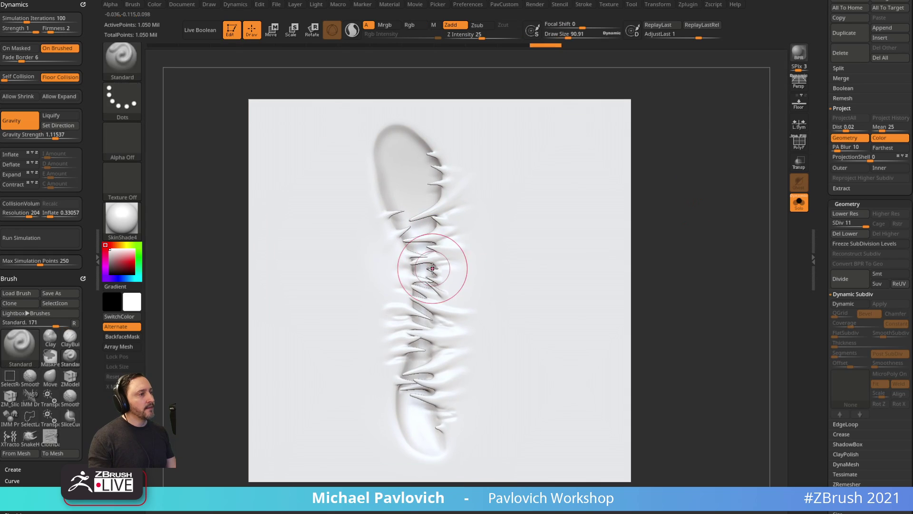
pyautogui.press('shift')
pyautogui.keyDown('shift'); pyautogui.moveTo(411, 248); pyautogui.dragTo(433, 228); pyautogui.keyUp('shift')
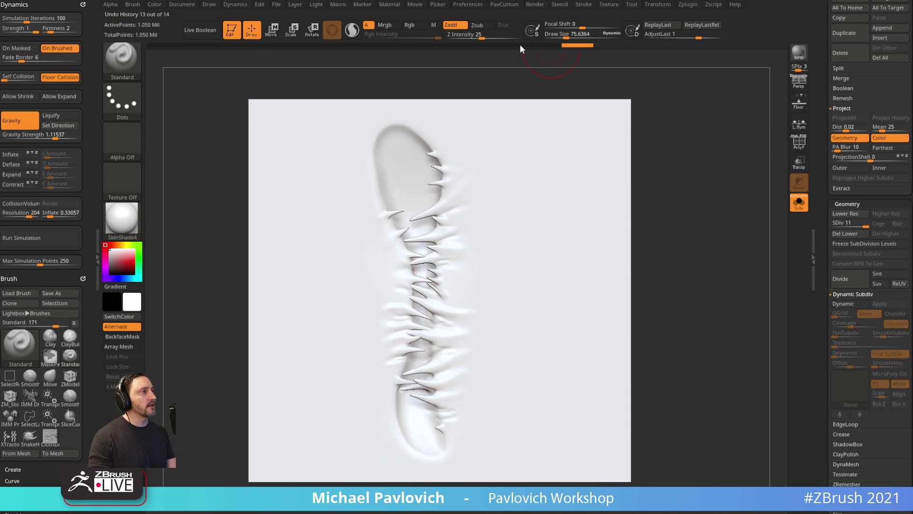
# Lower the plane to SDiv 8 and smooth away the threads crossing the middle of the tear.
pyautogui.click(859, 223)
pyautogui.press('shift')
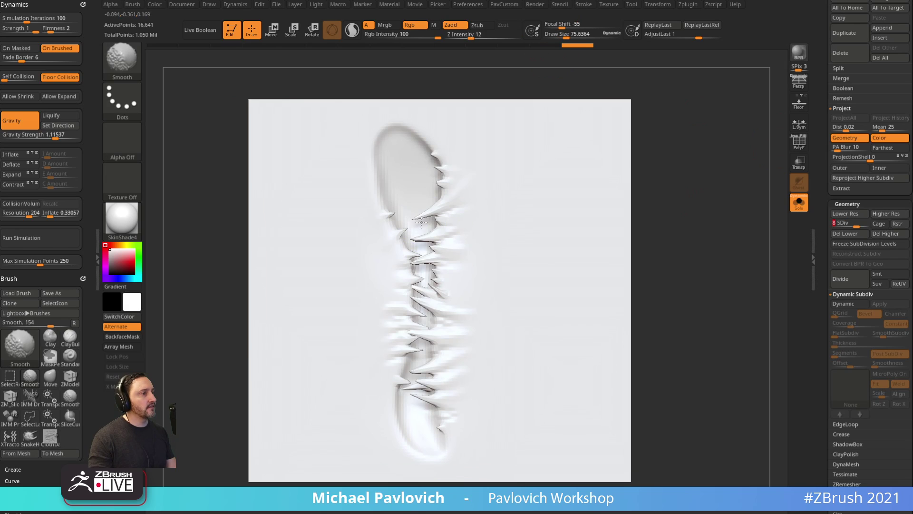
pyautogui.moveTo(423, 255)
pyautogui.keyDown('shift'); pyautogui.mouseDown()
pyautogui.moveTo(414, 387)
pyautogui.moveTo(418, 333)
pyautogui.mouseUp(); pyautogui.keyUp('shift')
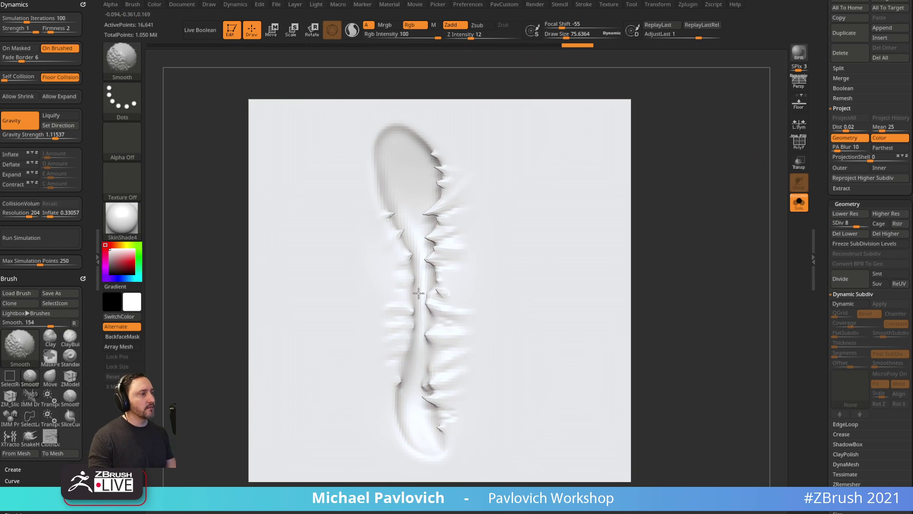
pyautogui.keyDown('shift'); pyautogui.moveTo(420, 240); pyautogui.dragTo(438, 207); pyautogui.keyUp('shift')
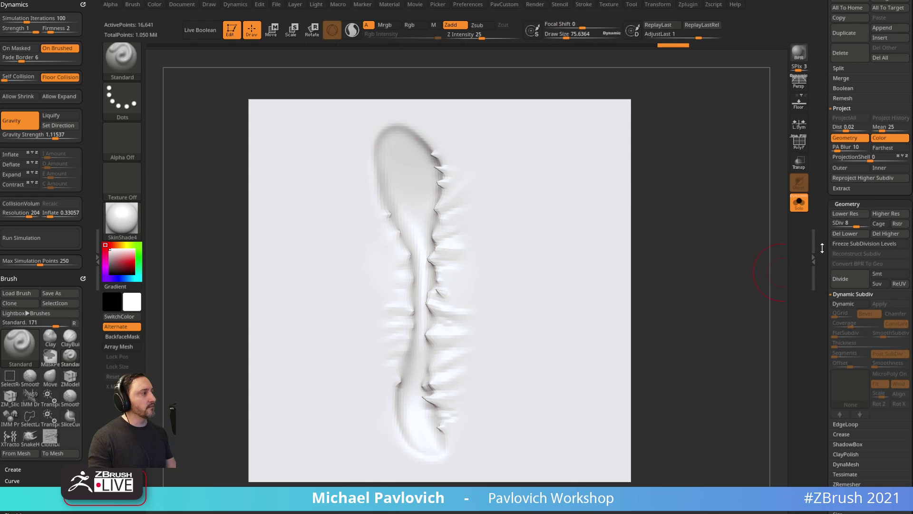
# Return the plane to SDiv 11 and smooth the remaining threads along both edges of the tear.
pyautogui.moveTo(860, 222); pyautogui.dragTo(867, 222)
pyautogui.press('b')
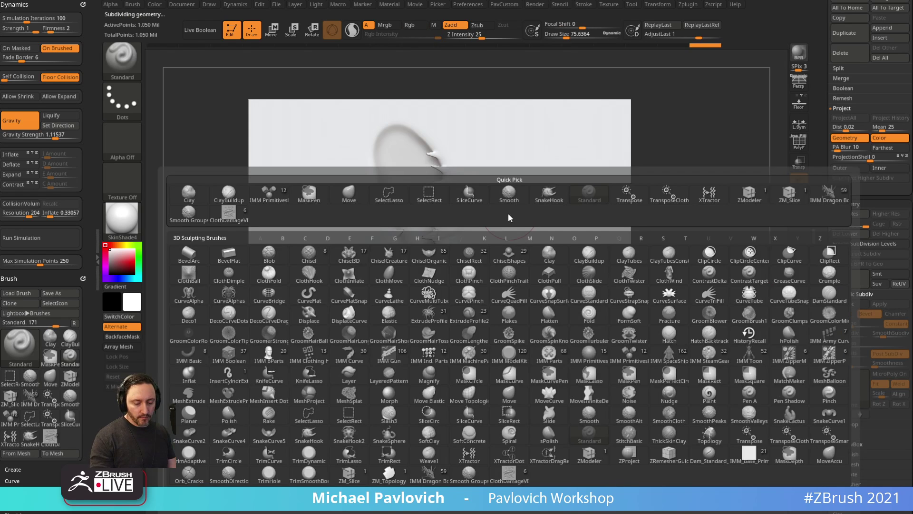
pyautogui.press('s')
pyautogui.press('h')
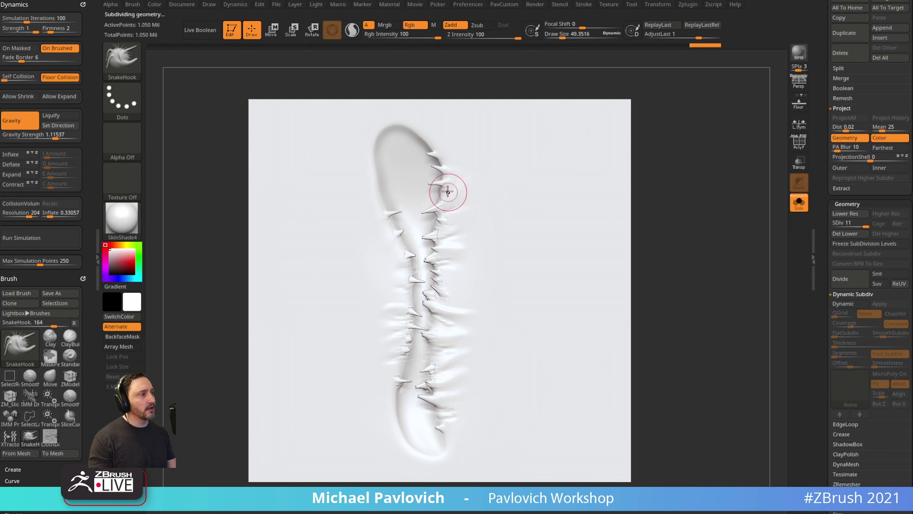
pyautogui.press('shift')
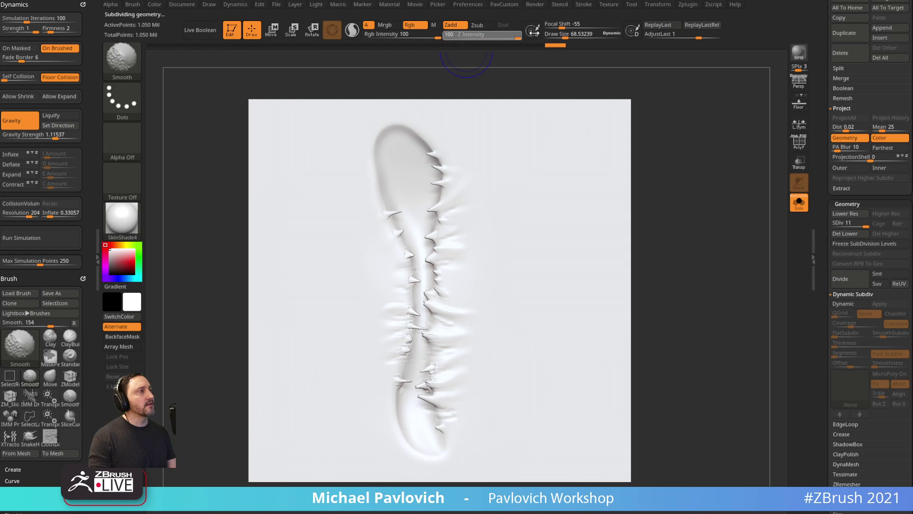
pyautogui.press('shift')
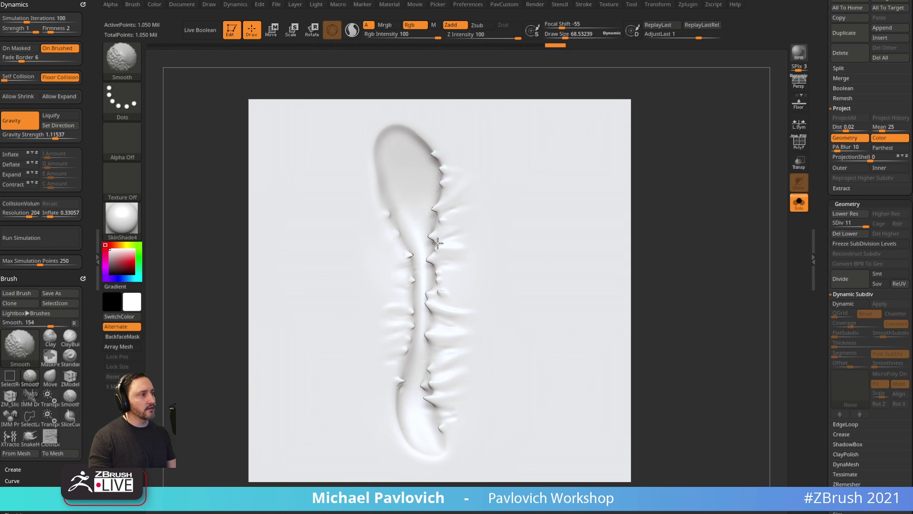
pyautogui.keyDown('shift'); pyautogui.moveTo(437, 243); pyautogui.dragTo(434, 366); pyautogui.keyUp('shift')
# Switch to the SnakeHook brush, adjust its draw size and pull threads out of the tear's upper left edge.
pyautogui.press('b')
pyautogui.press('s')
pyautogui.press('h')
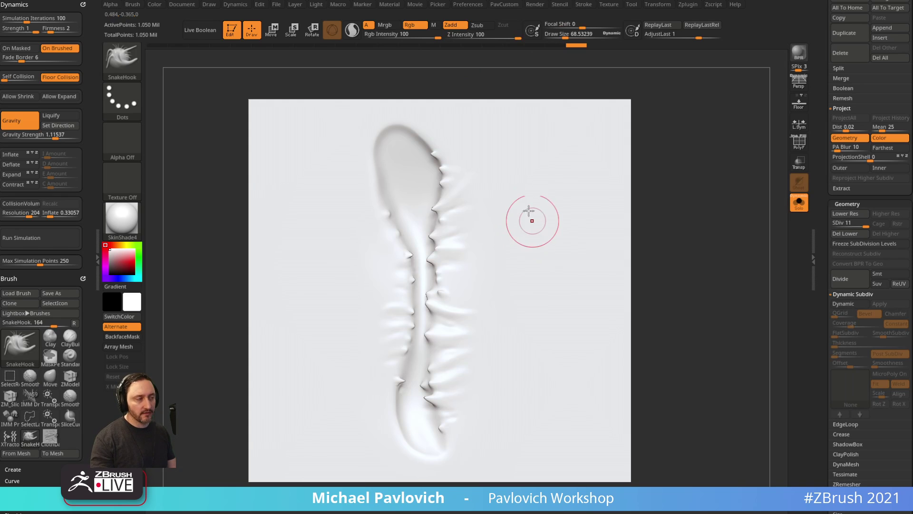
pyautogui.press('s')
pyautogui.moveTo(409, 199)
pyautogui.mouseDown()
pyautogui.moveTo(401, 200)
pyautogui.moveTo(409, 192)
pyautogui.moveTo(399, 175)
pyautogui.mouseUp()
# Bend the middle of the tear to the left with the Move brush at a draw size of about 200.
pyautogui.press('b')
pyautogui.press('m')
pyautogui.press('v')
pyautogui.moveTo(432, 296); pyautogui.dragTo(404, 281)
pyautogui.press('s')
pyautogui.hotkey('ctrl', 'z')
pyautogui.hotkey('ctrl', 'z')
pyautogui.hotkey('alt', 'b')
pyautogui.press('s')
pyautogui.moveTo(402, 275); pyautogui.dragTo(386, 269)
pyautogui.hotkey('ctrl', 'z')
pyautogui.press('s')
pyautogui.moveTo(443, 265); pyautogui.dragTo(435, 264)
pyautogui.moveTo(415, 257); pyautogui.dragTo(393, 251)
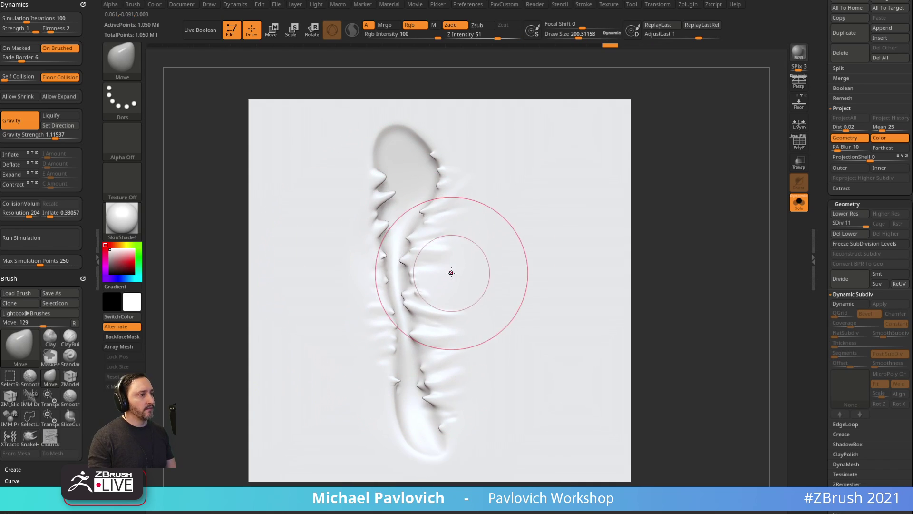
# Switch back to SnakeHook at a small draw size of about 12 and pull finer threads along the tear's edges.
pyautogui.press('b')
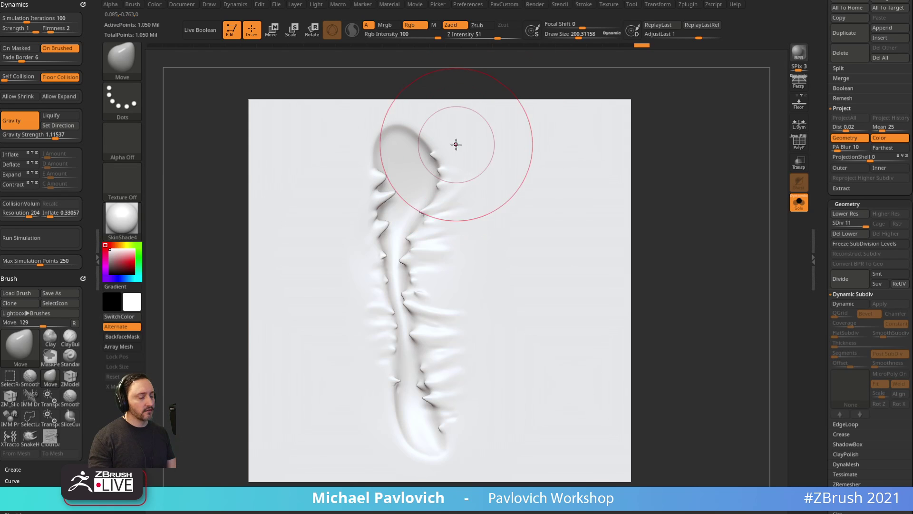
pyautogui.press('b')
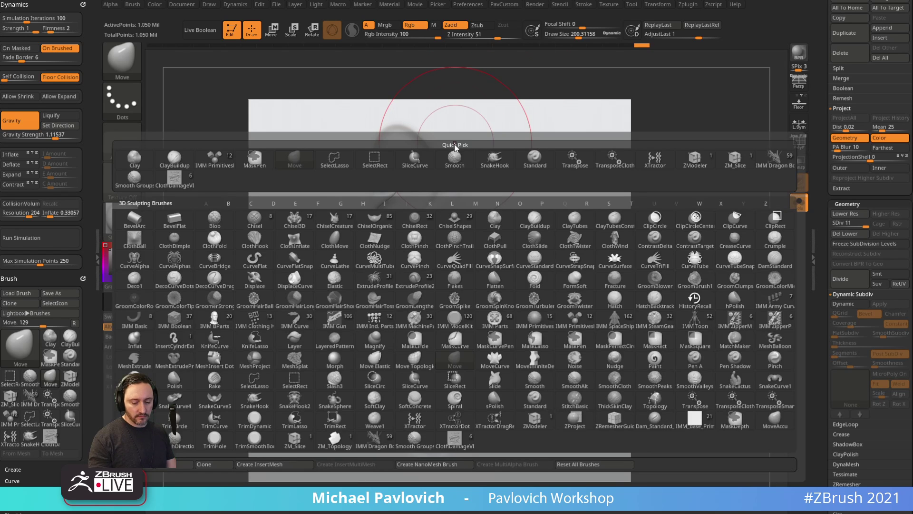
pyautogui.press('s')
pyautogui.press('h')
pyautogui.press('s')
pyautogui.press('s')
pyautogui.moveTo(392, 219)
pyautogui.mouseDown()
pyautogui.moveTo(380, 219)
pyautogui.moveTo(376, 247)
pyautogui.moveTo(398, 247)
pyautogui.mouseUp()
pyautogui.press('s')
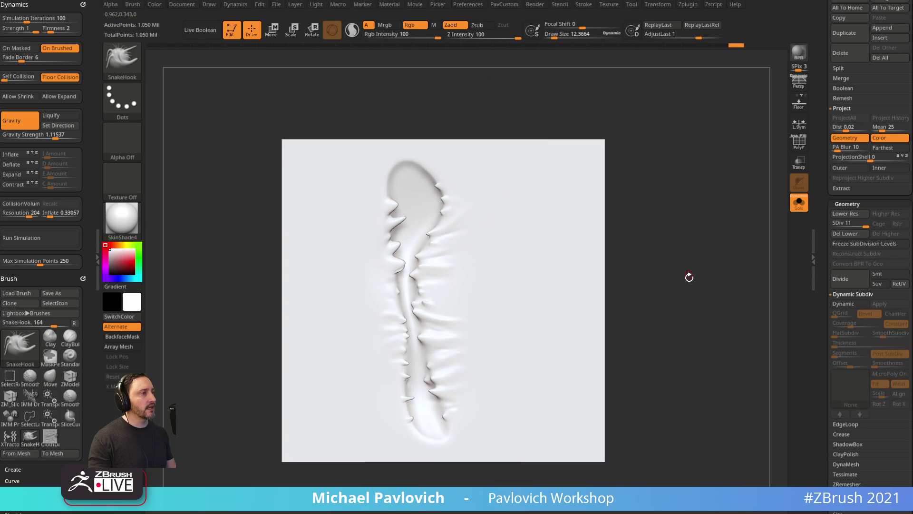
# Append the sculpted plane to the ClothDamageVDM brush as a new alpha and make that alpha active.
pyautogui.press('b')
pyautogui.click(570, 473)
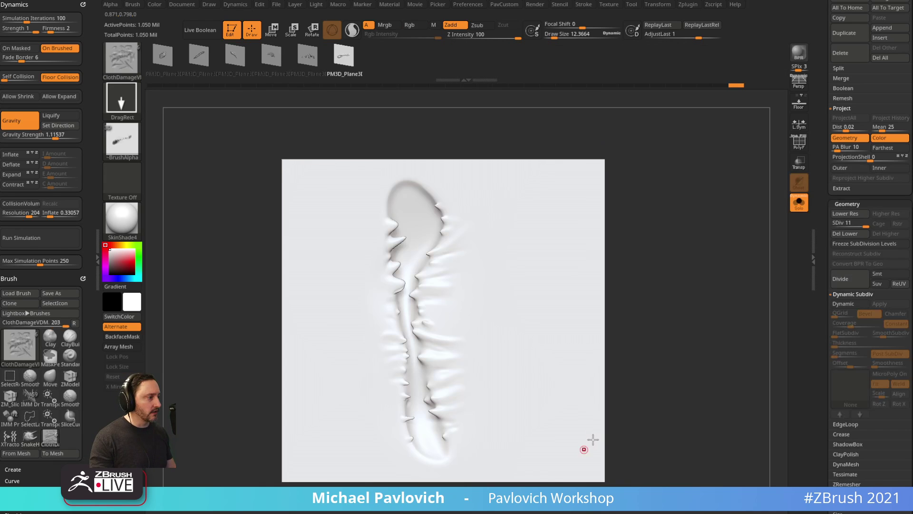
pyautogui.click(133, 6)
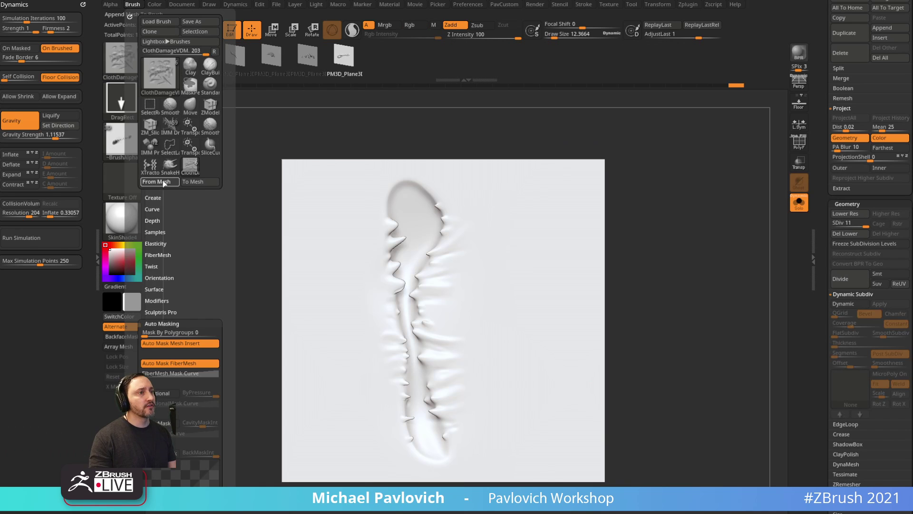
pyautogui.click(163, 182)
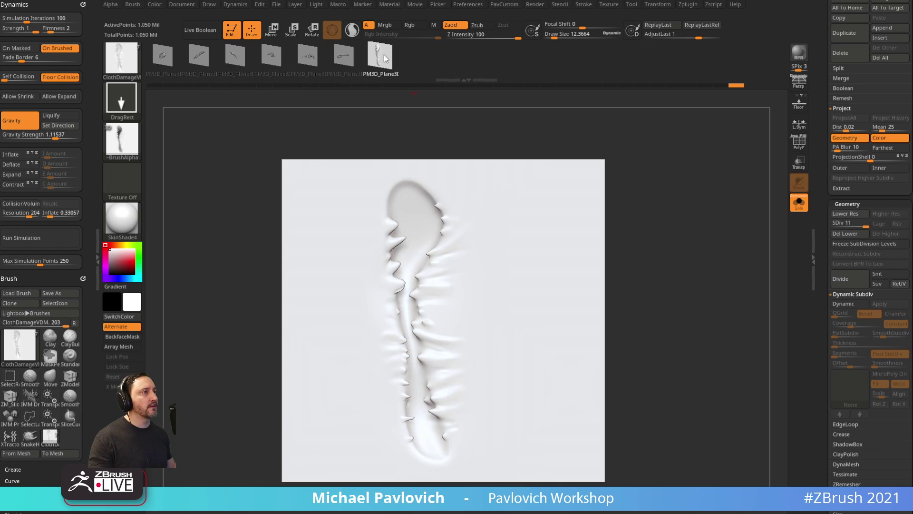
pyautogui.click(307, 56)
pyautogui.click(343, 53)
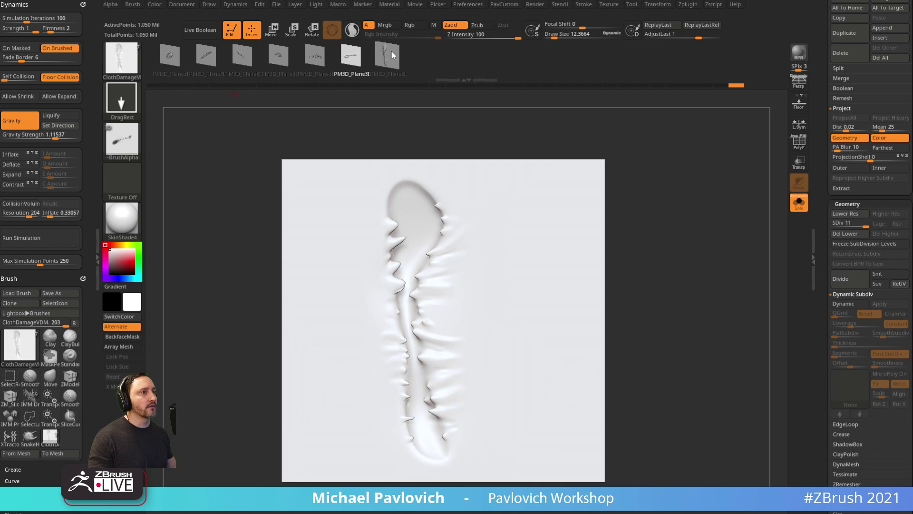
pyautogui.click(390, 53)
# Switch to the torn cloth model and stamp one narrow tear with the new alpha near its upper right edge.
pyautogui.moveTo(825, 80); pyautogui.dragTo(816, 285)
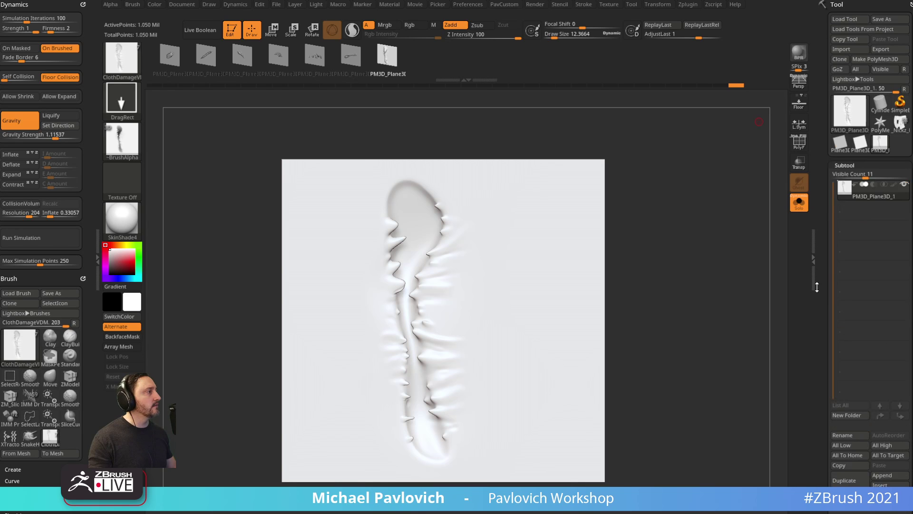
pyautogui.click(899, 123)
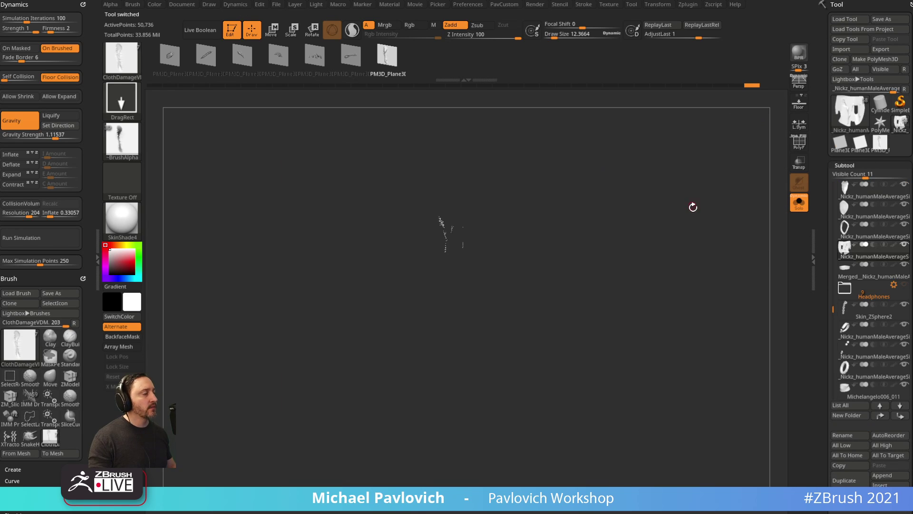
pyautogui.moveTo(693, 206); pyautogui.dragTo(660, 218)
pyautogui.keyDown('alt'); pyautogui.moveTo(660, 219); pyautogui.dragTo(554, 232); pyautogui.keyUp('alt')
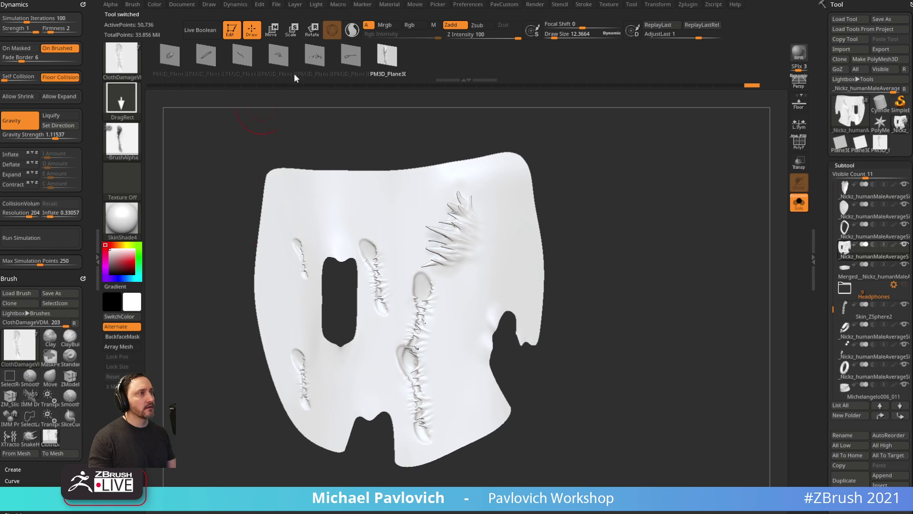
pyautogui.moveTo(475, 298); pyautogui.dragTo(475, 366)
pyautogui.hotkey('ctrl', 'z')
pyautogui.moveTo(499, 235); pyautogui.dragTo(519, 292)
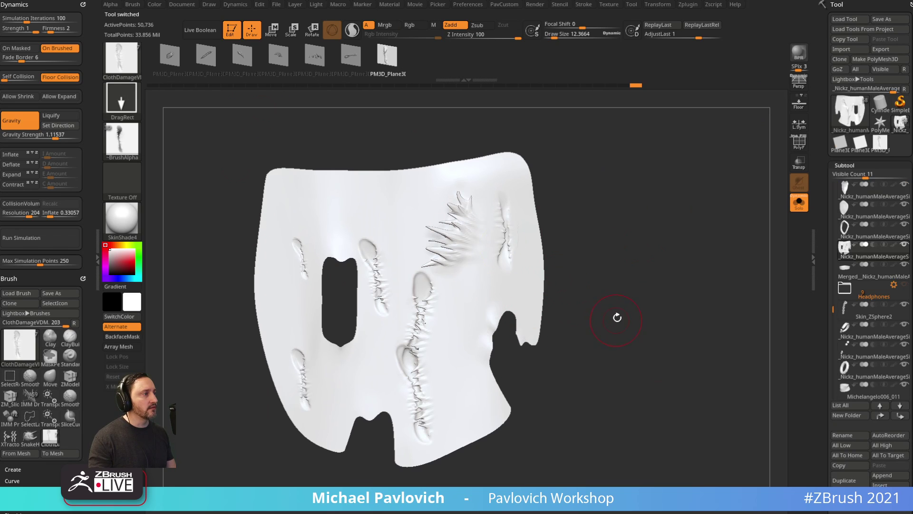
# Set the draw size to about 4.6 and stamp a large tear down the upper middle of the cloth.
pyautogui.moveTo(617, 318)
pyautogui.mouseDown()
pyautogui.moveTo(573, 286)
pyautogui.moveTo(612, 286)
pyautogui.moveTo(526, 257)
pyautogui.mouseUp()
pyautogui.press('s')
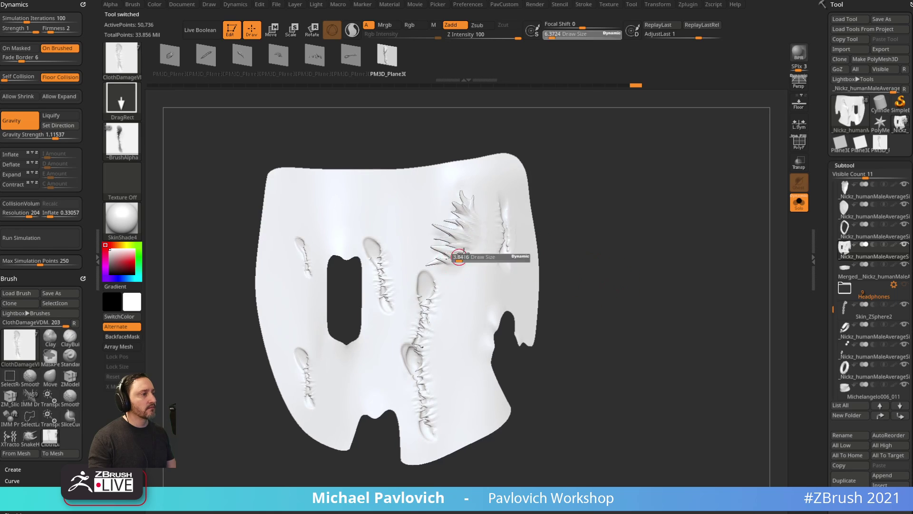
pyautogui.moveTo(464, 255); pyautogui.dragTo(466, 256)
pyautogui.moveTo(415, 217); pyautogui.dragTo(434, 363)
pyautogui.moveTo(644, 273); pyautogui.dragTo(618, 280)
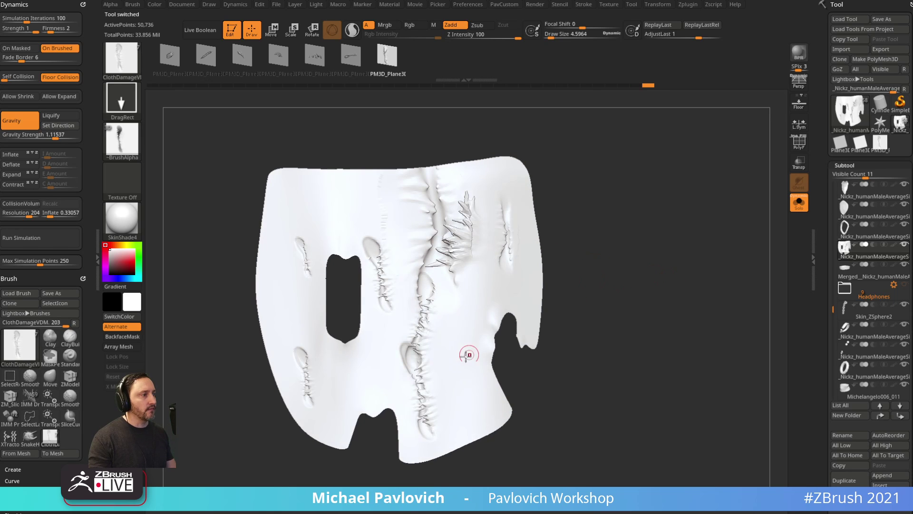
# Stamp more large tears over the lower right area, the left side and the middle of the cloth.
pyautogui.moveTo(475, 355); pyautogui.dragTo(500, 439)
pyautogui.moveTo(469, 388); pyautogui.dragTo(471, 467)
pyautogui.moveTo(353, 339); pyautogui.dragTo(327, 431)
pyautogui.moveTo(311, 259); pyautogui.dragTo(263, 352)
pyautogui.moveTo(453, 285); pyautogui.dragTo(531, 450)
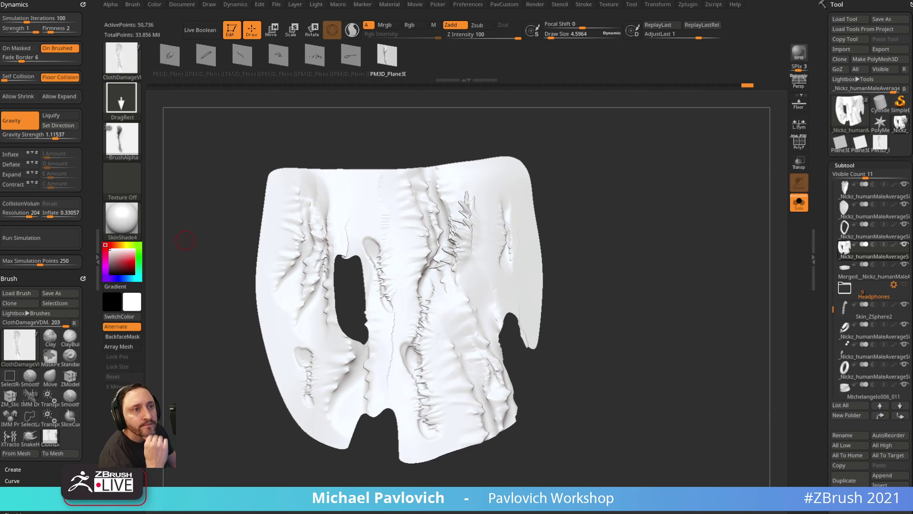
# Delete all subtools of the cloth model and load the turtle and arcade cabinet scene in Edit mode.
pyautogui.scroll(-5, 866, 229)
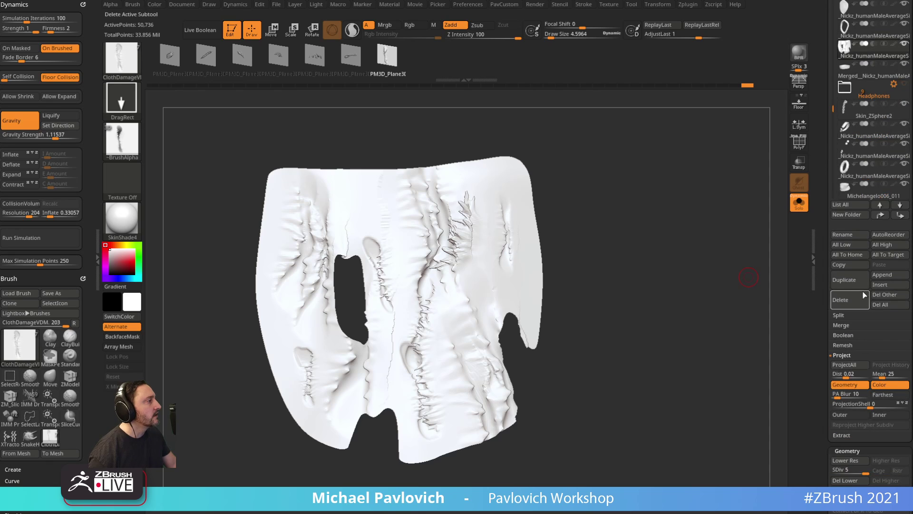
pyautogui.click(879, 303)
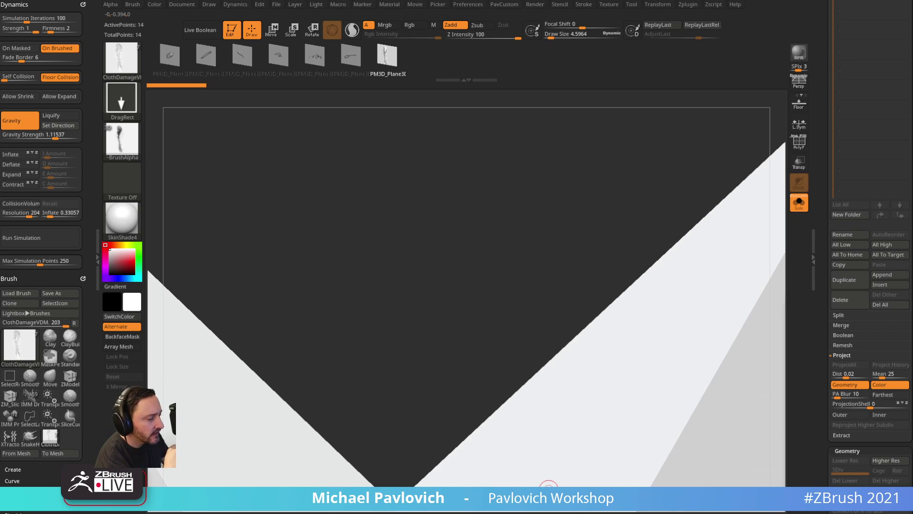
pyautogui.click(548, 499)
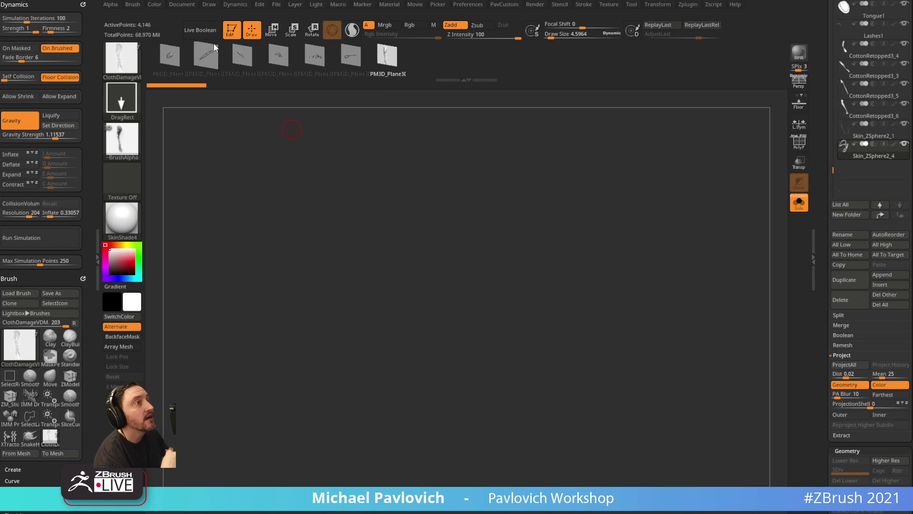
pyautogui.click(231, 31)
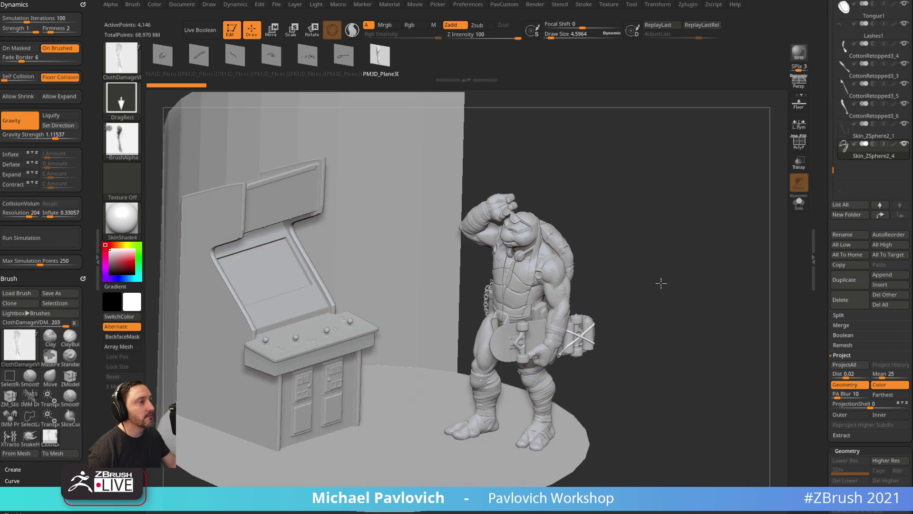
# Choose the Standard brush and StartupMaterial, and frame the whole turtle and arcade scene.
pyautogui.click(128, 74)
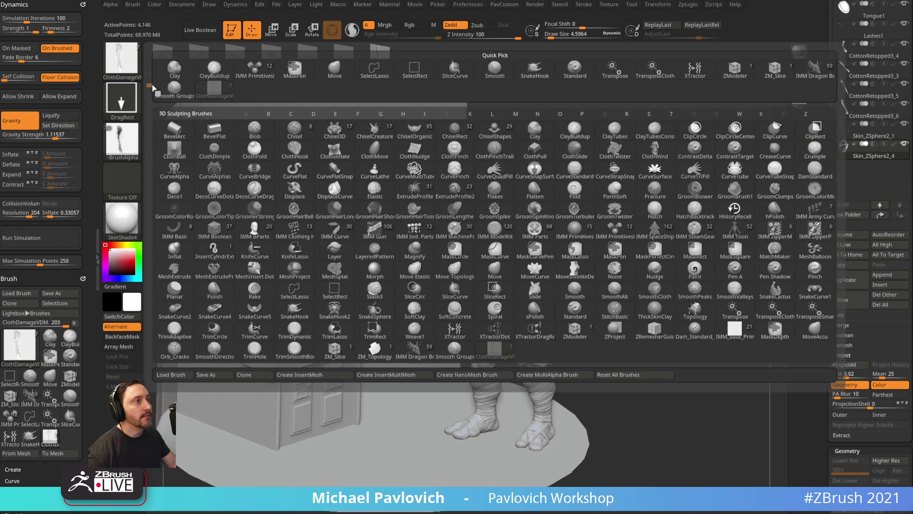
pyautogui.click(192, 65)
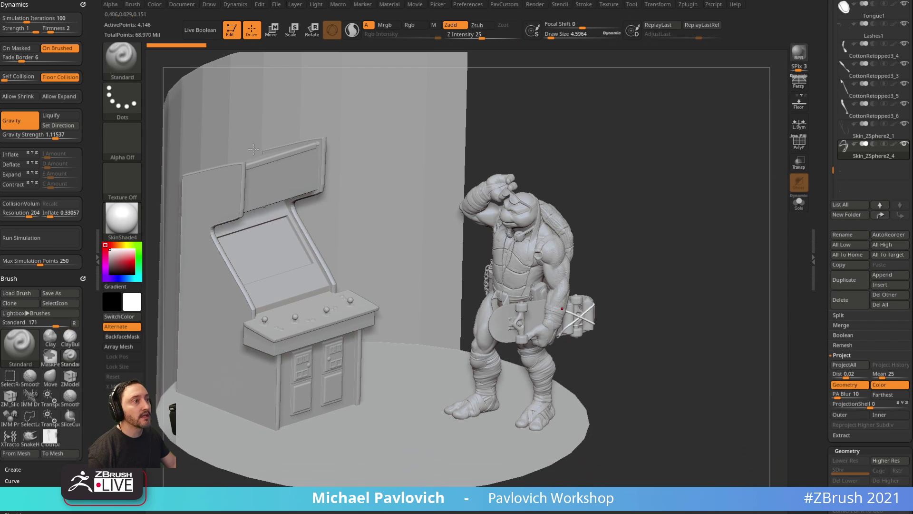
pyautogui.click(118, 231)
pyautogui.click(176, 229)
pyautogui.keyDown('alt'); pyautogui.moveTo(623, 177); pyautogui.dragTo(678, 170); pyautogui.keyUp('alt')
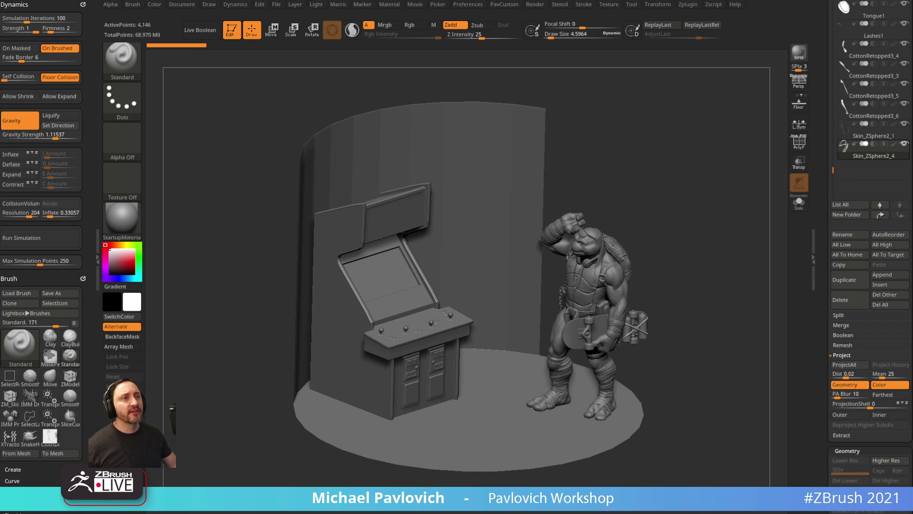
pyautogui.moveTo(550, 163); pyautogui.dragTo(690, 135)
# Switch the active tool to the Cube3D primitive and convert it to a PolyMesh3D.
pyautogui.moveTo(821, 146); pyautogui.dragTo(822, 326)
pyautogui.click(881, 102)
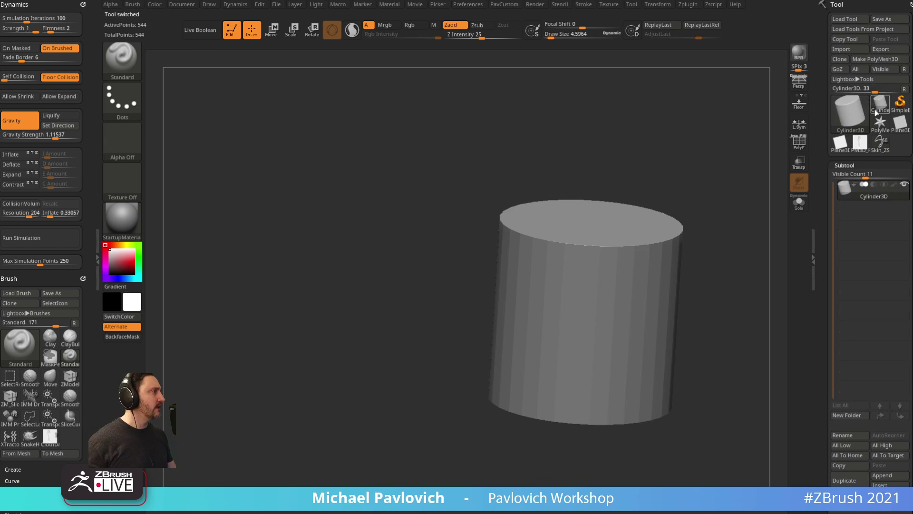
pyautogui.click(850, 112)
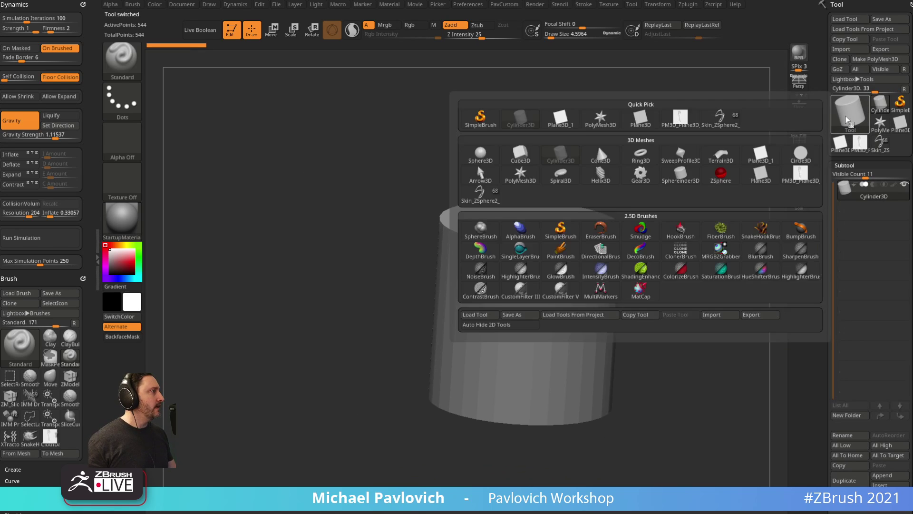
pyautogui.click(596, 142)
pyautogui.press('w')
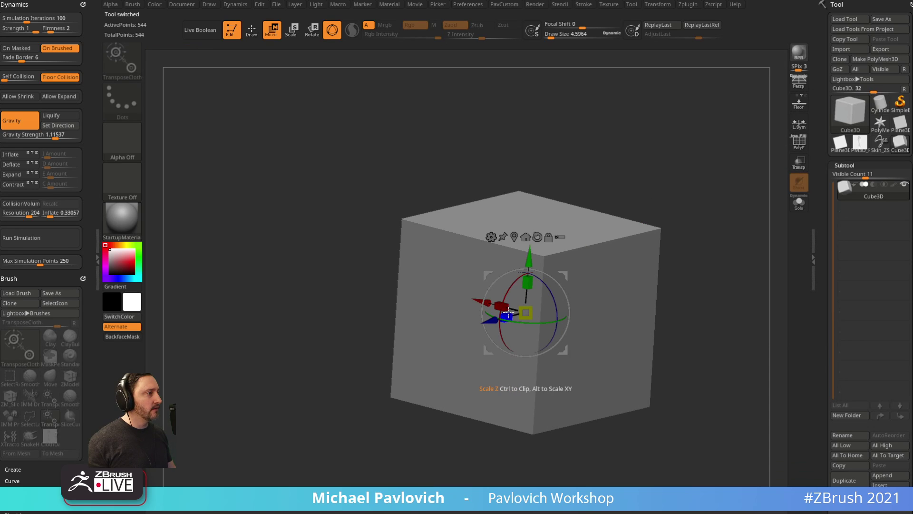
pyautogui.click(876, 59)
# Try transforming the cube with the TransposeCloth brush and undo the cloth deformation.
pyautogui.moveTo(713, 142); pyautogui.dragTo(480, 307)
pyautogui.click(483, 312)
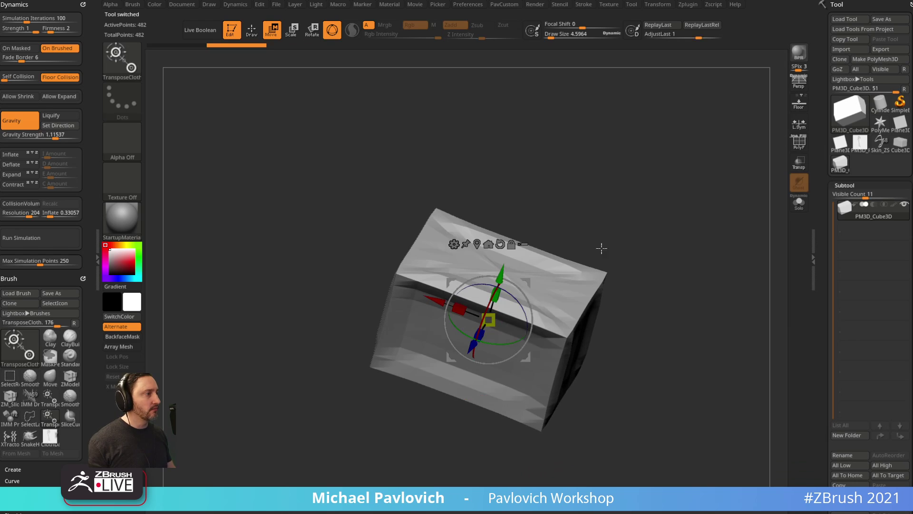
pyautogui.hotkey('ctrl', 'z')
pyautogui.moveTo(608, 237); pyautogui.dragTo(590, 228)
# Switch to the regular Transpose brush and scale the cube down along its Z axis into a brick shape.
pyautogui.press('b')
pyautogui.press('t')
pyautogui.press('r')
pyautogui.moveTo(603, 193); pyautogui.dragTo(571, 200)
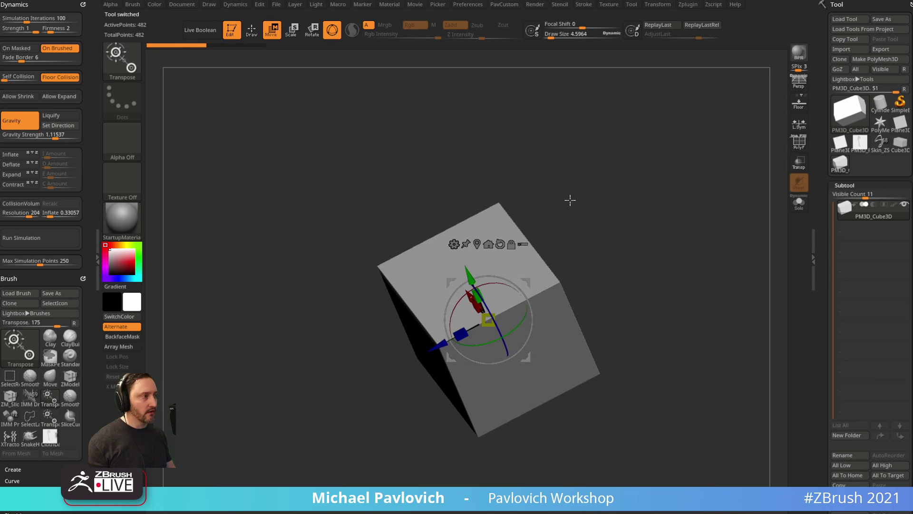
pyautogui.moveTo(460, 335); pyautogui.dragTo(495, 315)
pyautogui.hotkey('ctrl', 'z')
# Load the ArrayMesh07 preset from the LightBox arrays onto the brick.
pyautogui.press(',')
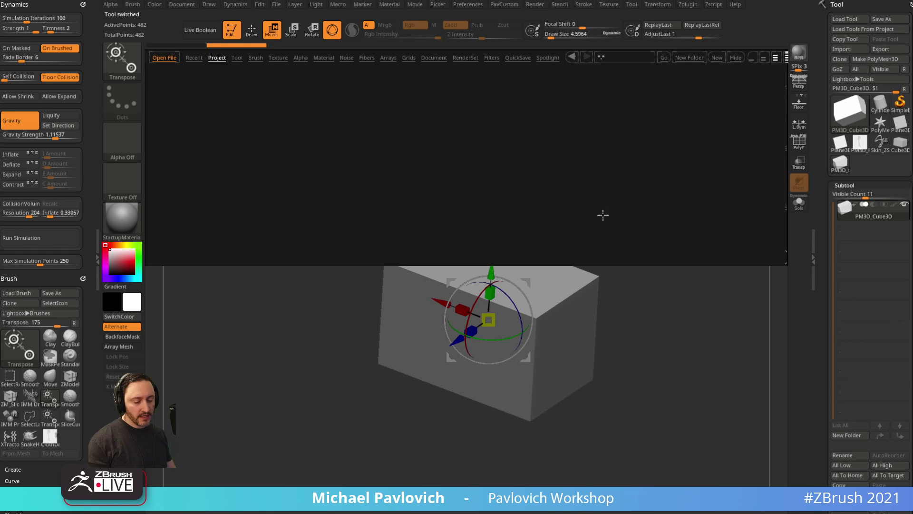
pyautogui.click(393, 58)
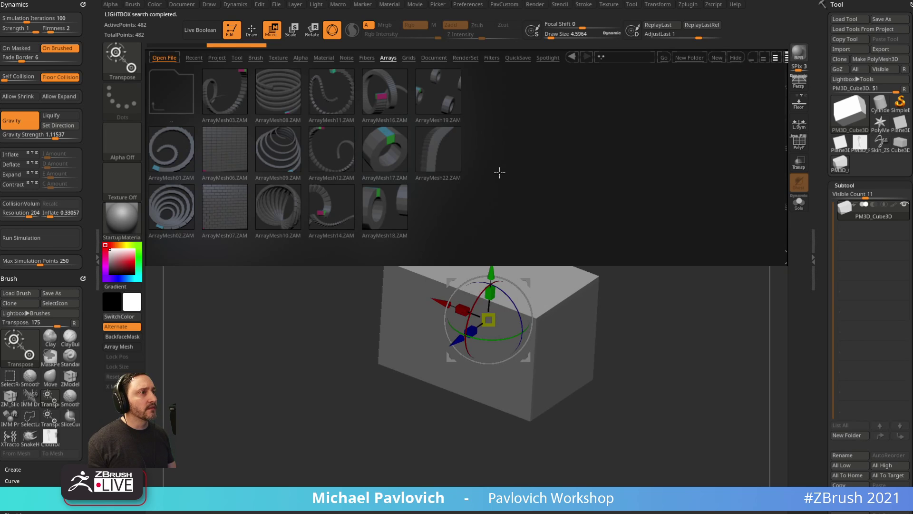
pyautogui.doubleClick(229, 204)
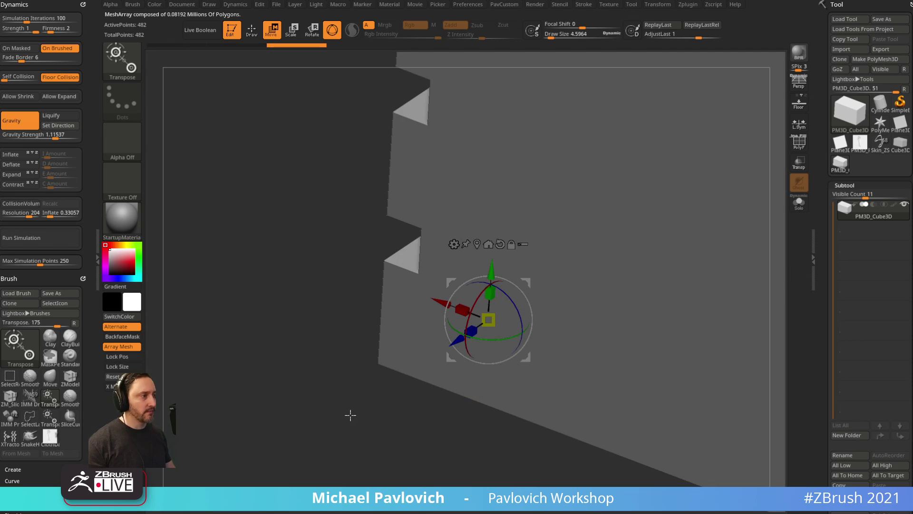
# Turn on Lock Position and Lock Size in the brick's ArrayMesh settings.
pyautogui.keyDown('alt'); pyautogui.moveTo(350, 415); pyautogui.dragTo(240, 251); pyautogui.keyUp('alt')
pyautogui.keyDown('alt'); pyautogui.moveTo(750, 145); pyautogui.dragTo(589, 171); pyautogui.keyUp('alt')
pyautogui.keyDown('shift'); pyautogui.moveTo(749, 202); pyautogui.dragTo(780, 196); pyautogui.keyUp('shift')
pyautogui.moveTo(826, 224); pyautogui.dragTo(826, 48)
pyautogui.moveTo(825, 199); pyautogui.dragTo(824, 121)
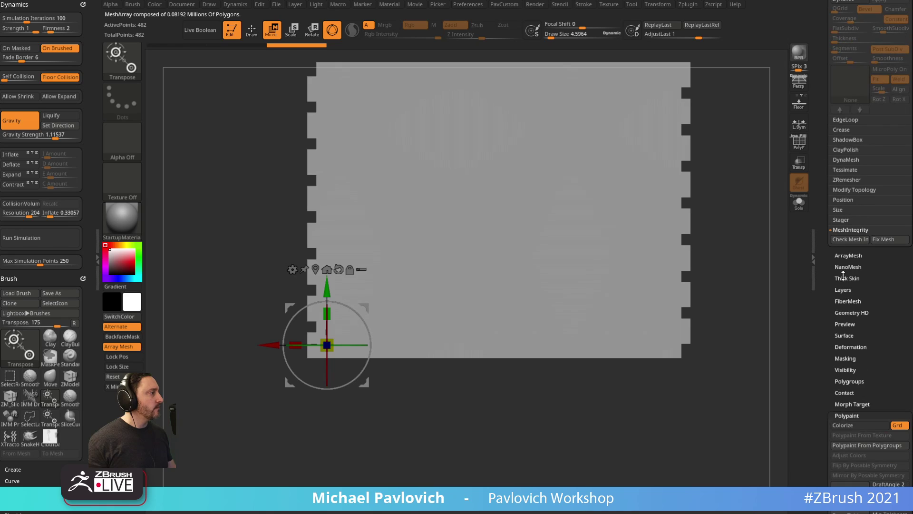
pyautogui.click(844, 257)
pyautogui.click(844, 270)
pyautogui.click(883, 269)
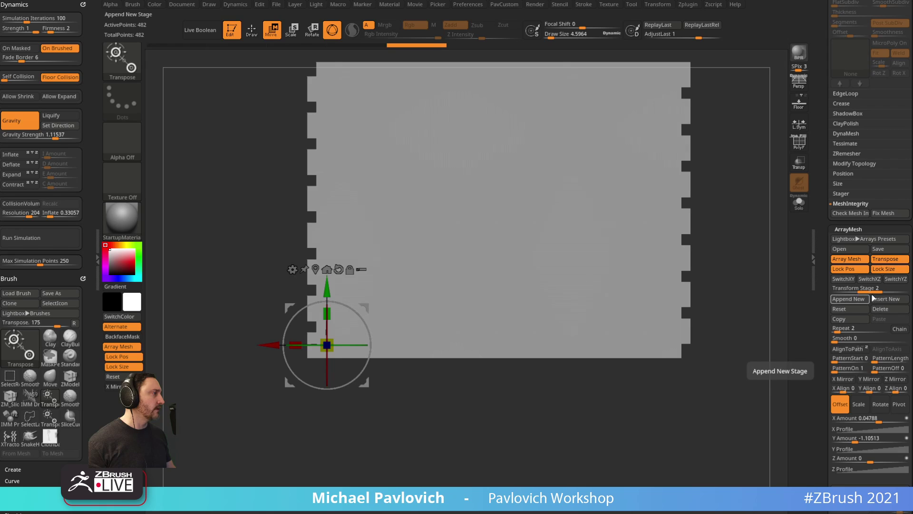
# Turn on PolyFrame and draw a straight transpose line downward from the array's base brick.
pyautogui.keyDown('alt'); pyautogui.moveTo(722, 321); pyautogui.dragTo(700, 314); pyautogui.keyUp('alt')
pyautogui.press('y')
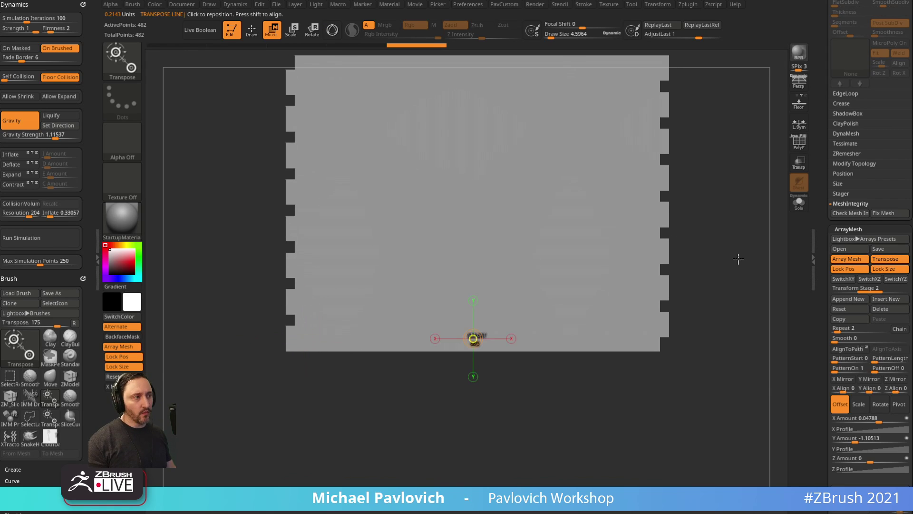
pyautogui.click(802, 146)
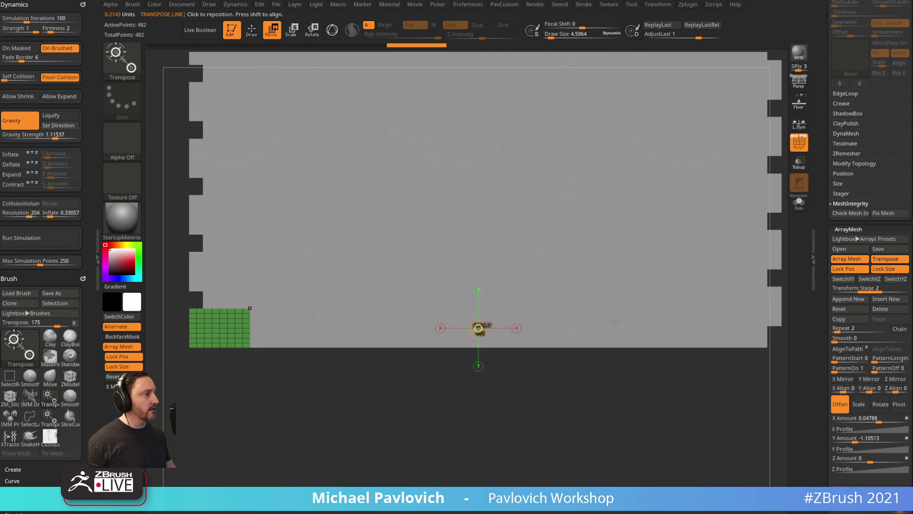
pyautogui.keyDown('alt'); pyautogui.moveTo(303, 323); pyautogui.dragTo(381, 320, button='right'); pyautogui.keyUp('alt')
pyautogui.moveTo(302, 324); pyautogui.dragTo(311, 371)
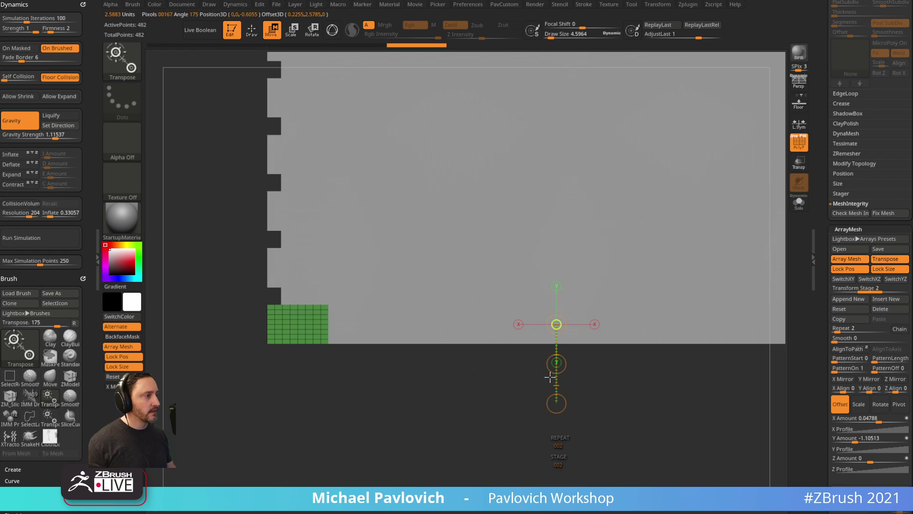
# At Transform Stage 1, reset the gizmo's orientation on the base brick and reduce the brick's height.
pyautogui.click(840, 291)
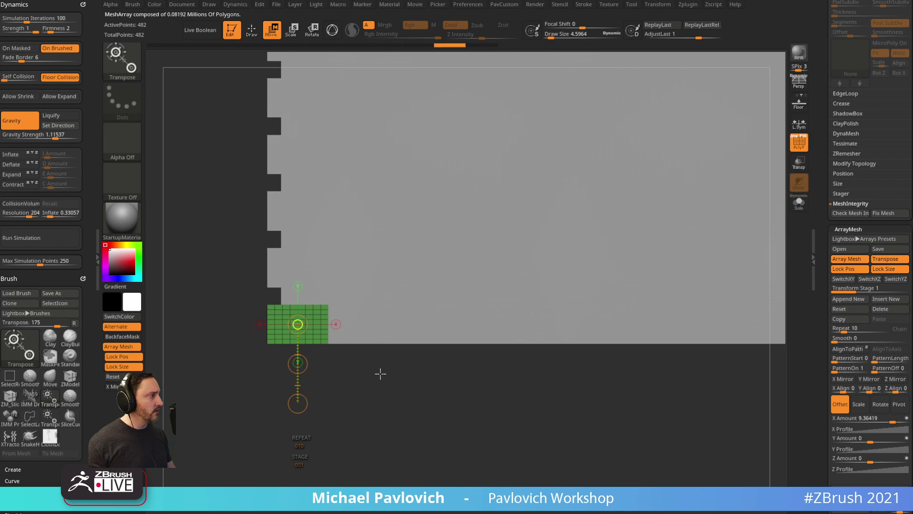
pyautogui.press('y')
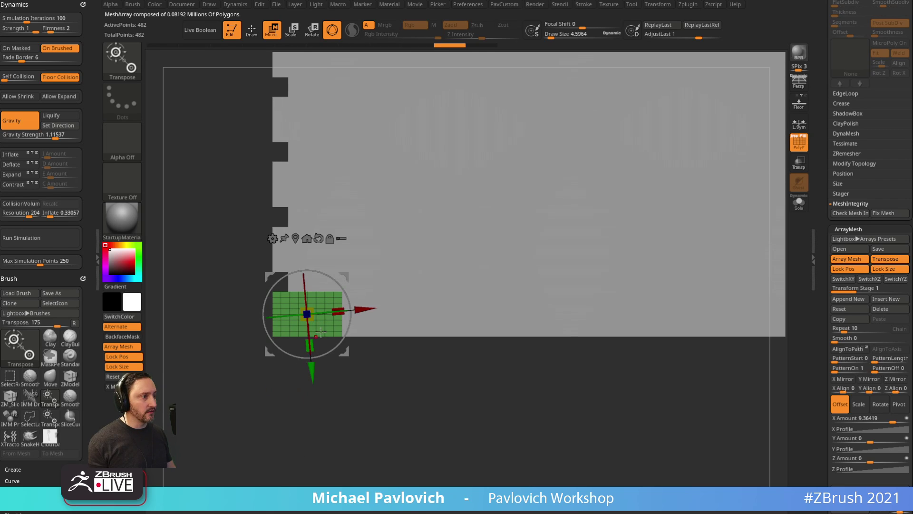
pyautogui.keyDown('alt'); pyautogui.click(318, 238); pyautogui.keyUp('alt')
pyautogui.moveTo(307, 319)
pyautogui.keyDown('alt'); pyautogui.mouseDown()
pyautogui.moveTo(307, 351)
pyautogui.moveTo(307, 335)
pyautogui.moveTo(334, 318)
pyautogui.mouseUp(); pyautogui.keyUp('alt')
pyautogui.press('q')
# Select Transform Stage 2 of the array and open its X Amount offset for editing.
pyautogui.moveTo(440, 385)
pyautogui.keyDown('ctrl'); pyautogui.mouseDown(button='right')
pyautogui.moveTo(441, 363)
pyautogui.moveTo(407, 391)
pyautogui.mouseUp(button='right'); pyautogui.keyUp('ctrl')
pyautogui.click(874, 291)
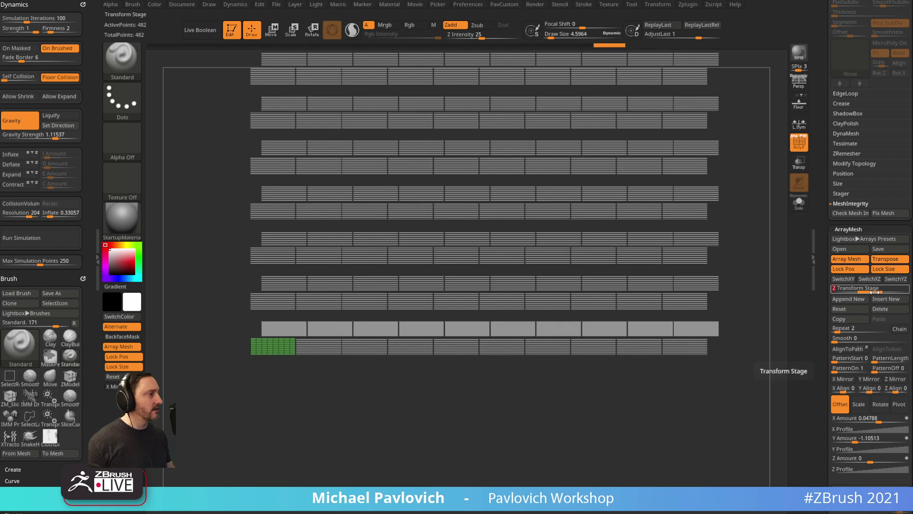
pyautogui.click(876, 417)
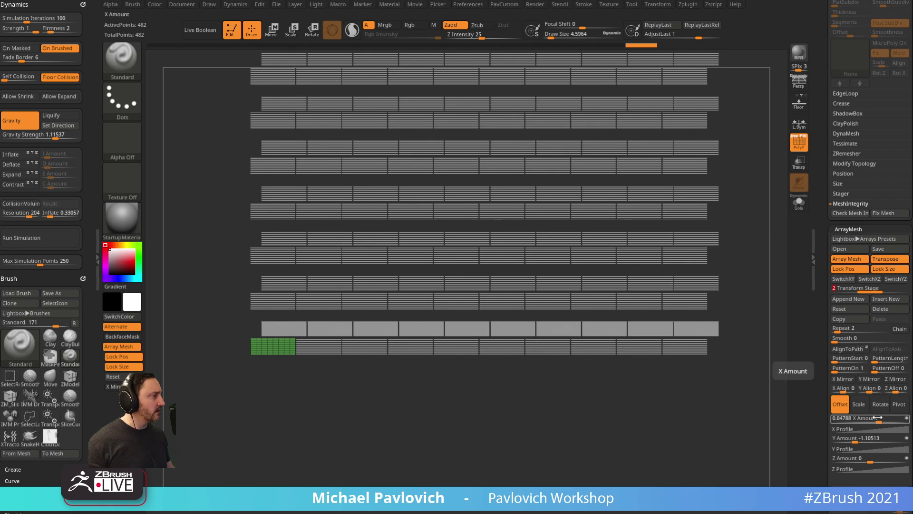
# Stagger every second brick row sideways by setting the X Amount offset of transform stage 2 to 0.10818.
pyautogui.write('0.032')
pyautogui.press('Return')
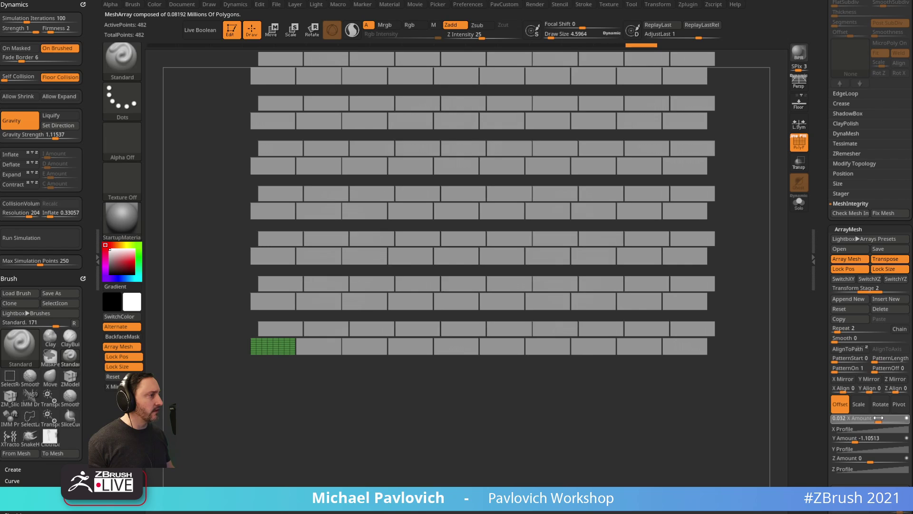
pyautogui.moveTo(878, 417); pyautogui.dragTo(888, 418)
pyautogui.click(864, 438)
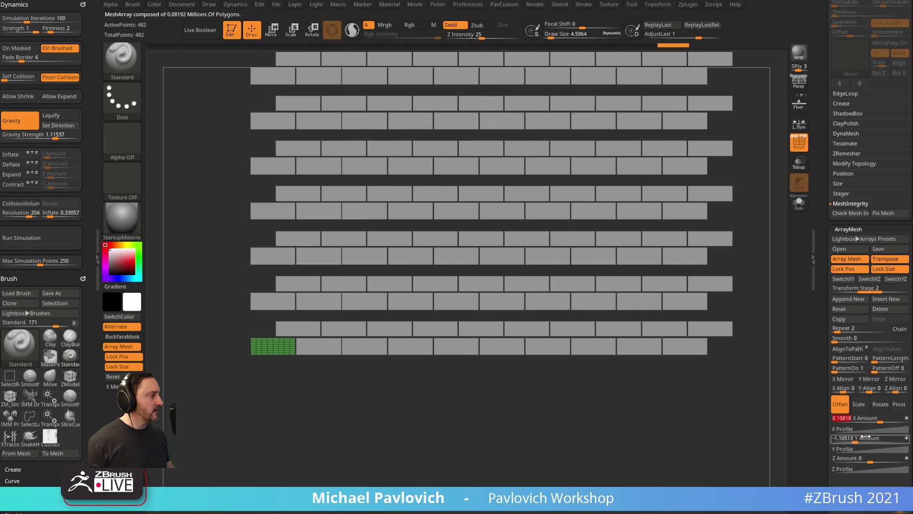
pyautogui.moveTo(752, 367)
pyautogui.mouseDown()
pyautogui.moveTo(729, 414)
pyautogui.moveTo(749, 377)
pyautogui.mouseUp()
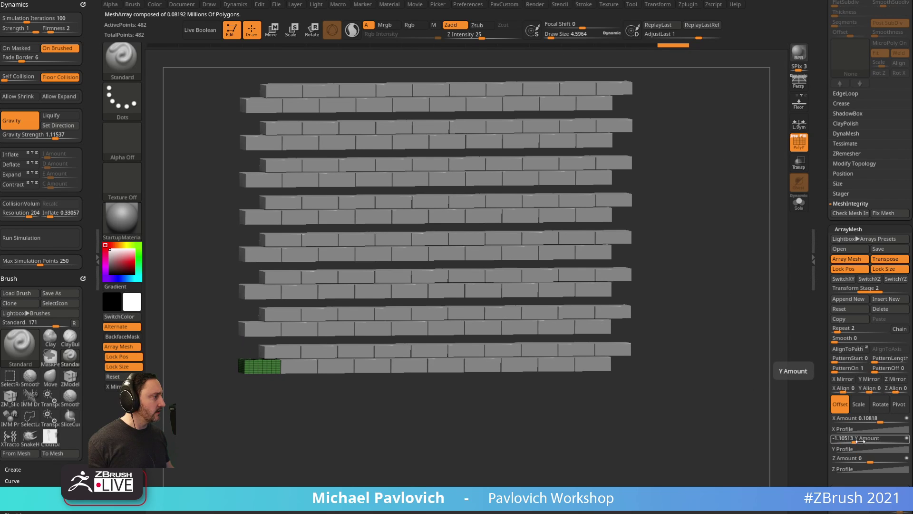
# Set the Y Amount offset of transform stage 2 to -1.4155 to space the brick rows evenly.
pyautogui.moveTo(859, 441); pyautogui.dragTo(853, 442)
pyautogui.keyDown('shift'); pyautogui.moveTo(437, 424); pyautogui.dragTo(777, 425, button='right'); pyautogui.keyUp('shift')
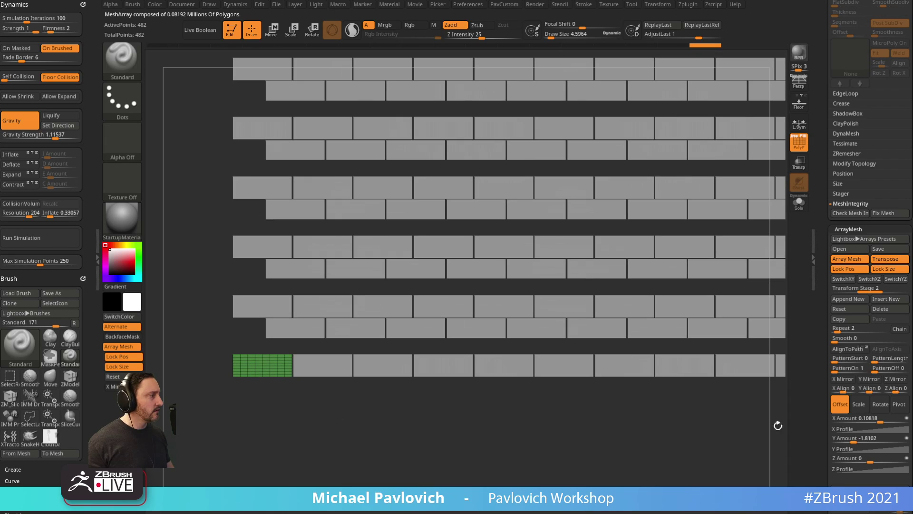
pyautogui.moveTo(859, 438); pyautogui.dragTo(847, 437)
# Scale the source brick taller along its vertical axis so the gaps between the wall's rows close up.
pyautogui.press('w')
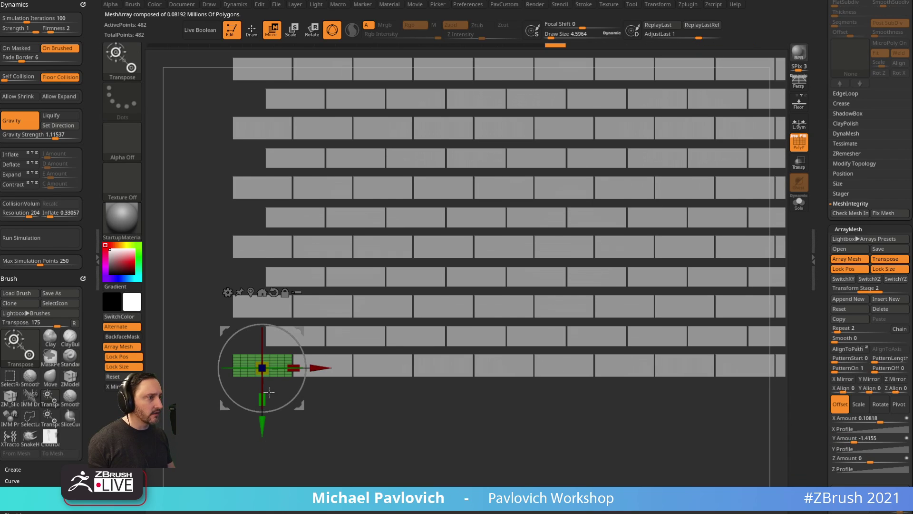
pyautogui.moveTo(262, 398); pyautogui.dragTo(262, 408)
pyautogui.press('q')
pyautogui.moveTo(504, 454)
pyautogui.keyDown('ctrl'); pyautogui.mouseDown(button='right')
pyautogui.moveTo(506, 419)
pyautogui.moveTo(511, 433)
pyautogui.mouseUp(button='right'); pyautogui.keyUp('ctrl')
pyautogui.moveTo(661, 228); pyautogui.dragTo(678, 260, button='right')
# ZRemesh the source brick at Half density with AdaptiveSize 0 and DetectEdges enabled.
pyautogui.moveTo(820, 213); pyautogui.dragTo(822, 77)
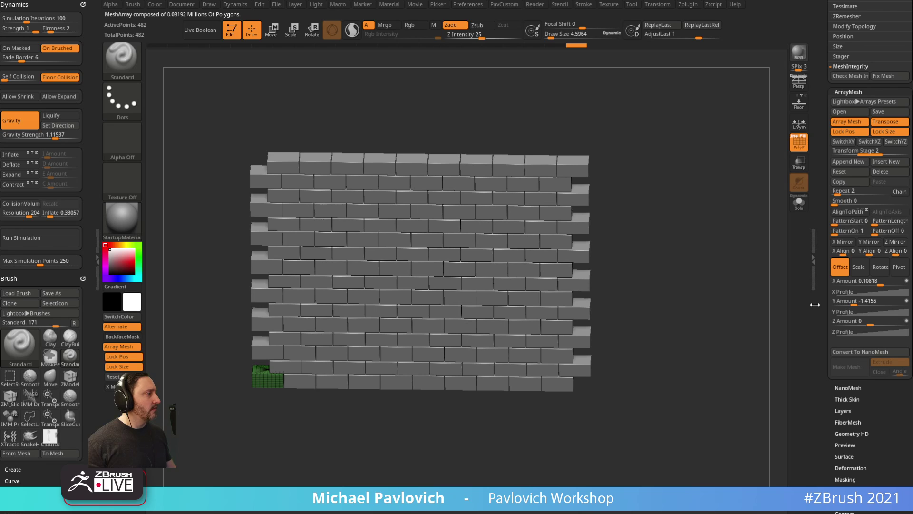
pyautogui.moveTo(819, 324); pyautogui.dragTo(825, 259)
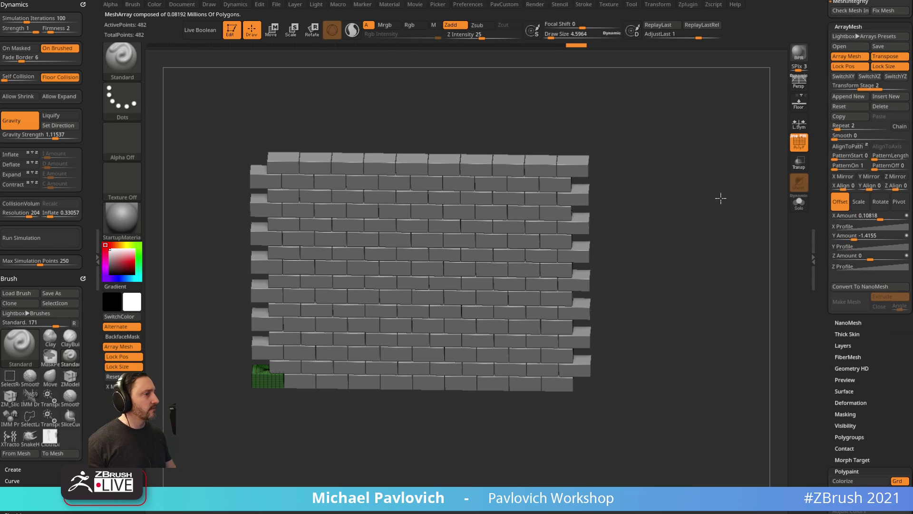
pyautogui.keyDown('ctrl'); pyautogui.moveTo(721, 198); pyautogui.dragTo(739, 314, button='right'); pyautogui.keyUp('ctrl')
pyautogui.press('space')
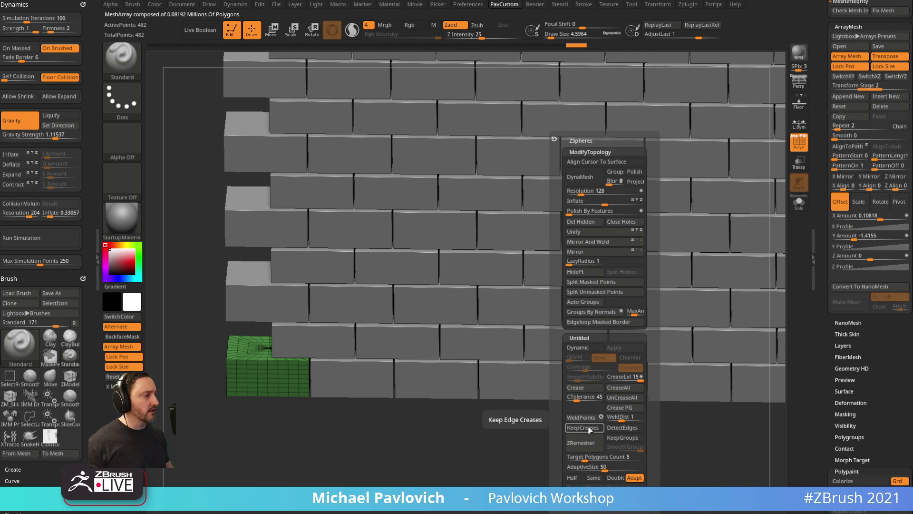
pyautogui.click(574, 478)
pyautogui.moveTo(611, 468); pyautogui.dragTo(557, 468)
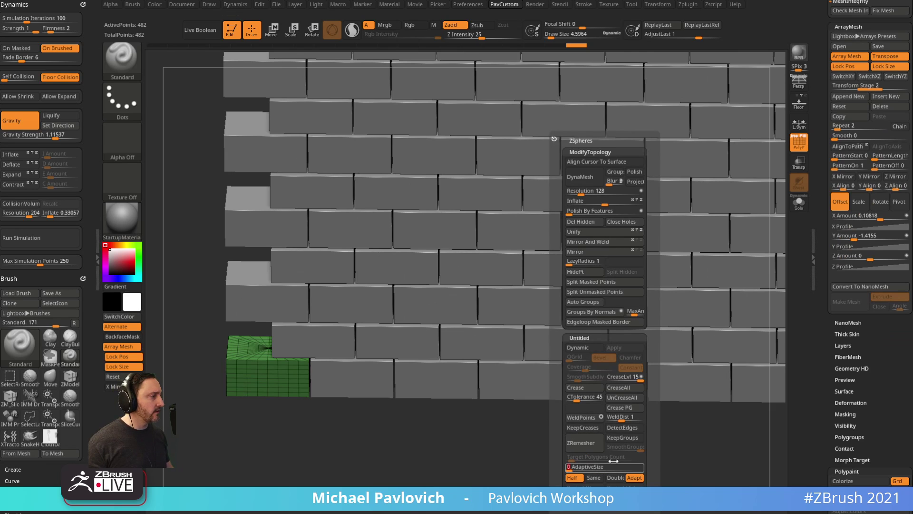
pyautogui.click(626, 428)
pyautogui.click(581, 443)
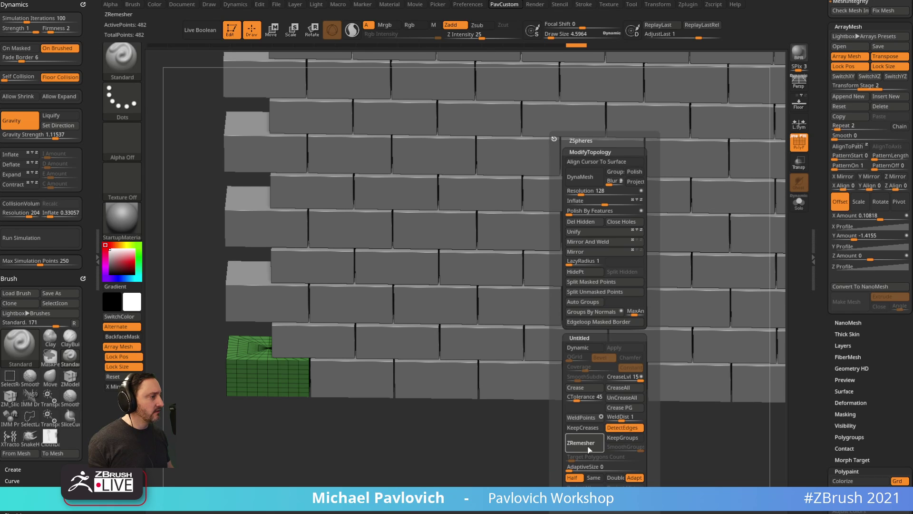
pyautogui.press('f')
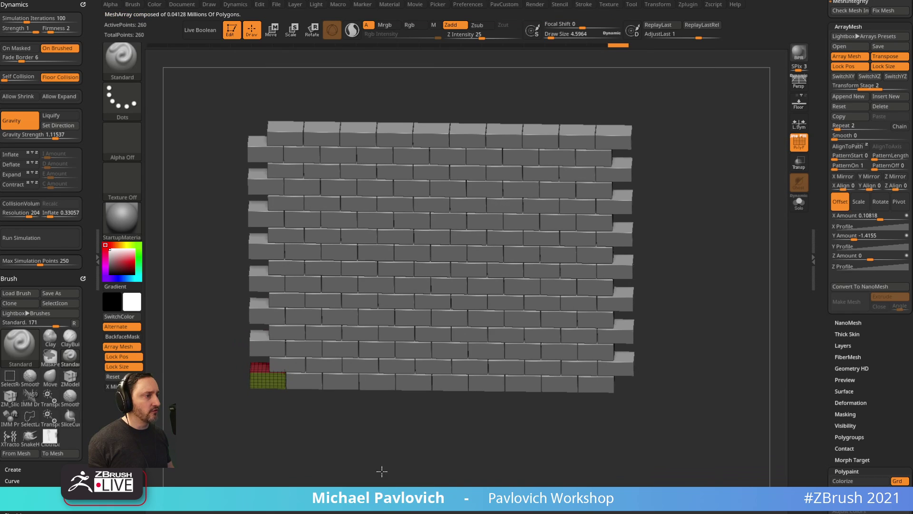
# Convert the ArrayMesh brick wall into real geometry with Make Mesh.
pyautogui.moveTo(379, 471); pyautogui.dragTo(394, 406)
pyautogui.moveTo(734, 236); pyautogui.dragTo(782, 214)
pyautogui.moveTo(821, 187)
pyautogui.mouseDown()
pyautogui.moveTo(826, 284)
pyautogui.moveTo(827, 202)
pyautogui.mouseUp()
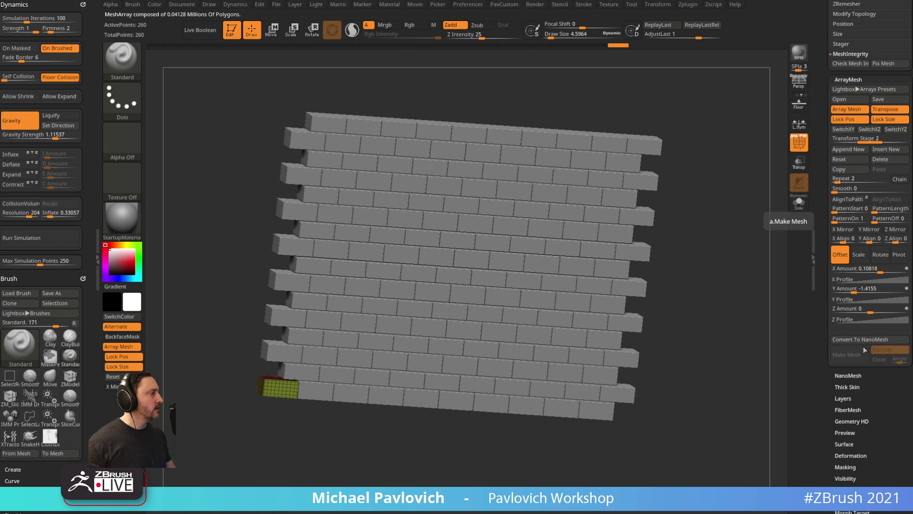
pyautogui.scroll(10, 824, 149)
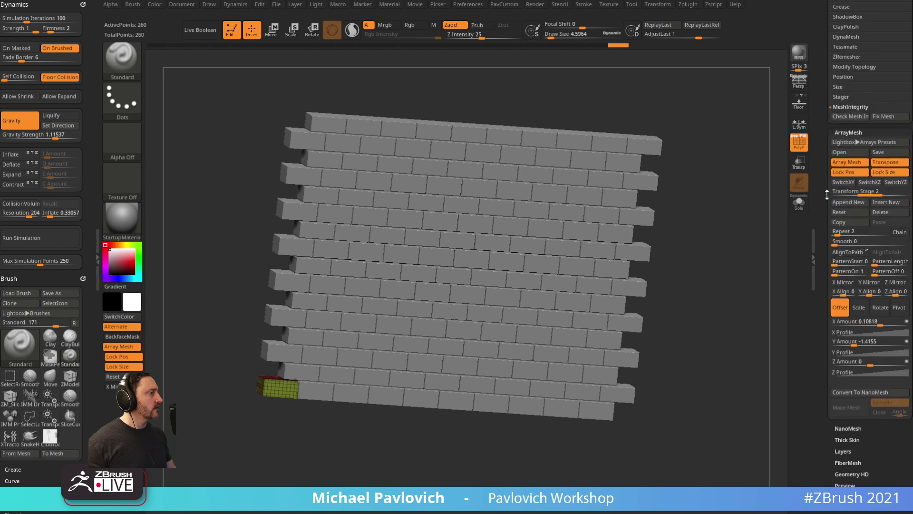
pyautogui.click(851, 155)
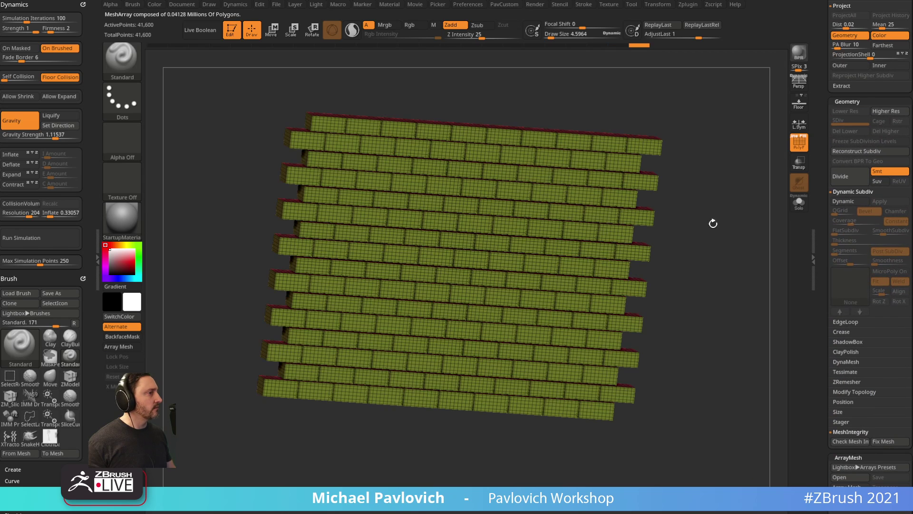
# Bend the brick wall into a half-circle around the vertical axis with the Bend Arc deformer.
pyautogui.press('w')
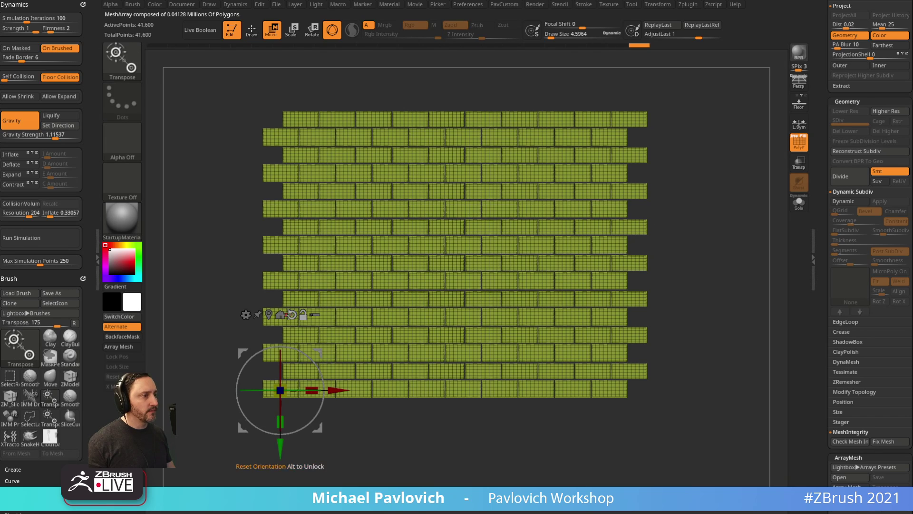
pyautogui.click(291, 315)
pyautogui.click(420, 179)
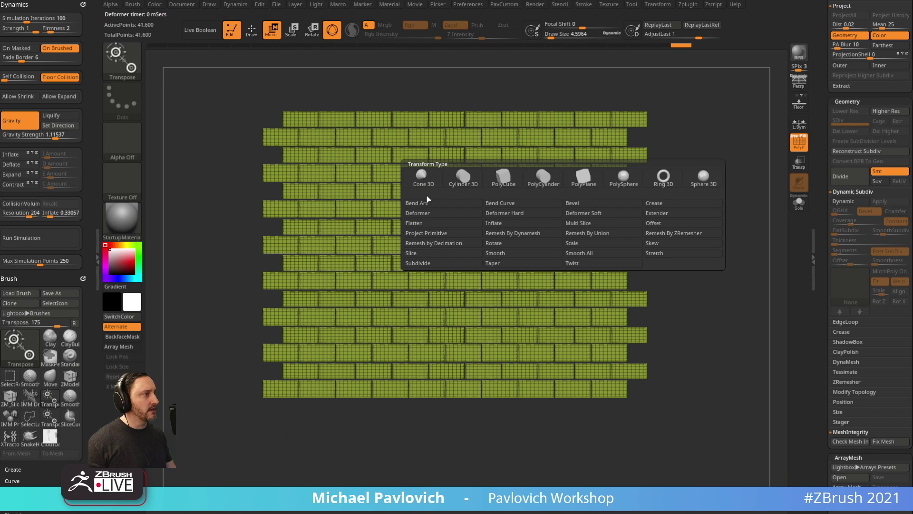
pyautogui.click(493, 204)
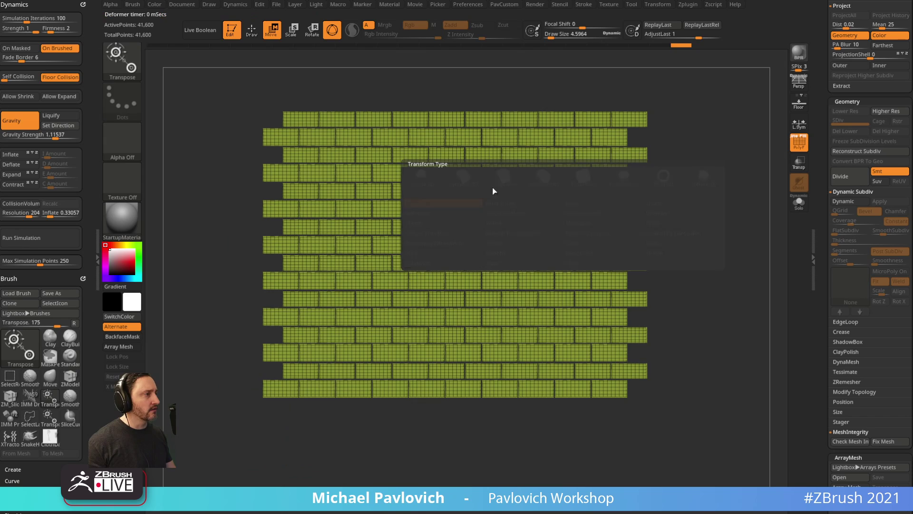
pyautogui.moveTo(681, 140); pyautogui.dragTo(669, 213)
pyautogui.moveTo(455, 267); pyautogui.dragTo(455, 333)
pyautogui.moveTo(464, 268)
pyautogui.mouseDown()
pyautogui.moveTo(445, 321)
pyautogui.moveTo(456, 333)
pyautogui.mouseUp()
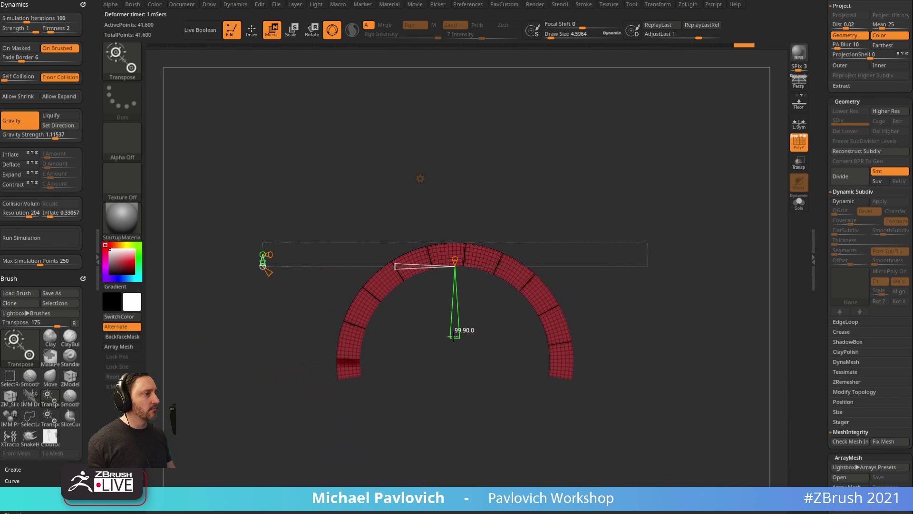
pyautogui.press('q')
pyautogui.moveTo(665, 271)
pyautogui.mouseDown()
pyautogui.moveTo(672, 217)
pyautogui.moveTo(699, 205)
pyautogui.mouseUp()
pyautogui.click(798, 148)
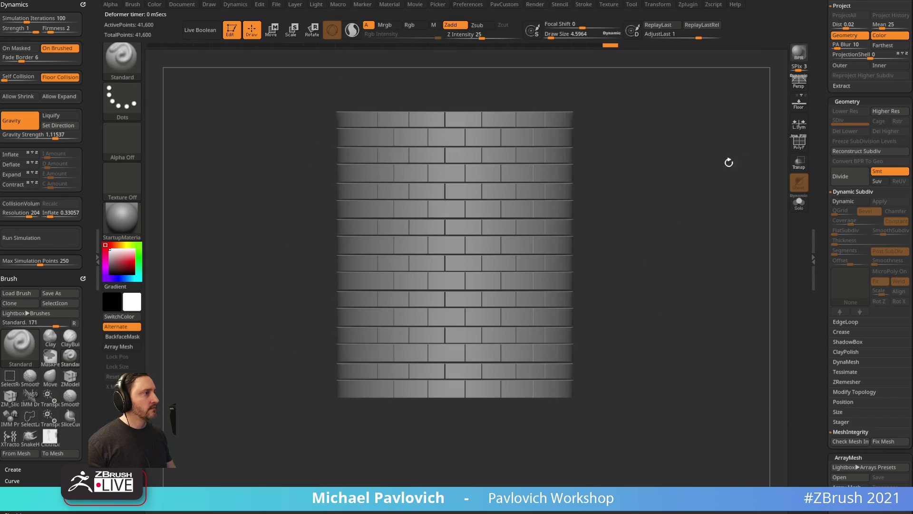
pyautogui.moveTo(729, 162); pyautogui.dragTo(777, 219)
# Bevel the edges of the curved wall's bricks using a Bevel Width of 0.32839.
pyautogui.click(799, 142)
pyautogui.scroll(-5, 823, 259)
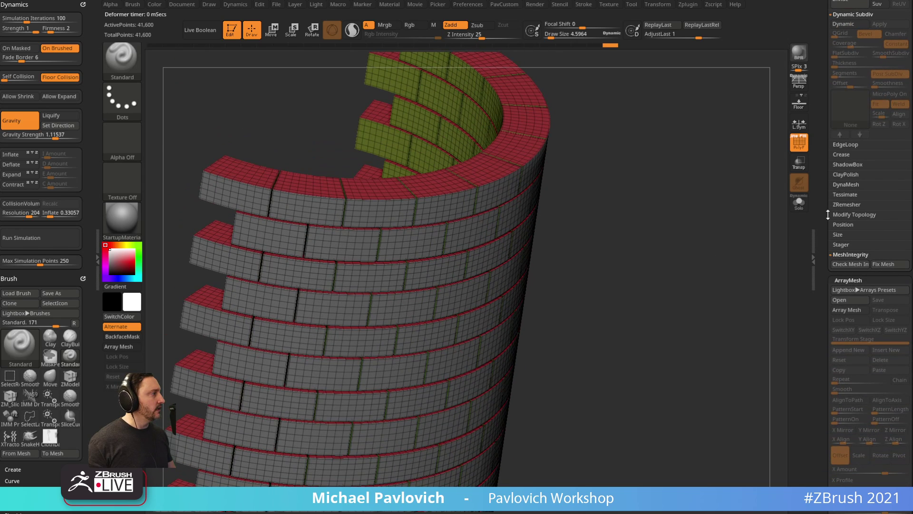
pyautogui.click(841, 148)
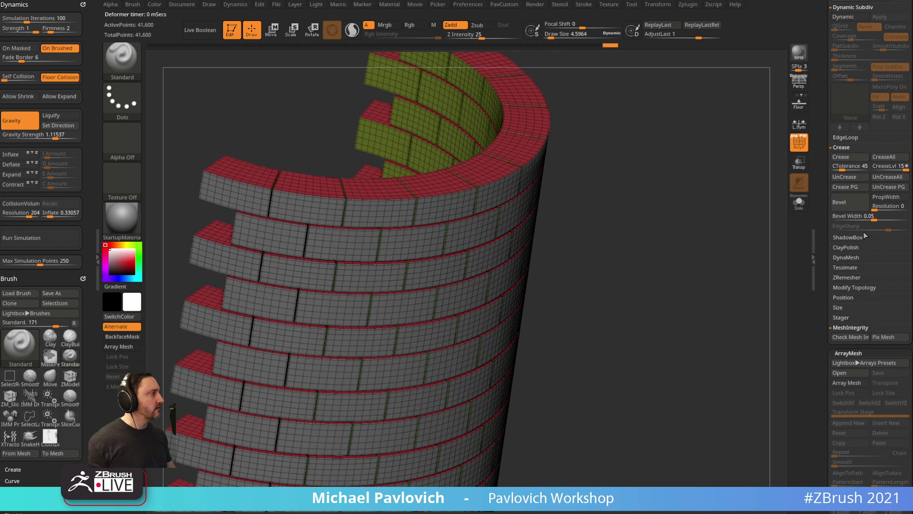
pyautogui.keyDown('alt'); pyautogui.moveTo(660, 286); pyautogui.dragTo(661, 265); pyautogui.keyUp('alt')
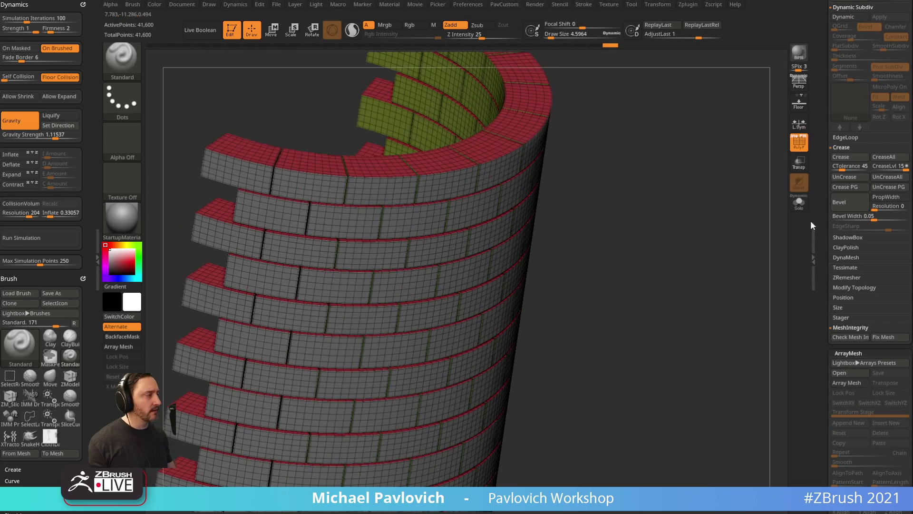
pyautogui.hotkey('ctrl', 'z')
pyautogui.moveTo(880, 219); pyautogui.dragTo(897, 215)
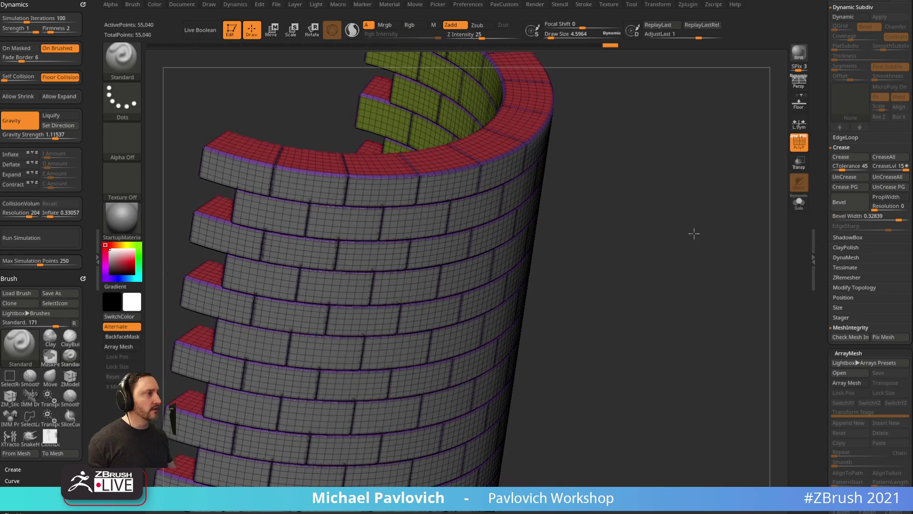
# Hide the polyframe and turn on Dynamic Subdiv for the beveled wall, choosing Always YES for auto-activation.
pyautogui.moveTo(693, 233); pyautogui.dragTo(678, 220)
pyautogui.click(799, 143)
pyautogui.keyDown('shift'); pyautogui.moveTo(751, 190); pyautogui.dragTo(790, 183); pyautogui.keyUp('shift')
pyautogui.press('d')
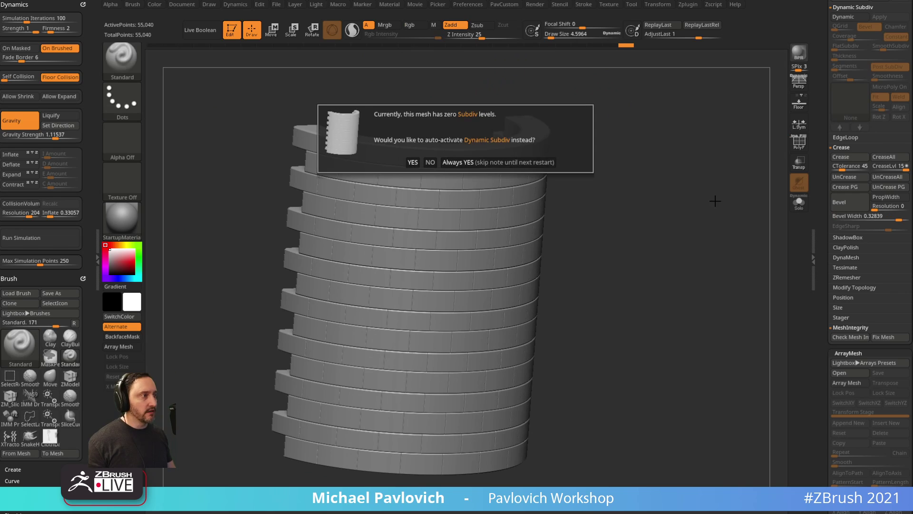
pyautogui.click(535, 163)
pyautogui.press('space')
pyautogui.moveTo(742, 229)
pyautogui.mouseDown()
pyautogui.moveTo(650, 224)
pyautogui.moveTo(728, 232)
pyautogui.moveTo(709, 324)
pyautogui.moveTo(703, 245)
pyautogui.moveTo(730, 244)
pyautogui.mouseUp()
pyautogui.press('s')
pyautogui.click(727, 233)
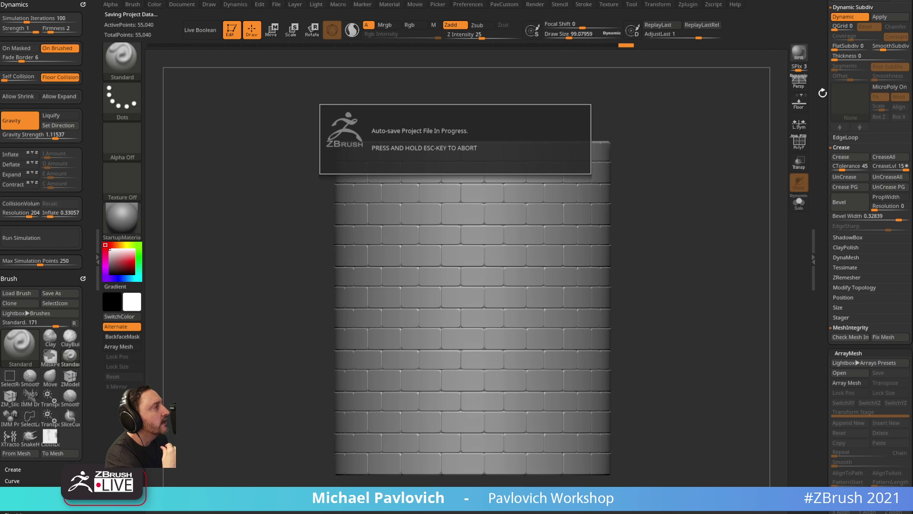
# Switch to the turtle character tool, frame the figure in the view, and display its polyframe.
pyautogui.moveTo(818, 81); pyautogui.dragTo(829, 278)
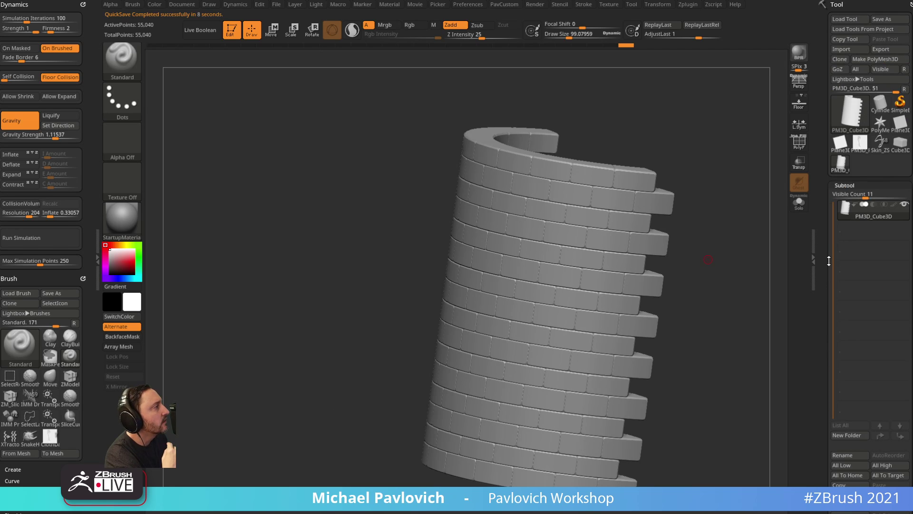
pyautogui.click(881, 145)
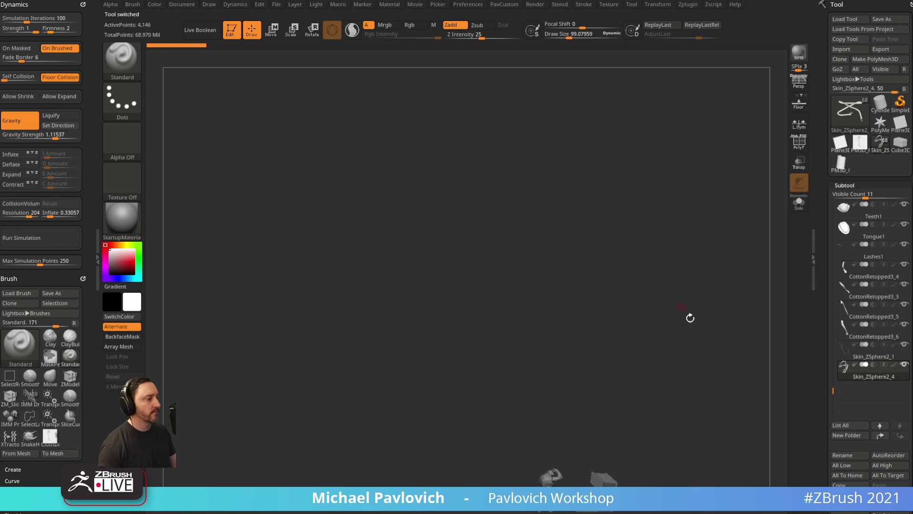
pyautogui.press('f')
pyautogui.moveTo(521, 98); pyautogui.dragTo(656, 190, button='right')
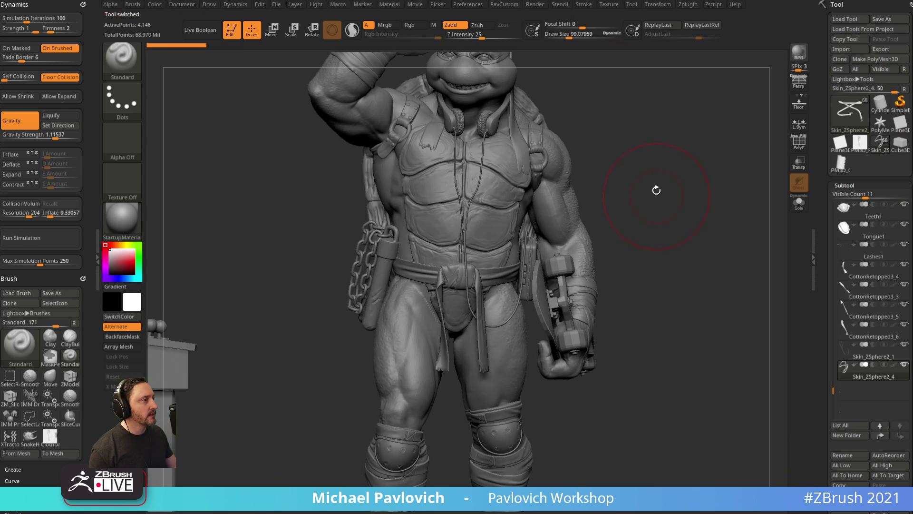
pyautogui.click(797, 148)
pyautogui.moveTo(642, 140)
pyautogui.keyDown('alt'); pyautogui.mouseDown(button='right')
pyautogui.moveTo(660, 214)
pyautogui.moveTo(638, 203)
pyautogui.mouseUp(button='right'); pyautogui.keyUp('alt')
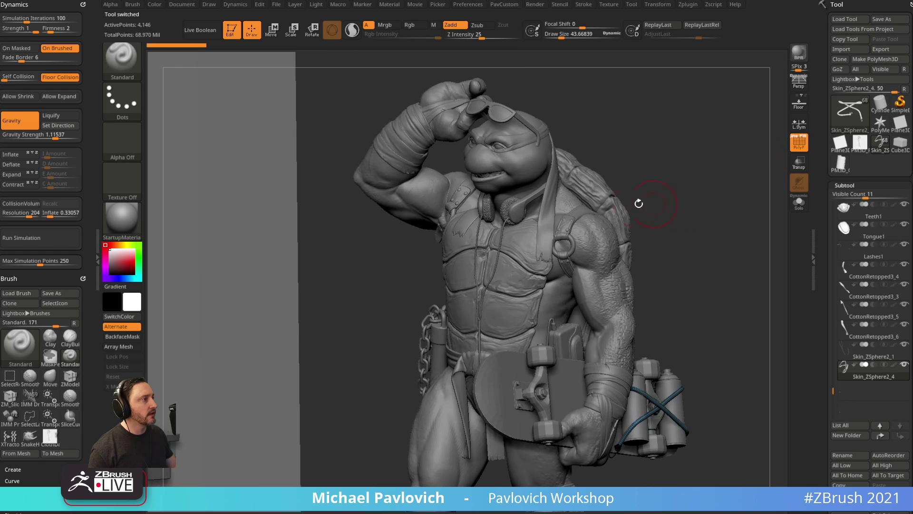
# Reduce the draw size to 18.76 and select the turtle's body subtool, examining its polyframe.
pyautogui.press('s')
pyautogui.moveTo(636, 204); pyautogui.dragTo(630, 205)
pyautogui.keyDown('alt'); pyautogui.click(599, 227); pyautogui.keyUp('alt')
pyautogui.moveTo(694, 199); pyautogui.dragTo(740, 184)
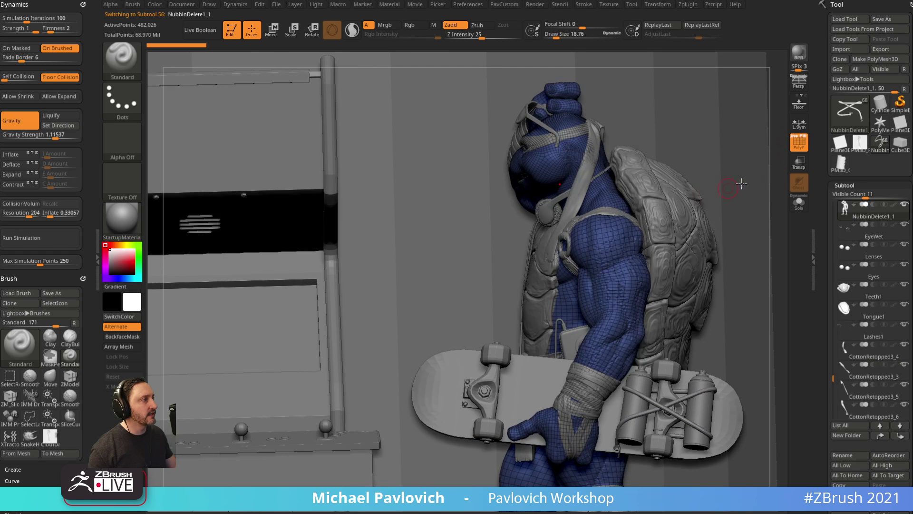
pyautogui.click(798, 142)
pyautogui.moveTo(775, 154); pyautogui.dragTo(482, 196)
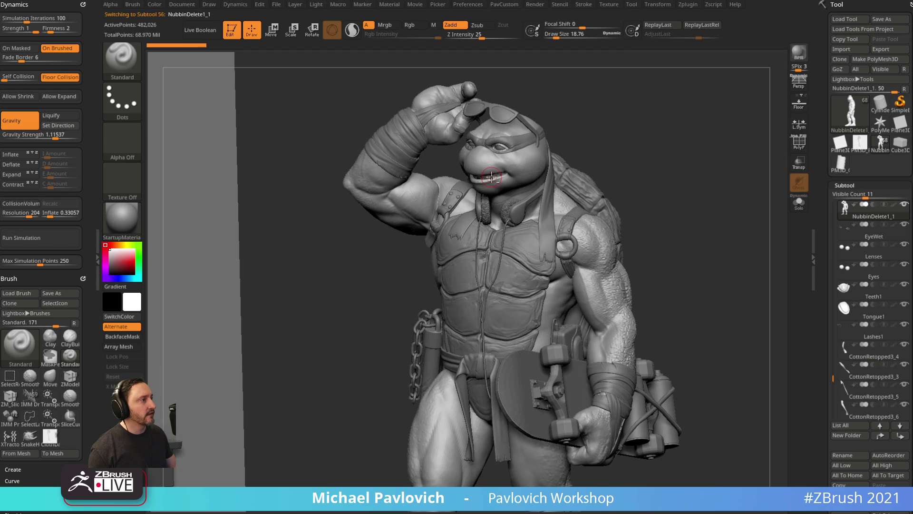
# Isolate the Teeth1 subtool with Solo and examine its Texture Map settings.
pyautogui.keyDown('alt'); pyautogui.click(491, 177); pyautogui.keyUp('alt')
pyautogui.click(800, 205)
pyautogui.keyDown('ctrl'); pyautogui.moveTo(766, 208); pyautogui.dragTo(672, 319, button='right'); pyautogui.keyUp('ctrl')
pyautogui.keyDown('ctrl'); pyautogui.moveTo(672, 319); pyautogui.dragTo(716, 299, button='right'); pyautogui.keyUp('ctrl')
pyautogui.moveTo(818, 287); pyautogui.dragTo(799, 59)
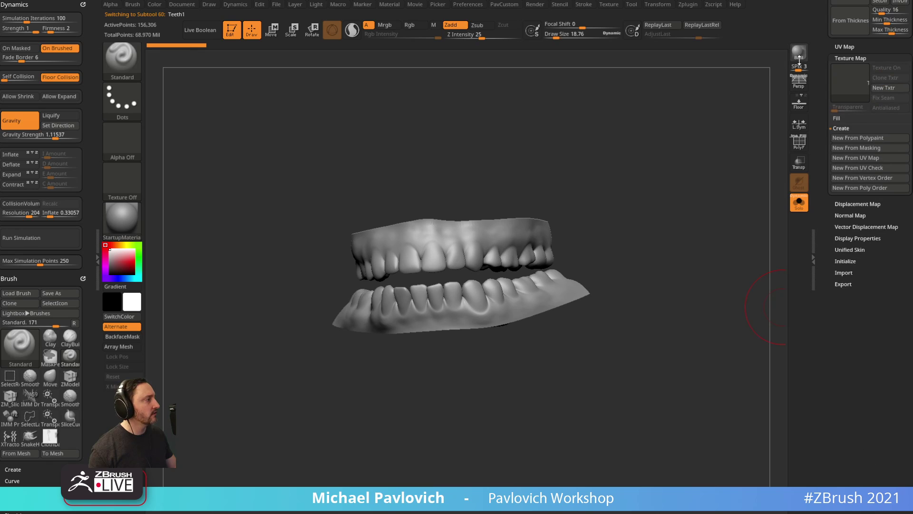
pyautogui.click(852, 83)
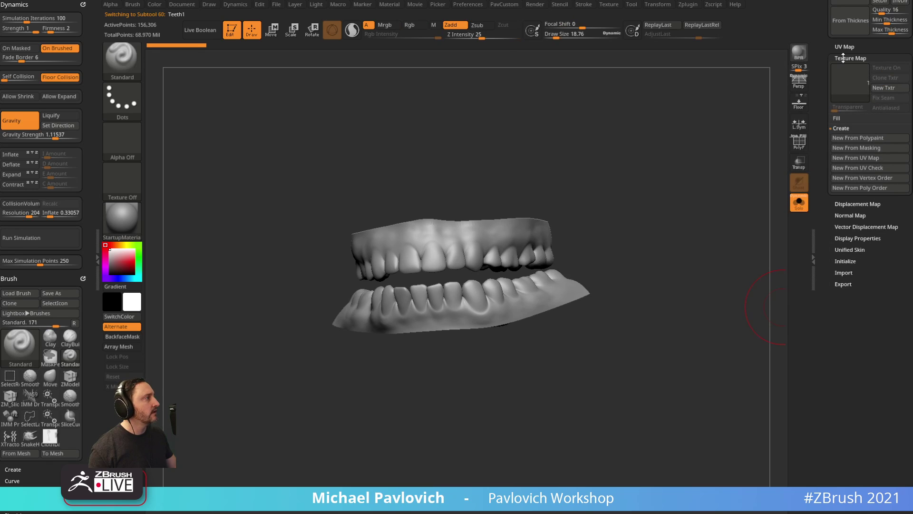
# Collapse the Texture Map settings, leave Solo mode, and select the turtle's Lenses subtool.
pyautogui.click(850, 58)
pyautogui.moveTo(595, 204); pyautogui.dragTo(643, 248)
pyautogui.click(799, 202)
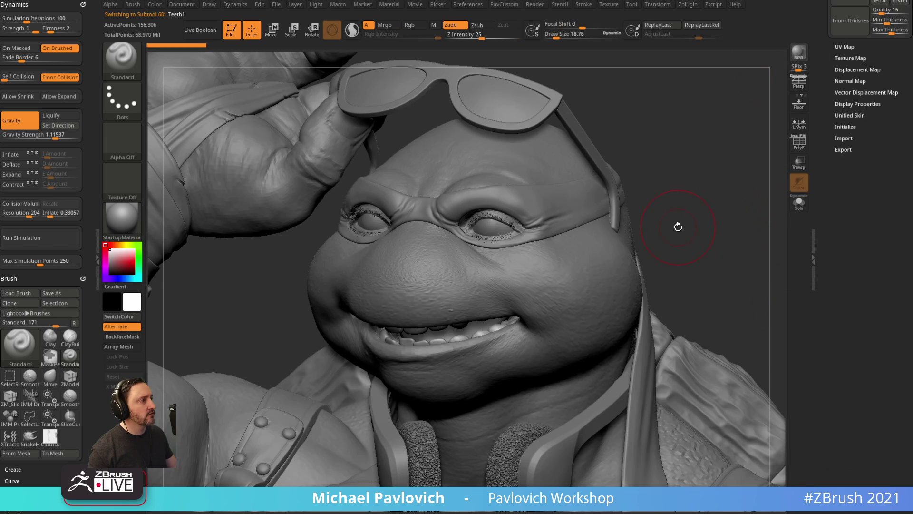
pyautogui.keyDown('alt'); pyautogui.click(526, 231); pyautogui.keyUp('alt')
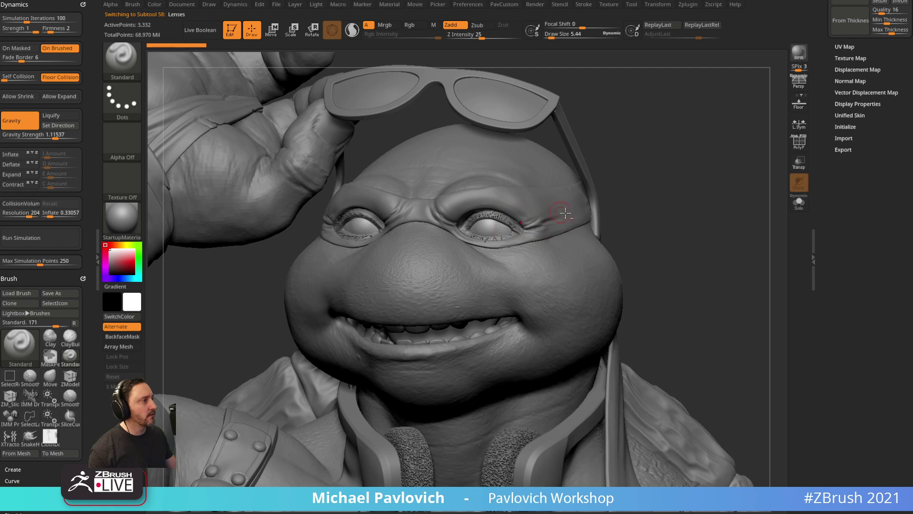
# Select the turtle's body subtool, switch to Marmoset Toolbag, and open the recent scene MichelangeloFullRender.tbscene.
pyautogui.keyDown('alt'); pyautogui.click(572, 183); pyautogui.keyUp('alt')
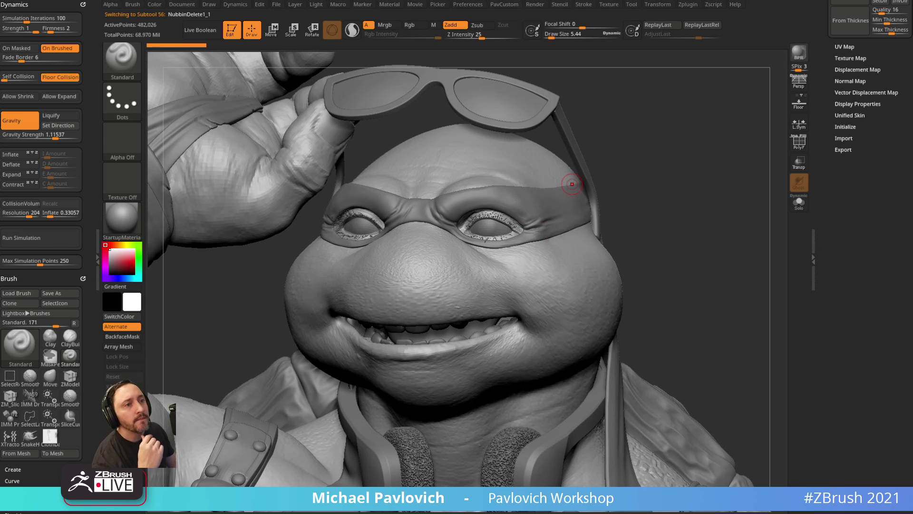
pyautogui.hotkey('alt', 'Tab')
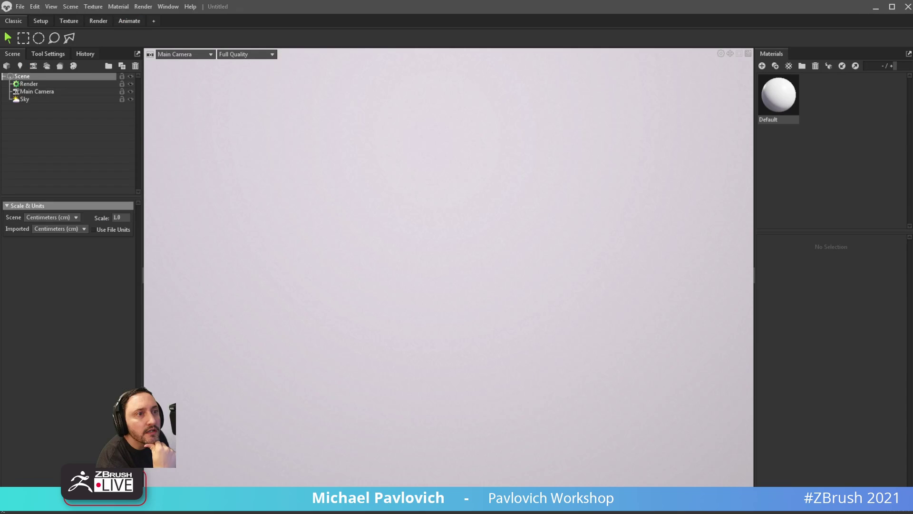
pyautogui.click(20, 6)
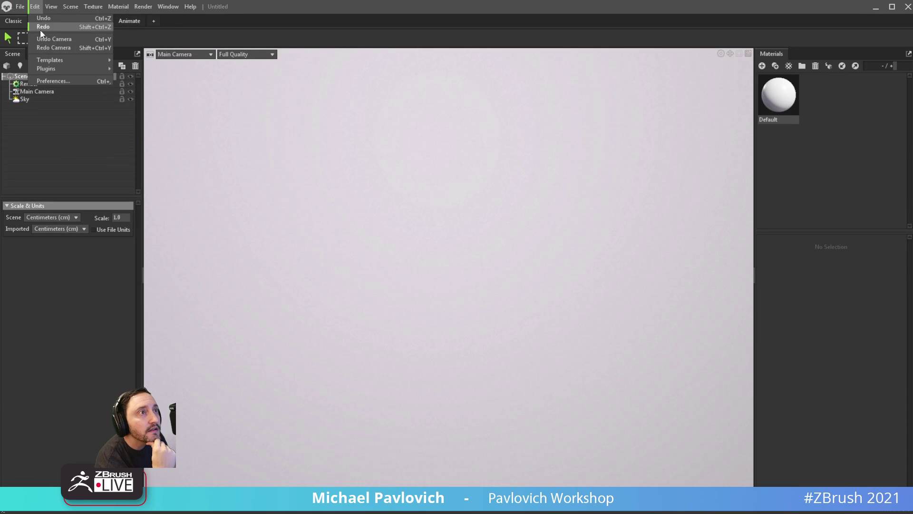
pyautogui.moveTo(49, 34)
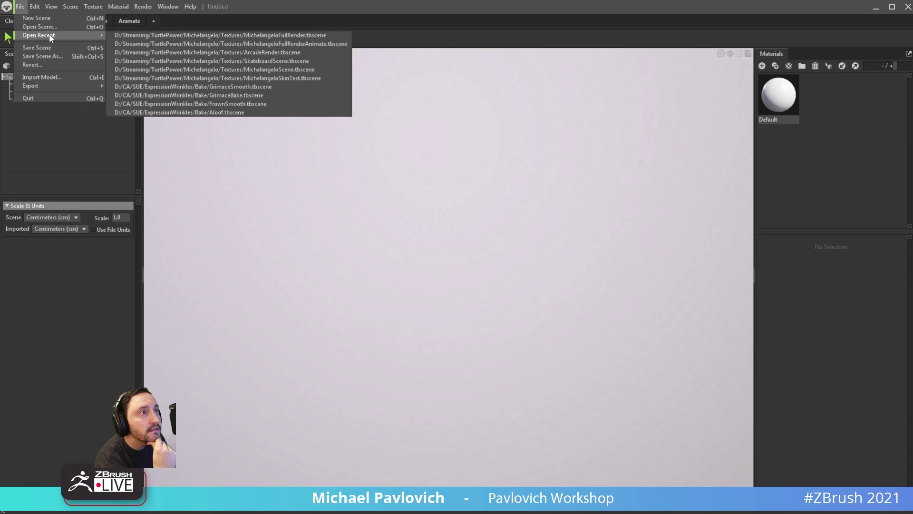
pyautogui.click(158, 35)
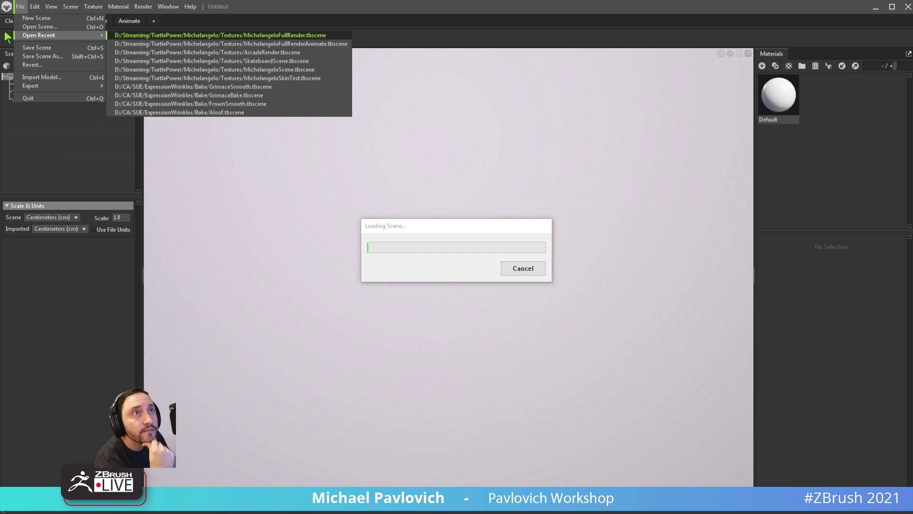
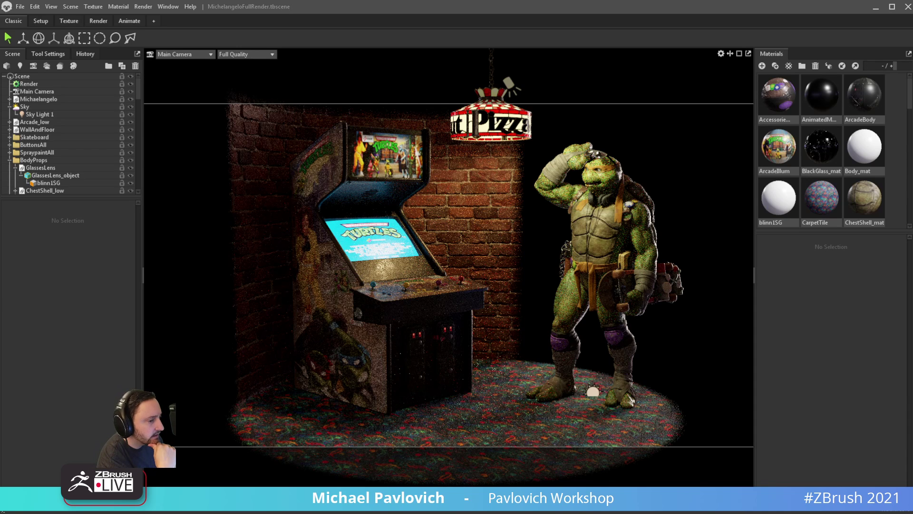
# Switch to the browser, highlight the Texture Transfer remark and select the page address in the "wrap vs zwrap" thread, and return to Toolbag.
pyautogui.moveTo(851, 1); pyautogui.dragTo(840, 15)
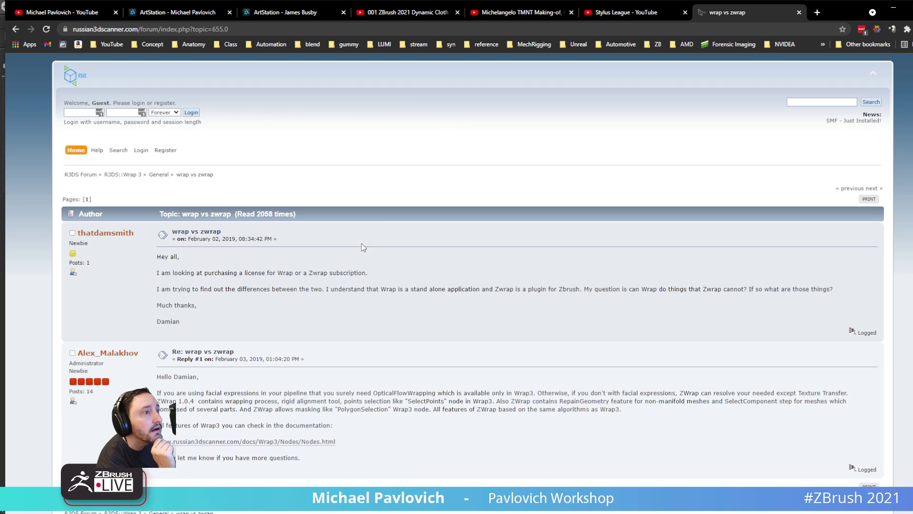
pyautogui.scroll(-1, 389, 223)
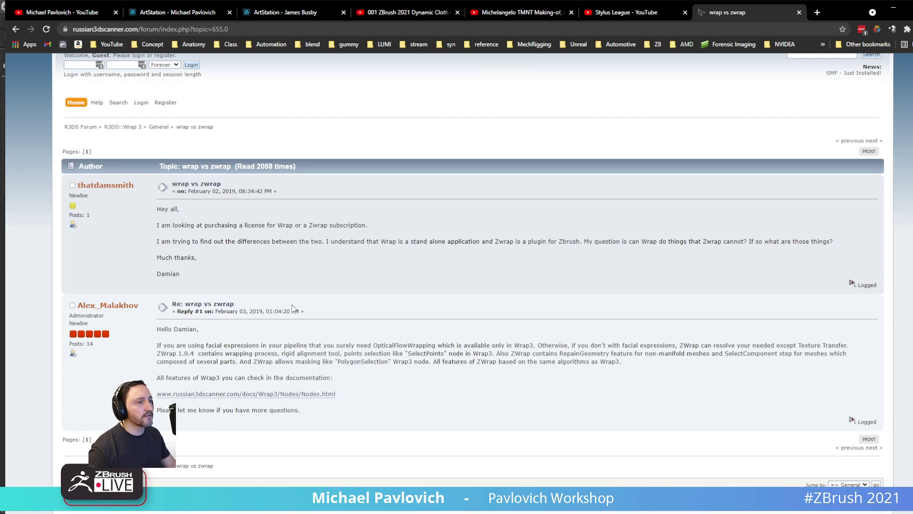
pyautogui.moveTo(755, 346); pyautogui.dragTo(837, 345)
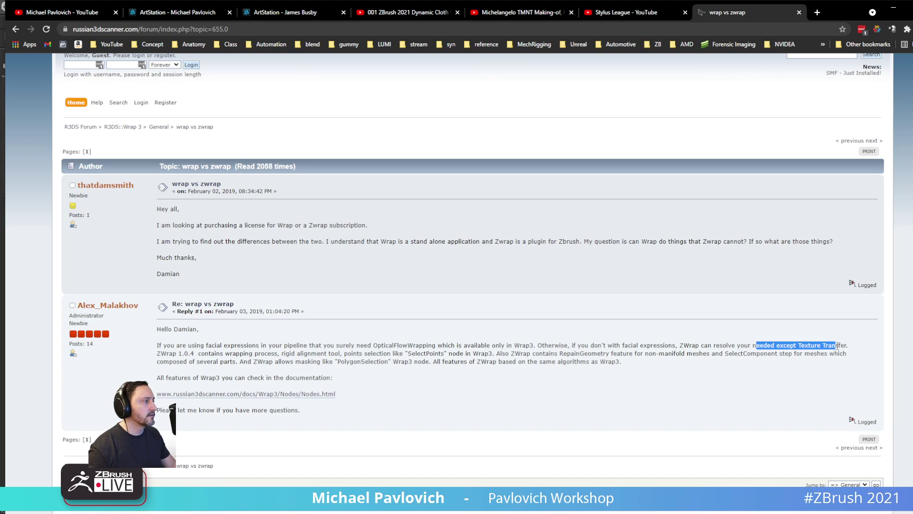
pyautogui.click(195, 29)
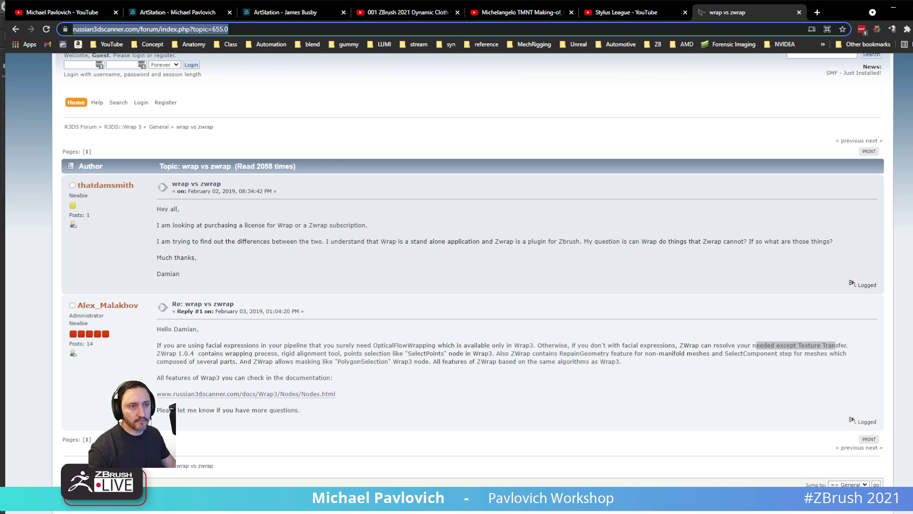
pyautogui.hotkey('alt', 'Tab')
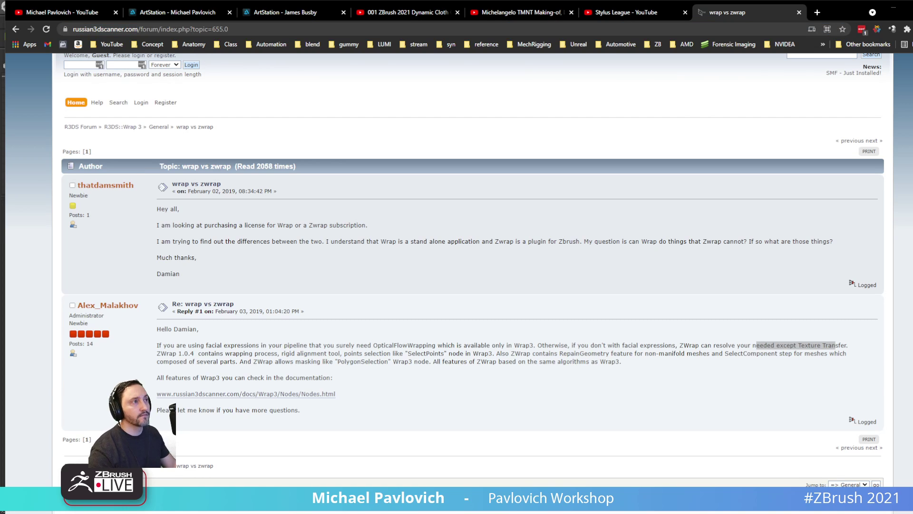
pyautogui.click(893, 8)
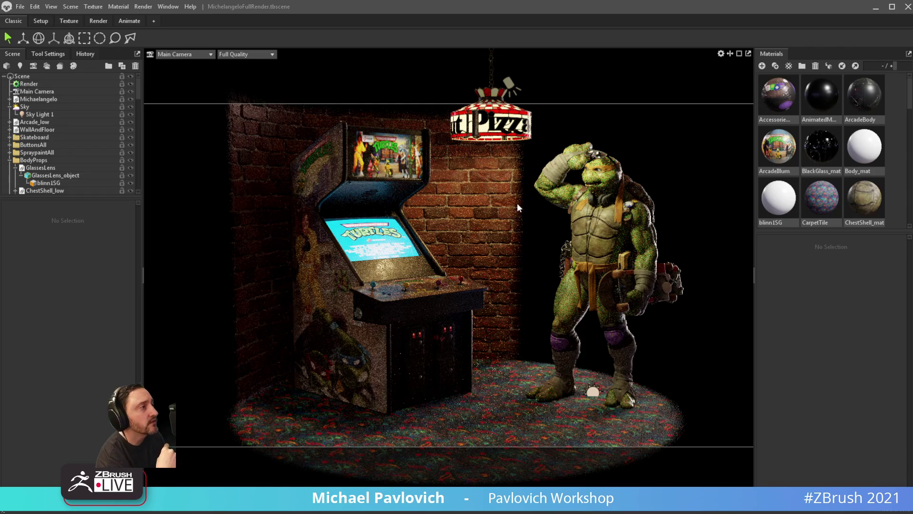
# Examine the ray-traced arcade scene, looking over the brick wall, the arcade cabinet, and the turtle's upper body.
pyautogui.click(518, 216)
pyautogui.moveTo(538, 216); pyautogui.dragTo(572, 223)
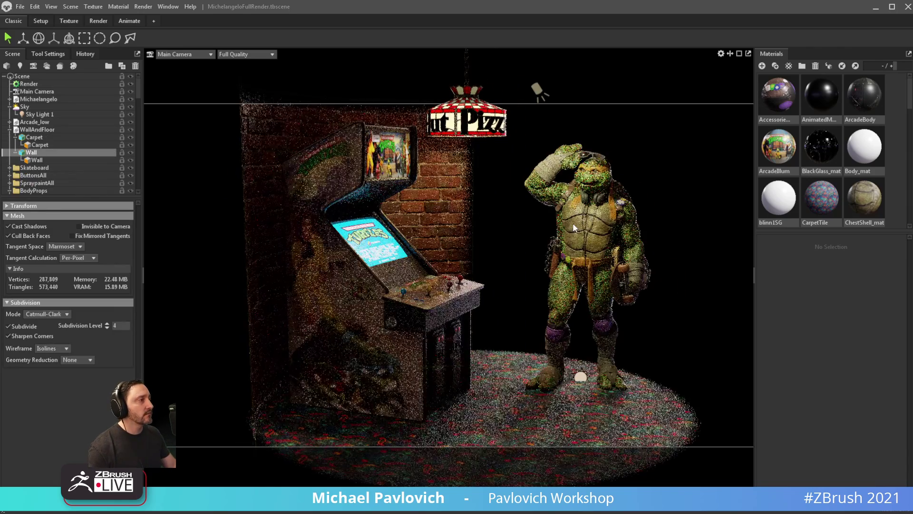
pyautogui.click(643, 174)
pyautogui.scroll(5, 559, 195)
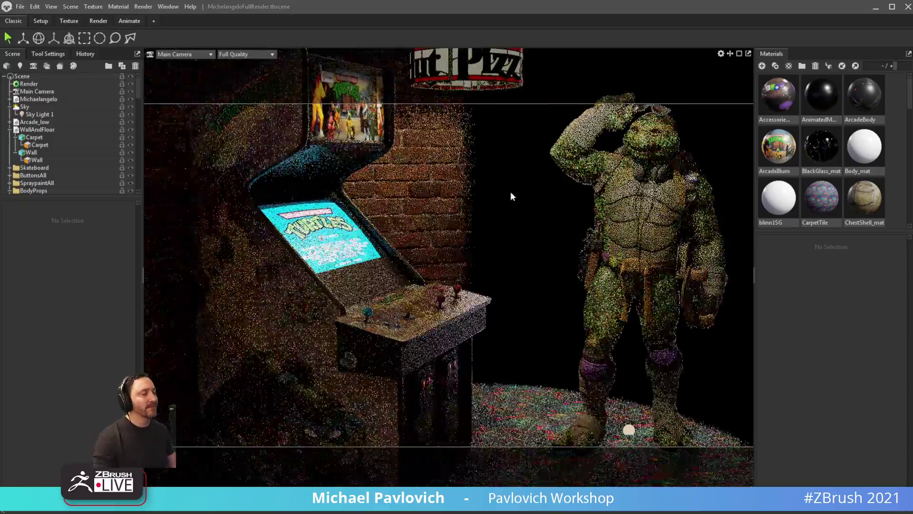
pyautogui.moveTo(581, 187); pyautogui.dragTo(432, 202, button='middle')
pyautogui.moveTo(432, 202); pyautogui.dragTo(649, 226, button='right')
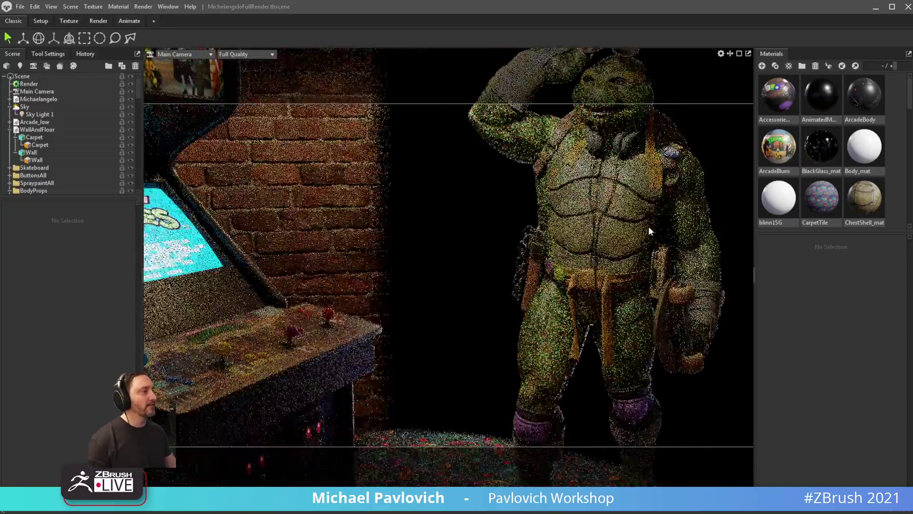
pyautogui.moveTo(559, 198); pyautogui.dragTo(385, 250, button='middle')
pyautogui.moveTo(385, 251); pyautogui.dragTo(610, 235, button='right')
pyautogui.moveTo(505, 180); pyautogui.dragTo(496, 238, button='middle')
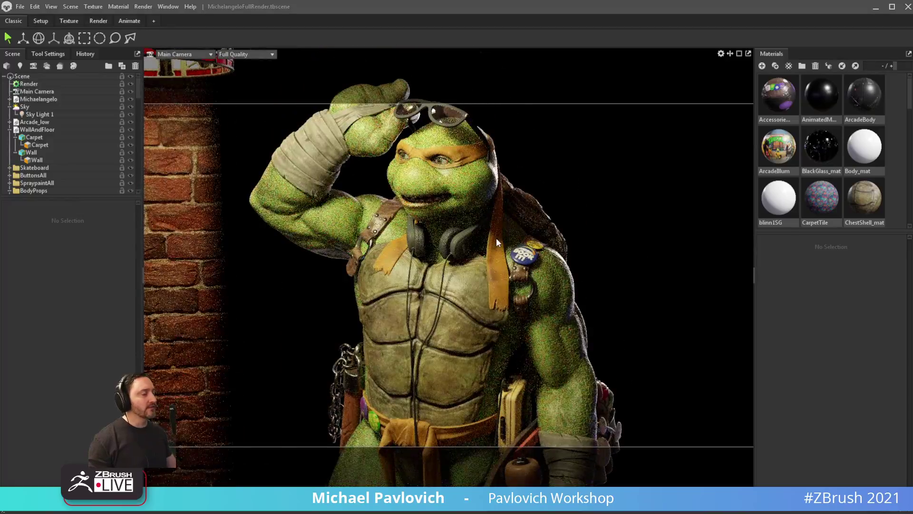
# Examine the textured turtle from several angles beside the arcade cabinet, checking the chest shell mesh's properties.
pyautogui.moveTo(495, 238); pyautogui.dragTo(505, 256)
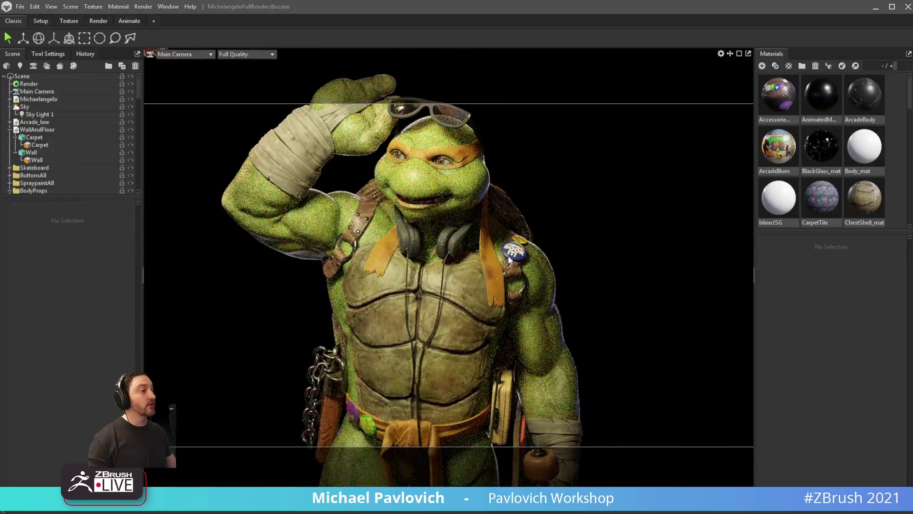
pyautogui.moveTo(505, 256); pyautogui.dragTo(355, 263, button='right')
pyautogui.moveTo(481, 279); pyautogui.dragTo(472, 161, button='middle')
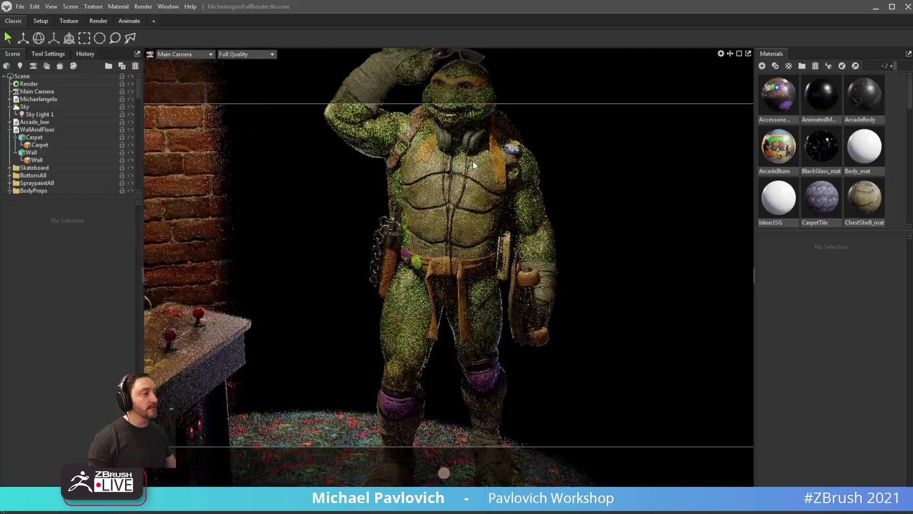
pyautogui.moveTo(520, 209); pyautogui.dragTo(481, 217)
pyautogui.moveTo(526, 260); pyautogui.dragTo(497, 237, button='right')
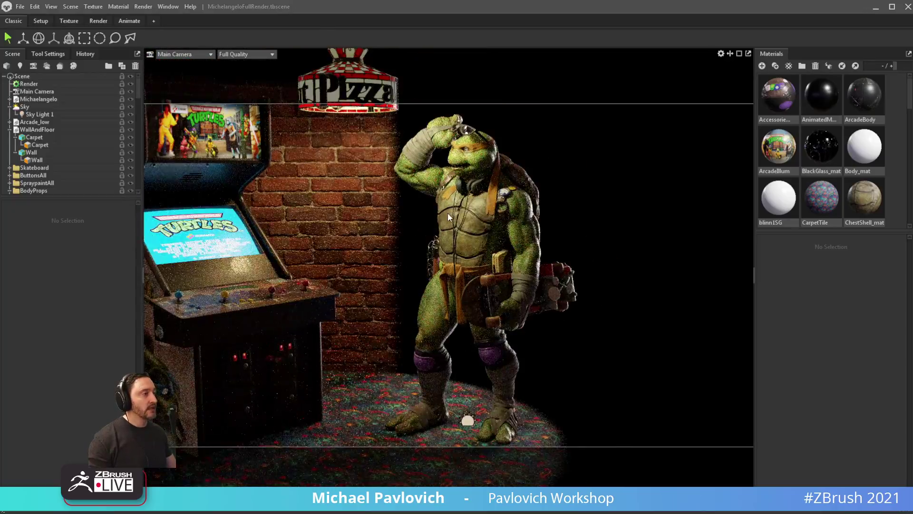
pyautogui.moveTo(448, 216); pyautogui.dragTo(491, 201)
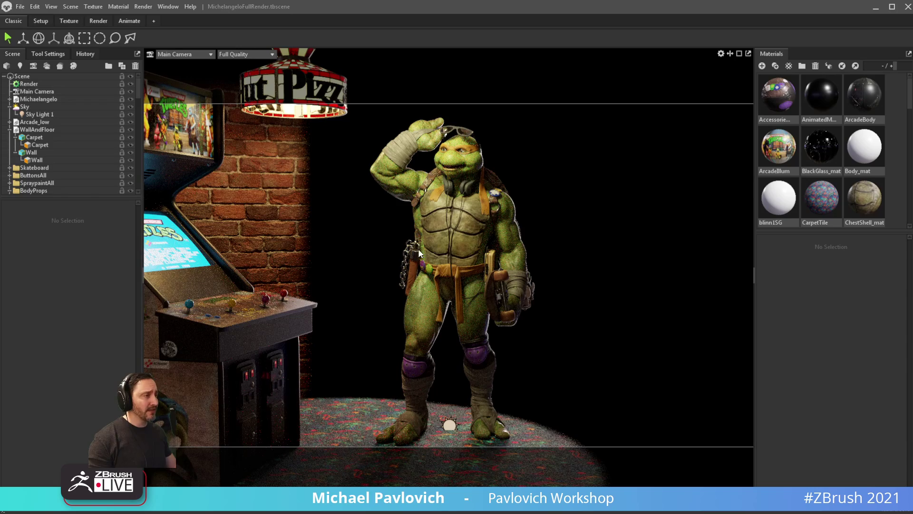
pyautogui.click(461, 197)
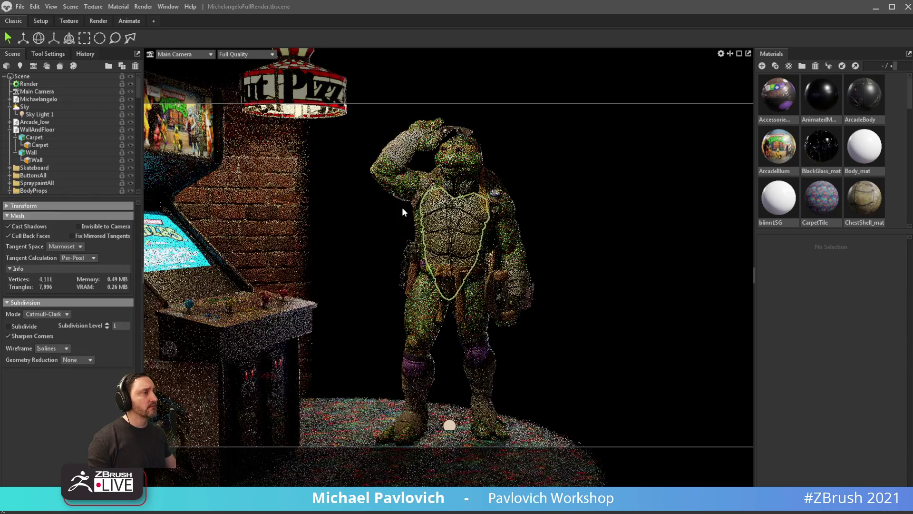
pyautogui.moveTo(402, 207); pyautogui.dragTo(378, 222)
pyautogui.click(603, 170)
pyautogui.moveTo(486, 194); pyautogui.dragTo(540, 199, button='middle')
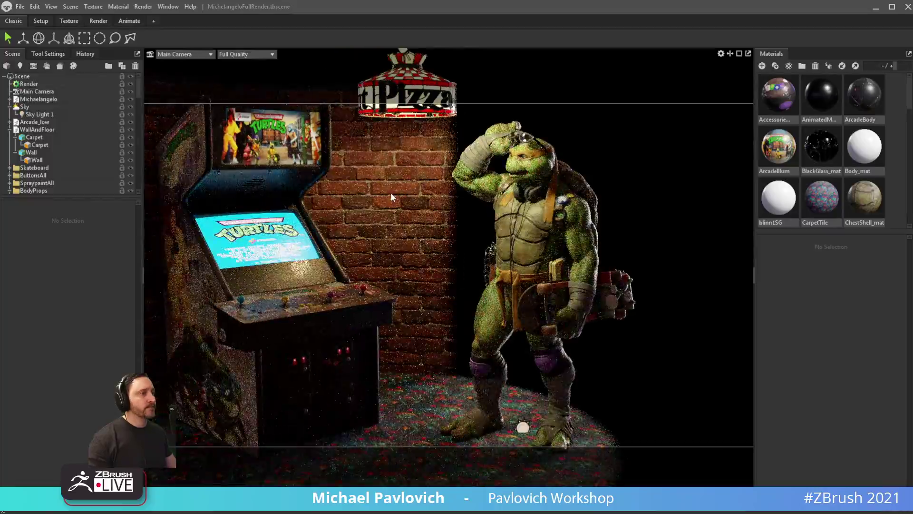
# Examine the turtle's face, raised arm, sunglasses and headphones at close range.
pyautogui.moveTo(495, 198); pyautogui.dragTo(424, 303, button='right')
pyautogui.moveTo(425, 303); pyautogui.dragTo(248, 437, button='middle')
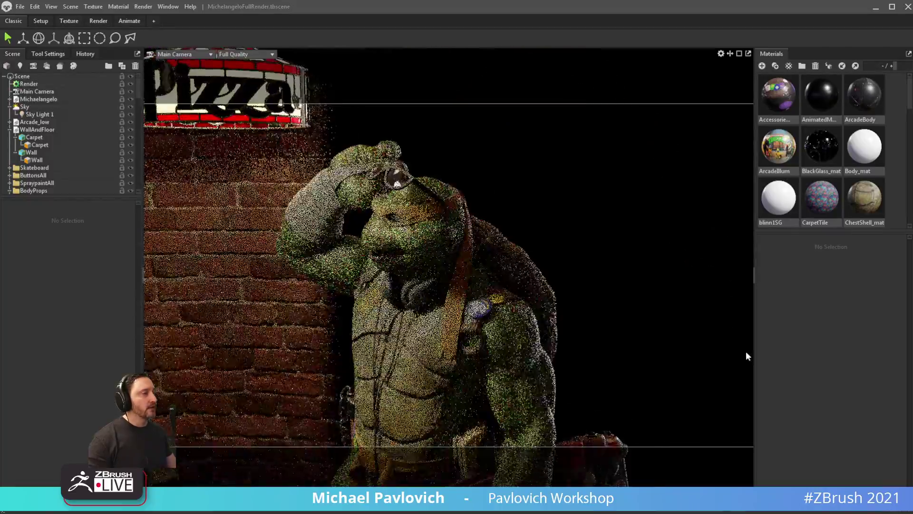
pyautogui.moveTo(328, 228); pyautogui.dragTo(418, 235)
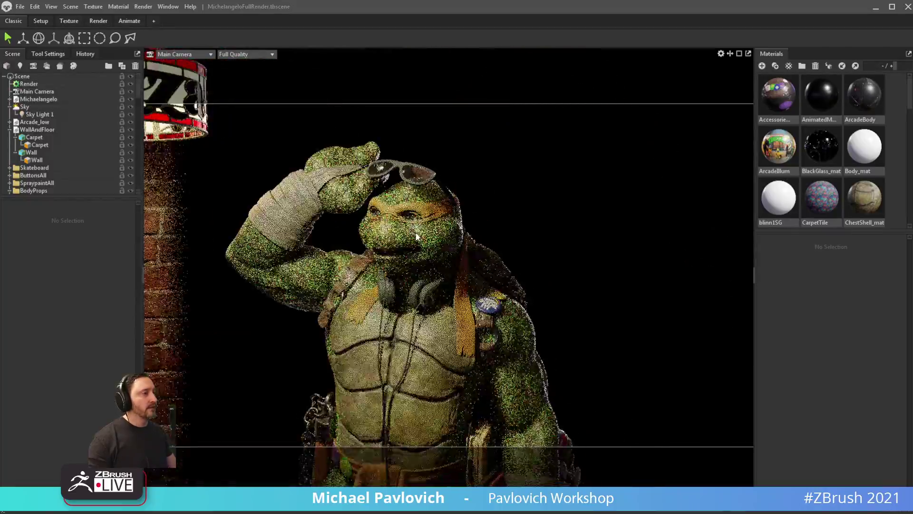
pyautogui.moveTo(418, 234); pyautogui.dragTo(705, 318, button='right')
pyautogui.moveTo(434, 177); pyautogui.dragTo(627, 265, button='middle')
pyautogui.moveTo(627, 265); pyautogui.dragTo(576, 228, button='right')
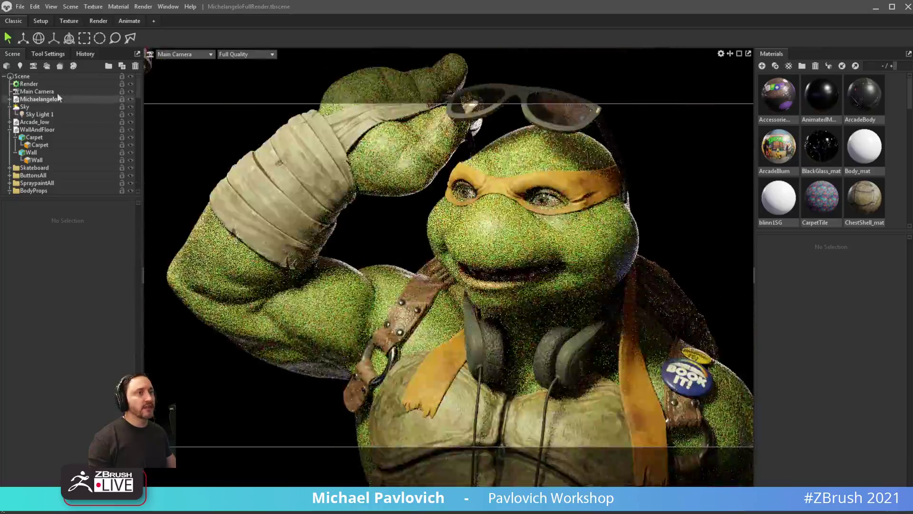
# Select the Michaelangelo model, collapse the expanded scene groups, and hide every prop object from Arcade_low down to VintageLamp_low.
pyautogui.click(29, 98)
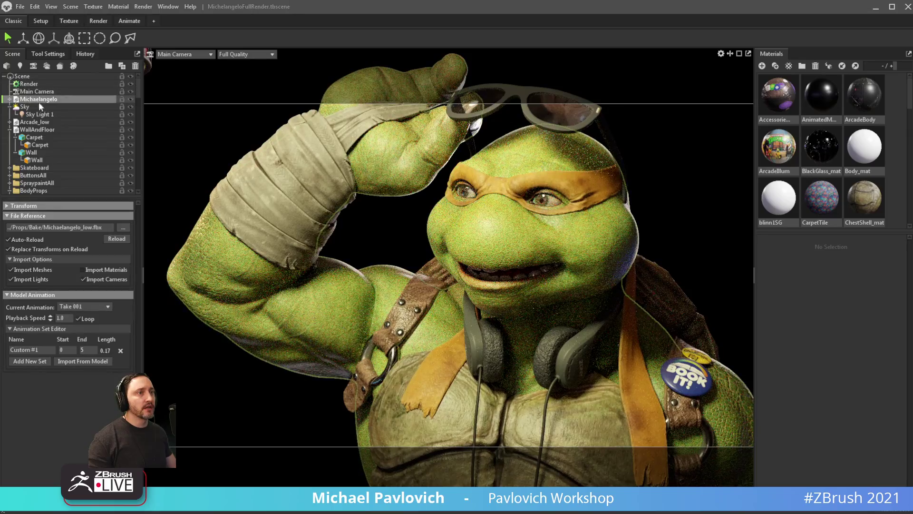
pyautogui.click(9, 107)
pyautogui.click(10, 122)
pyautogui.click(9, 152)
pyautogui.click(9, 152)
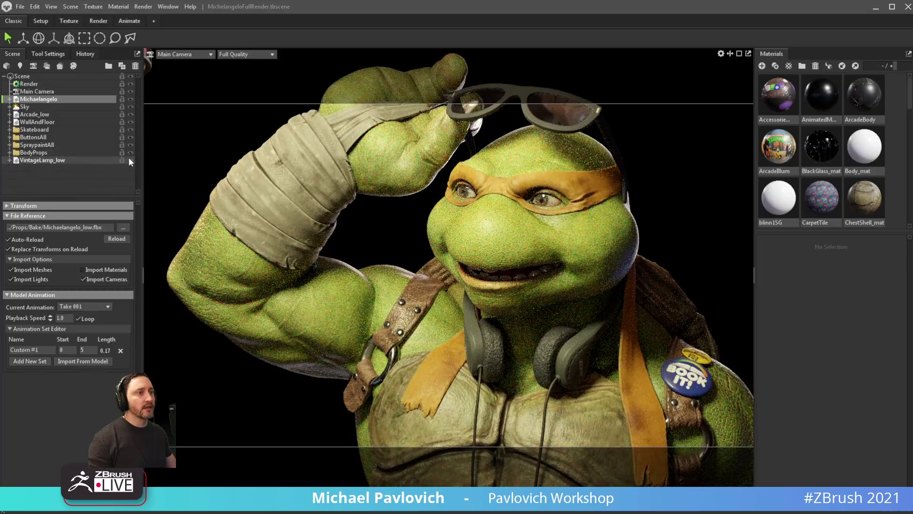
pyautogui.moveTo(129, 160); pyautogui.dragTo(130, 112)
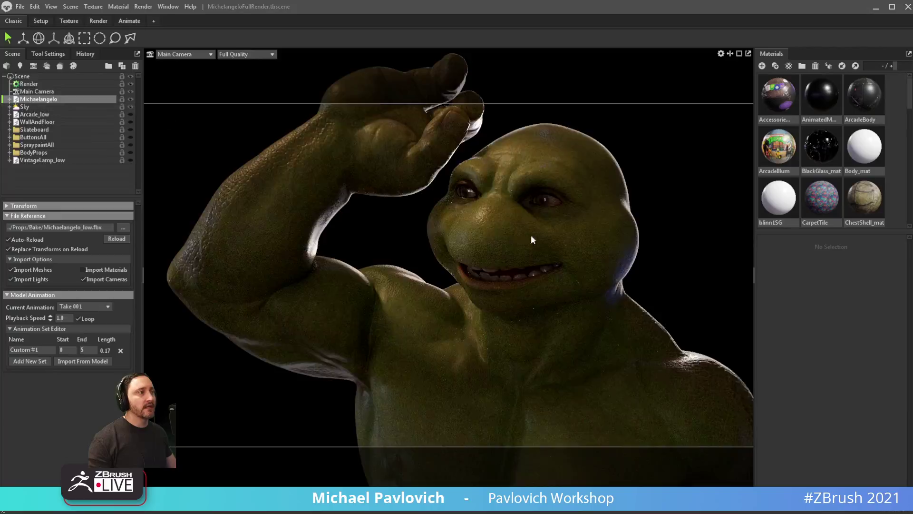
# Review the bare turtle body and set the brightness of Sky Light 1 to 7.212.
pyautogui.moveTo(530, 235); pyautogui.dragTo(485, 179, button='right')
pyautogui.moveTo(485, 179); pyautogui.dragTo(464, 161, button='middle')
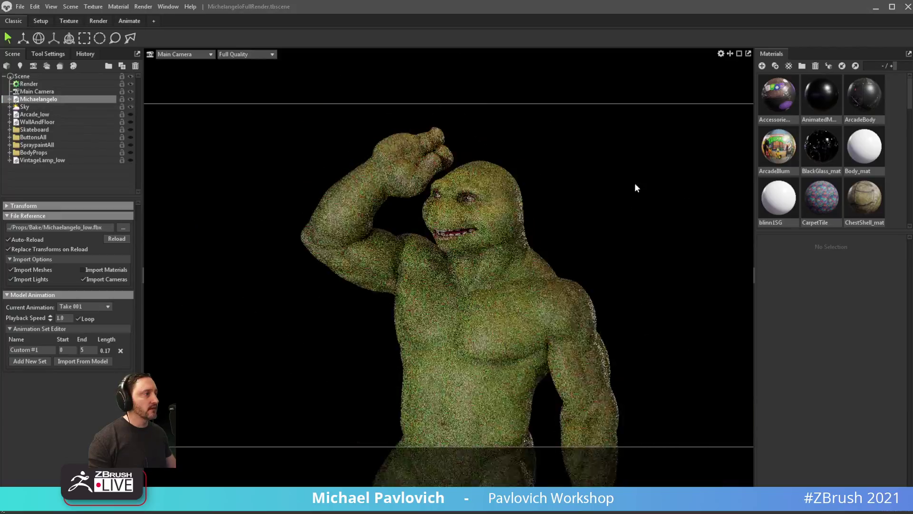
pyautogui.moveTo(634, 183); pyautogui.dragTo(671, 299, button='right')
pyautogui.moveTo(671, 299); pyautogui.dragTo(509, 258)
pyautogui.moveTo(509, 258); pyautogui.dragTo(393, 212, button='right')
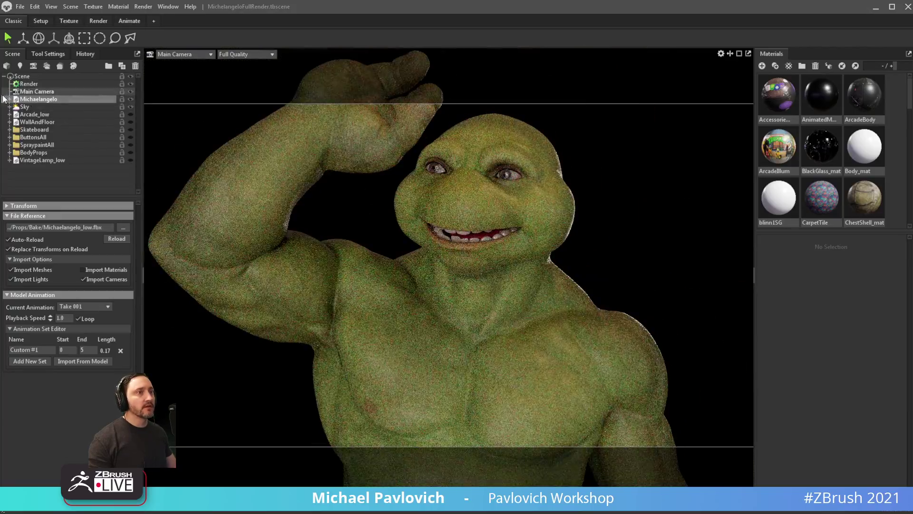
pyautogui.click(25, 106)
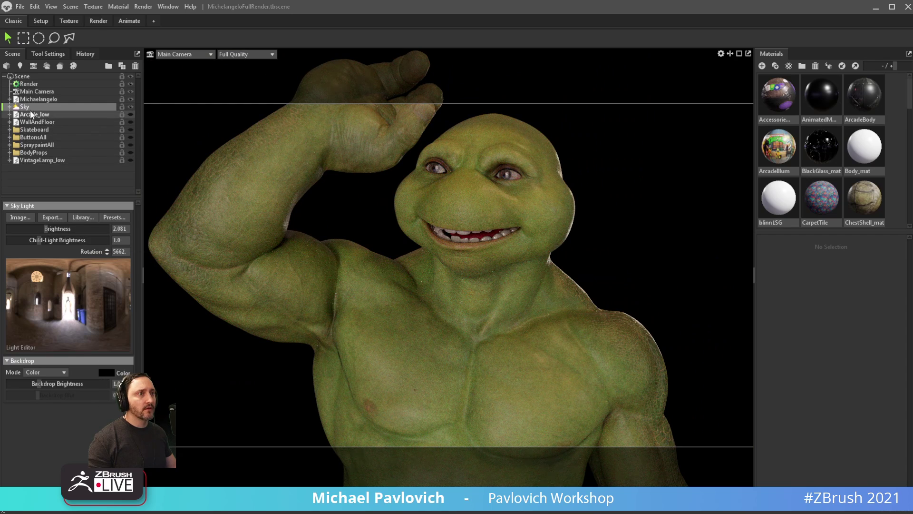
pyautogui.click(9, 107)
pyautogui.click(38, 114)
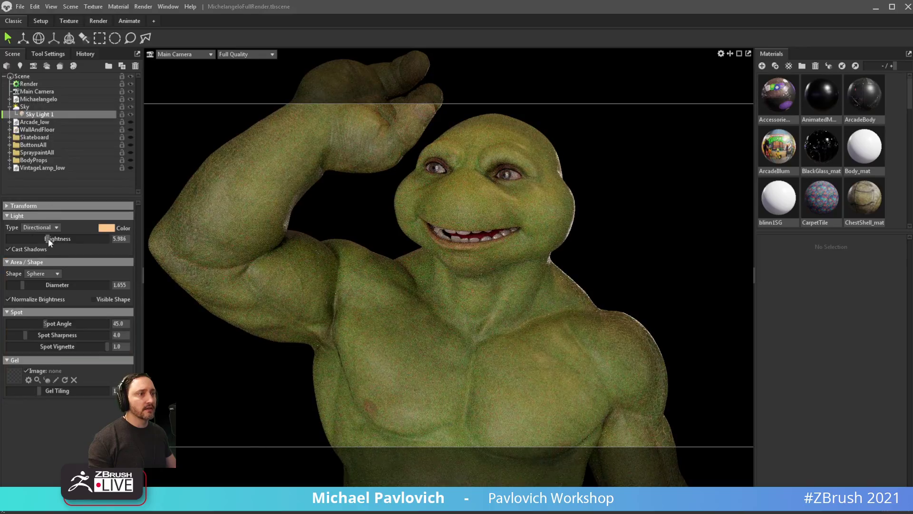
pyautogui.moveTo(47, 239); pyautogui.dragTo(56, 238)
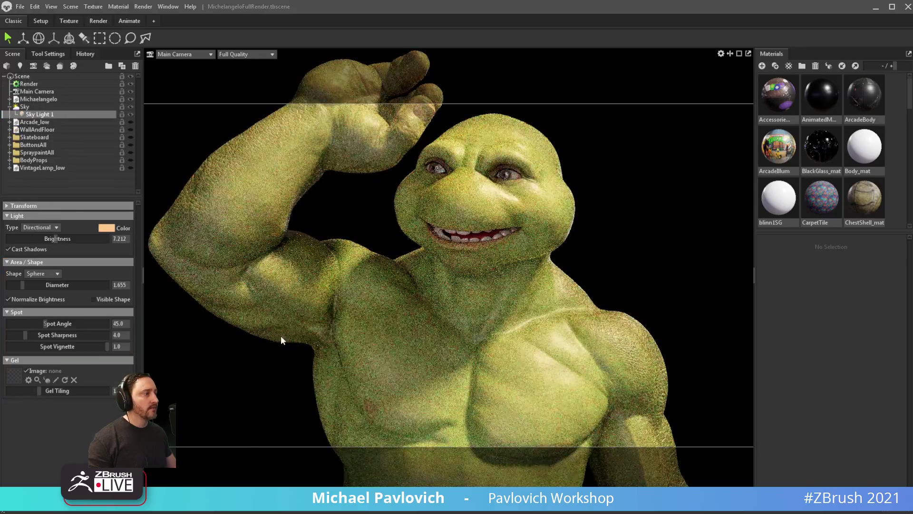
# Examine the turtle's skin detail, teeth and eyes at close range.
pyautogui.moveTo(505, 244); pyautogui.dragTo(463, 324, button='middle')
pyautogui.moveTo(463, 324); pyautogui.dragTo(740, 375, button='right')
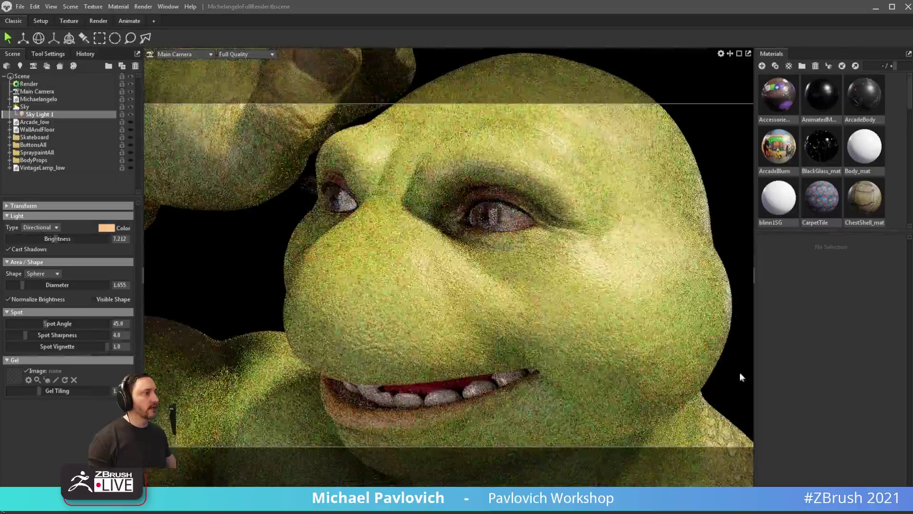
pyautogui.moveTo(740, 375); pyautogui.dragTo(606, 310)
pyautogui.moveTo(605, 310); pyautogui.dragTo(684, 339, button='right')
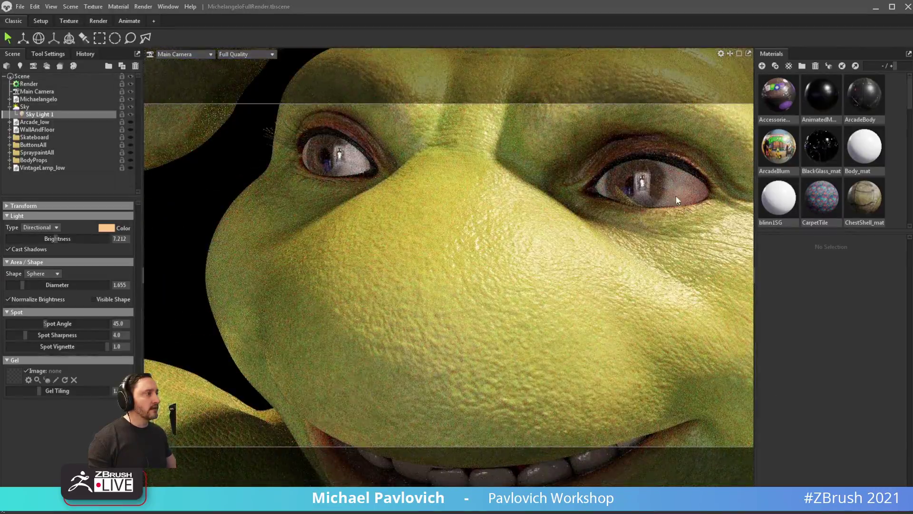
# Inspect the turtle's eyes, nose and smiling mouth from several nearby angles.
pyautogui.scroll(3, 583, 217)
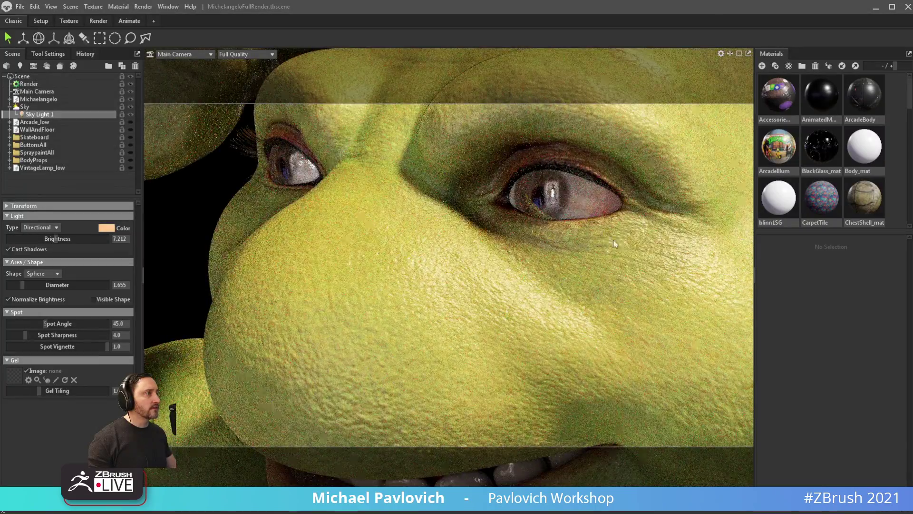
pyautogui.scroll(-5, 604, 233)
pyautogui.scroll(2, 492, 225)
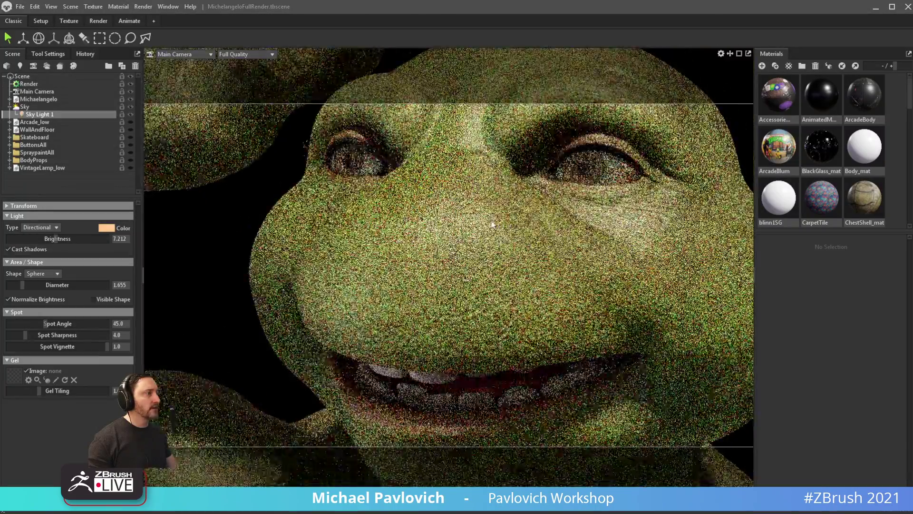
pyautogui.scroll(-3, 492, 224)
pyautogui.scroll(3, 502, 238)
pyautogui.keyDown('alt'); pyautogui.moveTo(535, 241); pyautogui.dragTo(515, 261); pyautogui.keyUp('alt')
# Expand the Michaelangelo model, hide Body_high, and inspect the exposed teeth, gums and eyeballs.
pyautogui.click(10, 99)
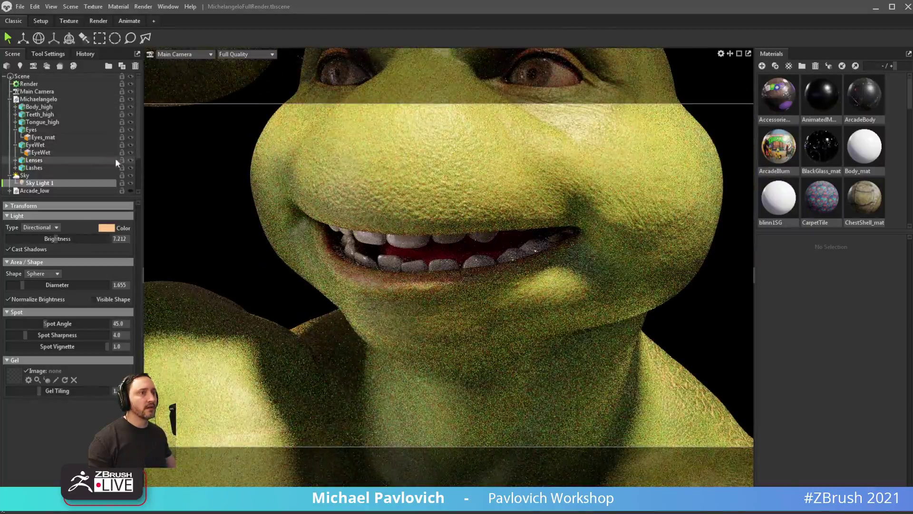
pyautogui.click(111, 107)
pyautogui.click(130, 107)
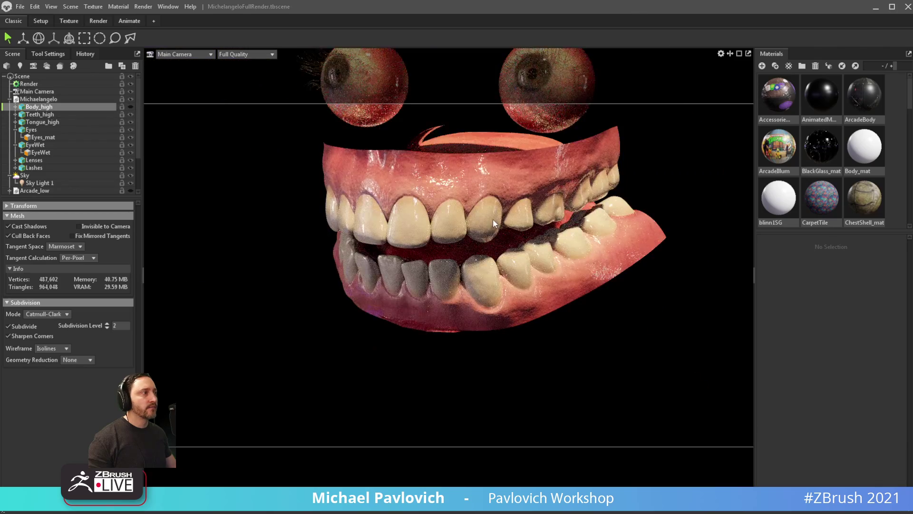
pyautogui.keyDown('alt'); pyautogui.moveTo(492, 219); pyautogui.dragTo(427, 233, button='right'); pyautogui.keyUp('alt')
pyautogui.keyDown('alt'); pyautogui.moveTo(426, 233); pyautogui.dragTo(390, 239); pyautogui.keyUp('alt')
pyautogui.click(605, 189)
pyautogui.keyDown('alt'); pyautogui.moveTo(547, 218); pyautogui.dragTo(658, 234); pyautogui.keyUp('alt')
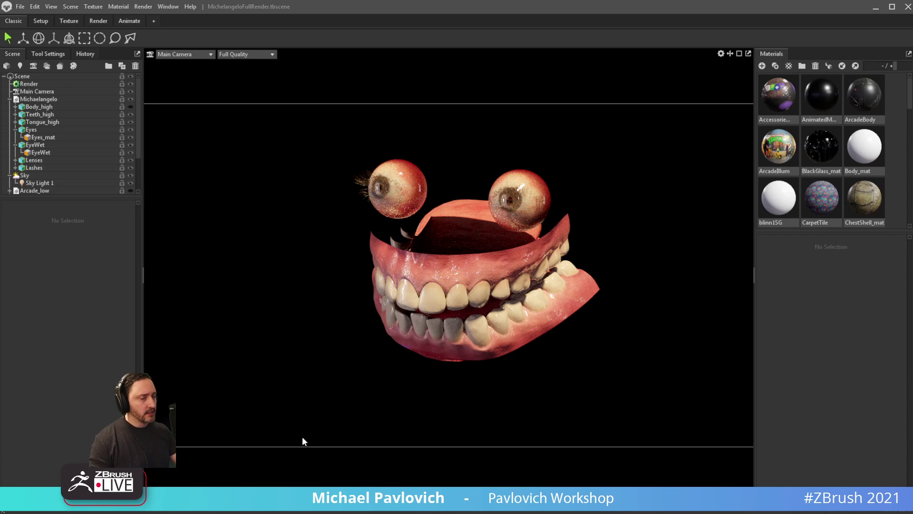
# Show Body_high again and review the full bare turtle body from head to feet.
pyautogui.click(130, 107)
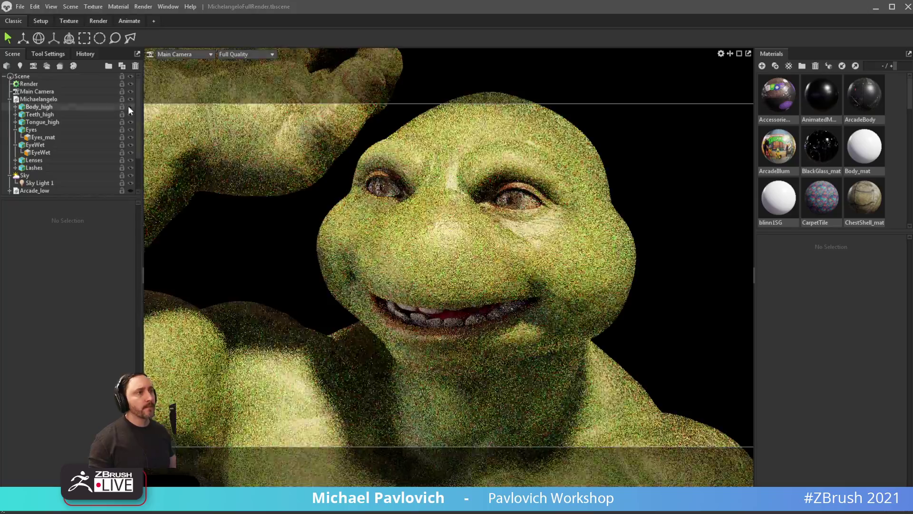
pyautogui.keyDown('alt'); pyautogui.moveTo(582, 287); pyautogui.dragTo(307, 269, button='right'); pyautogui.keyUp('alt')
pyautogui.keyDown('alt'); pyautogui.moveTo(452, 268); pyautogui.dragTo(463, 207, button='middle'); pyautogui.keyUp('alt')
pyautogui.keyDown('alt'); pyautogui.moveTo(464, 206); pyautogui.dragTo(417, 205); pyautogui.keyUp('alt')
pyautogui.keyDown('alt'); pyautogui.moveTo(417, 205); pyautogui.dragTo(418, 267, button='right'); pyautogui.keyUp('alt')
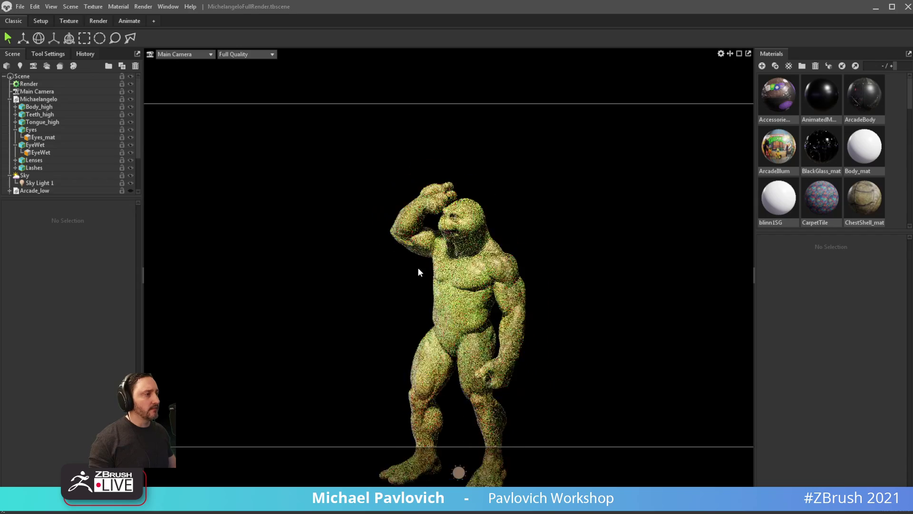
pyautogui.keyDown('alt'); pyautogui.moveTo(417, 268); pyautogui.dragTo(418, 232, button='middle'); pyautogui.keyUp('alt')
pyautogui.keyDown('alt'); pyautogui.moveTo(418, 231); pyautogui.dragTo(420, 148, button='right'); pyautogui.keyUp('alt')
pyautogui.keyDown('alt'); pyautogui.moveTo(420, 148); pyautogui.dragTo(424, 226); pyautogui.keyUp('alt')
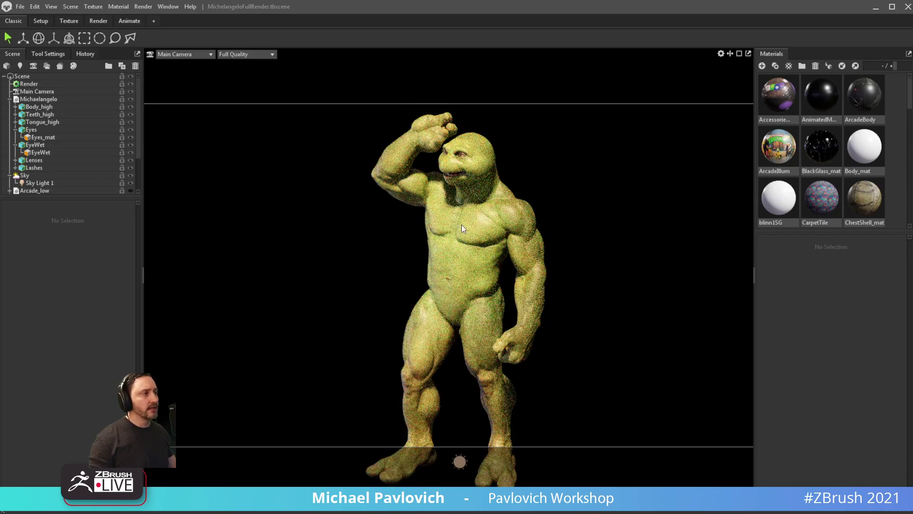
# Show Arcade_low, WallAndFloor, Skateboard, ButtonsAll, SpraypaintAll, BodyProps and VintageLamp_low again in the scene.
pyautogui.moveTo(137, 148); pyautogui.dragTo(137, 182)
pyautogui.click(131, 145)
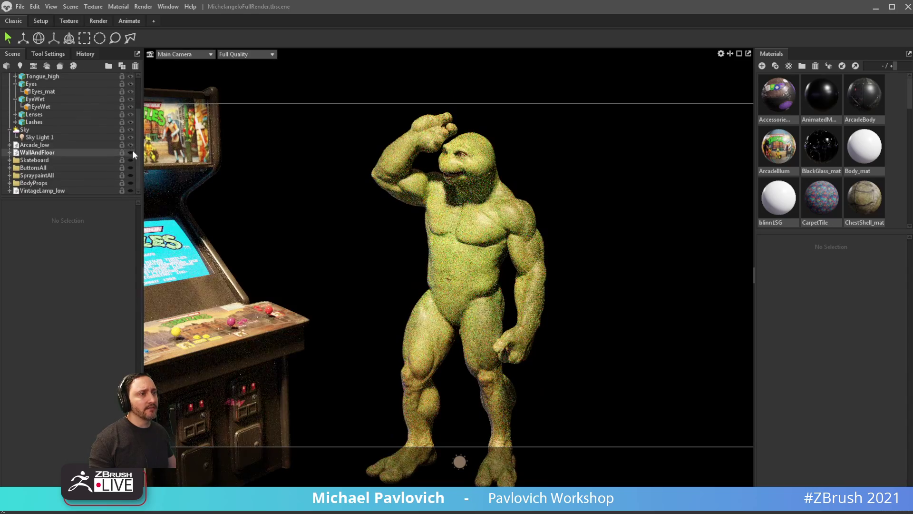
pyautogui.click(131, 153)
pyautogui.click(131, 160)
pyautogui.click(131, 167)
pyautogui.click(131, 175)
pyautogui.click(131, 182)
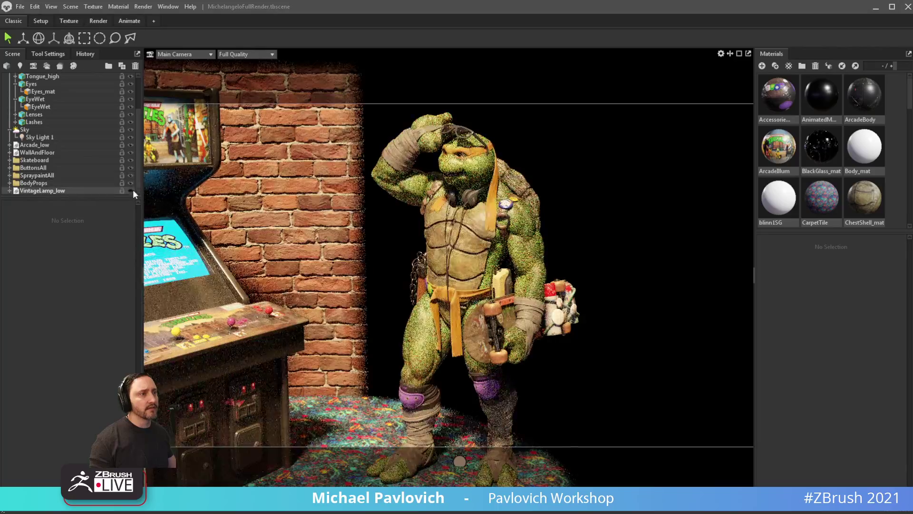
pyautogui.click(132, 191)
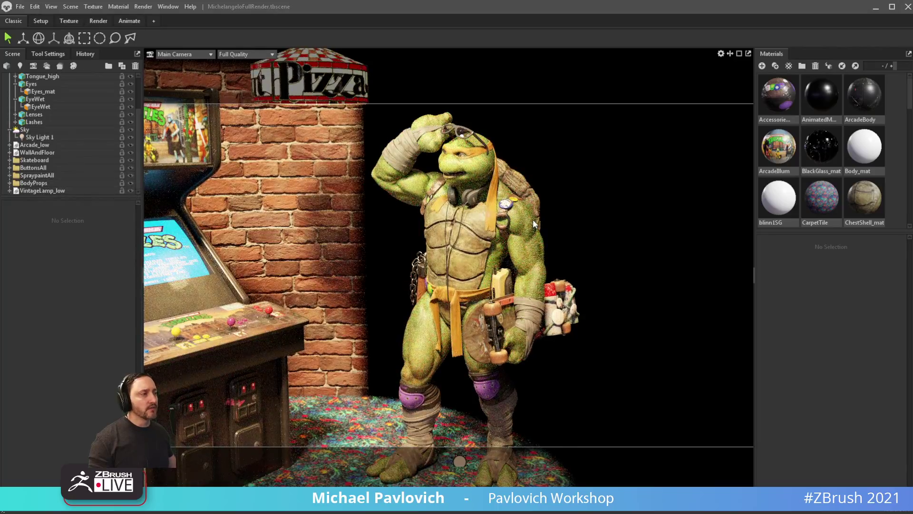
# Review the complete scene with the arcade cabinet, pizza lamp, brick wall and turtle, and adjust the viewing angle.
pyautogui.keyDown('alt'); pyautogui.moveTo(542, 198); pyautogui.dragTo(499, 190, button='right'); pyautogui.keyUp('alt')
pyautogui.keyDown('alt'); pyautogui.moveTo(499, 190); pyautogui.dragTo(552, 166, button='middle'); pyautogui.keyUp('alt')
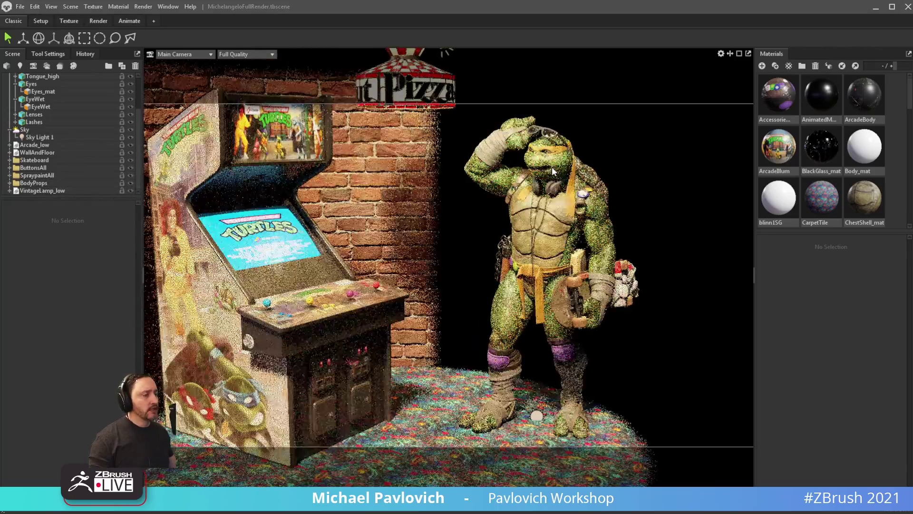
pyautogui.keyDown('alt'); pyautogui.moveTo(539, 167); pyautogui.dragTo(525, 175); pyautogui.keyUp('alt')
pyautogui.keyDown('alt'); pyautogui.moveTo(526, 176); pyautogui.dragTo(507, 174, button='middle'); pyautogui.keyUp('alt')
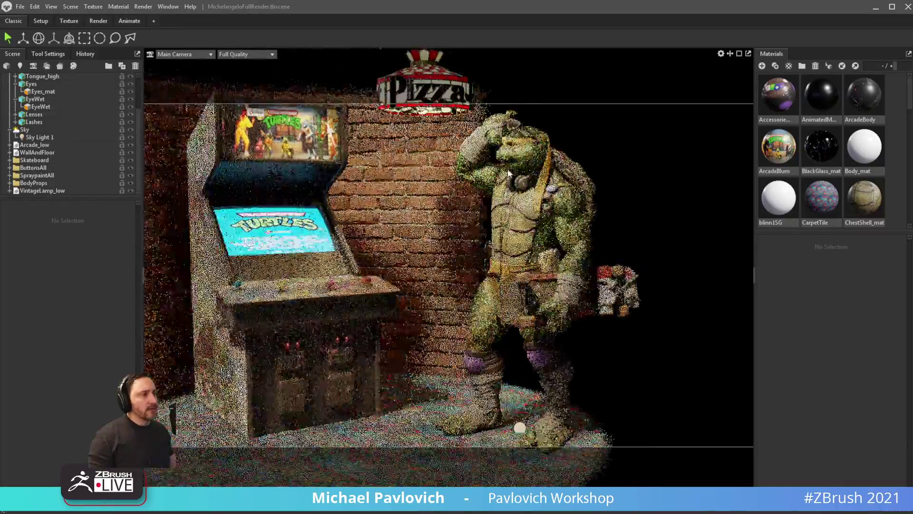
pyautogui.moveTo(509, 172); pyautogui.dragTo(513, 264)
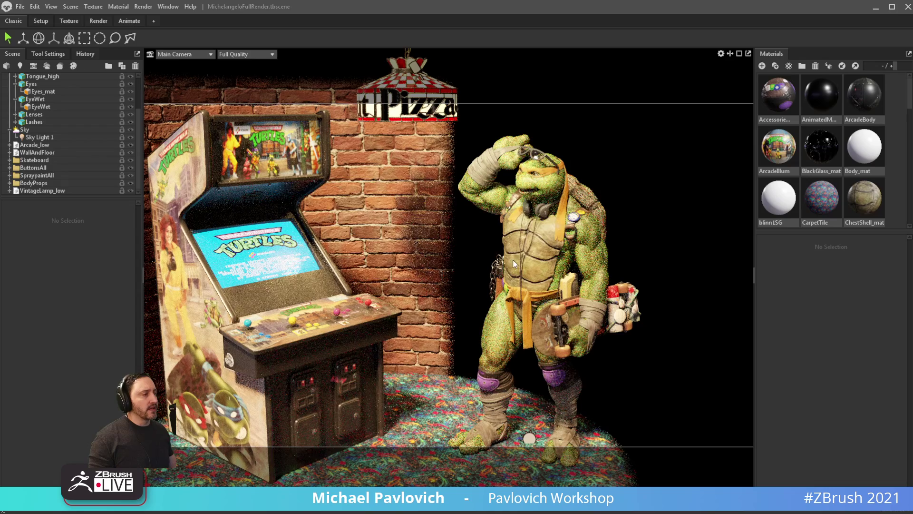
# Switch to ZBrush and review the untextured turtle sculpt and arcade scene from several angles.
pyautogui.hotkey('alt', 'Tab')
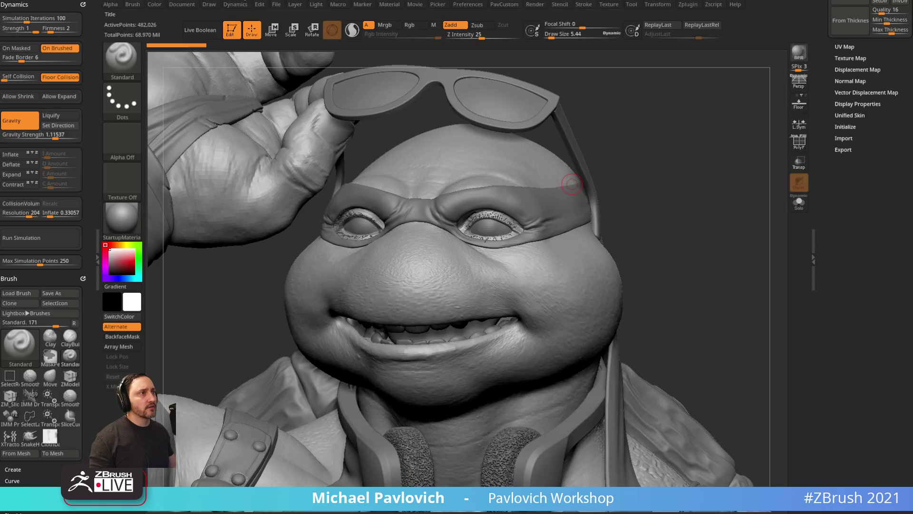
pyautogui.moveTo(705, 208)
pyautogui.mouseDown()
pyautogui.moveTo(693, 190)
pyautogui.moveTo(666, 249)
pyautogui.moveTo(647, 153)
pyautogui.moveTo(370, 189)
pyautogui.moveTo(610, 228)
pyautogui.moveTo(642, 255)
pyautogui.moveTo(638, 187)
pyautogui.moveTo(59, 181)
pyautogui.mouseUp()
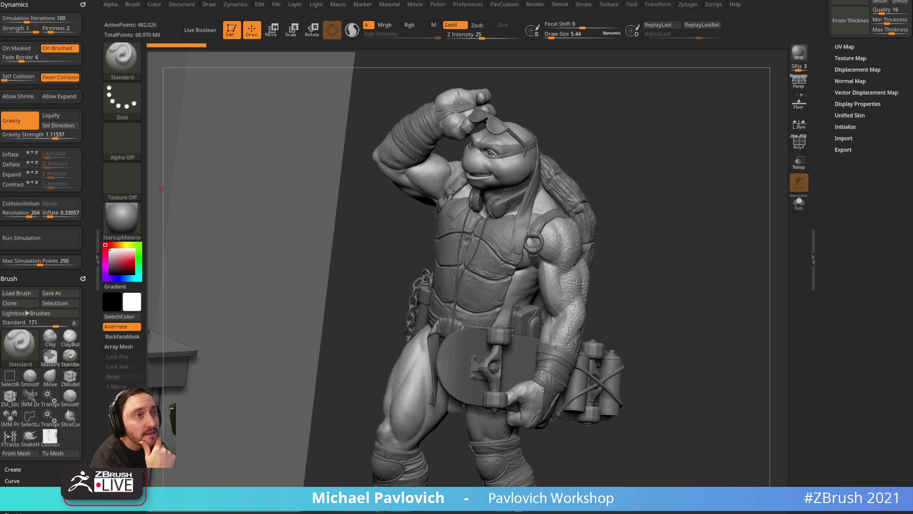
pyautogui.moveTo(661, 273)
pyautogui.mouseDown()
pyautogui.moveTo(656, 241)
pyautogui.moveTo(749, 186)
pyautogui.mouseUp()
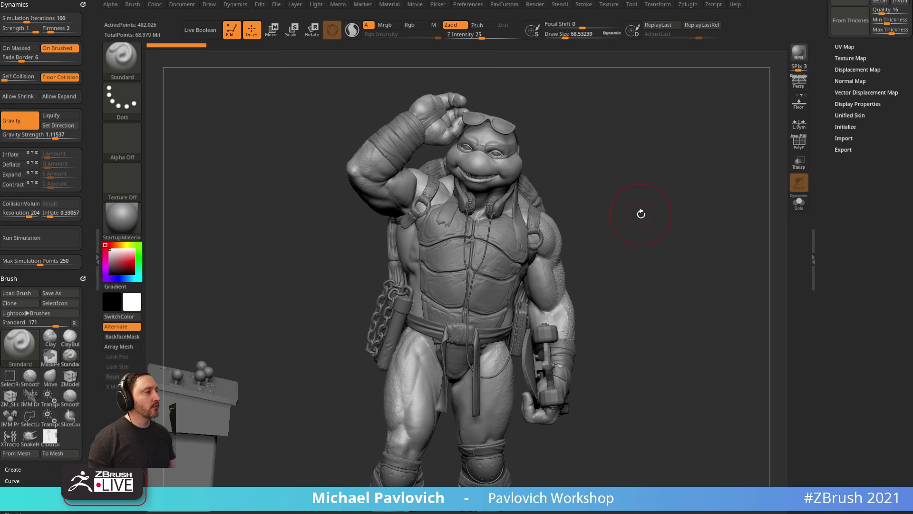
pyautogui.keyDown('alt'); pyautogui.moveTo(650, 225); pyautogui.dragTo(666, 207); pyautogui.keyUp('alt')
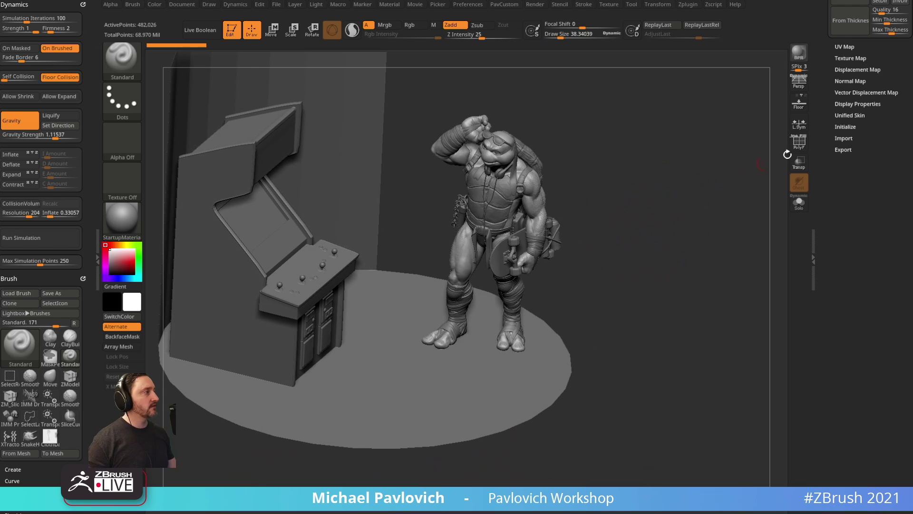
# Delete the arcade cabinet, circular floor and curved backdrop wall subtools.
pyautogui.moveTo(823, 129); pyautogui.dragTo(802, 278)
pyautogui.keyDown('alt'); pyautogui.click(309, 259); pyautogui.keyUp('alt')
pyautogui.moveTo(823, 207); pyautogui.dragTo(826, 342)
pyautogui.moveTo(822, 134); pyautogui.dragTo(820, 333)
pyautogui.moveTo(821, 117); pyautogui.dragTo(817, 352)
pyautogui.moveTo(817, 110); pyautogui.dragTo(815, 286)
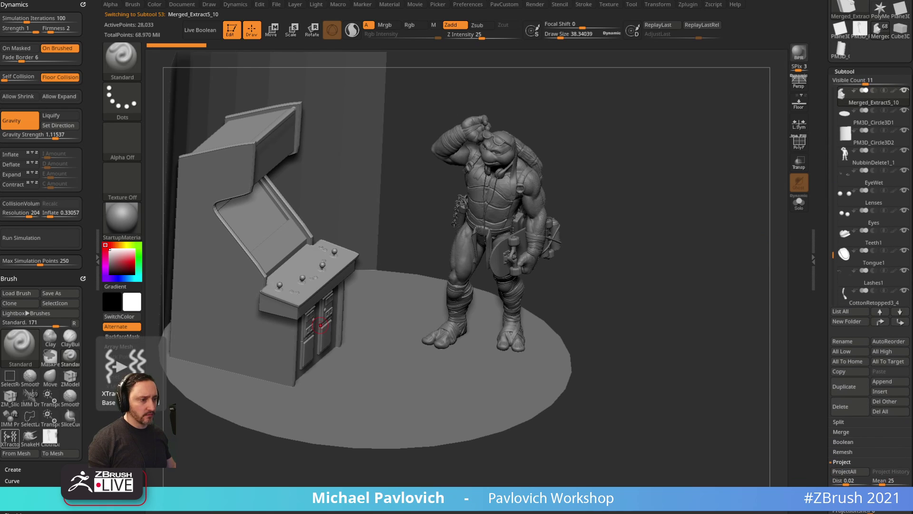
pyautogui.moveTo(822, 208); pyautogui.dragTo(822, 166)
pyautogui.click(846, 367)
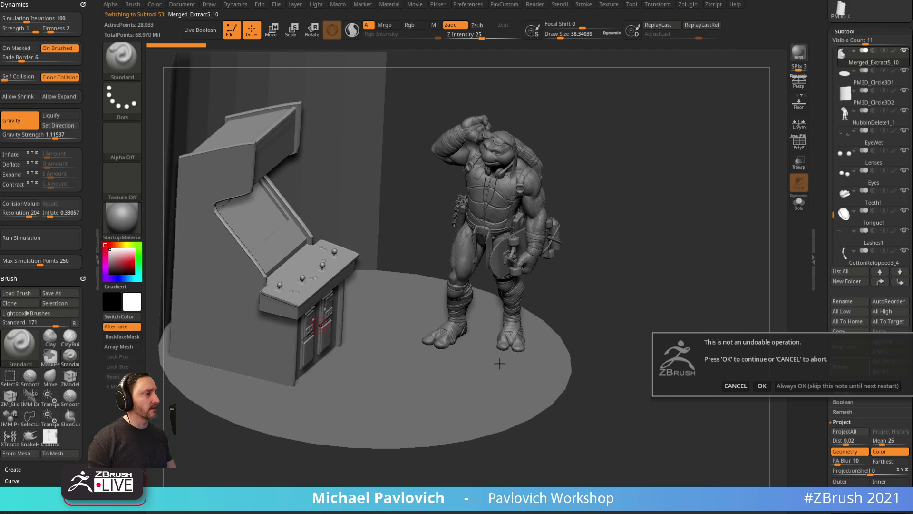
pyautogui.click(750, 390)
pyautogui.click(846, 366)
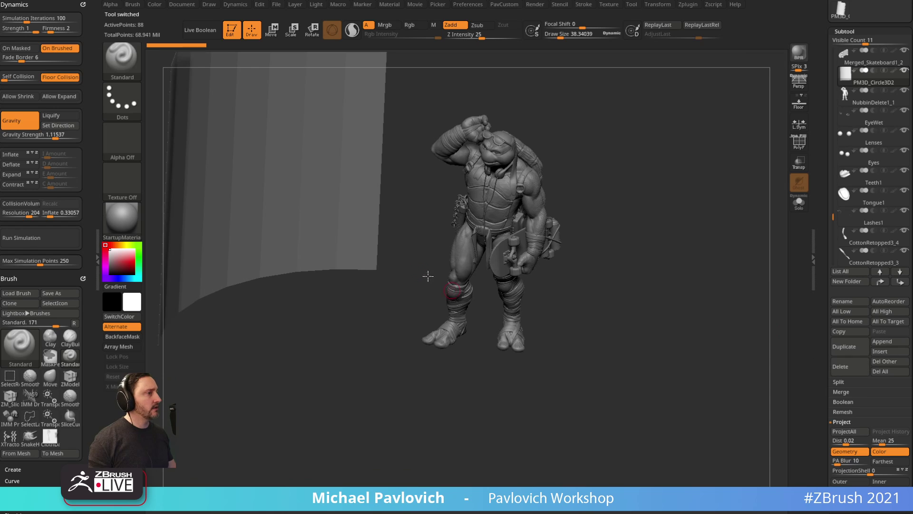
pyautogui.click(846, 366)
# Select the turtle's chest plate subtool and inspect the sculpt from the front and from behind.
pyautogui.moveTo(669, 309)
pyautogui.mouseDown()
pyautogui.moveTo(670, 245)
pyautogui.moveTo(721, 250)
pyautogui.moveTo(685, 266)
pyautogui.mouseUp()
pyautogui.press('s')
pyautogui.press('s')
pyautogui.keyDown('alt'); pyautogui.click(452, 233); pyautogui.keyUp('alt')
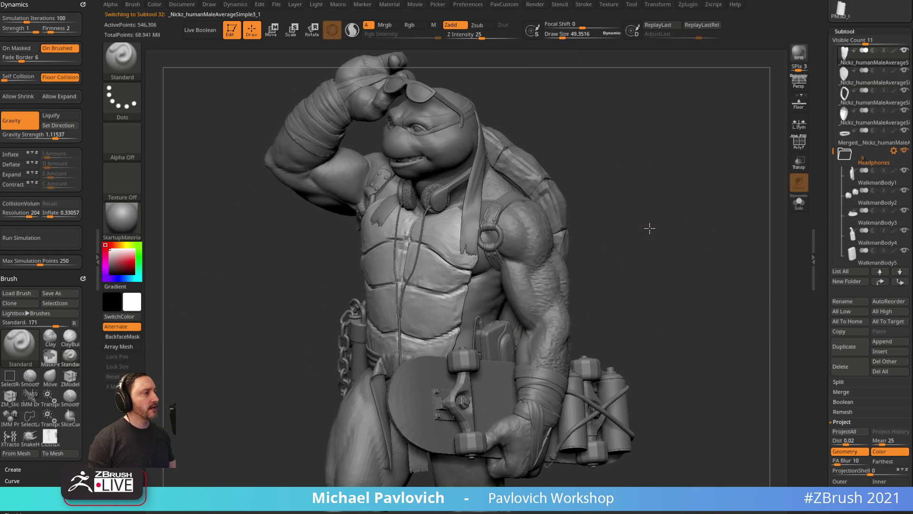
pyautogui.moveTo(648, 228)
pyautogui.mouseDown()
pyautogui.moveTo(622, 215)
pyautogui.moveTo(668, 200)
pyautogui.mouseUp()
pyautogui.press('s')
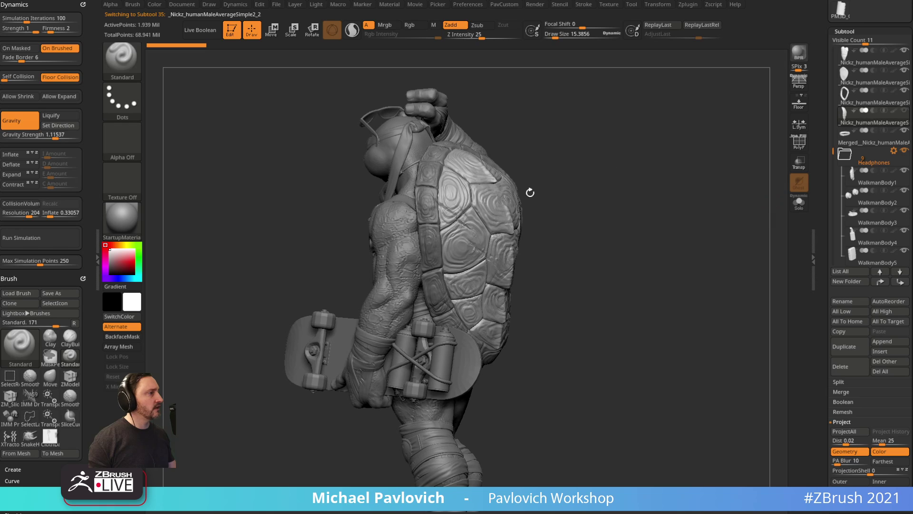
# Hide the back shell's scutes, rim and smooth inner shell, and select the turtle's body subtool.
pyautogui.keyDown('alt'); pyautogui.click(436, 210); pyautogui.keyUp('alt')
pyautogui.click(904, 90)
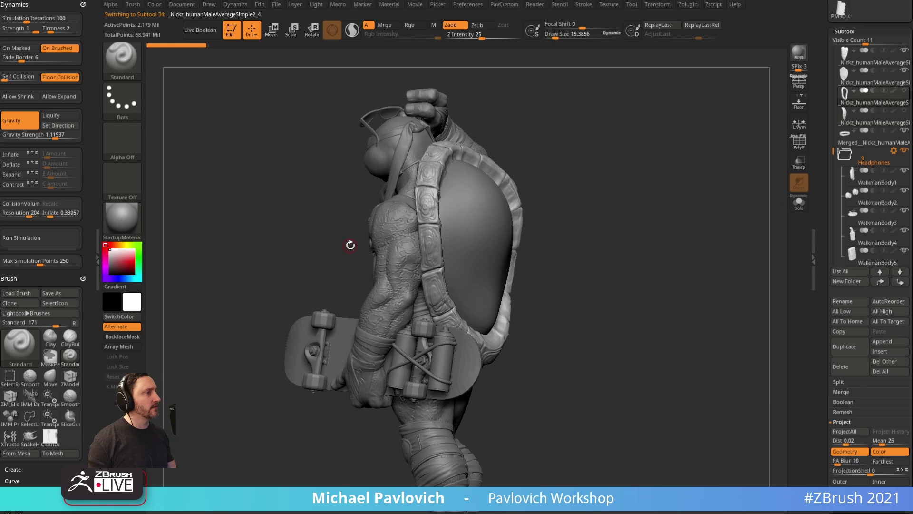
pyautogui.keyDown('alt'); pyautogui.click(390, 237); pyautogui.keyUp('alt')
pyautogui.keyDown('shift'); pyautogui.moveTo(647, 226); pyautogui.dragTo(700, 229); pyautogui.keyUp('shift')
pyautogui.keyDown('alt'); pyautogui.click(516, 226); pyautogui.keyUp('alt')
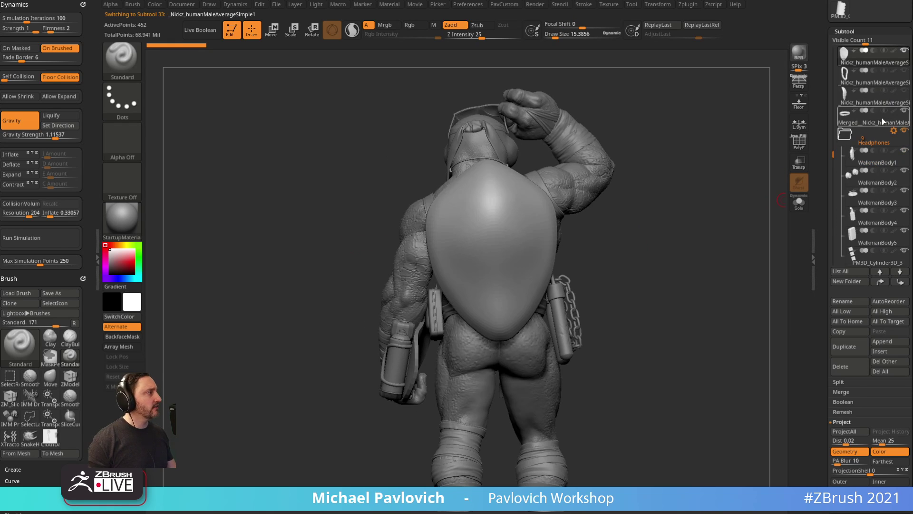
pyautogui.click(904, 50)
pyautogui.keyDown('alt'); pyautogui.click(416, 236); pyautogui.keyUp('alt')
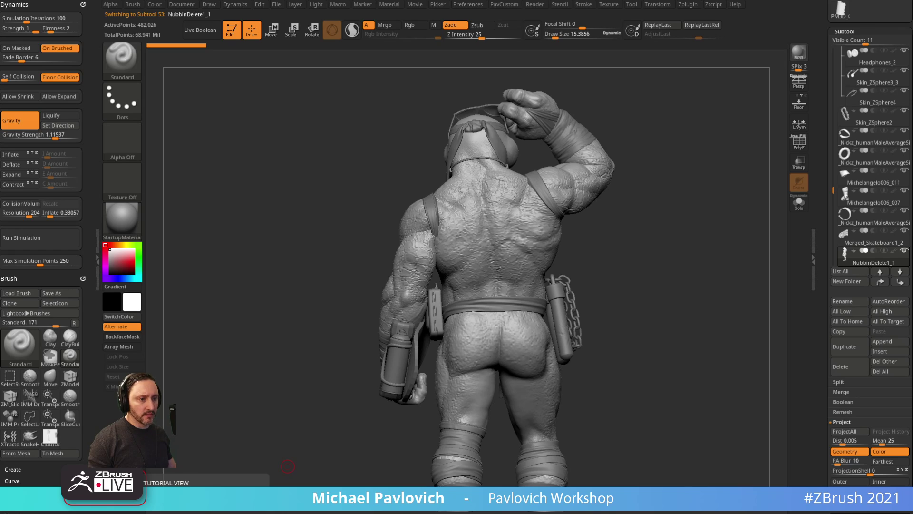
# Switch to the browser, open the Michelangelo artwork from the ArtStation portfolio, and play its making-of video.
pyautogui.hotkey('alt', 'Tab')
pyautogui.click(151, 153)
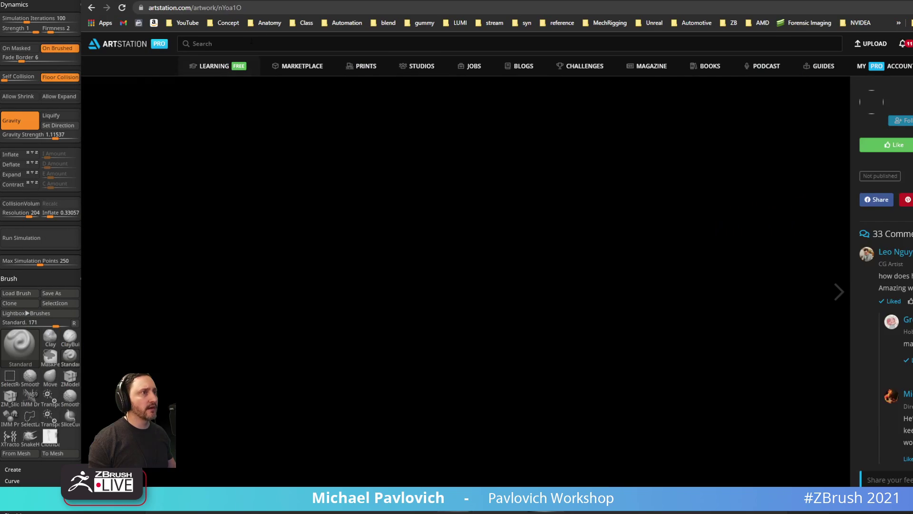
pyautogui.hotkey('alt', 'Left')
pyautogui.click(257, 8)
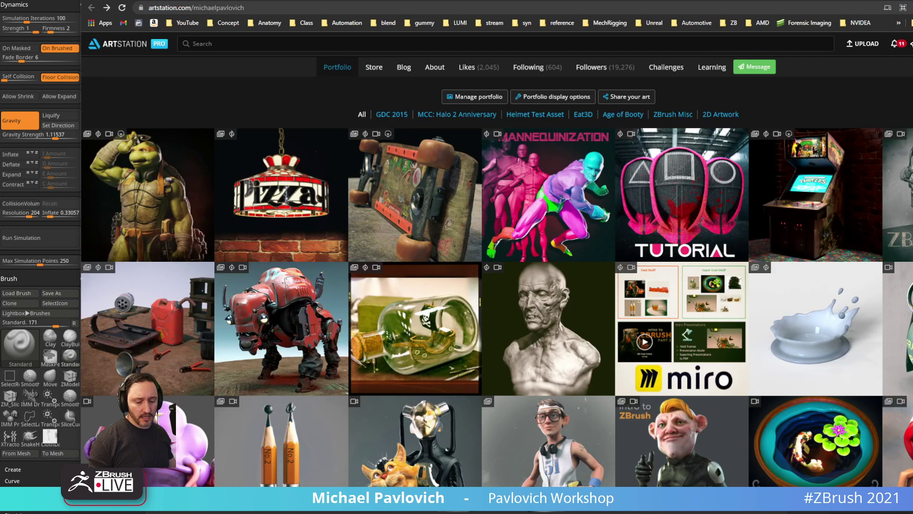
pyautogui.click(172, 196)
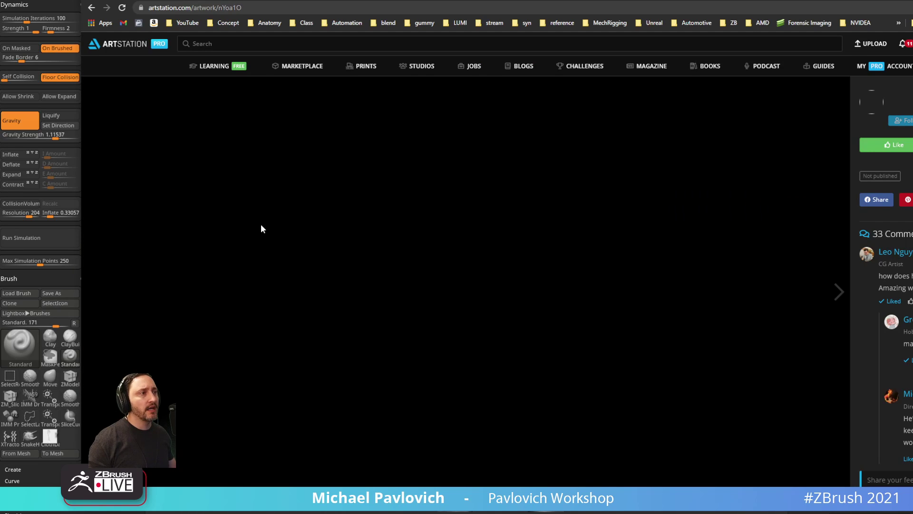
pyautogui.click(459, 264)
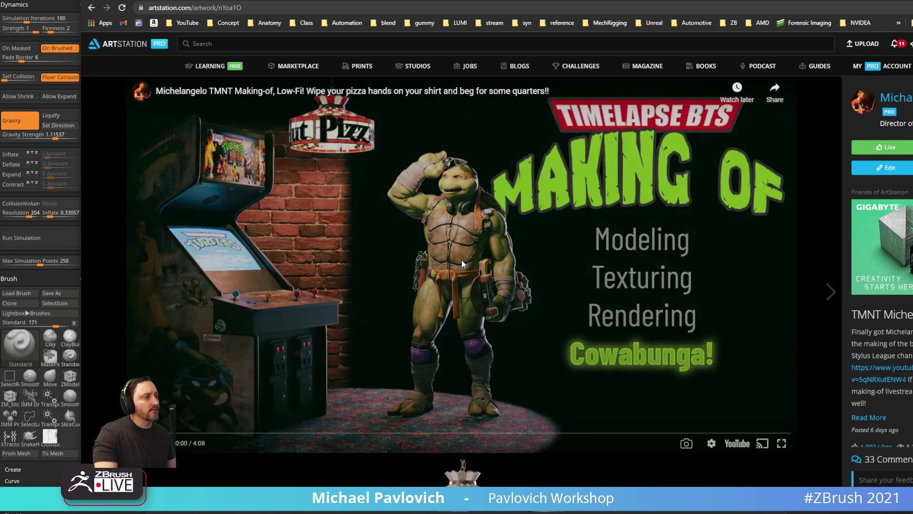
# Watch the start of the making-of video at 0.5 playback speed and pause it at 0:24.
pyautogui.click(209, 434)
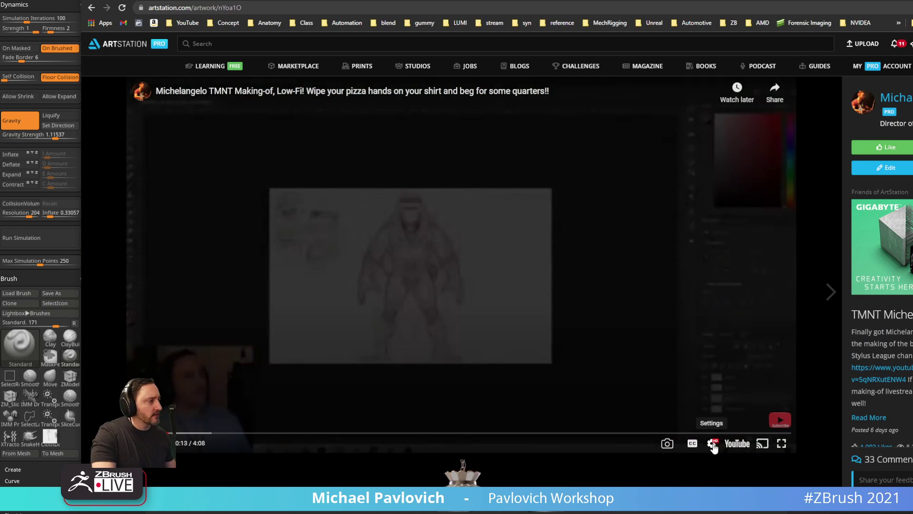
pyautogui.click(713, 444)
pyautogui.click(700, 375)
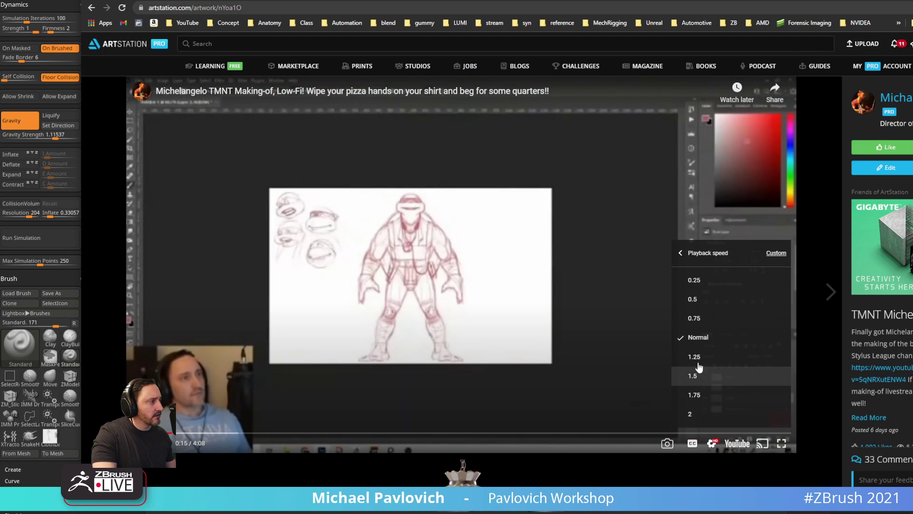
pyautogui.click(694, 318)
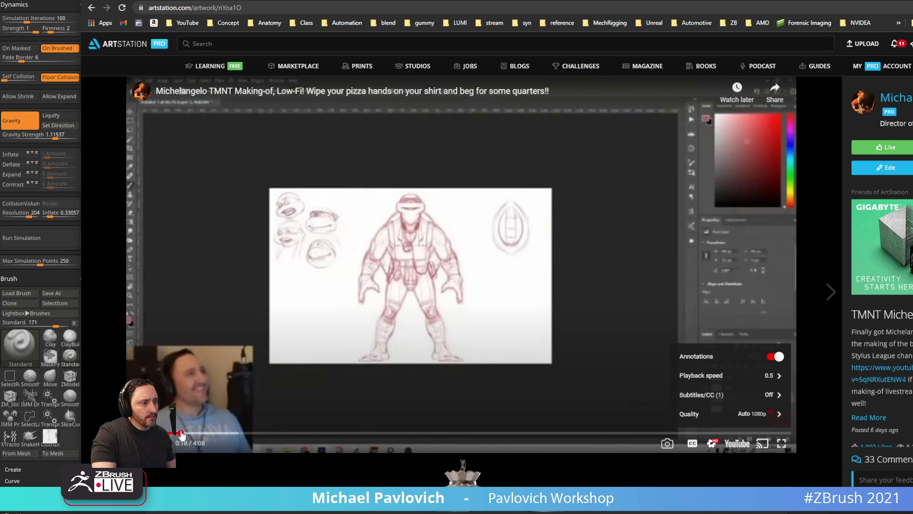
pyautogui.click(183, 433)
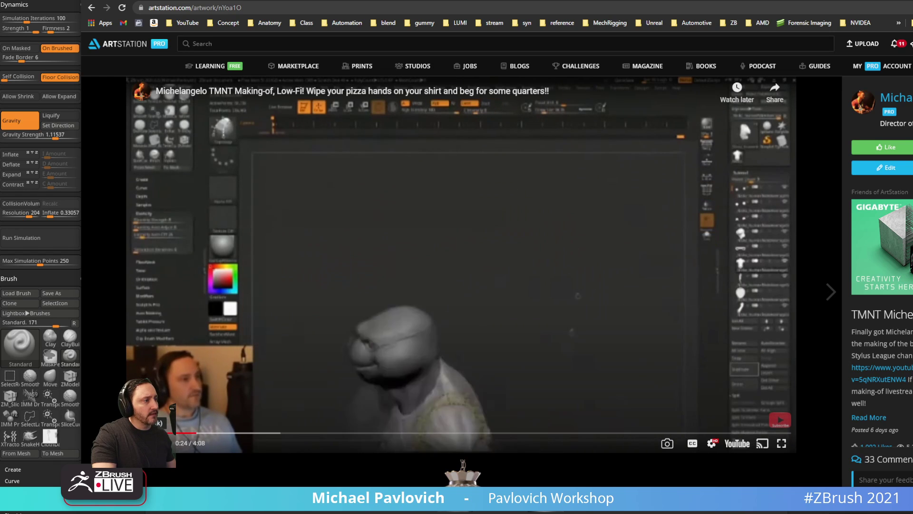
pyautogui.click(142, 443)
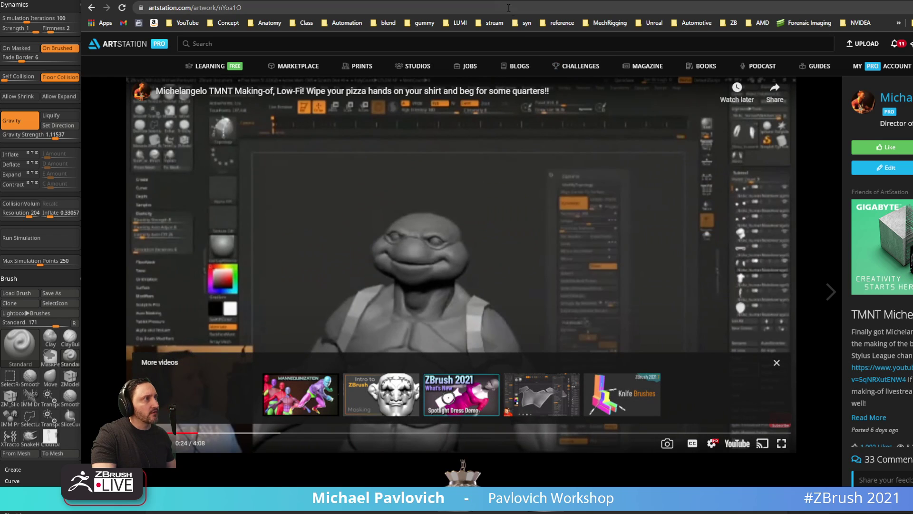
# Switch back to ZBrush, bring the full subtool list into view and select the MichelangeloPlacement subtool.
pyautogui.hotkey('alt', 'Tab')
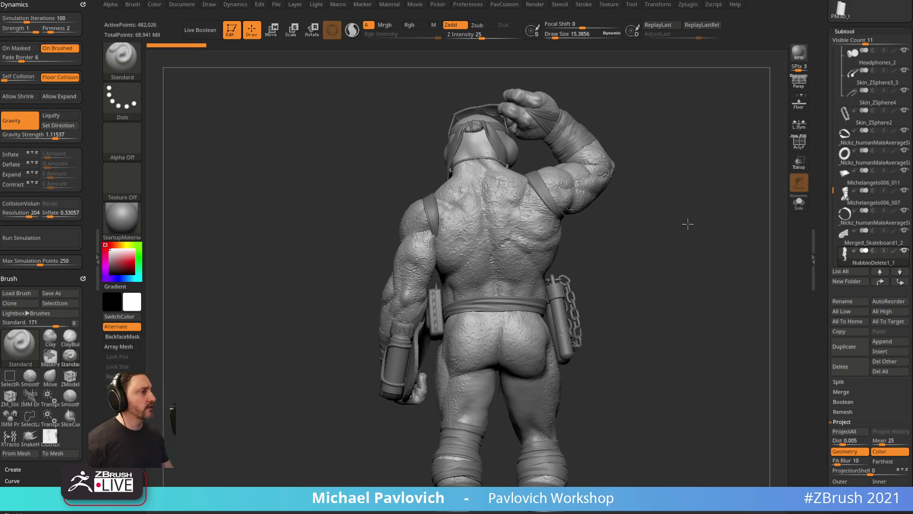
pyautogui.press('s')
pyautogui.moveTo(569, 243); pyautogui.dragTo(571, 243)
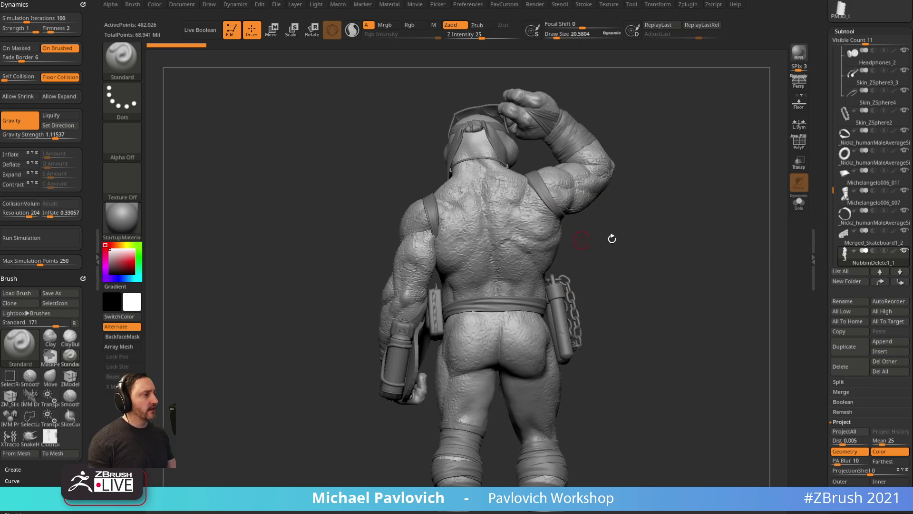
pyautogui.moveTo(824, 262); pyautogui.dragTo(823, 415)
pyautogui.keyDown('alt'); pyautogui.moveTo(732, 304); pyautogui.dragTo(751, 267); pyautogui.keyUp('alt')
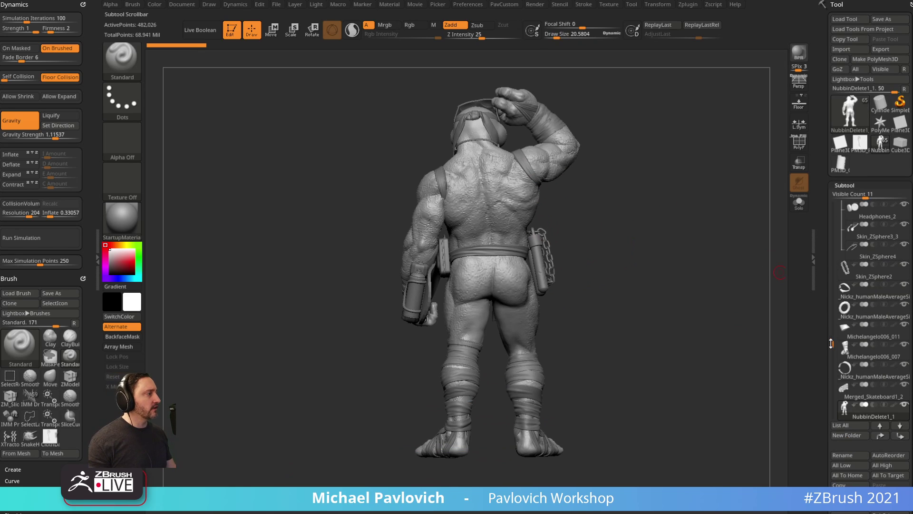
pyautogui.moveTo(832, 345); pyautogui.dragTo(832, 199)
pyautogui.click(867, 218)
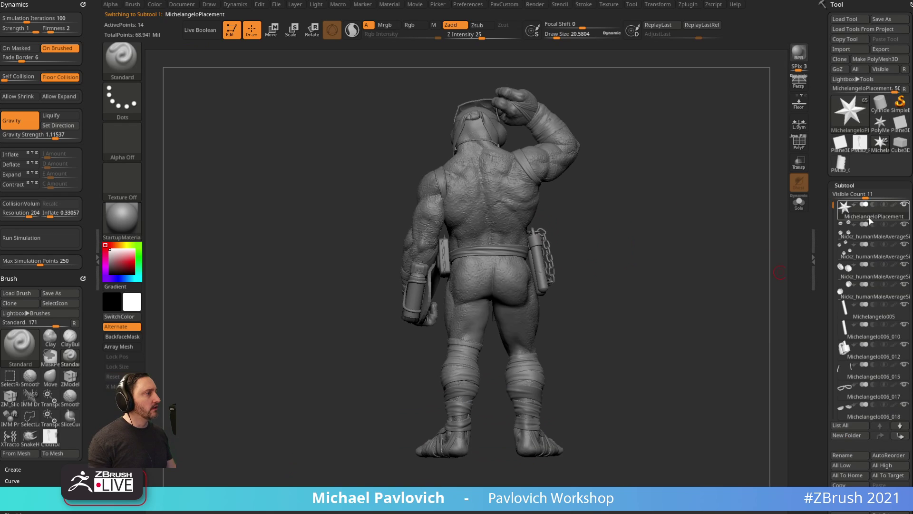
# Ghost the other subtools with transparency and apply Mirror And Weld to the MichelangeloPlacement star.
pyautogui.click(799, 162)
pyautogui.moveTo(698, 229)
pyautogui.mouseDown()
pyautogui.moveTo(772, 242)
pyautogui.moveTo(683, 234)
pyautogui.mouseUp()
pyautogui.press('space')
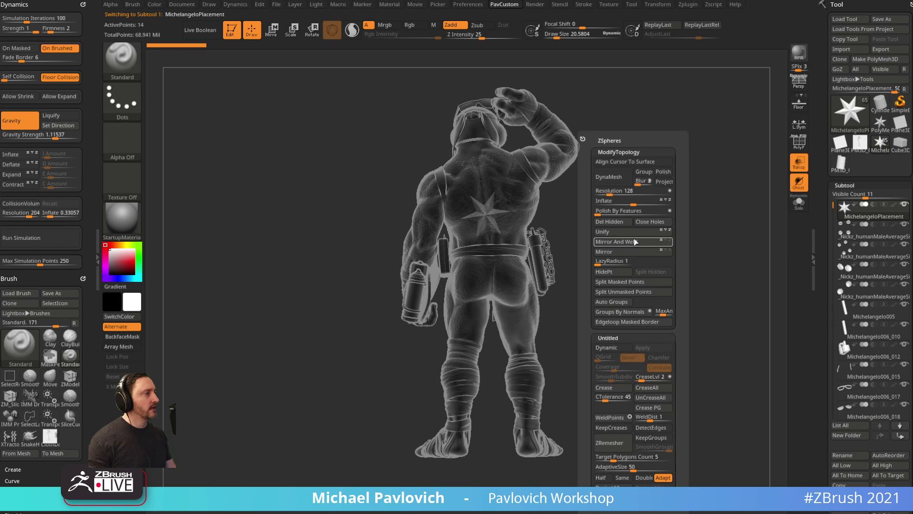
pyautogui.click(613, 243)
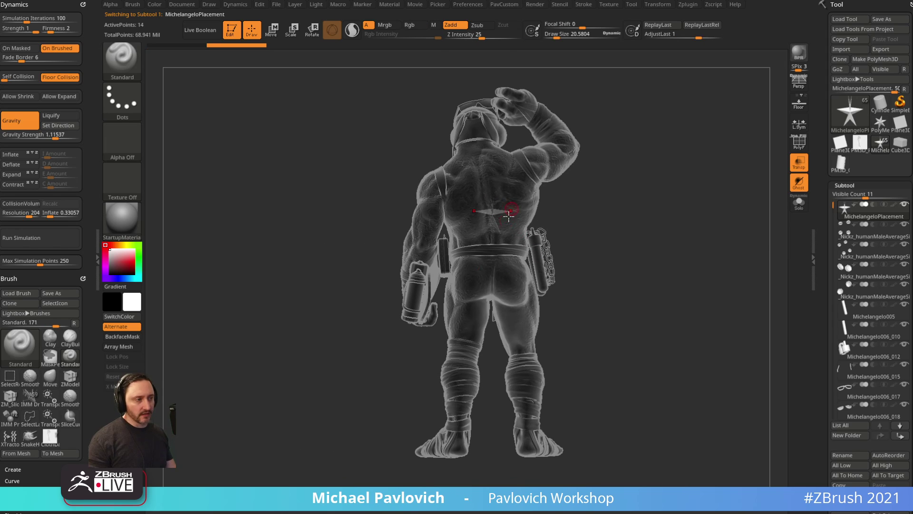
pyautogui.keyDown('alt'); pyautogui.moveTo(772, 223); pyautogui.dragTo(743, 227); pyautogui.keyUp('alt')
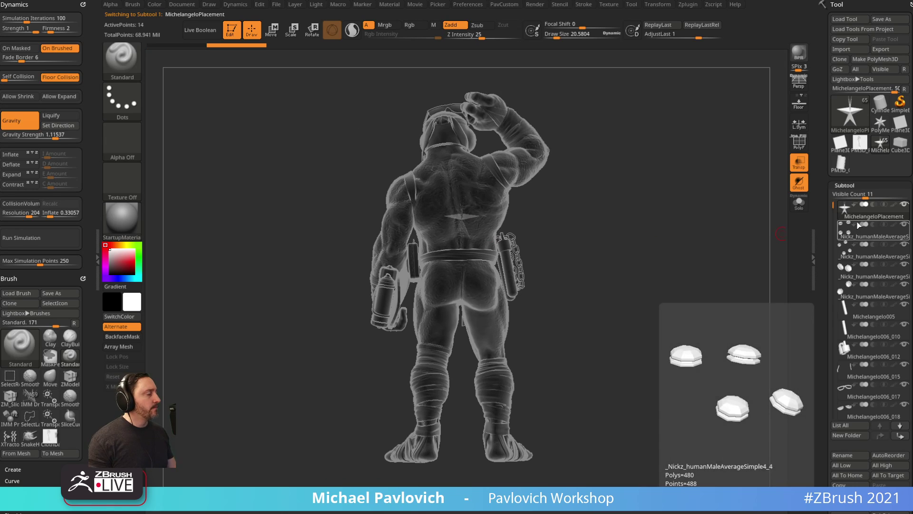
pyautogui.moveTo(856, 209)
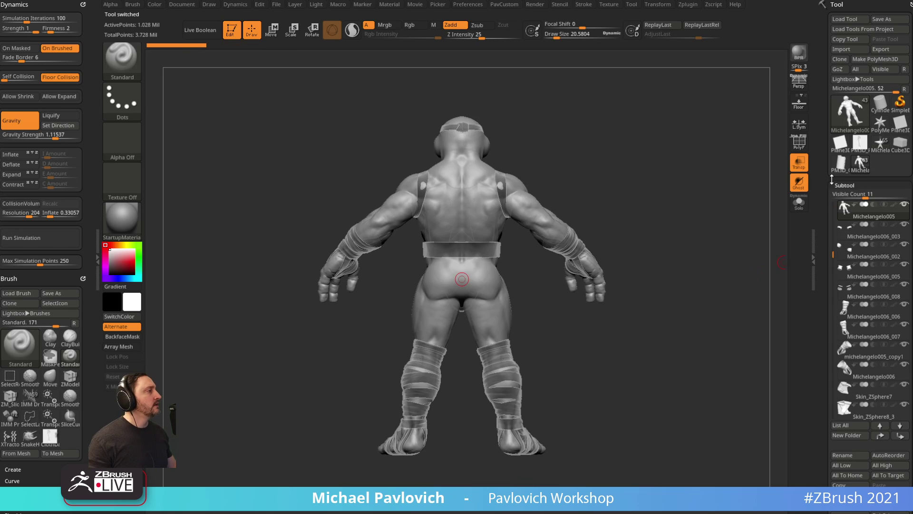
# Delete the posed MichelangeloPlacement tool with all its subtools and make the A-pose Michelangelo tool active.
pyautogui.click(881, 144)
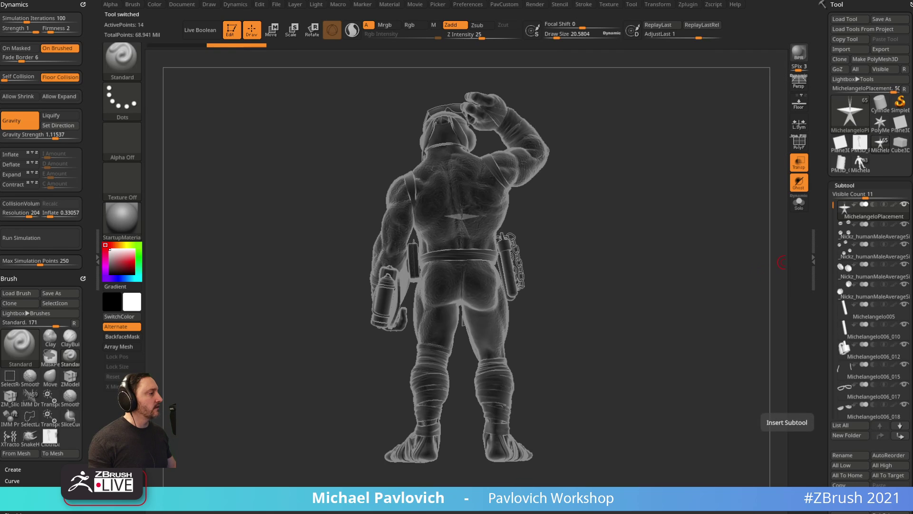
pyautogui.scroll(-3, 880, 472)
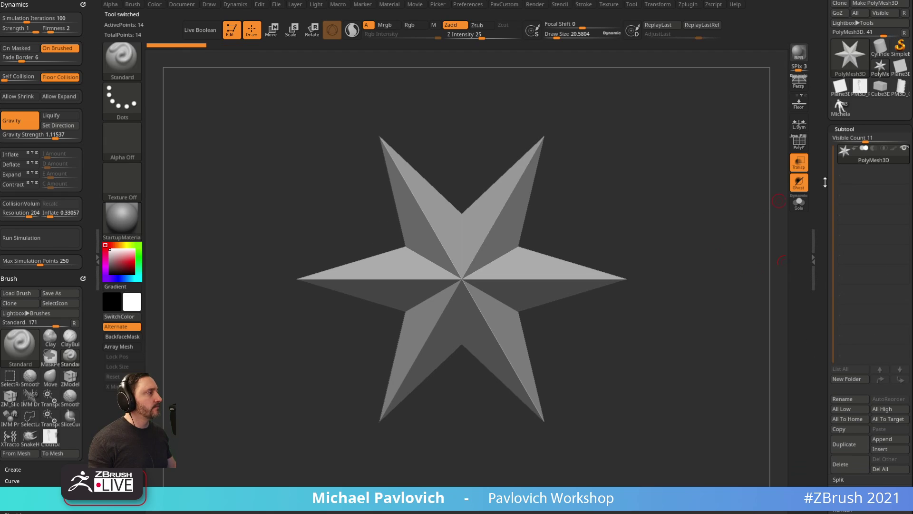
pyautogui.click(839, 113)
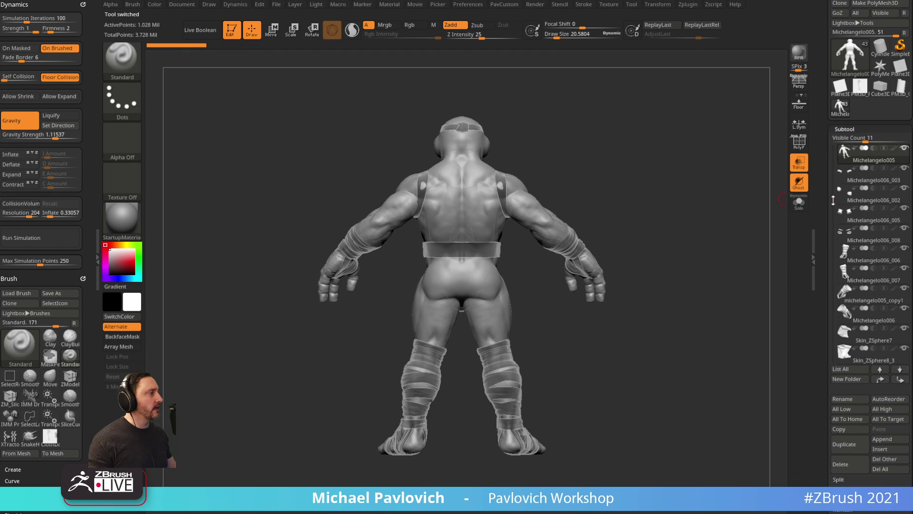
# Select the Michelangelo008 star subtool at the beginning of the list and open the save dialog for the tool.
pyautogui.click(847, 155)
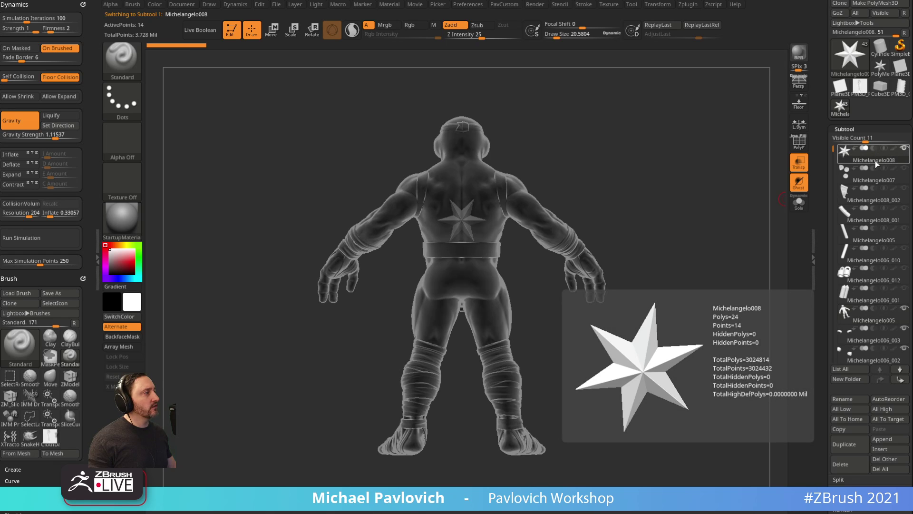
pyautogui.moveTo(707, 189)
pyautogui.mouseDown()
pyautogui.moveTo(817, 202)
pyautogui.moveTo(713, 205)
pyautogui.mouseUp()
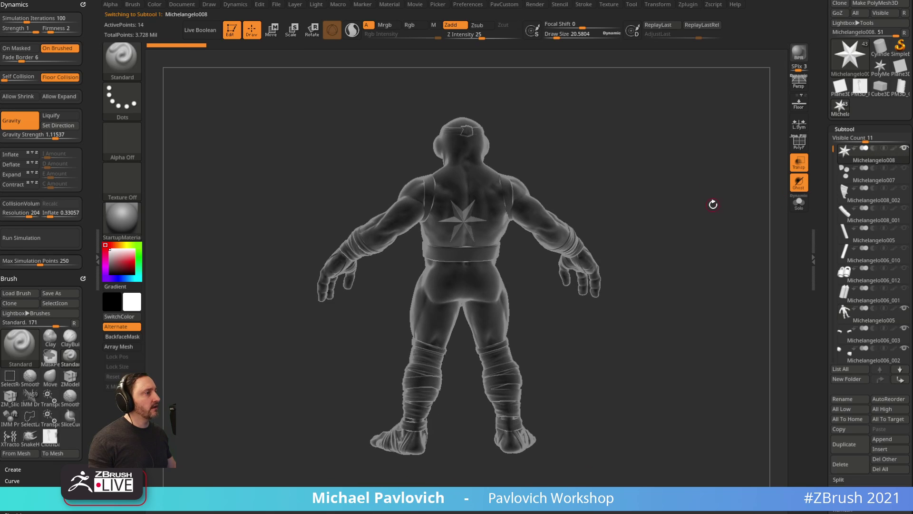
pyautogui.scroll(3, 818, 58)
pyautogui.click(889, 21)
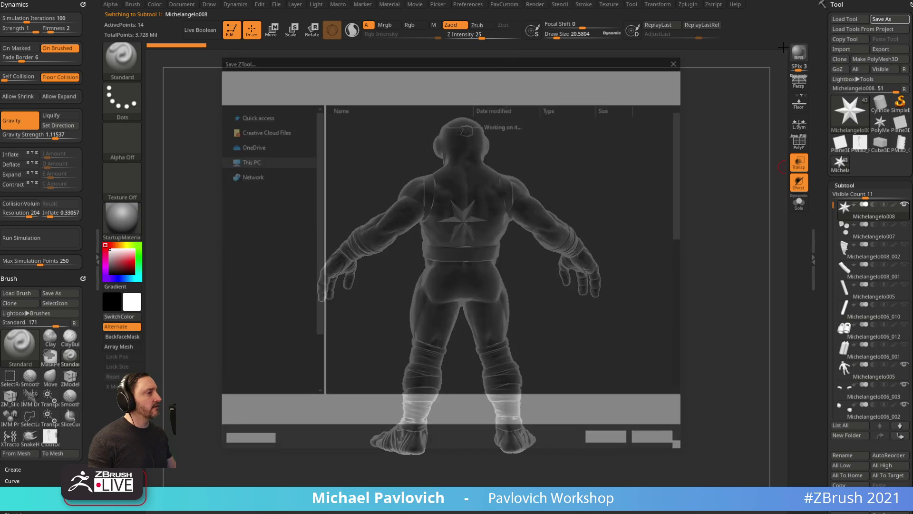
pyautogui.press('Return')
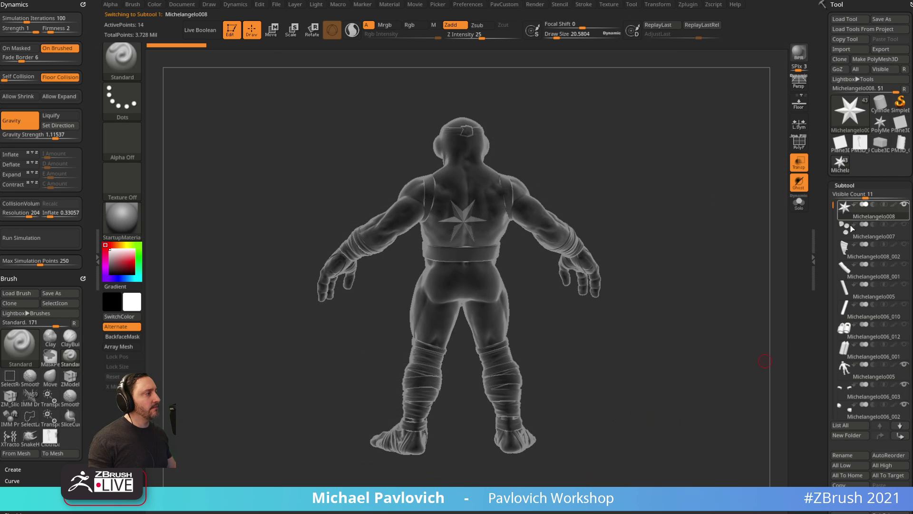
# Turn off the transparent display, frame the turtle and show it from behind.
pyautogui.moveTo(867, 218)
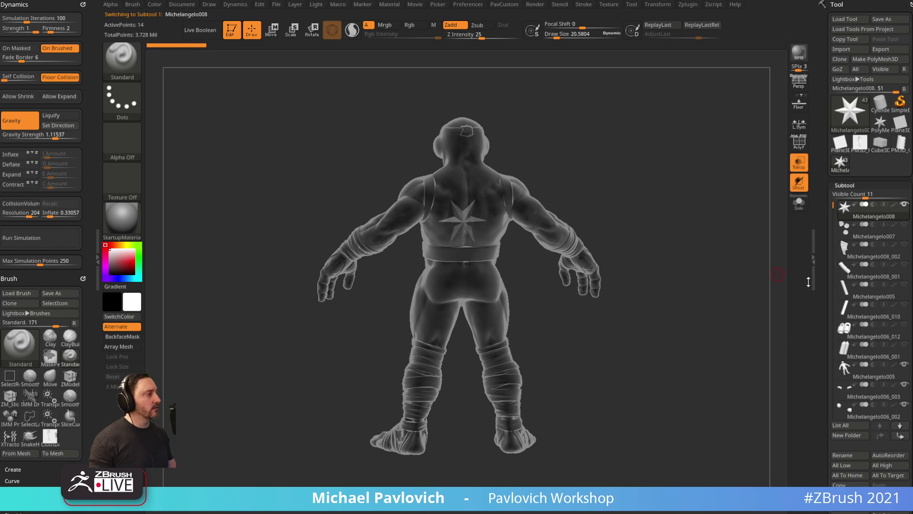
pyautogui.moveTo(662, 200); pyautogui.dragTo(677, 171)
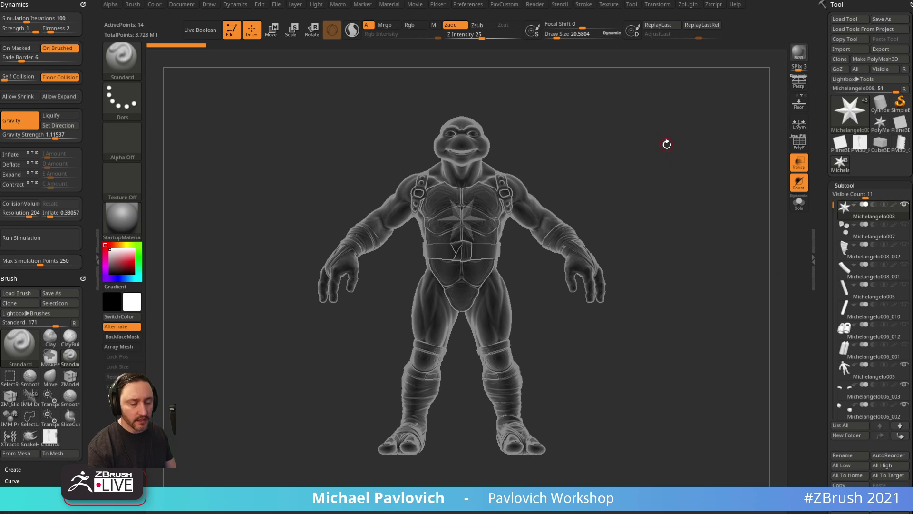
pyautogui.click(798, 163)
pyautogui.moveTo(658, 184); pyautogui.dragTo(631, 204)
pyautogui.press('f')
pyautogui.moveTo(742, 226); pyautogui.dragTo(705, 229)
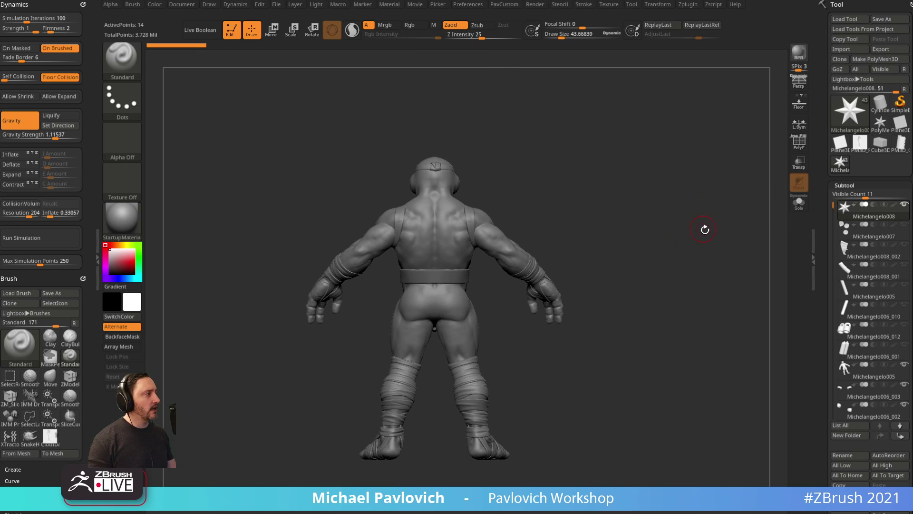
# Insert a Sphere 32 from the IMM Primitives brush over the turtle's back and split it from the star with Split Masked Points.
pyautogui.press('b')
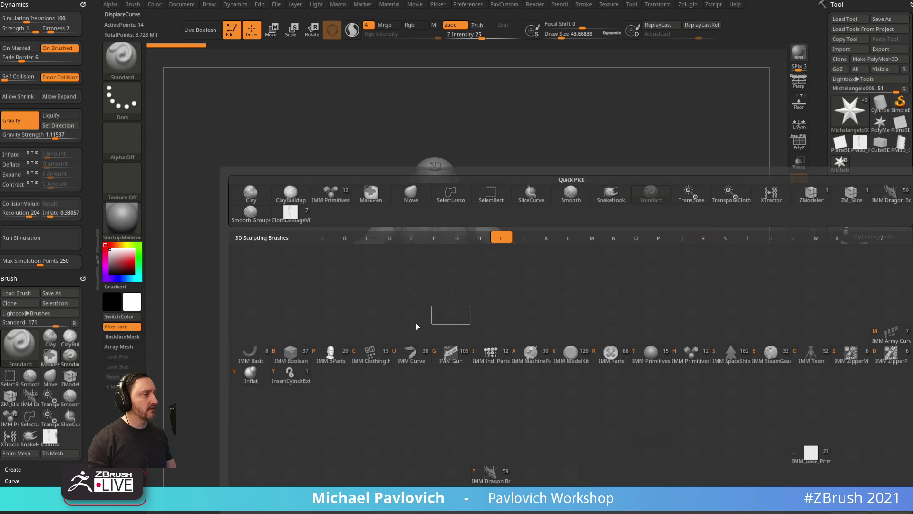
pyautogui.click(651, 356)
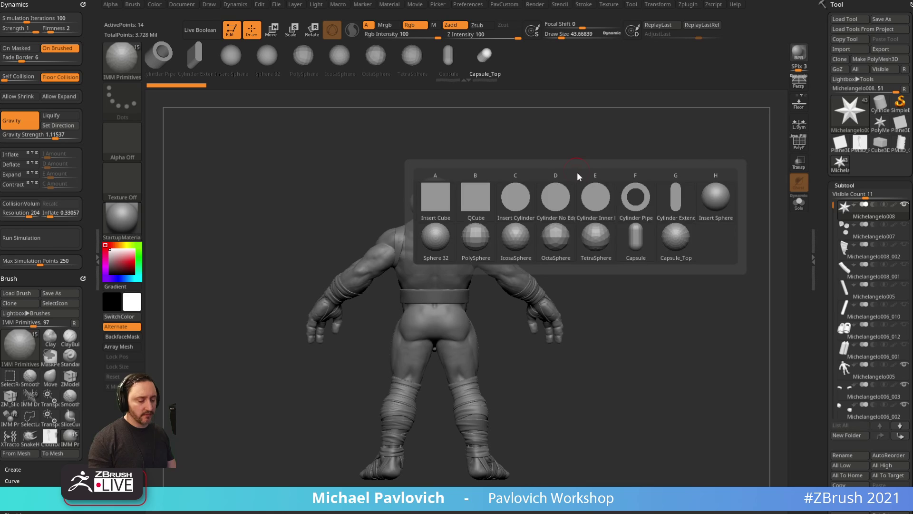
pyautogui.click(436, 236)
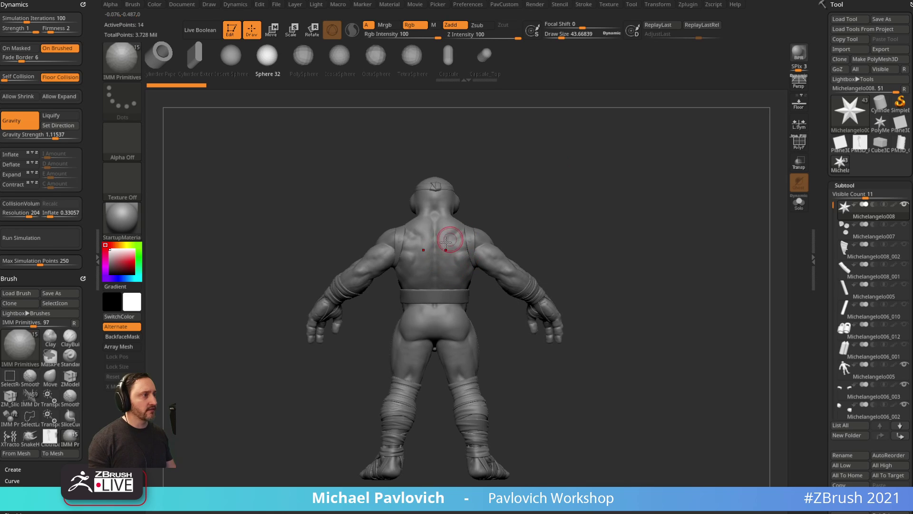
pyautogui.moveTo(434, 244); pyautogui.dragTo(427, 328)
pyautogui.press('2')
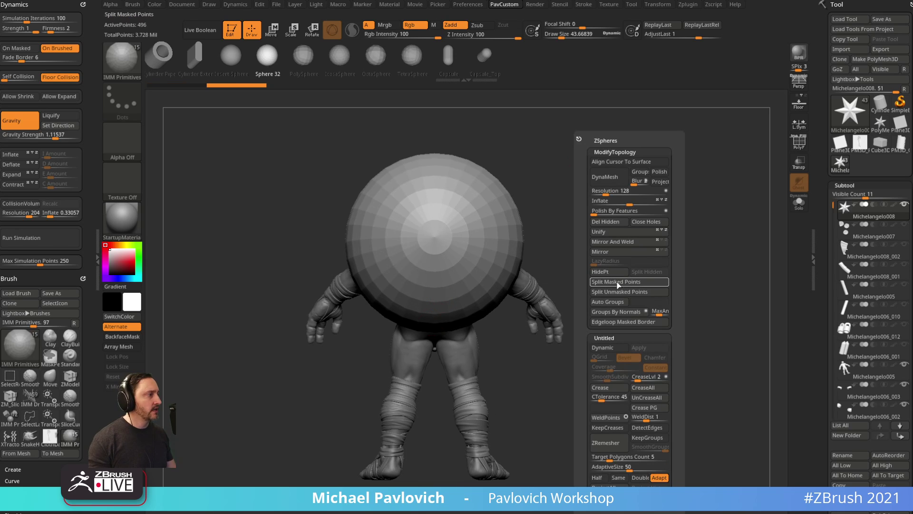
pyautogui.click(618, 284)
# Place the sphere behind the turtle's back, squash it into a thin upright oval shell and display its polyframe.
pyautogui.keyDown('shift'); pyautogui.moveTo(564, 265); pyautogui.dragTo(664, 241); pyautogui.keyUp('shift')
pyautogui.press('w')
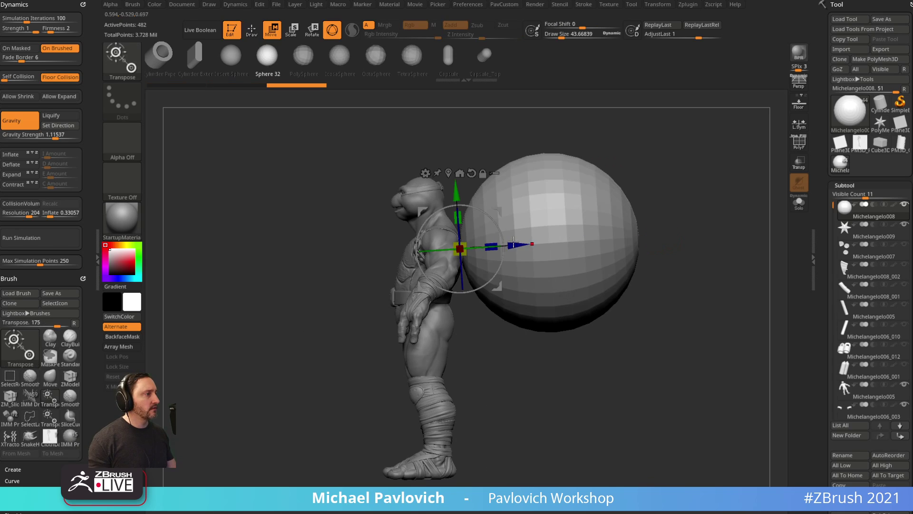
pyautogui.moveTo(514, 243)
pyautogui.mouseDown()
pyautogui.moveTo(503, 226)
pyautogui.moveTo(492, 243)
pyautogui.mouseUp()
pyautogui.press('q')
pyautogui.click(799, 143)
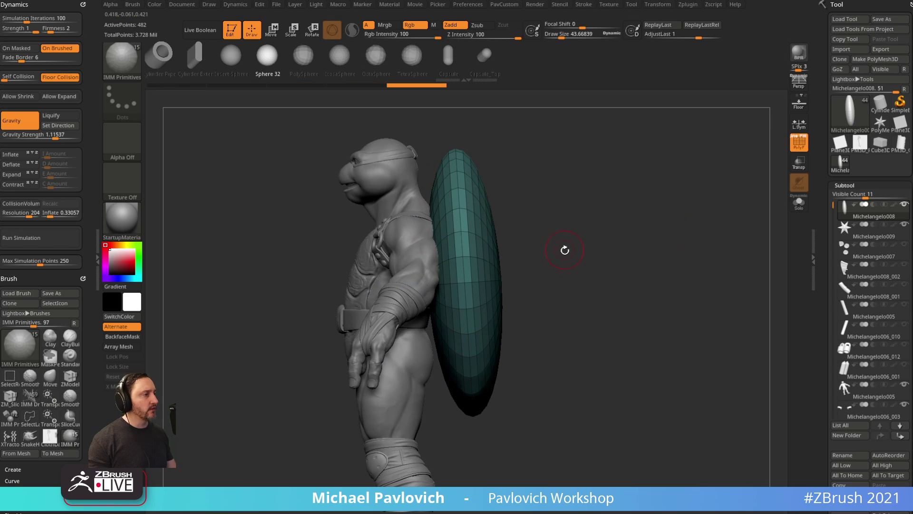
# Hide the edge loop around the oval's rim with the SelectLasso brush and give the separated halves their own polygroups.
pyautogui.hotkey('ctrl', 'shift')
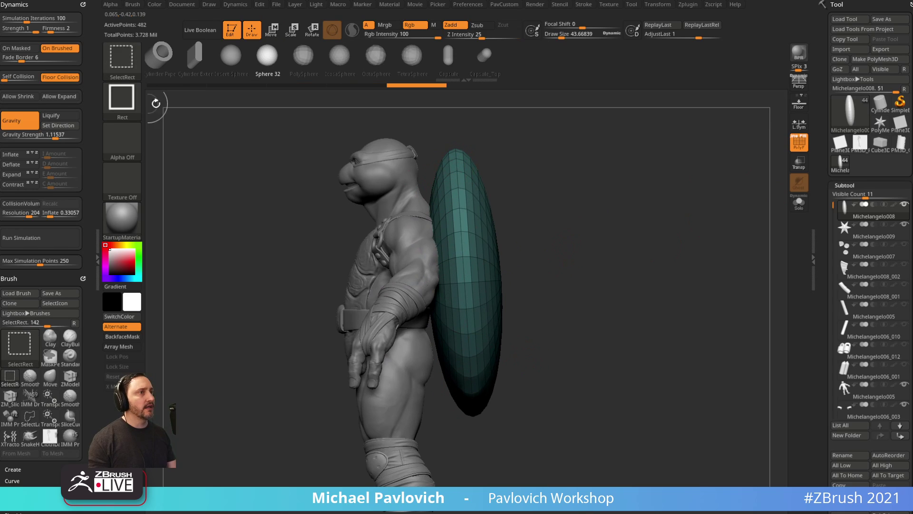
pyautogui.press('b')
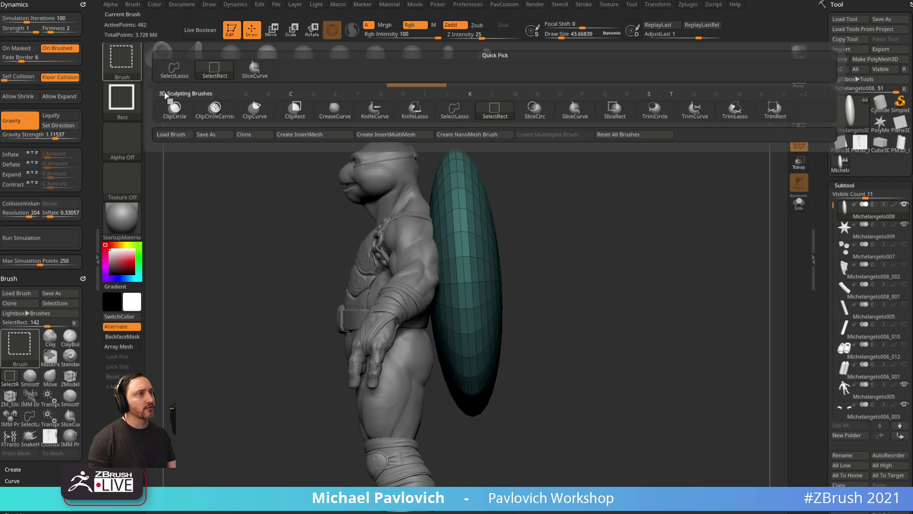
pyautogui.keyDown('ctrl'); pyautogui.keyDown('shift'); pyautogui.click(175, 71); pyautogui.keyUp('shift'); pyautogui.keyUp('ctrl')
pyautogui.moveTo(583, 190)
pyautogui.keyDown('alt'); pyautogui.mouseDown()
pyautogui.moveTo(580, 228)
pyautogui.moveTo(595, 192)
pyautogui.moveTo(589, 198)
pyautogui.mouseUp(); pyautogui.keyUp('alt')
pyautogui.keyDown('ctrl'); pyautogui.keyDown('shift'); pyautogui.click(474, 206); pyautogui.keyUp('shift'); pyautogui.keyUp('ctrl')
pyautogui.press('4')
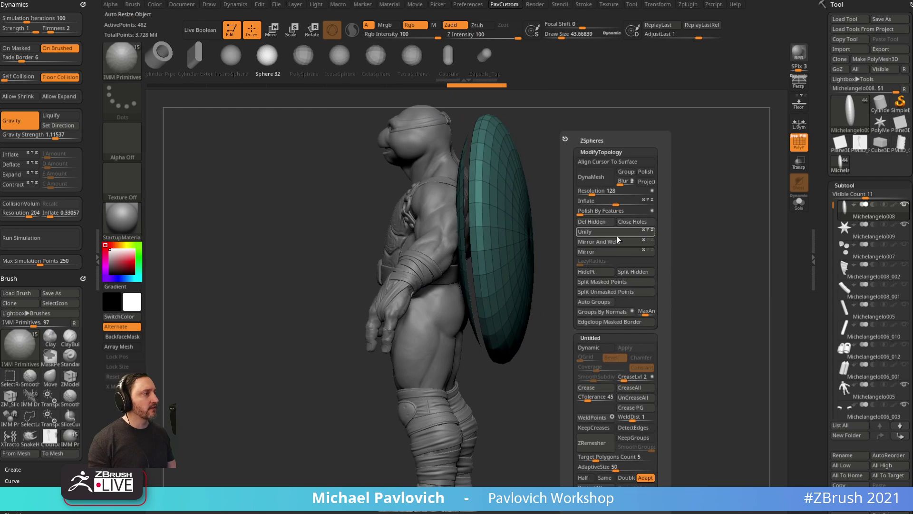
pyautogui.click(602, 286)
pyautogui.moveTo(584, 276); pyautogui.dragTo(546, 218)
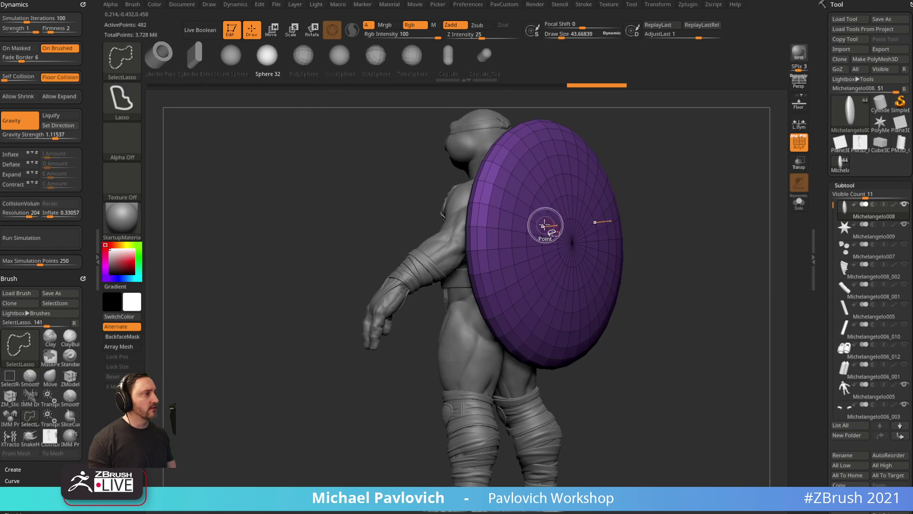
# Delete the oval's hidden geometry and ZRemesh the remaining shell with Half enabled and AdaptiveSize at 0.
pyautogui.press('space')
pyautogui.click(647, 221)
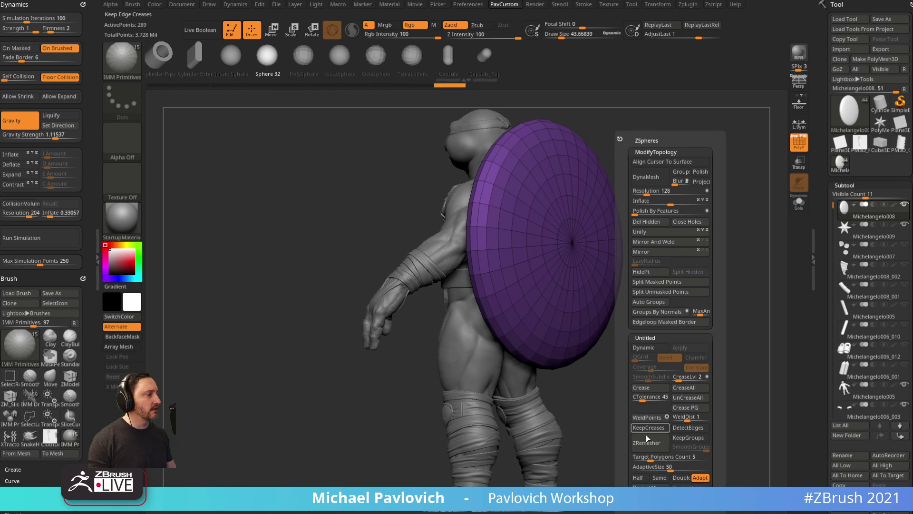
pyautogui.click(637, 478)
pyautogui.click(647, 443)
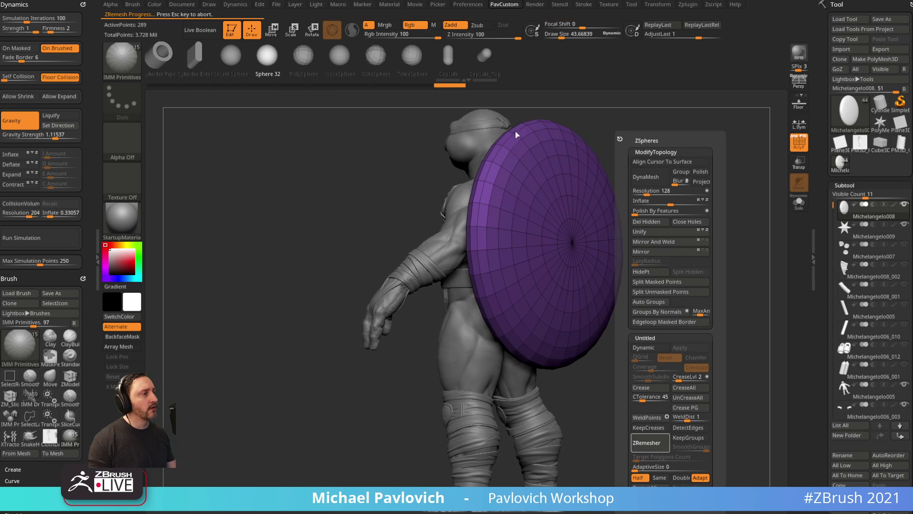
# Undo the remeshing and loop removal to restore the whole oval, and assign it a single polygroup.
pyautogui.moveTo(673, 204)
pyautogui.mouseDown()
pyautogui.moveTo(707, 201)
pyautogui.moveTo(688, 214)
pyautogui.mouseUp()
pyautogui.hotkey('ctrl', 'z')
pyautogui.hotkey('ctrl', 'z')
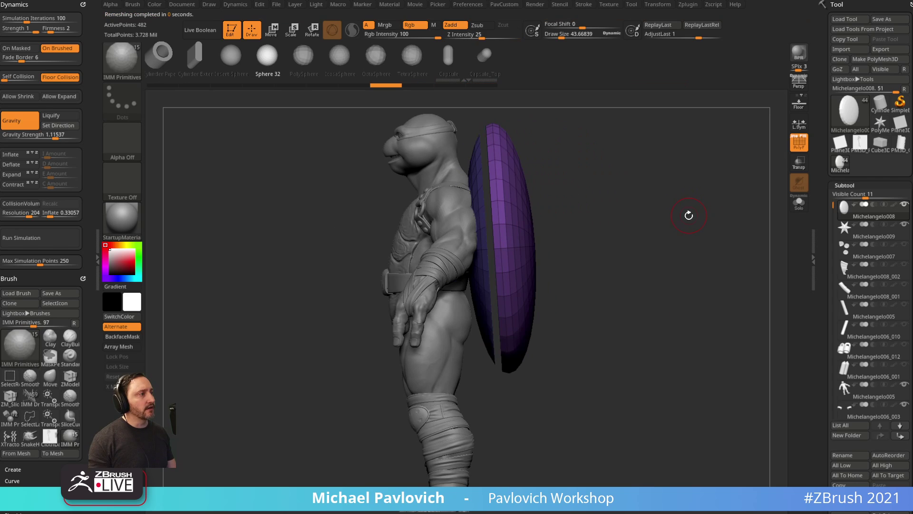
pyautogui.hotkey('ctrl', 'w')
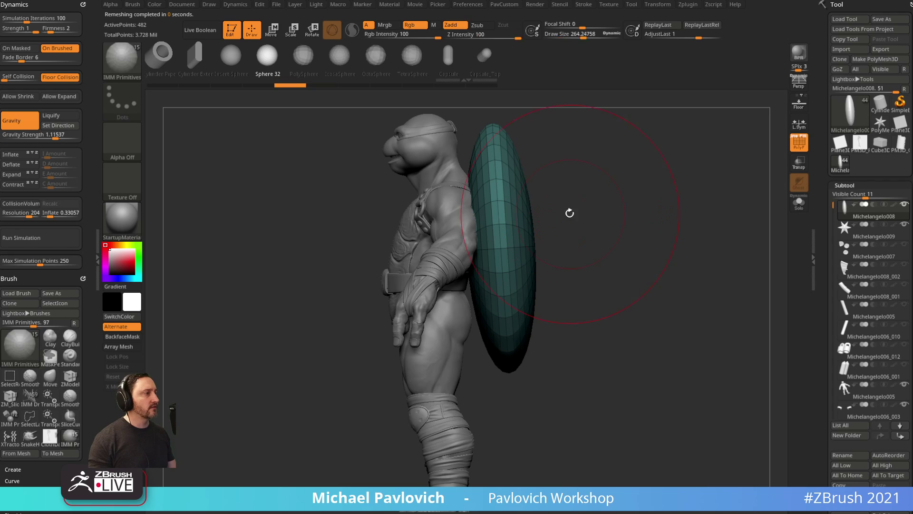
# Activate the Move brush with a draw size of about 377.
pyautogui.press('b')
pyautogui.press('m')
pyautogui.press('v')
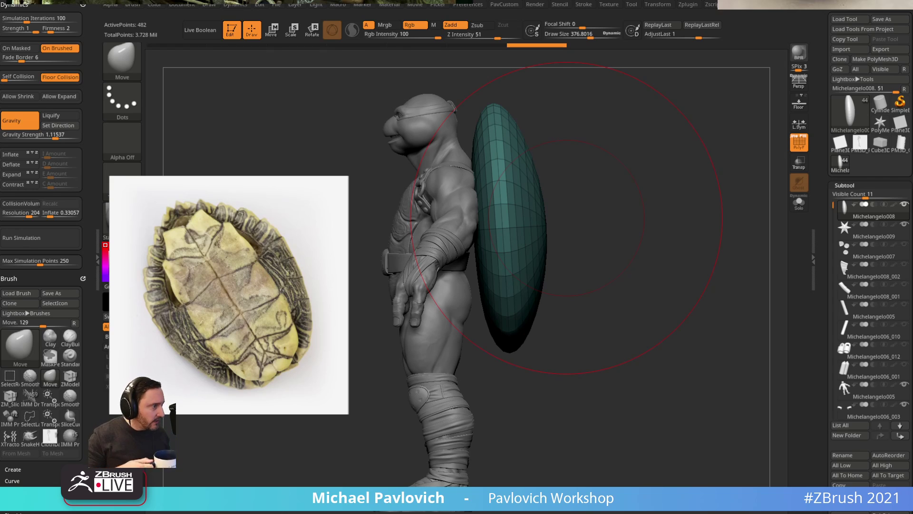
# Compare the turtle shell reference photos of the underside and the side with the oval, and dismiss both pictures.
pyautogui.moveTo(787, 1); pyautogui.dragTo(557, 336)
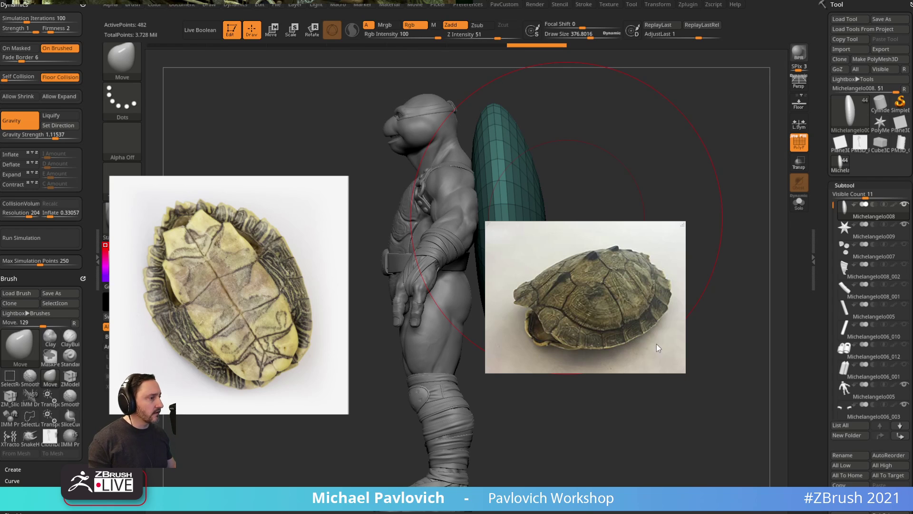
pyautogui.press('Delete')
pyautogui.press('Delete')
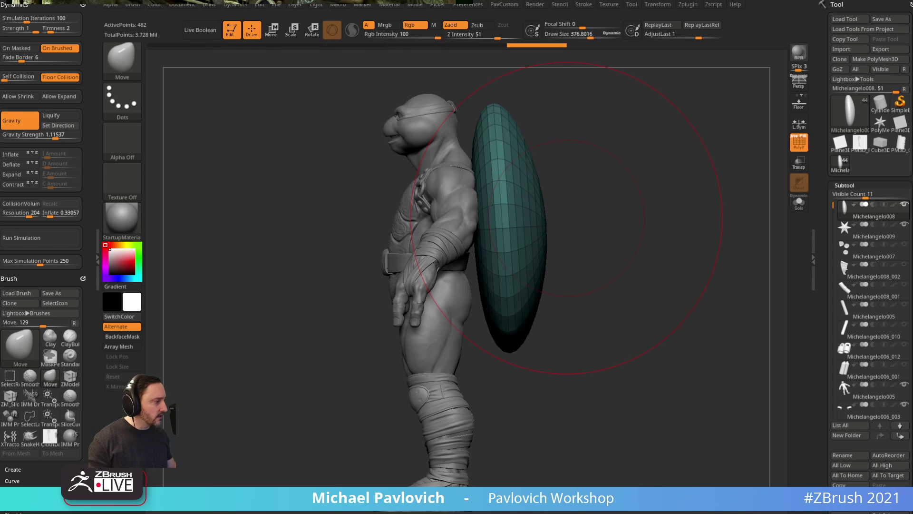
# Examine the turtle character reference pictures for how the shell's rim and curvature sit against the back, and dismiss them.
pyautogui.moveTo(541, 399); pyautogui.dragTo(383, 235, button='right')
pyautogui.scroll(5, 376, 236)
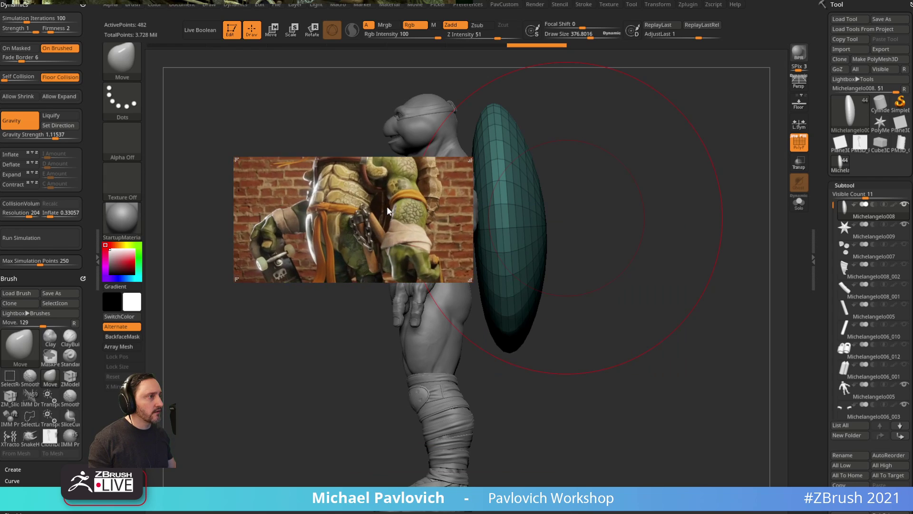
pyautogui.moveTo(387, 206); pyautogui.dragTo(335, 293, button='middle')
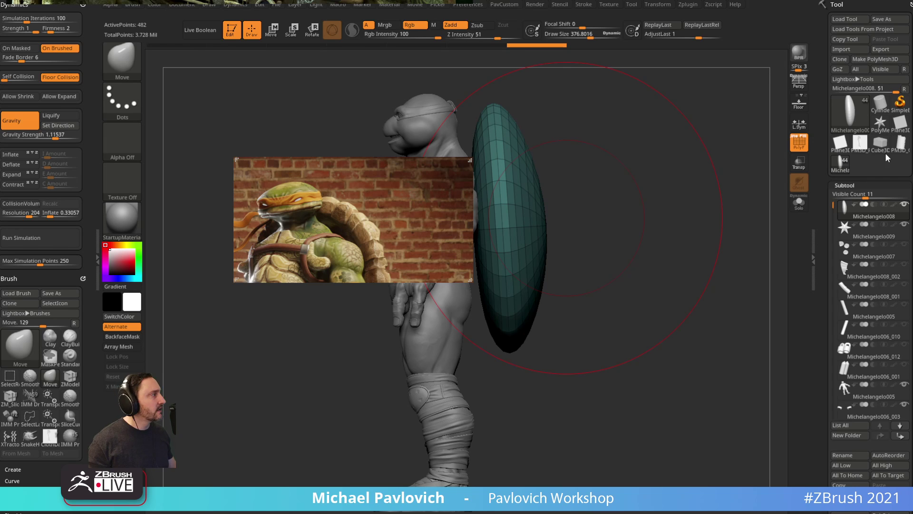
pyautogui.moveTo(912, 200); pyautogui.dragTo(638, 267)
pyautogui.scroll(-5, 619, 278)
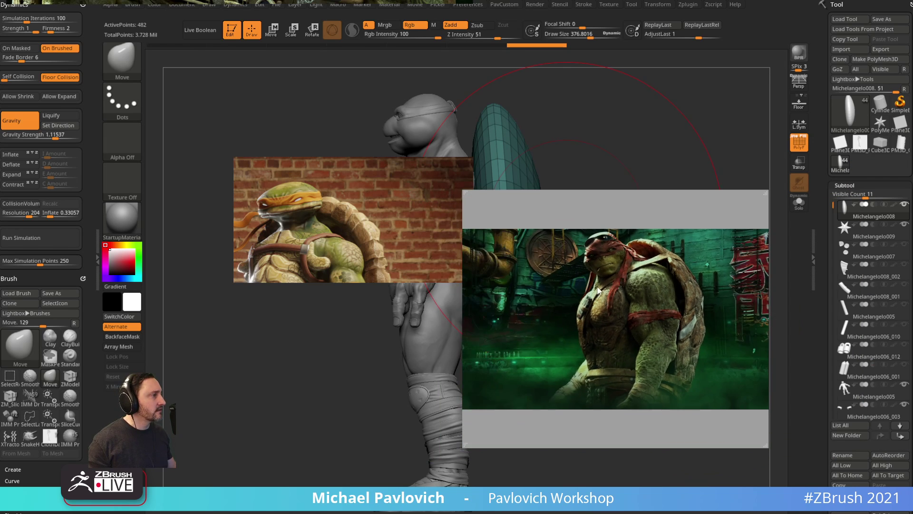
pyautogui.scroll(4, 603, 310)
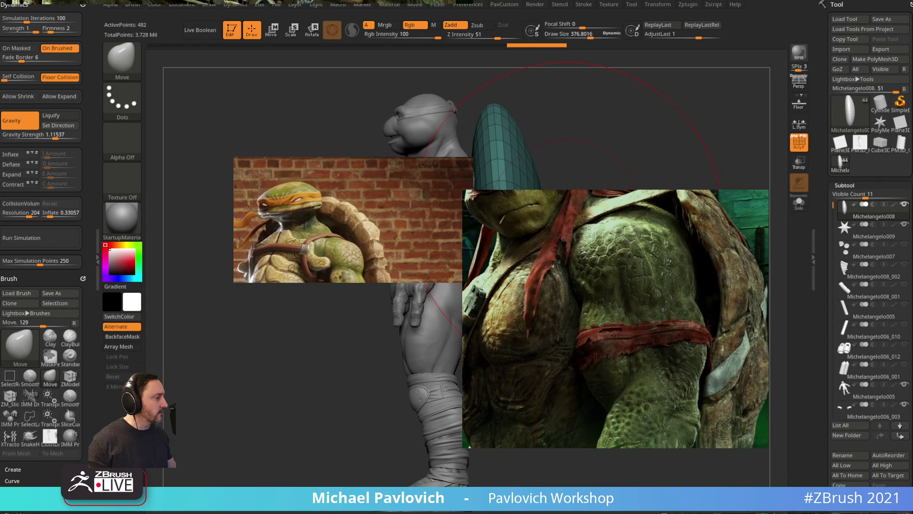
pyautogui.moveTo(880, 513); pyautogui.dragTo(427, 176)
pyautogui.scroll(4, 428, 179)
pyautogui.moveTo(383, 182); pyautogui.dragTo(647, 187, button='middle')
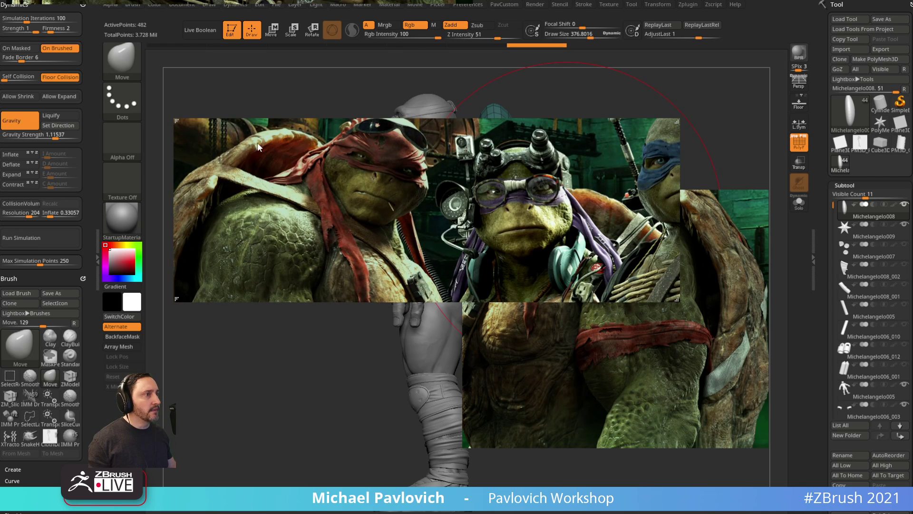
pyautogui.press('Delete')
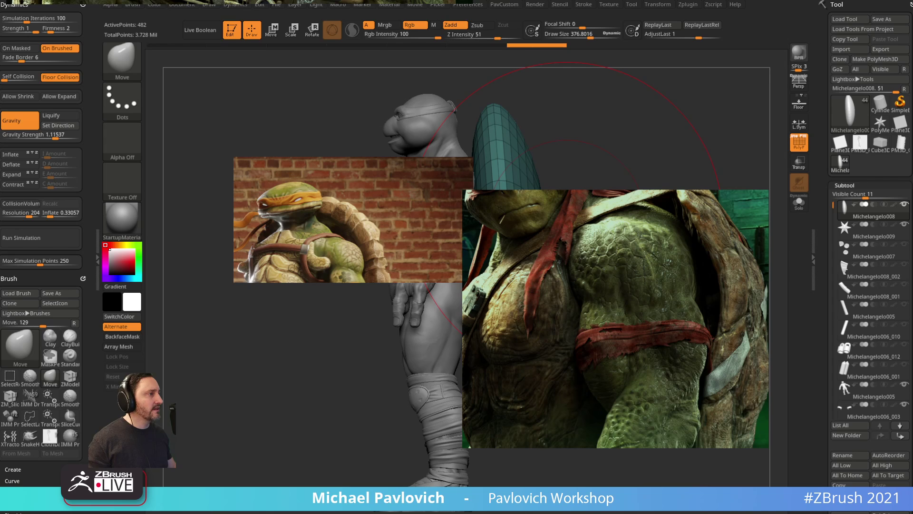
pyautogui.press('Delete')
pyautogui.press('Delete')
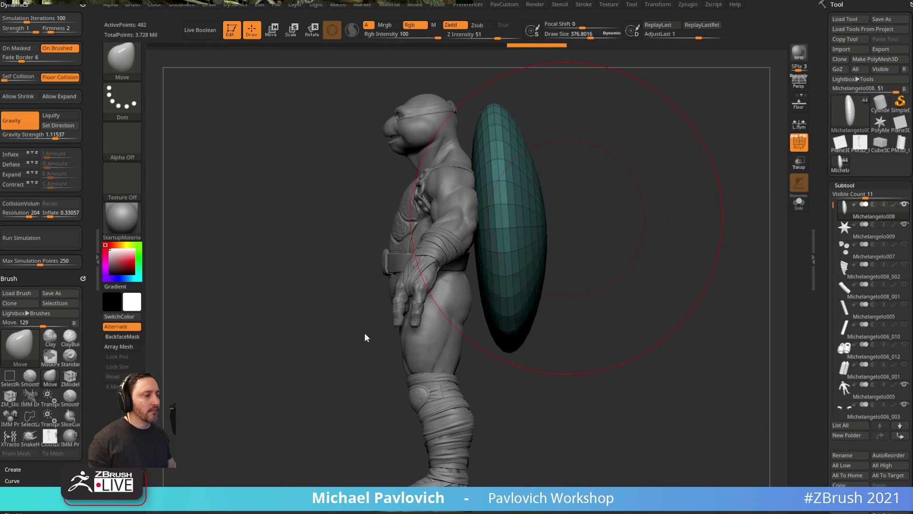
# Compare the real turtle shell photos of the upper side and the underside with the oval, and dismiss both pictures.
pyautogui.moveTo(130, 513); pyautogui.dragTo(209, 148)
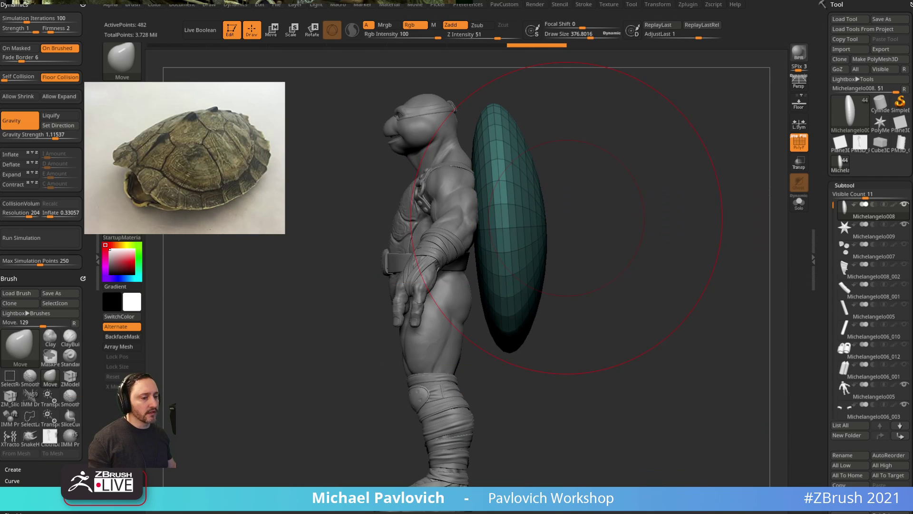
pyautogui.hotkey('ctrl', 'v')
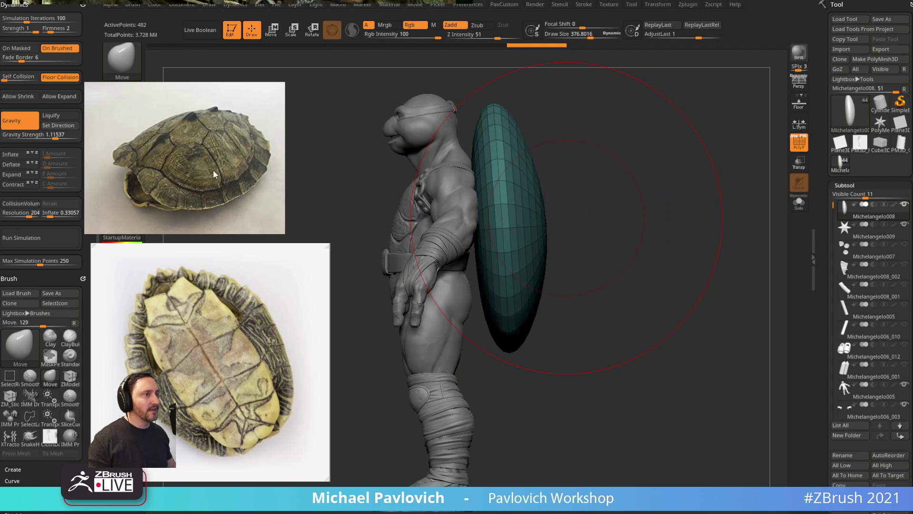
pyautogui.press('Delete')
pyautogui.press('Delete')
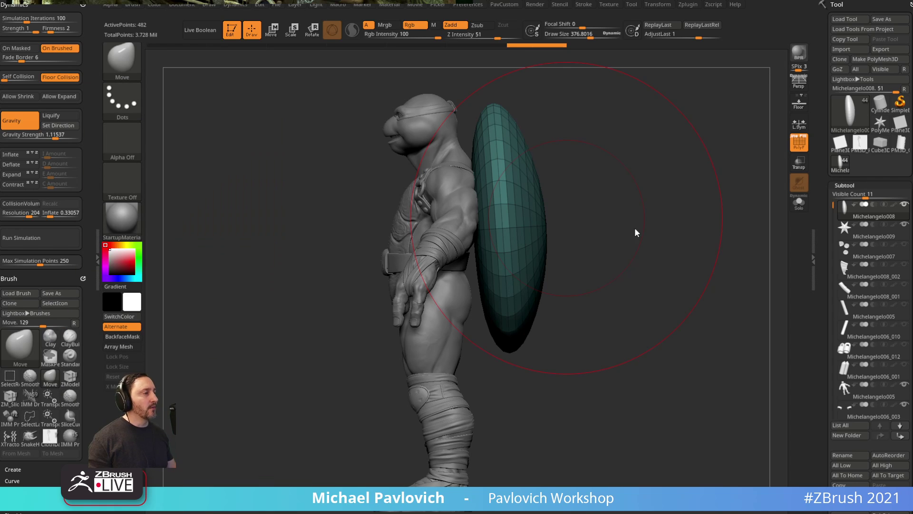
# Reshape the oval's side profile with the Move brush, pulling its upper and lower front edges towards the turtle's back.
pyautogui.keyDown('alt'); pyautogui.moveTo(637, 170); pyautogui.dragTo(638, 193); pyautogui.keyUp('alt')
pyautogui.press('s')
pyautogui.moveTo(507, 206); pyautogui.dragTo(517, 205)
pyautogui.press('s')
pyautogui.moveTo(475, 174); pyautogui.dragTo(481, 172)
pyautogui.moveTo(477, 168); pyautogui.dragTo(450, 166)
pyautogui.moveTo(486, 337)
pyautogui.mouseDown()
pyautogui.moveTo(477, 331)
pyautogui.moveTo(458, 358)
pyautogui.moveTo(468, 354)
pyautogui.mouseUp()
# Slice the oval lengthwise with SliceCurve near its front side and keep only the rear shell part visible.
pyautogui.keyDown('ctrl'); pyautogui.keyDown('shift'); pyautogui.click(122, 61); pyautogui.keyUp('shift'); pyautogui.keyUp('ctrl')
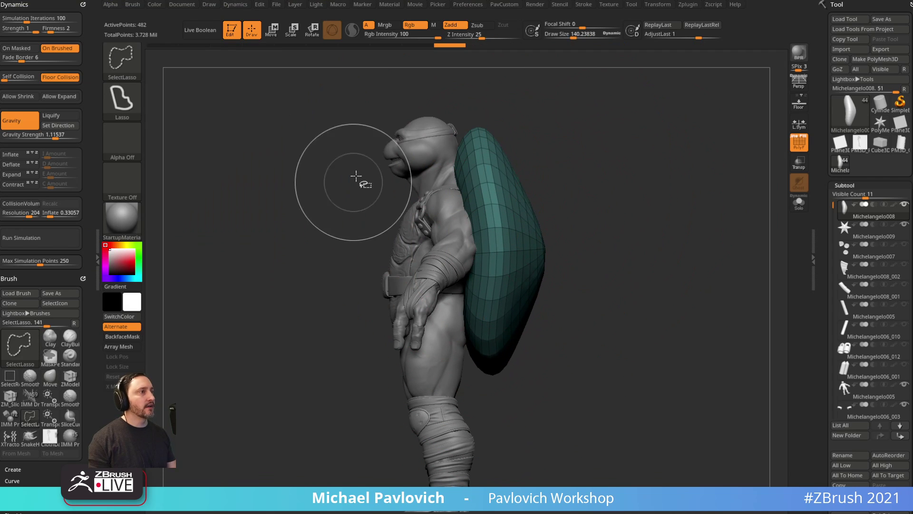
pyautogui.keyDown('ctrl'); pyautogui.keyDown('shift'); pyautogui.click(136, 68); pyautogui.keyUp('shift'); pyautogui.keyUp('ctrl')
pyautogui.keyDown('ctrl'); pyautogui.keyDown('shift'); pyautogui.click(255, 70); pyautogui.keyUp('shift'); pyautogui.keyUp('ctrl')
pyautogui.moveTo(455, 96)
pyautogui.keyDown('ctrl'); pyautogui.keyDown('shift'); pyautogui.mouseDown()
pyautogui.moveTo(462, 189)
pyautogui.moveTo(485, 256)
pyautogui.moveTo(487, 431)
pyautogui.mouseUp(); pyautogui.keyUp('shift'); pyautogui.keyUp('ctrl')
pyautogui.moveTo(623, 240); pyautogui.dragTo(561, 240)
pyautogui.keyDown('shift'); pyautogui.moveTo(666, 212); pyautogui.dragTo(672, 201); pyautogui.keyUp('shift')
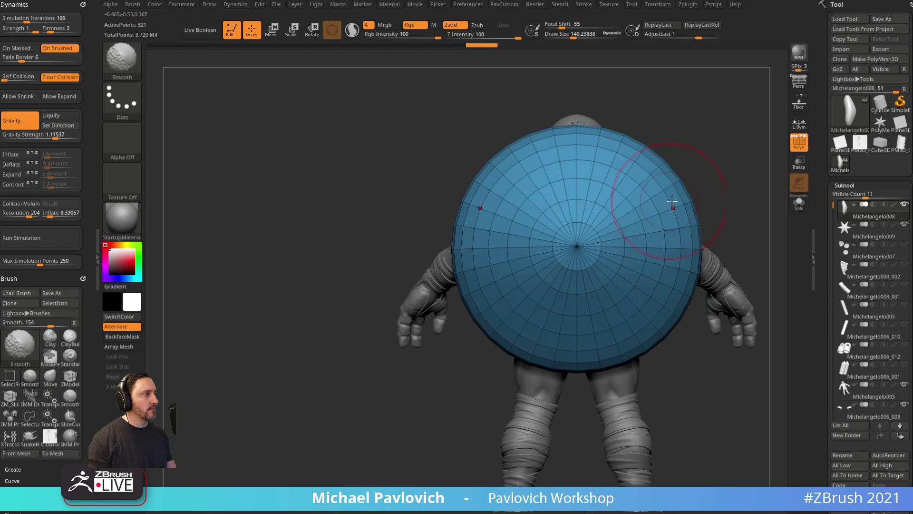
# Shape the shell's outline from behind with the Move brush into a symmetrical teardrop that narrows towards the lower end.
pyautogui.keyDown('alt'); pyautogui.moveTo(716, 172); pyautogui.dragTo(672, 184); pyautogui.keyUp('alt')
pyautogui.moveTo(469, 195); pyautogui.dragTo(485, 202)
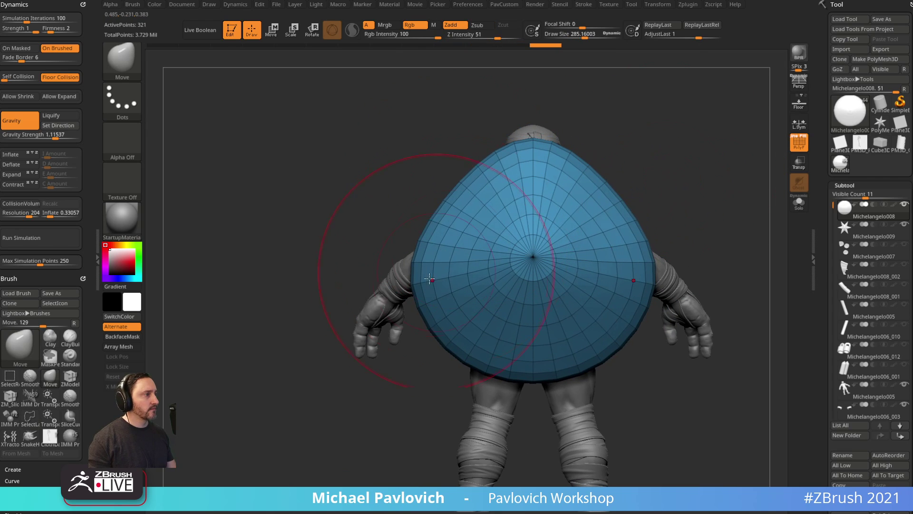
pyautogui.moveTo(430, 279); pyautogui.dragTo(455, 271)
pyautogui.press('s')
pyautogui.moveTo(466, 347); pyautogui.dragTo(502, 346)
pyautogui.moveTo(468, 330); pyautogui.dragTo(478, 326)
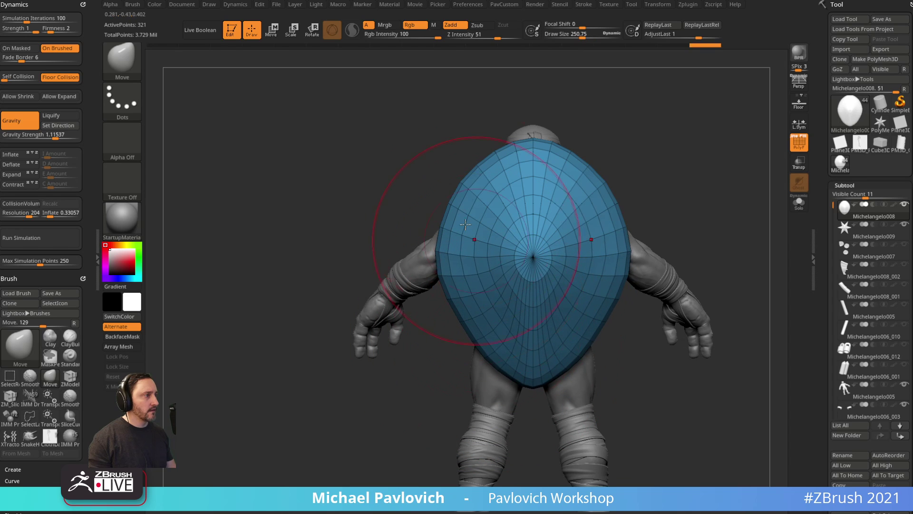
pyautogui.moveTo(470, 163); pyautogui.dragTo(485, 182)
pyautogui.press('s')
pyautogui.moveTo(485, 193); pyautogui.dragTo(466, 188)
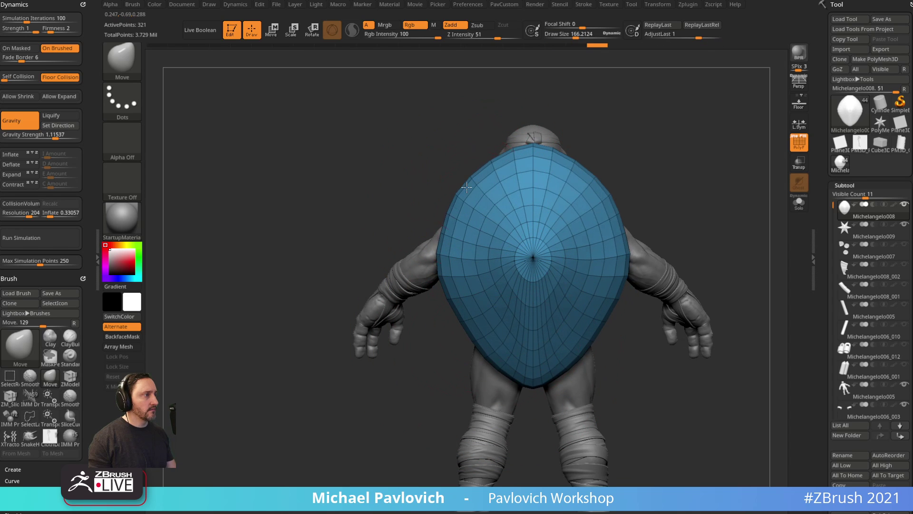
# Delete the shell's hidden geometry and ZRemesh it with Half enabled and AdaptiveSize at 0.
pyautogui.moveTo(646, 190); pyautogui.dragTo(683, 190)
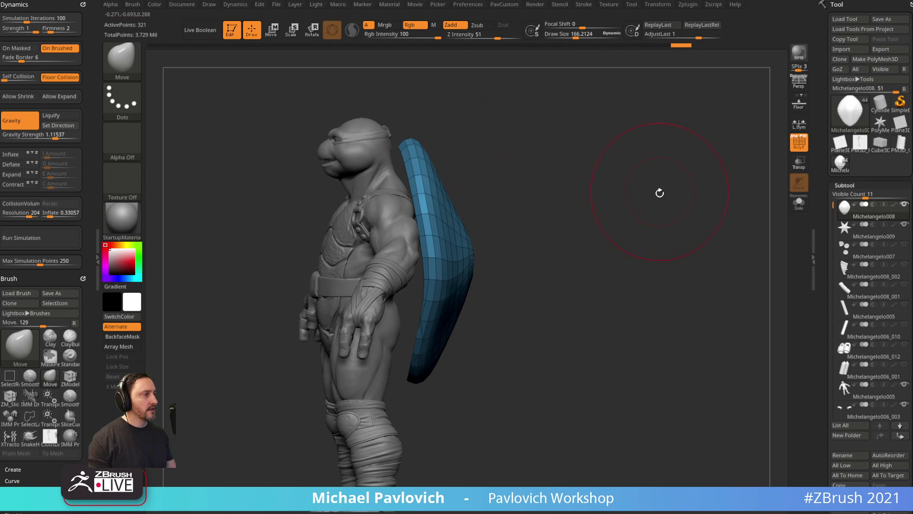
pyautogui.press('1')
pyautogui.click(644, 222)
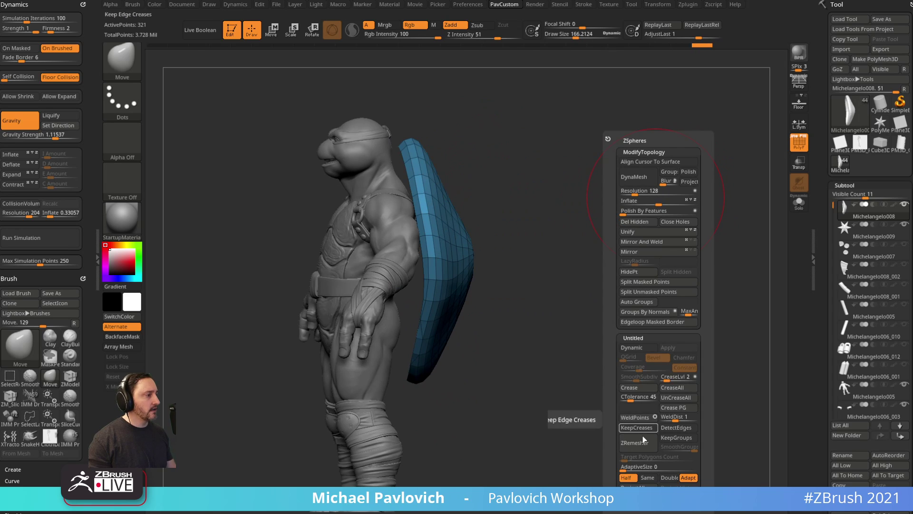
pyautogui.click(640, 449)
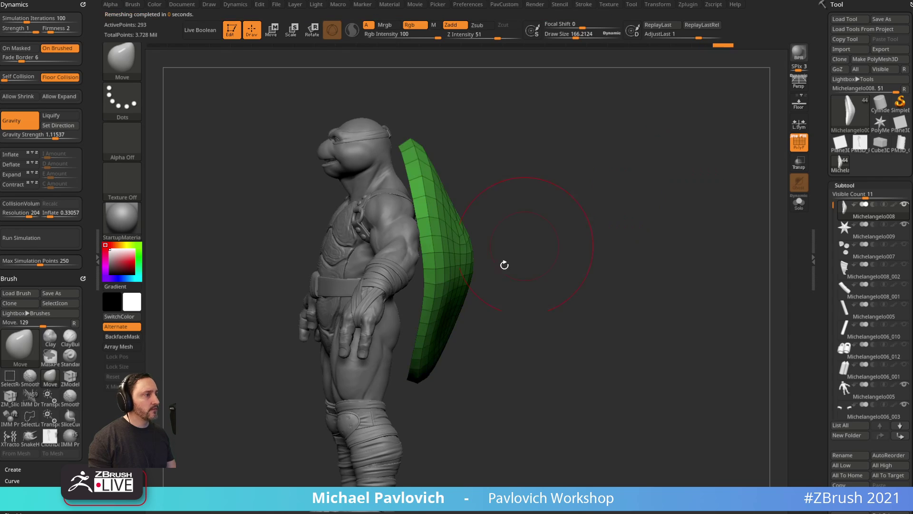
# Isolate the shell and close its open front with ZModeler's Close edge action set to Convex Hole.
pyautogui.moveTo(565, 280)
pyautogui.mouseDown()
pyautogui.moveTo(442, 281)
pyautogui.moveTo(595, 269)
pyautogui.moveTo(578, 269)
pyautogui.mouseUp()
pyautogui.press('s')
pyautogui.keyDown('alt'); pyautogui.moveTo(585, 255); pyautogui.dragTo(618, 305); pyautogui.keyUp('alt')
pyautogui.moveTo(713, 233); pyautogui.dragTo(788, 228)
pyautogui.click(799, 202)
pyautogui.moveTo(652, 216); pyautogui.dragTo(705, 229)
pyautogui.press('b')
pyautogui.press('z')
pyautogui.press('m')
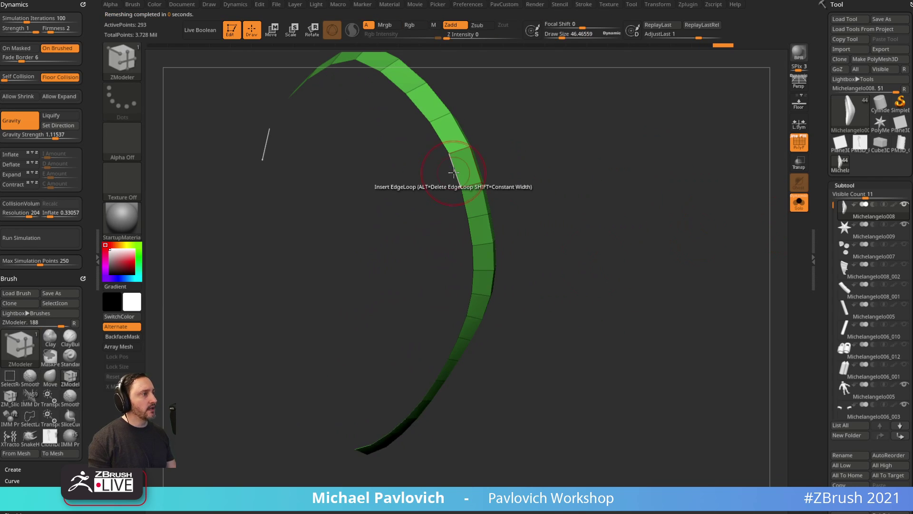
pyautogui.press('space')
pyautogui.click(337, 208)
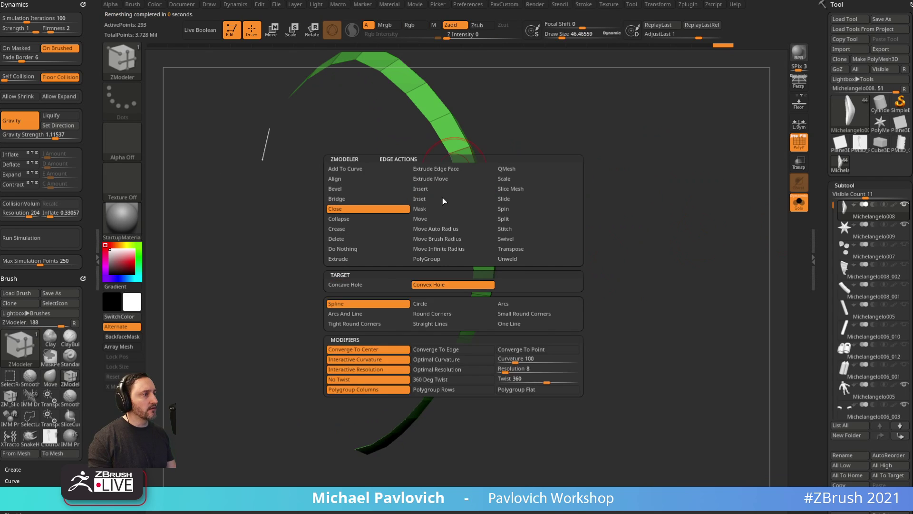
pyautogui.click(451, 164)
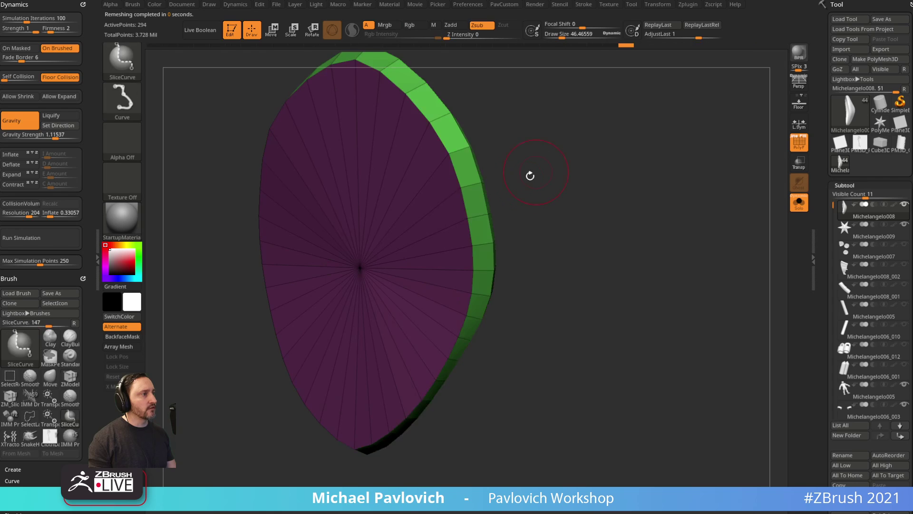
# Inset the closing faces with ZModeler's Inset action, targeting Polygroup All with the Standard modifier.
pyautogui.press('space')
pyautogui.click(418, 187)
pyautogui.click(504, 283)
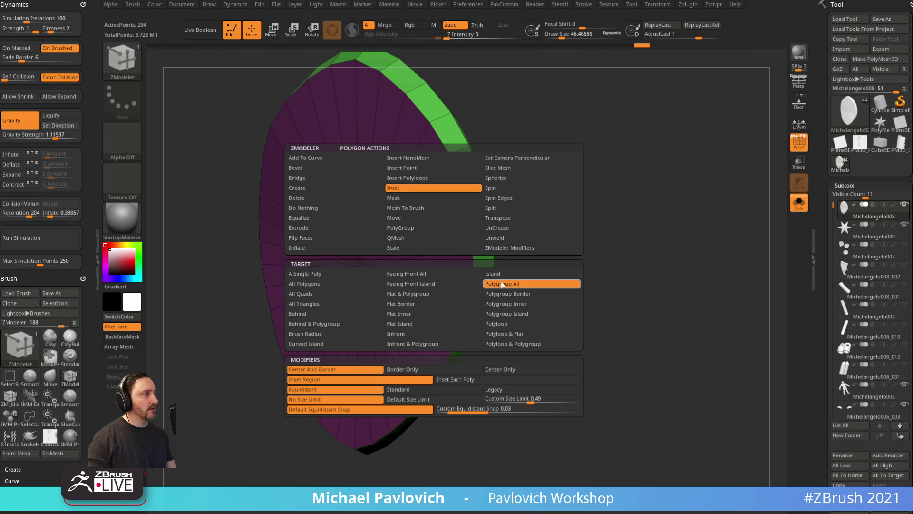
pyautogui.click(494, 389)
pyautogui.moveTo(442, 212)
pyautogui.mouseDown()
pyautogui.moveTo(424, 226)
pyautogui.moveTo(421, 204)
pyautogui.mouseUp()
# Push the inset centre region into the shell with ZModeler's QMesh action targeting Polygroup All.
pyautogui.press('ctrl')
pyautogui.press('space')
pyautogui.click(412, 238)
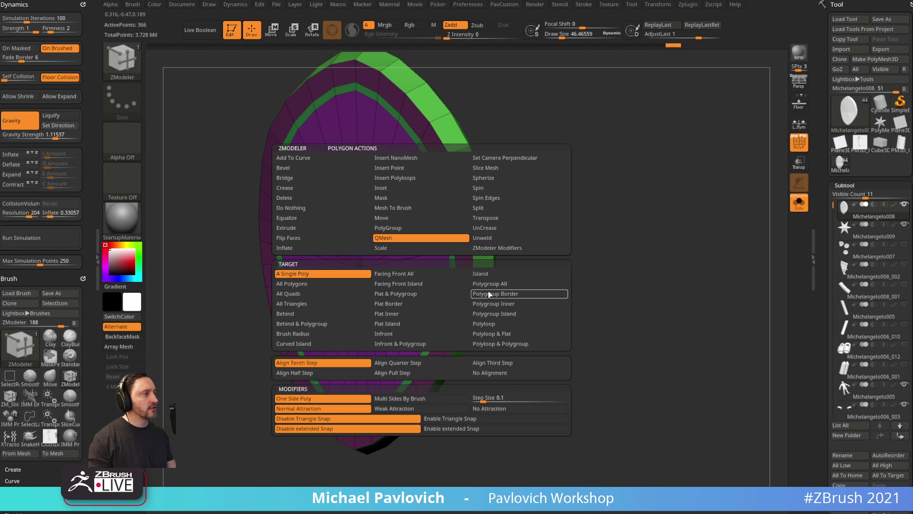
pyautogui.click(490, 283)
pyautogui.moveTo(412, 234); pyautogui.dragTo(445, 225)
pyautogui.press('shift')
pyautogui.moveTo(627, 184)
pyautogui.mouseDown()
pyautogui.moveTo(553, 192)
pyautogui.moveTo(644, 200)
pyautogui.moveTo(557, 183)
pyautogui.moveTo(634, 173)
pyautogui.moveTo(620, 204)
pyautogui.moveTo(634, 194)
pyautogui.moveTo(626, 200)
pyautogui.mouseUp()
# Show the subdivided shell together with the turtle's body without polyframe, and activate the DamStandard brush.
pyautogui.press('b')
pyautogui.press('s')
pyautogui.press('t')
pyautogui.moveTo(431, 167)
pyautogui.mouseDown()
pyautogui.moveTo(707, 230)
pyautogui.moveTo(626, 195)
pyautogui.moveTo(718, 192)
pyautogui.moveTo(635, 190)
pyautogui.moveTo(691, 222)
pyautogui.moveTo(664, 212)
pyautogui.moveTo(666, 188)
pyautogui.moveTo(707, 137)
pyautogui.moveTo(677, 163)
pyautogui.mouseUp()
pyautogui.hotkey('shift', 'f')
pyautogui.click(799, 203)
pyautogui.press('b')
pyautogui.press('d')
pyautogui.press('s')
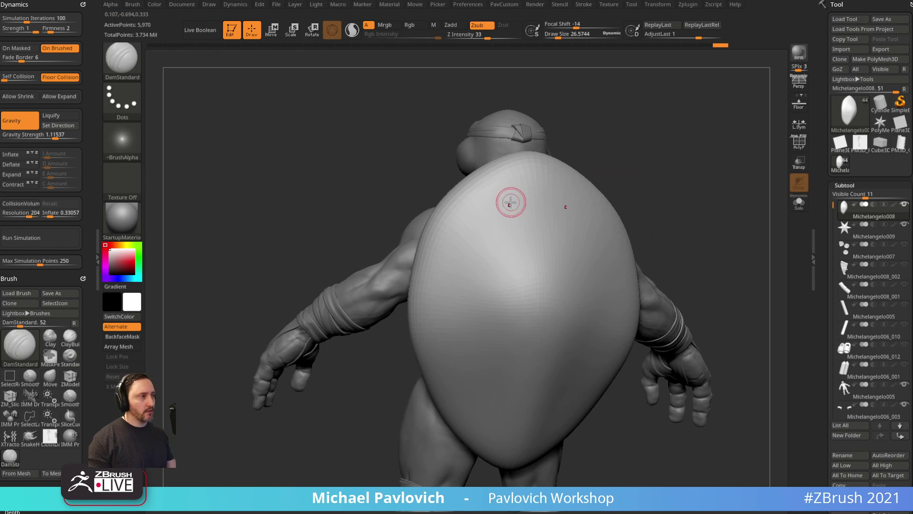
# Set the draw size to about 52, try a DamStandard stroke on the shell's back, and undo it.
pyautogui.press('s')
pyautogui.moveTo(512, 202); pyautogui.dragTo(542, 204)
pyautogui.press('s')
pyautogui.moveTo(686, 192)
pyautogui.keyDown('alt'); pyautogui.mouseDown()
pyautogui.moveTo(653, 184)
pyautogui.moveTo(676, 191)
pyautogui.mouseUp(); pyautogui.keyUp('alt')
pyautogui.click(646, 184)
pyautogui.hotkey('ctrl', 'z')
pyautogui.hotkey('ctrl', 'z')
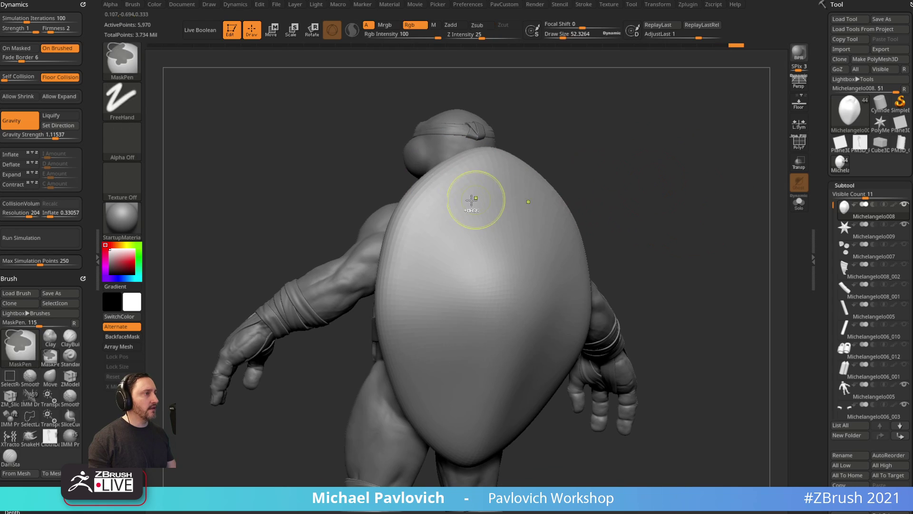
pyautogui.moveTo(431, 193)
pyautogui.mouseDown()
pyautogui.moveTo(458, 244)
pyautogui.moveTo(421, 257)
pyautogui.mouseUp()
pyautogui.moveTo(650, 200); pyautogui.dragTo(786, 180)
pyautogui.hotkey('ctrl', 'z')
# Undo the shell's subdivision, the recessed inset and the hole closing to restore the open remeshed shell.
pyautogui.hotkey('shift', 'f')
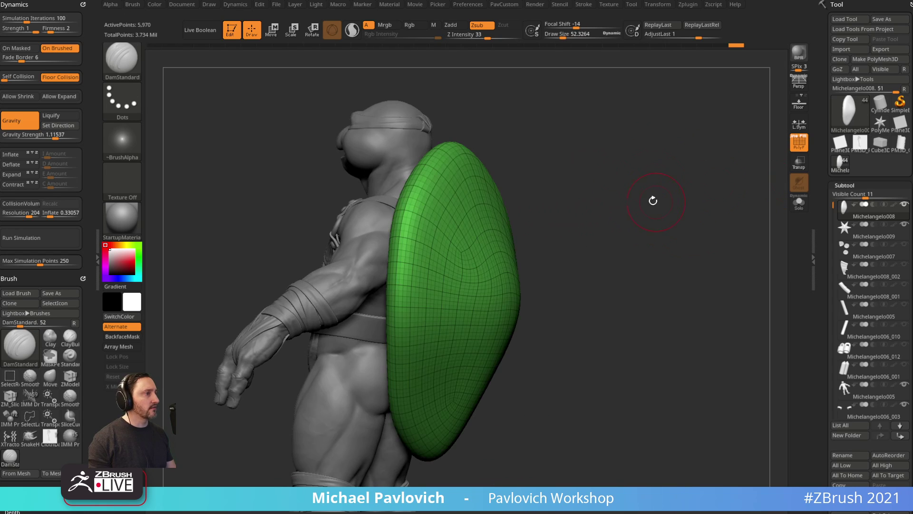
pyautogui.moveTo(652, 198); pyautogui.dragTo(702, 215)
pyautogui.hotkey('ctrl', 'z')
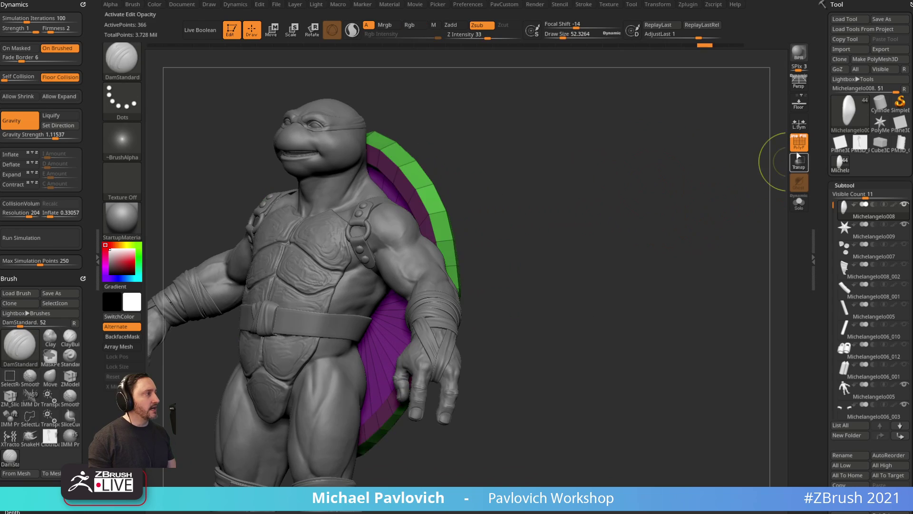
pyautogui.click(799, 142)
pyautogui.moveTo(740, 176)
pyautogui.mouseDown()
pyautogui.moveTo(705, 180)
pyautogui.moveTo(749, 180)
pyautogui.mouseUp()
pyautogui.moveTo(694, 187)
pyautogui.keyDown('alt'); pyautogui.mouseDown()
pyautogui.moveTo(725, 187)
pyautogui.moveTo(692, 186)
pyautogui.mouseUp(); pyautogui.keyUp('alt')
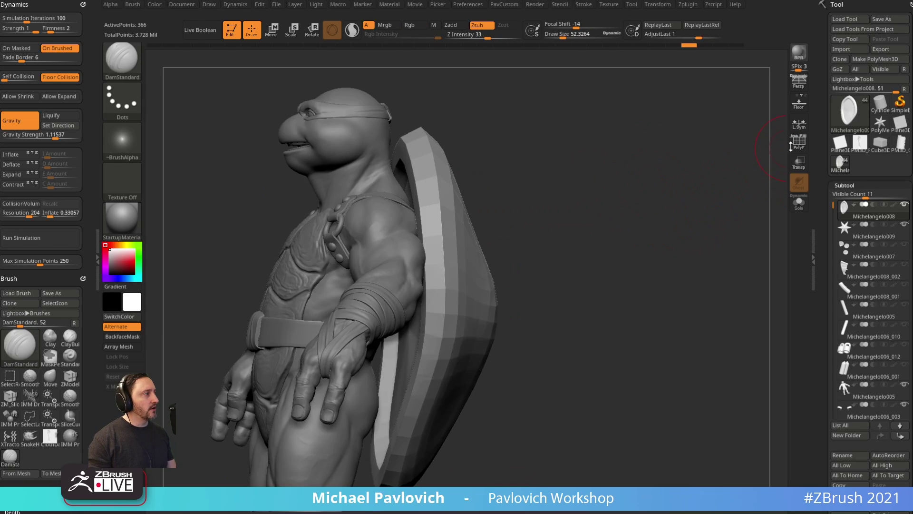
pyautogui.click(798, 143)
pyautogui.moveTo(759, 165)
pyautogui.mouseDown()
pyautogui.moveTo(655, 172)
pyautogui.moveTo(442, 152)
pyautogui.moveTo(618, 164)
pyautogui.mouseUp()
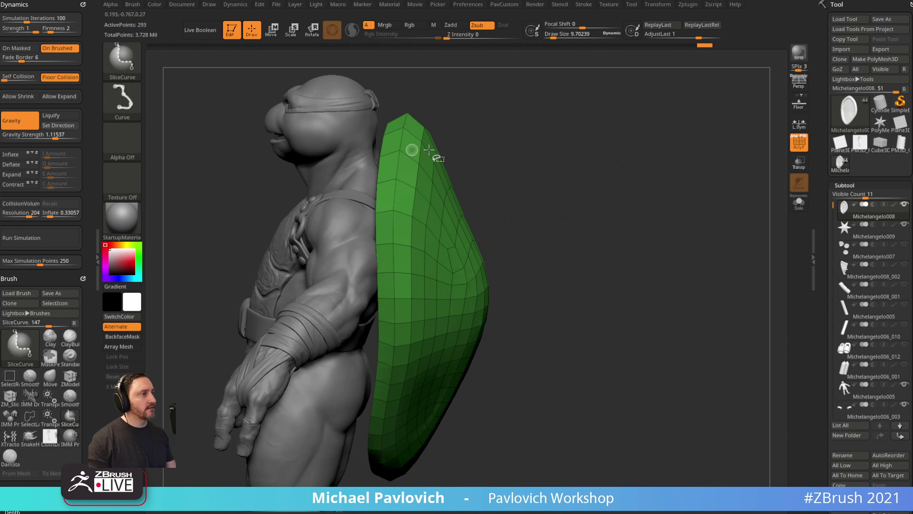
# Assign new polygroups to the shell's two outermost polyloops with ZModeler's PolyGroup action.
pyautogui.keyDown('ctrl'); pyautogui.keyDown('shift'); pyautogui.click(411, 149); pyautogui.keyUp('shift'); pyautogui.keyUp('ctrl')
pyautogui.moveTo(418, 153); pyautogui.dragTo(403, 157, button='right')
pyautogui.press('b')
pyautogui.press('z')
pyautogui.press('m')
pyautogui.press('space')
pyautogui.click(386, 275)
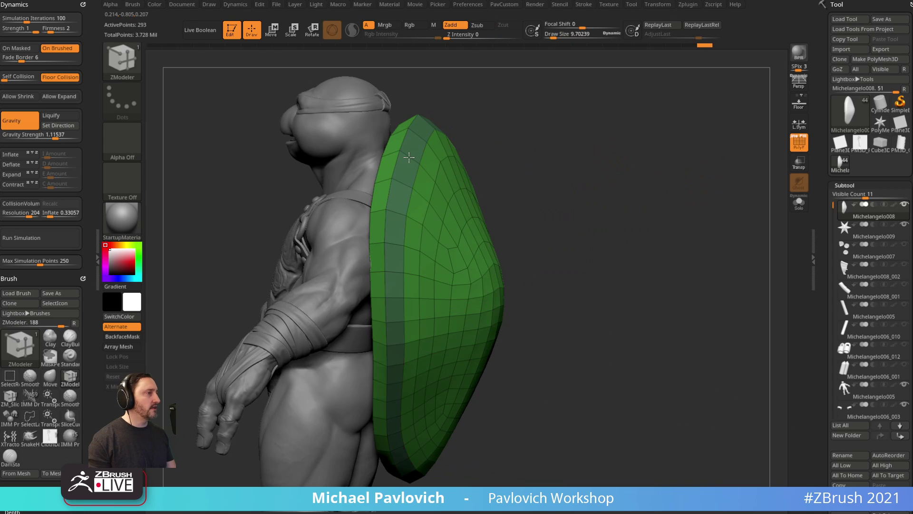
pyautogui.click(409, 157)
pyautogui.click(393, 153)
pyautogui.moveTo(393, 152); pyautogui.dragTo(507, 182, button='right')
pyautogui.press('3')
pyautogui.click(549, 239)
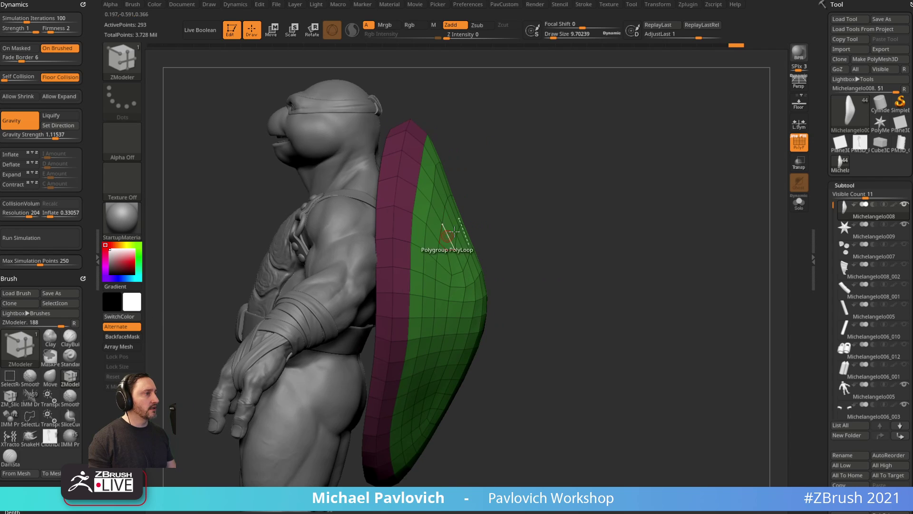
pyautogui.moveTo(499, 228)
pyautogui.mouseDown()
pyautogui.moveTo(546, 223)
pyautogui.moveTo(489, 215)
pyautogui.mouseUp()
pyautogui.moveTo(497, 162); pyautogui.dragTo(431, 162)
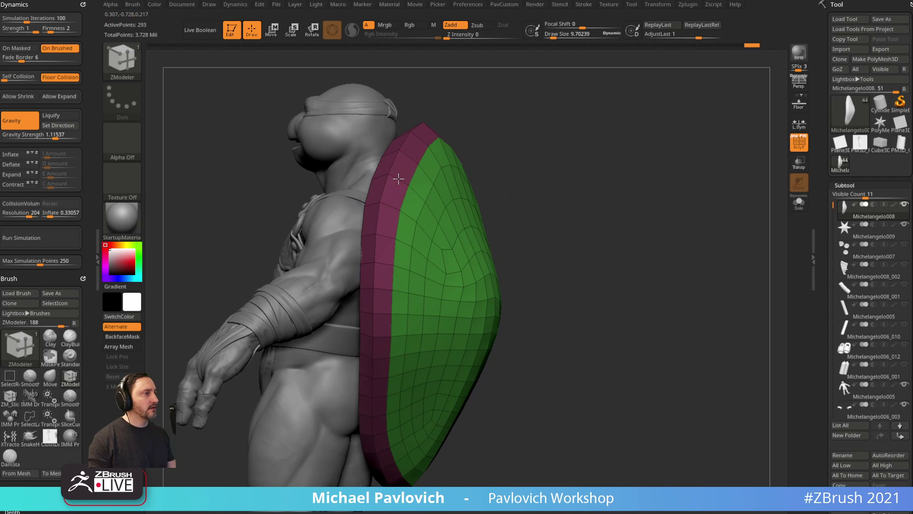
# Hide the outermost polyloop along the shell's open edge and delete the hidden geometry.
pyautogui.keyDown('ctrl'); pyautogui.keyDown('shift'); pyautogui.click(399, 179); pyautogui.keyUp('shift'); pyautogui.keyUp('ctrl')
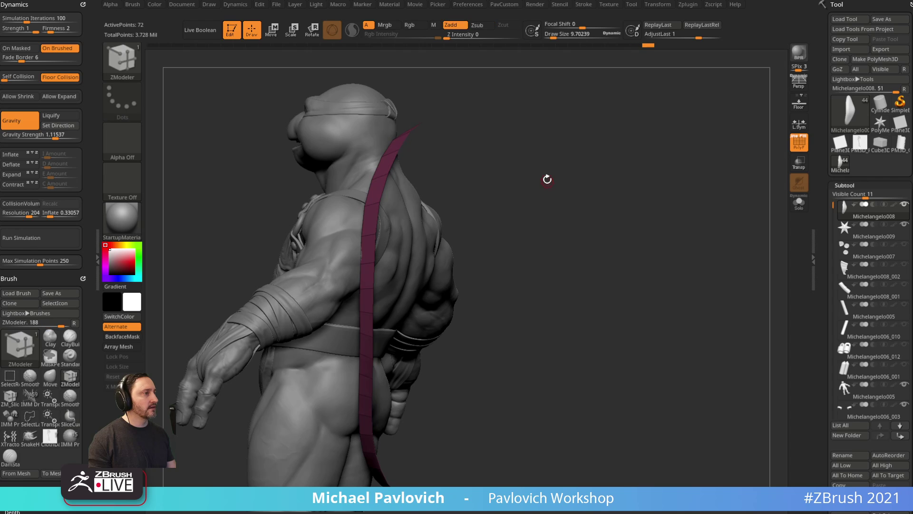
pyautogui.keyDown('ctrl'); pyautogui.keyDown('shift'); pyautogui.click(646, 227); pyautogui.keyUp('shift'); pyautogui.keyUp('ctrl')
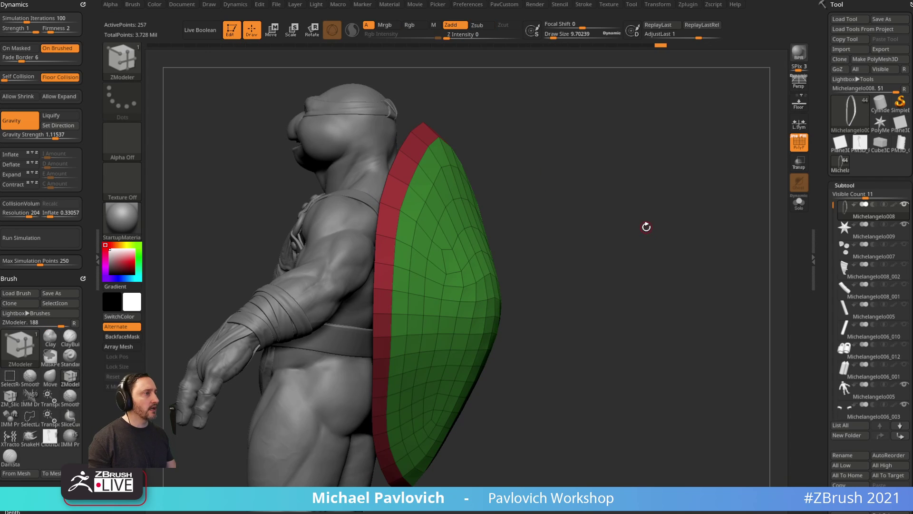
pyautogui.press('g')
pyautogui.click(632, 223)
pyautogui.moveTo(564, 229); pyautogui.dragTo(578, 226)
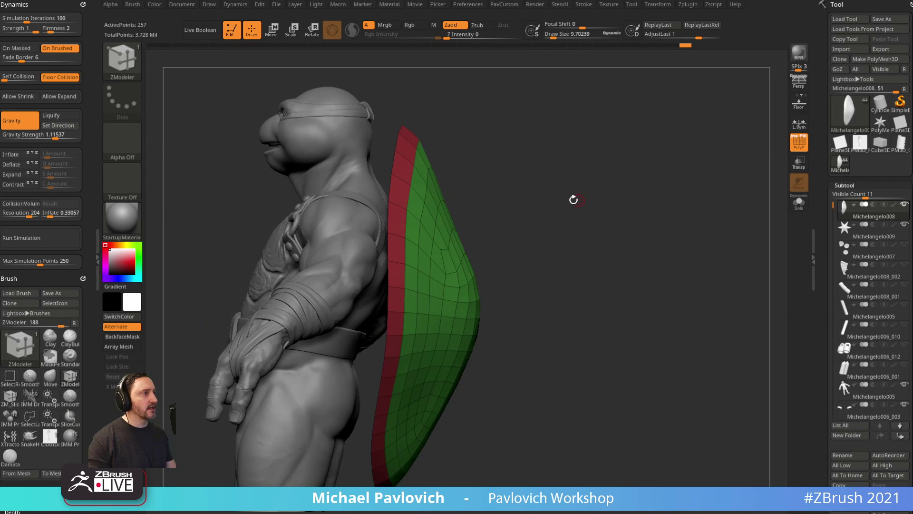
# Isolate the shell's red outer polyloop and split the hidden part of the shell off into its own subtool.
pyautogui.keyDown('ctrl'); pyautogui.keyDown('shift'); pyautogui.click(401, 183); pyautogui.keyUp('shift'); pyautogui.keyUp('ctrl')
pyautogui.press('g')
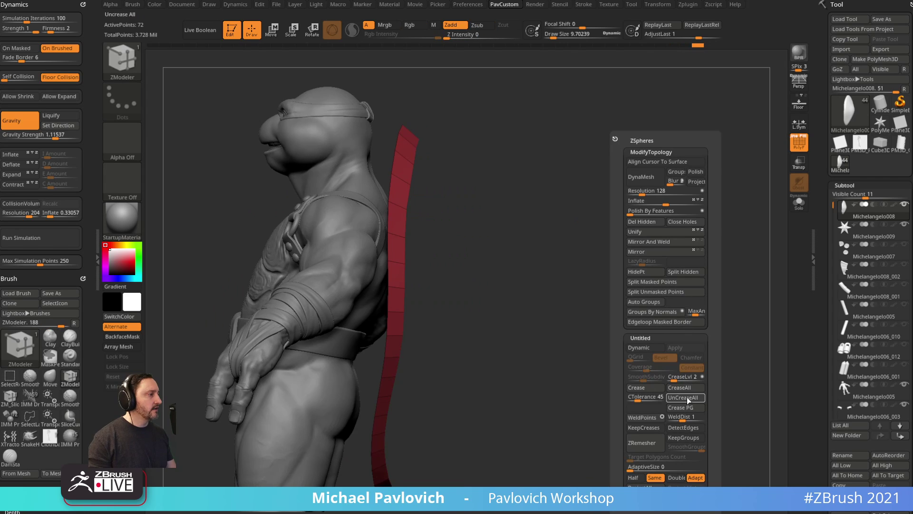
pyautogui.click(680, 284)
pyautogui.moveTo(530, 267); pyautogui.dragTo(598, 228)
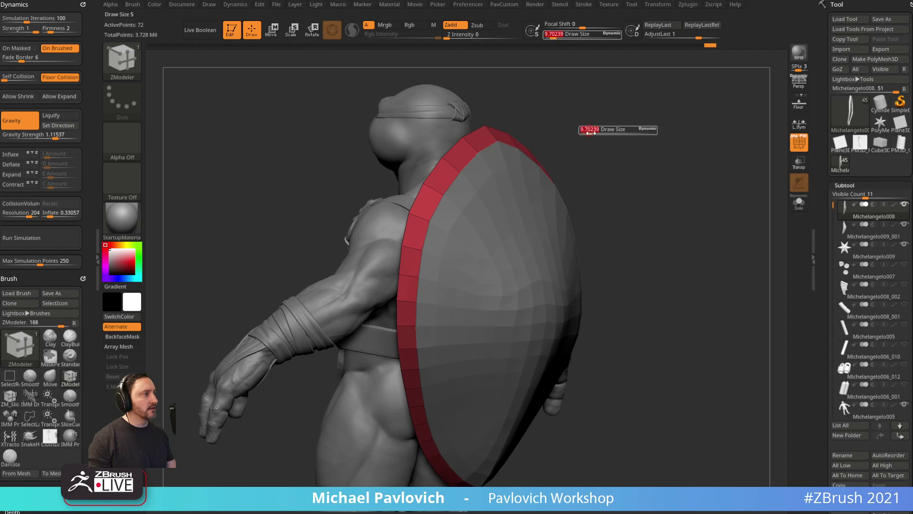
# Hide the half of the rim strip on one side of the shell's centre line and delete the hidden geometry.
pyautogui.moveTo(576, 142); pyautogui.dragTo(566, 201)
pyautogui.moveTo(631, 105)
pyautogui.keyDown('ctrl'); pyautogui.keyDown('shift'); pyautogui.mouseDown()
pyautogui.moveTo(585, 224)
pyautogui.moveTo(485, 421)
pyautogui.mouseUp(); pyautogui.keyUp('shift'); pyautogui.keyUp('ctrl')
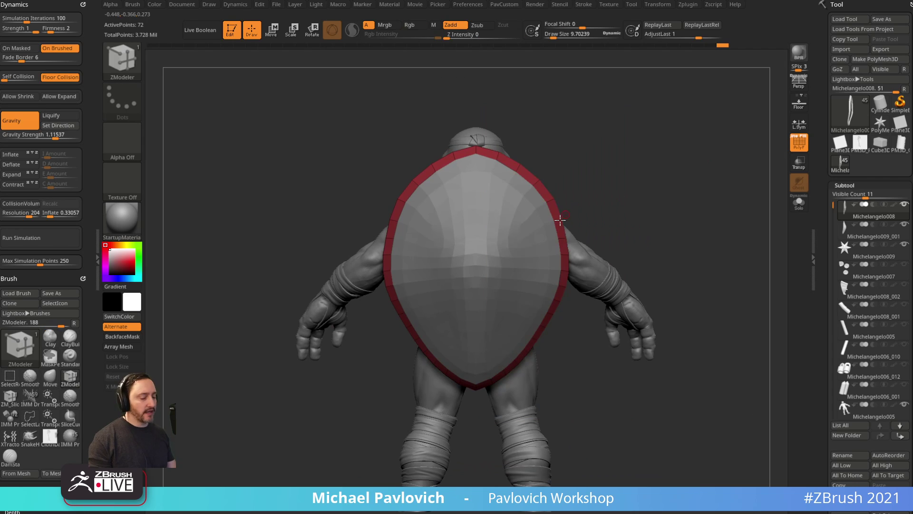
pyautogui.keyDown('ctrl'); pyautogui.keyDown('shift'); pyautogui.moveTo(612, 137); pyautogui.dragTo(480, 415); pyautogui.keyUp('shift'); pyautogui.keyUp('ctrl')
pyautogui.press('`')
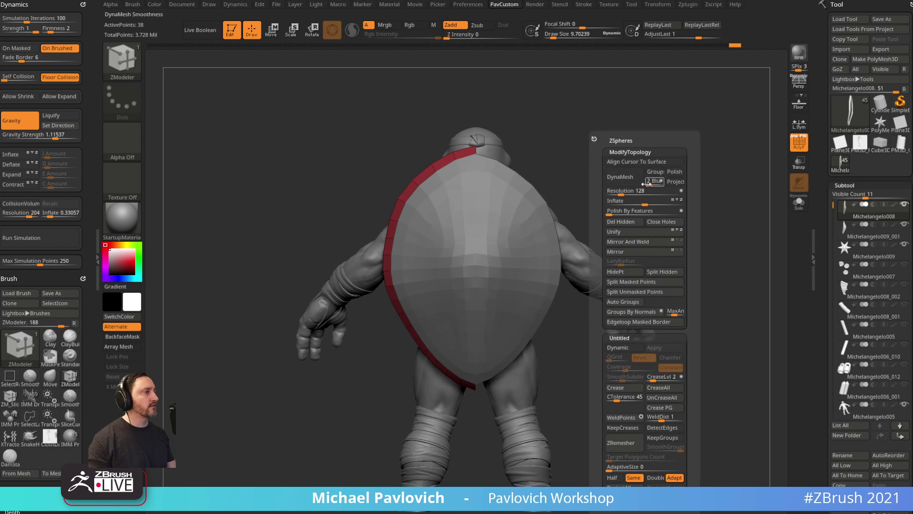
pyautogui.moveTo(561, 177); pyautogui.dragTo(612, 163)
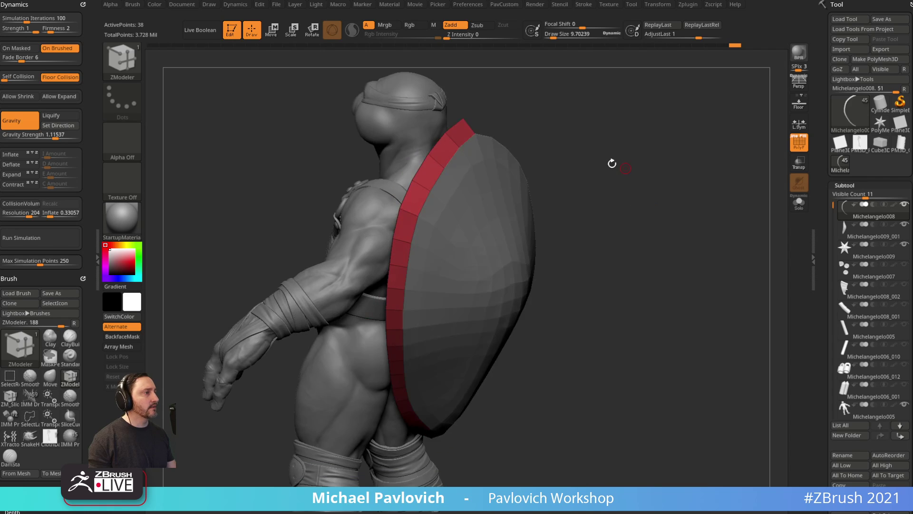
# Assign separate polygroups to the first two polygon pairs at the rim strip's upper end with ZModeler's polygroup action.
pyautogui.click(465, 135)
pyautogui.click(417, 195)
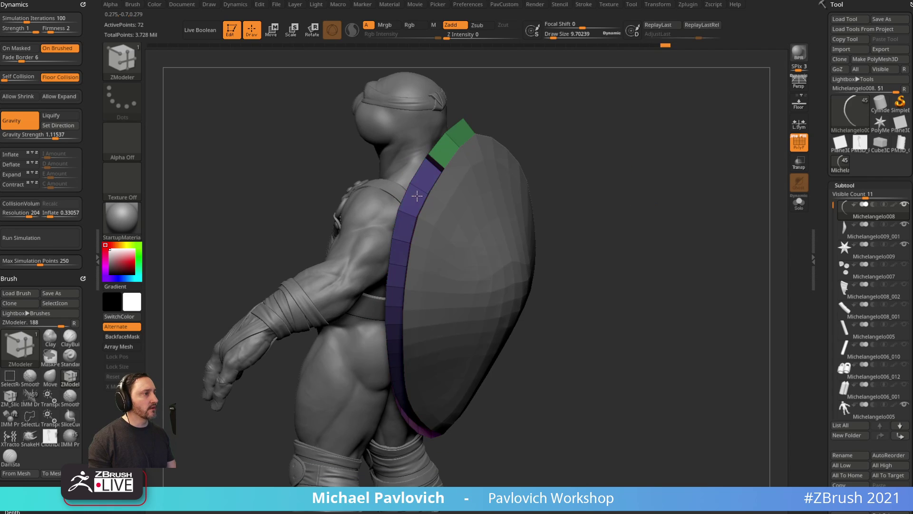
pyautogui.hotkey('ctrl', 'z')
pyautogui.click(426, 182)
pyautogui.hotkey('ctrl', 'z')
pyautogui.keyDown('alt'); pyautogui.click(429, 171); pyautogui.keyUp('alt')
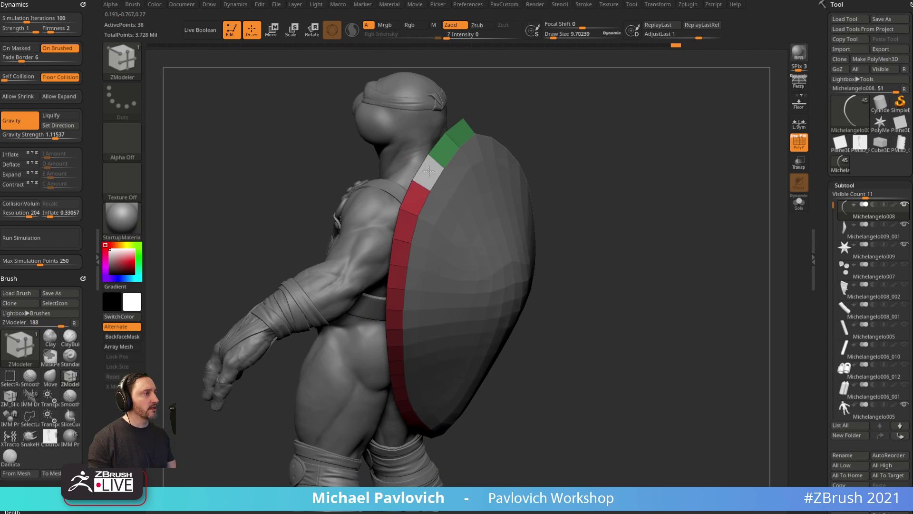
pyautogui.keyDown('alt'); pyautogui.moveTo(428, 171); pyautogui.dragTo(418, 194); pyautogui.keyUp('alt')
pyautogui.click(419, 190)
# Give the rim strip's third and fourth polygon pairs their own polygroups, undoing the group that covers the remaining strip.
pyautogui.moveTo(569, 164); pyautogui.dragTo(597, 138)
pyautogui.moveTo(418, 191); pyautogui.dragTo(417, 208)
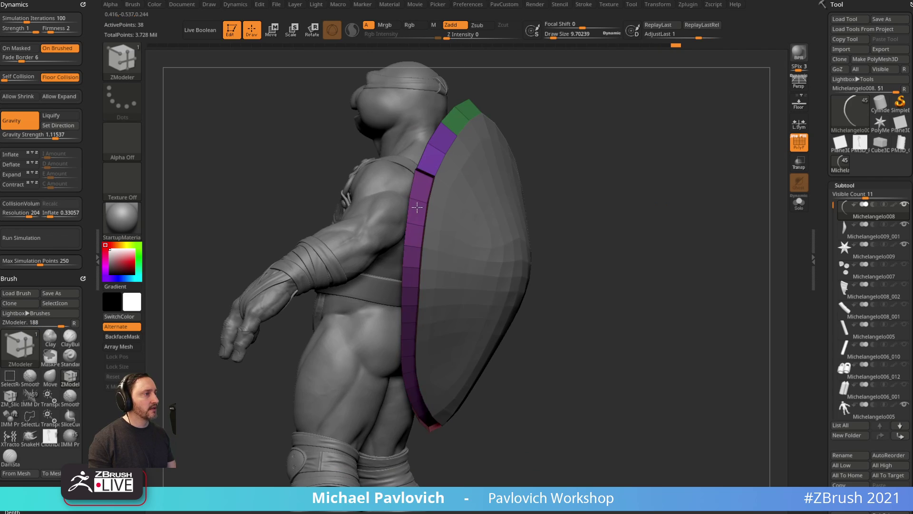
pyautogui.hotkey('ctrl', 'z')
pyautogui.click(417, 200)
pyautogui.moveTo(582, 198); pyautogui.dragTo(555, 167)
pyautogui.keyDown('alt'); pyautogui.moveTo(405, 194); pyautogui.dragTo(404, 211); pyautogui.keyUp('alt')
pyautogui.click(404, 211)
# Assign a new polygroup to each of the next three polygon pairs down the rim strip.
pyautogui.moveTo(562, 186)
pyautogui.mouseDown()
pyautogui.moveTo(552, 162)
pyautogui.moveTo(537, 157)
pyautogui.mouseUp()
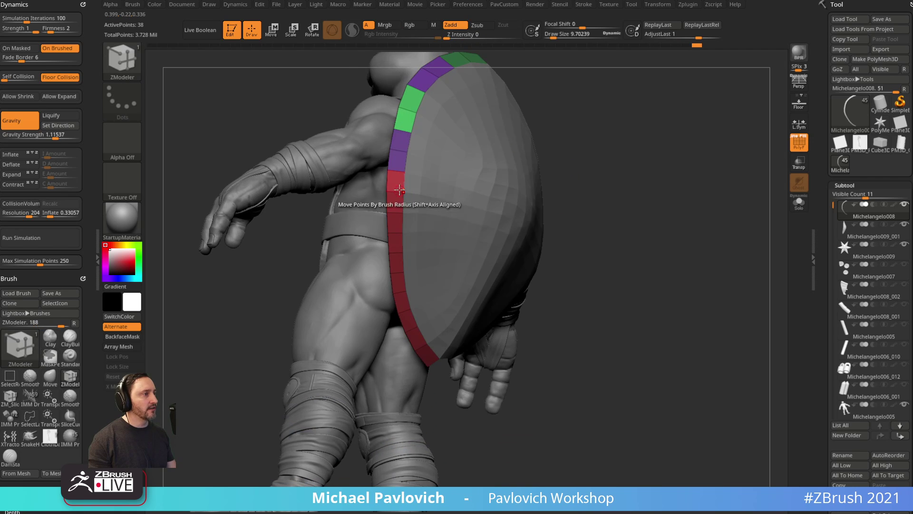
pyautogui.keyDown('alt'); pyautogui.moveTo(398, 184); pyautogui.dragTo(395, 201); pyautogui.keyUp('alt')
pyautogui.click(395, 201)
pyautogui.moveTo(596, 180); pyautogui.dragTo(588, 141)
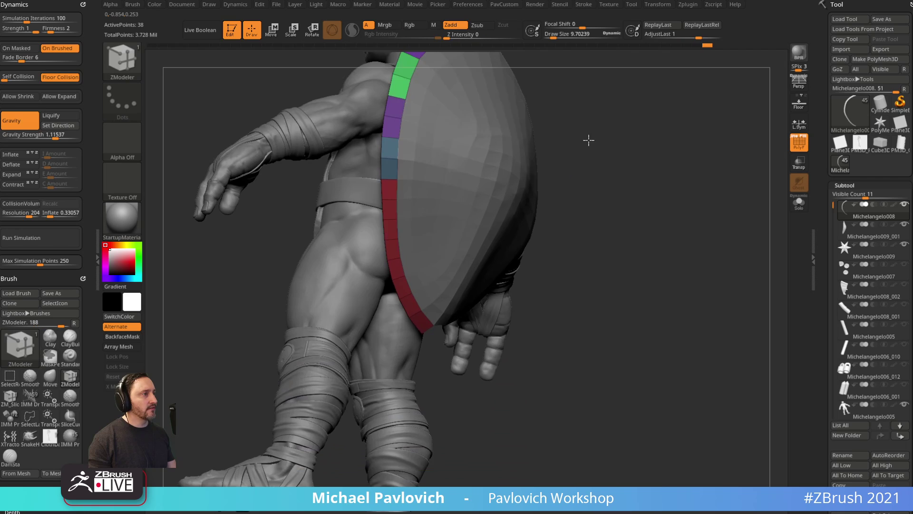
pyautogui.click(389, 204)
pyautogui.moveTo(547, 173); pyautogui.dragTo(537, 145)
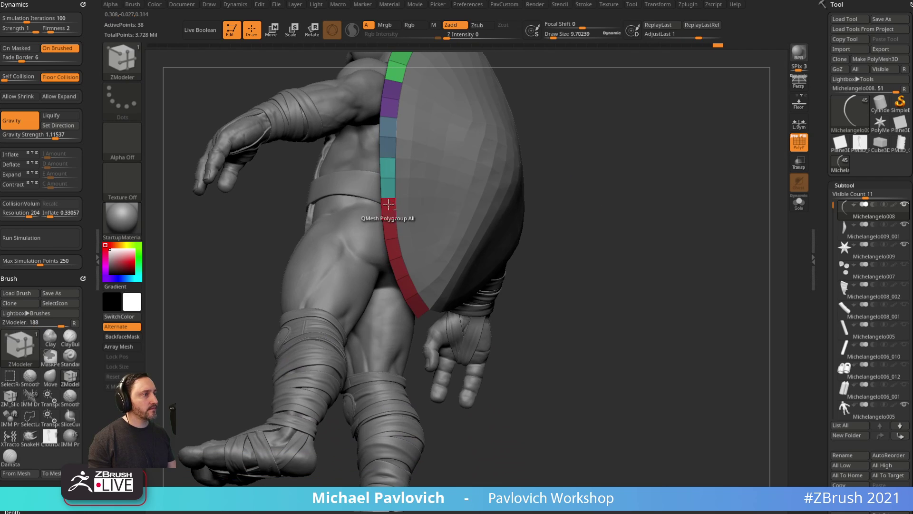
pyautogui.keyDown('alt'); pyautogui.moveTo(389, 204); pyautogui.dragTo(390, 225); pyautogui.keyUp('alt')
pyautogui.click(390, 225)
# Undo the misplaced grouping near the rim strip's lower end and regroup its last polygons into separate polygroups.
pyautogui.moveTo(594, 225); pyautogui.dragTo(620, 312)
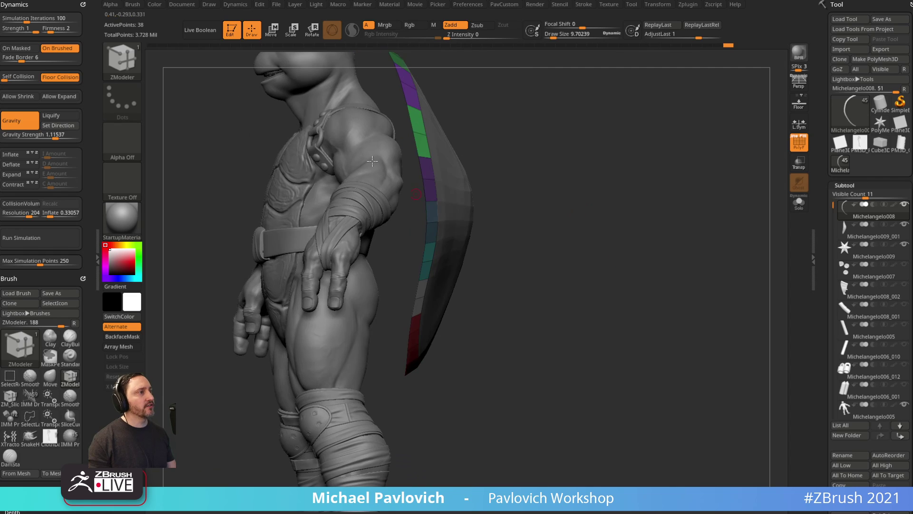
pyautogui.moveTo(630, 226); pyautogui.dragTo(643, 228)
pyautogui.moveTo(702, 236); pyautogui.dragTo(547, 247)
pyautogui.click(415, 303)
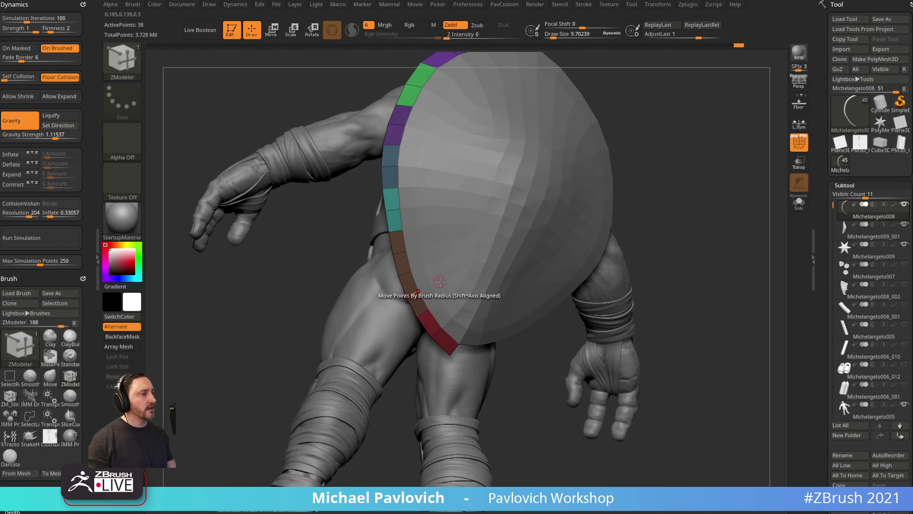
pyautogui.hotkey('ctrl', 'z')
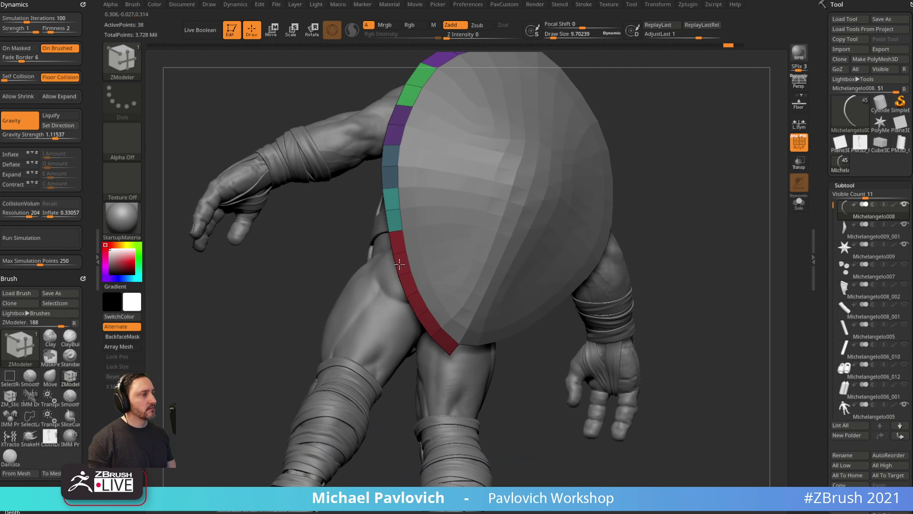
pyautogui.click(400, 252)
pyautogui.click(410, 291)
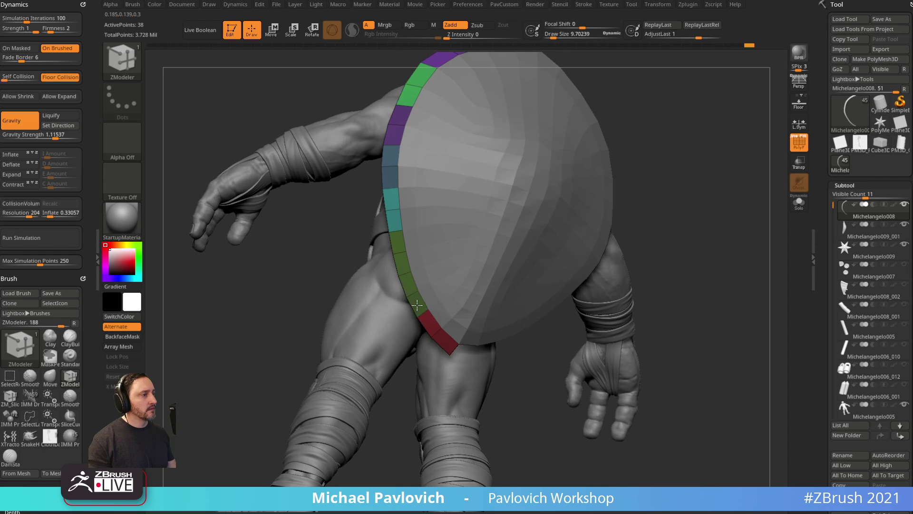
pyautogui.moveTo(632, 228); pyautogui.dragTo(729, 207)
# Set Panel Loops to 1 loop, Polish 0 and Thickness 0.04707, try it on the rim strip, and undo it.
pyautogui.scroll(-10, 821, 312)
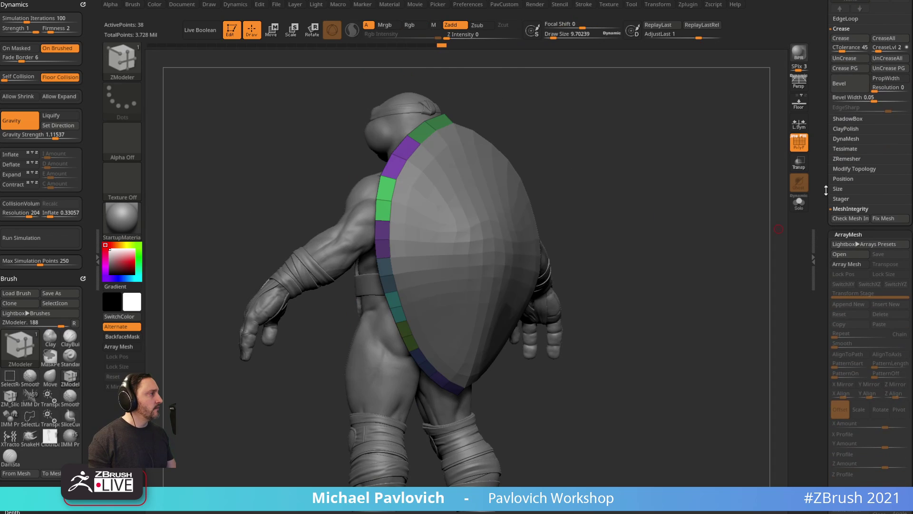
pyautogui.scroll(4, 826, 189)
pyautogui.keyDown('shift'); pyautogui.click(840, 169); pyautogui.keyUp('shift')
pyautogui.keyDown('shift'); pyautogui.click(843, 161); pyautogui.keyUp('shift')
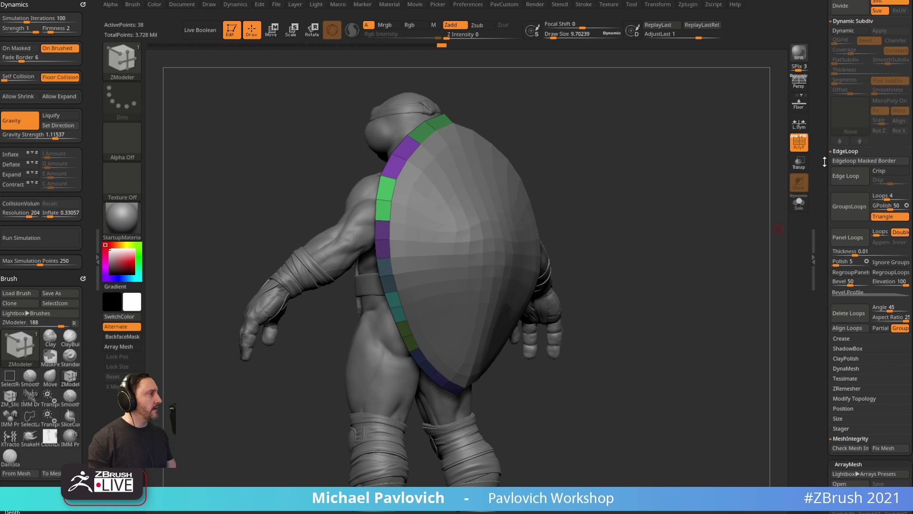
pyautogui.click(875, 214)
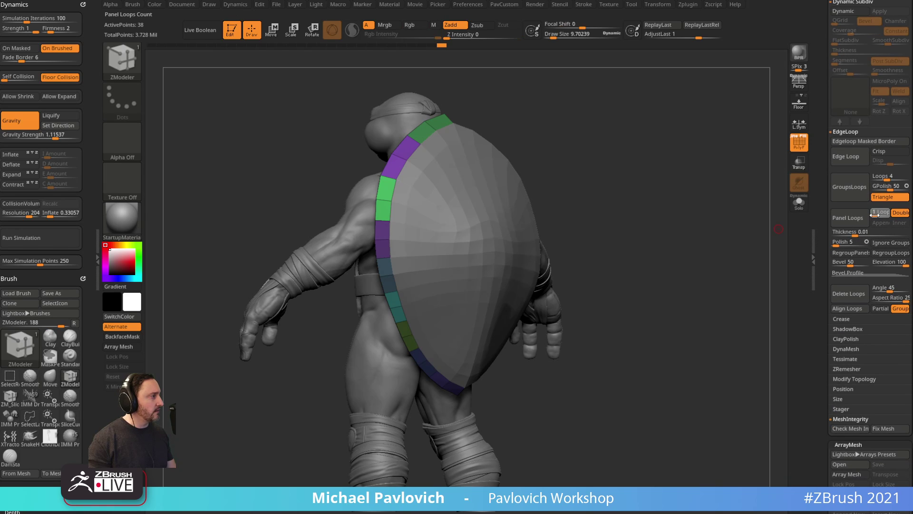
pyautogui.click(834, 243)
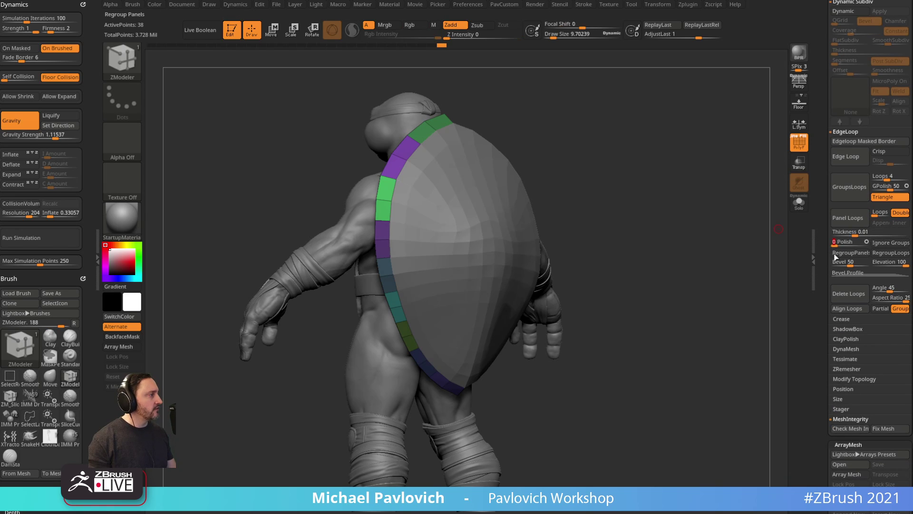
pyautogui.click(872, 231)
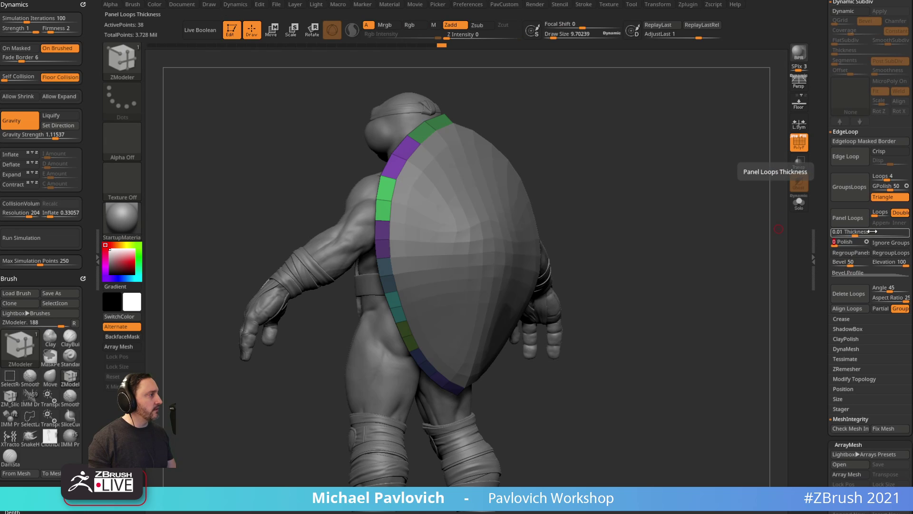
pyautogui.click(861, 234)
pyautogui.click(849, 218)
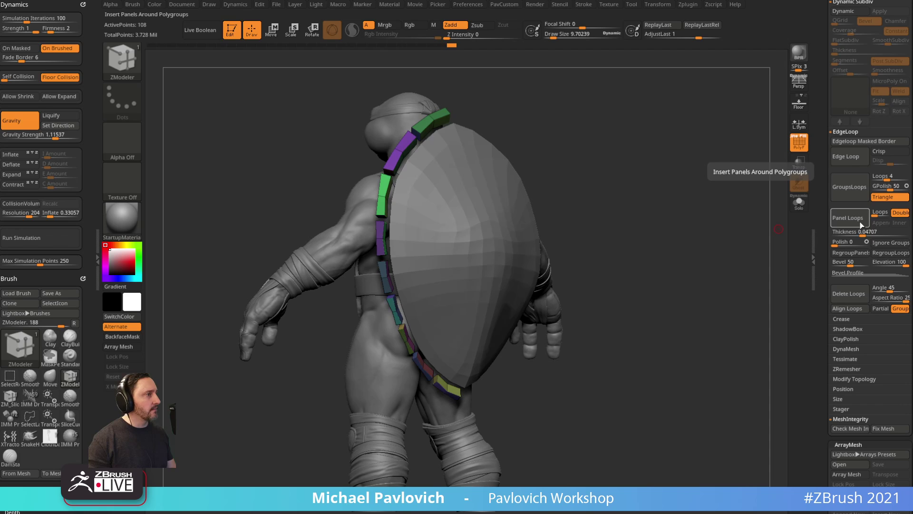
pyautogui.hotkey('ctrl', 'z')
# Set the Panel Loops Bevel to 6 and Elevation to -100, and generate thick panels from the rim's polygroups.
pyautogui.click(849, 262)
pyautogui.write('0')
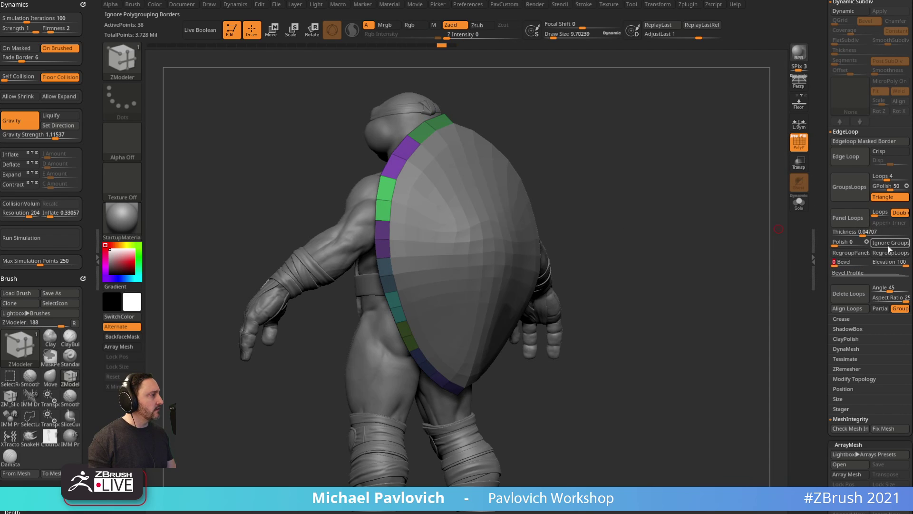
pyautogui.click(837, 262)
pyautogui.write('6')
pyautogui.click(890, 261)
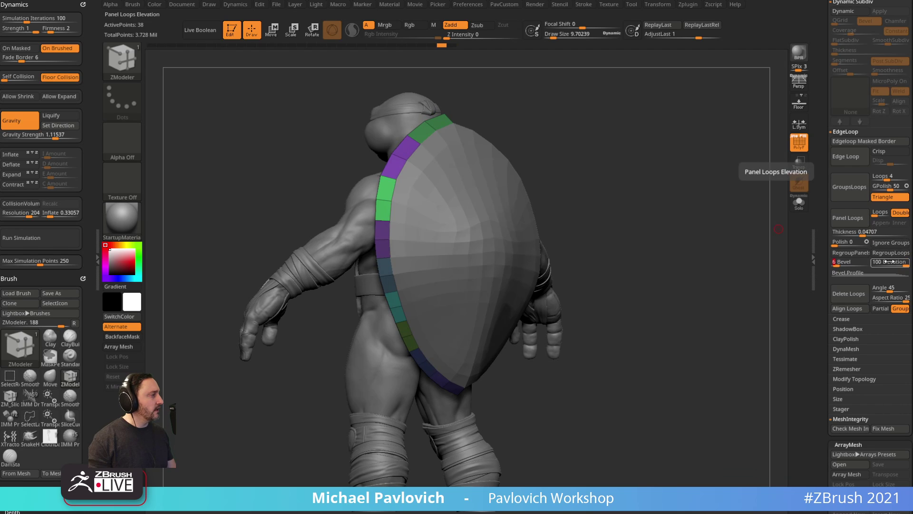
pyautogui.moveTo(731, 243); pyautogui.dragTo(758, 232)
pyautogui.moveTo(707, 218); pyautogui.dragTo(454, 174)
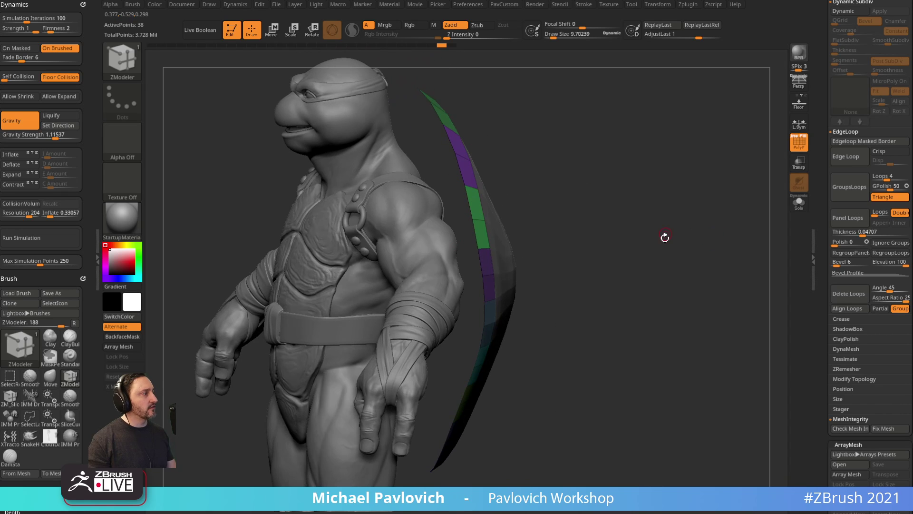
pyautogui.moveTo(665, 237); pyautogui.dragTo(769, 244)
pyautogui.click(850, 221)
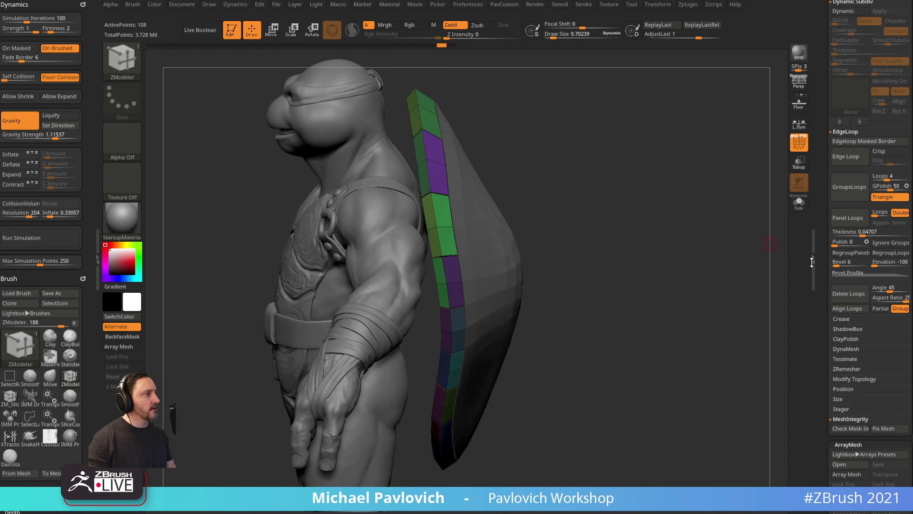
# Examine the rim panels without the polyframe, isolating the uppermost panel before showing the whole rim again.
pyautogui.moveTo(622, 179)
pyautogui.mouseDown()
pyautogui.moveTo(683, 171)
pyautogui.moveTo(615, 163)
pyautogui.moveTo(633, 159)
pyautogui.moveTo(673, 173)
pyautogui.moveTo(679, 190)
pyautogui.moveTo(642, 153)
pyautogui.moveTo(671, 193)
pyautogui.mouseUp()
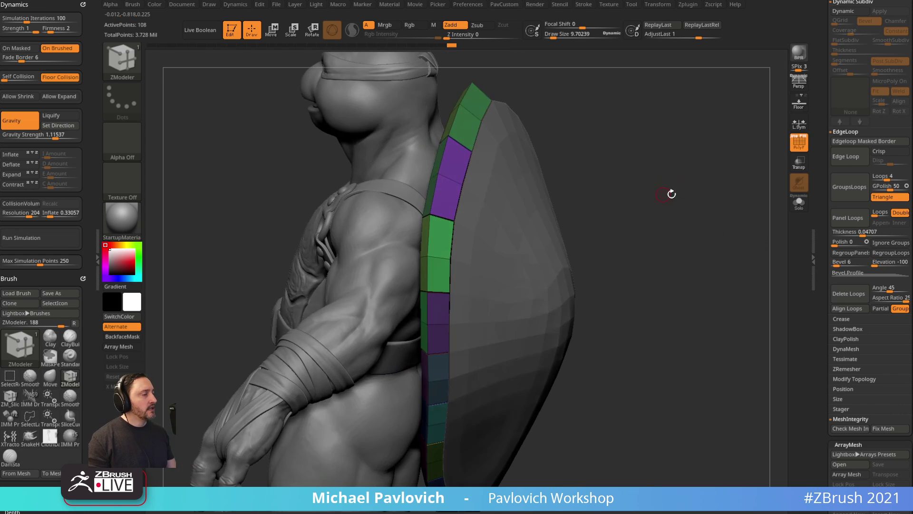
pyautogui.moveTo(516, 251); pyautogui.dragTo(558, 142)
pyautogui.click(799, 142)
pyautogui.keyDown('ctrl'); pyautogui.keyDown('shift'); pyautogui.moveTo(545, 98); pyautogui.dragTo(467, 149); pyautogui.keyUp('shift'); pyautogui.keyUp('ctrl')
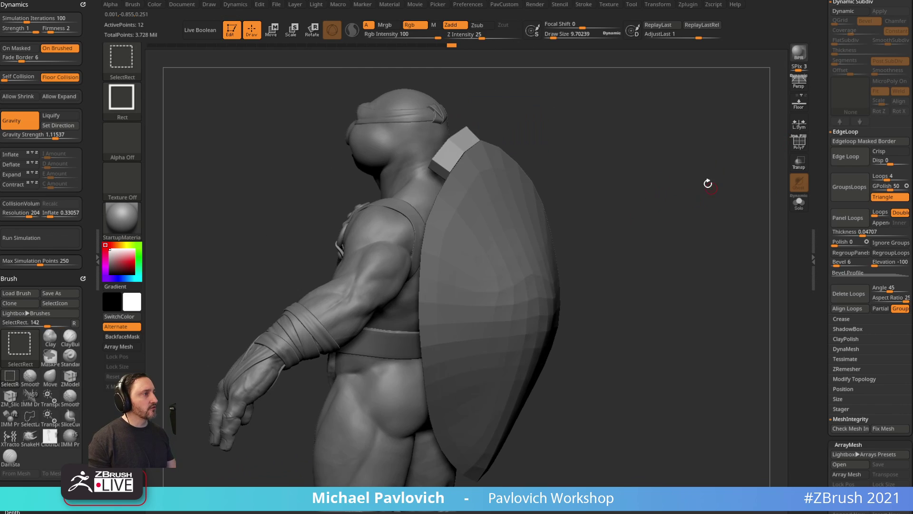
pyautogui.moveTo(707, 184)
pyautogui.mouseDown()
pyautogui.moveTo(738, 201)
pyautogui.moveTo(689, 200)
pyautogui.moveTo(712, 181)
pyautogui.mouseUp()
pyautogui.keyDown('ctrl'); pyautogui.keyDown('shift'); pyautogui.click(713, 204); pyautogui.keyUp('shift'); pyautogui.keyUp('ctrl')
pyautogui.click(799, 142)
# Turn on Dynamic Subdivision for the rim panels and check their smoothed shape without the polyframe.
pyautogui.press('`')
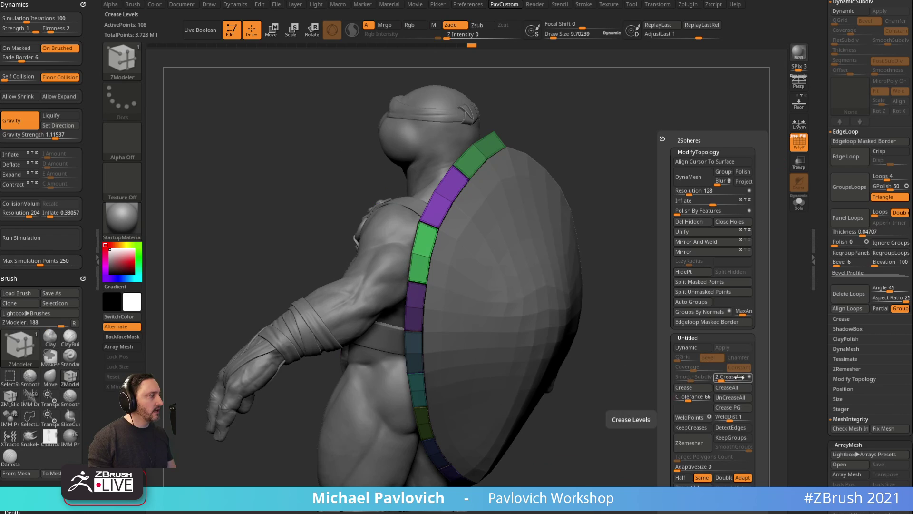
pyautogui.click(697, 349)
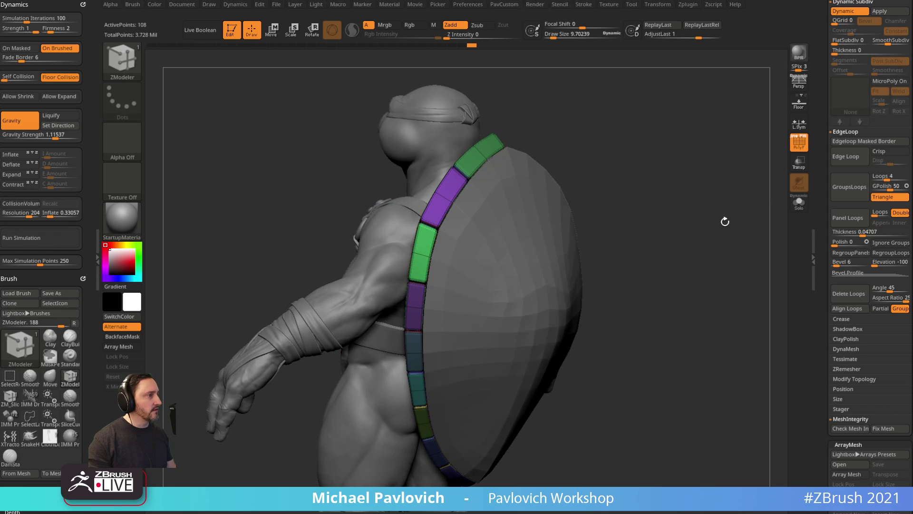
pyautogui.click(798, 143)
pyautogui.hotkey('shift', 'f')
pyautogui.moveTo(778, 193); pyautogui.dragTo(658, 236)
pyautogui.moveTo(724, 233); pyautogui.dragTo(662, 237)
# Switch to the main shell subtool, display its polyframe, and try subdividing it once.
pyautogui.keyDown('alt'); pyautogui.click(637, 234); pyautogui.keyUp('alt')
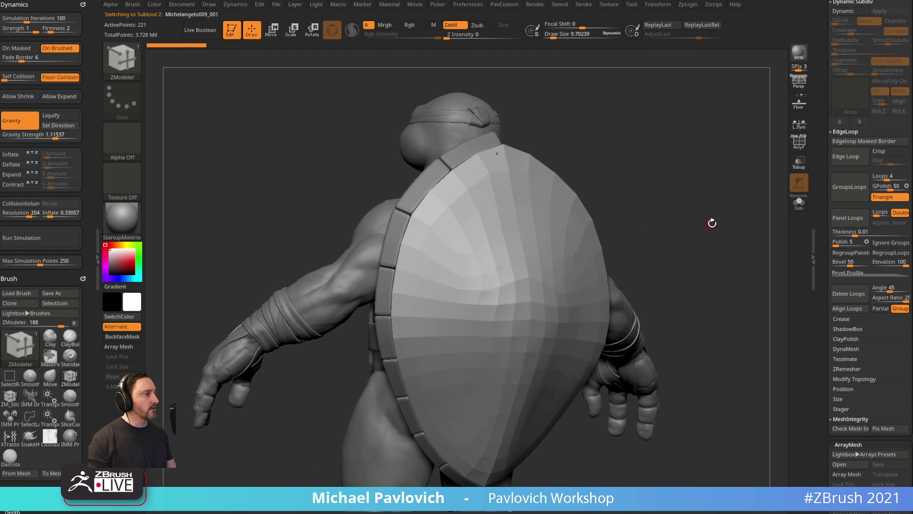
pyautogui.moveTo(769, 222)
pyautogui.keyDown('shift'); pyautogui.mouseDown()
pyautogui.moveTo(719, 205)
pyautogui.moveTo(706, 172)
pyautogui.mouseUp(); pyautogui.keyUp('shift')
pyautogui.click(799, 142)
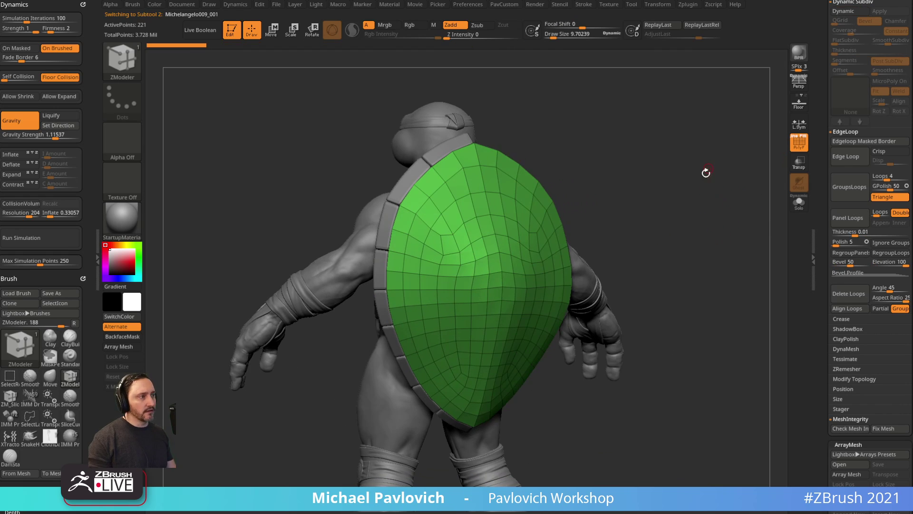
pyautogui.press('ctrl')
pyautogui.press('b')
pyautogui.press('z')
pyautogui.press('m')
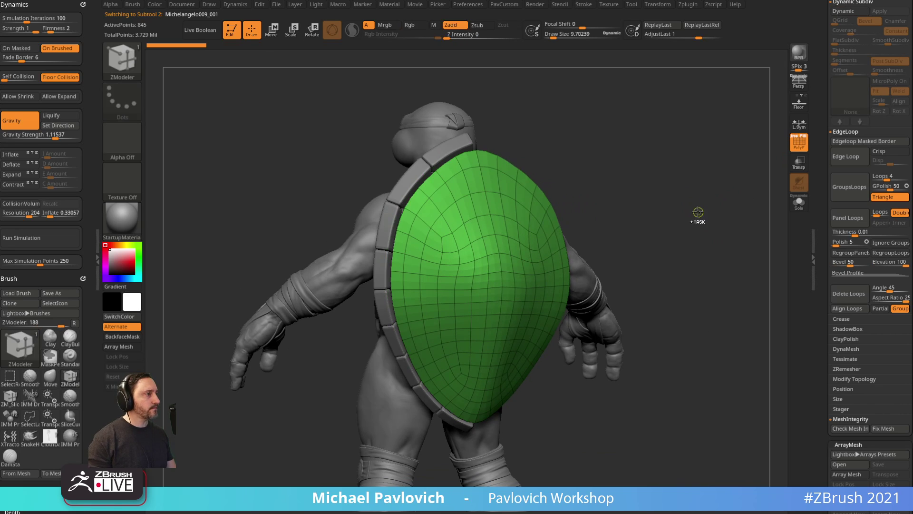
# Undo the trial subdivision, crease the shell's open border, and subdivide the mesh three levels.
pyautogui.click(840, 318)
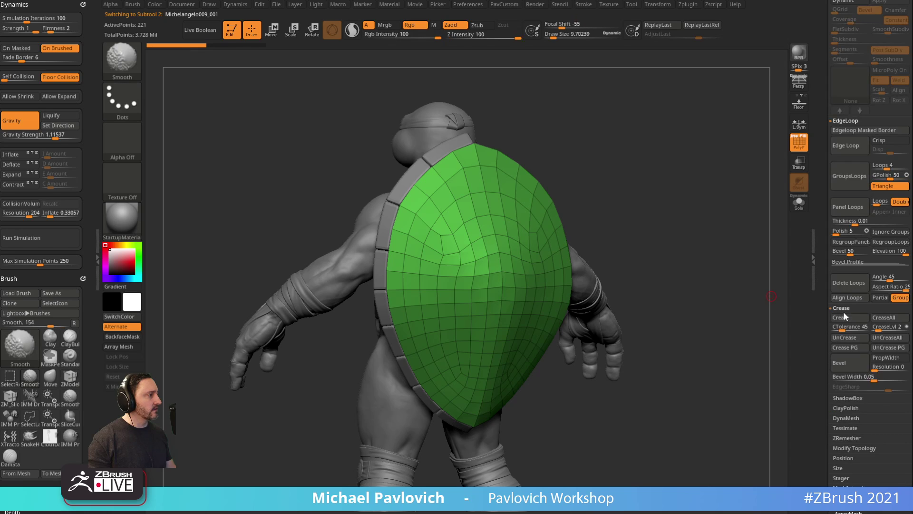
pyautogui.press('ctrl')
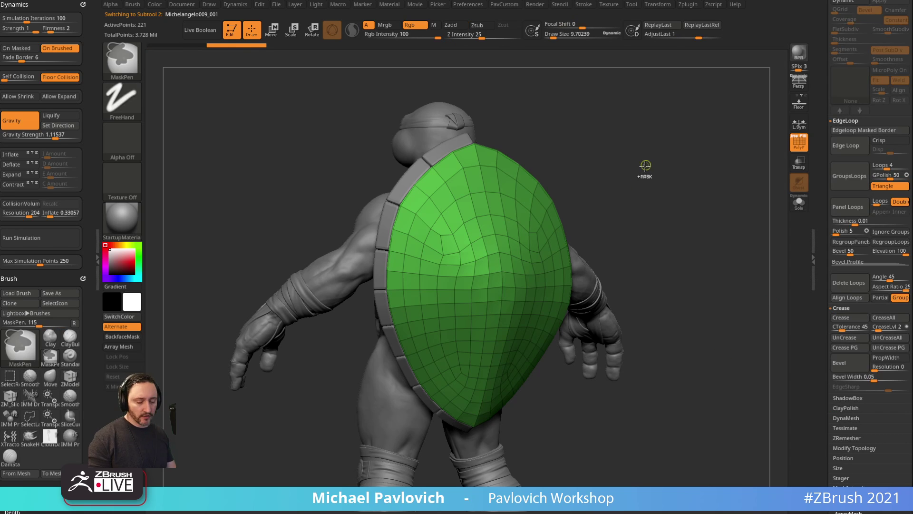
pyautogui.hotkey('ctrl', 'd')
pyautogui.hotkey('ctrl', 'd')
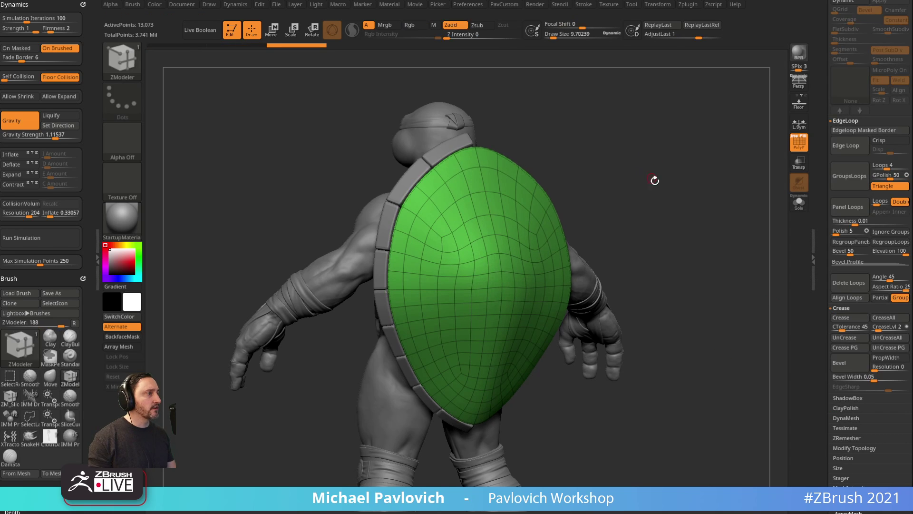
# Hide the shell's polyframe, then switch to the Standard brush with a draw size of about 4.6.
pyautogui.keyDown('shift'); pyautogui.moveTo(655, 179); pyautogui.dragTo(772, 157); pyautogui.keyUp('shift')
pyautogui.click(793, 149)
pyautogui.press('b')
pyautogui.press('s')
pyautogui.press('t')
pyautogui.keyDown('alt'); pyautogui.moveTo(558, 178); pyautogui.dragTo(571, 202); pyautogui.keyUp('alt')
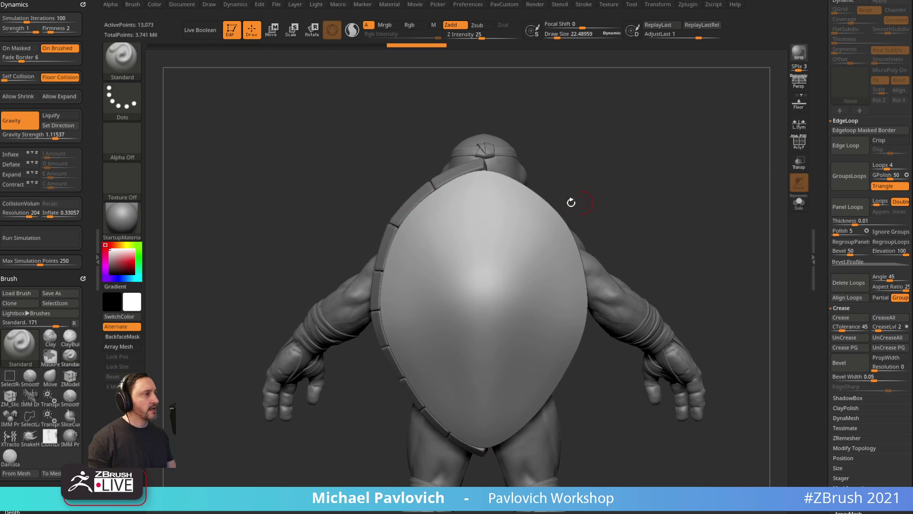
pyautogui.moveTo(510, 212); pyautogui.dragTo(503, 212)
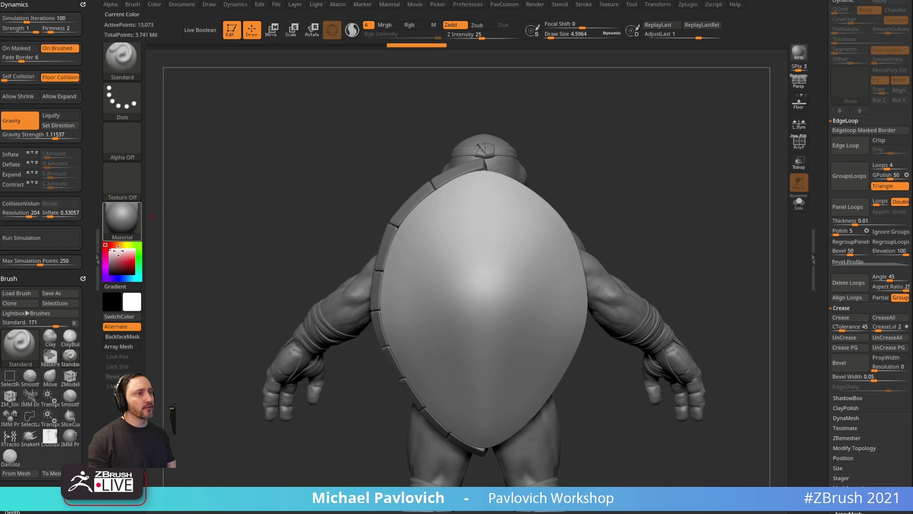
# Pick black as the painting colour and switch to the Paint brush.
pyautogui.click(109, 272)
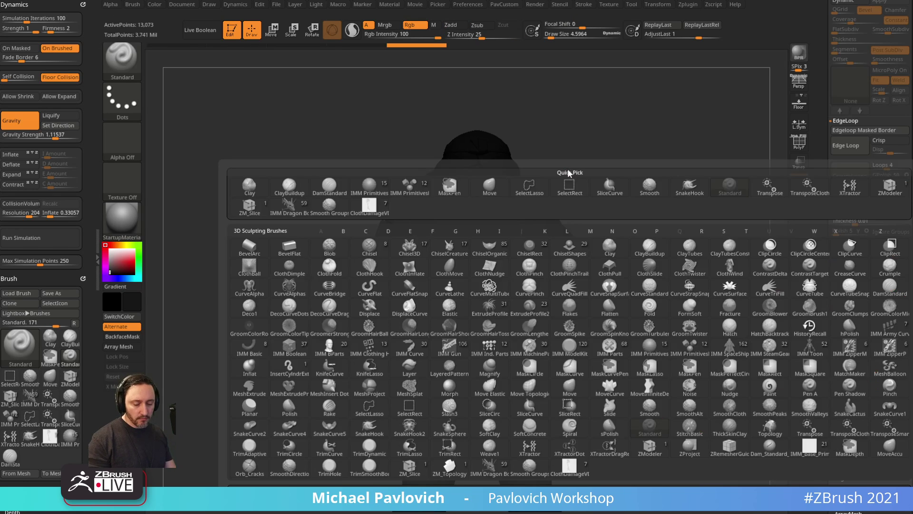
pyautogui.press('b')
pyautogui.press('p')
pyautogui.press('a')
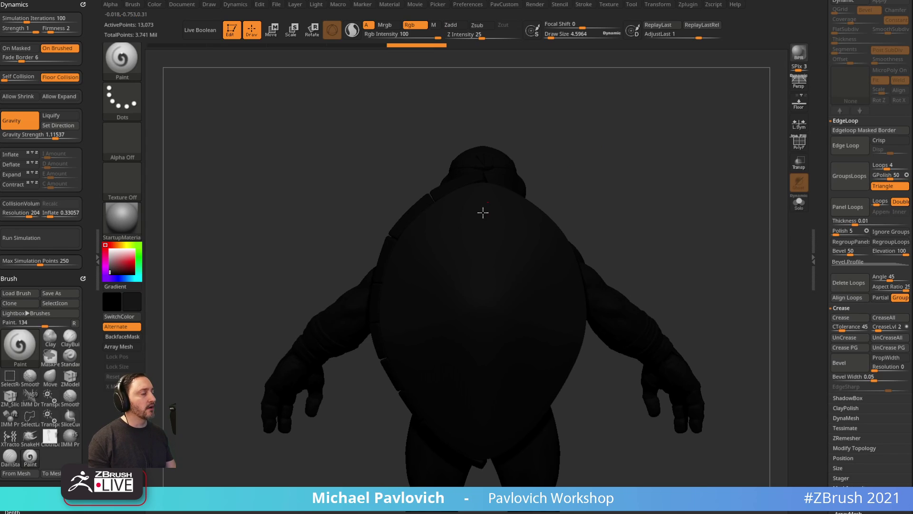
# Turn on polypaint for the main shell subtool and set the brush's draw size to about 11.
pyautogui.moveTo(829, 171); pyautogui.dragTo(835, 333)
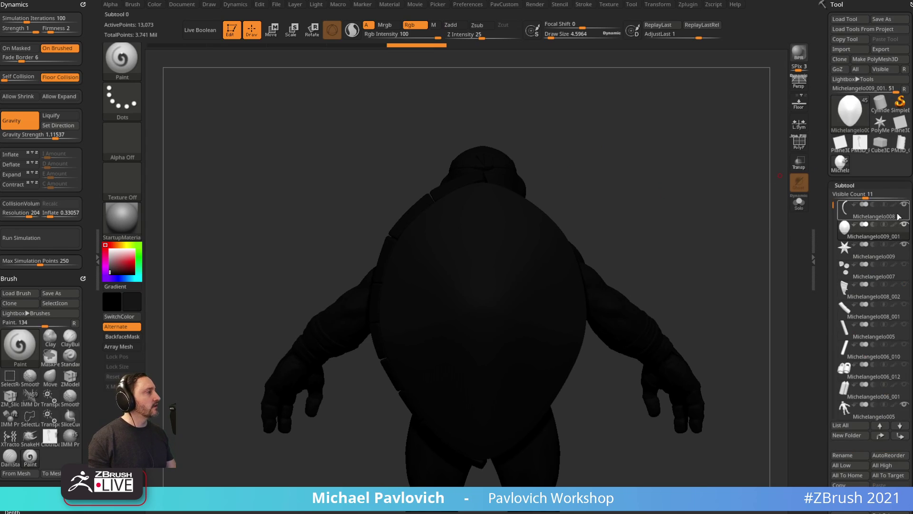
pyautogui.click(874, 233)
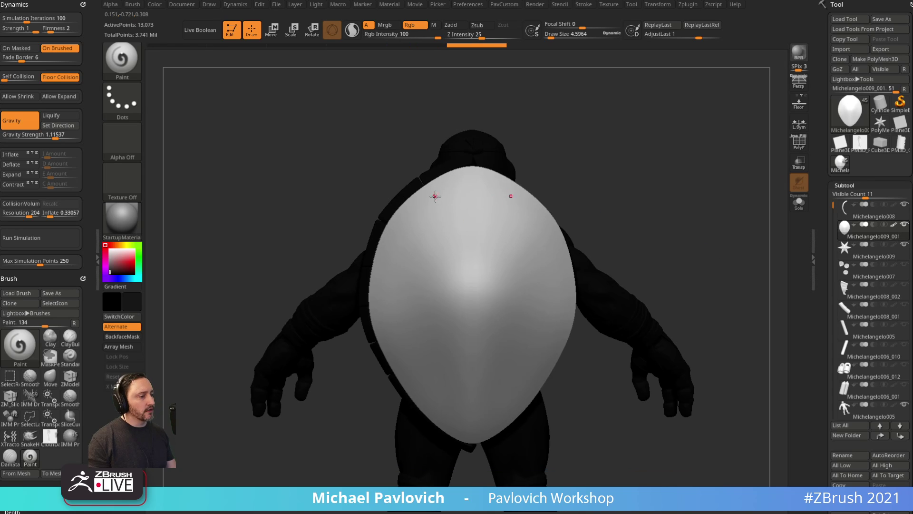
pyautogui.press('s')
pyautogui.moveTo(436, 196); pyautogui.dragTo(438, 199)
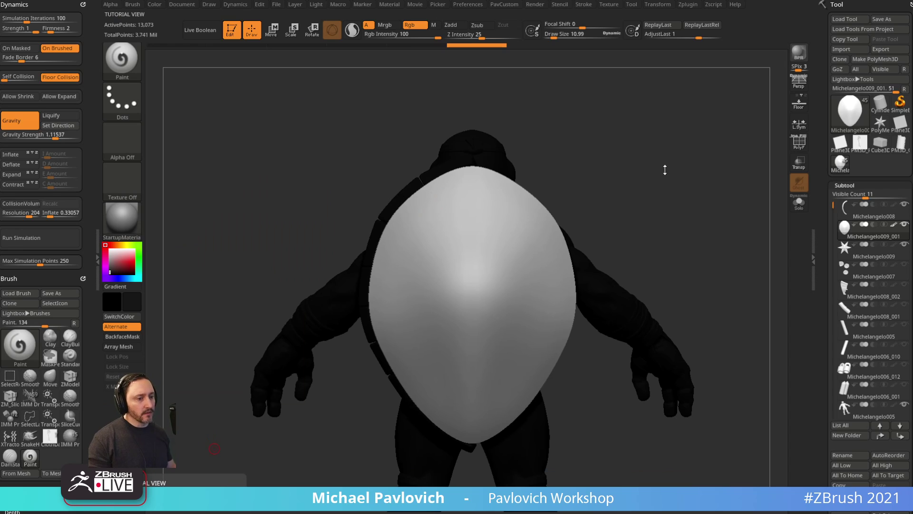
# Undo a trial paint stroke on the upper shell and subdivide the shell mesh once more.
pyautogui.moveTo(618, 106); pyautogui.dragTo(504, 146)
pyautogui.keyDown('ctrl'); pyautogui.click(441, 183); pyautogui.keyUp('ctrl')
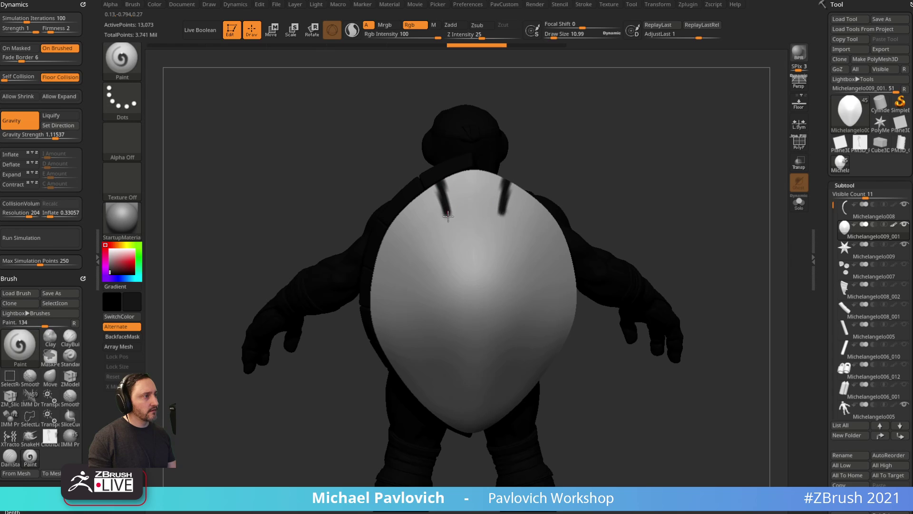
pyautogui.hotkey('ctrl', 'z')
pyautogui.hotkey('ctrl', 'd')
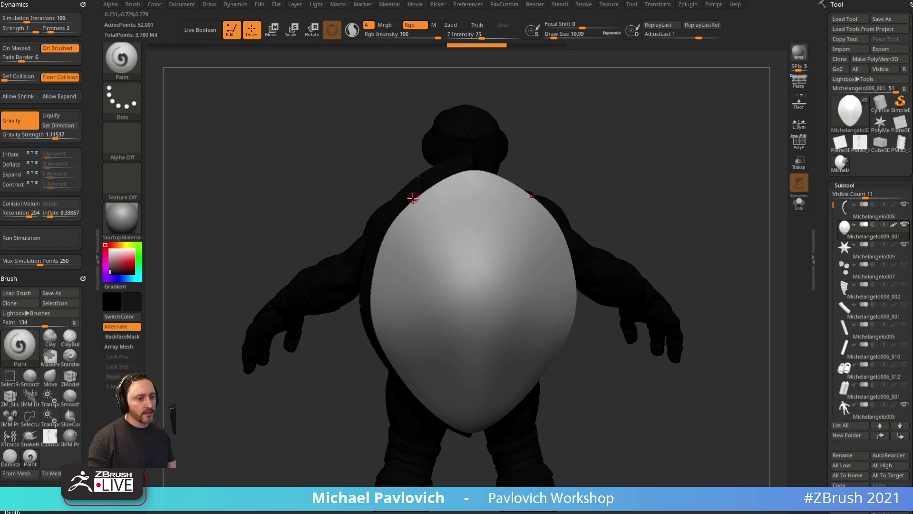
# Paint symmetrical black seam lines outlining the top plate and a central column of plates down to the shell's lower tip.
pyautogui.moveTo(484, 232); pyautogui.dragTo(491, 233)
pyautogui.moveTo(614, 197)
pyautogui.mouseDown()
pyautogui.moveTo(607, 161)
pyautogui.moveTo(573, 121)
pyautogui.mouseUp()
pyautogui.moveTo(440, 195)
pyautogui.mouseDown()
pyautogui.moveTo(460, 265)
pyautogui.moveTo(473, 268)
pyautogui.mouseUp()
pyautogui.moveTo(623, 202); pyautogui.dragTo(620, 159)
pyautogui.moveTo(437, 216); pyautogui.dragTo(441, 278)
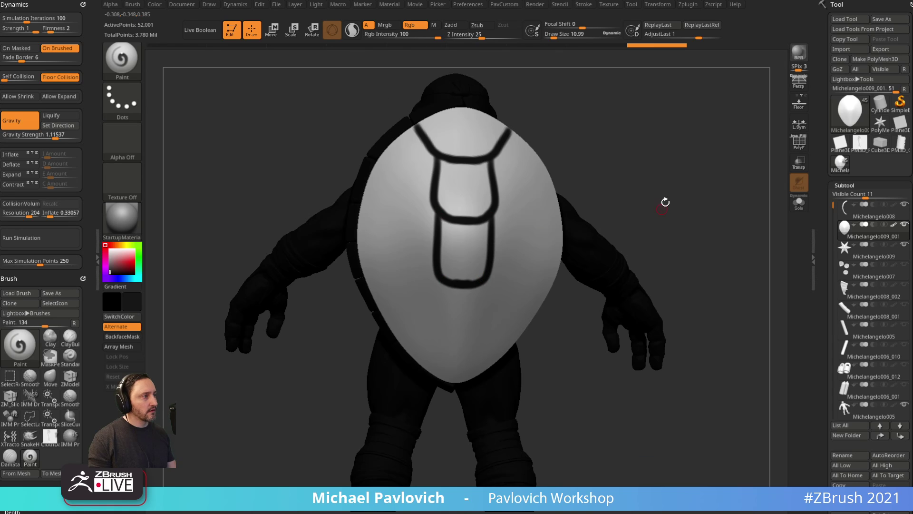
pyautogui.moveTo(665, 202)
pyautogui.mouseDown()
pyautogui.moveTo(446, 242)
pyautogui.moveTo(464, 272)
pyautogui.mouseUp()
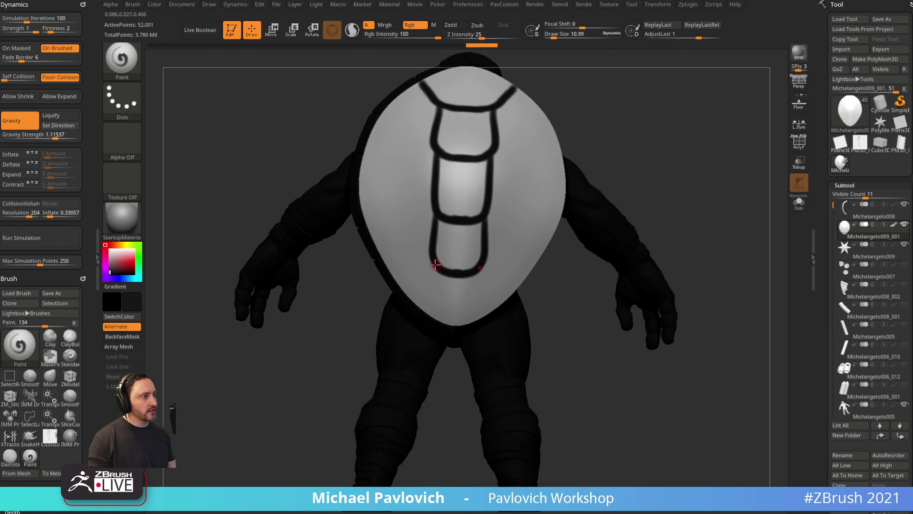
pyautogui.moveTo(656, 217); pyautogui.dragTo(490, 178)
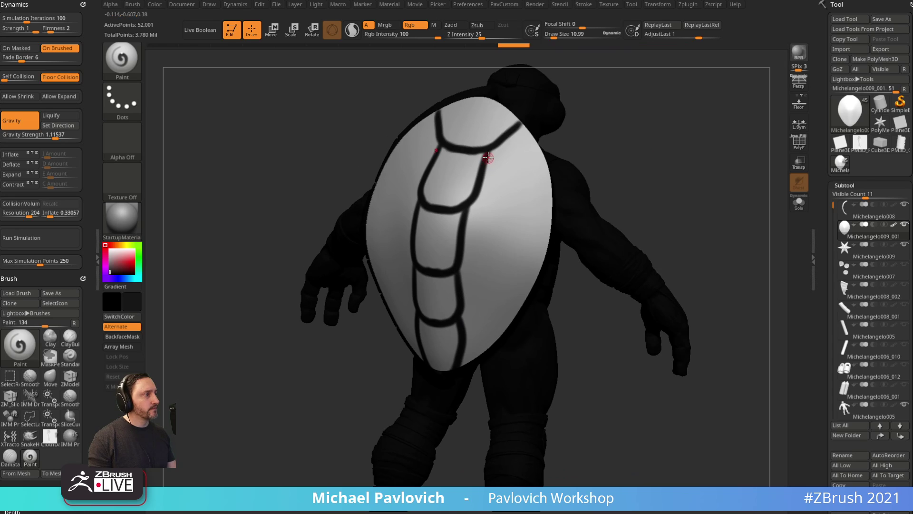
# Paint black seam lines from the central column out to the rim, dividing both sides of the shell into plates.
pyautogui.moveTo(584, 144); pyautogui.dragTo(611, 151)
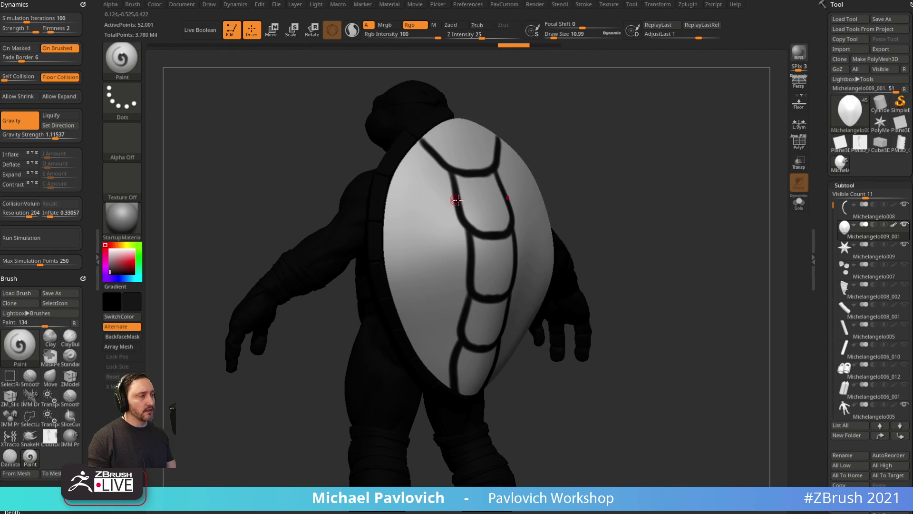
pyautogui.moveTo(454, 178)
pyautogui.mouseDown()
pyautogui.moveTo(409, 218)
pyautogui.moveTo(385, 220)
pyautogui.mouseUp()
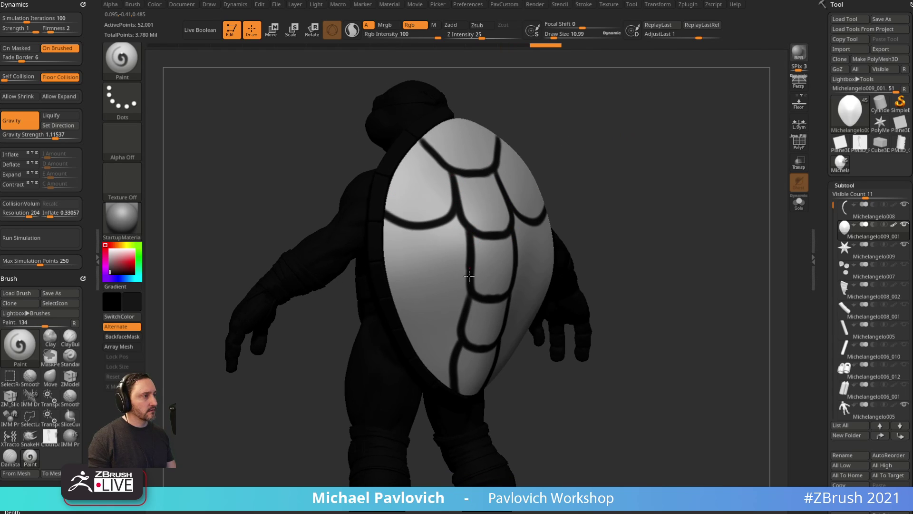
pyautogui.moveTo(468, 277); pyautogui.dragTo(391, 298)
pyautogui.keyDown('alt'); pyautogui.moveTo(682, 244); pyautogui.dragTo(599, 249); pyautogui.keyUp('alt')
pyautogui.keyDown('alt'); pyautogui.moveTo(630, 176); pyautogui.dragTo(624, 209); pyautogui.keyUp('alt')
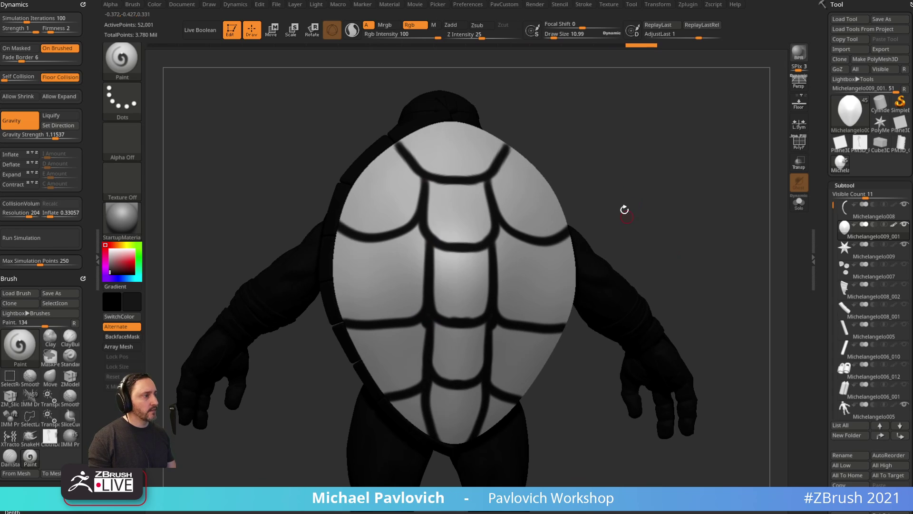
# Dock the Zplugin palette in the side tray and show only the shell subtool in Solo mode.
pyautogui.click(688, 4)
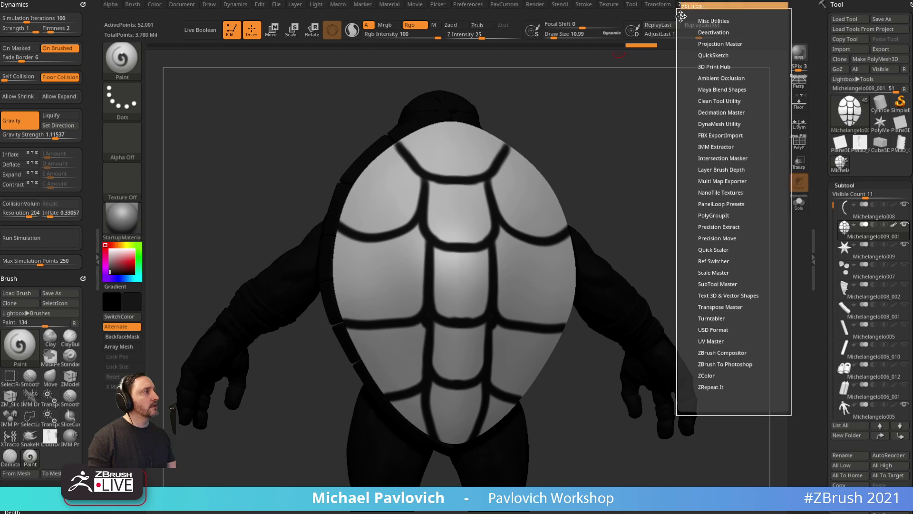
pyautogui.click(679, 6)
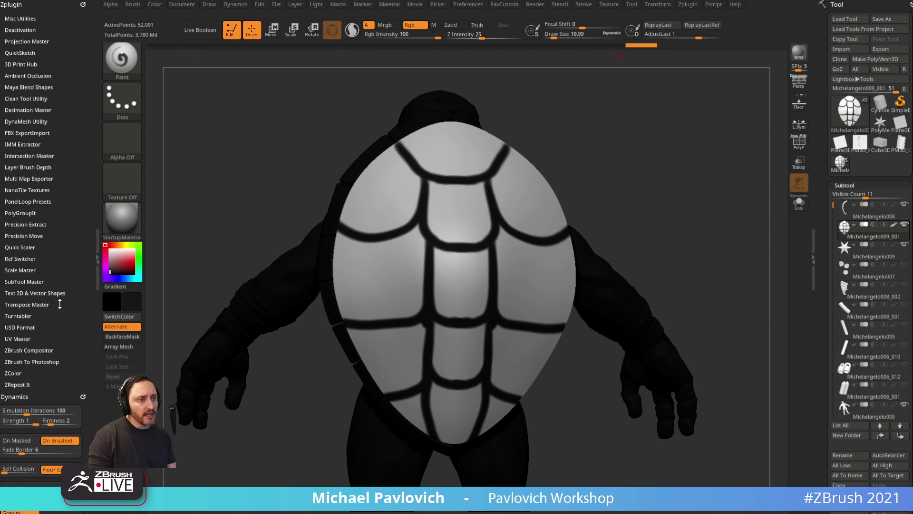
pyautogui.click(799, 202)
pyautogui.scroll(-2, 60, 238)
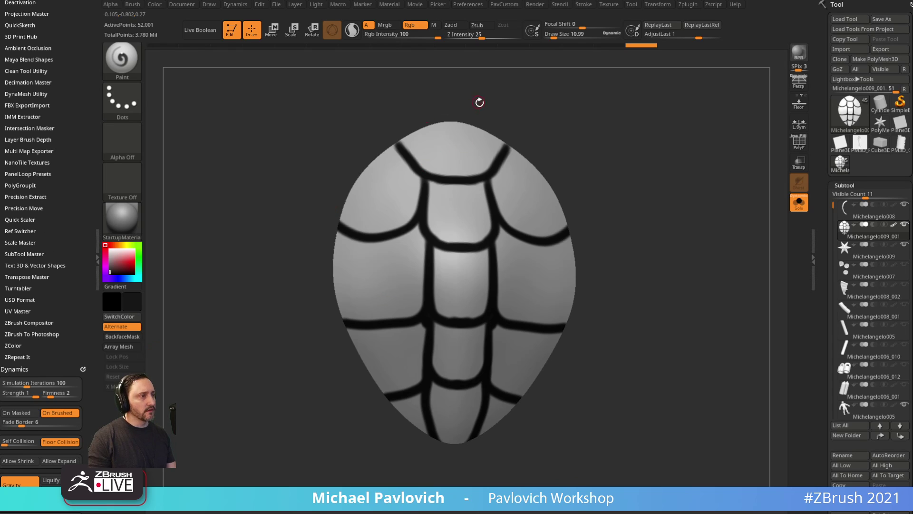
pyautogui.moveTo(479, 103); pyautogui.dragTo(469, 109)
pyautogui.moveTo(381, 128); pyautogui.dragTo(429, 106)
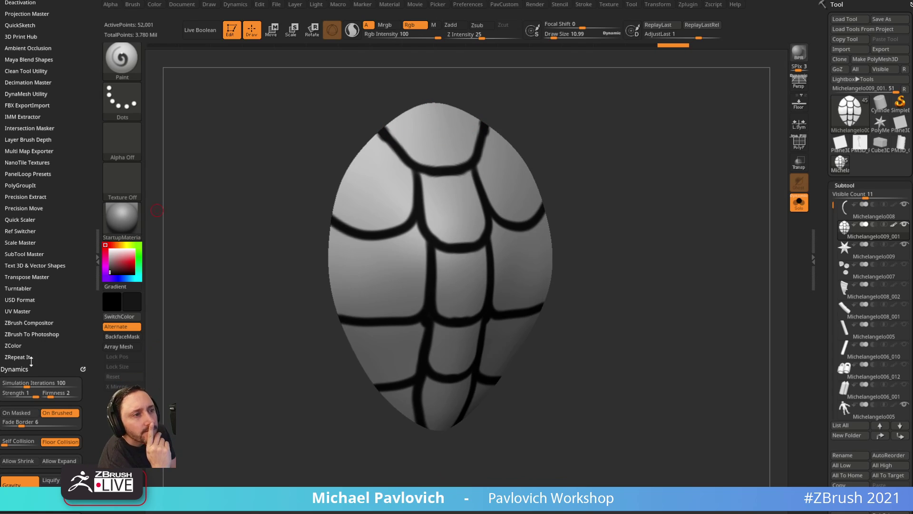
# Try to create polygroups with borders from the painted lines using PolyGroupIt, and display the polyframe.
pyautogui.click(29, 186)
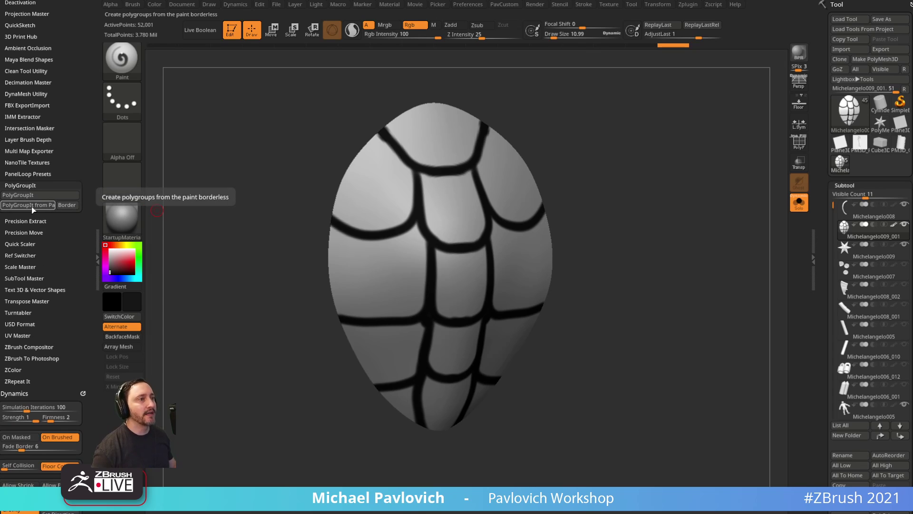
pyautogui.click(65, 206)
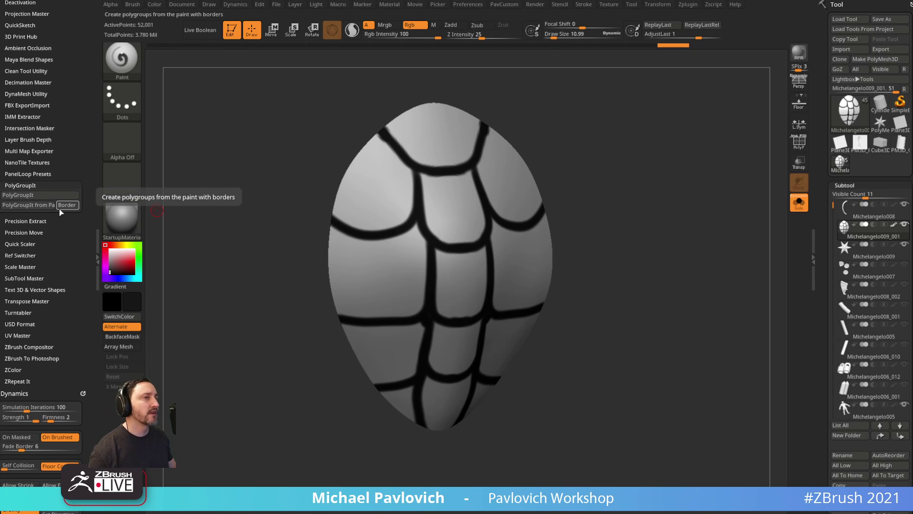
pyautogui.click(799, 143)
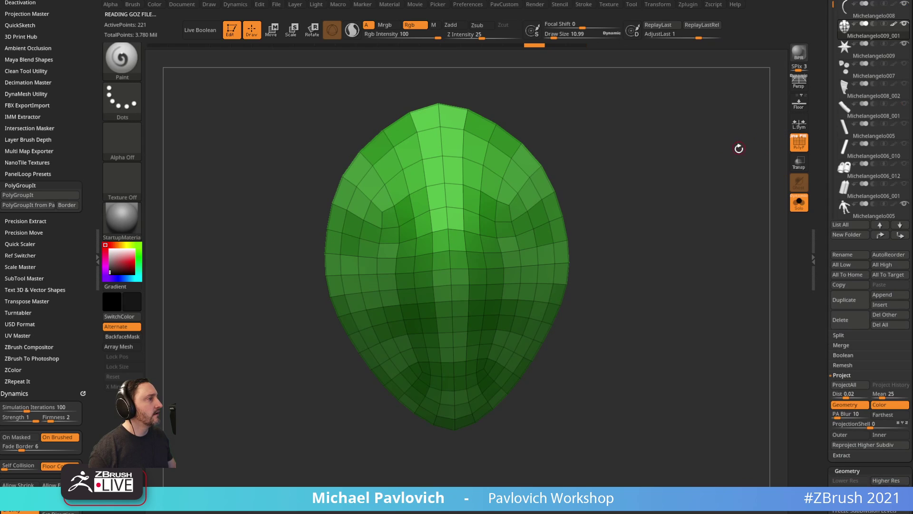
# Delete the subdivision levels below level 5 and create borderless polygroups from the painted lines with PolyGroupIt.
pyautogui.press('d')
pyautogui.press('d')
pyautogui.press('d')
pyautogui.press('d')
pyautogui.scroll(-5, 822, 290)
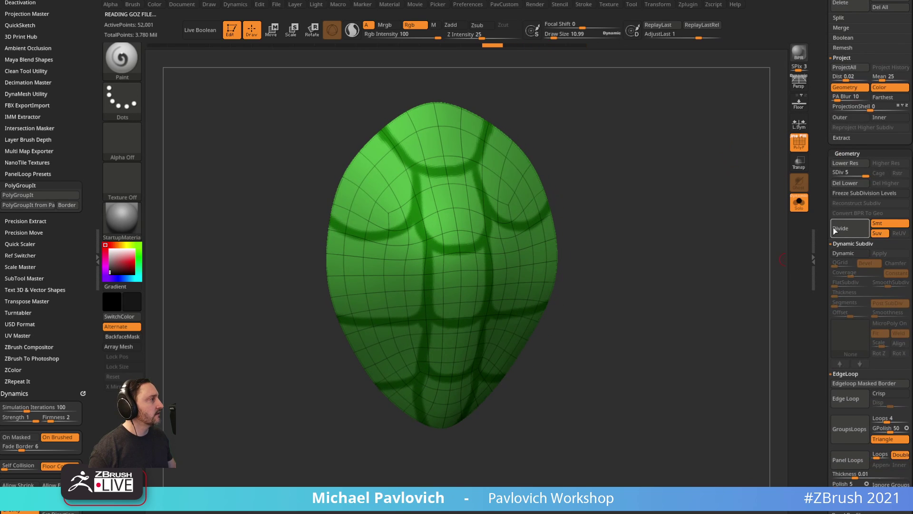
pyautogui.click(839, 184)
pyautogui.click(42, 207)
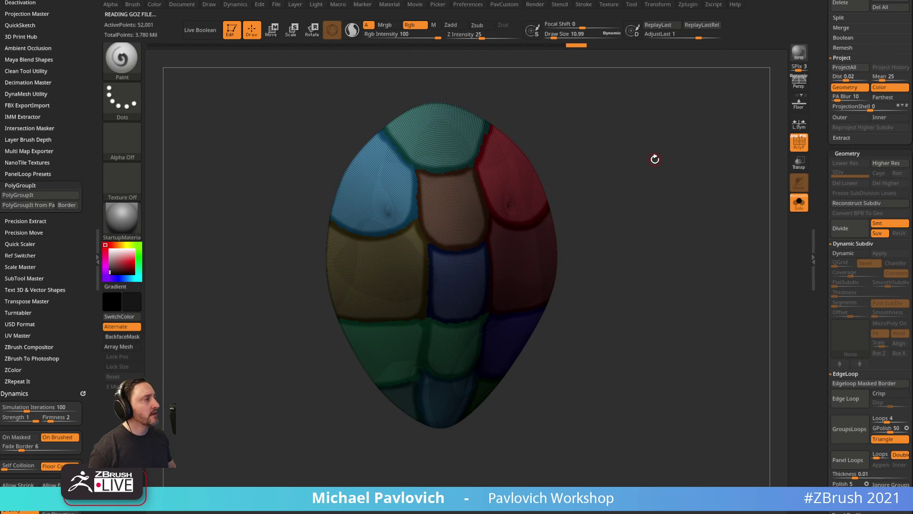
# Examine the borderless polygroups with the wireframe lines hidden, isolating individual plates before showing the whole shell.
pyautogui.moveTo(775, 178); pyautogui.dragTo(745, 184)
pyautogui.click(798, 138)
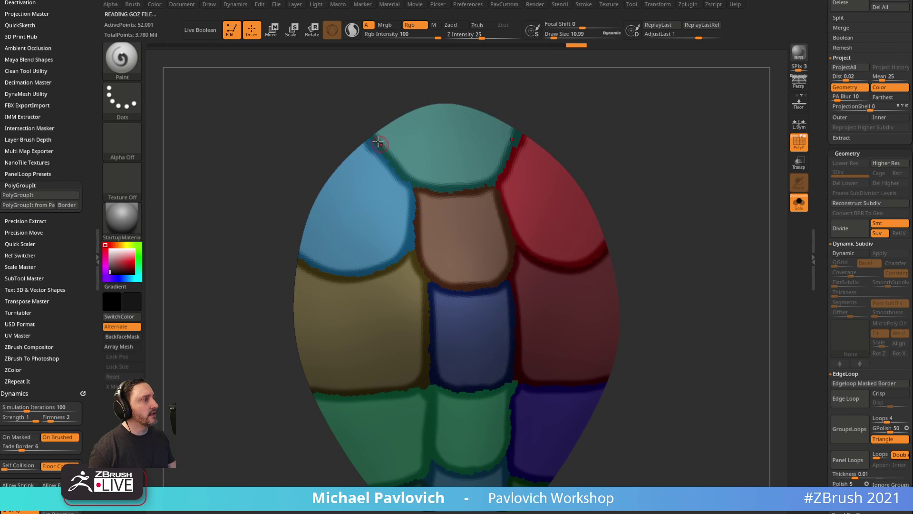
pyautogui.keyDown('ctrl'); pyautogui.keyDown('shift'); pyautogui.click(352, 227); pyautogui.keyUp('shift'); pyautogui.keyUp('ctrl')
pyautogui.keyDown('ctrl'); pyautogui.keyDown('shift'); pyautogui.click(554, 142); pyautogui.keyUp('shift'); pyautogui.keyUp('ctrl')
pyautogui.keyDown('ctrl'); pyautogui.keyDown('shift'); pyautogui.click(430, 157); pyautogui.keyUp('shift'); pyautogui.keyUp('ctrl')
pyautogui.keyDown('ctrl'); pyautogui.keyDown('shift'); pyautogui.click(469, 231); pyautogui.keyUp('shift'); pyautogui.keyUp('ctrl')
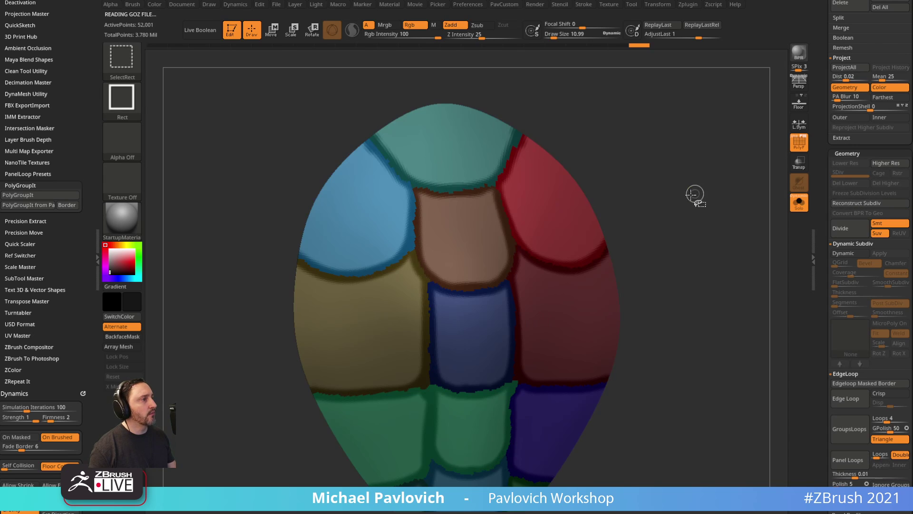
# Undo the borderless grouping and create polygroups from the paint with borders instead.
pyautogui.hotkey('ctrl', 'z')
pyautogui.hotkey('ctrl', 'z')
pyautogui.hotkey('ctrl', 'z')
pyautogui.hotkey('ctrl', 'z')
pyautogui.hotkey('ctrl', 'z')
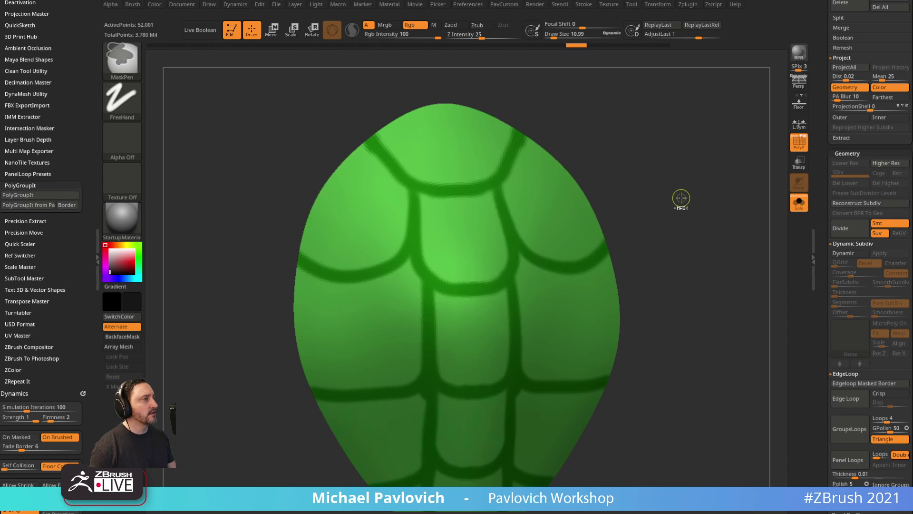
pyautogui.click(66, 205)
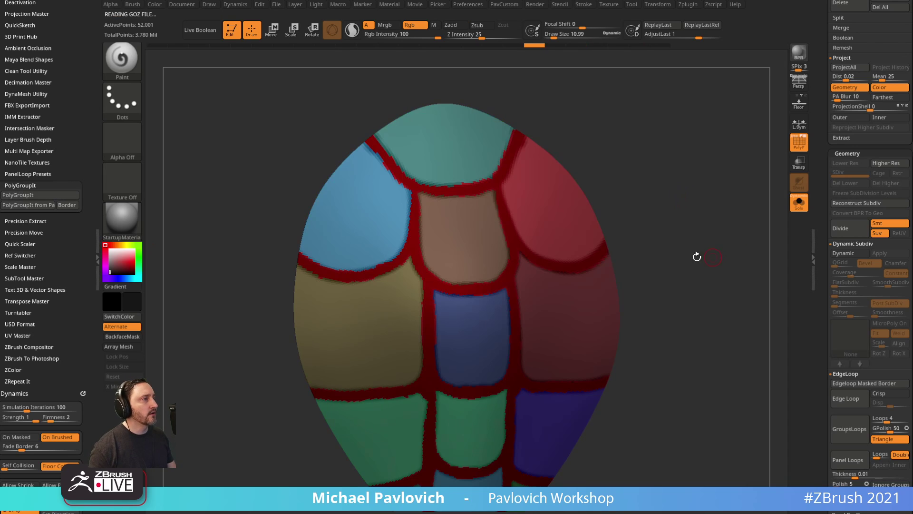
# Isolate the border polygroup, invert the visibility to leave only the plates, and delete the hidden geometry.
pyautogui.keyDown('ctrl'); pyautogui.keyDown('shift'); pyautogui.click(402, 175); pyautogui.keyUp('shift'); pyautogui.keyUp('ctrl')
pyautogui.moveTo(681, 184); pyautogui.dragTo(703, 194)
pyautogui.keyDown('ctrl'); pyautogui.keyDown('shift'); pyautogui.click(693, 190); pyautogui.keyUp('shift'); pyautogui.keyUp('ctrl')
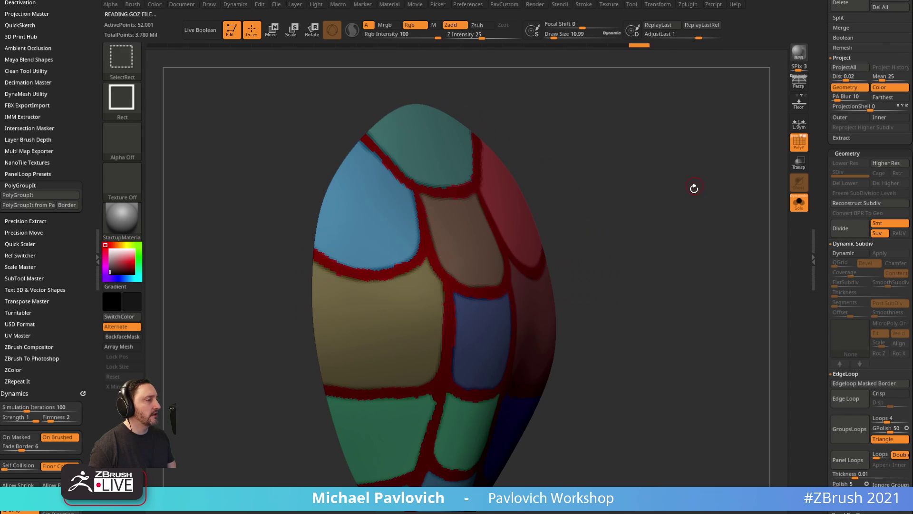
pyautogui.hotkey('ctrl', 'shift')
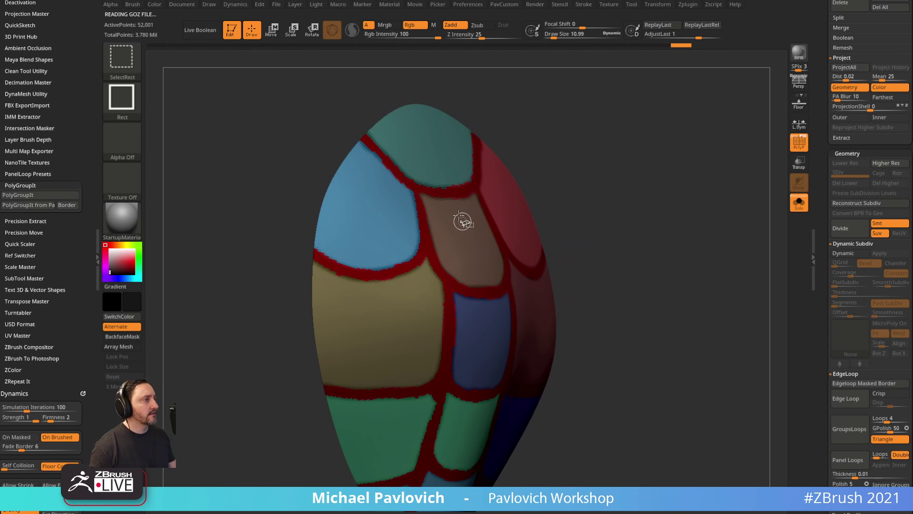
pyautogui.keyDown('ctrl'); pyautogui.keyDown('shift'); pyautogui.click(458, 190); pyautogui.keyUp('shift'); pyautogui.keyUp('ctrl')
pyautogui.keyDown('ctrl'); pyautogui.keyDown('shift'); pyautogui.moveTo(671, 157); pyautogui.dragTo(735, 210); pyautogui.keyUp('shift'); pyautogui.keyUp('ctrl')
pyautogui.press('4')
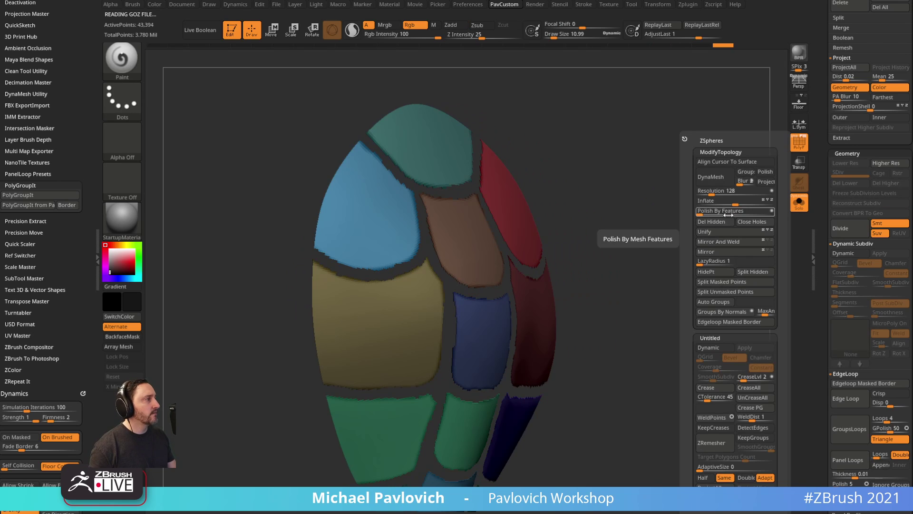
pyautogui.click(712, 222)
pyautogui.moveTo(642, 224); pyautogui.dragTo(548, 182)
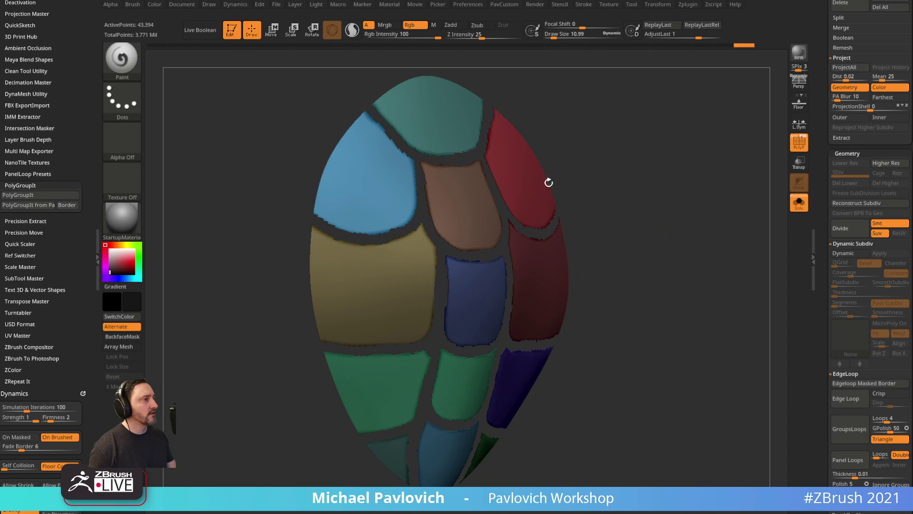
pyautogui.moveTo(778, 263); pyautogui.dragTo(740, 271)
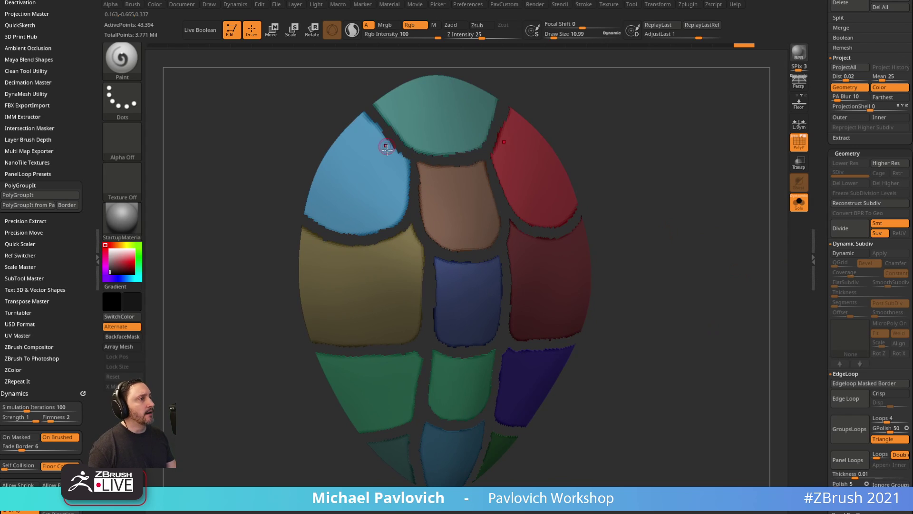
# Select the Standard brush, mask the plates by feature using only their open borders, and invert the mask.
pyautogui.press('b')
pyautogui.press('s')
pyautogui.press('t')
pyautogui.moveTo(821, 352); pyautogui.dragTo(817, 183)
pyautogui.click(847, 126)
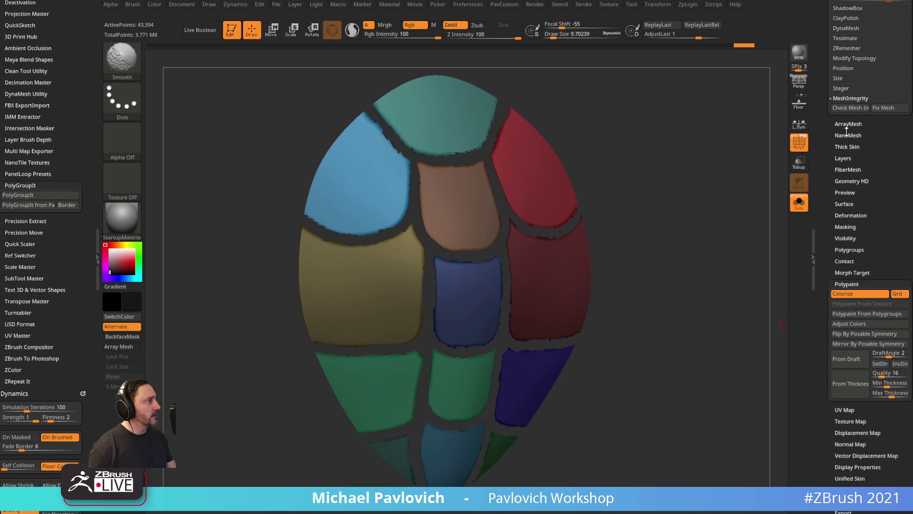
pyautogui.click(846, 283)
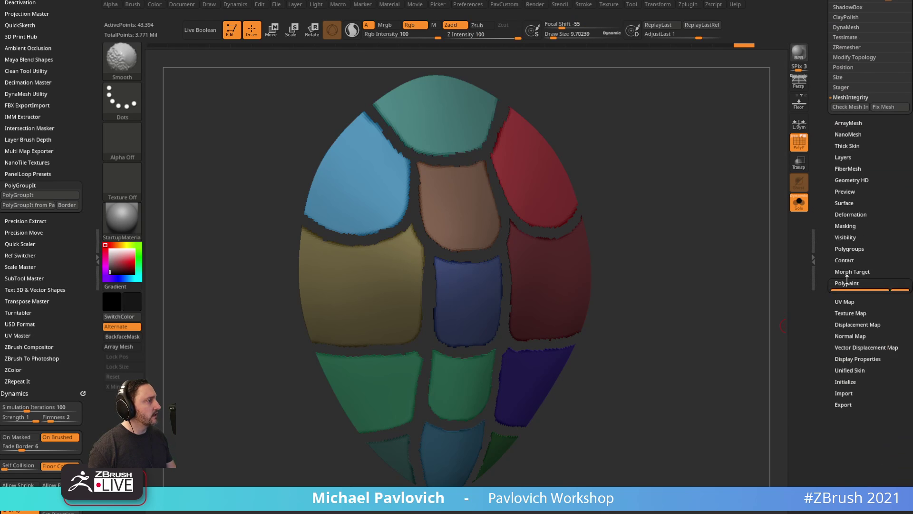
pyautogui.click(846, 224)
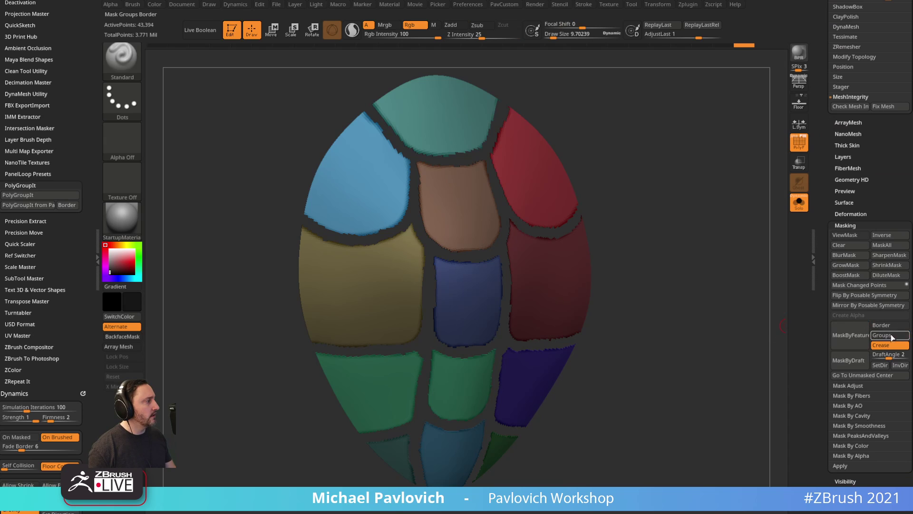
pyautogui.click(884, 325)
pyautogui.click(852, 338)
pyautogui.keyDown('ctrl'); pyautogui.click(741, 269); pyautogui.keyUp('ctrl')
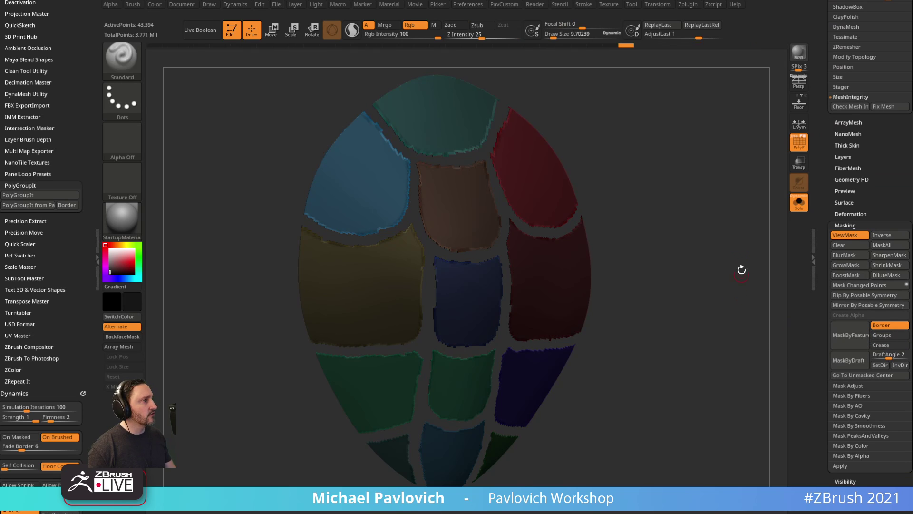
# Grow the mask from the plates' open borders and invert it to leave only the edges unmasked.
pyautogui.press('`')
pyautogui.hotkey('ctrl', 'h')
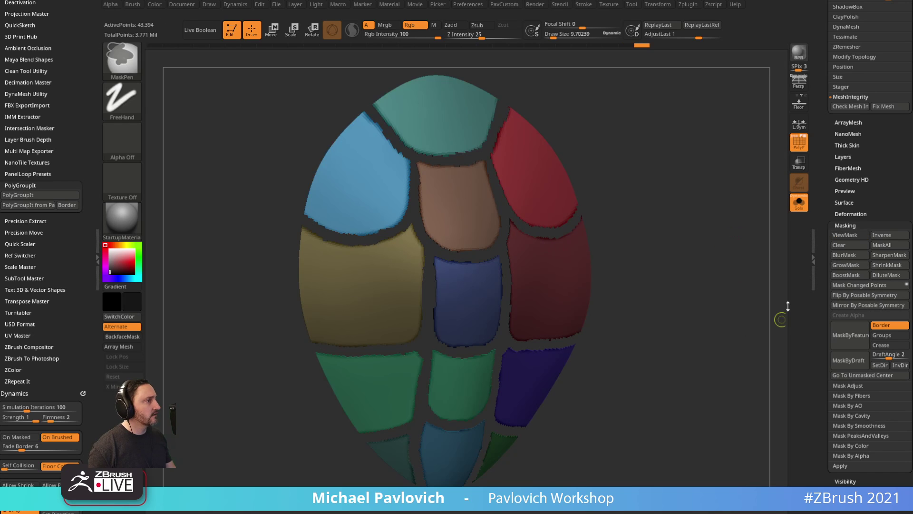
pyautogui.hotkey('ctrl', 'h')
pyautogui.click(846, 265)
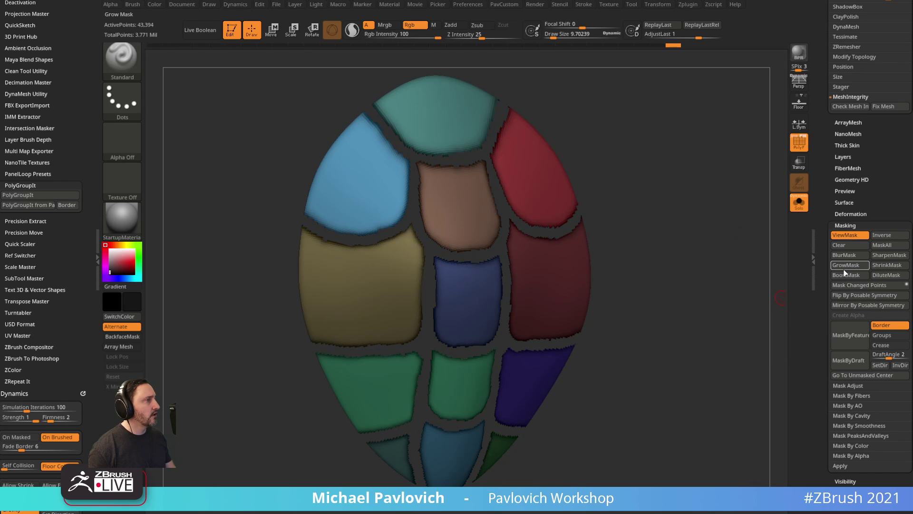
# Smooth the unmasked plate edges with Polish By Features and clear the mask.
pyautogui.press('t')
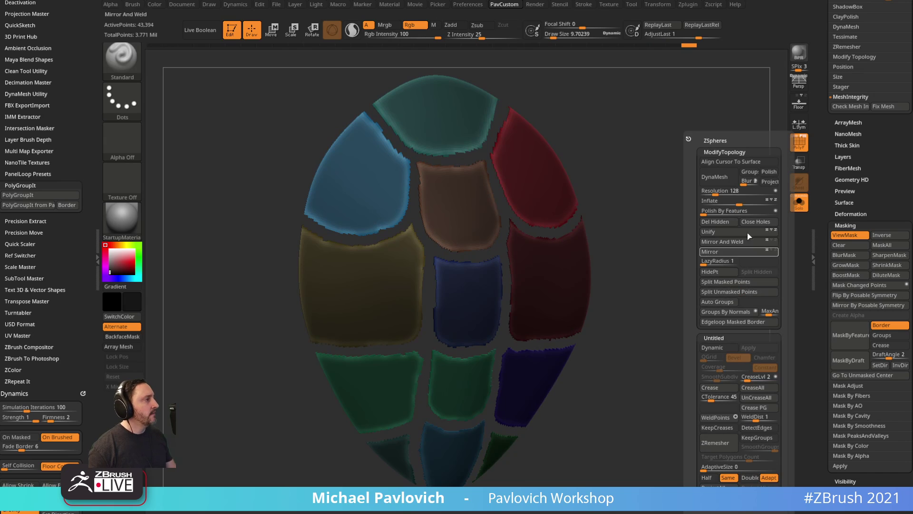
pyautogui.click(775, 210)
pyautogui.click(706, 212)
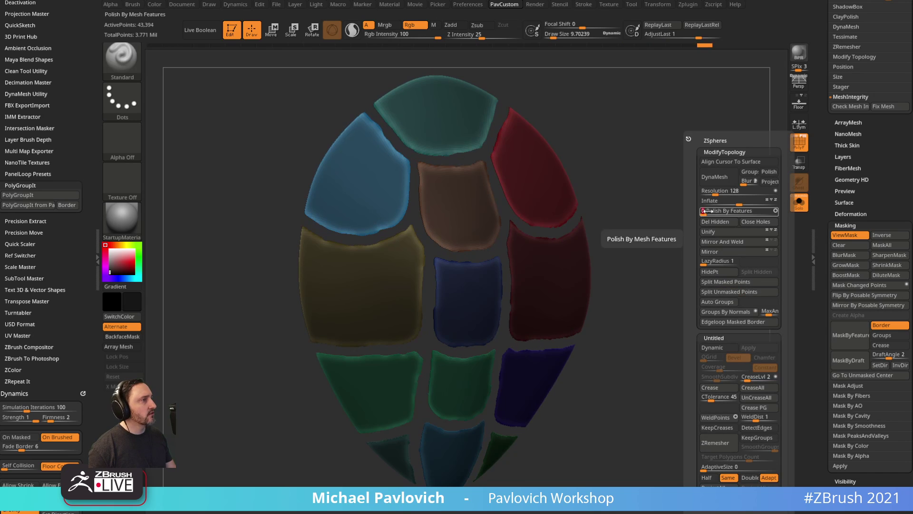
pyautogui.click(706, 210)
pyautogui.keyDown('ctrl'); pyautogui.moveTo(685, 172); pyautogui.dragTo(716, 227); pyautogui.keyUp('ctrl')
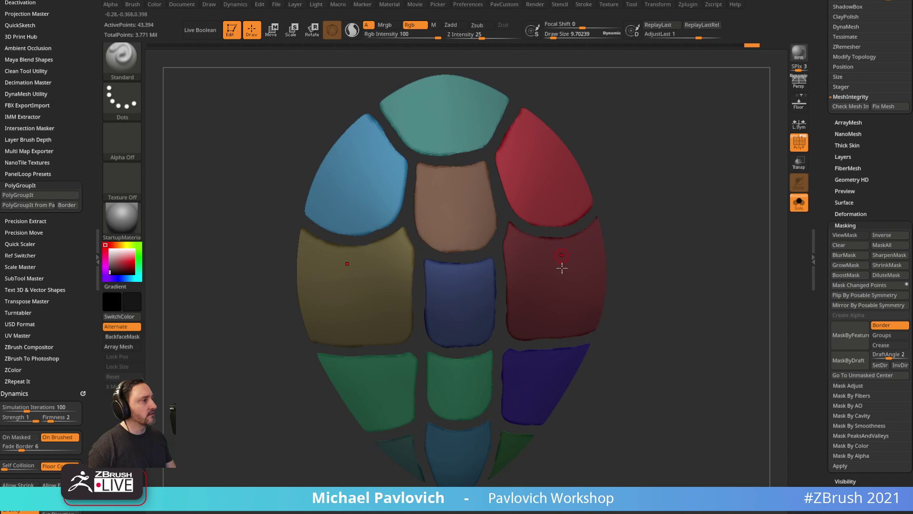
# ZRemesh the plates at the same polygon count, turn off Same and remesh them with a lower target polygon count.
pyautogui.press('t')
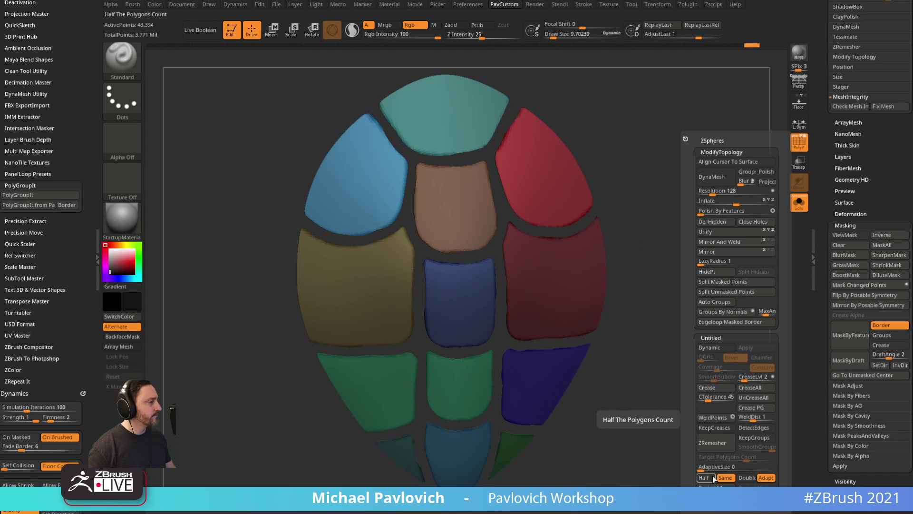
pyautogui.click(722, 444)
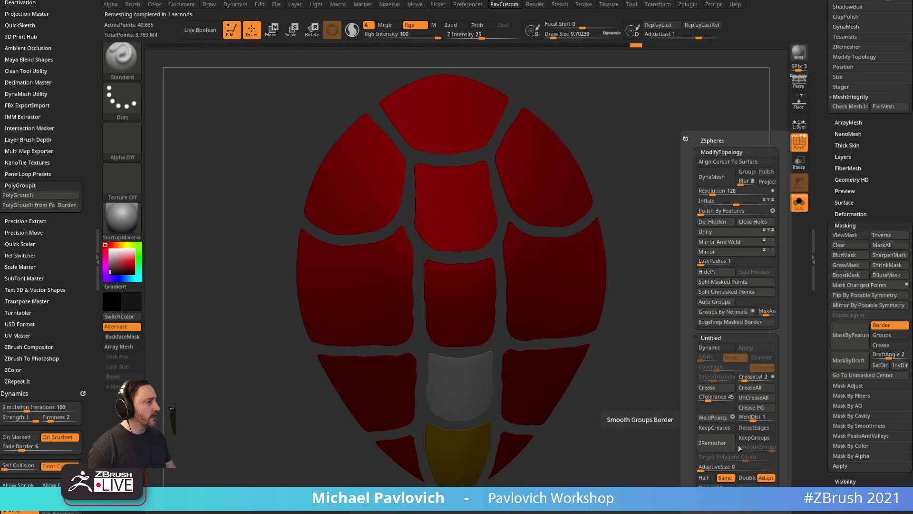
pyautogui.click(725, 478)
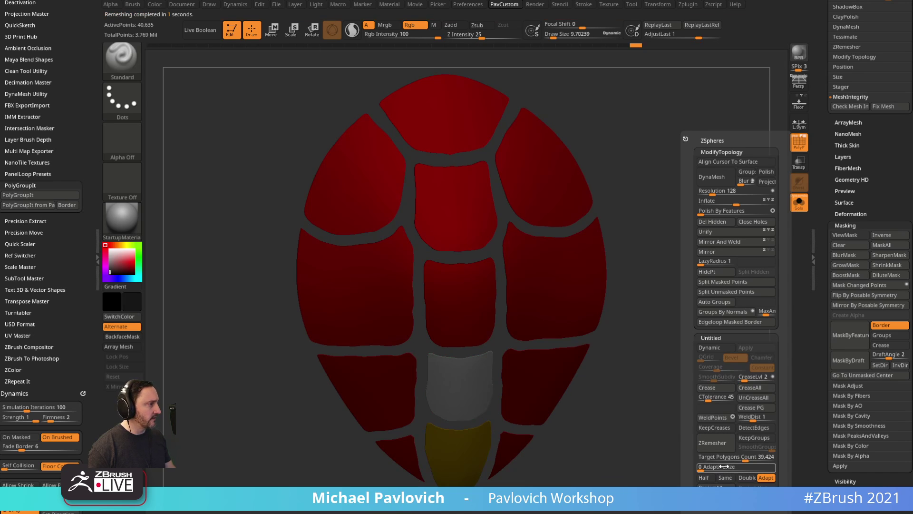
pyautogui.moveTo(744, 458); pyautogui.dragTo(721, 458)
pyautogui.click(726, 447)
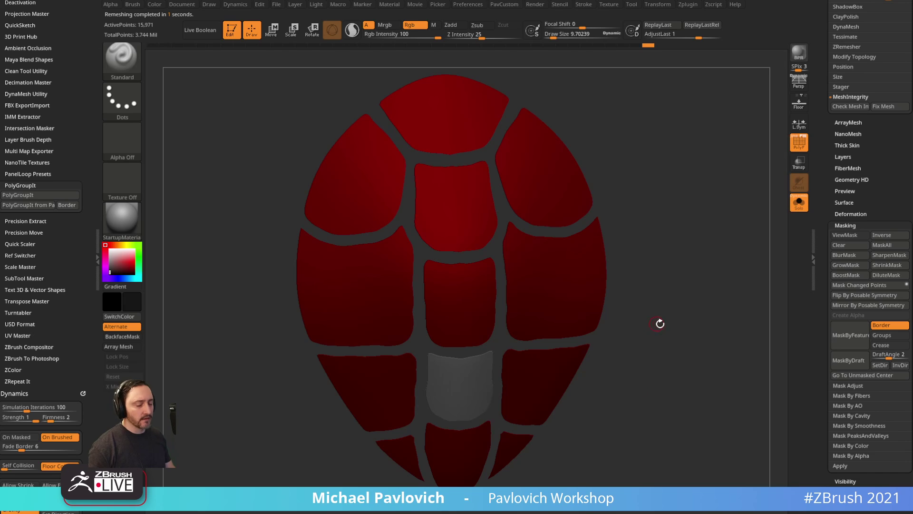
# Check the remeshed plates with the polyframe off and on, and set the active colour to white.
pyautogui.click(799, 142)
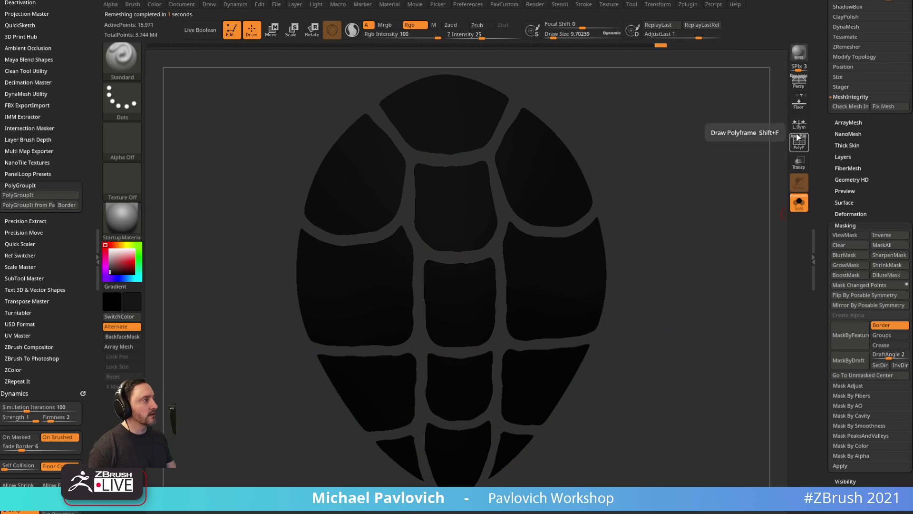
pyautogui.click(804, 141)
pyautogui.moveTo(125, 263); pyautogui.dragTo(114, 239)
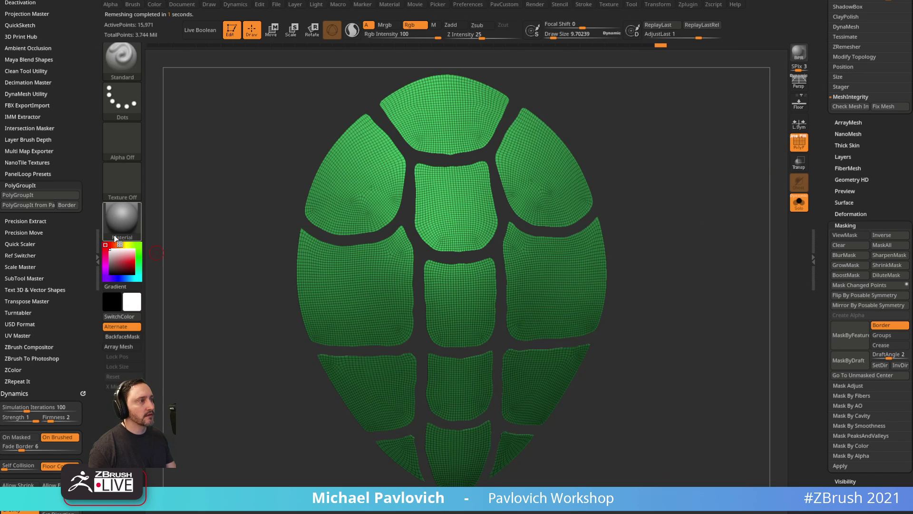
pyautogui.moveTo(721, 235); pyautogui.dragTo(708, 278)
# ZRemesh the plates three times with Half enabled to reduce their polygon density.
pyautogui.press('2')
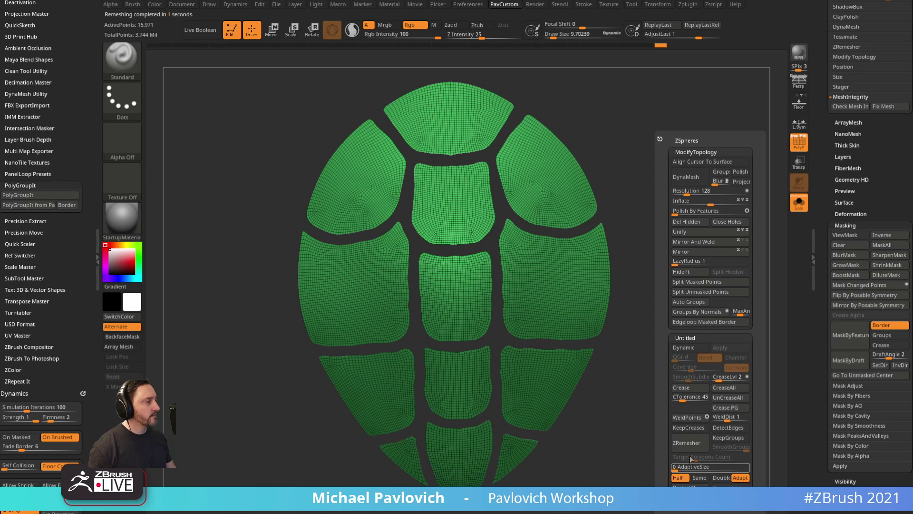
pyautogui.click(686, 443)
pyautogui.press('space')
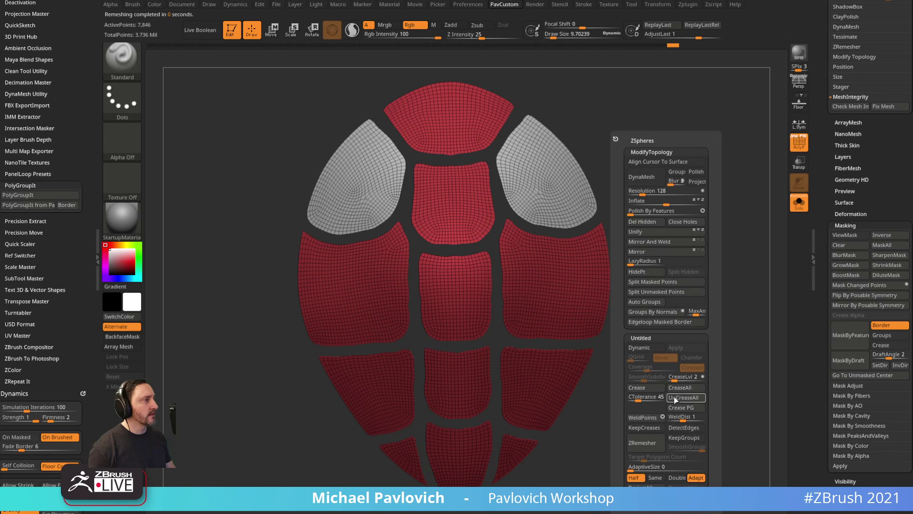
pyautogui.click(658, 443)
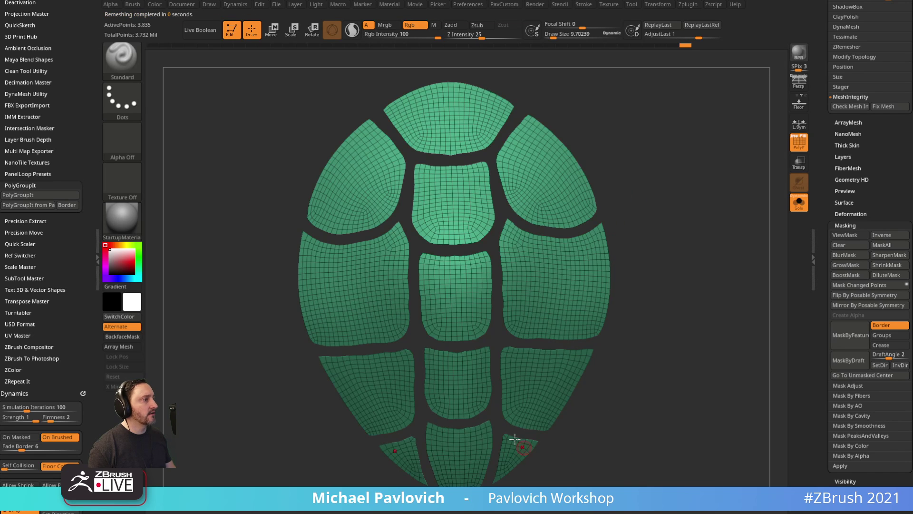
pyautogui.press('space')
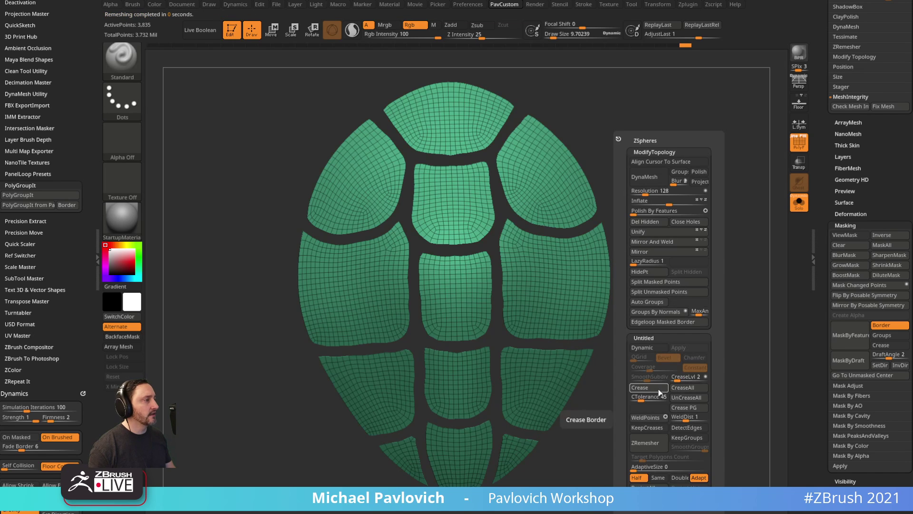
pyautogui.click(648, 443)
pyautogui.moveTo(678, 329)
pyautogui.mouseDown()
pyautogui.moveTo(701, 333)
pyautogui.moveTo(680, 300)
pyautogui.moveTo(647, 317)
pyautogui.mouseUp()
pyautogui.press('s')
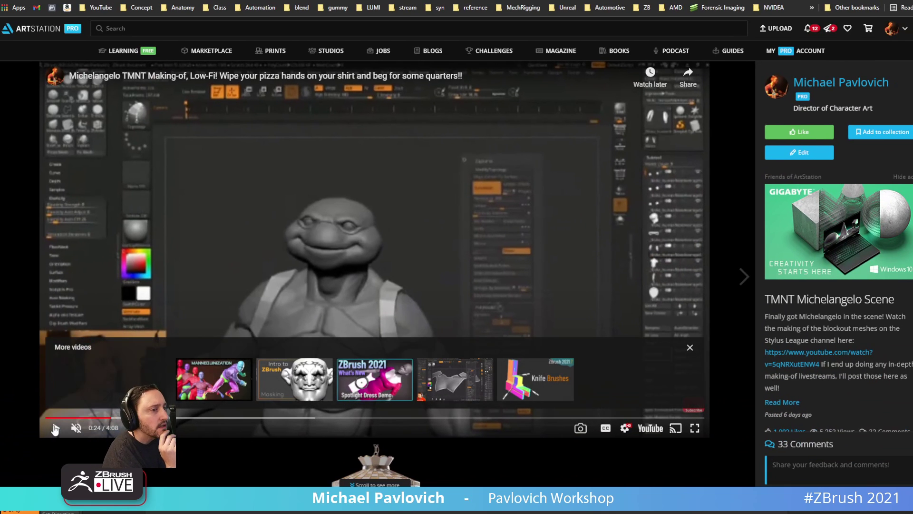
# Switch to the ArtStation page and skim the Michelangelo making-of video up to the paneled shell modelling before returning to ZBrush.
pyautogui.click(55, 430)
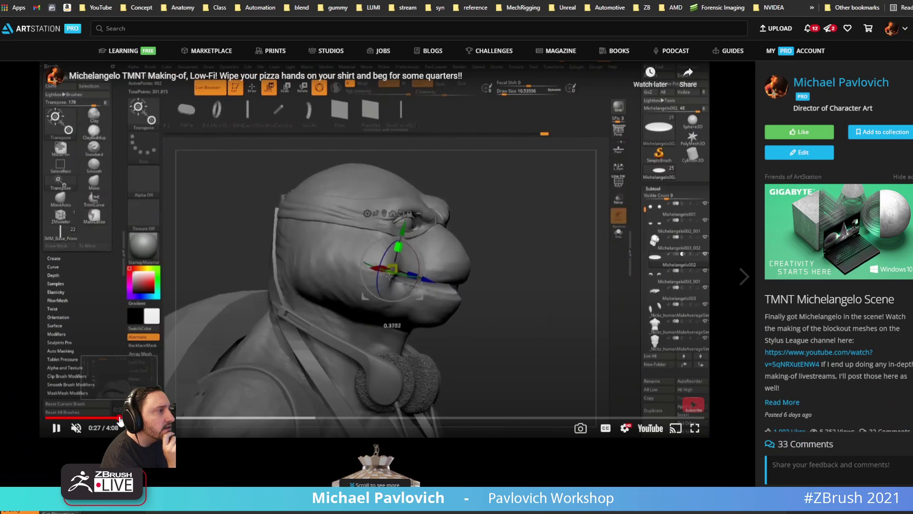
pyautogui.click(134, 418)
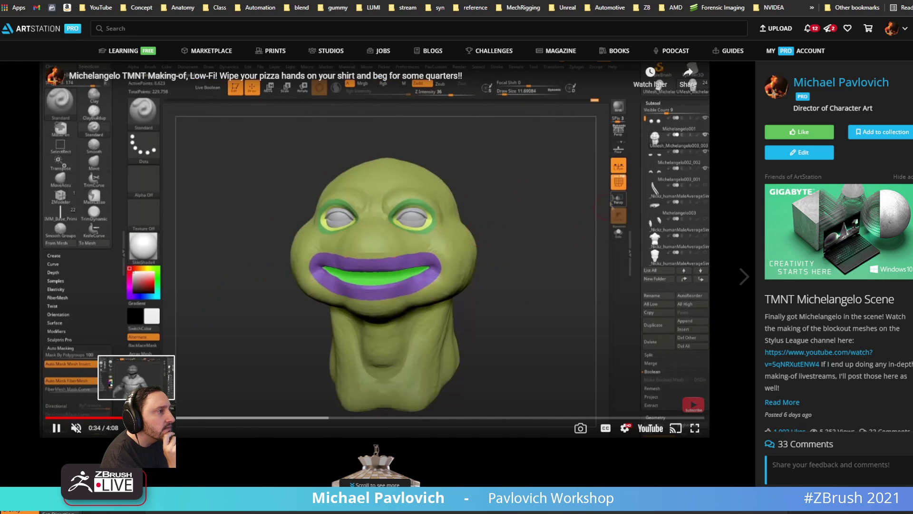
pyautogui.click(143, 418)
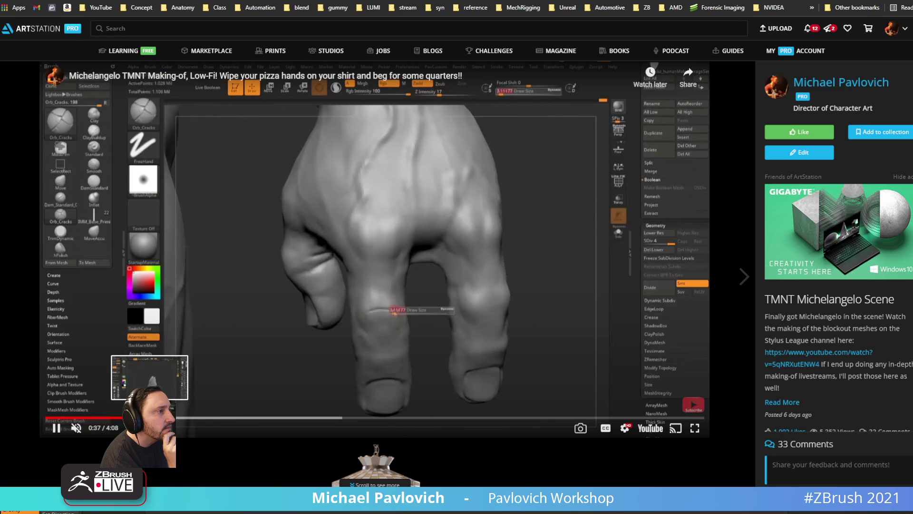
pyautogui.click(154, 419)
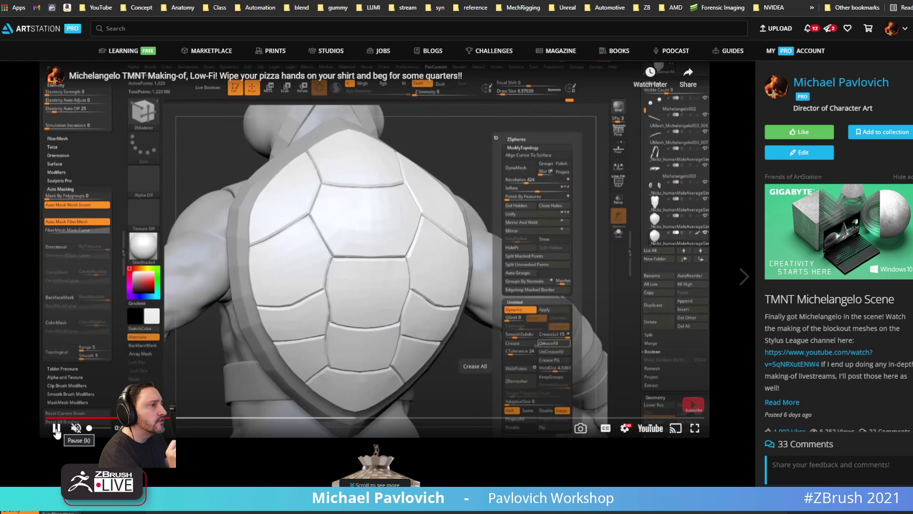
pyautogui.click(56, 429)
pyautogui.moveTo(602, 0); pyautogui.dragTo(695, 513)
# Check the plates' surface without the wireframe, show the polyframe again, and select the ZModeler brush.
pyautogui.click(798, 144)
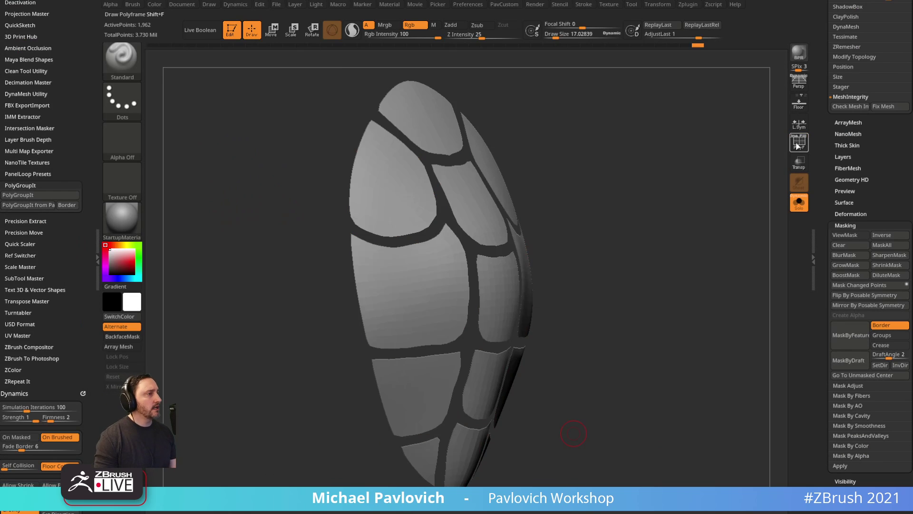
pyautogui.click(798, 143)
pyautogui.moveTo(742, 176)
pyautogui.mouseDown()
pyautogui.moveTo(650, 191)
pyautogui.moveTo(770, 174)
pyautogui.mouseUp()
pyautogui.press('b')
pyautogui.press('z')
pyautogui.press('m')
# Set the ZModeler polygon action to Extrude with the All Polygons target and extrude the plates to give them thickness.
pyautogui.press('space')
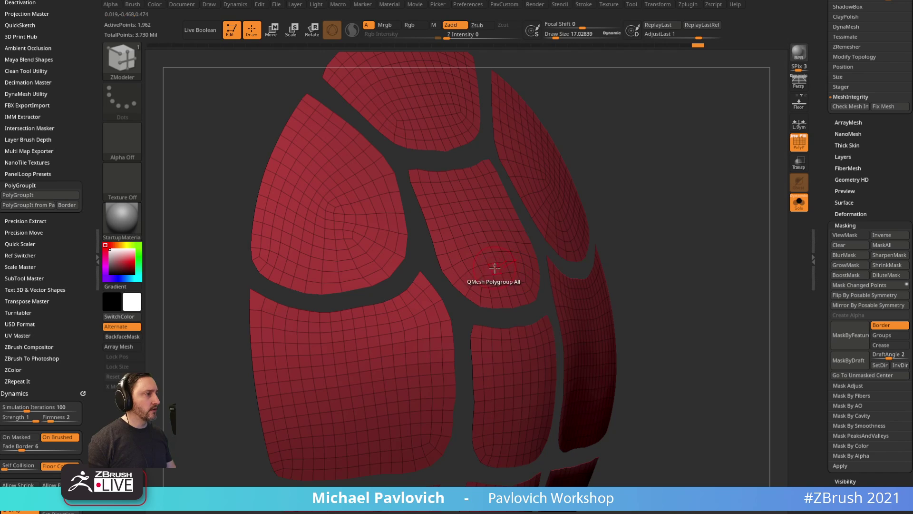
pyautogui.press('space')
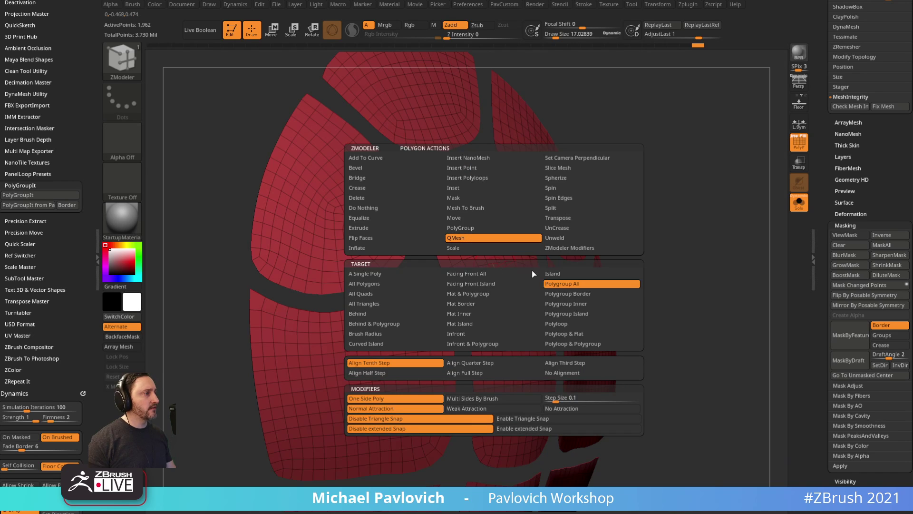
pyautogui.click(416, 232)
pyautogui.click(365, 283)
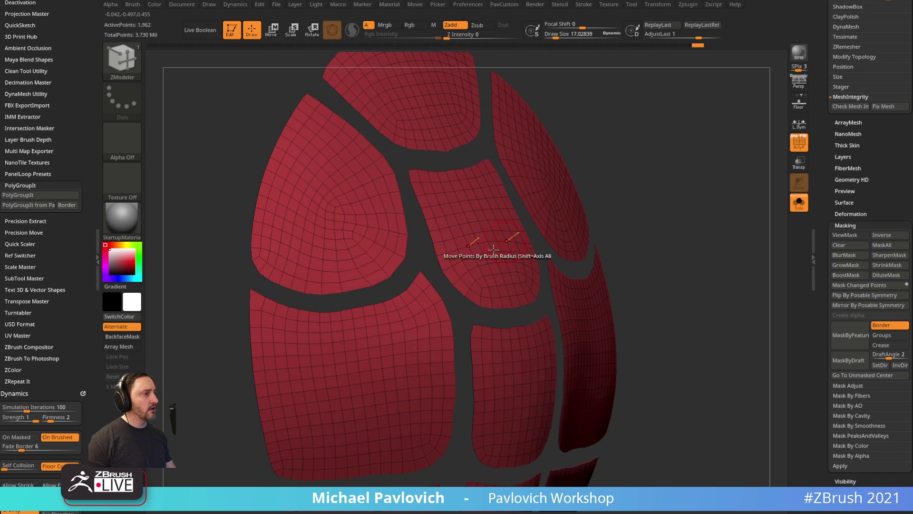
pyautogui.moveTo(475, 264); pyautogui.dragTo(475, 267)
# Flip the face direction of the thickened plates.
pyautogui.press('space')
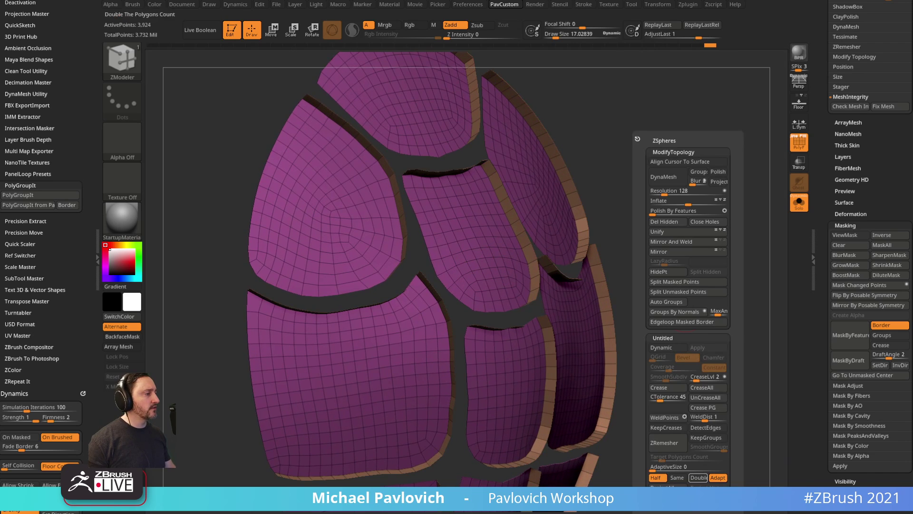
pyautogui.click(698, 477)
pyautogui.moveTo(827, 373); pyautogui.dragTo(826, 274)
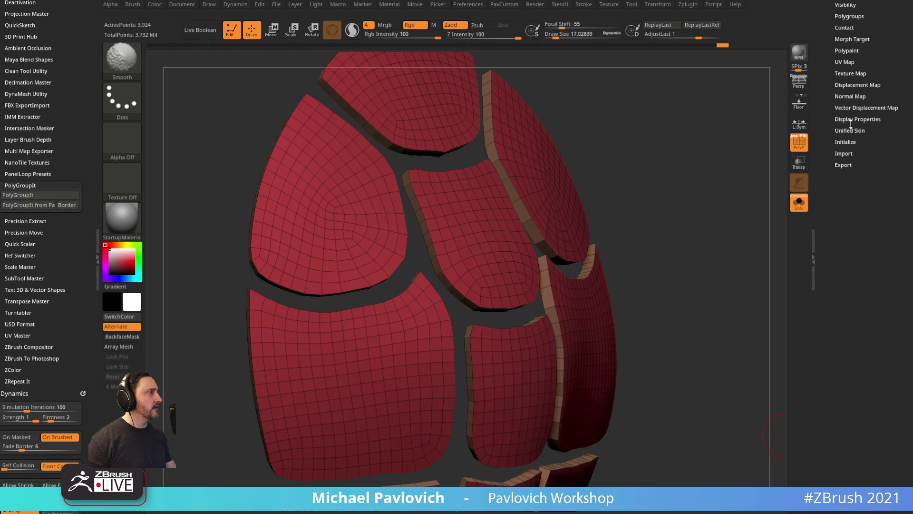
pyautogui.keyDown('shift'); pyautogui.click(849, 121); pyautogui.keyUp('shift')
pyautogui.click(883, 151)
pyautogui.moveTo(780, 190); pyautogui.dragTo(729, 173)
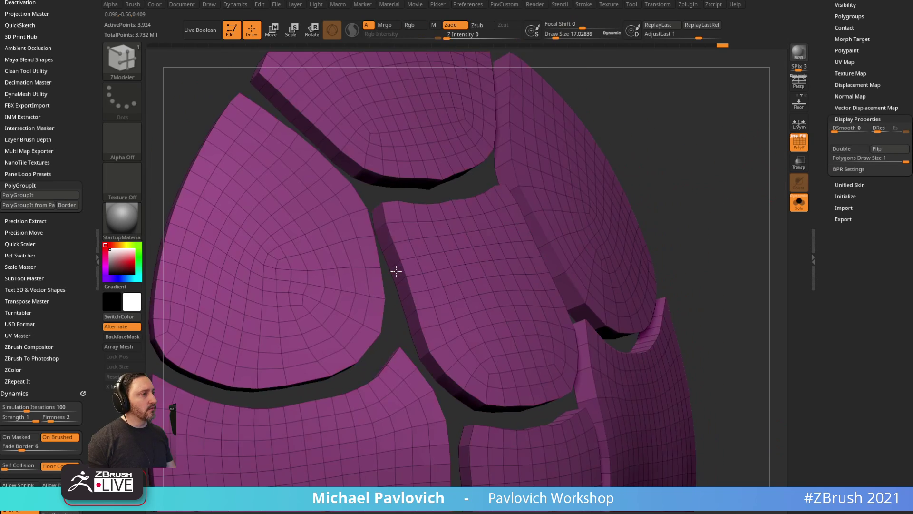
# Set the extrusion target to Polygroup All and extrude the side faces of all the plates outward to narrow the gaps.
pyautogui.press('space')
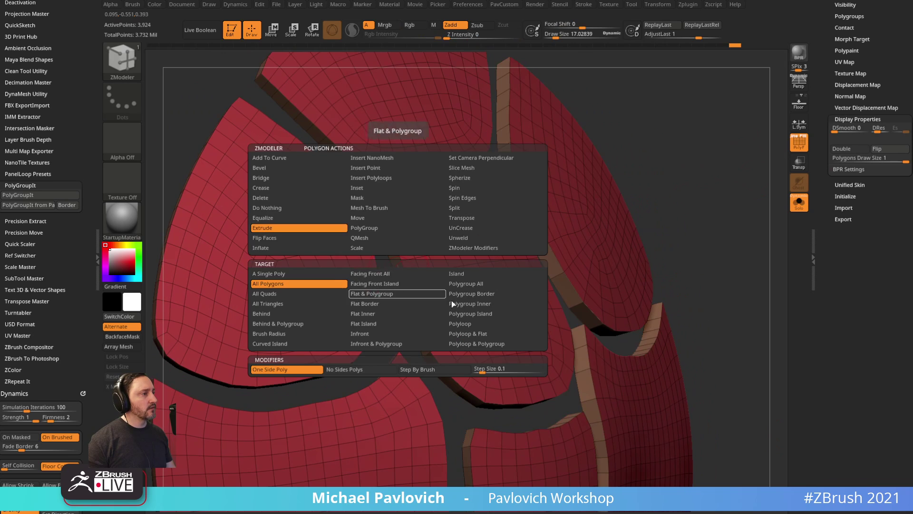
pyautogui.click(470, 284)
pyautogui.moveTo(398, 254); pyautogui.dragTo(386, 261)
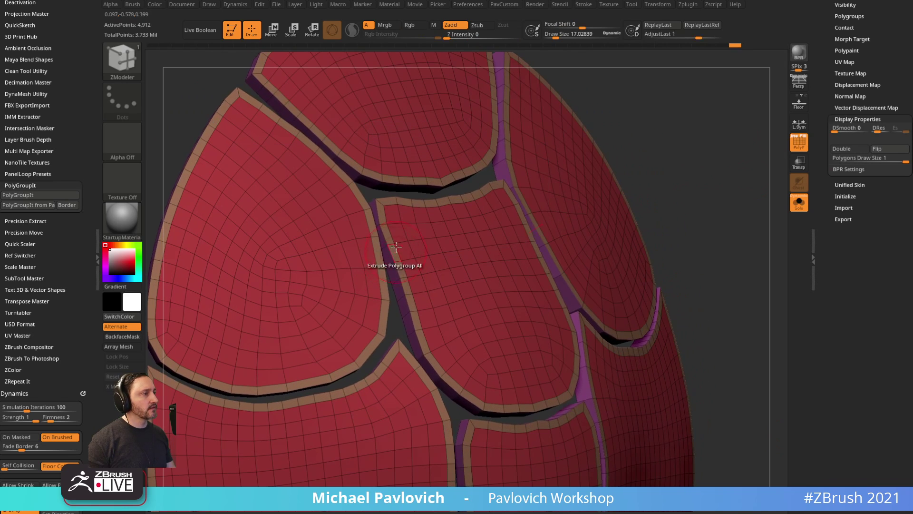
pyautogui.press('space')
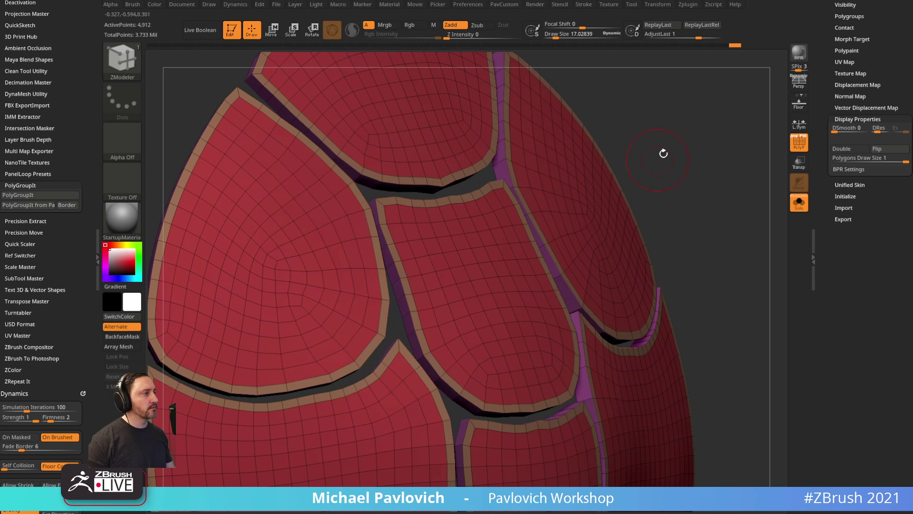
# Select the Move brush with a draw size of about 87 for adjusting the shell plates.
pyautogui.moveTo(662, 152); pyautogui.dragTo(585, 157)
pyautogui.moveTo(440, 253)
pyautogui.mouseDown()
pyautogui.moveTo(459, 240)
pyautogui.moveTo(626, 218)
pyautogui.moveTo(699, 108)
pyautogui.moveTo(685, 171)
pyautogui.mouseUp()
pyautogui.press('s')
pyautogui.press('b')
pyautogui.press('m')
pyautogui.press('v')
# Turn on the accurate curve mode (AccuCurve) for the Move brush and reduce its draw size to about 55.
pyautogui.moveTo(82, 276); pyautogui.dragTo(81, 159)
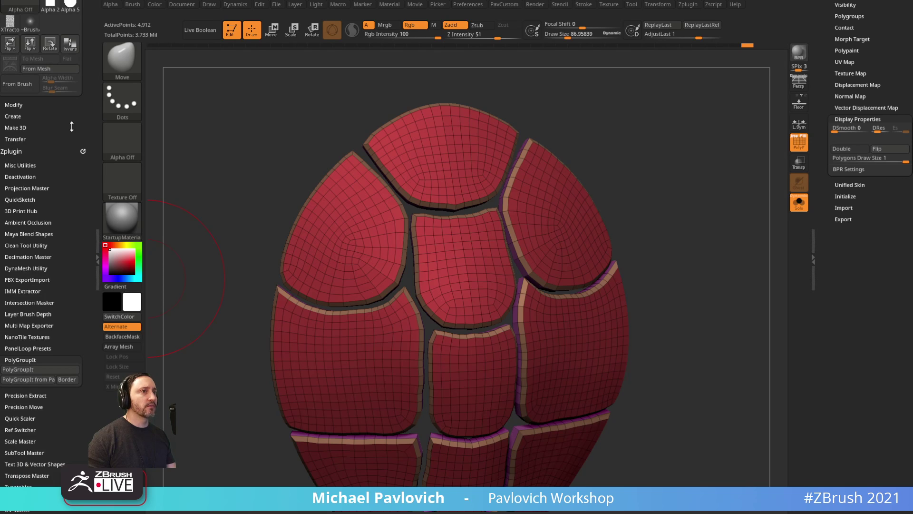
pyautogui.moveTo(71, 126); pyautogui.dragTo(70, 211)
pyautogui.click(83, 5)
pyautogui.click(84, 4)
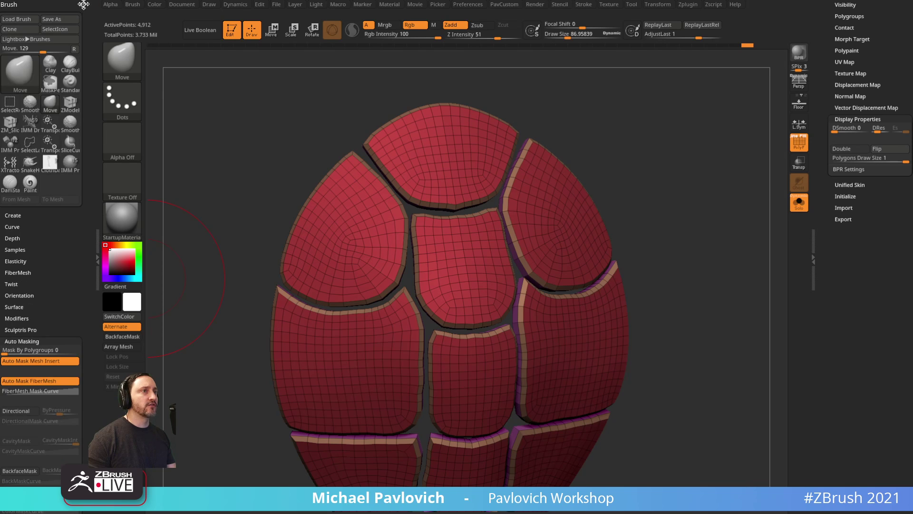
pyautogui.click(83, 4)
pyautogui.click(134, 5)
pyautogui.moveTo(125, 6); pyautogui.dragTo(82, 25)
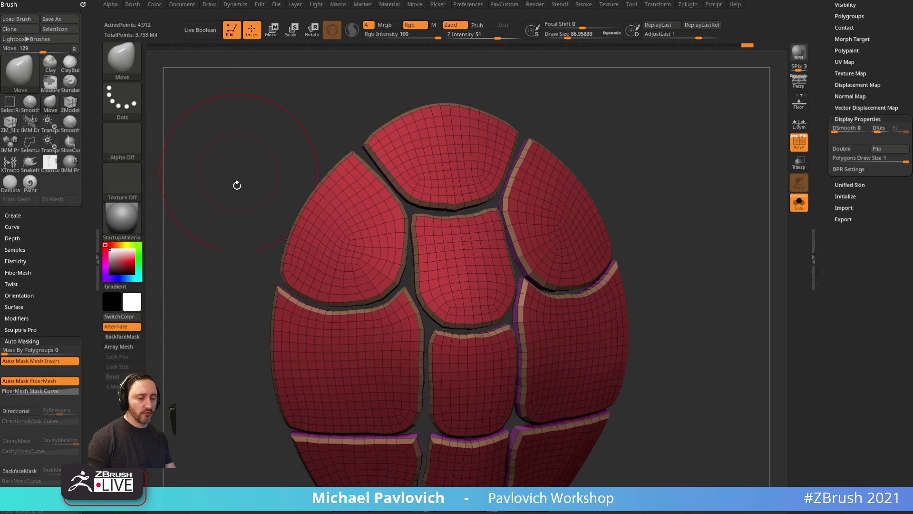
pyautogui.press('shift')
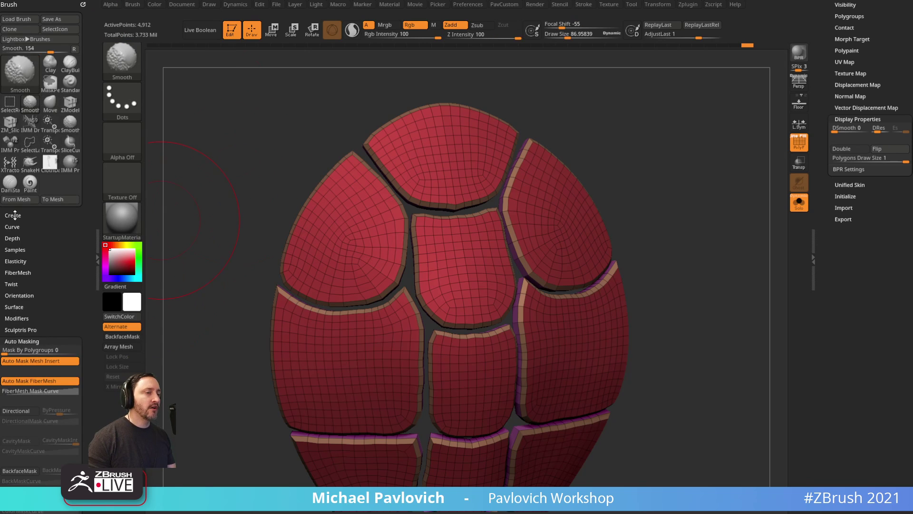
pyautogui.click(13, 227)
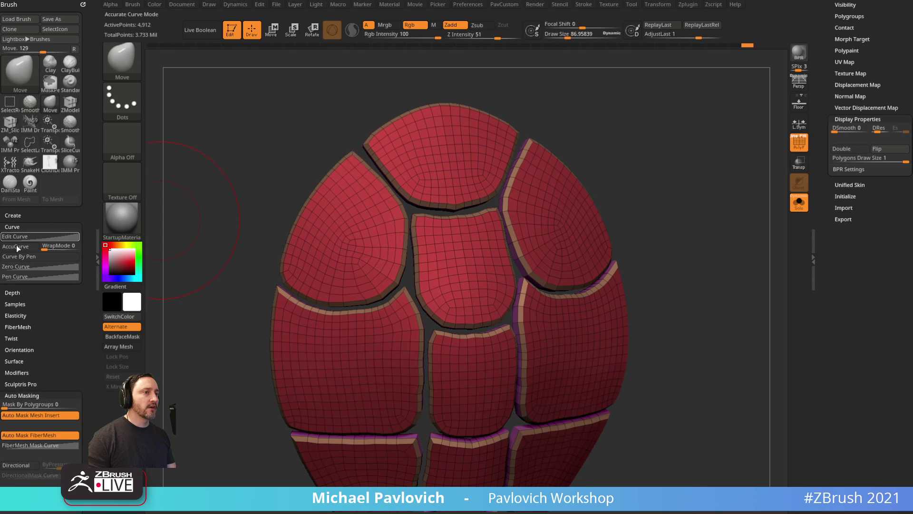
pyautogui.click(19, 246)
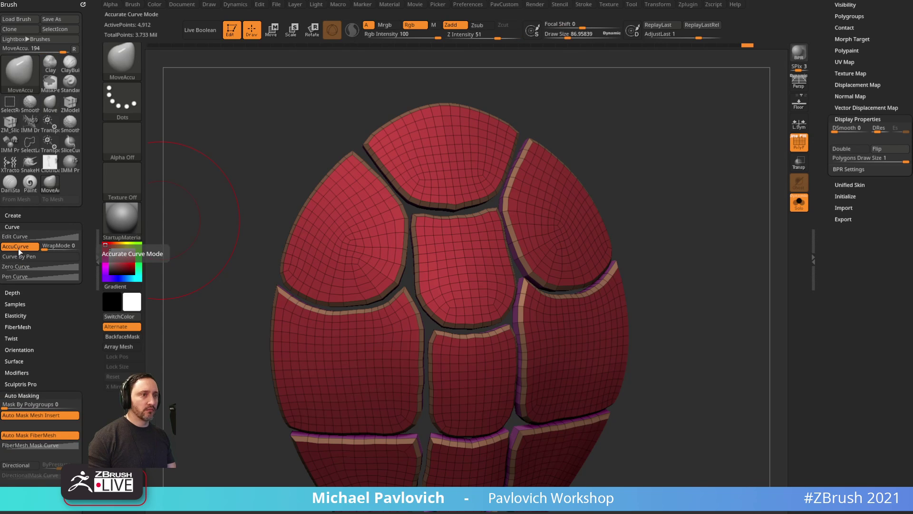
pyautogui.moveTo(649, 165); pyautogui.dragTo(658, 191)
pyautogui.press('s')
pyautogui.moveTo(430, 233); pyautogui.dragTo(419, 235)
# Try pulling the upper edge of the topmost plate outward with the accurate Move brush, and undo the change.
pyautogui.moveTo(623, 128); pyautogui.dragTo(619, 135)
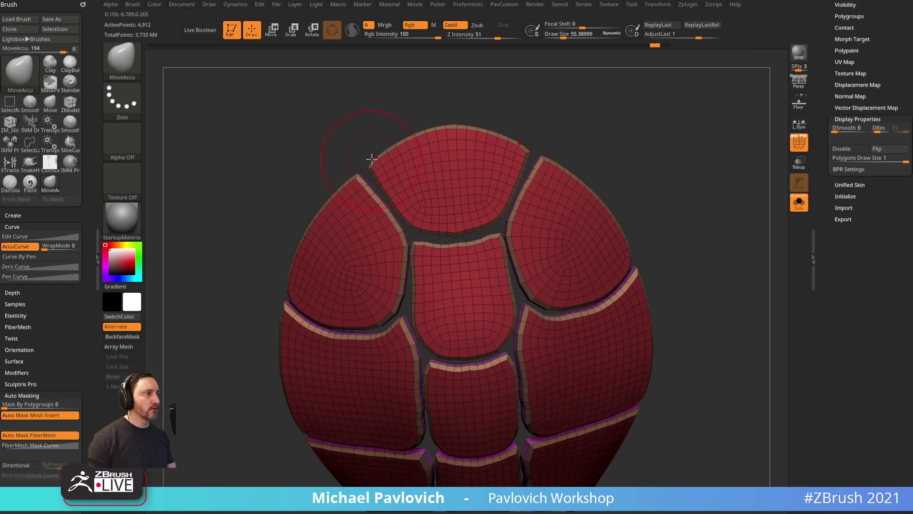
pyautogui.moveTo(372, 160)
pyautogui.mouseDown()
pyautogui.moveTo(359, 147)
pyautogui.moveTo(405, 126)
pyautogui.moveTo(398, 112)
pyautogui.mouseUp()
pyautogui.hotkey('ctrl', 'z')
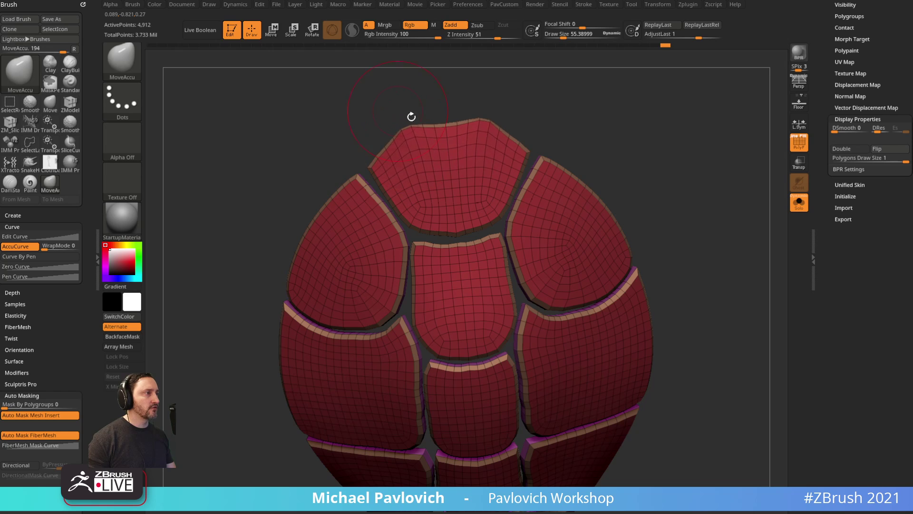
pyautogui.hotkey('ctrl', 'z')
# Turn on Topological auto masking for the Move brush with a range of 1.5.
pyautogui.moveTo(74, 334); pyautogui.dragTo(74, 246)
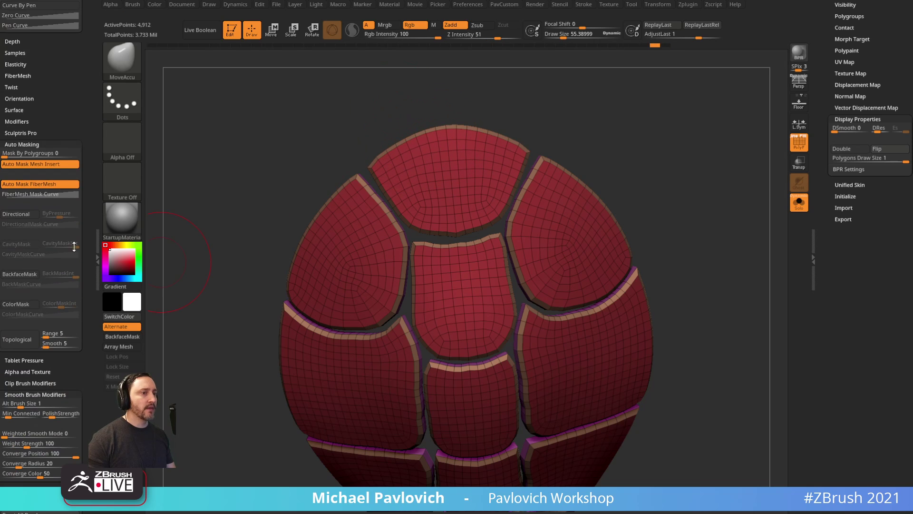
pyautogui.click(19, 332)
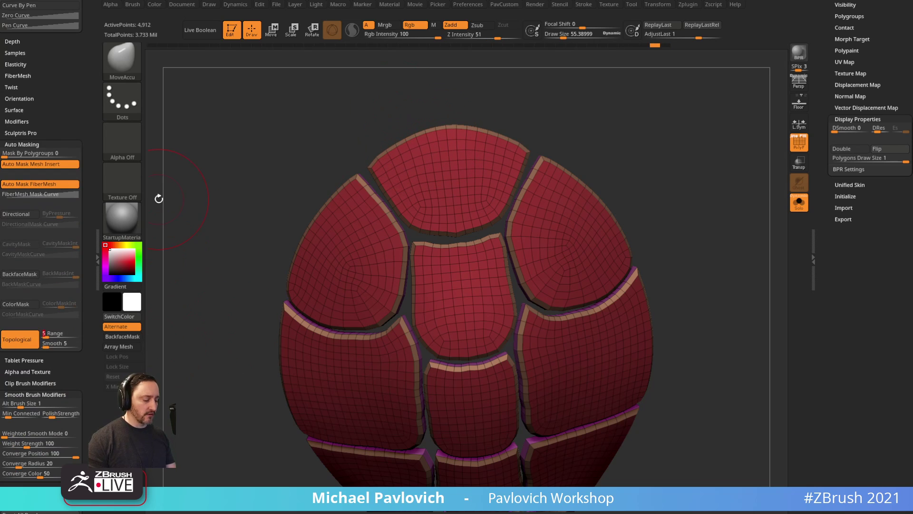
pyautogui.moveTo(571, 132); pyautogui.dragTo(449, 170)
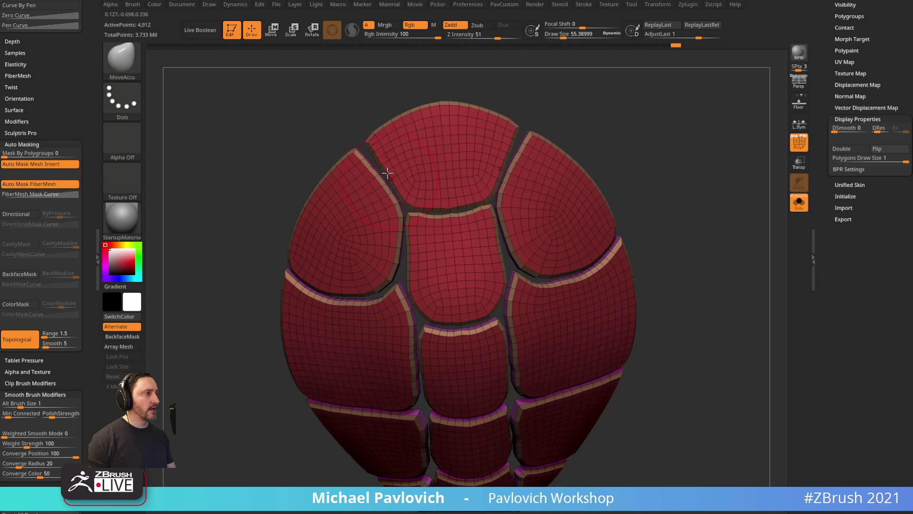
# Change the display material to SkinShade4.
pyautogui.click(140, 230)
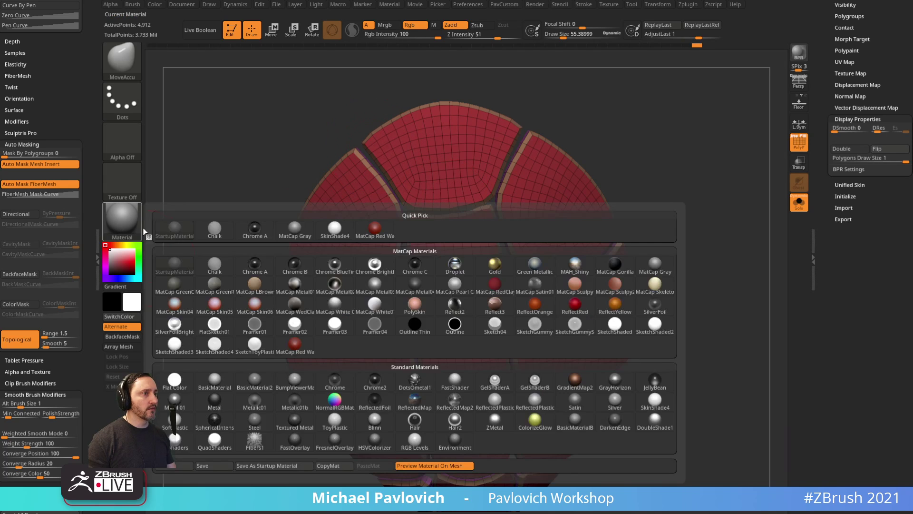
pyautogui.click(655, 404)
pyautogui.moveTo(729, 347); pyautogui.dragTo(699, 328)
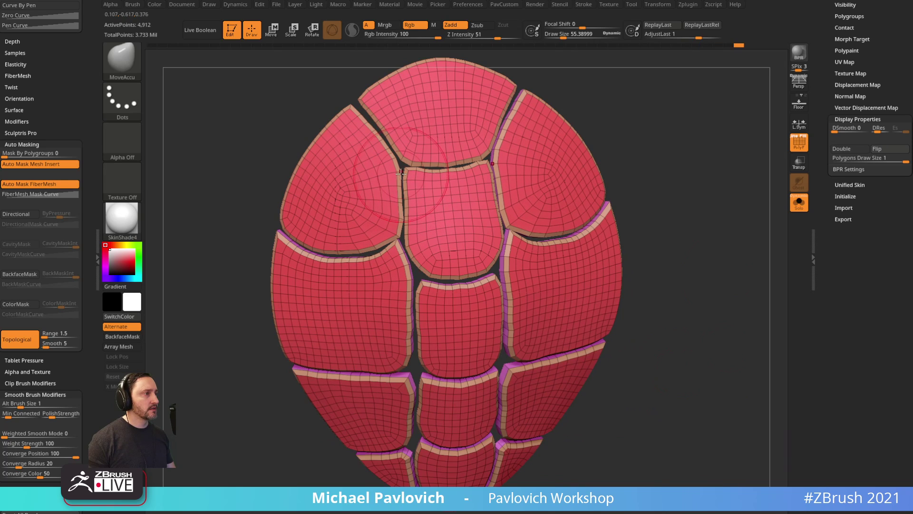
# Pull the upper and lower corners of the third central plate outward to narrow the gaps to its neighbours.
pyautogui.moveTo(266, 228); pyautogui.dragTo(308, 215)
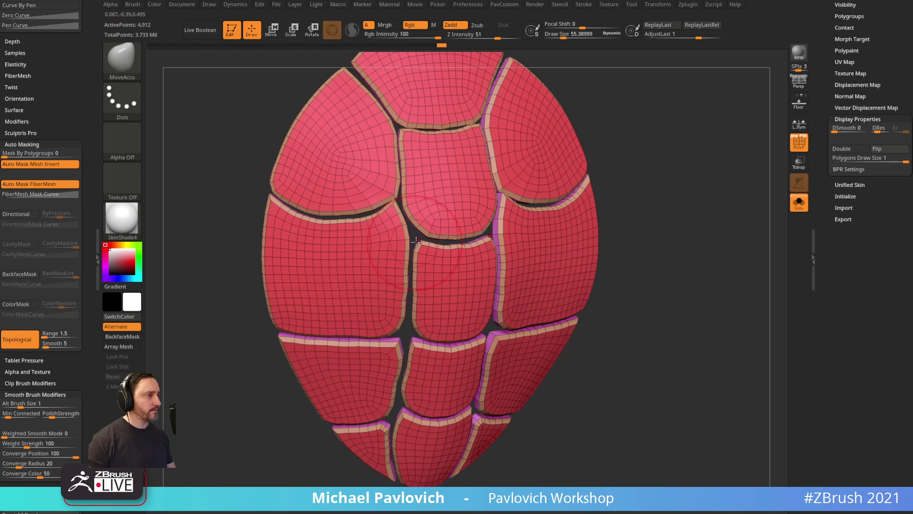
pyautogui.moveTo(416, 242); pyautogui.dragTo(408, 231)
pyautogui.moveTo(409, 328); pyautogui.dragTo(397, 333)
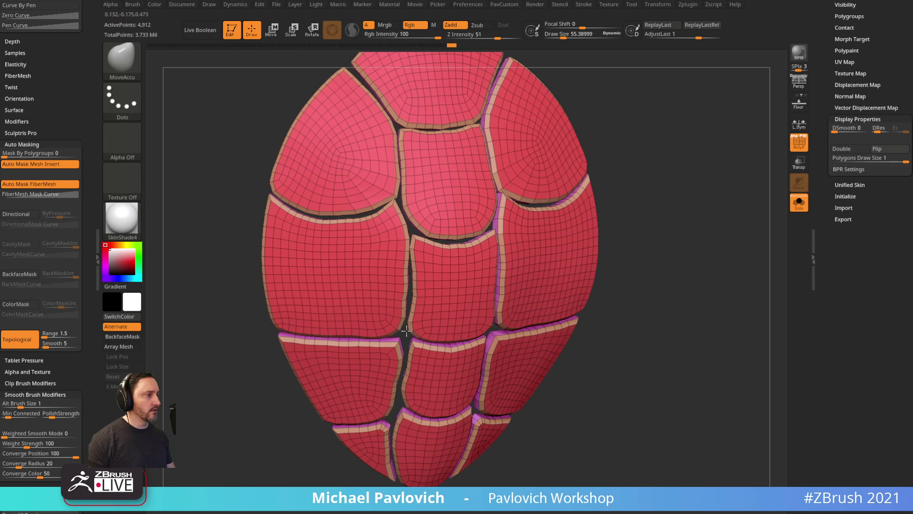
pyautogui.moveTo(618, 219); pyautogui.dragTo(614, 242)
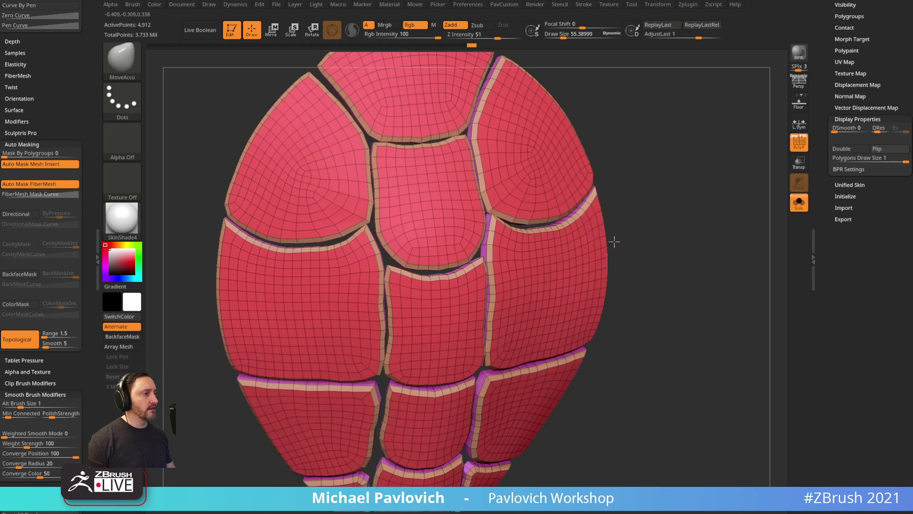
# Reduce the draw size to about 38 and nudge the plate corners around the second and third central plates to even out the gaps.
pyautogui.press('[')
pyautogui.press('[')
pyautogui.moveTo(383, 257); pyautogui.dragTo(377, 264)
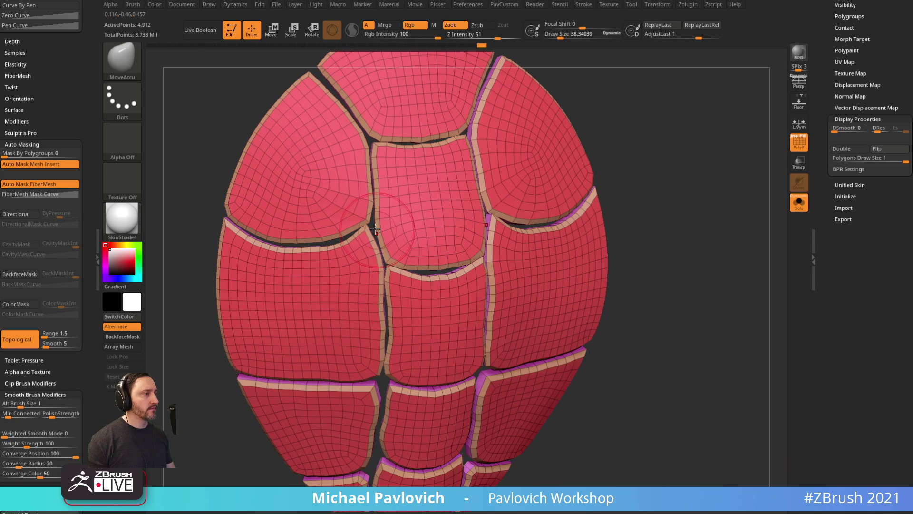
pyautogui.moveTo(367, 231); pyautogui.dragTo(376, 232)
pyautogui.moveTo(689, 223)
pyautogui.mouseDown()
pyautogui.moveTo(650, 220)
pyautogui.moveTo(694, 223)
pyautogui.mouseUp()
pyautogui.moveTo(494, 244); pyautogui.dragTo(488, 246)
# Set the crease tolerance to 63, crease the polygroup borders, and turn on dynamic subdivision with a crease level of 1.
pyautogui.press('space')
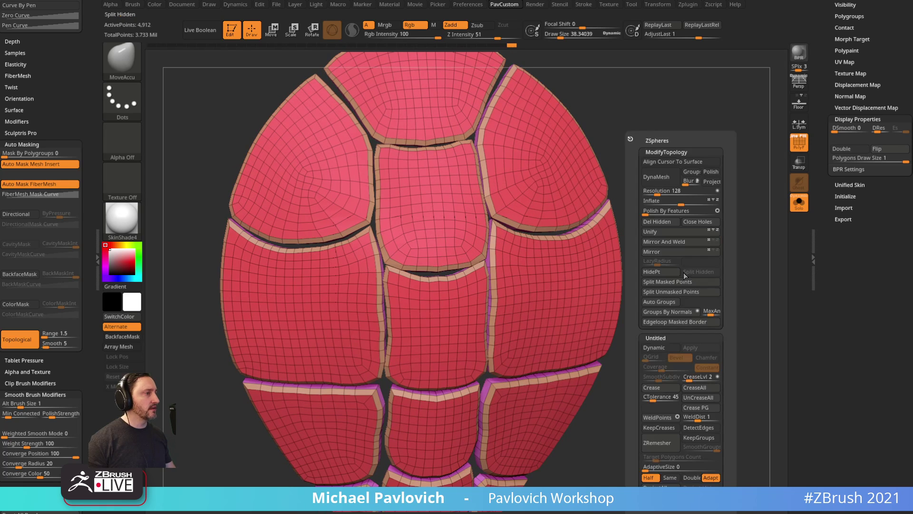
pyautogui.moveTo(655, 399); pyautogui.dragTo(661, 399)
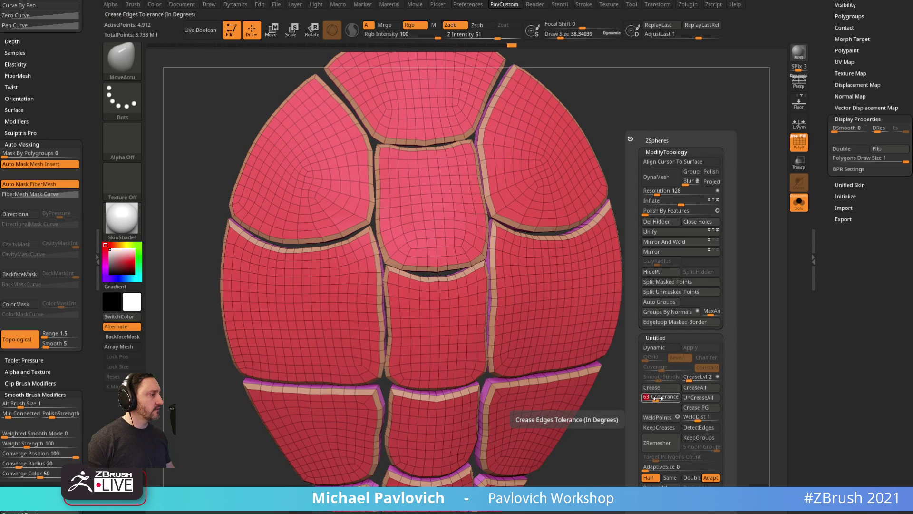
pyautogui.click(702, 407)
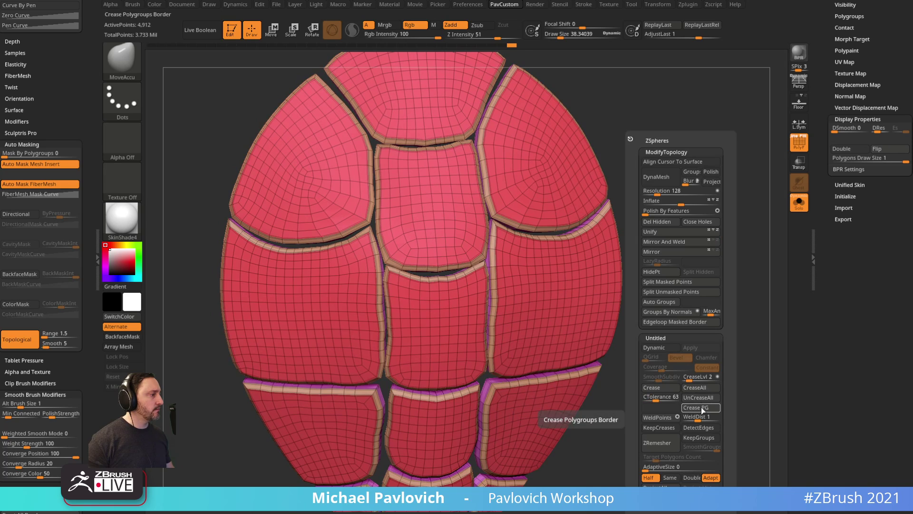
pyautogui.click(667, 349)
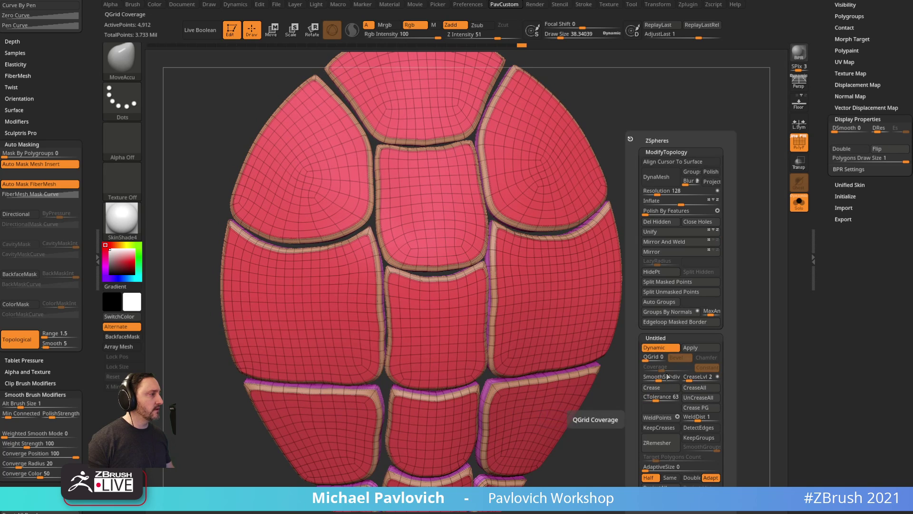
pyautogui.moveTo(698, 379); pyautogui.dragTo(688, 381)
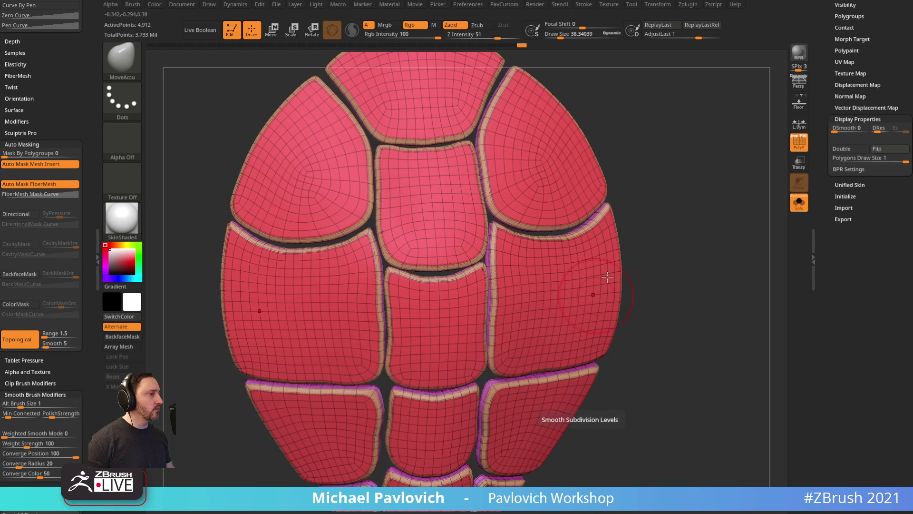
# Hide the polyframe and leave solo mode to view the smoothed plates together with the rest of the turtle.
pyautogui.click(799, 149)
pyautogui.press('f')
pyautogui.moveTo(713, 236); pyautogui.dragTo(649, 227)
pyautogui.click(127, 218)
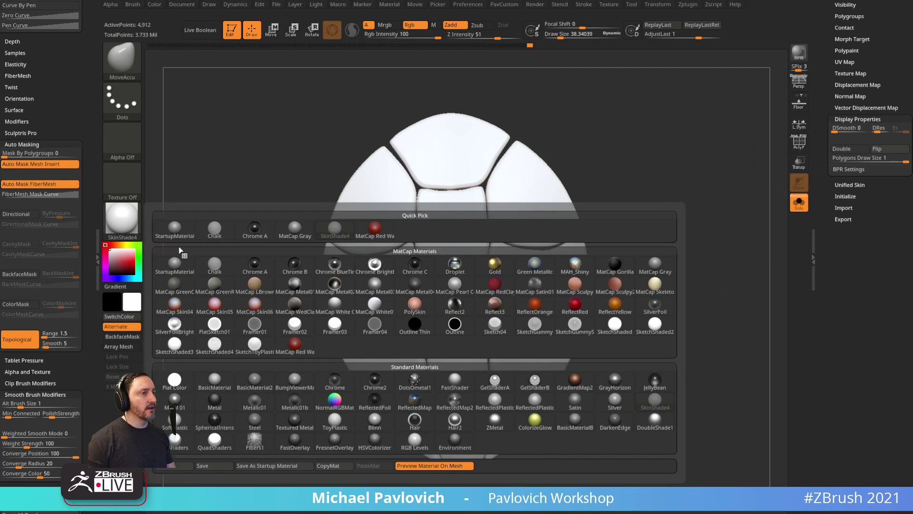
pyautogui.moveTo(531, 138); pyautogui.dragTo(605, 168)
pyautogui.click(810, 210)
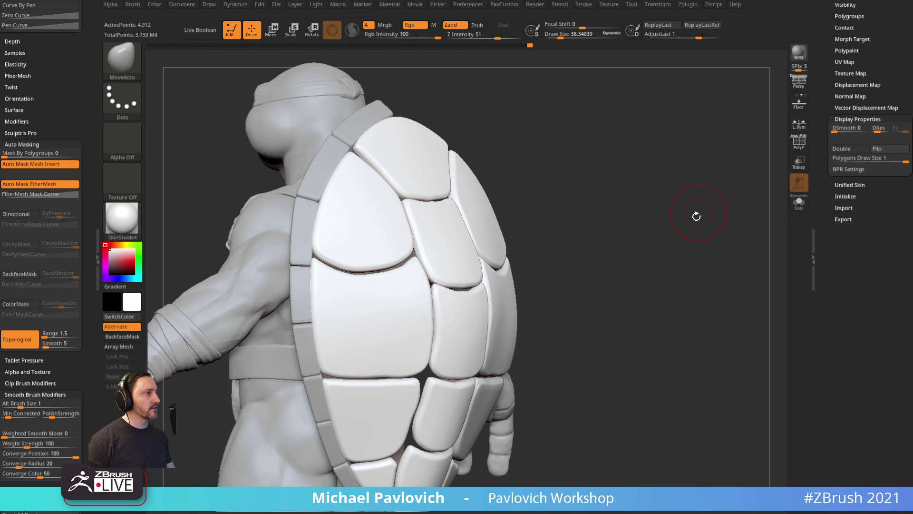
pyautogui.moveTo(697, 214)
pyautogui.mouseDown()
pyautogui.moveTo(648, 202)
pyautogui.moveTo(699, 208)
pyautogui.moveTo(654, 173)
pyautogui.moveTo(660, 238)
pyautogui.moveTo(597, 212)
pyautogui.moveTo(660, 216)
pyautogui.mouseUp()
# Make the shell plates the active subtool and select the Standard brush with a draw size of about 15.
pyautogui.press('s')
pyautogui.keyDown('alt'); pyautogui.click(337, 206); pyautogui.keyUp('alt')
pyautogui.keyDown('alt'); pyautogui.click(363, 271); pyautogui.keyUp('alt')
pyautogui.press('b')
pyautogui.press('s')
pyautogui.press('t')
pyautogui.moveTo(814, 162); pyautogui.dragTo(813, 279)
# Switch the display material back to StartupMaterial.
pyautogui.press('space')
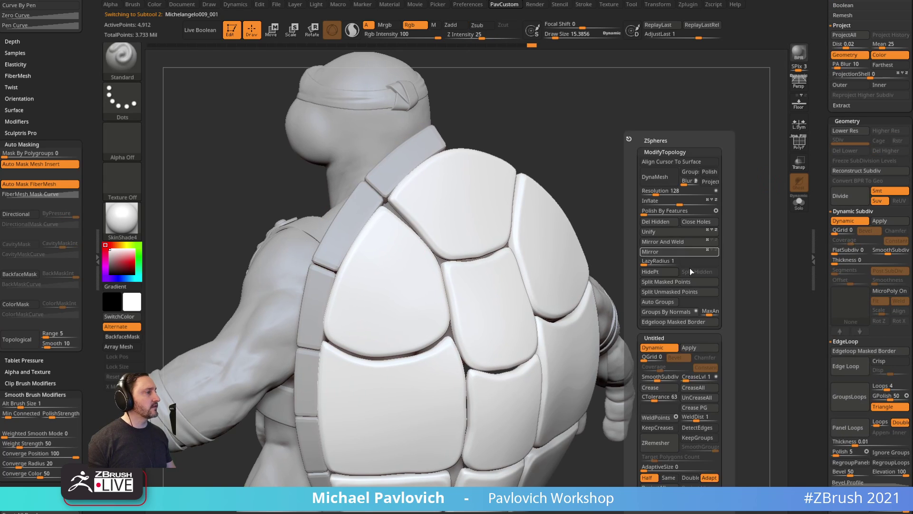
pyautogui.click(126, 219)
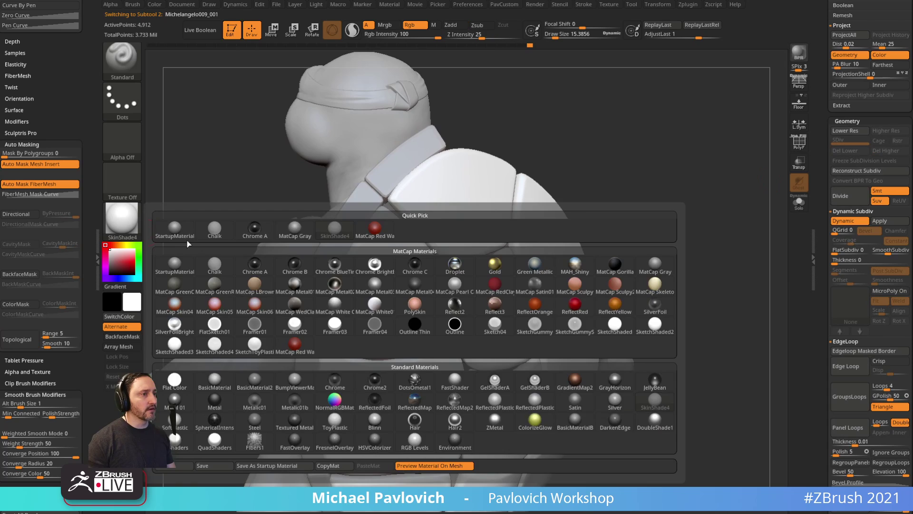
pyautogui.click(186, 241)
pyautogui.moveTo(664, 242); pyautogui.dragTo(657, 235)
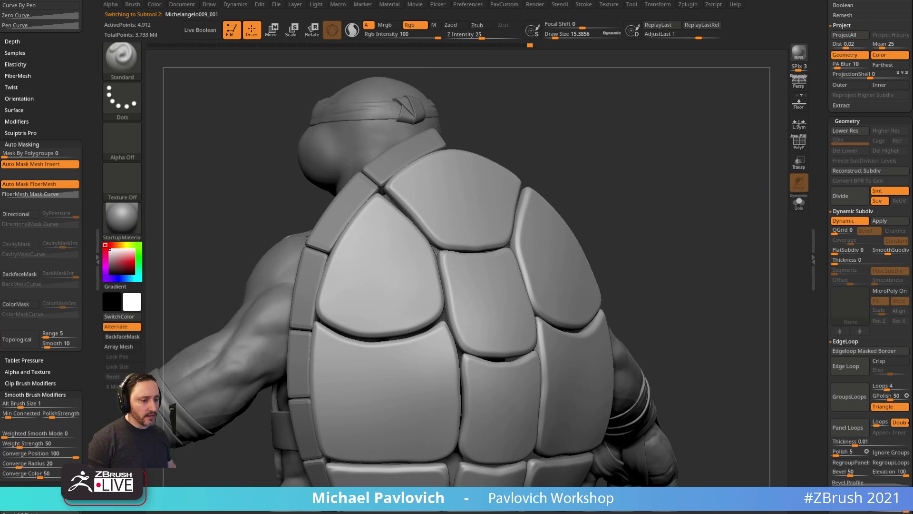
# Bring up the turtle-shell photo and the turtle character reference over the model, study the shell surface detail, and move both away.
pyautogui.moveTo(382, 174); pyautogui.dragTo(369, 295)
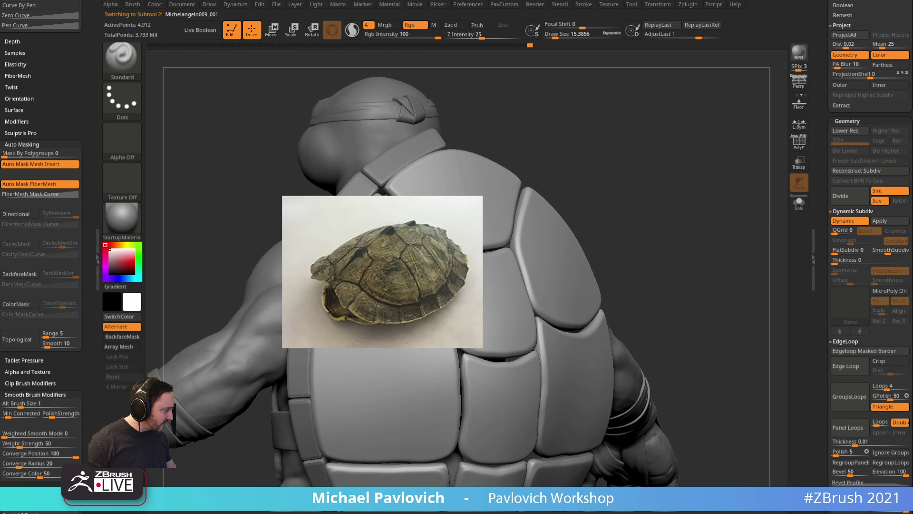
pyautogui.moveTo(634, 181); pyautogui.dragTo(623, 281)
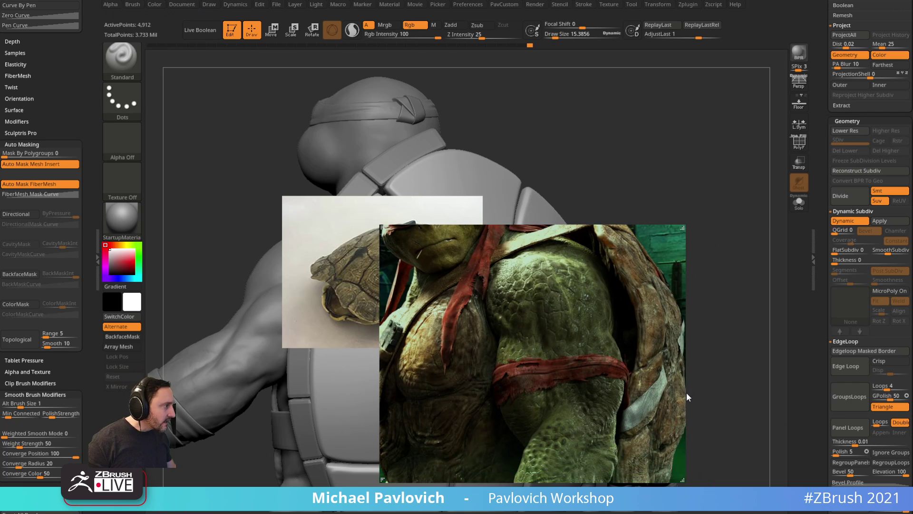
pyautogui.moveTo(681, 407); pyautogui.dragTo(685, 1)
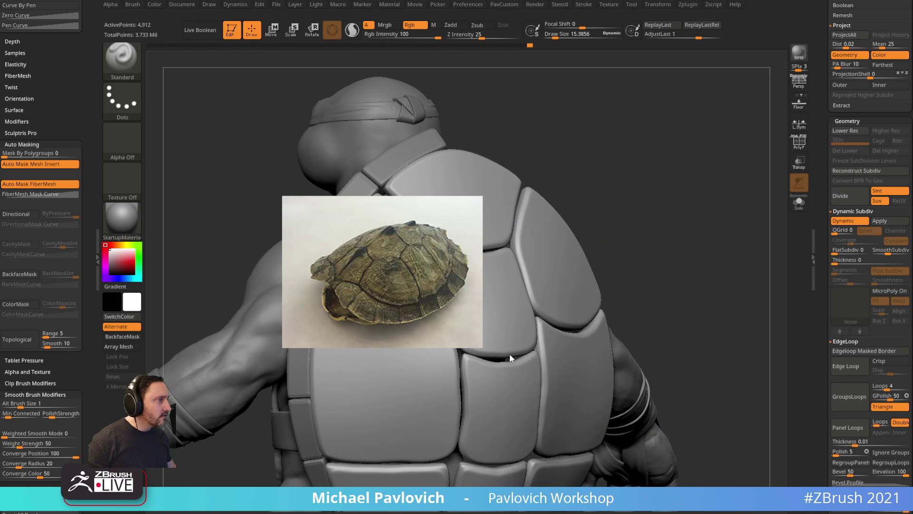
pyautogui.moveTo(392, 283); pyautogui.dragTo(393, 0)
# Apply the dynamic subdivision to the shell plates and divide the mesh up to subdivision level 5.
pyautogui.moveTo(603, 180); pyautogui.dragTo(622, 179)
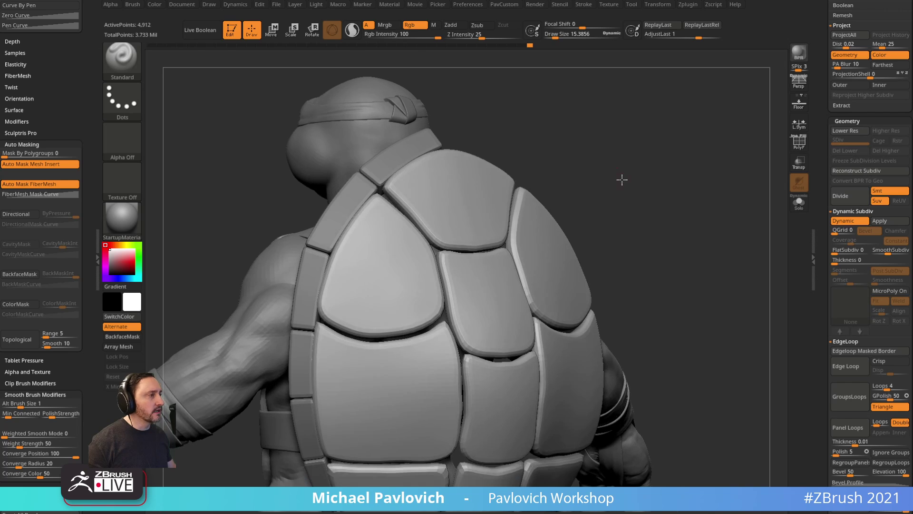
pyautogui.press('space')
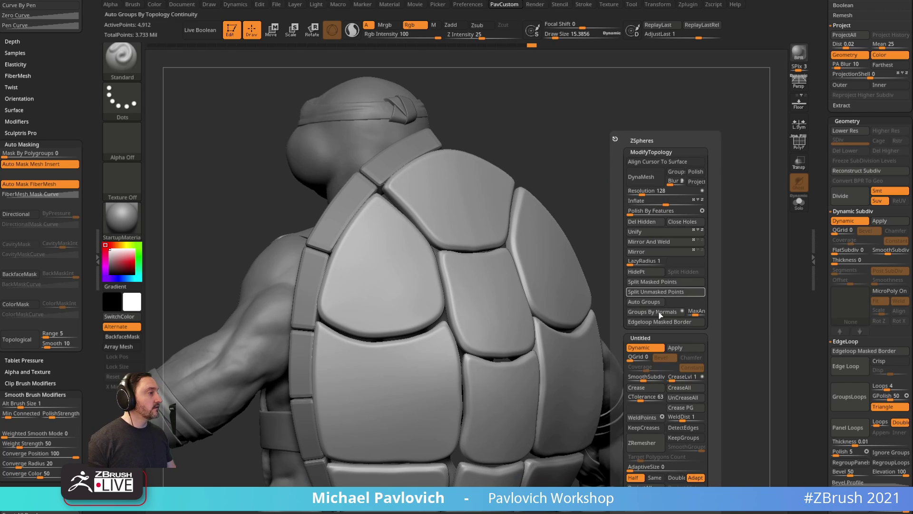
pyautogui.click(668, 350)
pyautogui.moveTo(669, 171)
pyautogui.mouseDown()
pyautogui.moveTo(671, 183)
pyautogui.moveTo(443, 269)
pyautogui.mouseUp()
pyautogui.press('ctrl')
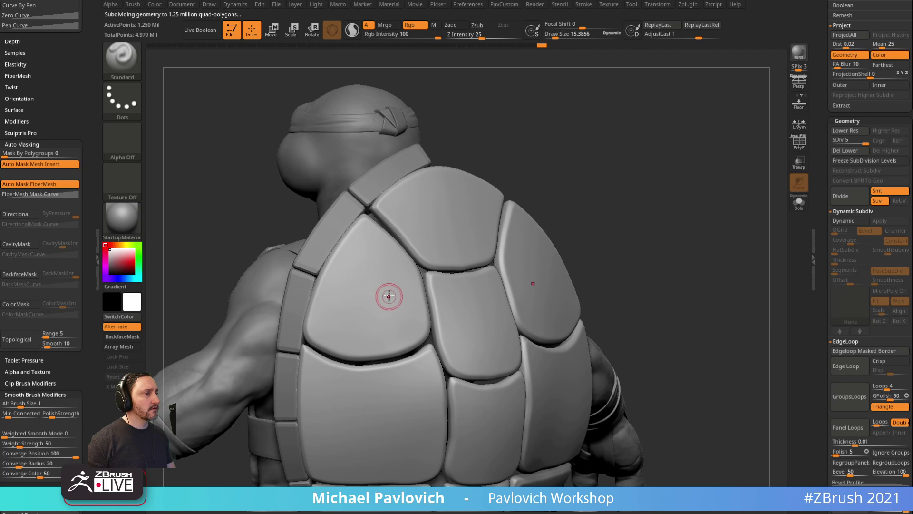
# Turn off Rgb for the Standard brush, try a sculpting stroke across the upper plates, and undo the stroke.
pyautogui.click(409, 25)
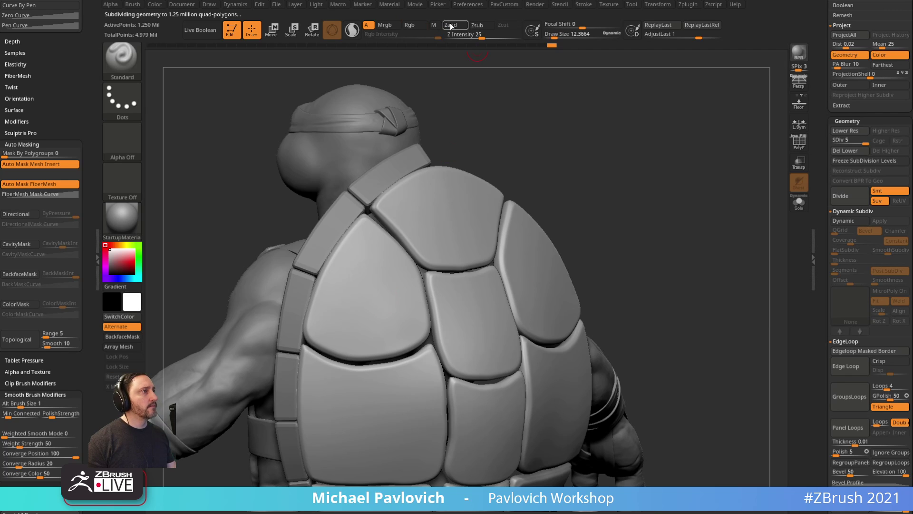
pyautogui.moveTo(374, 294); pyautogui.dragTo(455, 284)
pyautogui.hotkey('ctrl', 'z')
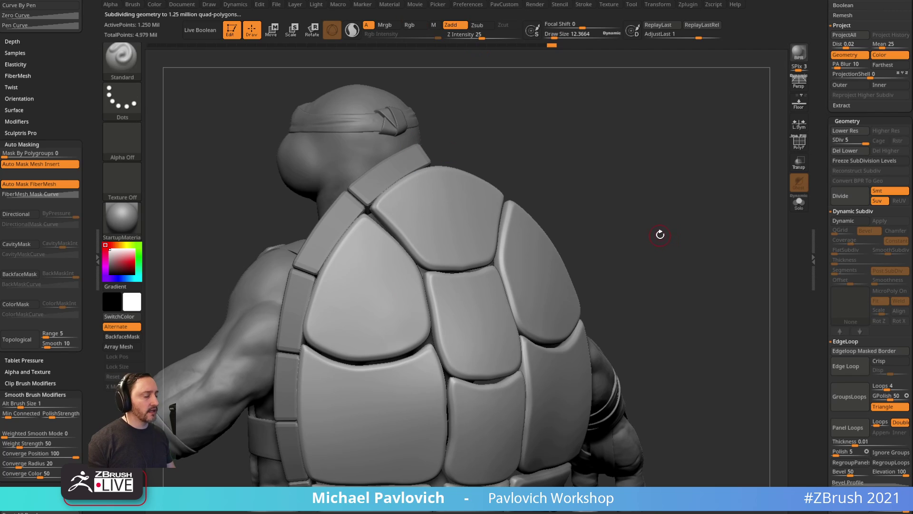
# Isolate the shell plates from the rest of the turtle and choose the ClayBuildup brush.
pyautogui.click(799, 203)
pyautogui.moveTo(770, 224); pyautogui.dragTo(742, 227)
pyautogui.press('b')
pyautogui.press('c')
pyautogui.press('b')
# Try ClayBuildup strokes on the upper side plates at a draw size of about 91 and undo them.
pyautogui.press('s')
pyautogui.moveTo(361, 291)
pyautogui.mouseDown()
pyautogui.moveTo(374, 292)
pyautogui.moveTo(361, 266)
pyautogui.mouseUp()
pyautogui.press('s')
pyautogui.moveTo(666, 228); pyautogui.dragTo(483, 228)
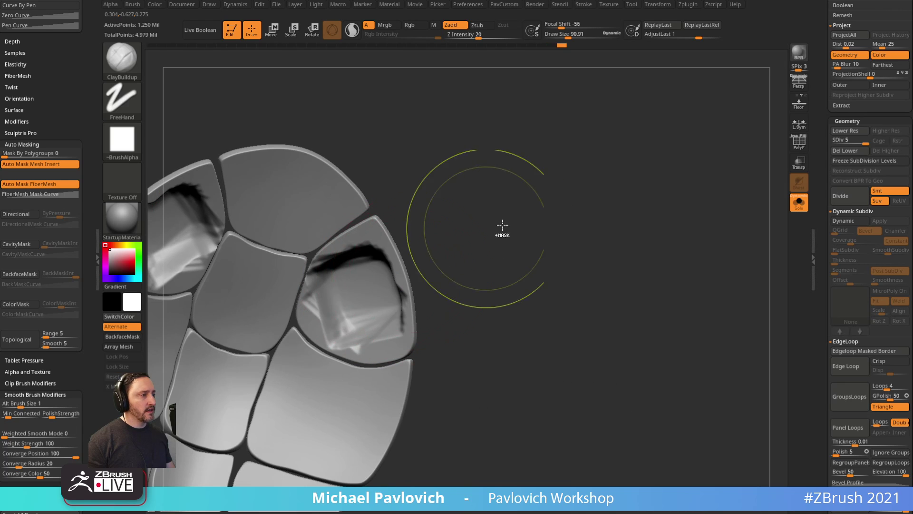
pyautogui.hotkey('ctrl', 'z')
pyautogui.hotkey('ctrl', 'z')
pyautogui.hotkey('ctrl', 'z')
# Turn on BackfaceMask for the ClayBuildup brush.
pyautogui.hotkey('alt', 'b')
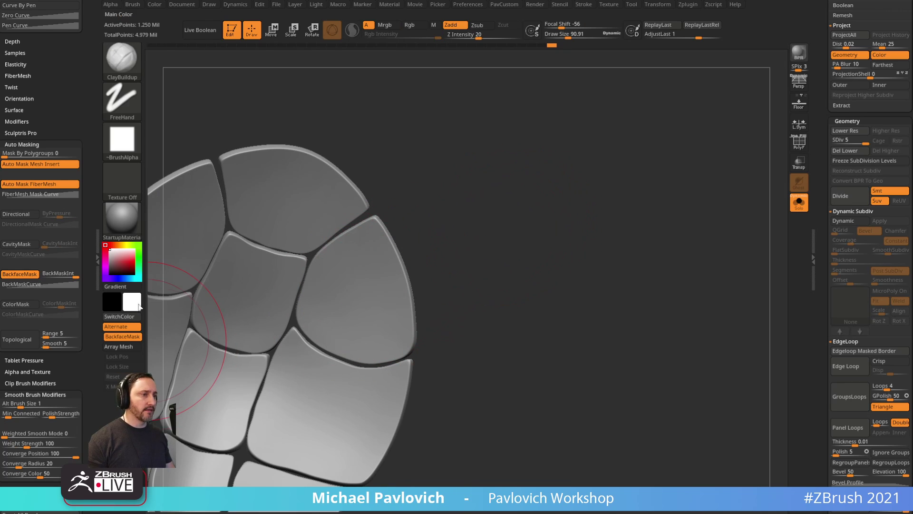
pyautogui.moveTo(12, 295); pyautogui.dragTo(11, 217)
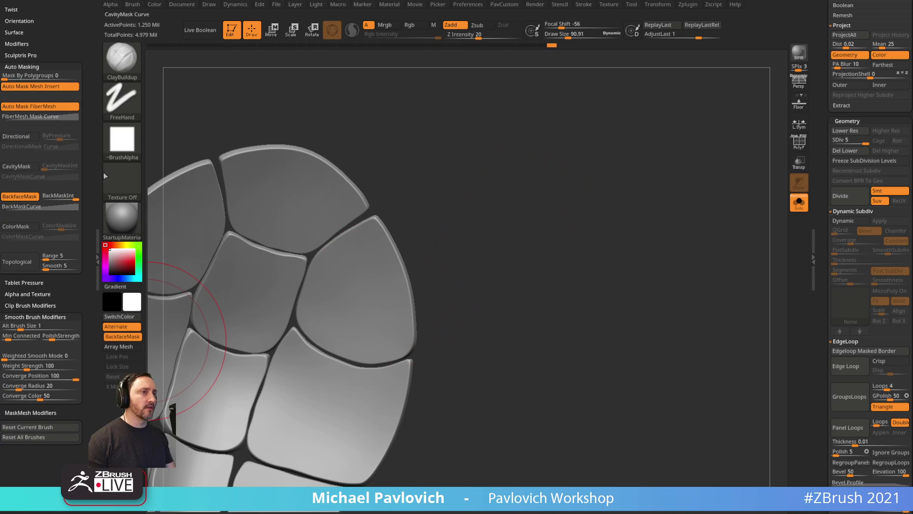
pyautogui.moveTo(594, 224); pyautogui.dragTo(592, 183)
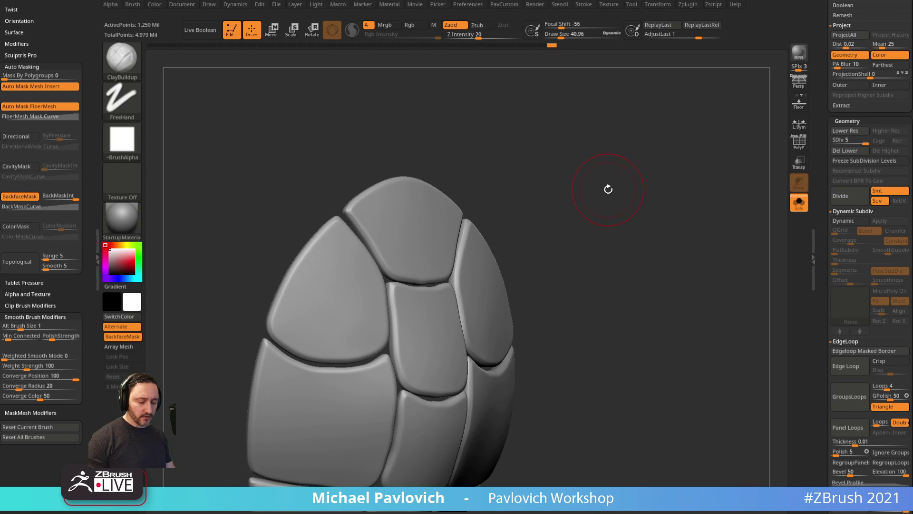
# Switch to the Layer brush, try overlapping ring strokes on the upper side plates at draw size 31, and undo them.
pyautogui.moveTo(610, 190)
pyautogui.keyDown('shift'); pyautogui.mouseDown()
pyautogui.moveTo(587, 206)
pyautogui.moveTo(594, 190)
pyautogui.mouseUp(); pyautogui.keyUp('shift')
pyautogui.press('b')
pyautogui.press('l')
pyautogui.press('y')
pyautogui.moveTo(342, 259)
pyautogui.mouseDown()
pyautogui.moveTo(337, 310)
pyautogui.moveTo(336, 291)
pyautogui.mouseUp()
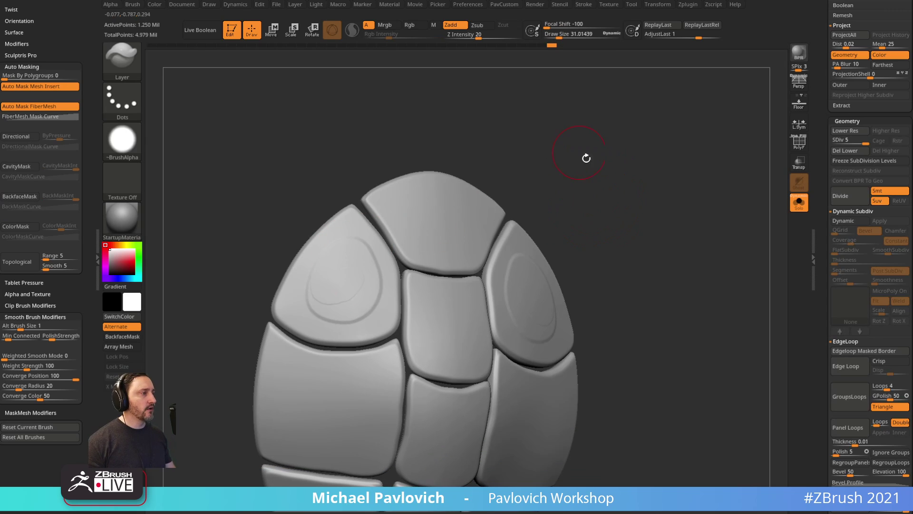
pyautogui.moveTo(586, 158); pyautogui.dragTo(605, 167)
pyautogui.hotkey('ctrl', 'z')
# Store a morph target for the shell plates.
pyautogui.moveTo(823, 291)
pyautogui.mouseDown()
pyautogui.moveTo(812, 142)
pyautogui.moveTo(852, 97)
pyautogui.mouseUp()
pyautogui.press('shift')
pyautogui.click(844, 100)
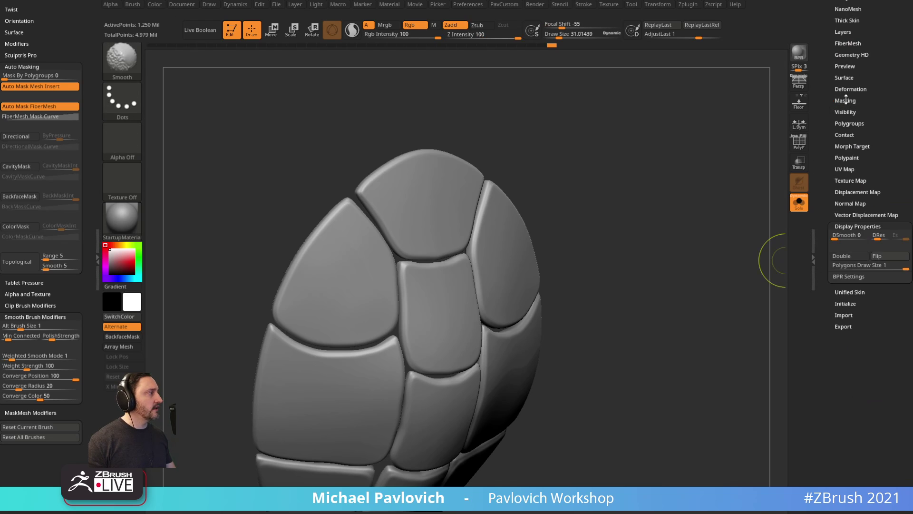
pyautogui.click(845, 218)
pyautogui.click(846, 216)
pyautogui.click(847, 224)
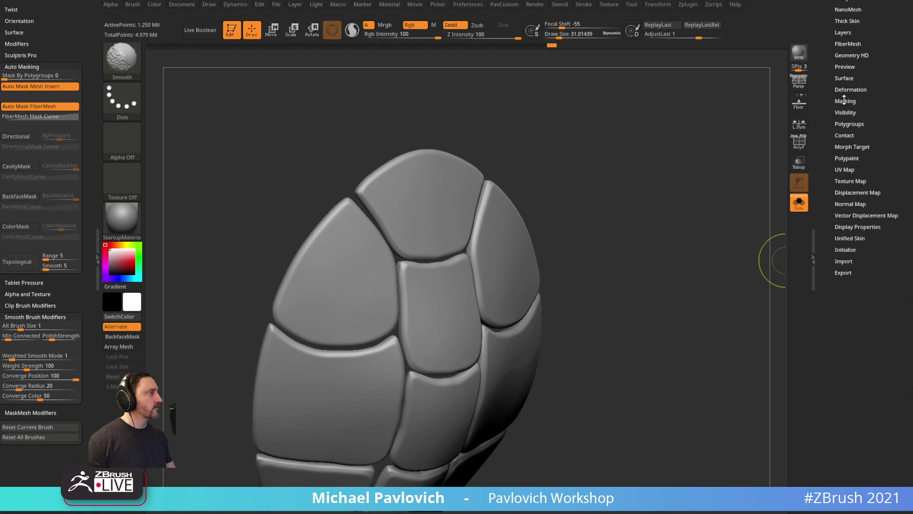
pyautogui.scroll(3, 847, 99)
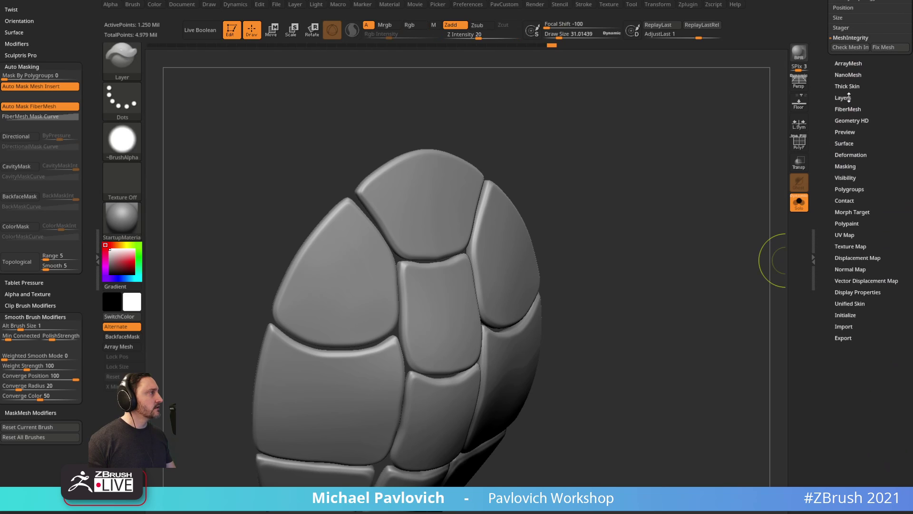
pyautogui.keyDown('shift'); pyautogui.click(844, 211); pyautogui.keyUp('shift')
pyautogui.moveTo(827, 221); pyautogui.dragTo(827, 209)
pyautogui.click(847, 212)
pyautogui.moveTo(741, 243); pyautogui.dragTo(709, 251)
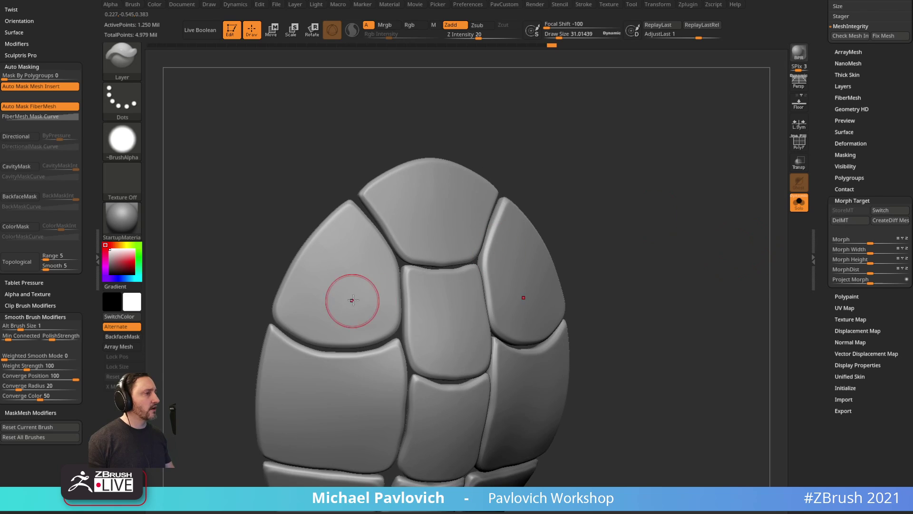
# Try a small ring with the Layer brush at Z Intensity 33 on the upper side plates, undo it and delete the morph target.
pyautogui.press('[')
pyautogui.click(488, 36)
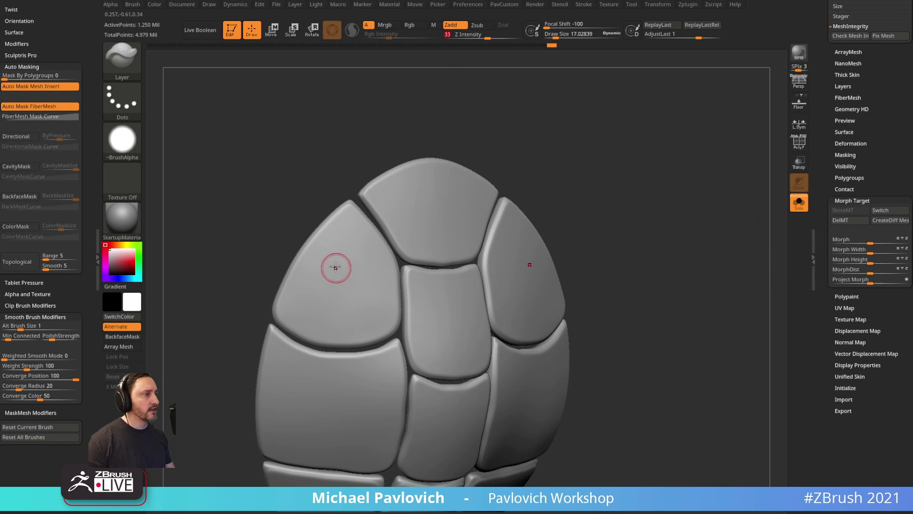
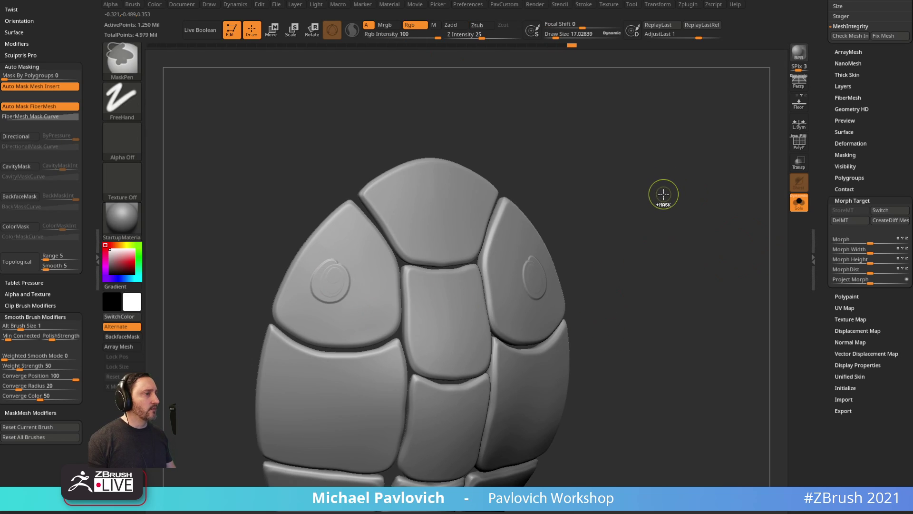
pyautogui.click(859, 220)
pyautogui.moveTo(676, 202); pyautogui.dragTo(704, 208)
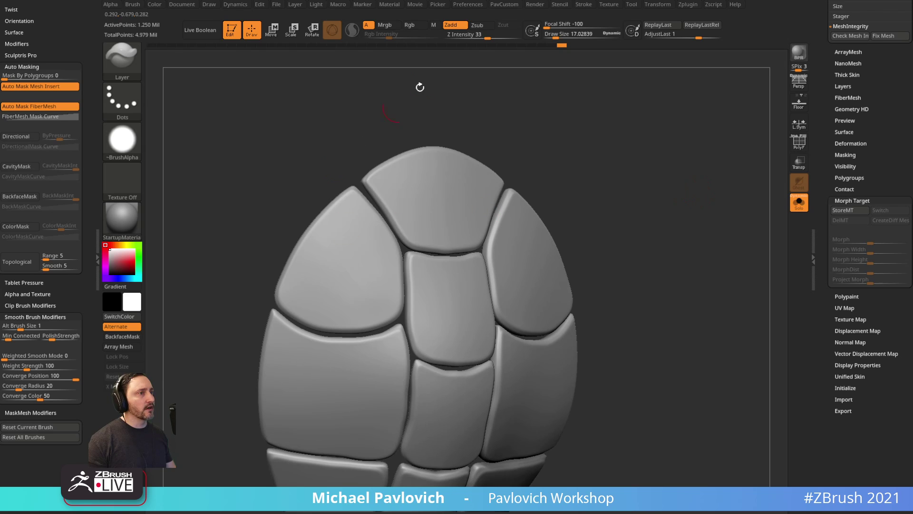
# Set the Layer brush to Z Intensity 22 and about 22 draw size and sculpt uneven concentric rings on the upper side plates.
pyautogui.click(479, 36)
pyautogui.press('s')
pyautogui.moveTo(338, 247)
pyautogui.mouseDown()
pyautogui.moveTo(376, 307)
pyautogui.moveTo(346, 273)
pyautogui.moveTo(374, 269)
pyautogui.mouseUp()
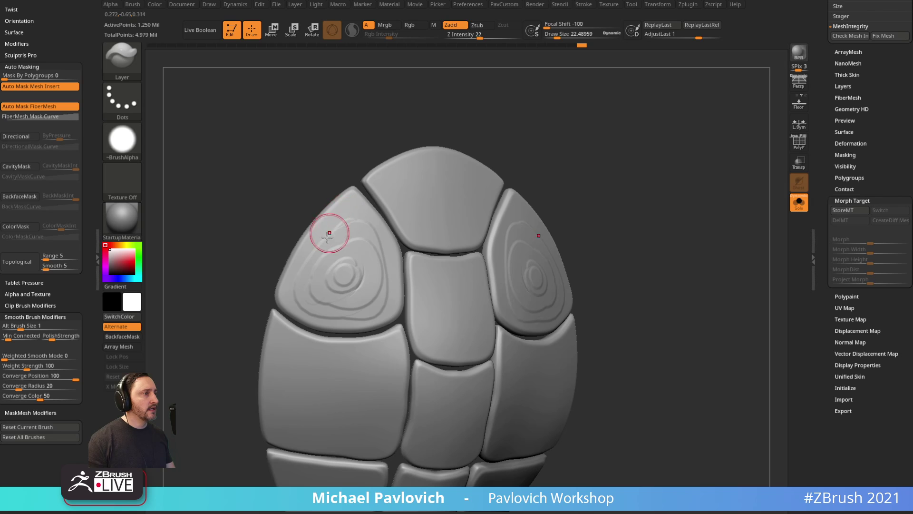
pyautogui.hotkey('ctrl', 'z')
pyautogui.moveTo(570, 200)
pyautogui.mouseDown()
pyautogui.moveTo(622, 190)
pyautogui.moveTo(600, 224)
pyautogui.moveTo(578, 231)
pyautogui.mouseUp()
# Isolate the two ringed upper side plates, check them up close, and show all the plates again.
pyautogui.hotkey('ctrl', 'shift')
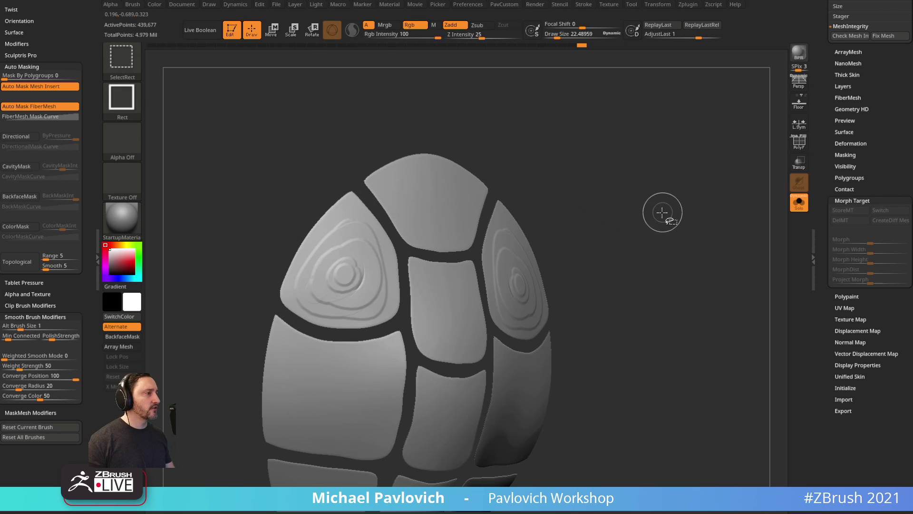
pyautogui.keyDown('ctrl'); pyautogui.keyDown('shift'); pyautogui.moveTo(285, 190); pyautogui.dragTo(318, 230); pyautogui.keyUp('shift'); pyautogui.keyUp('ctrl')
pyautogui.hotkey('ctrl', 'shift', 'a')
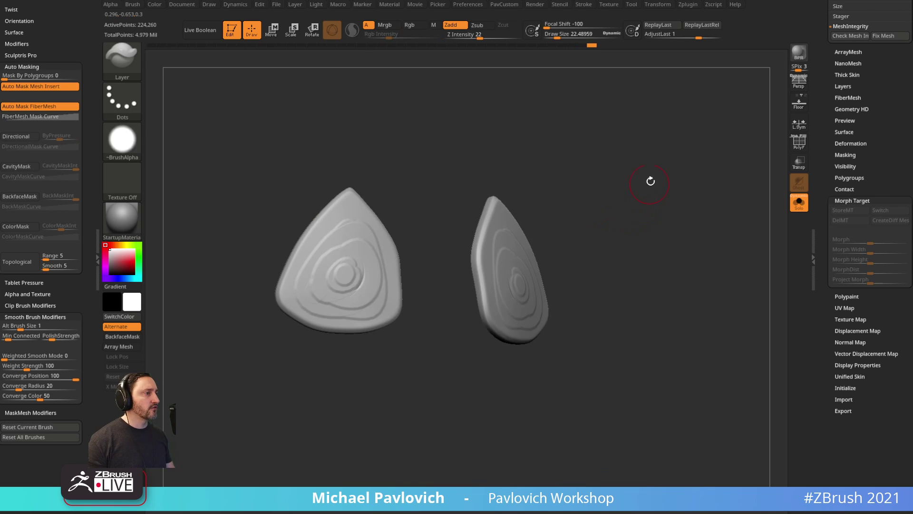
pyautogui.keyDown('alt'); pyautogui.moveTo(650, 181); pyautogui.dragTo(679, 207); pyautogui.keyUp('alt')
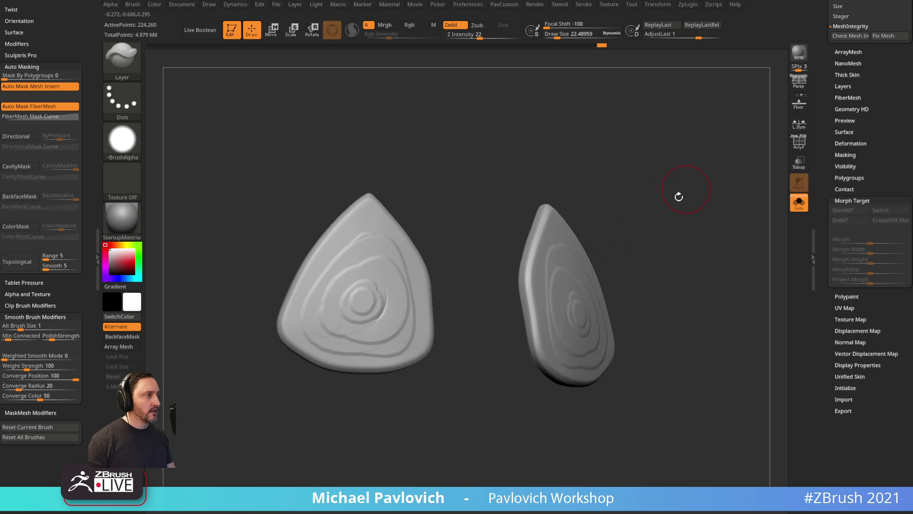
pyautogui.keyDown('ctrl'); pyautogui.keyDown('shift'); pyautogui.click(635, 222); pyautogui.keyUp('shift'); pyautogui.keyUp('ctrl')
pyautogui.moveTo(632, 224); pyautogui.dragTo(604, 236)
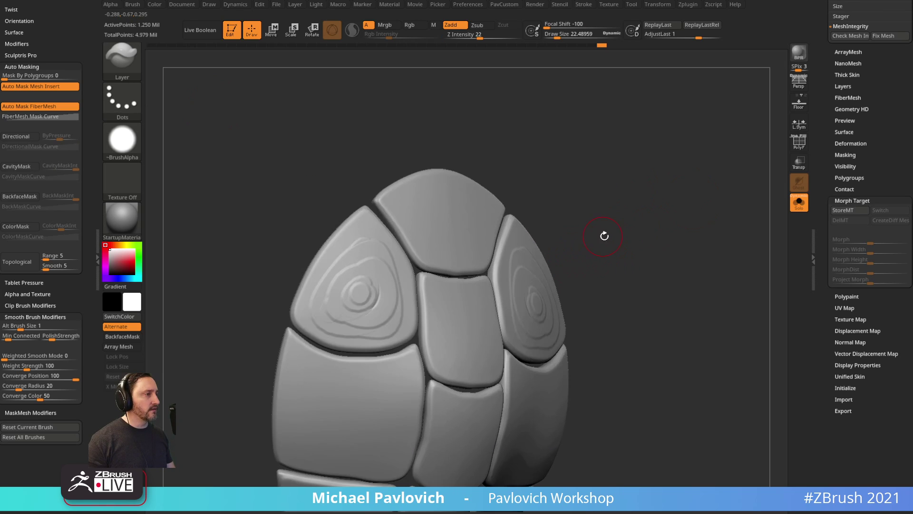
# Show only one of the ringed upper side plates and lower it to subdivision level 3.
pyautogui.keyDown('ctrl'); pyautogui.keyDown('shift'); pyautogui.moveTo(295, 224); pyautogui.dragTo(332, 261); pyautogui.keyUp('shift'); pyautogui.keyUp('ctrl')
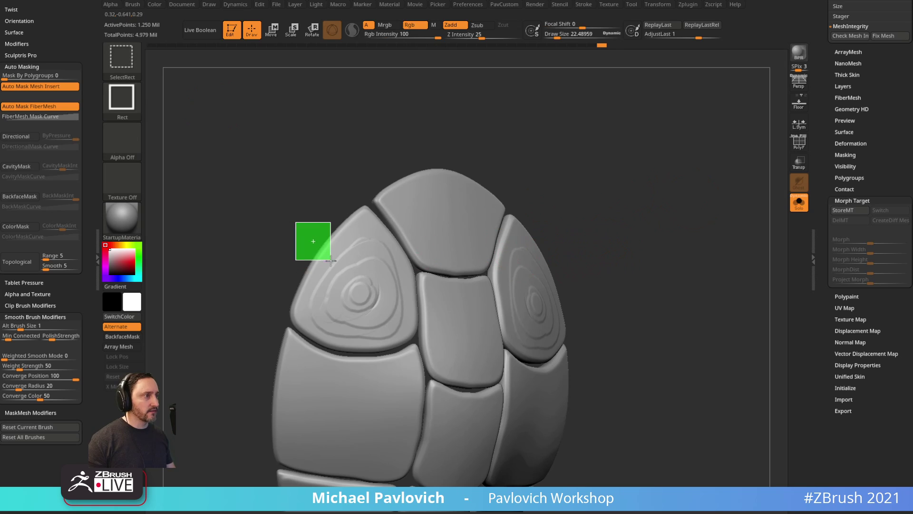
pyautogui.hotkey('ctrl', 'shift', 'a')
pyautogui.keyDown('alt'); pyautogui.moveTo(627, 195); pyautogui.dragTo(579, 156); pyautogui.keyUp('alt')
pyautogui.moveTo(823, 168); pyautogui.dragTo(818, 326)
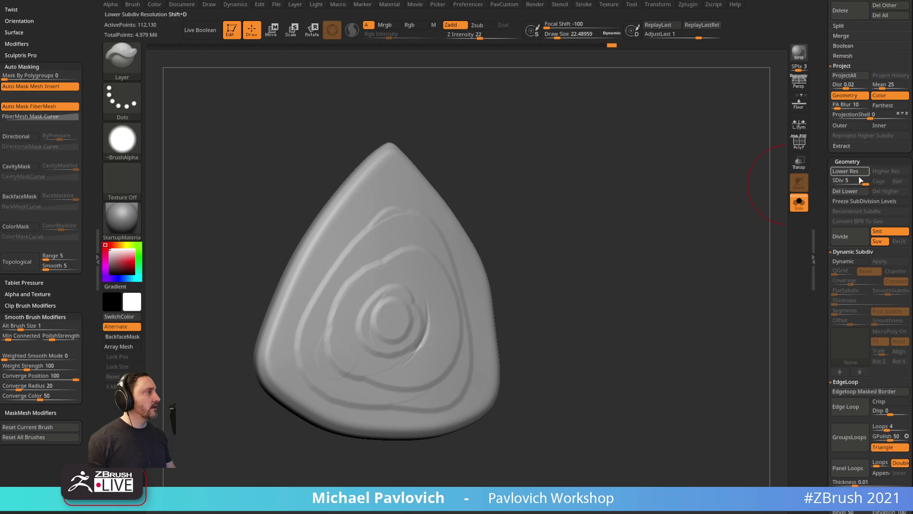
pyautogui.click(858, 183)
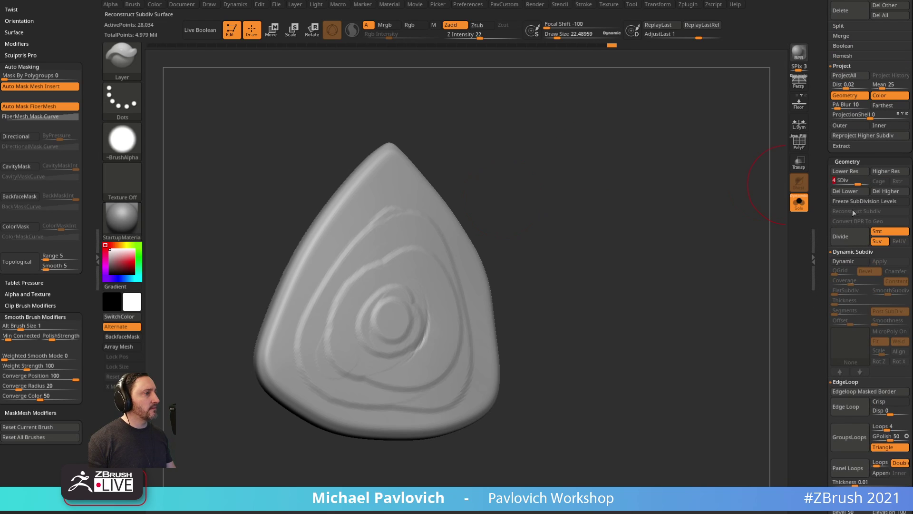
pyautogui.click(850, 182)
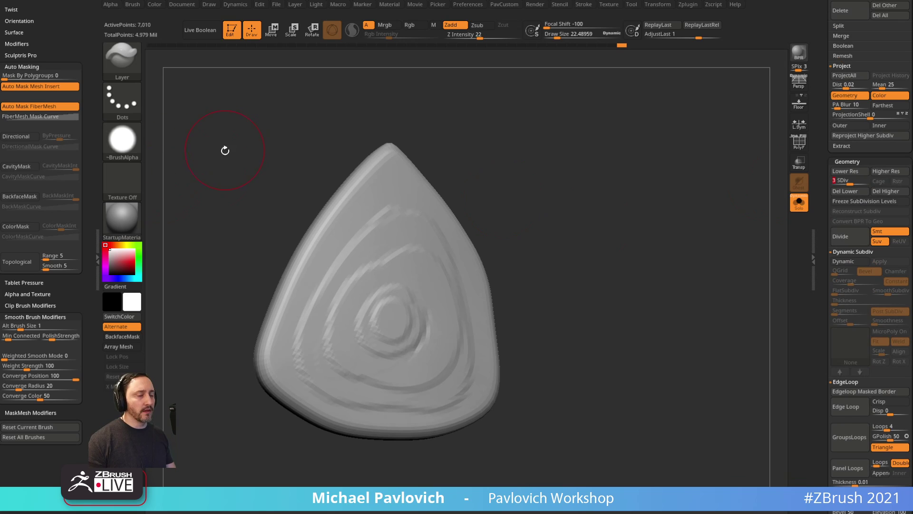
# Switch to the Pinch brush and set its Simulation Iterations to 100.
pyautogui.press('b')
pyautogui.press('p')
pyautogui.press('i')
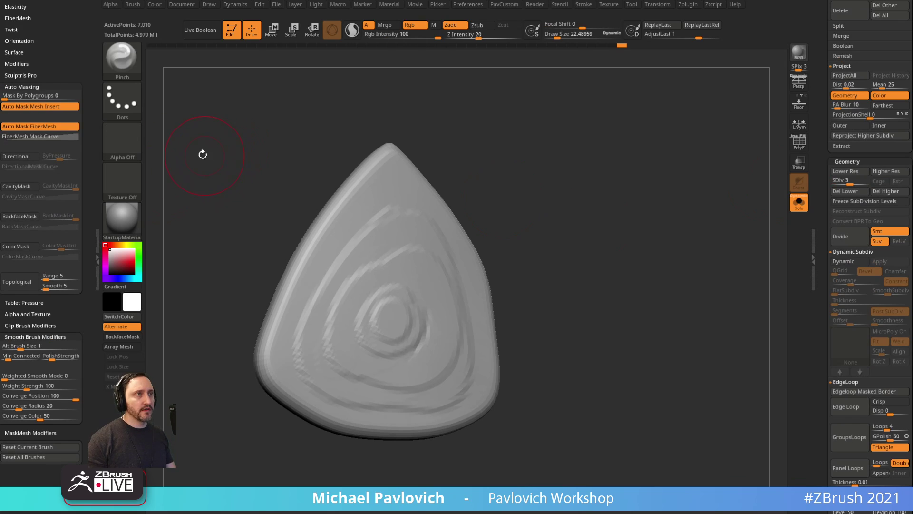
pyautogui.keyDown('shift'); pyautogui.click(34, 87); pyautogui.keyUp('shift')
pyautogui.keyDown('shift'); pyautogui.click(25, 130); pyautogui.keyUp('shift')
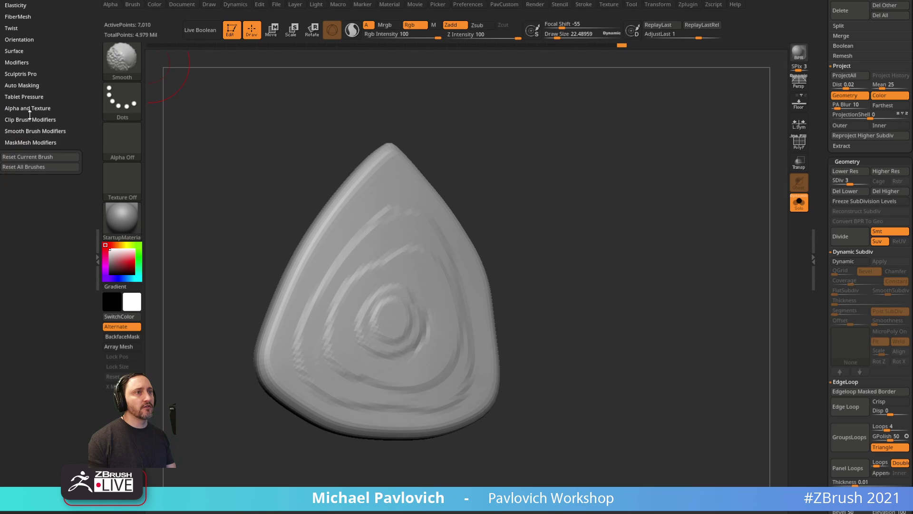
pyautogui.moveTo(57, 48); pyautogui.dragTo(57, 157)
pyautogui.click(21, 114)
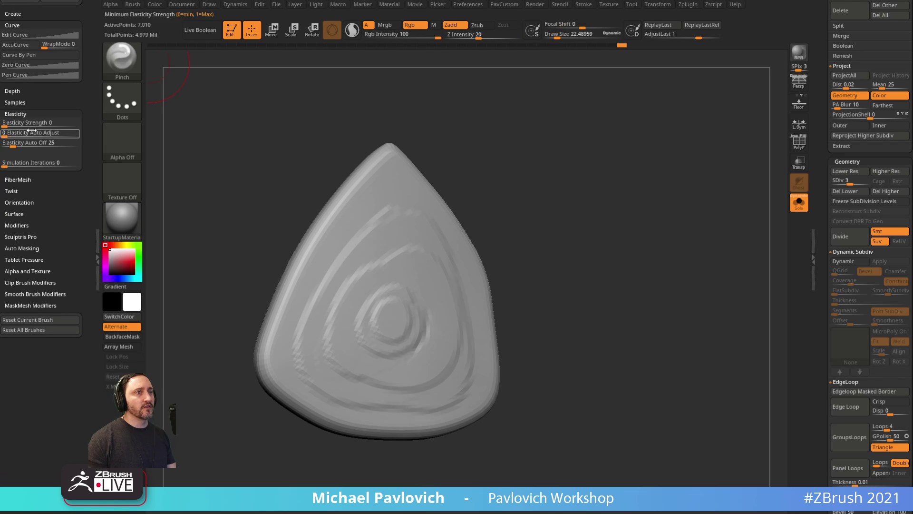
pyautogui.write('100')
pyautogui.press('Return')
# Pinch simulated folds around the plate's rings with a draw size of about 38, undoing the first test strokes.
pyautogui.press('s')
pyautogui.moveTo(398, 262); pyautogui.dragTo(402, 261)
pyautogui.moveTo(391, 254)
pyautogui.mouseDown()
pyautogui.moveTo(355, 289)
pyautogui.moveTo(371, 275)
pyautogui.moveTo(363, 266)
pyautogui.moveTo(440, 359)
pyautogui.moveTo(400, 214)
pyautogui.mouseUp()
pyautogui.hotkey('ctrl', 'z')
pyautogui.moveTo(519, 202); pyautogui.dragTo(504, 233)
pyautogui.hotkey('ctrl', 'z')
pyautogui.moveTo(401, 262)
pyautogui.mouseDown()
pyautogui.moveTo(371, 293)
pyautogui.moveTo(366, 333)
pyautogui.moveTo(442, 320)
pyautogui.mouseUp()
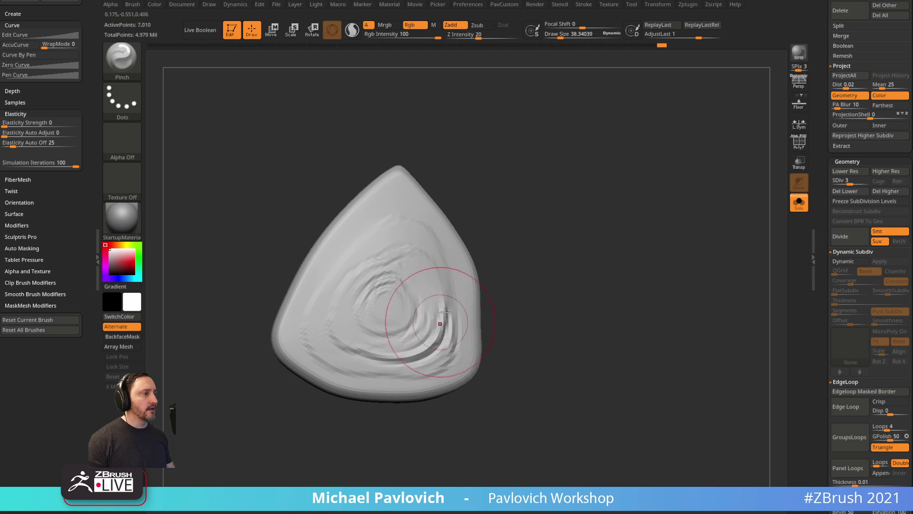
pyautogui.moveTo(497, 290)
pyautogui.keyDown('alt'); pyautogui.mouseDown()
pyautogui.moveTo(489, 252)
pyautogui.moveTo(398, 221)
pyautogui.mouseUp(); pyautogui.keyUp('alt')
pyautogui.moveTo(347, 283)
pyautogui.mouseDown()
pyautogui.moveTo(326, 296)
pyautogui.moveTo(412, 232)
pyautogui.mouseUp()
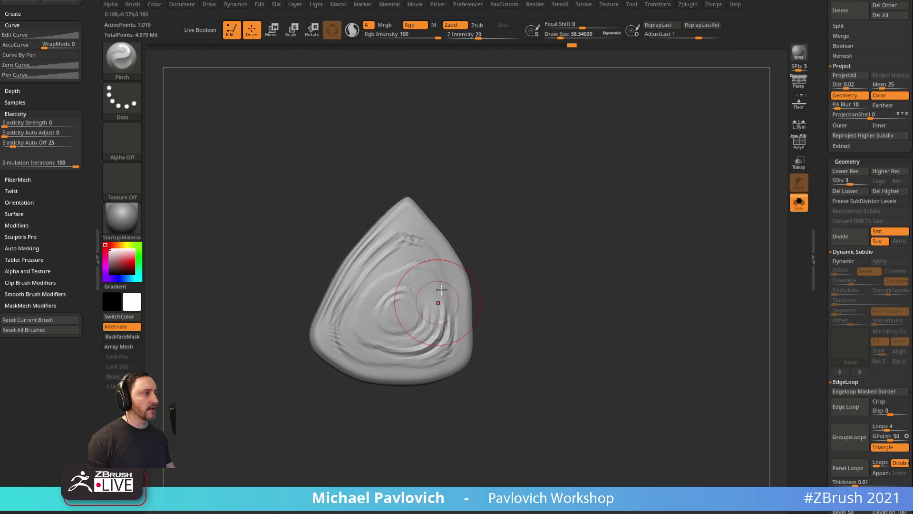
# Raise the plate to subdivision level 4, pinch the rings near its upper tip, and undo a trial stroke made with a larger brush.
pyautogui.hotkey('ctrl', 'd')
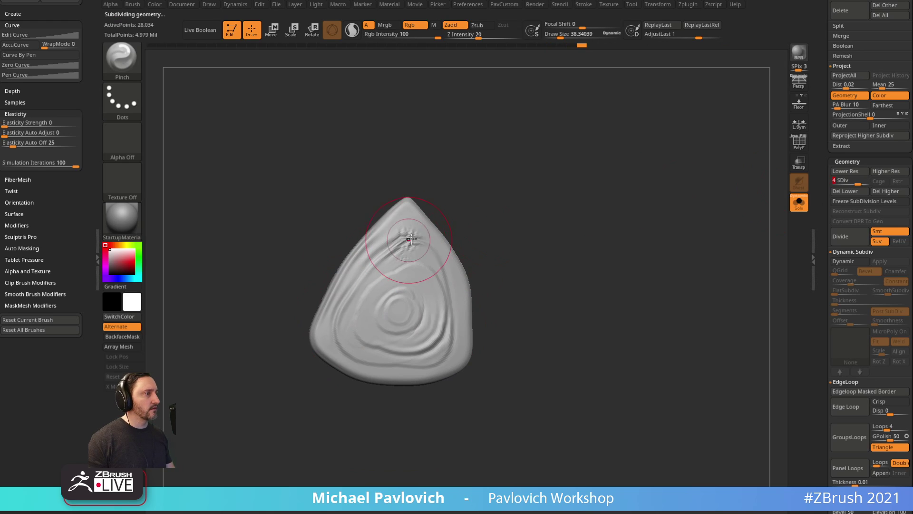
pyautogui.moveTo(411, 239)
pyautogui.mouseDown()
pyautogui.moveTo(444, 283)
pyautogui.moveTo(434, 308)
pyautogui.mouseUp()
pyautogui.press(']')
pyautogui.press(']')
pyautogui.moveTo(357, 316)
pyautogui.mouseDown()
pyautogui.moveTo(343, 349)
pyautogui.moveTo(385, 346)
pyautogui.moveTo(360, 350)
pyautogui.mouseUp()
pyautogui.hotkey('ctrl', 'z')
pyautogui.hotkey('ctrl', 'z')
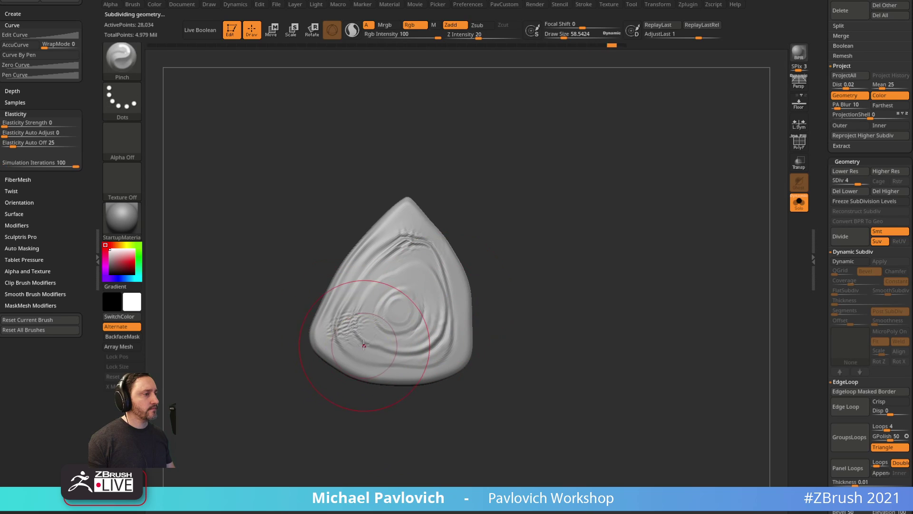
pyautogui.hotkey('ctrl', 'z')
# Set the Dynamics Firmness to 4 and pinch concentric folds across the plate with a draw size of about 95.
pyautogui.press(']')
pyautogui.press(']')
pyautogui.moveTo(77, 132); pyautogui.dragTo(143, 217)
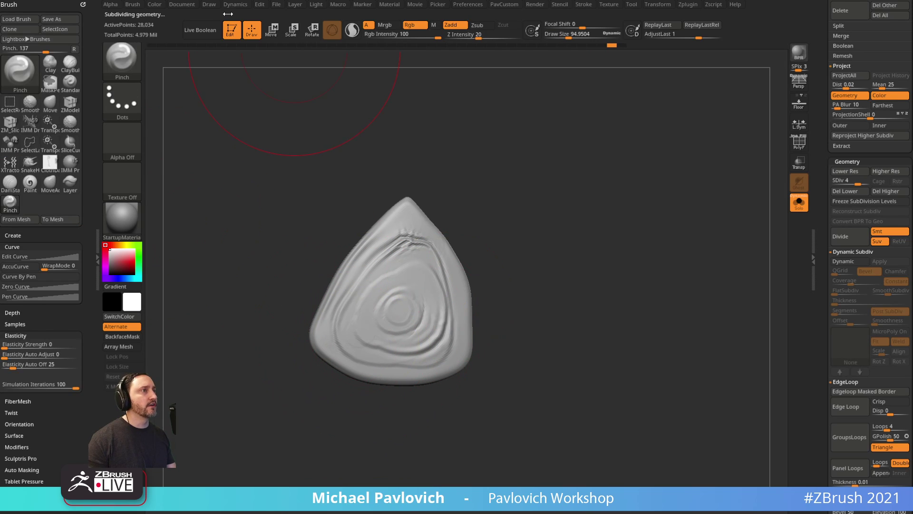
pyautogui.moveTo(230, 7)
pyautogui.moveTo(228, 10); pyautogui.dragTo(53, 76)
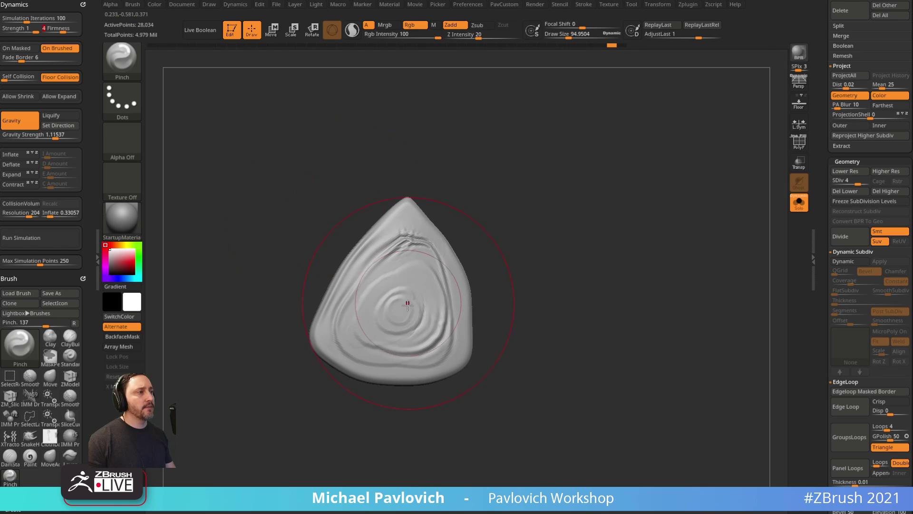
pyautogui.moveTo(405, 302); pyautogui.dragTo(390, 296)
pyautogui.hotkey('ctrl', 'z')
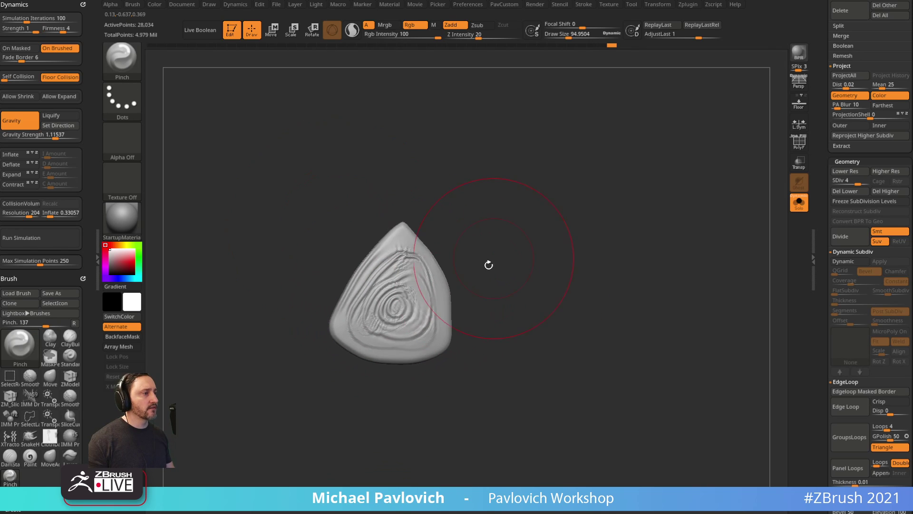
pyautogui.moveTo(487, 263); pyautogui.dragTo(419, 315)
# Show the whole turtle again, select the segmented rim of the shell, and apply its dynamic subdivision.
pyautogui.click(792, 208)
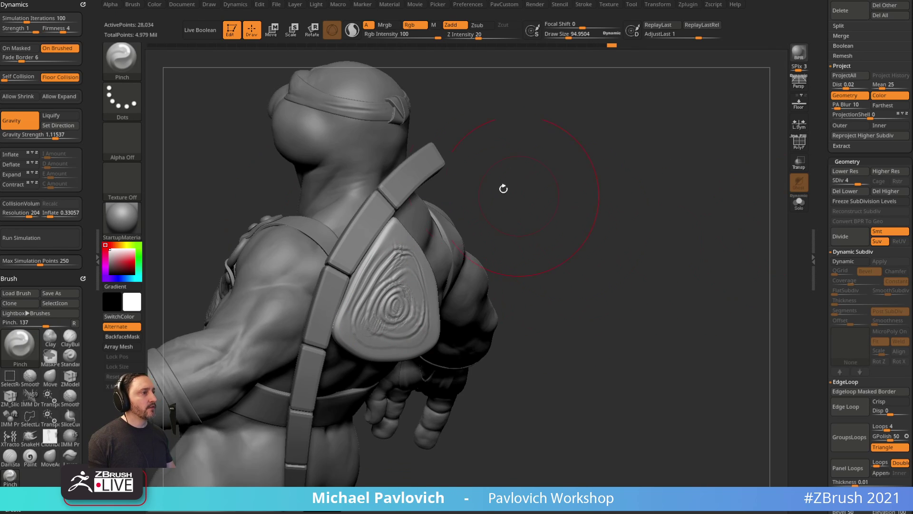
pyautogui.moveTo(503, 189)
pyautogui.keyDown('shift'); pyautogui.mouseDown()
pyautogui.moveTo(526, 203)
pyautogui.moveTo(505, 180)
pyautogui.mouseUp(); pyautogui.keyUp('shift')
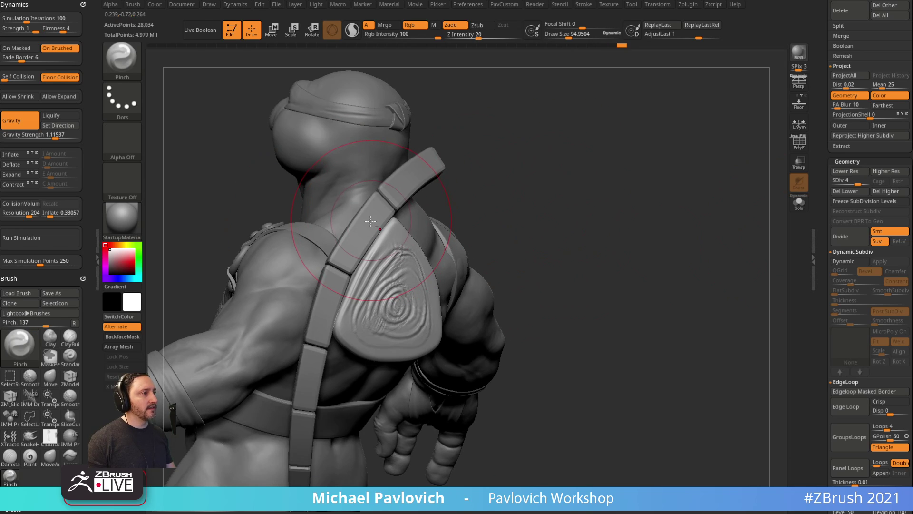
pyautogui.keyDown('alt'); pyautogui.click(371, 221); pyautogui.keyUp('alt')
pyautogui.hotkey('shift', 'd')
pyautogui.press('d')
pyautogui.press('`')
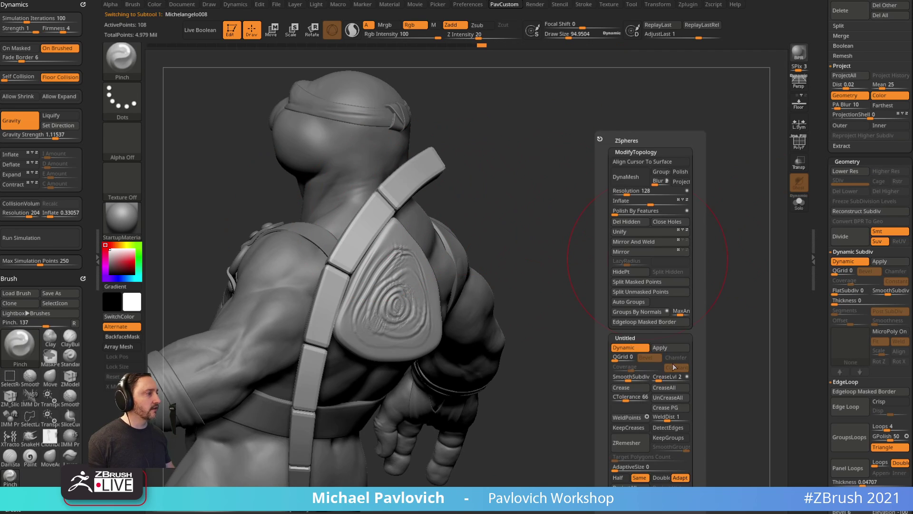
pyautogui.click(666, 348)
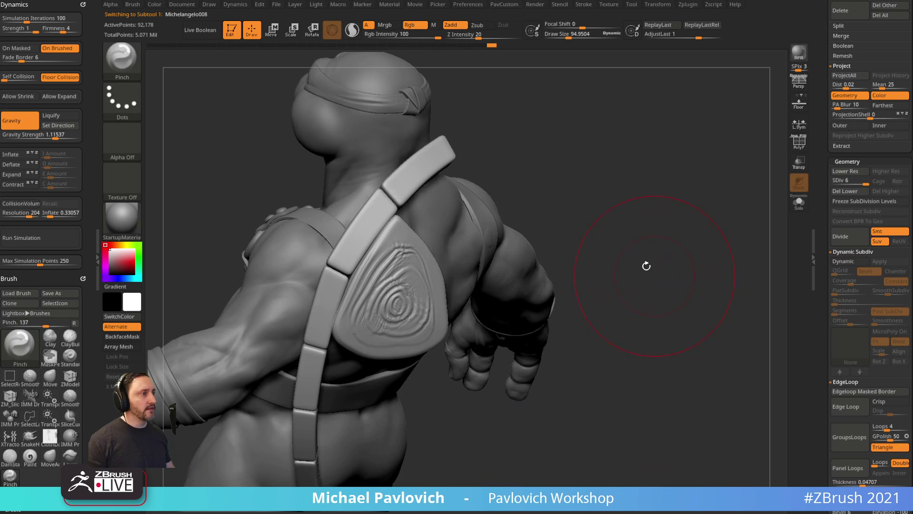
# Isolate the single rim segment beside the ringed plate and set the Standard brush's draw size to about 62.
pyautogui.moveTo(658, 298); pyautogui.dragTo(646, 265)
pyautogui.keyDown('ctrl'); pyautogui.keyDown('shift'); pyautogui.click(360, 212); pyautogui.keyUp('shift'); pyautogui.keyUp('ctrl')
pyautogui.hotkey('ctrl', 'shift', 'a')
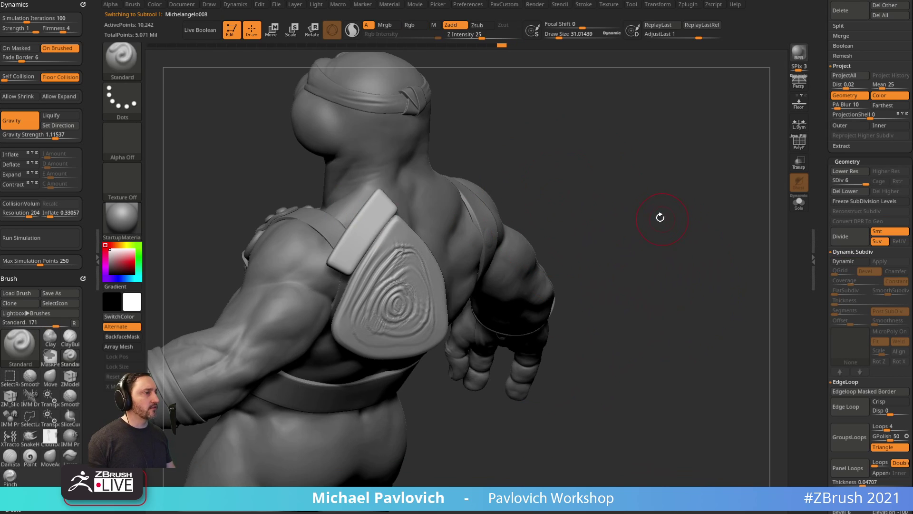
pyautogui.moveTo(660, 217)
pyautogui.mouseDown()
pyautogui.moveTo(676, 209)
pyautogui.moveTo(618, 212)
pyautogui.mouseUp()
pyautogui.press('s')
pyautogui.moveTo(391, 262); pyautogui.dragTo(396, 262)
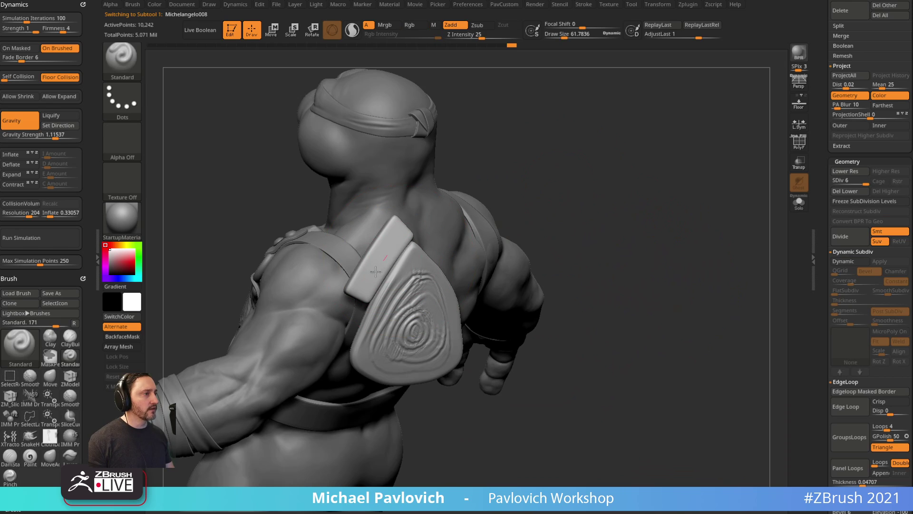
# Switch to the DamStandard brush for the isolated rim segment and reduce its draw size to about 3.8.
pyautogui.moveTo(669, 280)
pyautogui.mouseDown()
pyautogui.moveTo(658, 203)
pyautogui.moveTo(648, 249)
pyautogui.mouseUp()
pyautogui.press('s')
pyautogui.moveTo(466, 286); pyautogui.dragTo(452, 286)
pyautogui.press('b')
pyautogui.press('d')
pyautogui.press('s')
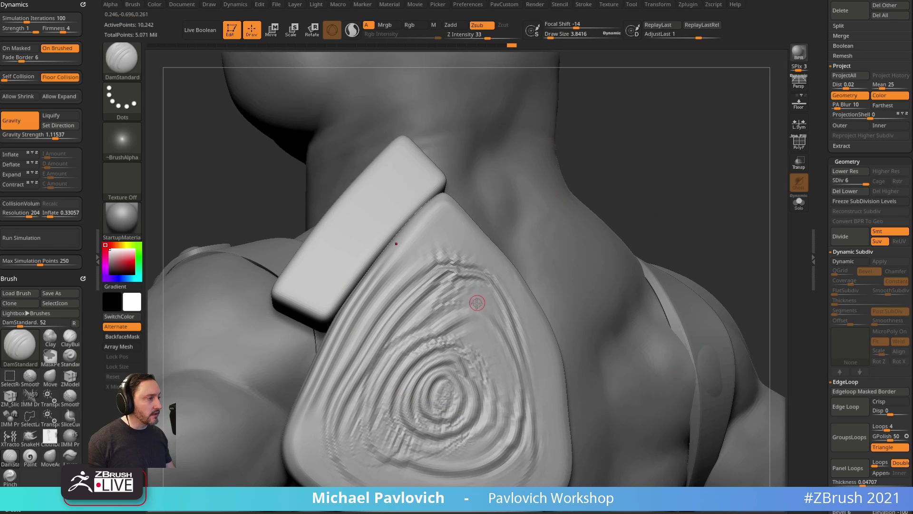
# Make the ringed plate active briefly, reselect the isolated rim segment, and enlarge the DamStandard draw size to about 44.
pyautogui.keyDown('alt'); pyautogui.click(476, 311); pyautogui.keyUp('alt')
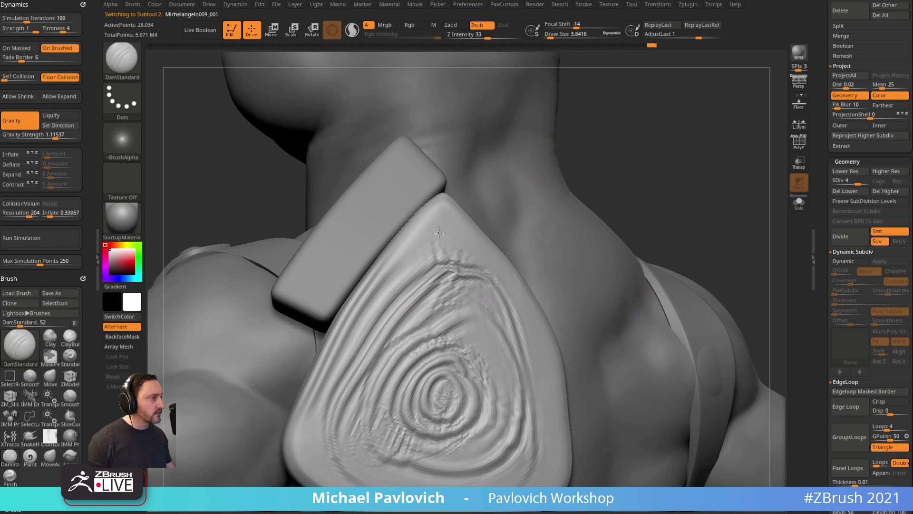
pyautogui.moveTo(691, 204); pyautogui.dragTo(722, 207)
pyautogui.moveTo(671, 223)
pyautogui.keyDown('alt'); pyautogui.mouseDown()
pyautogui.moveTo(663, 198)
pyautogui.moveTo(619, 210)
pyautogui.moveTo(546, 200)
pyautogui.mouseUp(); pyautogui.keyUp('alt')
pyautogui.keyDown('alt'); pyautogui.click(417, 223); pyautogui.keyUp('alt')
pyautogui.press(']')
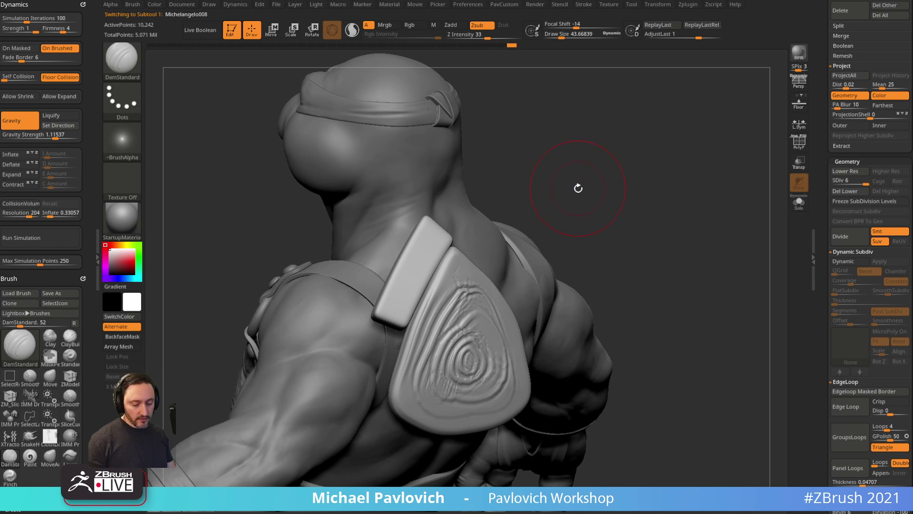
pyautogui.moveTo(619, 170); pyautogui.dragTo(614, 192)
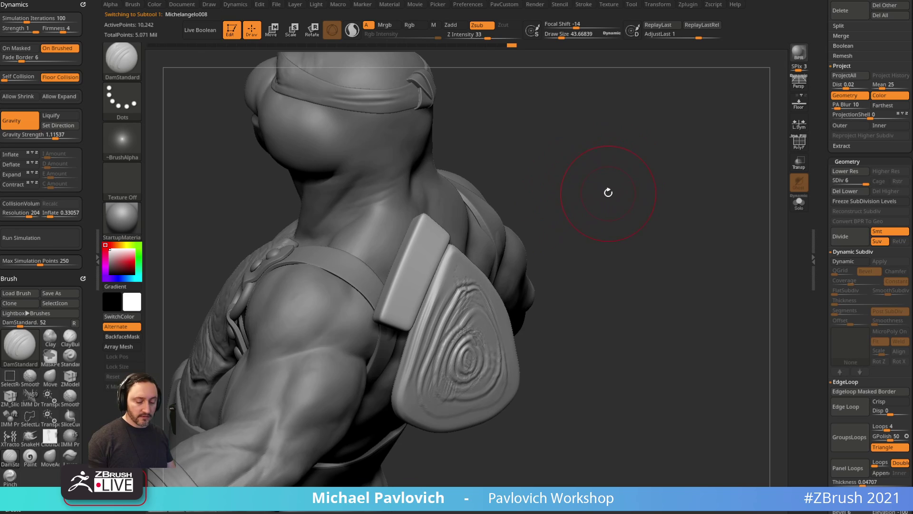
# Reveal the full shell rim and isolate its single segment beside the upper shoulder plate again.
pyautogui.keyDown('ctrl'); pyautogui.keyDown('shift'); pyautogui.click(582, 186); pyautogui.keyUp('shift'); pyautogui.keyUp('ctrl')
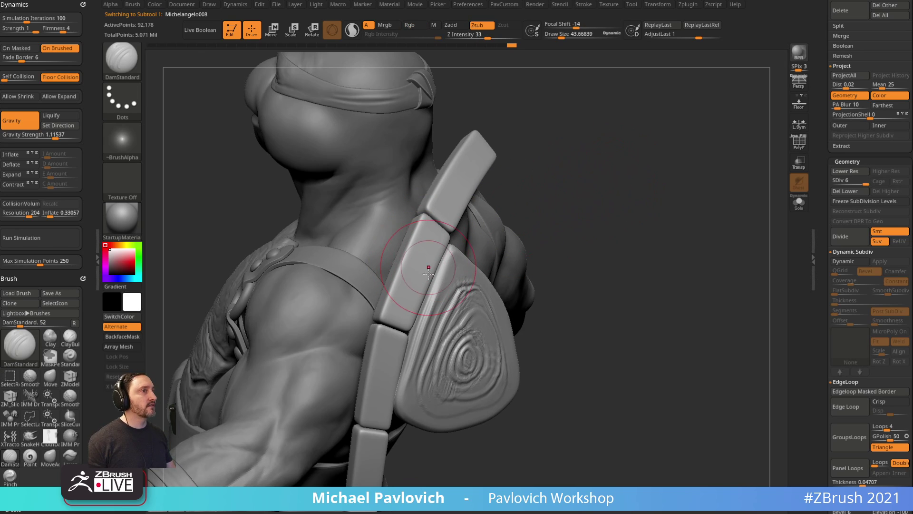
pyautogui.moveTo(586, 191); pyautogui.dragTo(554, 185)
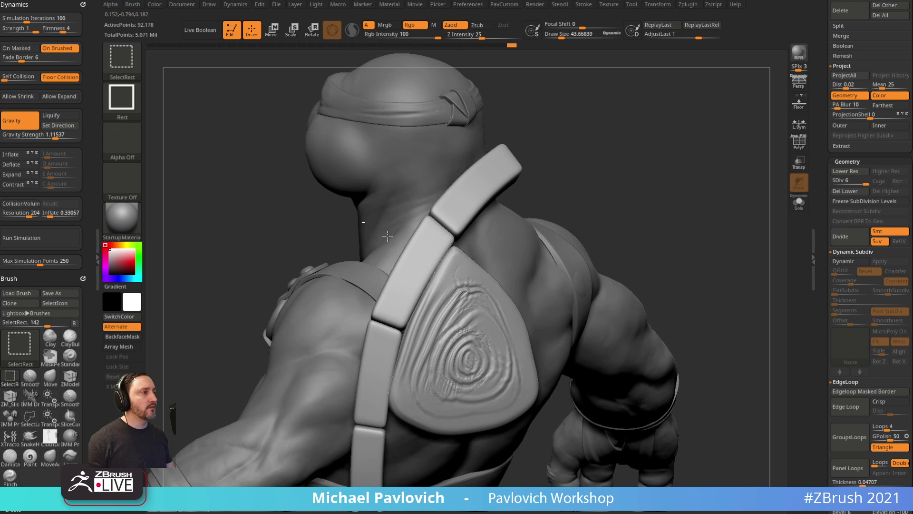
pyautogui.keyDown('ctrl'); pyautogui.keyDown('shift'); pyautogui.moveTo(387, 233); pyautogui.dragTo(416, 269); pyautogui.keyUp('shift'); pyautogui.keyUp('ctrl')
pyautogui.hotkey('ctrl', 'shift', 'a')
pyautogui.moveTo(637, 208); pyautogui.dragTo(639, 211)
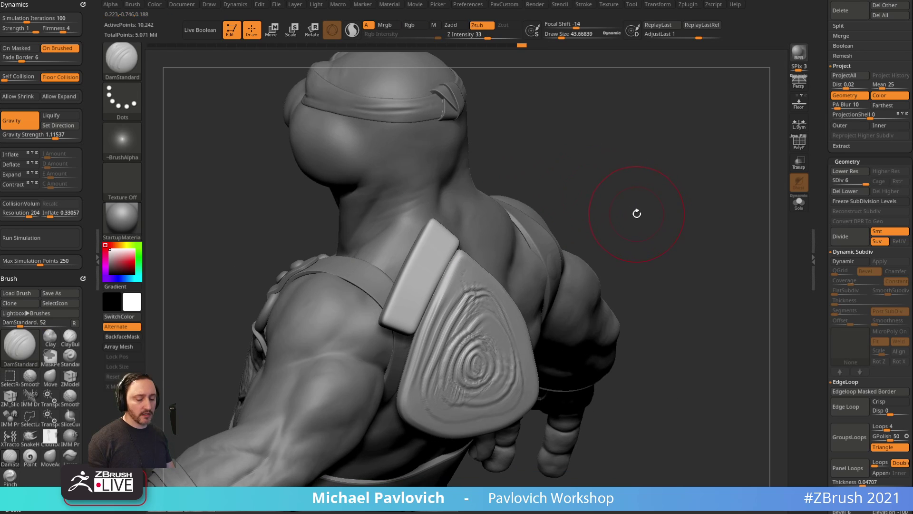
# Sculpt lengthwise wrinkles into the isolated rim segment with Pinch brush strokes from several angles.
pyautogui.press('b')
pyautogui.press('p')
pyautogui.press('i')
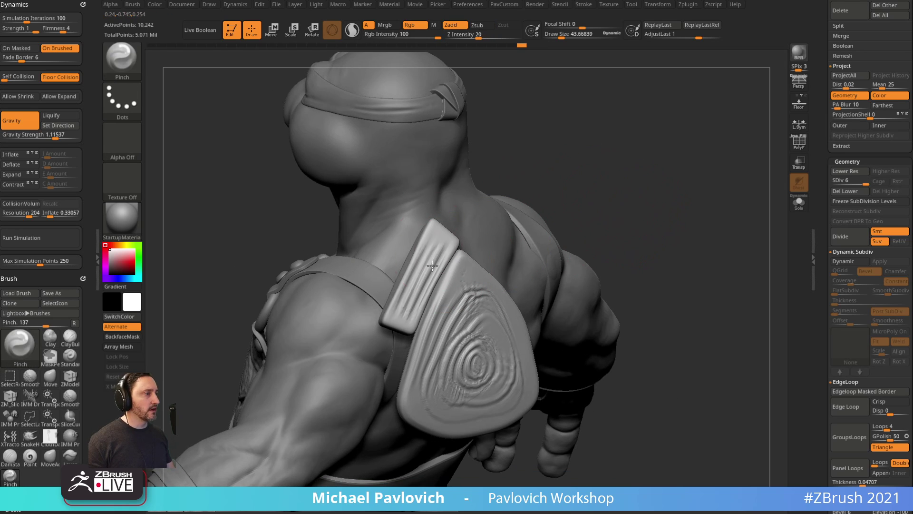
pyautogui.moveTo(413, 297); pyautogui.dragTo(437, 238)
pyautogui.moveTo(521, 183); pyautogui.dragTo(572, 190)
pyautogui.press('[')
pyautogui.moveTo(414, 251); pyautogui.dragTo(415, 286)
pyautogui.moveTo(536, 255)
pyautogui.mouseDown()
pyautogui.moveTo(490, 259)
pyautogui.moveTo(402, 312)
pyautogui.mouseUp()
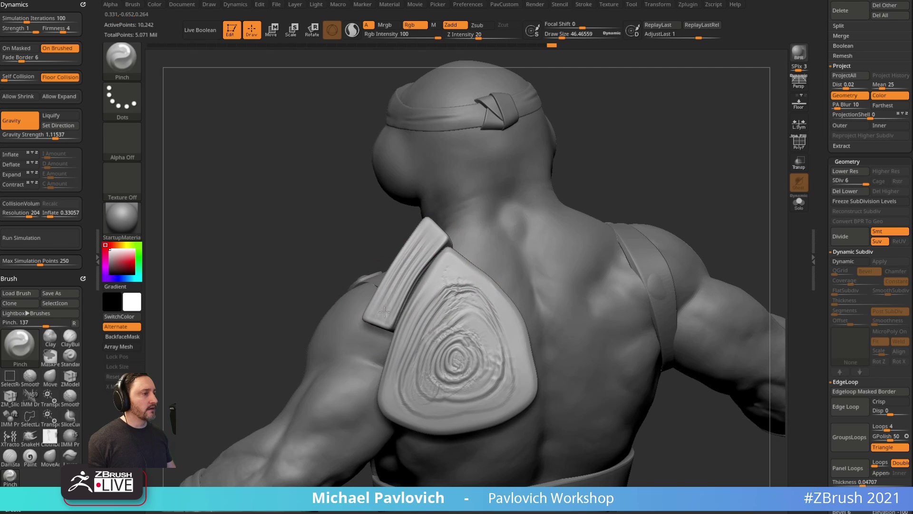
pyautogui.moveTo(648, 190)
pyautogui.mouseDown()
pyautogui.moveTo(664, 173)
pyautogui.moveTo(690, 177)
pyautogui.mouseUp()
# Work the wrinkled rim segment with the Move brush and switch to the Inflat brush.
pyautogui.press('b')
pyautogui.press('m')
pyautogui.press('v')
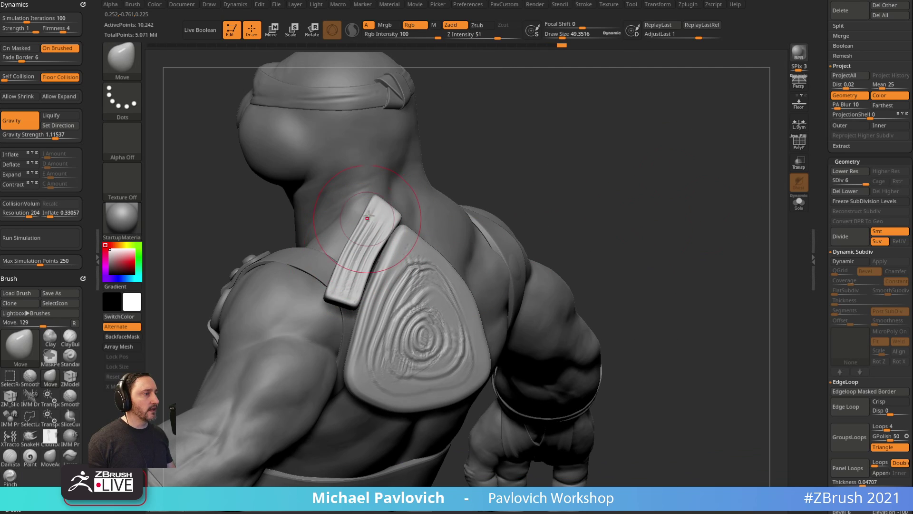
pyautogui.press('b')
pyautogui.press('i')
pyautogui.press('n')
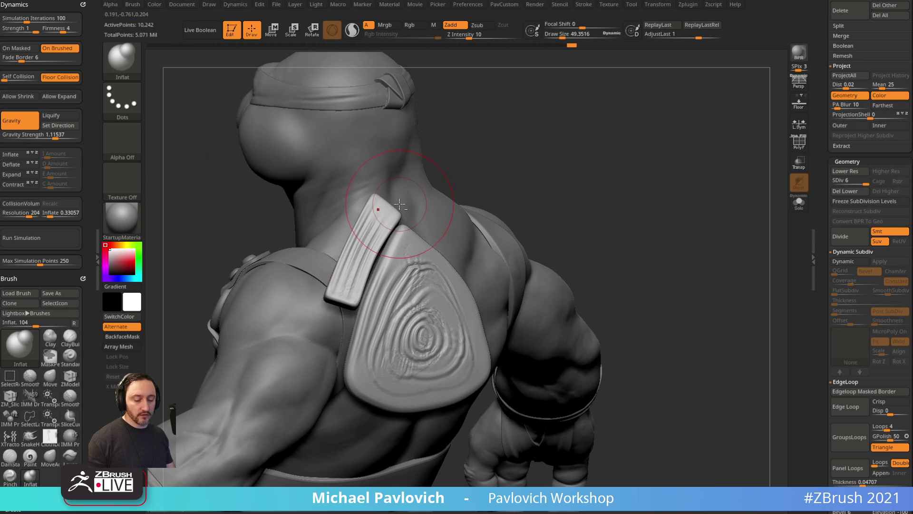
# Try the Pinch brush on the rim segment with dynamics Inflate at amount 1, undo it and turn Inflate off.
pyautogui.press('b')
pyautogui.press('p')
pyautogui.press('i')
pyautogui.click(11, 154)
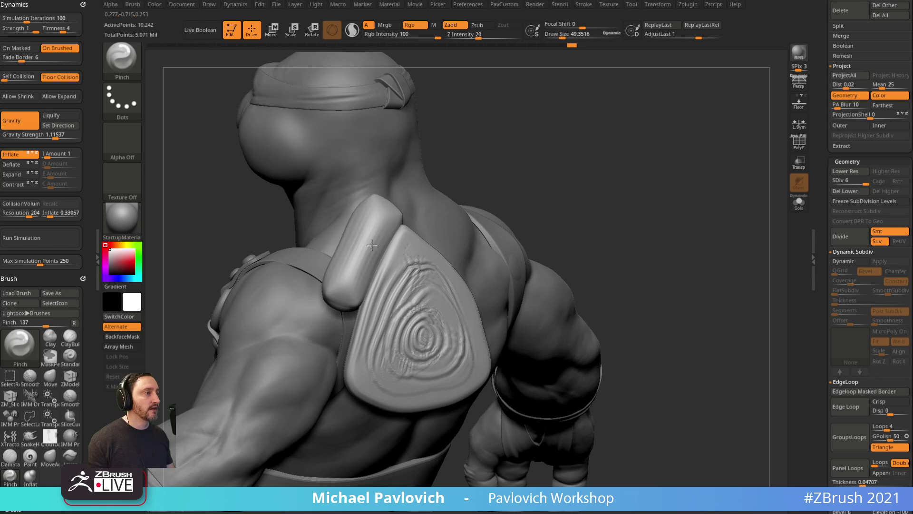
pyautogui.keyDown('shift'); pyautogui.moveTo(371, 245); pyautogui.dragTo(350, 248); pyautogui.keyUp('shift')
pyautogui.hotkey('ctrl', 'z')
pyautogui.click(14, 155)
# Enable dynamics Expand with an amount of about 0.29 and work the carved shoulder plate with the Pinch brush.
pyautogui.click(11, 174)
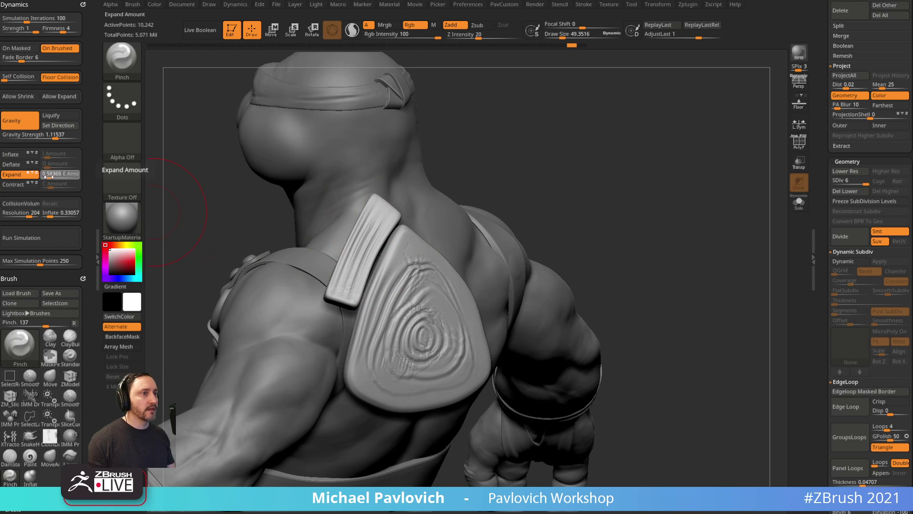
pyautogui.keyDown('alt'); pyautogui.click(421, 332); pyautogui.keyUp('alt')
pyautogui.moveTo(433, 337)
pyautogui.mouseDown()
pyautogui.moveTo(410, 340)
pyautogui.moveTo(437, 307)
pyautogui.moveTo(428, 340)
pyautogui.moveTo(385, 361)
pyautogui.moveTo(400, 278)
pyautogui.mouseUp()
pyautogui.moveTo(381, 247); pyautogui.dragTo(366, 253)
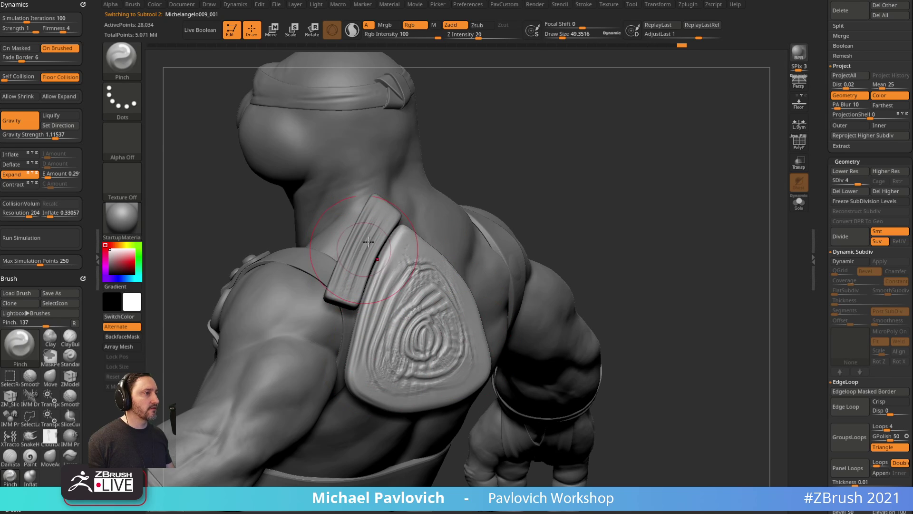
# Make the rim segment active again and deepen its wrinkles along the outer side with the Pinch brush.
pyautogui.moveTo(456, 172); pyautogui.dragTo(561, 176)
pyautogui.keyDown('alt'); pyautogui.click(363, 252); pyautogui.keyUp('alt')
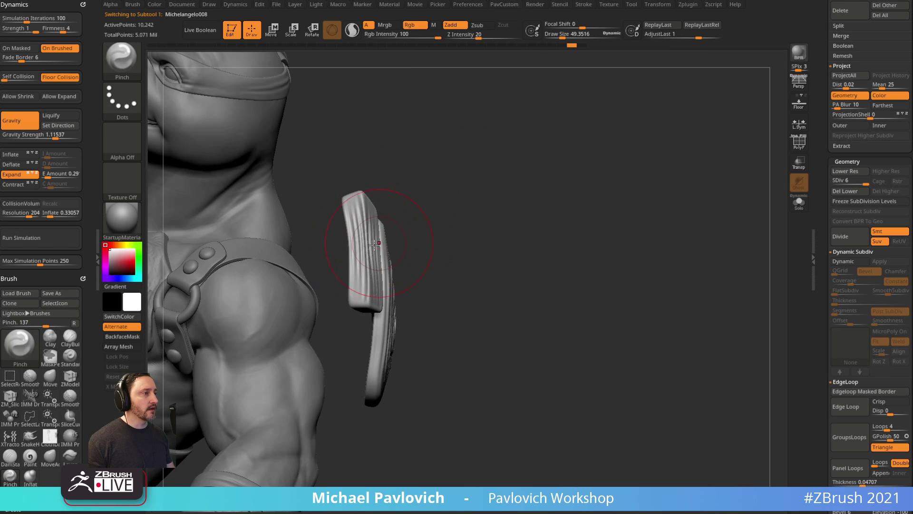
pyautogui.moveTo(380, 226); pyautogui.dragTo(459, 211)
# Set the Inflat brush's simulation iterations to 100 and stroke over the rim segment's upper half.
pyautogui.press('b')
pyautogui.press('i')
pyautogui.press('n')
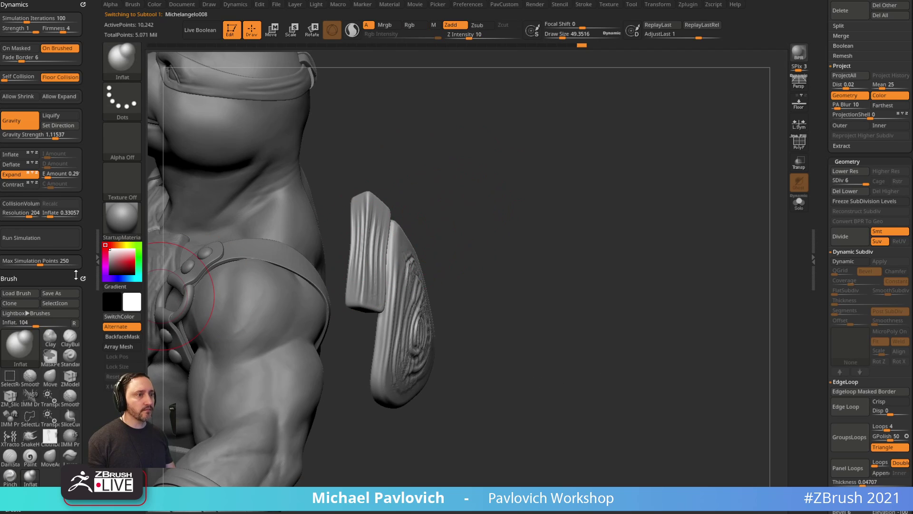
pyautogui.scroll(-6, 76, 275)
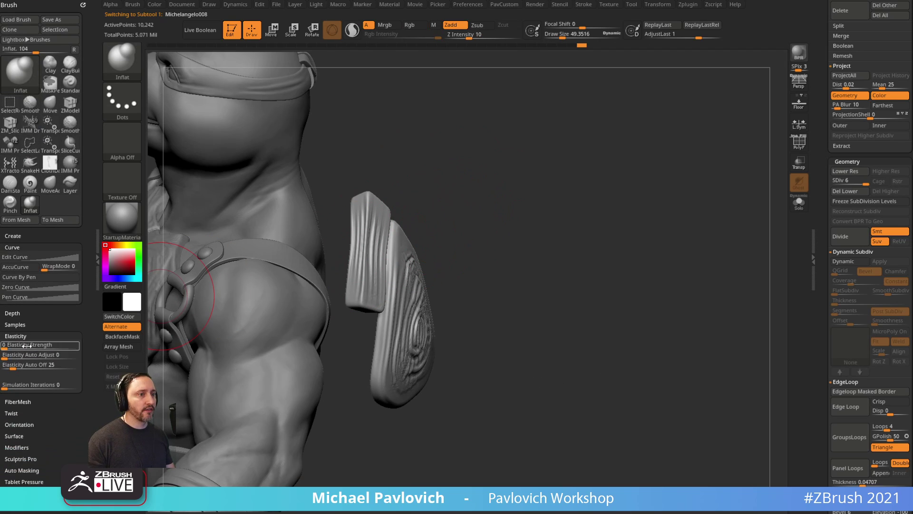
pyautogui.moveTo(26, 385); pyautogui.dragTo(83, 386)
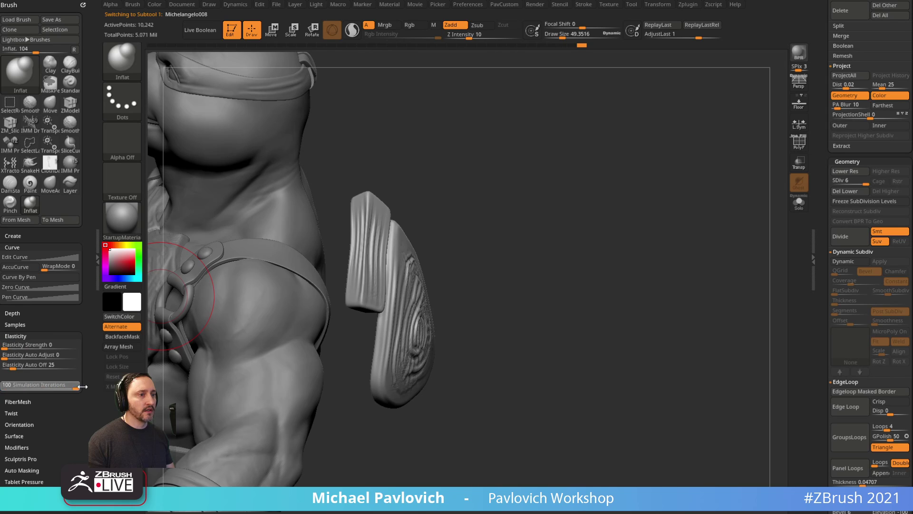
pyautogui.moveTo(378, 250); pyautogui.dragTo(367, 233)
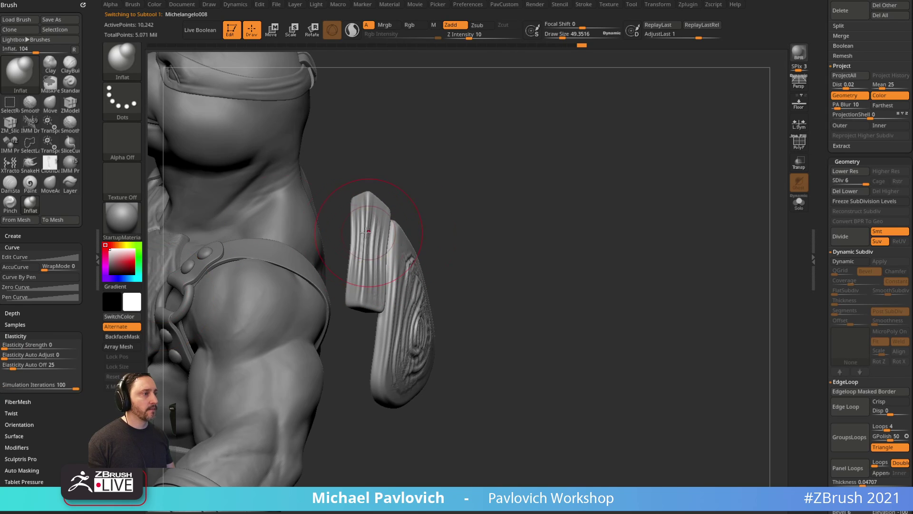
# Inflate the rim segment's wrinkles with the Inflat brush at Z Intensity 5.
pyautogui.moveTo(81, 156); pyautogui.dragTo(95, 244)
pyautogui.moveTo(357, 248); pyautogui.dragTo(364, 250)
pyautogui.press('Return')
pyautogui.press('[')
pyautogui.press('[')
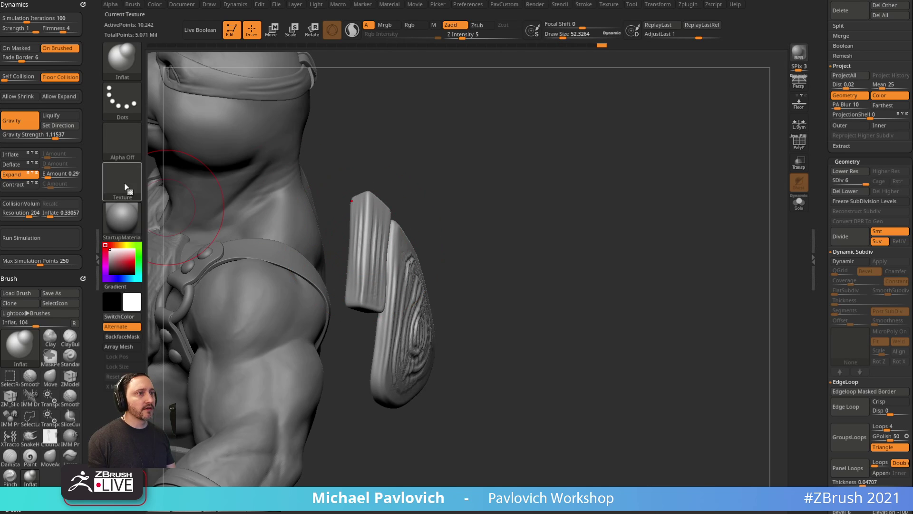
# Raise the dynamics Expand amount to about 1.47 and inflate along the length of the rim segment.
pyautogui.click(52, 176)
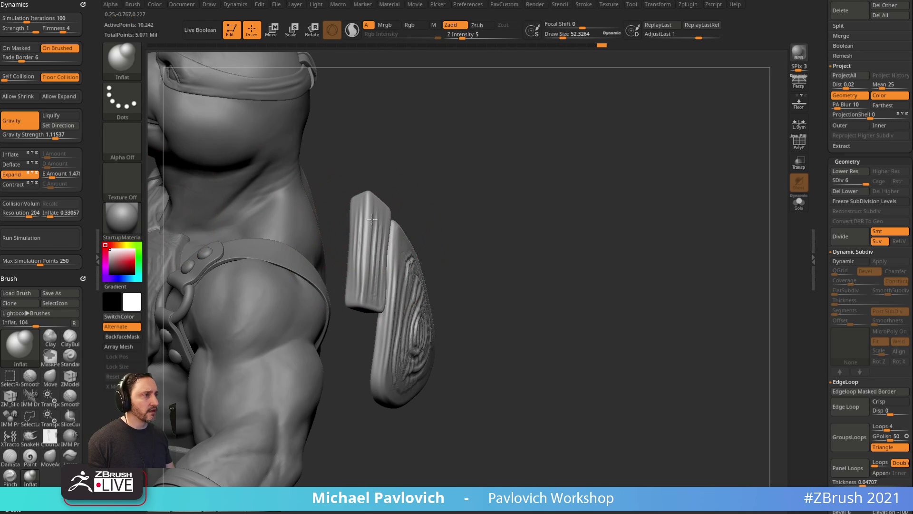
pyautogui.moveTo(368, 255); pyautogui.dragTo(361, 285)
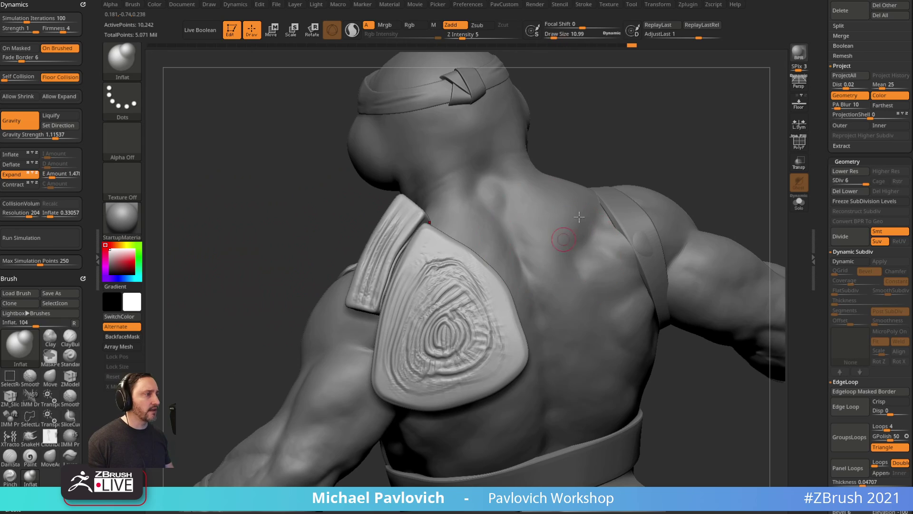
pyautogui.moveTo(570, 227); pyautogui.dragTo(632, 129, button='right')
pyautogui.keyDown('ctrl'); pyautogui.moveTo(639, 134); pyautogui.dragTo(672, 232); pyautogui.keyUp('ctrl')
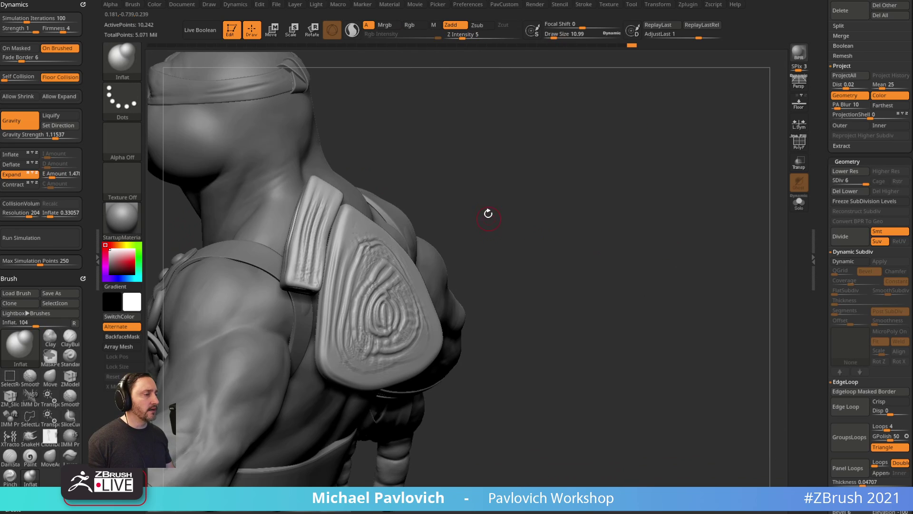
# Make the shell plates the active subtool and unhide all of them.
pyautogui.keyDown('alt'); pyautogui.click(381, 304); pyautogui.keyUp('alt')
pyautogui.keyDown('ctrl'); pyautogui.keyDown('shift'); pyautogui.click(597, 226); pyautogui.keyUp('shift'); pyautogui.keyUp('ctrl')
pyautogui.moveTo(601, 225); pyautogui.dragTo(623, 195)
# Open the ClayPolish settings for the shell plates' geometry.
pyautogui.moveTo(823, 294)
pyautogui.mouseDown()
pyautogui.moveTo(829, 205)
pyautogui.moveTo(825, 289)
pyautogui.mouseUp()
pyautogui.keyDown('shift'); pyautogui.click(844, 192); pyautogui.keyUp('shift')
pyautogui.keyDown('shift'); pyautogui.moveTo(837, 368); pyautogui.dragTo(837, 202); pyautogui.keyUp('shift')
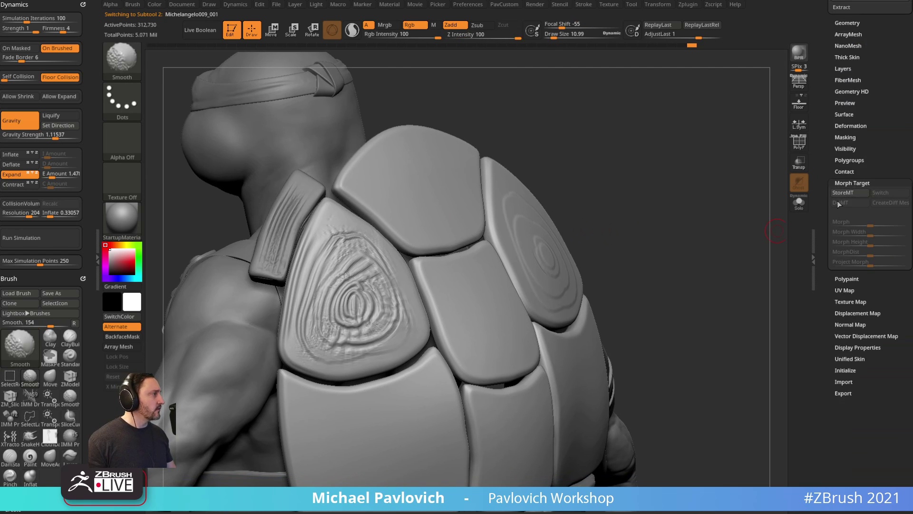
pyautogui.keyDown('shift'); pyautogui.click(845, 183); pyautogui.keyUp('shift')
pyautogui.click(841, 186)
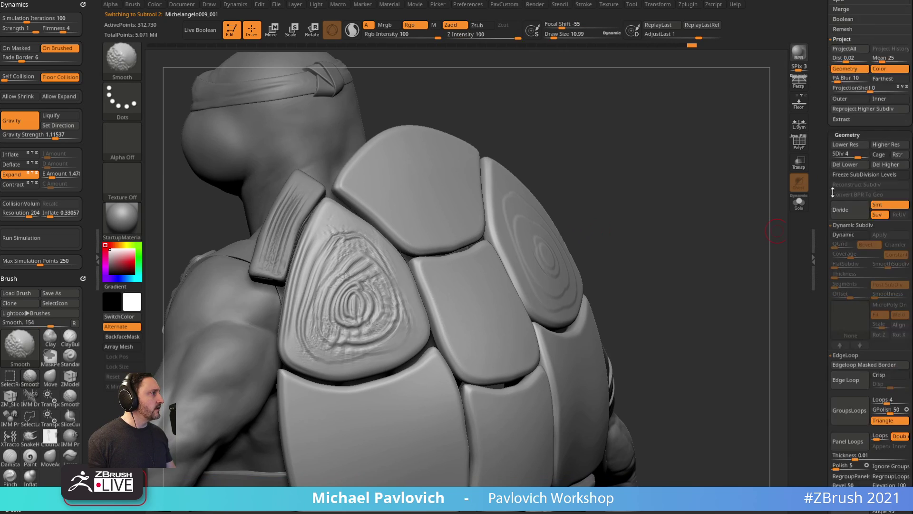
pyautogui.keyDown('shift'); pyautogui.click(844, 210); pyautogui.keyUp('shift')
pyautogui.keyDown('shift'); pyautogui.click(840, 219); pyautogui.keyUp('shift')
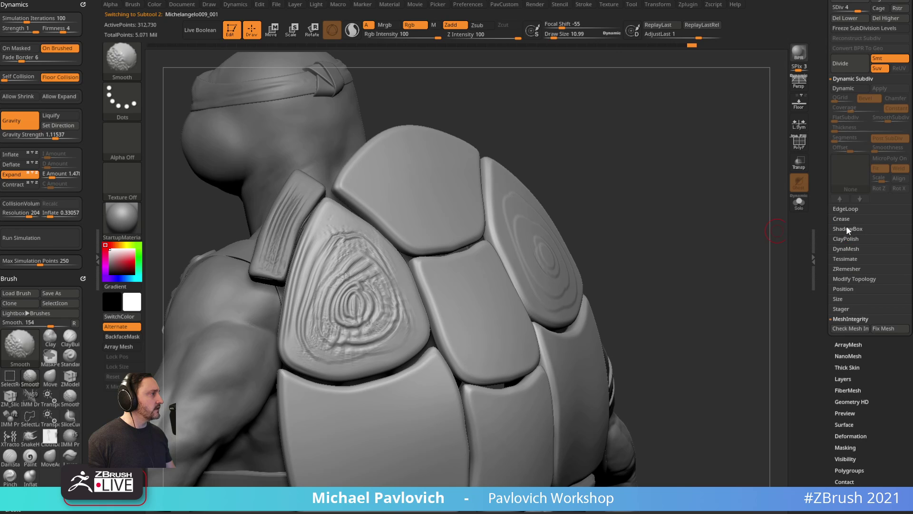
pyautogui.keyDown('shift'); pyautogui.click(845, 239); pyautogui.keyUp('shift')
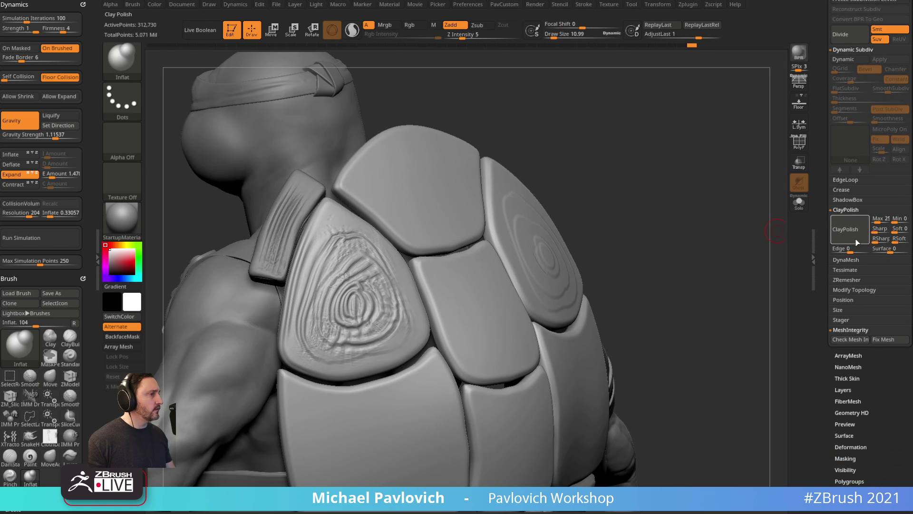
# Try ClayPolish on the shell plates with an Edge Contrast of 15 and clear the resulting mask.
pyautogui.press('ctrl')
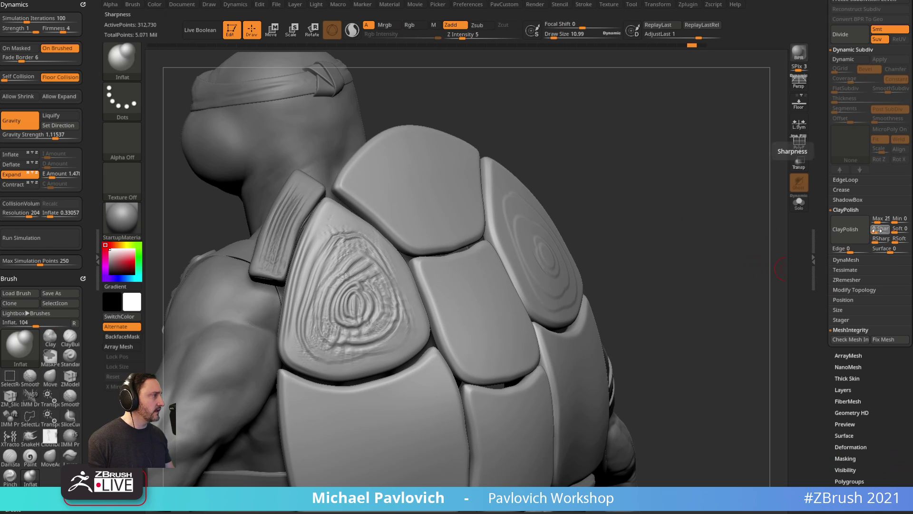
pyautogui.moveTo(851, 251); pyautogui.dragTo(854, 251)
pyautogui.click(851, 241)
pyautogui.keyDown('ctrl'); pyautogui.moveTo(735, 246); pyautogui.dragTo(758, 256); pyautogui.keyUp('ctrl')
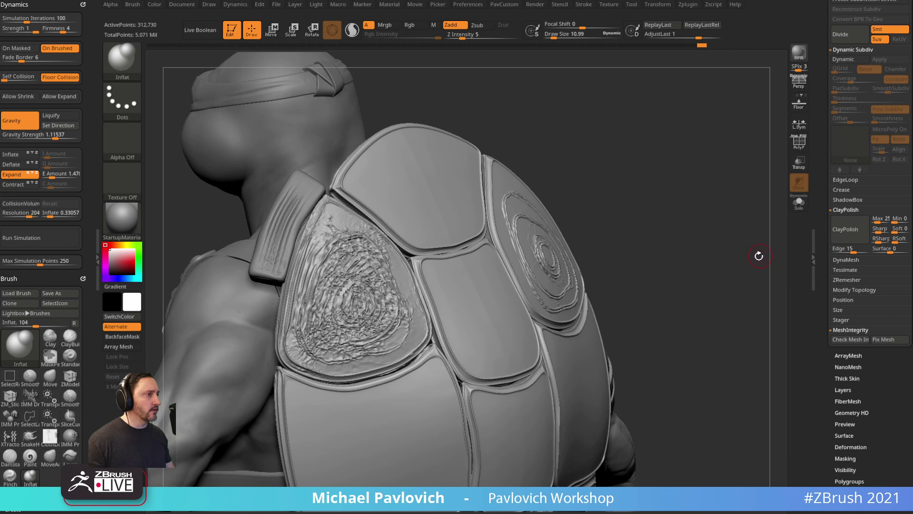
# Undo the polish and try ClayPolish with Edge Contrast 0 and Surface Contrast 11.
pyautogui.write('-2')
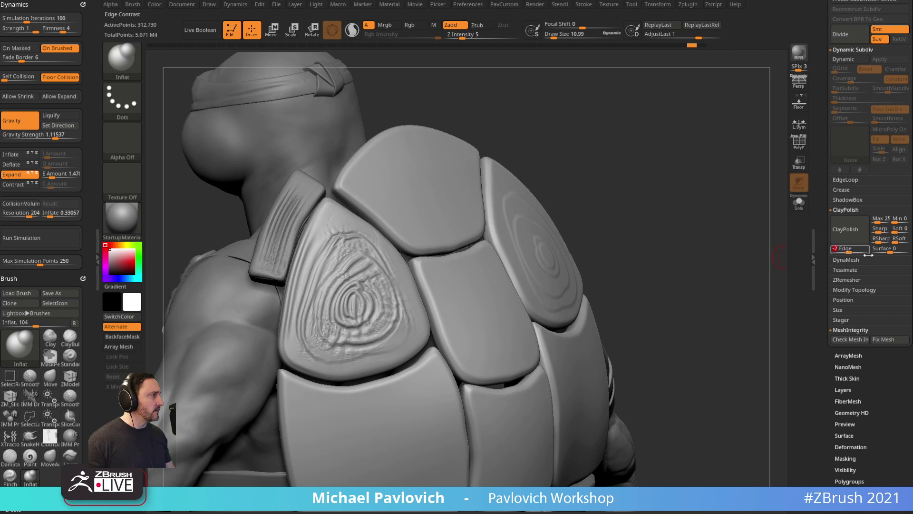
pyautogui.click(853, 251)
pyautogui.write('0')
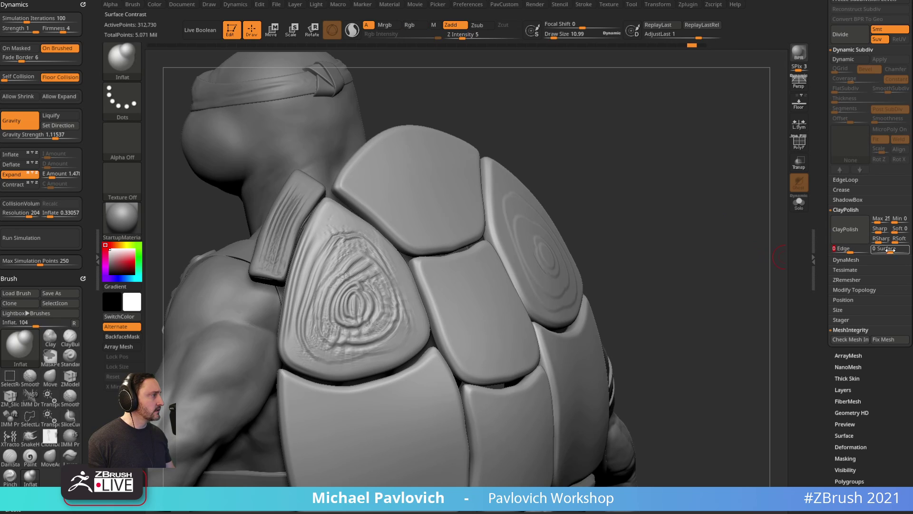
pyautogui.moveTo(890, 251); pyautogui.dragTo(893, 250)
pyautogui.press('Return')
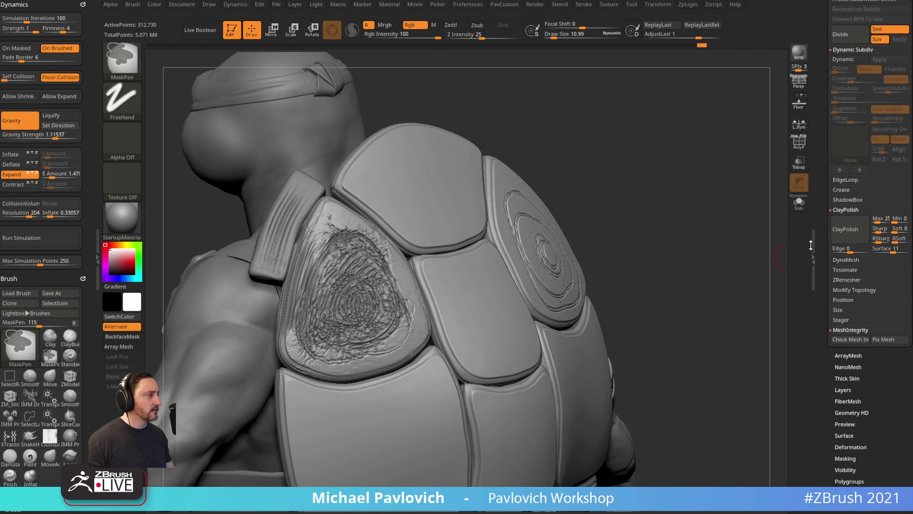
# Try ClayPolish with a Sharpness of 13 and with a Surface Contrast of -11, undoing the results.
pyautogui.write('13')
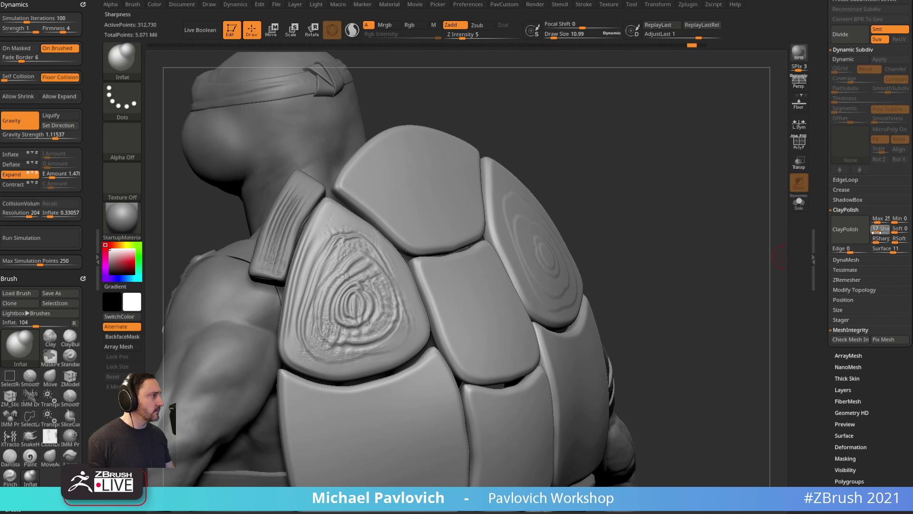
pyautogui.press('Return')
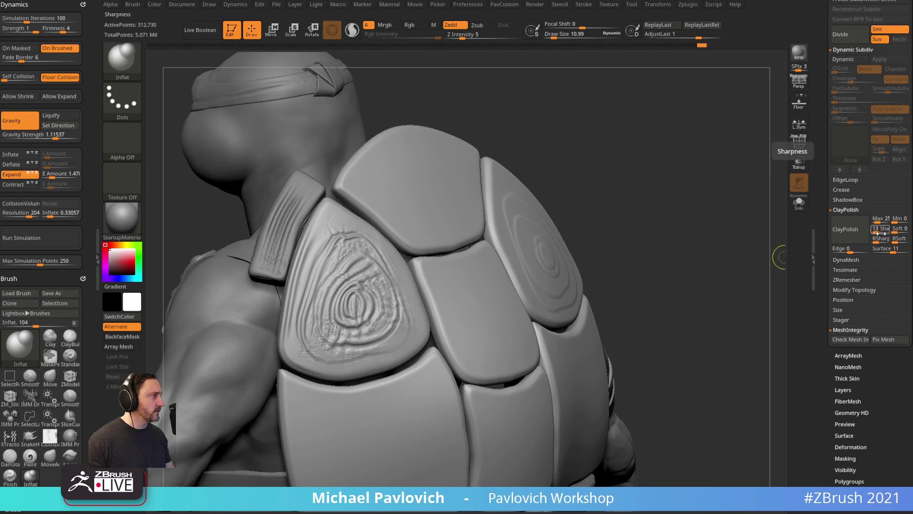
pyautogui.write('-8')
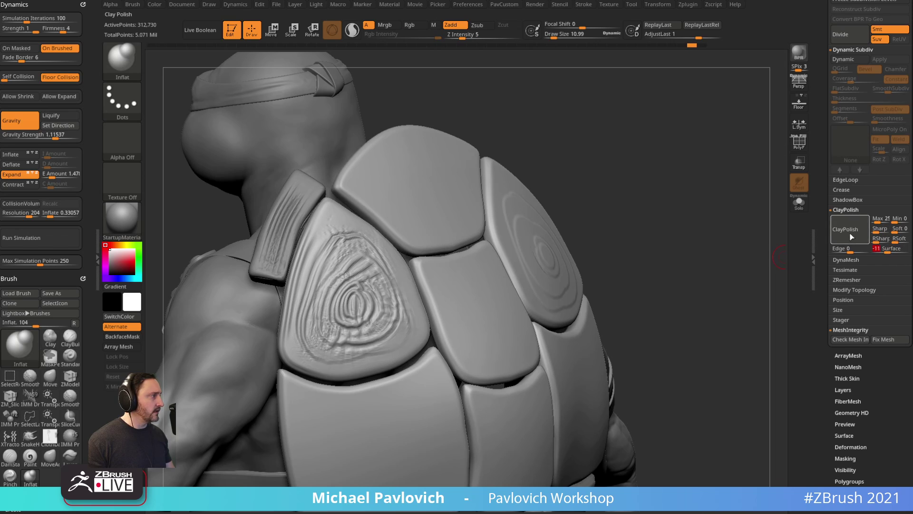
pyautogui.click(851, 235)
pyautogui.hotkey('ctrl', 'z')
# Reset Surface Contrast to 0, try ClayPolish on the shell plates and clear the mask.
pyautogui.moveTo(887, 250); pyautogui.dragTo(888, 250)
pyautogui.click(887, 249)
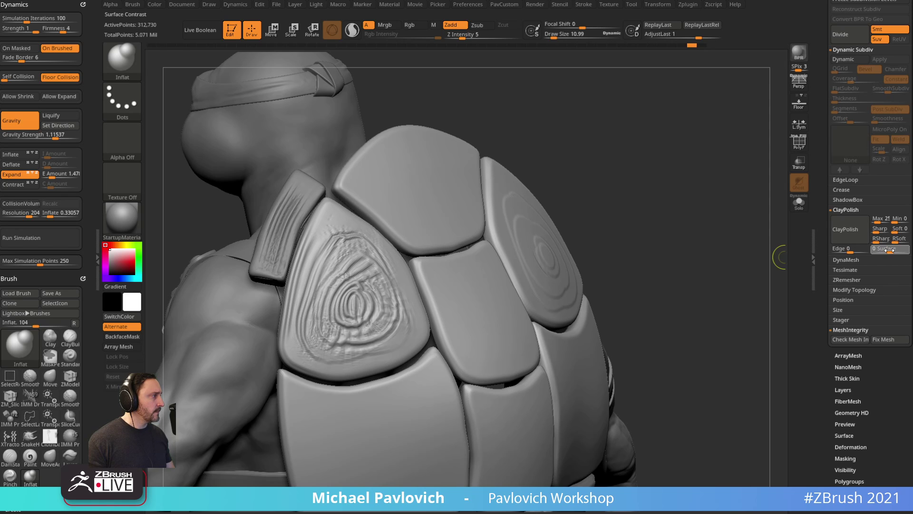
pyautogui.click(859, 233)
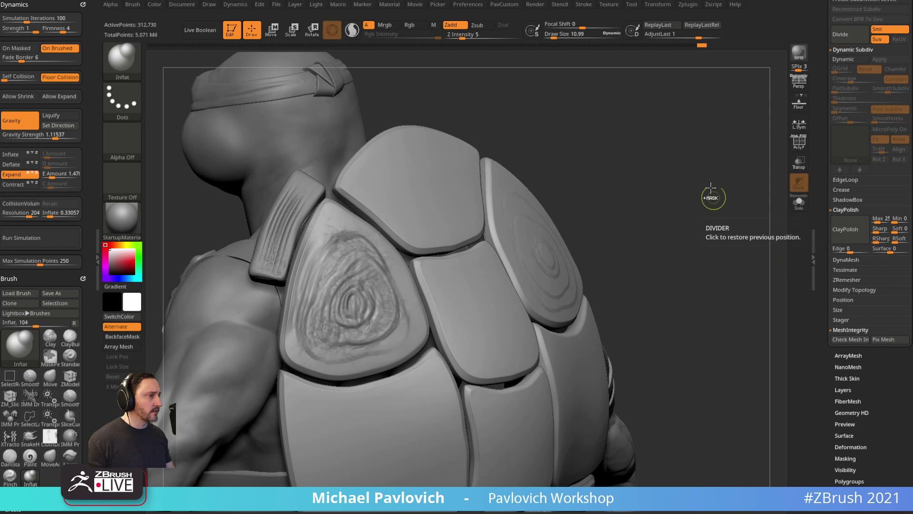
pyautogui.keyDown('ctrl'); pyautogui.moveTo(711, 188); pyautogui.dragTo(727, 214); pyautogui.keyUp('ctrl')
pyautogui.moveTo(751, 250); pyautogui.dragTo(740, 249)
# Undo the last ClayPolish and reapply it to the shell plates with adjusted settings.
pyautogui.hotkey('ctrl', 'z')
pyautogui.hotkey('ctrl', 'z')
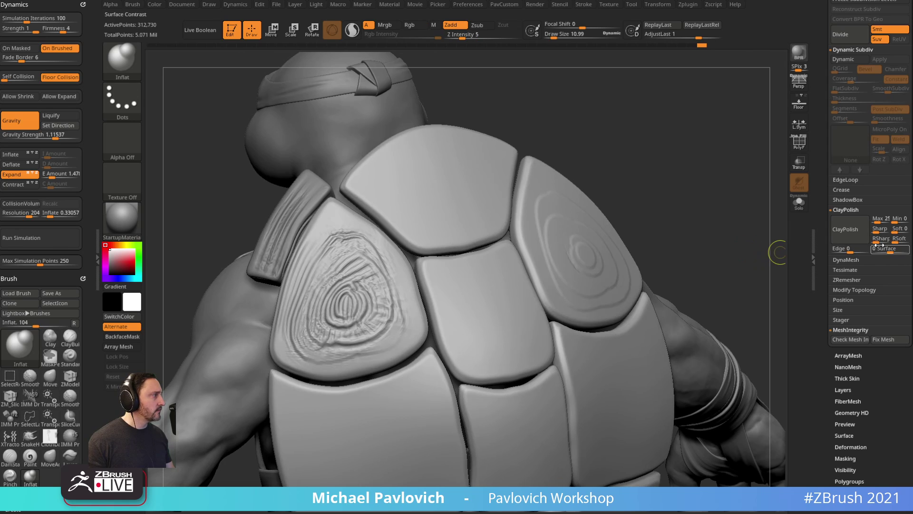
pyautogui.click(859, 235)
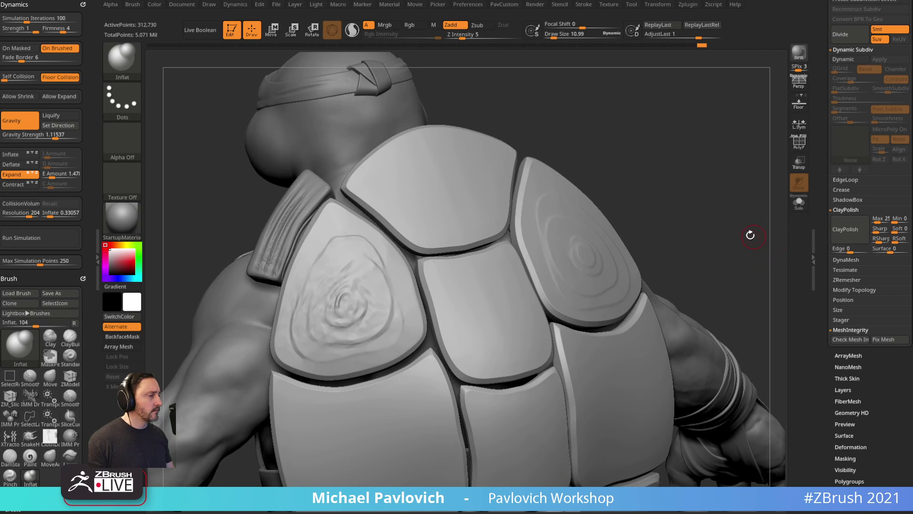
# Undo the last ClayPolish on the shell plates and try it again with a Repeat Sharpness of 25.
pyautogui.moveTo(750, 235); pyautogui.dragTo(756, 238)
pyautogui.hotkey('ctrl', 'z')
pyautogui.hotkey('ctrl', 'z')
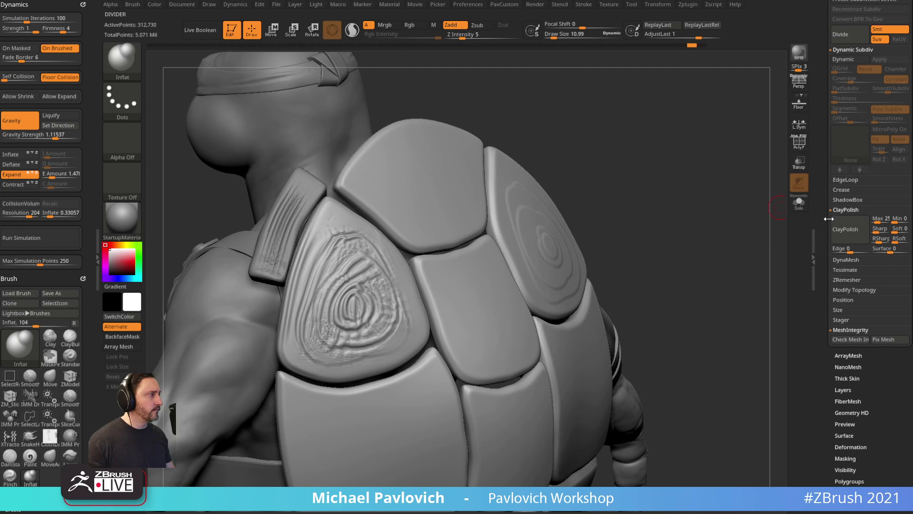
pyautogui.click(878, 239)
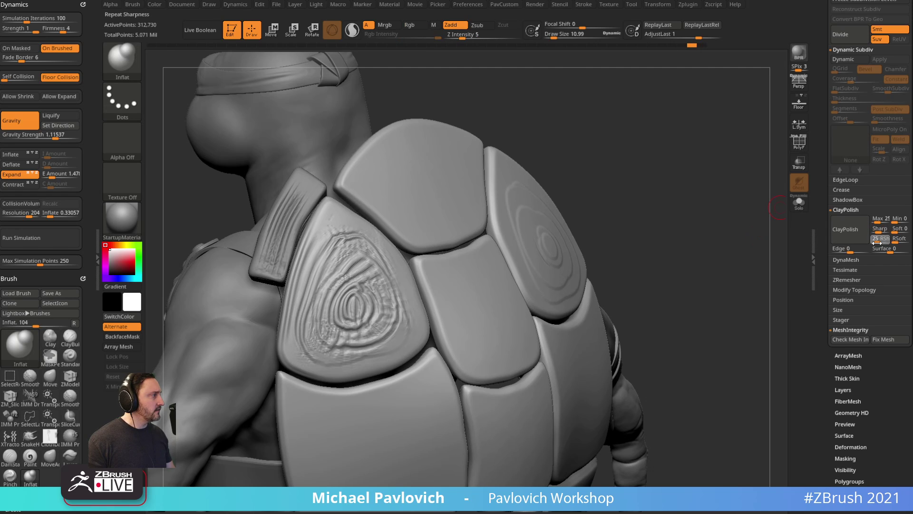
pyautogui.press('Return')
pyautogui.click(860, 236)
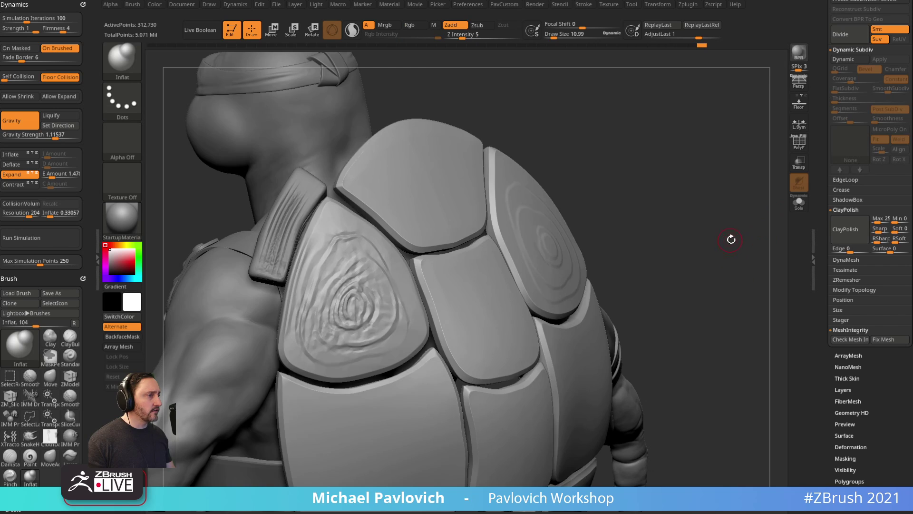
# Switch to the Standard brush and set its draw size to about 12 for the shell plates.
pyautogui.moveTo(731, 239)
pyautogui.mouseDown()
pyautogui.moveTo(711, 206)
pyautogui.moveTo(714, 179)
pyautogui.moveTo(601, 207)
pyautogui.moveTo(594, 177)
pyautogui.mouseUp()
pyautogui.press('b')
pyautogui.press('s')
pyautogui.press('t')
pyautogui.press('s')
pyautogui.moveTo(574, 206)
pyautogui.mouseDown()
pyautogui.moveTo(593, 208)
pyautogui.moveTo(579, 209)
pyautogui.mouseUp()
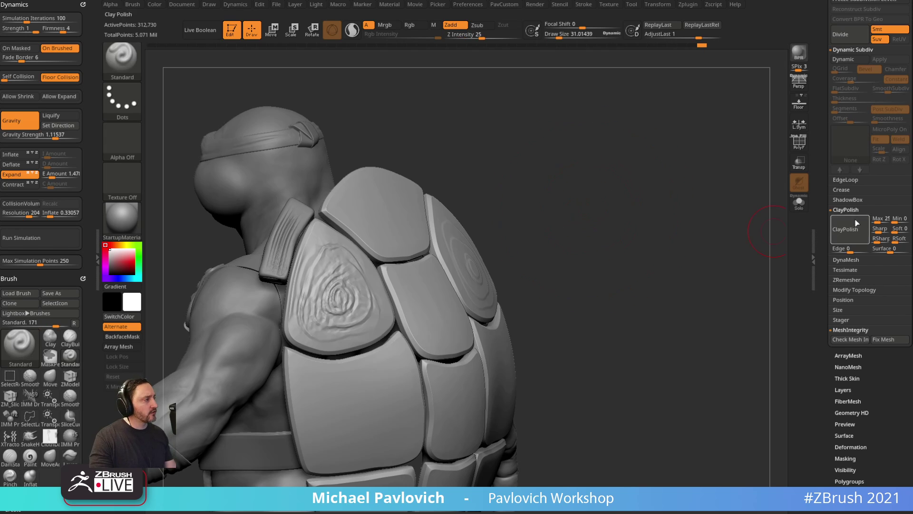
pyautogui.moveTo(630, 195)
pyautogui.keyDown('alt'); pyautogui.mouseDown()
pyautogui.moveTo(656, 163)
pyautogui.moveTo(654, 223)
pyautogui.mouseUp(); pyautogui.keyUp('alt')
pyautogui.press('s')
pyautogui.moveTo(442, 274); pyautogui.dragTo(426, 280)
pyautogui.press('s')
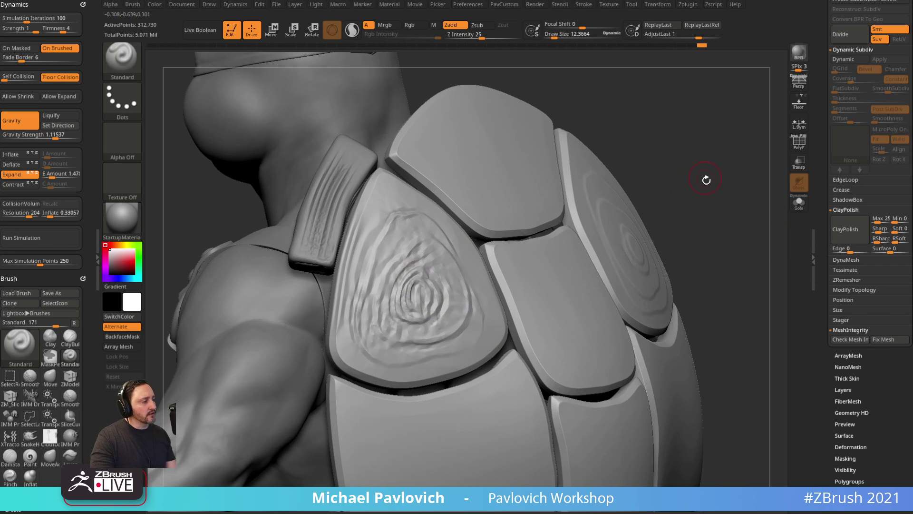
# Inspect the wrinkled shell plate from several angles and set the draw size to about 22.
pyautogui.moveTo(707, 178); pyautogui.dragTo(677, 186)
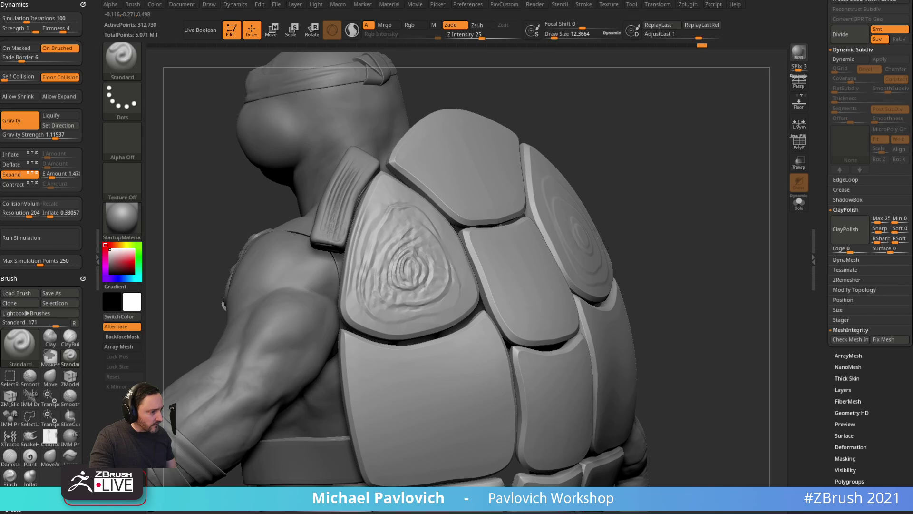
pyautogui.moveTo(632, 230); pyautogui.dragTo(600, 177)
pyautogui.keyDown('ctrl'); pyautogui.moveTo(591, 161); pyautogui.dragTo(638, 187, button='right'); pyautogui.keyUp('ctrl')
pyautogui.press('s')
pyautogui.moveTo(627, 202)
pyautogui.mouseDown()
pyautogui.moveTo(609, 202)
pyautogui.moveTo(603, 190)
pyautogui.moveTo(657, 179)
pyautogui.moveTo(646, 214)
pyautogui.moveTo(650, 198)
pyautogui.mouseUp()
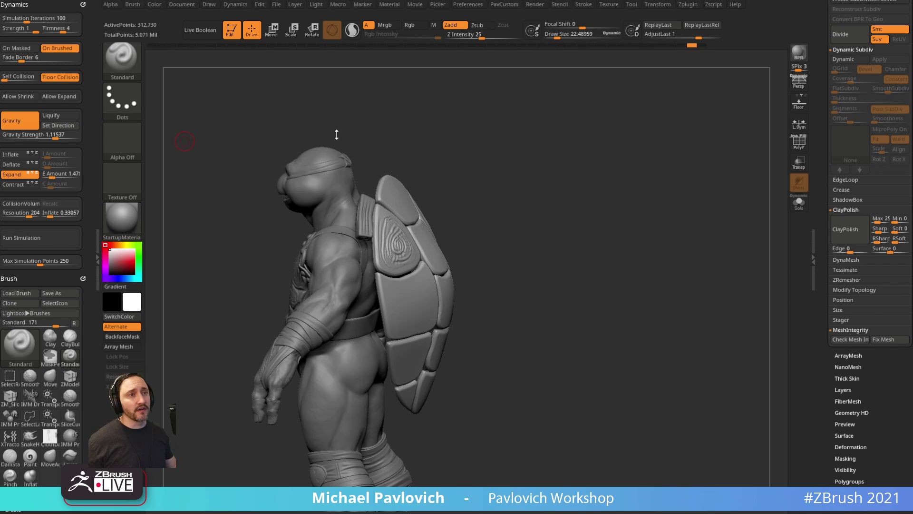
# Switch to the web browser, leave the ArtStation artwork page and search the open YouTube channel for "cloth".
pyautogui.hotkey('alt', 'Tab')
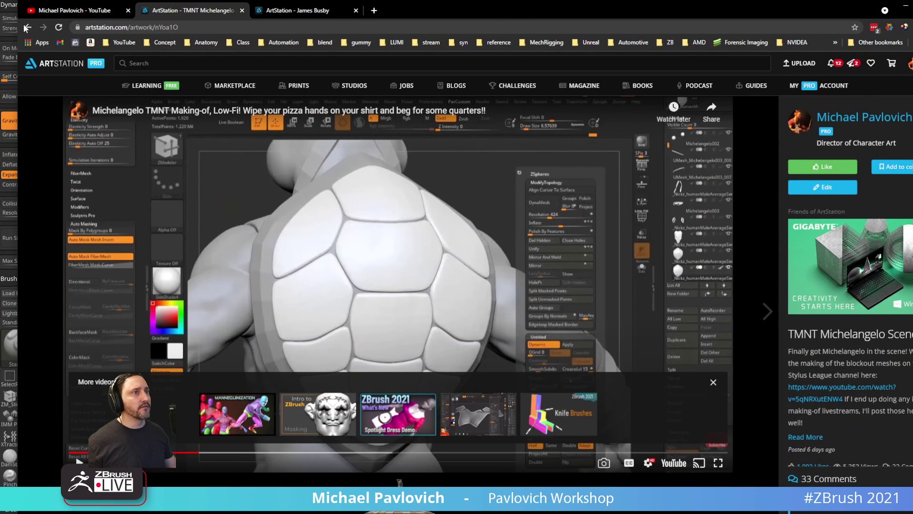
pyautogui.click(27, 27)
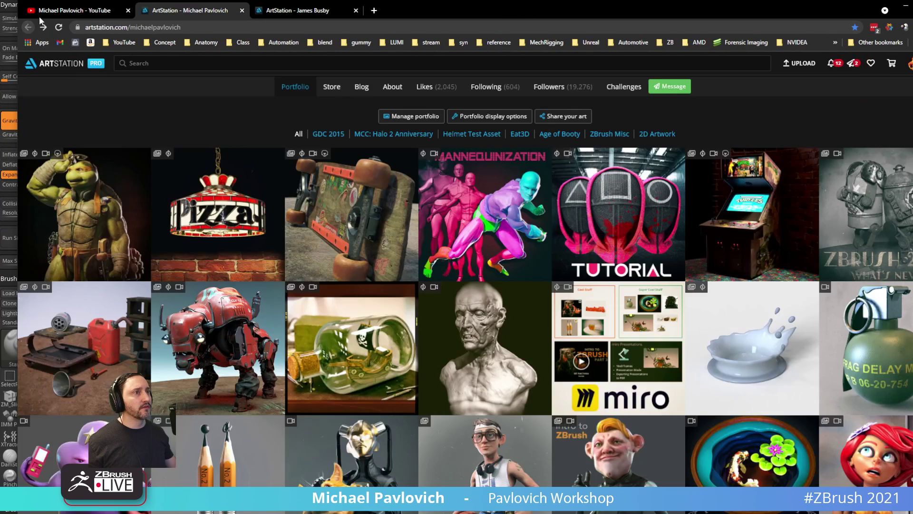
pyautogui.hotkey('ctrl', 'shift', 'Tab')
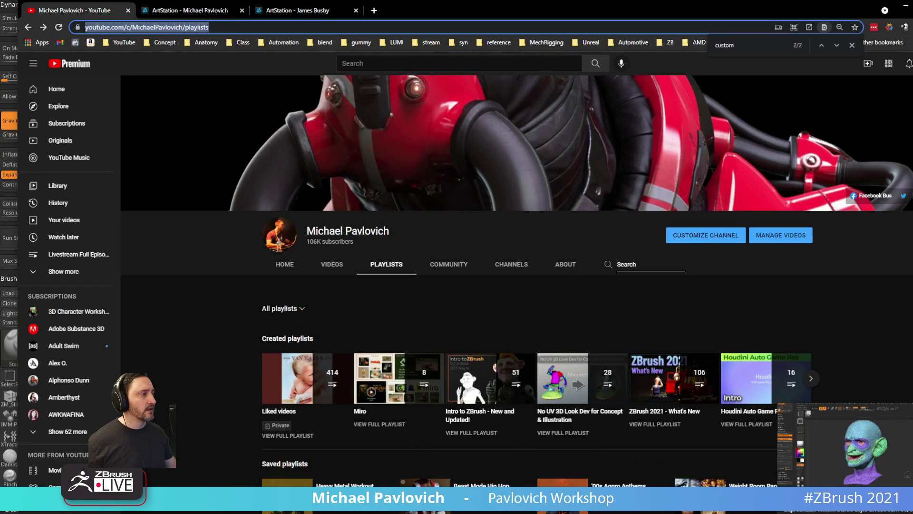
pyautogui.click(619, 264)
pyautogui.write('cloth')
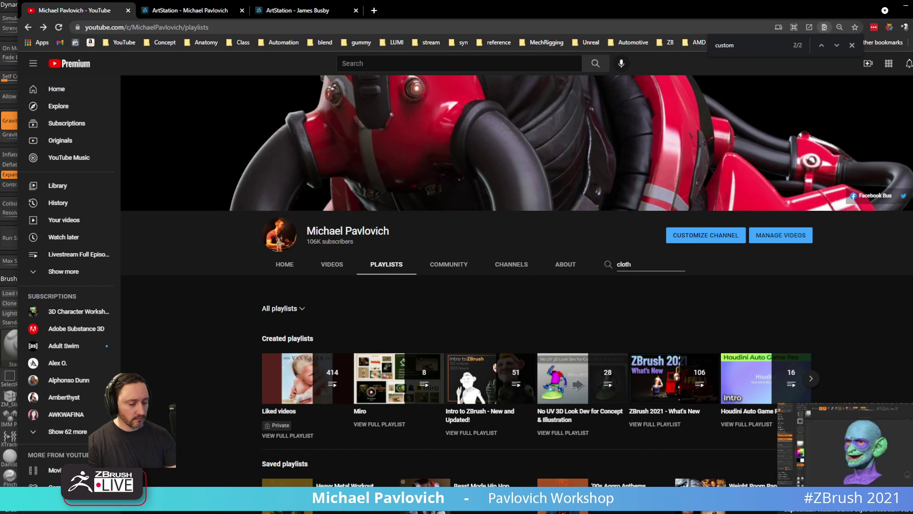
pyautogui.press('Return')
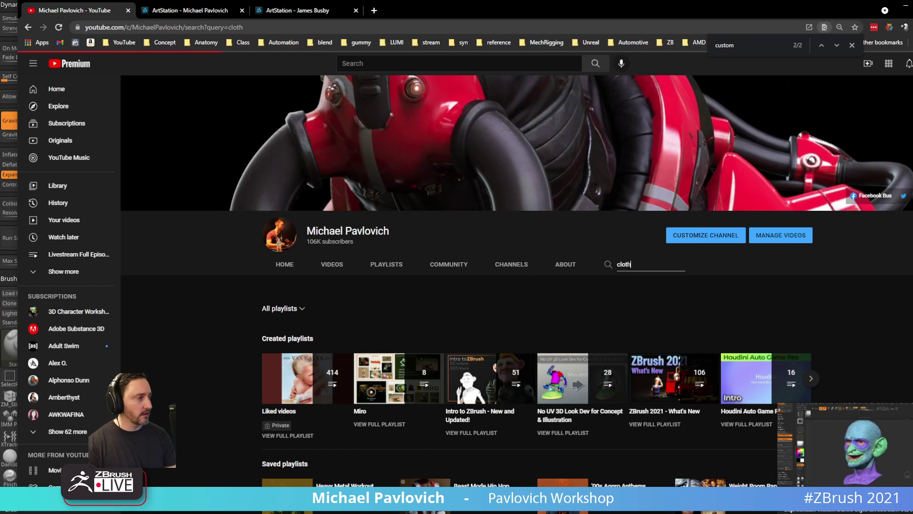
# Look through the channel's cloth simulation videos and return to ZBrush.
pyautogui.scroll(-2, 580, 315)
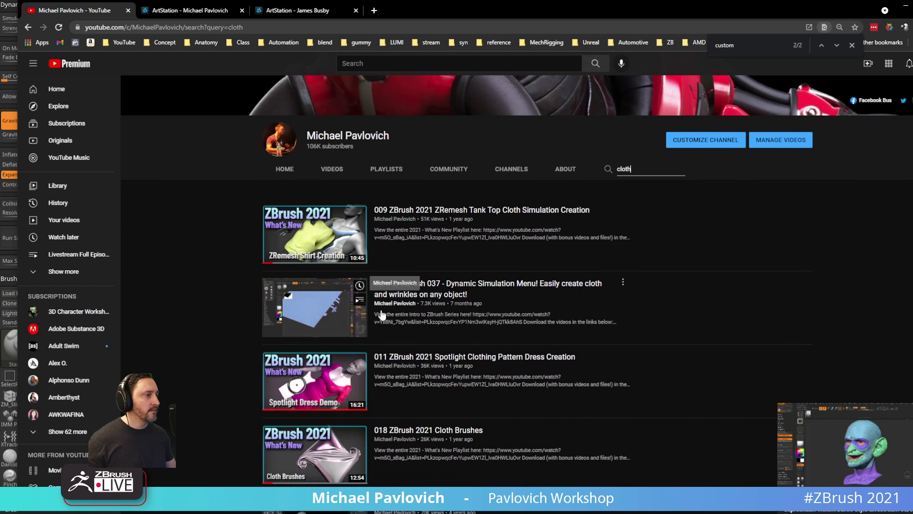
pyautogui.scroll(-6, 433, 326)
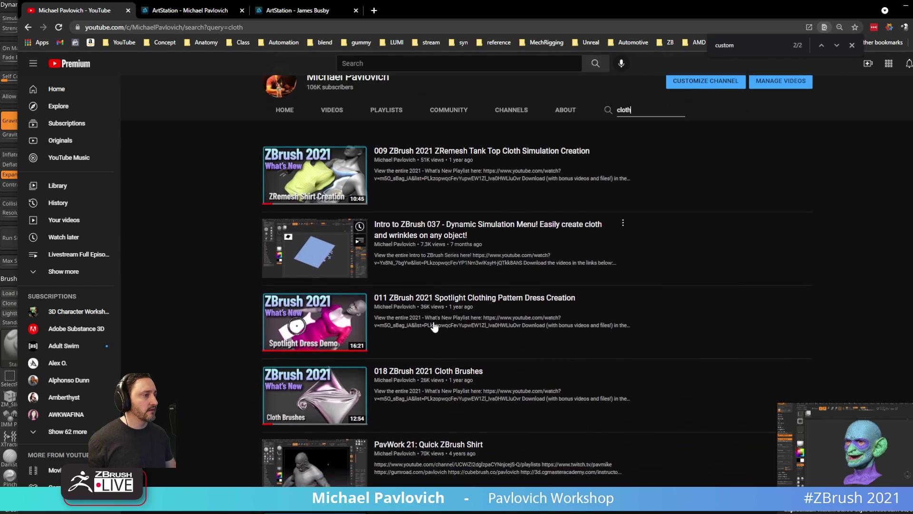
pyautogui.scroll(-3, 402, 339)
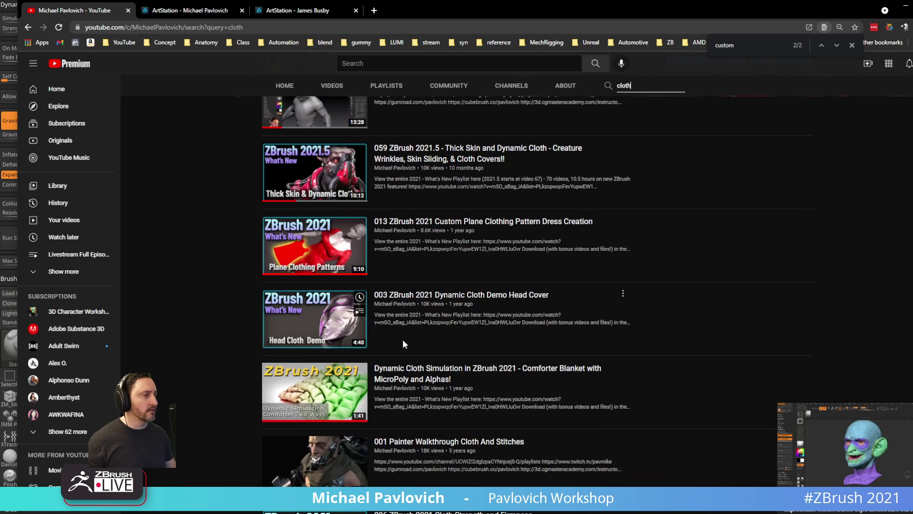
pyautogui.scroll(-2, 451, 395)
pyautogui.scroll(-3, 454, 399)
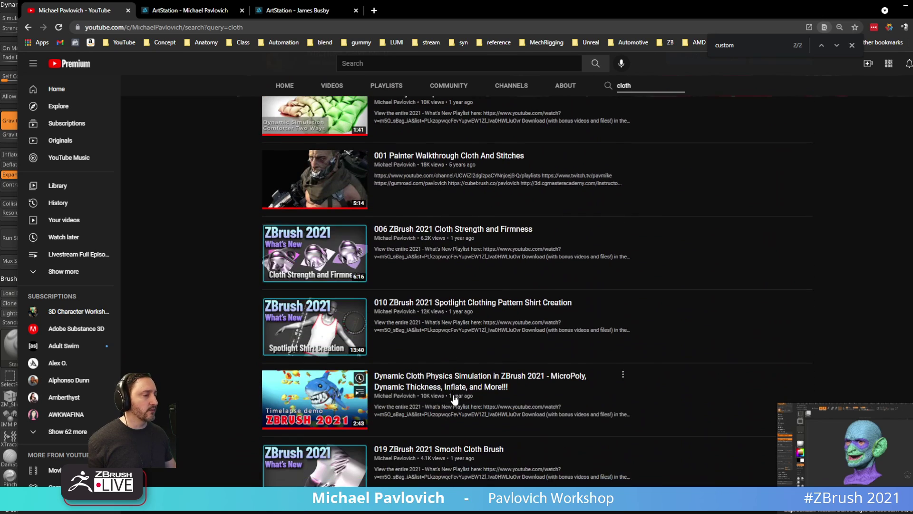
pyautogui.hotkey('alt', 'Tab')
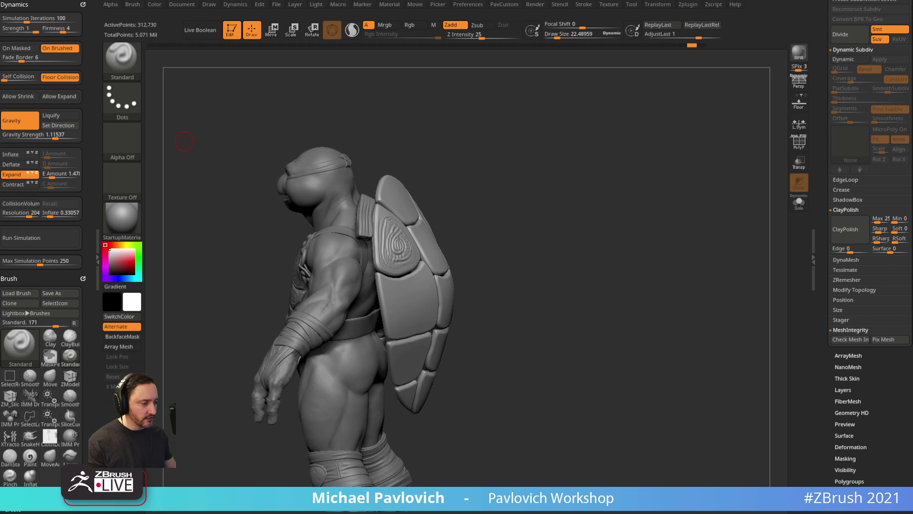
# Bring the web browser back over the ZBrush window and search the YouTube channel for "workstation".
pyautogui.moveTo(550, 513); pyautogui.dragTo(523, 55)
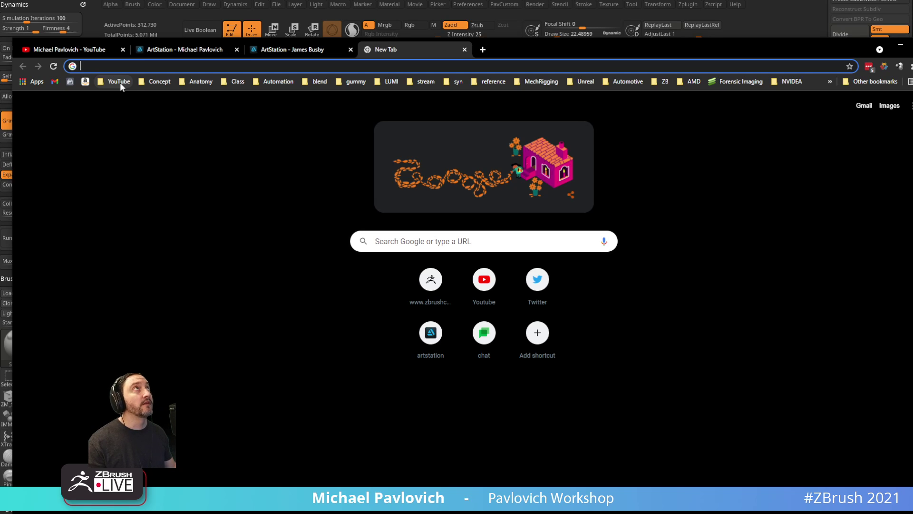
pyautogui.click(80, 50)
pyautogui.scroll(5, 483, 170)
pyautogui.doubleClick(619, 125)
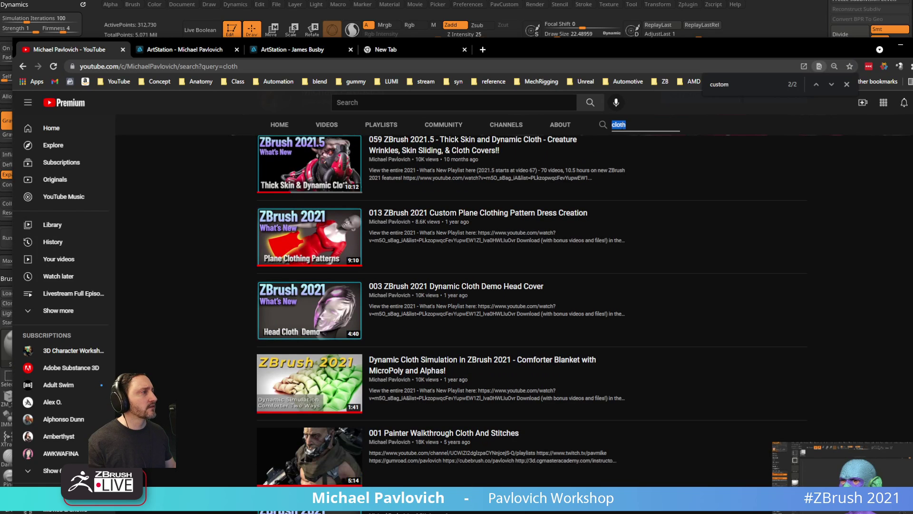
pyautogui.write('workstation')
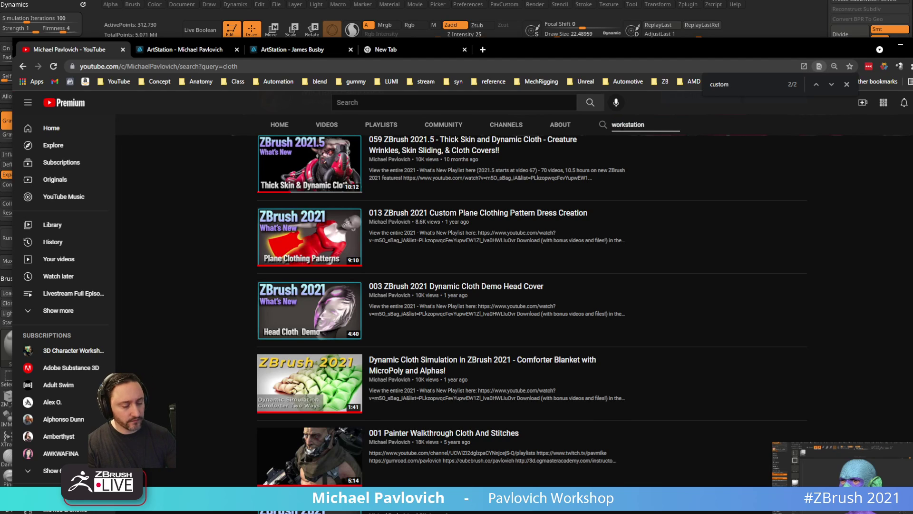
pyautogui.press('Return')
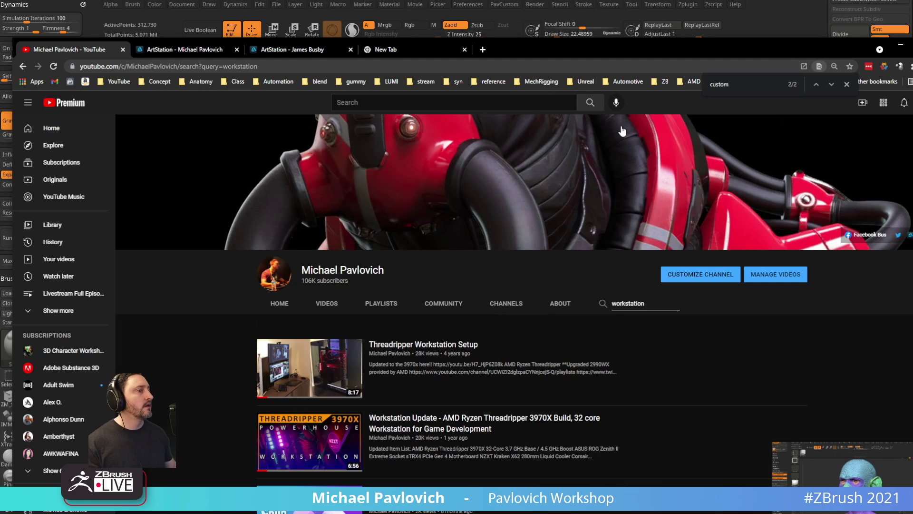
# Open the Threadripper 3970X workstation video, examine the hardware list in its description and move the browser out of view.
pyautogui.click(309, 440)
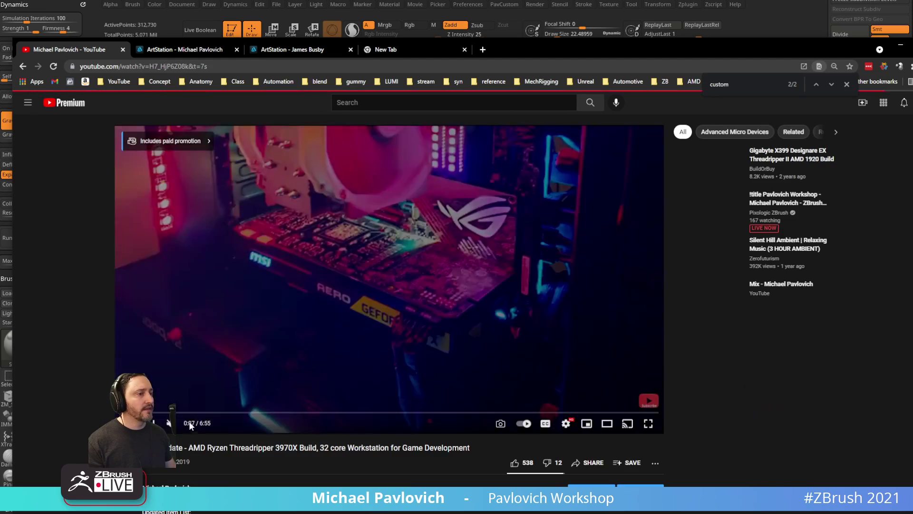
pyautogui.scroll(-3, 185, 380)
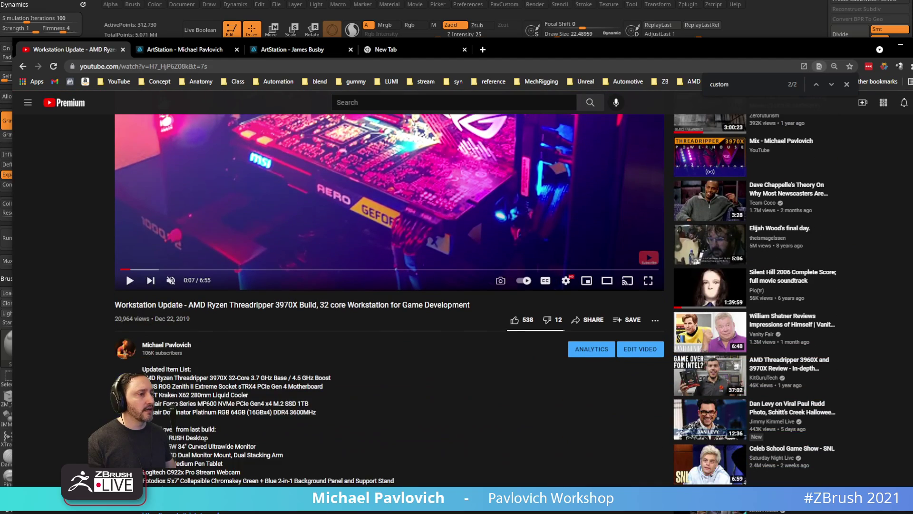
pyautogui.scroll(-2, 249, 352)
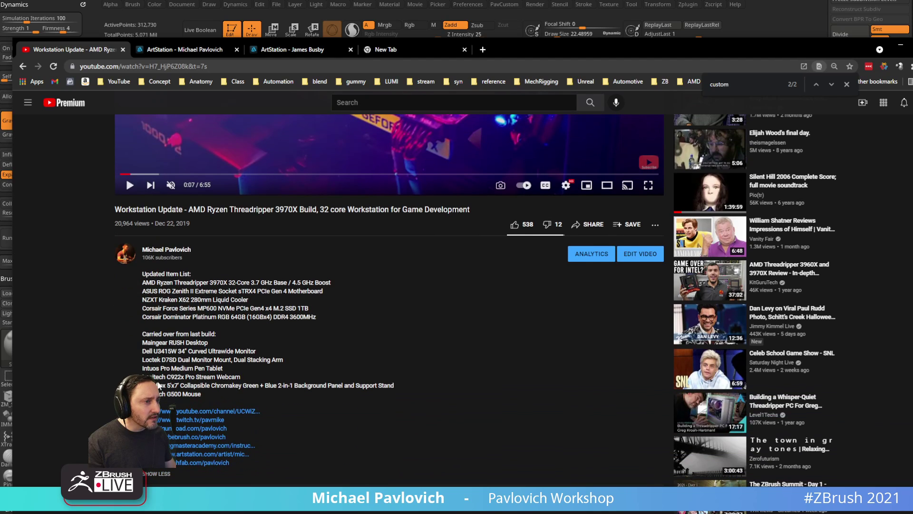
pyautogui.moveTo(256, 360); pyautogui.dragTo(160, 368)
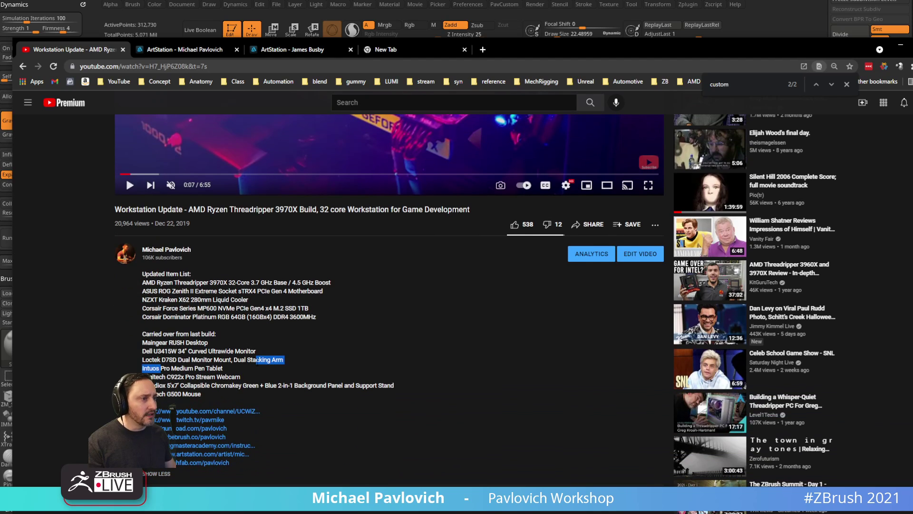
pyautogui.click(266, 66)
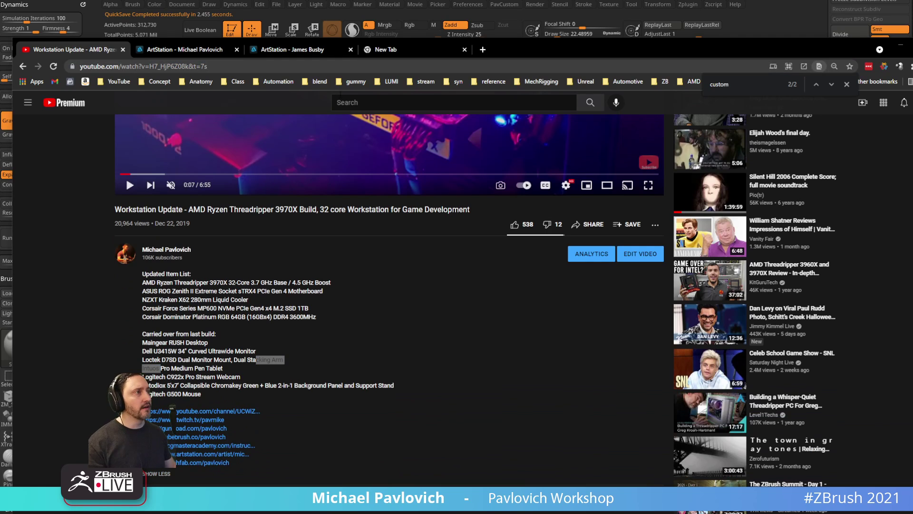
pyautogui.moveTo(518, 56); pyautogui.dragTo(501, 511)
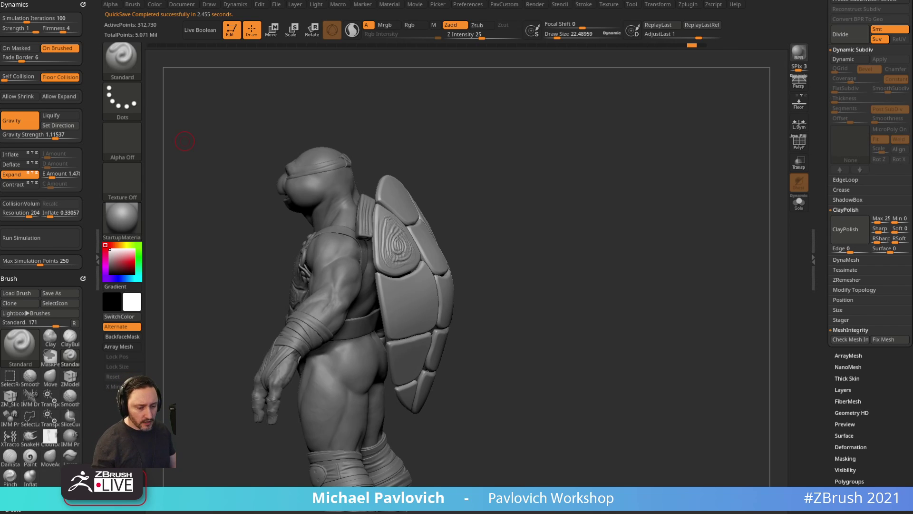
# Switch to Marmoset Toolbag and examine the rendered turtle and arcade cabinet scene from different angles and distances.
pyautogui.hotkey('alt', 'Tab')
pyautogui.keyDown('alt'); pyautogui.moveTo(375, 395); pyautogui.dragTo(385, 328); pyautogui.keyUp('alt')
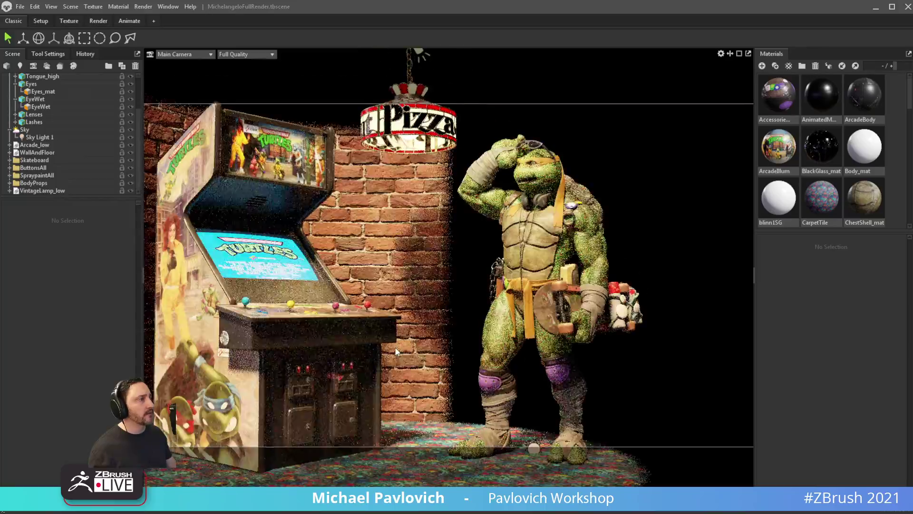
pyautogui.keyDown('alt'); pyautogui.moveTo(418, 190); pyautogui.dragTo(421, 216); pyautogui.keyUp('alt')
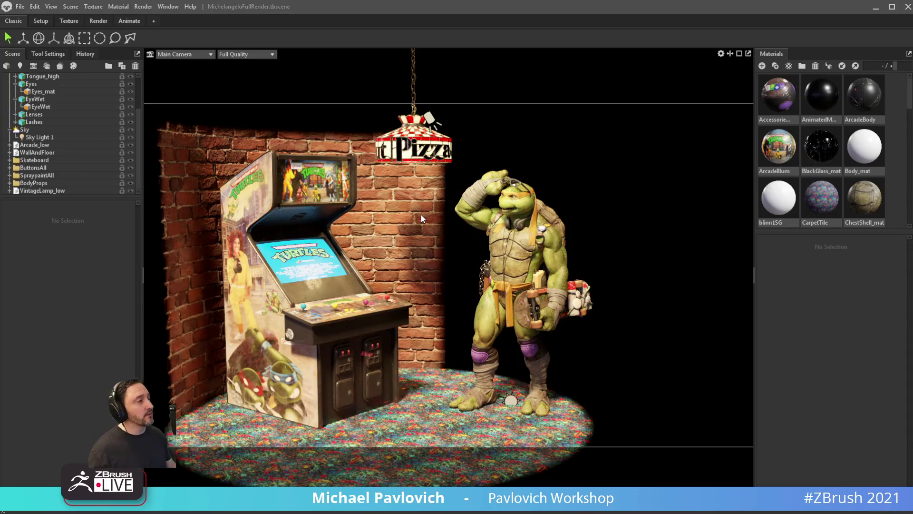
pyautogui.moveTo(403, 224); pyautogui.dragTo(367, 267)
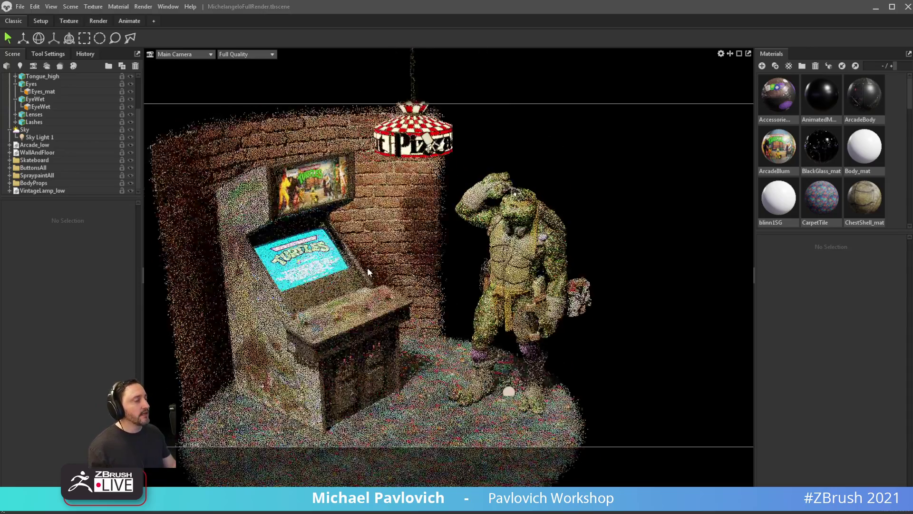
pyautogui.moveTo(367, 267); pyautogui.dragTo(413, 297, button='right')
pyautogui.moveTo(413, 297); pyautogui.dragTo(378, 245)
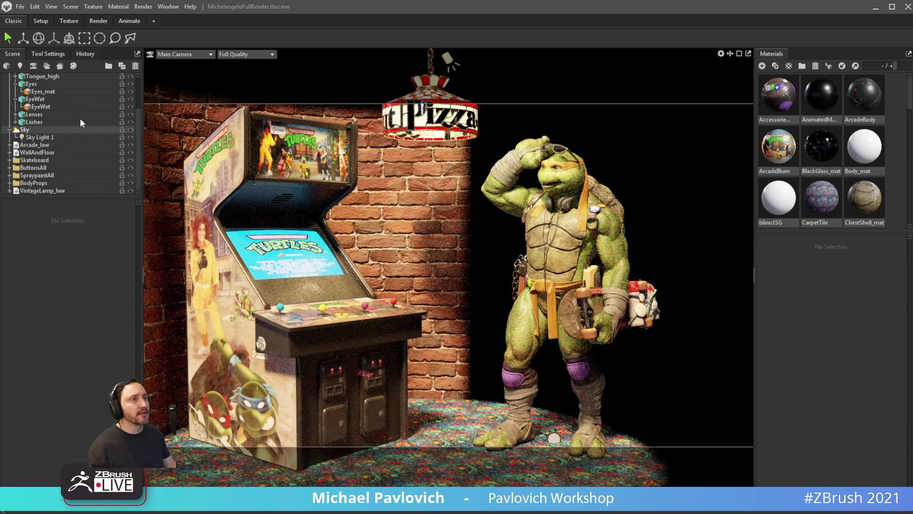
# Lower the brightness of Sky Light 1 to about 5.1.
pyautogui.scroll(2, 40, 105)
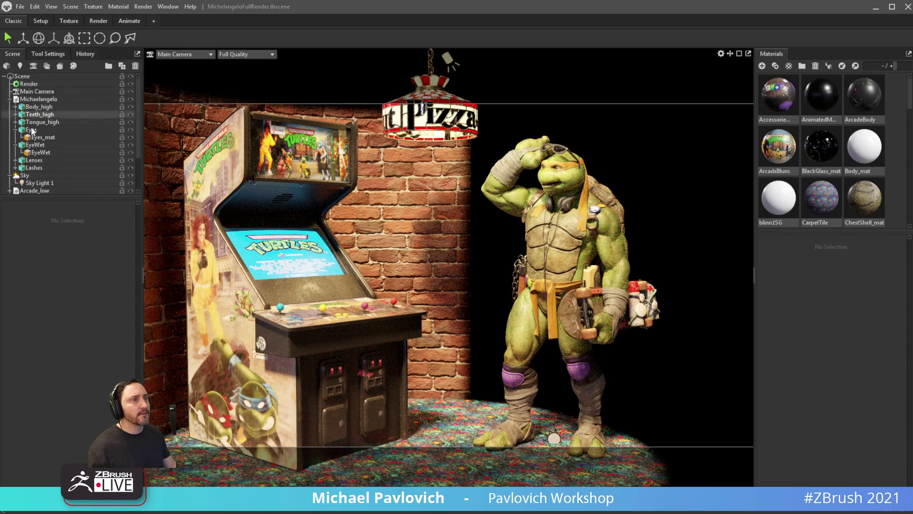
pyautogui.click(39, 183)
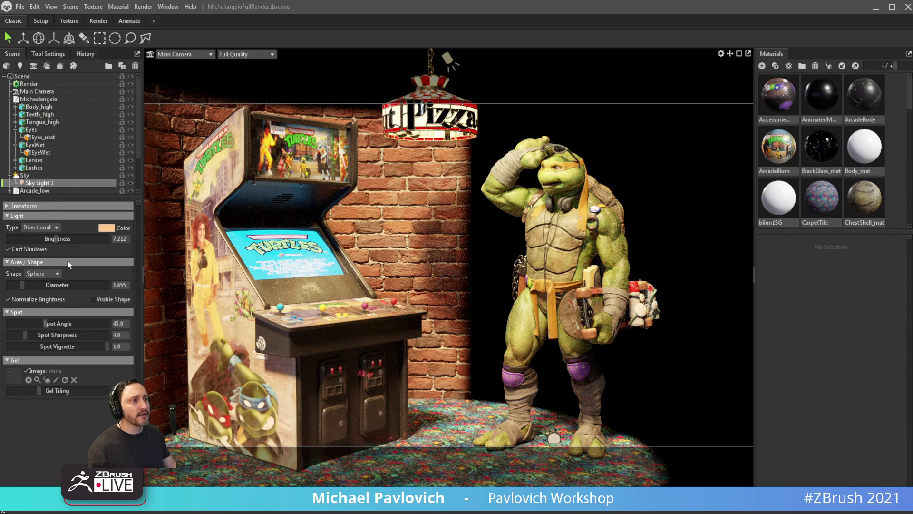
pyautogui.moveTo(56, 238); pyautogui.dragTo(48, 239)
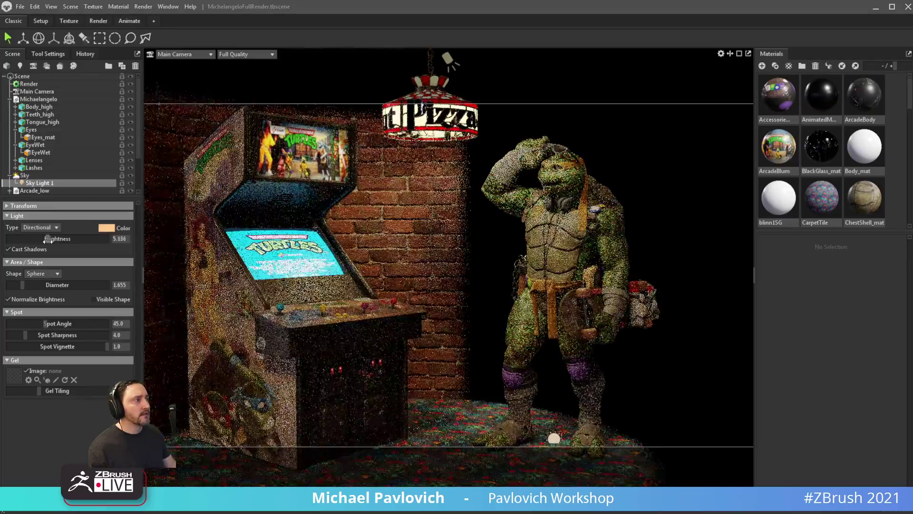
# Select the VintageLamp_low object in the scene and move the pendant lamp lower beside the arcade cabinet.
pyautogui.click(387, 264)
pyautogui.scroll(-3, 52, 166)
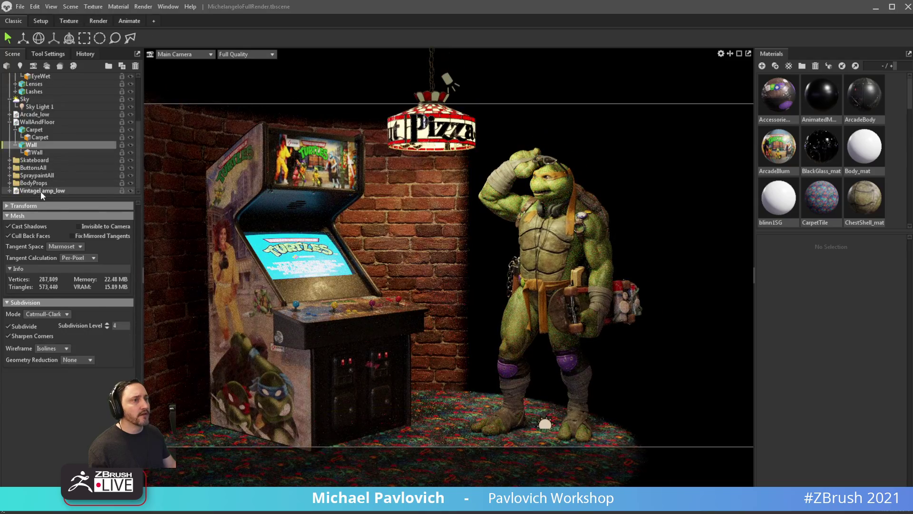
pyautogui.click(40, 192)
pyautogui.moveTo(468, 165); pyautogui.dragTo(466, 200, button='middle')
pyautogui.press('w')
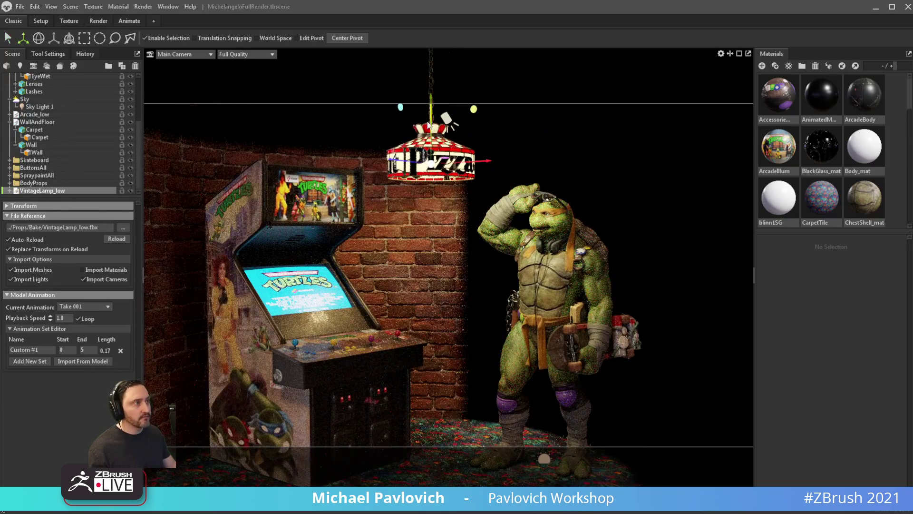
pyautogui.moveTo(430, 98)
pyautogui.mouseDown()
pyautogui.moveTo(435, 161)
pyautogui.moveTo(434, 73)
pyautogui.moveTo(433, 228)
pyautogui.moveTo(434, 115)
pyautogui.mouseUp()
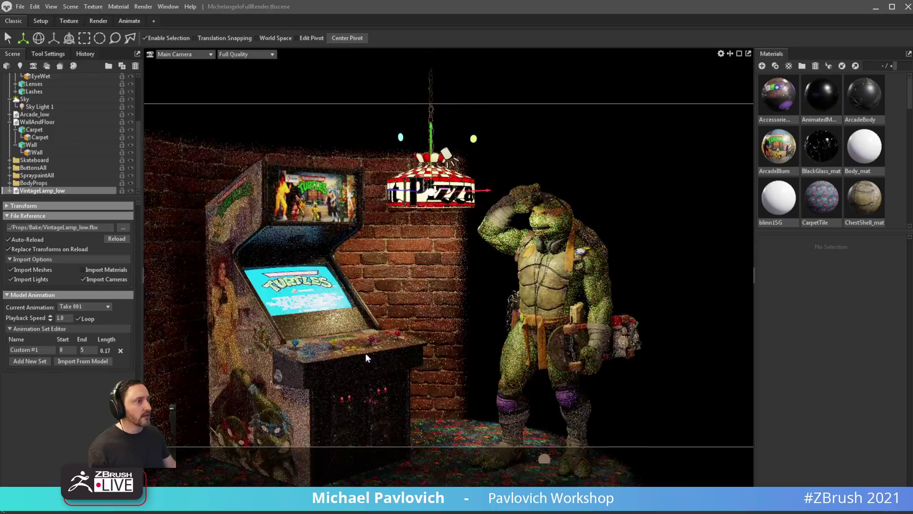
# Show the Animate workspace and scrub the timeline back to the beginning.
pyautogui.click(129, 21)
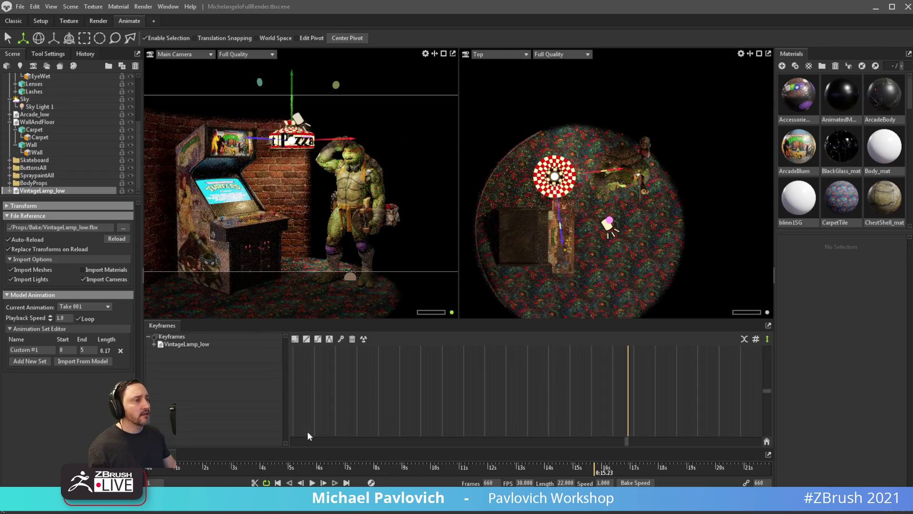
pyautogui.moveTo(239, 466); pyautogui.dragTo(148, 474)
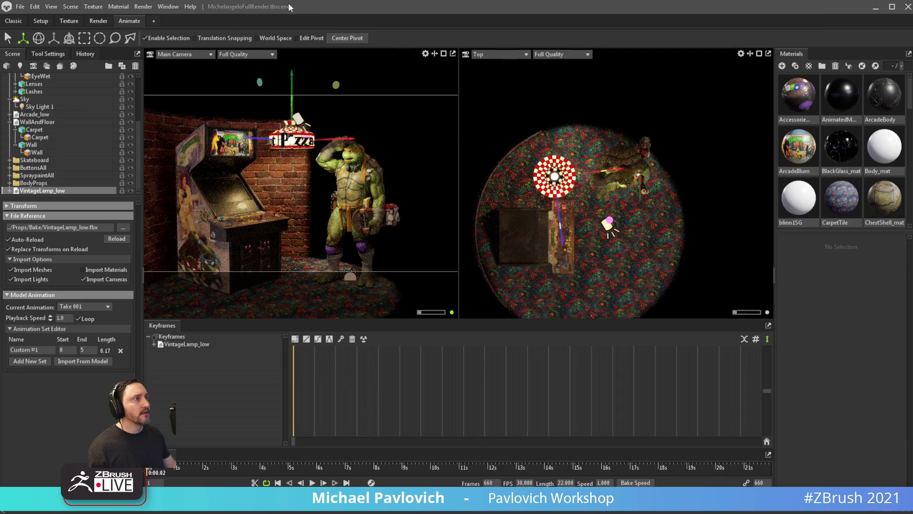
# Switch to the web browser and open the arcade machine artwork from the ArtStation portfolio.
pyautogui.hotkey('alt', 'Tab')
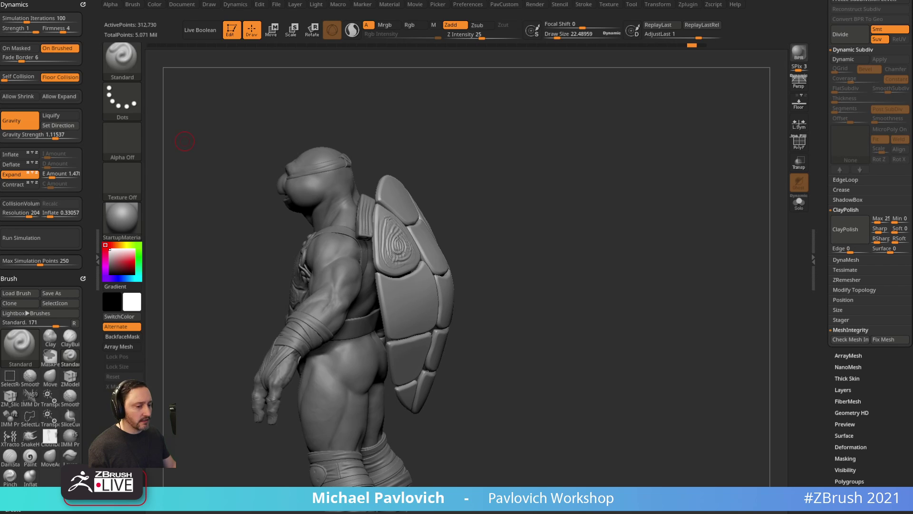
pyautogui.hotkey('alt', 'Tab')
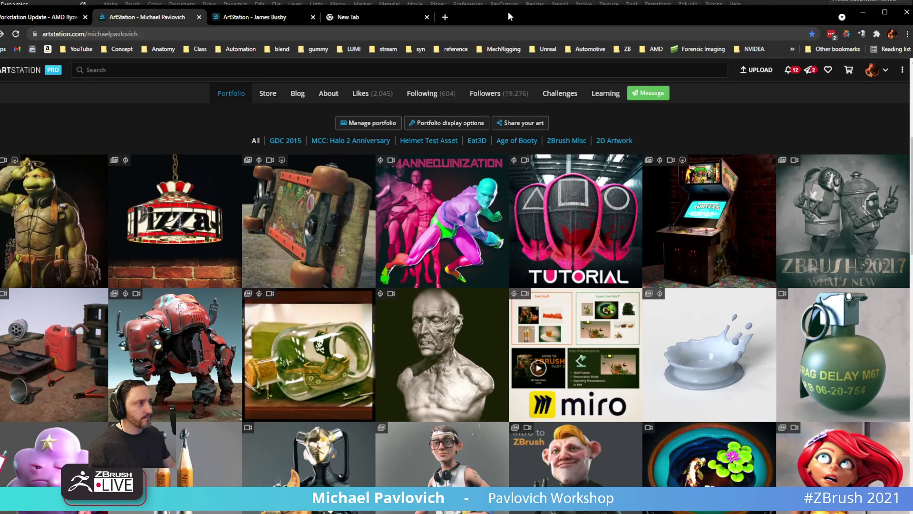
pyautogui.scroll(-1, 806, 347)
pyautogui.click(708, 176)
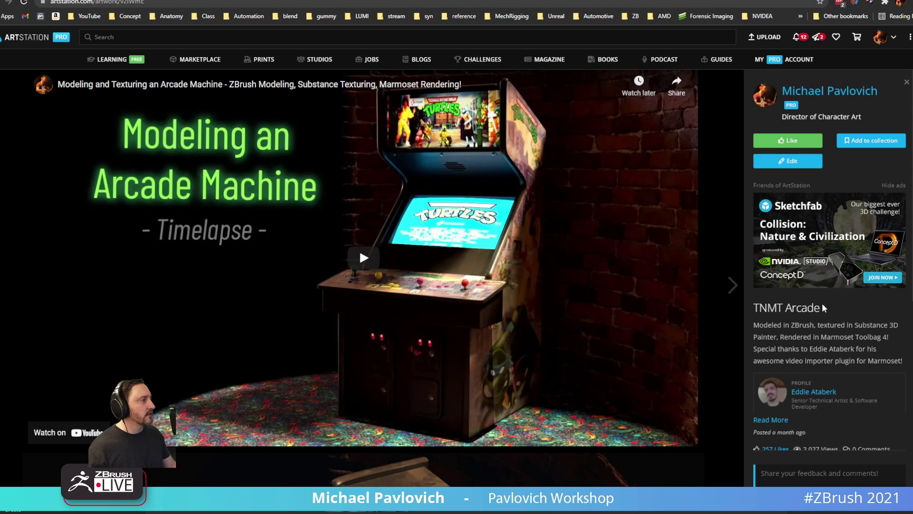
# View the ArtStation profile of the Marmoset video importer plugin's author, then return to the portfolio page.
pyautogui.click(806, 393)
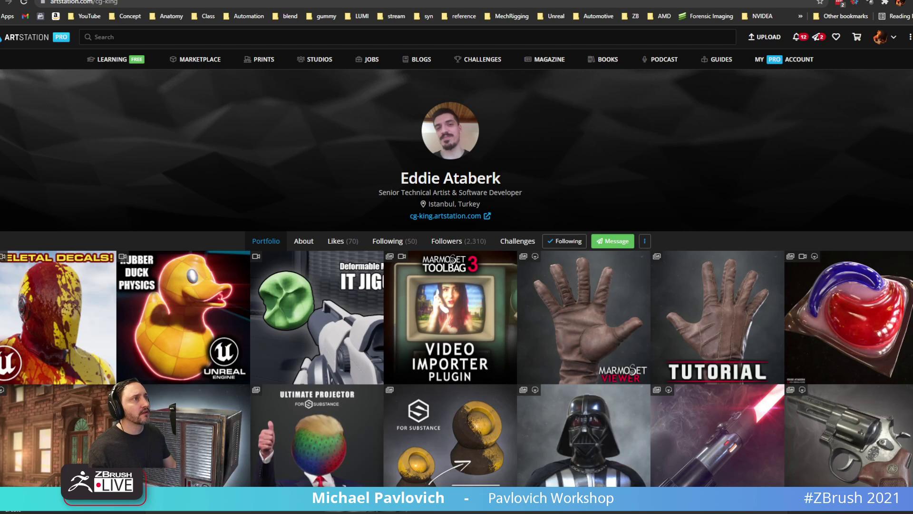
pyautogui.hotkey('ctrl', 'w')
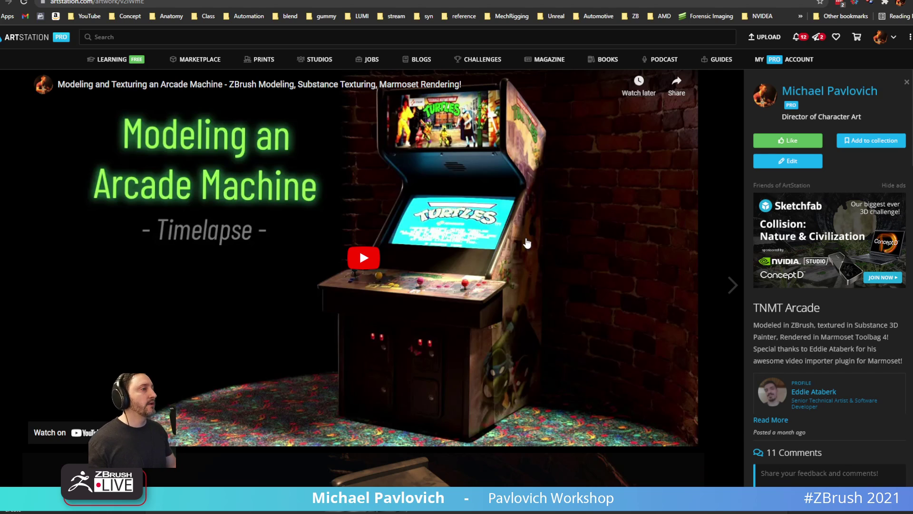
pyautogui.click(0, 2)
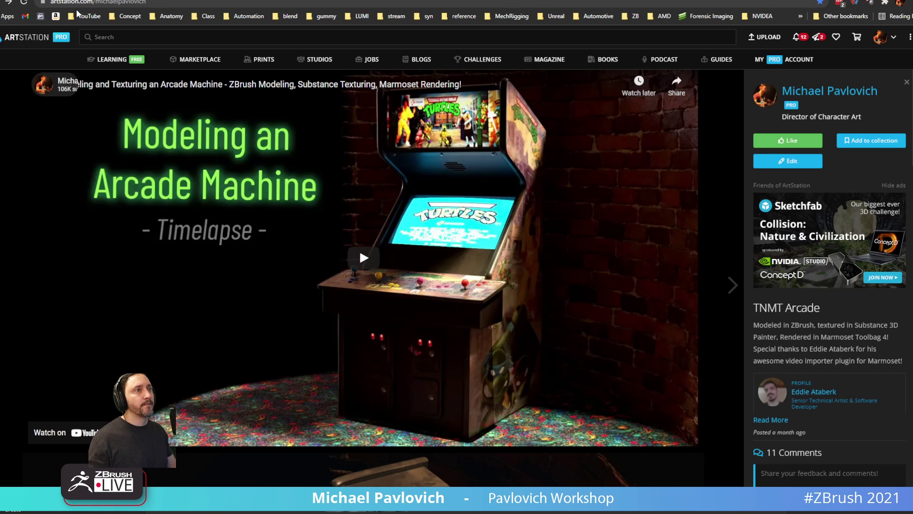
pyautogui.click(142, 2)
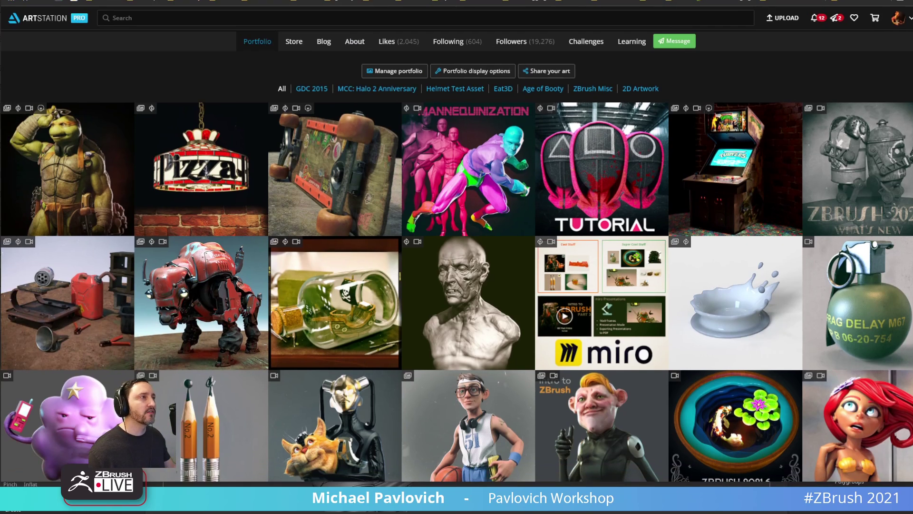
# Open the portfolio's blog, look at the article How to "Break Into" the Games Industry, and return to the blog list.
pyautogui.hotkey('ctrl', 't')
pyautogui.hotkey('ctrl', 'Tab')
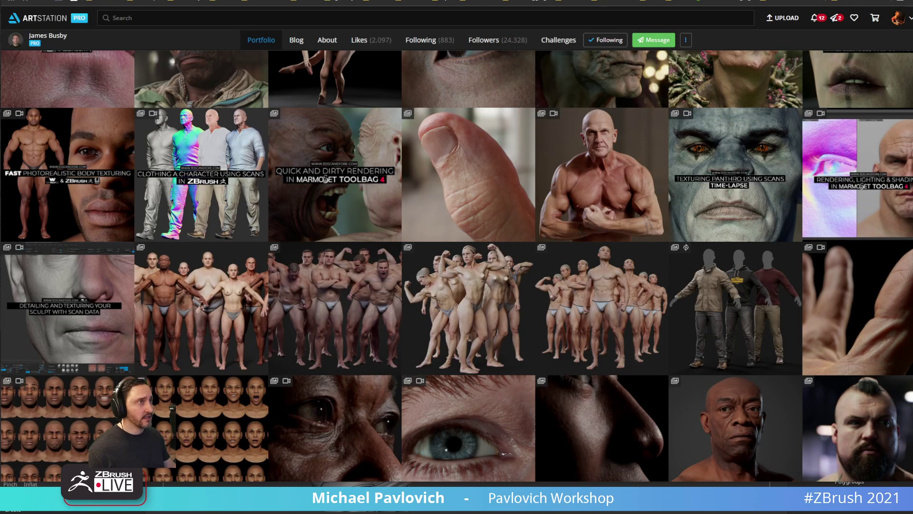
pyautogui.hotkey('ctrl', 'Tab')
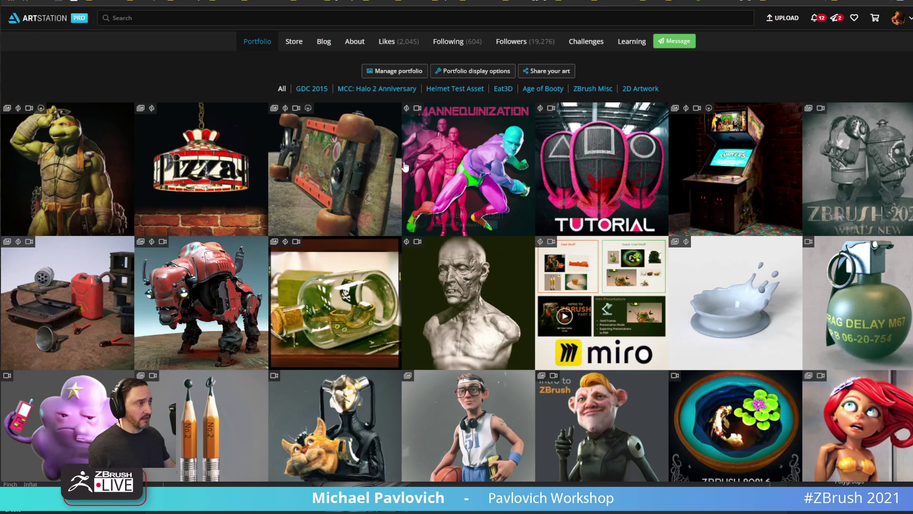
pyautogui.click(324, 44)
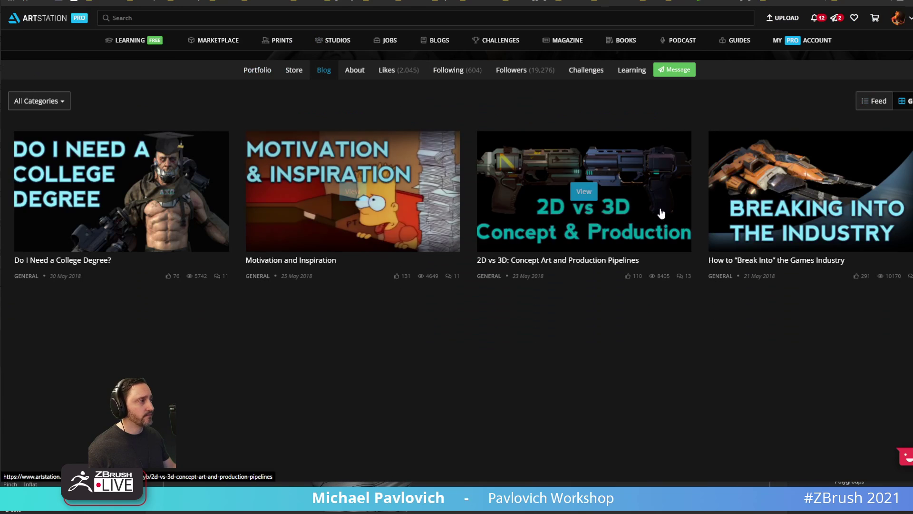
pyautogui.click(789, 249)
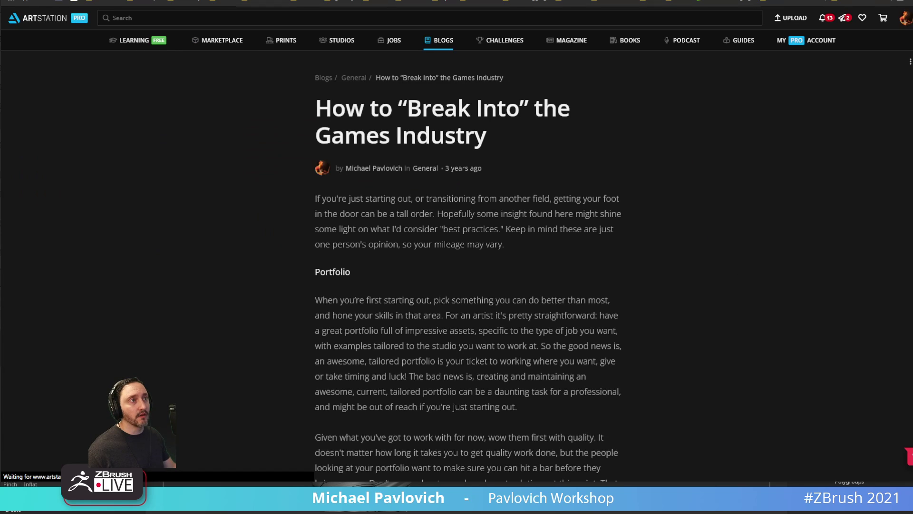
pyautogui.click(74, 2)
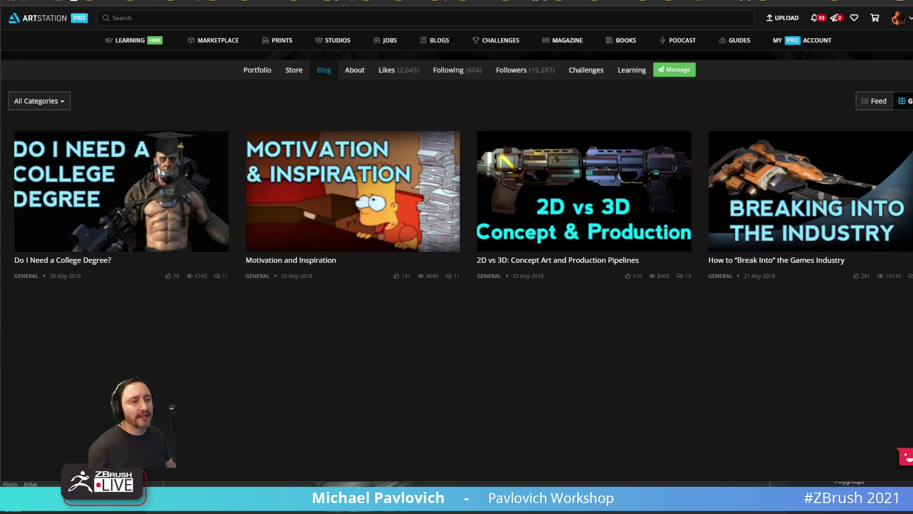
# Switch to ZBrush, turn the turtle's back into view and lower the shell plates to subdivision level 1.
pyautogui.hotkey('alt', 'Tab')
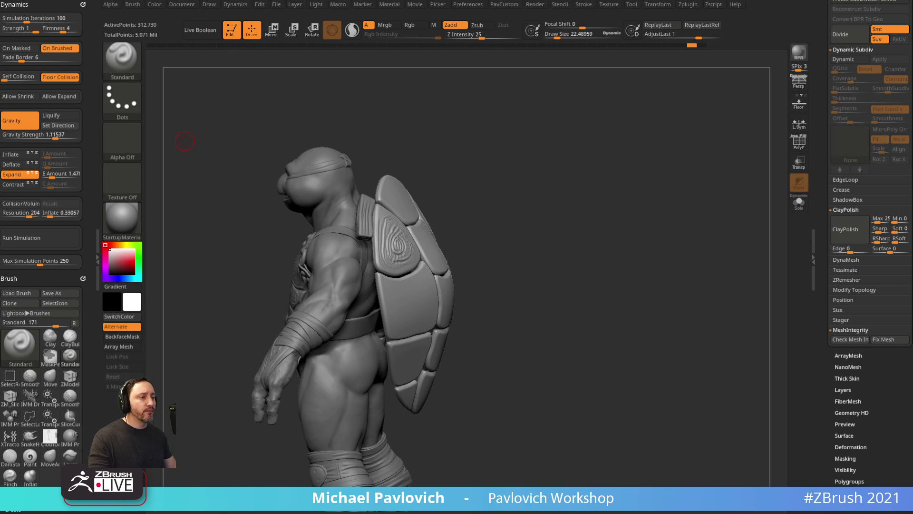
pyautogui.moveTo(549, 183); pyautogui.dragTo(575, 243)
pyautogui.moveTo(825, 194); pyautogui.dragTo(824, 310)
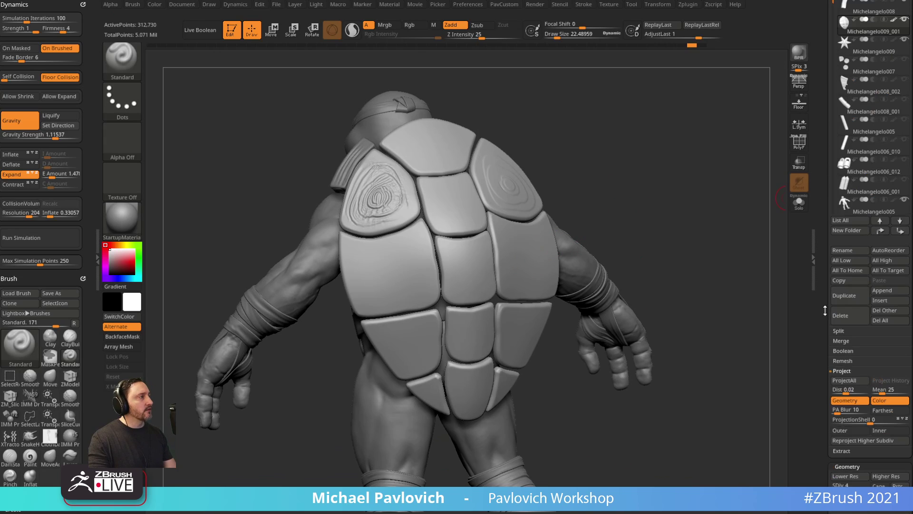
pyautogui.moveTo(826, 351); pyautogui.dragTo(758, 257)
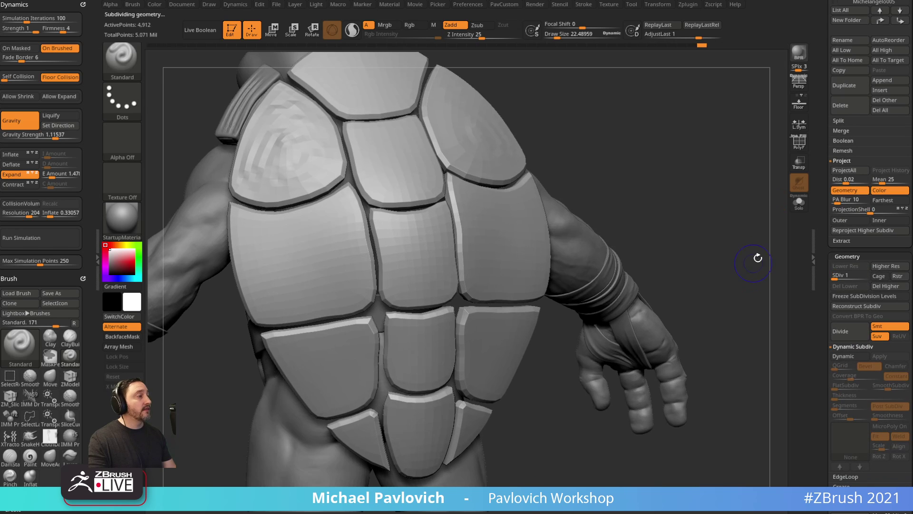
# Display the shell plates' polygon wireframe and delete their higher subdivision levels.
pyautogui.click(799, 145)
pyautogui.moveTo(756, 191); pyautogui.dragTo(721, 190)
pyautogui.press('space')
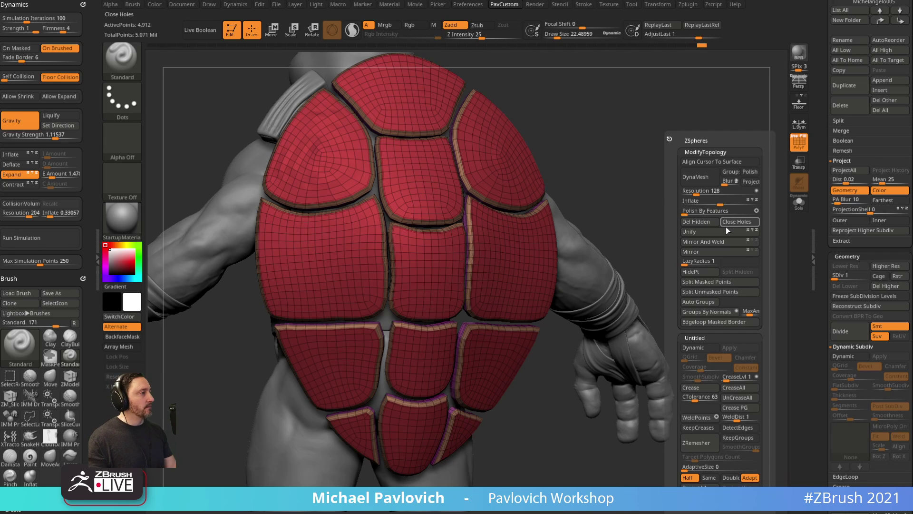
pyautogui.scroll(-3, 851, 205)
pyautogui.click(880, 194)
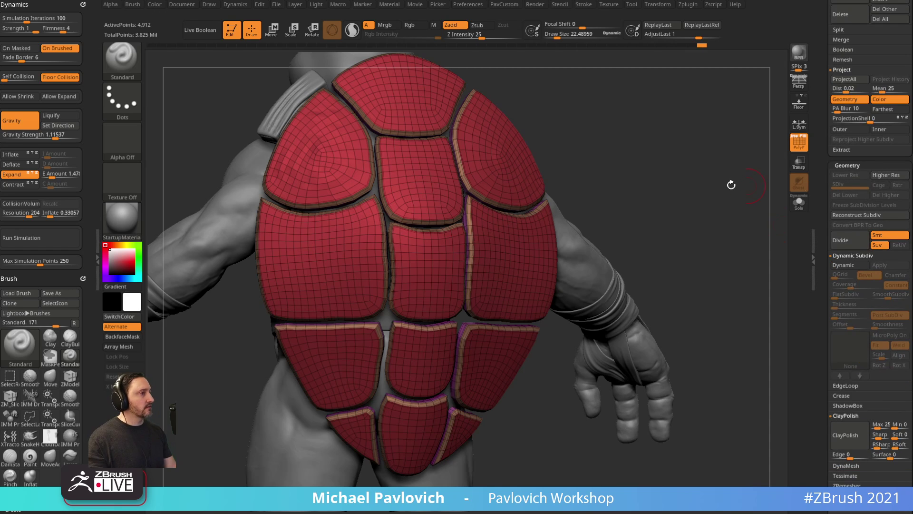
# Isolate the red outer-surface polygroup of the shell plates and delete the hidden rim polygons.
pyautogui.moveTo(729, 183); pyautogui.dragTo(699, 173)
pyautogui.press('3')
pyautogui.click(670, 236)
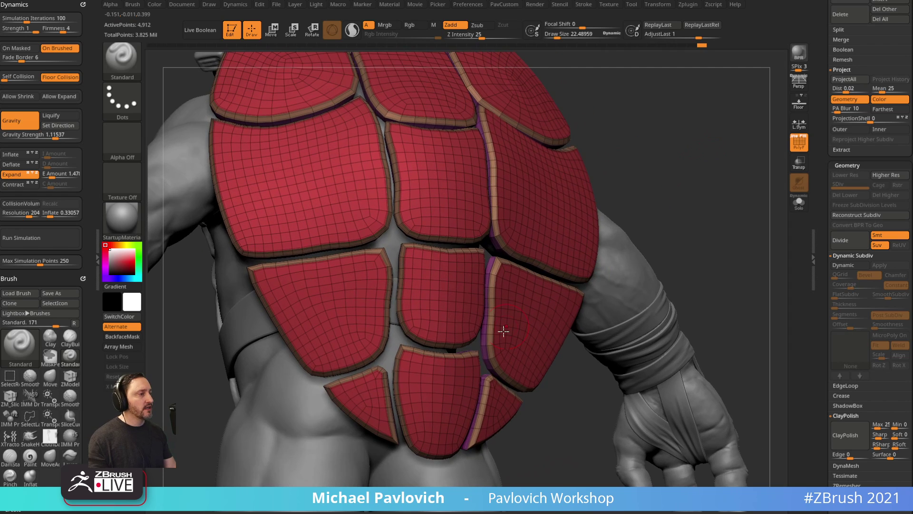
pyautogui.keyDown('ctrl'); pyautogui.keyDown('shift'); pyautogui.click(538, 241); pyautogui.keyUp('shift'); pyautogui.keyUp('ctrl')
pyautogui.press('3')
pyautogui.click(691, 223)
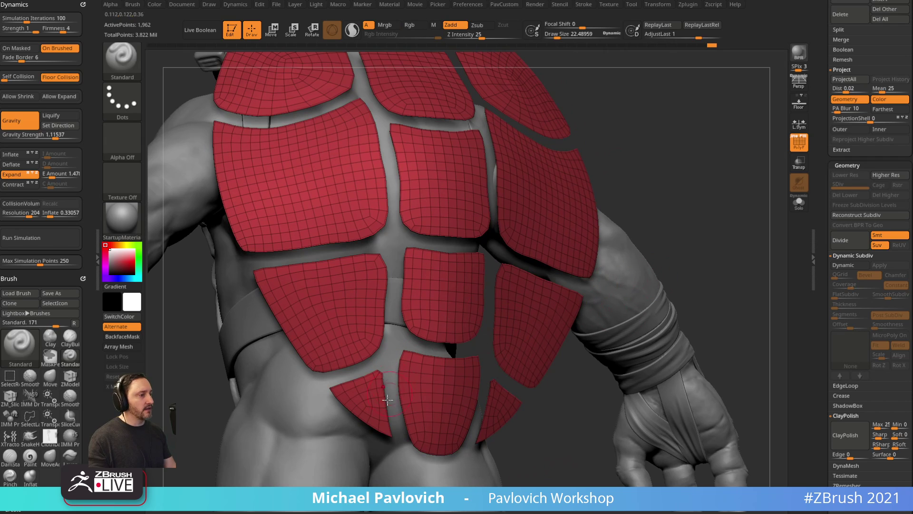
# With the MoveAccu brush, pull out the bottom corners of the lower central plate and the adjoining corners of its neighbouring side plates.
pyautogui.keyDown('alt'); pyautogui.moveTo(677, 262); pyautogui.dragTo(703, 224); pyautogui.keyUp('alt')
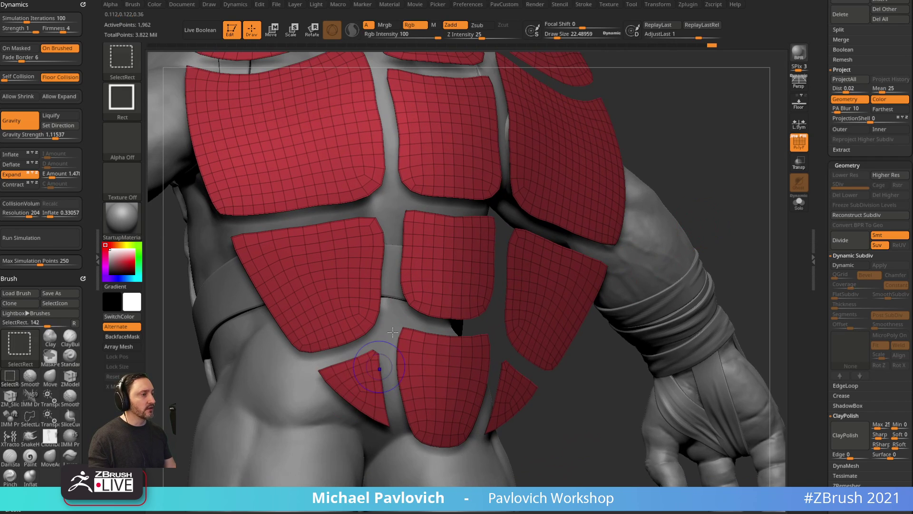
pyautogui.press('2')
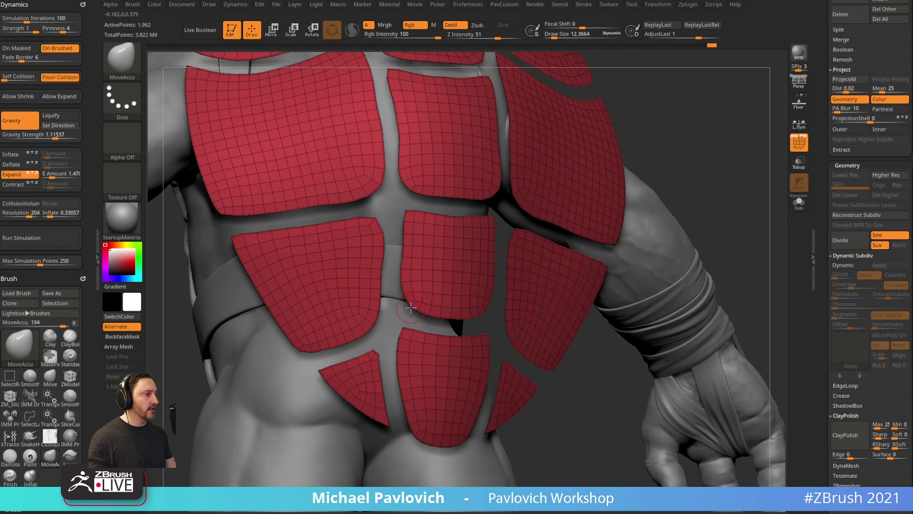
pyautogui.moveTo(411, 308); pyautogui.dragTo(416, 294)
pyautogui.moveTo(709, 202); pyautogui.dragTo(654, 223)
pyautogui.moveTo(639, 354); pyautogui.dragTo(590, 351)
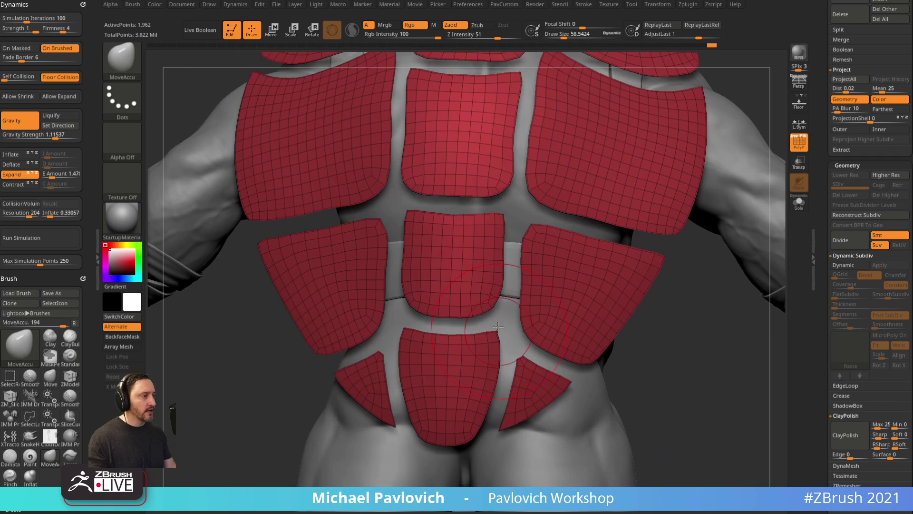
pyautogui.moveTo(492, 308); pyautogui.dragTo(516, 340)
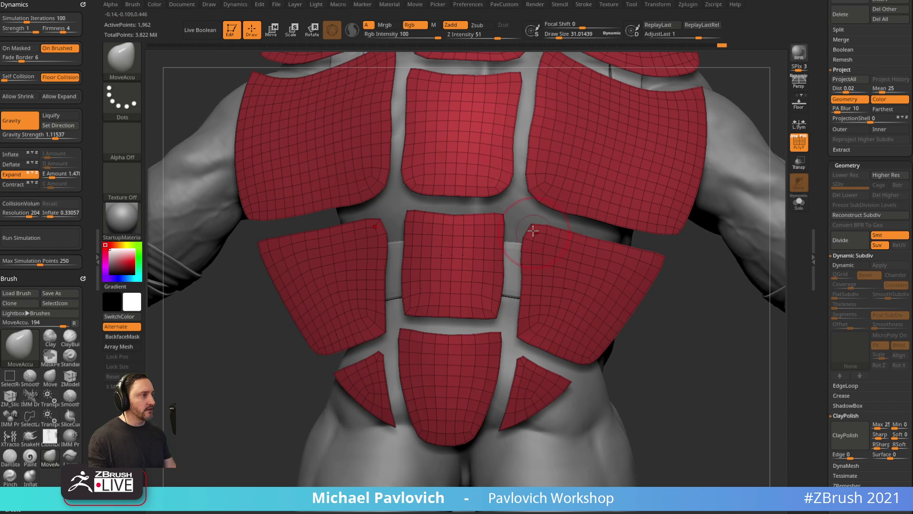
# Square off the lower side plates' upper inner corners and the bottom corners of the plates in the row above.
pyautogui.moveTo(533, 230)
pyautogui.mouseDown()
pyautogui.moveTo(522, 225)
pyautogui.moveTo(523, 240)
pyautogui.mouseUp()
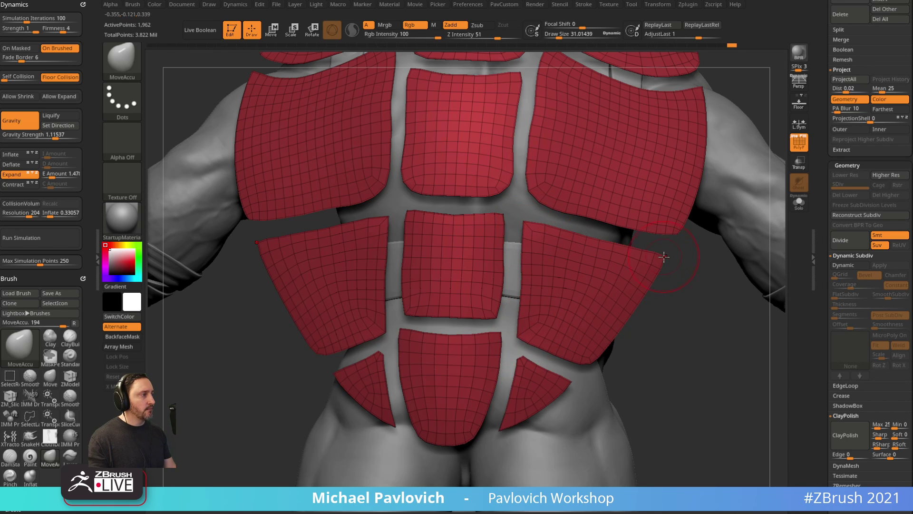
pyautogui.moveTo(690, 271); pyautogui.dragTo(683, 316)
pyautogui.moveTo(525, 248); pyautogui.dragTo(523, 262)
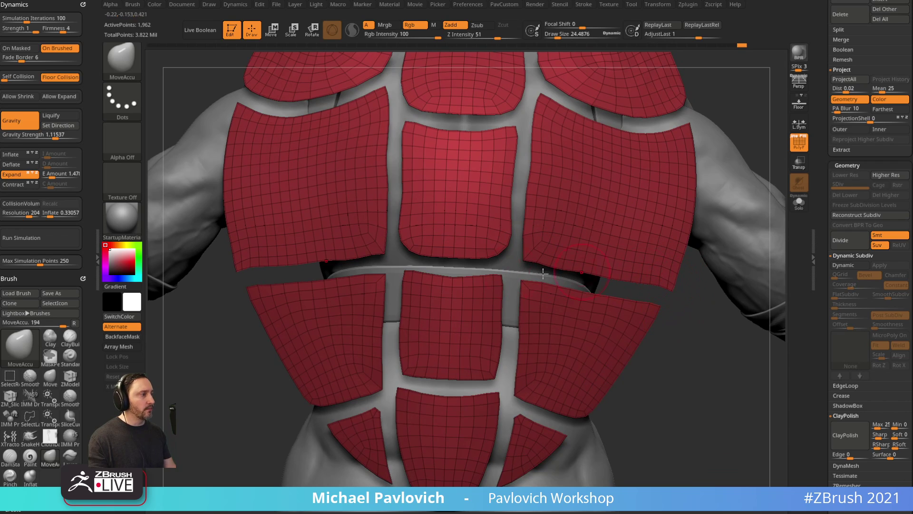
pyautogui.moveTo(505, 252); pyautogui.dragTo(512, 260)
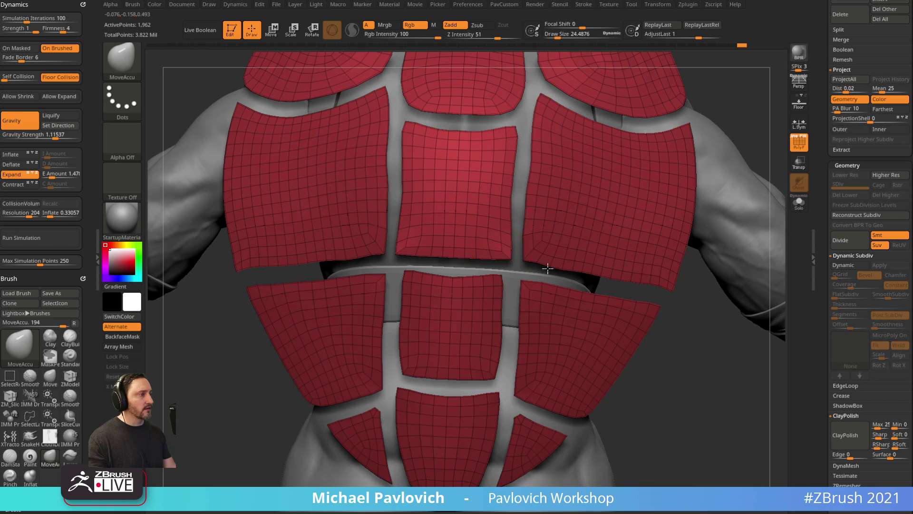
# Try to remesh the shell plates with ZRemesher using the Same polygon count option.
pyautogui.moveTo(695, 329); pyautogui.dragTo(712, 353)
pyautogui.press('2')
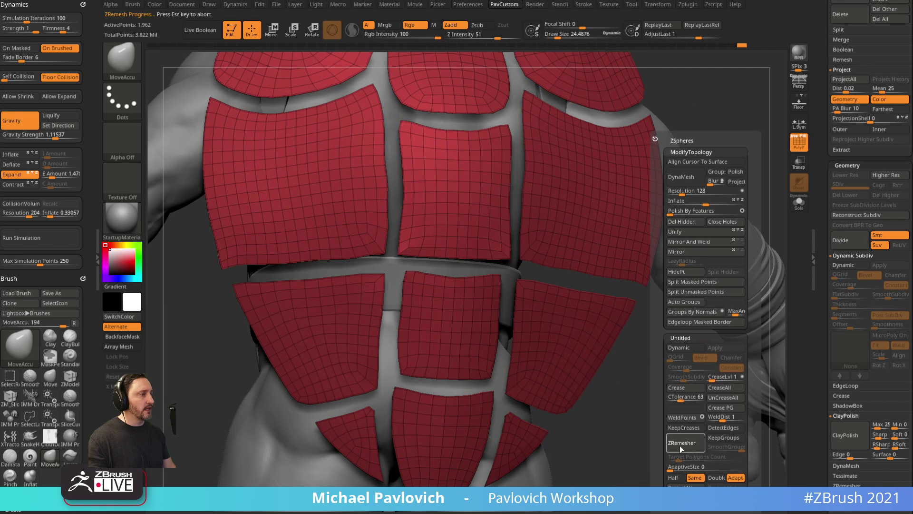
pyautogui.click(681, 443)
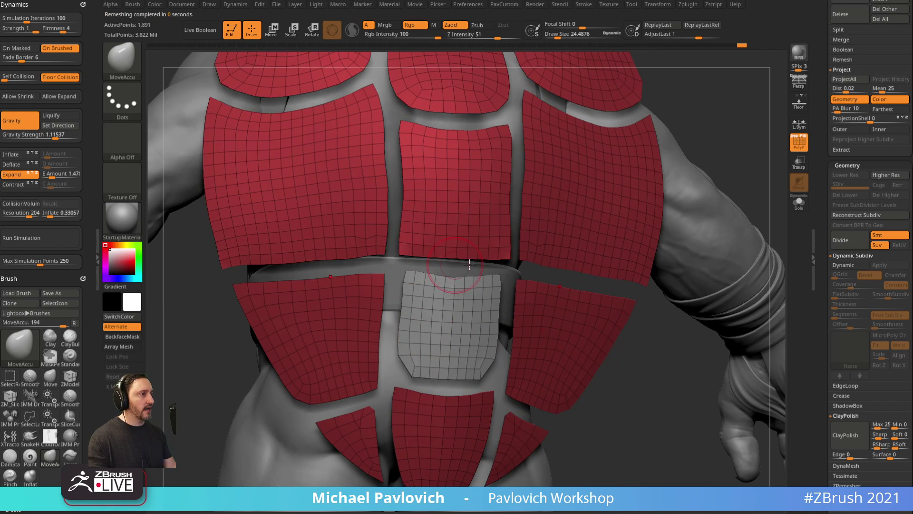
pyautogui.keyDown('alt'); pyautogui.moveTo(645, 390); pyautogui.dragTo(655, 336); pyautogui.keyUp('alt')
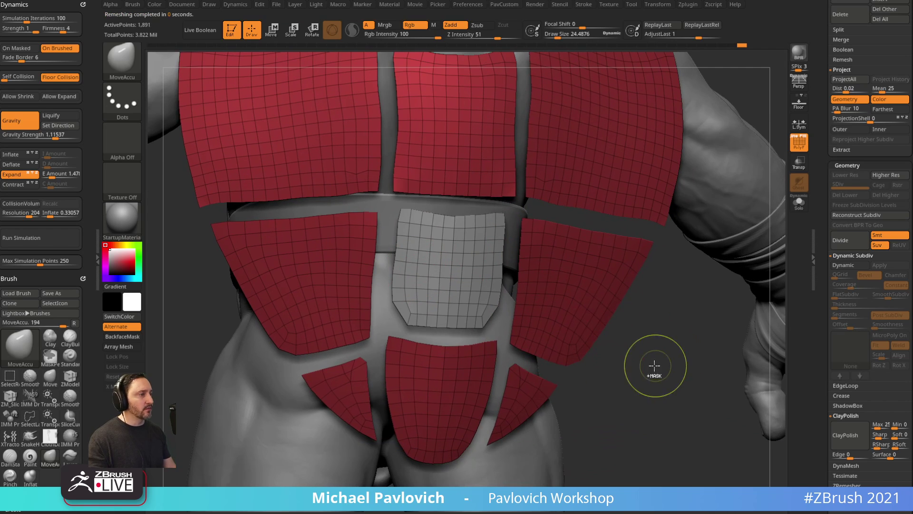
pyautogui.hotkey('ctrl', 'z')
# Assign separate polygroups to the shell plates with Auto Groups and apply Mirror And Weld.
pyautogui.keyDown('alt'); pyautogui.moveTo(656, 368); pyautogui.dragTo(630, 402); pyautogui.keyUp('alt')
pyautogui.press('2')
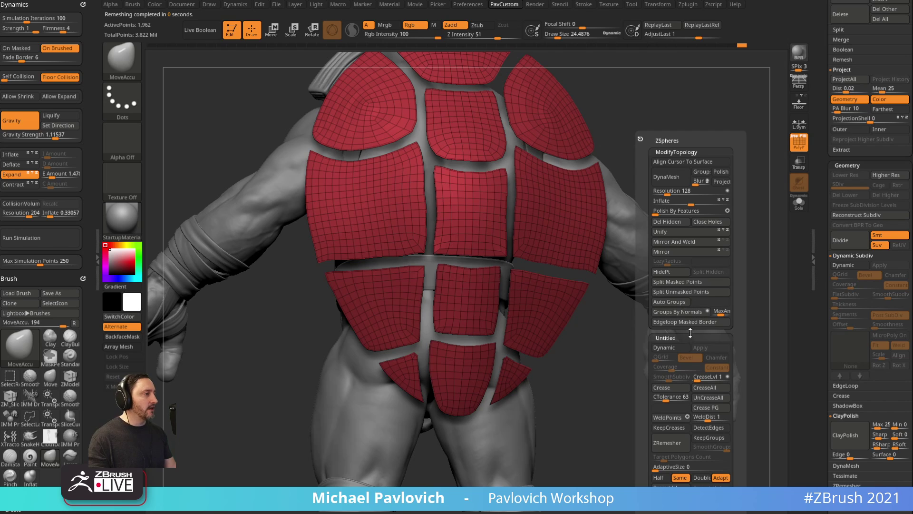
pyautogui.click(682, 301)
pyautogui.press('space')
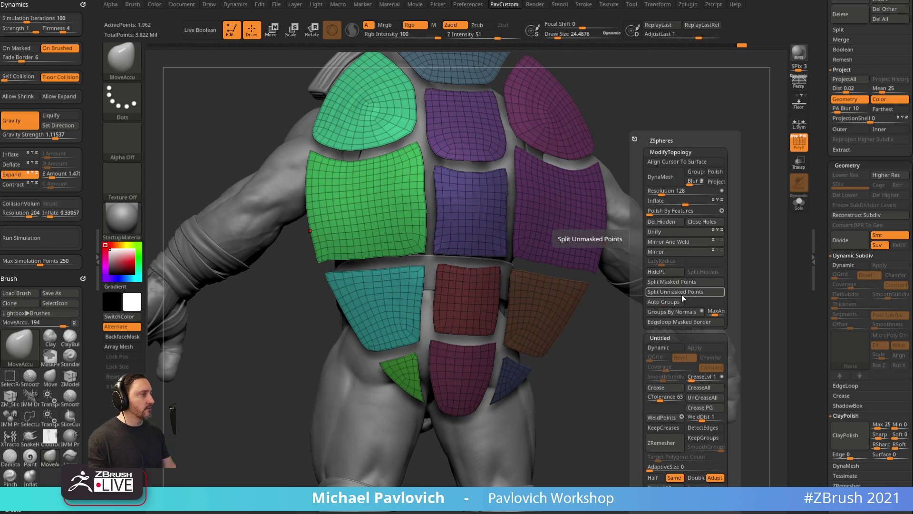
pyautogui.click(667, 241)
# Isolate the lower central plate and split the hidden plates off into their own subtool.
pyautogui.keyDown('ctrl'); pyautogui.keyDown('shift'); pyautogui.click(473, 322); pyautogui.keyUp('shift'); pyautogui.keyUp('ctrl')
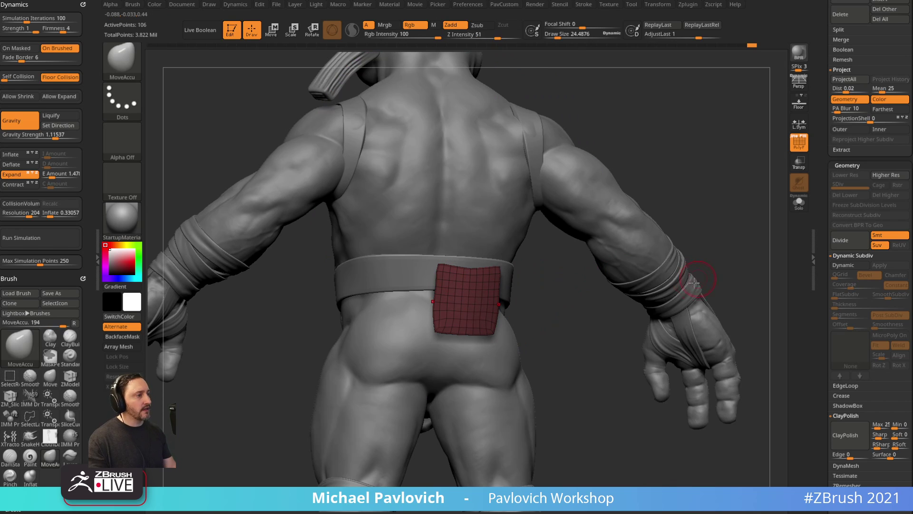
pyautogui.press('space')
pyautogui.click(716, 271)
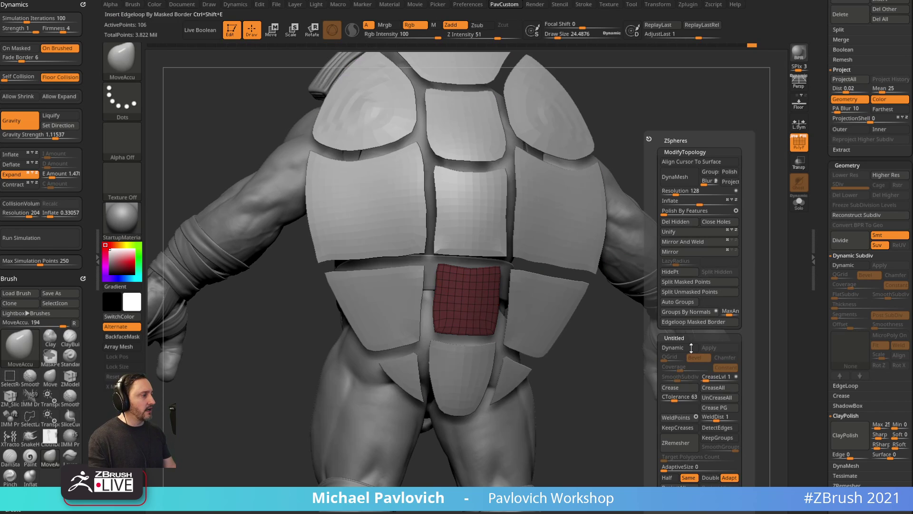
# Remesh the lower central plate with ZRemesher using the Same polygon count, and pull its bottom corners outward.
pyautogui.click(683, 444)
pyautogui.keyDown('alt'); pyautogui.moveTo(612, 412); pyautogui.dragTo(704, 394); pyautogui.keyUp('alt')
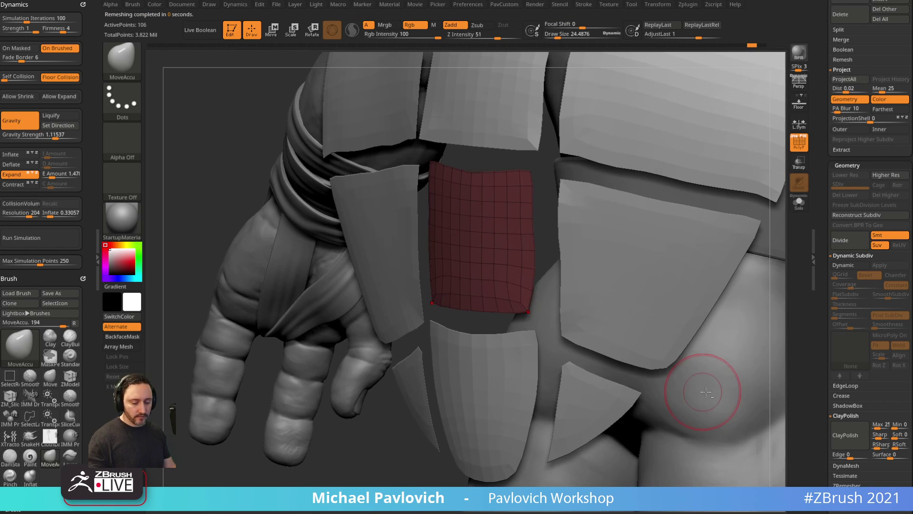
pyautogui.moveTo(366, 424); pyautogui.dragTo(398, 414)
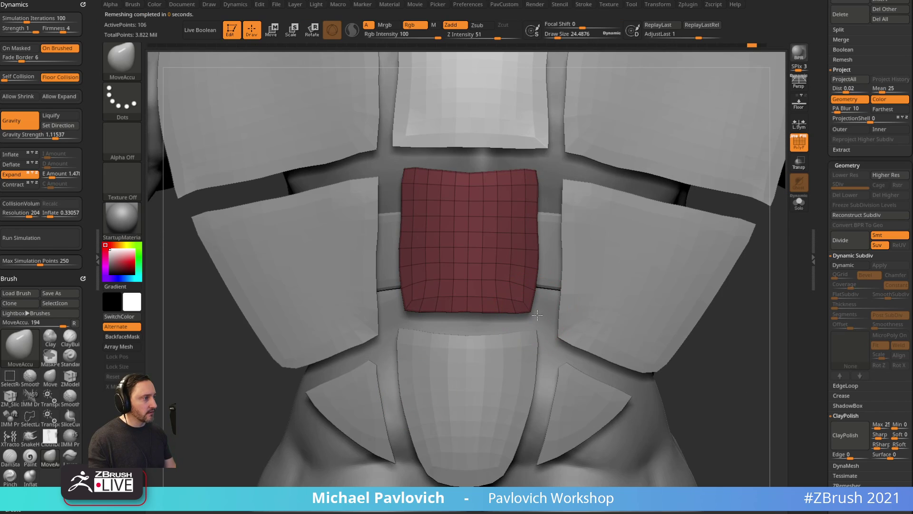
pyautogui.moveTo(531, 310); pyautogui.dragTo(541, 313)
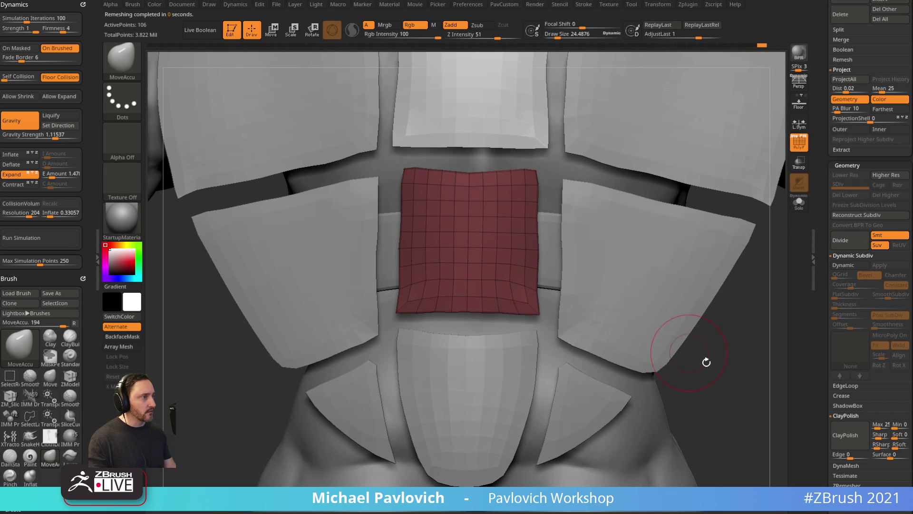
# Remesh the lower central plate again with ZRemesher and adjust its bottom corners using a draw size of about 15.
pyautogui.press('2')
pyautogui.click(710, 442)
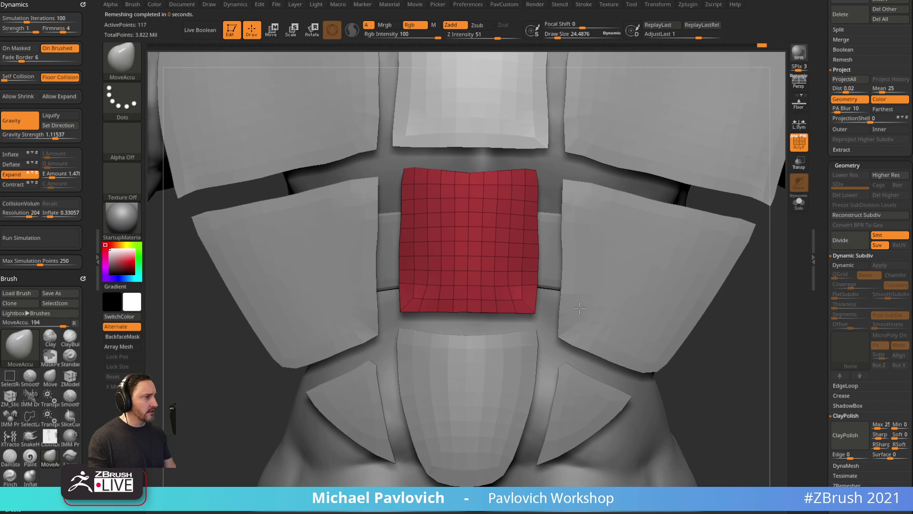
pyautogui.press('s')
pyautogui.moveTo(551, 312); pyautogui.dragTo(549, 312)
pyautogui.moveTo(535, 311); pyautogui.dragTo(537, 312)
pyautogui.moveTo(741, 367); pyautogui.dragTo(751, 365)
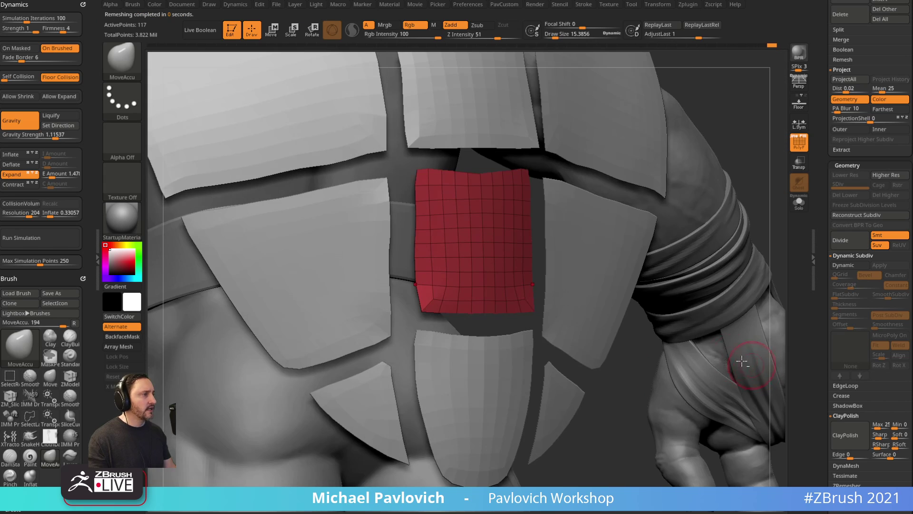
# Try pulling a spike out of the lower central plate's middle with the Move brush and remeshing it with ZRemesher.
pyautogui.moveTo(640, 347); pyautogui.dragTo(617, 334, button='right')
pyautogui.press('1')
pyautogui.keyDown('alt'); pyautogui.moveTo(492, 269); pyautogui.dragTo(589, 312); pyautogui.keyUp('alt')
pyautogui.moveTo(619, 285)
pyautogui.mouseDown(button='right')
pyautogui.moveTo(717, 248)
pyautogui.moveTo(701, 381)
pyautogui.mouseUp(button='right')
pyautogui.press('`')
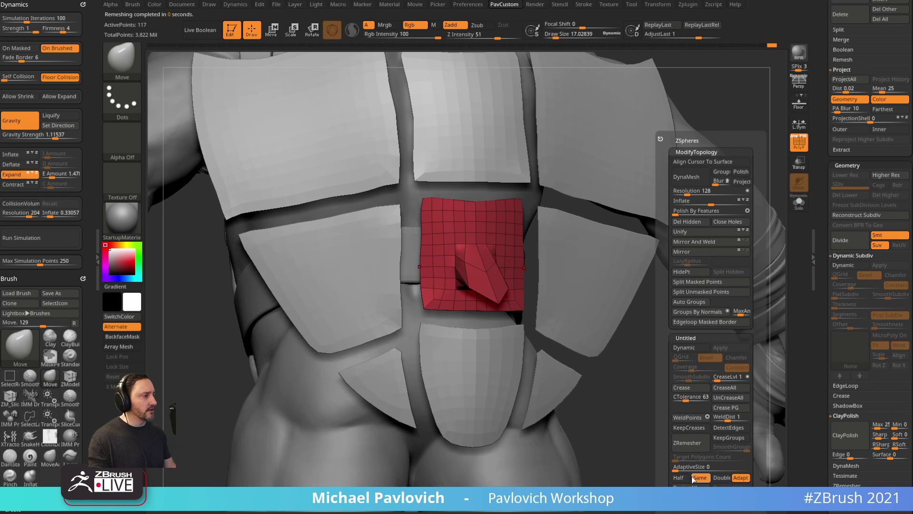
pyautogui.click(691, 444)
pyautogui.moveTo(651, 427); pyautogui.dragTo(620, 402, button='right')
pyautogui.hotkey('ctrl', 'z')
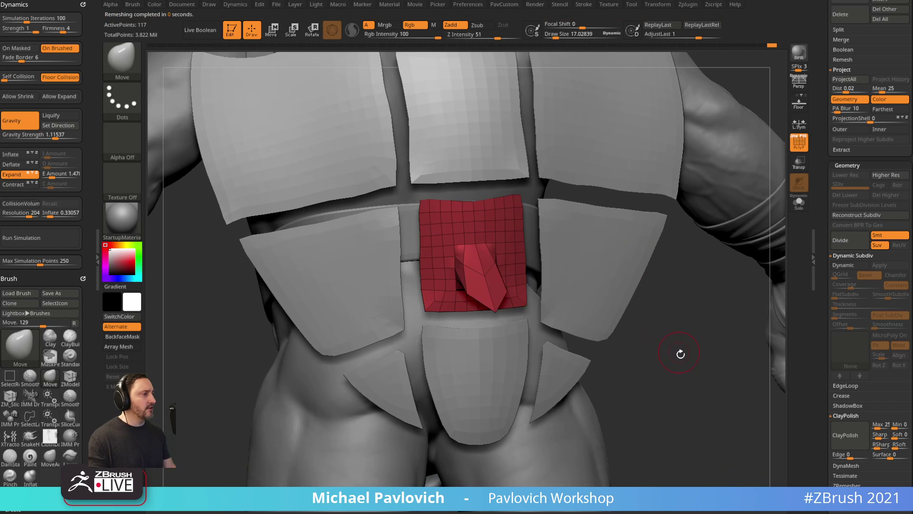
pyautogui.moveTo(680, 352); pyautogui.dragTo(614, 347)
pyautogui.hotkey('ctrl', 'z')
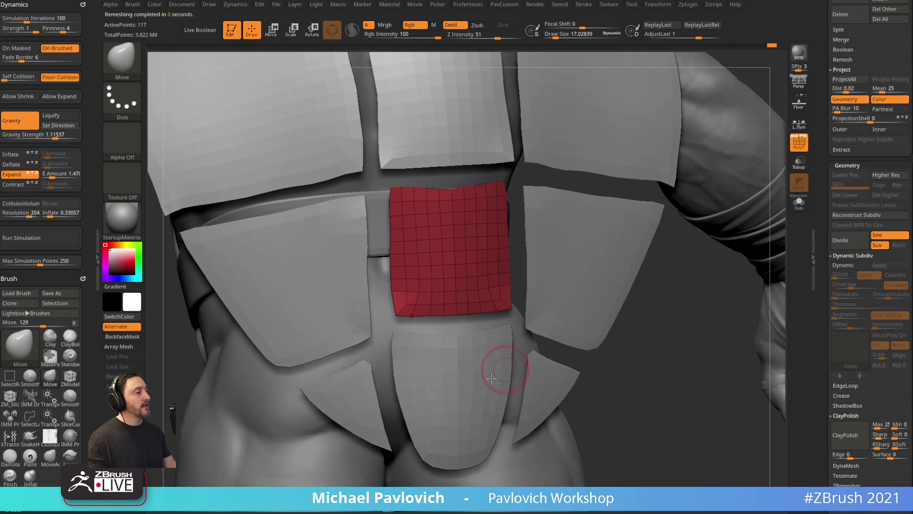
# Isolate the two small triangular lower side plates and split the other hidden plates off into their own subtool.
pyautogui.keyDown('alt'); pyautogui.click(462, 394); pyautogui.keyUp('alt')
pyautogui.moveTo(623, 393)
pyautogui.mouseDown()
pyautogui.moveTo(605, 338)
pyautogui.moveTo(532, 372)
pyautogui.mouseUp()
pyautogui.hotkey('ctrl', 'shift', 'a')
pyautogui.press('3')
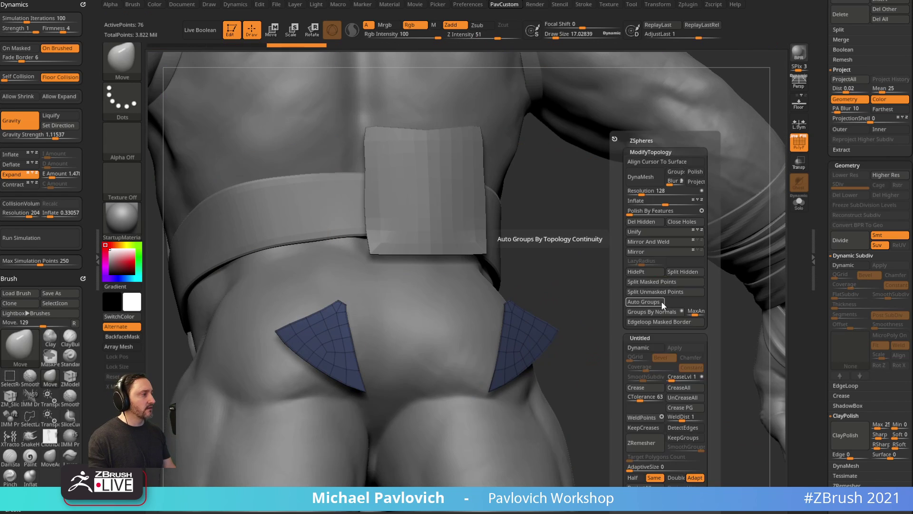
pyautogui.click(678, 271)
# Change the material to SkinShade4 and show only the two small triangular plates in Solo mode.
pyautogui.click(122, 217)
pyautogui.click(614, 408)
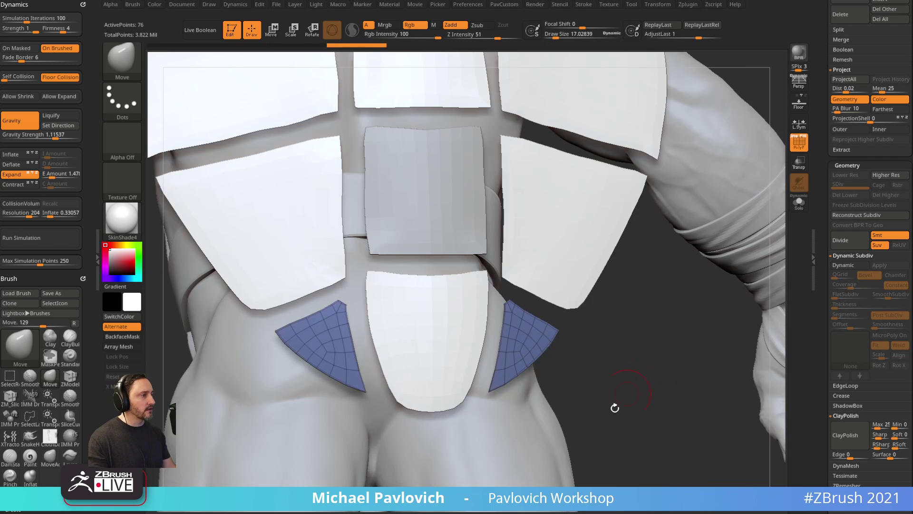
pyautogui.moveTo(614, 408); pyautogui.dragTo(781, 291)
pyautogui.click(799, 203)
pyautogui.moveTo(734, 341); pyautogui.dragTo(477, 282)
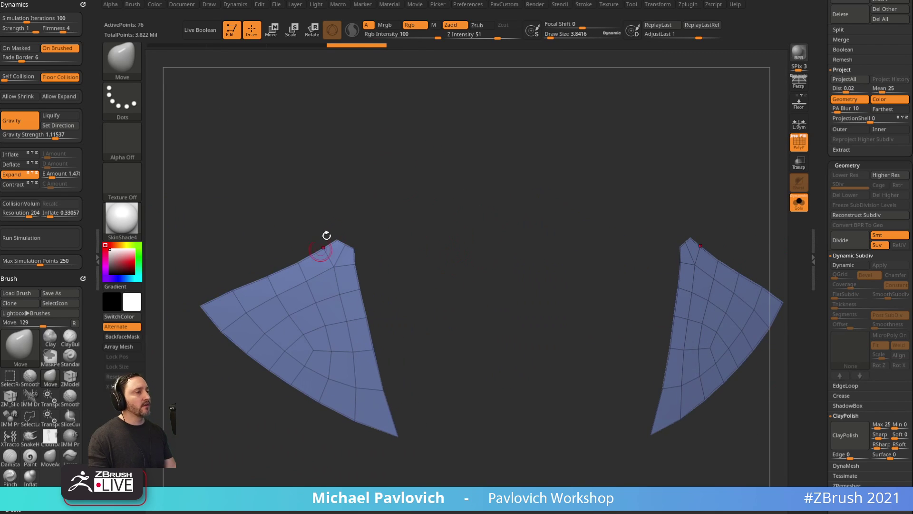
# With the ZModeler brush's Collapse edge action, collapse the short edges at the triangular plates' upper inner corners.
pyautogui.press('b')
pyautogui.press('z')
pyautogui.press('m')
pyautogui.press('space')
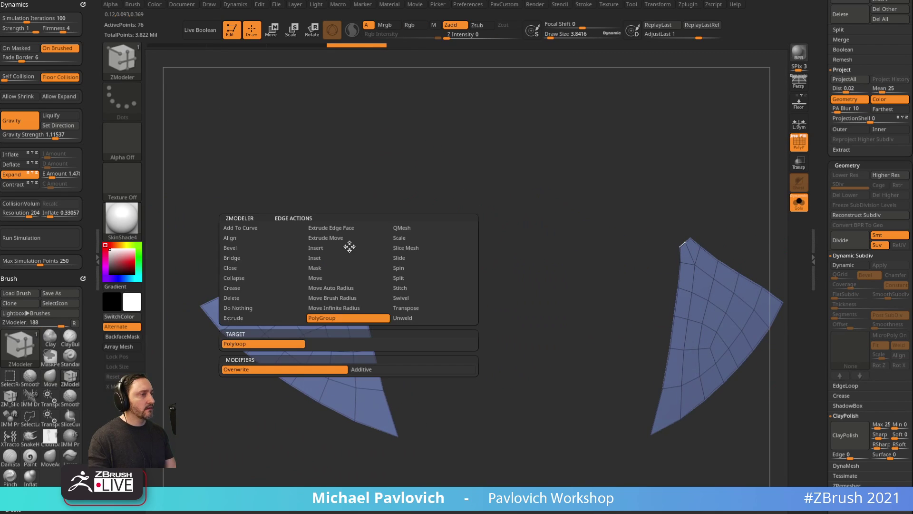
pyautogui.click(266, 278)
pyautogui.click(347, 250)
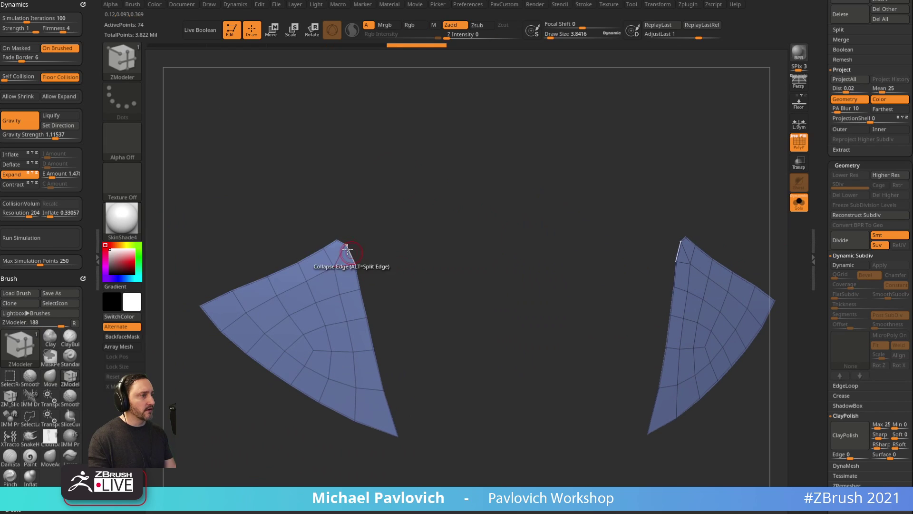
pyautogui.click(347, 249)
# Delete the extra edge at the triangular plates' upper inner corner with ZModeler and tidy the corner with the Move brush.
pyautogui.press('space')
pyautogui.click(254, 298)
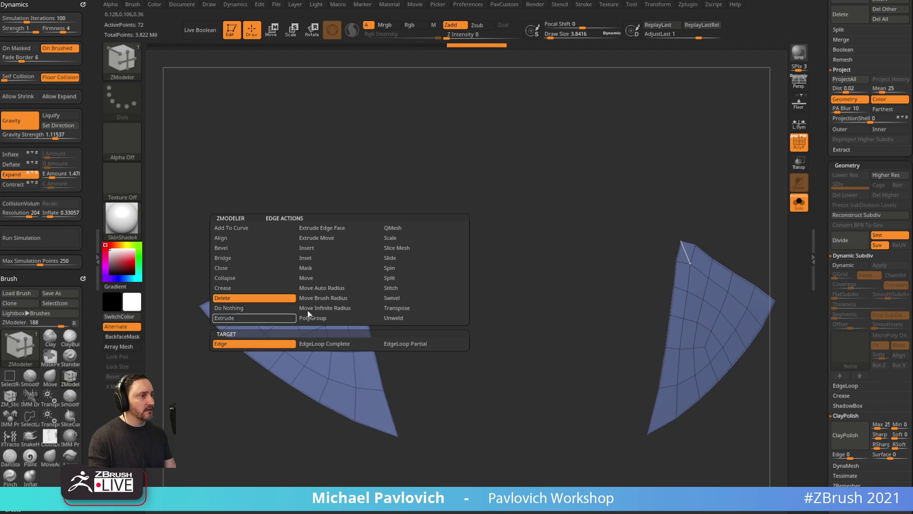
pyautogui.click(343, 258)
pyautogui.moveTo(392, 236)
pyautogui.mouseDown()
pyautogui.moveTo(379, 253)
pyautogui.moveTo(350, 245)
pyautogui.mouseUp()
pyautogui.press('b')
pyautogui.press('m')
pyautogui.press('v')
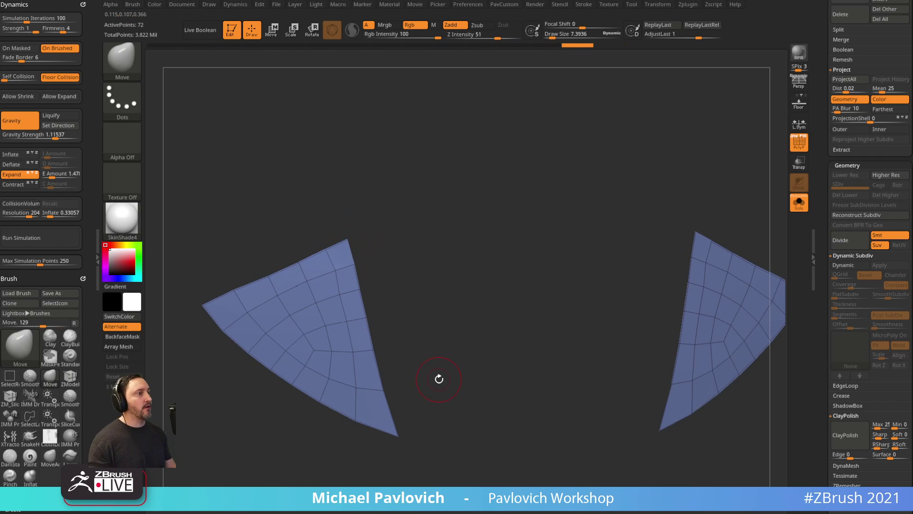
pyautogui.moveTo(432, 244); pyautogui.dragTo(376, 247)
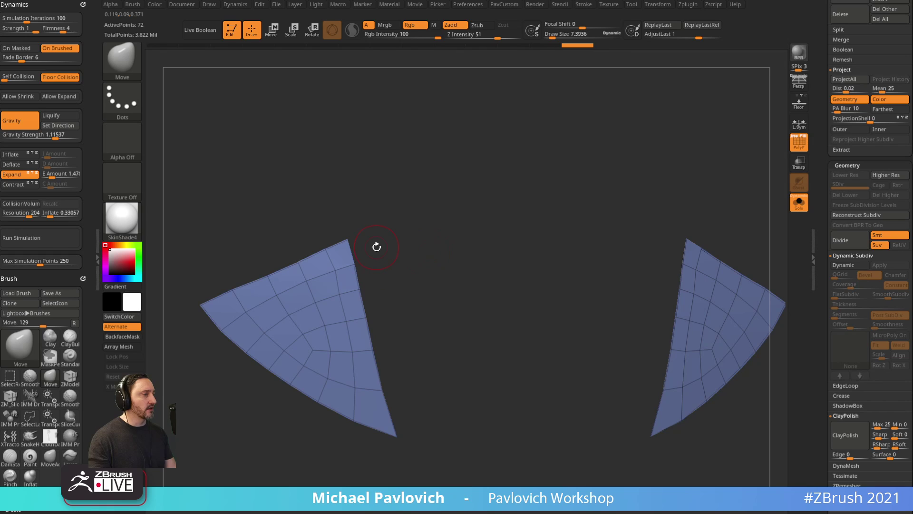
pyautogui.moveTo(423, 265)
pyautogui.mouseDown()
pyautogui.moveTo(407, 257)
pyautogui.moveTo(434, 261)
pyautogui.moveTo(413, 261)
pyautogui.mouseUp()
# Extrude one polygon from the middle of the triangular plate using ZModeler's QMesh action with A Single Poly as target.
pyautogui.press('b')
pyautogui.press('z')
pyautogui.press('m')
pyautogui.press('space')
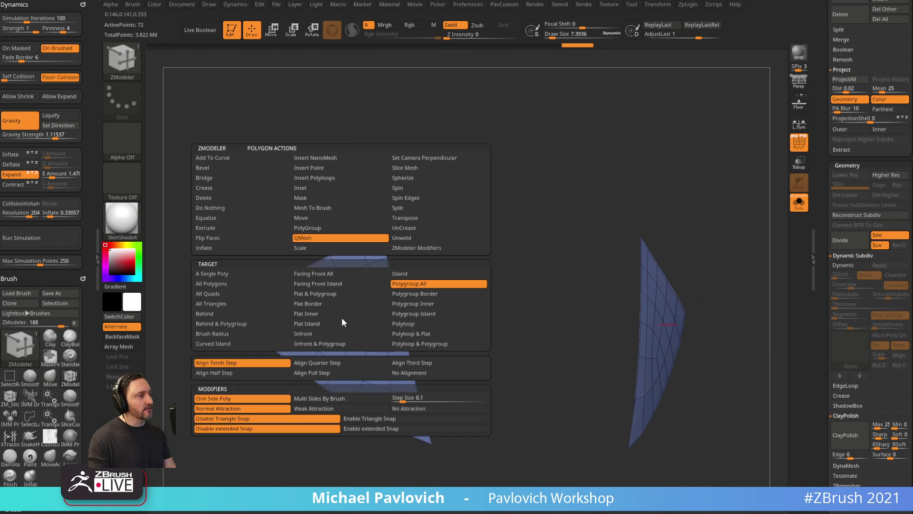
pyautogui.click(238, 275)
pyautogui.moveTo(322, 312); pyautogui.dragTo(382, 302, button='right')
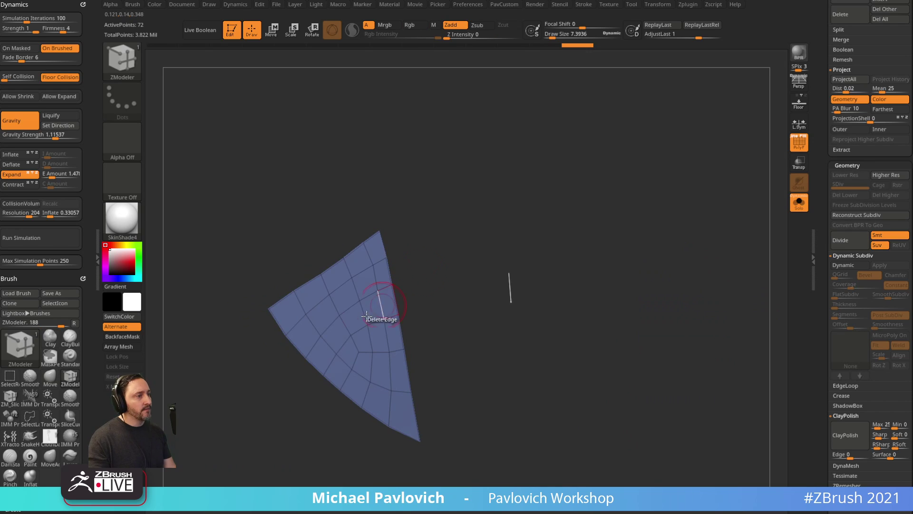
pyautogui.moveTo(360, 320); pyautogui.dragTo(489, 304)
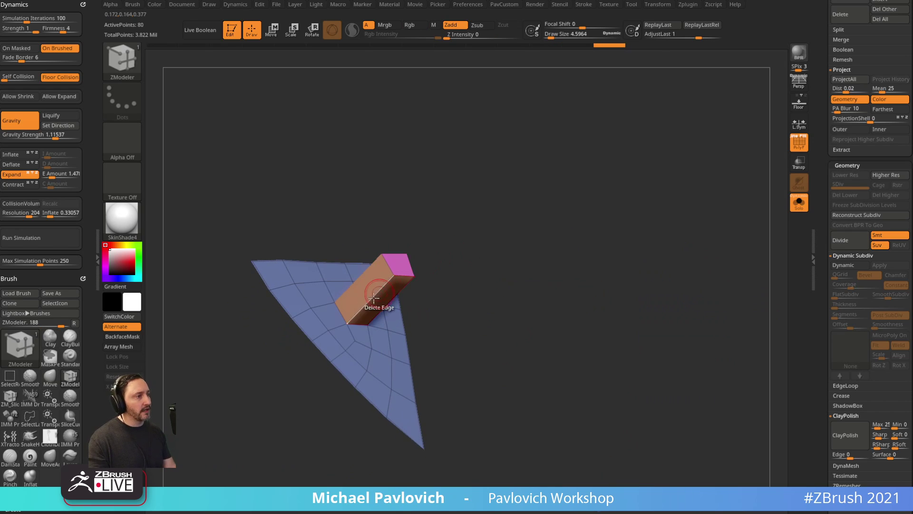
# Try splitting the end polygon of the extruded block with ZModeler's Split action.
pyautogui.press('space')
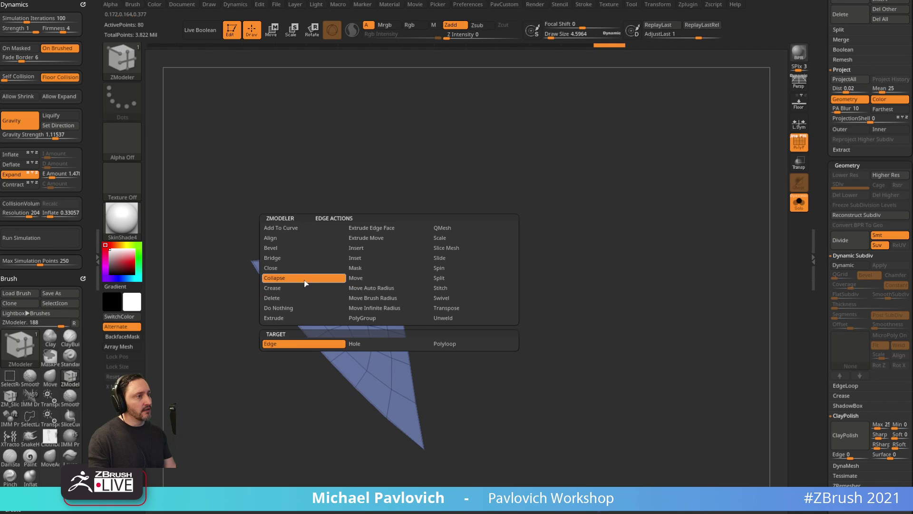
pyautogui.press('space')
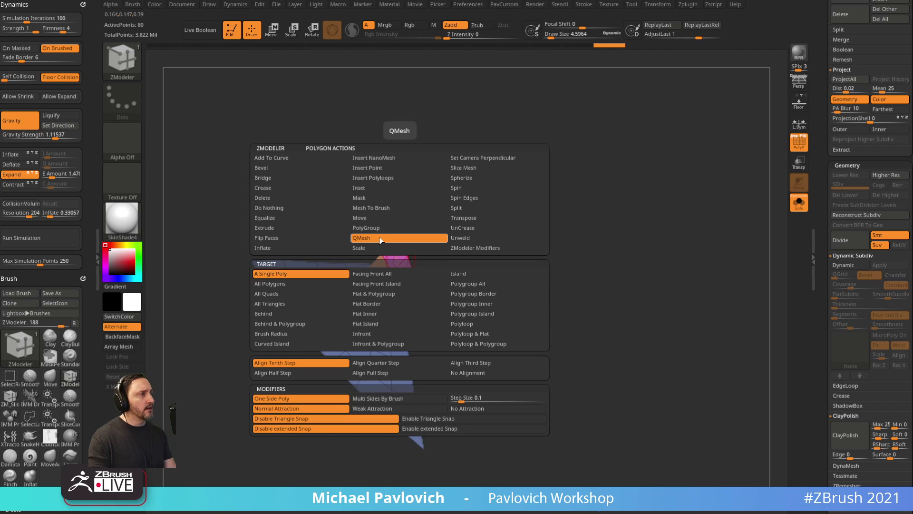
pyautogui.click(466, 208)
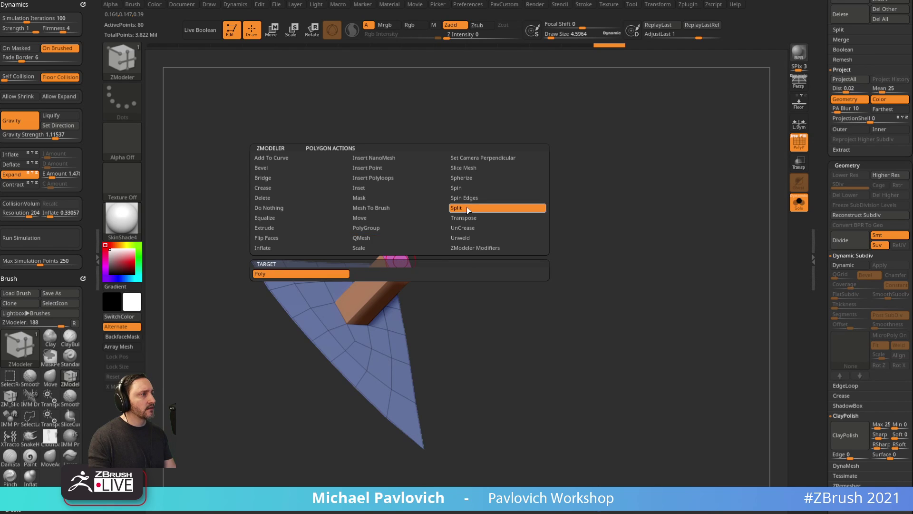
pyautogui.click(402, 264)
pyautogui.hotkey('ctrl', 'z')
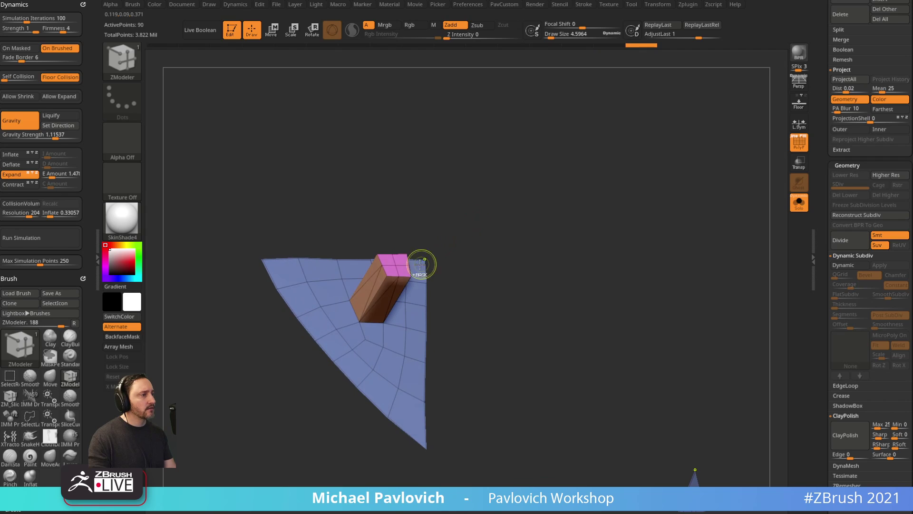
pyautogui.press('space')
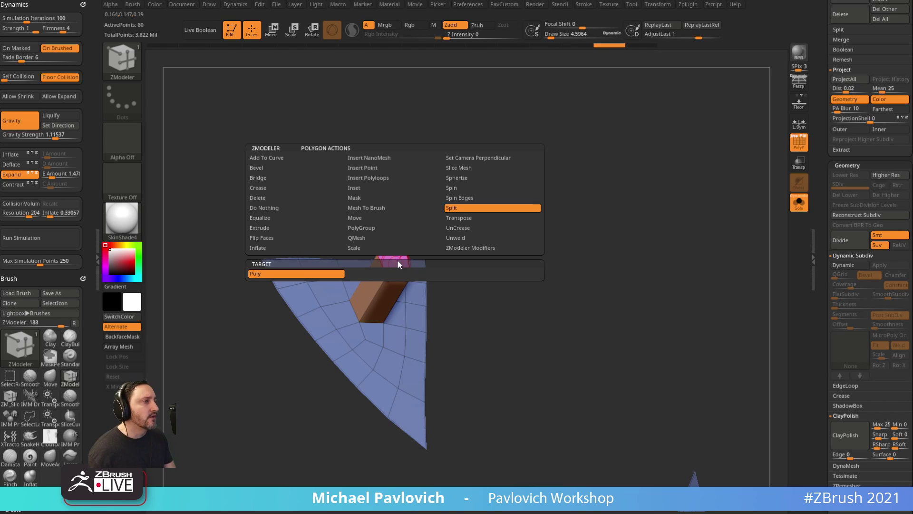
pyautogui.click(381, 189)
# Collapse the end edges of the extruded block into a pointed tip and adjust the spike with the Move brush.
pyautogui.press('space')
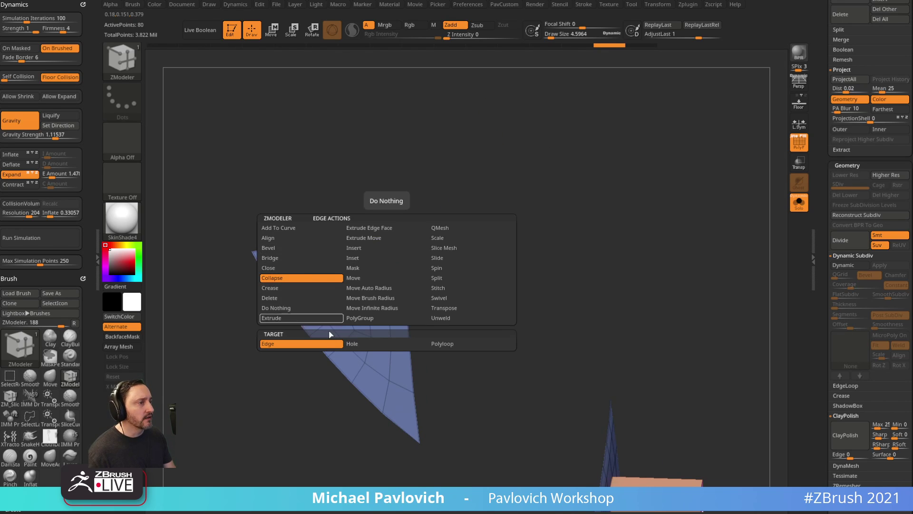
pyautogui.click(380, 262)
pyautogui.moveTo(440, 249)
pyautogui.mouseDown()
pyautogui.moveTo(425, 260)
pyautogui.moveTo(516, 240)
pyautogui.mouseUp()
pyautogui.click(401, 283)
pyautogui.click(420, 266)
pyautogui.press('b')
pyautogui.press('m')
pyautogui.press('v')
pyautogui.moveTo(437, 278)
pyautogui.mouseDown()
pyautogui.moveTo(436, 246)
pyautogui.moveTo(460, 271)
pyautogui.moveTo(404, 285)
pyautogui.mouseUp()
pyautogui.moveTo(520, 283)
pyautogui.mouseDown()
pyautogui.moveTo(529, 264)
pyautogui.moveTo(518, 250)
pyautogui.moveTo(376, 285)
pyautogui.mouseUp()
# Insert multiple edge loops along the spike with ZModeler's Insert action, using the Keep Polygroup option.
pyautogui.press('b')
pyautogui.press('z')
pyautogui.press('m')
pyautogui.press('space')
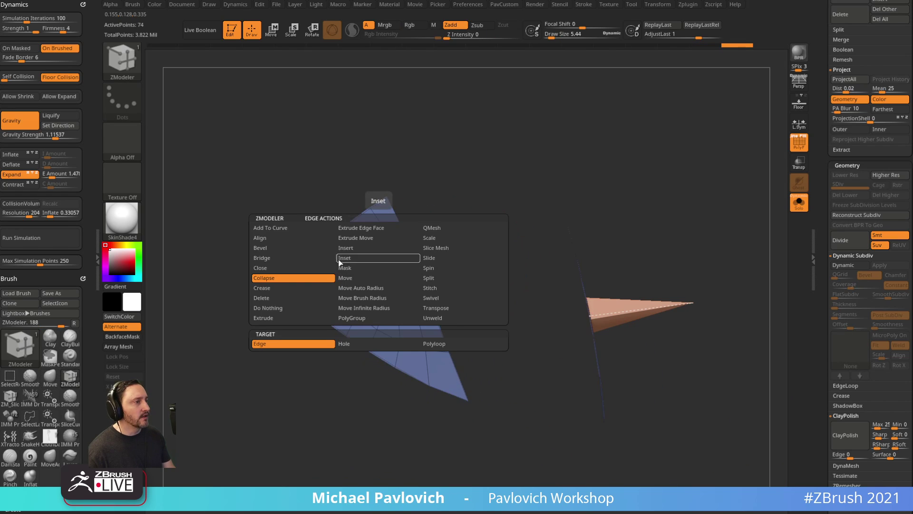
pyautogui.click(355, 248)
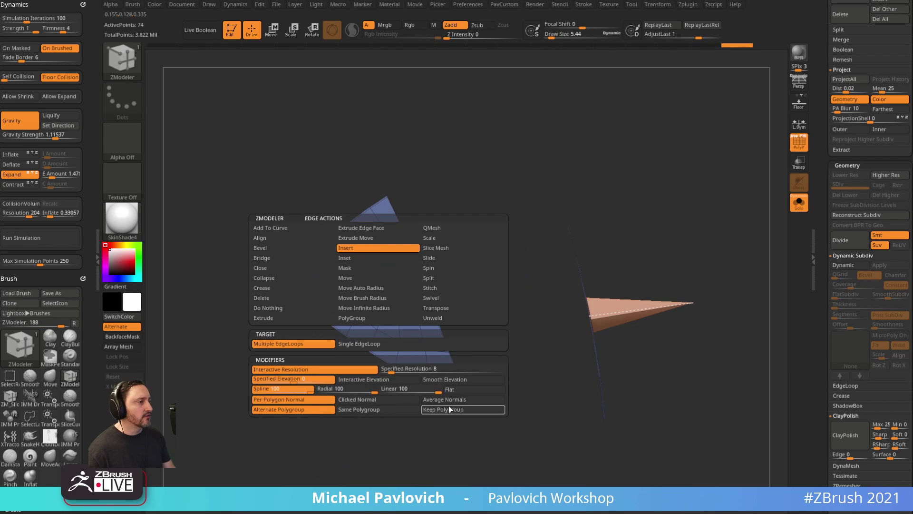
pyautogui.click(447, 408)
pyautogui.moveTo(528, 281); pyautogui.dragTo(457, 290)
pyautogui.moveTo(375, 277); pyautogui.dragTo(374, 259)
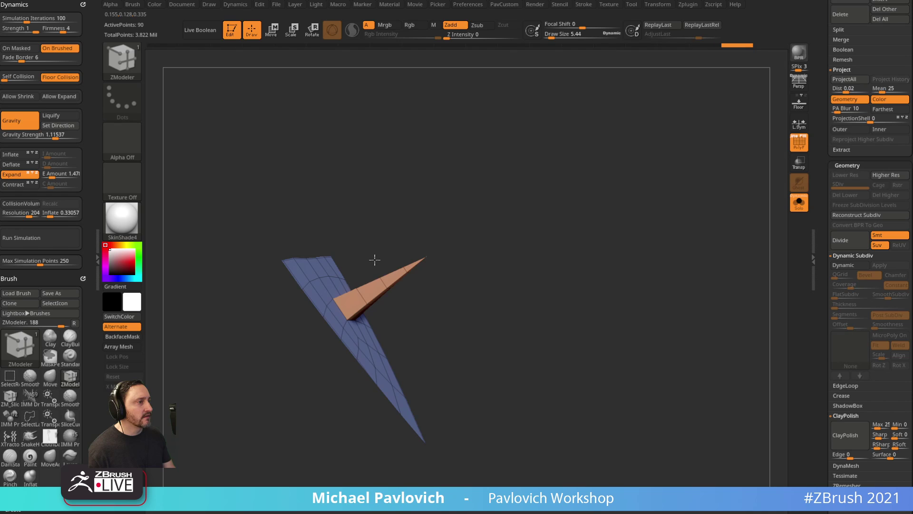
pyautogui.moveTo(477, 270)
pyautogui.mouseDown()
pyautogui.moveTo(361, 307)
pyautogui.moveTo(394, 310)
pyautogui.mouseUp()
pyautogui.moveTo(443, 288); pyautogui.dragTo(345, 307)
# Smooth the area of the triangular plate around the spike's base.
pyautogui.moveTo(432, 233); pyautogui.dragTo(426, 271)
pyautogui.keyDown('shift'); pyautogui.moveTo(376, 285); pyautogui.dragTo(350, 285); pyautogui.keyUp('shift')
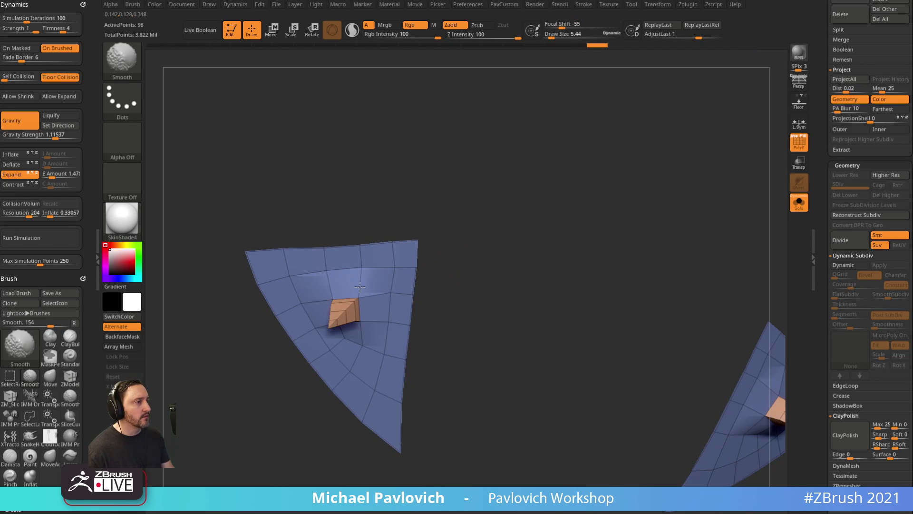
pyautogui.moveTo(450, 273)
pyautogui.mouseDown()
pyautogui.moveTo(504, 235)
pyautogui.moveTo(474, 234)
pyautogui.moveTo(473, 253)
pyautogui.moveTo(467, 224)
pyautogui.moveTo(428, 267)
pyautogui.mouseUp()
# Switch to the Inflat brush, reduce its draw size to about 11, and set its elasticity Simulation Iterations to 0.
pyautogui.press('b')
pyautogui.press('i')
pyautogui.press('n')
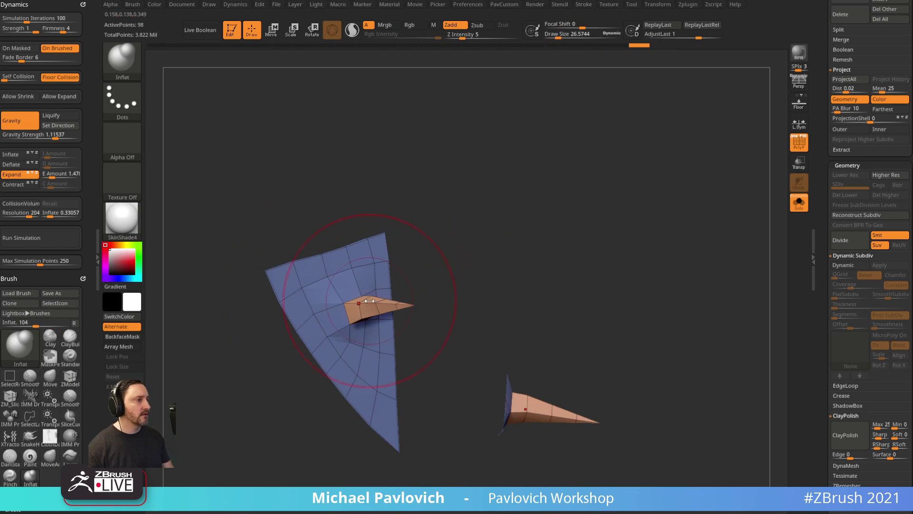
pyautogui.press('s')
pyautogui.moveTo(369, 300); pyautogui.dragTo(355, 307)
pyautogui.hotkey('ctrl', 'z')
pyautogui.press('s')
pyautogui.moveTo(87, 203); pyautogui.dragTo(87, 99)
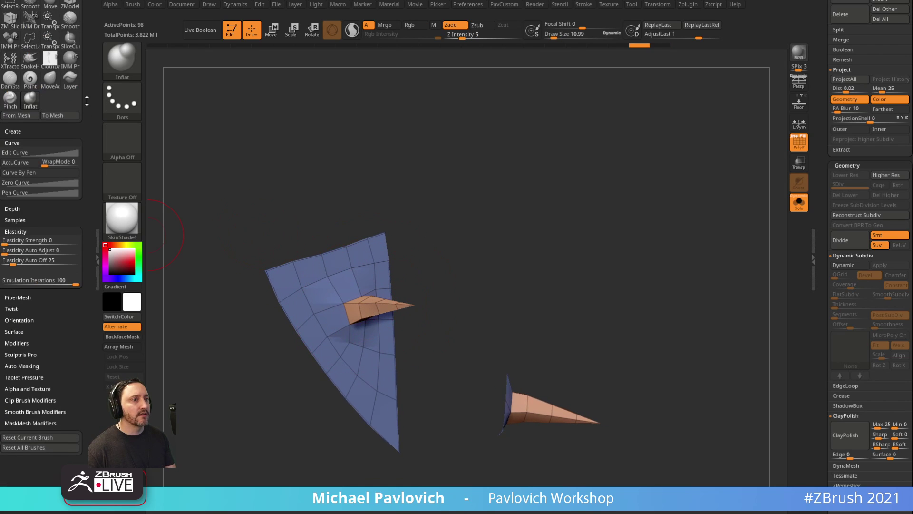
pyautogui.click(17, 279)
pyautogui.write('0')
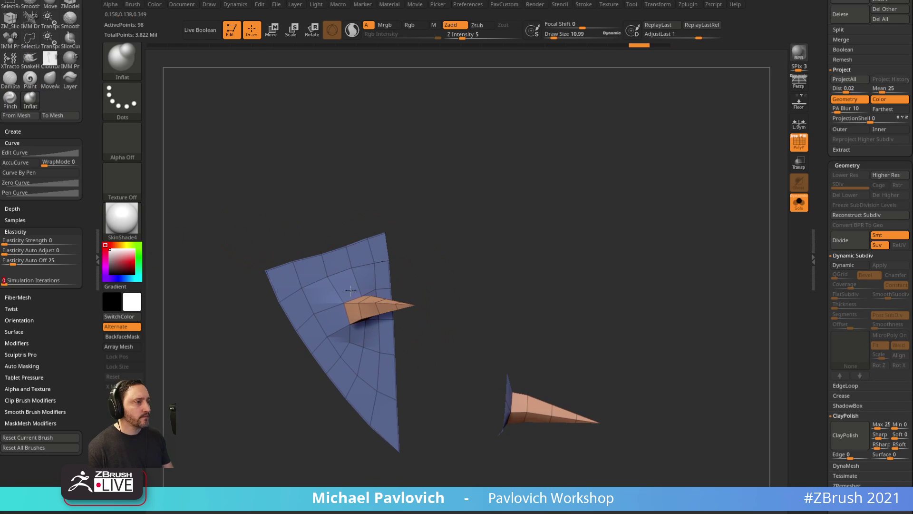
# Inflate the low-poly spike around its base on the triangular plate.
pyautogui.moveTo(358, 298); pyautogui.dragTo(376, 294, button='right')
pyautogui.moveTo(381, 312); pyautogui.dragTo(364, 304)
pyautogui.moveTo(286, 335); pyautogui.dragTo(316, 340, button='right')
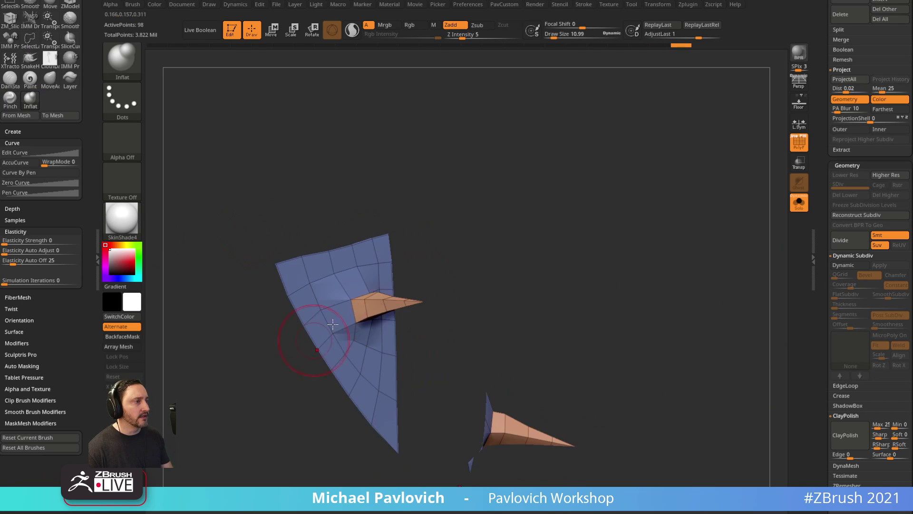
pyautogui.moveTo(361, 314); pyautogui.dragTo(375, 311)
pyautogui.moveTo(457, 261); pyautogui.dragTo(441, 230, button='right')
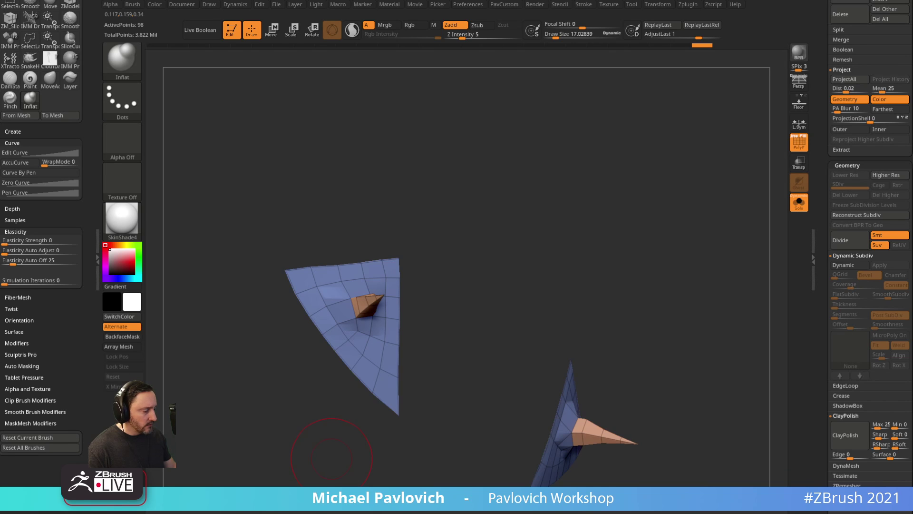
# Switch to YouTube in the browser, open the Pixologic ZBrush channel's list of uploaded videos and select the page address.
pyautogui.hotkey('alt', 'Tab')
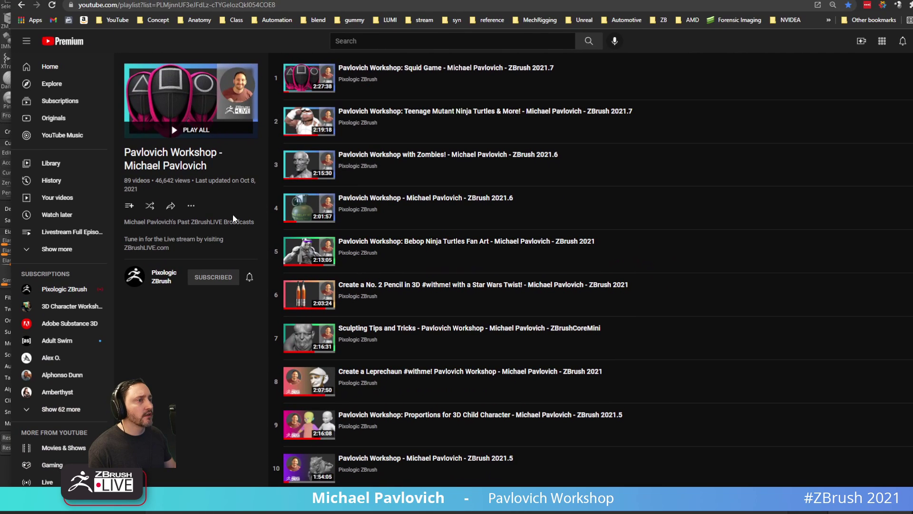
pyautogui.click(169, 280)
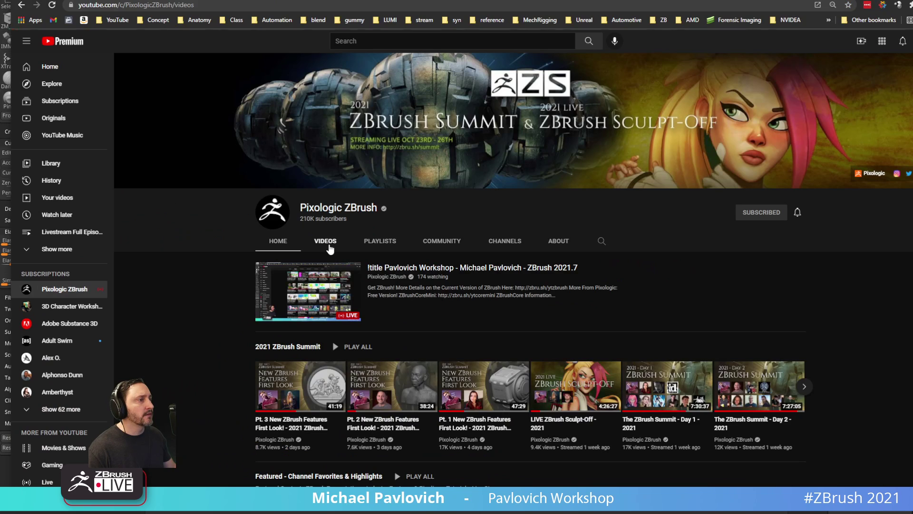
pyautogui.click(326, 241)
pyautogui.click(283, 6)
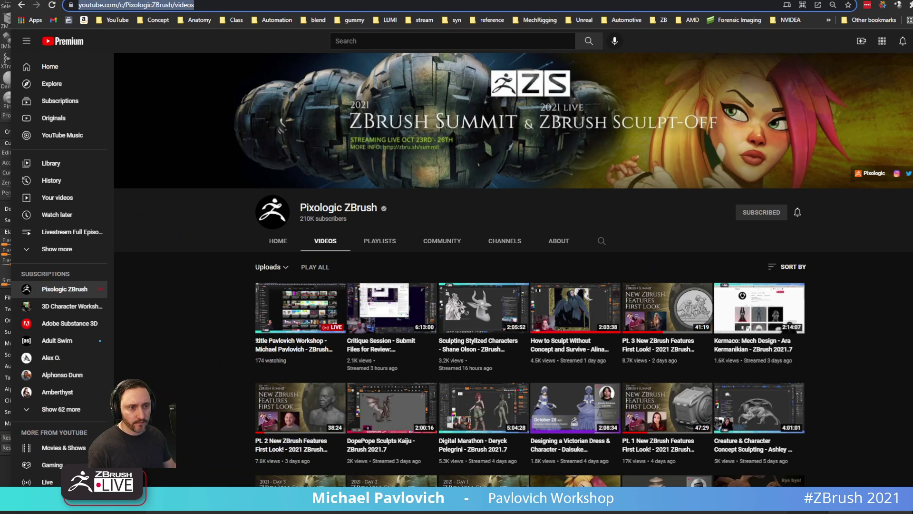
pyautogui.hotkey('alt', 'Tab')
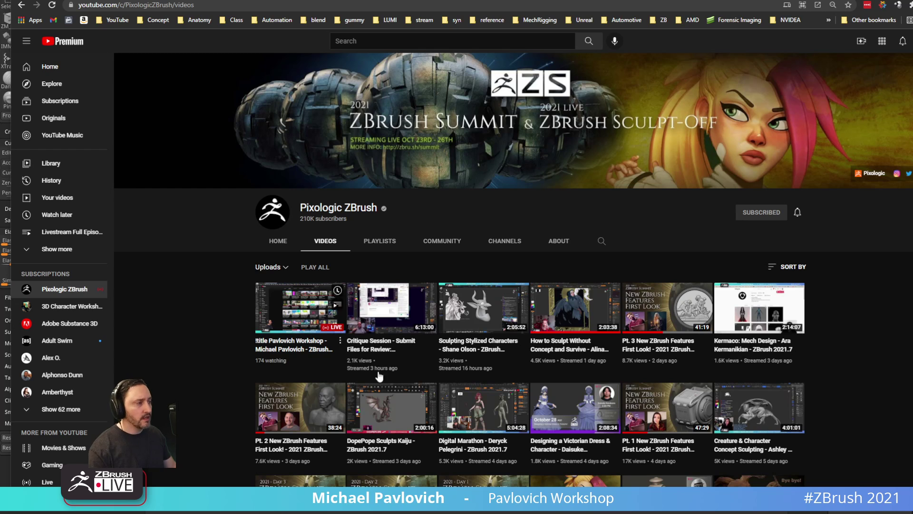
# Open the Pt. 2 New ZBrush Features First Look video and skip ahead to the feature demonstration.
pyautogui.scroll(-2, 481, 314)
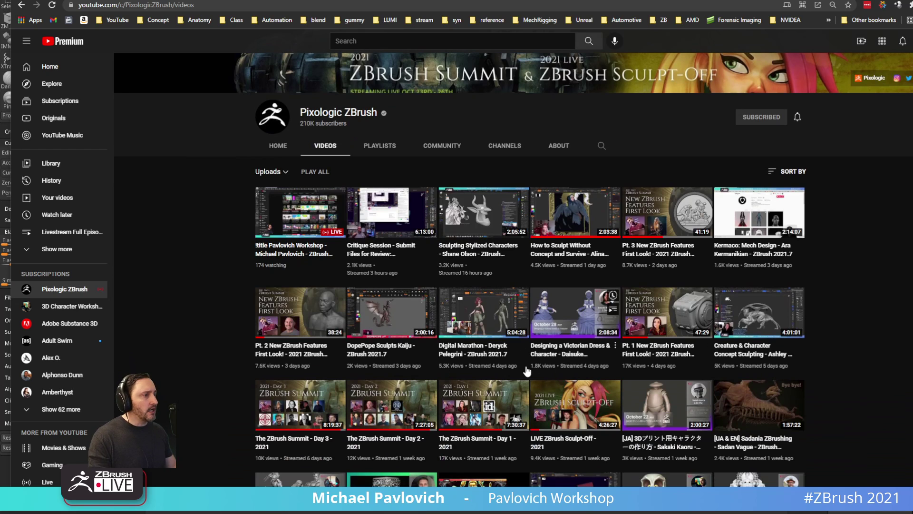
pyautogui.click(306, 318)
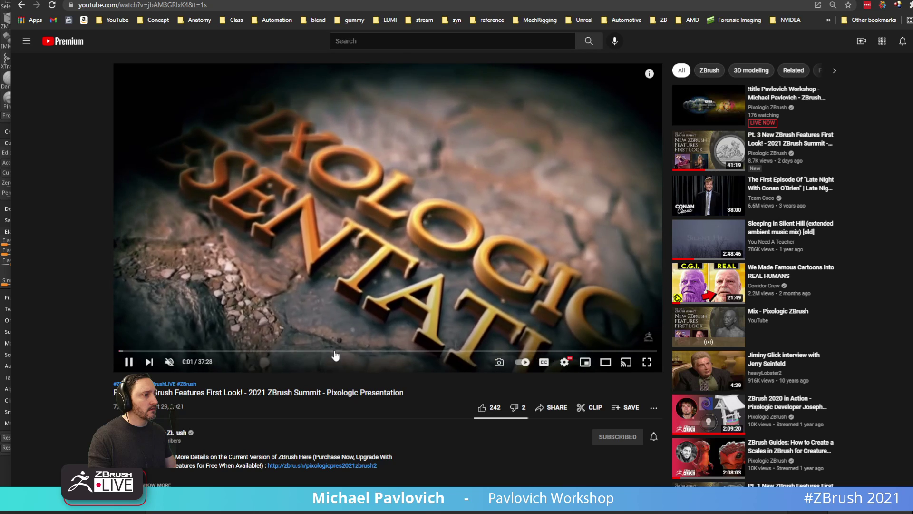
pyautogui.click(336, 352)
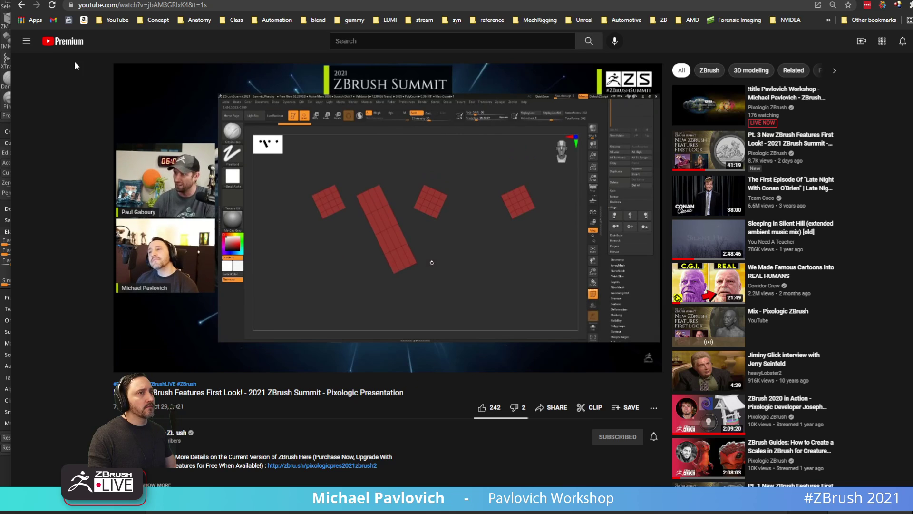
# Open The ZBrush Summit - Day 1 - 2021 video and skip through its id Software chapter to survey the presentation.
pyautogui.hotkey('alt', 'Left')
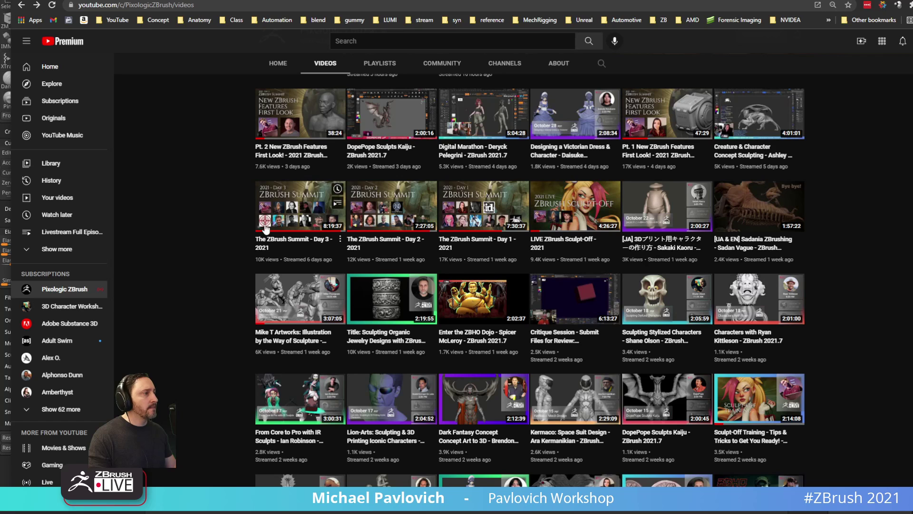
pyautogui.click(465, 238)
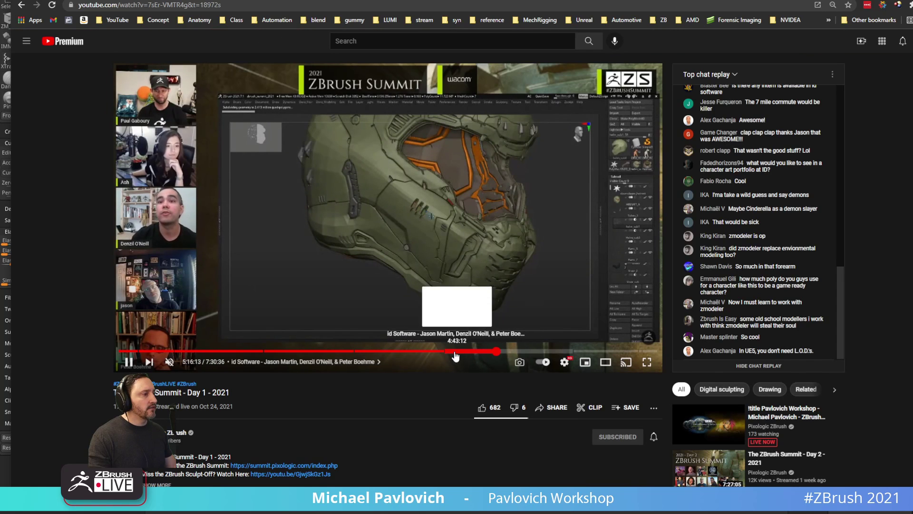
pyautogui.click(448, 352)
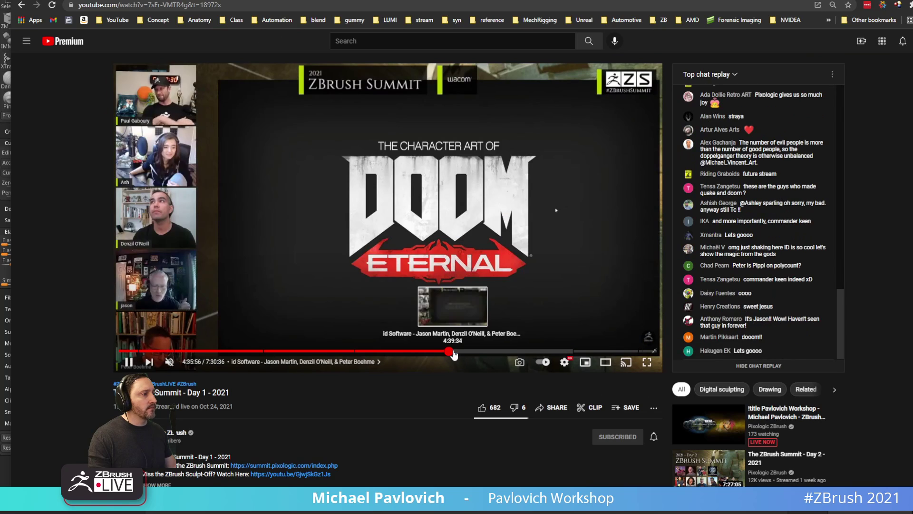
pyautogui.click(452, 352)
pyautogui.click(459, 351)
pyautogui.click(465, 352)
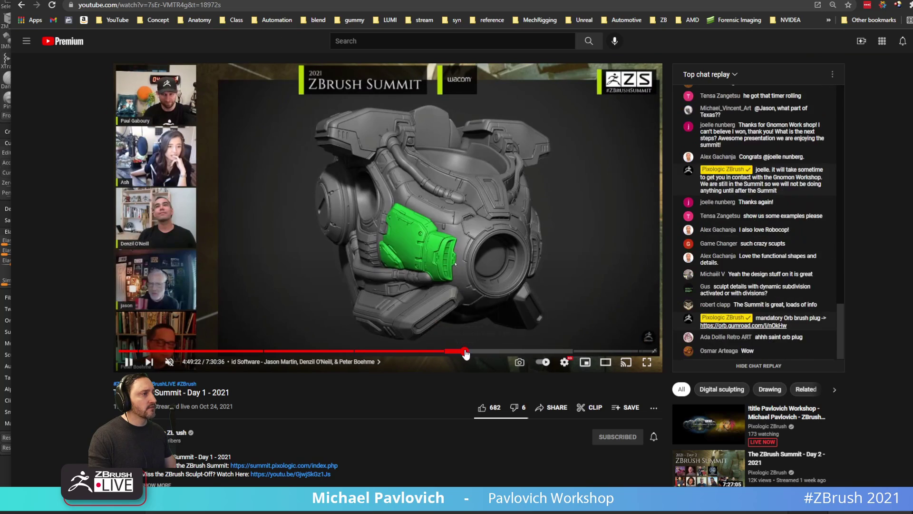
pyautogui.click(470, 352)
pyautogui.click(475, 352)
pyautogui.click(481, 352)
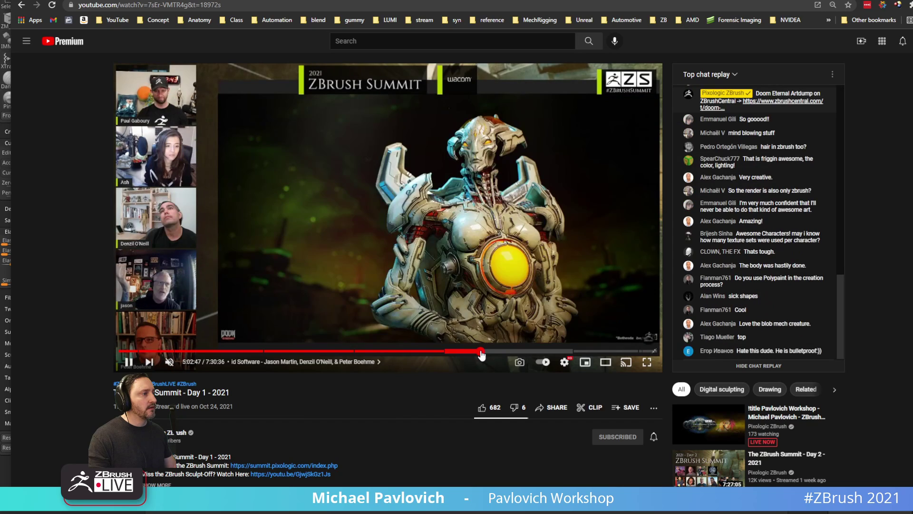
pyautogui.click(488, 353)
pyautogui.click(496, 353)
pyautogui.click(510, 353)
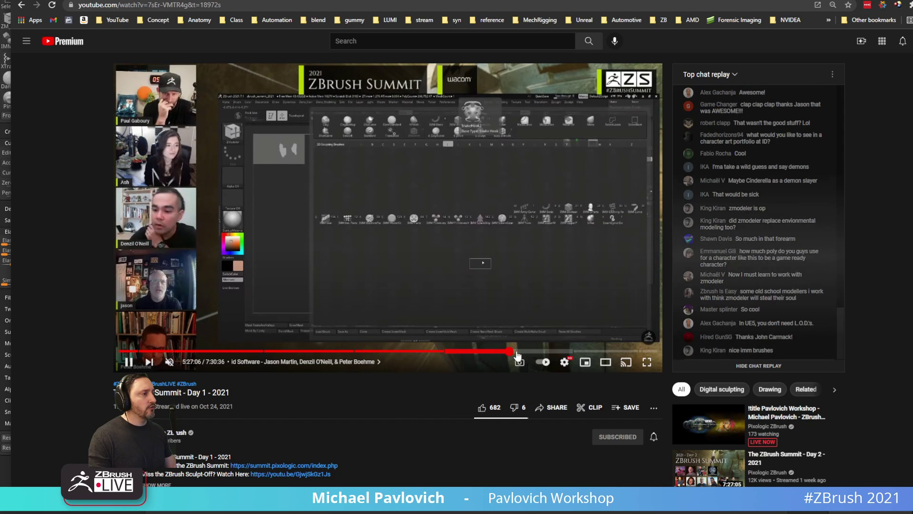
pyautogui.click(518, 352)
pyautogui.click(525, 352)
pyautogui.click(532, 352)
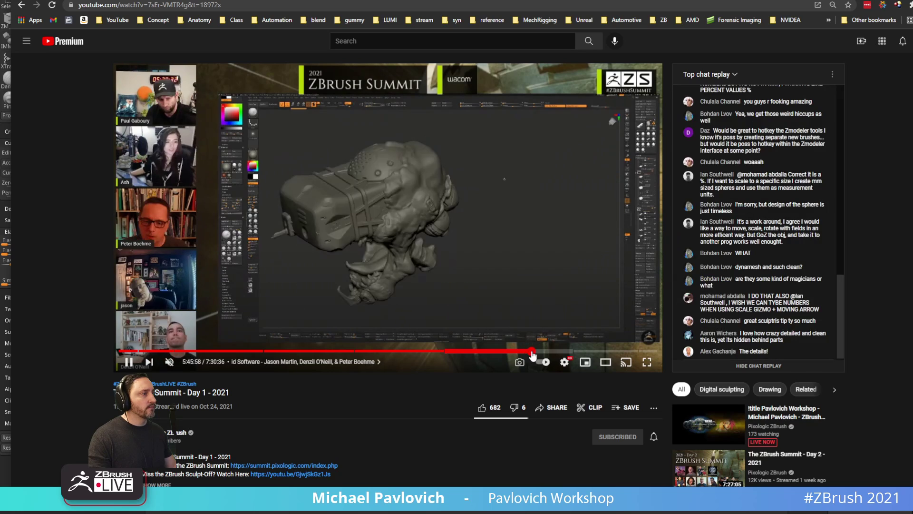
pyautogui.click(524, 352)
pyautogui.click(517, 352)
pyautogui.click(509, 352)
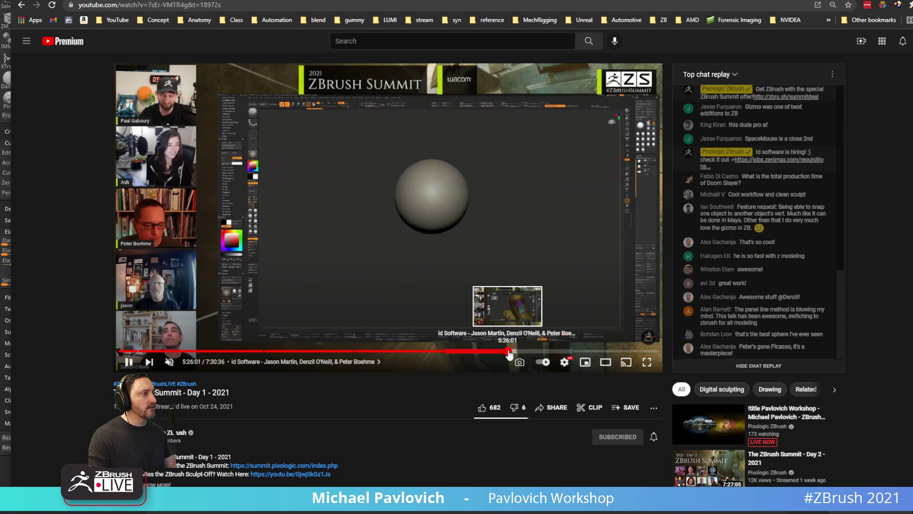
# Locate the part of the id Software presentation where low-poly arm armour is modelled with ZModeler.
pyautogui.click(501, 353)
pyautogui.click(503, 352)
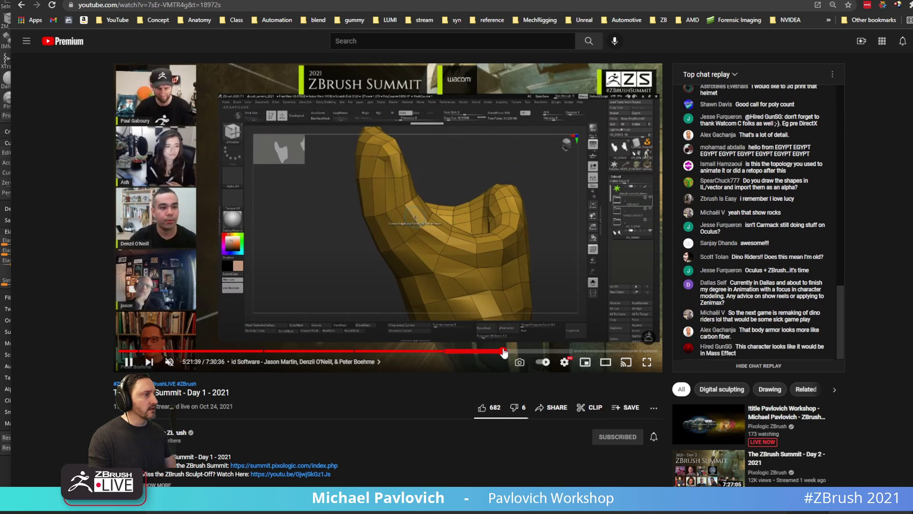
pyautogui.click(505, 352)
pyautogui.click(506, 352)
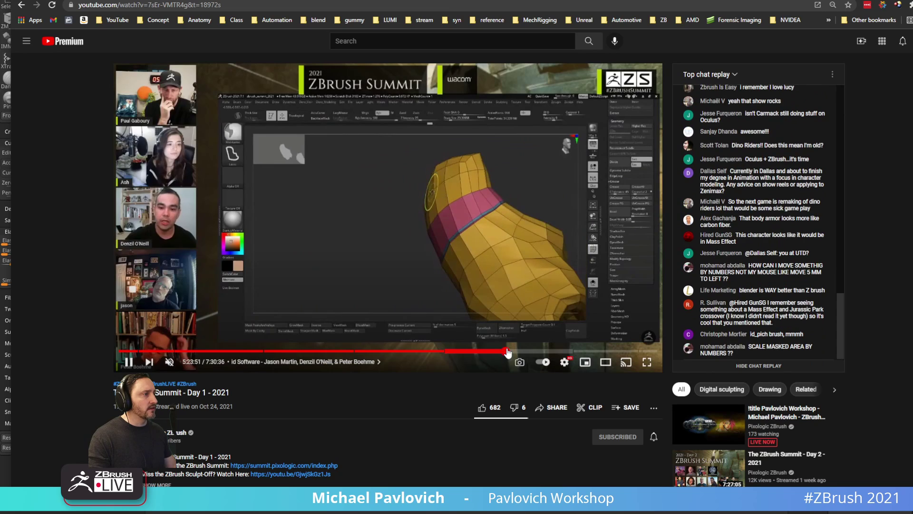
pyautogui.click(507, 351)
pyautogui.click(508, 351)
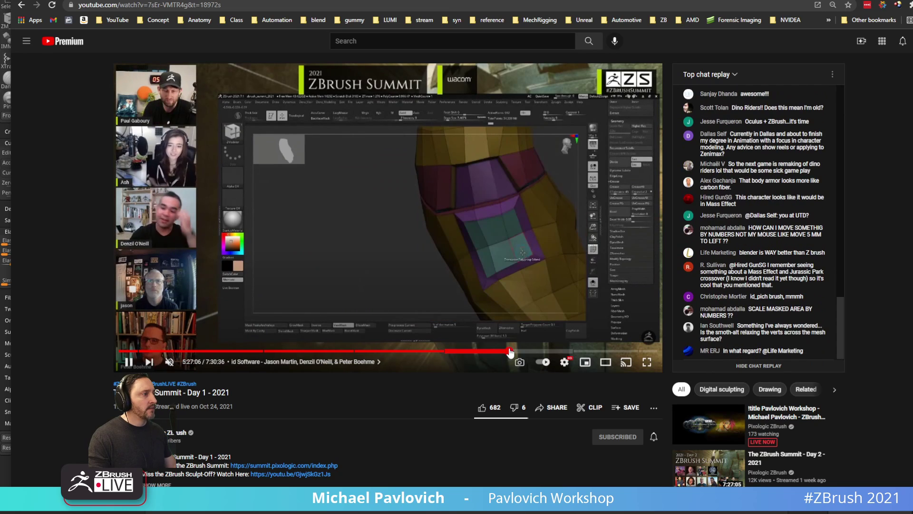
pyautogui.click(509, 352)
pyautogui.click(511, 352)
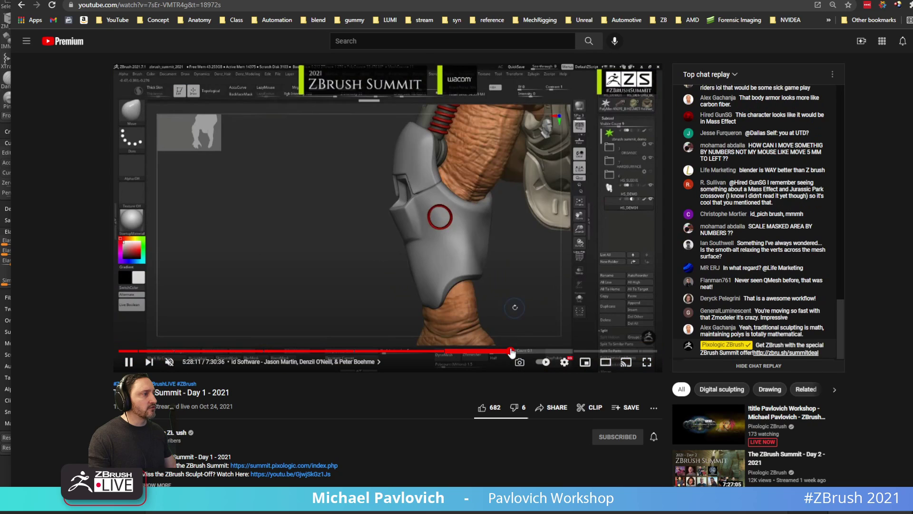
pyautogui.click(506, 352)
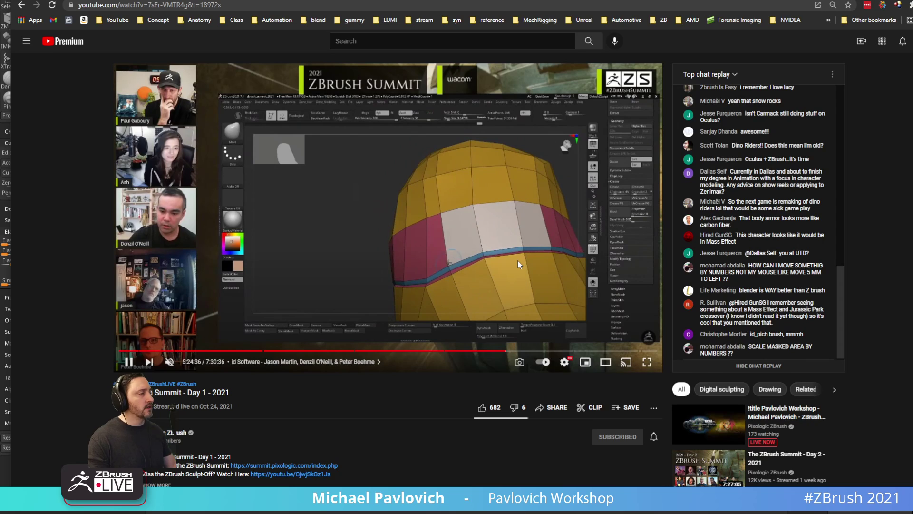
# Copy a share link to the video that starts at the current playback time, and close the sharing options.
pyautogui.click(561, 411)
pyautogui.click(405, 353)
pyautogui.click(563, 318)
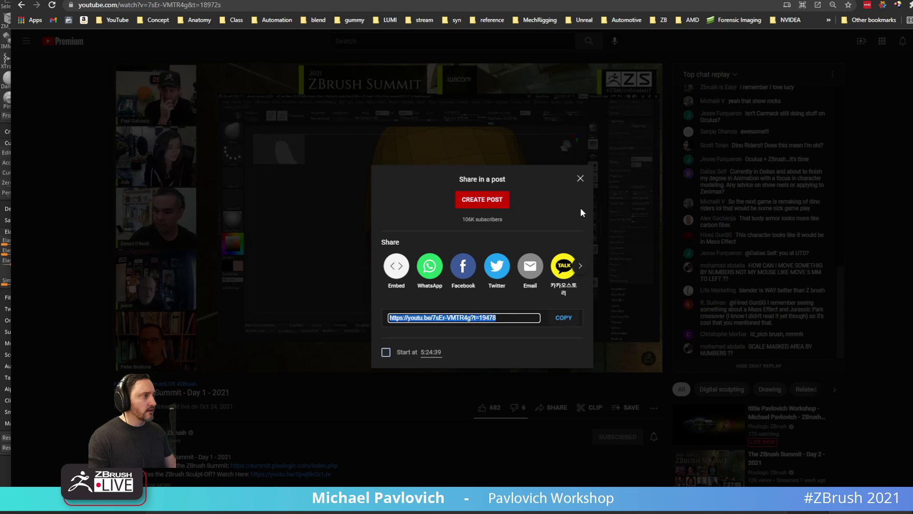
pyautogui.click(580, 180)
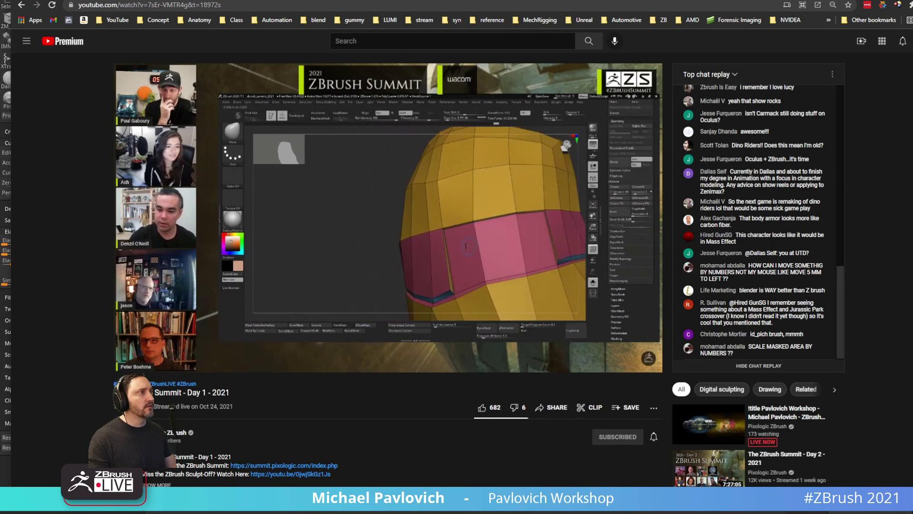
# Switch to the ZBrush Hard Surface - Linear Walkthrough document and review its Brute Force, Brute Force to Rebuild, and SubD and Mixed Solutions sections.
pyautogui.hotkey('alt', 'Tab')
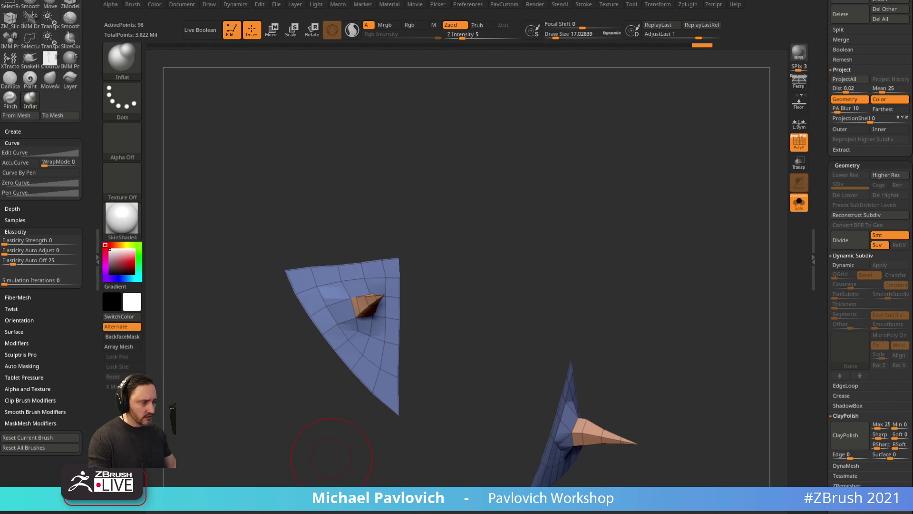
pyautogui.hotkey('alt', 'Tab')
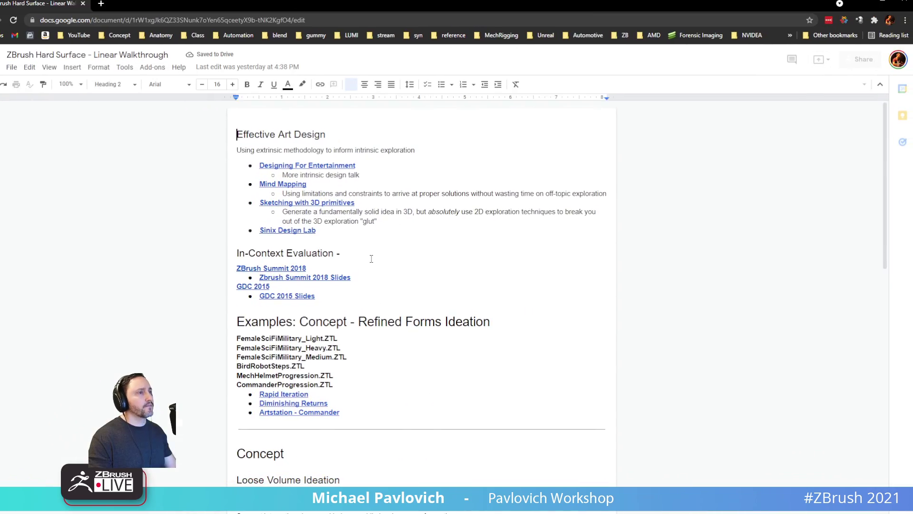
pyautogui.scroll(-20, 370, 263)
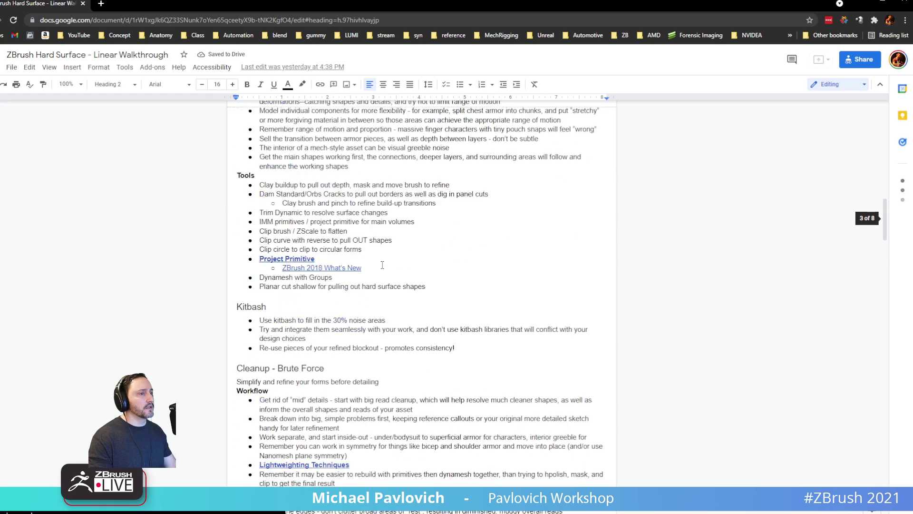
pyautogui.scroll(-6, 382, 264)
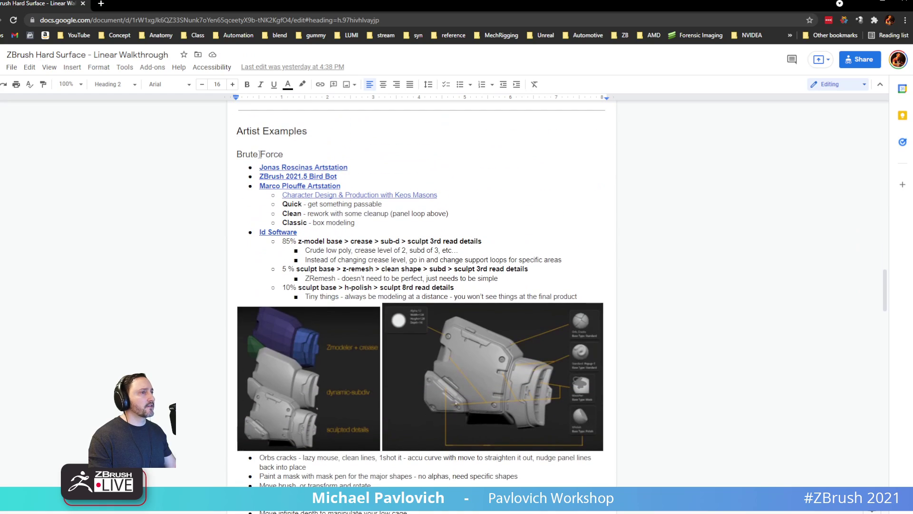
pyautogui.moveTo(284, 153); pyautogui.dragTo(309, 156)
pyautogui.scroll(-5, 280, 237)
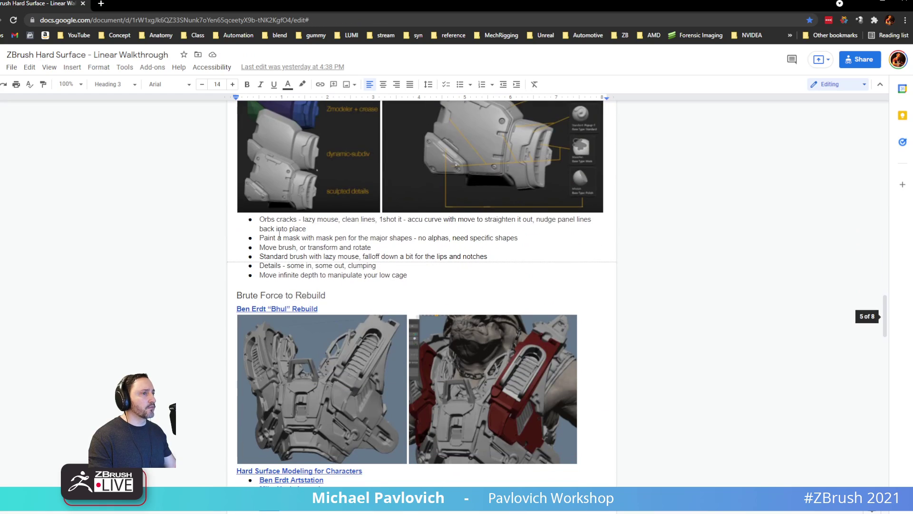
pyautogui.moveTo(242, 294); pyautogui.dragTo(346, 294)
pyautogui.scroll(-7, 350, 293)
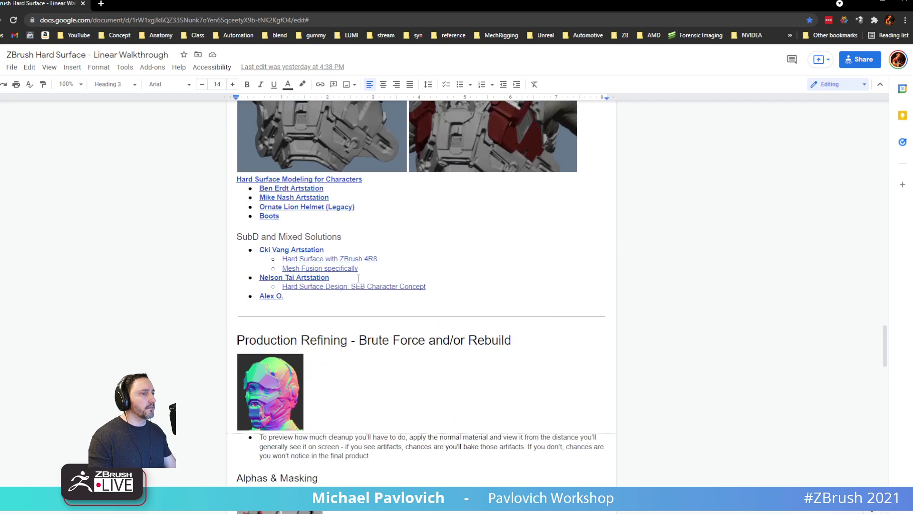
pyautogui.scroll(2, 266, 318)
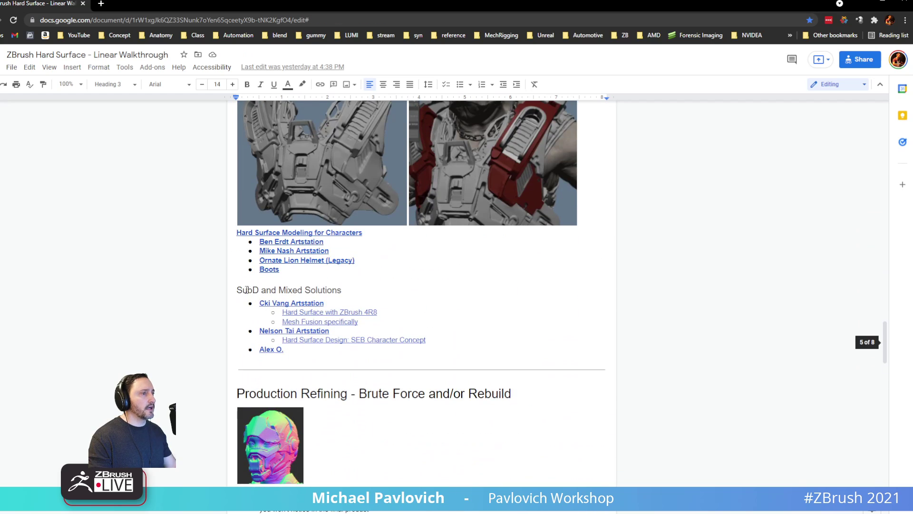
pyautogui.moveTo(247, 289); pyautogui.dragTo(325, 286)
pyautogui.scroll(-12, 361, 316)
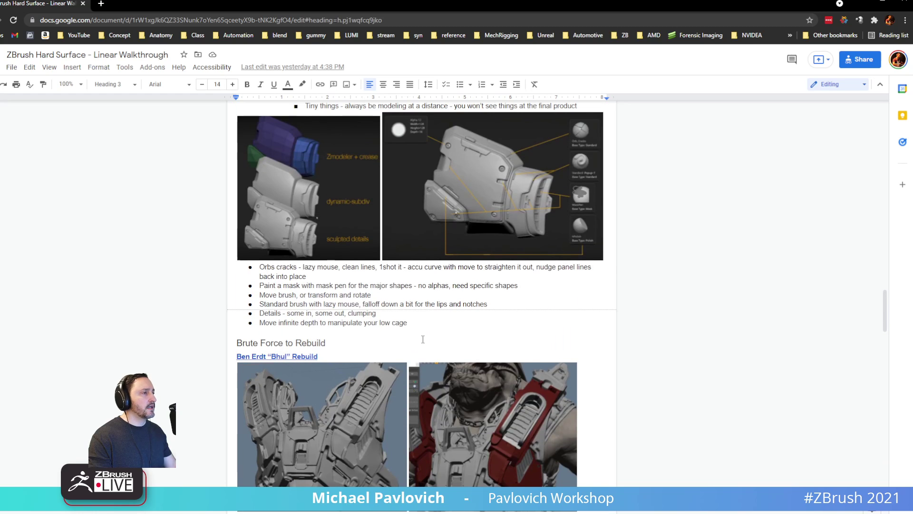
# Examine the id Software workflow notes and armour images in the Brute Force section of the document.
pyautogui.scroll(3, 358, 274)
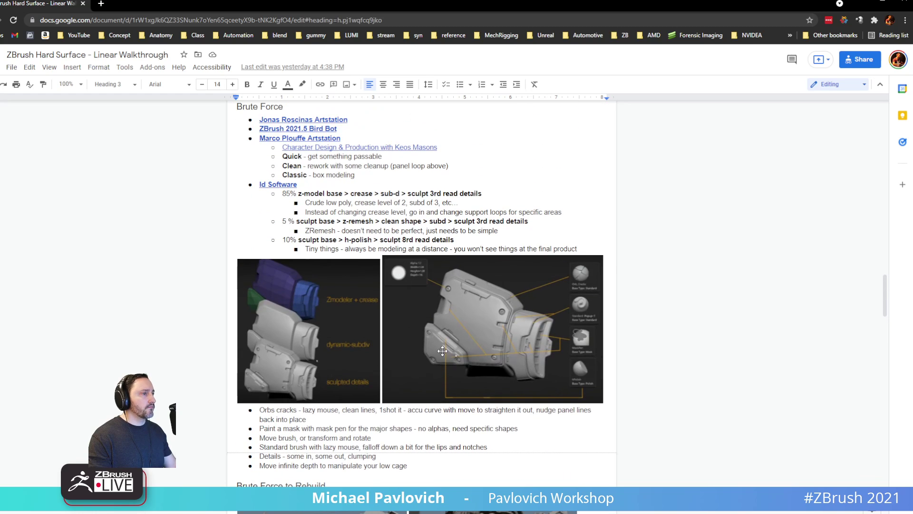
pyautogui.scroll(2, 370, 199)
pyautogui.scroll(-2, 310, 325)
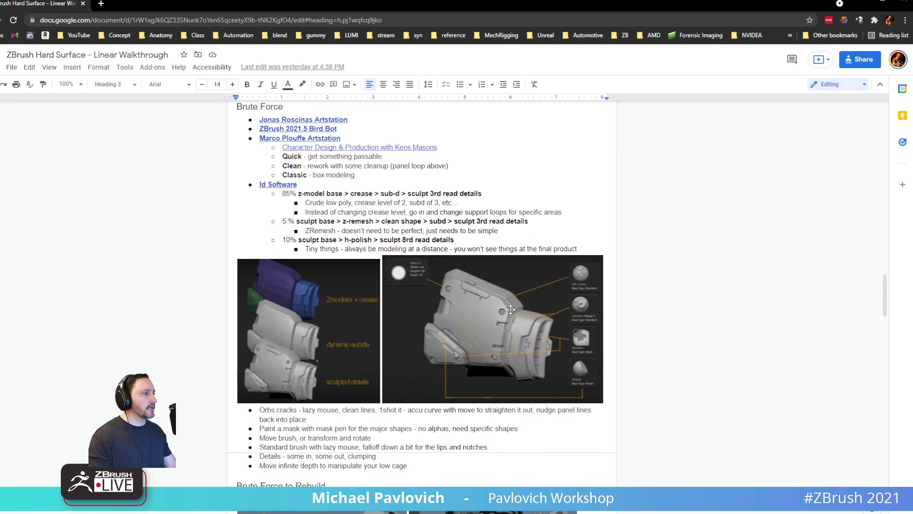
pyautogui.scroll(-2, 504, 314)
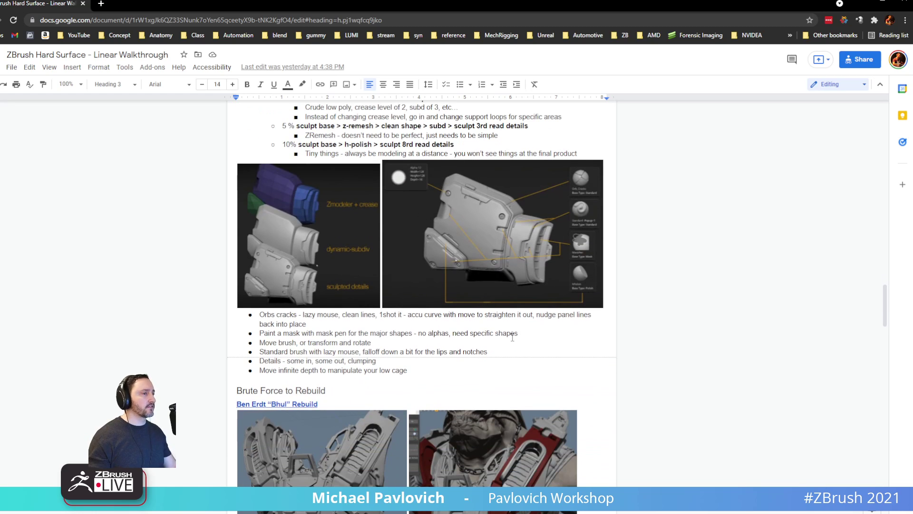
pyautogui.scroll(4, 528, 250)
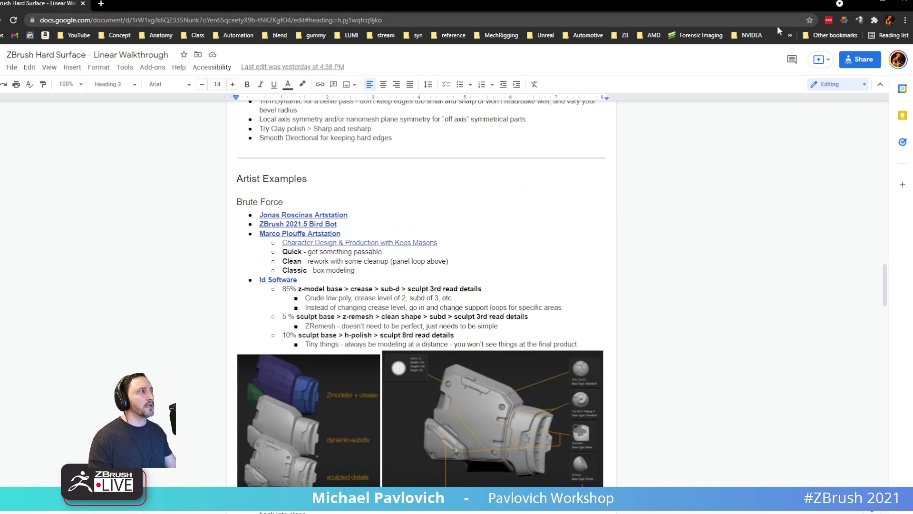
# Copy the document's share link and close the sharing dialog.
pyautogui.click(861, 59)
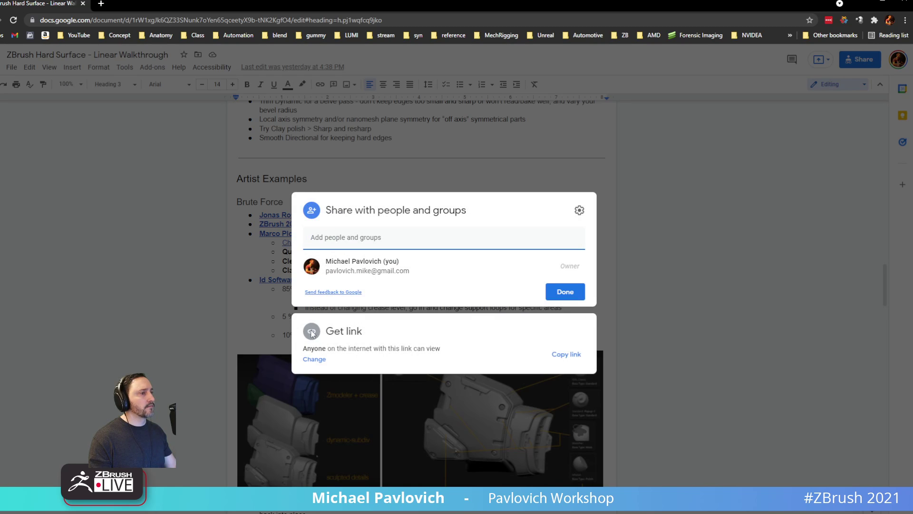
pyautogui.click(311, 332)
pyautogui.click(569, 295)
pyautogui.click(595, 338)
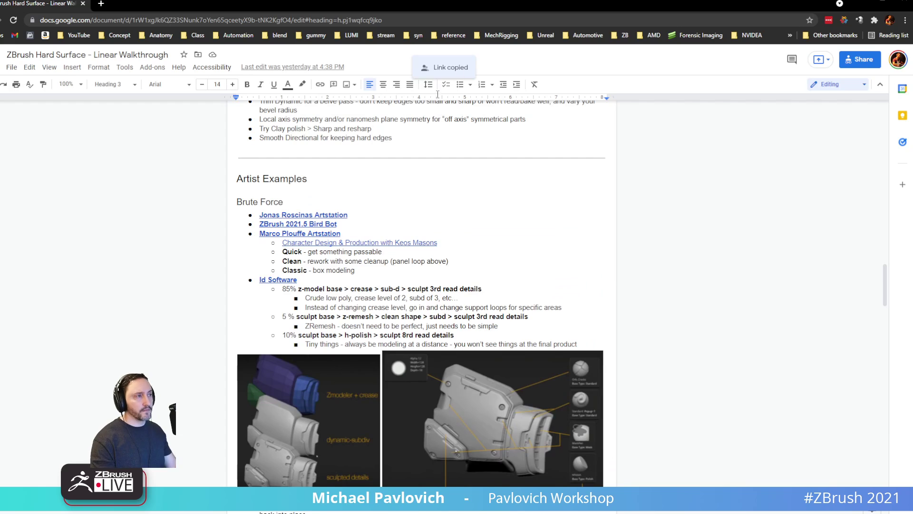
# Switch to ZBrush and draw out a cube with the IMM Primitives brush in place of the spiked plate.
pyautogui.hotkey('alt', 'Tab')
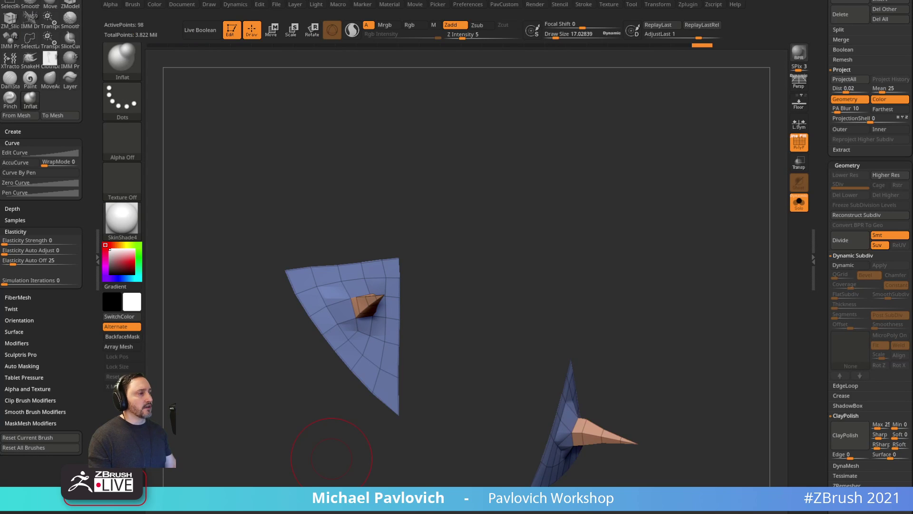
pyautogui.moveTo(479, 223)
pyautogui.mouseDown()
pyautogui.moveTo(481, 252)
pyautogui.moveTo(491, 246)
pyautogui.moveTo(484, 232)
pyautogui.moveTo(461, 246)
pyautogui.moveTo(496, 238)
pyautogui.mouseUp()
pyautogui.press('b')
pyautogui.press('z')
pyautogui.press('m')
pyautogui.press('b')
pyautogui.press('i')
pyautogui.press('p')
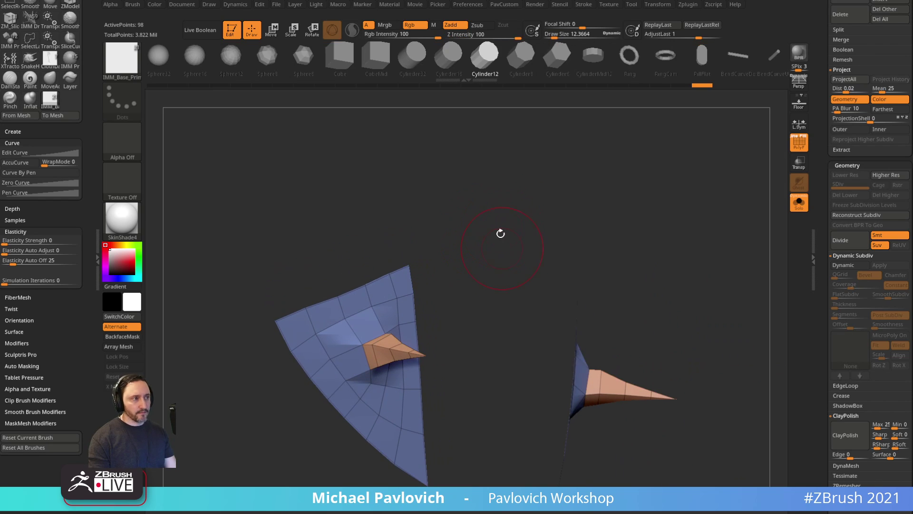
pyautogui.press('m')
pyautogui.click(562, 259)
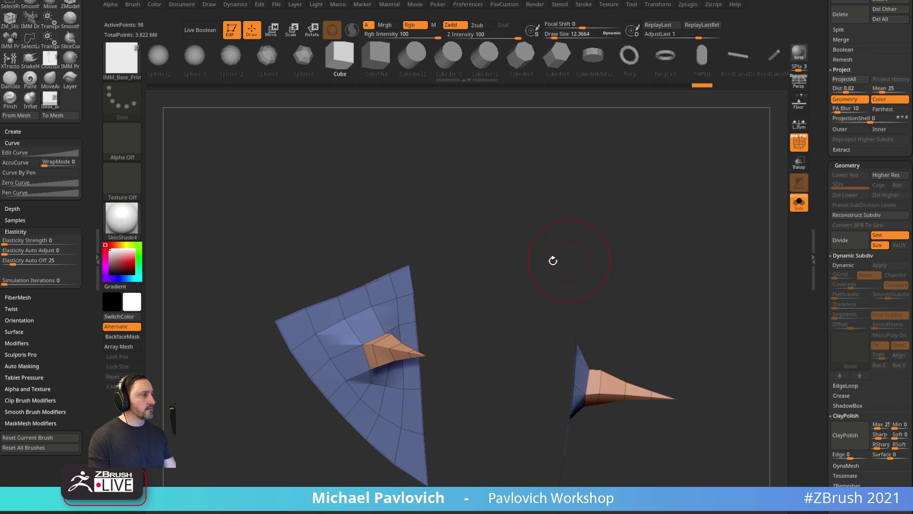
pyautogui.moveTo(387, 338); pyautogui.dragTo(452, 307)
pyautogui.press('3')
pyautogui.click(549, 285)
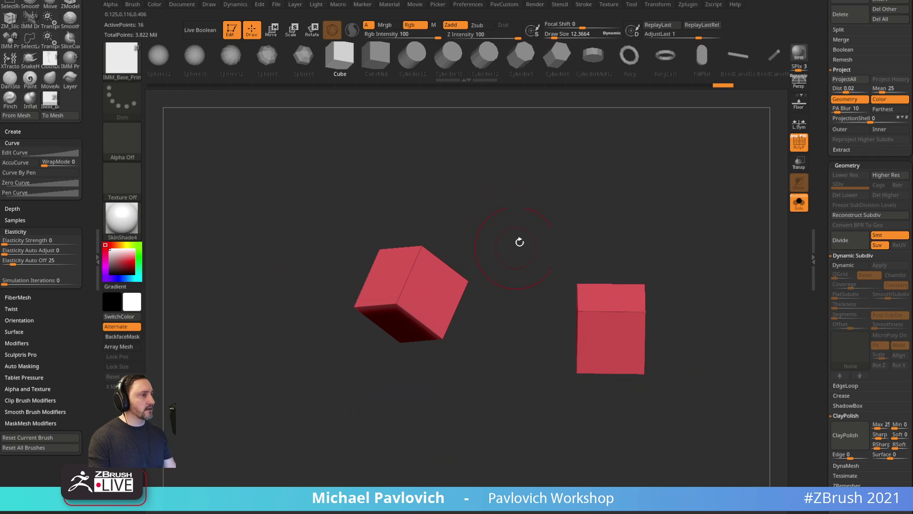
# Insert multiple edge loops with interactive elevation into the cube using ZModeler, giving it chamfered sides and a grid of polygons.
pyautogui.moveTo(518, 241); pyautogui.dragTo(519, 250)
pyautogui.press('b')
pyautogui.press('z')
pyautogui.press('m')
pyautogui.press('space')
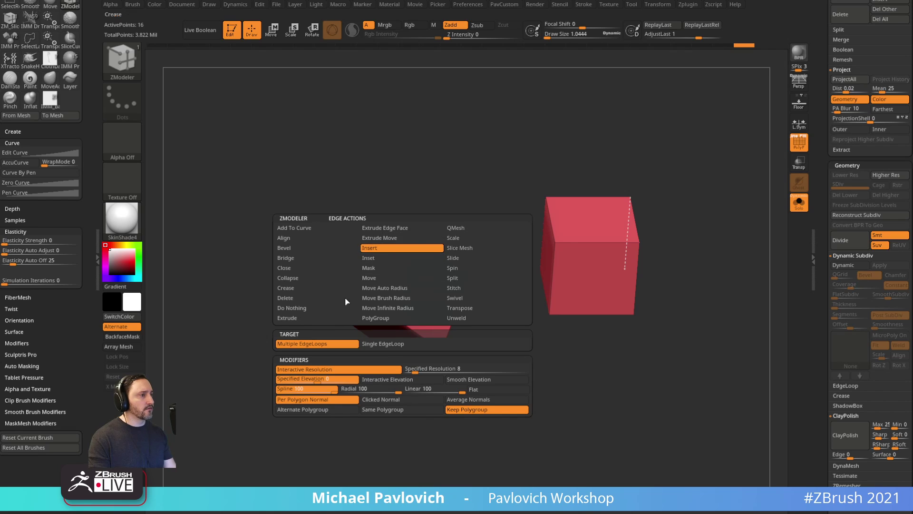
pyautogui.press('space')
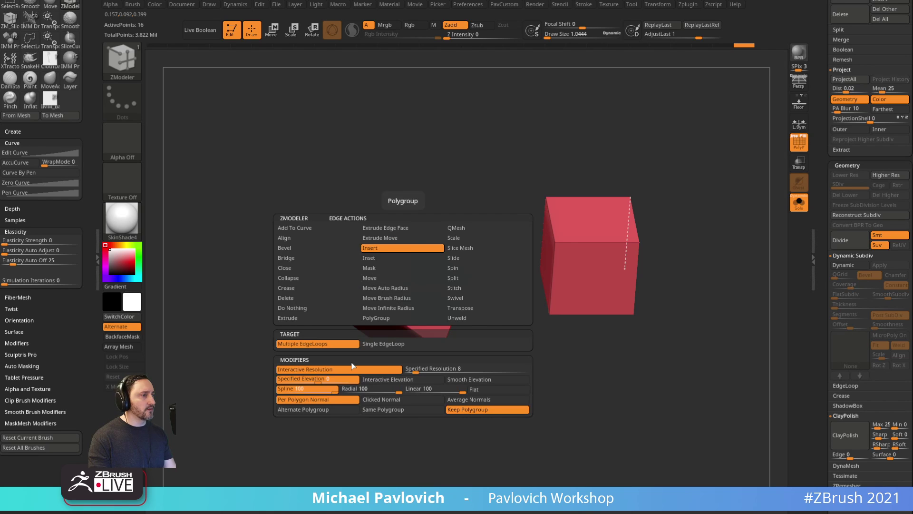
pyautogui.click(396, 381)
pyautogui.moveTo(403, 283); pyautogui.dragTo(489, 291)
pyautogui.moveTo(498, 197); pyautogui.dragTo(496, 262)
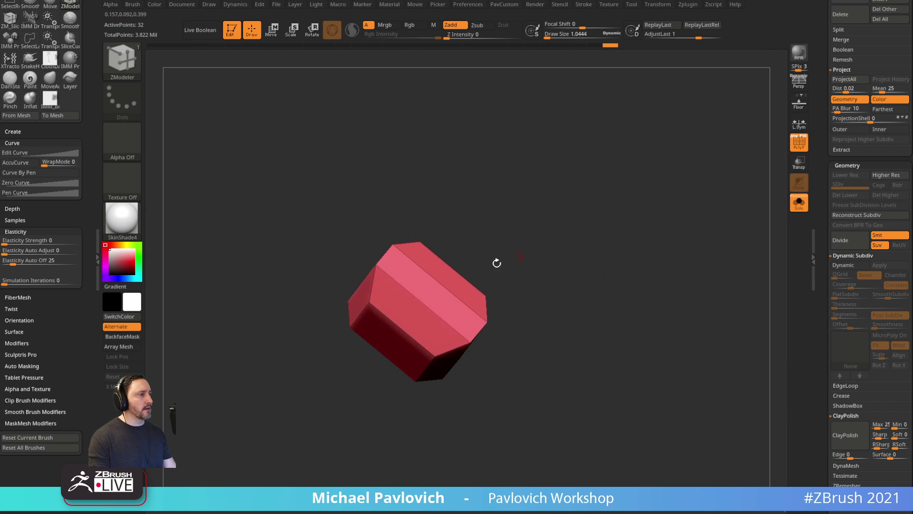
pyautogui.moveTo(426, 301); pyautogui.dragTo(431, 281)
pyautogui.moveTo(518, 265); pyautogui.dragTo(509, 228)
pyautogui.keyDown('shift'); pyautogui.moveTo(519, 282); pyautogui.dragTo(492, 229); pyautogui.keyUp('shift')
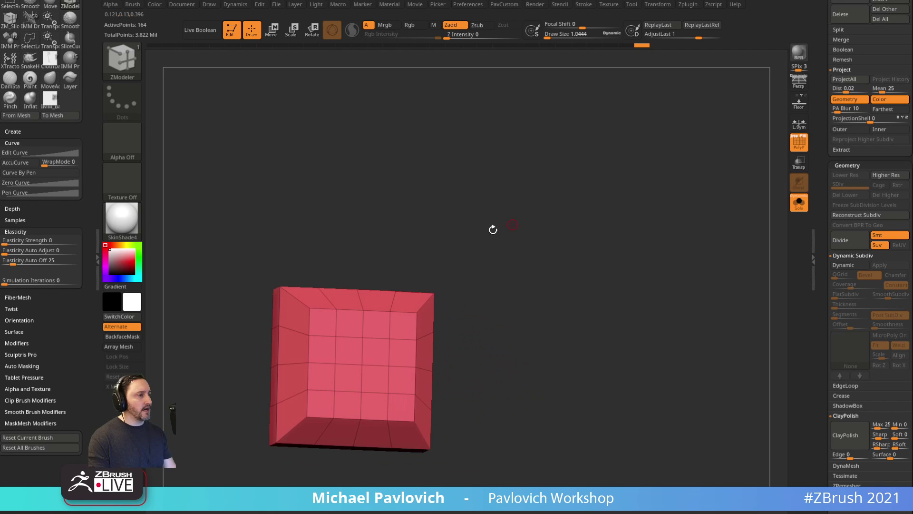
# Mark two separate two-polygon patches near opposite edges of the gridded face and delete them to open two holes.
pyautogui.moveTo(351, 354); pyautogui.dragTo(377, 358)
pyautogui.moveTo(447, 342)
pyautogui.mouseDown()
pyautogui.moveTo(466, 278)
pyautogui.moveTo(446, 327)
pyautogui.moveTo(543, 287)
pyautogui.moveTo(502, 290)
pyautogui.moveTo(499, 311)
pyautogui.moveTo(508, 267)
pyautogui.moveTo(475, 284)
pyautogui.moveTo(513, 273)
pyautogui.moveTo(505, 280)
pyautogui.mouseUp()
pyautogui.keyDown('alt'); pyautogui.moveTo(419, 292); pyautogui.dragTo(397, 310); pyautogui.keyUp('alt')
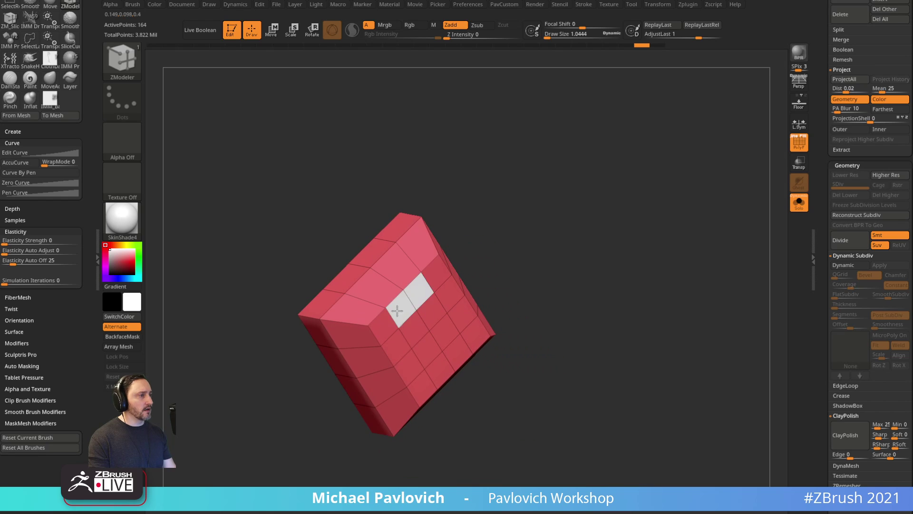
pyautogui.moveTo(527, 306); pyautogui.dragTo(492, 319)
pyautogui.press('space')
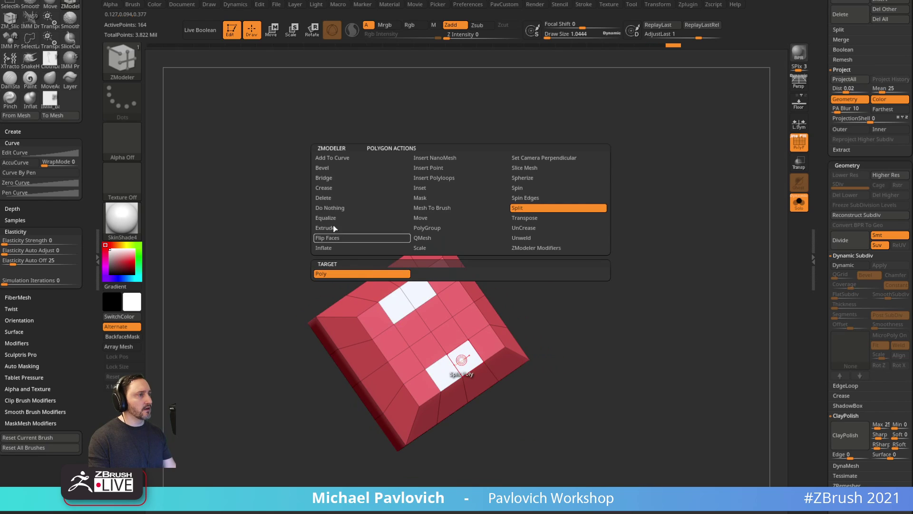
pyautogui.click(339, 201)
pyautogui.click(467, 362)
pyautogui.moveTo(550, 299); pyautogui.dragTo(525, 272)
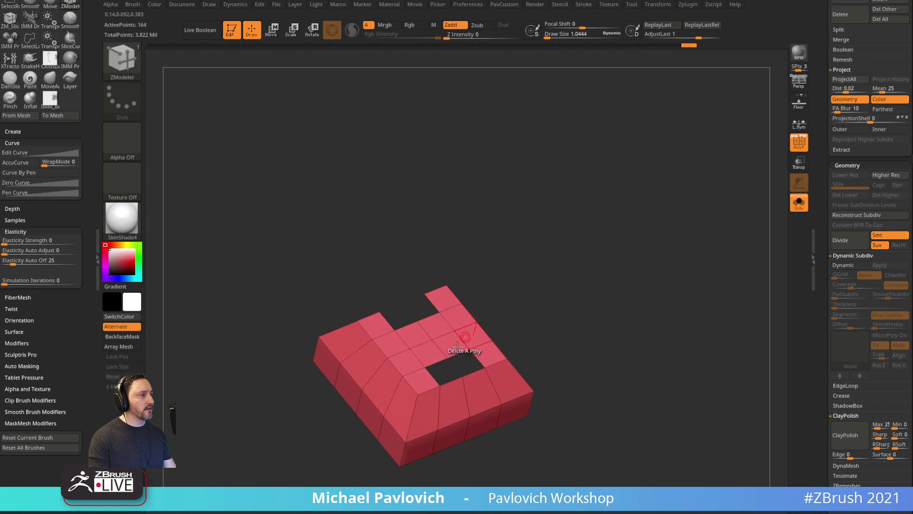
# Bridge the two holes with ZModeler's Two Holes target to form a curved handle.
pyautogui.press('space')
pyautogui.click(333, 257)
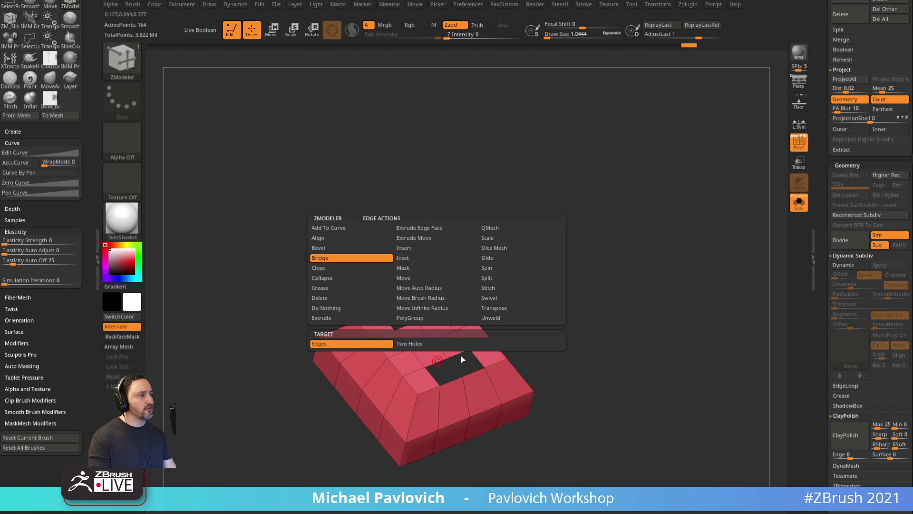
pyautogui.click(460, 350)
pyautogui.moveTo(410, 324); pyautogui.dragTo(521, 299)
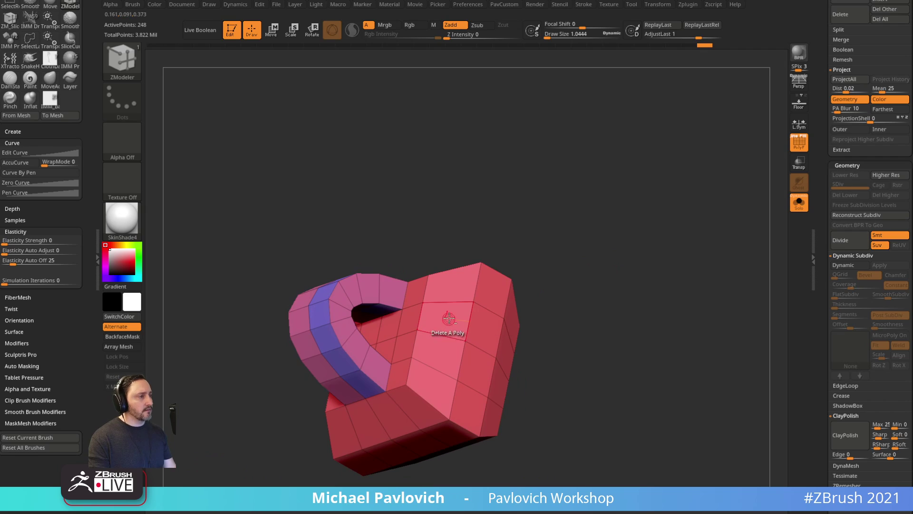
# Inset the strip of polygons beside the handle twice, using the Polygroup All target, to form nested borders.
pyautogui.press('space')
pyautogui.click(454, 187)
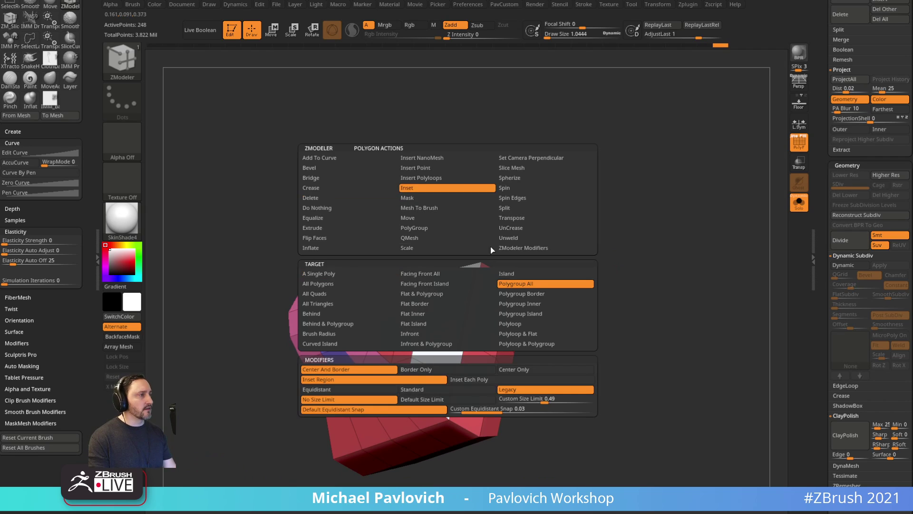
pyautogui.moveTo(444, 342); pyautogui.dragTo(453, 305)
pyautogui.press('space')
pyautogui.click(445, 239)
pyautogui.click(512, 284)
pyautogui.press('space')
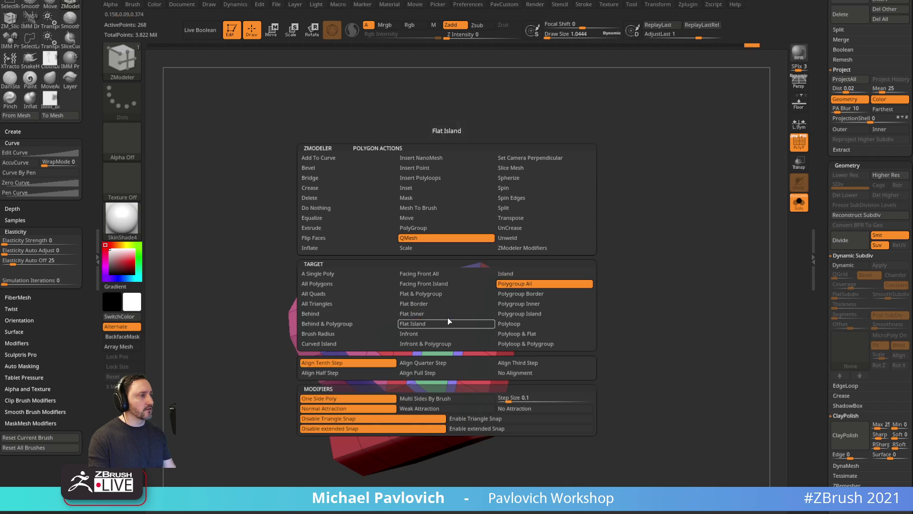
pyautogui.click(431, 187)
pyautogui.click(518, 294)
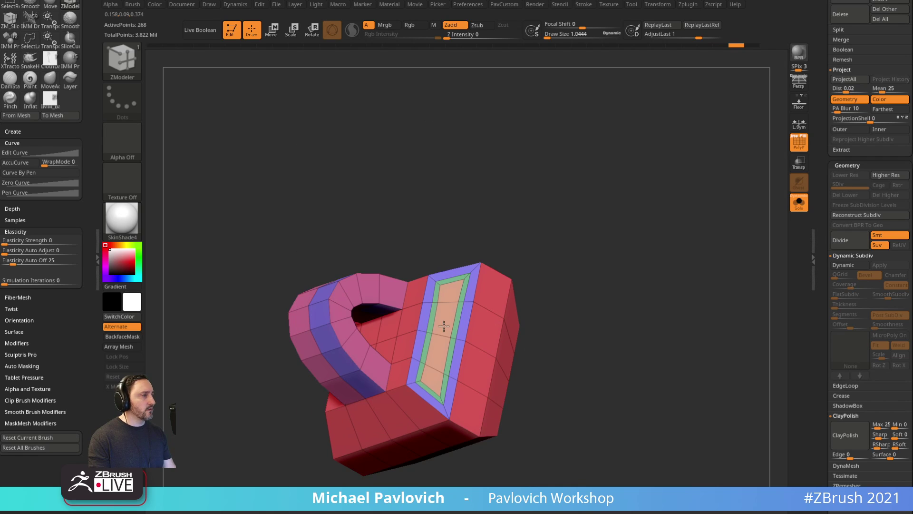
pyautogui.moveTo(444, 325); pyautogui.dragTo(444, 324)
# Push the innermost inset panel into the body with QMesh on Polygroup All to form a recess.
pyautogui.press('space')
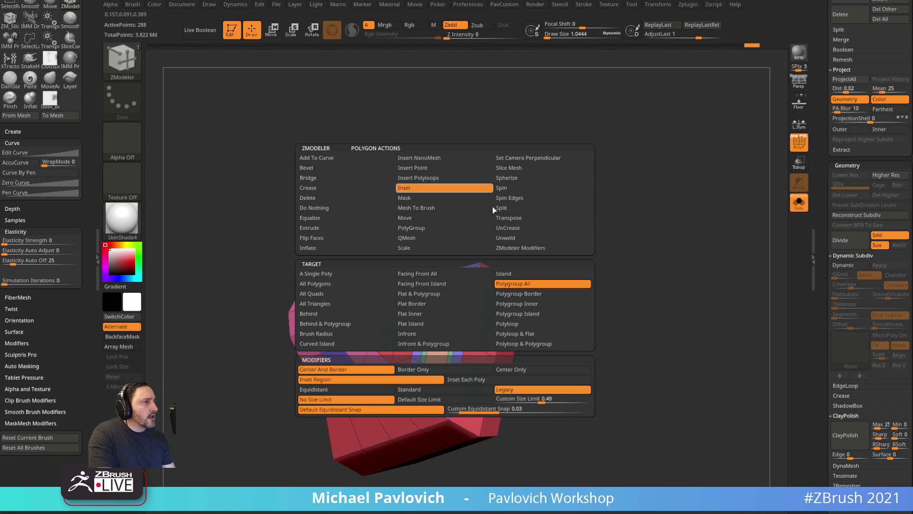
pyautogui.moveTo(571, 208); pyautogui.dragTo(557, 209)
pyautogui.press('space')
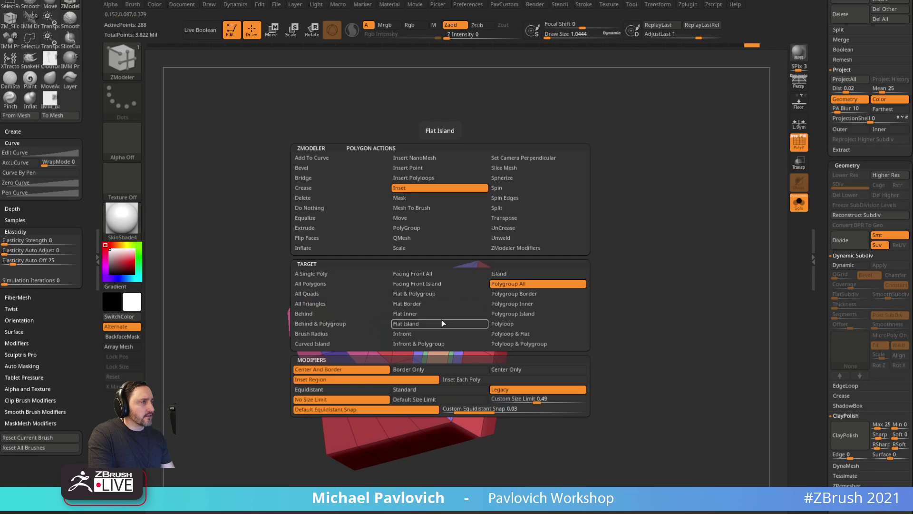
pyautogui.click(427, 245)
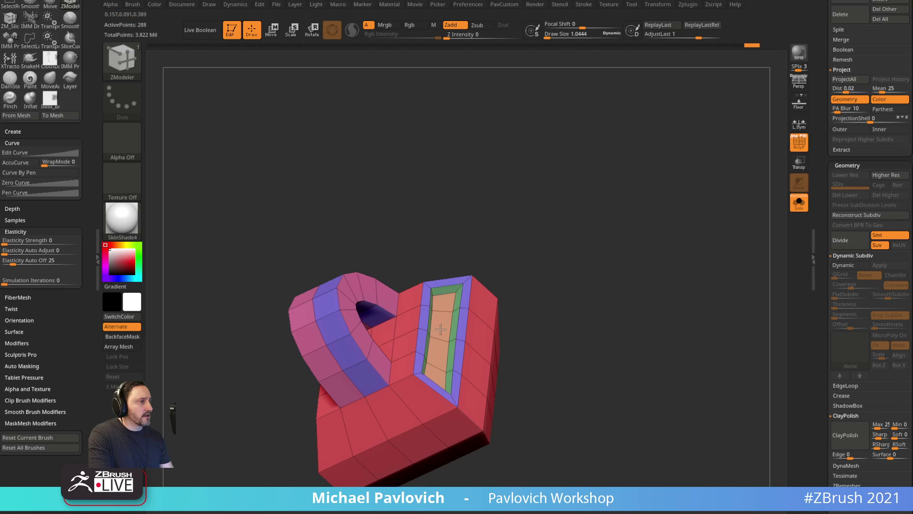
pyautogui.moveTo(547, 278)
pyautogui.mouseDown()
pyautogui.moveTo(483, 244)
pyautogui.moveTo(554, 295)
pyautogui.moveTo(575, 286)
pyautogui.moveTo(563, 243)
pyautogui.moveTo(638, 275)
pyautogui.moveTo(550, 276)
pyautogui.mouseUp()
# Extrude a two-polygon patch on the neighbouring face outward with QMesh to form a raised block.
pyautogui.press('space')
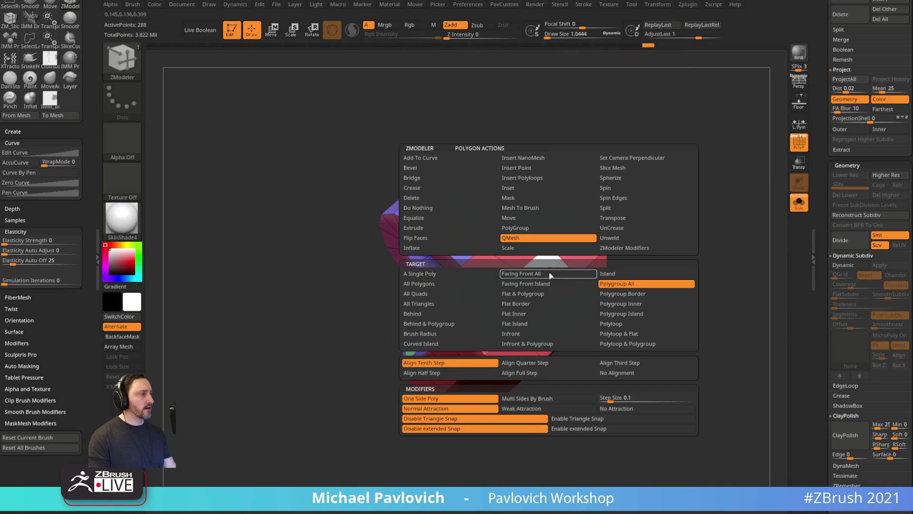
pyautogui.click(529, 240)
pyautogui.moveTo(640, 255); pyautogui.dragTo(661, 249)
pyautogui.moveTo(536, 275); pyautogui.dragTo(551, 259)
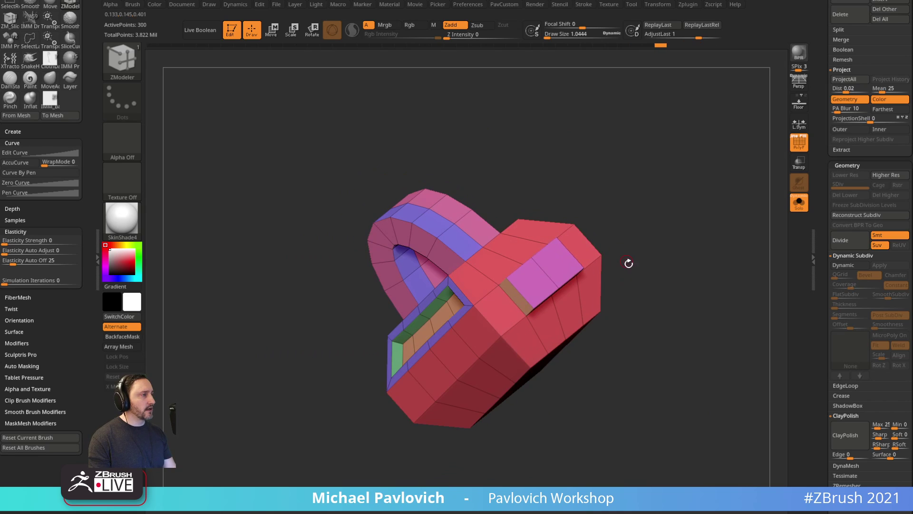
# Bevel the complete edge loop running around the middle of the body.
pyautogui.moveTo(628, 263); pyautogui.dragTo(666, 271)
pyautogui.press('space')
pyautogui.click(462, 271)
pyautogui.moveTo(615, 256)
pyautogui.mouseDown()
pyautogui.moveTo(600, 205)
pyautogui.moveTo(618, 266)
pyautogui.mouseUp()
pyautogui.press('space')
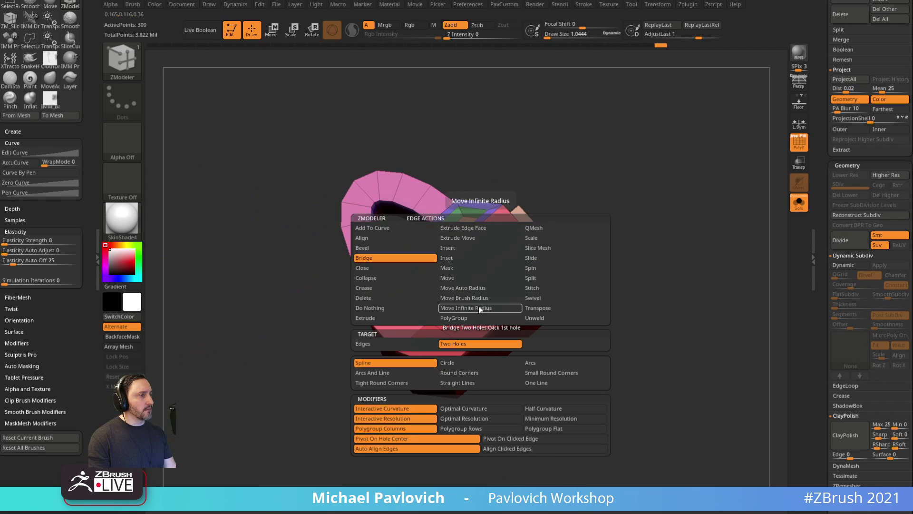
pyautogui.click(371, 248)
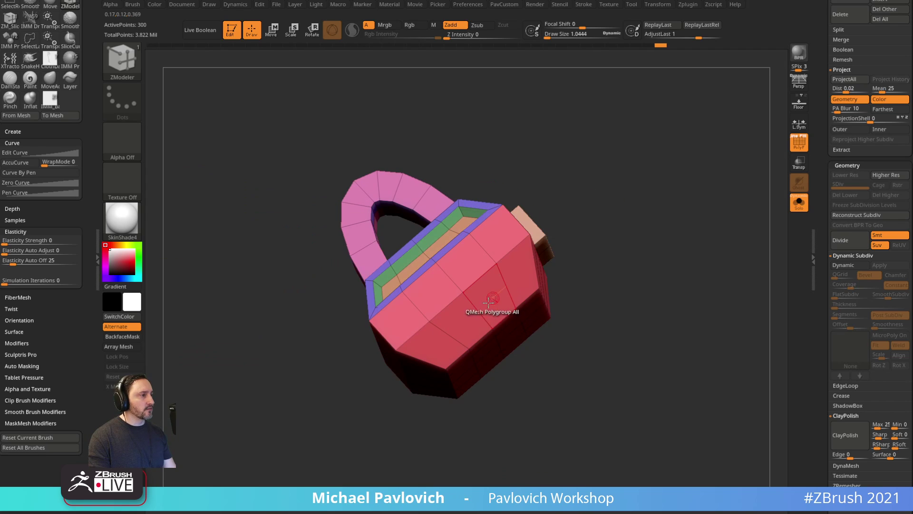
pyautogui.moveTo(475, 308); pyautogui.dragTo(484, 320)
# Inset the beveled band with the Polygroup All target and push it inward with QMesh to form a groove.
pyautogui.press('space')
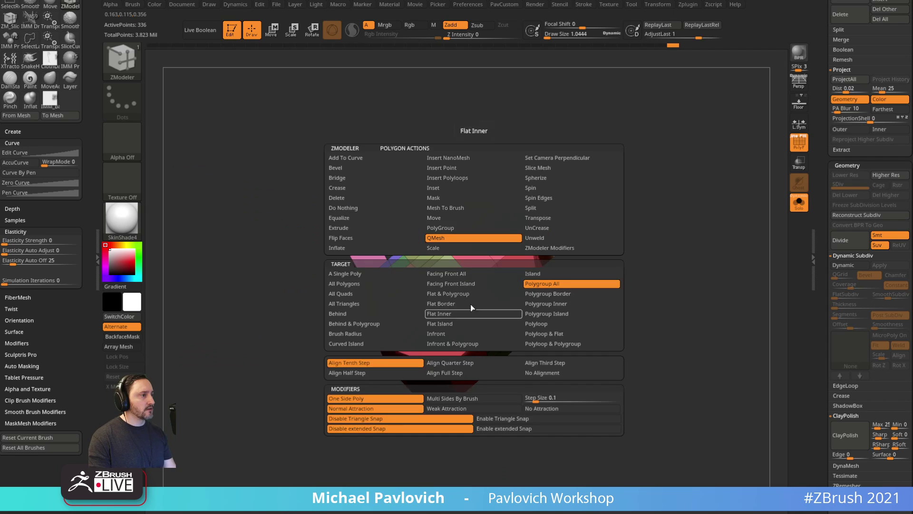
pyautogui.click(447, 189)
pyautogui.moveTo(484, 317); pyautogui.dragTo(450, 301)
pyautogui.press('space')
pyautogui.click(428, 238)
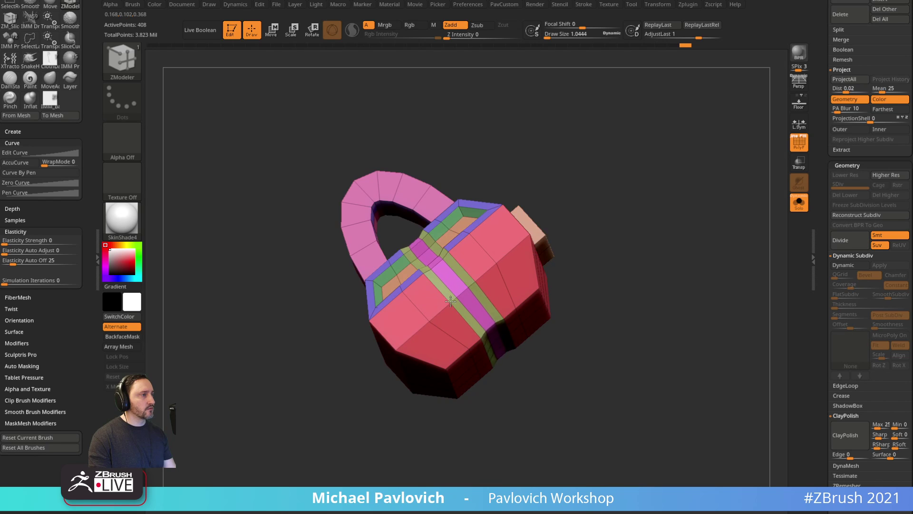
pyautogui.moveTo(585, 271); pyautogui.dragTo(621, 217)
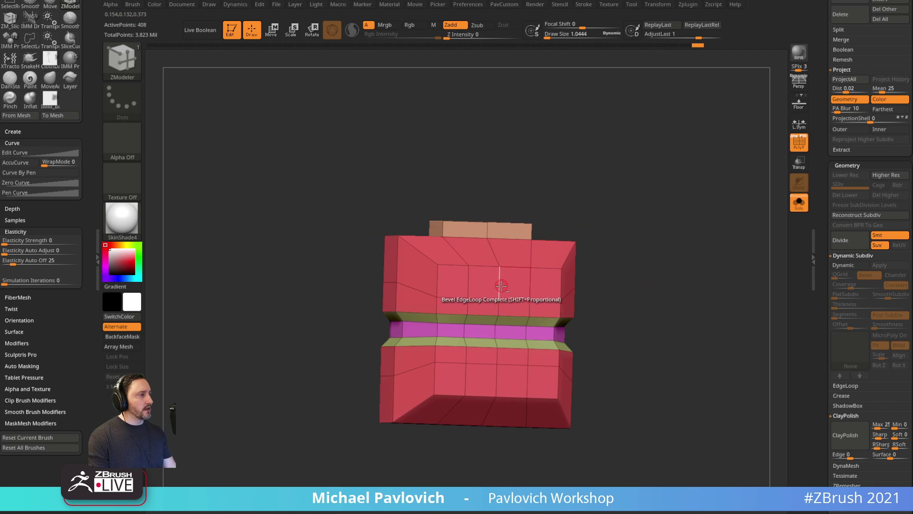
# Extrude two adjacent polygons above the groove into a shallow block with QMesh, giving it its own polygroup.
pyautogui.keyDown('alt'); pyautogui.moveTo(487, 285); pyautogui.dragTo(515, 288); pyautogui.keyUp('alt')
pyautogui.moveTo(602, 218); pyautogui.dragTo(640, 238)
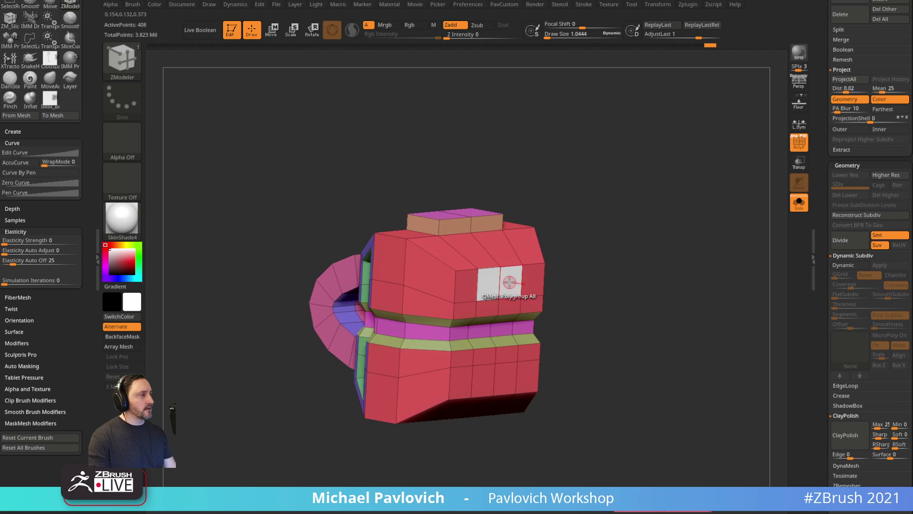
pyautogui.keyDown('ctrl'); pyautogui.keyDown('shift'); pyautogui.click(507, 283); pyautogui.keyUp('shift'); pyautogui.keyUp('ctrl')
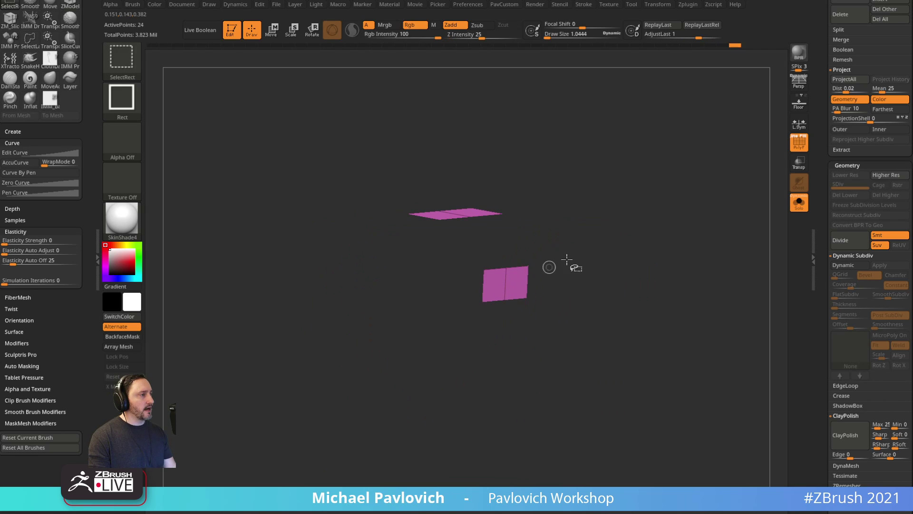
pyautogui.keyDown('ctrl'); pyautogui.keyDown('shift'); pyautogui.click(616, 248); pyautogui.keyUp('shift'); pyautogui.keyUp('ctrl')
pyautogui.hotkey('ctrl', 'z')
pyautogui.hotkey('ctrl', 'shift', 'z')
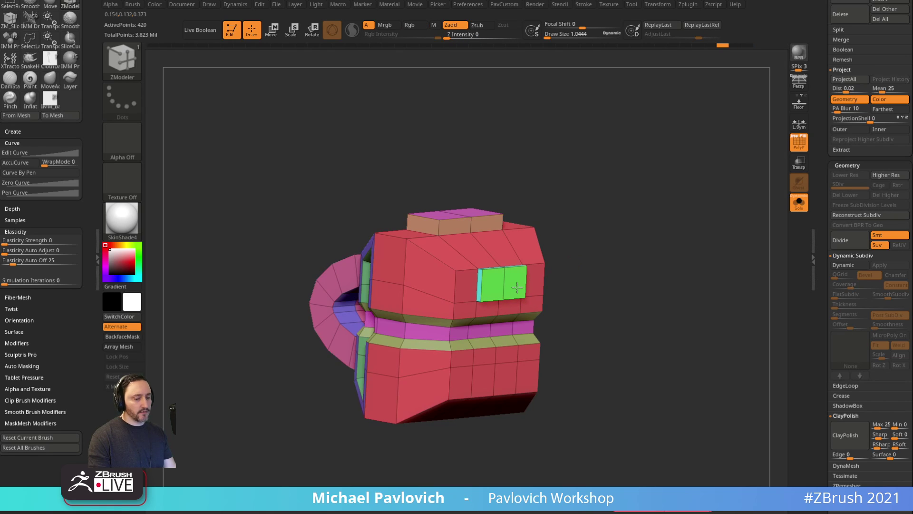
pyautogui.keyDown('ctrl'); pyautogui.keyDown('shift'); pyautogui.click(506, 289); pyautogui.keyUp('shift'); pyautogui.keyUp('ctrl')
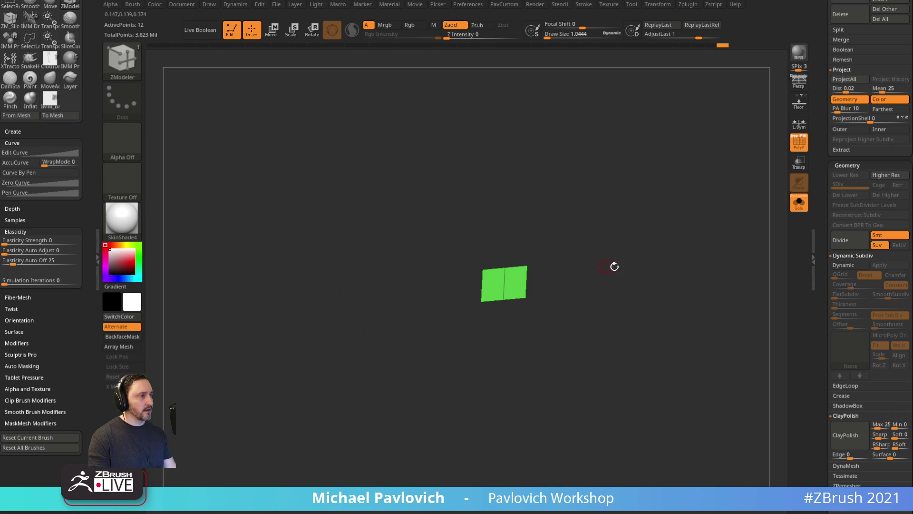
pyautogui.press('2')
pyautogui.click(608, 225)
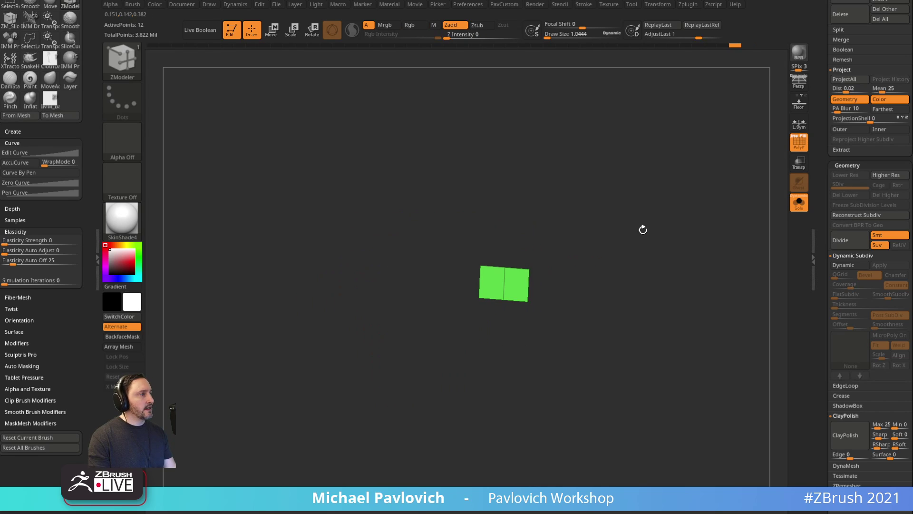
# Turn off Solo mode, isolate the green two-polygon face, and separate the rest of the body from it with Split Hidden.
pyautogui.click(798, 204)
pyautogui.keyDown('alt'); pyautogui.moveTo(662, 238); pyautogui.dragTo(797, 205, button='right'); pyautogui.keyUp('alt')
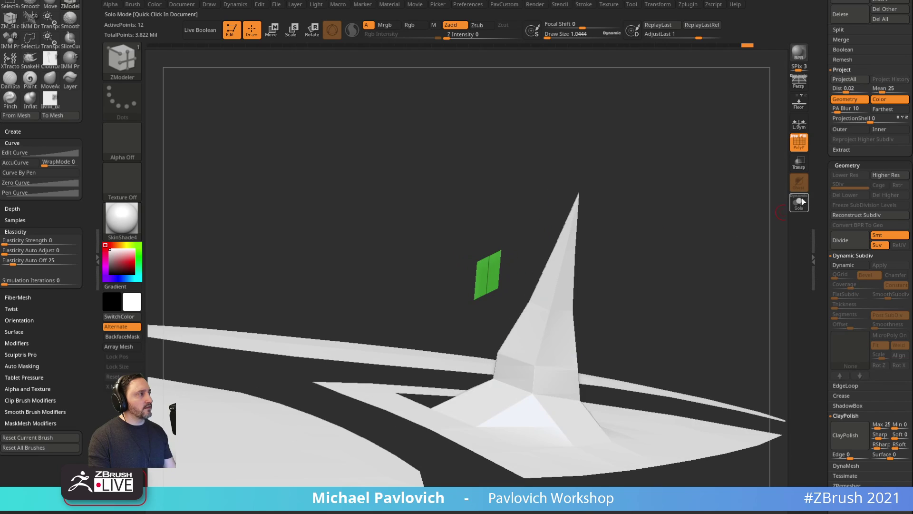
pyautogui.keyDown('ctrl'); pyautogui.keyDown('shift'); pyautogui.click(666, 233); pyautogui.keyUp('shift'); pyautogui.keyUp('ctrl')
pyautogui.press('`')
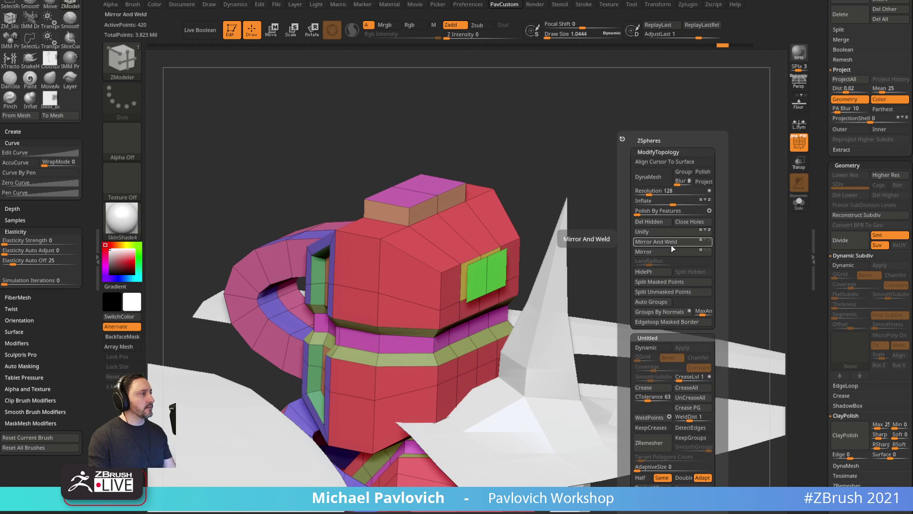
pyautogui.keyDown('ctrl'); pyautogui.keyDown('shift'); pyautogui.click(496, 290); pyautogui.keyUp('shift'); pyautogui.keyUp('ctrl')
pyautogui.press('2')
pyautogui.click(677, 272)
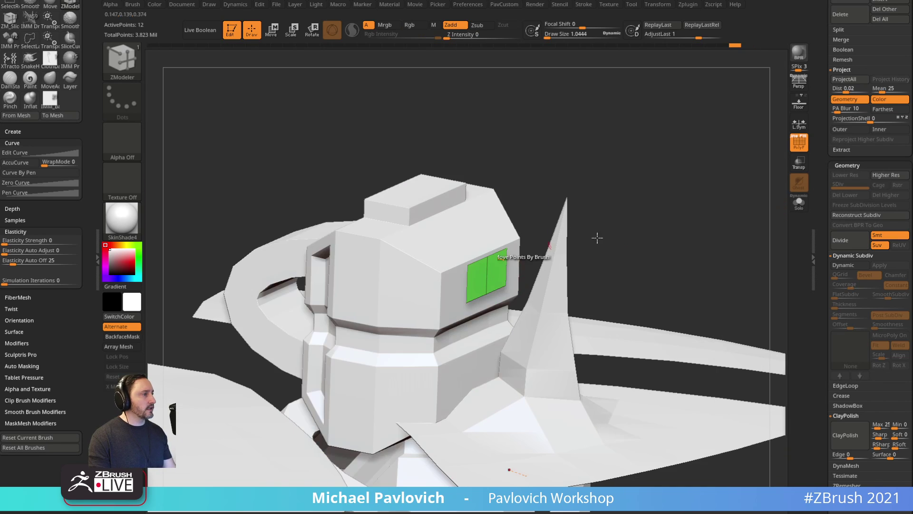
# Move the separated green face away from the body with the gizmo and return to Draw mode.
pyautogui.moveTo(597, 236); pyautogui.dragTo(533, 275, button='right')
pyautogui.press('w')
pyautogui.click(487, 293)
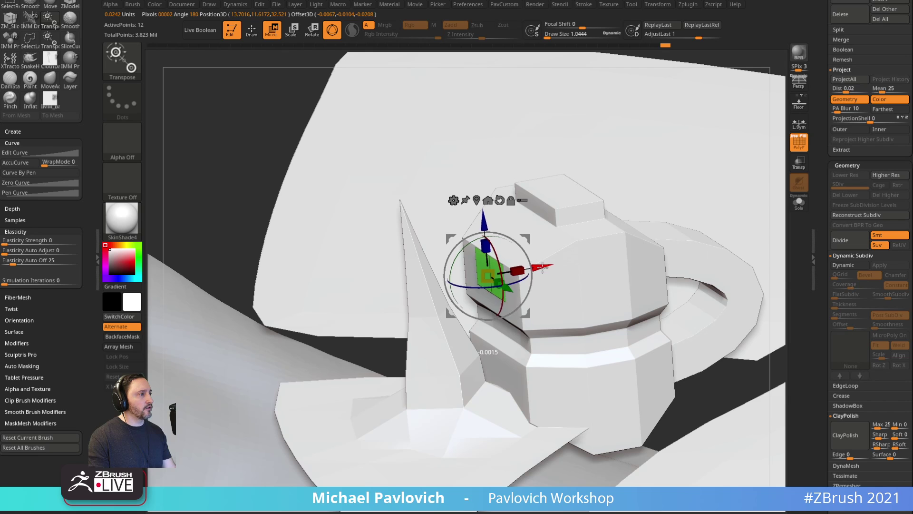
pyautogui.press('q')
# Return to the full turtle character and make the Michelangelo009_003 subtool active.
pyautogui.moveTo(778, 193); pyautogui.dragTo(715, 246)
pyautogui.keyDown('alt'); pyautogui.click(523, 200); pyautogui.keyUp('alt')
pyautogui.moveTo(670, 181); pyautogui.dragTo(713, 157)
pyautogui.keyDown('alt'); pyautogui.click(591, 124); pyautogui.keyUp('alt')
pyautogui.moveTo(390, 181); pyautogui.dragTo(409, 137)
pyautogui.keyDown('alt'); pyautogui.moveTo(464, 187); pyautogui.dragTo(304, 479); pyautogui.keyUp('alt')
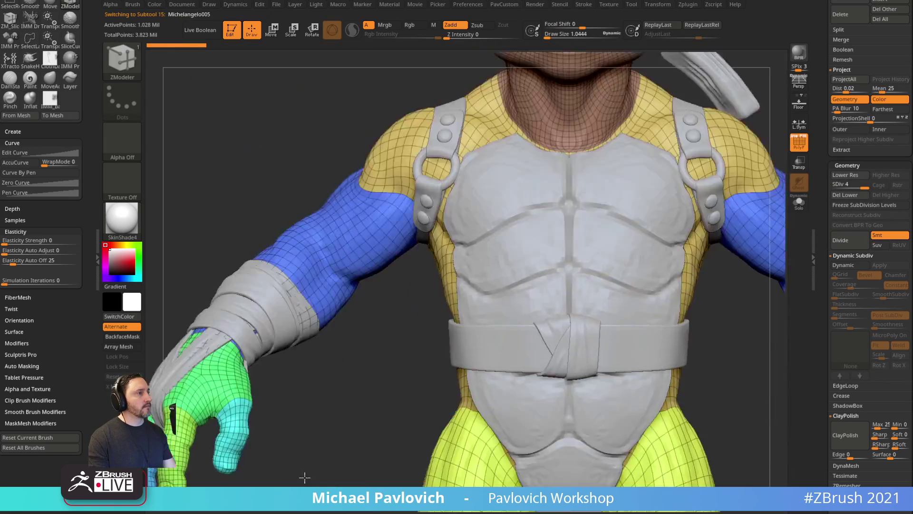
pyautogui.moveTo(708, 157); pyautogui.dragTo(665, 248)
pyautogui.moveTo(671, 280); pyautogui.dragTo(735, 203)
# Insert a Plane primitive on the turtle's cheek with the IMM base primitives brush and split it into its own subtool.
pyautogui.press('i')
pyautogui.press('m')
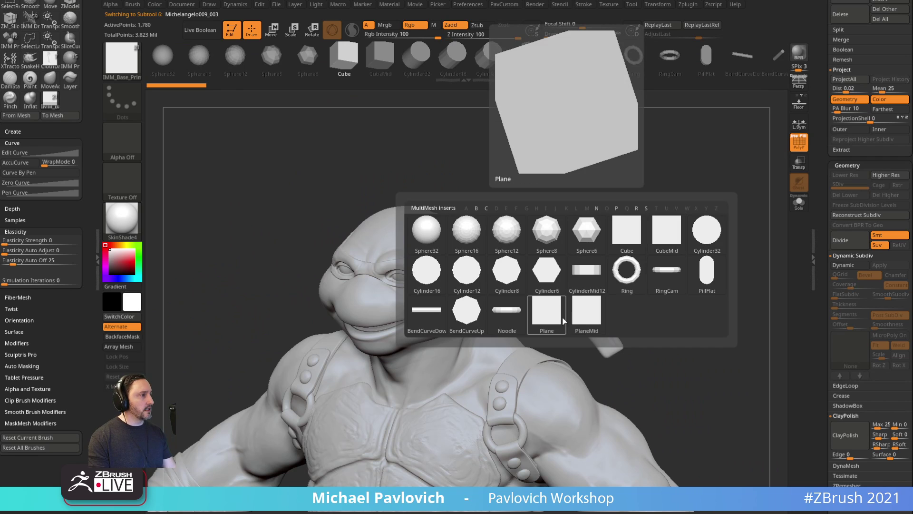
pyautogui.click(547, 313)
pyautogui.keyDown('alt'); pyautogui.moveTo(624, 183); pyautogui.dragTo(629, 218); pyautogui.keyUp('alt')
pyautogui.moveTo(417, 277); pyautogui.dragTo(417, 279)
pyautogui.press('2')
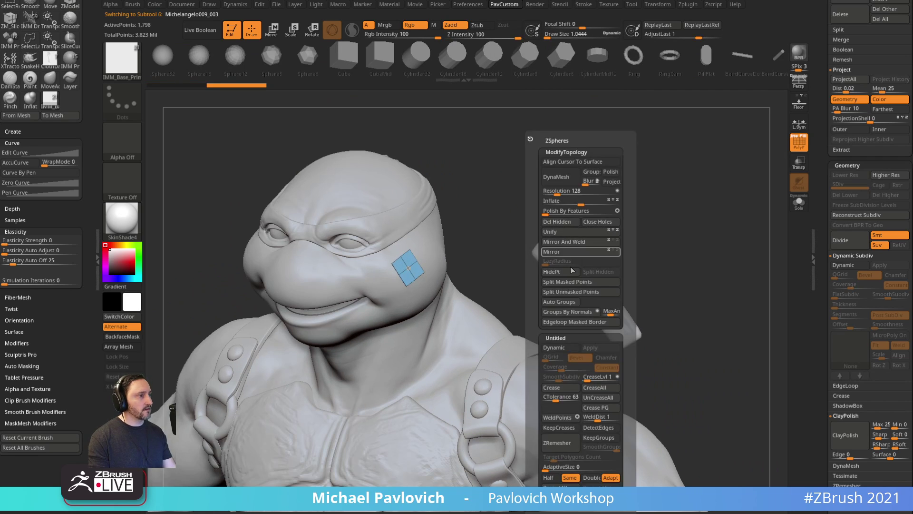
pyautogui.click(566, 287)
# Conform the plane to the cheek surface and display it through the head using transparency with Ghost turned off.
pyautogui.keyDown('alt'); pyautogui.moveTo(520, 198); pyautogui.dragTo(579, 251); pyautogui.keyUp('alt')
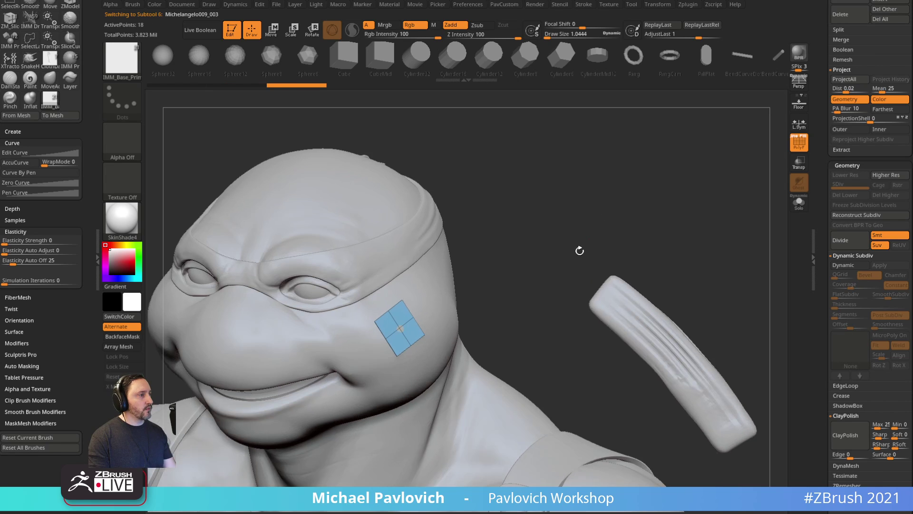
pyautogui.press('2')
pyautogui.click(537, 487)
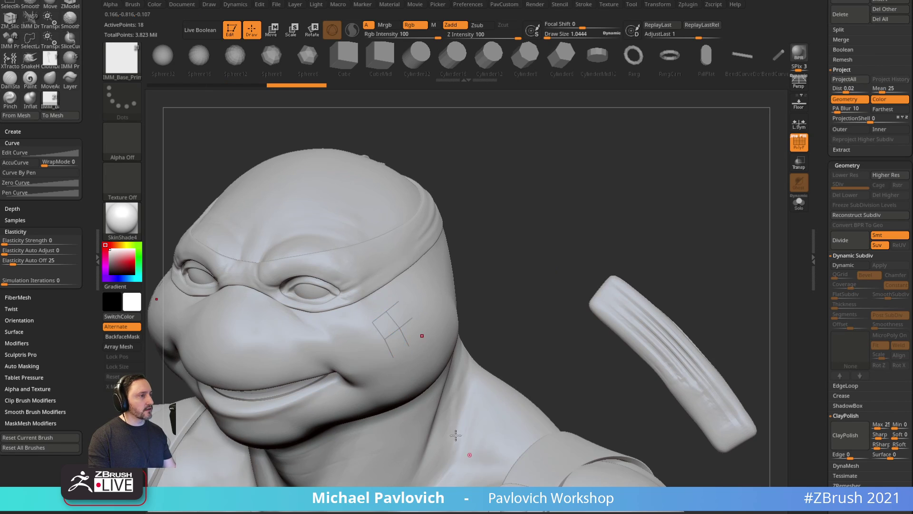
pyautogui.keyDown('alt'); pyautogui.moveTo(531, 211); pyautogui.dragTo(570, 259); pyautogui.keyUp('alt')
pyautogui.keyDown('alt'); pyautogui.moveTo(492, 253); pyautogui.dragTo(604, 160); pyautogui.keyUp('alt')
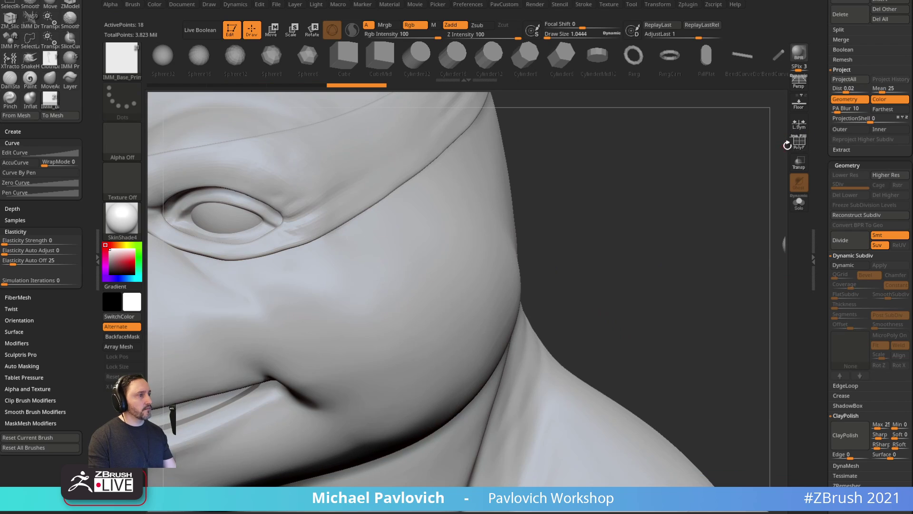
pyautogui.click(801, 167)
pyautogui.moveTo(659, 285); pyautogui.dragTo(688, 232)
pyautogui.click(799, 185)
# Switch to the ZModeler brush and open its edge actions.
pyautogui.press('b')
pyautogui.press('z')
pyautogui.press('m')
pyautogui.press('space')
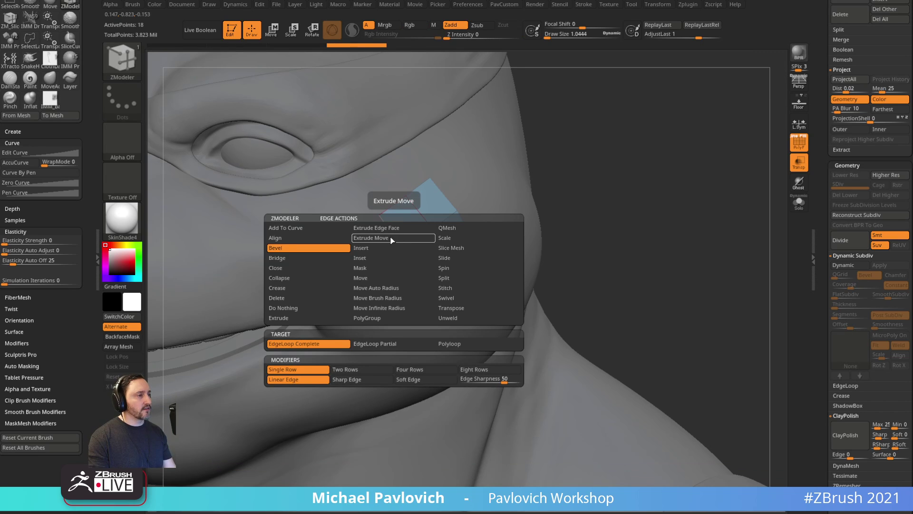
pyautogui.click(377, 299)
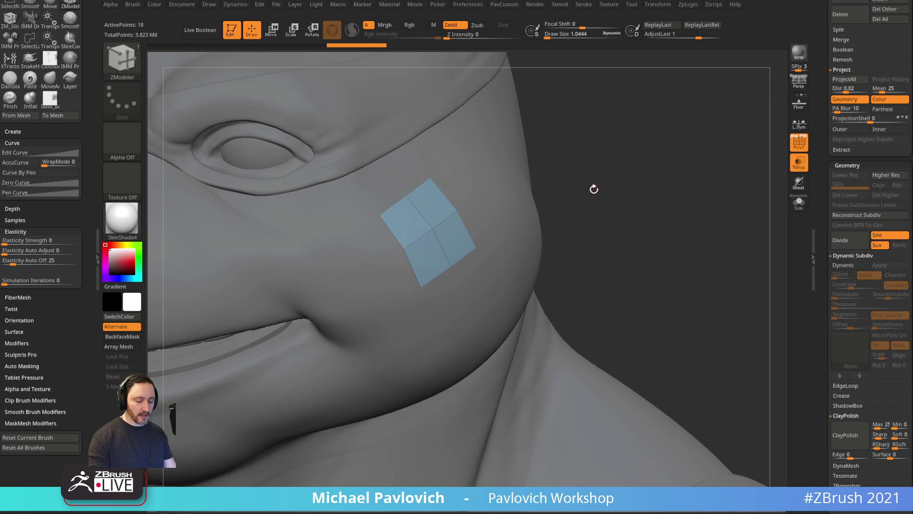
# Switch to the ZM_Topology brush and review its edge Extrude target and Snap To Surface modifiers.
pyautogui.press('b')
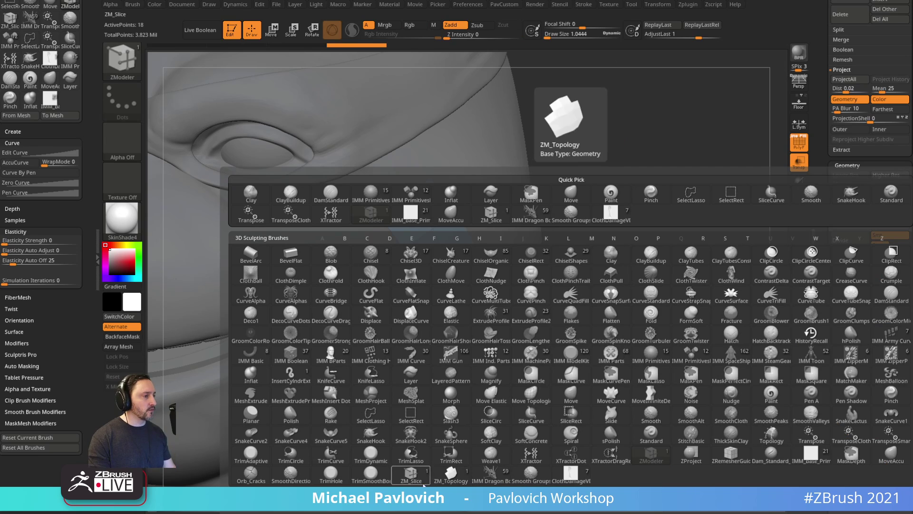
pyautogui.click(452, 473)
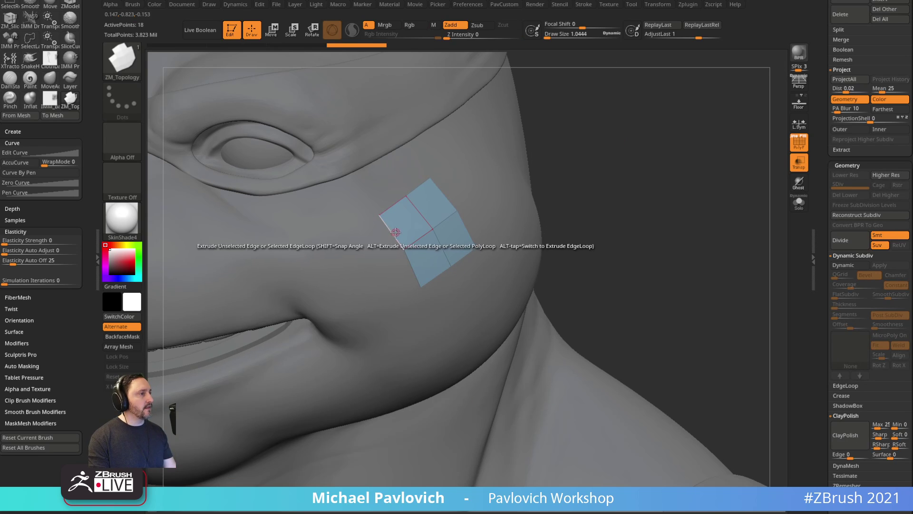
pyautogui.press('space')
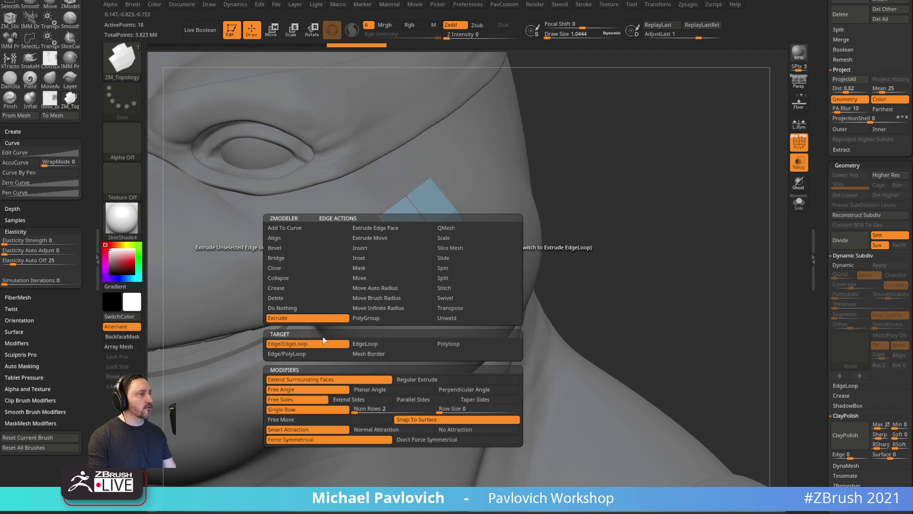
pyautogui.press('space')
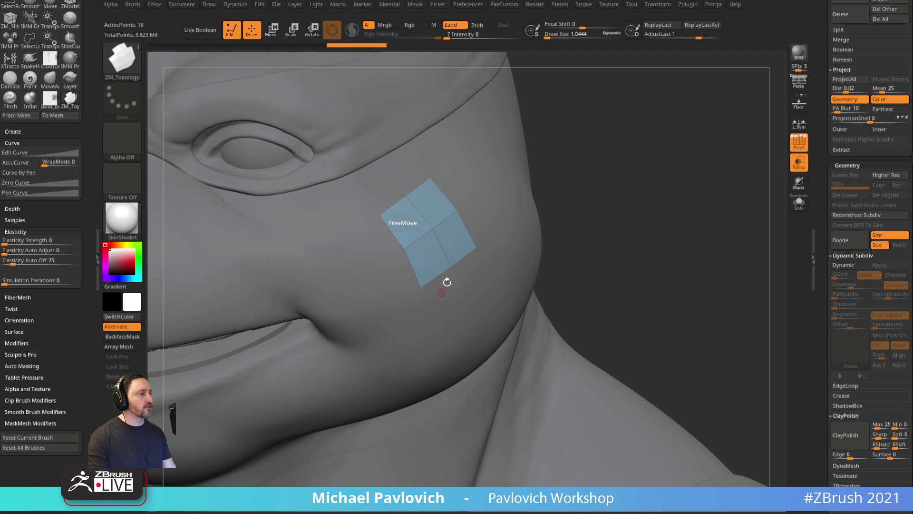
pyautogui.press('space')
# Extrude the patch's border edges with ZM_Topology, adding polygons over the cheek toward the mouth, jaw and back of the head.
pyautogui.moveTo(378, 226); pyautogui.dragTo(418, 219, button='right')
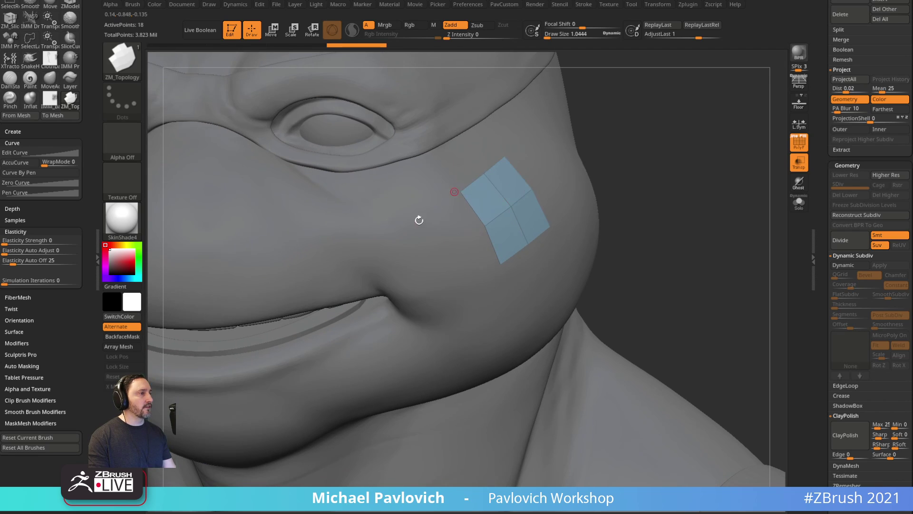
pyautogui.moveTo(472, 208); pyautogui.dragTo(442, 230)
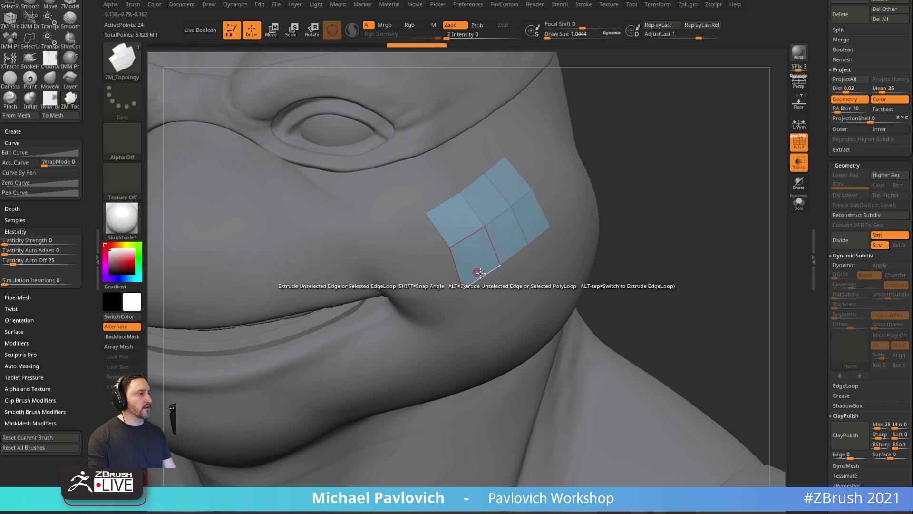
pyautogui.moveTo(465, 260); pyautogui.dragTo(488, 312)
pyautogui.moveTo(514, 256); pyautogui.dragTo(523, 288)
pyautogui.moveTo(546, 267); pyautogui.dragTo(500, 264, button='right')
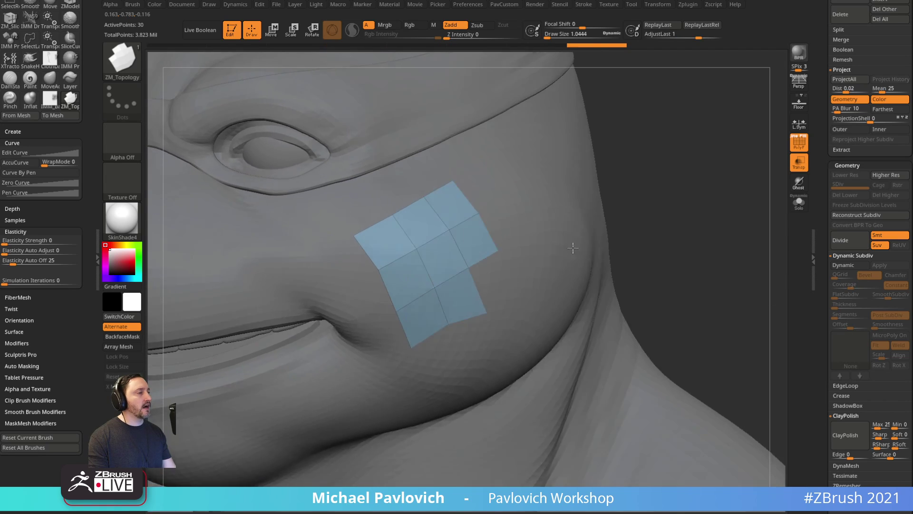
pyautogui.moveTo(487, 260); pyautogui.dragTo(535, 251)
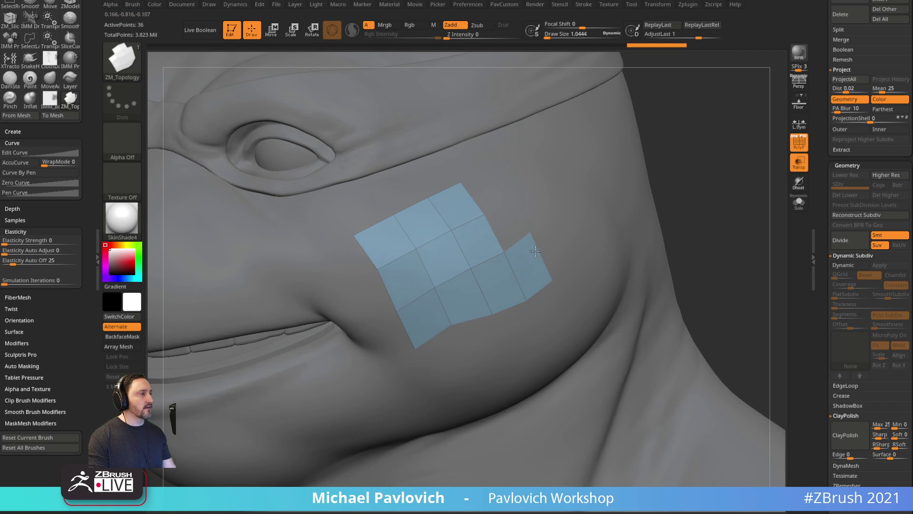
pyautogui.moveTo(483, 205); pyautogui.dragTo(500, 187)
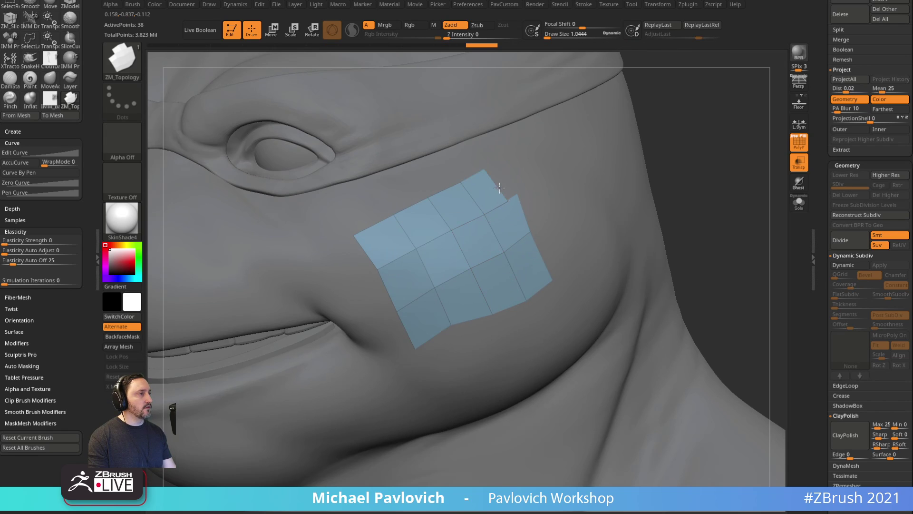
pyautogui.moveTo(587, 152); pyautogui.dragTo(686, 135, button='right')
pyautogui.moveTo(392, 217); pyautogui.dragTo(370, 205)
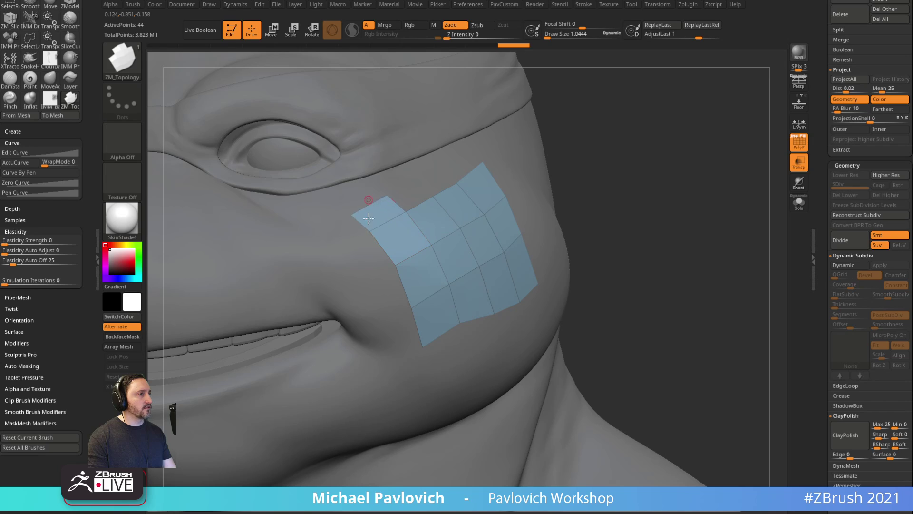
pyautogui.moveTo(378, 245); pyautogui.dragTo(362, 261)
pyautogui.hotkey('ctrl', 'z')
pyautogui.hotkey('ctrl', 'z')
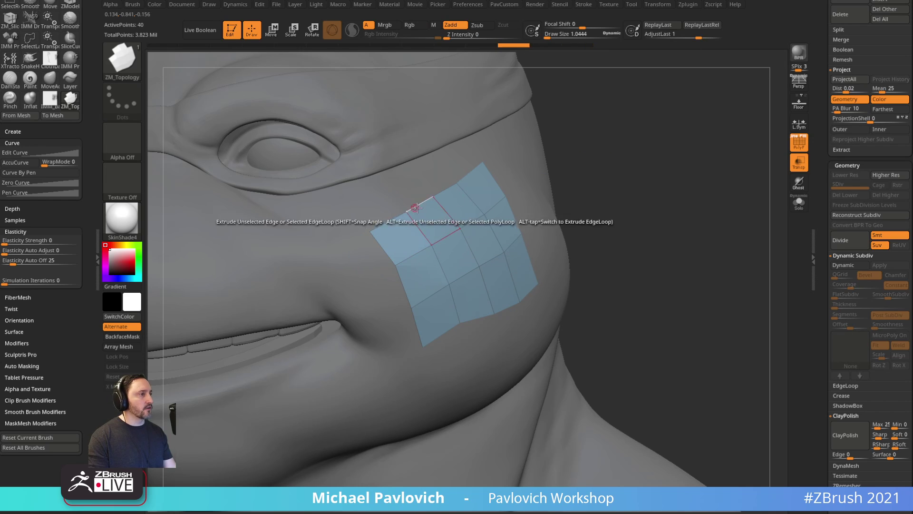
# Extrude complete edge loops along the patch's upper and mouth-side borders, and adjust the polygons at the corner between them.
pyautogui.moveTo(417, 203); pyautogui.dragTo(410, 197)
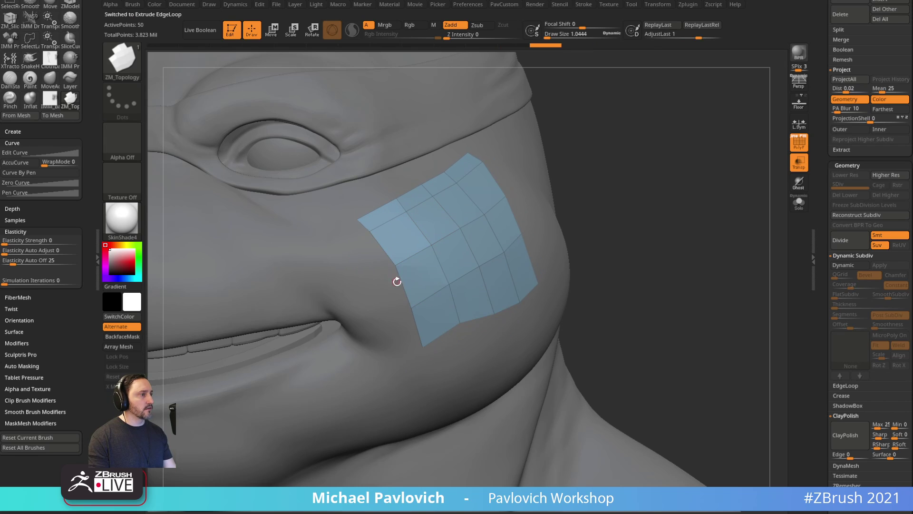
pyautogui.moveTo(396, 280); pyautogui.dragTo(382, 289)
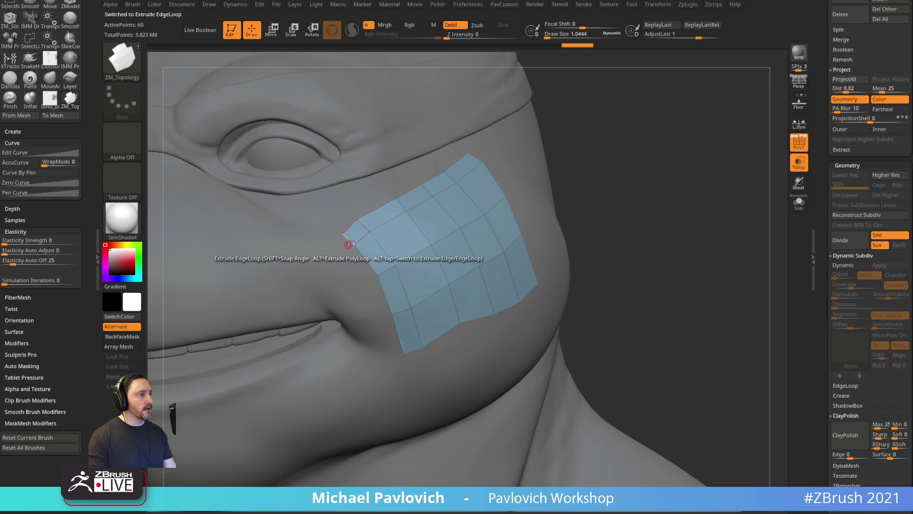
pyautogui.moveTo(347, 243); pyautogui.dragTo(353, 272)
pyautogui.hotkey('ctrl', 'z')
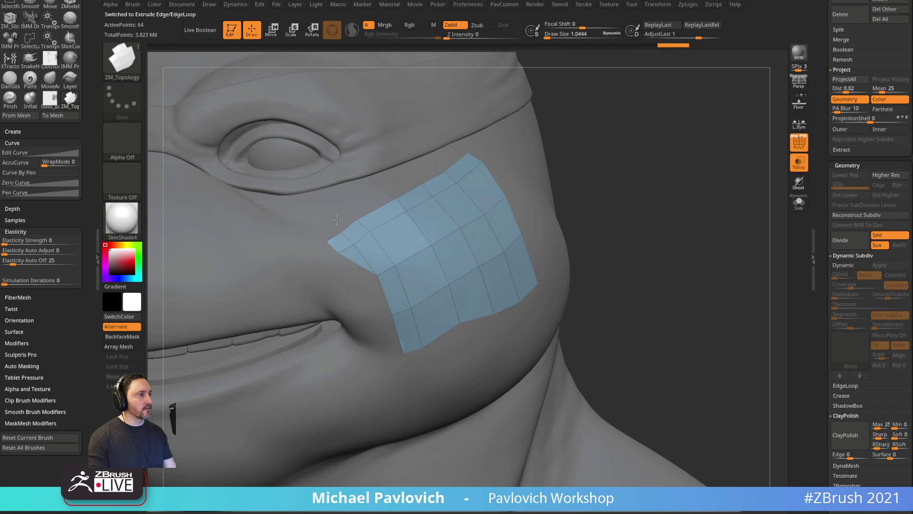
pyautogui.moveTo(337, 219); pyautogui.dragTo(362, 243)
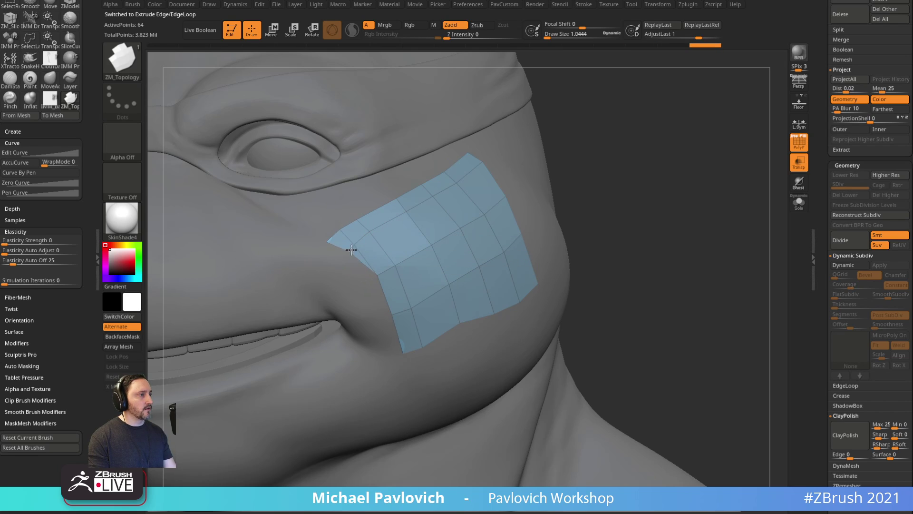
# Set the draw size to 3.1756 and review the ZM_Topology brush's edge actions.
pyautogui.press('s')
pyautogui.moveTo(584, 213)
pyautogui.mouseDown()
pyautogui.moveTo(595, 212)
pyautogui.moveTo(586, 212)
pyautogui.mouseUp()
pyautogui.moveTo(595, 213)
pyautogui.mouseDown()
pyautogui.moveTo(616, 222)
pyautogui.moveTo(656, 215)
pyautogui.mouseUp()
pyautogui.press('b')
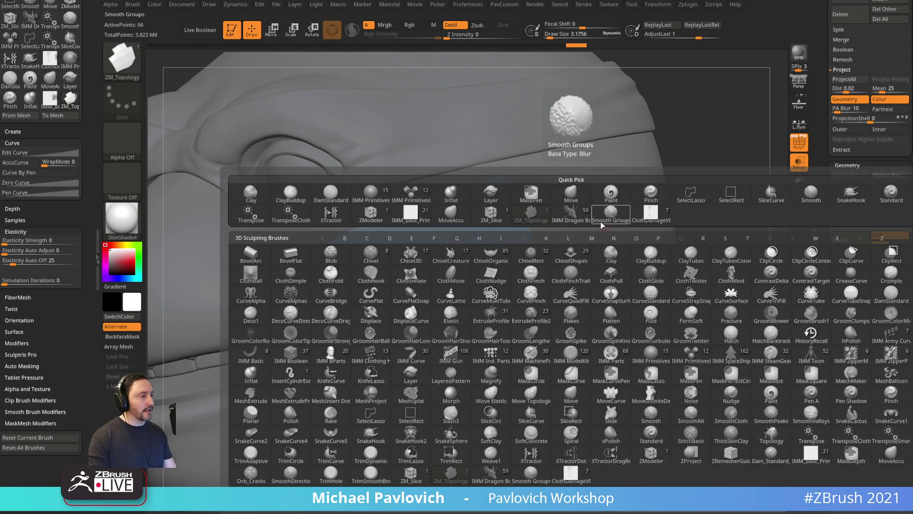
pyautogui.press('space')
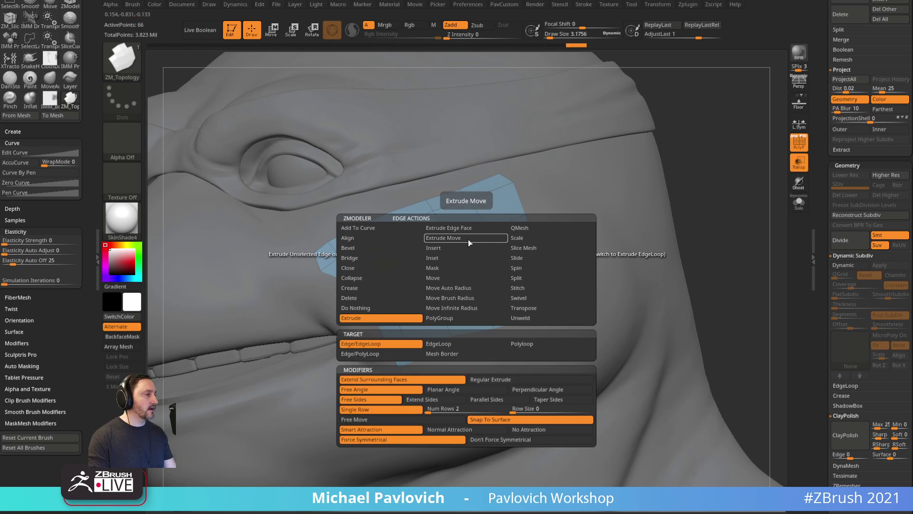
# Switch to the ZM_Slice brush and review its edge, point and polygon actions, including Slice Mesh with Crease Edges.
pyautogui.press('b')
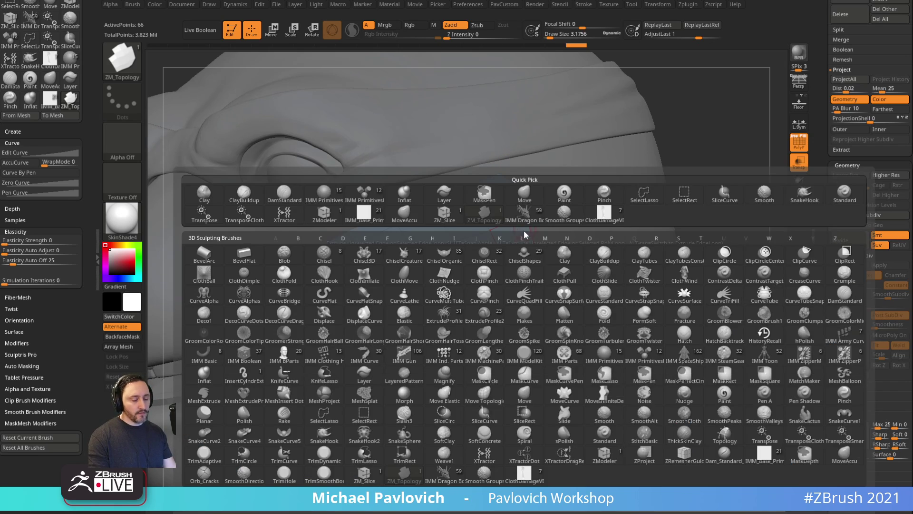
pyautogui.click(364, 472)
pyautogui.moveTo(503, 369)
pyautogui.mouseDown()
pyautogui.moveTo(711, 157)
pyautogui.moveTo(703, 176)
pyautogui.moveTo(449, 240)
pyautogui.mouseUp()
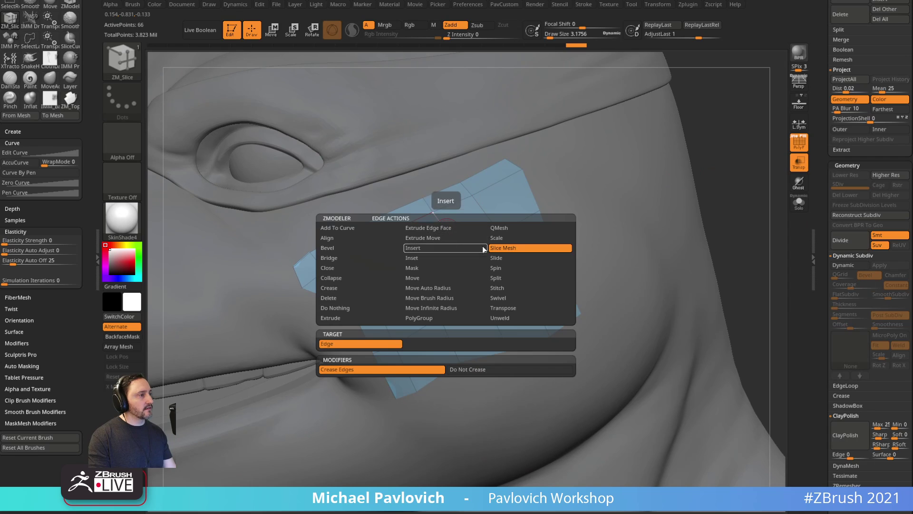
pyautogui.press('space')
pyautogui.press('space')
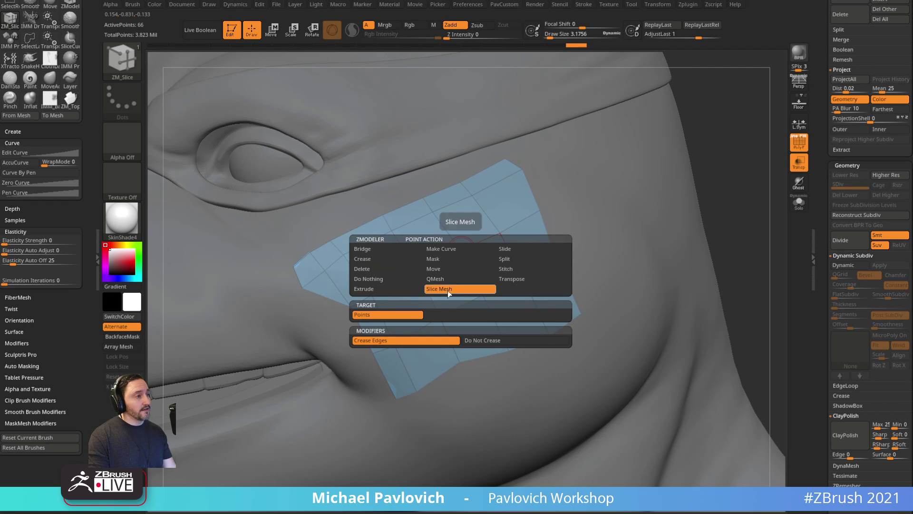
pyautogui.press('space')
pyautogui.press('space')
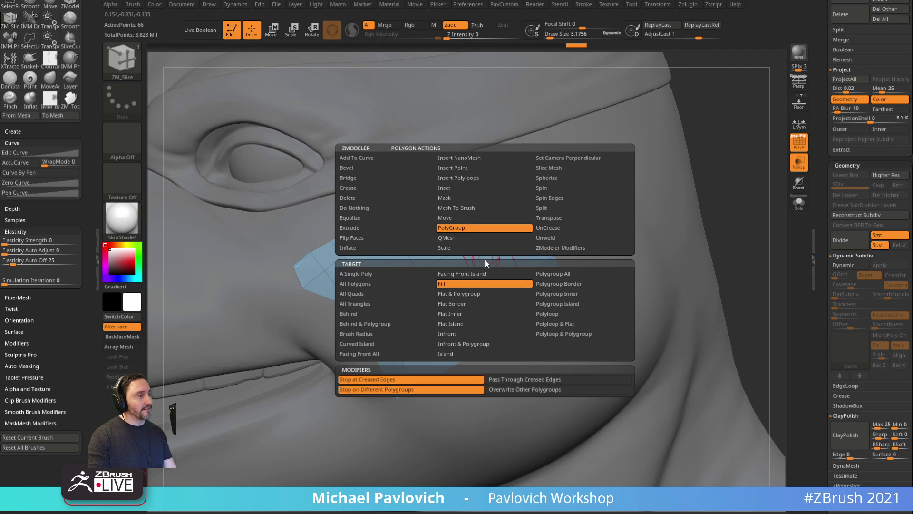
# Keep Fill as the PolyGroup target and, with the cheek patch shown alone, slice a creased outline across its polygons using ZM_Slice.
pyautogui.click(460, 287)
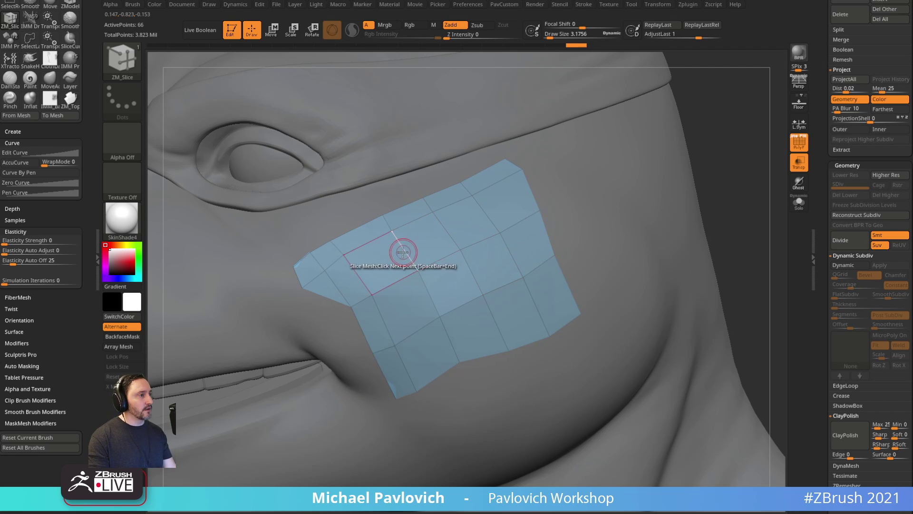
pyautogui.click(445, 225)
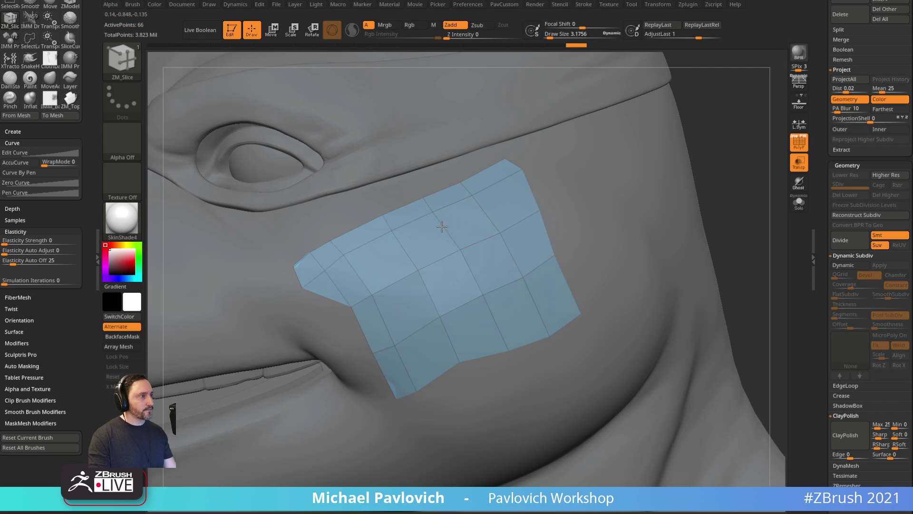
pyautogui.click(799, 202)
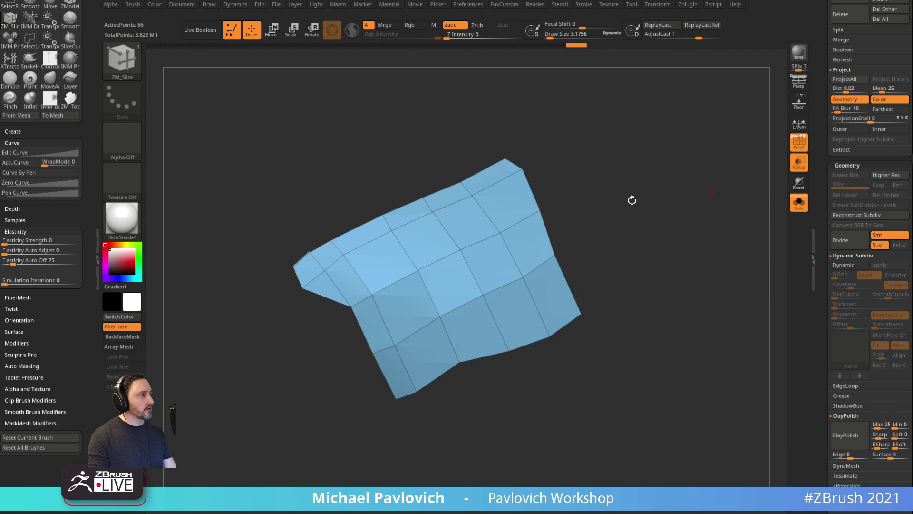
pyautogui.click(408, 256)
pyautogui.click(394, 343)
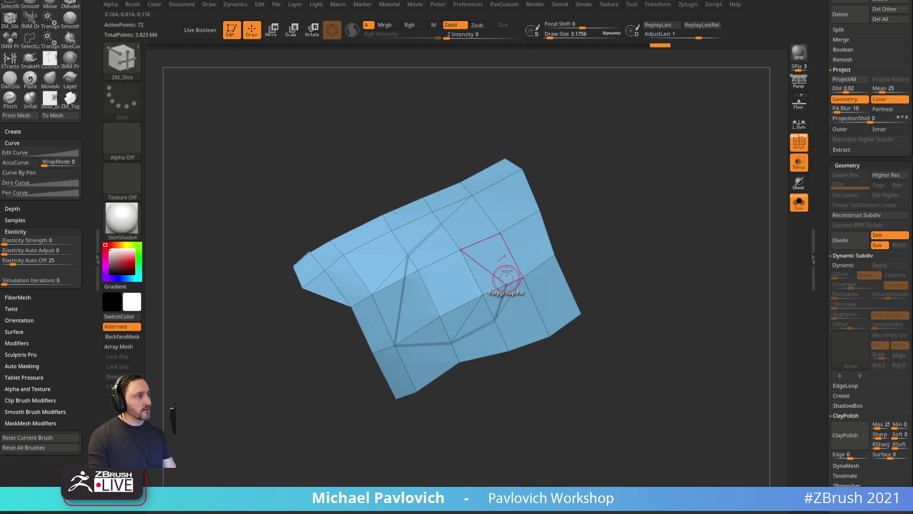
pyautogui.click(506, 284)
pyautogui.click(484, 245)
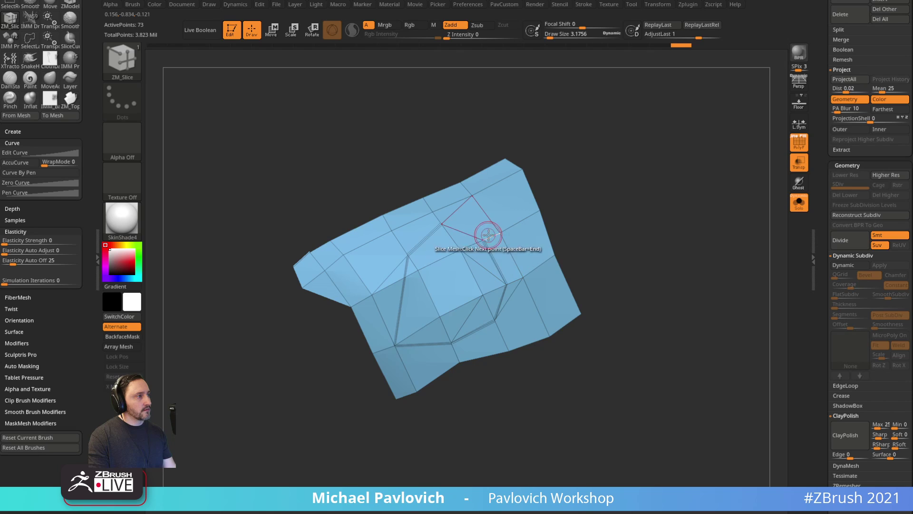
pyautogui.press('space')
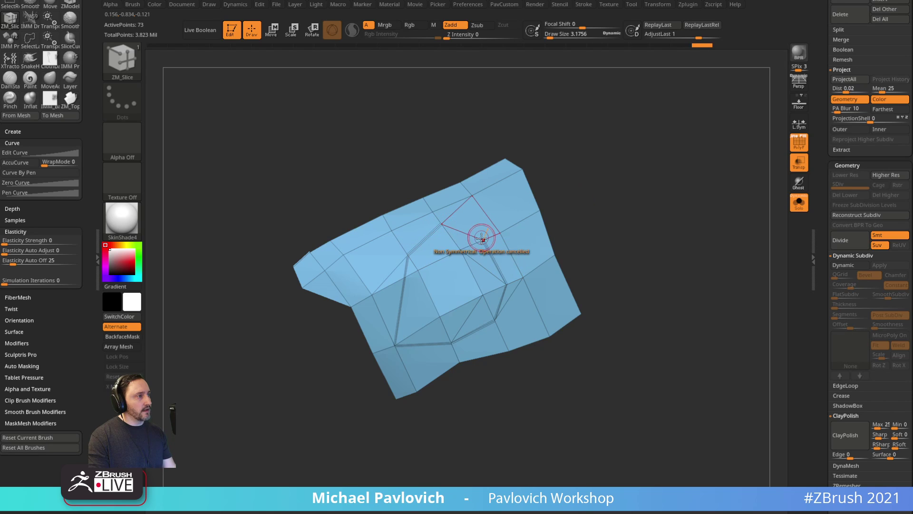
# Show only one side's cheek patch and slice the missing segment to close the outline.
pyautogui.keyDown('alt'); pyautogui.moveTo(601, 190); pyautogui.dragTo(529, 240); pyautogui.keyUp('alt')
pyautogui.keyDown('alt'); pyautogui.moveTo(648, 215); pyautogui.dragTo(461, 257); pyautogui.keyUp('alt')
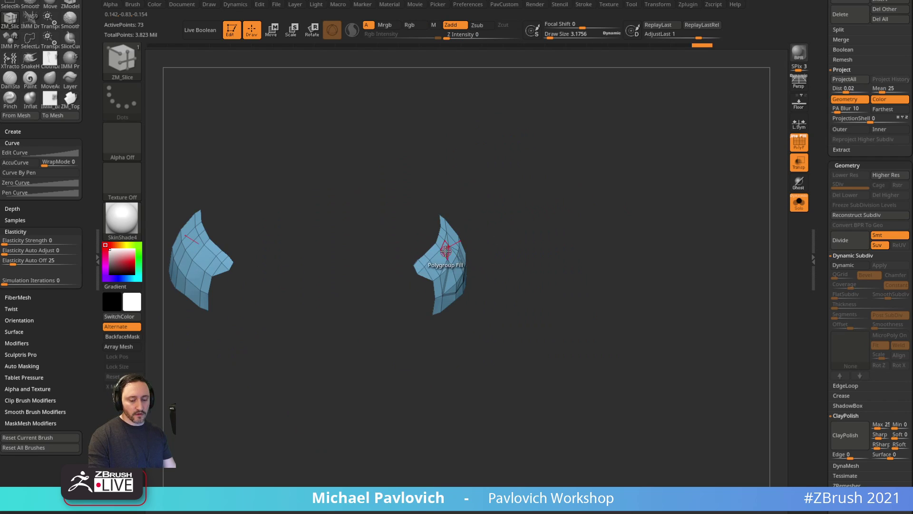
pyautogui.keyDown('ctrl'); pyautogui.keyDown('shift'); pyautogui.moveTo(394, 173); pyautogui.dragTo(550, 355); pyautogui.keyUp('shift'); pyautogui.keyUp('ctrl')
pyautogui.press('space')
pyautogui.press('f')
pyautogui.moveTo(563, 204); pyautogui.dragTo(640, 228)
pyautogui.click(459, 251)
pyautogui.click(396, 227)
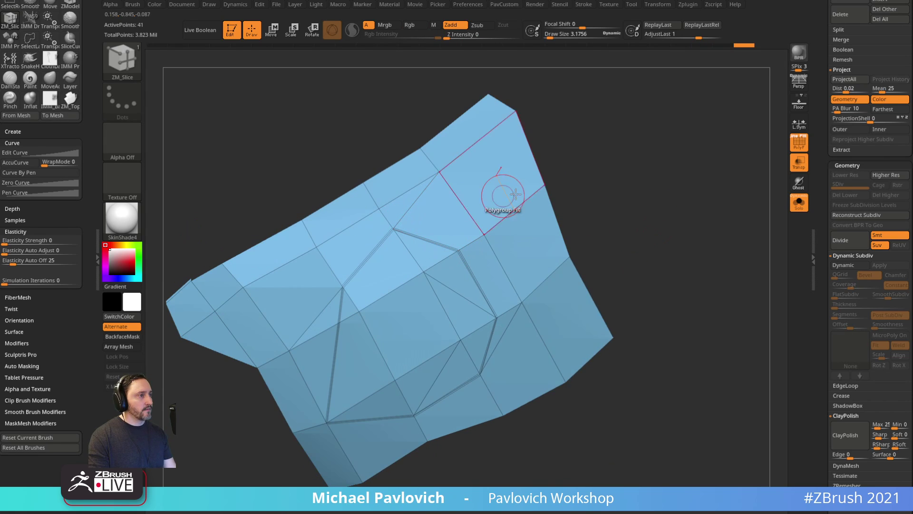
# Fill the area enclosed by the sliced outline with a new polygroup.
pyautogui.click(443, 394)
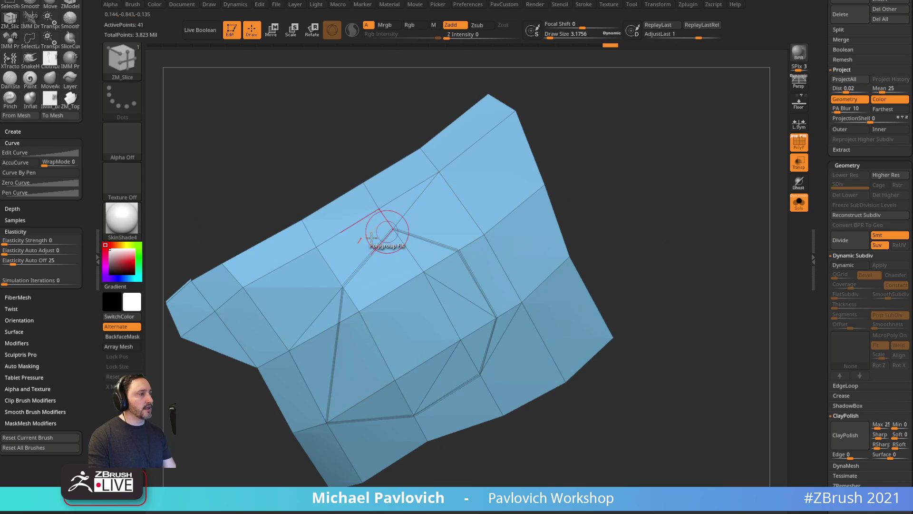
pyautogui.moveTo(617, 291); pyautogui.dragTo(622, 246)
pyautogui.click(416, 321)
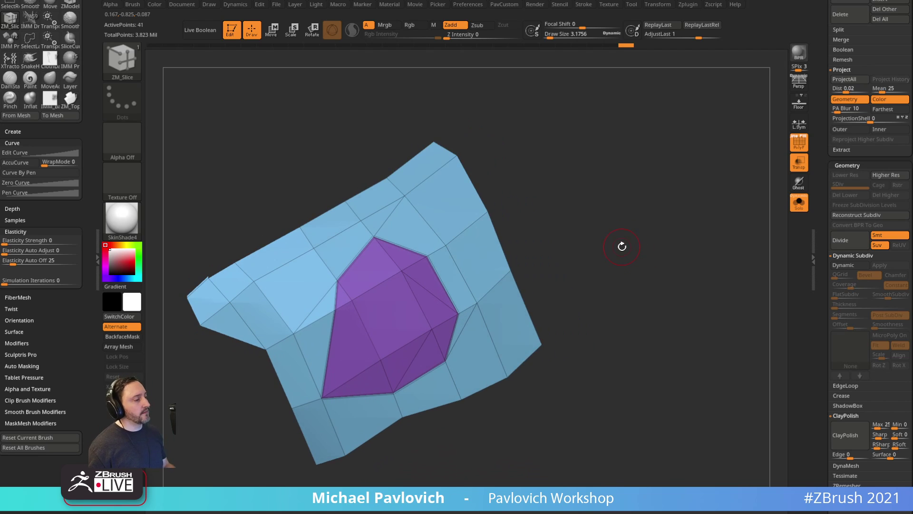
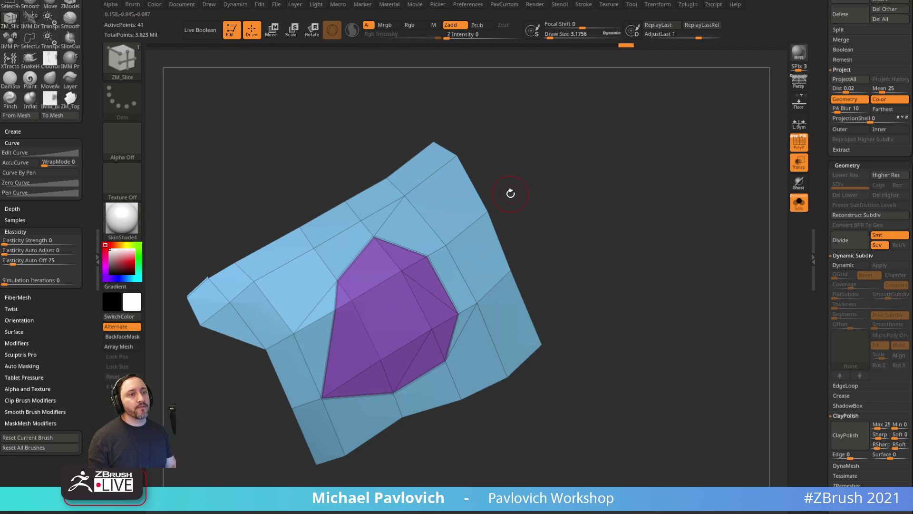
# Insert a CubeMid primitive over the patch and separate it from the patch with Split Masked Points.
pyautogui.moveTo(574, 223); pyautogui.dragTo(571, 227)
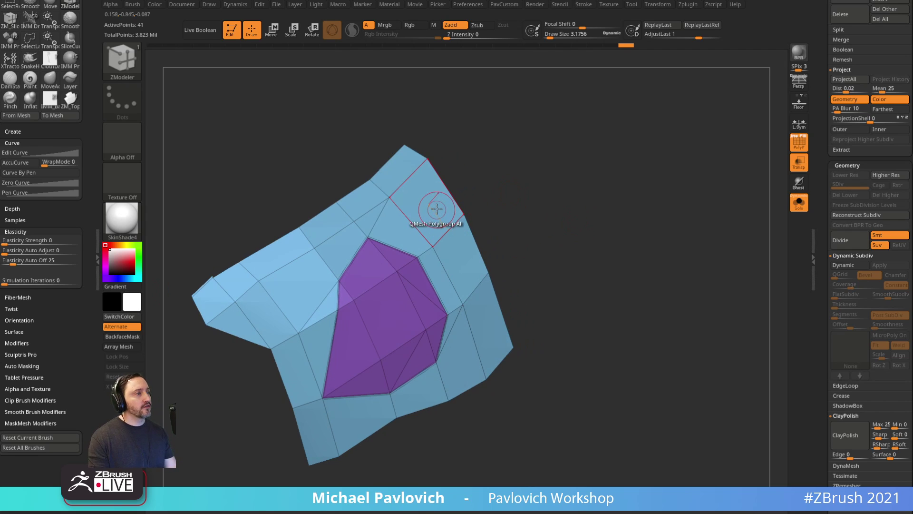
pyautogui.moveTo(542, 196); pyautogui.dragTo(556, 212)
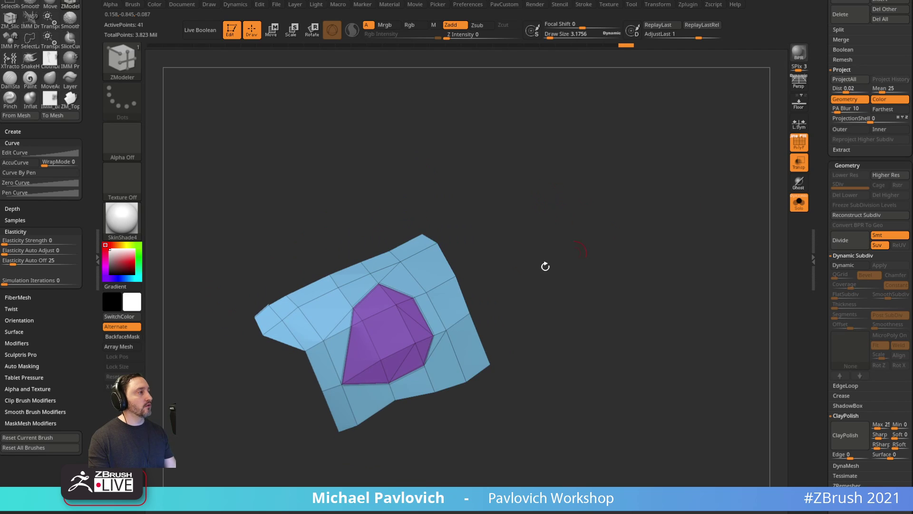
pyautogui.press('i')
pyautogui.press('m')
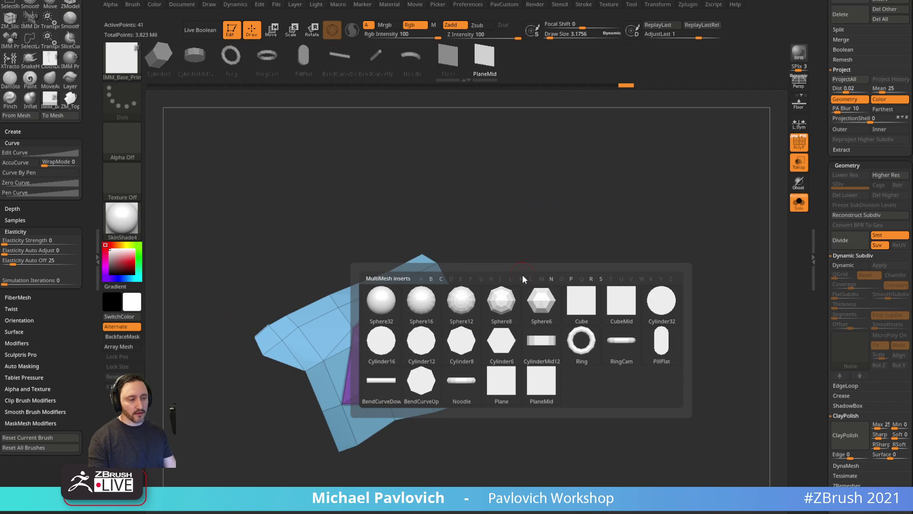
pyautogui.click(616, 309)
pyautogui.moveTo(430, 315); pyautogui.dragTo(504, 320)
pyautogui.press('3')
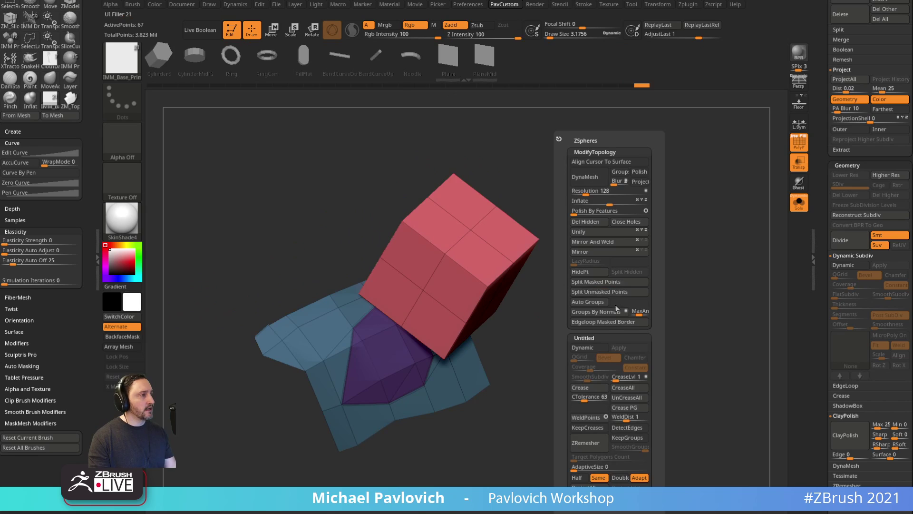
pyautogui.click(604, 281)
# Stretch the cube along its Y axis.
pyautogui.press('w')
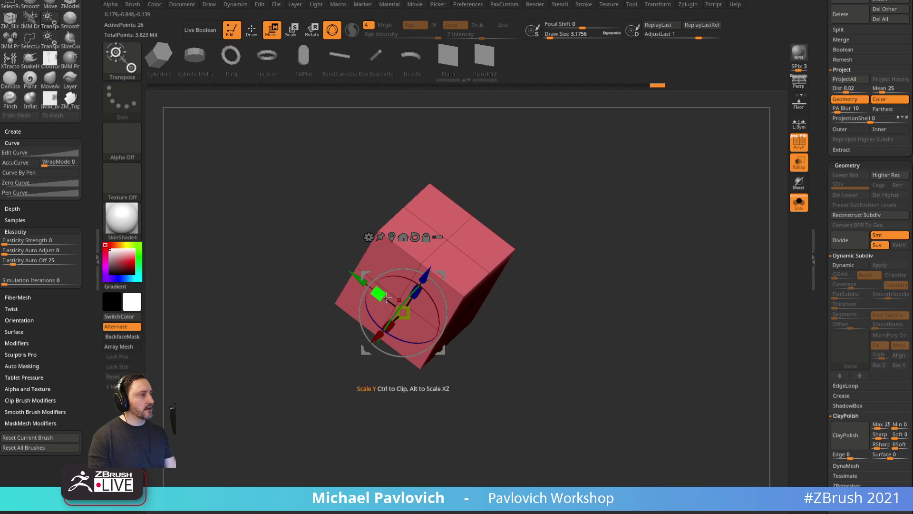
pyautogui.moveTo(386, 297); pyautogui.dragTo(320, 391)
pyautogui.press('q')
# ZRemesh the box with DetectEdges enabled, then subdivide it once and delete the lower subdivision level.
pyautogui.press('space')
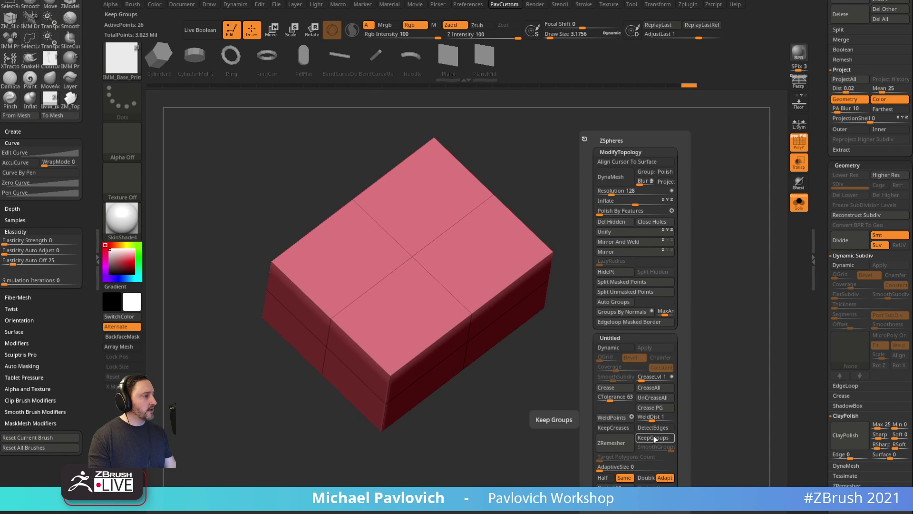
pyautogui.click(653, 429)
pyautogui.click(620, 443)
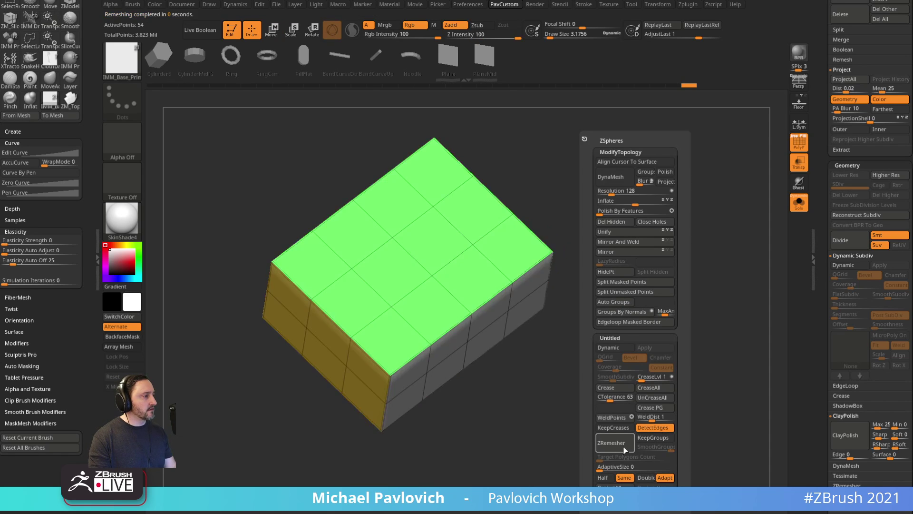
pyautogui.moveTo(573, 400); pyautogui.dragTo(638, 347)
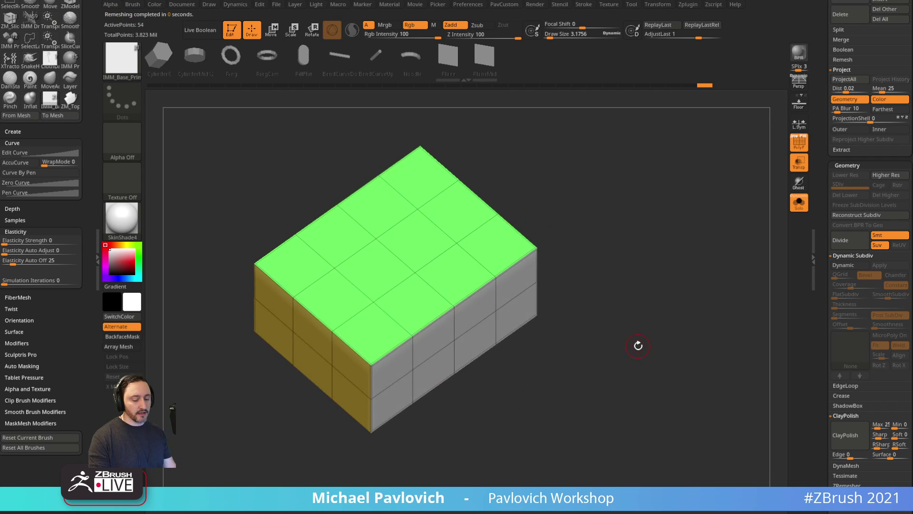
pyautogui.hotkey('ctrl', 'd')
pyautogui.click(833, 195)
# Flatten the box into a thin slab and ZRemesh it again.
pyautogui.moveTo(615, 261)
pyautogui.mouseDown()
pyautogui.moveTo(595, 188)
pyautogui.moveTo(627, 255)
pyautogui.moveTo(644, 253)
pyautogui.moveTo(425, 285)
pyautogui.moveTo(402, 313)
pyautogui.mouseUp()
pyautogui.press('w')
pyautogui.press('q')
pyautogui.press('`')
pyautogui.press('`')
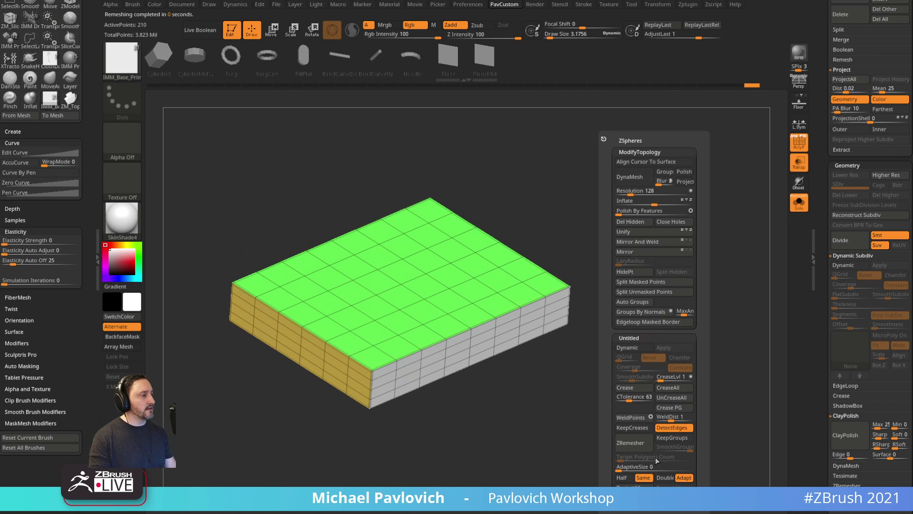
pyautogui.click(638, 447)
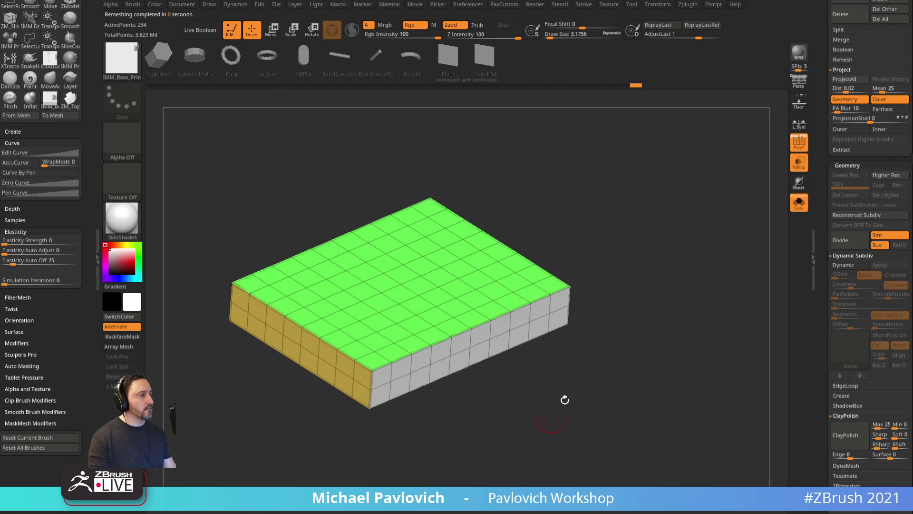
# Switch to the ZModeler brush and QMesh a two-by-two group of polygons up from the slab's top face.
pyautogui.moveTo(564, 397); pyautogui.dragTo(640, 414)
pyautogui.press('b')
pyautogui.press('z')
pyautogui.press('m')
pyautogui.moveTo(648, 204); pyautogui.dragTo(651, 229)
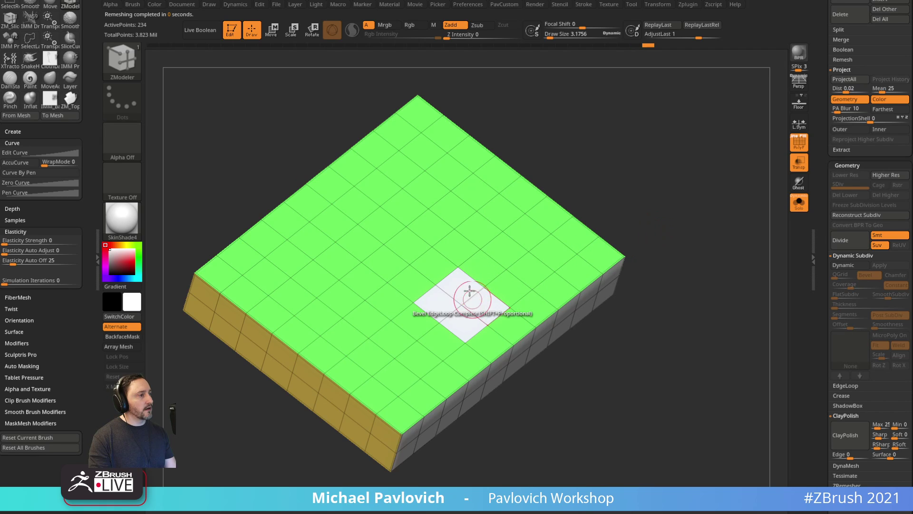
pyautogui.press('space')
pyautogui.moveTo(628, 259); pyautogui.dragTo(651, 228)
pyautogui.moveTo(463, 286); pyautogui.dragTo(499, 166)
pyautogui.hotkey('ctrl', 'z')
# Set the QMesh target to A Single Poly, push in polygons of the raised block's lower section, and try smoothing around its base.
pyautogui.keyDown('alt'); pyautogui.moveTo(605, 163); pyautogui.dragTo(564, 276); pyautogui.keyUp('alt')
pyautogui.moveTo(618, 238); pyautogui.dragTo(634, 138)
pyautogui.press('space')
pyautogui.moveTo(337, 243)
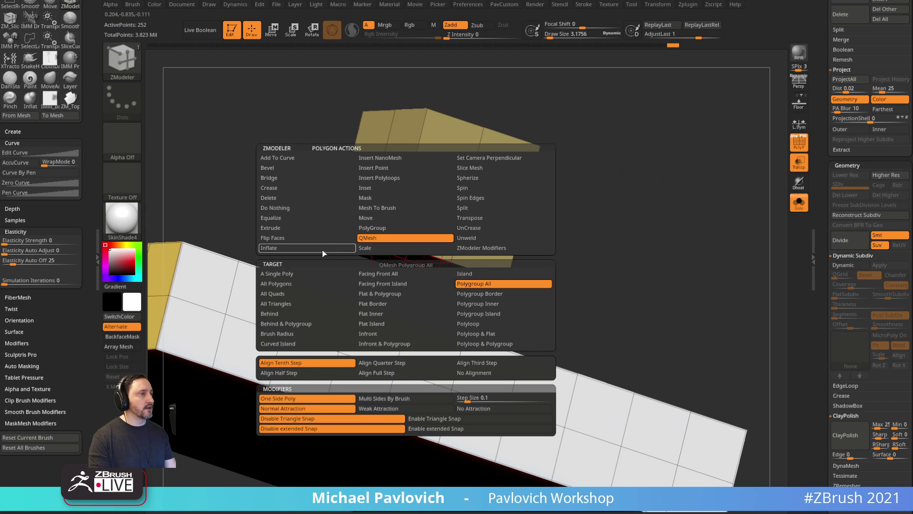
pyautogui.click(279, 274)
pyautogui.moveTo(408, 257); pyautogui.dragTo(384, 319)
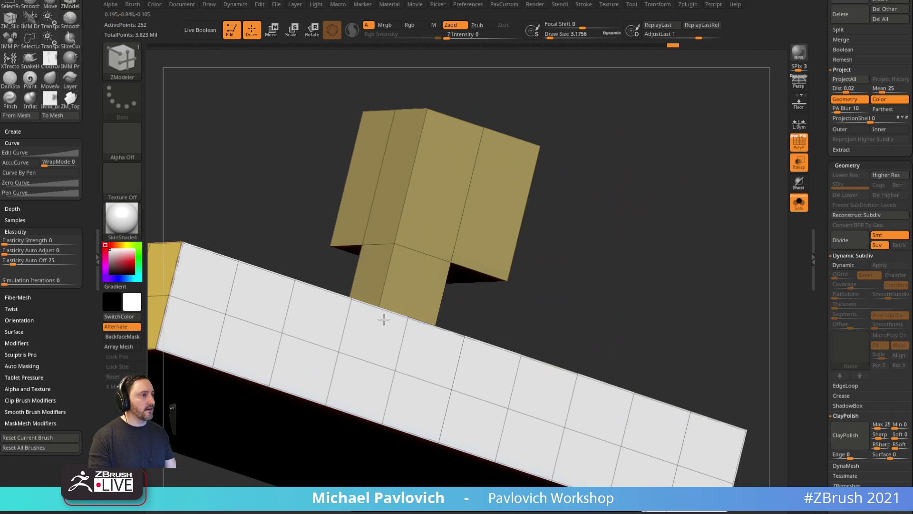
pyautogui.moveTo(535, 295); pyautogui.dragTo(547, 351)
pyautogui.keyDown('shift'); pyautogui.moveTo(404, 353); pyautogui.dragTo(423, 363); pyautogui.keyUp('shift')
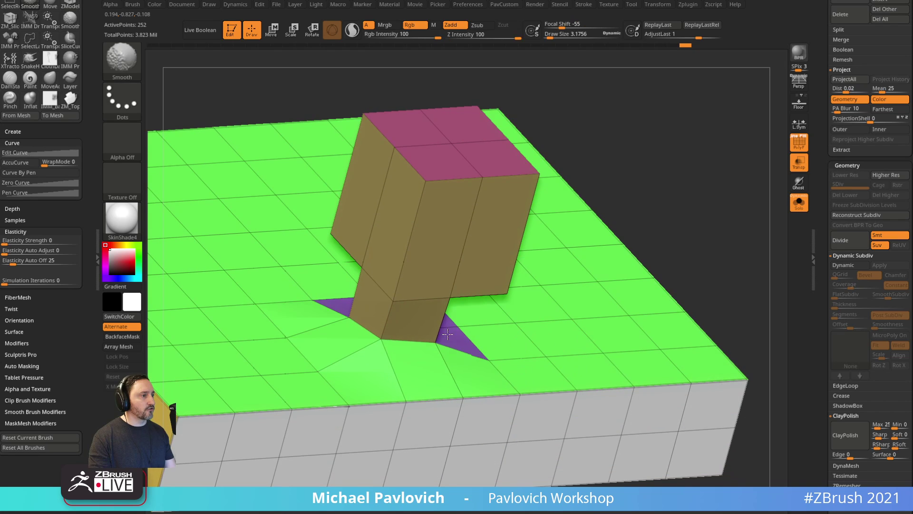
# Mark another two-by-two group of polygons beside the block and QMesh it down through the slab to cut a hole.
pyautogui.moveTo(699, 209)
pyautogui.mouseDown()
pyautogui.moveTo(668, 240)
pyautogui.moveTo(664, 169)
pyautogui.moveTo(606, 193)
pyautogui.moveTo(613, 228)
pyautogui.mouseUp()
pyautogui.moveTo(461, 260)
pyautogui.keyDown('alt'); pyautogui.mouseDown()
pyautogui.moveTo(425, 298)
pyautogui.moveTo(429, 262)
pyautogui.mouseUp(); pyautogui.keyUp('alt')
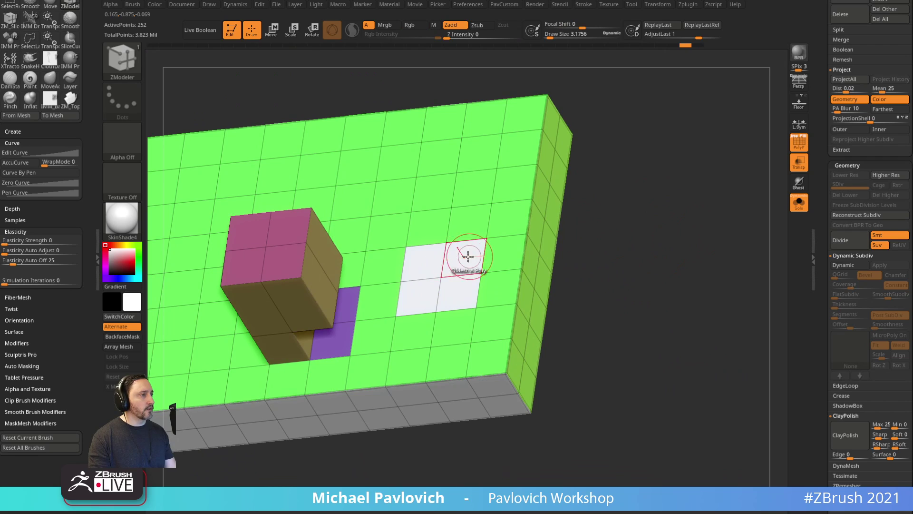
pyautogui.press('space')
pyautogui.moveTo(590, 285); pyautogui.dragTo(528, 266)
pyautogui.moveTo(451, 252); pyautogui.dragTo(547, 357)
# QMesh a strip of three polygons up from the slab's top face, behind the hole.
pyautogui.moveTo(618, 295); pyautogui.dragTo(613, 249)
pyautogui.moveTo(410, 199); pyautogui.dragTo(395, 168)
pyautogui.moveTo(542, 147); pyautogui.dragTo(583, 185)
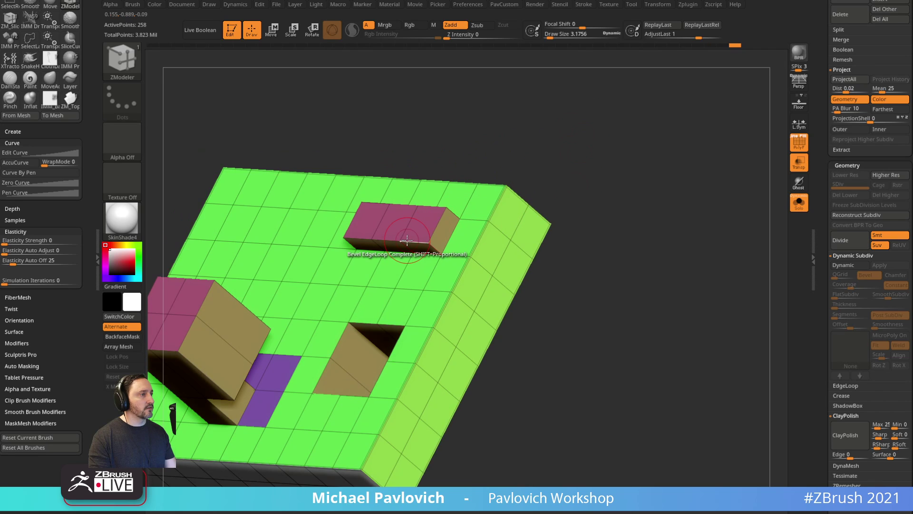
# Review the ZModeler point actions and try pulling up the mesh next to the raised strip.
pyautogui.press('space')
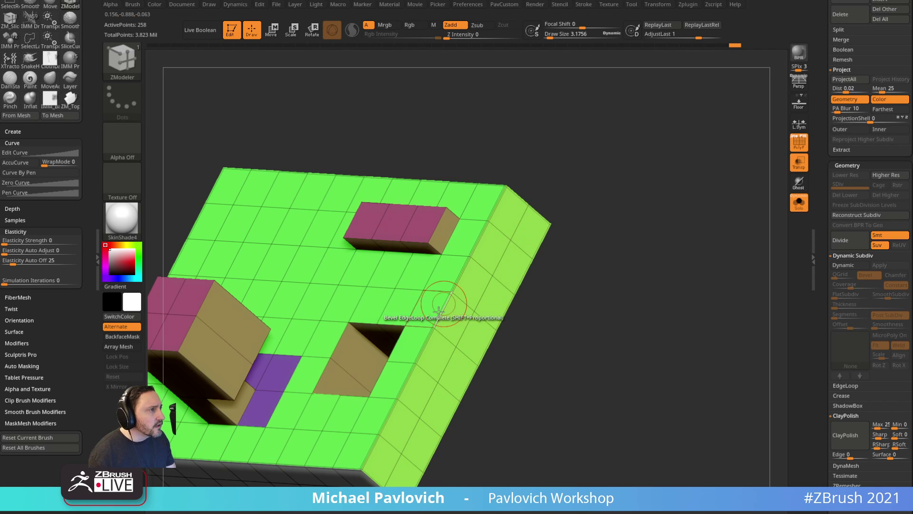
pyautogui.press('space')
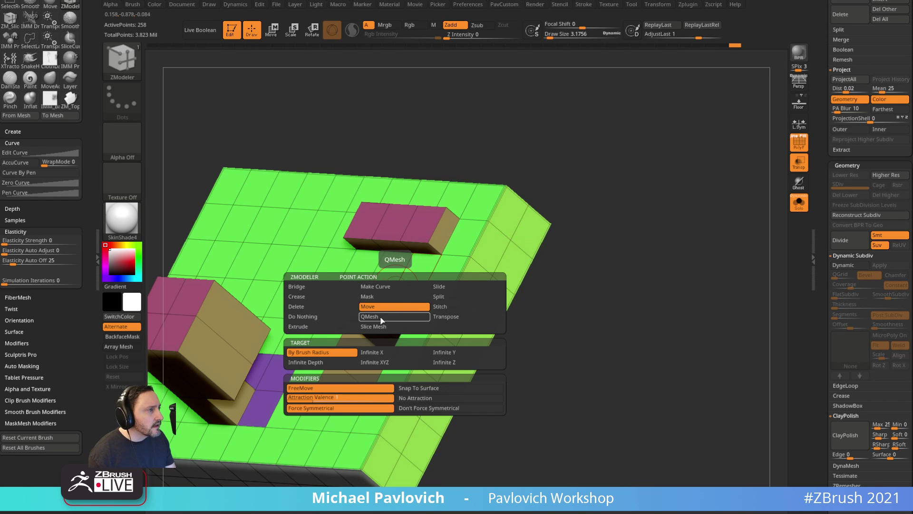
pyautogui.click(394, 287)
pyautogui.moveTo(566, 155); pyautogui.dragTo(586, 138)
pyautogui.moveTo(437, 284); pyautogui.dragTo(430, 258)
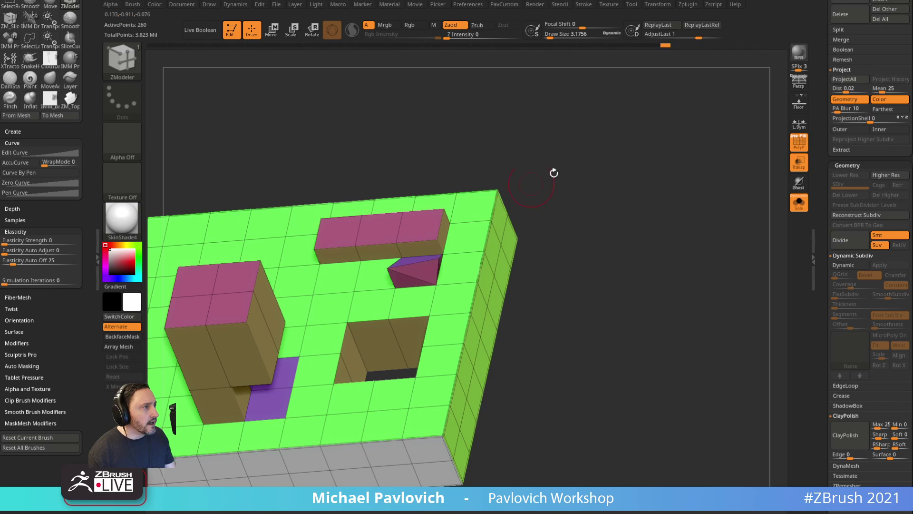
pyautogui.moveTo(554, 172)
pyautogui.mouseDown()
pyautogui.moveTo(549, 149)
pyautogui.moveTo(601, 176)
pyautogui.moveTo(550, 179)
pyautogui.moveTo(581, 155)
pyautogui.moveTo(595, 193)
pyautogui.moveTo(600, 172)
pyautogui.moveTo(613, 202)
pyautogui.mouseUp()
# Undo the last three edits and QMesh the three-polygon strip up from the slab again.
pyautogui.hotkey('ctrl', 'z')
pyautogui.hotkey('ctrl', 'z')
pyautogui.hotkey('ctrl', 'z')
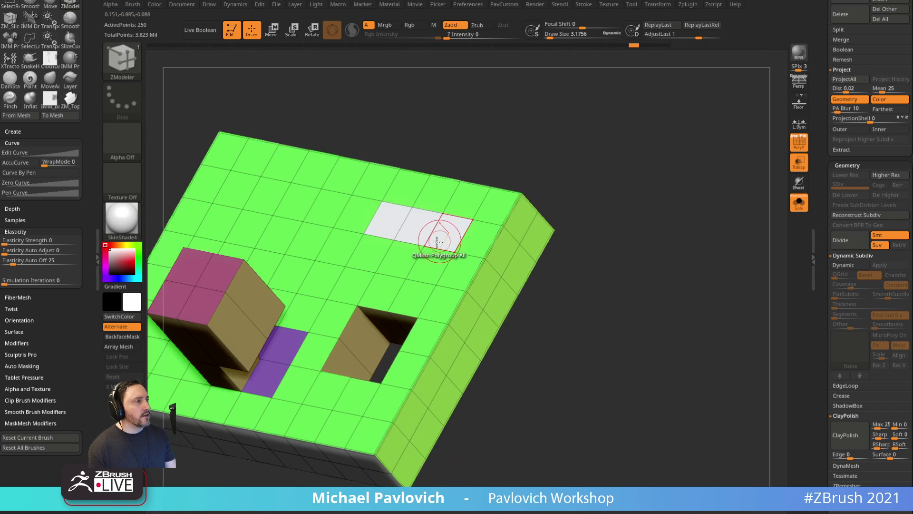
pyautogui.moveTo(437, 242); pyautogui.dragTo(428, 207)
pyautogui.moveTo(564, 157); pyautogui.dragTo(546, 179)
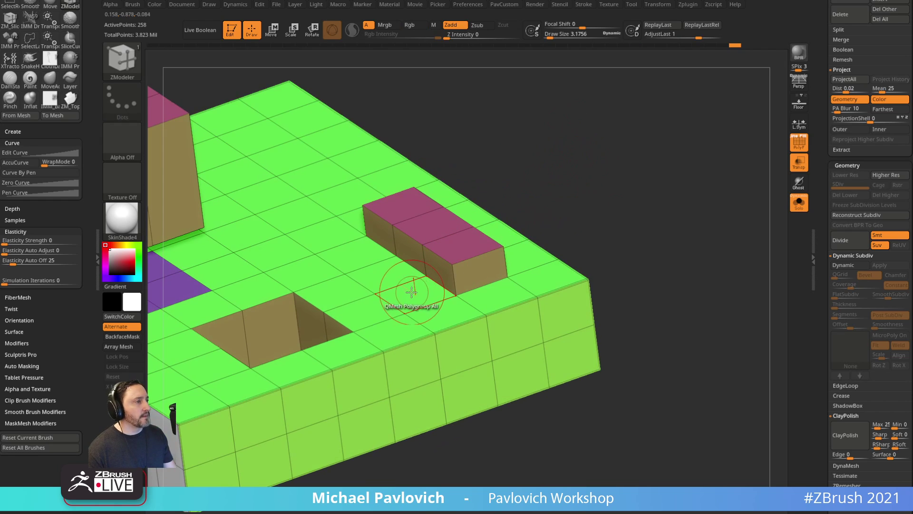
# Mark two polygons beside the raised strip and try raising them with the Extrude action on Polygroup All.
pyautogui.moveTo(415, 295); pyautogui.dragTo(395, 275)
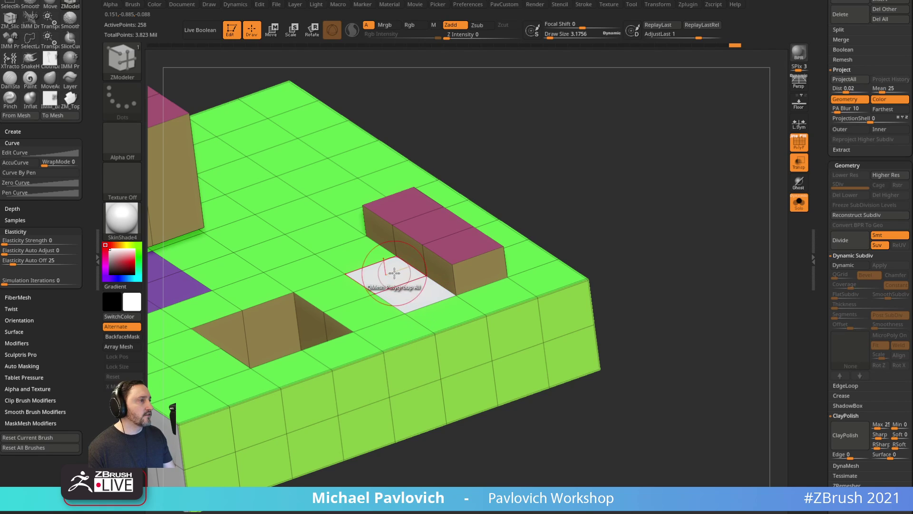
pyautogui.press('space')
pyautogui.click(319, 229)
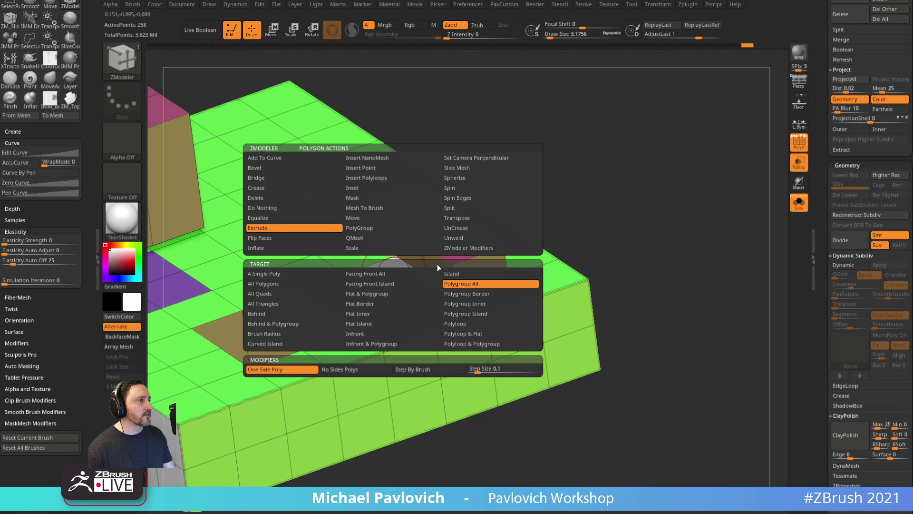
pyautogui.moveTo(414, 286); pyautogui.dragTo(408, 202)
pyautogui.moveTo(513, 179); pyautogui.dragTo(536, 214)
pyautogui.moveTo(435, 257)
pyautogui.keyDown('shift'); pyautogui.mouseDown()
pyautogui.moveTo(422, 234)
pyautogui.moveTo(423, 198)
pyautogui.mouseUp(); pyautogui.keyUp('shift')
# Undo the Extrude attempt and raise the two marked polygons beside the strip with QMesh on Polygroup All.
pyautogui.hotkey('ctrl', 'z')
pyautogui.hotkey('ctrl', 'z')
pyautogui.moveTo(567, 178); pyautogui.dragTo(569, 193)
pyautogui.press('space')
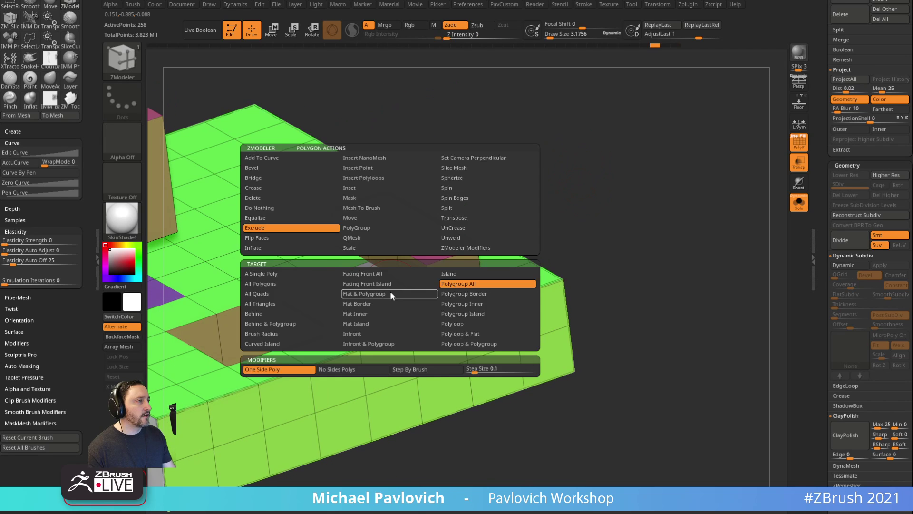
pyautogui.click(352, 237)
pyautogui.click(389, 293)
pyautogui.moveTo(398, 289); pyautogui.dragTo(399, 275)
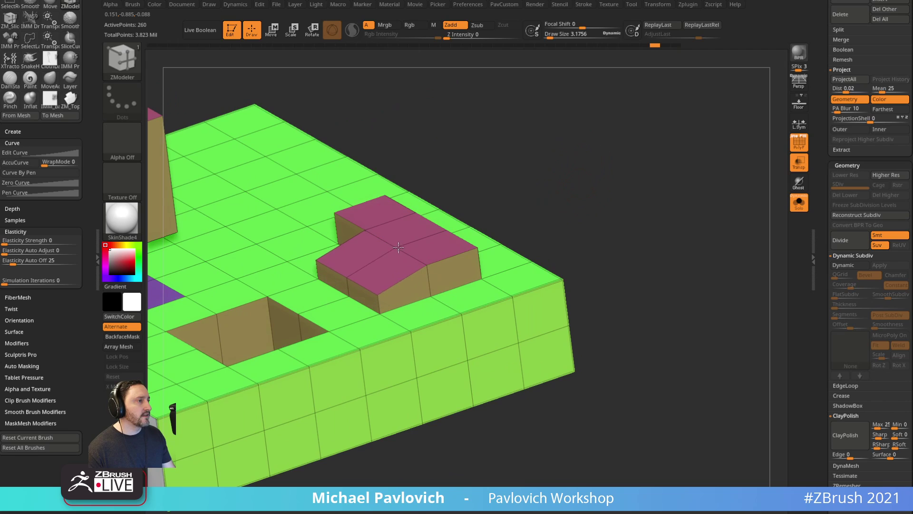
# Undo the last raise and QMesh the two polygons flush with the strip, with the alignment set to Align Quarter Step.
pyautogui.hotkey('ctrl', 'z')
pyautogui.press('space')
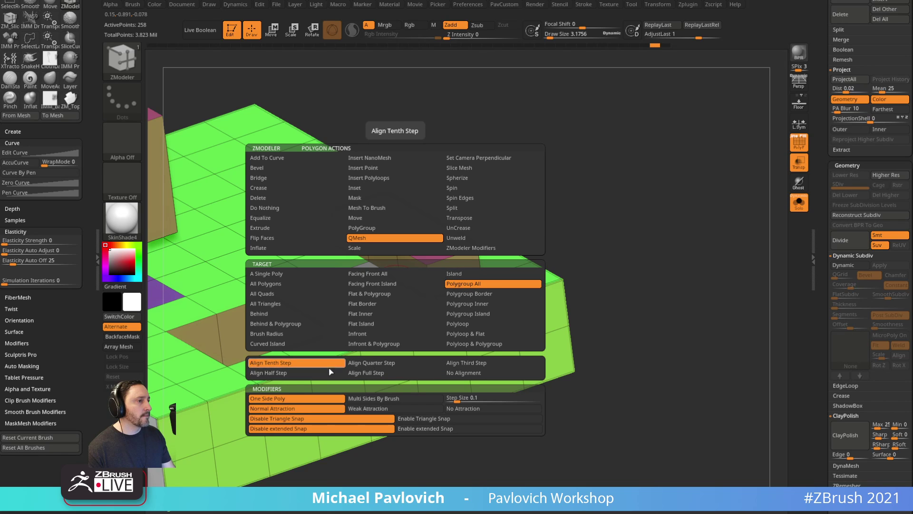
pyautogui.click(437, 373)
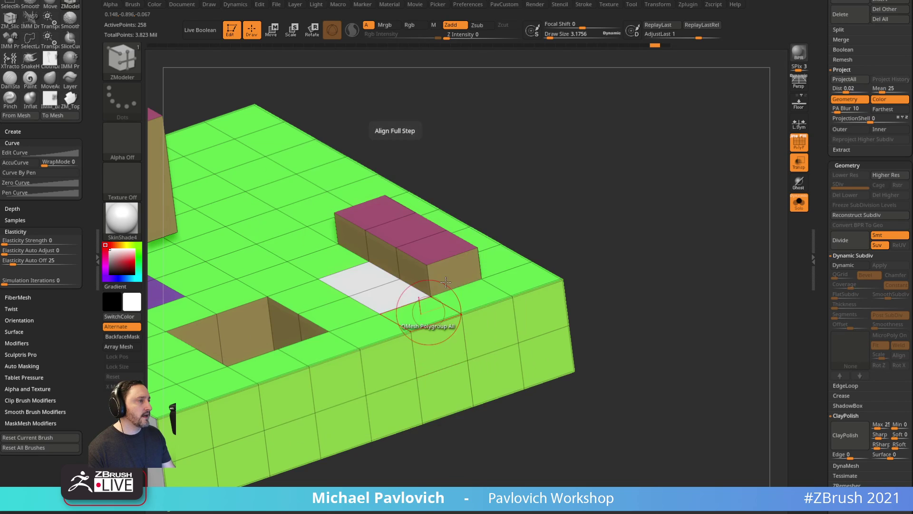
pyautogui.moveTo(399, 295); pyautogui.dragTo(400, 273)
pyautogui.press('space')
pyautogui.click(393, 362)
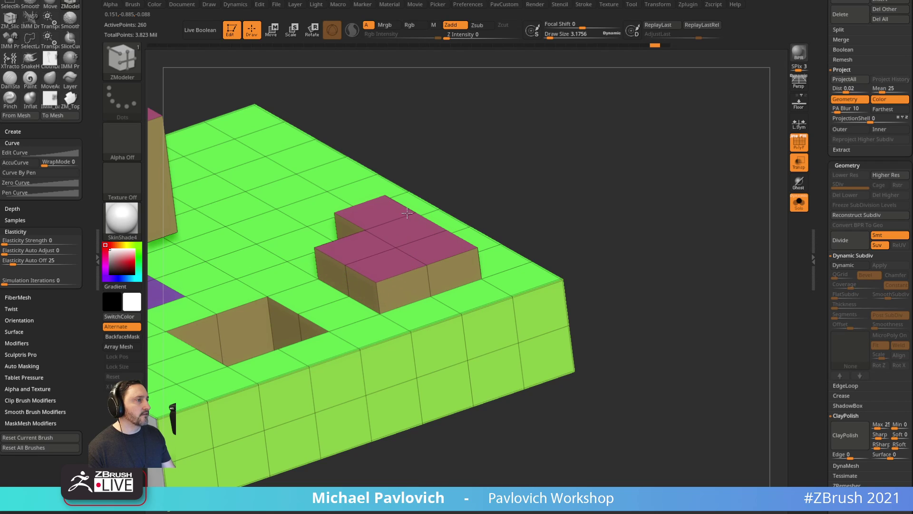
# Inset the top faces of both raised blocks together with the Inset action on Polygroup All.
pyautogui.moveTo(406, 236); pyautogui.dragTo(522, 232)
pyautogui.press('space')
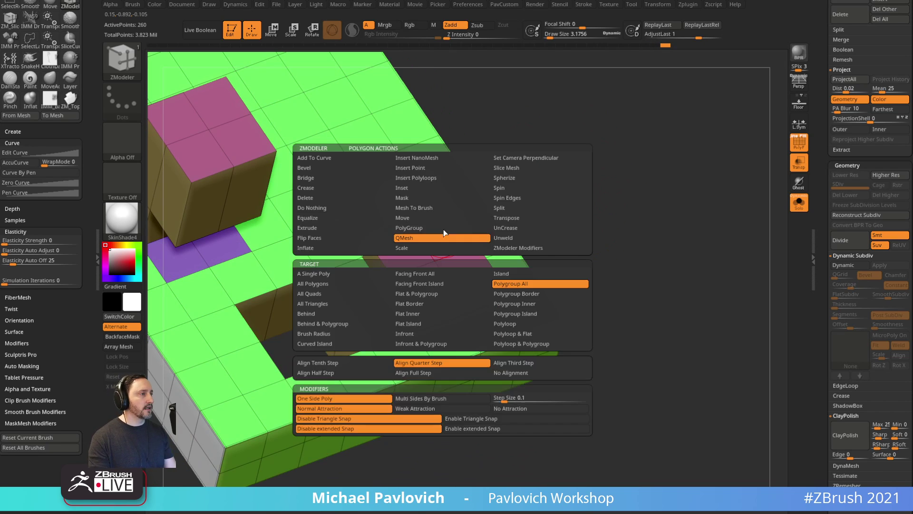
pyautogui.click(425, 197)
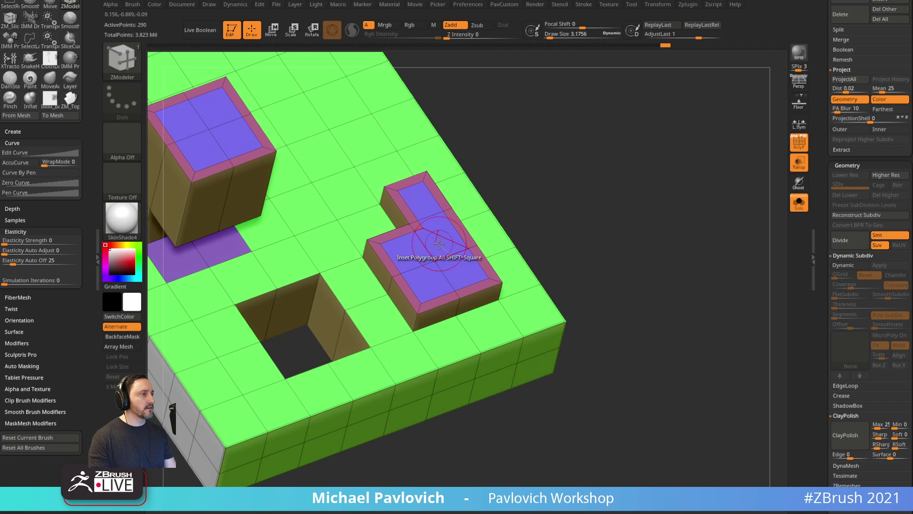
# QMesh the inset top faces upward on Polygroup All, and undo both the raise and the inset.
pyautogui.press('space')
pyautogui.click(433, 239)
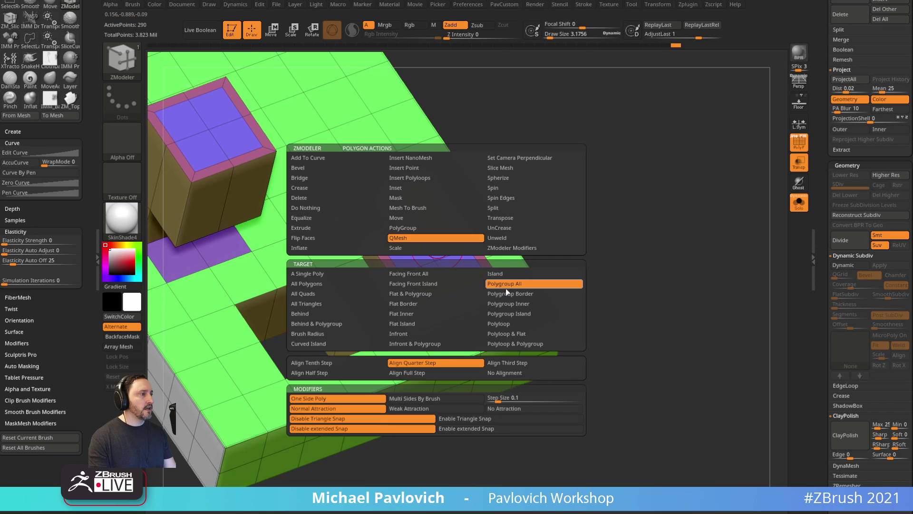
pyautogui.keyDown('alt'); pyautogui.moveTo(586, 165); pyautogui.dragTo(575, 188); pyautogui.keyUp('alt')
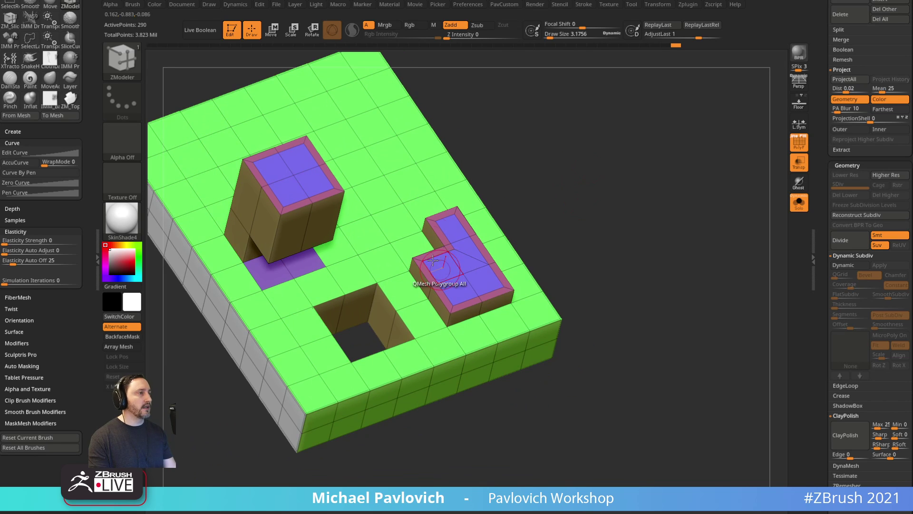
pyautogui.moveTo(523, 257); pyautogui.dragTo(465, 245)
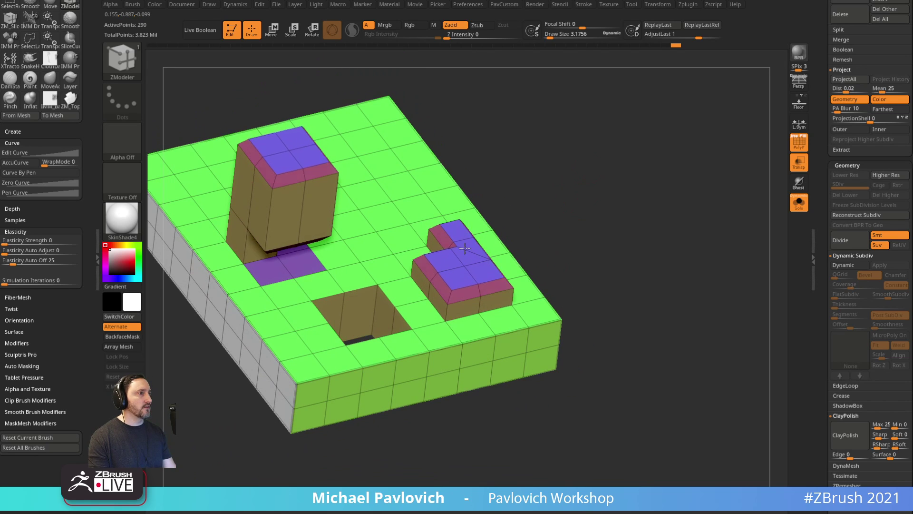
pyautogui.moveTo(587, 245); pyautogui.dragTo(605, 230)
pyautogui.hotkey('ctrl', 'z')
pyautogui.hotkey('ctrl', 'z')
pyautogui.hotkey('ctrl', 'z')
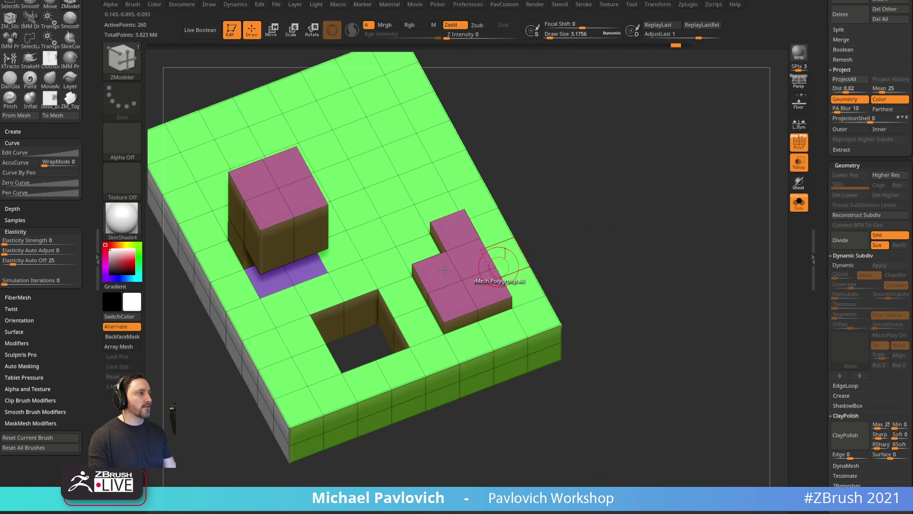
# Set the QMesh target to Polygroup Island, try it on the L-shaped block's top face, and undo.
pyautogui.press('space')
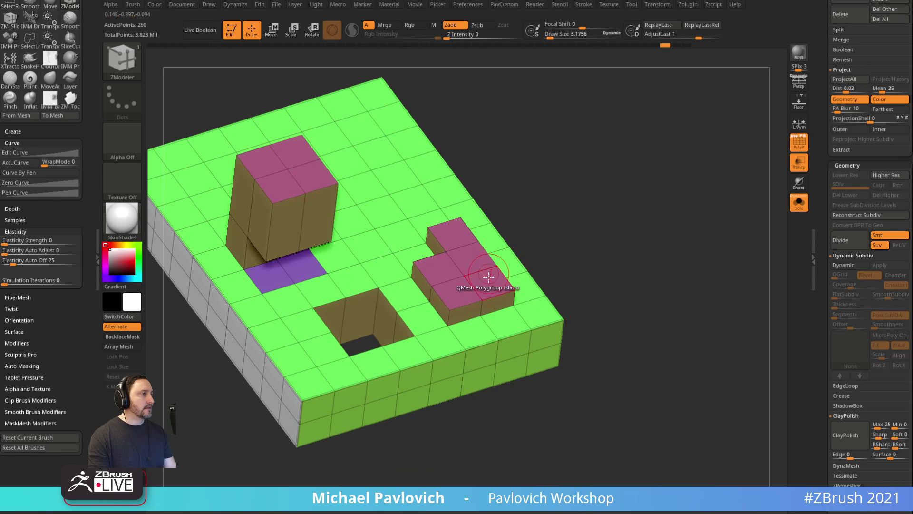
pyautogui.moveTo(495, 271); pyautogui.dragTo(502, 261)
pyautogui.hotkey('ctrl', 'z')
# Inset only the L-shaped block's top face with the Inset action on Polygroup Island.
pyautogui.press('space')
pyautogui.click(460, 189)
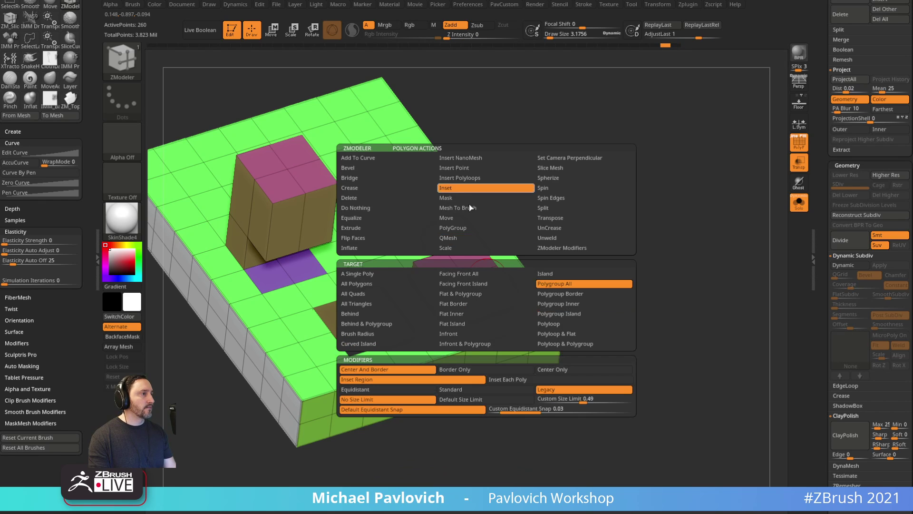
pyautogui.click(570, 308)
pyautogui.moveTo(483, 302); pyautogui.dragTo(473, 278)
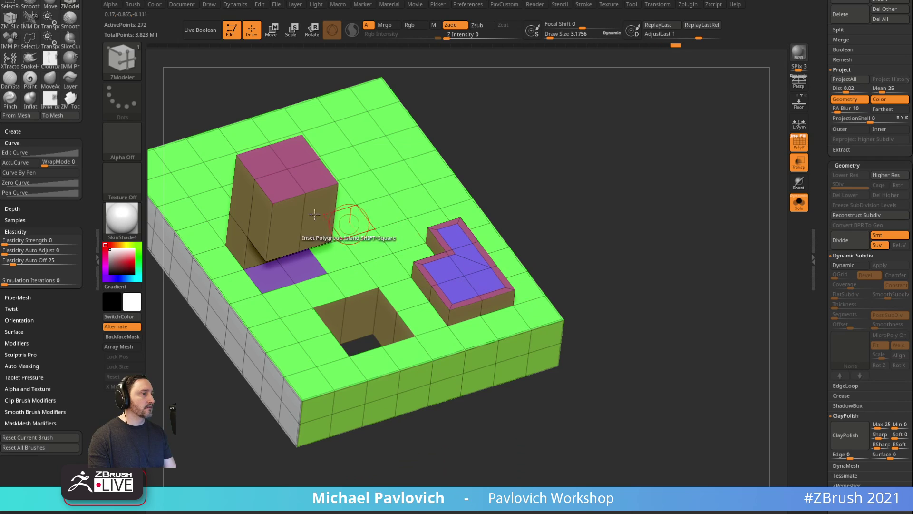
# QMesh the L-shaped block's inset face upward, and undo both the raise and the inset.
pyautogui.press('space')
pyautogui.click(463, 241)
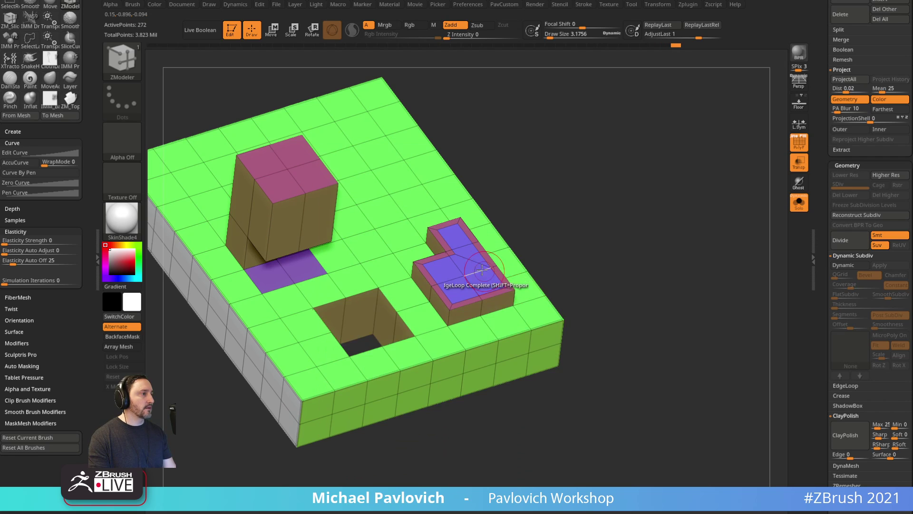
pyautogui.moveTo(467, 266); pyautogui.dragTo(469, 253)
pyautogui.moveTo(553, 259)
pyautogui.mouseDown()
pyautogui.moveTo(559, 228)
pyautogui.moveTo(541, 256)
pyautogui.mouseUp()
pyautogui.hotkey('ctrl', 'z')
pyautogui.hotkey('ctrl', 'z')
# Isolate the pink top faces and give the L-shaped block's top face its own polygroup, ending back in the ZModeler brush.
pyautogui.keyDown('ctrl'); pyautogui.keyDown('shift'); pyautogui.click(487, 265); pyautogui.keyUp('shift'); pyautogui.keyUp('ctrl')
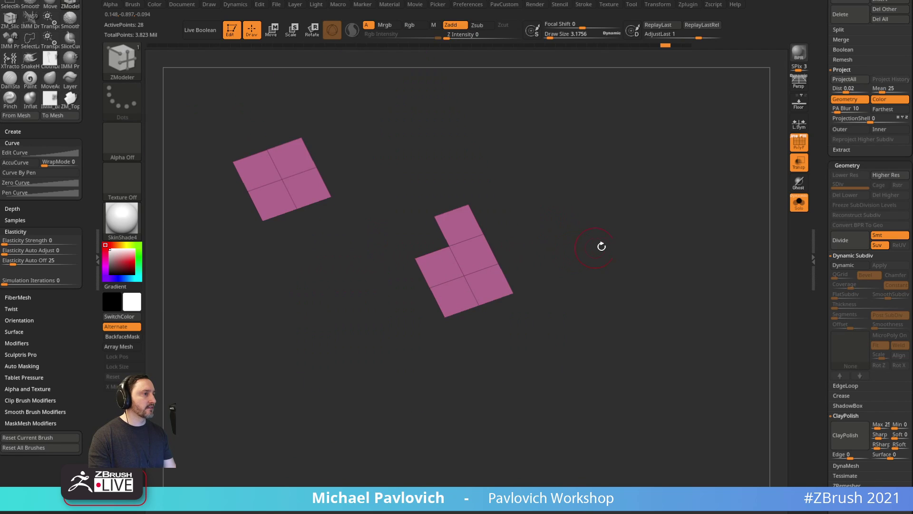
pyautogui.press('3')
pyautogui.press('b')
pyautogui.press('z')
pyautogui.press('m')
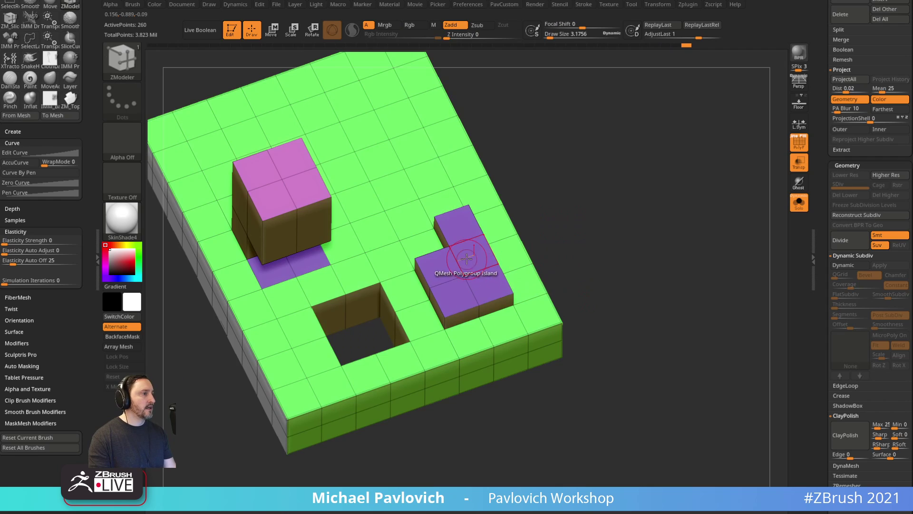
# Set QMesh to Polygroup All, try raising the L-shaped block's newly grouped top face, and undo the edits.
pyautogui.press('space')
pyautogui.press('space')
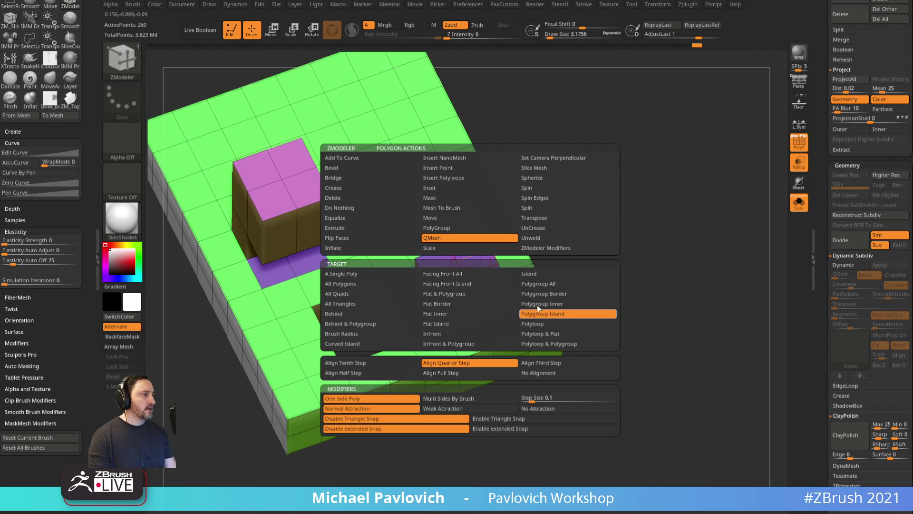
pyautogui.click(538, 283)
pyautogui.moveTo(478, 257); pyautogui.dragTo(480, 231)
pyautogui.moveTo(532, 194); pyautogui.dragTo(613, 204)
pyautogui.hotkey('ctrl', 'z')
pyautogui.hotkey('ctrl', 'z')
pyautogui.hotkey('ctrl', 'z')
# Mark two separate polygon pairs on the slab's yellow side and delete them to open two holes.
pyautogui.keyDown('ctrl'); pyautogui.keyDown('shift'); pyautogui.click(642, 210); pyautogui.keyUp('shift'); pyautogui.keyUp('ctrl')
pyautogui.click(490, 278)
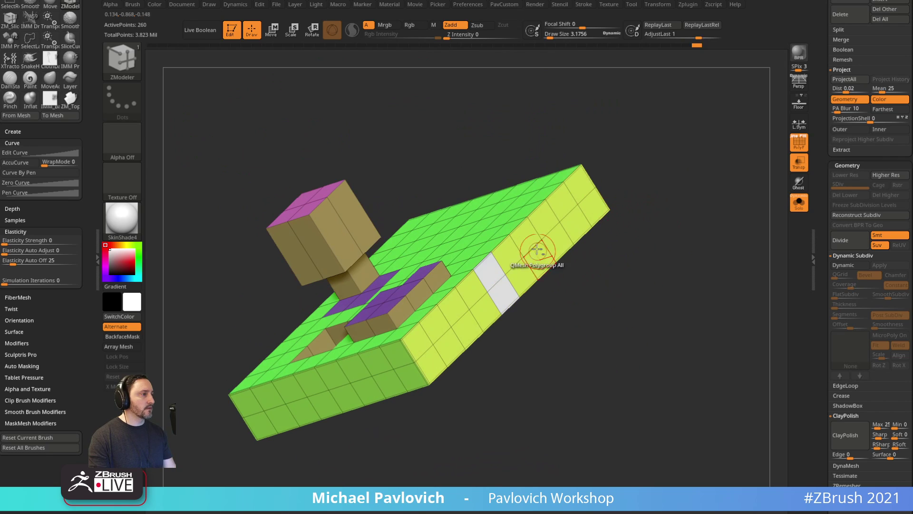
pyautogui.click(578, 227)
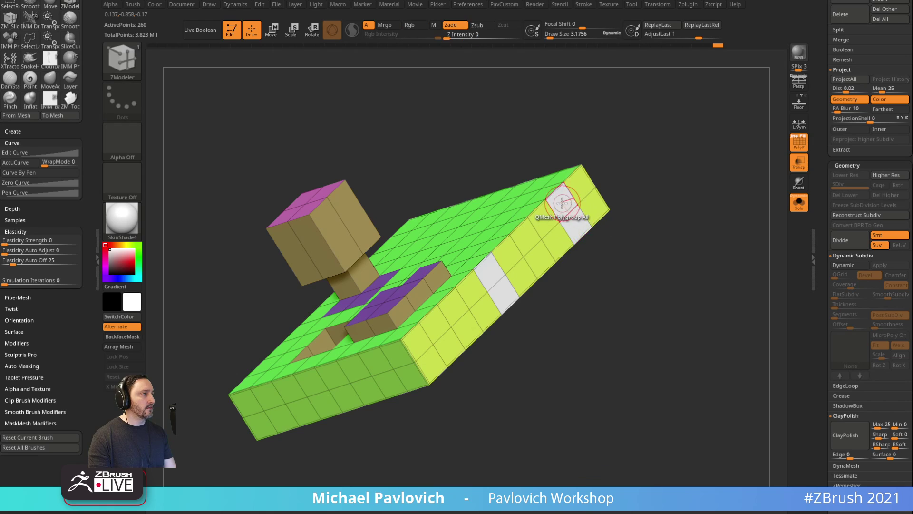
pyautogui.press('space')
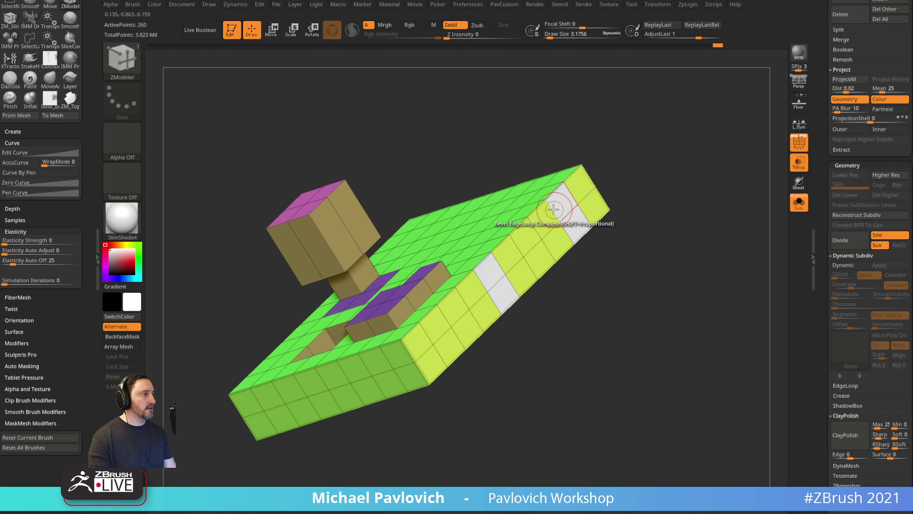
pyautogui.click(561, 205)
# Bridge the two side holes with a curved handle using the Bridge Two Holes edge action, and set the draw size to about 3.84.
pyautogui.moveTo(621, 200); pyautogui.dragTo(583, 217)
pyautogui.press('space')
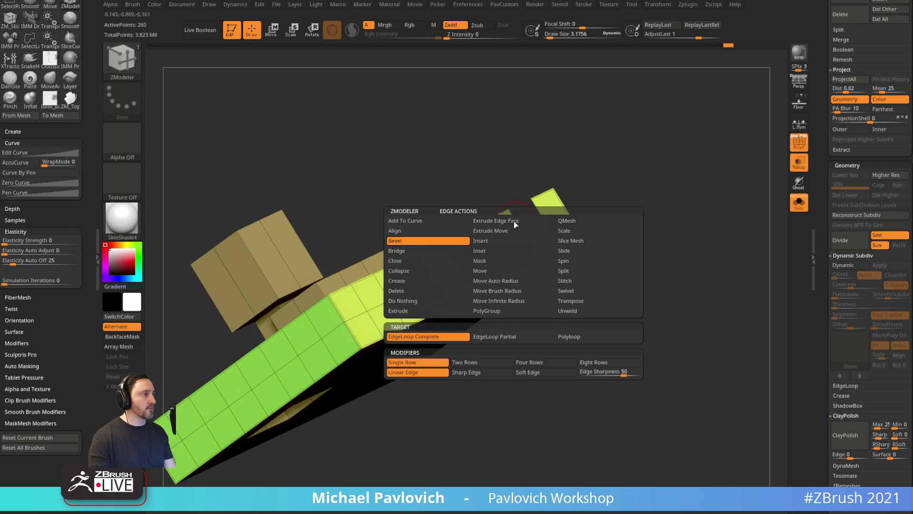
pyautogui.click(423, 250)
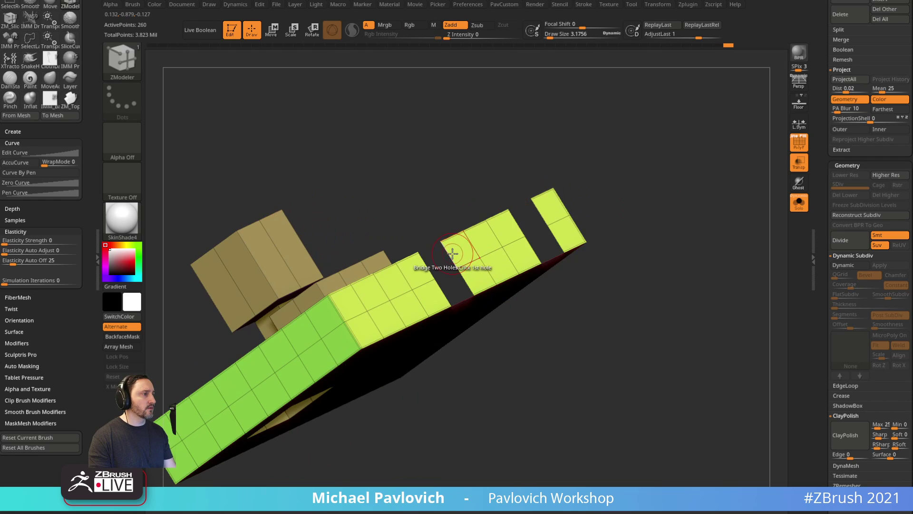
pyautogui.moveTo(503, 232); pyautogui.dragTo(647, 227)
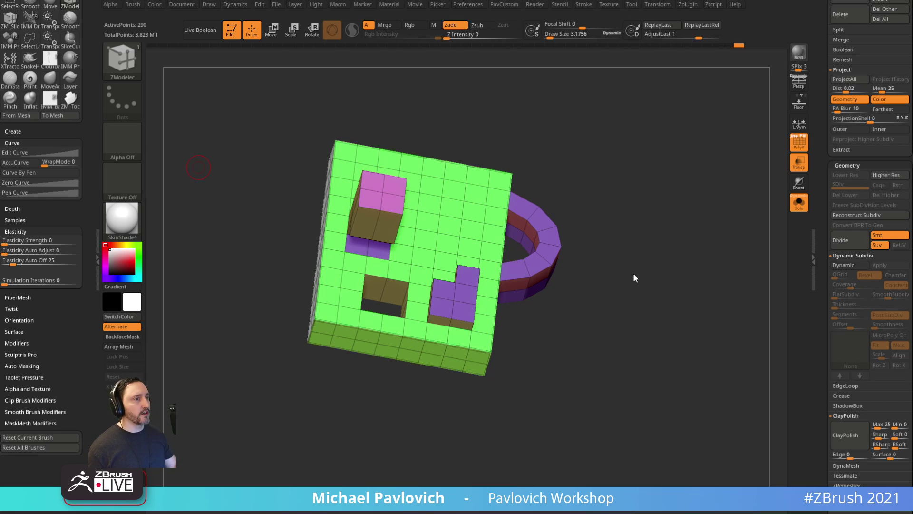
pyautogui.moveTo(585, 210)
pyautogui.mouseDown()
pyautogui.moveTo(631, 223)
pyautogui.moveTo(597, 251)
pyautogui.mouseUp()
pyautogui.press('s')
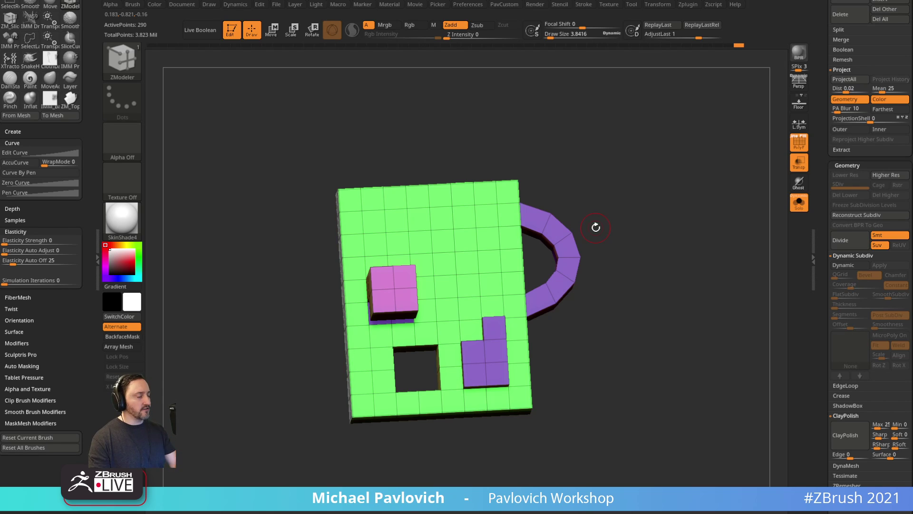
pyautogui.moveTo(629, 265); pyautogui.dragTo(640, 235)
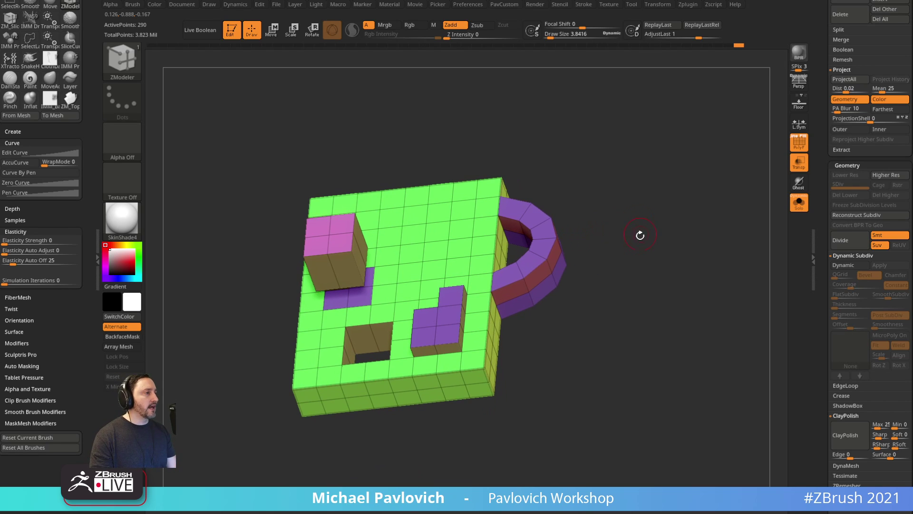
# Insert a PlaneMid primitive on the slab's top face and separate it from the slab with Split Masked Points.
pyautogui.press('4')
pyautogui.press('m')
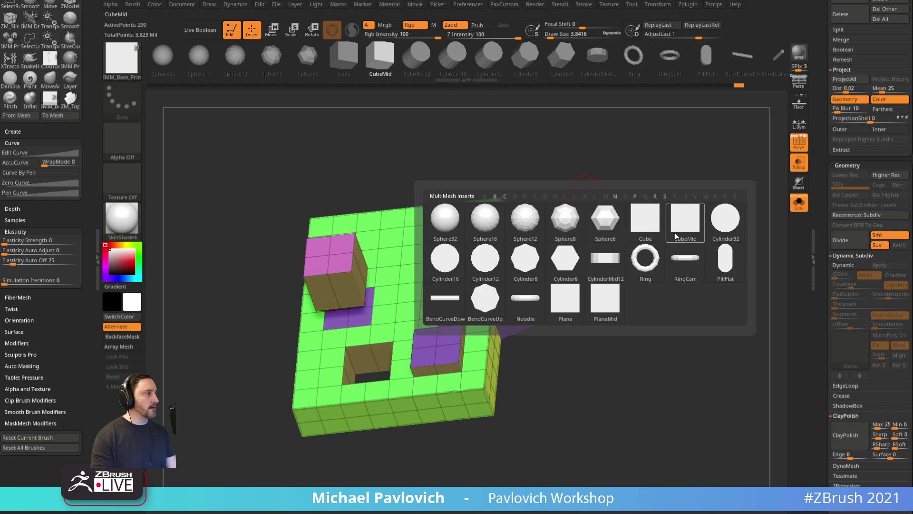
pyautogui.moveTo(680, 227)
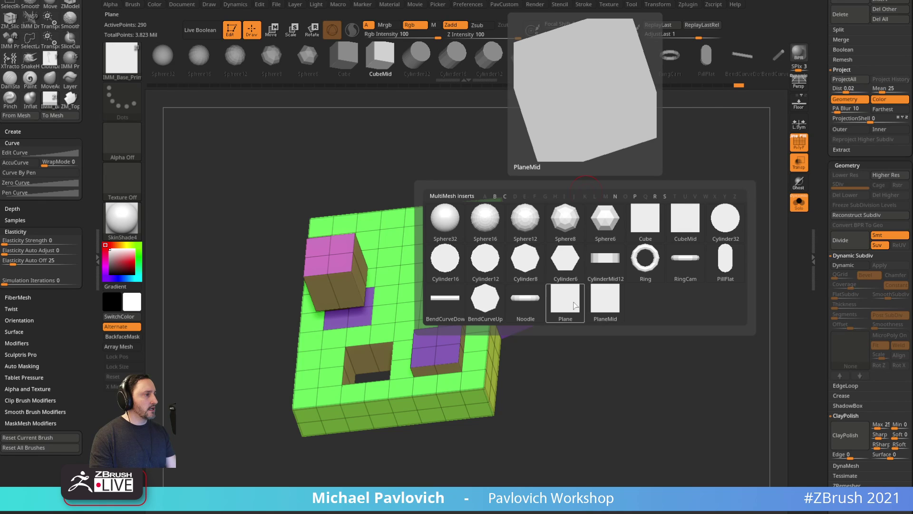
pyautogui.click(595, 305)
pyautogui.moveTo(461, 249); pyautogui.dragTo(520, 245)
pyautogui.press('5')
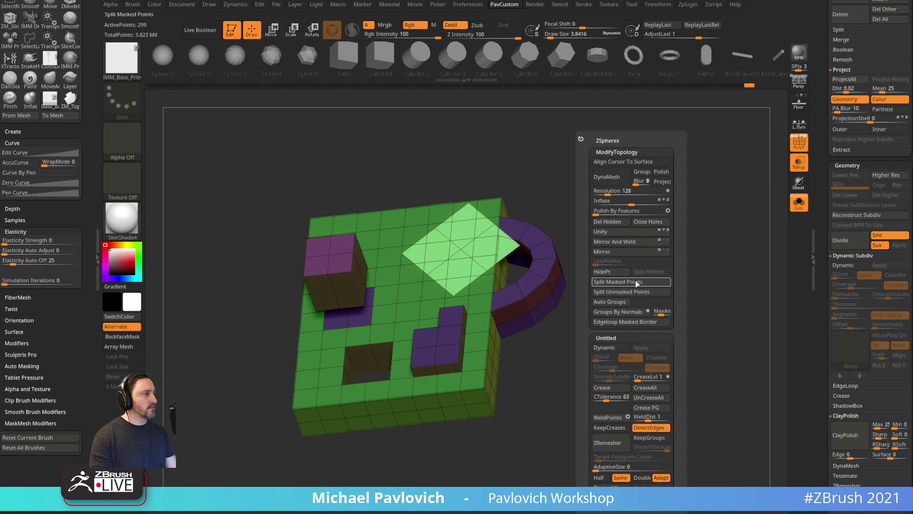
pyautogui.click(637, 283)
# Turn on Dynamic Subdiv for the plane with SmoothSubdiv 0 and a thickness of about 0.00028.
pyautogui.moveTo(586, 259); pyautogui.dragTo(605, 232)
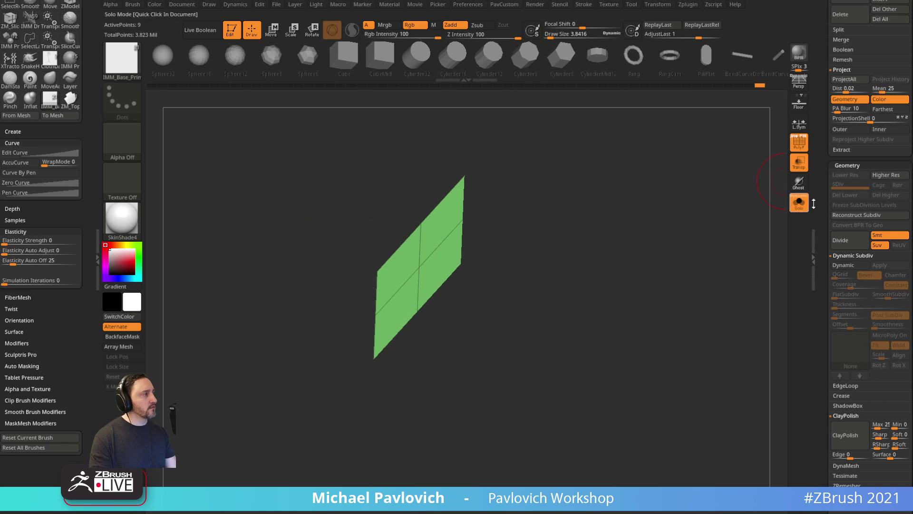
pyautogui.scroll(-5, 813, 203)
pyautogui.click(848, 133)
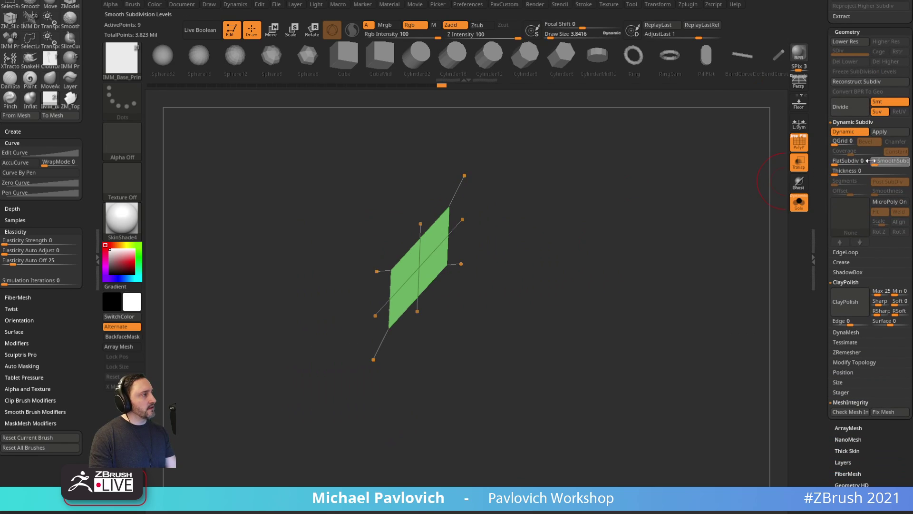
pyautogui.moveTo(870, 161); pyautogui.dragTo(866, 161)
pyautogui.click(846, 171)
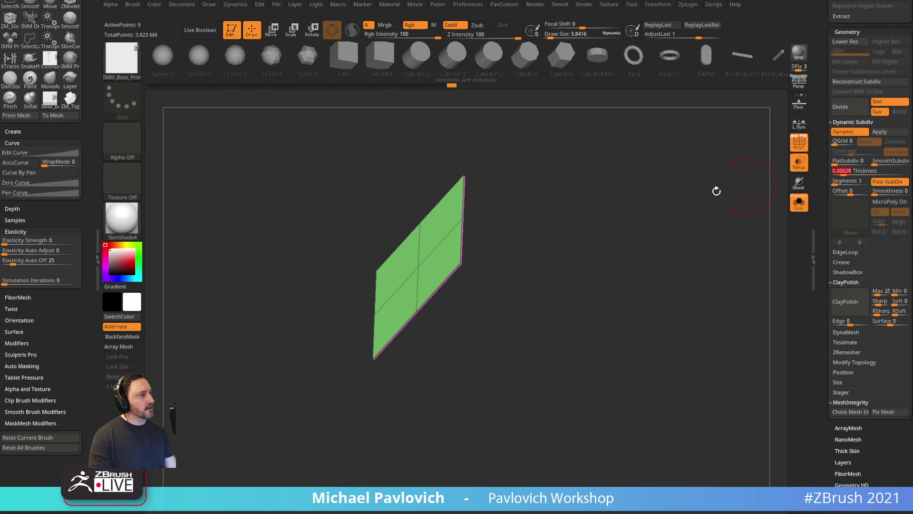
# Pull new polygons out of three of the plane's outer edges with the ZM_Topology brush.
pyautogui.moveTo(716, 190); pyautogui.dragTo(658, 227)
pyautogui.press('b')
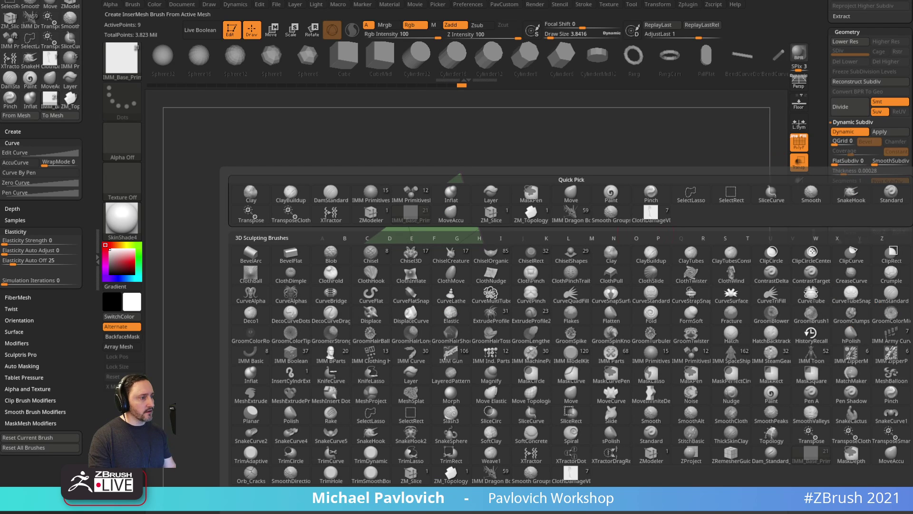
pyautogui.click(451, 476)
pyautogui.moveTo(566, 230); pyautogui.dragTo(488, 265)
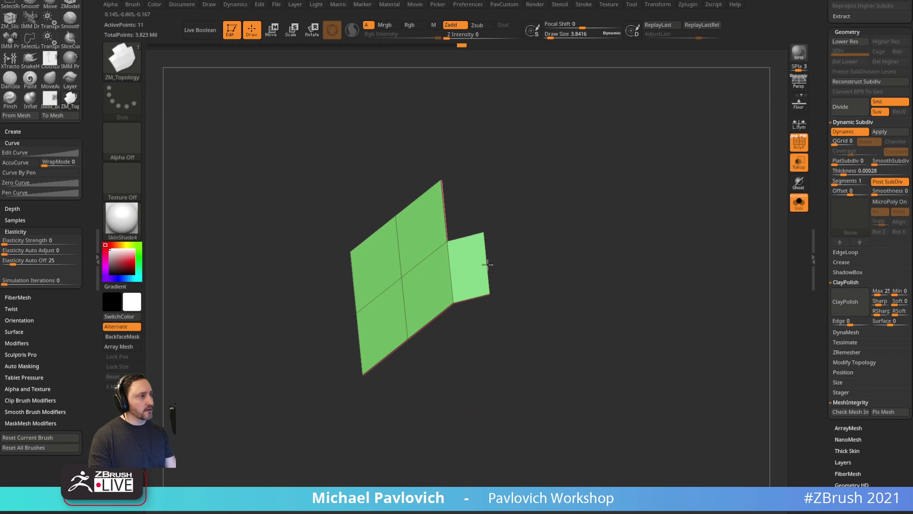
pyautogui.moveTo(430, 321); pyautogui.dragTo(439, 367)
pyautogui.moveTo(469, 173); pyautogui.dragTo(584, 136)
pyautogui.moveTo(421, 267); pyautogui.dragTo(367, 217)
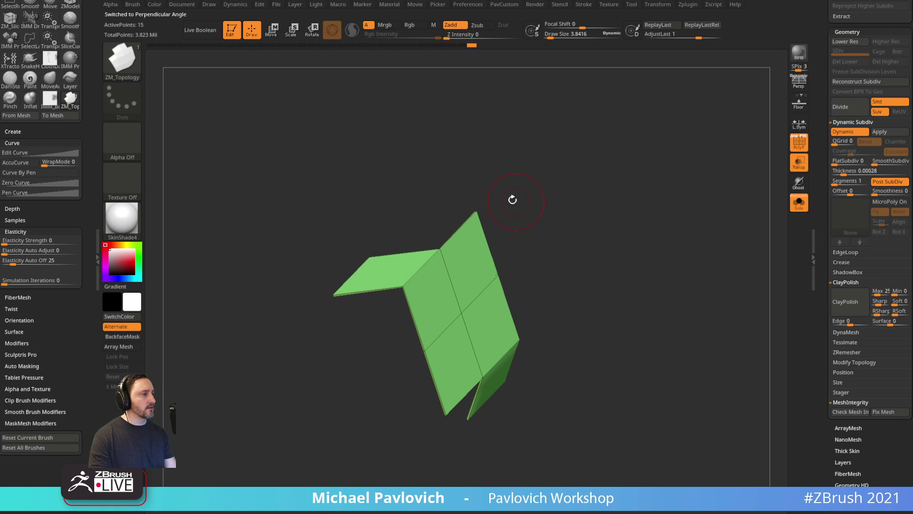
# Pull another polygon out of the plane's outer edge with the ZM_Topology brush.
pyautogui.moveTo(353, 272); pyautogui.dragTo(343, 222)
pyautogui.moveTo(288, 238); pyautogui.dragTo(342, 196)
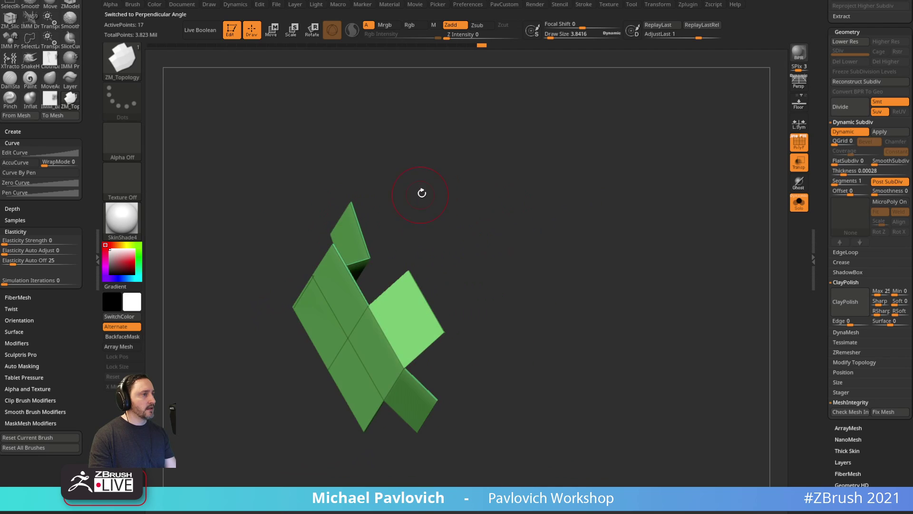
pyautogui.moveTo(421, 193); pyautogui.dragTo(446, 200)
# Undo the polygons pulled out with ZM_Topology and the last thickness change, returning to the bare four-polygon plane.
pyautogui.hotkey('ctrl', 'z')
pyautogui.hotkey('ctrl', 'z')
pyautogui.hotkey('ctrl', 'z')
pyautogui.hotkey('ctrl', 'z')
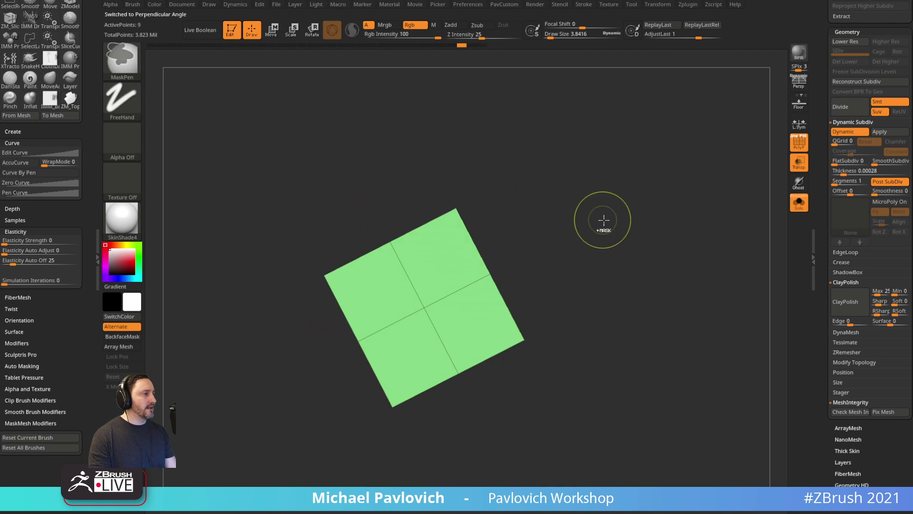
pyautogui.hotkey('ctrl', 'z')
pyautogui.hotkey('ctrl', 'z')
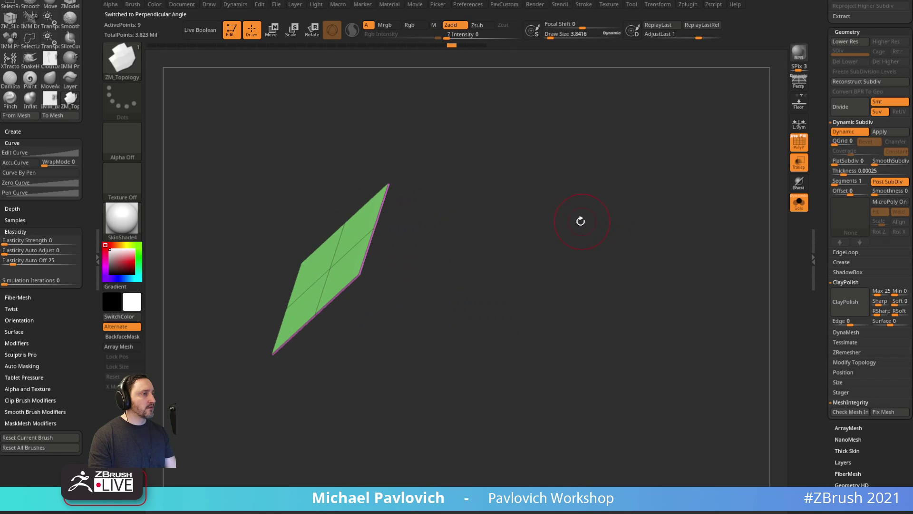
# QMesh the whole plane into a thick slab with ZModeler and extrude additional blocks from its side and corner.
pyautogui.press('space')
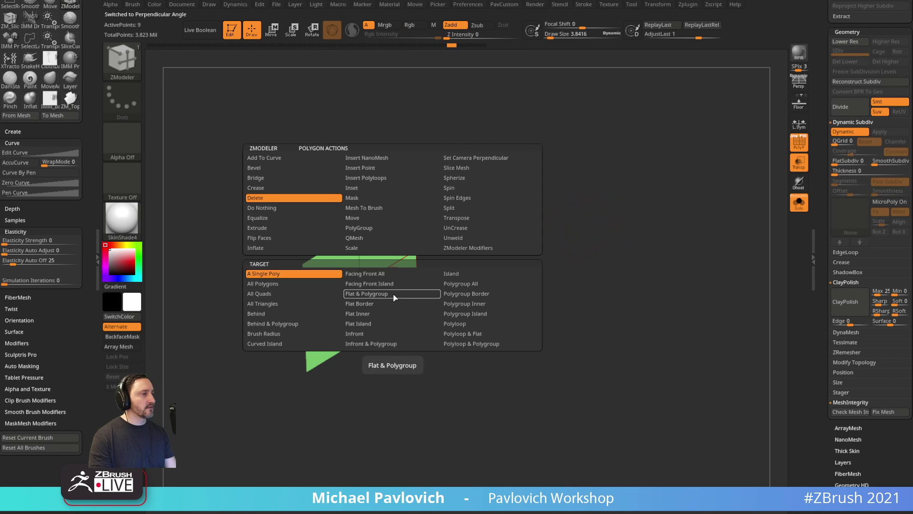
pyautogui.click(396, 235)
pyautogui.moveTo(397, 286); pyautogui.dragTo(446, 301)
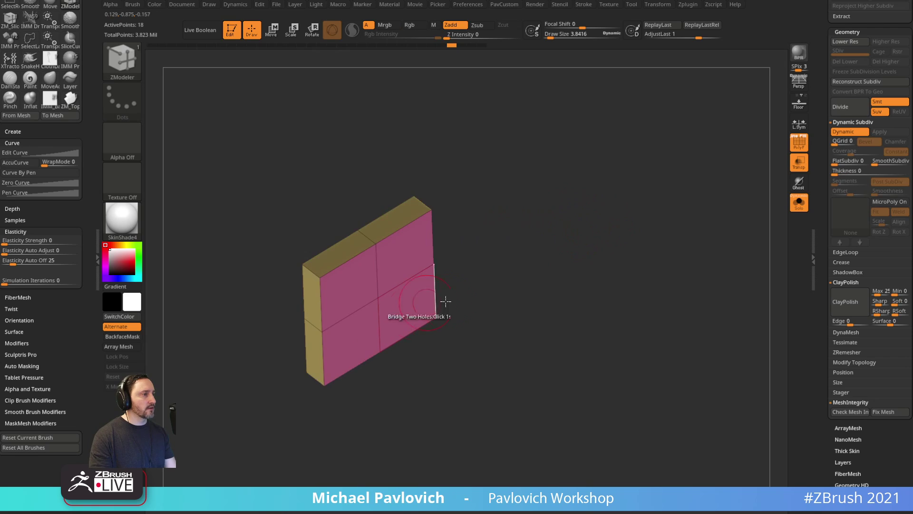
pyautogui.press('2')
pyautogui.moveTo(537, 285); pyautogui.dragTo(620, 321)
pyautogui.press('space')
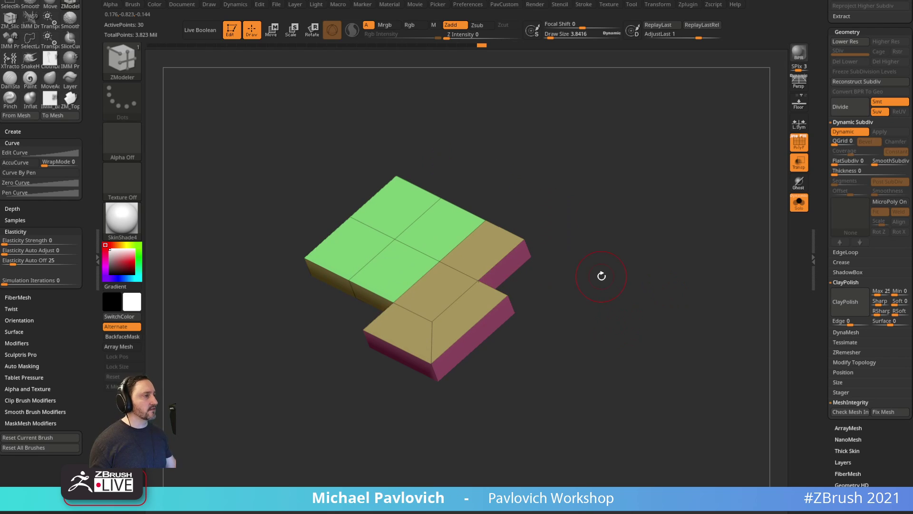
# With draw size 1, mark the corner's two top polygons and QMesh them upward as a detached L-shaped block using Polygroup All.
pyautogui.moveTo(568, 162)
pyautogui.mouseDown()
pyautogui.moveTo(575, 179)
pyautogui.moveTo(568, 173)
pyautogui.mouseUp()
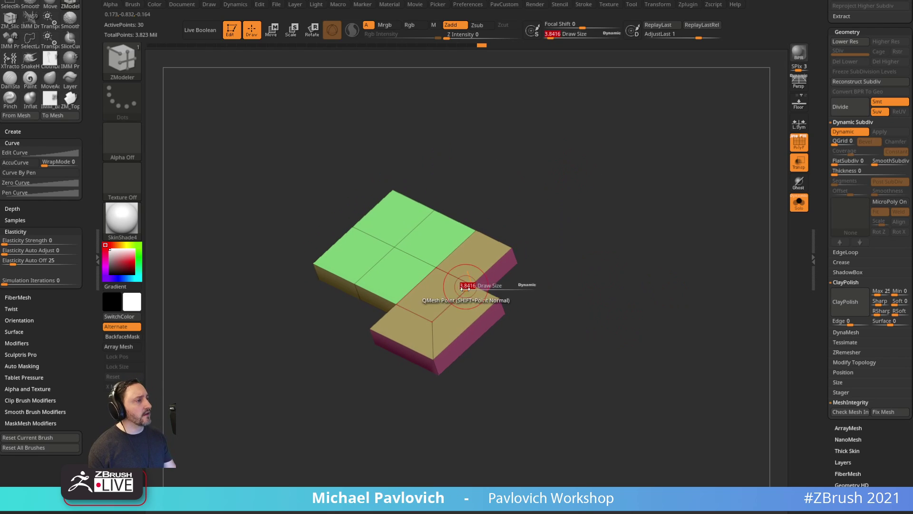
pyautogui.keyDown('alt'); pyautogui.moveTo(458, 310); pyautogui.dragTo(413, 329); pyautogui.keyUp('alt')
pyautogui.moveTo(438, 331); pyautogui.dragTo(466, 312, button='right')
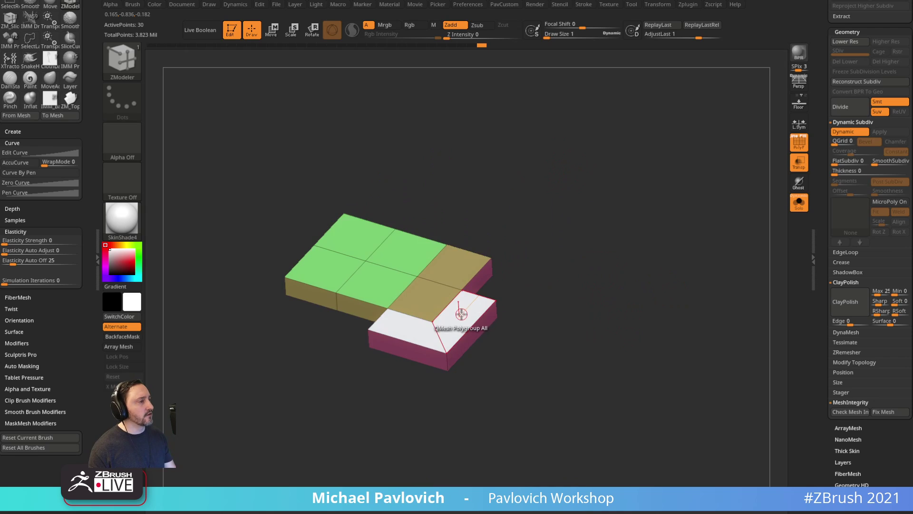
pyautogui.press('space')
pyautogui.moveTo(462, 313); pyautogui.dragTo(475, 171)
pyautogui.moveTo(580, 191); pyautogui.dragTo(570, 241)
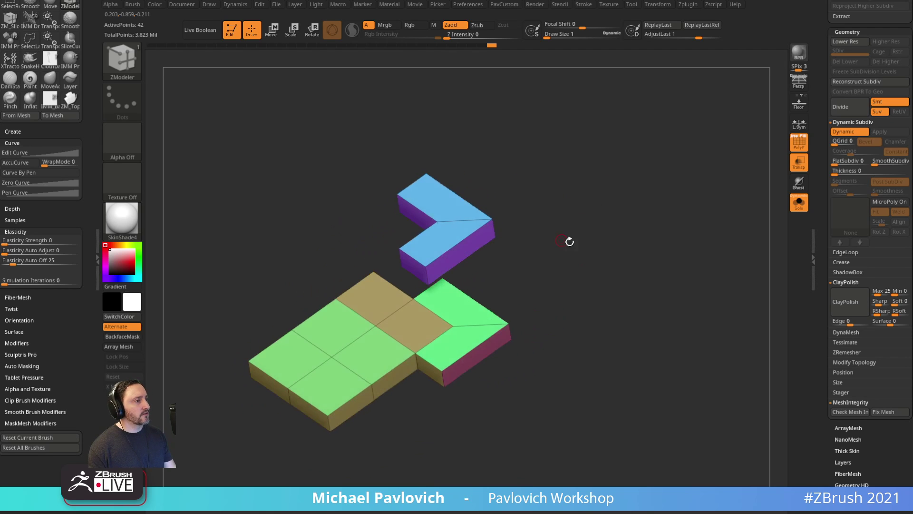
# Regroup the slab and the L-shaped block into new polygroups using Groups By Normals.
pyautogui.press('2')
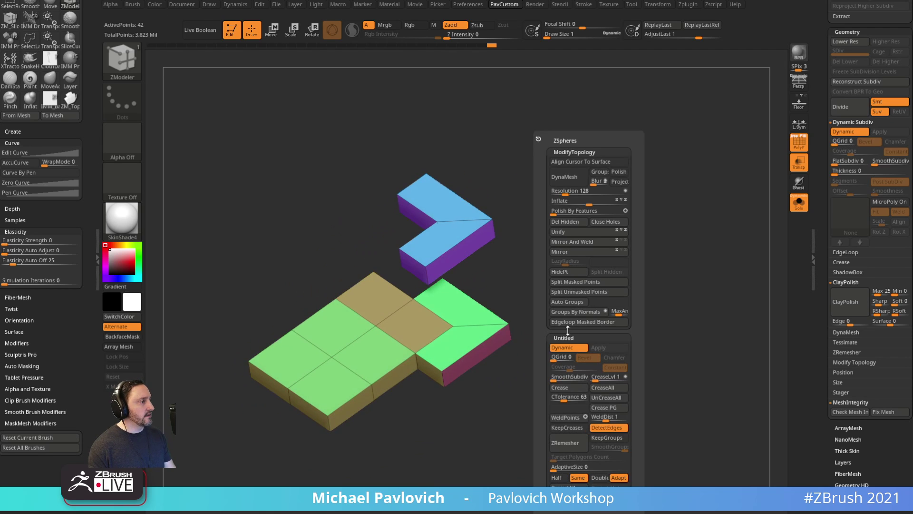
pyautogui.click(573, 312)
pyautogui.moveTo(466, 353); pyautogui.dragTo(489, 302, button='right')
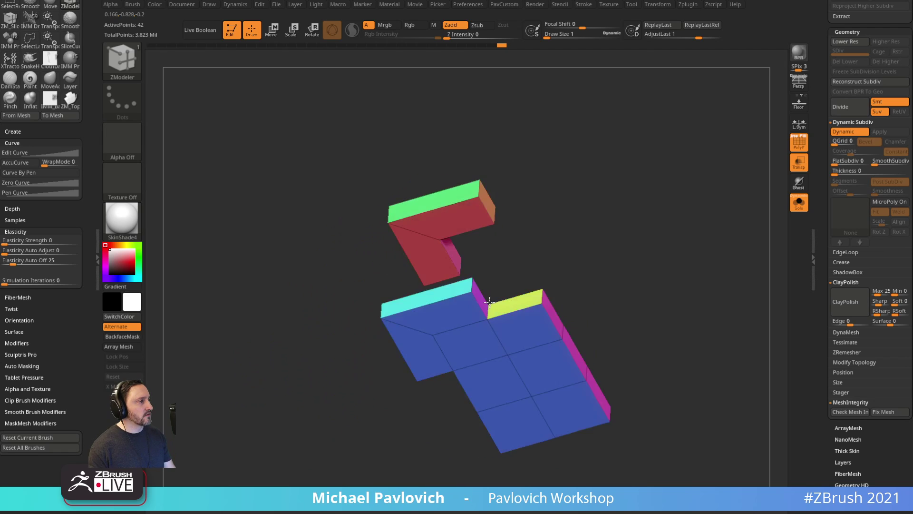
# Inset the top face of the detached L-shaped block with the ZModeler Inset polygon action.
pyautogui.moveTo(489, 301); pyautogui.dragTo(589, 329)
pyautogui.press('space')
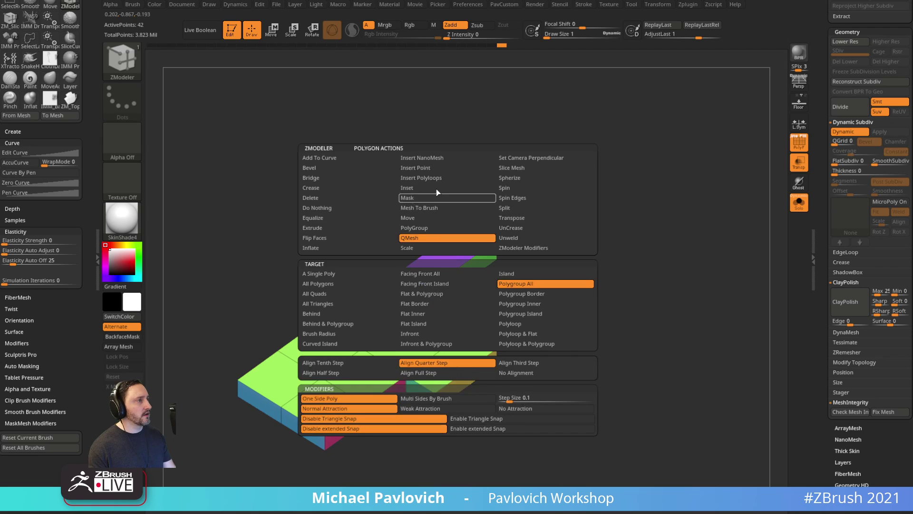
pyautogui.click(437, 188)
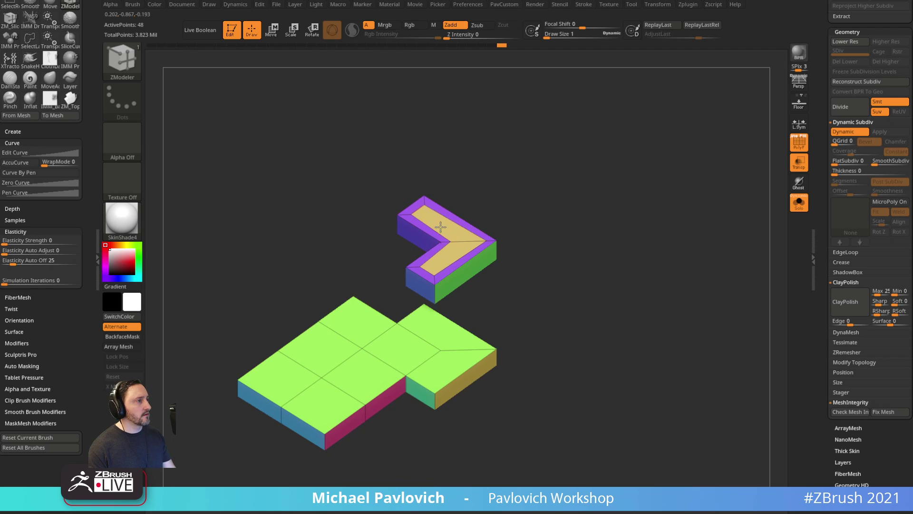
# Undo the inset and inset the L-shaped top face again with the Polygroup Island target and Equidistant option.
pyautogui.press('space')
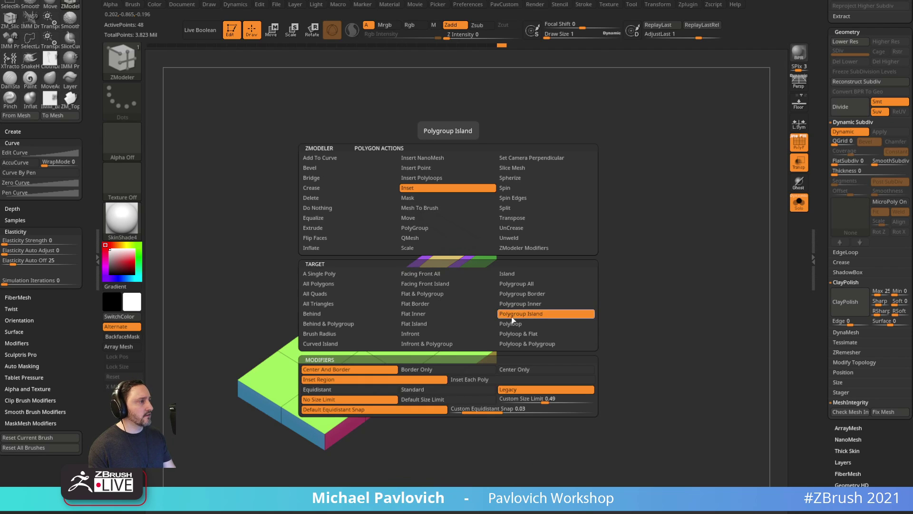
pyautogui.click(392, 389)
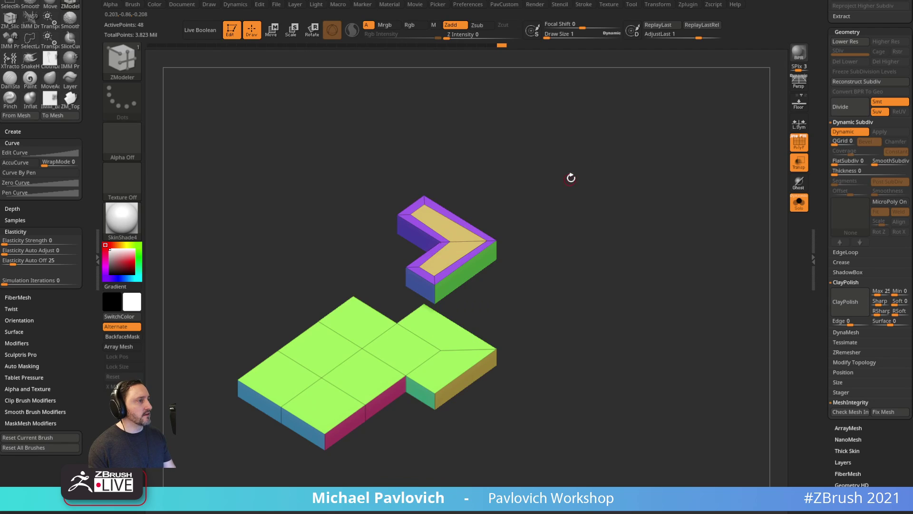
pyautogui.hotkey('ctrl', 'z')
pyautogui.moveTo(455, 242); pyautogui.dragTo(455, 235)
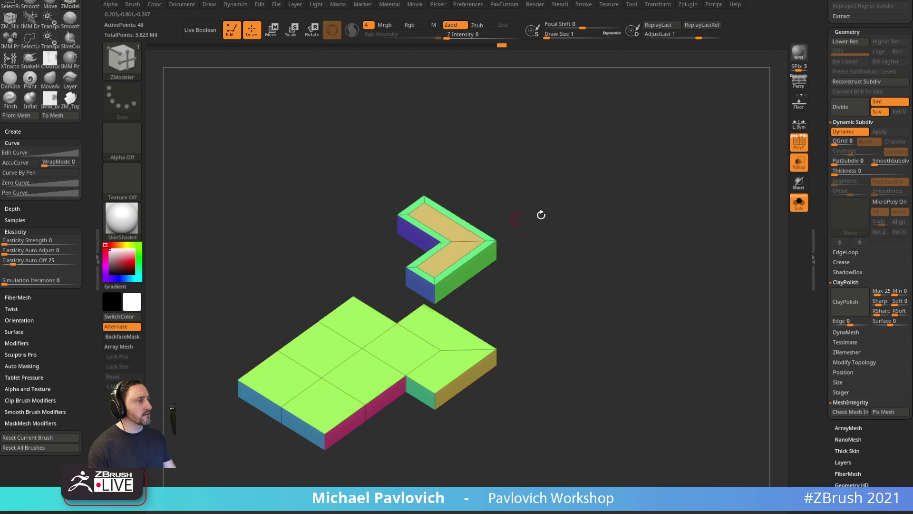
pyautogui.moveTo(541, 215); pyautogui.dragTo(564, 232)
pyautogui.press('space')
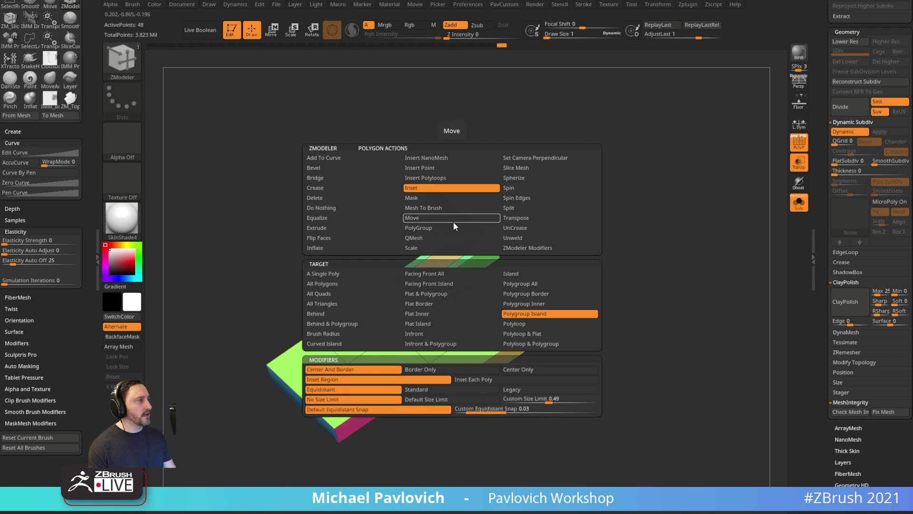
pyautogui.click(440, 369)
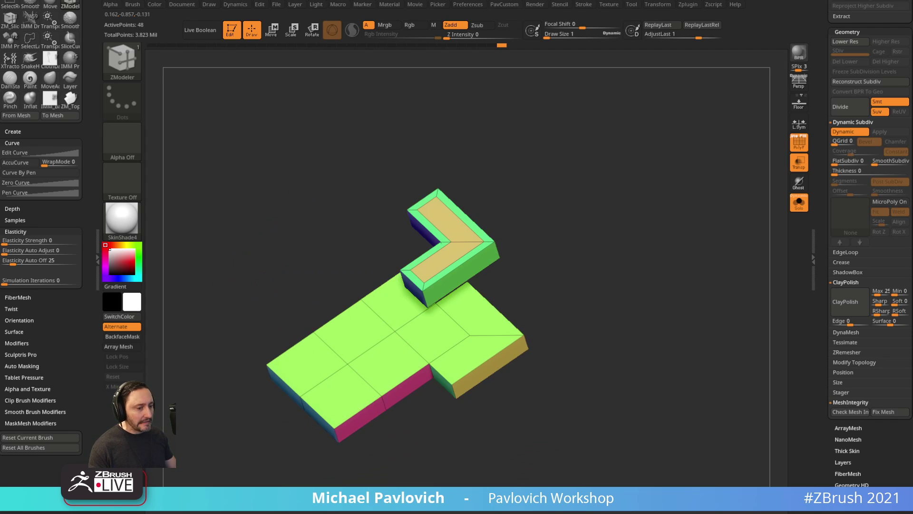
# Switch to the browser and open the "Intro to ZBrush - New and Updated!" project from the ArtStation portfolio.
pyautogui.moveTo(514, 513); pyautogui.dragTo(525, 0)
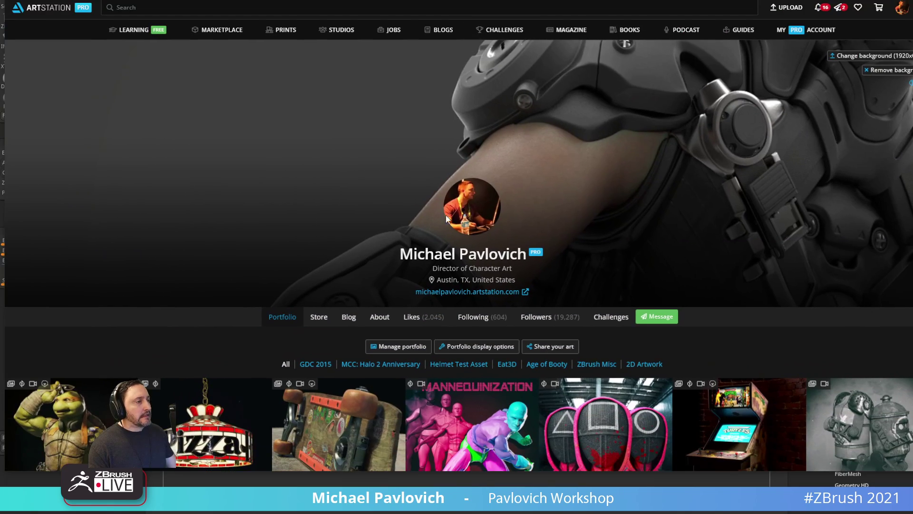
pyautogui.scroll(-9, 472, 219)
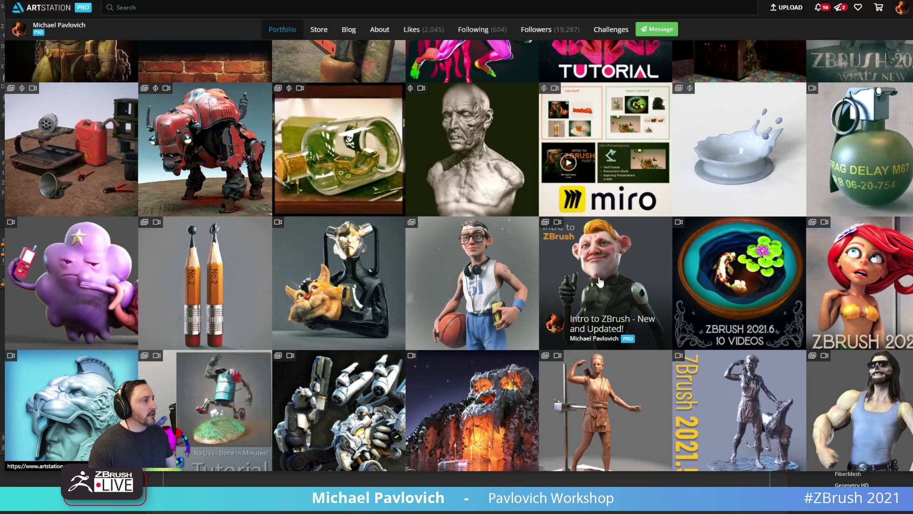
pyautogui.click(600, 283)
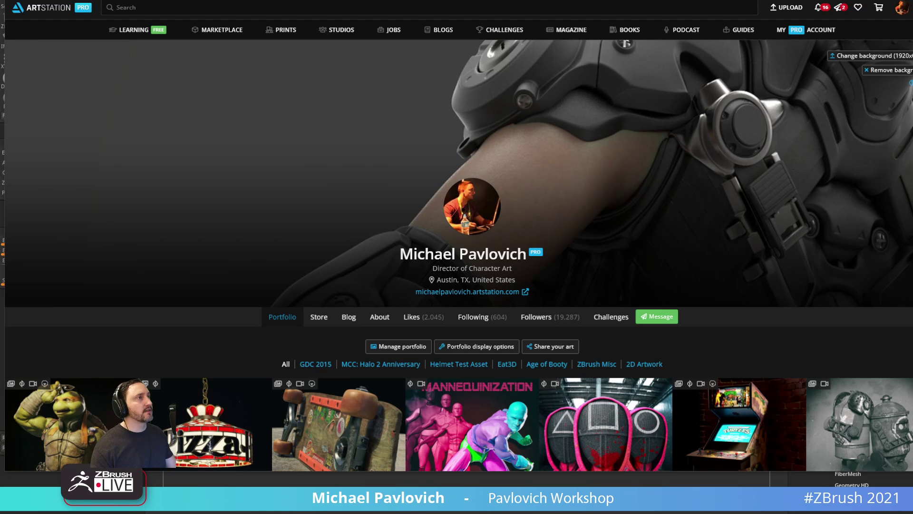
# Switch to the YouTube channel's created playlists and open the full "Intro to ZBrush - New and Updated!" playlist.
pyautogui.hotkey('ctrl', 'Tab')
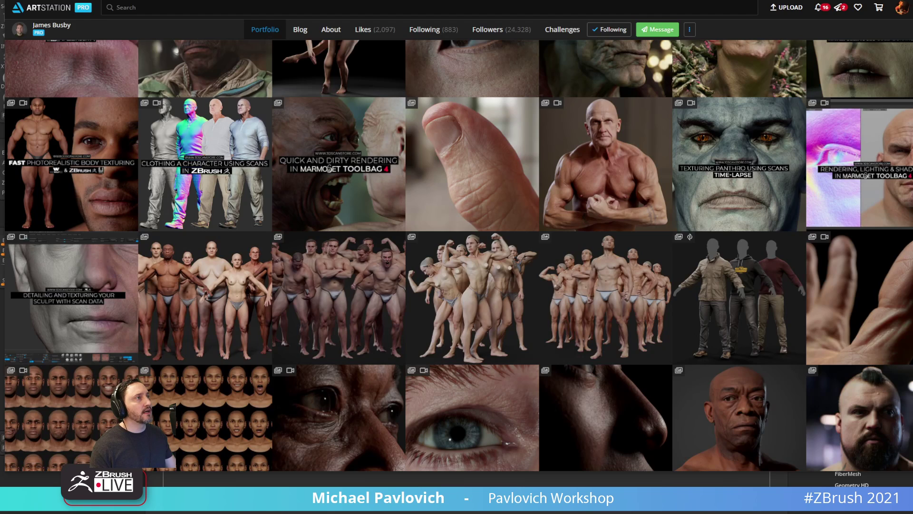
pyautogui.hotkey('ctrl', 'Tab')
pyautogui.hotkey('ctrl', 'Tab')
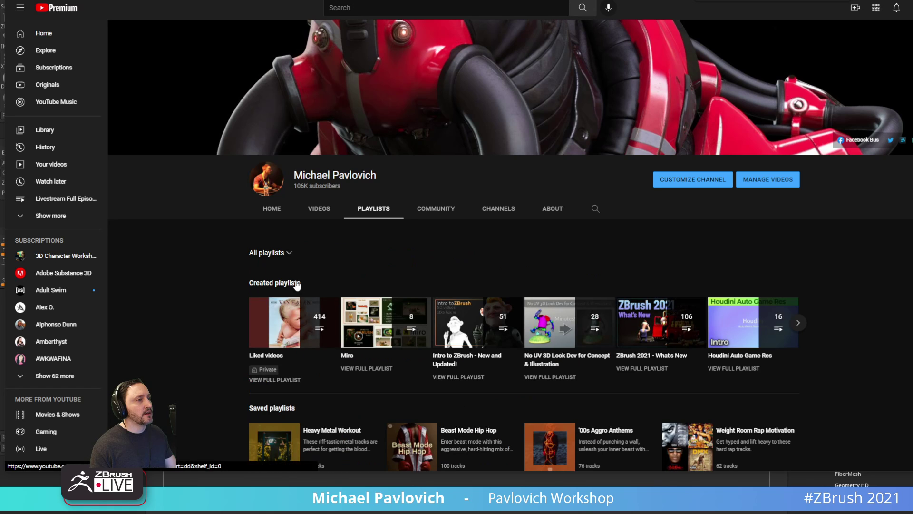
pyautogui.click(297, 283)
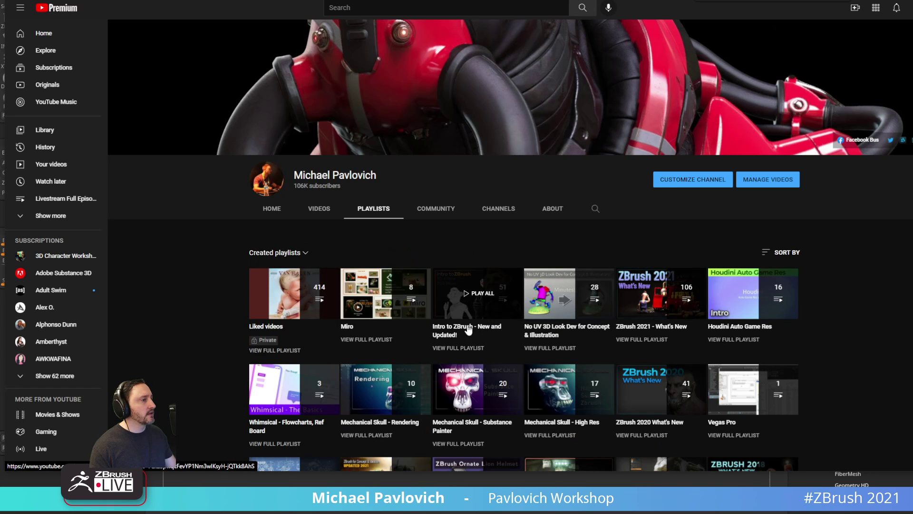
pyautogui.click(458, 347)
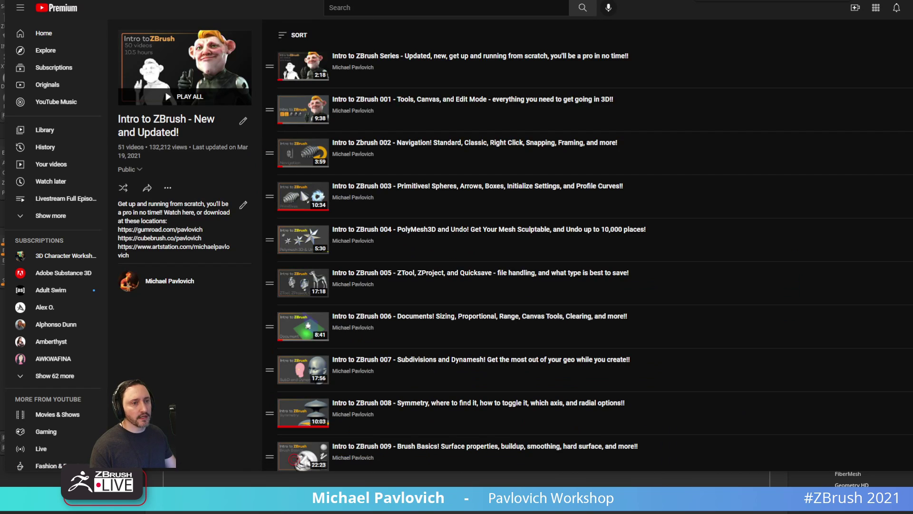
# Look through the Intro to ZBrush playlist down to the ZModeler polygon, edge and point action lessons.
pyautogui.scroll(-4, 339, 238)
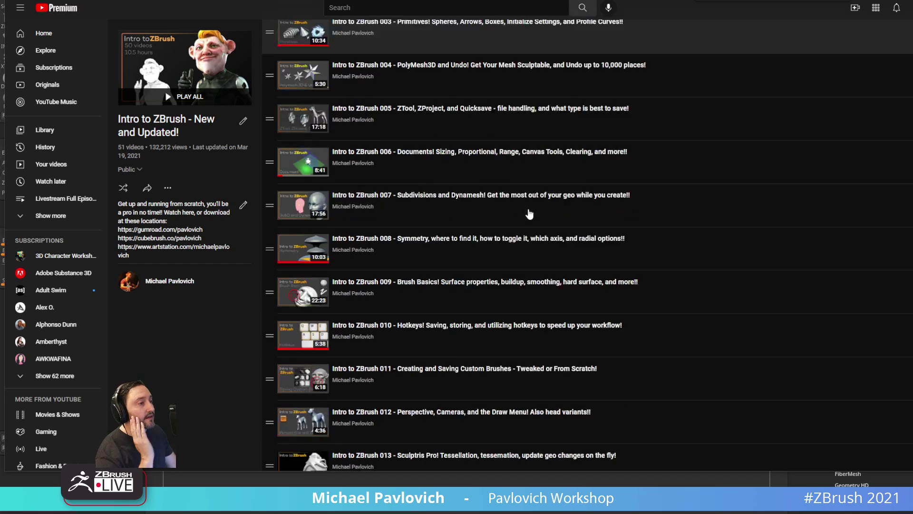
pyautogui.scroll(4, 361, 142)
pyautogui.scroll(-1, 436, 197)
pyautogui.scroll(-15, 436, 197)
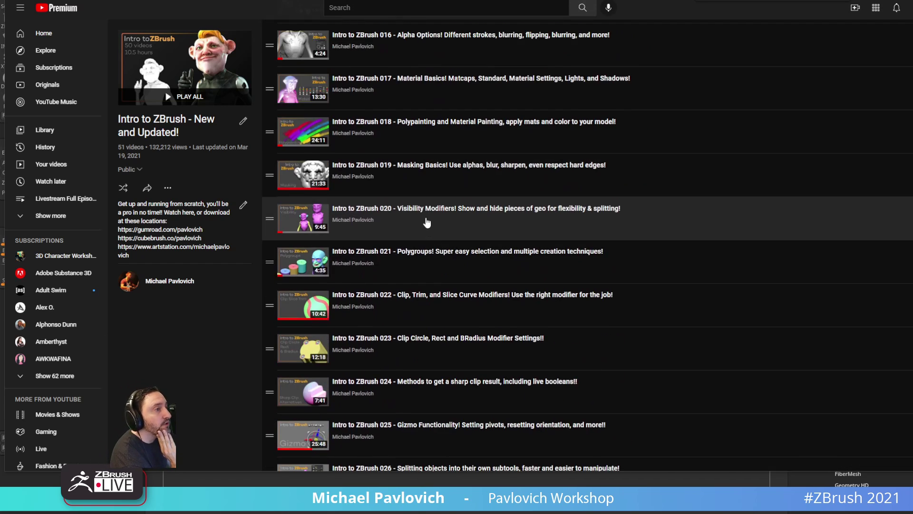
pyautogui.scroll(-13, 436, 256)
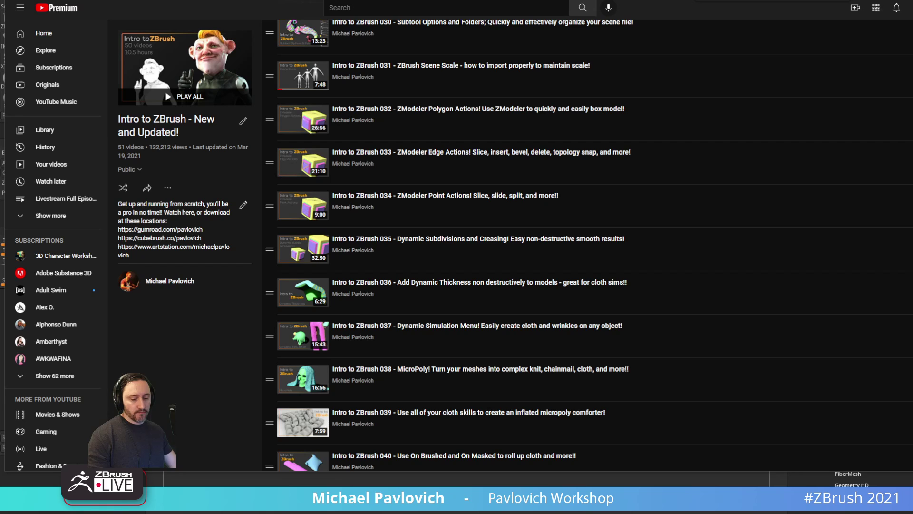
# Switch back to ZBrush, turn off Solo mode and bring the whole turtle character into view.
pyautogui.hotkey('alt', 'Tab')
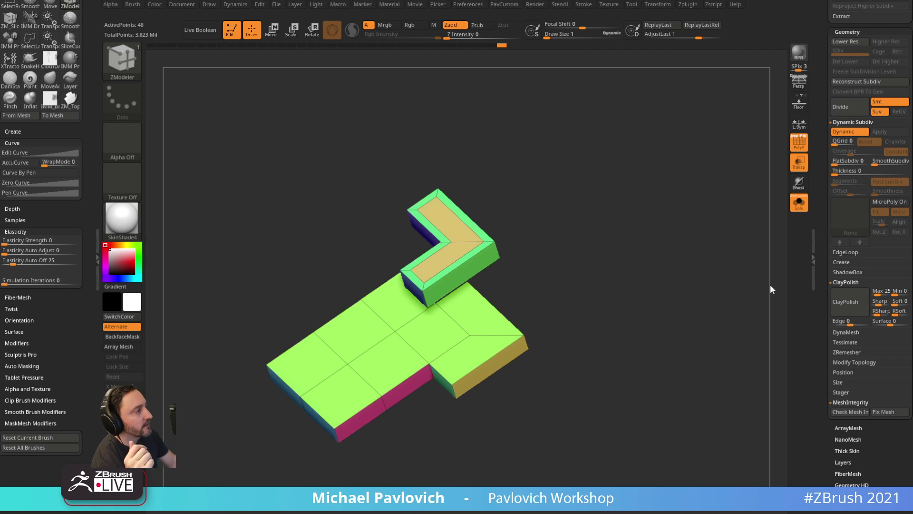
pyautogui.moveTo(822, 288); pyautogui.dragTo(823, 352)
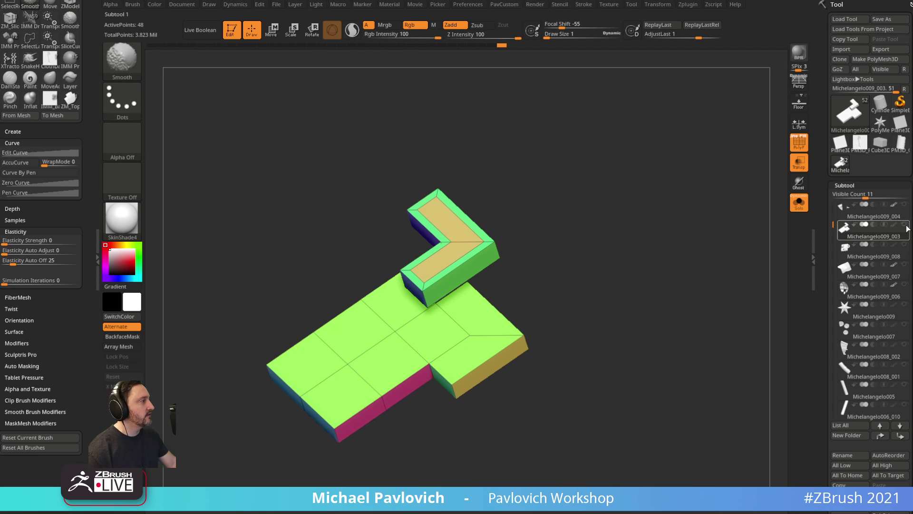
pyautogui.click(803, 207)
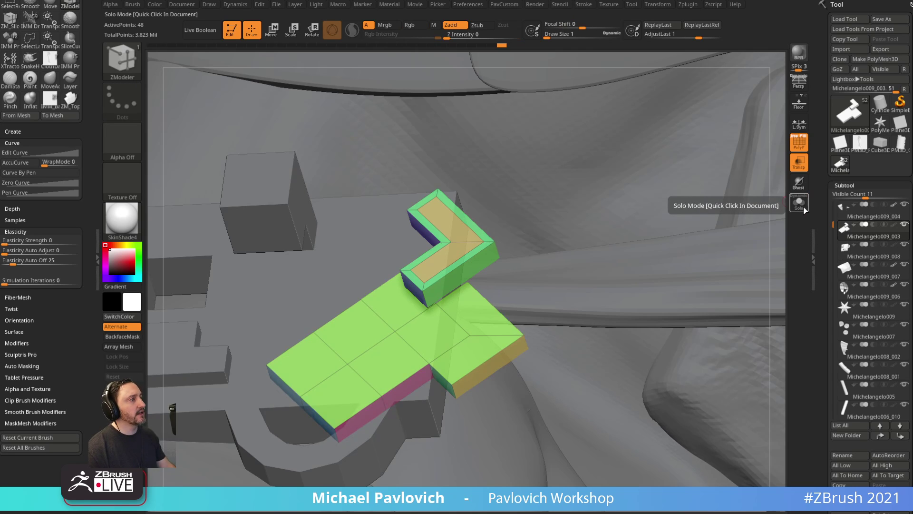
pyautogui.moveTo(777, 218); pyautogui.dragTo(594, 74)
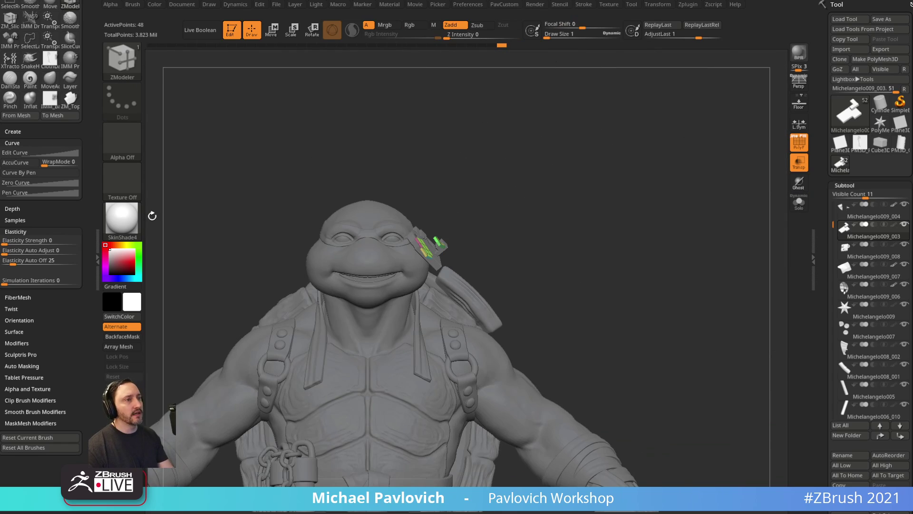
# Change the turtle's display material to StartupMaterial.
pyautogui.click(125, 220)
pyautogui.click(175, 230)
pyautogui.moveTo(559, 225); pyautogui.dragTo(596, 235)
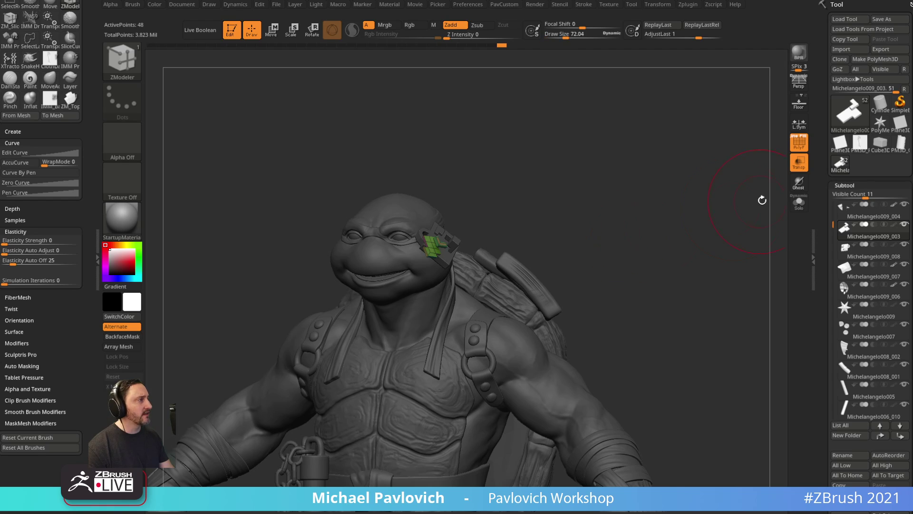
# Delete the demo subtools Michelangelo009_003 and Michelangelo009_008.
pyautogui.moveTo(829, 503); pyautogui.dragTo(829, 452)
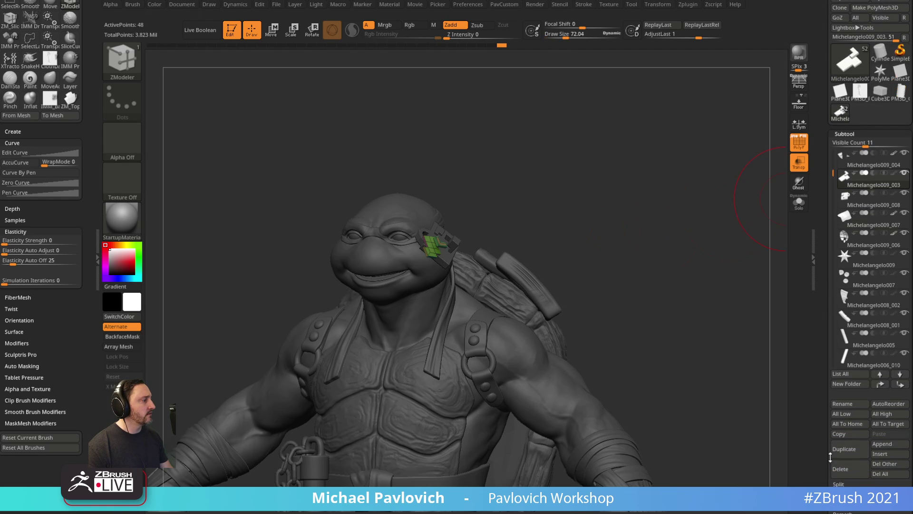
pyautogui.click(846, 472)
pyautogui.click(842, 467)
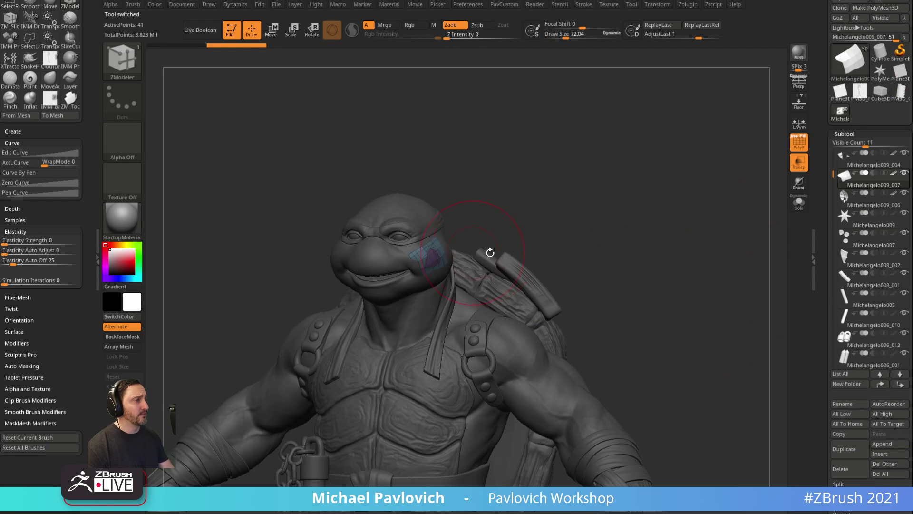
# Delete the demo subtool Michelangelo009_007 and select the turtle's body, Michelangelo005, as the active subtool.
pyautogui.click(853, 473)
pyautogui.keyDown('alt'); pyautogui.click(436, 269); pyautogui.keyUp('alt')
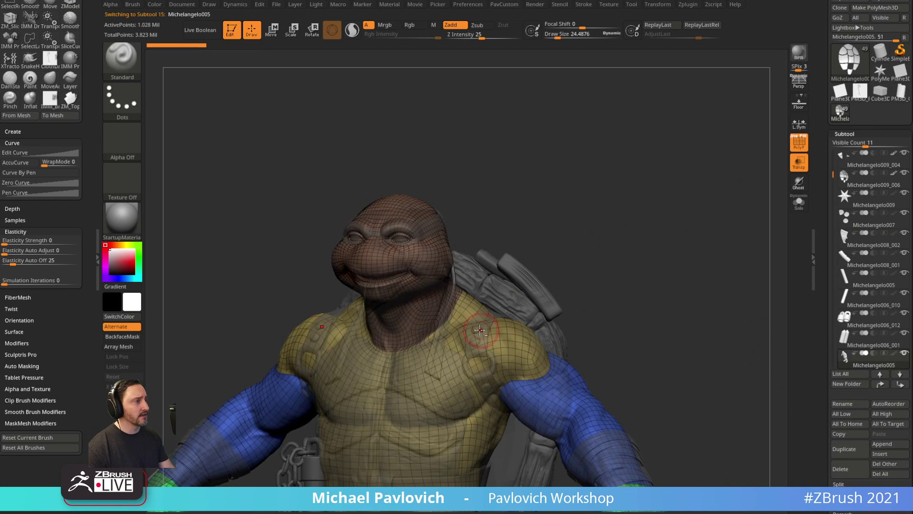
# Frame the turtle's upper body and turn off both the polyframe and transparency display.
pyautogui.keyDown('alt'); pyautogui.click(475, 327); pyautogui.keyUp('alt')
pyautogui.keyDown('alt'); pyautogui.moveTo(685, 278); pyautogui.dragTo(673, 219); pyautogui.keyUp('alt')
pyautogui.keyDown('alt'); pyautogui.click(530, 310); pyautogui.keyUp('alt')
pyautogui.moveTo(625, 259); pyautogui.dragTo(675, 265)
pyautogui.hotkey('shift', 'f')
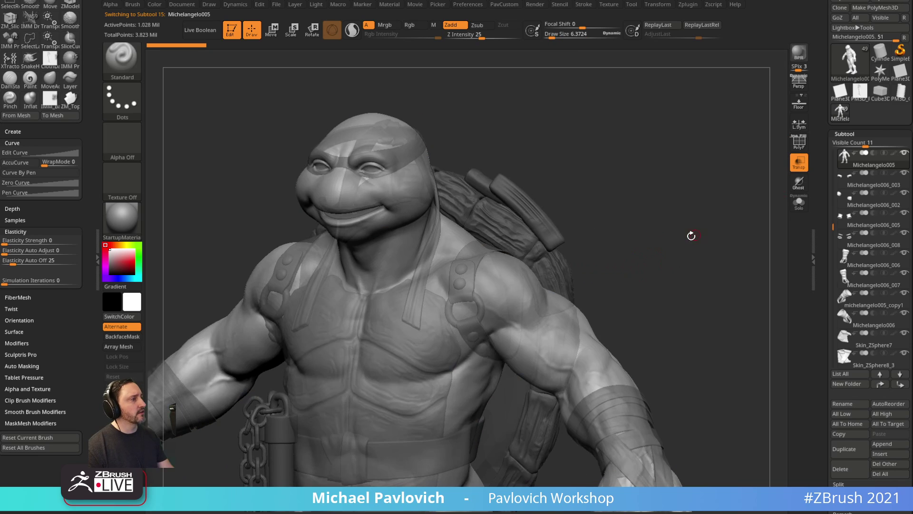
pyautogui.click(797, 166)
# Hide the shoulder straps, strap rings and rivets, and hide every other subtool except the body, Michelangelo005.
pyautogui.keyDown('alt'); pyautogui.click(481, 280); pyautogui.keyUp('alt')
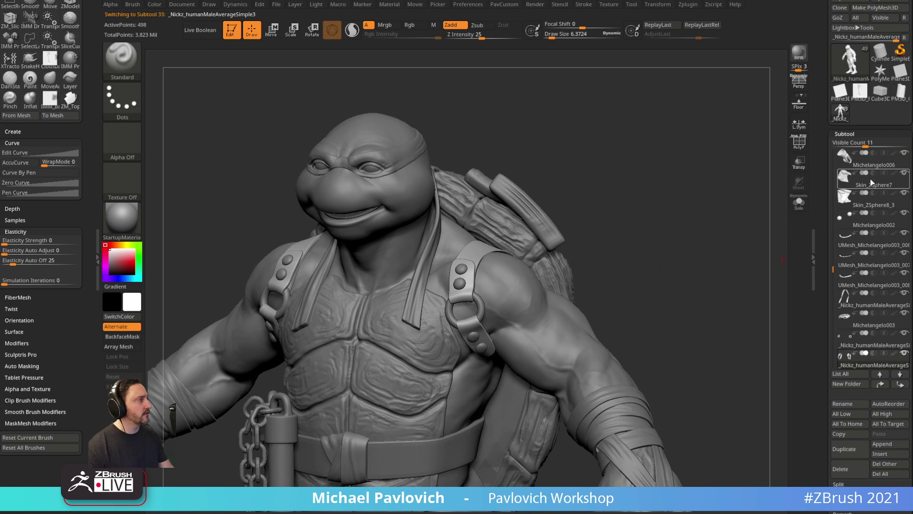
pyautogui.click(904, 353)
pyautogui.keyDown('alt'); pyautogui.click(484, 307); pyautogui.keyUp('alt')
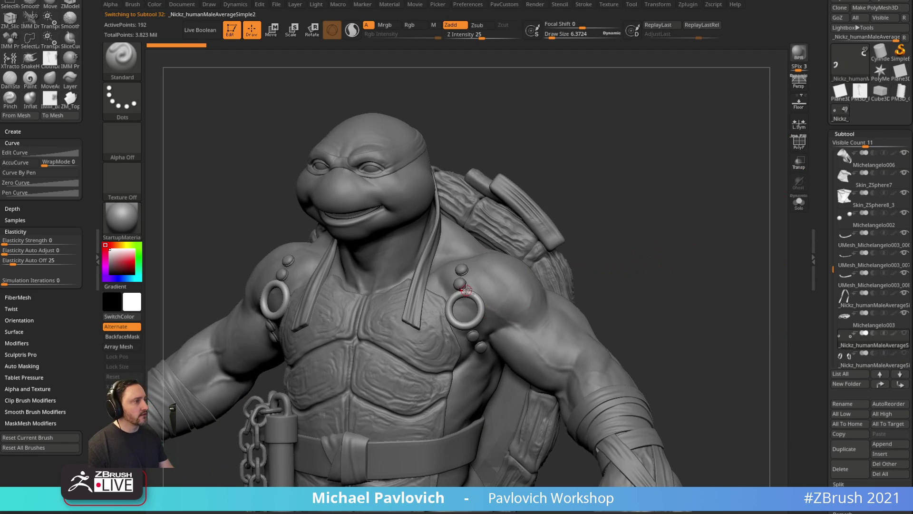
pyautogui.keyDown('alt'); pyautogui.click(464, 271); pyautogui.keyUp('alt')
pyautogui.click(904, 352)
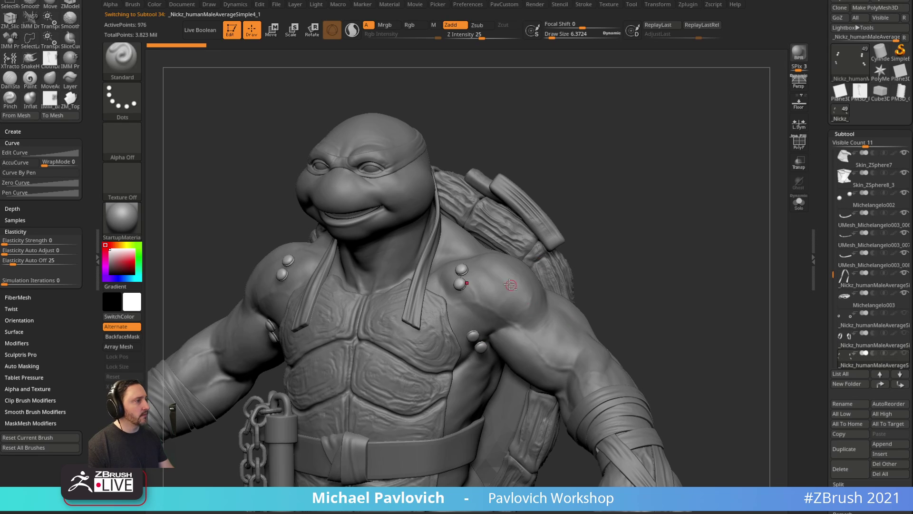
pyautogui.keyDown('alt'); pyautogui.click(509, 282); pyautogui.keyUp('alt')
pyautogui.keyDown('shift'); pyautogui.click(905, 152); pyautogui.keyUp('shift')
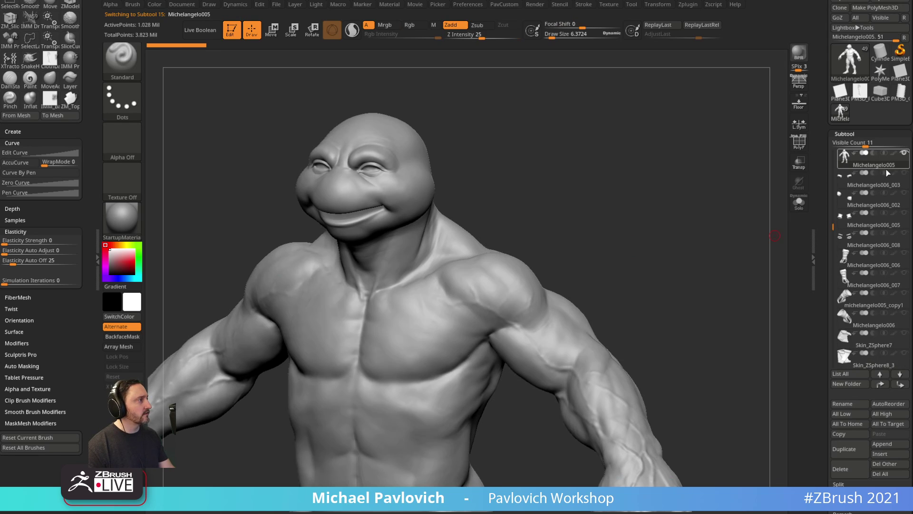
# Select the star subtool Michelangelo009 and place it at the start of the subtool list.
pyautogui.moveTo(832, 225); pyautogui.dragTo(854, 150)
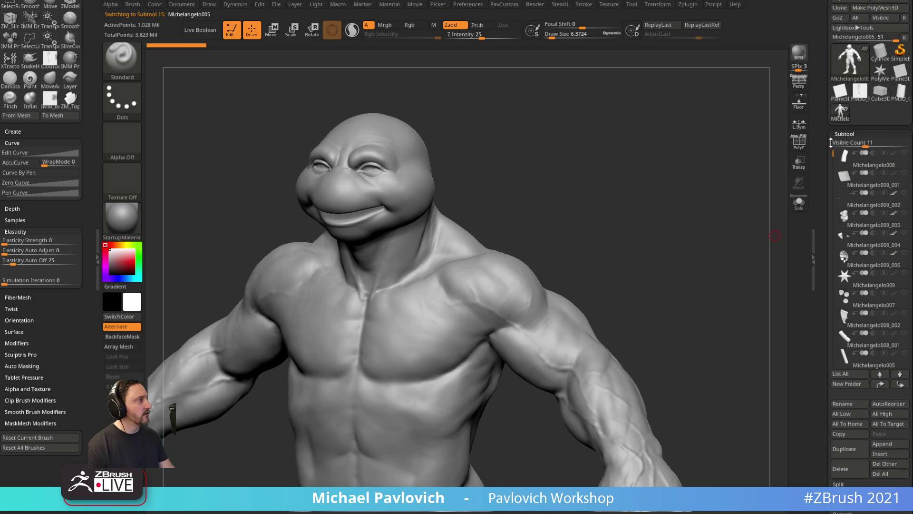
pyautogui.click(865, 279)
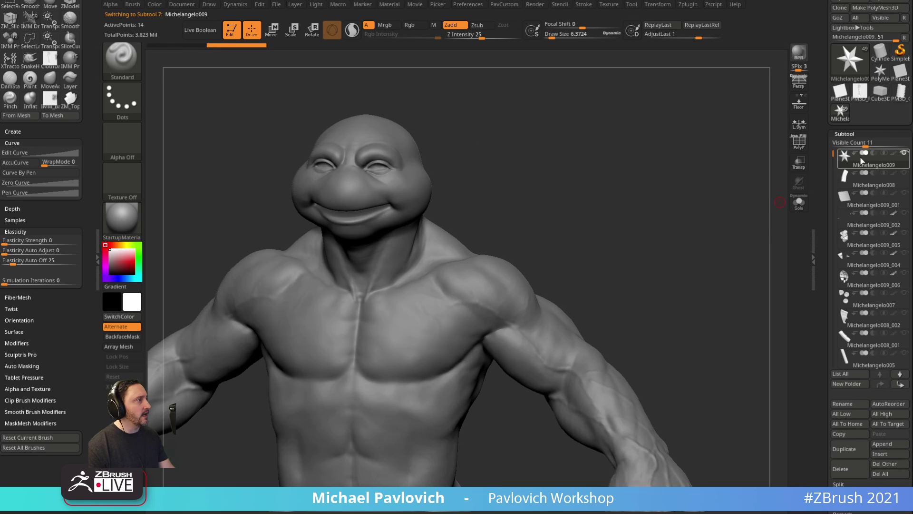
# Use transparency to check the star-shaped mesh inside the turtle's torso.
pyautogui.moveTo(734, 204)
pyautogui.mouseDown()
pyautogui.moveTo(708, 249)
pyautogui.moveTo(661, 227)
pyautogui.mouseUp()
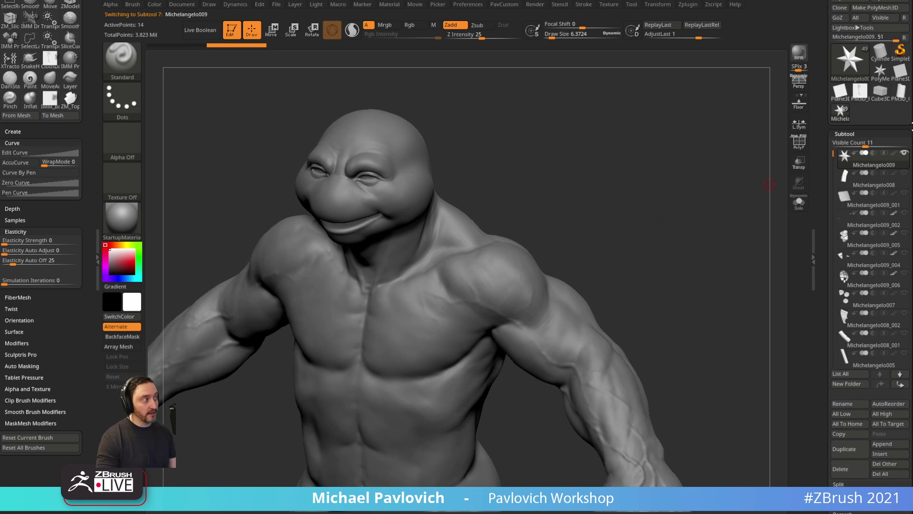
pyautogui.click(798, 162)
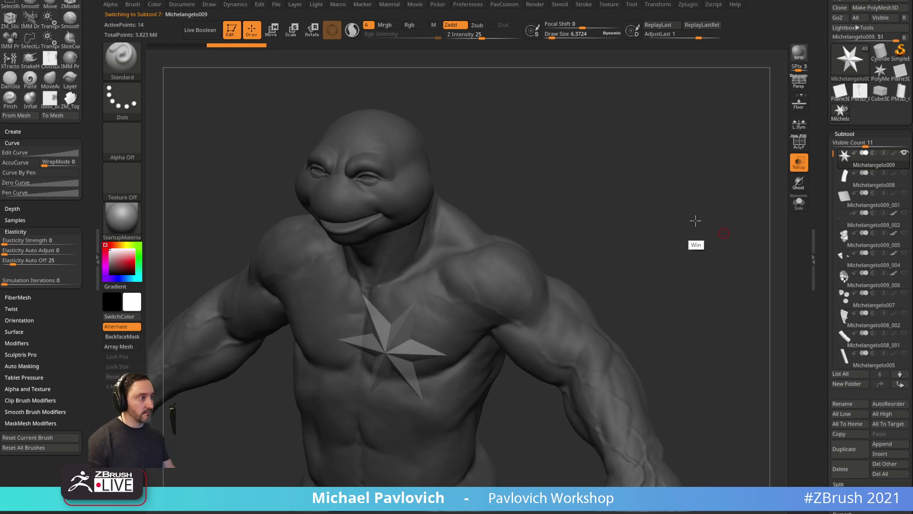
pyautogui.moveTo(695, 220)
pyautogui.mouseDown()
pyautogui.moveTo(741, 224)
pyautogui.moveTo(703, 218)
pyautogui.mouseUp()
pyautogui.moveTo(728, 184)
pyautogui.mouseDown()
pyautogui.moveTo(754, 171)
pyautogui.moveTo(693, 215)
pyautogui.mouseUp()
# Switch to the Topology brush and set its draw size to about 22.5.
pyautogui.press('b')
pyautogui.press('t')
pyautogui.press('o')
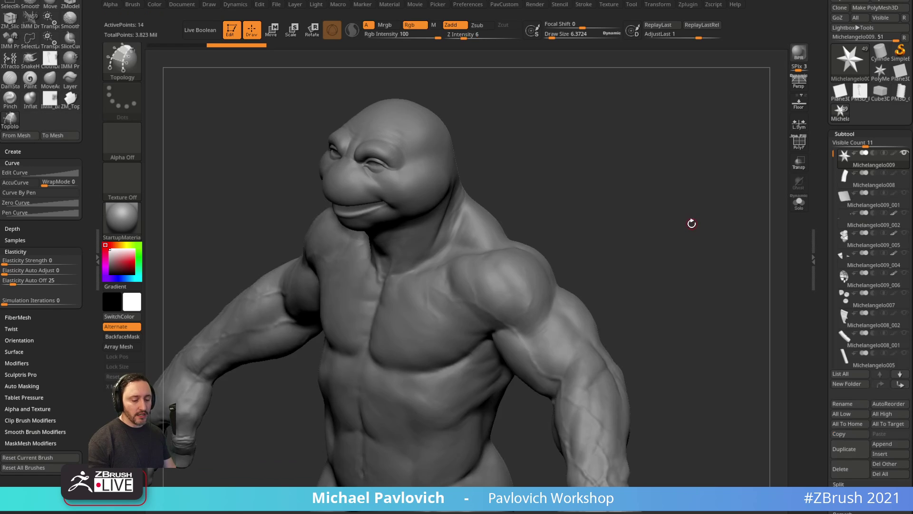
pyautogui.press('s')
pyautogui.moveTo(565, 211); pyautogui.dragTo(590, 206)
pyautogui.press('s')
pyautogui.press('s')
pyautogui.moveTo(502, 210); pyautogui.dragTo(505, 211)
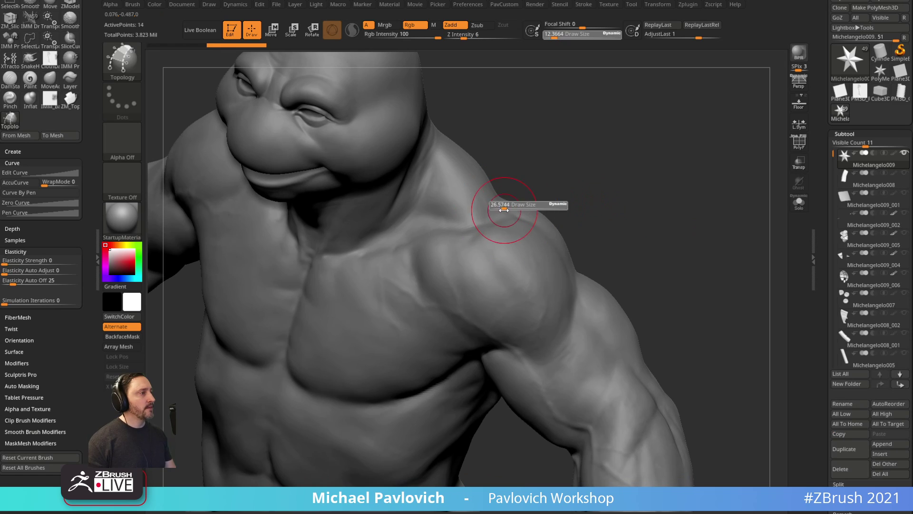
pyautogui.moveTo(505, 210); pyautogui.dragTo(501, 221, button='right')
# Draw a topology curve down the front of the shoulder and begin a second, parallel one over the deltoid.
pyautogui.moveTo(574, 255); pyautogui.dragTo(500, 253)
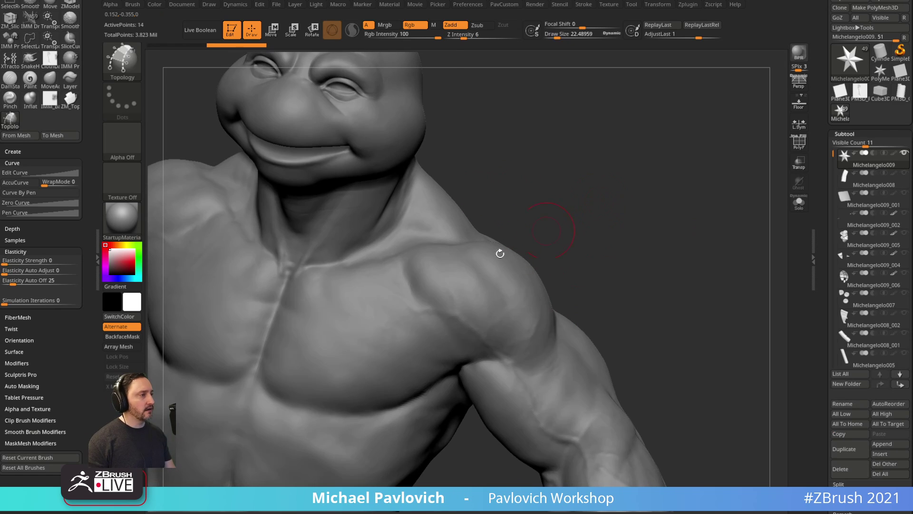
pyautogui.moveTo(586, 205); pyautogui.dragTo(486, 190)
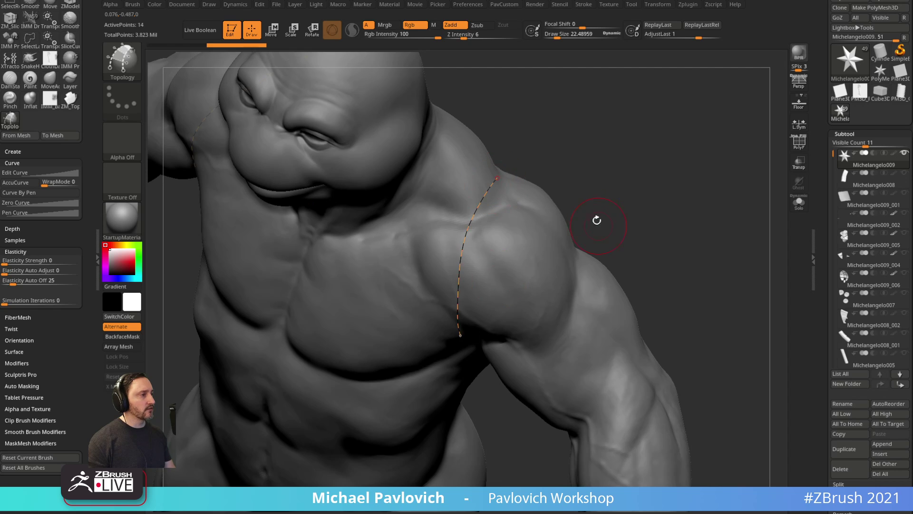
pyautogui.moveTo(596, 220); pyautogui.dragTo(418, 290)
pyautogui.moveTo(490, 334); pyautogui.dragTo(491, 337)
pyautogui.moveTo(605, 183)
pyautogui.mouseDown()
pyautogui.moveTo(591, 212)
pyautogui.moveTo(523, 216)
pyautogui.mouseUp()
pyautogui.moveTo(587, 216); pyautogui.dragTo(599, 136)
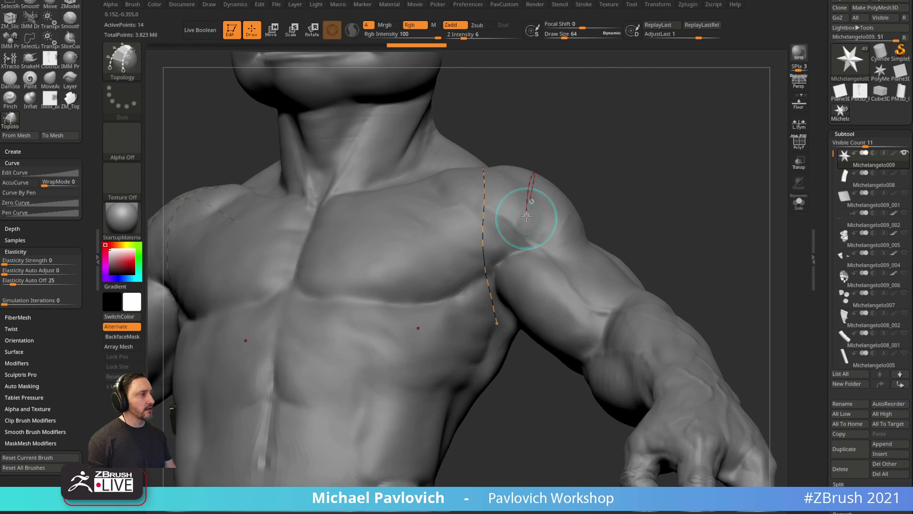
# Continue the two parallel topology curves through the armpit and around the back of the shoulder.
pyautogui.moveTo(518, 318)
pyautogui.mouseDown()
pyautogui.moveTo(637, 173)
pyautogui.moveTo(546, 243)
pyautogui.mouseUp()
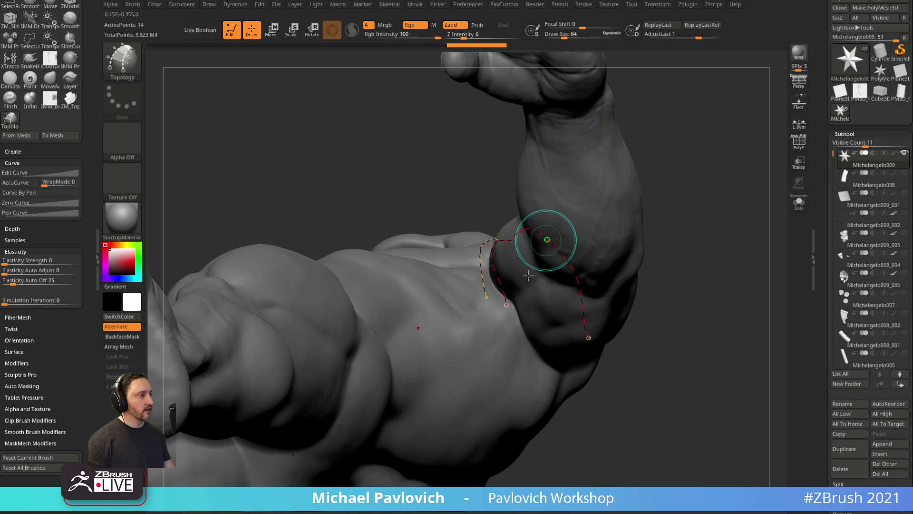
pyautogui.moveTo(546, 370); pyautogui.dragTo(549, 373)
pyautogui.moveTo(675, 335)
pyautogui.mouseDown()
pyautogui.moveTo(655, 302)
pyautogui.moveTo(537, 281)
pyautogui.moveTo(591, 255)
pyautogui.mouseUp()
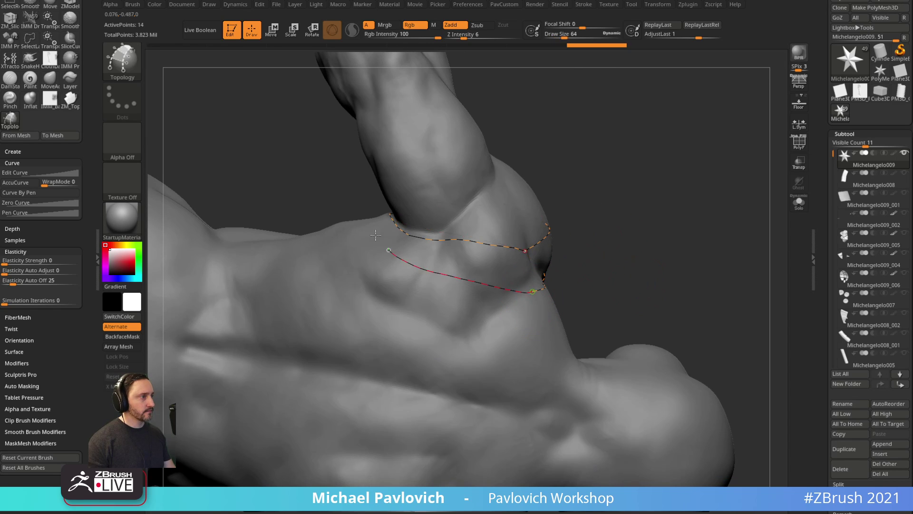
pyautogui.moveTo(375, 234); pyautogui.dragTo(548, 359)
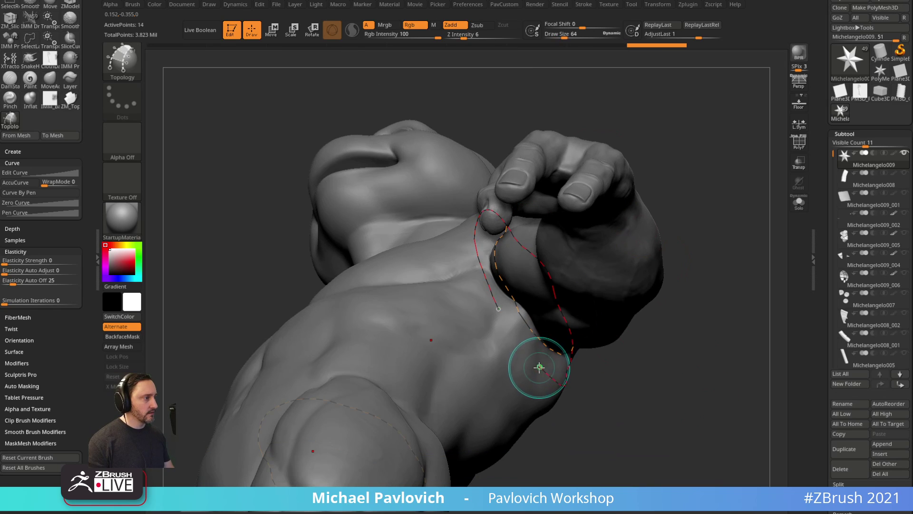
pyautogui.moveTo(445, 306); pyautogui.dragTo(493, 308)
pyautogui.moveTo(588, 372); pyautogui.dragTo(582, 459)
pyautogui.moveTo(657, 180)
pyautogui.mouseDown()
pyautogui.moveTo(627, 192)
pyautogui.moveTo(499, 177)
pyautogui.mouseUp()
# Try to bridge the two shoulder curves with cross curves over the front and top of the deltoid.
pyautogui.moveTo(485, 252); pyautogui.dragTo(356, 288)
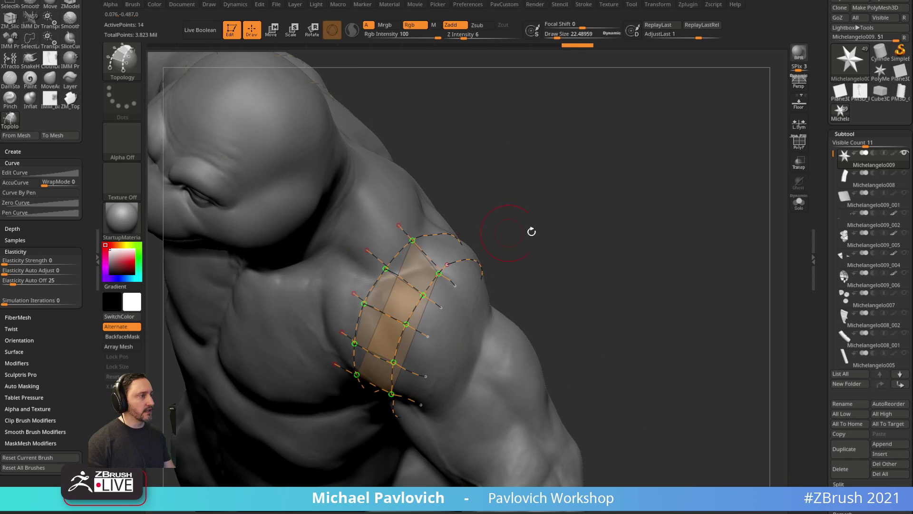
pyautogui.moveTo(531, 231); pyautogui.dragTo(597, 185)
pyautogui.moveTo(592, 228)
pyautogui.mouseDown()
pyautogui.moveTo(669, 245)
pyautogui.moveTo(666, 187)
pyautogui.moveTo(652, 186)
pyautogui.moveTo(641, 210)
pyautogui.moveTo(478, 223)
pyautogui.mouseUp()
pyautogui.moveTo(540, 231); pyautogui.dragTo(397, 249)
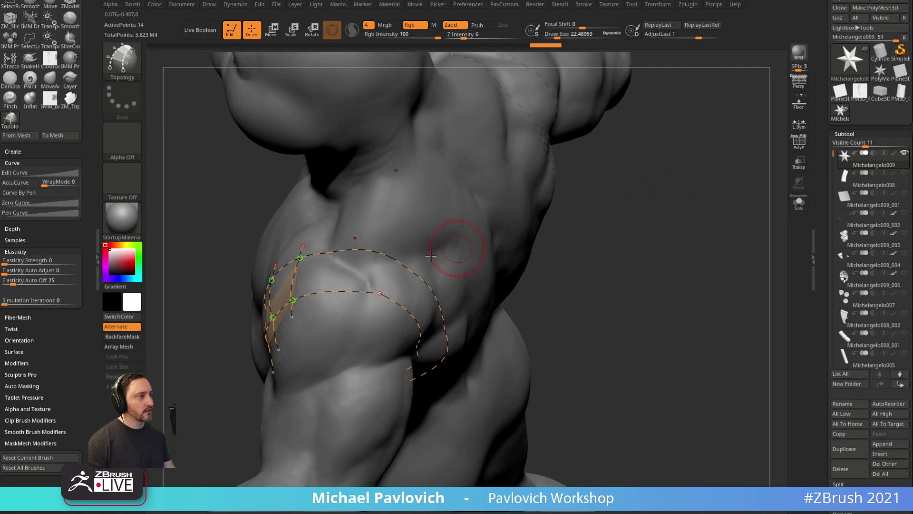
pyautogui.moveTo(327, 301); pyautogui.dragTo(325, 314)
pyautogui.moveTo(236, 347); pyautogui.dragTo(285, 300)
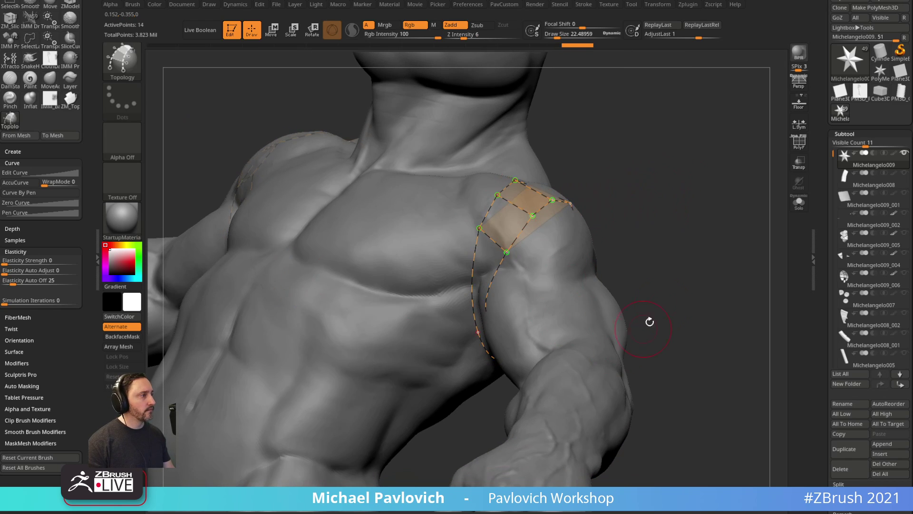
pyautogui.moveTo(648, 320); pyautogui.dragTo(523, 281)
pyautogui.press('ctrl')
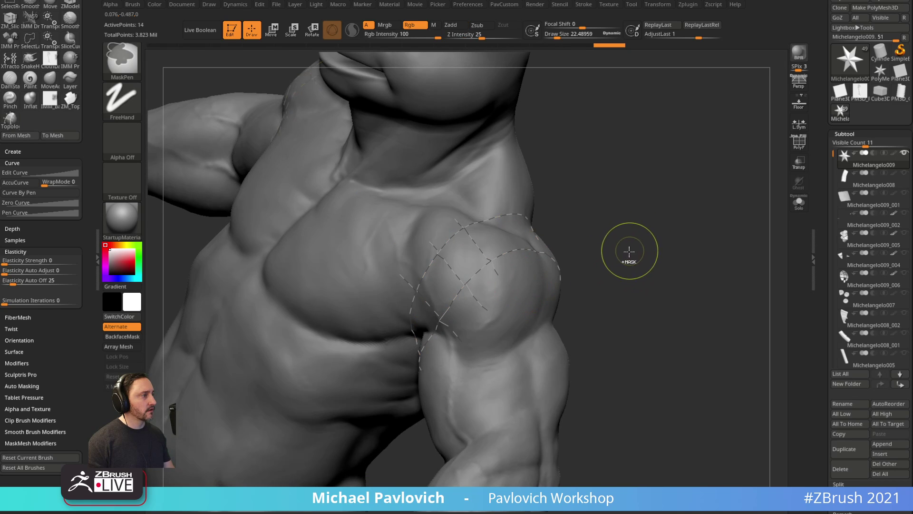
pyautogui.moveTo(629, 251); pyautogui.dragTo(560, 300)
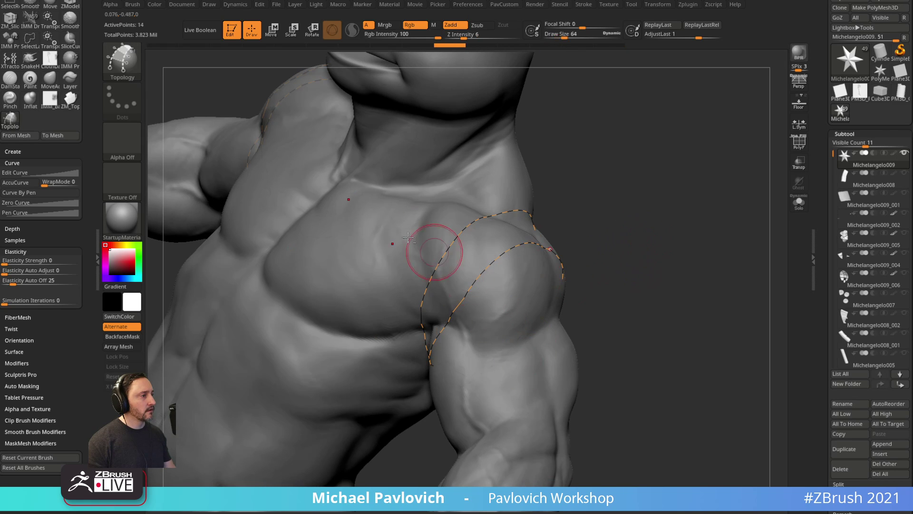
# Draw cross curves between the two shoulder curves on the front of the deltoid and down into the armpit.
pyautogui.moveTo(596, 195); pyautogui.dragTo(605, 204)
pyautogui.moveTo(452, 244); pyautogui.dragTo(526, 312)
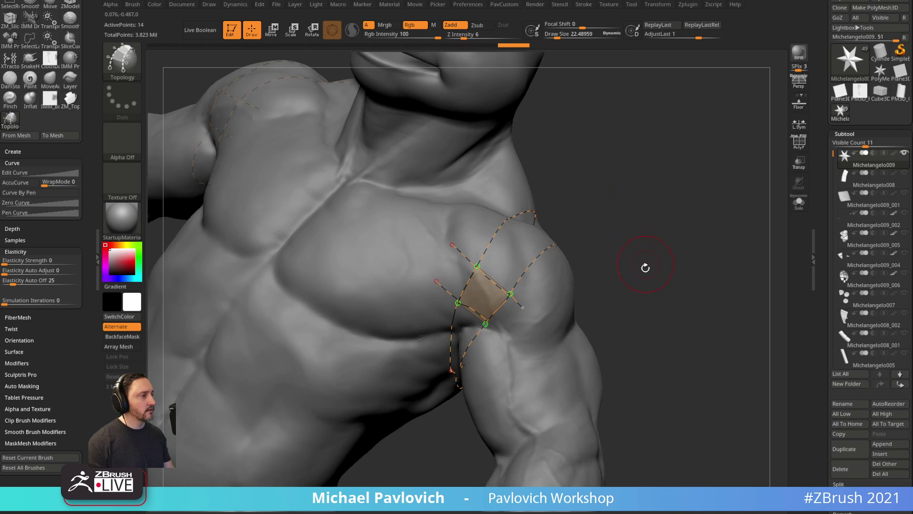
pyautogui.moveTo(646, 267)
pyautogui.mouseDown()
pyautogui.moveTo(632, 258)
pyautogui.moveTo(644, 218)
pyautogui.moveTo(637, 223)
pyautogui.mouseUp()
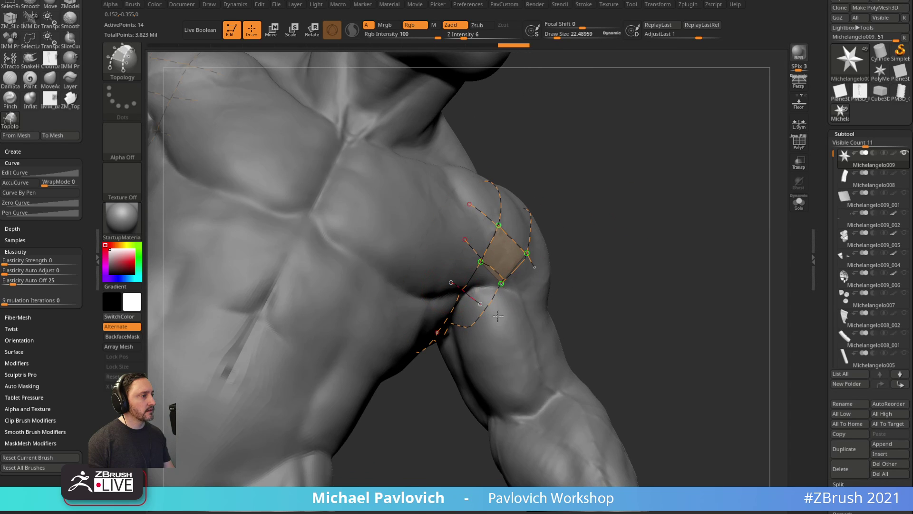
pyautogui.moveTo(611, 254); pyautogui.dragTo(613, 198)
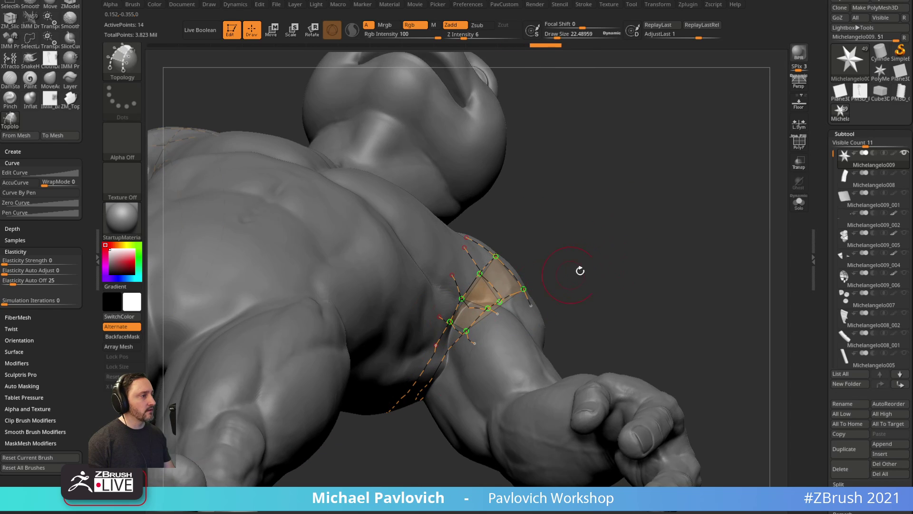
pyautogui.moveTo(579, 270)
pyautogui.mouseDown()
pyautogui.moveTo(586, 230)
pyautogui.moveTo(584, 268)
pyautogui.mouseUp()
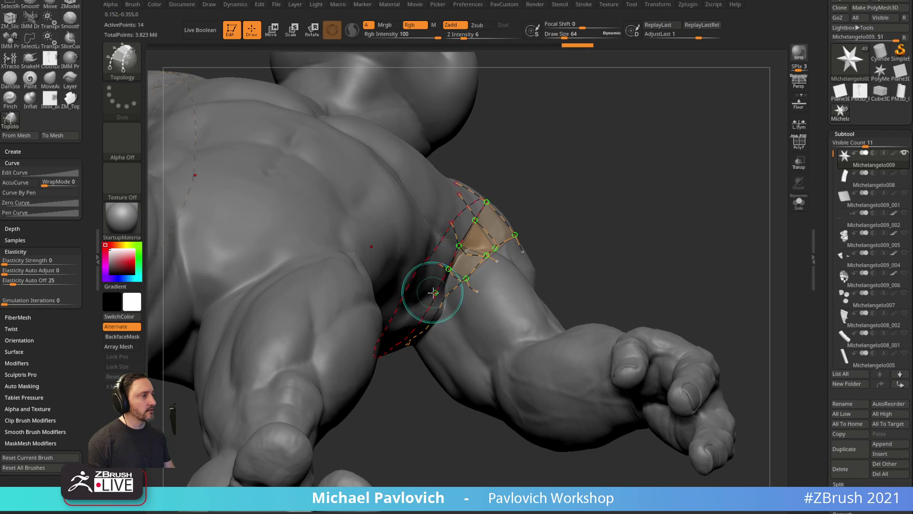
pyautogui.moveTo(611, 230); pyautogui.dragTo(610, 171)
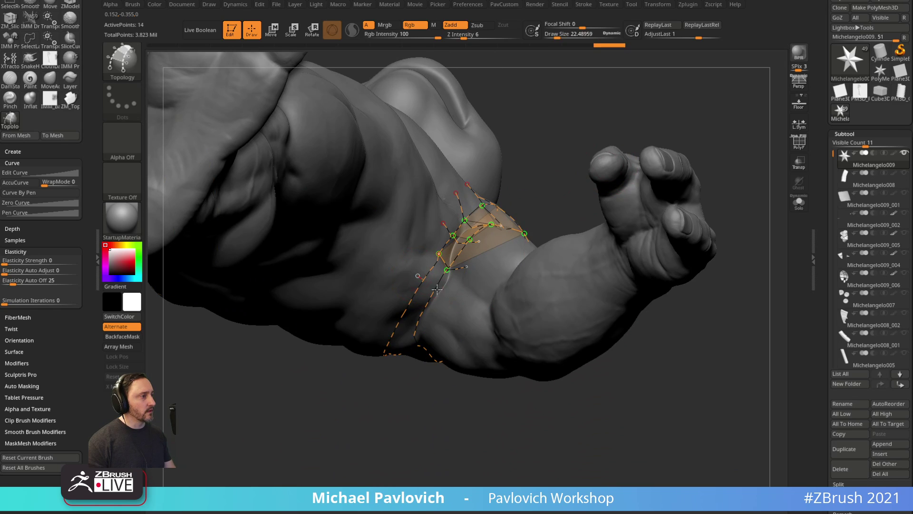
pyautogui.moveTo(417, 427)
pyautogui.mouseDown()
pyautogui.moveTo(424, 305)
pyautogui.moveTo(662, 310)
pyautogui.moveTo(644, 266)
pyautogui.moveTo(418, 238)
pyautogui.mouseUp()
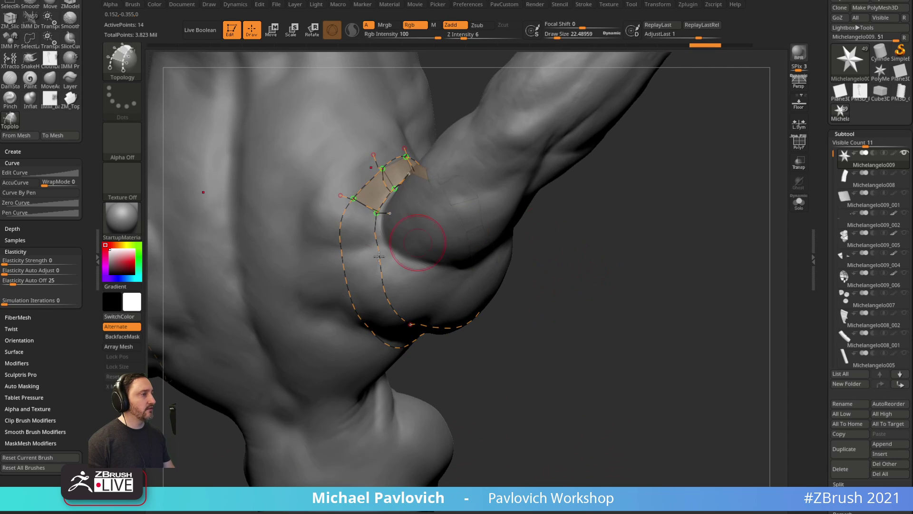
# Add cross curves between the two loops behind the armpit and along the rear of the upper arm.
pyautogui.click(379, 245)
pyautogui.moveTo(393, 274); pyautogui.dragTo(395, 274)
pyautogui.moveTo(542, 293); pyautogui.dragTo(461, 308)
pyautogui.moveTo(309, 272); pyautogui.dragTo(342, 228)
pyautogui.moveTo(520, 252); pyautogui.dragTo(454, 289)
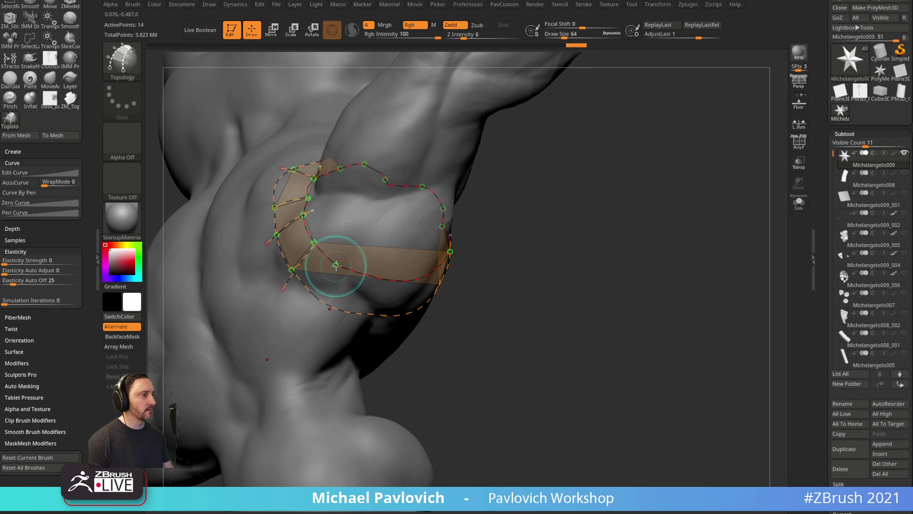
# Fill the remaining gaps in the shoulder band with evenly spaced cross curves over the back, top and front.
pyautogui.moveTo(337, 266); pyautogui.dragTo(311, 318)
pyautogui.moveTo(459, 304); pyautogui.dragTo(335, 279)
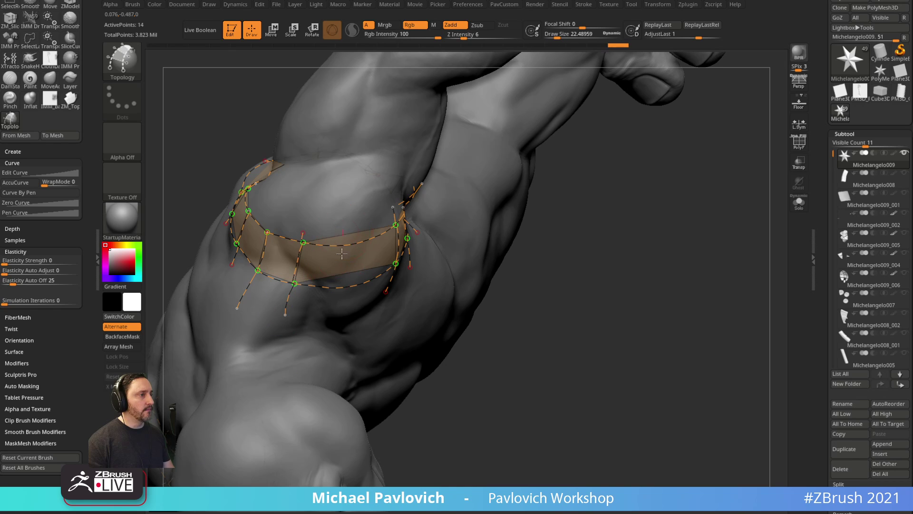
pyautogui.moveTo(585, 295)
pyautogui.mouseDown()
pyautogui.moveTo(607, 263)
pyautogui.moveTo(634, 167)
pyautogui.moveTo(606, 199)
pyautogui.mouseUp()
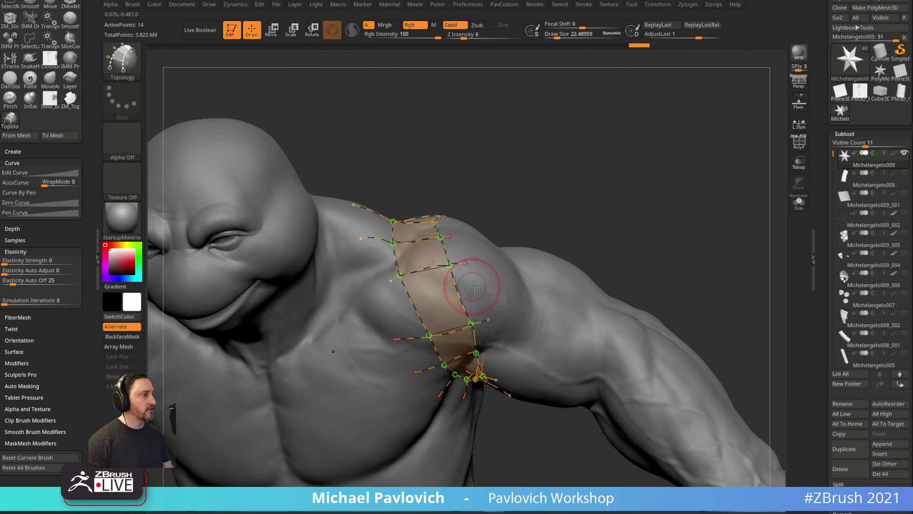
pyautogui.moveTo(473, 281); pyautogui.dragTo(391, 268)
pyautogui.moveTo(613, 200)
pyautogui.mouseDown()
pyautogui.moveTo(607, 208)
pyautogui.moveTo(628, 156)
pyautogui.moveTo(606, 265)
pyautogui.moveTo(634, 198)
pyautogui.mouseUp()
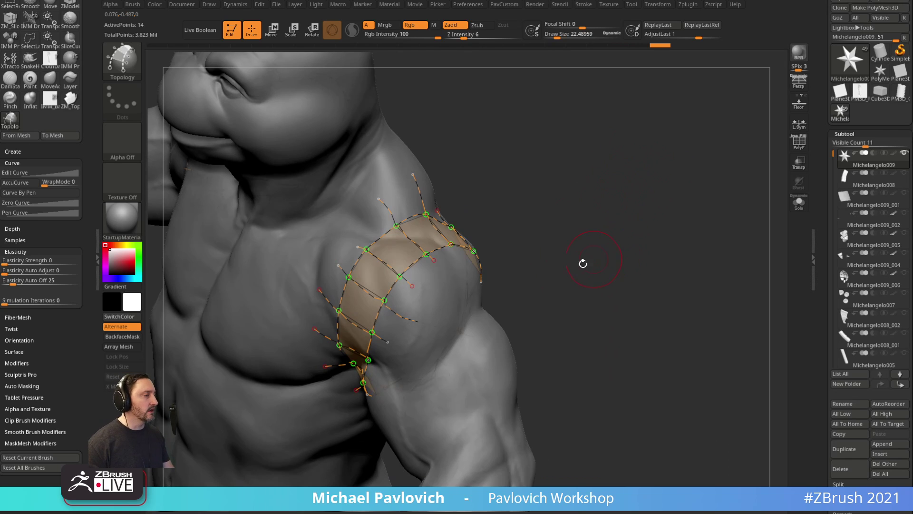
pyautogui.moveTo(583, 263); pyautogui.dragTo(599, 252)
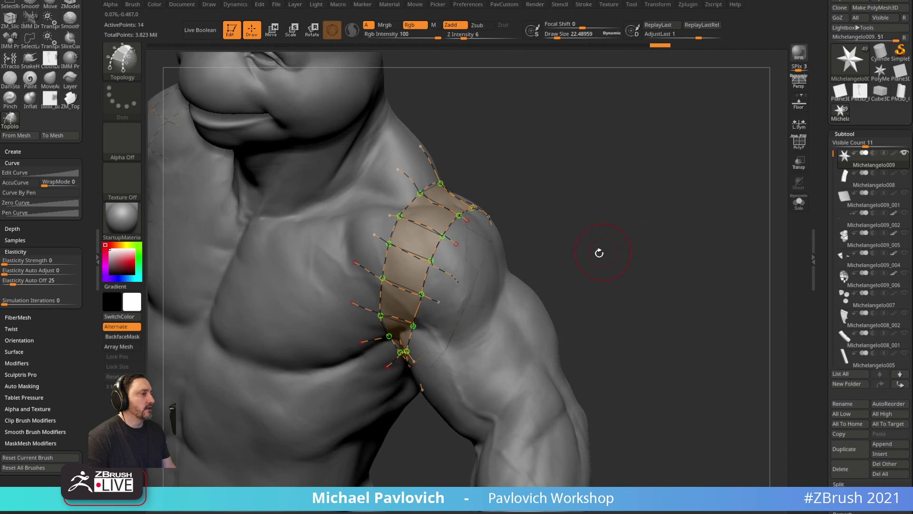
# Generate the strap mesh from the shoulder topology curves and display its polygroups and wireframe.
pyautogui.click(531, 326)
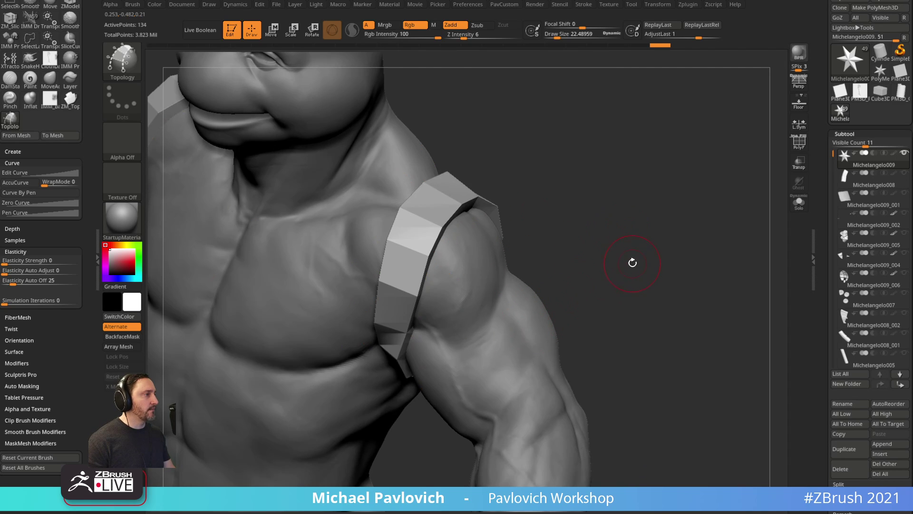
pyautogui.click(799, 142)
pyautogui.moveTo(541, 224)
pyautogui.mouseDown()
pyautogui.moveTo(585, 206)
pyautogui.moveTo(603, 223)
pyautogui.moveTo(661, 217)
pyautogui.mouseUp()
# Split the masked star into its own subtool with Split Masked Points and isolate the shoulder rings.
pyautogui.press('s')
pyautogui.press('3')
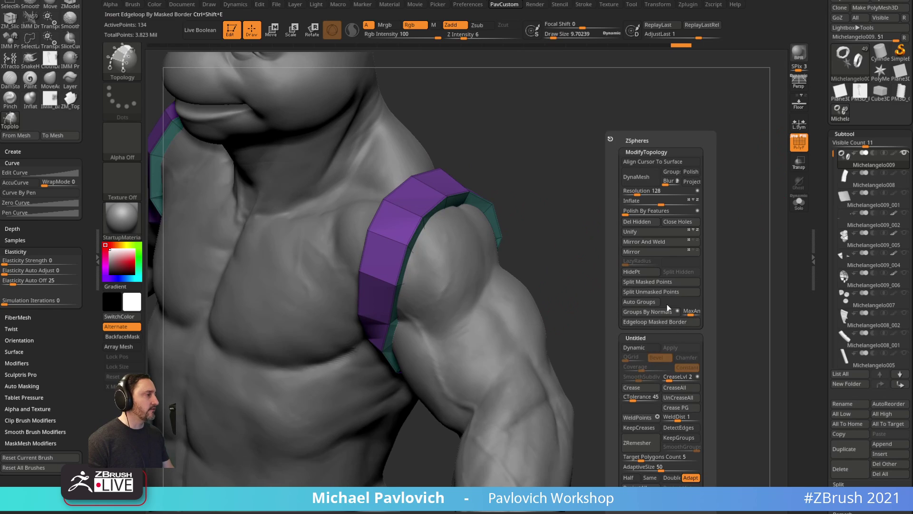
pyautogui.click(653, 281)
pyautogui.keyDown('alt'); pyautogui.moveTo(614, 281); pyautogui.dragTo(510, 259); pyautogui.keyUp('alt')
pyautogui.hotkey('shift', 'alt', 's')
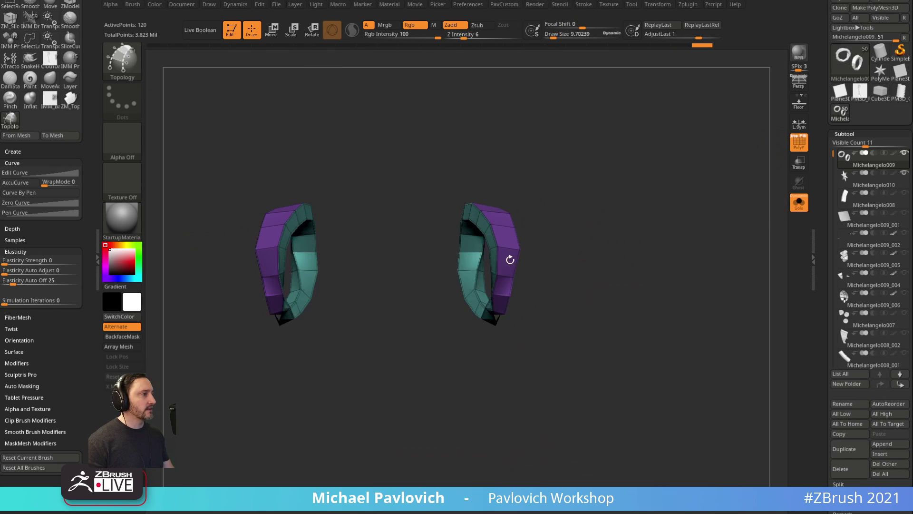
# Hide one of the two mirrored shoulder rings and delete the hidden geometry.
pyautogui.keyDown('ctrl'); pyautogui.keyDown('alt'); pyautogui.keyDown('shift'); pyautogui.moveTo(354, 159); pyautogui.dragTo(235, 361); pyautogui.keyUp('shift'); pyautogui.keyUp('alt'); pyautogui.keyUp('ctrl')
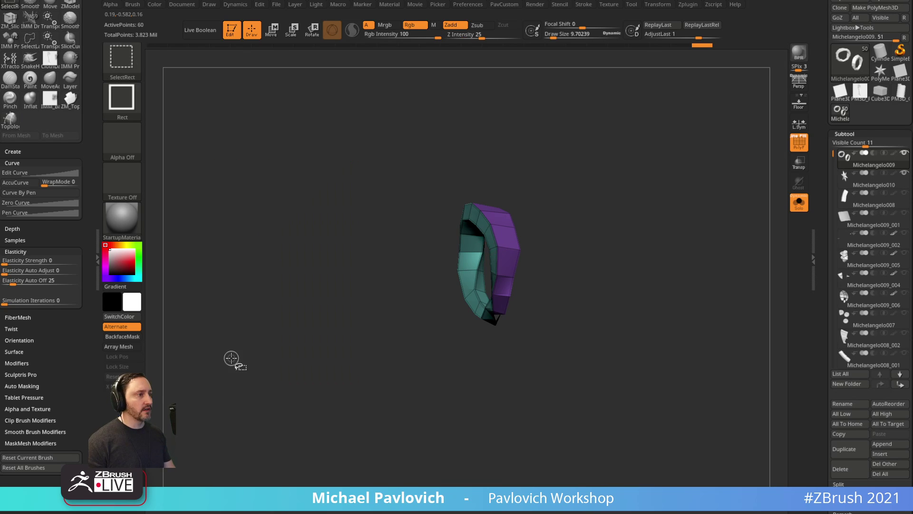
pyautogui.press('space')
pyautogui.click(595, 252)
# Switch to the ZModeler brush and set its polygon action to QMesh with the Polygroup All target.
pyautogui.moveTo(525, 231)
pyautogui.mouseDown()
pyautogui.moveTo(674, 247)
pyautogui.moveTo(626, 241)
pyautogui.mouseUp()
pyautogui.press('b')
pyautogui.press('z')
pyautogui.press('m')
pyautogui.moveTo(577, 171); pyautogui.dragTo(595, 185)
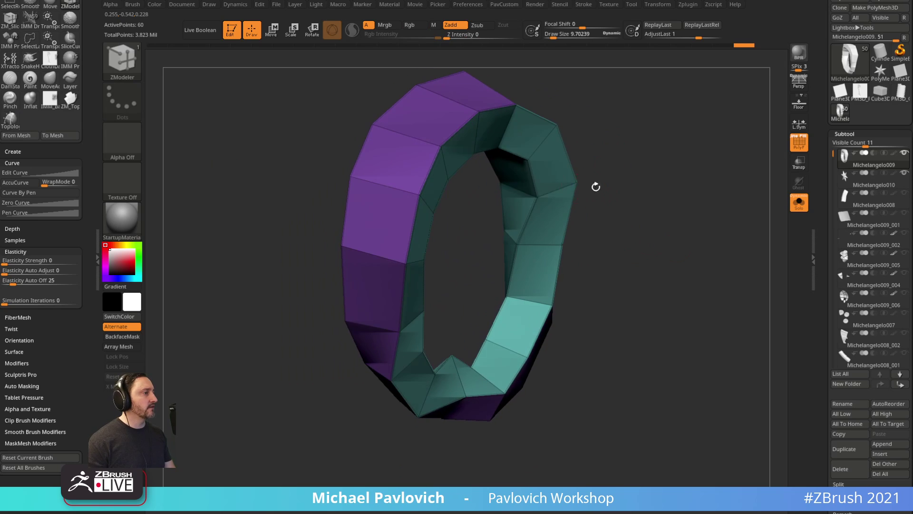
pyautogui.press('space')
pyautogui.click(505, 231)
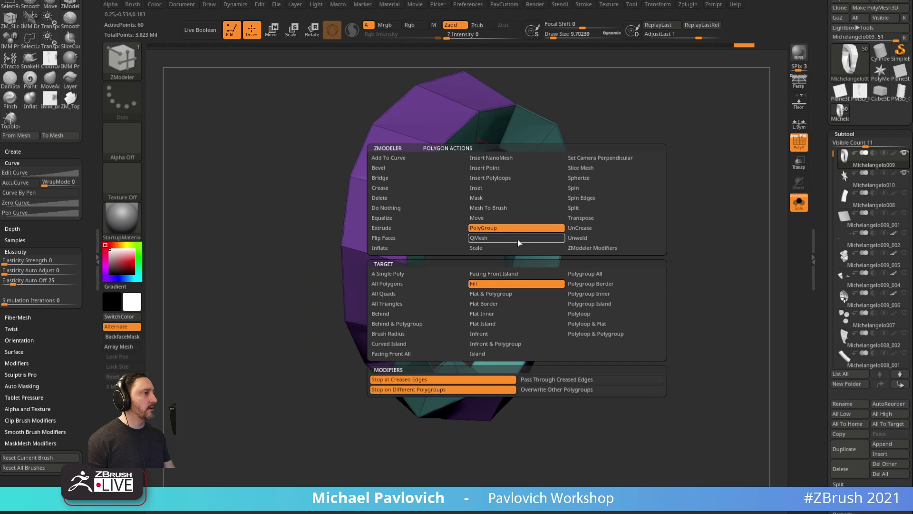
pyautogui.click(517, 238)
pyautogui.click(580, 283)
pyautogui.moveTo(518, 184)
pyautogui.mouseDown(button='right')
pyautogui.moveTo(530, 170)
pyautogui.moveTo(516, 169)
pyautogui.mouseUp(button='right')
pyautogui.press('space')
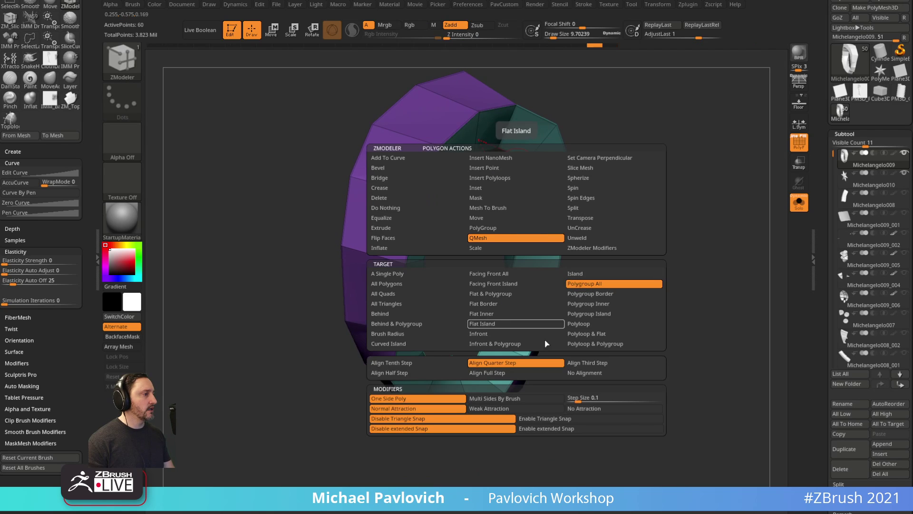
pyautogui.moveTo(652, 259)
pyautogui.mouseDown(button='right')
pyautogui.moveTo(585, 229)
pyautogui.moveTo(615, 233)
pyautogui.moveTo(651, 271)
pyautogui.mouseUp(button='right')
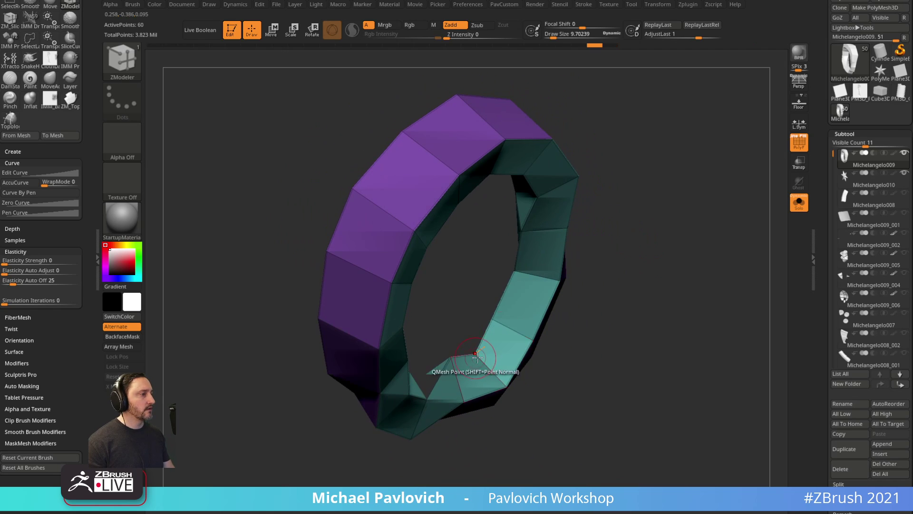
# Reshape the inner side of the shoulder strap with the enlarged Move brush and show it on the full body again.
pyautogui.press(']')
pyautogui.press(']')
pyautogui.press('b')
pyautogui.press('m')
pyautogui.press('v')
pyautogui.moveTo(457, 400); pyautogui.dragTo(464, 378, button='right')
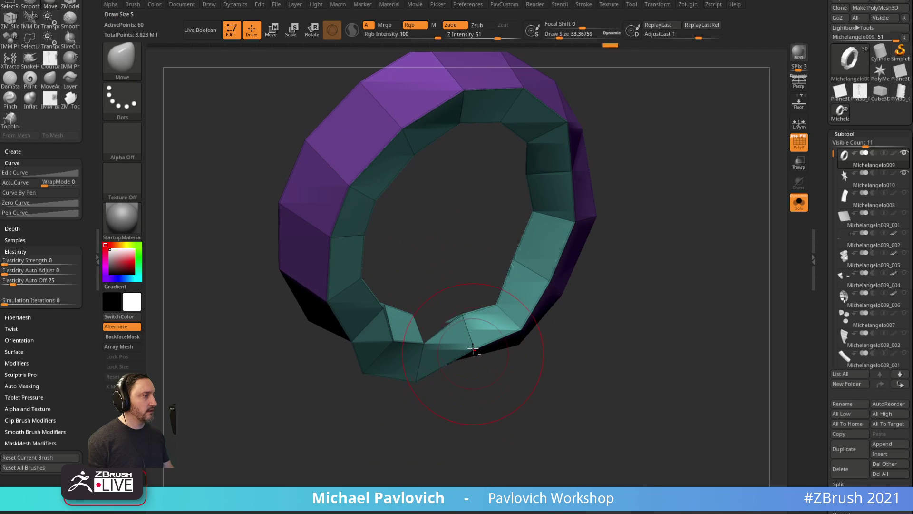
pyautogui.moveTo(478, 349)
pyautogui.mouseDown()
pyautogui.moveTo(471, 363)
pyautogui.moveTo(518, 349)
pyautogui.mouseUp()
pyautogui.moveTo(540, 358); pyautogui.dragTo(532, 398, button='right')
pyautogui.moveTo(532, 397)
pyautogui.mouseDown()
pyautogui.moveTo(434, 361)
pyautogui.moveTo(456, 405)
pyautogui.moveTo(479, 423)
pyautogui.moveTo(460, 434)
pyautogui.moveTo(327, 301)
pyautogui.moveTo(626, 269)
pyautogui.moveTo(633, 224)
pyautogui.mouseUp()
pyautogui.click(798, 202)
pyautogui.moveTo(698, 249); pyautogui.dragTo(461, 268)
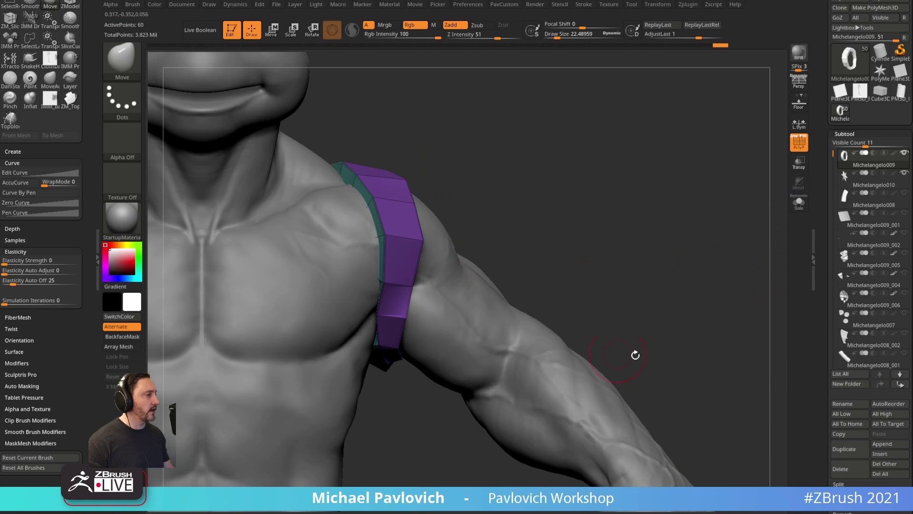
# Select the turtle's body subtool and duplicate it.
pyautogui.click(845, 474)
pyautogui.moveTo(745, 402); pyautogui.dragTo(758, 312)
pyautogui.click(842, 436)
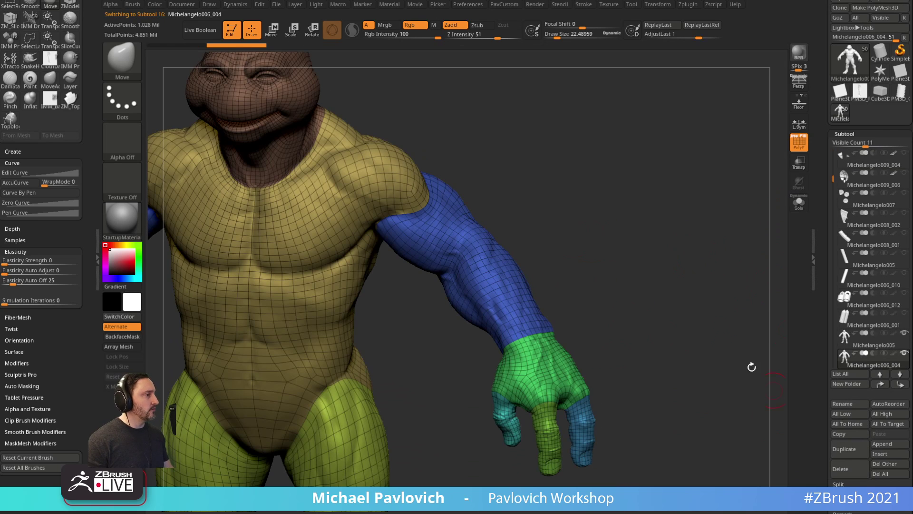
# Set the duplicated body to subdivision level 2 and delete its higher and lower subdivision levels.
pyautogui.moveTo(830, 352); pyautogui.dragTo(831, 261)
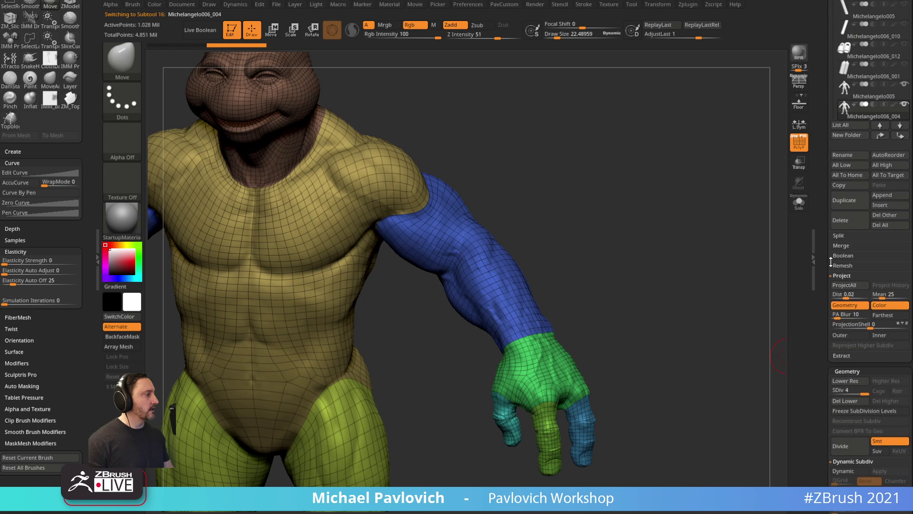
pyautogui.click(845, 392)
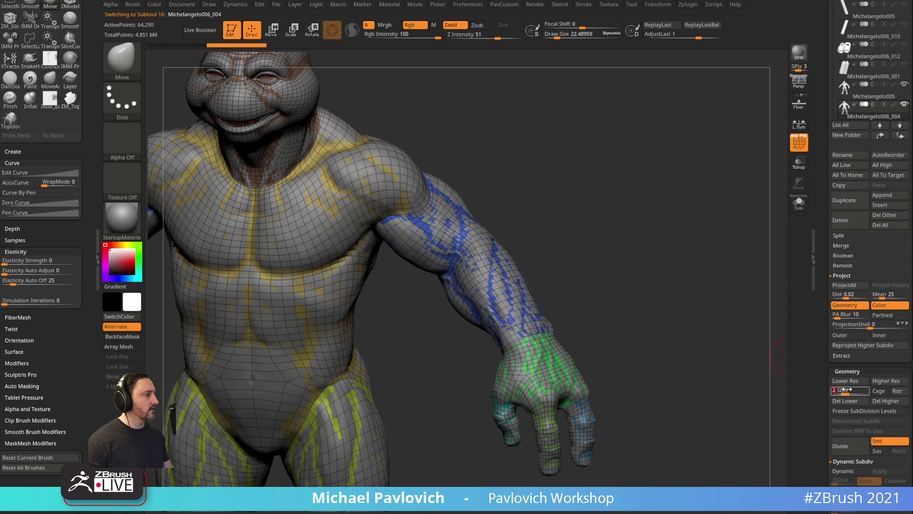
pyautogui.click(877, 402)
pyautogui.click(852, 401)
# Keep only the arm polygroup of the duplicated body by deleting all other geometry, and view the arms in Solo mode.
pyautogui.keyDown('ctrl'); pyautogui.keyDown('shift'); pyautogui.click(509, 283); pyautogui.keyUp('shift'); pyautogui.keyUp('ctrl')
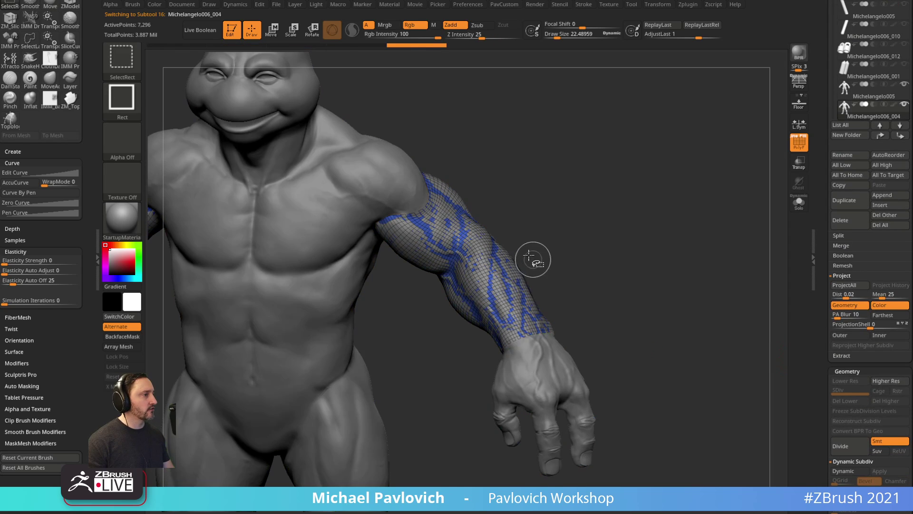
pyautogui.press('3')
pyautogui.click(632, 222)
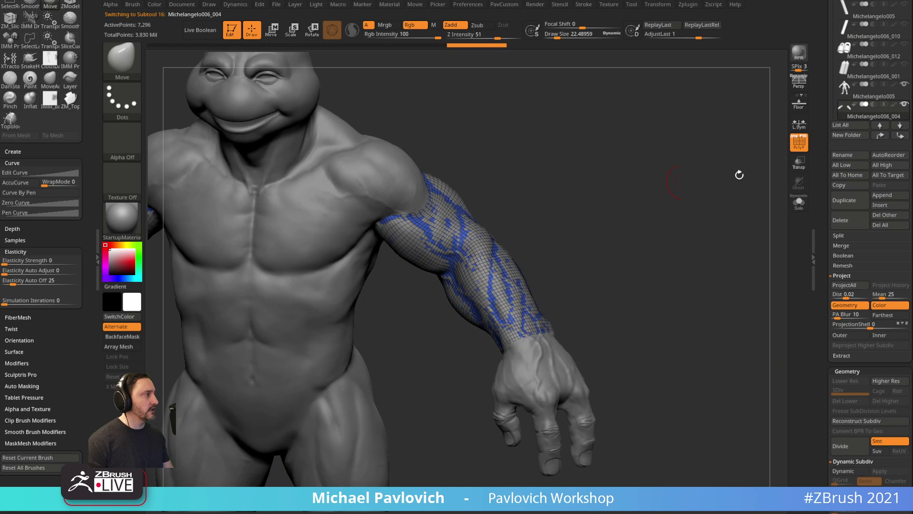
pyautogui.click(799, 143)
pyautogui.click(799, 142)
pyautogui.click(799, 202)
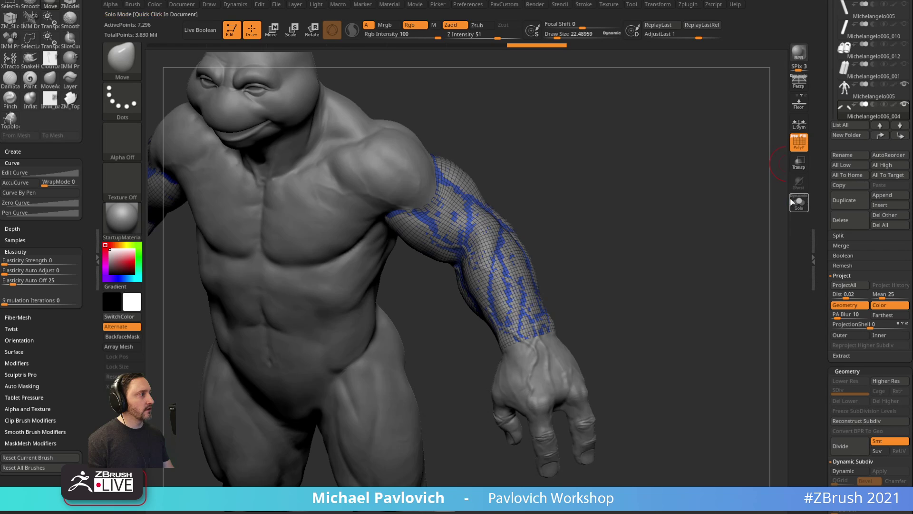
pyautogui.keyDown('ctrl'); pyautogui.moveTo(589, 228); pyautogui.dragTo(537, 202, button='right'); pyautogui.keyUp('ctrl')
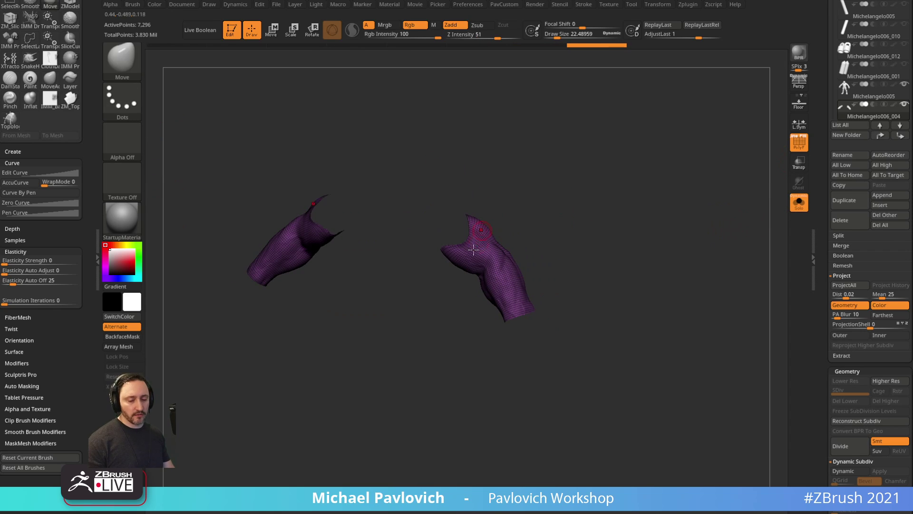
# Hide one of the two mirrored arms and remove it with Del Hidden.
pyautogui.keyDown('ctrl'); pyautogui.keyDown('shift'); pyautogui.moveTo(411, 175); pyautogui.dragTo(555, 392); pyautogui.keyUp('shift'); pyautogui.keyUp('ctrl')
pyautogui.press('space')
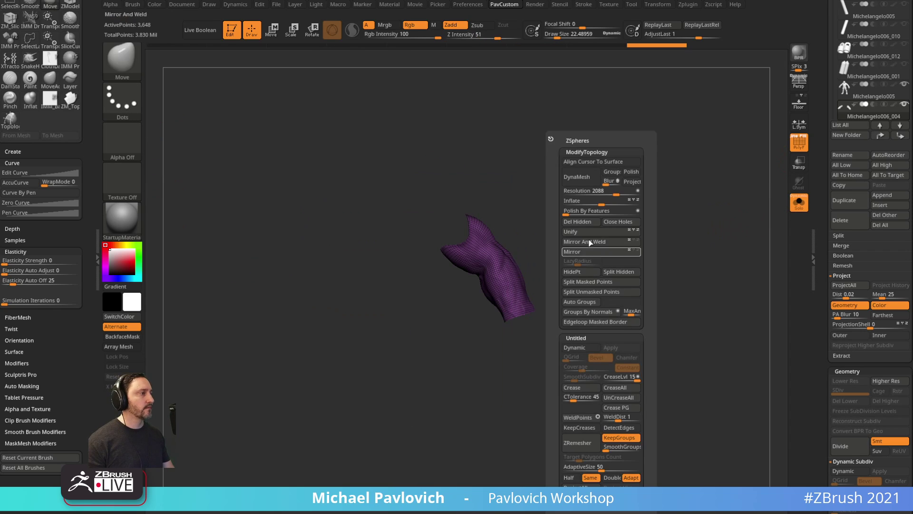
pyautogui.click(579, 222)
# Choose SliceCurve as the slicing brush and frame the remaining arm piece.
pyautogui.hotkey('ctrl', 'shift')
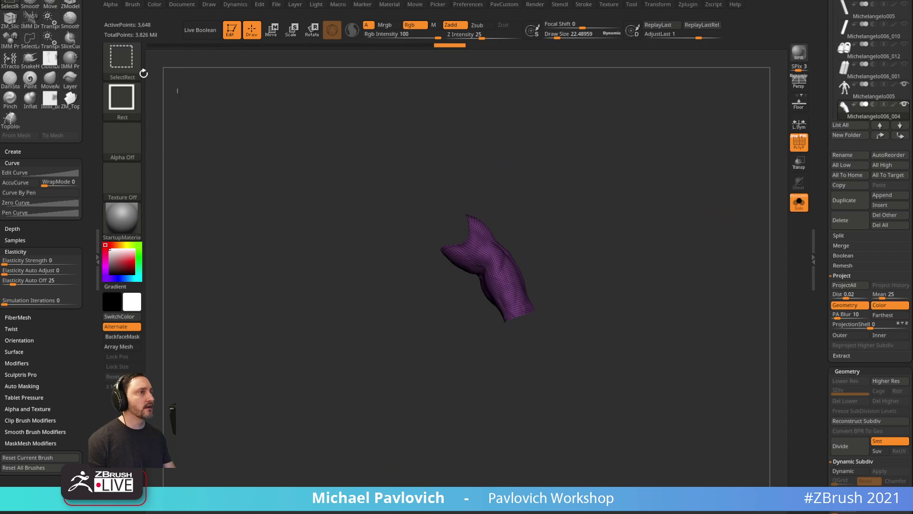
pyautogui.click(122, 58)
pyautogui.keyDown('ctrl'); pyautogui.keyDown('shift'); pyautogui.click(574, 120); pyautogui.keyUp('shift'); pyautogui.keyUp('ctrl')
pyautogui.press('f')
pyautogui.moveTo(632, 263); pyautogui.dragTo(599, 260)
pyautogui.hotkey('ctrl', 'shift', 'space')
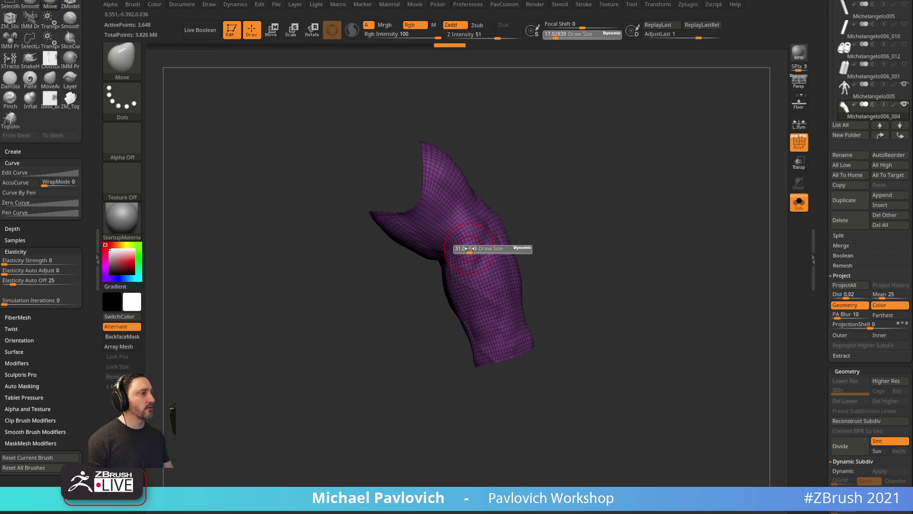
# Slice the arm into separate polygroup bands with slanted cuts from below the shoulder to the wrist, undoing a misplaced cut.
pyautogui.keyDown('ctrl'); pyautogui.keyDown('shift'); pyautogui.moveTo(390, 281); pyautogui.dragTo(603, 142); pyautogui.keyUp('shift'); pyautogui.keyUp('ctrl')
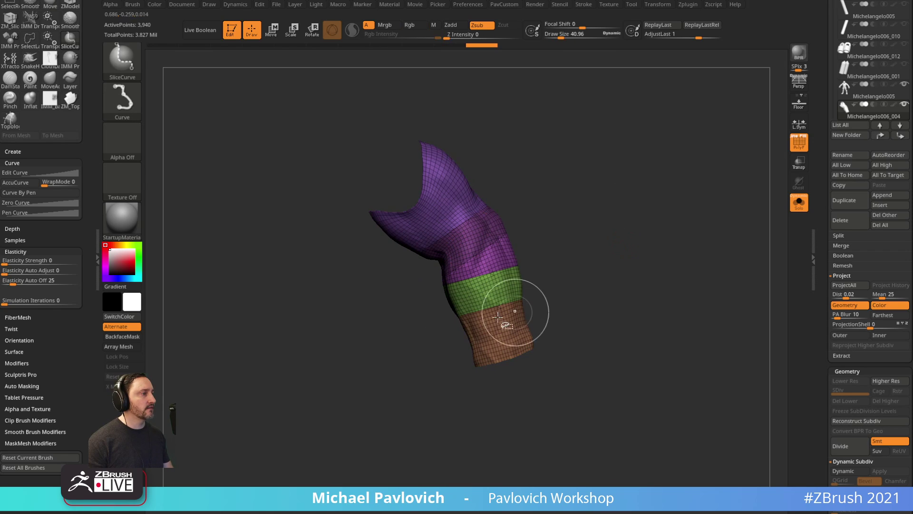
pyautogui.hotkey('ctrl', 'z')
pyautogui.press('s')
pyautogui.moveTo(488, 280); pyautogui.dragTo(567, 193)
pyautogui.keyDown('ctrl'); pyautogui.keyDown('shift'); pyautogui.moveTo(423, 321); pyautogui.dragTo(578, 271); pyautogui.keyUp('shift'); pyautogui.keyUp('ctrl')
pyautogui.keyDown('ctrl'); pyautogui.keyDown('shift'); pyautogui.moveTo(428, 342); pyautogui.dragTo(604, 328); pyautogui.keyUp('shift'); pyautogui.keyUp('ctrl')
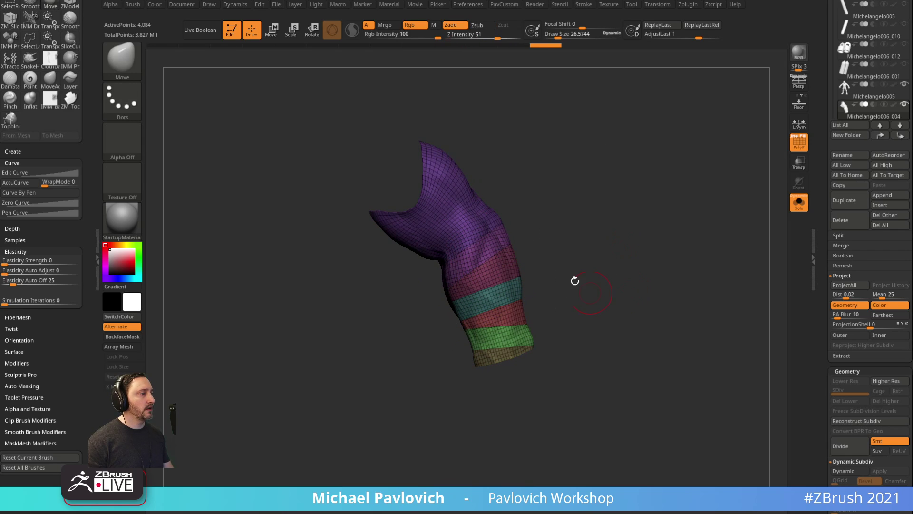
# Switch back to SelectRect and hide polygroups until only three spaced bands around the arm remain visible.
pyautogui.keyDown('ctrl'); pyautogui.keyDown('shift'); pyautogui.click(124, 62); pyautogui.keyUp('shift'); pyautogui.keyUp('ctrl')
pyautogui.keyDown('ctrl'); pyautogui.keyDown('shift'); pyautogui.click(217, 73); pyautogui.keyUp('shift'); pyautogui.keyUp('ctrl')
pyautogui.keyDown('ctrl'); pyautogui.keyDown('shift'); pyautogui.click(481, 249); pyautogui.keyUp('shift'); pyautogui.keyUp('ctrl')
pyautogui.keyDown('ctrl'); pyautogui.keyDown('shift'); pyautogui.moveTo(550, 213); pyautogui.dragTo(564, 272); pyautogui.keyUp('shift'); pyautogui.keyUp('ctrl')
pyautogui.keyDown('ctrl'); pyautogui.keyDown('shift'); pyautogui.click(498, 238); pyautogui.keyUp('shift'); pyautogui.keyUp('ctrl')
pyautogui.keyDown('ctrl'); pyautogui.keyDown('shift'); pyautogui.click(500, 224); pyautogui.keyUp('shift'); pyautogui.keyUp('ctrl')
pyautogui.keyDown('ctrl'); pyautogui.keyDown('shift'); pyautogui.click(515, 236); pyautogui.keyUp('shift'); pyautogui.keyUp('ctrl')
pyautogui.keyDown('ctrl'); pyautogui.keyDown('shift'); pyautogui.click(484, 254); pyautogui.keyUp('shift'); pyautogui.keyUp('ctrl')
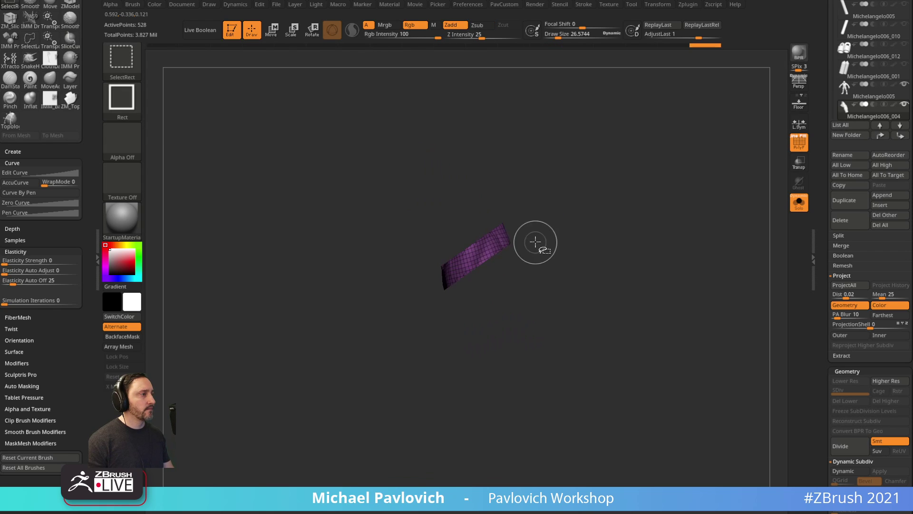
pyautogui.keyDown('ctrl'); pyautogui.keyDown('shift'); pyautogui.moveTo(535, 243); pyautogui.dragTo(562, 287); pyautogui.keyUp('shift'); pyautogui.keyUp('ctrl')
pyautogui.keyDown('ctrl'); pyautogui.keyDown('shift'); pyautogui.click(508, 299); pyautogui.keyUp('shift'); pyautogui.keyUp('ctrl')
# Delete the hidden arm geometry and ZRemesh the three bands with Half, KeepGroups and AdaptiveSize 0.
pyautogui.press('space')
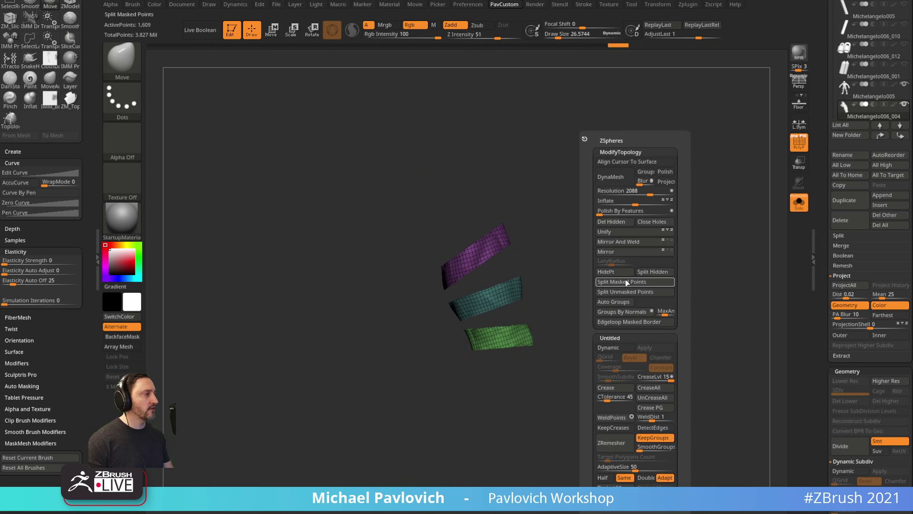
pyautogui.click(604, 477)
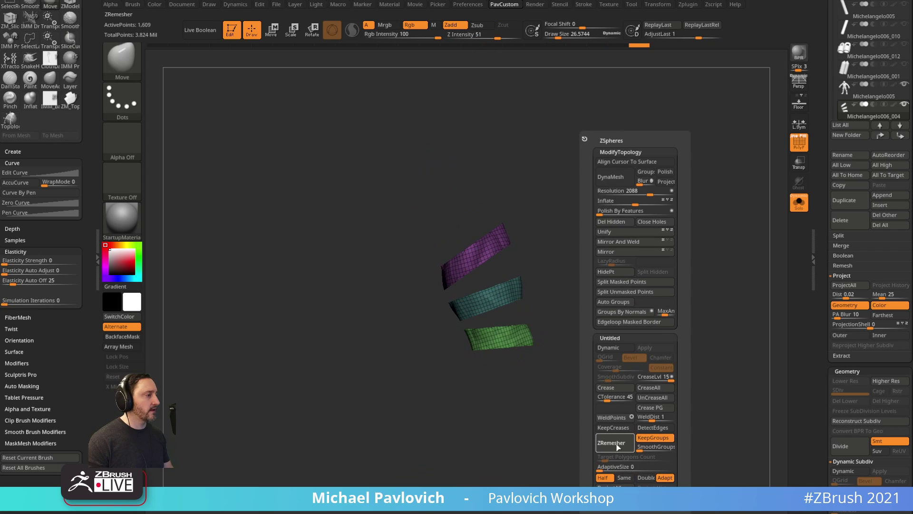
pyautogui.click(614, 442)
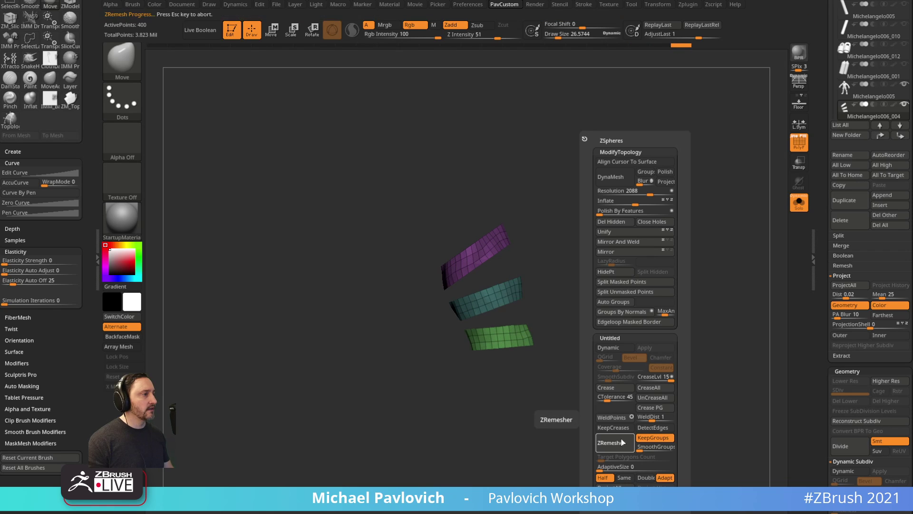
# Extrude the three bands into thick straps using ZModeler QMesh on All Polygons and show them on the body.
pyautogui.moveTo(550, 409)
pyautogui.mouseDown(button='right')
pyautogui.moveTo(664, 363)
pyautogui.moveTo(668, 385)
pyautogui.mouseUp(button='right')
pyautogui.press('b')
pyautogui.press('z')
pyautogui.press('m')
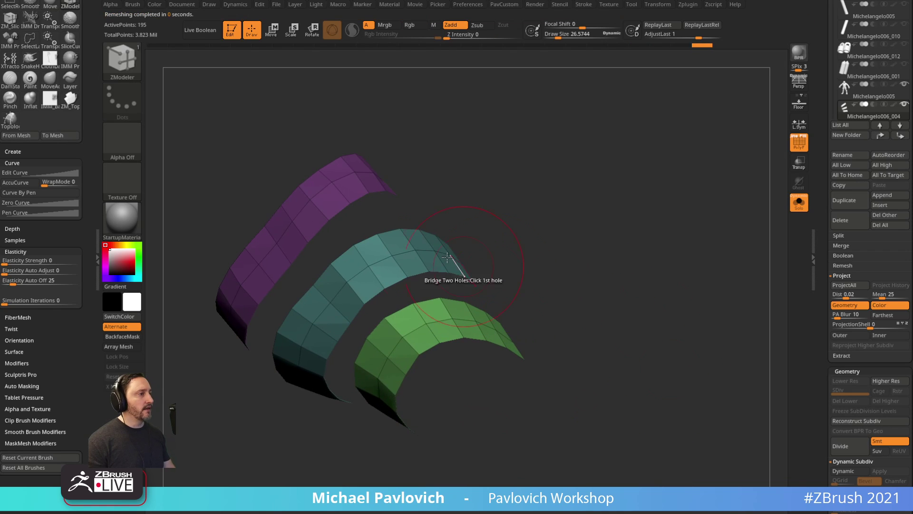
pyautogui.press('space')
pyautogui.click(269, 284)
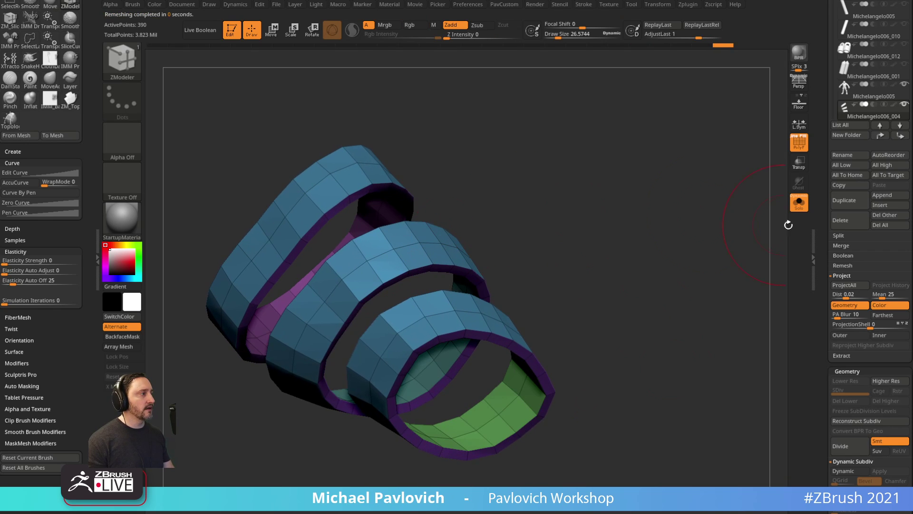
pyautogui.click(799, 202)
pyautogui.moveTo(636, 219); pyautogui.dragTo(670, 231)
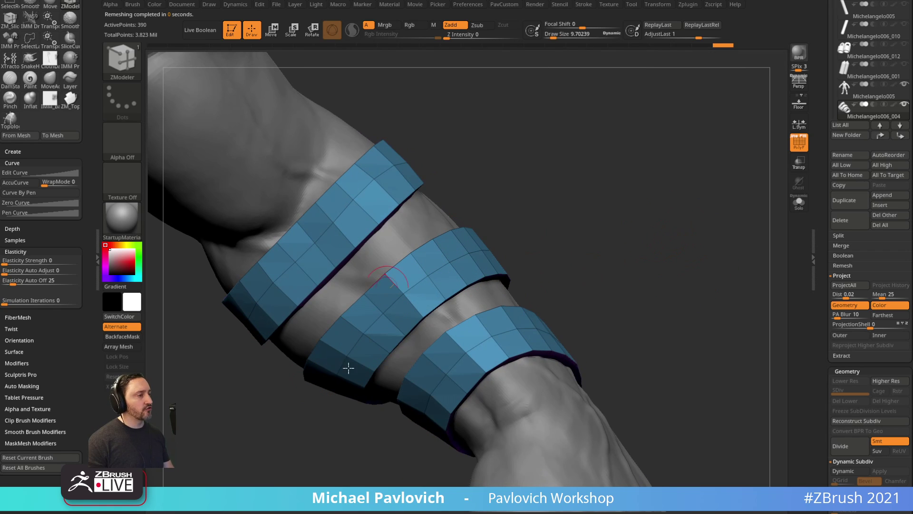
# Isolate the middle arm strap and separate the other two with Split Hidden.
pyautogui.moveTo(508, 199); pyautogui.dragTo(671, 220)
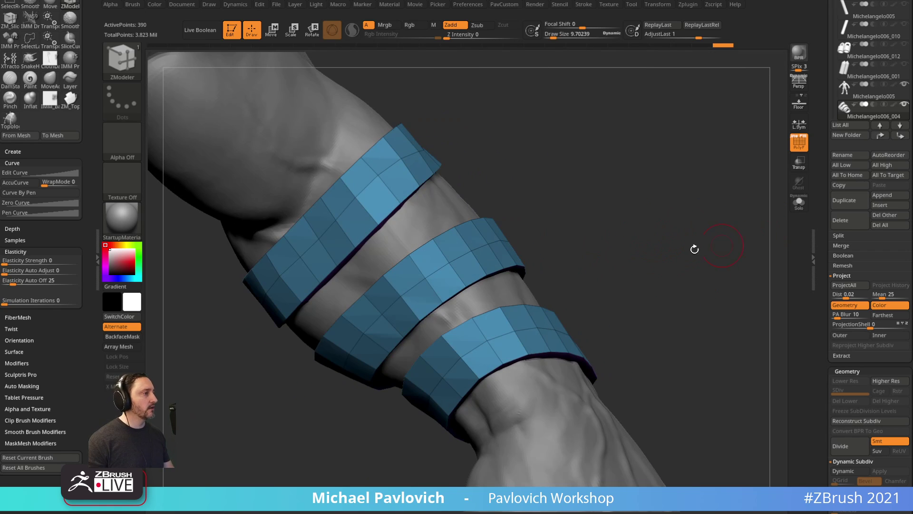
pyautogui.keyDown('ctrl'); pyautogui.keyDown('shift'); pyautogui.moveTo(570, 175); pyautogui.dragTo(484, 236); pyautogui.keyUp('shift'); pyautogui.keyUp('ctrl')
pyautogui.press('`')
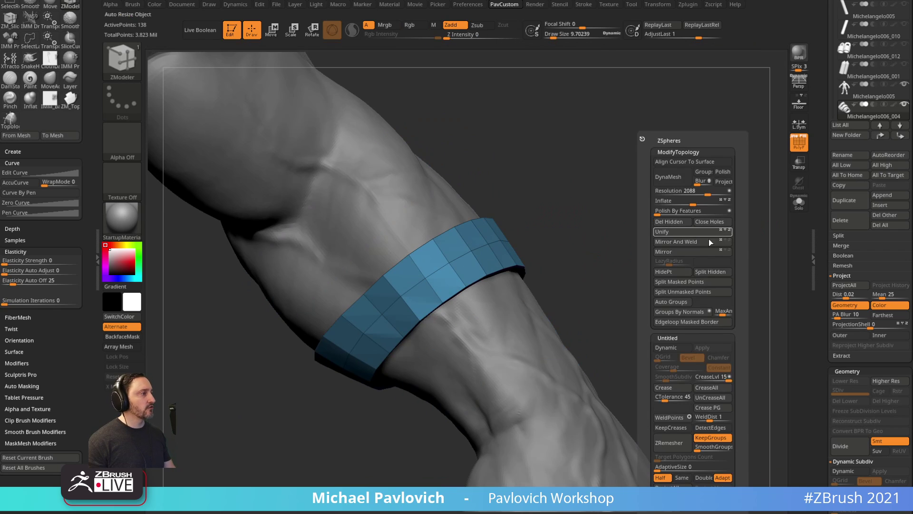
pyautogui.click(711, 272)
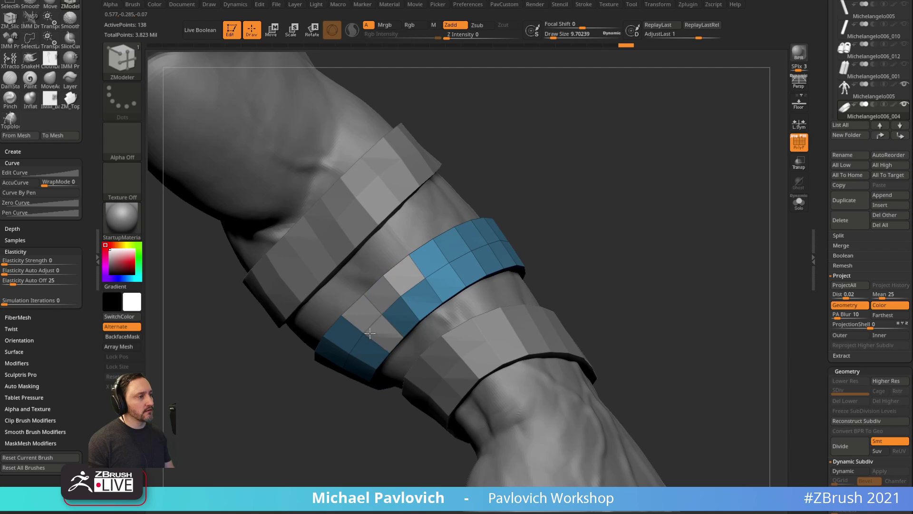
# Set the QMesh target to Polygroup All and cut a crosswise strip out of the middle strap.
pyautogui.moveTo(574, 205); pyautogui.dragTo(387, 271)
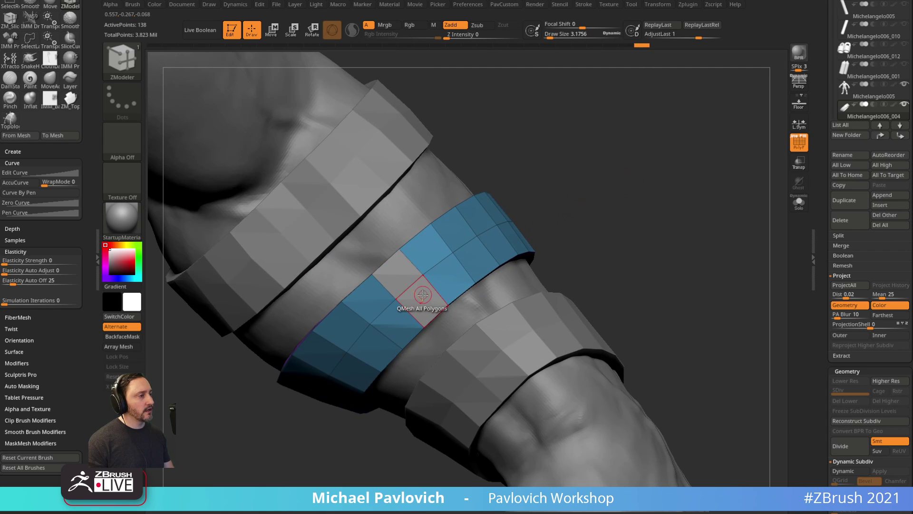
pyautogui.press('space')
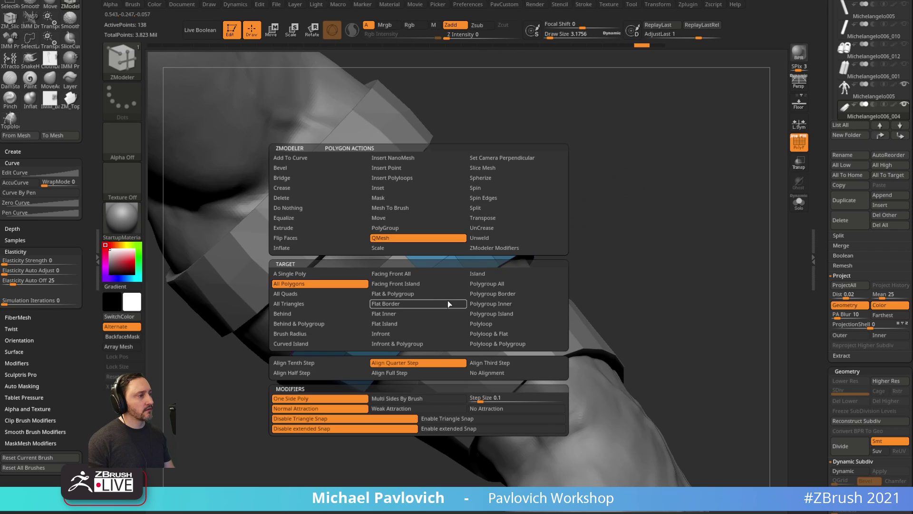
pyautogui.click(494, 284)
pyautogui.moveTo(589, 229); pyautogui.dragTo(659, 226)
pyautogui.moveTo(416, 305); pyautogui.dragTo(413, 321)
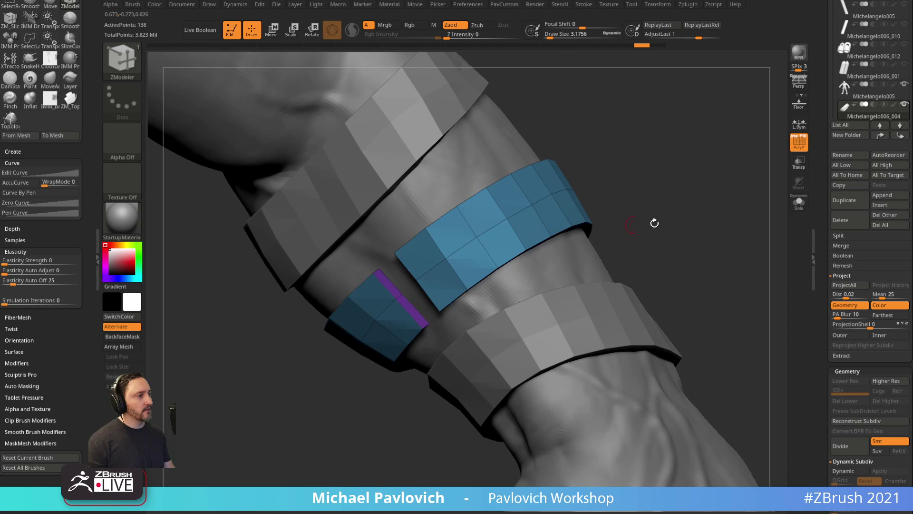
# View the open strap alone in Solo mode and choose MaskLasso as the masking brush.
pyautogui.moveTo(654, 222)
pyautogui.mouseDown()
pyautogui.moveTo(529, 190)
pyautogui.moveTo(465, 310)
pyautogui.mouseUp()
pyautogui.press('ctrl')
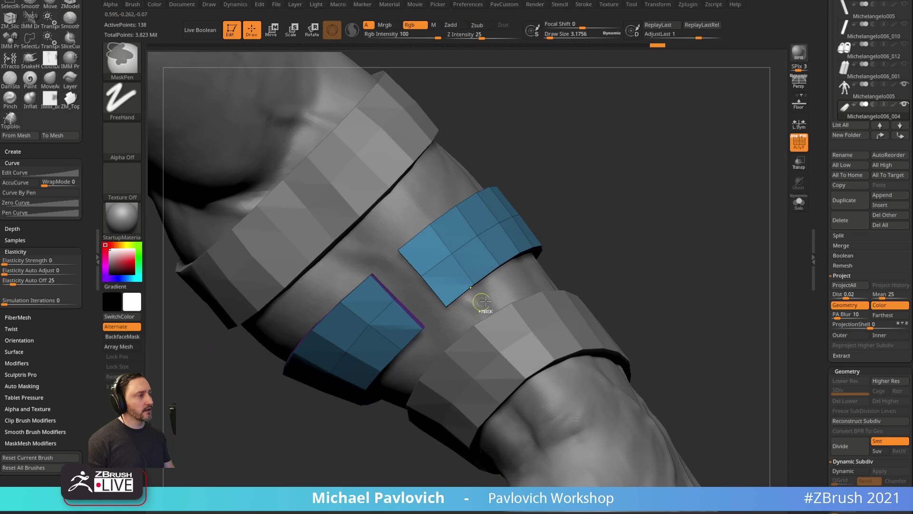
pyautogui.moveTo(603, 178)
pyautogui.mouseDown()
pyautogui.moveTo(612, 246)
pyautogui.moveTo(706, 256)
pyautogui.moveTo(637, 242)
pyautogui.mouseUp()
pyautogui.click(793, 210)
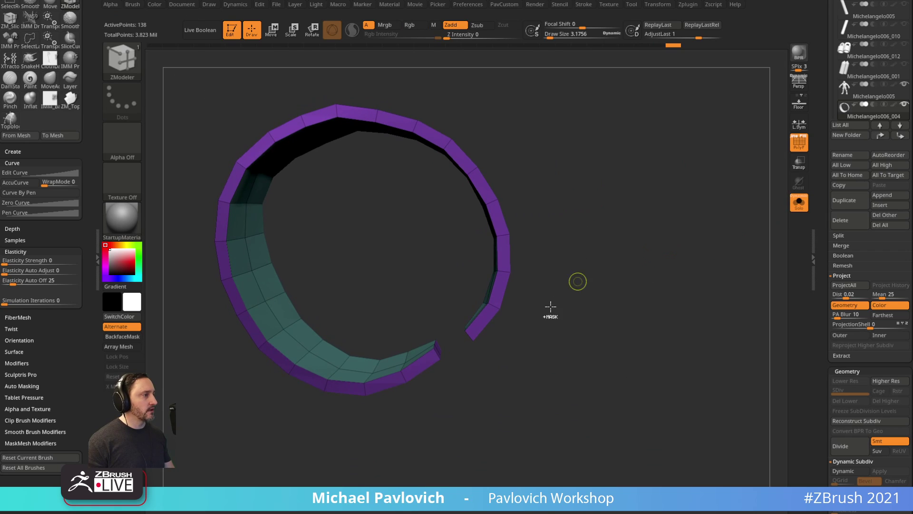
pyautogui.moveTo(561, 317)
pyautogui.keyDown('ctrl'); pyautogui.mouseDown()
pyautogui.moveTo(455, 253)
pyautogui.moveTo(455, 286)
pyautogui.mouseUp(); pyautogui.keyUp('ctrl')
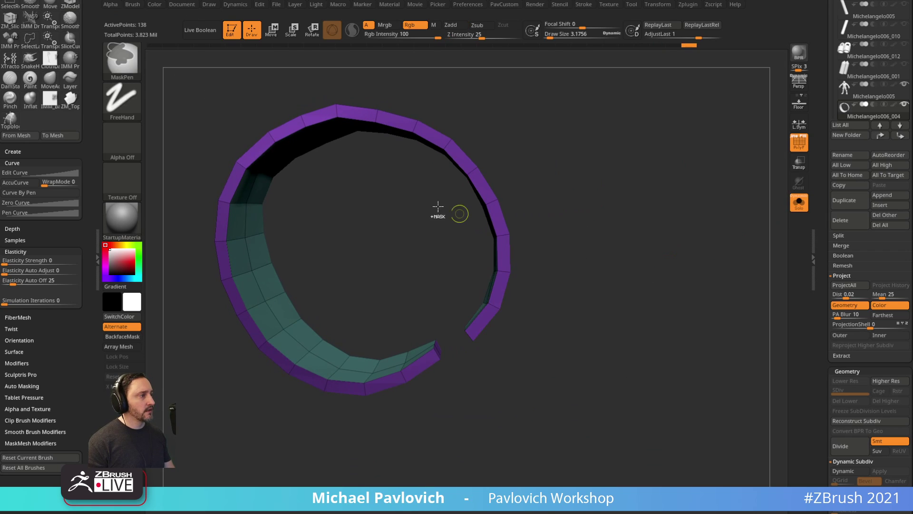
pyautogui.click(125, 61)
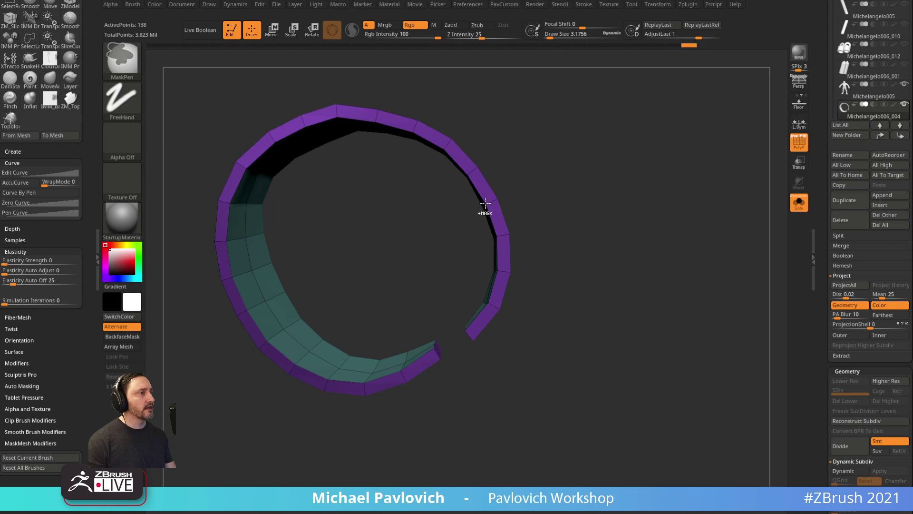
pyautogui.click(138, 58)
pyautogui.click(243, 114)
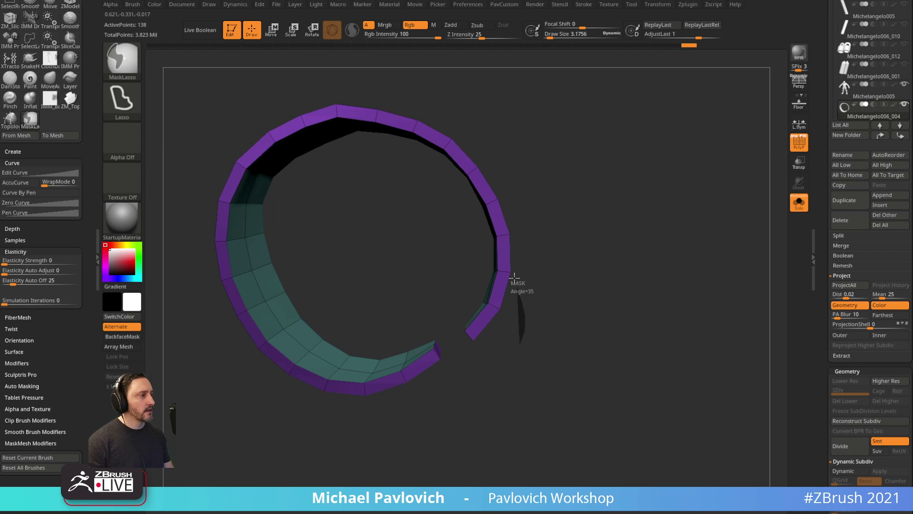
# Mask the whole strap except the last segments at one side of the gap, undoing a first lasso mask.
pyautogui.keyDown('ctrl'); pyautogui.moveTo(514, 278); pyautogui.dragTo(479, 244); pyautogui.keyUp('ctrl')
pyautogui.hotkey('ctrl', 'z')
pyautogui.moveTo(556, 329)
pyautogui.keyDown('ctrl'); pyautogui.keyDown('alt'); pyautogui.mouseDown()
pyautogui.moveTo(469, 364)
pyautogui.moveTo(490, 360)
pyautogui.mouseUp(); pyautogui.keyUp('alt'); pyautogui.keyUp('ctrl')
# Move the unmasked strap end outward with Transpose, and extrude its end face across the gap with QMesh.
pyautogui.press('w')
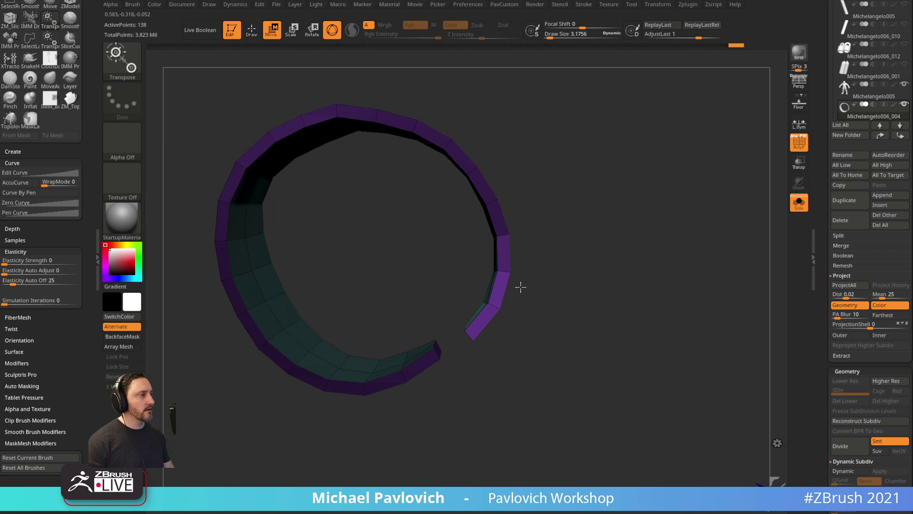
pyautogui.keyDown('alt'); pyautogui.click(508, 273); pyautogui.keyUp('alt')
pyautogui.moveTo(555, 274)
pyautogui.mouseDown()
pyautogui.moveTo(556, 262)
pyautogui.moveTo(608, 252)
pyautogui.moveTo(628, 202)
pyautogui.moveTo(626, 171)
pyautogui.moveTo(563, 183)
pyautogui.mouseUp()
pyautogui.press('q')
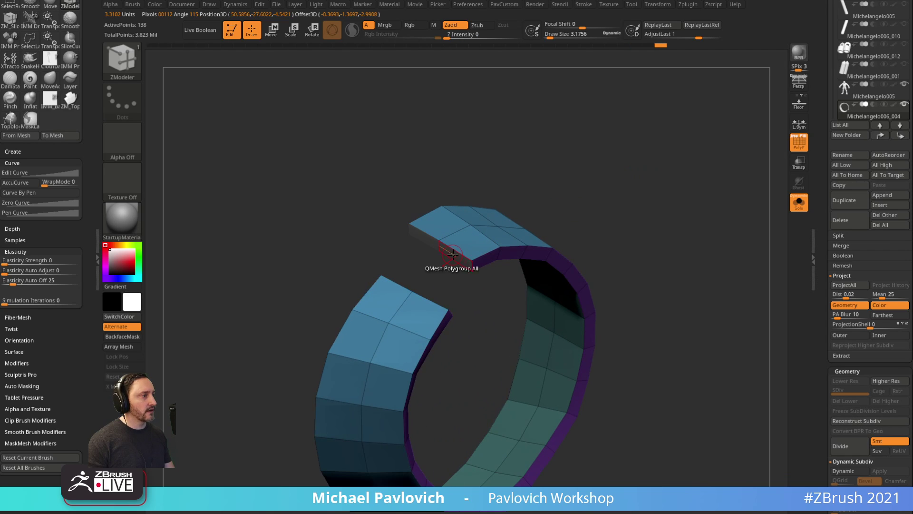
pyautogui.moveTo(453, 254); pyautogui.dragTo(416, 285)
pyautogui.moveTo(519, 184); pyautogui.dragTo(437, 217)
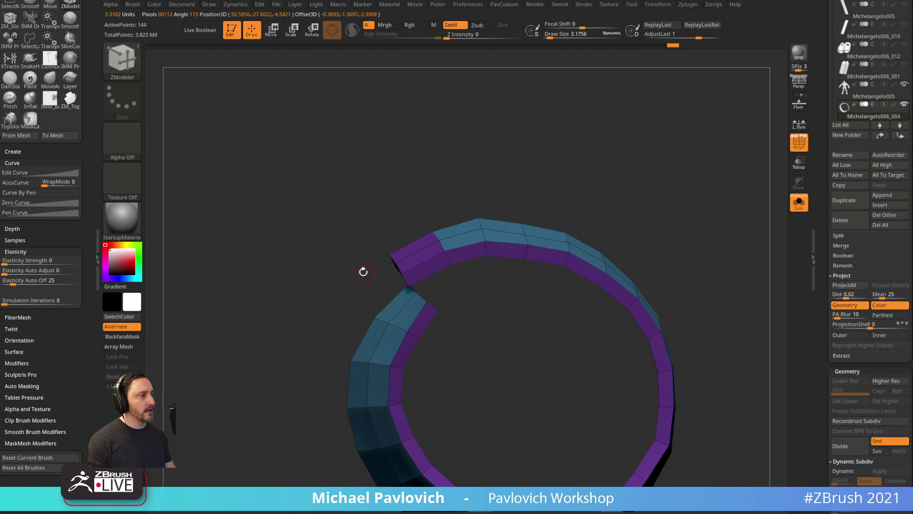
# Choose the Move brush and open its Auto Masking settings with Topological masking enabled.
pyautogui.moveTo(363, 271)
pyautogui.mouseDown()
pyautogui.moveTo(408, 279)
pyautogui.moveTo(391, 314)
pyautogui.moveTo(335, 328)
pyautogui.moveTo(365, 256)
pyautogui.moveTo(391, 251)
pyautogui.mouseUp()
pyautogui.press('b')
pyautogui.press('m')
pyautogui.press('v')
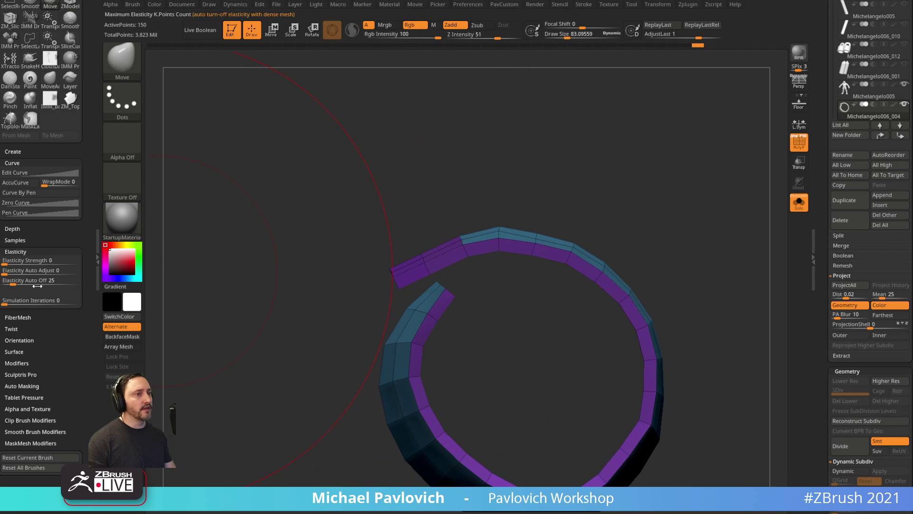
pyautogui.keyDown('shift'); pyautogui.click(29, 252); pyautogui.keyUp('shift')
pyautogui.click(18, 163)
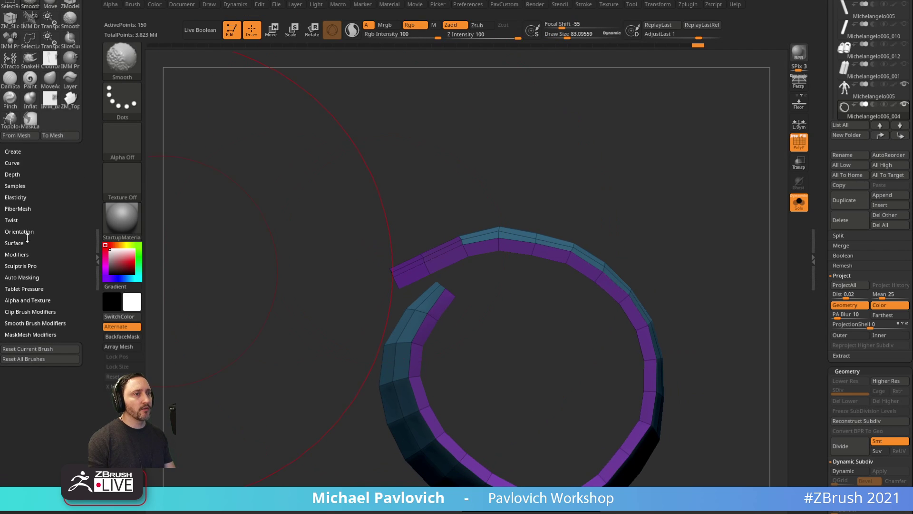
pyautogui.click(21, 265)
pyautogui.click(20, 265)
pyautogui.click(20, 277)
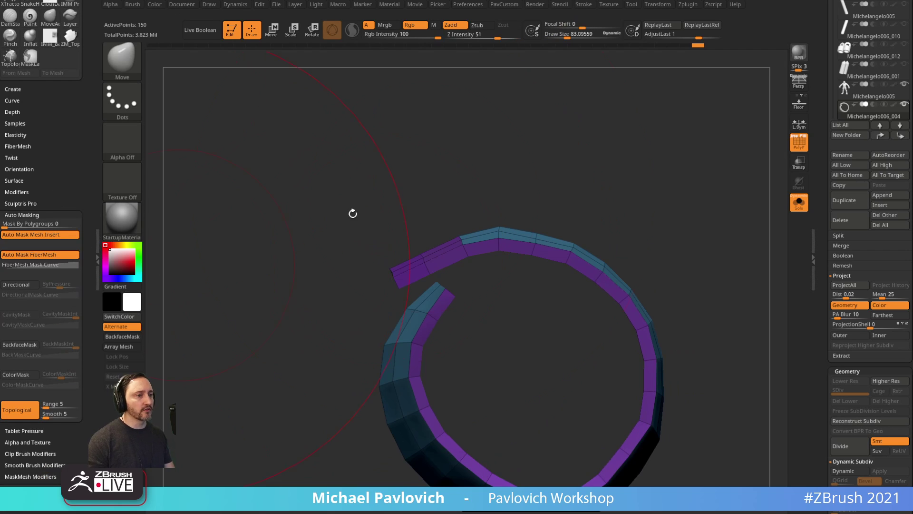
# Bend the extruded strap end down over the opposite end with a resized Move brush so the two ends overlap.
pyautogui.press('s')
pyautogui.moveTo(352, 213)
pyautogui.mouseDown()
pyautogui.moveTo(406, 257)
pyautogui.moveTo(409, 318)
pyautogui.mouseUp()
pyautogui.moveTo(361, 305); pyautogui.dragTo(442, 285, button='right')
pyautogui.press('[')
pyautogui.moveTo(297, 275); pyautogui.dragTo(295, 298)
pyautogui.moveTo(398, 207)
pyautogui.mouseDown()
pyautogui.moveTo(418, 247)
pyautogui.moveTo(333, 258)
pyautogui.moveTo(340, 250)
pyautogui.moveTo(339, 273)
pyautogui.moveTo(352, 274)
pyautogui.mouseUp()
pyautogui.press('s')
pyautogui.moveTo(442, 267); pyautogui.dragTo(342, 270)
pyautogui.moveTo(370, 282); pyautogui.dragTo(369, 286)
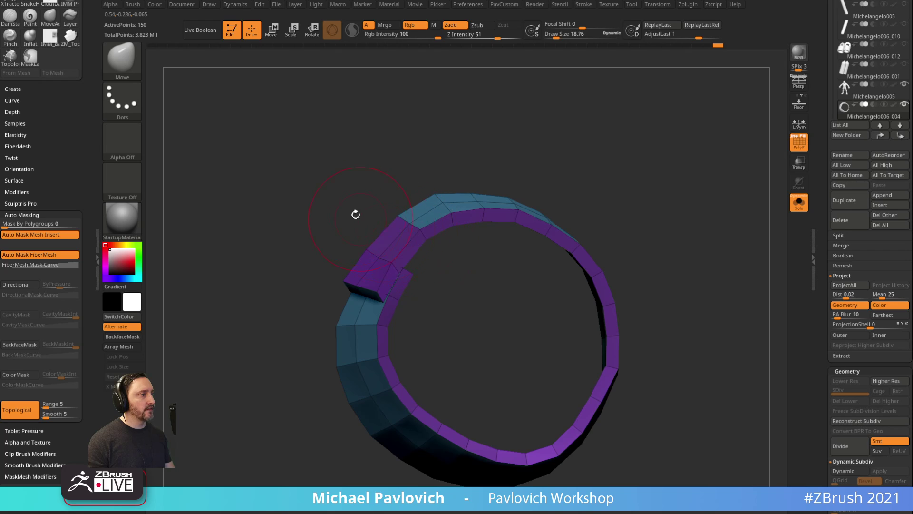
# Choose the ZModeler brush and mark the outer faces of the overlapping strap end as a temporary polygroup.
pyautogui.moveTo(355, 215); pyautogui.dragTo(729, 179)
pyautogui.press('s')
pyautogui.keyDown('alt'); pyautogui.moveTo(632, 216); pyautogui.dragTo(634, 230); pyautogui.keyUp('alt')
pyautogui.press('b')
pyautogui.press('z')
pyautogui.press('m')
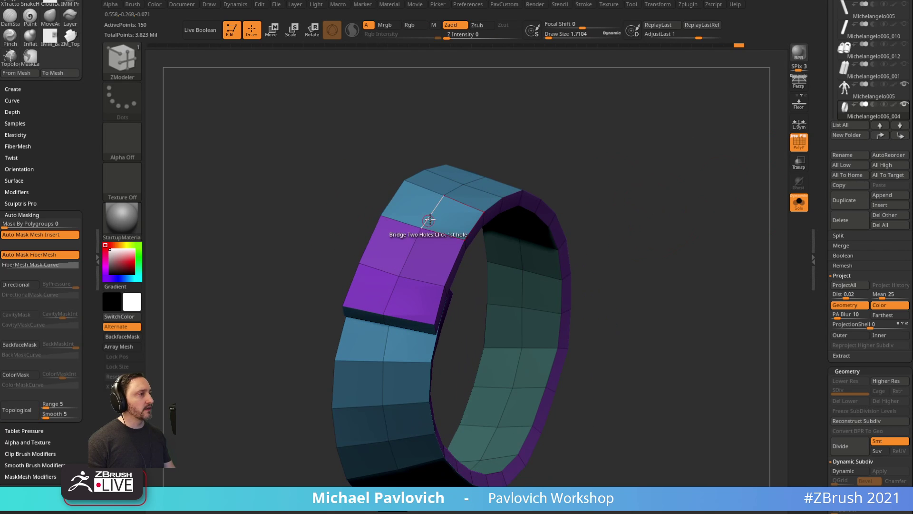
pyautogui.moveTo(413, 205)
pyautogui.keyDown('alt'); pyautogui.mouseDown()
pyautogui.moveTo(407, 216)
pyautogui.moveTo(443, 218)
pyautogui.mouseUp(); pyautogui.keyUp('alt')
pyautogui.moveTo(544, 155); pyautogui.dragTo(459, 162)
pyautogui.moveTo(415, 206); pyautogui.dragTo(411, 200)
pyautogui.moveTo(411, 199); pyautogui.dragTo(401, 188)
pyautogui.hotkey('ctrl', 'z')
pyautogui.hotkey('ctrl', 'z')
# Extrude the marked outer faces outward with QMesh in a thin gap layer and a thicker flap layer.
pyautogui.moveTo(430, 215); pyautogui.dragTo(426, 218)
pyautogui.press('alt')
pyautogui.moveTo(426, 216); pyautogui.dragTo(420, 204)
pyautogui.moveTo(457, 138); pyautogui.dragTo(540, 165)
# Delete the facing end polygons of the flap and the strap beneath it, and bridge the openings with Two Holes to form a fold.
pyautogui.press('space')
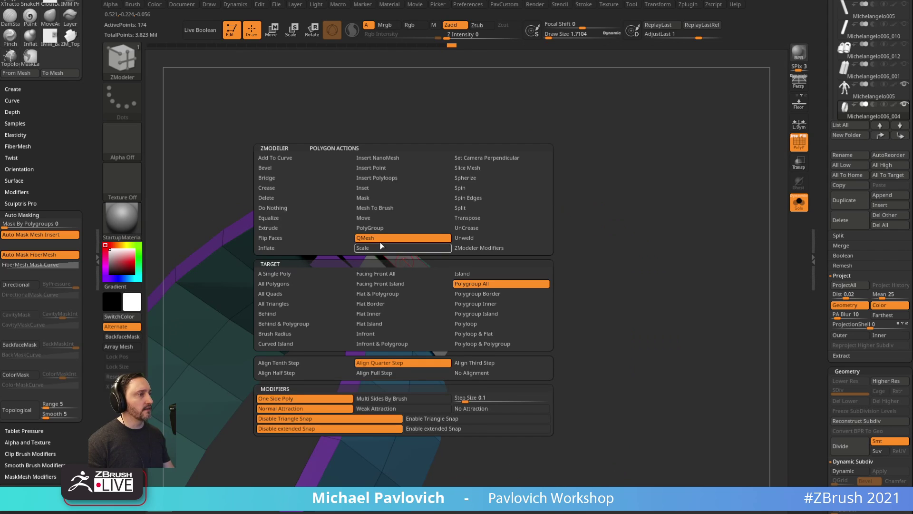
pyautogui.click(275, 195)
pyautogui.moveTo(423, 257); pyautogui.dragTo(440, 326)
pyautogui.moveTo(490, 305); pyautogui.dragTo(440, 266)
pyautogui.press('space')
pyautogui.press('space')
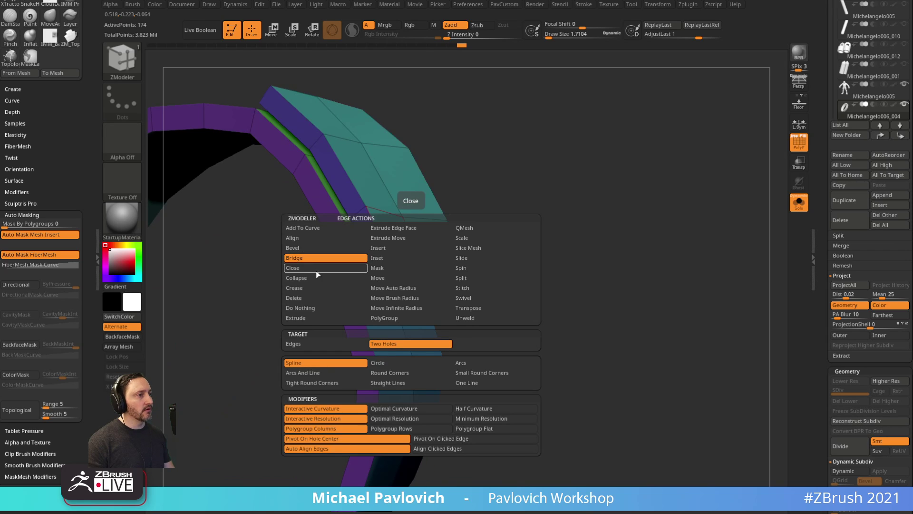
pyautogui.click(404, 344)
pyautogui.moveTo(476, 309); pyautogui.dragTo(535, 178)
pyautogui.moveTo(579, 200)
pyautogui.mouseDown()
pyautogui.moveTo(569, 158)
pyautogui.moveTo(583, 175)
pyautogui.moveTo(571, 182)
pyautogui.moveTo(610, 193)
pyautogui.mouseUp()
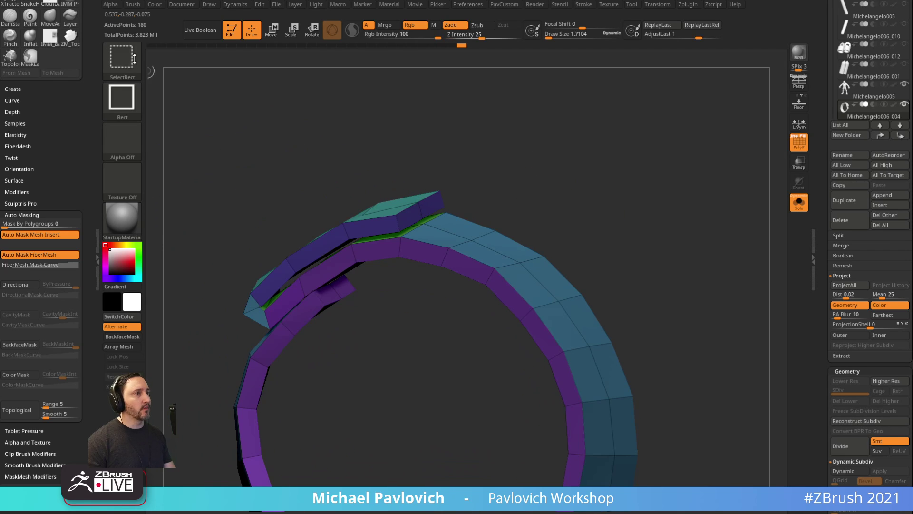
# Choose SelectLasso as the selection brush and regroup the strap's polygons with Groups By Normals.
pyautogui.keyDown('ctrl'); pyautogui.keyDown('shift'); pyautogui.click(128, 63); pyautogui.keyUp('shift'); pyautogui.keyUp('ctrl')
pyautogui.keyDown('ctrl'); pyautogui.keyDown('shift'); pyautogui.click(176, 72); pyautogui.keyUp('shift'); pyautogui.keyUp('ctrl')
pyautogui.keyDown('alt'); pyautogui.moveTo(581, 243); pyautogui.dragTo(587, 224); pyautogui.keyUp('alt')
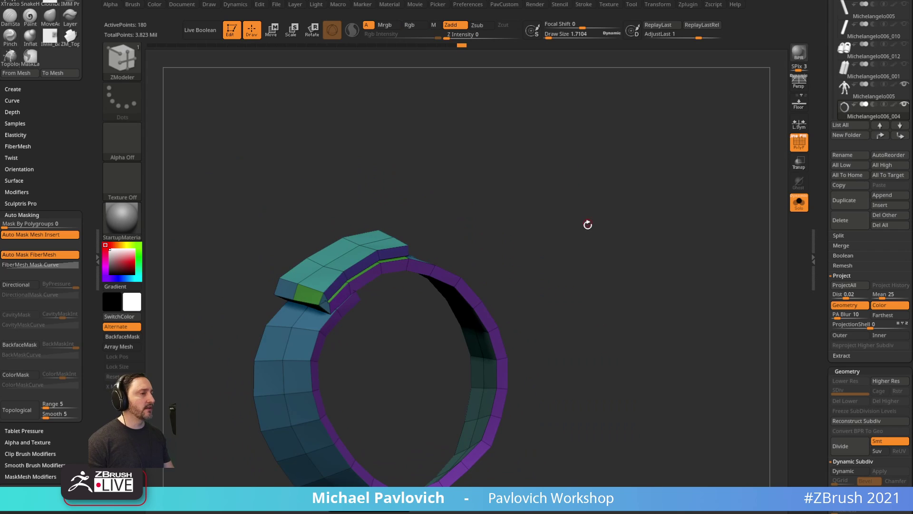
pyautogui.press('3')
pyautogui.click(574, 312)
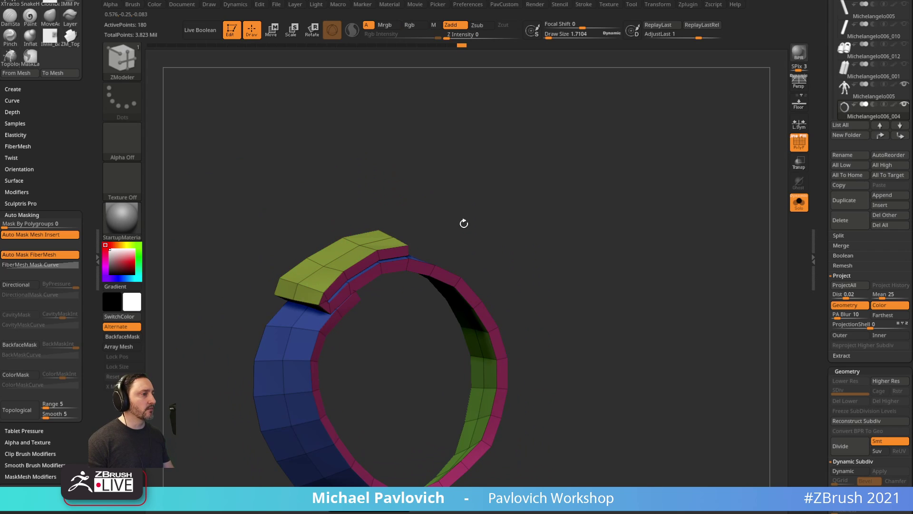
# Isolate part of the strap by its side polygroup, regroup the visible polygons, and show the whole strap.
pyautogui.moveTo(465, 224)
pyautogui.mouseDown()
pyautogui.moveTo(542, 173)
pyautogui.moveTo(464, 255)
pyautogui.moveTo(406, 247)
pyautogui.moveTo(536, 237)
pyautogui.moveTo(564, 220)
pyautogui.mouseUp()
pyautogui.moveTo(530, 173)
pyautogui.mouseDown()
pyautogui.moveTo(487, 186)
pyautogui.moveTo(526, 106)
pyautogui.moveTo(527, 135)
pyautogui.moveTo(224, 147)
pyautogui.mouseUp()
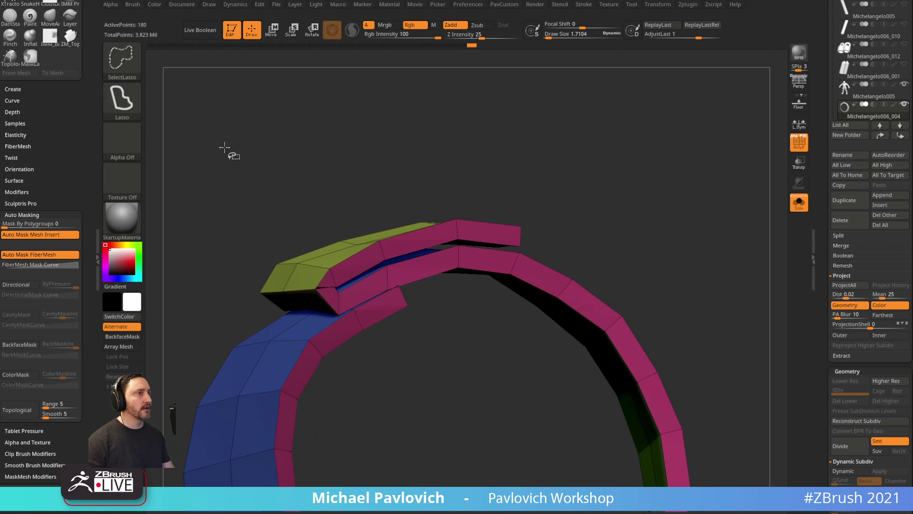
pyautogui.keyDown('ctrl'); pyautogui.keyDown('shift'); pyautogui.click(457, 231); pyautogui.keyUp('shift'); pyautogui.keyUp('ctrl')
pyautogui.moveTo(578, 178)
pyautogui.keyDown('ctrl'); pyautogui.keyDown('shift'); pyautogui.mouseDown()
pyautogui.moveTo(603, 222)
pyautogui.moveTo(687, 224)
pyautogui.moveTo(639, 214)
pyautogui.moveTo(632, 184)
pyautogui.moveTo(666, 255)
pyautogui.moveTo(611, 202)
pyautogui.moveTo(679, 208)
pyautogui.moveTo(650, 239)
pyautogui.mouseUp(); pyautogui.keyUp('shift'); pyautogui.keyUp('ctrl')
pyautogui.press('3')
pyautogui.click(647, 308)
pyautogui.keyDown('ctrl'); pyautogui.keyDown('shift'); pyautogui.click(628, 232); pyautogui.keyUp('shift'); pyautogui.keyUp('ctrl')
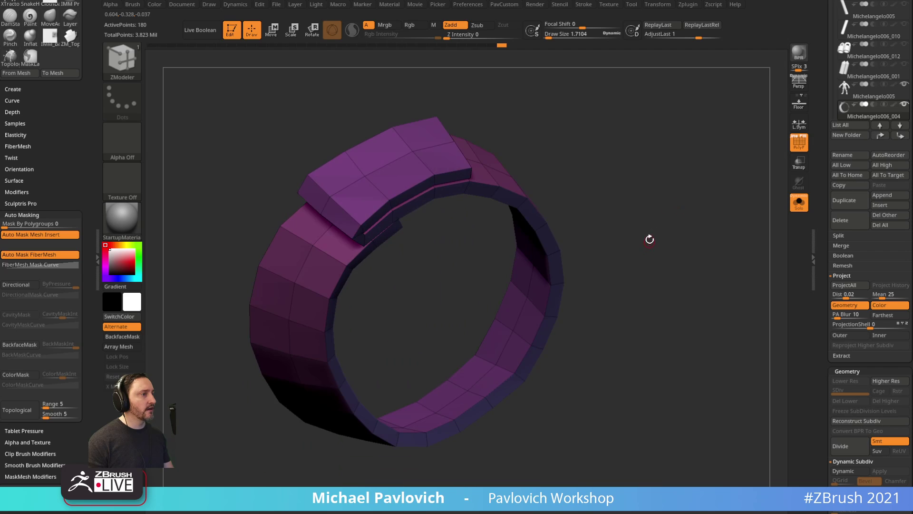
# Crease the strap's polygroup borders, enable Dynamic Subdiv with SmoothSubdiv 3 and set the crease level to 2.
pyautogui.press('space')
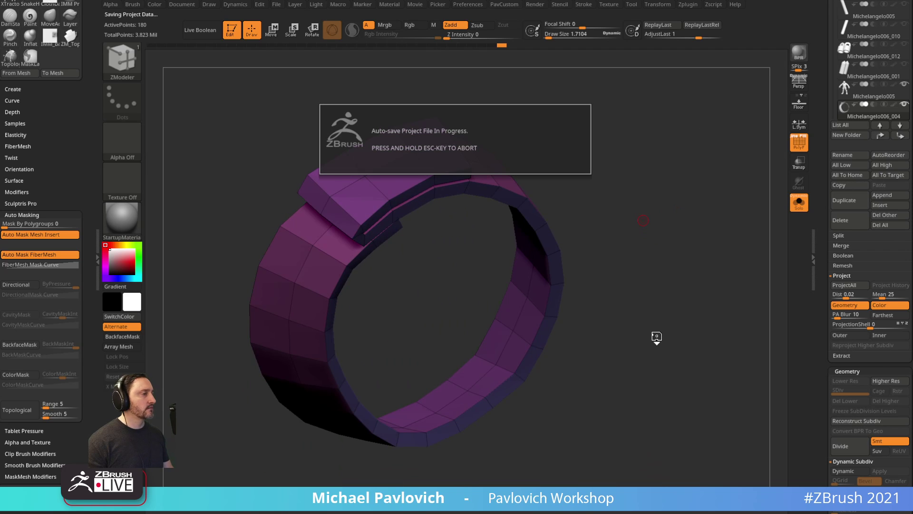
pyautogui.press('3')
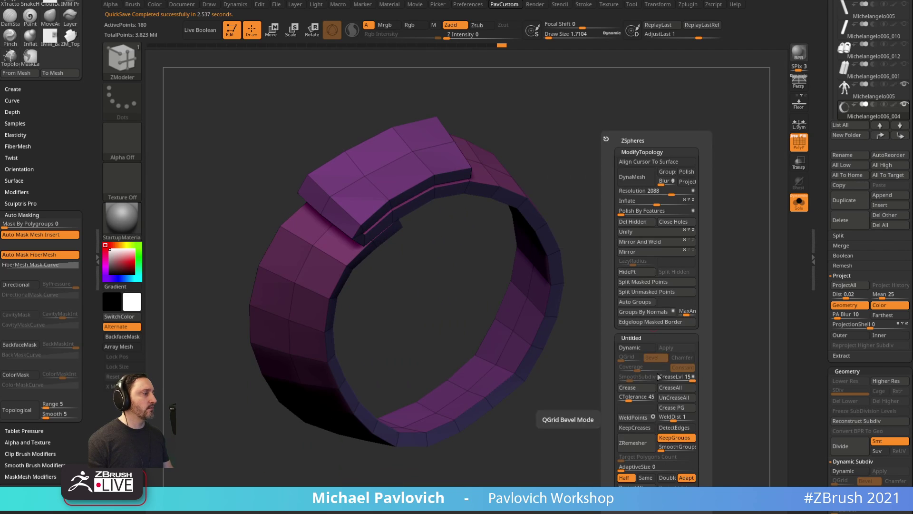
pyautogui.click(667, 408)
pyautogui.click(637, 348)
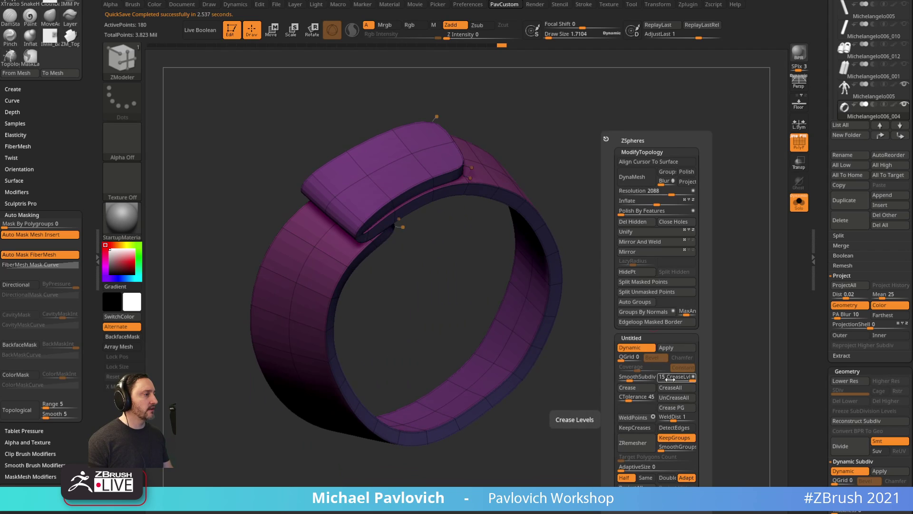
pyautogui.moveTo(692, 379); pyautogui.dragTo(637, 376)
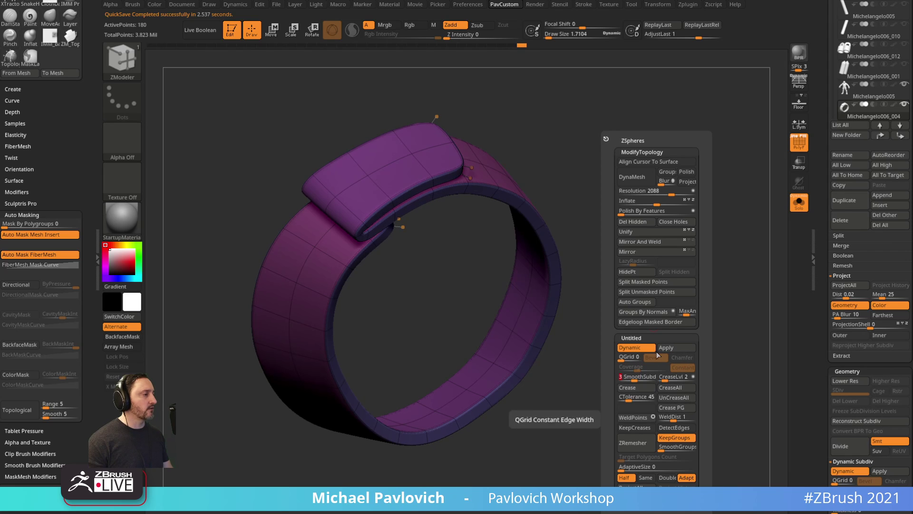
pyautogui.press('3')
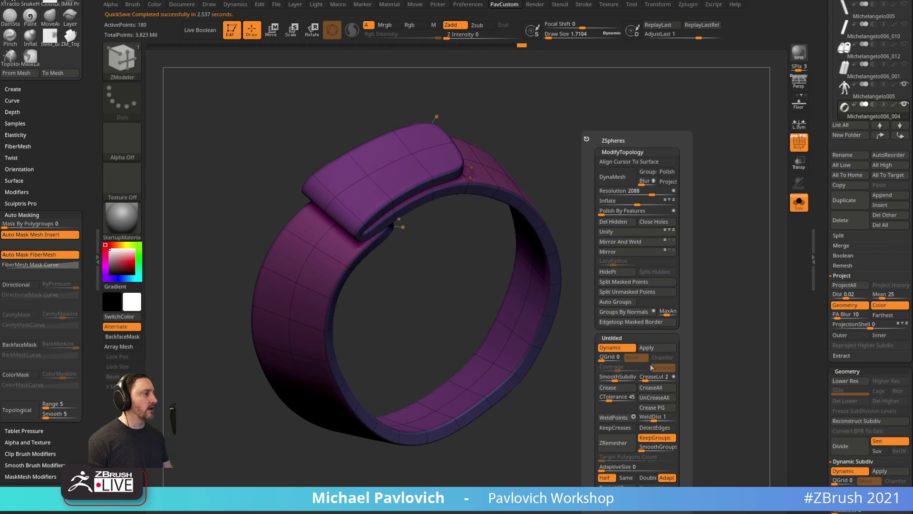
pyautogui.moveTo(820, 323); pyautogui.dragTo(828, 220)
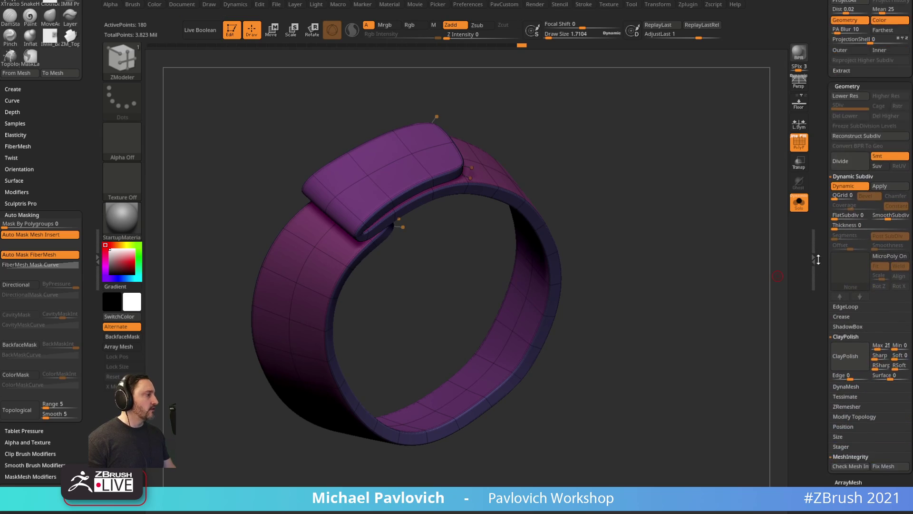
pyautogui.click(841, 315)
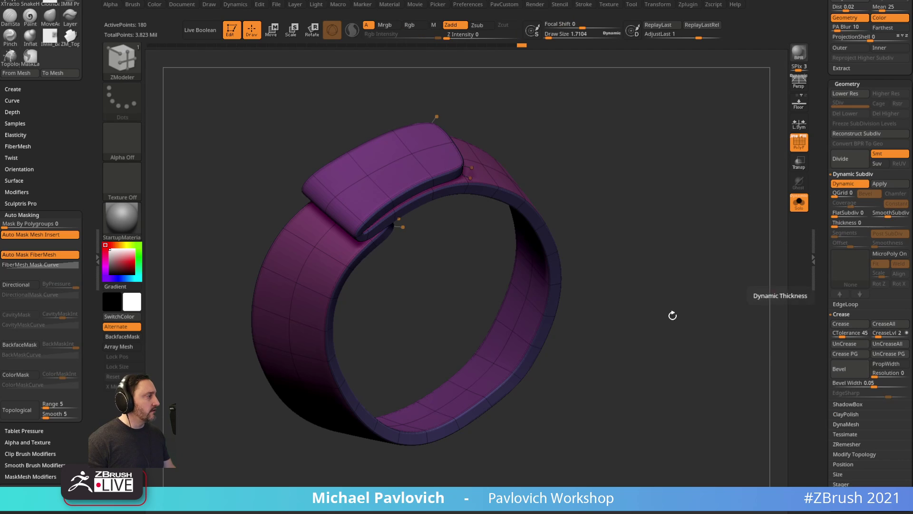
# Turn off the polyframe display on the strap.
pyautogui.moveTo(673, 314); pyautogui.dragTo(699, 282)
pyautogui.press('space')
pyautogui.click(798, 146)
pyautogui.moveTo(727, 192)
pyautogui.keyDown('alt'); pyautogui.mouseDown()
pyautogui.moveTo(686, 202)
pyautogui.moveTo(699, 210)
pyautogui.moveTo(659, 214)
pyautogui.mouseUp(); pyautogui.keyUp('alt')
# Choose the IMM Clothing HardWare brush and pick its Snap Assy mesh.
pyautogui.press('b')
pyautogui.press('i')
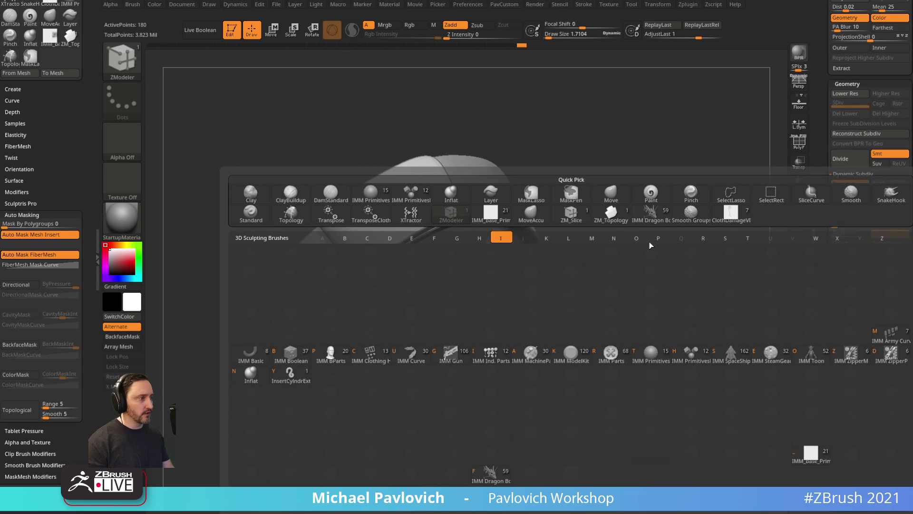
pyautogui.click(491, 355)
pyautogui.press('b')
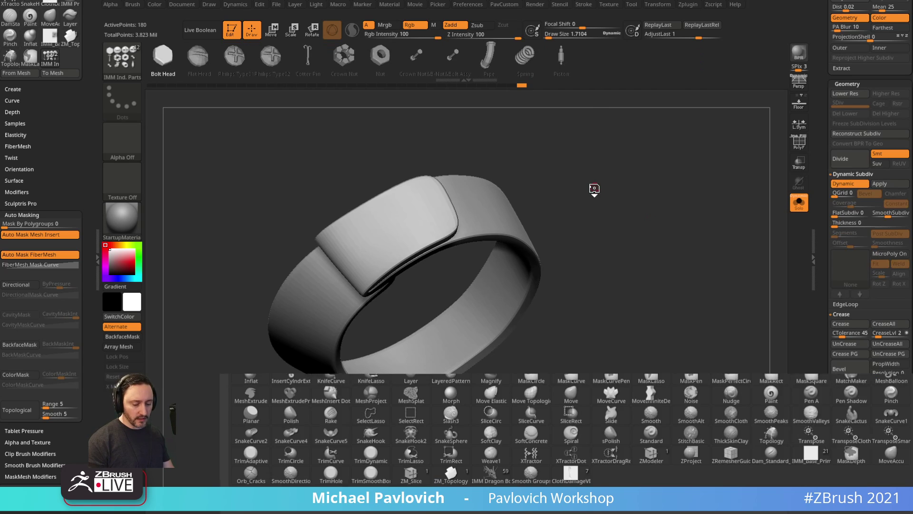
pyautogui.press('i')
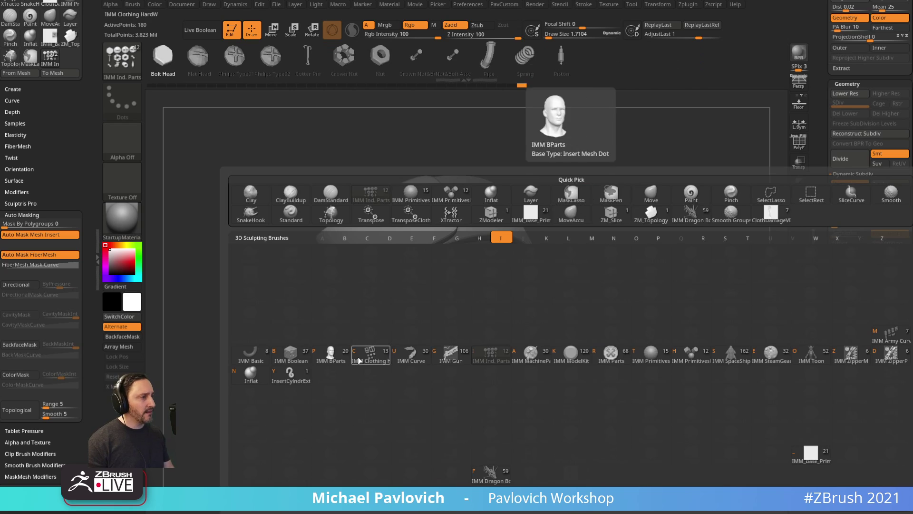
pyautogui.press('c')
pyautogui.press('m')
pyautogui.click(456, 281)
pyautogui.moveTo(461, 257); pyautogui.dragTo(476, 197, button='right')
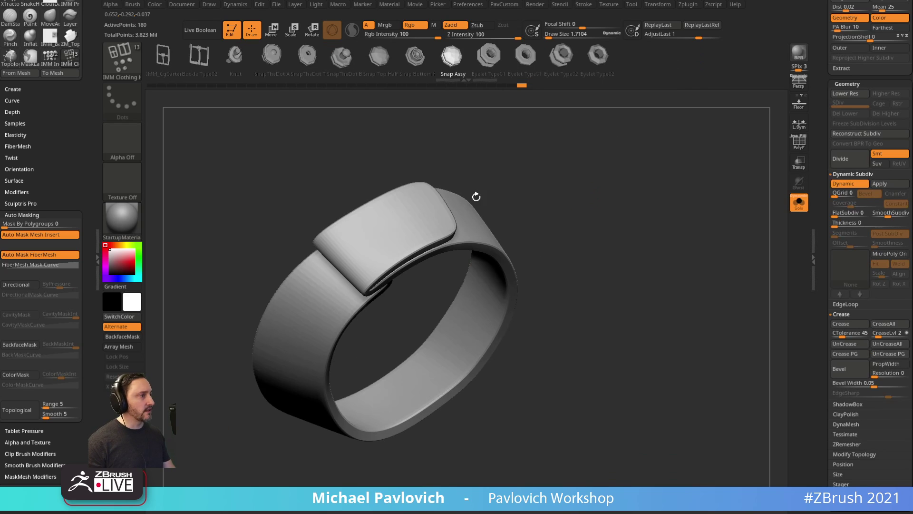
# Insert a snap on the flap near its folded end and place a copy beside it toward the flap's other end.
pyautogui.moveTo(374, 237); pyautogui.dragTo(391, 249)
pyautogui.moveTo(455, 214); pyautogui.dragTo(449, 178, button='right')
pyautogui.press('w')
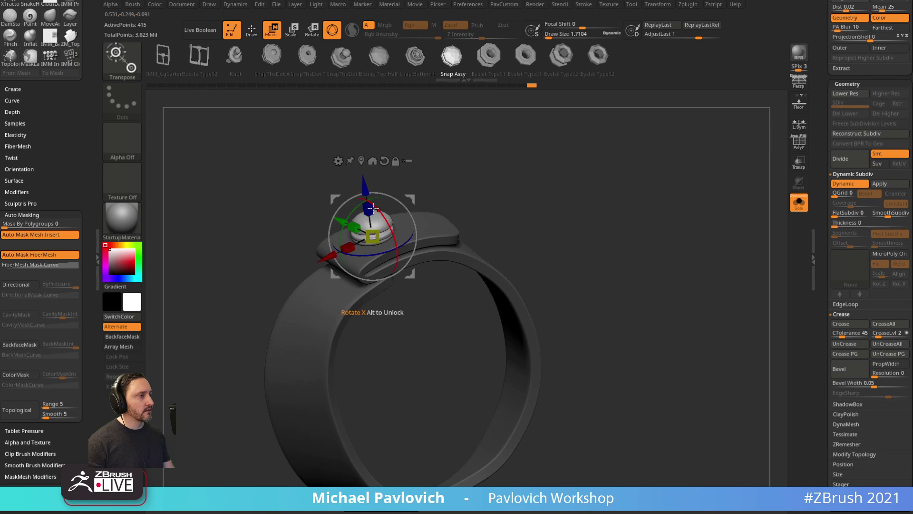
pyautogui.moveTo(366, 194)
pyautogui.mouseDown()
pyautogui.moveTo(467, 193)
pyautogui.moveTo(466, 212)
pyautogui.mouseUp()
pyautogui.moveTo(418, 176); pyautogui.dragTo(416, 179)
pyautogui.press('q')
pyautogui.moveTo(497, 148); pyautogui.dragTo(547, 183)
# Isolate the strap from the two snaps and separate them into different subtools with Split Hidden.
pyautogui.keyDown('ctrl'); pyautogui.keyDown('shift'); pyautogui.moveTo(523, 248); pyautogui.dragTo(489, 290); pyautogui.keyUp('shift'); pyautogui.keyUp('ctrl')
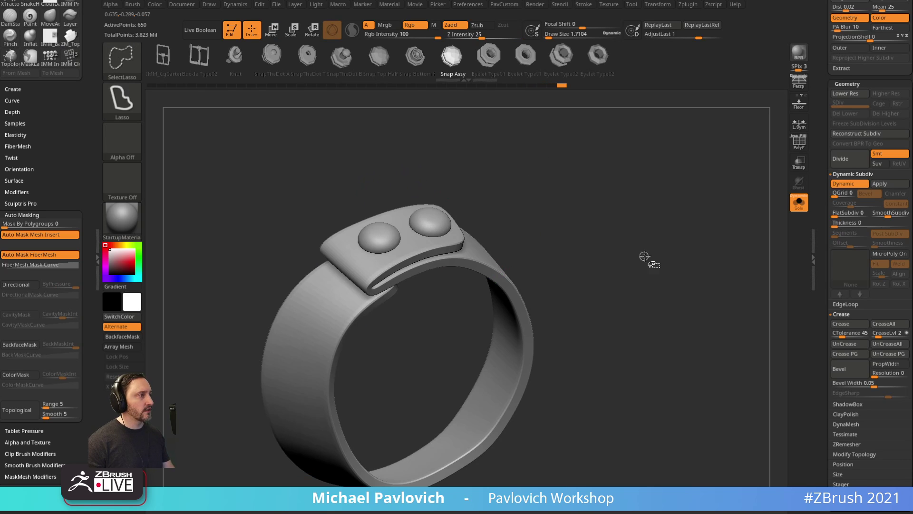
pyautogui.keyDown('ctrl'); pyautogui.keyDown('shift'); pyautogui.moveTo(580, 228); pyautogui.dragTo(501, 225); pyautogui.keyUp('shift'); pyautogui.keyUp('ctrl')
pyautogui.hotkey('ctrl', 'shift', 'a')
pyautogui.press('3')
pyautogui.click(676, 276)
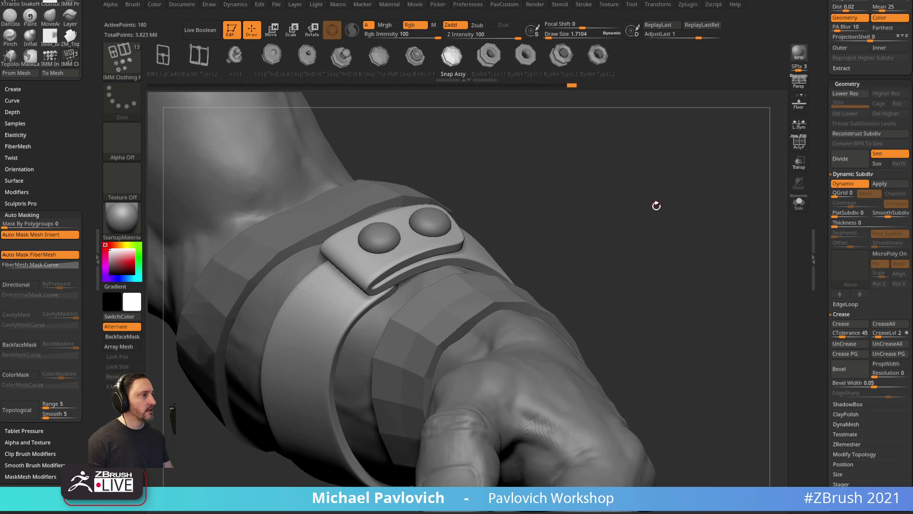
# Choose the Move brush, set its topological masking range to 1.5 and reduce the draw size.
pyautogui.moveTo(657, 204)
pyautogui.mouseDown()
pyautogui.moveTo(649, 230)
pyautogui.moveTo(610, 230)
pyautogui.moveTo(697, 248)
pyautogui.moveTo(701, 231)
pyautogui.moveTo(684, 261)
pyautogui.moveTo(659, 166)
pyautogui.moveTo(495, 210)
pyautogui.mouseUp()
pyautogui.press('b')
pyautogui.press('m')
pyautogui.press('v')
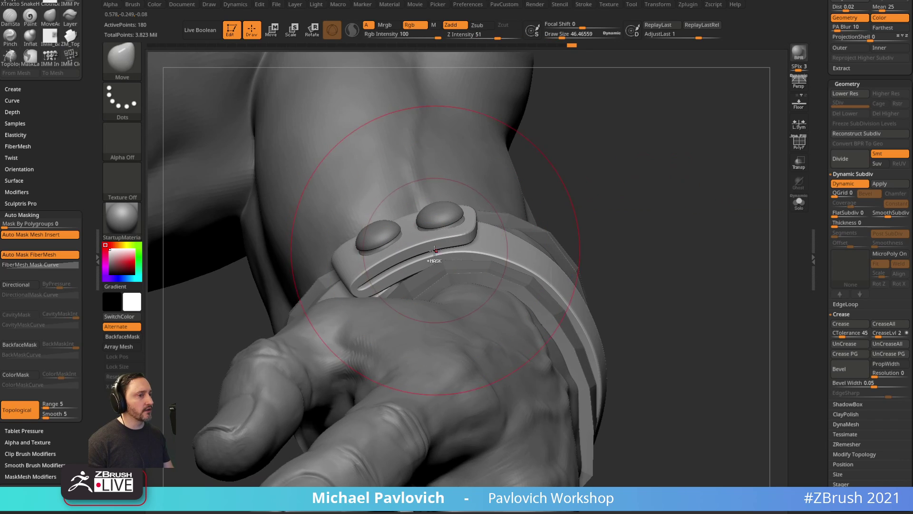
pyautogui.moveTo(71, 393); pyautogui.dragTo(71, 395)
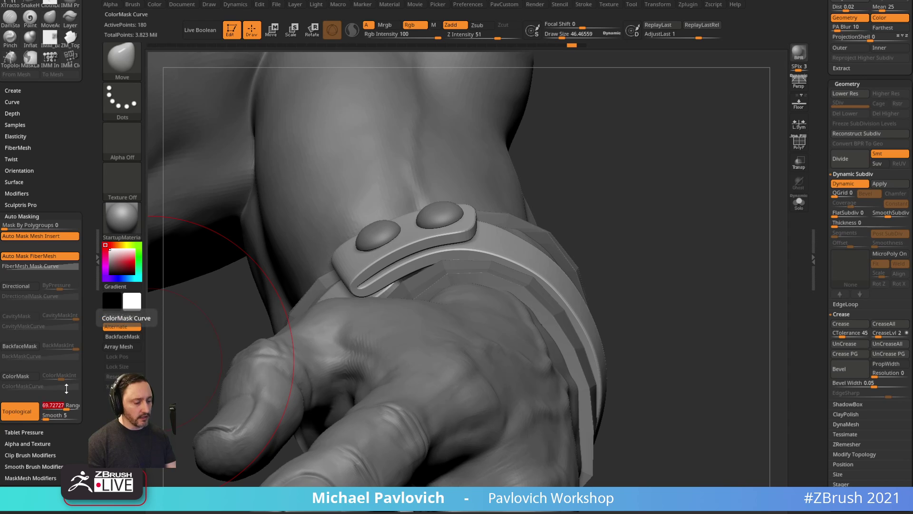
pyautogui.moveTo(607, 167); pyautogui.dragTo(430, 236)
pyautogui.press('s')
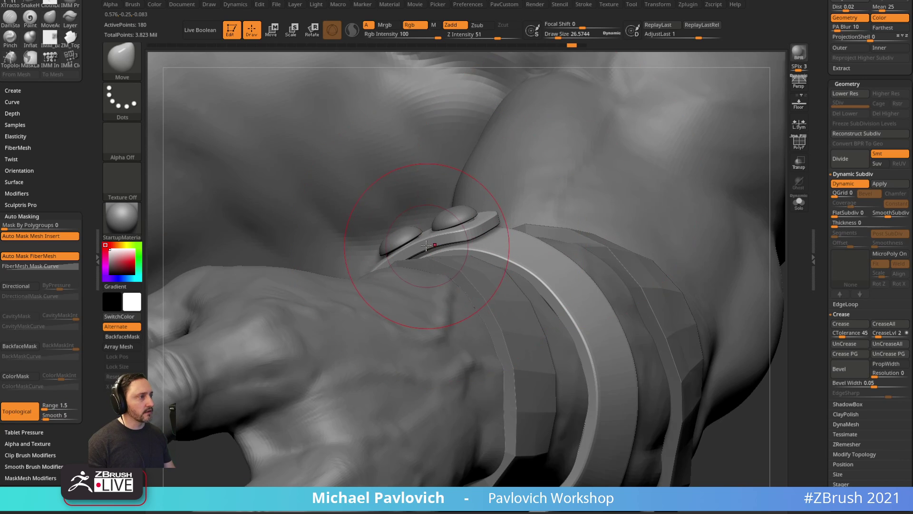
# View the strap alone in Solo mode and mask it topologically around the folded flap using Transpose.
pyautogui.click(798, 203)
pyautogui.moveTo(778, 248); pyautogui.dragTo(669, 243)
pyautogui.press('w')
pyautogui.keyDown('ctrl'); pyautogui.click(315, 297); pyautogui.keyUp('ctrl')
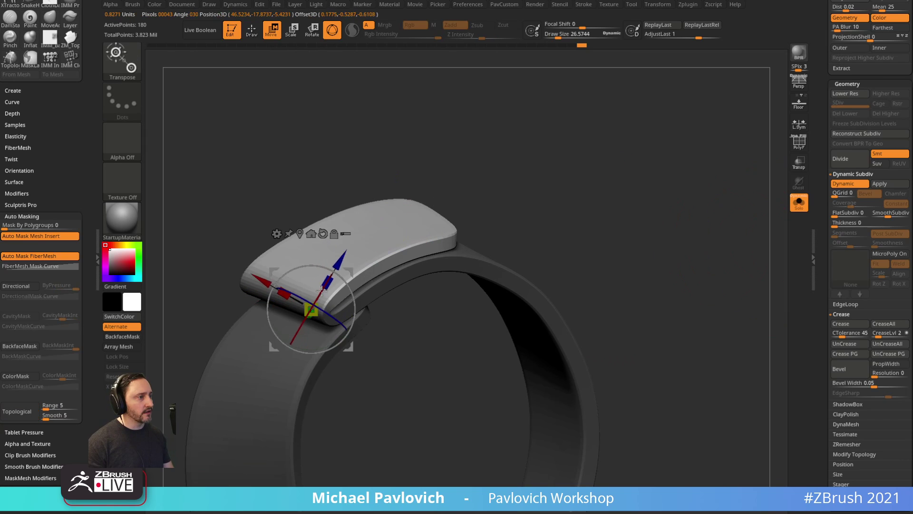
pyautogui.keyDown('ctrl'); pyautogui.moveTo(321, 290); pyautogui.dragTo(321, 288); pyautogui.keyUp('ctrl')
pyautogui.moveTo(552, 173); pyautogui.dragTo(461, 211)
pyautogui.moveTo(504, 166)
pyautogui.mouseDown()
pyautogui.moveTo(461, 185)
pyautogui.moveTo(395, 241)
pyautogui.mouseUp()
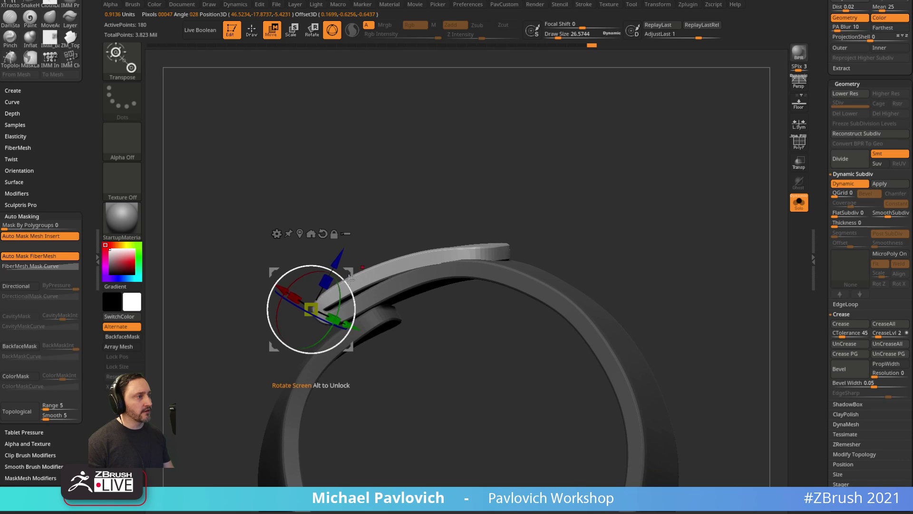
# Place the gizmo at the fold, shift the flap slightly, and return to the Move brush with draw size 18.76.
pyautogui.click(454, 275)
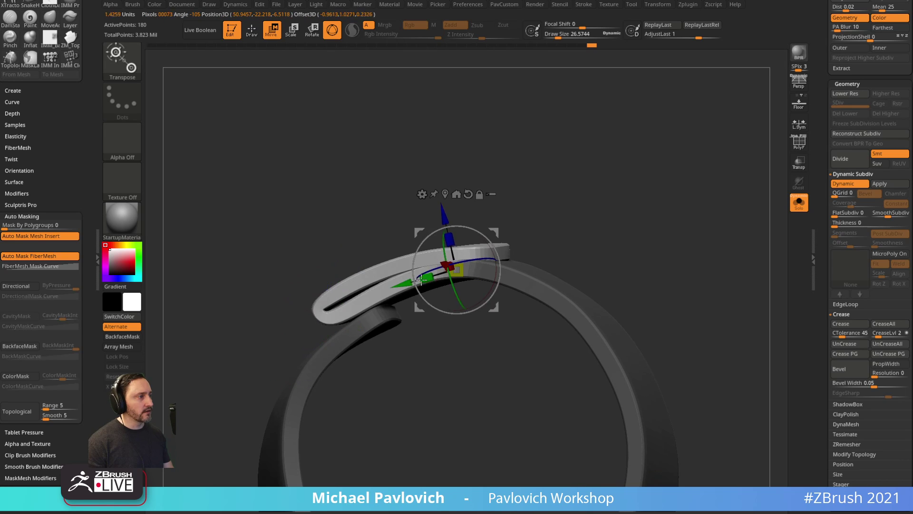
pyautogui.click(317, 310)
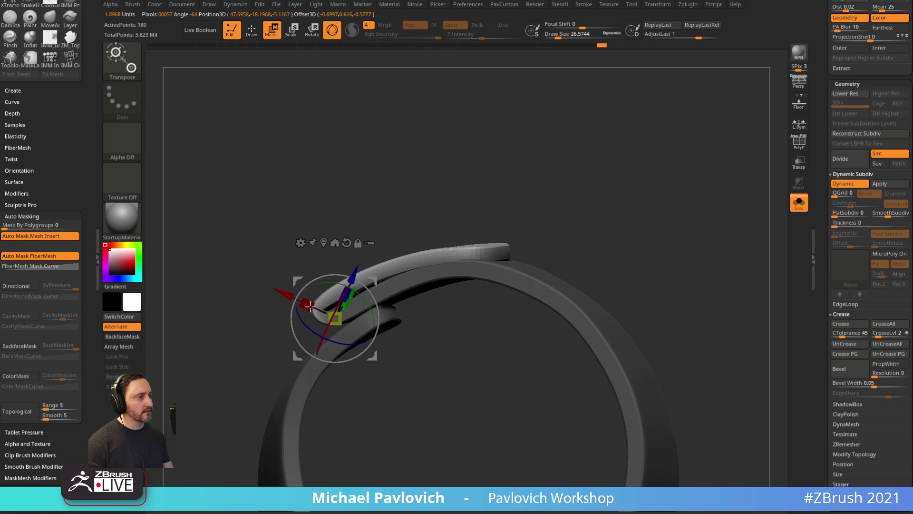
pyautogui.moveTo(309, 305); pyautogui.dragTo(309, 299)
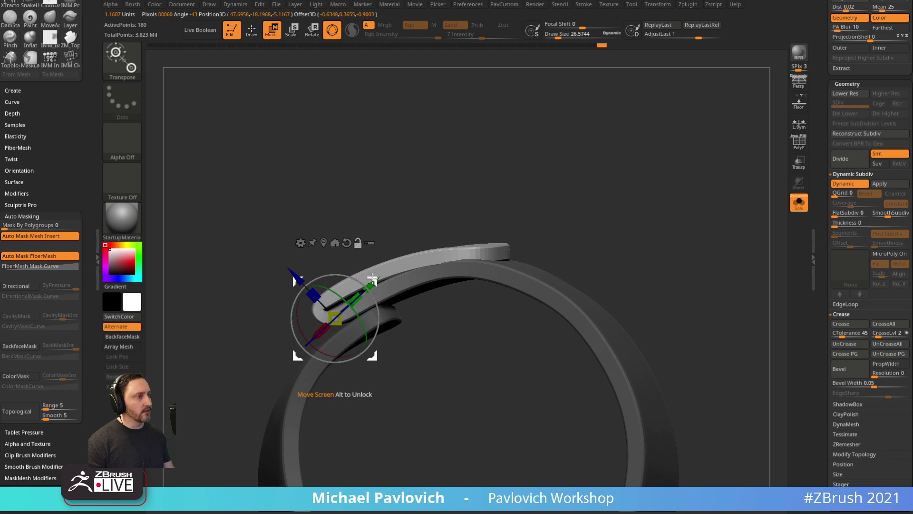
pyautogui.moveTo(372, 279); pyautogui.dragTo(364, 276)
pyautogui.press('q')
pyautogui.press('s')
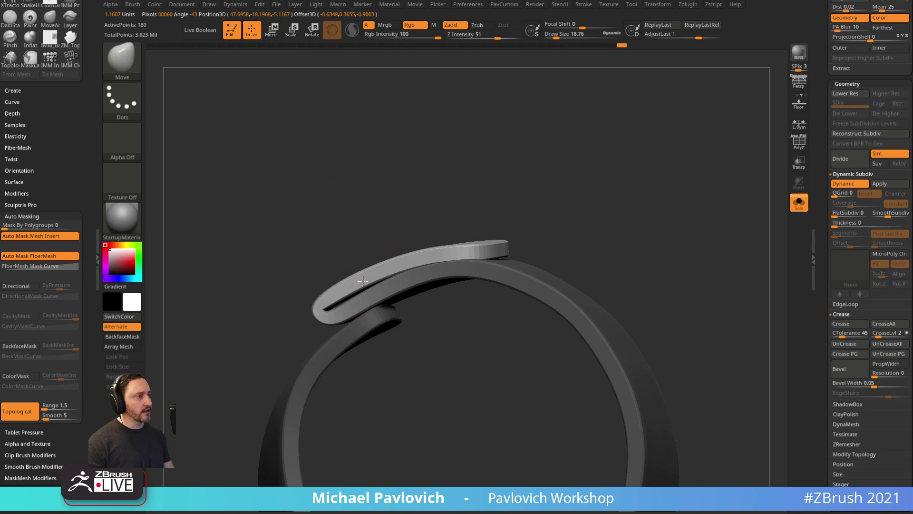
# Combine backface and topological masking for the Move brush, set draw size to 13.8316, and flip the backface mask curve.
pyautogui.moveTo(384, 243); pyautogui.dragTo(442, 232)
pyautogui.press('[')
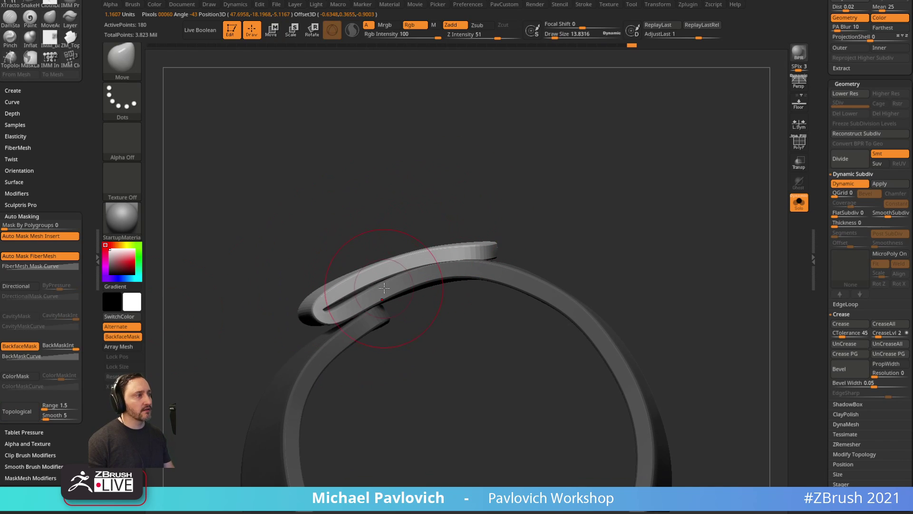
pyautogui.press('s')
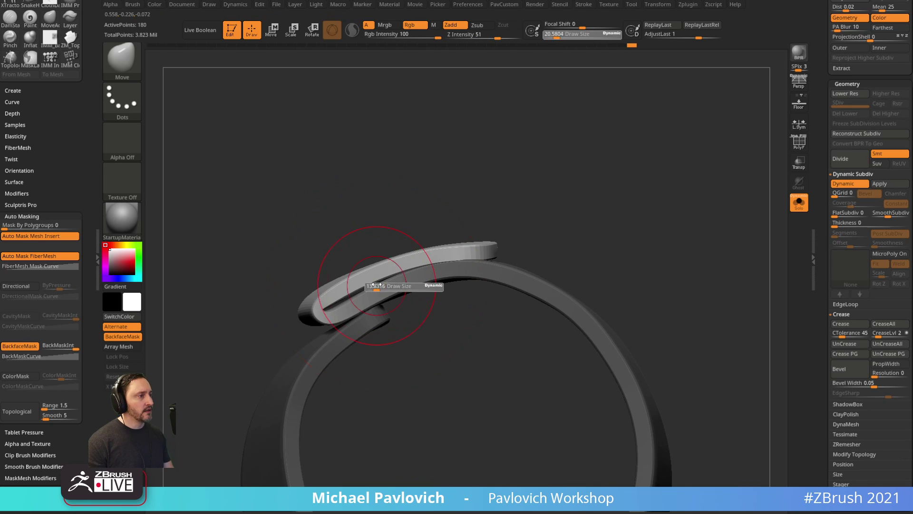
pyautogui.click(23, 410)
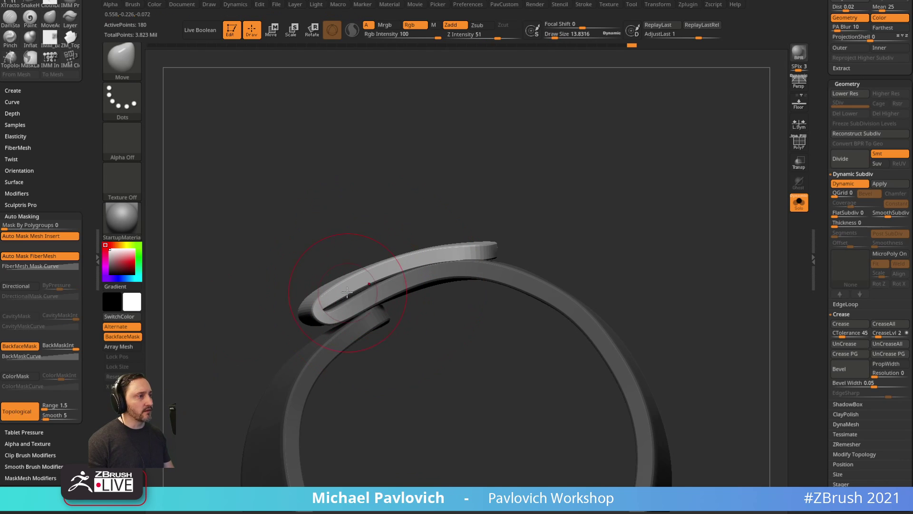
pyautogui.moveTo(484, 215); pyautogui.dragTo(386, 277)
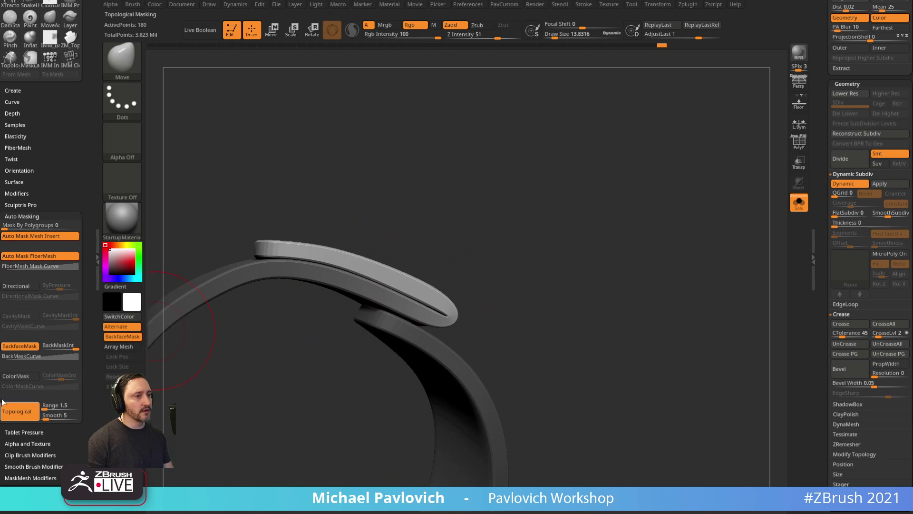
pyautogui.click(19, 352)
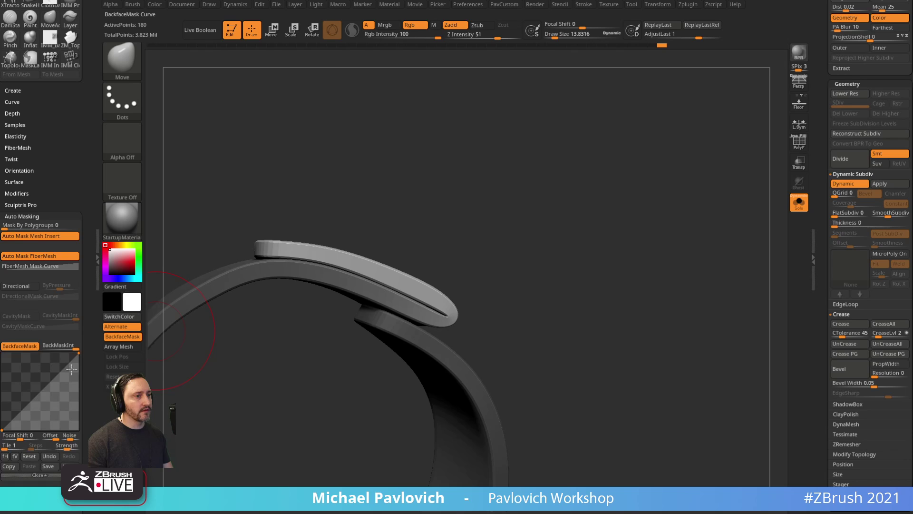
pyautogui.click(14, 457)
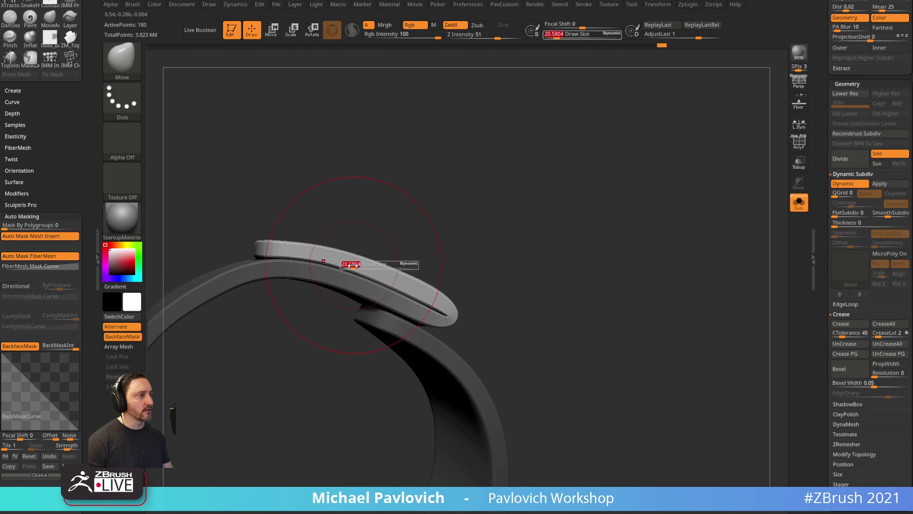
# Reshape the strap's folded flap with the Move brush at draw size 20.5804.
pyautogui.press('s')
pyautogui.click(343, 257)
pyautogui.moveTo(346, 257); pyautogui.dragTo(347, 240)
pyautogui.moveTo(491, 174)
pyautogui.mouseDown()
pyautogui.moveTo(479, 215)
pyautogui.moveTo(423, 203)
pyautogui.moveTo(478, 209)
pyautogui.moveTo(461, 212)
pyautogui.mouseUp()
pyautogui.press('s')
pyautogui.keyDown('alt'); pyautogui.moveTo(469, 211); pyautogui.dragTo(482, 187); pyautogui.keyUp('alt')
pyautogui.moveTo(552, 222); pyautogui.dragTo(574, 217)
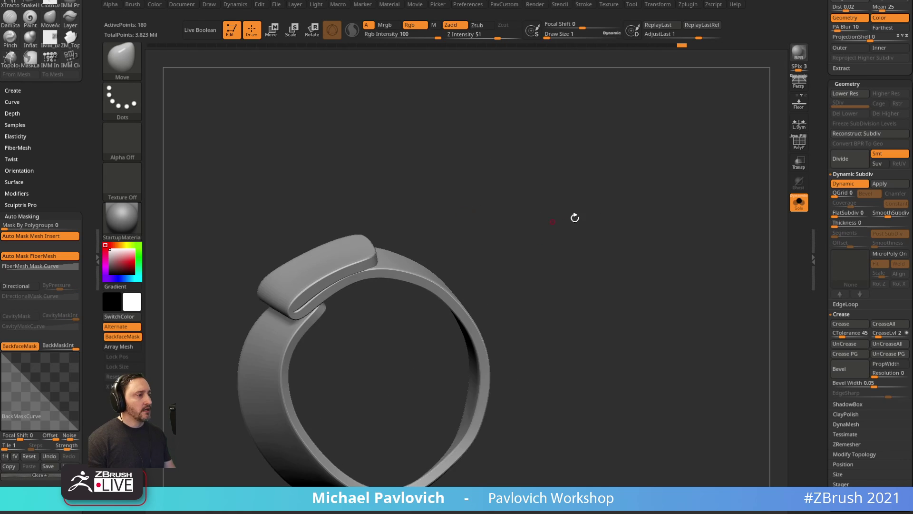
# Show the strap on the arm again and apply its dynamic subdivision as real subdivision levels up to SDiv 4.
pyautogui.click(797, 209)
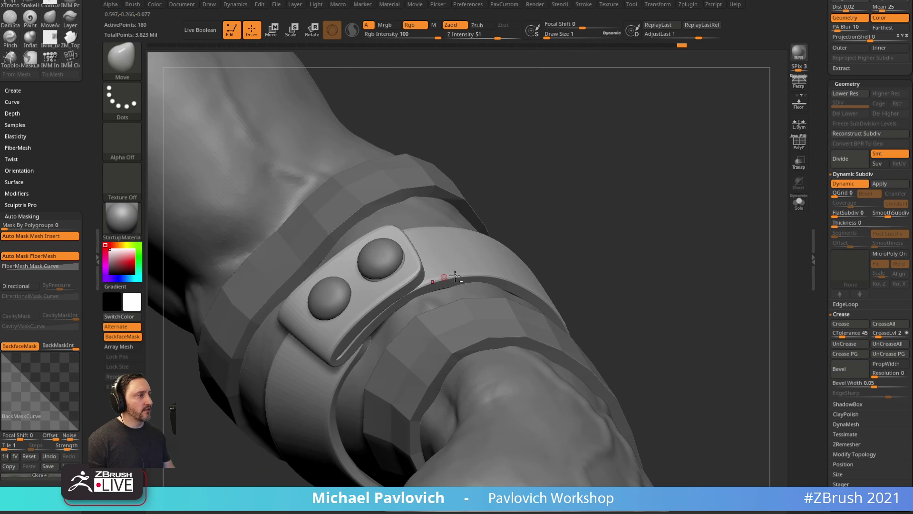
pyautogui.keyDown('alt'); pyautogui.moveTo(573, 230); pyautogui.dragTo(576, 205); pyautogui.keyUp('alt')
pyautogui.press('s')
pyautogui.moveTo(505, 238)
pyautogui.mouseDown()
pyautogui.moveTo(567, 201)
pyautogui.moveTo(536, 224)
pyautogui.moveTo(589, 230)
pyautogui.moveTo(570, 221)
pyautogui.mouseUp()
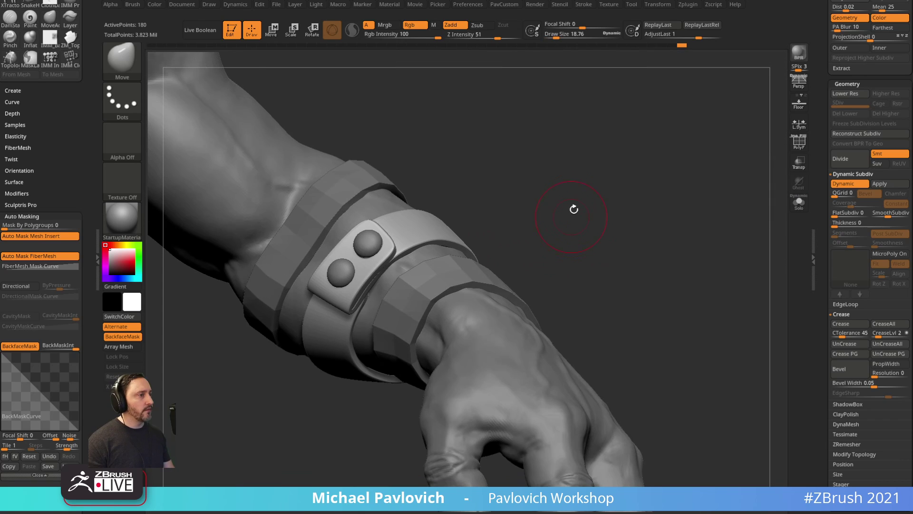
pyautogui.press('`')
pyautogui.click(588, 347)
pyautogui.moveTo(565, 166); pyautogui.dragTo(495, 205)
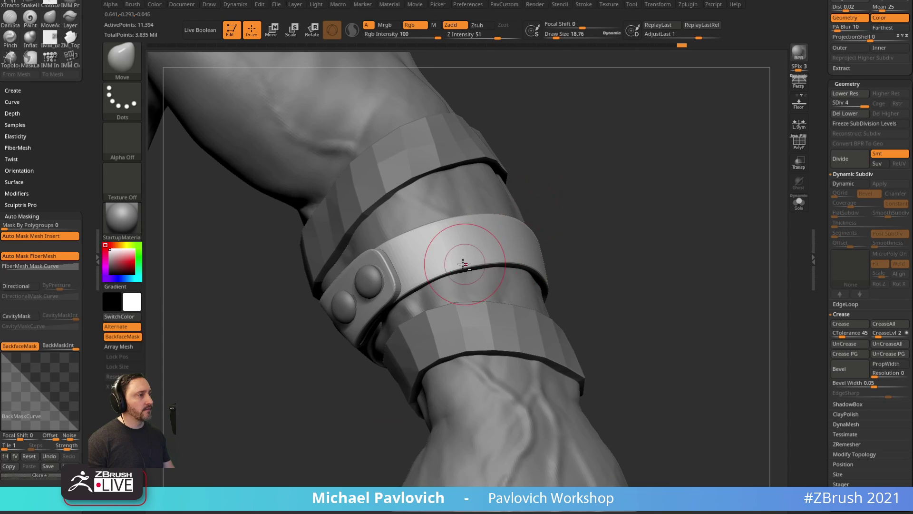
# Sculpt tension folds along the middle arm strap with the Standard brush at draw size 7.3936.
pyautogui.press('1')
pyautogui.moveTo(420, 253); pyautogui.dragTo(473, 256)
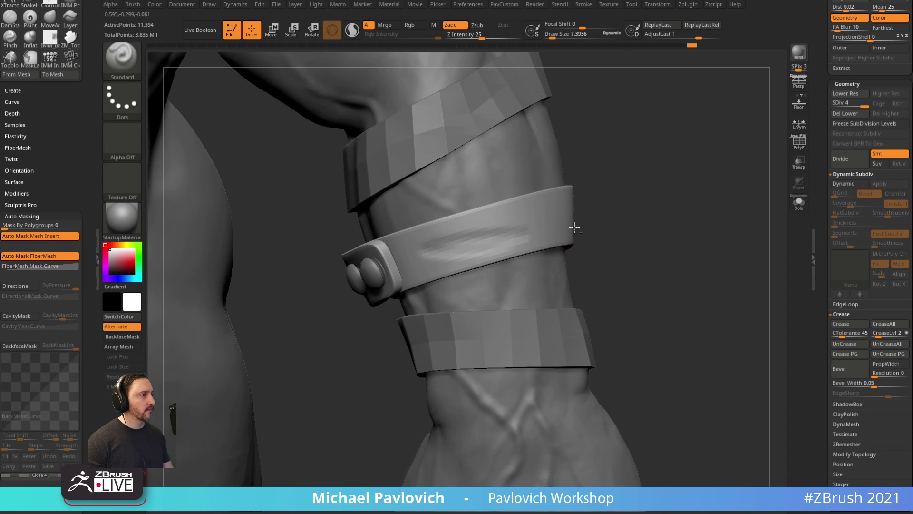
pyautogui.moveTo(637, 220)
pyautogui.mouseDown()
pyautogui.moveTo(607, 181)
pyautogui.moveTo(369, 287)
pyautogui.moveTo(385, 285)
pyautogui.moveTo(302, 336)
pyautogui.mouseUp()
pyautogui.moveTo(571, 221)
pyautogui.mouseDown()
pyautogui.moveTo(481, 226)
pyautogui.moveTo(583, 222)
pyautogui.mouseUp()
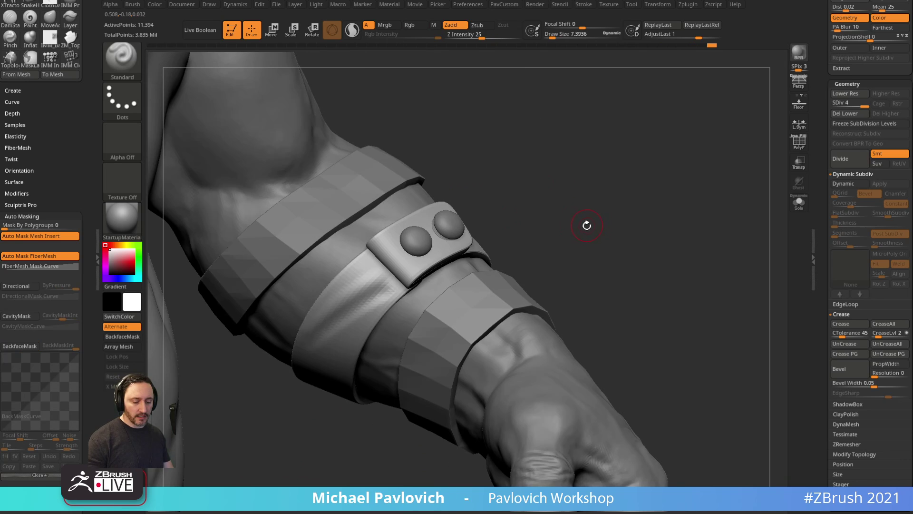
# Choose the Pinch brush and open its Elasticity settings.
pyautogui.press('b')
pyautogui.press('p')
pyautogui.press('i')
pyautogui.moveTo(71, 248); pyautogui.dragTo(70, 65)
pyautogui.moveTo(34, 339); pyautogui.dragTo(29, 197)
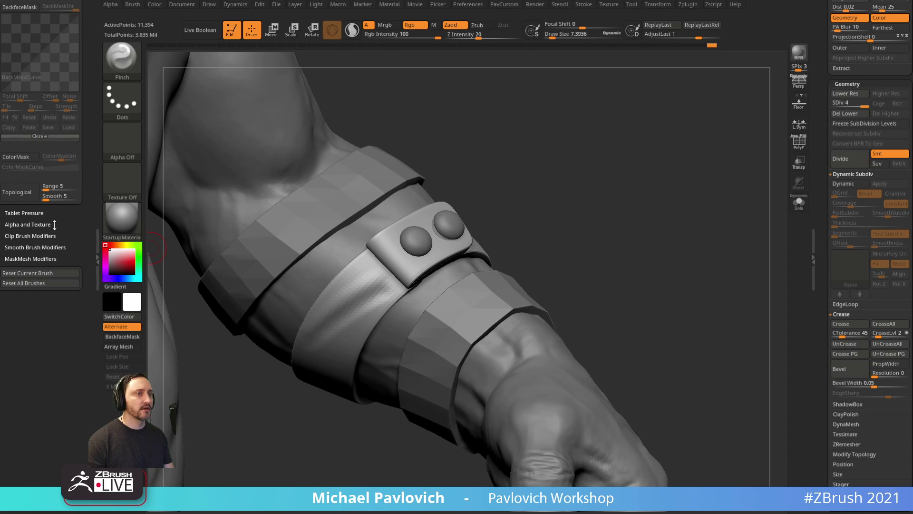
pyautogui.scroll(5, 55, 225)
pyautogui.press('shift')
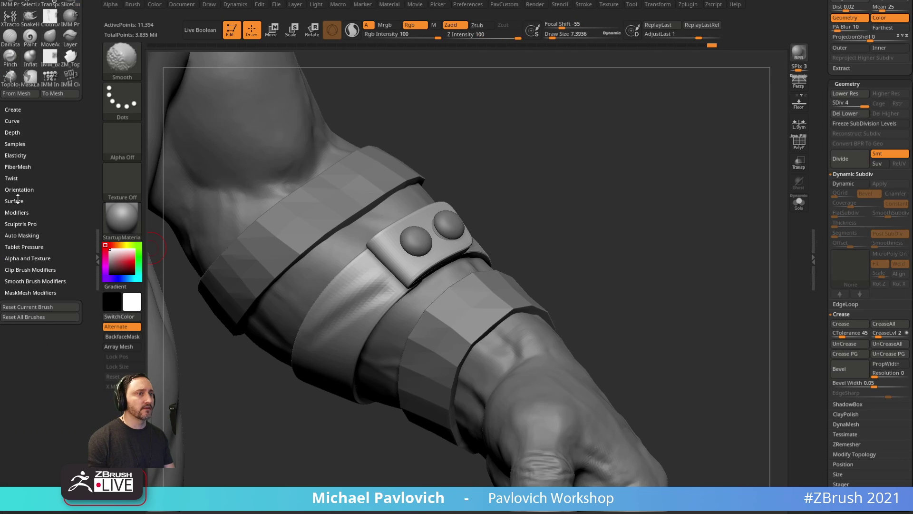
pyautogui.click(16, 155)
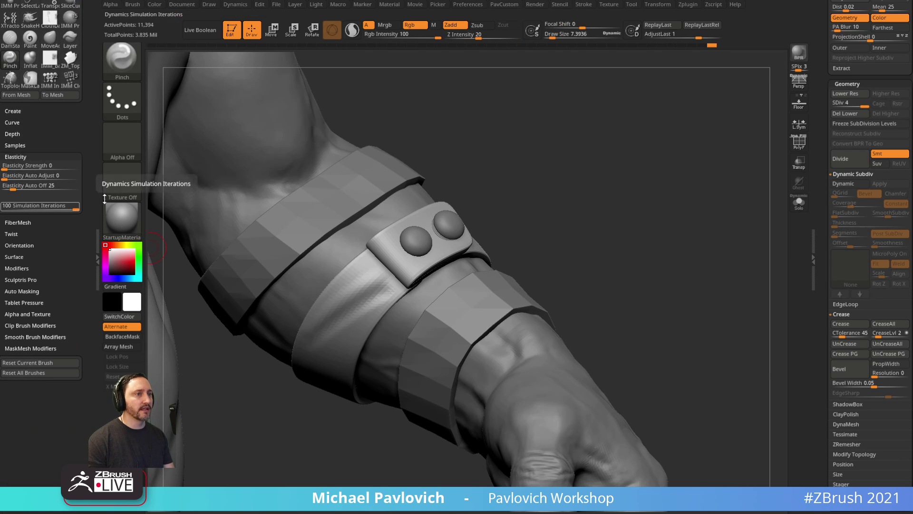
# Enlarge the Pinch brush to draw size 18.76 and tighten the folds on the strap beside the snap flap.
pyautogui.moveTo(547, 104)
pyautogui.mouseDown()
pyautogui.moveTo(472, 147)
pyautogui.moveTo(374, 300)
pyautogui.moveTo(400, 284)
pyautogui.mouseUp()
pyautogui.moveTo(400, 284); pyautogui.dragTo(379, 302, button='right')
pyautogui.press('s')
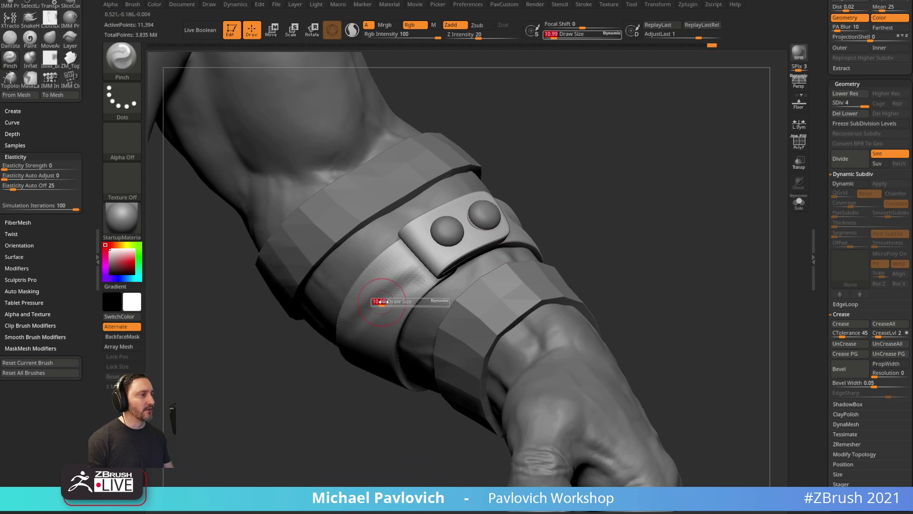
pyautogui.moveTo(379, 302); pyautogui.dragTo(385, 303)
pyautogui.moveTo(346, 380); pyautogui.dragTo(377, 320)
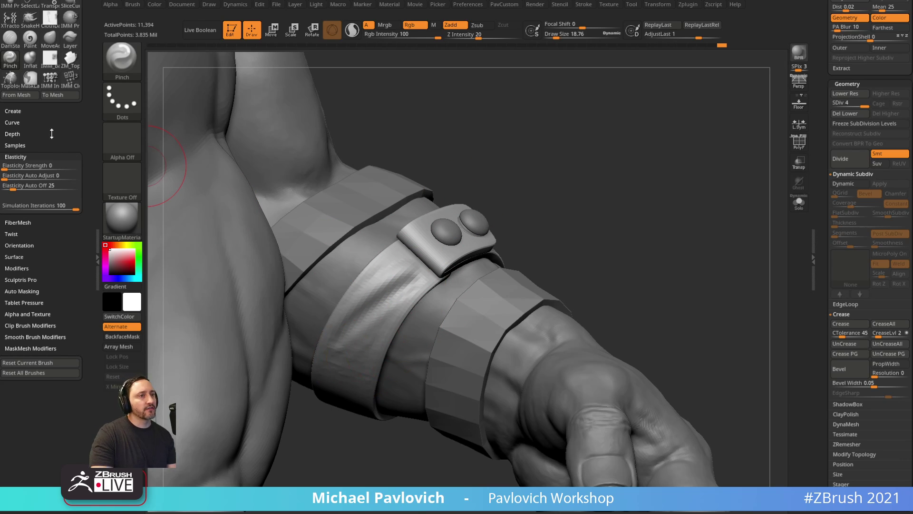
# Find the Dynamics simulation settings and turn off Expand.
pyautogui.moveTo(51, 133); pyautogui.dragTo(51, 151)
pyautogui.moveTo(394, 302); pyautogui.dragTo(396, 280)
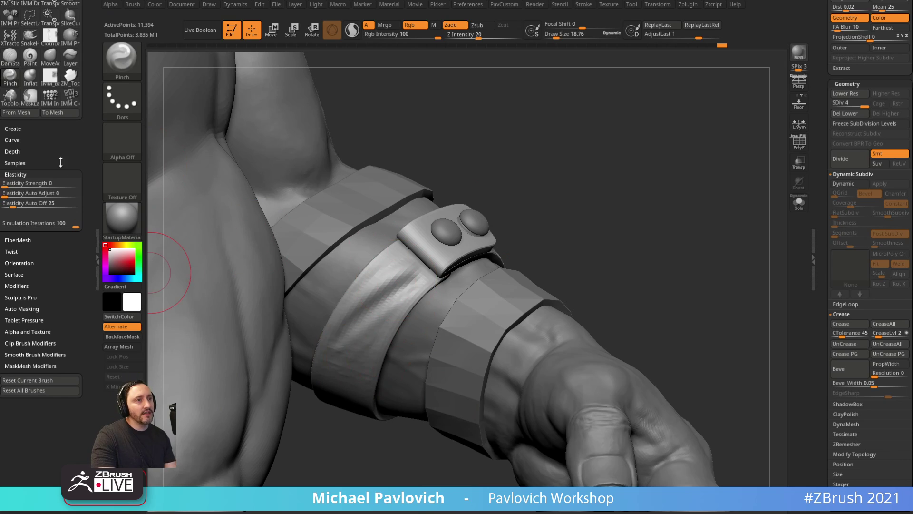
pyautogui.moveTo(59, 159); pyautogui.dragTo(62, 274)
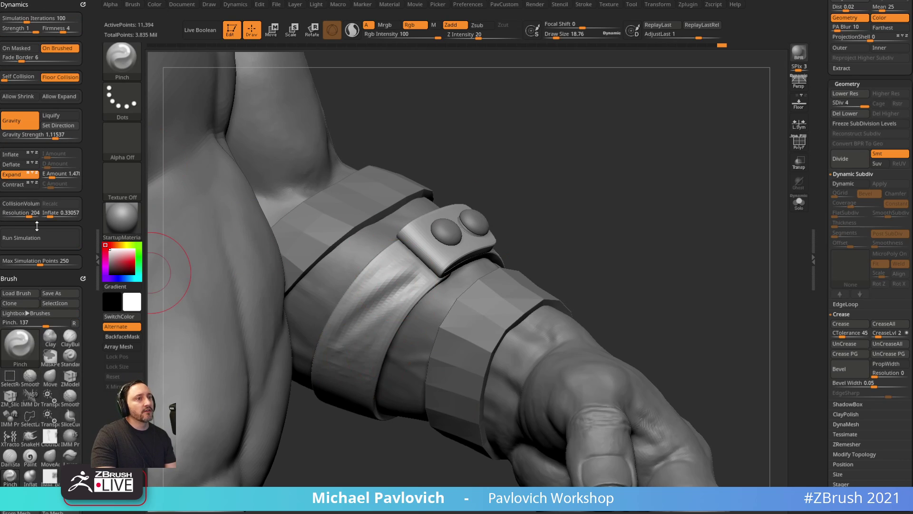
pyautogui.keyDown('alt'); pyautogui.moveTo(607, 212); pyautogui.dragTo(534, 169); pyautogui.keyUp('alt')
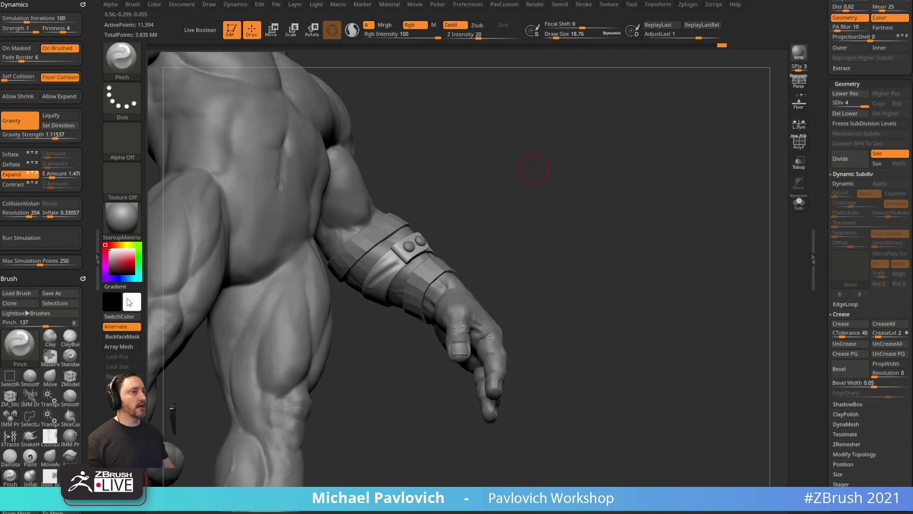
pyautogui.click(17, 174)
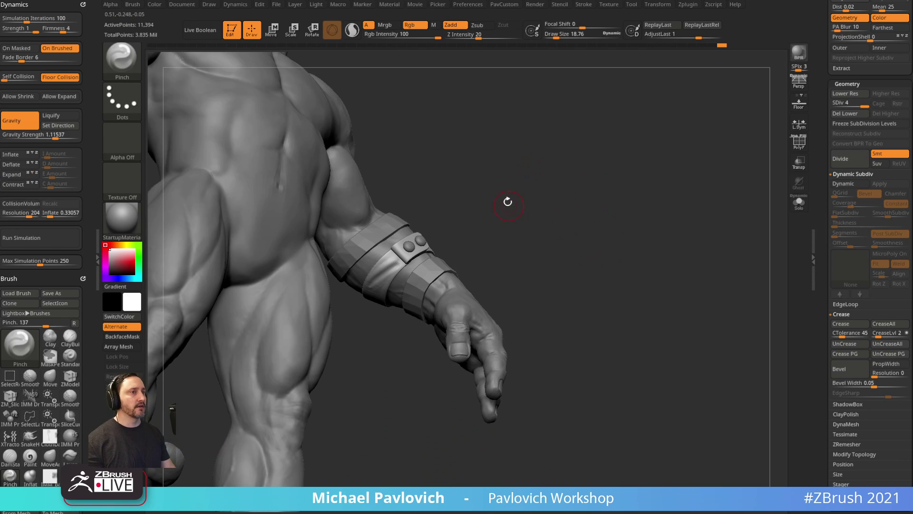
# Pinch the strap's folds further around the forearm, increasing the draw size to 35.80959.
pyautogui.keyDown('alt'); pyautogui.moveTo(507, 201); pyautogui.dragTo(461, 261); pyautogui.keyUp('alt')
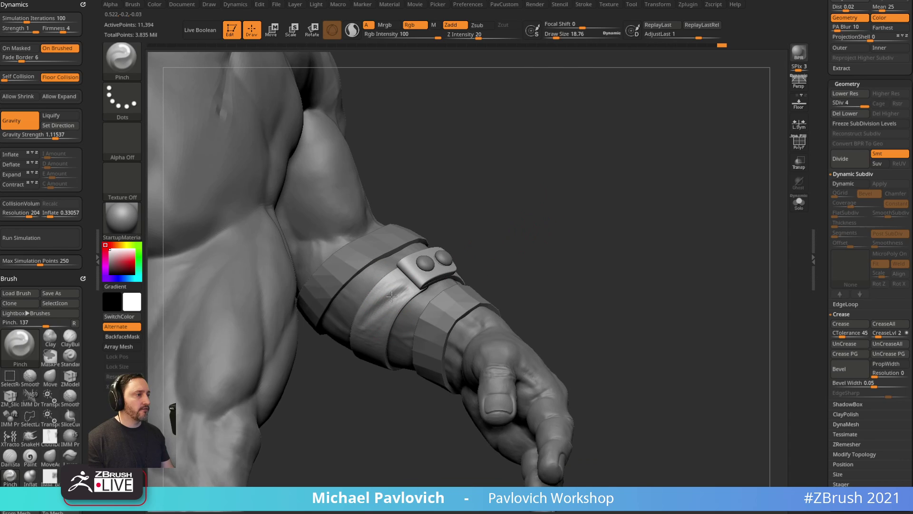
pyautogui.moveTo(391, 295); pyautogui.dragTo(404, 283)
pyautogui.moveTo(472, 242); pyautogui.dragTo(464, 257)
pyautogui.moveTo(393, 300)
pyautogui.mouseDown()
pyautogui.moveTo(370, 325)
pyautogui.moveTo(396, 296)
pyautogui.mouseUp()
pyautogui.moveTo(523, 251); pyautogui.dragTo(461, 285)
pyautogui.moveTo(408, 316)
pyautogui.mouseDown()
pyautogui.moveTo(388, 283)
pyautogui.moveTo(407, 314)
pyautogui.mouseUp()
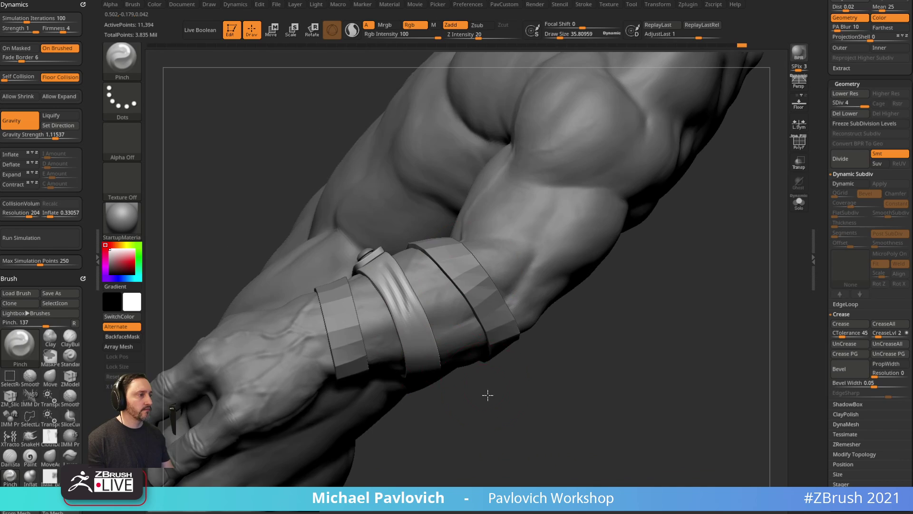
# Return to the Standard brush with draw size 12.3664 and check the strap against the whole figure.
pyautogui.moveTo(487, 394)
pyautogui.mouseDown()
pyautogui.moveTo(495, 354)
pyautogui.moveTo(585, 322)
pyautogui.moveTo(508, 313)
pyautogui.moveTo(552, 309)
pyautogui.moveTo(516, 297)
pyautogui.moveTo(572, 279)
pyautogui.mouseUp()
pyautogui.press('b')
pyautogui.press('s')
pyautogui.press('t')
pyautogui.press('s')
pyautogui.click(522, 309)
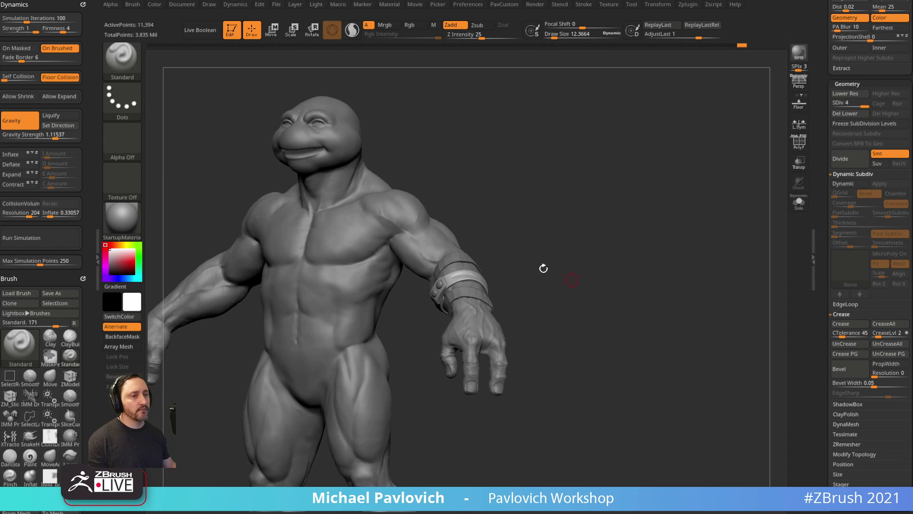
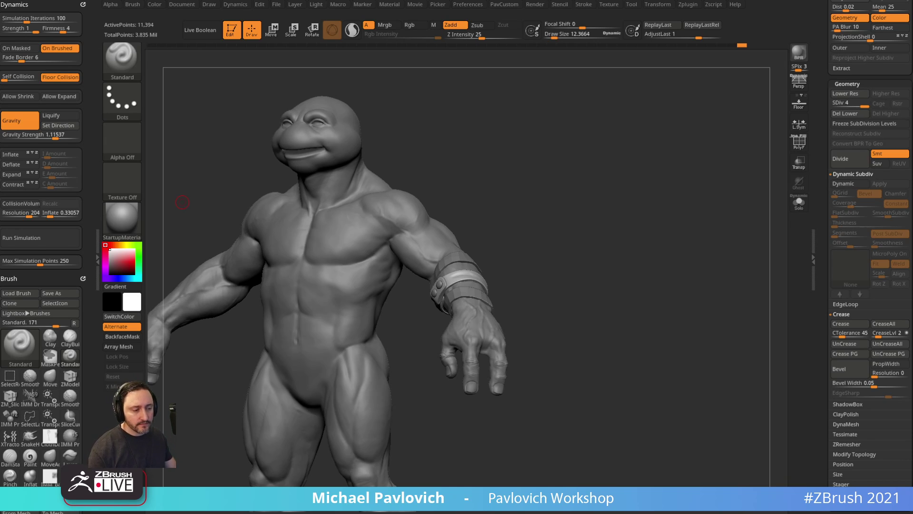
# Make the body subtool active, inspect it in polyframe, and select the Michelangelo007 subtool.
pyautogui.moveTo(578, 173); pyautogui.dragTo(519, 169)
pyautogui.keyDown('alt'); pyautogui.click(534, 208); pyautogui.keyUp('alt')
pyautogui.keyDown('alt'); pyautogui.moveTo(685, 150); pyautogui.dragTo(603, 176); pyautogui.keyUp('alt')
pyautogui.click(799, 141)
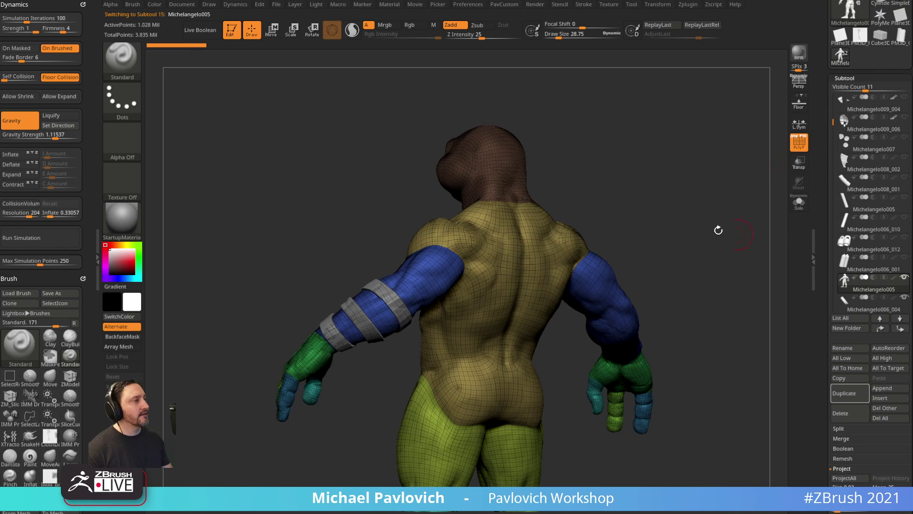
pyautogui.moveTo(717, 228); pyautogui.dragTo(786, 183)
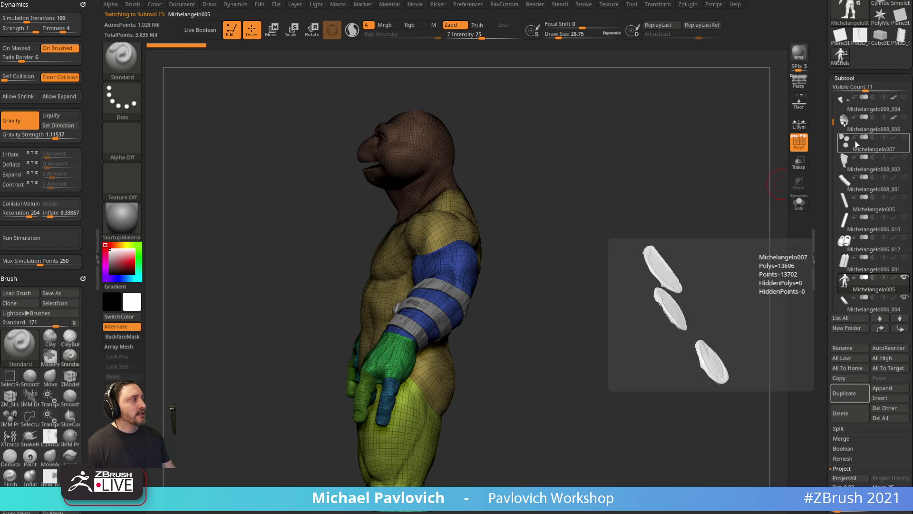
pyautogui.click(858, 149)
pyautogui.moveTo(691, 196)
pyautogui.mouseDown()
pyautogui.moveTo(709, 203)
pyautogui.moveTo(680, 202)
pyautogui.moveTo(697, 203)
pyautogui.mouseUp()
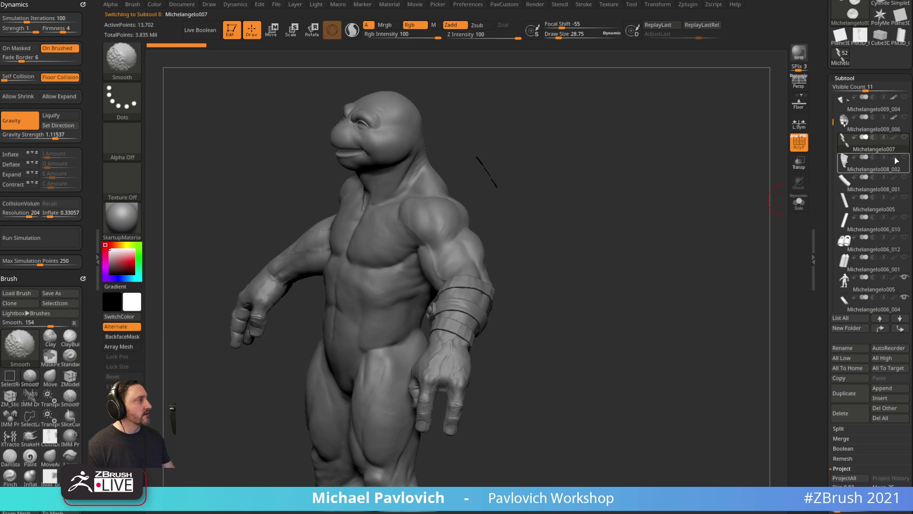
# Show all subtools, set the draw size to 17.02839, and examine the shell plates on the figure's back.
pyautogui.click(799, 202)
pyautogui.moveTo(754, 174)
pyautogui.mouseDown()
pyautogui.moveTo(677, 191)
pyautogui.moveTo(703, 186)
pyautogui.moveTo(642, 176)
pyautogui.mouseUp()
pyautogui.press('s')
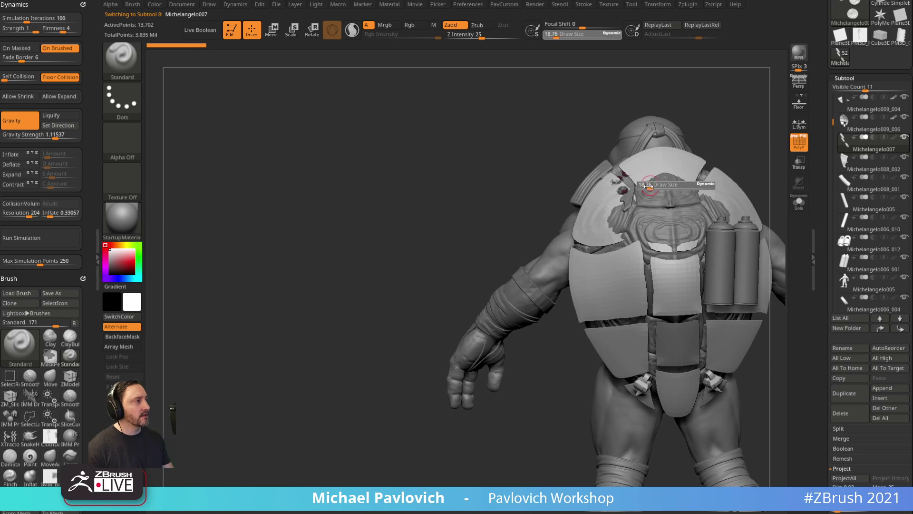
pyautogui.click(649, 187)
pyautogui.moveTo(734, 143)
pyautogui.mouseDown()
pyautogui.moveTo(679, 144)
pyautogui.moveTo(677, 159)
pyautogui.moveTo(664, 164)
pyautogui.mouseUp()
pyautogui.keyDown('alt'); pyautogui.moveTo(684, 204); pyautogui.dragTo(720, 224); pyautogui.keyUp('alt')
# Select the Michelangelo009_004 subtool at the shell's lower edge, hide the polyframe, and isolate the pieces in Solo mode.
pyautogui.keyDown('alt'); pyautogui.click(531, 261); pyautogui.keyUp('alt')
pyautogui.keyDown('alt'); pyautogui.click(519, 414); pyautogui.keyUp('alt')
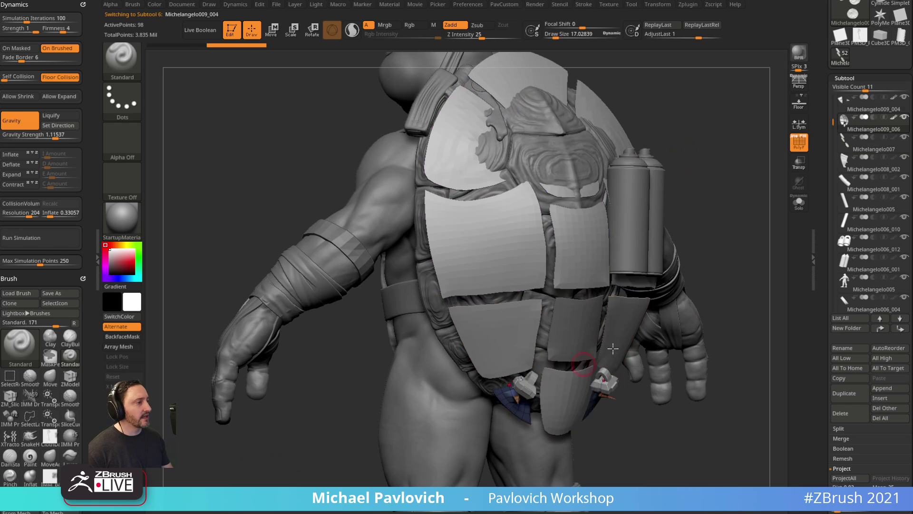
pyautogui.click(800, 147)
pyautogui.keyDown('alt'); pyautogui.moveTo(740, 285); pyautogui.dragTo(714, 193); pyautogui.keyUp('alt')
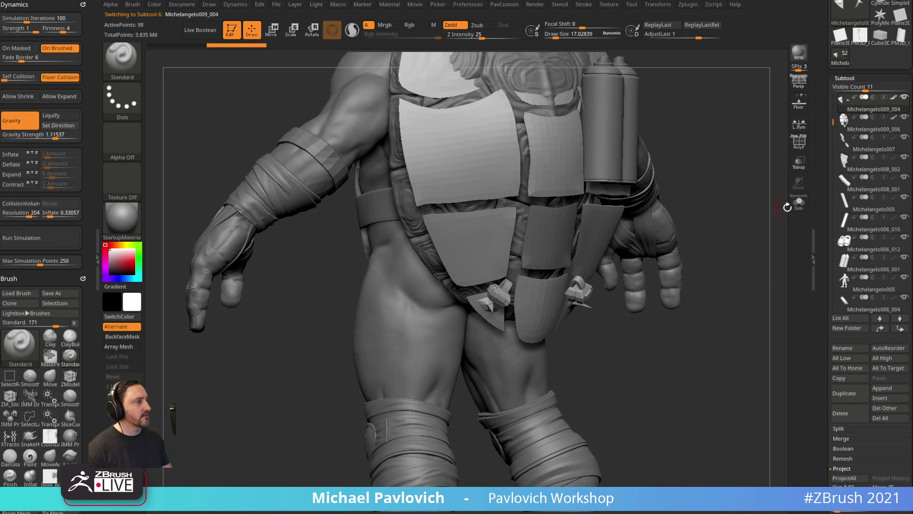
pyautogui.click(798, 202)
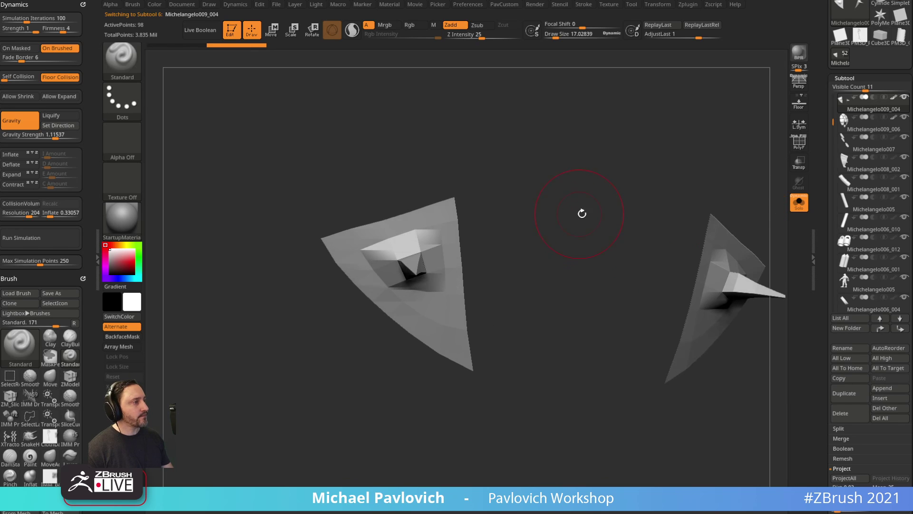
# Hide the protruding spikes on the two triangular shell pieces, delete the hidden geometry, and close the holes.
pyautogui.moveTo(511, 198)
pyautogui.mouseDown()
pyautogui.moveTo(544, 206)
pyautogui.moveTo(556, 203)
pyautogui.moveTo(514, 203)
pyautogui.moveTo(558, 197)
pyautogui.moveTo(615, 238)
pyautogui.moveTo(632, 236)
pyautogui.mouseUp()
pyautogui.moveTo(642, 230)
pyautogui.keyDown('ctrl'); pyautogui.keyDown('alt'); pyautogui.keyDown('shift'); pyautogui.mouseDown()
pyautogui.moveTo(593, 312)
pyautogui.moveTo(546, 276)
pyautogui.moveTo(623, 210)
pyautogui.mouseUp(); pyautogui.keyUp('shift'); pyautogui.keyUp('alt'); pyautogui.keyUp('ctrl')
pyautogui.press('2')
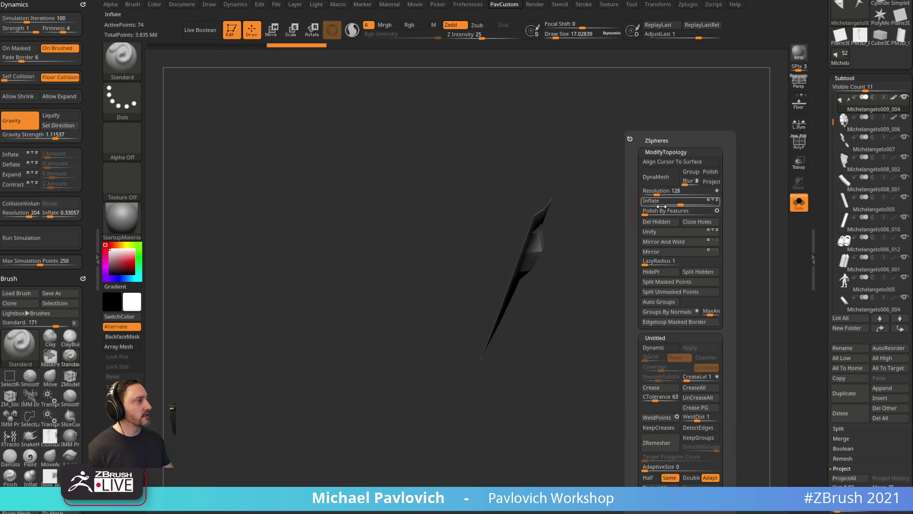
pyautogui.click(661, 222)
pyautogui.click(692, 221)
pyautogui.moveTo(594, 247)
pyautogui.mouseDown()
pyautogui.moveTo(569, 244)
pyautogui.moveTo(589, 235)
pyautogui.mouseUp()
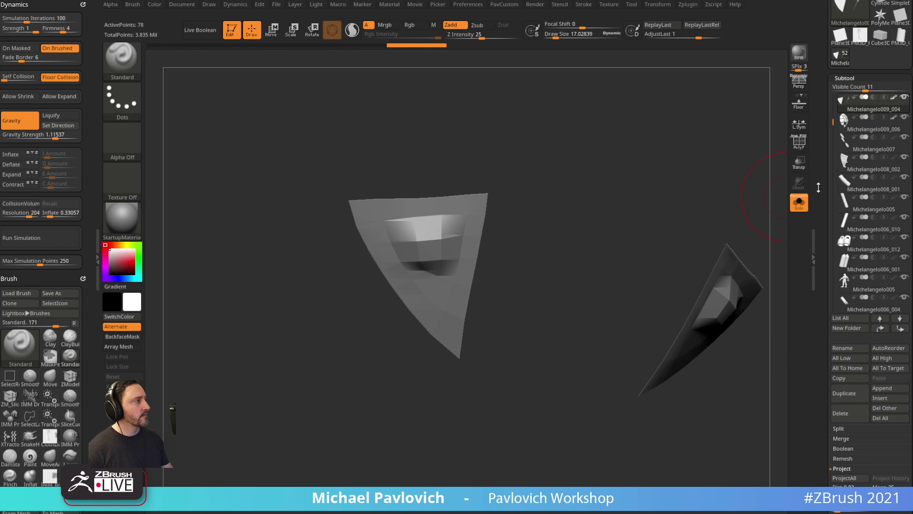
# Show the polyframe and split the two triangular shell pieces into separate polygroups with Auto Groups.
pyautogui.hotkey('shift', 'f')
pyautogui.moveTo(697, 157); pyautogui.dragTo(634, 254)
pyautogui.press('space')
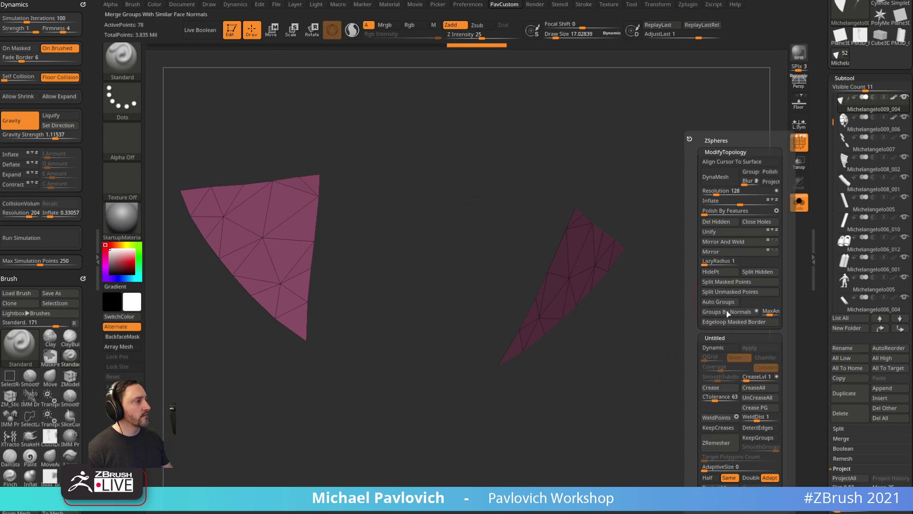
pyautogui.click(718, 302)
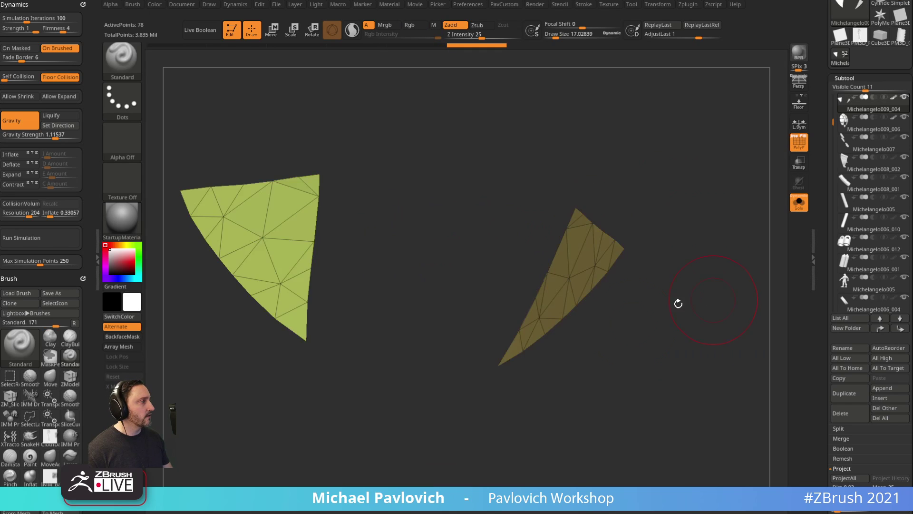
# Isolate one triangular shell piece, delete the hidden geometry, and close its holes, assigning the result a single polygroup.
pyautogui.moveTo(661, 338); pyautogui.dragTo(627, 266)
pyautogui.keyDown('ctrl'); pyautogui.keyDown('shift'); pyautogui.click(591, 264); pyautogui.keyUp('shift'); pyautogui.keyUp('ctrl')
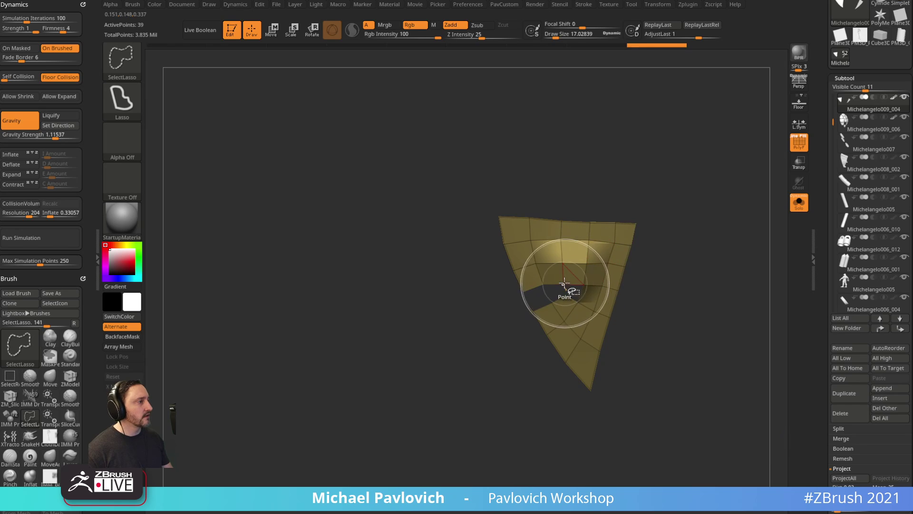
pyautogui.keyDown('ctrl'); pyautogui.keyDown('shift'); pyautogui.click(571, 271); pyautogui.keyUp('shift'); pyautogui.keyUp('ctrl')
pyautogui.keyDown('ctrl'); pyautogui.keyDown('shift'); pyautogui.moveTo(620, 181); pyautogui.dragTo(611, 198); pyautogui.keyUp('shift'); pyautogui.keyUp('ctrl')
pyautogui.keyDown('ctrl'); pyautogui.keyDown('shift'); pyautogui.click(566, 287); pyautogui.keyUp('shift'); pyautogui.keyUp('ctrl')
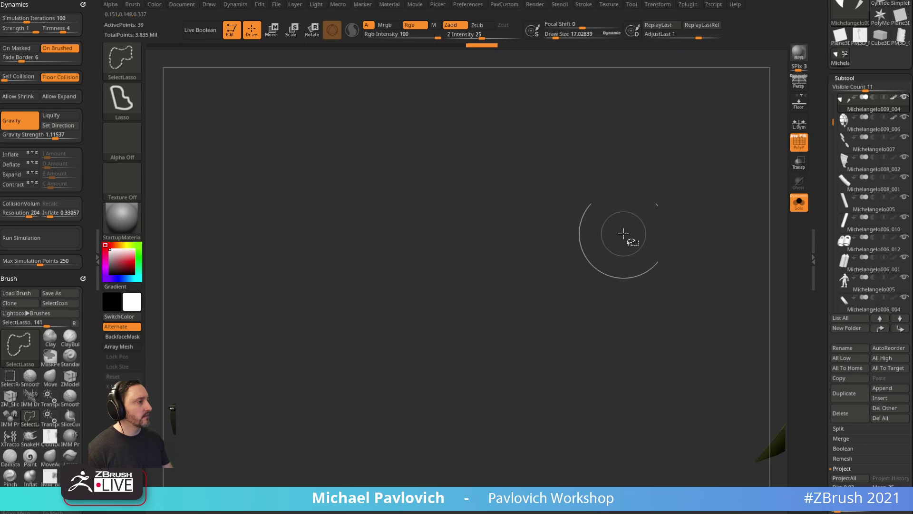
pyautogui.keyDown('ctrl'); pyautogui.keyDown('shift'); pyautogui.moveTo(624, 233); pyautogui.dragTo(668, 247); pyautogui.keyUp('shift'); pyautogui.keyUp('ctrl')
pyautogui.press('space')
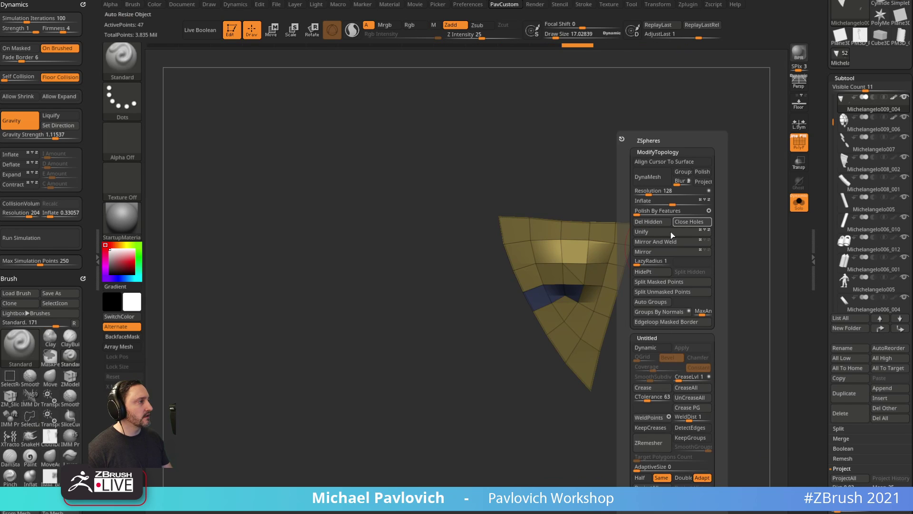
pyautogui.click(695, 222)
pyautogui.hotkey('ctrl', 'w')
# Leave Solo mode, select and isolate the Michelangelo009_006 back plates, and set the draw size to 35.80959.
pyautogui.keyDown('alt'); pyautogui.moveTo(697, 248); pyautogui.dragTo(652, 261); pyautogui.keyUp('alt')
pyautogui.press('space')
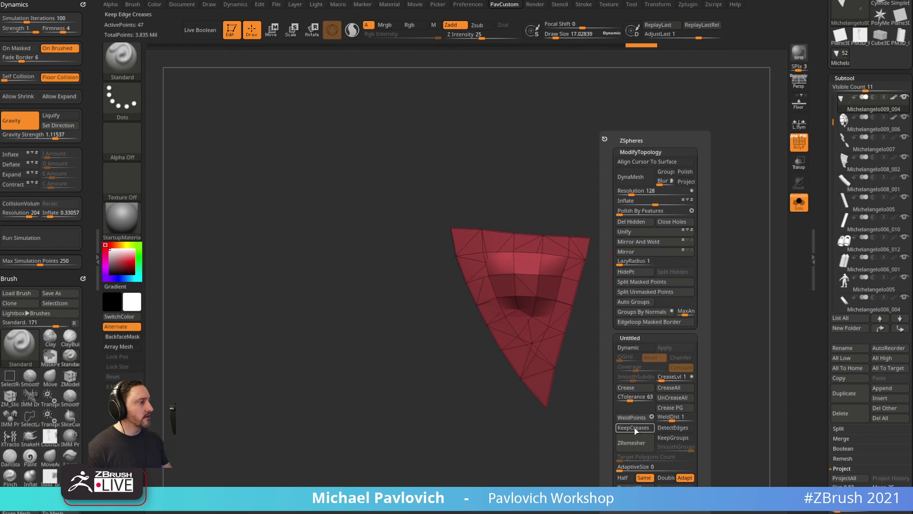
pyautogui.moveTo(635, 429); pyautogui.dragTo(590, 381)
pyautogui.click(799, 203)
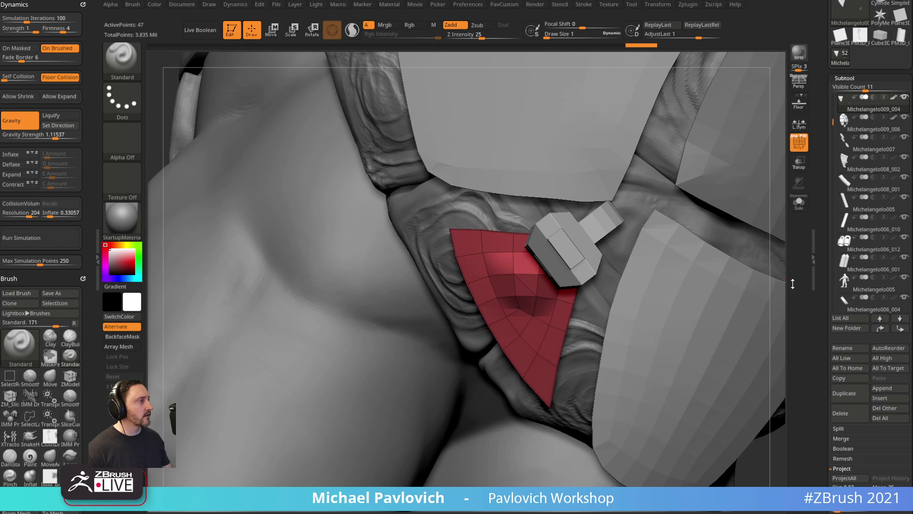
pyautogui.moveTo(793, 284); pyautogui.dragTo(625, 190)
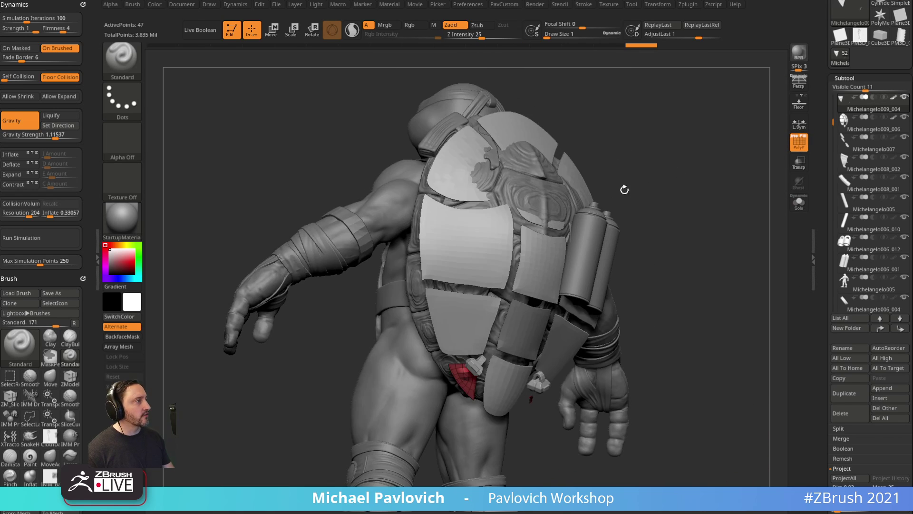
pyautogui.keyDown('alt'); pyautogui.click(503, 228); pyautogui.keyUp('alt')
pyautogui.click(799, 203)
pyautogui.moveTo(704, 218); pyautogui.dragTo(613, 228)
pyautogui.press('s')
pyautogui.click(444, 247)
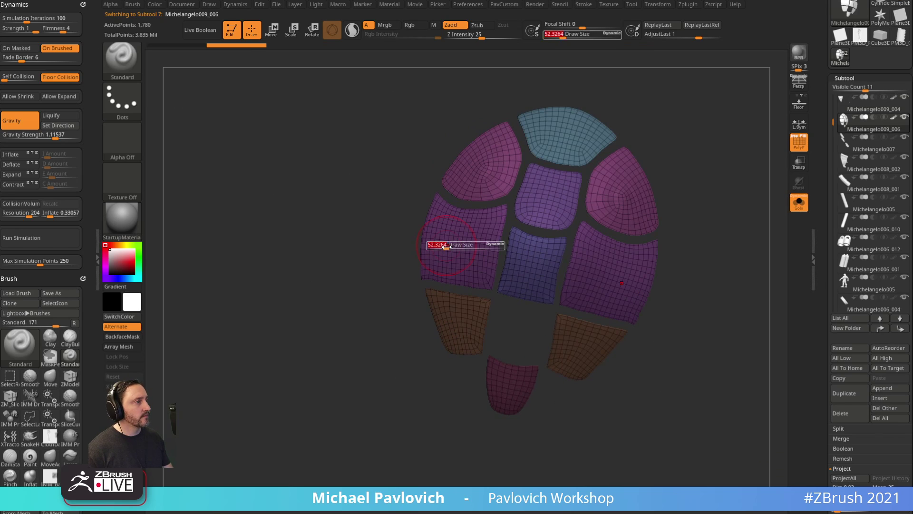
# Isolate the pair of large purple side plates and split the hidden plates into a separate subtool.
pyautogui.keyDown('ctrl'); pyautogui.keyDown('shift'); pyautogui.moveTo(448, 250); pyautogui.dragTo(440, 246); pyautogui.keyUp('shift'); pyautogui.keyUp('ctrl')
pyautogui.hotkey('ctrl', 'shift', 'a')
pyautogui.press('2')
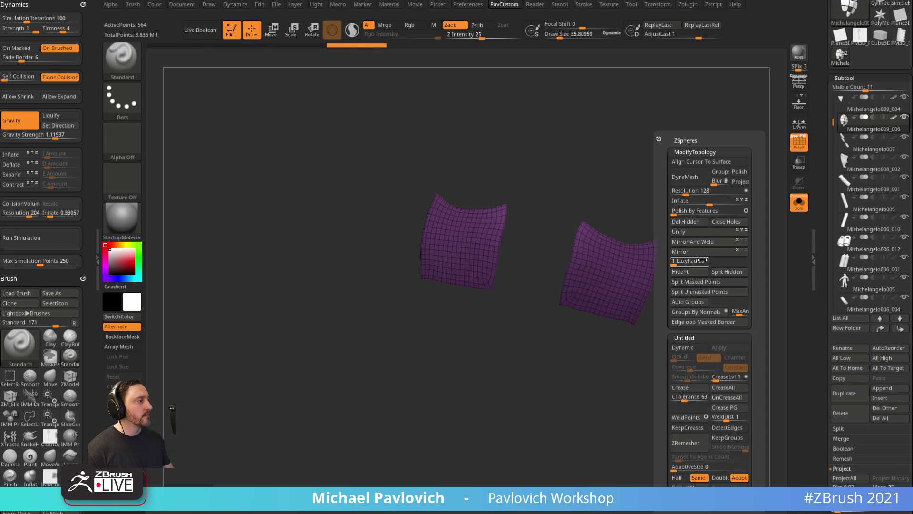
pyautogui.click(727, 272)
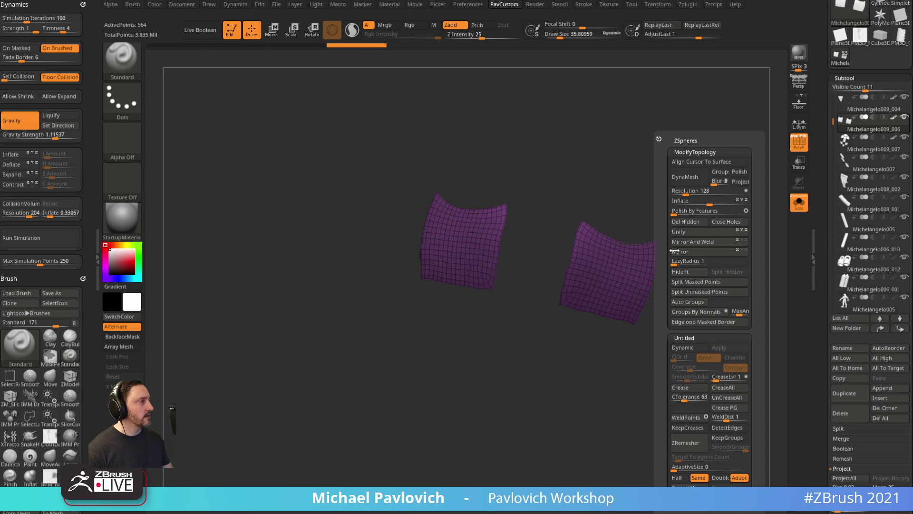
pyautogui.keyDown('shift'); pyautogui.moveTo(666, 255); pyautogui.dragTo(611, 259); pyautogui.keyUp('shift')
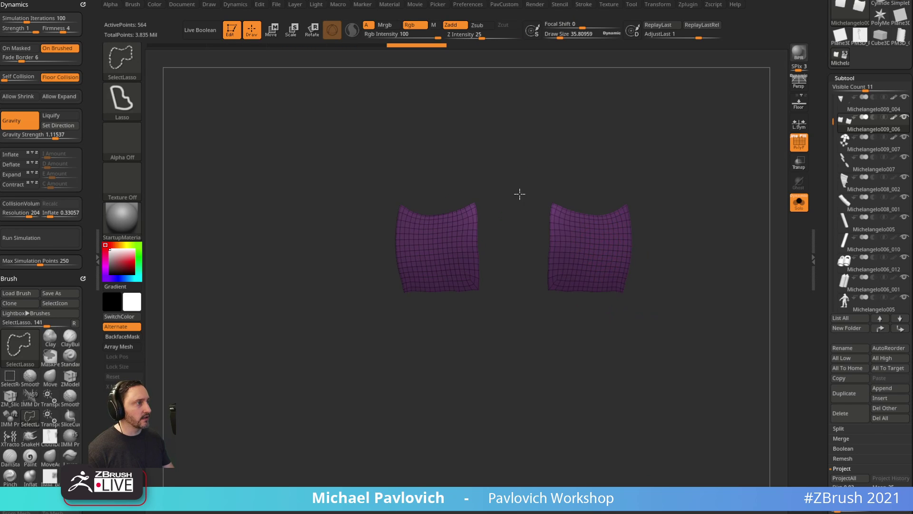
# Delete one of the two side plates and apply the SkinShade4 material to the remaining one.
pyautogui.keyDown('ctrl'); pyautogui.keyDown('shift'); pyautogui.moveTo(519, 193); pyautogui.dragTo(523, 204); pyautogui.keyUp('shift'); pyautogui.keyUp('ctrl')
pyautogui.press('2')
pyautogui.click(696, 226)
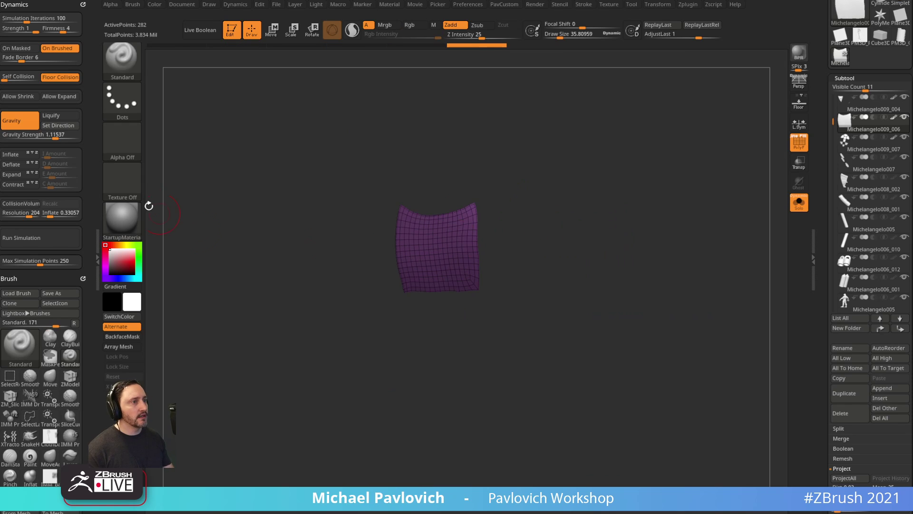
pyautogui.press('m')
pyautogui.click(659, 401)
# Retopologize the remaining side plate with ZRemesher at the Half setting.
pyautogui.keyDown('alt'); pyautogui.moveTo(685, 343); pyautogui.dragTo(658, 345); pyautogui.keyUp('alt')
pyautogui.press('2')
pyautogui.click(626, 478)
pyautogui.click(647, 445)
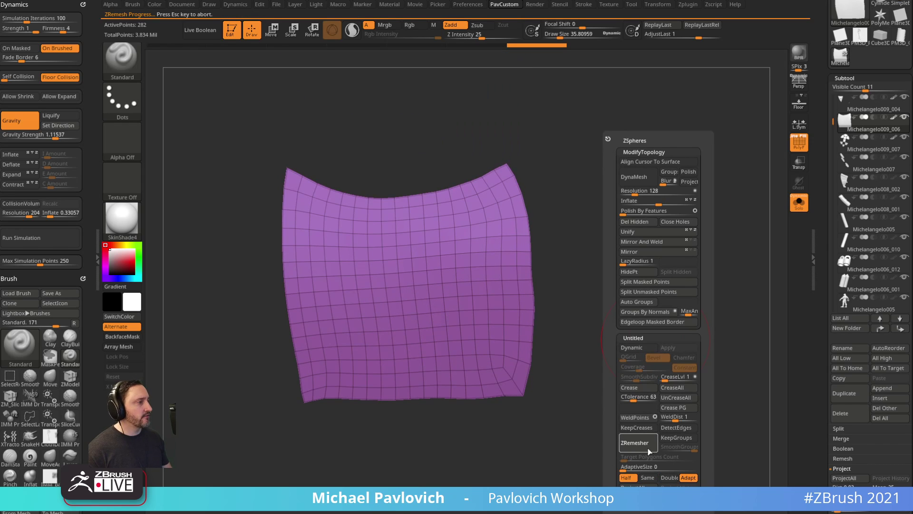
pyautogui.press('t')
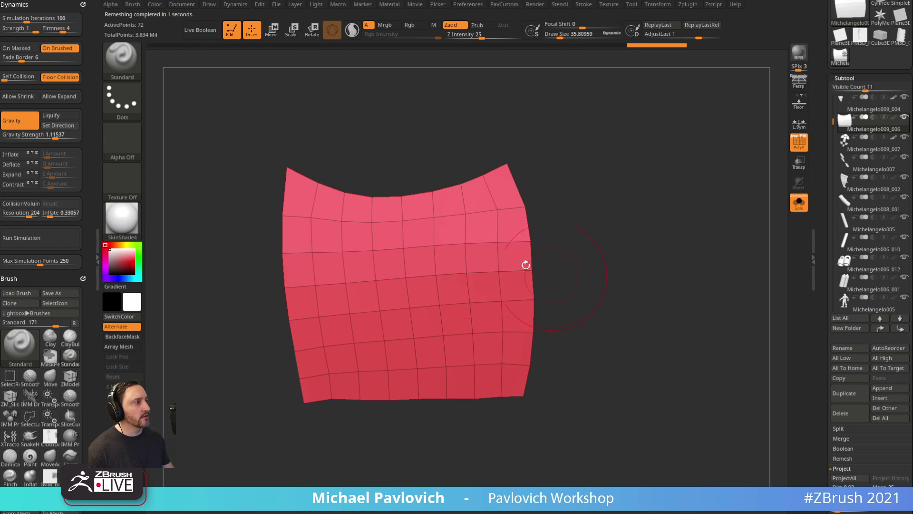
# Switch to the ZModeler brush and subdivide the remeshed plate for a smooth surface.
pyautogui.moveTo(610, 257); pyautogui.dragTo(575, 219)
pyautogui.moveTo(630, 258)
pyautogui.mouseDown()
pyautogui.moveTo(637, 224)
pyautogui.moveTo(614, 229)
pyautogui.mouseUp()
pyautogui.press('b')
pyautogui.press('z')
pyautogui.press('m')
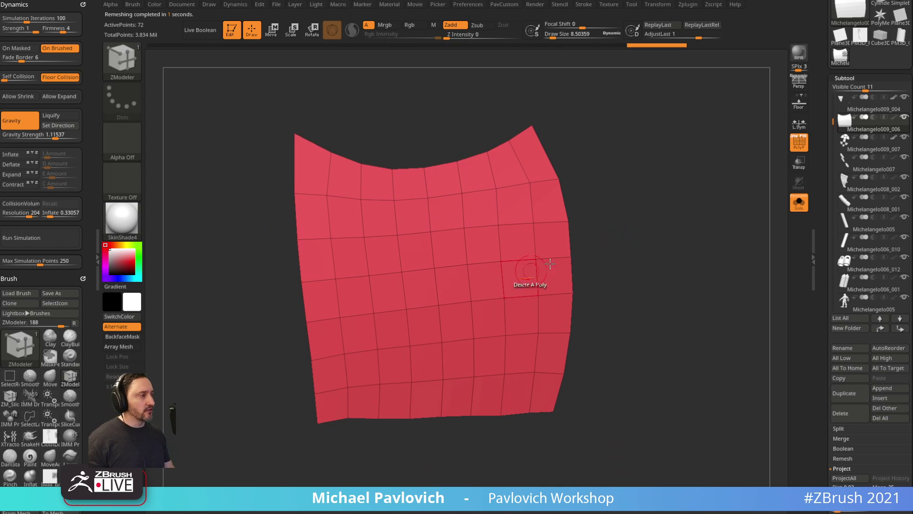
pyautogui.press('d')
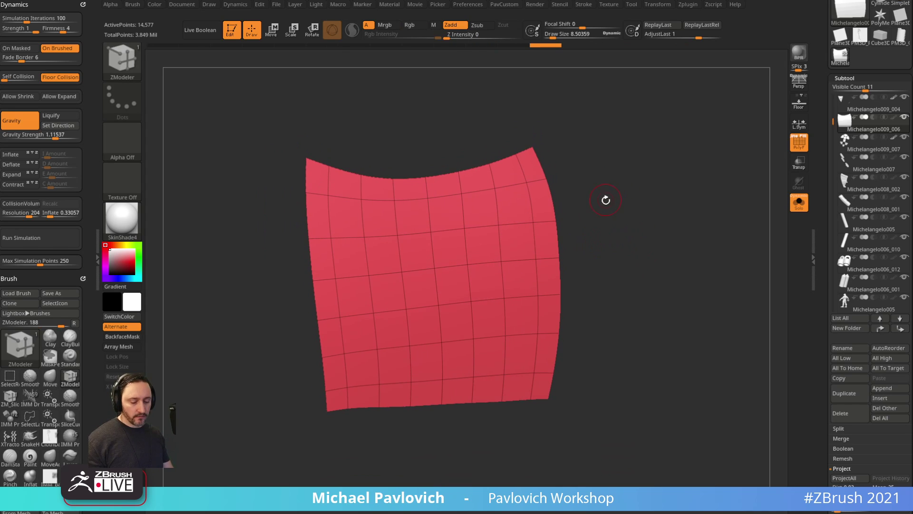
# Hide the polyframe and try carving grooves across the plate with the Chisel brush, undoing each stroke.
pyautogui.press('b')
pyautogui.press('c')
pyautogui.click(381, 250)
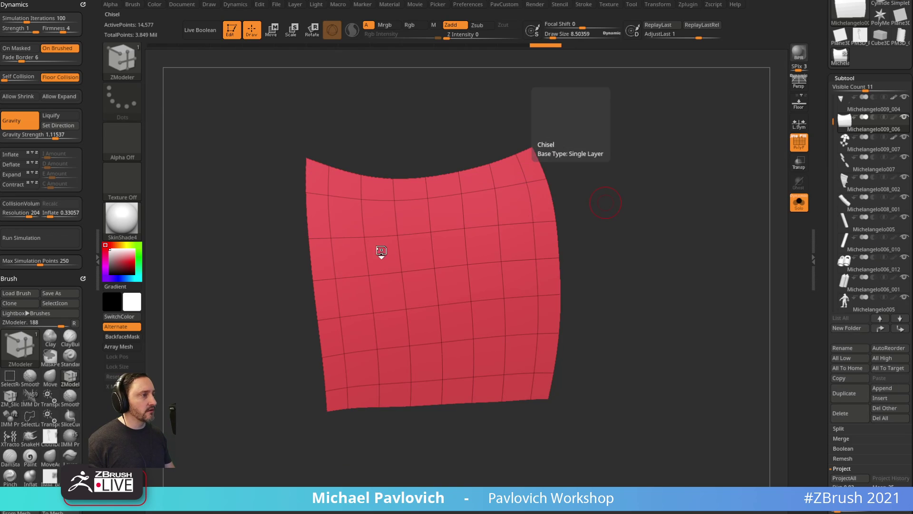
pyautogui.hotkey('shift', 'f')
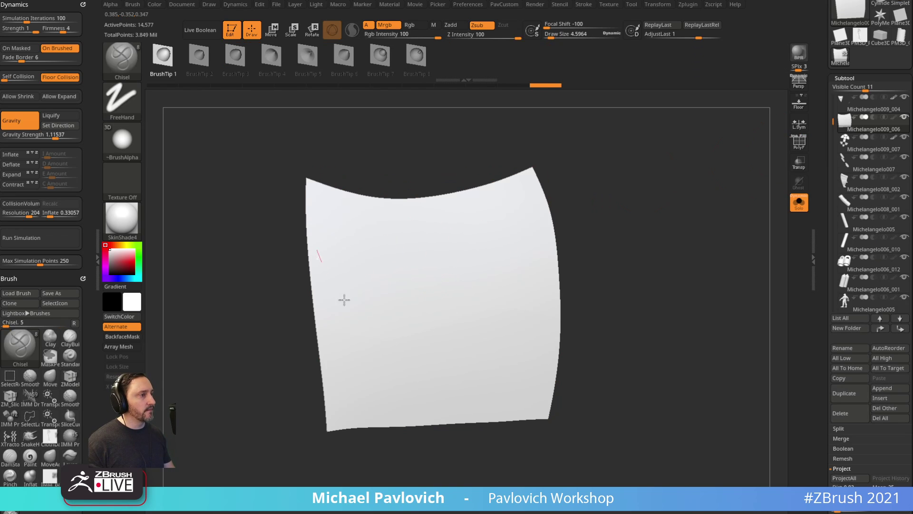
pyautogui.moveTo(345, 299)
pyautogui.mouseDown()
pyautogui.moveTo(517, 313)
pyautogui.moveTo(554, 303)
pyautogui.mouseUp()
pyautogui.hotkey('ctrl', 'z')
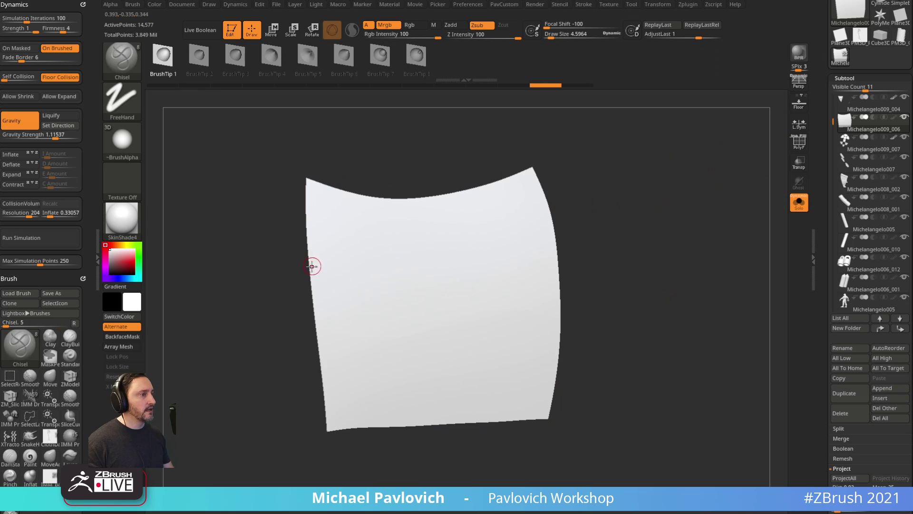
pyautogui.moveTo(312, 267)
pyautogui.mouseDown()
pyautogui.moveTo(399, 387)
pyautogui.moveTo(757, 311)
pyautogui.mouseUp()
pyautogui.hotkey('ctrl', 'z')
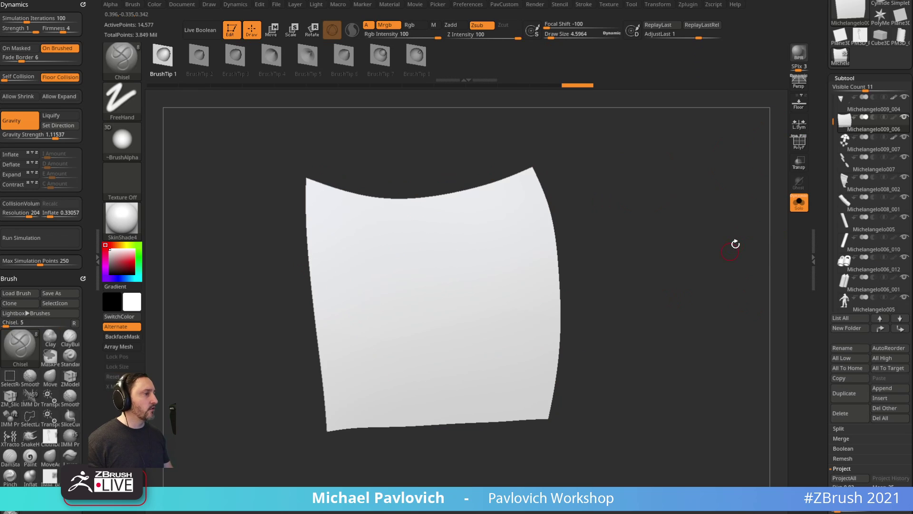
# Remove the plate's subdivisions, show its polyframe, and set the Standard brush's draw size to 3.8416.
pyautogui.hotkey('shift', 'f')
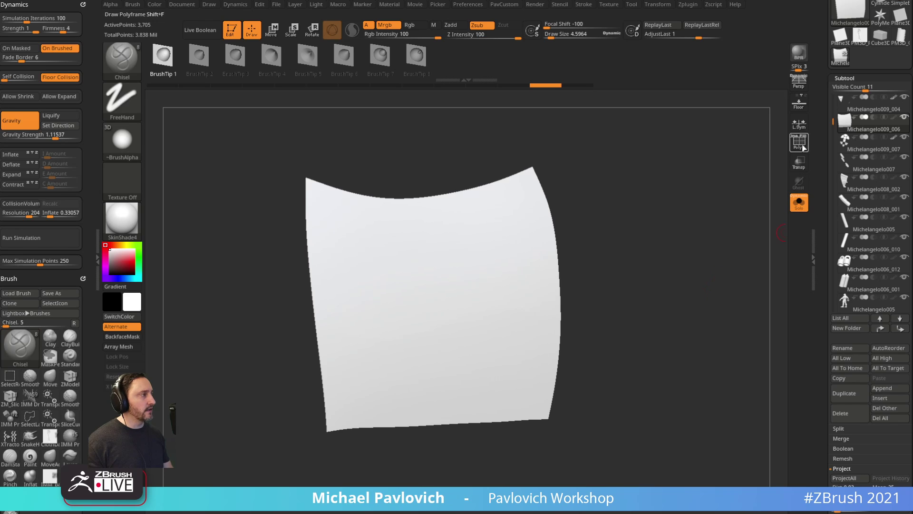
pyautogui.press('ctrl')
pyautogui.hotkey('shift', 'd')
pyautogui.moveTo(706, 239); pyautogui.dragTo(676, 257)
pyautogui.press('s')
pyautogui.moveTo(675, 259); pyautogui.dragTo(679, 257)
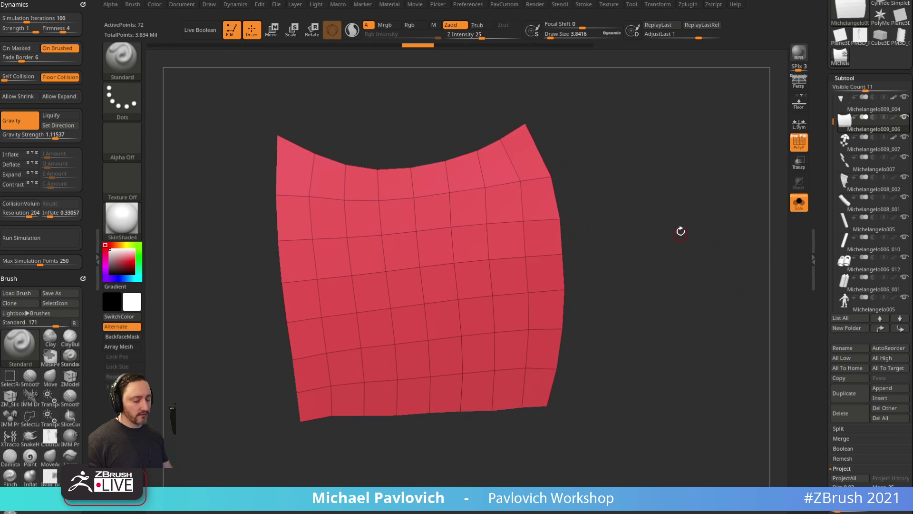
pyautogui.press('b')
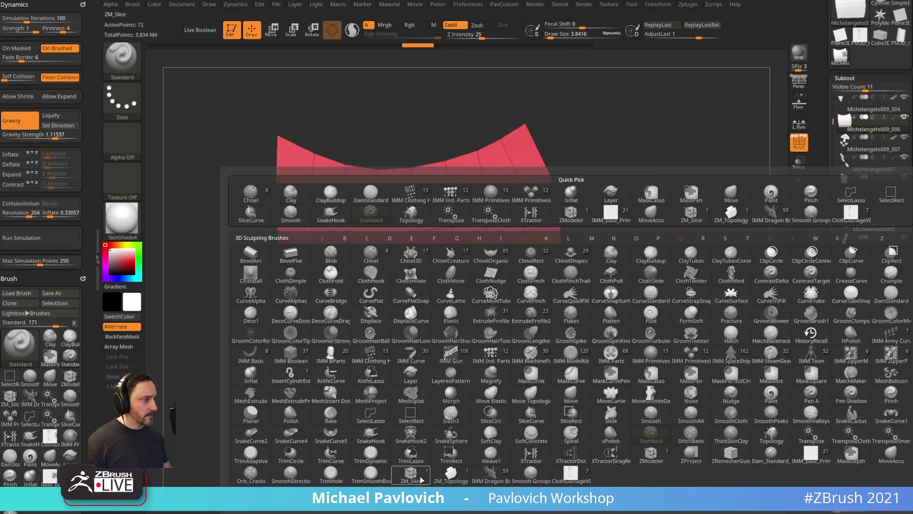
pyautogui.click(450, 473)
pyautogui.moveTo(640, 245); pyautogui.dragTo(679, 230)
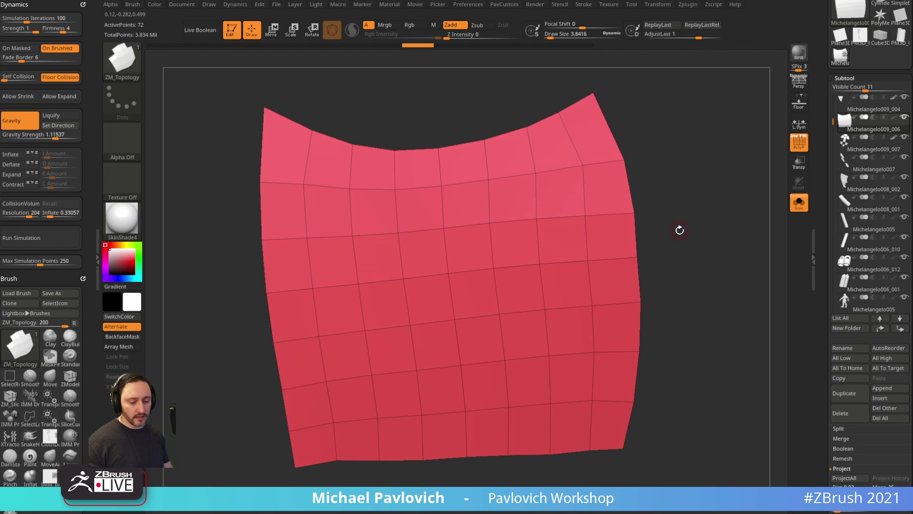
# Insert a small Plane primitive on the plate's upper left area and split it into its own subtool.
pyautogui.press('b')
pyautogui.press('i')
pyautogui.press('p')
pyautogui.press('m')
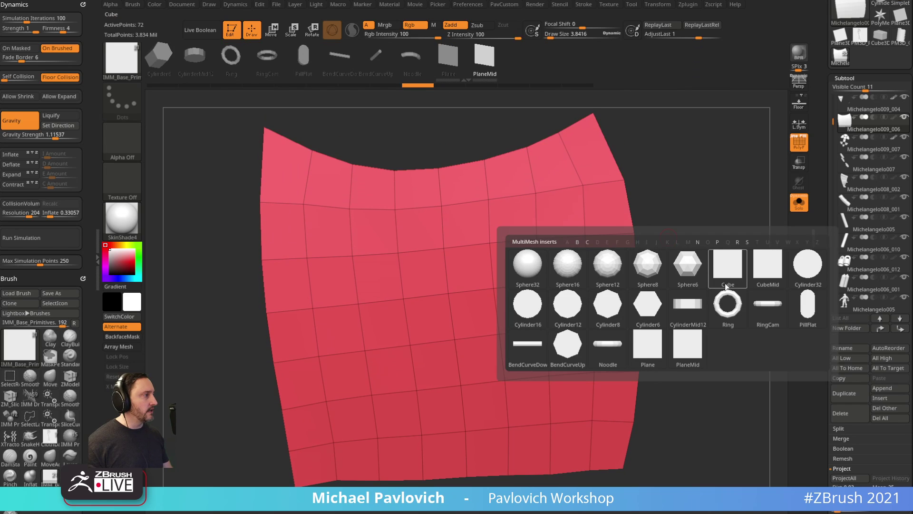
pyautogui.click(656, 345)
pyautogui.moveTo(305, 230); pyautogui.dragTo(329, 227)
pyautogui.press('4')
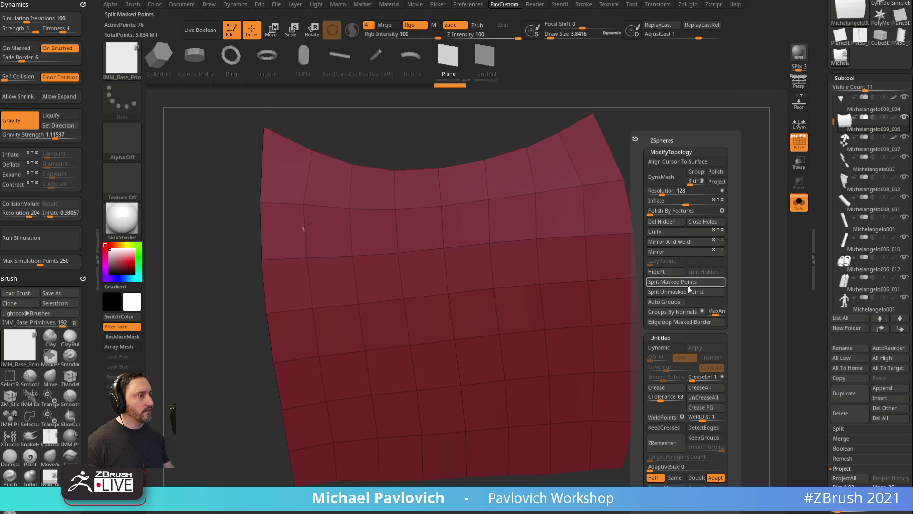
pyautogui.click(688, 282)
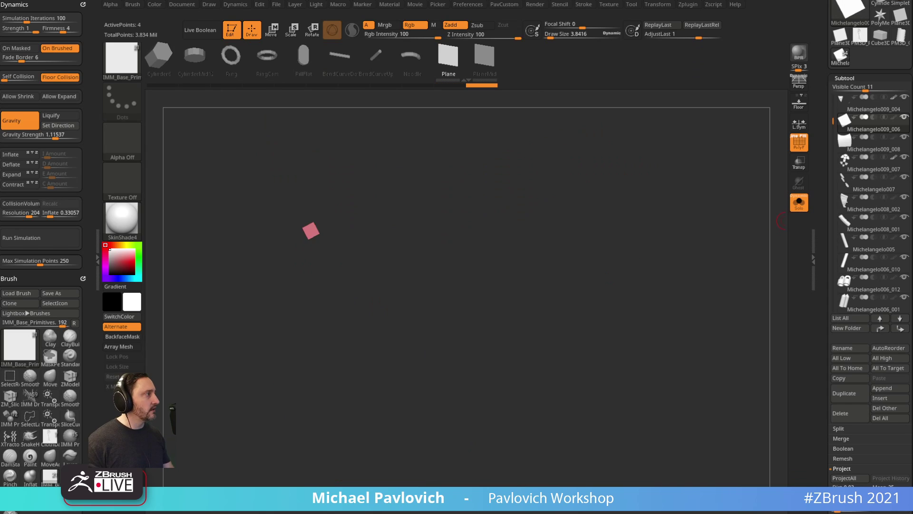
# Turn off Solo mode, choose the ZM_Topology brush, and turn on transparency to see the plane against the plate.
pyautogui.click(797, 205)
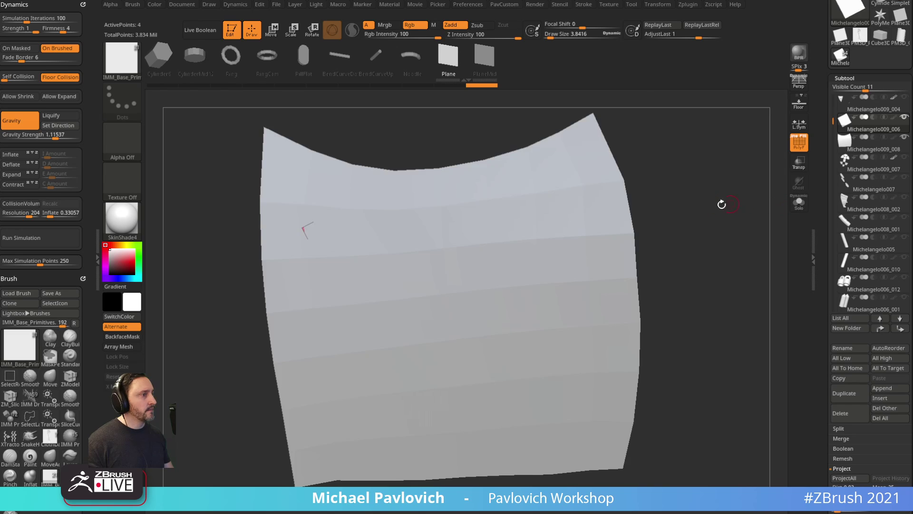
pyautogui.keyDown('alt'); pyautogui.moveTo(722, 204); pyautogui.dragTo(721, 189); pyautogui.keyUp('alt')
pyautogui.press('b')
pyautogui.press('z')
pyautogui.press('m')
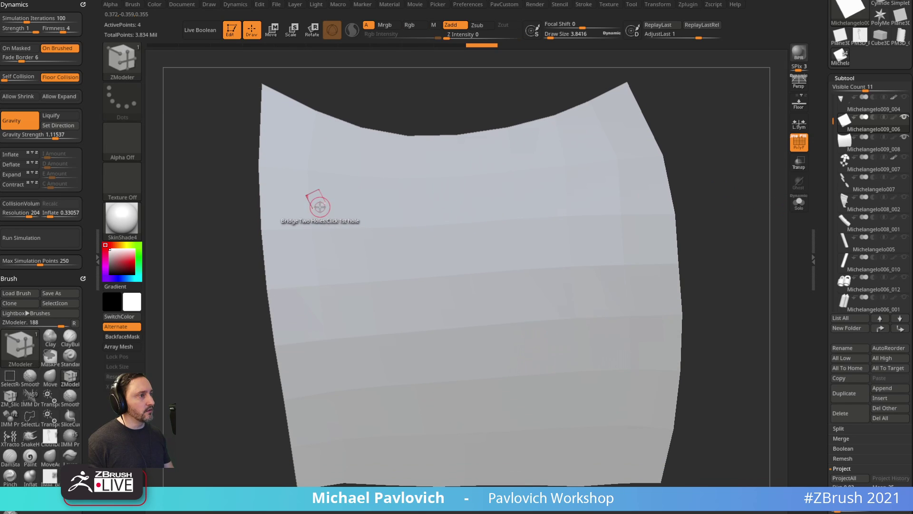
pyautogui.press('space')
pyautogui.press('b')
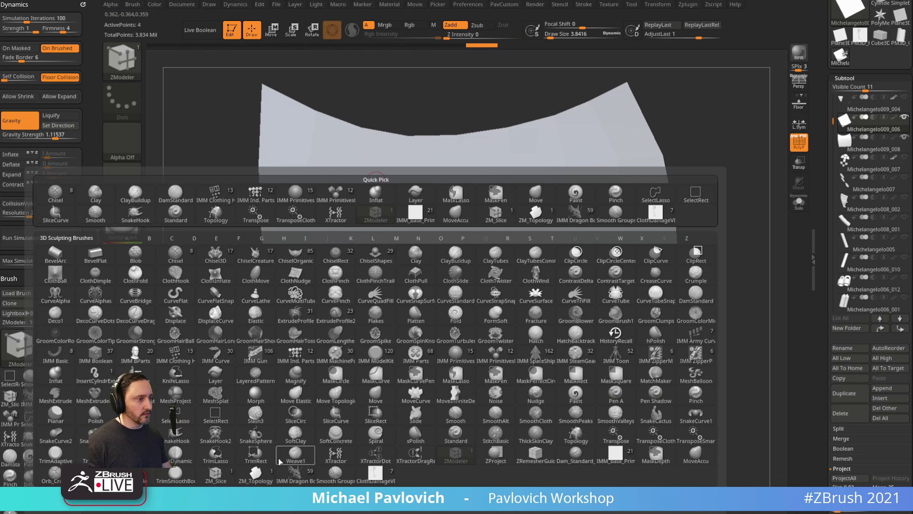
pyautogui.click(255, 473)
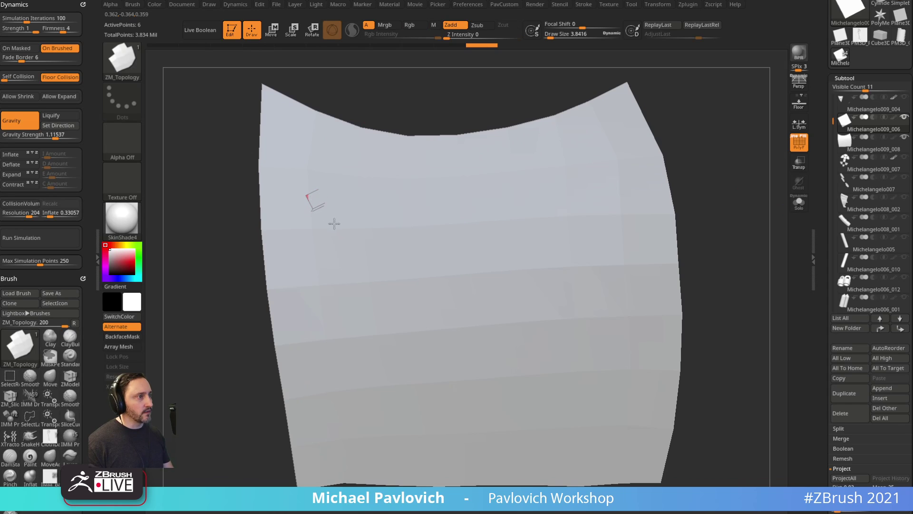
pyautogui.hotkey('ctrl', 'z')
pyautogui.click(799, 165)
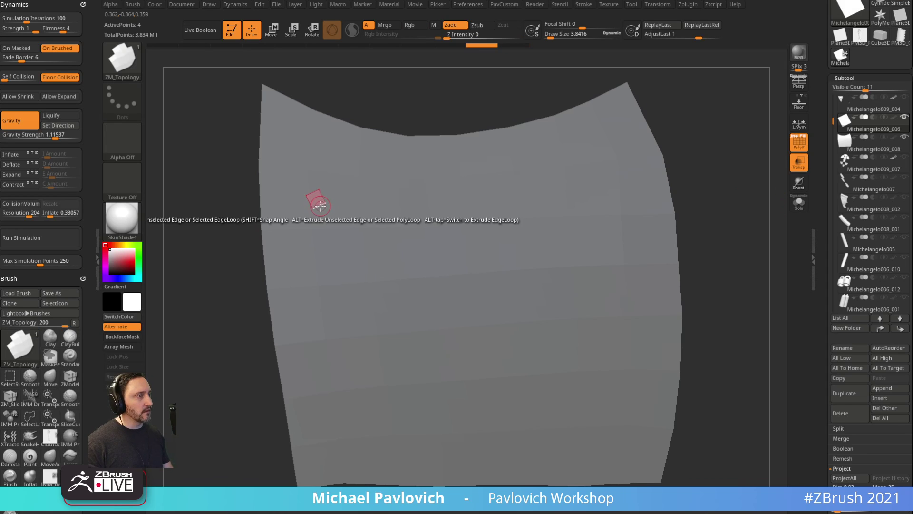
# Extrude the small plane edge by edge into a bent strip running down past the plate's lower edge.
pyautogui.press('space')
pyautogui.click(319, 205)
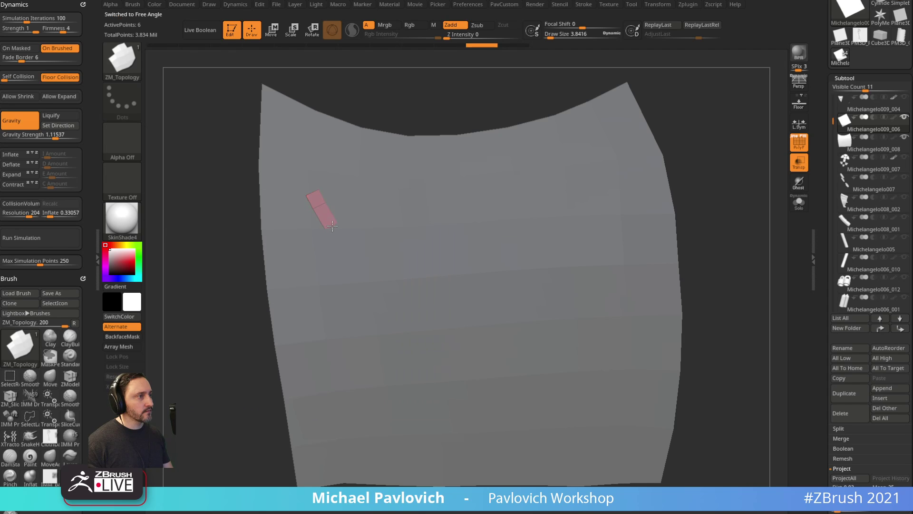
pyautogui.moveTo(326, 218)
pyautogui.mouseDown()
pyautogui.moveTo(343, 235)
pyautogui.moveTo(411, 247)
pyautogui.moveTo(412, 316)
pyautogui.mouseUp()
pyautogui.moveTo(701, 295); pyautogui.dragTo(692, 240)
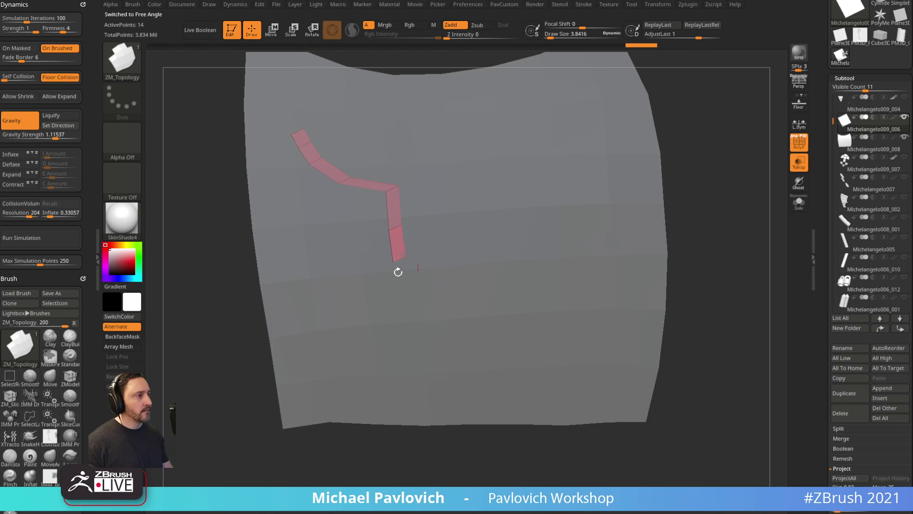
pyautogui.moveTo(399, 259); pyautogui.dragTo(415, 436)
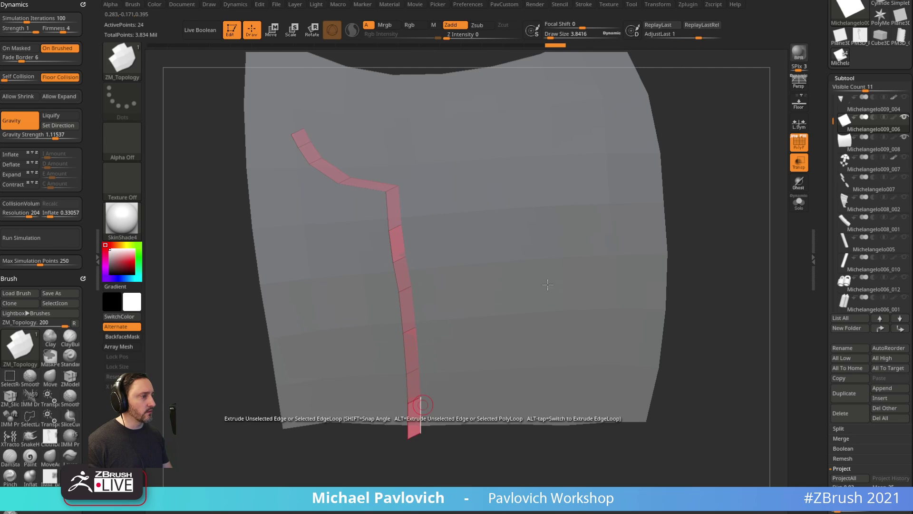
# Extend the strip's upper end past the plate's upper edge with the ZM_Topology brush.
pyautogui.moveTo(683, 264); pyautogui.dragTo(705, 241)
pyautogui.press('space')
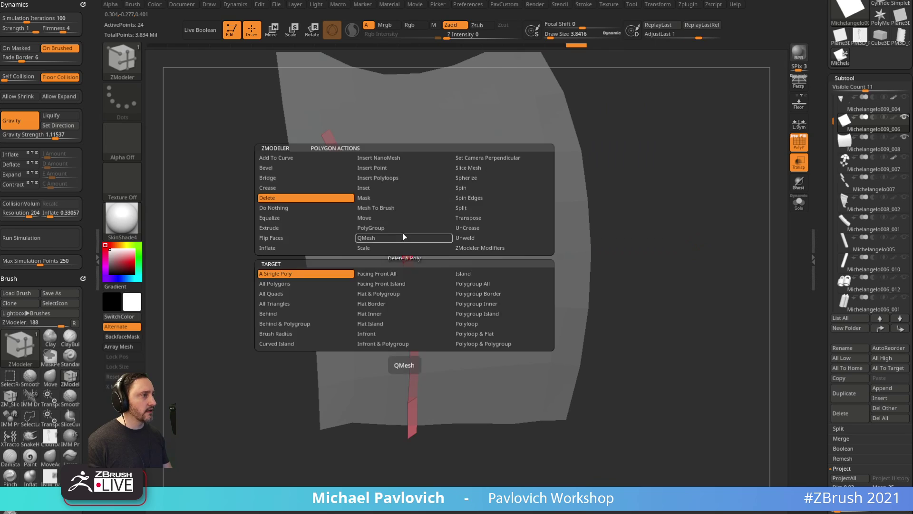
pyautogui.moveTo(627, 159); pyautogui.dragTo(317, 203)
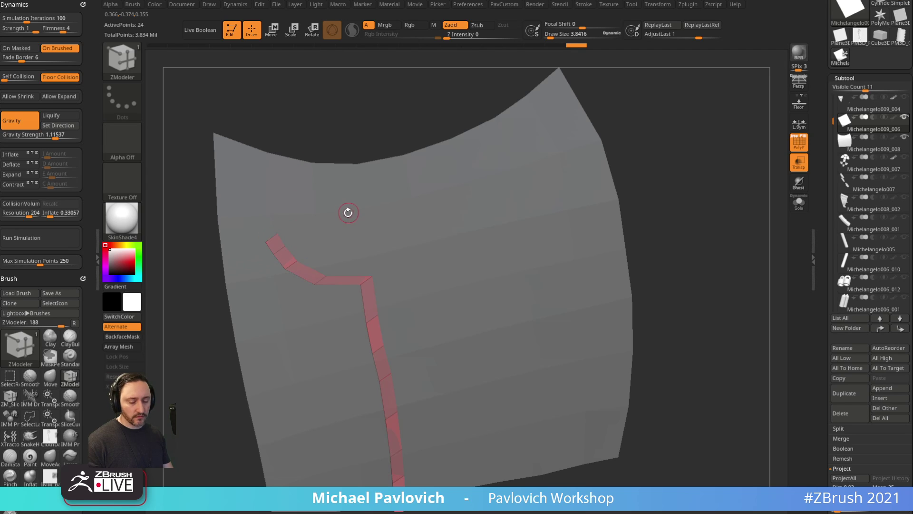
pyautogui.press('b')
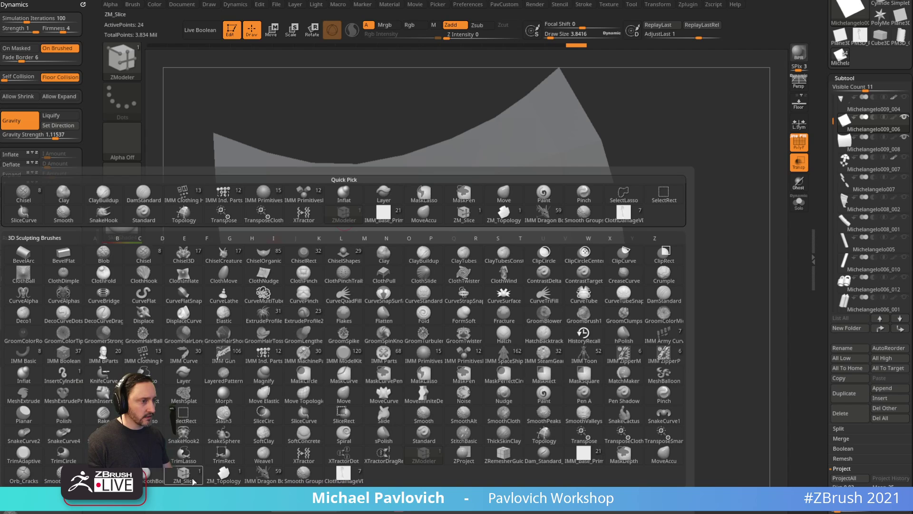
pyautogui.click(222, 478)
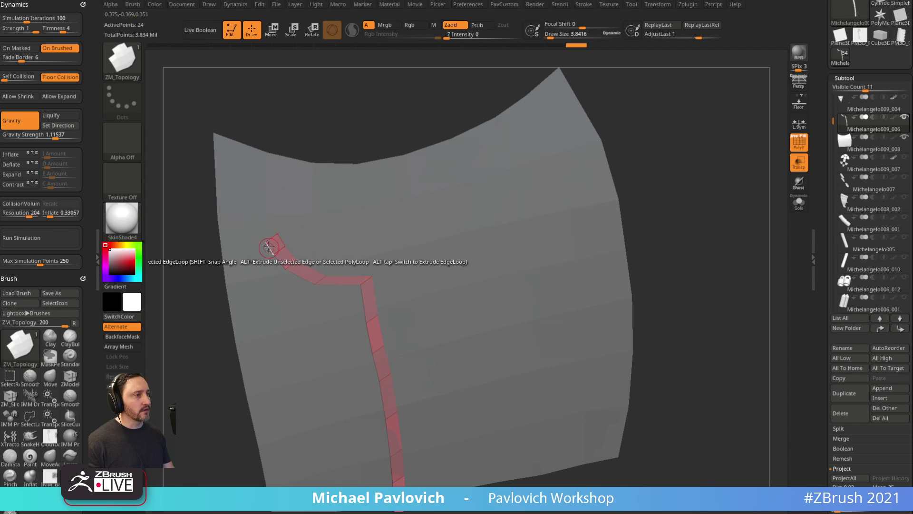
pyautogui.moveTo(269, 247); pyautogui.dragTo(271, 236)
pyautogui.moveTo(261, 198); pyautogui.dragTo(253, 138)
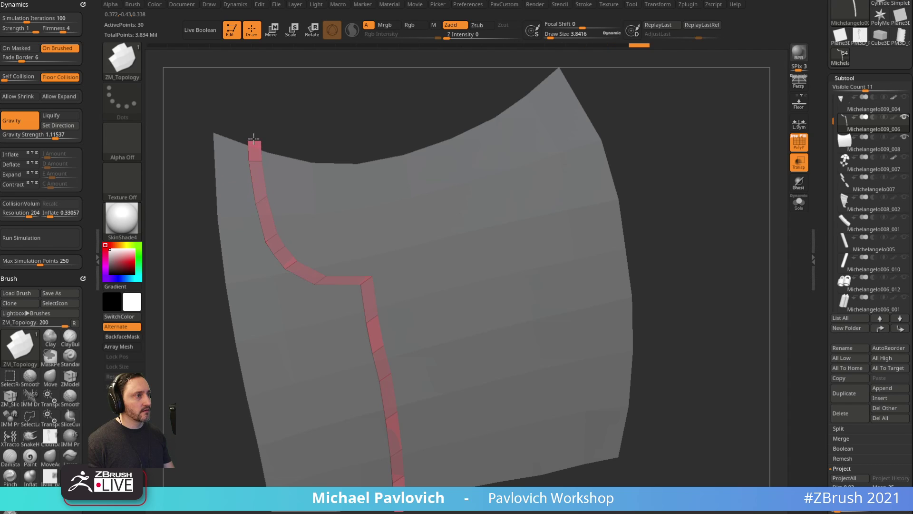
# Extrude the whole strip to give it thickness, working it from both the front and back of the plate.
pyautogui.moveTo(313, 122); pyautogui.dragTo(268, 210)
pyautogui.press('space')
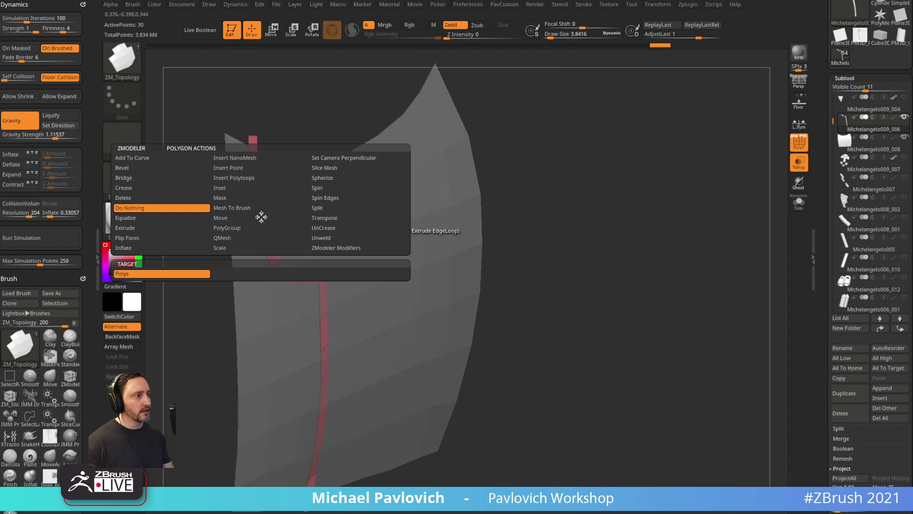
pyautogui.click(228, 219)
pyautogui.click(250, 279)
pyautogui.moveTo(262, 226); pyautogui.dragTo(272, 223)
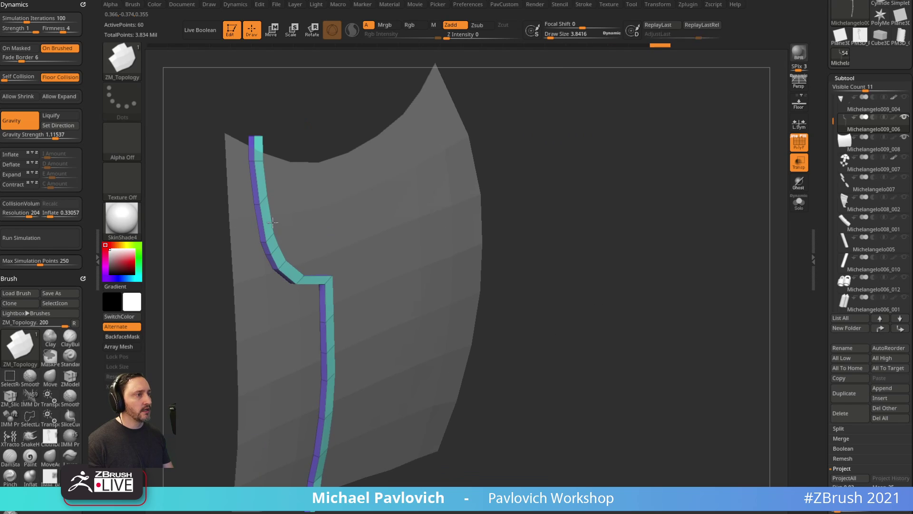
pyautogui.moveTo(481, 140); pyautogui.dragTo(504, 150)
pyautogui.moveTo(285, 182); pyautogui.dragTo(277, 181)
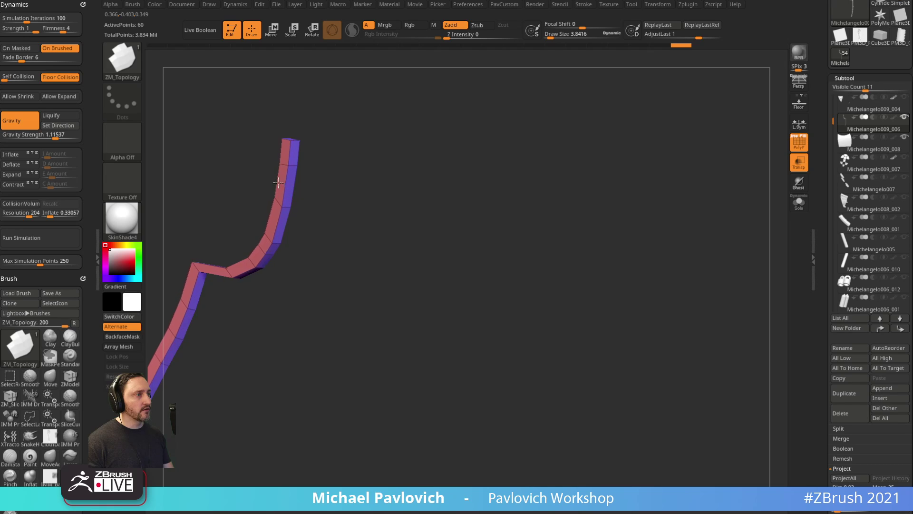
pyautogui.moveTo(352, 146); pyautogui.dragTo(358, 204)
# Insert multiple edge loops along the strip with the ZModeler brush to round its cross-section.
pyautogui.press('b')
pyautogui.press('z')
pyautogui.press('m')
pyautogui.press('space')
pyautogui.click(276, 186)
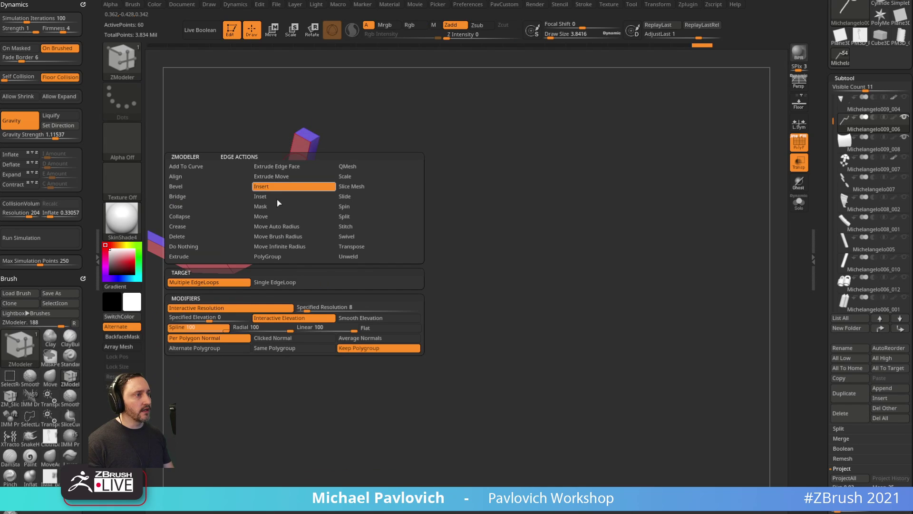
pyautogui.moveTo(393, 194); pyautogui.dragTo(430, 184)
pyautogui.moveTo(320, 123); pyautogui.dragTo(383, 85)
# Select the plate subtool and QMesh its entire polygroup with Align Tenth Step to give the plate thickness.
pyautogui.press('f')
pyautogui.click(847, 142)
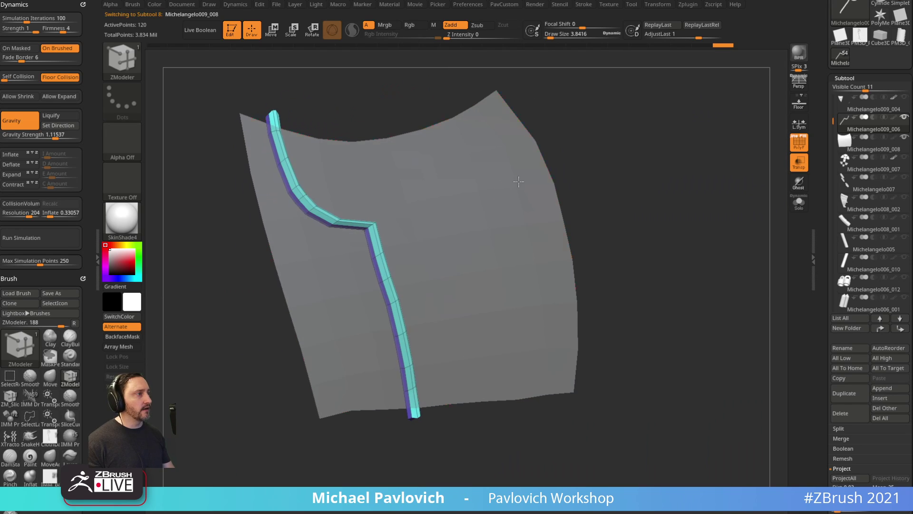
pyautogui.moveTo(666, 185); pyautogui.dragTo(612, 195)
pyautogui.press('space')
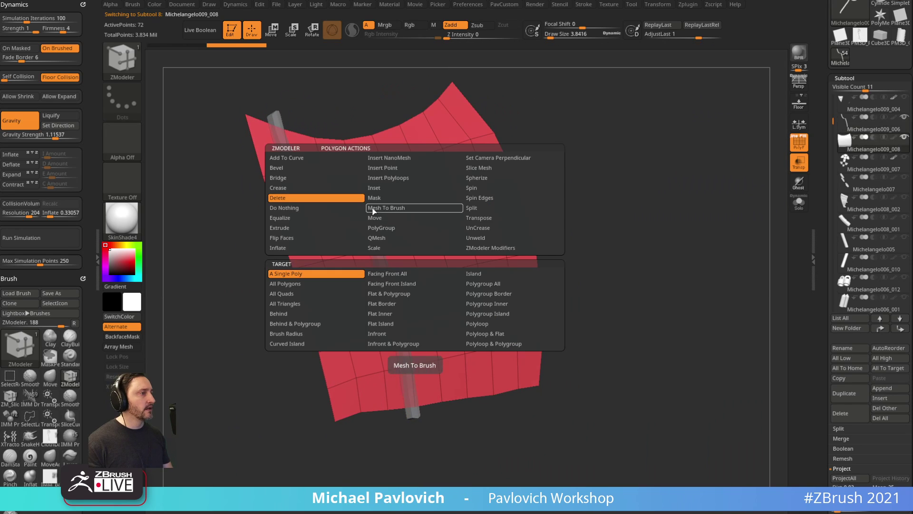
pyautogui.click(376, 237)
pyautogui.click(423, 252)
pyautogui.press('space')
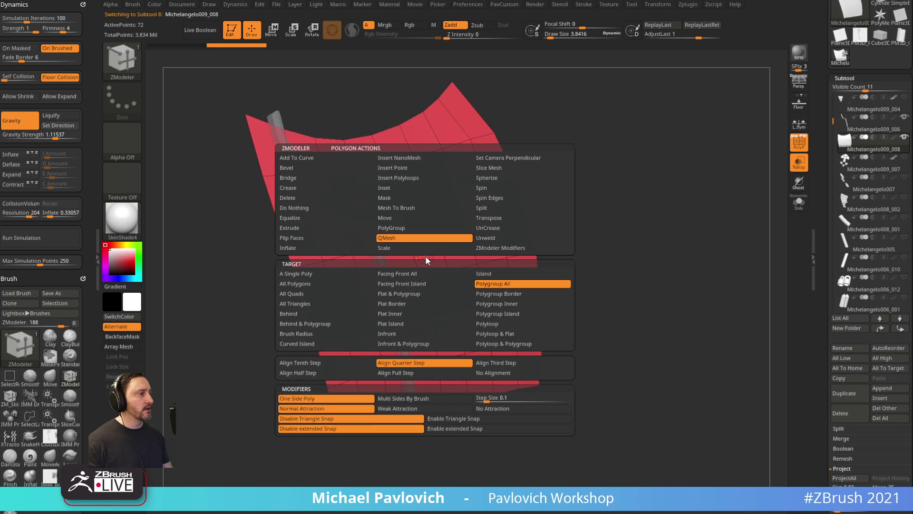
pyautogui.click(351, 374)
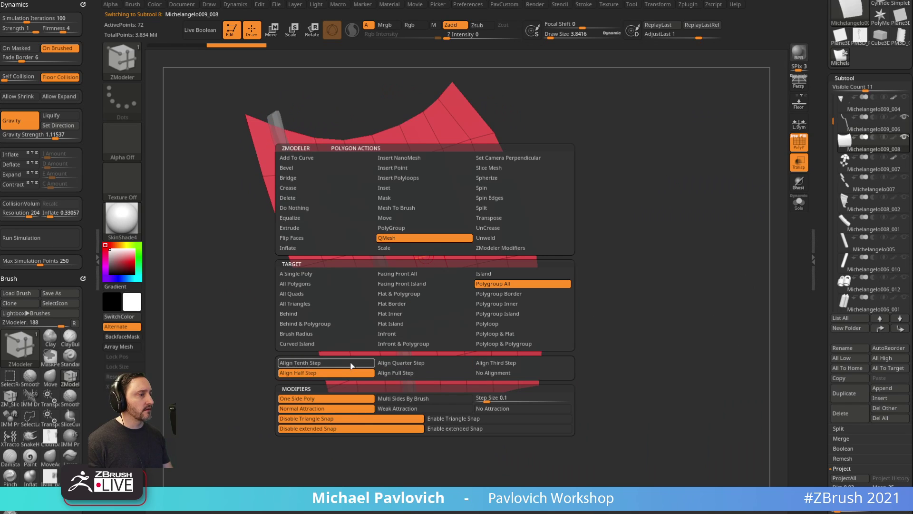
pyautogui.click(353, 366)
pyautogui.moveTo(450, 248); pyautogui.dragTo(429, 216)
# Crease the plate and enable Dynamic subdivision with crease level 3 and smooth subdivision level 4.
pyautogui.press('4')
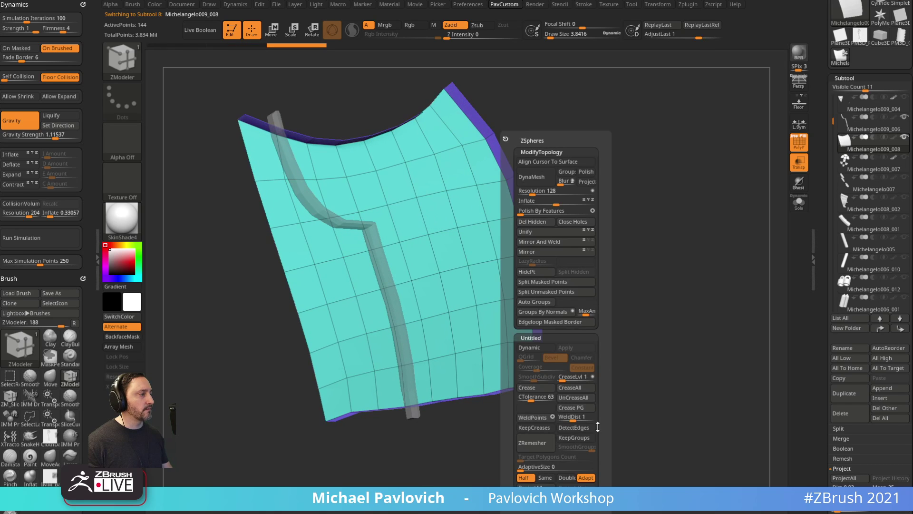
pyautogui.click(537, 498)
pyautogui.moveTo(636, 179); pyautogui.dragTo(663, 183)
pyautogui.press('4')
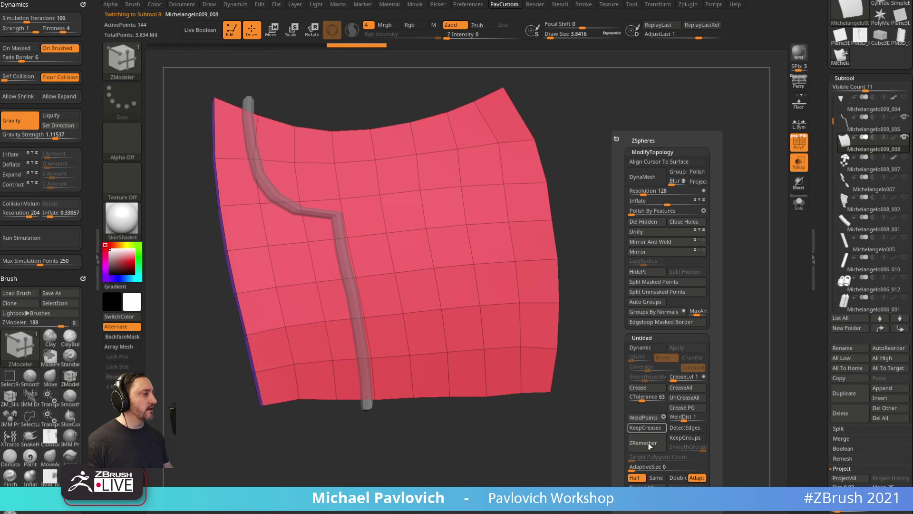
pyautogui.click(643, 391)
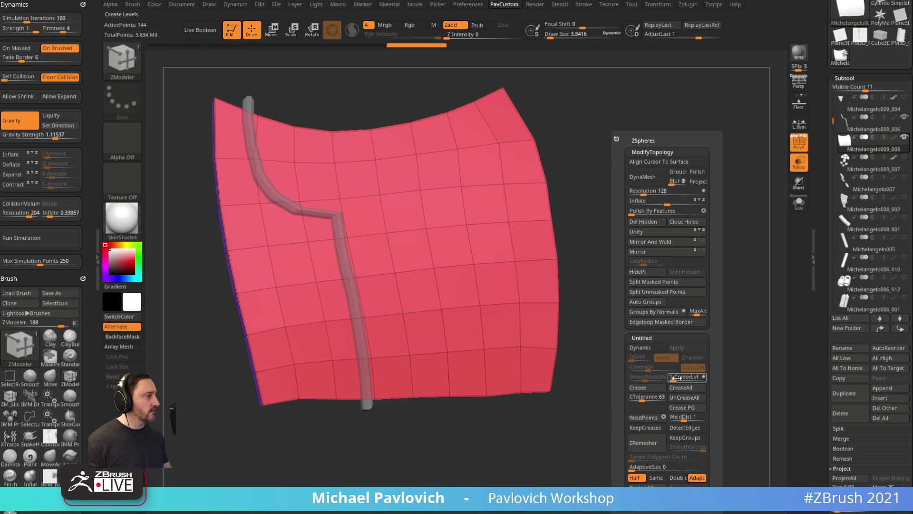
pyautogui.click(640, 348)
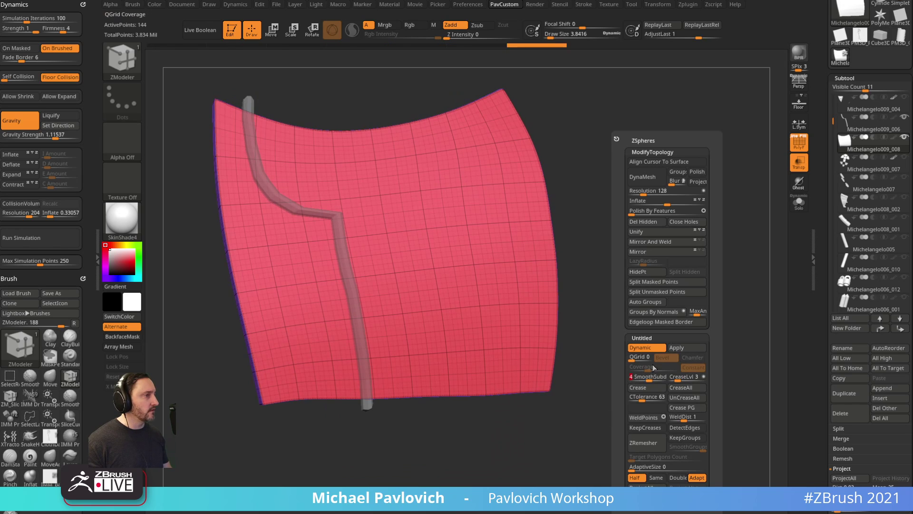
# Reduce the brush draw size to 1.3996.
pyautogui.keyDown('alt'); pyautogui.moveTo(655, 182); pyautogui.dragTo(654, 224, button='right'); pyautogui.keyUp('alt')
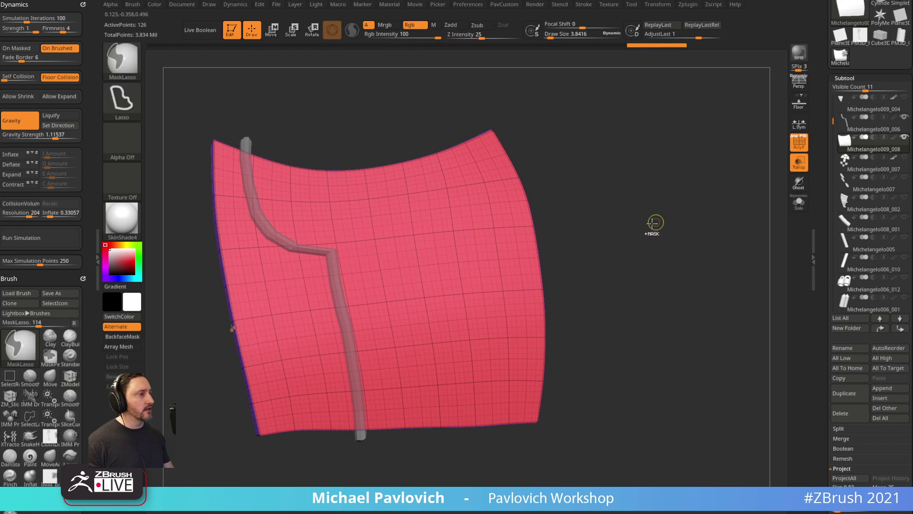
pyautogui.press('s')
pyautogui.moveTo(632, 230); pyautogui.dragTo(637, 230)
pyautogui.click(637, 229)
# Select the strip subtool, place it directly below the plate in the subtool order, and make it subtractive.
pyautogui.press('Up')
pyautogui.press('Up')
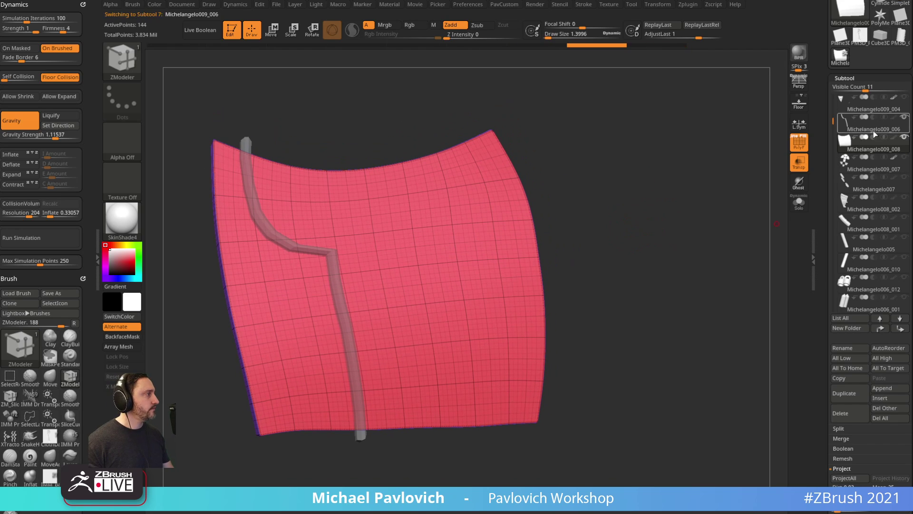
pyautogui.click(898, 321)
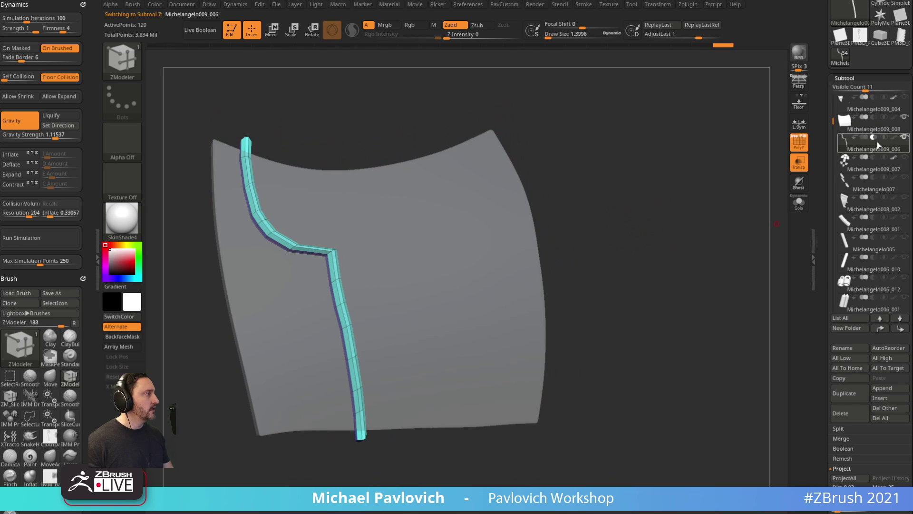
# Turn off transparency and polyframe, preview the cut with Live Boolean, and enable Dynamic subdivision on the strip.
pyautogui.click(799, 162)
pyautogui.click(800, 146)
pyautogui.keyDown('alt'); pyautogui.moveTo(692, 207); pyautogui.dragTo(669, 222); pyautogui.keyUp('alt')
pyautogui.click(202, 30)
pyautogui.press('space')
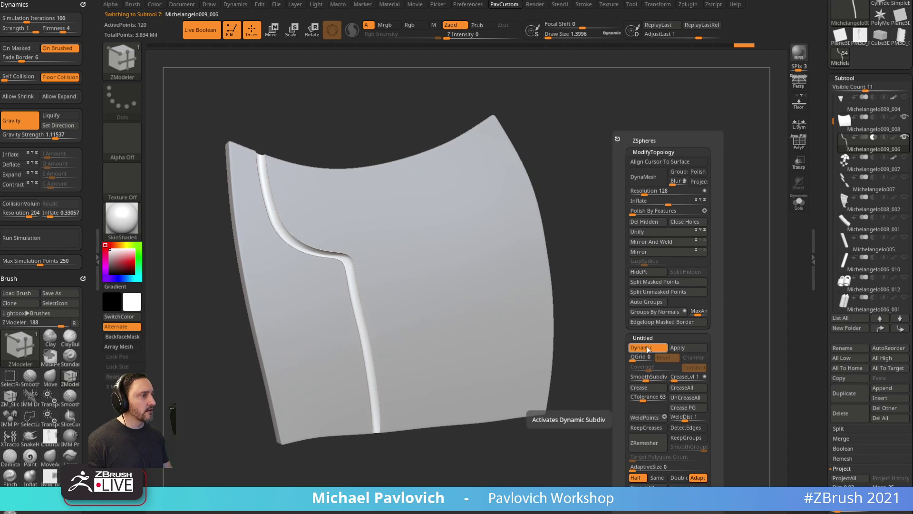
# Isolate the strip with its polyframe shown and Dynamic subdivision off, and crease the complete edge loop at its sharp corner.
pyautogui.click(799, 141)
pyautogui.keyDown('alt'); pyautogui.moveTo(684, 221); pyautogui.dragTo(721, 239); pyautogui.keyUp('alt')
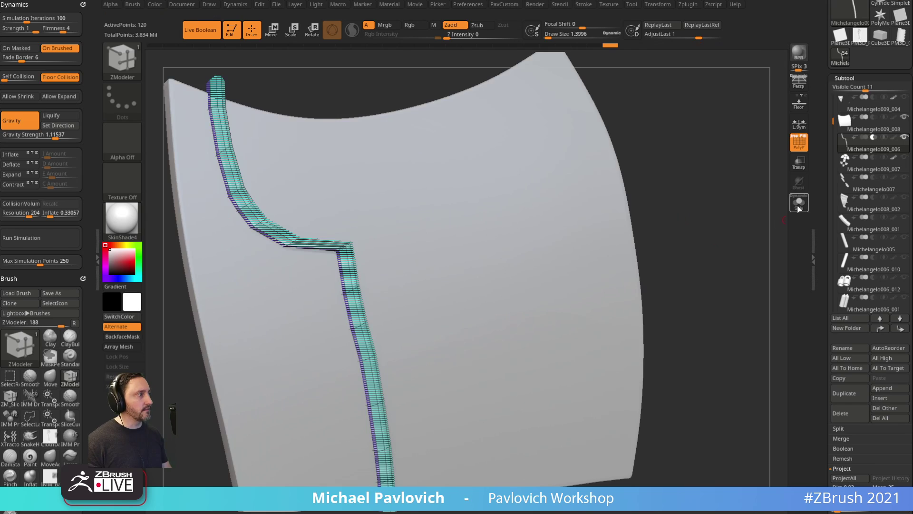
pyautogui.click(799, 202)
pyautogui.hotkey('shift', 'd')
pyautogui.keyDown('alt'); pyautogui.moveTo(452, 209); pyautogui.dragTo(486, 221); pyautogui.keyUp('alt')
pyautogui.press('space')
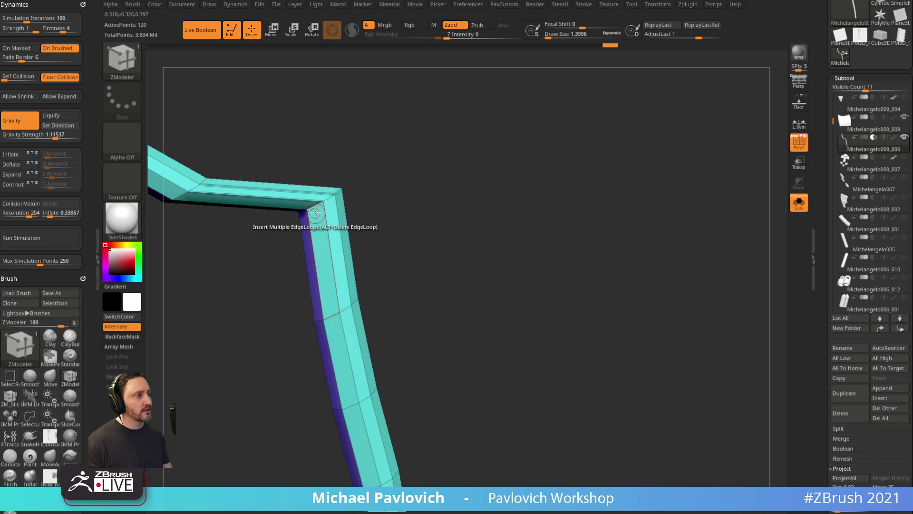
pyautogui.press('space')
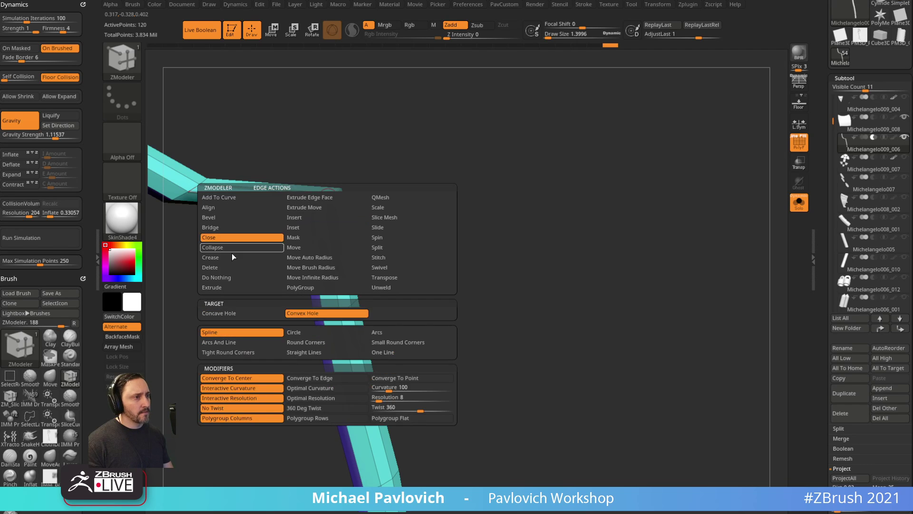
pyautogui.click(232, 256)
pyautogui.click(237, 323)
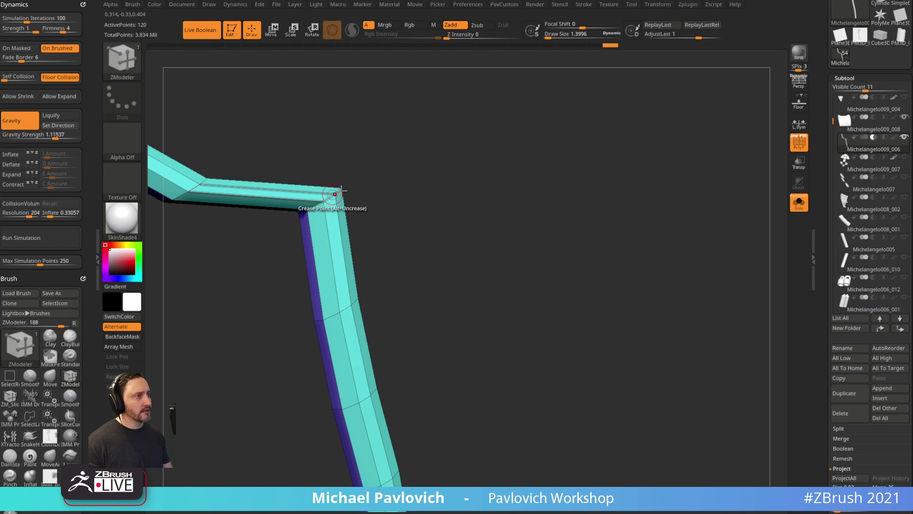
pyautogui.moveTo(411, 189); pyautogui.dragTo(398, 157)
pyautogui.keyDown('alt'); pyautogui.moveTo(500, 216); pyautogui.dragTo(485, 205); pyautogui.keyUp('alt')
# Turn the strip's Dynamic subdivision back on and adjust its crease level and smooth subdivision level.
pyautogui.press('d')
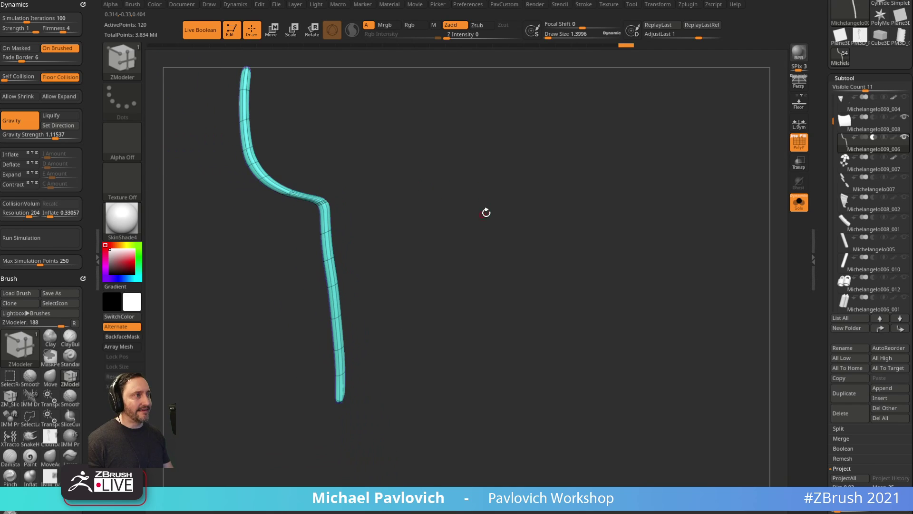
pyautogui.keyDown('alt'); pyautogui.moveTo(535, 185); pyautogui.dragTo(547, 229); pyautogui.keyUp('alt')
pyautogui.press('3')
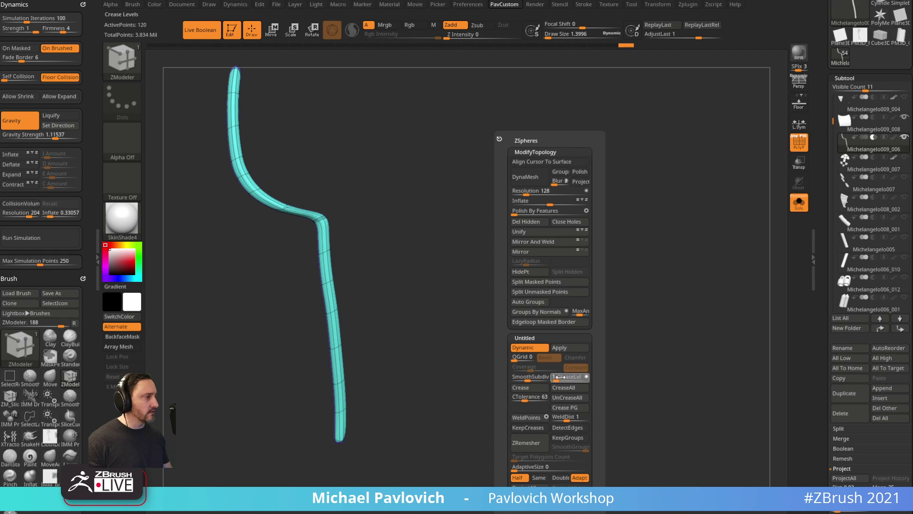
pyautogui.click(562, 376)
pyautogui.click(532, 377)
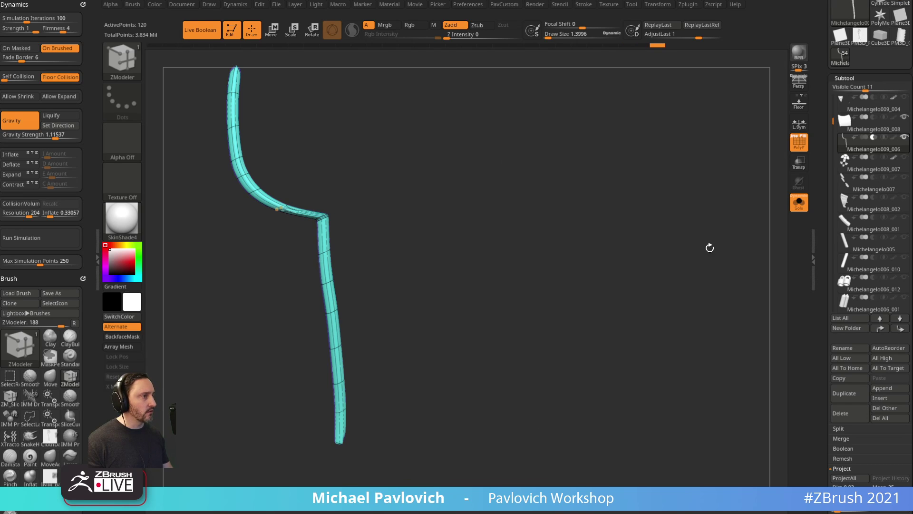
# Return to the Live Boolean view without polyframe and insert an edge loop just below the strip's sharp corner.
pyautogui.click(799, 202)
pyautogui.moveTo(727, 189); pyautogui.dragTo(703, 213)
pyautogui.keyDown('ctrl'); pyautogui.moveTo(690, 144); pyautogui.dragTo(679, 183, button='right'); pyautogui.keyUp('ctrl')
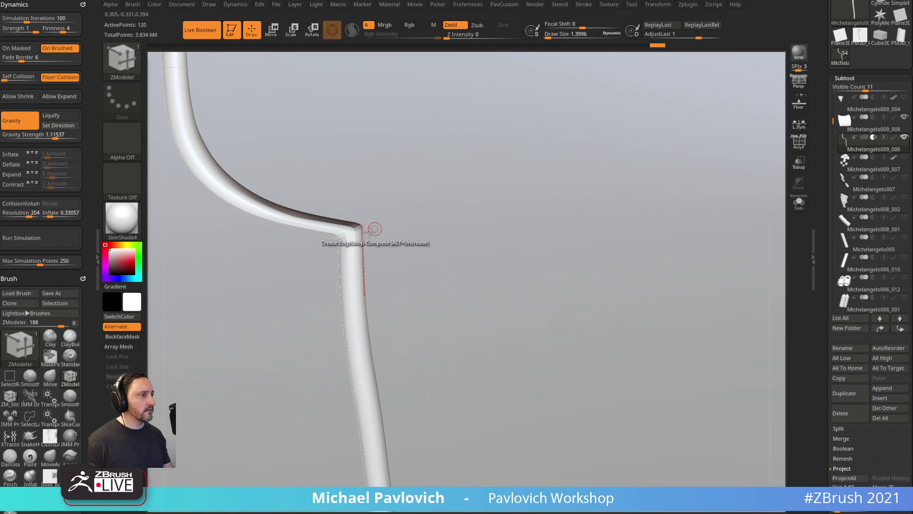
pyautogui.press('space')
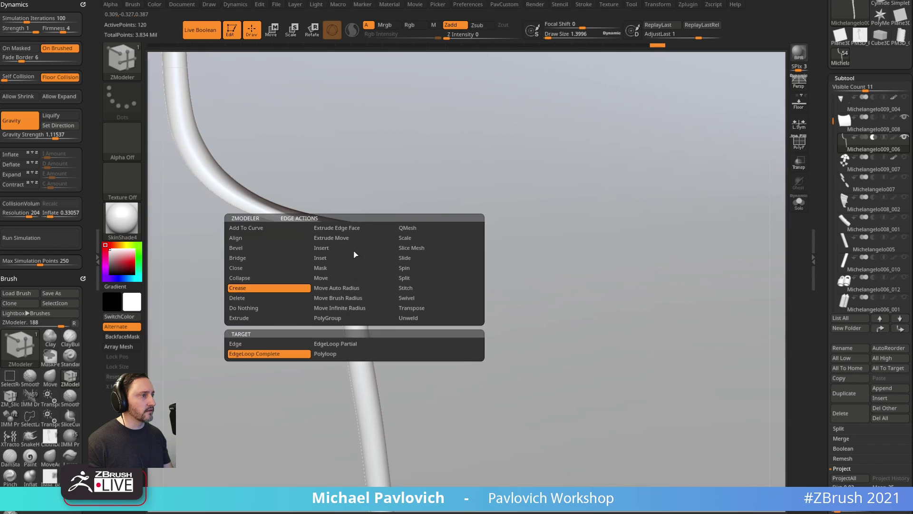
pyautogui.click(317, 343)
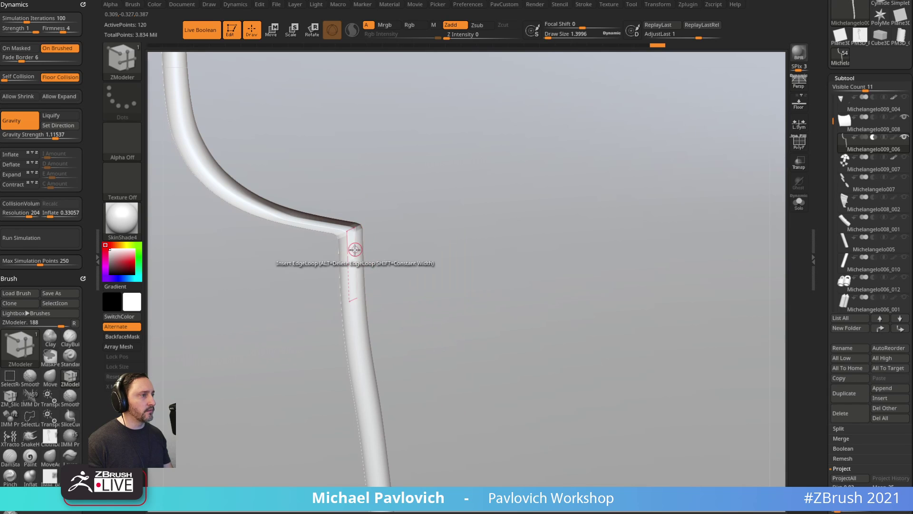
pyautogui.click(354, 251)
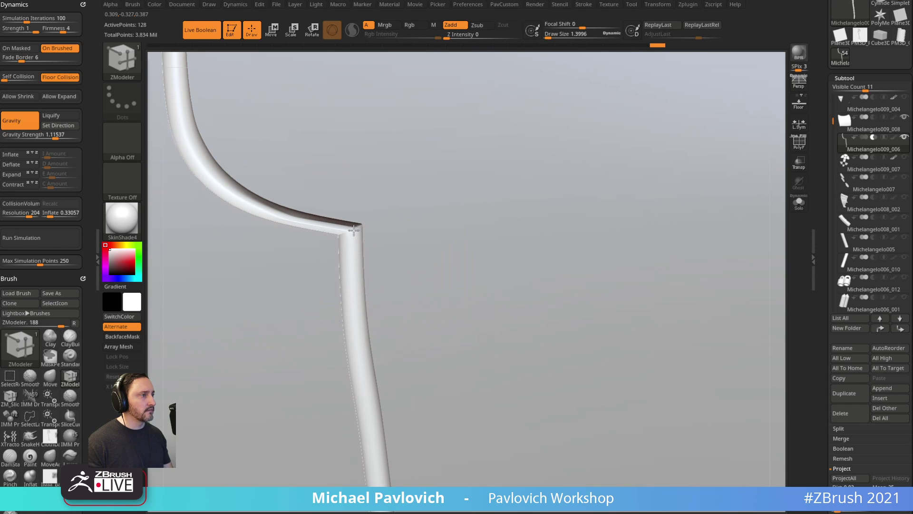
# Select the Pinch brush for working on the groove strip and set its draw size to about 69.
pyautogui.keyDown('ctrl'); pyautogui.moveTo(775, 204); pyautogui.dragTo(655, 105, button='right'); pyautogui.keyUp('ctrl')
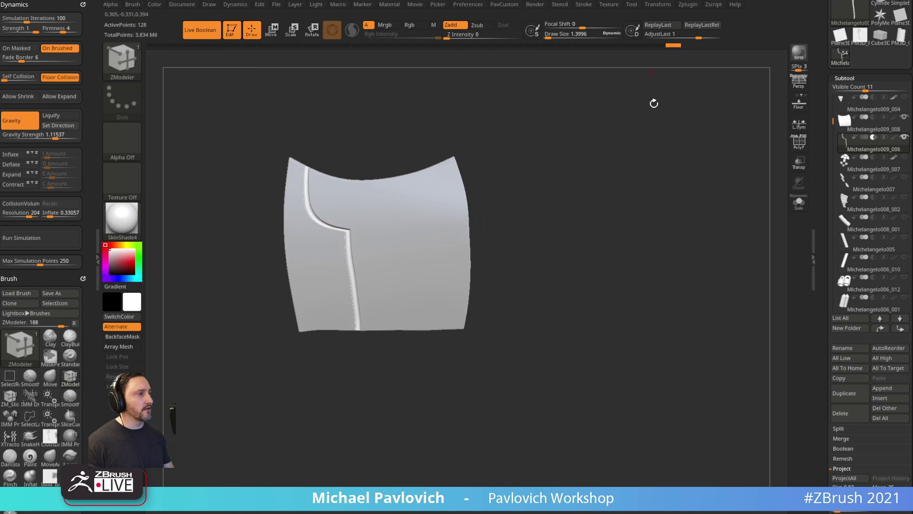
pyautogui.moveTo(708, 155); pyautogui.dragTo(683, 163, button='right')
pyautogui.moveTo(683, 164)
pyautogui.mouseDown()
pyautogui.moveTo(638, 124)
pyautogui.moveTo(680, 169)
pyautogui.moveTo(602, 189)
pyautogui.mouseUp()
pyautogui.press('s')
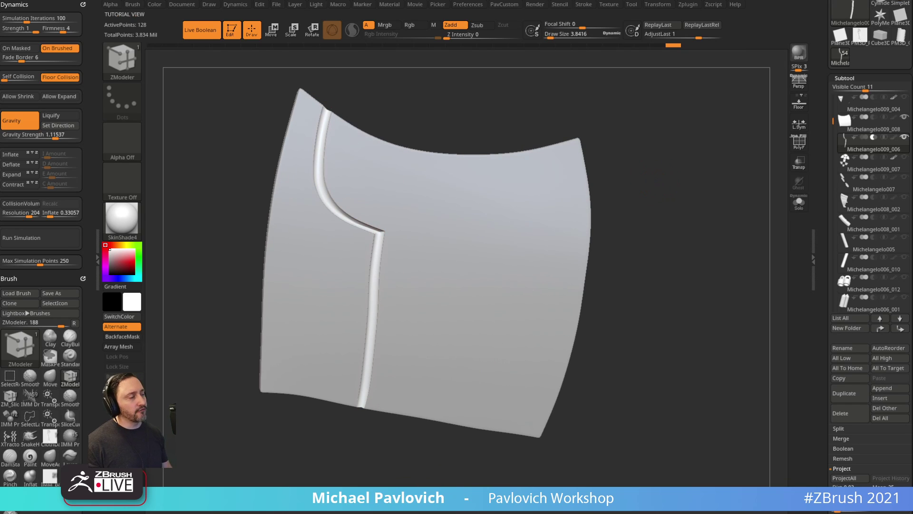
pyautogui.moveTo(634, 202)
pyautogui.mouseDown()
pyautogui.moveTo(642, 235)
pyautogui.moveTo(631, 267)
pyautogui.moveTo(658, 244)
pyautogui.mouseUp()
pyautogui.press('b')
pyautogui.press('p')
pyautogui.press('i')
pyautogui.press('s')
pyautogui.moveTo(417, 274); pyautogui.dragTo(432, 273)
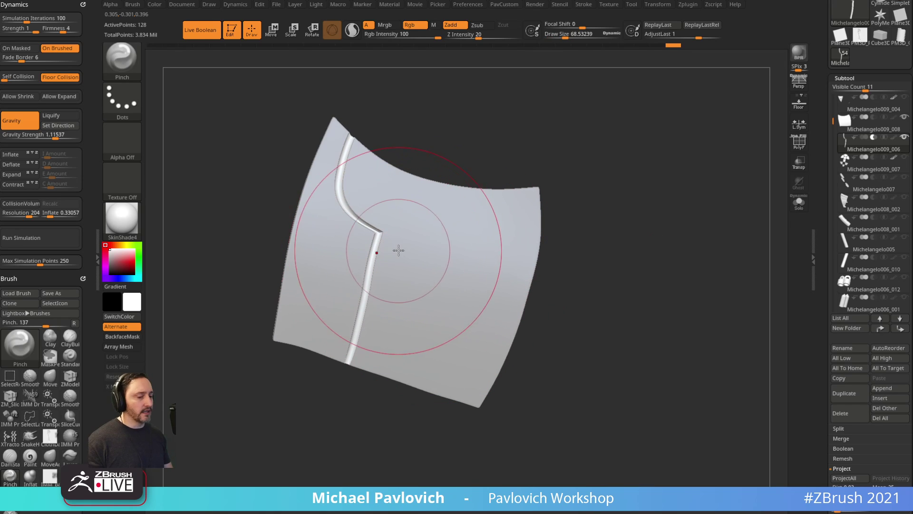
# Set the brush's elasticity simulation iterations to 0 and try a pinch stroke down the strip's straight run.
pyautogui.moveTo(94, 244); pyautogui.dragTo(93, 117)
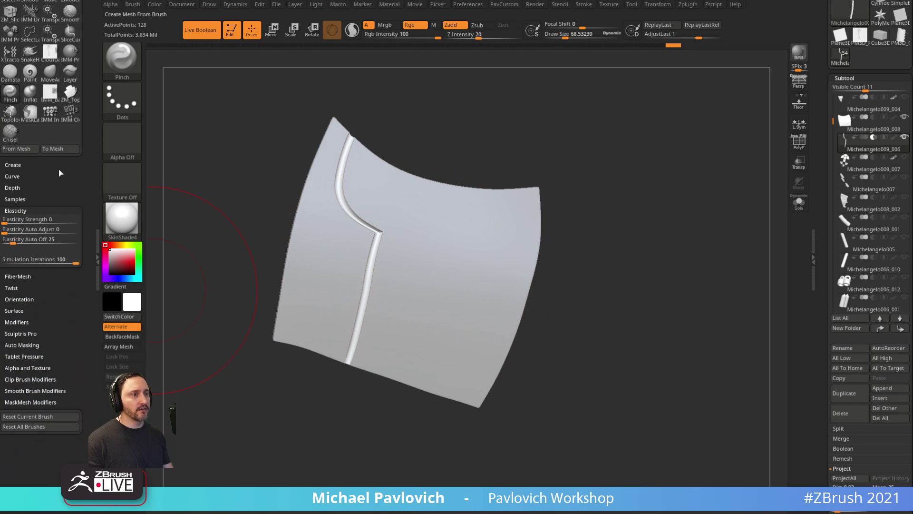
pyautogui.moveTo(59, 261); pyautogui.dragTo(2, 261)
pyautogui.moveTo(382, 267)
pyautogui.mouseDown()
pyautogui.moveTo(379, 246)
pyautogui.moveTo(367, 314)
pyautogui.mouseUp()
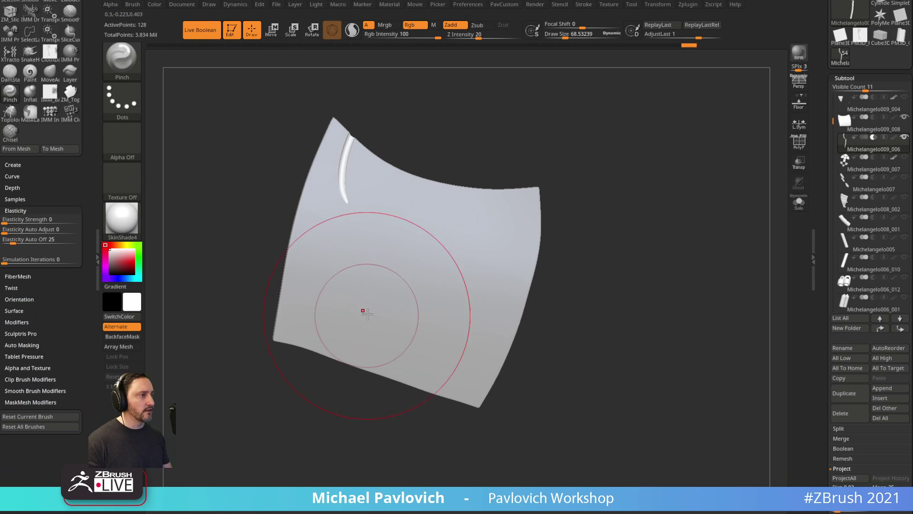
pyautogui.hotkey('ctrl', 'z')
# Pinch the strip along its straight run and its curved end with a draw size of about 36.
pyautogui.press('[')
pyautogui.moveTo(378, 283); pyautogui.dragTo(361, 355)
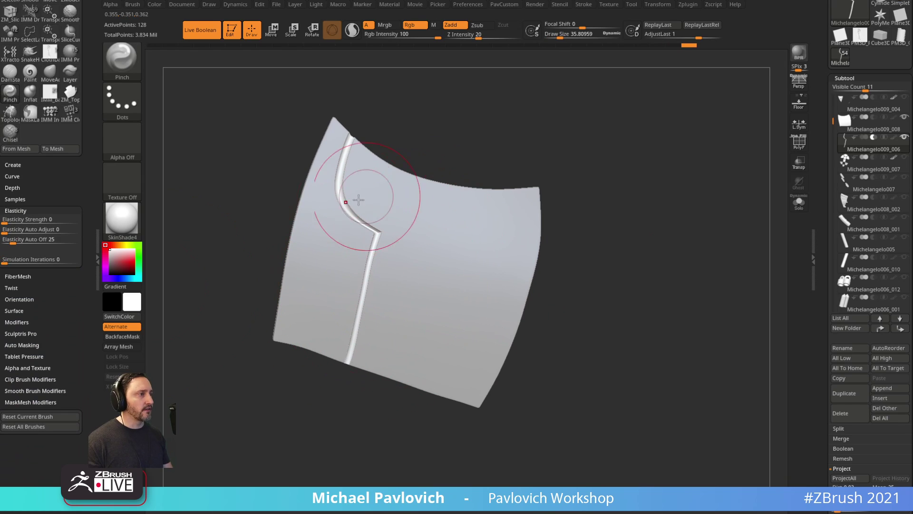
pyautogui.moveTo(359, 198); pyautogui.dragTo(351, 176)
pyautogui.moveTo(488, 116)
pyautogui.mouseDown()
pyautogui.moveTo(367, 190)
pyautogui.moveTo(354, 210)
pyautogui.mouseUp()
# Try reshaping the strip's curved section using the Move brush with BackfaceMask off.
pyautogui.press('b')
pyautogui.press('m')
pyautogui.press('v')
pyautogui.hotkey('ctrl', 'z')
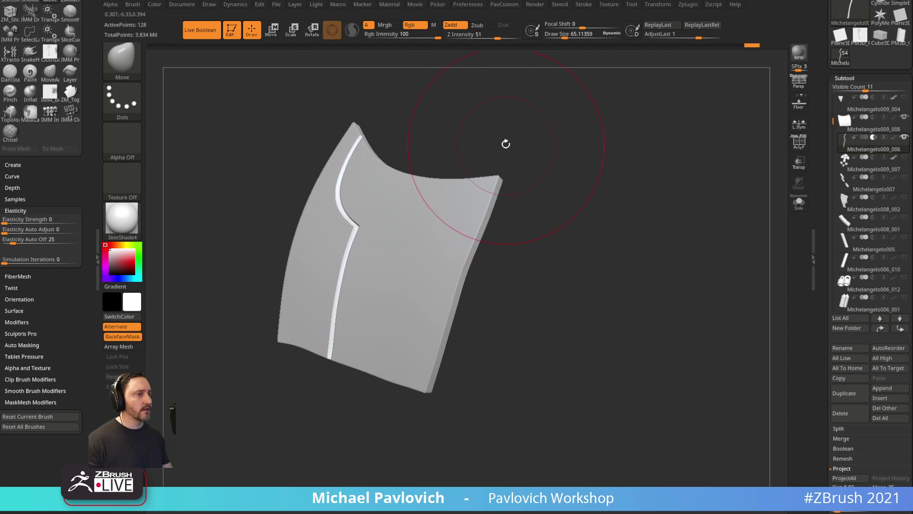
pyautogui.moveTo(505, 142)
pyautogui.mouseDown()
pyautogui.moveTo(519, 150)
pyautogui.moveTo(495, 150)
pyautogui.mouseUp()
pyautogui.hotkey('alt', 'b')
pyautogui.moveTo(367, 209)
pyautogui.mouseDown()
pyautogui.moveTo(354, 203)
pyautogui.moveTo(363, 190)
pyautogui.moveTo(356, 173)
pyautogui.mouseUp()
pyautogui.hotkey('ctrl', 'z')
pyautogui.moveTo(565, 221); pyautogui.dragTo(578, 228)
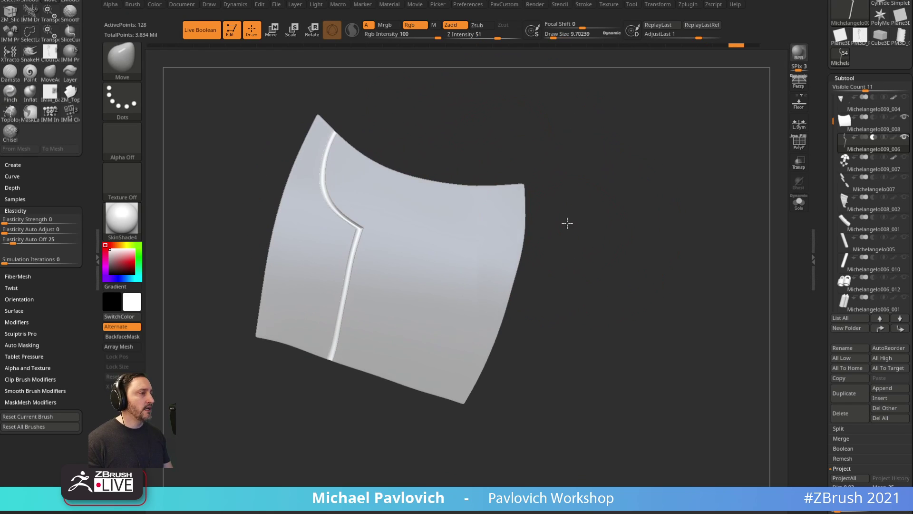
# Make the Michelangelo009_008 plate the active subtool and hide the strip subtool.
pyautogui.keyDown('alt'); pyautogui.click(481, 231); pyautogui.keyUp('alt')
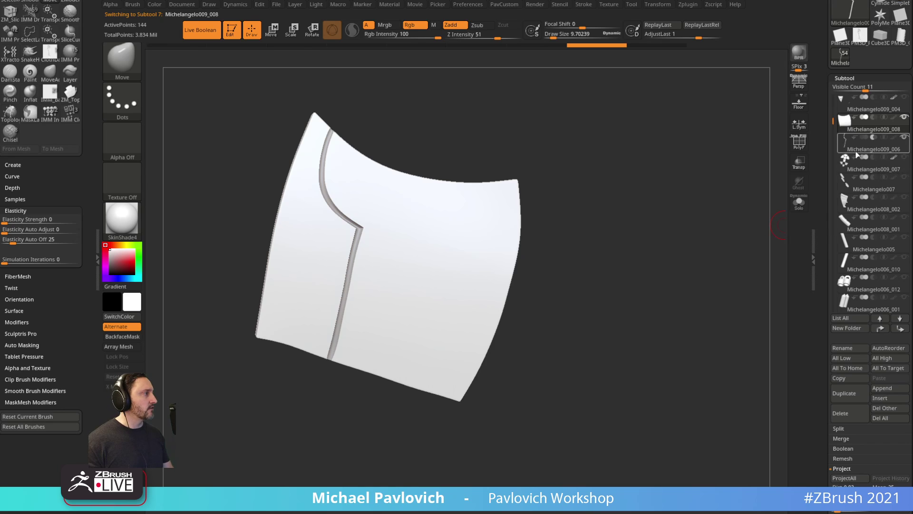
pyautogui.click(869, 150)
pyautogui.click(876, 130)
pyautogui.moveTo(618, 204); pyautogui.dragTo(744, 167)
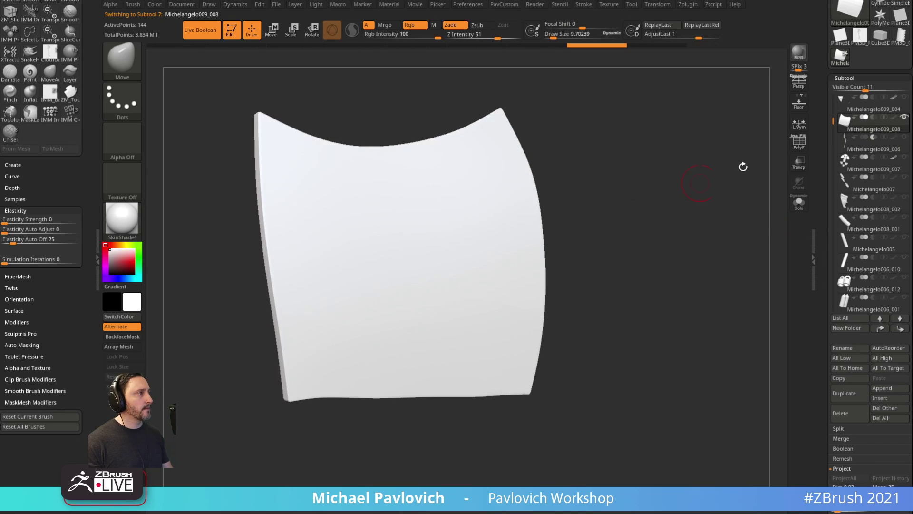
# Show the plate's polyframe with Dynamic subdivision off and keep only its front polygroup.
pyautogui.hotkey('shift', 'f')
pyautogui.hotkey('shift', 'd')
pyautogui.keyDown('ctrl'); pyautogui.keyDown('shift'); pyautogui.click(438, 239); pyautogui.keyUp('shift'); pyautogui.keyUp('ctrl')
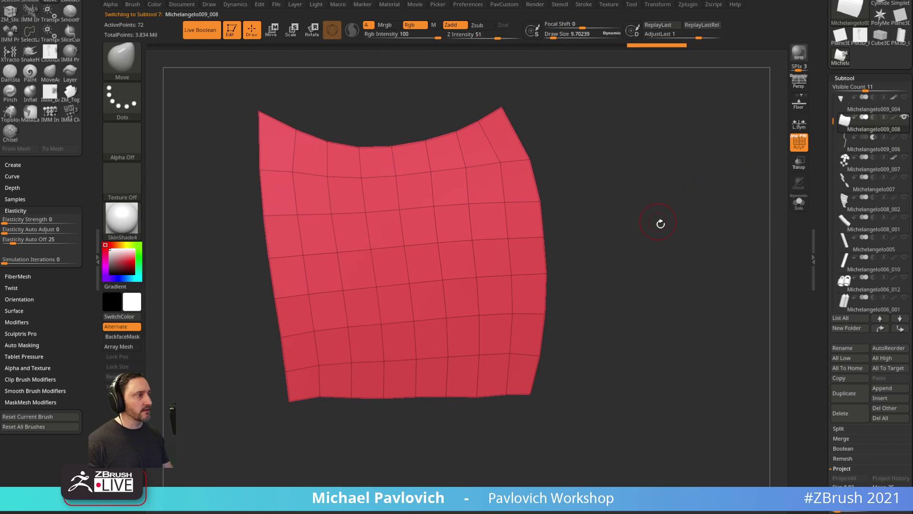
pyautogui.press('space')
pyautogui.click(637, 221)
pyautogui.keyDown('ctrl'); pyautogui.moveTo(584, 244); pyautogui.dragTo(607, 206, button='right'); pyautogui.keyUp('ctrl')
# Choose the SliceCurve brush and try a slice with a sharp bend across the plate's front surface.
pyautogui.keyDown('ctrl'); pyautogui.keyDown('shift'); pyautogui.click(123, 67); pyautogui.keyUp('shift'); pyautogui.keyUp('ctrl')
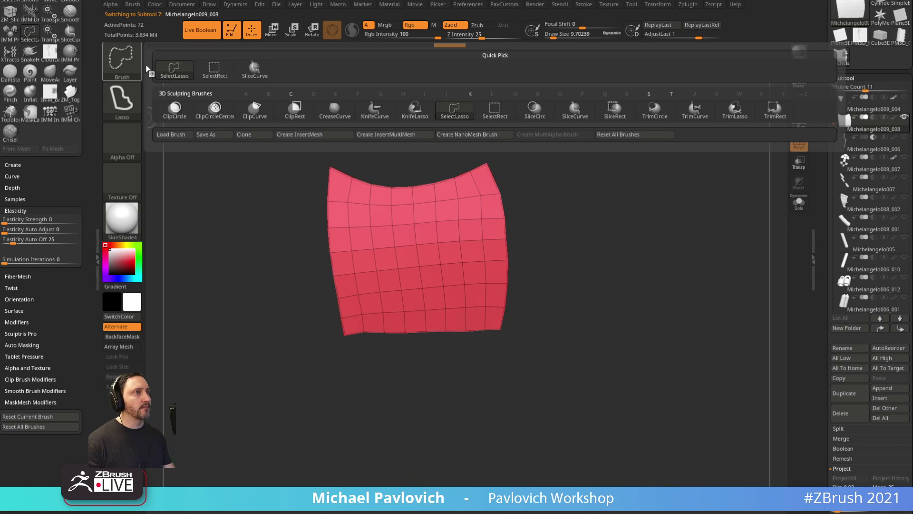
pyautogui.keyDown('ctrl'); pyautogui.keyDown('shift'); pyautogui.click(131, 63); pyautogui.keyUp('shift'); pyautogui.keyUp('ctrl')
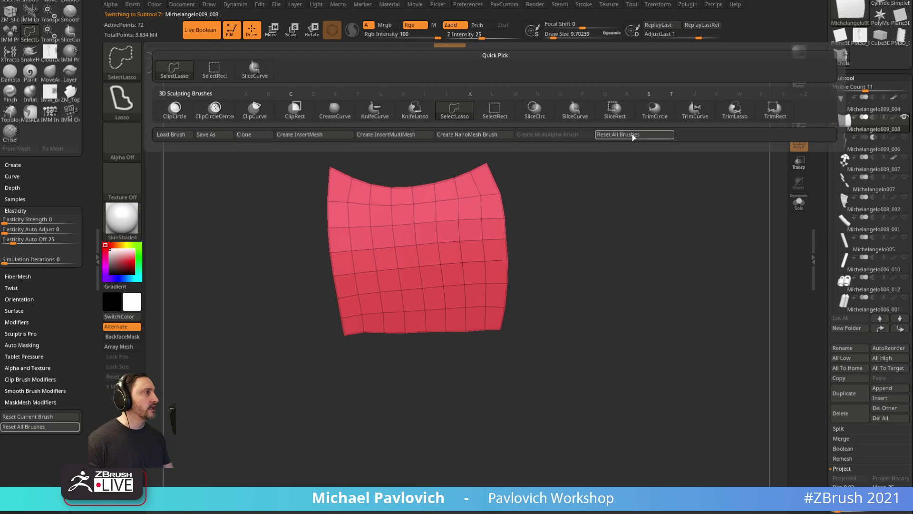
pyautogui.click(575, 109)
pyautogui.moveTo(303, 166)
pyautogui.keyDown('ctrl'); pyautogui.keyDown('shift'); pyautogui.mouseDown()
pyautogui.moveTo(326, 275)
pyautogui.moveTo(306, 209)
pyautogui.moveTo(409, 220)
pyautogui.mouseUp(); pyautogui.keyUp('shift'); pyautogui.keyUp('ctrl')
pyautogui.press('alt')
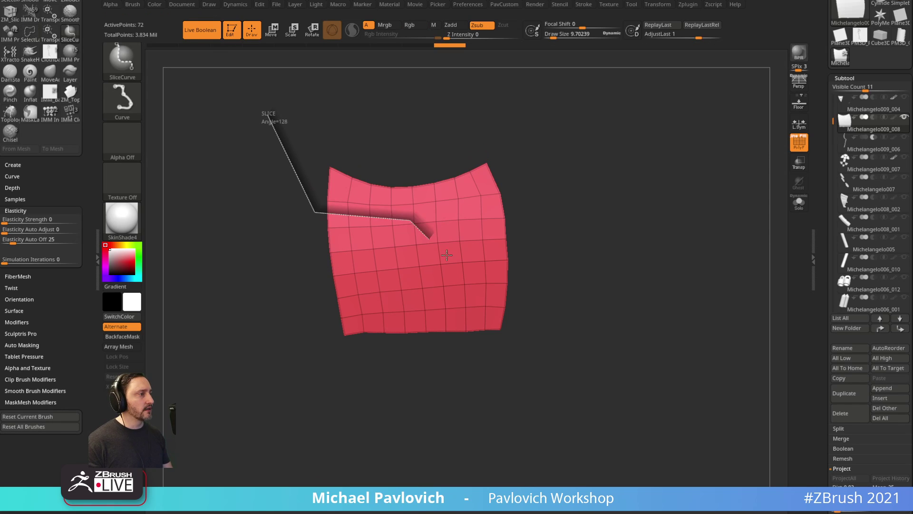
pyautogui.keyDown('ctrl'); pyautogui.keyDown('shift'); pyautogui.moveTo(446, 255); pyautogui.dragTo(536, 314); pyautogui.keyUp('shift'); pyautogui.keyUp('ctrl')
pyautogui.hotkey('ctrl', 'z')
pyautogui.hotkey('ctrl', 'z')
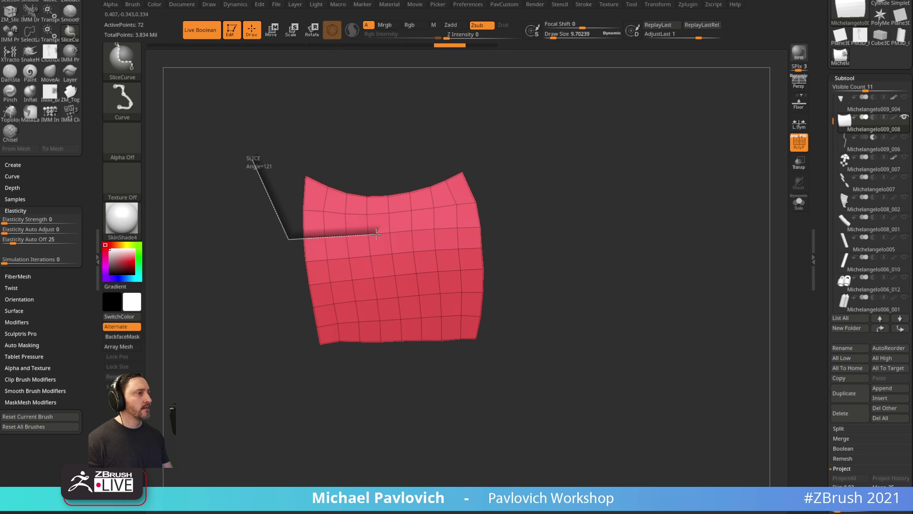
# Try another slice across the plate with a sharp bend leading into a curve, and undo it.
pyautogui.moveTo(388, 250)
pyautogui.keyDown('ctrl'); pyautogui.keyDown('shift'); pyautogui.mouseDown()
pyautogui.moveTo(525, 330)
pyautogui.moveTo(460, 272)
pyautogui.moveTo(497, 275)
pyautogui.mouseUp(); pyautogui.keyUp('shift'); pyautogui.keyUp('ctrl')
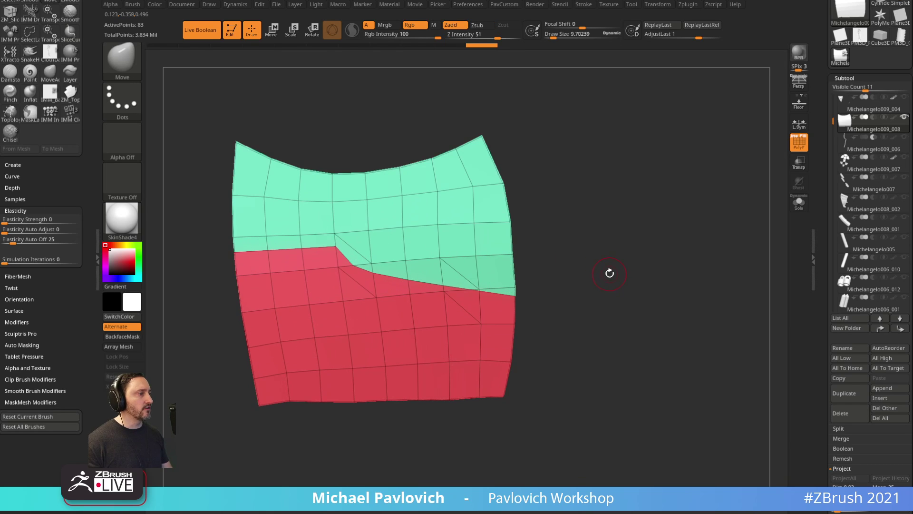
pyautogui.hotkey('ctrl', 'z')
pyautogui.hotkey('ctrl', 'z')
pyautogui.hotkey('ctrl', 'z')
# Subdivide the plate's front surface once and delete the lower subdivision level.
pyautogui.hotkey('ctrl', 'shift', 'z')
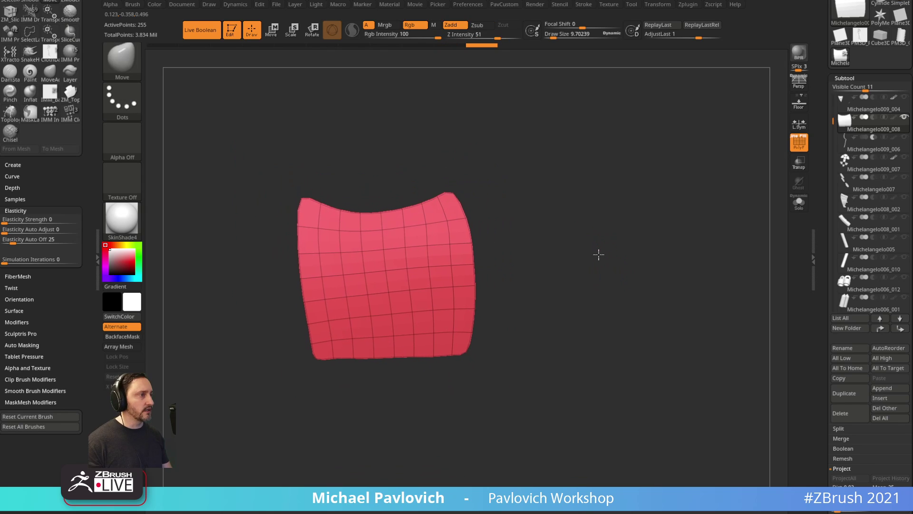
pyautogui.scroll(-5, 821, 290)
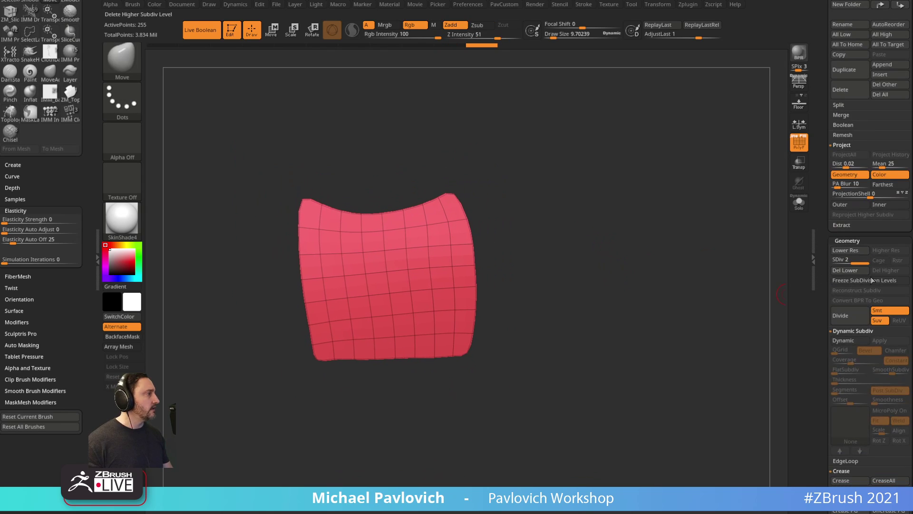
# Slice the denser plate across its width, bending near the middle and running diagonally down to the far edge.
pyautogui.keyDown('ctrl'); pyautogui.keyDown('shift'); pyautogui.moveTo(268, 189); pyautogui.dragTo(292, 249); pyautogui.keyUp('shift'); pyautogui.keyUp('ctrl')
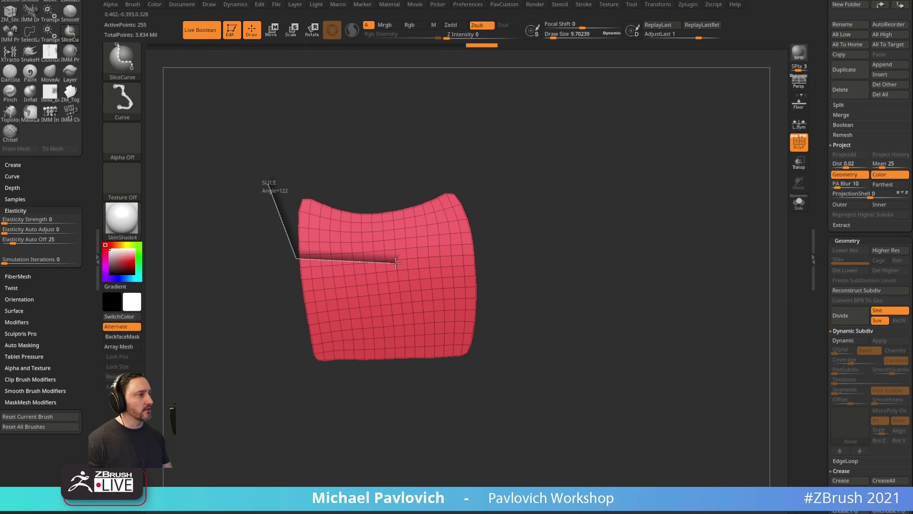
pyautogui.keyDown('ctrl'); pyautogui.keyDown('shift'); pyautogui.moveTo(396, 263); pyautogui.dragTo(558, 365); pyautogui.keyUp('shift'); pyautogui.keyUp('ctrl')
pyautogui.moveTo(591, 222)
pyautogui.keyDown('ctrl'); pyautogui.mouseDown(button='right')
pyautogui.moveTo(631, 293)
pyautogui.moveTo(656, 253)
pyautogui.mouseUp(button='right'); pyautogui.keyUp('ctrl')
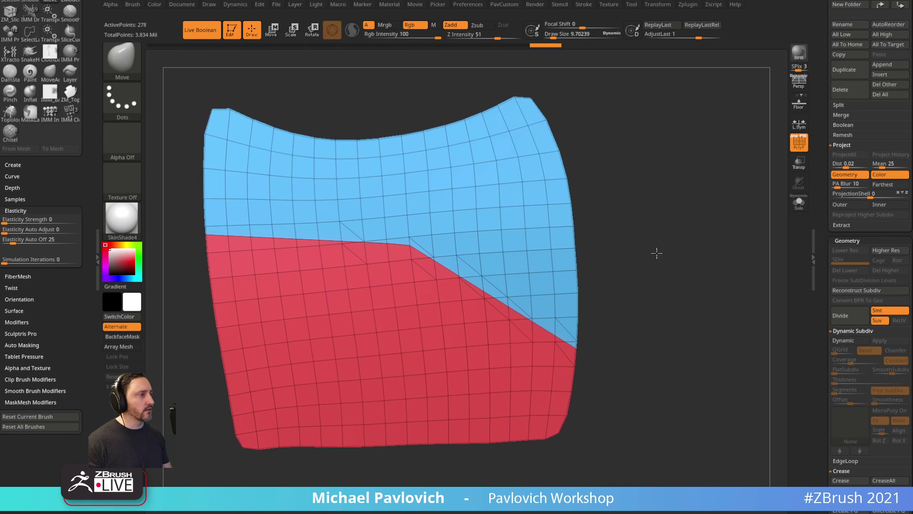
pyautogui.keyDown('alt'); pyautogui.moveTo(656, 253); pyautogui.dragTo(716, 208); pyautogui.keyUp('alt')
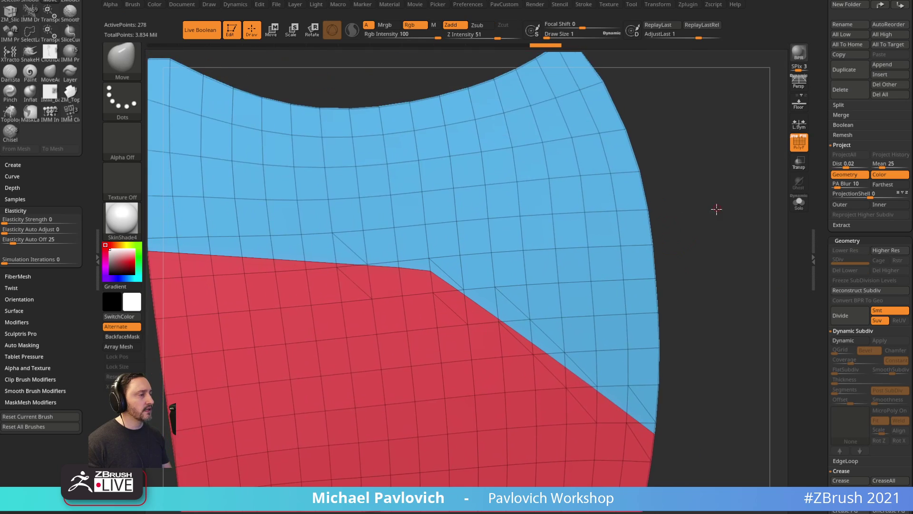
pyautogui.press('f')
# Weld the plate's close points with WeldPoints, setting the weld distance to 20.35.
pyautogui.press('space')
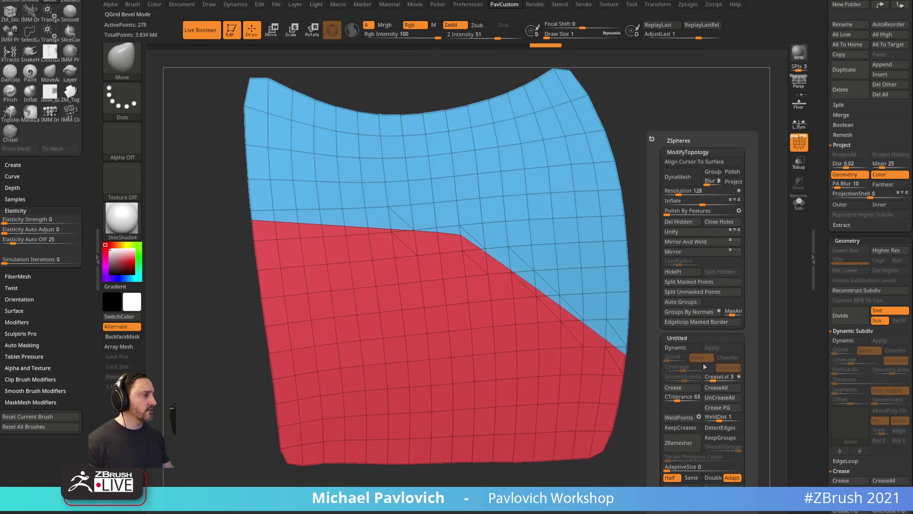
pyautogui.moveTo(657, 436); pyautogui.dragTo(656, 432)
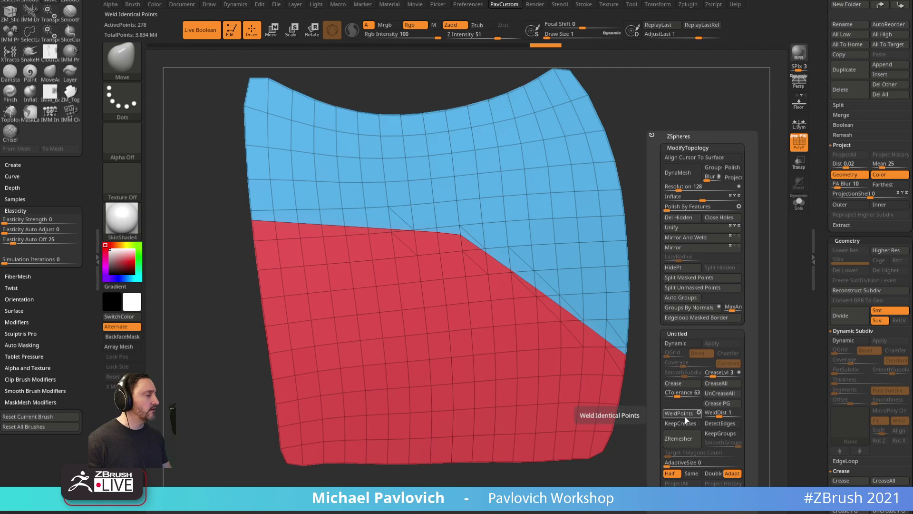
pyautogui.click(691, 415)
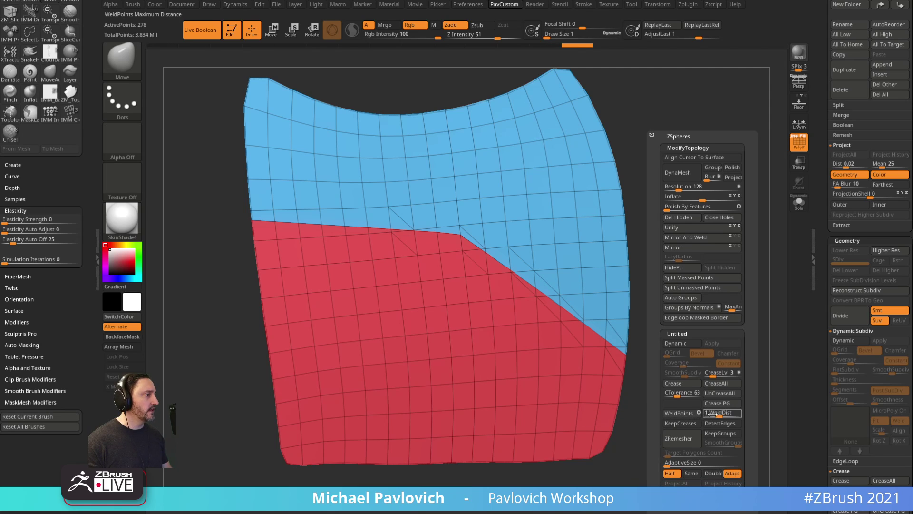
pyautogui.moveTo(714, 415); pyautogui.dragTo(729, 415)
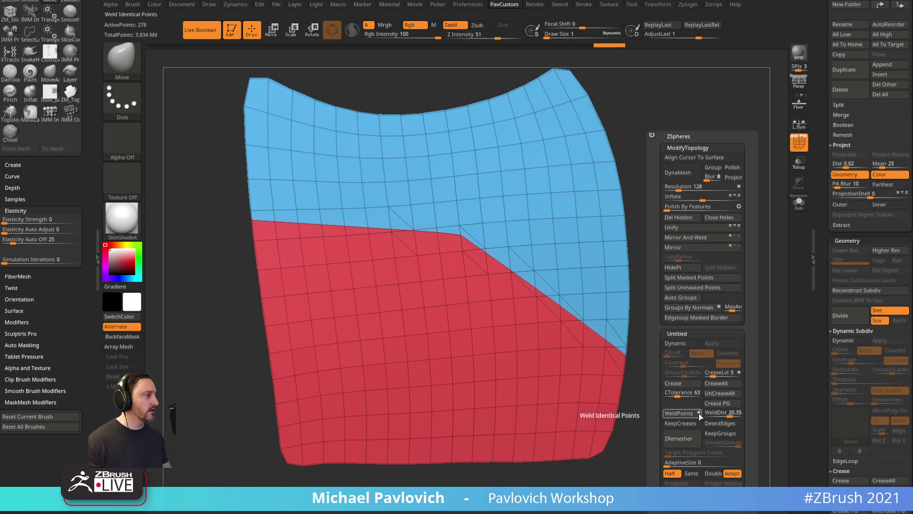
pyautogui.click(691, 412)
# Switch to ZModeler with the Collapse edge action and collapse the short edges along the slice line.
pyautogui.keyDown('alt'); pyautogui.moveTo(743, 275); pyautogui.dragTo(655, 342); pyautogui.keyUp('alt')
pyautogui.moveTo(678, 189); pyautogui.dragTo(712, 194)
pyautogui.press('b')
pyautogui.press('z')
pyautogui.press('m')
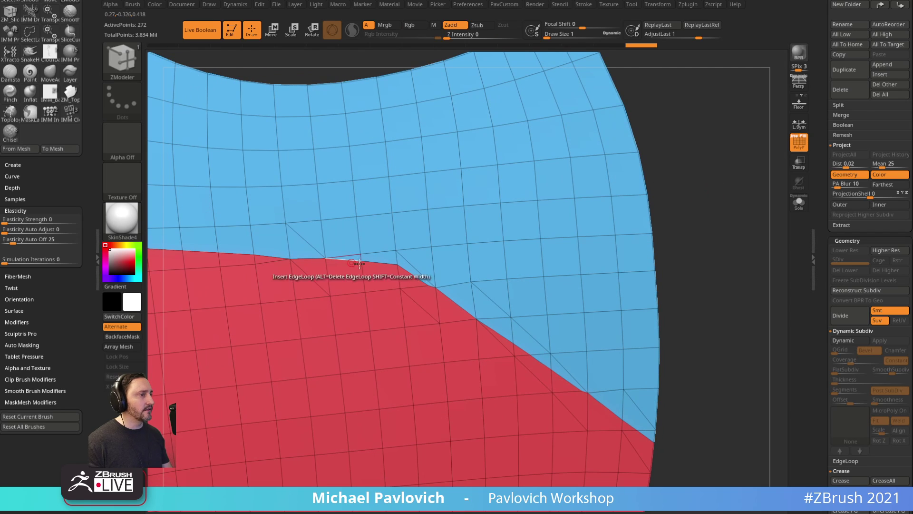
pyautogui.press('space')
pyautogui.click(347, 282)
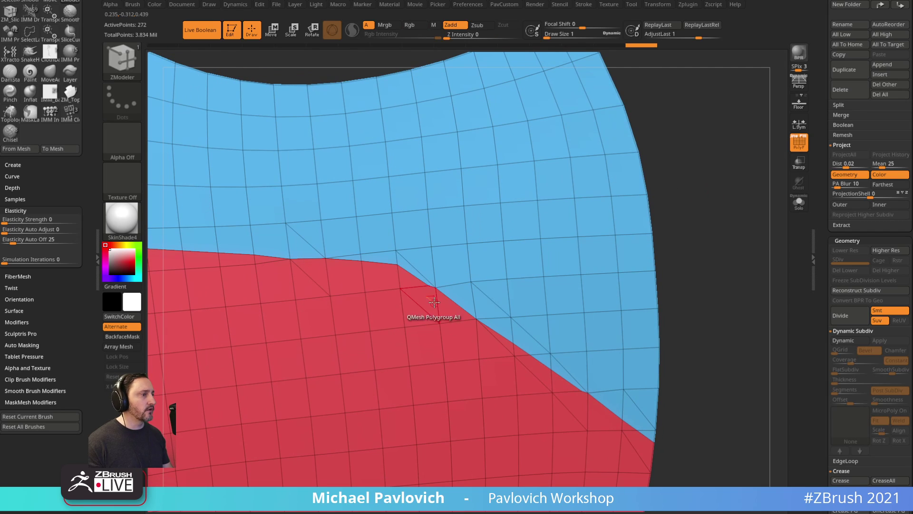
pyautogui.keyDown('alt'); pyautogui.moveTo(700, 264); pyautogui.dragTo(668, 268); pyautogui.keyUp('alt')
pyautogui.press('f')
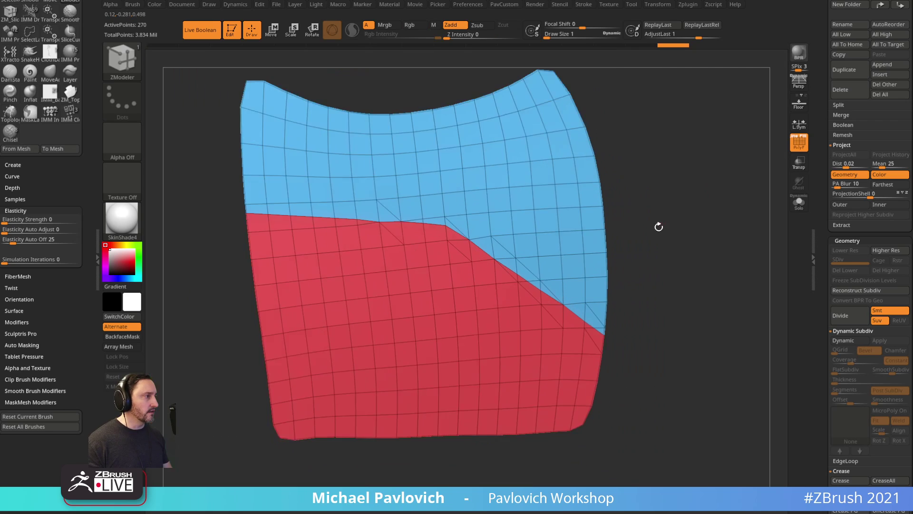
pyautogui.moveTo(658, 228); pyautogui.dragTo(687, 257)
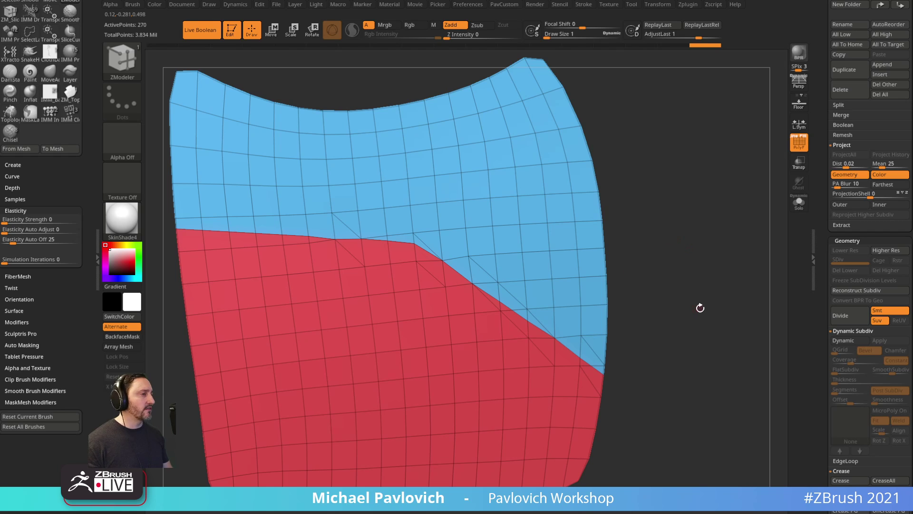
pyautogui.moveTo(689, 333); pyautogui.dragTo(668, 321)
pyautogui.click(590, 365)
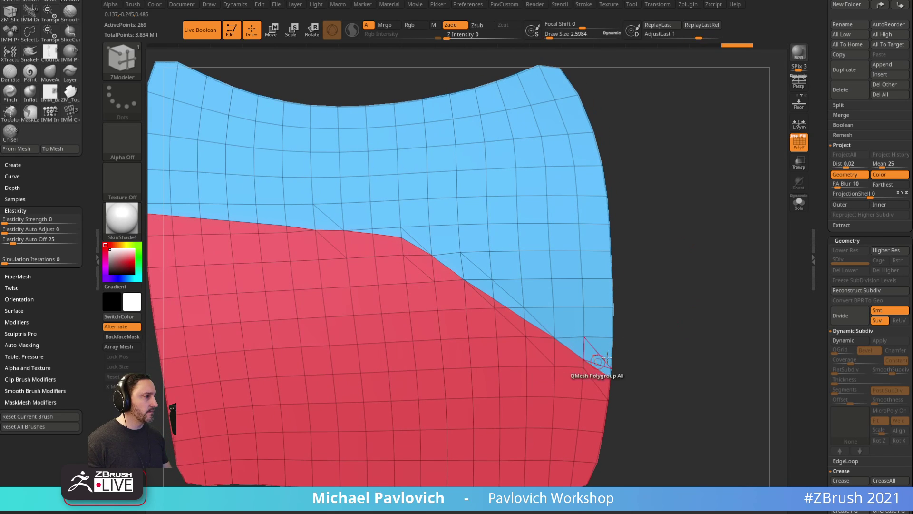
# Set the ZModeler point action to Slide and slide the point near the slice's outer end into better spacing.
pyautogui.keyDown('alt'); pyautogui.moveTo(672, 361); pyautogui.dragTo(650, 335); pyautogui.keyUp('alt')
pyautogui.press('space')
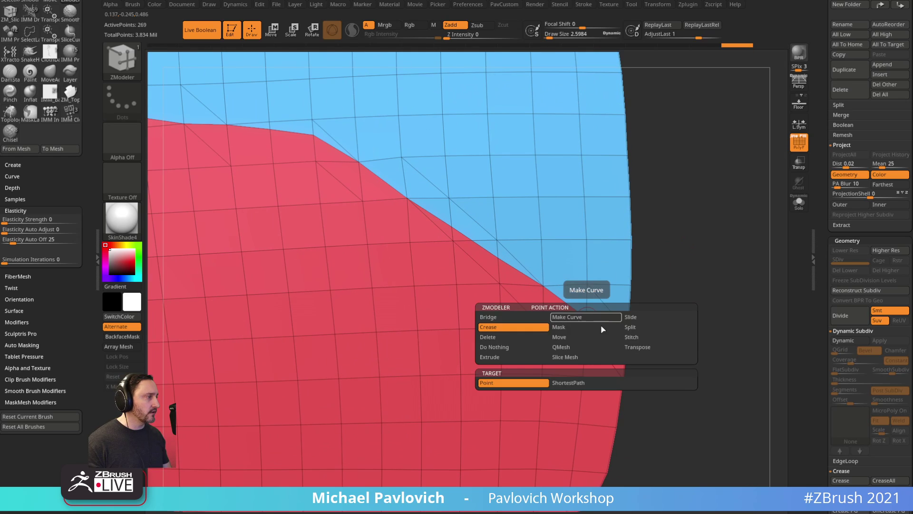
pyautogui.click(636, 318)
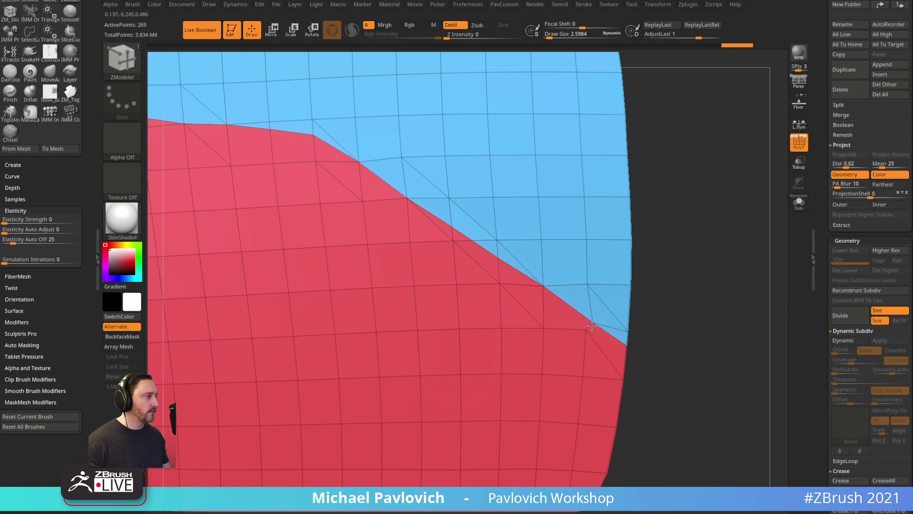
pyautogui.moveTo(586, 339); pyautogui.dragTo(580, 344)
pyautogui.moveTo(674, 329)
pyautogui.keyDown('alt'); pyautogui.mouseDown()
pyautogui.moveTo(664, 298)
pyautogui.moveTo(679, 315)
pyautogui.mouseUp(); pyautogui.keyUp('alt')
pyautogui.keyDown('alt'); pyautogui.moveTo(661, 223); pyautogui.dragTo(661, 244); pyautogui.keyUp('alt')
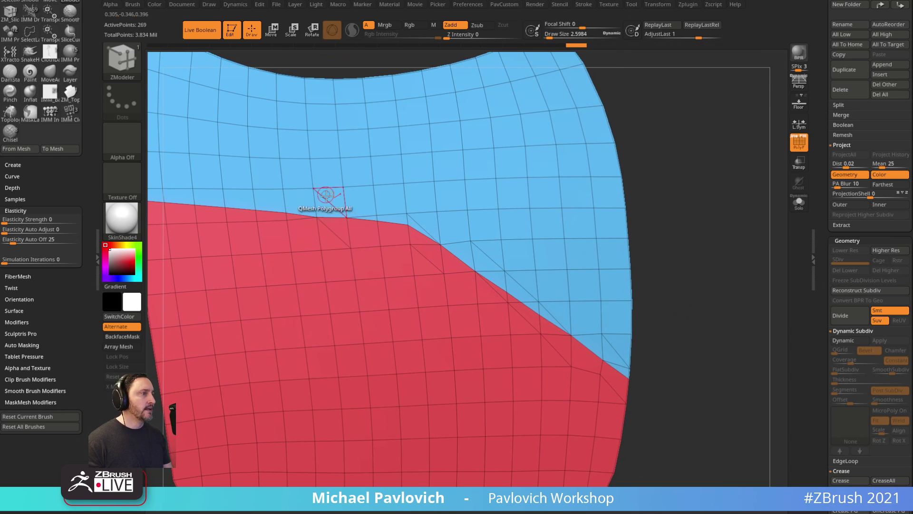
# Set the ZModeler edge action to Delete and try deleting the diagonal edge just above the slice, before its bend.
pyautogui.press('space')
pyautogui.press('space')
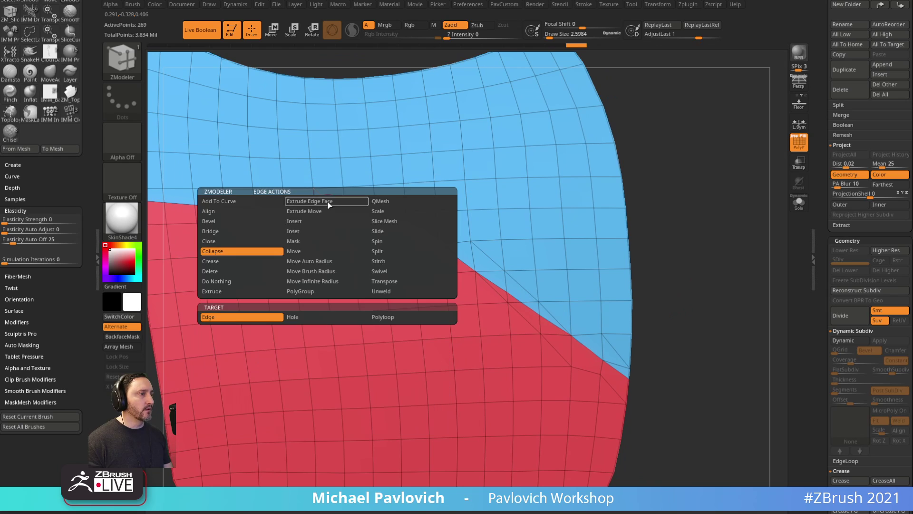
pyautogui.click(221, 272)
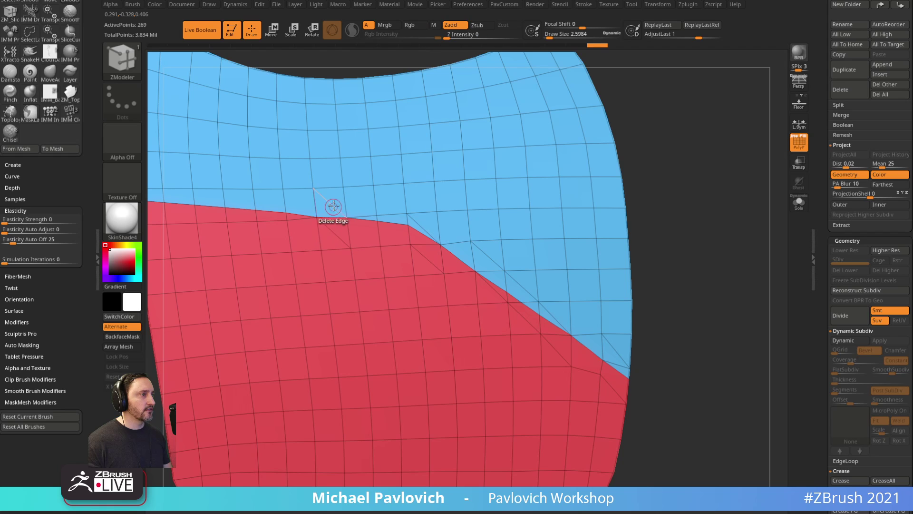
pyautogui.click(333, 203)
pyautogui.hotkey('ctrl', 'z')
# Run WeldPoints again and delete stray diagonal edges on the blue side of the slice beyond the bend.
pyautogui.press('2')
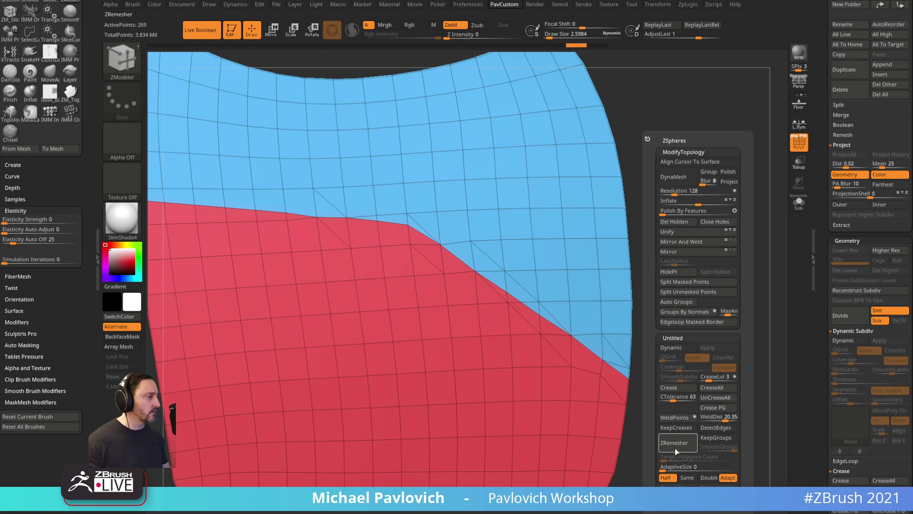
pyautogui.click(677, 417)
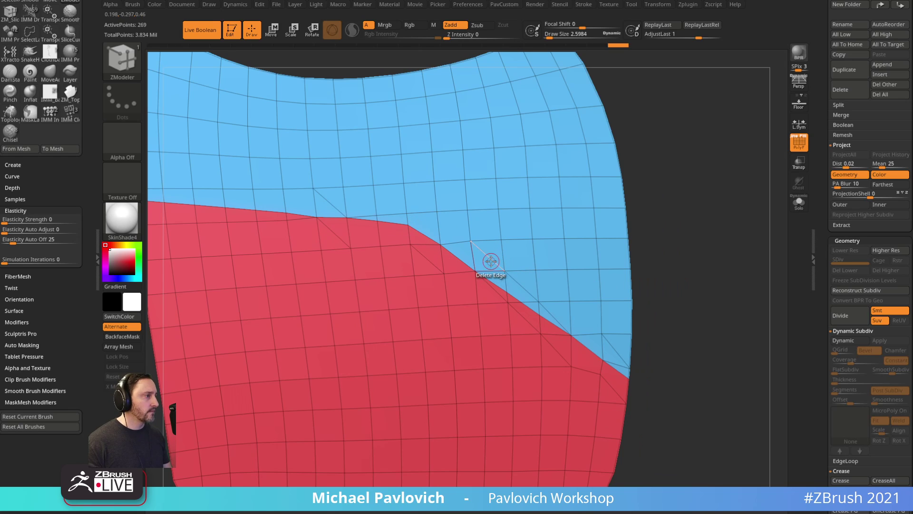
pyautogui.click(520, 285)
pyautogui.hotkey('ctrl', 'z')
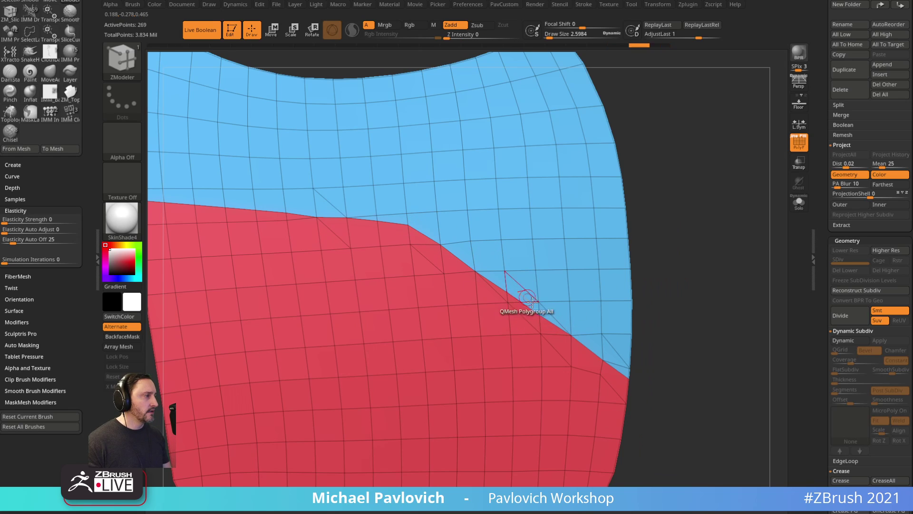
# Collapse the short edge along the diagonal part of the slice and slide its point into better spacing with a smaller brush.
pyautogui.press('space')
pyautogui.click(427, 278)
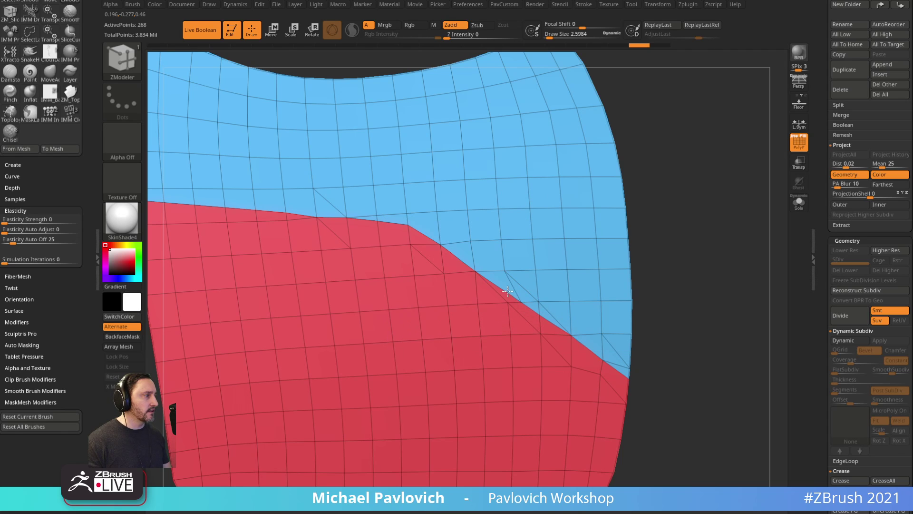
pyautogui.press('[')
pyautogui.moveTo(523, 302); pyautogui.dragTo(516, 297)
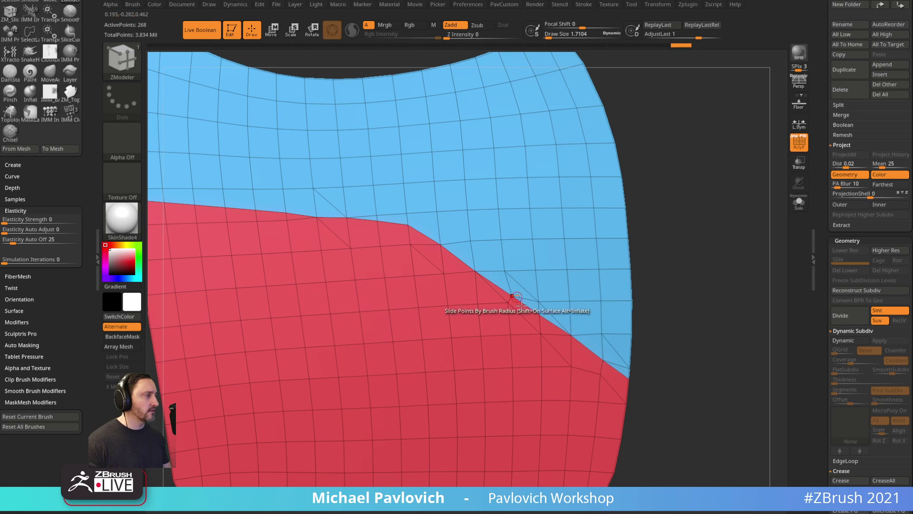
# Delete the remaining diagonal edges above the sloping slice with the Delete edge action, and set the polygon action to Do Nothing.
pyautogui.press('space')
pyautogui.click(419, 298)
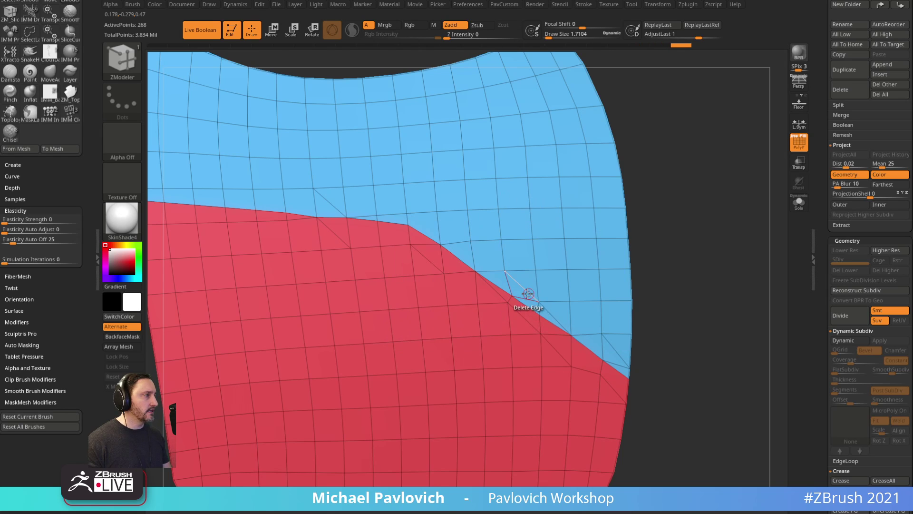
pyautogui.click(551, 315)
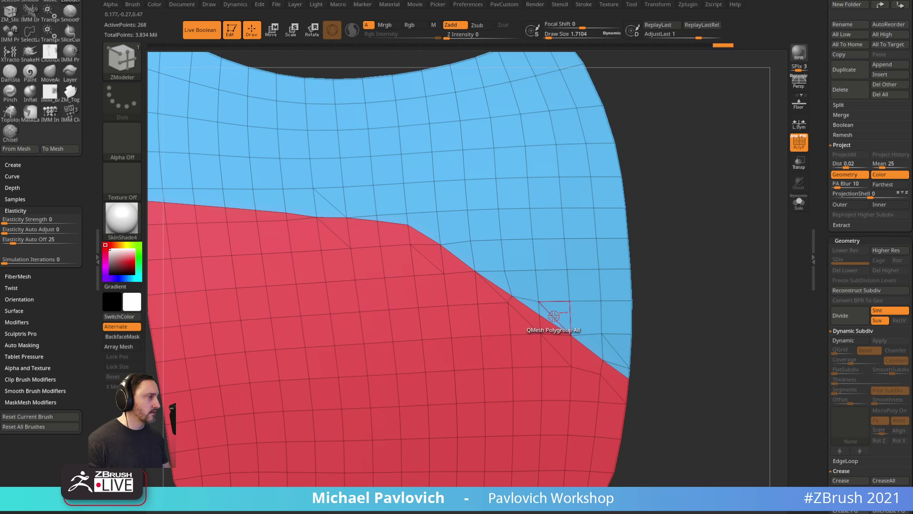
pyautogui.press('space')
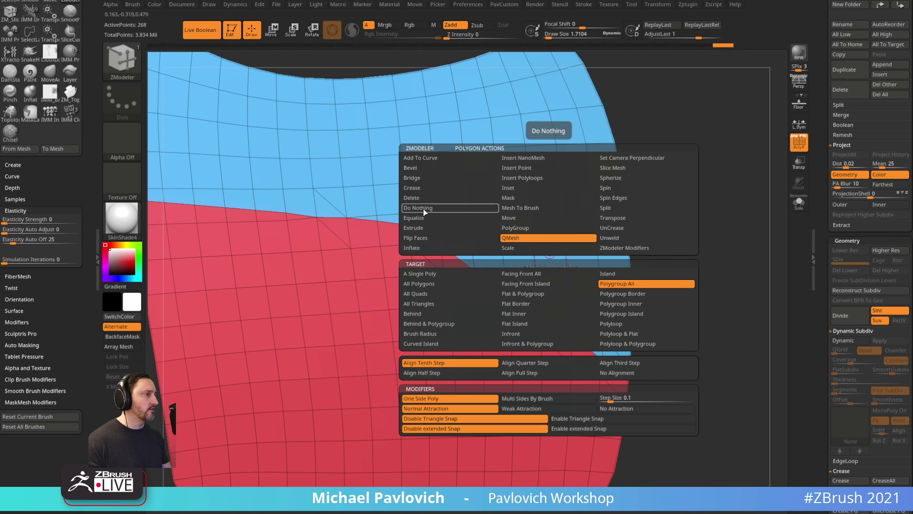
pyautogui.click(424, 208)
pyautogui.moveTo(668, 355); pyautogui.dragTo(664, 344)
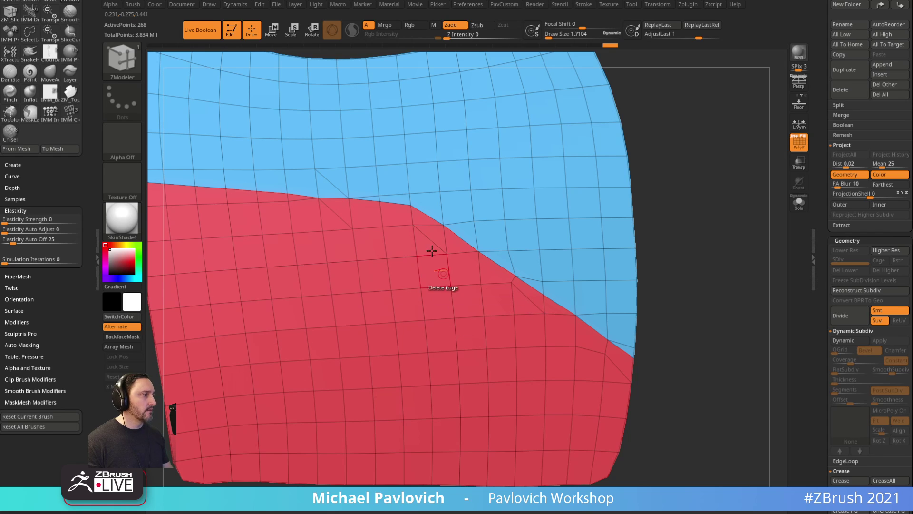
# Delete the diagonally split faces on both sides of the slice, just before its bend.
pyautogui.click(343, 218)
pyautogui.hotkey('ctrl', 'z')
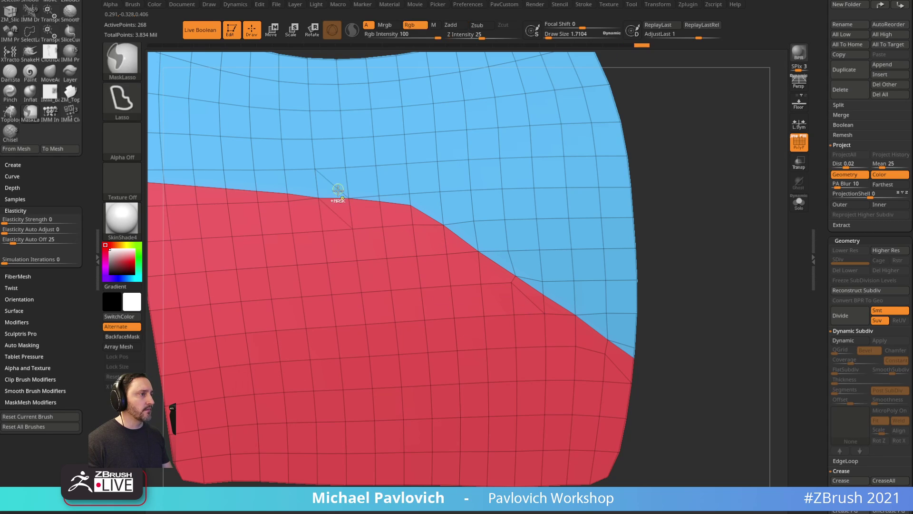
pyautogui.click(332, 218)
# Set the edge action to Bridge with the Edges target and bridge the blue-side and red-side gaps with one face each.
pyautogui.moveTo(669, 146); pyautogui.dragTo(722, 206)
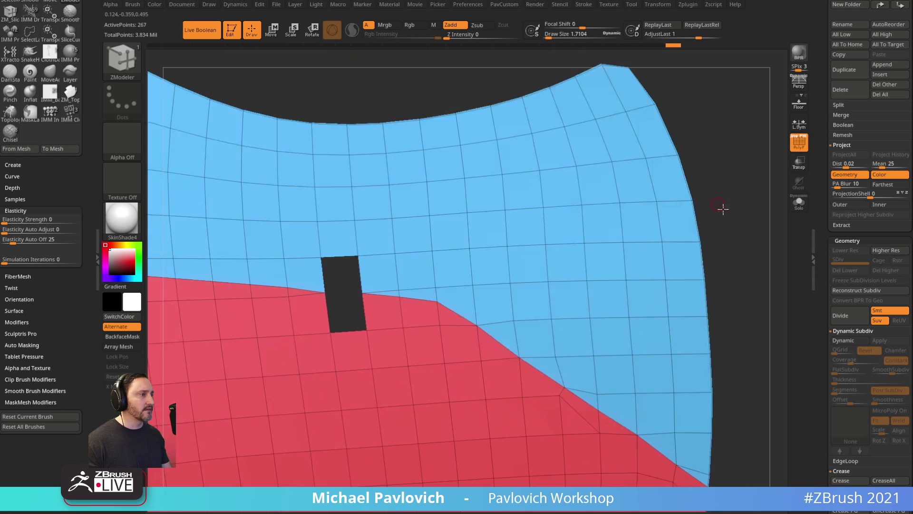
pyautogui.press('space')
pyautogui.click(277, 258)
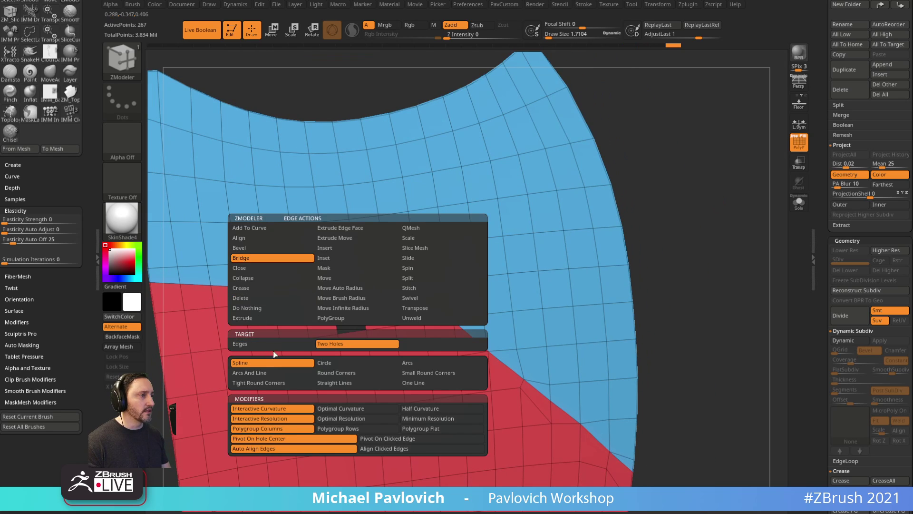
pyautogui.click(357, 271)
pyautogui.click(328, 274)
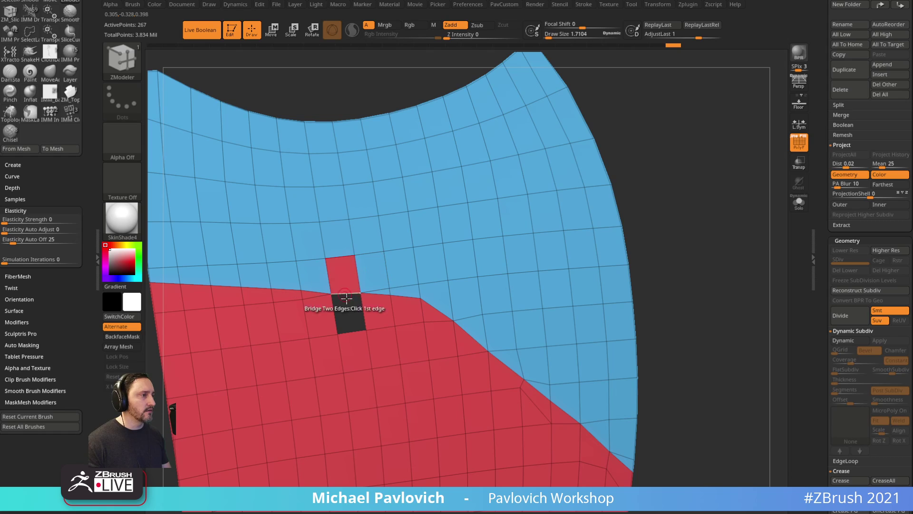
pyautogui.click(363, 312)
pyautogui.click(336, 312)
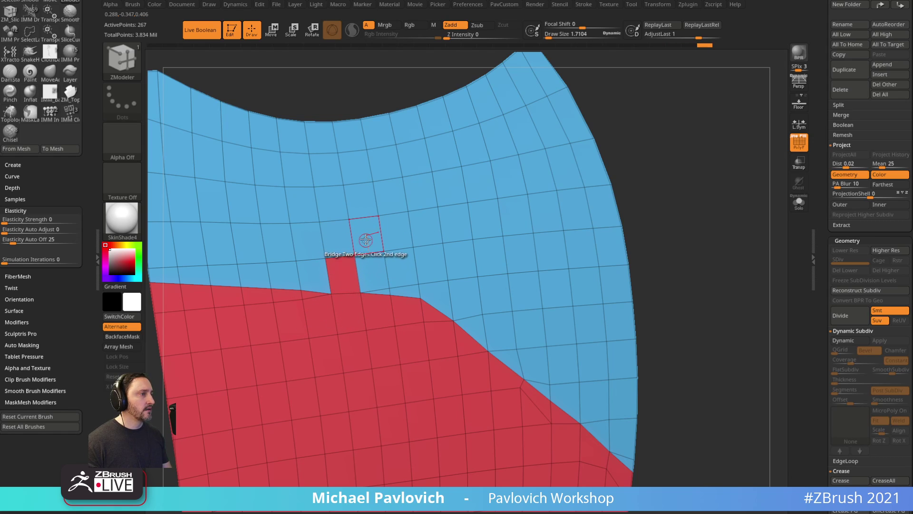
# Assign the bridged face above the slice to the blue polygroup, using the QMesh polygon action.
pyautogui.press('space')
pyautogui.click(365, 238)
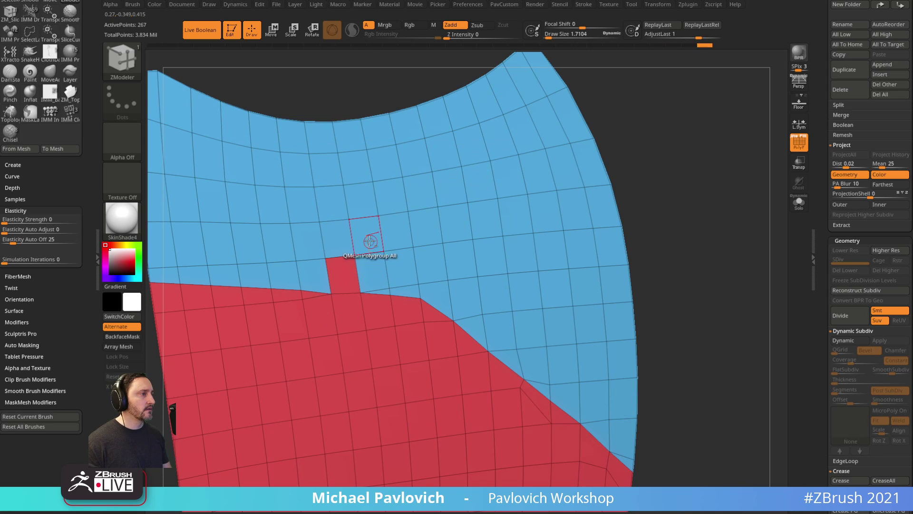
pyautogui.keyDown('alt'); pyautogui.moveTo(370, 242); pyautogui.dragTo(372, 266); pyautogui.keyUp('alt')
pyautogui.click(341, 273)
# Try to mark the row of red faces just below the slice near its bend as a temporary polygroup.
pyautogui.keyDown('alt'); pyautogui.moveTo(666, 228); pyautogui.dragTo(676, 209); pyautogui.keyUp('alt')
pyautogui.moveTo(390, 273)
pyautogui.mouseDown()
pyautogui.moveTo(339, 279)
pyautogui.moveTo(331, 217)
pyautogui.moveTo(355, 248)
pyautogui.moveTo(412, 212)
pyautogui.moveTo(405, 210)
pyautogui.mouseUp()
pyautogui.hotkey('ctrl', 'z')
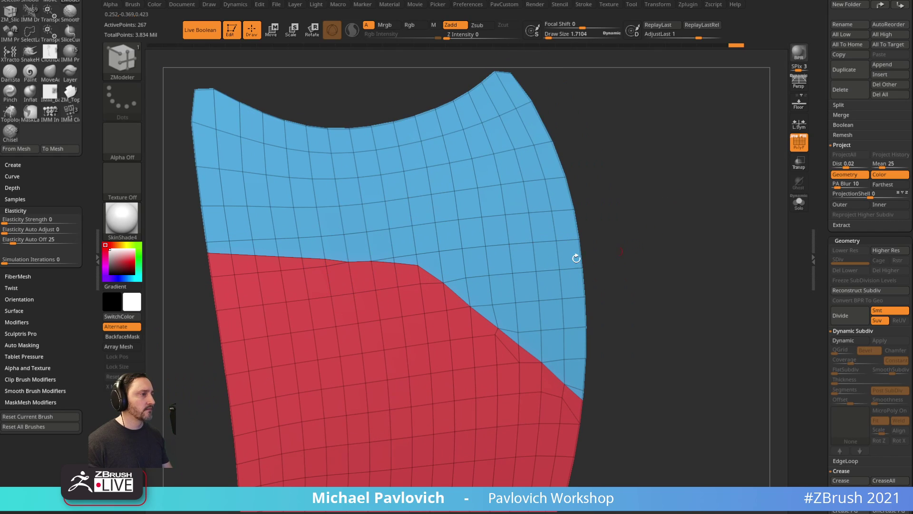
pyautogui.press('alt')
pyautogui.press('alt')
pyautogui.press('alt')
pyautogui.press('alt')
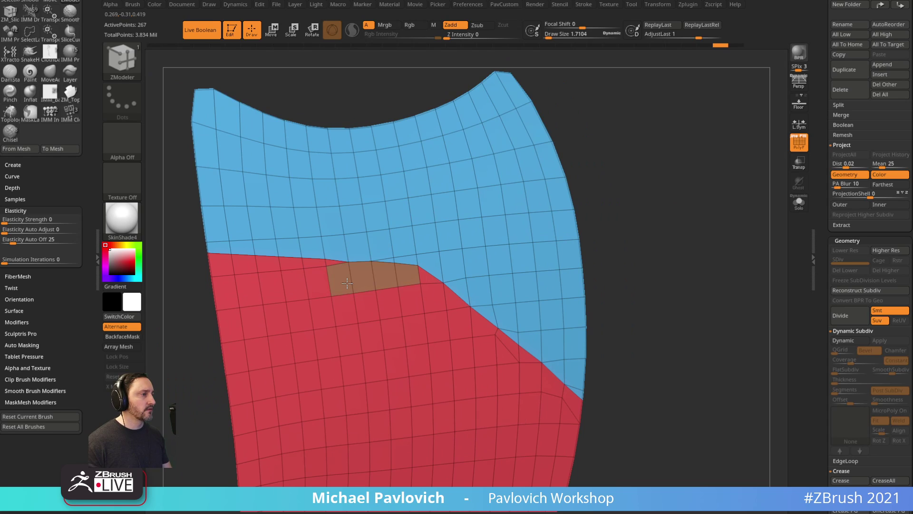
pyautogui.hotkey('ctrl', 'z')
pyautogui.moveTo(348, 280)
pyautogui.mouseDown()
pyautogui.moveTo(385, 211)
pyautogui.moveTo(475, 252)
pyautogui.moveTo(436, 207)
pyautogui.mouseUp()
# Switch to the ZM_Slice brush and slice the red faces just below the polygroup border, around the bend and down the slope.
pyautogui.moveTo(492, 201)
pyautogui.keyDown('alt'); pyautogui.mouseDown()
pyautogui.moveTo(498, 264)
pyautogui.moveTo(466, 265)
pyautogui.moveTo(456, 285)
pyautogui.moveTo(414, 243)
pyautogui.moveTo(409, 257)
pyautogui.moveTo(428, 209)
pyautogui.moveTo(449, 254)
pyautogui.mouseUp(); pyautogui.keyUp('alt')
pyautogui.press('alt')
pyautogui.press('shift')
pyautogui.moveTo(680, 255)
pyautogui.mouseDown()
pyautogui.moveTo(665, 242)
pyautogui.moveTo(685, 224)
pyautogui.moveTo(711, 236)
pyautogui.moveTo(695, 257)
pyautogui.mouseUp()
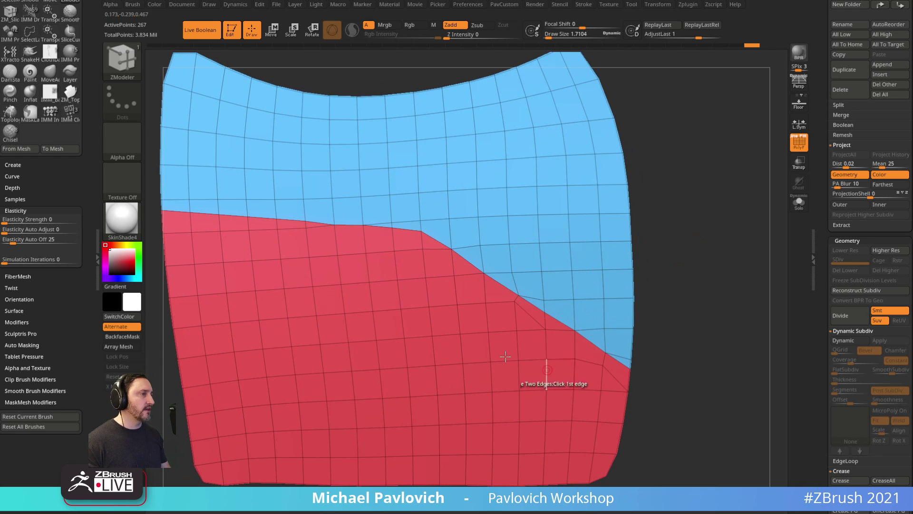
pyautogui.moveTo(701, 261); pyautogui.dragTo(719, 253)
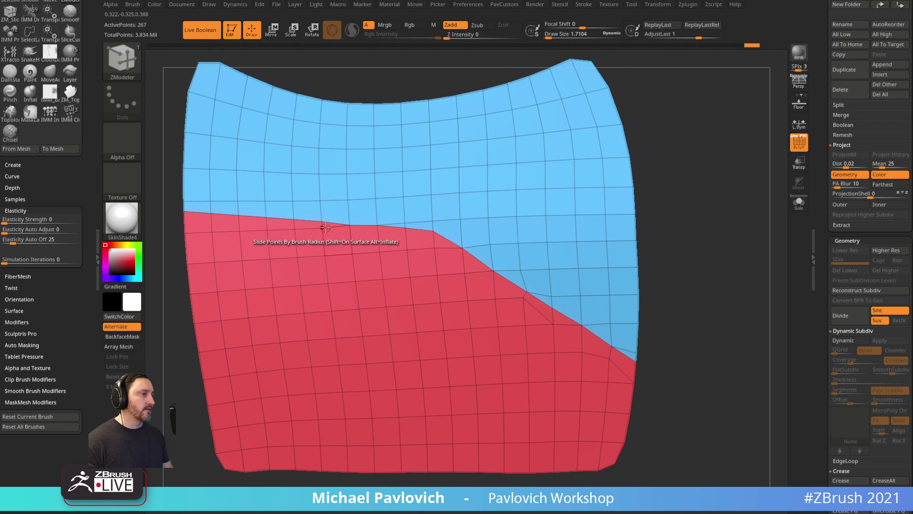
pyautogui.press('b')
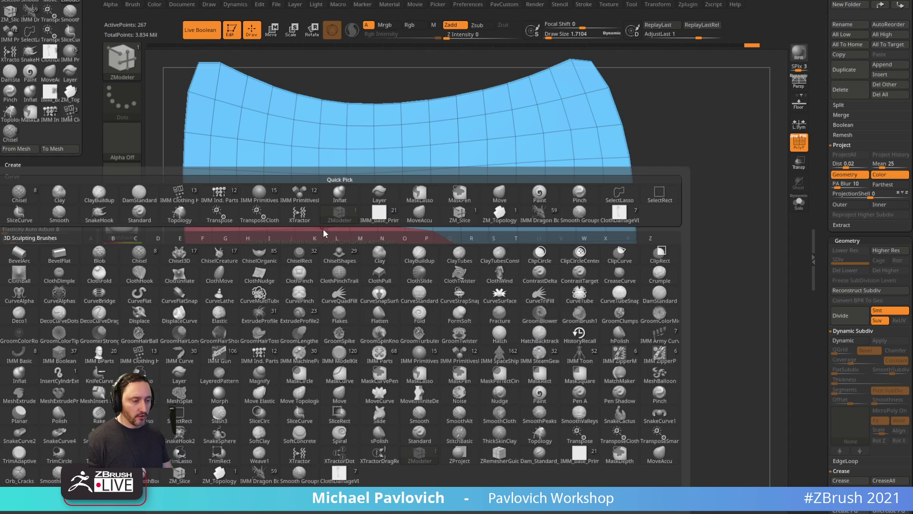
pyautogui.click(186, 476)
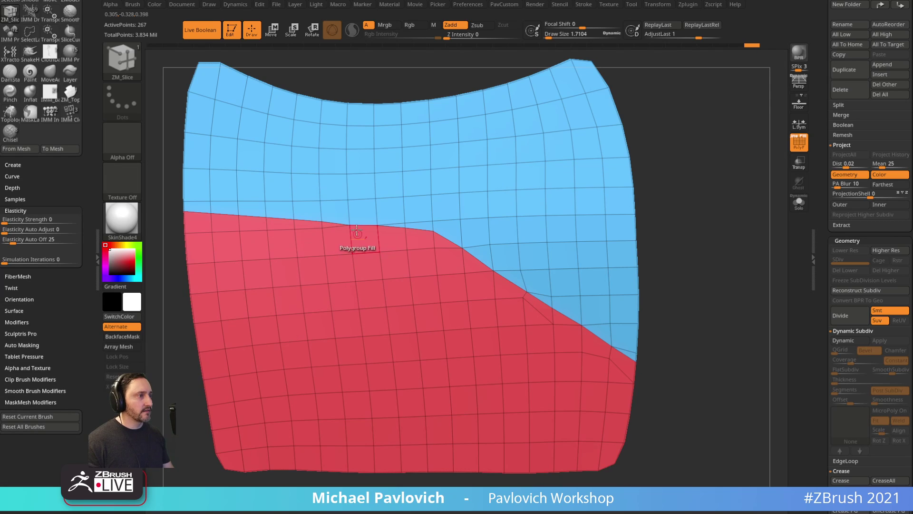
pyautogui.click(407, 240)
pyautogui.click(434, 248)
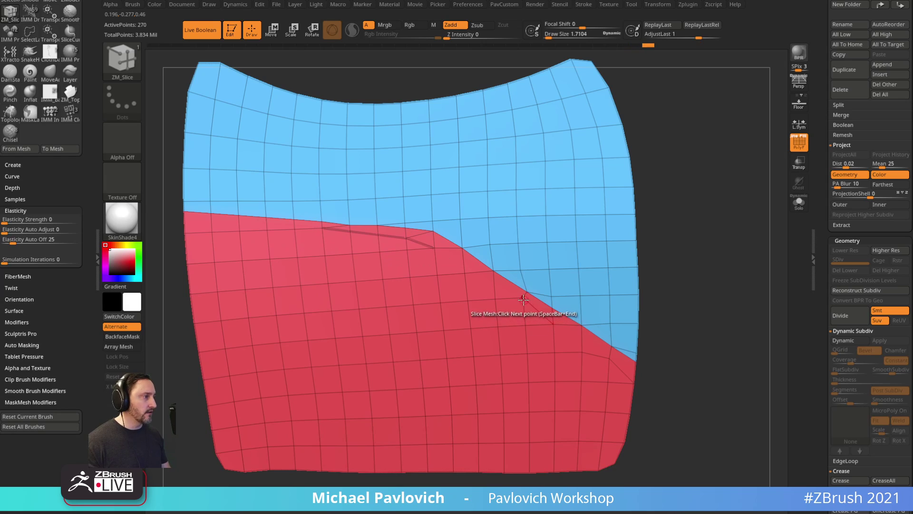
pyautogui.click(523, 298)
pyautogui.press('space')
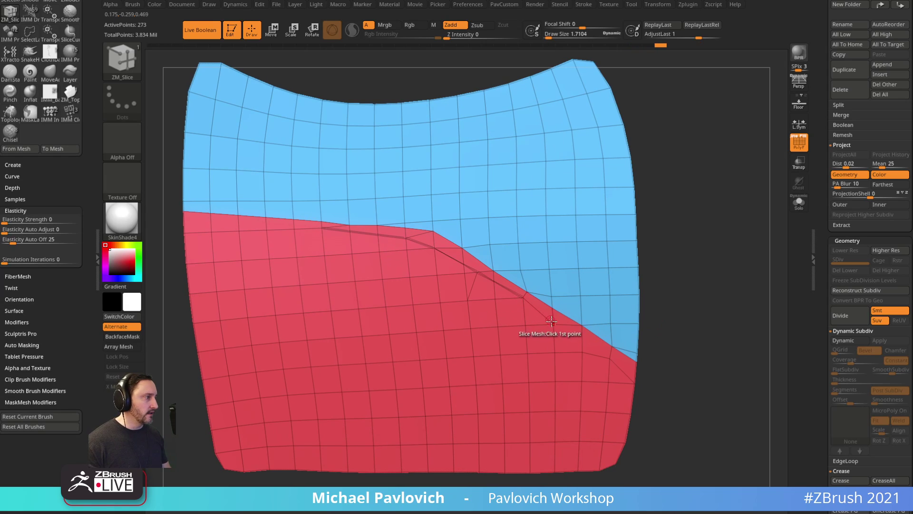
# Slice a further segment below the lower end of the polygroup border to continue the parallel edge line.
pyautogui.click(551, 321)
pyautogui.click(610, 358)
pyautogui.press('space')
pyautogui.moveTo(709, 328); pyautogui.dragTo(720, 303)
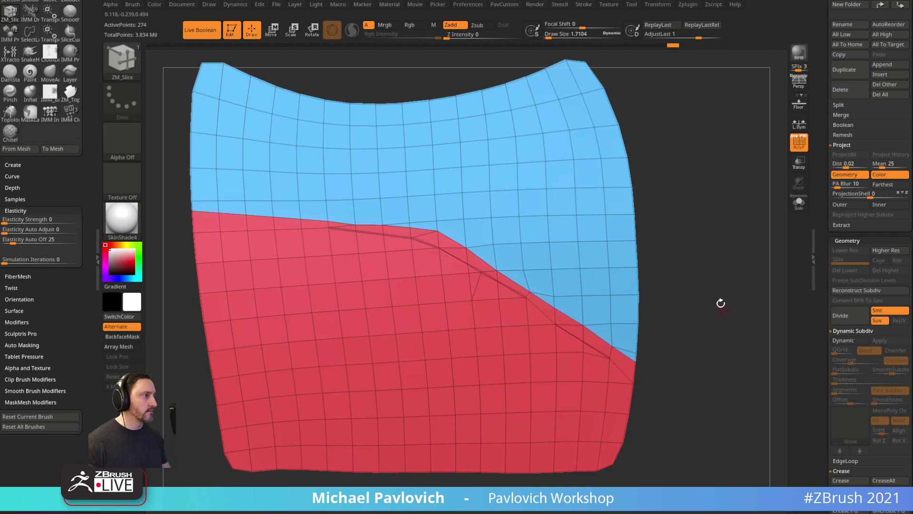
# Switch to ZModeler with the Delete edge action and delete the redundant edges beside the newly sliced line.
pyautogui.press('b')
pyautogui.press('z')
pyautogui.press('m')
pyautogui.moveTo(695, 234)
pyautogui.mouseDown()
pyautogui.moveTo(715, 240)
pyautogui.moveTo(701, 234)
pyautogui.moveTo(704, 257)
pyautogui.mouseUp()
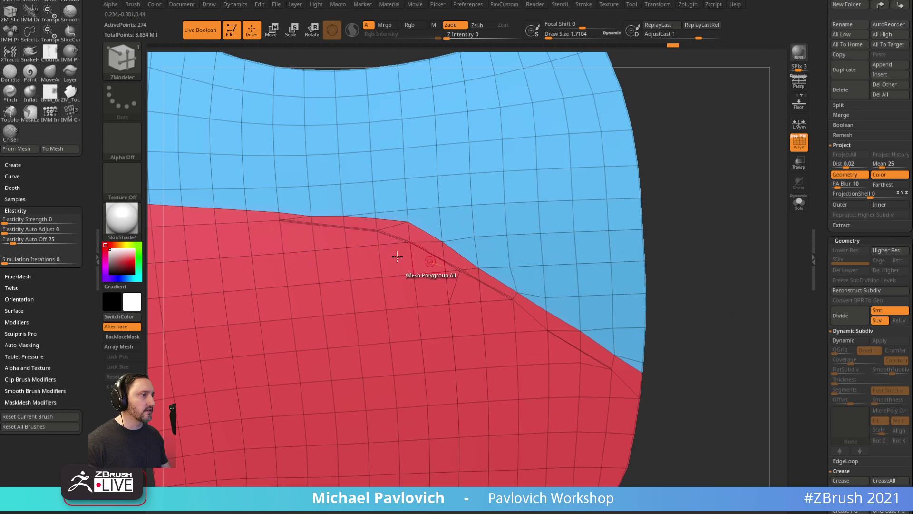
pyautogui.press('5')
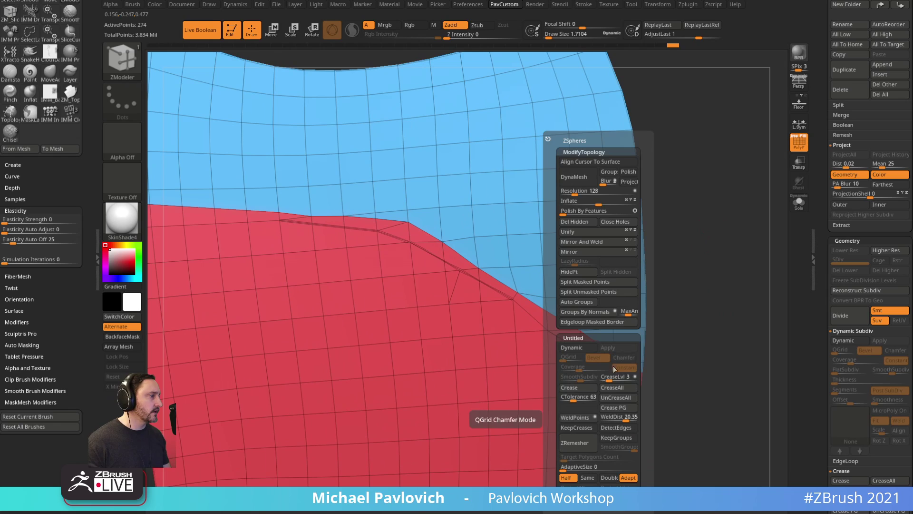
pyautogui.press('space')
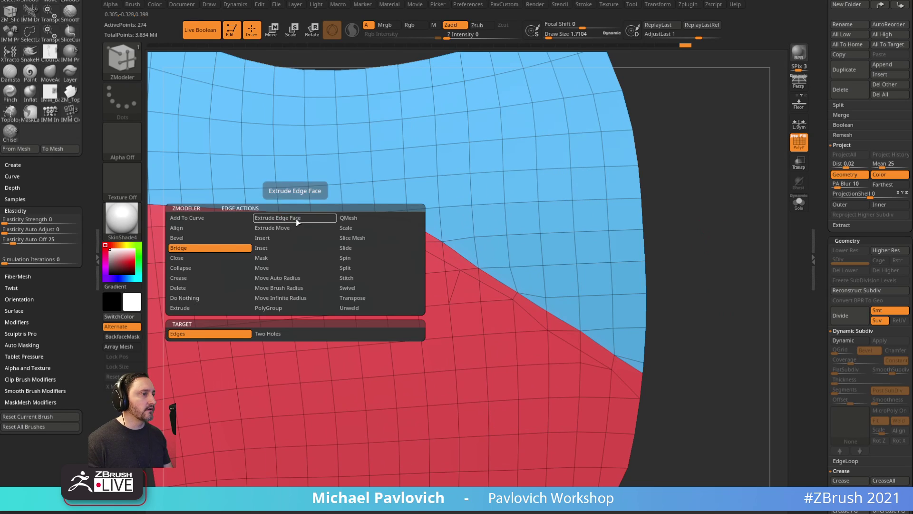
pyautogui.click(196, 287)
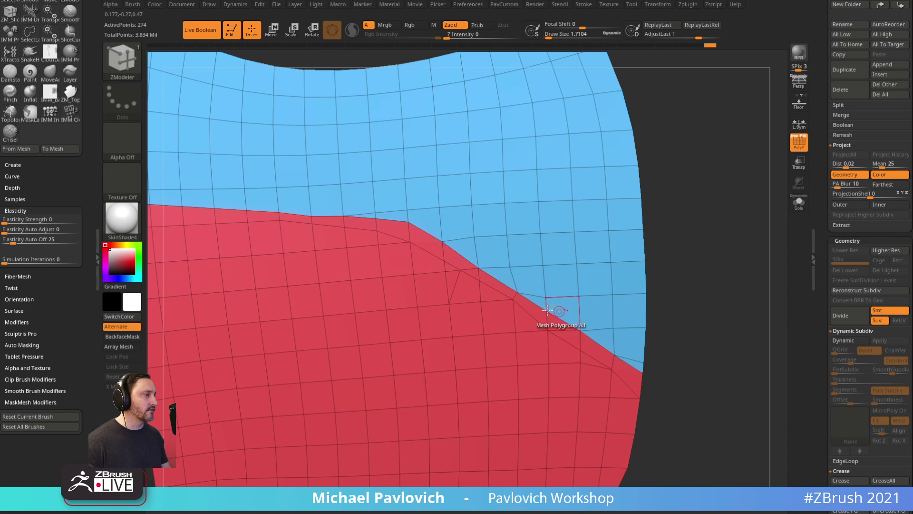
# Set the edge action to Collapse and collapse the short edge where the new line meets the sloping border.
pyautogui.press('space')
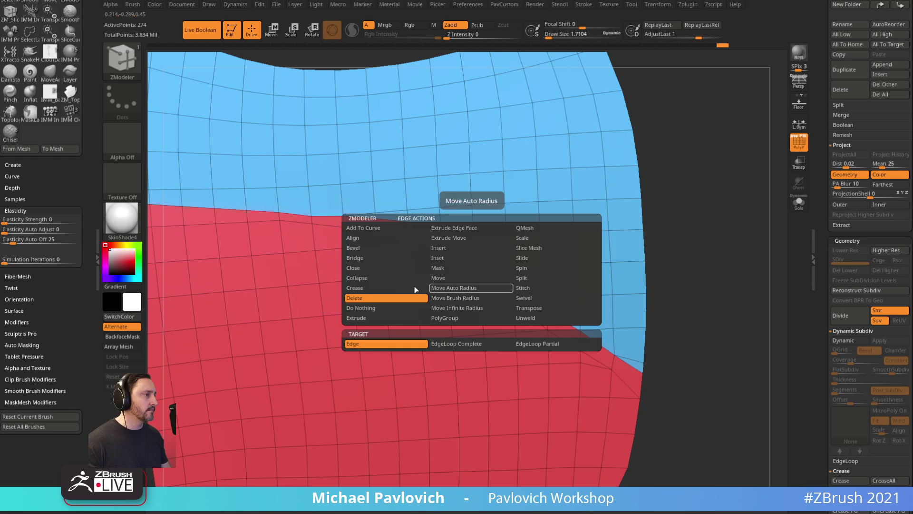
pyautogui.click(404, 278)
pyautogui.click(474, 276)
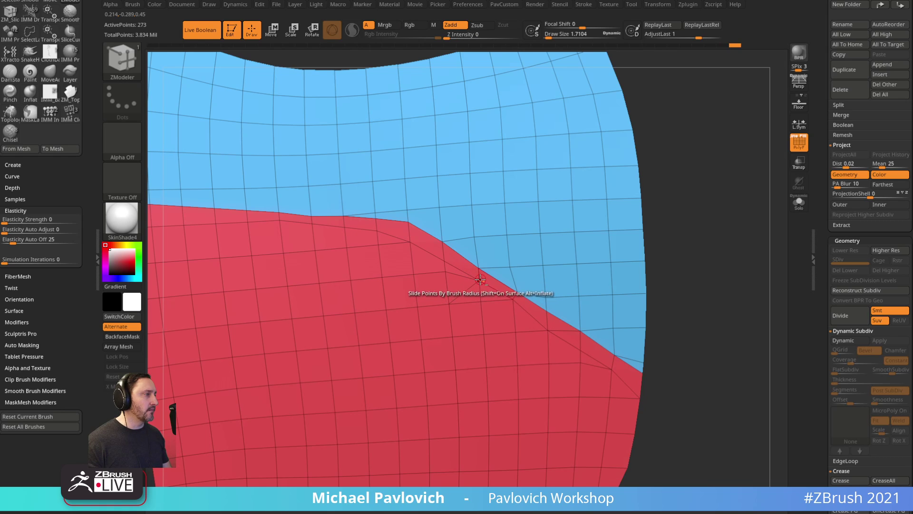
# Set the ZModeler point action to Do Nothing and frame the whole plate.
pyautogui.press('space')
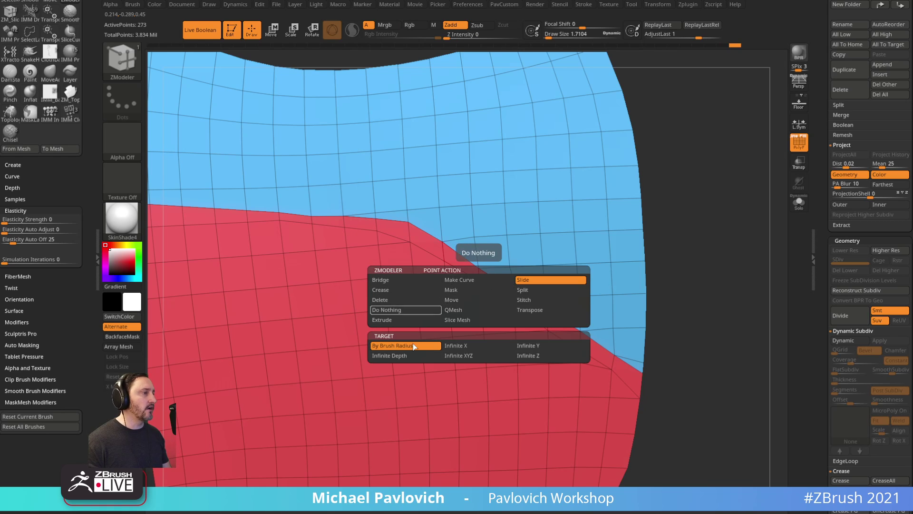
pyautogui.click(387, 309)
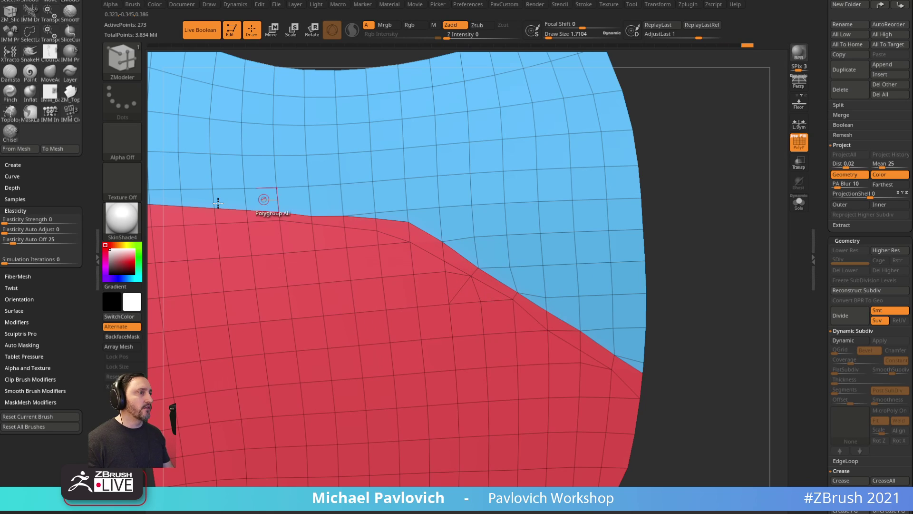
pyautogui.press('f')
pyautogui.keyDown('alt'); pyautogui.moveTo(692, 276); pyautogui.dragTo(689, 316); pyautogui.keyUp('alt')
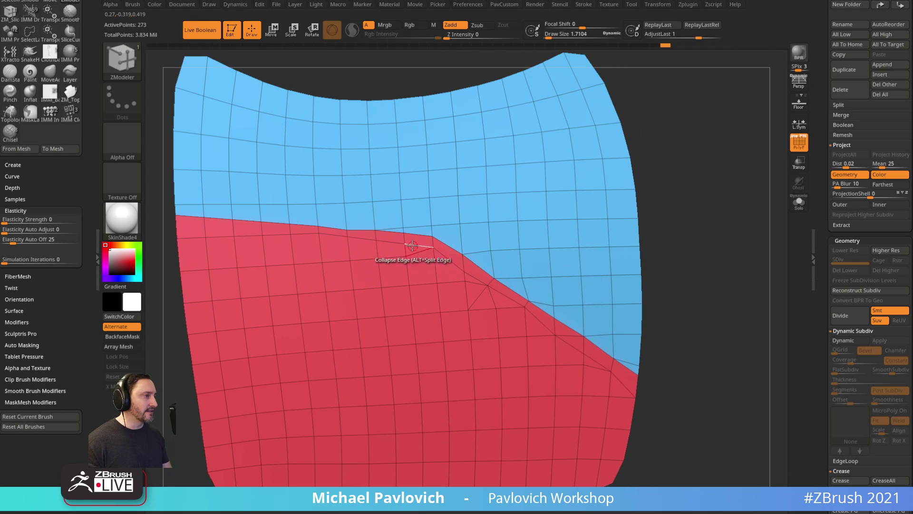
# Set the ZModeler edge action to Delete for the edges near the sloping polygroup border.
pyautogui.moveTo(689, 241); pyautogui.dragTo(703, 261)
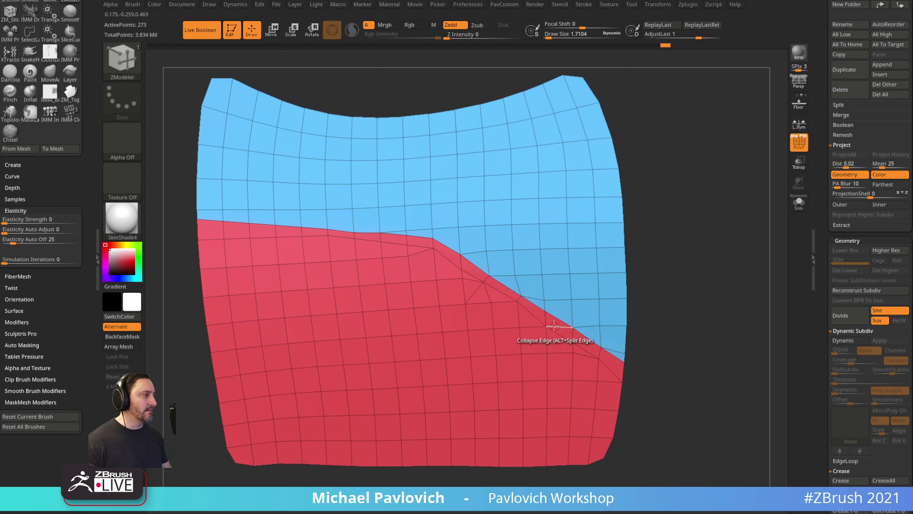
pyautogui.moveTo(546, 324); pyautogui.dragTo(547, 323)
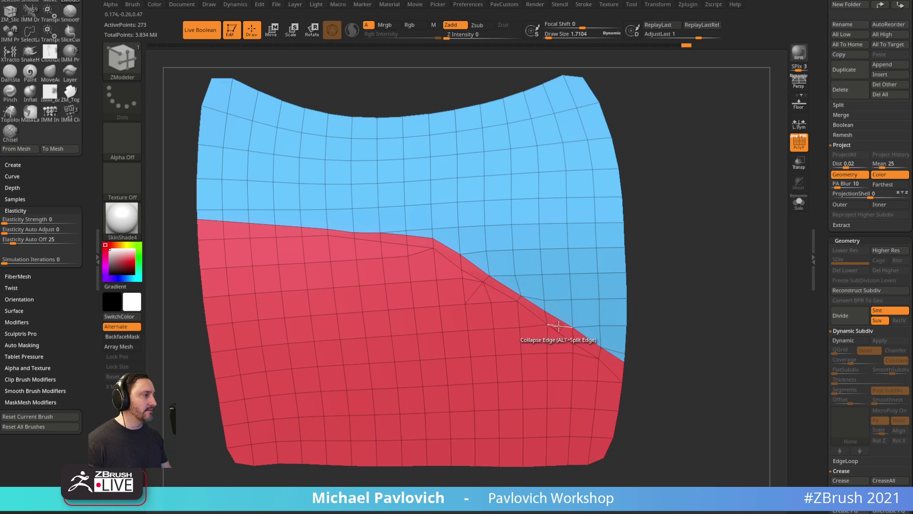
pyautogui.press('ctrl')
pyautogui.press('space')
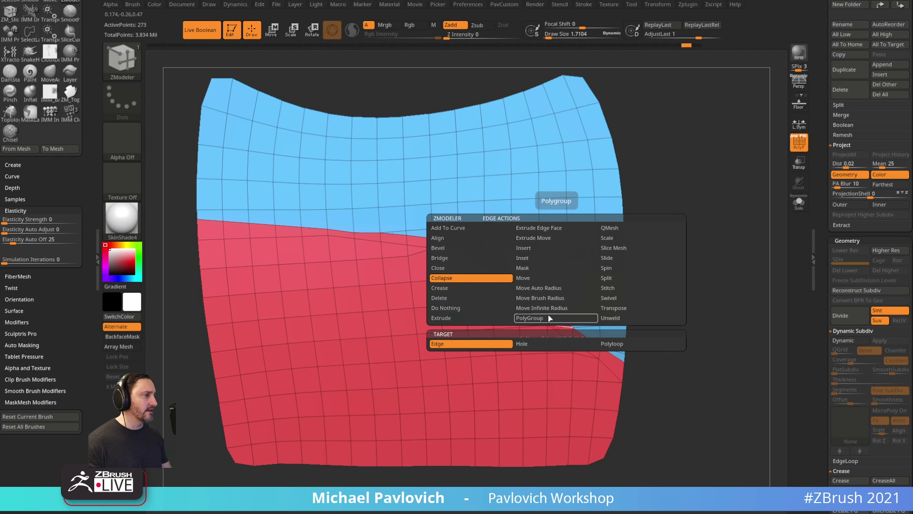
pyautogui.click(446, 297)
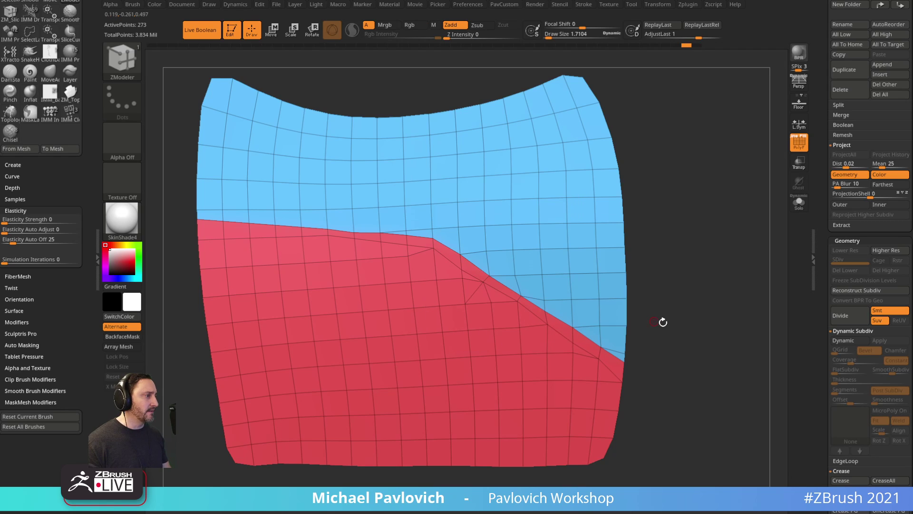
# Examine the plate's topology along the polygroup border from several angles and distances.
pyautogui.hotkey('ctrl', 'shift', 'z')
pyautogui.scroll(-3, 644, 271)
pyautogui.moveTo(644, 271); pyautogui.dragTo(663, 258)
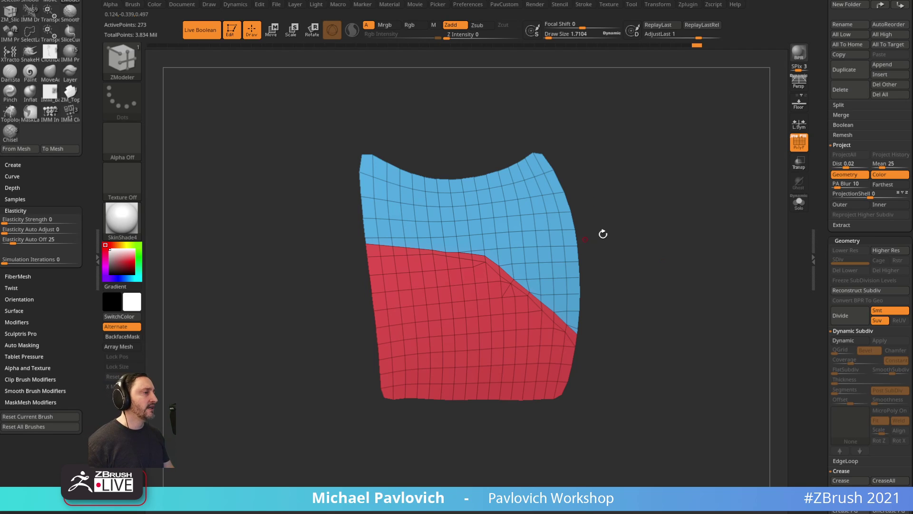
pyautogui.keyDown('alt'); pyautogui.moveTo(638, 202); pyautogui.dragTo(630, 221); pyautogui.keyUp('alt')
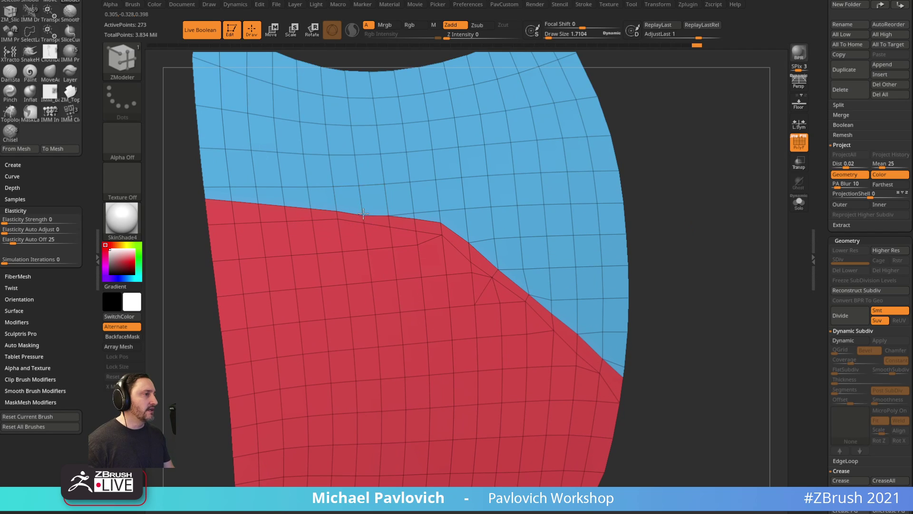
pyautogui.scroll(-5, 709, 224)
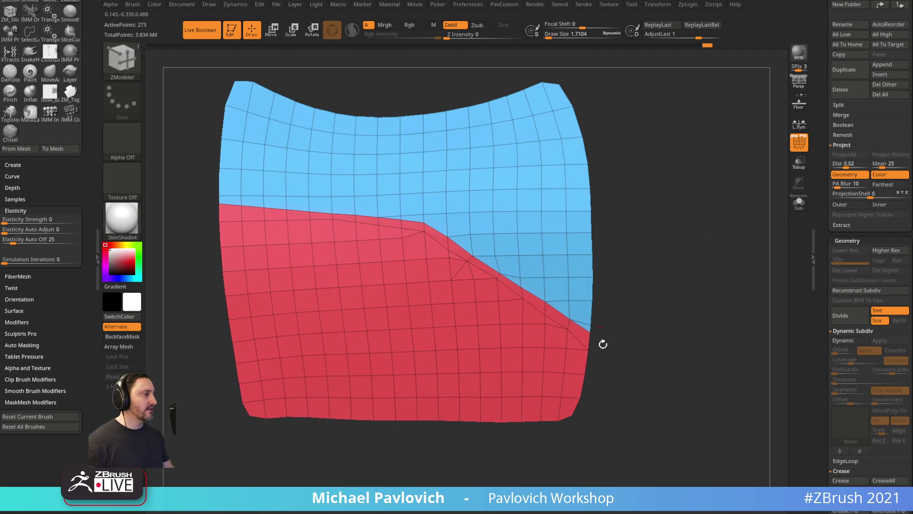
pyautogui.moveTo(673, 210); pyautogui.dragTo(653, 264)
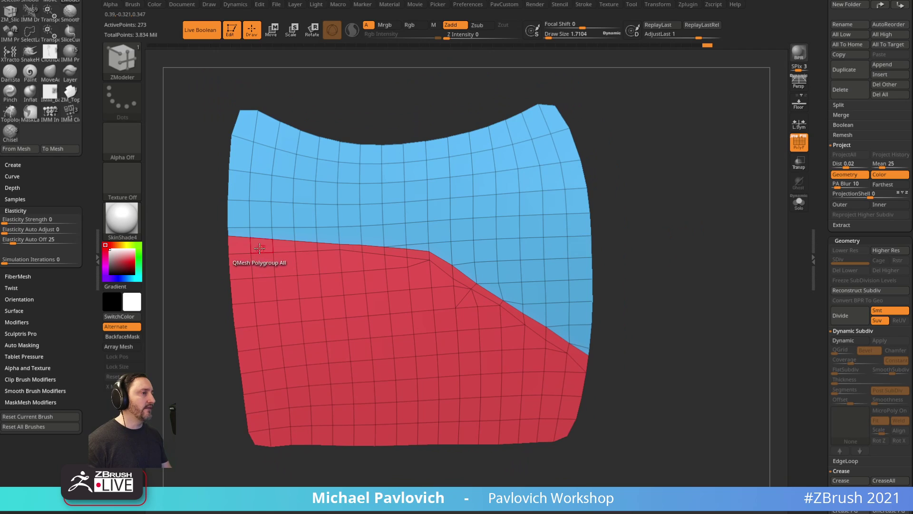
pyautogui.moveTo(688, 319); pyautogui.dragTo(631, 334)
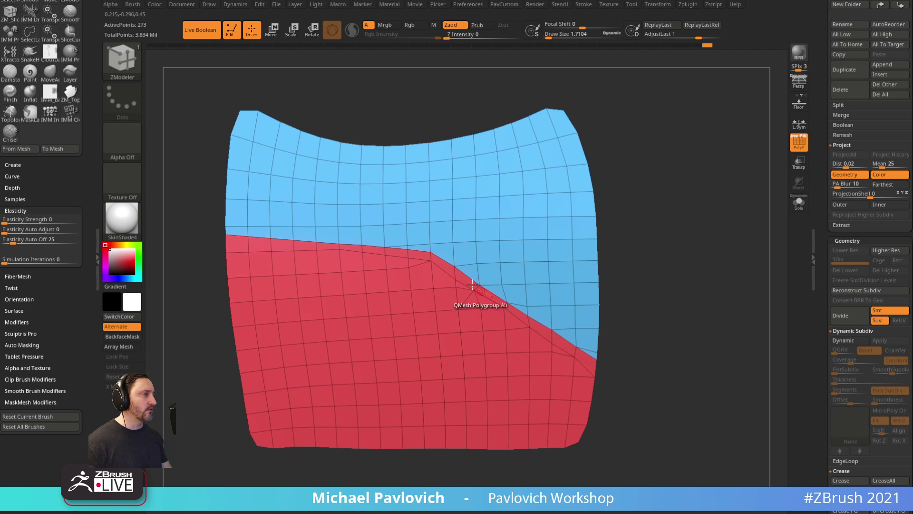
pyautogui.moveTo(669, 265); pyautogui.dragTo(671, 269)
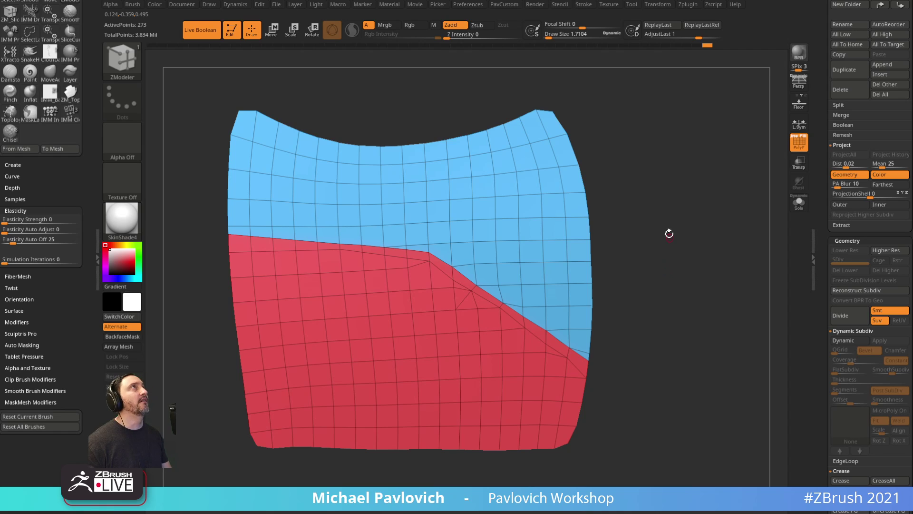
pyautogui.moveTo(669, 233); pyautogui.dragTo(678, 260)
pyautogui.press('ctrl')
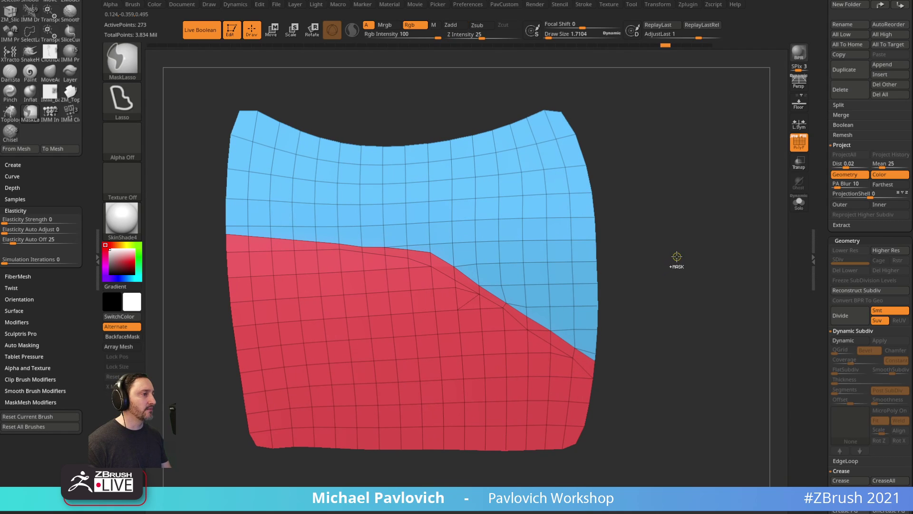
# Undo the slicing edits back to the single-polygroup plate and delete its lower subdivision level.
pyautogui.hotkey('ctrl', 'z')
pyautogui.hotkey('ctrl', 'z')
pyautogui.hotkey('ctrl', 'z')
pyautogui.hotkey('ctrl', 'z')
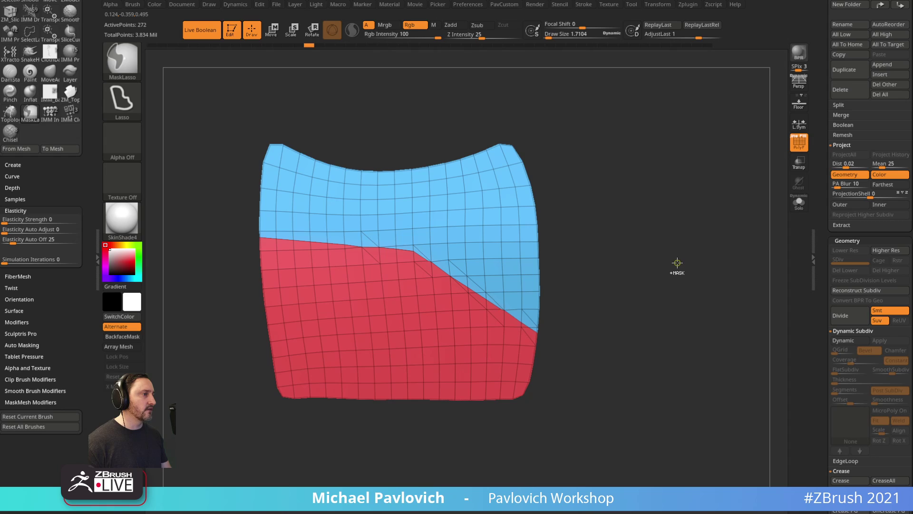
pyautogui.hotkey('ctrl', 'z')
pyautogui.hotkey('ctrl', 'z')
pyautogui.hotkey('ctrl', 'z')
pyautogui.hotkey('ctrl', 'z')
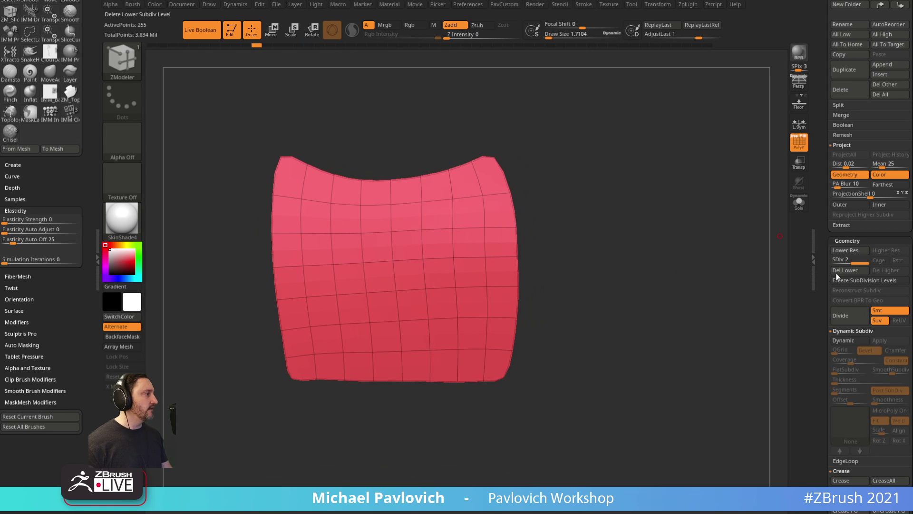
pyautogui.click(845, 272)
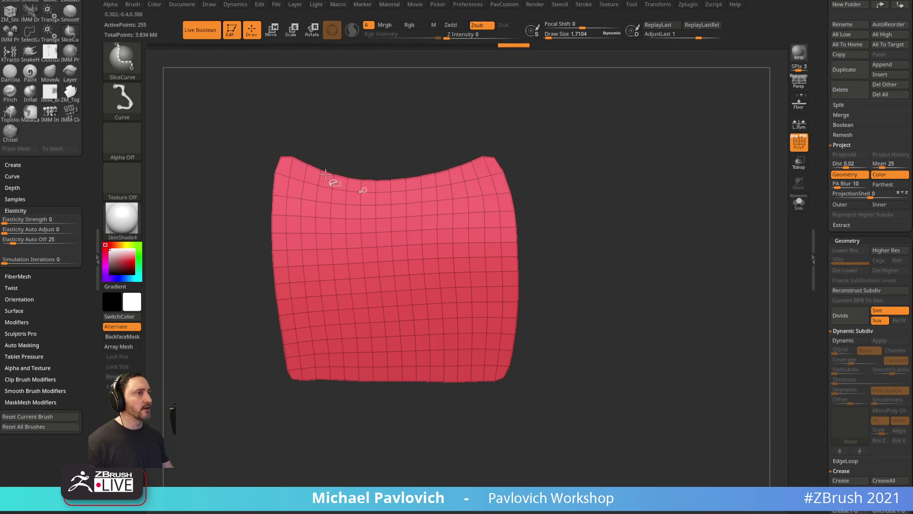
# Slice a bent line across the plate with SliceCurve and ZRemesh it with KeepGroups on and the Same polygon count.
pyautogui.moveTo(233, 129)
pyautogui.keyDown('ctrl'); pyautogui.keyDown('shift'); pyautogui.mouseDown()
pyautogui.moveTo(258, 258)
pyautogui.moveTo(360, 249)
pyautogui.moveTo(480, 276)
pyautogui.moveTo(504, 293)
pyautogui.mouseUp(); pyautogui.keyUp('shift'); pyautogui.keyUp('ctrl')
pyautogui.press('space')
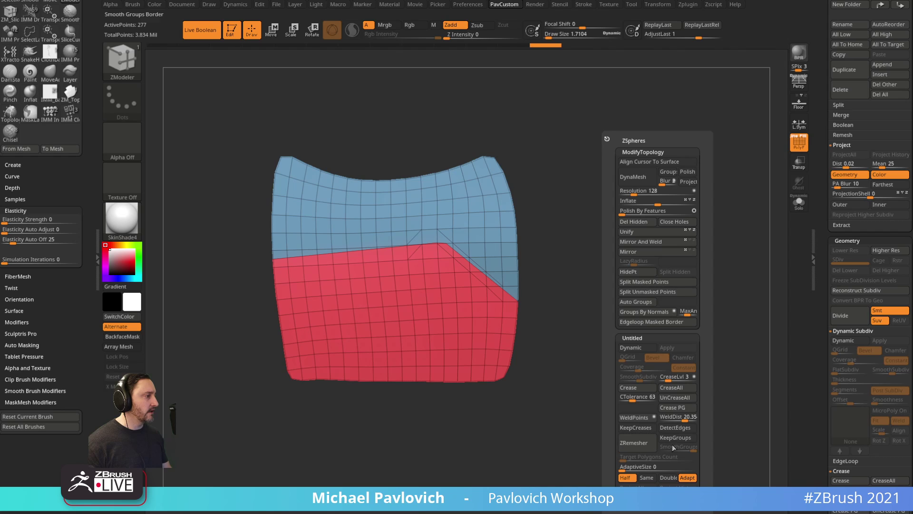
pyautogui.click(646, 477)
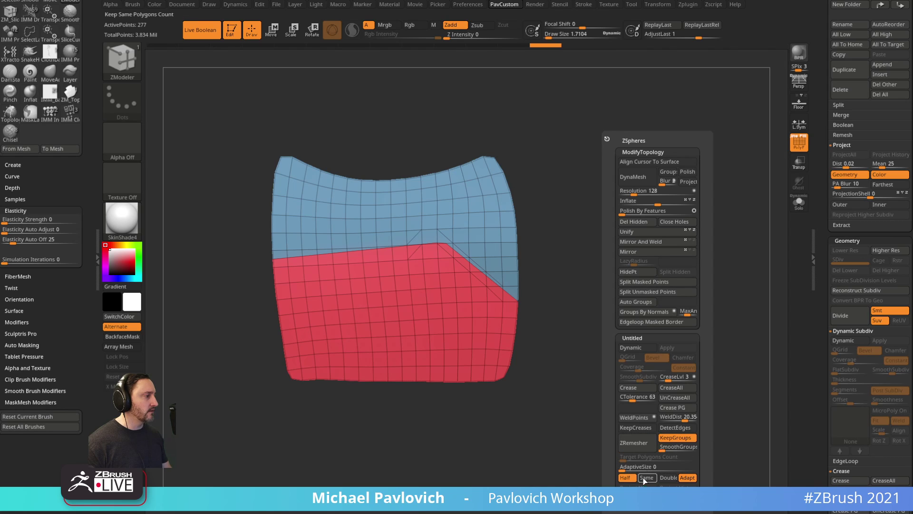
pyautogui.click(635, 447)
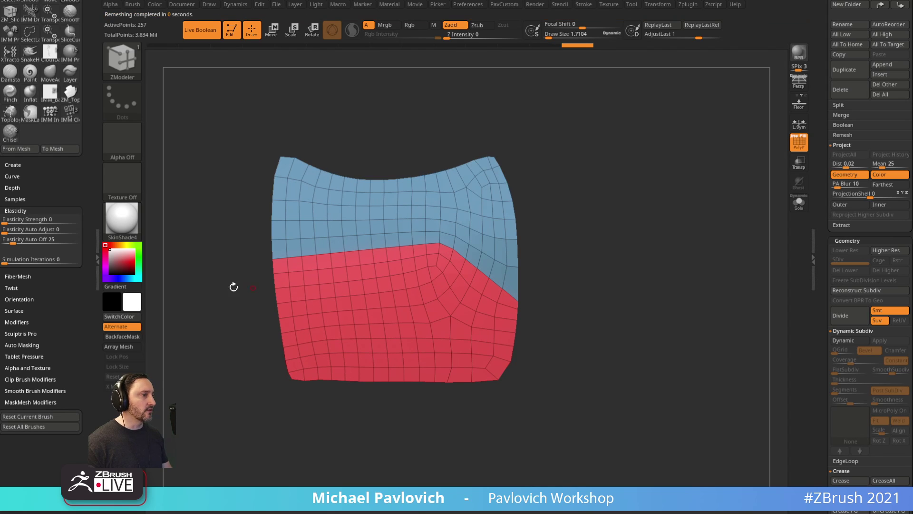
# Bevel the complete edge loop along the polygroup border into a narrow band.
pyautogui.keyDown('alt'); pyautogui.moveTo(651, 299); pyautogui.dragTo(680, 352); pyautogui.keyUp('alt')
pyautogui.press('space')
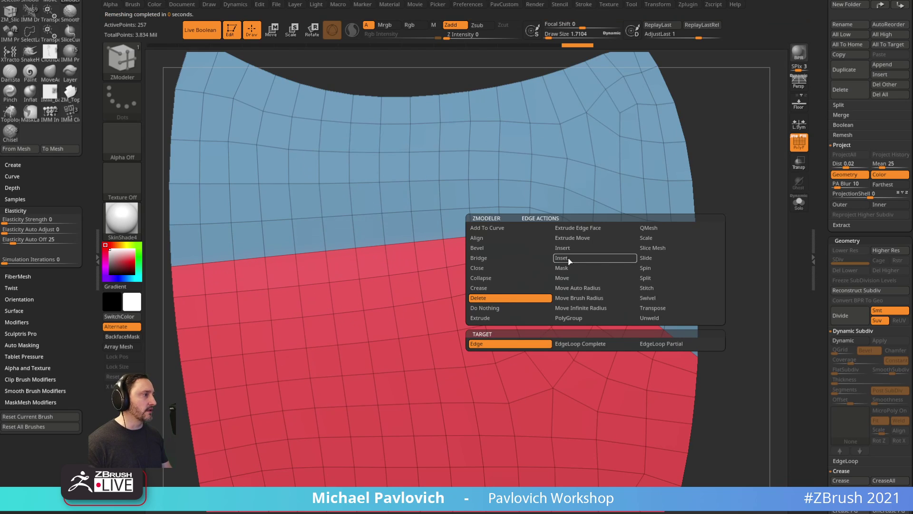
pyautogui.click(501, 257)
pyautogui.click(601, 279)
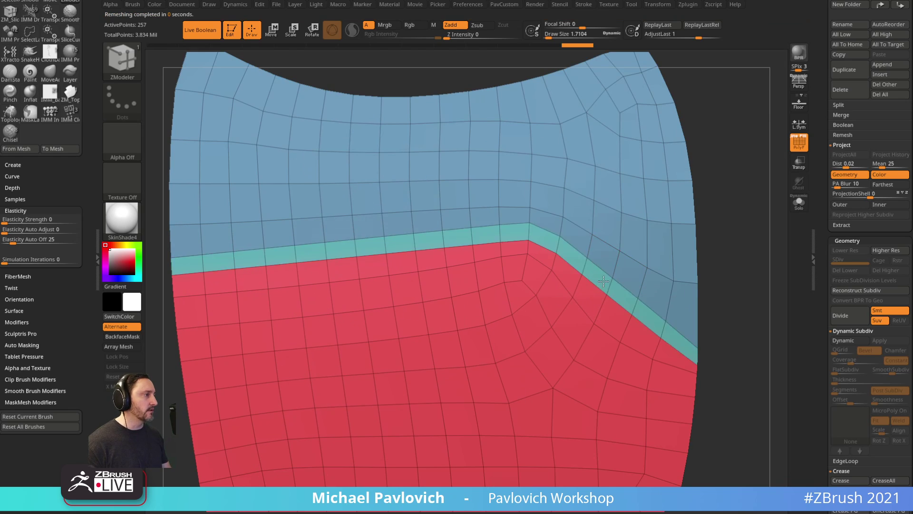
# Try to inset the beveled band with the Inset polygon action targeting Polygroup All.
pyautogui.press('space')
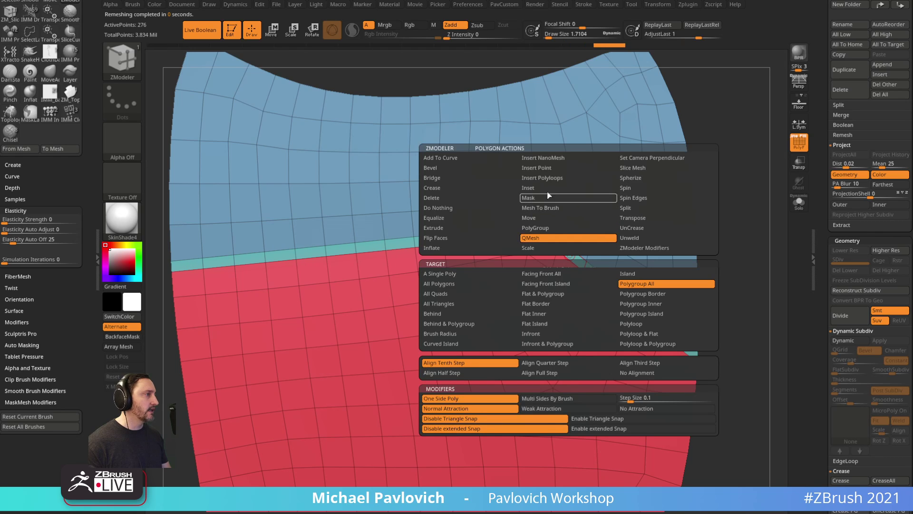
pyautogui.click(667, 283)
pyautogui.keyDown('alt'); pyautogui.moveTo(756, 266); pyautogui.dragTo(671, 275); pyautogui.keyUp('alt')
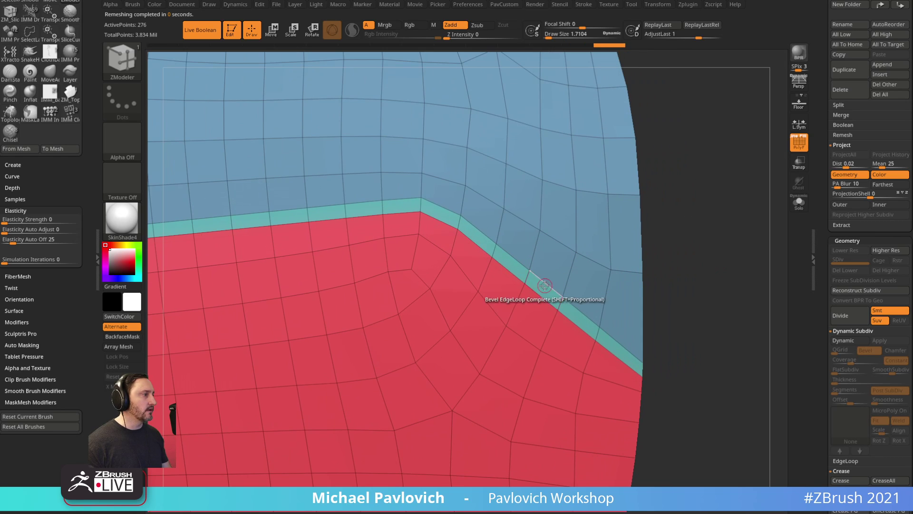
pyautogui.moveTo(543, 286); pyautogui.dragTo(545, 287)
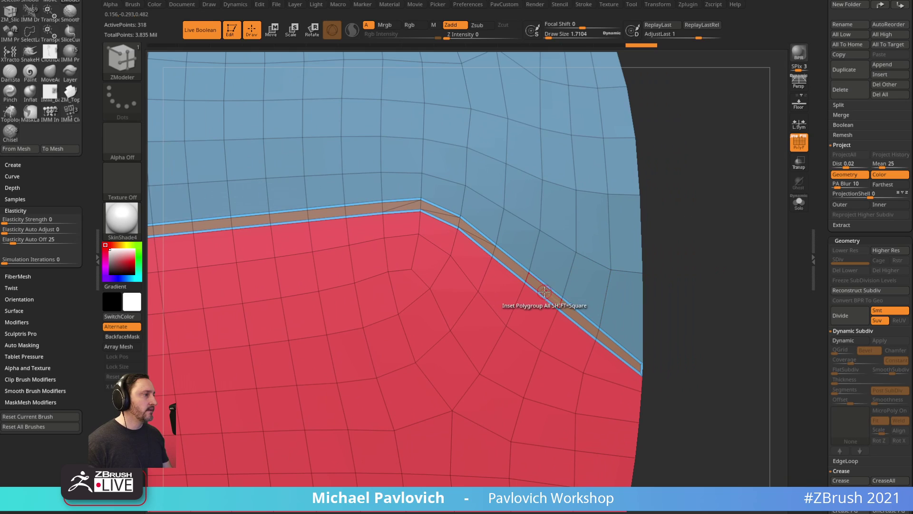
pyautogui.keyDown('alt'); pyautogui.moveTo(689, 265); pyautogui.dragTo(685, 328); pyautogui.keyUp('alt')
pyautogui.hotkey('ctrl', 'z')
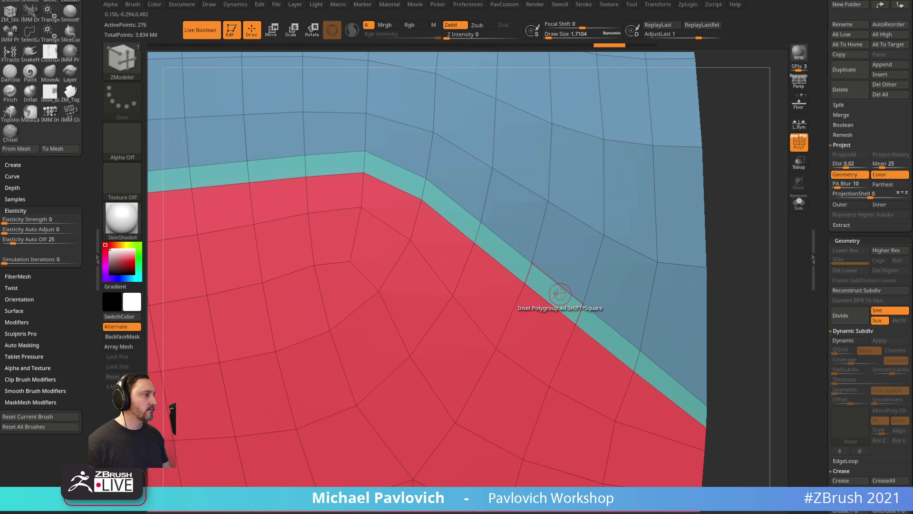
# Insert an edge loop along the middle of the beveled band and bevel it into a central strip.
pyautogui.press('space')
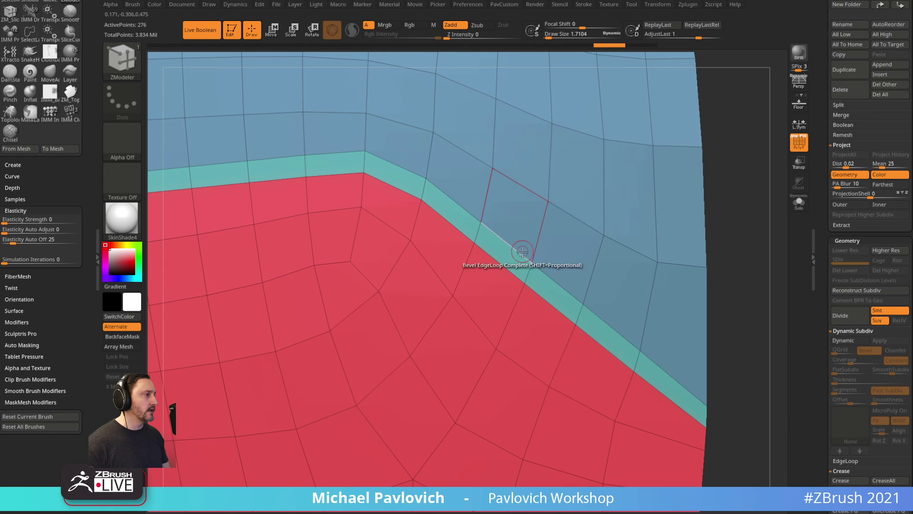
pyautogui.press('space')
pyautogui.click(519, 248)
pyautogui.click(464, 342)
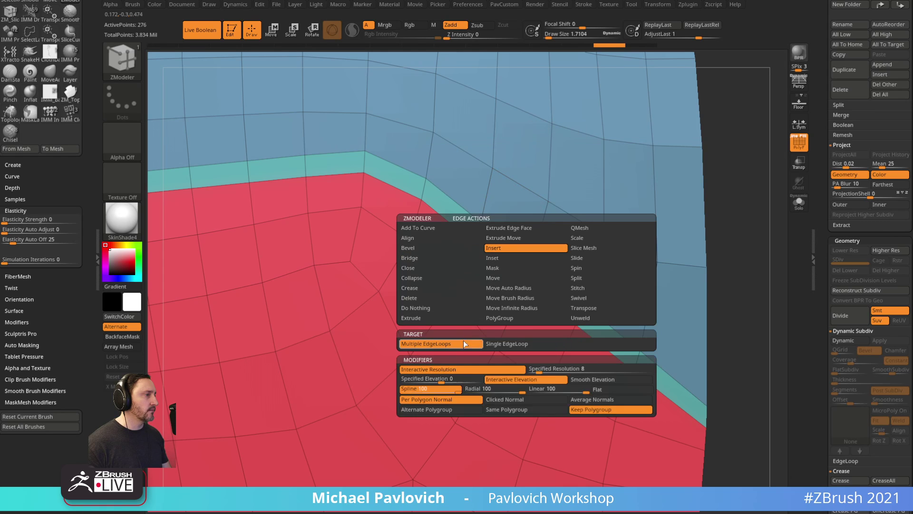
pyautogui.click(523, 280)
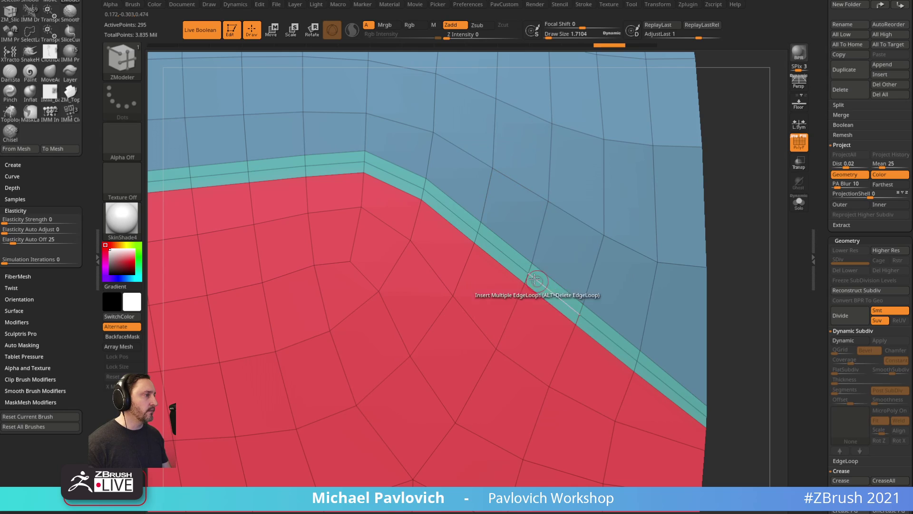
pyautogui.press('space')
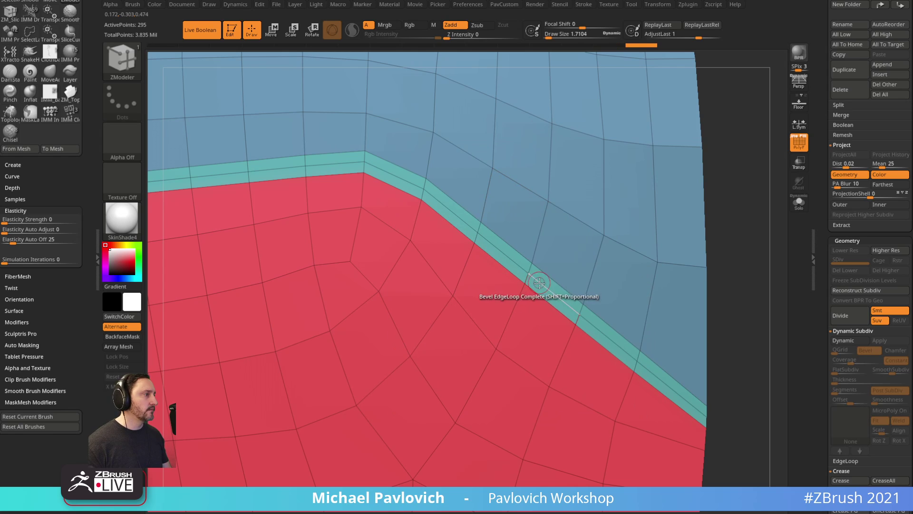
pyautogui.click(543, 285)
# Extrude the central strip along the split using the QMesh polygon action with the Polygroup All target.
pyautogui.press('space')
pyautogui.click(511, 239)
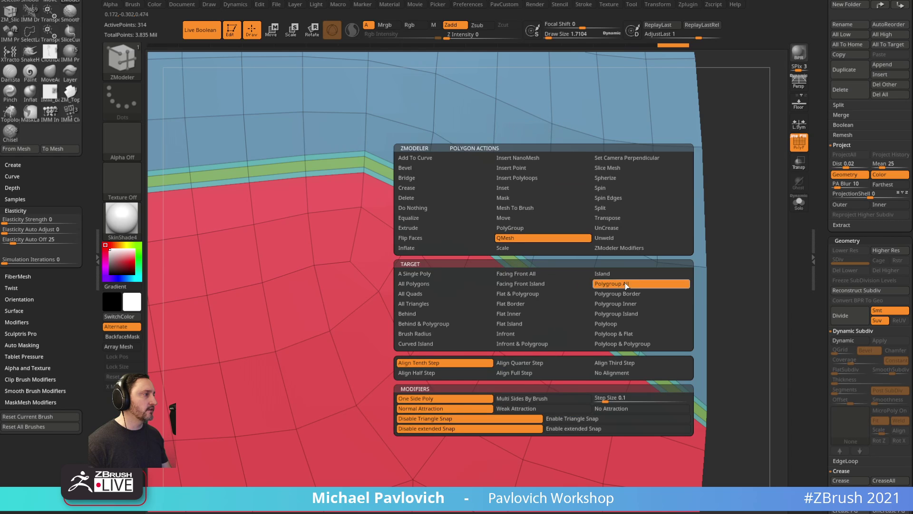
pyautogui.click(625, 285)
pyautogui.moveTo(684, 271); pyautogui.dragTo(723, 257, button='right')
pyautogui.moveTo(566, 319); pyautogui.dragTo(664, 316)
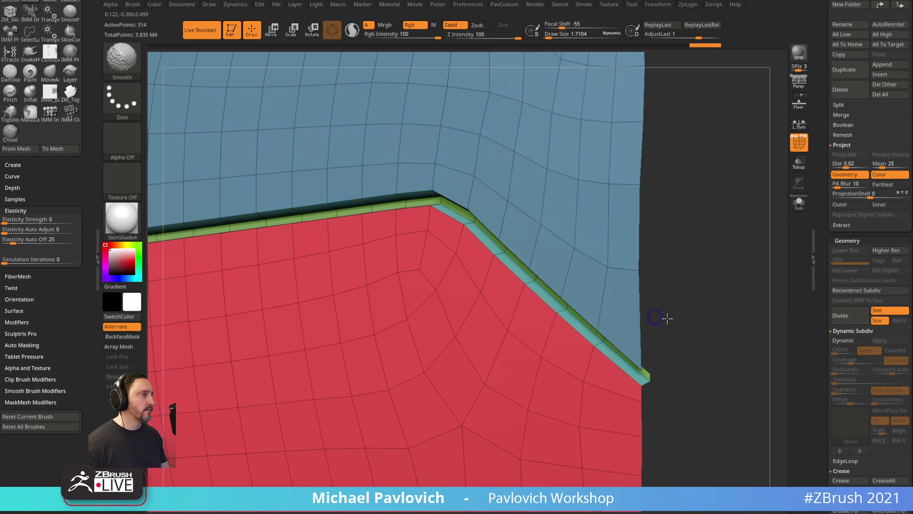
# Frame the whole plate, turn on dynamic subdivision and hide the polyframe.
pyautogui.press('f')
pyautogui.press('d')
pyautogui.click(798, 144)
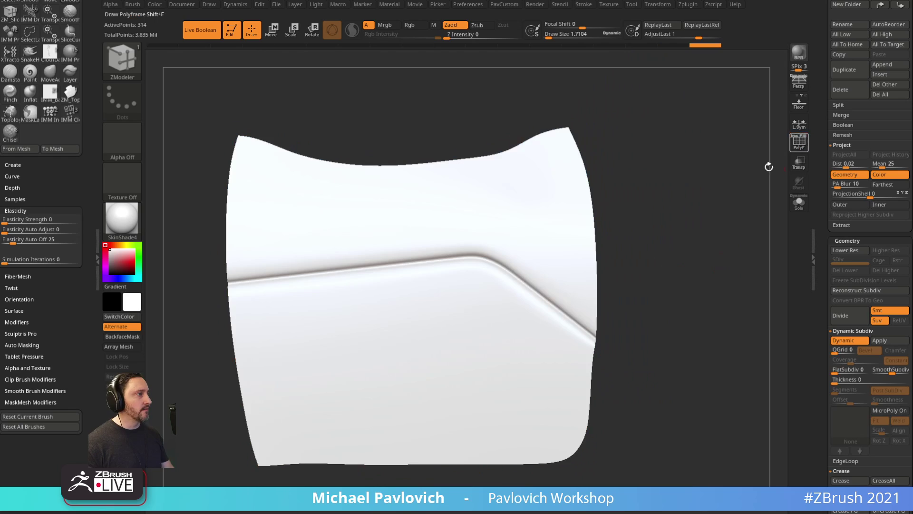
# Crease the plate along its polygroup borders, setting the crease level to 2 and SmoothSubdiv to 3.
pyautogui.press('`')
pyautogui.click(732, 407)
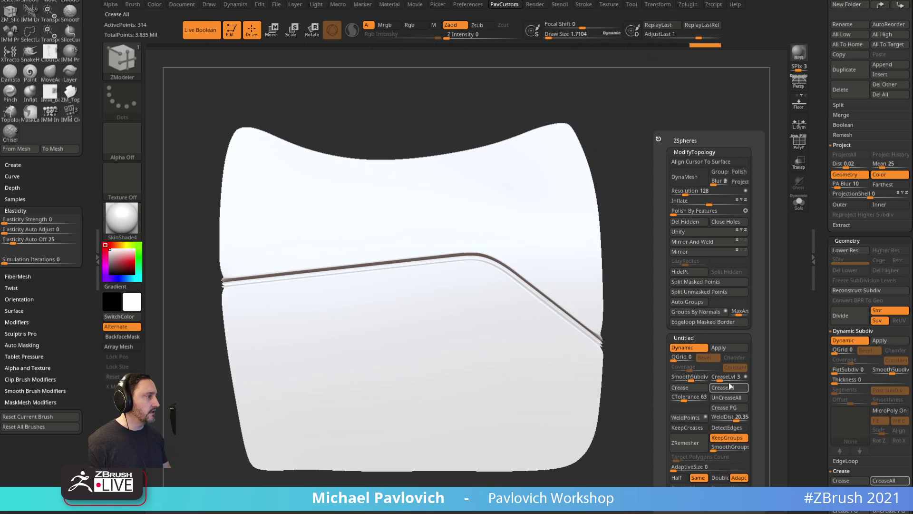
pyautogui.click(728, 377)
pyautogui.write('1')
pyautogui.press('Return')
pyautogui.moveTo(692, 379); pyautogui.dragTo(702, 378)
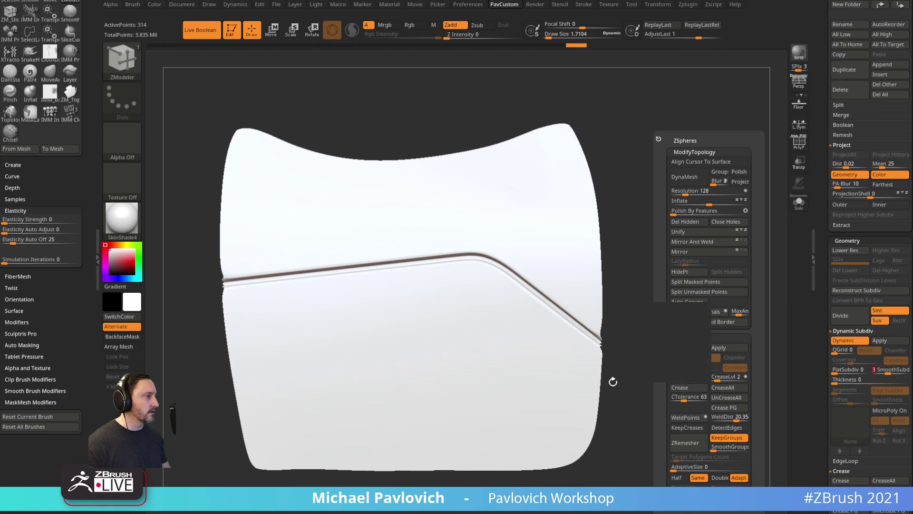
# Turn the polyframe back on and check the remeshed topology around the creased split.
pyautogui.moveTo(612, 379); pyautogui.dragTo(664, 360)
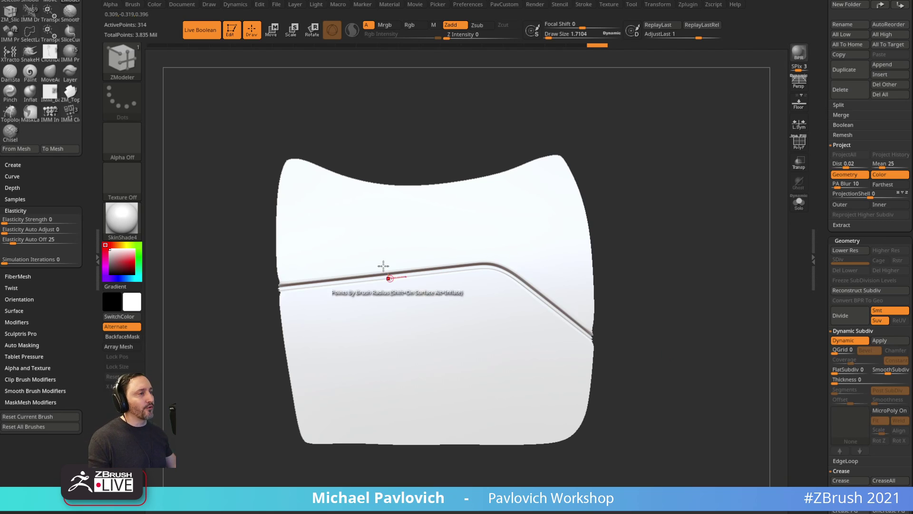
pyautogui.click(799, 141)
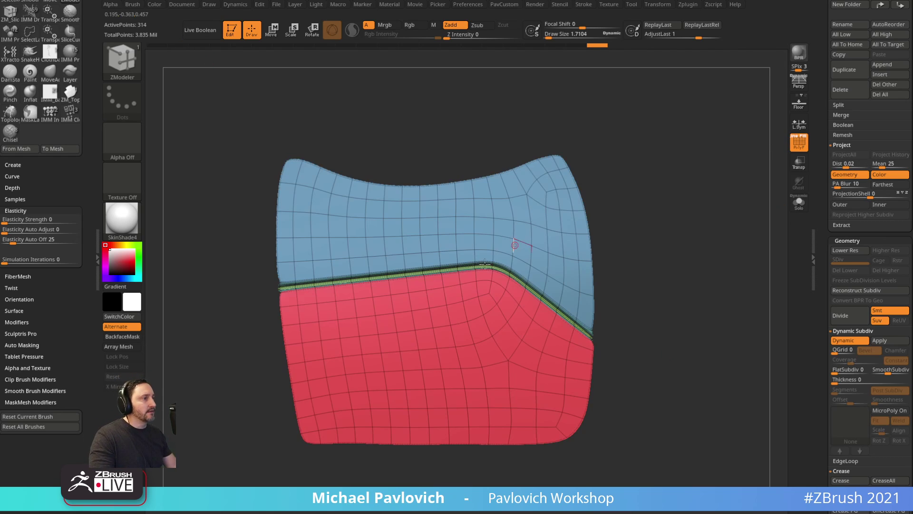
pyautogui.moveTo(757, 222)
pyautogui.mouseDown()
pyautogui.moveTo(750, 236)
pyautogui.moveTo(748, 225)
pyautogui.mouseUp()
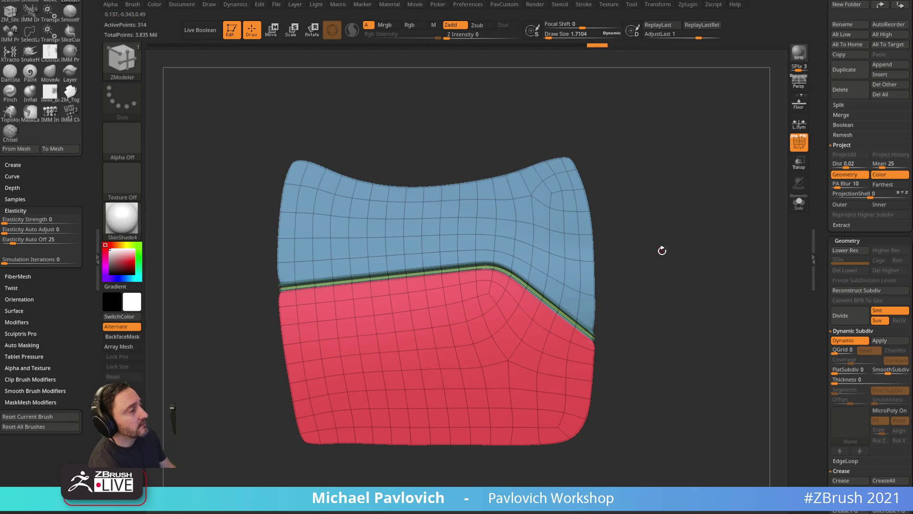
# Hide the polyframe and check how the creased split on the plate reads from a distance.
pyautogui.click(799, 143)
pyautogui.keyDown('ctrl'); pyautogui.moveTo(705, 236); pyautogui.dragTo(727, 205, button='right'); pyautogui.keyUp('ctrl')
pyautogui.moveTo(827, 191); pyautogui.dragTo(736, 267)
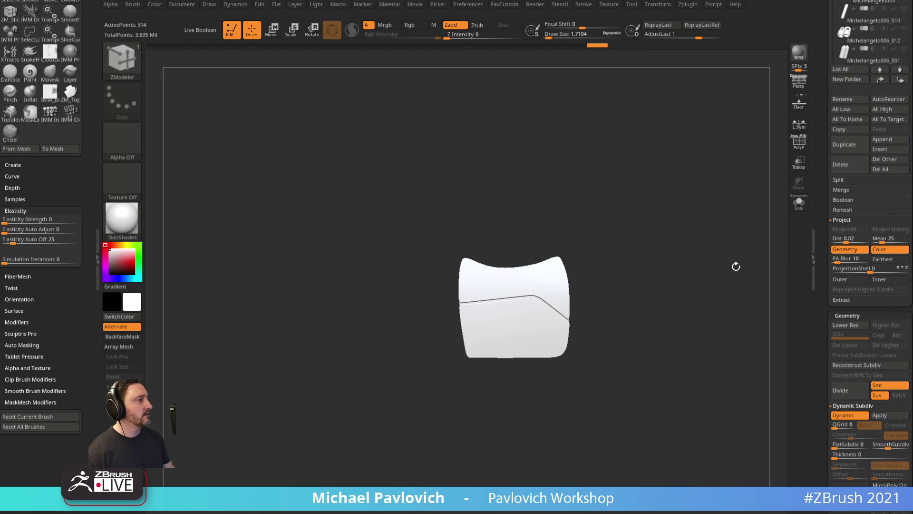
pyautogui.keyDown('ctrl'); pyautogui.moveTo(735, 266); pyautogui.dragTo(637, 236, button='right'); pyautogui.keyUp('ctrl')
# Set the draw size to about 65 and select the Orb_Cracks brush.
pyautogui.press('s')
pyautogui.moveTo(638, 246); pyautogui.dragTo(658, 247)
pyautogui.moveTo(661, 252)
pyautogui.keyDown('ctrl'); pyautogui.mouseDown(button='right')
pyautogui.moveTo(673, 231)
pyautogui.moveTo(643, 226)
pyautogui.mouseUp(button='right'); pyautogui.keyUp('ctrl')
pyautogui.press('s')
pyautogui.moveTo(643, 236); pyautogui.dragTo(634, 233)
pyautogui.moveTo(616, 215); pyautogui.dragTo(663, 246, button='right')
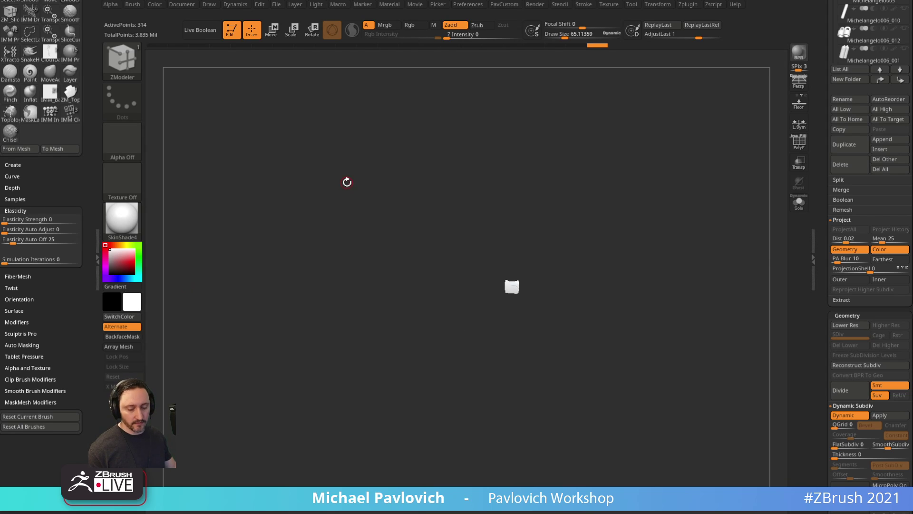
pyautogui.press('b')
pyautogui.press('o')
pyautogui.press('c')
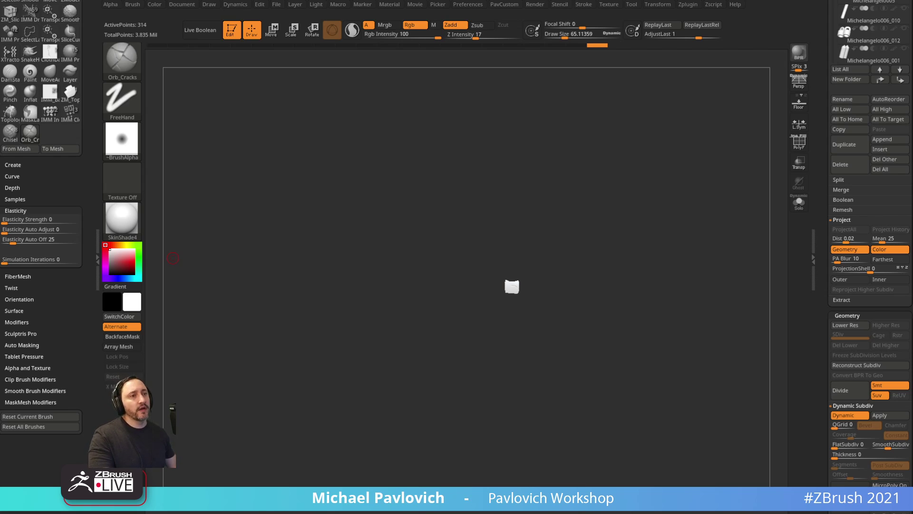
# Expand the Clean Tool Utility plugin and convert the plate's dynamic subdivision into real subdivision levels.
pyautogui.click(687, 5)
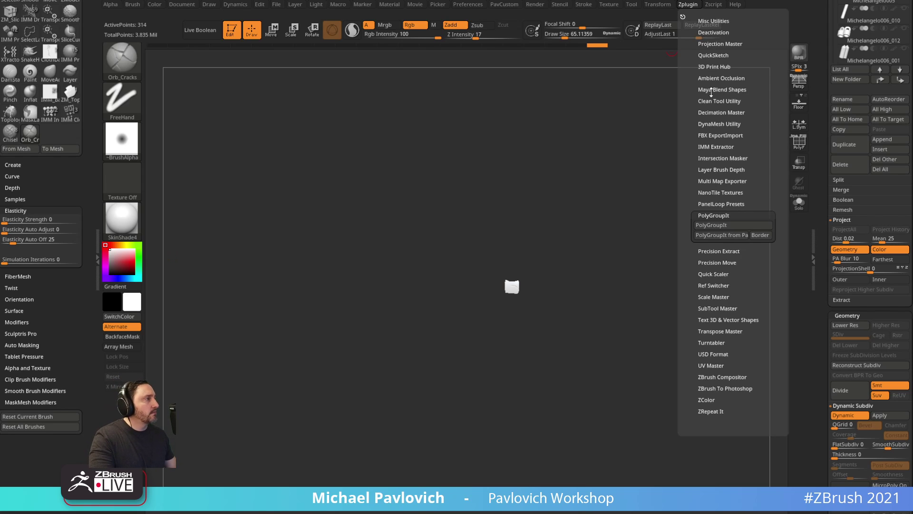
pyautogui.click(714, 101)
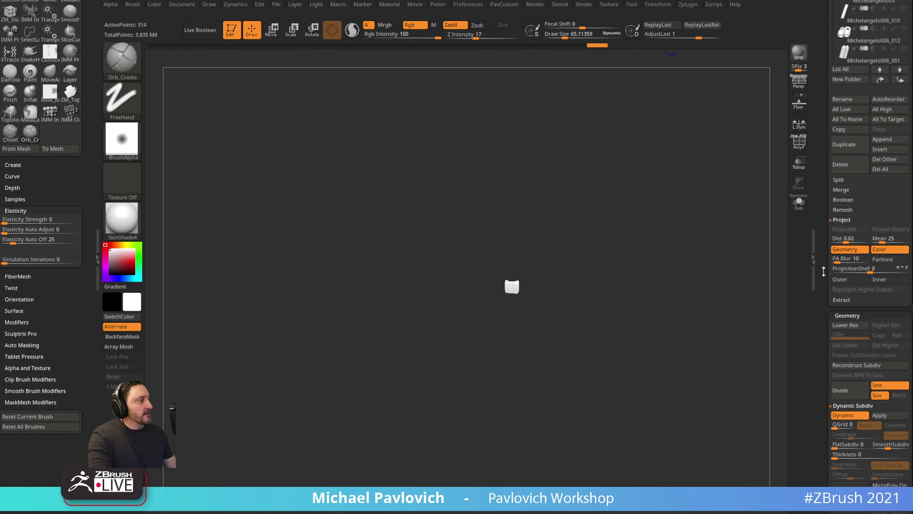
pyautogui.scroll(-2, 848, 293)
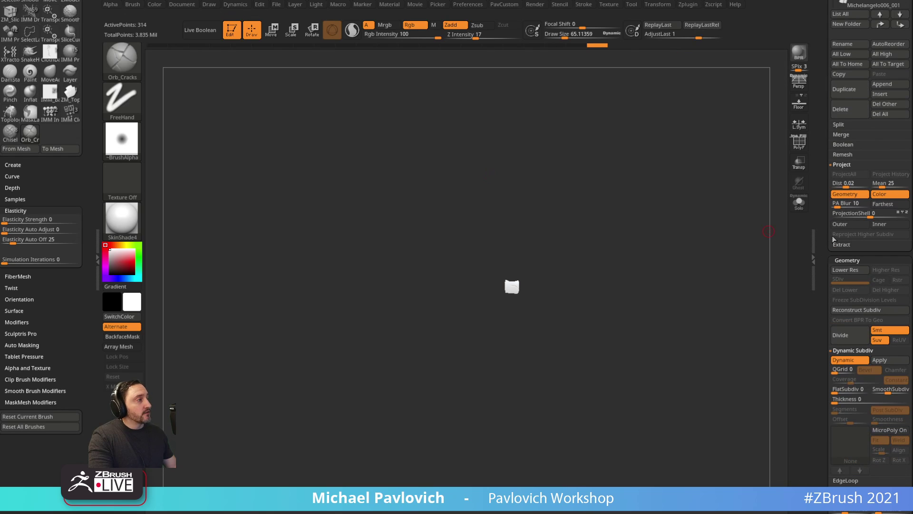
pyautogui.moveTo(821, 223); pyautogui.dragTo(820, 256)
pyautogui.keyDown('alt'); pyautogui.moveTo(614, 220); pyautogui.dragTo(683, 318); pyautogui.keyUp('alt')
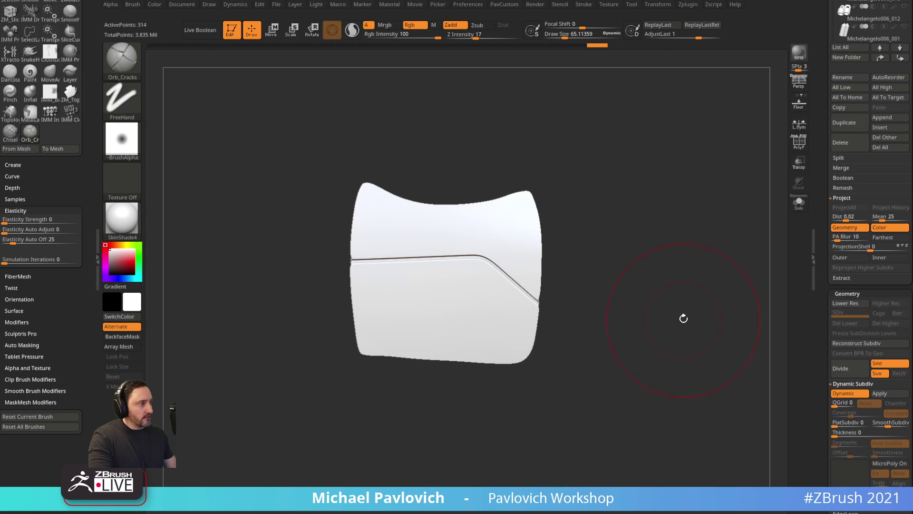
pyautogui.press('3')
pyautogui.click(703, 346)
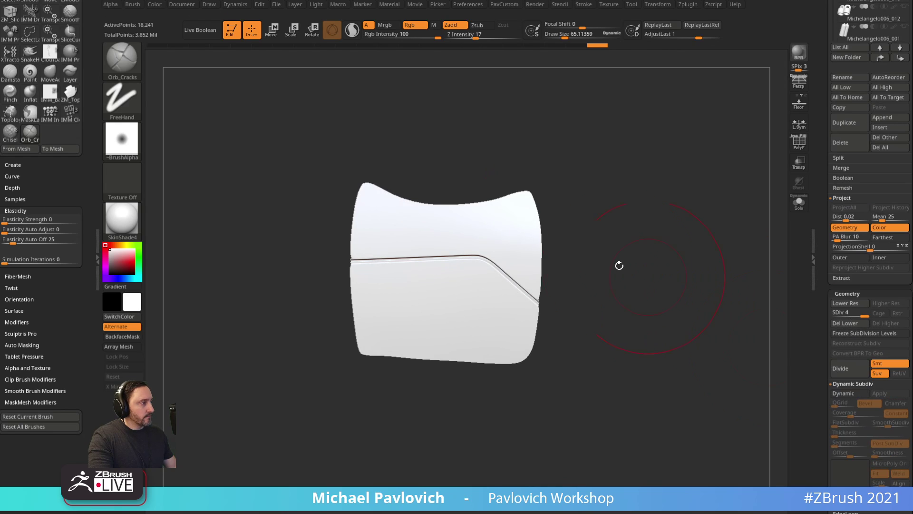
# Dock the Zplugin palette in the tray beside the brush settings and expand the ZRepeat It plugin.
pyautogui.click(685, 7)
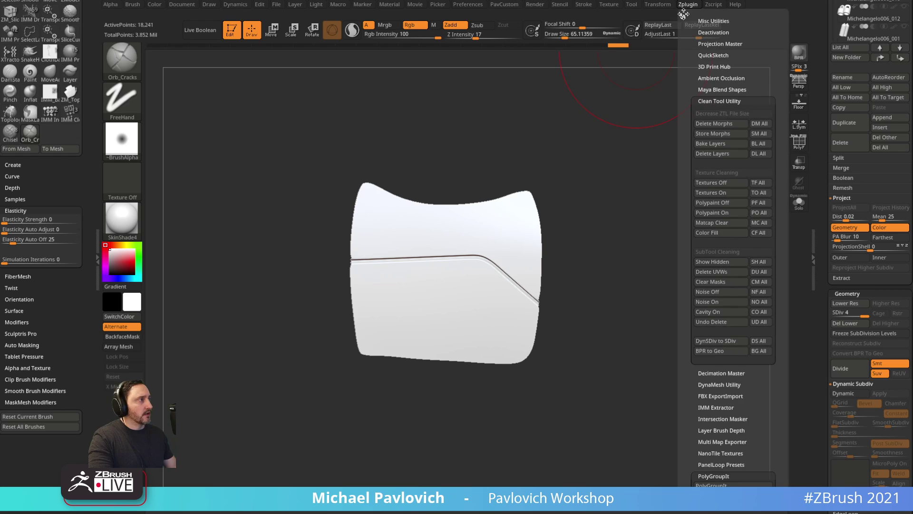
pyautogui.click(681, 6)
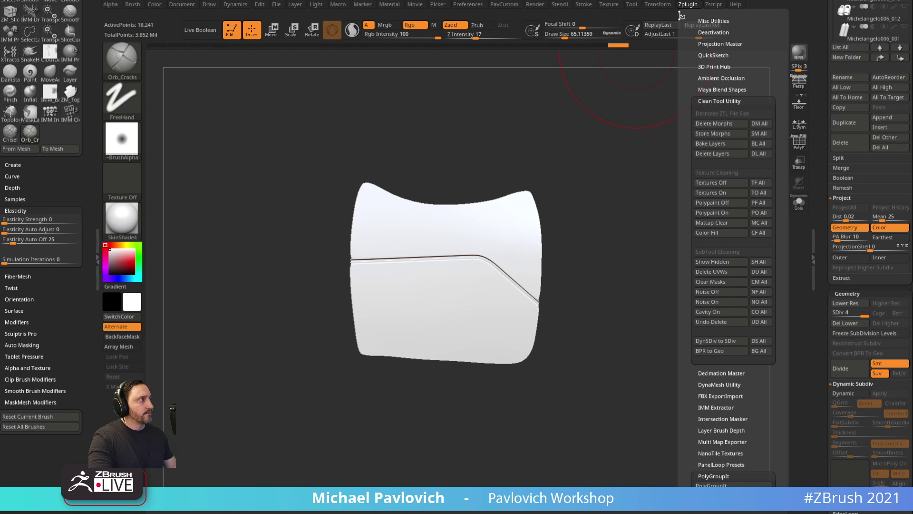
pyautogui.moveTo(122, 63); pyautogui.dragTo(46, 55)
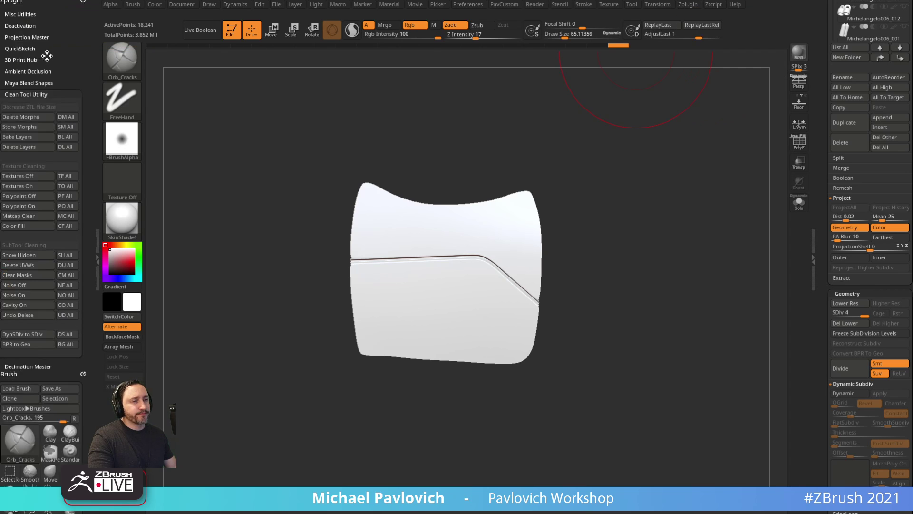
pyautogui.keyDown('shift'); pyautogui.click(34, 99); pyautogui.keyUp('shift')
pyautogui.click(22, 212)
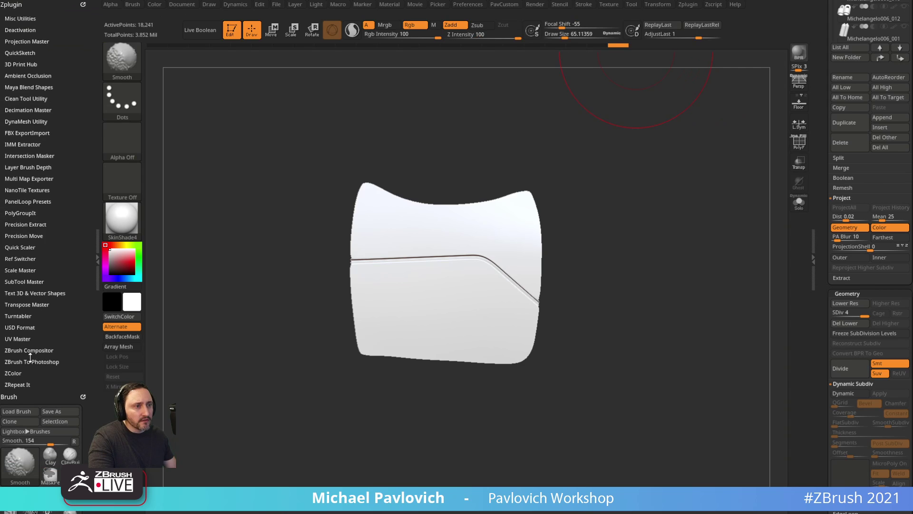
pyautogui.click(18, 384)
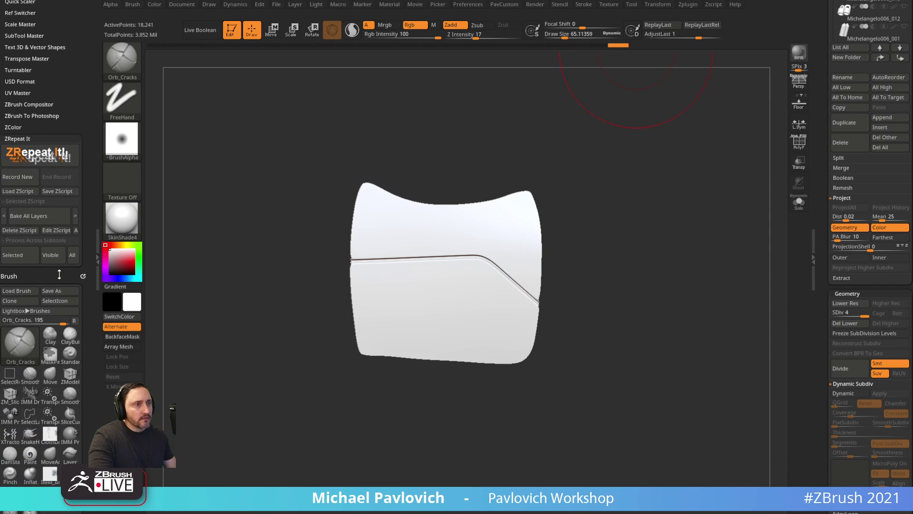
# Record a ZRepeat It script that deletes the plate's lower subdivision levels, name it DelLow, and decline a separate material-index channel.
pyautogui.click(17, 178)
pyautogui.hotkey('shift', 'd')
pyautogui.hotkey('shift', 'd')
pyautogui.hotkey('shift', 'd')
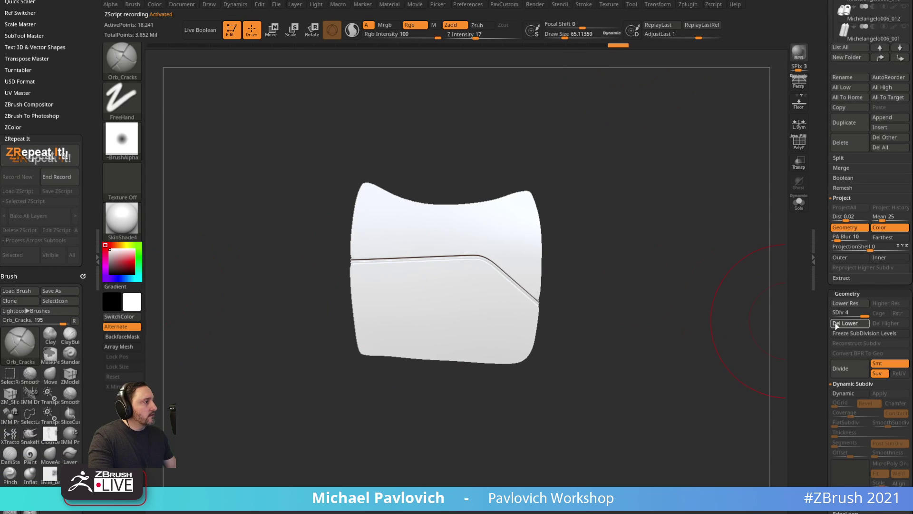
pyautogui.click(56, 177)
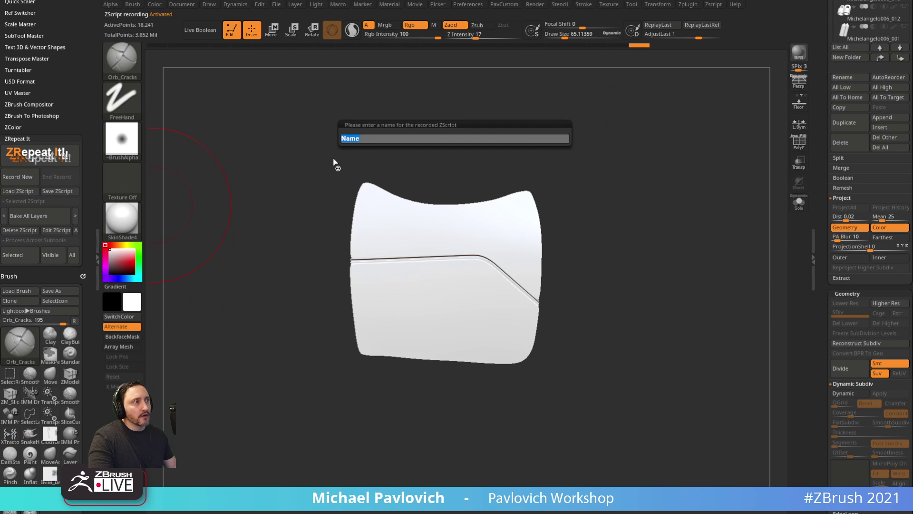
pyautogui.write('DelLow')
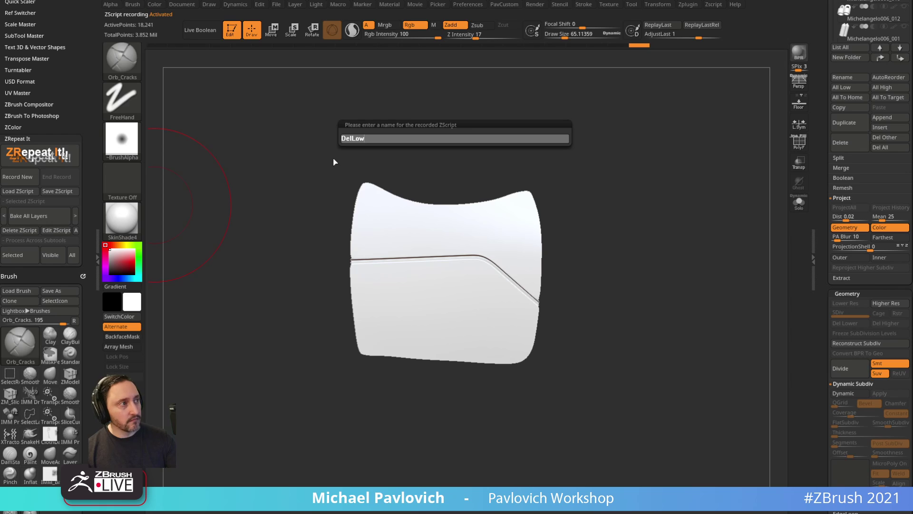
pyautogui.press('Return')
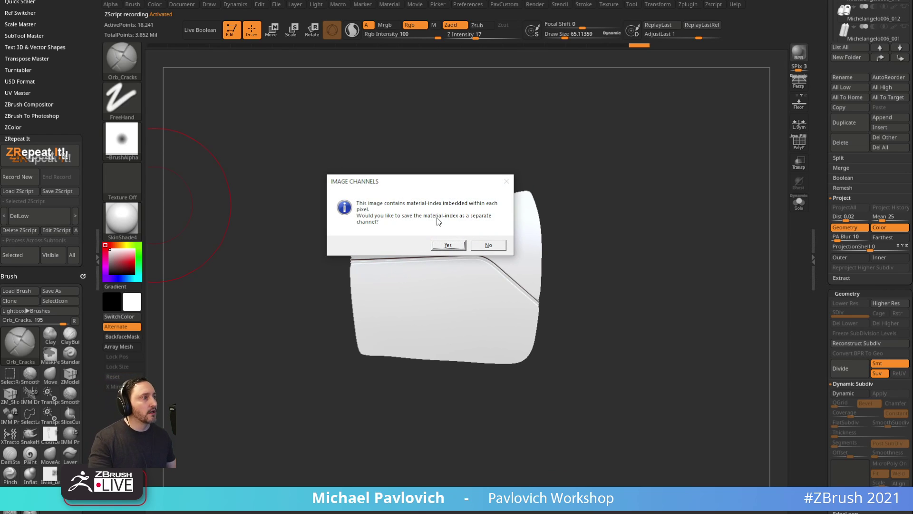
pyautogui.click(480, 245)
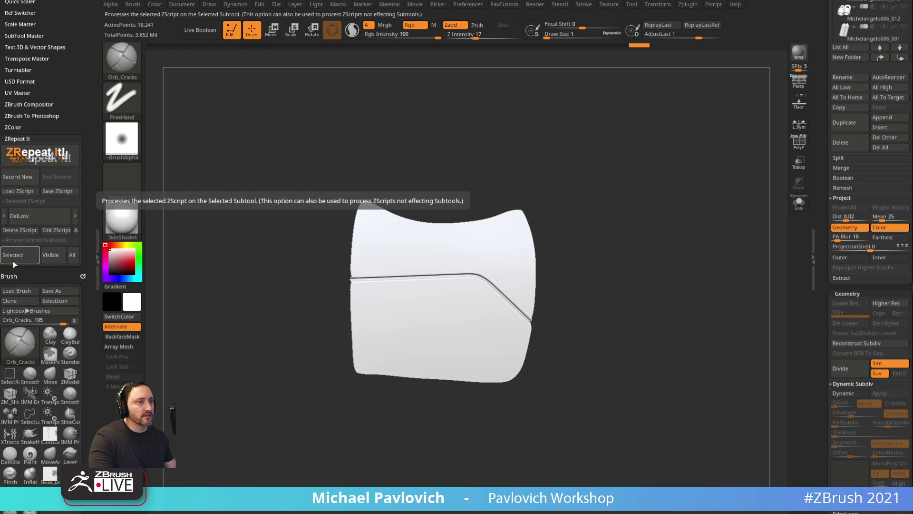
# Return to the full turtle, select its body subtool and switch to the Standard brush.
pyautogui.click(72, 255)
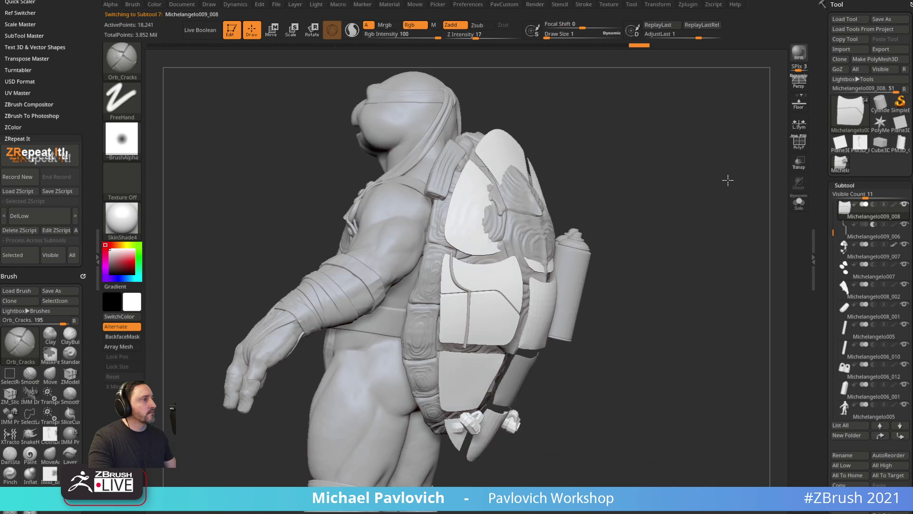
pyautogui.moveTo(727, 180); pyautogui.dragTo(713, 211)
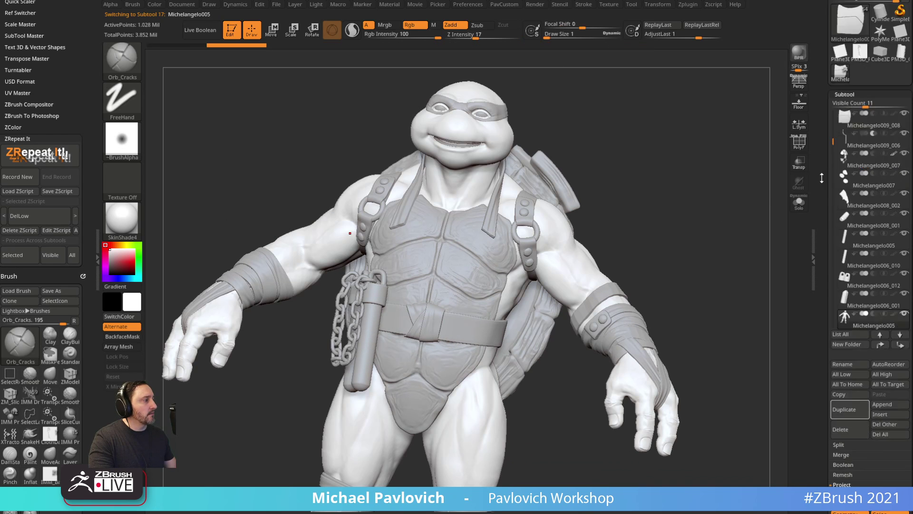
pyautogui.moveTo(772, 208); pyautogui.dragTo(699, 201)
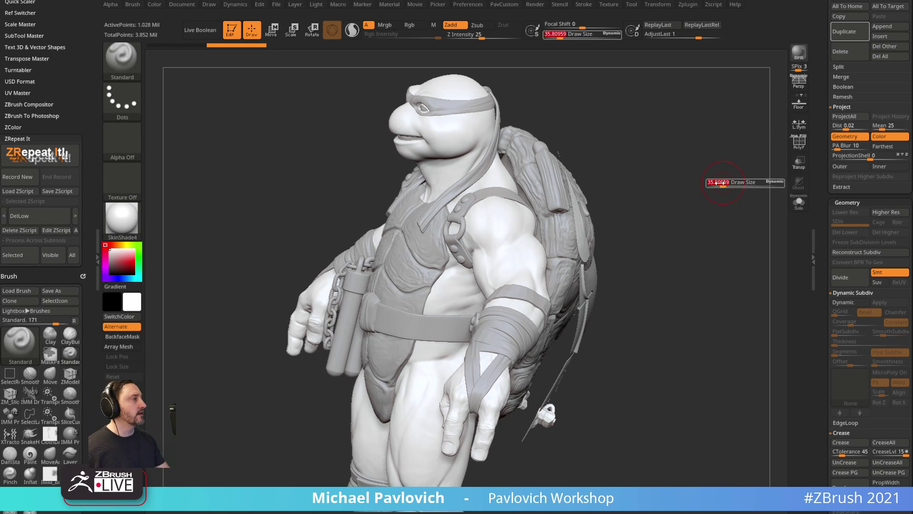
# Append a ZSphere as a new subtool and make it the active one.
pyautogui.scroll(6, 865, 190)
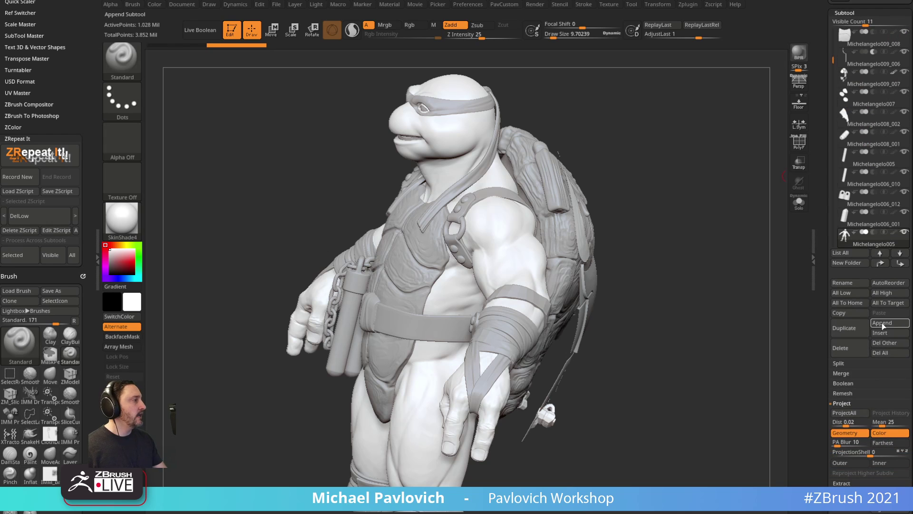
pyautogui.click(883, 323)
pyautogui.click(760, 376)
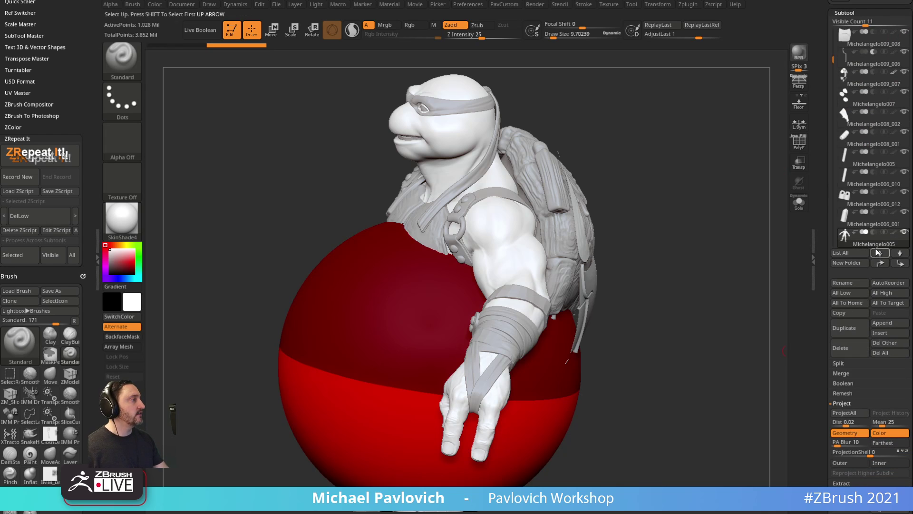
pyautogui.moveTo(833, 62); pyautogui.dragTo(828, 214)
pyautogui.click(873, 200)
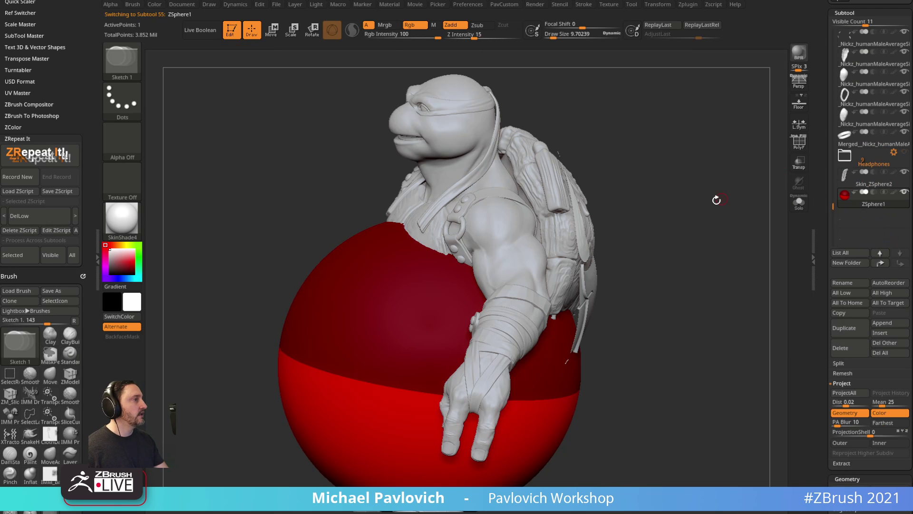
pyautogui.moveTo(711, 199); pyautogui.dragTo(739, 205)
pyautogui.click(904, 193)
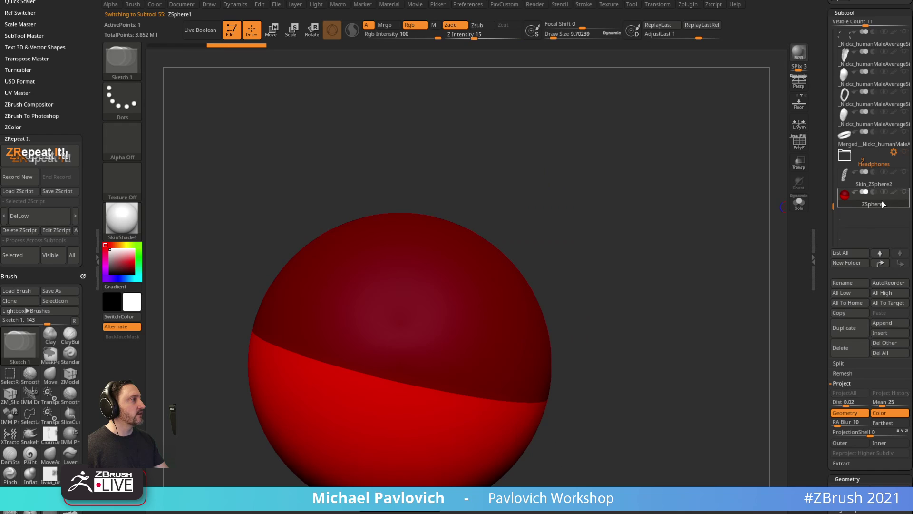
pyautogui.moveTo(831, 204)
pyautogui.mouseDown()
pyautogui.moveTo(827, 122)
pyautogui.moveTo(831, 203)
pyautogui.mouseUp()
pyautogui.keyDown('shift'); pyautogui.click(903, 212); pyautogui.keyUp('shift')
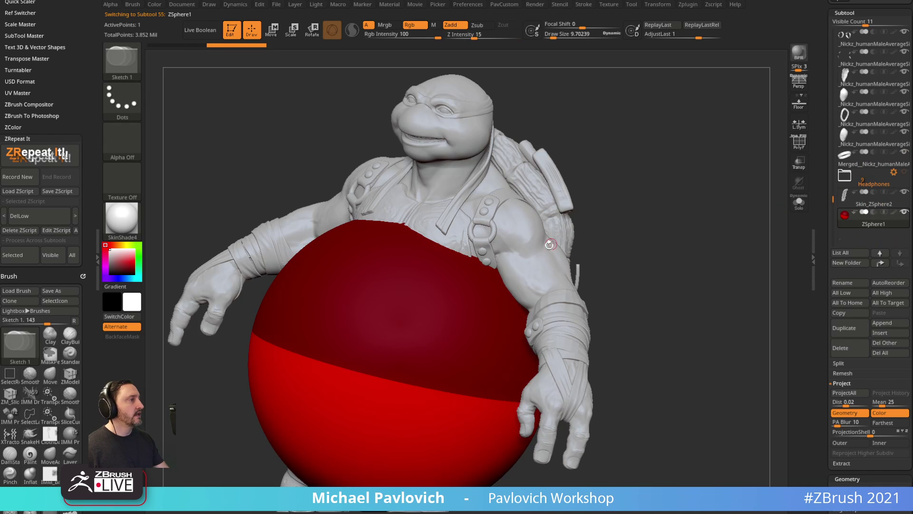
# Move the body and then the ZSphere to the end of the subtool list, and display only these two subtools.
pyautogui.keyDown('alt'); pyautogui.click(544, 260); pyautogui.keyUp('alt')
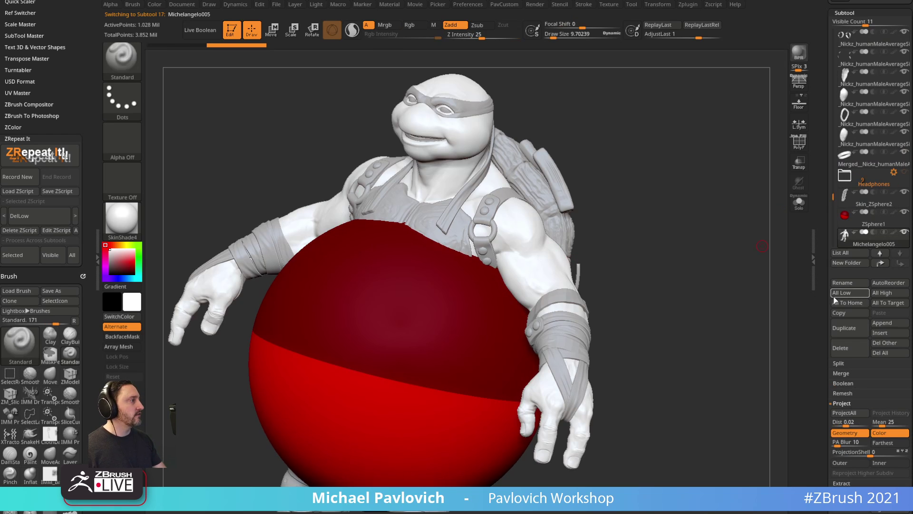
pyautogui.keyDown('alt'); pyautogui.click(438, 301); pyautogui.keyUp('alt')
pyautogui.click(900, 263)
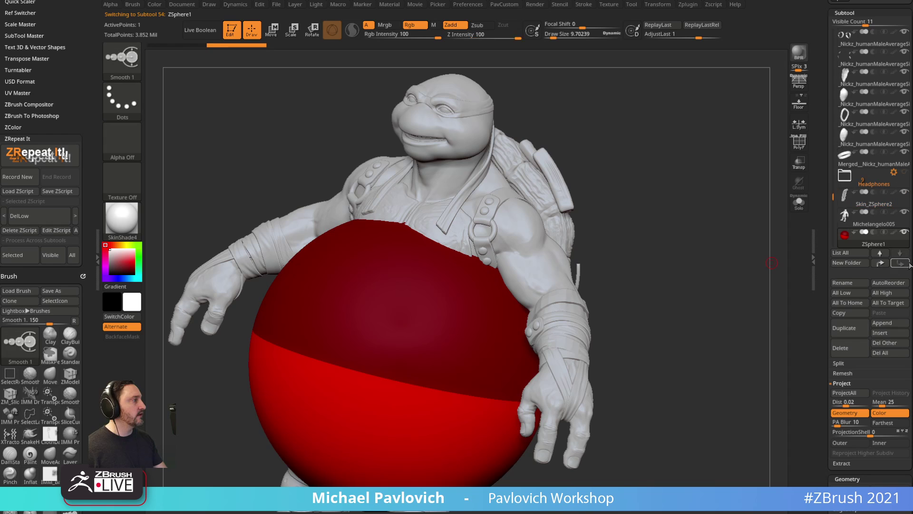
pyautogui.keyDown('shift'); pyautogui.click(905, 232); pyautogui.keyUp('shift')
pyautogui.click(905, 212)
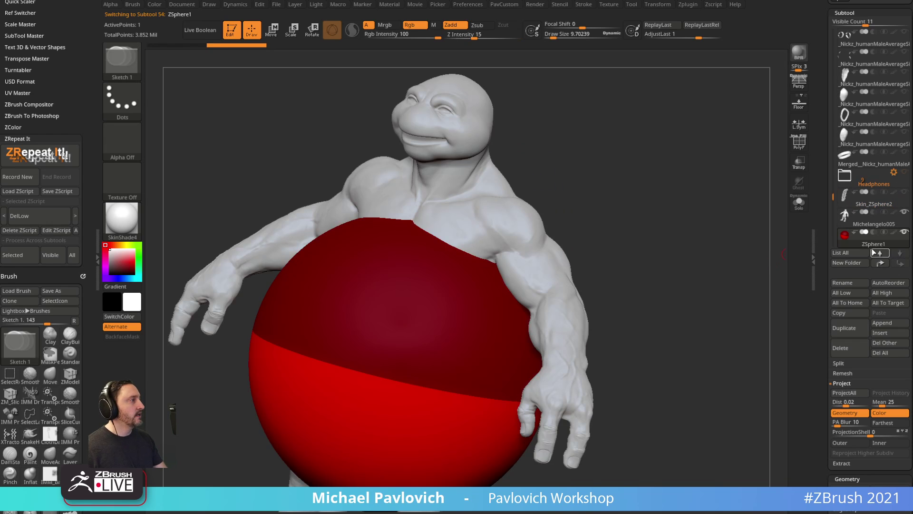
# Scale the ZSphere down to fit inside the torso from the front view and turn on transparency.
pyautogui.moveTo(698, 264)
pyautogui.keyDown('shift'); pyautogui.mouseDown()
pyautogui.moveTo(636, 257)
pyautogui.moveTo(514, 285)
pyautogui.mouseUp(); pyautogui.keyUp('shift')
pyautogui.keyDown('shift'); pyautogui.moveTo(513, 285); pyautogui.dragTo(544, 312); pyautogui.keyUp('shift')
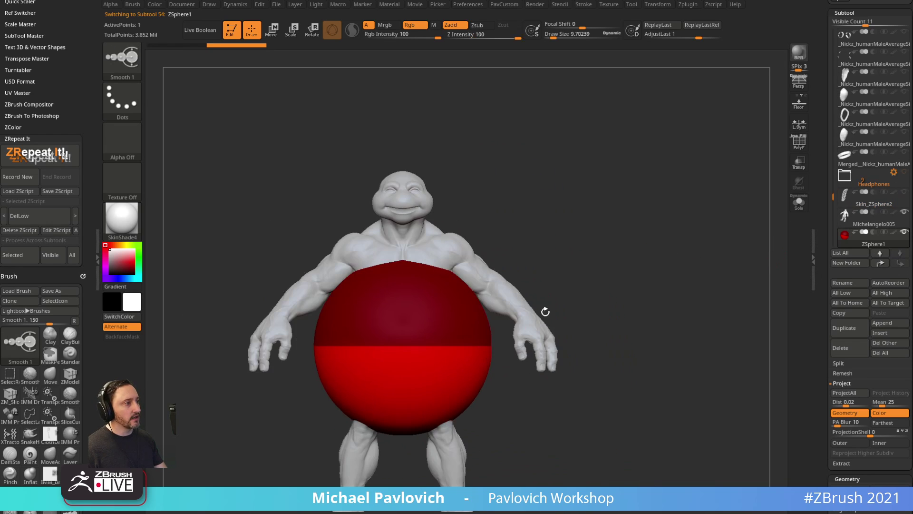
pyautogui.press('e')
pyautogui.moveTo(426, 314); pyautogui.dragTo(399, 197)
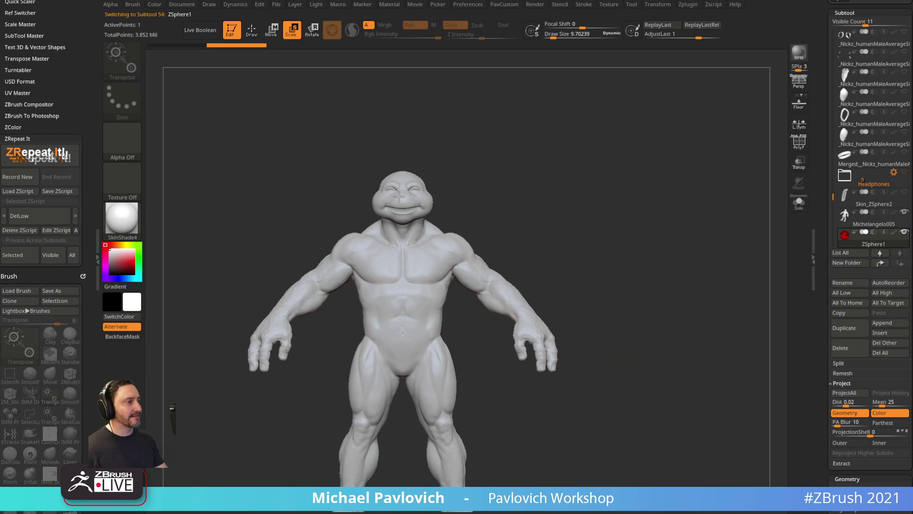
pyautogui.click(802, 166)
pyautogui.keyDown('alt'); pyautogui.moveTo(663, 220); pyautogui.dragTo(694, 248); pyautogui.keyUp('alt')
pyautogui.moveTo(693, 248); pyautogui.dragTo(640, 238)
# Move the small ZSphere up into the chest, return to draw mode and turn transparency off.
pyautogui.press('w')
pyautogui.moveTo(404, 345); pyautogui.dragTo(409, 281)
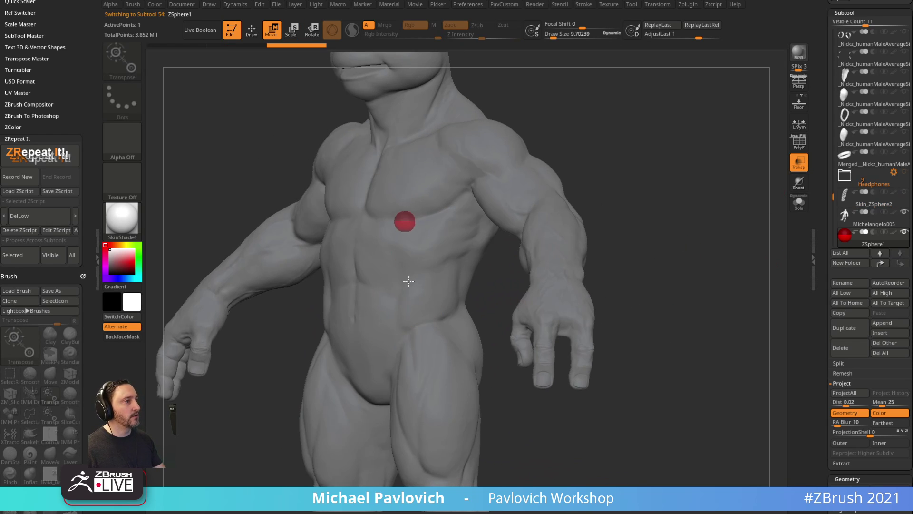
pyautogui.press('q')
pyautogui.moveTo(622, 204); pyautogui.dragTo(668, 199)
pyautogui.keyDown('alt'); pyautogui.moveTo(770, 126); pyautogui.dragTo(766, 186); pyautogui.keyUp('alt')
pyautogui.click(798, 162)
pyautogui.moveTo(717, 225); pyautogui.dragTo(561, 228)
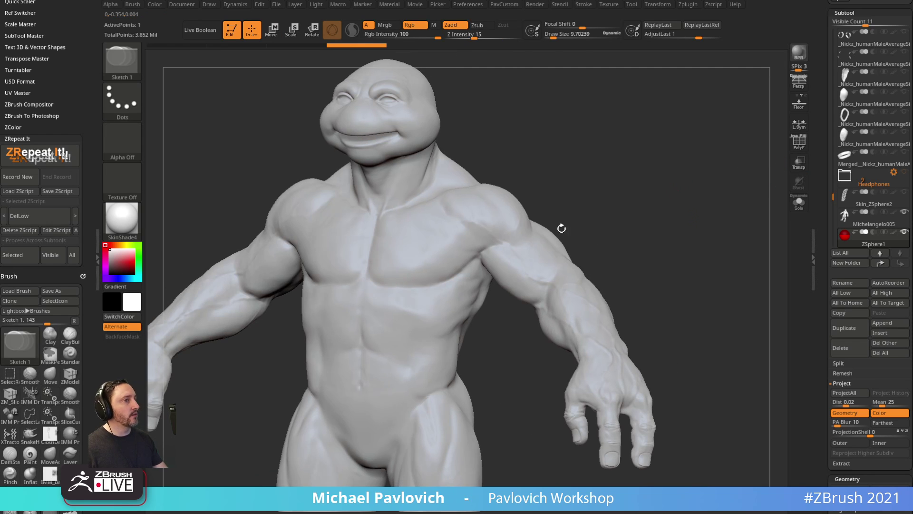
# Switch to the MatCap Pearl material and choose a medium gray colour.
pyautogui.press('m')
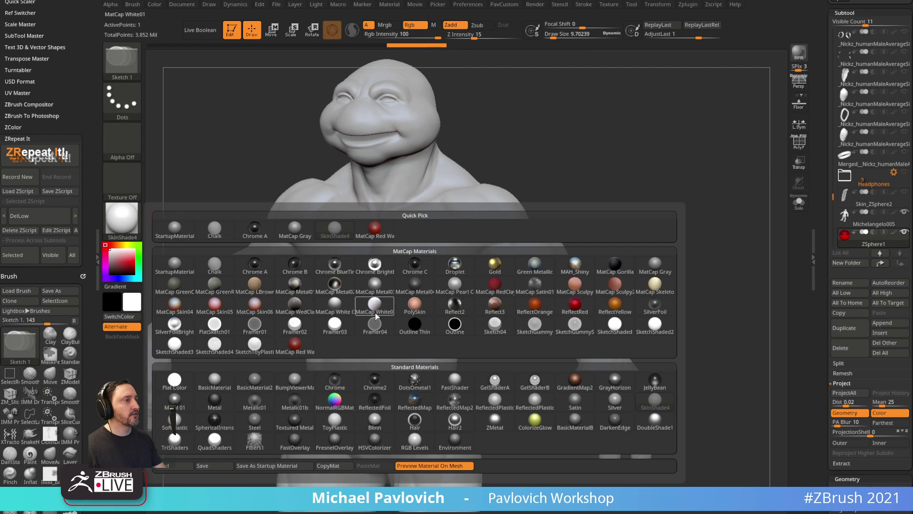
pyautogui.click(458, 288)
pyautogui.moveTo(106, 247); pyautogui.dragTo(110, 263)
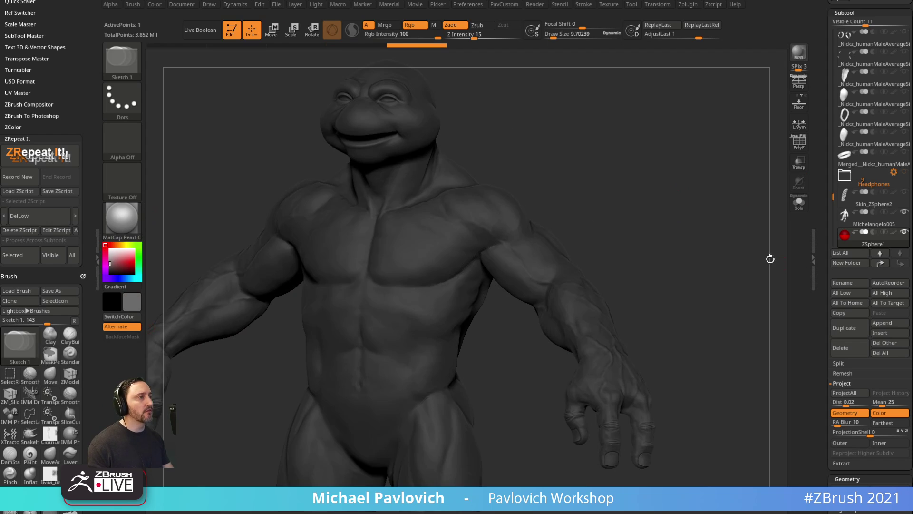
# Turn on Edit Topology for the ZSphere subtool.
pyautogui.scroll(-2, 877, 214)
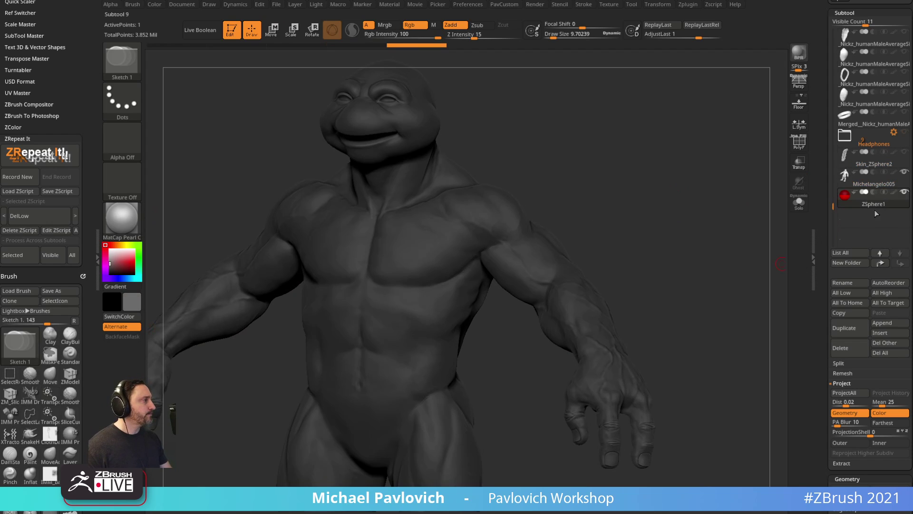
pyautogui.moveTo(824, 277); pyautogui.dragTo(824, 156)
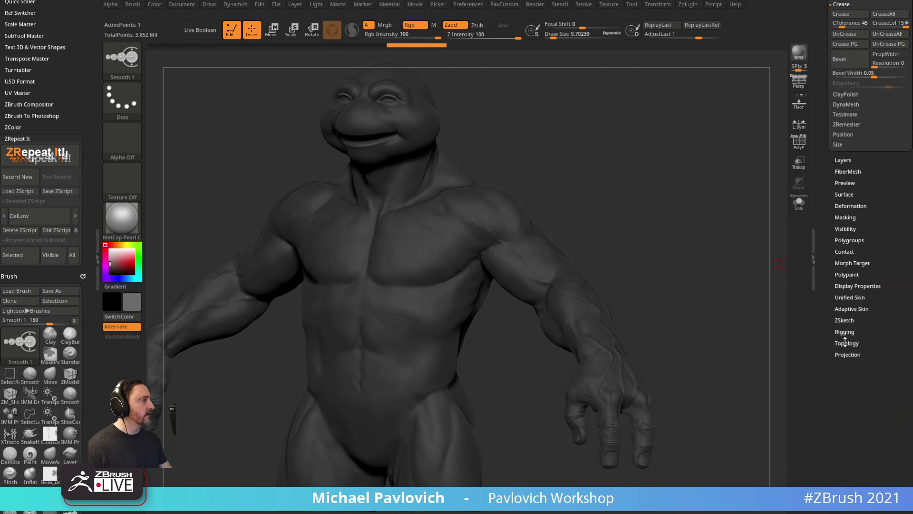
pyautogui.keyDown('shift'); pyautogui.click(844, 343); pyautogui.keyUp('shift')
pyautogui.click(851, 353)
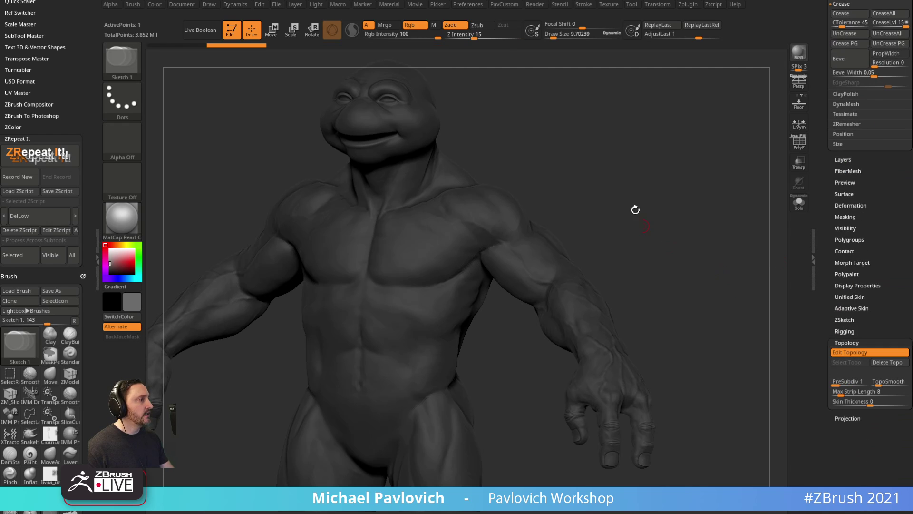
# Reduce the draw size to about 3.18 and place four connected topology points down the chest beside the shoulder.
pyautogui.moveTo(635, 210)
pyautogui.keyDown('ctrl'); pyautogui.mouseDown(button='right')
pyautogui.moveTo(725, 255)
pyautogui.moveTo(735, 290)
pyautogui.mouseUp(button='right'); pyautogui.keyUp('ctrl')
pyautogui.keyDown('alt'); pyautogui.moveTo(748, 102); pyautogui.dragTo(647, 274, button='right'); pyautogui.keyUp('alt')
pyautogui.press('s')
pyautogui.click(537, 258)
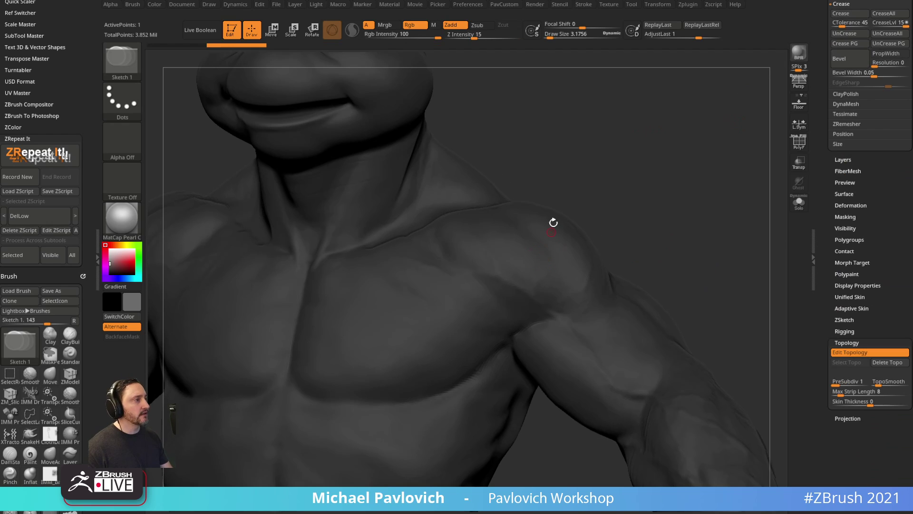
pyautogui.click(451, 237)
pyautogui.click(431, 266)
pyautogui.click(434, 302)
pyautogui.click(458, 344)
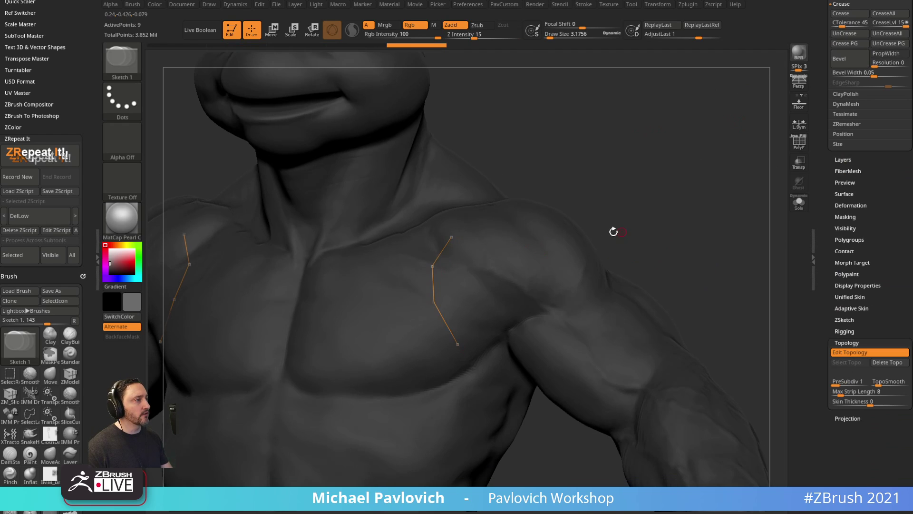
# Continue the topology points past the armpit and up the front of the shoulder, closing the strip's outline at the first point.
pyautogui.click(499, 321)
pyautogui.click(482, 294)
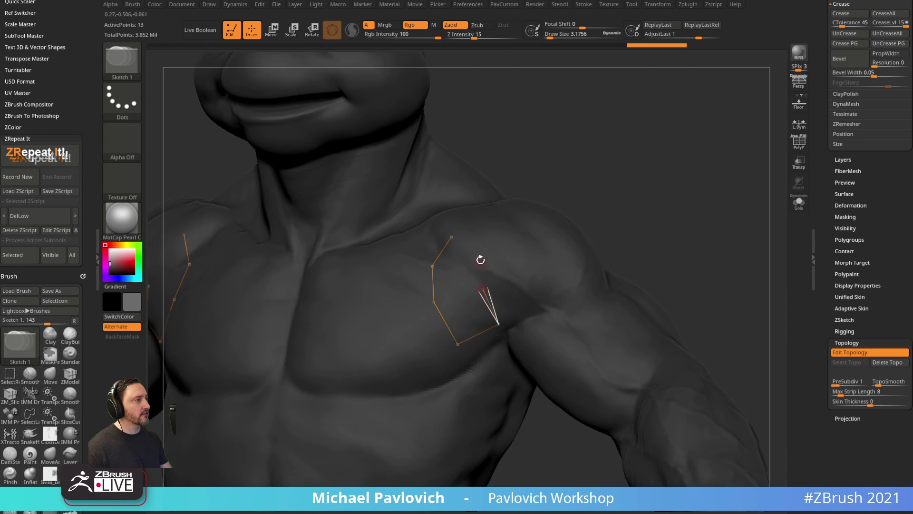
pyautogui.click(480, 264)
pyautogui.click(514, 232)
pyautogui.moveTo(550, 190); pyautogui.dragTo(486, 219, button='right')
pyautogui.click(481, 213)
pyautogui.click(451, 236)
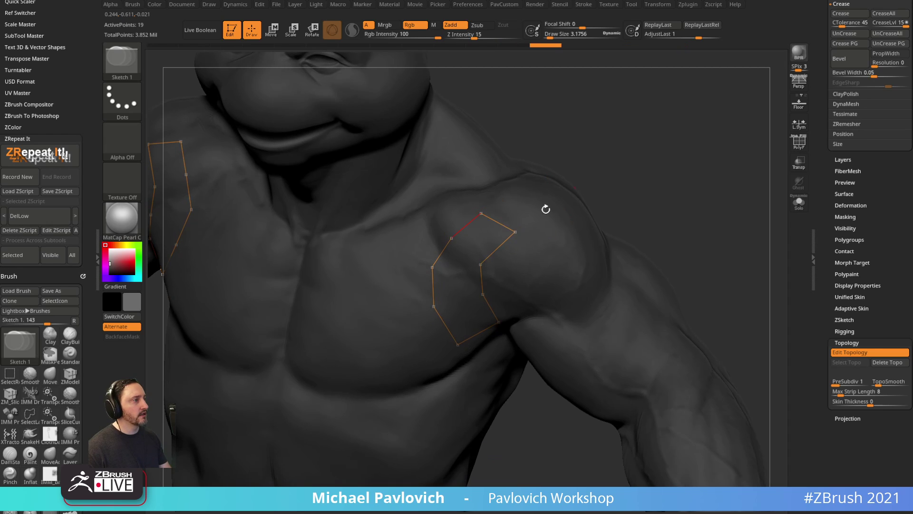
# Connect opposite points across the outlined shoulder strip to divide it into quads.
pyautogui.click(596, 180)
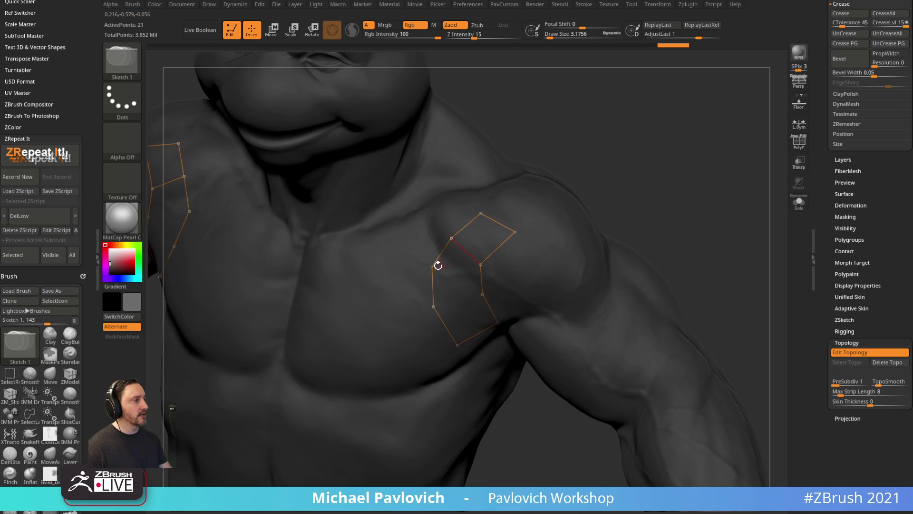
pyautogui.click(433, 268)
pyautogui.click(482, 279)
pyautogui.moveTo(616, 196); pyautogui.dragTo(608, 196)
pyautogui.click(434, 307)
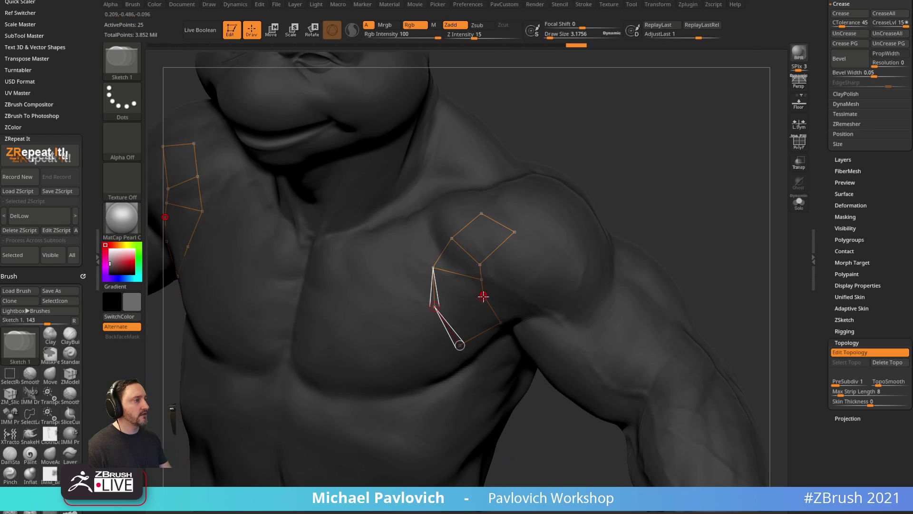
# Close the lower quad of the chest topology strip and reposition its points into an even band of quads.
pyautogui.click(483, 294)
pyautogui.moveTo(654, 215); pyautogui.dragTo(650, 209)
pyautogui.press('w')
pyautogui.moveTo(481, 280); pyautogui.dragTo(486, 333)
pyautogui.moveTo(434, 308); pyautogui.dragTo(438, 306)
pyautogui.moveTo(433, 268); pyautogui.dragTo(434, 281)
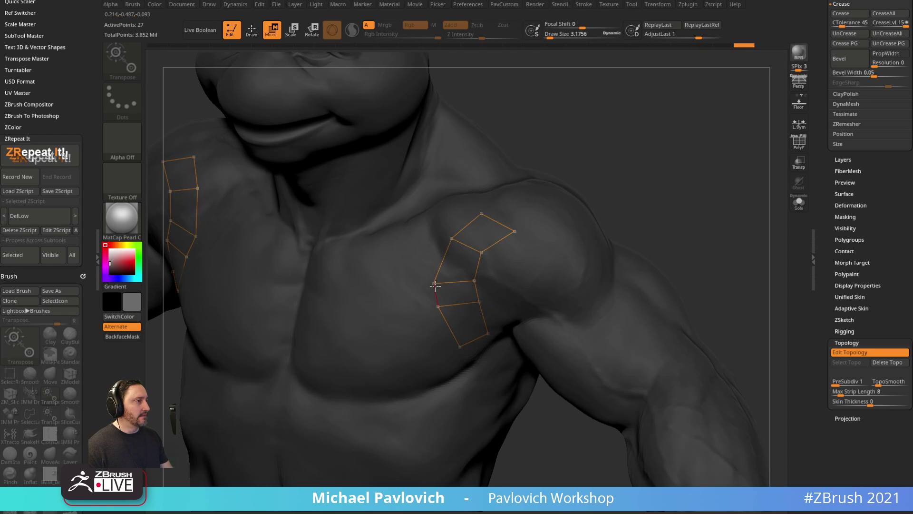
pyautogui.moveTo(452, 238); pyautogui.dragTo(486, 251)
pyautogui.moveTo(440, 247); pyautogui.dragTo(451, 247)
pyautogui.moveTo(481, 214); pyautogui.dragTo(484, 211)
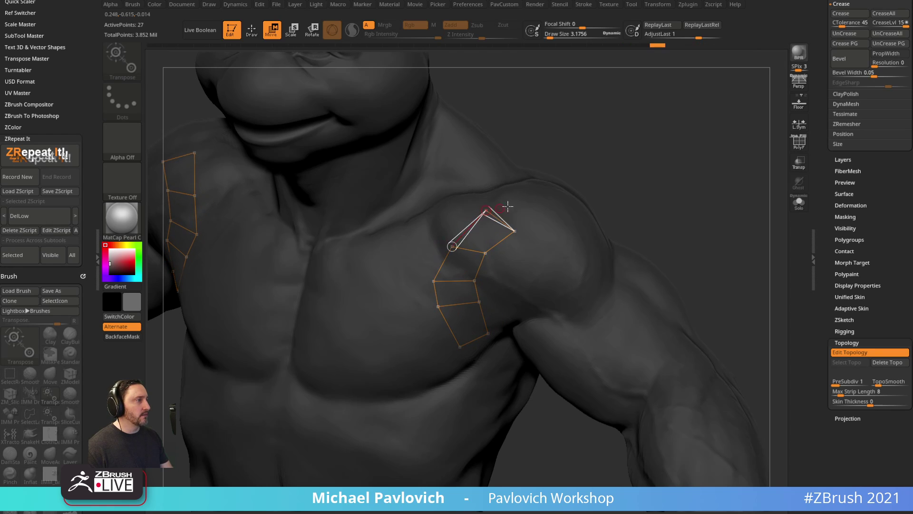
pyautogui.moveTo(584, 171)
pyautogui.mouseDown()
pyautogui.moveTo(607, 167)
pyautogui.moveTo(597, 174)
pyautogui.mouseUp()
# Draw the outline of a strap branch from the chest strip's upper quad over the shoulder onto the upper arm and back.
pyautogui.press('q')
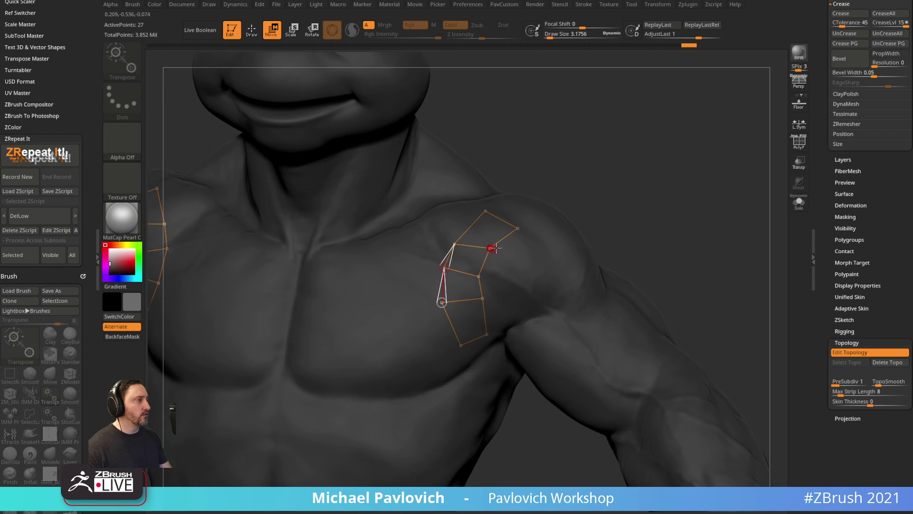
pyautogui.moveTo(604, 206); pyautogui.dragTo(607, 205, button='right')
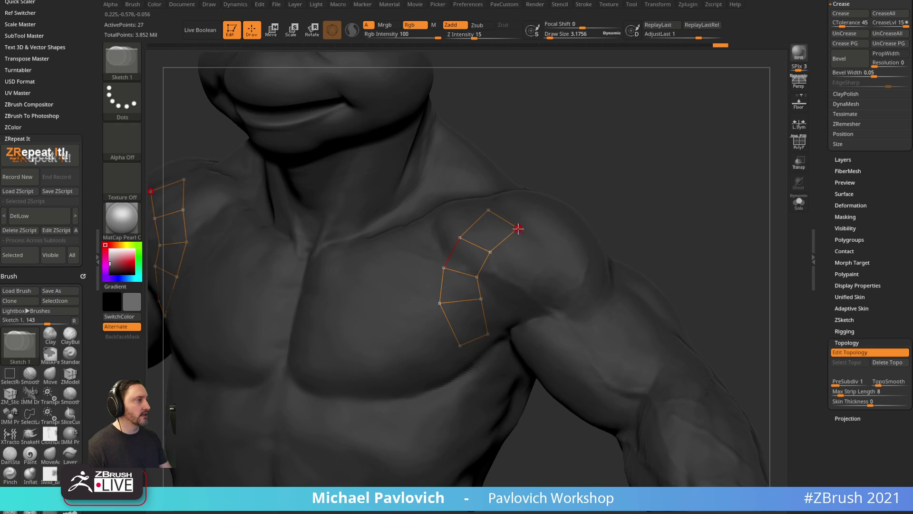
pyautogui.click(556, 253)
pyautogui.click(585, 281)
pyautogui.click(609, 329)
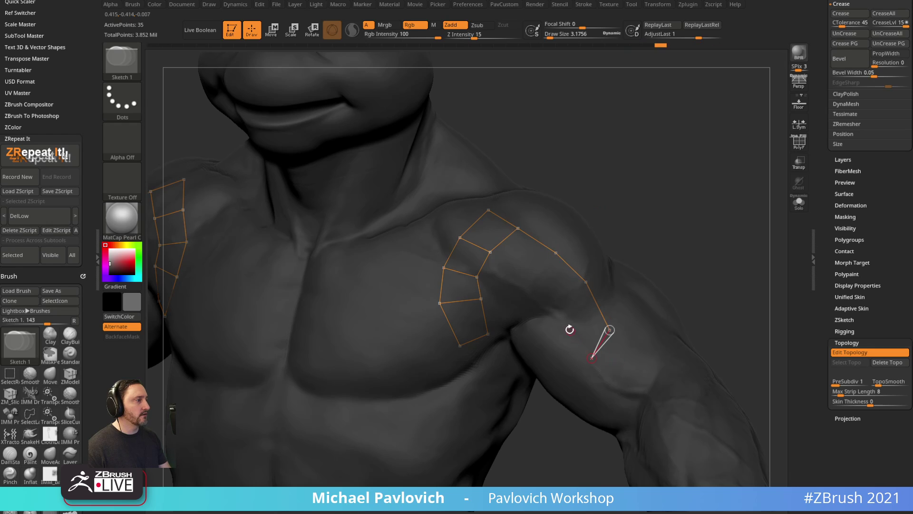
pyautogui.click(563, 325)
pyautogui.click(531, 292)
pyautogui.click(489, 252)
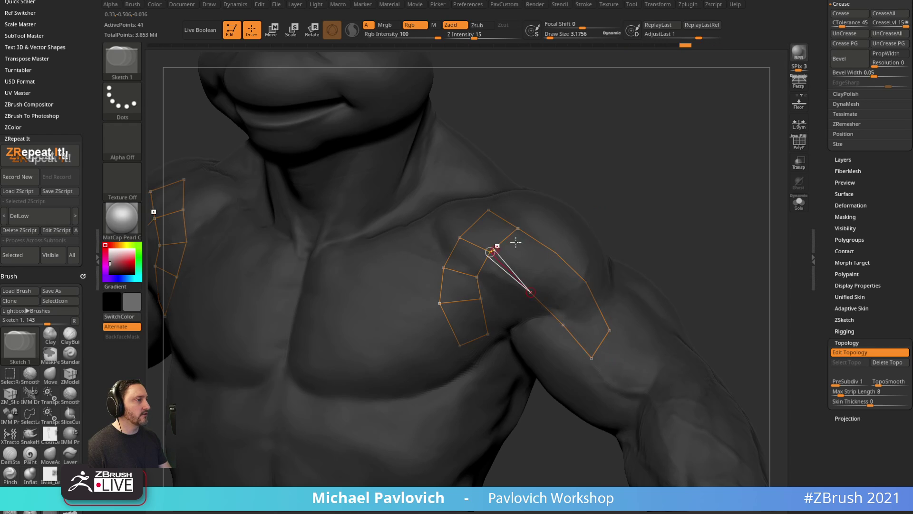
# Connect the two long sides of the shoulder strap branch with two cross edges, dividing it into quads.
pyautogui.click(556, 254)
pyautogui.click(530, 292)
pyautogui.click(585, 282)
pyautogui.click(563, 324)
# Move the three inner-edge points of the shoulder strap branch outward to even its width.
pyautogui.moveTo(607, 254); pyautogui.dragTo(577, 271, button='right')
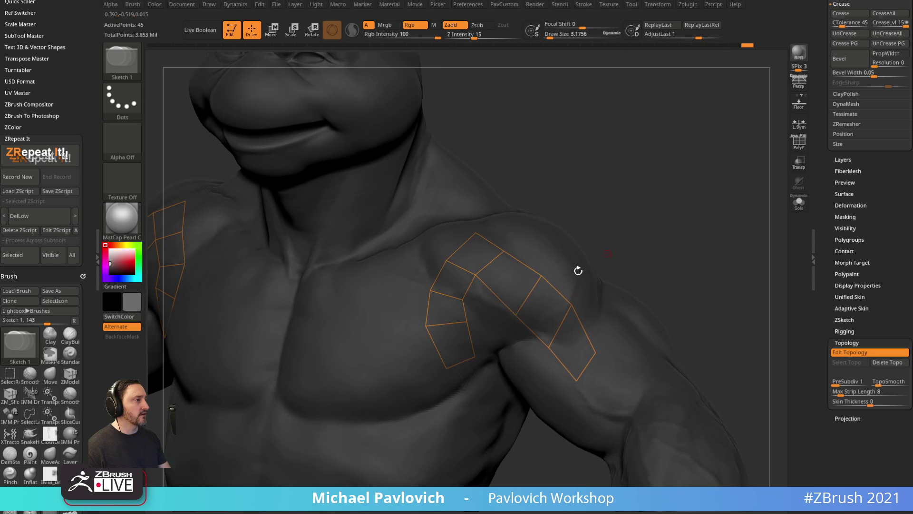
pyautogui.press('w')
pyautogui.moveTo(516, 315); pyautogui.dragTo(511, 301)
pyautogui.moveTo(549, 347); pyautogui.dragTo(543, 334)
pyautogui.moveTo(576, 380); pyautogui.dragTo(569, 367)
# Draw the outline of a third strap branch from the top quad of the chest strip up to the side of the head.
pyautogui.moveTo(640, 238); pyautogui.dragTo(601, 177, button='right')
pyautogui.press('q')
pyautogui.click(480, 276)
pyautogui.click(406, 150)
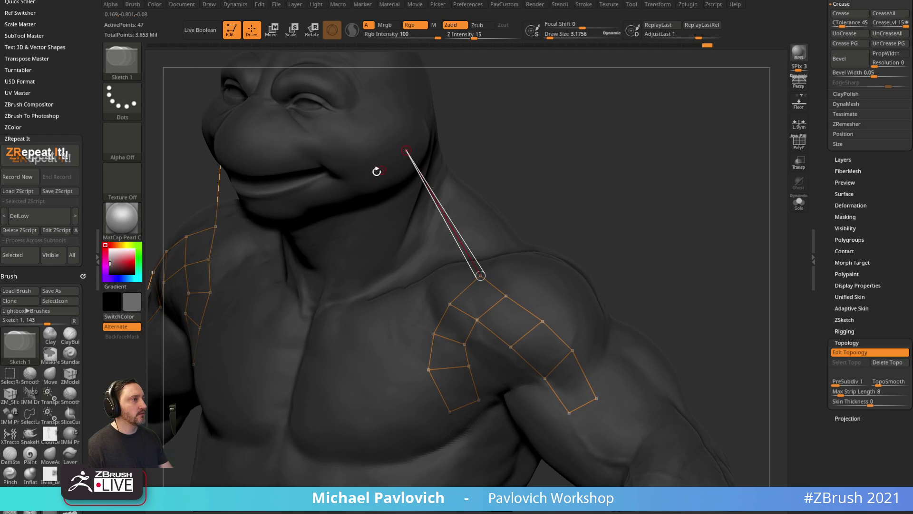
pyautogui.click(374, 172)
pyautogui.click(450, 304)
# Divide the strap branch beside the neck into four quads with three cross edges.
pyautogui.moveTo(541, 203); pyautogui.dragTo(587, 189, button='right')
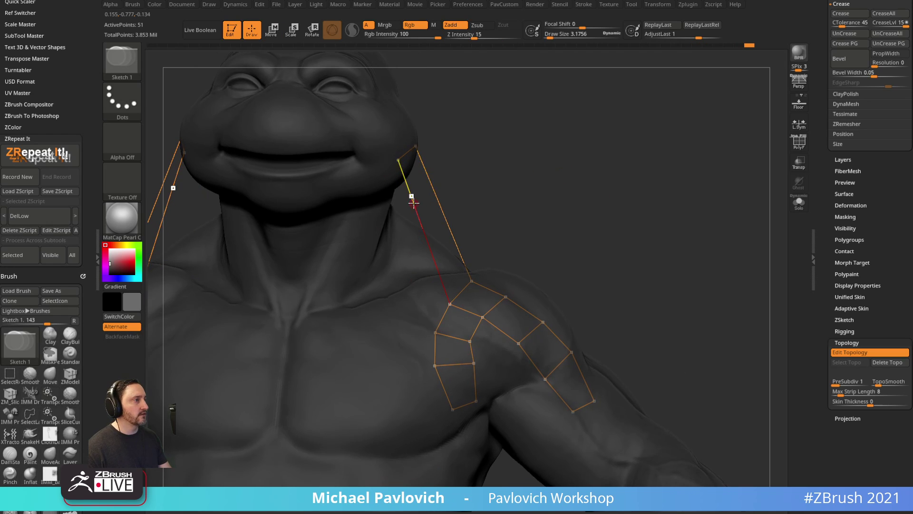
pyautogui.click(410, 195)
pyautogui.click(413, 200)
pyautogui.moveTo(413, 199); pyautogui.dragTo(442, 172, button='right')
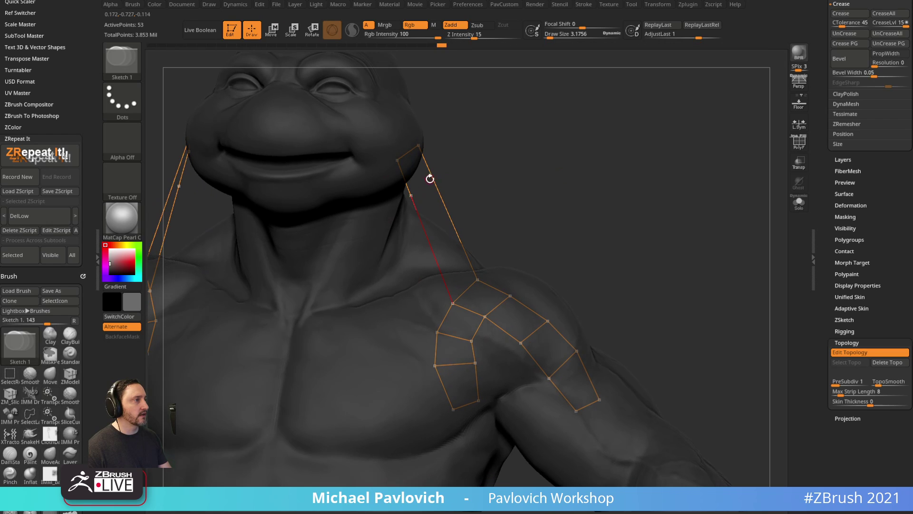
pyautogui.click(410, 196)
pyautogui.click(433, 179)
pyautogui.moveTo(481, 193); pyautogui.dragTo(468, 201)
pyautogui.click(420, 224)
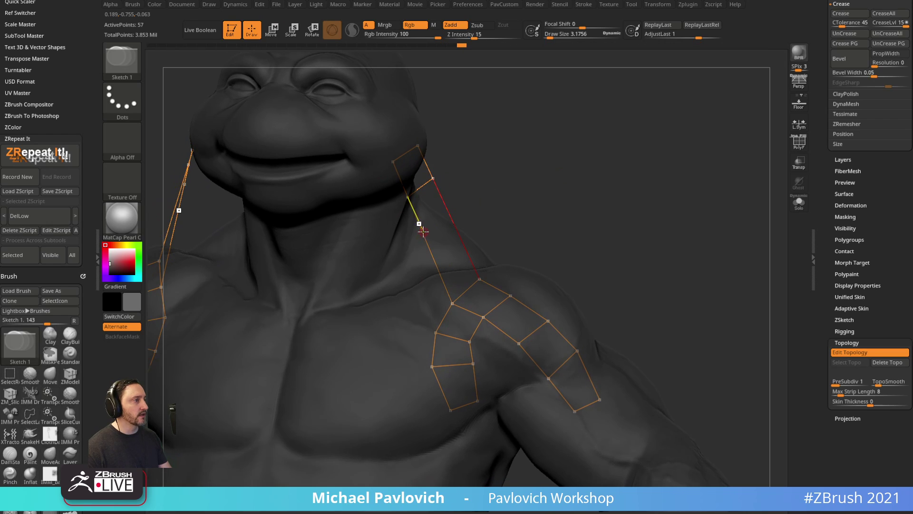
pyautogui.click(446, 205)
pyautogui.moveTo(447, 210); pyautogui.dragTo(438, 248, button='right')
pyautogui.click(435, 262)
pyautogui.click(462, 241)
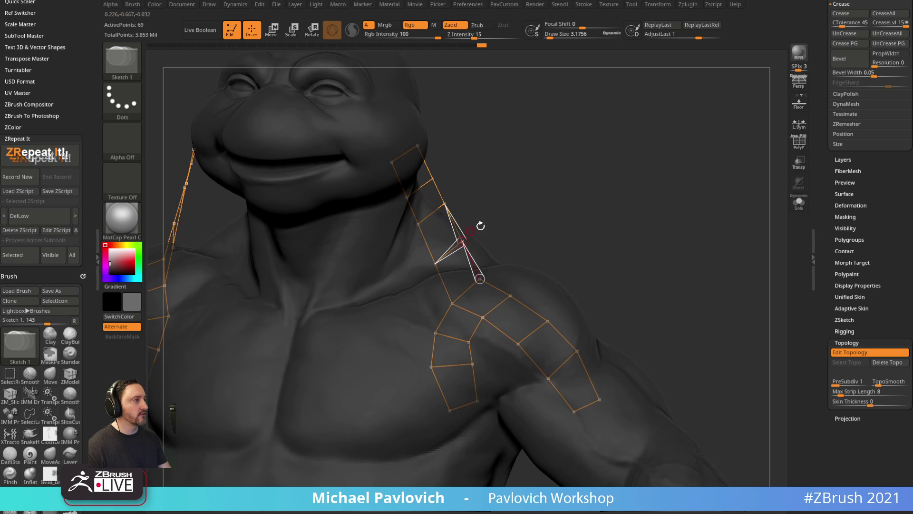
# Preview the topology as an adaptive skin with DynaMesh Resolution 0 and Density 1, showing its polyframe.
pyautogui.moveTo(407, 167)
pyautogui.mouseDown(button='right')
pyautogui.moveTo(622, 247)
pyautogui.moveTo(612, 226)
pyautogui.moveTo(636, 182)
pyautogui.mouseUp(button='right')
pyautogui.press('s')
pyautogui.press('a')
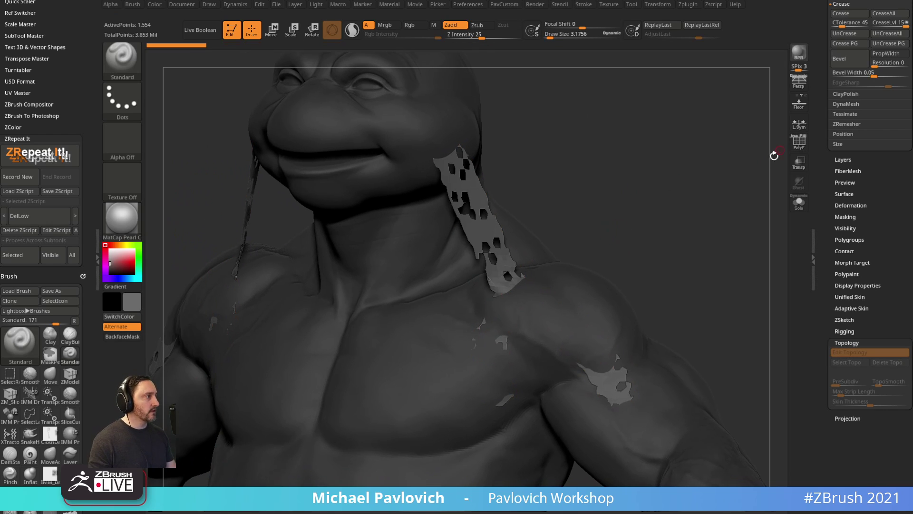
pyautogui.click(844, 309)
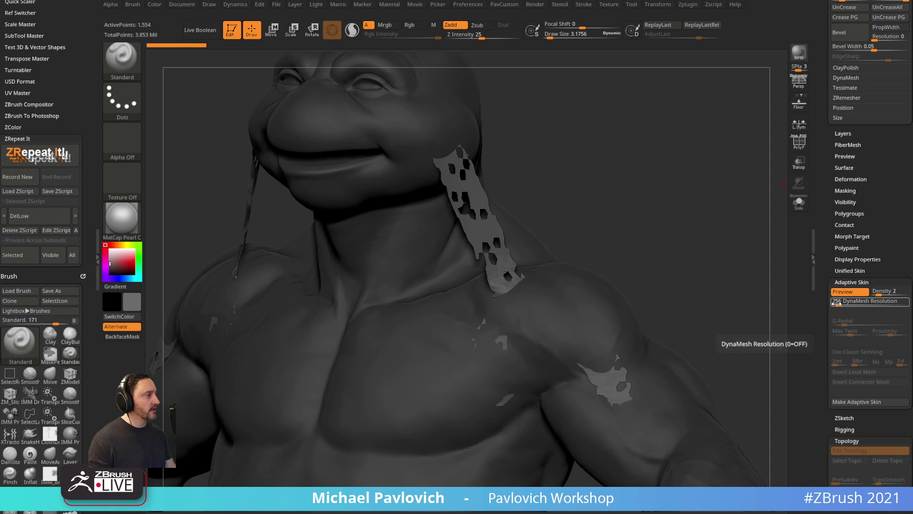
pyautogui.moveTo(838, 304); pyautogui.dragTo(868, 293)
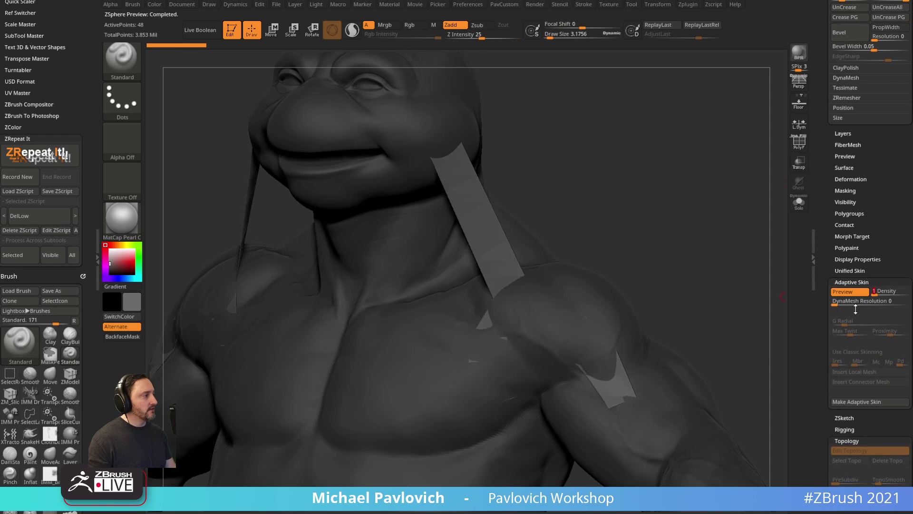
pyautogui.press('a')
pyautogui.click(799, 142)
pyautogui.moveTo(742, 181); pyautogui.dragTo(702, 247)
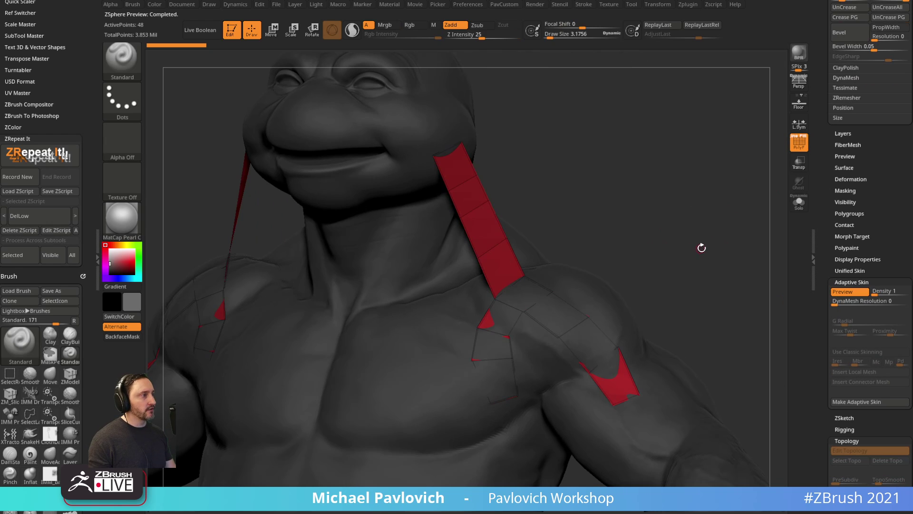
# Make the adaptive skin and insert it as a subtool below ZSphere1.
pyautogui.click(841, 400)
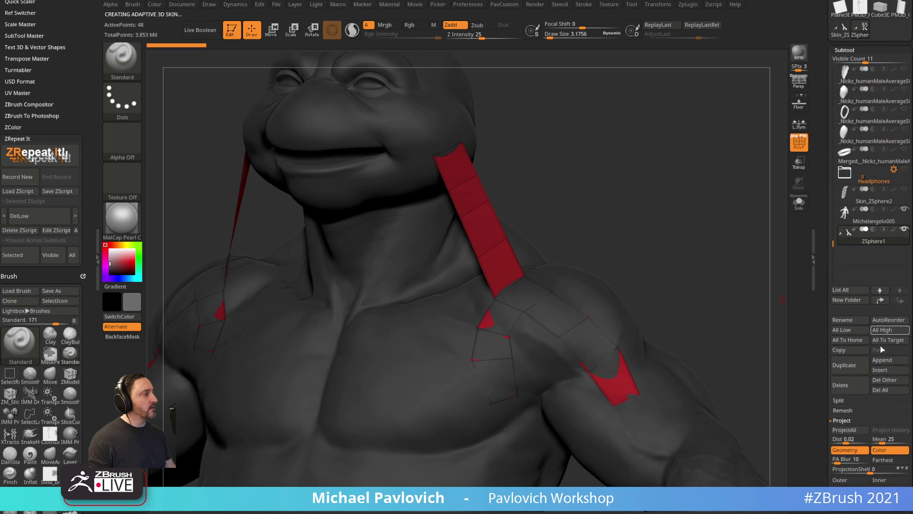
pyautogui.click(881, 373)
pyautogui.click(600, 399)
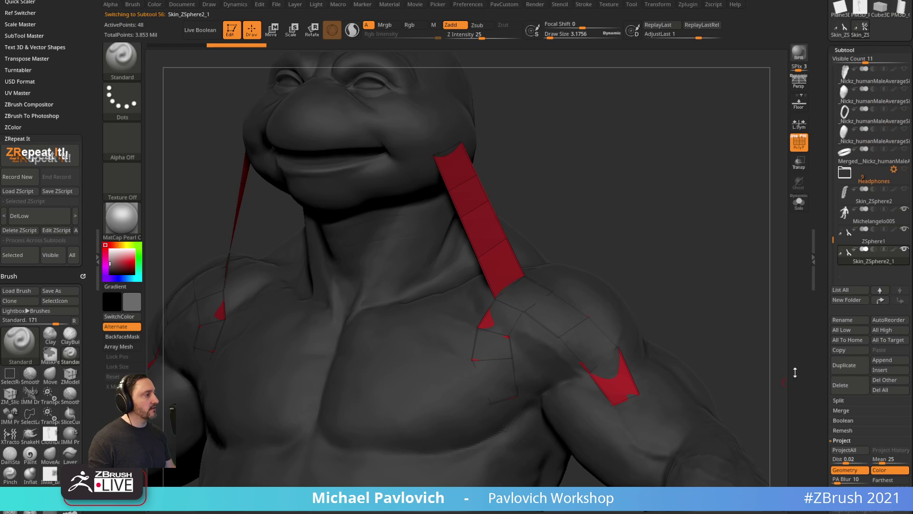
# Select the Skin_ZSphere2_1 subtool and isolate it in Solo mode.
pyautogui.click(873, 242)
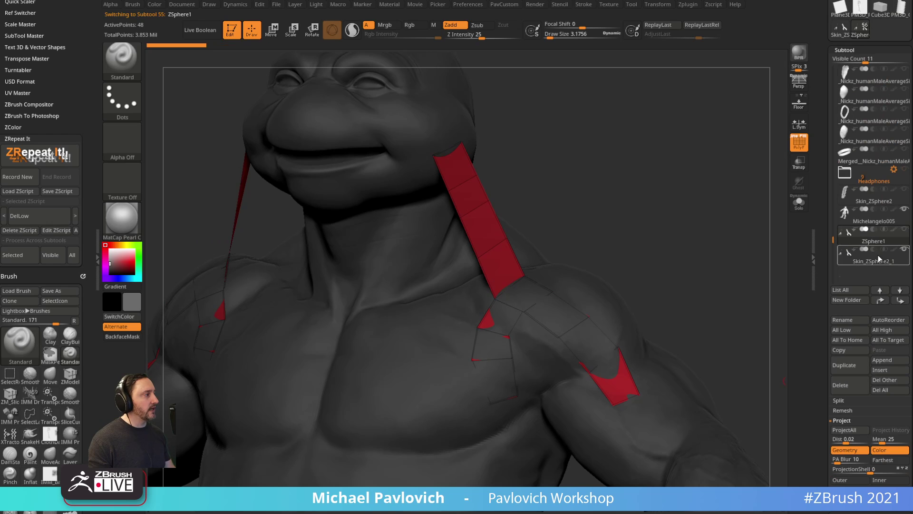
pyautogui.click(878, 255)
pyautogui.click(799, 202)
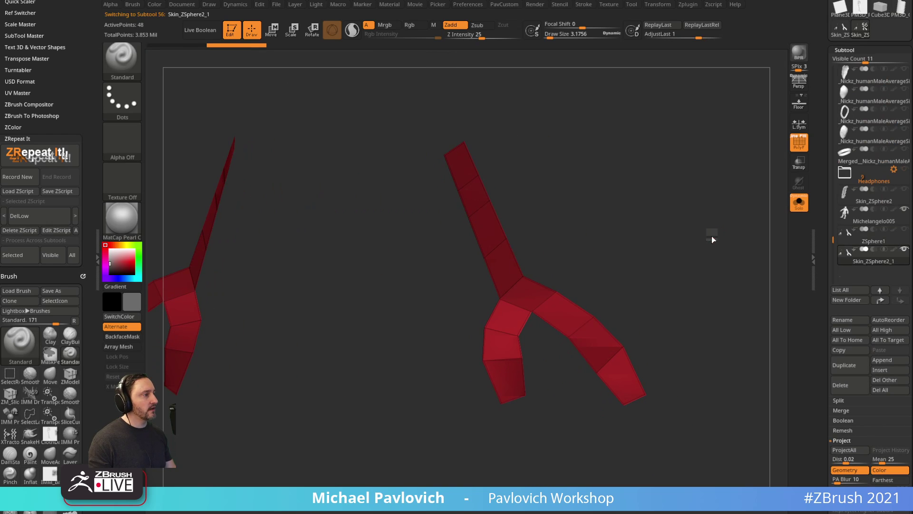
# Apply Mirror And Weld to the isolated strap mesh and flip its polygon normals.
pyautogui.scroll(-20, 815, 275)
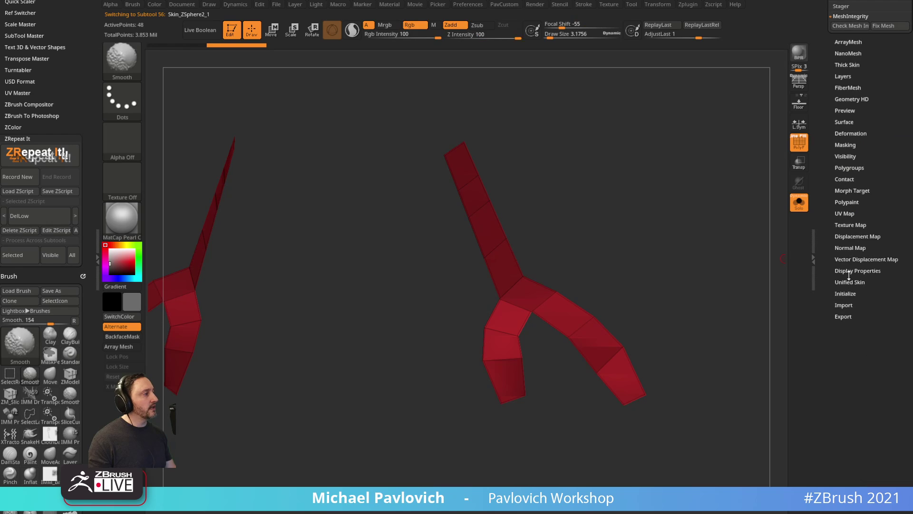
pyautogui.click(849, 271)
pyautogui.click(842, 300)
pyautogui.moveTo(703, 271)
pyautogui.mouseDown()
pyautogui.moveTo(698, 211)
pyautogui.moveTo(738, 264)
pyautogui.moveTo(632, 236)
pyautogui.moveTo(726, 228)
pyautogui.moveTo(555, 219)
pyautogui.moveTo(617, 220)
pyautogui.moveTo(621, 204)
pyautogui.mouseUp()
pyautogui.press('space')
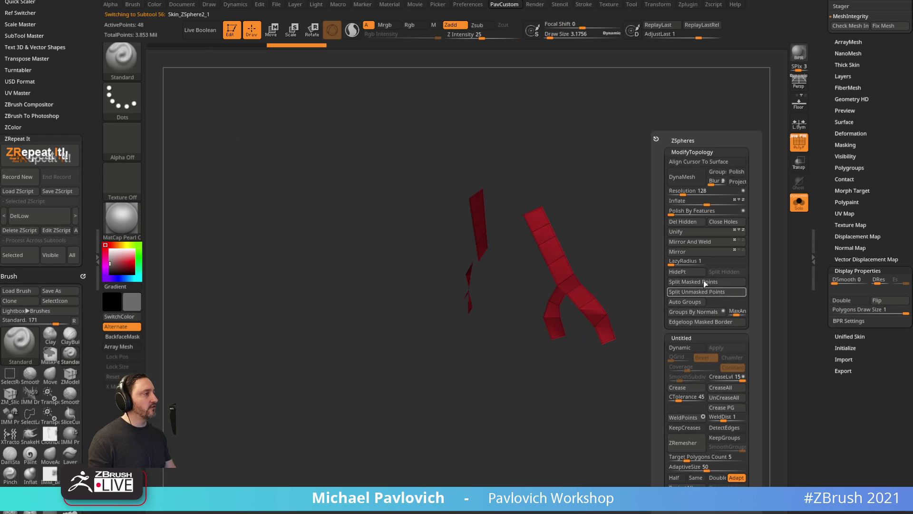
pyautogui.click(701, 241)
pyautogui.click(695, 243)
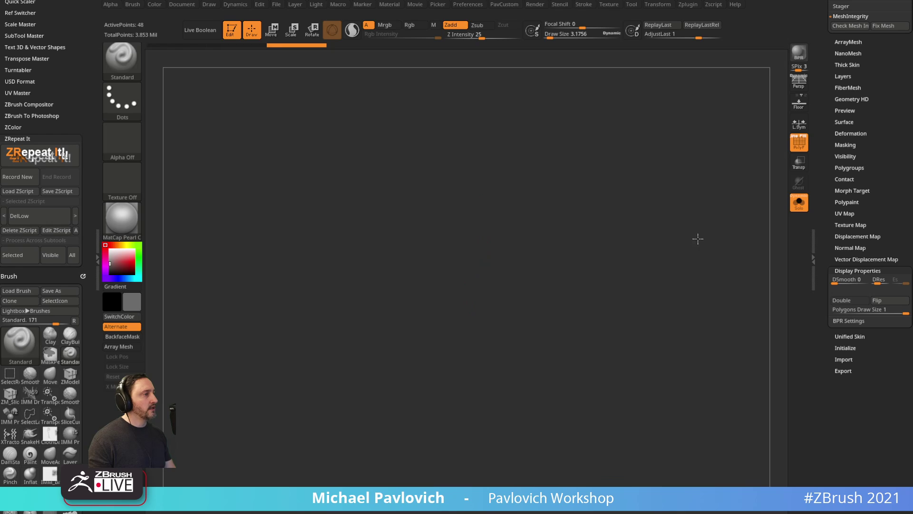
pyautogui.moveTo(697, 239); pyautogui.dragTo(604, 263)
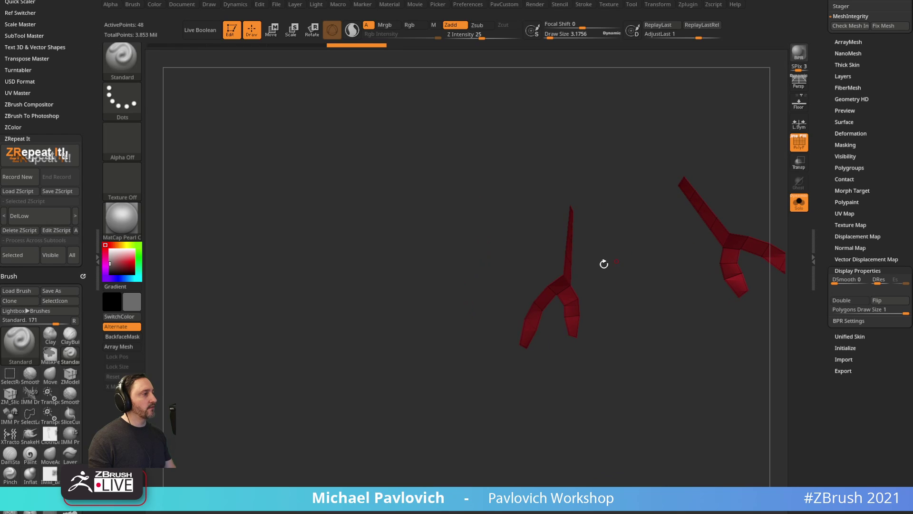
pyautogui.click(879, 305)
# Give the flat strap mesh thickness by pulling out its whole polygroup with the ZModeler brush.
pyautogui.moveTo(677, 365)
pyautogui.keyDown('shift'); pyautogui.mouseDown()
pyautogui.moveTo(766, 319)
pyautogui.moveTo(689, 310)
pyautogui.mouseUp(); pyautogui.keyUp('shift')
pyautogui.press('b')
pyautogui.press('z')
pyautogui.press('m')
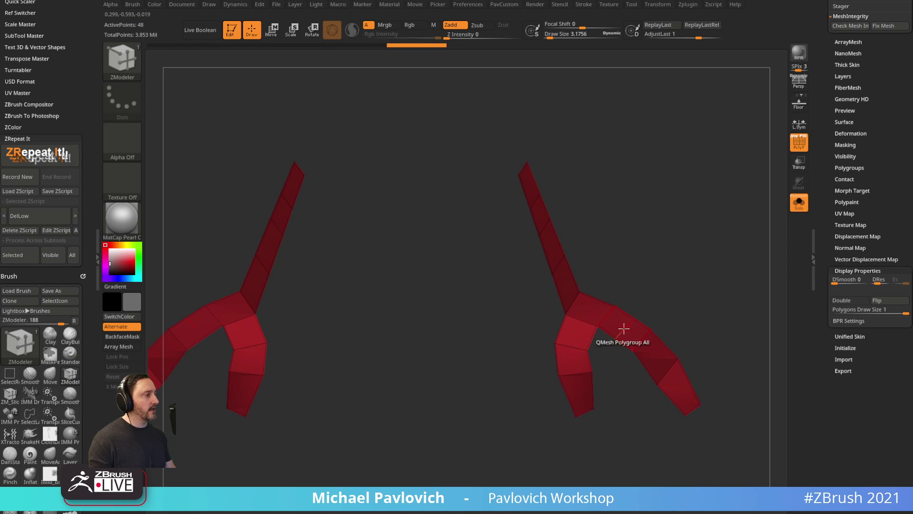
pyautogui.press('space')
pyautogui.moveTo(631, 332); pyautogui.dragTo(636, 318)
# Insert two complete edge loops around the side wall of the strap with the ZModeler Insert edge action.
pyautogui.keyDown('alt'); pyautogui.moveTo(686, 272); pyautogui.dragTo(678, 291); pyautogui.keyUp('alt')
pyautogui.press('space')
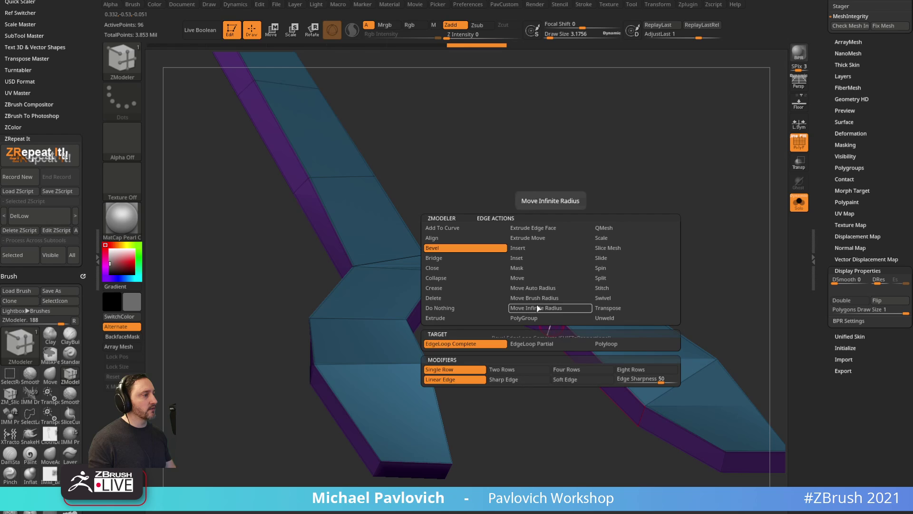
pyautogui.click(528, 248)
pyautogui.click(483, 342)
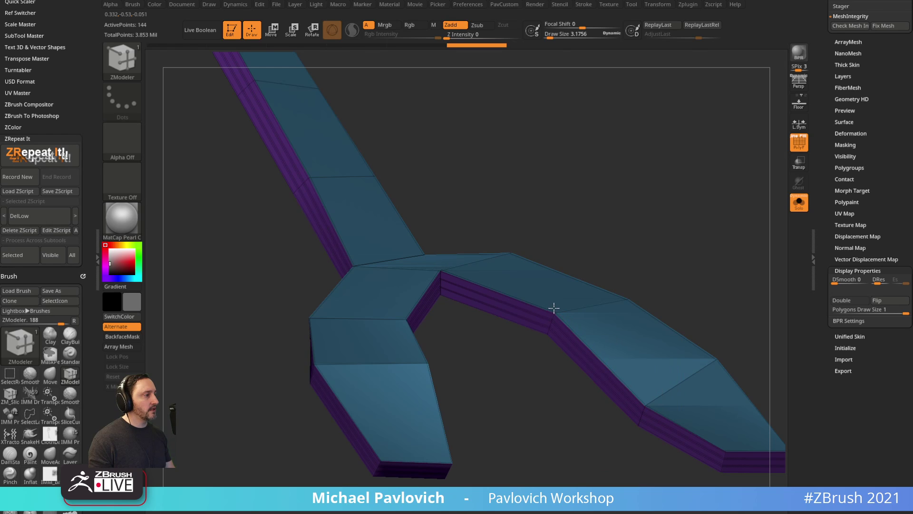
pyautogui.click(553, 307)
# Assign a separate polygroup to the middle polyloop along the strap's side wall.
pyautogui.press('space')
pyautogui.click(541, 317)
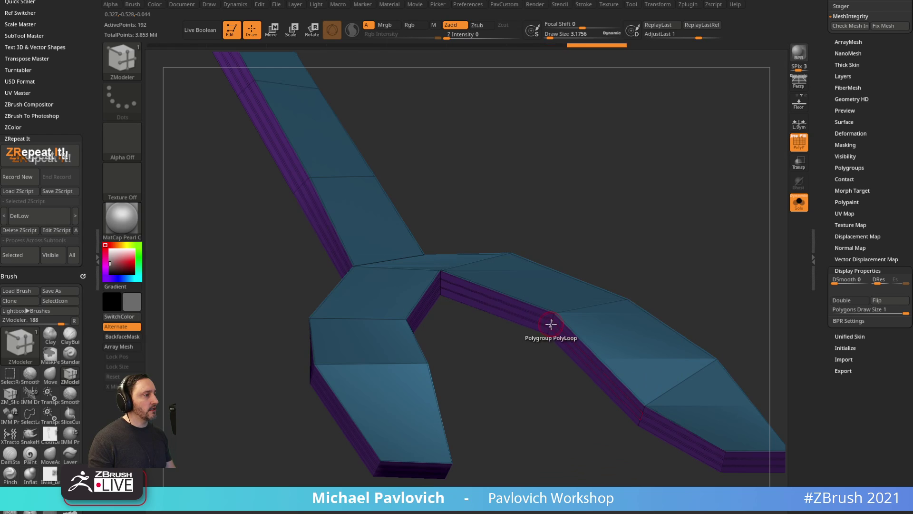
pyautogui.click(550, 323)
# Set the ZModeler polygon action to Inset for the middle band of the strap's side wall.
pyautogui.moveTo(596, 209); pyautogui.dragTo(588, 322)
pyautogui.moveTo(536, 389); pyautogui.dragTo(615, 318)
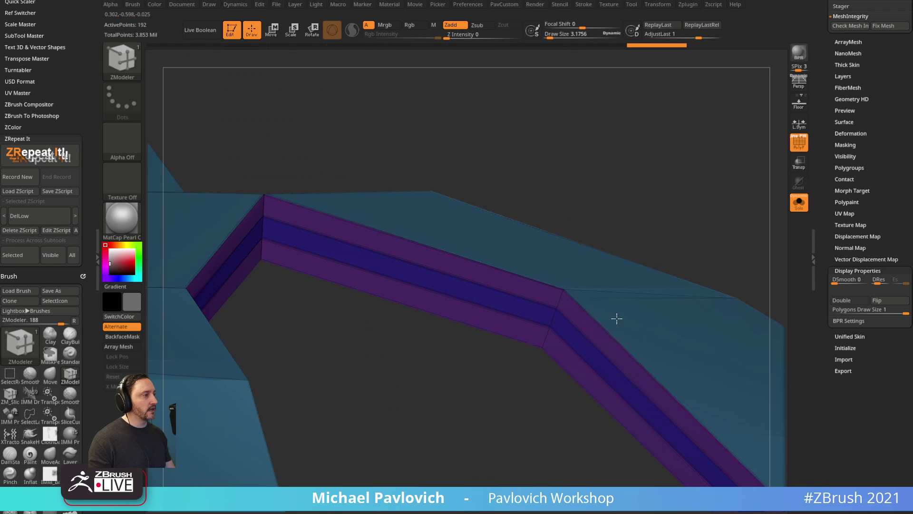
pyautogui.press('space')
pyautogui.click(514, 199)
pyautogui.click(513, 188)
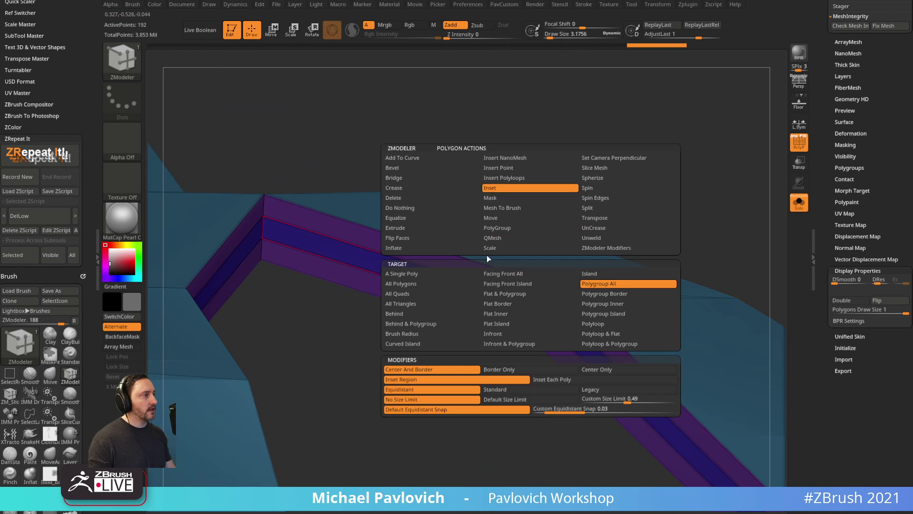
# Switch the material to SkinShade4 and set the current color to white.
pyautogui.click(136, 223)
pyautogui.click(654, 401)
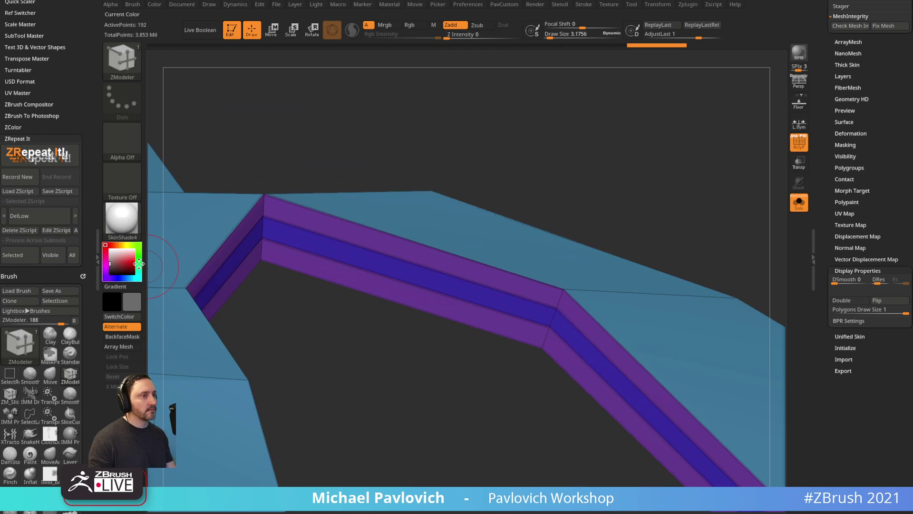
pyautogui.moveTo(119, 255); pyautogui.dragTo(112, 237)
# Inset the middle band of the strap's side wall into a narrower central band.
pyautogui.press('space')
pyautogui.click(534, 290)
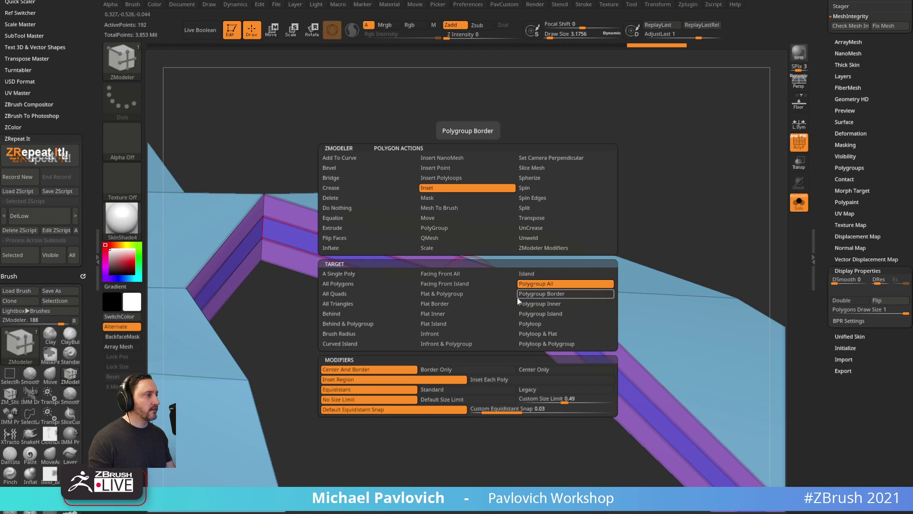
pyautogui.moveTo(463, 287); pyautogui.dragTo(469, 290)
pyautogui.press('space')
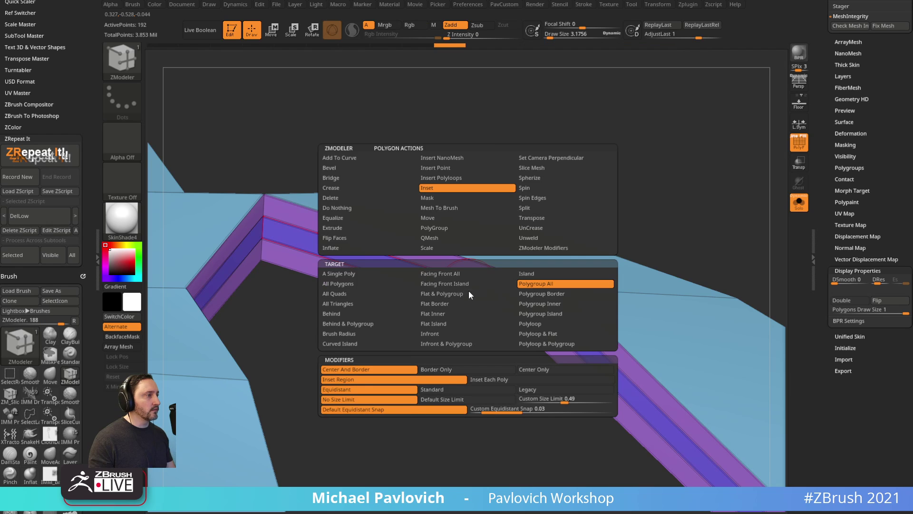
pyautogui.click(530, 334)
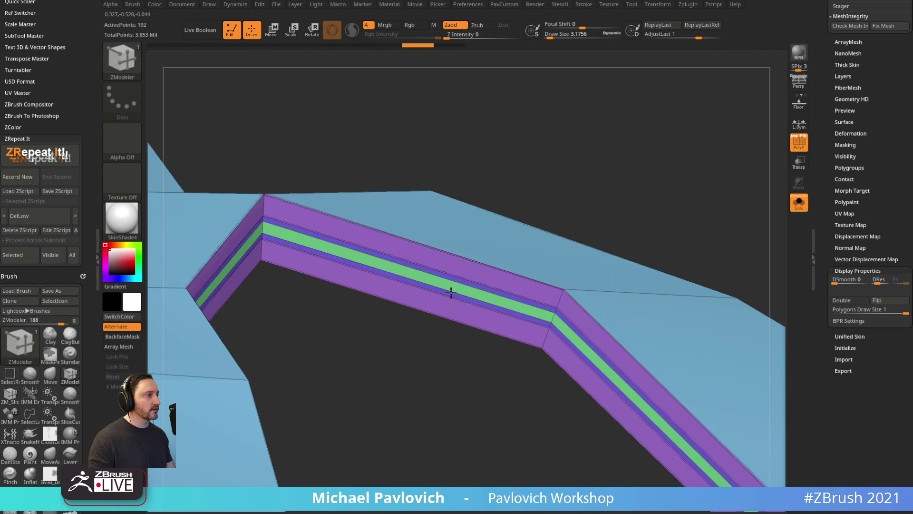
pyautogui.moveTo(451, 291); pyautogui.dragTo(451, 289)
# Push the central green band of the strap's side wall inward with QMesh on Polygroup All to form a groove.
pyautogui.press('space')
pyautogui.click(439, 232)
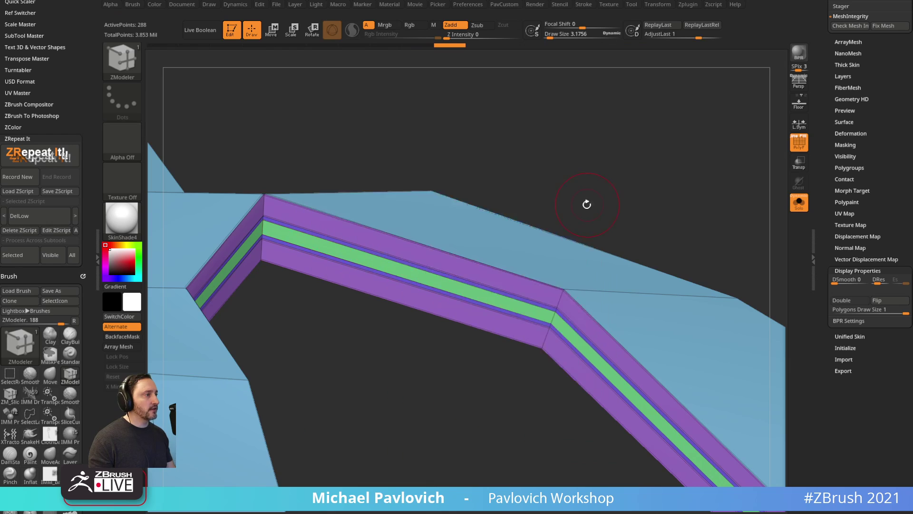
pyautogui.moveTo(586, 204); pyautogui.dragTo(600, 219)
pyautogui.click(468, 281)
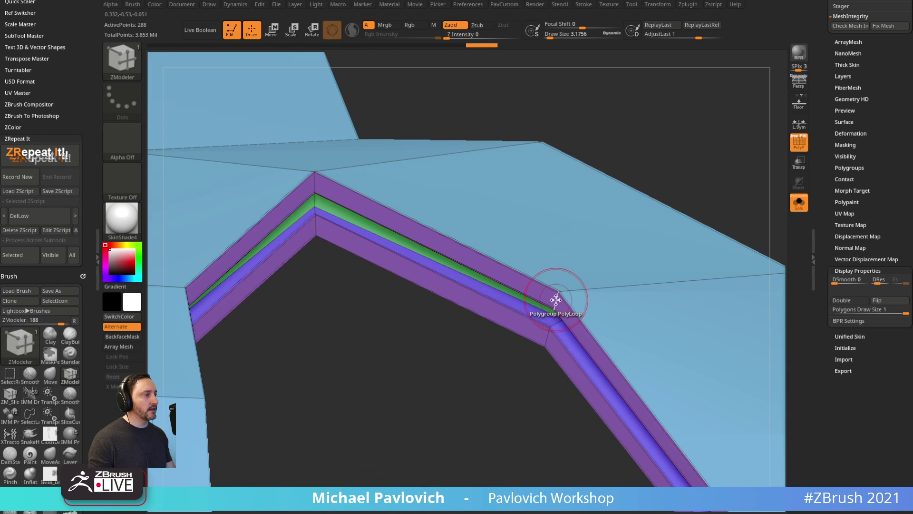
# Set the ZModeler edge action to Insert and add supporting edge loops to the purple bands on both sides of the groove.
pyautogui.press('space')
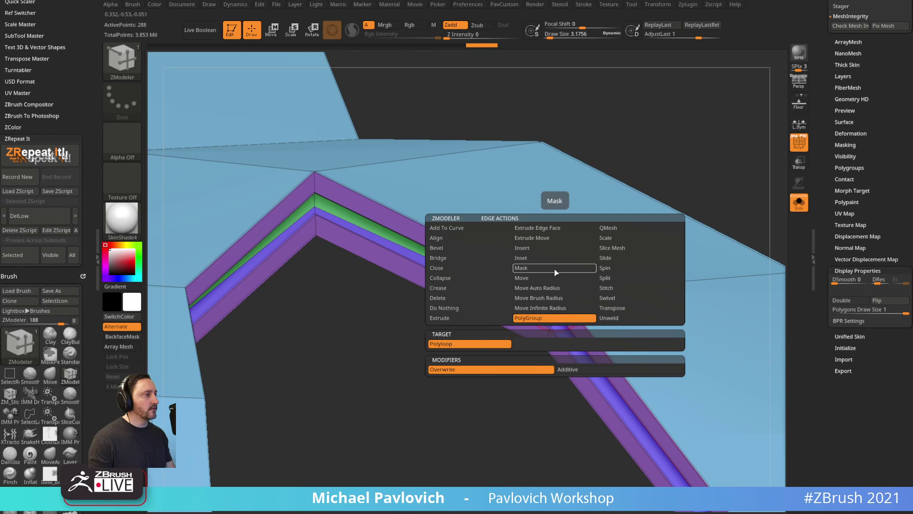
pyautogui.click(554, 248)
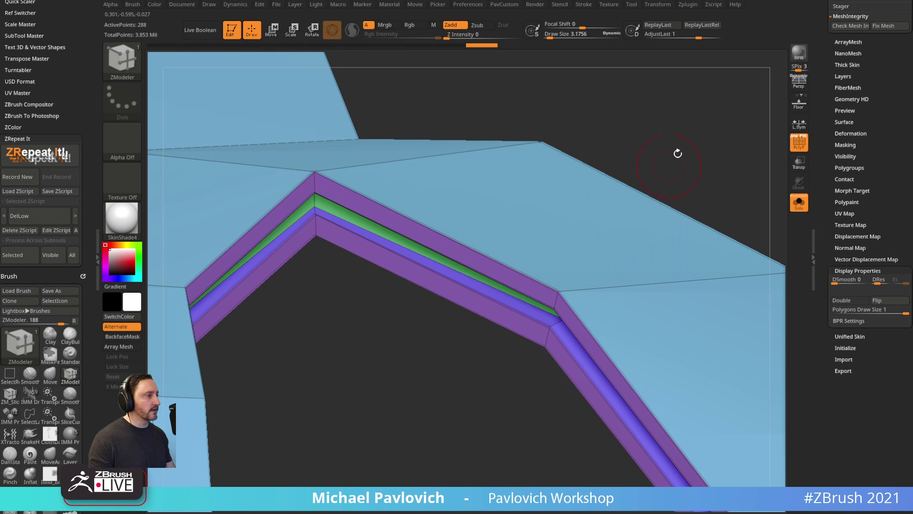
pyautogui.moveTo(678, 152); pyautogui.dragTo(670, 158)
pyautogui.moveTo(553, 301); pyautogui.dragTo(650, 284)
pyautogui.click(547, 336)
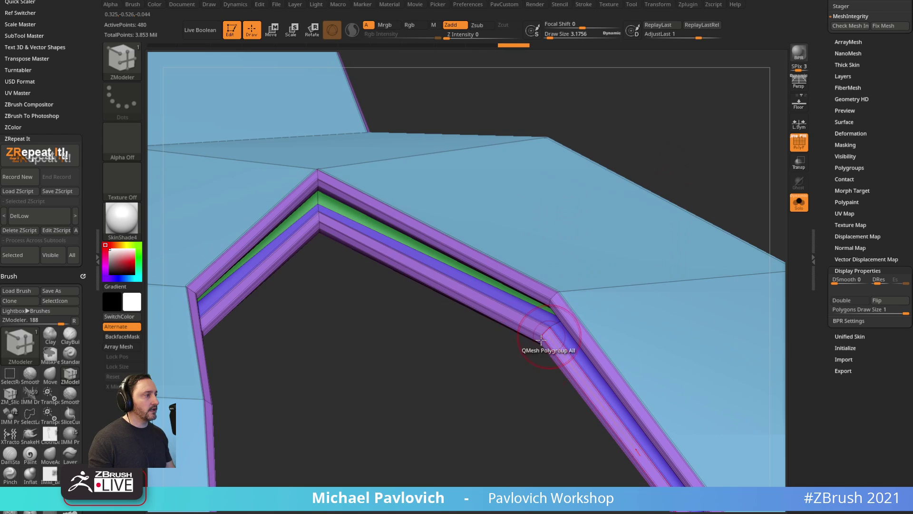
# Show the strap on the body with dynamic subdivision and apply Crease to its edges.
pyautogui.press('f')
pyautogui.moveTo(673, 214); pyautogui.dragTo(780, 202)
pyautogui.click(796, 202)
pyautogui.click(799, 144)
pyautogui.moveTo(761, 164)
pyautogui.keyDown('alt'); pyautogui.mouseDown()
pyautogui.moveTo(715, 190)
pyautogui.moveTo(770, 169)
pyautogui.mouseUp(); pyautogui.keyUp('alt')
pyautogui.click(798, 145)
pyautogui.moveTo(707, 171); pyautogui.dragTo(741, 185)
pyautogui.press('d')
pyautogui.press('space')
pyautogui.click(701, 387)
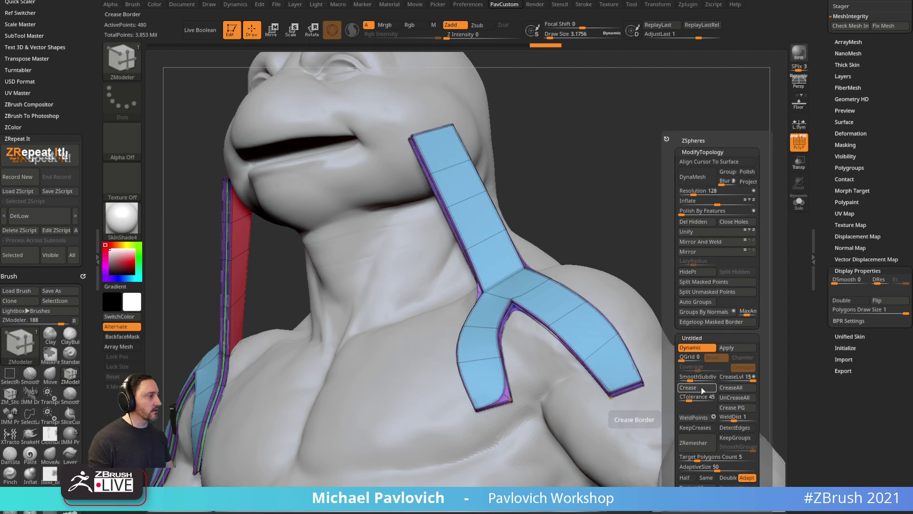
pyautogui.moveTo(668, 233); pyautogui.dragTo(735, 252)
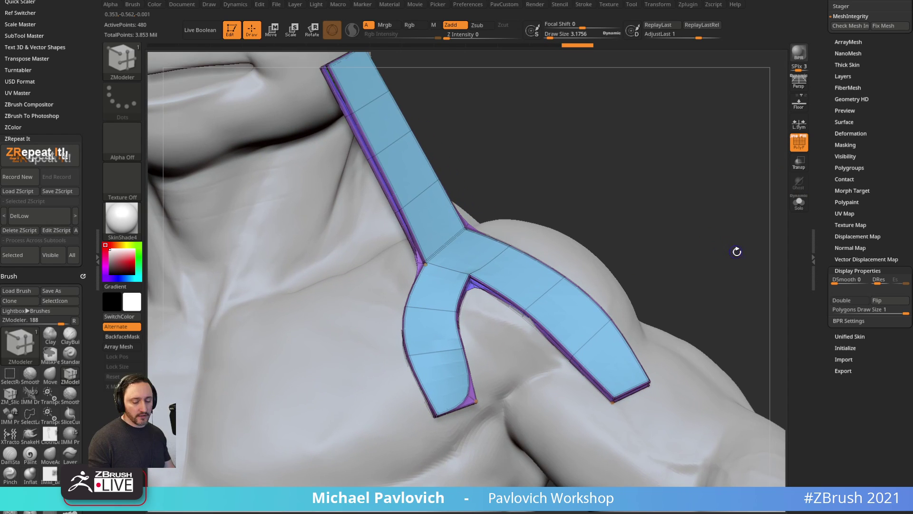
# Isolate the strap, crease the edges at its end corners with the EdgeLoop Partial target, and preview it with dynamic subdivision.
pyautogui.hotkey('shift', 'd')
pyautogui.click(798, 203)
pyautogui.moveTo(744, 221); pyautogui.dragTo(663, 387)
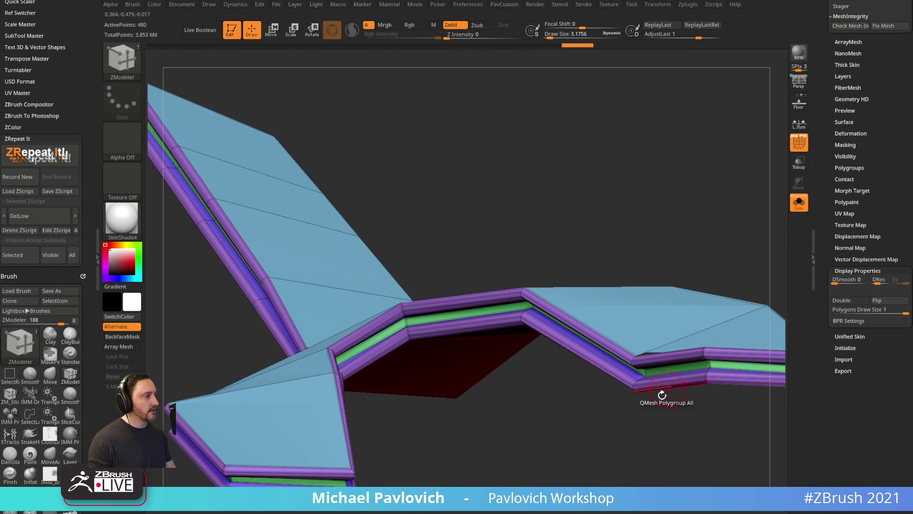
pyautogui.moveTo(648, 424); pyautogui.dragTo(506, 348)
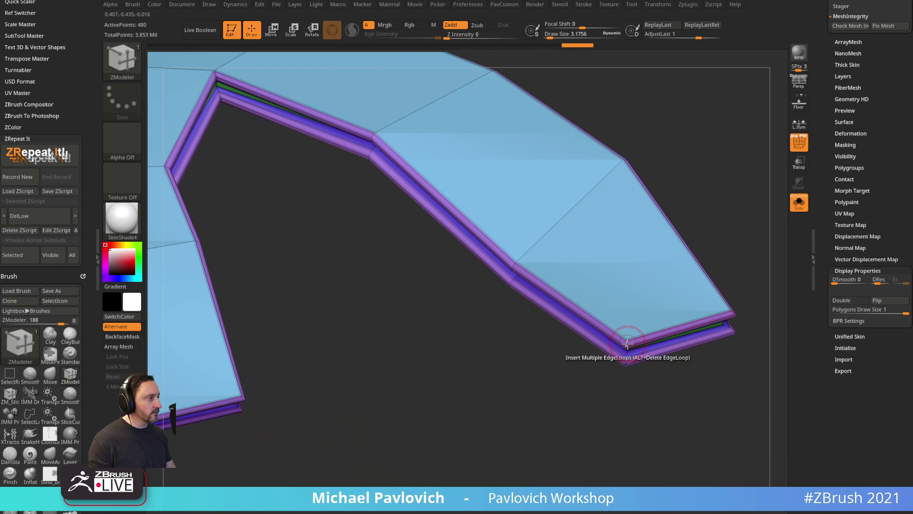
pyautogui.press('space')
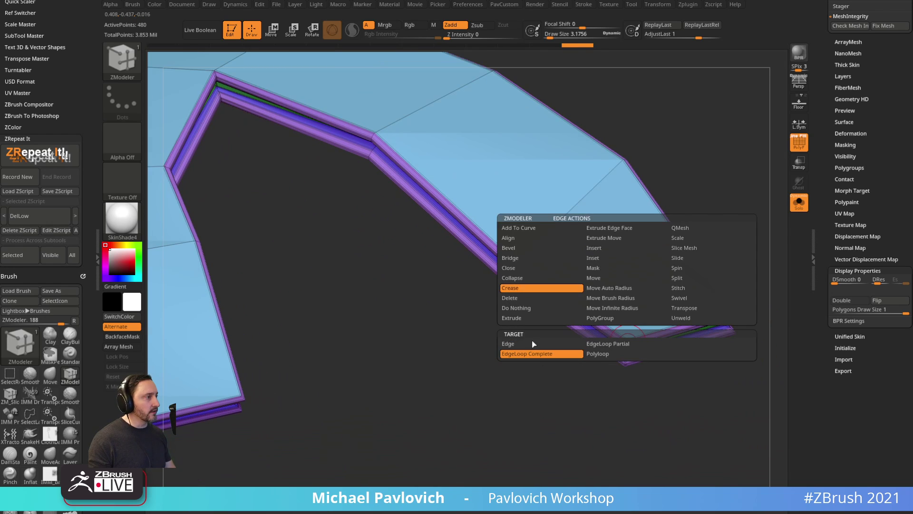
pyautogui.click(607, 344)
pyautogui.keyDown('alt'); pyautogui.moveTo(634, 382); pyautogui.dragTo(717, 317); pyautogui.keyUp('alt')
pyautogui.press('d')
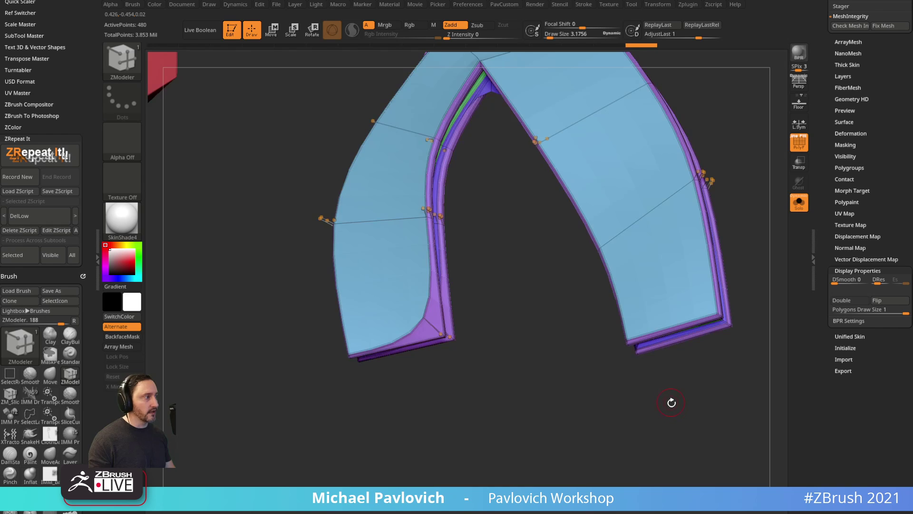
# Hide the polyframe and set the strap's crease level to 3 and smooth subdivision level to 4.
pyautogui.moveTo(670, 402); pyautogui.dragTo(764, 224)
pyautogui.hotkey('shift', 'f')
pyautogui.press('2')
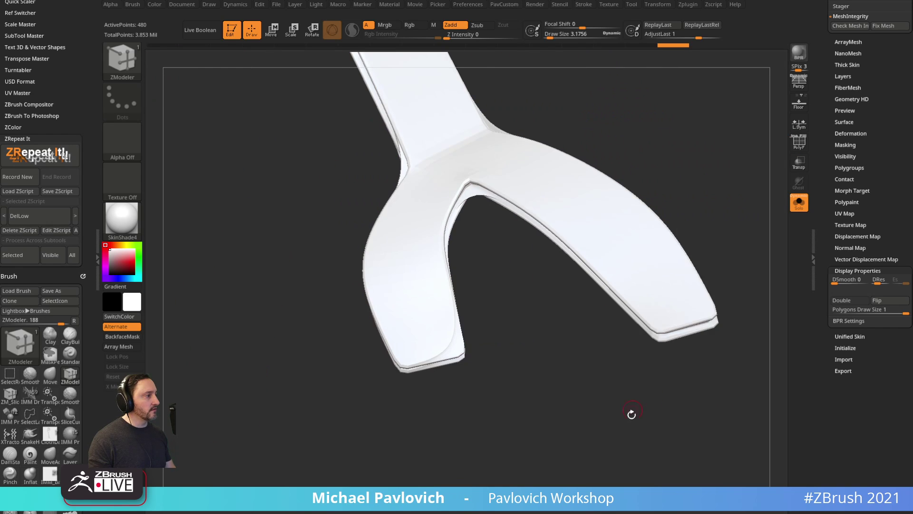
pyautogui.moveTo(632, 416); pyautogui.dragTo(771, 341)
pyautogui.hotkey('shift', 'space')
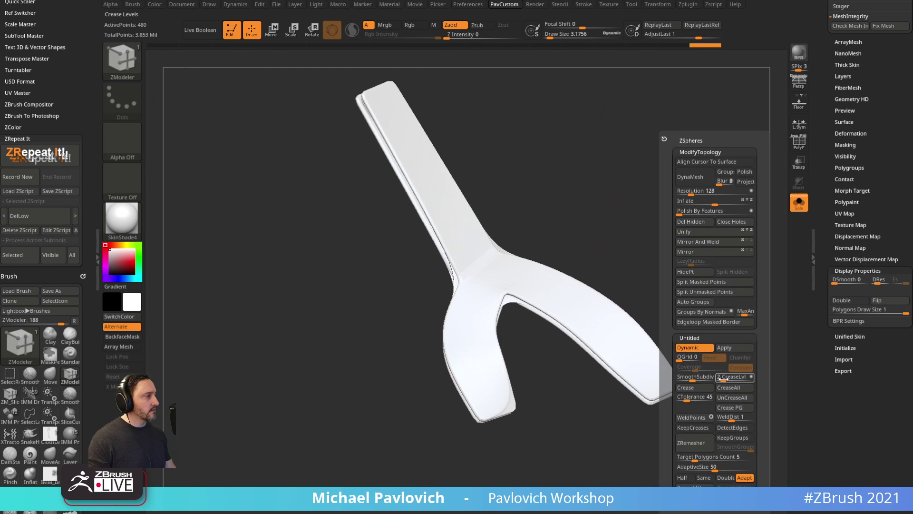
pyautogui.moveTo(723, 378); pyautogui.dragTo(726, 378)
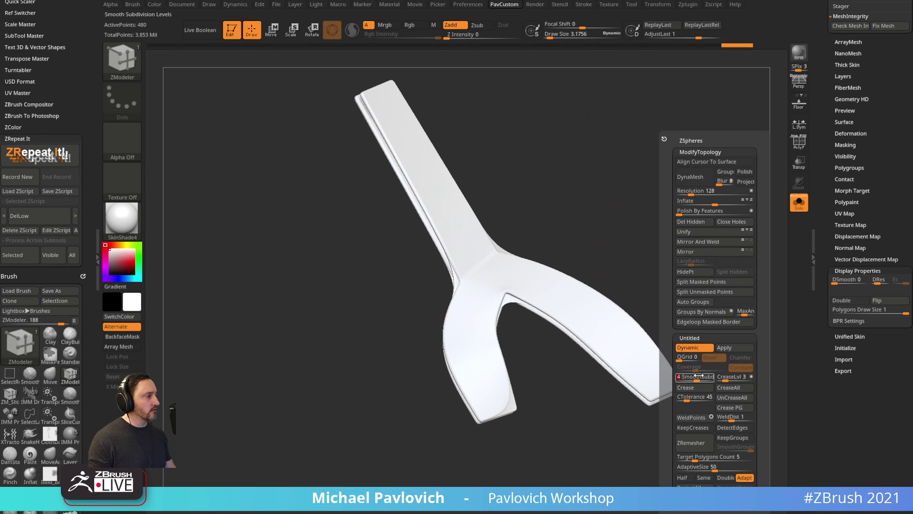
# Show the whole figure again and choose the Move brush with a draw size of about 9.7.
pyautogui.click(801, 202)
pyautogui.moveTo(718, 222)
pyautogui.mouseDown()
pyautogui.moveTo(667, 220)
pyautogui.moveTo(665, 276)
pyautogui.moveTo(652, 286)
pyautogui.moveTo(609, 283)
pyautogui.moveTo(588, 300)
pyautogui.moveTo(590, 312)
pyautogui.moveTo(590, 286)
pyautogui.moveTo(631, 270)
pyautogui.moveTo(746, 277)
pyautogui.moveTo(744, 250)
pyautogui.moveTo(582, 304)
pyautogui.mouseUp()
pyautogui.press('s')
pyautogui.click(666, 282)
pyautogui.press('b')
pyautogui.press('m')
pyautogui.press('v')
pyautogui.press(']')
pyautogui.press(']')
pyautogui.press(']')
pyautogui.press(']')
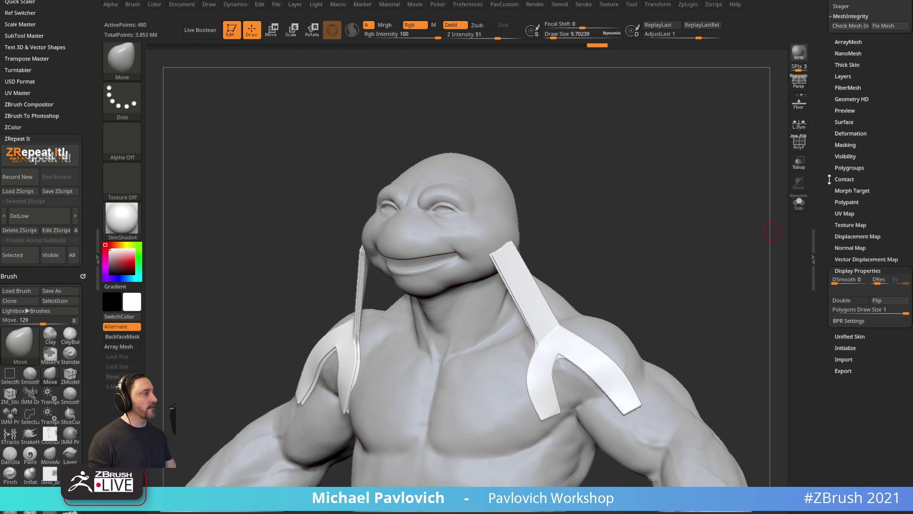
# Select the ZSphere1 subtool and enable transparency so its strap topology can be seen over the body.
pyautogui.moveTo(830, 179); pyautogui.dragTo(824, 352)
pyautogui.click(864, 217)
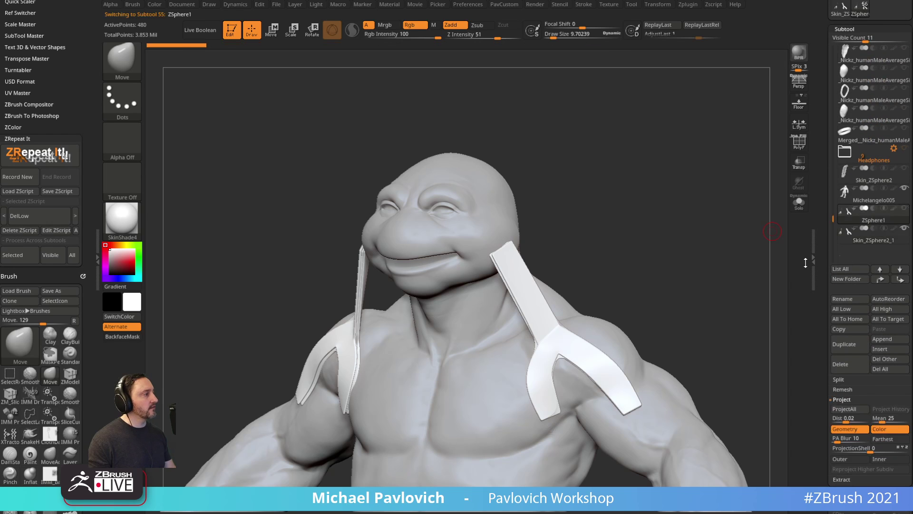
pyautogui.click(876, 233)
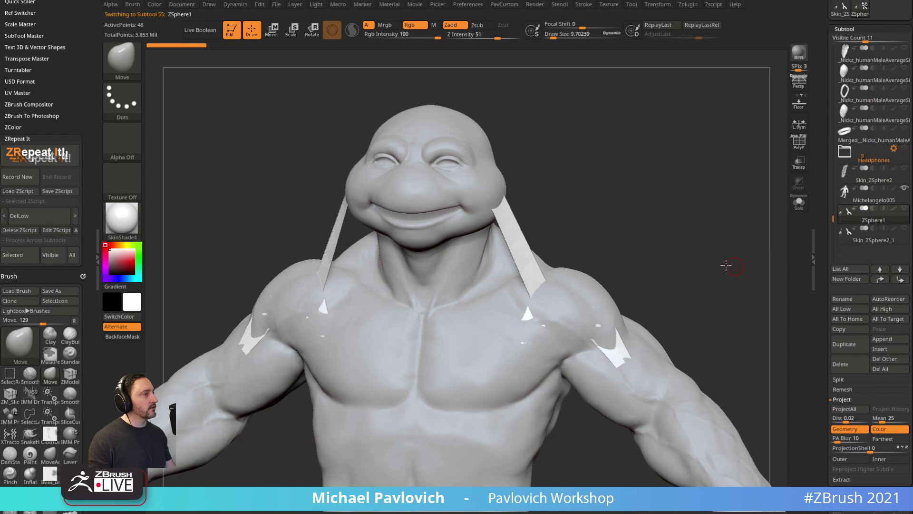
pyautogui.moveTo(726, 266); pyautogui.dragTo(741, 250)
pyautogui.click(803, 166)
pyautogui.moveTo(715, 194); pyautogui.dragTo(728, 198)
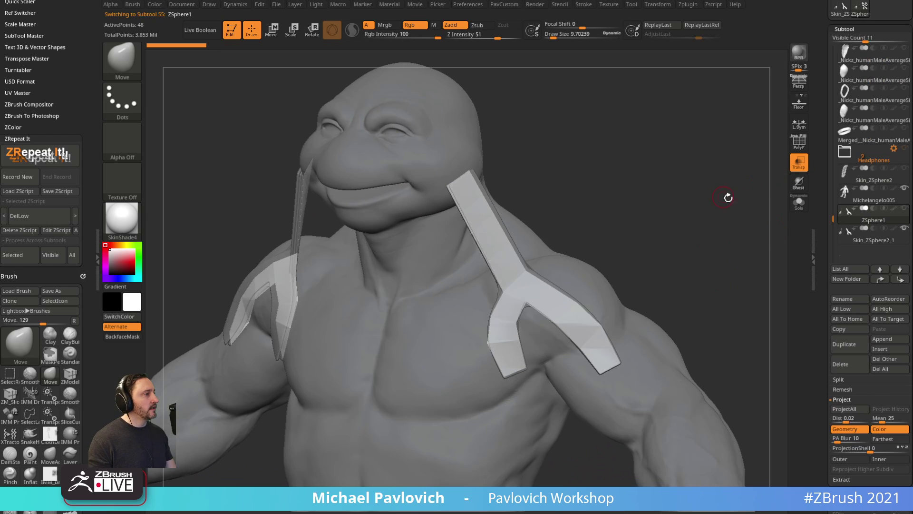
# Compare the Skin_ZSphere2_1 strap with ZSphere1, then delete the existing topology from ZSphere1.
pyautogui.click(864, 241)
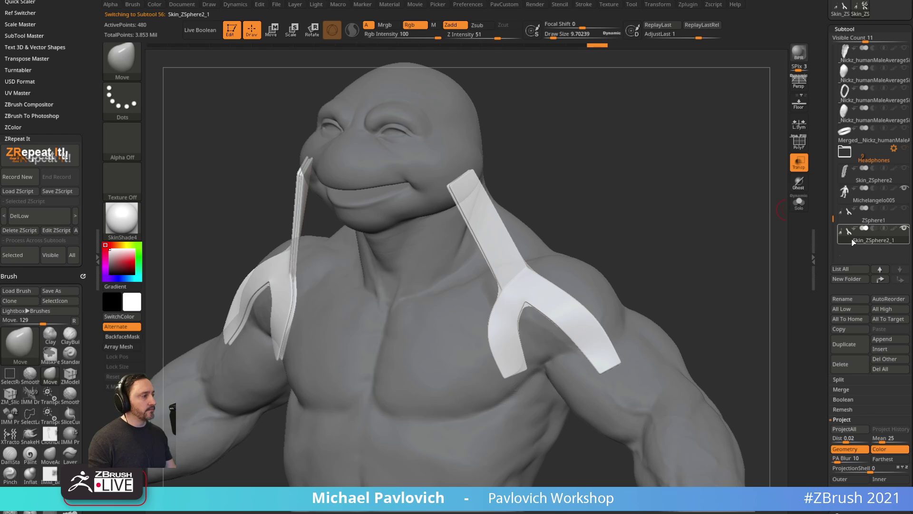
pyautogui.click(872, 220)
pyautogui.press('3')
pyautogui.click(681, 141)
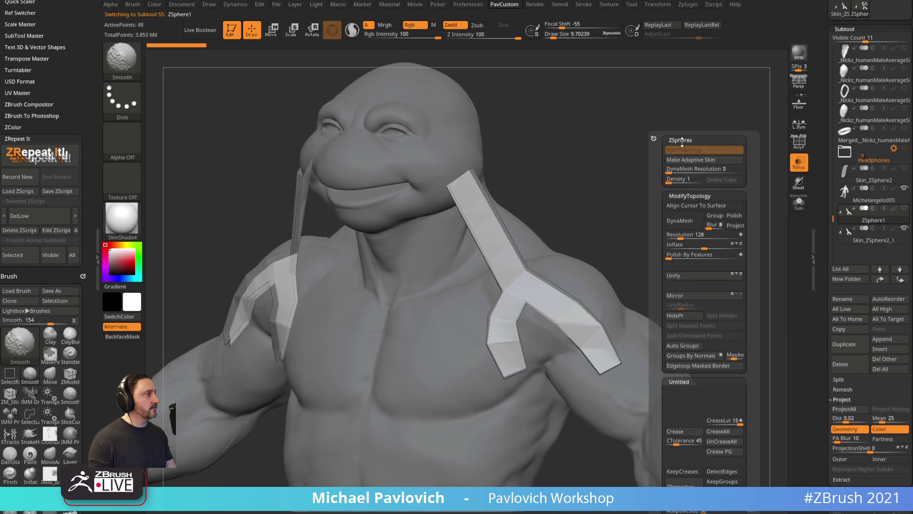
pyautogui.click(714, 179)
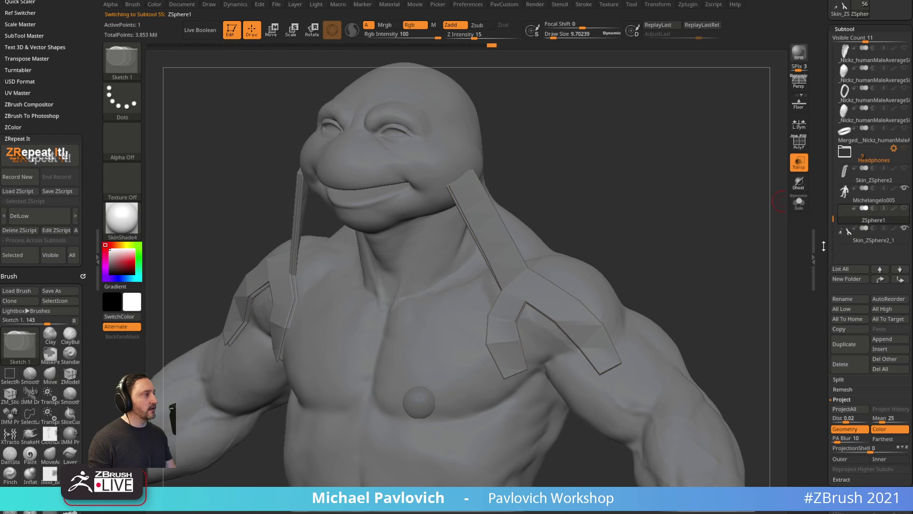
# Switch the material to MatCap Pearl Cavity and set the current color to light gray.
pyautogui.moveTo(824, 254); pyautogui.dragTo(821, 93)
pyautogui.moveTo(651, 212); pyautogui.dragTo(556, 218)
pyautogui.click(121, 218)
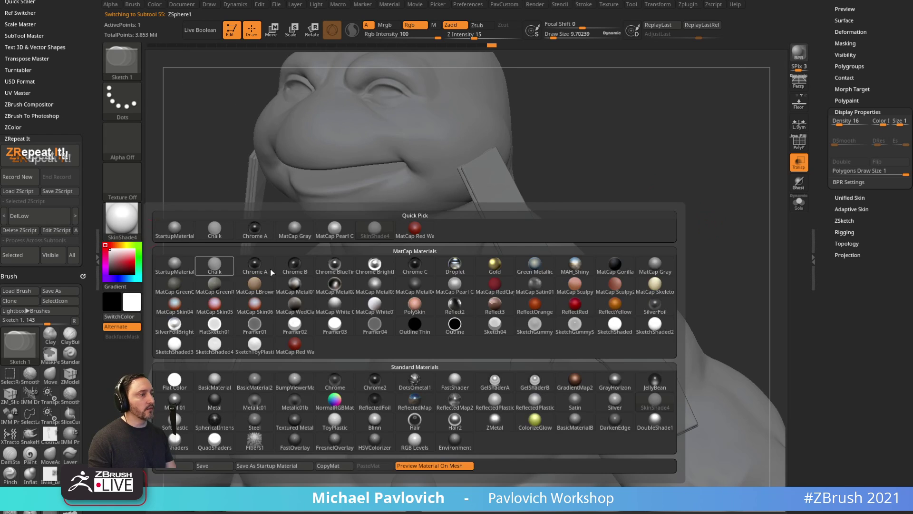
pyautogui.click(375, 284)
pyautogui.click(122, 217)
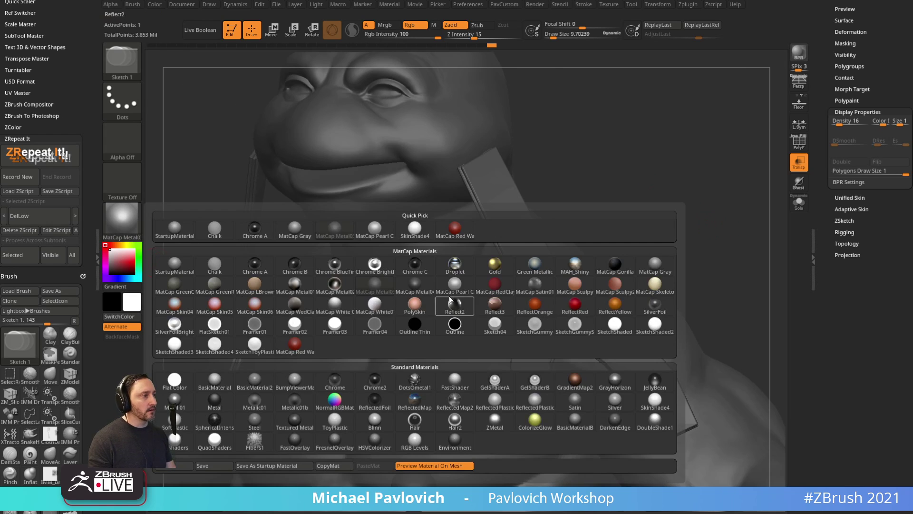
pyautogui.click(455, 284)
pyautogui.click(110, 266)
pyautogui.click(108, 260)
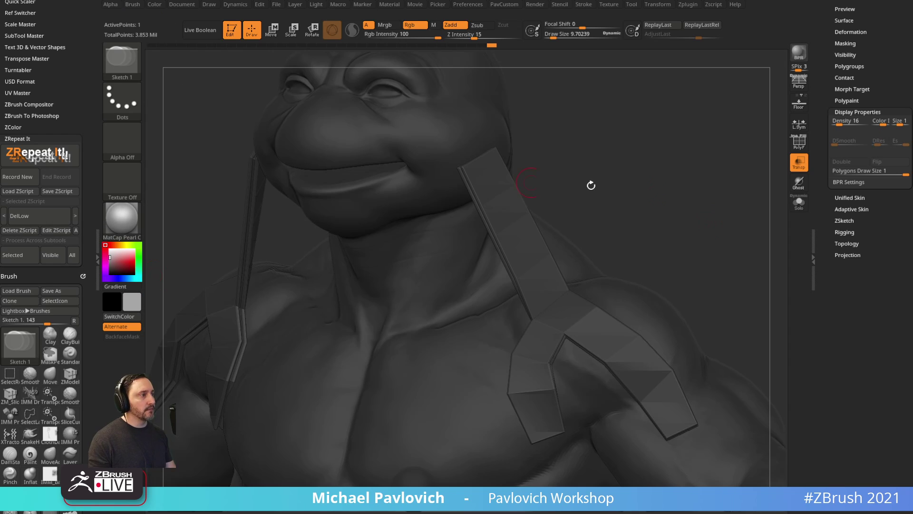
# Draw a closed topology outline along the neck section of the strap using a draw size of about 1.18.
pyautogui.moveTo(591, 186); pyautogui.dragTo(639, 185)
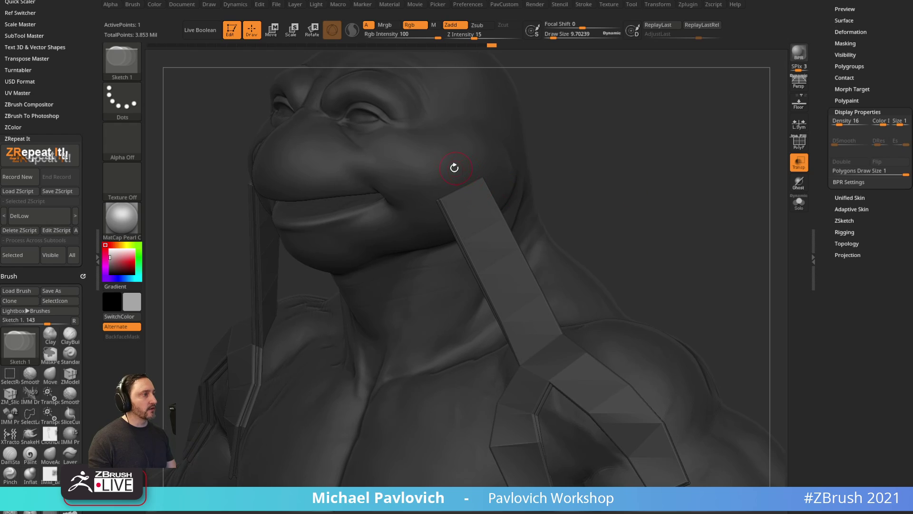
pyautogui.press('s')
pyautogui.moveTo(454, 168); pyautogui.dragTo(448, 168)
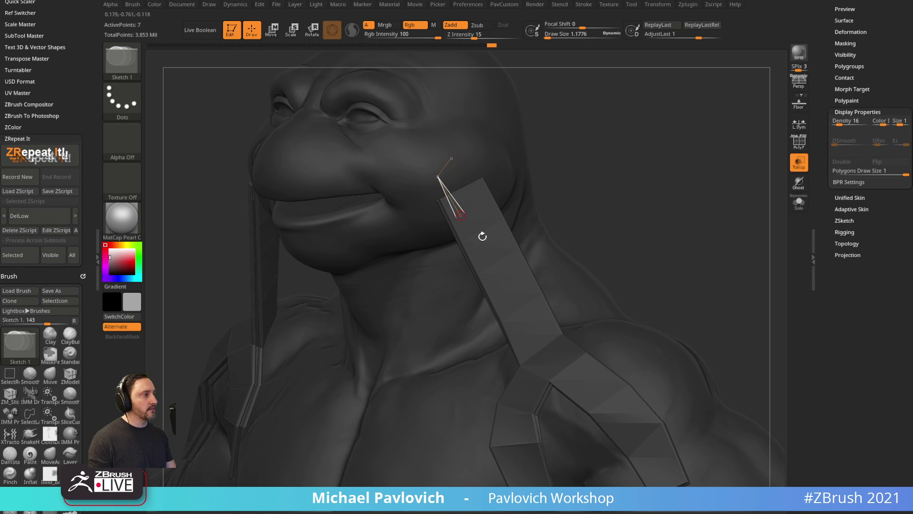
pyautogui.click(461, 216)
pyautogui.click(493, 275)
pyautogui.click(511, 321)
pyautogui.click(514, 260)
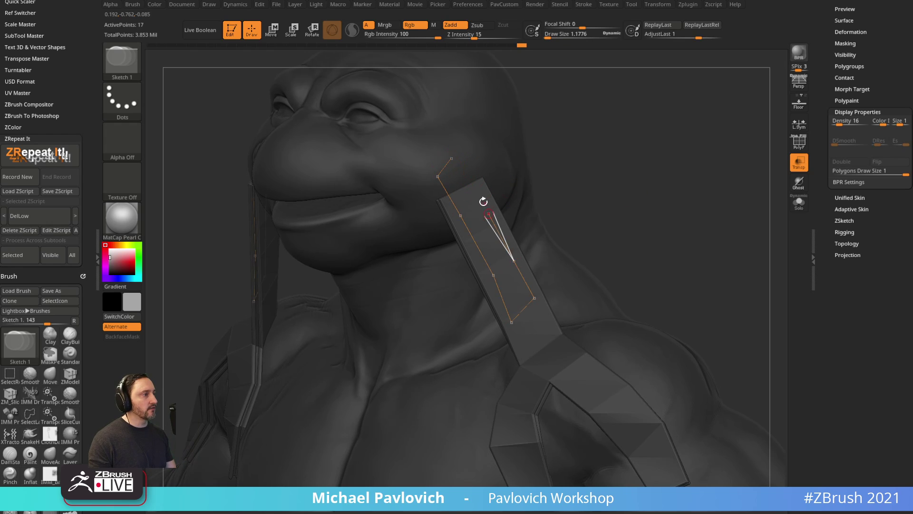
pyautogui.click(453, 159)
# Divide the outline with cross edges and move its side points to even out the spacing along the strap.
pyautogui.moveTo(558, 163); pyautogui.dragTo(535, 179)
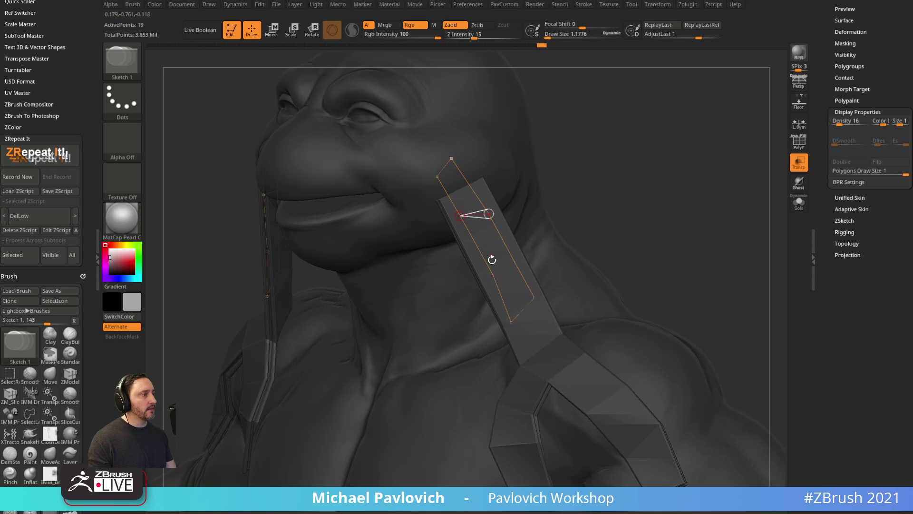
pyautogui.press('w')
pyautogui.moveTo(463, 215); pyautogui.dragTo(462, 224)
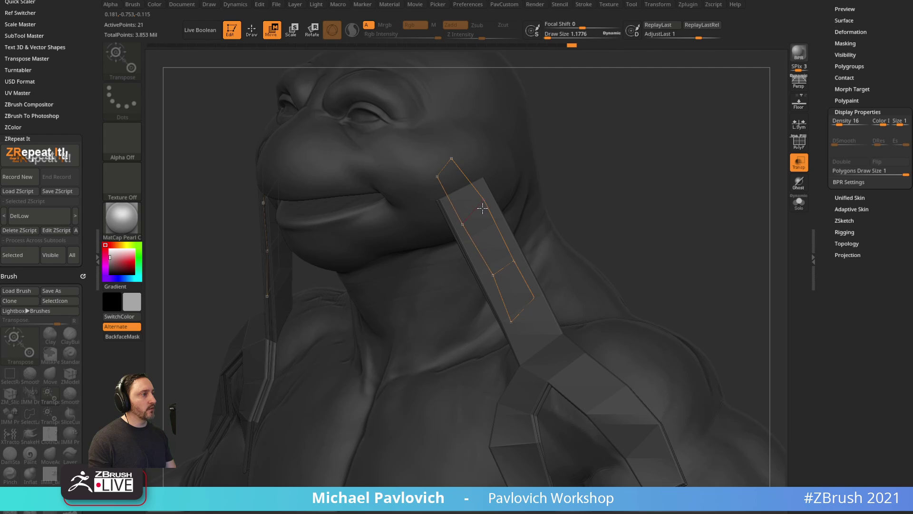
pyautogui.moveTo(600, 147); pyautogui.dragTo(550, 268, button='right')
pyautogui.moveTo(531, 294); pyautogui.dragTo(532, 301)
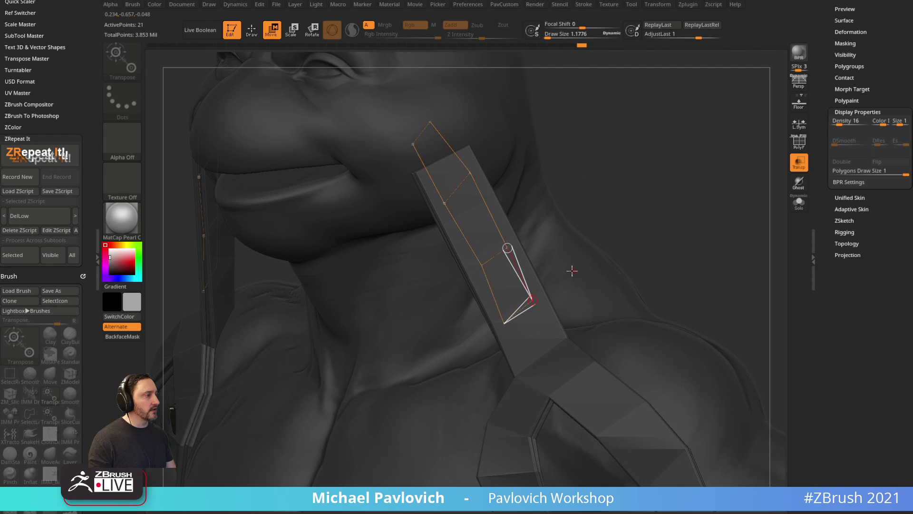
# Extend the topology strip with another quad toward the shoulder junction and turn transparency off.
pyautogui.press('q')
pyautogui.click(532, 300)
pyautogui.click(556, 330)
pyautogui.click(532, 352)
pyautogui.moveTo(533, 352); pyautogui.dragTo(534, 352)
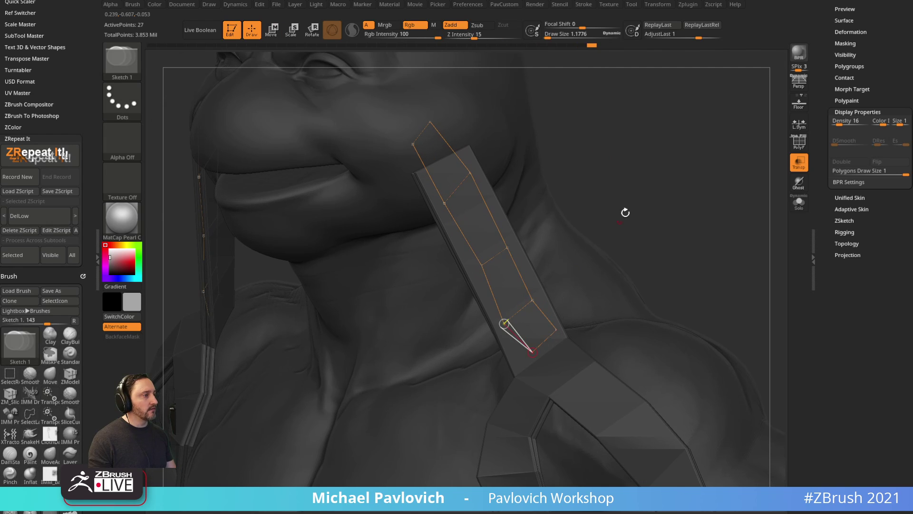
pyautogui.moveTo(508, 327); pyautogui.dragTo(481, 176, button='right')
pyautogui.click(798, 163)
pyautogui.moveTo(685, 171); pyautogui.dragTo(445, 183, button='right')
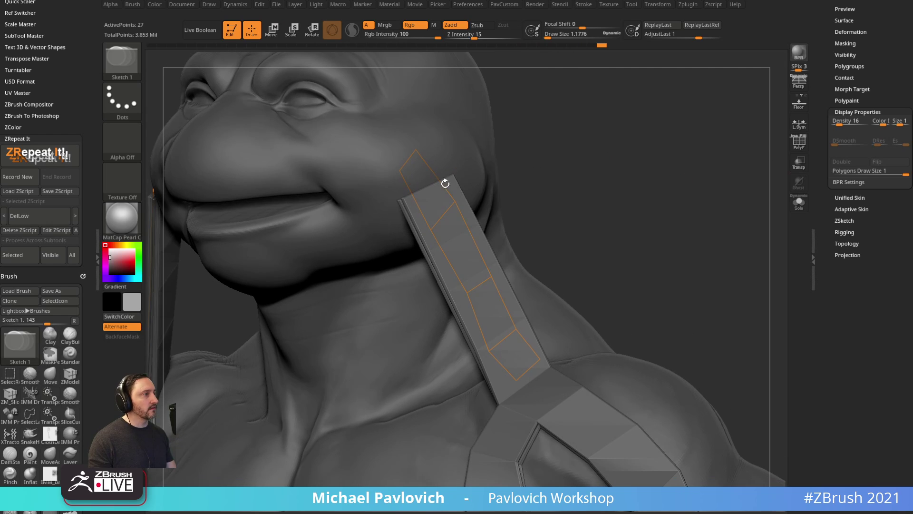
# Draw a lengthwise edge down the topology strip and turn it out to the side edge above the lower quad, linking the turn to the corner below.
pyautogui.click(443, 215)
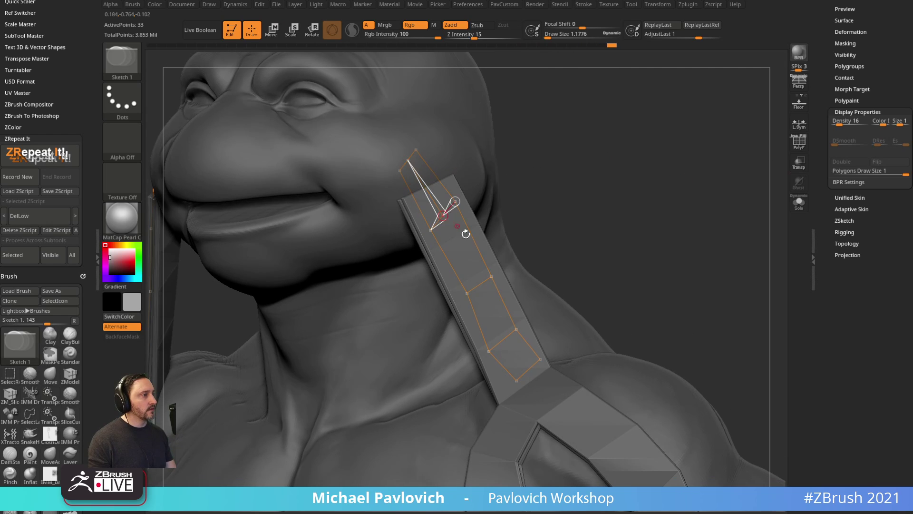
pyautogui.click(480, 286)
pyautogui.click(504, 302)
pyautogui.moveTo(611, 223)
pyautogui.keyDown('ctrl'); pyautogui.mouseDown(button='right')
pyautogui.moveTo(607, 185)
pyautogui.moveTo(597, 214)
pyautogui.mouseUp(button='right'); pyautogui.keyUp('ctrl')
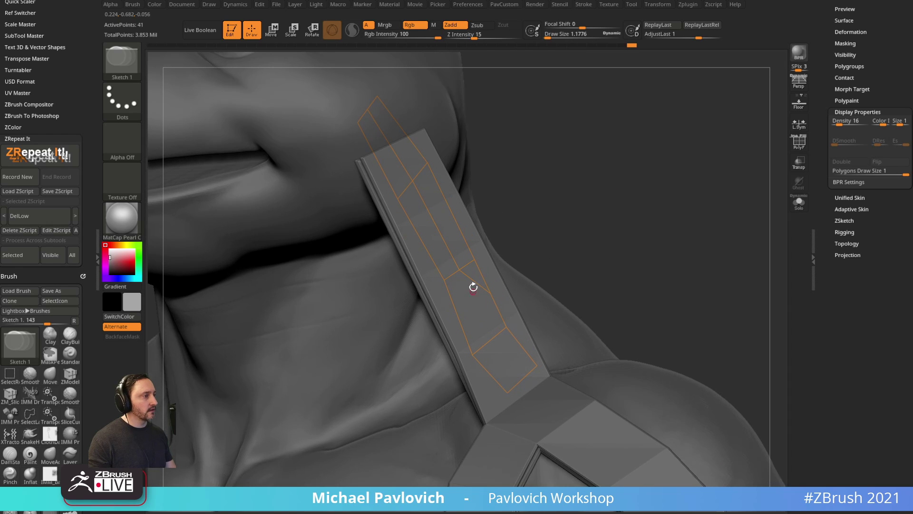
pyautogui.click(472, 355)
pyautogui.moveTo(514, 264); pyautogui.dragTo(483, 281, button='right')
pyautogui.press('w')
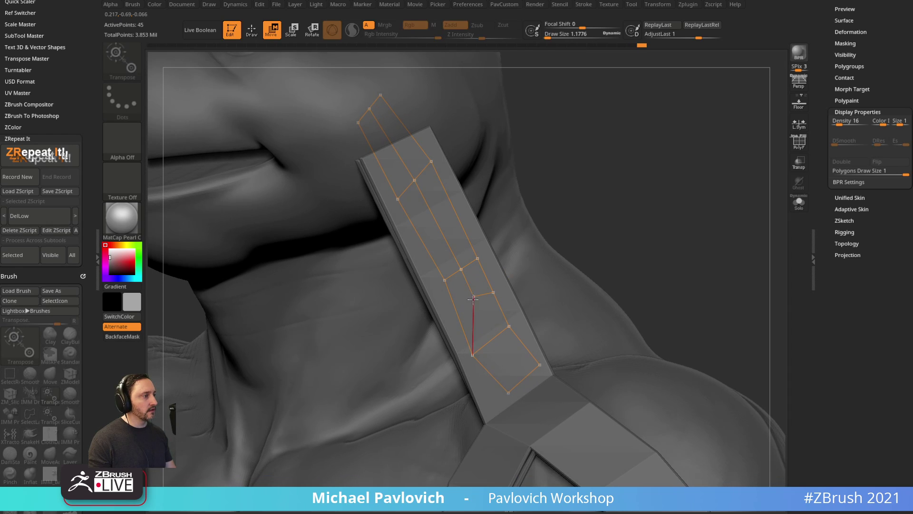
pyautogui.press('q')
# Add a second lengthwise edge beside the first and carry it around the lower turn to the strip's side edge.
pyautogui.moveTo(364, 118); pyautogui.dragTo(407, 189)
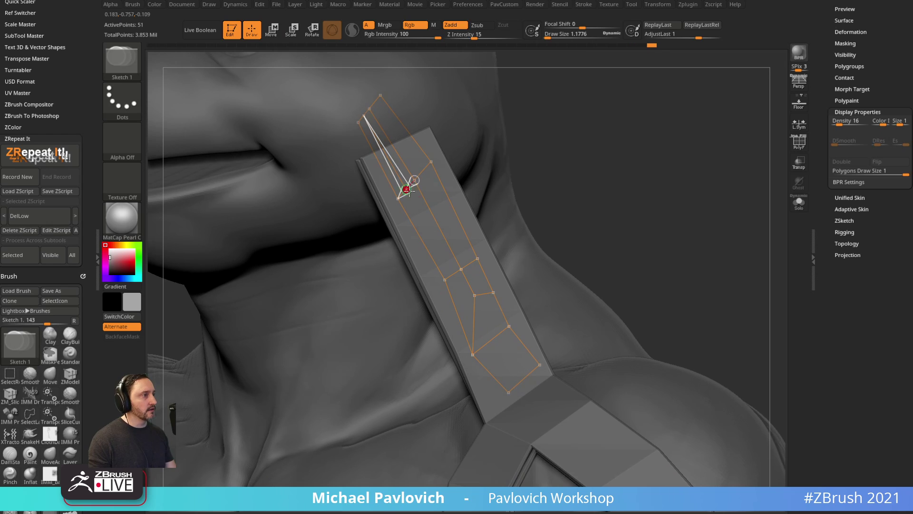
pyautogui.click(452, 273)
pyautogui.click(473, 326)
pyautogui.click(501, 310)
pyautogui.moveTo(682, 146); pyautogui.dragTo(687, 184)
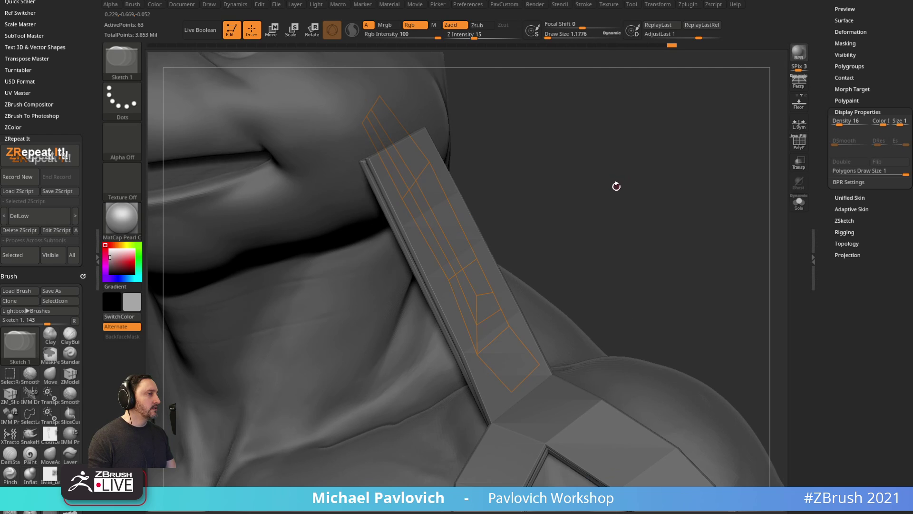
# Draw a cross edge through all lengthwise rows at the middle of the topology strip.
pyautogui.moveTo(611, 184); pyautogui.dragTo(675, 209)
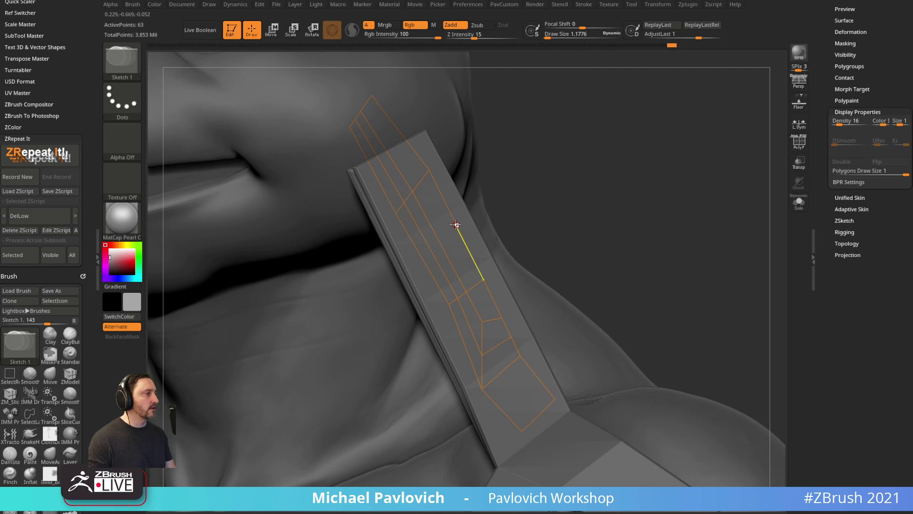
pyautogui.click(456, 224)
pyautogui.click(439, 241)
pyautogui.click(431, 251)
pyautogui.click(422, 258)
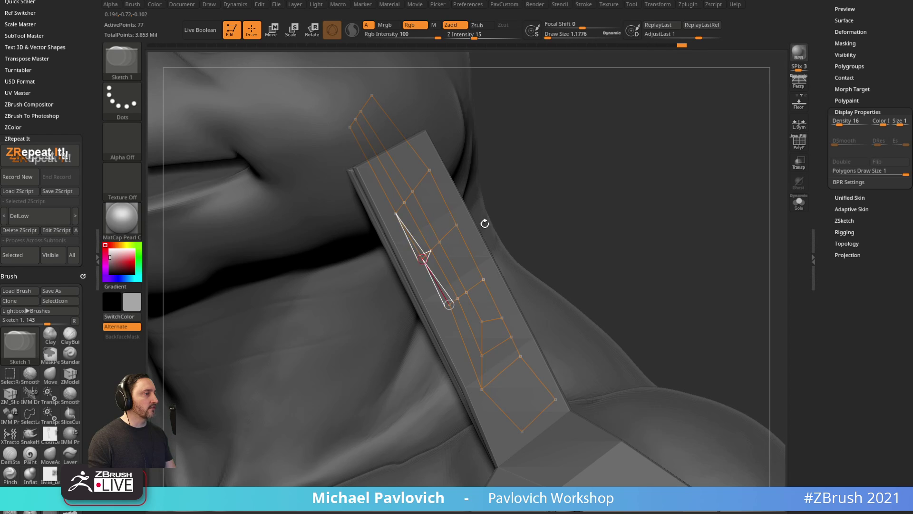
pyautogui.moveTo(484, 223); pyautogui.dragTo(542, 223)
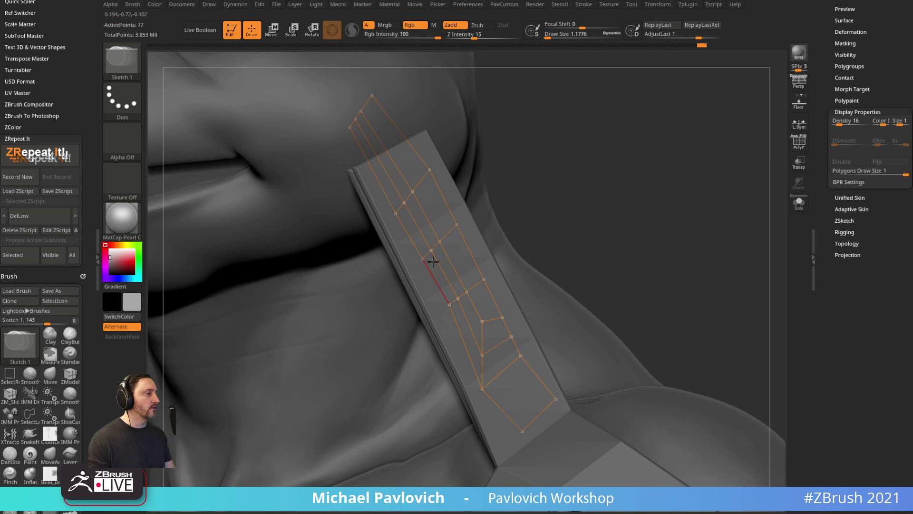
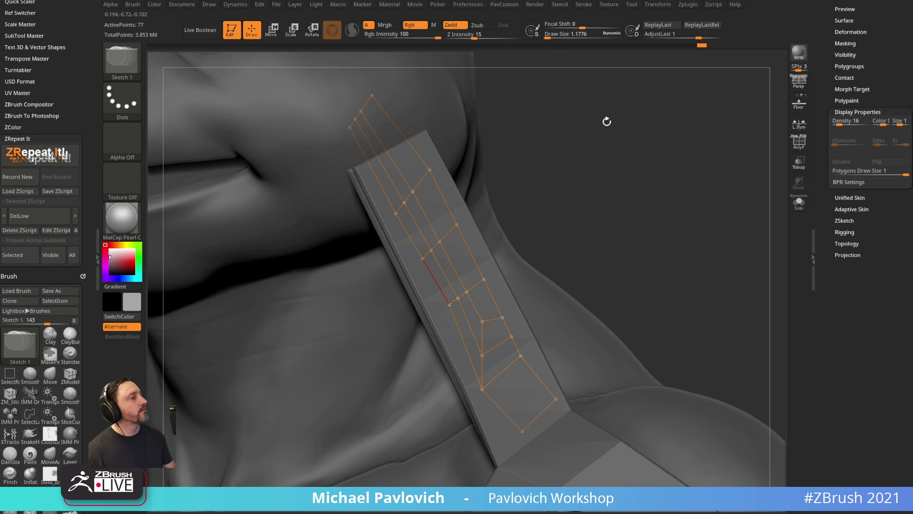
# Undo the recent edge changes and redraw the missing part of the cross edge at the middle of the strip.
pyautogui.moveTo(599, 222); pyautogui.dragTo(587, 195)
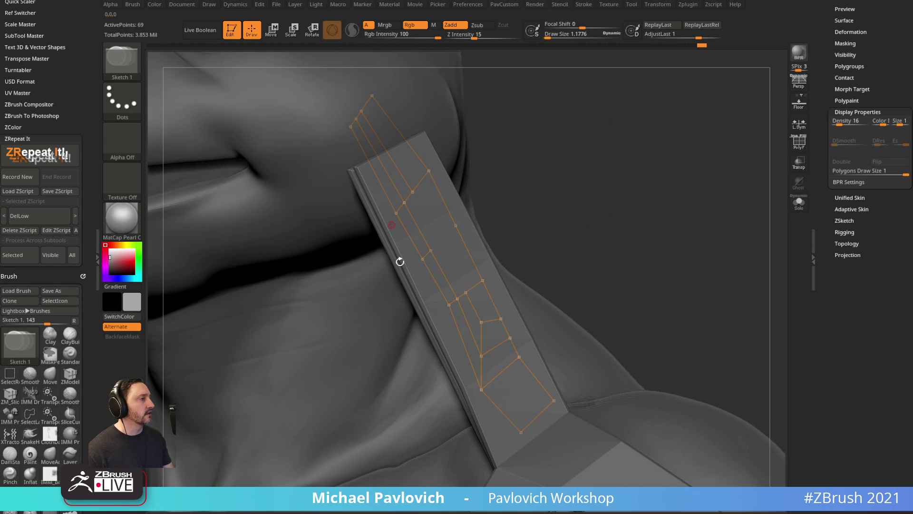
pyautogui.hotkey('ctrl', 'z')
pyautogui.hotkey('ctrl', 'z')
pyautogui.hotkey('ctrl', 'z')
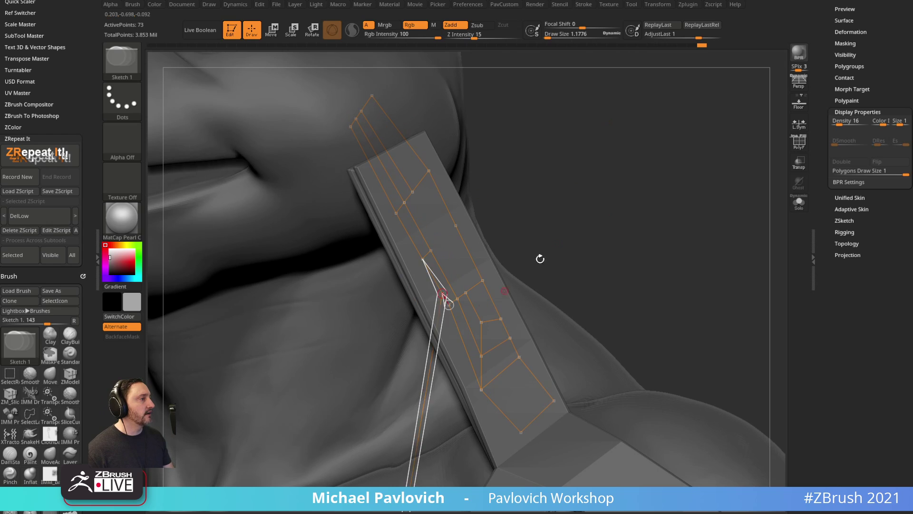
pyautogui.click(453, 267)
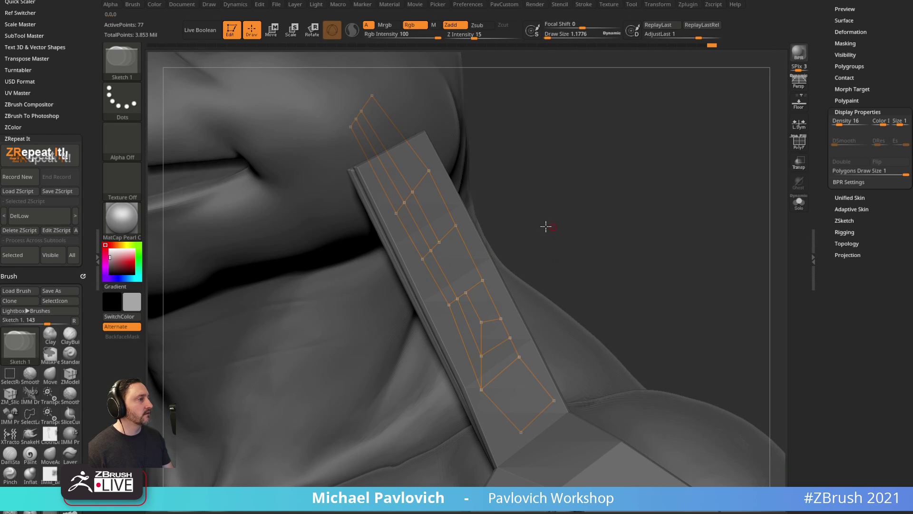
# Draw two parallel curved edges that bulge sideways between the middle cross edge and the next one below, adjusting the inner edge's points.
pyautogui.moveTo(546, 226); pyautogui.dragTo(432, 222)
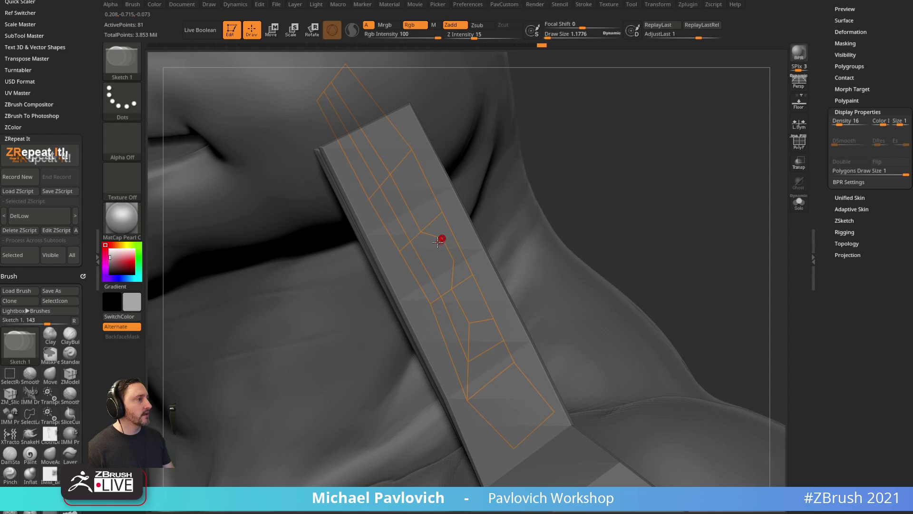
pyautogui.press('w')
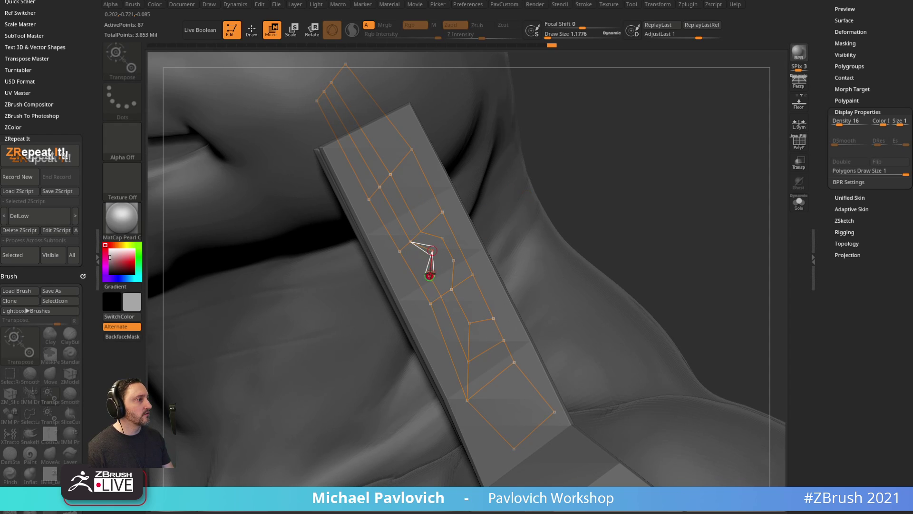
pyautogui.moveTo(443, 268); pyautogui.dragTo(432, 251)
pyautogui.press('q')
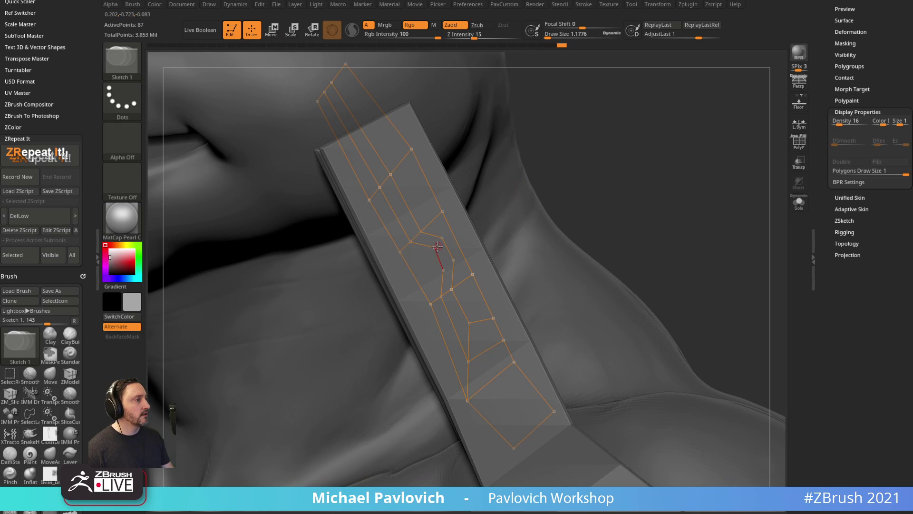
pyautogui.moveTo(508, 233); pyautogui.dragTo(616, 191)
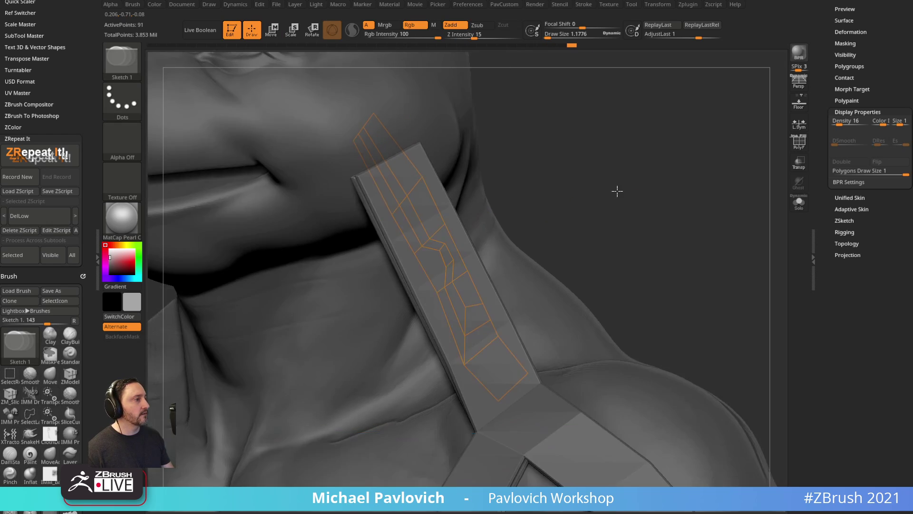
# Preview the ZSphere topology as a skin mesh, isolated in Solo mode with PolyFrame on.
pyautogui.moveTo(663, 212); pyautogui.dragTo(583, 264)
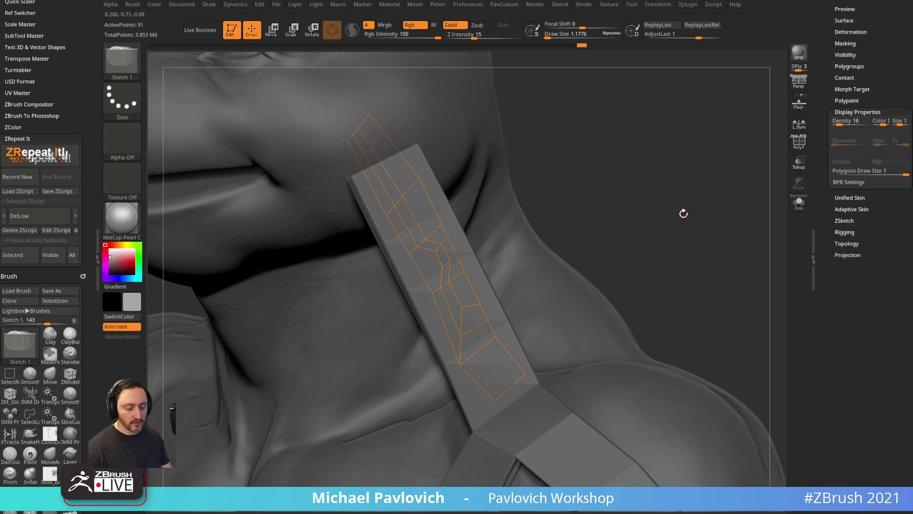
pyautogui.press('a')
pyautogui.click(799, 141)
pyautogui.click(798, 203)
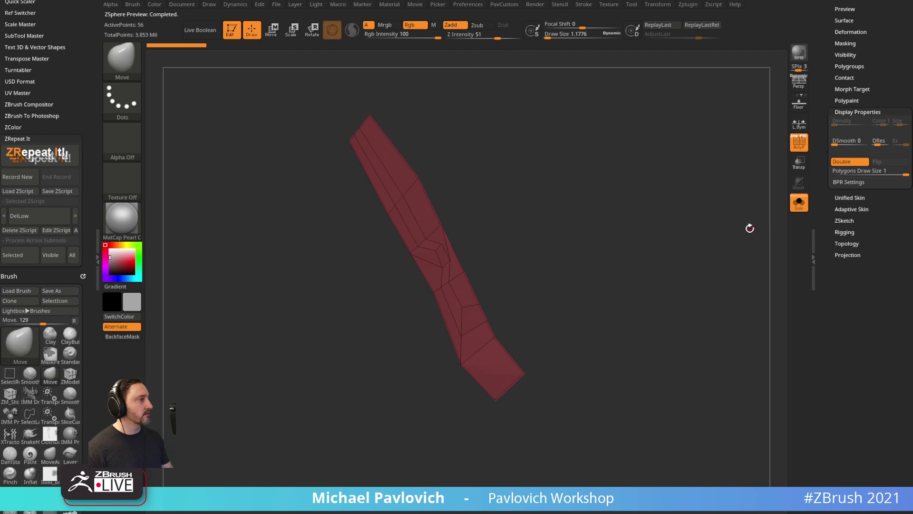
pyautogui.keyDown('ctrl'); pyautogui.moveTo(672, 193); pyautogui.dragTo(630, 278, button='right'); pyautogui.keyUp('ctrl')
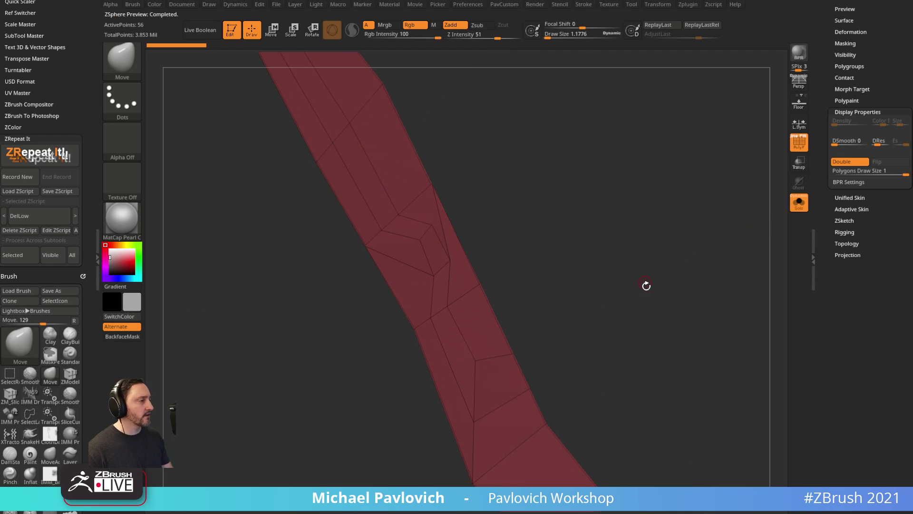
pyautogui.keyDown('alt'); pyautogui.moveTo(646, 286); pyautogui.dragTo(604, 201); pyautogui.keyUp('alt')
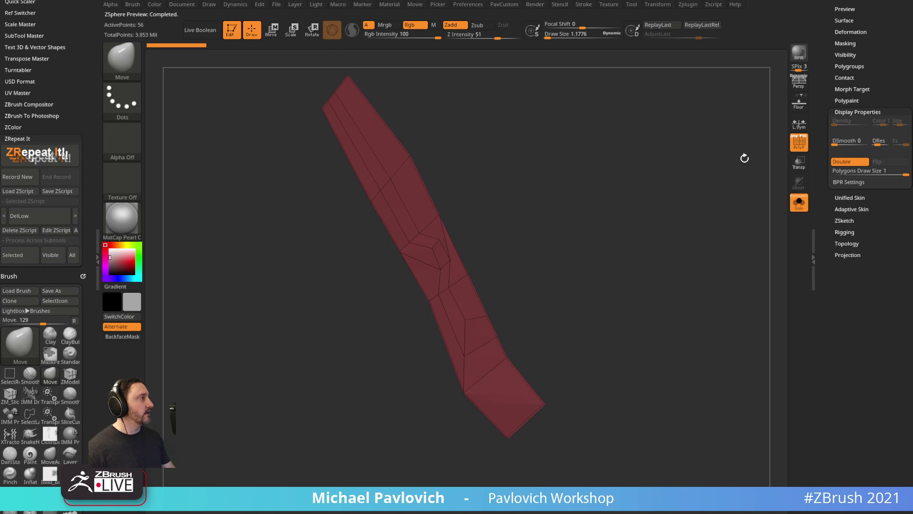
# Make an adaptive skin from the ZSphere topology and insert that skin mesh as a subtool below the ZSphere.
pyautogui.press('`')
pyautogui.click(677, 116)
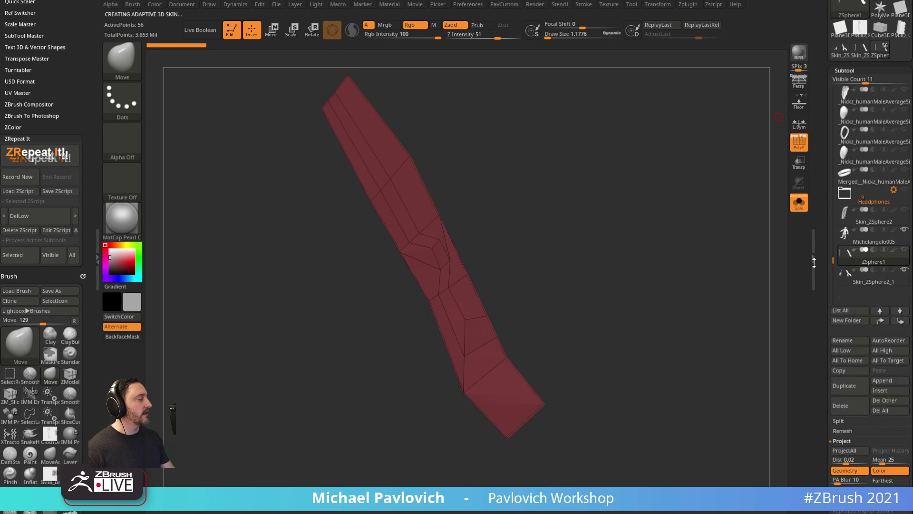
pyautogui.click(880, 408)
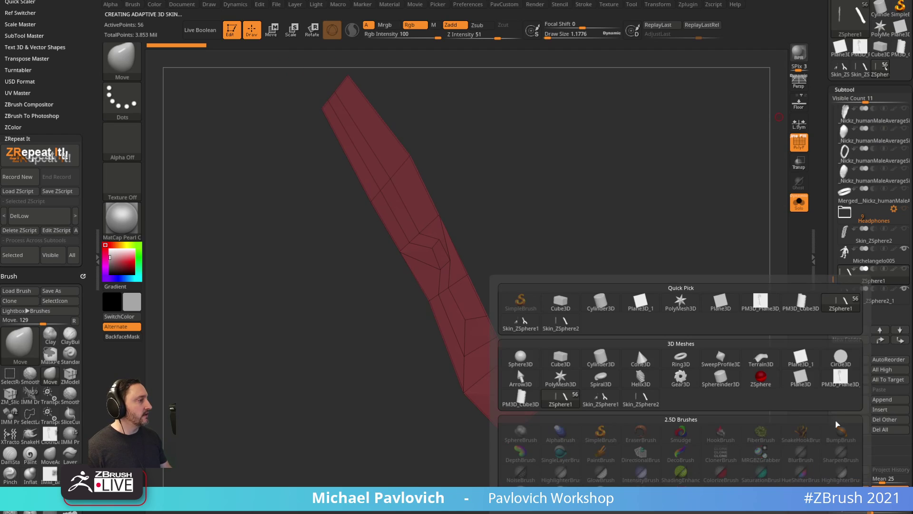
pyautogui.click(636, 346)
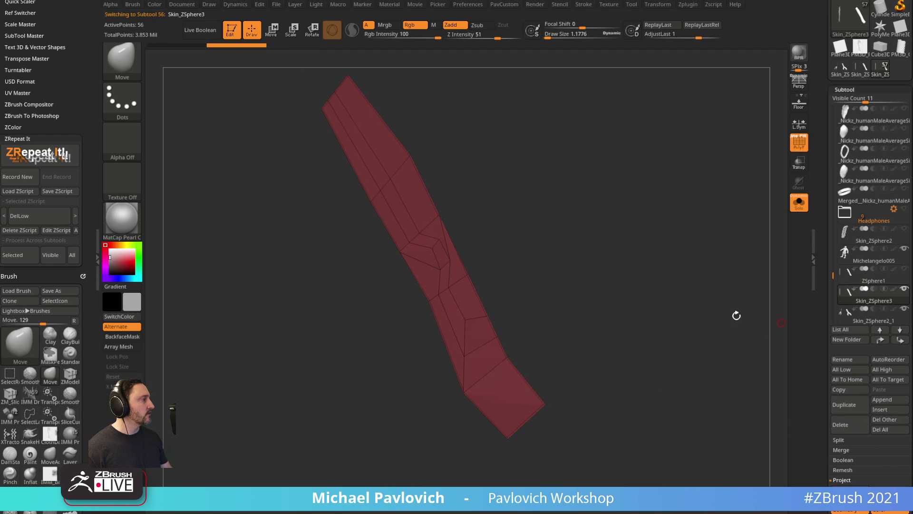
# Switch to the ZModeler brush and set the material to SketchShaded2.
pyautogui.keyDown('alt'); pyautogui.moveTo(637, 250); pyautogui.dragTo(558, 267); pyautogui.keyUp('alt')
pyautogui.press('b')
pyautogui.press('z')
pyautogui.press('m')
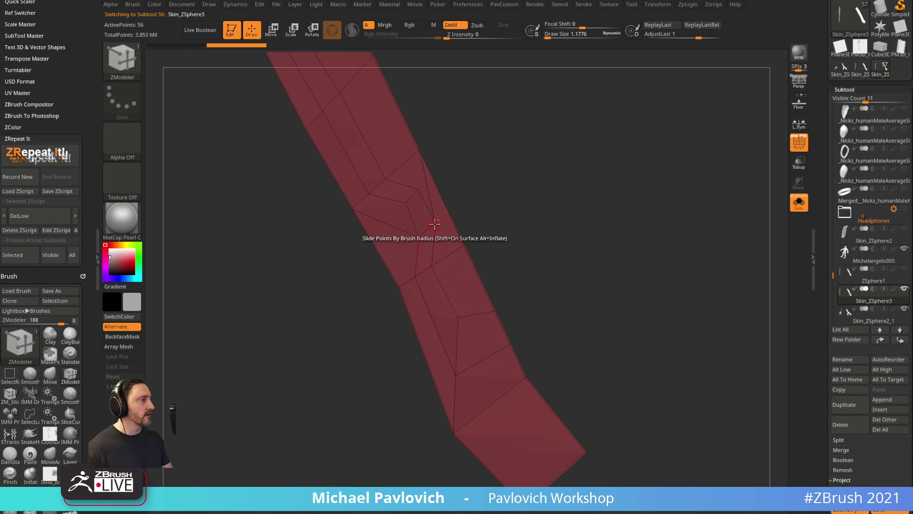
pyautogui.press('space')
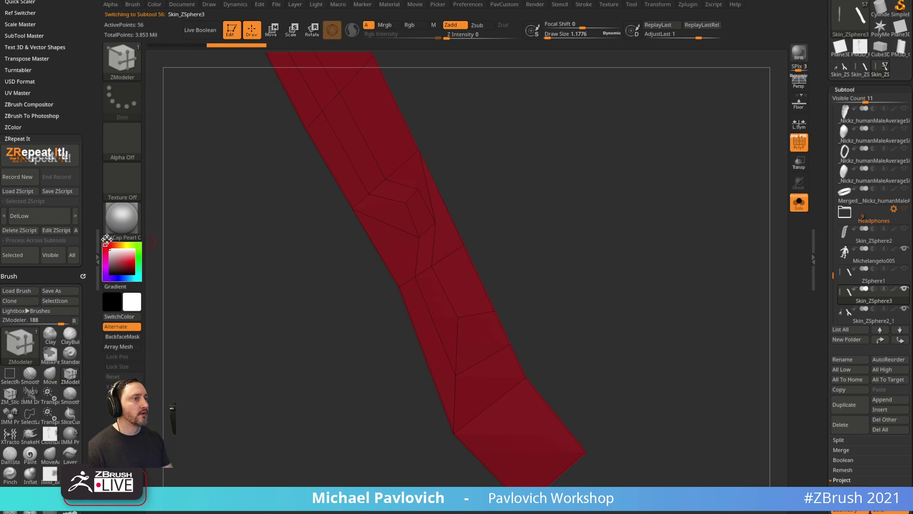
pyautogui.click(122, 218)
pyautogui.click(655, 328)
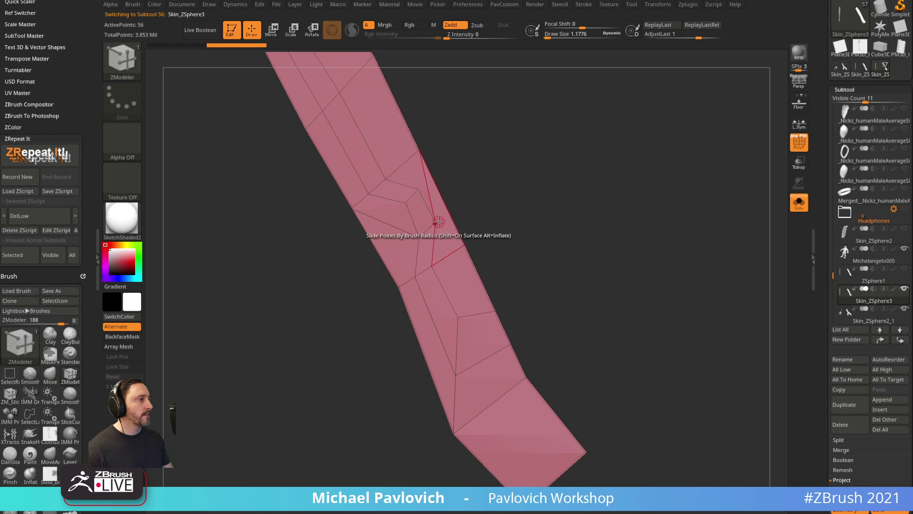
# Set the ZModeler point action to Bridge Two Points and connect the outer bend's point to the strip's side point.
pyautogui.press('space')
pyautogui.click(364, 223)
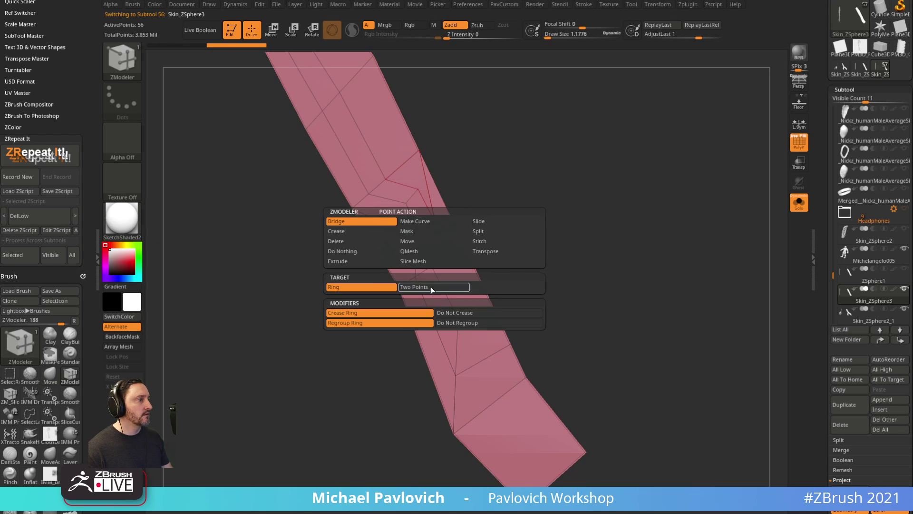
pyautogui.click(430, 286)
pyautogui.moveTo(490, 231); pyautogui.dragTo(540, 238)
# Spin the edges around the sideways bend with the ZModeler Spin Edge action to redirect the polygon flow.
pyautogui.press('space')
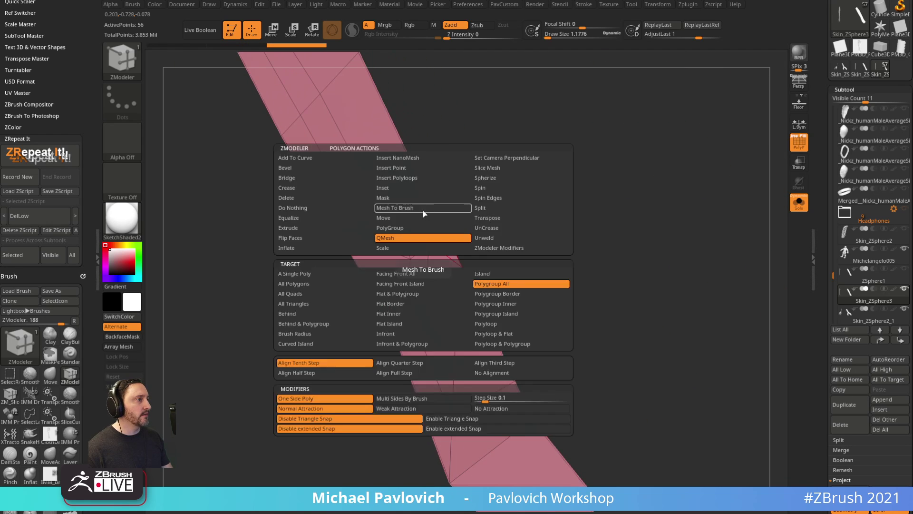
pyautogui.click(474, 250)
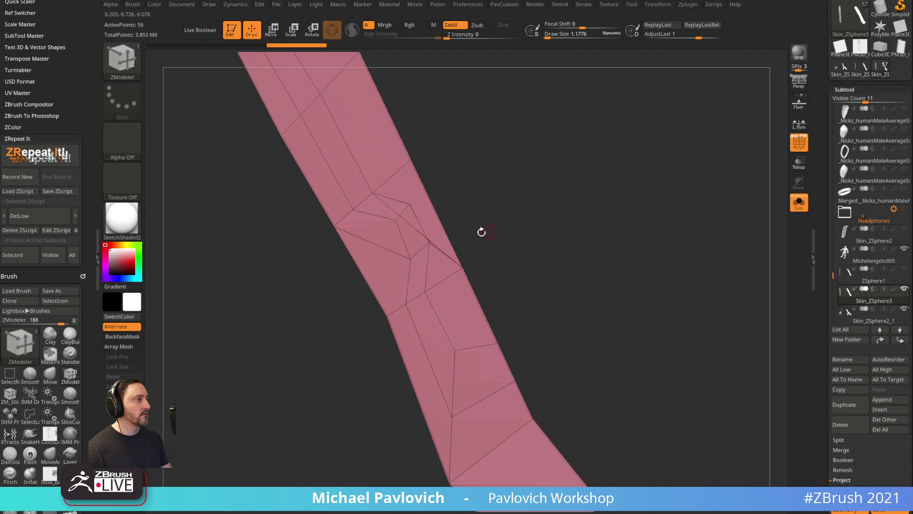
pyautogui.click(406, 228)
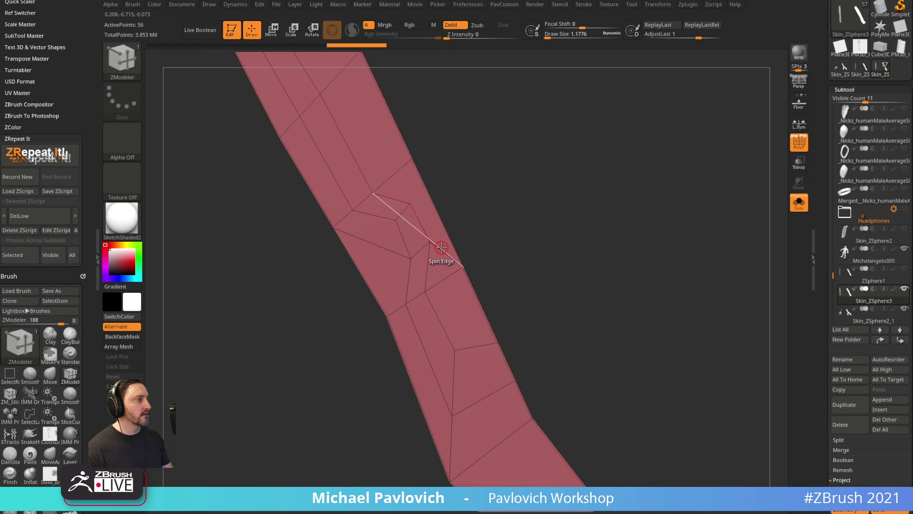
pyautogui.moveTo(516, 222); pyautogui.dragTo(532, 203)
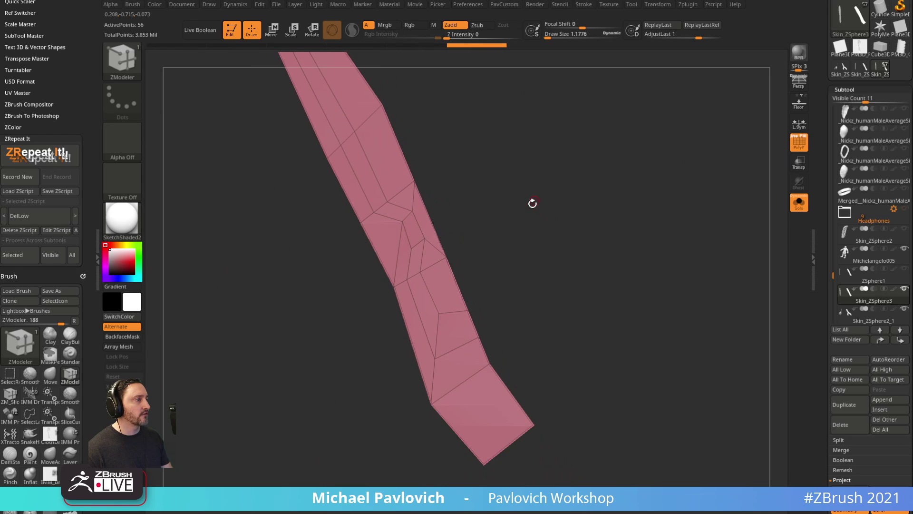
pyautogui.moveTo(478, 296); pyautogui.dragTo(465, 299)
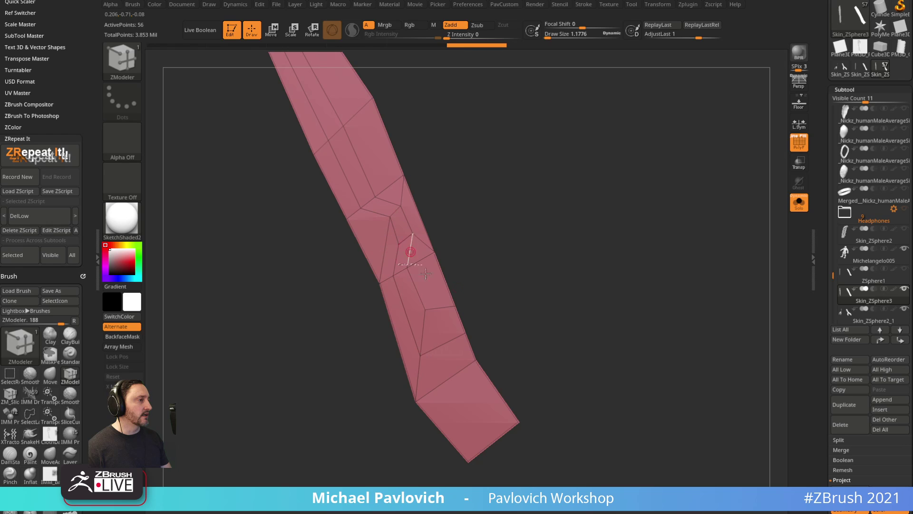
# Try marking the row of polygons that runs from the bend around the strip's lower turn.
pyautogui.keyDown('alt'); pyautogui.moveTo(426, 273); pyautogui.dragTo(423, 281, button='right'); pyautogui.keyUp('alt')
pyautogui.keyDown('alt'); pyautogui.moveTo(387, 295); pyautogui.dragTo(439, 369); pyautogui.keyUp('alt')
pyautogui.moveTo(439, 369); pyautogui.dragTo(438, 308, button='right')
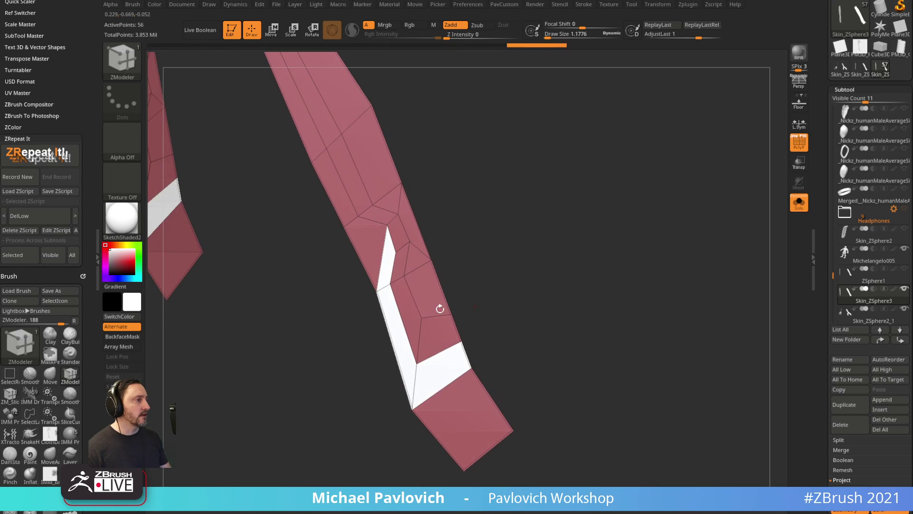
pyautogui.hotkey('ctrl', 'z')
# Set the ZModeler edge action to PolyGroup and assign a new polygroup to the polyloop running down the strip and around the bend.
pyautogui.moveTo(481, 224); pyautogui.dragTo(504, 217, button='right')
pyautogui.moveTo(483, 212); pyautogui.dragTo(498, 265)
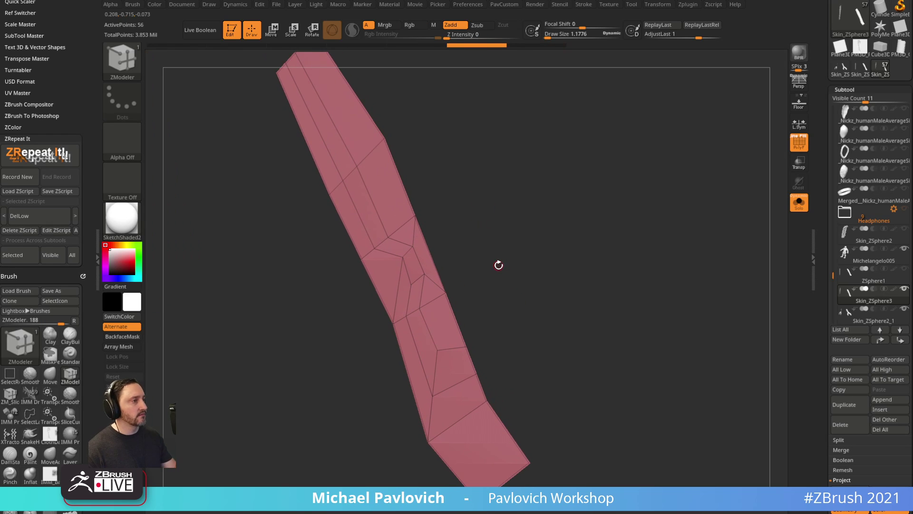
pyautogui.moveTo(522, 222)
pyautogui.mouseDown()
pyautogui.moveTo(536, 220)
pyautogui.moveTo(512, 217)
pyautogui.moveTo(523, 226)
pyautogui.mouseUp()
pyautogui.press('space')
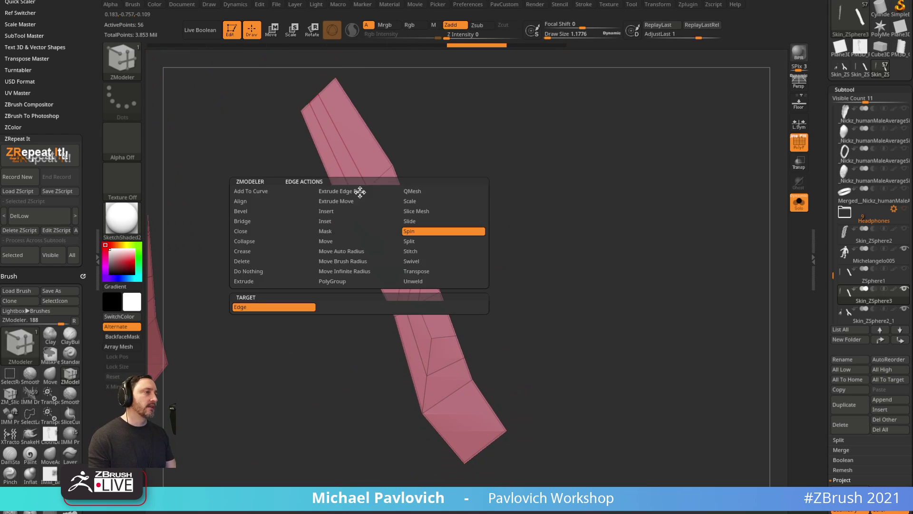
pyautogui.click(334, 280)
pyautogui.click(361, 195)
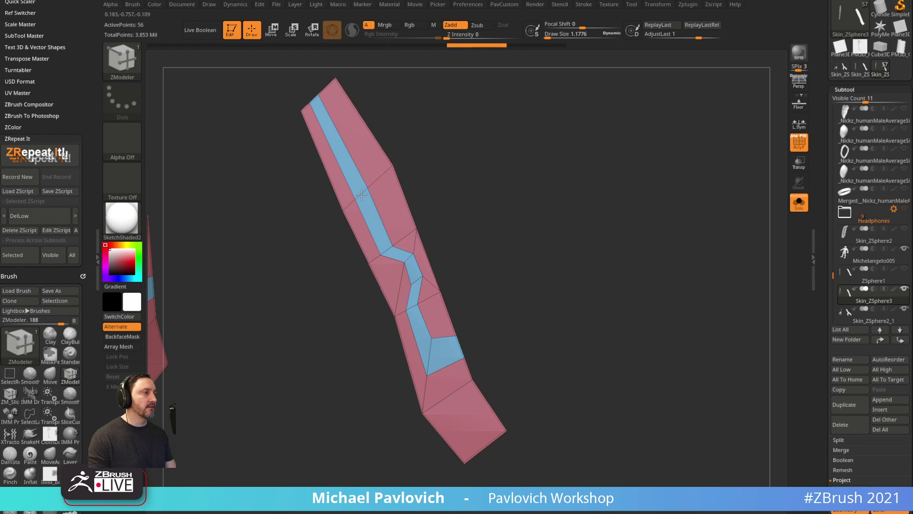
pyautogui.moveTo(369, 207); pyautogui.dragTo(389, 206, button='right')
pyautogui.press('s')
pyautogui.click(377, 197)
pyautogui.press('b')
pyautogui.press('m')
pyautogui.press('v')
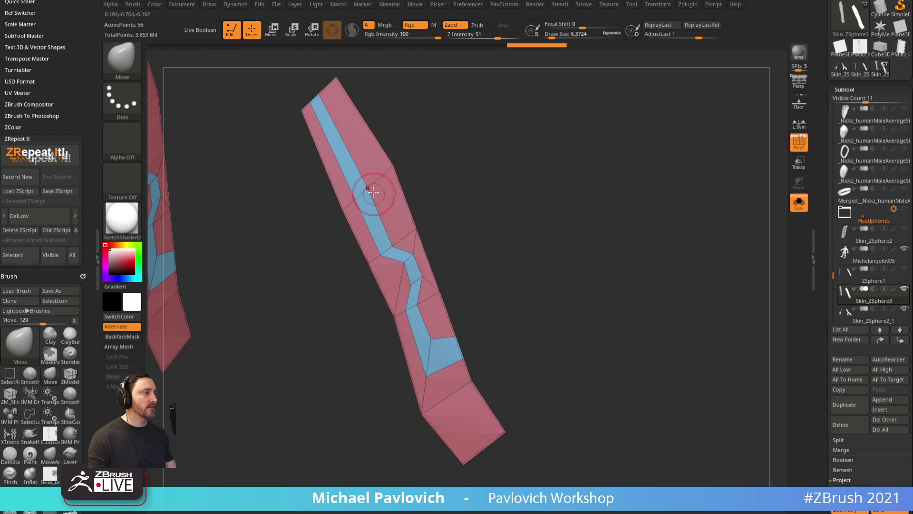
pyautogui.press('space')
pyautogui.press('b')
pyautogui.press('z')
pyautogui.press('m')
# Set the ZModeler point action to Slide and slide the points around the lower turn to narrow the blue polyloop.
pyautogui.press('space')
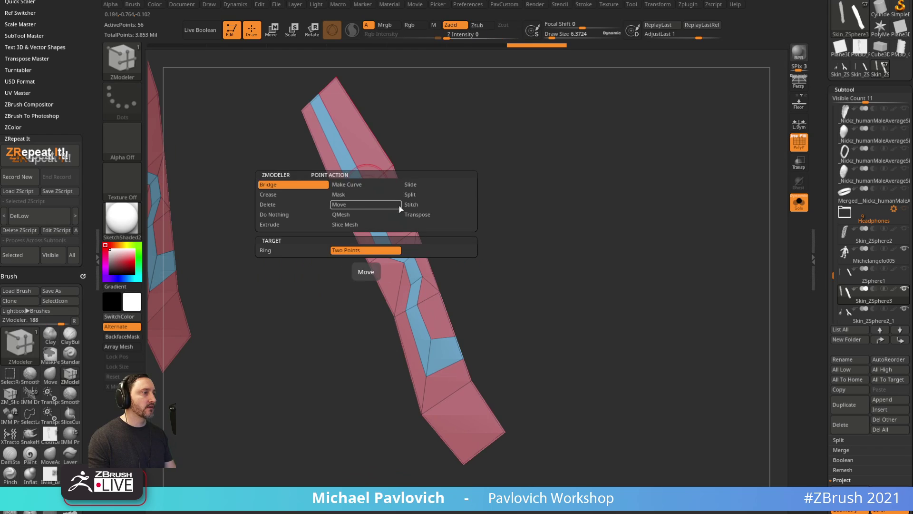
pyautogui.click(413, 187)
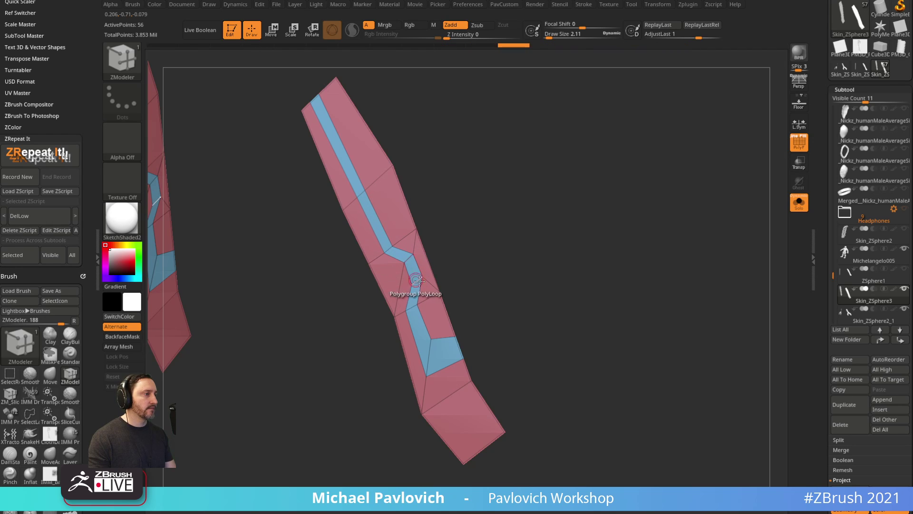
pyautogui.moveTo(407, 311); pyautogui.dragTo(409, 305)
pyautogui.moveTo(426, 377); pyautogui.dragTo(457, 346)
pyautogui.moveTo(483, 305); pyautogui.dragTo(504, 270)
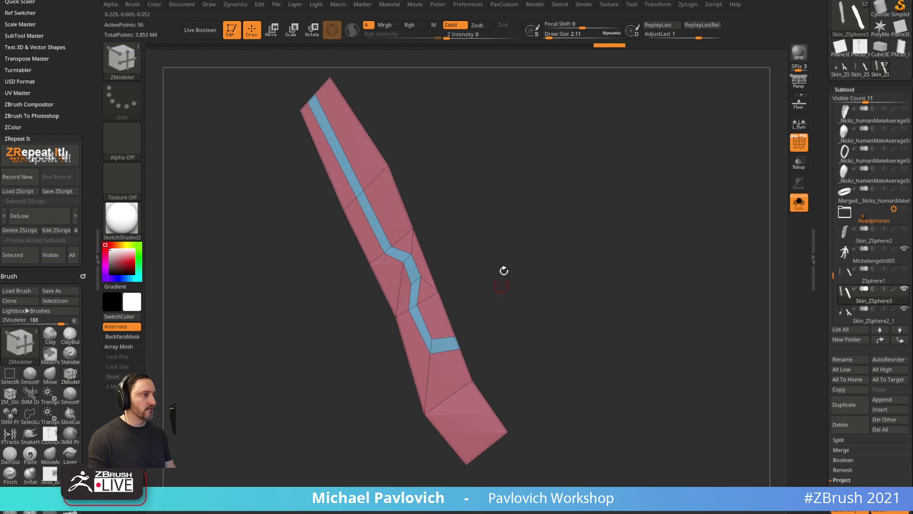
# Set the ZModeler polygon action to Inset with the Polygroup All target and inset the blue polyloop.
pyautogui.press('space')
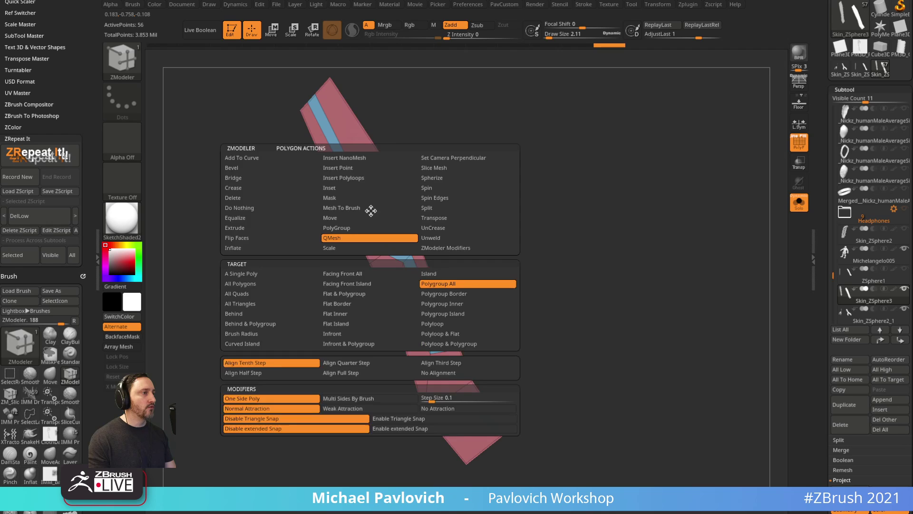
pyautogui.click(361, 188)
pyautogui.click(437, 284)
pyautogui.moveTo(377, 236); pyautogui.dragTo(380, 228)
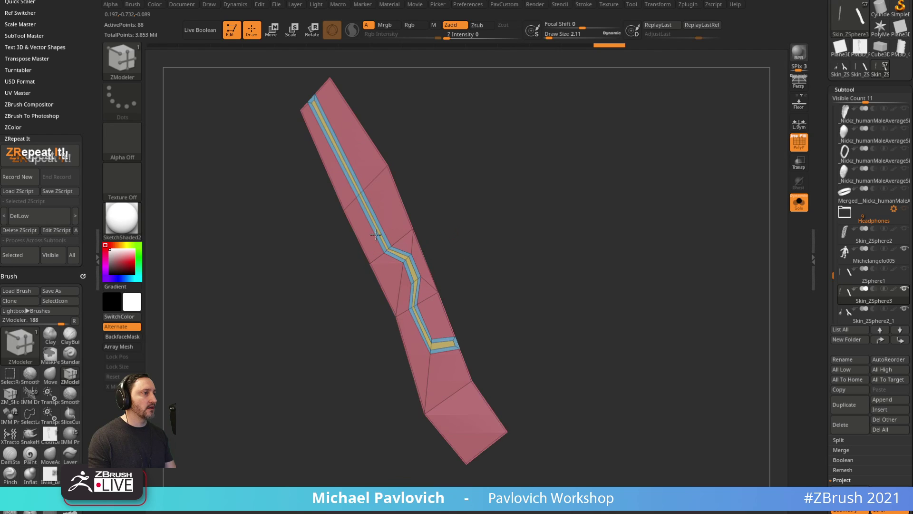
# Set the PolyGroup action's target to Polyloop and sink the yellow inset band into the strip with QMesh Polygroup All.
pyautogui.press('space')
pyautogui.click(376, 228)
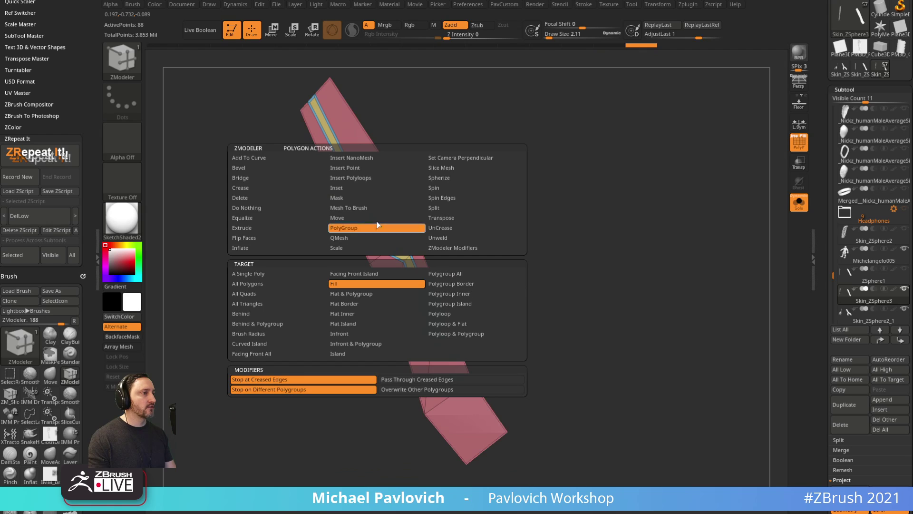
pyautogui.click(439, 313)
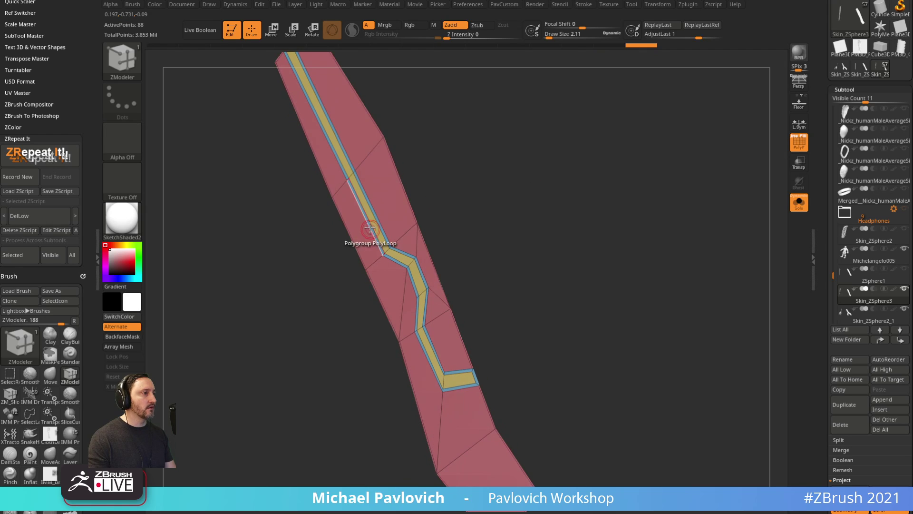
pyautogui.moveTo(482, 200); pyautogui.dragTo(475, 143)
# Set the ZModeler polygon action to Delete and remove the blue wall polygon closing the groove's lower end.
pyautogui.press('space')
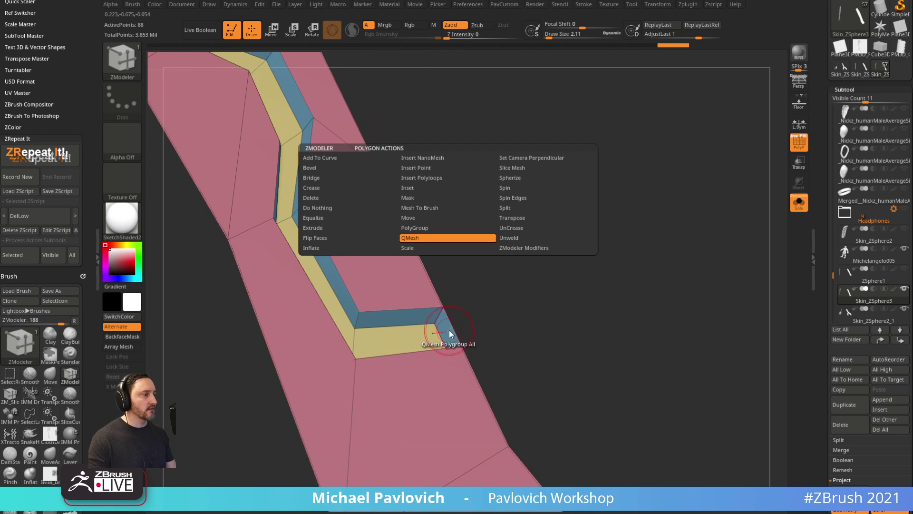
pyautogui.click(311, 198)
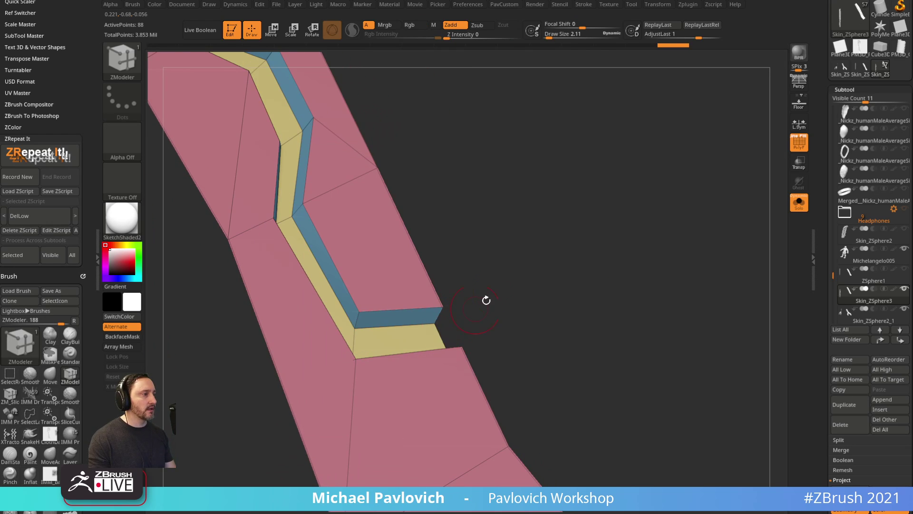
pyautogui.keyDown('alt'); pyautogui.moveTo(486, 300); pyautogui.dragTo(526, 230); pyautogui.keyUp('alt')
# Crease the strip's border and turn on Dynamic Subdivision with a crease level of 2.
pyautogui.press('2')
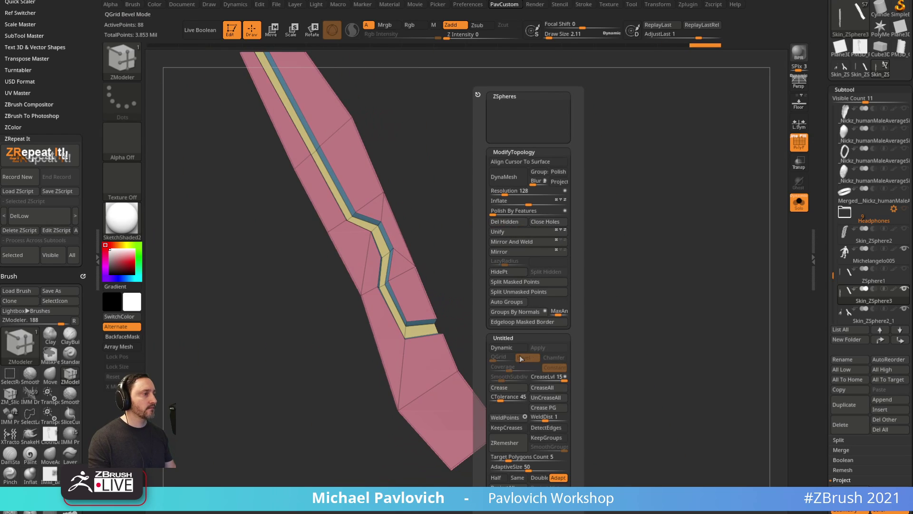
pyautogui.click(507, 387)
pyautogui.click(514, 348)
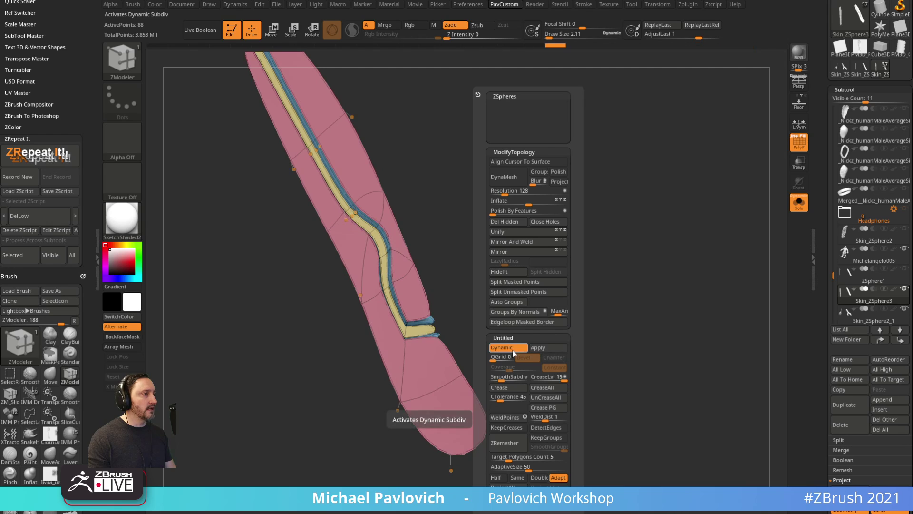
pyautogui.moveTo(552, 377); pyautogui.dragTo(535, 379)
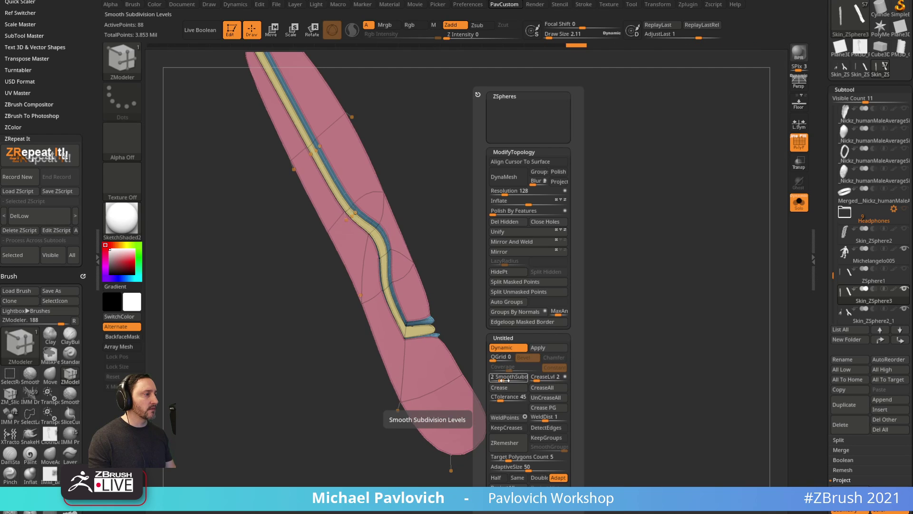
pyautogui.moveTo(507, 380); pyautogui.dragTo(503, 378)
pyautogui.keyDown('ctrl'); pyautogui.moveTo(522, 280); pyautogui.dragTo(535, 324, button='right'); pyautogui.keyUp('ctrl')
pyautogui.press('space')
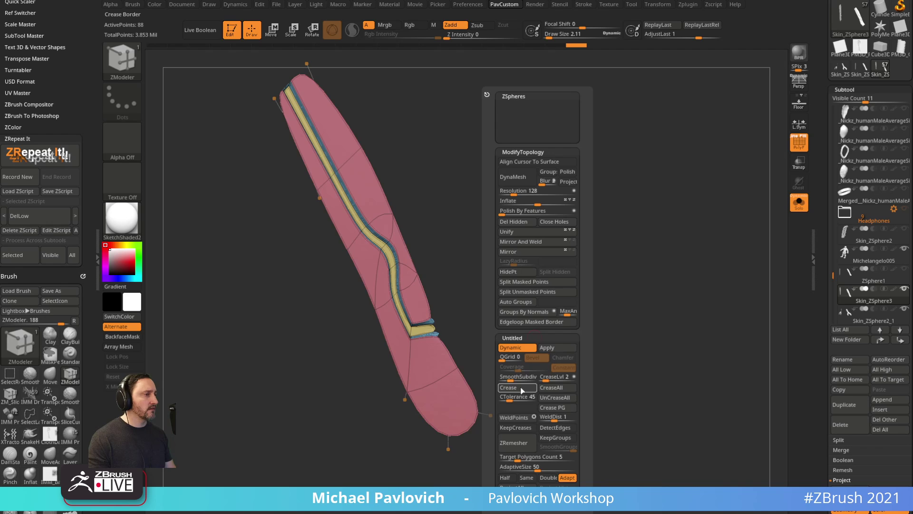
# Compare the strip with and without dynamic subdivision and polyframe, examining the groove around the bend.
pyautogui.keyDown('alt'); pyautogui.moveTo(478, 247); pyautogui.dragTo(486, 276, button='right'); pyautogui.keyUp('alt')
pyautogui.moveTo(516, 246)
pyautogui.mouseDown(button='right')
pyautogui.moveTo(477, 266)
pyautogui.moveTo(526, 255)
pyautogui.mouseUp(button='right')
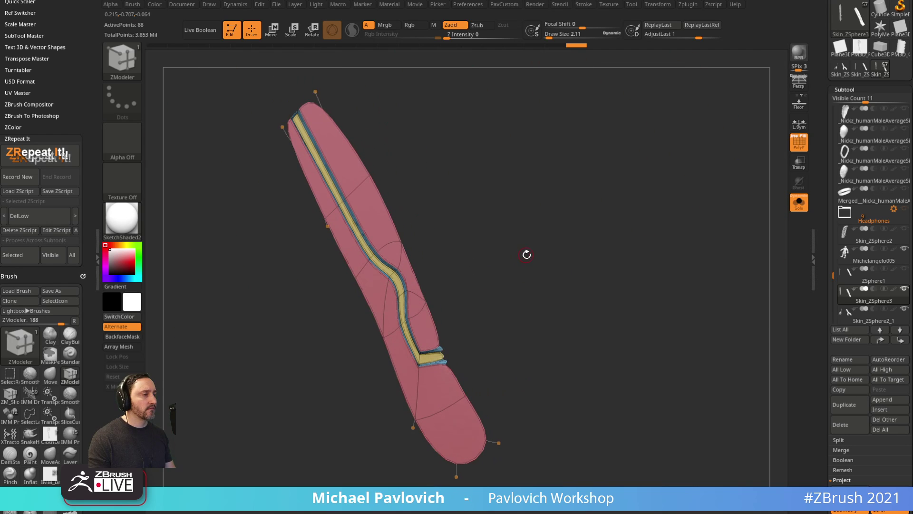
pyautogui.hotkey('shift', 'd')
pyautogui.moveTo(533, 240)
pyautogui.mouseDown()
pyautogui.moveTo(597, 226)
pyautogui.moveTo(534, 267)
pyautogui.moveTo(500, 261)
pyautogui.moveTo(601, 269)
pyautogui.moveTo(467, 57)
pyautogui.mouseUp()
pyautogui.press('s')
pyautogui.press('f')
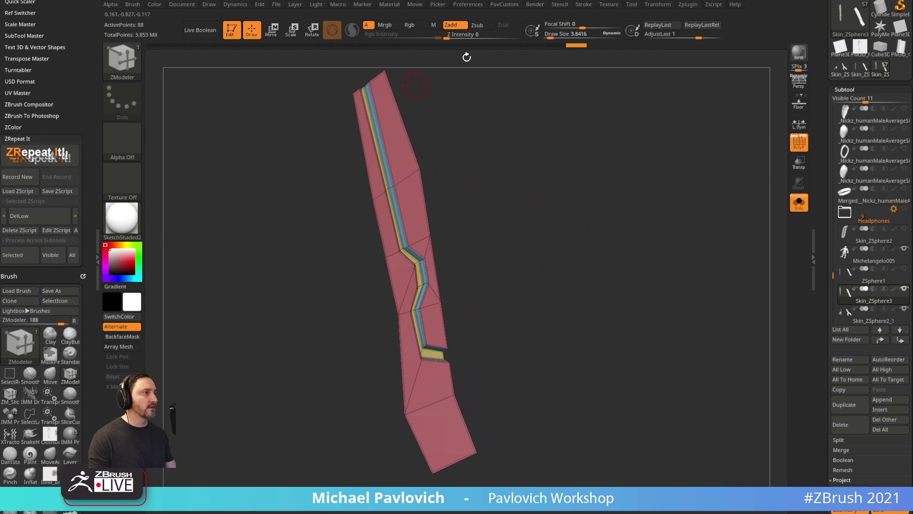
pyautogui.hotkey('shift', 'd')
pyautogui.click(802, 151)
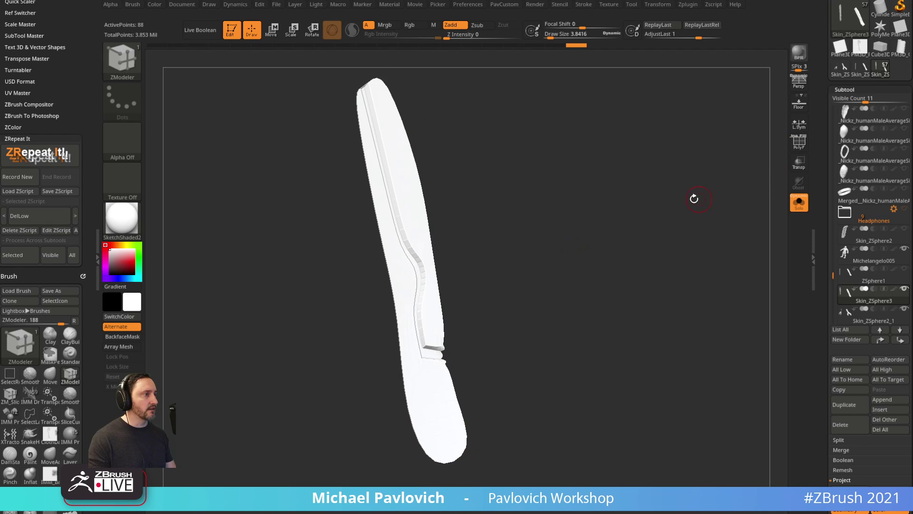
pyautogui.hotkey('shift', 'd')
pyautogui.hotkey('shift', 'f')
pyautogui.keyDown('alt'); pyautogui.moveTo(684, 179); pyautogui.dragTo(689, 228); pyautogui.keyUp('alt')
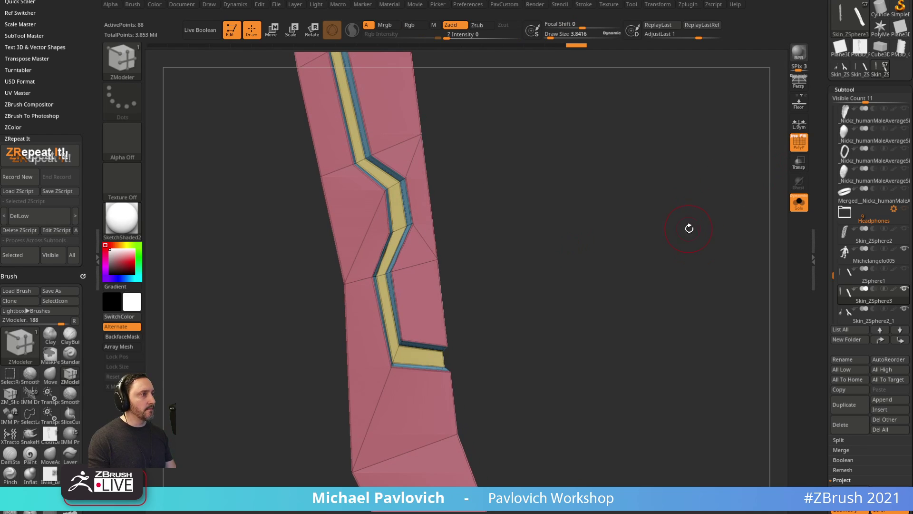
pyautogui.keyDown('alt'); pyautogui.moveTo(642, 207); pyautogui.dragTo(604, 242); pyautogui.keyUp('alt')
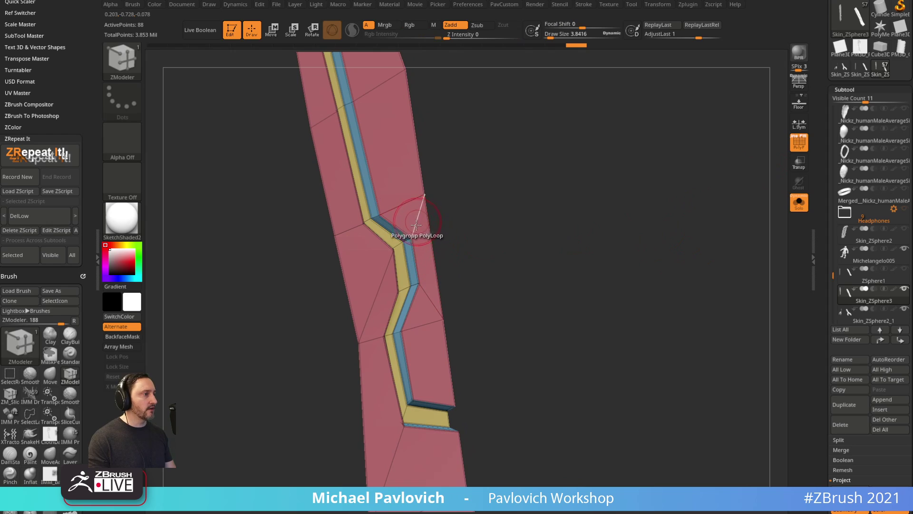
pyautogui.press('space')
pyautogui.click(311, 248)
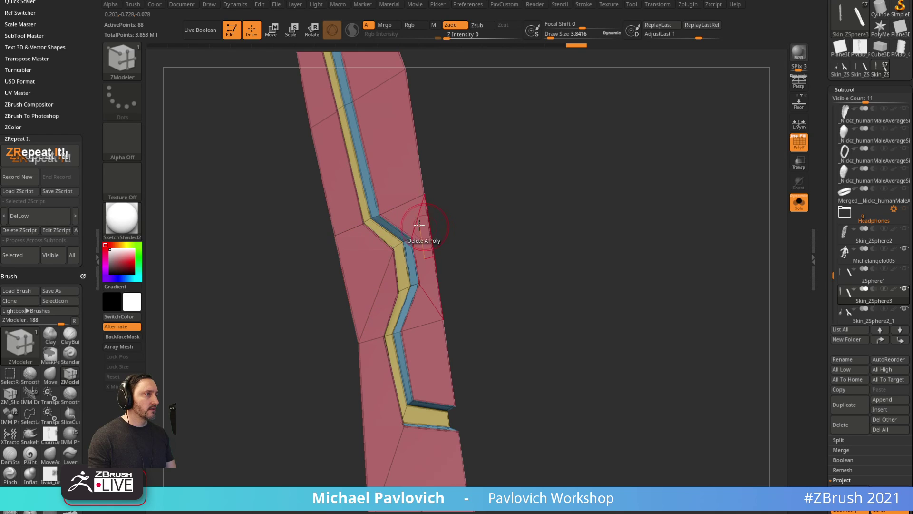
pyautogui.press('space')
pyautogui.click(381, 317)
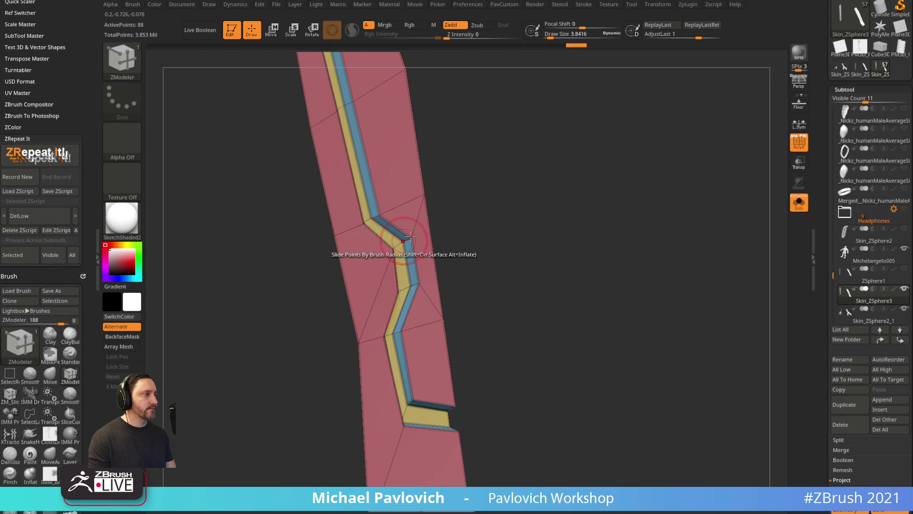
# Set the ZModeler edge action to Crease EdgeLoop Partial and crease the edges crossing the groove at the bend.
pyautogui.press('space')
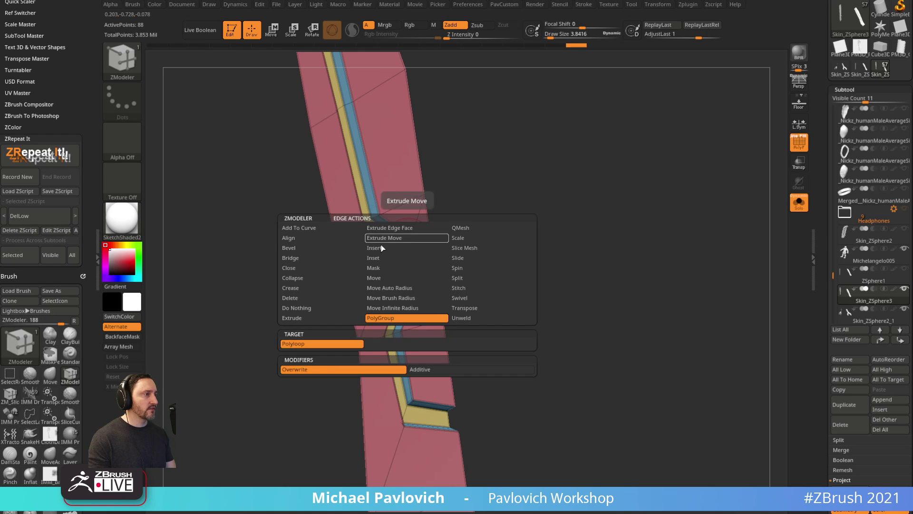
pyautogui.click(316, 289)
pyautogui.click(318, 344)
pyautogui.click(404, 343)
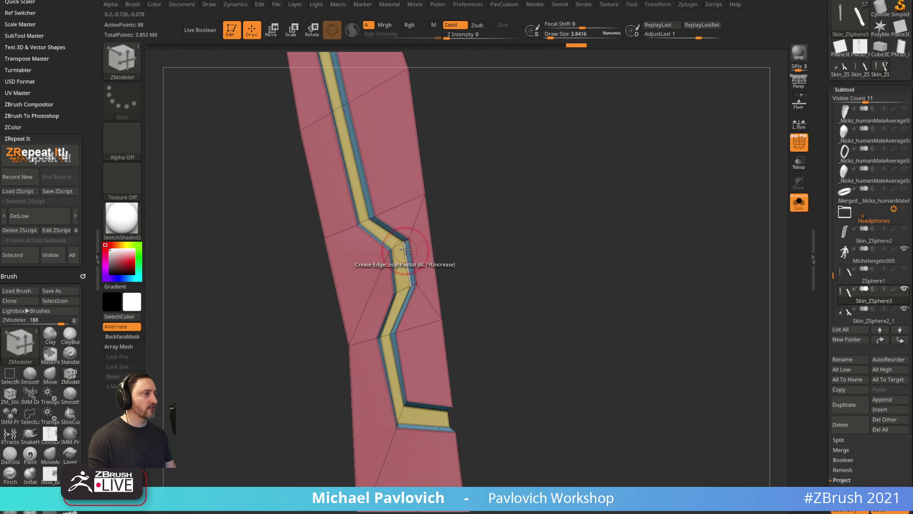
pyautogui.click(406, 241)
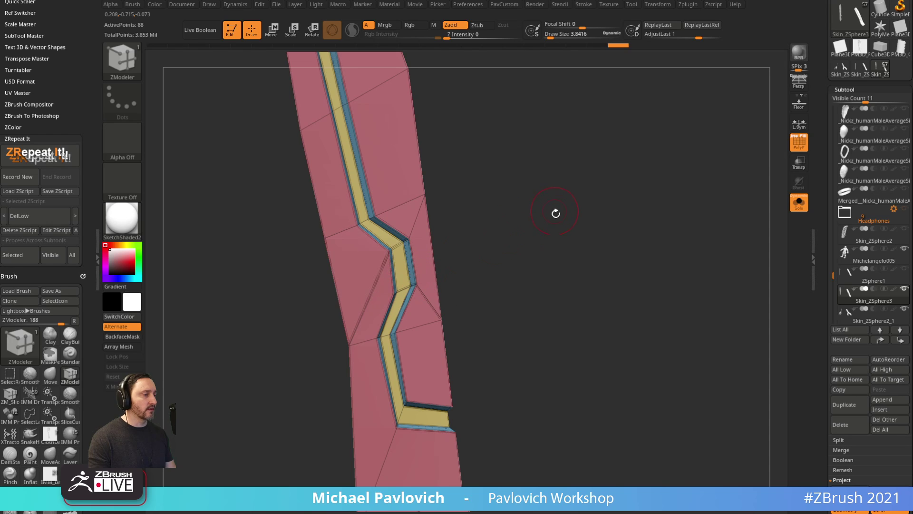
# Preview the creased bend with dynamic subdivision, both without and with polyframe.
pyautogui.press('d')
pyautogui.click(794, 149)
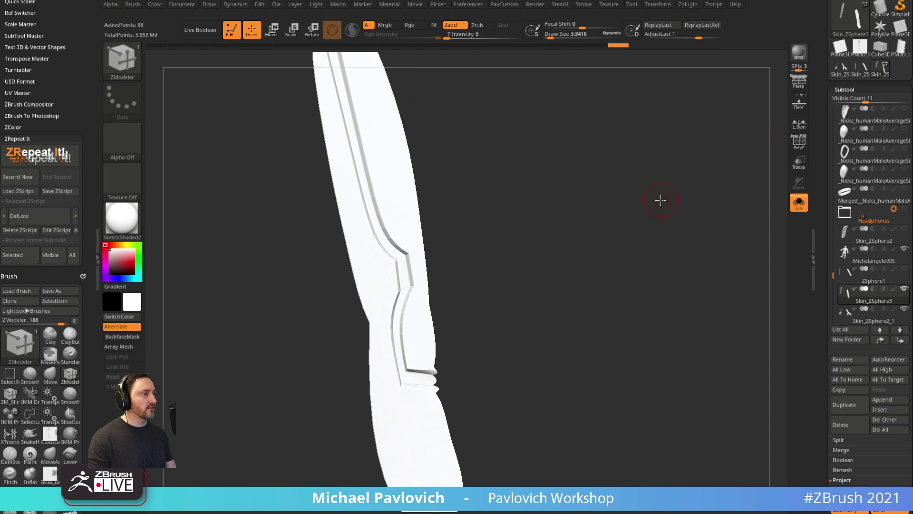
pyautogui.click(795, 147)
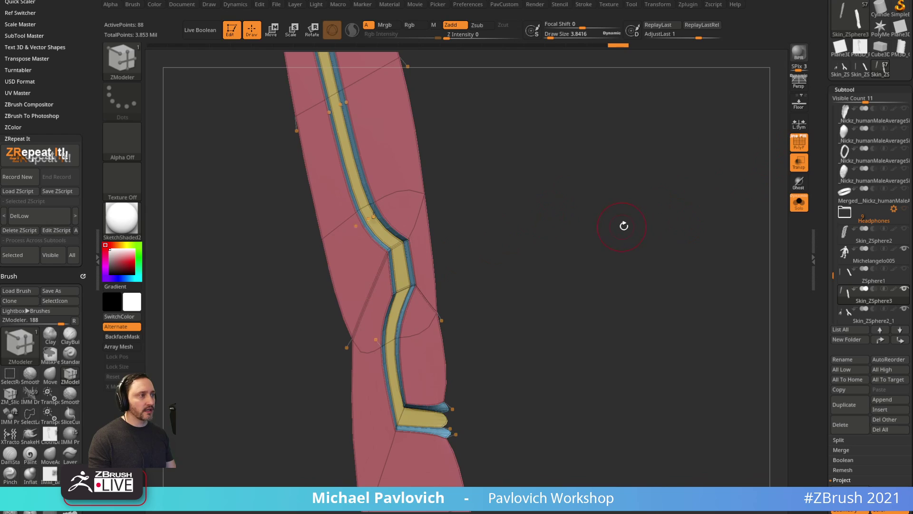
pyautogui.hotkey('shift', 'd')
# Set the ZModeler Crease target to Edge at the edge beside the bend and preview the smoothed strip without polyframe.
pyautogui.press('space')
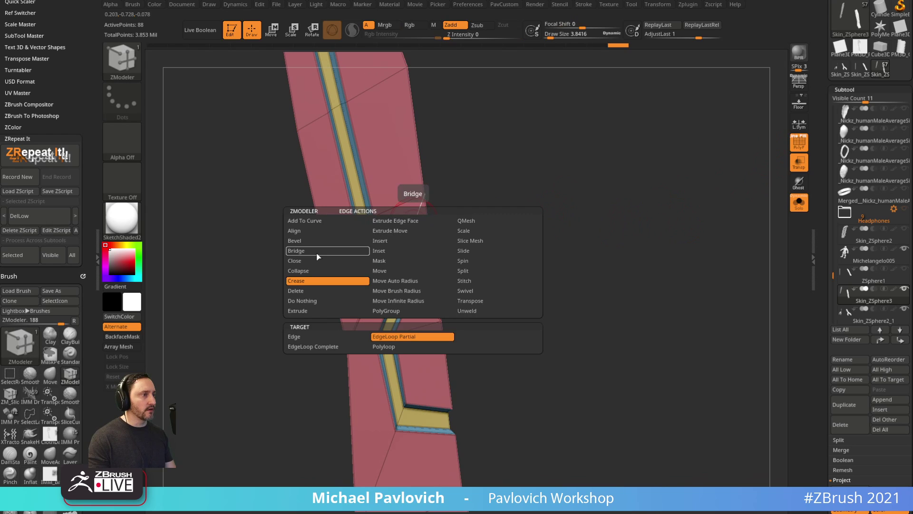
pyautogui.click(308, 336)
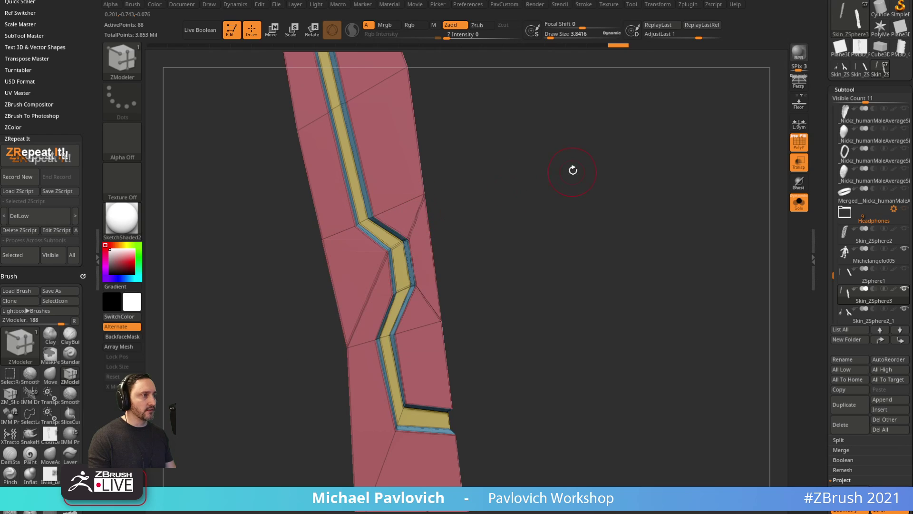
pyautogui.press('d')
pyautogui.click(799, 143)
# Raise the smooth subdivision level to 3, inspect the groove, and return to the unsmoothed mesh with polyframe.
pyautogui.press('`')
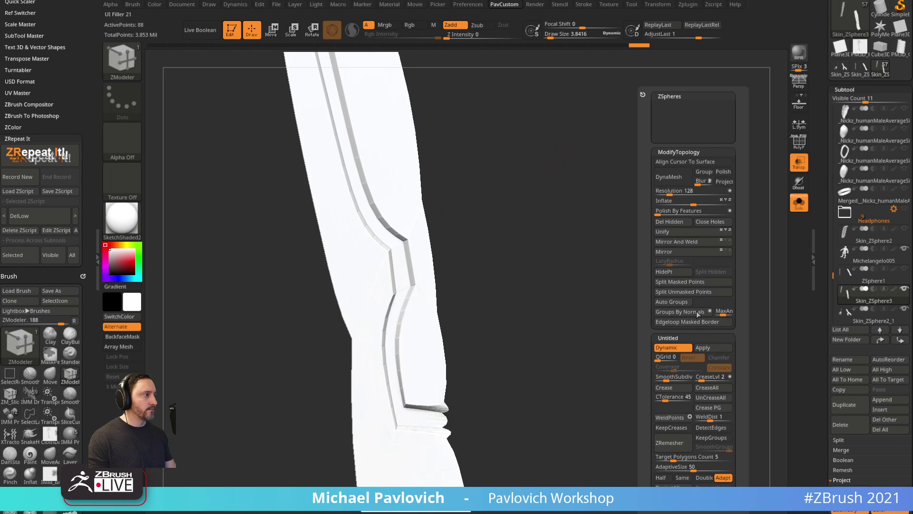
pyautogui.click(670, 376)
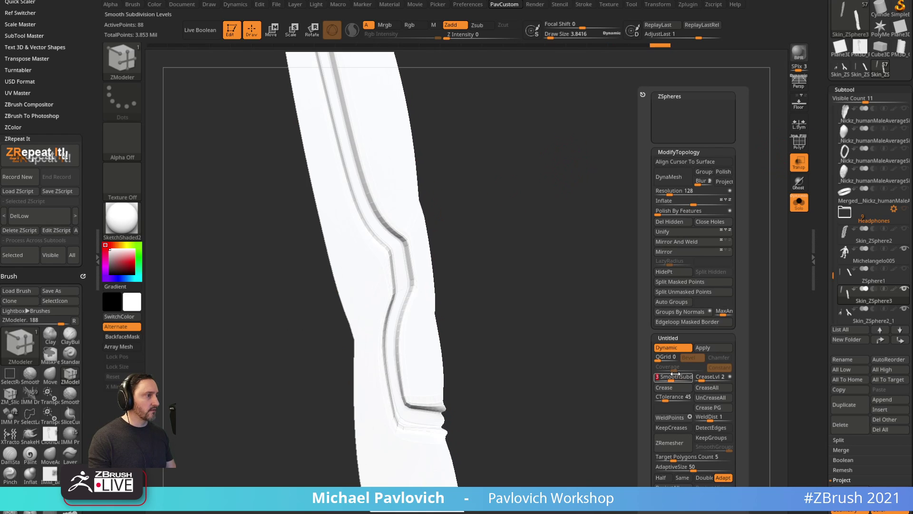
pyautogui.keyDown('ctrl'); pyautogui.moveTo(569, 344); pyautogui.dragTo(591, 254, button='right'); pyautogui.keyUp('ctrl')
pyautogui.keyDown('ctrl'); pyautogui.keyDown('shift'); pyautogui.click(592, 258); pyautogui.keyUp('shift'); pyautogui.keyUp('ctrl')
pyautogui.moveTo(592, 258); pyautogui.dragTo(642, 326)
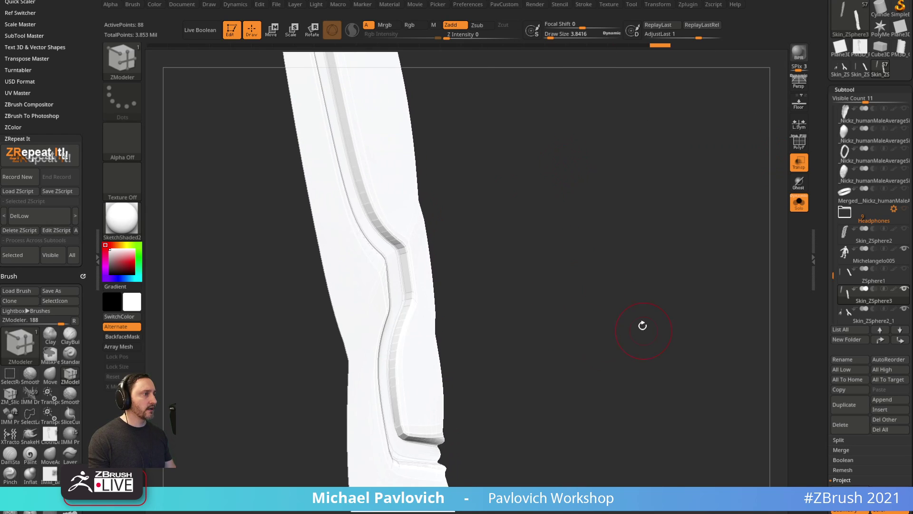
pyautogui.hotkey('shift', 'f')
pyautogui.hotkey('shift', 'd')
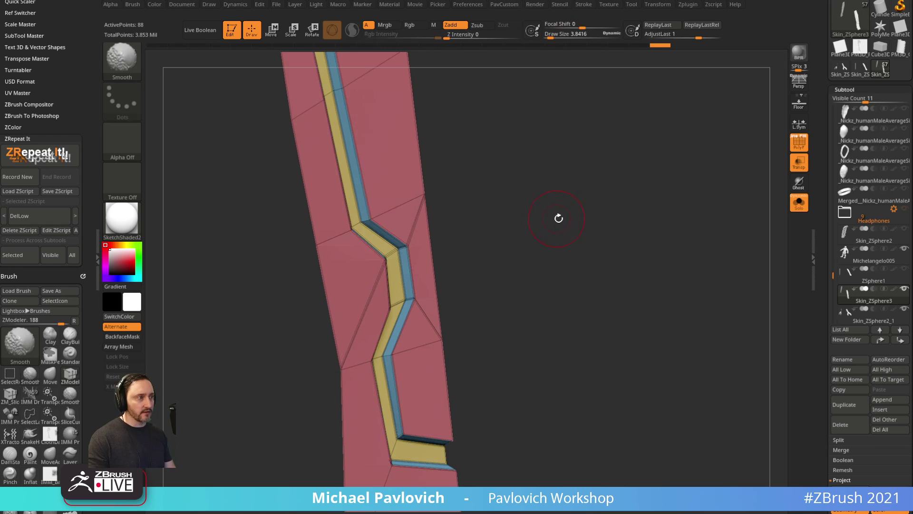
# Undo the latest crease edits at the groove's bend and return to the unsmoothed mesh.
pyautogui.hotkey('ctrl', 'z')
pyautogui.hotkey('ctrl', 'z')
pyautogui.hotkey('ctrl', 'z')
pyautogui.hotkey('ctrl', 'z')
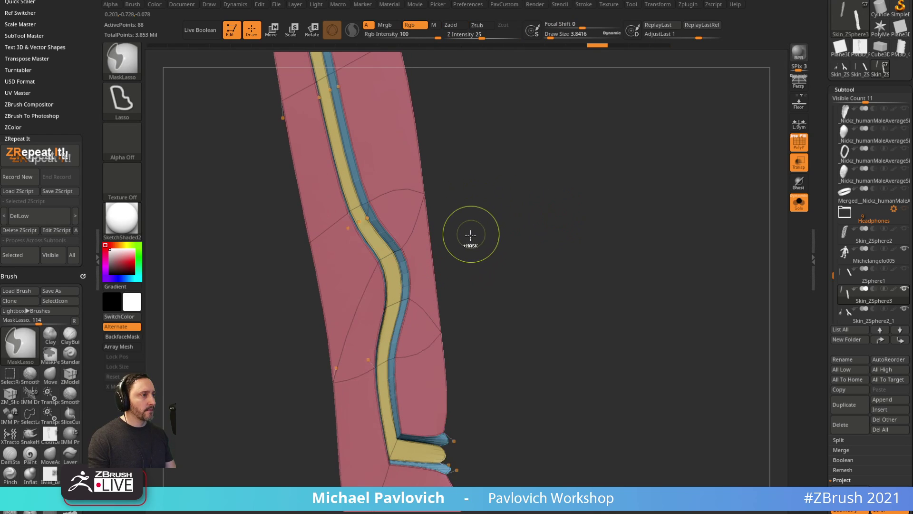
pyautogui.hotkey('shift', 'd')
pyautogui.press('space')
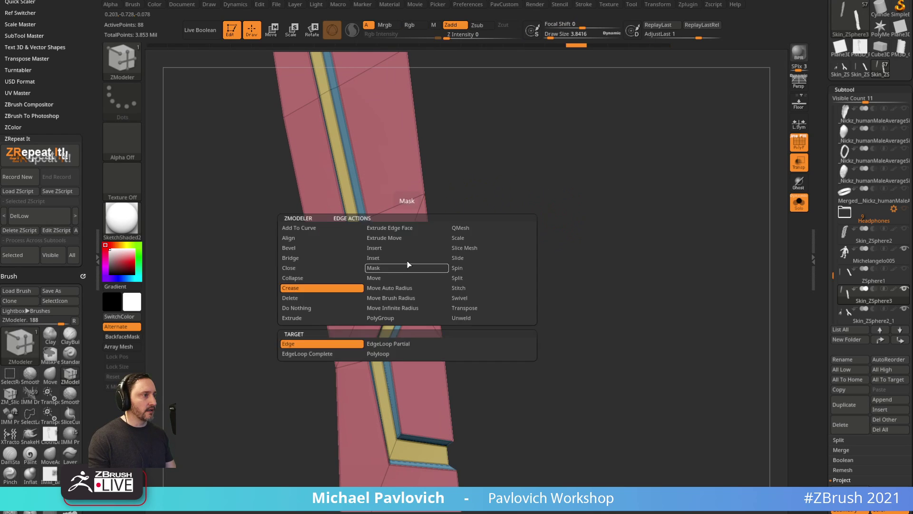
pyautogui.press('space')
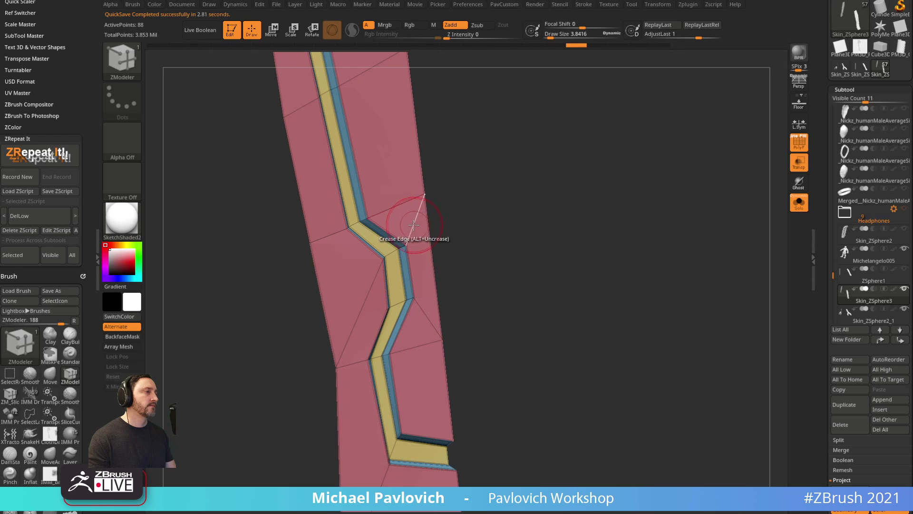
# Try inserting single edge loops at the groove's bend, undo them, and check the strip with dynamic subdivision.
pyautogui.press('space')
pyautogui.click(384, 246)
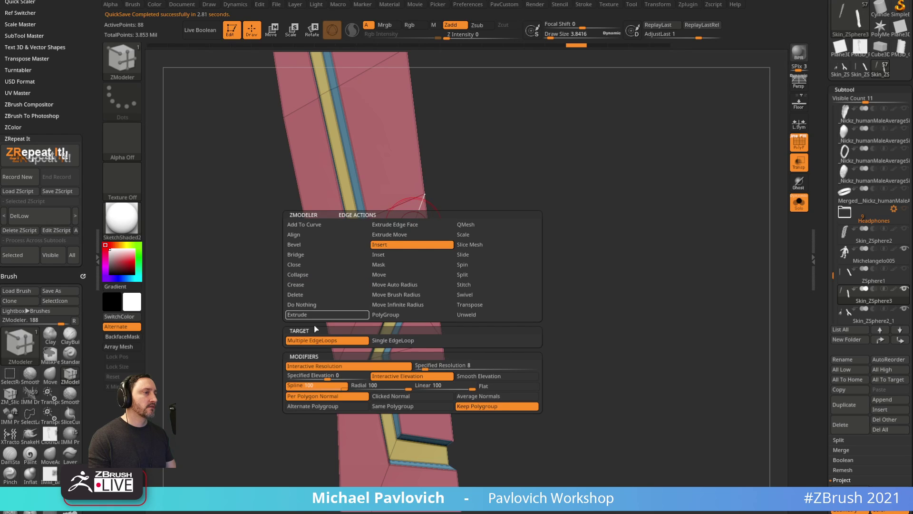
pyautogui.click(365, 341)
pyautogui.click(411, 236)
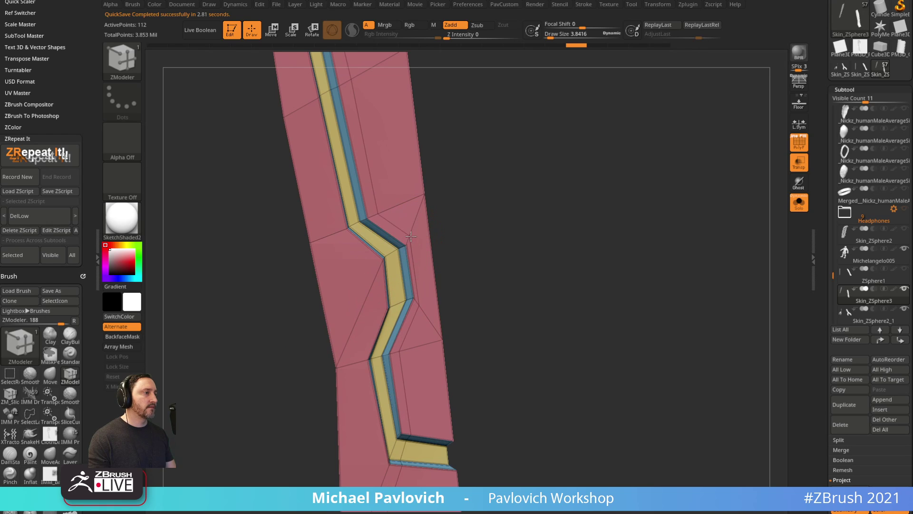
pyautogui.press('d')
pyautogui.hotkey('shift', 'd')
pyautogui.hotkey('ctrl', 'z')
pyautogui.click(377, 259)
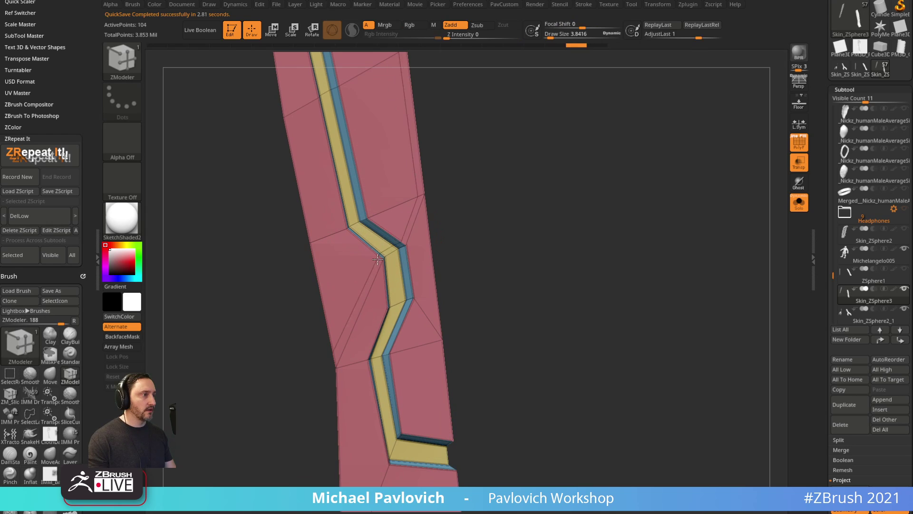
pyautogui.hotkey('ctrl', 'z')
pyautogui.press('d')
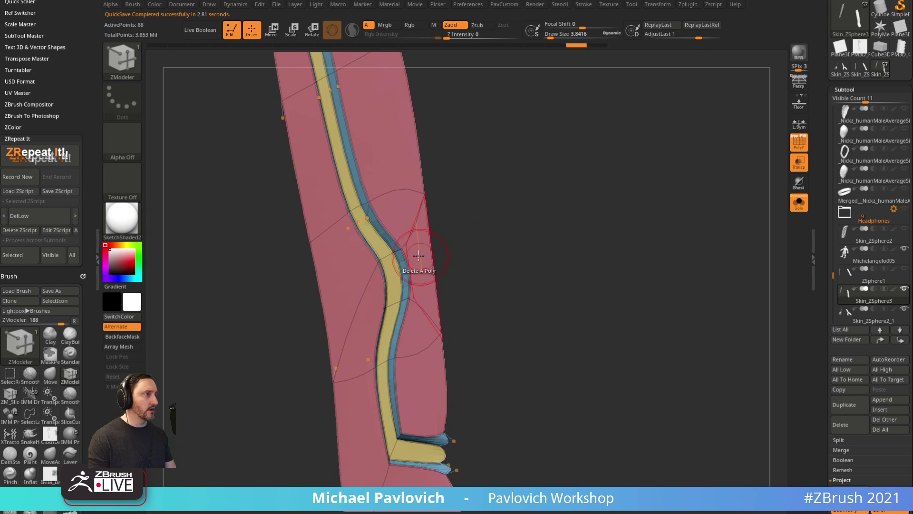
pyautogui.hotkey('shift', 'd')
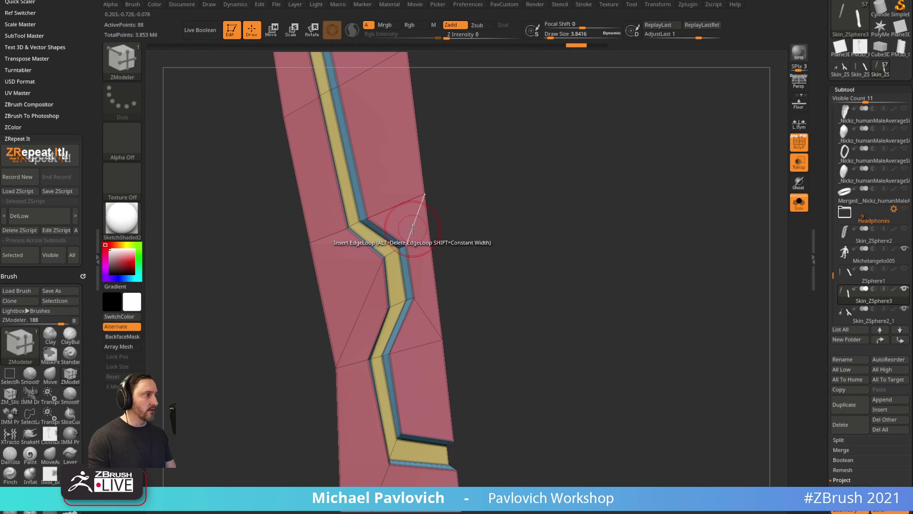
# Split the strip's outer edge beside the upper bend with ZModeler and delete the old diagonal edge there.
pyautogui.press('space')
pyautogui.click(484, 268)
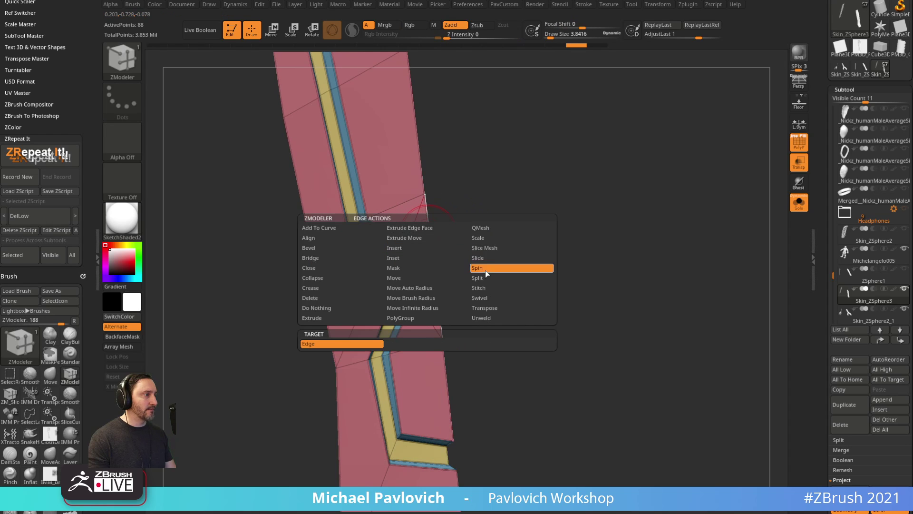
pyautogui.click(480, 278)
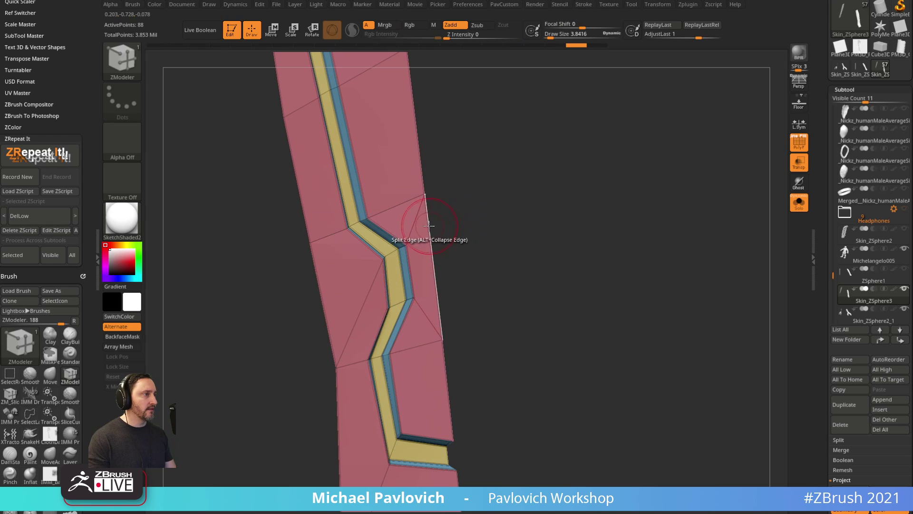
pyautogui.press('space')
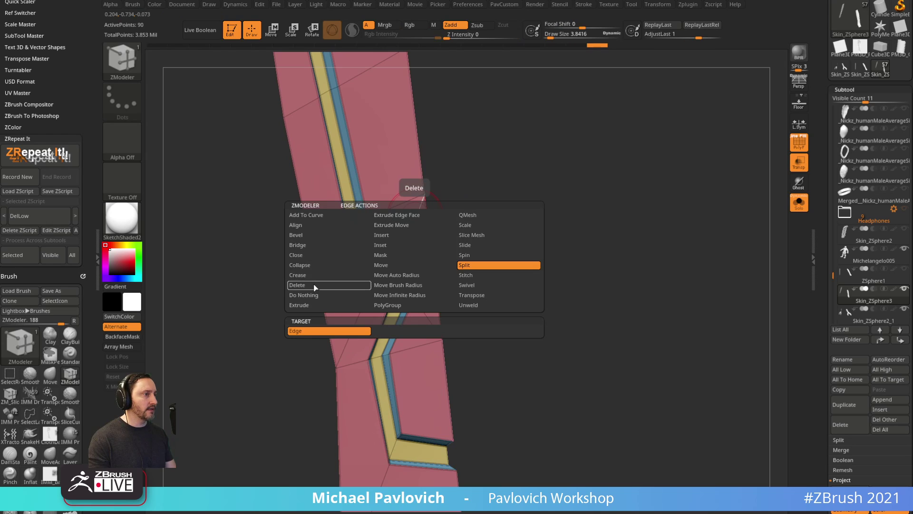
pyautogui.click(327, 286)
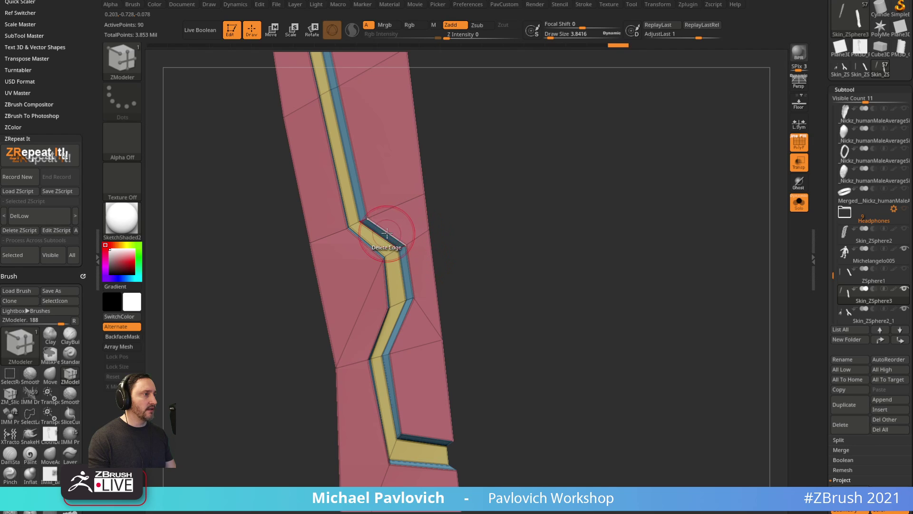
# Try inserting single edge loops across the groove along the new edge at the bend.
pyautogui.press('space')
pyautogui.click(376, 248)
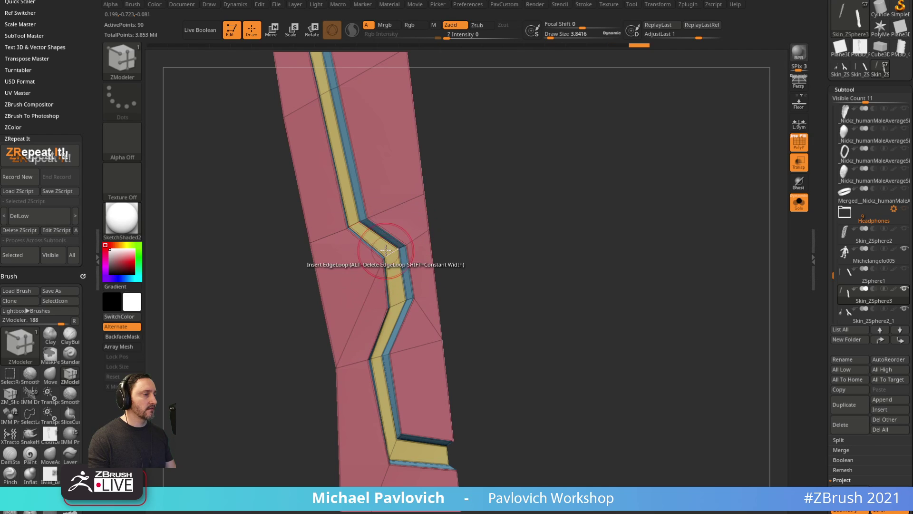
pyautogui.click(398, 239)
pyautogui.click(408, 257)
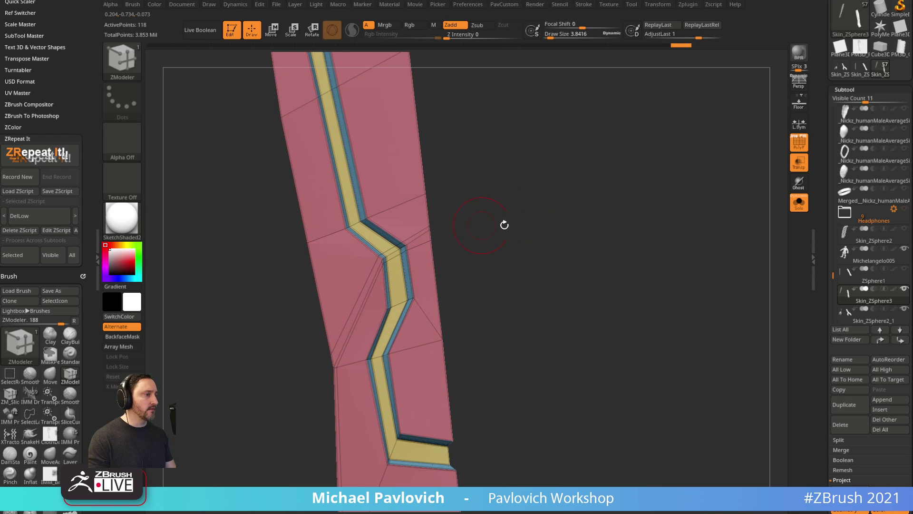
pyautogui.hotkey('ctrl', 'z')
pyautogui.moveTo(476, 291); pyautogui.dragTo(476, 276)
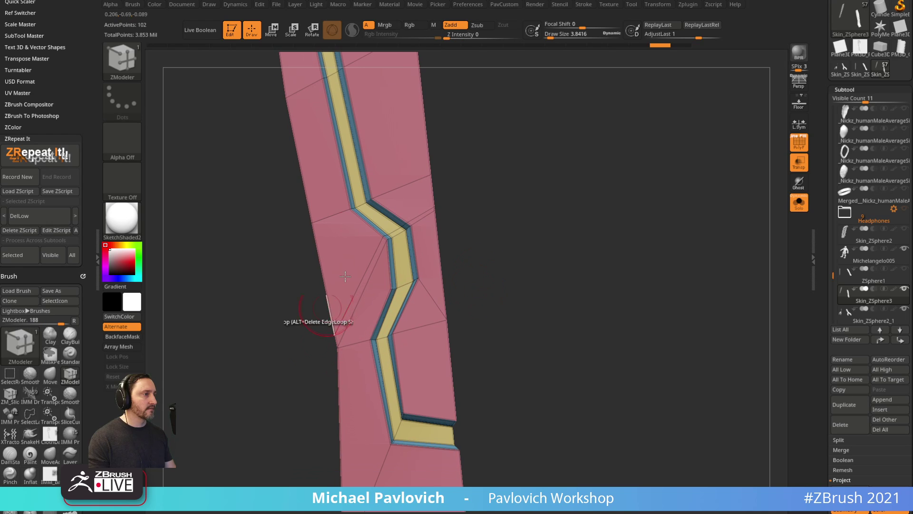
pyautogui.moveTo(481, 191); pyautogui.dragTo(497, 228)
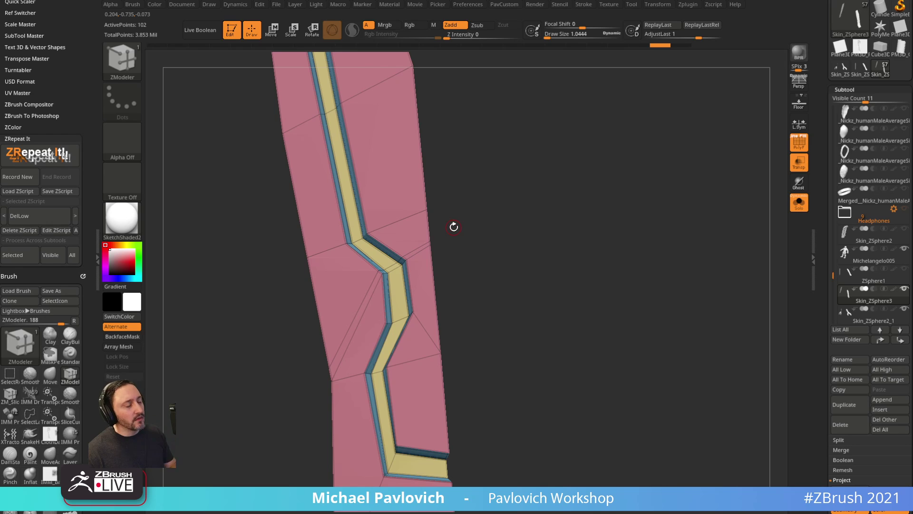
pyautogui.moveTo(588, 242); pyautogui.dragTo(606, 260)
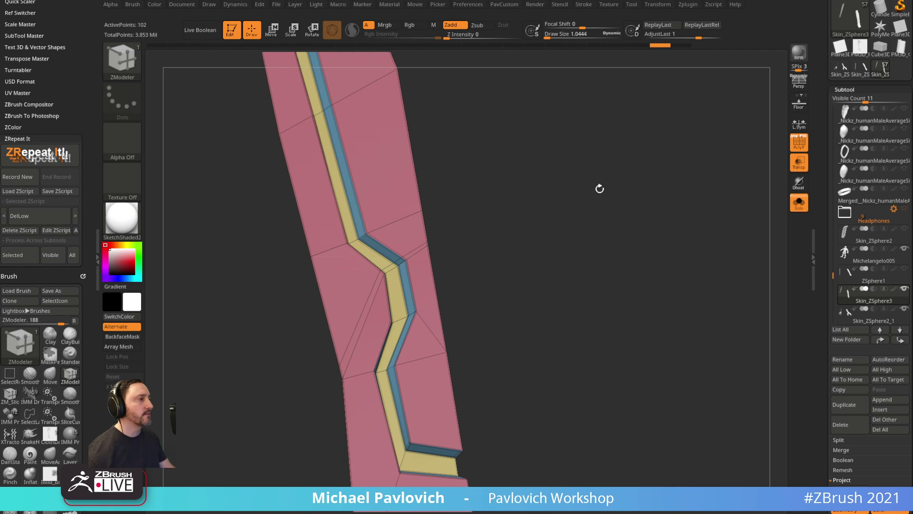
pyautogui.moveTo(600, 189); pyautogui.dragTo(611, 198)
# Split the outer edge on the opposite side of the groove's bend and delete the leftover diagonal edge.
pyautogui.press('space')
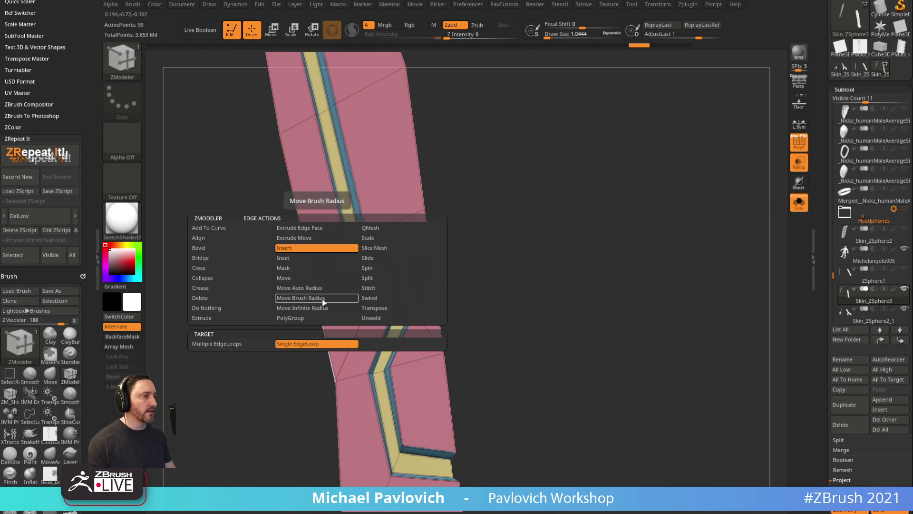
pyautogui.click(373, 259)
pyautogui.click(372, 268)
pyautogui.click(373, 278)
pyautogui.click(316, 294)
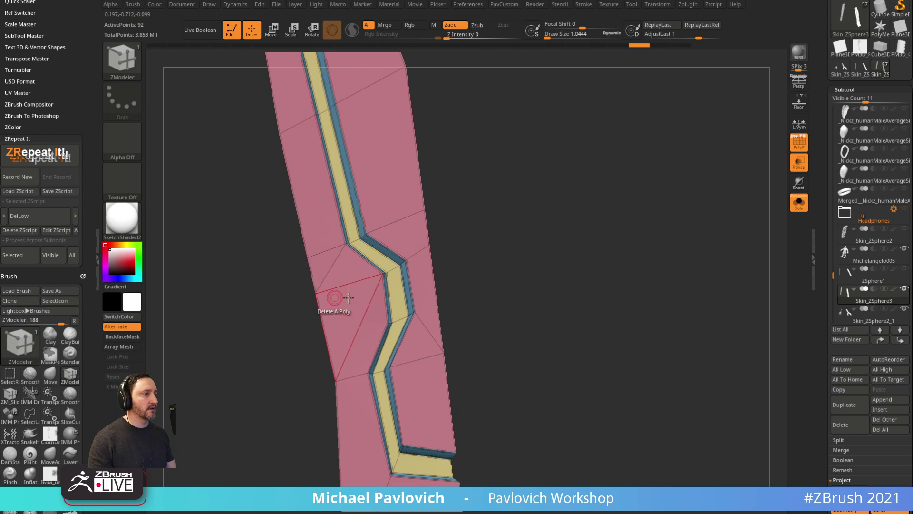
pyautogui.press('space')
pyautogui.click(290, 296)
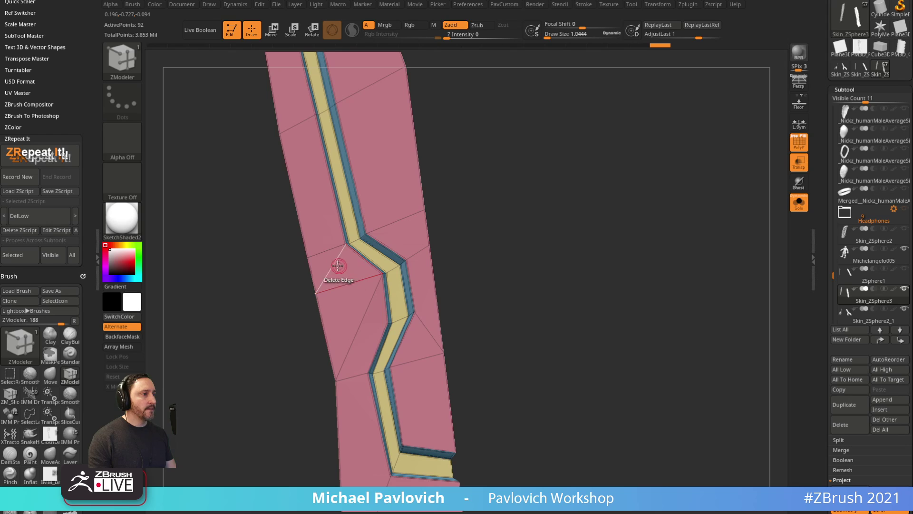
pyautogui.click(371, 298)
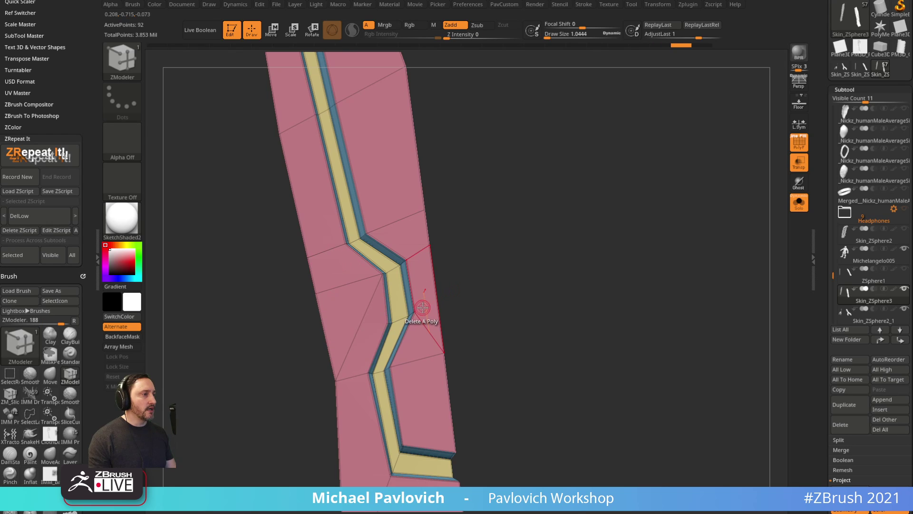
# Spin the diagonal edge below the bend so it runs from the groove's lower corner to the strip's outer edge.
pyautogui.press('space')
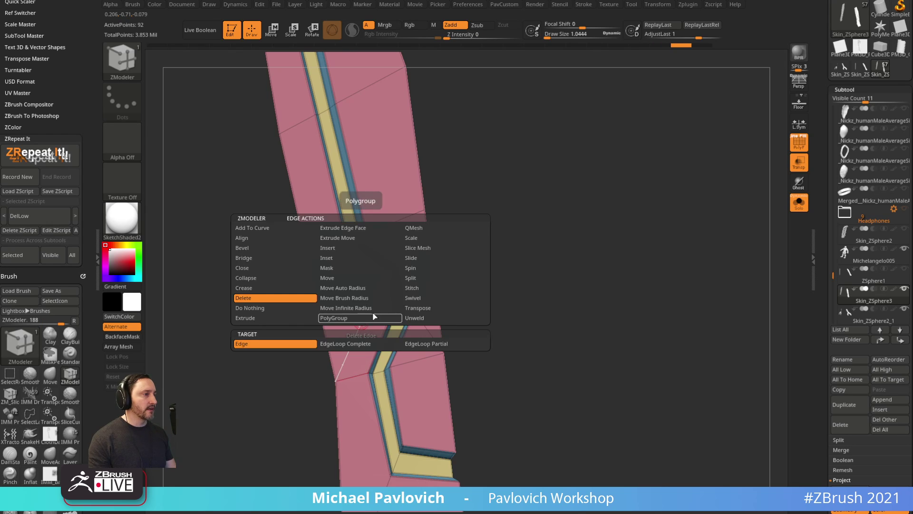
pyautogui.click(412, 269)
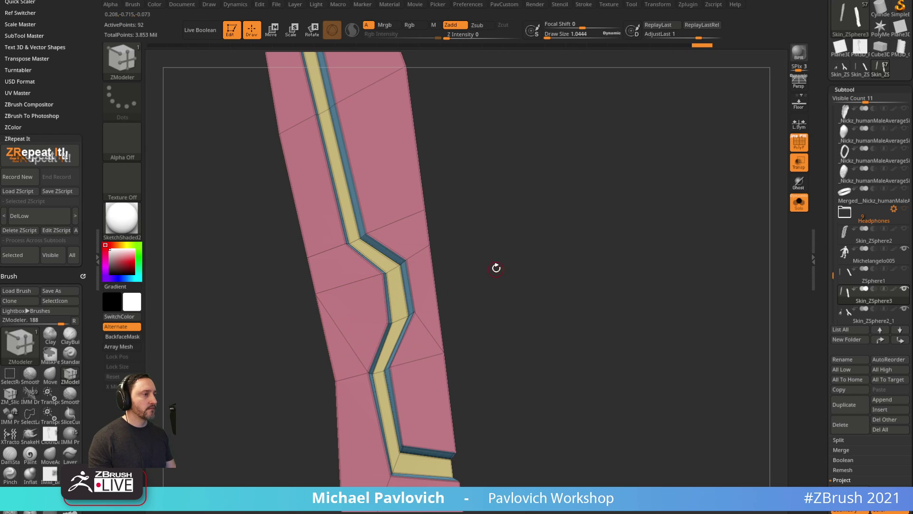
pyautogui.moveTo(497, 221); pyautogui.dragTo(484, 201)
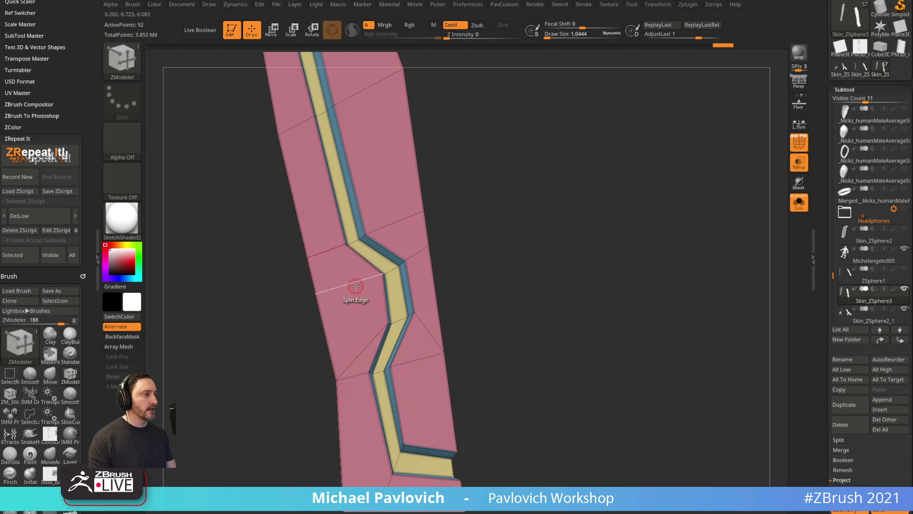
# Bevel the complete edge loop crossing the groove at the upper bend into a narrow band of polygons.
pyautogui.press('space')
pyautogui.click(277, 258)
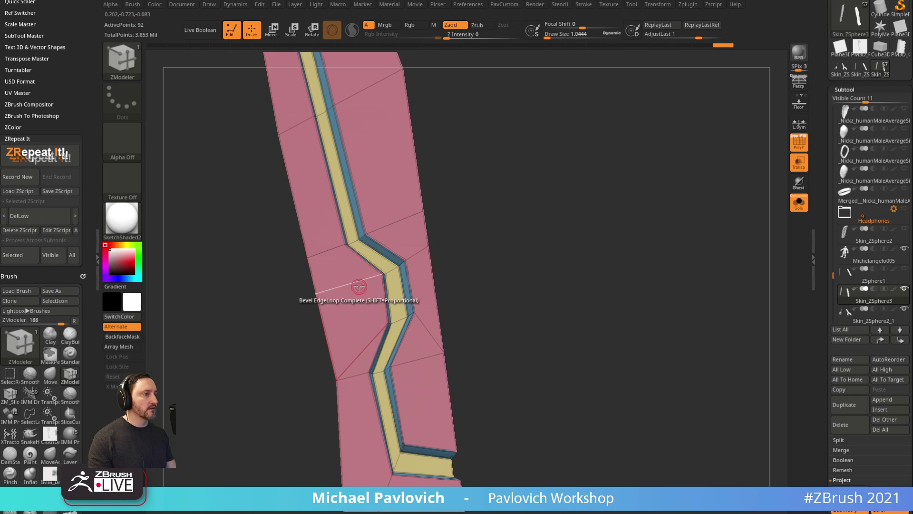
pyautogui.click(392, 256)
pyautogui.moveTo(500, 243); pyautogui.dragTo(435, 259)
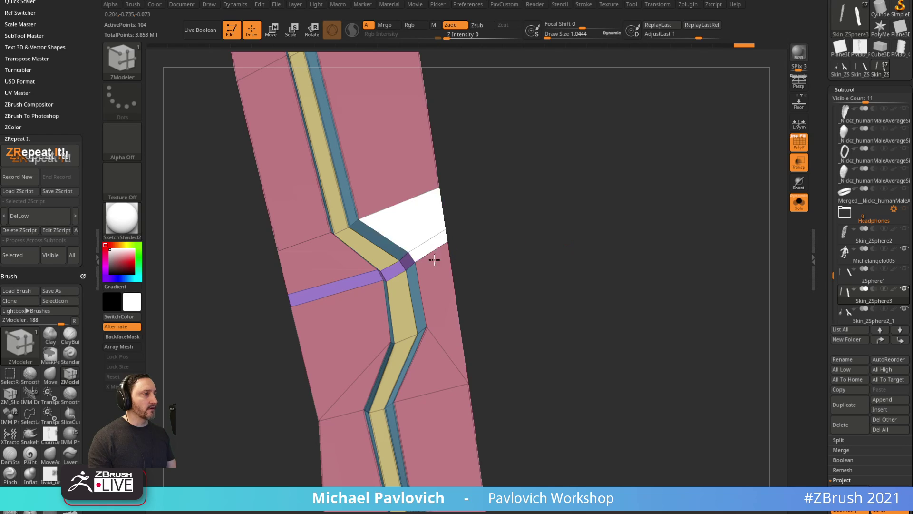
# Assign the beveled band's polygons the polygroups of the neighbouring strip, groove wall and groove floor faces.
pyautogui.click(423, 221)
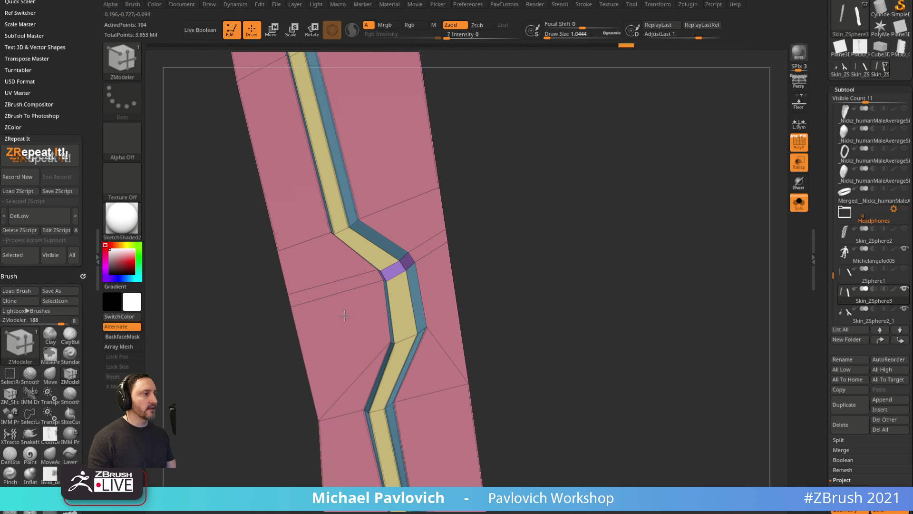
pyautogui.keyDown('shift'); pyautogui.click(356, 254); pyautogui.keyUp('shift')
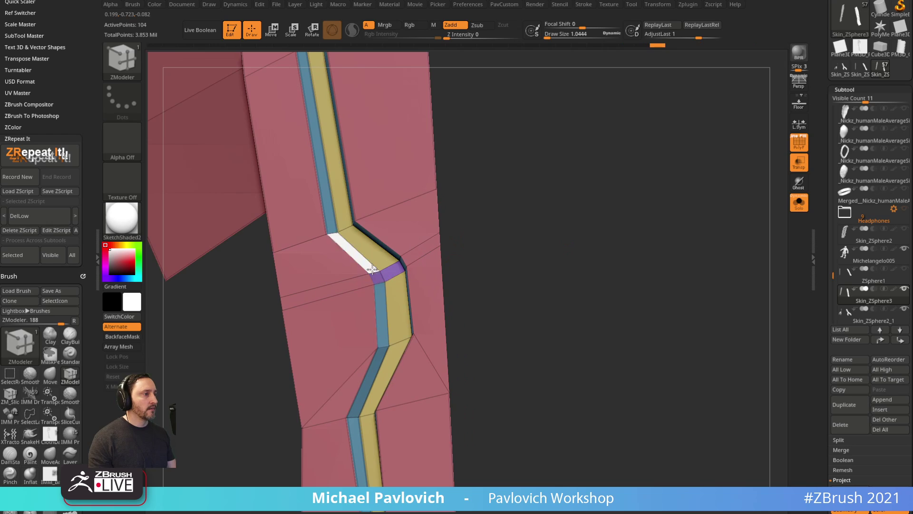
pyautogui.click(378, 277)
pyautogui.keyDown('shift'); pyautogui.click(372, 248); pyautogui.keyUp('shift')
pyautogui.click(393, 271)
pyautogui.moveTo(614, 232); pyautogui.dragTo(422, 322)
pyautogui.moveTo(517, 237); pyautogui.dragTo(541, 176)
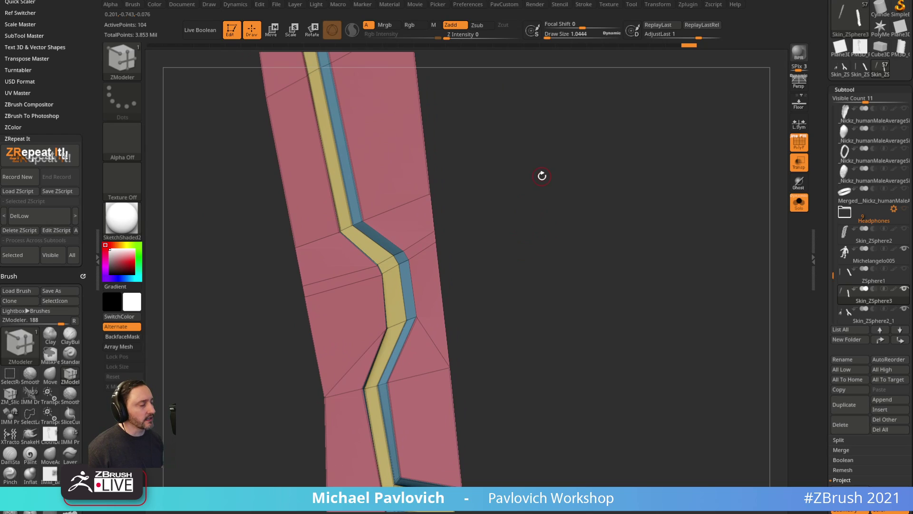
pyautogui.moveTo(585, 214); pyautogui.dragTo(542, 252)
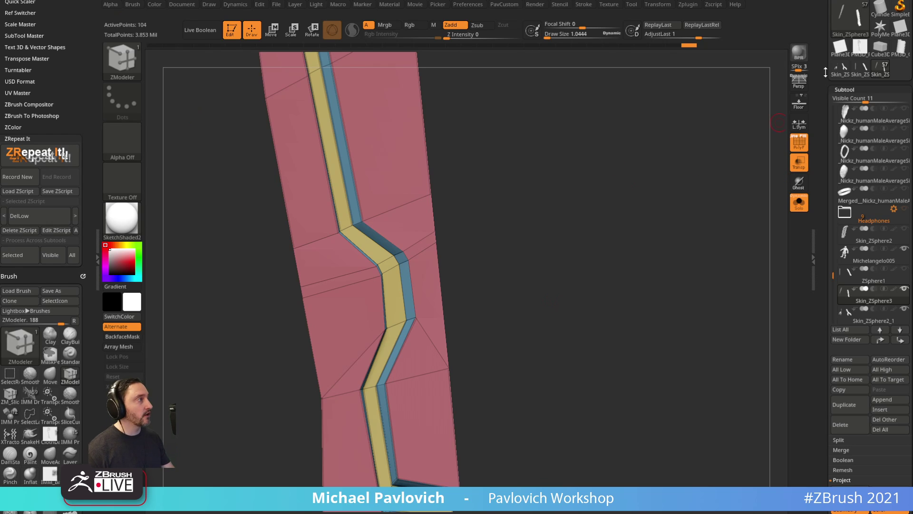
# Switch the active tool to Sphere3D and convert the sphere into a PolyMesh3D.
pyautogui.moveTo(825, 72); pyautogui.dragTo(829, 164)
pyautogui.click(849, 114)
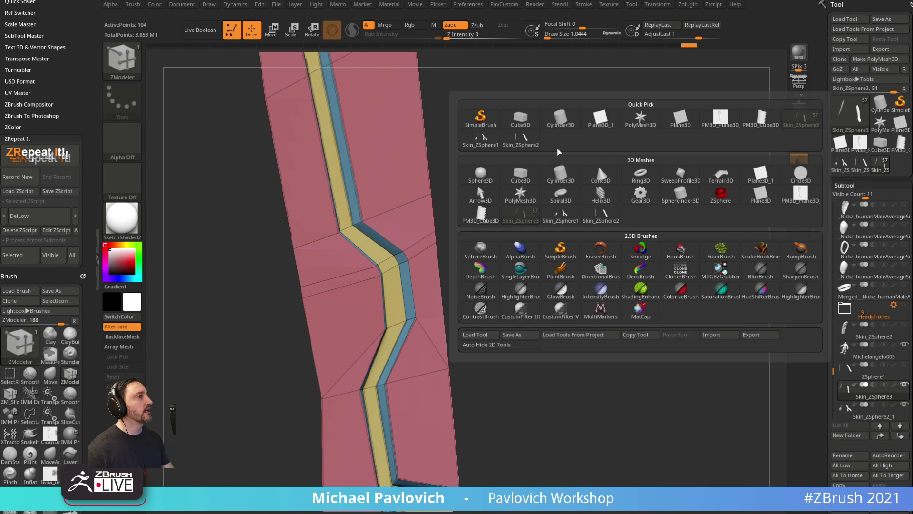
pyautogui.click(489, 179)
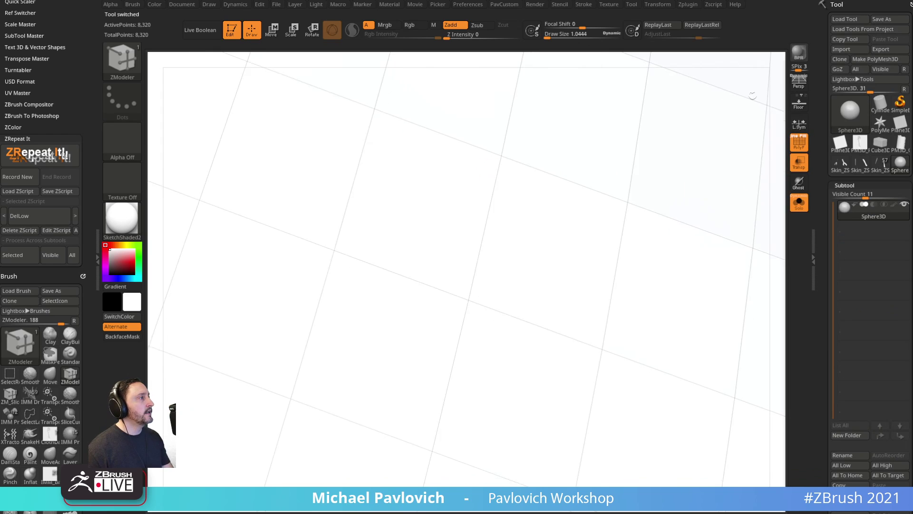
pyautogui.press('f')
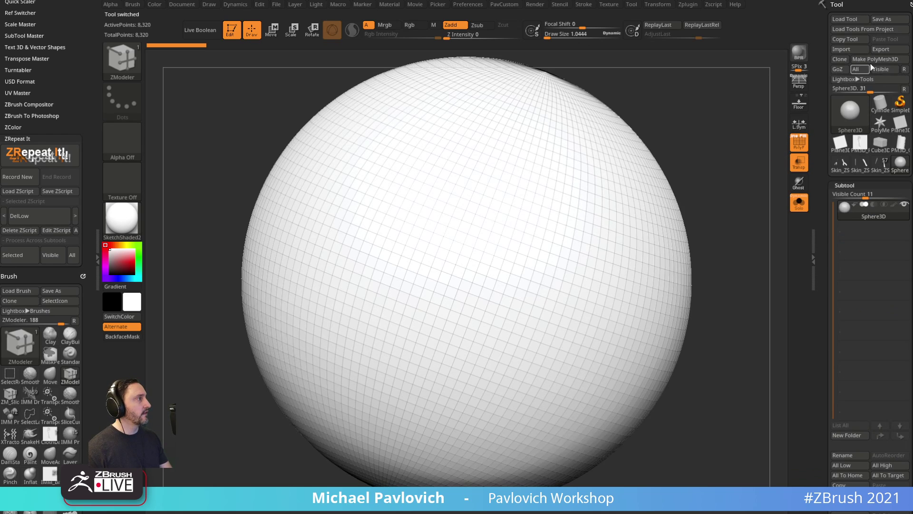
pyautogui.click(879, 59)
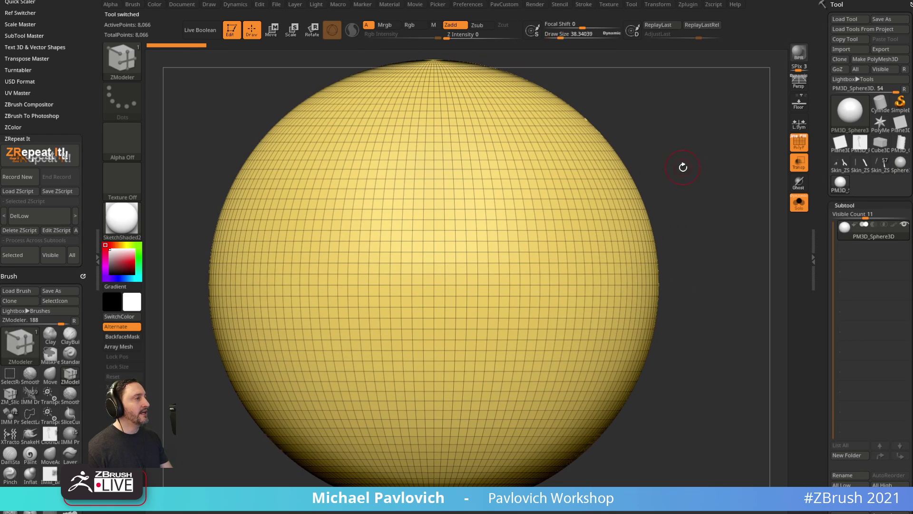
pyautogui.moveTo(675, 247); pyautogui.dragTo(693, 200)
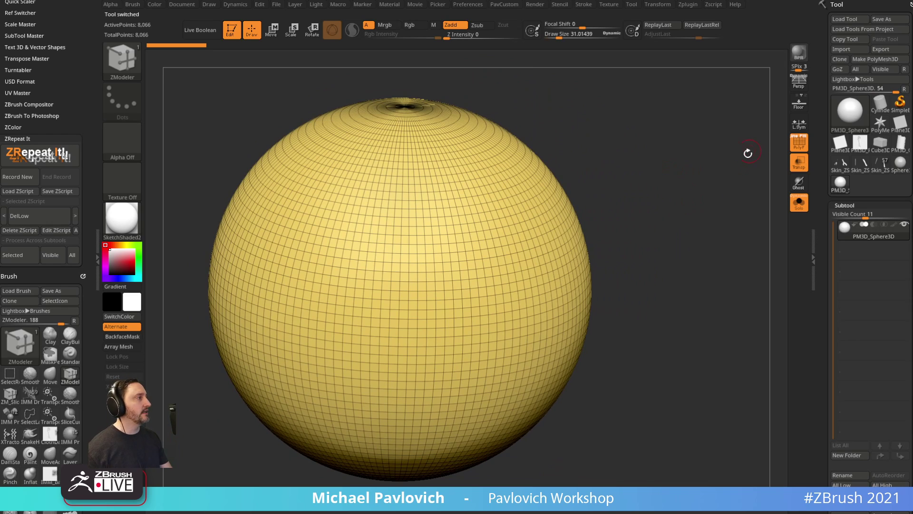
# Switch to the Cylinder3D tool, convert it into a PolyMesh3D, scale it into a slender cylinder, and show the floor grid.
pyautogui.click(880, 114)
pyautogui.moveTo(720, 171); pyautogui.dragTo(686, 157)
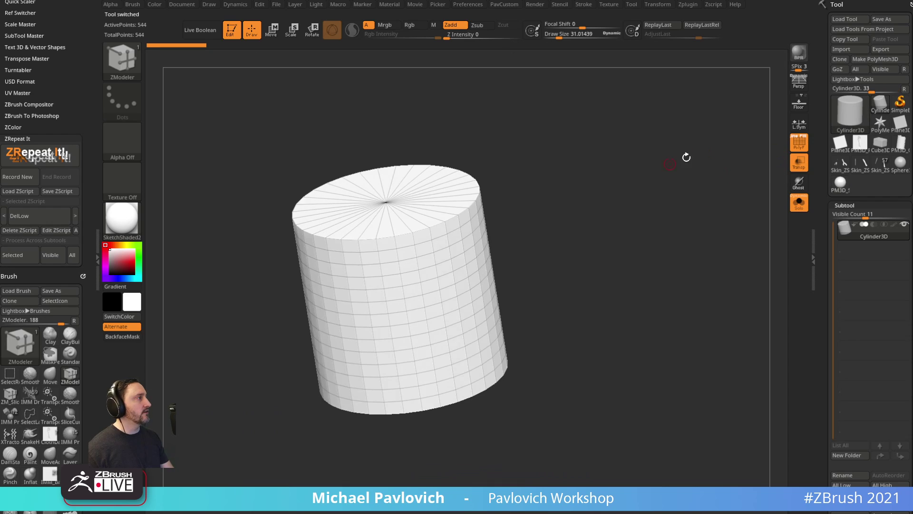
pyautogui.click(870, 59)
pyautogui.press('w')
pyautogui.moveTo(396, 261); pyautogui.dragTo(585, 165)
pyautogui.moveTo(390, 268); pyautogui.dragTo(602, 182)
pyautogui.click(799, 102)
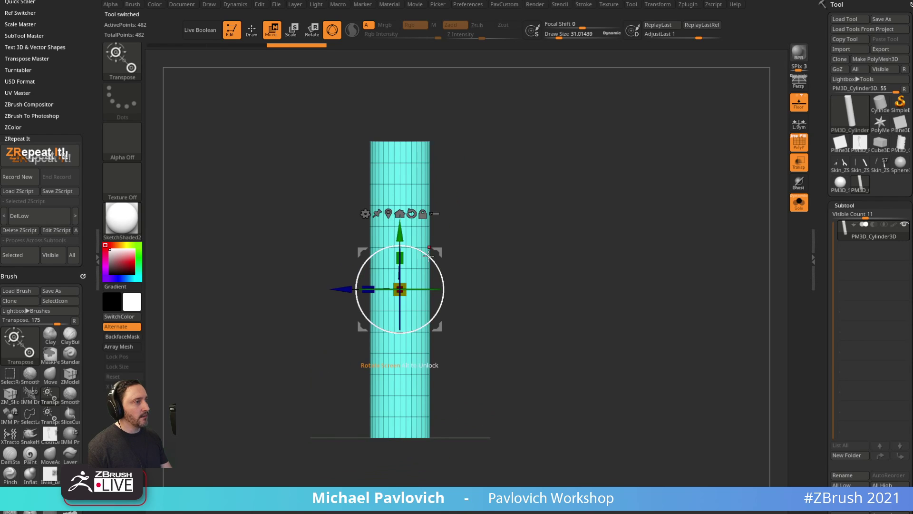
# Rotate the slender cylinder 90 degrees so it lies horizontally.
pyautogui.moveTo(427, 255)
pyautogui.keyDown('shift'); pyautogui.mouseDown()
pyautogui.moveTo(376, 277)
pyautogui.moveTo(383, 271)
pyautogui.mouseUp(); pyautogui.keyUp('shift')
pyautogui.press('q')
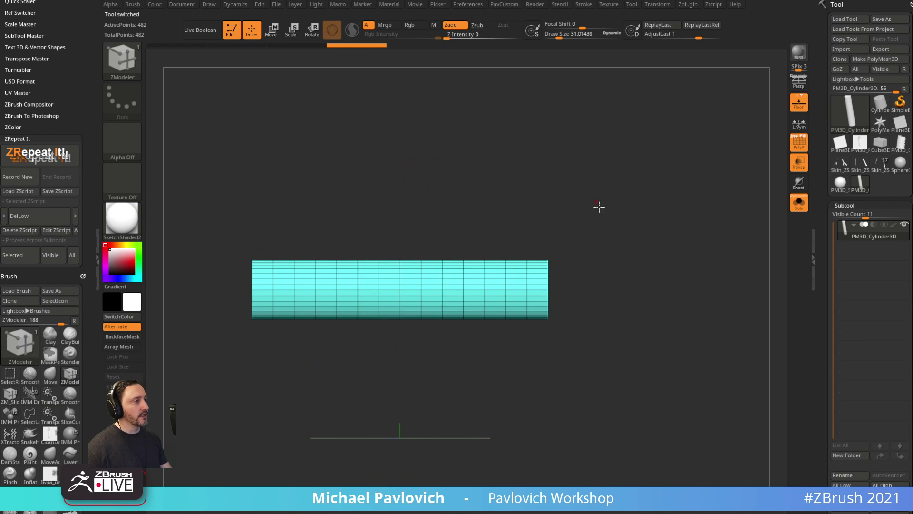
pyautogui.moveTo(599, 205); pyautogui.dragTo(690, 267)
# Duplicate the horizontal cylinder as a new subtool, rotate the copy 90 degrees upright, and turn off Solo mode.
pyautogui.moveTo(824, 309); pyautogui.dragTo(827, 181)
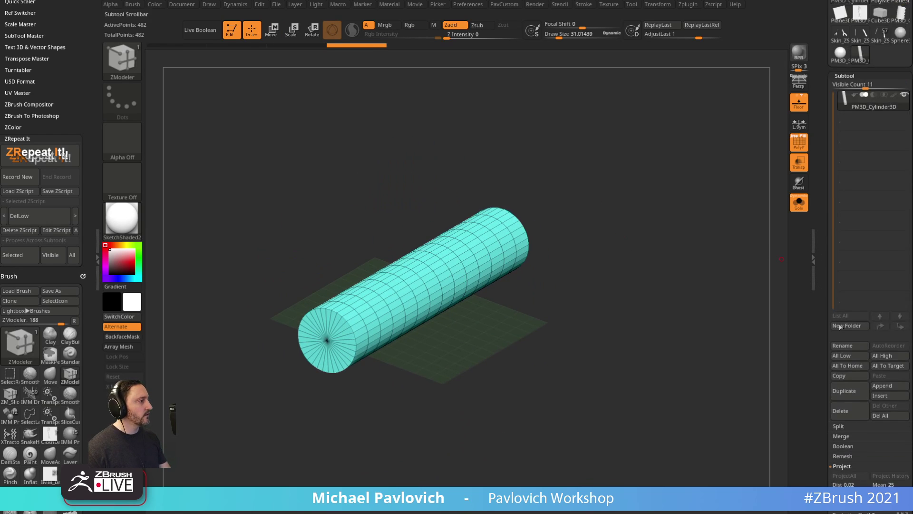
pyautogui.click(841, 386)
pyautogui.keyDown('shift'); pyautogui.moveTo(559, 197); pyautogui.dragTo(548, 188); pyautogui.keyUp('shift')
pyautogui.press('w')
pyautogui.moveTo(432, 249); pyautogui.dragTo(454, 305)
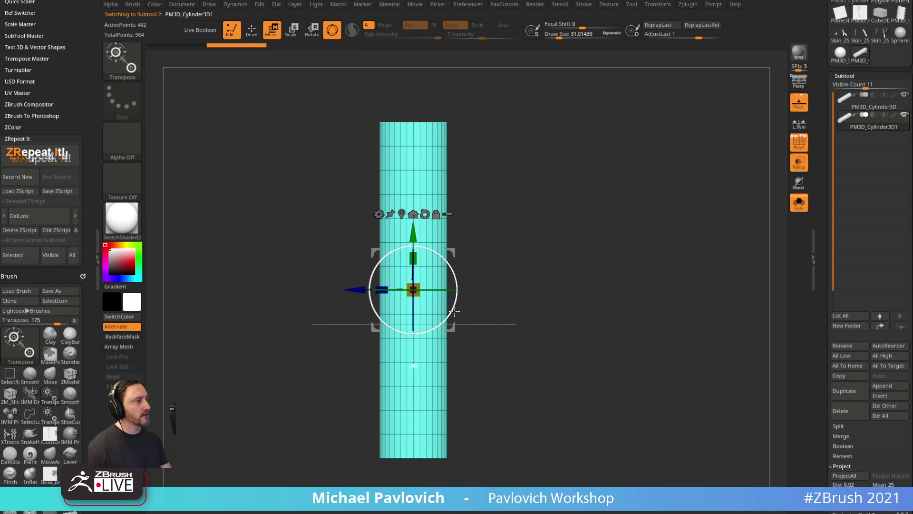
pyautogui.click(799, 202)
# Scale the upright cylinder down to a thin post and move it near one end of the horizontal cylinder.
pyautogui.moveTo(742, 223); pyautogui.dragTo(682, 247)
pyautogui.moveTo(413, 289); pyautogui.dragTo(403, 294)
pyautogui.keyDown('shift'); pyautogui.moveTo(454, 220); pyautogui.dragTo(443, 224); pyautogui.keyUp('shift')
pyautogui.moveTo(358, 291)
pyautogui.mouseDown()
pyautogui.moveTo(245, 295)
pyautogui.moveTo(363, 300)
pyautogui.mouseUp()
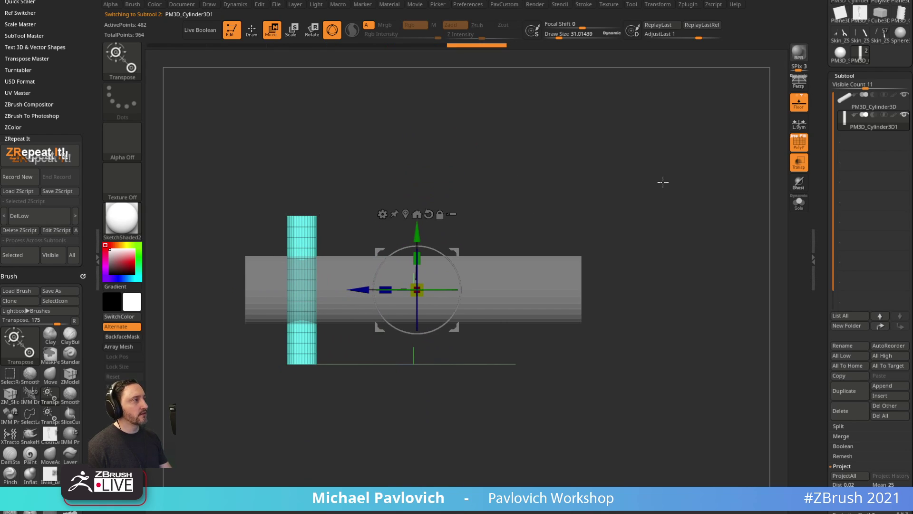
# Copy the thin post along the horizontal cylinder to make a row of four evenly spaced posts.
pyautogui.moveTo(662, 181); pyautogui.dragTo(599, 220)
pyautogui.hotkey('ctrl', 'z')
pyautogui.keyDown('ctrl'); pyautogui.moveTo(263, 309); pyautogui.dragTo(502, 351); pyautogui.keyUp('ctrl')
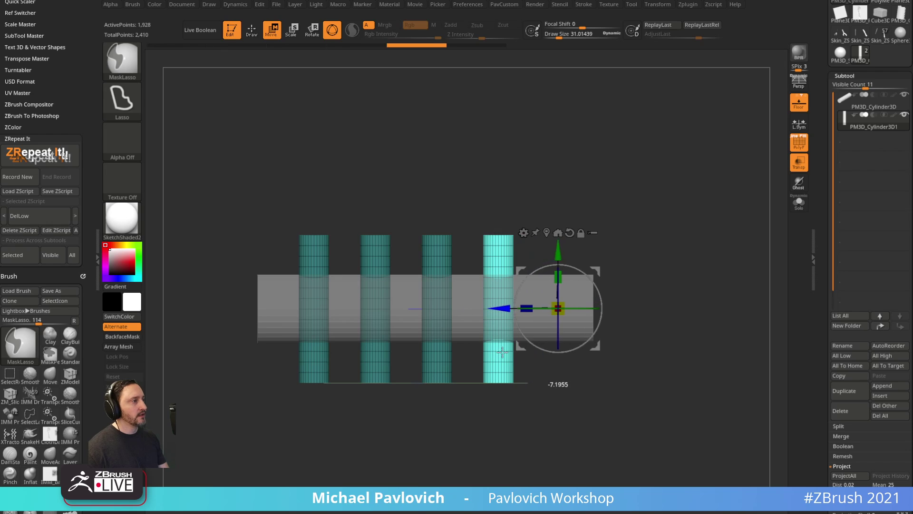
pyautogui.press('q')
pyautogui.moveTo(661, 226)
pyautogui.mouseDown()
pyautogui.moveTo(676, 226)
pyautogui.moveTo(700, 282)
pyautogui.mouseUp()
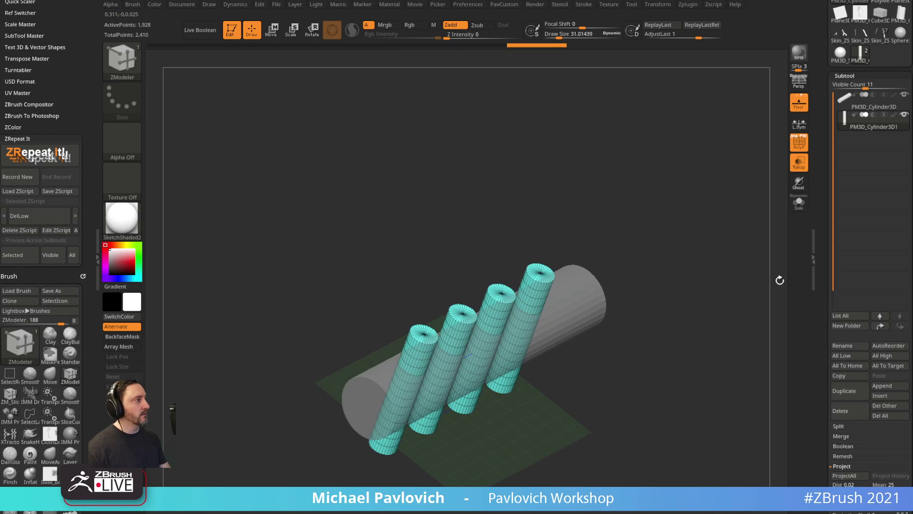
# Duplicate the row of posts, rotate the copy 90 degrees around the long cylinder, and offset it slightly along the length.
pyautogui.click(840, 391)
pyautogui.moveTo(765, 293); pyautogui.dragTo(699, 283)
pyautogui.press('w')
pyautogui.keyDown('shift'); pyautogui.moveTo(572, 268); pyautogui.dragTo(605, 336); pyautogui.keyUp('shift')
pyautogui.moveTo(625, 316); pyautogui.dragTo(693, 275)
pyautogui.hotkey('ctrl', 'z')
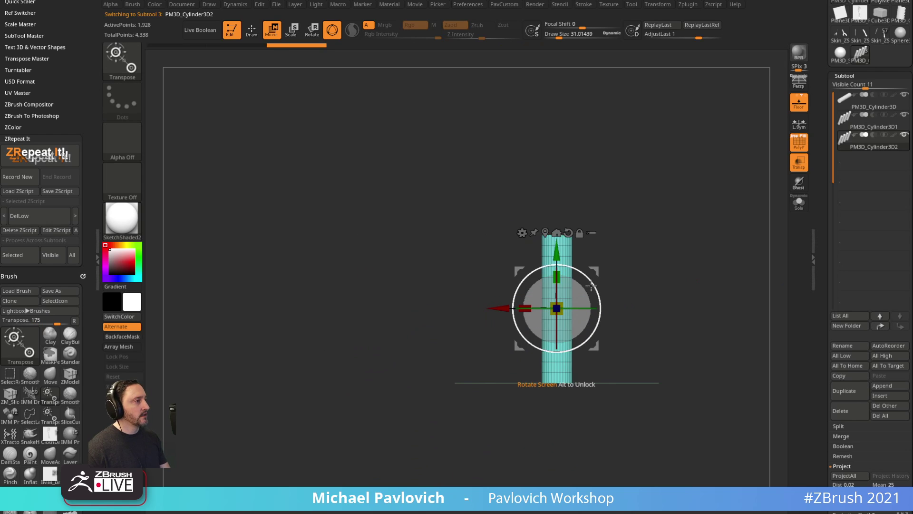
pyautogui.keyDown('shift'); pyautogui.moveTo(594, 287); pyautogui.dragTo(602, 381); pyautogui.keyUp('shift')
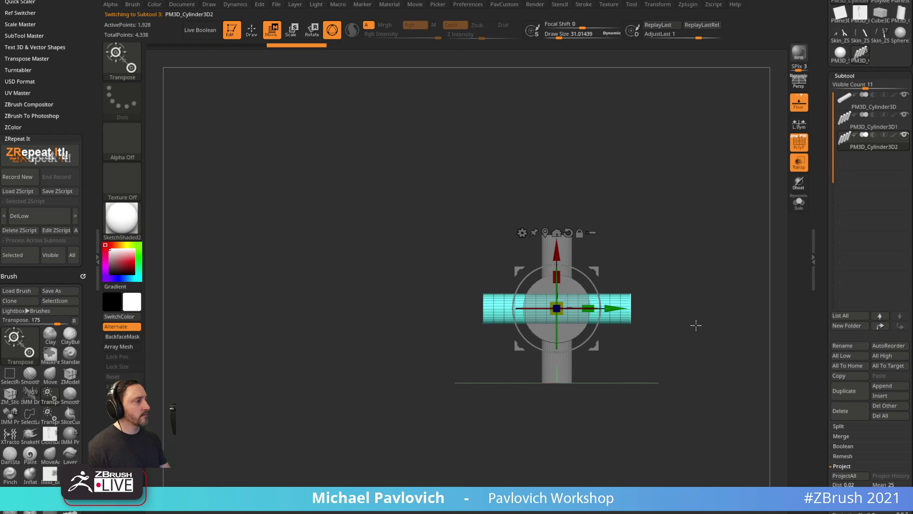
pyautogui.moveTo(695, 322); pyautogui.dragTo(636, 247)
pyautogui.moveTo(493, 325); pyautogui.dragTo(523, 325)
# Turn off the polyframe and transparency displays.
pyautogui.press('q')
pyautogui.moveTo(658, 236)
pyautogui.mouseDown()
pyautogui.moveTo(707, 260)
pyautogui.moveTo(699, 231)
pyautogui.moveTo(765, 167)
pyautogui.mouseUp()
pyautogui.hotkey('shift', 'f')
pyautogui.keyDown('alt'); pyautogui.moveTo(643, 203); pyautogui.dragTo(758, 219); pyautogui.keyUp('alt')
pyautogui.click(796, 167)
# Switch to the Standard brush and set the draw size to about 161.
pyautogui.press('s')
pyautogui.click(708, 222)
pyautogui.press('b')
pyautogui.press('s')
pyautogui.press('t')
pyautogui.press('s')
pyautogui.click(711, 217)
# On the long cylinder, turn on dynamic subdivision and crease the cap edges with a crease level of 15.
pyautogui.keyDown('alt'); pyautogui.click(647, 257); pyautogui.keyUp('alt')
pyautogui.click(807, 142)
pyautogui.press('2')
pyautogui.click(773, 377)
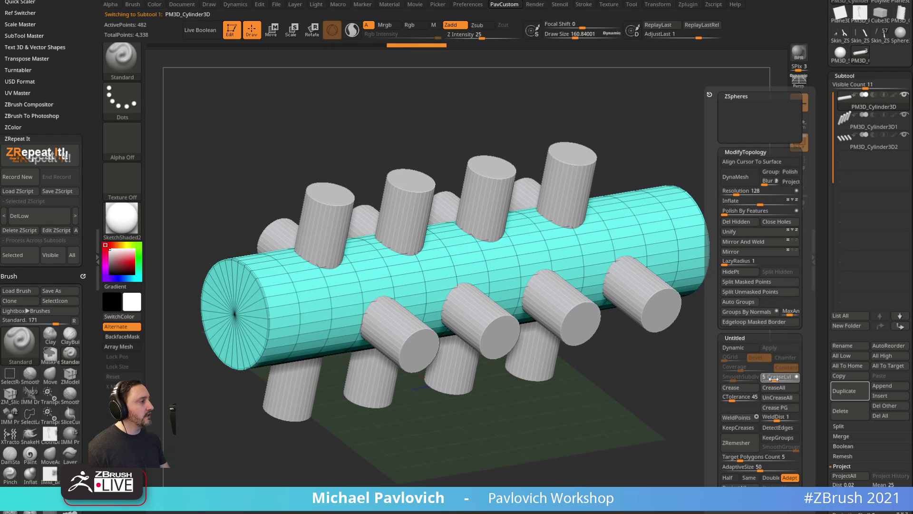
pyautogui.press('d')
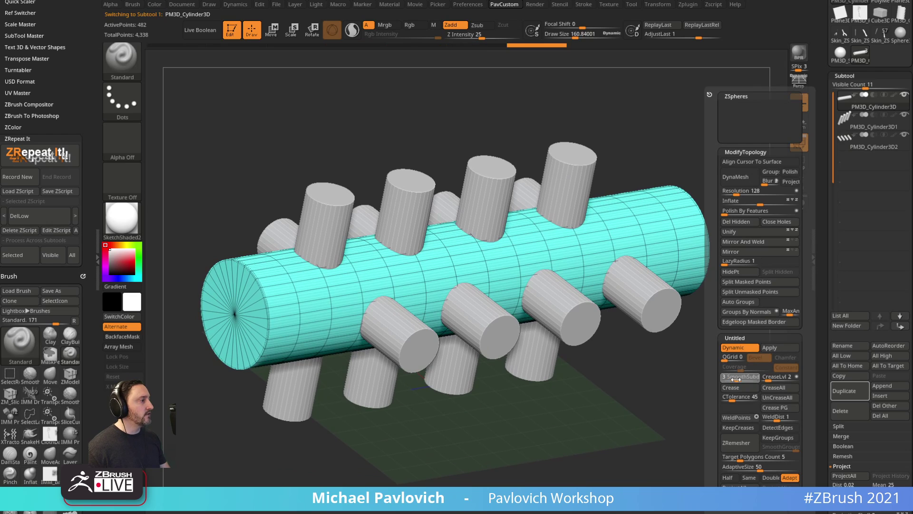
pyautogui.click(736, 379)
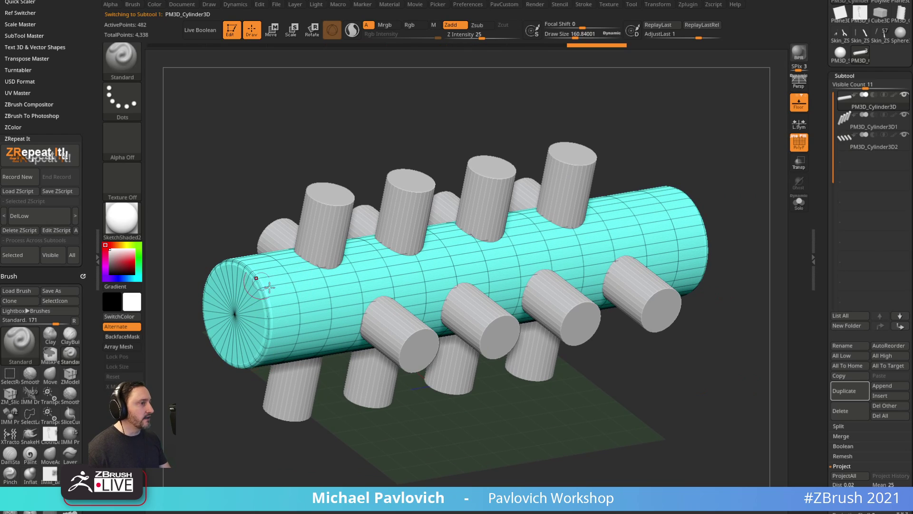
pyautogui.hotkey('ctrl', 'c')
pyautogui.press('space')
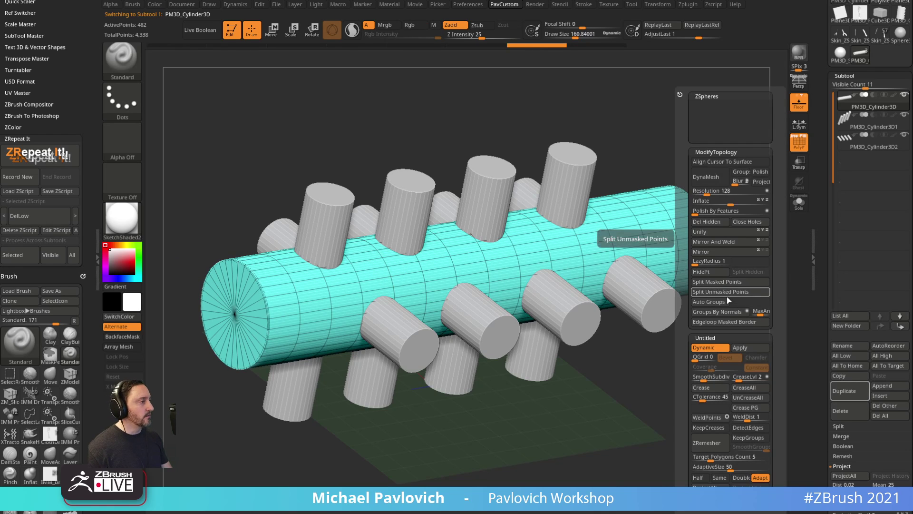
pyautogui.moveTo(745, 379); pyautogui.dragTo(771, 379)
pyautogui.click(746, 387)
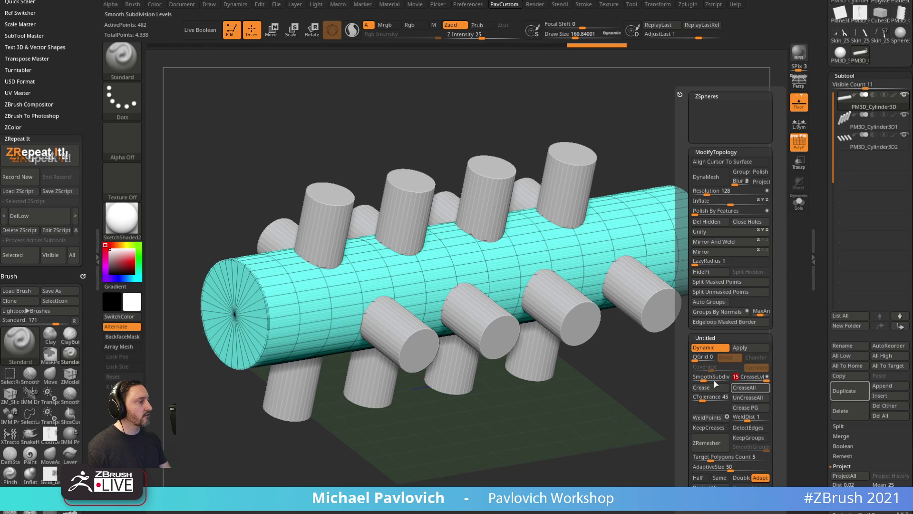
pyautogui.moveTo(708, 377); pyautogui.dragTo(709, 377)
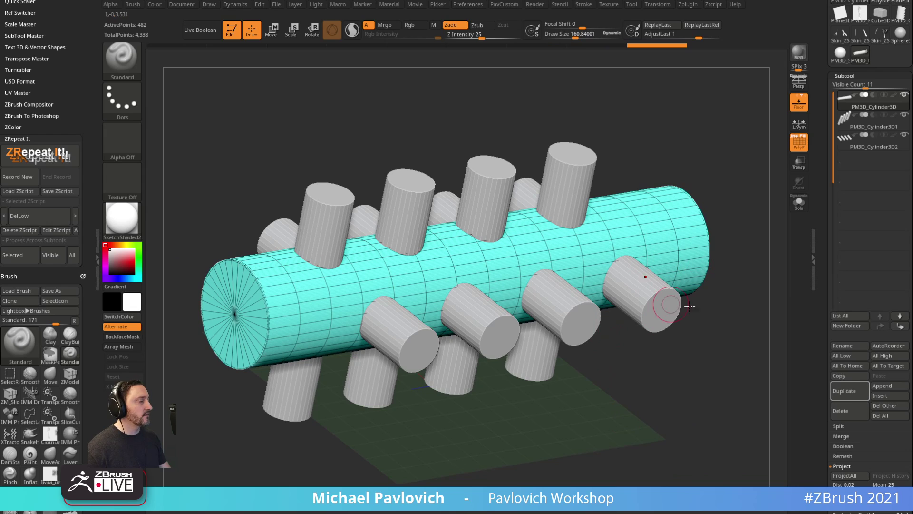
# Apply Groups By Normals to the long cylinder and to the vertical row of posts.
pyautogui.press('space')
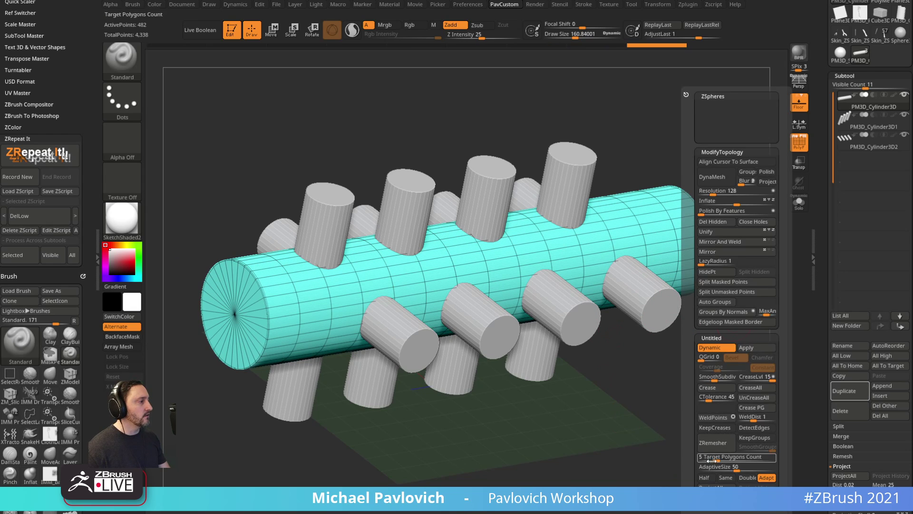
pyautogui.click(712, 312)
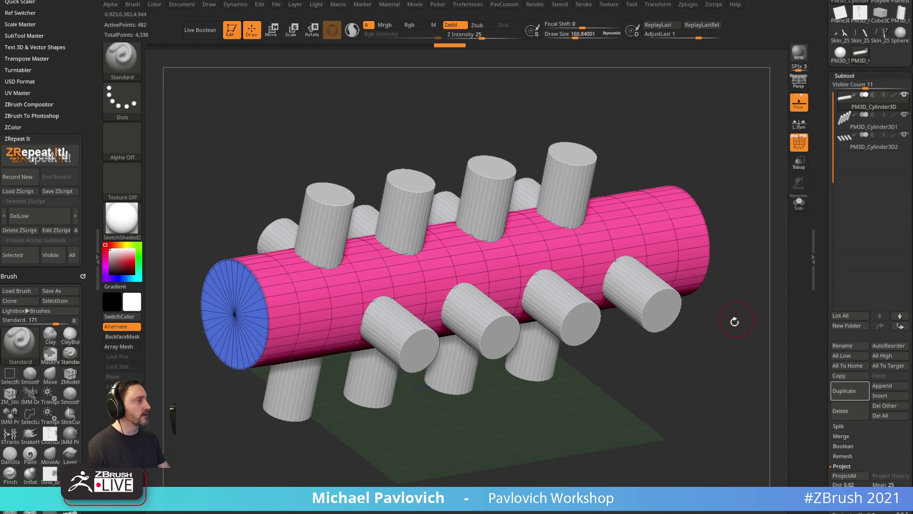
pyautogui.moveTo(734, 320); pyautogui.dragTo(554, 199)
pyautogui.keyDown('alt'); pyautogui.click(555, 199); pyautogui.keyUp('alt')
pyautogui.press('space')
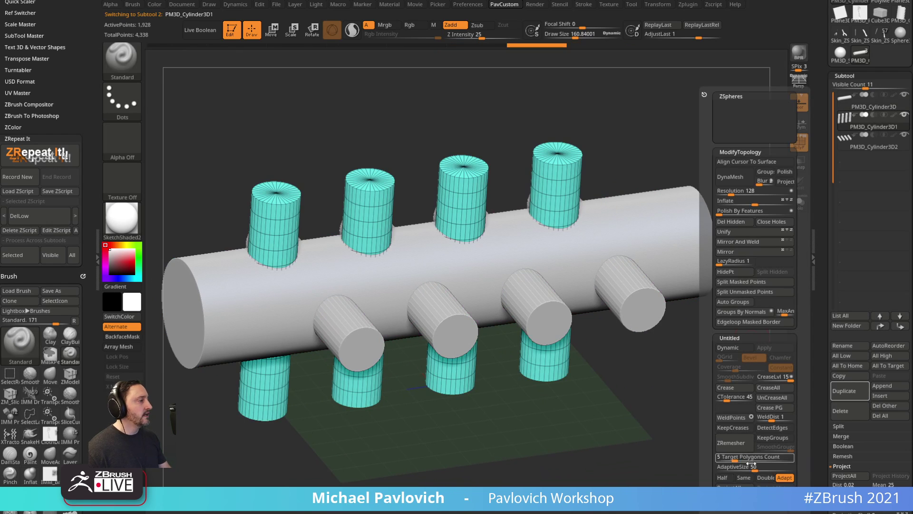
pyautogui.click(749, 311)
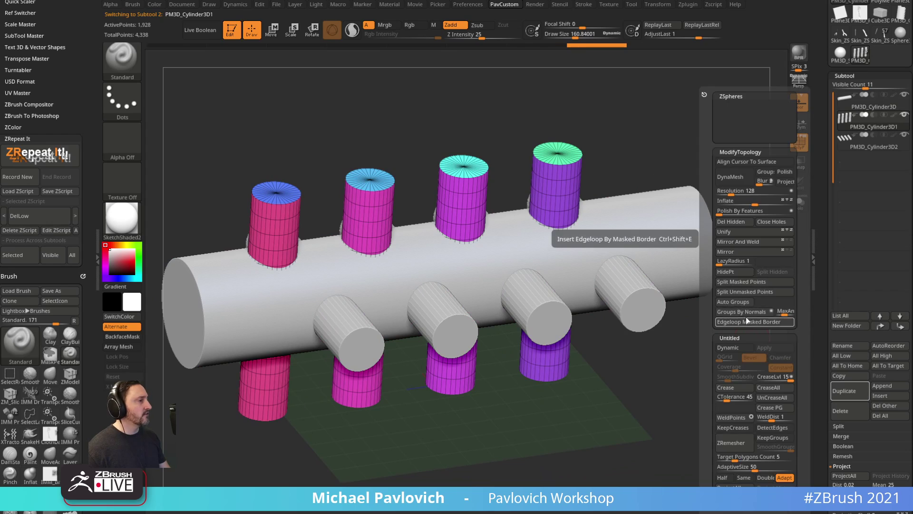
# Merge the two rows of posts into one subtool and regroup its polygons by normals.
pyautogui.moveTo(583, 339); pyautogui.dragTo(706, 259)
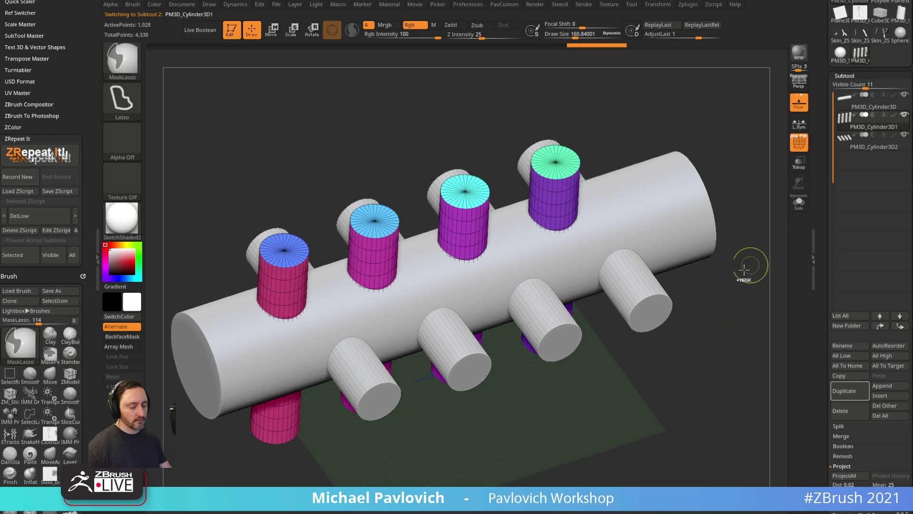
pyautogui.hotkey('ctrl', 'shift', 'm')
pyautogui.click(761, 304)
pyautogui.press('2')
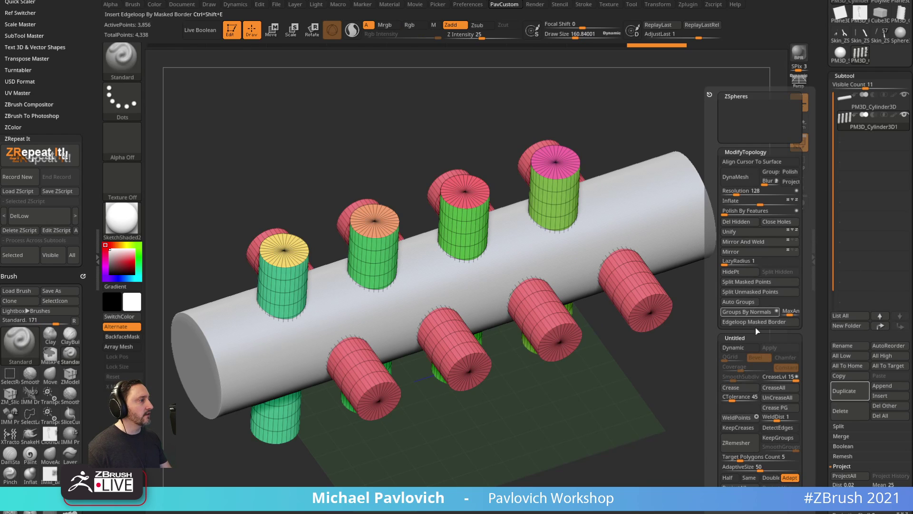
pyautogui.click(746, 312)
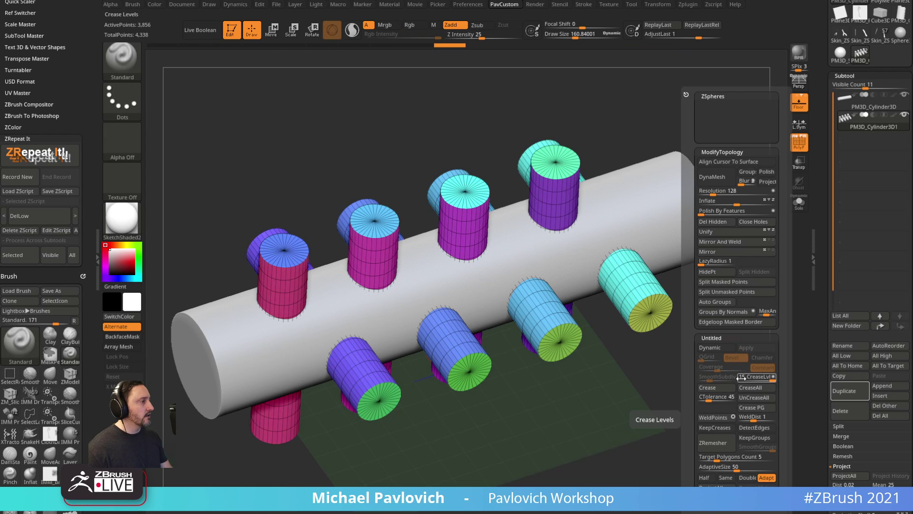
# Turn on dynamic subdivision for the merged posts and crease their polygroup borders.
pyautogui.click(710, 348)
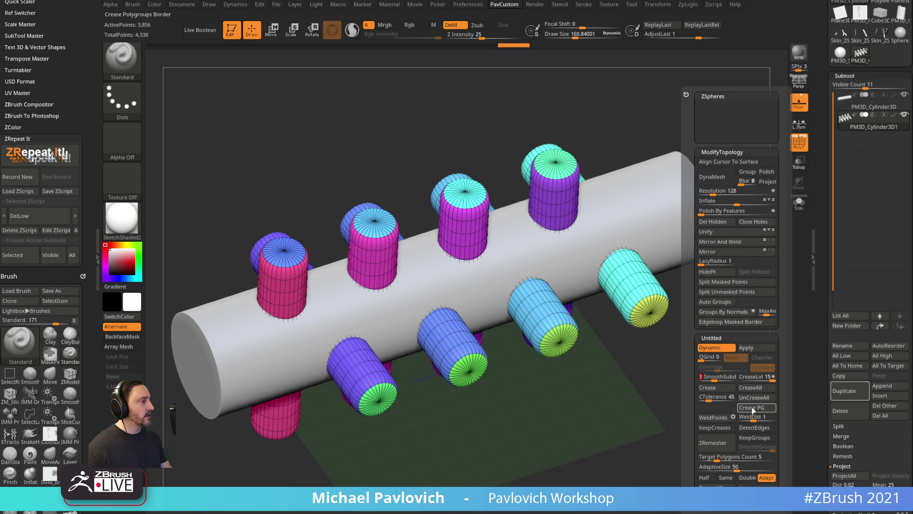
pyautogui.moveTo(689, 418); pyautogui.dragTo(709, 285)
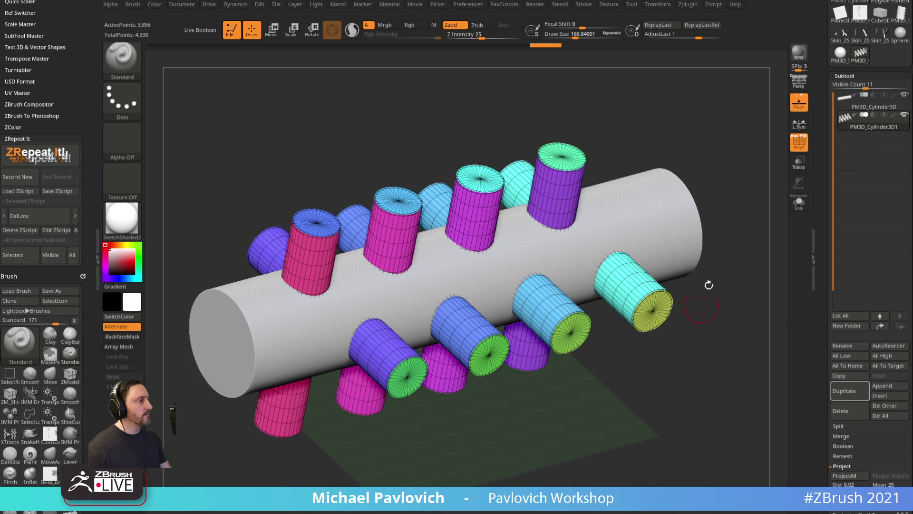
# Set the merged posts to subtract, turn on Live Boolean, and preview the holes in the long cylinder without polyframe.
pyautogui.scroll(-2, 824, 260)
pyautogui.press('shift')
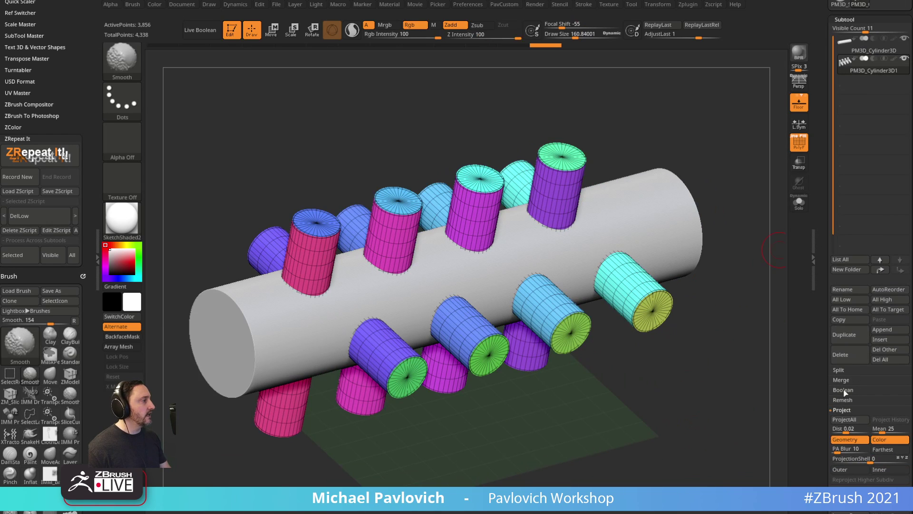
pyautogui.click(845, 389)
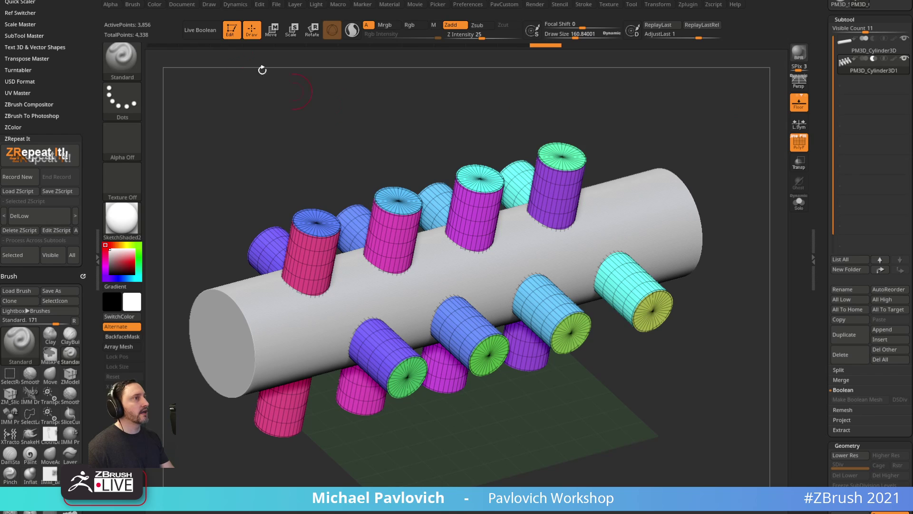
pyautogui.click(200, 30)
pyautogui.click(798, 142)
pyautogui.moveTo(746, 157); pyautogui.dragTo(742, 196)
pyautogui.click(799, 142)
pyautogui.click(799, 142)
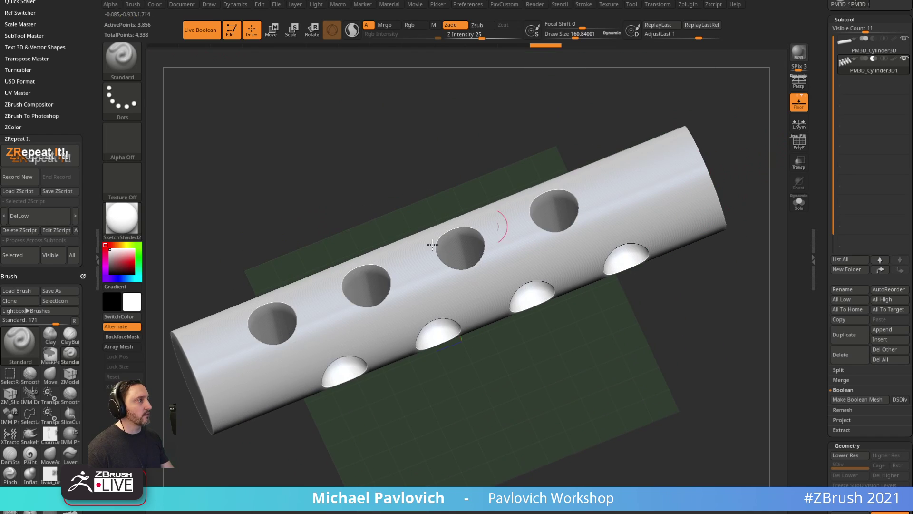
pyautogui.moveTo(213, 420); pyautogui.dragTo(660, 319)
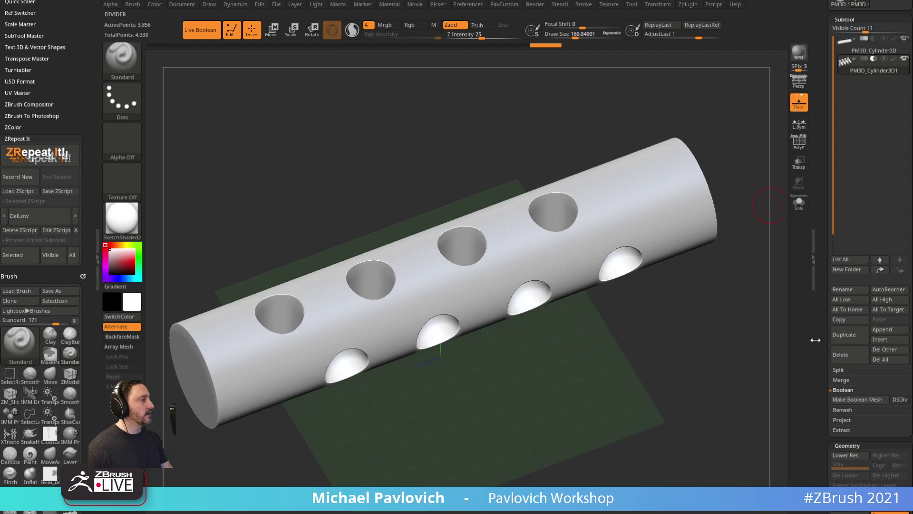
# Make a Boolean mesh of the drilled cylinder with DSDiv enabled and switch to the resulting tool.
pyautogui.moveTo(815, 340); pyautogui.dragTo(819, 287)
pyautogui.moveTo(826, 365); pyautogui.dragTo(825, 301)
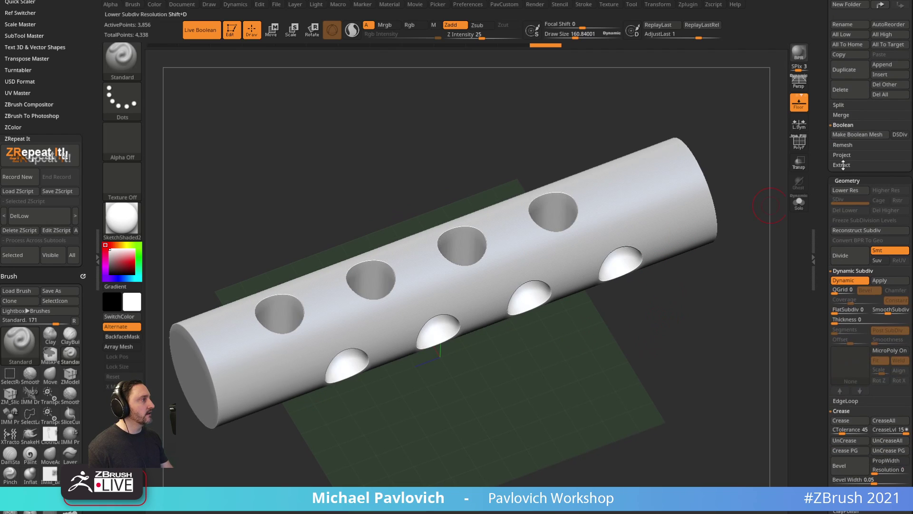
pyautogui.click(895, 135)
pyautogui.click(880, 137)
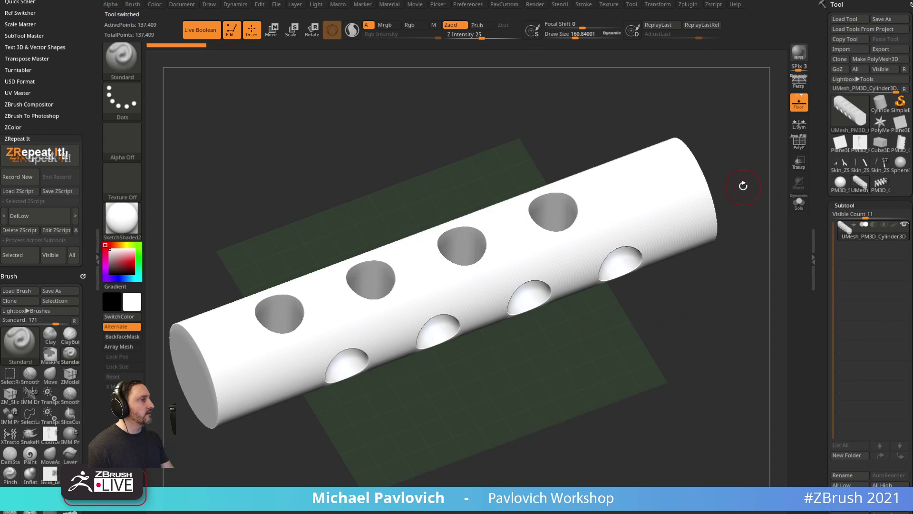
# Show the polyframe, isolate the cylinder's outer wall polygroup with its holes, and delete the hidden geometry.
pyautogui.keyDown('alt'); pyautogui.moveTo(743, 185); pyautogui.dragTo(774, 151); pyautogui.keyUp('alt')
pyautogui.click(798, 145)
pyautogui.keyDown('ctrl'); pyautogui.keyDown('shift'); pyautogui.click(566, 240); pyautogui.keyUp('shift'); pyautogui.keyUp('ctrl')
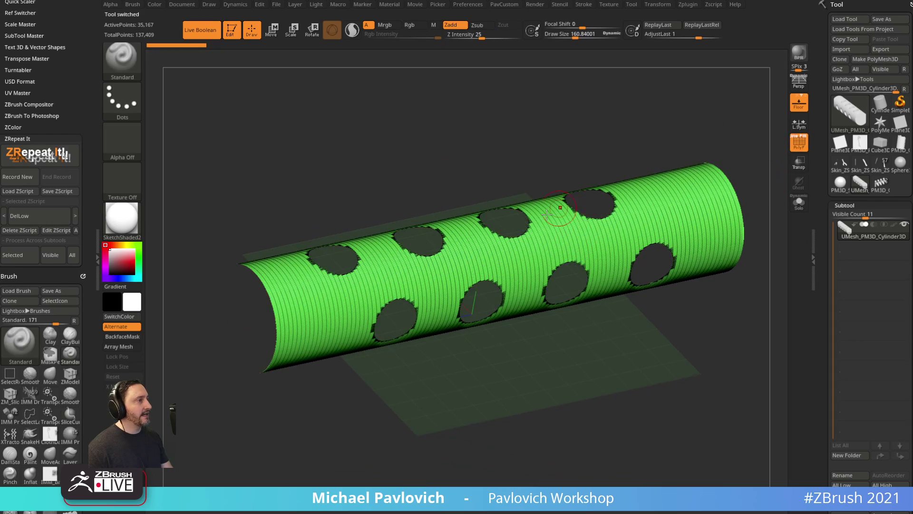
pyautogui.keyDown('ctrl'); pyautogui.keyDown('shift'); pyautogui.click(534, 342); pyautogui.keyUp('shift'); pyautogui.keyUp('ctrl')
pyautogui.moveTo(655, 344)
pyautogui.mouseDown()
pyautogui.moveTo(614, 281)
pyautogui.moveTo(655, 354)
pyautogui.mouseUp()
pyautogui.keyDown('ctrl'); pyautogui.keyDown('shift'); pyautogui.click(631, 242); pyautogui.keyUp('shift'); pyautogui.keyUp('ctrl')
pyautogui.press('`')
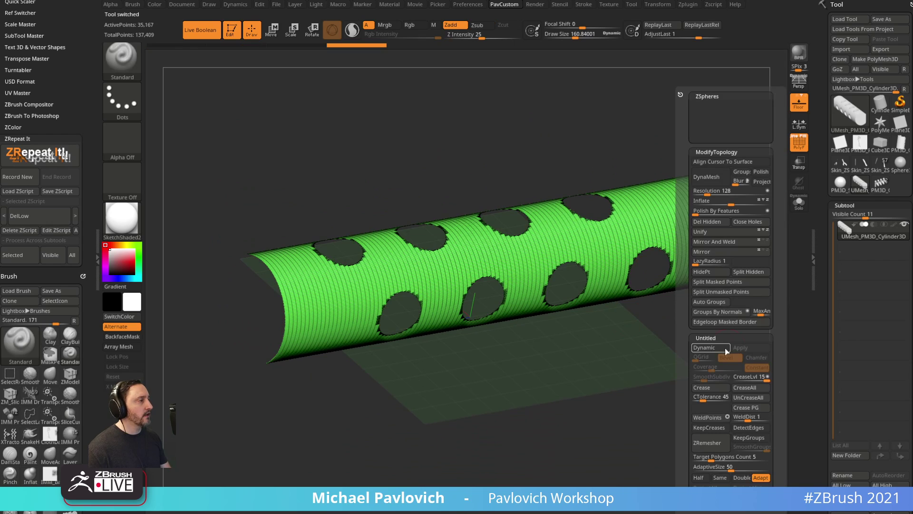
pyautogui.click(707, 222)
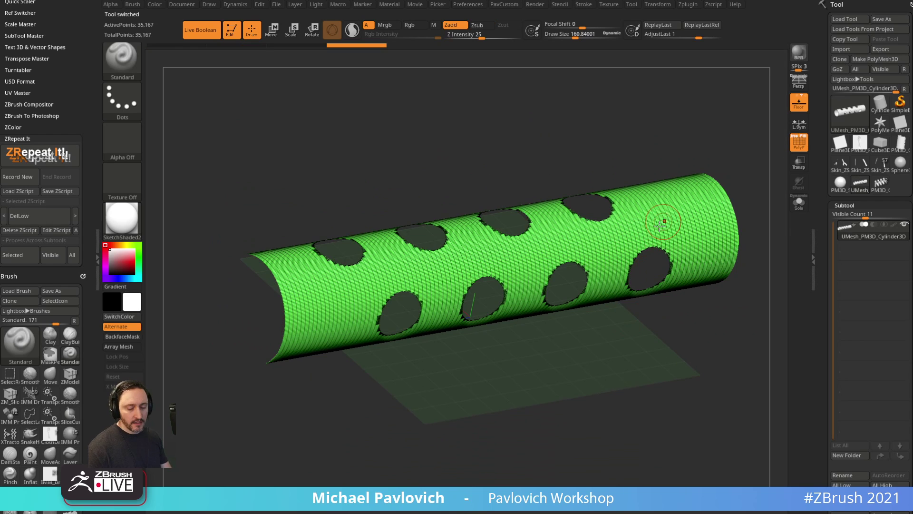
# ZRemesh the drilled cylinder wall at half density with the adaptive size set to 0, and check the resulting mesh around the holes.
pyautogui.press('space')
pyautogui.click(675, 466)
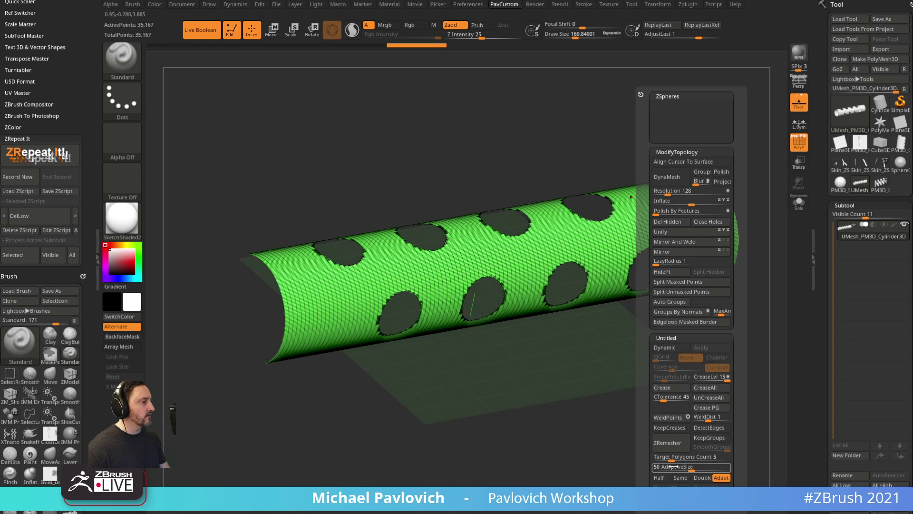
pyautogui.write('0')
pyautogui.click(677, 448)
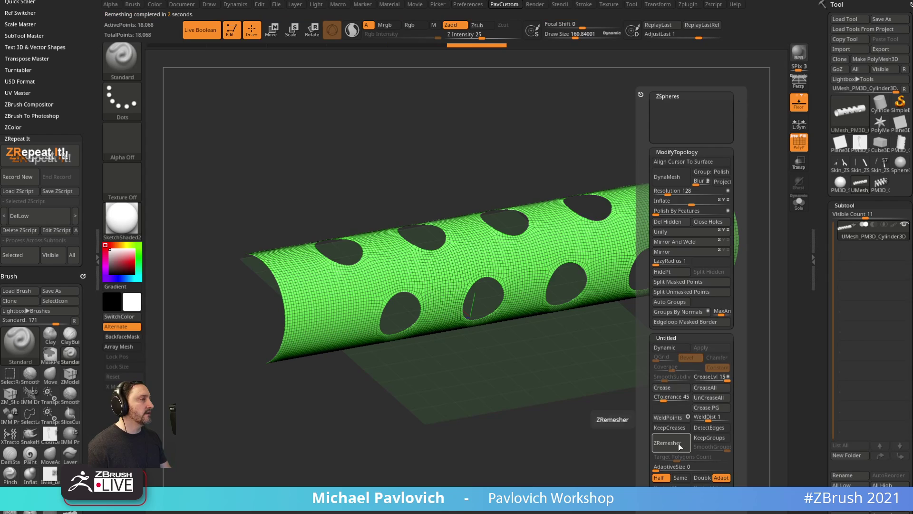
pyautogui.moveTo(611, 436)
pyautogui.mouseDown()
pyautogui.moveTo(591, 399)
pyautogui.moveTo(609, 364)
pyautogui.mouseUp()
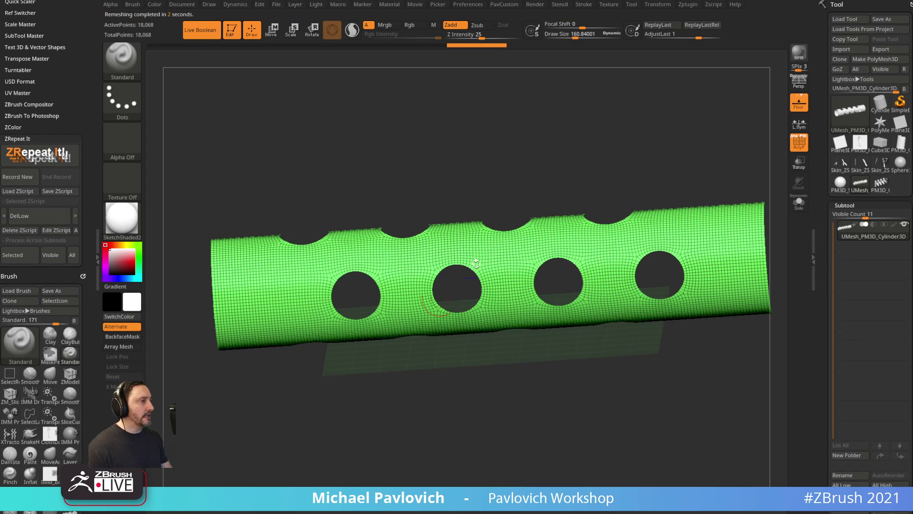
pyautogui.moveTo(476, 263); pyautogui.dragTo(588, 220)
pyautogui.moveTo(626, 339); pyautogui.dragTo(637, 317)
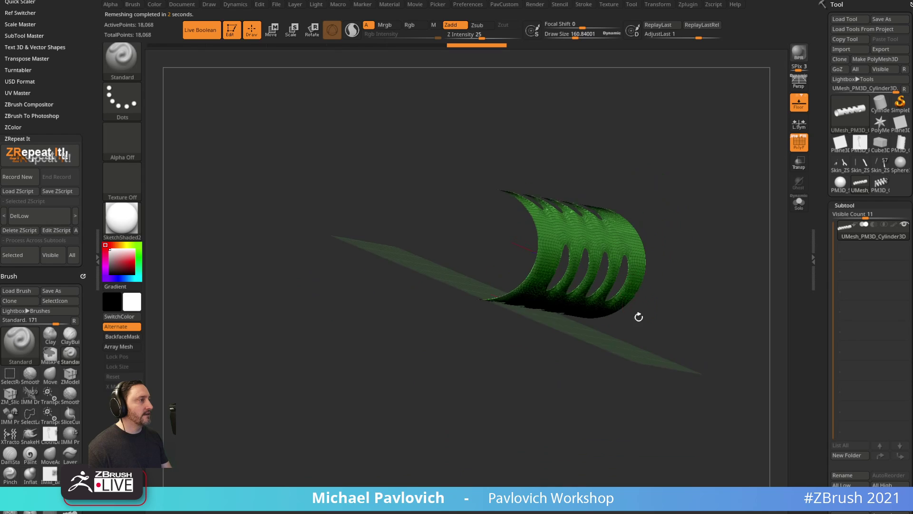
pyautogui.moveTo(574, 307); pyautogui.dragTo(580, 327)
# ZRemesh the cylinder wall two more times at half density to reduce its polygons further.
pyautogui.press('space')
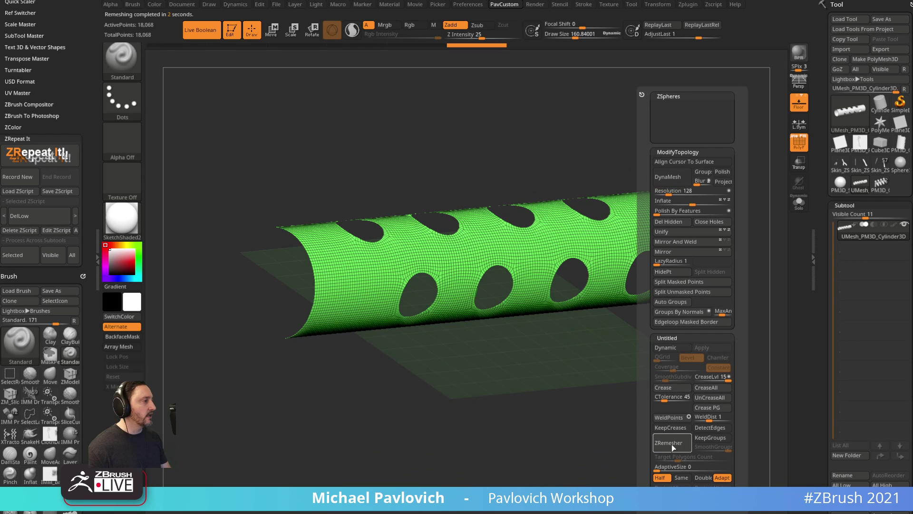
pyautogui.click(673, 446)
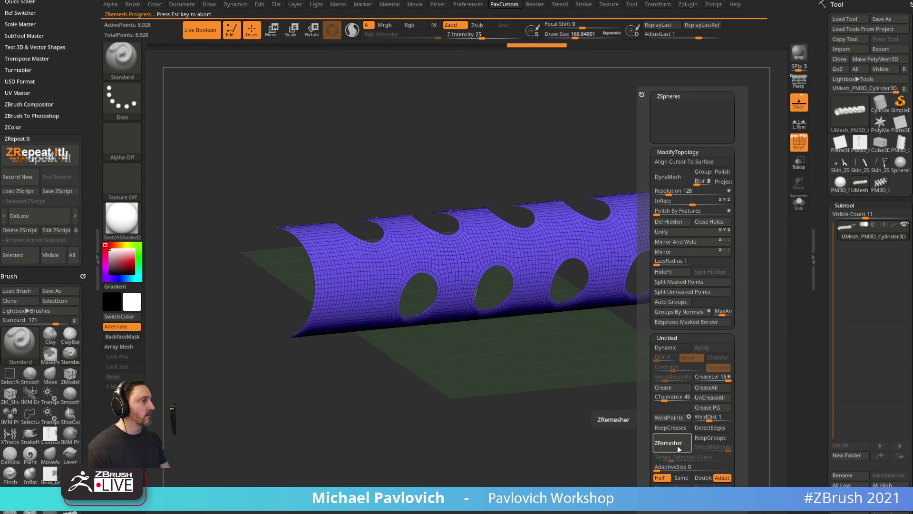
pyautogui.moveTo(626, 424); pyautogui.dragTo(593, 421)
pyautogui.moveTo(654, 360)
pyautogui.mouseDown()
pyautogui.moveTo(638, 369)
pyautogui.moveTo(689, 428)
pyautogui.moveTo(671, 381)
pyautogui.mouseUp()
# Switch to the ZModeler brush and extrude the entire wall polygroup with Extrude Polygroup All to give the shell thickness.
pyautogui.press('b')
pyautogui.press('z')
pyautogui.press('m')
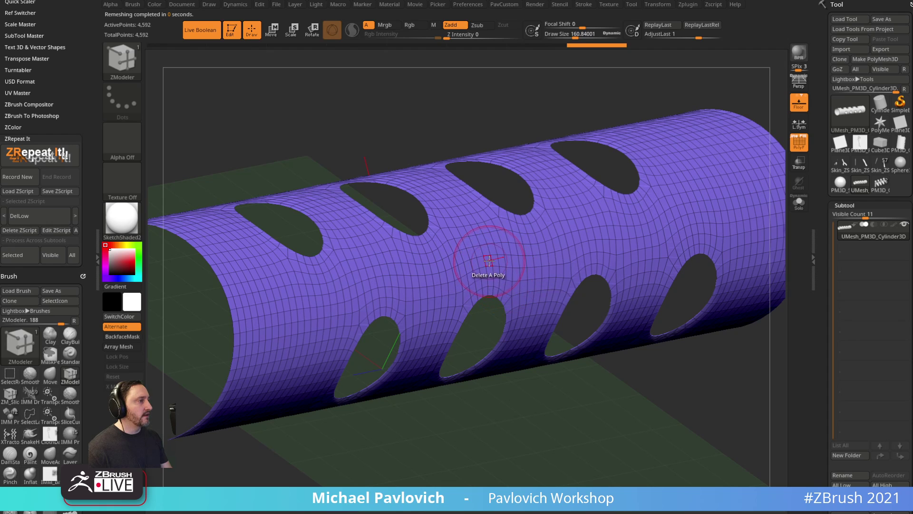
pyautogui.press('space')
pyautogui.click(487, 238)
pyautogui.click(544, 285)
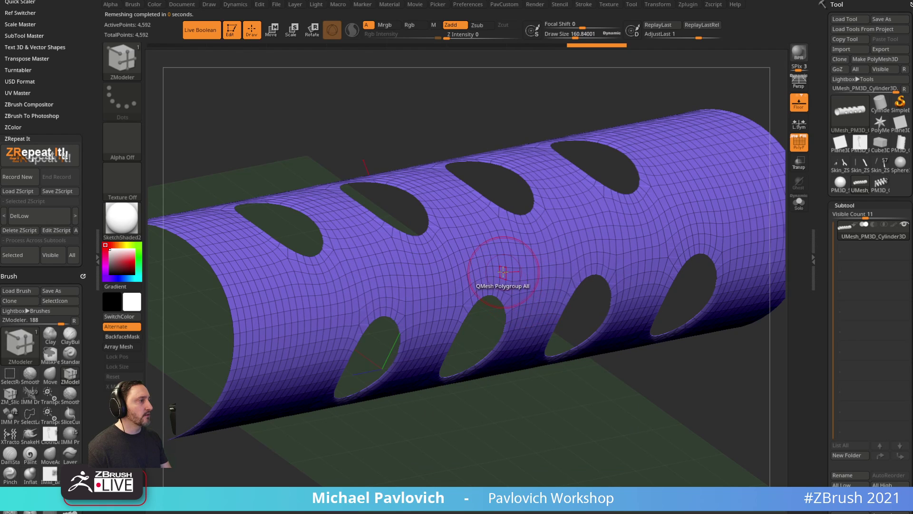
pyautogui.press('space')
pyautogui.click(417, 231)
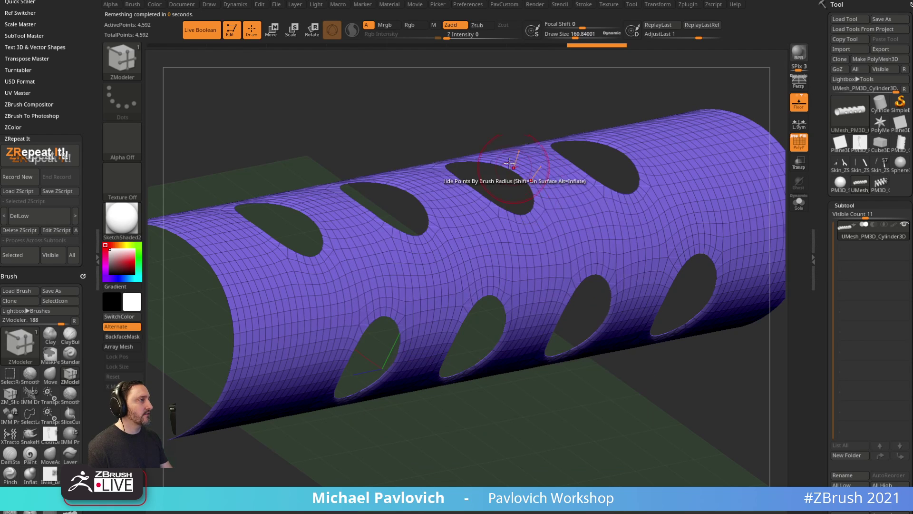
pyautogui.moveTo(569, 399); pyautogui.dragTo(587, 373)
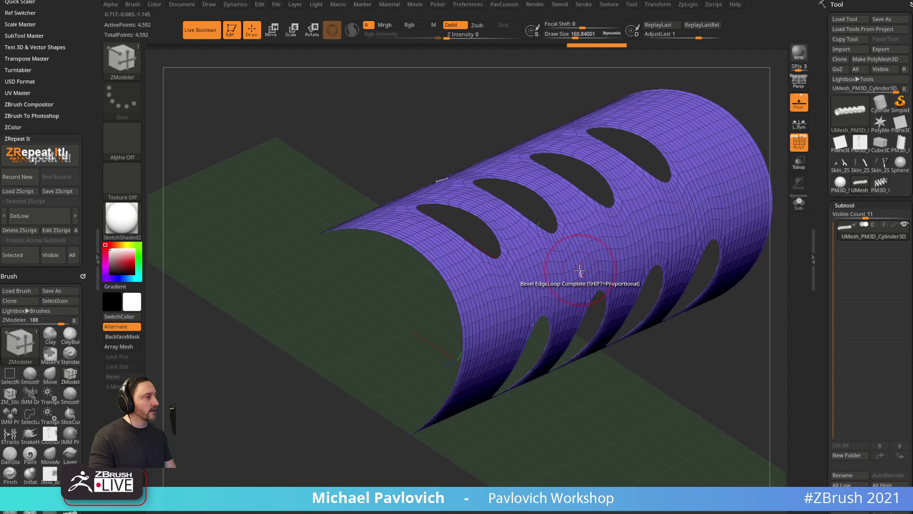
pyautogui.press('space')
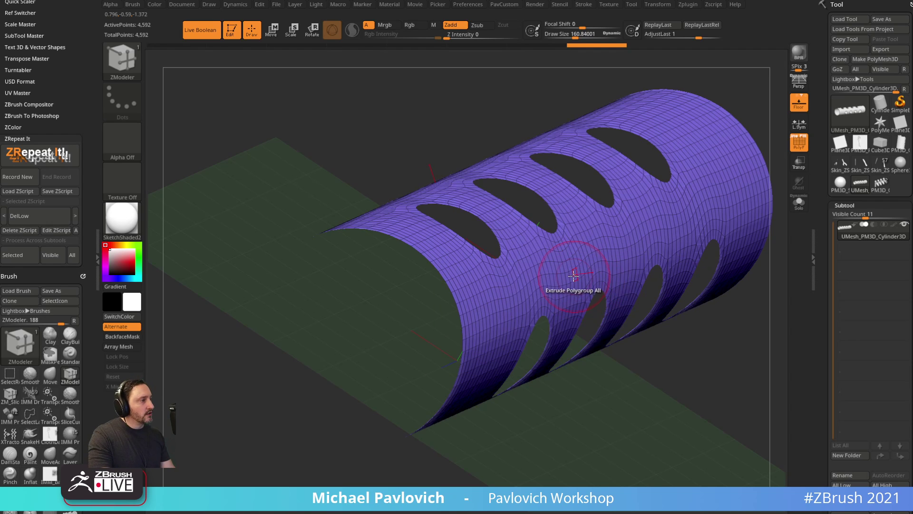
pyautogui.moveTo(574, 275); pyautogui.dragTo(549, 276)
# Flip the normals of the thickened tube in its display properties.
pyautogui.press('2')
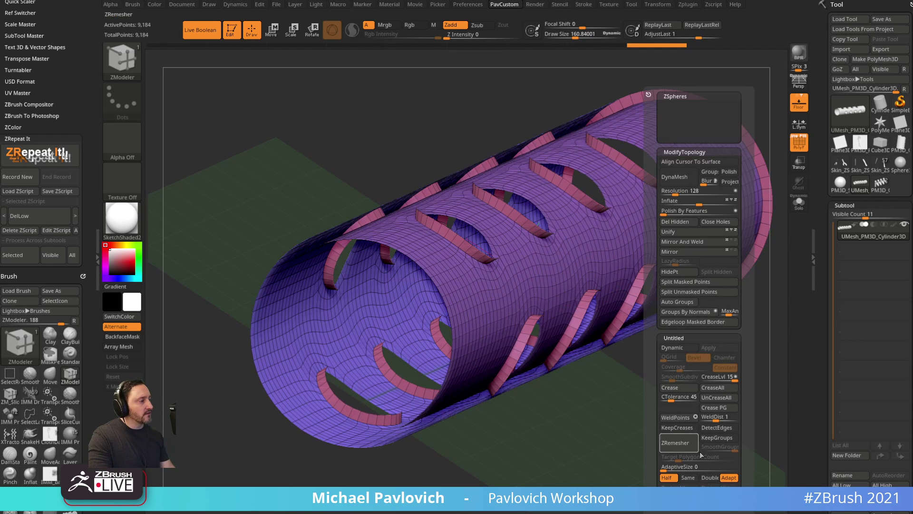
pyautogui.moveTo(601, 440); pyautogui.dragTo(530, 404)
pyautogui.moveTo(818, 339); pyautogui.dragTo(822, 95)
pyautogui.click(878, 226)
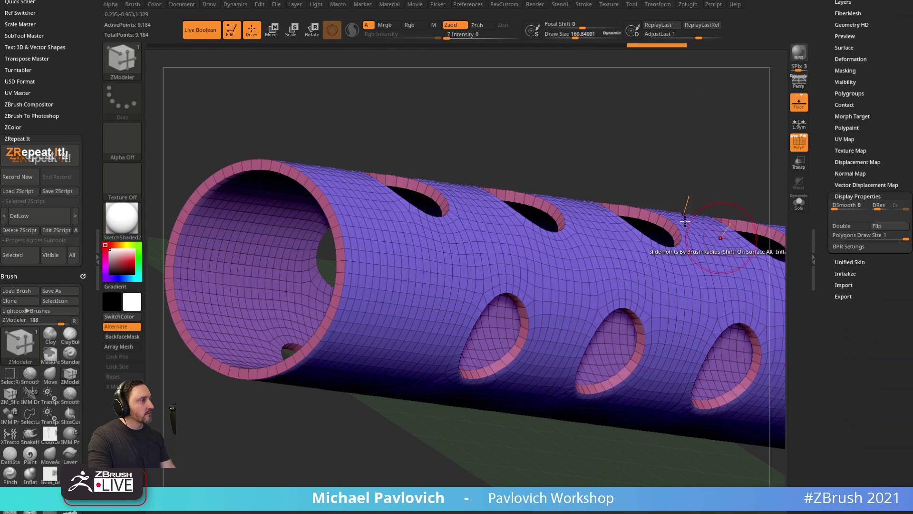
# Thicken the tube wall by pushing its inner surface polygroup further inward.
pyautogui.moveTo(717, 214); pyautogui.dragTo(668, 247, button='right')
pyautogui.moveTo(668, 247); pyautogui.dragTo(580, 424)
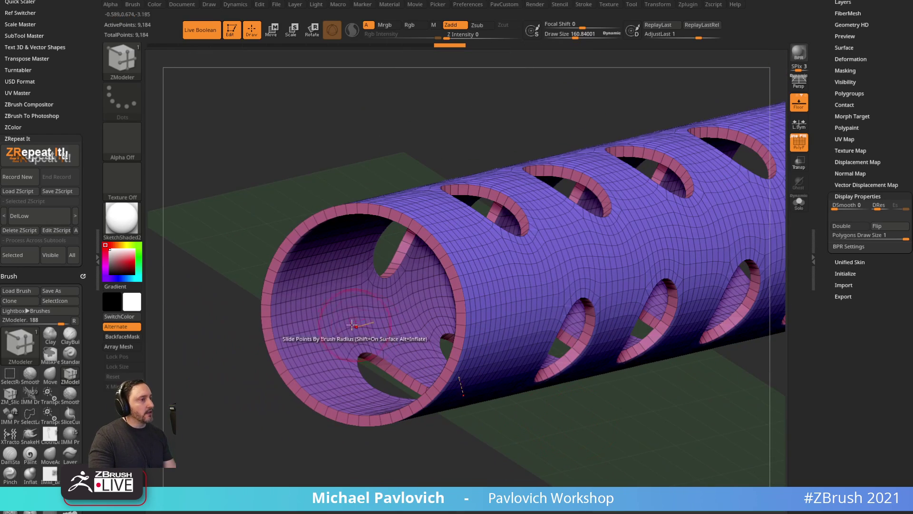
pyautogui.moveTo(350, 313); pyautogui.dragTo(362, 311)
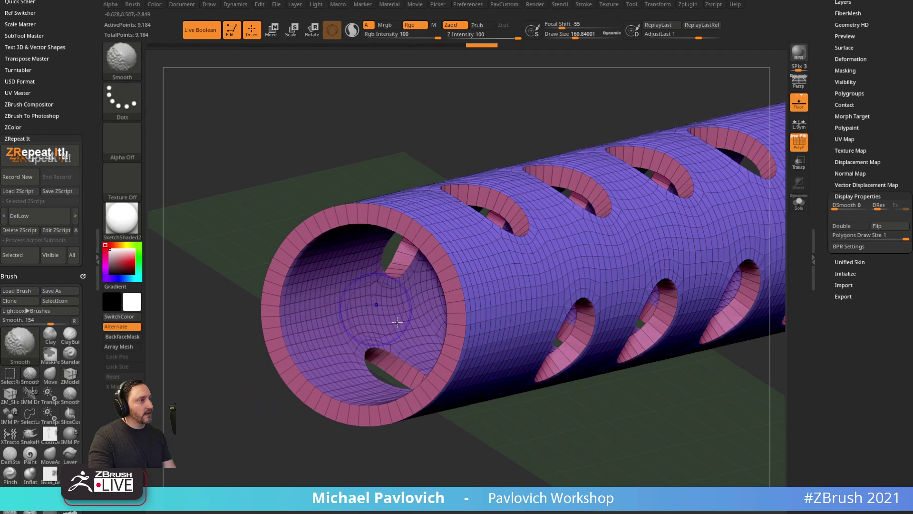
pyautogui.moveTo(525, 403); pyautogui.dragTo(558, 430)
# Set the ZModeler edge action to Insert Multiple EdgeLoops with interactive elevation and round the tube's end rim with it.
pyautogui.press('space')
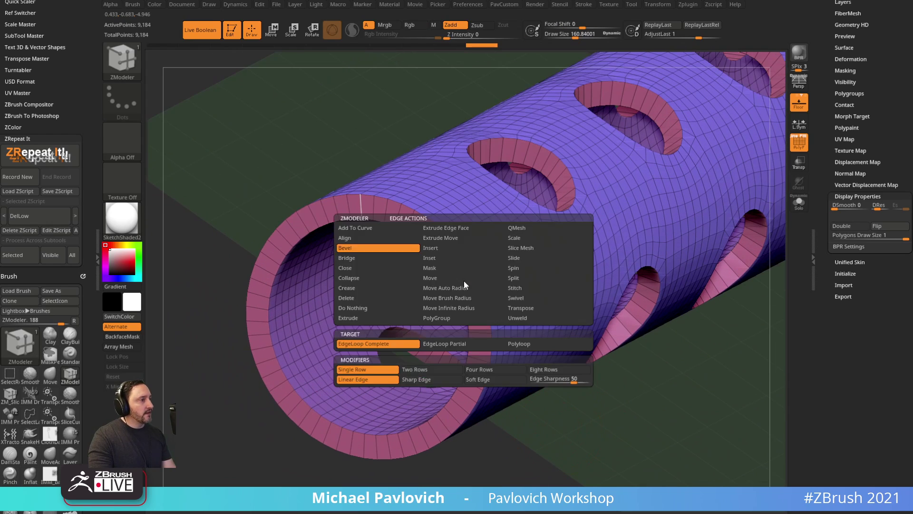
pyautogui.click(442, 247)
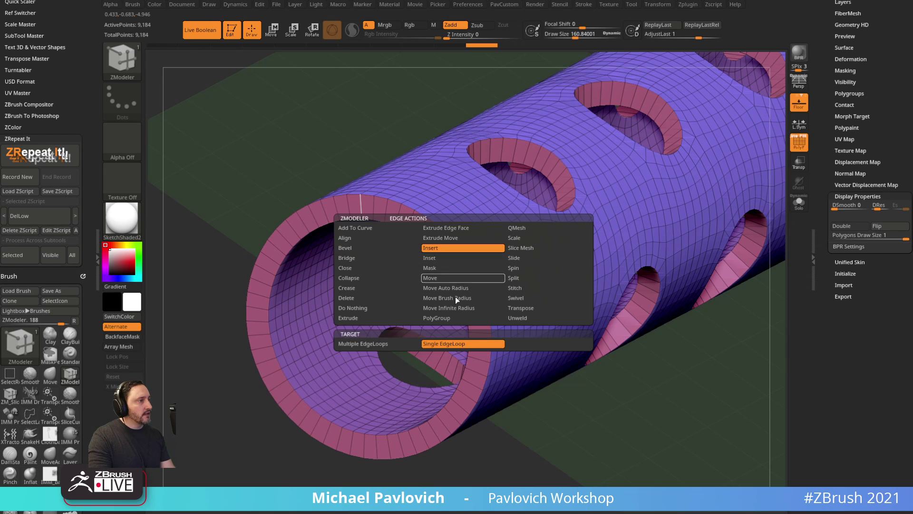
pyautogui.click(400, 344)
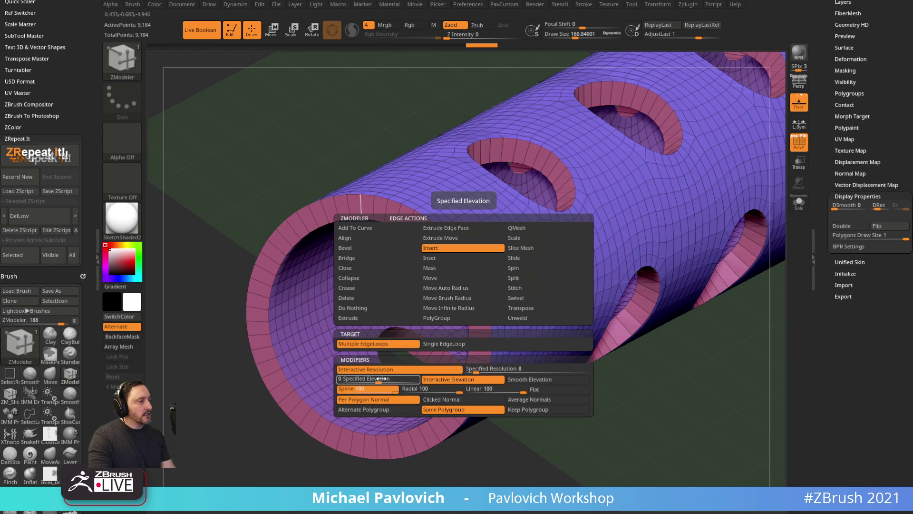
pyautogui.moveTo(477, 438); pyautogui.dragTo(469, 329)
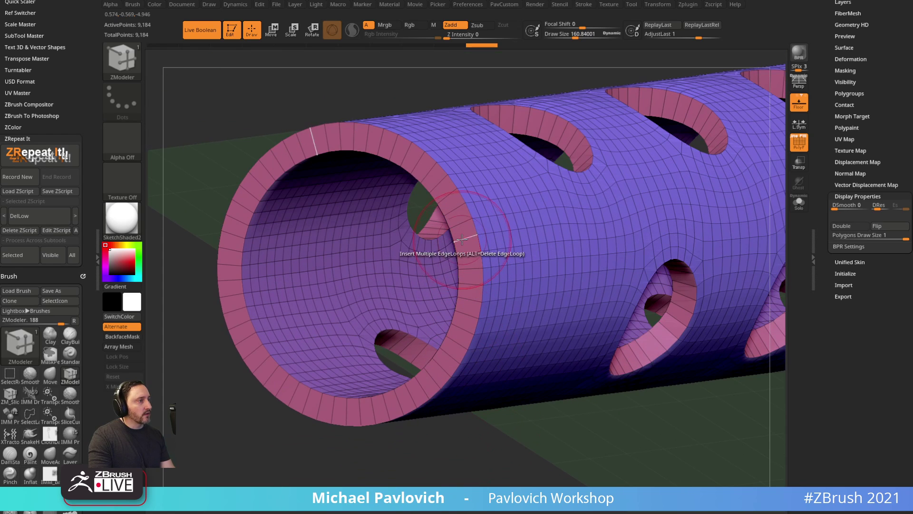
pyautogui.moveTo(466, 241); pyautogui.dragTo(562, 252)
pyautogui.moveTo(497, 441); pyautogui.dragTo(490, 423)
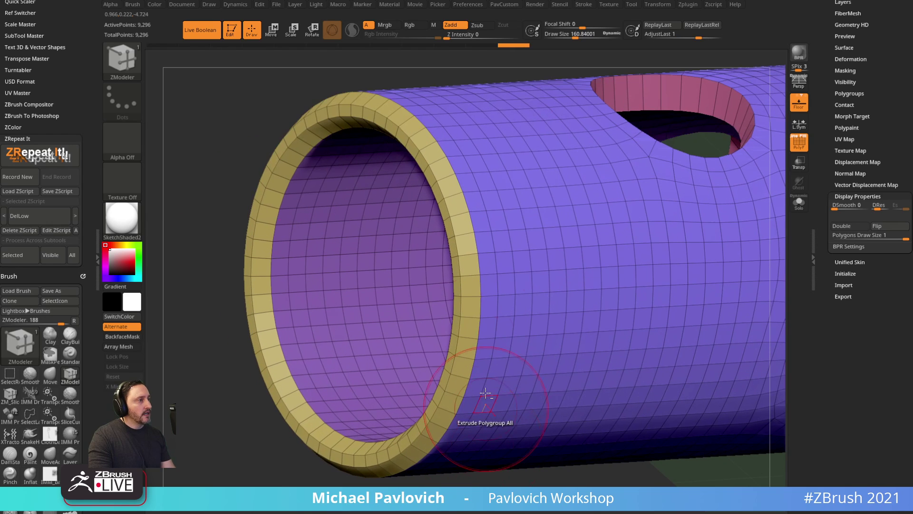
# Bevel the rim's complete outer edge loop and merge the isolated rim and bevel faces into one polygroup.
pyautogui.press('space')
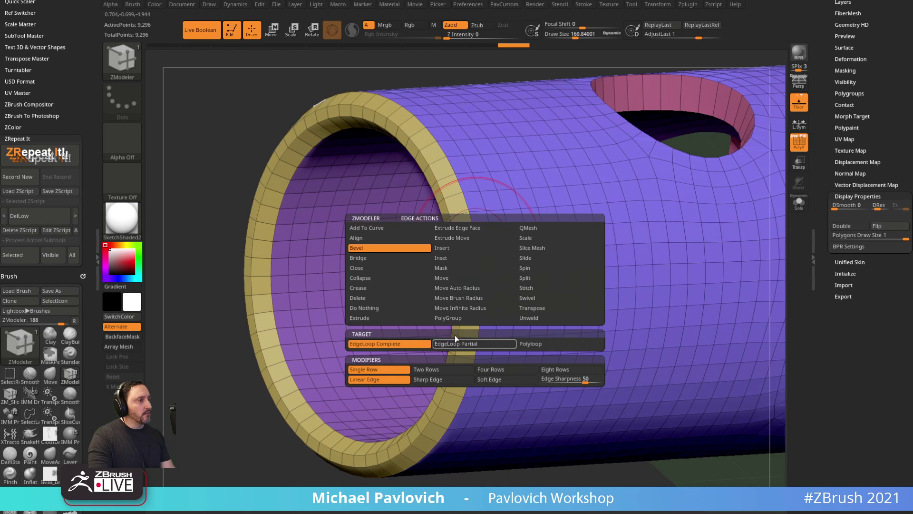
pyautogui.moveTo(477, 244); pyautogui.dragTo(469, 242)
pyautogui.keyDown('ctrl'); pyautogui.keyDown('shift'); pyautogui.click(470, 242); pyautogui.keyUp('shift'); pyautogui.keyUp('ctrl')
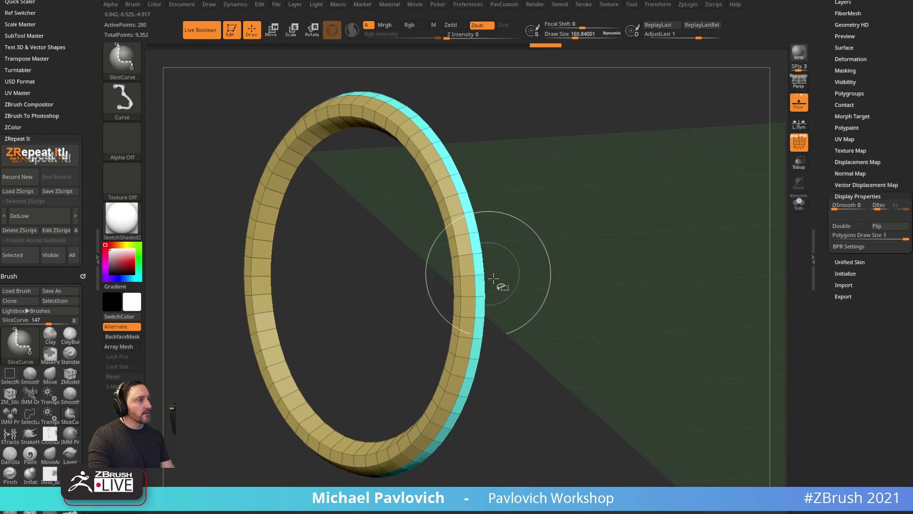
pyautogui.hotkey('ctrl', 'w')
pyautogui.keyDown('ctrl'); pyautogui.keyDown('shift'); pyautogui.click(364, 336); pyautogui.keyUp('shift'); pyautogui.keyUp('ctrl')
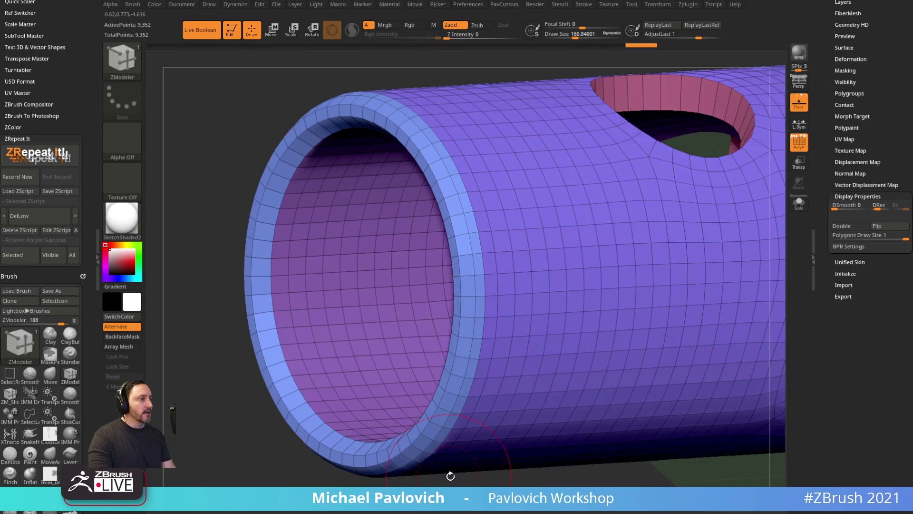
# Set the ZModeler polygon action to Inset with Polygroup All and inset the inner walls of the holes.
pyautogui.keyDown('alt'); pyautogui.moveTo(450, 476); pyautogui.dragTo(436, 454); pyautogui.keyUp('alt')
pyautogui.keyDown('alt'); pyautogui.moveTo(504, 424); pyautogui.dragTo(485, 436); pyautogui.keyUp('alt')
pyautogui.keyDown('alt'); pyautogui.moveTo(561, 447); pyautogui.dragTo(514, 455); pyautogui.keyUp('alt')
pyautogui.keyDown('alt'); pyautogui.moveTo(375, 459); pyautogui.dragTo(494, 480); pyautogui.keyUp('alt')
pyautogui.press('space')
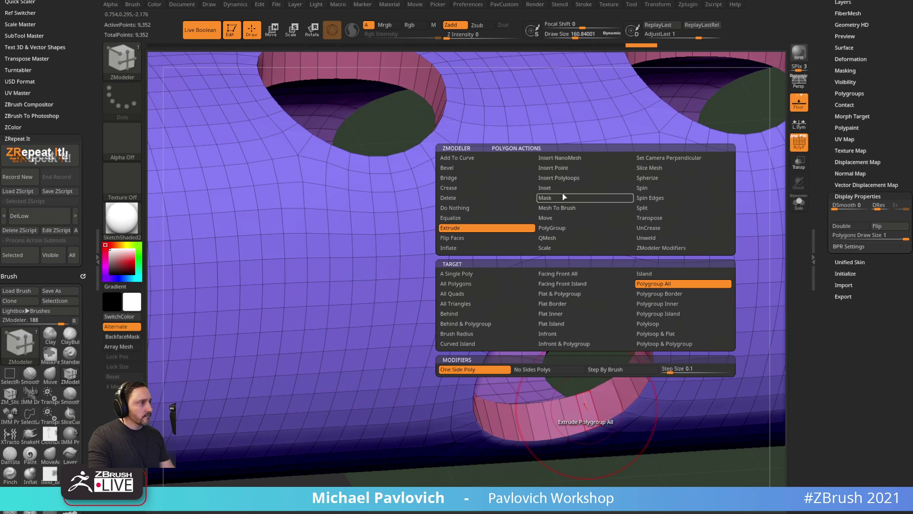
pyautogui.click(563, 188)
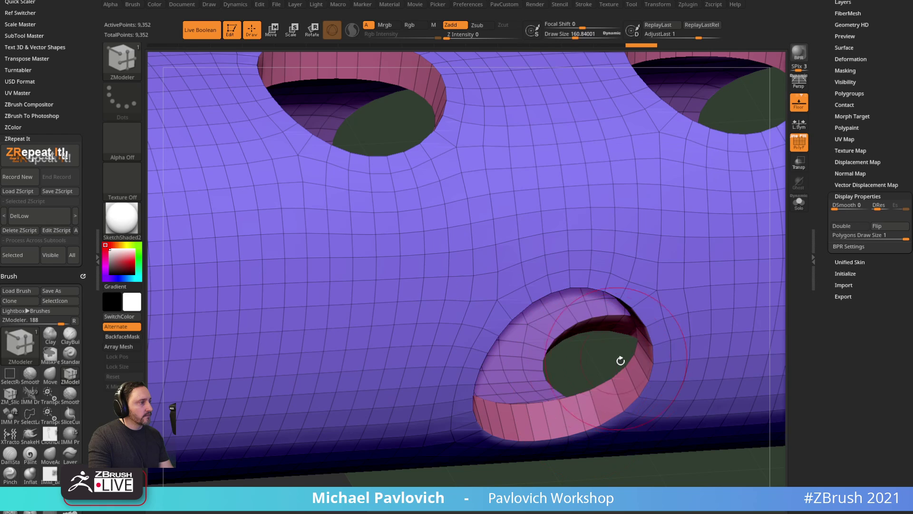
pyautogui.moveTo(621, 360); pyautogui.dragTo(608, 396)
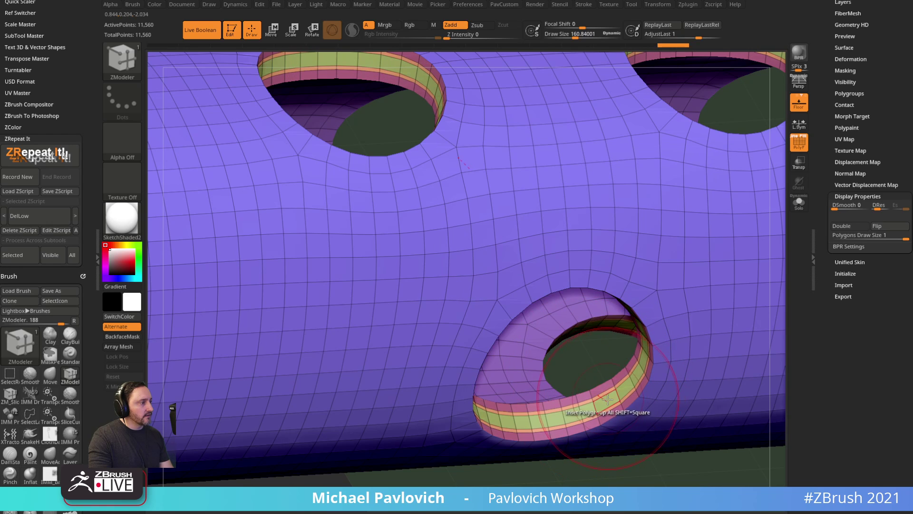
# Pull the inset band inside the holes toward the hole centers with QMesh to form a raised lip.
pyautogui.press('space')
pyautogui.click(614, 228)
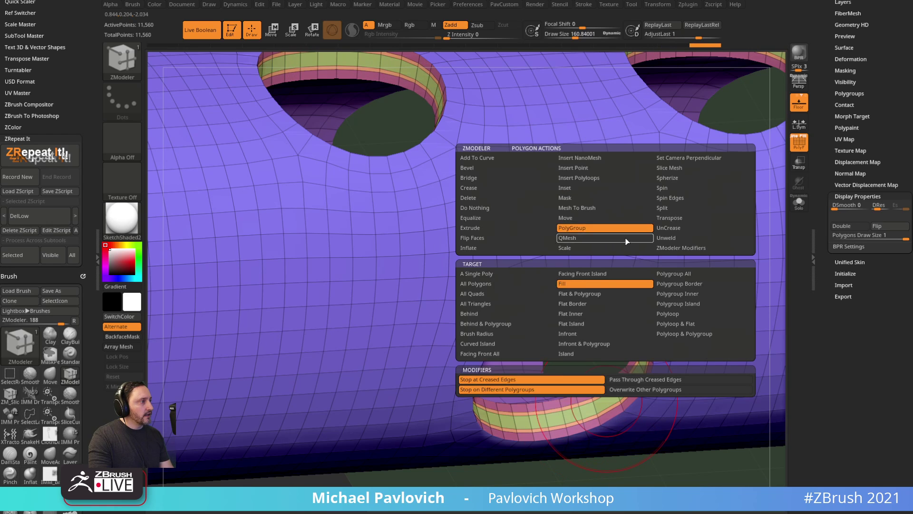
pyautogui.click(625, 238)
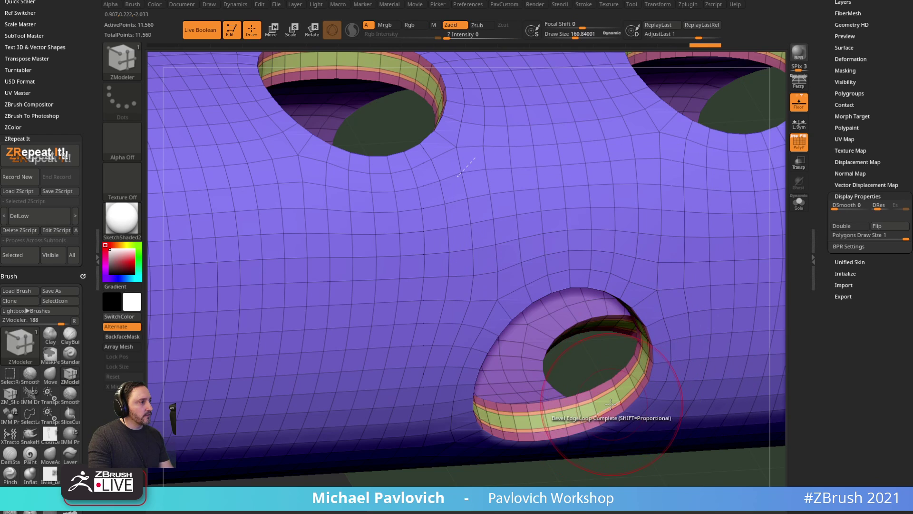
pyautogui.moveTo(610, 404); pyautogui.dragTo(588, 389)
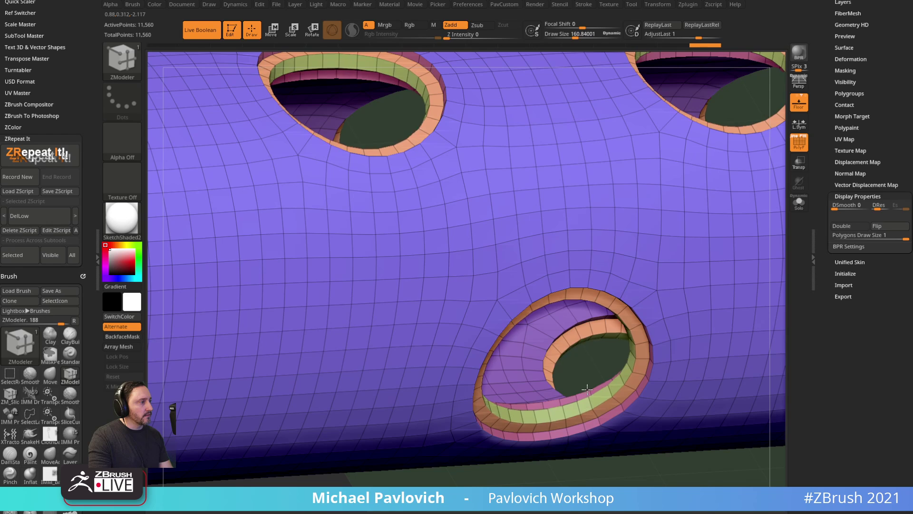
# Uncrease all edges of the tube and turn on dynamic subdivision.
pyautogui.keyDown('ctrl'); pyautogui.moveTo(607, 492); pyautogui.dragTo(723, 328, button='right'); pyautogui.keyUp('ctrl')
pyautogui.press('2')
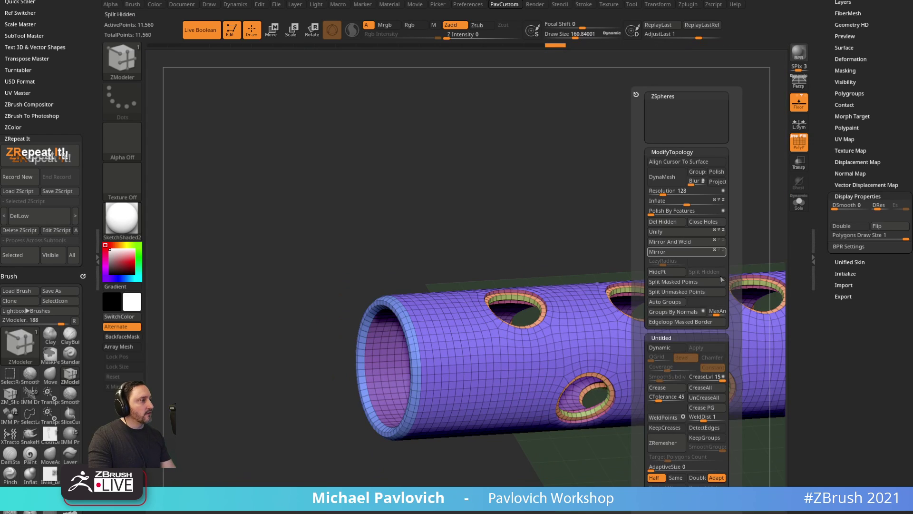
pyautogui.click(712, 396)
pyautogui.click(665, 347)
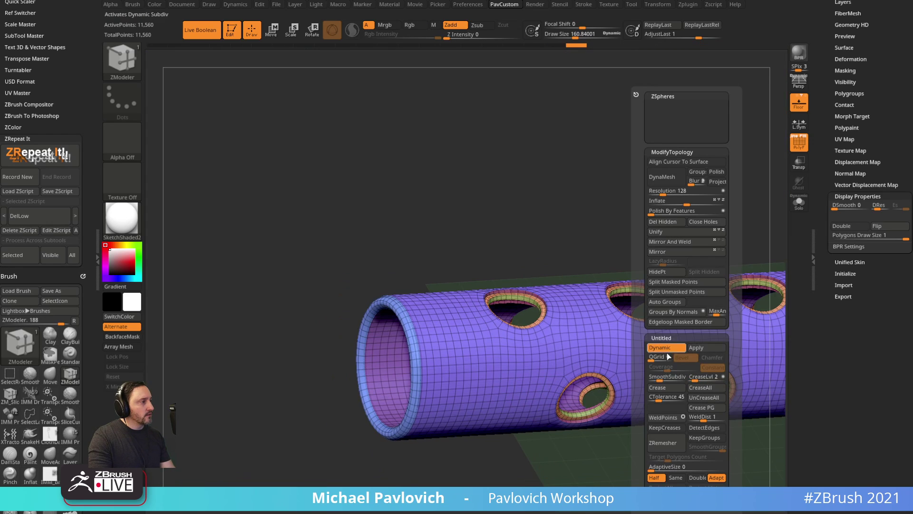
pyautogui.moveTo(611, 254); pyautogui.dragTo(658, 209, button='right')
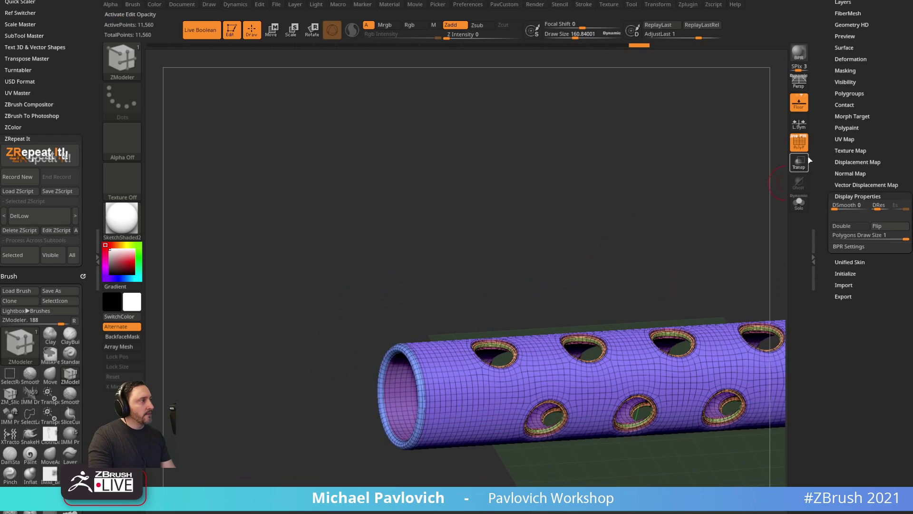
# Assign StartupMaterial and inspect the smoothed tube with the polyframe off, and turn the polyframe back on.
pyautogui.click(799, 143)
pyautogui.moveTo(680, 176)
pyautogui.mouseDown(button='right')
pyautogui.moveTo(628, 185)
pyautogui.moveTo(677, 185)
pyautogui.moveTo(640, 169)
pyautogui.moveTo(613, 141)
pyautogui.moveTo(658, 181)
pyautogui.moveTo(727, 196)
pyautogui.moveTo(616, 203)
pyautogui.moveTo(661, 175)
pyautogui.moveTo(646, 219)
pyautogui.moveTo(612, 214)
pyautogui.moveTo(571, 225)
pyautogui.mouseUp(button='right')
pyautogui.click(122, 218)
pyautogui.click(190, 230)
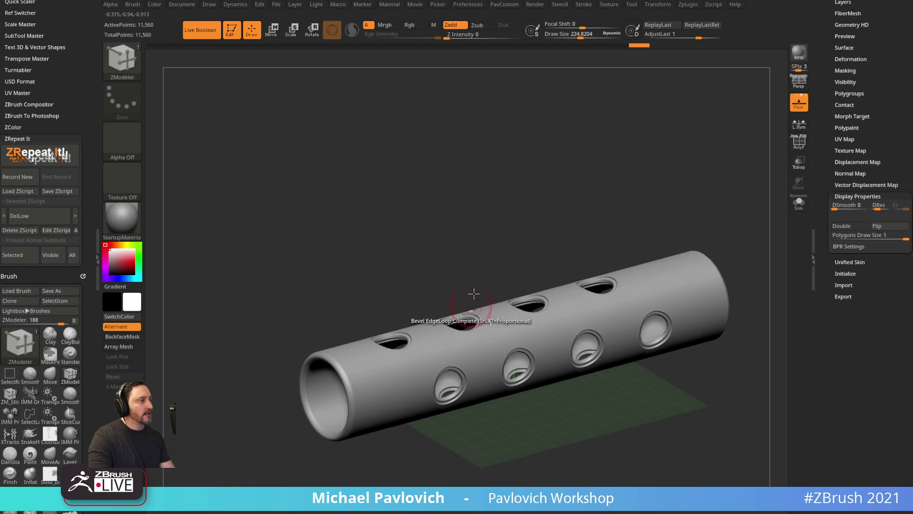
pyautogui.moveTo(573, 444)
pyautogui.mouseDown(button='right')
pyautogui.moveTo(535, 392)
pyautogui.moveTo(609, 353)
pyautogui.mouseUp(button='right')
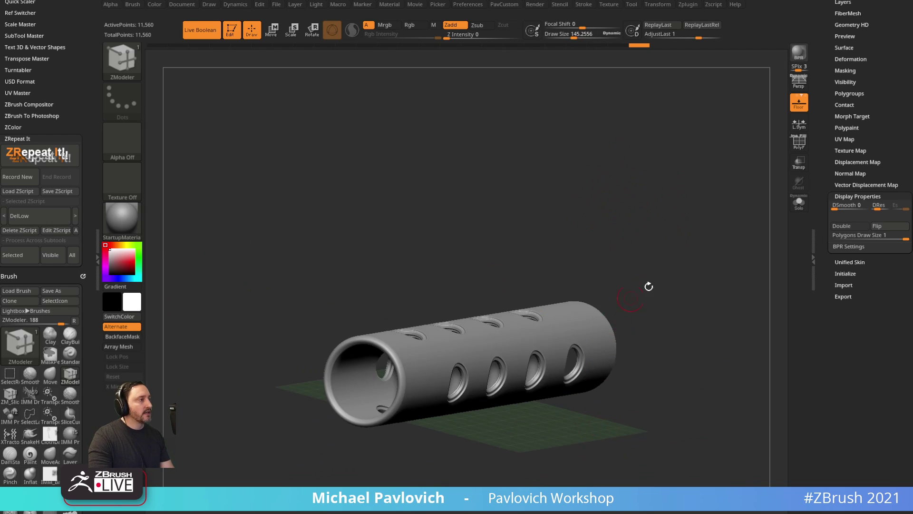
pyautogui.moveTo(649, 287); pyautogui.dragTo(760, 208, button='right')
pyautogui.hotkey('shift', 'f')
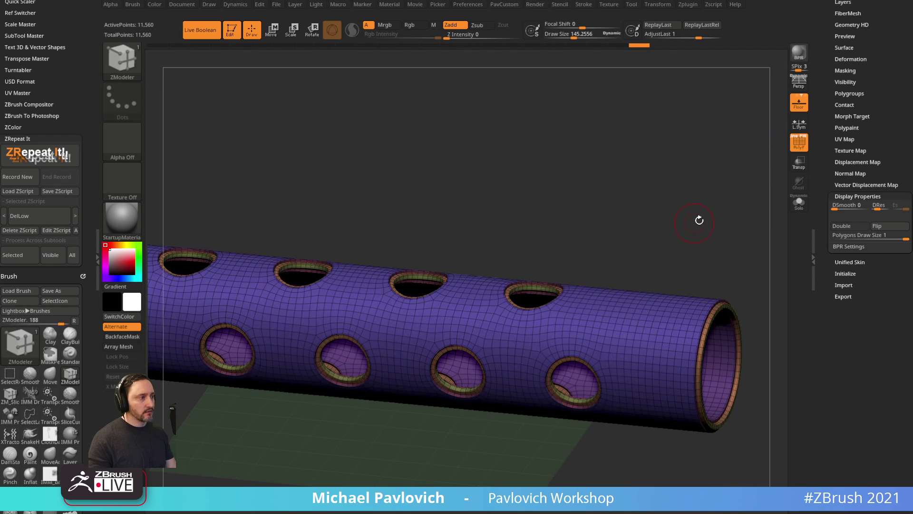
# Assign the SkinShade4 material to the drilled tube.
pyautogui.keyDown('ctrl'); pyautogui.moveTo(699, 219); pyautogui.dragTo(613, 134, button='right'); pyautogui.keyUp('ctrl')
pyautogui.click(125, 217)
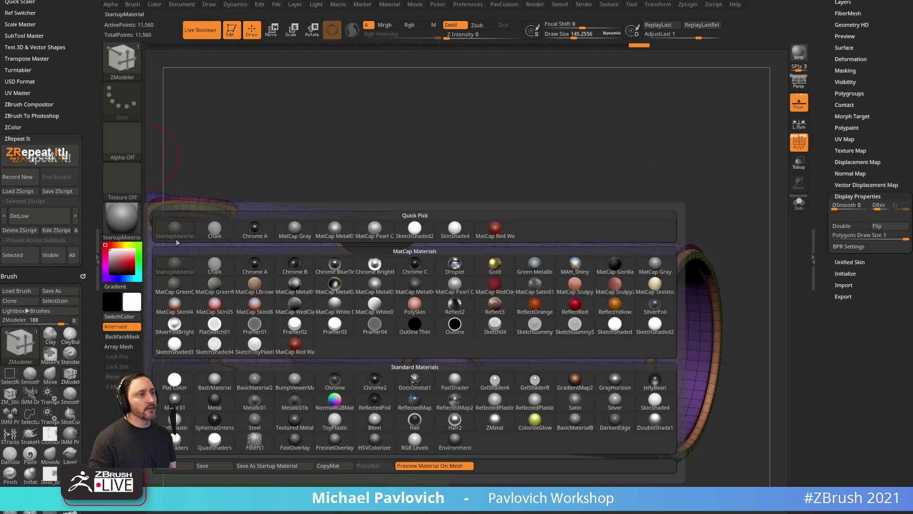
pyautogui.click(655, 399)
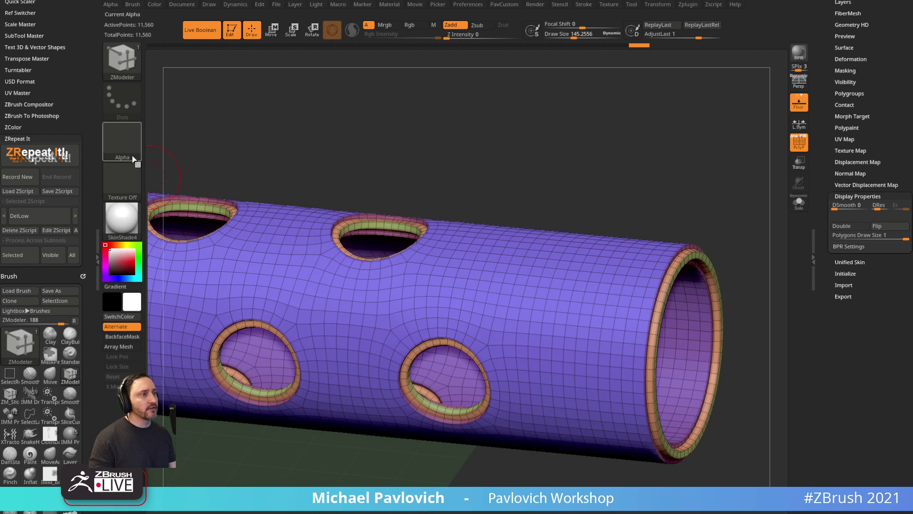
pyautogui.press('s')
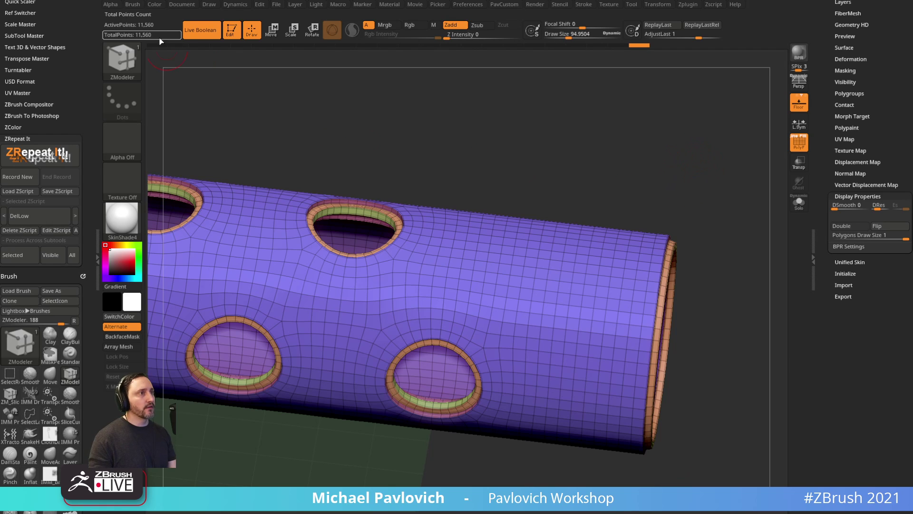
# Clear the canvas and place a PolyMesh3D star on it in edit mode, facing the front.
pyautogui.click(234, 32)
pyautogui.moveTo(823, 134); pyautogui.dragTo(817, 395)
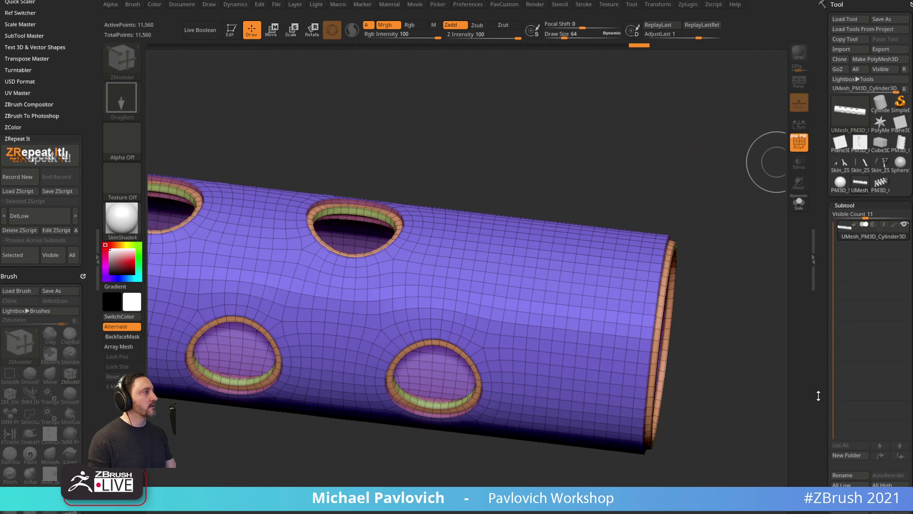
pyautogui.hotkey('ctrl', 'n')
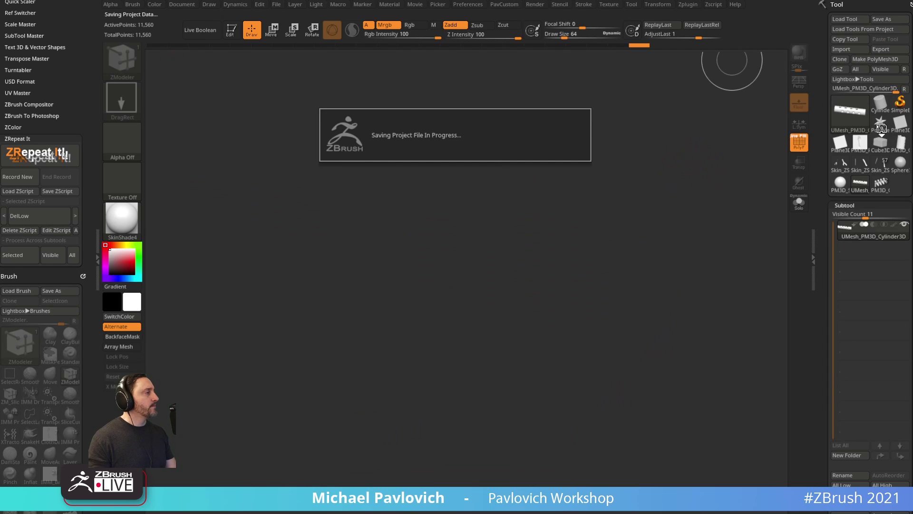
pyautogui.click(881, 124)
pyautogui.moveTo(472, 309); pyautogui.dragTo(478, 363)
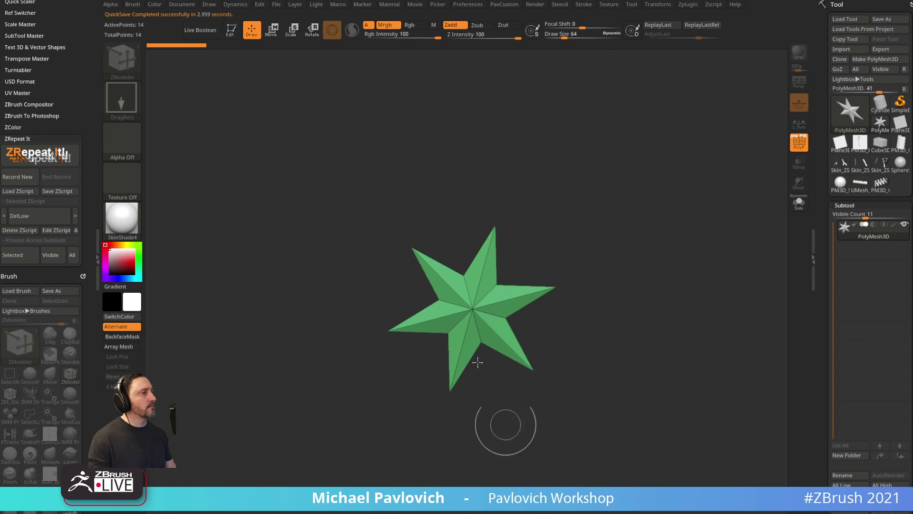
pyautogui.click(230, 31)
pyautogui.keyDown('shift'); pyautogui.moveTo(609, 212); pyautogui.dragTo(586, 313); pyautogui.keyUp('shift')
# Choose the IMM Boolean brush and pick its PanelLatch2 insert.
pyautogui.press('b')
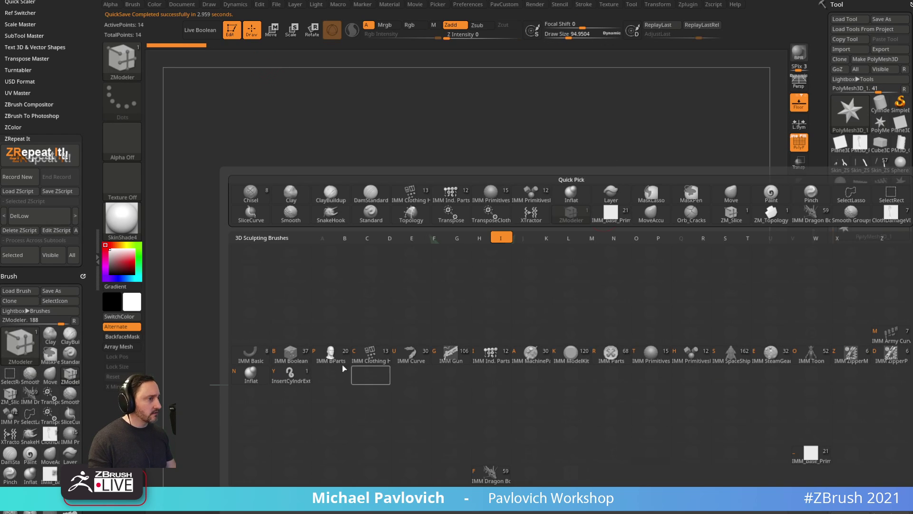
pyautogui.click(292, 356)
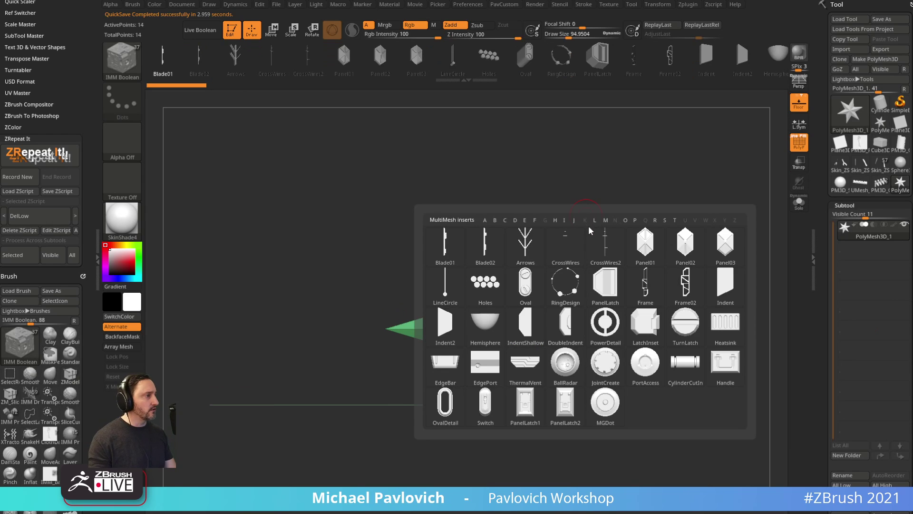
pyautogui.moveTo(661, 385)
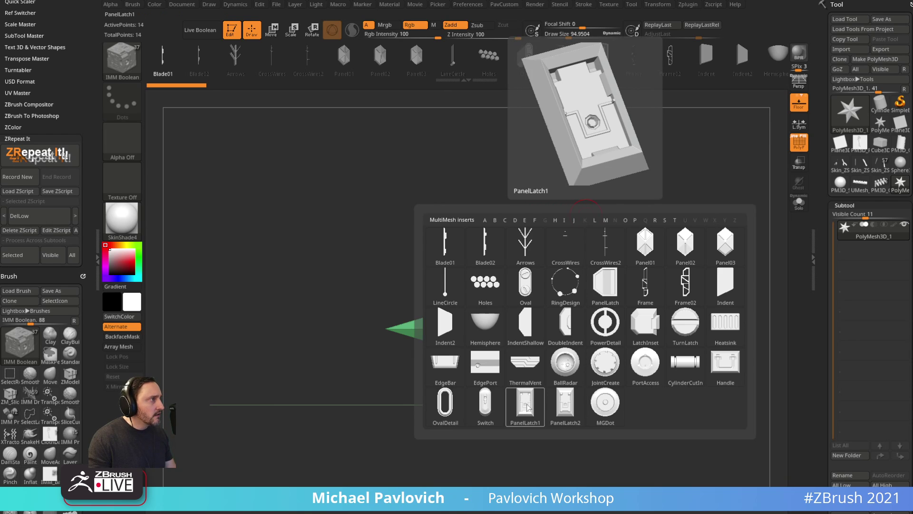
pyautogui.click(573, 414)
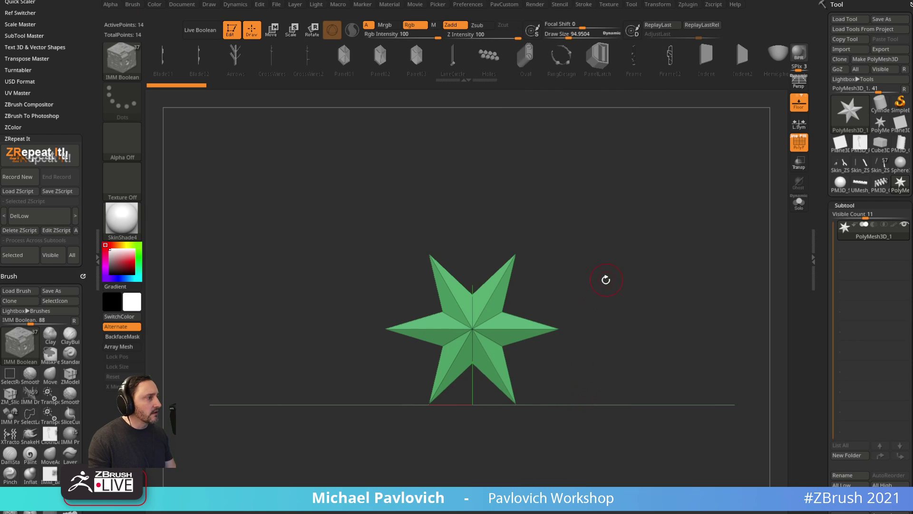
# Replace the PolyMesh3D star with the PanelLatch2 mesh in Move mode.
pyautogui.press('w')
pyautogui.moveTo(632, 71); pyautogui.dragTo(554, 76)
pyautogui.click(522, 63)
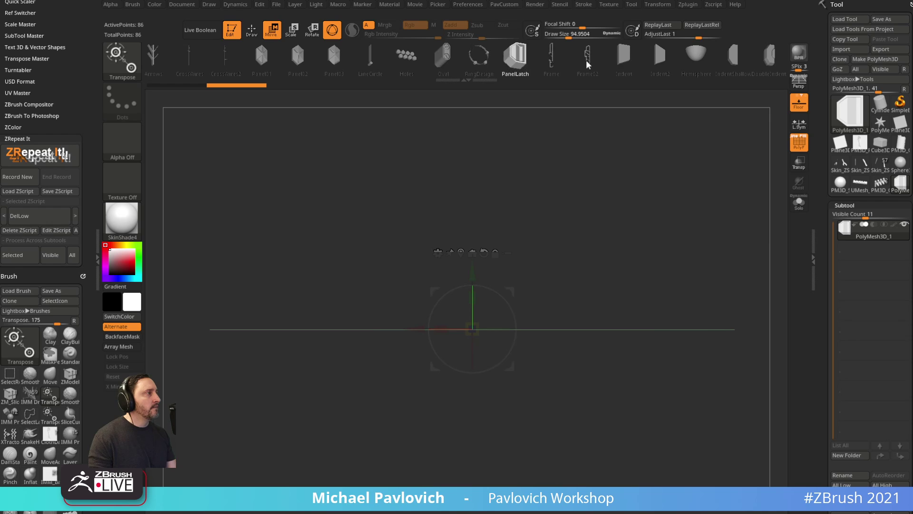
pyautogui.moveTo(665, 64); pyautogui.dragTo(481, 68)
pyautogui.moveTo(618, 66); pyautogui.dragTo(484, 69)
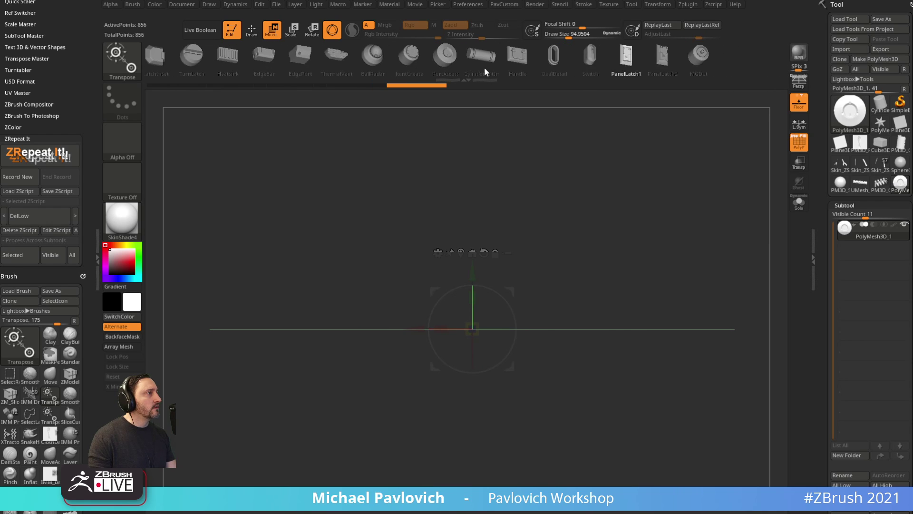
pyautogui.click(647, 73)
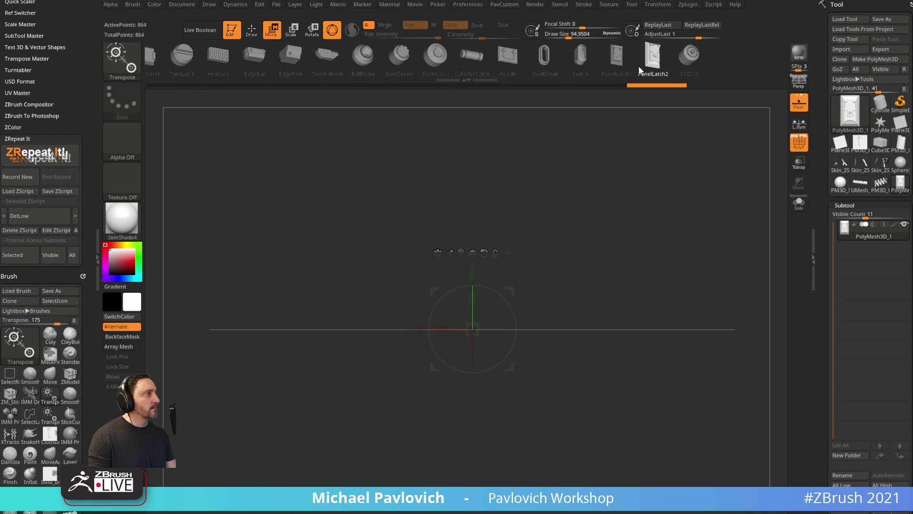
# Unify the latch mesh's size, frame it in the view and show its side profile in Draw mode.
pyautogui.press('2')
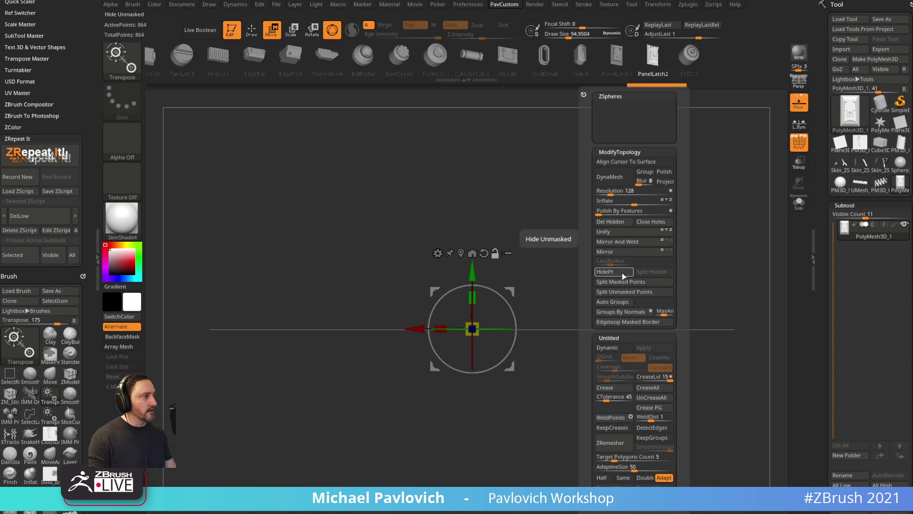
pyautogui.click(610, 233)
pyautogui.press('f')
pyautogui.press('f')
pyautogui.press('q')
pyautogui.moveTo(624, 236)
pyautogui.mouseDown()
pyautogui.moveTo(662, 244)
pyautogui.moveTo(591, 257)
pyautogui.mouseUp()
# Hide the back half of the latch from the side view and delete the hidden geometry.
pyautogui.hotkey('ctrl', 'shift')
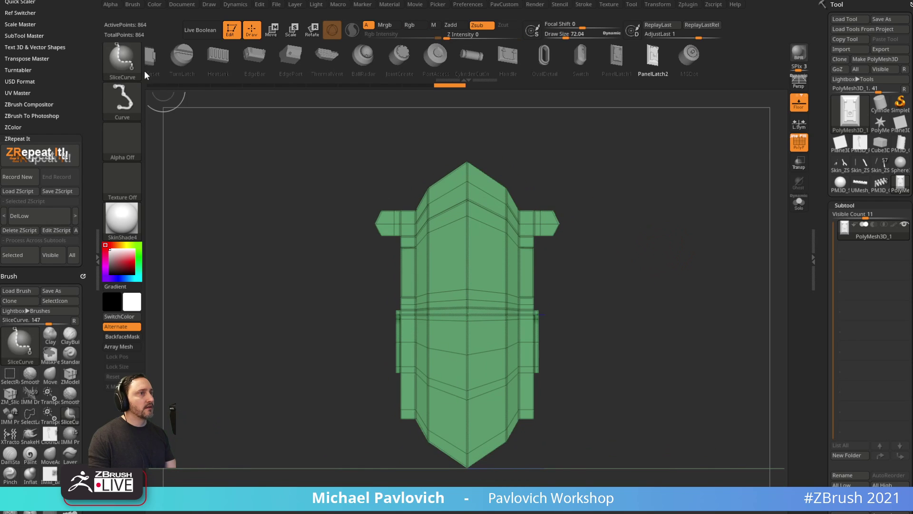
pyautogui.moveTo(634, 168)
pyautogui.keyDown('ctrl'); pyautogui.keyDown('shift'); pyautogui.mouseDown()
pyautogui.moveTo(527, 473)
pyautogui.moveTo(506, 475)
pyautogui.mouseUp(); pyautogui.keyUp('shift'); pyautogui.keyUp('ctrl')
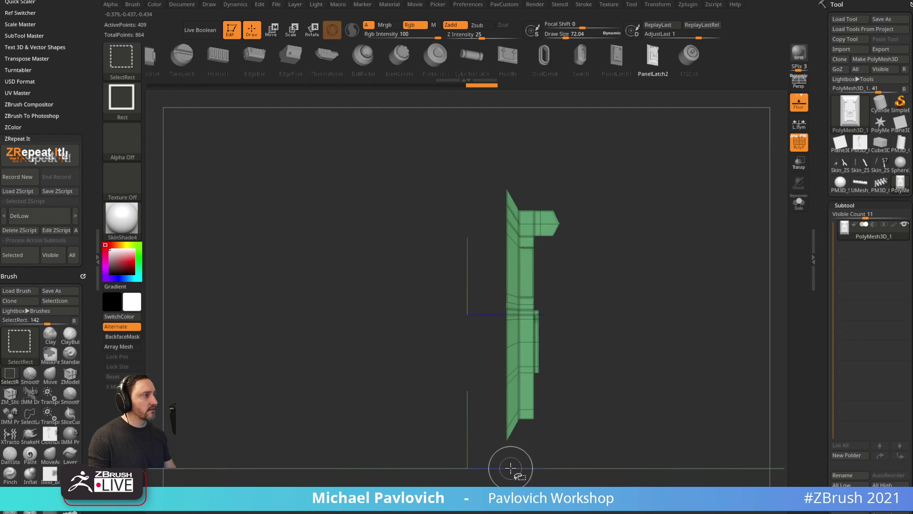
pyautogui.keyDown('shift'); pyautogui.moveTo(695, 261); pyautogui.dragTo(662, 257); pyautogui.keyUp('shift')
pyautogui.press('4')
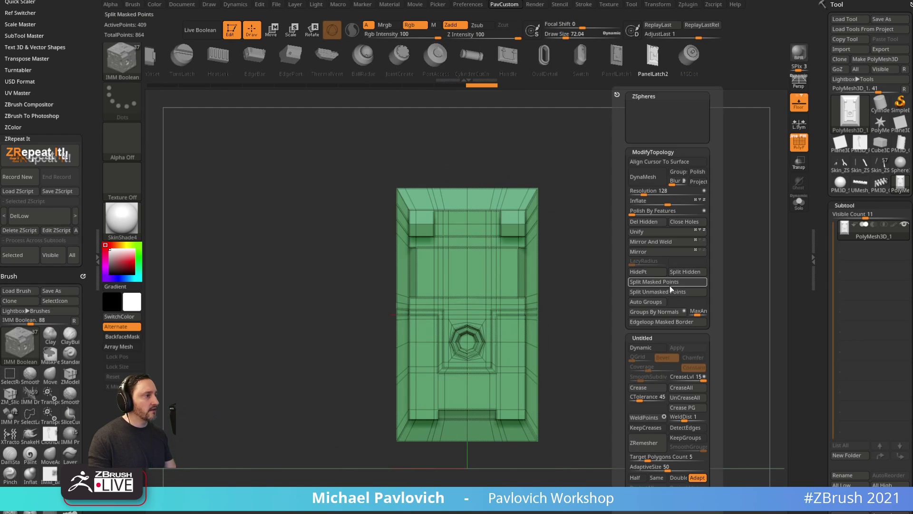
pyautogui.click(651, 226)
# Preview the latch with dynamic subdivision and the polyframe off, and set its crease level to 2.
pyautogui.moveTo(634, 248)
pyautogui.mouseDown()
pyautogui.moveTo(431, 255)
pyautogui.moveTo(633, 221)
pyautogui.moveTo(566, 219)
pyautogui.moveTo(615, 253)
pyautogui.moveTo(645, 244)
pyautogui.mouseUp()
pyautogui.click(801, 143)
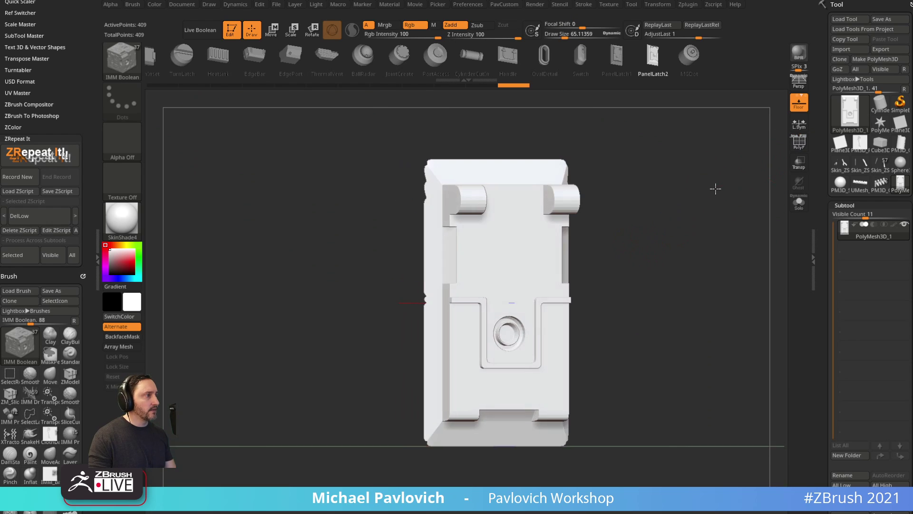
pyautogui.press('space')
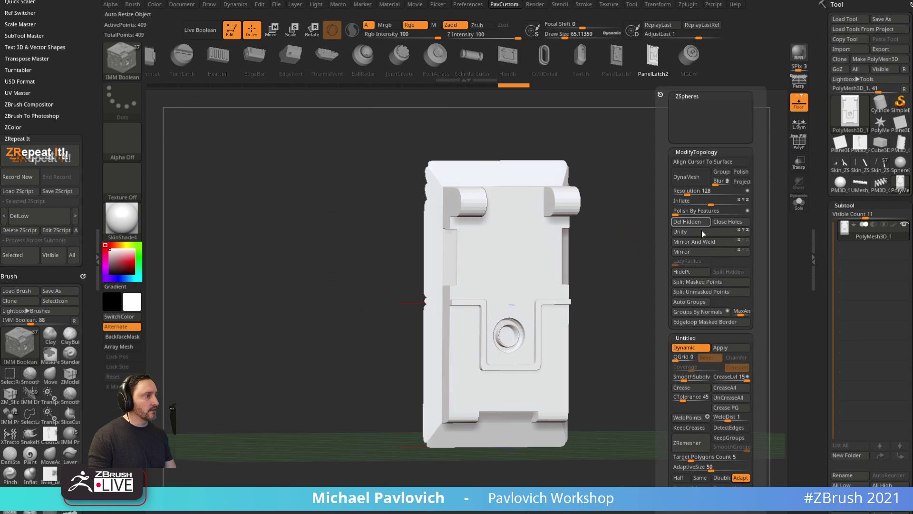
pyautogui.moveTo(719, 381); pyautogui.dragTo(714, 380)
pyautogui.click(718, 379)
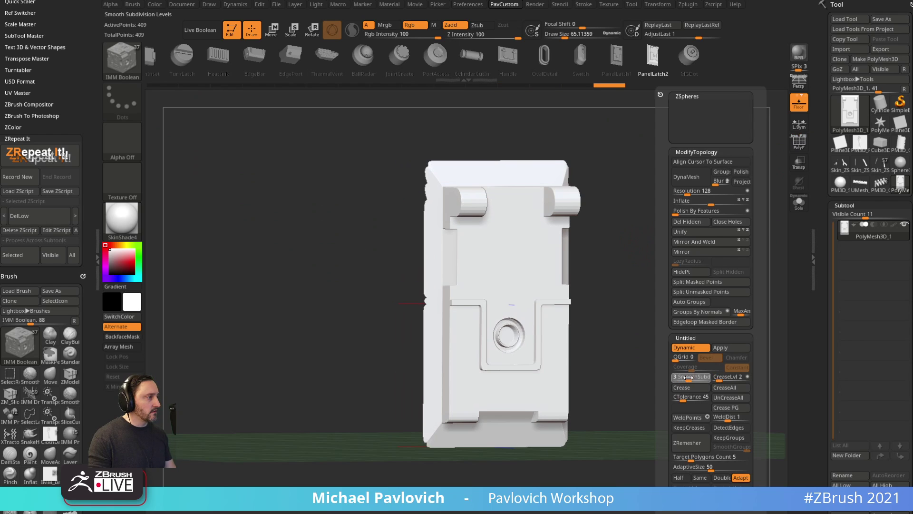
# Turn off dynamic subdivision and create a new InsertMesh brush from the front-facing latch.
pyautogui.keyDown('shift'); pyautogui.moveTo(599, 381); pyautogui.dragTo(661, 346); pyautogui.keyUp('shift')
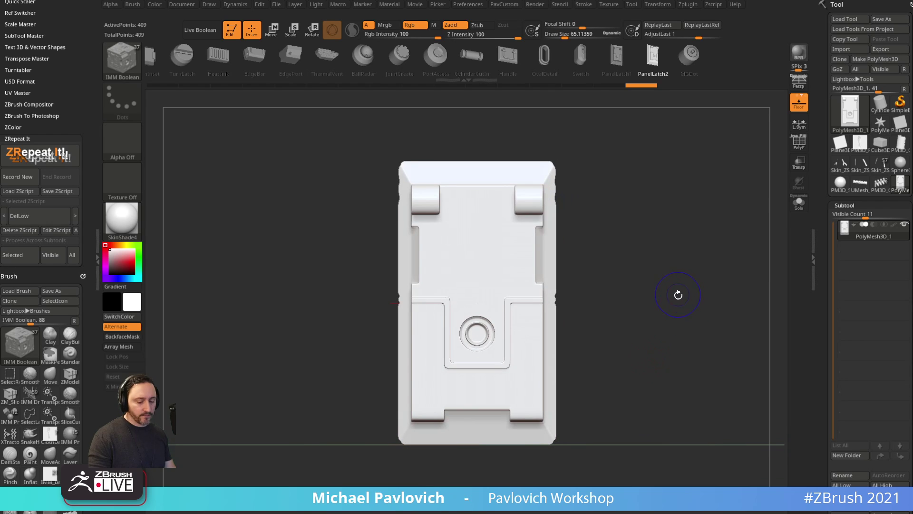
pyautogui.hotkey('shift', 'd')
pyautogui.press('b')
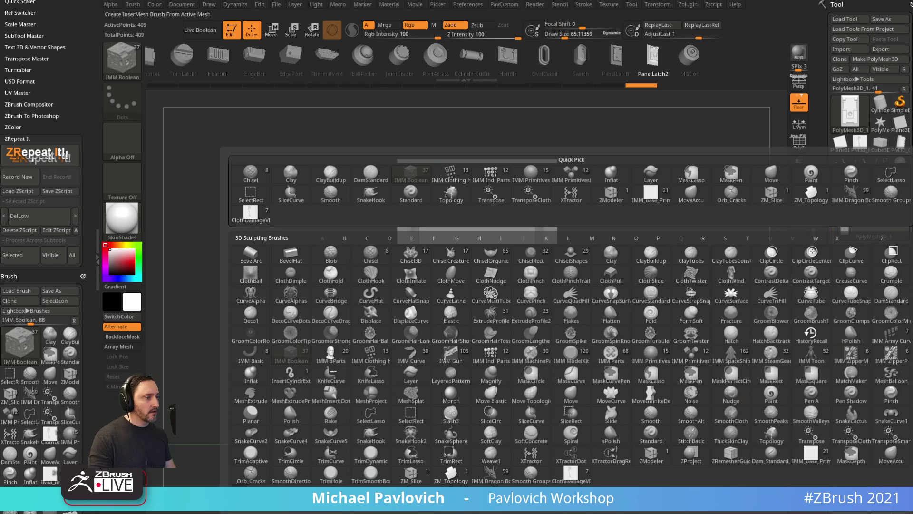
pyautogui.click(377, 494)
pyautogui.click(415, 160)
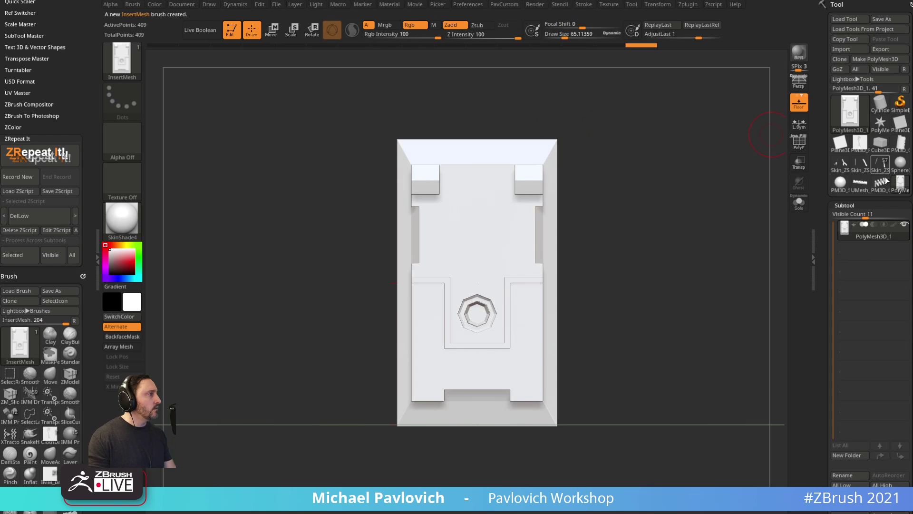
# Switch back to the drilled tube and show its open end from the side with the polyframe on.
pyautogui.click(877, 186)
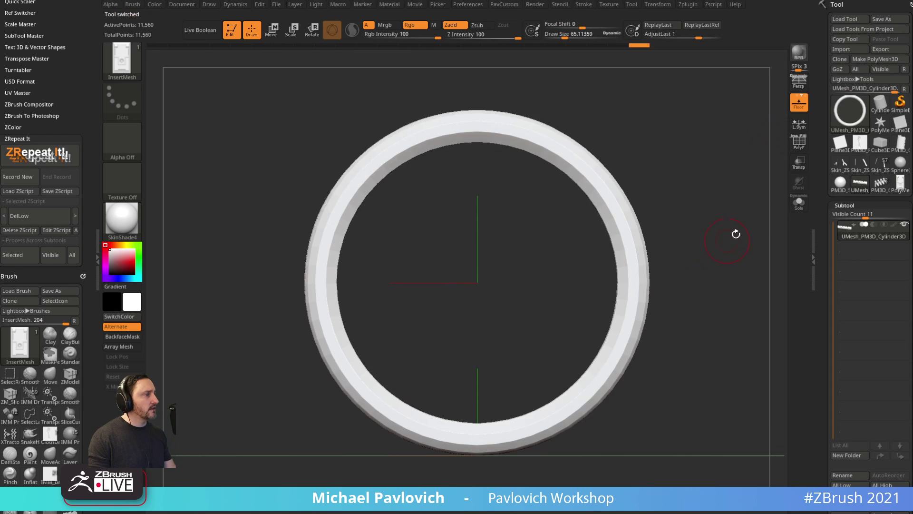
pyautogui.moveTo(736, 234); pyautogui.dragTo(709, 226)
pyautogui.click(800, 144)
pyautogui.keyDown('alt'); pyautogui.moveTo(694, 77); pyautogui.dragTo(503, 138); pyautogui.keyUp('alt')
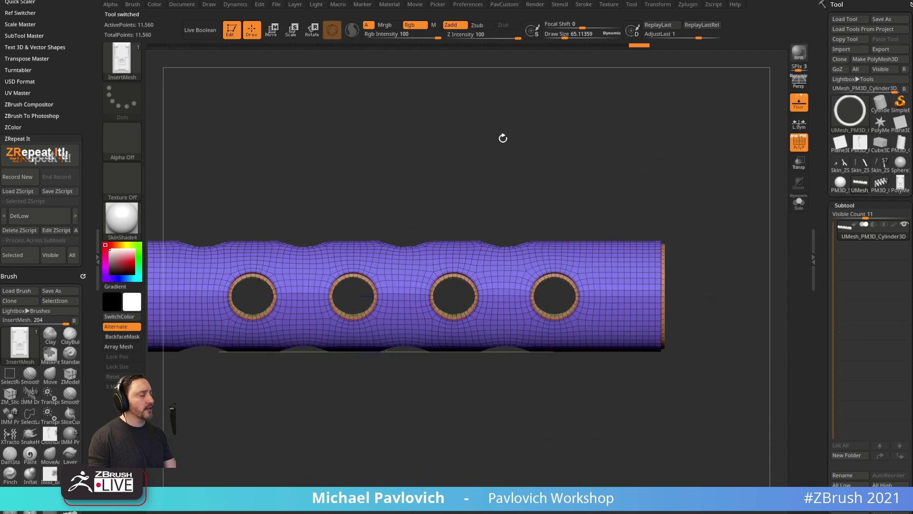
pyautogui.moveTo(714, 172)
pyautogui.keyDown('alt'); pyautogui.mouseDown()
pyautogui.moveTo(760, 152)
pyautogui.moveTo(631, 171)
pyautogui.moveTo(754, 132)
pyautogui.moveTo(477, 190)
pyautogui.mouseUp(); pyautogui.keyUp('alt')
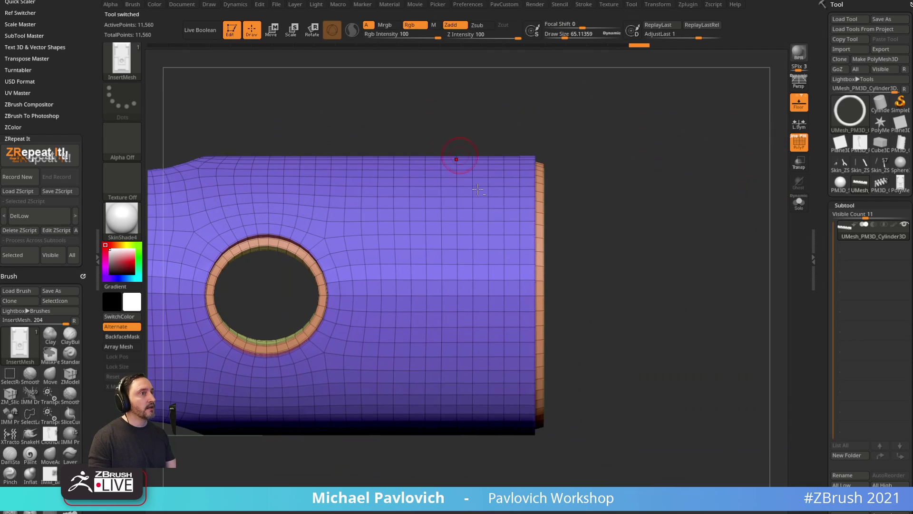
# Mark a block of polygons three wide and six high between the last hole and the rim with ZModeler.
pyautogui.press('b')
pyautogui.press('z')
pyautogui.press('m')
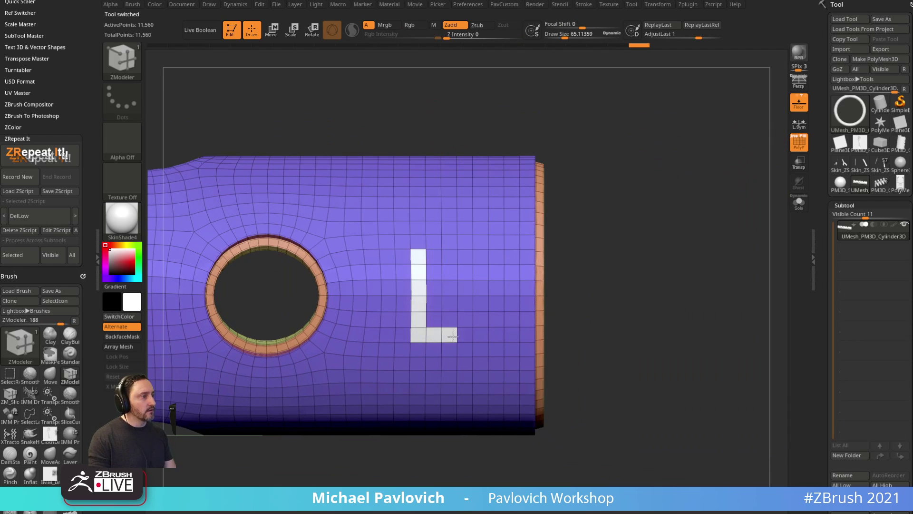
pyautogui.moveTo(455, 336)
pyautogui.mouseDown()
pyautogui.moveTo(448, 266)
pyautogui.moveTo(433, 320)
pyautogui.moveTo(437, 301)
pyautogui.mouseUp()
pyautogui.moveTo(613, 172); pyautogui.dragTo(651, 165)
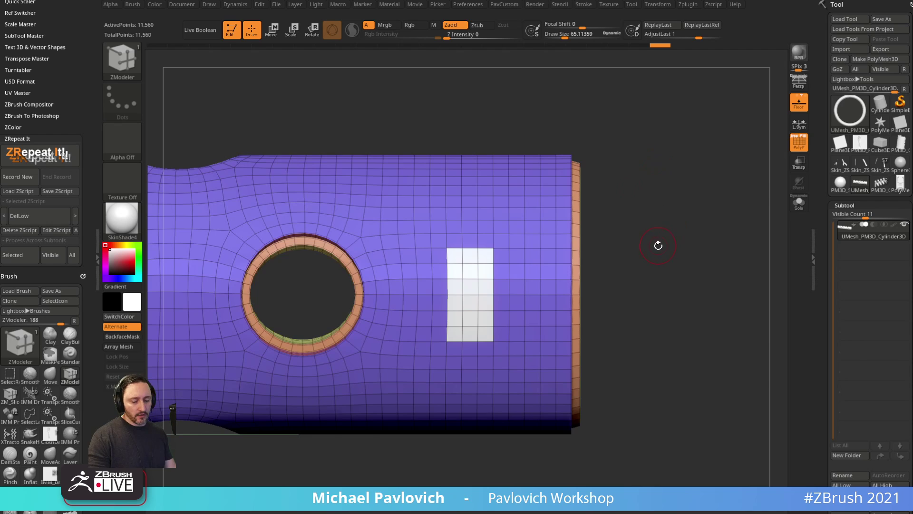
# Select the new latch InsertMesh brush with the marked patch in close view.
pyautogui.press('b')
pyautogui.click(611, 474)
pyautogui.keyDown('alt'); pyautogui.moveTo(691, 262); pyautogui.dragTo(578, 230); pyautogui.keyUp('alt')
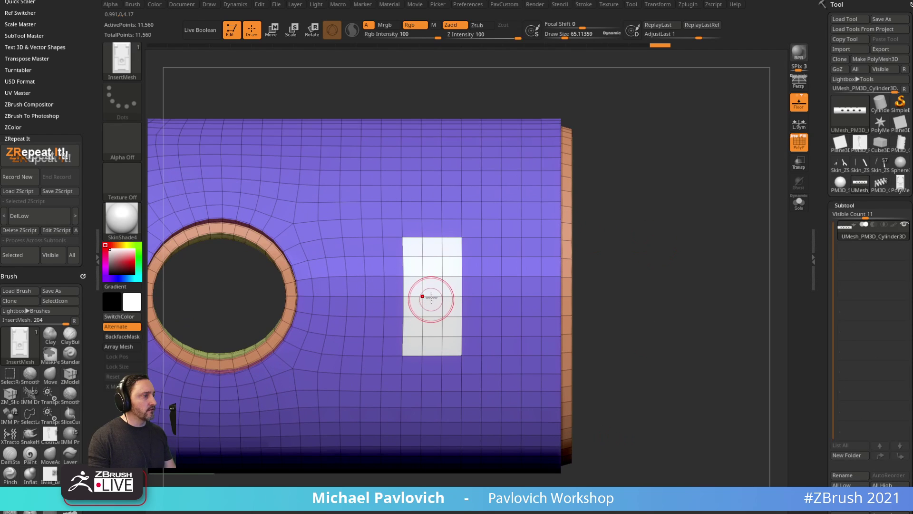
# Try inserting the latch on the marked patch, inspect it from an angle and undo the insertion.
pyautogui.moveTo(432, 302); pyautogui.dragTo(435, 316)
pyautogui.moveTo(694, 266); pyautogui.dragTo(475, 261, button='right')
pyautogui.hotkey('ctrl', 'z')
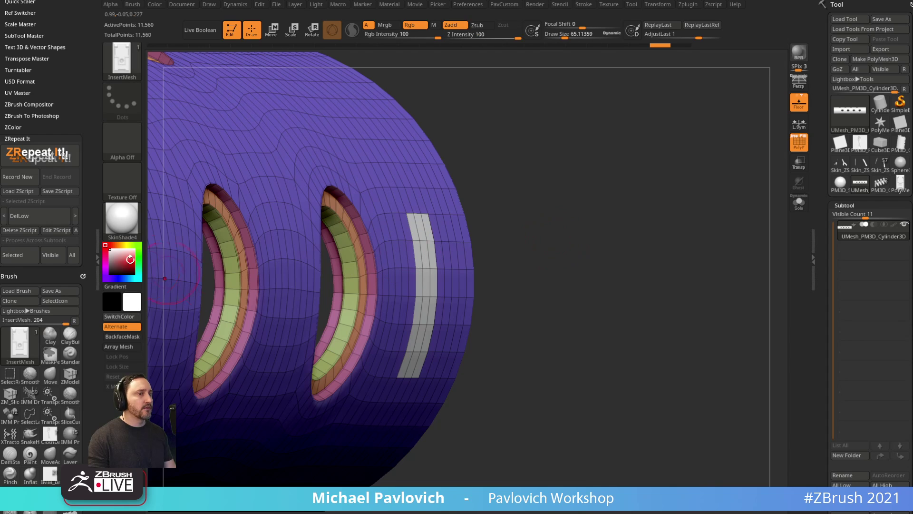
# Set the InsertMesh brush's Projection Strength to 100 in its modifiers.
pyautogui.keyDown('shift'); pyautogui.click(43, 137); pyautogui.keyUp('shift')
pyautogui.moveTo(58, 123); pyautogui.dragTo(60, 91)
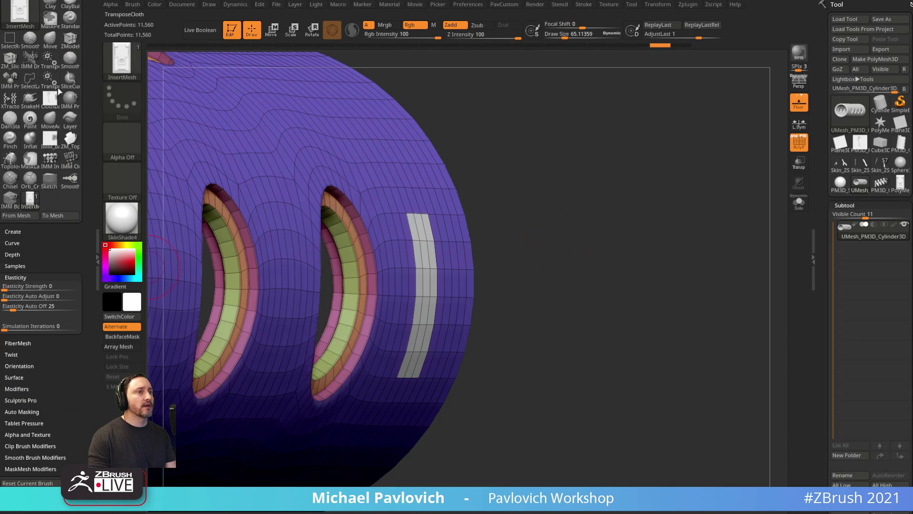
pyautogui.keyDown('shift'); pyautogui.click(25, 278); pyautogui.keyUp('shift')
pyautogui.click(18, 334)
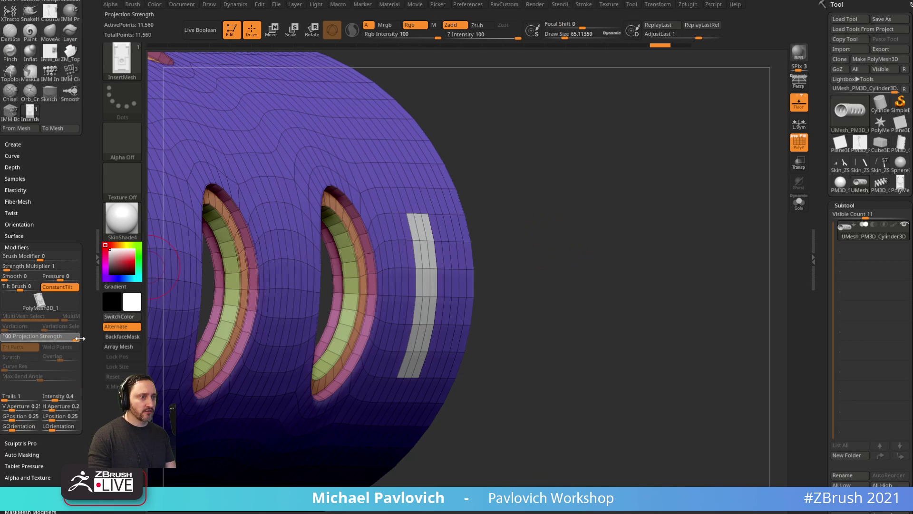
# Insert the latch centered within the white patch and clear the mask to weld it into the tube.
pyautogui.keyDown('shift'); pyautogui.moveTo(588, 230); pyautogui.dragTo(532, 253); pyautogui.keyUp('shift')
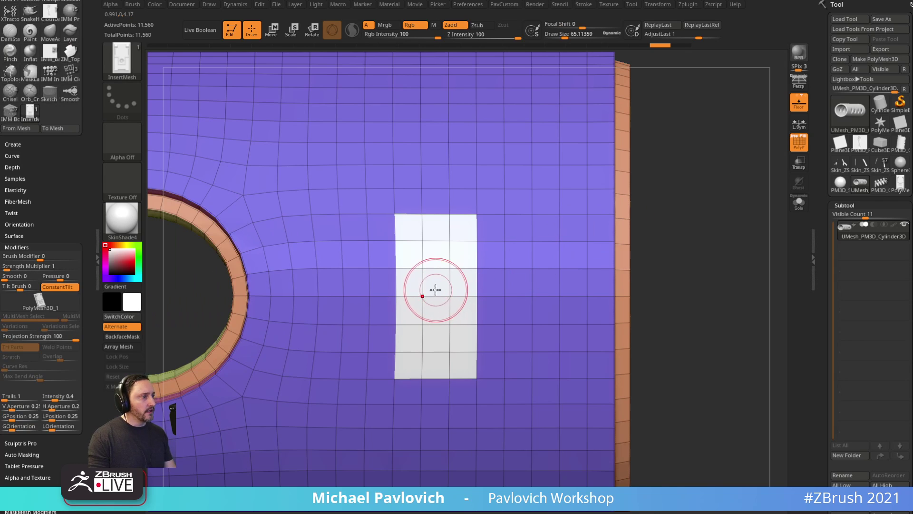
pyautogui.moveTo(435, 290); pyautogui.dragTo(436, 356)
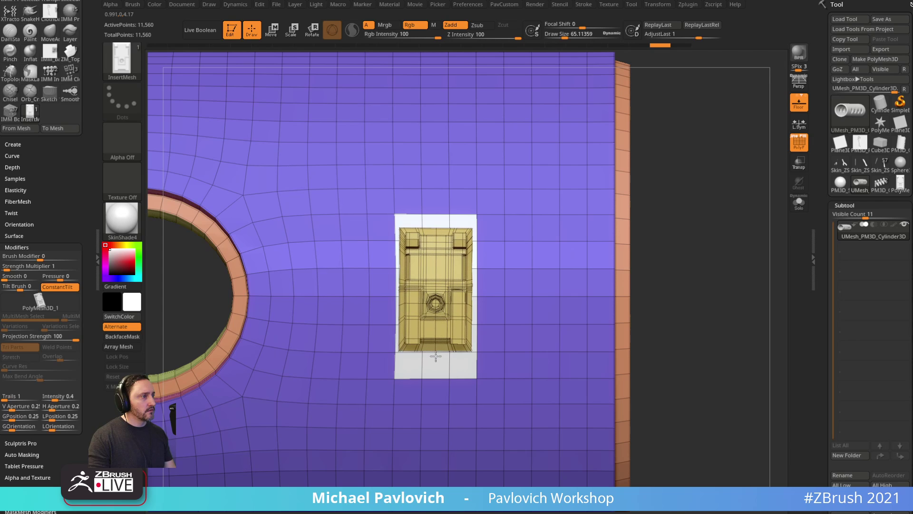
pyautogui.moveTo(656, 238); pyautogui.dragTo(695, 220)
pyautogui.keyDown('ctrl'); pyautogui.click(732, 234); pyautogui.keyUp('ctrl')
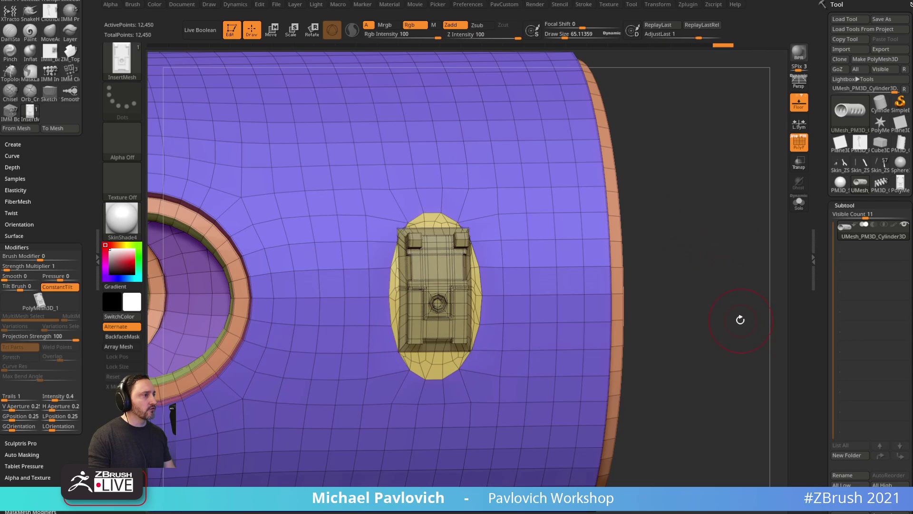
# Undo the weld, turn off subdivision smoothing (Smt) and clear the mask to weld the latch again, checking it from an angle.
pyautogui.hotkey('ctrl', 'z')
pyautogui.moveTo(822, 256); pyautogui.dragTo(834, 157)
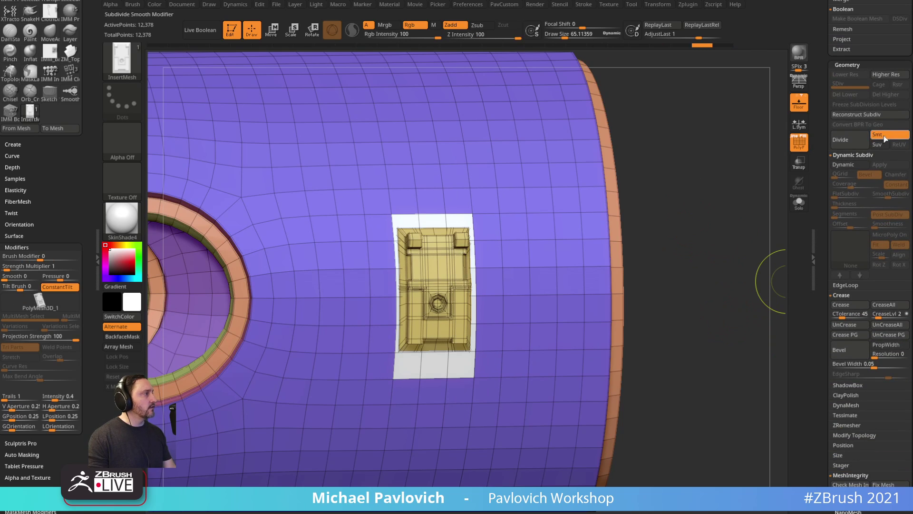
pyautogui.click(885, 138)
pyautogui.keyDown('ctrl'); pyautogui.click(703, 158); pyautogui.keyUp('ctrl')
pyautogui.keyDown('shift'); pyautogui.moveTo(726, 269); pyautogui.dragTo(496, 246); pyautogui.keyUp('shift')
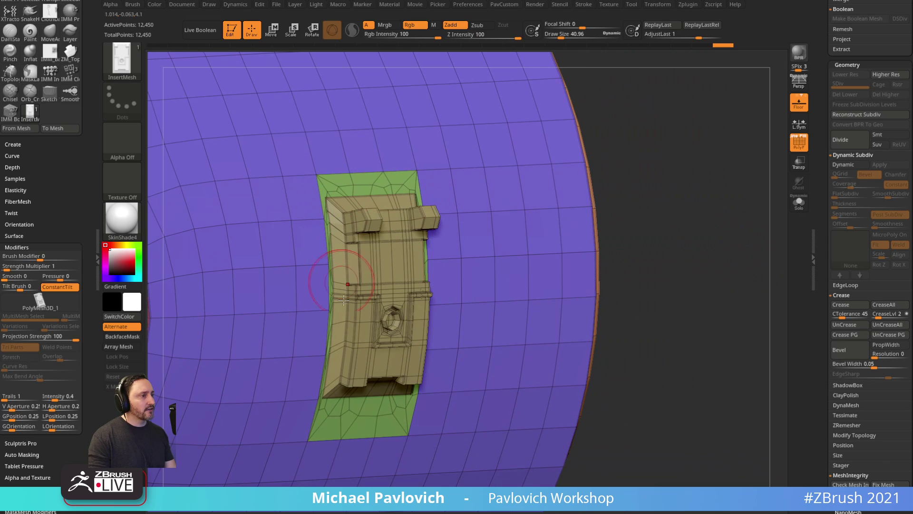
# Undo the latch weld, its insertion and the white patch marking on the tube.
pyautogui.hotkey('ctrl', 'z')
pyautogui.moveTo(694, 268)
pyautogui.mouseDown()
pyautogui.moveTo(740, 261)
pyautogui.moveTo(703, 206)
pyautogui.moveTo(709, 219)
pyautogui.mouseUp()
pyautogui.hotkey('ctrl', 'z')
pyautogui.hotkey('ctrl', 'z')
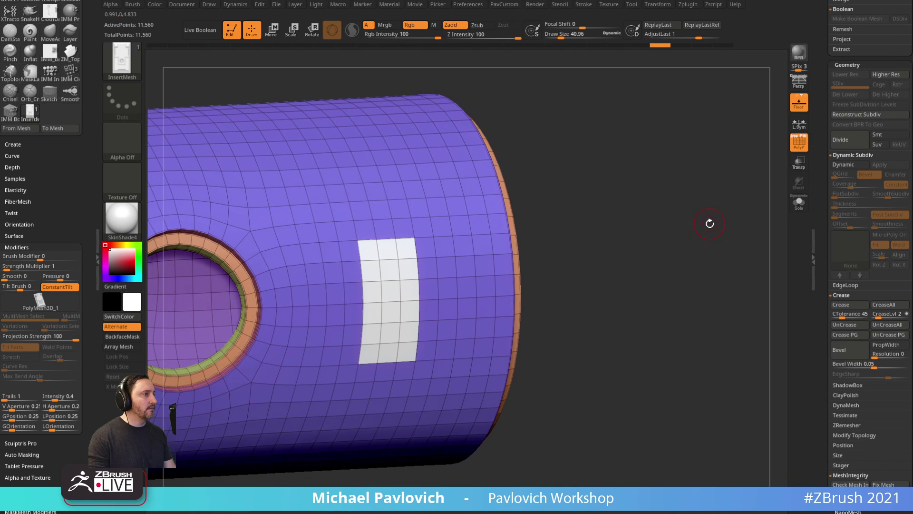
pyautogui.hotkey('ctrl', 'z')
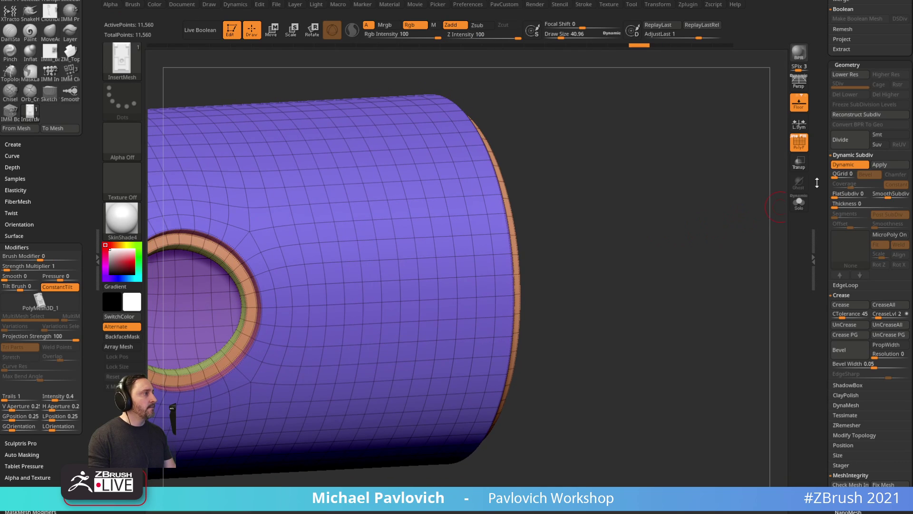
# Turn off Dynamic Subdiv, divide the tube once with Smt off and delete the lower subdivision level.
pyautogui.moveTo(817, 182); pyautogui.dragTo(819, 221)
pyautogui.click(845, 205)
pyautogui.press('3')
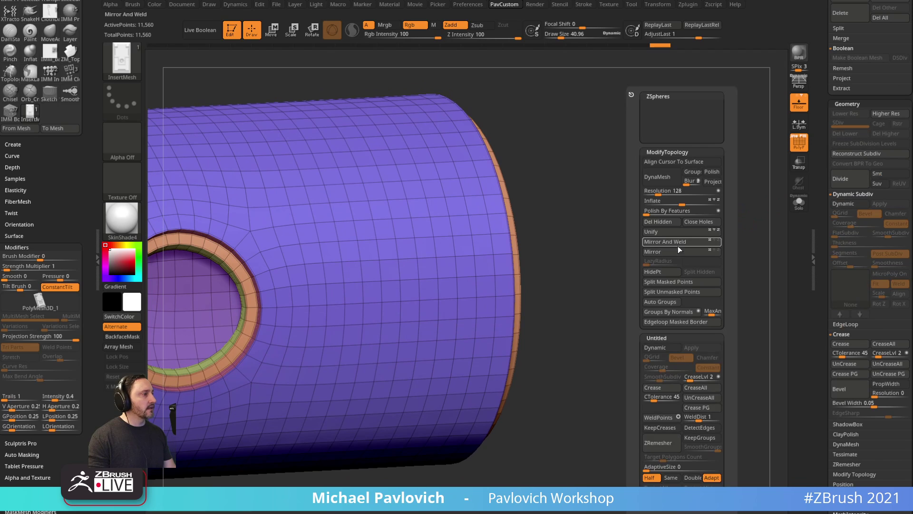
pyautogui.hotkey('ctrl', 'd')
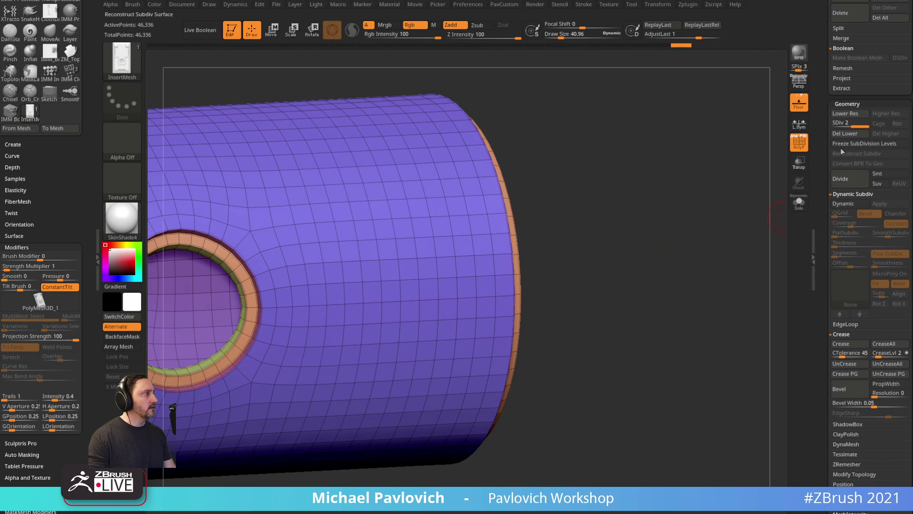
pyautogui.click(845, 133)
pyautogui.moveTo(714, 181); pyautogui.dragTo(747, 228)
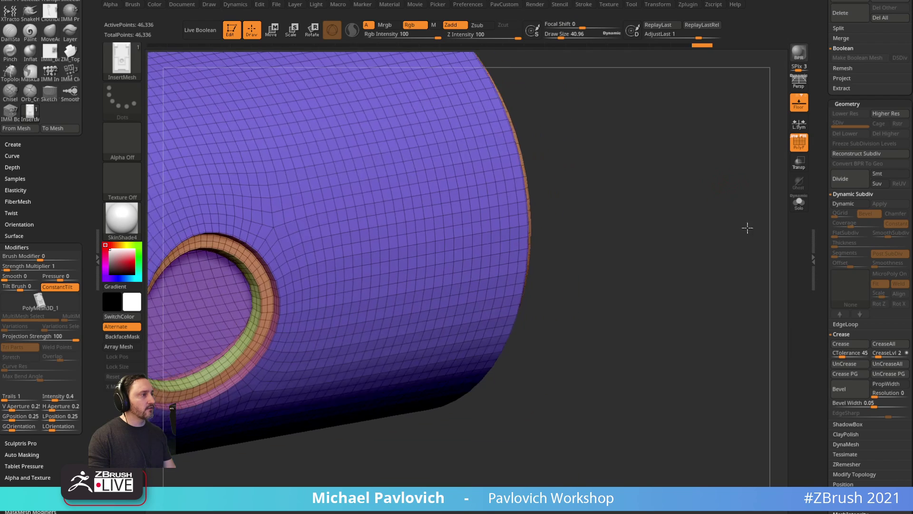
# Restore the tube's coarser mesh, divide it once with Smt on and delete the lower subdivision level.
pyautogui.click(856, 153)
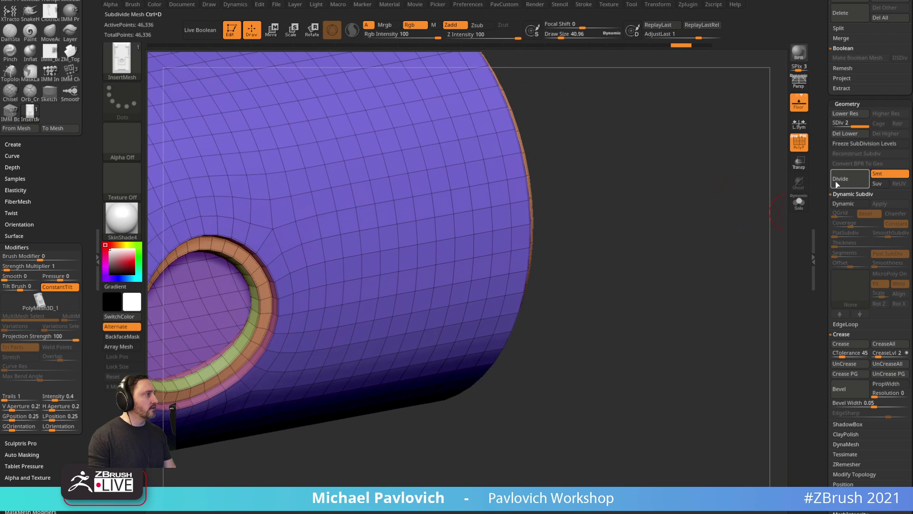
pyautogui.hotkey('shift', 'd')
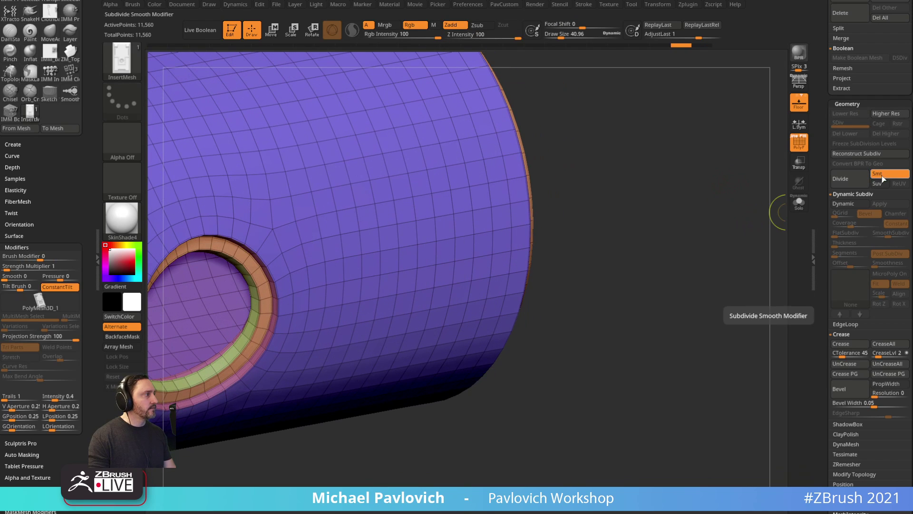
pyautogui.click(852, 184)
pyautogui.moveTo(755, 194)
pyautogui.keyDown('shift'); pyautogui.mouseDown()
pyautogui.moveTo(663, 209)
pyautogui.moveTo(597, 208)
pyautogui.moveTo(659, 198)
pyautogui.mouseUp(); pyautogui.keyUp('shift')
pyautogui.click(851, 134)
pyautogui.moveTo(659, 198)
pyautogui.keyDown('alt'); pyautogui.mouseDown()
pyautogui.moveTo(679, 224)
pyautogui.moveTo(685, 261)
pyautogui.mouseUp(); pyautogui.keyUp('alt')
# Mark a white rectangular patch five polygons wide and nine high beside the end hole with the ZModeler brush.
pyautogui.press('b')
pyautogui.press('z')
pyautogui.press('m')
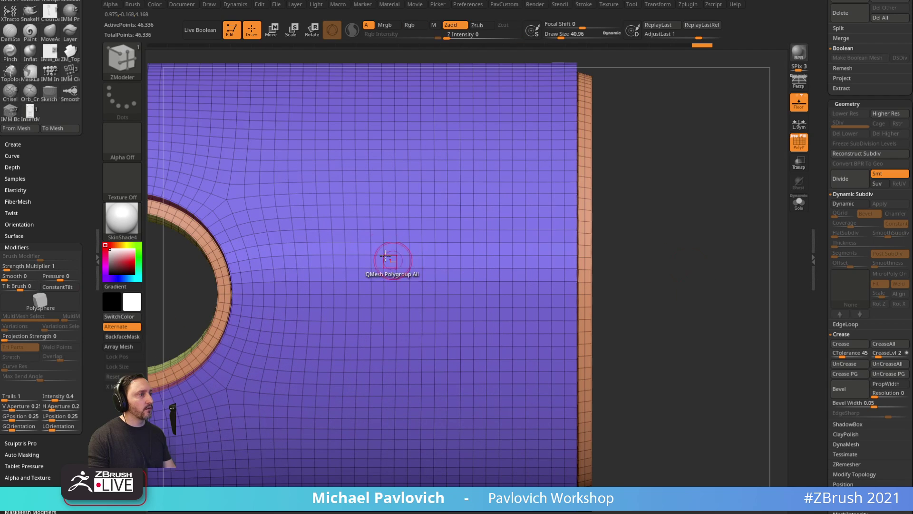
pyautogui.moveTo(388, 224)
pyautogui.mouseDown()
pyautogui.moveTo(393, 330)
pyautogui.moveTo(441, 229)
pyautogui.mouseUp()
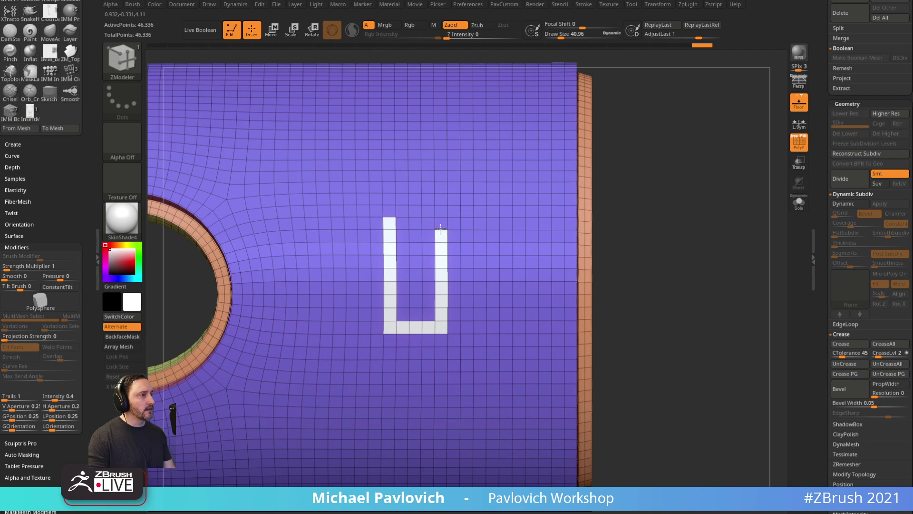
pyautogui.moveTo(402, 262)
pyautogui.mouseDown()
pyautogui.moveTo(419, 287)
pyautogui.moveTo(434, 279)
pyautogui.moveTo(415, 288)
pyautogui.mouseUp()
pyautogui.hotkey('ctrl', 'z')
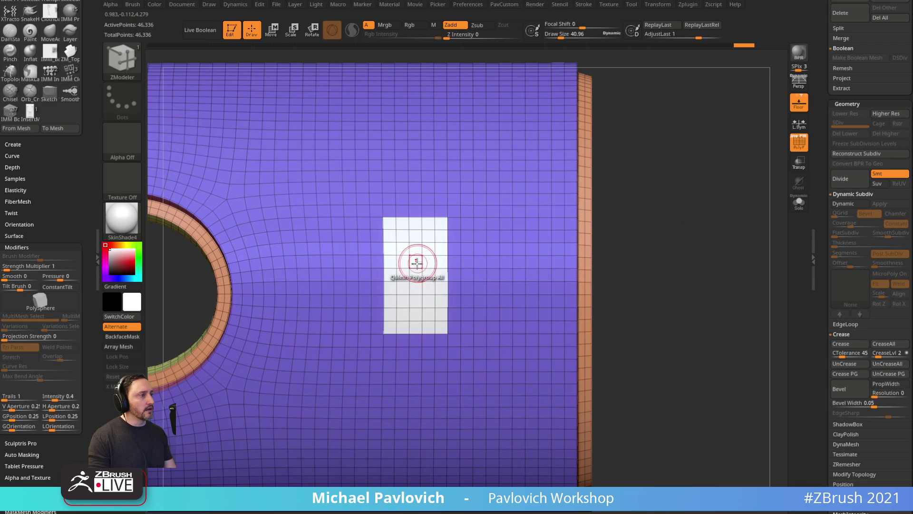
# Insert the latch in the white patch with the custom InsertMesh brush and clear the mask to weld it.
pyautogui.press('space')
pyautogui.press('b')
pyautogui.click(457, 474)
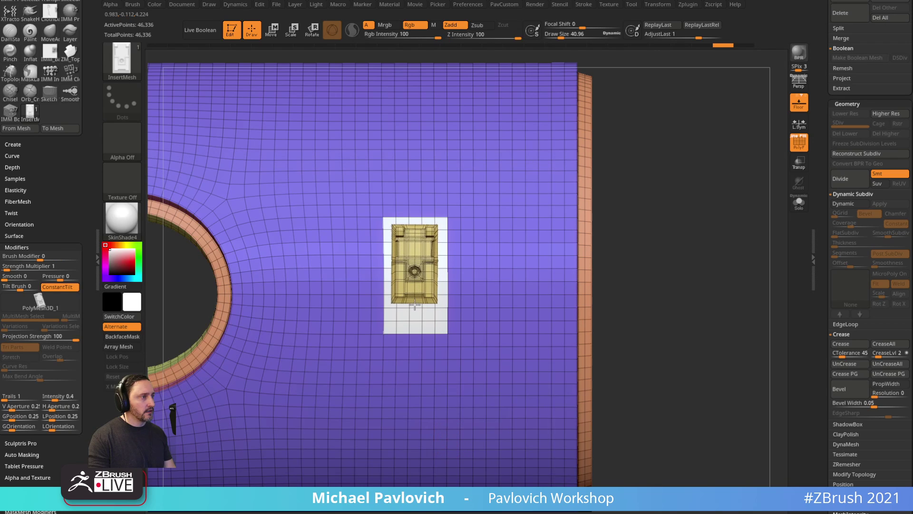
pyautogui.moveTo(415, 305); pyautogui.dragTo(415, 303)
pyautogui.keyDown('ctrl'); pyautogui.moveTo(707, 212); pyautogui.dragTo(743, 312); pyautogui.keyUp('ctrl')
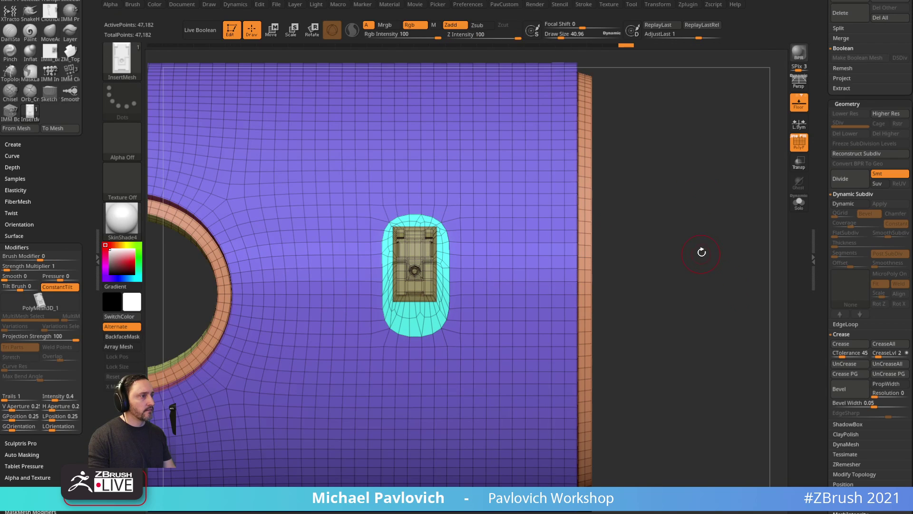
pyautogui.keyDown('alt'); pyautogui.moveTo(701, 252); pyautogui.dragTo(695, 229); pyautogui.keyUp('alt')
# Undo the latch insertion and shorten the white patch to seven polygons high with the ZModeler brush.
pyautogui.hotkey('ctrl', 'z')
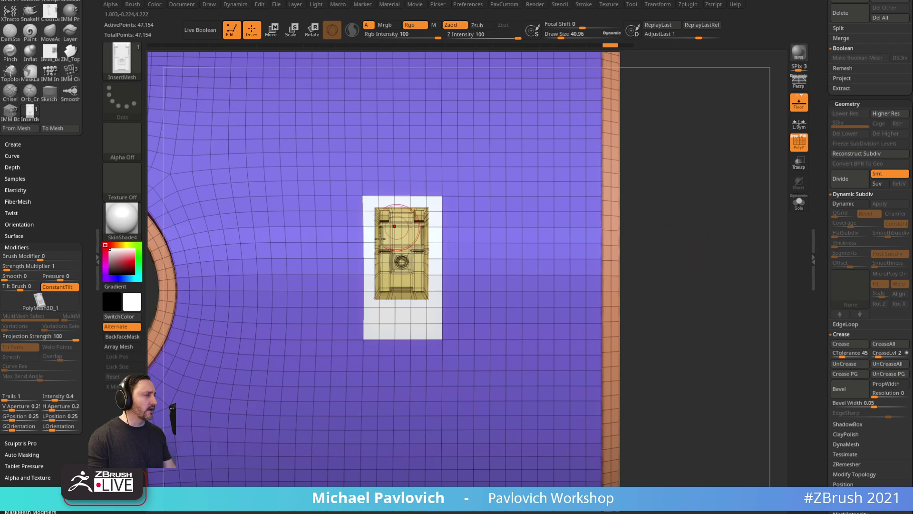
pyautogui.hotkey('ctrl', 'z')
pyautogui.hotkey('ctrl', 'z')
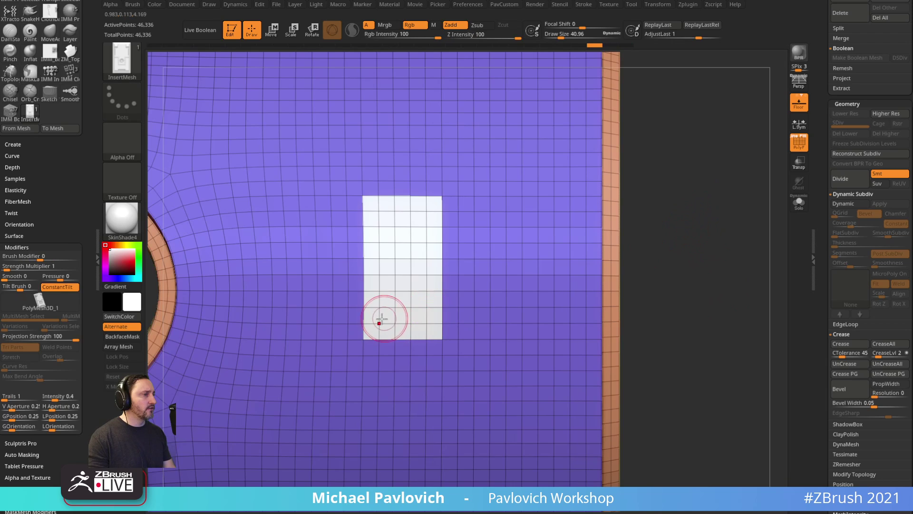
pyautogui.press('b')
pyautogui.press('z')
pyautogui.press('m')
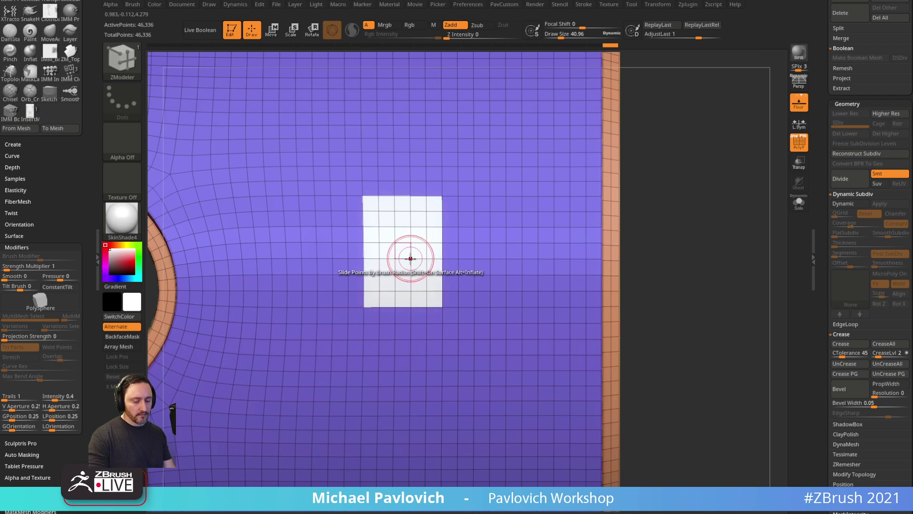
# Insert the latch centered in the shortened patch and weld it into the tube with Smt turned off.
pyautogui.press('b')
pyautogui.click(464, 473)
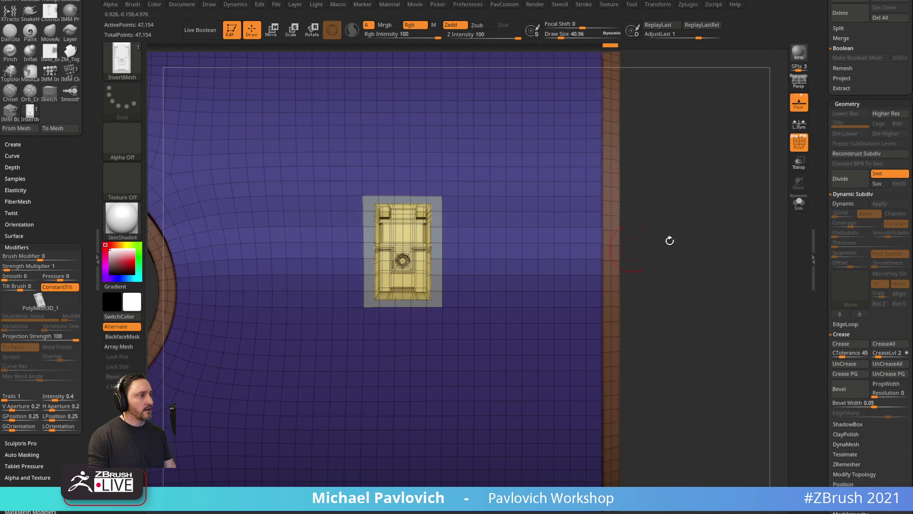
pyautogui.keyDown('ctrl'); pyautogui.moveTo(669, 240); pyautogui.dragTo(748, 319); pyautogui.keyUp('ctrl')
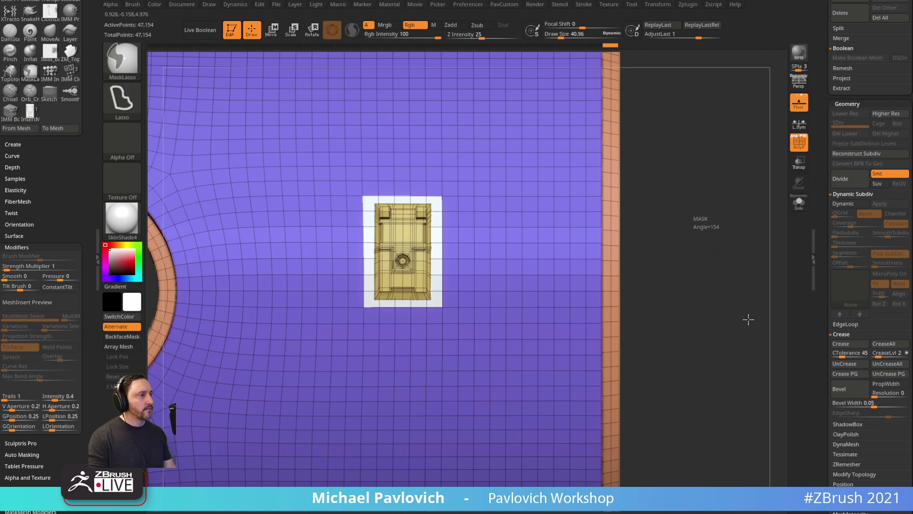
pyautogui.hotkey('ctrl', 'z')
pyautogui.click(877, 175)
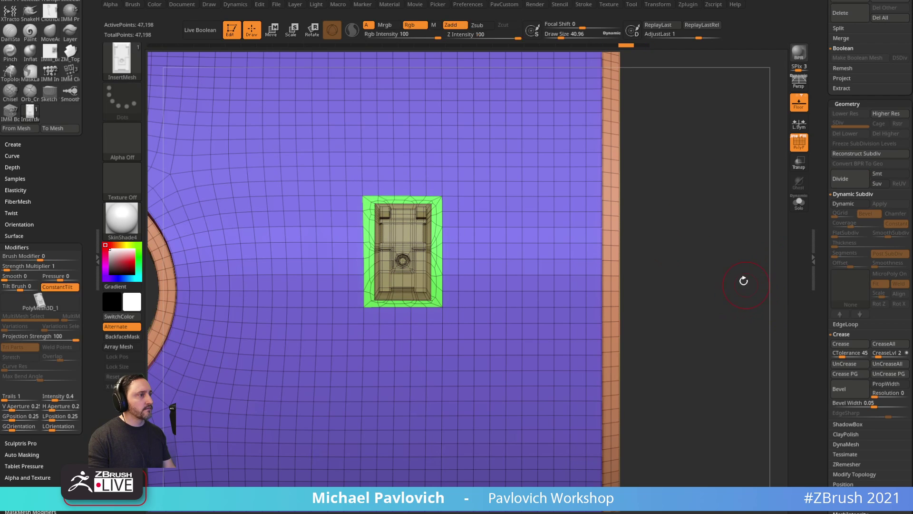
# Hide the polyframe and preview the welded latch with Dynamic Subdiv smoothing from an angle.
pyautogui.moveTo(707, 218); pyautogui.dragTo(720, 239)
pyautogui.hotkey('shift', 'f')
pyautogui.moveTo(769, 175); pyautogui.dragTo(692, 207)
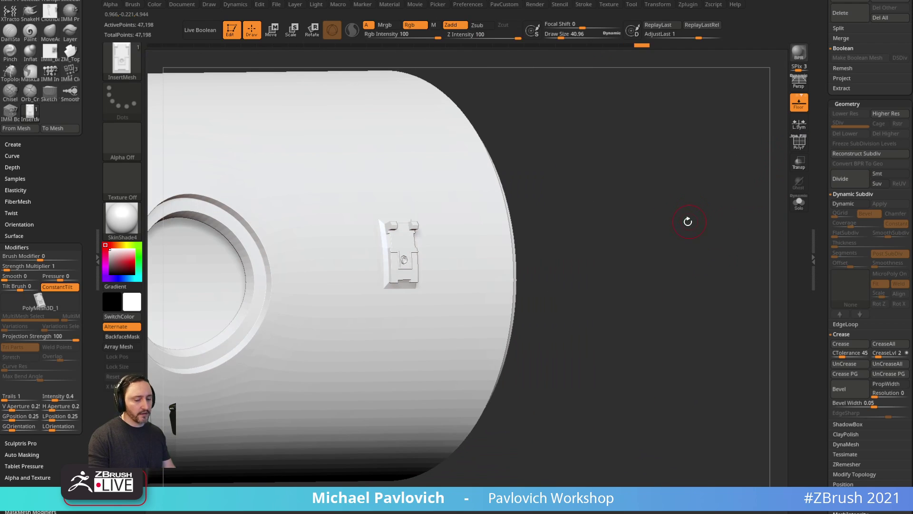
pyautogui.press('d')
pyautogui.press('3')
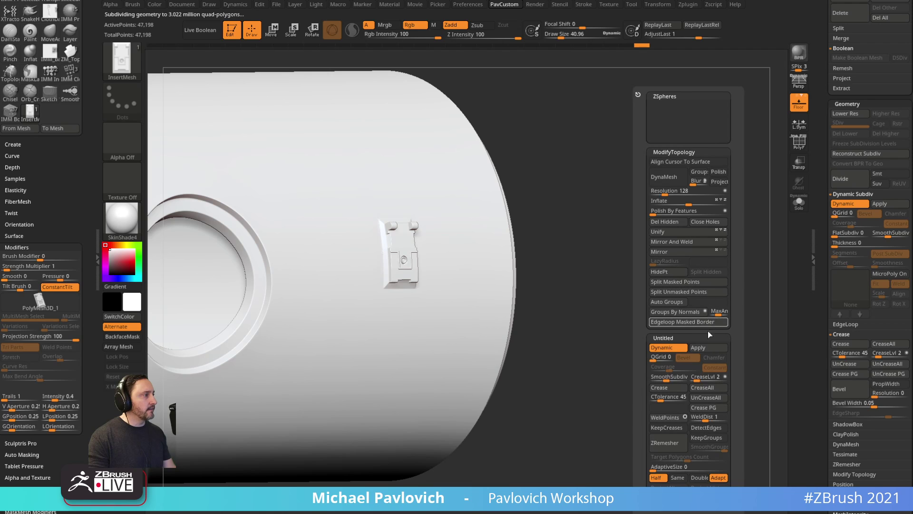
# Undo the latch insertion, show the polyframe without Dynamic Subdiv and re-mark the five-by-seven polygon patch with ZModeler.
pyautogui.hotkey('ctrl', 'z')
pyautogui.hotkey('ctrl', 'z')
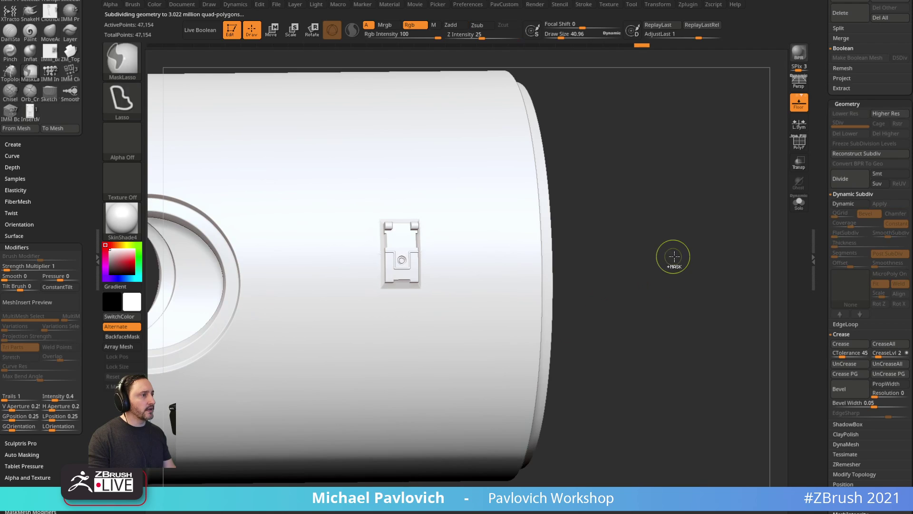
pyautogui.hotkey('shift', 'f')
pyautogui.hotkey('shift', 'd')
pyautogui.press('b')
pyautogui.press('z')
pyautogui.press('m')
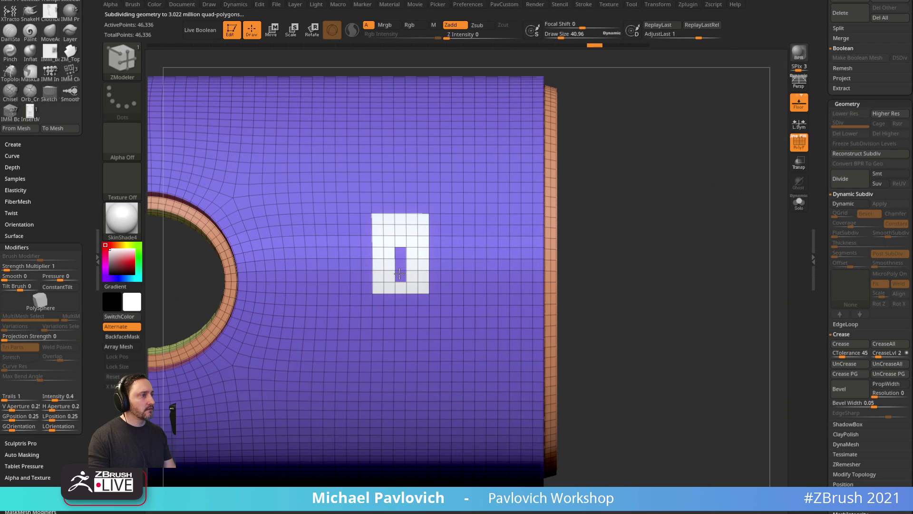
# Insert the latch as an inward recess in the white patch and clear the mask to weld it into the tube.
pyautogui.press('b')
pyautogui.click(529, 474)
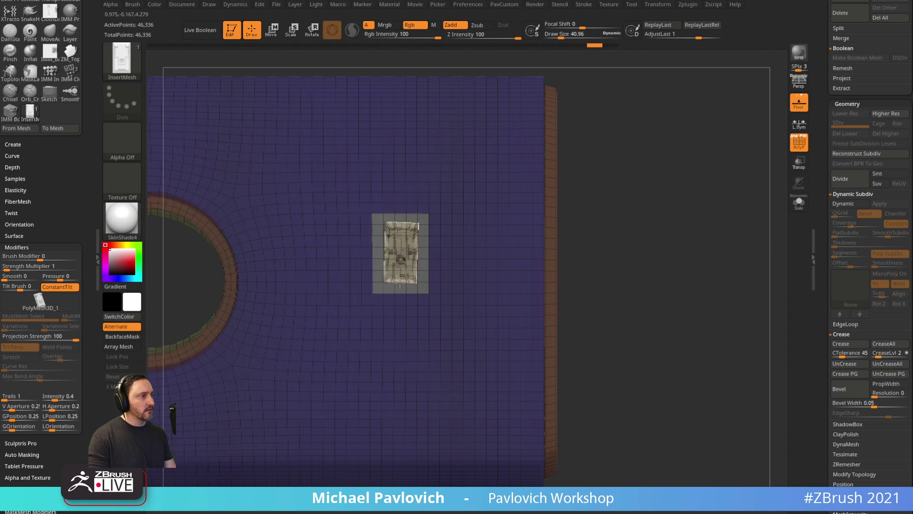
pyautogui.keyDown('alt'); pyautogui.moveTo(399, 284); pyautogui.dragTo(401, 288); pyautogui.keyUp('alt')
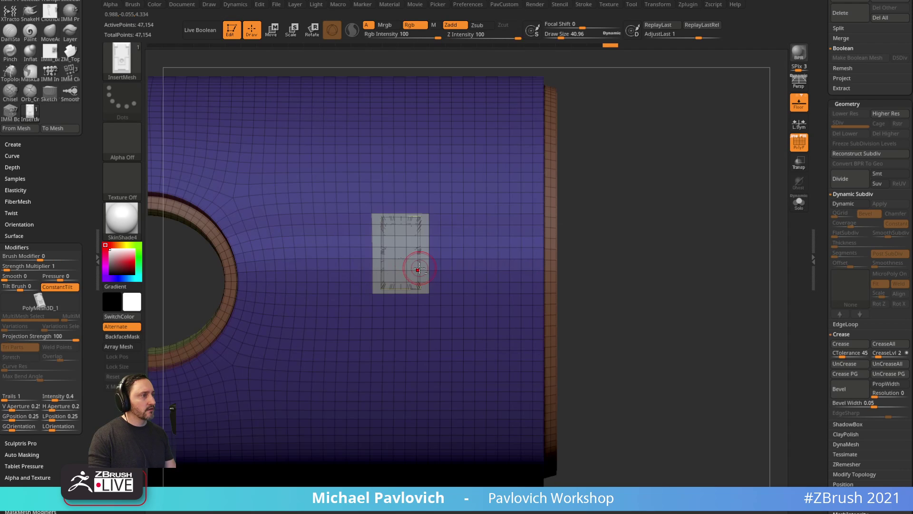
pyautogui.keyDown('ctrl'); pyautogui.click(706, 267); pyautogui.keyUp('ctrl')
pyautogui.moveTo(665, 230); pyautogui.dragTo(730, 244)
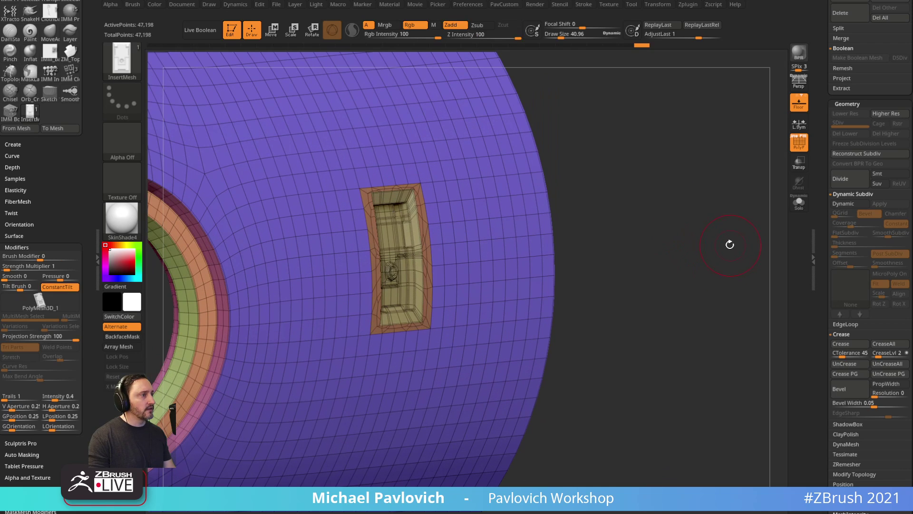
# Turn on Dynamic Subdiv, hide the polyframe and inspect the recessed latch and the whole tube.
pyautogui.press('d')
pyautogui.press('2')
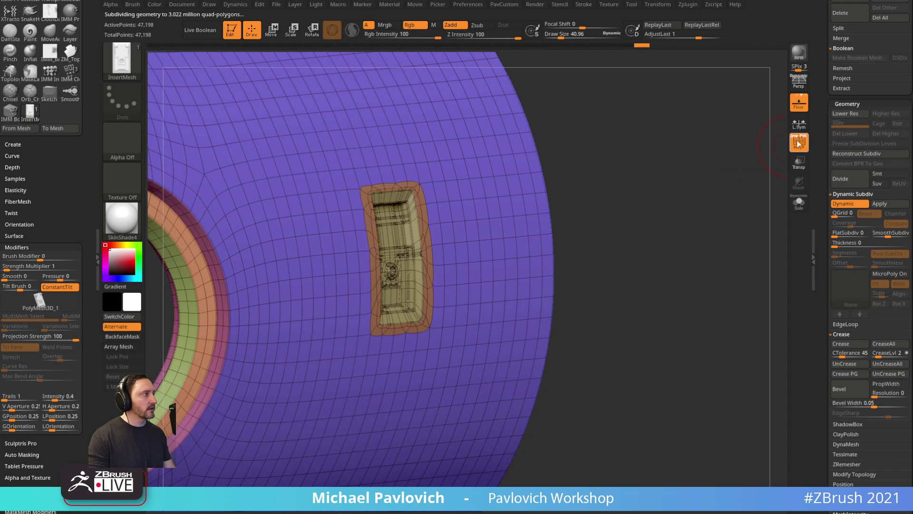
pyautogui.hotkey('shift', 'f')
pyautogui.moveTo(692, 202); pyautogui.dragTo(672, 198)
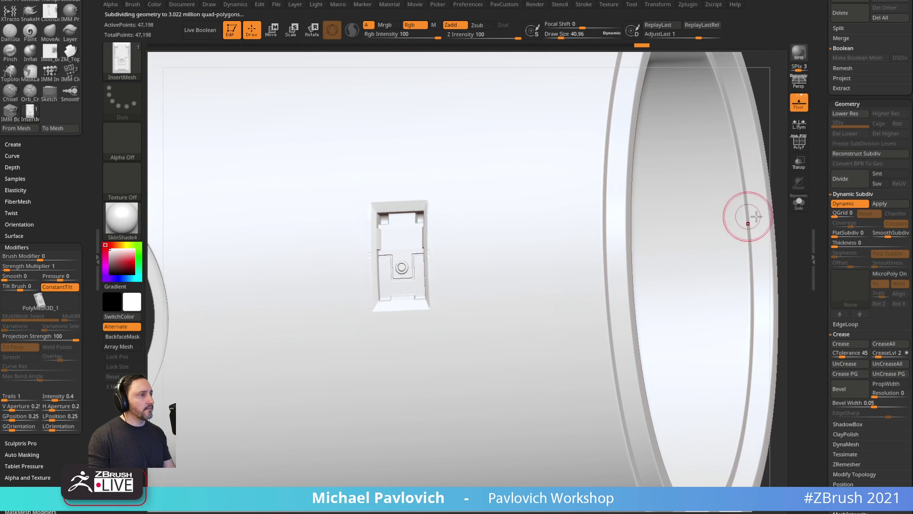
pyautogui.scroll(10, 784, 196)
pyautogui.keyDown('alt'); pyautogui.moveTo(771, 134); pyautogui.dragTo(730, 246); pyautogui.keyUp('alt')
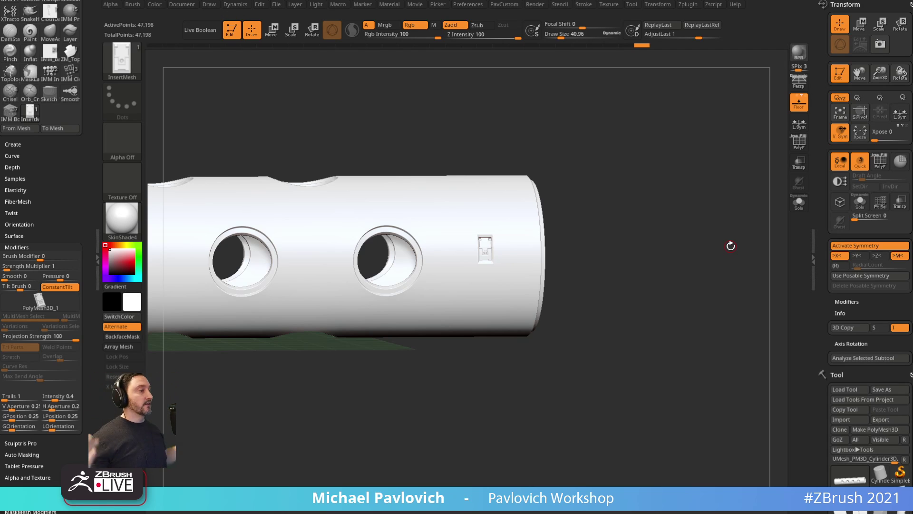
pyautogui.moveTo(654, 234); pyautogui.dragTo(714, 262)
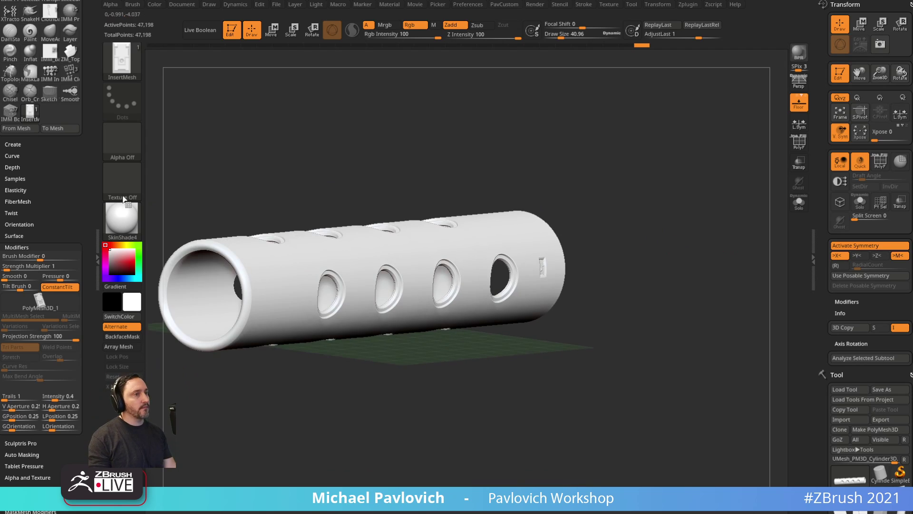
# Switch the tube's material to StartupMaterial and enlarge the brush draw size.
pyautogui.click(122, 218)
pyautogui.click(175, 227)
pyautogui.press('s')
pyautogui.click(653, 220)
pyautogui.moveTo(665, 221)
pyautogui.mouseDown()
pyautogui.moveTo(642, 219)
pyautogui.moveTo(698, 198)
pyautogui.mouseUp()
# Select the Standard brush and set its draw size to about 121.
pyautogui.press('b')
pyautogui.press('s')
pyautogui.press('t')
pyautogui.press('b')
pyautogui.press('s')
pyautogui.press('h')
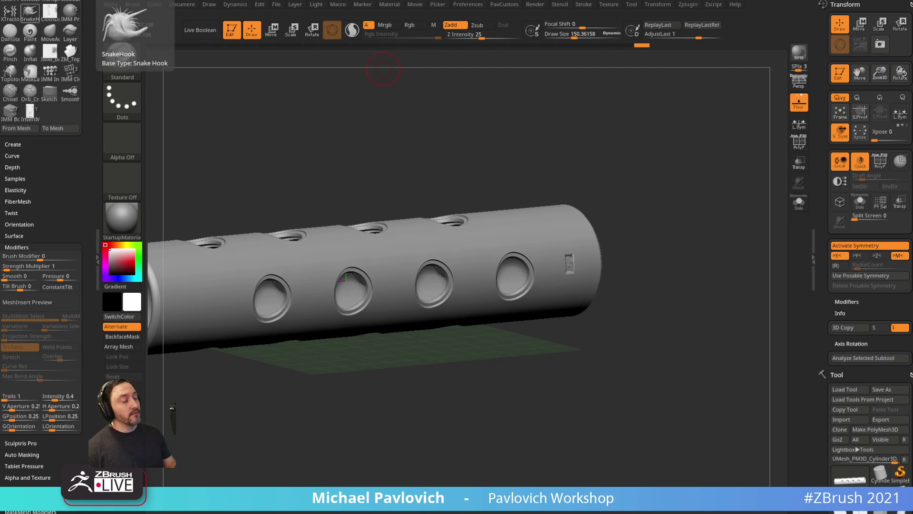
pyautogui.press('s')
pyautogui.moveTo(337, 136); pyautogui.dragTo(338, 137)
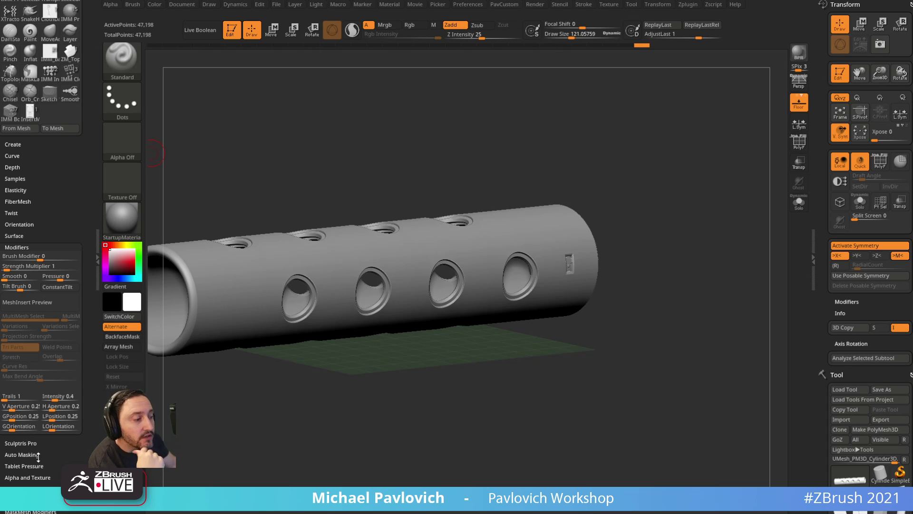
pyautogui.moveTo(540, 149); pyautogui.dragTo(554, 150)
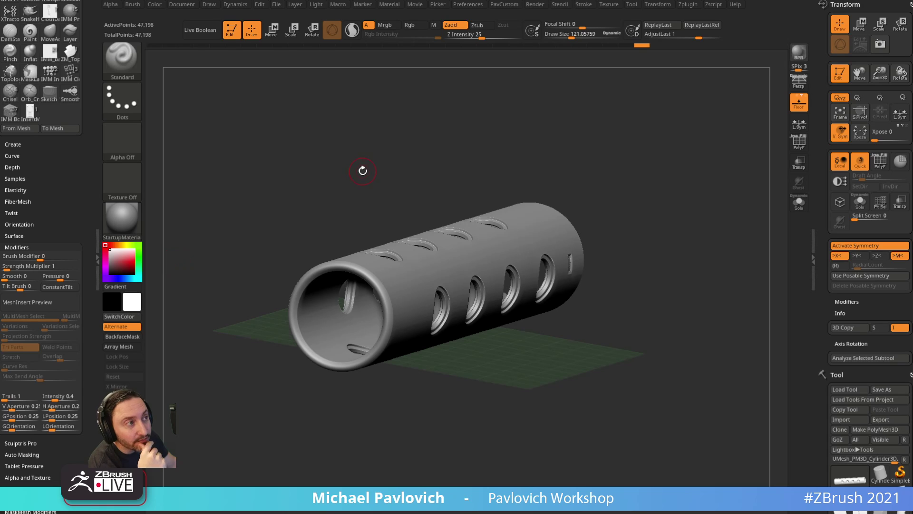
pyautogui.press('`')
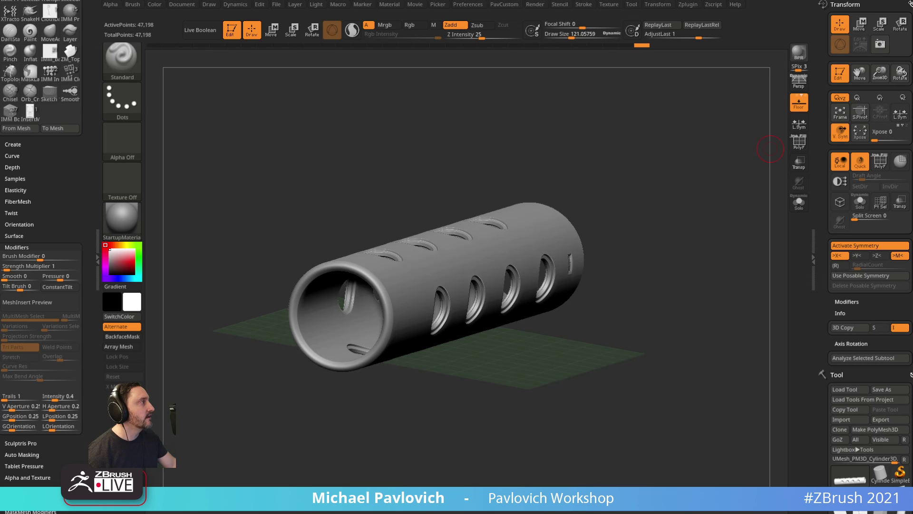
# Clear the Transform and Tool palettes from the tray and dock only the Tool palette there.
pyautogui.click(911, 4)
pyautogui.click(910, 5)
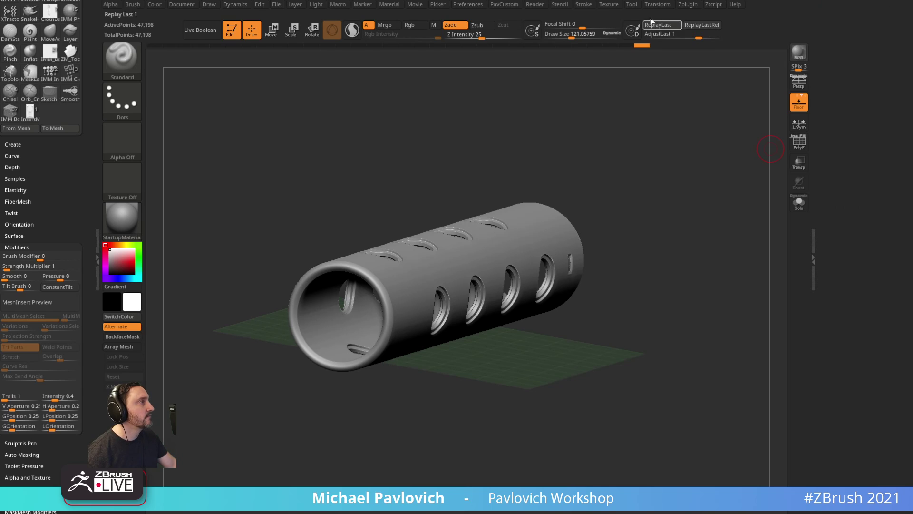
pyautogui.click(632, 4)
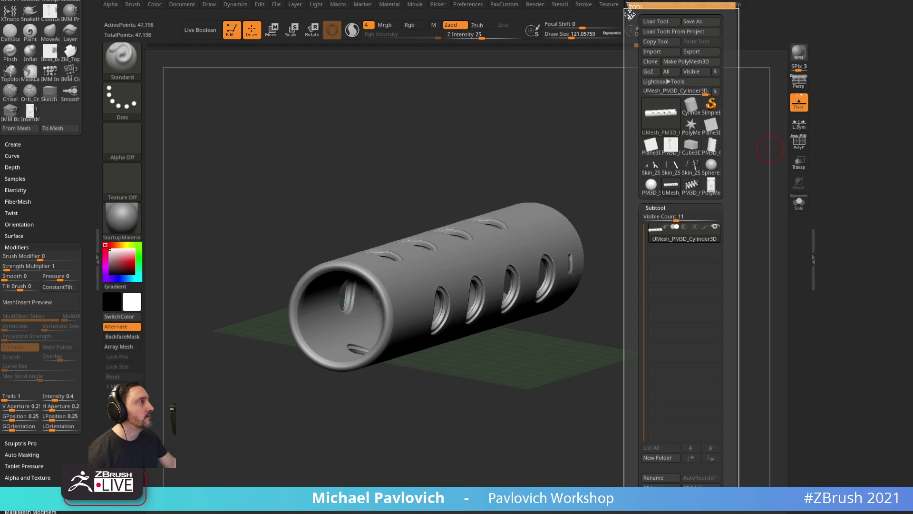
pyautogui.click(632, 14)
# Exit the tube's edit mode by switching to SimpleBrush and make ZSphere the active tool.
pyautogui.click(904, 100)
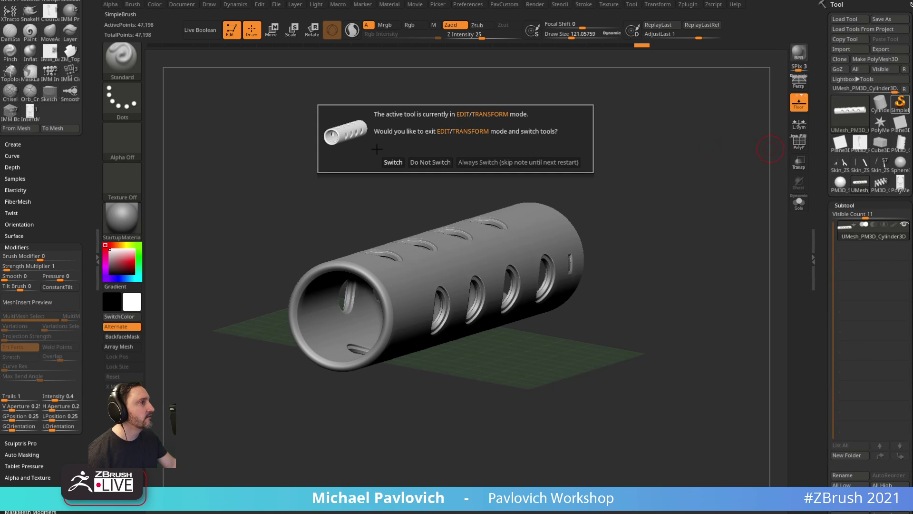
pyautogui.click(393, 162)
pyautogui.click(850, 111)
pyautogui.click(641, 194)
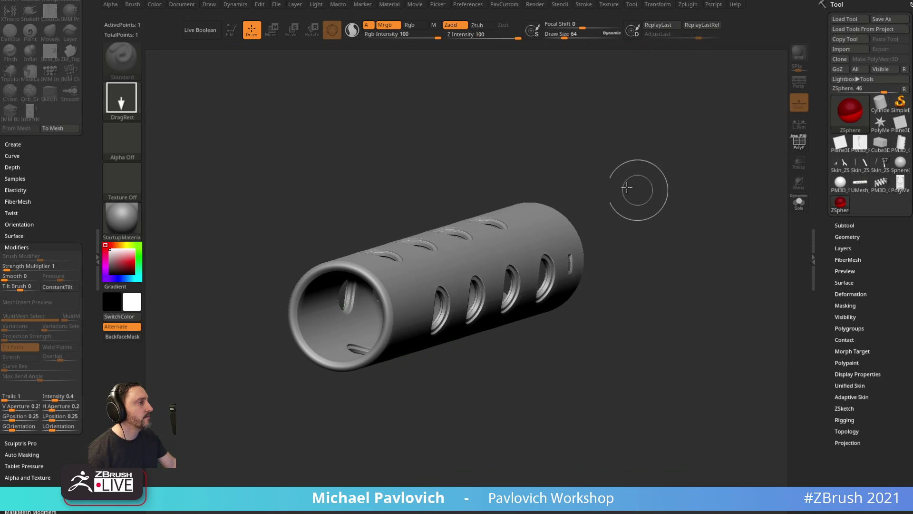
# Bring up the custom popup menu and collapse its ZSpheres section.
pyautogui.press('space')
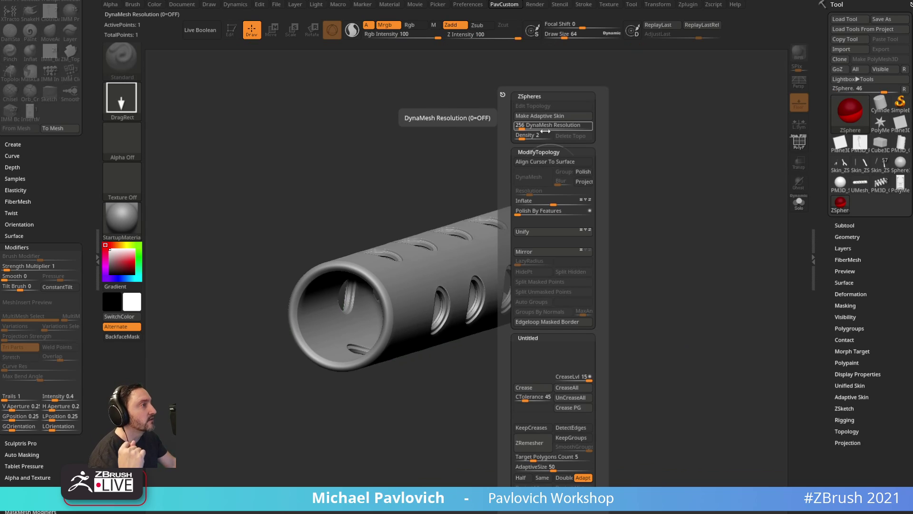
pyautogui.click(554, 95)
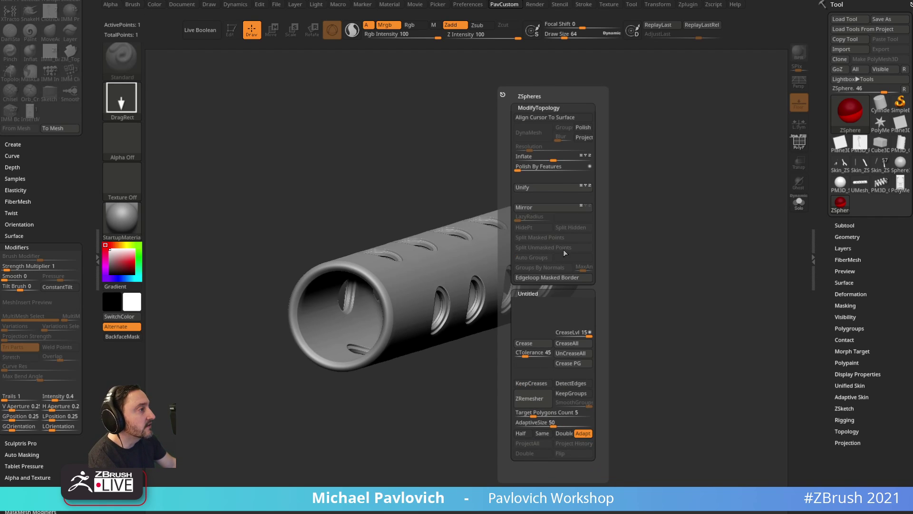
pyautogui.press('space')
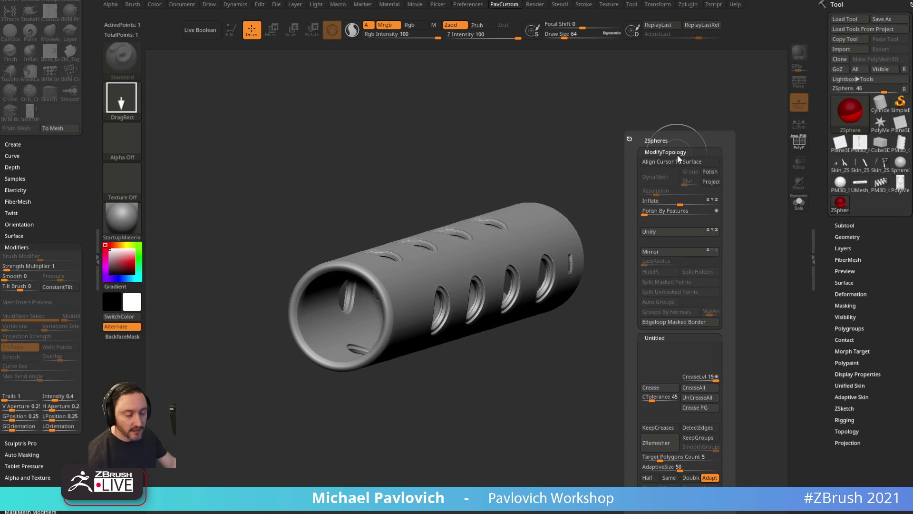
pyautogui.press('space')
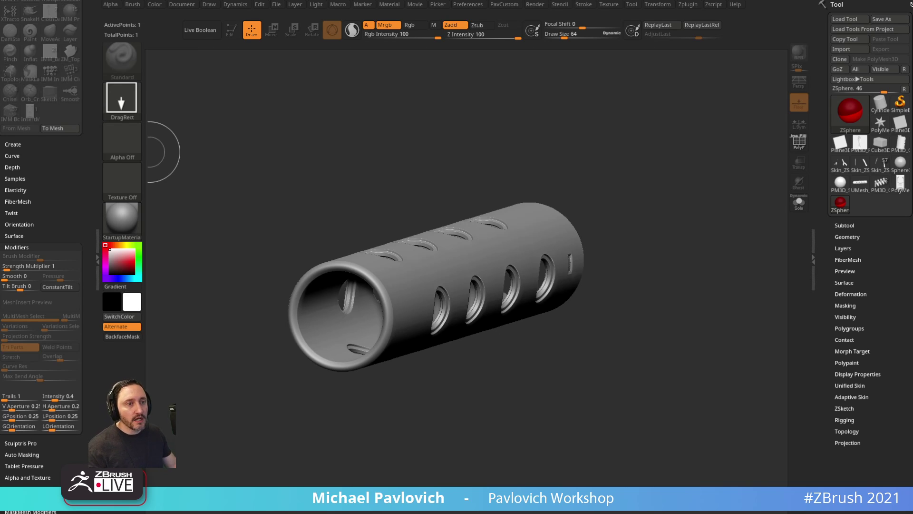
# Switch to the web browser and look through the artist's Gumroad product list for the Intro To ZBrush files.
pyautogui.hotkey('alt', 'Tab')
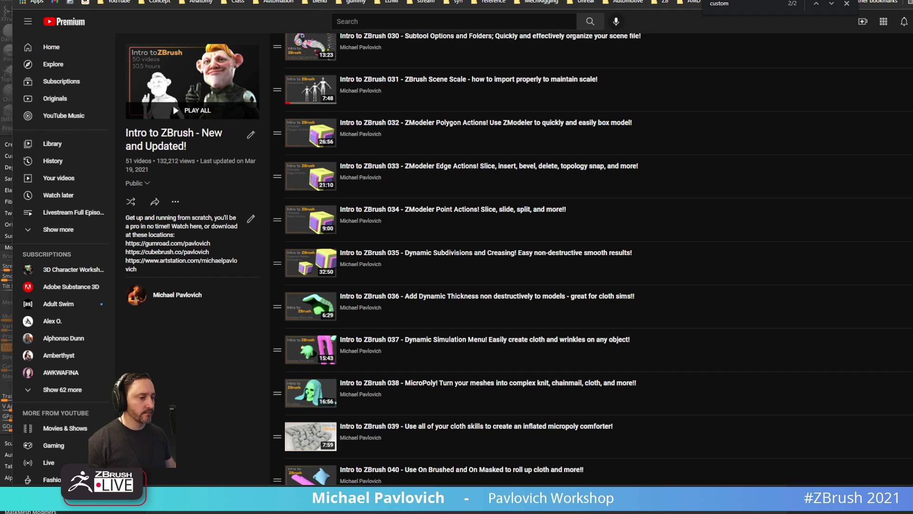
pyautogui.moveTo(423, 0); pyautogui.dragTo(280, 1)
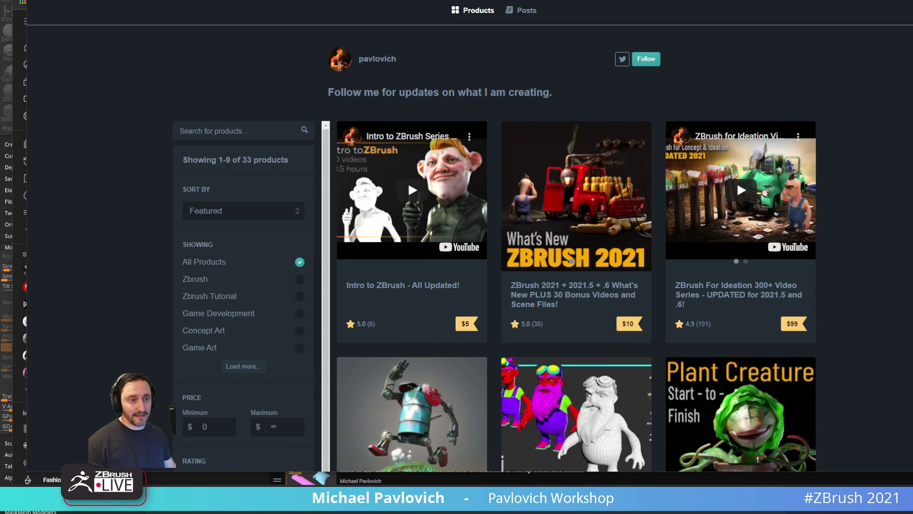
pyautogui.scroll(-3, 440, 365)
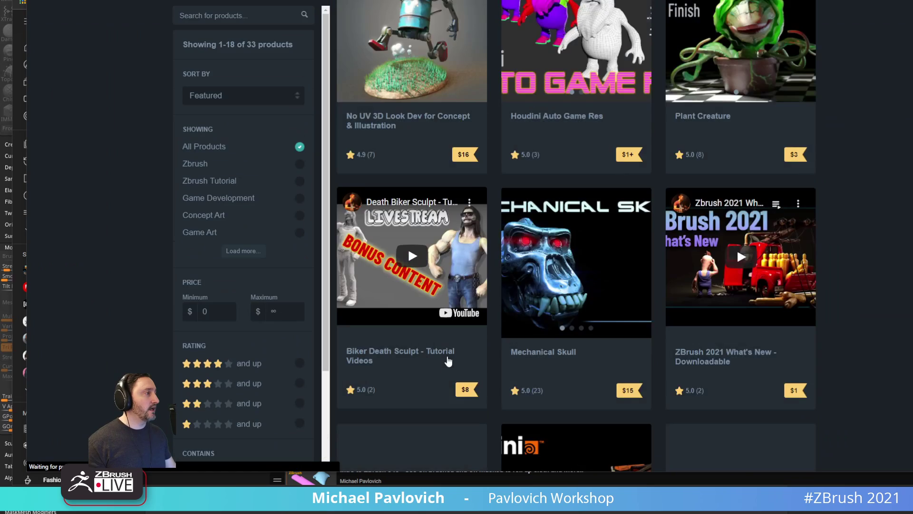
pyautogui.scroll(-10, 440, 365)
pyautogui.scroll(-10, 455, 357)
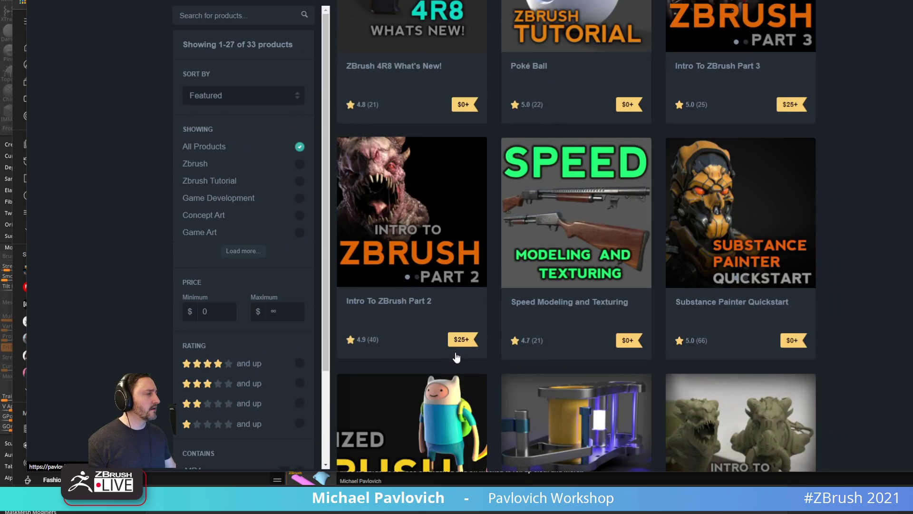
pyautogui.scroll(-10, 458, 357)
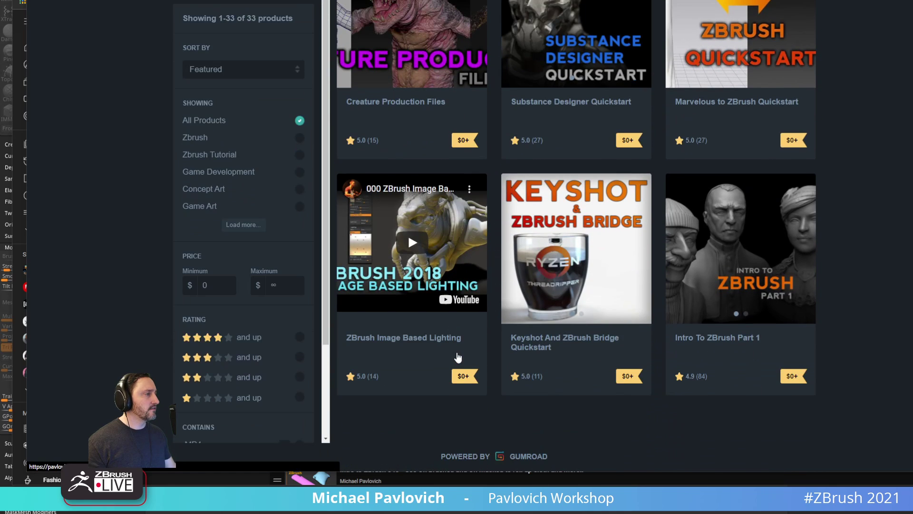
pyautogui.scroll(6, 457, 357)
pyautogui.scroll(8, 536, 386)
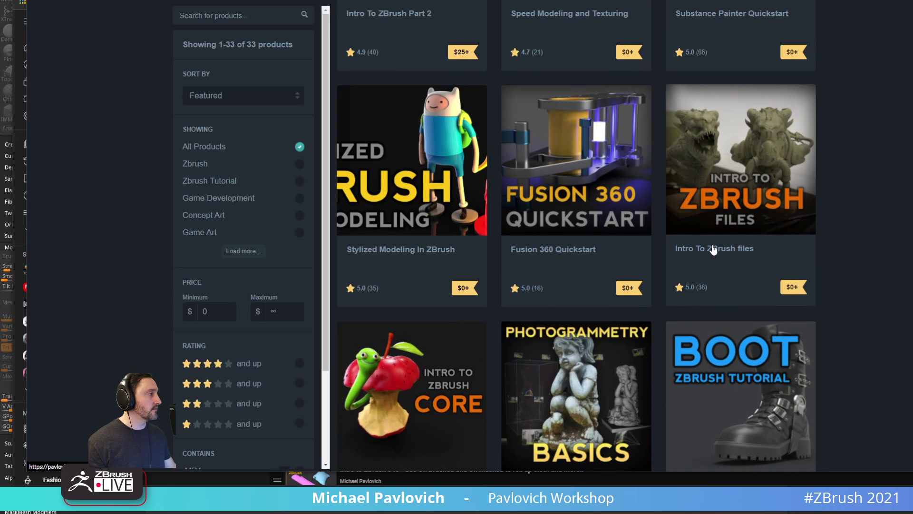
# Open the Intro To ZBrush files product and highlight "ZStartup folder" in its description.
pyautogui.click(712, 247)
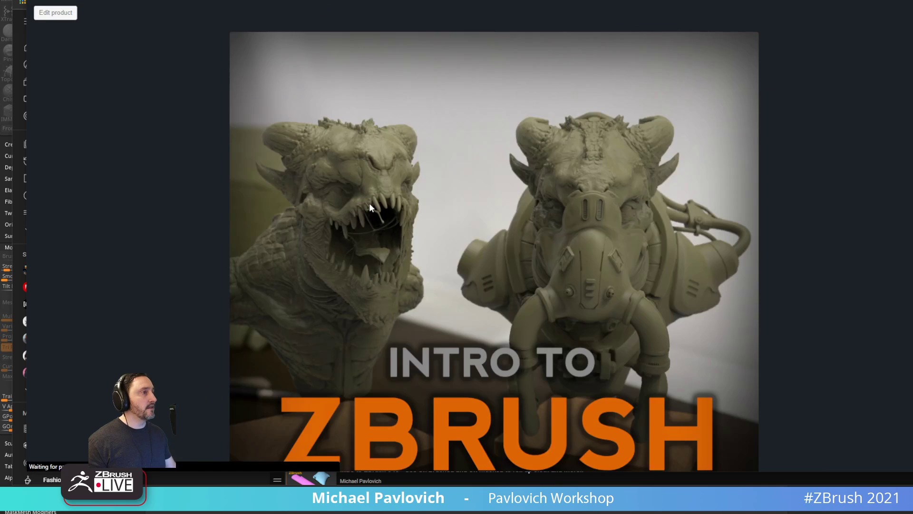
pyautogui.scroll(-5, 291, 203)
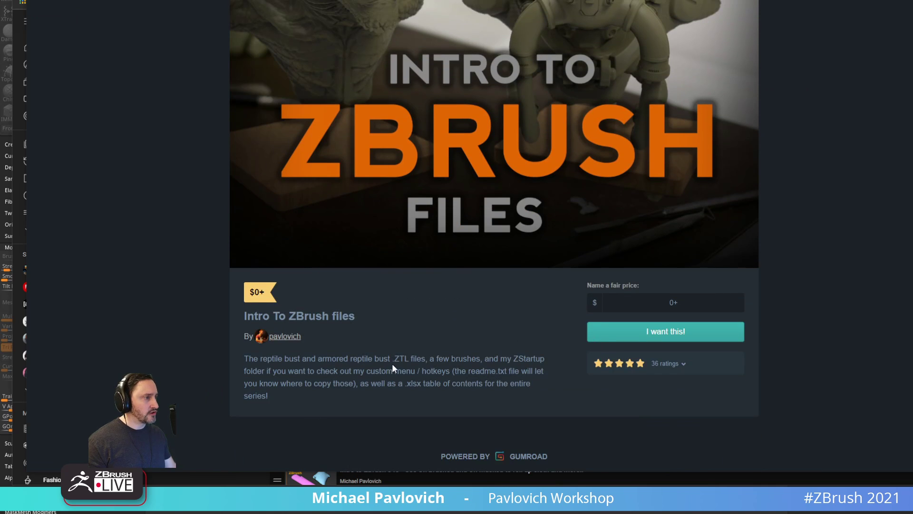
pyautogui.moveTo(513, 359); pyautogui.dragTo(264, 371)
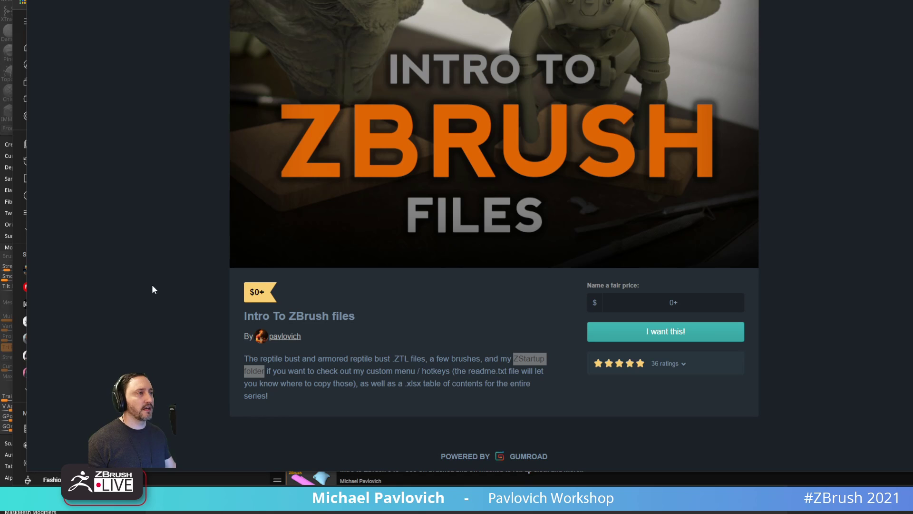
# Open a file browser window and go to the ZStartup folder inside ZBrushData2021.
pyautogui.press('super+e')
pyautogui.scroll(5, 194, 203)
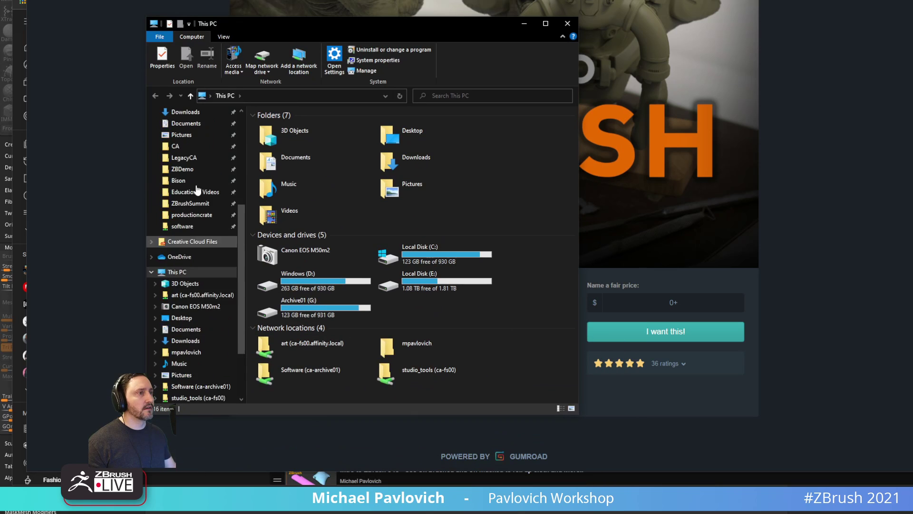
pyautogui.scroll(1, 194, 203)
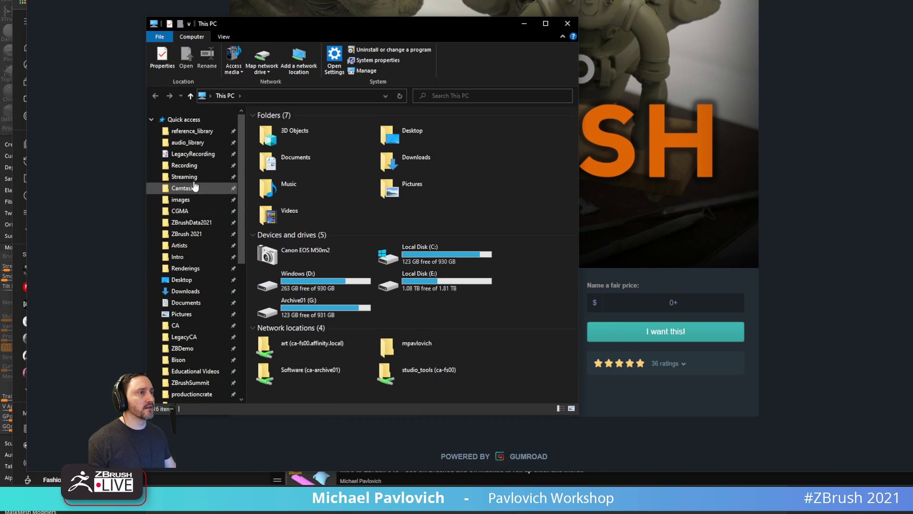
pyautogui.click(191, 222)
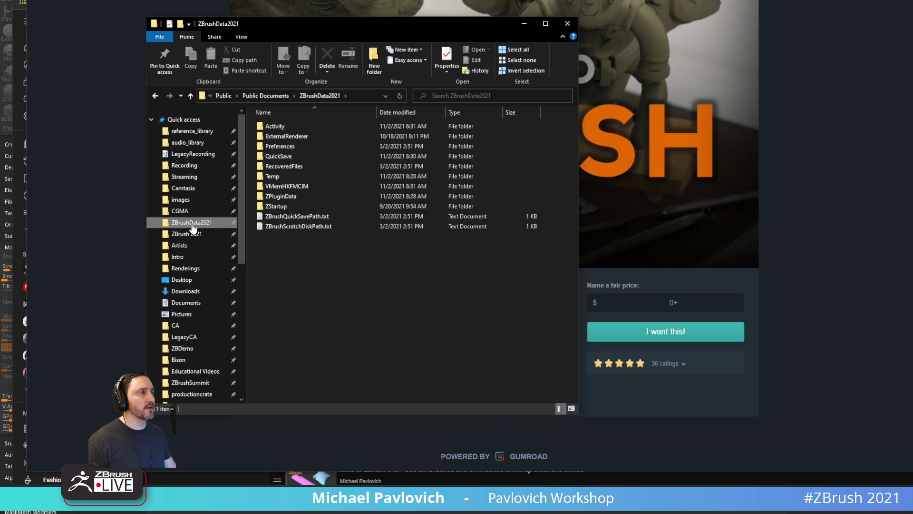
pyautogui.doubleClick(301, 206)
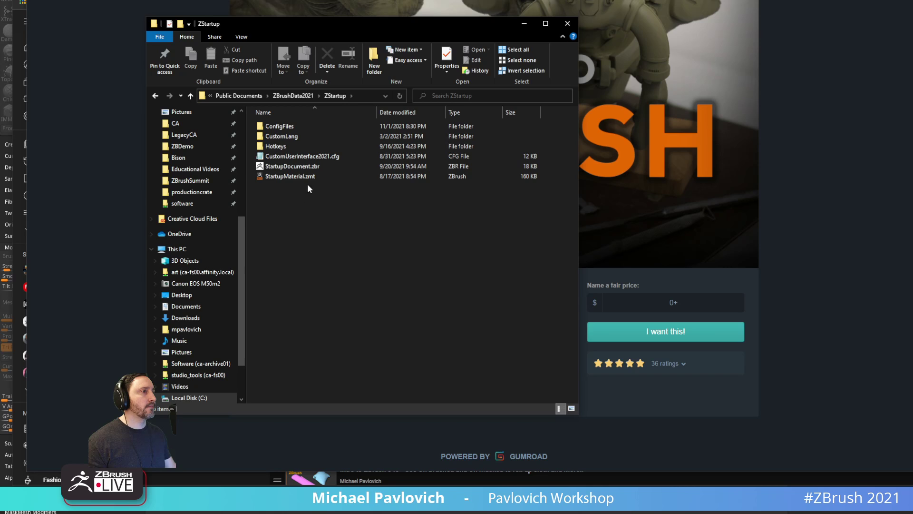
# Open StartupHotkeys.txt from the Hotkeys folder, review the hotkey assignments and close the file.
pyautogui.doubleClick(310, 145)
pyautogui.doubleClick(280, 126)
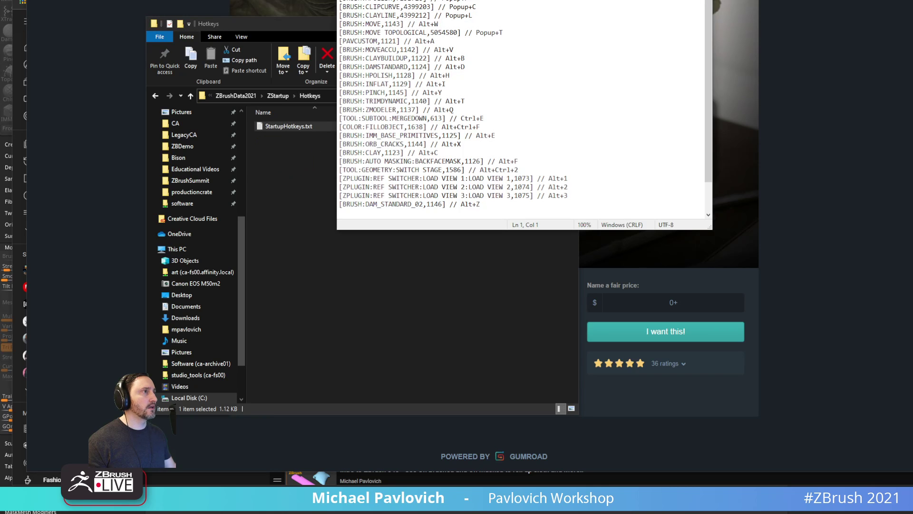
pyautogui.moveTo(538, 0); pyautogui.dragTo(532, 51)
pyautogui.scroll(-2, 600, 144)
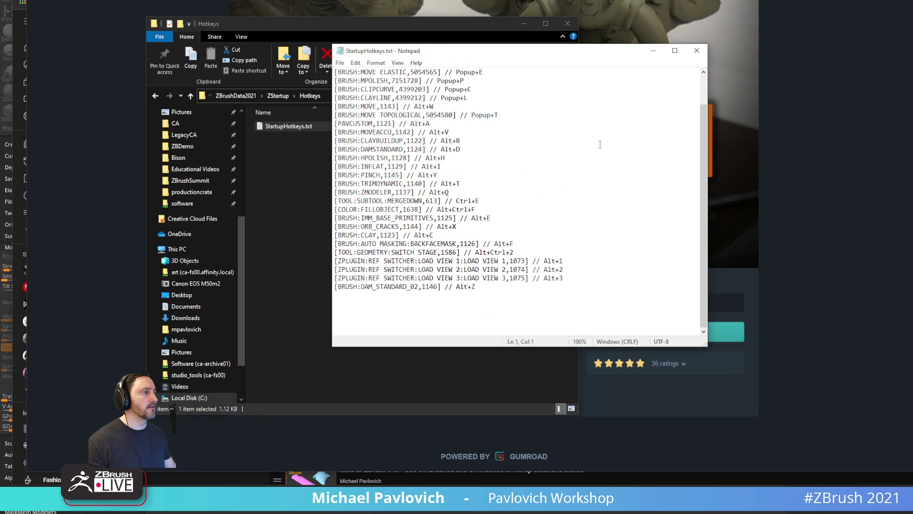
pyautogui.scroll(2, 600, 144)
pyautogui.click(696, 50)
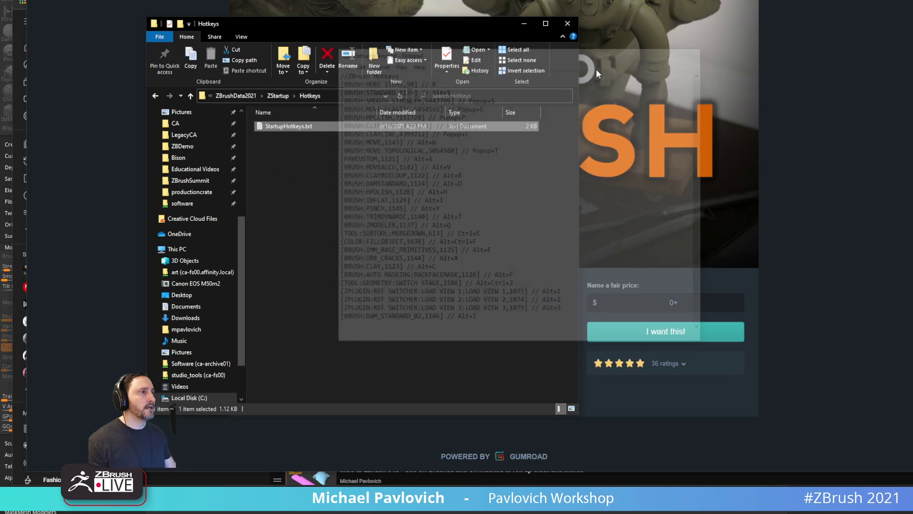
# Return to ZStartup, point out CustomUserInterface2021.cfg, StartupDocument.zbr and StartupMaterial.zmt, and close the file browser.
pyautogui.click(279, 95)
pyautogui.click(319, 156)
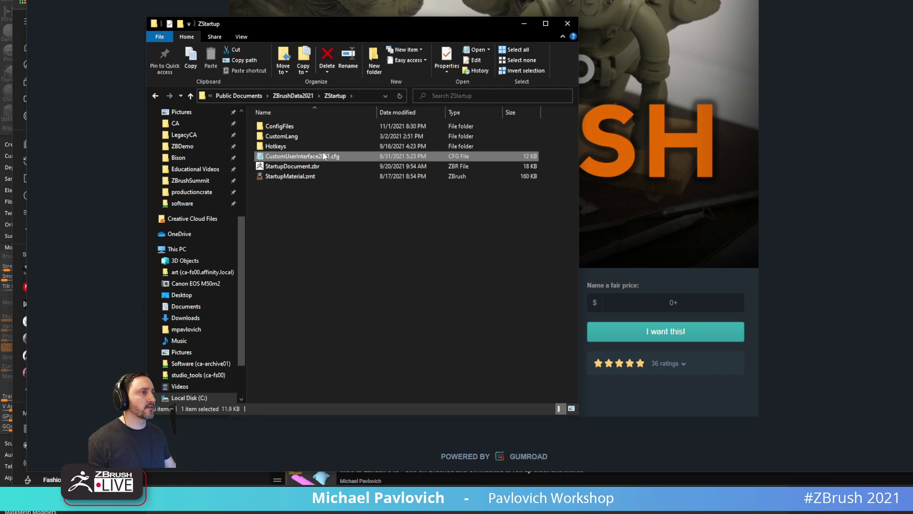
pyautogui.keyDown('ctrl'); pyautogui.click(328, 164); pyautogui.keyUp('ctrl')
pyautogui.keyDown('ctrl'); pyautogui.click(326, 174); pyautogui.keyUp('ctrl')
pyautogui.click(325, 158)
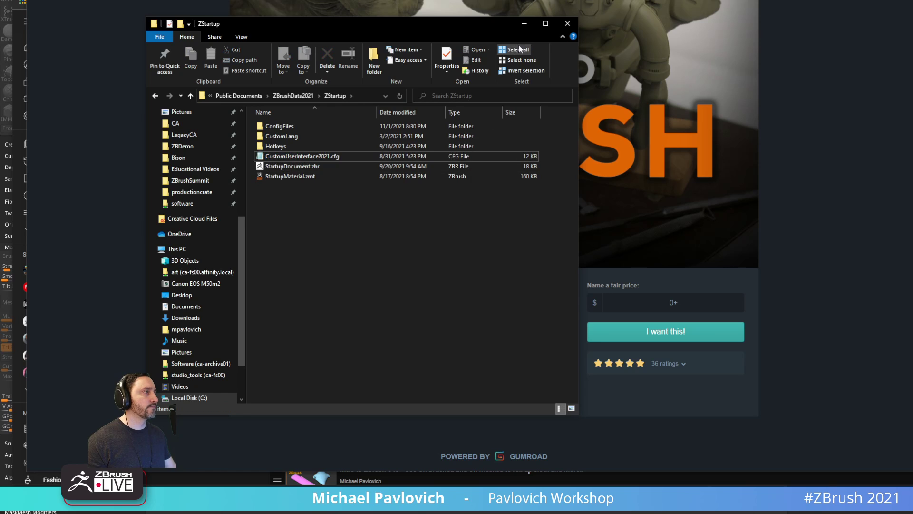
pyautogui.click(567, 23)
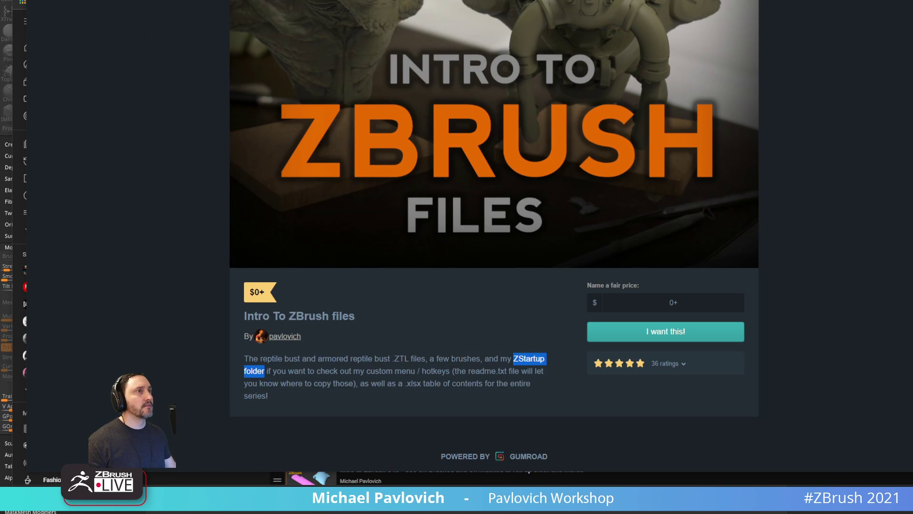
# Close the Gumroad product page and go from the YouTube playlist back to the channel's home page.
pyautogui.hotkey('ctrl', 'w')
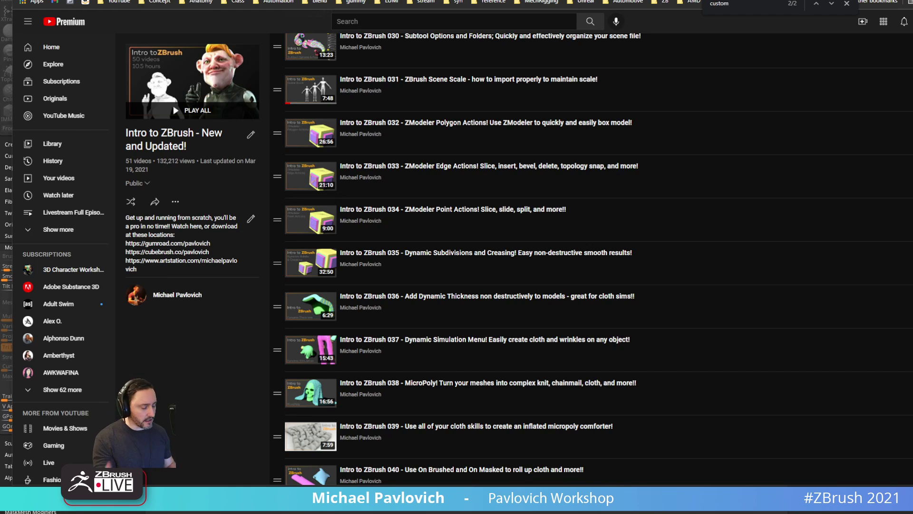
pyautogui.hotkey('alt', 'Left')
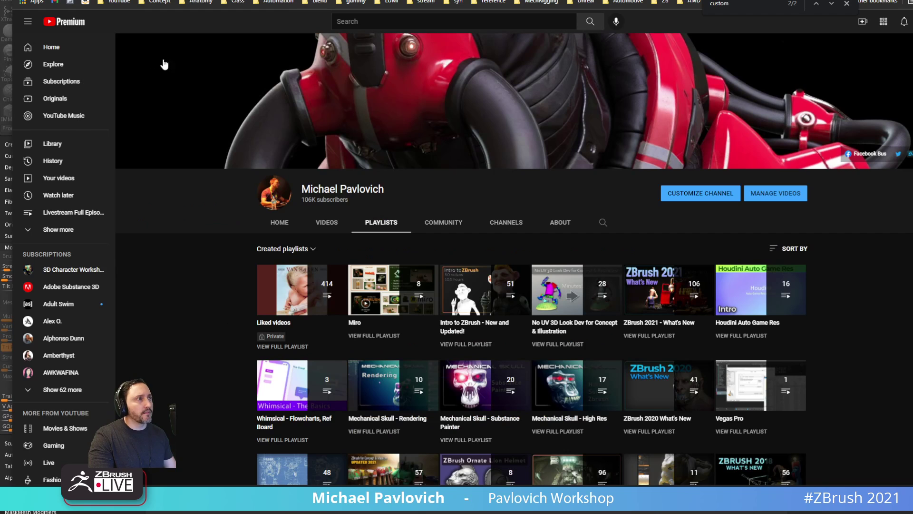
pyautogui.click(278, 225)
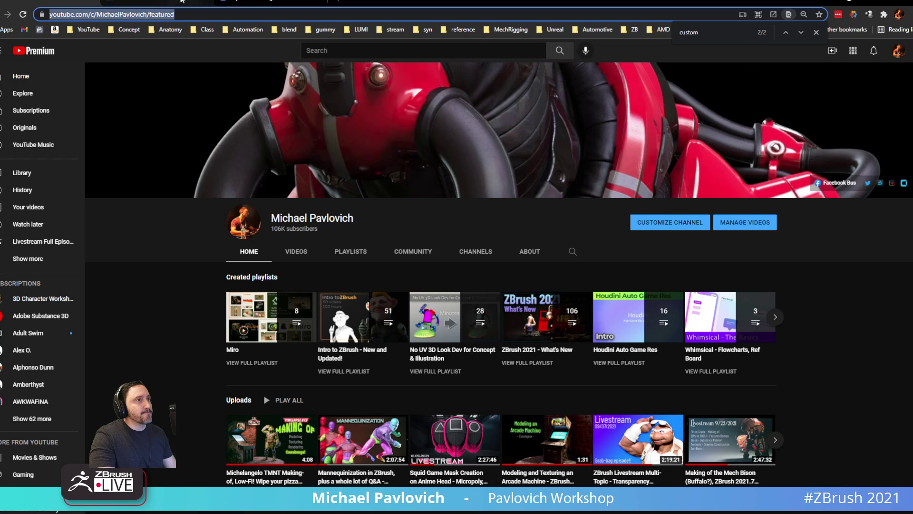
# Show the artist's ArtStation portfolio, view the TMNT Michelangelo Scene artwork, return and highlight the portfolio's web address.
pyautogui.click(191, 2)
pyautogui.scroll(-4, 221, 229)
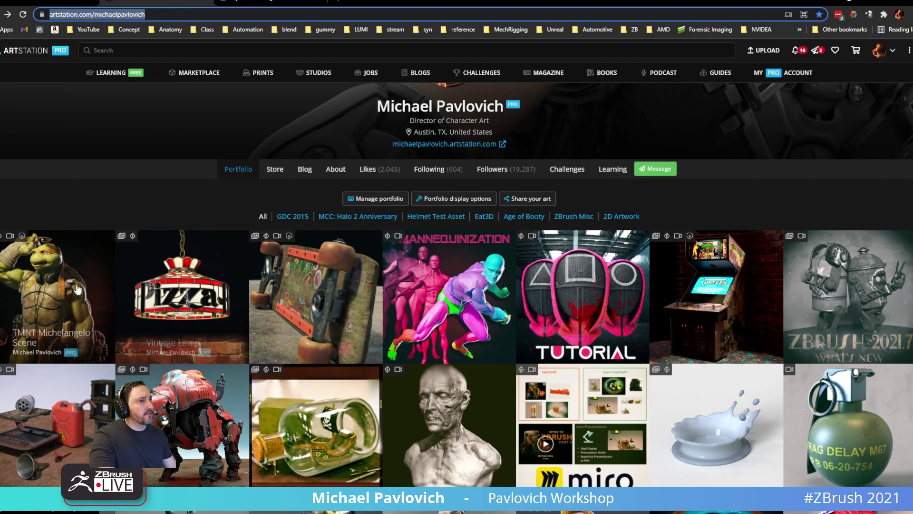
pyautogui.click(53, 293)
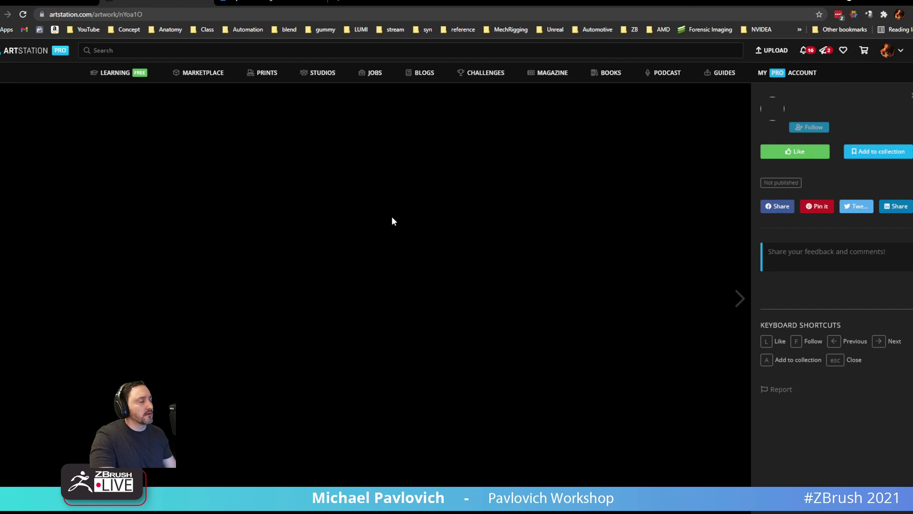
pyautogui.hotkey('alt', 'Left')
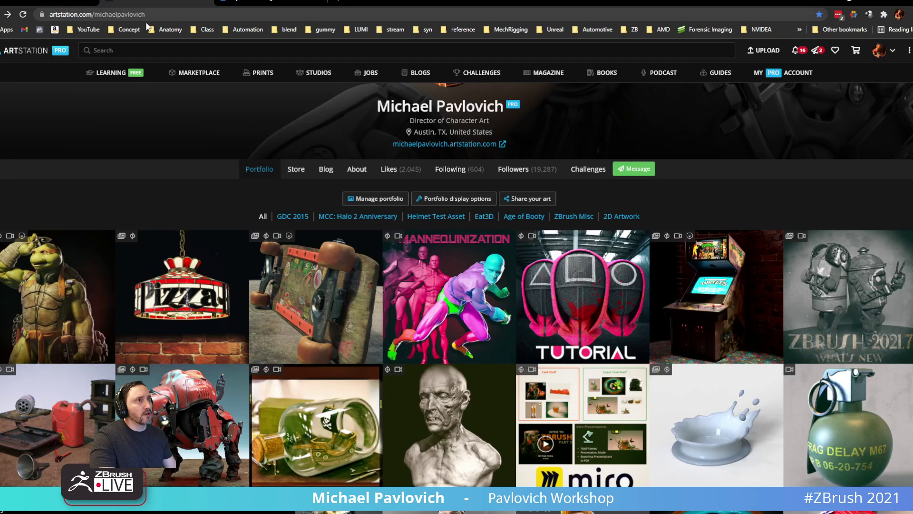
pyautogui.click(162, 16)
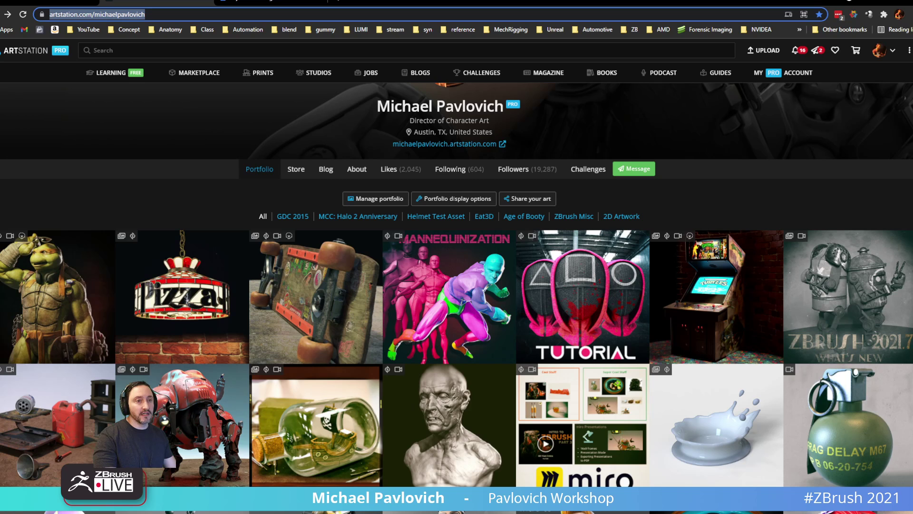
pyautogui.press('Escape')
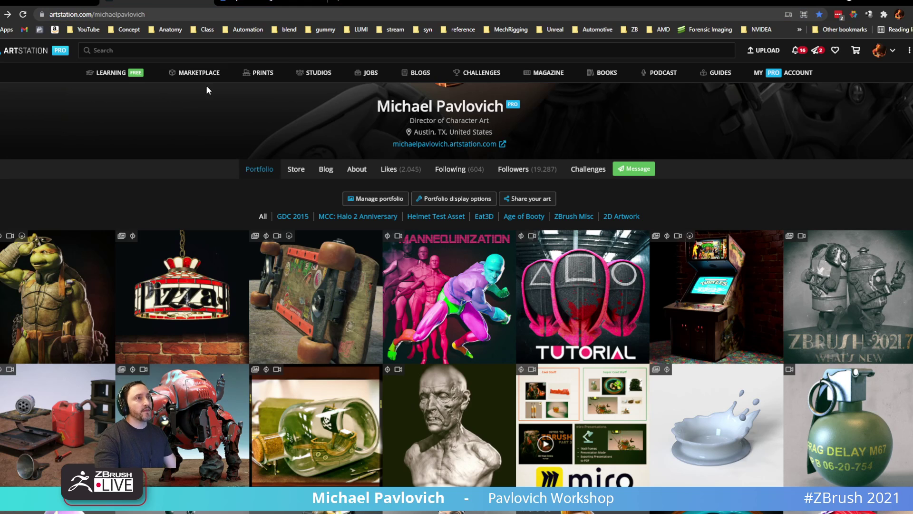
# Open a new browser page and revisit the artist's YouTube channel home page and ArtStation portfolio.
pyautogui.click(337, 2)
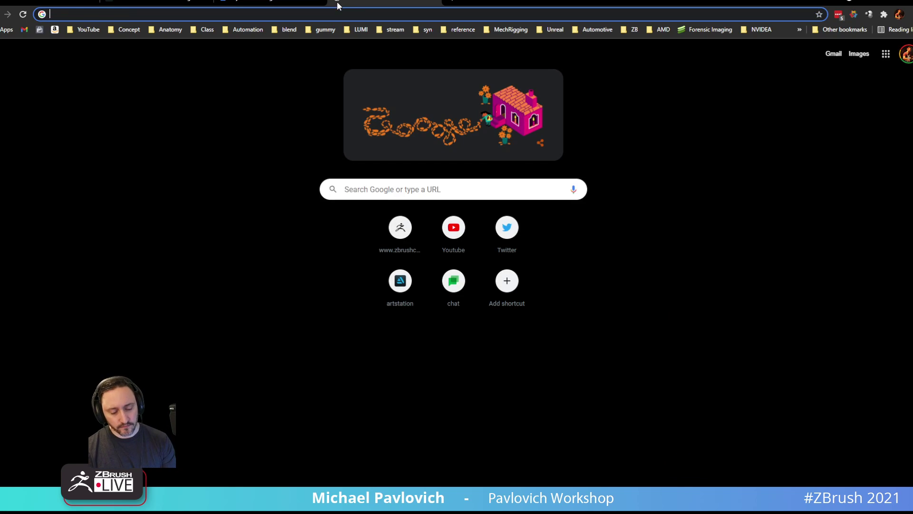
pyautogui.click(40, 0)
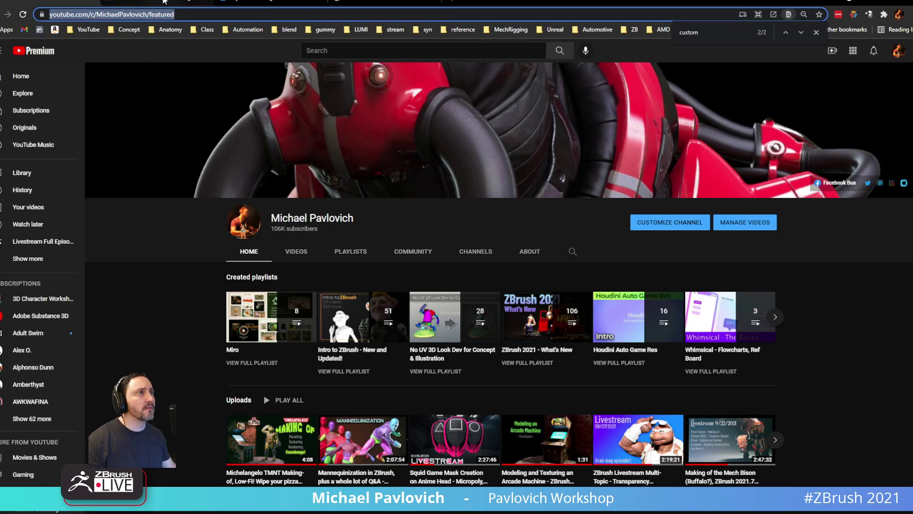
pyautogui.click(167, 1)
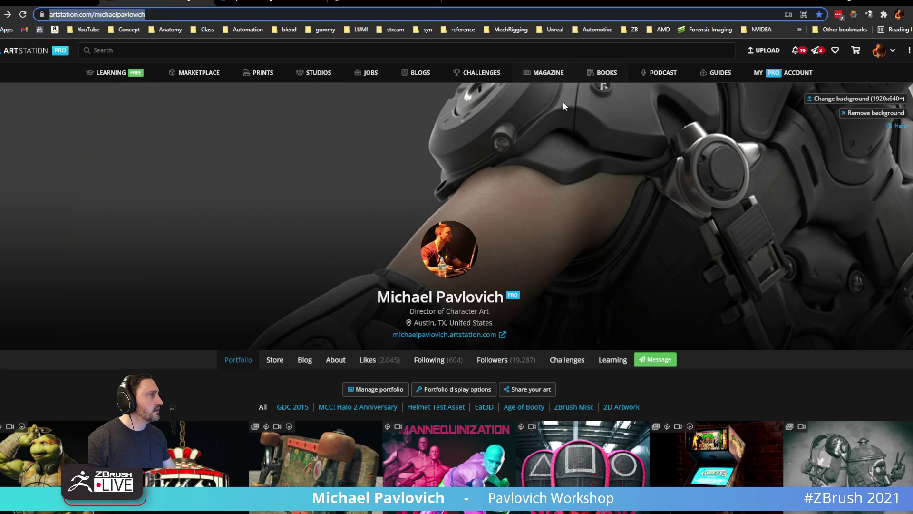
# Look up the artist's Twitch channel from the blank browser page and open it.
pyautogui.click(357, 5)
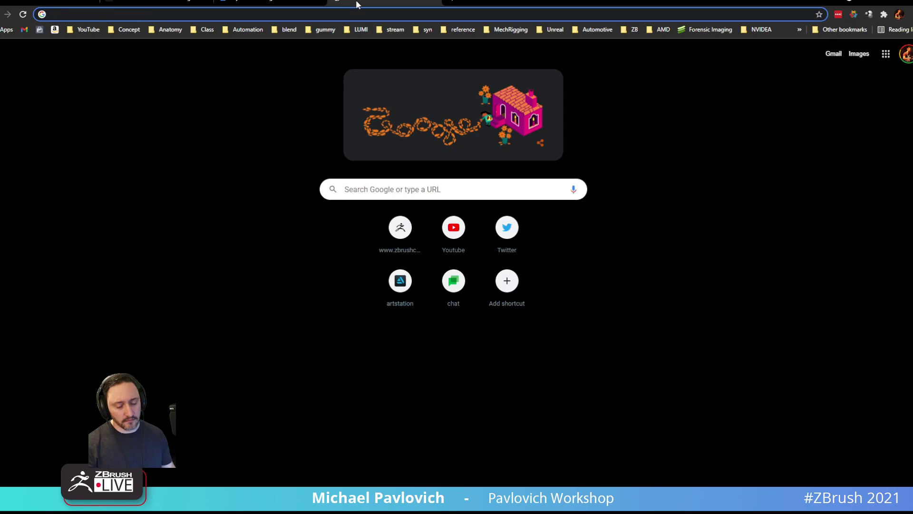
pyautogui.write('pavmike twitch')
pyautogui.press('Return')
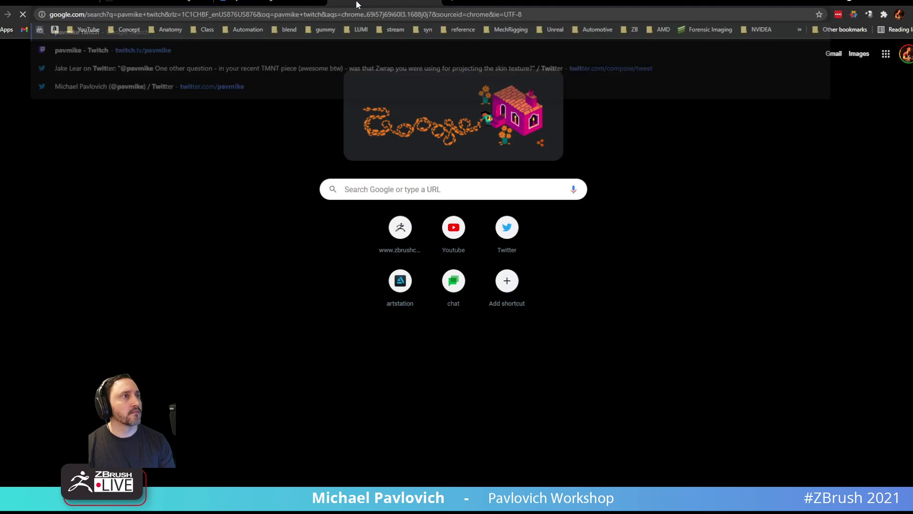
pyautogui.click(109, 146)
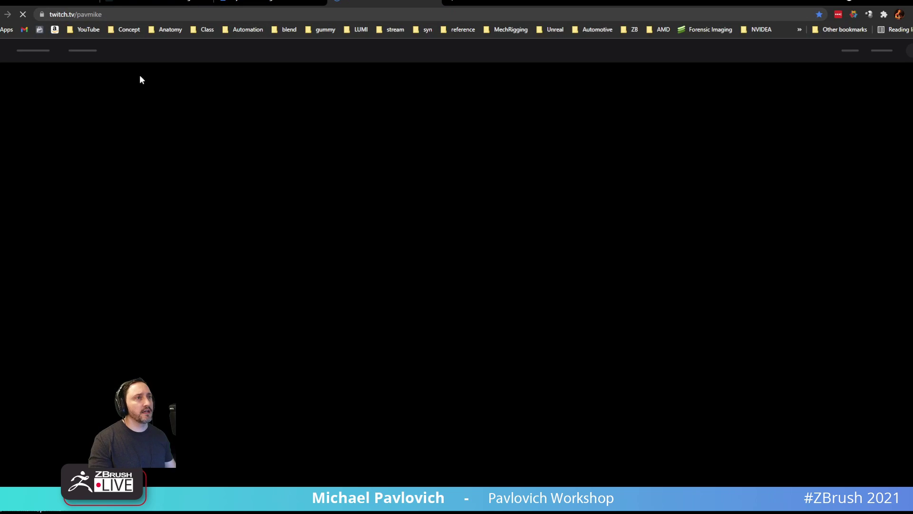
# Highlight the Twitch channel's web address, show the channel's home page and switch back to ZBrush.
pyautogui.click(176, 12)
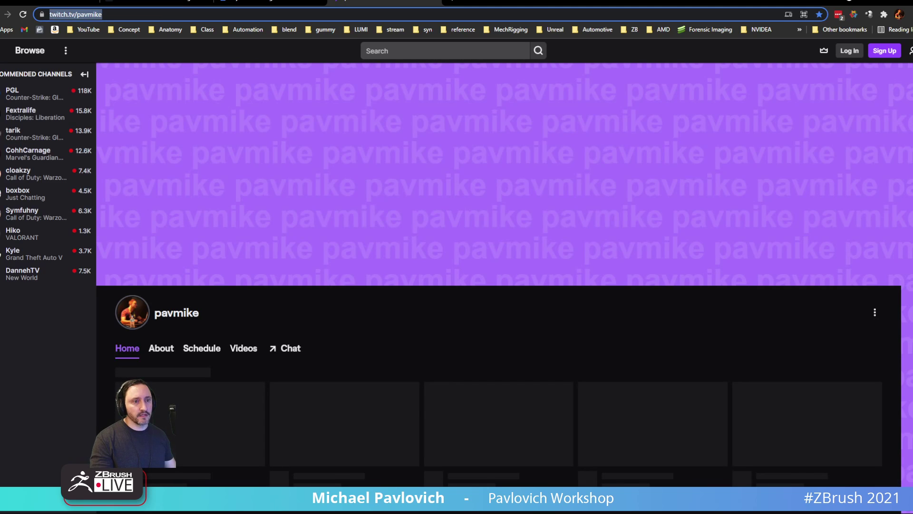
pyautogui.click(311, 268)
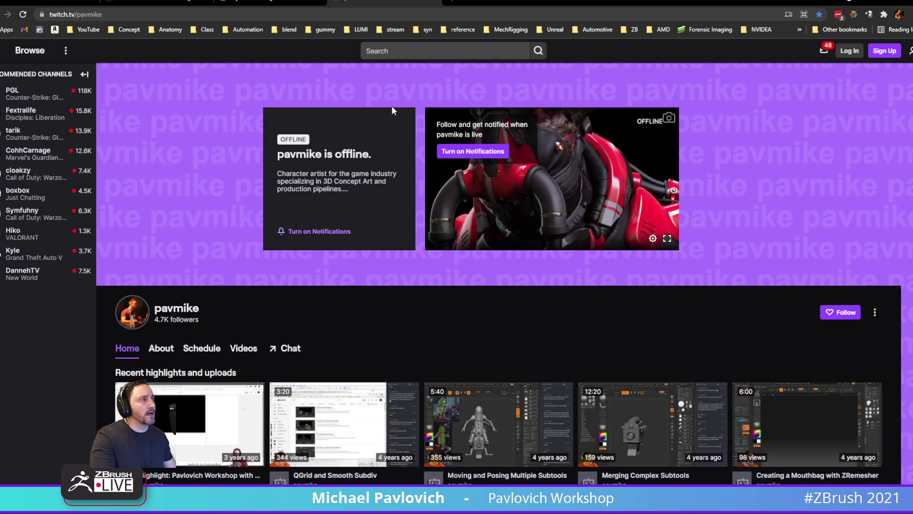
pyautogui.click(433, 1)
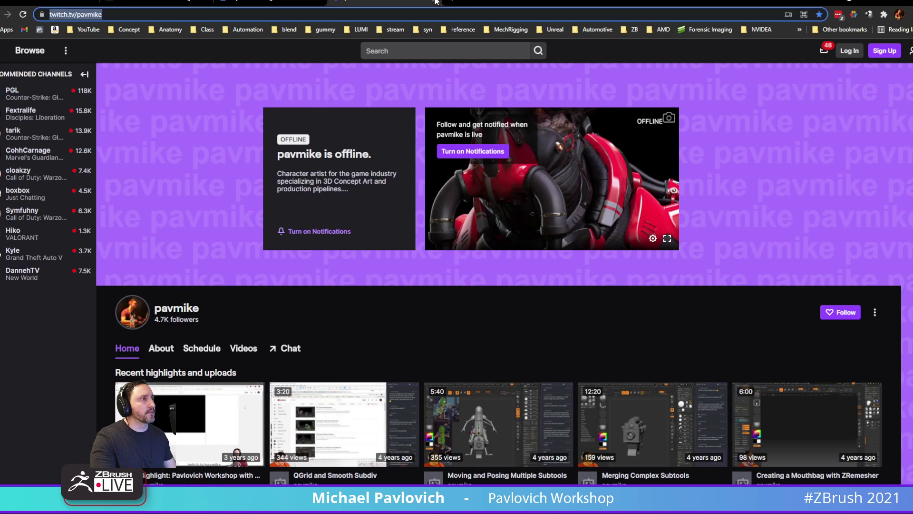
pyautogui.hotkey('alt', 'Tab')
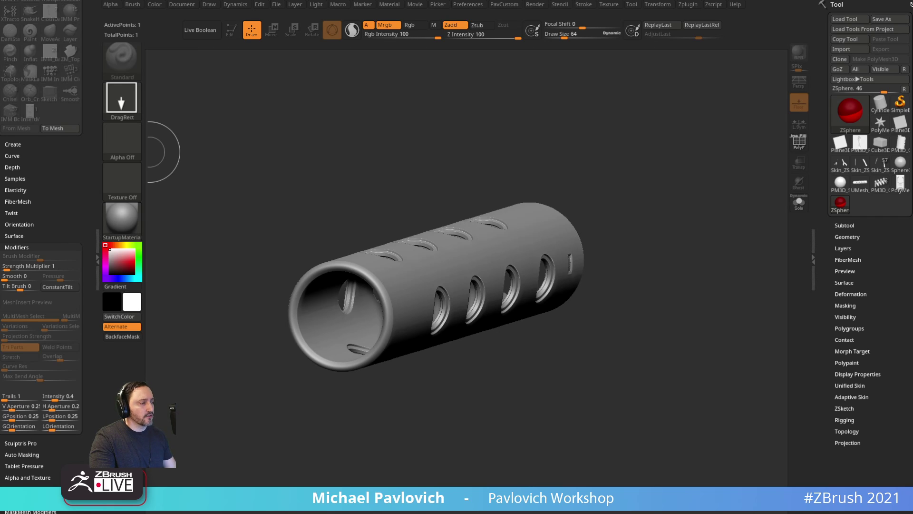